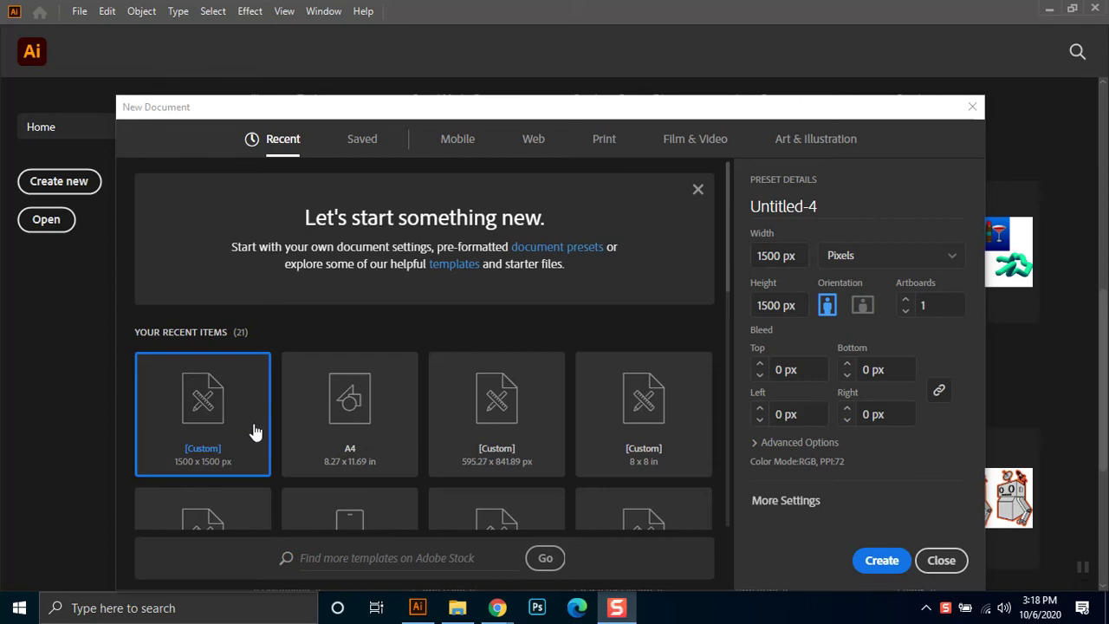
Create a 1500 × 1500 px document, place the dancer photo and move it to the artboard's lower half
{"action": "left_click", "coordinate": [882, 563]}
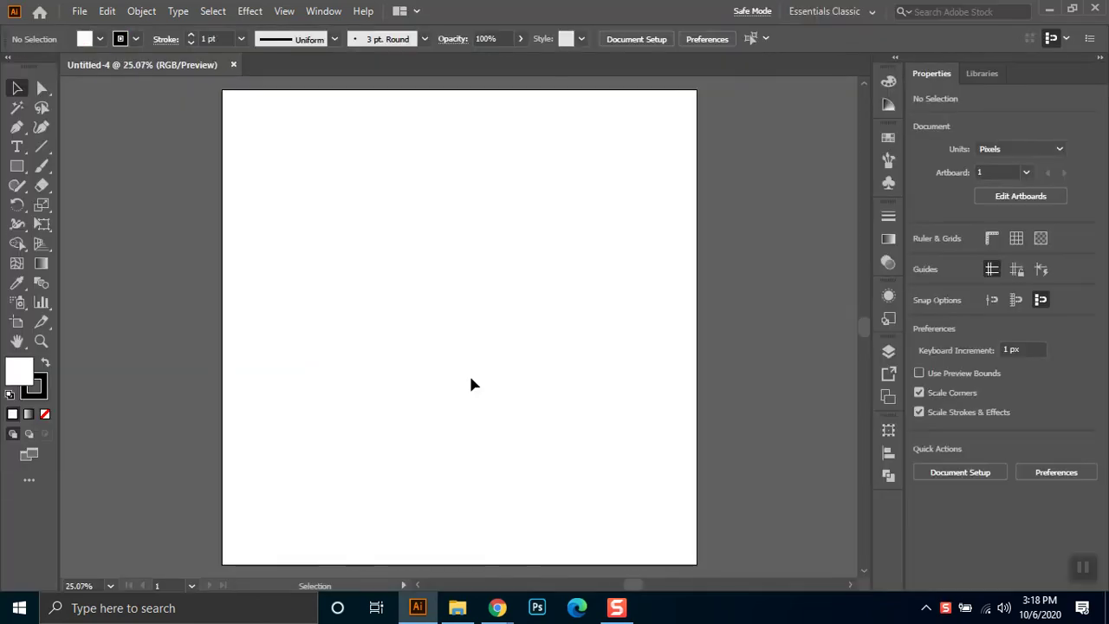
{"action": "left_click", "coordinate": [472, 370]}
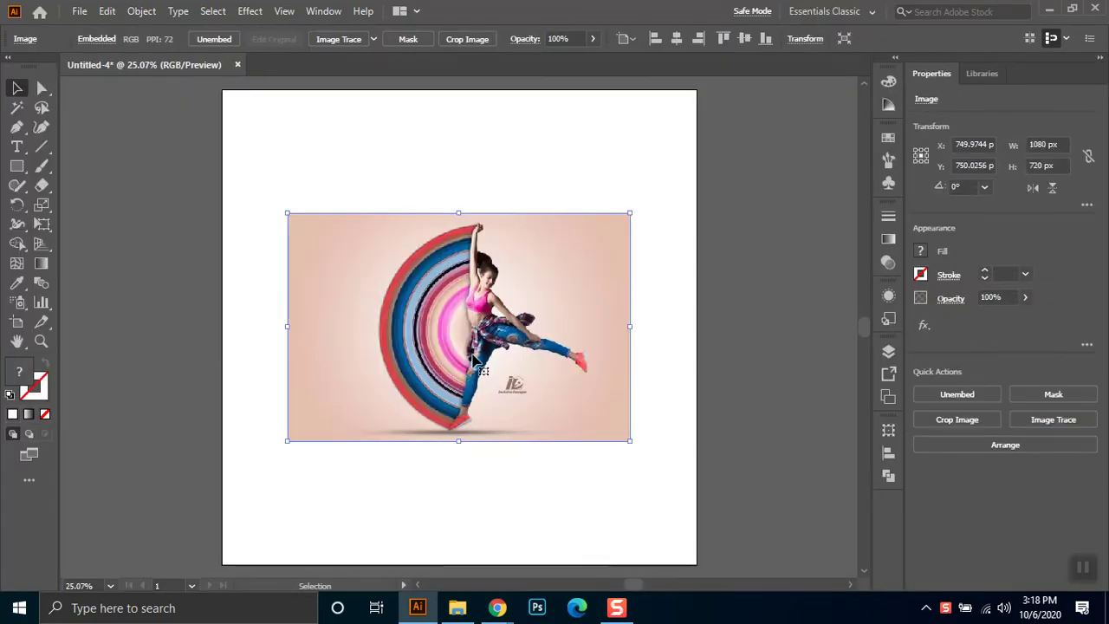
{"action": "left_click_drag", "start_coordinate": [519, 322], "coordinate": [503, 430]}
{"action": "left_click", "coordinate": [496, 236]}
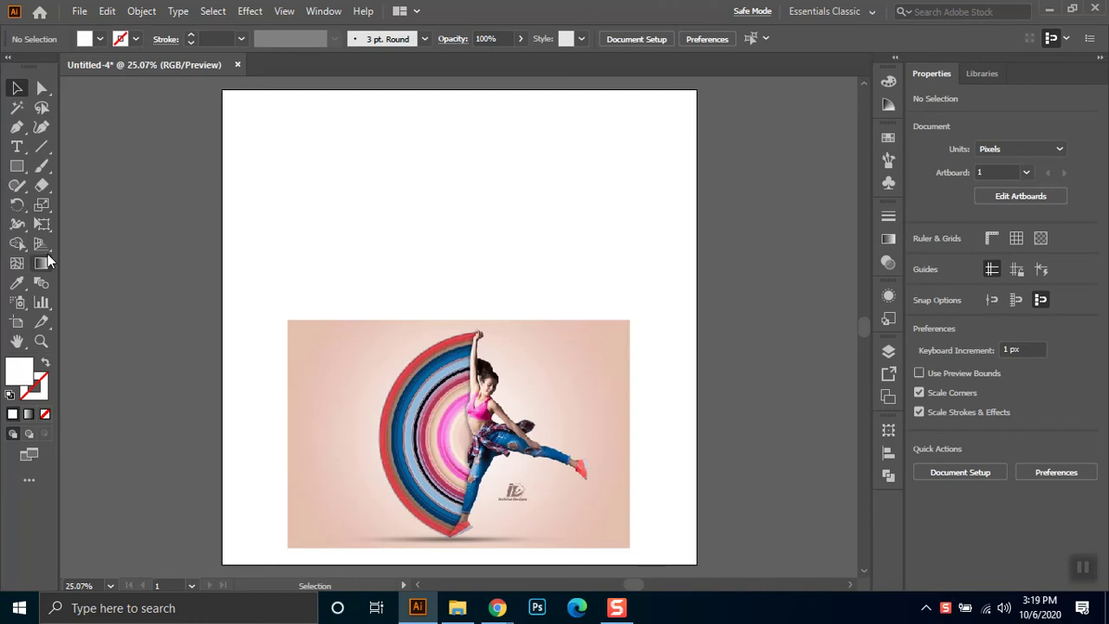
Draw a wide thin rectangle across the artboard top and fill it red
{"action": "left_click", "coordinate": [17, 166]}
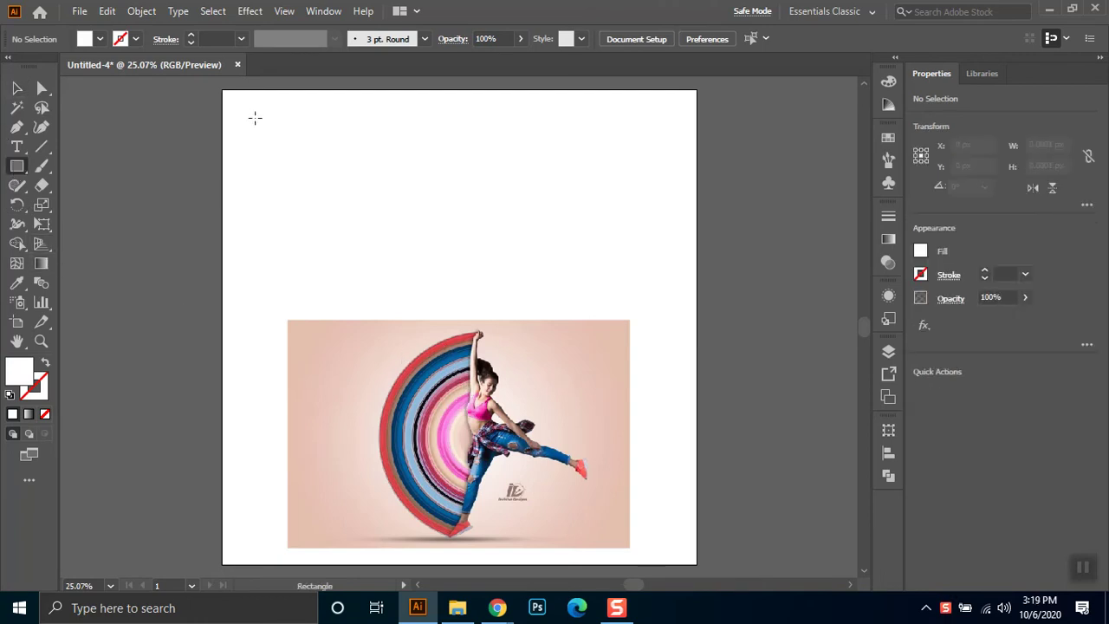
{"action": "left_click_drag", "start_coordinate": [318, 127], "coordinate": [684, 132]}
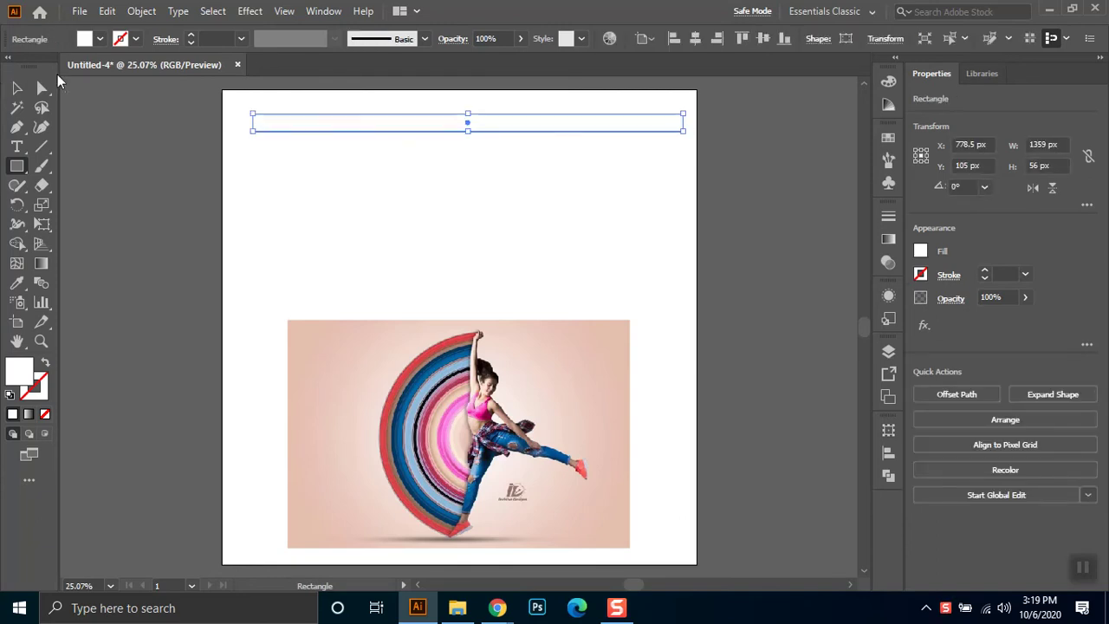
{"action": "left_click", "coordinate": [100, 39]}
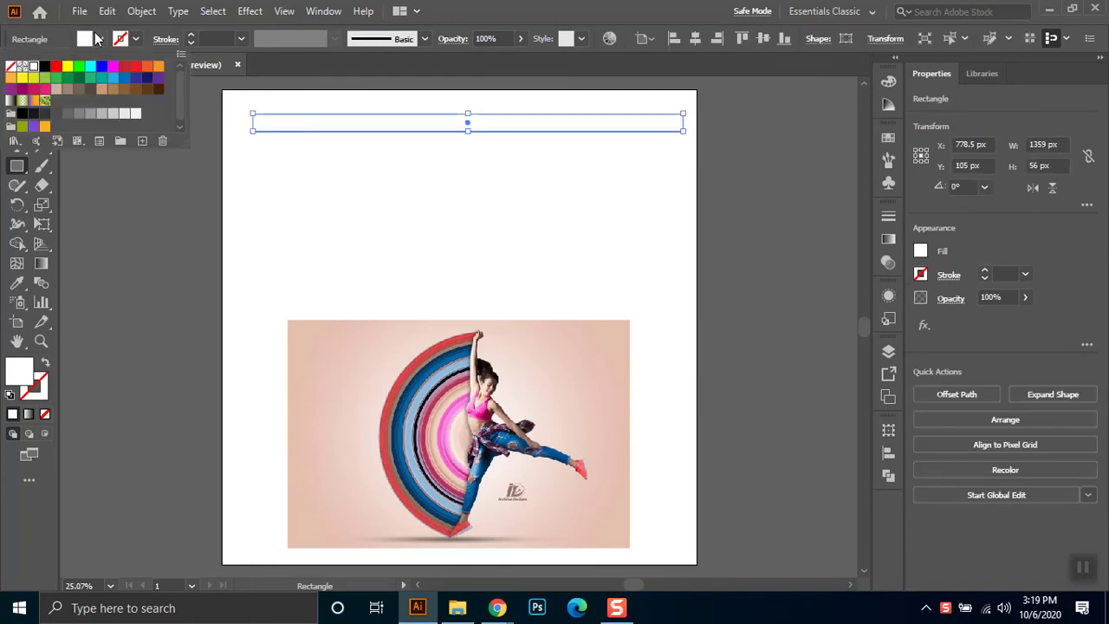
{"action": "left_click", "coordinate": [135, 67]}
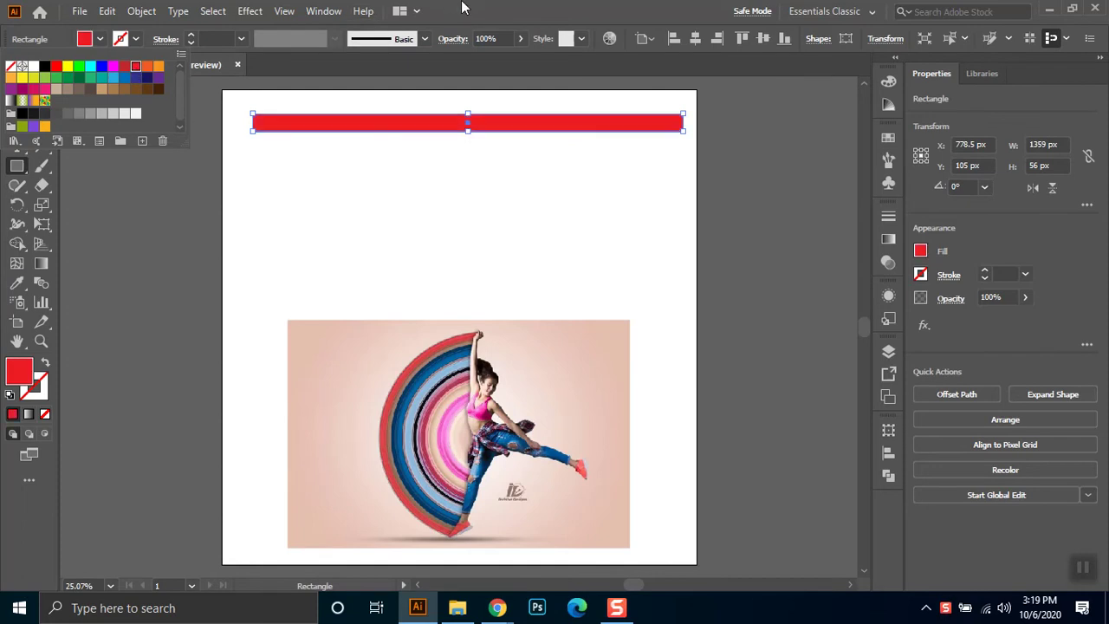
{"action": "left_click", "coordinate": [16, 87]}
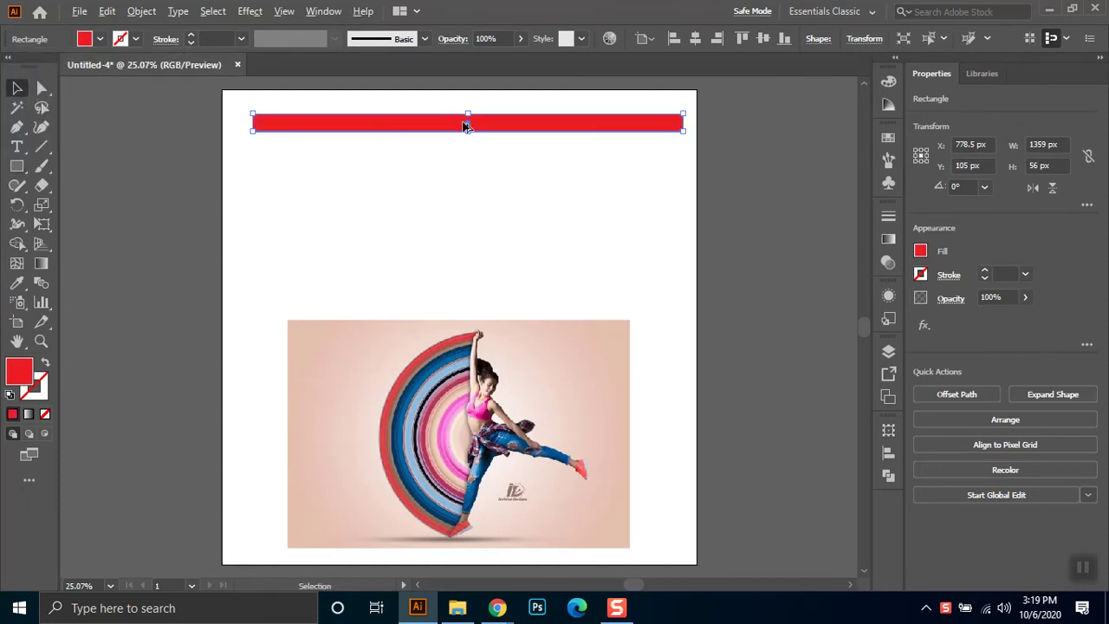
Duplicate the red bar just below and recolour the copy light tan
{"action": "left_click_drag", "start_coordinate": [458, 128], "coordinate": [468, 141]}
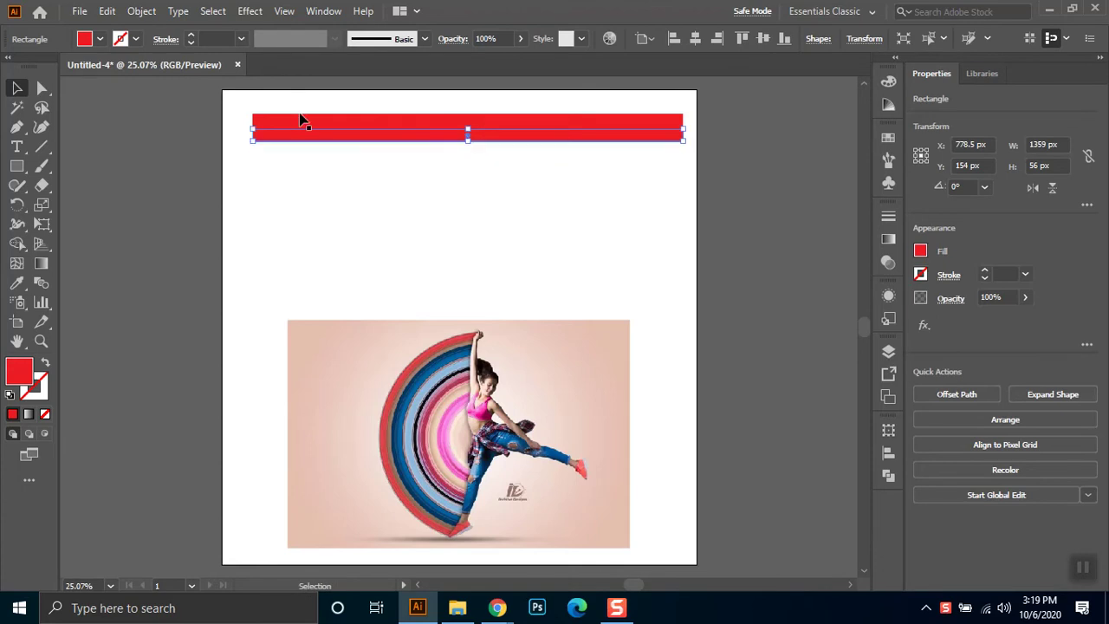
{"action": "left_click", "coordinate": [101, 39]}
{"action": "left_click", "coordinate": [124, 90]}
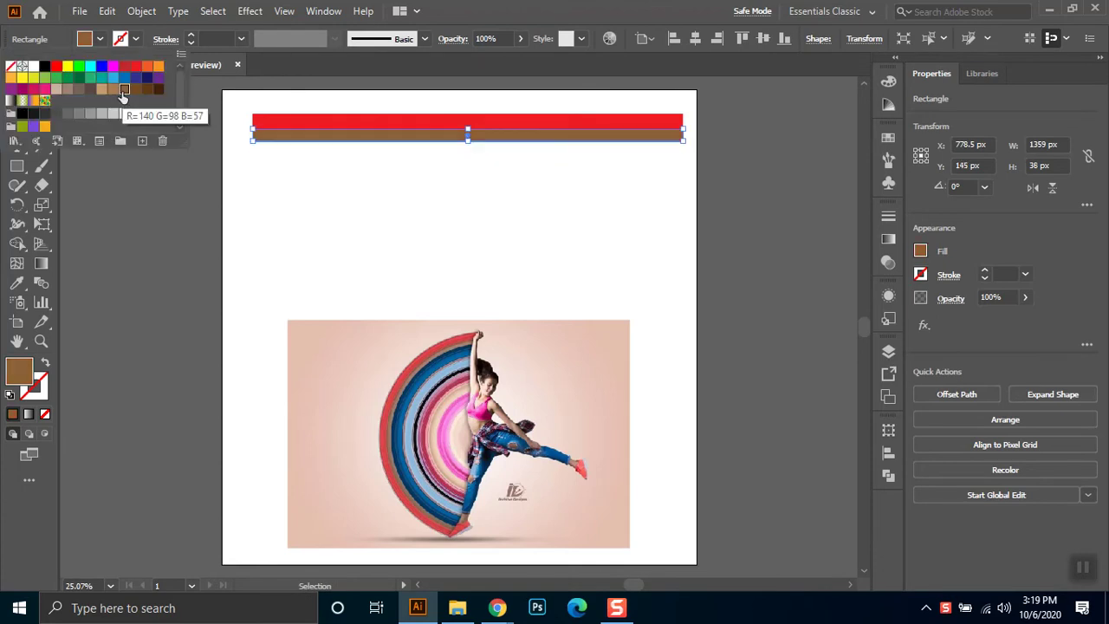
{"action": "left_click", "coordinate": [113, 89]}
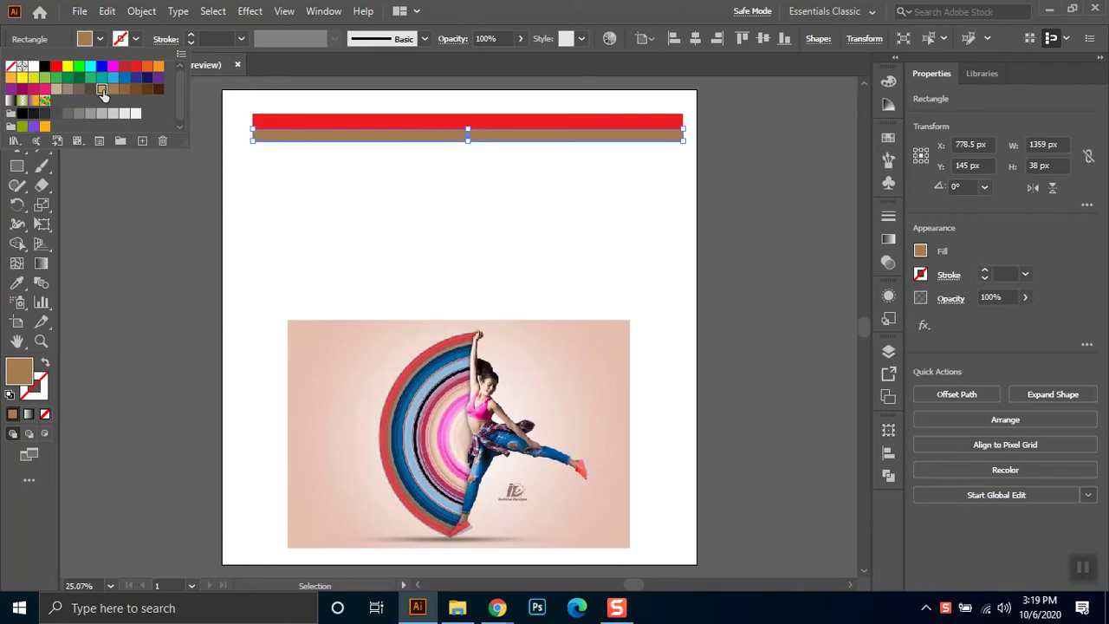
{"action": "left_click", "coordinate": [102, 89]}
{"action": "left_click", "coordinate": [386, 132]}
Duplicate the tan bar beneath it, briefly admit a meeting participant in the browser, and return to Illustrator
{"action": "left_click_drag", "start_coordinate": [388, 138], "coordinate": [383, 147]}
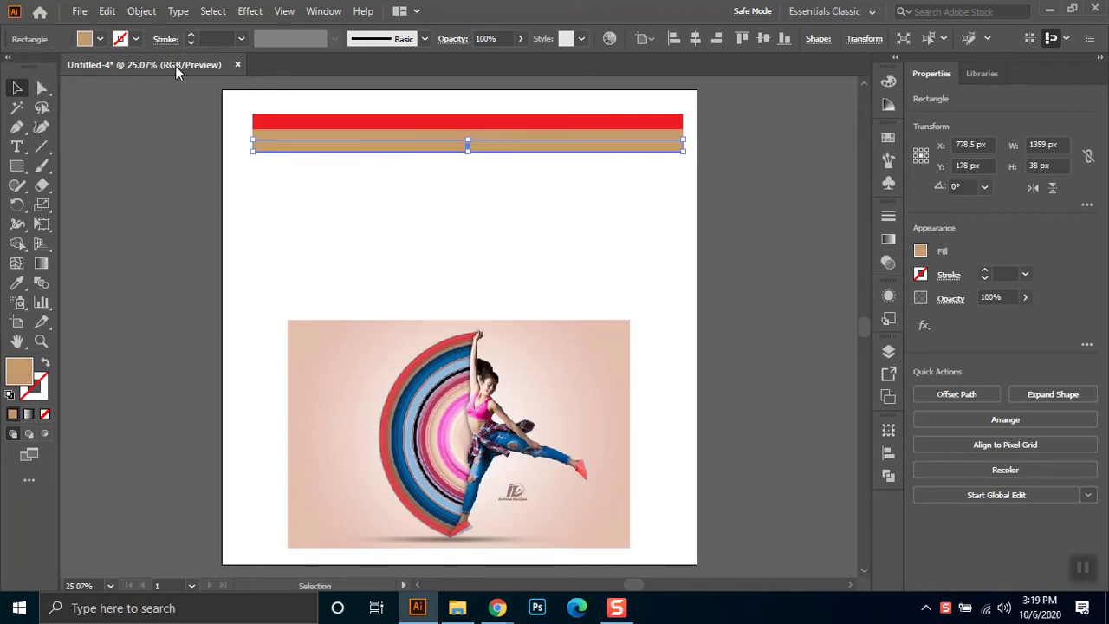
{"action": "left_click", "coordinate": [414, 521]}
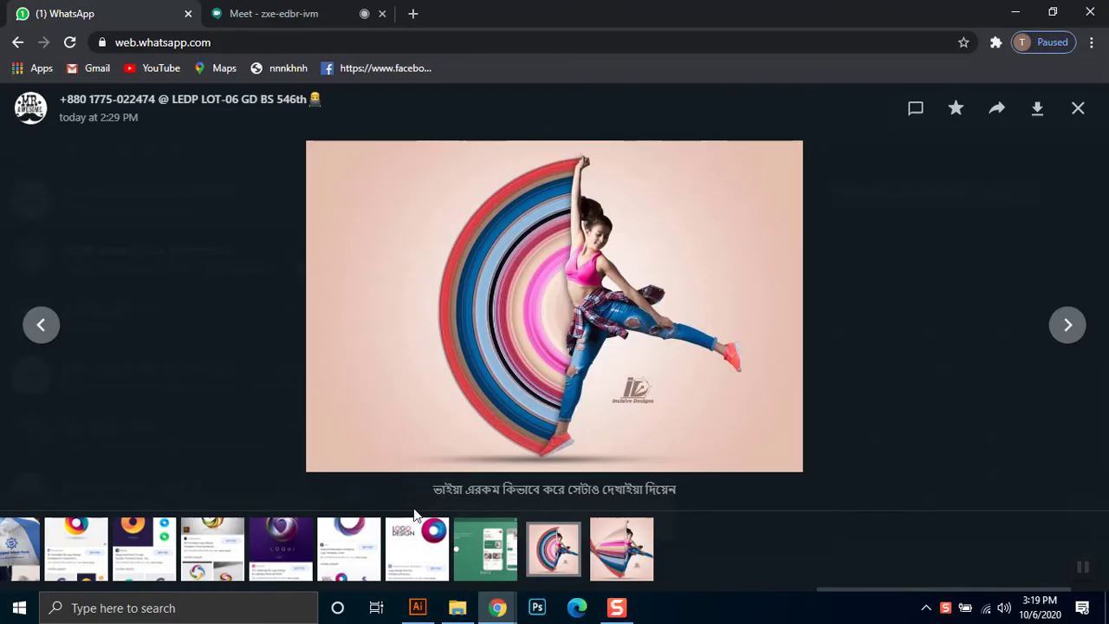
{"action": "left_click", "coordinate": [286, 15]}
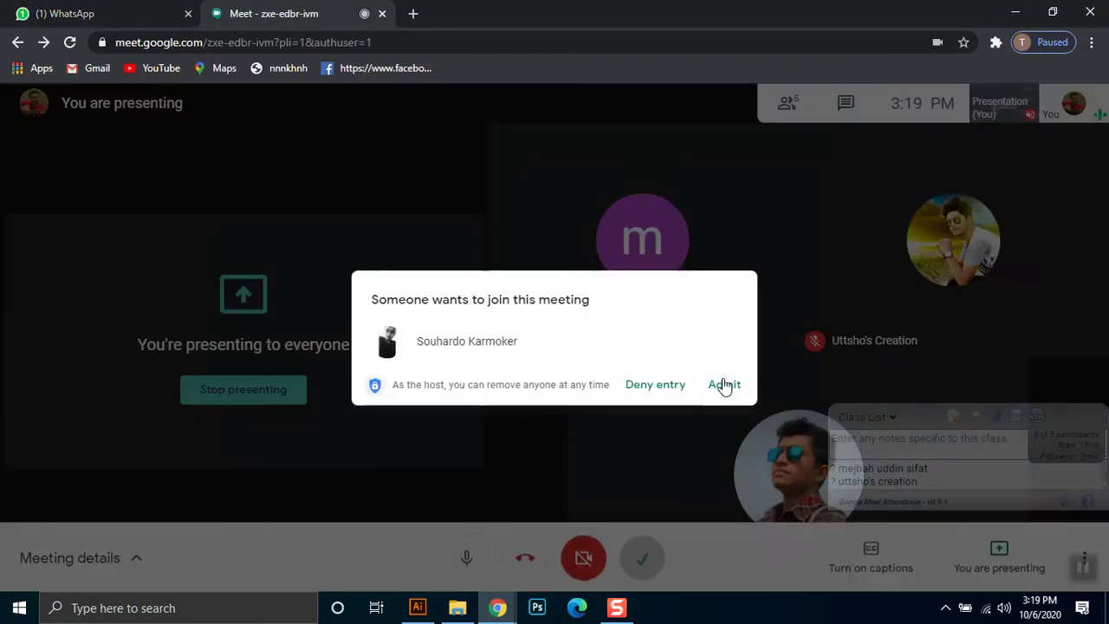
{"action": "left_click", "coordinate": [724, 386]}
{"action": "left_click", "coordinate": [1015, 13]}
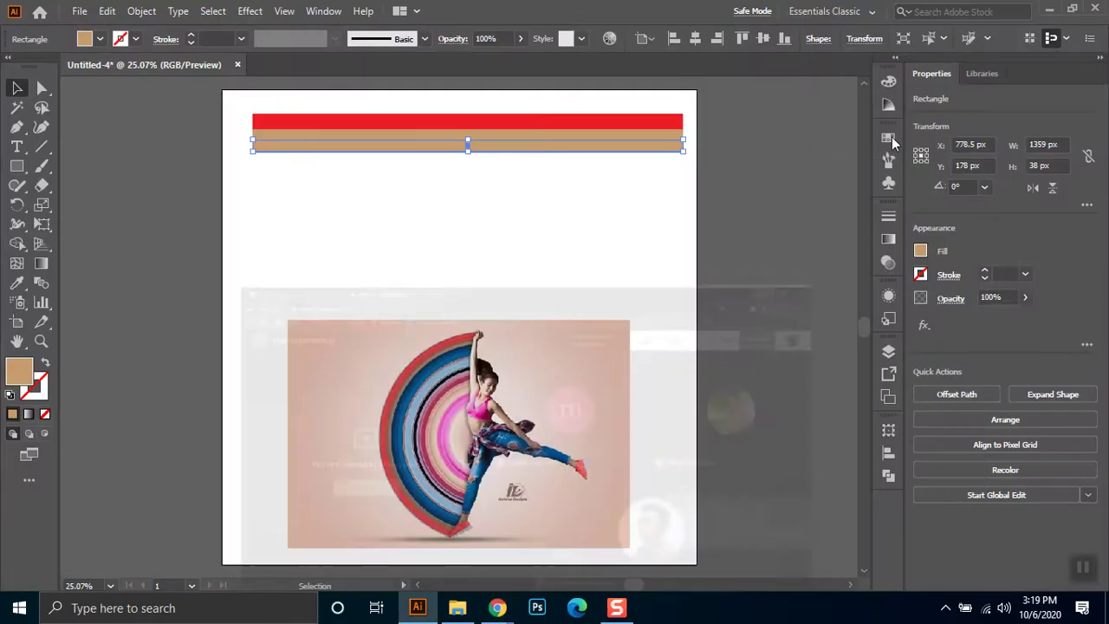
Make the bottom bar dark blue, then add a taller light blue copy below it
{"action": "left_click", "coordinate": [99, 39]}
{"action": "left_click", "coordinate": [136, 77]}
{"action": "mouse_move", "coordinate": [416, 151]}
{"action": "left_mouse_down"}
{"action": "mouse_move", "coordinate": [418, 163]}
{"action": "mouse_move", "coordinate": [468, 158]}
{"action": "left_mouse_up"}
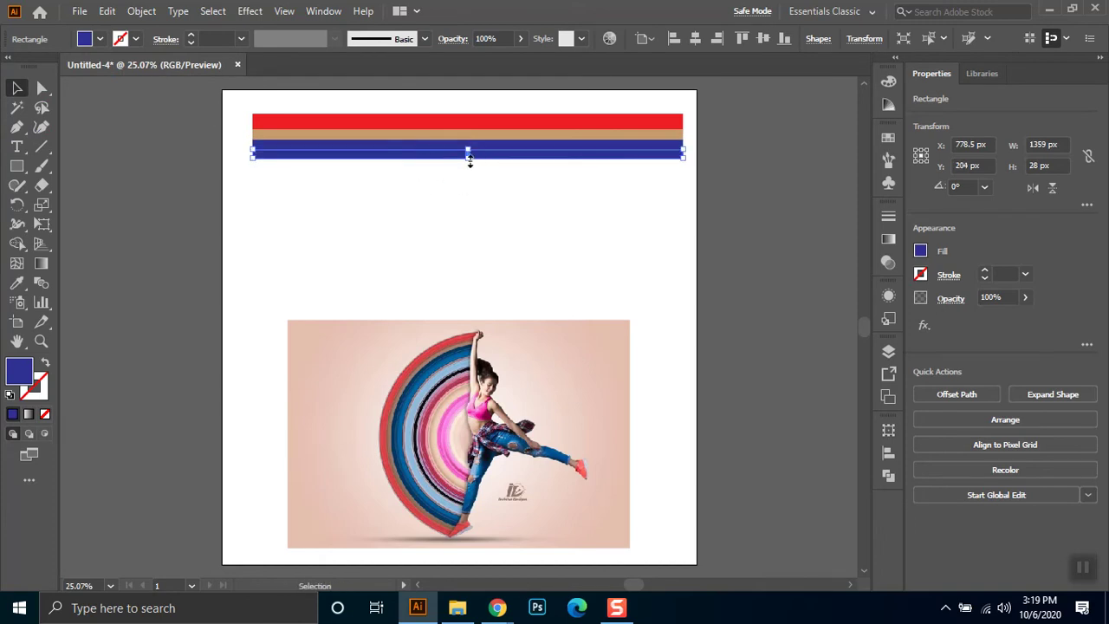
{"action": "left_click_drag", "start_coordinate": [468, 159], "coordinate": [468, 171]}
{"action": "left_click", "coordinate": [100, 39]}
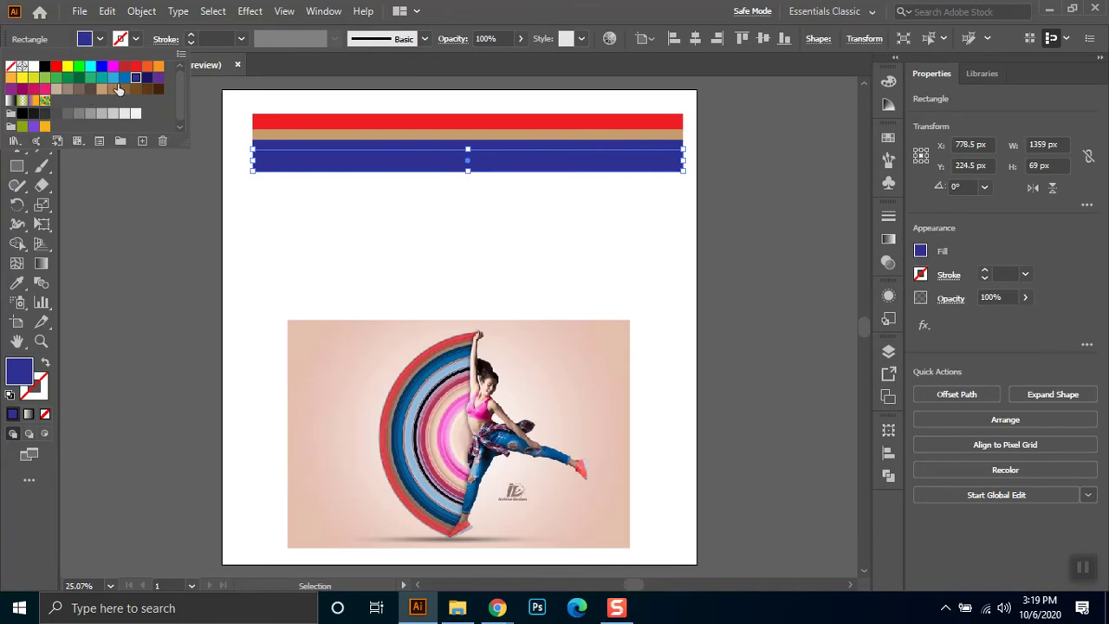
{"action": "left_click", "coordinate": [114, 79]}
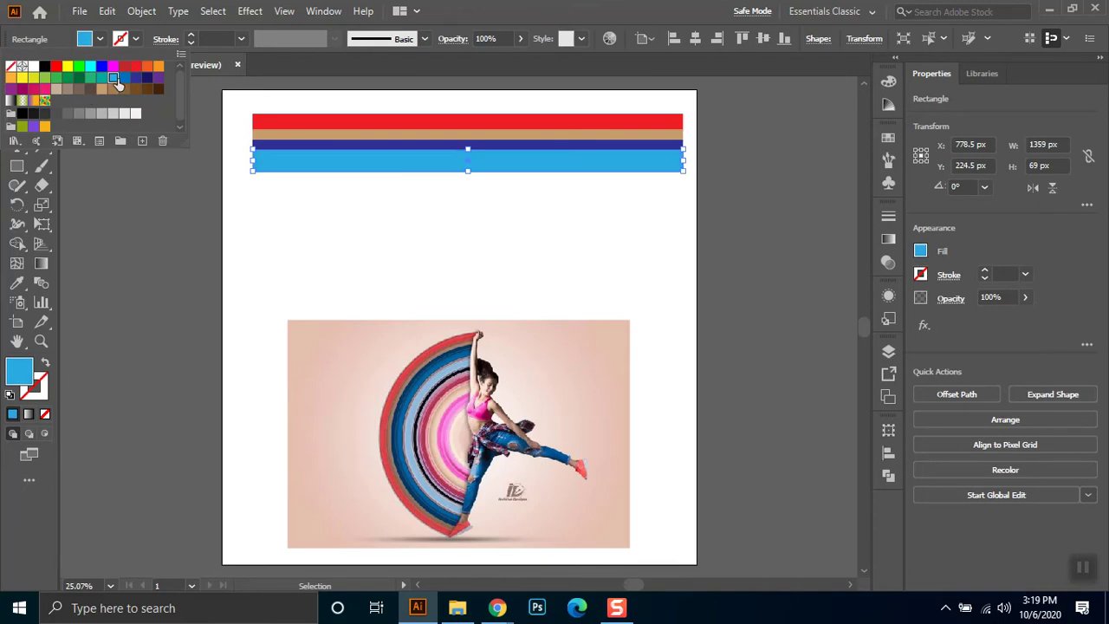
{"action": "left_click", "coordinate": [425, 173]}
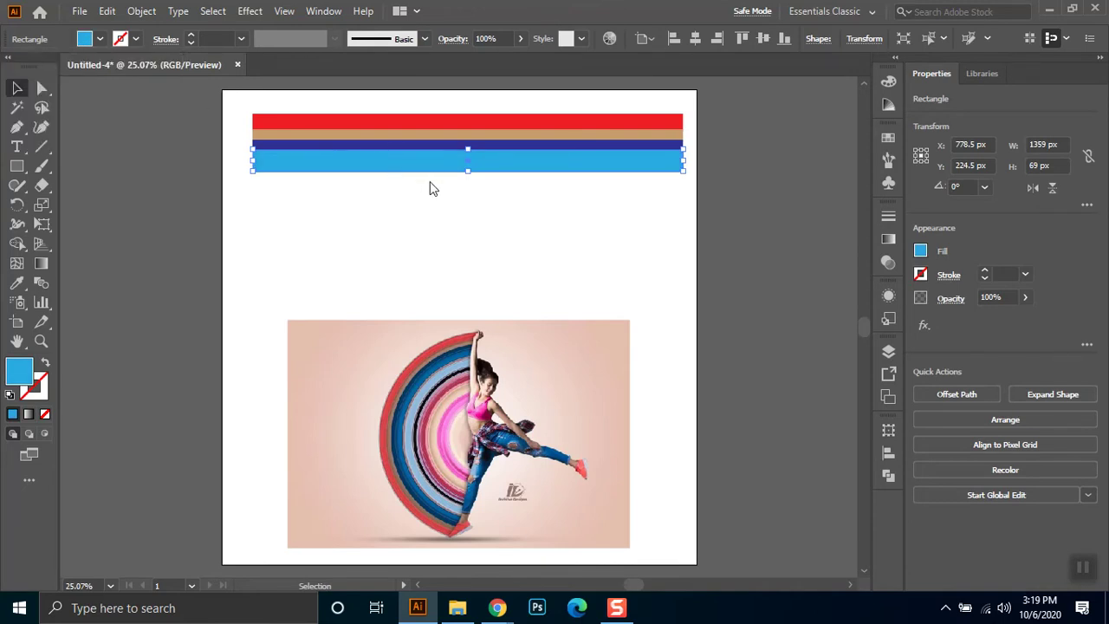
Add a tan bar and then a cyan bar further down the stack
{"action": "mouse_move", "coordinate": [430, 169]}
{"action": "left_mouse_down"}
{"action": "mouse_move", "coordinate": [433, 193]}
{"action": "mouse_move", "coordinate": [469, 181]}
{"action": "left_mouse_up"}
{"action": "left_click", "coordinate": [99, 42]}
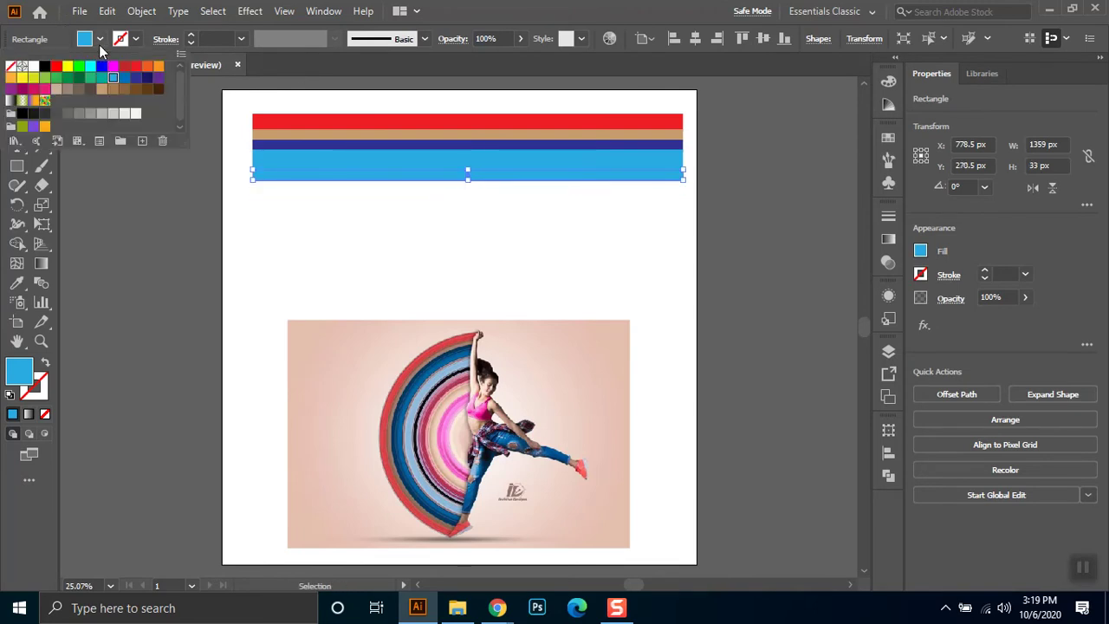
{"action": "left_click", "coordinate": [102, 90]}
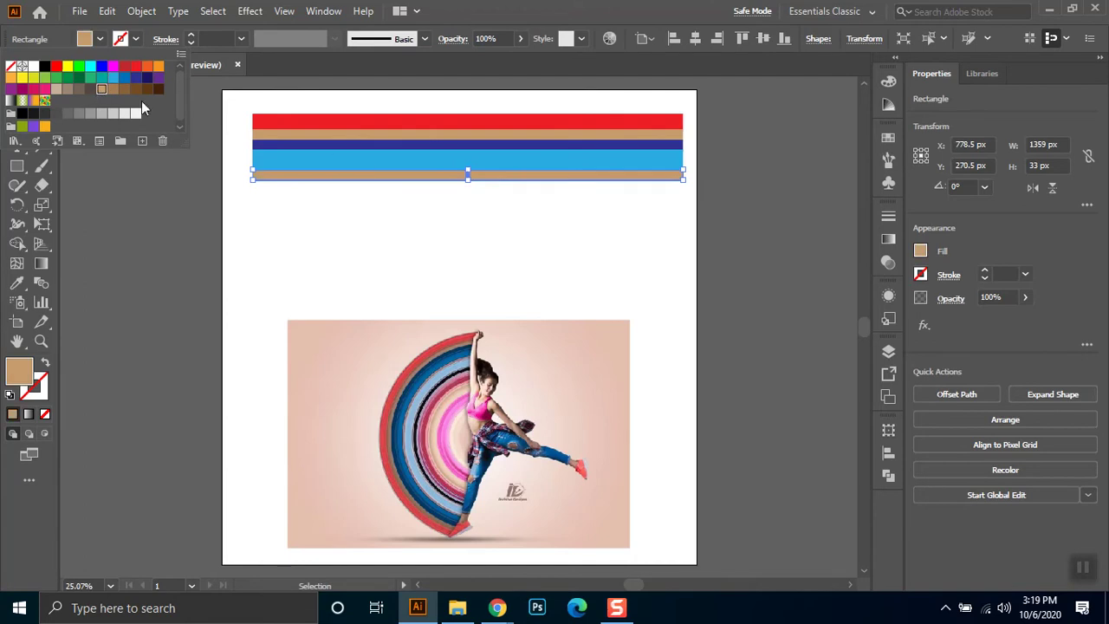
{"action": "left_click", "coordinate": [520, 181]}
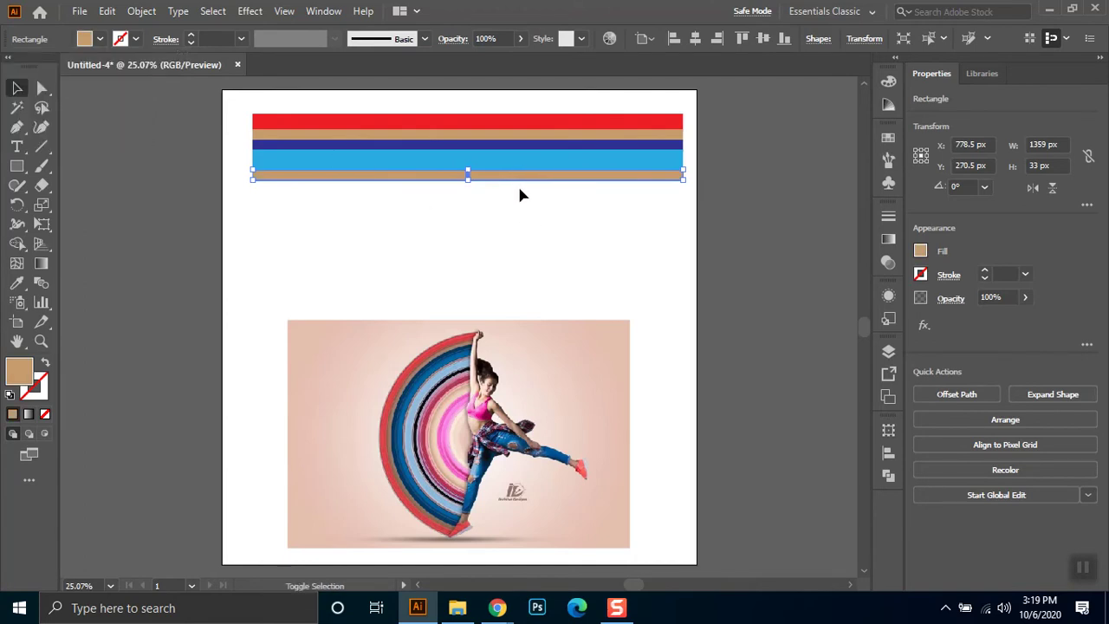
{"action": "left_click_drag", "start_coordinate": [525, 168], "coordinate": [527, 196]}
{"action": "left_click", "coordinate": [99, 40]}
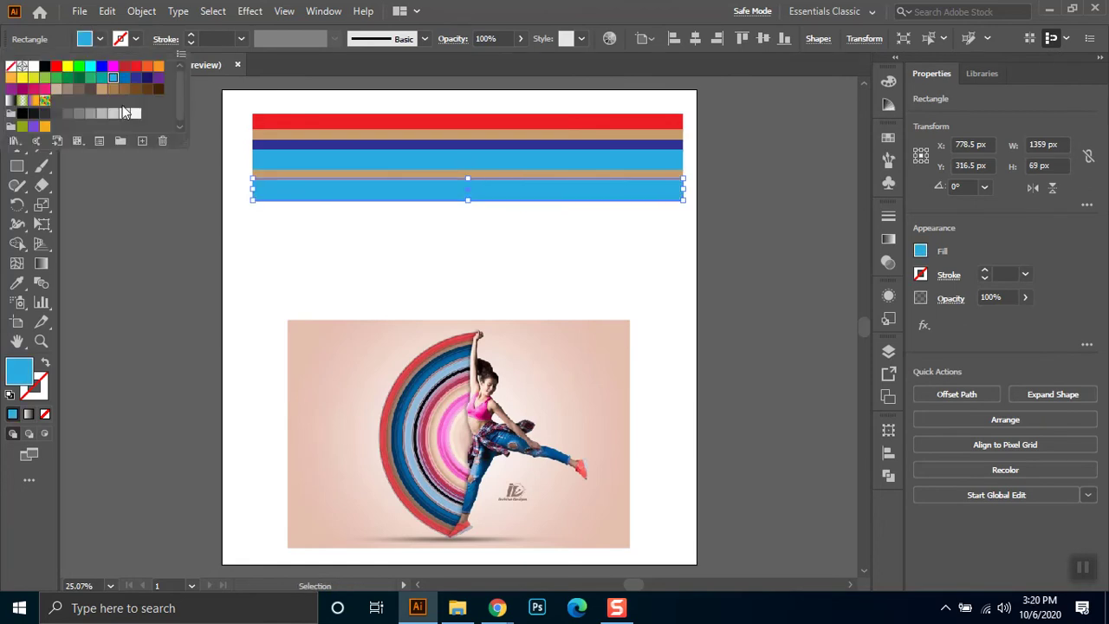
{"action": "left_click", "coordinate": [90, 66]}
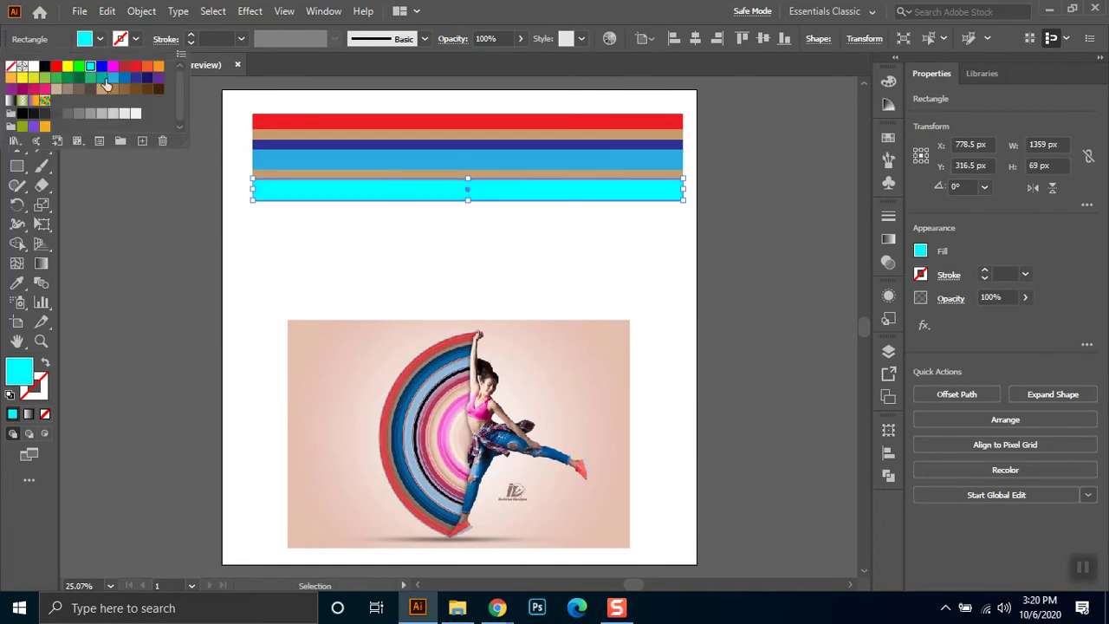
{"action": "left_click", "coordinate": [531, 206]}
Add a black stripe below the cyan bar and duplicate it downward
{"action": "mouse_move", "coordinate": [532, 201]}
{"action": "left_mouse_down"}
{"action": "mouse_move", "coordinate": [536, 180]}
{"action": "mouse_move", "coordinate": [535, 206]}
{"action": "left_mouse_up"}
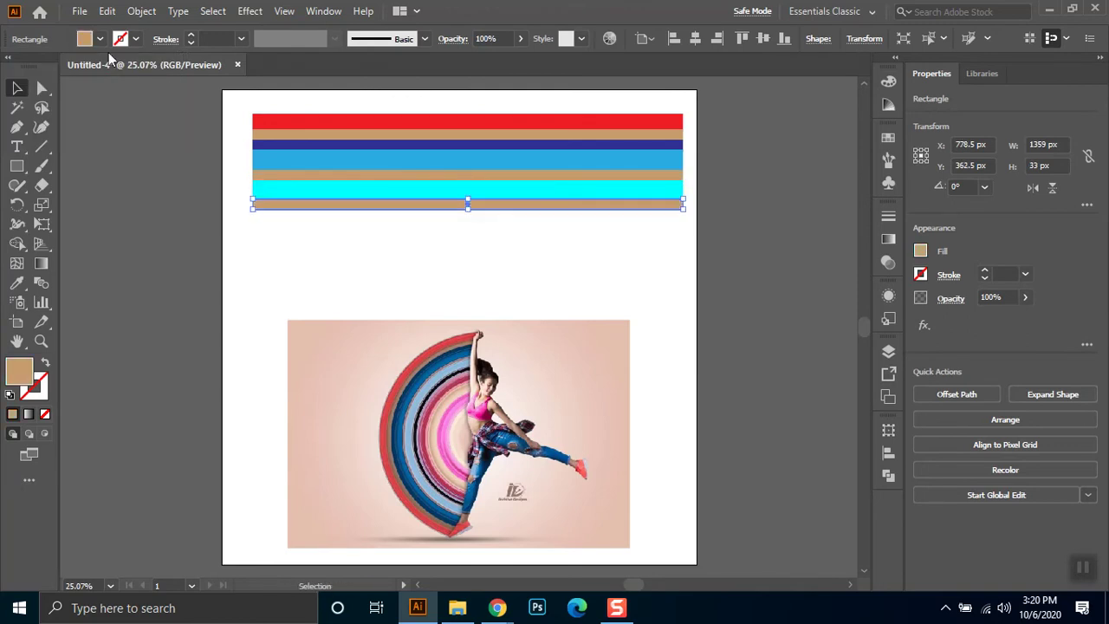
{"action": "left_click", "coordinate": [100, 38]}
{"action": "left_click", "coordinate": [44, 67]}
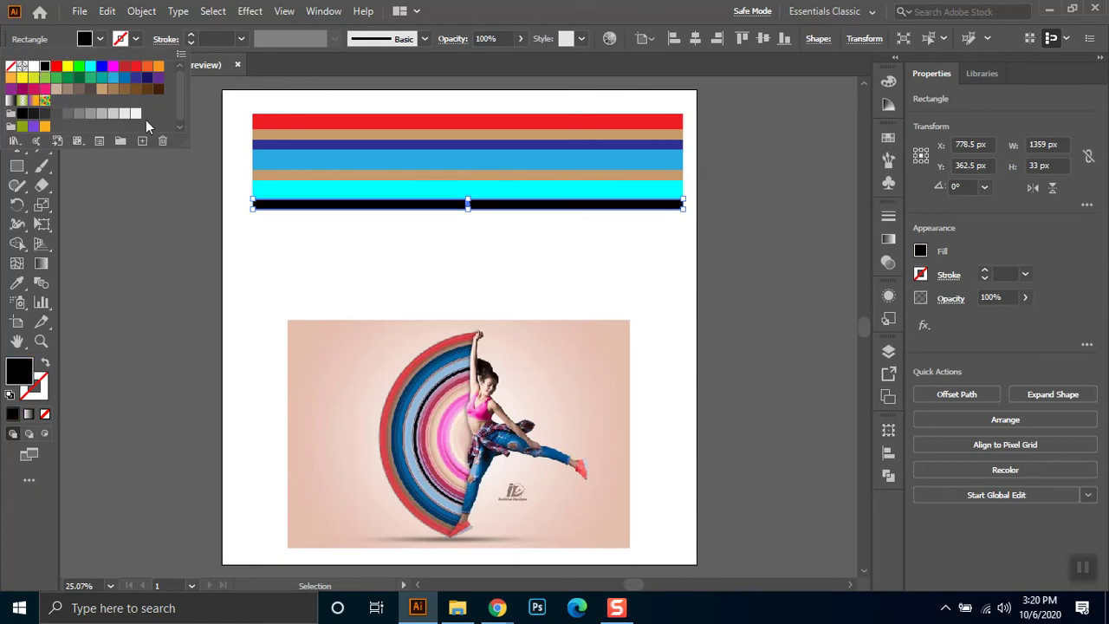
{"action": "left_click", "coordinate": [596, 210]}
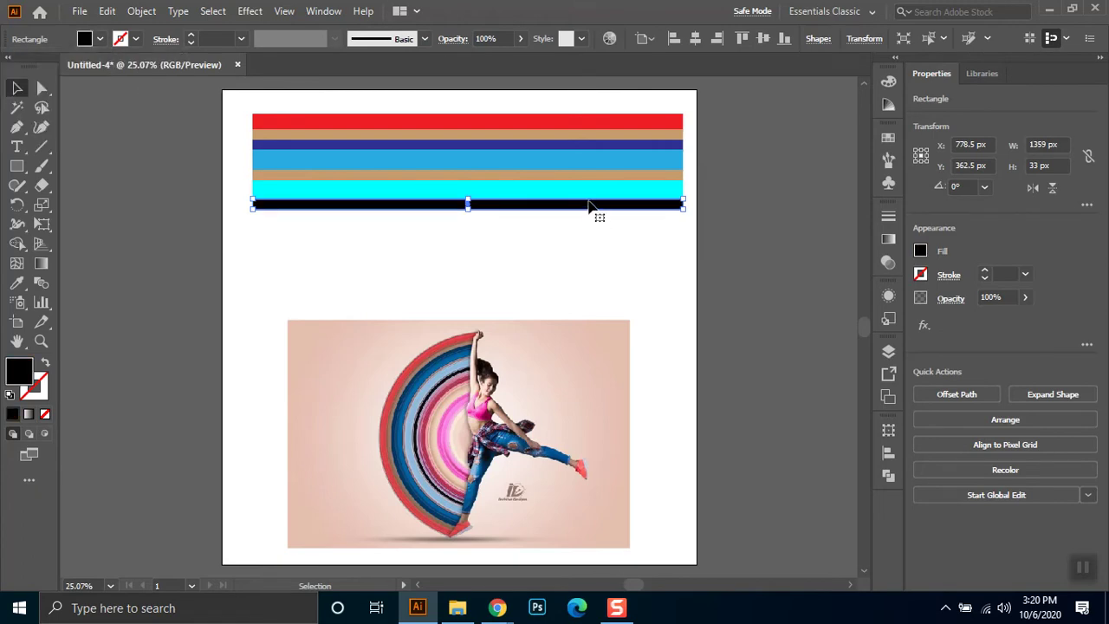
{"action": "left_click_drag", "start_coordinate": [584, 204], "coordinate": [585, 220]}
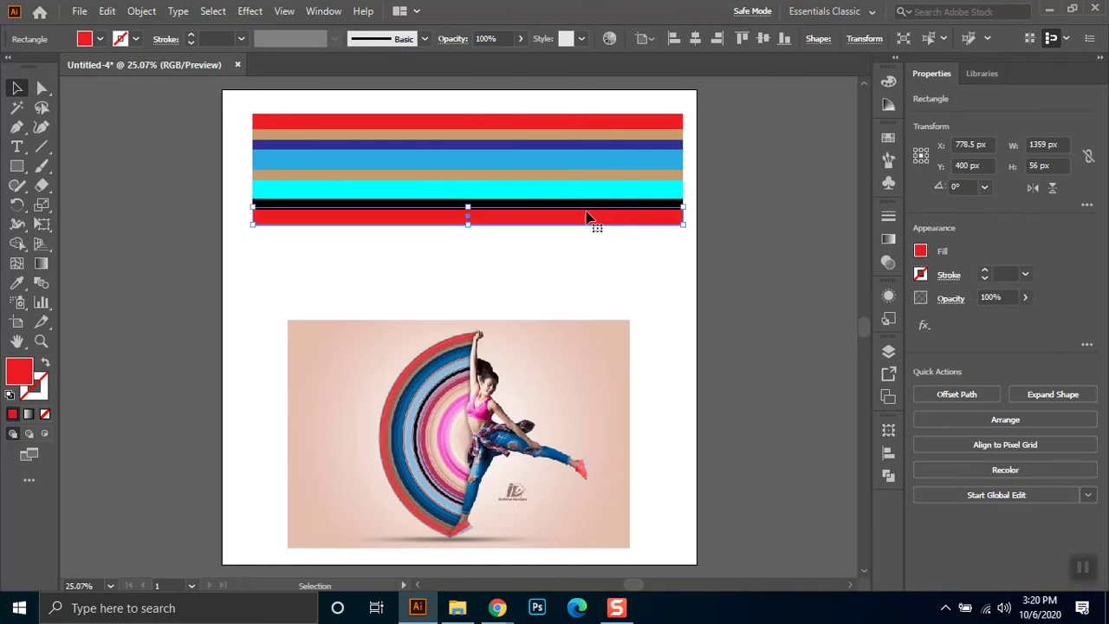
Make the bottom stripe magenta and add a slightly thinner pink copy below it
{"action": "left_click", "coordinate": [92, 40]}
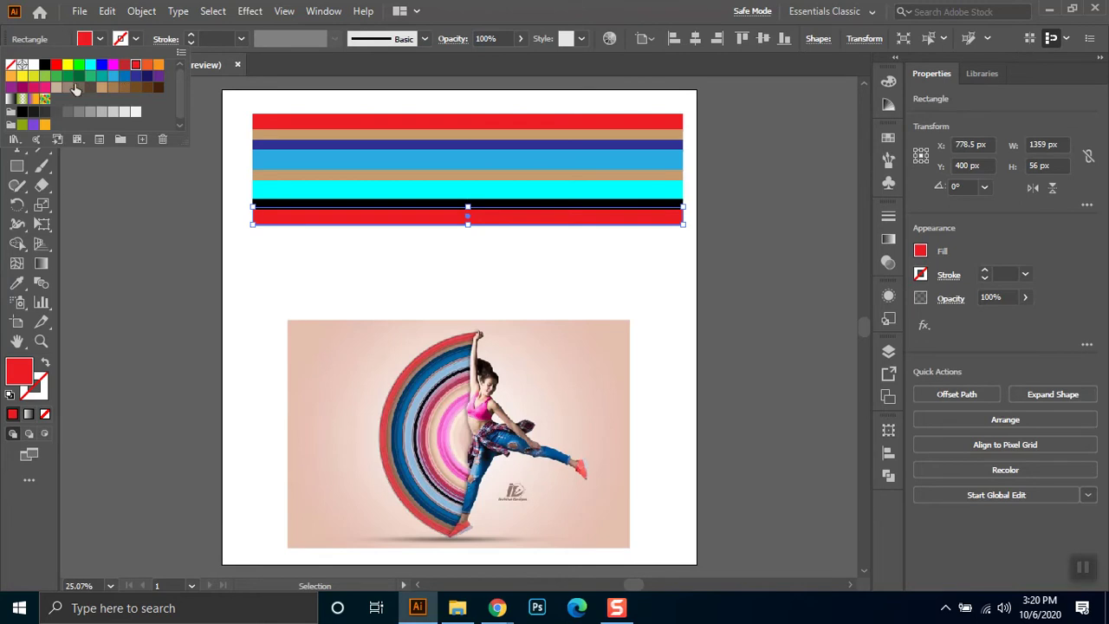
{"action": "left_click", "coordinate": [115, 68]}
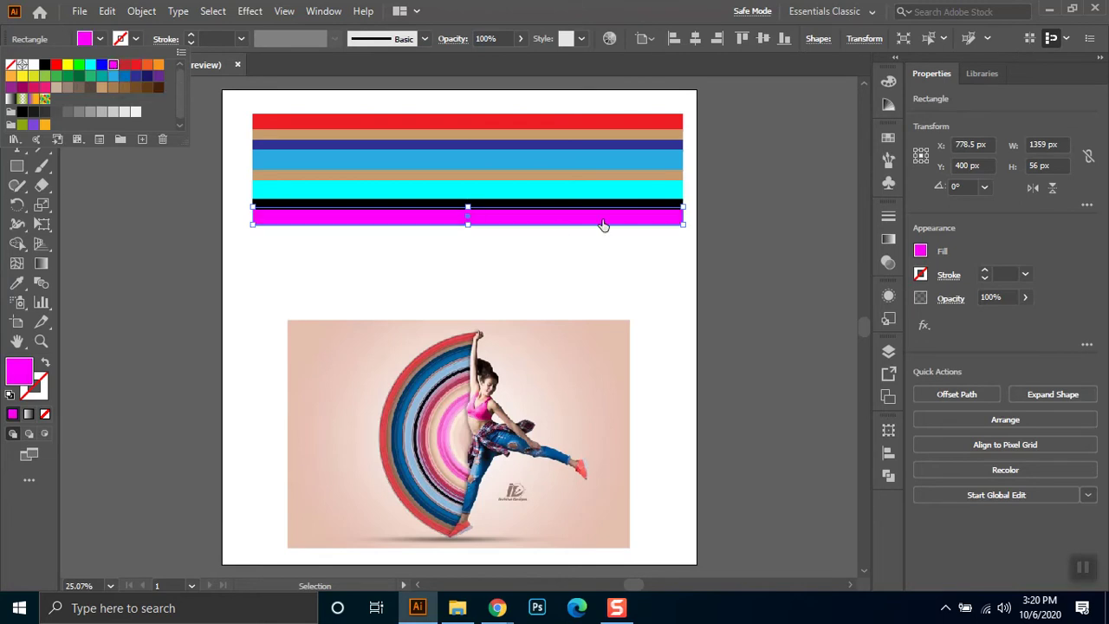
{"action": "left_click", "coordinate": [601, 232]}
{"action": "left_click_drag", "start_coordinate": [565, 224], "coordinate": [542, 248]}
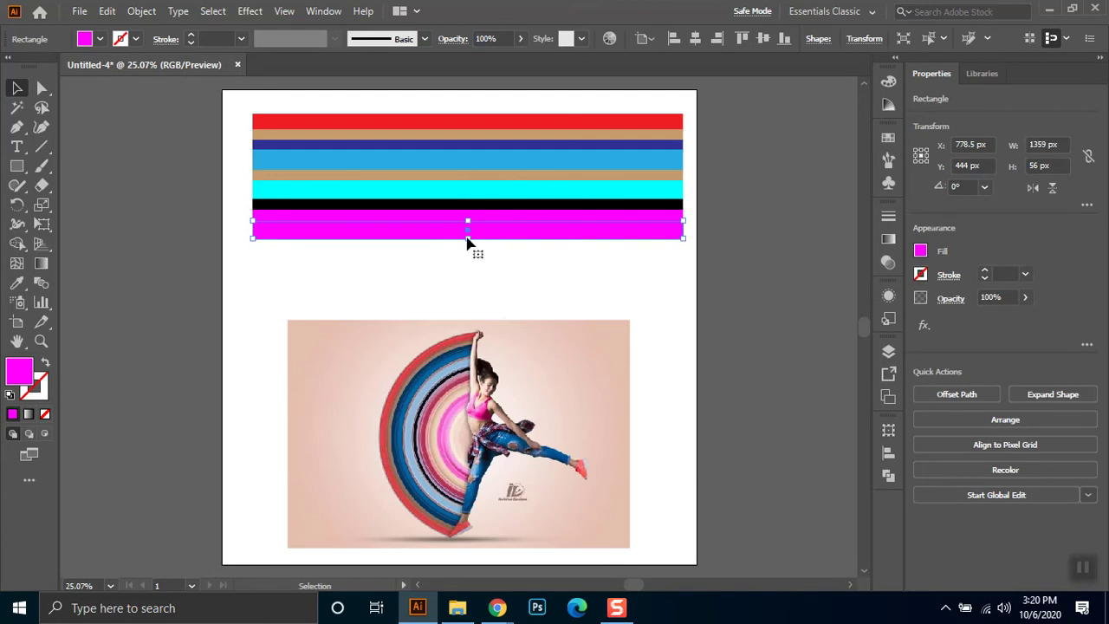
{"action": "left_click_drag", "start_coordinate": [469, 240], "coordinate": [469, 235]}
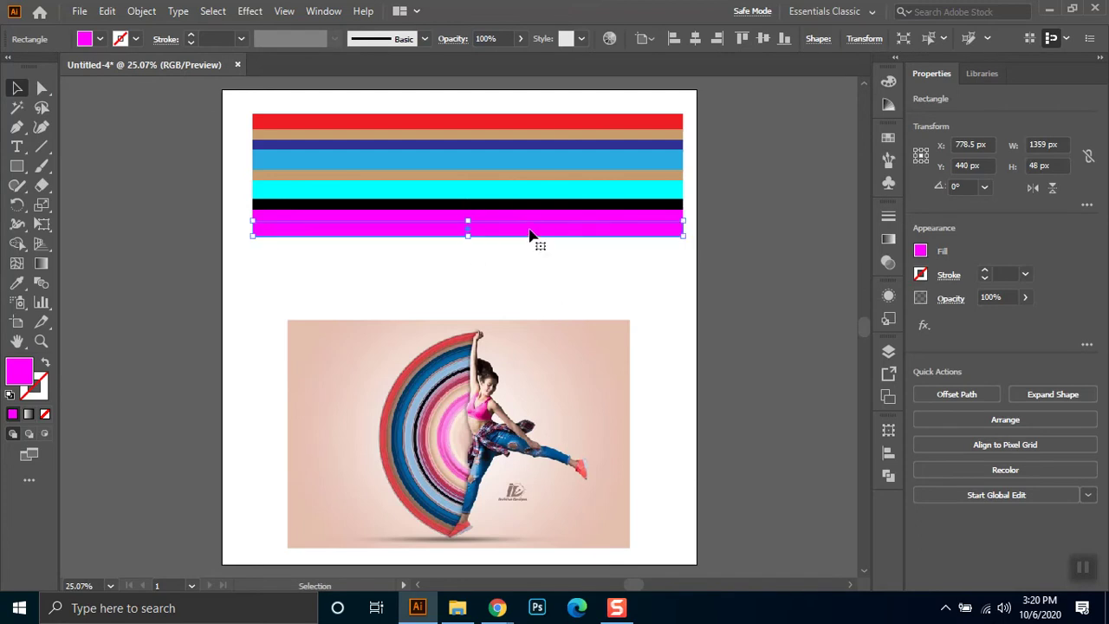
{"action": "left_click", "coordinate": [101, 39]}
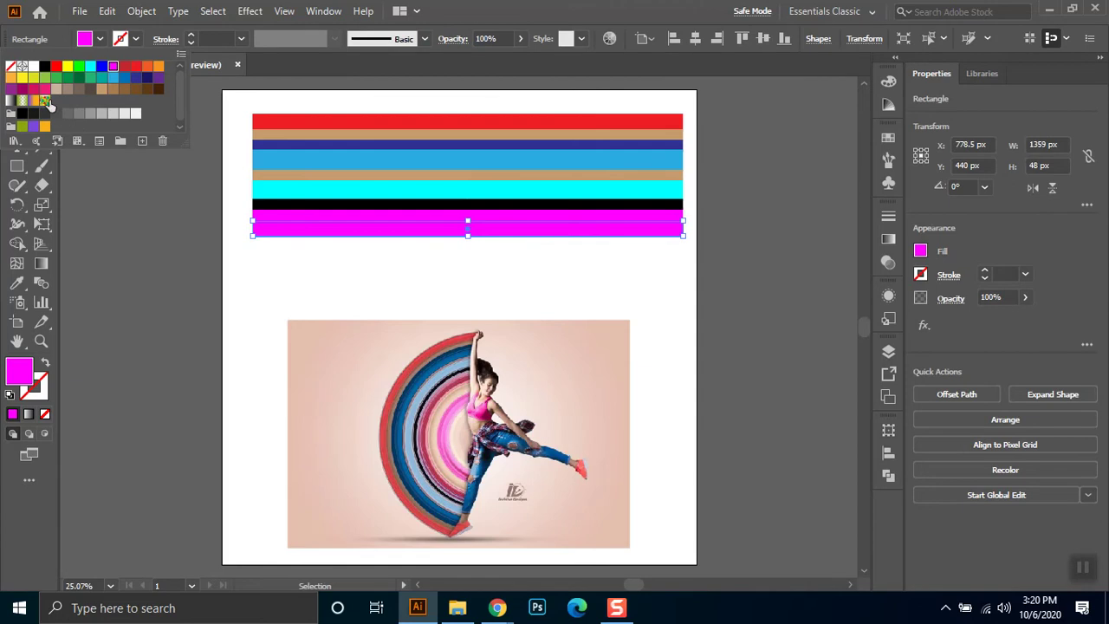
{"action": "left_click", "coordinate": [541, 241]}
Add a crimson stripe, duplicate it as a 104 px band, and eyedrop the magenta colour onto it
{"action": "left_click_drag", "start_coordinate": [528, 236], "coordinate": [531, 247]}
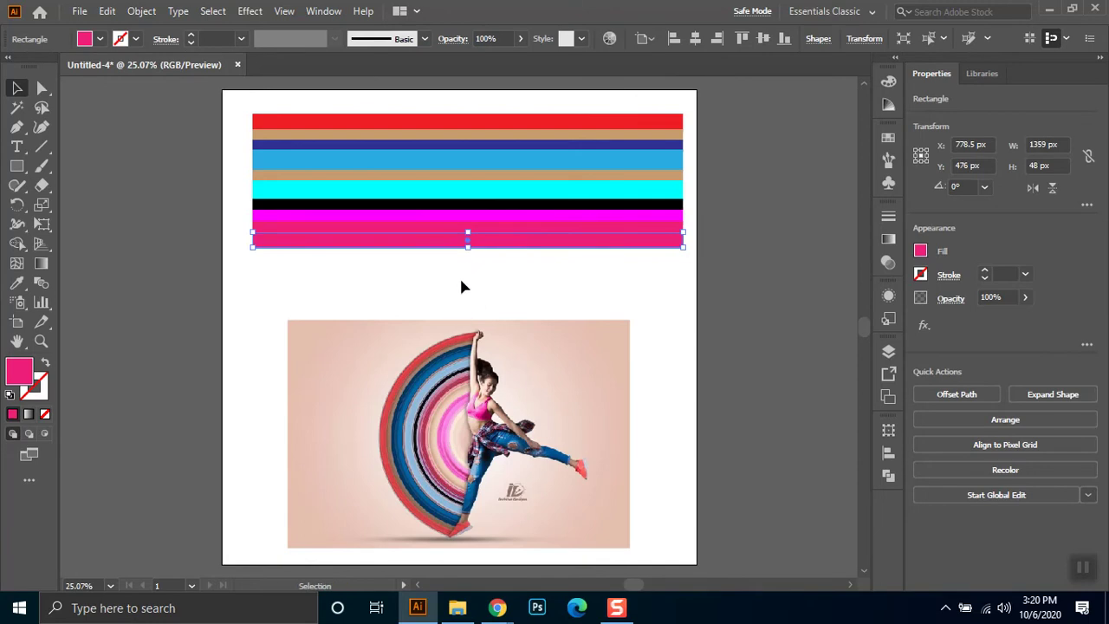
{"action": "left_click", "coordinate": [99, 39]}
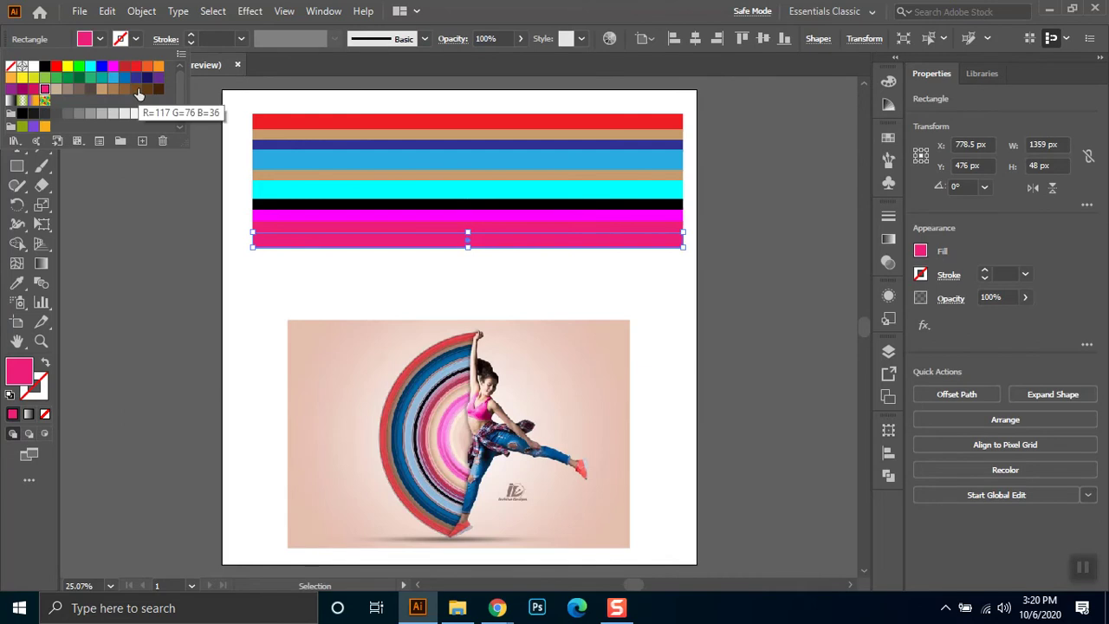
{"action": "left_click", "coordinate": [99, 39]}
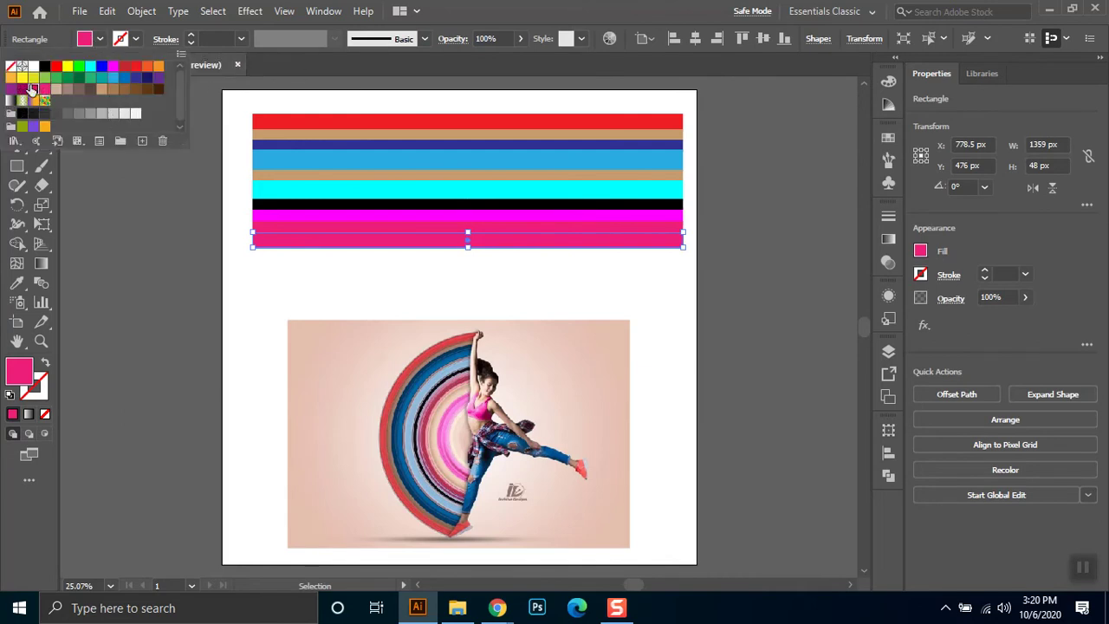
{"action": "left_click", "coordinate": [32, 90]}
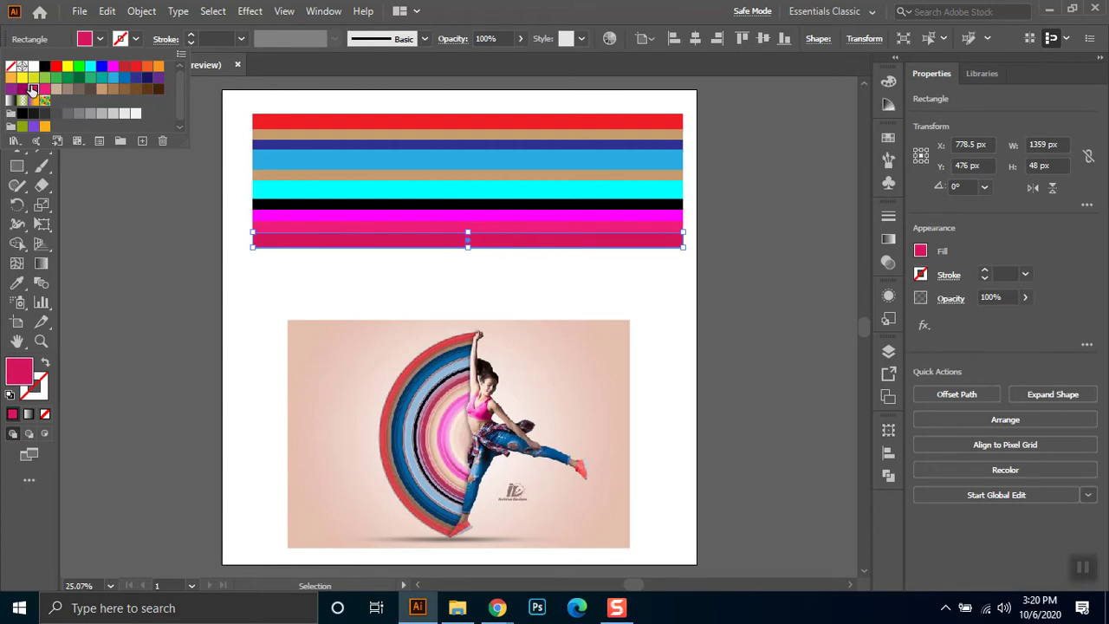
{"action": "key", "text": "Escape"}
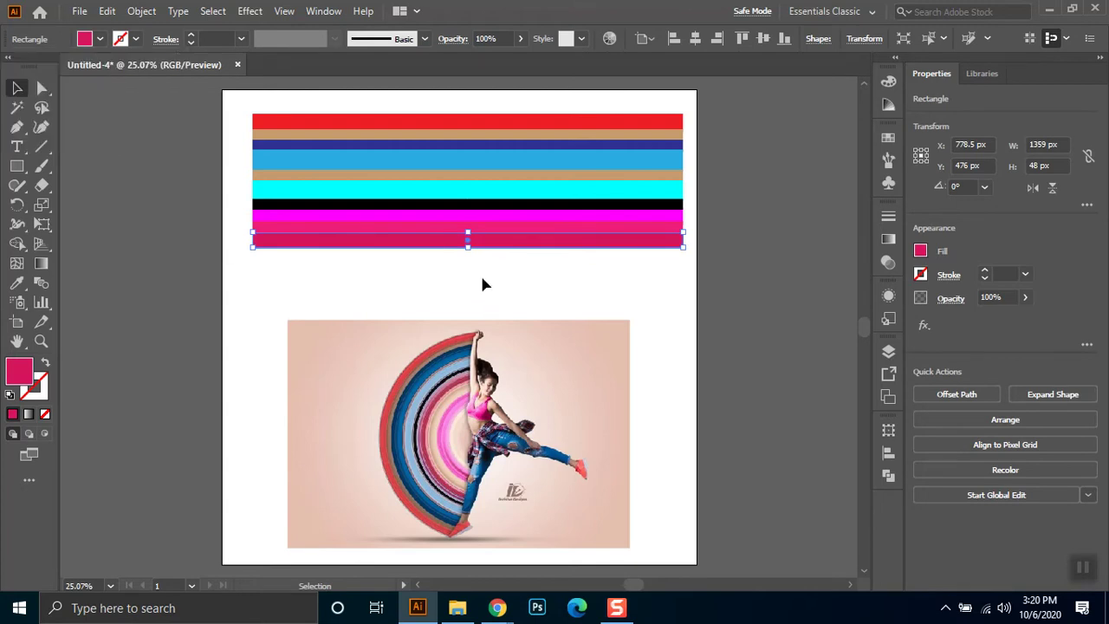
{"action": "left_click_drag", "start_coordinate": [506, 246], "coordinate": [469, 278]}
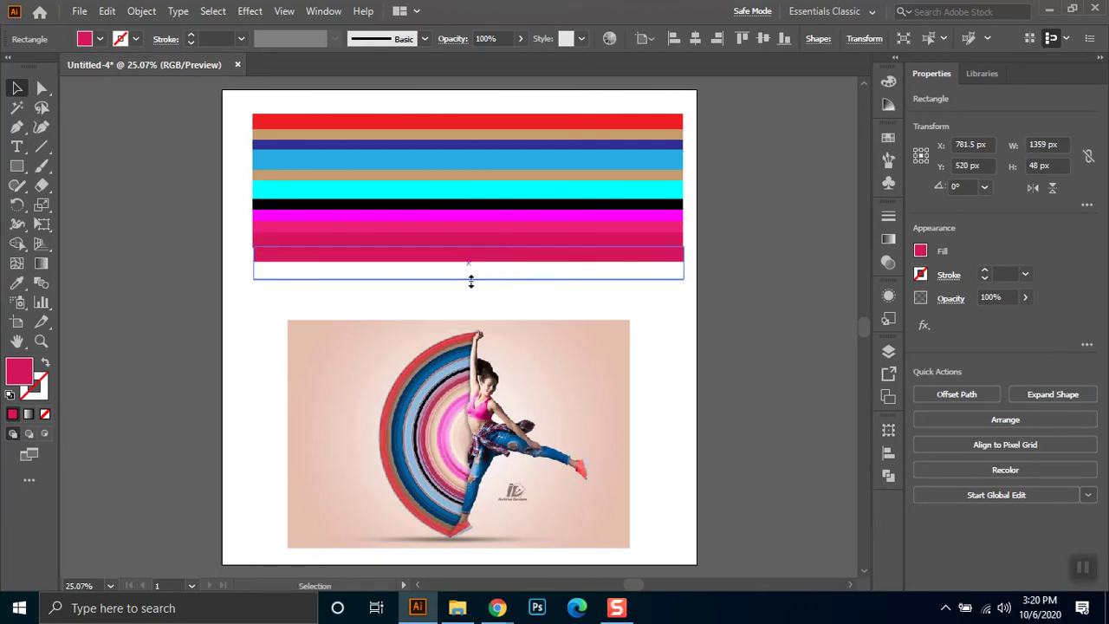
{"action": "left_click", "coordinate": [18, 286]}
{"action": "left_click", "coordinate": [454, 216]}
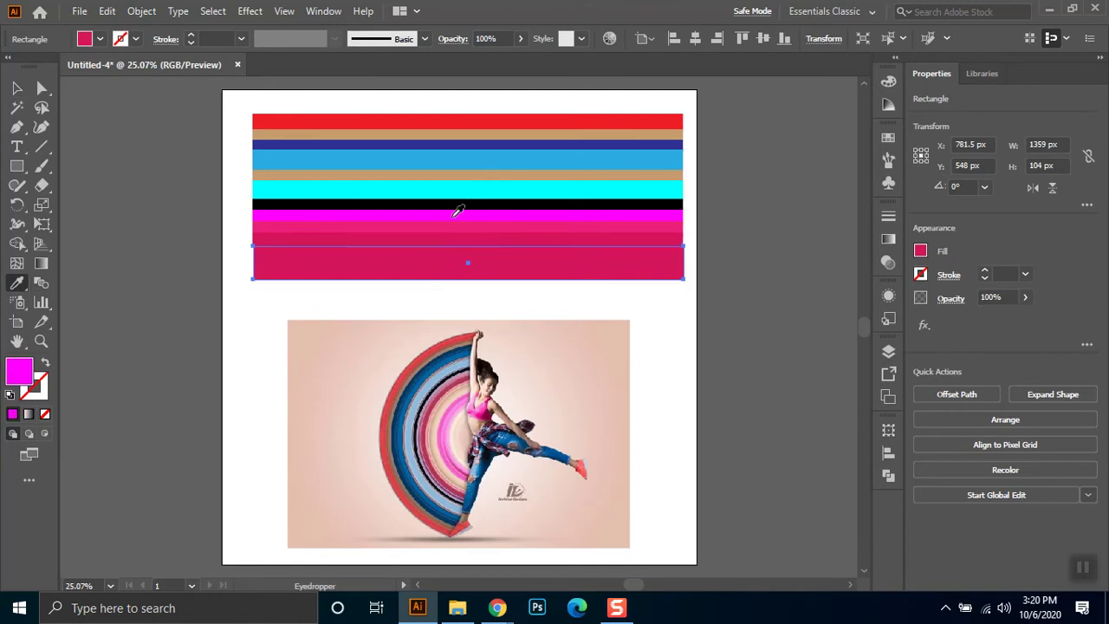
Lighten the tall bottom band to a light pink in the Color Picker
{"action": "double_click", "coordinate": [31, 382]}
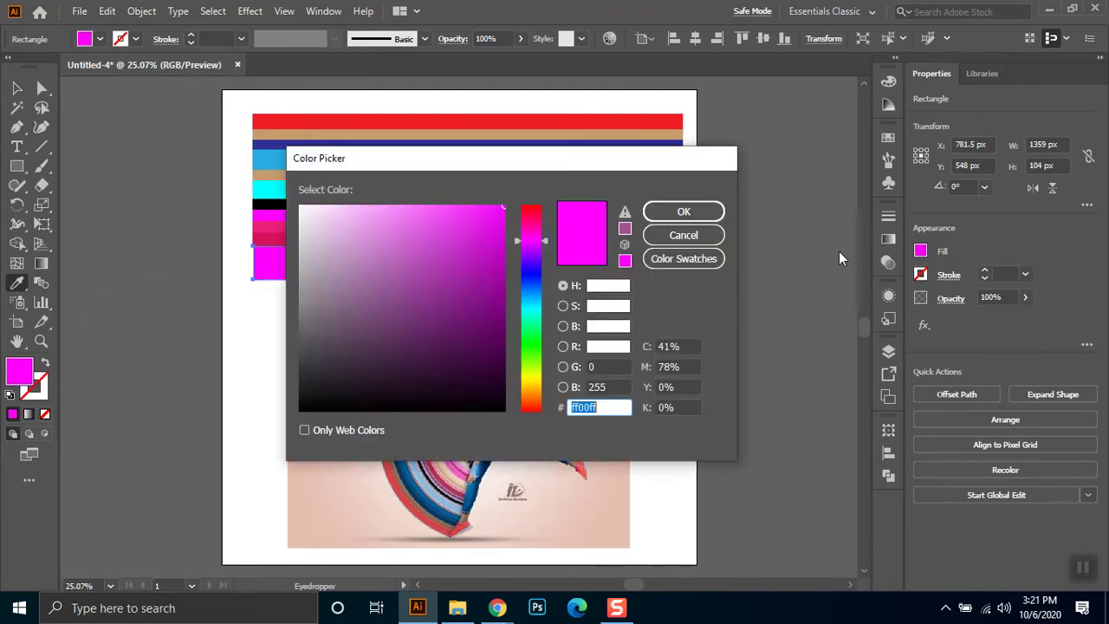
{"action": "left_click_drag", "start_coordinate": [458, 255], "coordinate": [411, 184]}
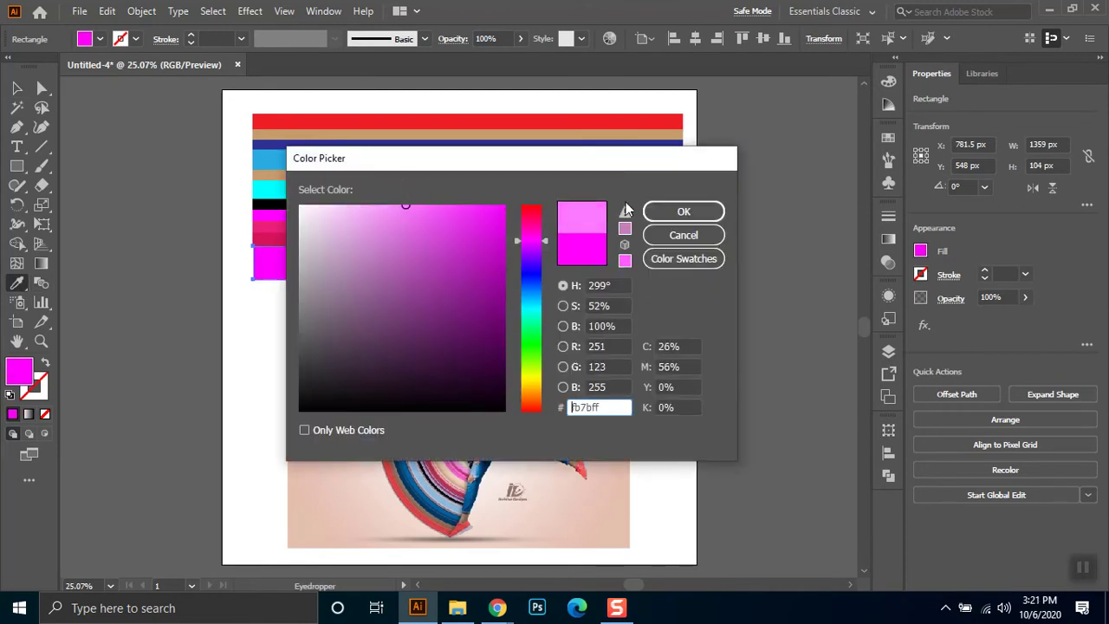
{"action": "left_click", "coordinate": [706, 217]}
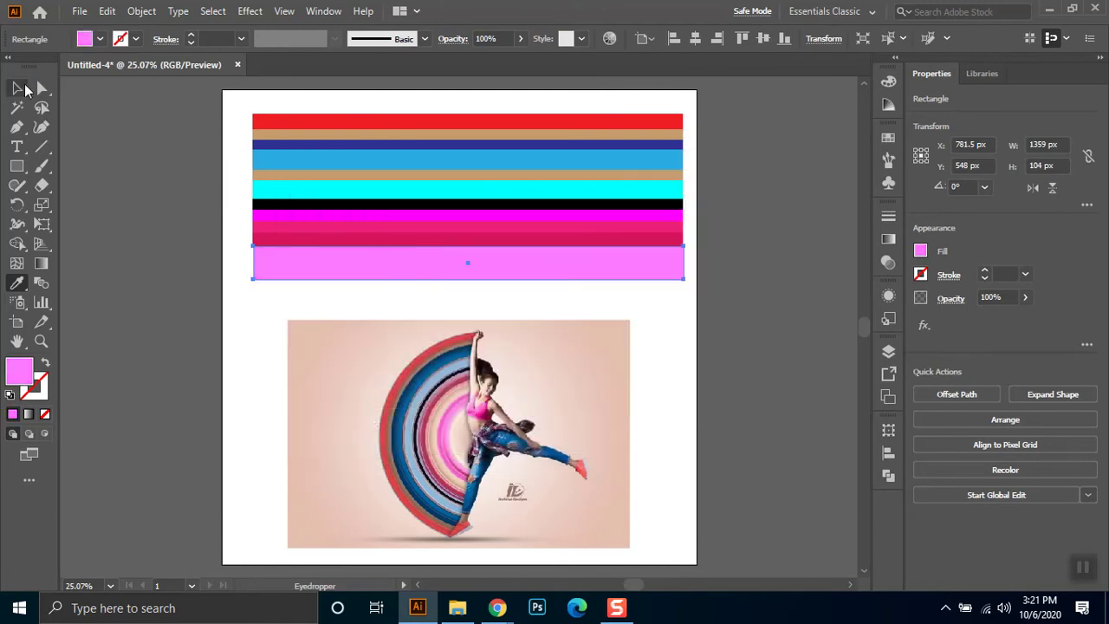
{"action": "left_click", "coordinate": [25, 89]}
Add a copy of the pink band below it, shortened to 70 px tall
{"action": "left_click_drag", "start_coordinate": [409, 275], "coordinate": [407, 303]}
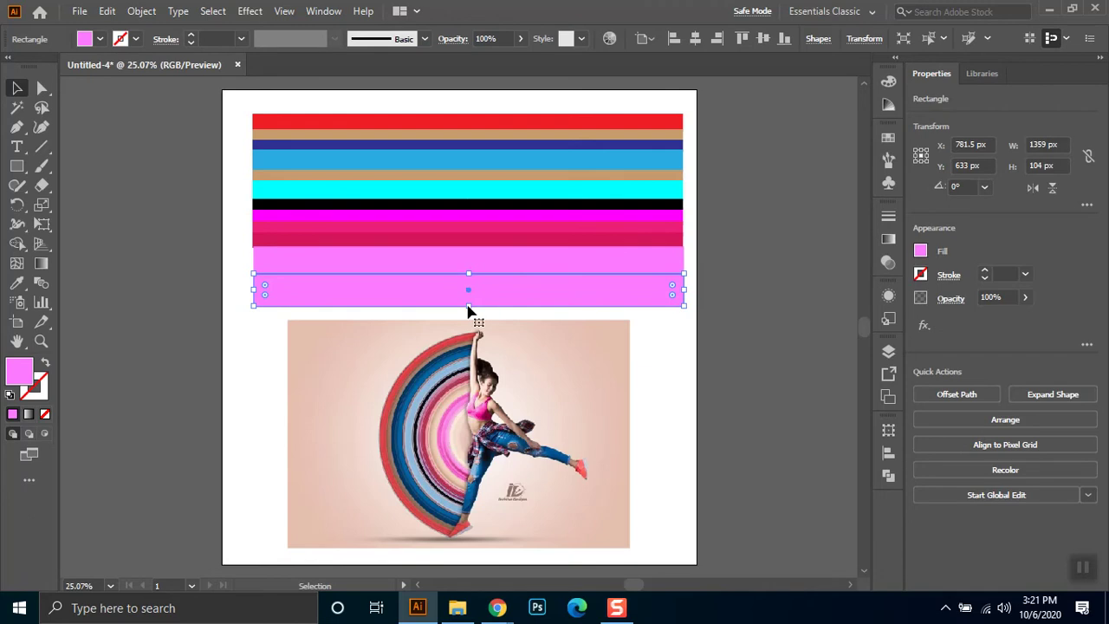
{"action": "left_click_drag", "start_coordinate": [470, 306], "coordinate": [469, 295]}
{"action": "left_click", "coordinate": [100, 40]}
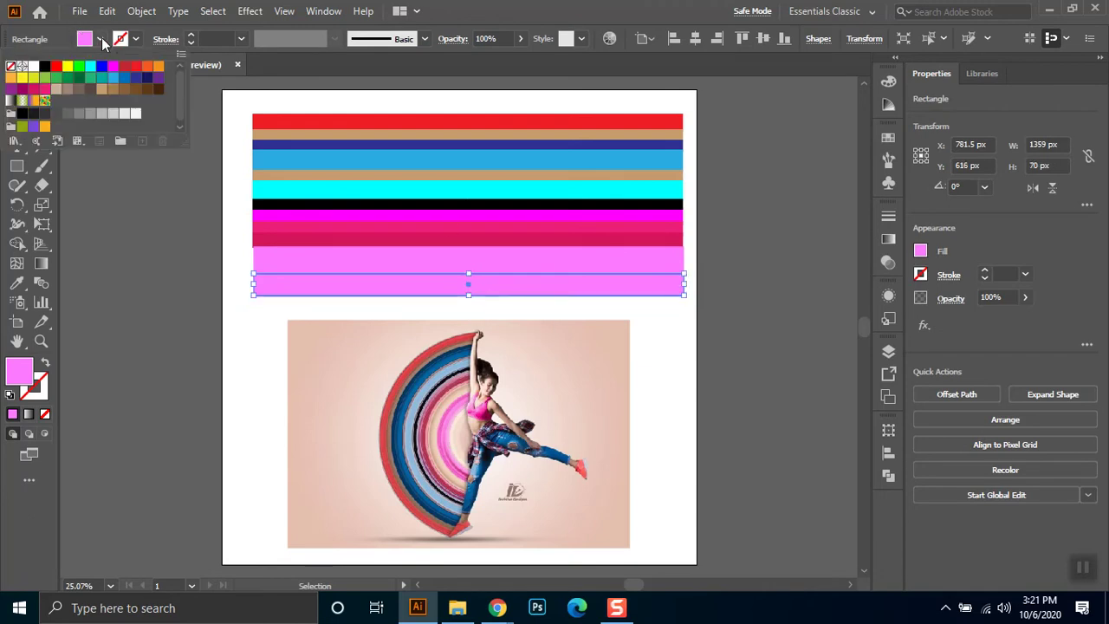
Fill the short band white and duplicate it further down
{"action": "left_click", "coordinate": [32, 67]}
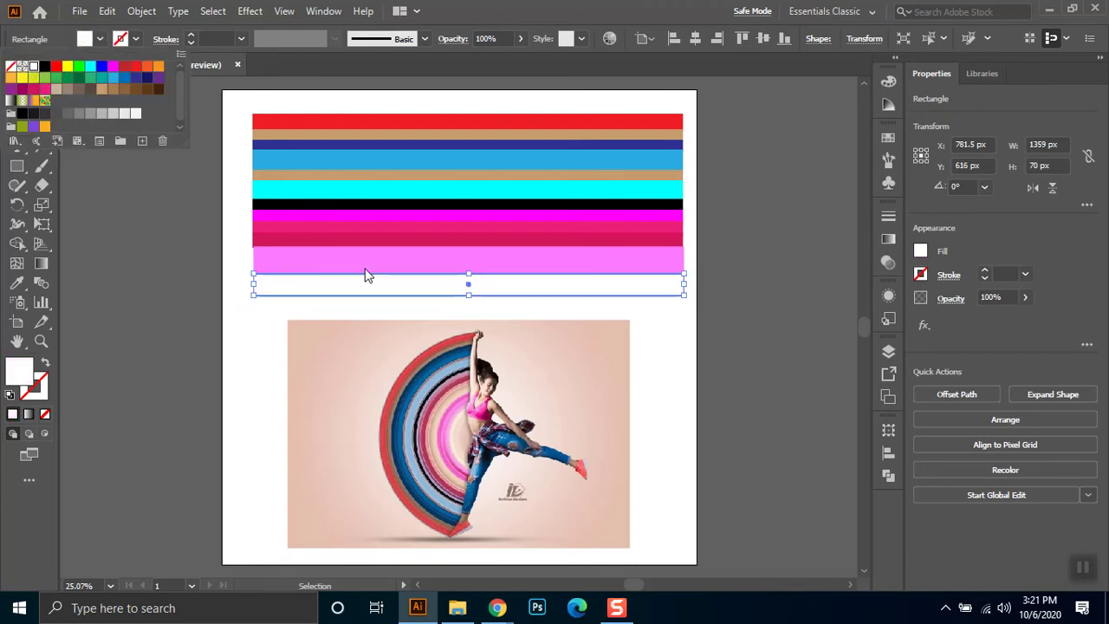
{"action": "left_click", "coordinate": [429, 291]}
{"action": "left_click_drag", "start_coordinate": [416, 292], "coordinate": [413, 310]}
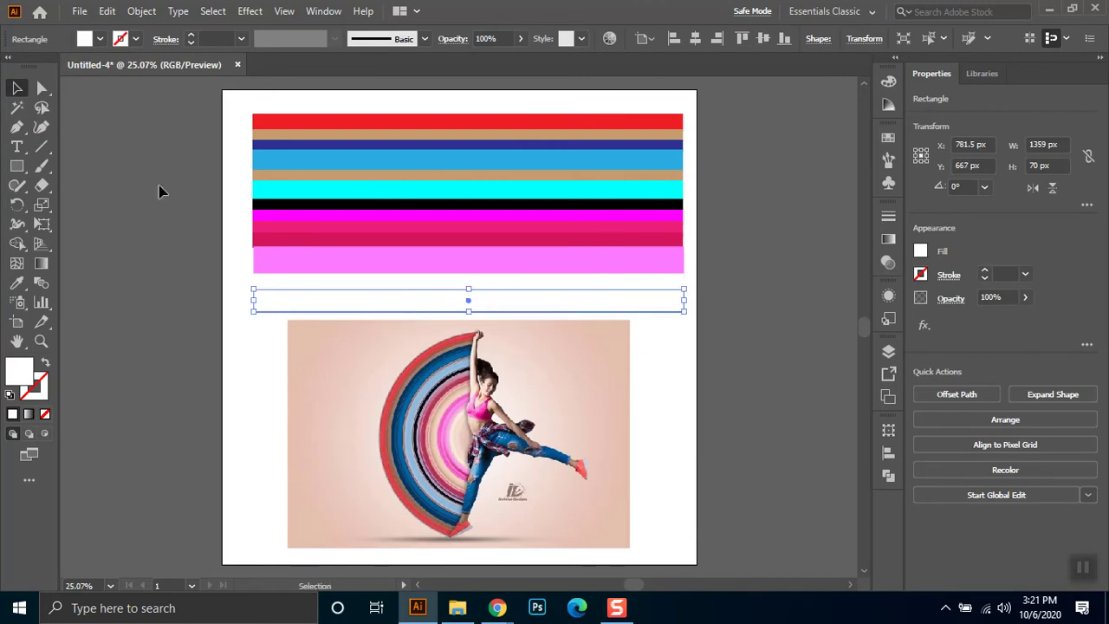
Mix a salmon fill (#ffaf9f) for the copied stripe in the Color Picker
{"action": "double_click", "coordinate": [25, 379]}
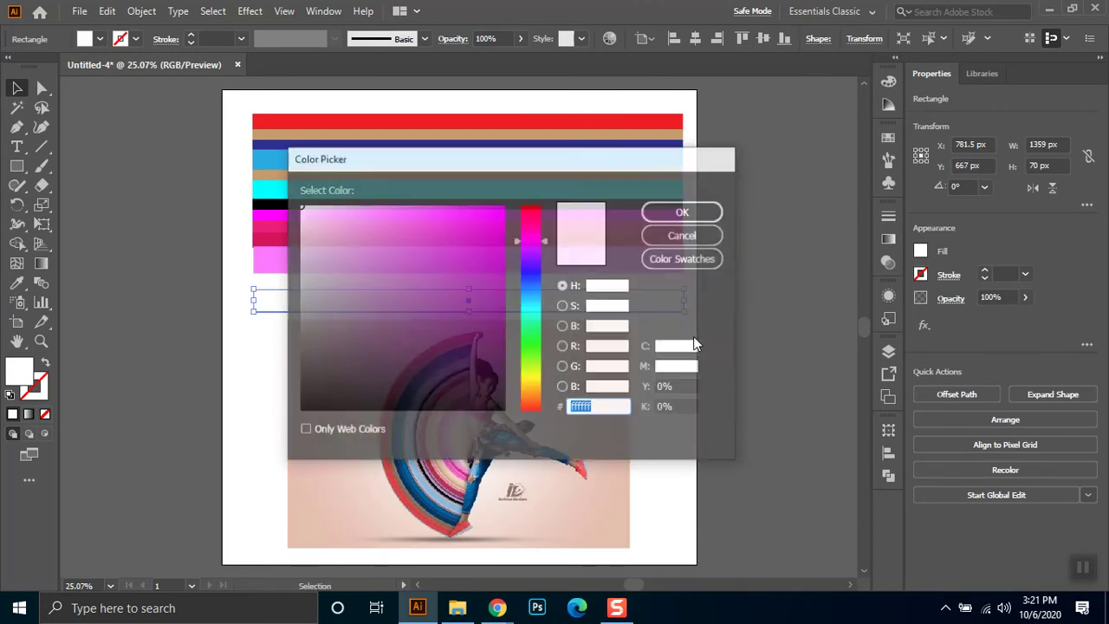
{"action": "left_click", "coordinate": [464, 206]}
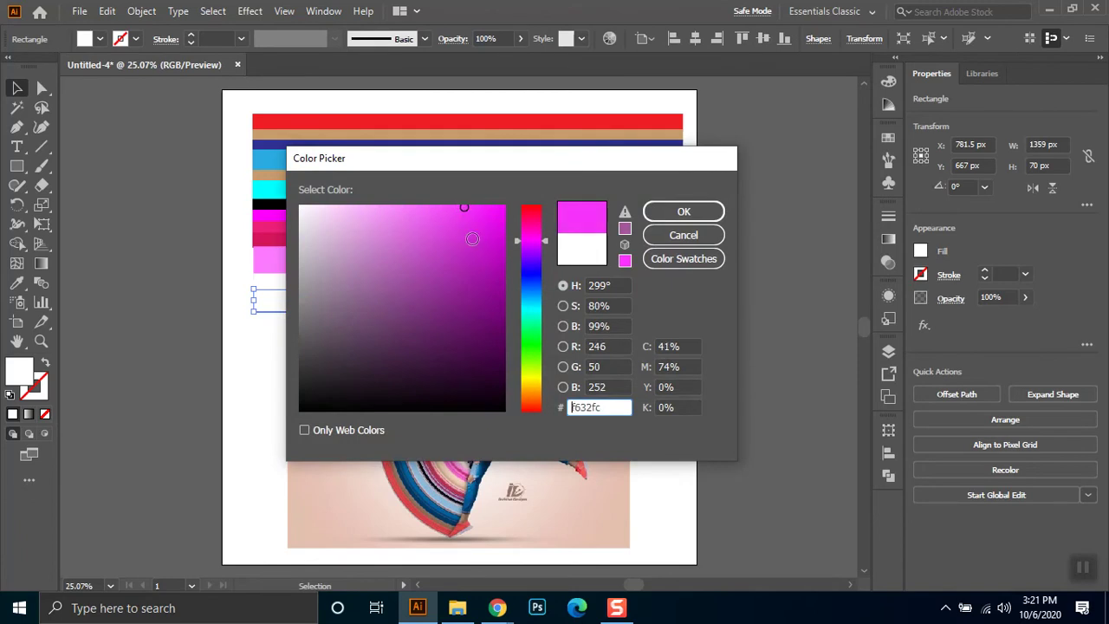
{"action": "left_click_drag", "start_coordinate": [520, 242], "coordinate": [520, 224]}
{"action": "left_click", "coordinate": [427, 212]}
{"action": "left_click_drag", "start_coordinate": [428, 212], "coordinate": [418, 205]}
{"action": "left_click_drag", "start_coordinate": [538, 234], "coordinate": [537, 394]}
{"action": "left_click_drag", "start_coordinate": [371, 220], "coordinate": [378, 189]}
{"action": "left_click_drag", "start_coordinate": [541, 396], "coordinate": [540, 409]}
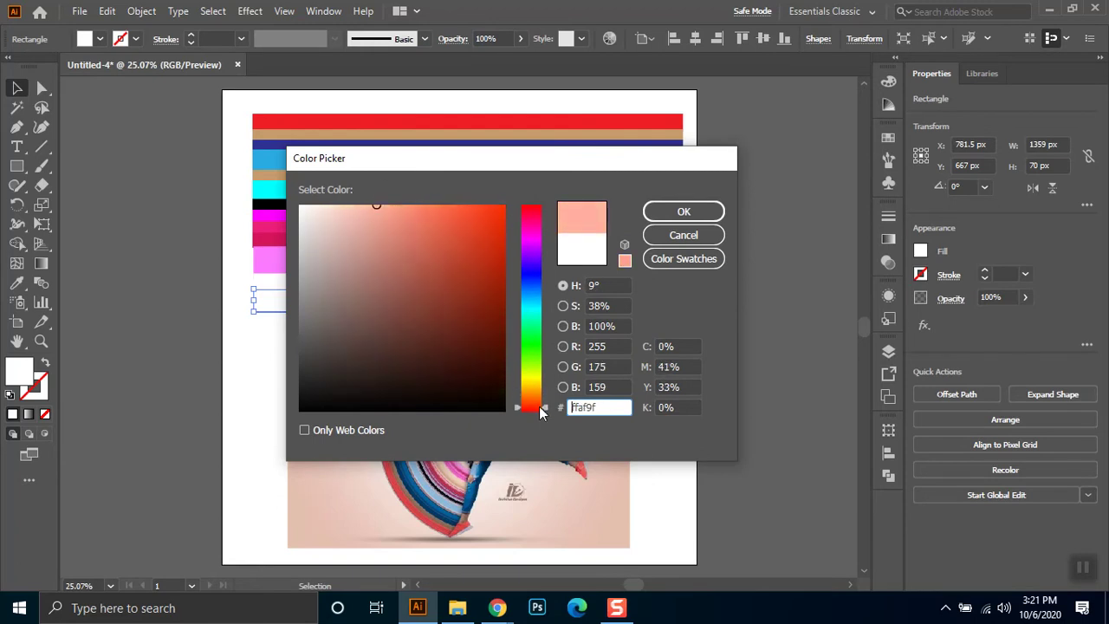
{"action": "left_click", "coordinate": [670, 214]}
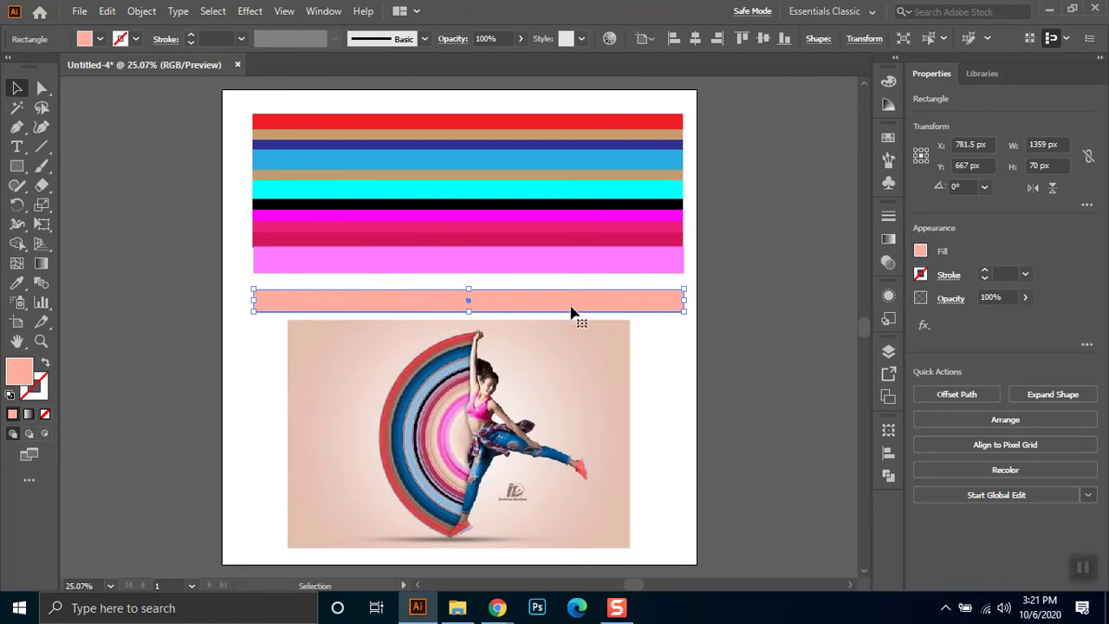
Add a 144 px copy below, colour it with the photo's beige background, and select all stripes
{"action": "mouse_move", "coordinate": [571, 311]}
{"action": "left_mouse_down"}
{"action": "mouse_move", "coordinate": [573, 332]}
{"action": "mouse_move", "coordinate": [573, 322]}
{"action": "left_mouse_up"}
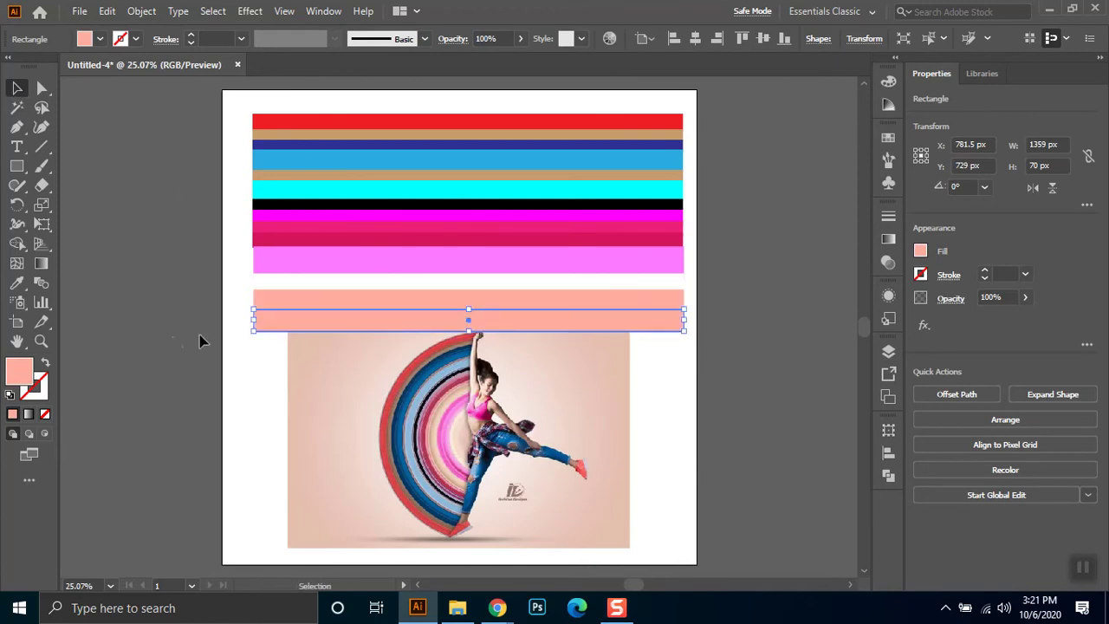
{"action": "left_click_drag", "start_coordinate": [469, 333], "coordinate": [469, 354]}
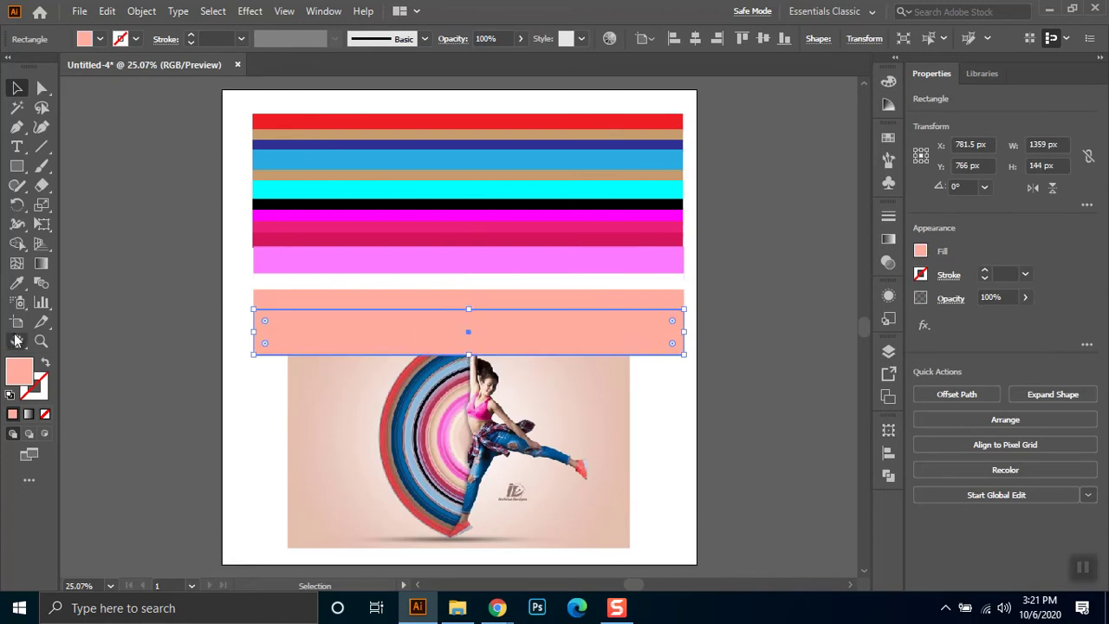
{"action": "left_click", "coordinate": [17, 282]}
{"action": "left_click", "coordinate": [401, 401]}
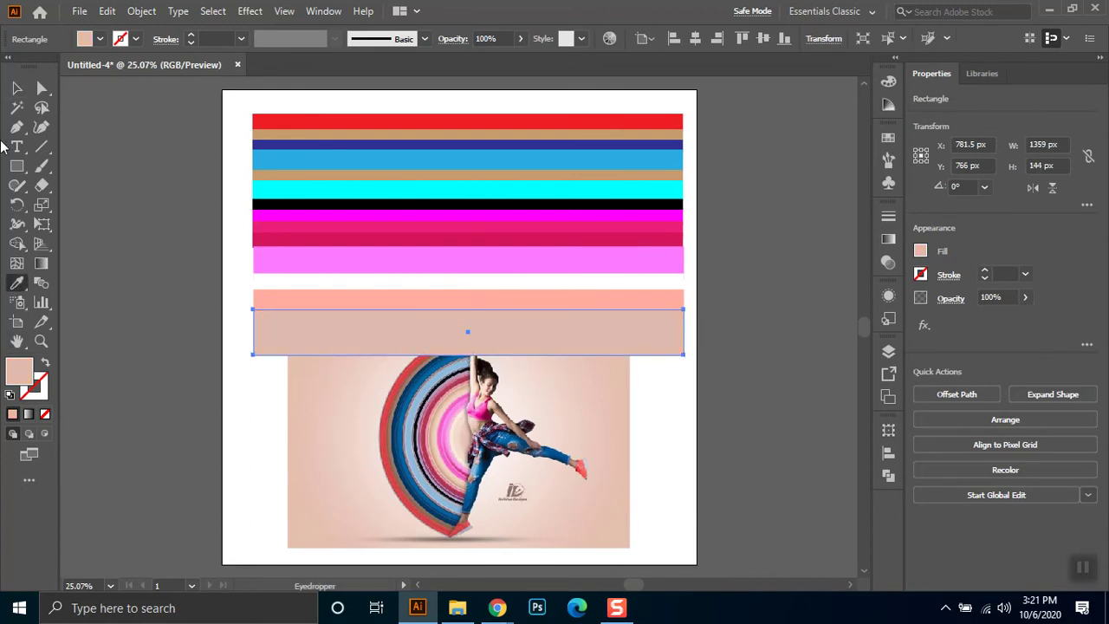
{"action": "left_click", "coordinate": [17, 88]}
{"action": "left_click", "coordinate": [459, 416], "text": "shift"}
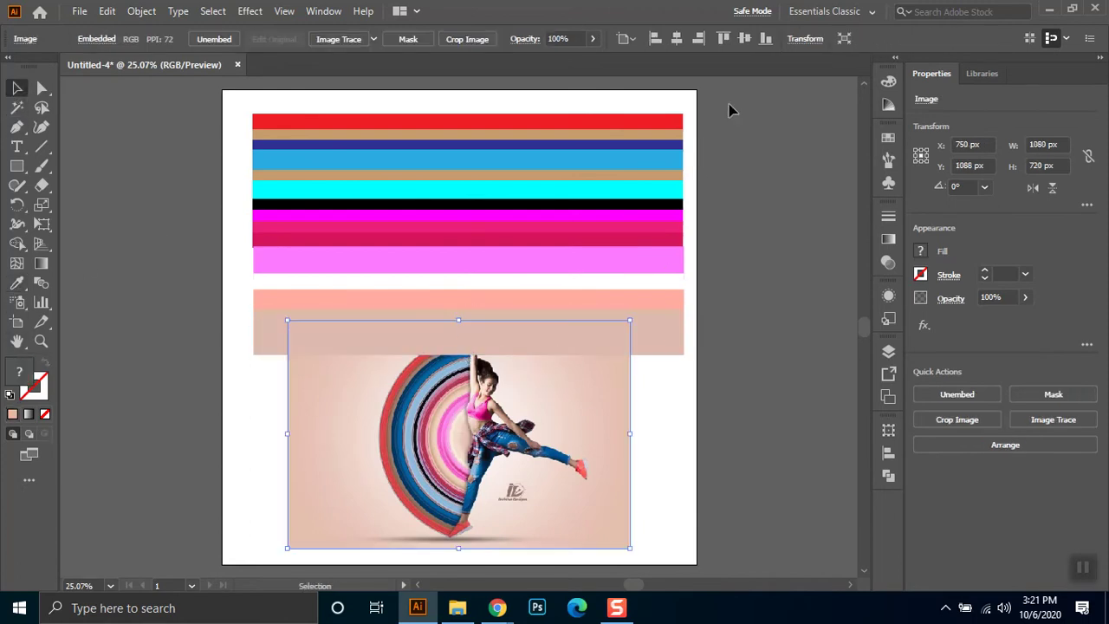
{"action": "left_click_drag", "start_coordinate": [726, 103], "coordinate": [664, 364]}
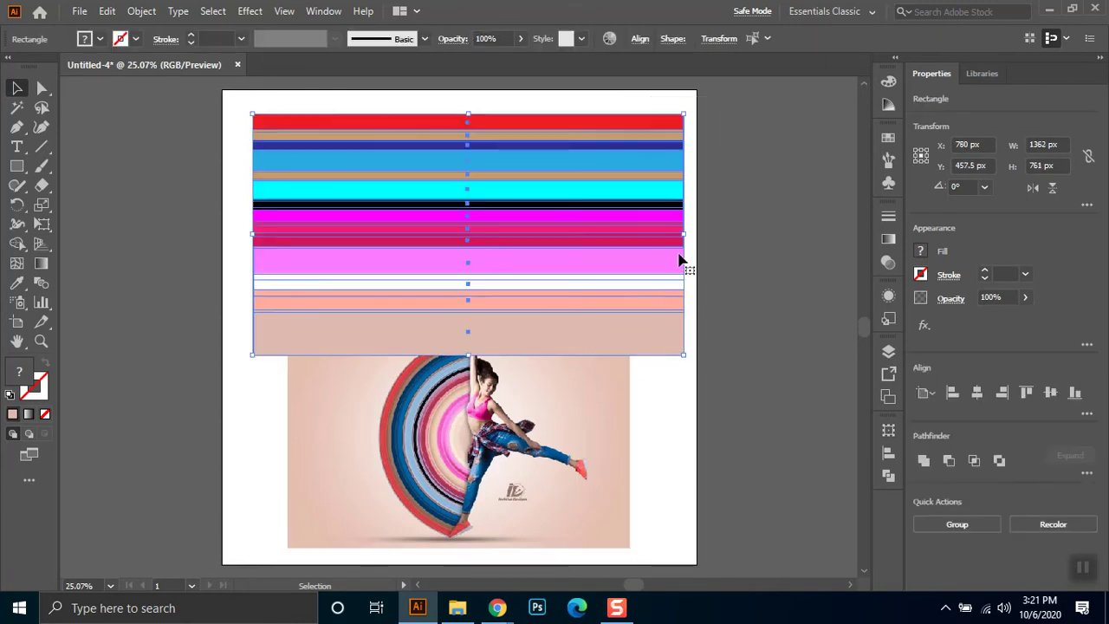
Widen and raise the stripe stack, then drag a duplicate of it below the dancer photo
{"action": "left_click_drag", "start_coordinate": [686, 236], "coordinate": [766, 235]}
{"action": "left_click_drag", "start_coordinate": [647, 248], "coordinate": [646, 201]}
{"action": "key", "text": "ctrl+minus"}
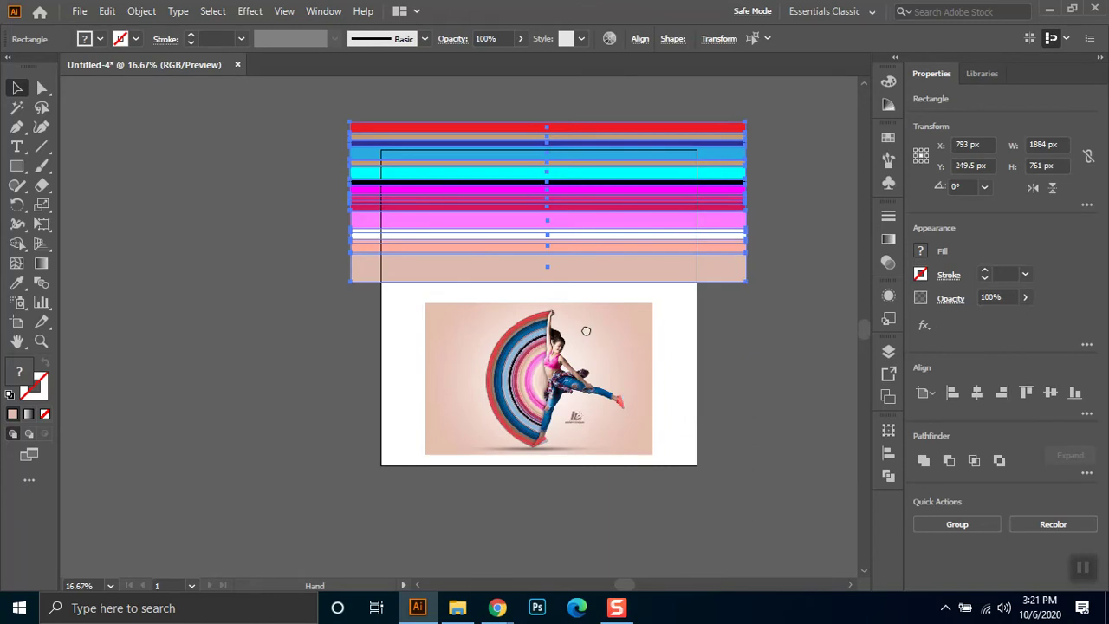
{"action": "left_click_drag", "start_coordinate": [599, 284], "coordinate": [530, 324]}
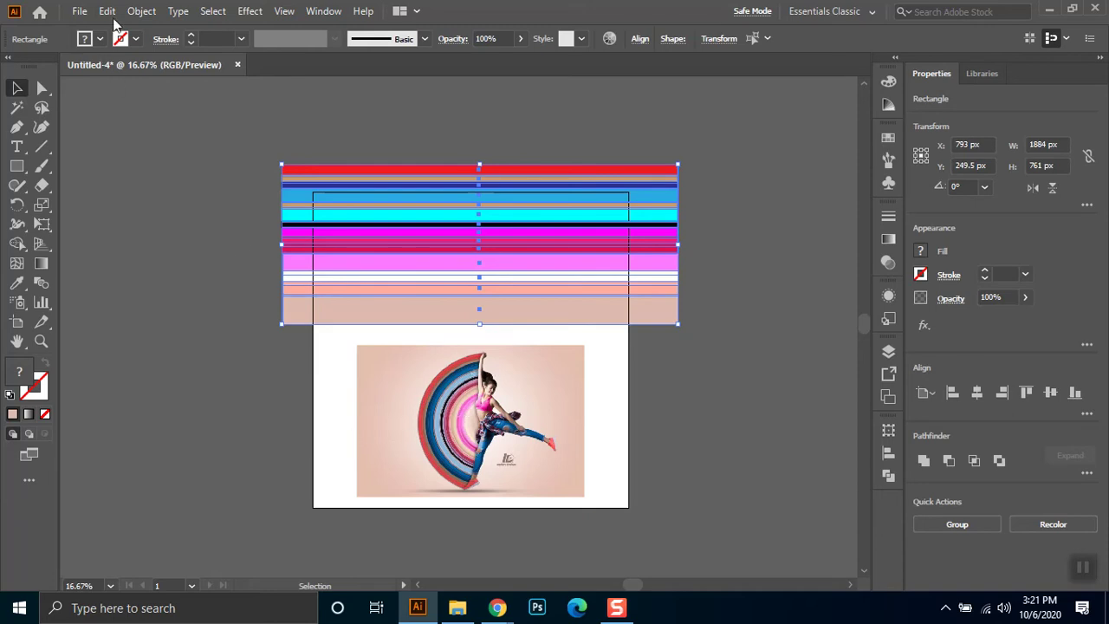
{"action": "key", "text": "ctrl+minus"}
{"action": "key", "text": "ctrl+minus"}
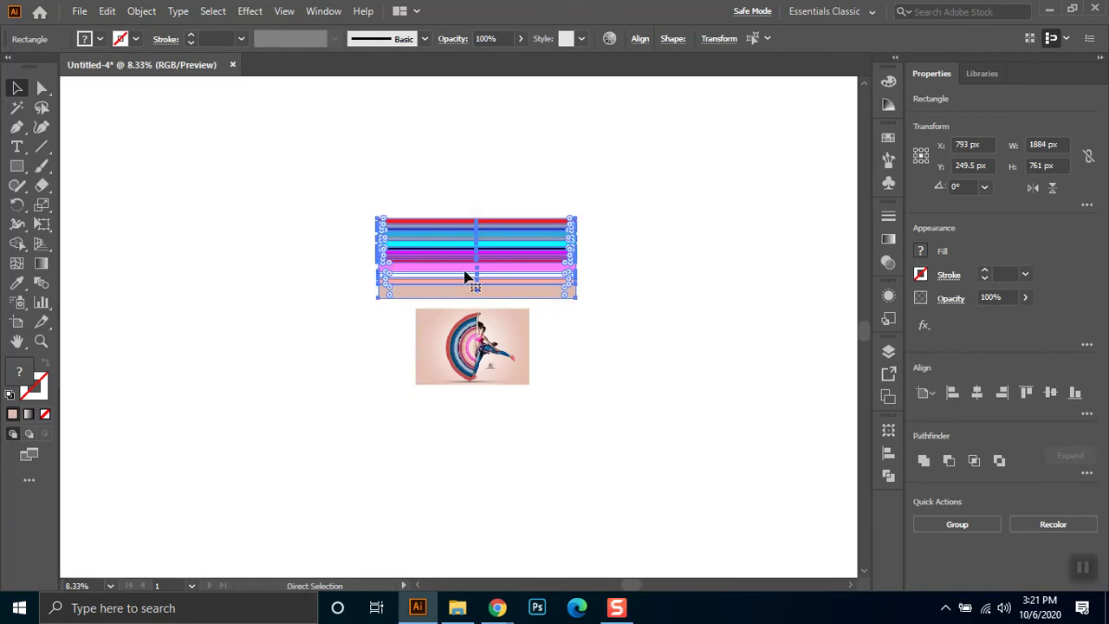
{"action": "left_click_drag", "start_coordinate": [443, 245], "coordinate": [404, 433]}
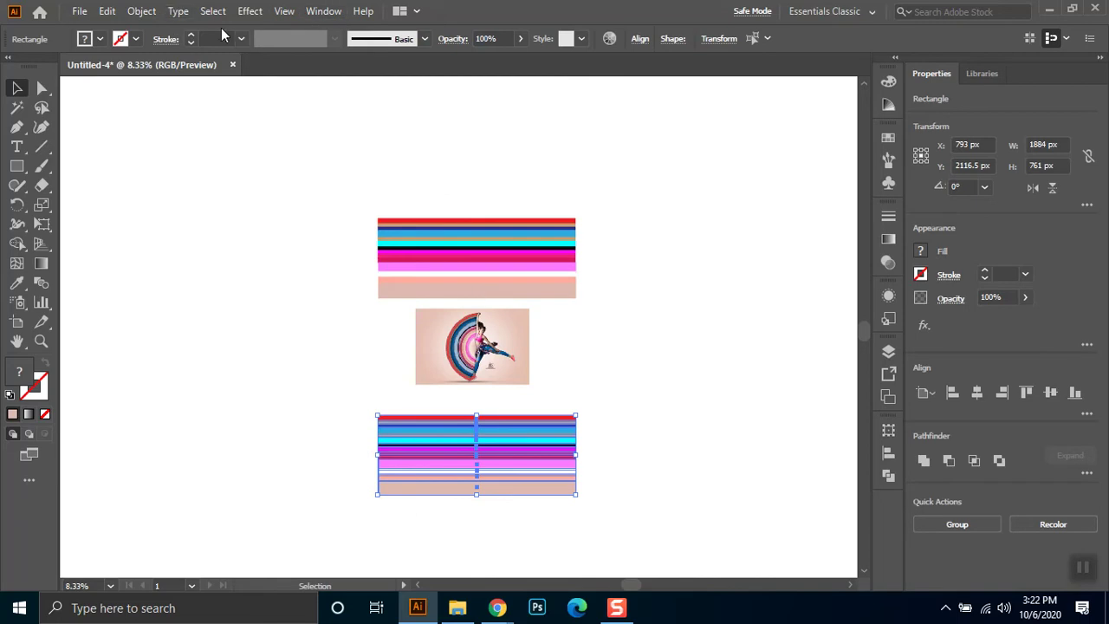
{"action": "left_click", "coordinate": [140, 11]}
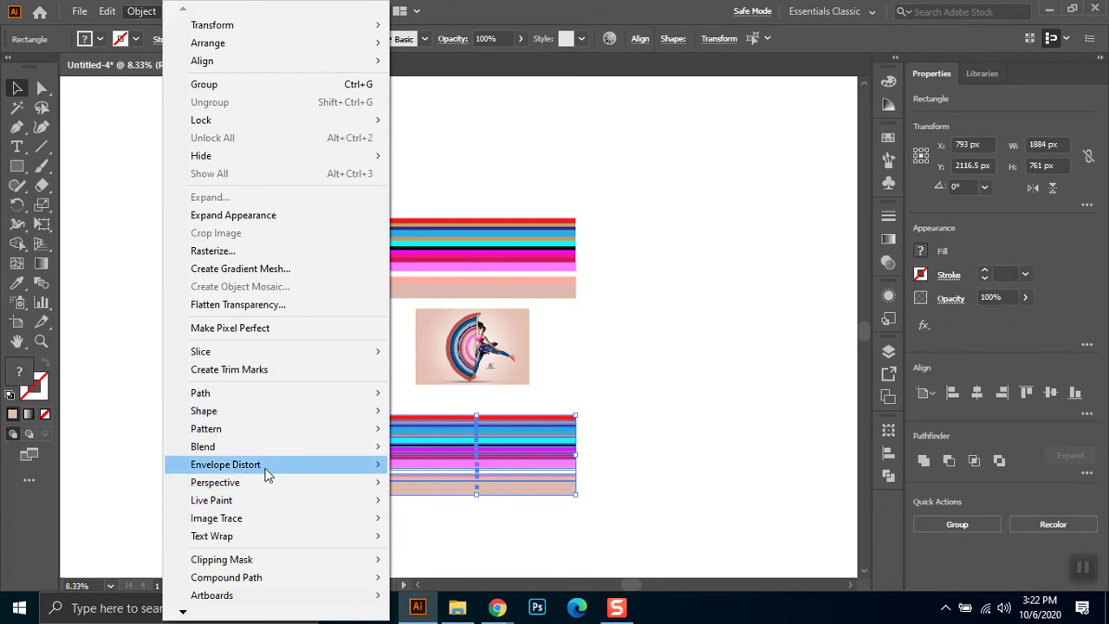
{"action": "mouse_move", "coordinate": [225, 465]}
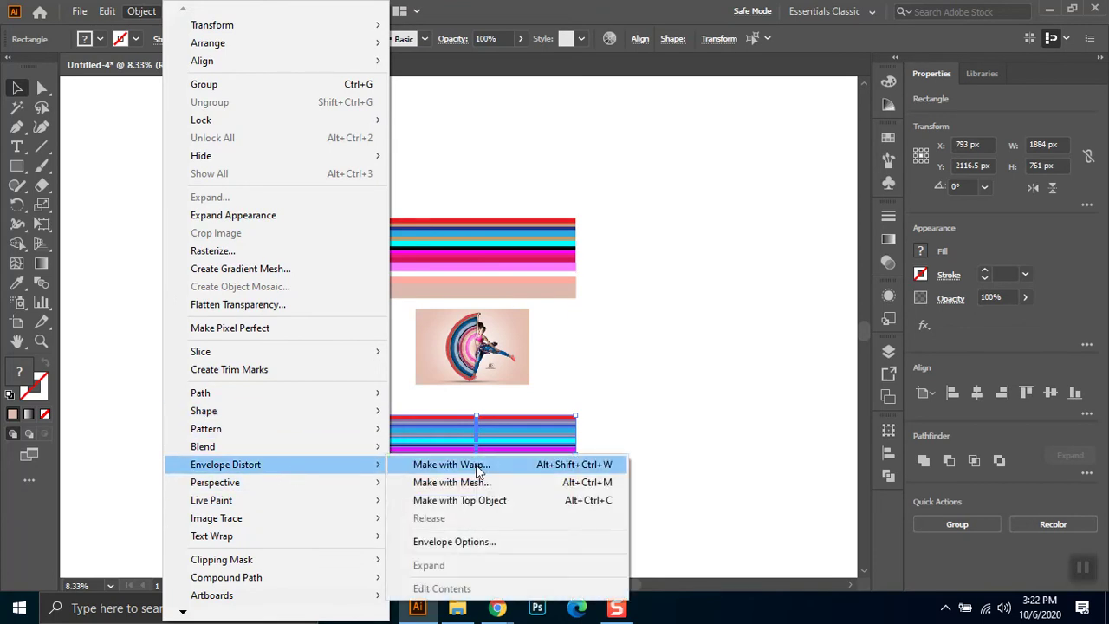
Warp the lower stack with Arc, Bend 100%, Horizontal 0%, Vertical -59%, then enlarge it
{"action": "left_click", "coordinate": [477, 466]}
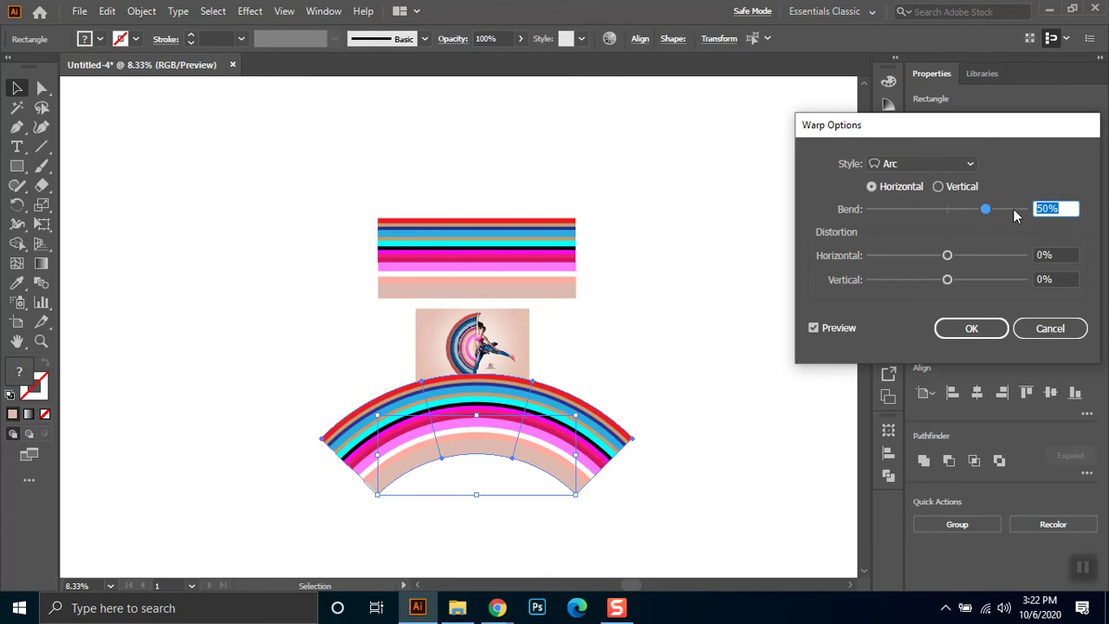
{"action": "left_click_drag", "start_coordinate": [1013, 214], "coordinate": [1032, 214]}
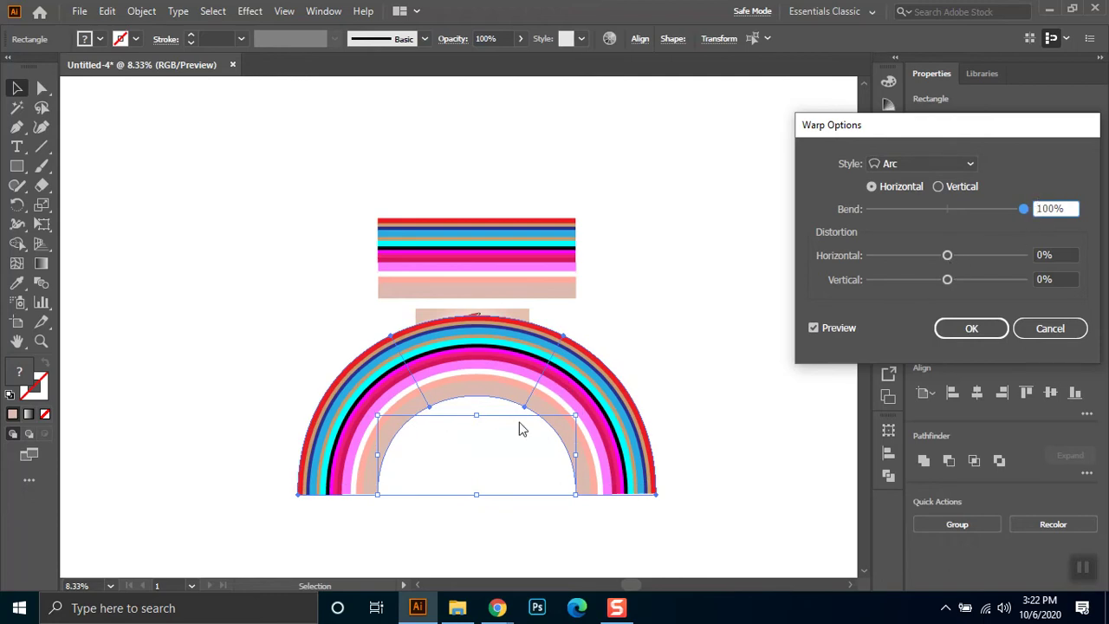
{"action": "left_click", "coordinate": [924, 255]}
{"action": "left_click_drag", "start_coordinate": [924, 260], "coordinate": [882, 262]}
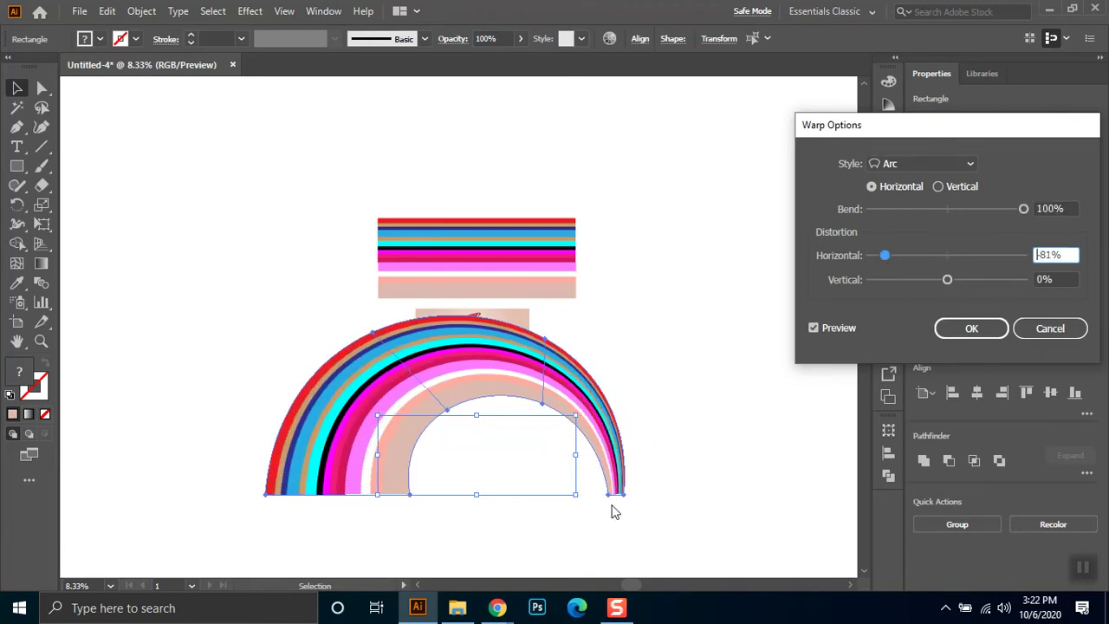
{"action": "left_click_drag", "start_coordinate": [1009, 259], "coordinate": [1016, 257]}
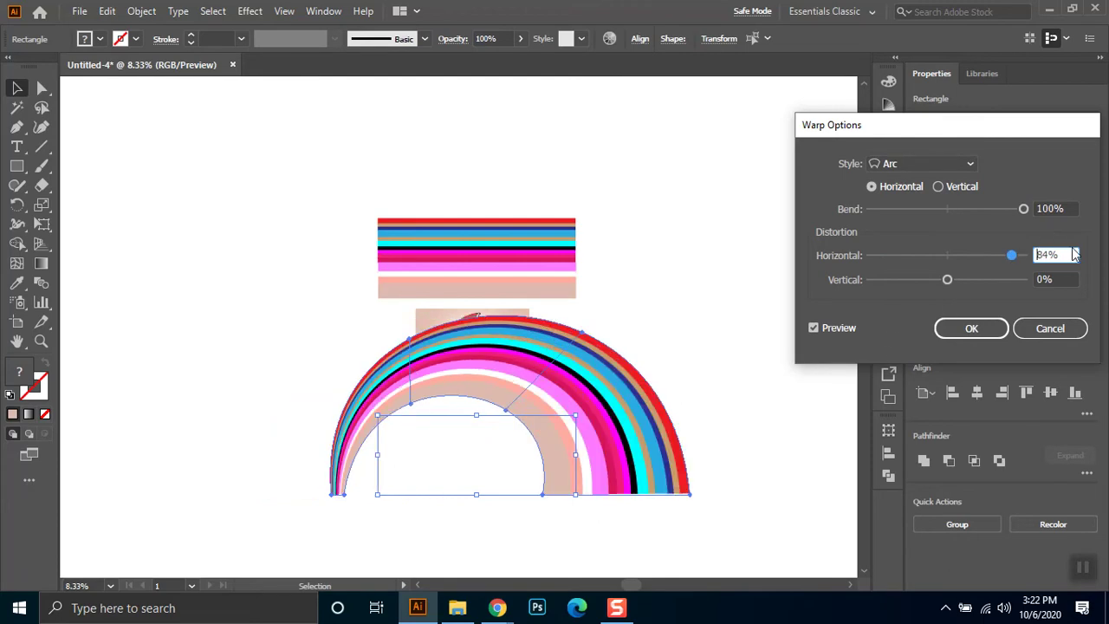
{"action": "double_click", "coordinate": [1053, 253]}
{"action": "type", "text": "0"}
{"action": "left_click_drag", "start_coordinate": [947, 279], "coordinate": [1021, 279]}
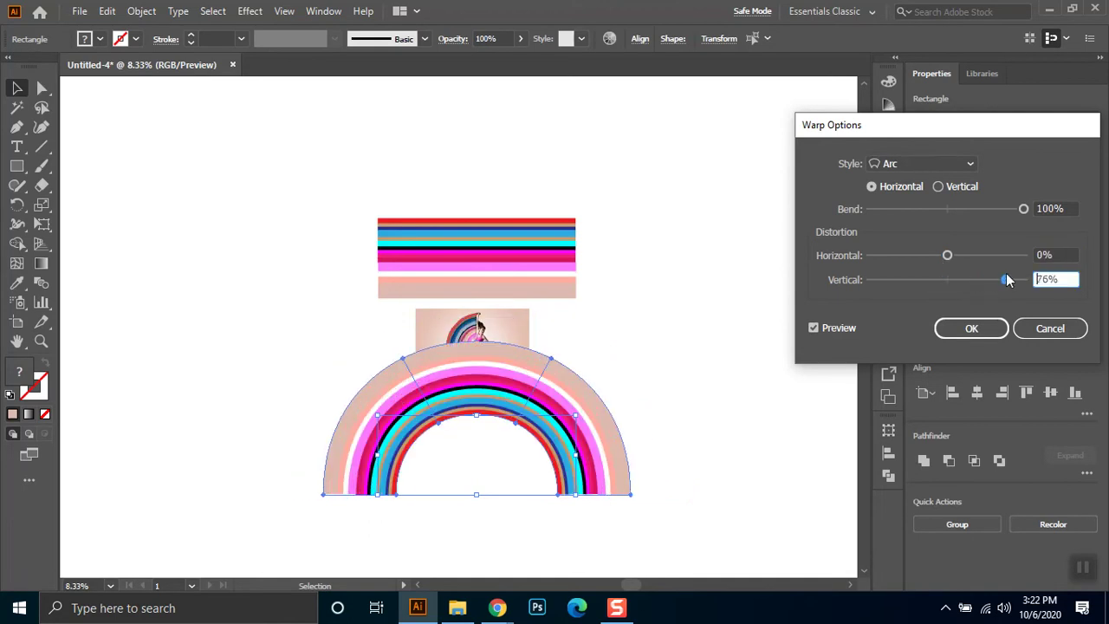
{"action": "mouse_move", "coordinate": [1016, 279]}
{"action": "left_mouse_down"}
{"action": "mouse_move", "coordinate": [873, 281]}
{"action": "mouse_move", "coordinate": [915, 281]}
{"action": "mouse_move", "coordinate": [901, 282]}
{"action": "left_mouse_up"}
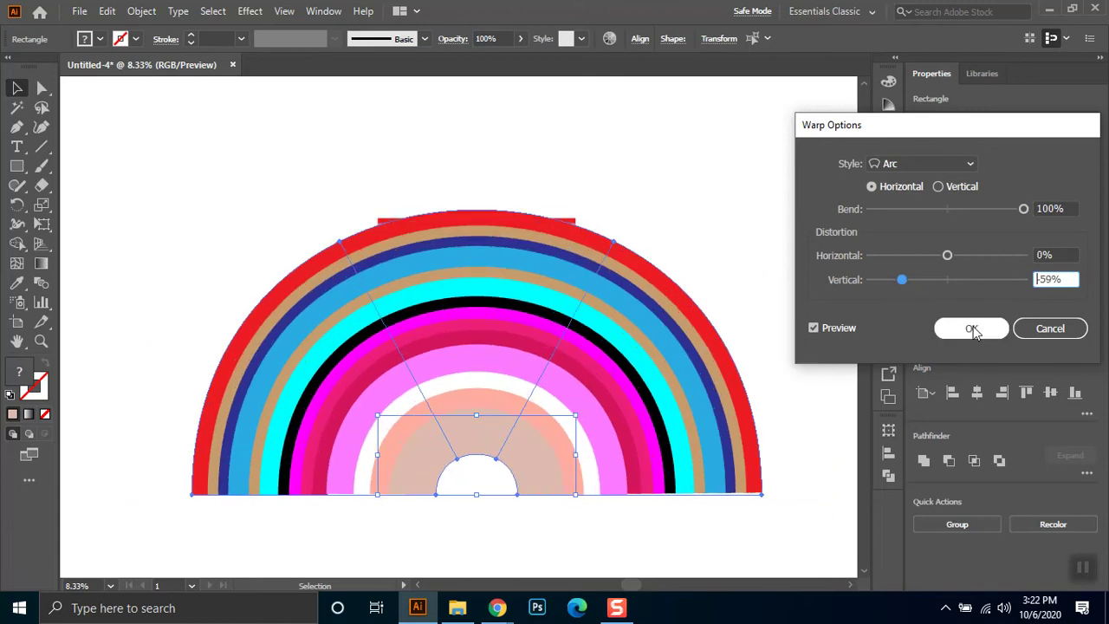
{"action": "left_click", "coordinate": [971, 328]}
{"action": "left_click_drag", "start_coordinate": [759, 211], "coordinate": [384, 400]}
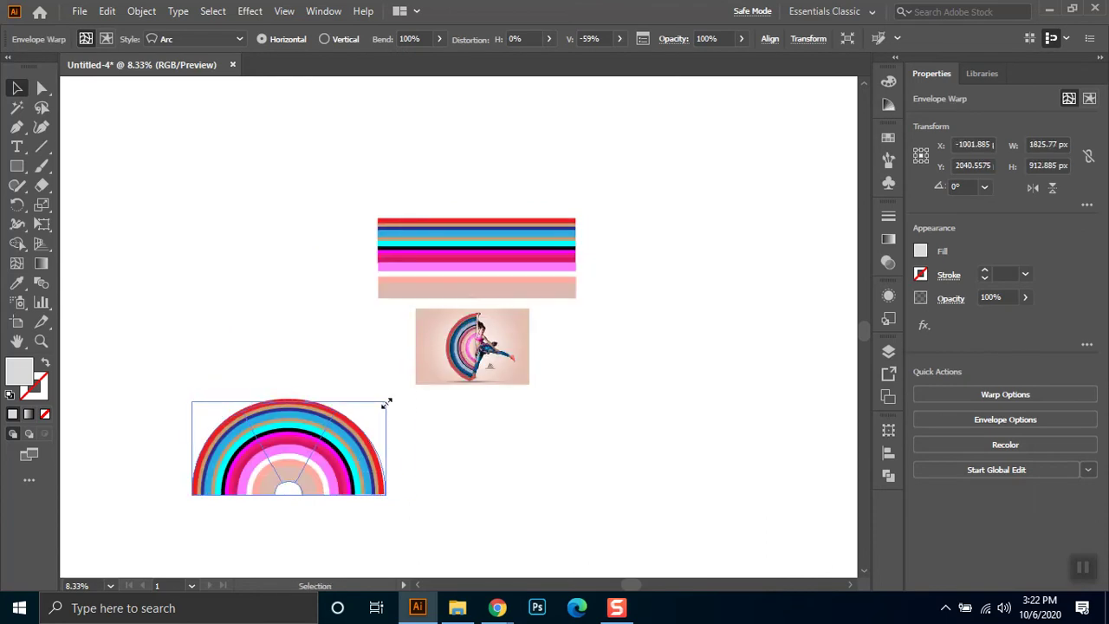
{"action": "left_click_drag", "start_coordinate": [386, 402], "coordinate": [419, 382]}
Scale the rainbow arc and position it just left of the dancer photo, zooming to check
{"action": "left_click", "coordinate": [485, 363]}
{"action": "left_click_drag", "start_coordinate": [341, 472], "coordinate": [367, 382]}
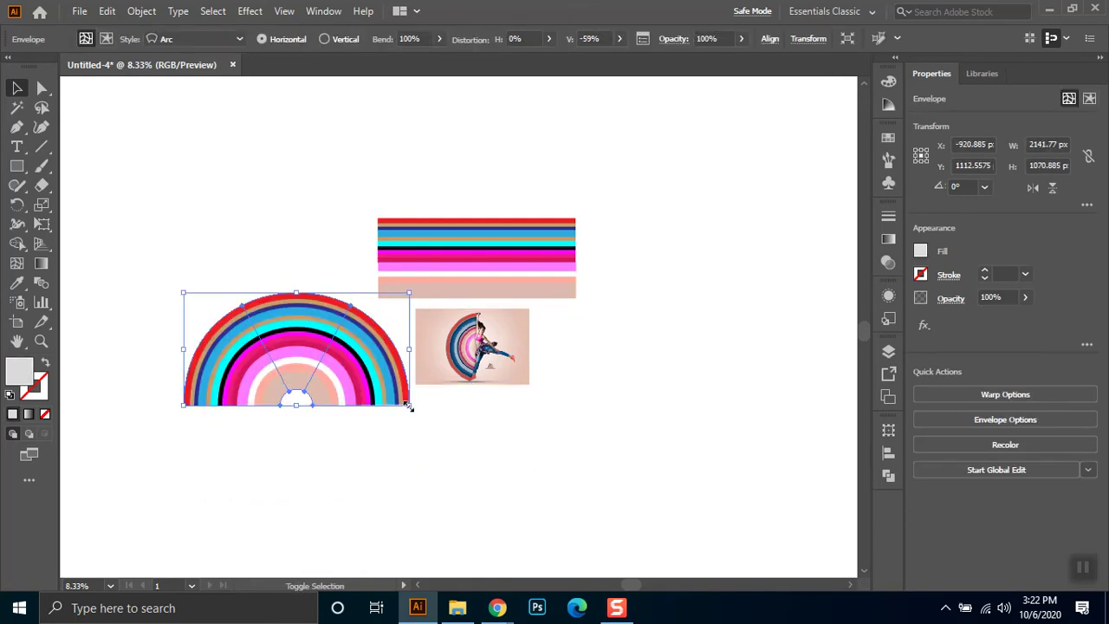
{"action": "left_click_drag", "start_coordinate": [409, 406], "coordinate": [373, 389]}
{"action": "scroll", "coordinate": [462, 381], "scroll_direction": "up", "scroll_amount": 2}
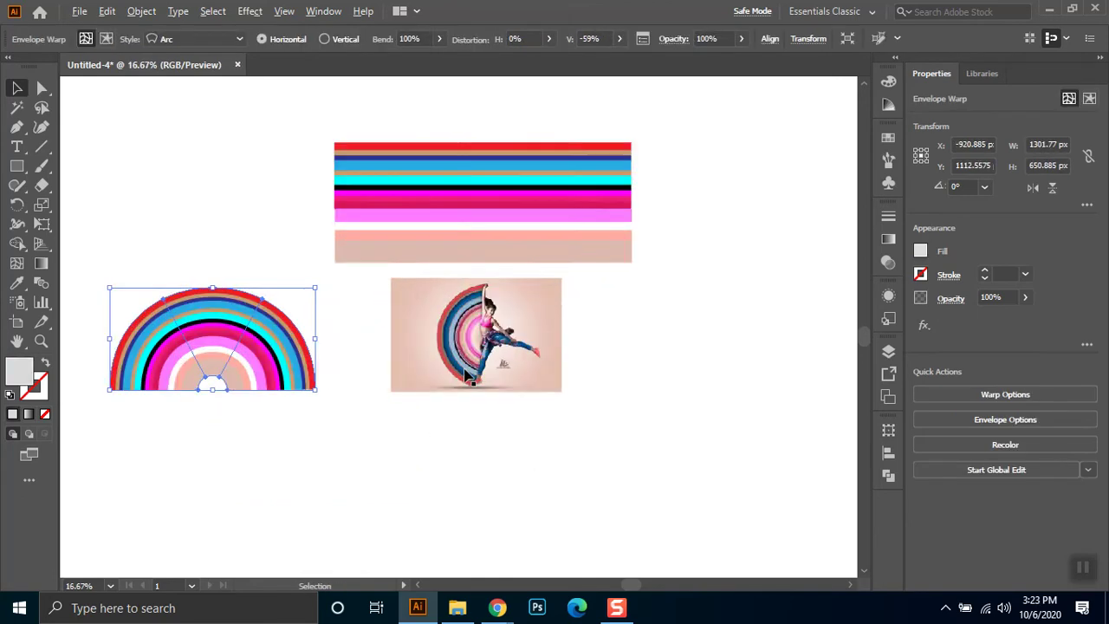
{"action": "left_click_drag", "start_coordinate": [246, 355], "coordinate": [364, 359]}
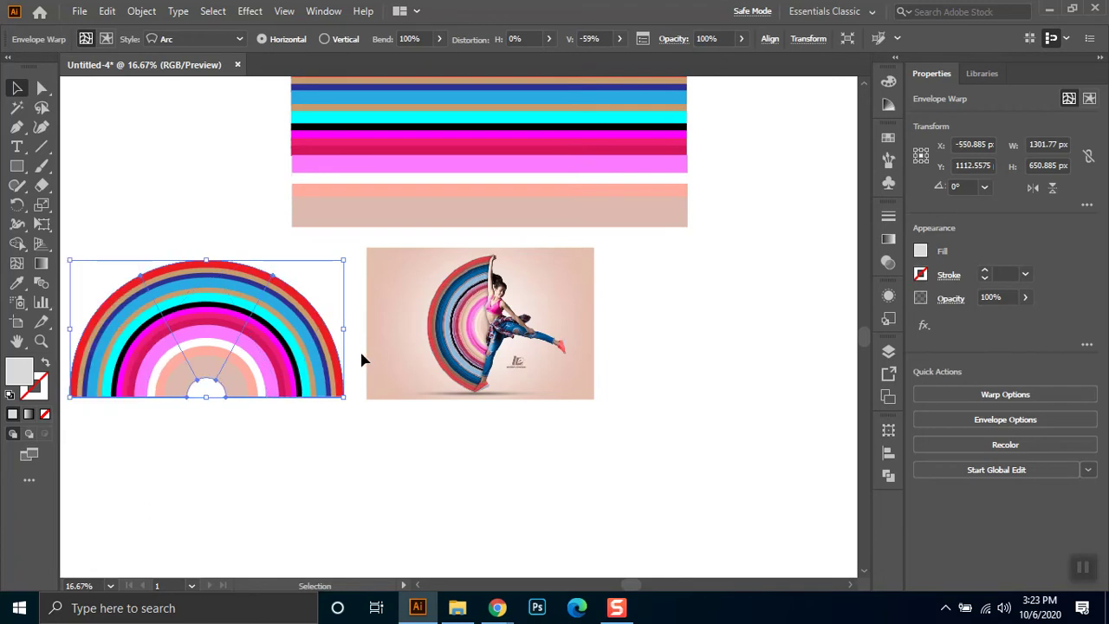
{"action": "scroll", "coordinate": [387, 400], "scroll_direction": "up", "scroll_amount": 1}
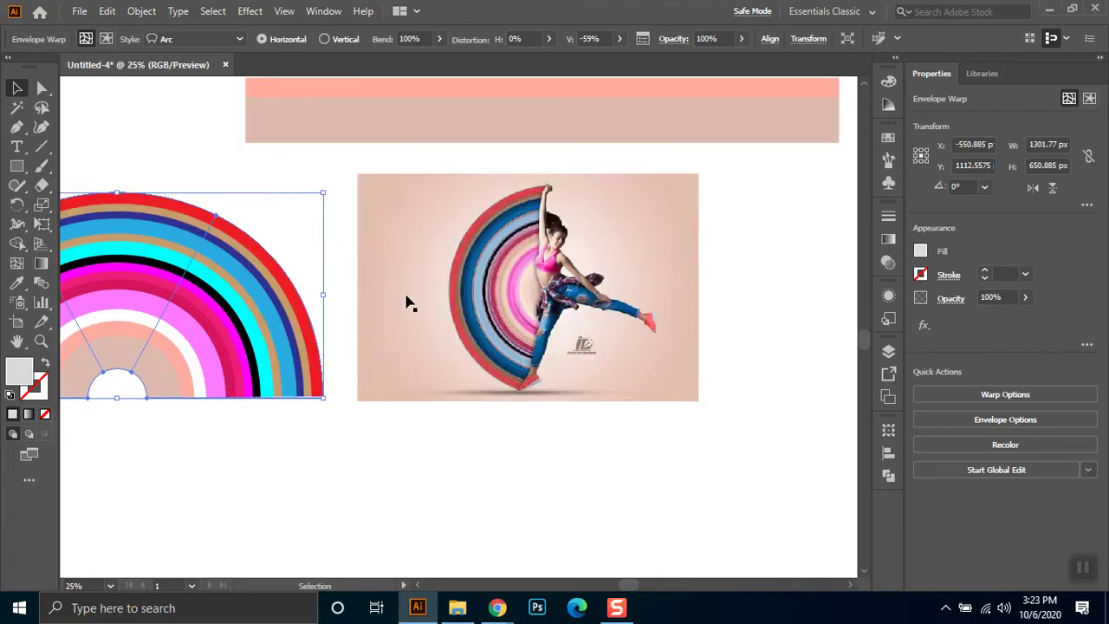
{"action": "scroll", "coordinate": [491, 312], "scroll_direction": "up", "scroll_amount": 3}
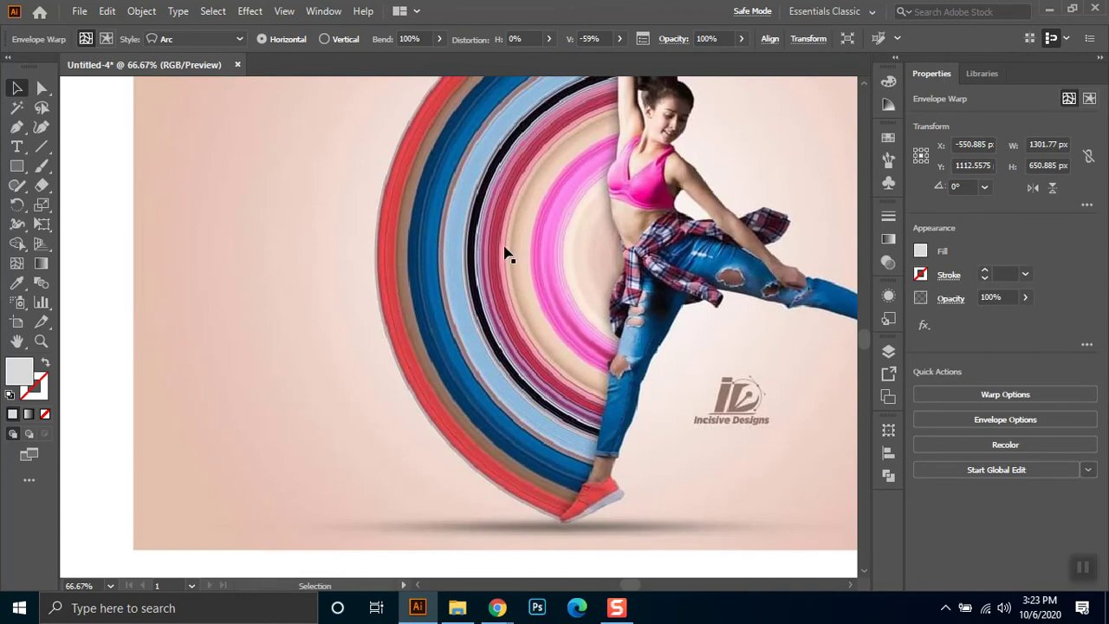
{"action": "scroll", "coordinate": [355, 351], "scroll_direction": "down", "scroll_amount": 3}
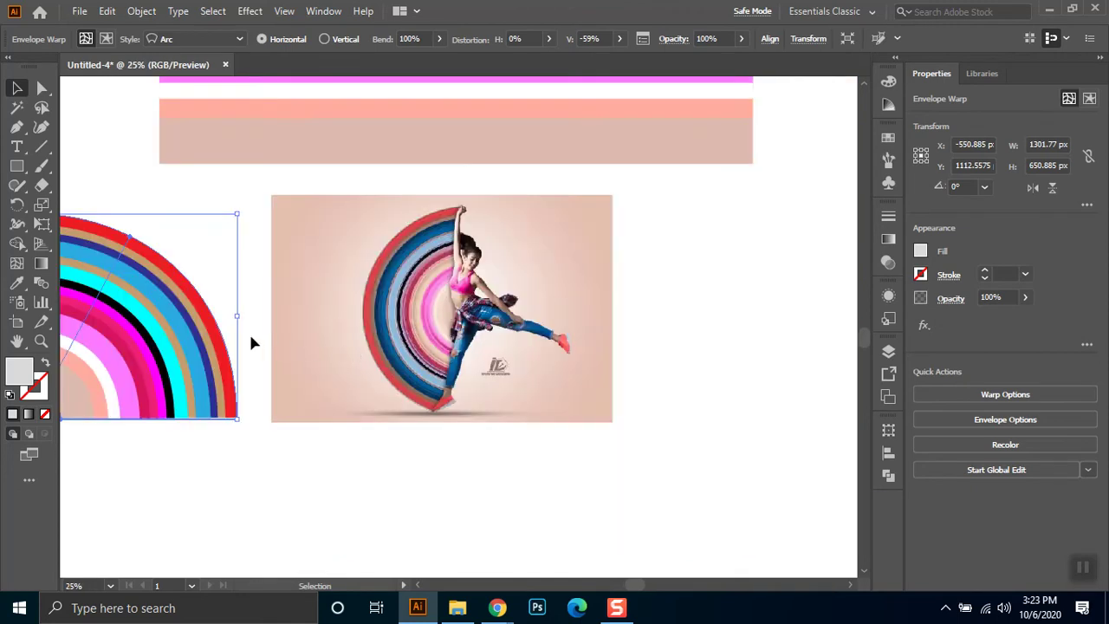
{"action": "left_click", "coordinate": [286, 301]}
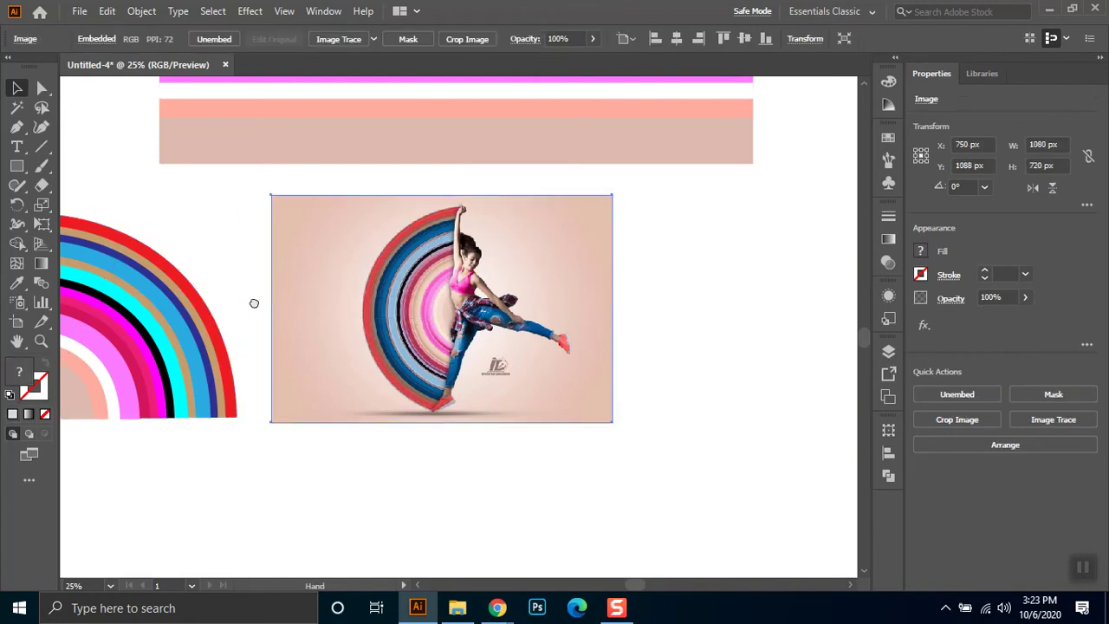
{"action": "scroll", "coordinate": [341, 347], "scroll_direction": "left", "scroll_amount": 5}
{"action": "double_click", "coordinate": [342, 349]}
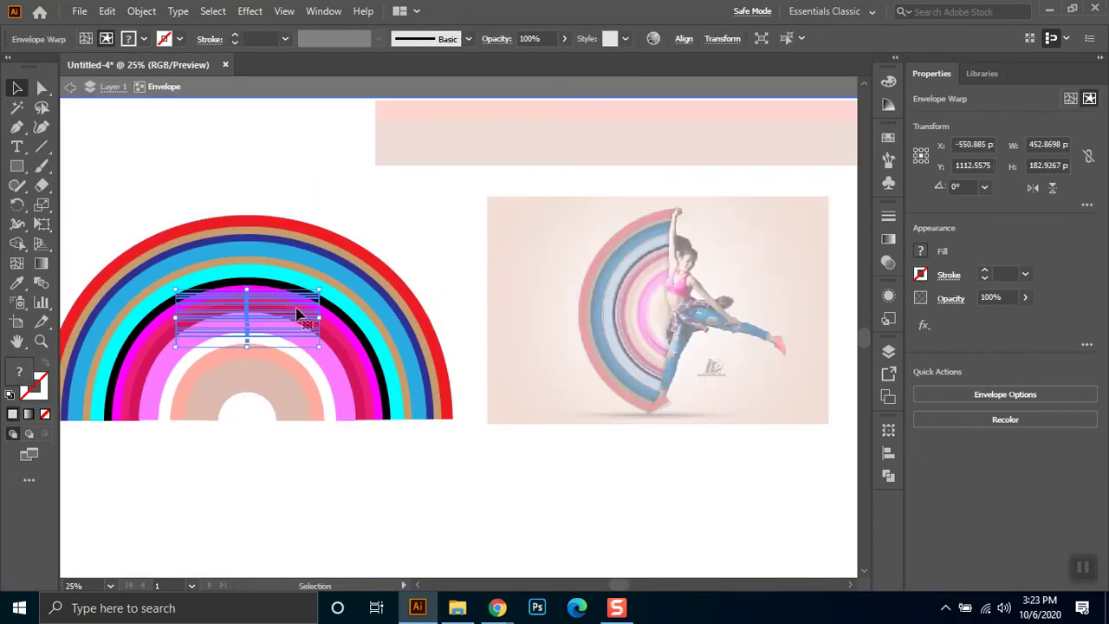
{"action": "key", "text": "a"}
{"action": "left_click_drag", "start_coordinate": [321, 315], "coordinate": [280, 379]}
{"action": "key", "text": "v"}
{"action": "scroll", "coordinate": [286, 295], "scroll_direction": "up", "scroll_amount": 3}
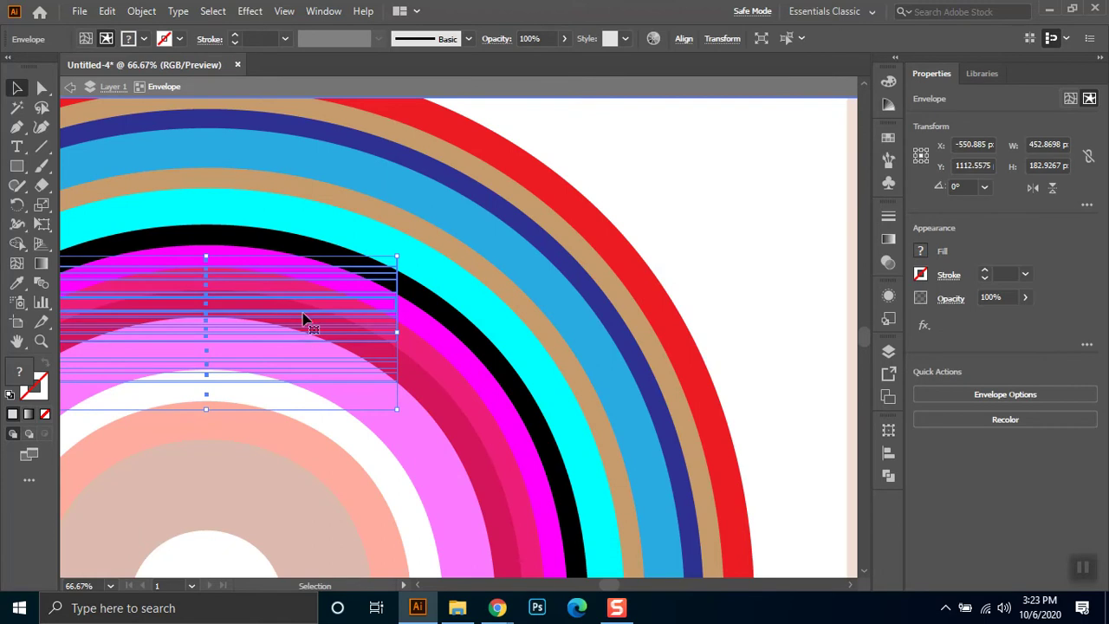
{"action": "scroll", "coordinate": [287, 288], "scroll_direction": "down", "scroll_amount": 2}
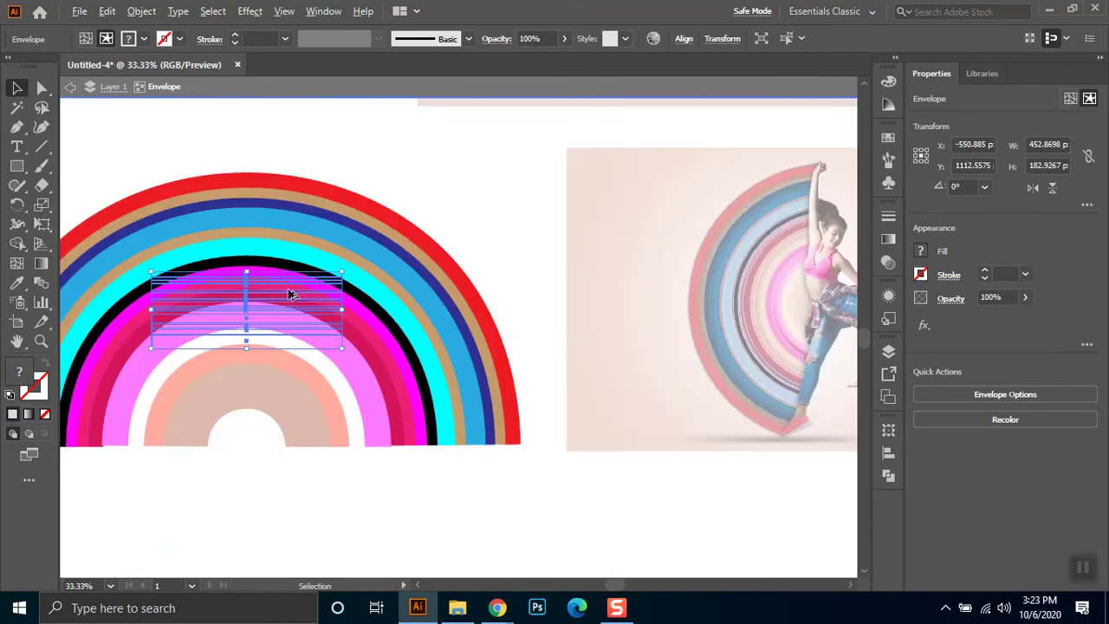
{"action": "scroll", "coordinate": [373, 307], "scroll_direction": "down", "scroll_amount": 2}
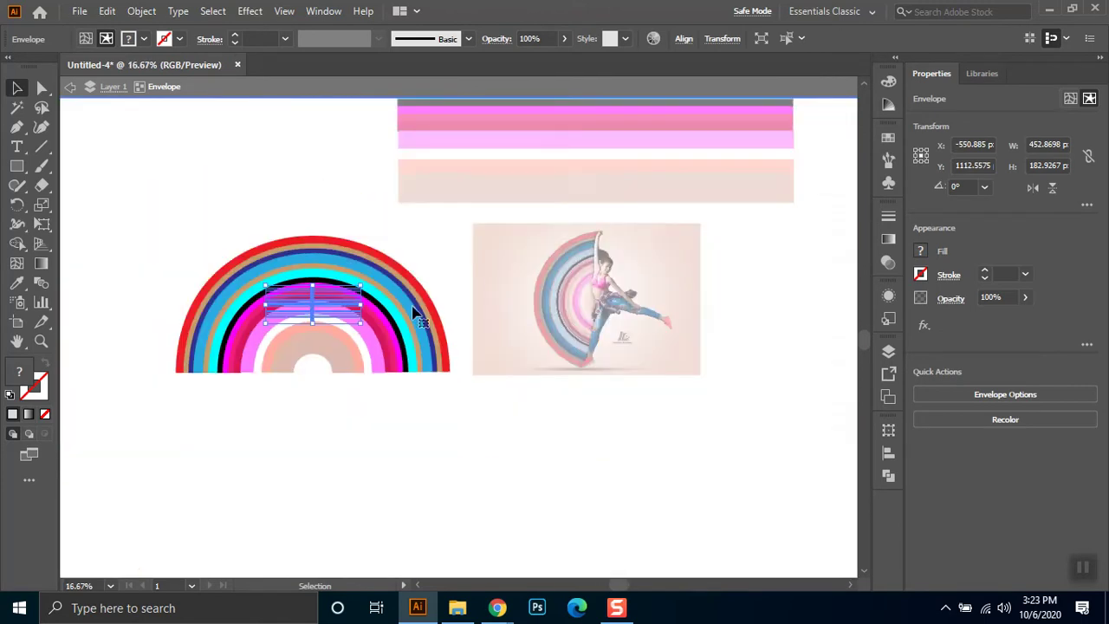
{"action": "left_click", "coordinate": [432, 270]}
{"action": "left_click_drag", "start_coordinate": [409, 317], "coordinate": [359, 447]}
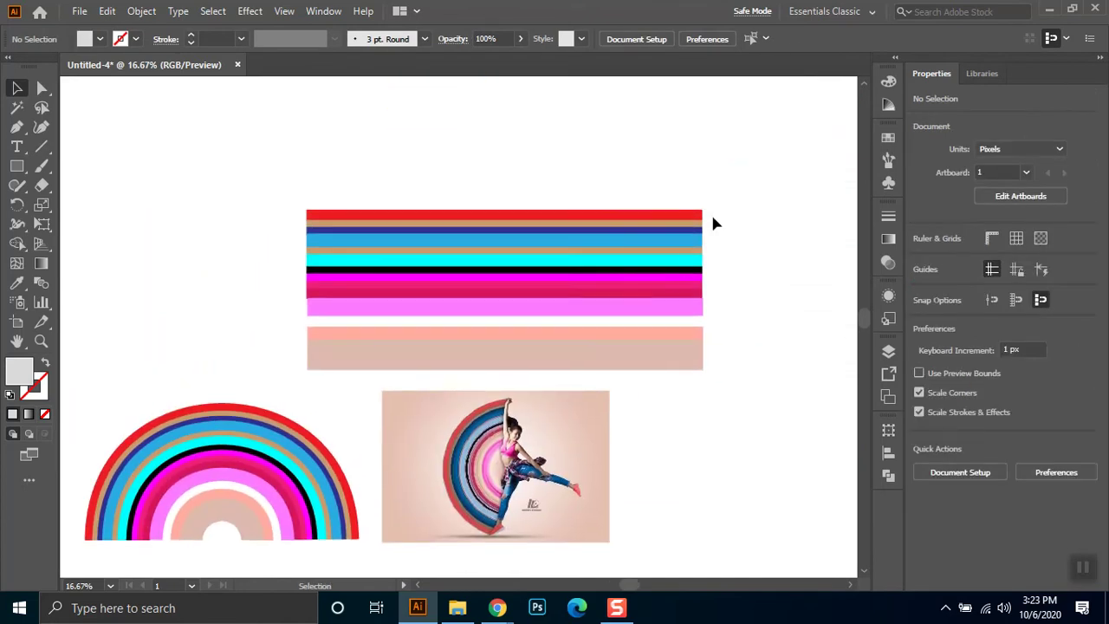
Apply a Multiply Drop Shadow at 75% opacity, 7 px X/Y offsets and 5 px blur to the original stripes
{"action": "left_click_drag", "start_coordinate": [722, 198], "coordinate": [656, 355]}
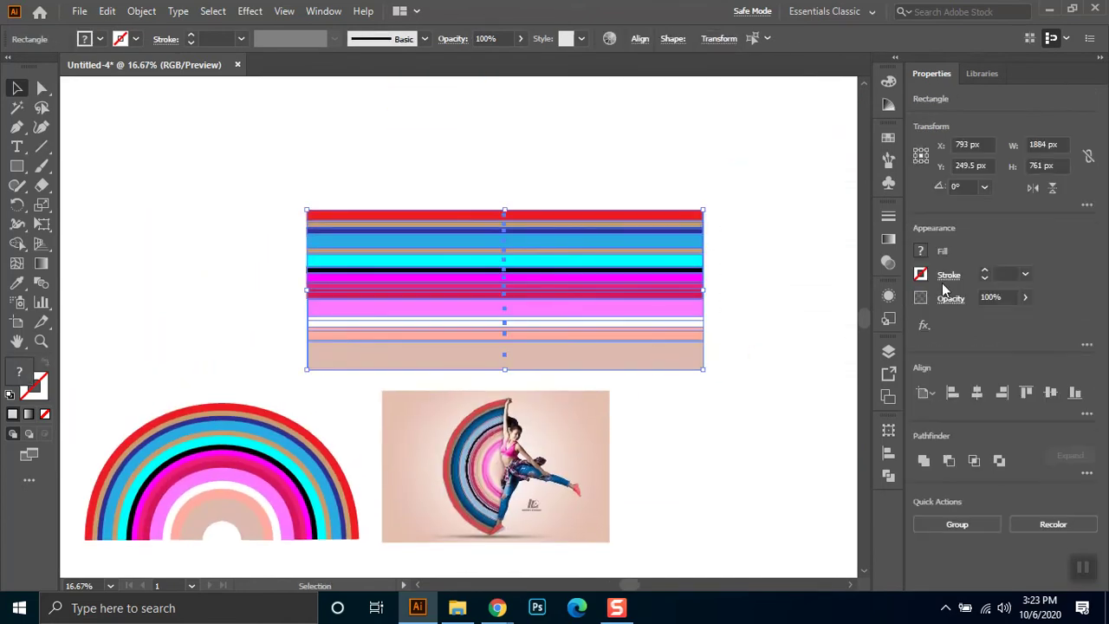
{"action": "left_click", "coordinate": [888, 297]}
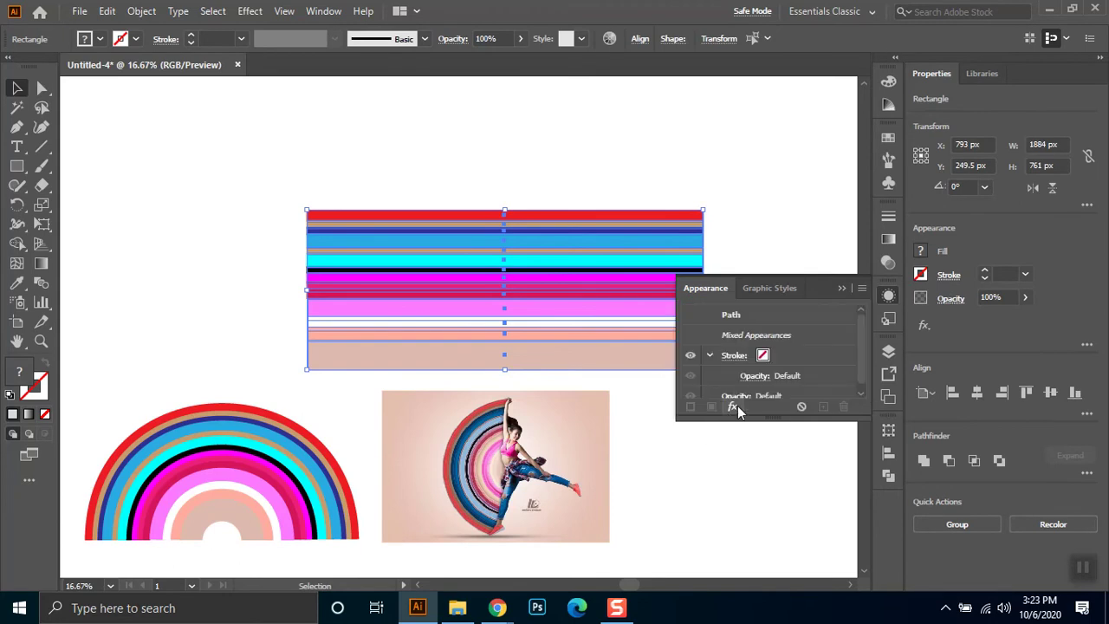
{"action": "left_click", "coordinate": [735, 406]}
{"action": "left_click", "coordinate": [794, 149]}
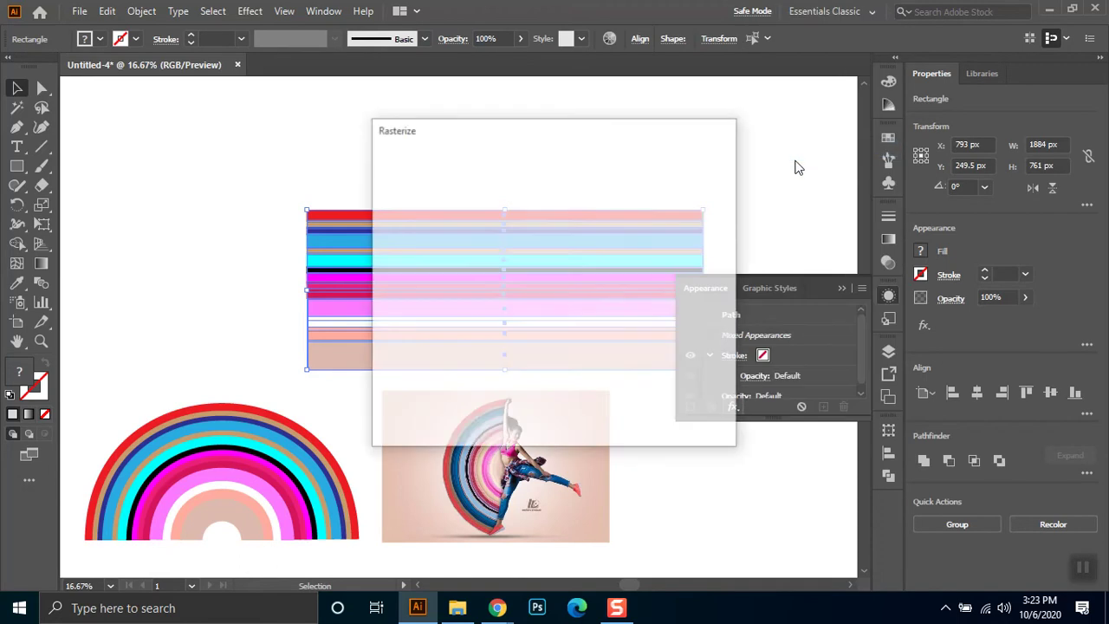
{"action": "left_click", "coordinate": [683, 409]}
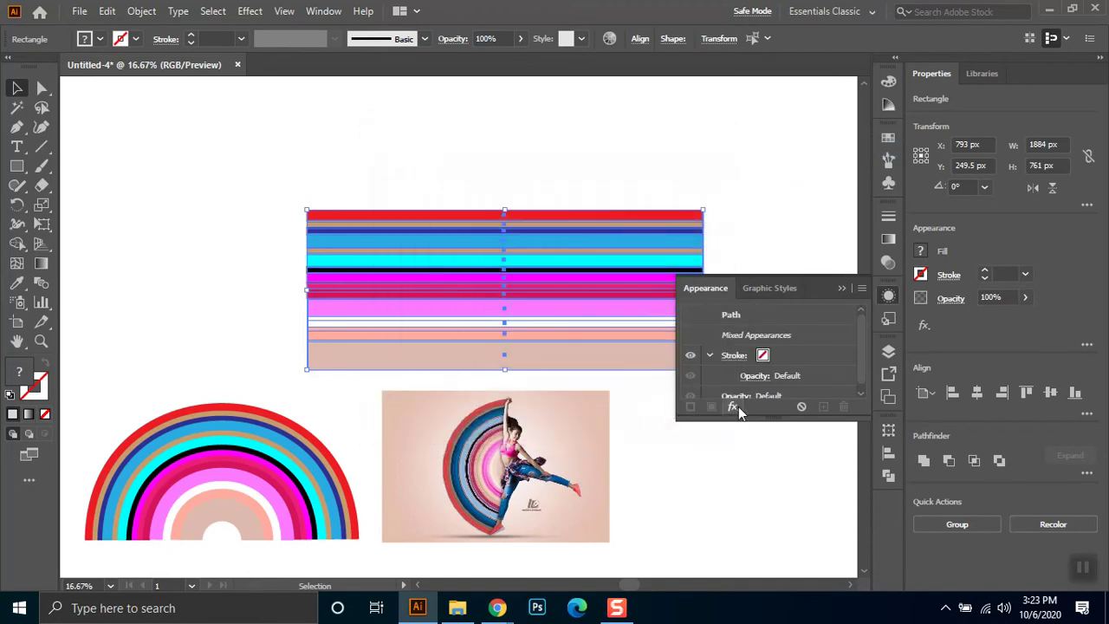
{"action": "left_click", "coordinate": [736, 406]}
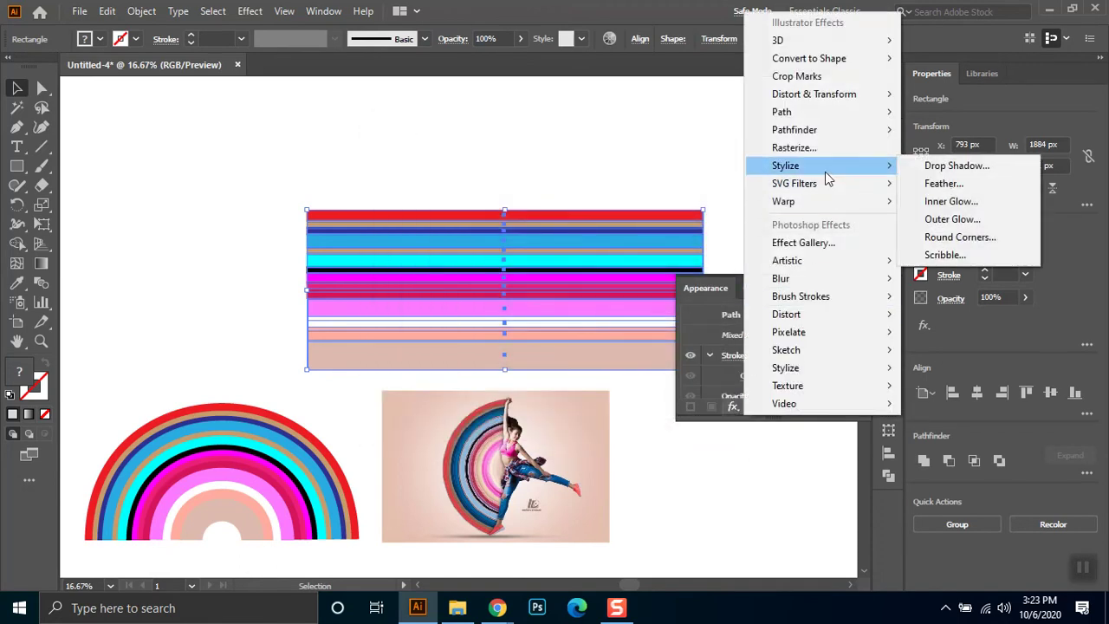
{"action": "left_click", "coordinate": [953, 165]}
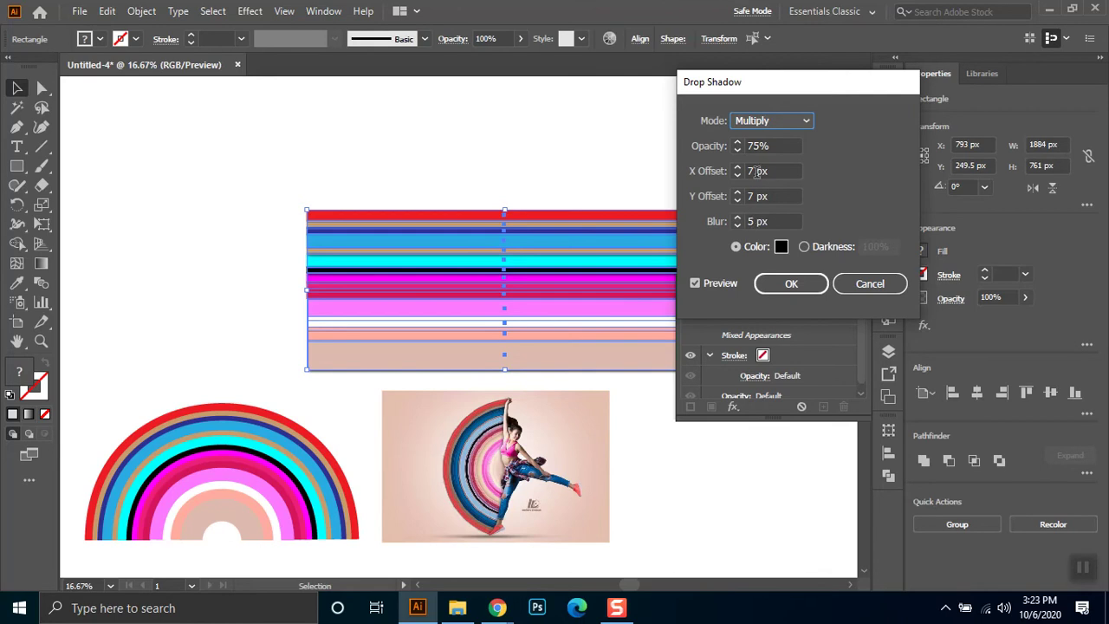
{"action": "left_click", "coordinate": [784, 283]}
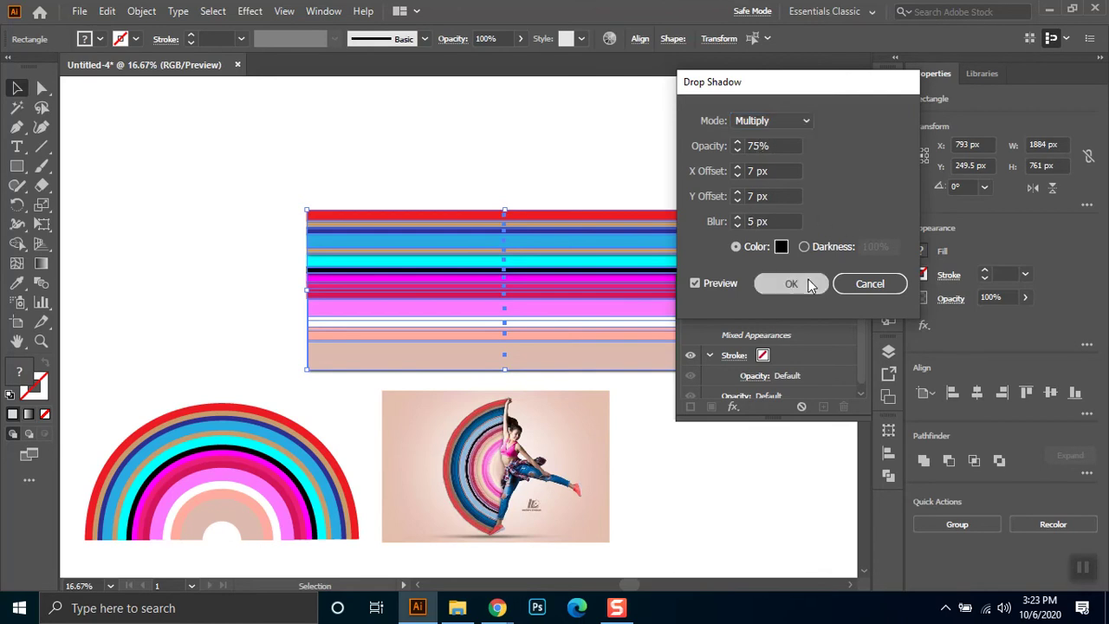
Deselect, then select individual stripes to check the applied shadow
{"action": "left_click", "coordinate": [222, 276]}
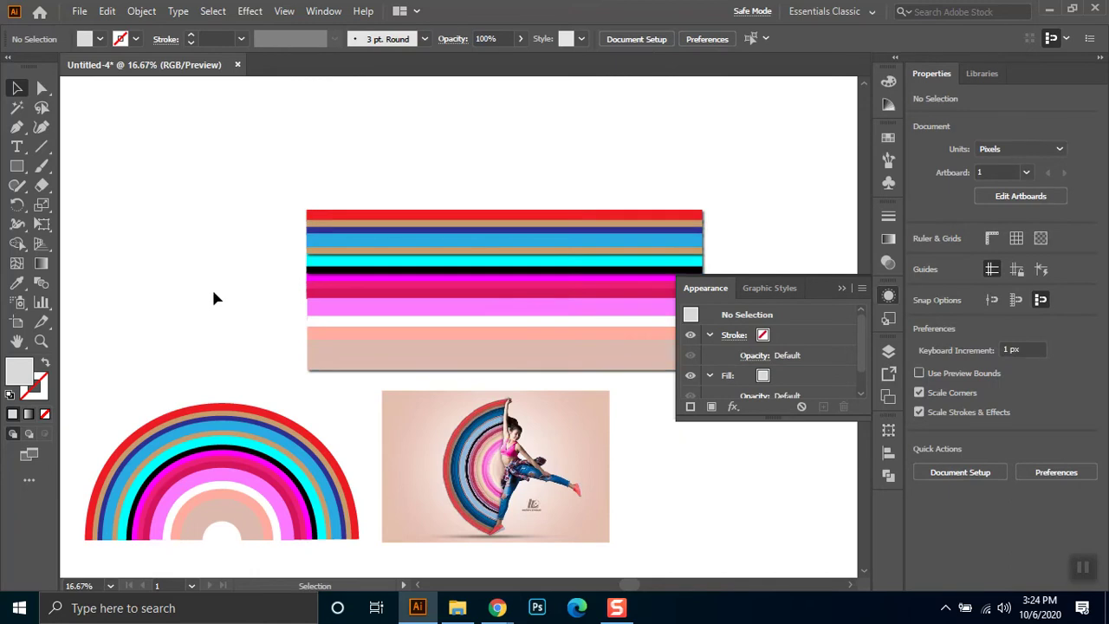
{"action": "left_click", "coordinate": [340, 328]}
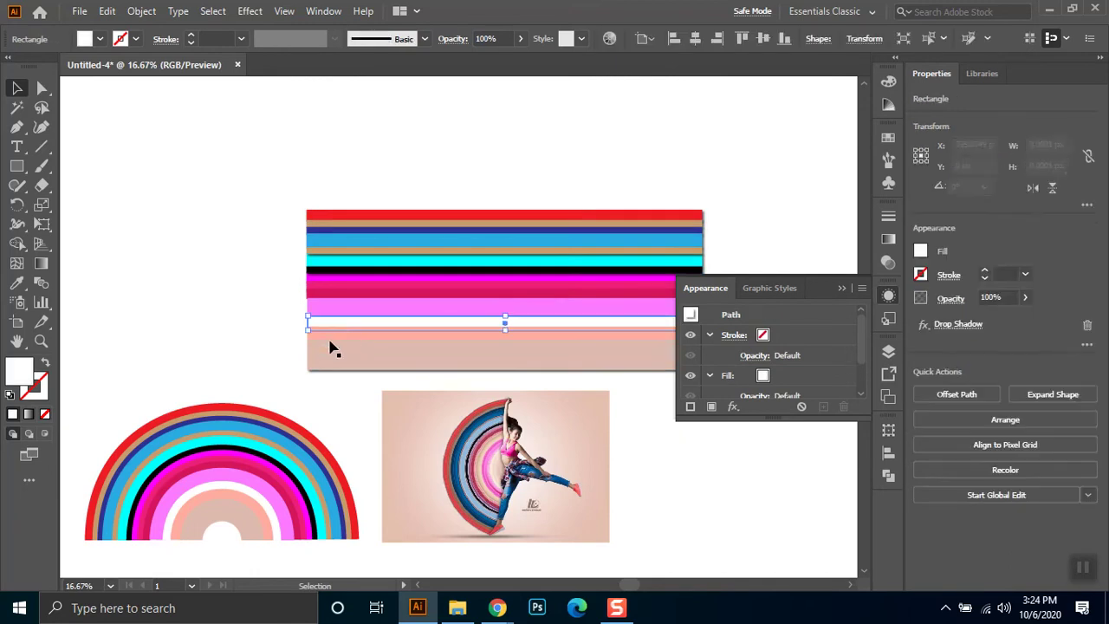
{"action": "left_click", "coordinate": [335, 341]}
Select the lower stripes together and nudge them with Shift+arrow keys
{"action": "key", "text": "a"}
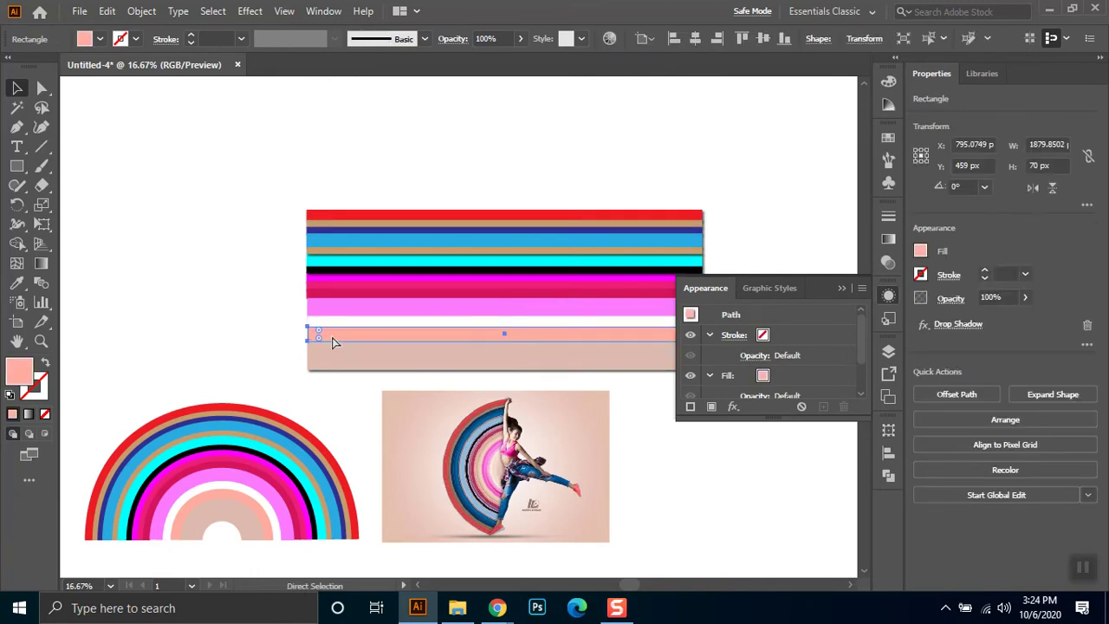
{"action": "key", "text": "v"}
{"action": "scroll", "coordinate": [459, 347], "scroll_direction": "up", "scroll_amount": 1}
{"action": "scroll", "coordinate": [408, 272], "scroll_direction": "up", "scroll_amount": 1}
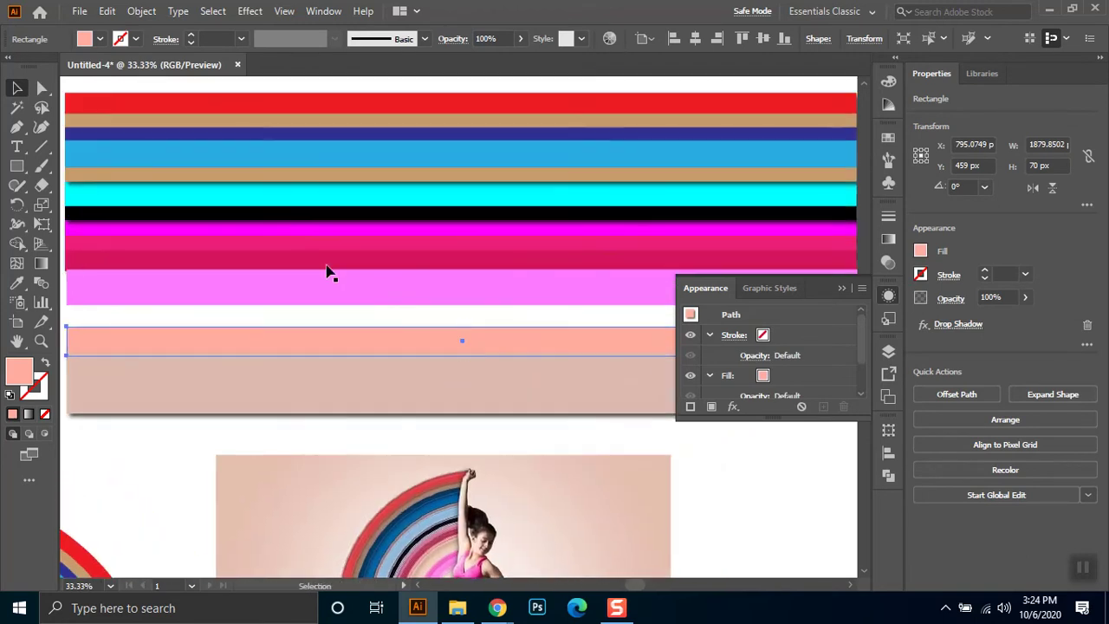
{"action": "left_click", "coordinate": [301, 253]}
{"action": "left_click", "coordinate": [321, 272]}
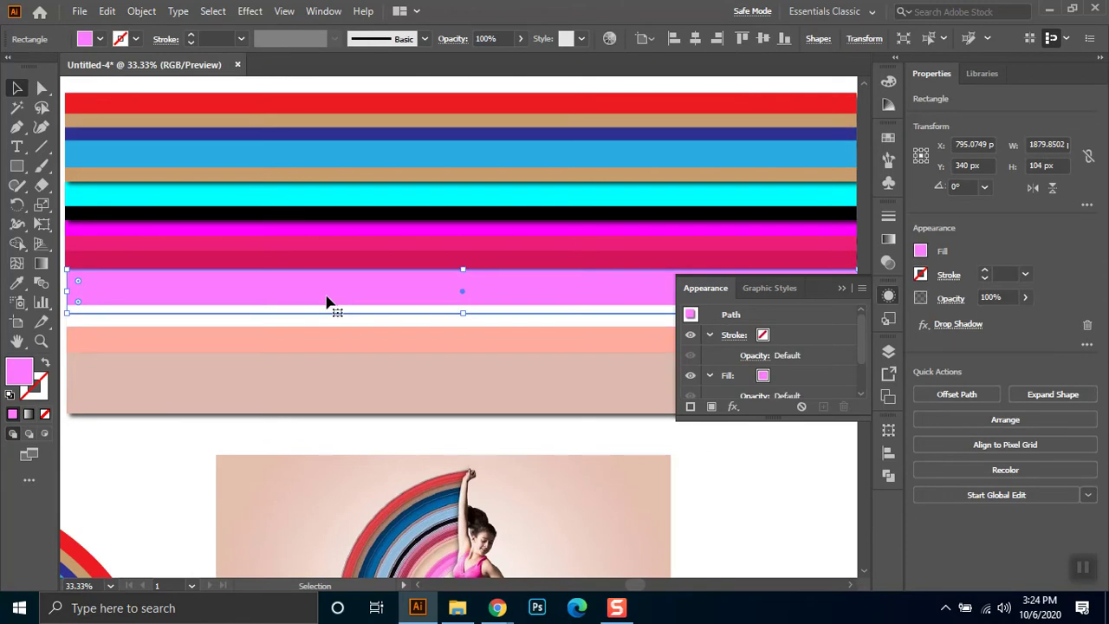
{"action": "mouse_move", "coordinate": [294, 430]}
{"action": "left_mouse_down"}
{"action": "mouse_move", "coordinate": [361, 251]}
{"action": "mouse_move", "coordinate": [350, 251]}
{"action": "left_mouse_up"}
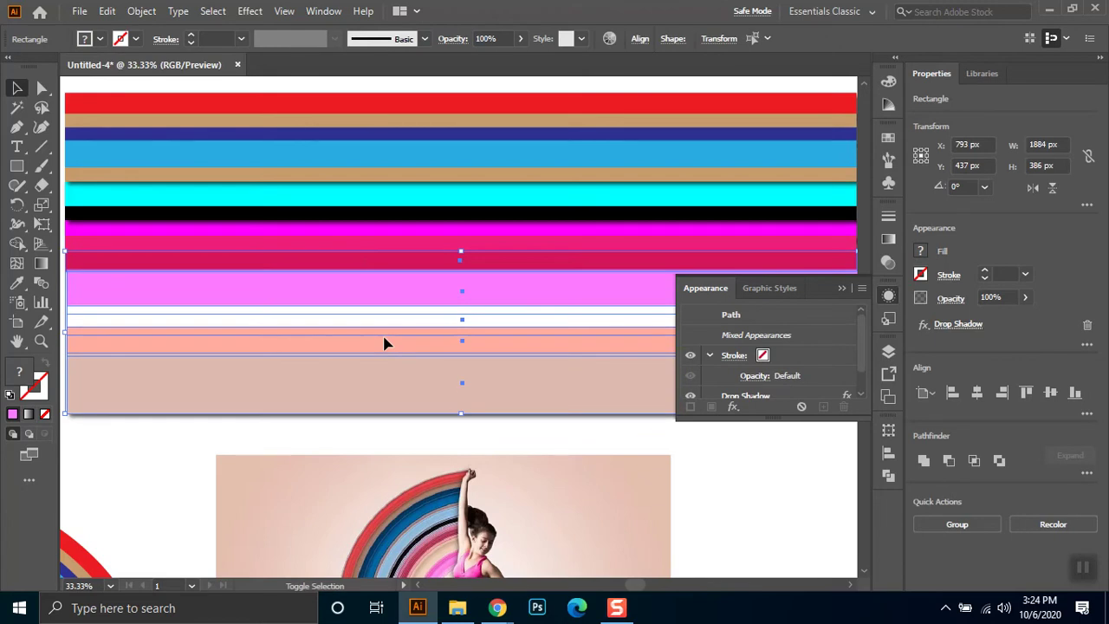
{"action": "key", "text": "shift+Down"}
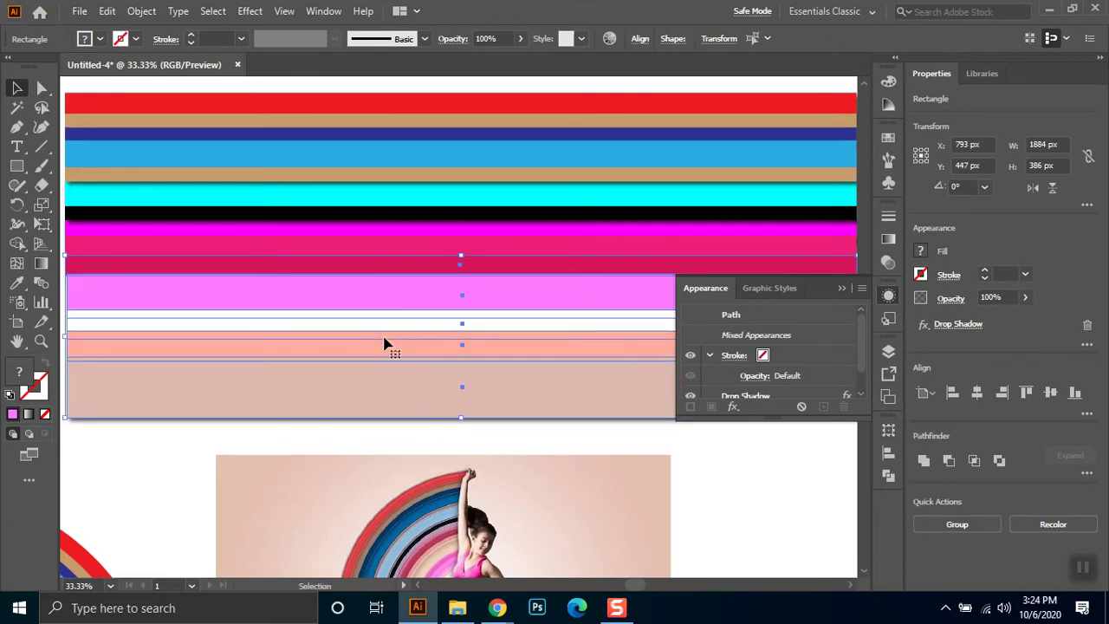
{"action": "key", "text": "shift+Up"}
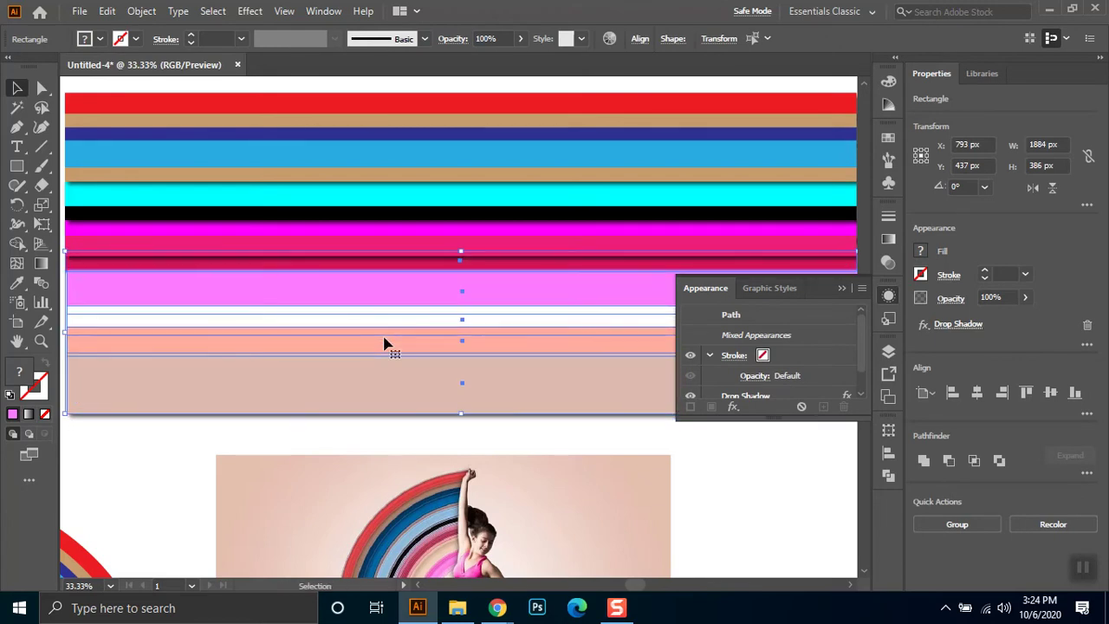
{"action": "key", "text": "shift+Down"}
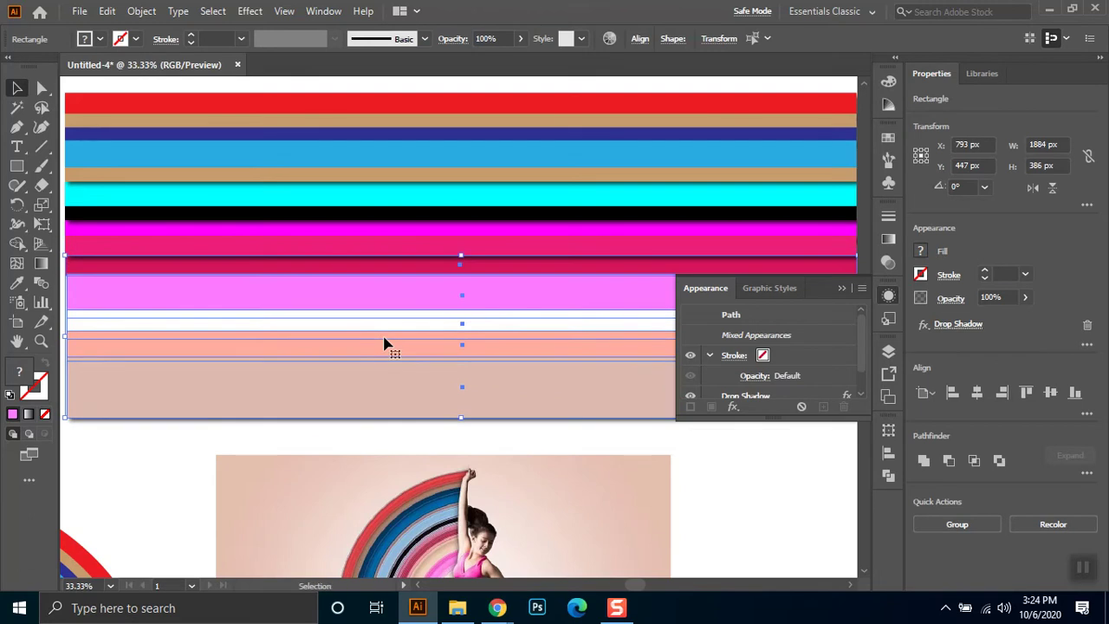
Nudge the white, salmon and beige stripes further down as a group
{"action": "left_click", "coordinate": [514, 433]}
{"action": "left_click_drag", "start_coordinate": [514, 425], "coordinate": [545, 300]}
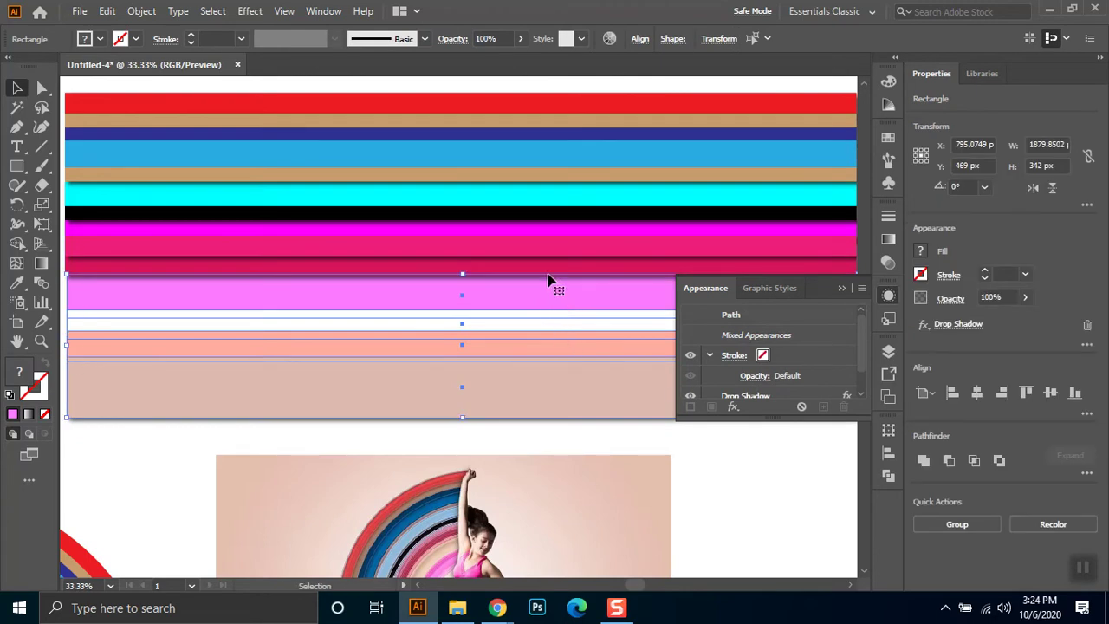
{"action": "left_click", "coordinate": [538, 440]}
{"action": "left_click_drag", "start_coordinate": [534, 440], "coordinate": [587, 327]}
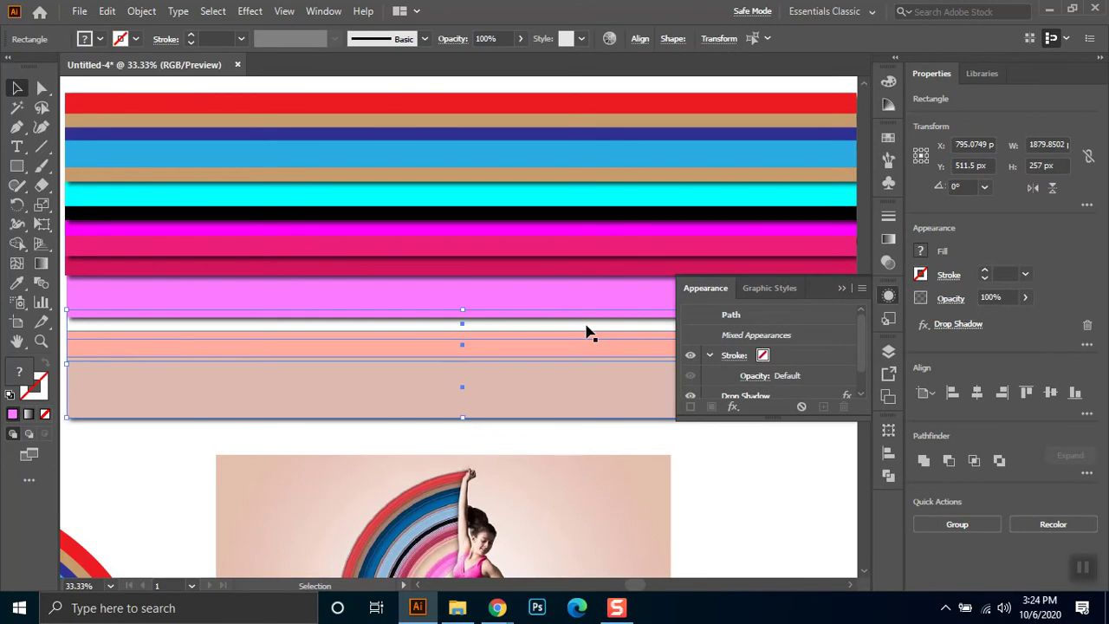
{"action": "key", "text": "shift+Down"}
{"action": "key", "text": "shift+Down"}
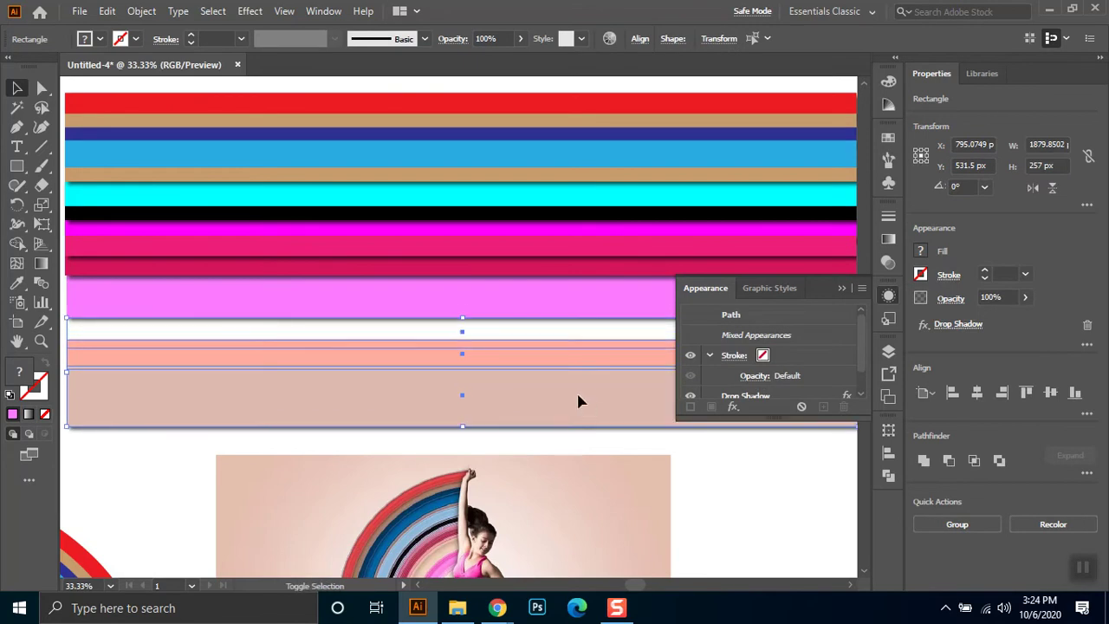
{"action": "key", "text": "Down"}
{"action": "key", "text": "Down"}
{"action": "key", "text": "Down"}
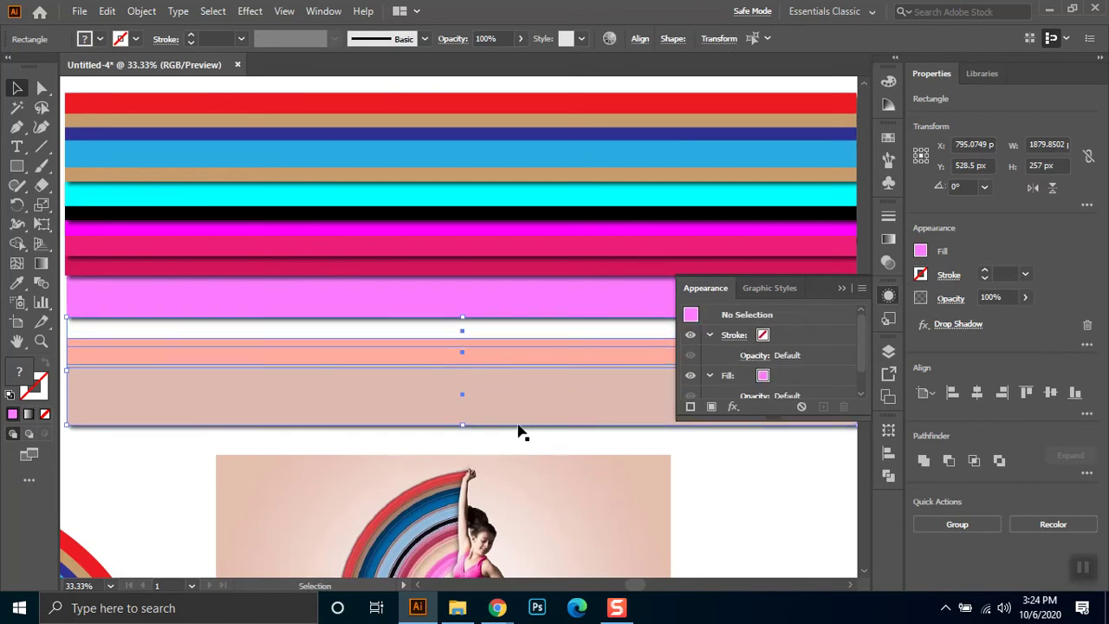
{"action": "left_click", "coordinate": [521, 433]}
Select the bands from the middle down plus the blue band and drag them up to close the gaps
{"action": "left_click", "coordinate": [604, 356]}
{"action": "left_click", "coordinate": [607, 427]}
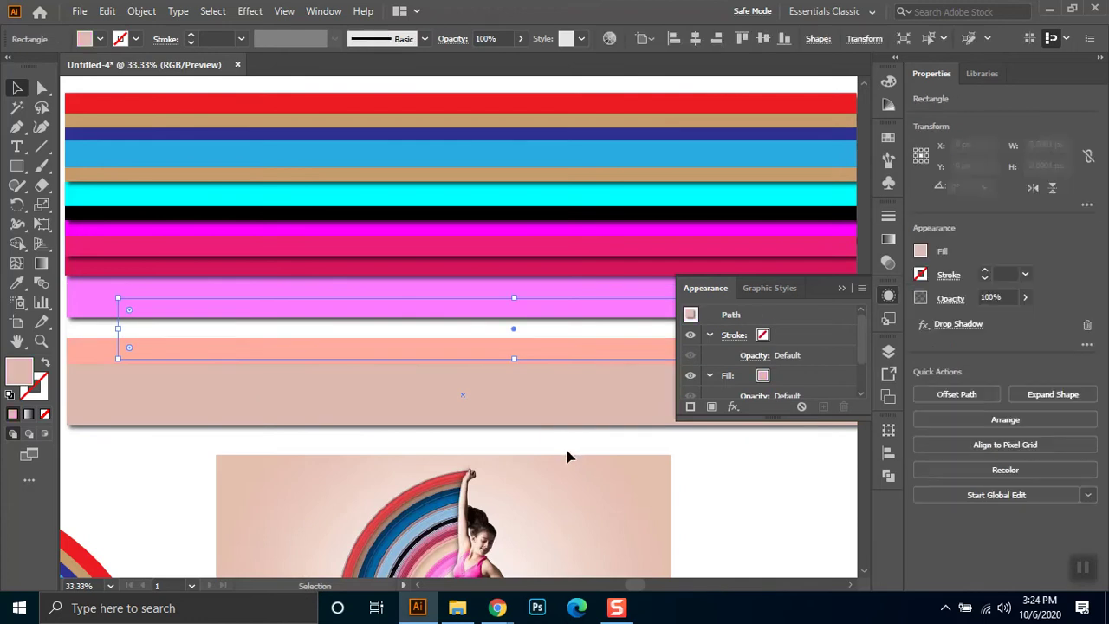
{"action": "left_click_drag", "start_coordinate": [706, 454], "coordinate": [595, 354]}
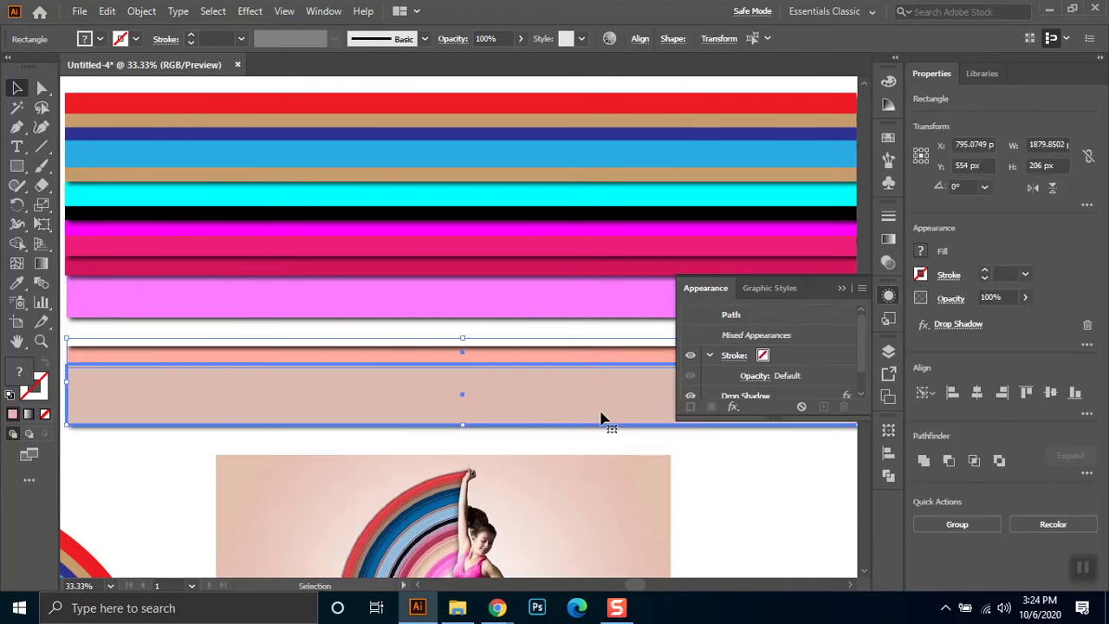
{"action": "left_click", "coordinate": [690, 449]}
{"action": "left_click", "coordinate": [592, 396]}
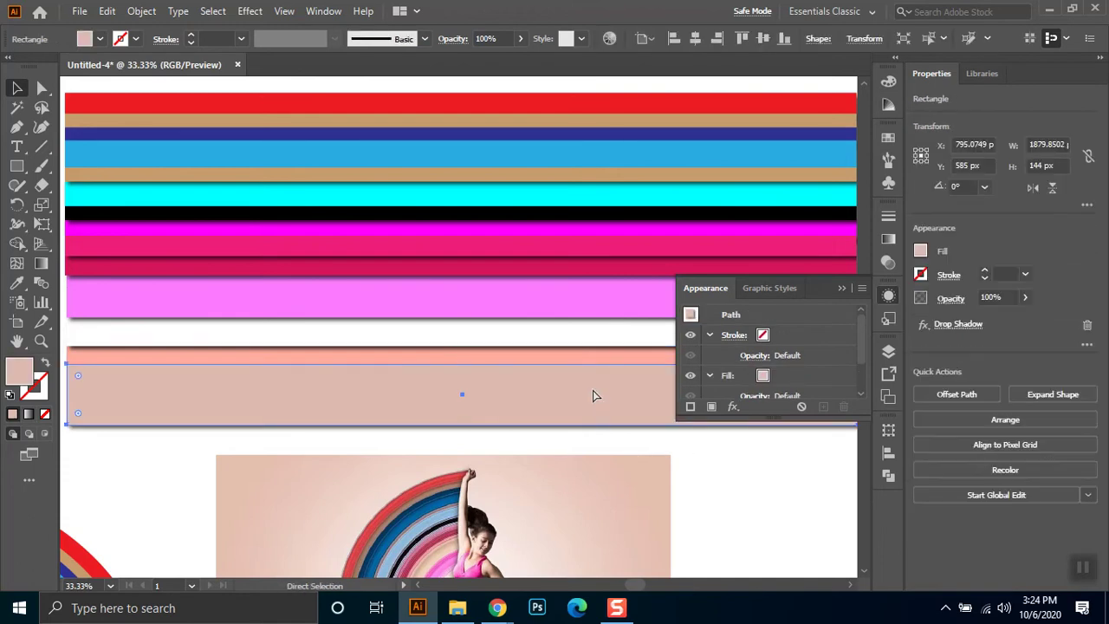
{"action": "left_click_drag", "start_coordinate": [422, 278], "coordinate": [424, 352]}
{"action": "left_click_drag", "start_coordinate": [709, 535], "coordinate": [569, 321]}
{"action": "left_click", "coordinate": [563, 332], "text": "shift"}
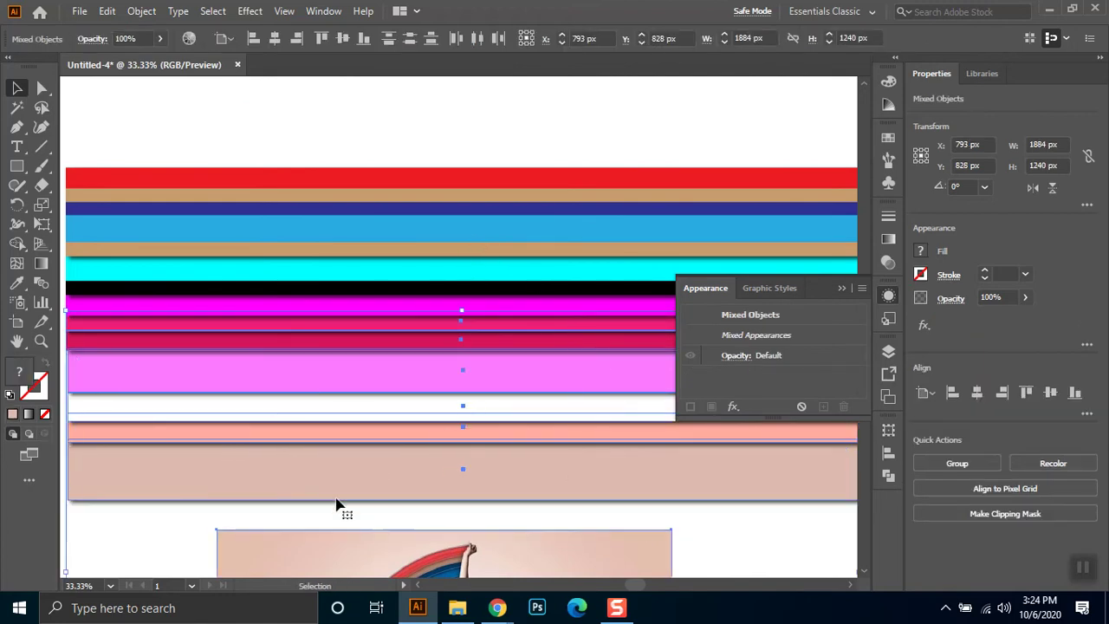
{"action": "mouse_move", "coordinate": [355, 511]}
{"action": "left_mouse_down"}
{"action": "mouse_move", "coordinate": [424, 242]}
{"action": "mouse_move", "coordinate": [425, 257]}
{"action": "left_mouse_up"}
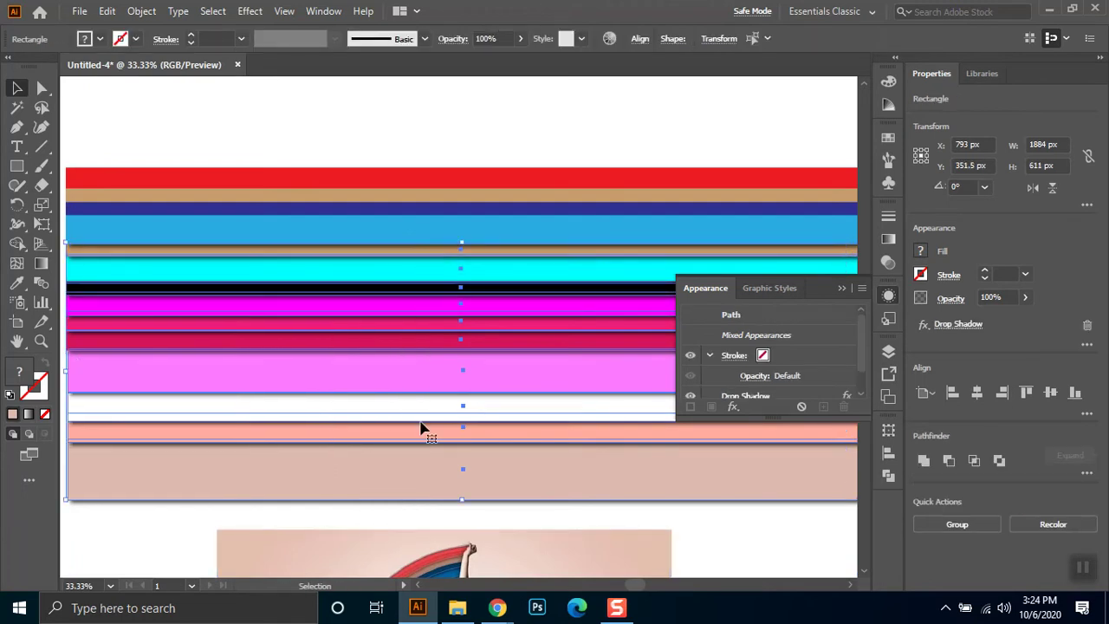
{"action": "left_click", "coordinate": [486, 239], "text": "shift"}
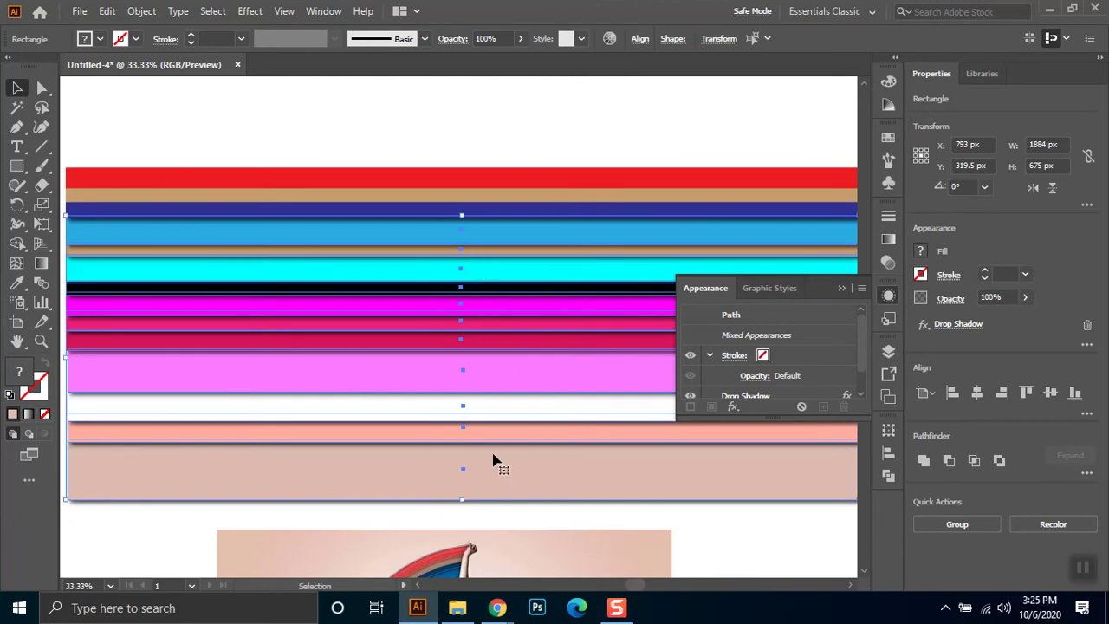
{"action": "mouse_move", "coordinate": [506, 515]}
{"action": "left_mouse_down"}
{"action": "mouse_move", "coordinate": [571, 232]}
{"action": "mouse_move", "coordinate": [511, 520]}
{"action": "mouse_move", "coordinate": [528, 211]}
{"action": "left_mouse_up"}
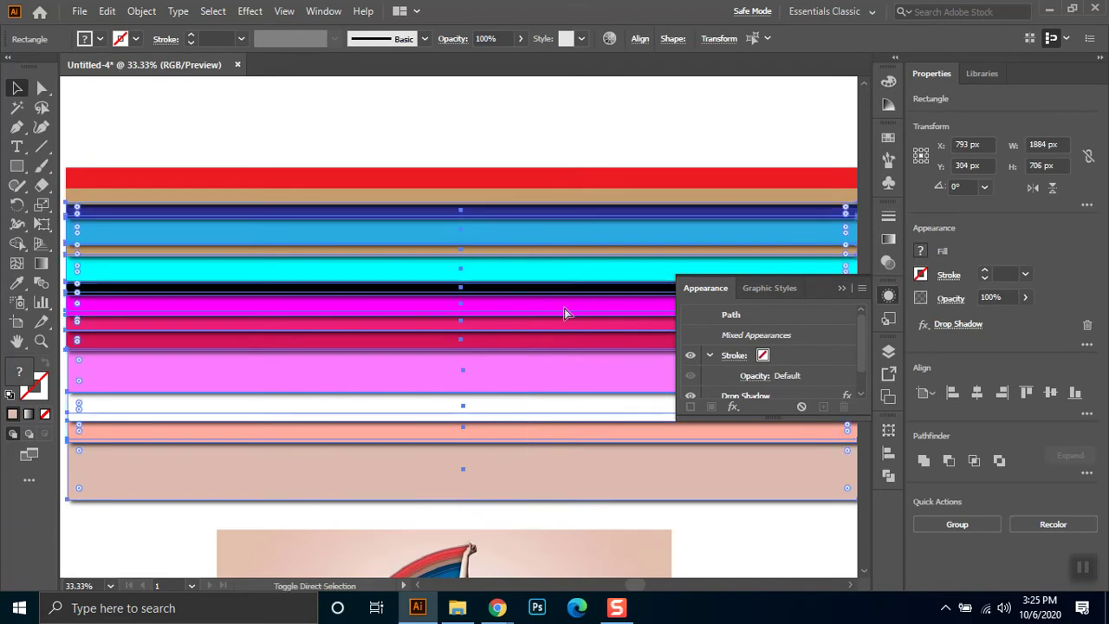
Reselect the bands from the dark-blue band down, then clear the selection
{"action": "left_click_drag", "start_coordinate": [549, 524], "coordinate": [586, 204]}
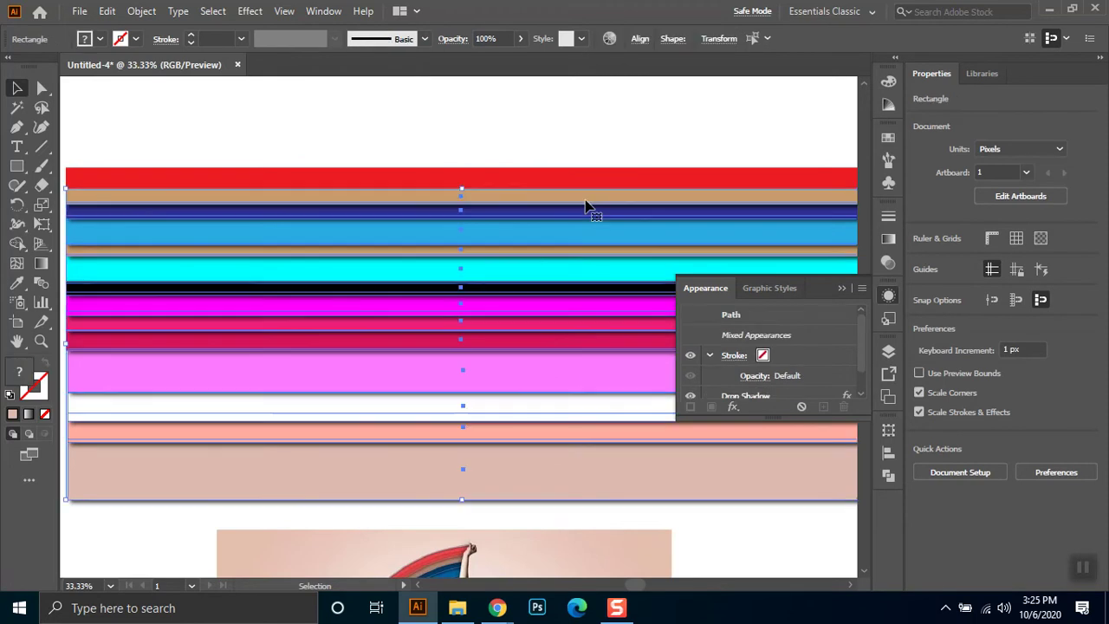
{"action": "left_click", "coordinate": [586, 201], "text": "shift"}
{"action": "left_click", "coordinate": [519, 133]}
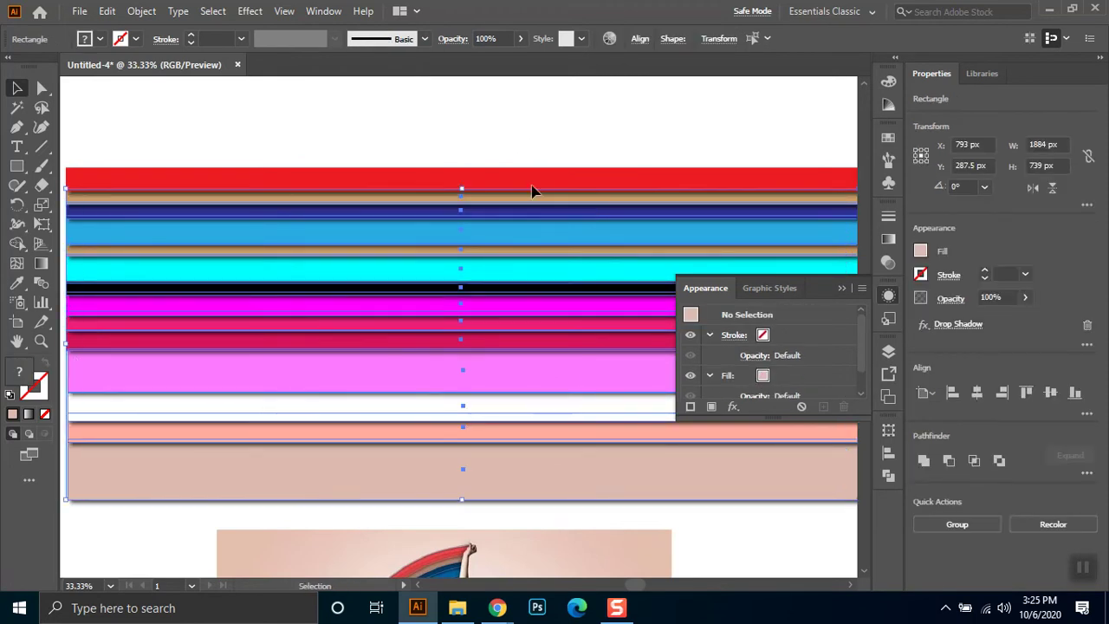
{"action": "scroll", "coordinate": [532, 202], "scroll_direction": "down", "scroll_amount": 1}
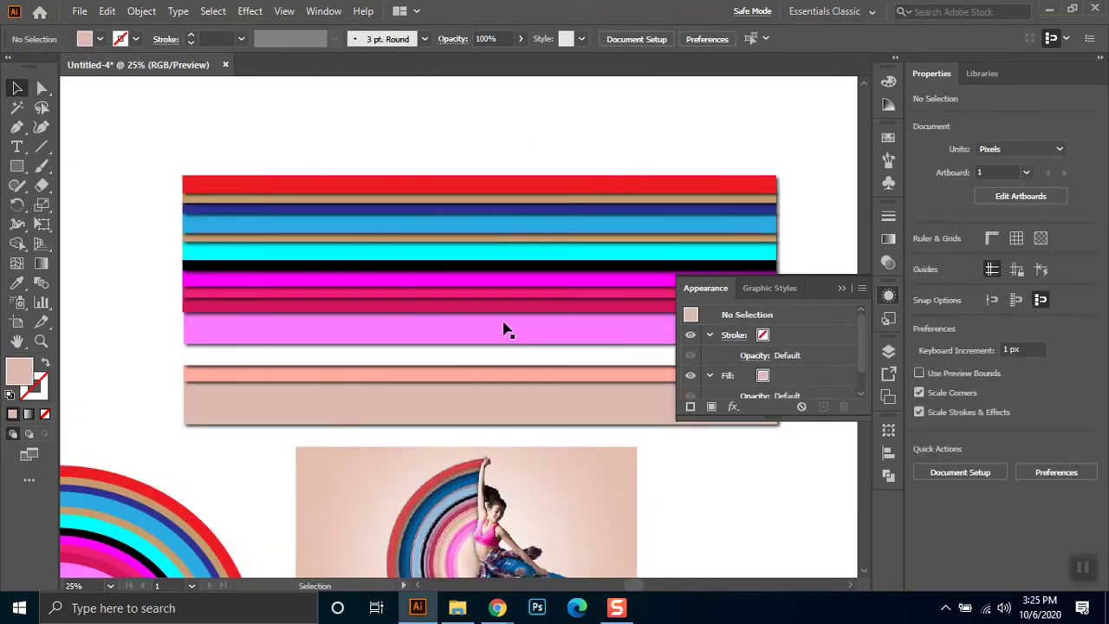
Select the striped stack on its own, leaving the dancer photo unselected
{"action": "left_click", "coordinate": [843, 289]}
{"action": "scroll", "coordinate": [651, 289], "scroll_direction": "up", "scroll_amount": 1}
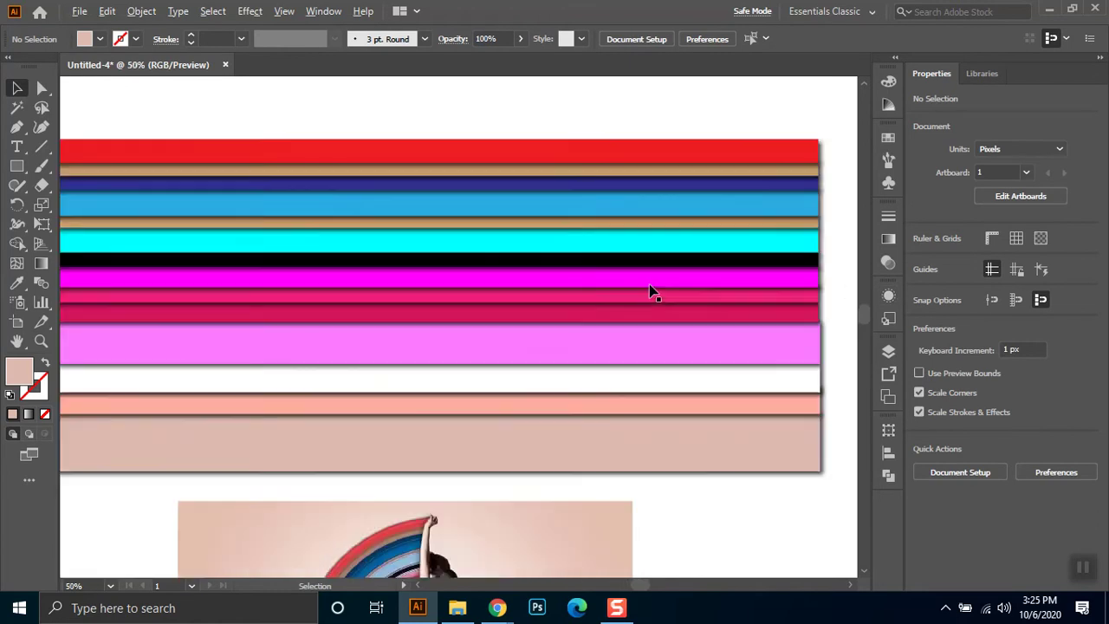
{"action": "scroll", "coordinate": [606, 293], "scroll_direction": "up", "scroll_amount": 1}
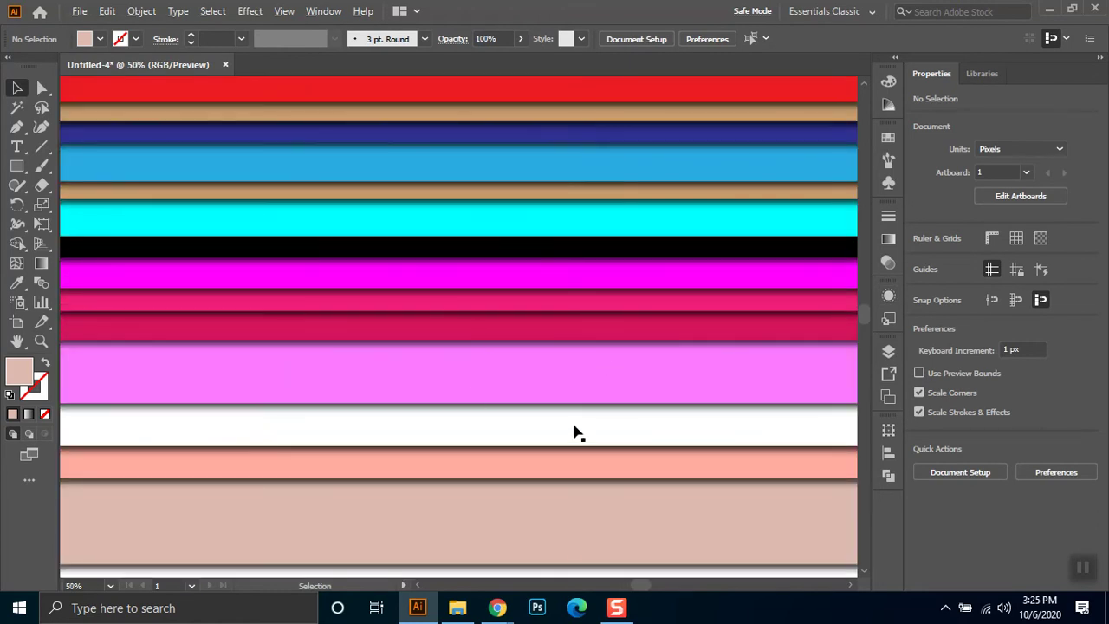
{"action": "scroll", "coordinate": [571, 433], "scroll_direction": "down", "scroll_amount": 2}
{"action": "mouse_move", "coordinate": [520, 499]}
{"action": "left_mouse_down"}
{"action": "mouse_move", "coordinate": [557, 362]}
{"action": "mouse_move", "coordinate": [577, 335]}
{"action": "mouse_move", "coordinate": [569, 379]}
{"action": "left_mouse_up"}
{"action": "left_click_drag", "start_coordinate": [756, 158], "coordinate": [535, 346]}
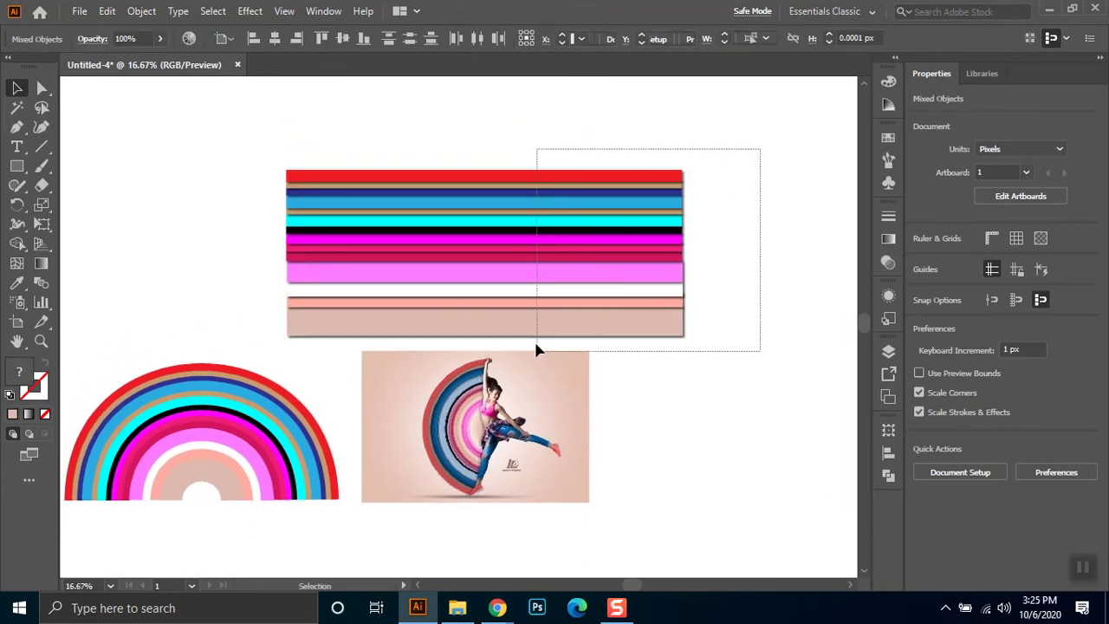
{"action": "left_click", "coordinate": [530, 395], "text": "shift"}
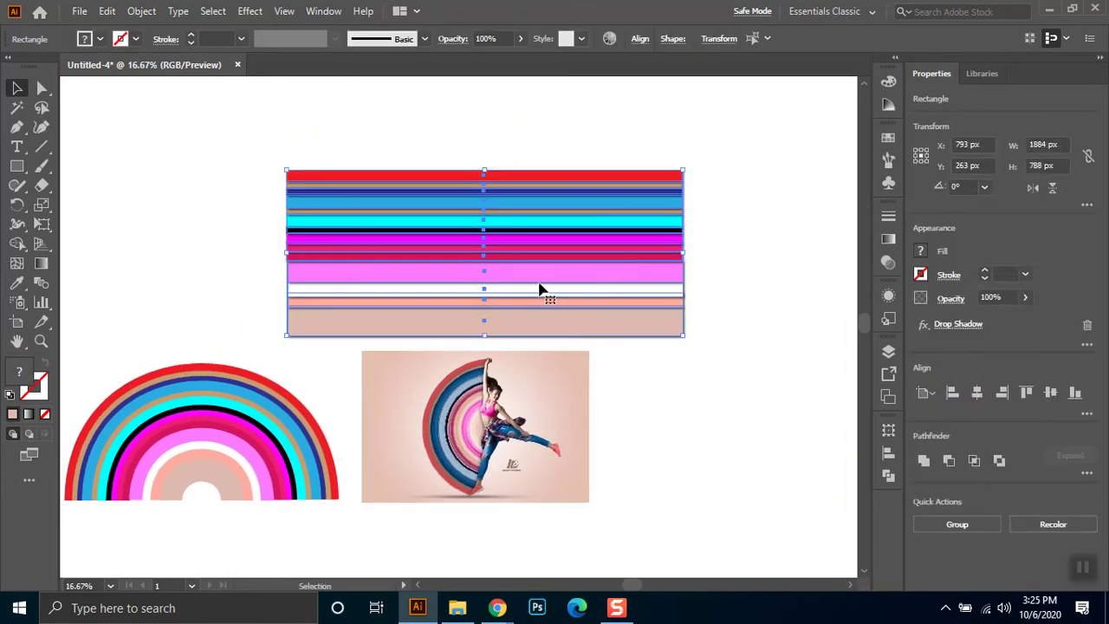
{"action": "scroll", "coordinate": [540, 289], "scroll_direction": "down", "scroll_amount": 1}
{"action": "scroll", "coordinate": [445, 256], "scroll_direction": "down", "scroll_amount": 1}
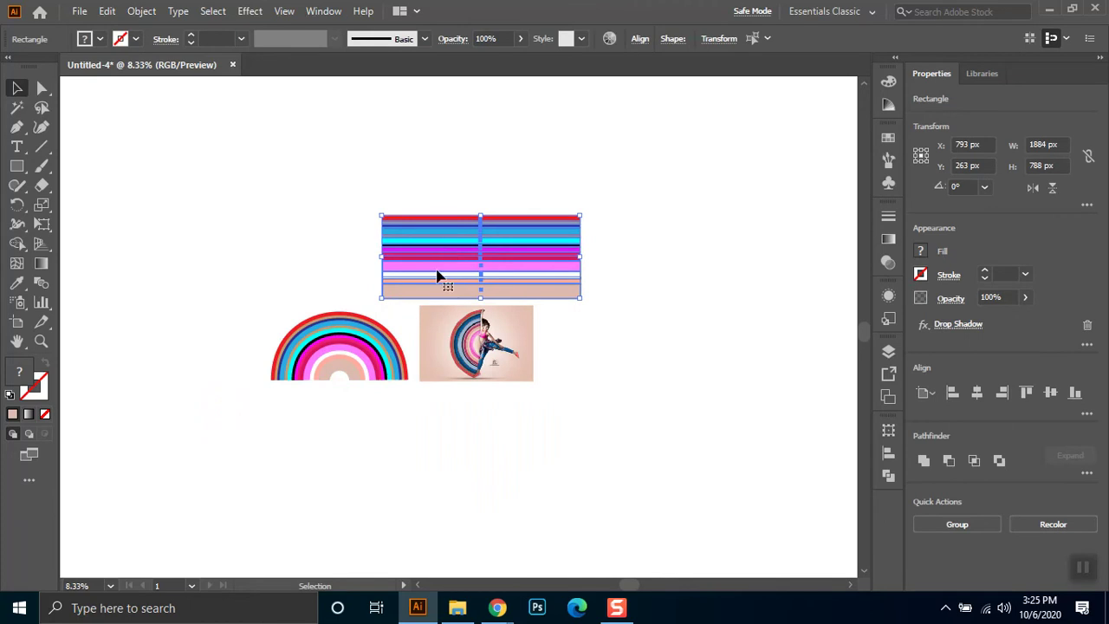
Copy the stack to the left, delete the rainbow arc, and select the left copy
{"action": "mouse_move", "coordinate": [446, 240]}
{"action": "left_mouse_down"}
{"action": "mouse_move", "coordinate": [174, 176]}
{"action": "mouse_move", "coordinate": [208, 239]}
{"action": "left_mouse_up"}
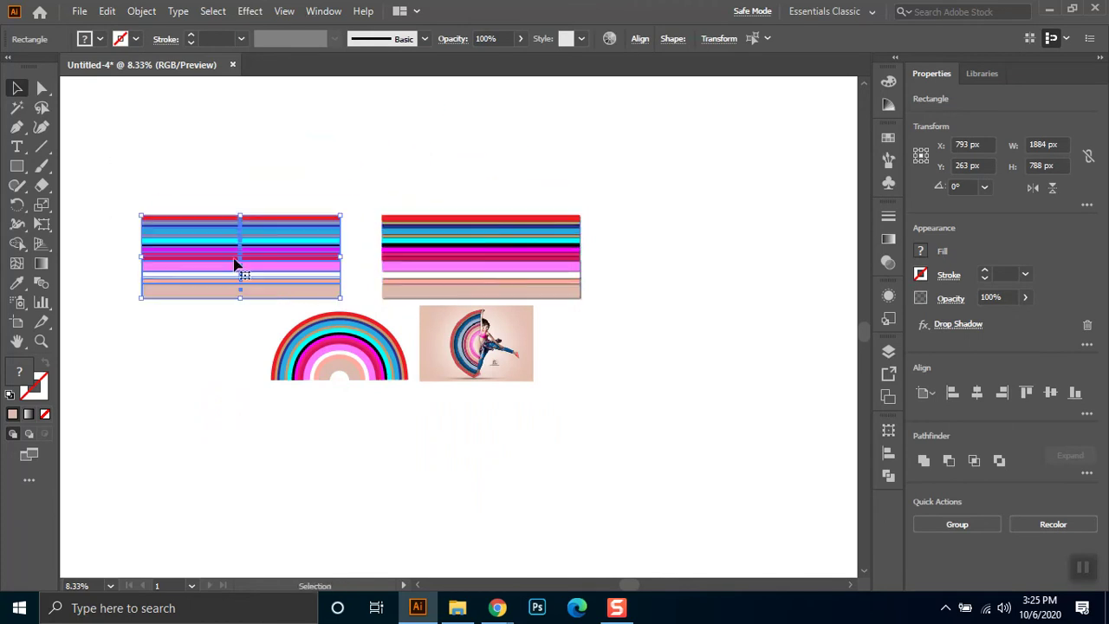
{"action": "left_click", "coordinate": [331, 378]}
{"action": "key", "text": "Delete"}
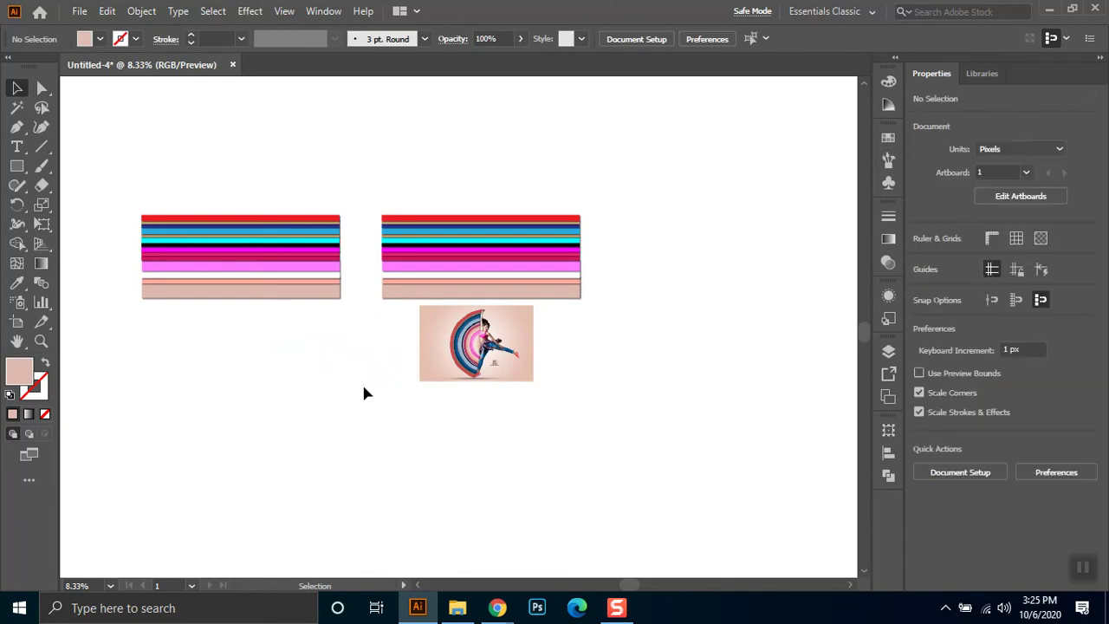
{"action": "left_click", "coordinate": [272, 293]}
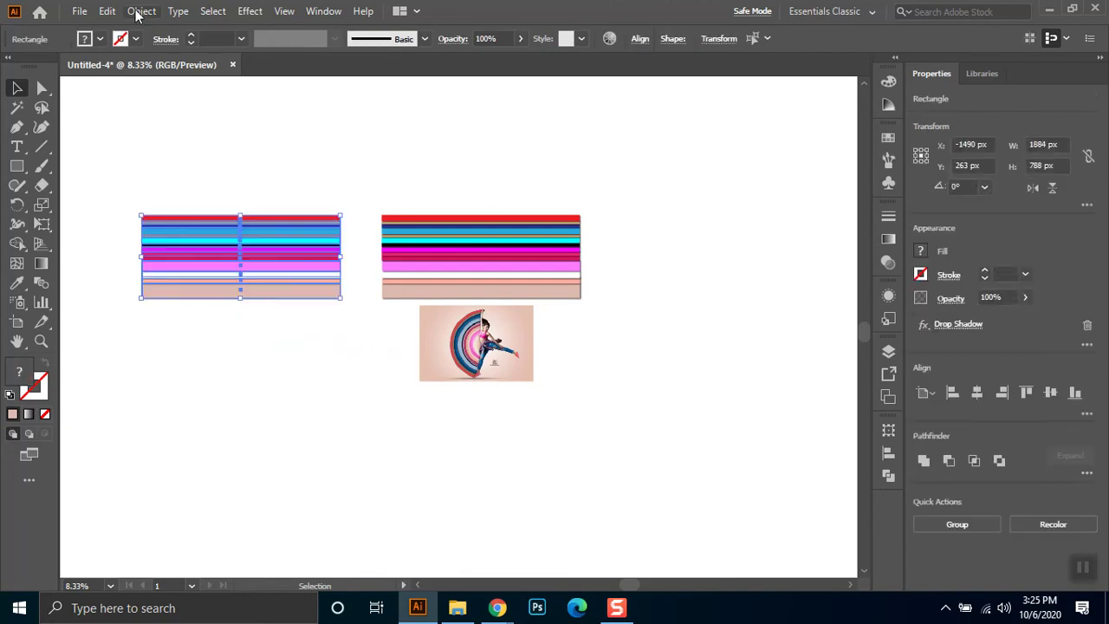
Start an envelope warp on the left stripe copy and move the Distorting progress dialog off the dancer image
{"action": "left_click", "coordinate": [142, 10]}
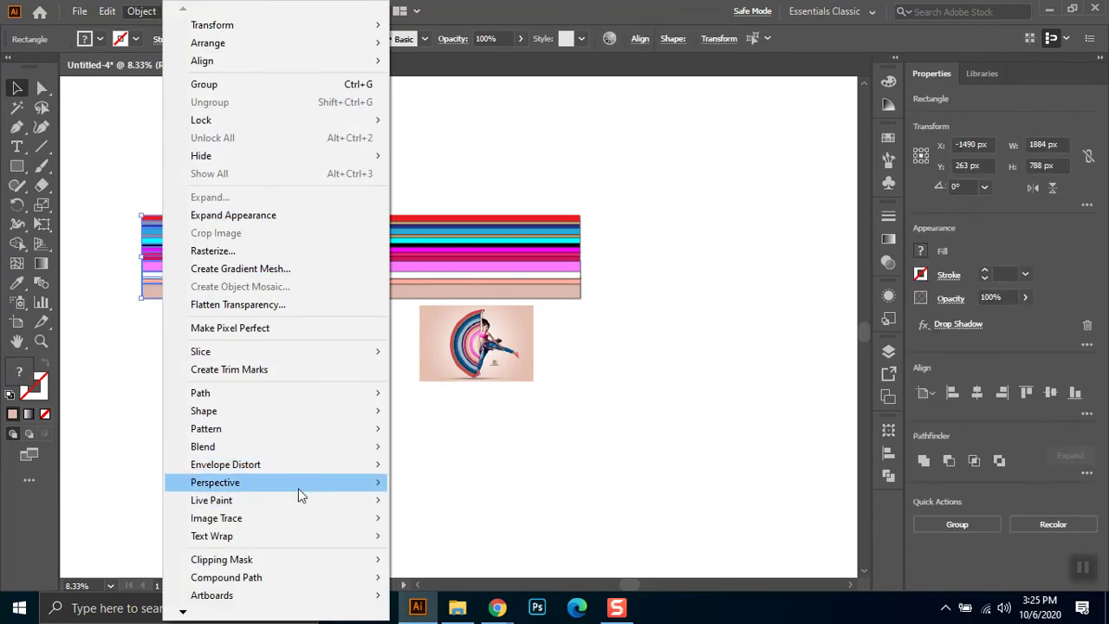
{"action": "mouse_move", "coordinate": [226, 464]}
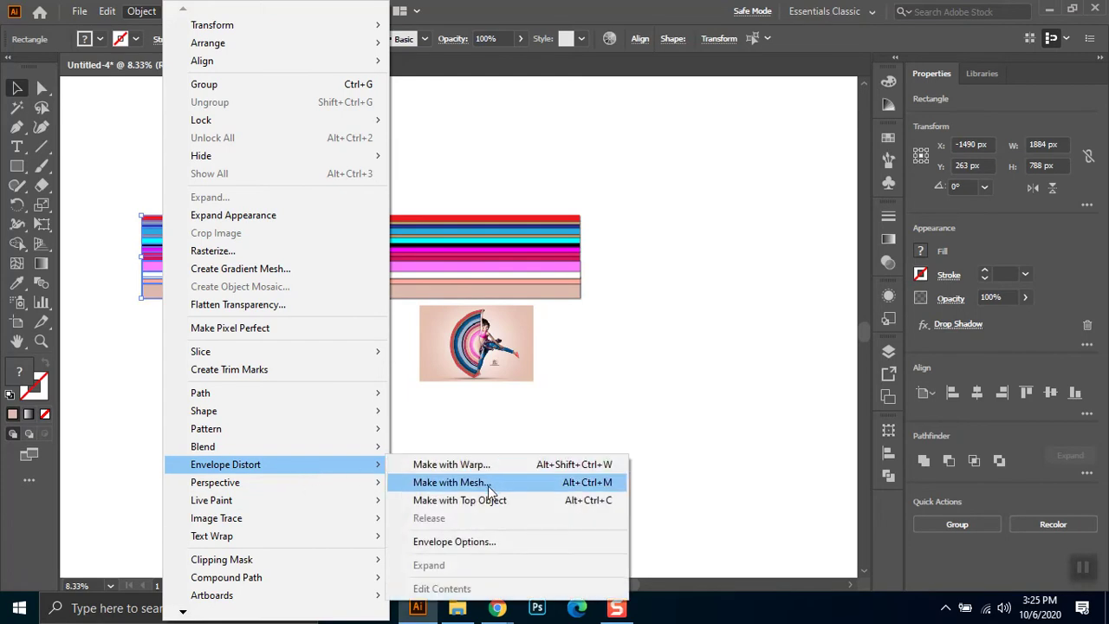
{"action": "left_click", "coordinate": [460, 465]}
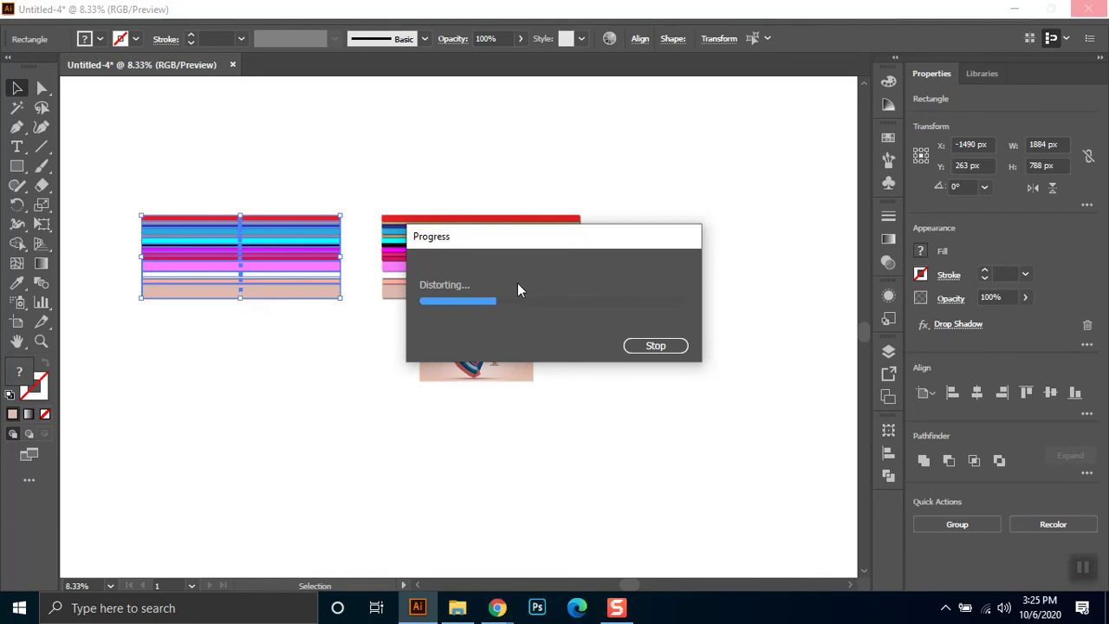
{"action": "left_click_drag", "start_coordinate": [491, 239], "coordinate": [224, 365]}
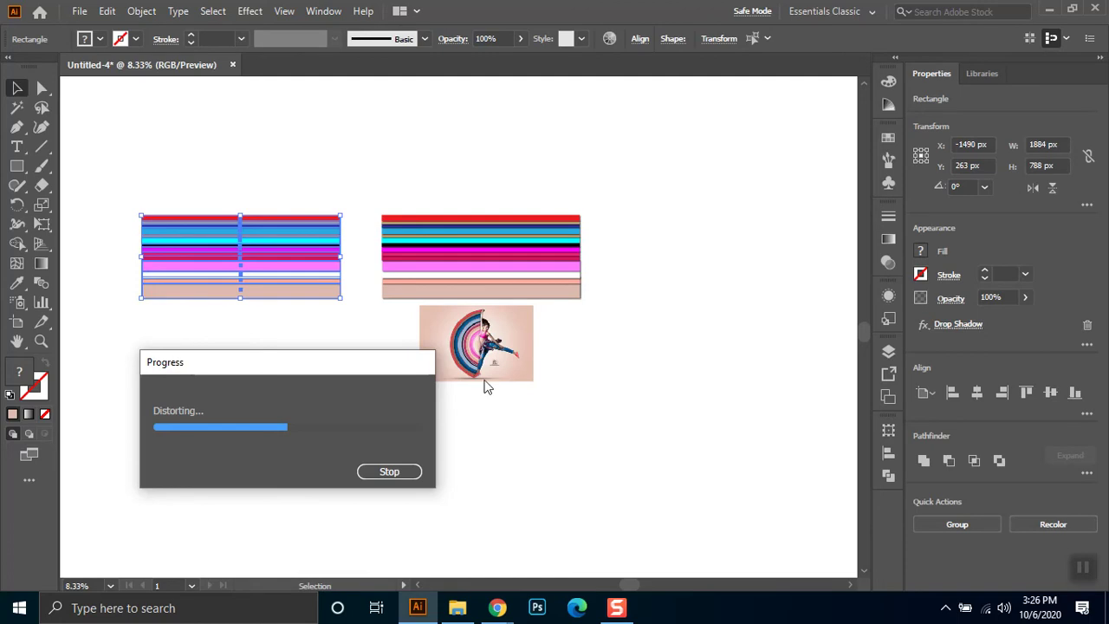
{"action": "left_click", "coordinate": [455, 539]}
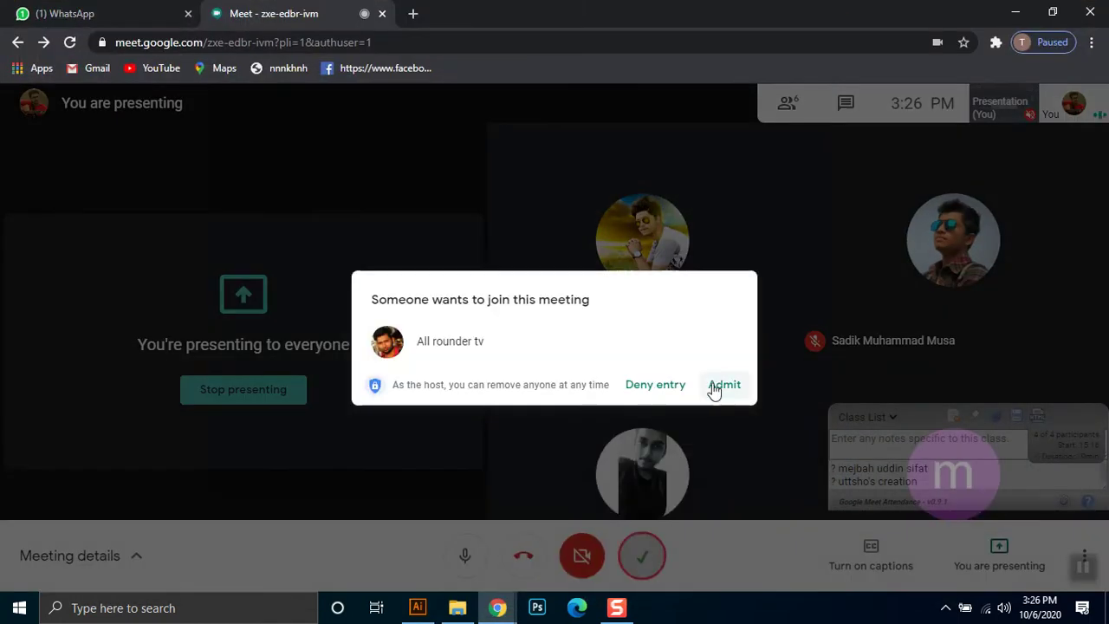
Admit the waiting participant and replace their newest entry in the Class List with a new name
{"action": "left_click", "coordinate": [714, 388]}
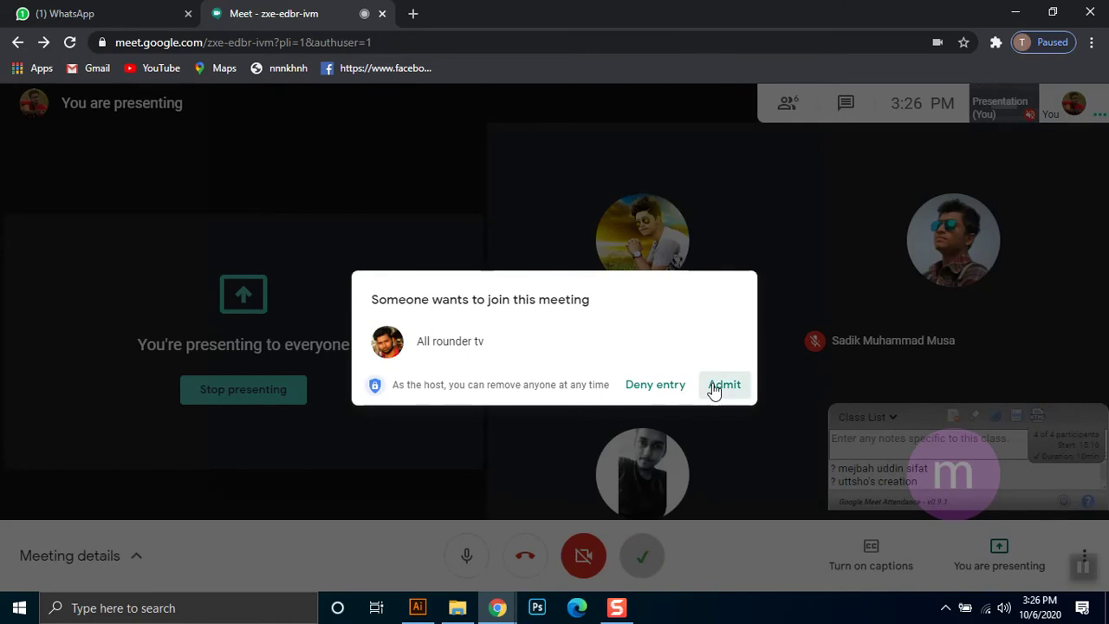
{"action": "left_click", "coordinate": [713, 387]}
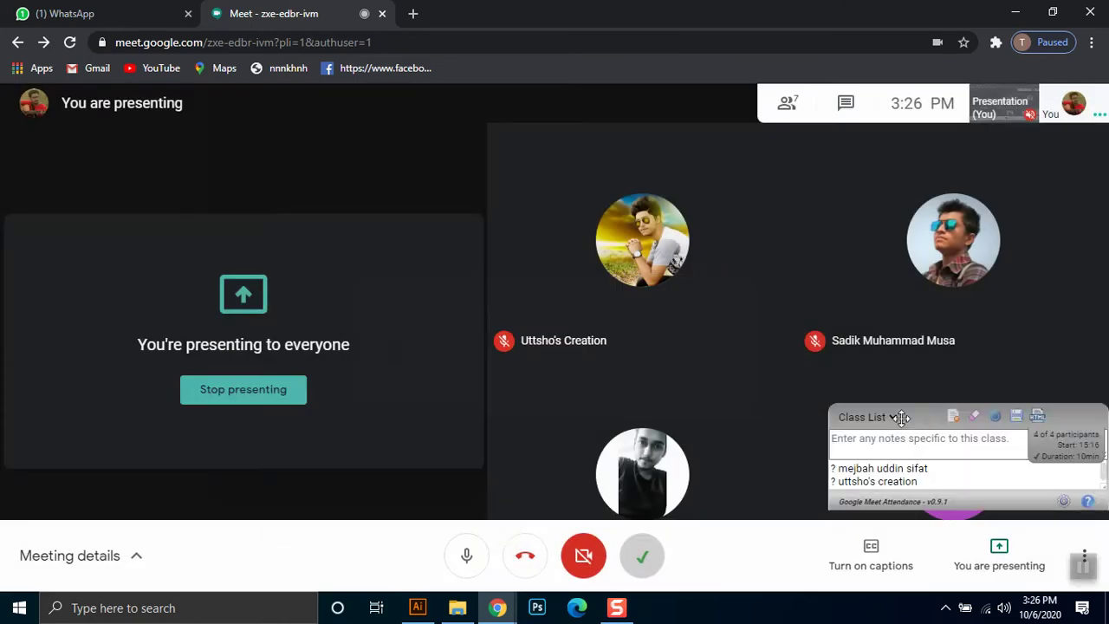
{"action": "left_click_drag", "start_coordinate": [905, 519], "coordinate": [837, 525]}
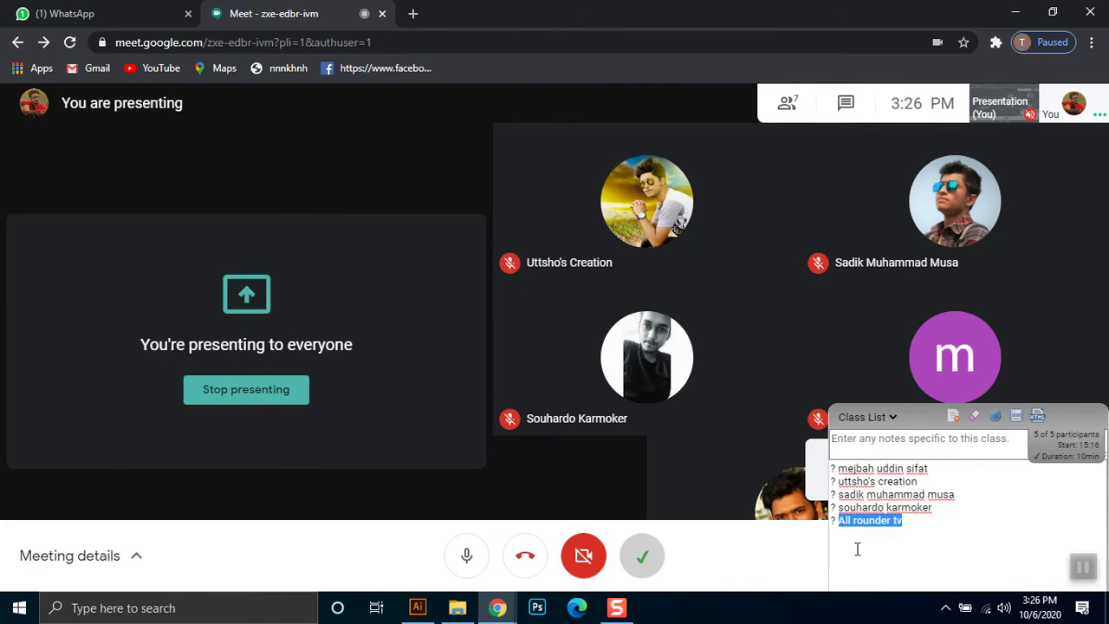
{"action": "type", "text": "i"}
{"action": "type", "text": "M"}
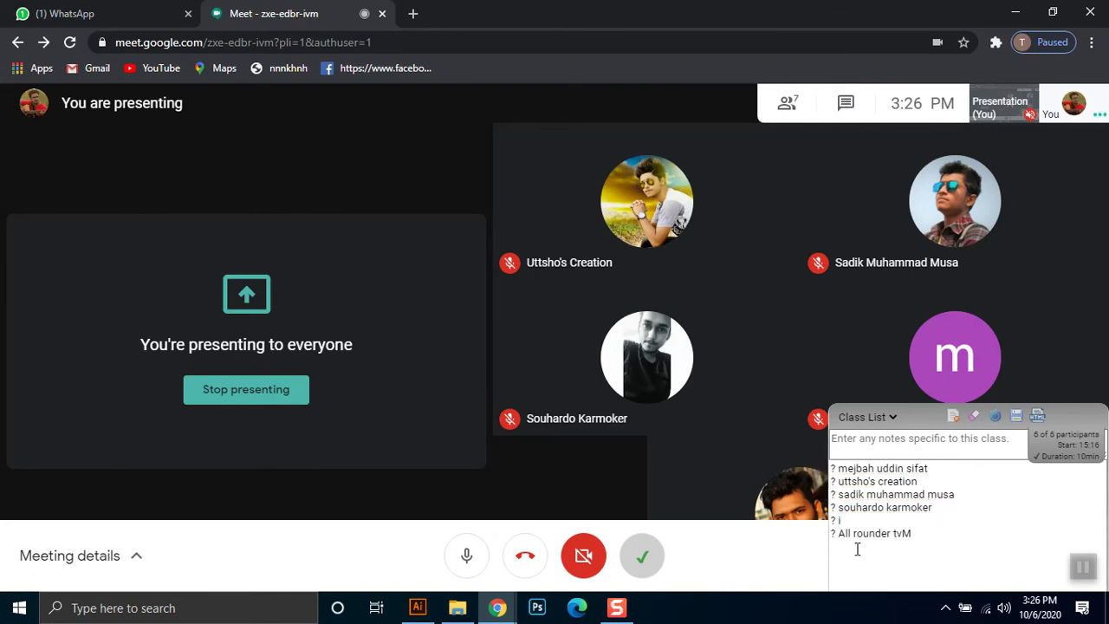
{"action": "key", "text": "BackSpace"}
{"action": "key", "text": "BackSpace"}
{"action": "key", "text": "BackSpace"}
{"action": "key", "text": "BackSpace"}
{"action": "key", "text": "BackSpace"}
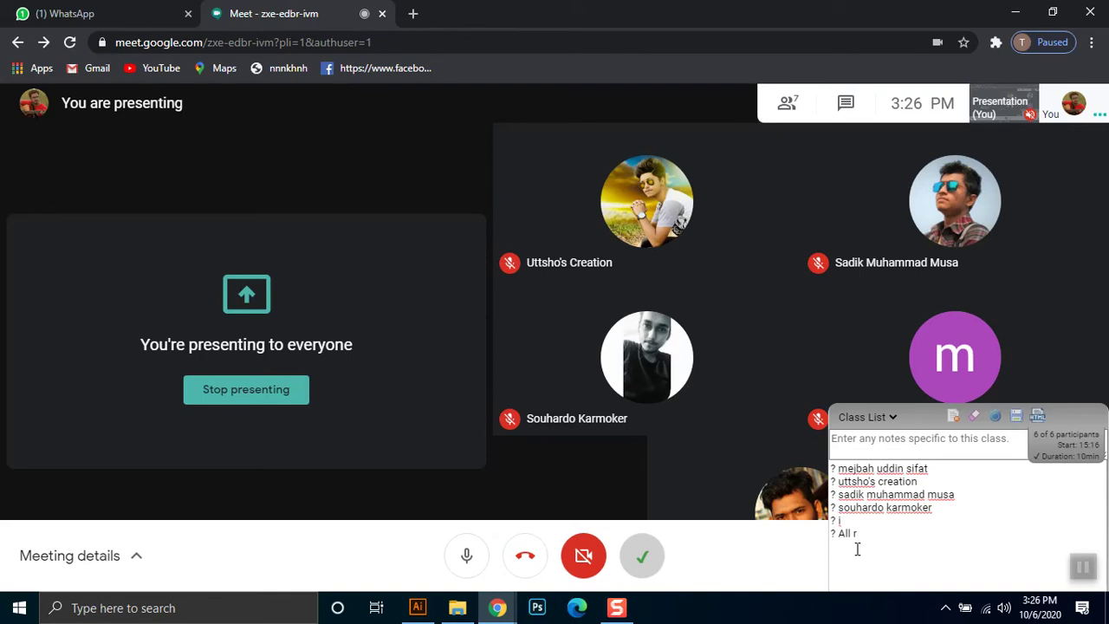
{"action": "key", "text": "BackSpace"}
{"action": "key", "text": "BackSpace"}
{"action": "type", "text": "iMAM"}
{"action": "key", "text": "BackSpace"}
{"action": "key", "text": "BackSpace"}
{"action": "key", "text": "BackSpace"}
{"action": "type", "text": "mam"}
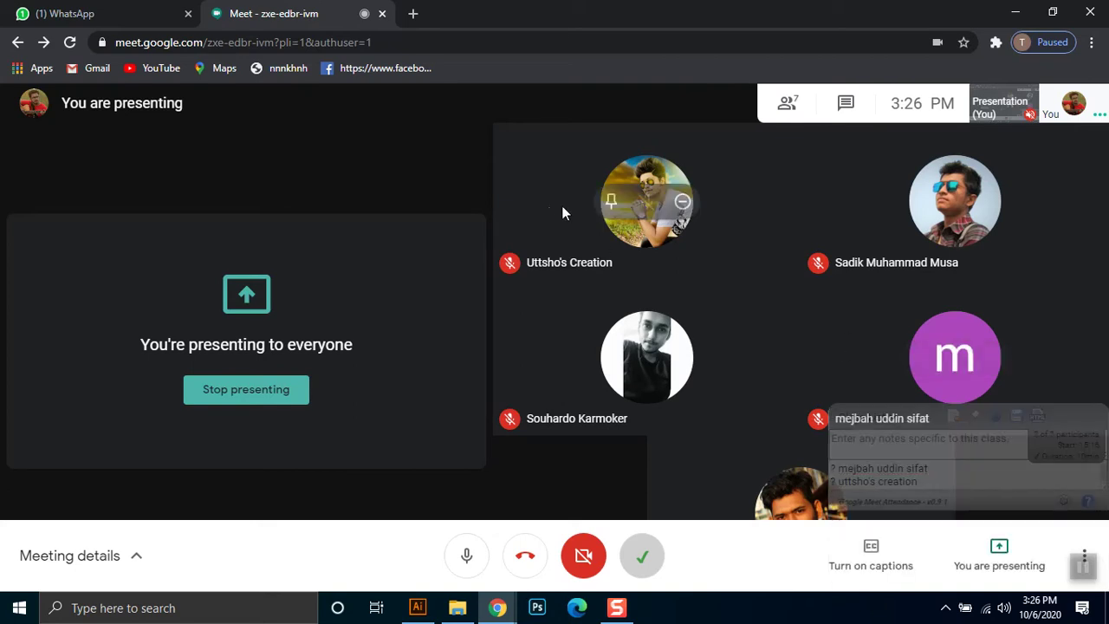
{"action": "left_click", "coordinate": [416, 608]}
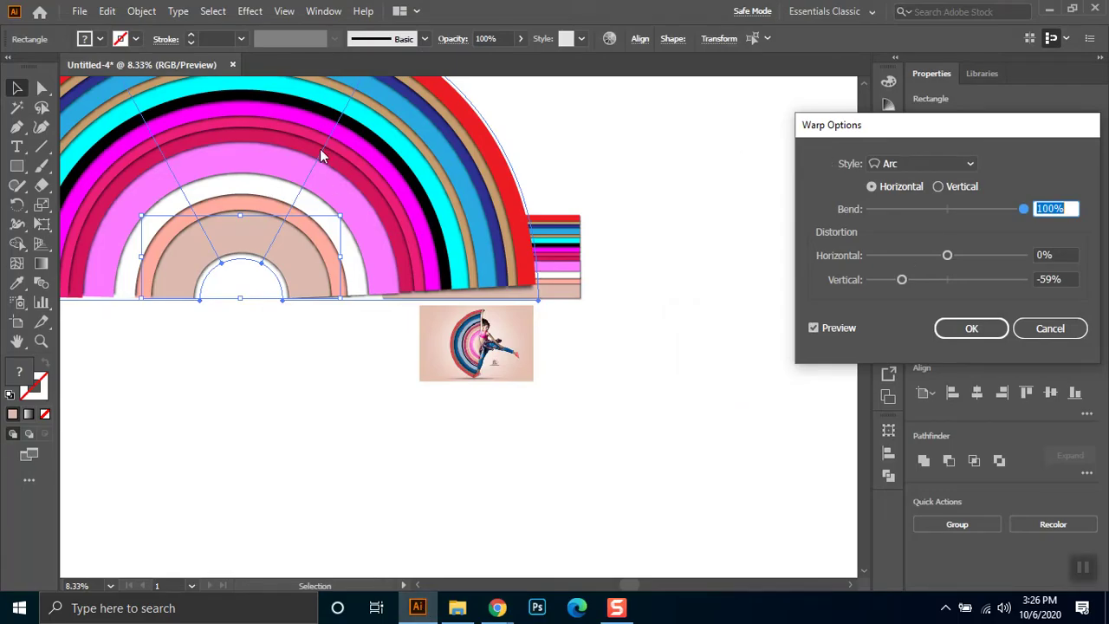
Set the warp to Inflate with 34% bend and 0% vertical distortion
{"action": "left_click_drag", "start_coordinate": [914, 134], "coordinate": [658, 220]}
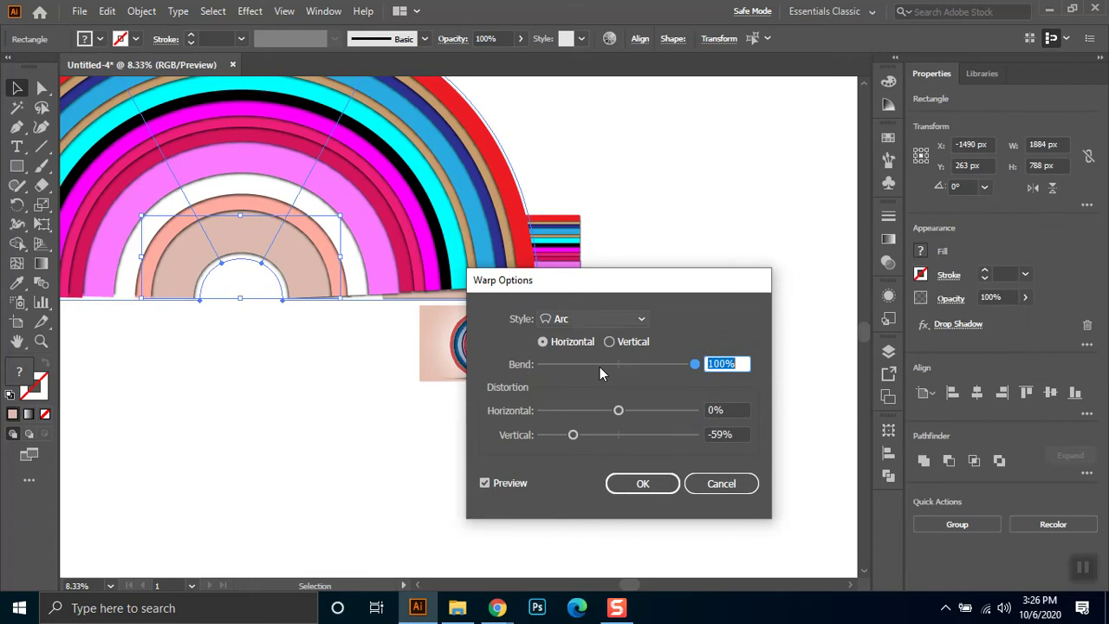
{"action": "left_click", "coordinate": [596, 318]}
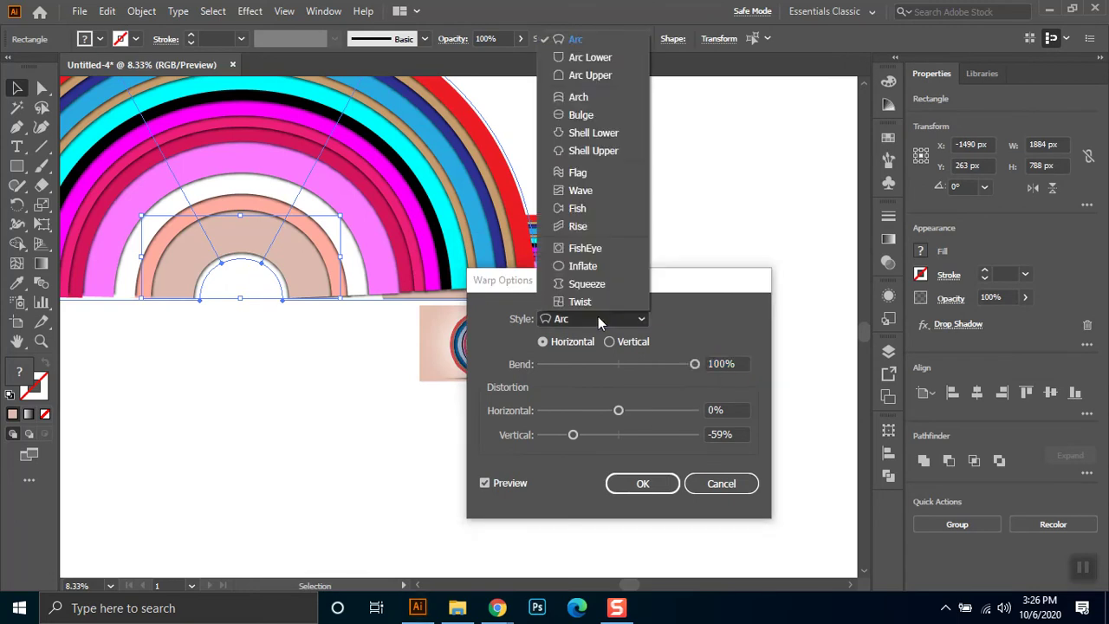
{"action": "left_click", "coordinate": [594, 268]}
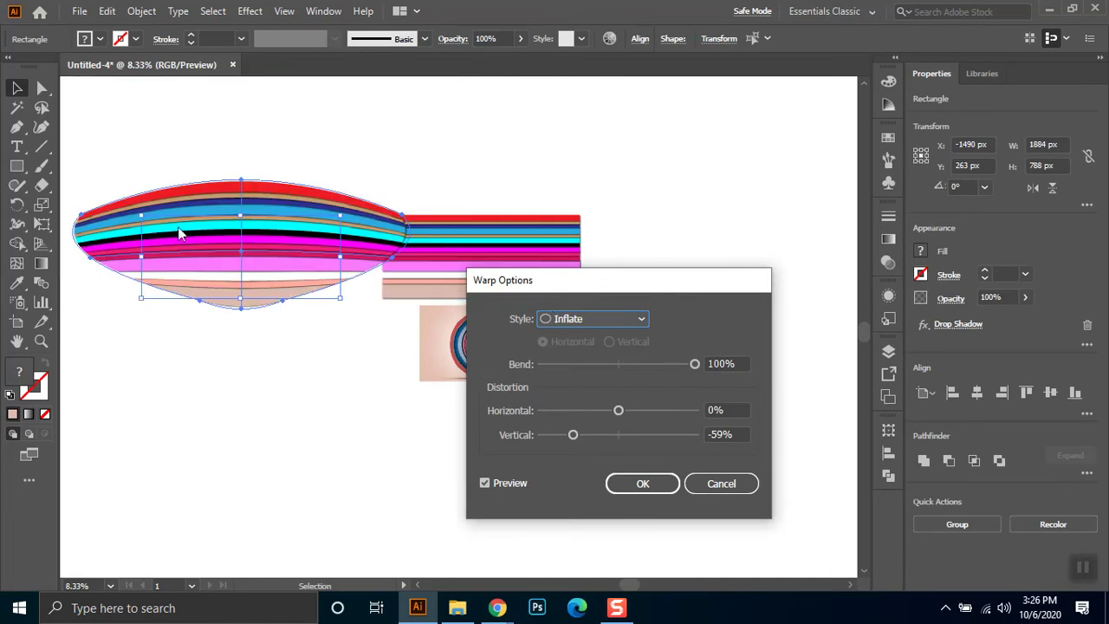
{"action": "mouse_move", "coordinate": [694, 364]}
{"action": "left_mouse_down"}
{"action": "mouse_move", "coordinate": [619, 365]}
{"action": "mouse_move", "coordinate": [644, 365]}
{"action": "left_mouse_up"}
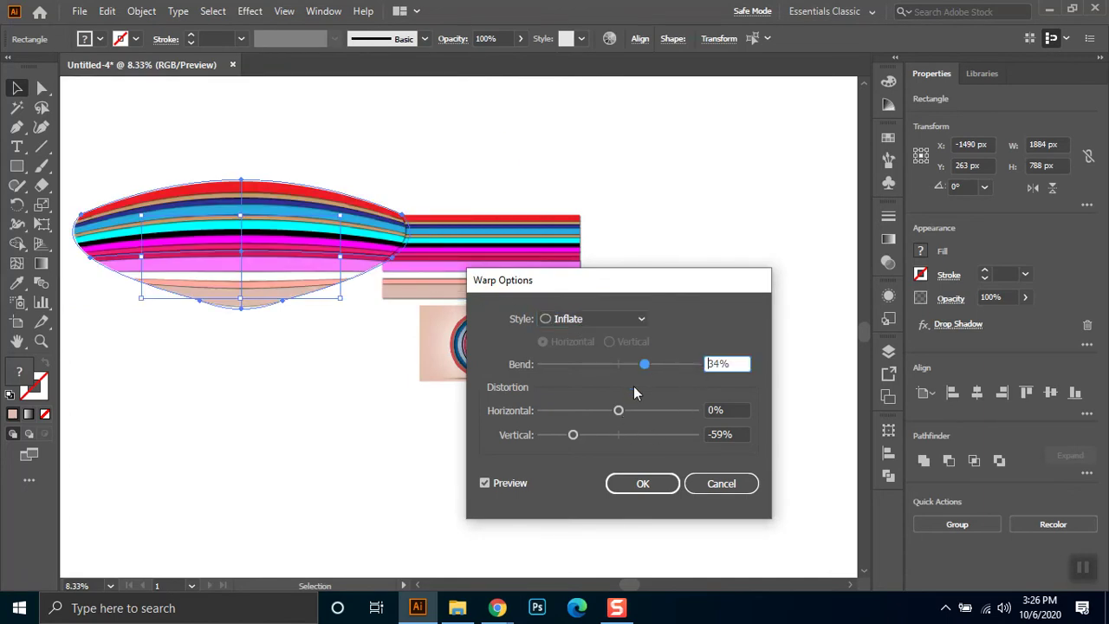
{"action": "left_click", "coordinate": [576, 433]}
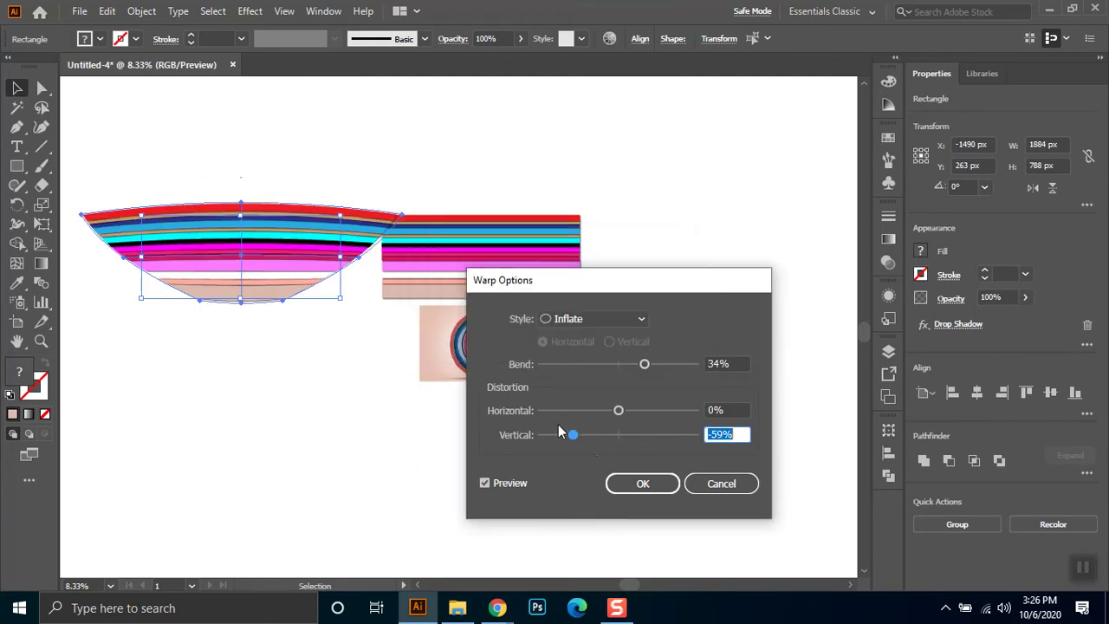
{"action": "left_click_drag", "start_coordinate": [572, 435], "coordinate": [618, 435]}
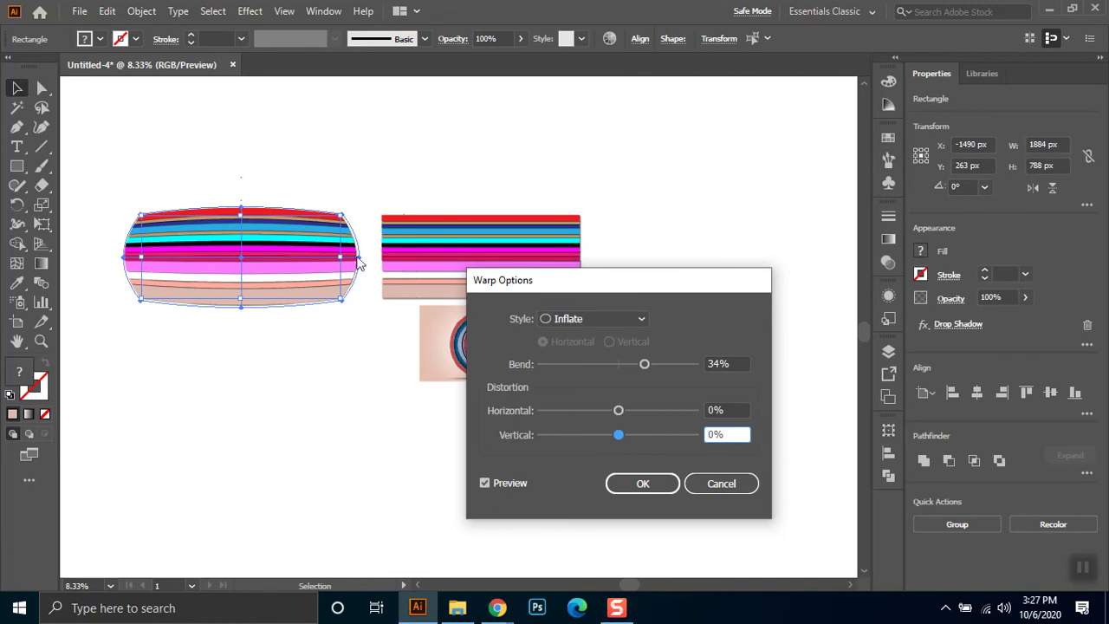
Switch the warp style to FishEye with a 94% bend
{"action": "left_click", "coordinate": [589, 316]}
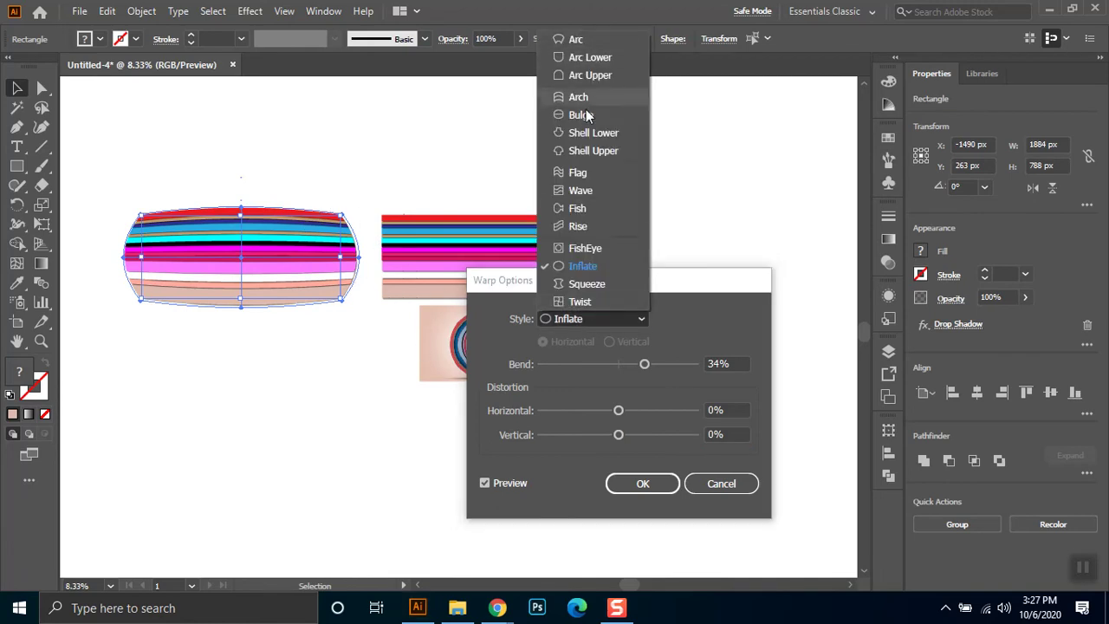
{"action": "left_click", "coordinate": [603, 261]}
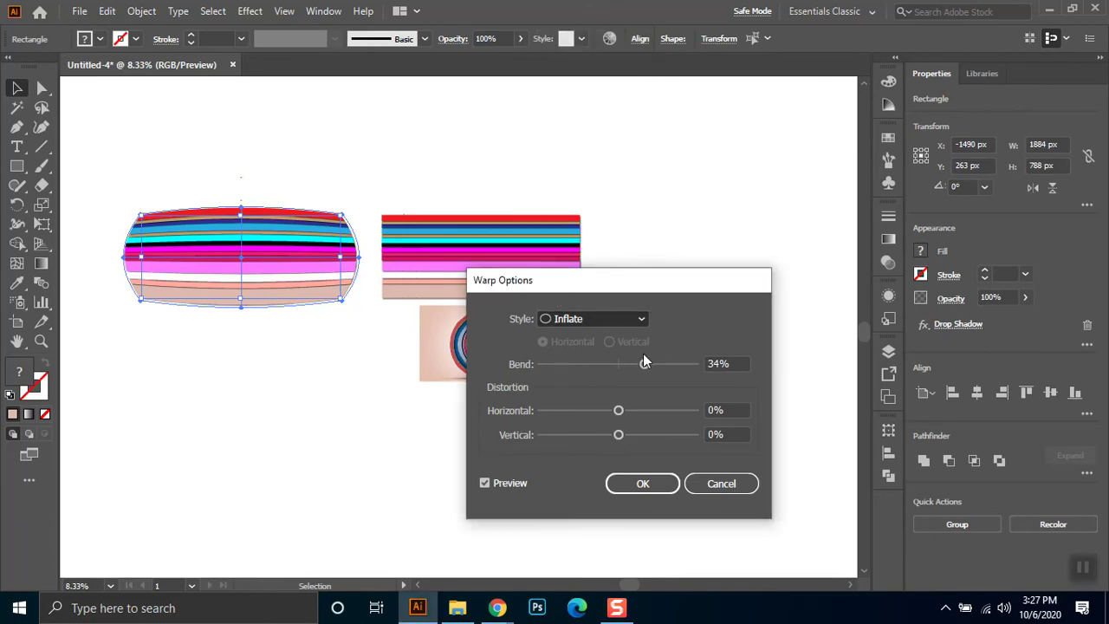
{"action": "key", "text": "Up"}
{"action": "key", "text": "Tab"}
{"action": "left_click", "coordinate": [676, 364]}
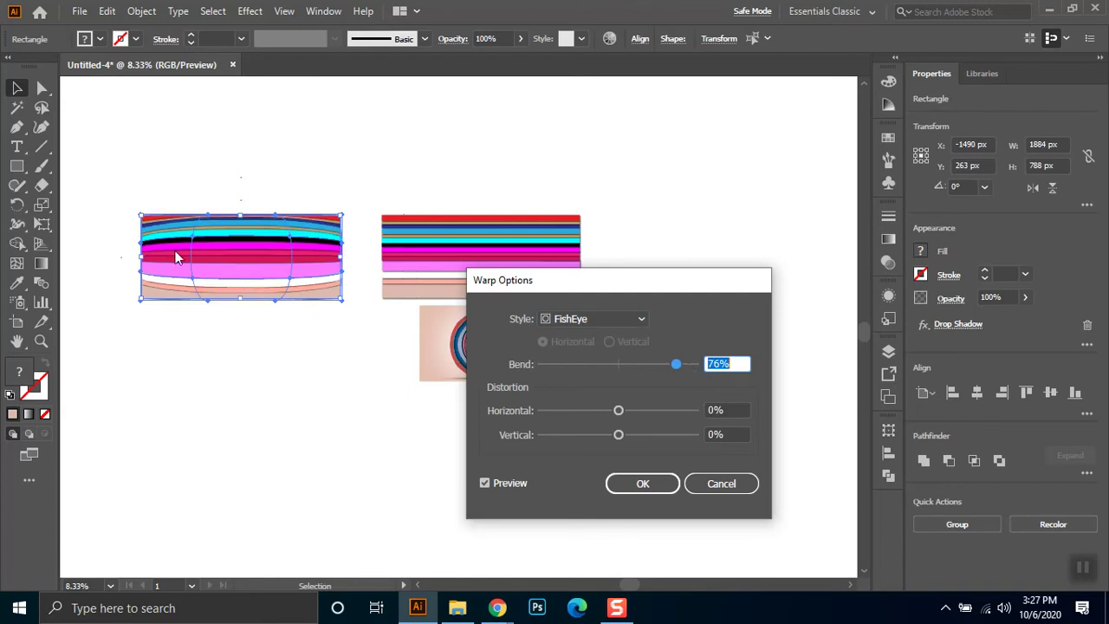
{"action": "type", "text": "94"}
{"action": "left_click", "coordinate": [560, 318]}
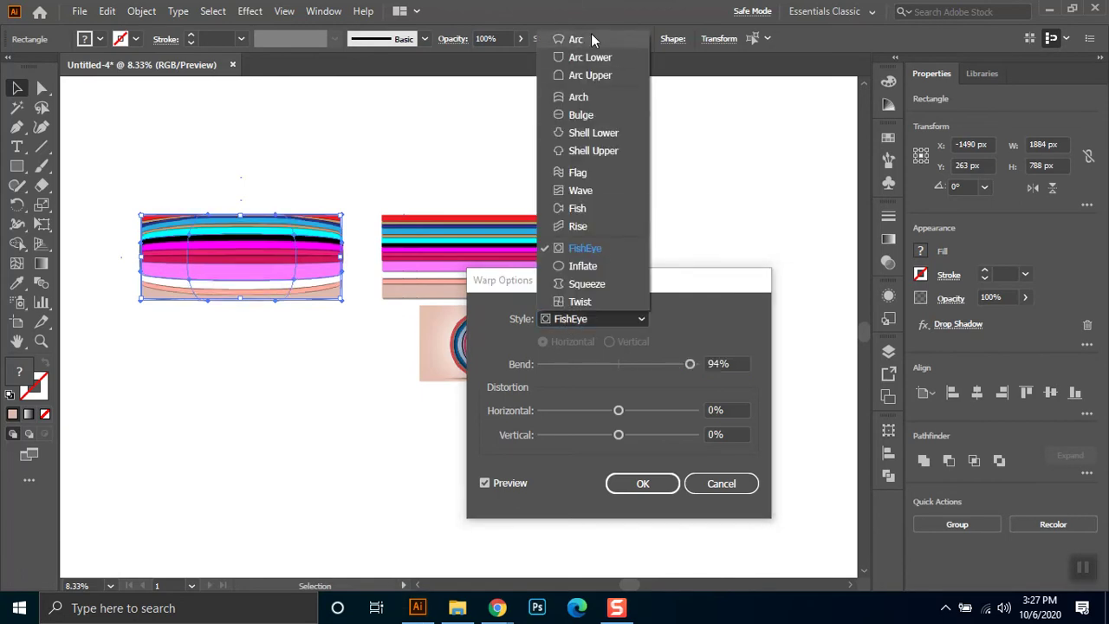
Switch the warp back to Arc at 100% bend and move Warp Options aside
{"action": "left_click", "coordinate": [509, 319]}
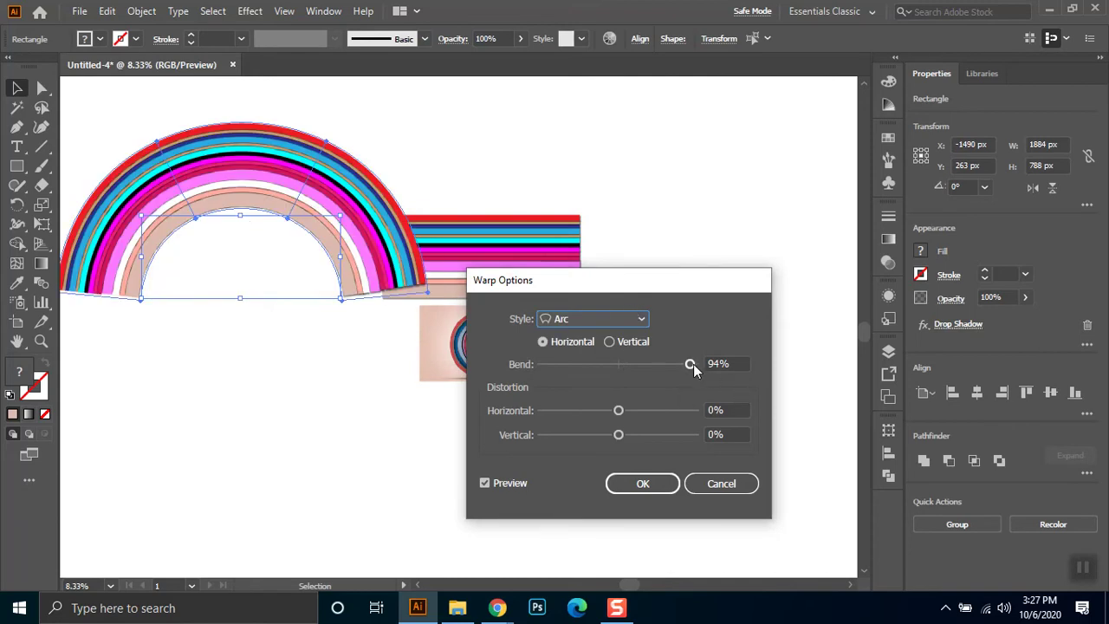
{"action": "left_click_drag", "start_coordinate": [693, 364], "coordinate": [715, 365]}
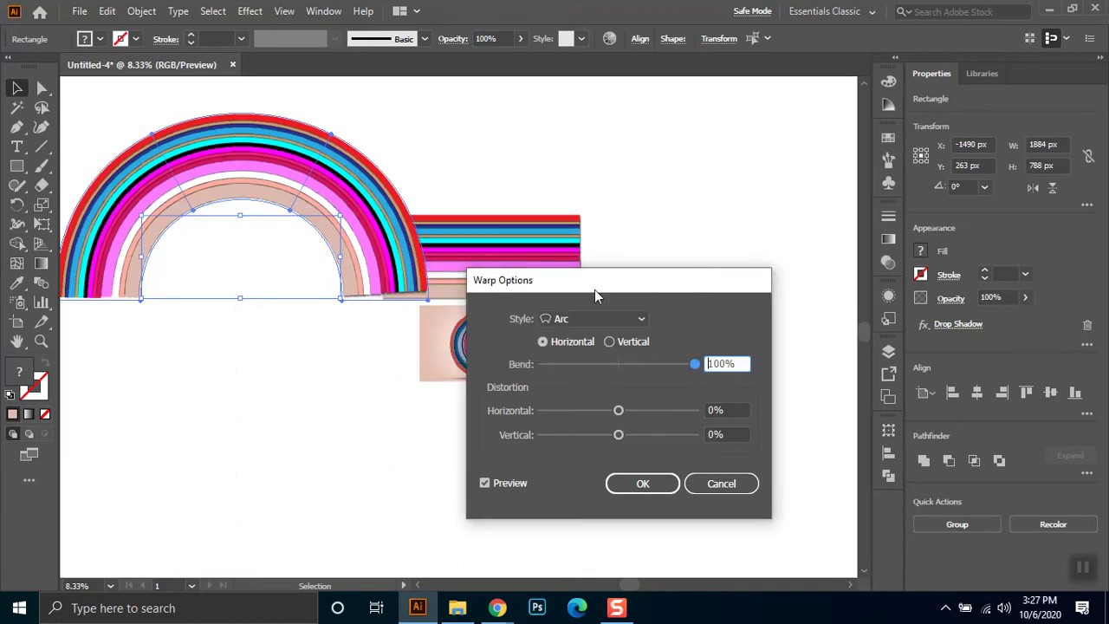
{"action": "mouse_move", "coordinate": [605, 291]}
{"action": "left_mouse_down"}
{"action": "mouse_move", "coordinate": [718, 289]}
{"action": "mouse_move", "coordinate": [685, 293]}
{"action": "left_mouse_up"}
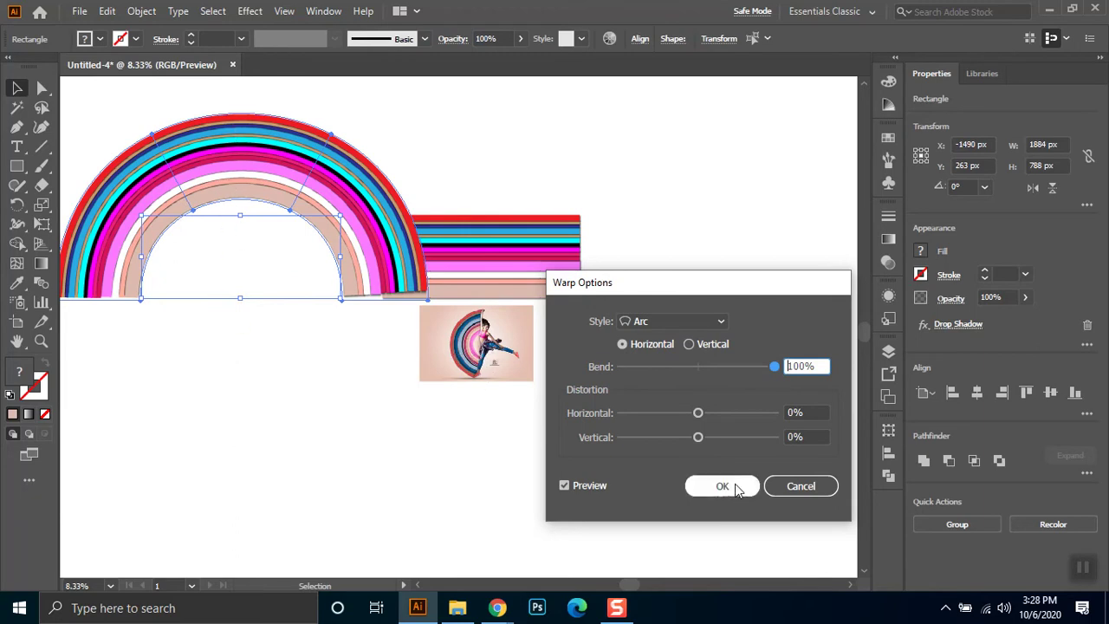
Set vertical distortion to -62% and close the Class 20 Explorer window
{"action": "left_click", "coordinate": [651, 436]}
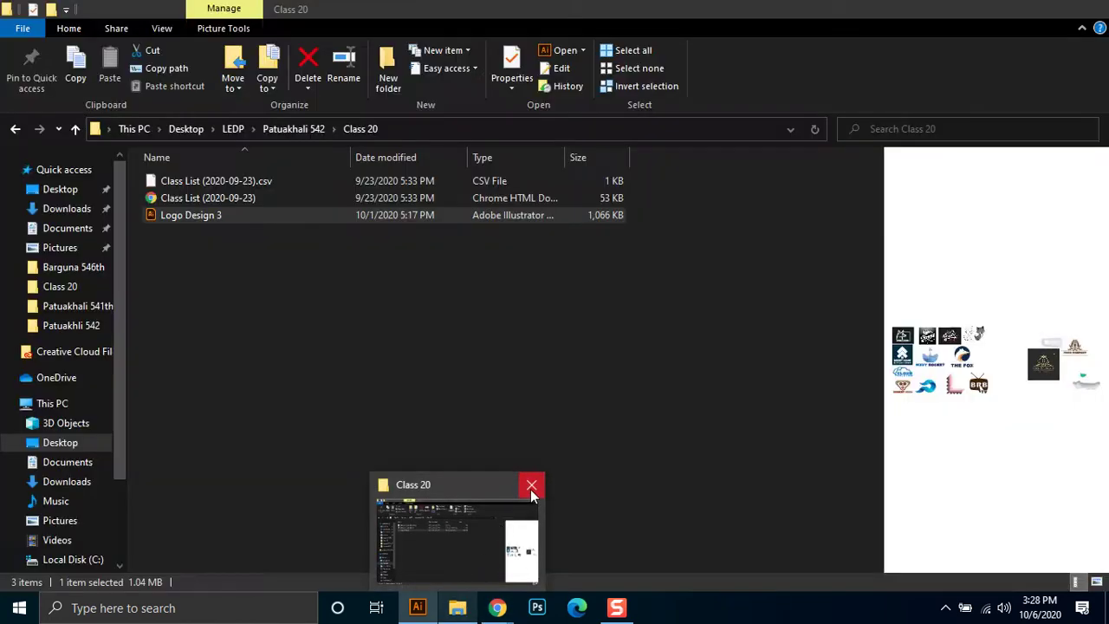
{"action": "left_click", "coordinate": [526, 485]}
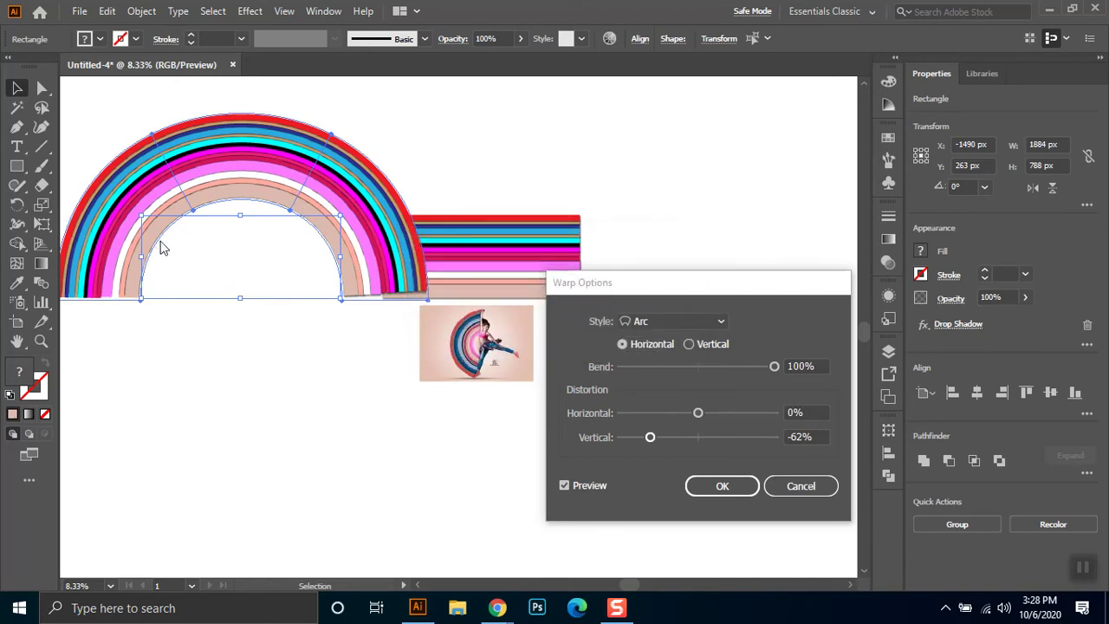
Commit the Arc warp with 100% bend and -62% vertical distortion
{"action": "key", "text": "Tab"}
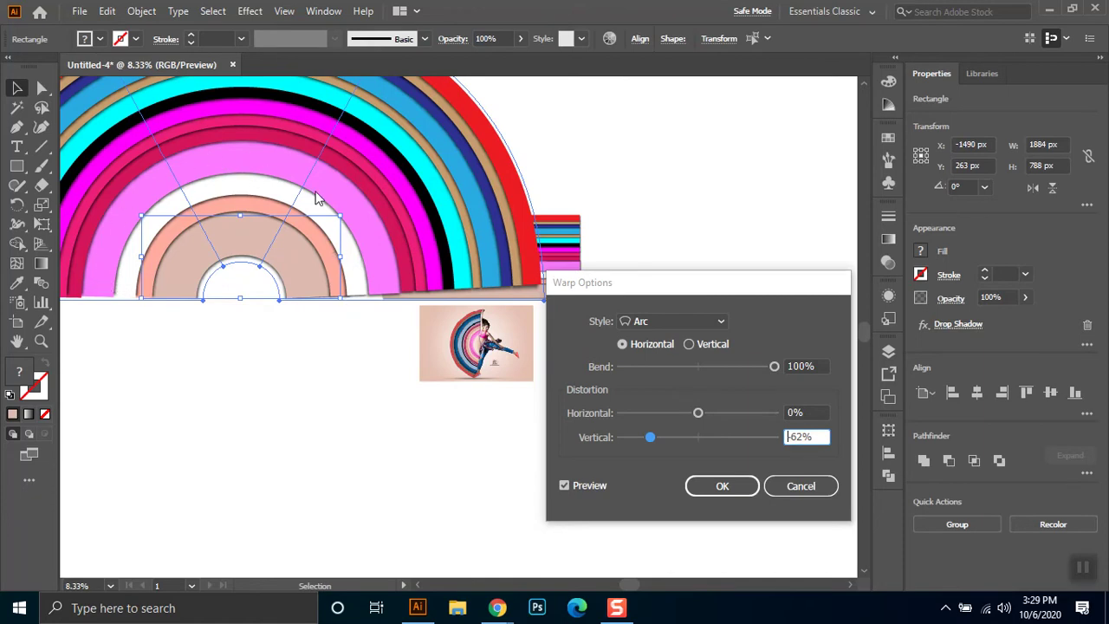
{"action": "left_click", "coordinate": [708, 487]}
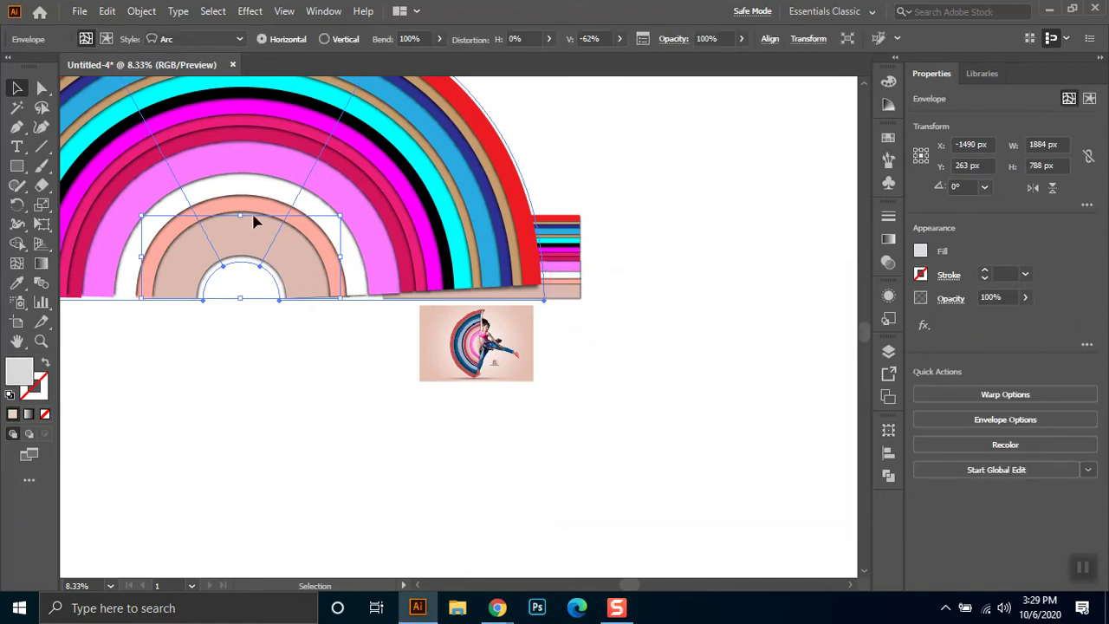
Move the warped rainbow toward the centre and scale it to about half width
{"action": "left_click", "coordinate": [347, 204]}
{"action": "left_click_drag", "start_coordinate": [305, 149], "coordinate": [492, 305]}
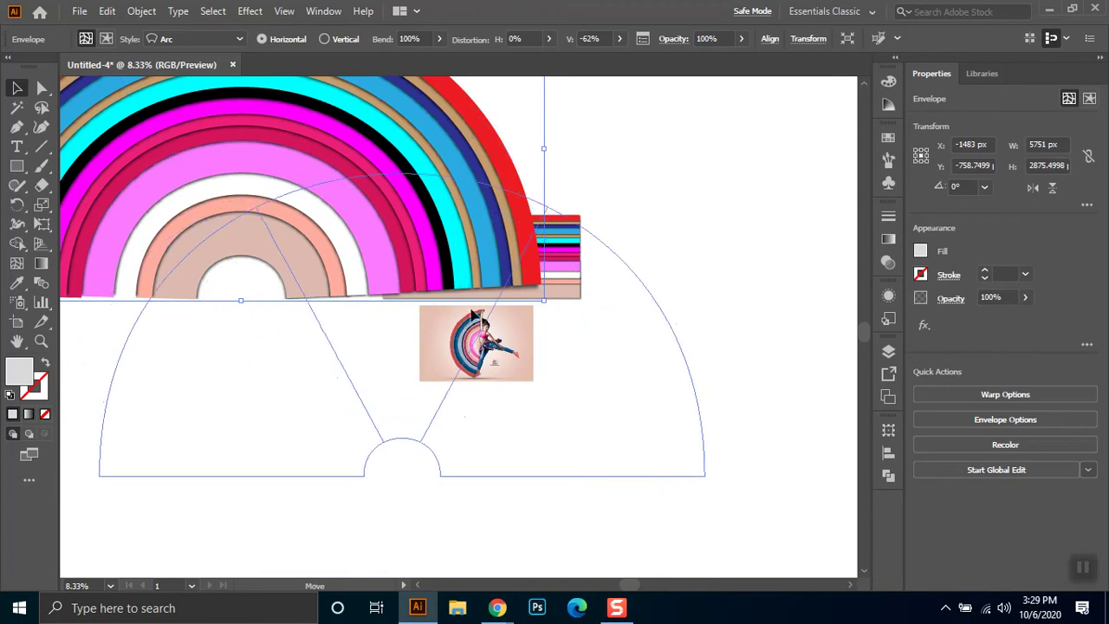
{"action": "left_click_drag", "start_coordinate": [710, 170], "coordinate": [514, 314]}
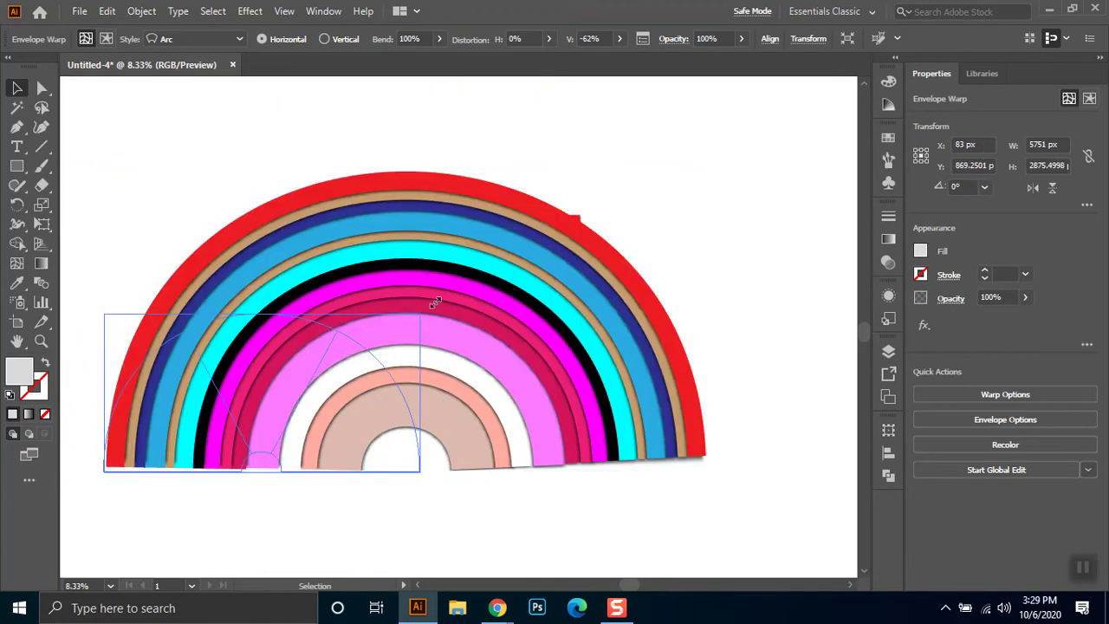
{"action": "left_click_drag", "start_coordinate": [436, 303], "coordinate": [436, 303]}
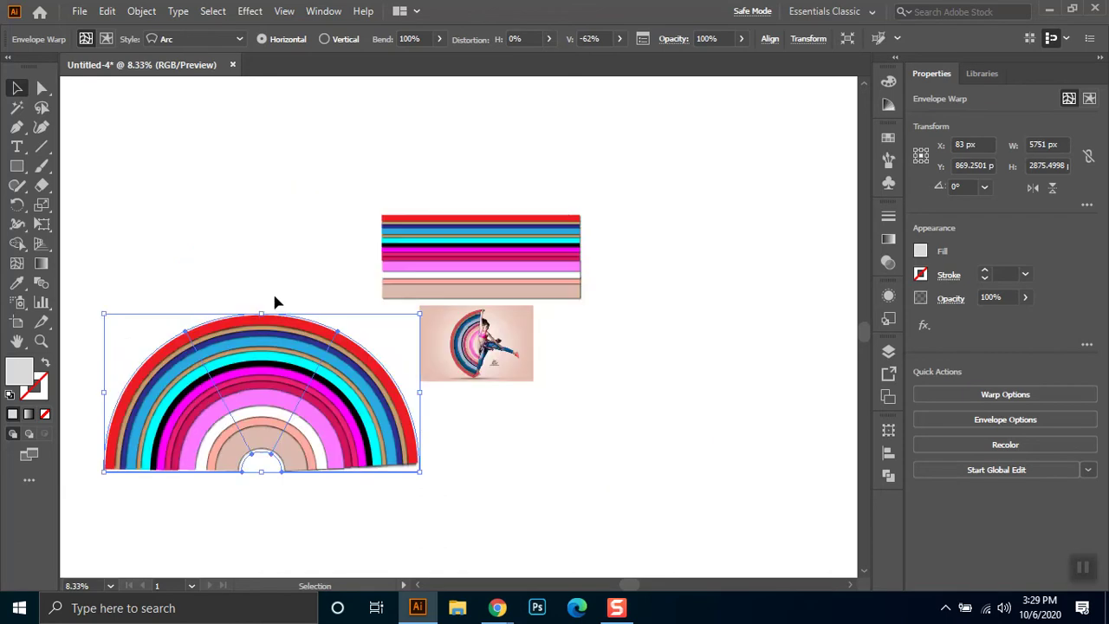
Expand the rainbow envelope into a filled shape group and resize it beside the dancer photo
{"action": "left_click", "coordinate": [142, 11]}
{"action": "left_click", "coordinate": [233, 197]}
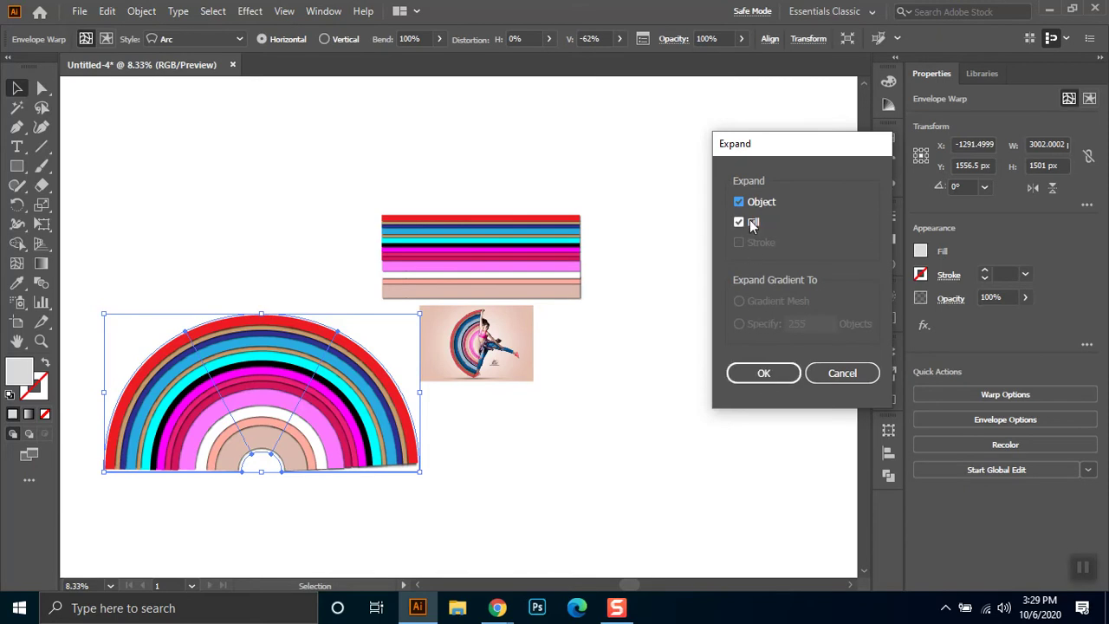
{"action": "left_click", "coordinate": [752, 378]}
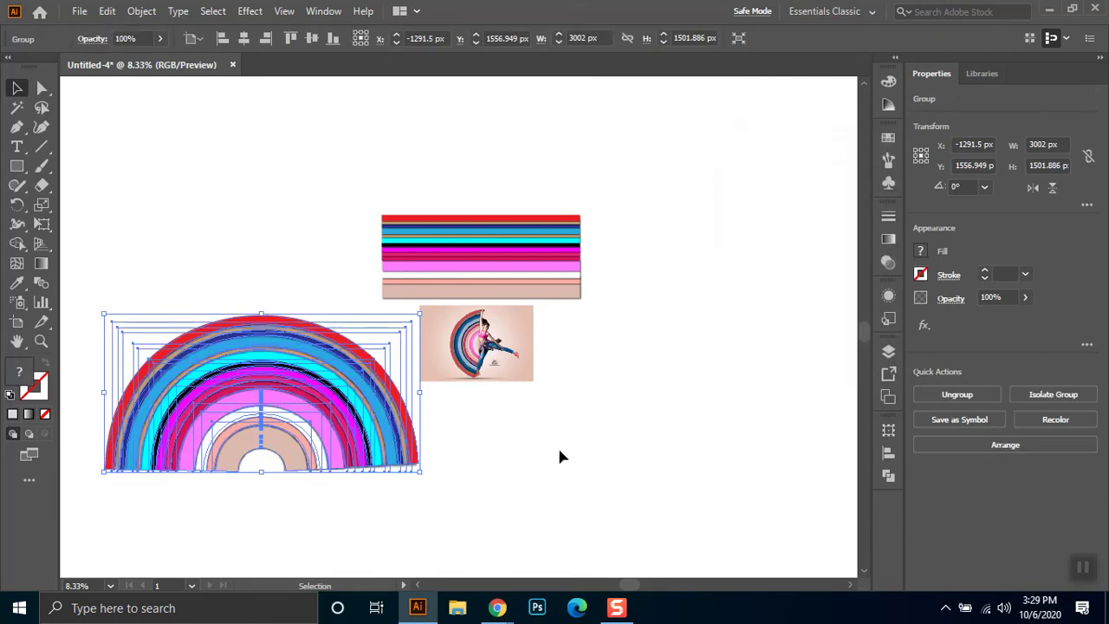
{"action": "left_click", "coordinate": [557, 445]}
{"action": "left_click", "coordinate": [286, 450]}
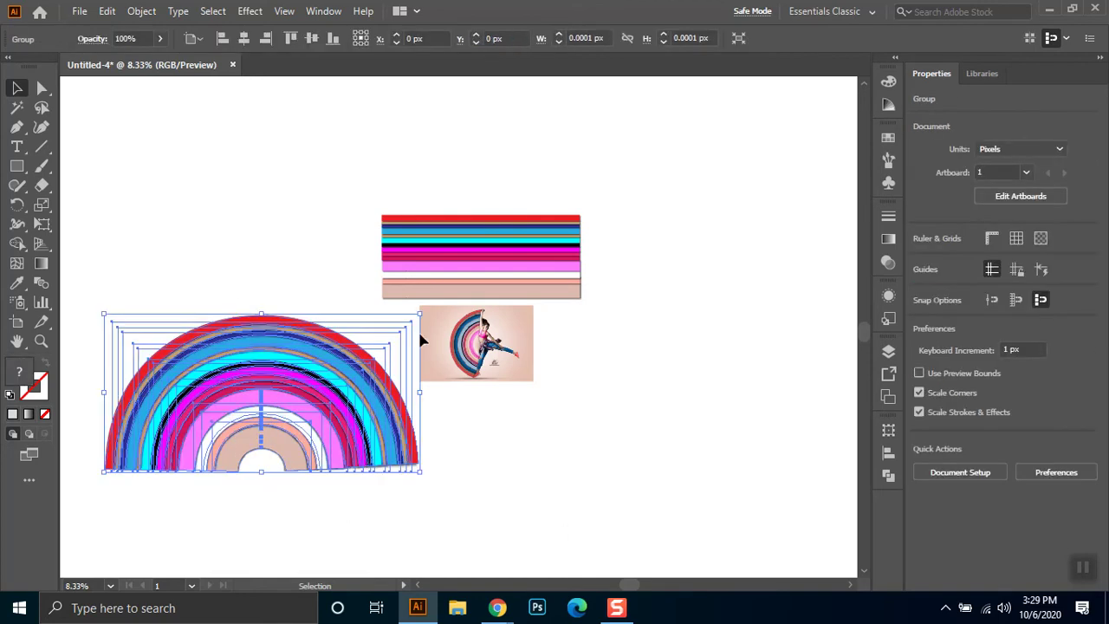
{"action": "mouse_move", "coordinate": [419, 317]}
{"action": "left_mouse_down"}
{"action": "mouse_move", "coordinate": [321, 392]}
{"action": "mouse_move", "coordinate": [481, 262]}
{"action": "left_mouse_up"}
{"action": "left_click", "coordinate": [404, 497]}
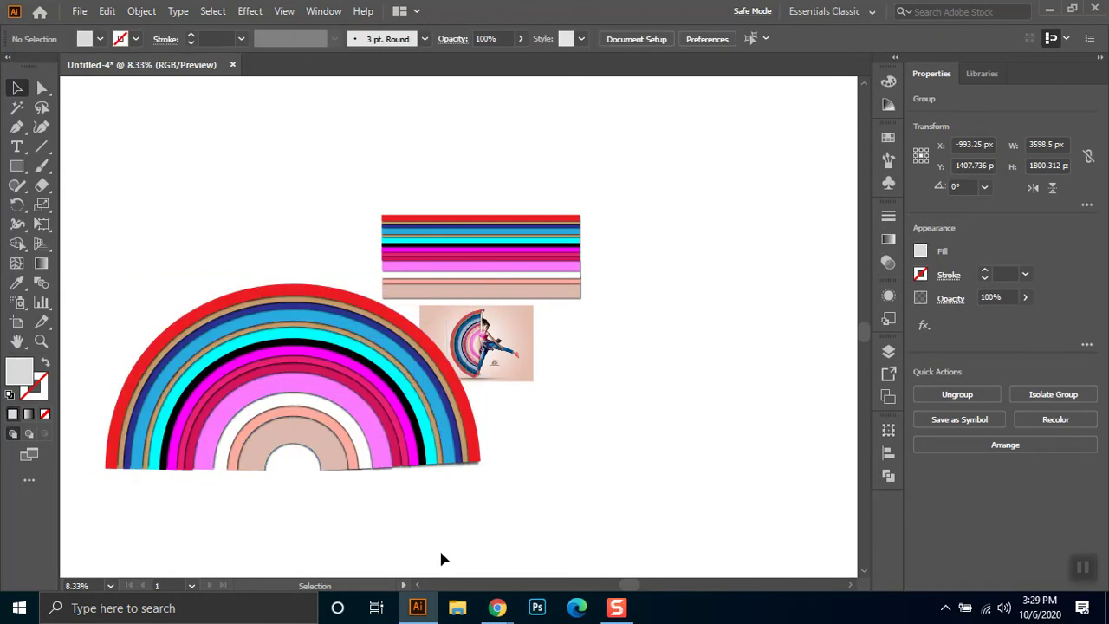
Undo the rainbow's enlargement and rotate it 90° into a vertical 1039.9 × 2078.6 px half circle
{"action": "left_click", "coordinate": [425, 449]}
{"action": "key", "text": "ctrl+z"}
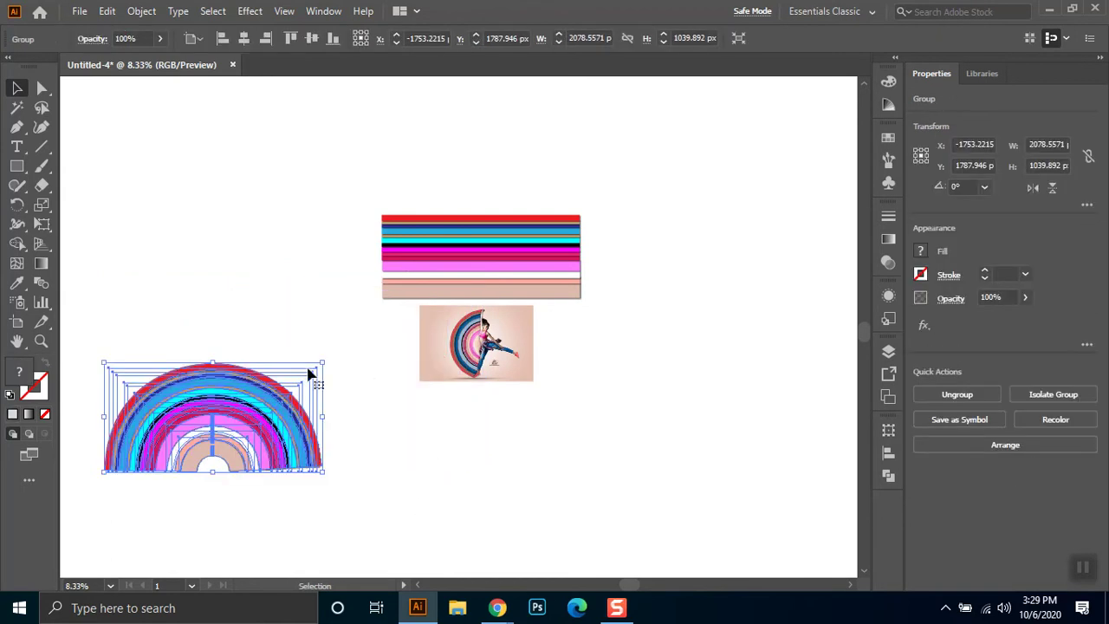
{"action": "mouse_move", "coordinate": [314, 335]}
{"action": "left_mouse_down"}
{"action": "mouse_move", "coordinate": [234, 391]}
{"action": "mouse_move", "coordinate": [252, 384]}
{"action": "left_mouse_up"}
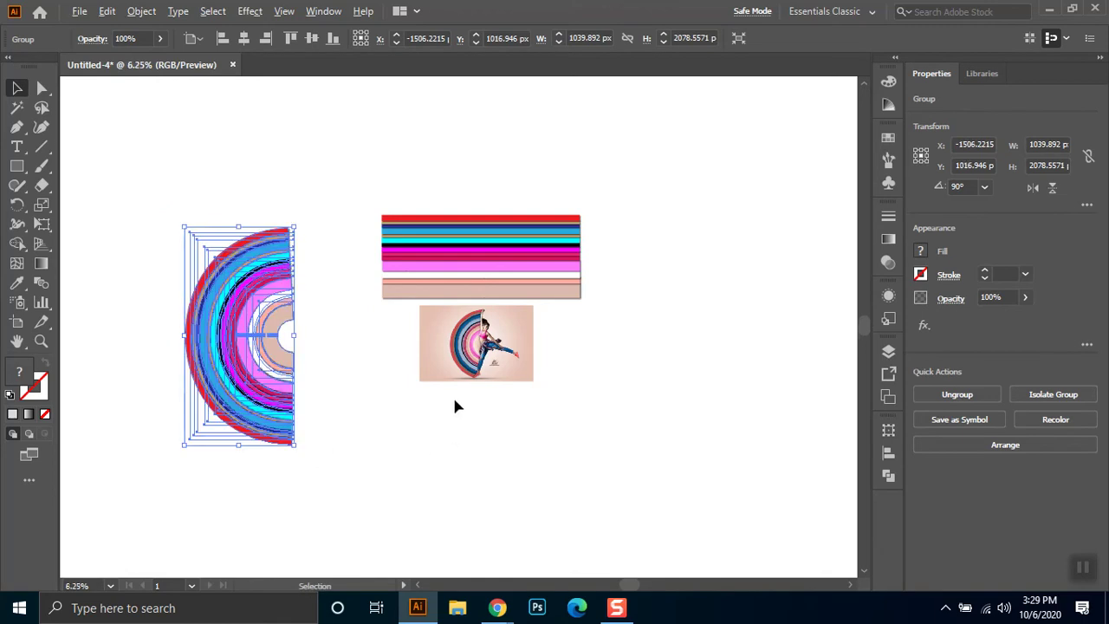
{"action": "left_click", "coordinate": [377, 433]}
{"action": "scroll", "coordinate": [468, 400], "scroll_direction": "up", "scroll_amount": 2}
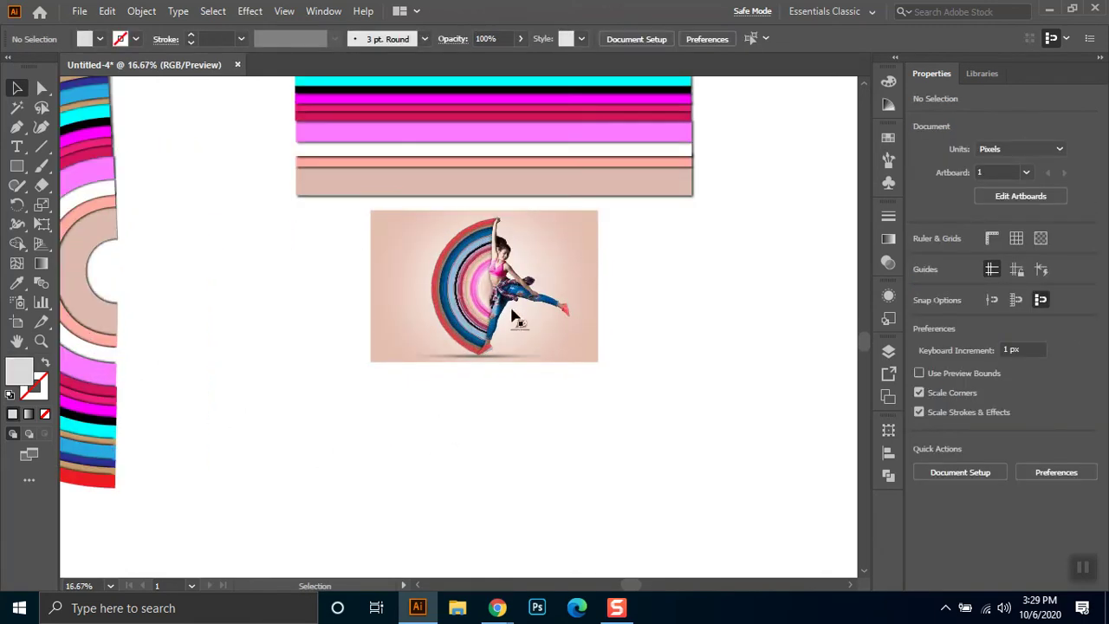
{"action": "scroll", "coordinate": [515, 319], "scroll_direction": "up", "scroll_amount": 1}
{"action": "scroll", "coordinate": [515, 319], "scroll_direction": "up", "scroll_amount": 1}
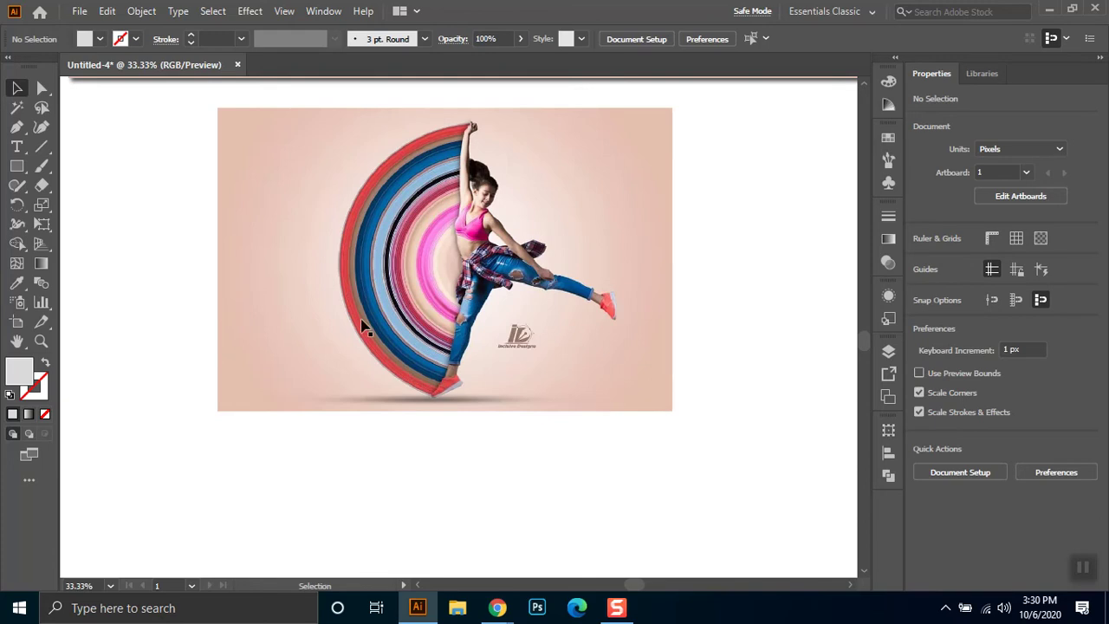
{"action": "scroll", "coordinate": [364, 330], "scroll_direction": "down", "scroll_amount": 1}
{"action": "scroll", "coordinate": [303, 329], "scroll_direction": "down", "scroll_amount": 1}
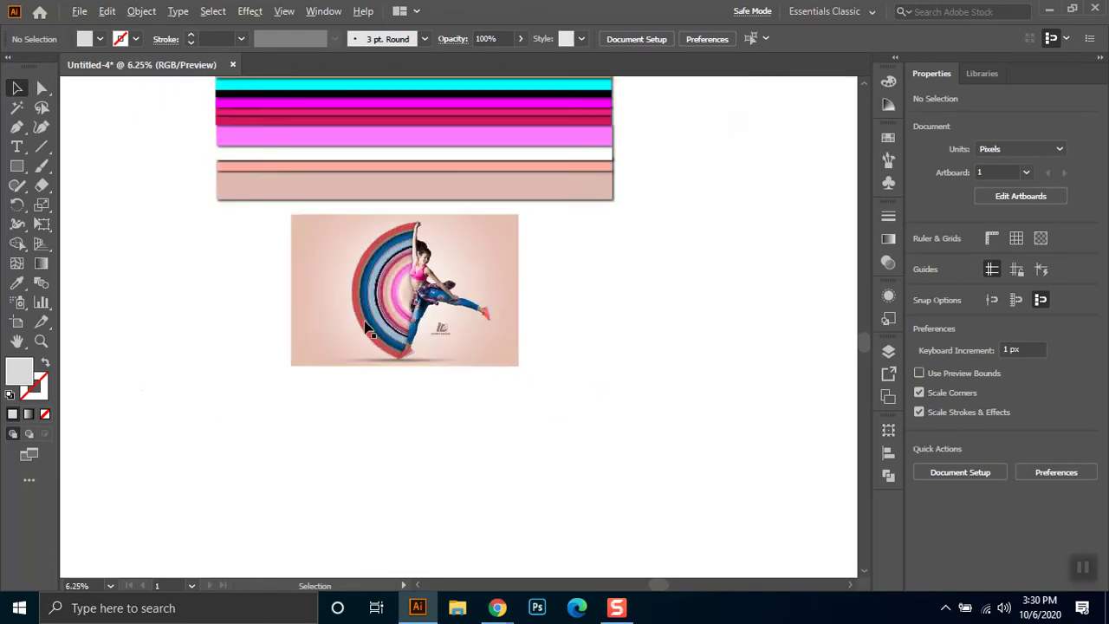
{"action": "scroll", "coordinate": [266, 303], "scroll_direction": "down", "scroll_amount": 3}
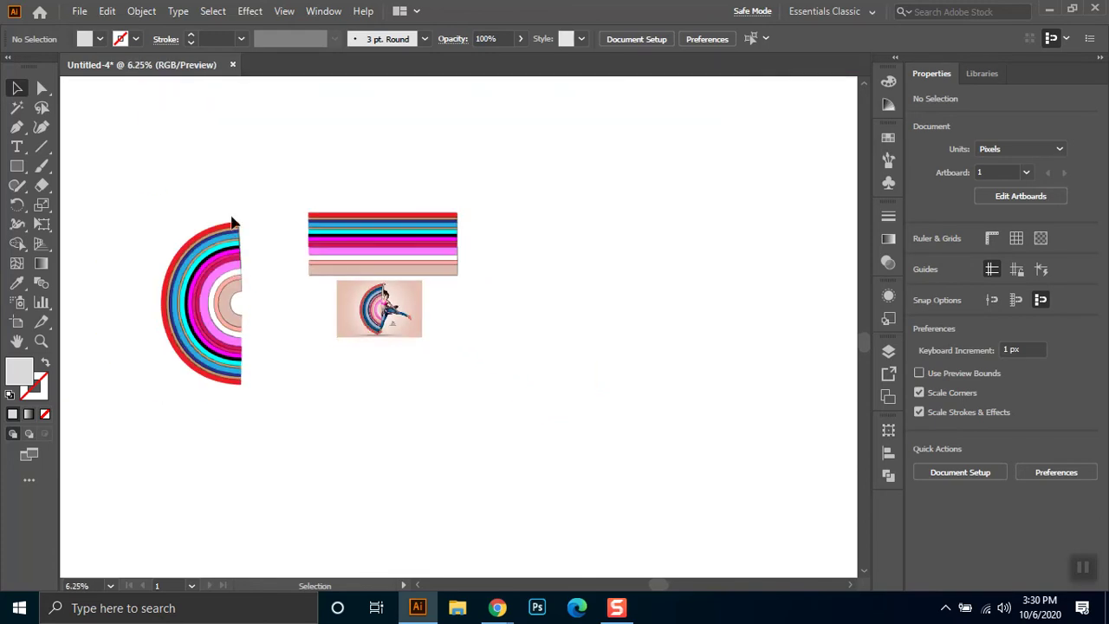
{"action": "scroll", "coordinate": [381, 316], "scroll_direction": "up", "scroll_amount": 3}
{"action": "scroll", "coordinate": [373, 316], "scroll_direction": "up", "scroll_amount": 3}
{"action": "scroll", "coordinate": [334, 195], "scroll_direction": "up", "scroll_amount": 1}
{"action": "scroll", "coordinate": [416, 164], "scroll_direction": "up", "scroll_amount": 1}
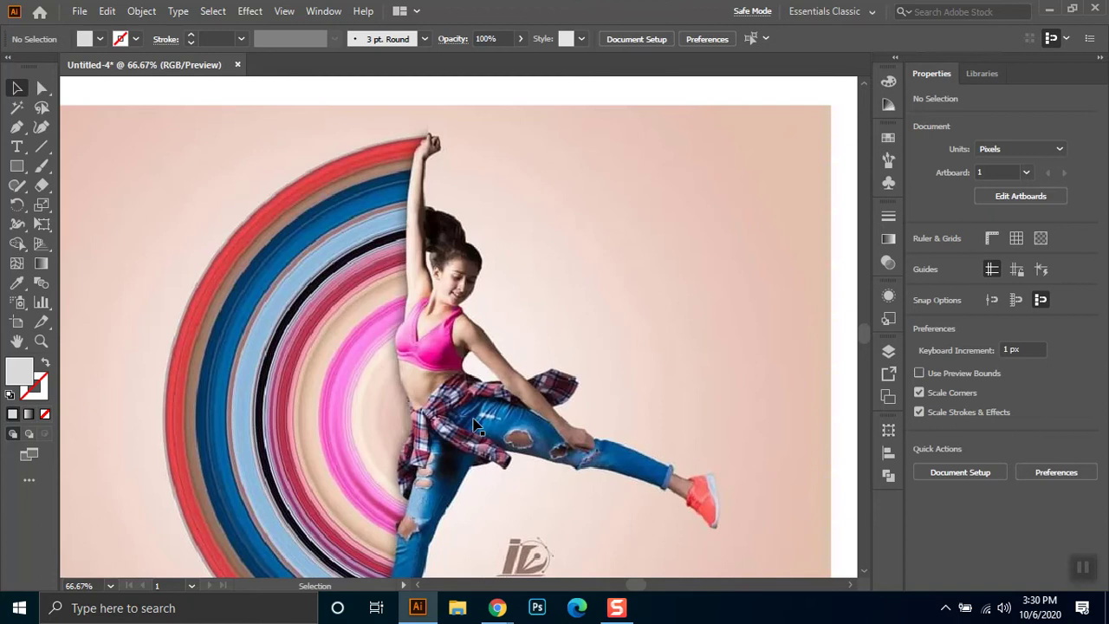
{"action": "key", "text": "ctrl+minus"}
{"action": "scroll", "coordinate": [476, 425], "scroll_direction": "down", "scroll_amount": 2}
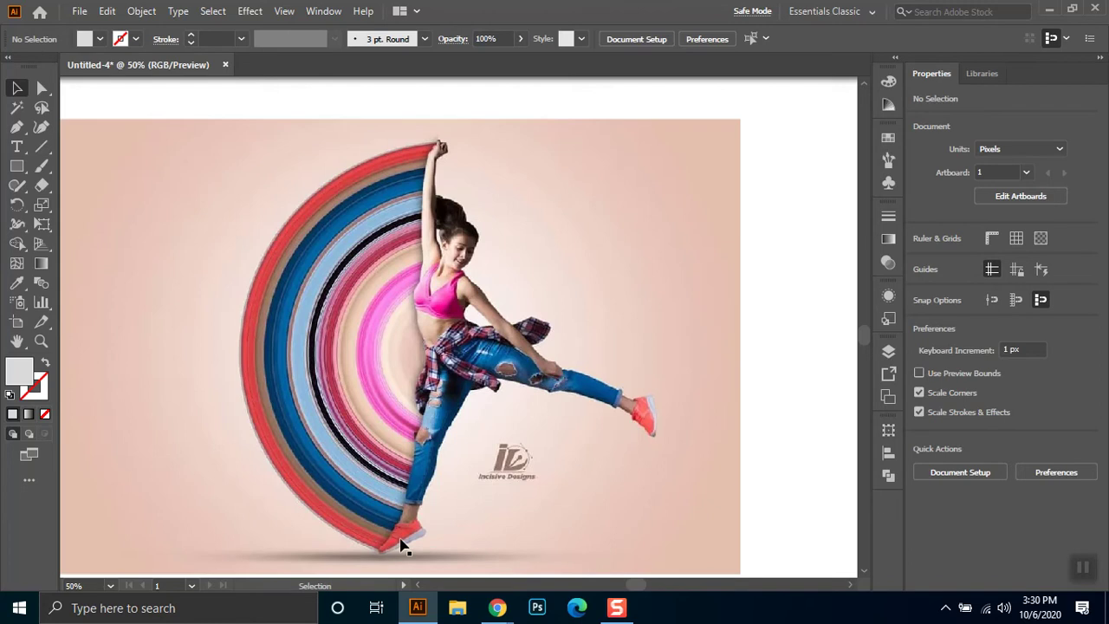
{"action": "key", "text": "ctrl+minus"}
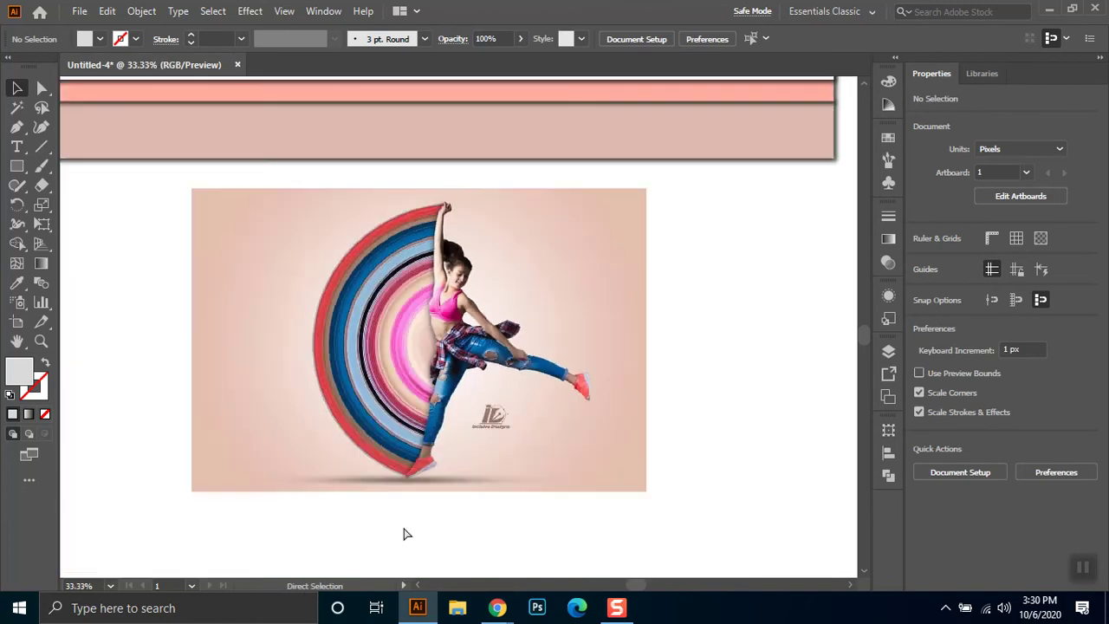
{"action": "key", "text": "ctrl+minus"}
{"action": "key", "text": "ctrl+minus"}
{"action": "key", "text": "ctrl+minus"}
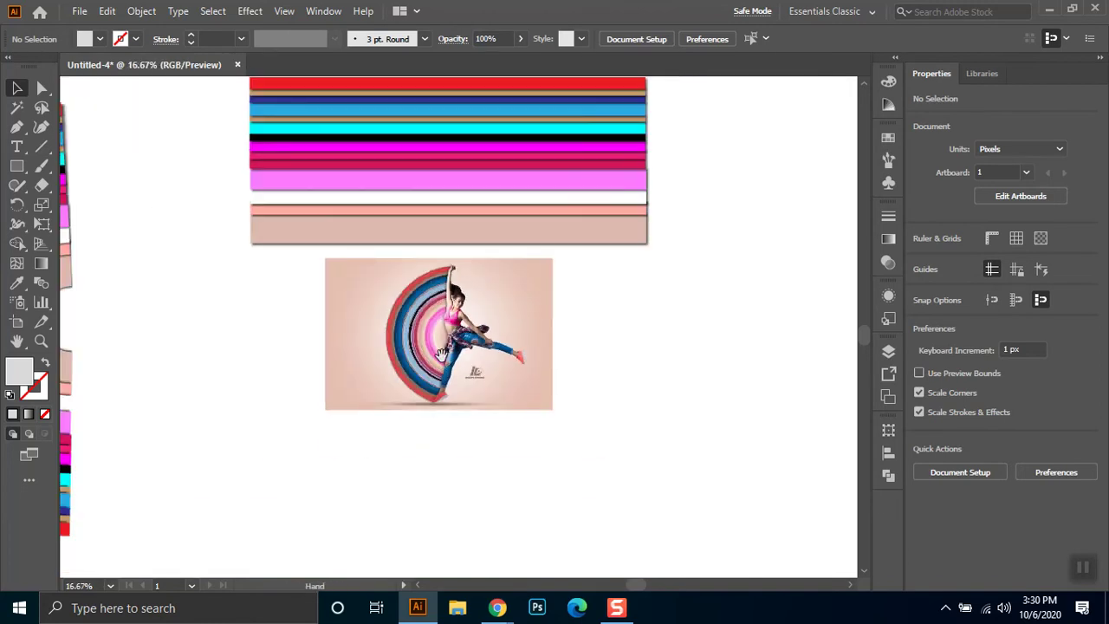
{"action": "left_click_drag", "start_coordinate": [552, 325], "coordinate": [619, 387]}
{"action": "mouse_move", "coordinate": [324, 136]}
{"action": "left_mouse_down"}
{"action": "mouse_move", "coordinate": [145, 570]}
{"action": "mouse_move", "coordinate": [327, 352]}
{"action": "left_mouse_up"}
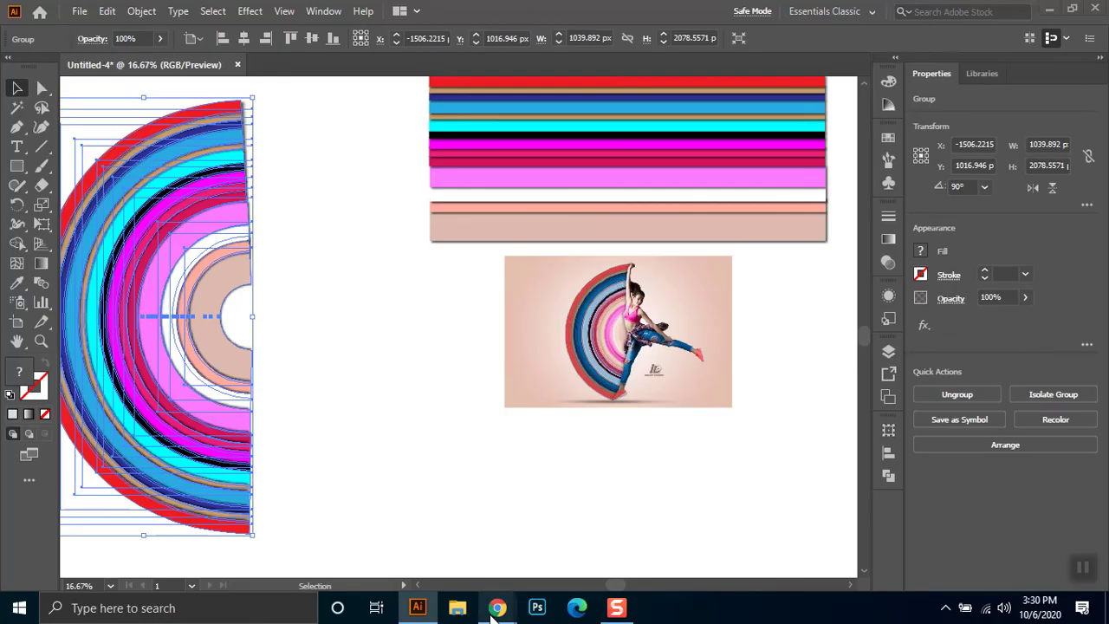
Copy the next ribbon-dancer reference image from the WhatsApp Web chat in Chrome
{"action": "mouse_move", "coordinate": [496, 607]}
{"action": "left_click", "coordinate": [354, 569]}
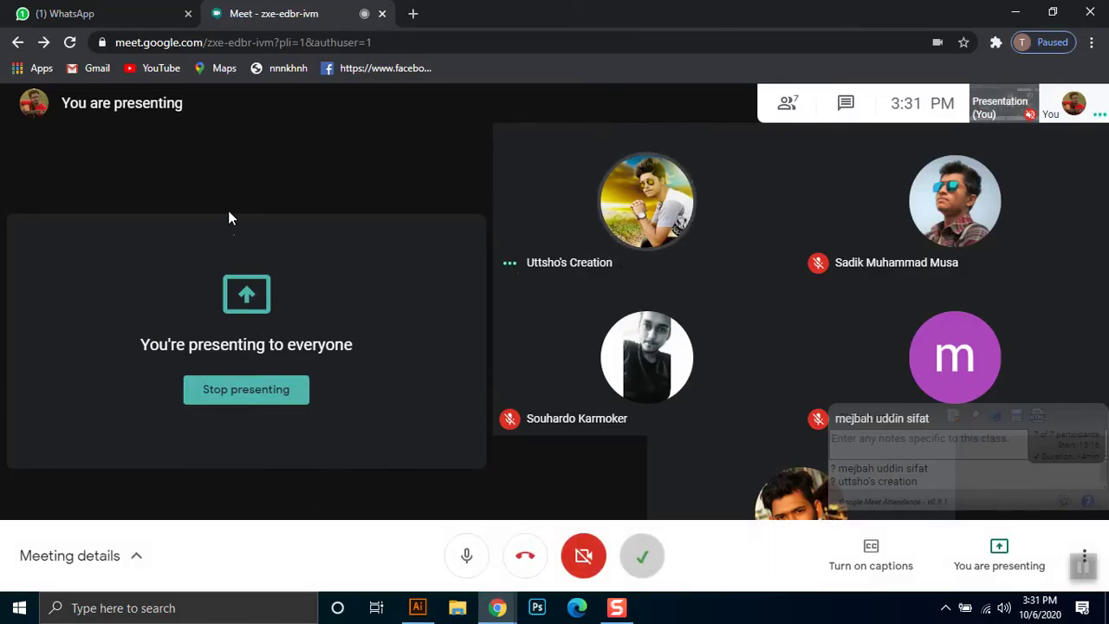
{"action": "left_click", "coordinate": [99, 8]}
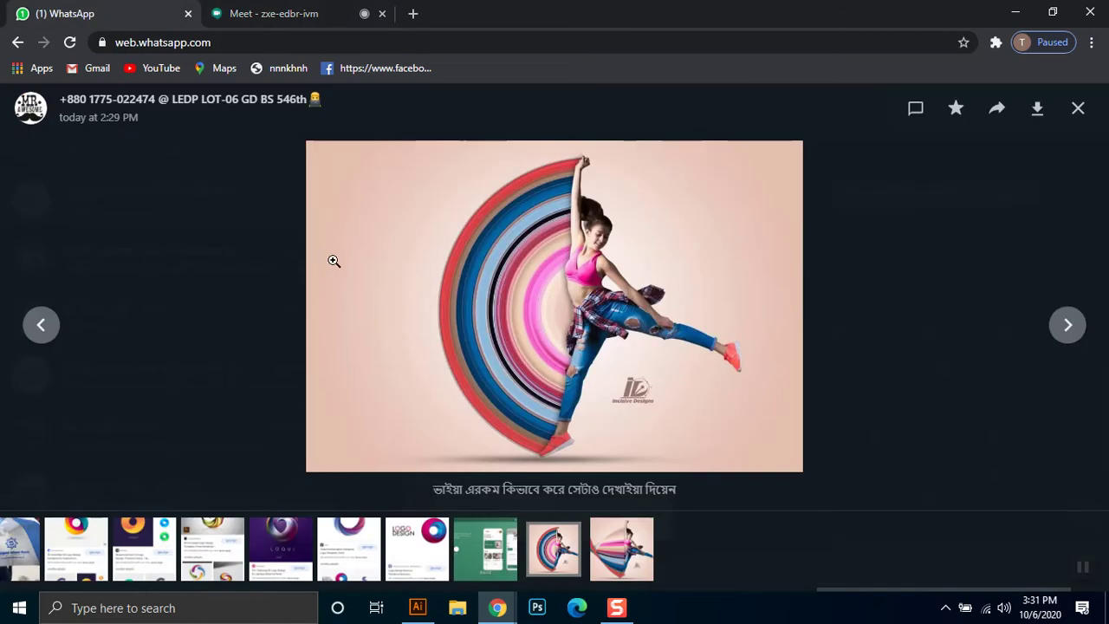
{"action": "left_click", "coordinate": [620, 561]}
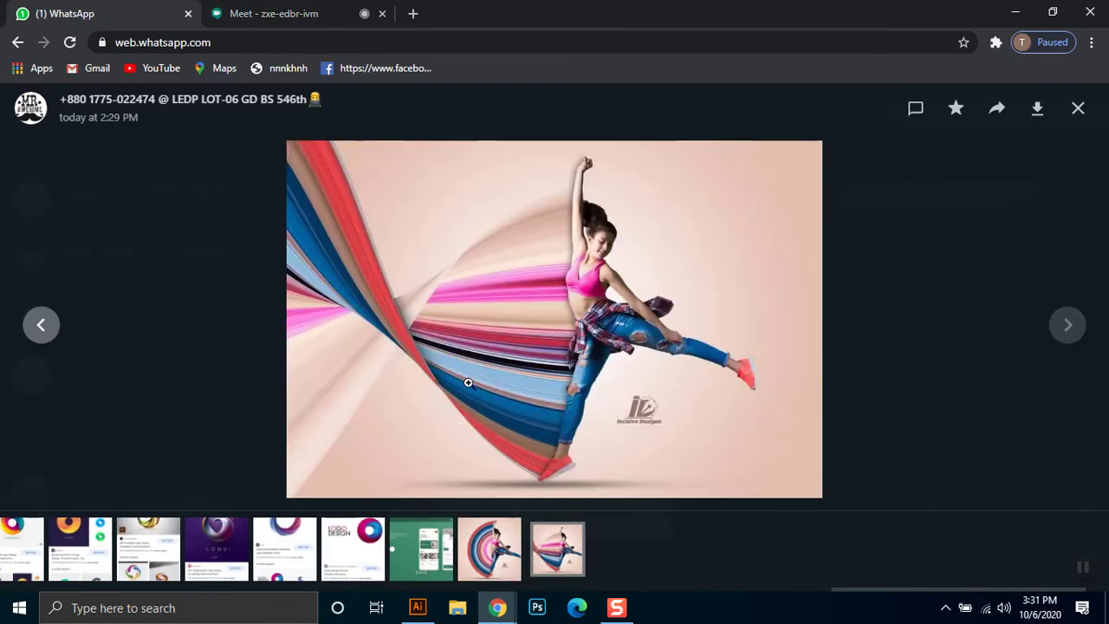
{"action": "right_click", "coordinate": [465, 300]}
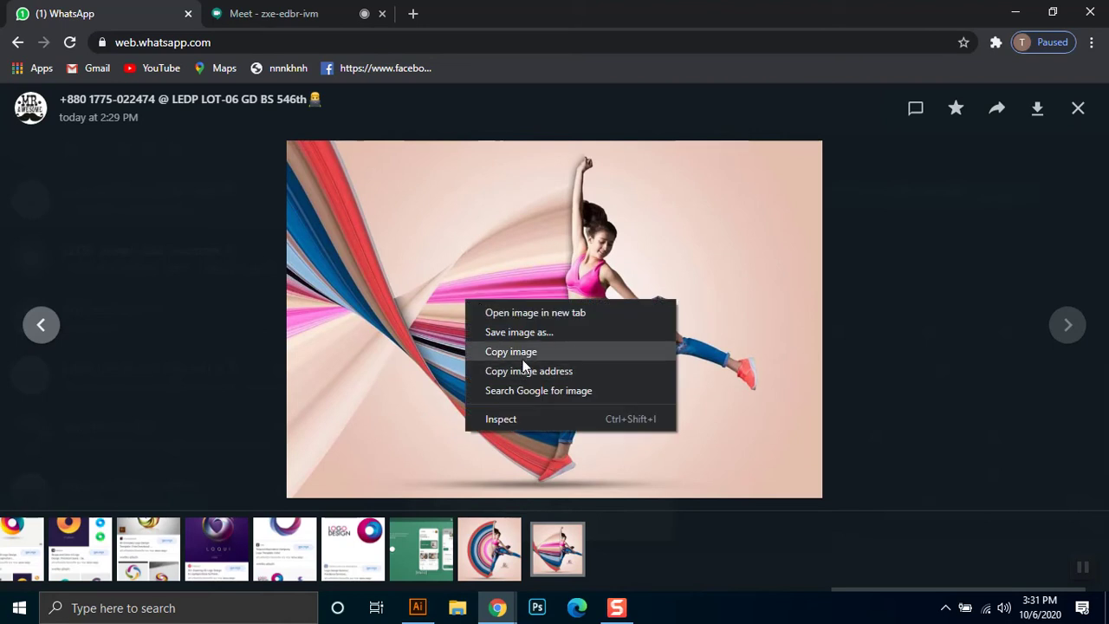
{"action": "left_click", "coordinate": [491, 353]}
{"action": "left_click", "coordinate": [417, 607]}
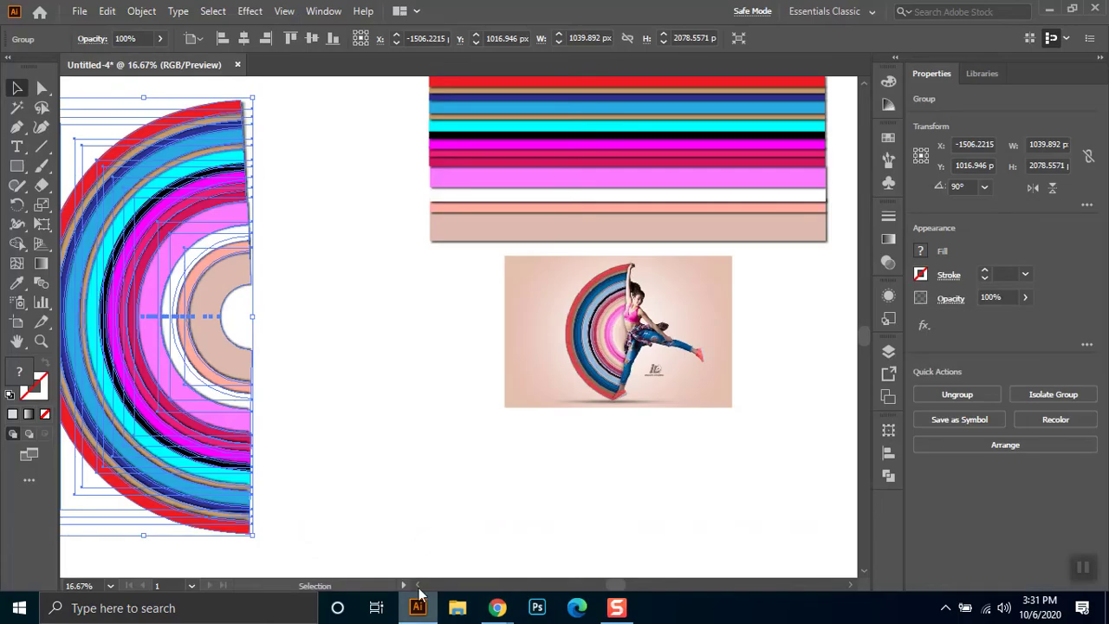
Paste the 1080 × 720 px ribbon-dancer image onto the canvas beside the first dancer photo
{"action": "left_click", "coordinate": [399, 471]}
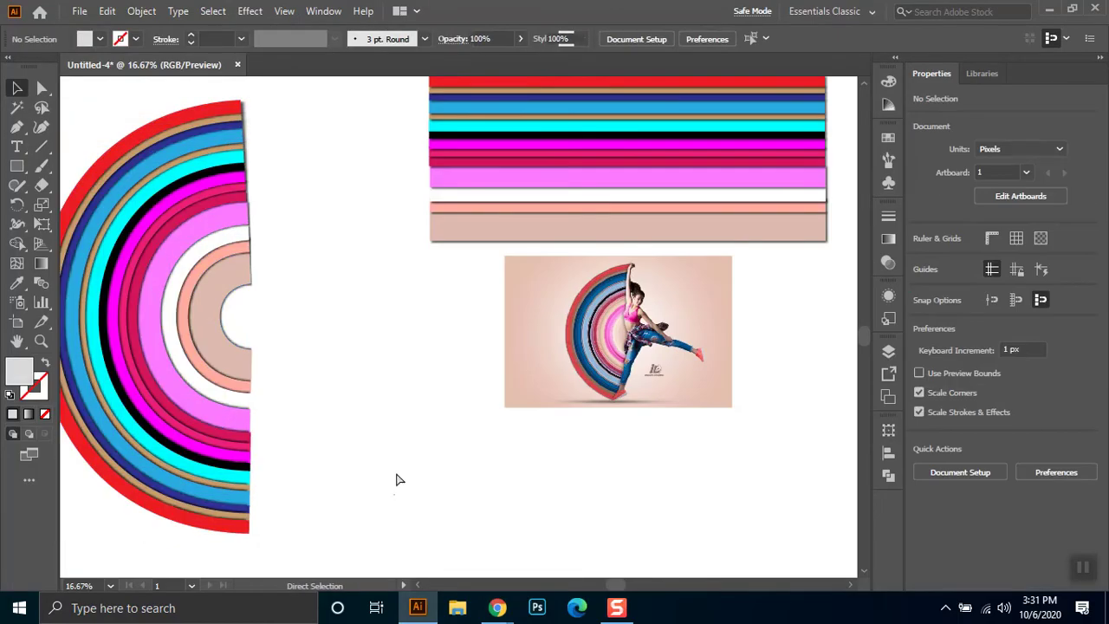
{"action": "key", "text": "ctrl+v"}
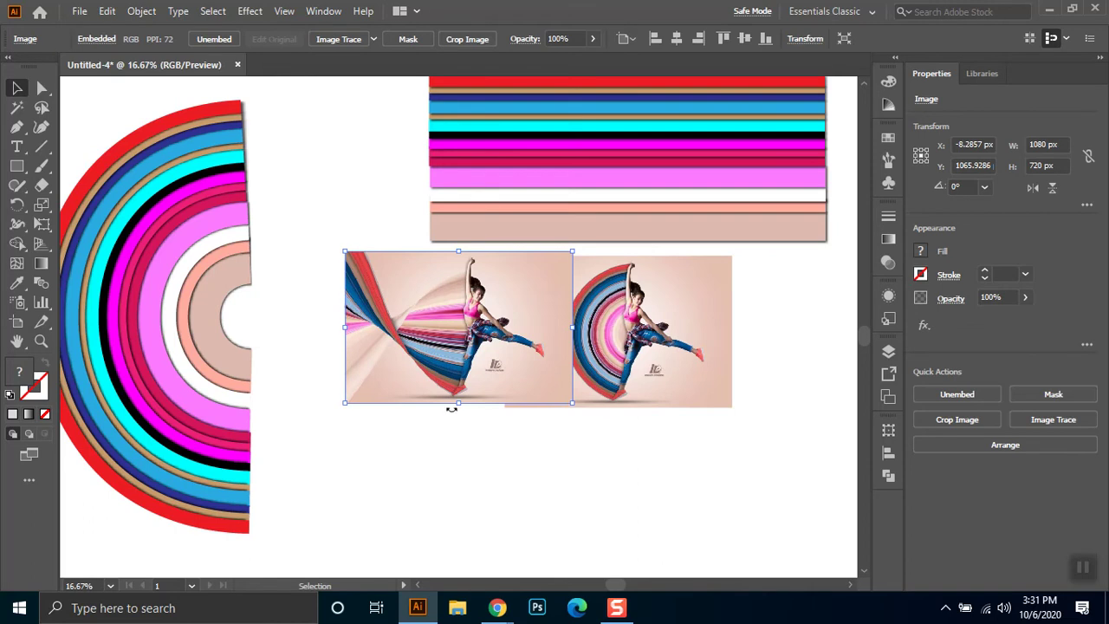
{"action": "scroll", "coordinate": [442, 390], "scroll_direction": "up", "scroll_amount": 1}
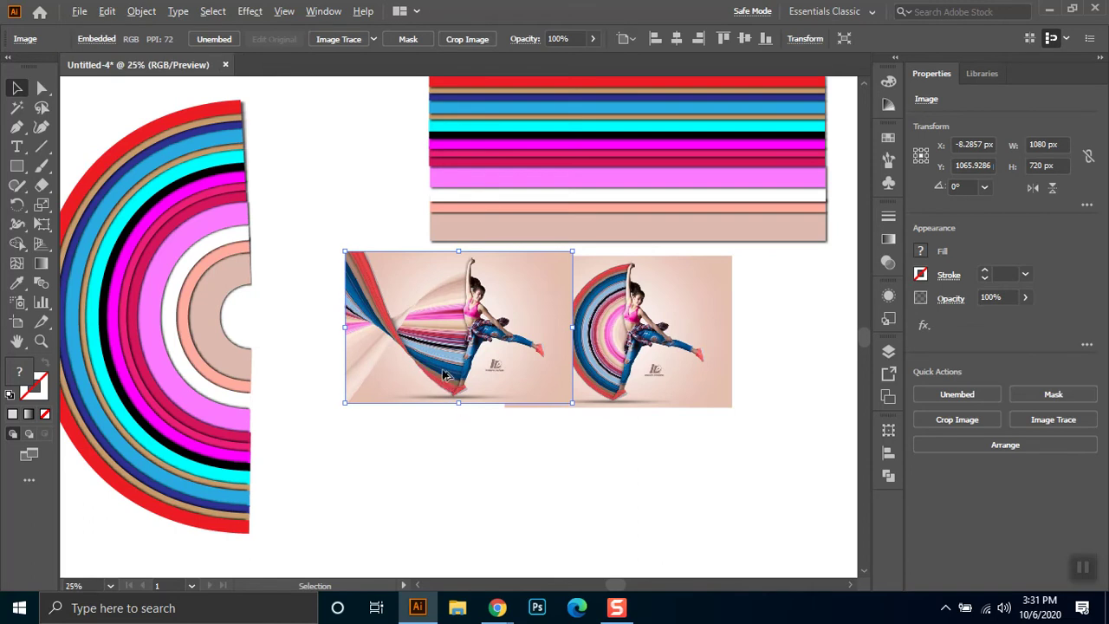
{"action": "scroll", "coordinate": [448, 395], "scroll_direction": "up", "scroll_amount": 1}
{"action": "scroll", "coordinate": [472, 386], "scroll_direction": "down", "scroll_amount": 1}
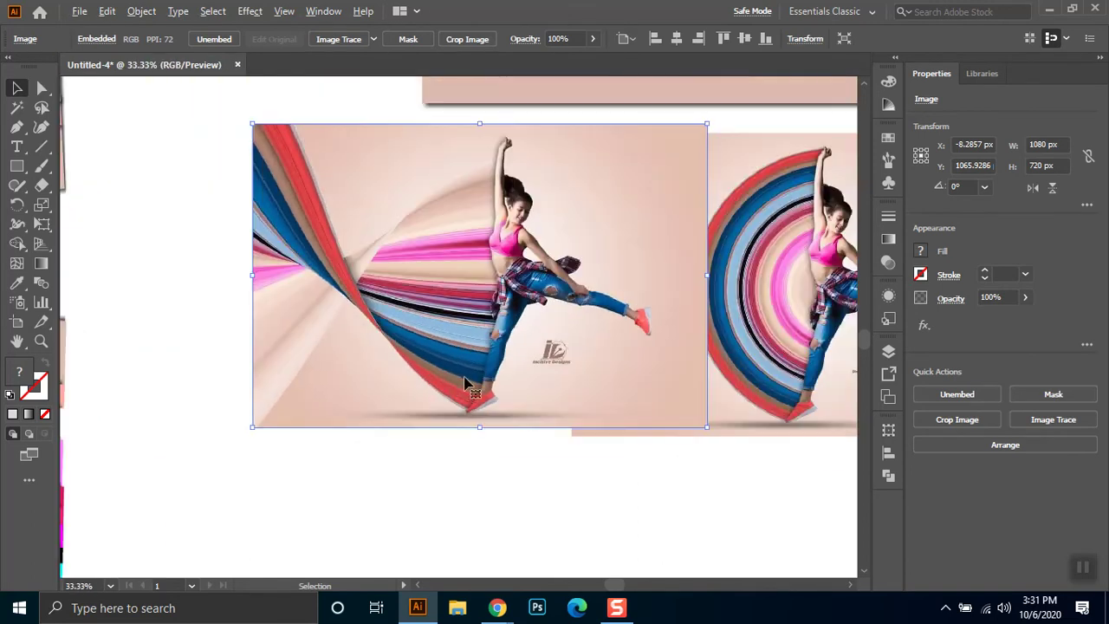
Pen-draw an angular shape along the ribbon image's top-left and fill it magenta
{"action": "left_click", "coordinate": [16, 127]}
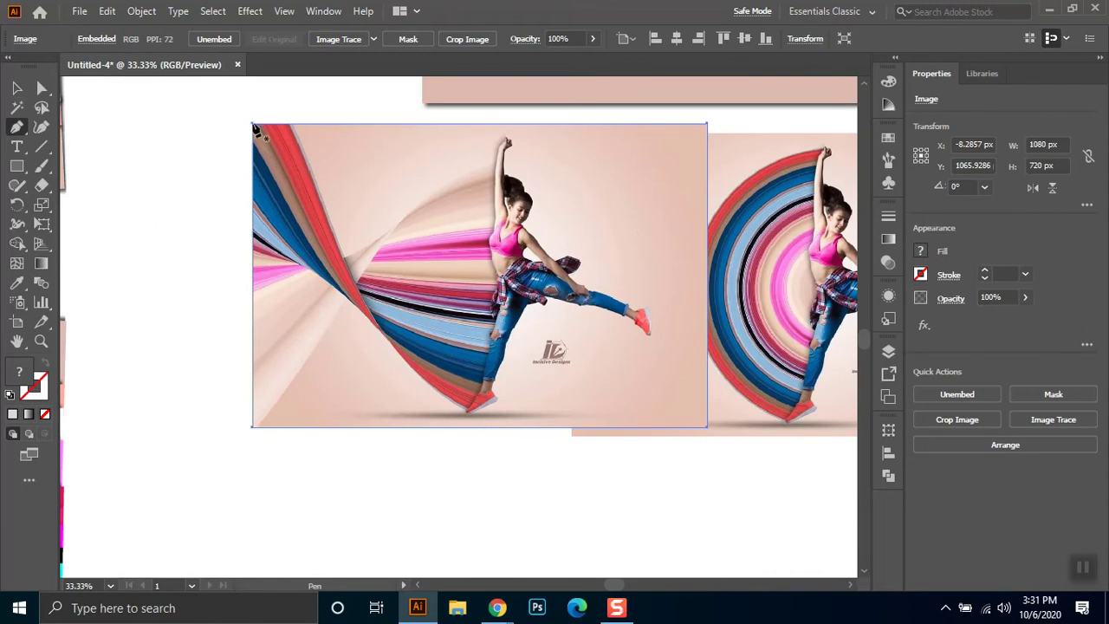
{"action": "left_click", "coordinate": [251, 123]}
{"action": "left_click", "coordinate": [251, 253]}
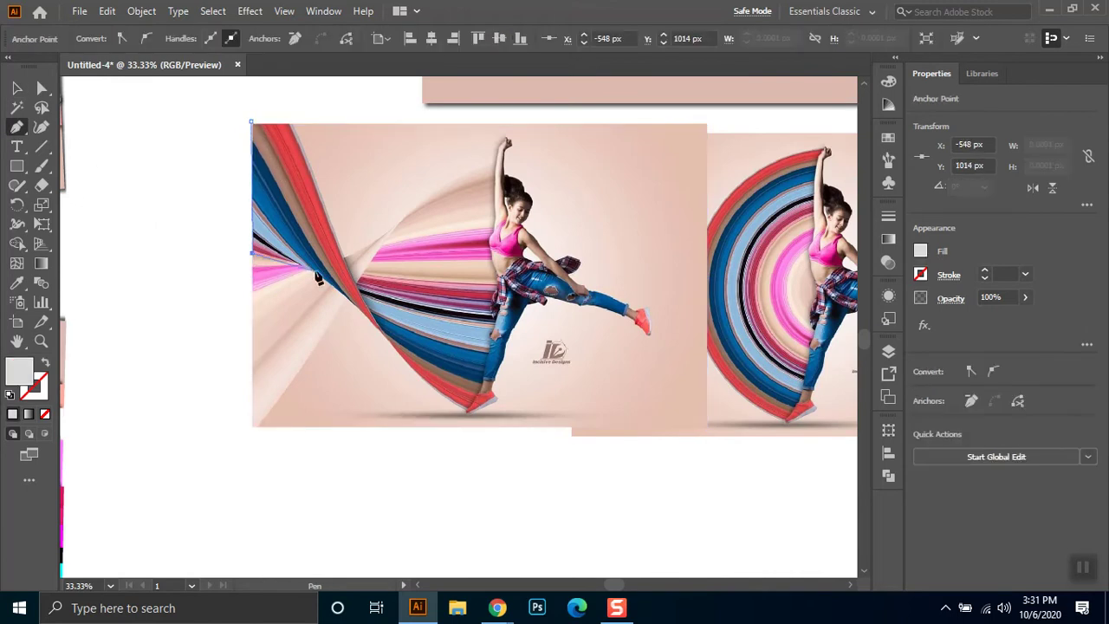
{"action": "left_click", "coordinate": [300, 262]}
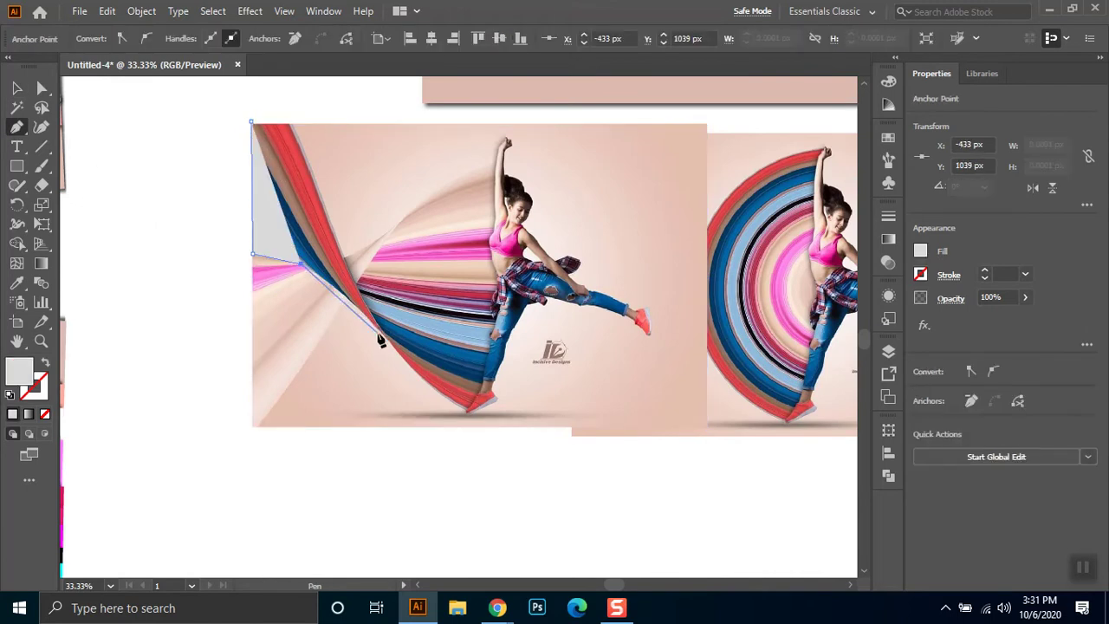
{"action": "left_click", "coordinate": [378, 330]}
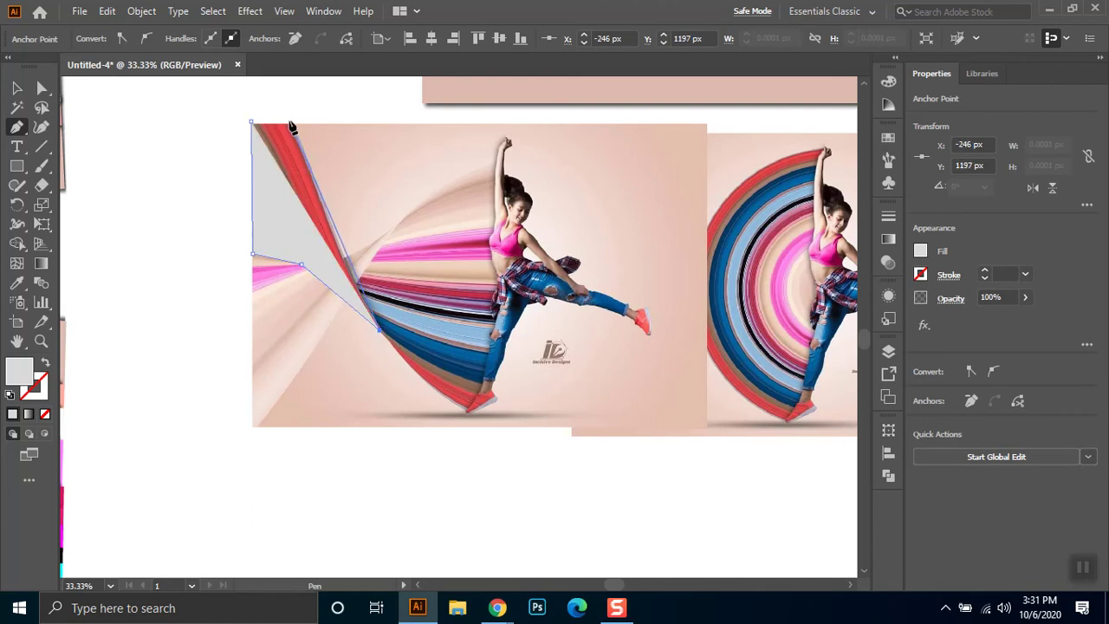
{"action": "left_click", "coordinate": [289, 121]}
{"action": "left_click", "coordinate": [16, 89]}
{"action": "double_click", "coordinate": [19, 371]}
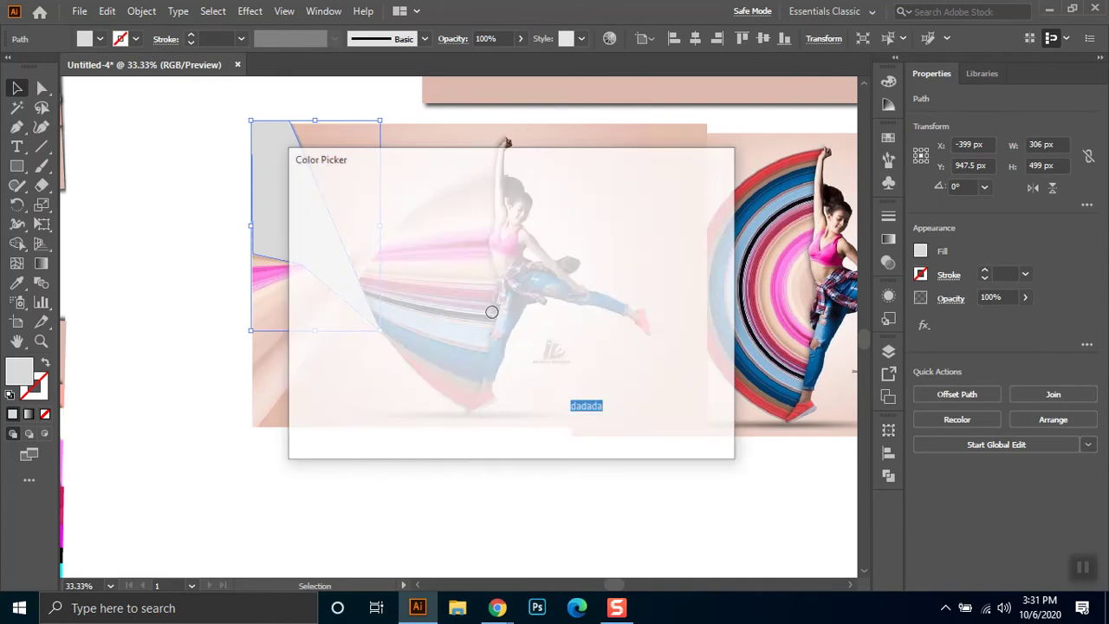
{"action": "left_click", "coordinate": [484, 248]}
{"action": "key", "text": "Return"}
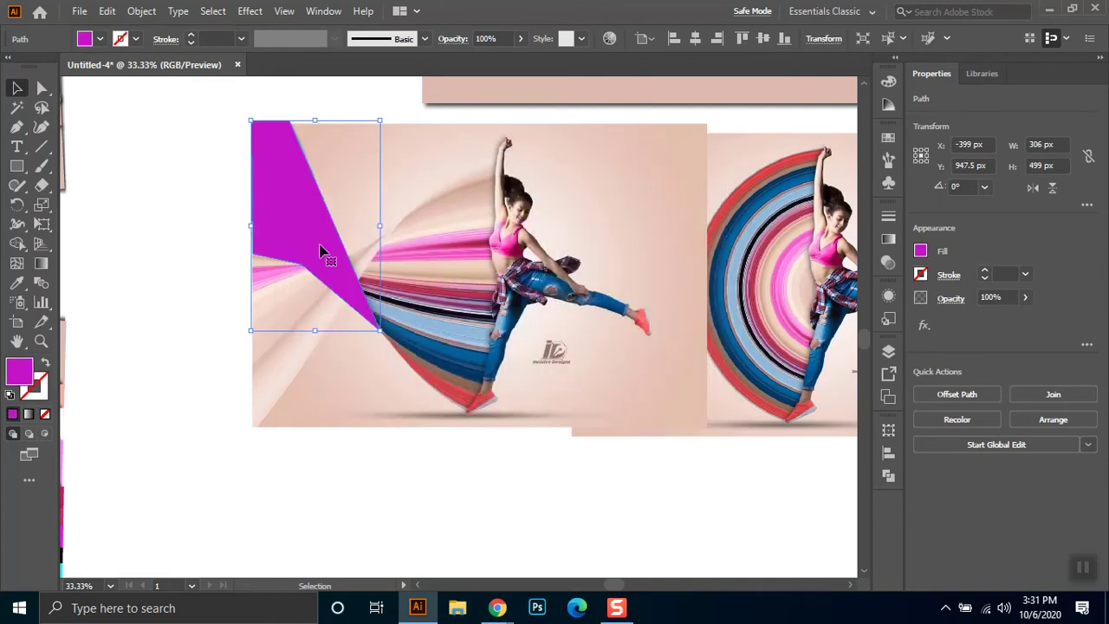
Draw a second shape down to the image's bottom-left, fill it dark navy, and send it backward
{"action": "left_click", "coordinate": [17, 128]}
{"action": "left_click", "coordinate": [395, 224]}
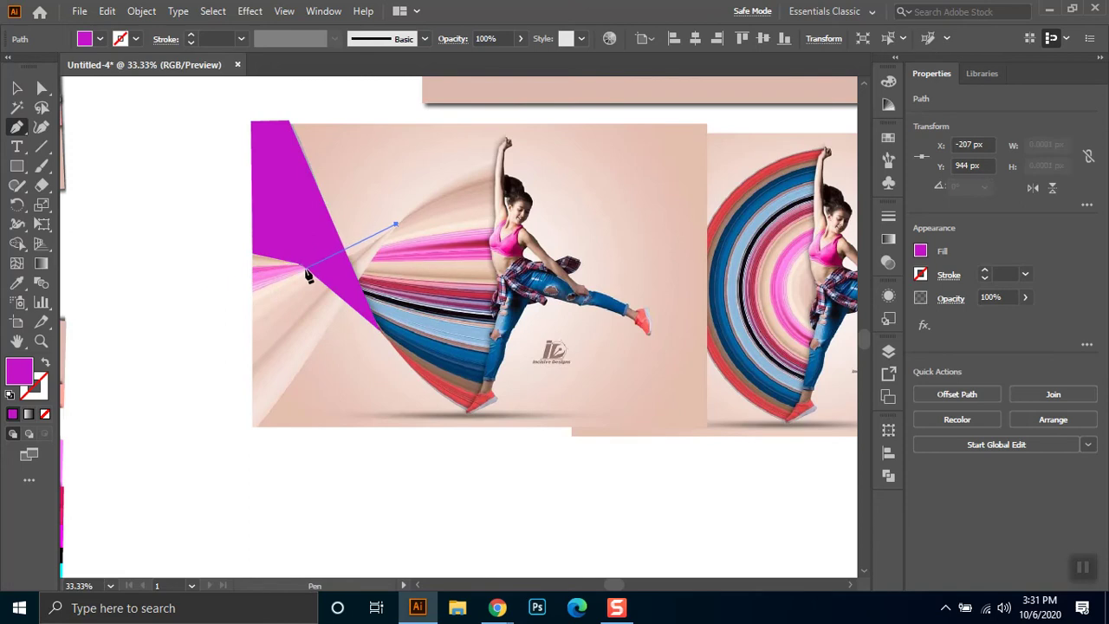
{"action": "left_click", "coordinate": [310, 266]}
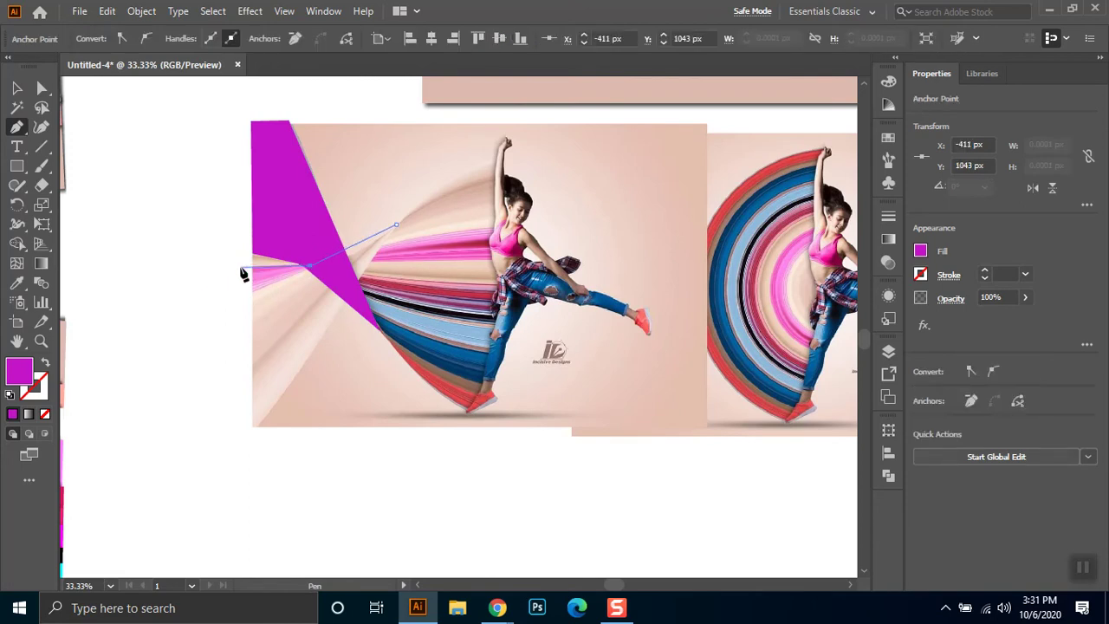
{"action": "left_click", "coordinate": [241, 253]}
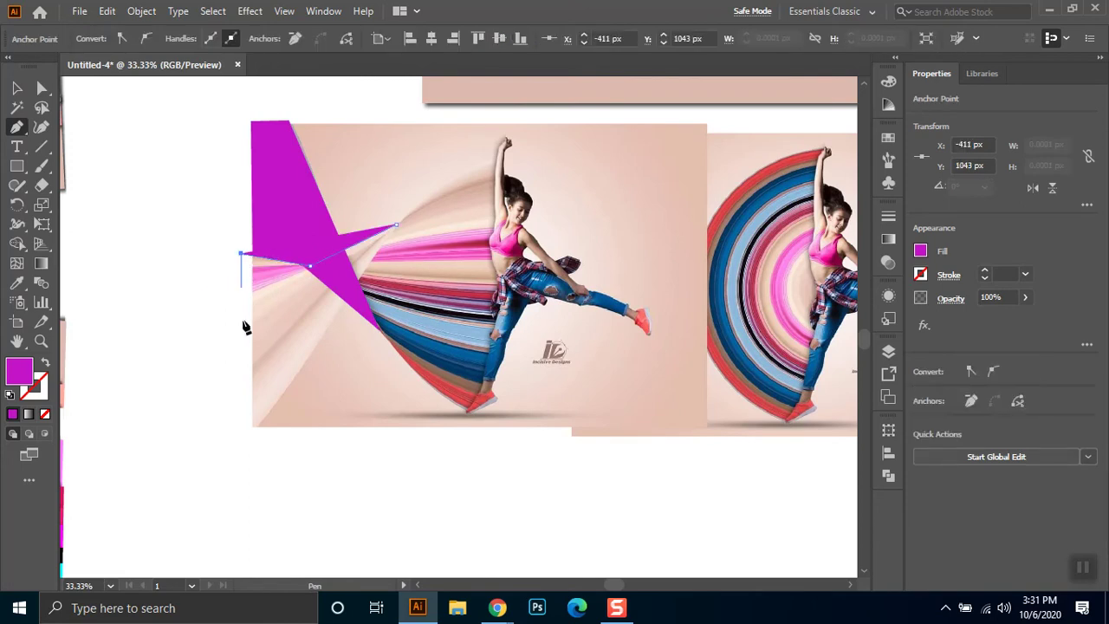
{"action": "left_click", "coordinate": [241, 437]}
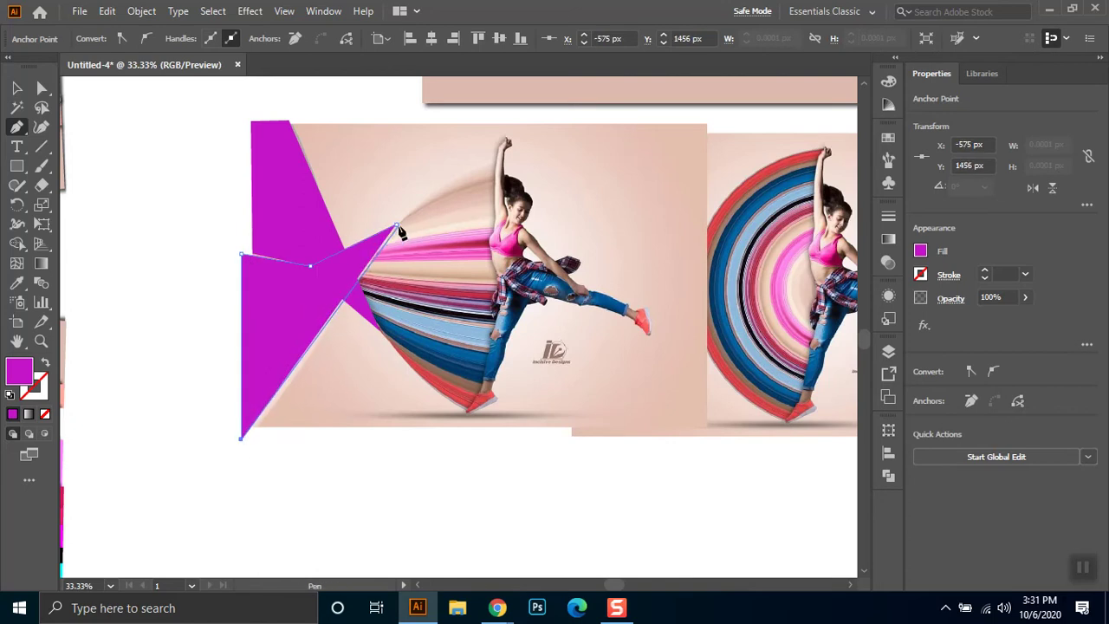
{"action": "left_click", "coordinate": [397, 226]}
{"action": "left_click", "coordinate": [19, 88]}
{"action": "left_click", "coordinate": [308, 347]}
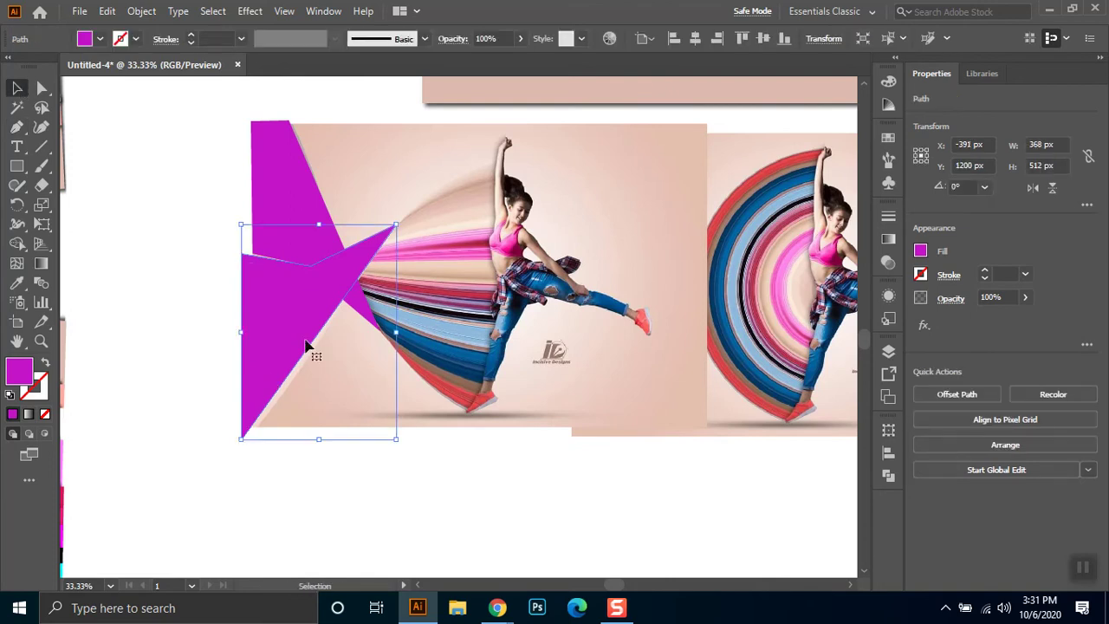
{"action": "left_click", "coordinate": [99, 40]}
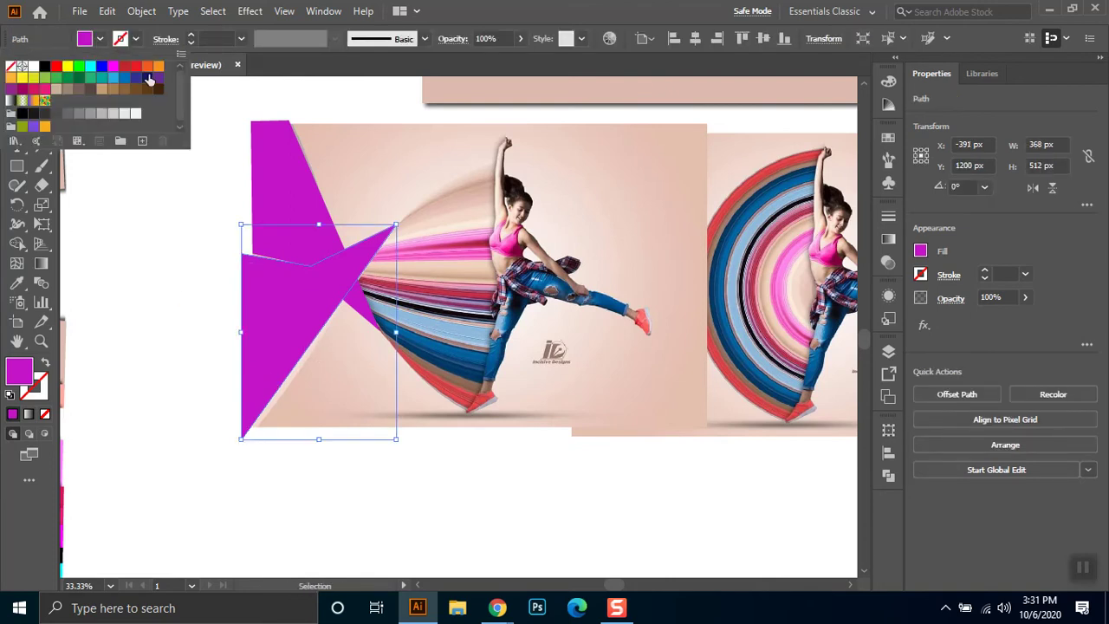
{"action": "left_click", "coordinate": [148, 78]}
{"action": "left_click", "coordinate": [205, 161]}
{"action": "key", "text": "ctrl+["}
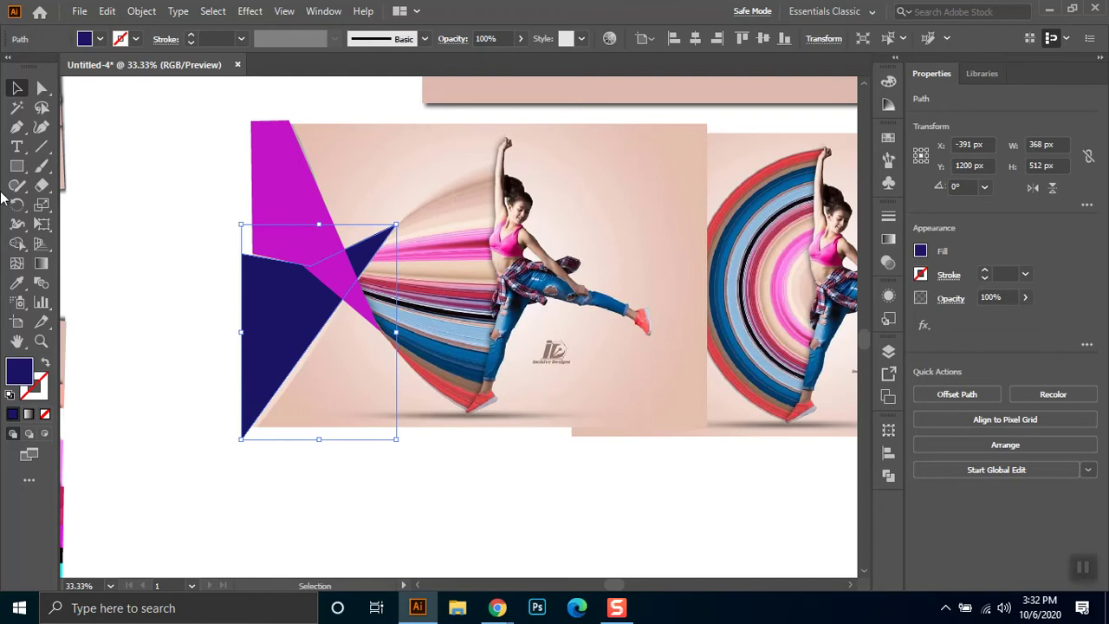
{"action": "left_click", "coordinate": [16, 126]}
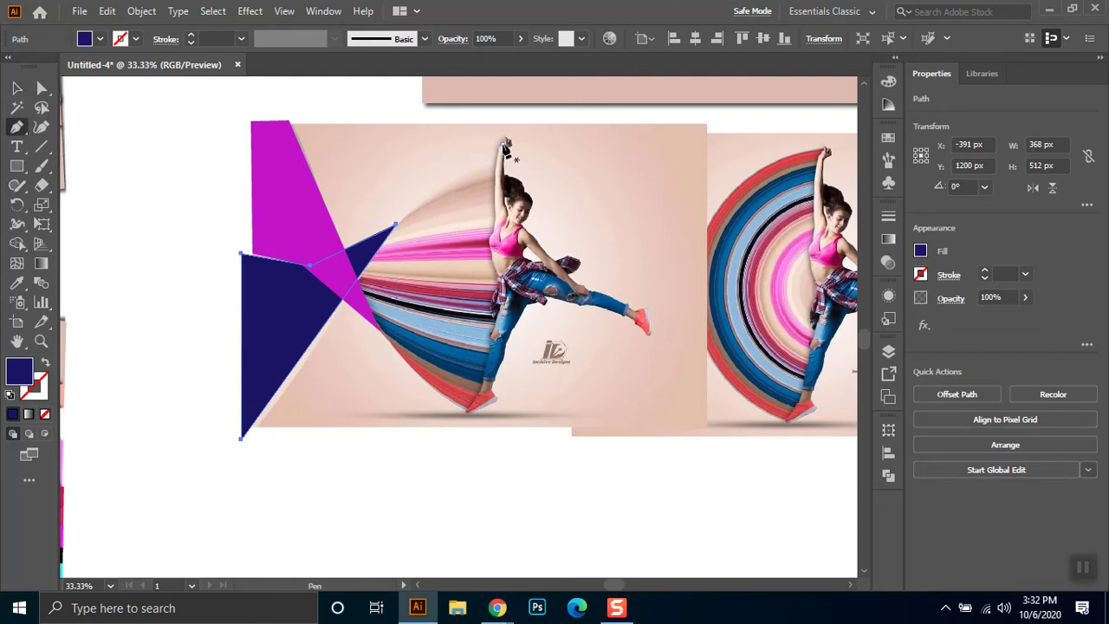
Pen-draw a curved shape from the dancer's raised hand down to her foot
{"action": "left_click", "coordinate": [503, 142]}
{"action": "left_click_drag", "start_coordinate": [470, 414], "coordinate": [403, 477]}
{"action": "left_click", "coordinate": [470, 413]}
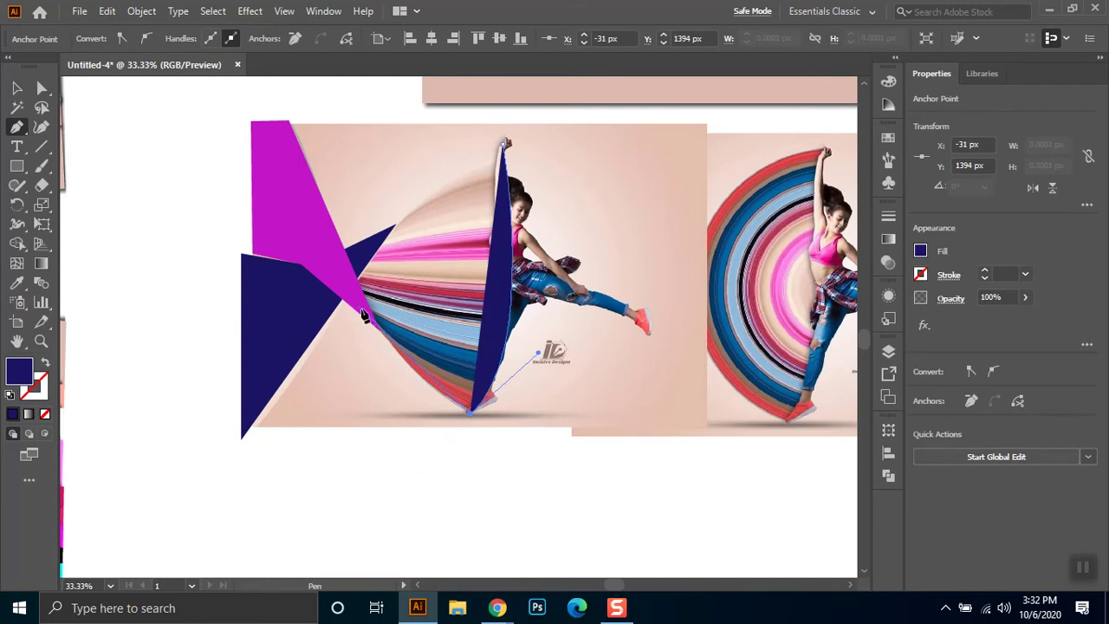
{"action": "left_click_drag", "start_coordinate": [364, 307], "coordinate": [309, 216]}
{"action": "left_click", "coordinate": [364, 308]}
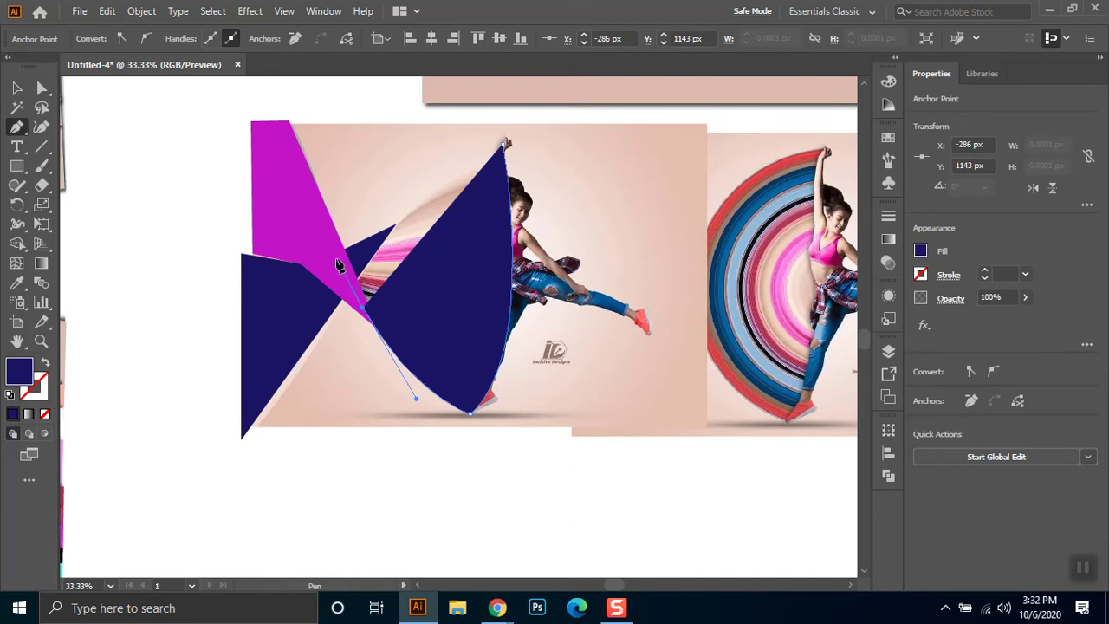
{"action": "left_click", "coordinate": [335, 256]}
{"action": "left_click", "coordinate": [507, 143]}
{"action": "left_click", "coordinate": [17, 88]}
{"action": "left_click", "coordinate": [399, 265], "text": "ctrl"}
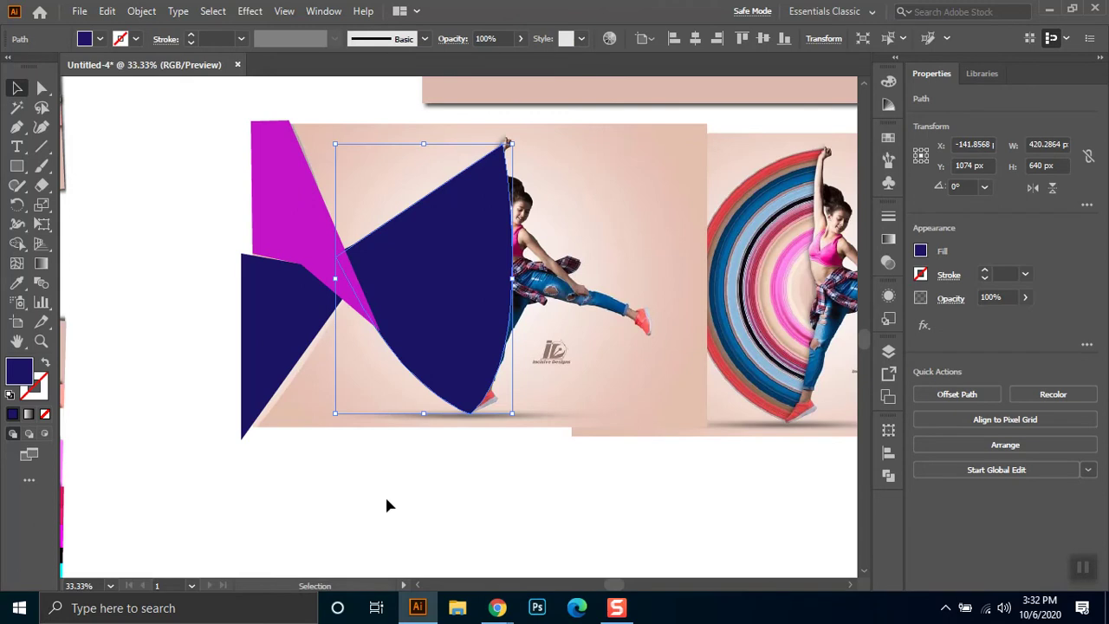
{"action": "left_click", "coordinate": [433, 485]}
Select the navy trial shapes, move them off the dancer, and delete them
{"action": "left_click", "coordinate": [431, 269]}
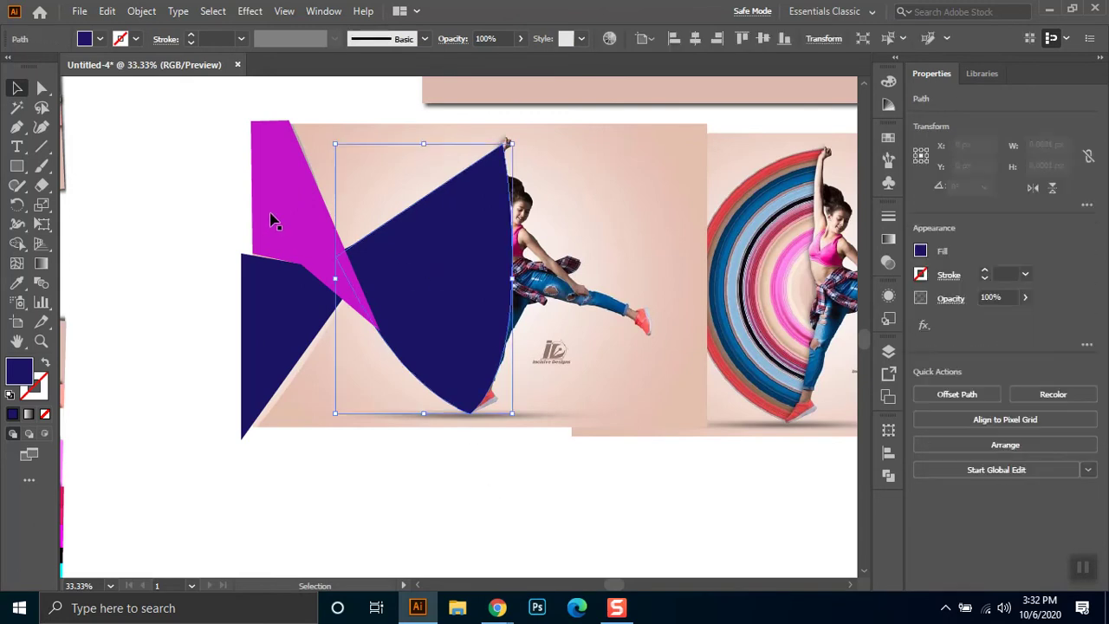
{"action": "left_click", "coordinate": [268, 327], "text": "shift"}
{"action": "left_click_drag", "start_coordinate": [341, 292], "coordinate": [123, 342]}
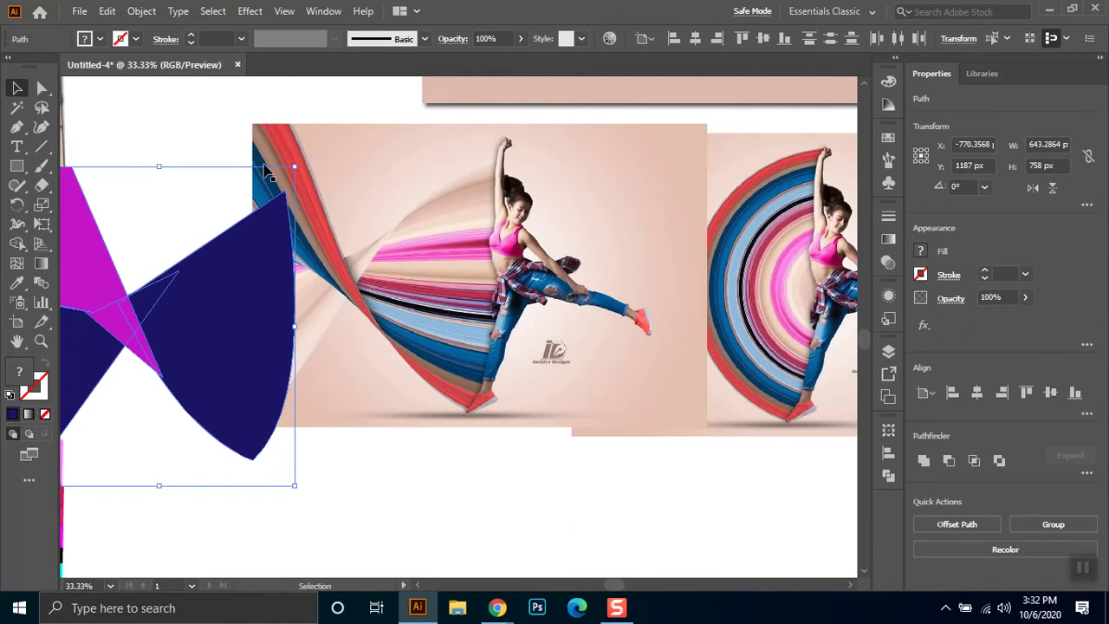
{"action": "key", "text": "Delete"}
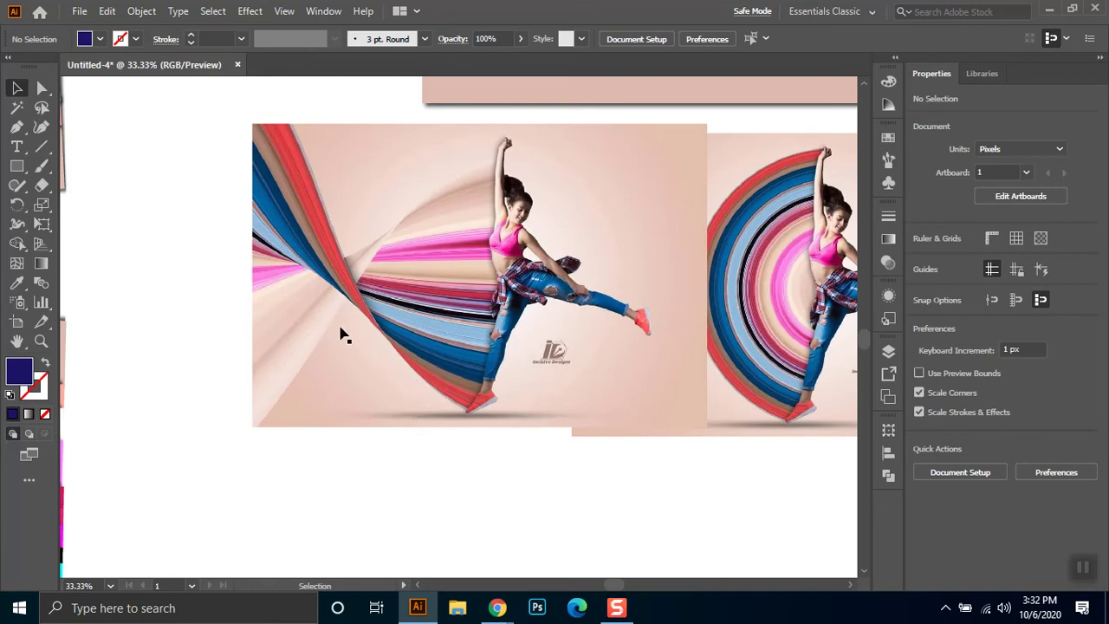
{"action": "scroll", "coordinate": [622, 440], "scroll_direction": "down", "scroll_amount": 1, "text": "alt"}
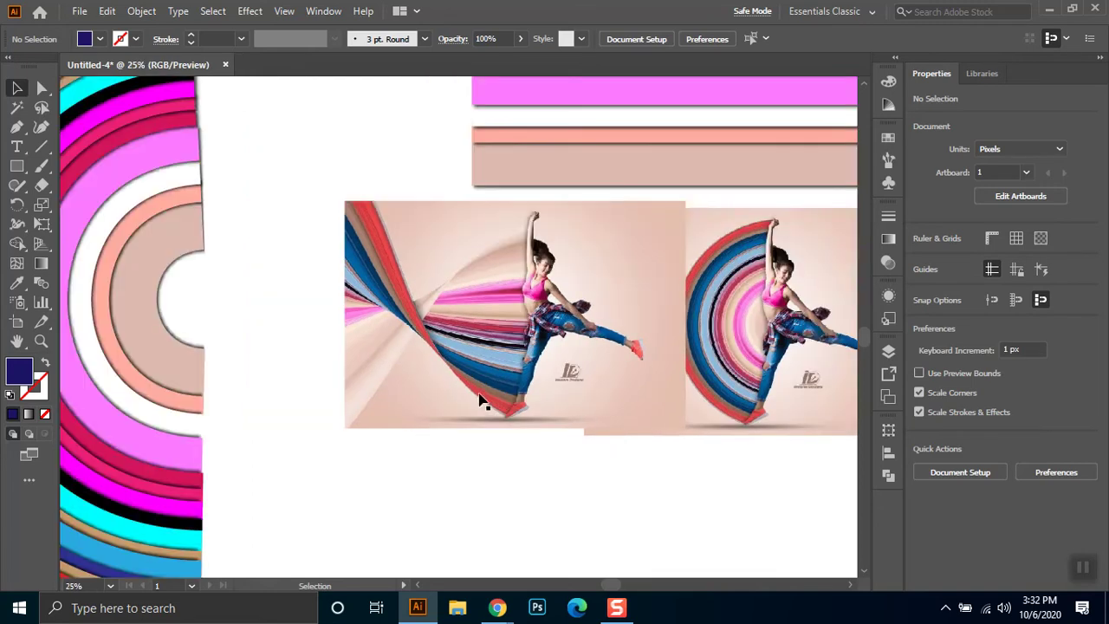
{"action": "scroll", "coordinate": [489, 495], "scroll_direction": "down", "scroll_amount": 2, "text": "alt"}
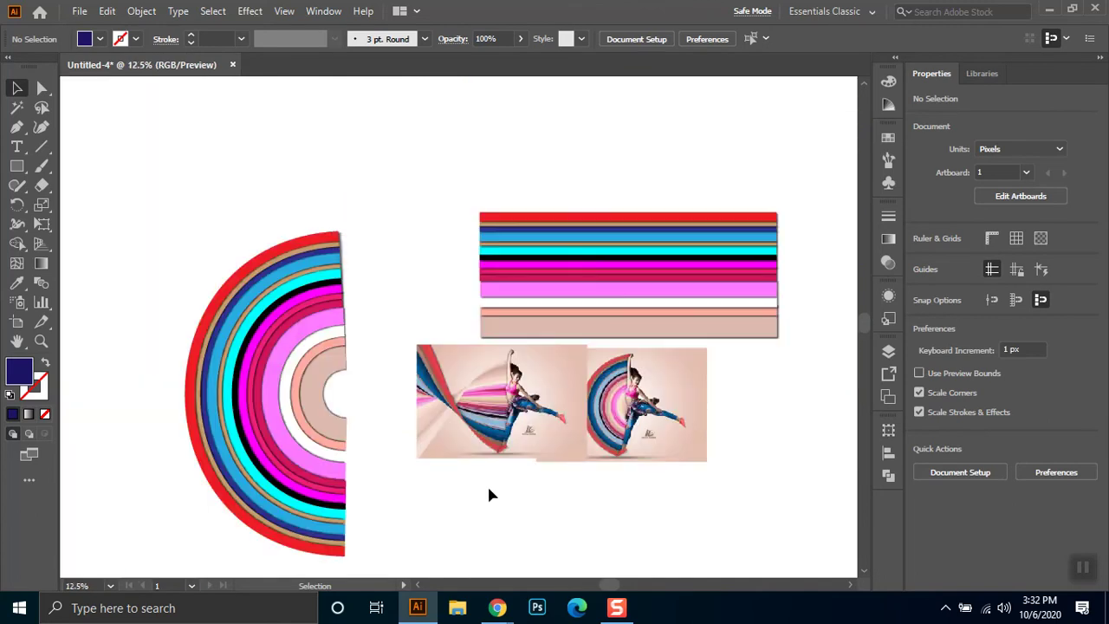
{"action": "scroll", "coordinate": [491, 495], "scroll_direction": "up", "scroll_amount": 1, "text": "alt"}
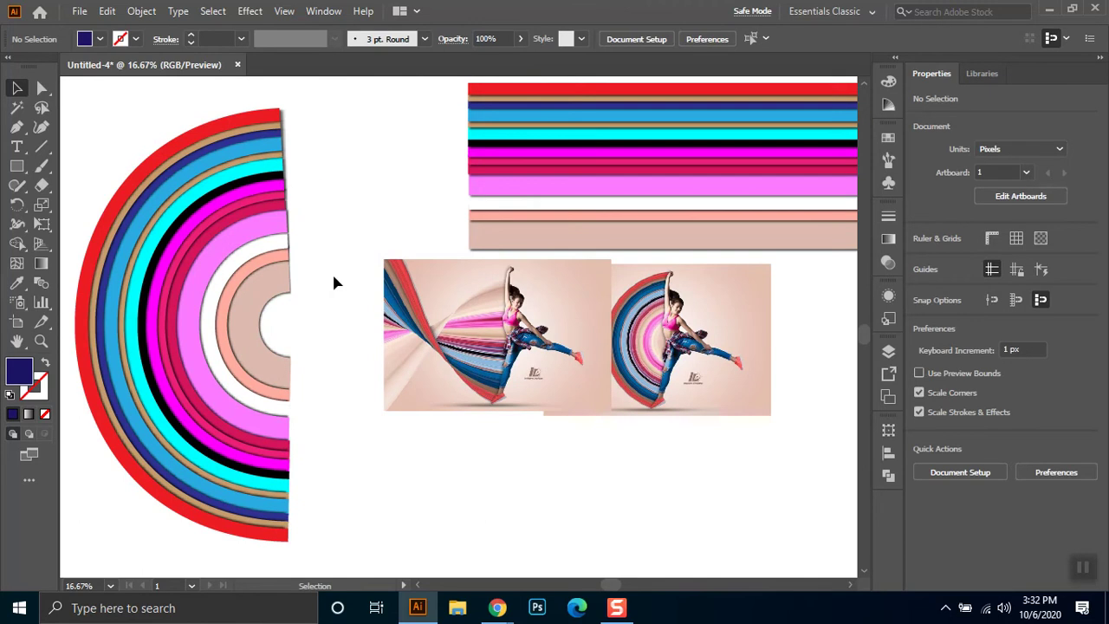
{"action": "mouse_move", "coordinate": [496, 608]}
{"action": "left_click", "coordinate": [408, 531]}
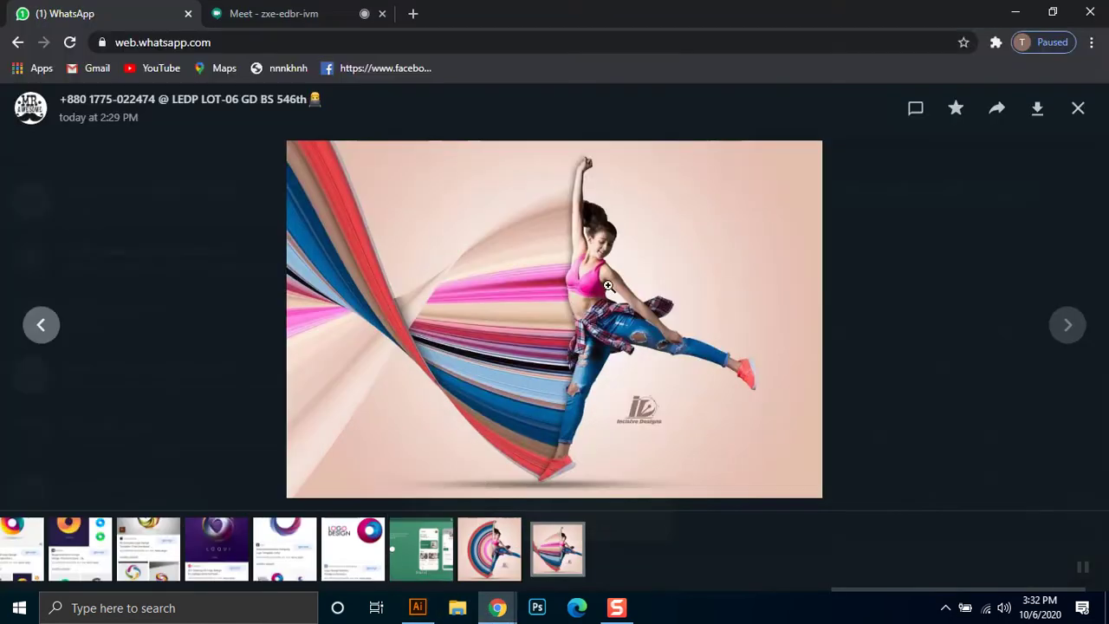
Close the enlarged WhatsApp image and scroll the class chat to its latest messages
{"action": "left_click", "coordinate": [1076, 109]}
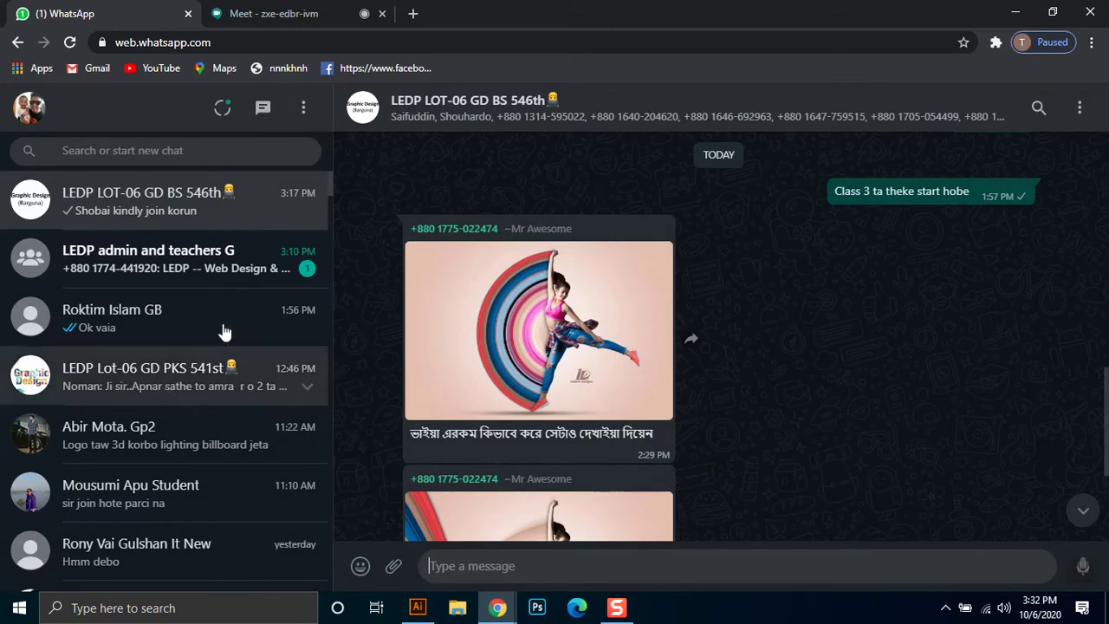
{"action": "scroll", "coordinate": [836, 466], "scroll_direction": "down", "scroll_amount": 5}
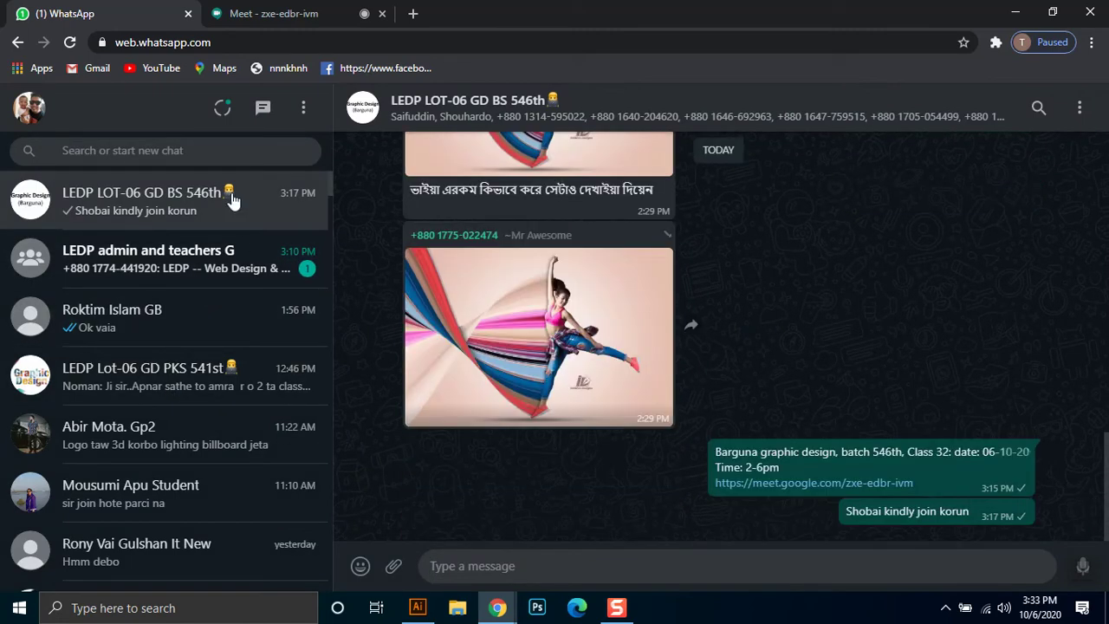
{"action": "left_click", "coordinate": [277, 13]}
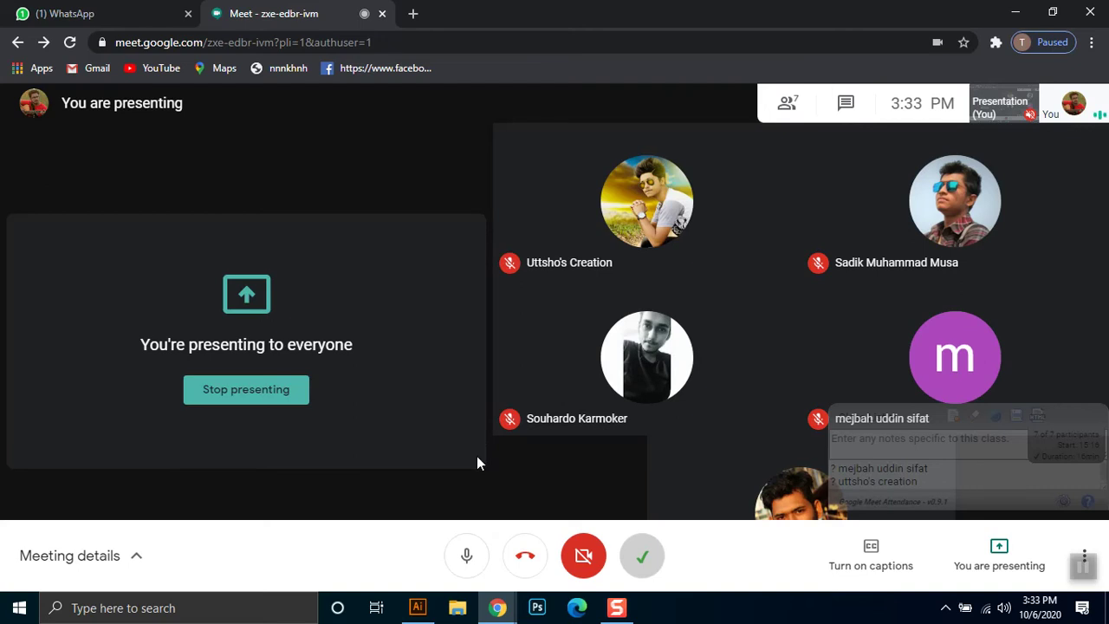
Move the Meet attendance class list to the upper left and minimise Chrome
{"action": "mouse_move", "coordinate": [927, 404]}
{"action": "left_mouse_down"}
{"action": "mouse_move", "coordinate": [169, 182]}
{"action": "mouse_move", "coordinate": [175, 172]}
{"action": "left_mouse_up"}
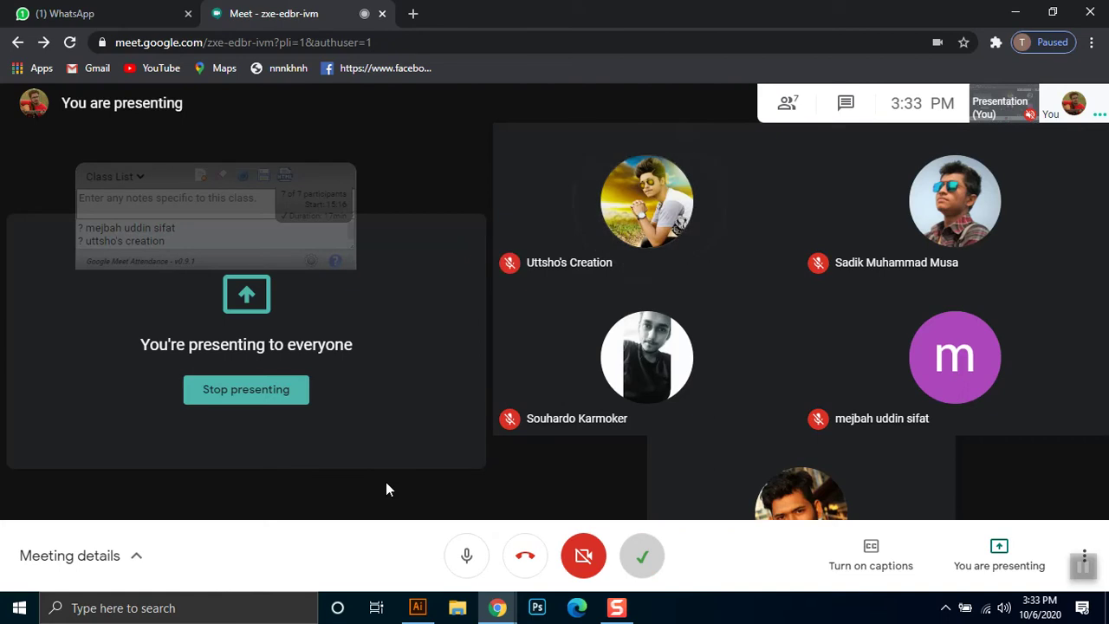
{"action": "left_click", "coordinate": [1014, 13]}
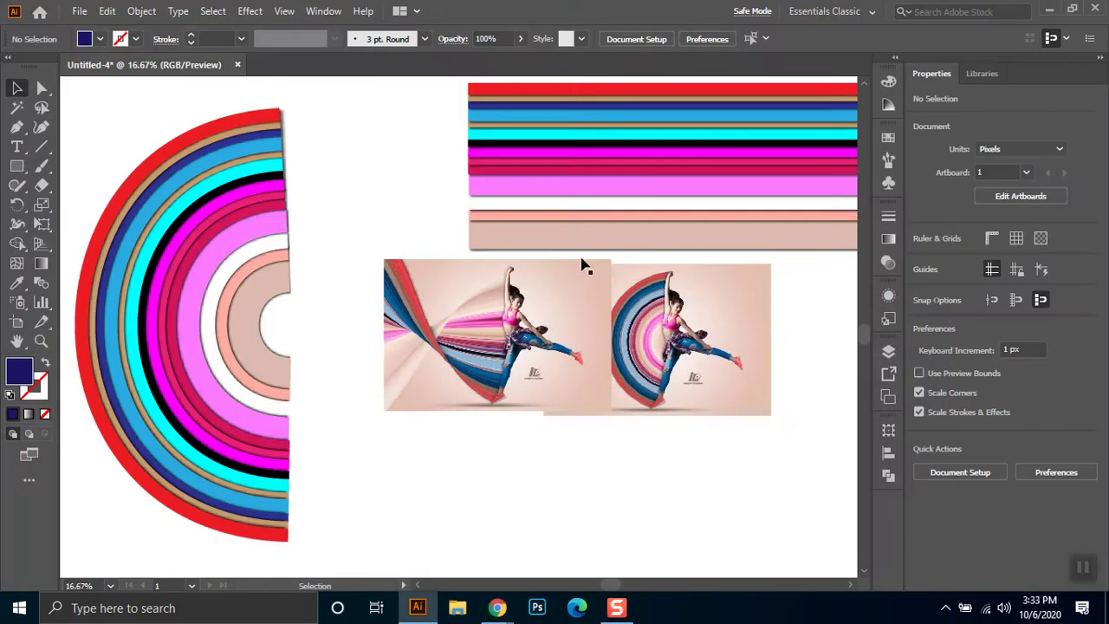
Move the two dancer reference photos side by side
{"action": "left_click", "coordinate": [475, 387]}
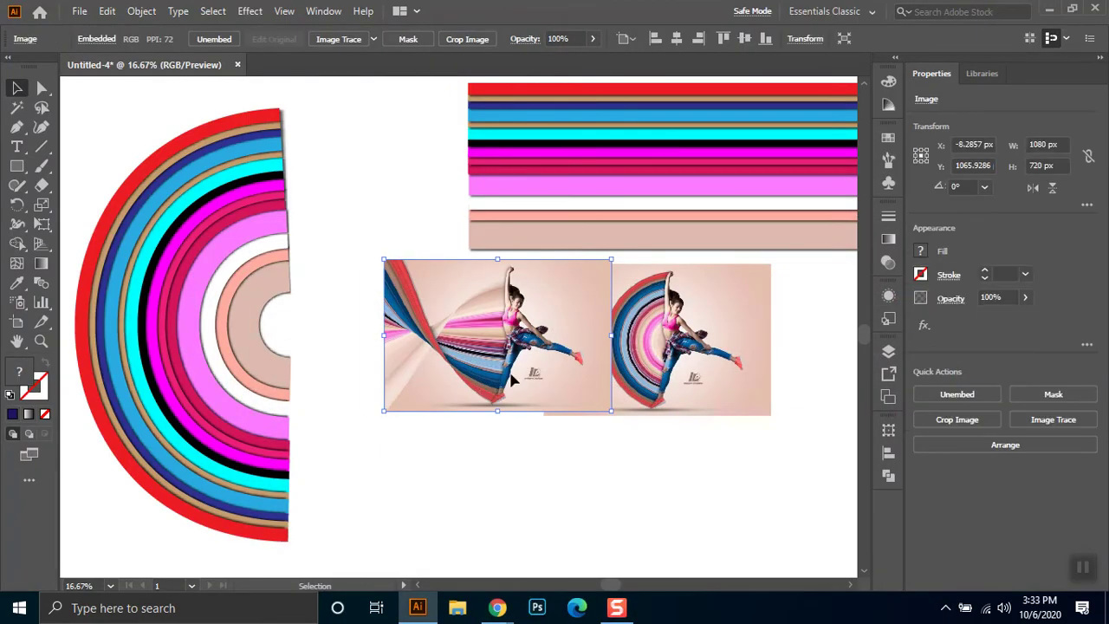
{"action": "left_click_drag", "start_coordinate": [511, 381], "coordinate": [480, 381]}
{"action": "left_click", "coordinate": [590, 471]}
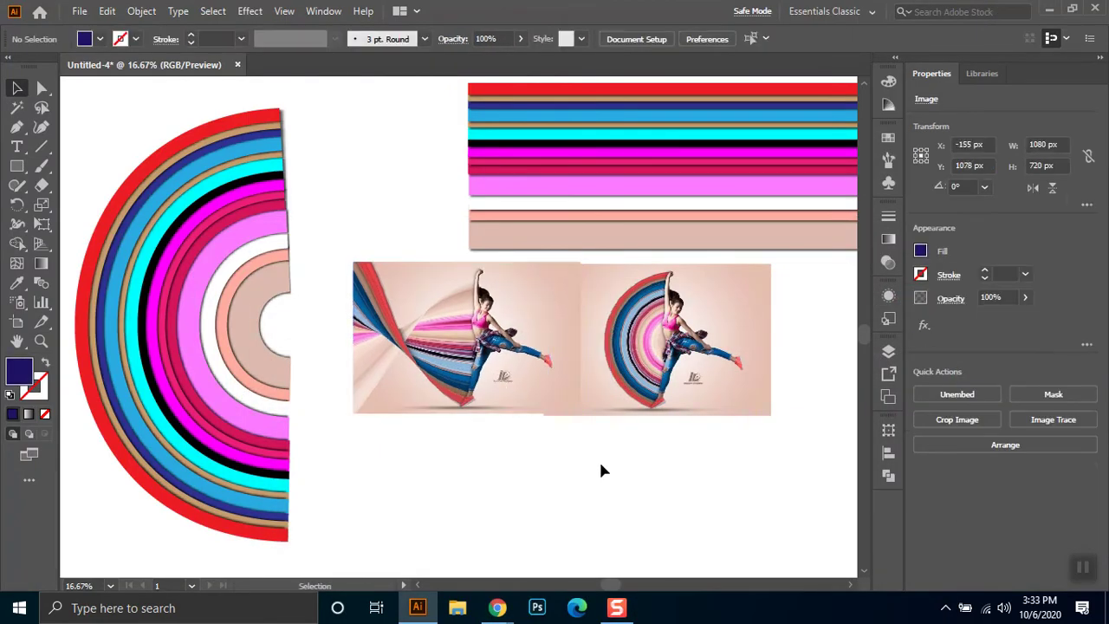
{"action": "left_click_drag", "start_coordinate": [639, 405], "coordinate": [654, 400]}
{"action": "left_click", "coordinate": [582, 449]}
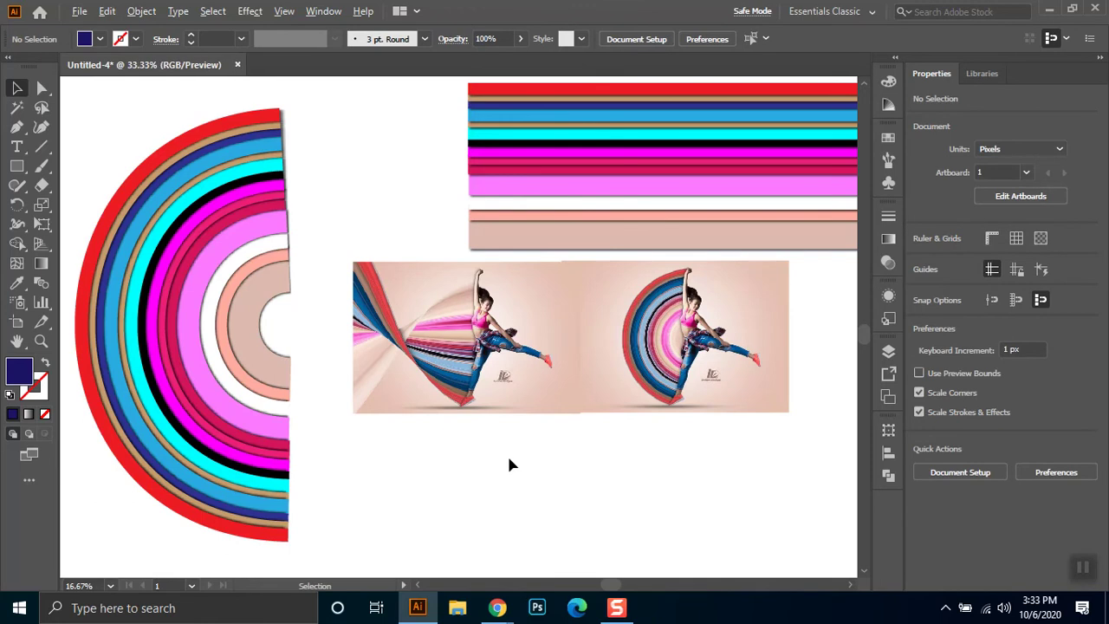
{"action": "key", "text": "ctrl+plus"}
{"action": "left_click_drag", "start_coordinate": [530, 361], "coordinate": [491, 393]}
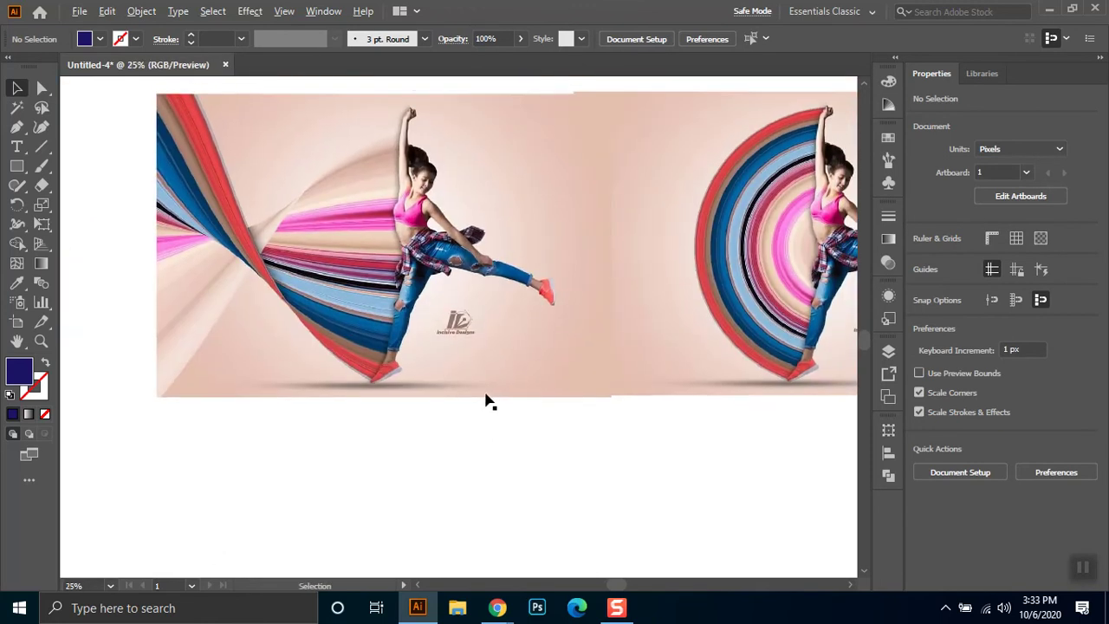
{"action": "key", "text": "ctrl+minus"}
{"action": "key", "text": "ctrl+minus"}
{"action": "key", "text": "ctrl+minus"}
Place a copy of the 1884 × 788 px stripe stack below the photos
{"action": "left_click_drag", "start_coordinate": [778, 136], "coordinate": [713, 265]}
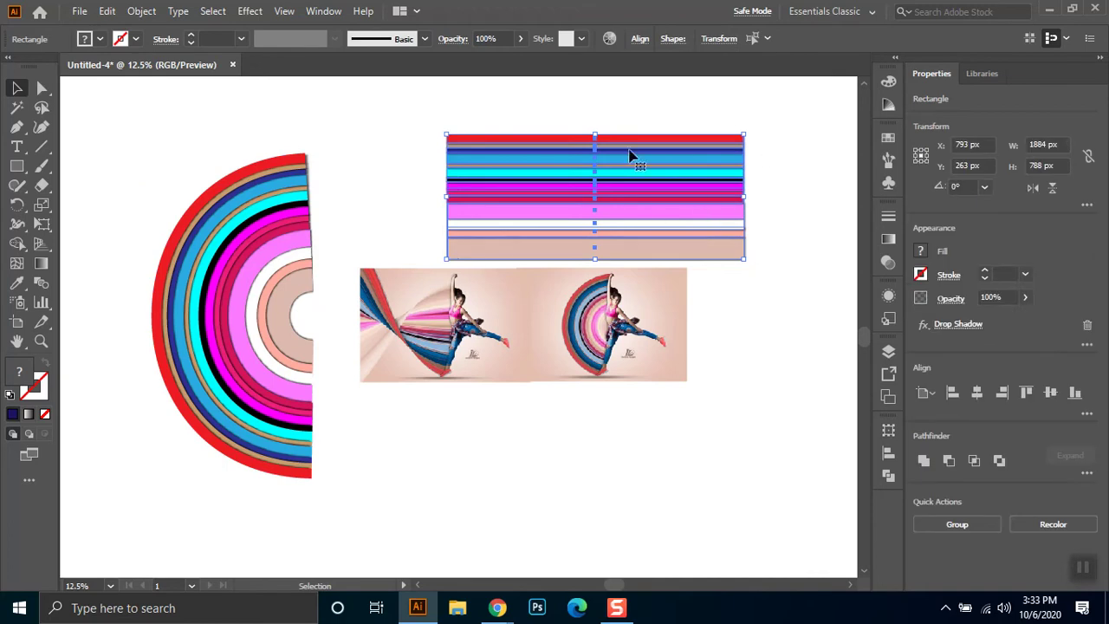
{"action": "mouse_move", "coordinate": [699, 203]}
{"action": "left_mouse_down"}
{"action": "mouse_move", "coordinate": [605, 466]}
{"action": "mouse_move", "coordinate": [636, 492]}
{"action": "left_mouse_up"}
{"action": "scroll", "coordinate": [609, 425], "scroll_direction": "up", "scroll_amount": 2}
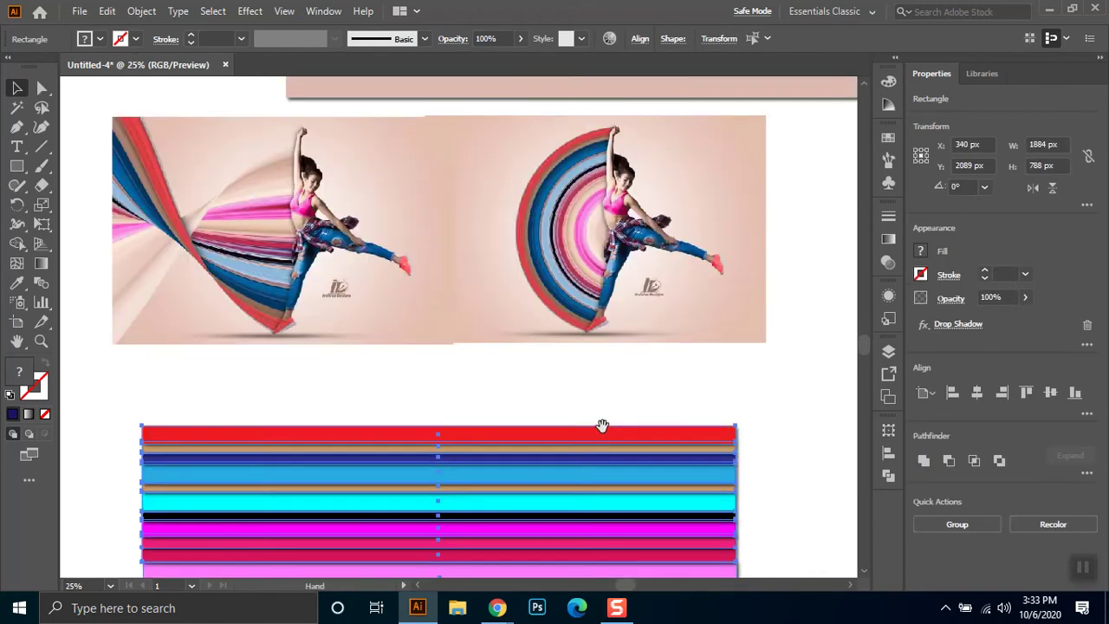
{"action": "left_click_drag", "start_coordinate": [602, 425], "coordinate": [609, 300]}
{"action": "scroll", "coordinate": [458, 381], "scroll_direction": "down", "scroll_amount": 1}
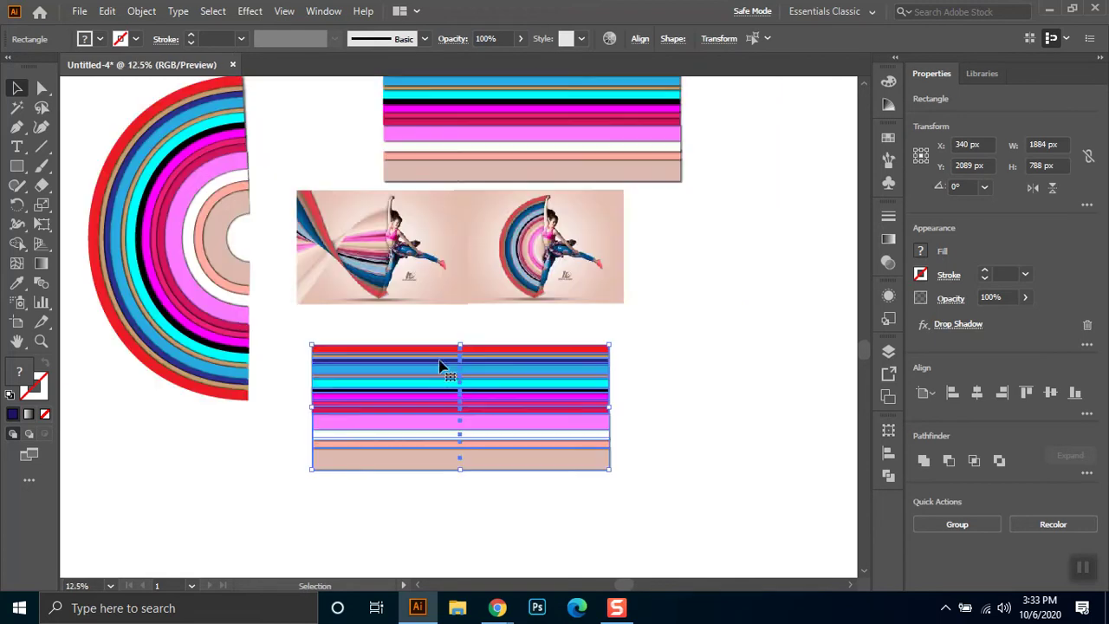
Delete the old semicircular arc group and nudge the stripe stack up and left
{"action": "left_click", "coordinate": [177, 286]}
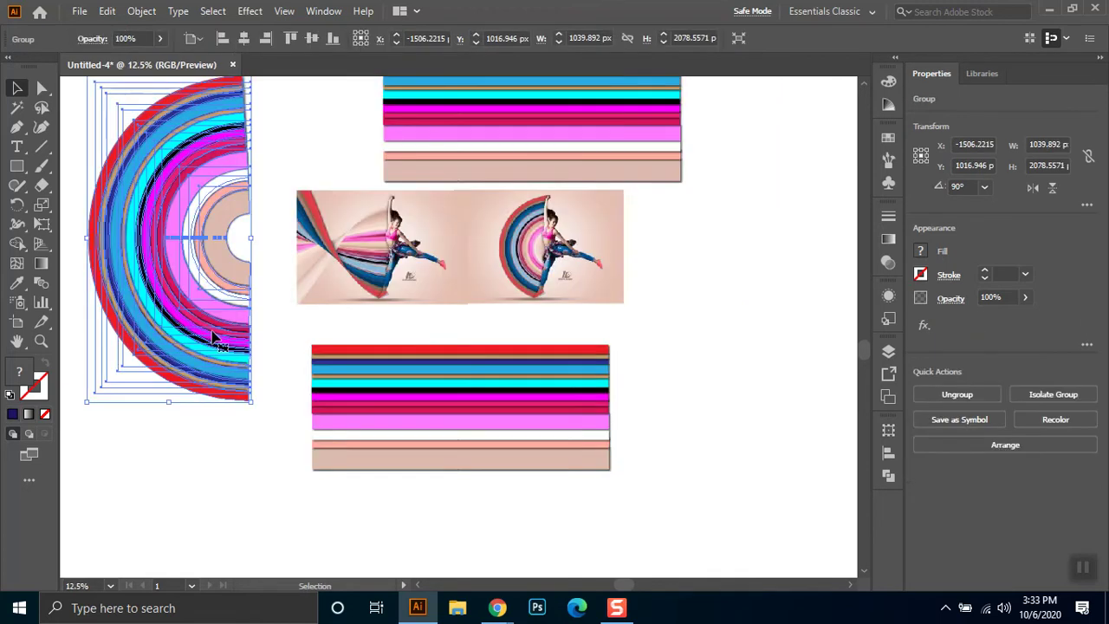
{"action": "key", "text": "Delete"}
{"action": "scroll", "coordinate": [488, 407], "scroll_direction": "up", "scroll_amount": 1}
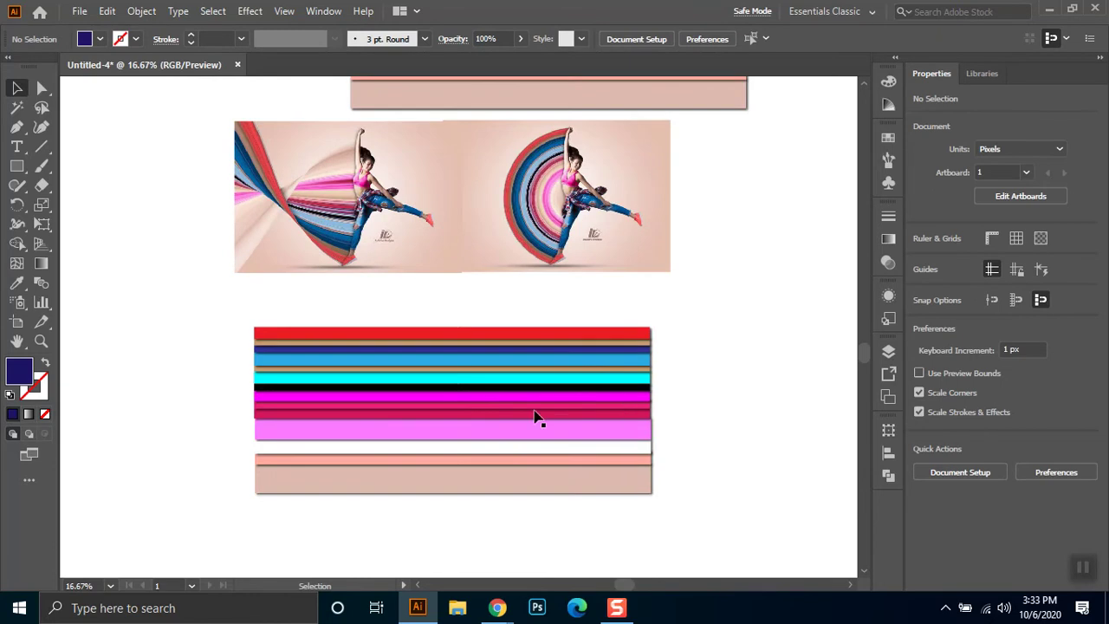
{"action": "left_click_drag", "start_coordinate": [458, 483], "coordinate": [441, 454]}
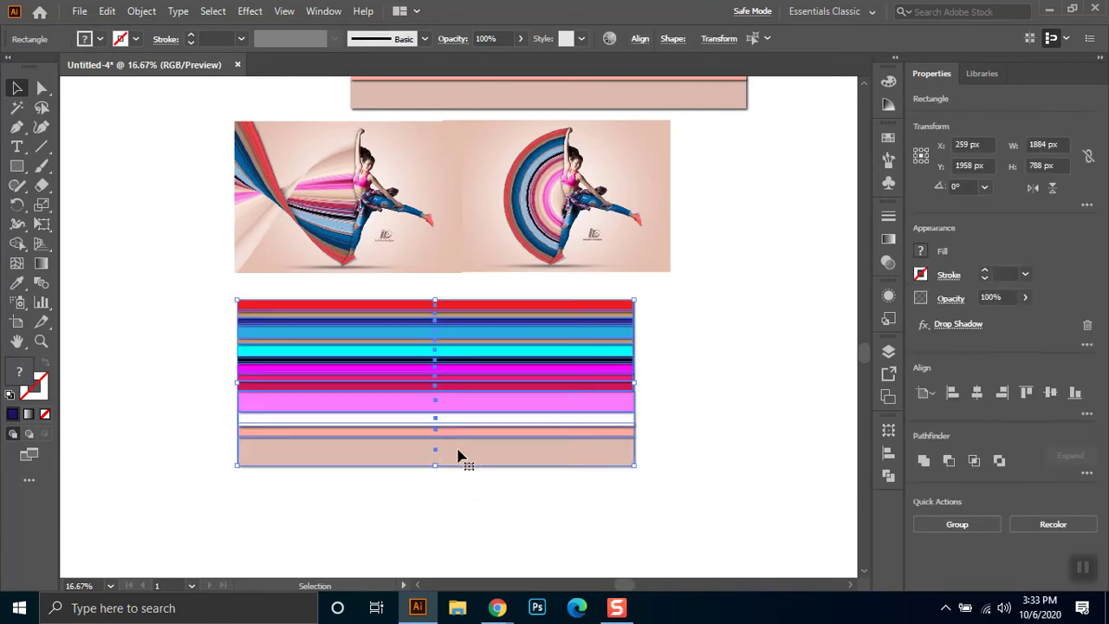
Delete the Drop Shadow effect from the stripe stack in the Appearance panel, leaving it flat
{"action": "left_click", "coordinate": [142, 10]}
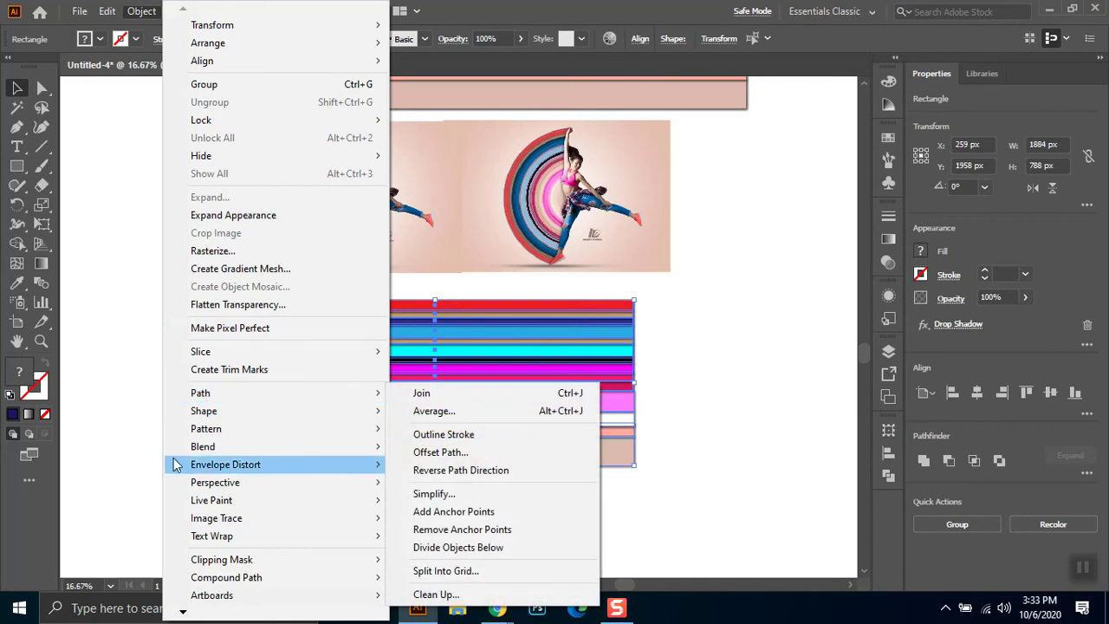
{"action": "mouse_move", "coordinate": [226, 464]}
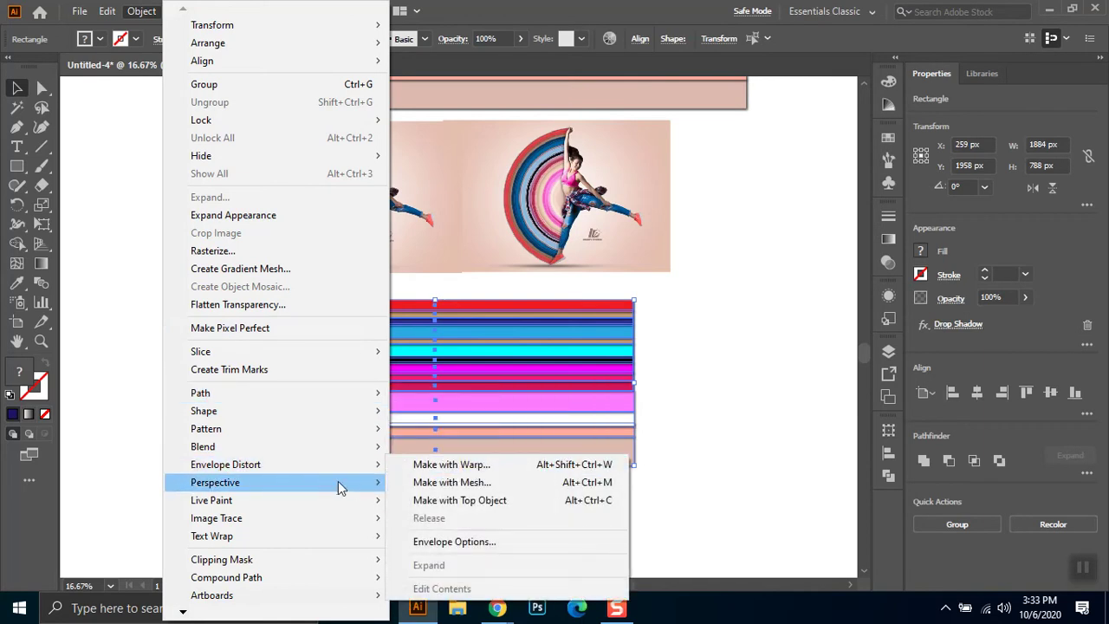
{"action": "left_click", "coordinate": [447, 468]}
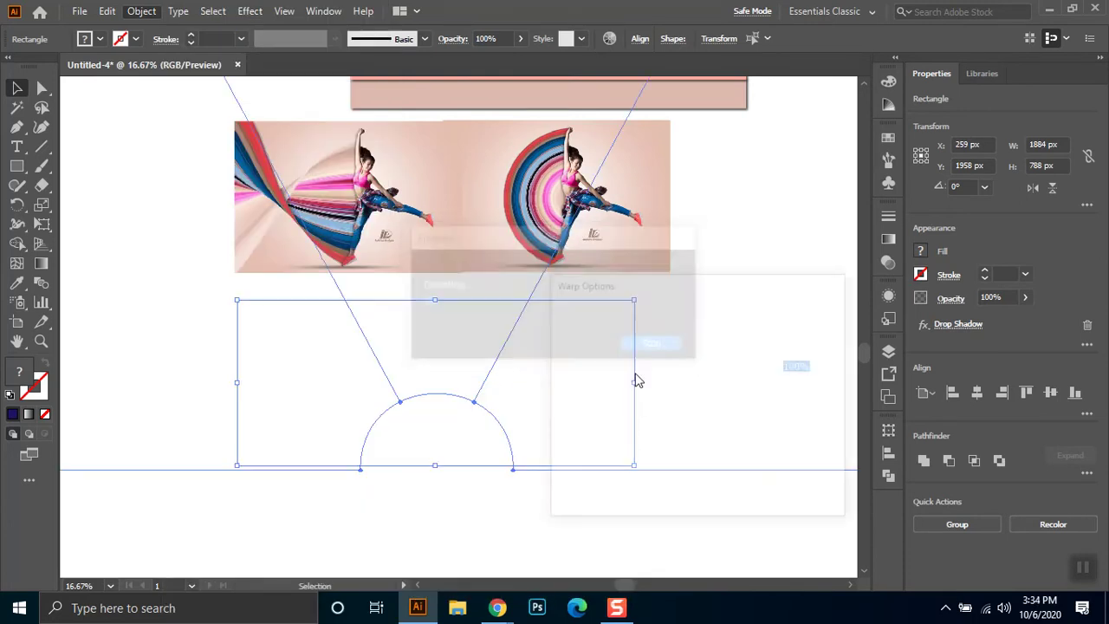
{"action": "left_click", "coordinate": [781, 491]}
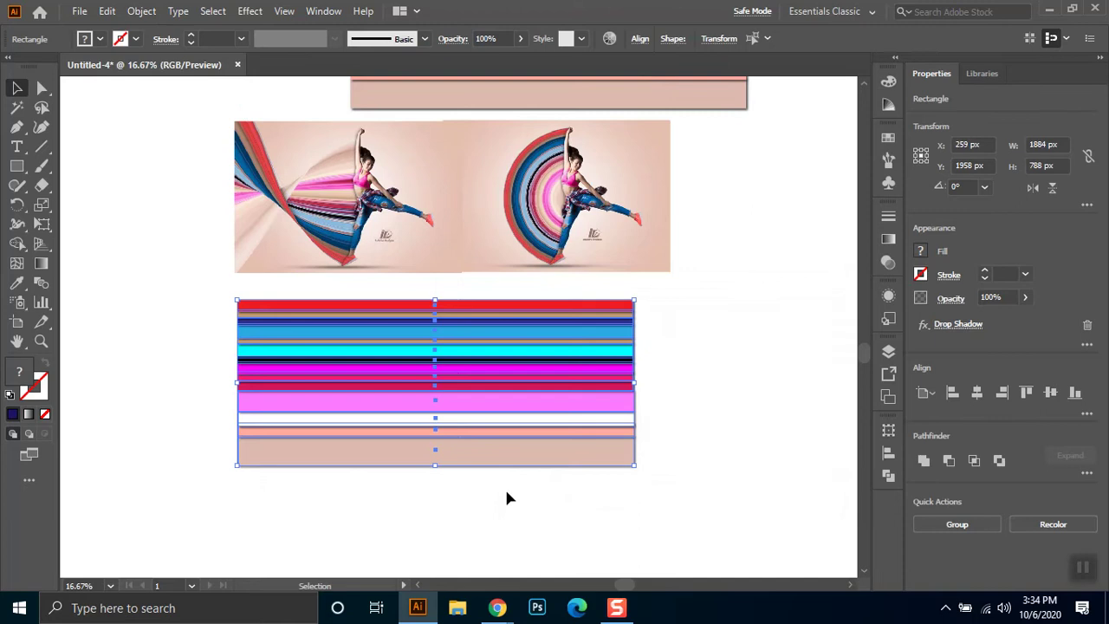
{"action": "left_click", "coordinate": [889, 297]}
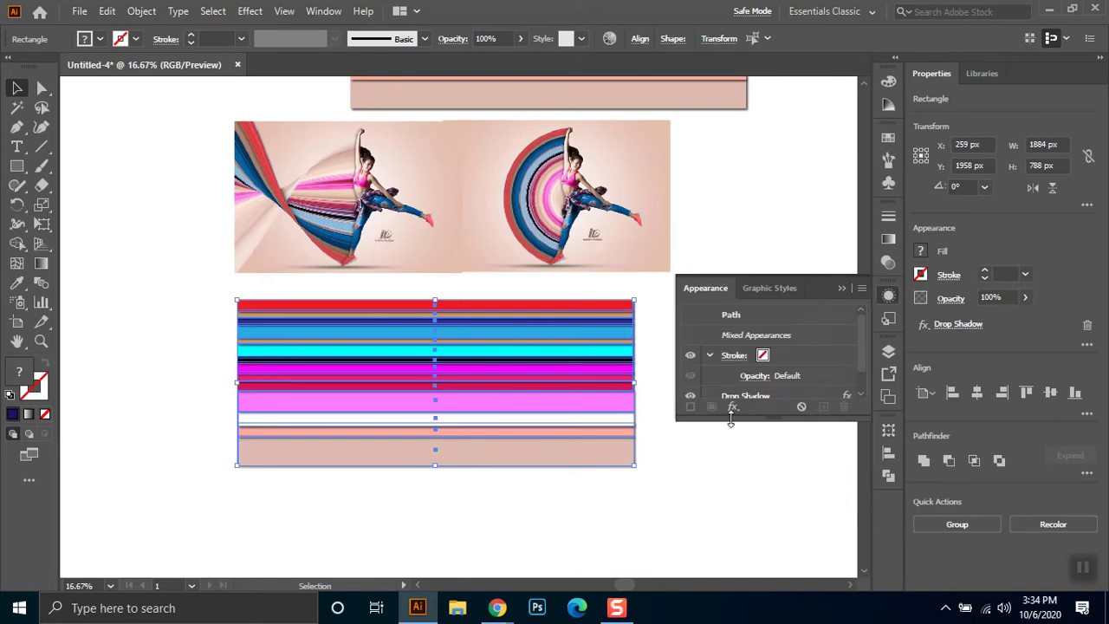
{"action": "scroll", "coordinate": [858, 350], "scroll_direction": "down", "scroll_amount": 1}
{"action": "left_click", "coordinate": [797, 369]}
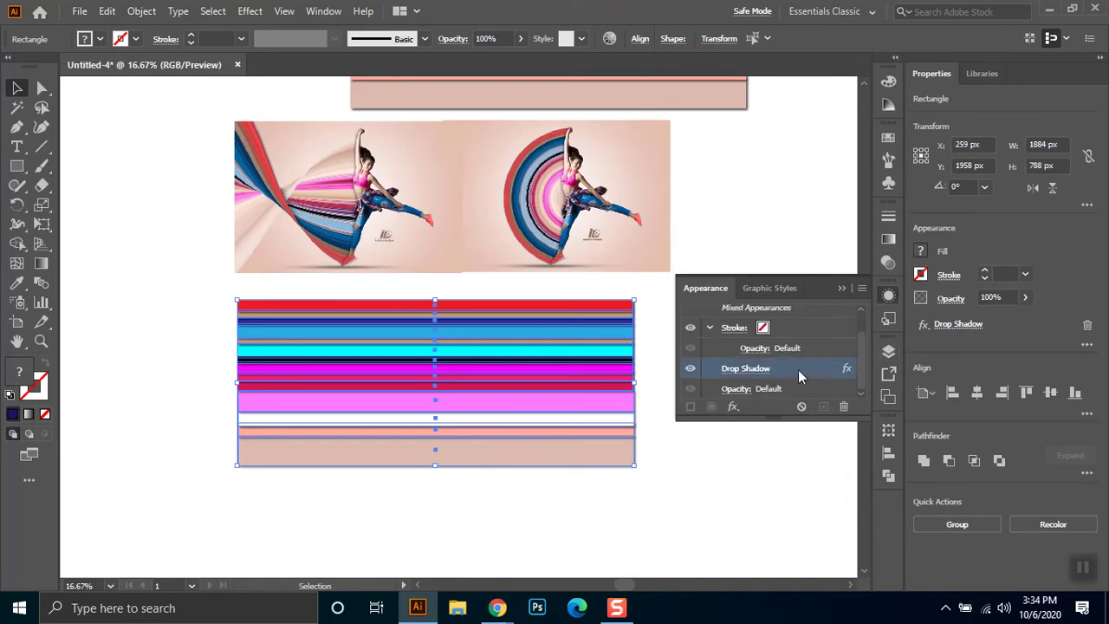
{"action": "left_click", "coordinate": [843, 407]}
{"action": "left_click", "coordinate": [842, 288]}
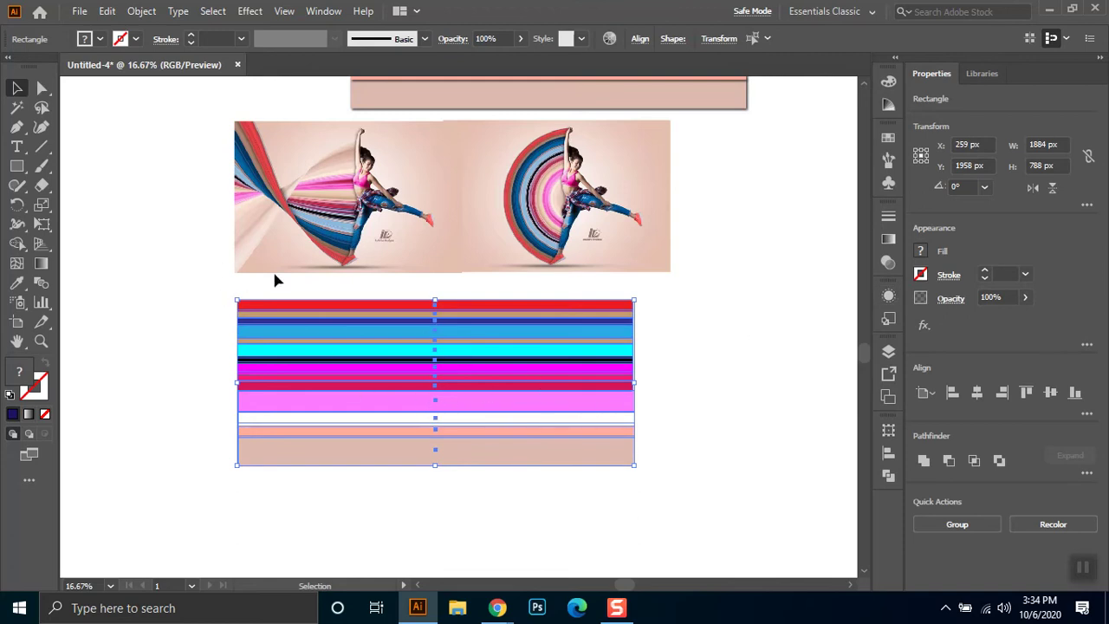
{"action": "left_click", "coordinate": [137, 11]}
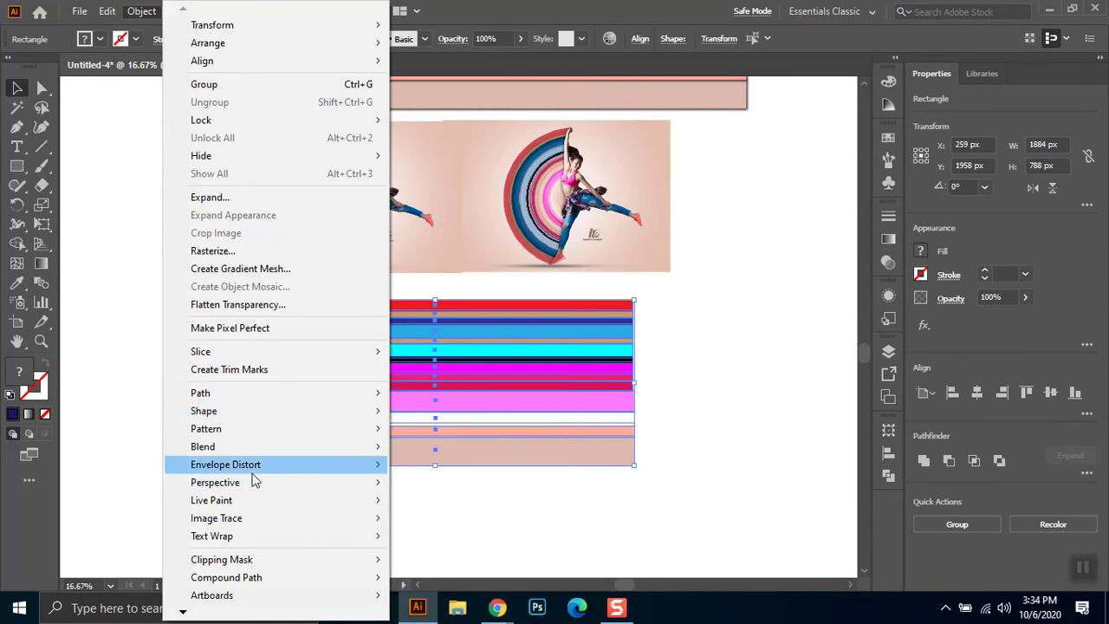
{"action": "mouse_move", "coordinate": [225, 464]}
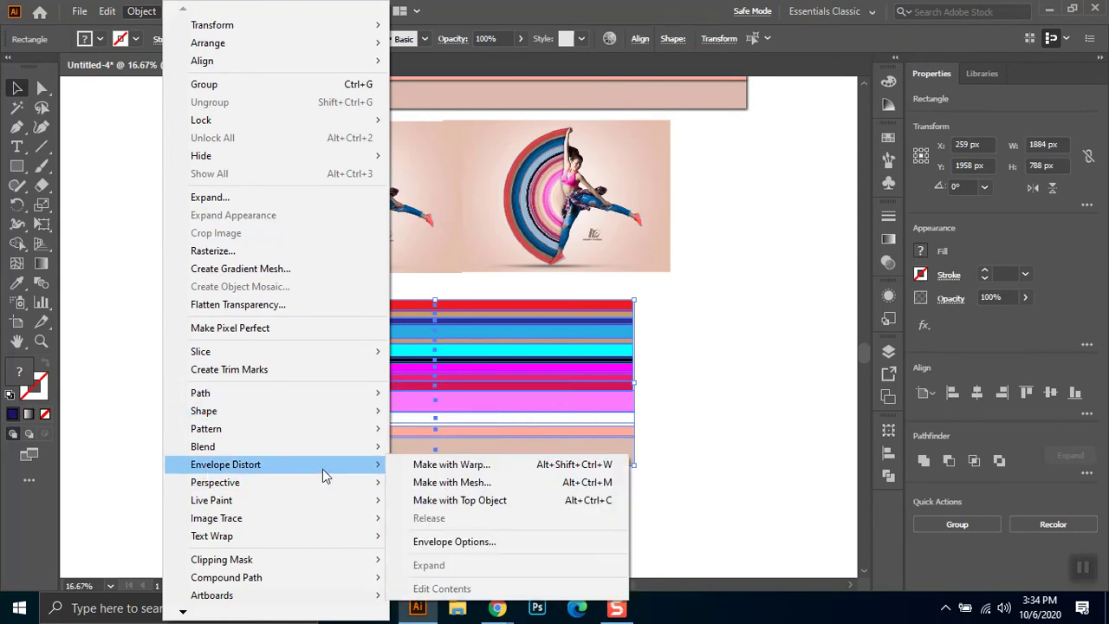
Try Arc and Wave envelope warps on the stripes with 0% vertical distortion
{"action": "left_click", "coordinate": [520, 465]}
{"action": "left_click", "coordinate": [707, 322]}
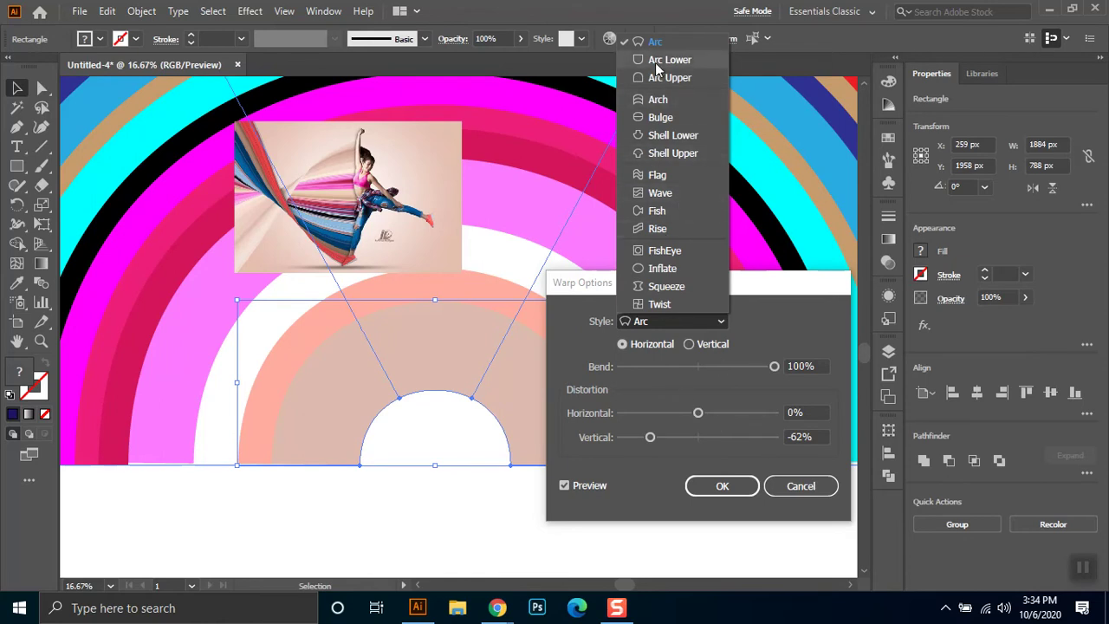
{"action": "left_click", "coordinate": [810, 437]}
{"action": "left_click_drag", "start_coordinate": [817, 436], "coordinate": [766, 437]}
{"action": "type", "text": "0"}
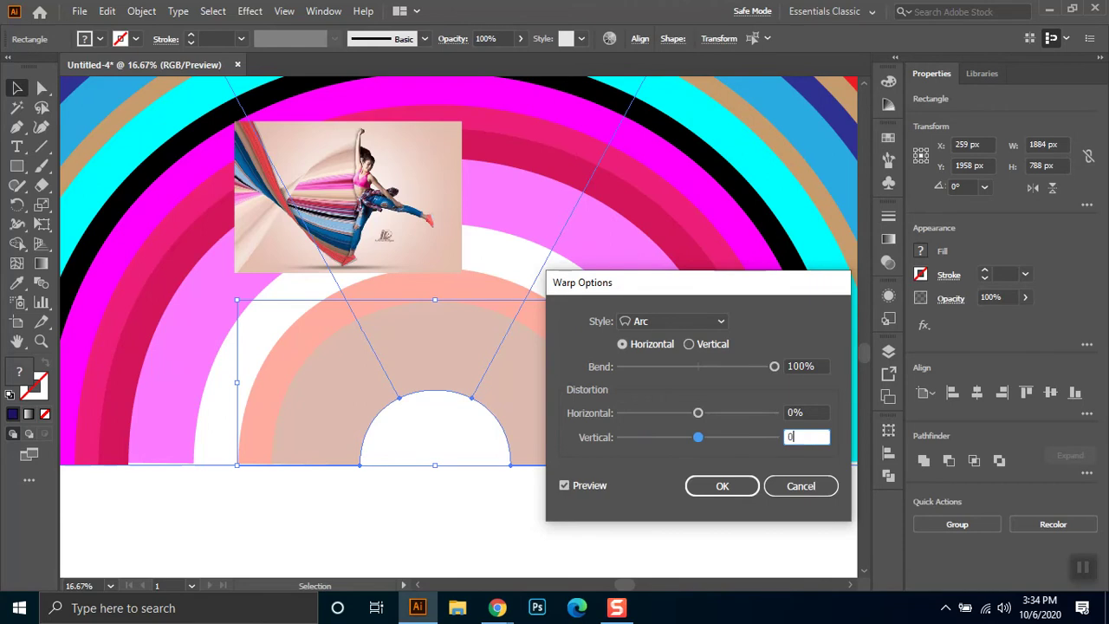
{"action": "left_click", "coordinate": [701, 324]}
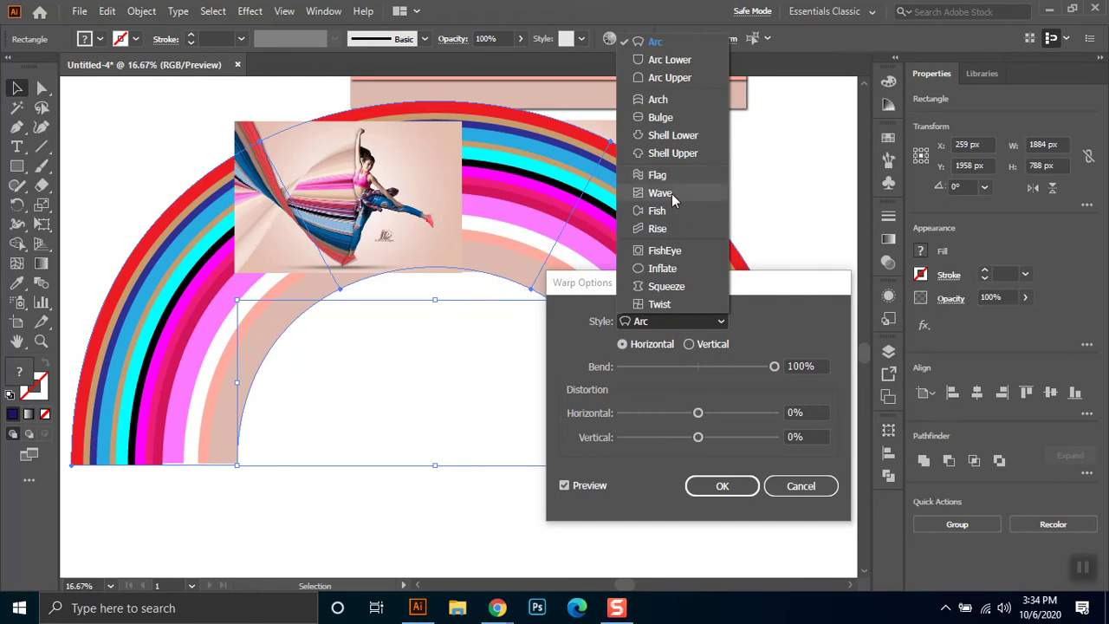
{"action": "left_click", "coordinate": [672, 193]}
{"action": "left_click_drag", "start_coordinate": [749, 292], "coordinate": [833, 233]}
{"action": "mouse_move", "coordinate": [817, 321]}
{"action": "left_mouse_down"}
{"action": "mouse_move", "coordinate": [807, 317]}
{"action": "mouse_move", "coordinate": [826, 313]}
{"action": "left_mouse_up"}
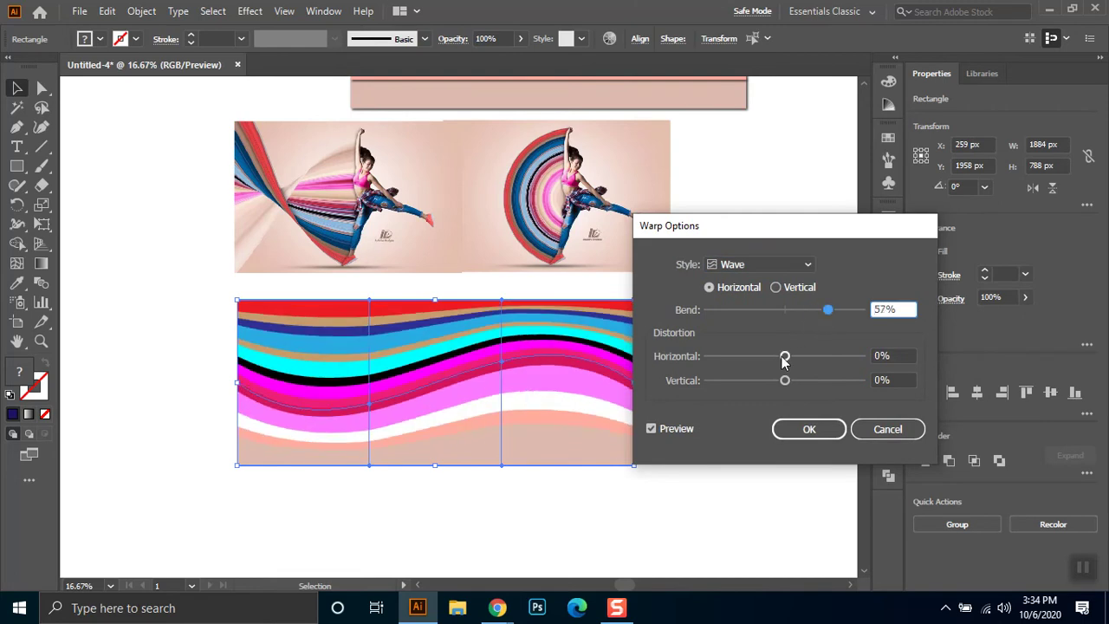
{"action": "left_click_drag", "start_coordinate": [784, 356], "coordinate": [754, 357]}
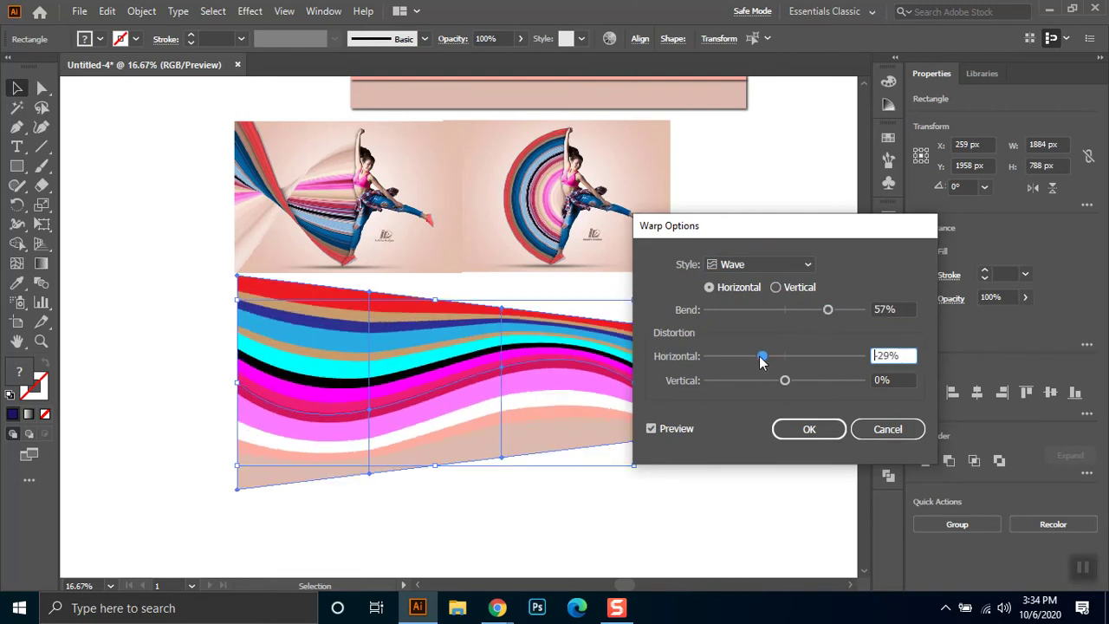
Apply a Flag warp with 11% bend, 80% horizontal and 0% vertical distortion
{"action": "left_click", "coordinate": [778, 268]}
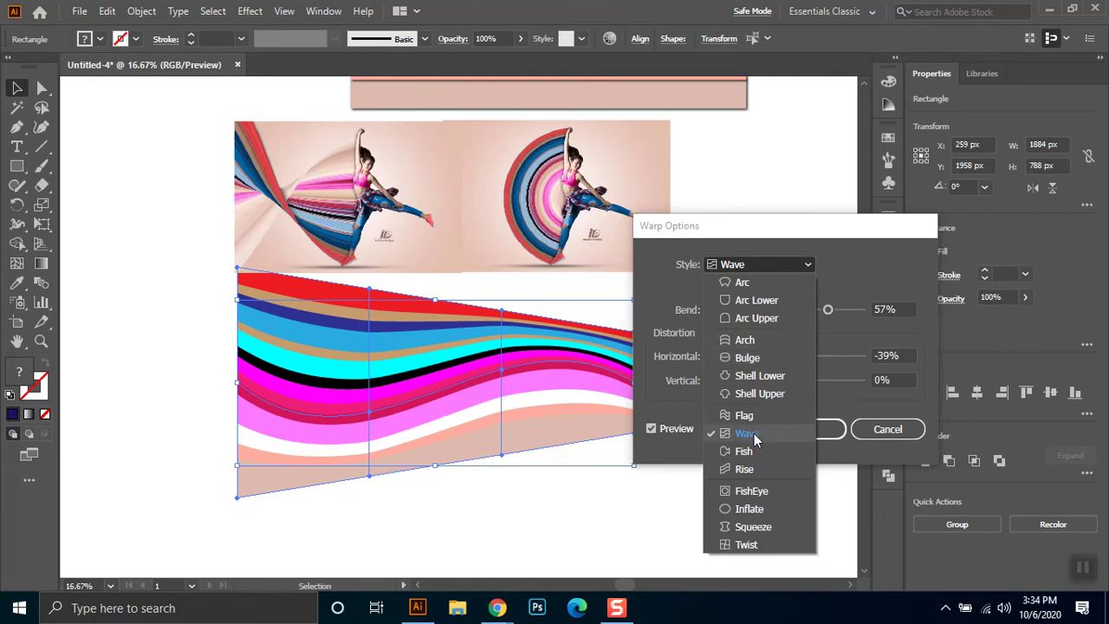
{"action": "left_click", "coordinate": [747, 433]}
{"action": "key", "text": "Up"}
{"action": "mouse_move", "coordinate": [722, 232]}
{"action": "left_mouse_down"}
{"action": "mouse_move", "coordinate": [905, 186]}
{"action": "mouse_move", "coordinate": [764, 218]}
{"action": "left_mouse_up"}
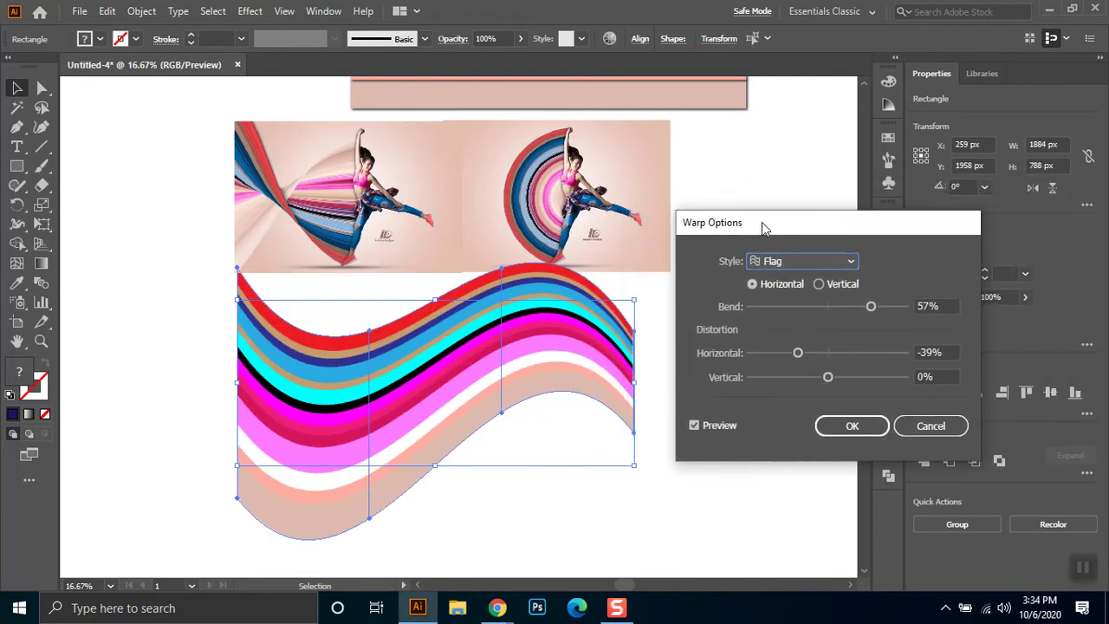
{"action": "left_click", "coordinate": [850, 354]}
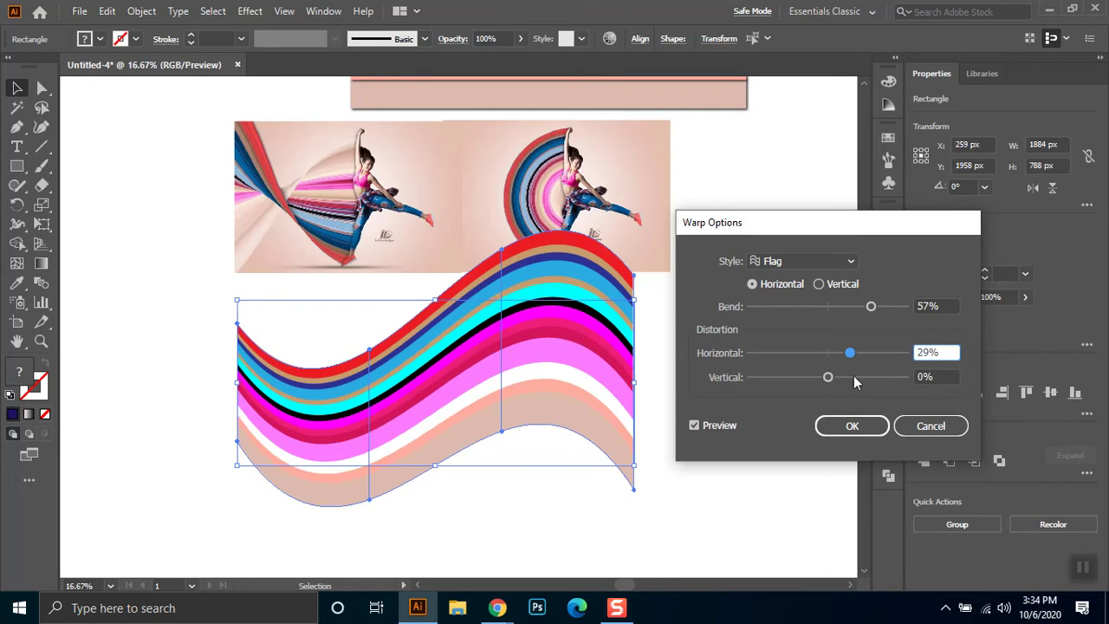
{"action": "left_click_drag", "start_coordinate": [845, 379], "coordinate": [834, 379]}
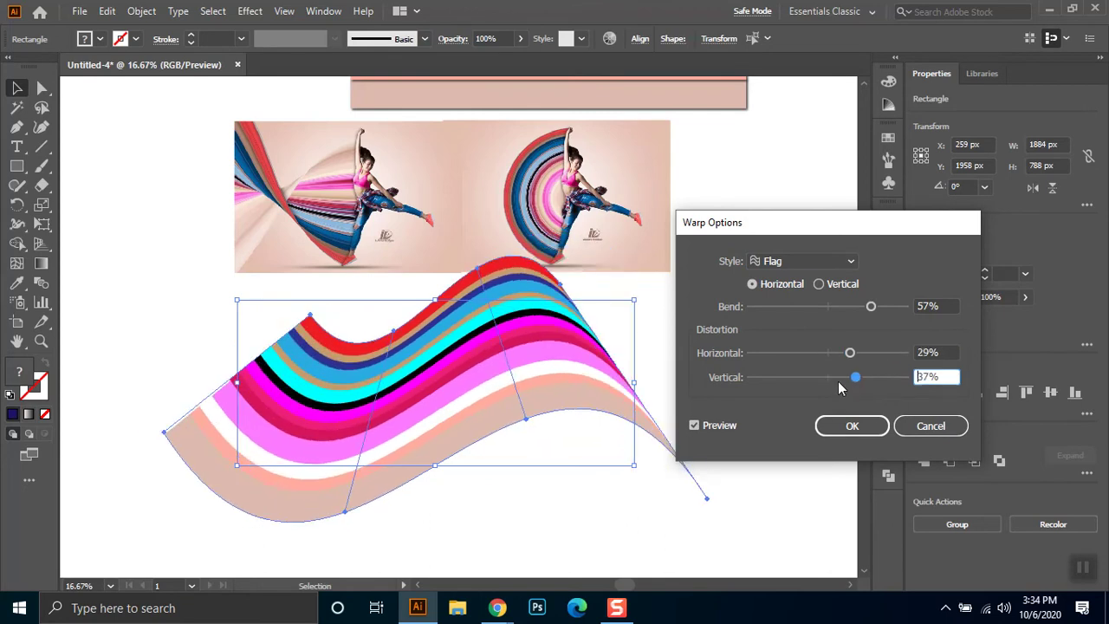
{"action": "left_click_drag", "start_coordinate": [827, 388], "coordinate": [824, 388]}
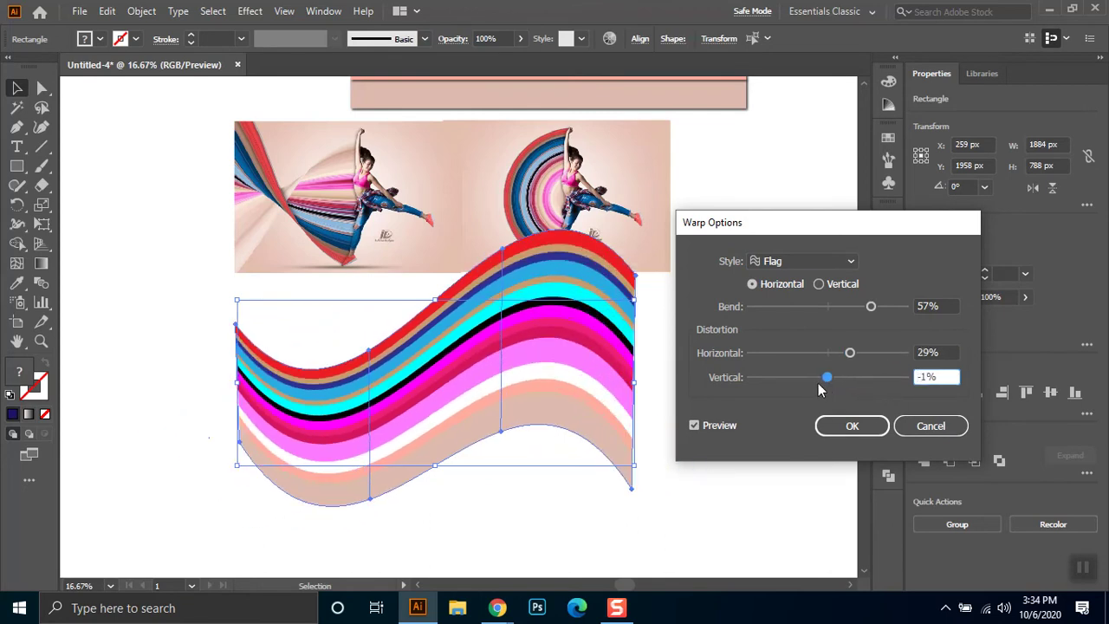
{"action": "left_click", "coordinate": [836, 307]}
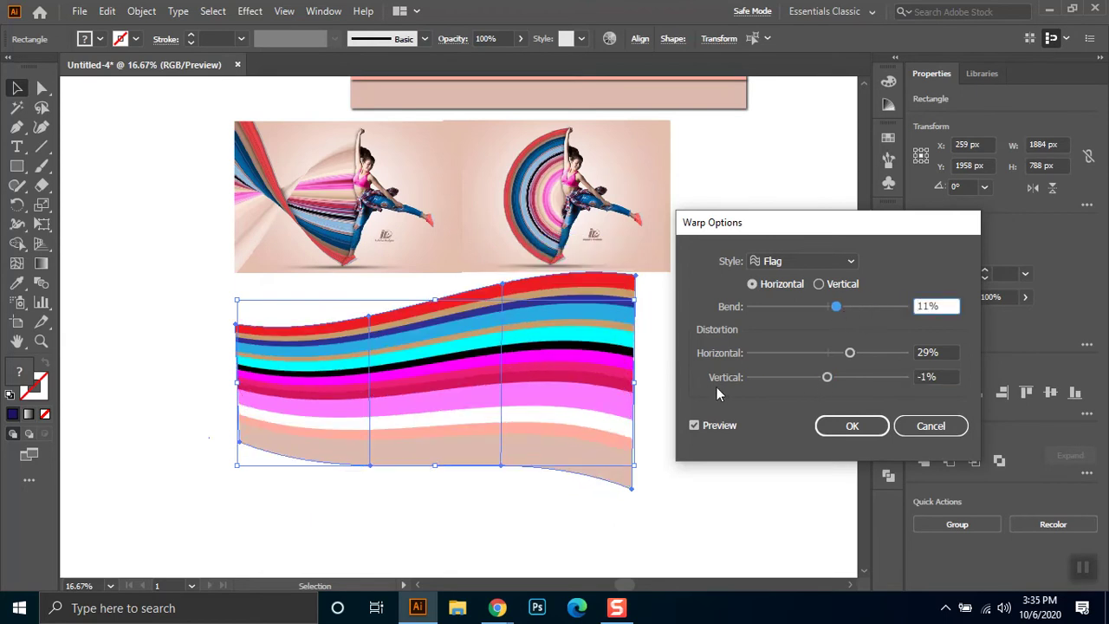
{"action": "left_click", "coordinate": [775, 378]}
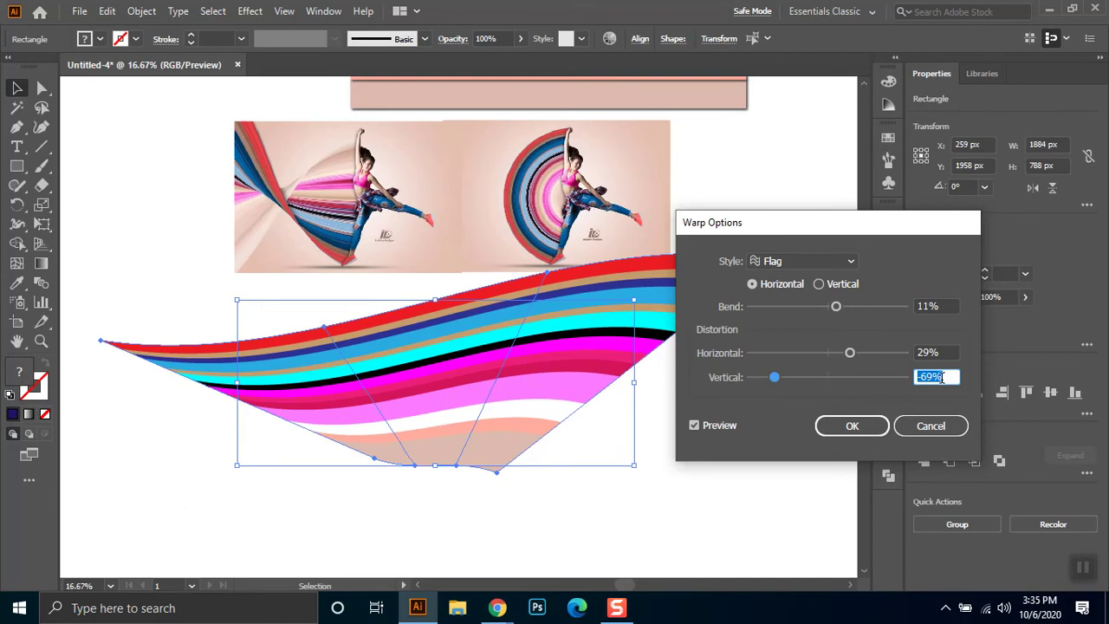
{"action": "type", "text": "0"}
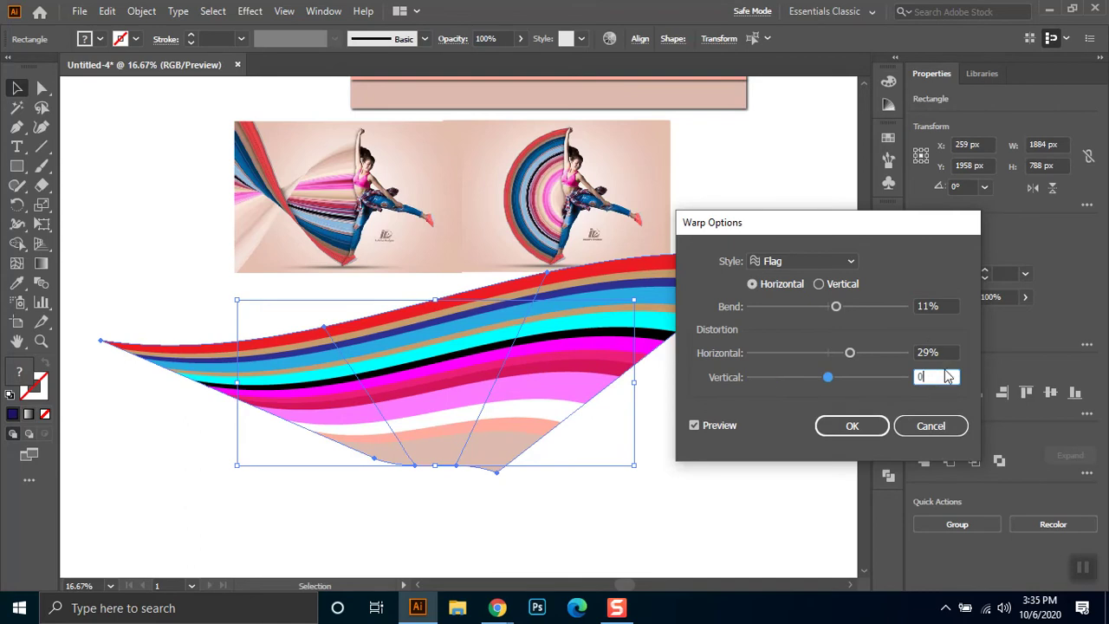
{"action": "left_click", "coordinate": [942, 352]}
{"action": "key", "text": "shift+Up"}
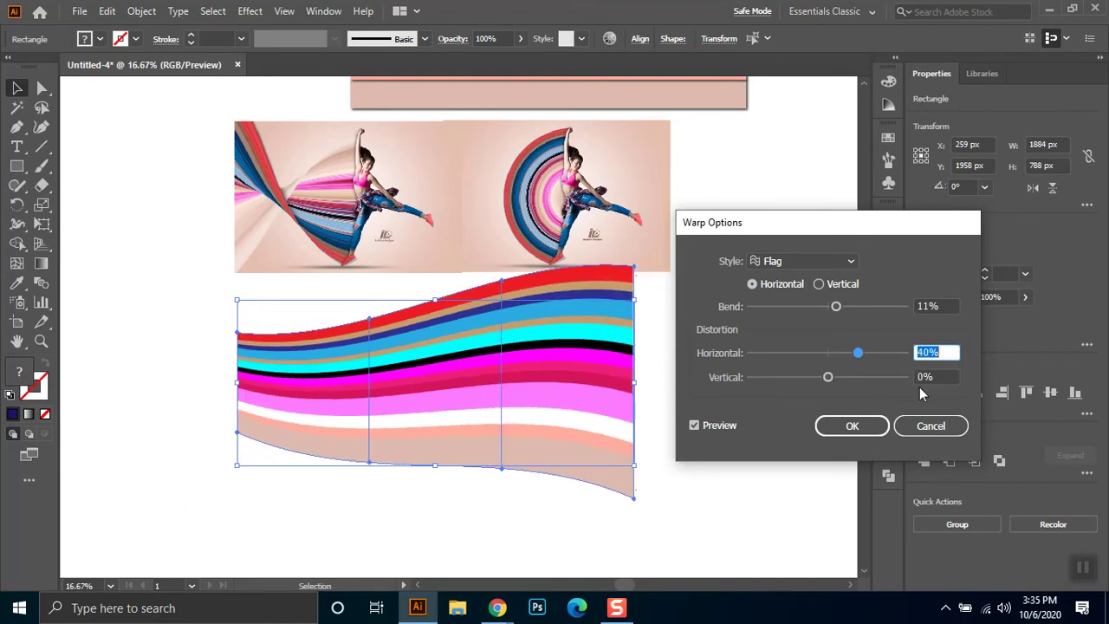
{"action": "key", "text": "shift+Up"}
{"action": "key", "text": "shift+Up"}
{"action": "key", "text": "shift+Up"}
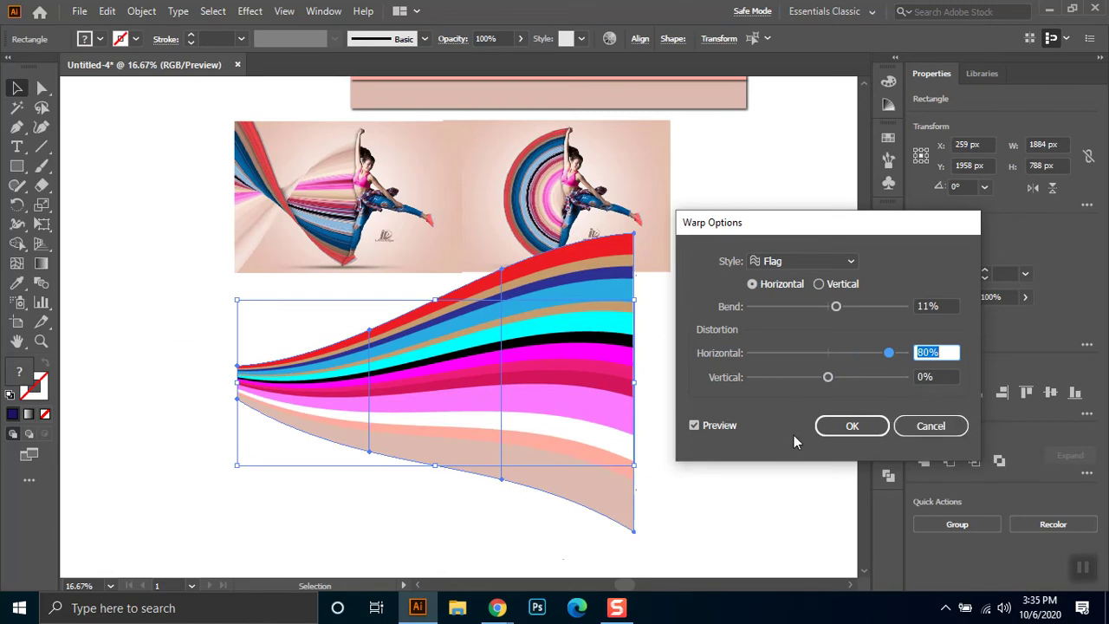
{"action": "left_click", "coordinate": [851, 427]}
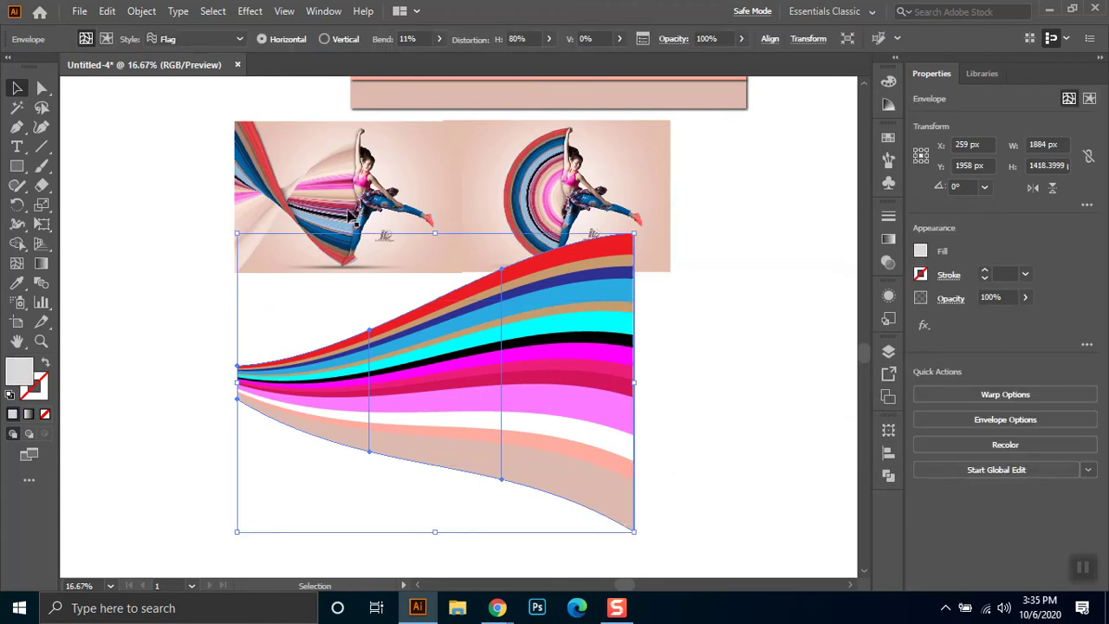
Reposition the flag-warped stripe wave below the dancer references
{"action": "left_click", "coordinate": [683, 419]}
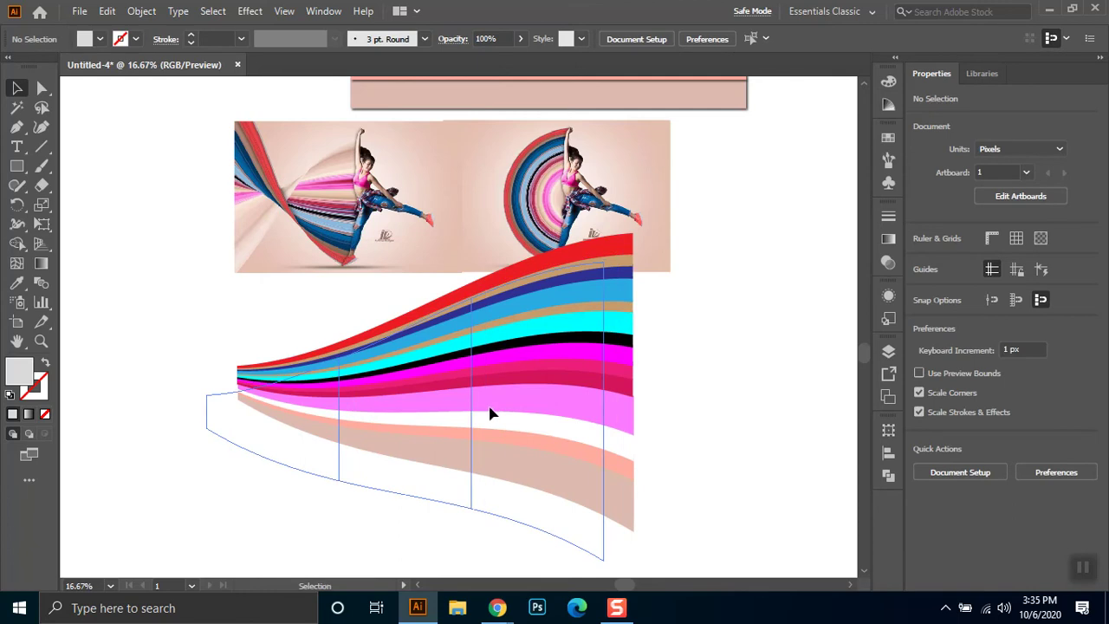
{"action": "left_click", "coordinate": [341, 436]}
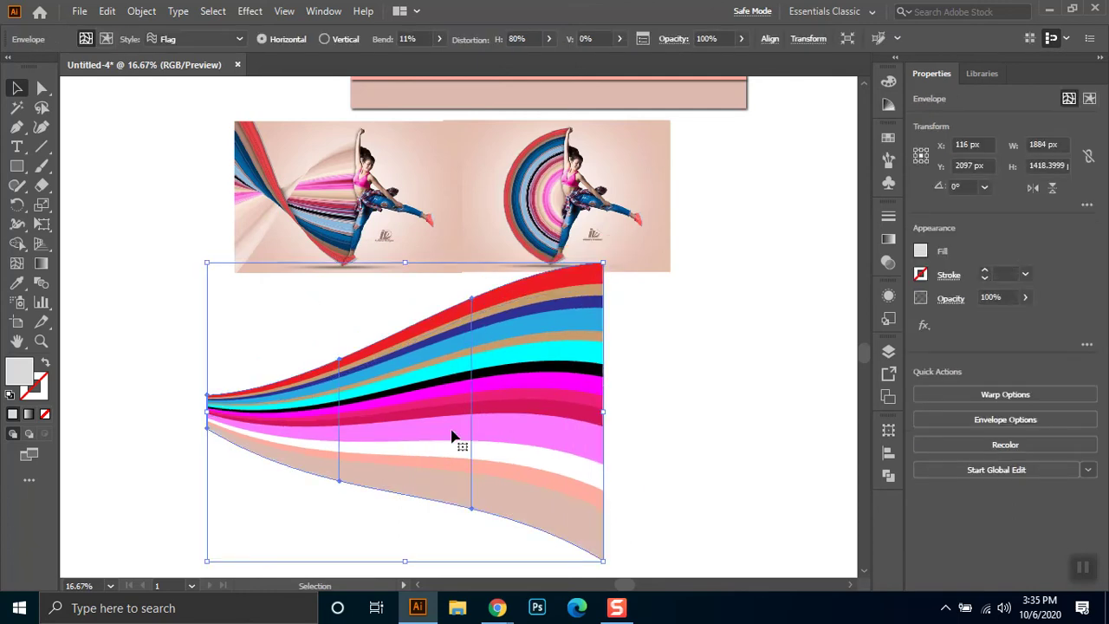
{"action": "scroll", "coordinate": [483, 443], "scroll_direction": "down", "scroll_amount": 1}
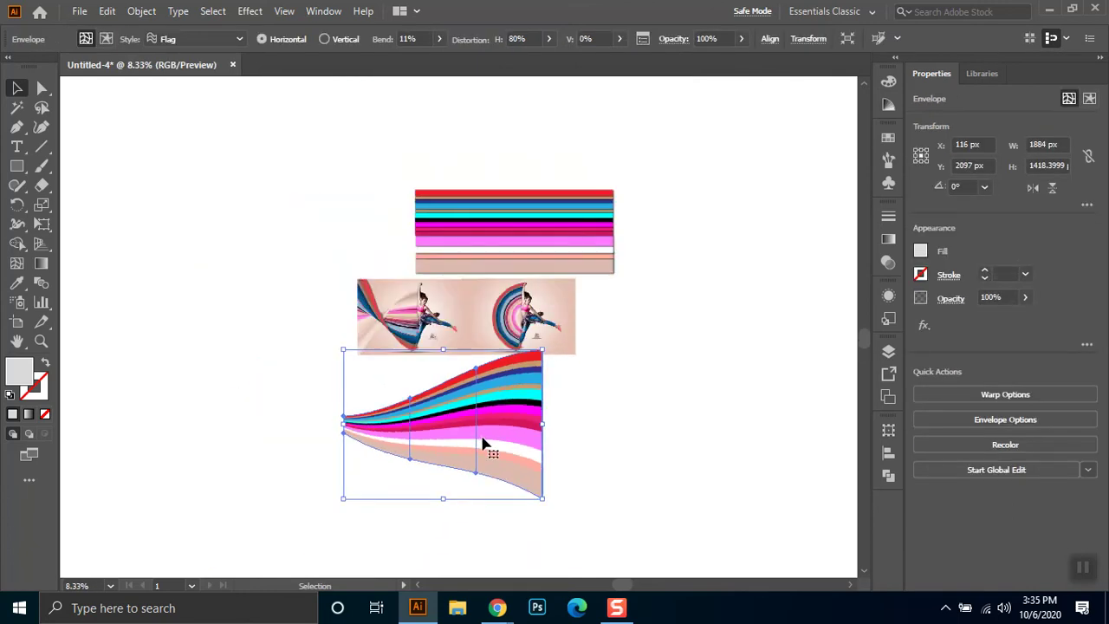
{"action": "left_click_drag", "start_coordinate": [488, 428], "coordinate": [515, 447]}
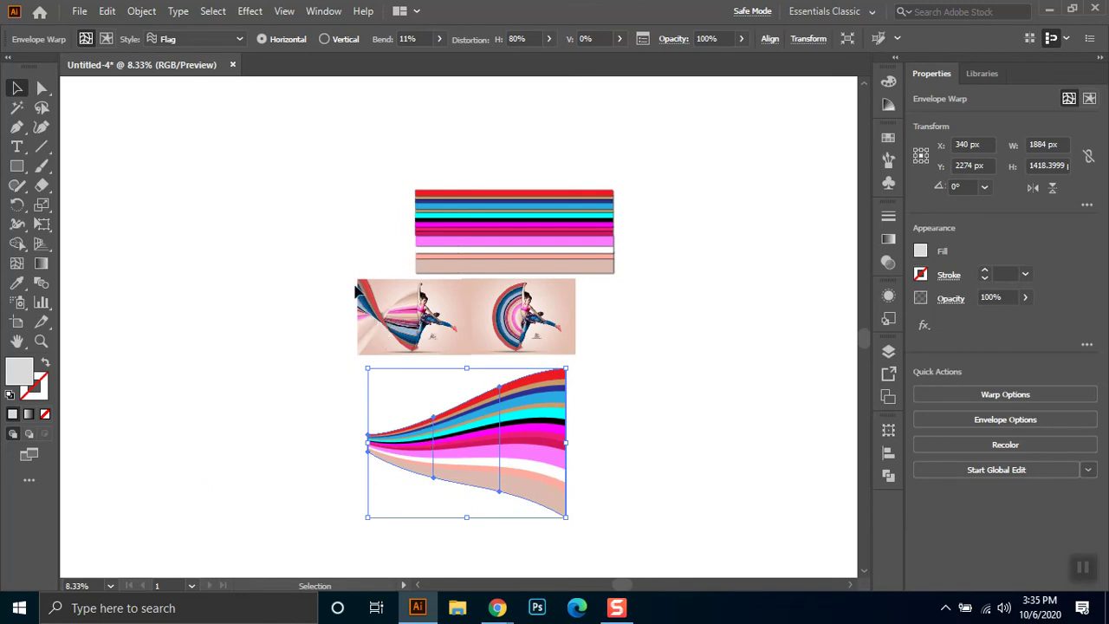
Duplicate the warped wave to the left and reflect the copy horizontally and vertically
{"action": "left_click_drag", "start_coordinate": [526, 436], "coordinate": [290, 391]}
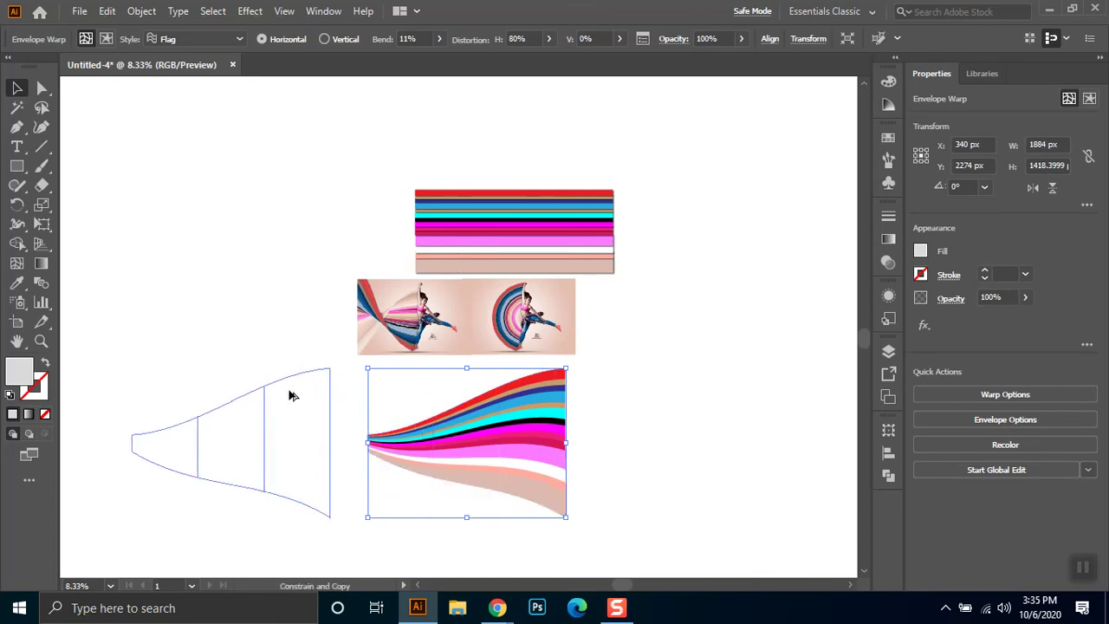
{"action": "left_click_drag", "start_coordinate": [16, 205], "coordinate": [52, 223]}
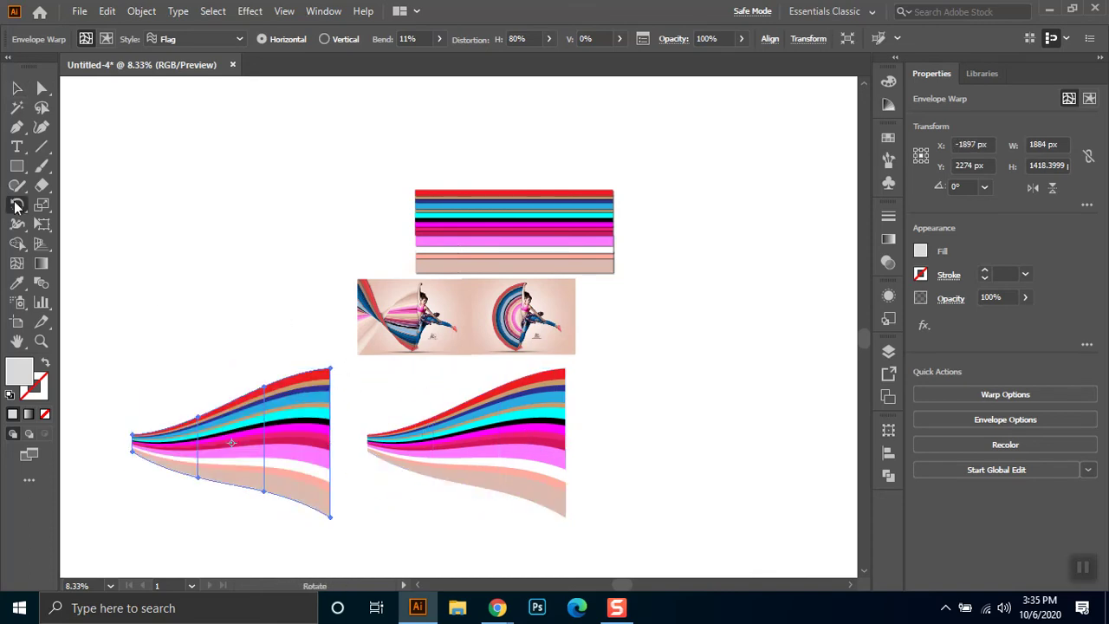
{"action": "left_click_drag", "start_coordinate": [166, 434], "coordinate": [322, 448]}
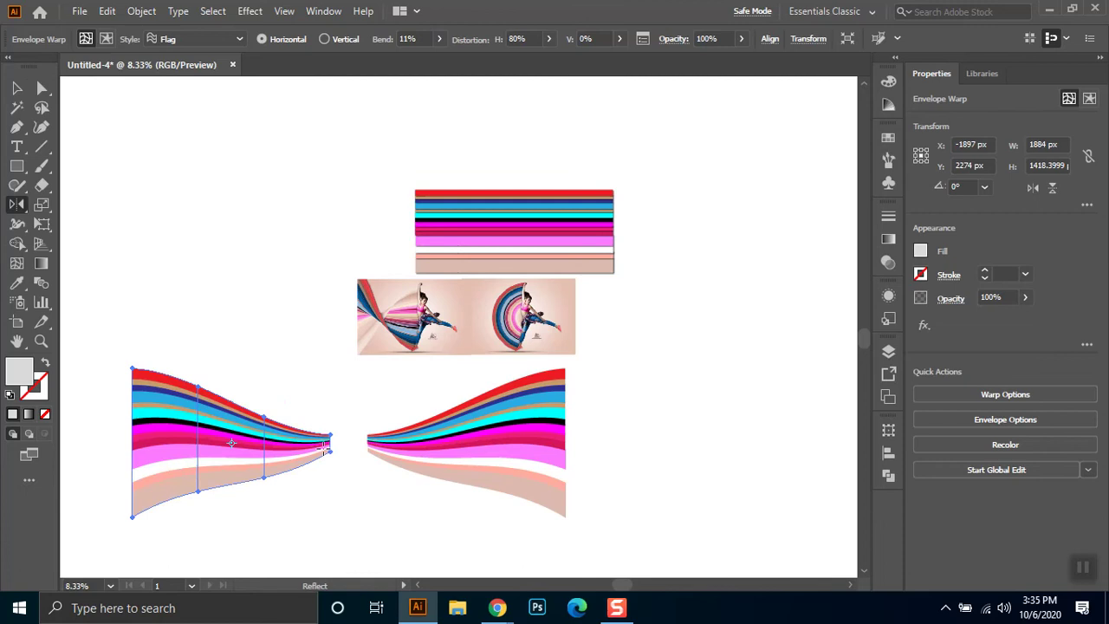
{"action": "mouse_move", "coordinate": [205, 390]}
{"action": "left_mouse_down"}
{"action": "mouse_move", "coordinate": [274, 487]}
{"action": "mouse_move", "coordinate": [186, 492]}
{"action": "left_mouse_up"}
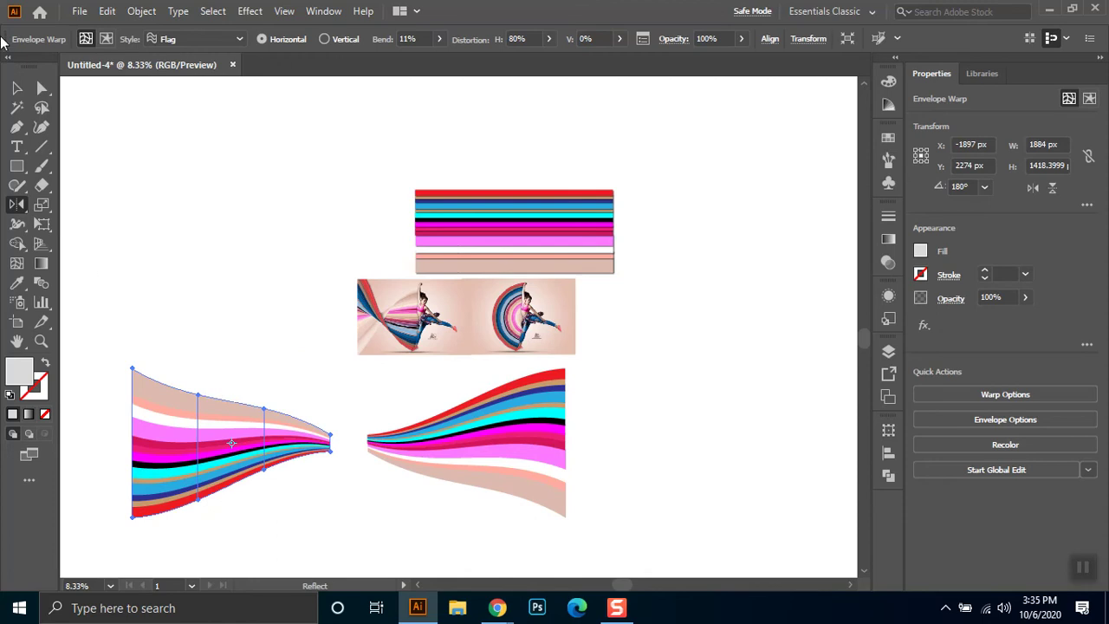
Join the mirrored copy to the original wave at the pinch and select both halves
{"action": "left_click", "coordinate": [18, 88]}
{"action": "left_click_drag", "start_coordinate": [267, 465], "coordinate": [272, 450]}
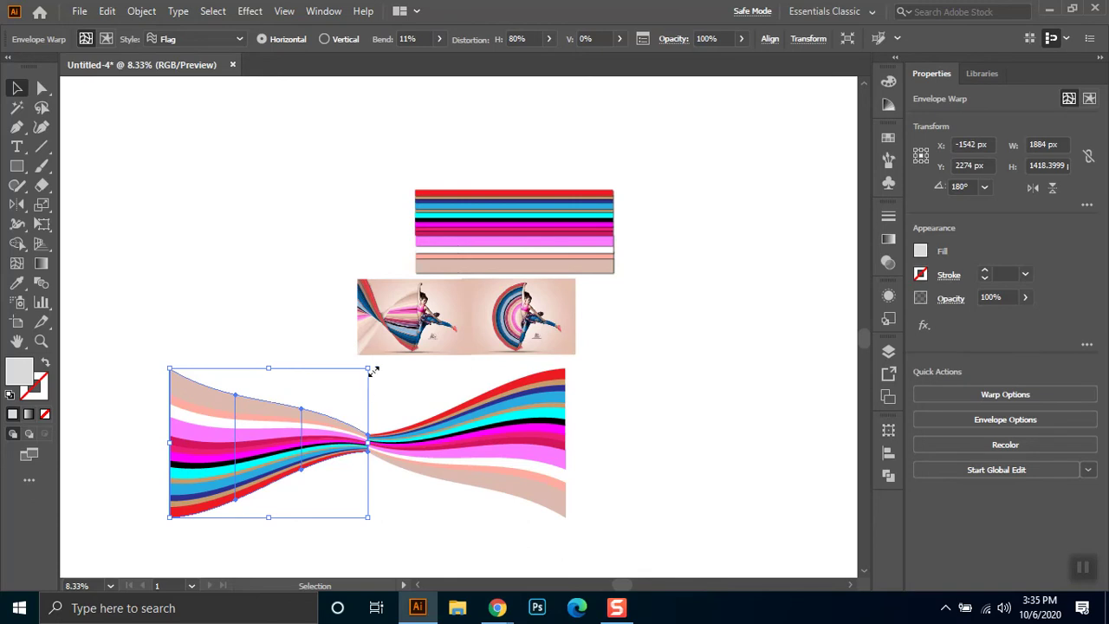
{"action": "key", "text": "ctrl+z"}
{"action": "key", "text": "ctrl+z"}
{"action": "key", "text": "ctrl+z"}
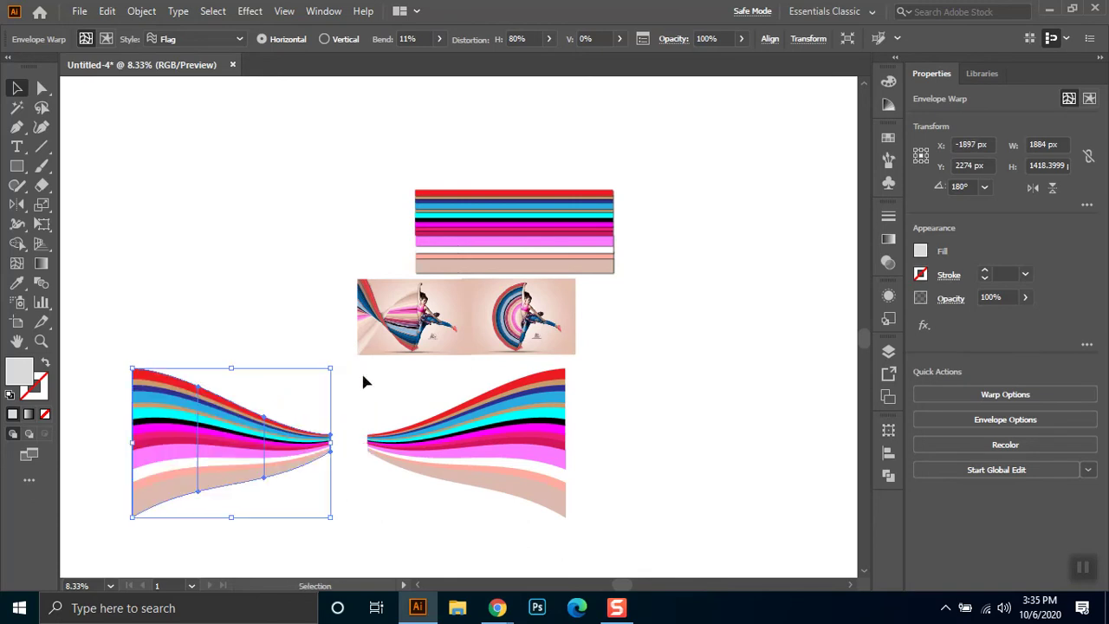
{"action": "left_click_drag", "start_coordinate": [277, 463], "coordinate": [317, 461]}
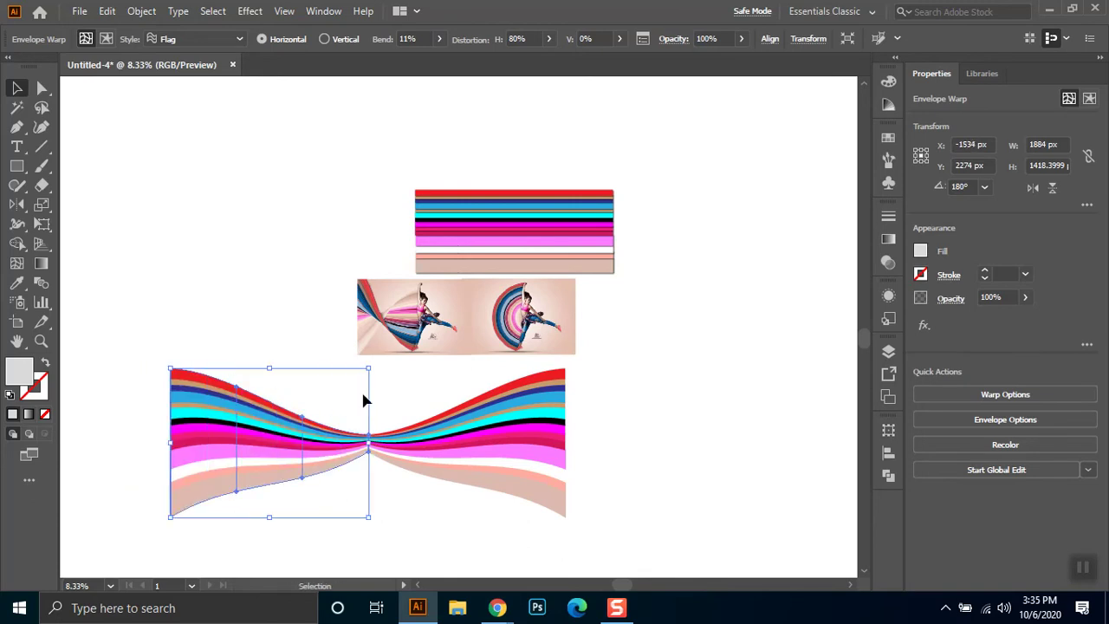
{"action": "left_click_drag", "start_coordinate": [607, 409], "coordinate": [173, 508]}
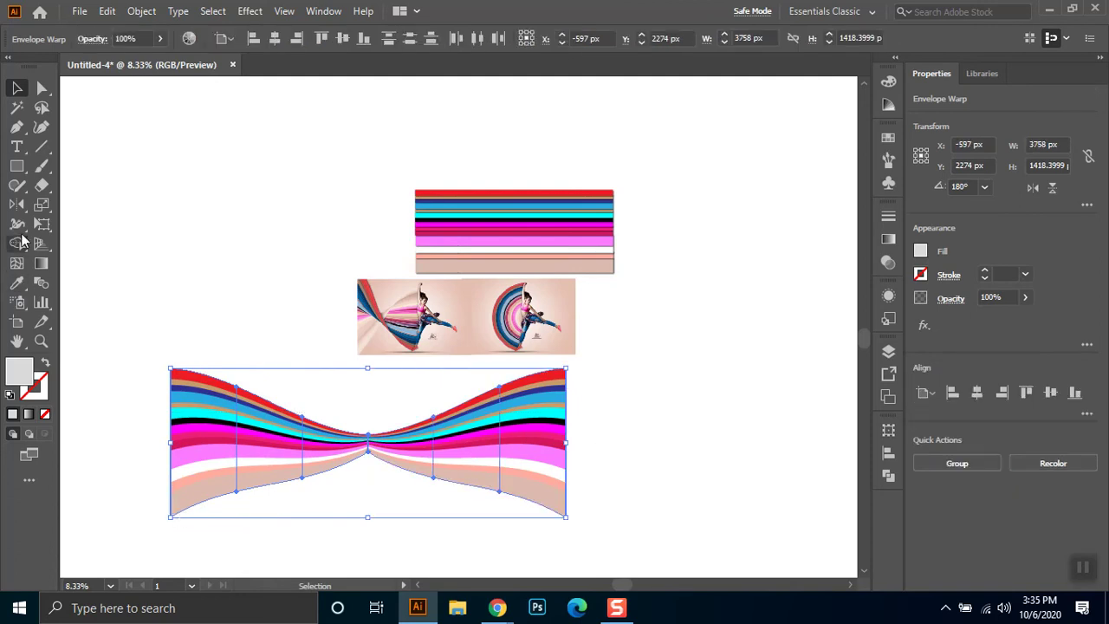
{"action": "left_click", "coordinate": [18, 206]}
Flip the whole ribbon vertically, then reflect only the left half back upright
{"action": "left_click_drag", "start_coordinate": [337, 404], "coordinate": [342, 442]}
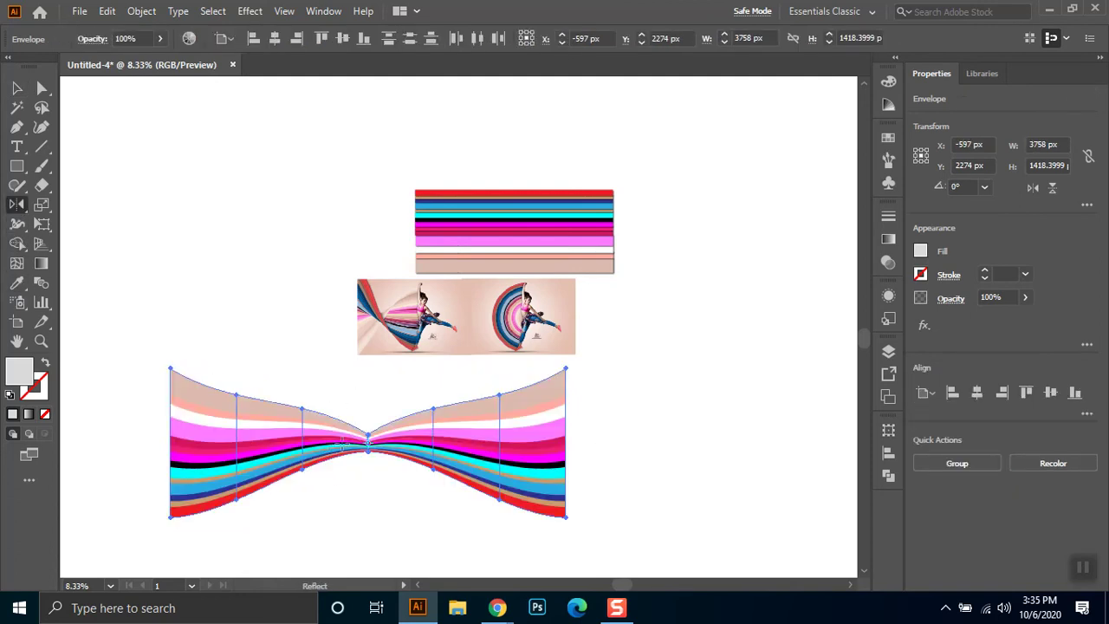
{"action": "left_click", "coordinate": [17, 87]}
{"action": "left_click", "coordinate": [164, 213]}
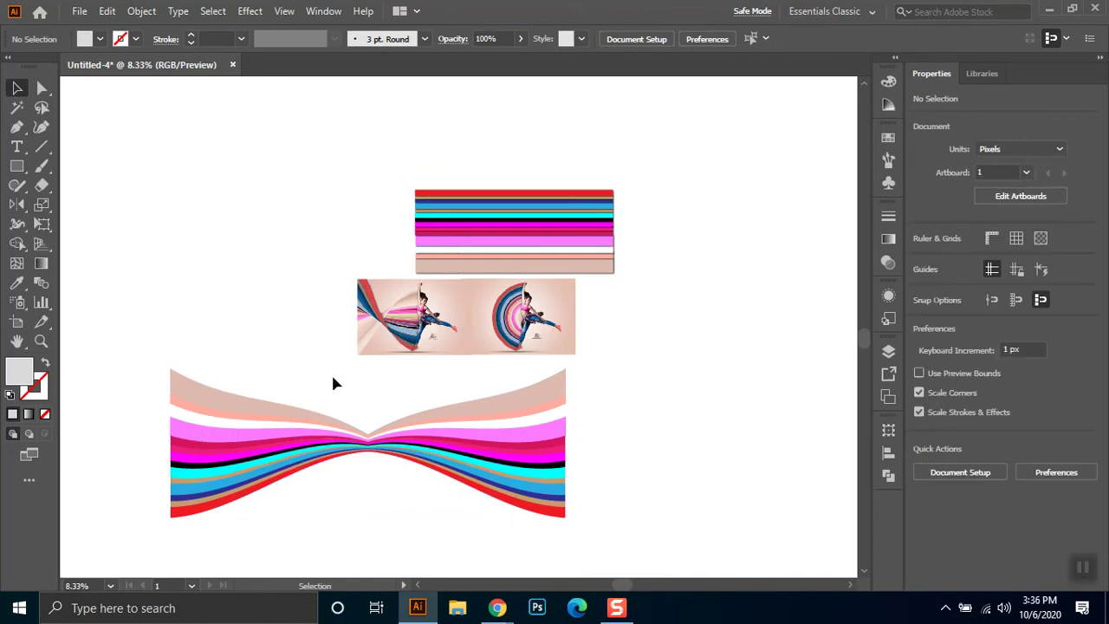
{"action": "left_click", "coordinate": [285, 459]}
{"action": "left_click", "coordinate": [17, 208]}
{"action": "left_click_drag", "start_coordinate": [238, 482], "coordinate": [243, 386]}
Tilt the left ribbon half slightly clockwise and nudge it into place
{"action": "key", "text": "v"}
{"action": "left_click_drag", "start_coordinate": [374, 360], "coordinate": [378, 389]}
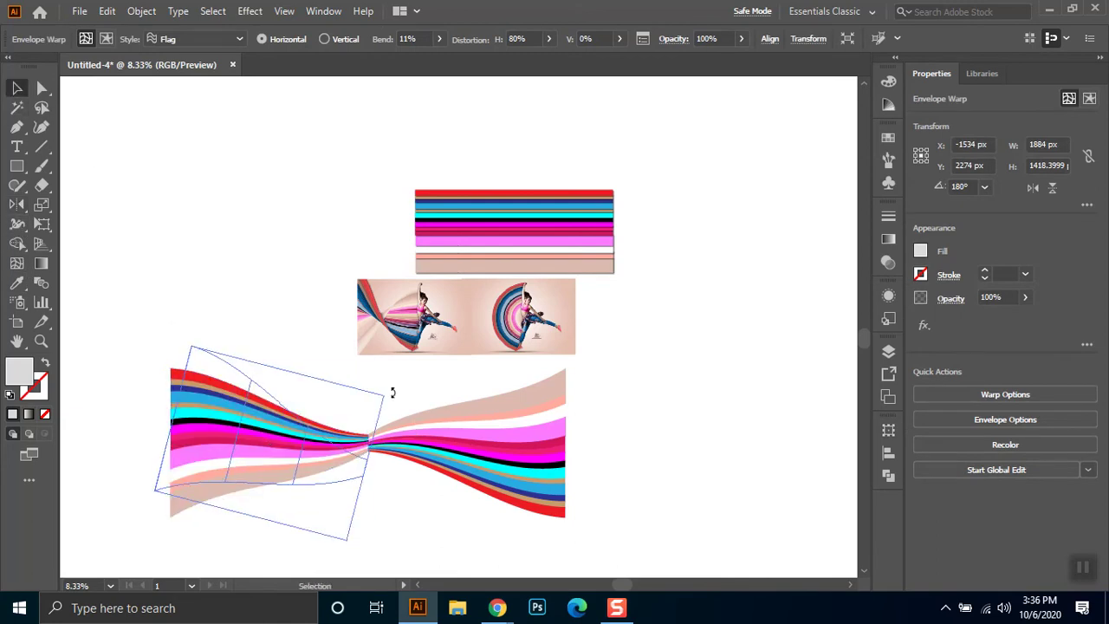
{"action": "left_click", "coordinate": [391, 512]}
{"action": "left_click", "coordinate": [269, 475]}
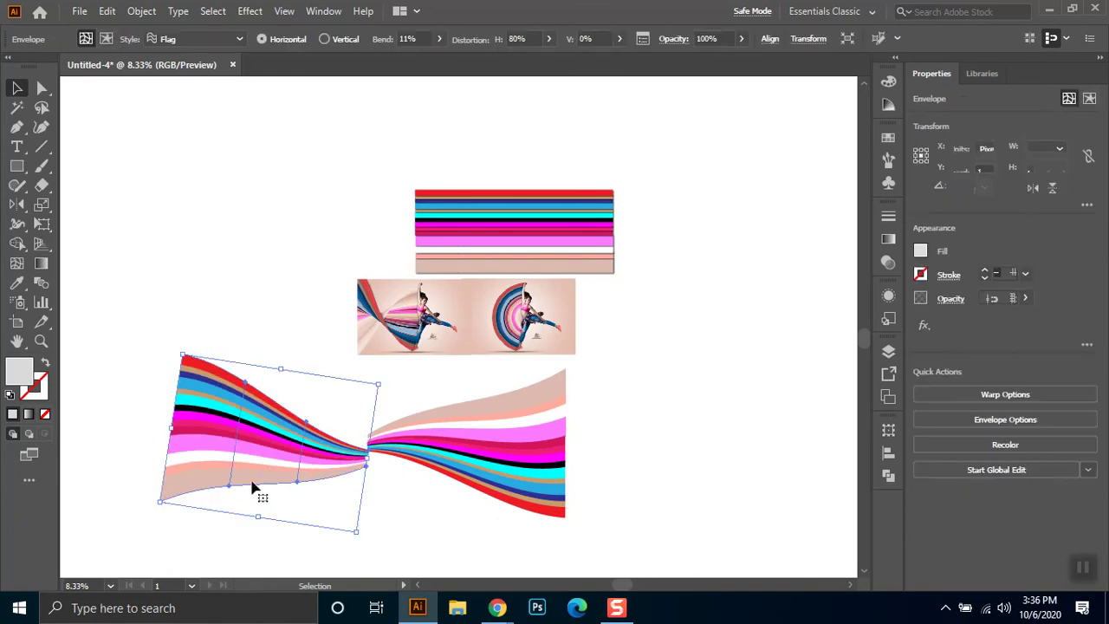
{"action": "scroll", "coordinate": [321, 481], "scroll_direction": "up", "scroll_amount": 1}
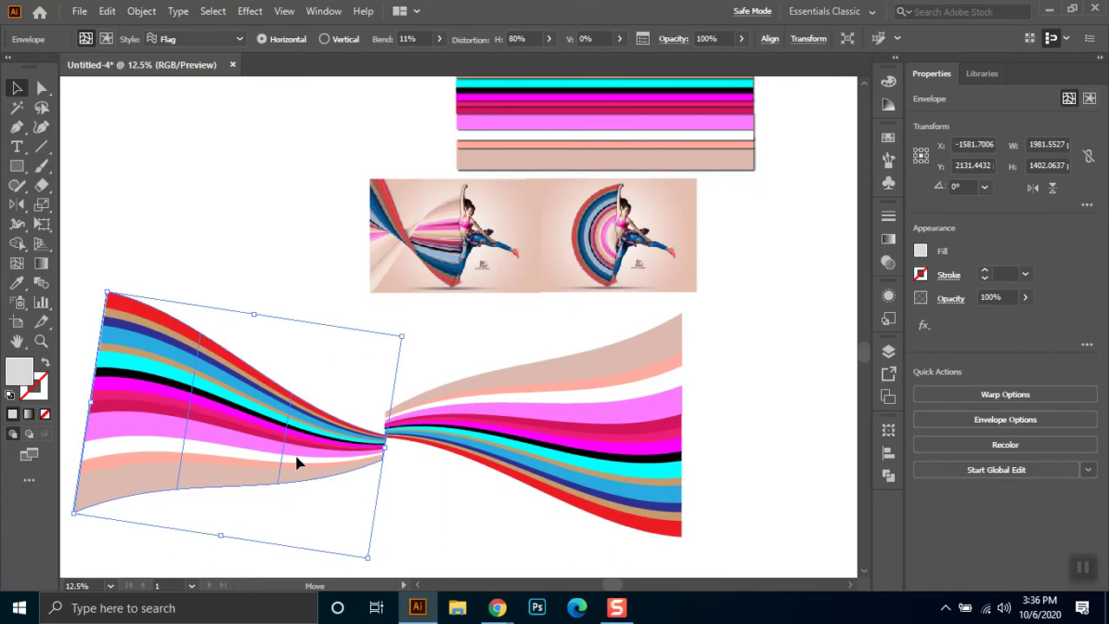
{"action": "left_click_drag", "start_coordinate": [304, 458], "coordinate": [298, 460]}
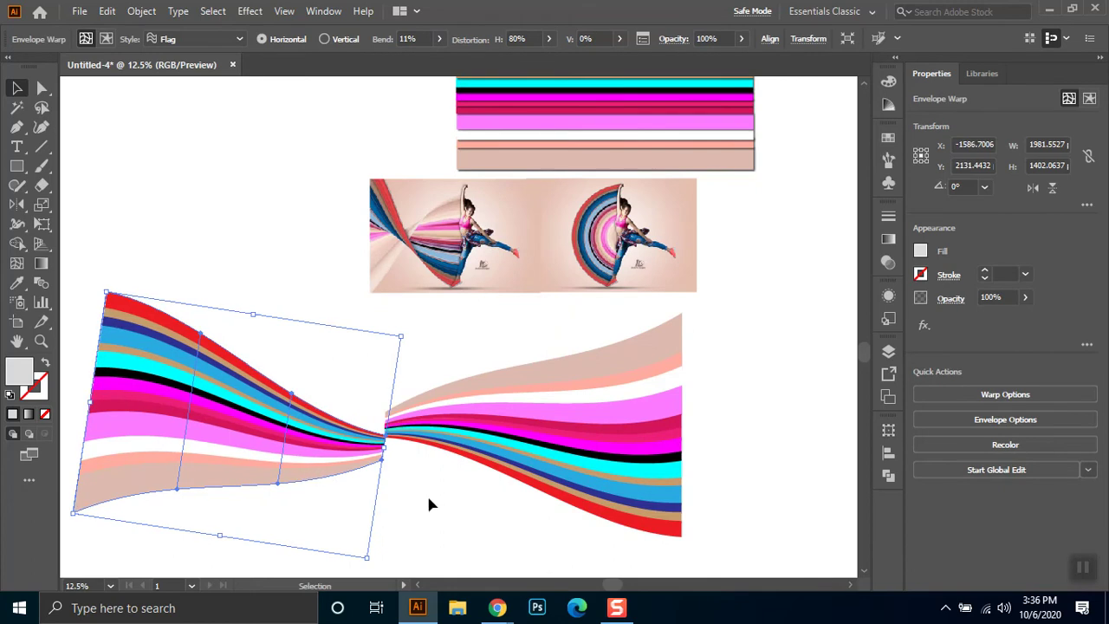
Rotate the left half further to about 10° clockwise, its wide end tilted upward
{"action": "left_click", "coordinate": [428, 503]}
{"action": "left_click", "coordinate": [322, 446]}
{"action": "left_click_drag", "start_coordinate": [409, 334], "coordinate": [428, 361]}
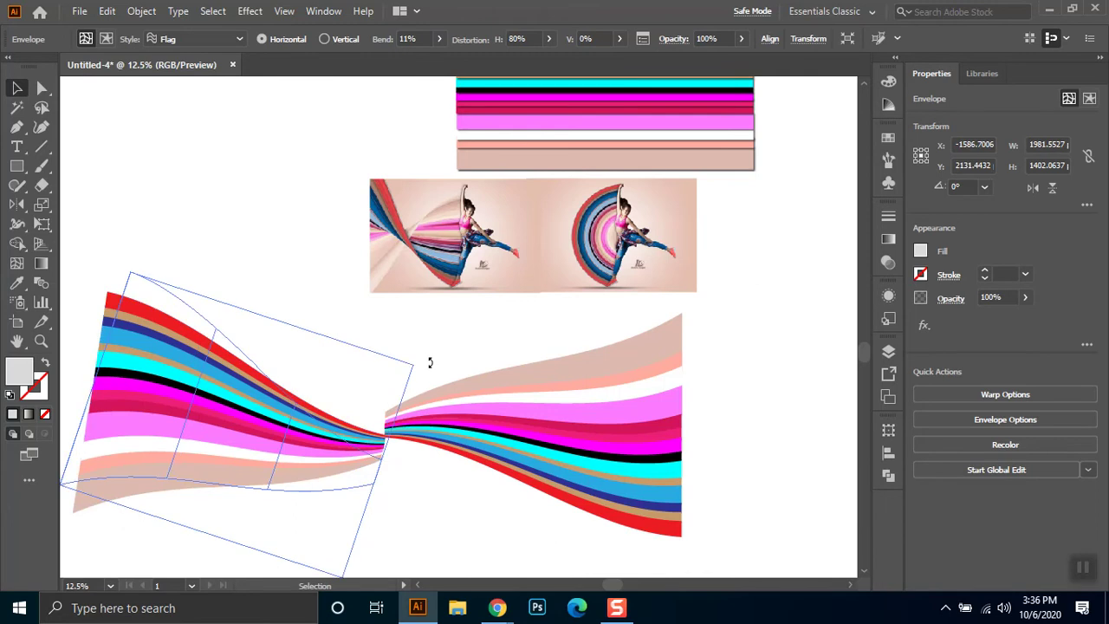
{"action": "left_click_drag", "start_coordinate": [289, 452], "coordinate": [292, 431]}
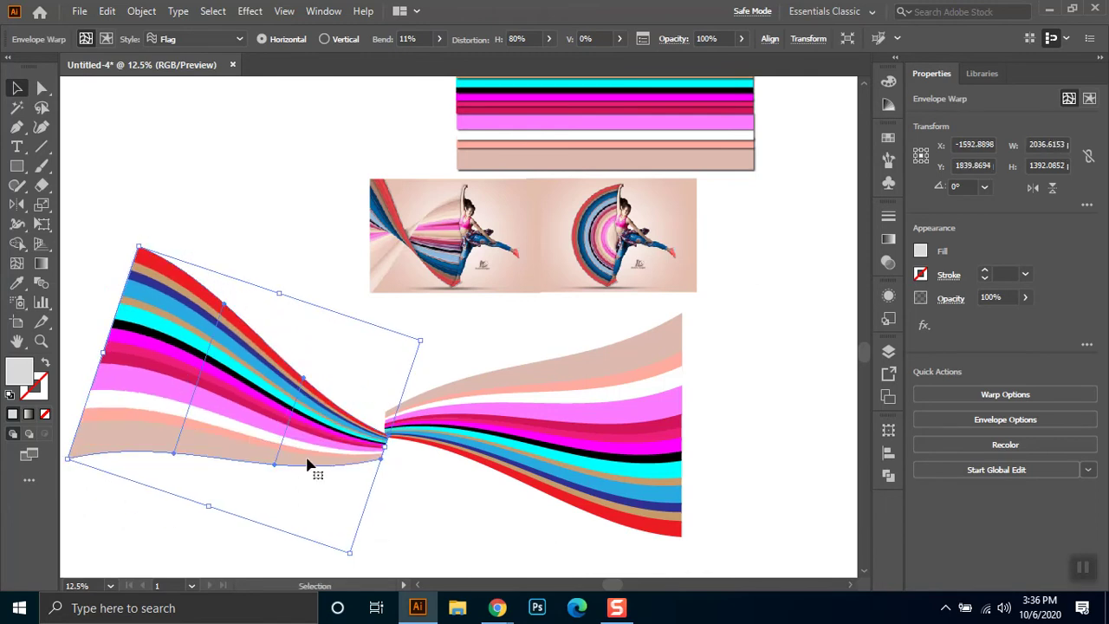
{"action": "left_click", "coordinate": [430, 499]}
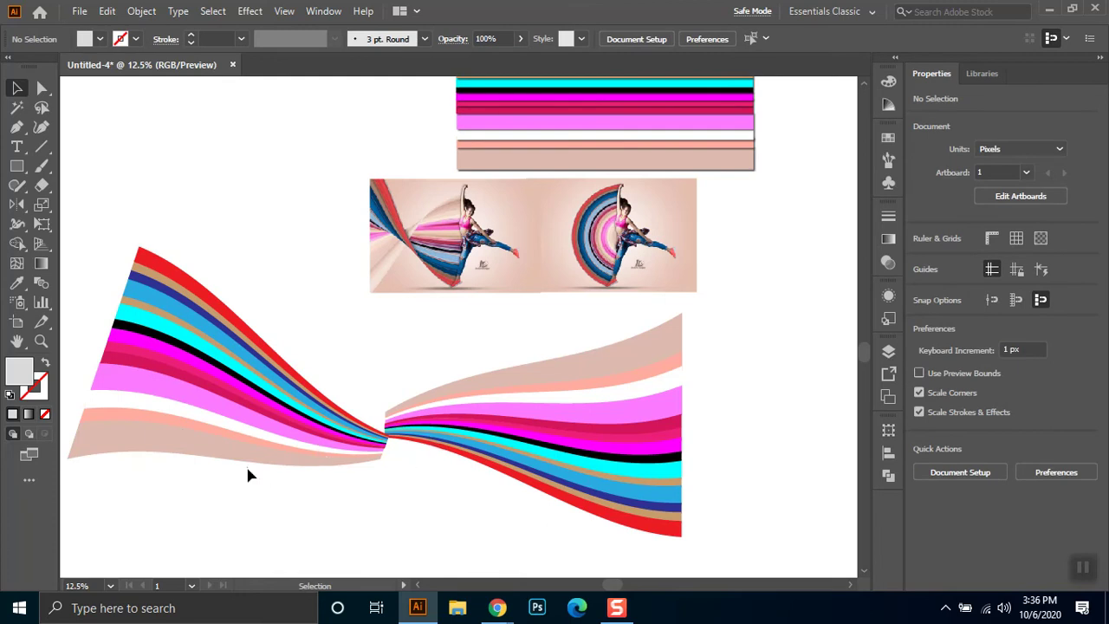
{"action": "mouse_move", "coordinate": [497, 607]}
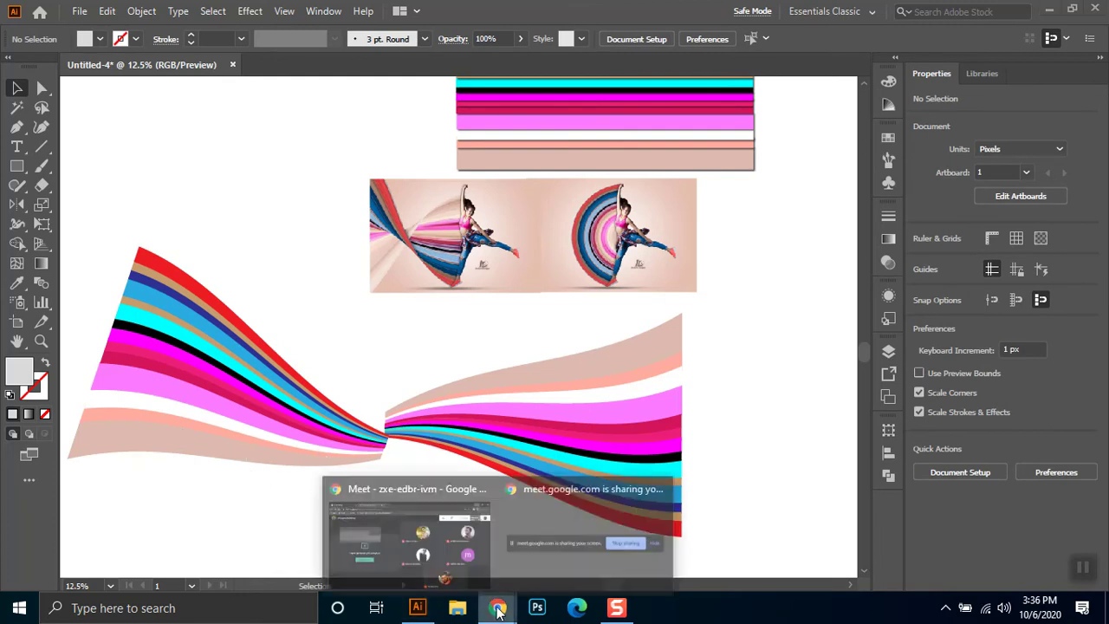
Admit the waiting participant into the Google Meet call, then return to Illustrator
{"action": "left_click", "coordinate": [423, 520]}
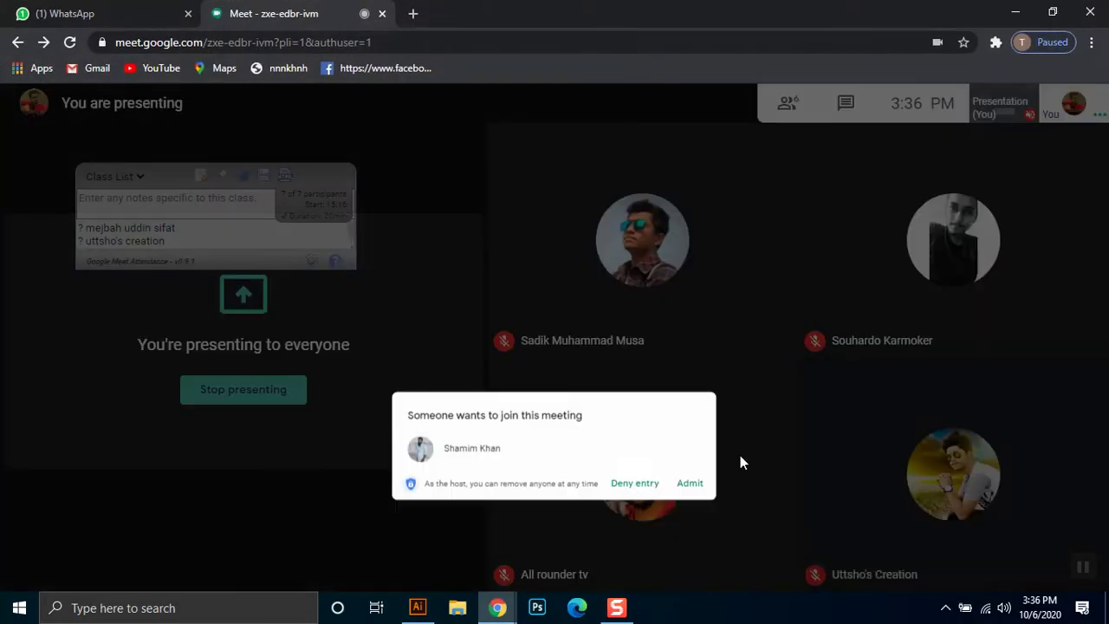
{"action": "left_click", "coordinate": [724, 385]}
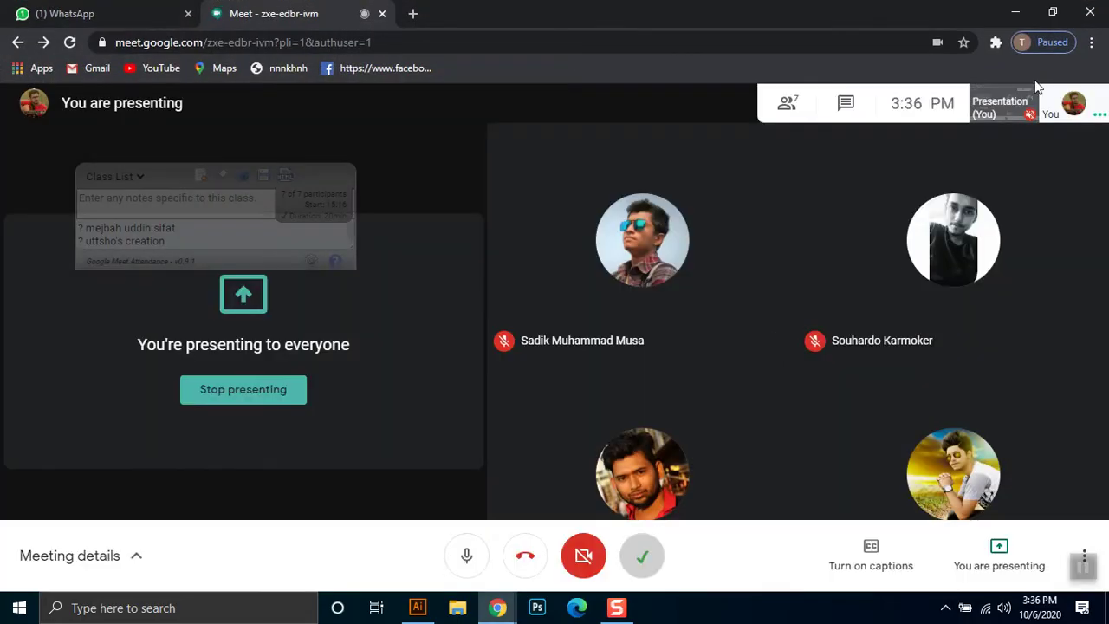
{"action": "left_click", "coordinate": [1008, 8]}
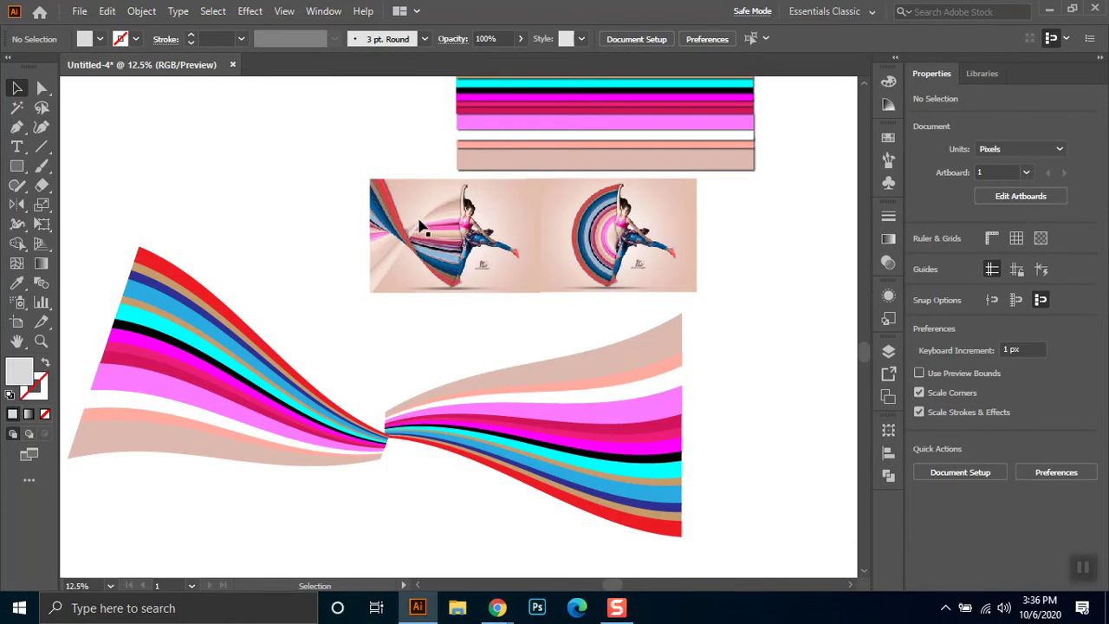
Place a 1884 × 788 px copy of the stripe stack below the bow-tie ribbon
{"action": "scroll", "coordinate": [377, 433], "scroll_direction": "down", "scroll_amount": 1}
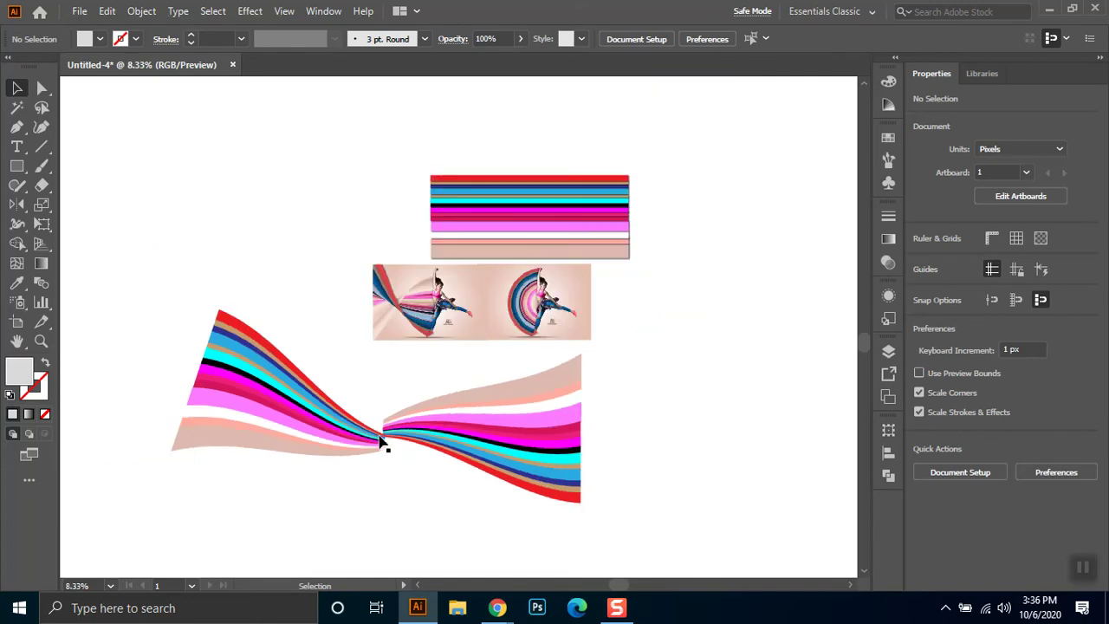
{"action": "left_click", "coordinate": [543, 191]}
{"action": "left_click_drag", "start_coordinate": [681, 169], "coordinate": [623, 232]}
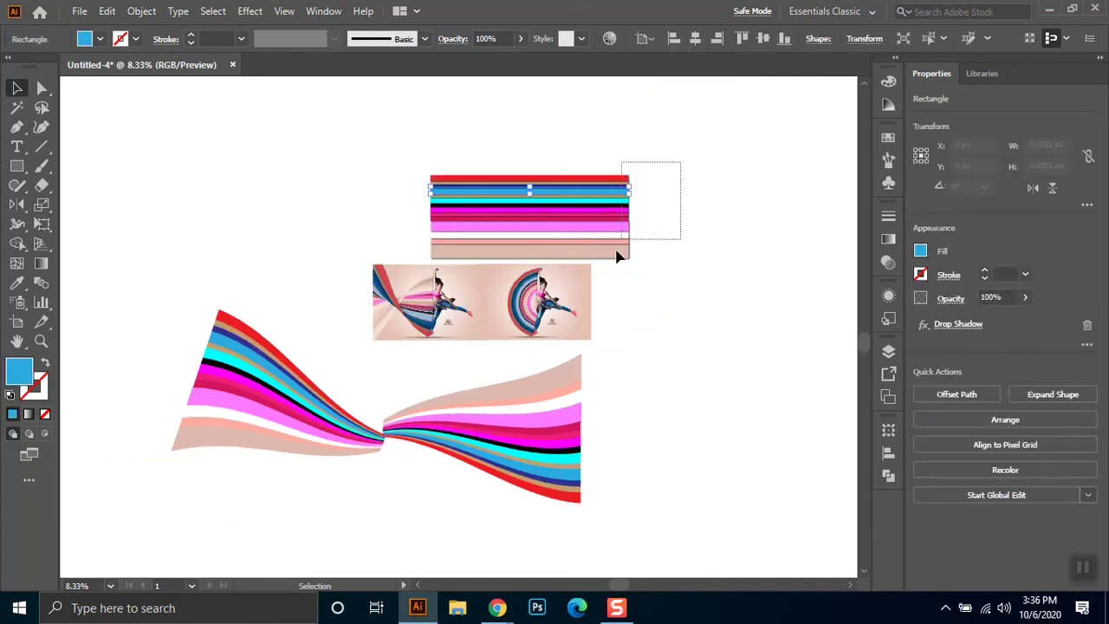
{"action": "mouse_move", "coordinate": [594, 191]}
{"action": "left_mouse_down"}
{"action": "mouse_move", "coordinate": [422, 466]}
{"action": "mouse_move", "coordinate": [378, 506]}
{"action": "left_mouse_up"}
{"action": "left_click_drag", "start_coordinate": [466, 448], "coordinate": [509, 339]}
{"action": "left_click_drag", "start_coordinate": [407, 406], "coordinate": [399, 419]}
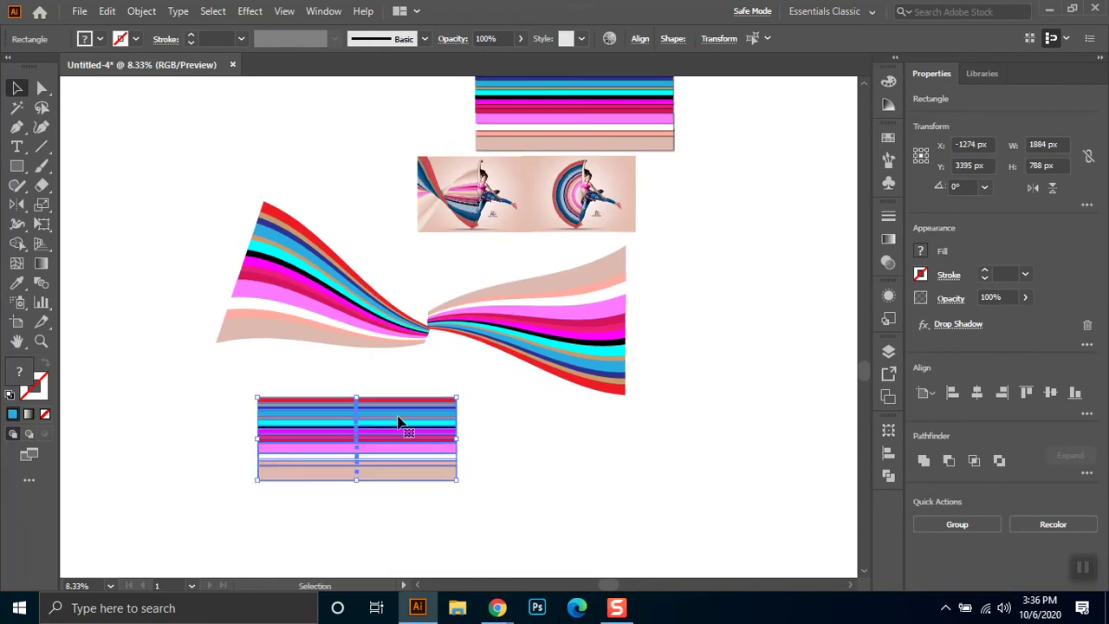
Remove the Drop Shadow effect from the stripe copy's appearance
{"action": "left_click", "coordinate": [889, 295]}
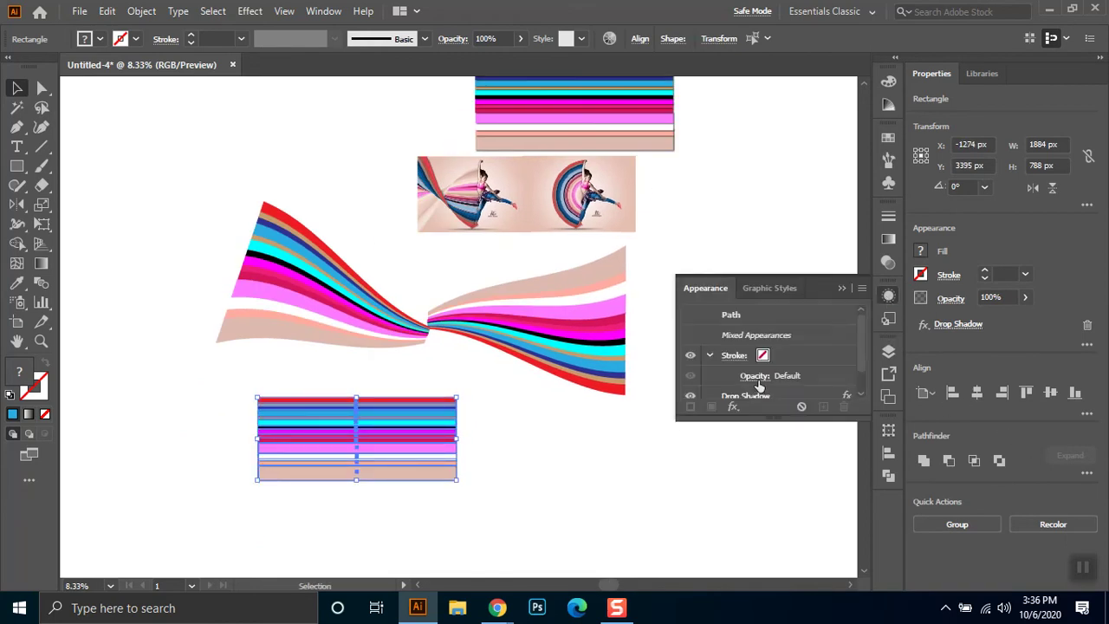
{"action": "scroll", "coordinate": [693, 382], "scroll_direction": "down", "scroll_amount": 1}
{"action": "left_click", "coordinate": [778, 371]}
{"action": "left_click", "coordinate": [848, 407]}
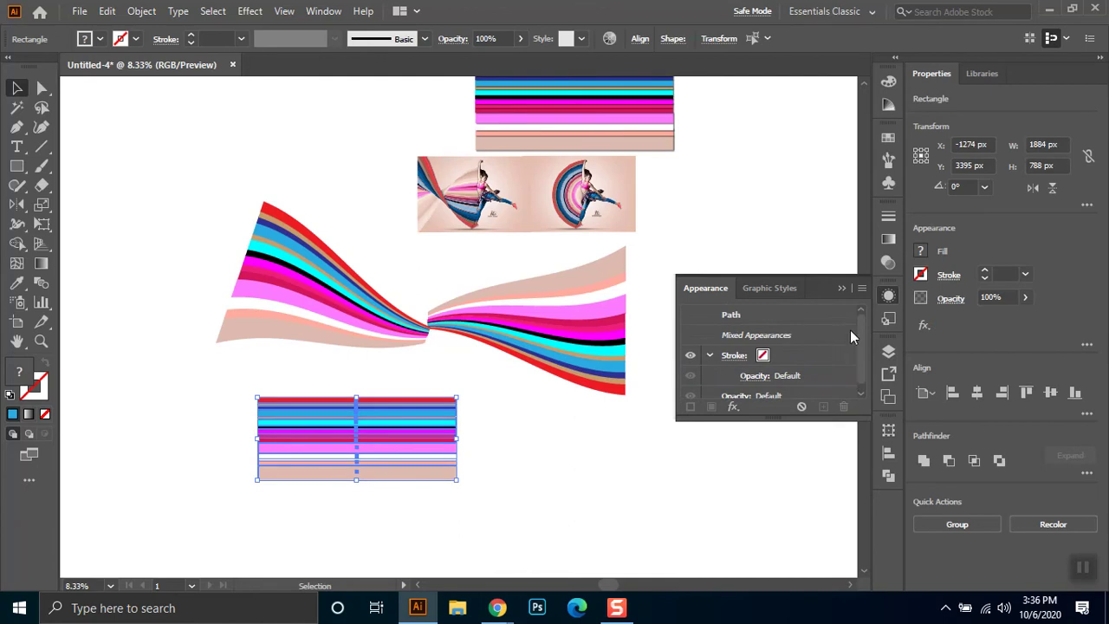
{"action": "left_click", "coordinate": [841, 291]}
{"action": "scroll", "coordinate": [417, 449], "scroll_direction": "up", "scroll_amount": 1}
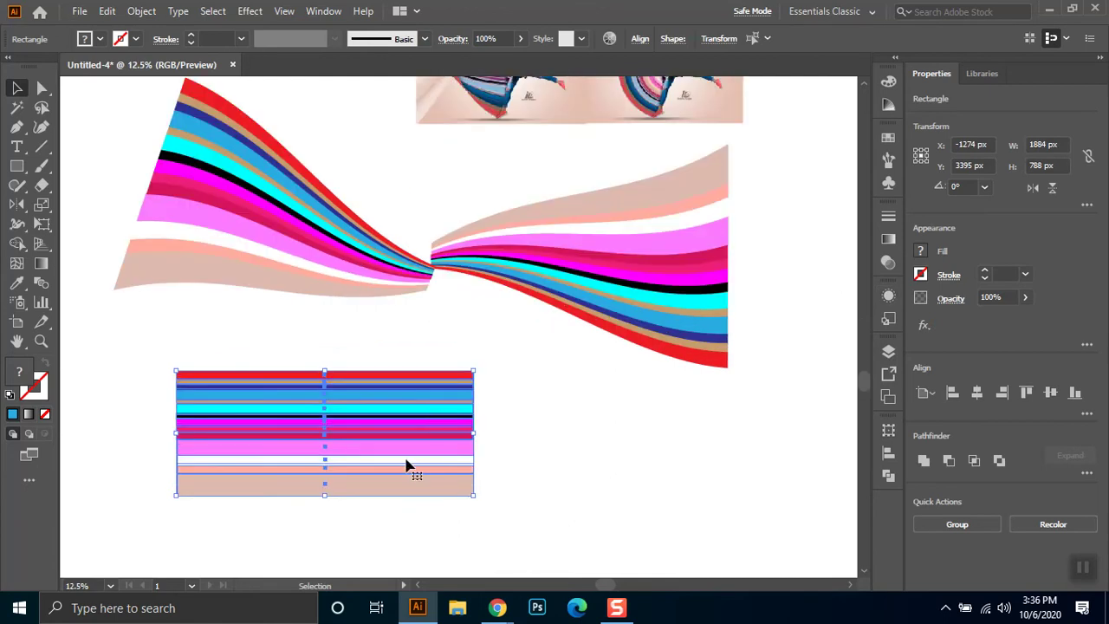
{"action": "scroll", "coordinate": [485, 414], "scroll_direction": "down", "scroll_amount": 1}
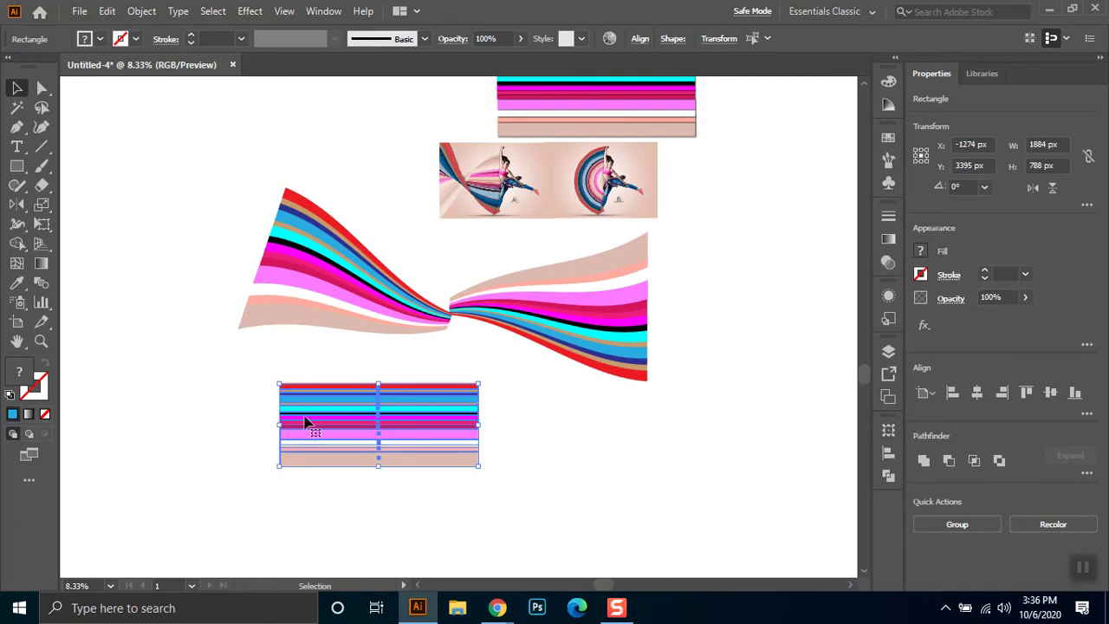
Apply a Bulge envelope warp to the lower striped rectangle
{"action": "left_click", "coordinate": [141, 11]}
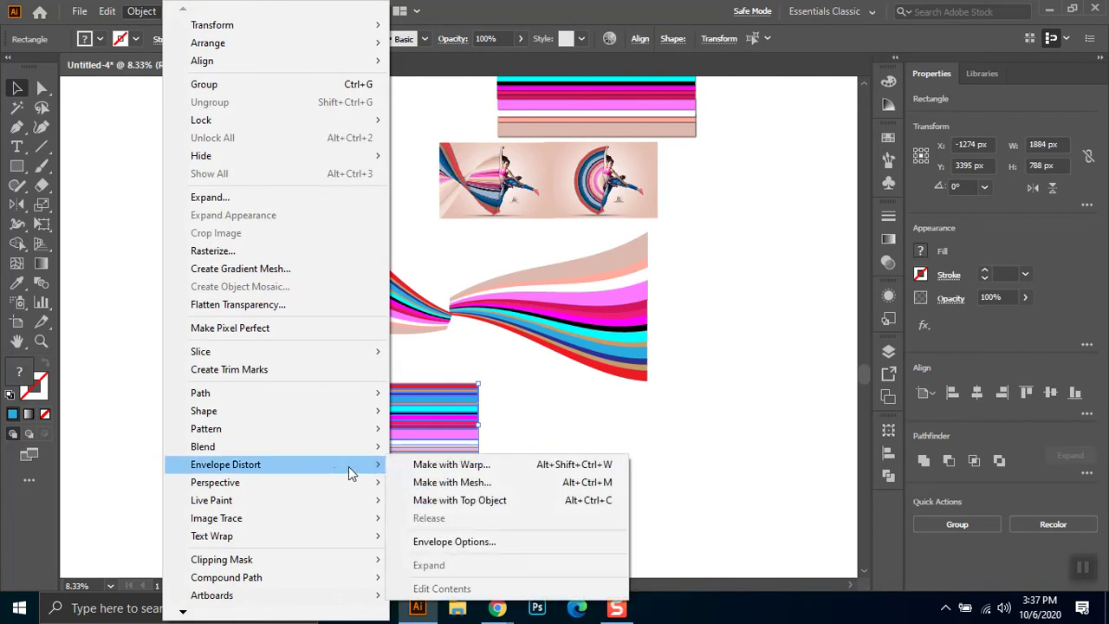
{"action": "left_click", "coordinate": [571, 465]}
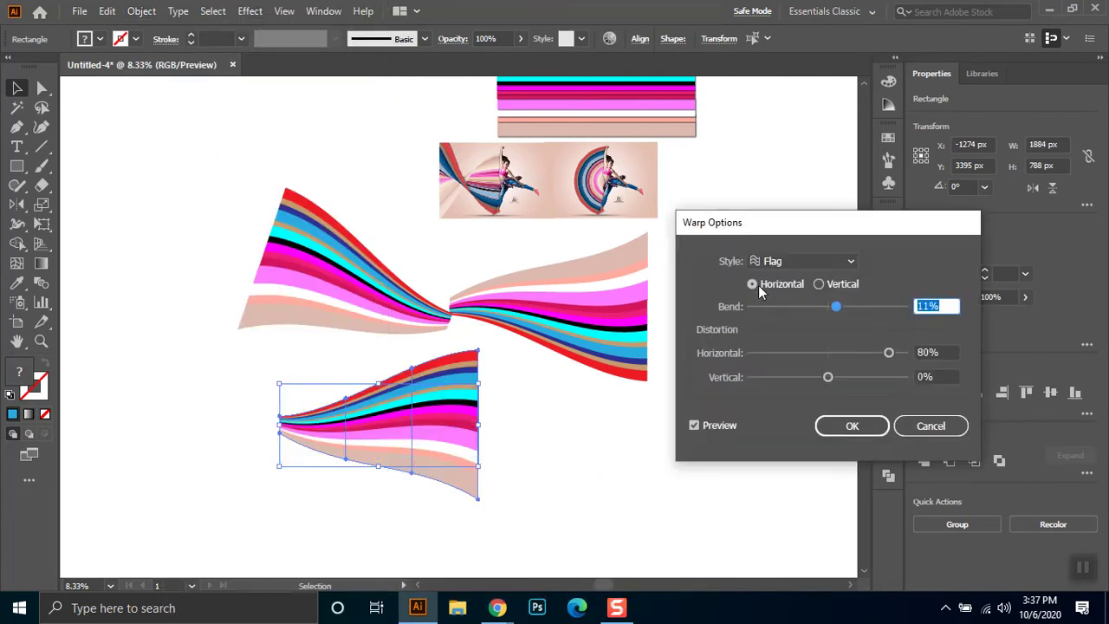
{"action": "left_click", "coordinate": [790, 256]}
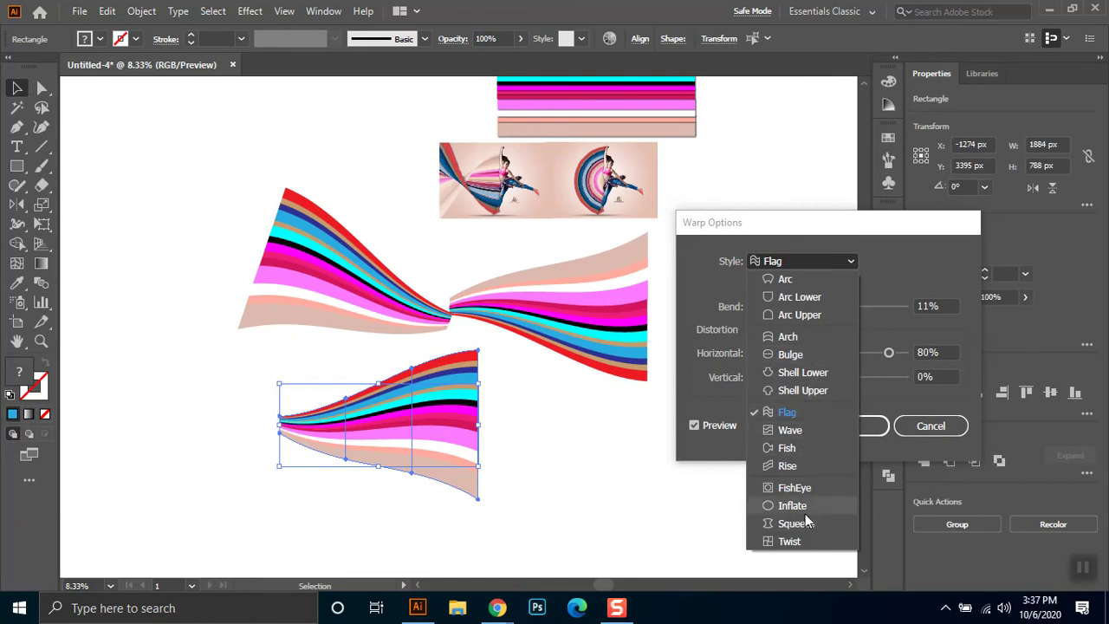
{"action": "left_click", "coordinate": [800, 357]}
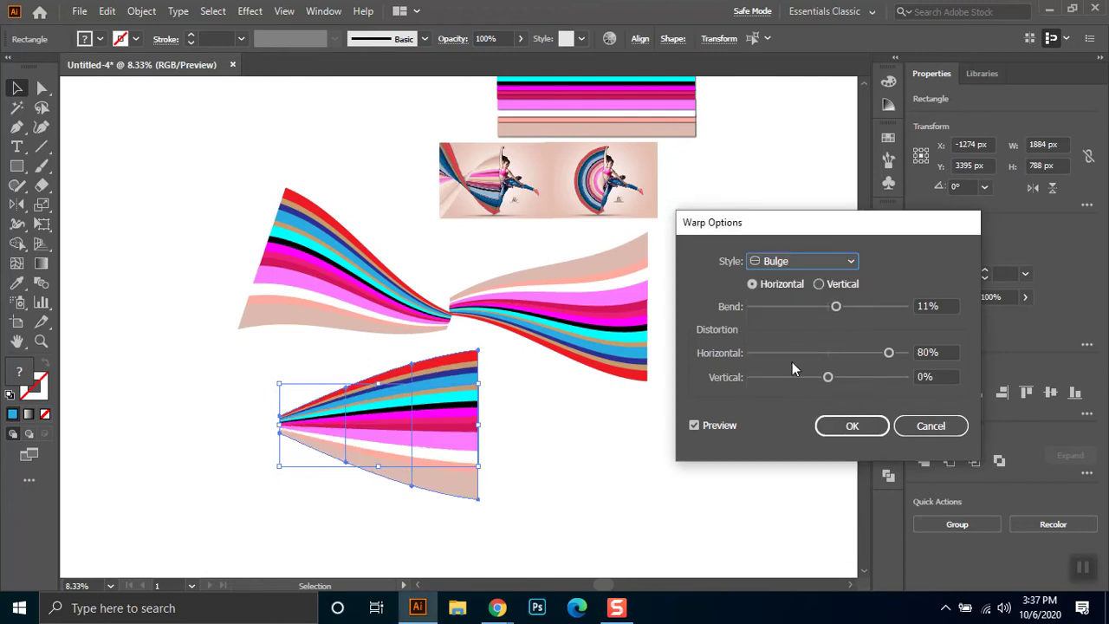
Set the Bulge warp to 50% bend with 0% horizontal and vertical distortion
{"action": "left_click_drag", "start_coordinate": [837, 306], "coordinate": [864, 305]}
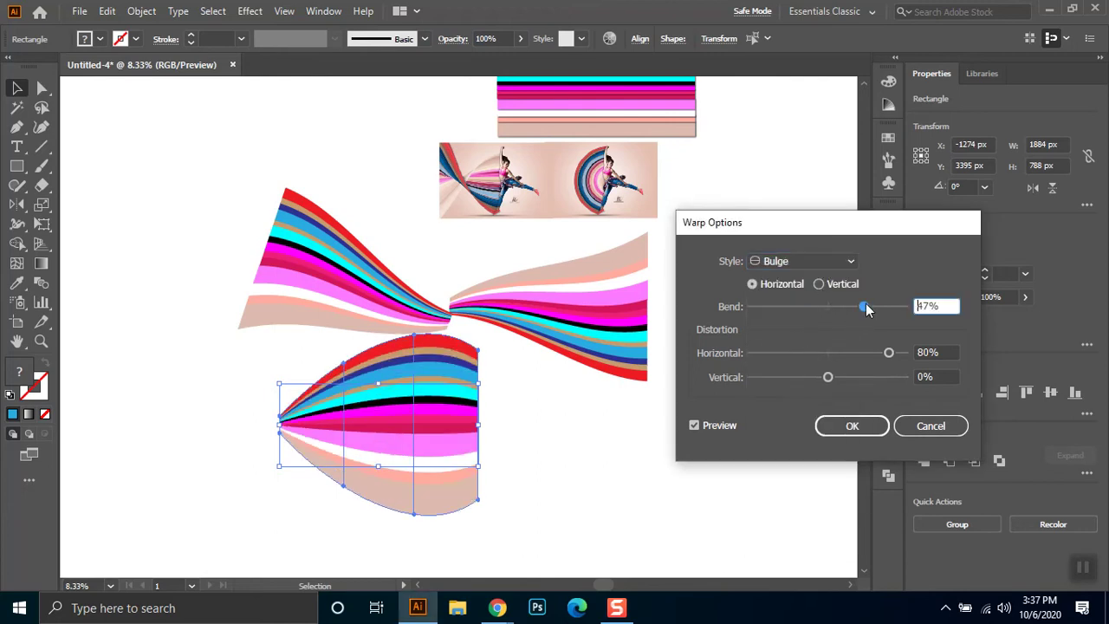
{"action": "left_click", "coordinate": [887, 308]}
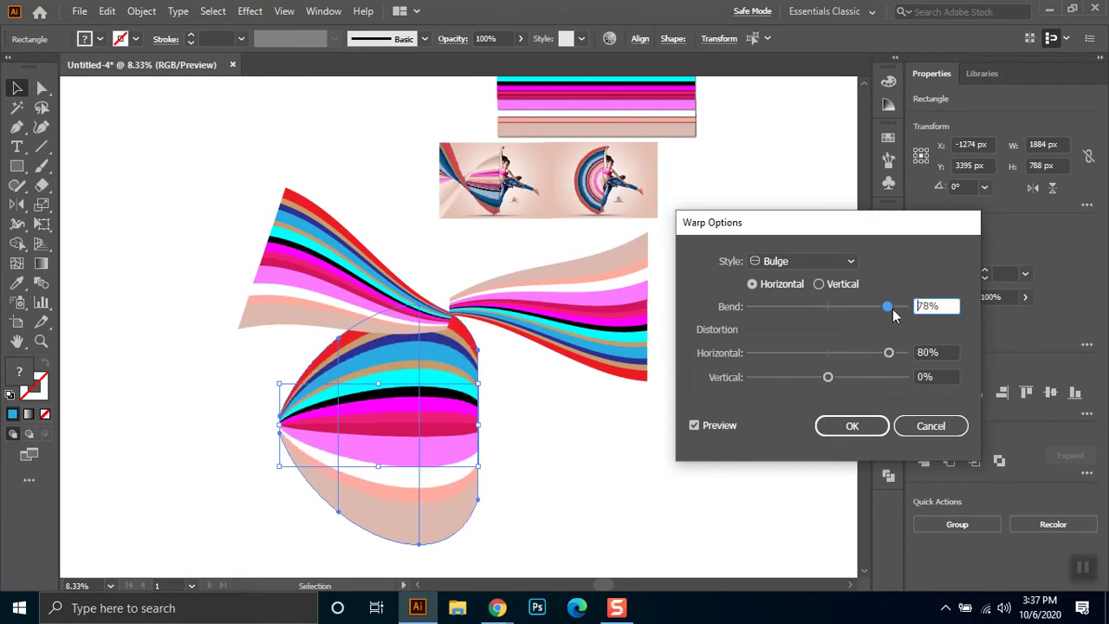
{"action": "left_click_drag", "start_coordinate": [883, 353], "coordinate": [770, 359]}
{"action": "left_click", "coordinate": [803, 357]}
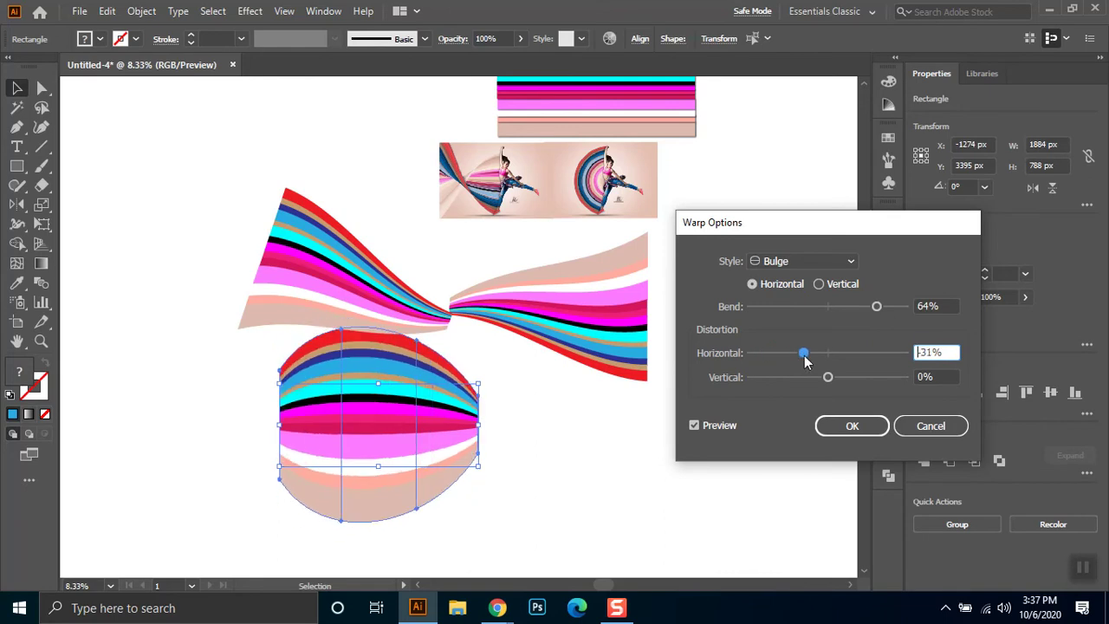
{"action": "mouse_move", "coordinate": [830, 378]}
{"action": "left_mouse_down"}
{"action": "mouse_move", "coordinate": [856, 377]}
{"action": "mouse_move", "coordinate": [815, 378]}
{"action": "mouse_move", "coordinate": [834, 378]}
{"action": "left_mouse_up"}
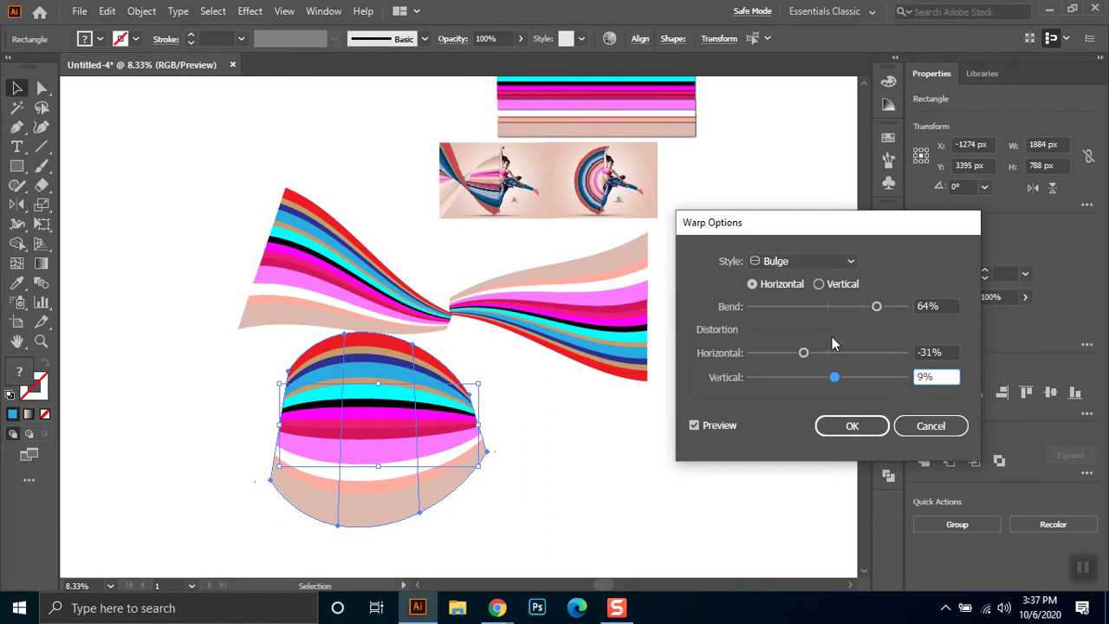
{"action": "double_click", "coordinate": [934, 377]}
{"action": "type", "text": "0"}
{"action": "key", "text": "shift+Tab"}
{"action": "type", "text": "0"}
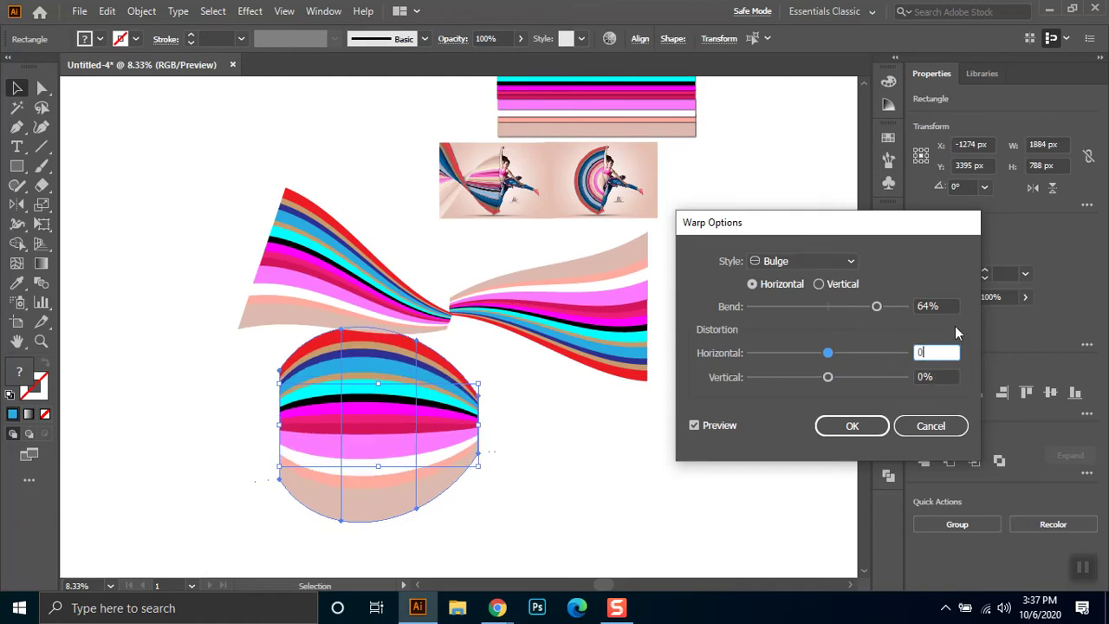
{"action": "key", "text": "shift+Tab"}
{"action": "type", "text": "50"}
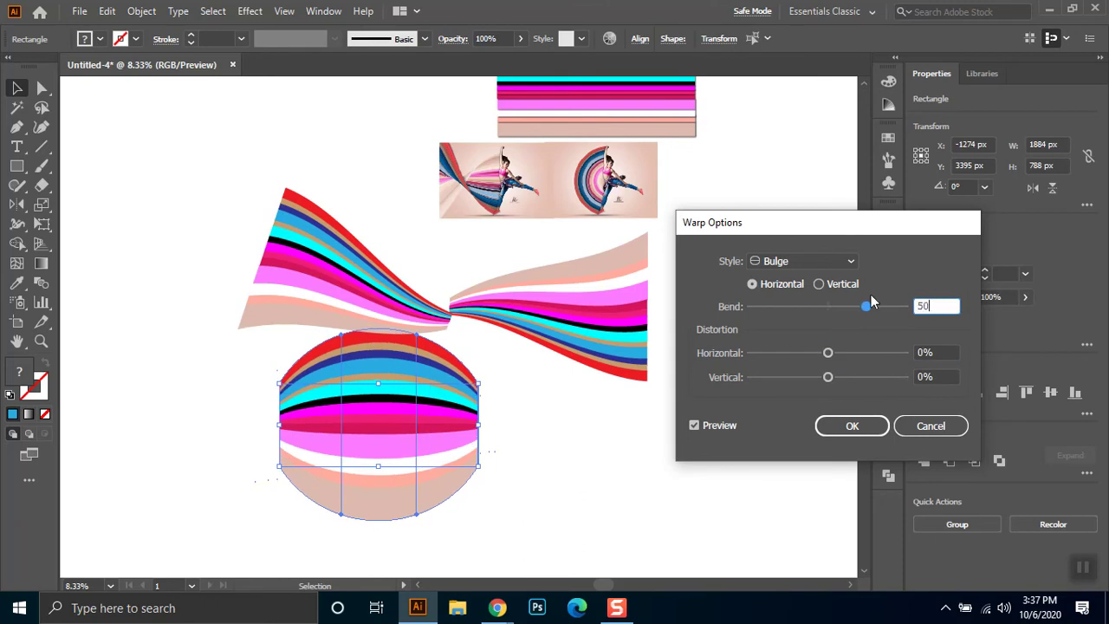
{"action": "key", "text": "Tab"}
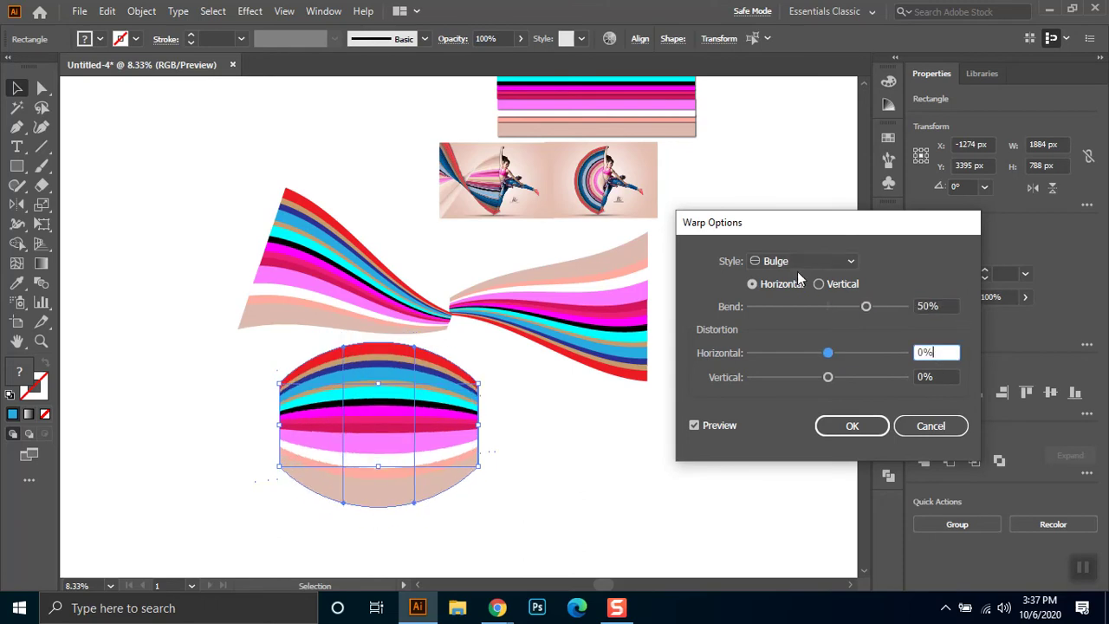
{"action": "left_click", "coordinate": [801, 264]}
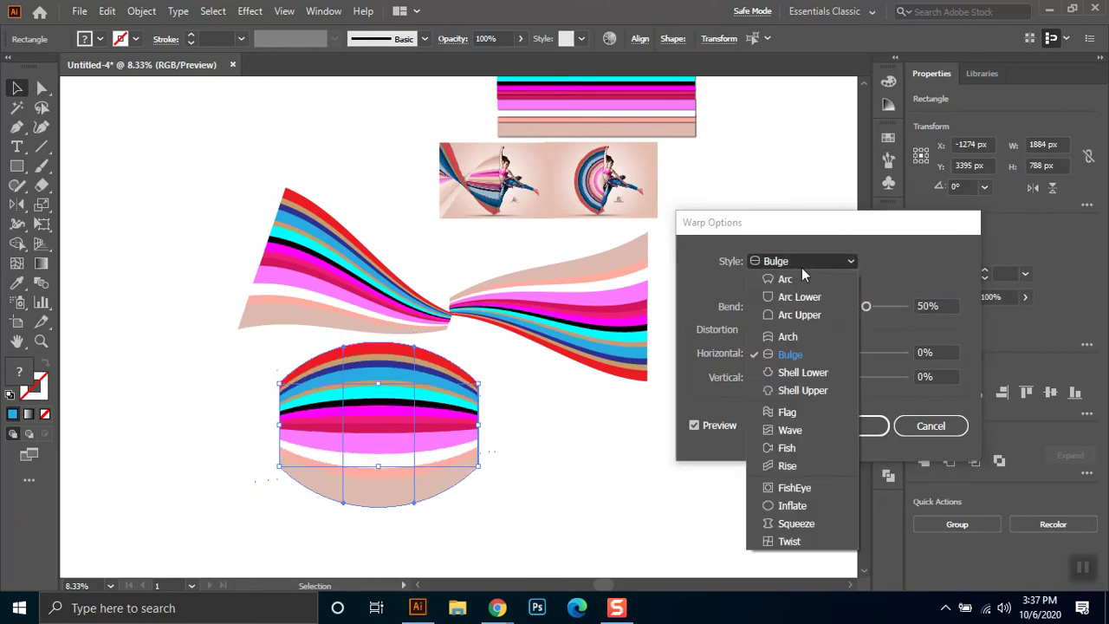
Try a Fish warp with 76% bend, horizontal skew and 22% vertical distortion
{"action": "left_click", "coordinate": [816, 451]}
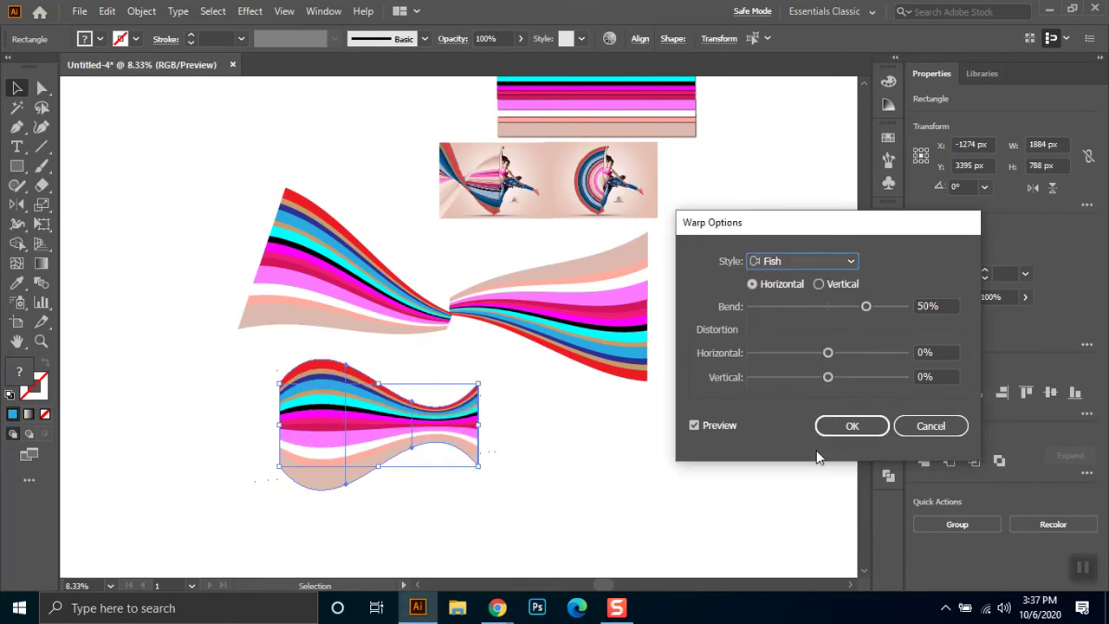
{"action": "left_click", "coordinate": [897, 307]}
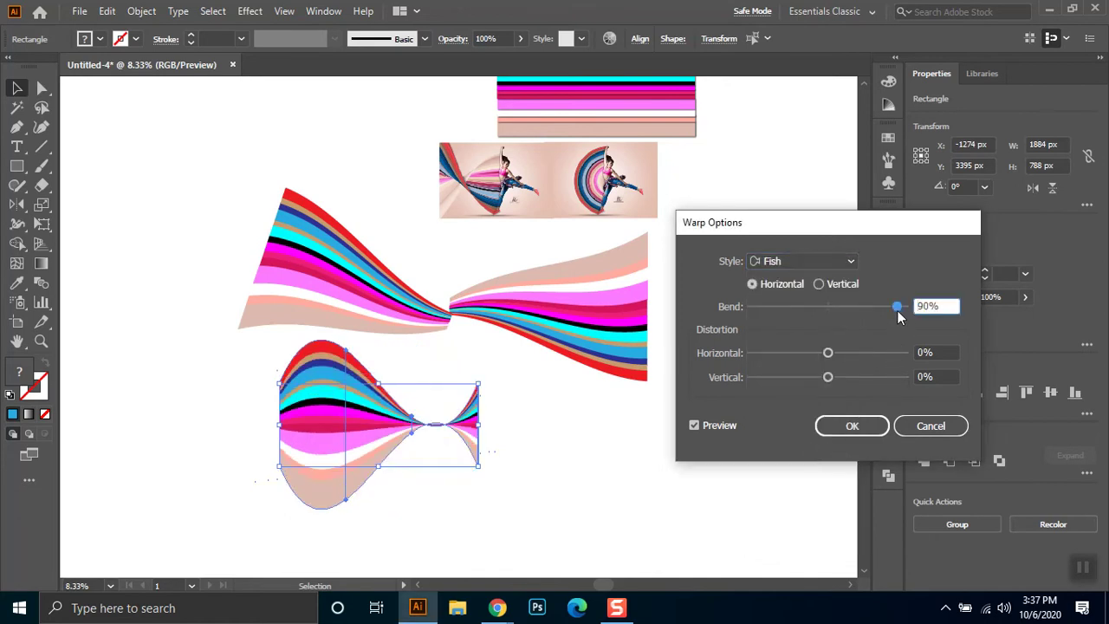
{"action": "left_click", "coordinate": [887, 310]}
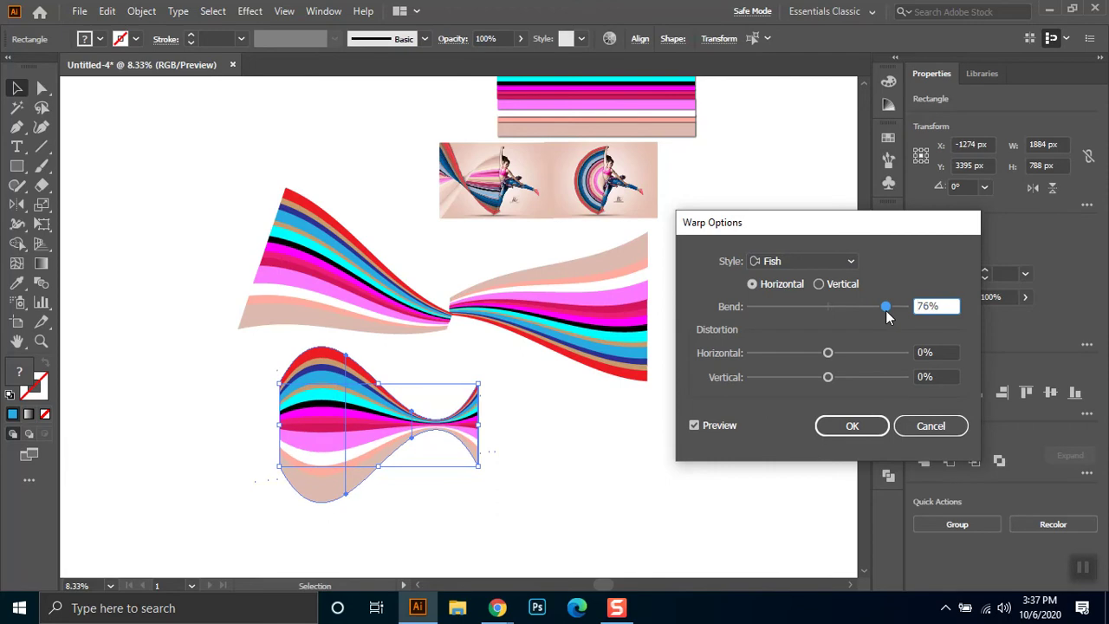
{"action": "mouse_move", "coordinate": [848, 353]}
{"action": "left_mouse_down"}
{"action": "mouse_move", "coordinate": [889, 353]}
{"action": "mouse_move", "coordinate": [797, 354]}
{"action": "left_mouse_up"}
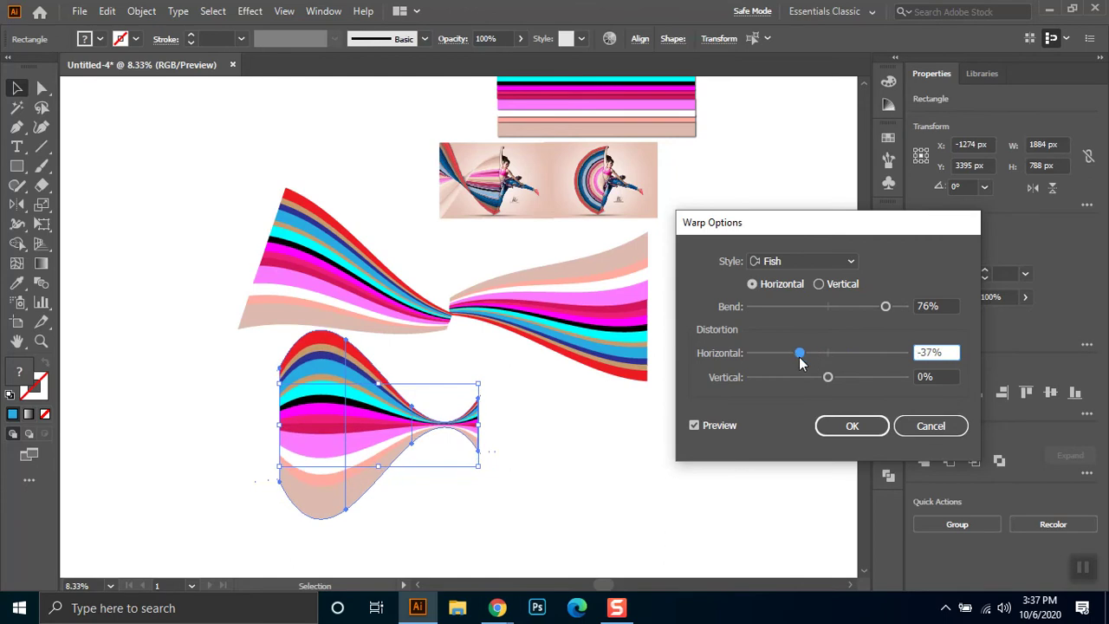
{"action": "left_click", "coordinate": [869, 377]}
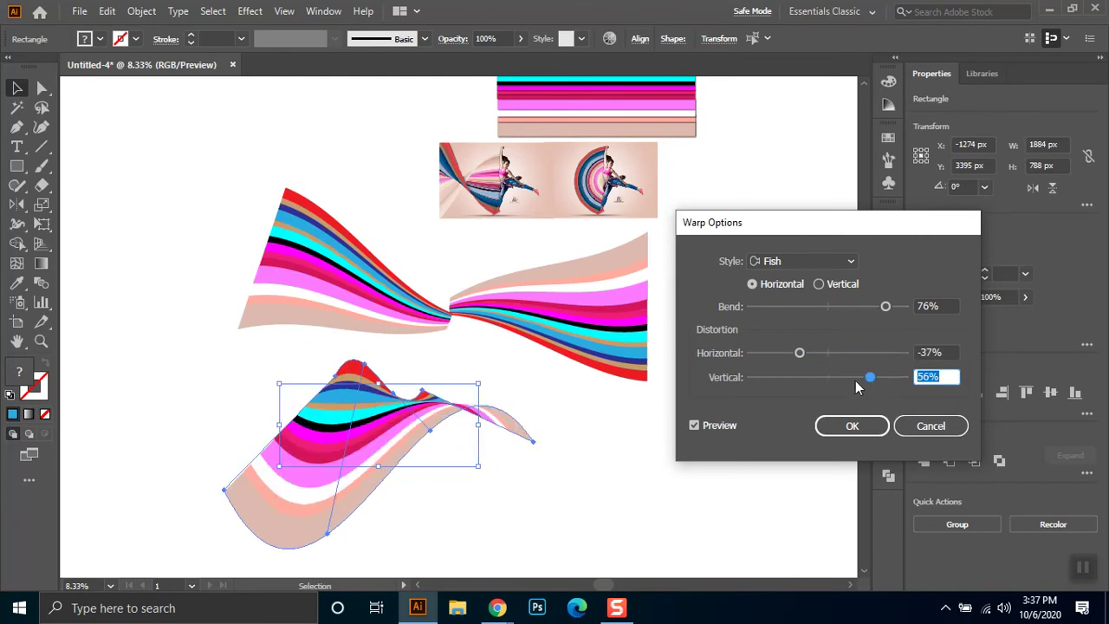
{"action": "mouse_move", "coordinate": [852, 380]}
{"action": "left_mouse_down"}
{"action": "mouse_move", "coordinate": [831, 378]}
{"action": "mouse_move", "coordinate": [845, 381]}
{"action": "left_mouse_up"}
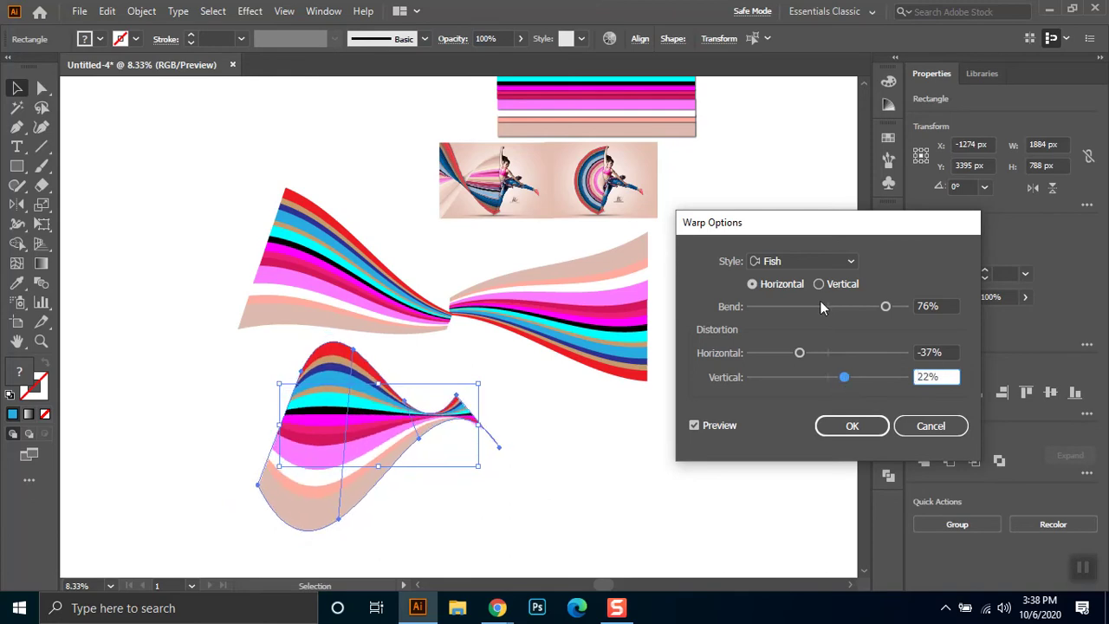
Switch the warp style to Rise with 85% horizontal distortion
{"action": "left_click", "coordinate": [809, 260]}
{"action": "left_click", "coordinate": [810, 465]}
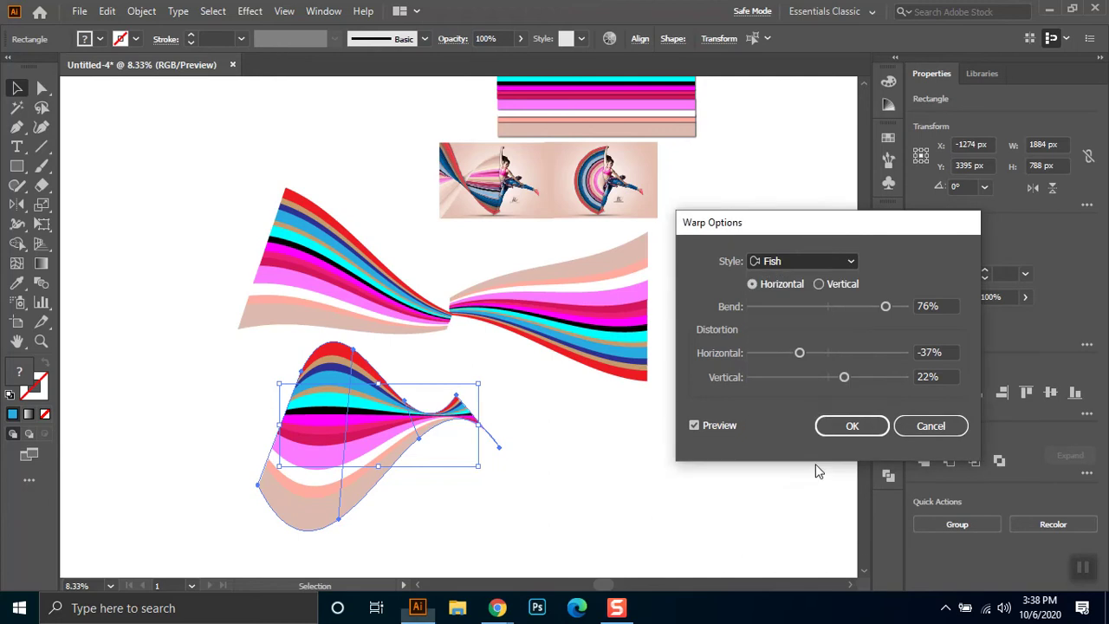
{"action": "left_click", "coordinate": [895, 353]}
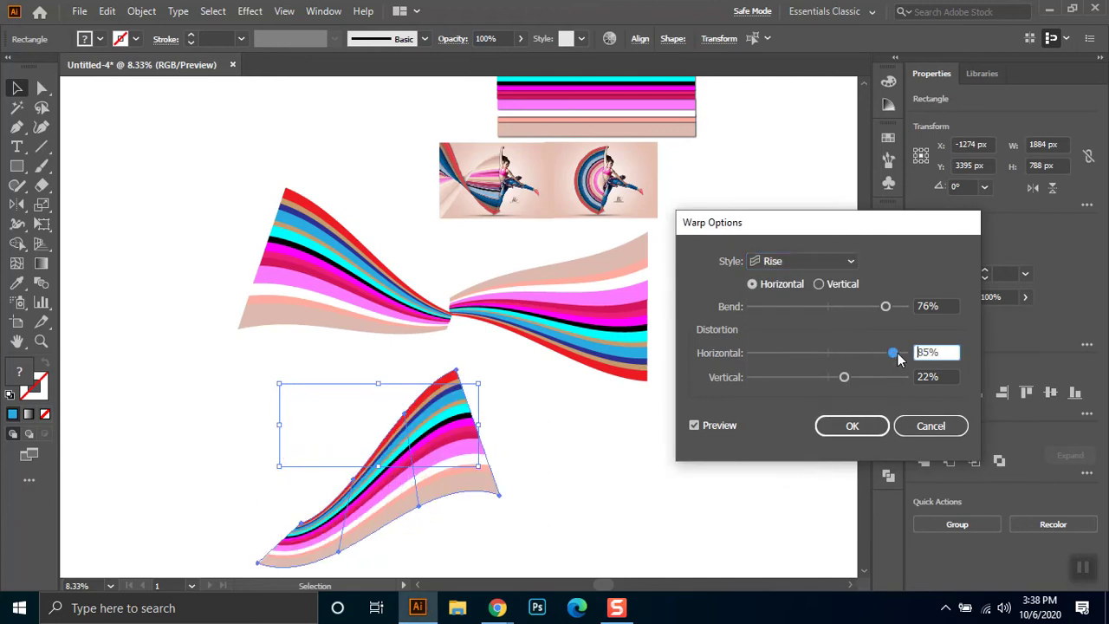
Experiment with the Rise warp's bend and distortions, settling vertical distortion at 14%
{"action": "left_click", "coordinate": [778, 354]}
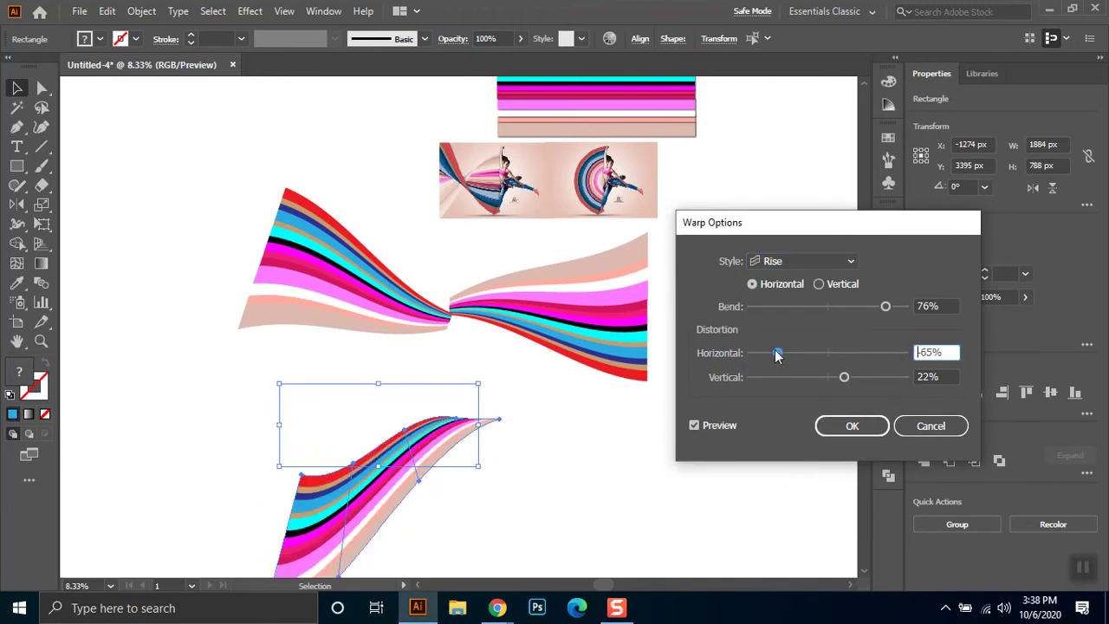
{"action": "left_click", "coordinate": [873, 378]}
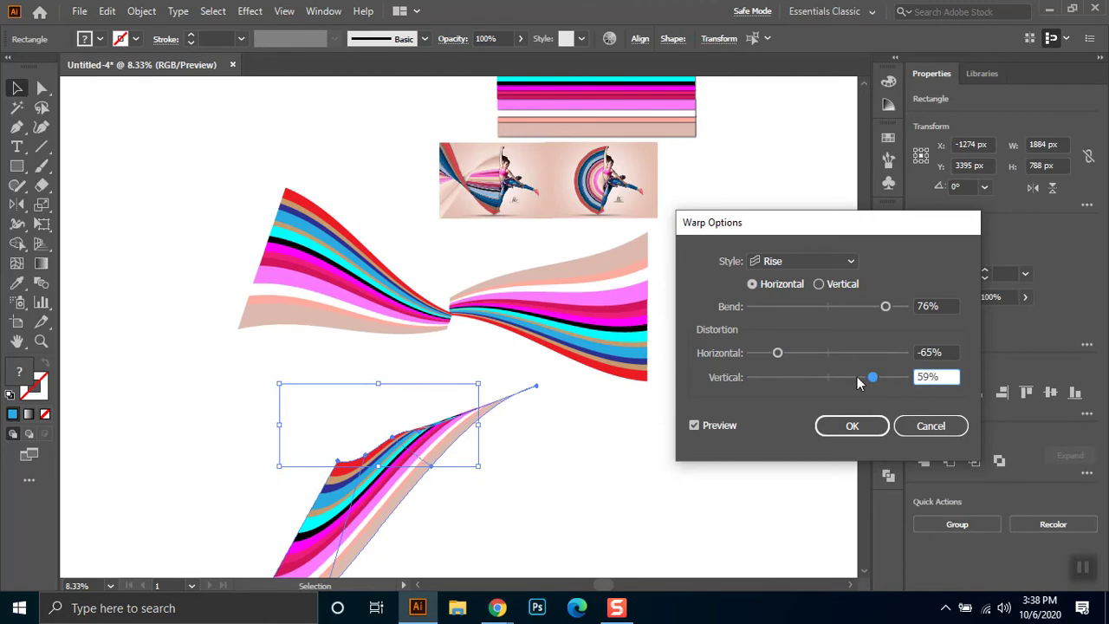
{"action": "left_click", "coordinate": [813, 378]}
{"action": "left_click", "coordinate": [837, 378]}
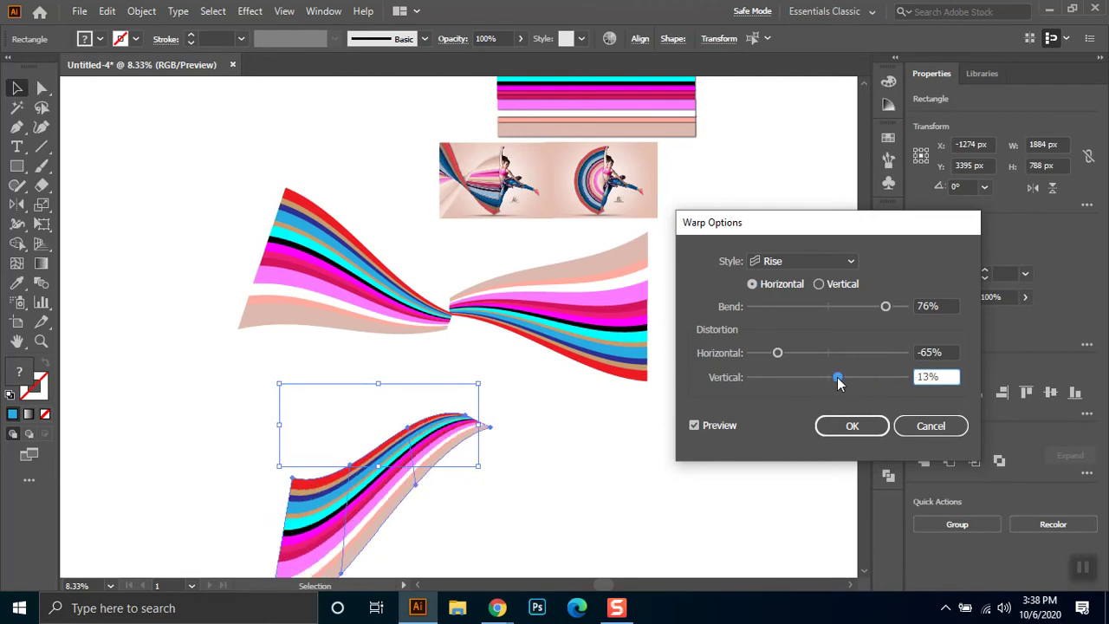
{"action": "left_click", "coordinate": [904, 307]}
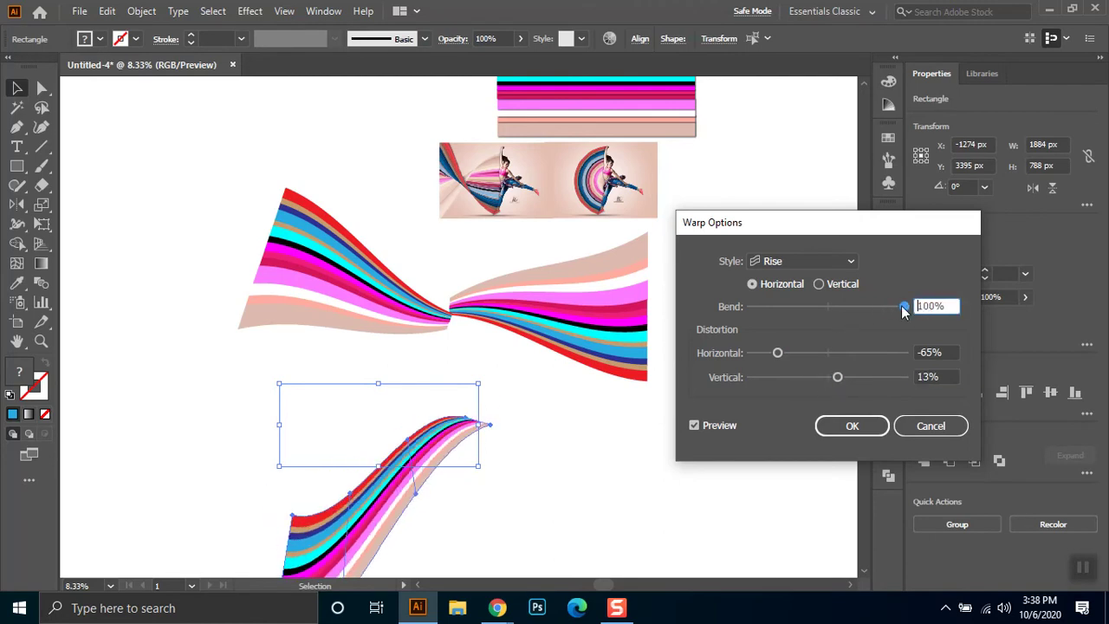
{"action": "left_click_drag", "start_coordinate": [877, 377], "coordinate": [862, 378]}
{"action": "mouse_move", "coordinate": [796, 352]}
{"action": "left_mouse_down"}
{"action": "mouse_move", "coordinate": [813, 354]}
{"action": "mouse_move", "coordinate": [768, 354]}
{"action": "mouse_move", "coordinate": [778, 353]}
{"action": "left_mouse_up"}
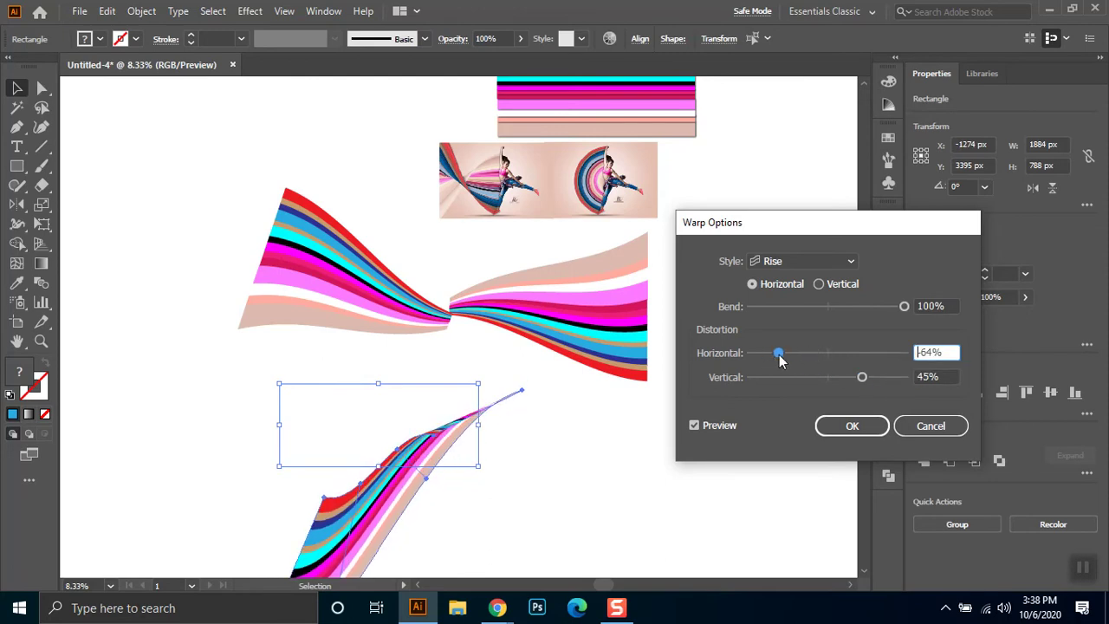
{"action": "left_click", "coordinate": [902, 378]}
{"action": "mouse_move", "coordinate": [882, 377]}
{"action": "left_mouse_down"}
{"action": "mouse_move", "coordinate": [816, 381]}
{"action": "mouse_move", "coordinate": [839, 378]}
{"action": "left_mouse_up"}
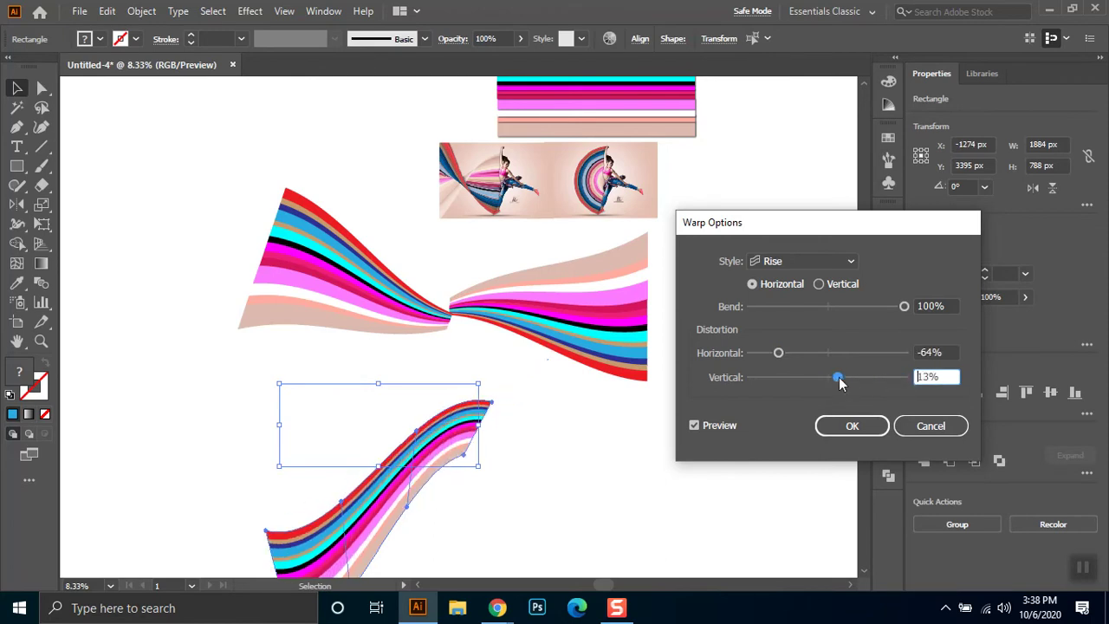
Apply the horizontal Rise warp at 42% bend, -94% horizontal, 14% vertical distortion
{"action": "left_click", "coordinate": [819, 284]}
{"action": "left_click", "coordinate": [782, 289]}
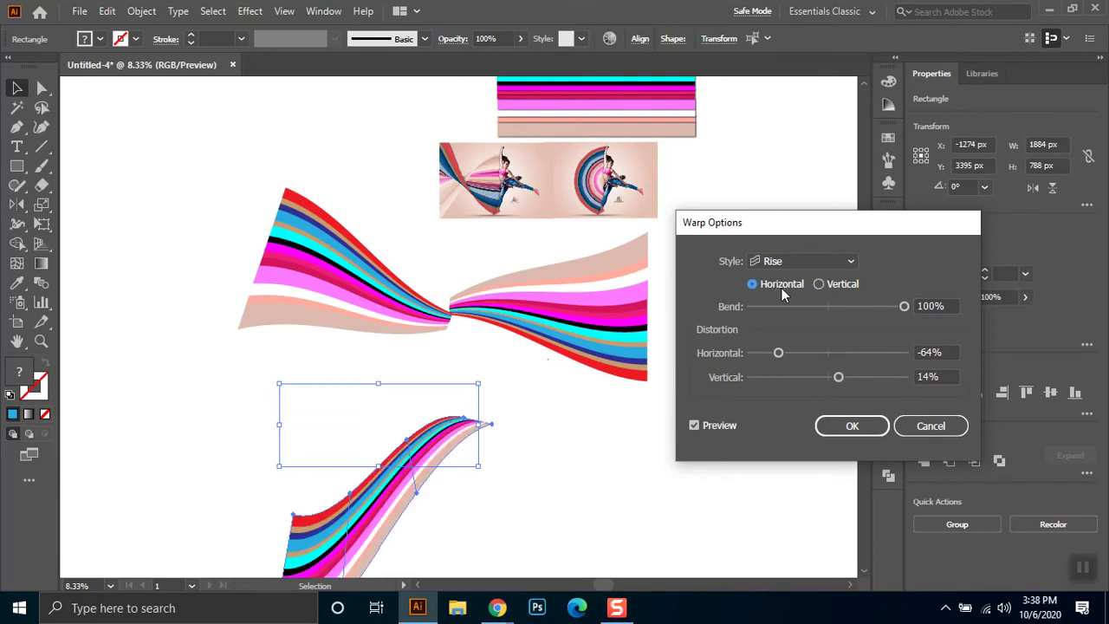
{"action": "left_click_drag", "start_coordinate": [879, 310], "coordinate": [860, 316]}
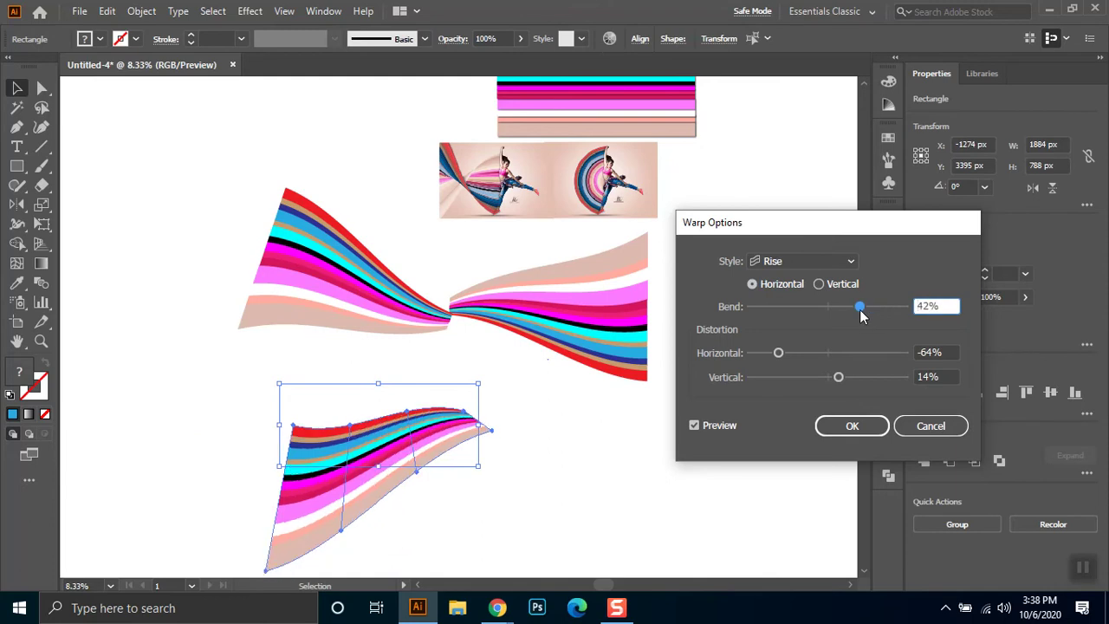
{"action": "left_click_drag", "start_coordinate": [779, 356], "coordinate": [755, 364]}
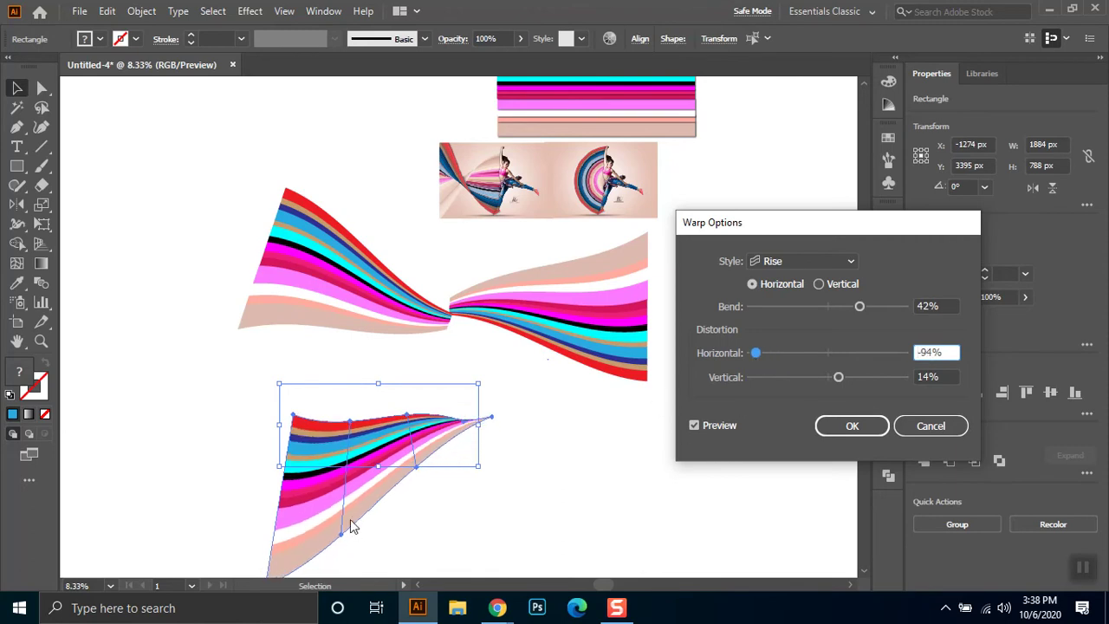
{"action": "left_click", "coordinate": [864, 430]}
{"action": "left_click", "coordinate": [597, 488]}
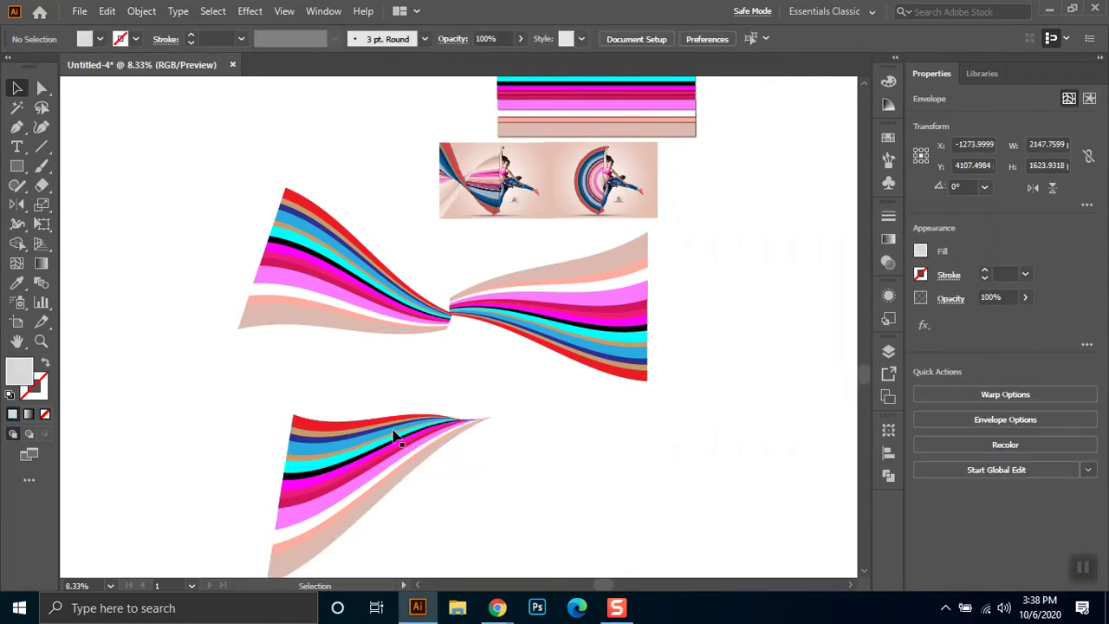
Rotate the Rise-warped fan about 12° and tuck it under the bow's knot as a third tail
{"action": "left_click", "coordinate": [465, 440]}
{"action": "left_click_drag", "start_coordinate": [502, 408], "coordinate": [481, 376]}
{"action": "mouse_move", "coordinate": [408, 436]}
{"action": "left_mouse_down"}
{"action": "mouse_move", "coordinate": [384, 351]}
{"action": "mouse_move", "coordinate": [402, 330]}
{"action": "left_mouse_up"}
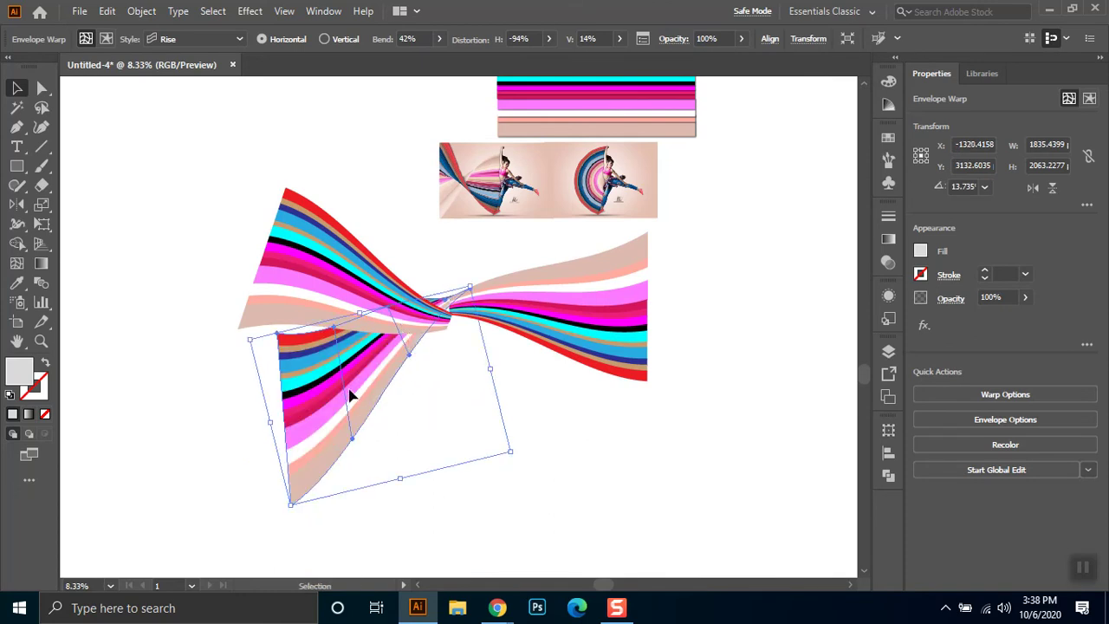
{"action": "left_click_drag", "start_coordinate": [355, 396], "coordinate": [358, 397]}
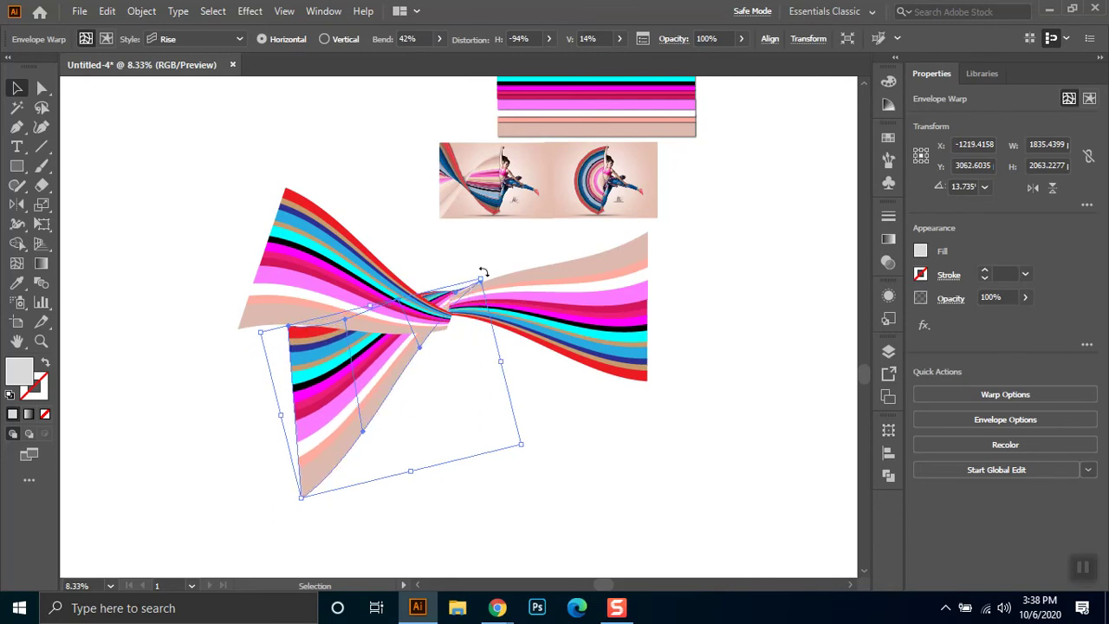
{"action": "left_click_drag", "start_coordinate": [485, 272], "coordinate": [489, 278]}
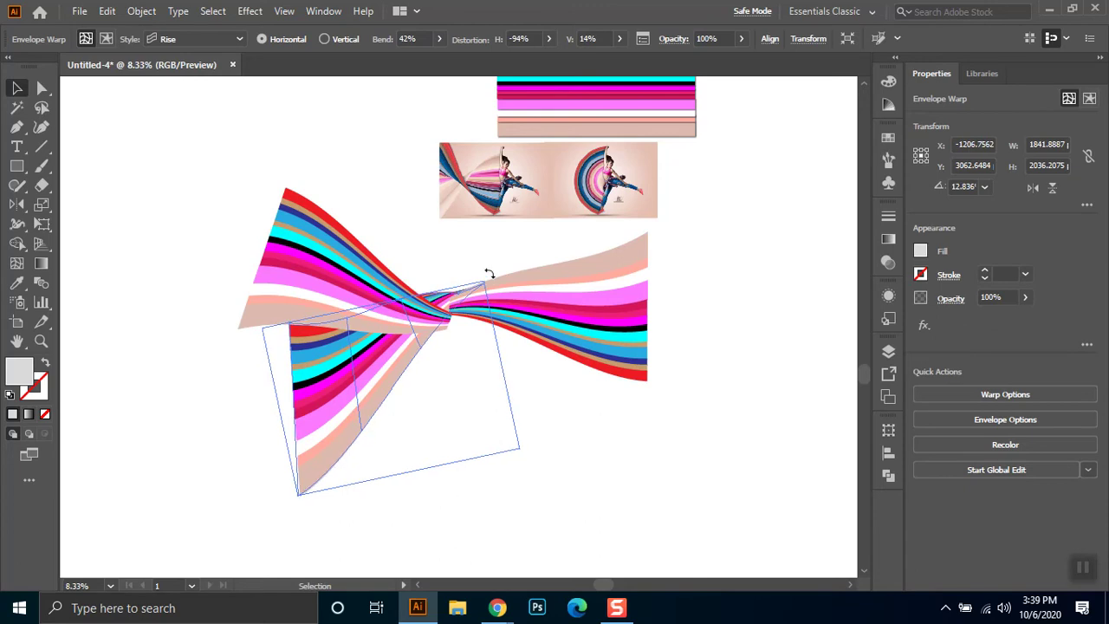
{"action": "left_click", "coordinate": [490, 396]}
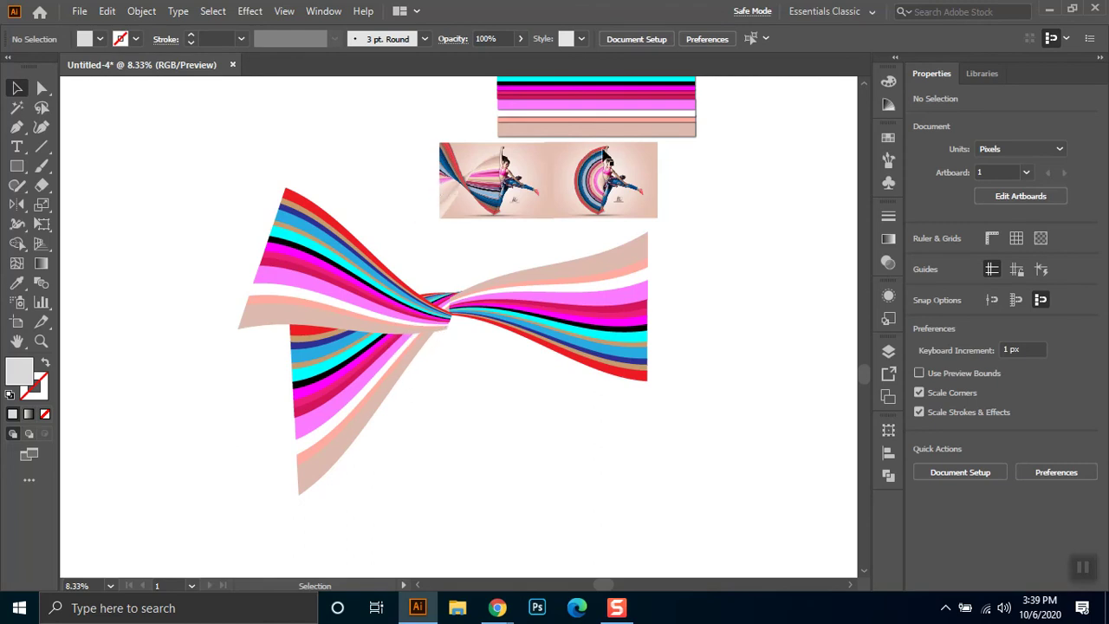
Place a copy of the straight striped rectangle below the ribbon
{"action": "scroll", "coordinate": [743, 277], "scroll_direction": "up", "scroll_amount": 1}
{"action": "scroll", "coordinate": [600, 318], "scroll_direction": "up", "scroll_amount": 1}
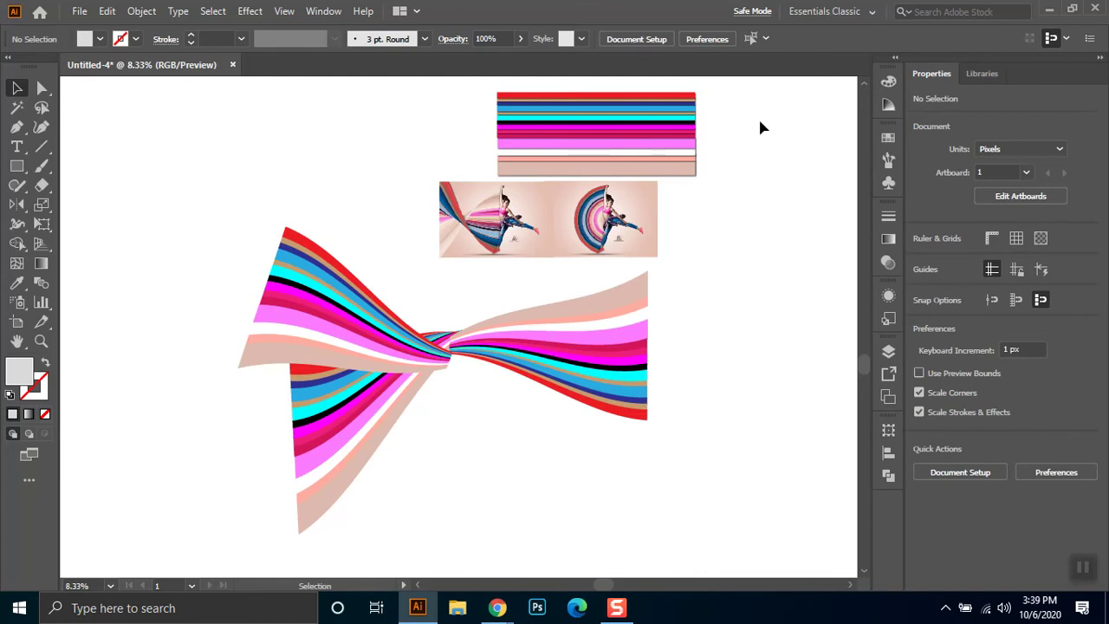
{"action": "left_click_drag", "start_coordinate": [732, 95], "coordinate": [683, 184]}
{"action": "mouse_move", "coordinate": [676, 121]}
{"action": "left_mouse_down"}
{"action": "mouse_move", "coordinate": [580, 496]}
{"action": "mouse_move", "coordinate": [610, 501]}
{"action": "left_mouse_up"}
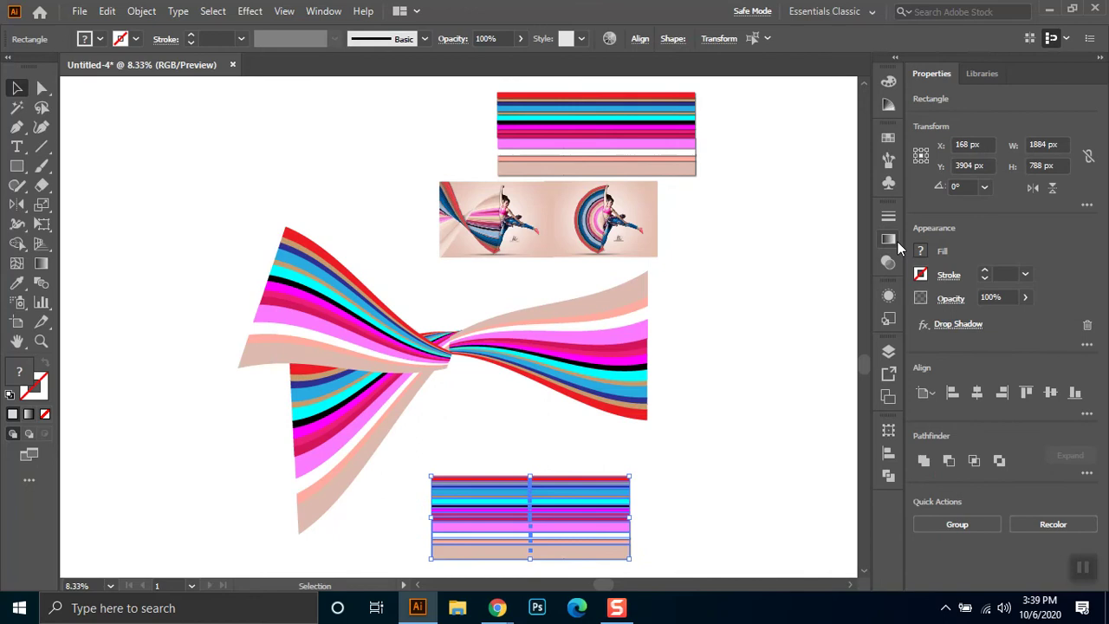
Delete the Drop Shadow effect from the copied rectangle in the Appearance panel
{"action": "left_click", "coordinate": [888, 296]}
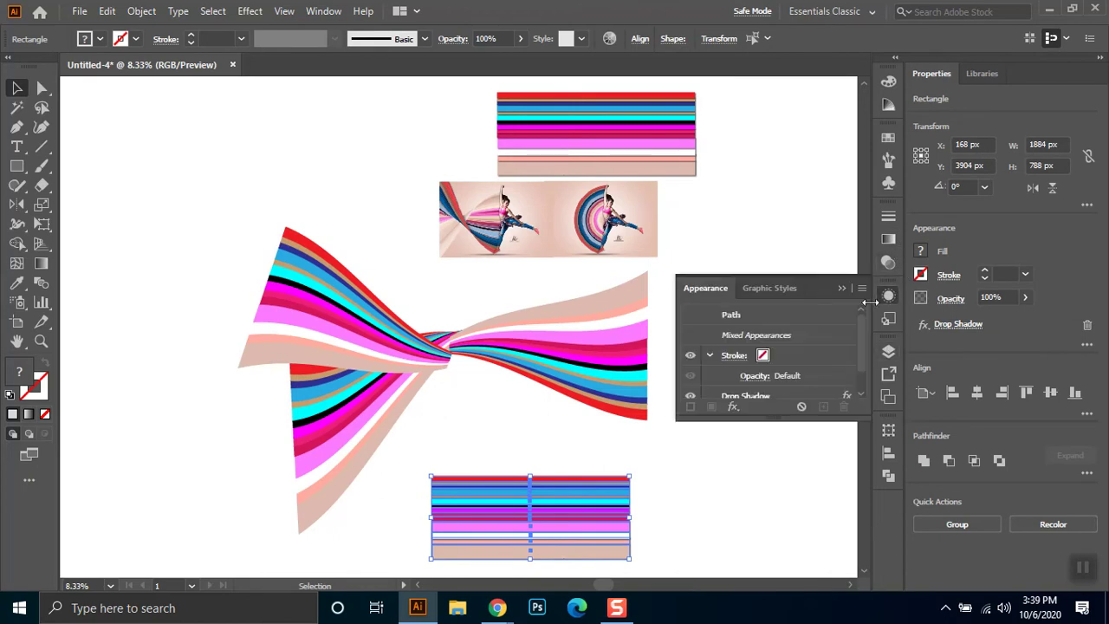
{"action": "left_click", "coordinate": [733, 409]}
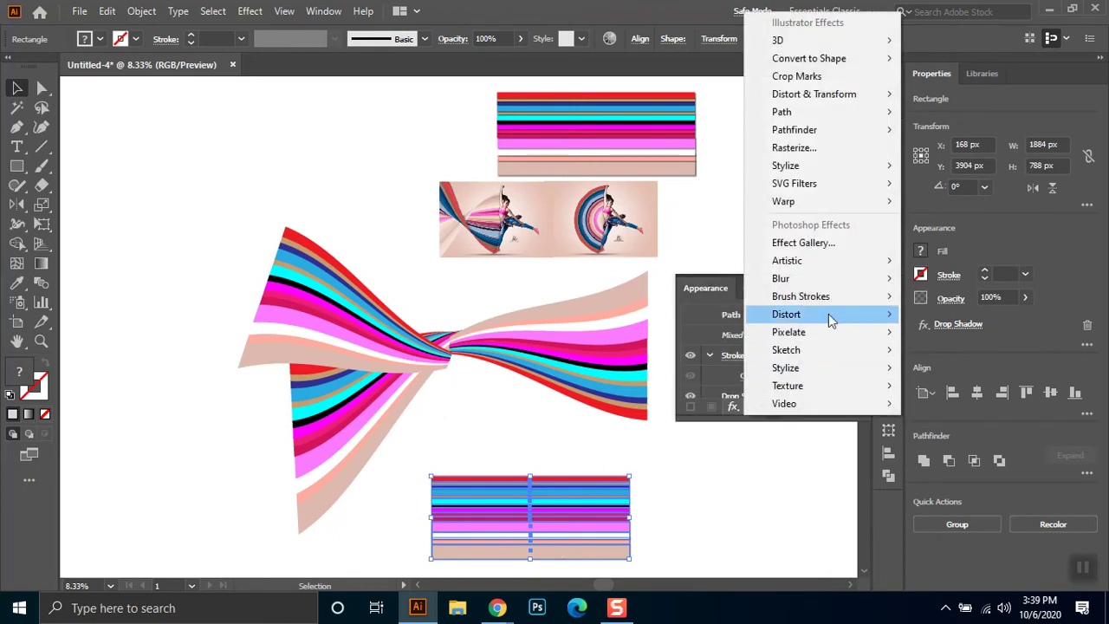
{"action": "left_click", "coordinate": [728, 371]}
{"action": "scroll", "coordinate": [754, 373], "scroll_direction": "down", "scroll_amount": 1}
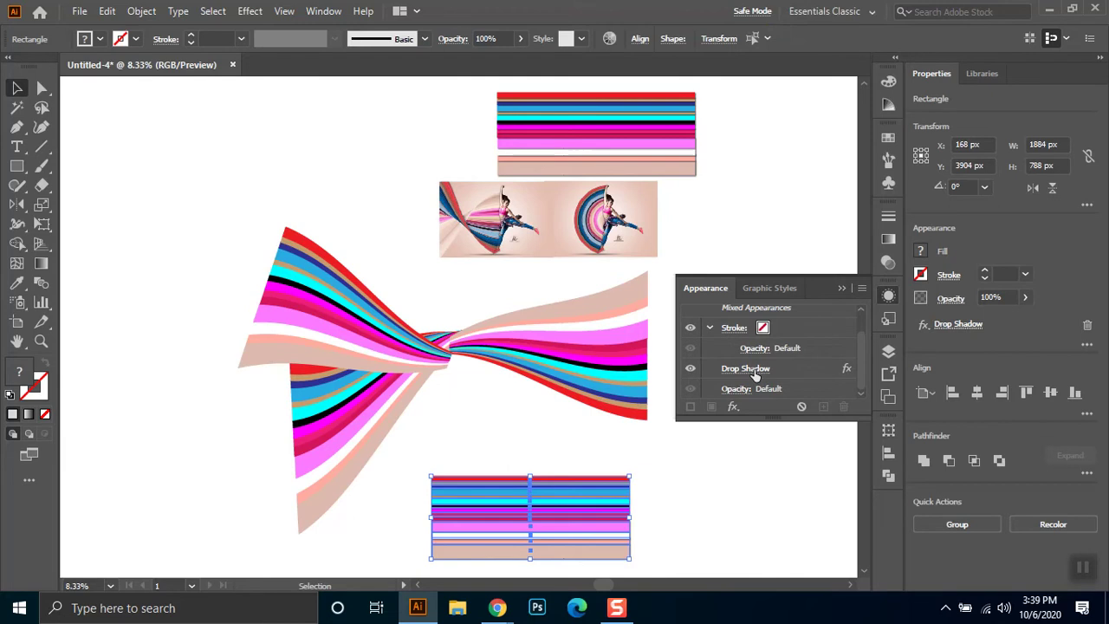
{"action": "left_click", "coordinate": [796, 367]}
{"action": "left_click", "coordinate": [843, 406]}
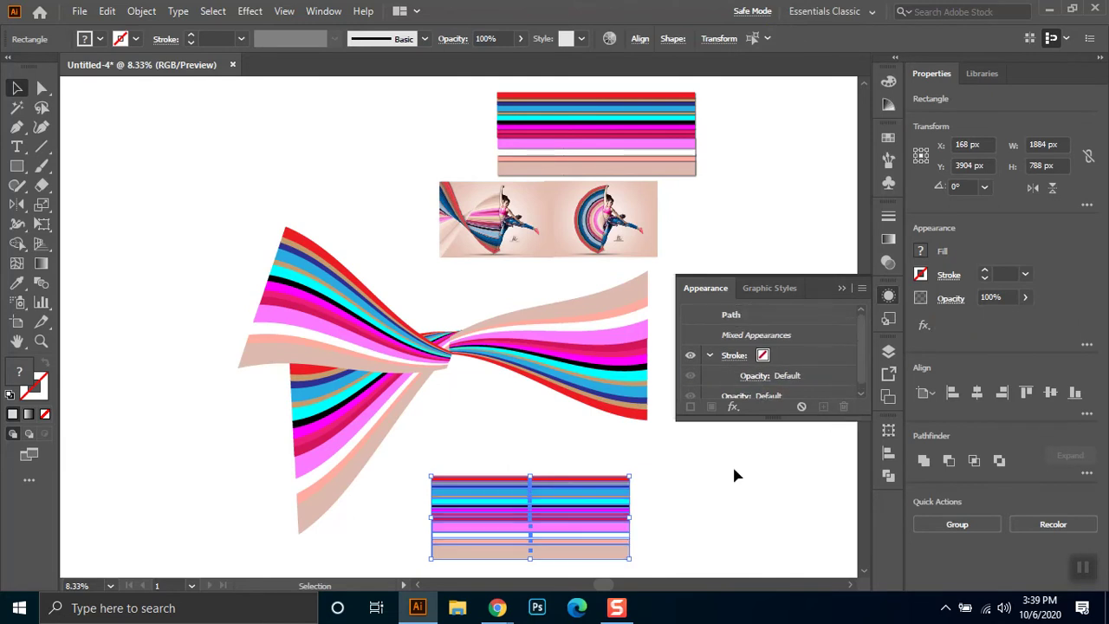
{"action": "left_click_drag", "start_coordinate": [660, 454], "coordinate": [563, 581]}
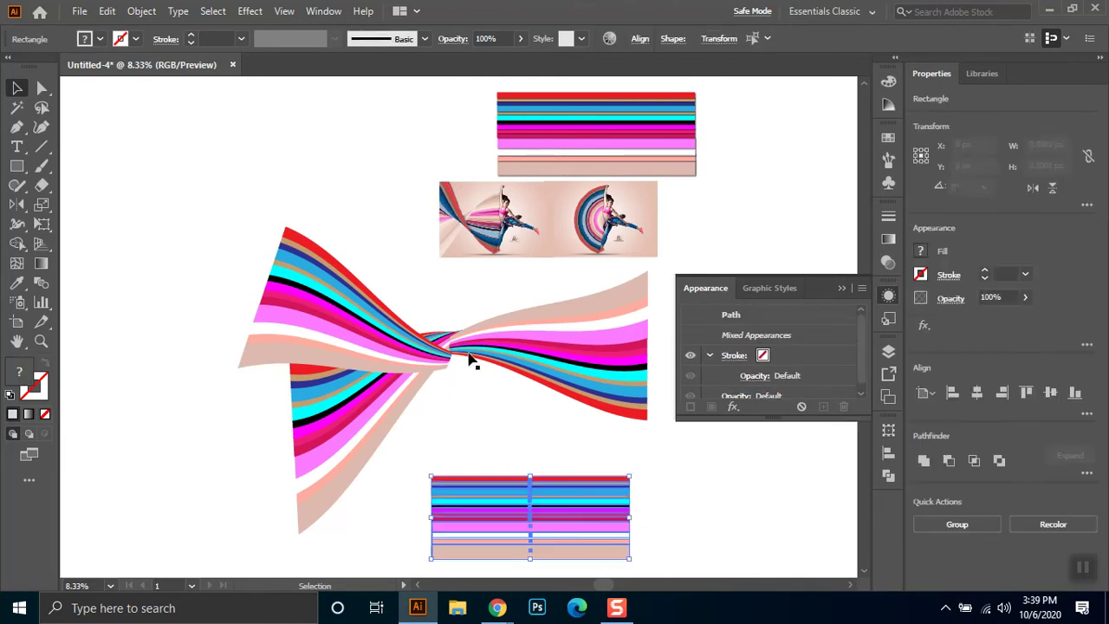
{"action": "left_click", "coordinate": [141, 11]}
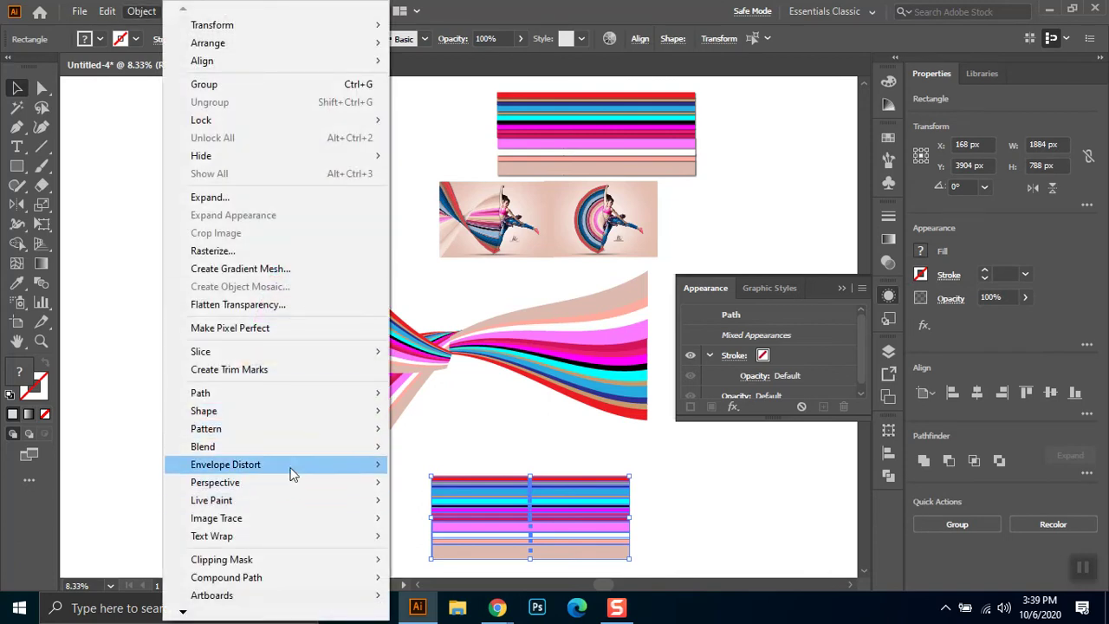
{"action": "mouse_move", "coordinate": [225, 464]}
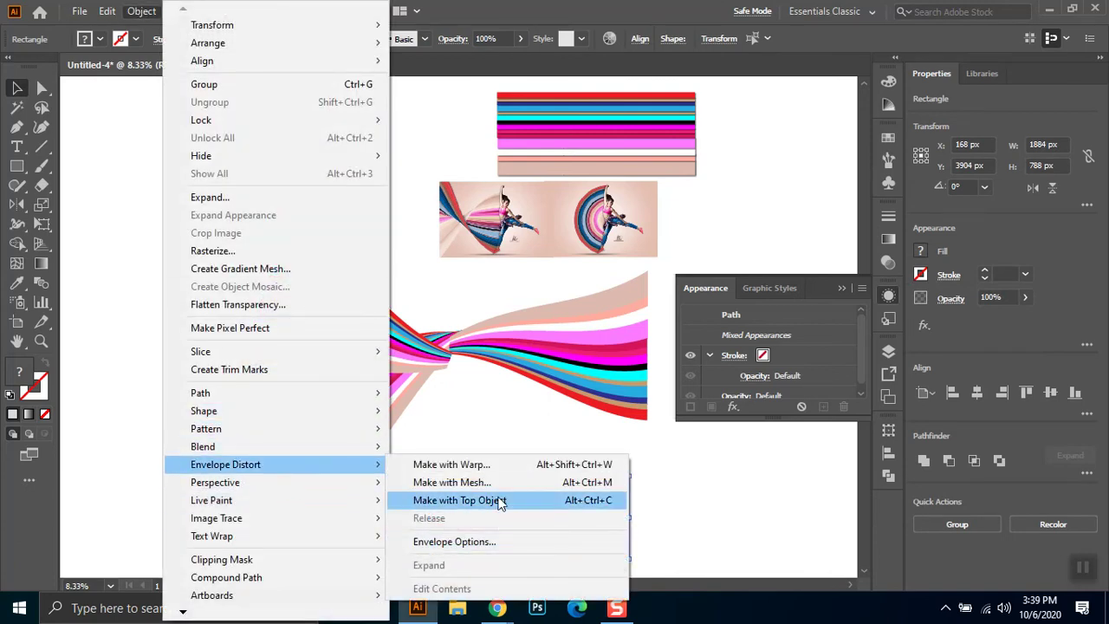
Start an envelope warp on the striped copy, trying FishEye with 74% bend
{"action": "left_click", "coordinate": [485, 464]}
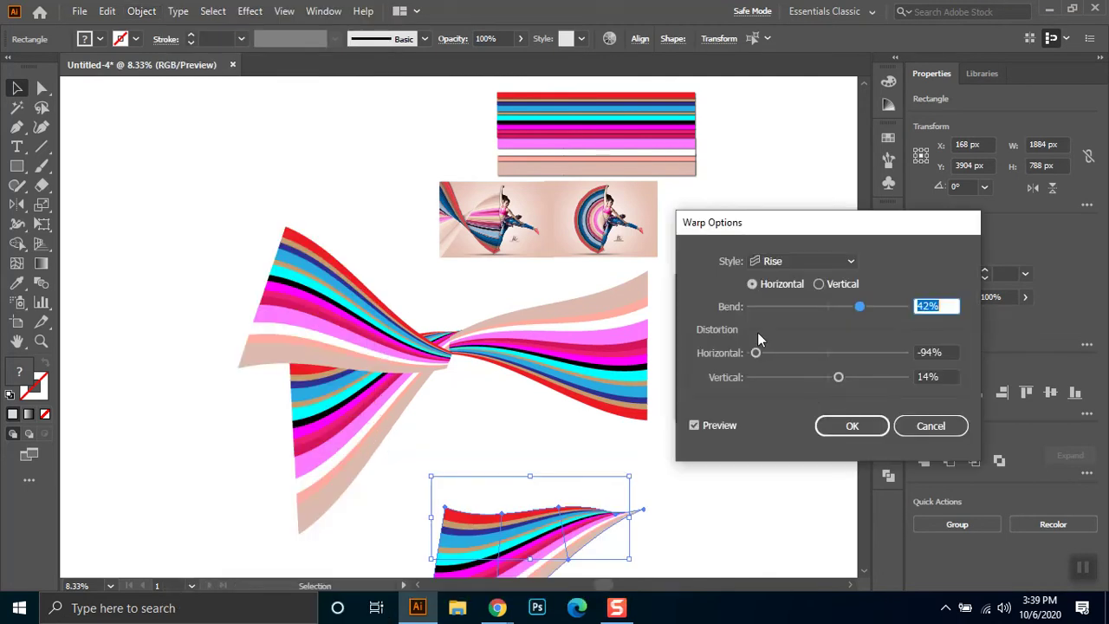
{"action": "left_click", "coordinate": [784, 265]}
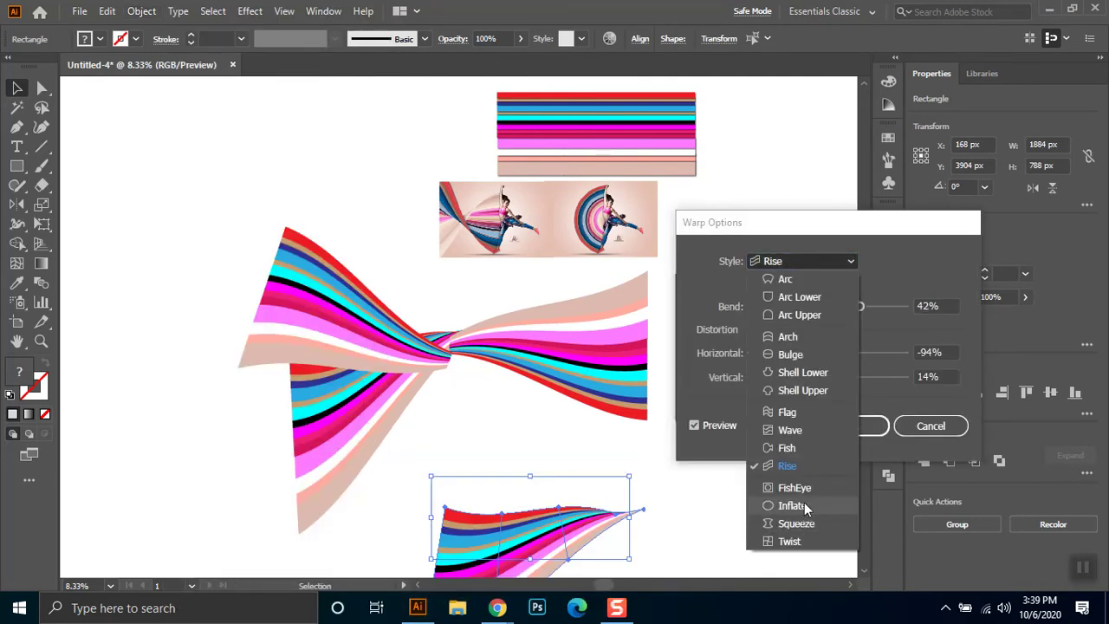
{"action": "key", "text": "Escape"}
{"action": "key", "text": "Down"}
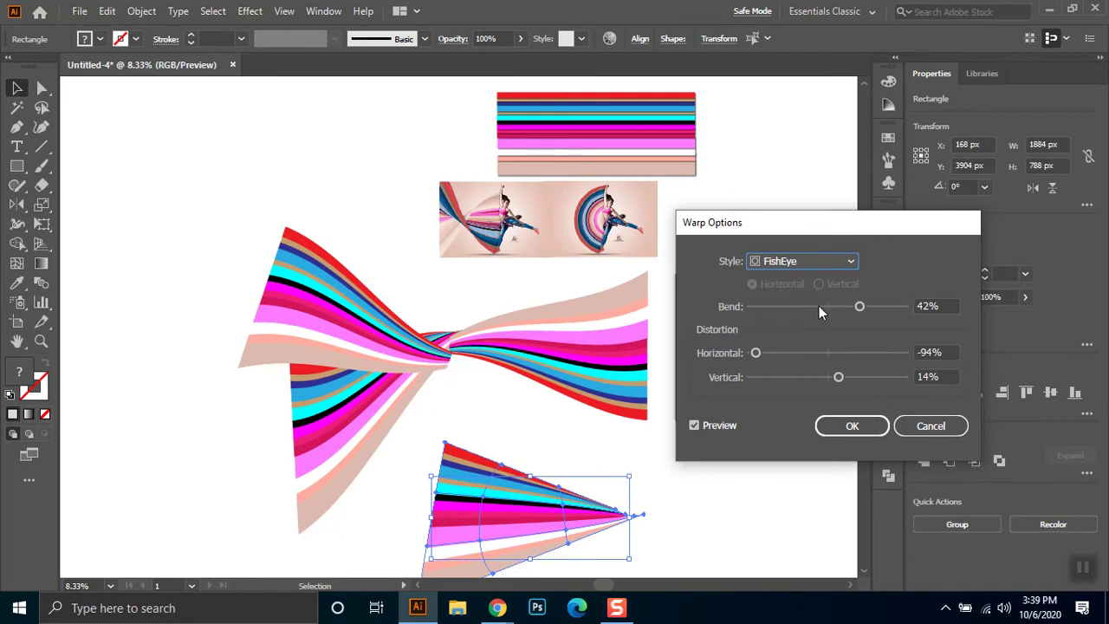
{"action": "left_click", "coordinate": [885, 307]}
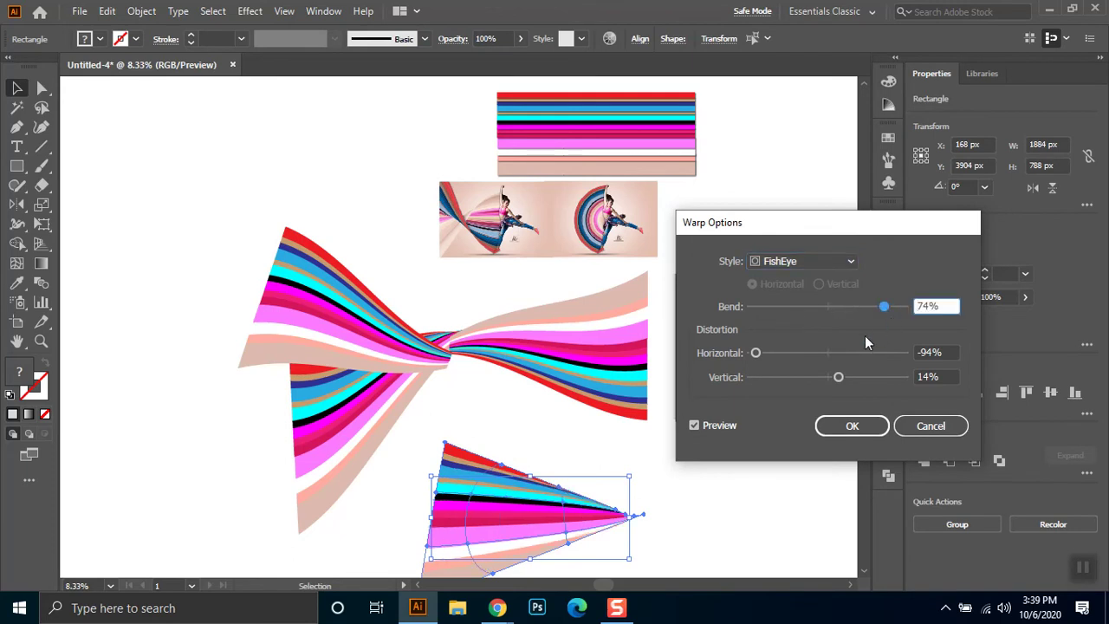
{"action": "left_click", "coordinate": [819, 352]}
{"action": "left_click_drag", "start_coordinate": [806, 378], "coordinate": [751, 378]}
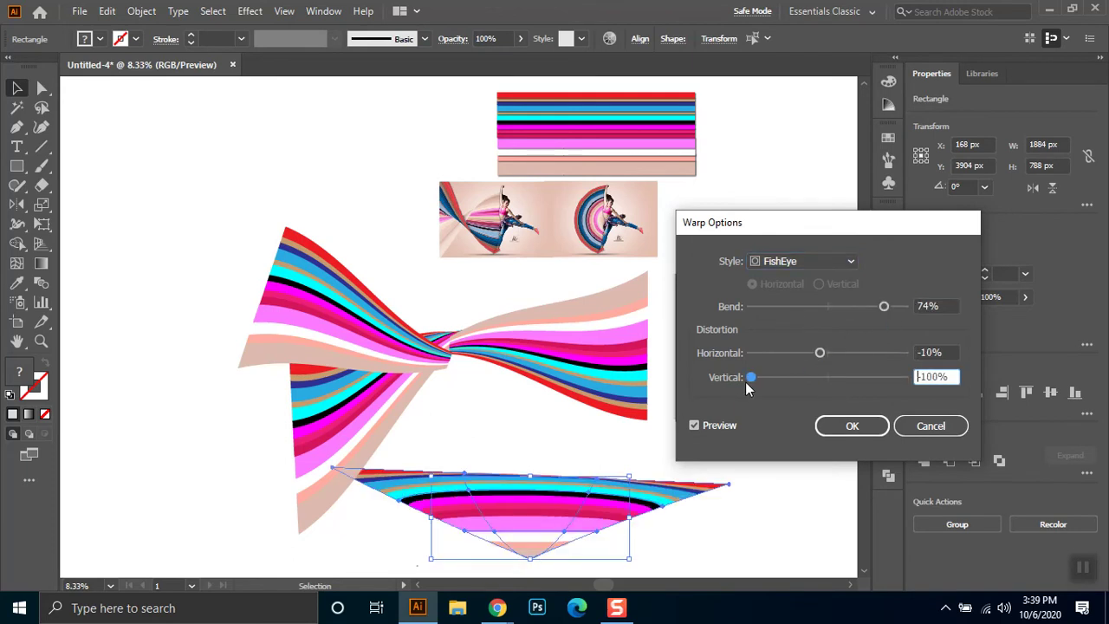
Apply a Fish warp with 68% bend, -35% horizontal and 0% vertical distortion, then widen it
{"action": "left_click", "coordinate": [819, 259]}
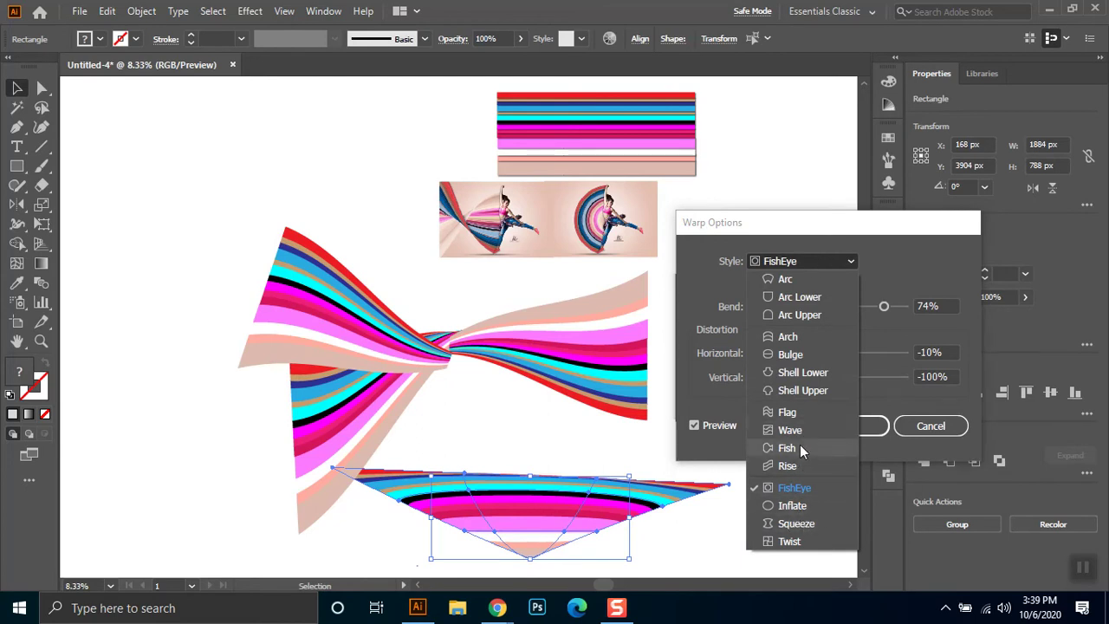
{"action": "left_click", "coordinate": [798, 447]}
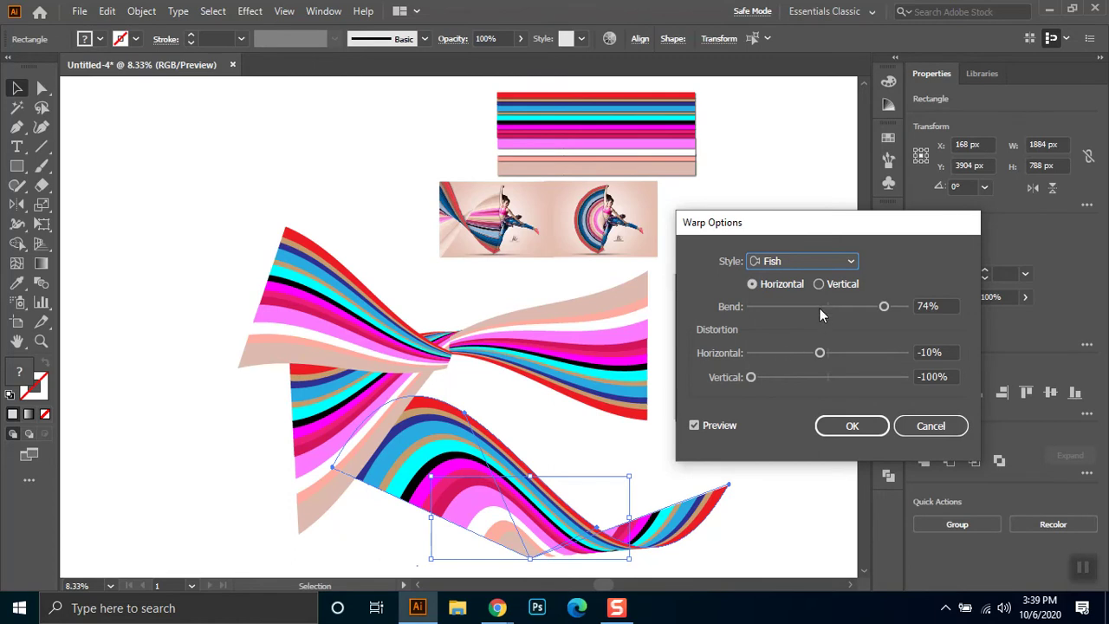
{"action": "left_click_drag", "start_coordinate": [884, 306], "coordinate": [895, 307]}
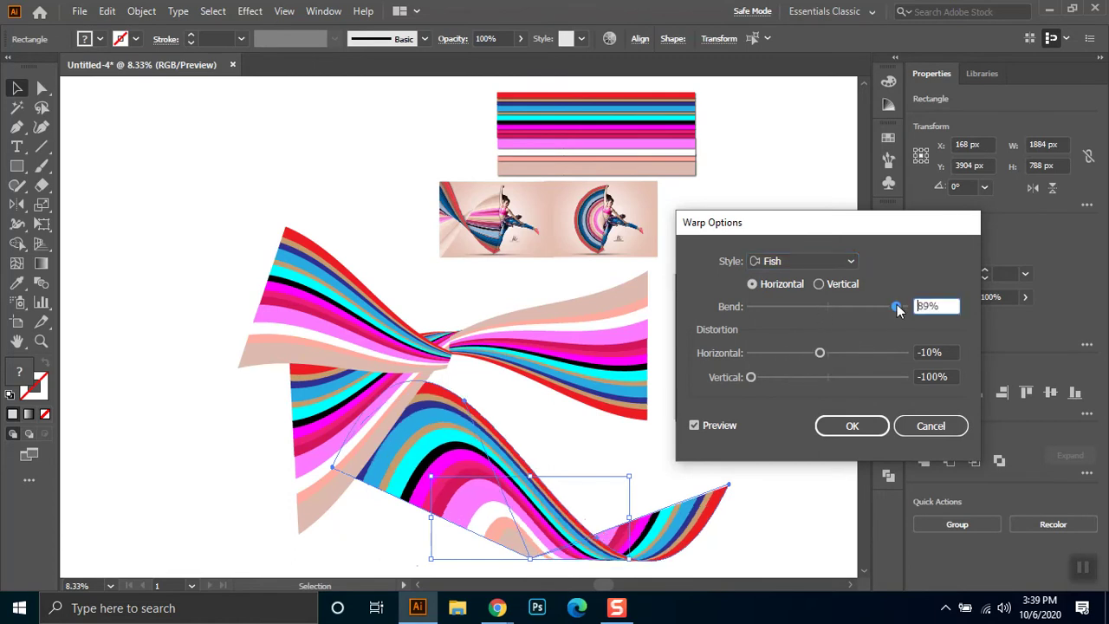
{"action": "left_click", "coordinate": [849, 353]}
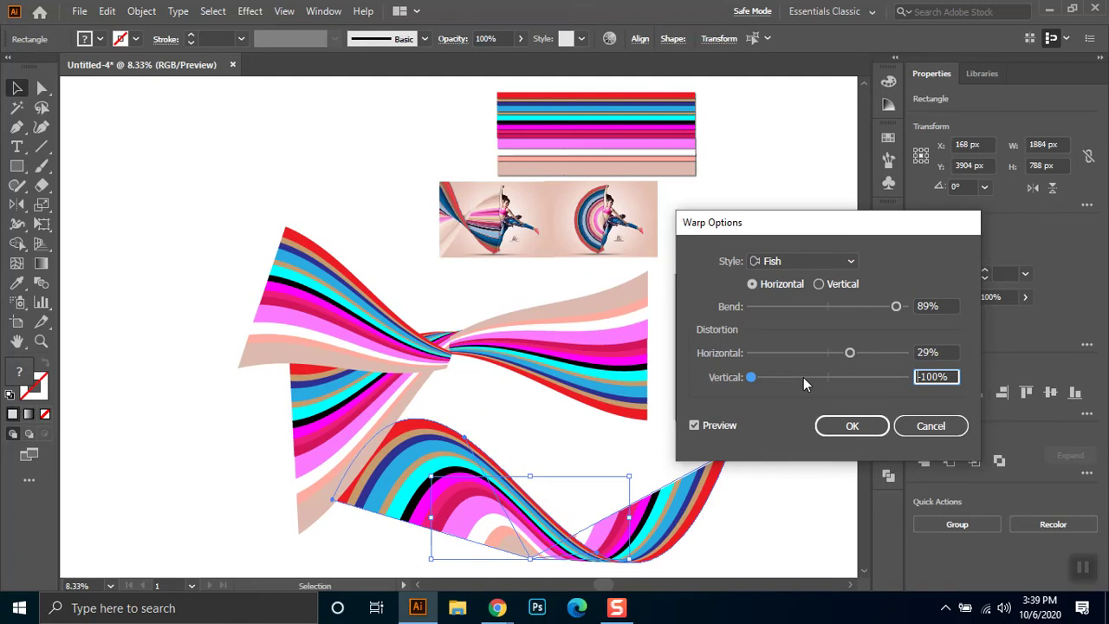
{"action": "mouse_move", "coordinate": [804, 377]}
{"action": "left_mouse_down"}
{"action": "mouse_move", "coordinate": [864, 385]}
{"action": "mouse_move", "coordinate": [833, 380]}
{"action": "left_mouse_up"}
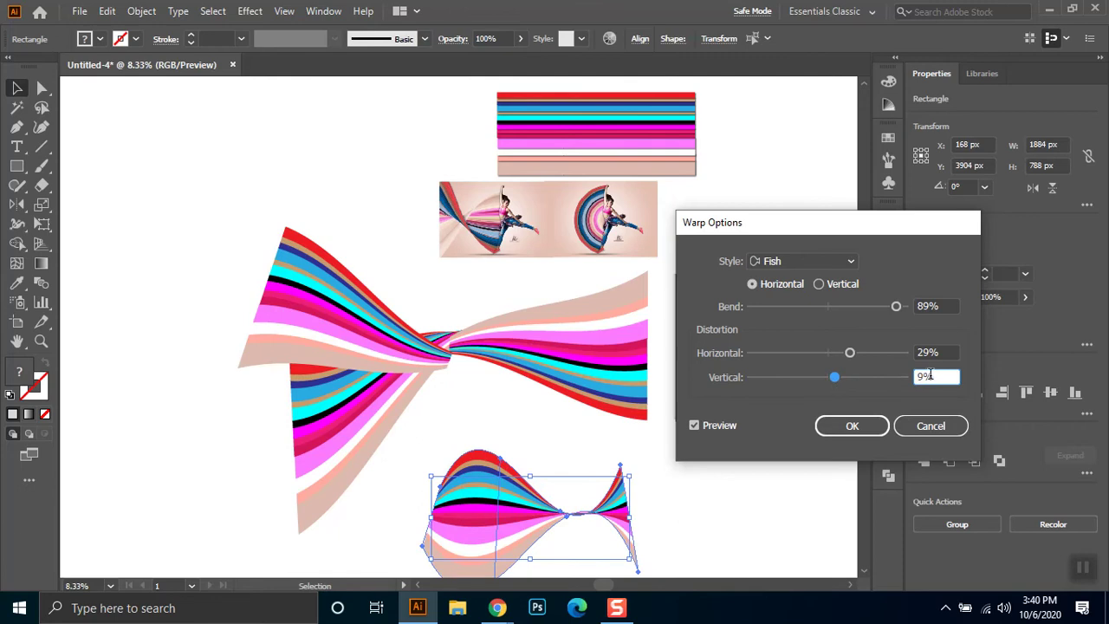
{"action": "type", "text": "0"}
{"action": "left_click", "coordinate": [951, 347]}
{"action": "left_click_drag", "start_coordinate": [845, 352], "coordinate": [799, 354]}
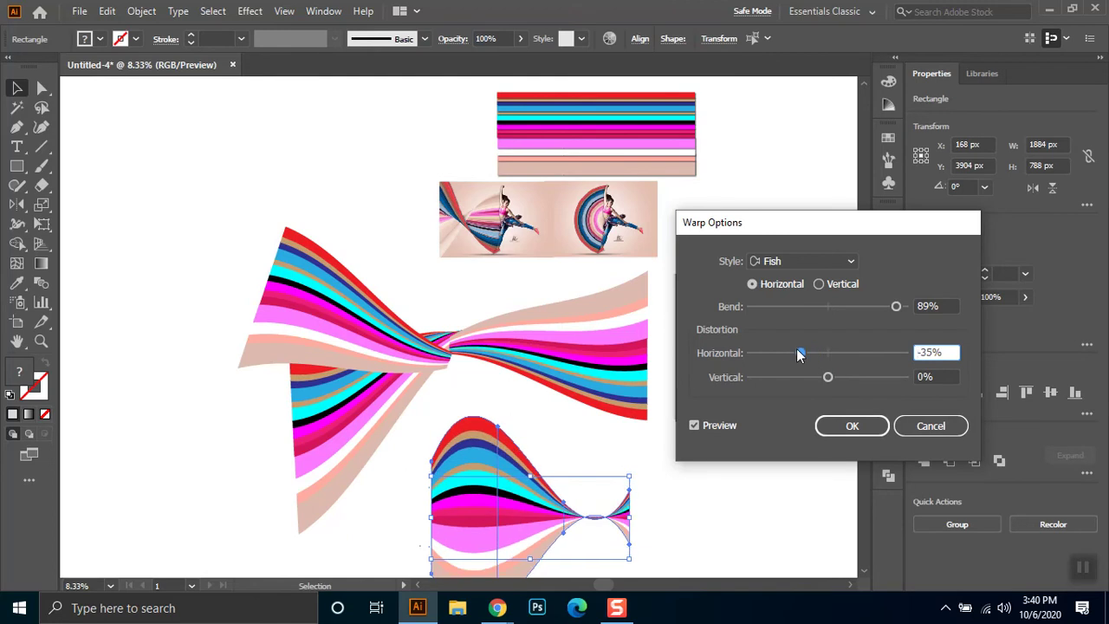
{"action": "left_click_drag", "start_coordinate": [896, 307], "coordinate": [880, 309]}
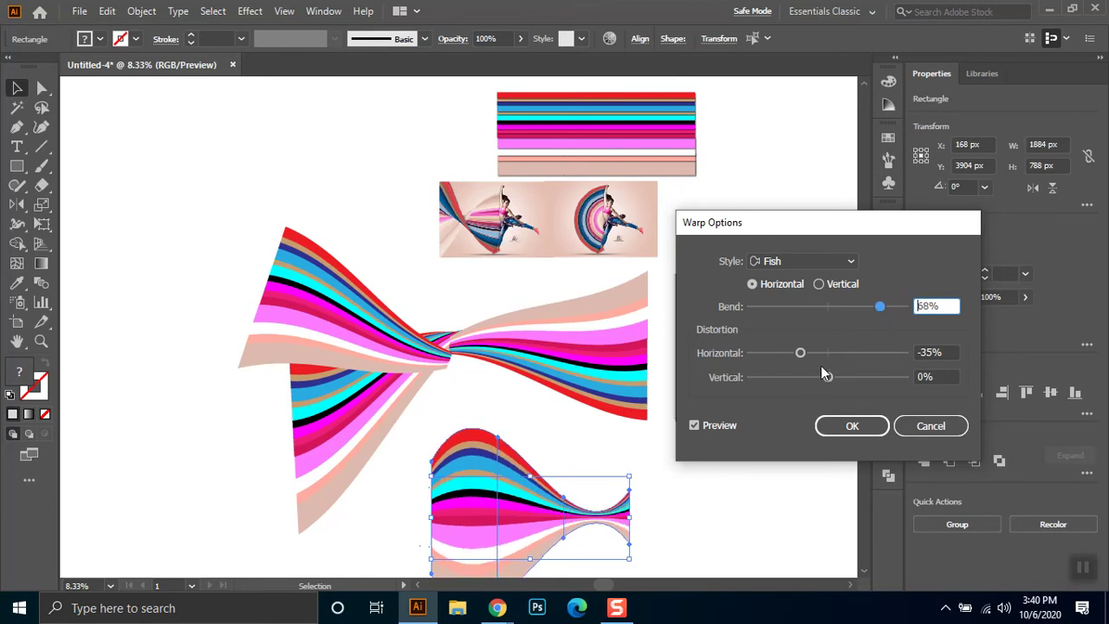
{"action": "left_click", "coordinate": [880, 432]}
{"action": "left_click_drag", "start_coordinate": [633, 518], "coordinate": [683, 519]}
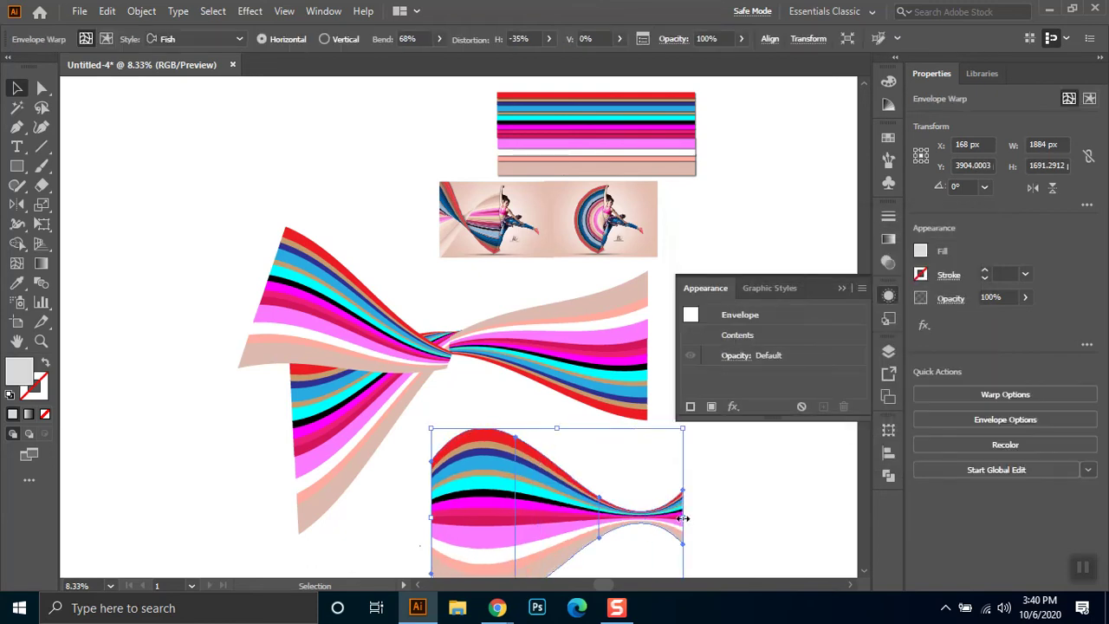
Stretch the Fish-warped piece taller and wider, and close the Appearance panel
{"action": "left_click_drag", "start_coordinate": [556, 428], "coordinate": [555, 405]}
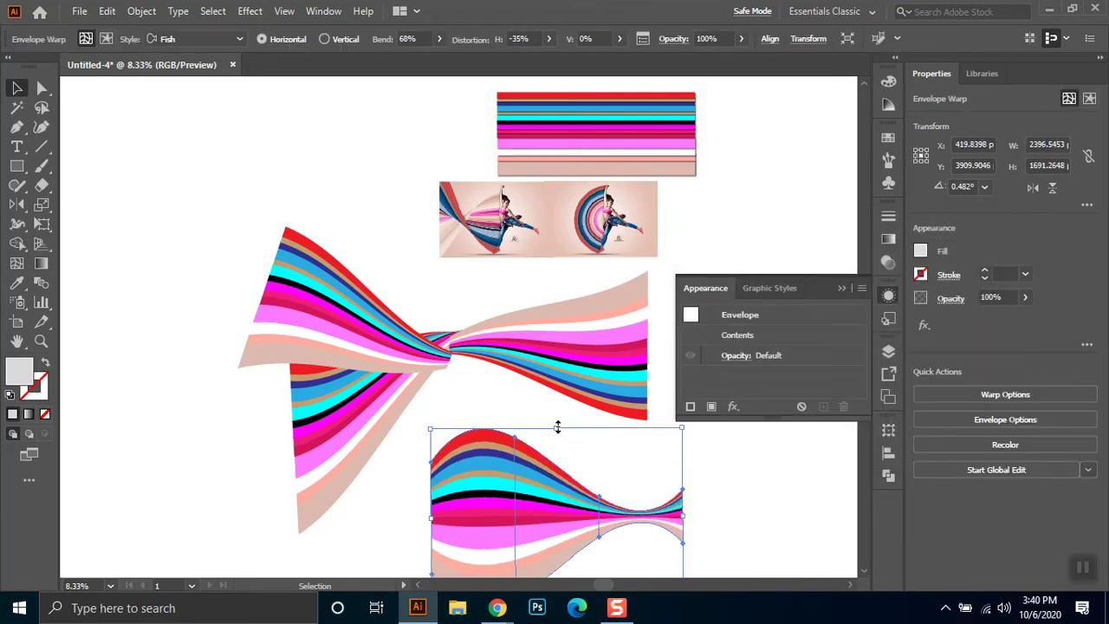
{"action": "left_click_drag", "start_coordinate": [428, 508], "coordinate": [409, 509]}
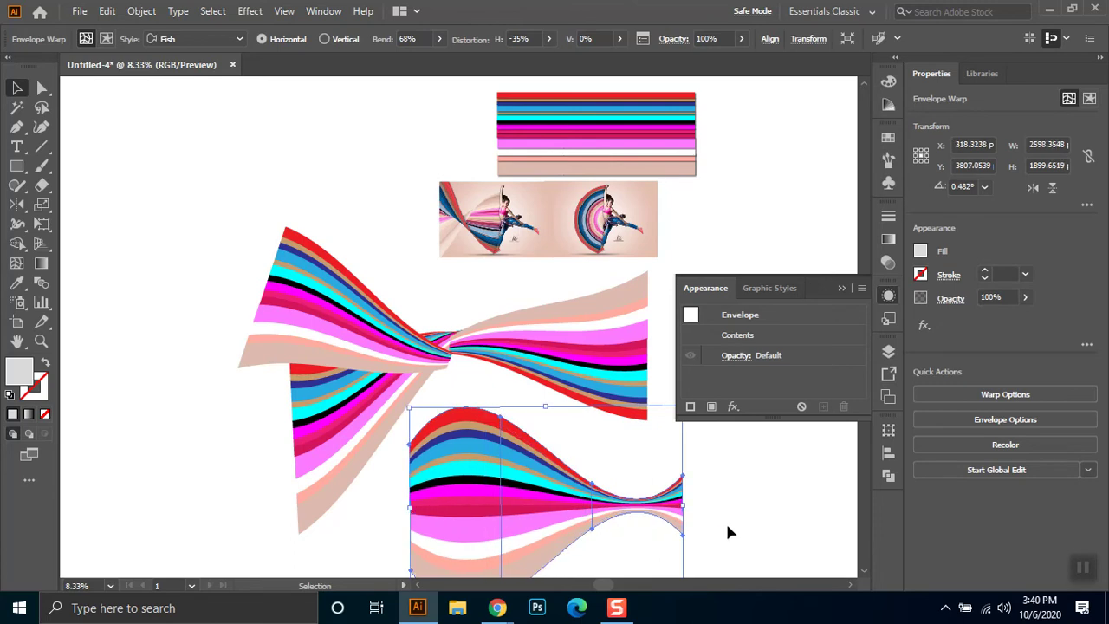
{"action": "left_click", "coordinate": [735, 518]}
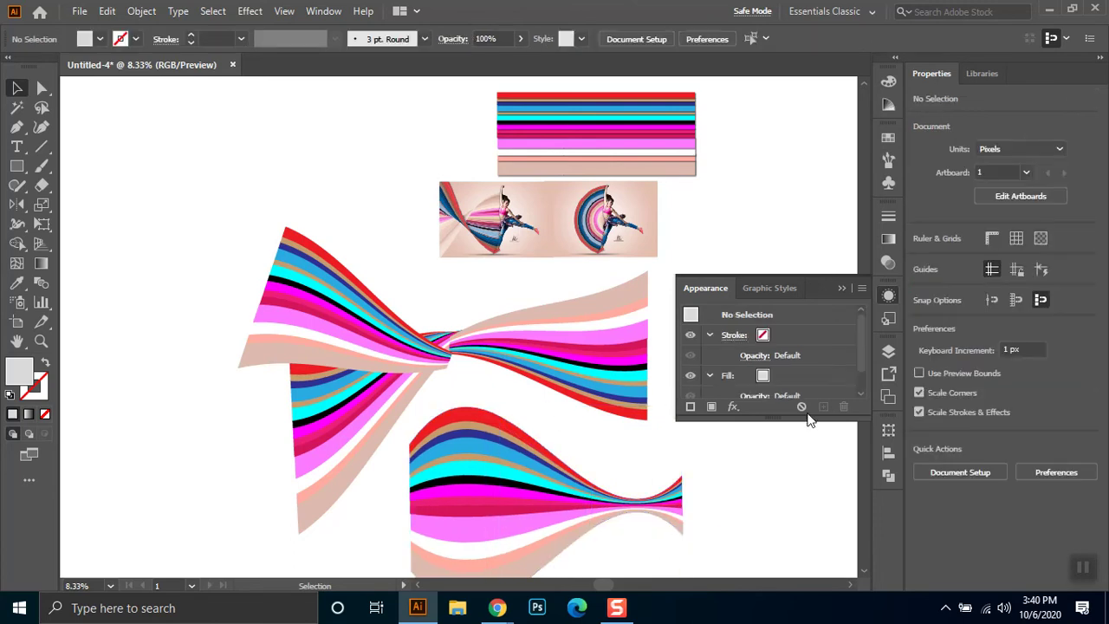
{"action": "left_click", "coordinate": [888, 296]}
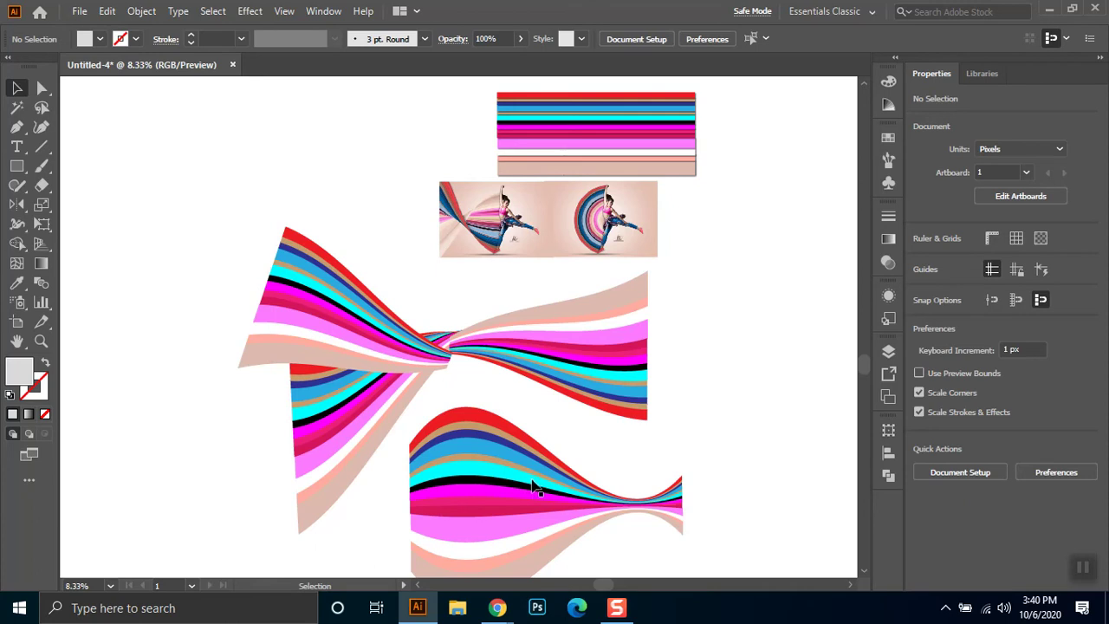
Move the wavy piece, unrotated, to the ribbon's far left beside the left tail
{"action": "left_click", "coordinate": [534, 487]}
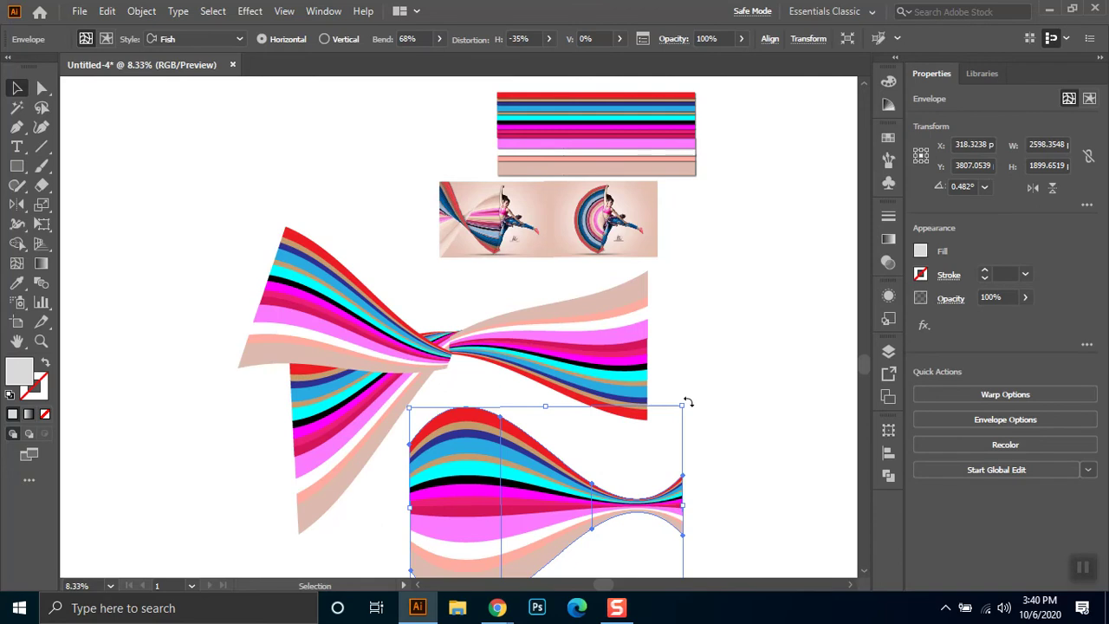
{"action": "left_click_drag", "start_coordinate": [688, 402], "coordinate": [589, 558]}
{"action": "left_click_drag", "start_coordinate": [570, 494], "coordinate": [512, 419]}
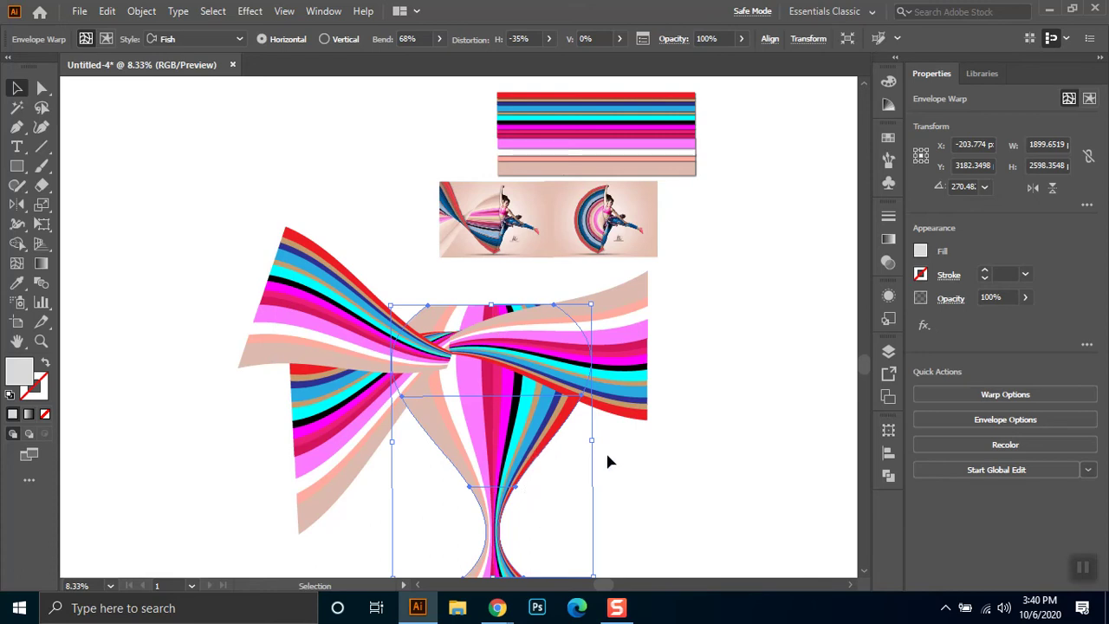
{"action": "key", "text": "ctrl+d"}
{"action": "mouse_move", "coordinate": [521, 506]}
{"action": "left_mouse_down"}
{"action": "mouse_move", "coordinate": [167, 442]}
{"action": "mouse_move", "coordinate": [119, 423]}
{"action": "left_mouse_up"}
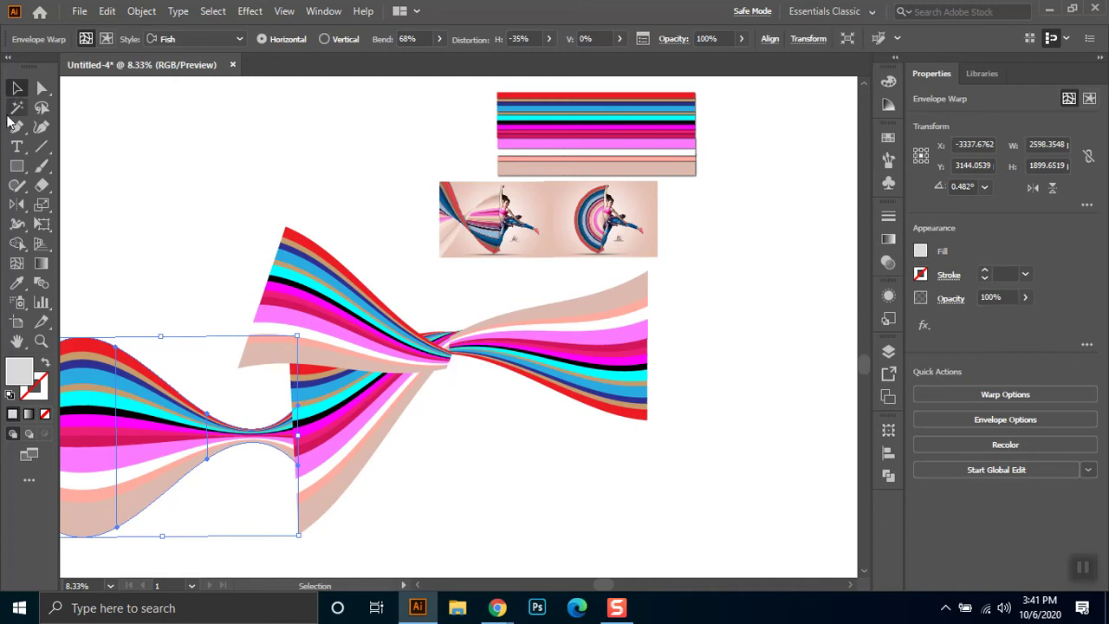
{"action": "scroll", "coordinate": [544, 294], "scroll_direction": "up", "scroll_amount": 1}
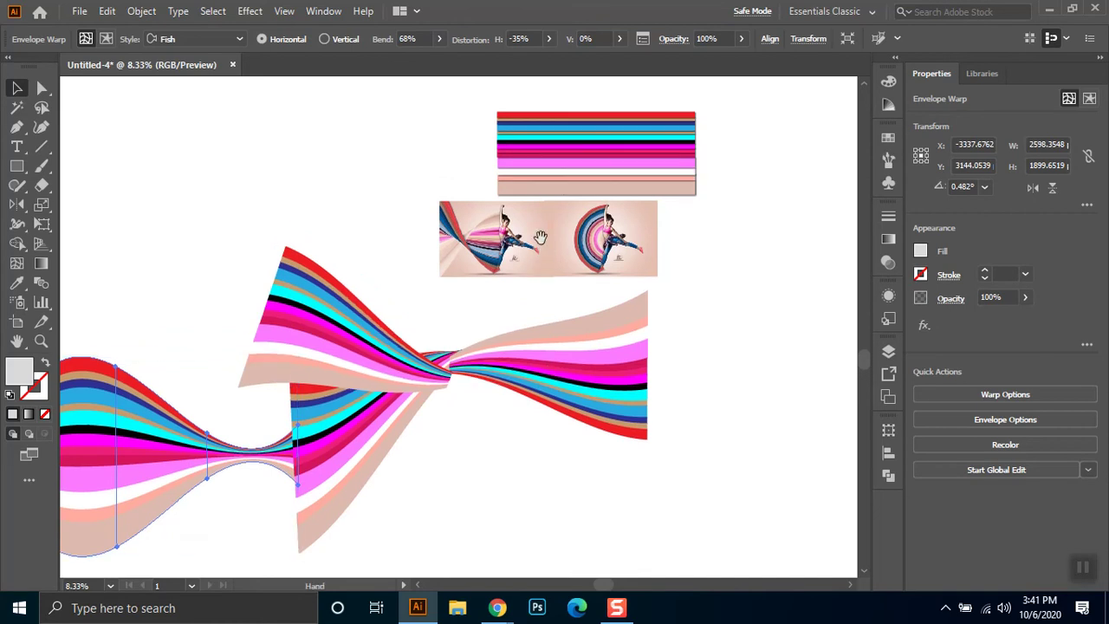
Scale down all ribbon pieces proportionally and move them below the photos
{"action": "mouse_move", "coordinate": [715, 343]}
{"action": "left_mouse_down"}
{"action": "mouse_move", "coordinate": [392, 461]}
{"action": "mouse_move", "coordinate": [252, 494]}
{"action": "left_mouse_up"}
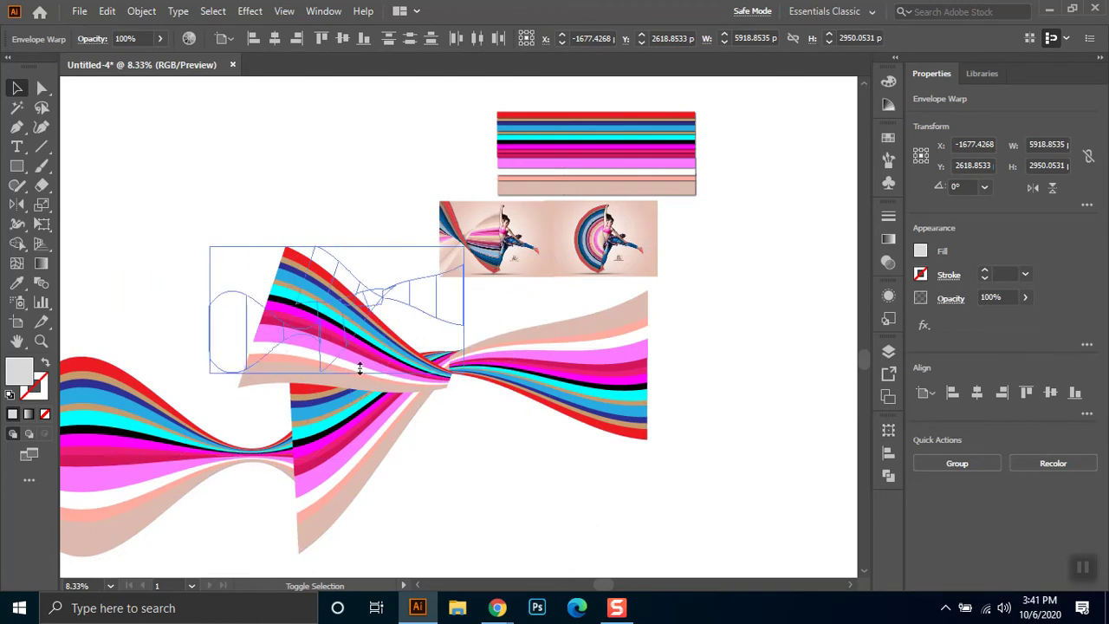
{"action": "left_click_drag", "start_coordinate": [338, 546], "coordinate": [336, 327]}
{"action": "left_click_drag", "start_coordinate": [342, 283], "coordinate": [513, 319]}
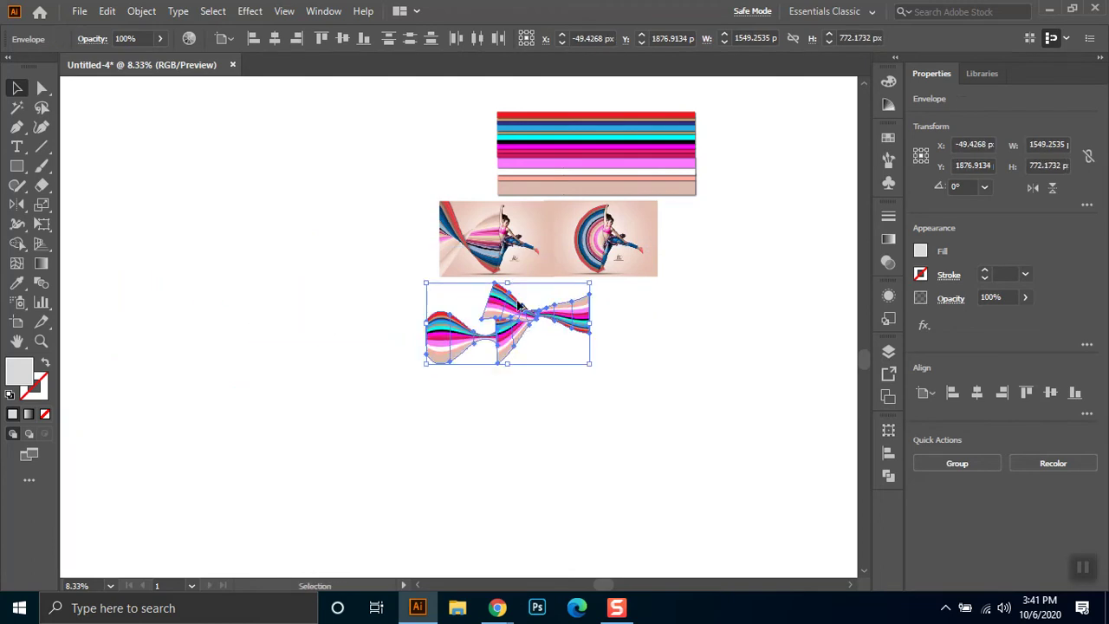
{"action": "scroll", "coordinate": [527, 269], "scroll_direction": "up", "scroll_amount": 2}
{"action": "scroll", "coordinate": [523, 275], "scroll_direction": "up", "scroll_amount": 1}
{"action": "scroll", "coordinate": [523, 274], "scroll_direction": "up", "scroll_amount": 1}
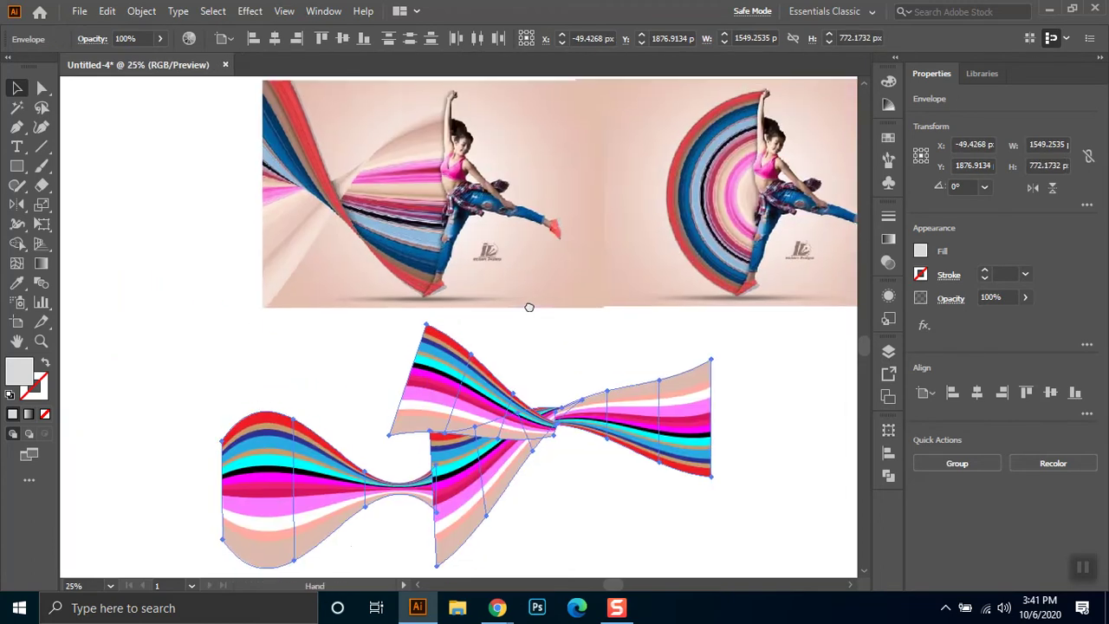
{"action": "left_click", "coordinate": [737, 379]}
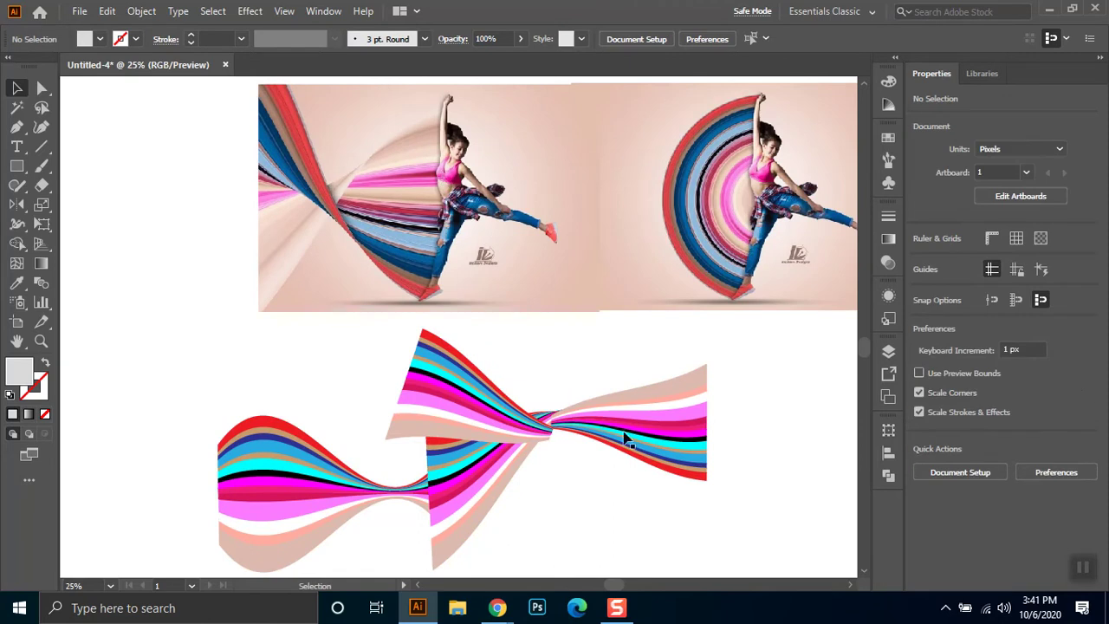
Move the upper twisted piece aside and inspect the middle piece's warp mesh
{"action": "left_click", "coordinate": [703, 372]}
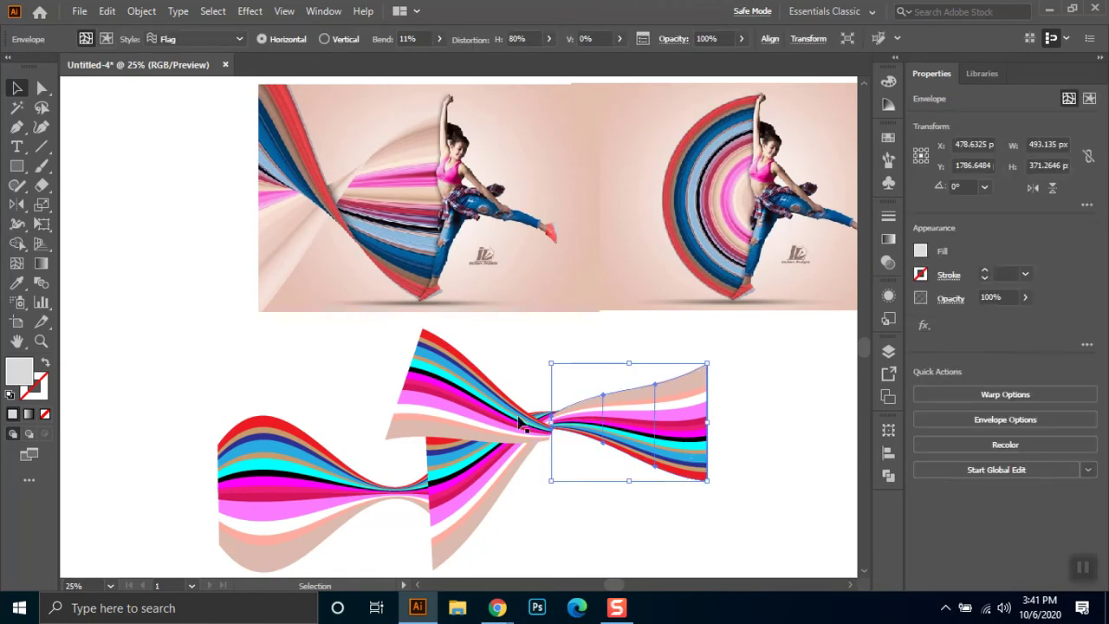
{"action": "left_click_drag", "start_coordinate": [478, 414], "coordinate": [326, 382]}
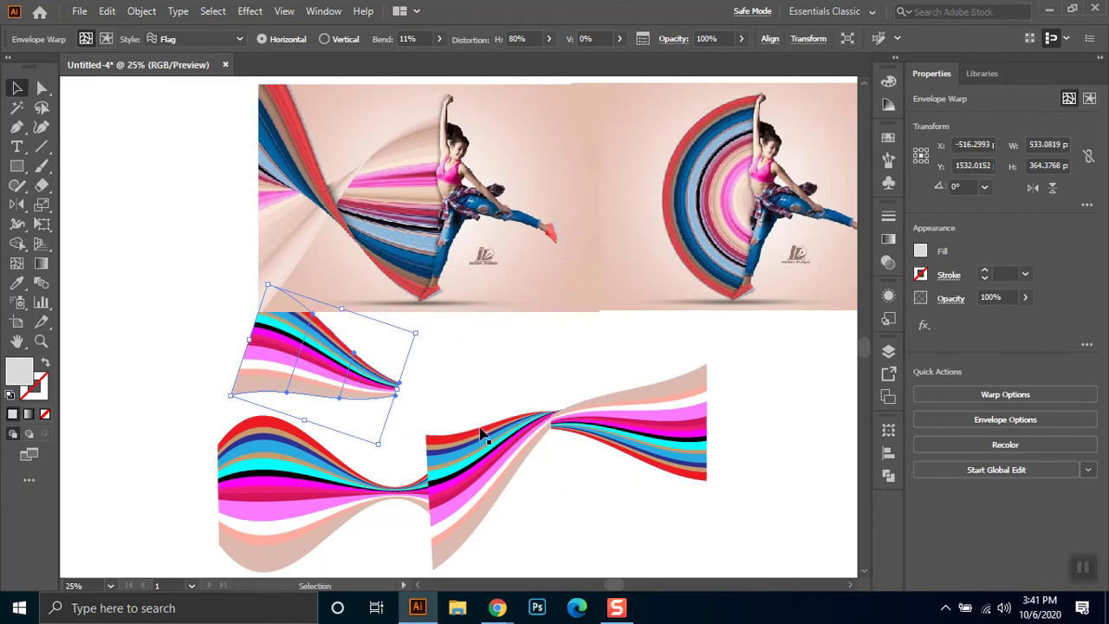
{"action": "left_click", "coordinate": [499, 493]}
{"action": "key", "text": "ctrl"}
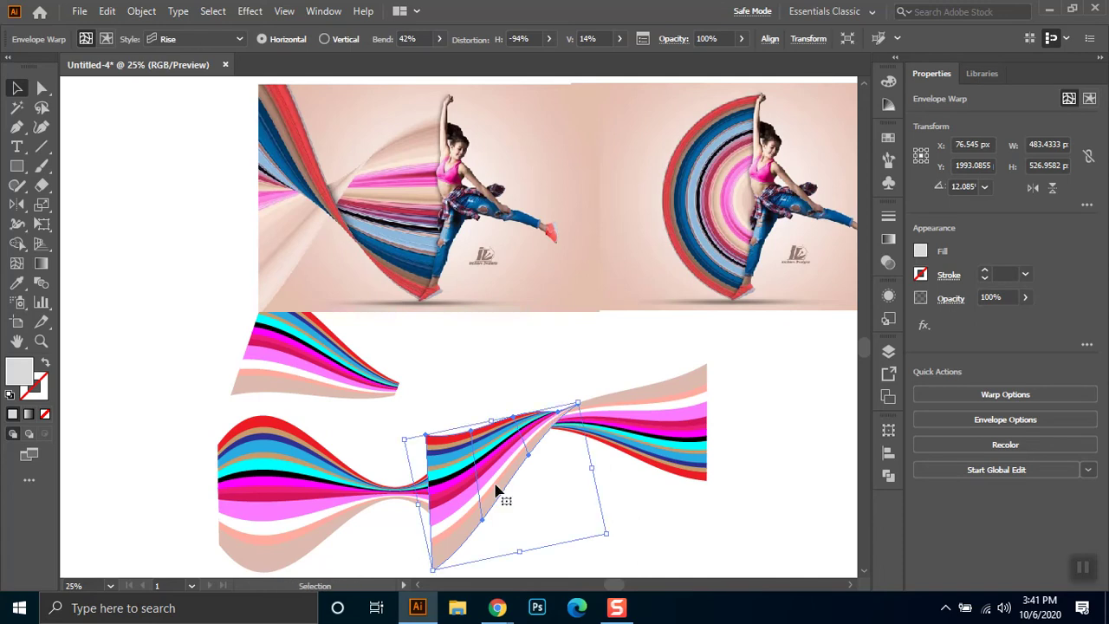
{"action": "left_click", "coordinate": [627, 534]}
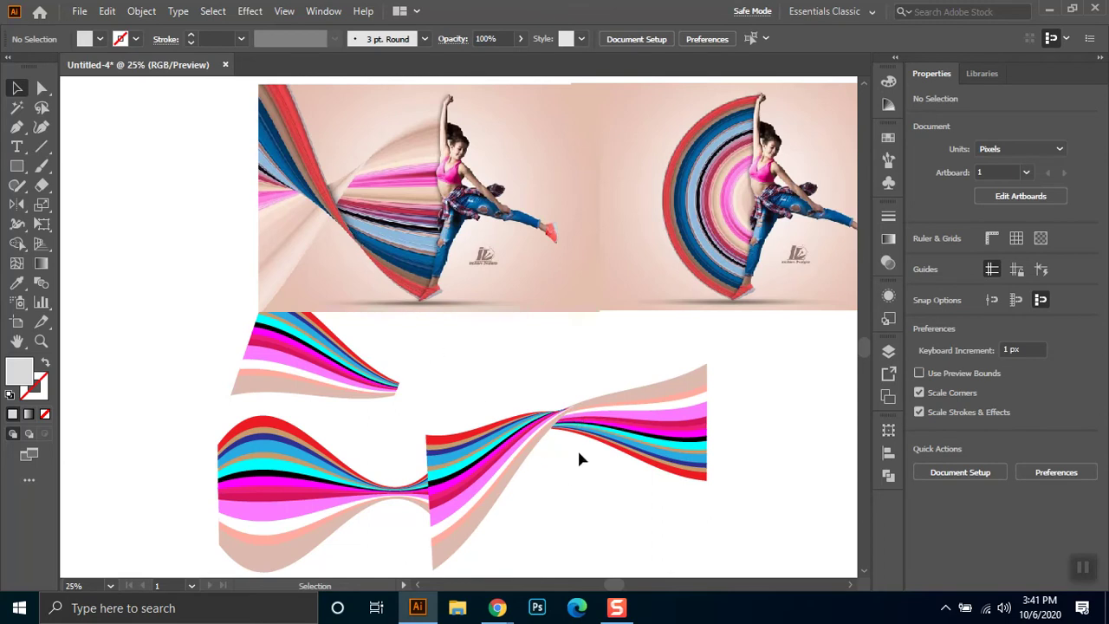
Move the upper twisted piece back onto the right ribbon and bring it to front
{"action": "left_click", "coordinate": [331, 388]}
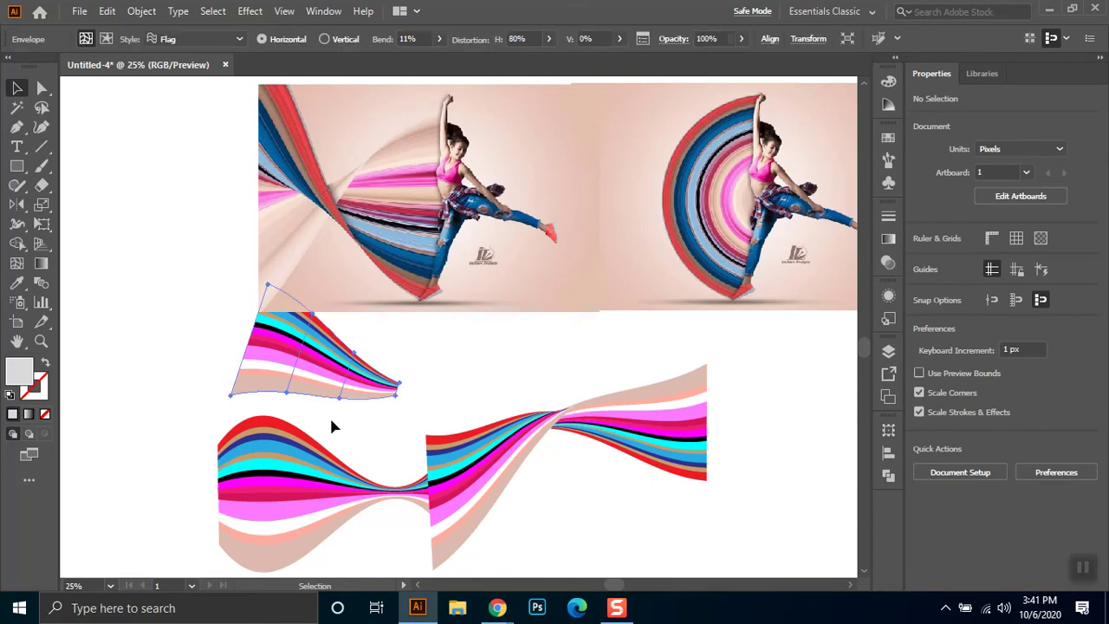
{"action": "left_click_drag", "start_coordinate": [328, 372], "coordinate": [488, 420]}
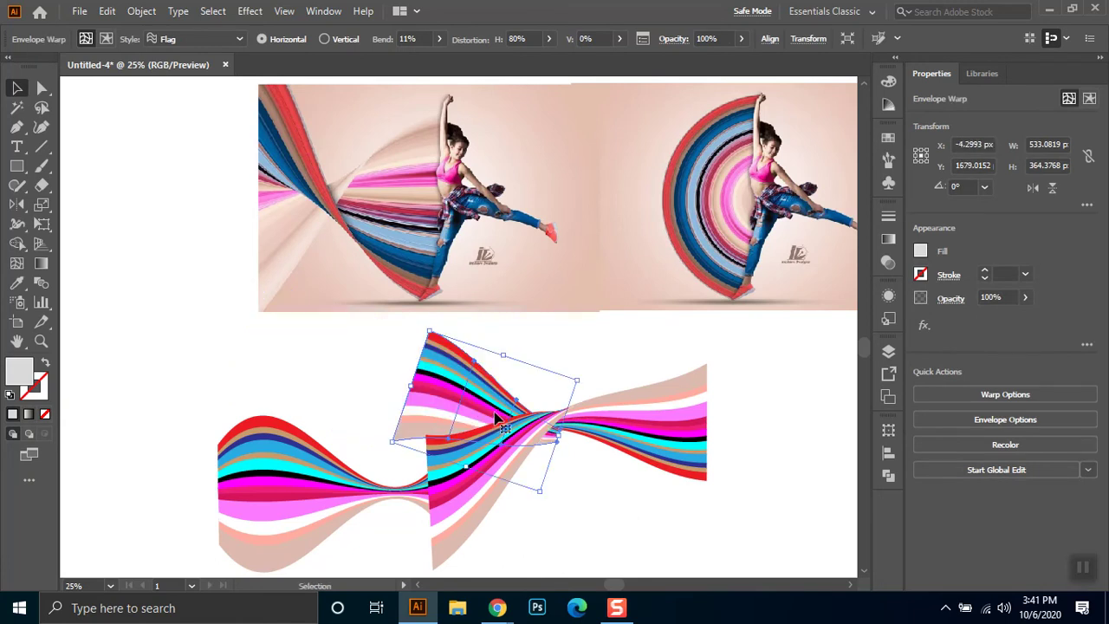
{"action": "key", "text": "ctrl+shift+bracketright"}
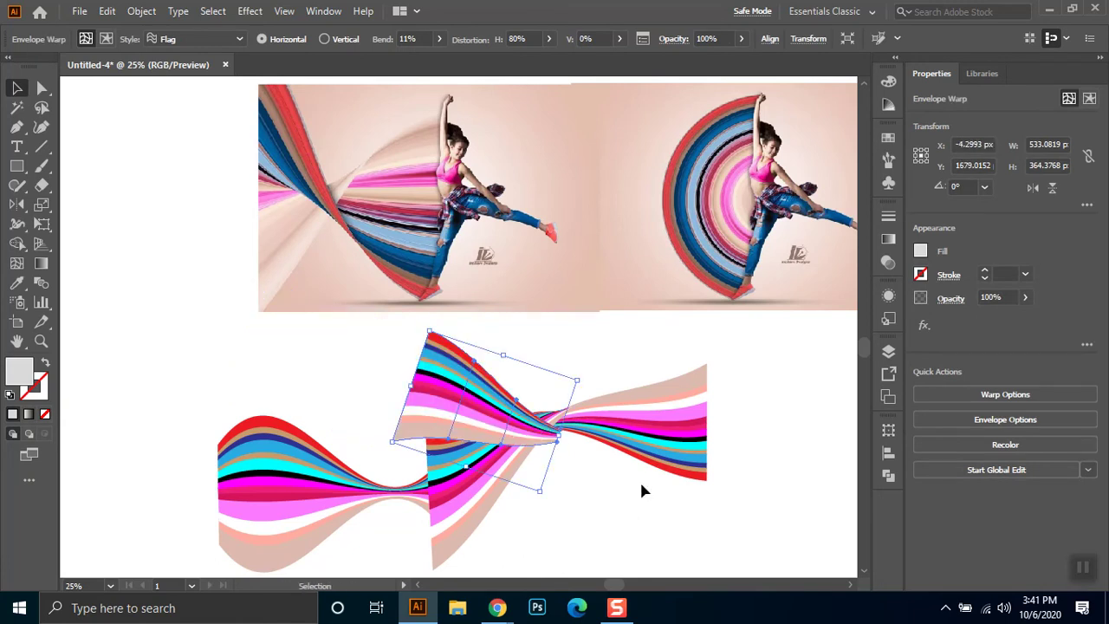
{"action": "left_click", "coordinate": [631, 489]}
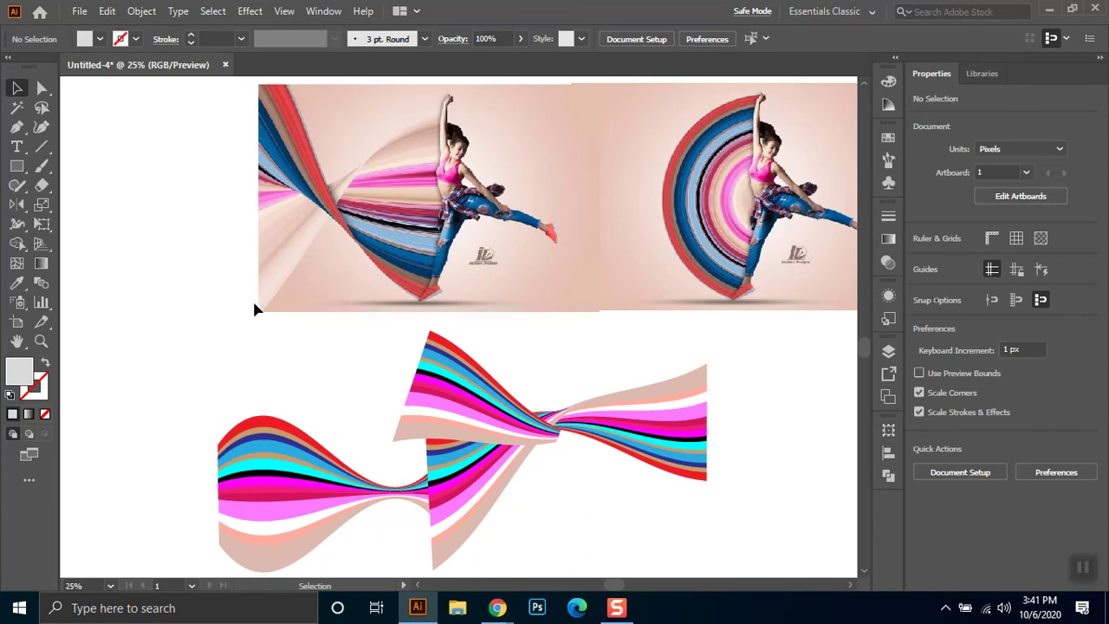
{"action": "left_click", "coordinate": [16, 126]}
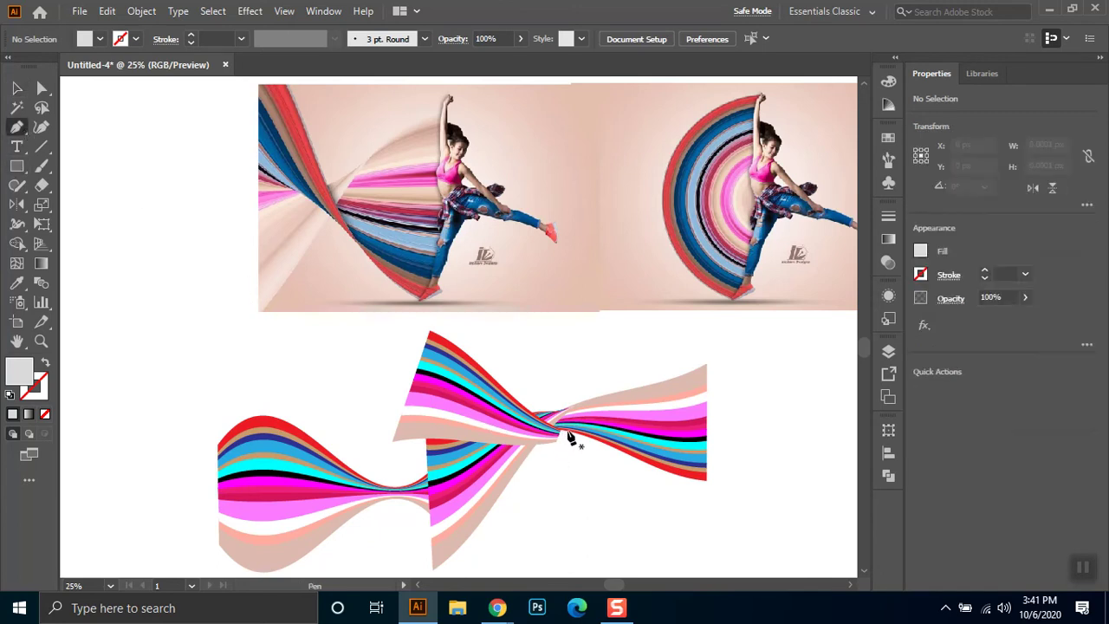
Draw a closed Pen outline around the upper twisted piece from the ribbon's twist
{"action": "scroll", "coordinate": [570, 437], "scroll_direction": "up", "scroll_amount": 3}
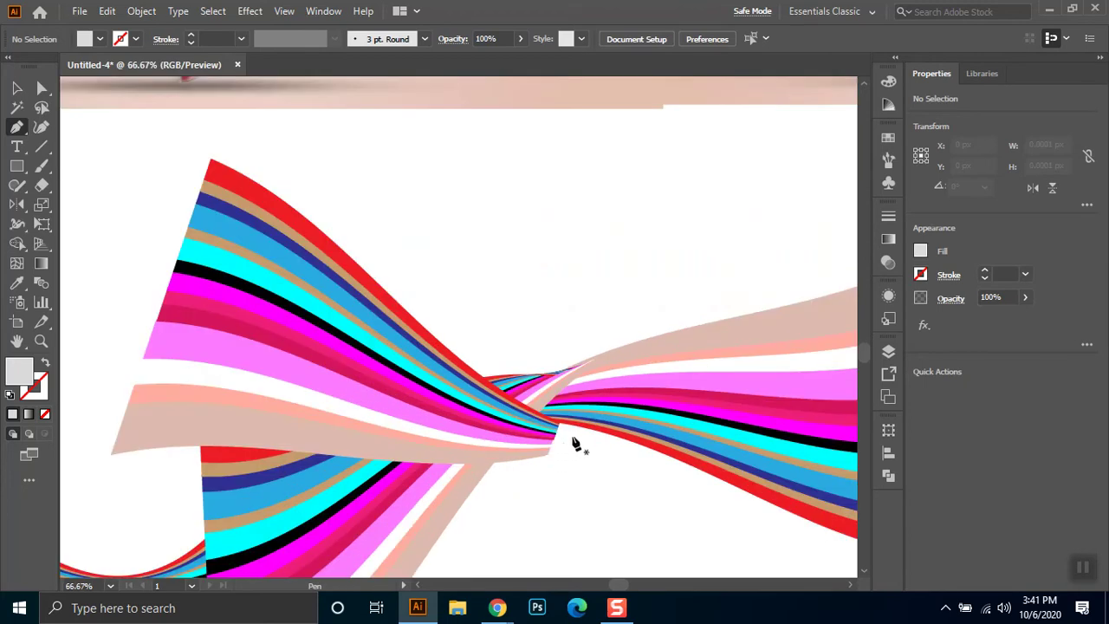
{"action": "left_click", "coordinate": [572, 428], "text": "ctrl"}
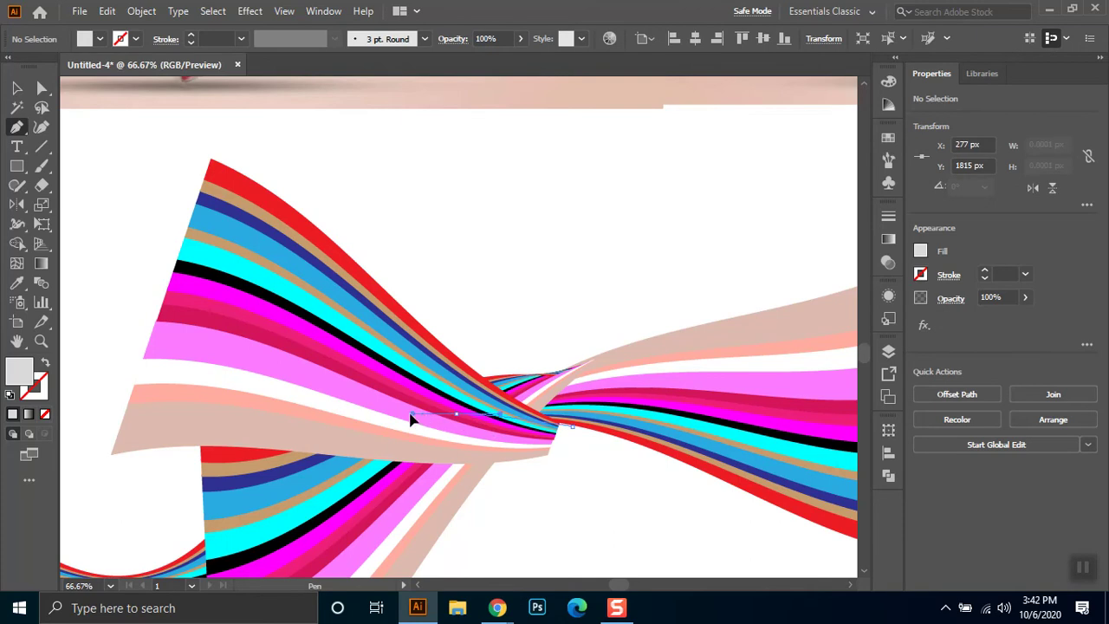
{"action": "left_click", "coordinate": [382, 409]}
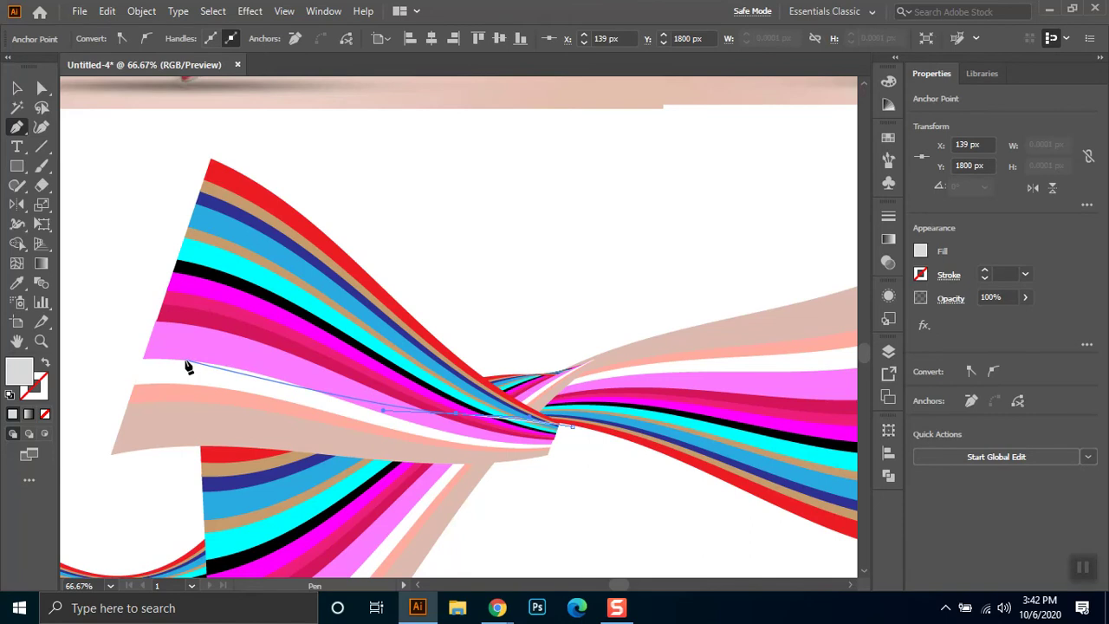
{"action": "left_click", "coordinate": [118, 352]}
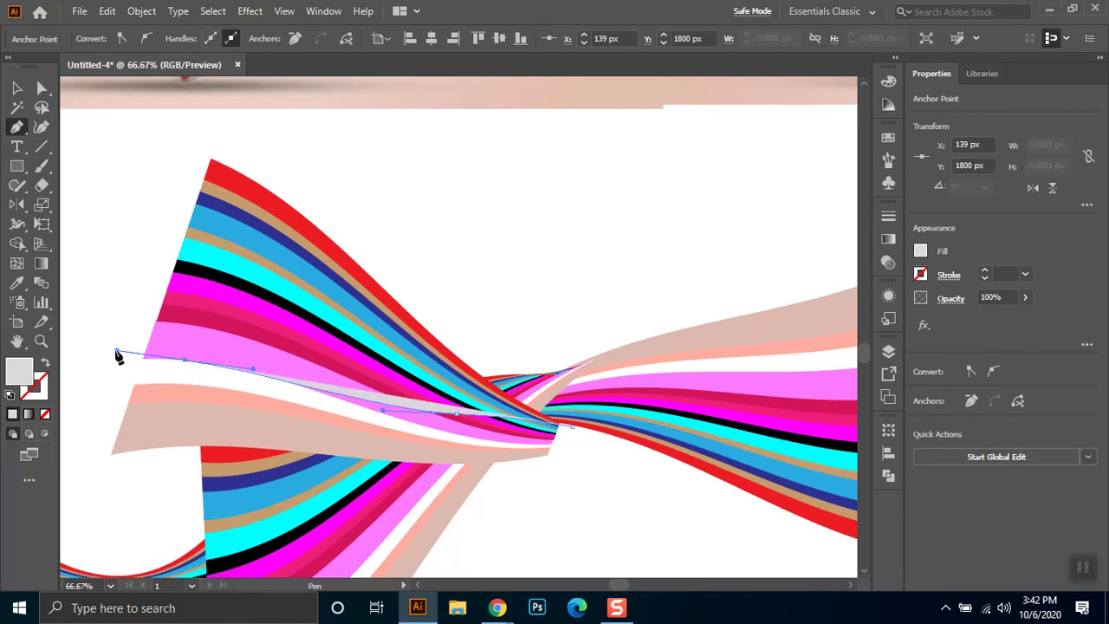
{"action": "left_click_drag", "start_coordinate": [87, 360], "coordinate": [125, 330]}
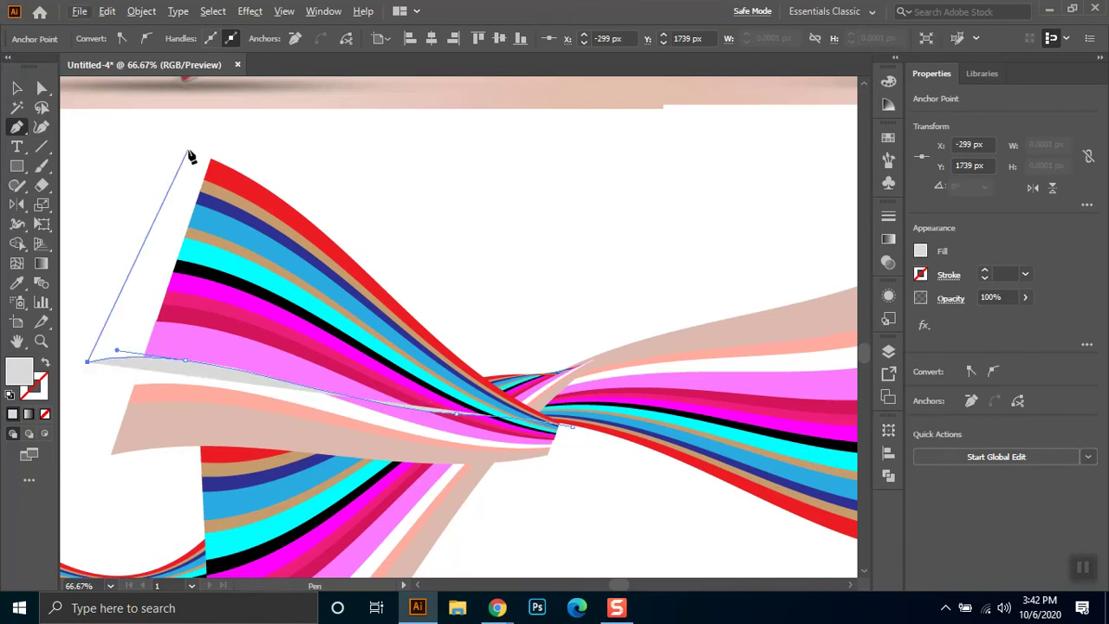
{"action": "left_click", "coordinate": [201, 141]}
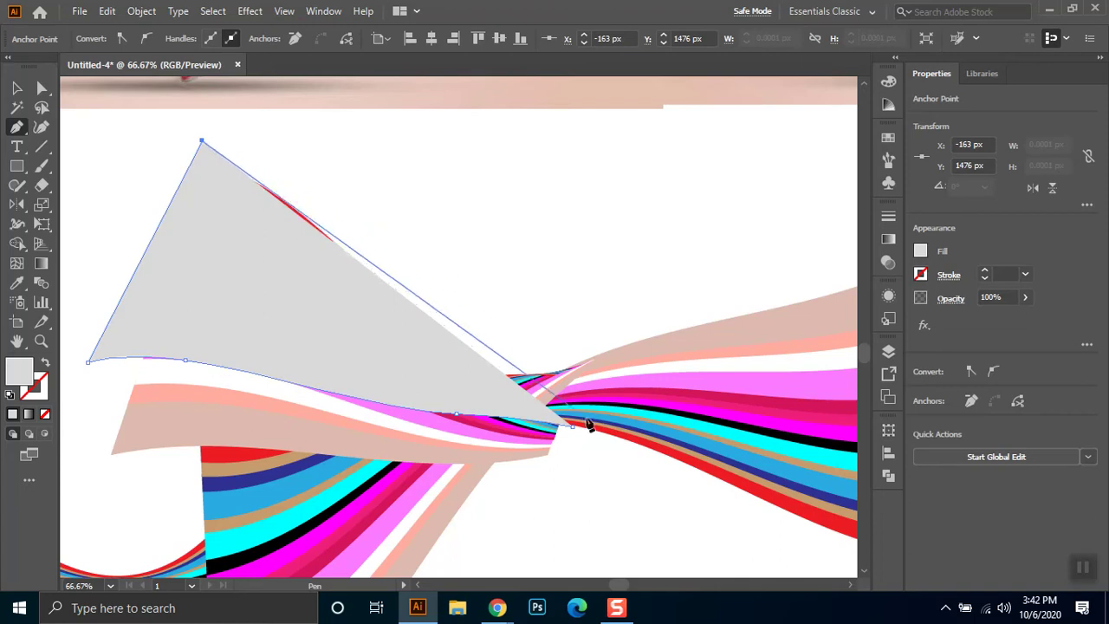
{"action": "key", "text": "ctrl"}
{"action": "left_click", "coordinate": [442, 299]}
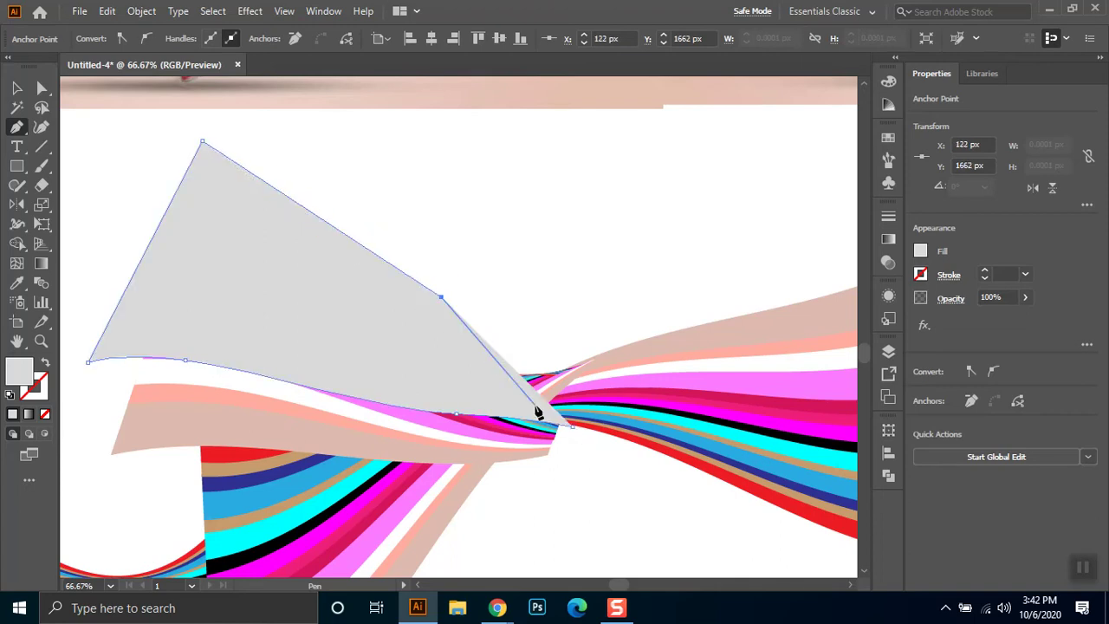
{"action": "left_click", "coordinate": [569, 424]}
Make a clipping mask from the outline and the upper piece
{"action": "left_click", "coordinate": [17, 87]}
{"action": "left_click_drag", "start_coordinate": [179, 136], "coordinate": [227, 178]}
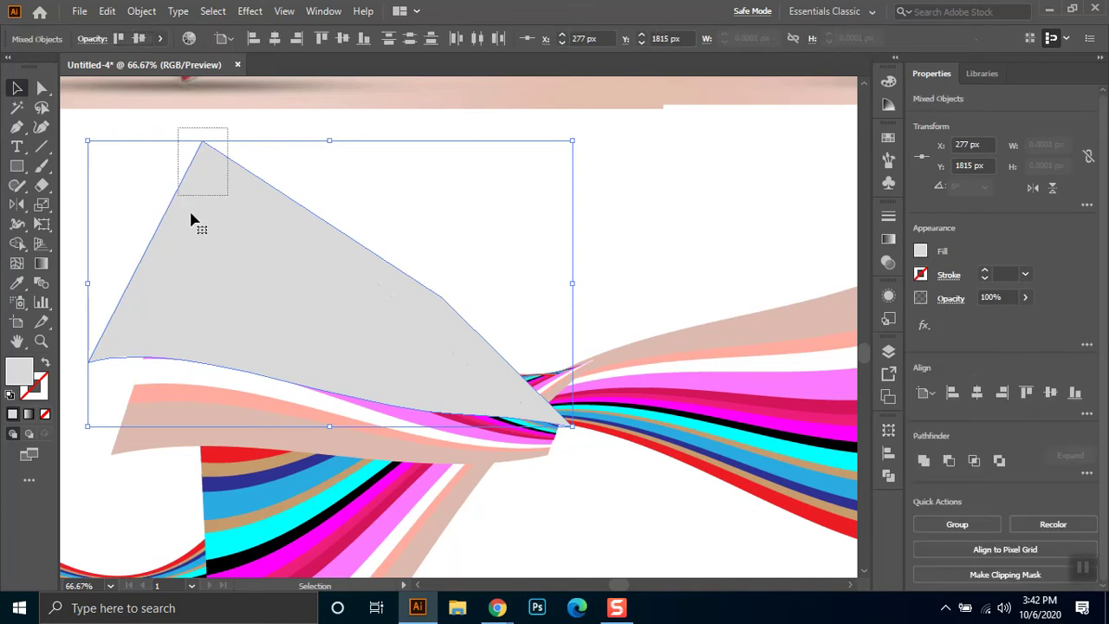
{"action": "right_click", "coordinate": [250, 223]}
{"action": "left_click", "coordinate": [351, 364]}
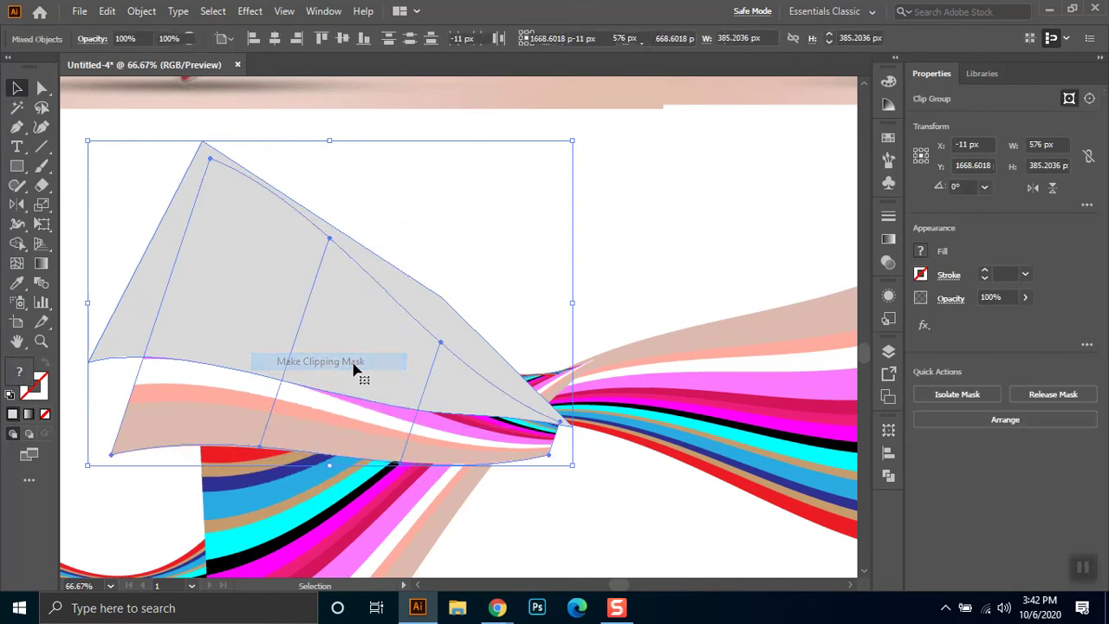
{"action": "left_click", "coordinate": [648, 206]}
{"action": "scroll", "coordinate": [643, 376], "scroll_direction": "down", "scroll_amount": 2}
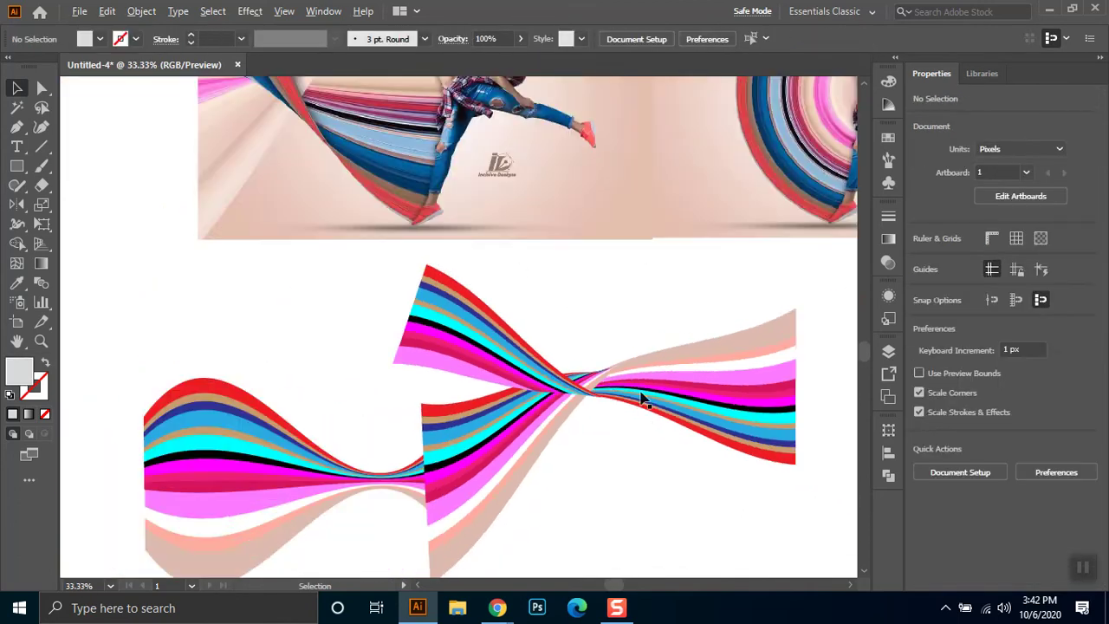
Centre the view and move the left wave piece rightward onto the bow
{"action": "scroll", "coordinate": [637, 407], "scroll_direction": "down", "scroll_amount": 2}
{"action": "scroll", "coordinate": [609, 430], "scroll_direction": "up", "scroll_amount": 2}
{"action": "scroll", "coordinate": [624, 403], "scroll_direction": "down", "scroll_amount": 1}
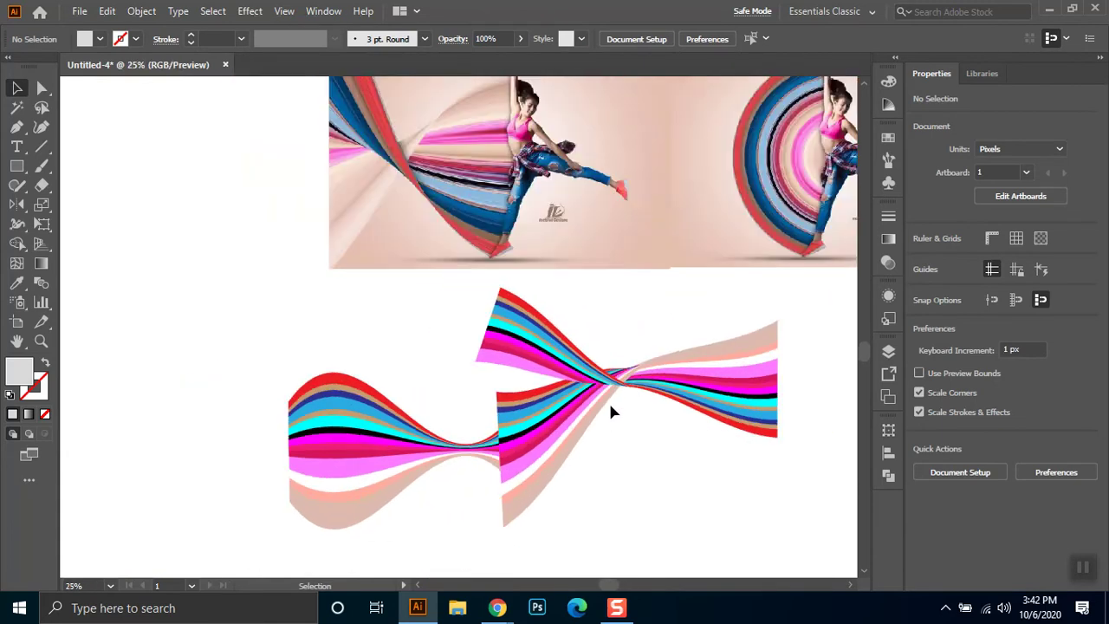
{"action": "left_click_drag", "start_coordinate": [614, 339], "coordinate": [556, 468]}
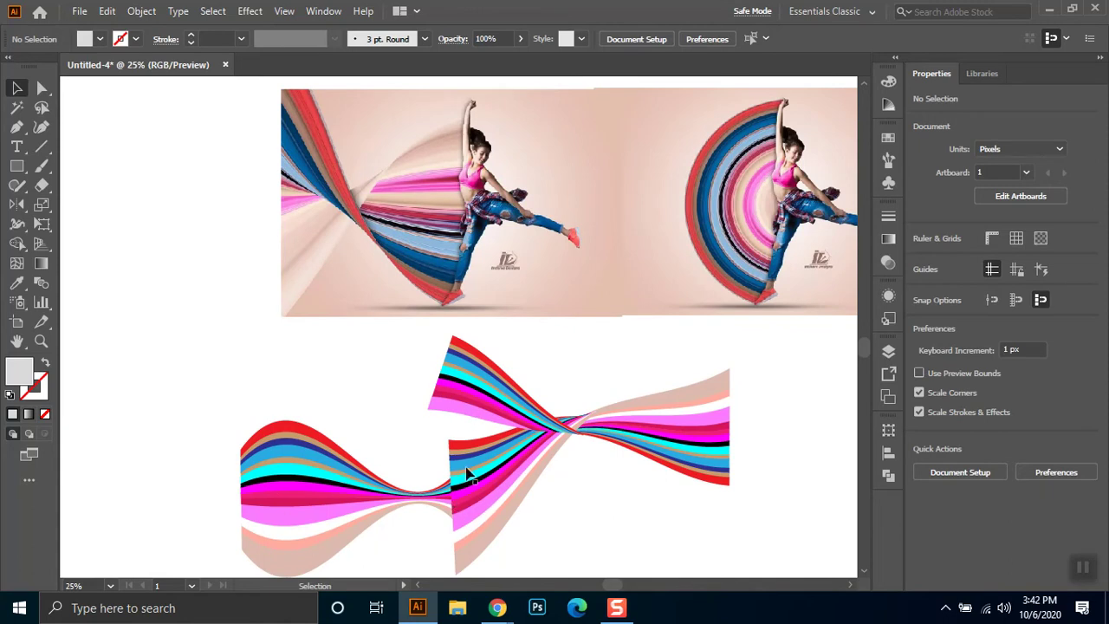
{"action": "left_click", "coordinate": [351, 463]}
{"action": "left_click_drag", "start_coordinate": [351, 463], "coordinate": [438, 462]}
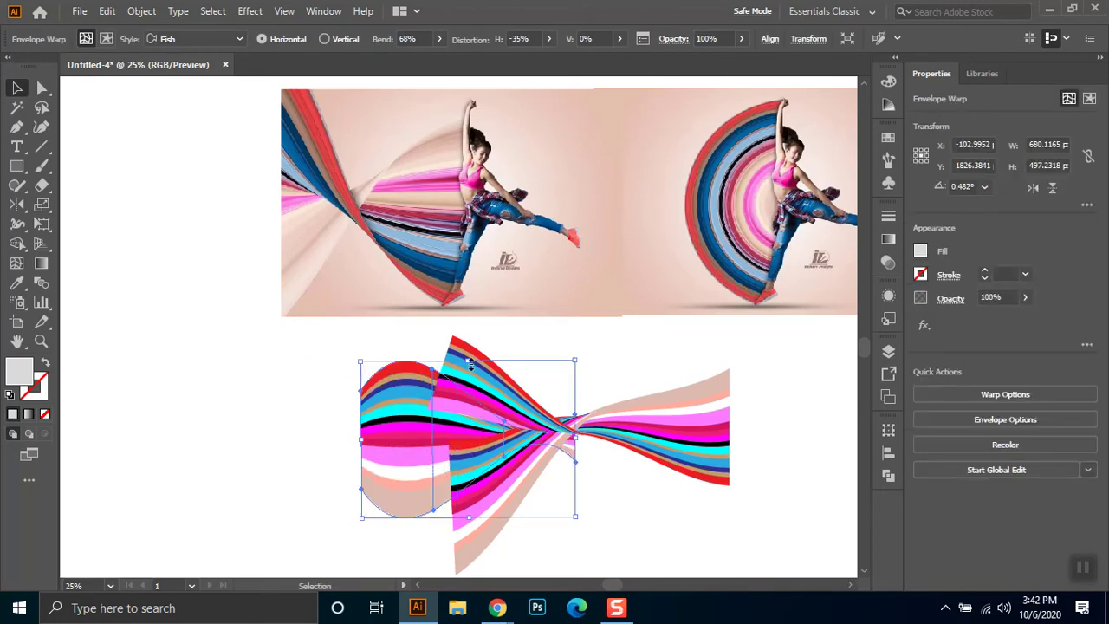
Squash and narrow the wave piece into a thin strand about 399 × 113 px
{"action": "left_click_drag", "start_coordinate": [468, 362], "coordinate": [468, 397]}
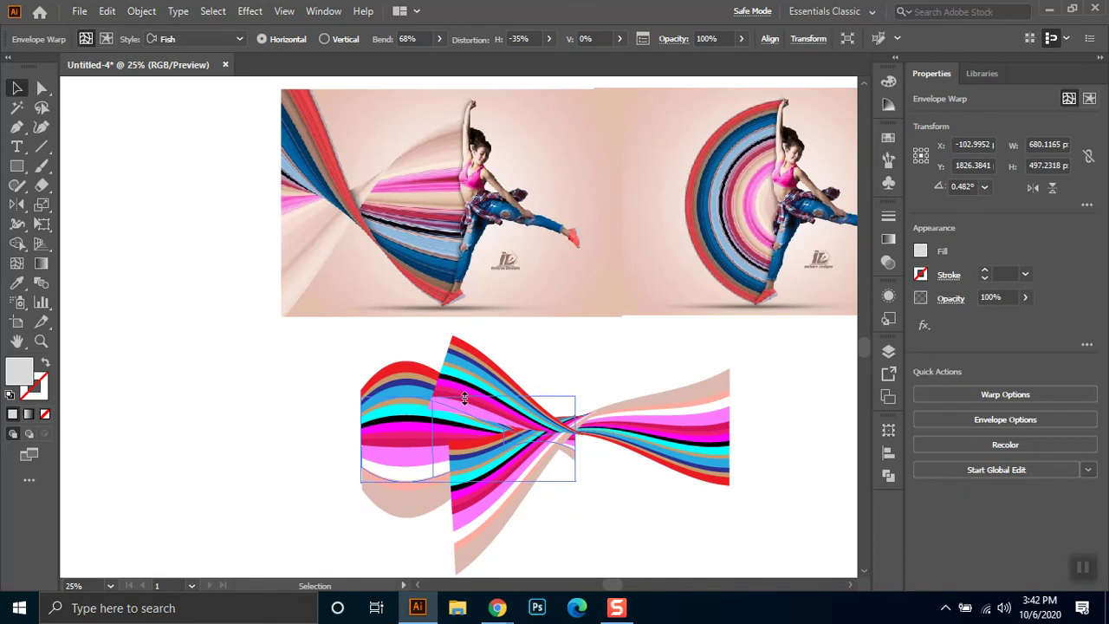
{"action": "left_click_drag", "start_coordinate": [431, 461], "coordinate": [437, 456]}
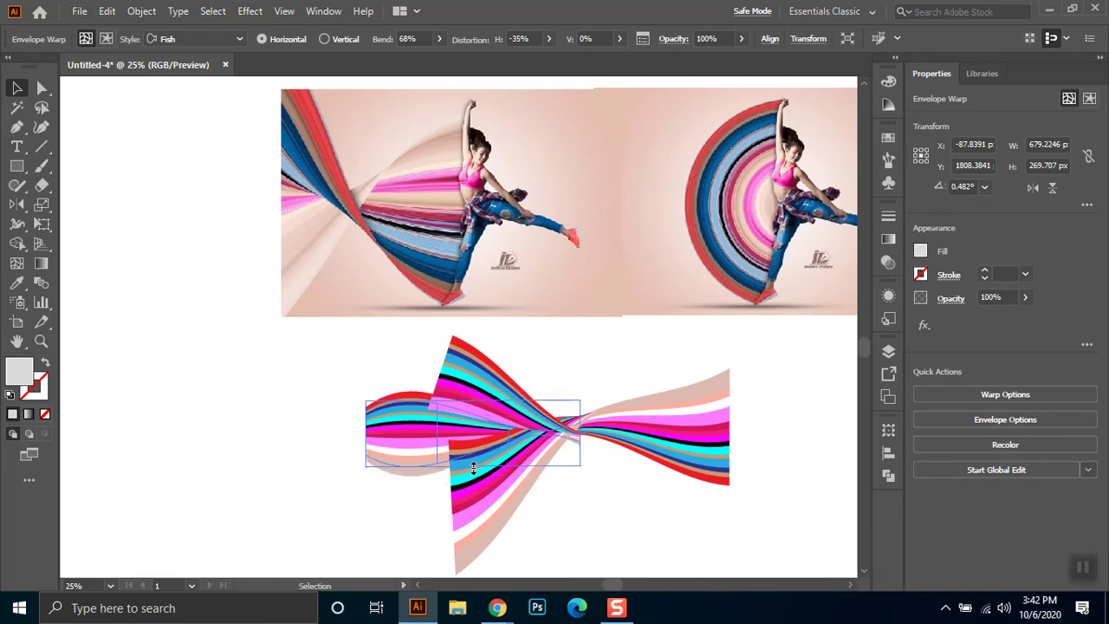
{"action": "left_click_drag", "start_coordinate": [478, 481], "coordinate": [476, 472]}
{"action": "left_click_drag", "start_coordinate": [368, 436], "coordinate": [329, 433]}
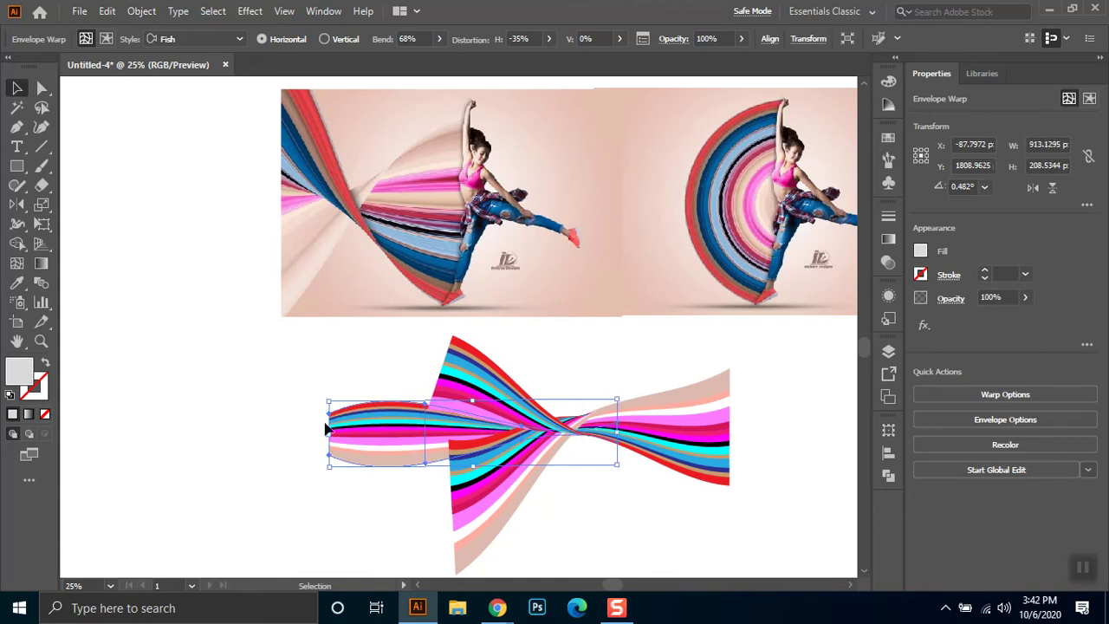
{"action": "left_click_drag", "start_coordinate": [330, 436], "coordinate": [473, 438]}
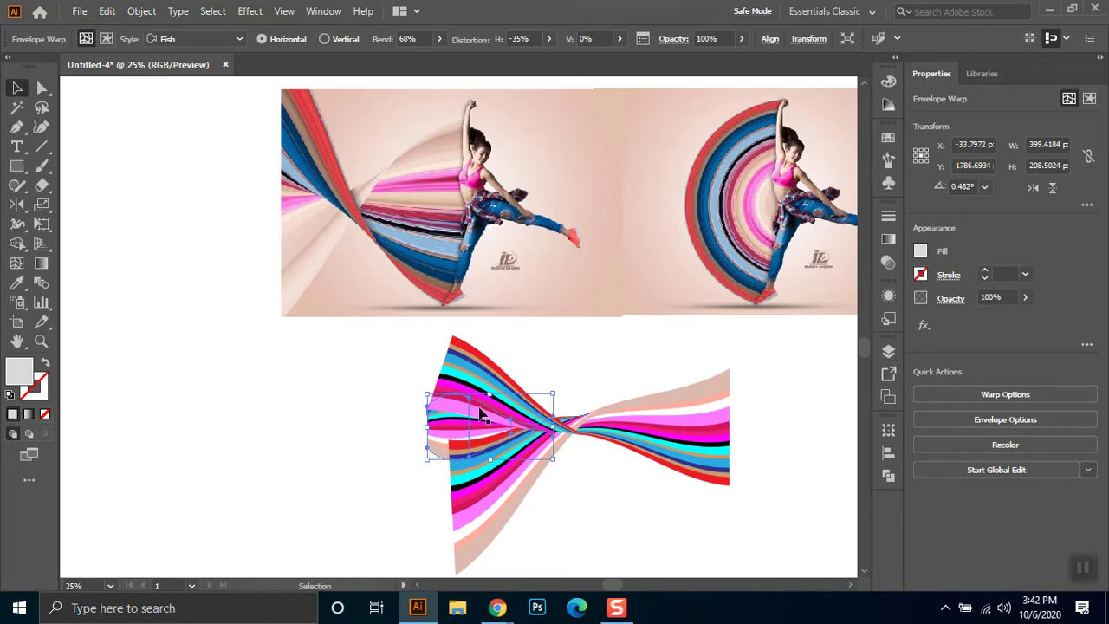
{"action": "left_click_drag", "start_coordinate": [491, 394], "coordinate": [488, 404]}
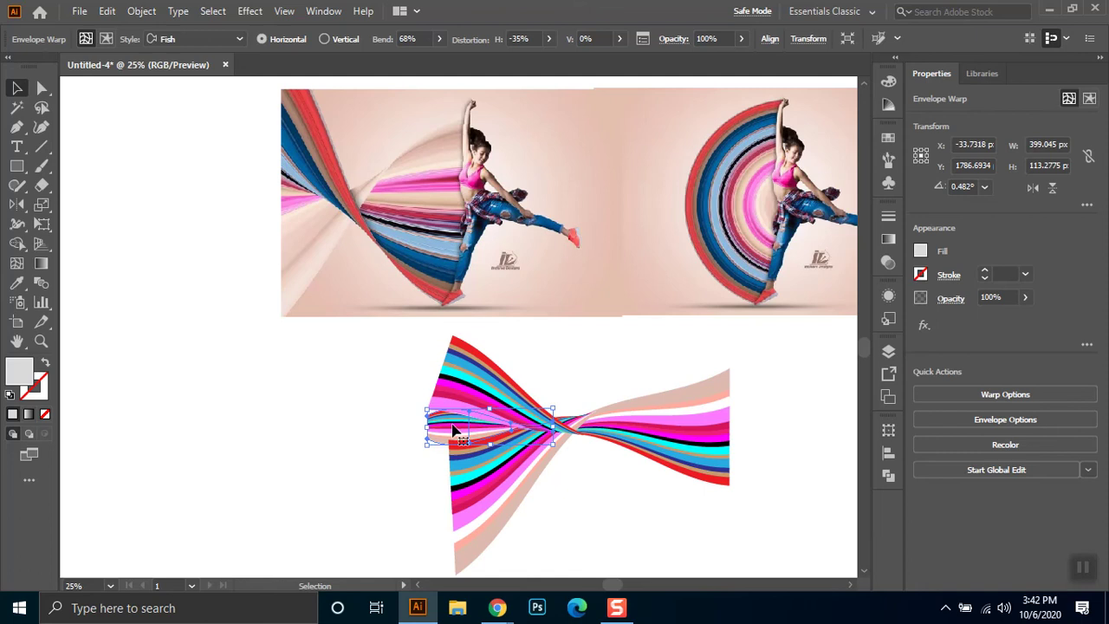
{"action": "key", "text": "ctrl"}
{"action": "left_click", "coordinate": [228, 384]}
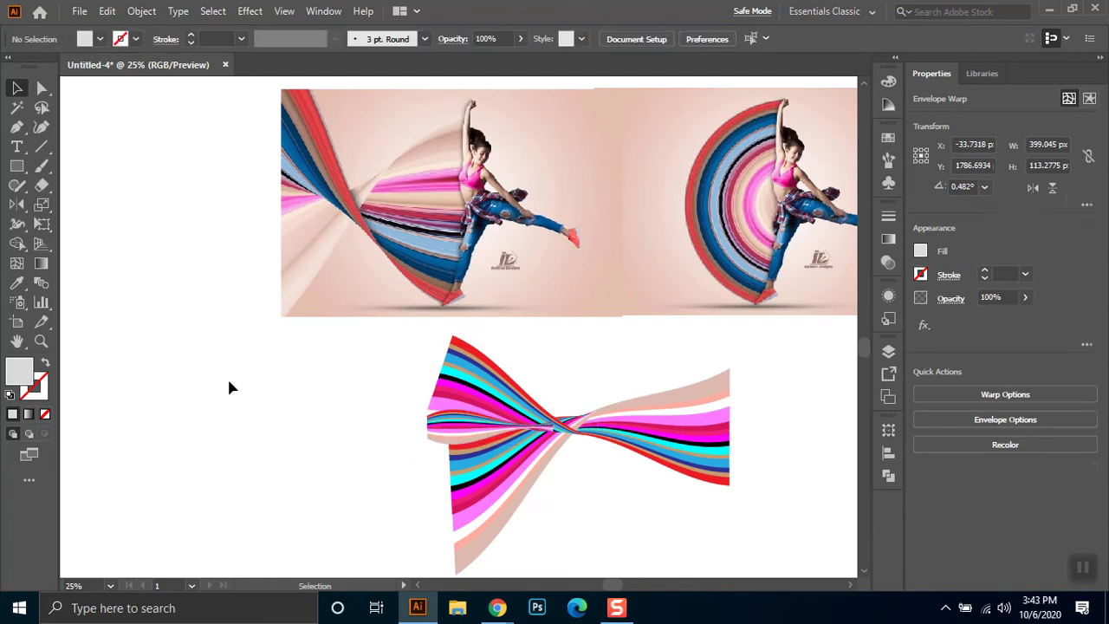
Check the thin warped strand and the fan-shaped clipped group, then deselect everything
{"action": "left_click", "coordinate": [472, 432]}
{"action": "scroll", "coordinate": [538, 447], "scroll_direction": "up", "scroll_amount": 2}
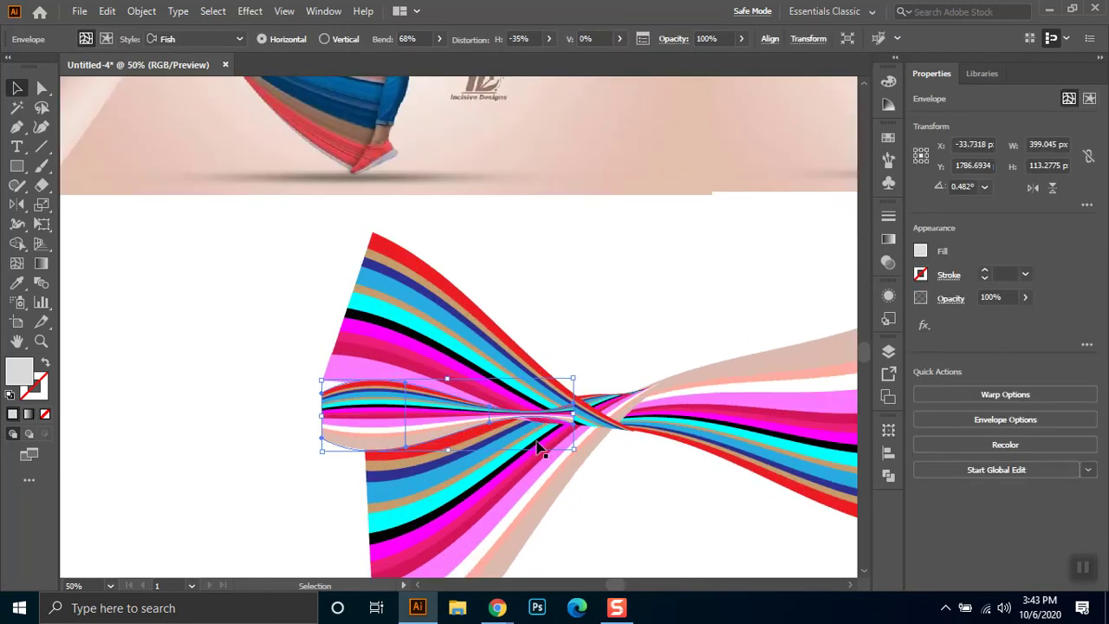
{"action": "left_click", "coordinate": [465, 364]}
{"action": "left_click", "coordinate": [619, 486]}
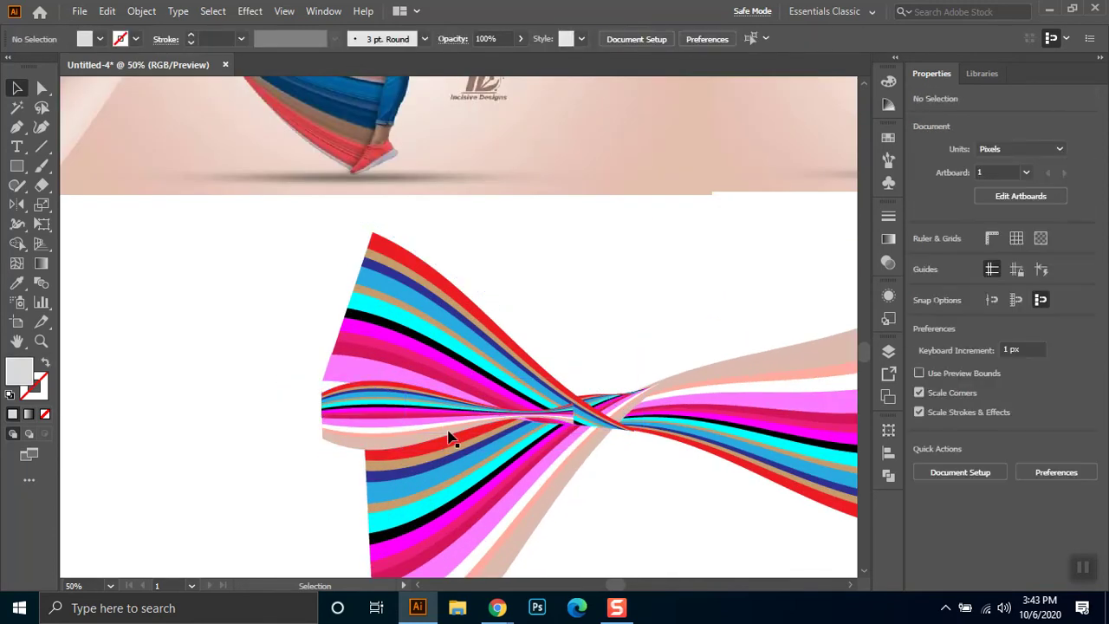
{"action": "left_click", "coordinate": [449, 434]}
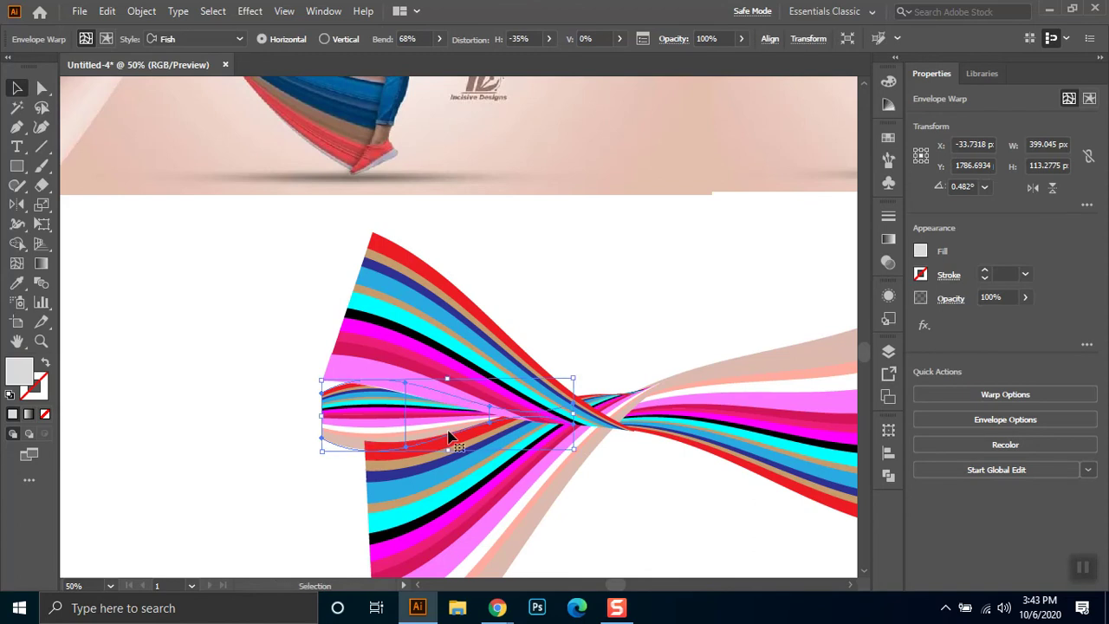
{"action": "left_click", "coordinate": [148, 460]}
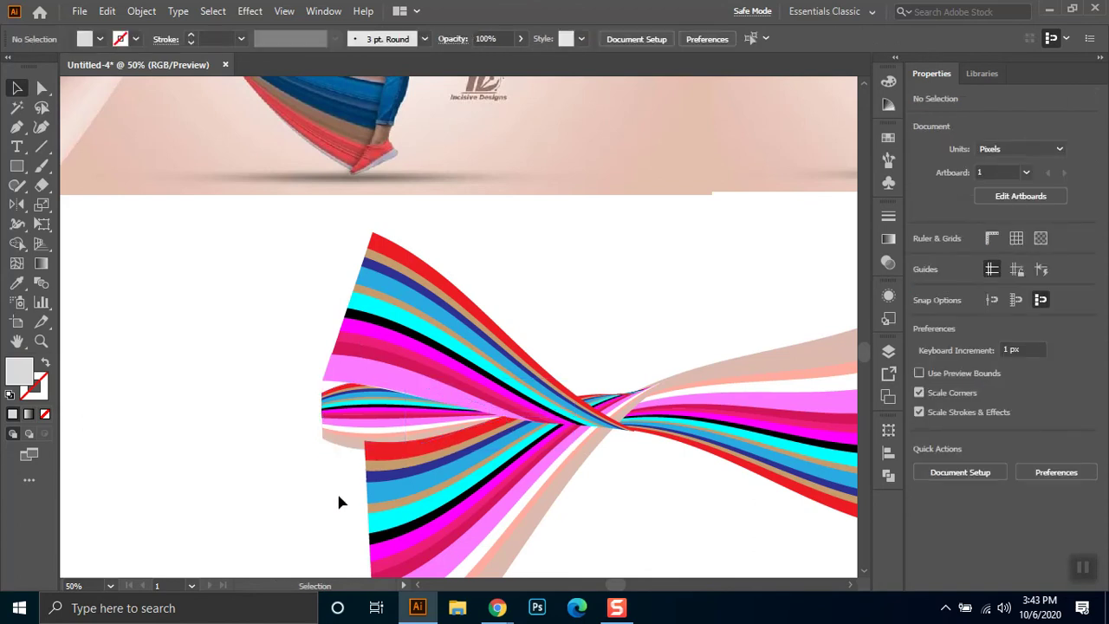
Draw a closed pointed Pen shape over the strand's left end, tapering into the bow's twist
{"action": "left_click", "coordinate": [16, 126]}
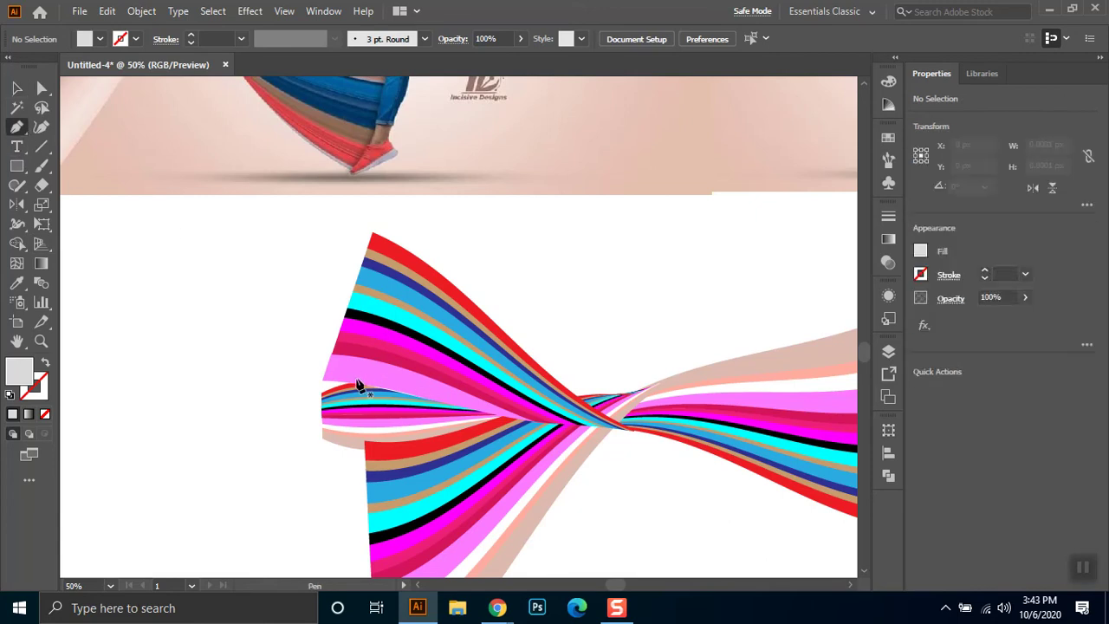
{"action": "left_click", "coordinate": [347, 381]}
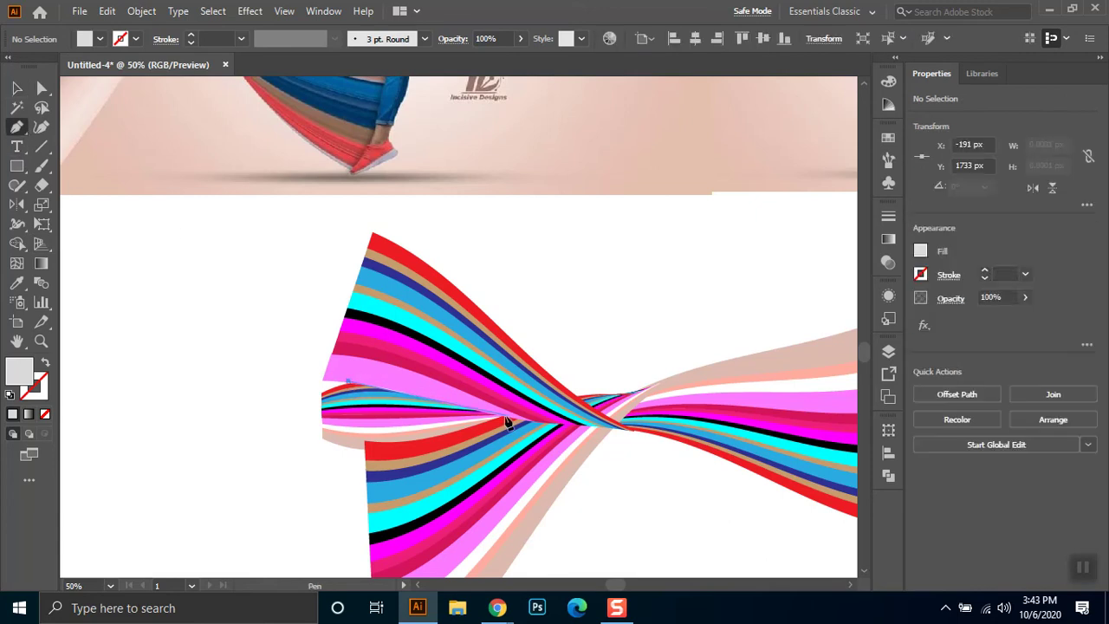
{"action": "left_click", "coordinate": [503, 417]}
{"action": "left_click_drag", "start_coordinate": [546, 431], "coordinate": [552, 437]}
{"action": "left_click", "coordinate": [504, 419]}
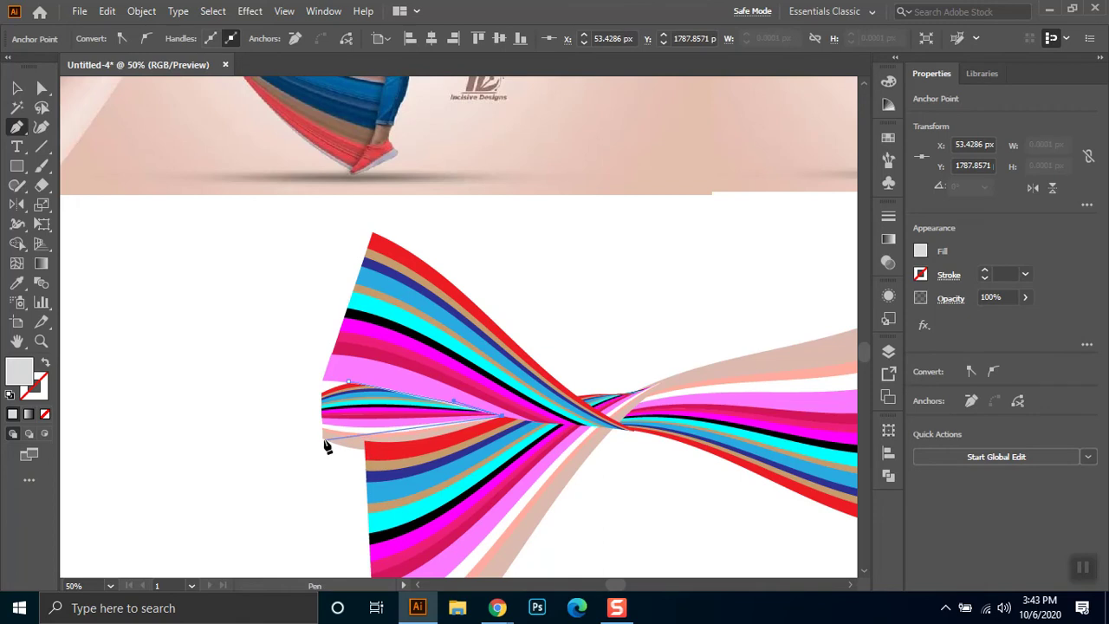
{"action": "left_click_drag", "start_coordinate": [364, 443], "coordinate": [310, 436]}
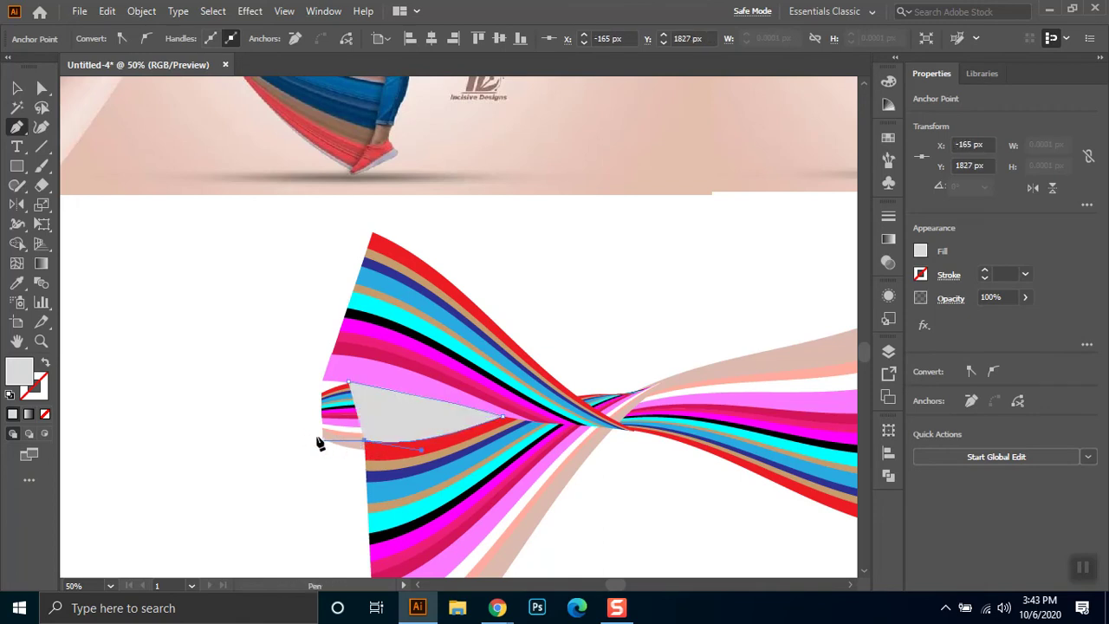
{"action": "left_click", "coordinate": [316, 440]}
{"action": "left_click", "coordinate": [317, 379]}
{"action": "left_click", "coordinate": [347, 382]}
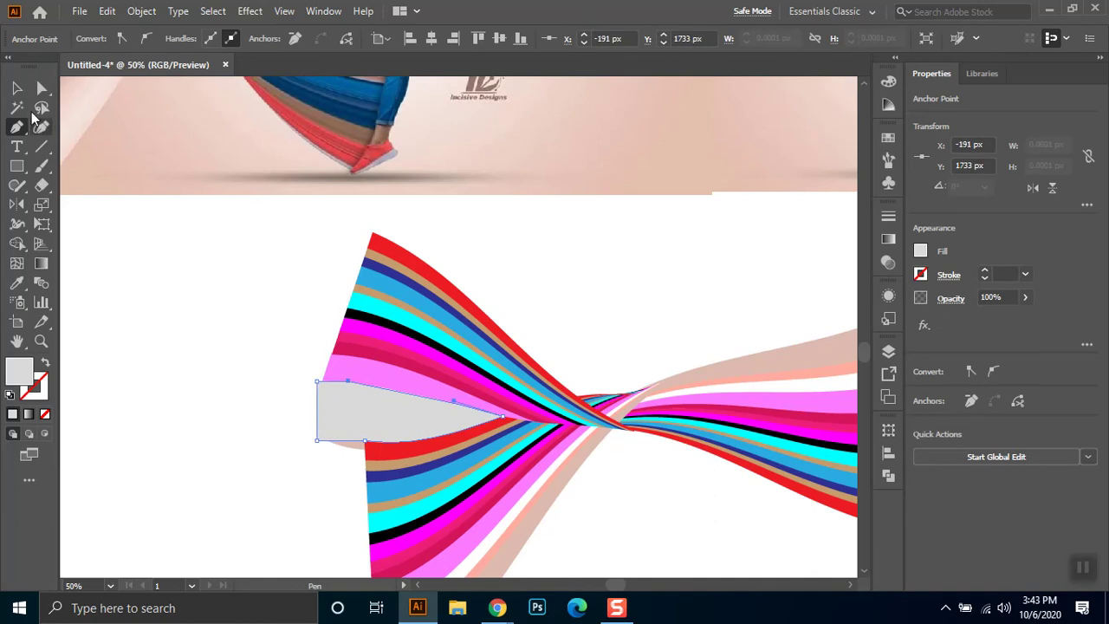
Select the grey shape with the strand and make a clipping mask
{"action": "key", "text": "v"}
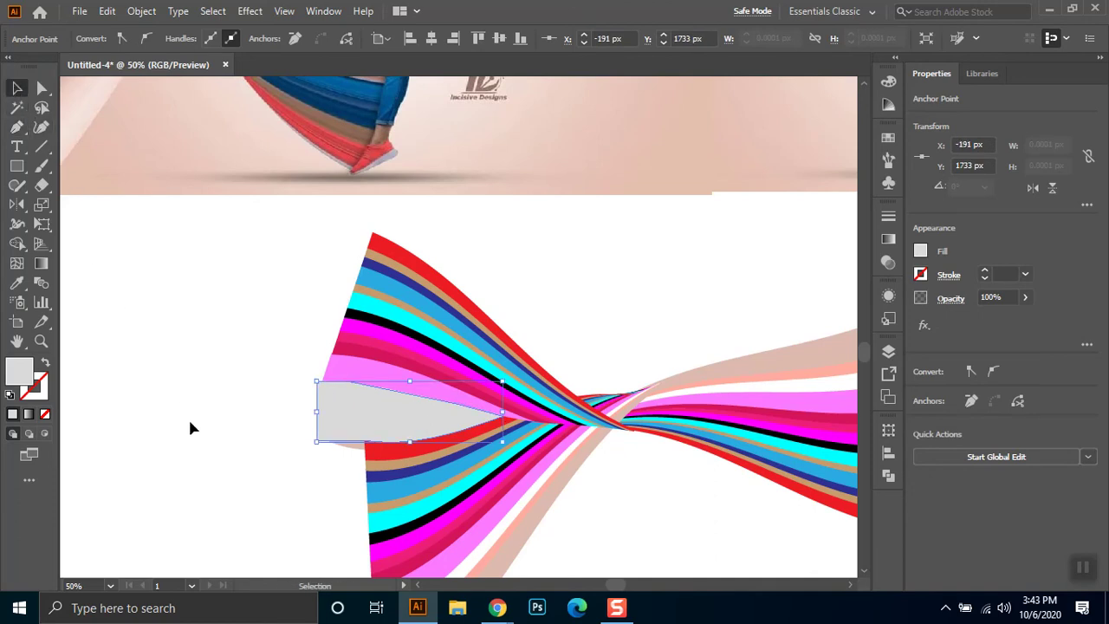
{"action": "left_click_drag", "start_coordinate": [290, 419], "coordinate": [338, 421]}
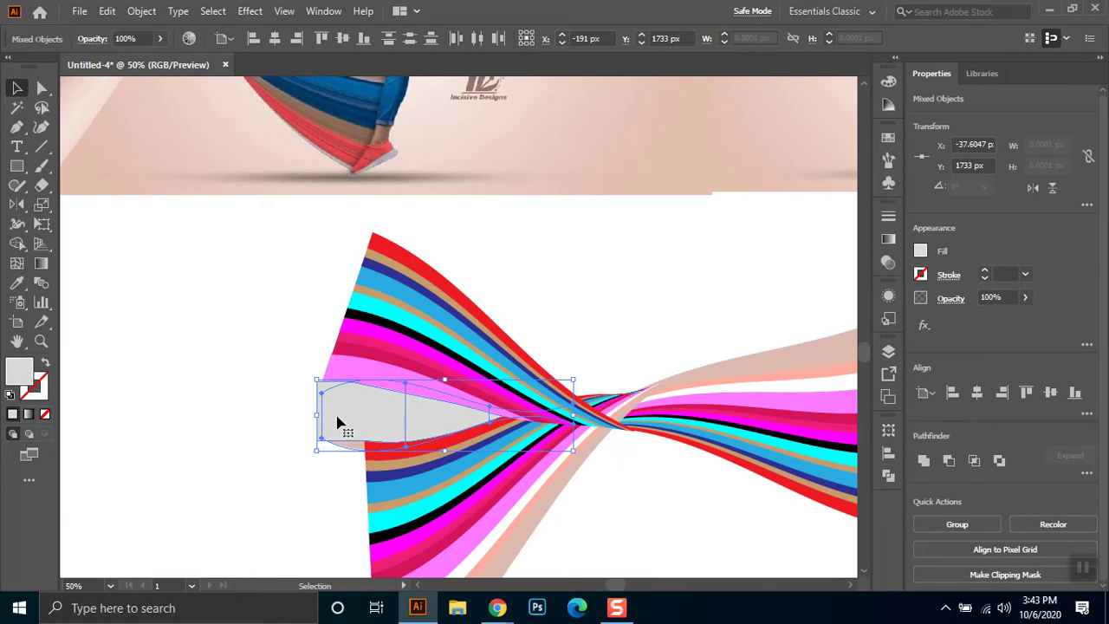
{"action": "right_click", "coordinate": [348, 409]}
{"action": "left_click", "coordinate": [423, 290]}
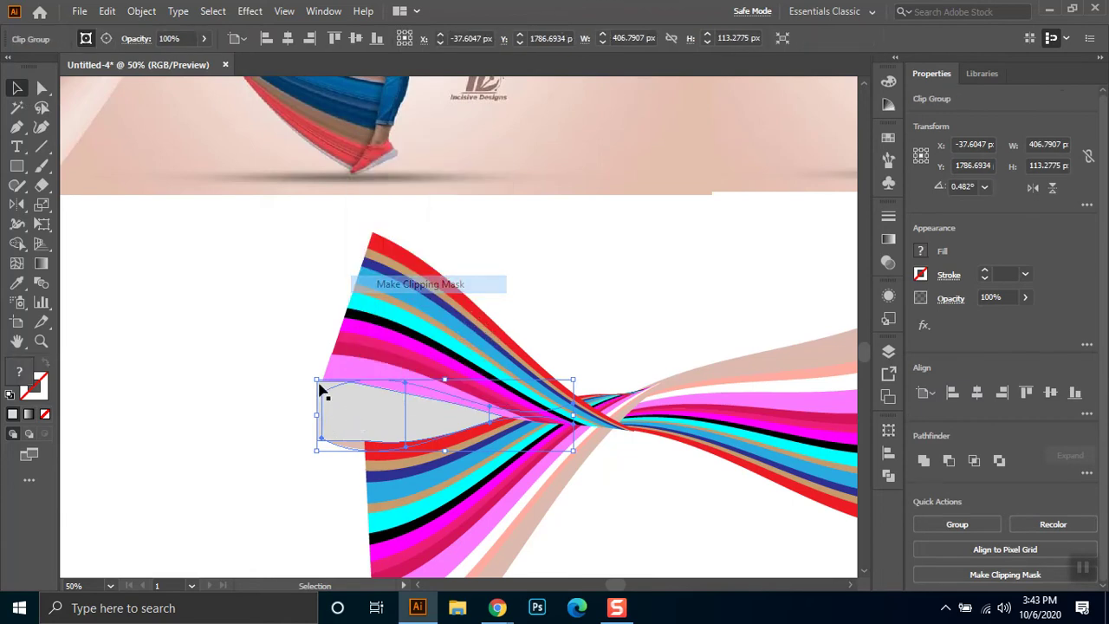
{"action": "left_click", "coordinate": [267, 437]}
{"action": "scroll", "coordinate": [279, 442], "scroll_direction": "down", "scroll_amount": 2}
{"action": "scroll", "coordinate": [347, 485], "scroll_direction": "down", "scroll_amount": 2}
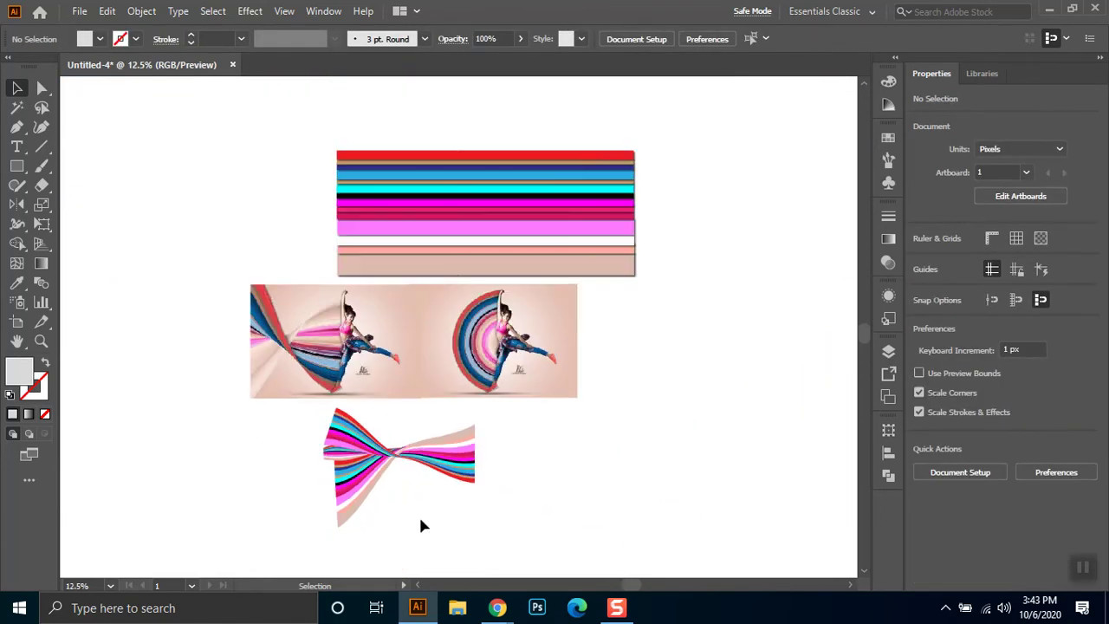
Draw a Pen path across the bow's right wing and along the ribbon's lower edge
{"action": "scroll", "coordinate": [398, 483], "scroll_direction": "up", "scroll_amount": 2}
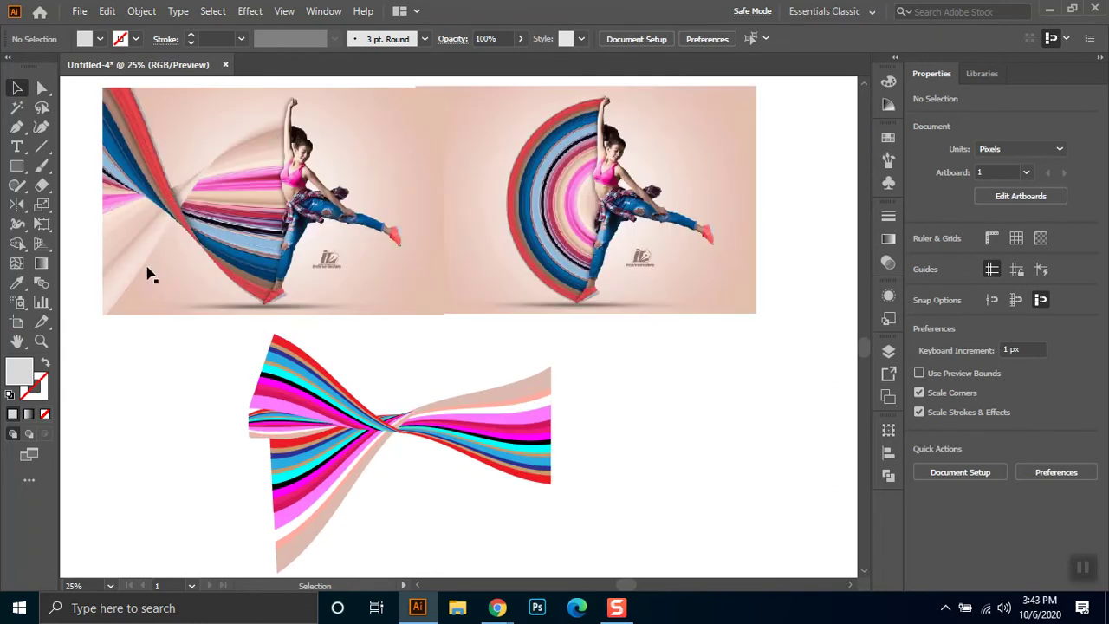
{"action": "scroll", "coordinate": [231, 365], "scroll_direction": "down", "scroll_amount": 1}
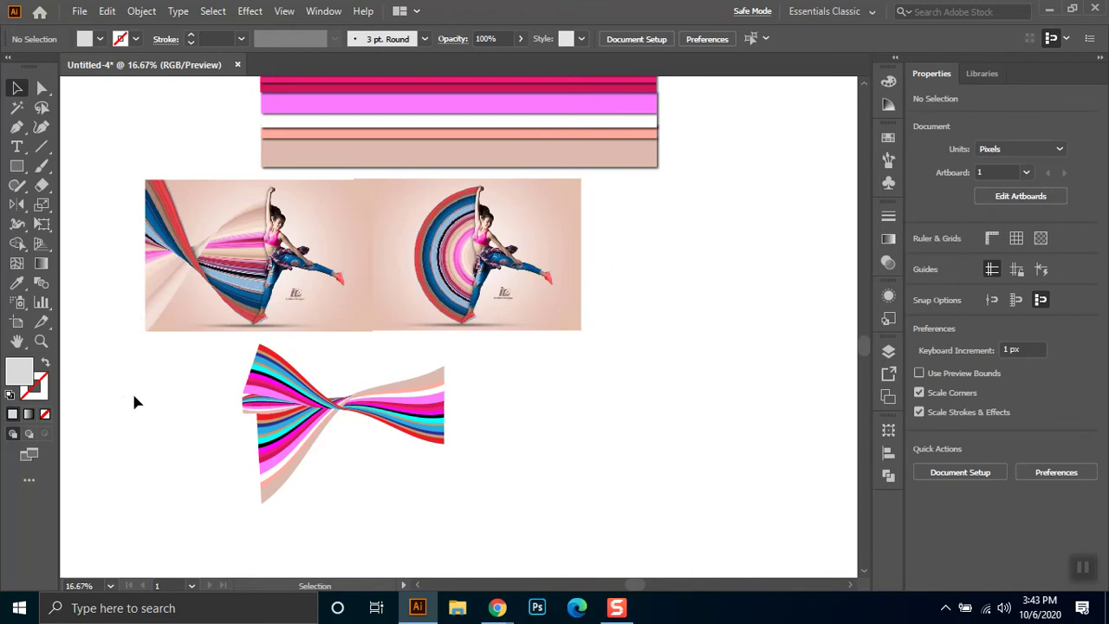
{"action": "scroll", "coordinate": [264, 466], "scroll_direction": "up", "scroll_amount": 1}
{"action": "scroll", "coordinate": [302, 462], "scroll_direction": "up", "scroll_amount": 1}
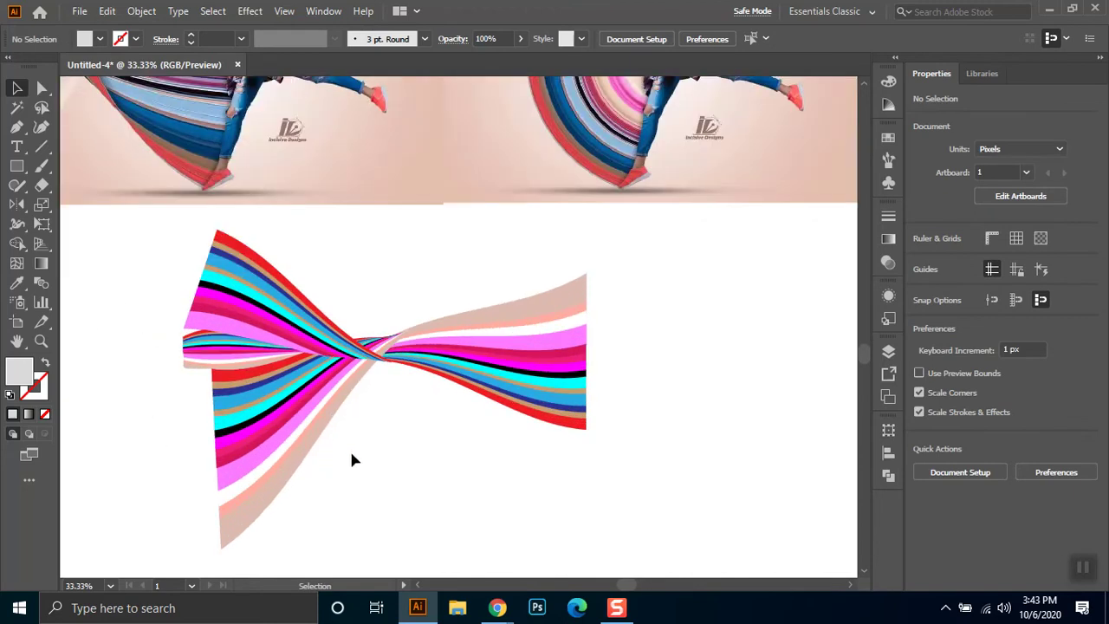
{"action": "key", "text": "p"}
{"action": "scroll", "coordinate": [358, 425], "scroll_direction": "up", "scroll_amount": 3}
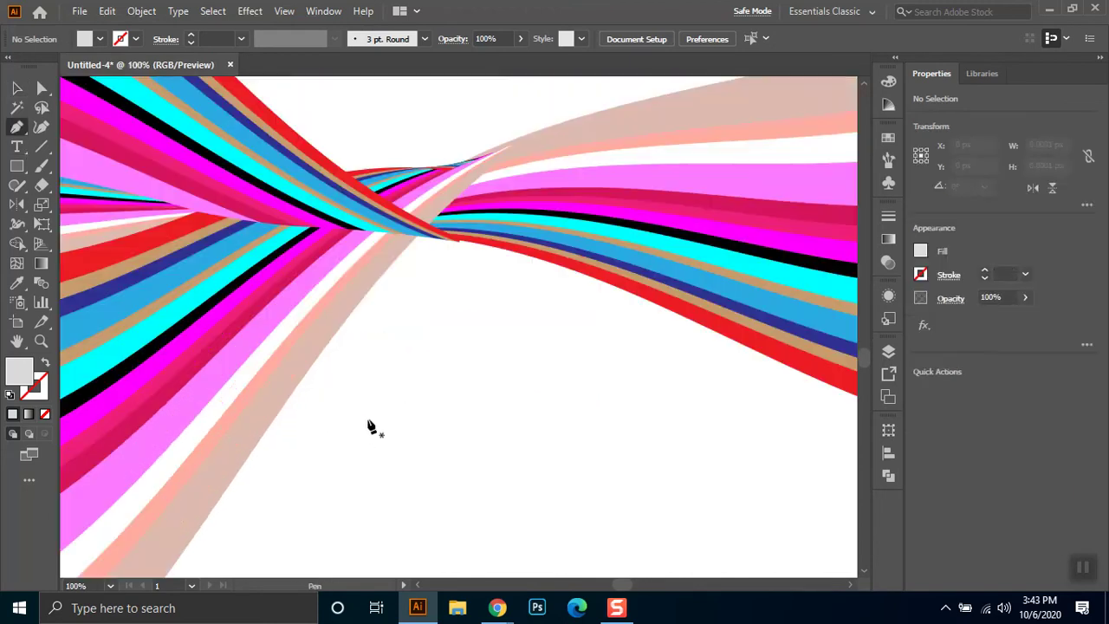
{"action": "left_click_drag", "start_coordinate": [513, 327], "coordinate": [357, 399]}
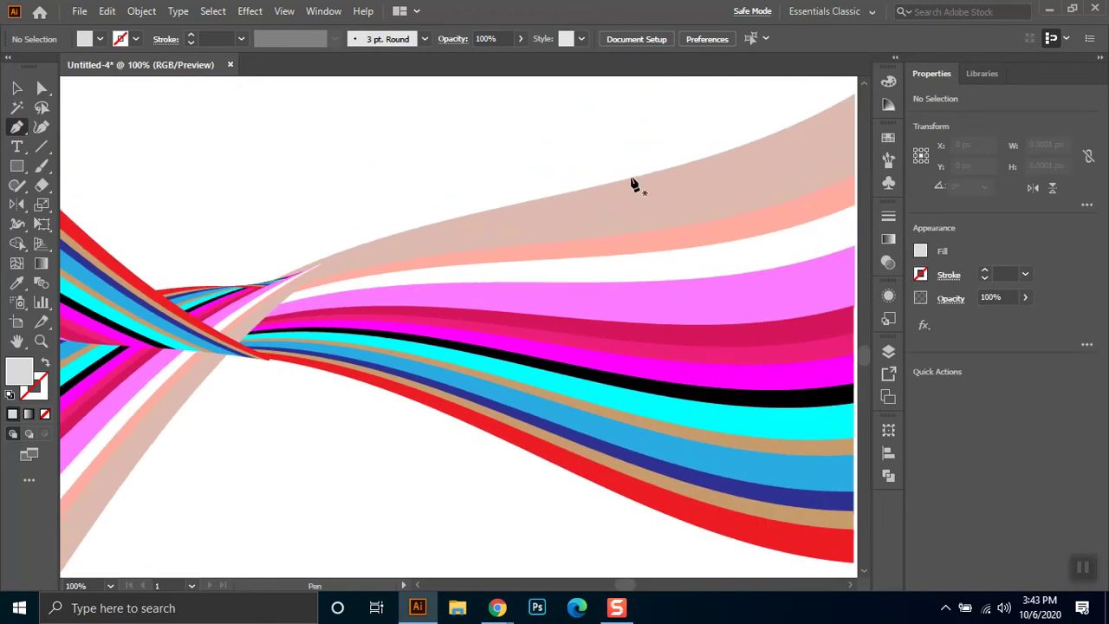
{"action": "left_click", "coordinate": [730, 151]}
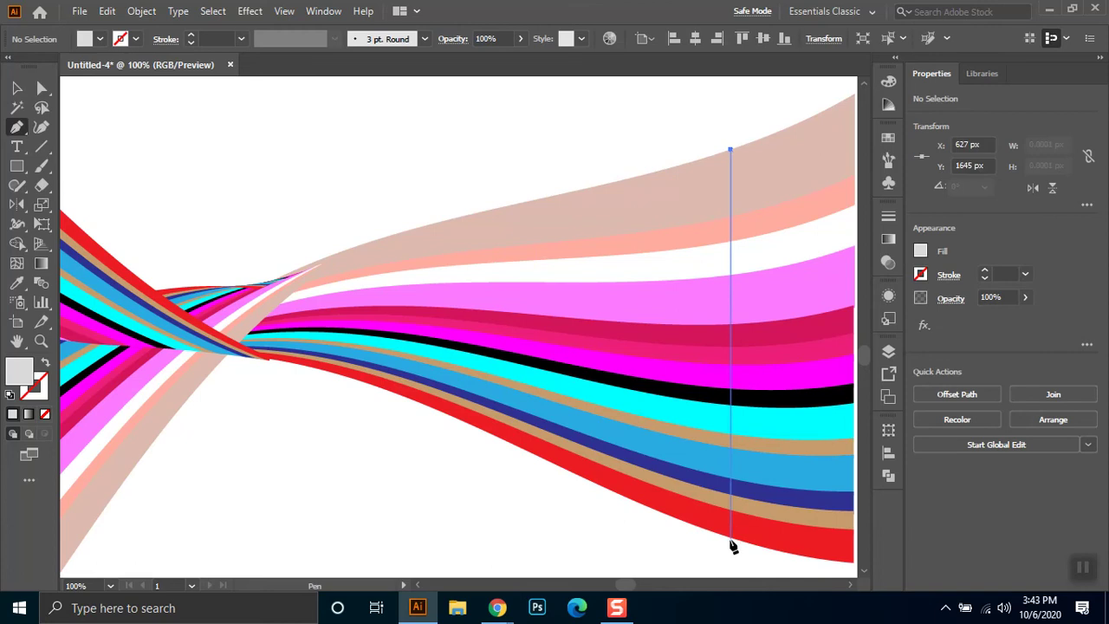
{"action": "left_click", "coordinate": [731, 538]}
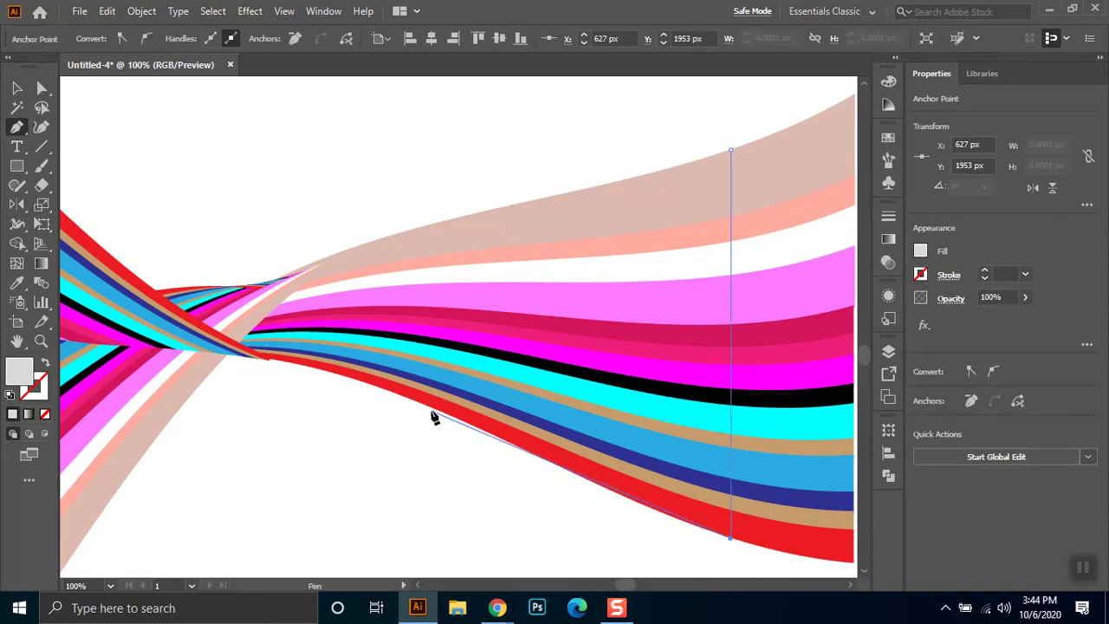
{"action": "left_click_drag", "start_coordinate": [539, 457], "coordinate": [489, 436]}
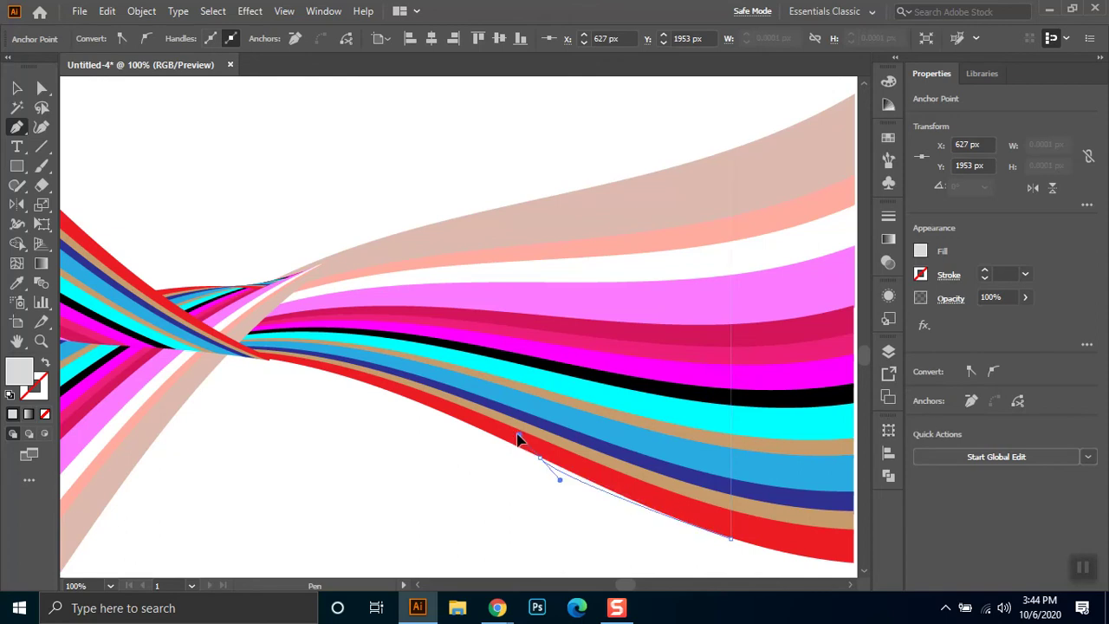
Undo the grey pen path and select the right-hand warped ribbon piece
{"action": "key", "text": "ctrl+z"}
{"action": "key", "text": "ctrl+z"}
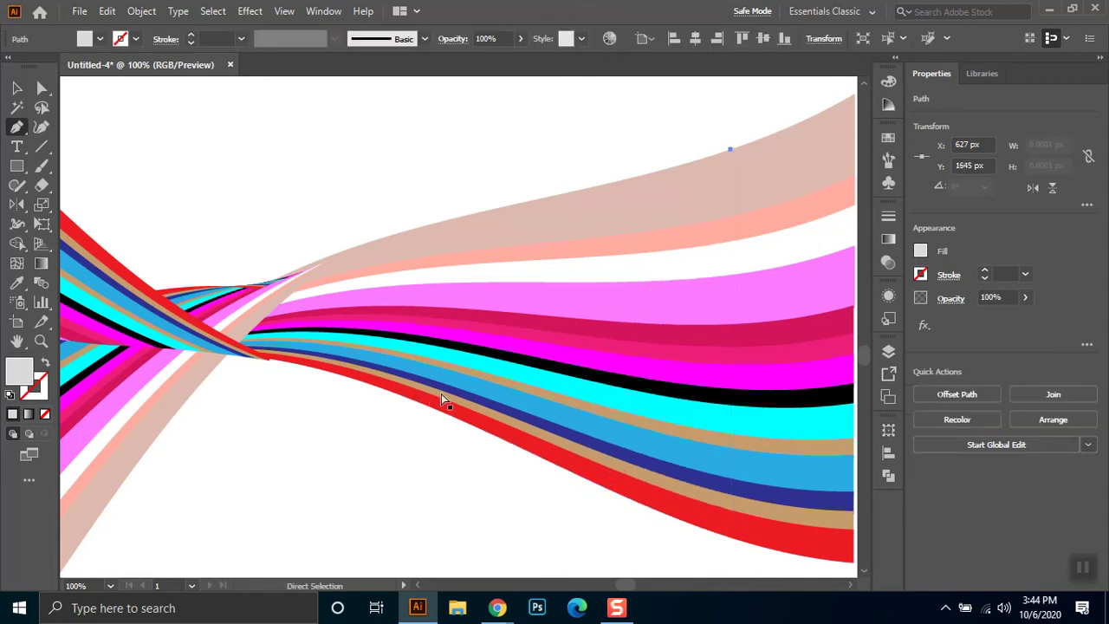
{"action": "key", "text": "ctrl+z"}
{"action": "key", "text": "ctrl+minus"}
{"action": "key", "text": "v"}
{"action": "left_click_drag", "start_coordinate": [478, 198], "coordinate": [554, 434]}
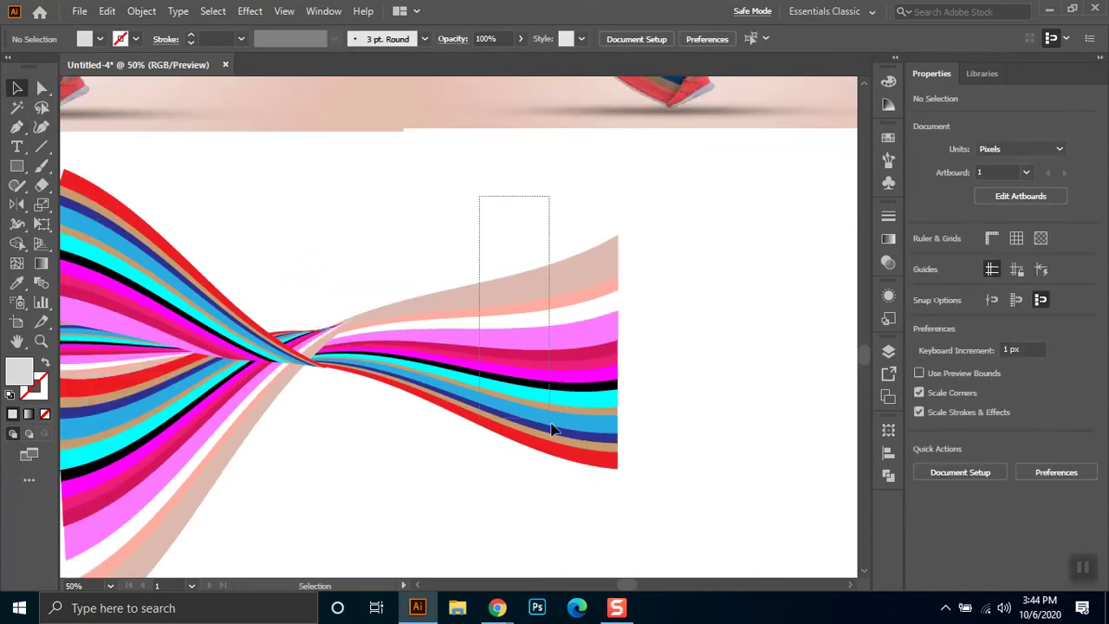
Move the warped piece aside, expand it and unite its bands into one shape
{"action": "left_click_drag", "start_coordinate": [483, 360], "coordinate": [830, 382]}
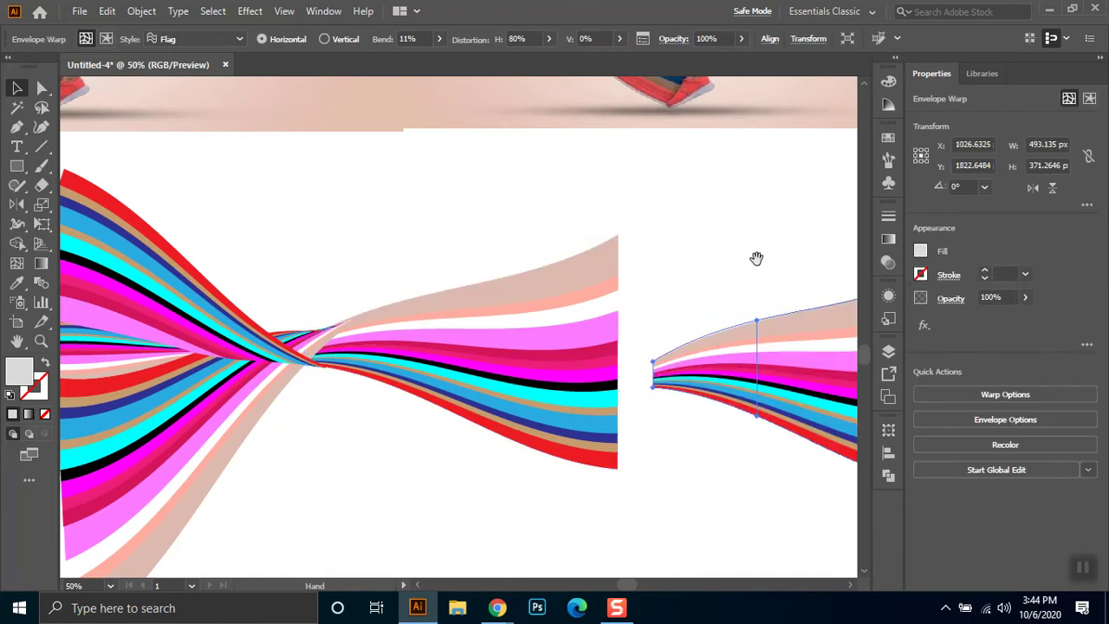
{"action": "left_click_drag", "start_coordinate": [794, 323], "coordinate": [546, 368]}
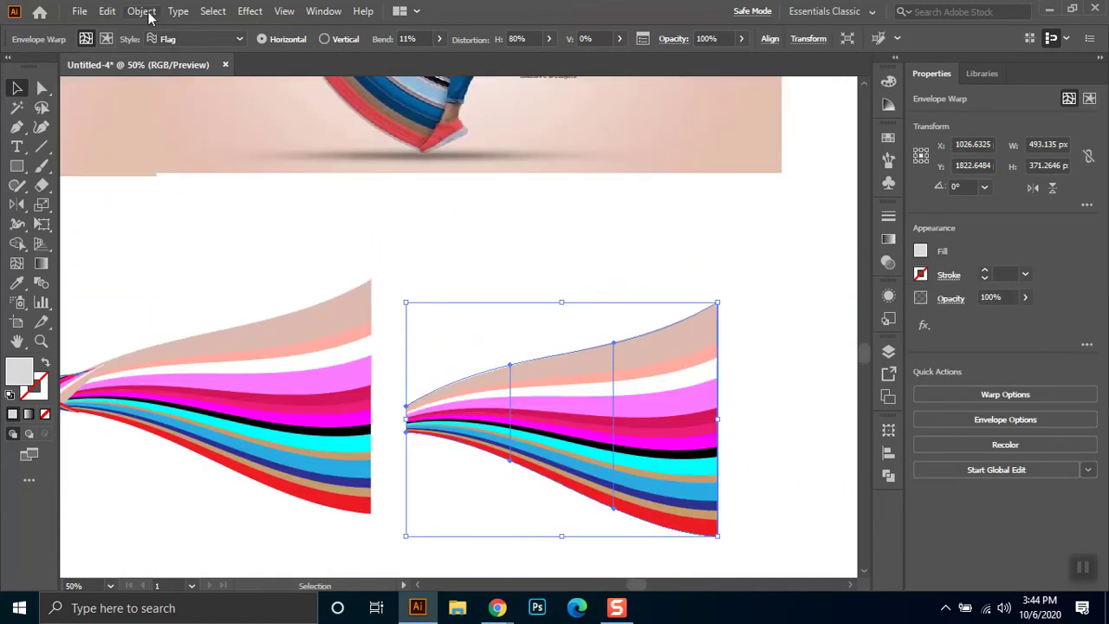
{"action": "left_click", "coordinate": [143, 12]}
{"action": "left_click", "coordinate": [231, 201]}
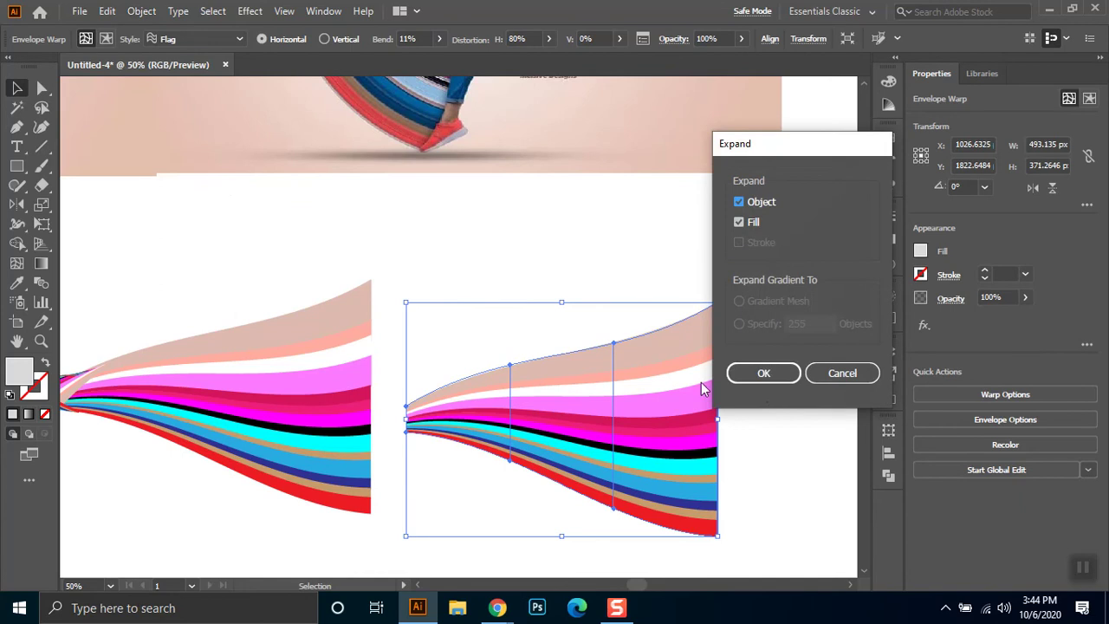
{"action": "left_click", "coordinate": [769, 383]}
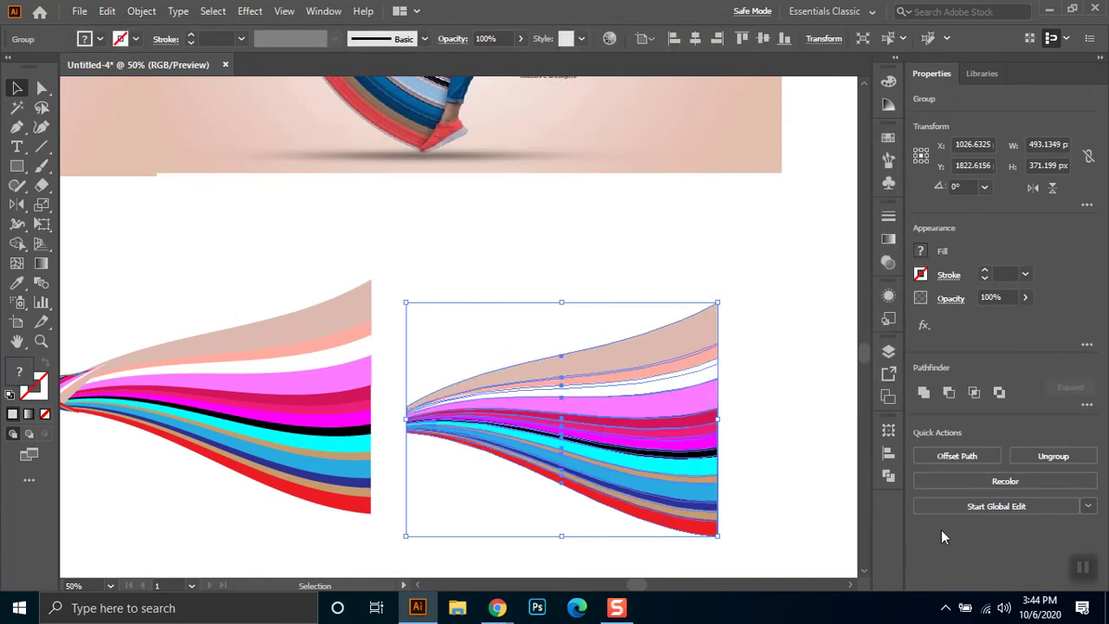
{"action": "left_click", "coordinate": [921, 397]}
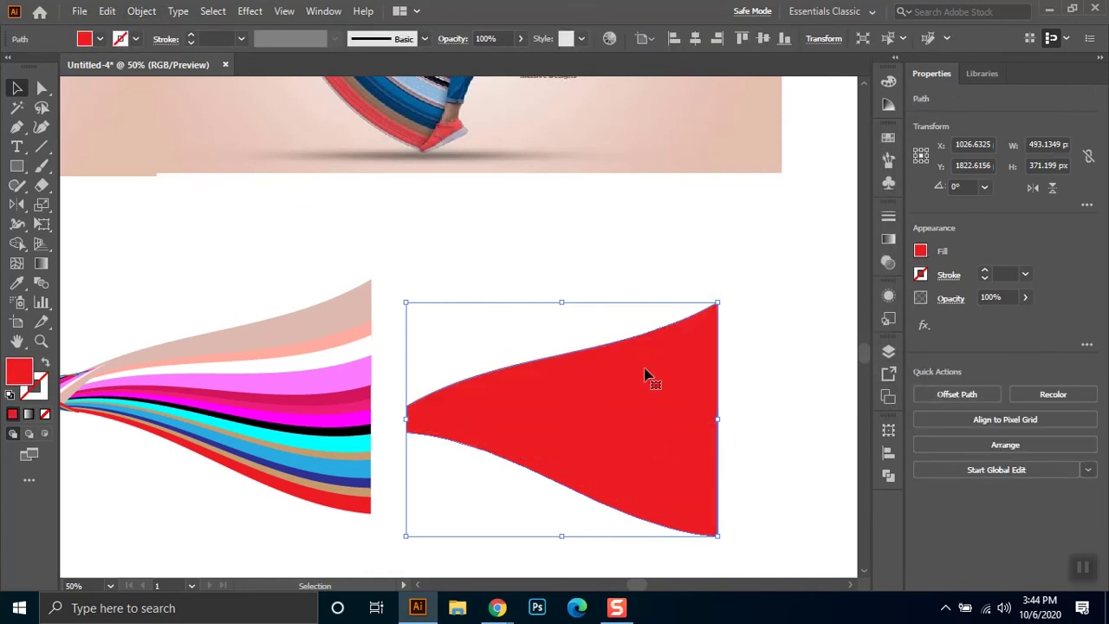
Fill the merged shape with a reversed linear gradient
{"action": "left_click", "coordinate": [887, 239]}
{"action": "left_click", "coordinate": [765, 234]}
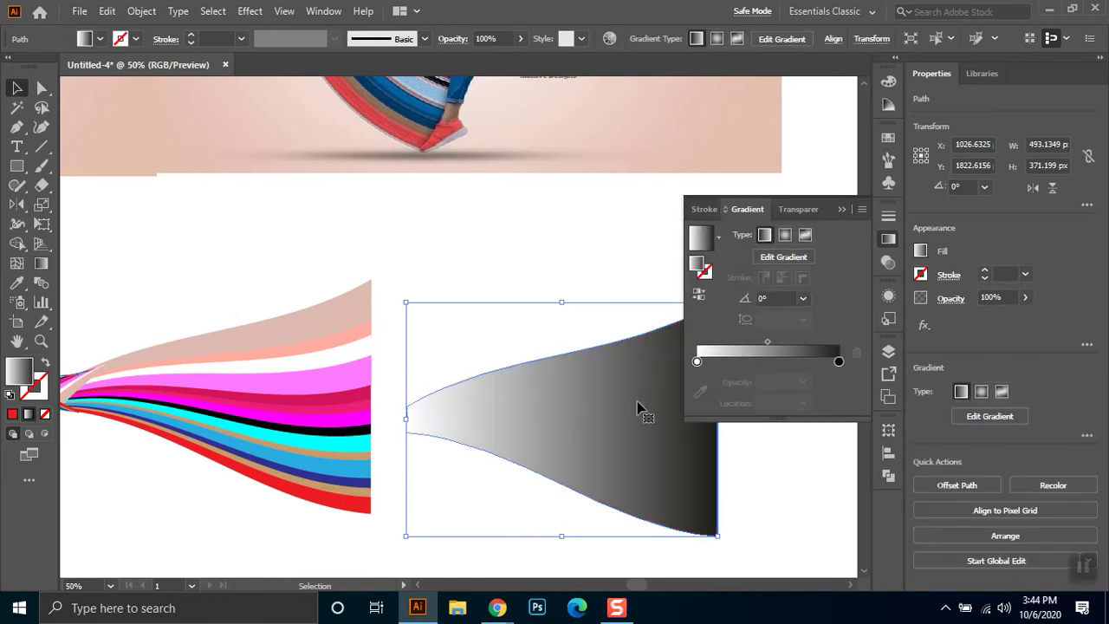
{"action": "left_click", "coordinate": [699, 294]}
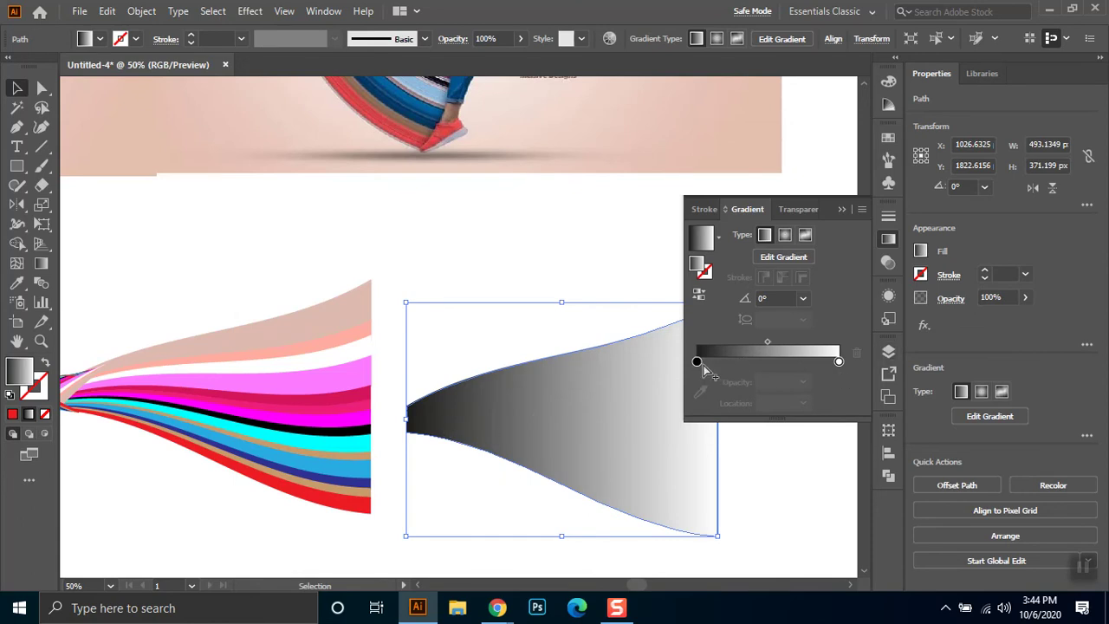
{"action": "left_click", "coordinate": [698, 362]}
{"action": "left_click", "coordinate": [837, 378]}
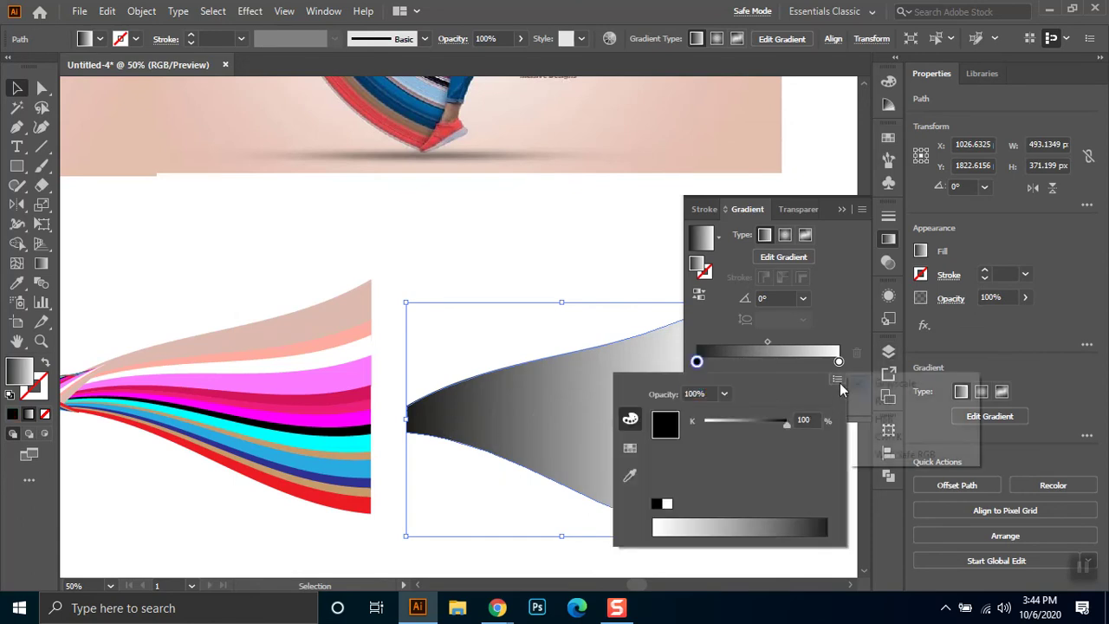
{"action": "left_click", "coordinate": [875, 404]}
Make the right gradient stop black at 0% opacity
{"action": "left_click", "coordinate": [839, 360]}
{"action": "double_click", "coordinate": [839, 361]}
{"action": "left_click", "coordinate": [837, 378]}
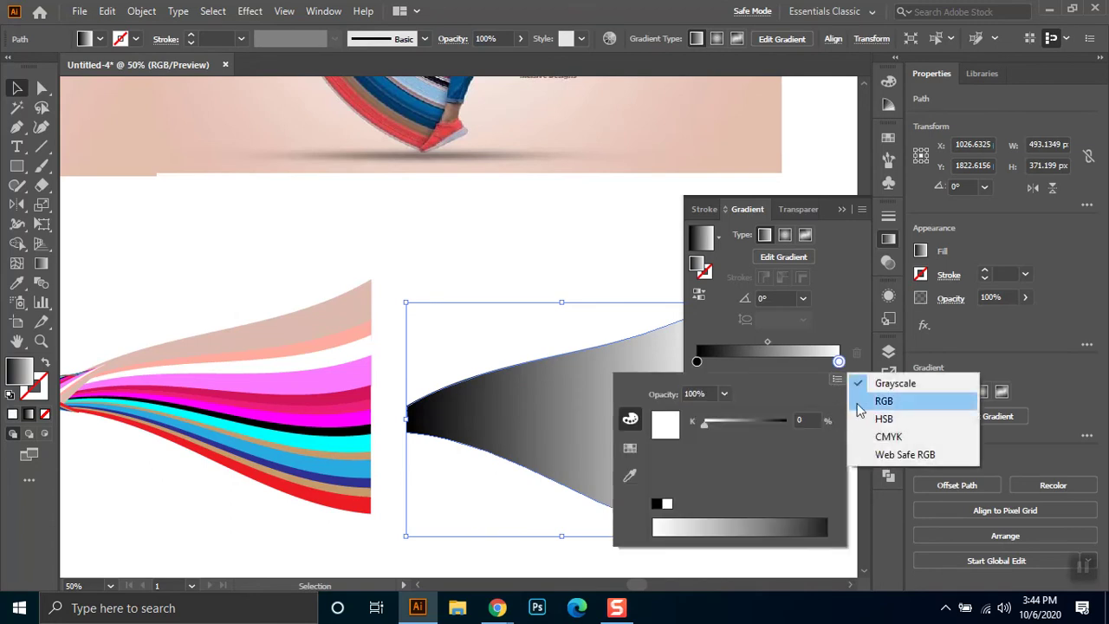
{"action": "left_click", "coordinate": [873, 402]}
{"action": "mouse_move", "coordinate": [749, 423]}
{"action": "left_mouse_down"}
{"action": "mouse_move", "coordinate": [703, 425]}
{"action": "mouse_move", "coordinate": [704, 448]}
{"action": "mouse_move", "coordinate": [672, 481]}
{"action": "left_mouse_up"}
{"action": "left_click", "coordinate": [858, 321]}
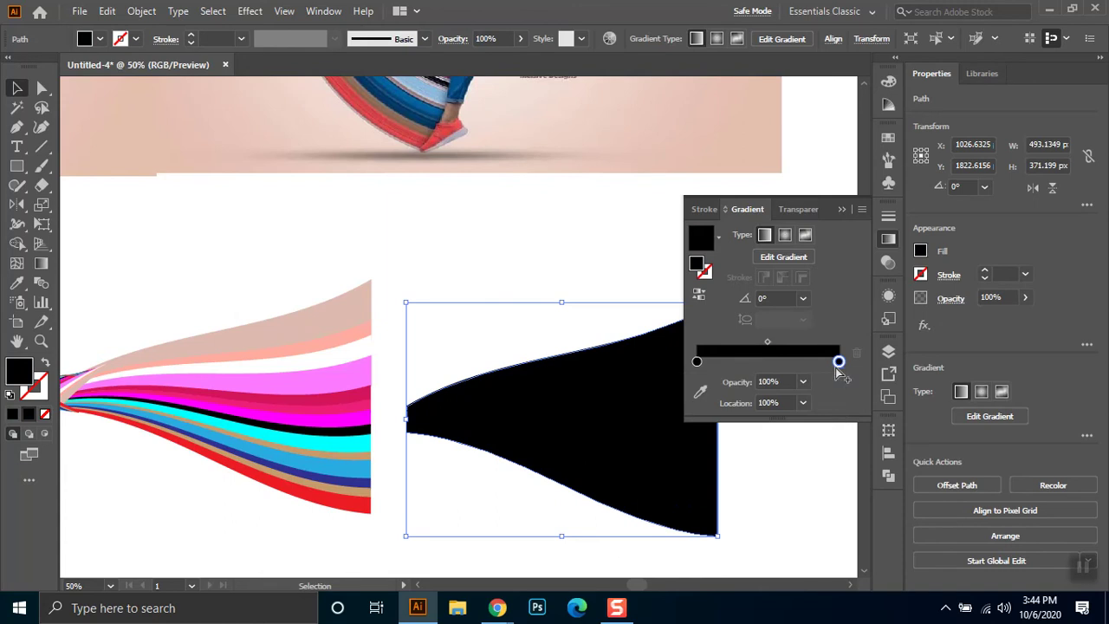
{"action": "double_click", "coordinate": [839, 362]}
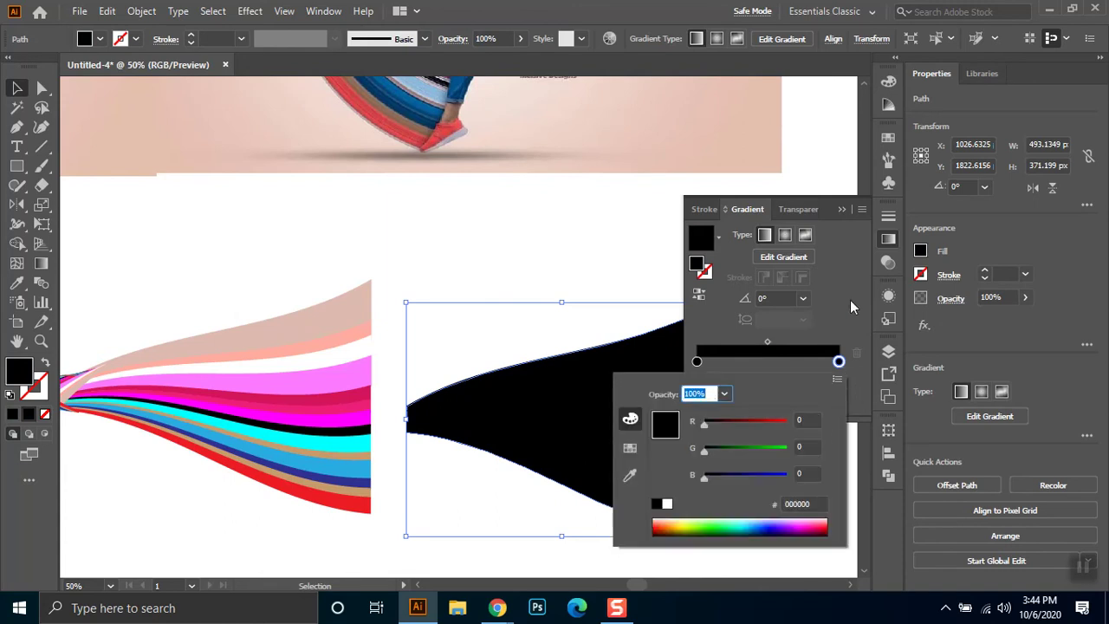
{"action": "left_click", "coordinate": [852, 305]}
{"action": "left_click", "coordinate": [804, 381]}
{"action": "left_click", "coordinate": [840, 364]}
{"action": "left_click", "coordinate": [804, 381]}
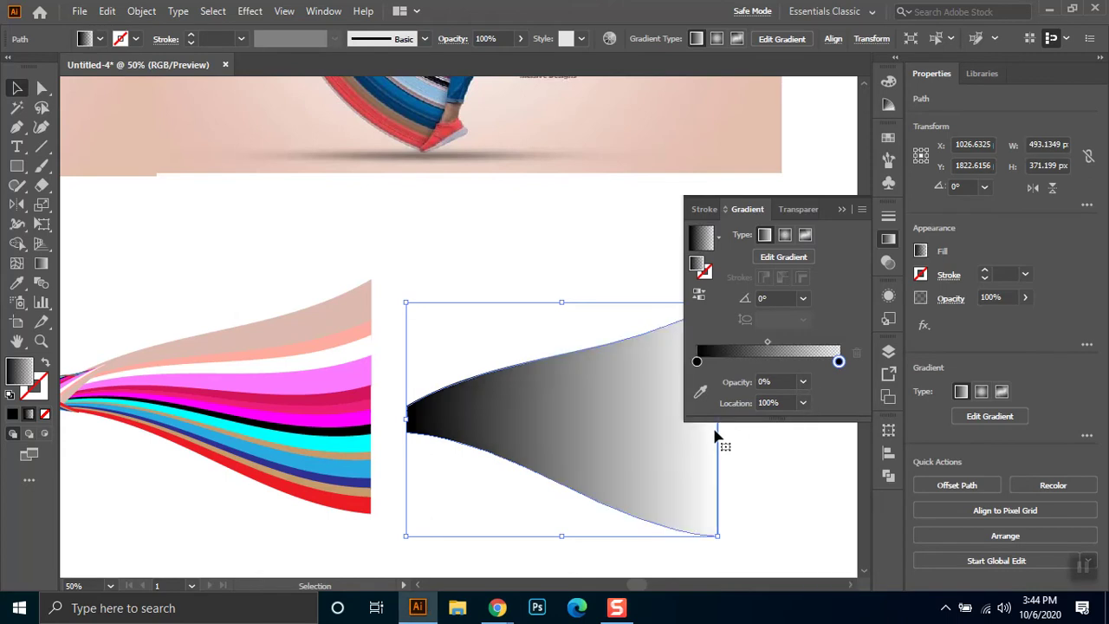
{"action": "left_click", "coordinate": [843, 210]}
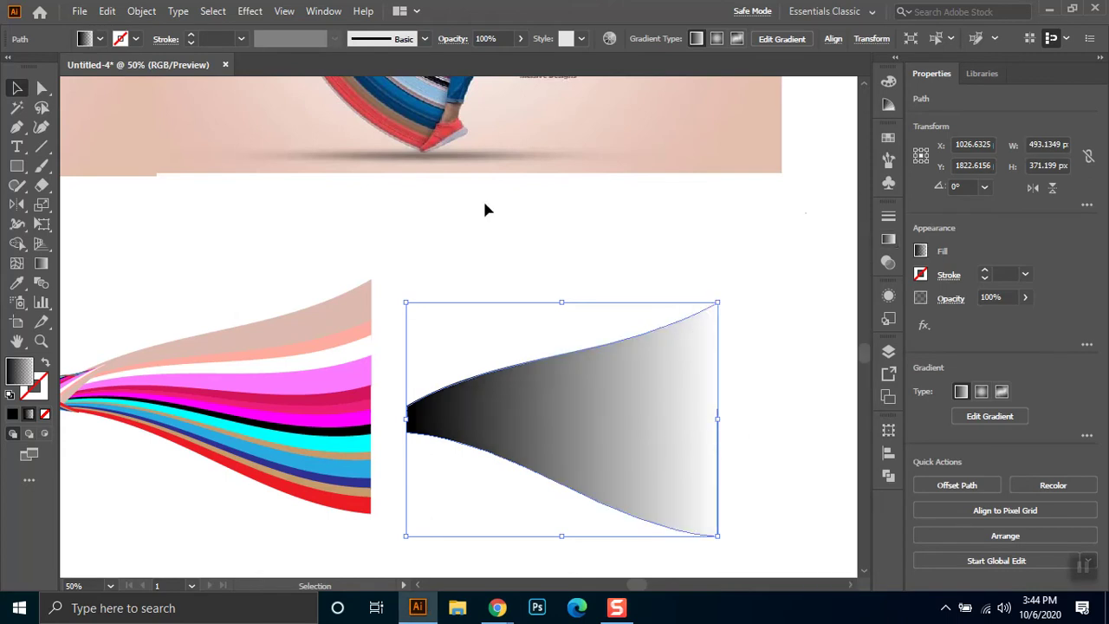
Select the gradient shape with the striped ribbon half and align both on left and top edges
{"action": "left_click", "coordinate": [326, 334], "text": "shift"}
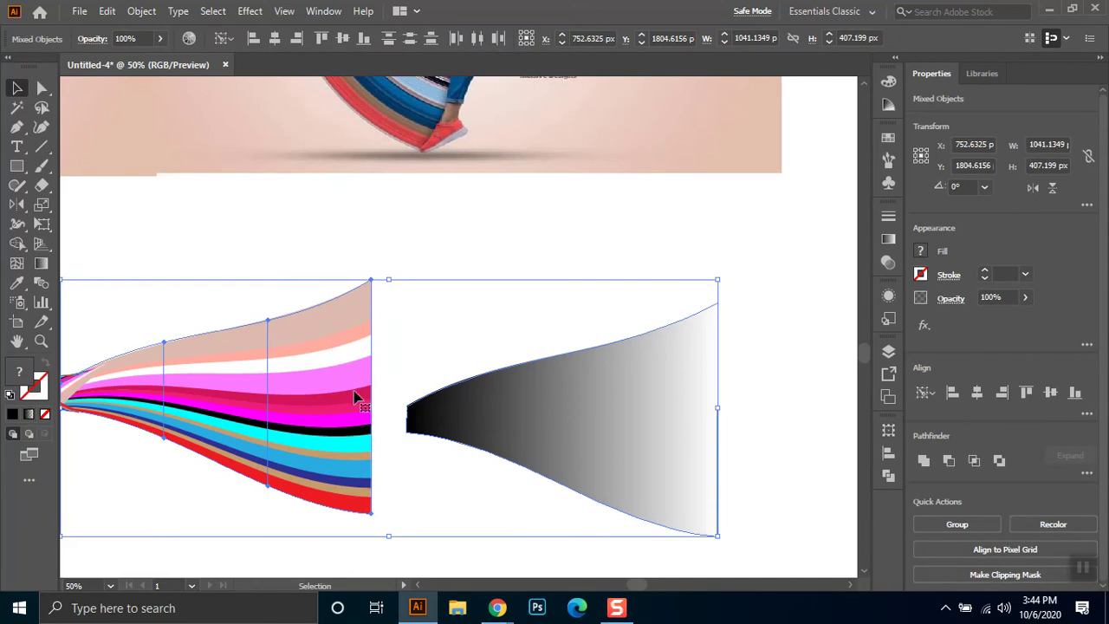
{"action": "left_click_drag", "start_coordinate": [556, 255], "coordinate": [351, 451]}
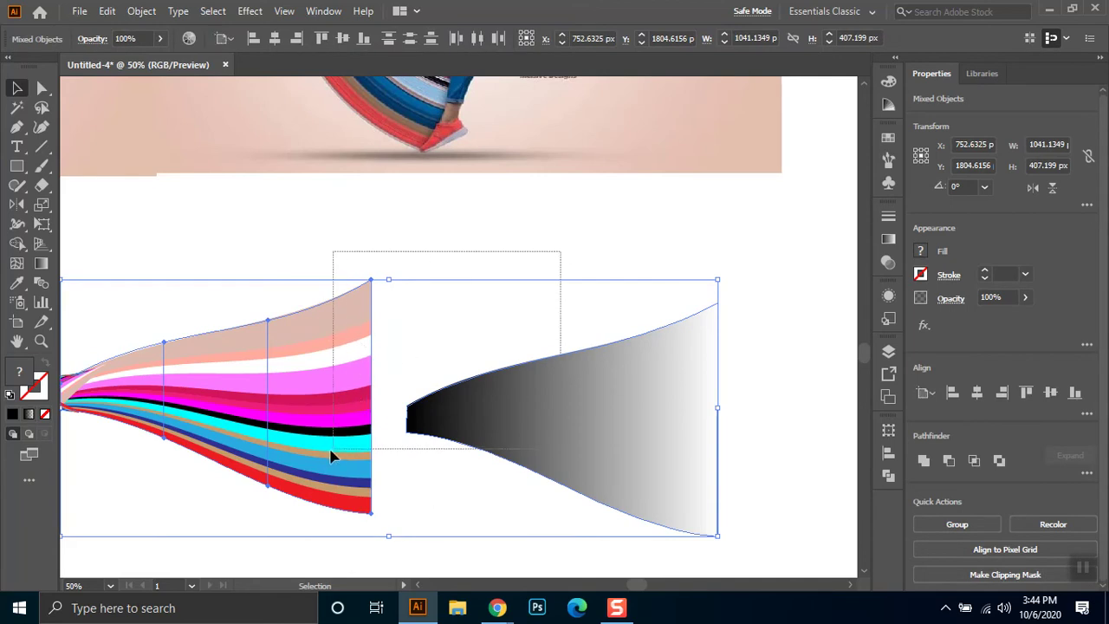
{"action": "left_click", "coordinate": [962, 394]}
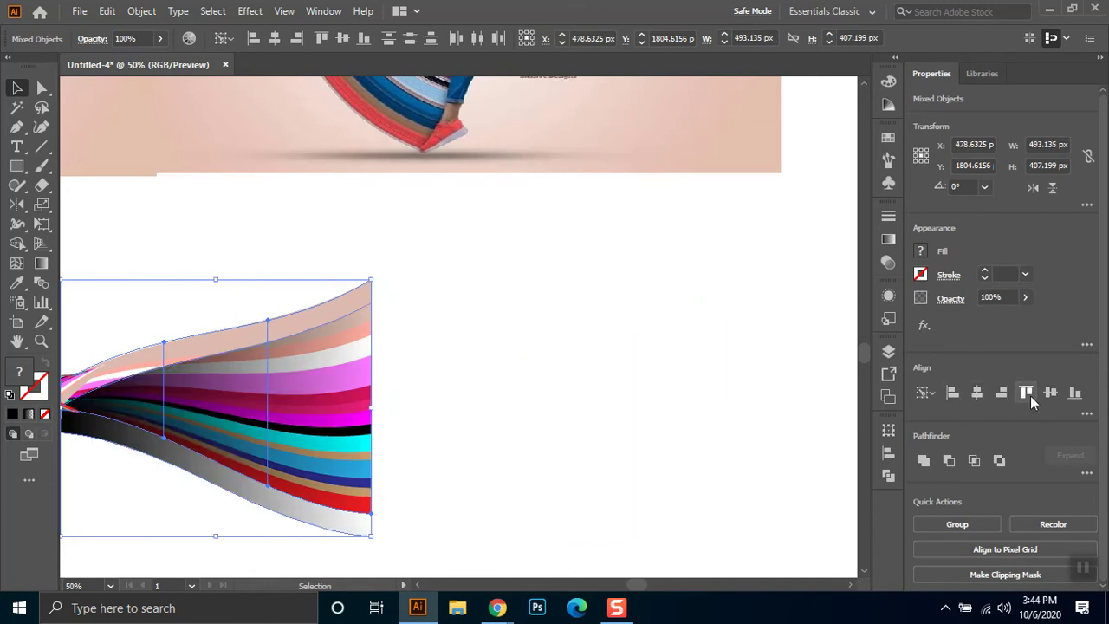
{"action": "left_click", "coordinate": [1030, 395]}
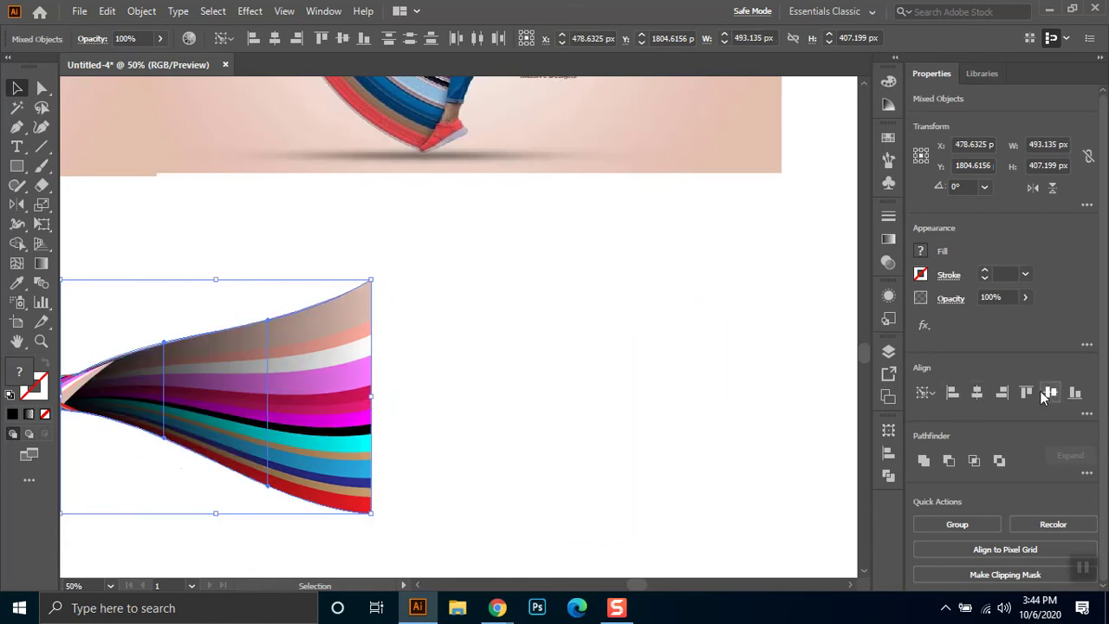
{"action": "left_click", "coordinate": [454, 290]}
{"action": "scroll", "coordinate": [453, 406], "scroll_direction": "down", "scroll_amount": 2, "text": "alt"}
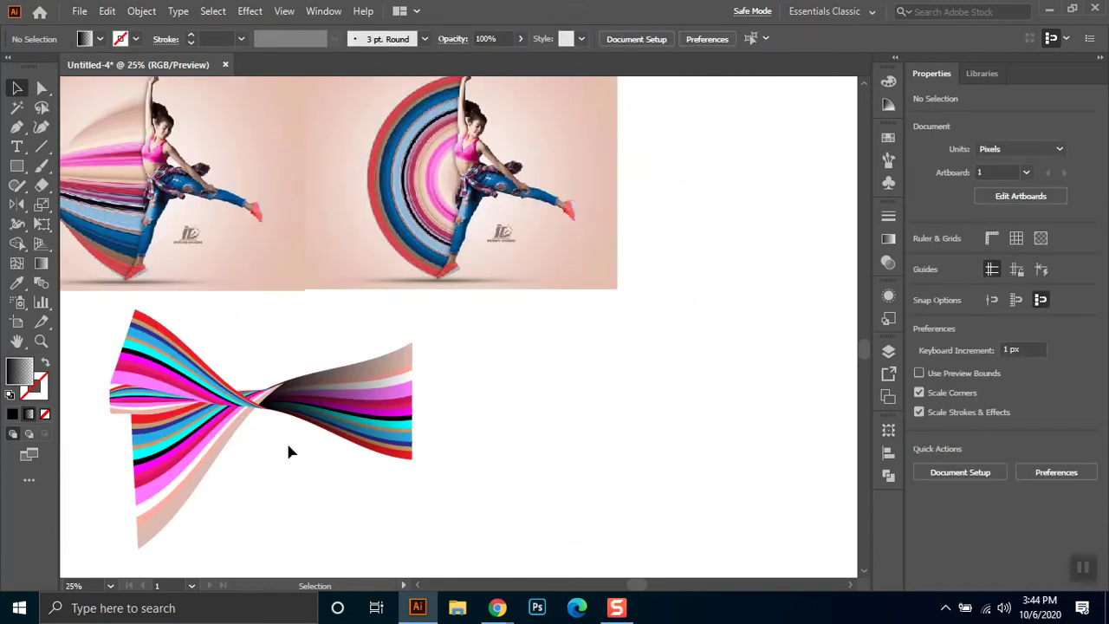
Shorten the overlay's gradient toward the ribbon's twist with the Gradient tool
{"action": "left_click", "coordinate": [358, 390]}
{"action": "left_click", "coordinate": [41, 263]}
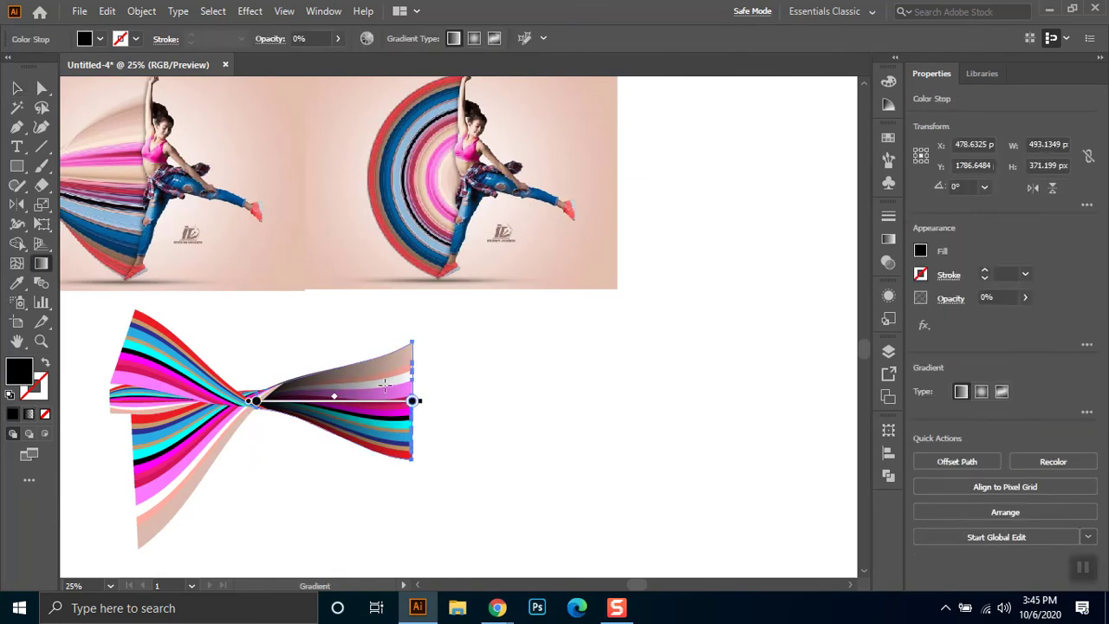
{"action": "left_click_drag", "start_coordinate": [413, 402], "coordinate": [347, 400]}
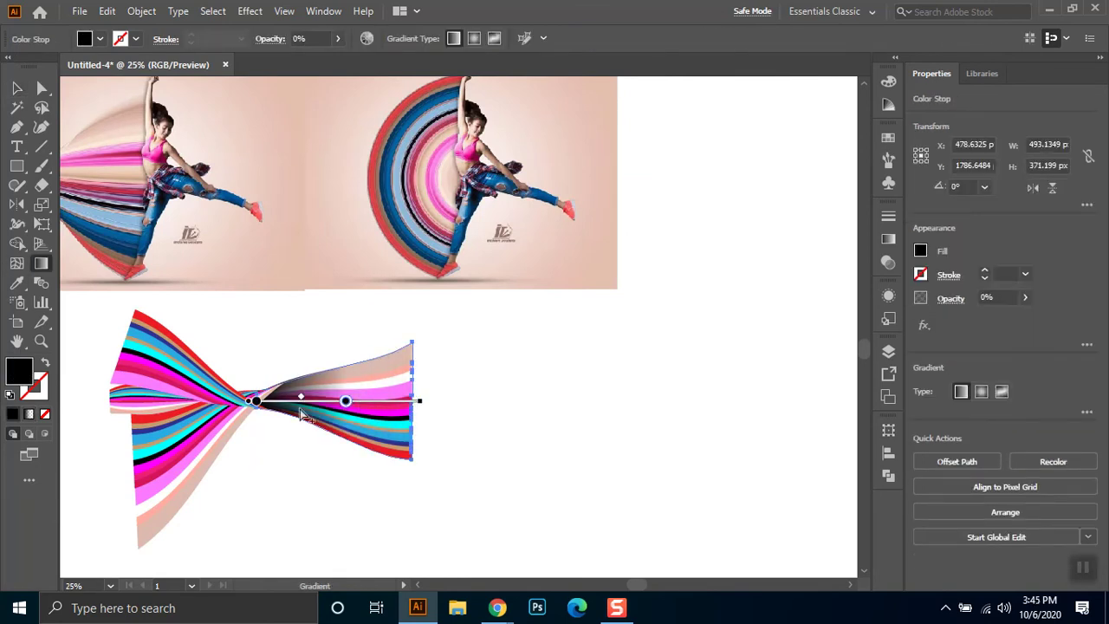
{"action": "left_click", "coordinate": [17, 87]}
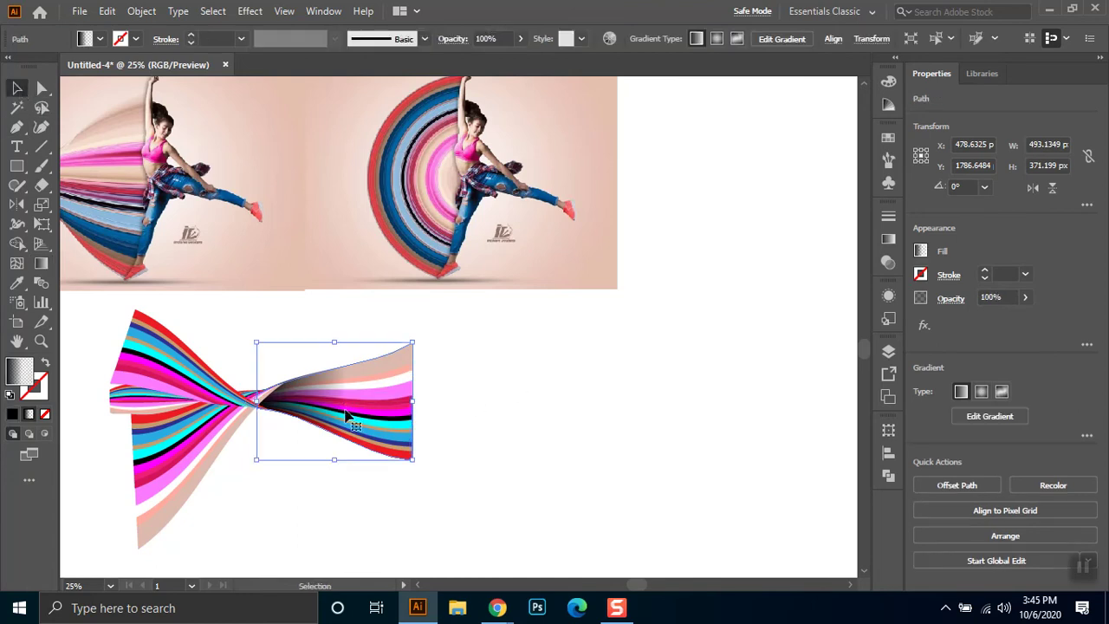
Set the overlay's blend mode to Multiply and opacity to about 57%
{"action": "left_click", "coordinate": [464, 41]}
{"action": "left_click", "coordinate": [322, 66]}
{"action": "left_click", "coordinate": [330, 119]}
{"action": "left_click", "coordinate": [517, 39]}
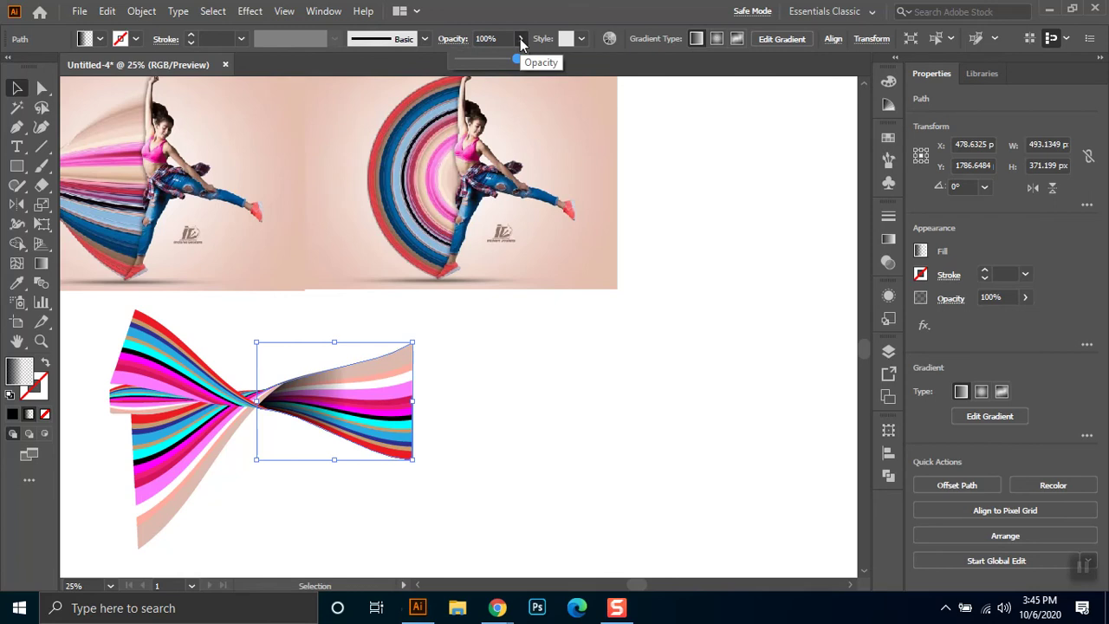
{"action": "left_click", "coordinate": [484, 58]}
{"action": "left_click_drag", "start_coordinate": [486, 58], "coordinate": [508, 64]}
{"action": "left_click", "coordinate": [583, 412]}
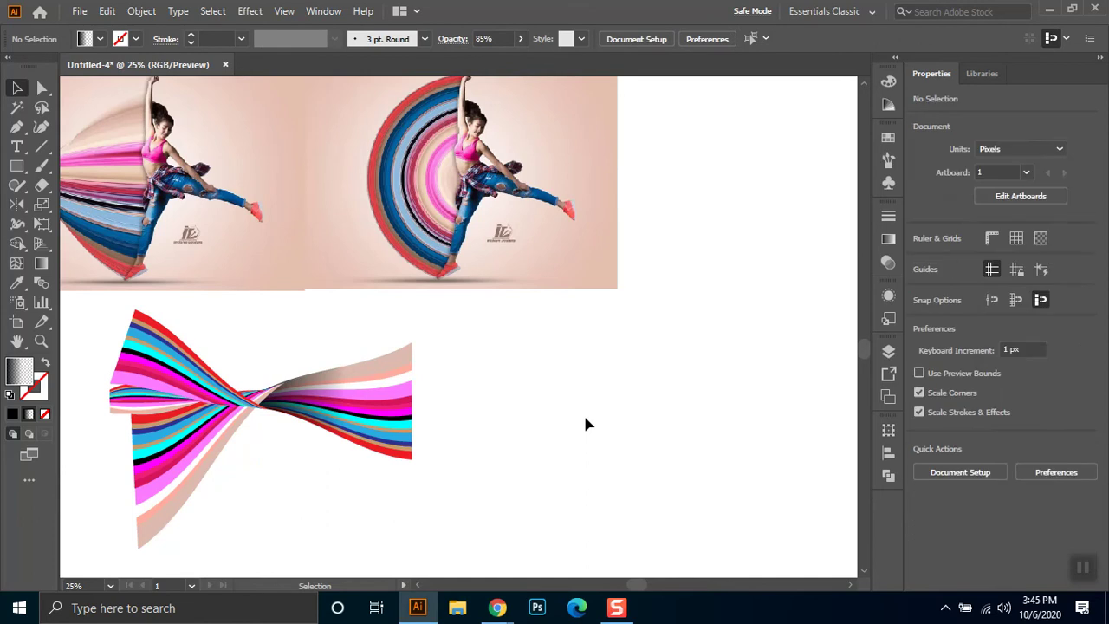
{"action": "left_click_drag", "start_coordinate": [347, 338], "coordinate": [474, 343]}
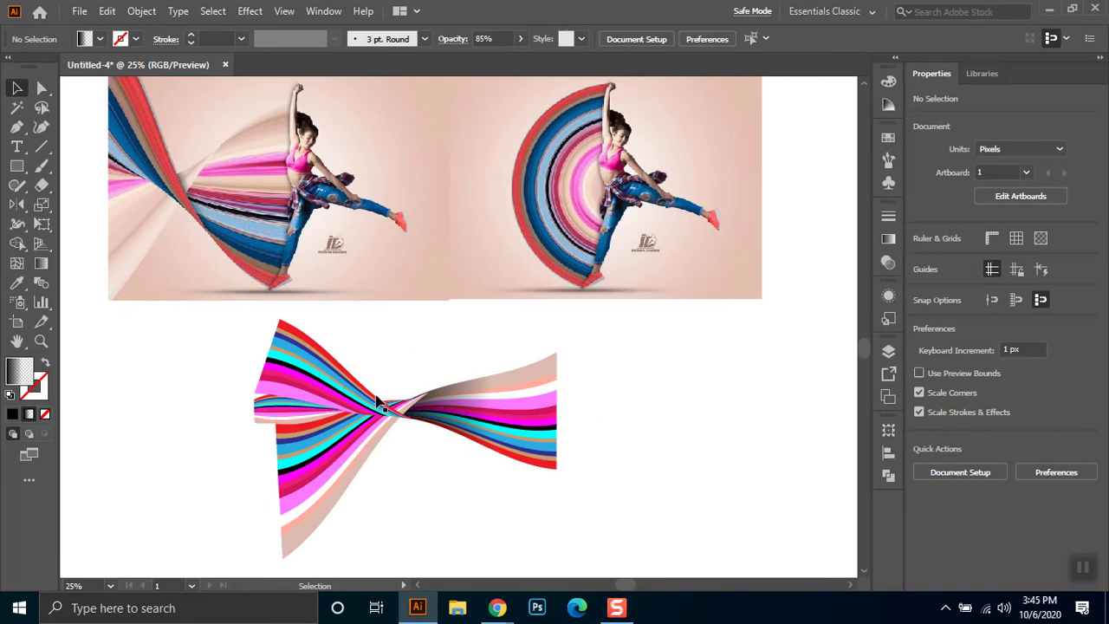
{"action": "scroll", "coordinate": [364, 414], "scroll_direction": "up", "scroll_amount": 2}
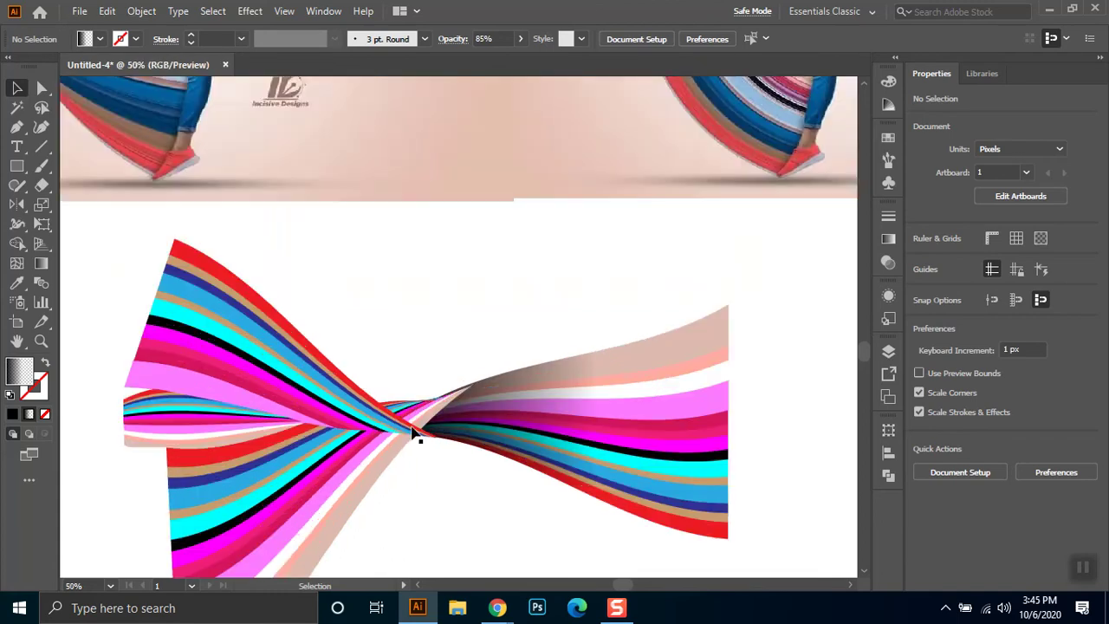
Rise-warp the bow artwork, move it aside, expand it and unite it into one shape
{"action": "left_click", "coordinate": [421, 431]}
{"action": "key", "text": "ctrl+alt+shift+w"}
{"action": "scroll", "coordinate": [371, 507], "scroll_direction": "down", "scroll_amount": 2}
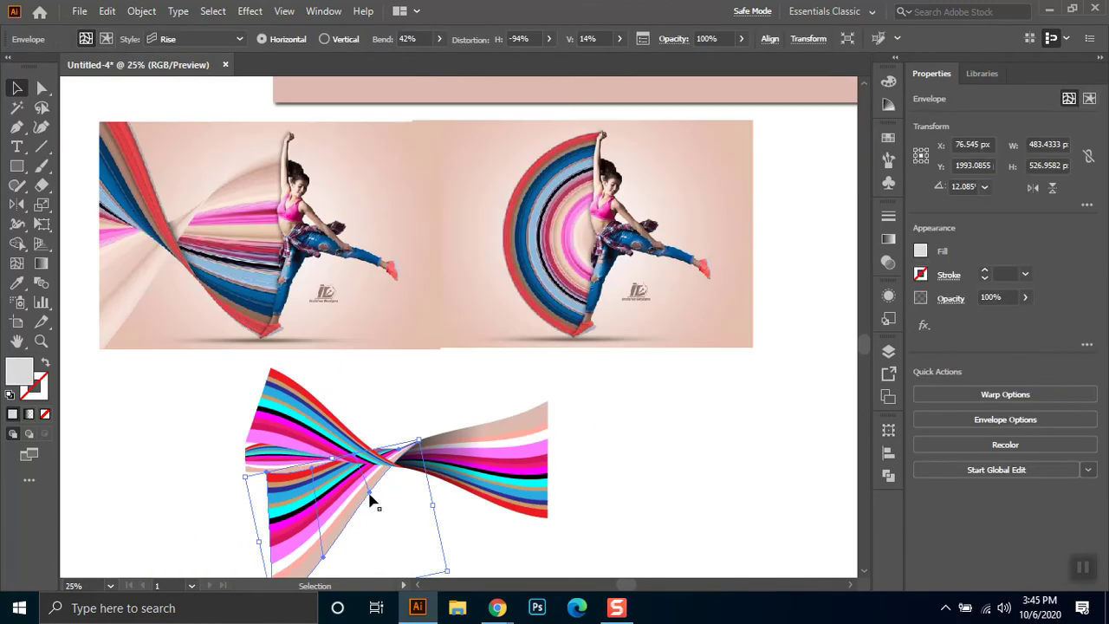
{"action": "left_click_drag", "start_coordinate": [336, 505], "coordinate": [693, 494]}
{"action": "mouse_move", "coordinate": [611, 415]}
{"action": "left_mouse_down"}
{"action": "mouse_move", "coordinate": [574, 382]}
{"action": "mouse_move", "coordinate": [647, 378]}
{"action": "left_mouse_up"}
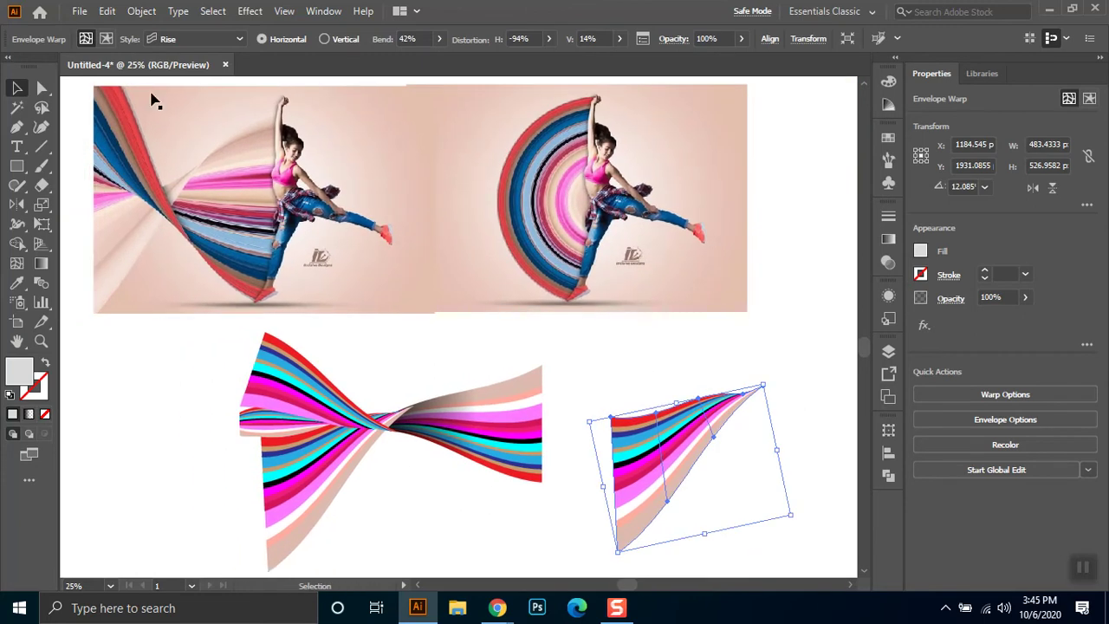
{"action": "left_click", "coordinate": [141, 11]}
{"action": "left_click", "coordinate": [200, 197]}
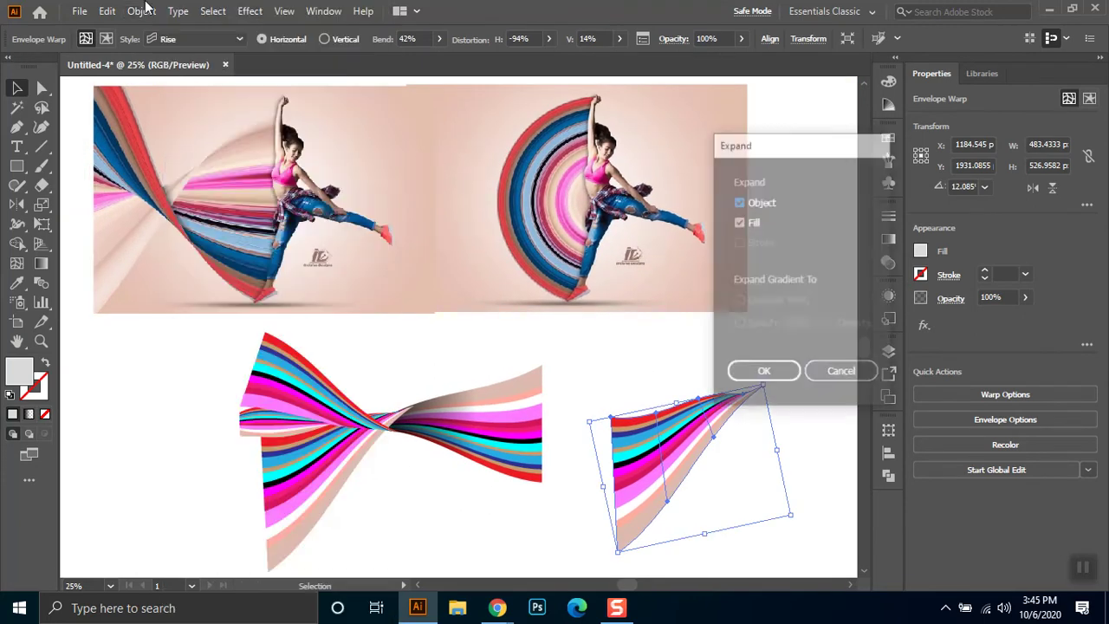
{"action": "left_click", "coordinate": [736, 371]}
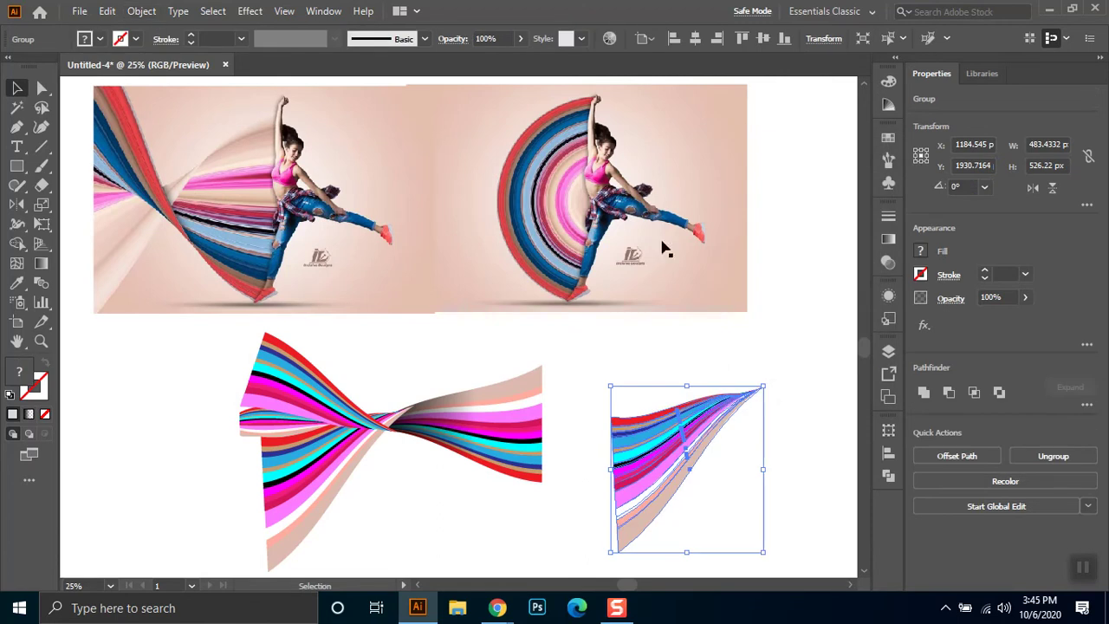
{"action": "left_click", "coordinate": [924, 392]}
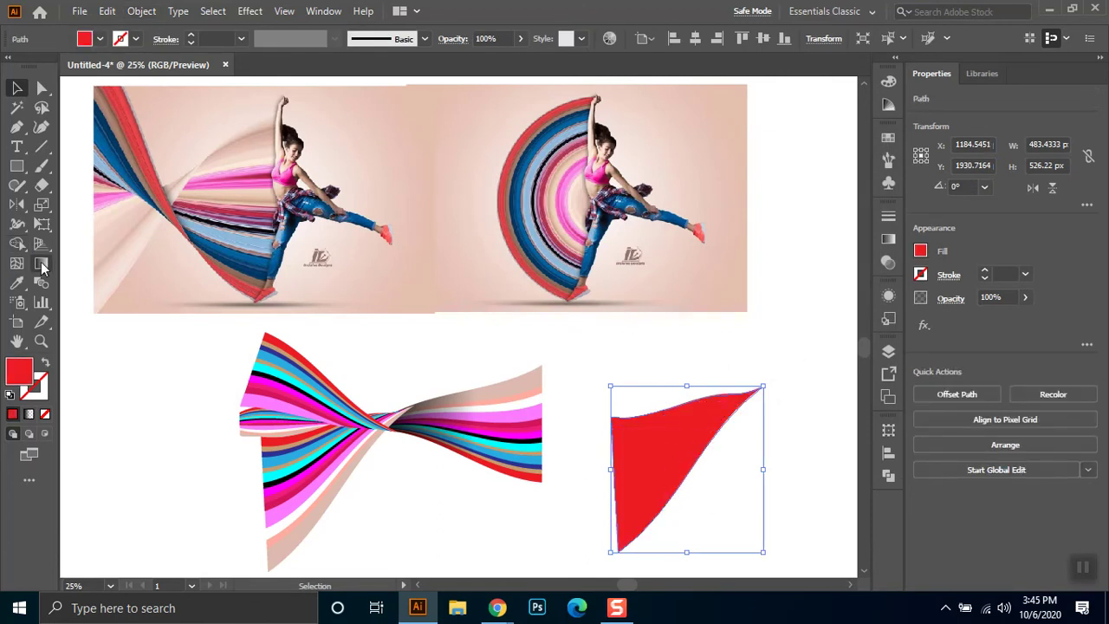
Eyedropper the bow-tie's gradient onto the shape and place it over the lower-left fold
{"action": "left_click", "coordinate": [16, 282]}
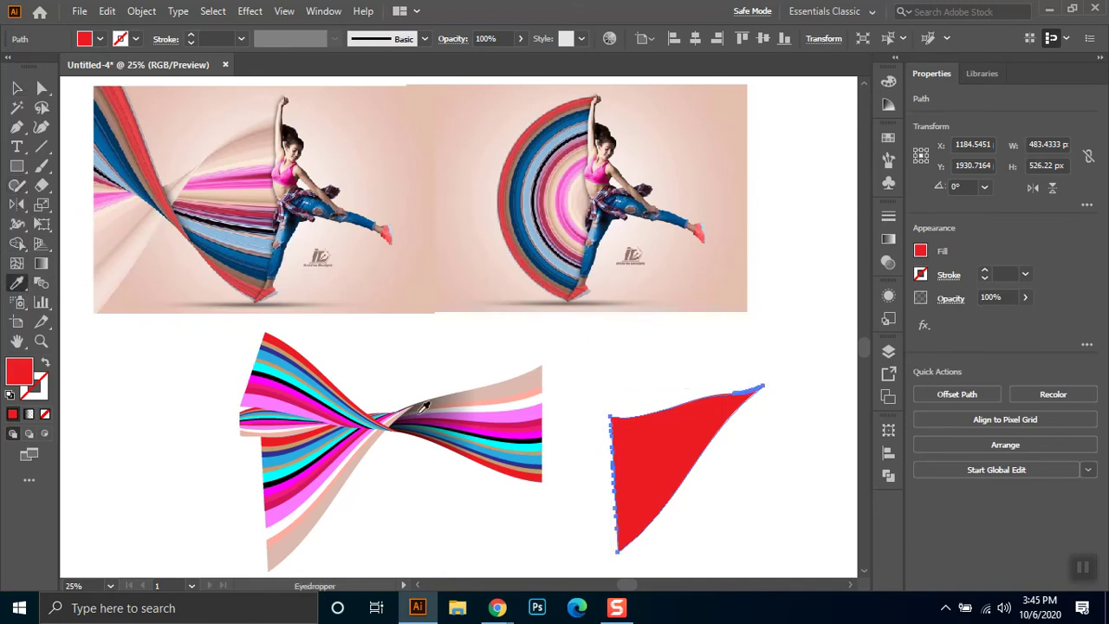
{"action": "left_click", "coordinate": [435, 399]}
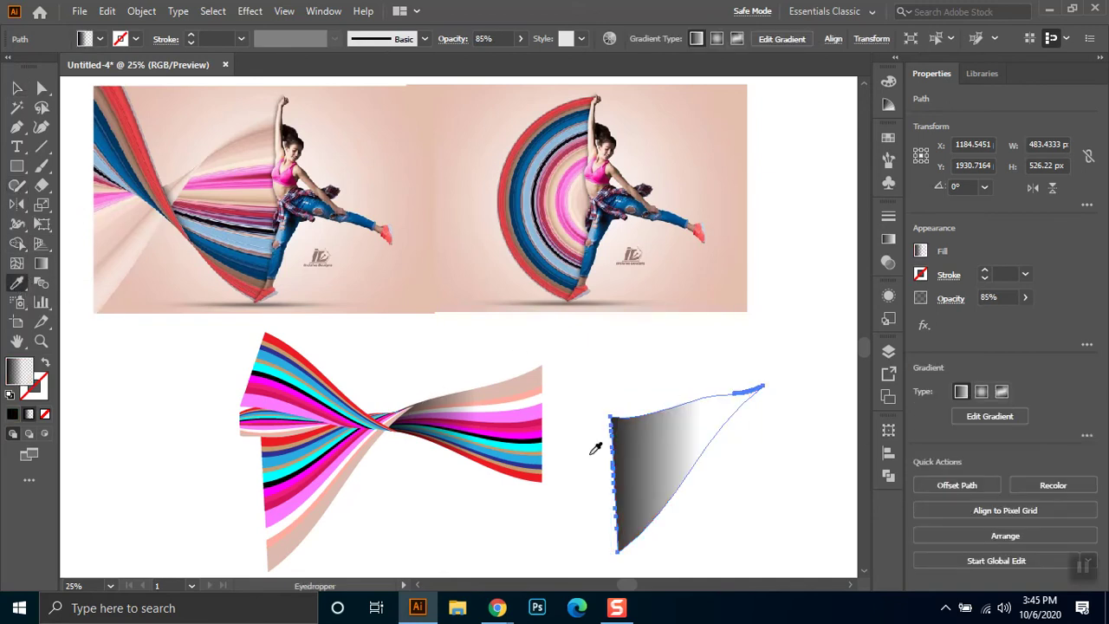
{"action": "left_click", "coordinate": [25, 92]}
{"action": "left_click_drag", "start_coordinate": [663, 449], "coordinate": [310, 469]}
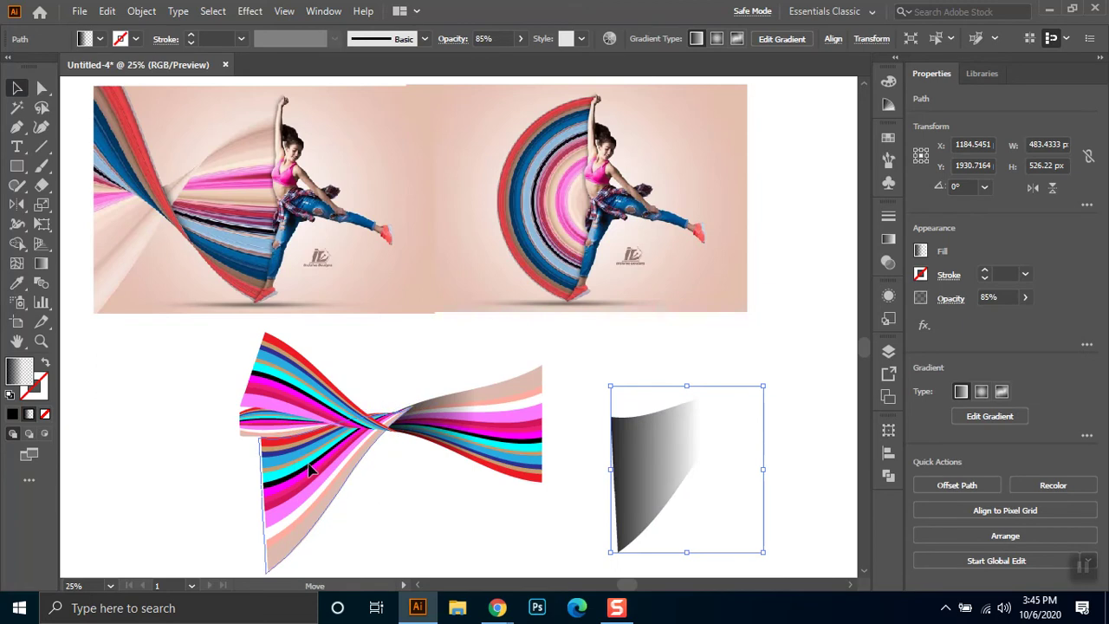
{"action": "left_click_drag", "start_coordinate": [310, 469], "coordinate": [330, 472]}
{"action": "left_click", "coordinate": [475, 500]}
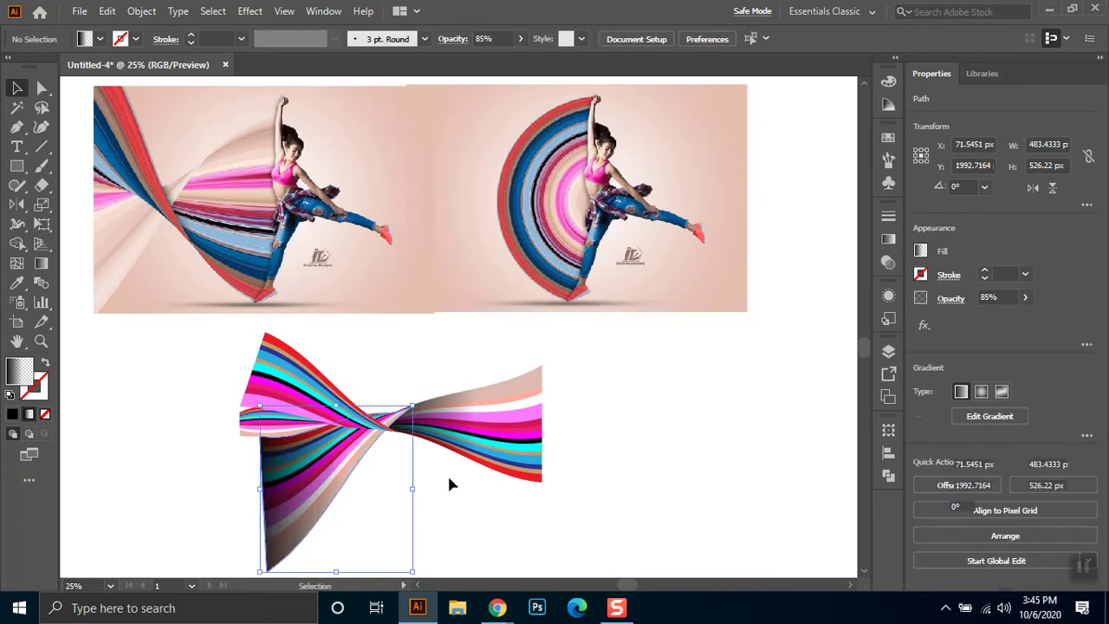
Shift the overlay's gradient and move its transparent stop to about 42.6%
{"action": "left_click", "coordinate": [334, 498]}
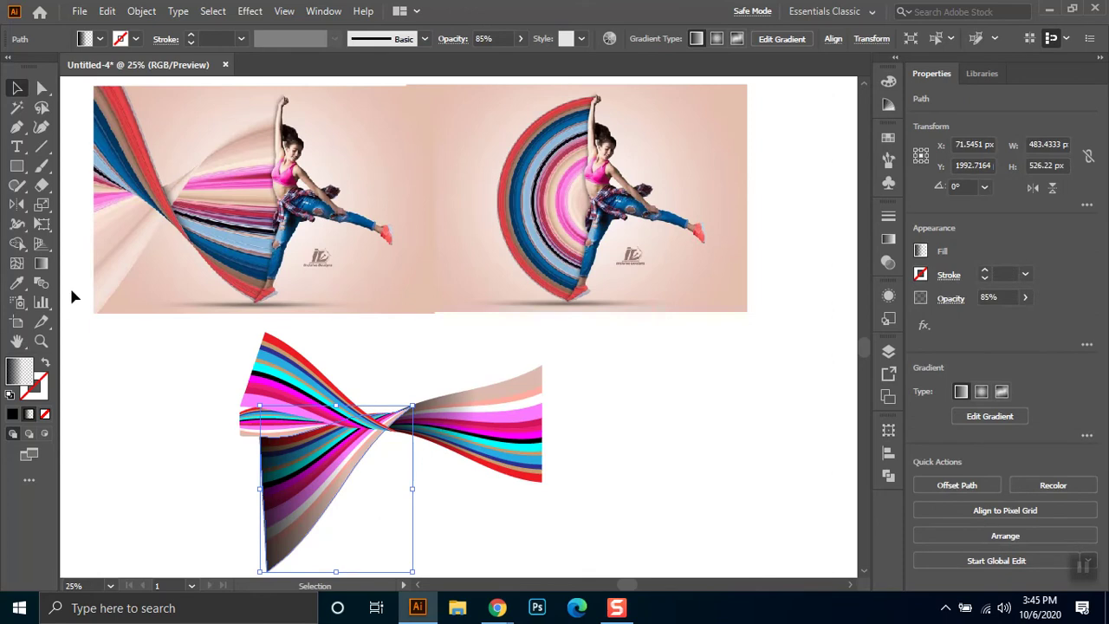
{"action": "left_click", "coordinate": [41, 263]}
{"action": "left_click", "coordinate": [381, 422]}
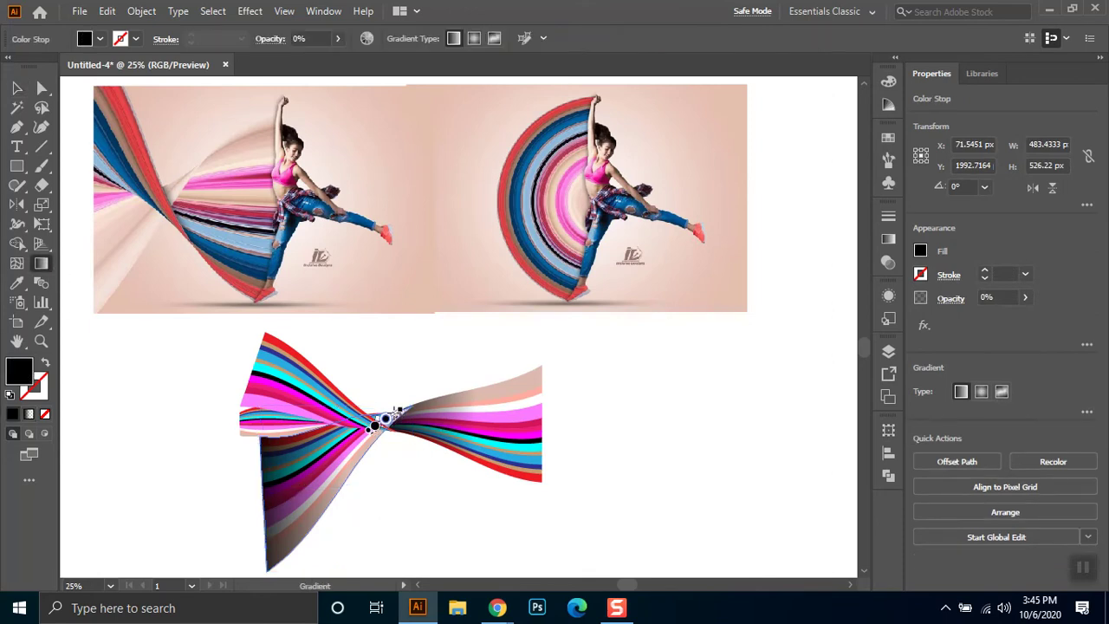
{"action": "left_click_drag", "start_coordinate": [382, 421], "coordinate": [388, 422]}
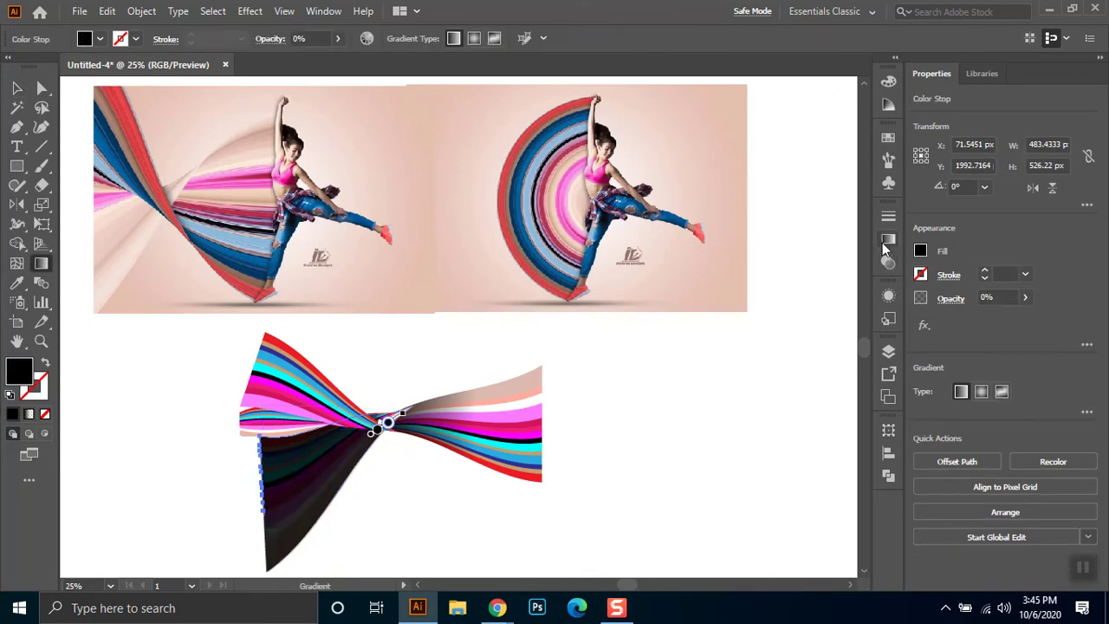
{"action": "left_click", "coordinate": [886, 243]}
{"action": "left_click_drag", "start_coordinate": [777, 342], "coordinate": [757, 342]}
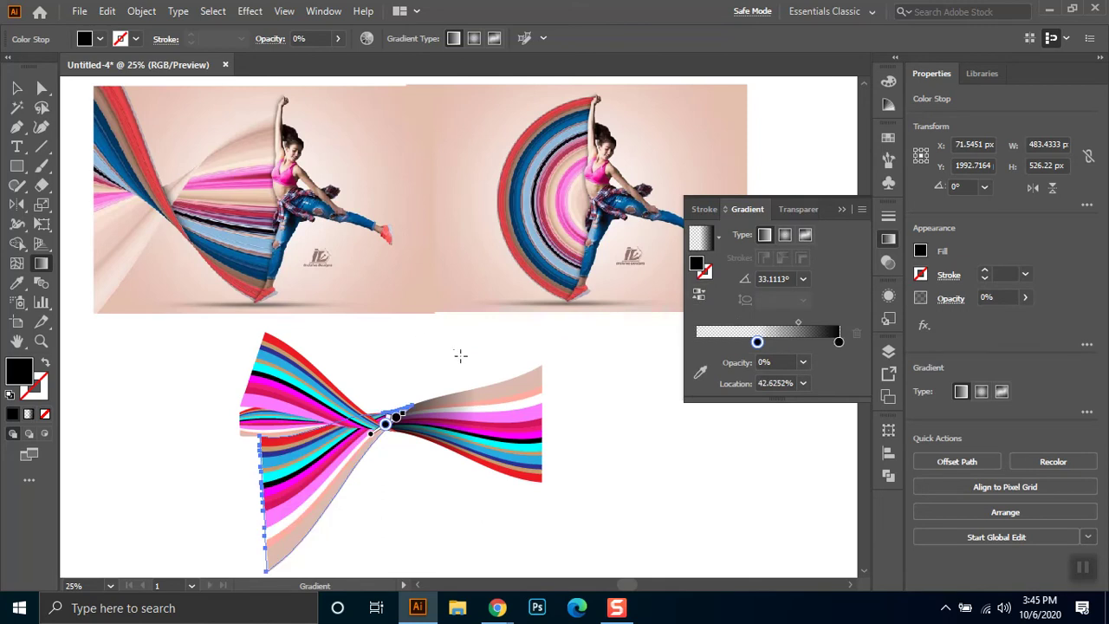
{"action": "key", "text": "v"}
{"action": "left_click", "coordinate": [392, 442]}
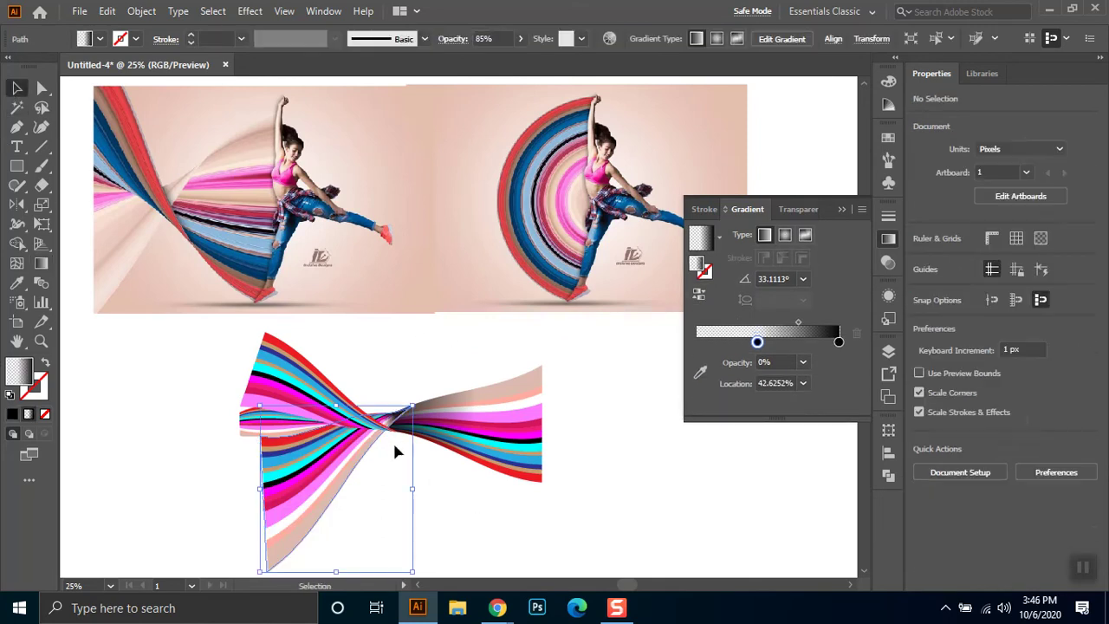
{"action": "scroll", "coordinate": [392, 447], "scroll_direction": "up", "scroll_amount": 2}
Redraw the gradient diagonally from upper right to lower left, repositioning its end stops
{"action": "key", "text": "g"}
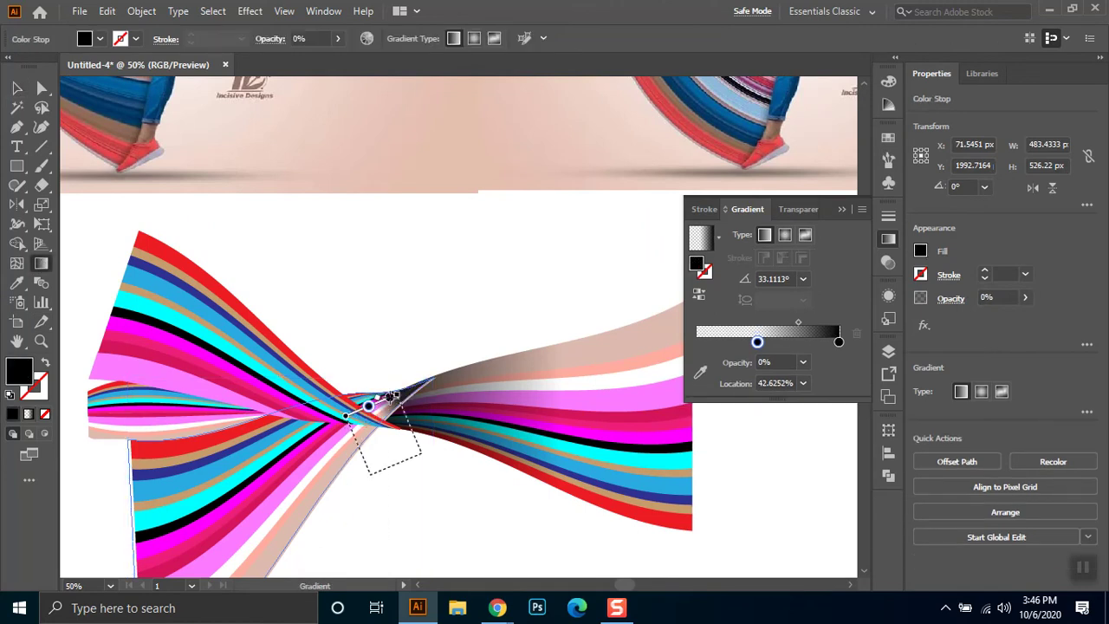
{"action": "mouse_move", "coordinate": [362, 446]}
{"action": "left_mouse_down"}
{"action": "mouse_move", "coordinate": [407, 423]}
{"action": "mouse_move", "coordinate": [355, 410]}
{"action": "left_mouse_up"}
{"action": "left_click_drag", "start_coordinate": [405, 383], "coordinate": [381, 414]}
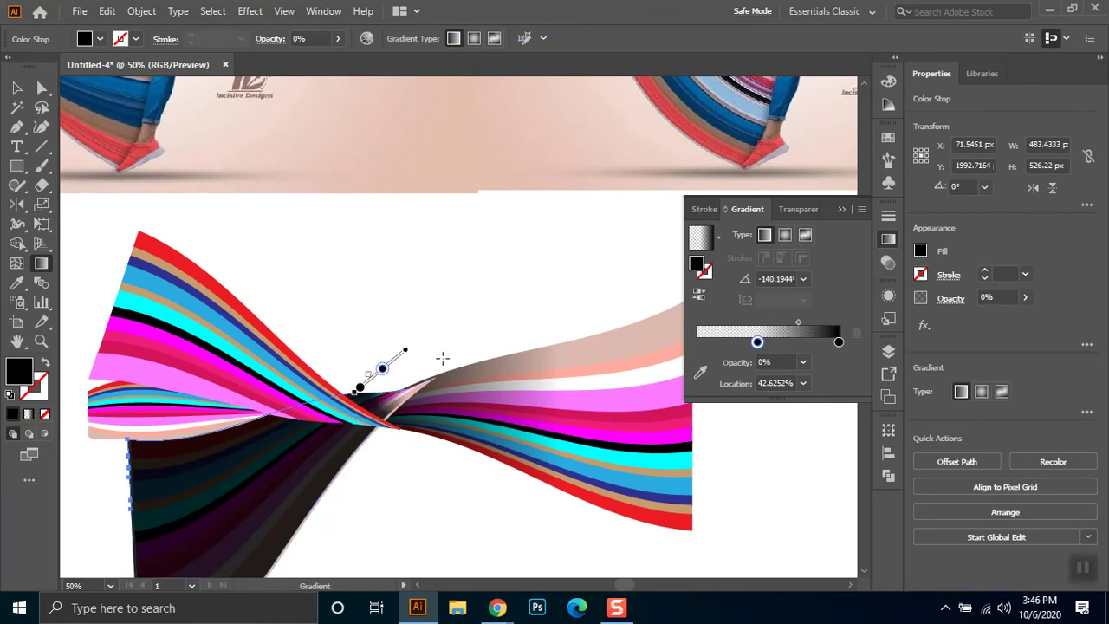
{"action": "left_click_drag", "start_coordinate": [438, 357], "coordinate": [160, 455]}
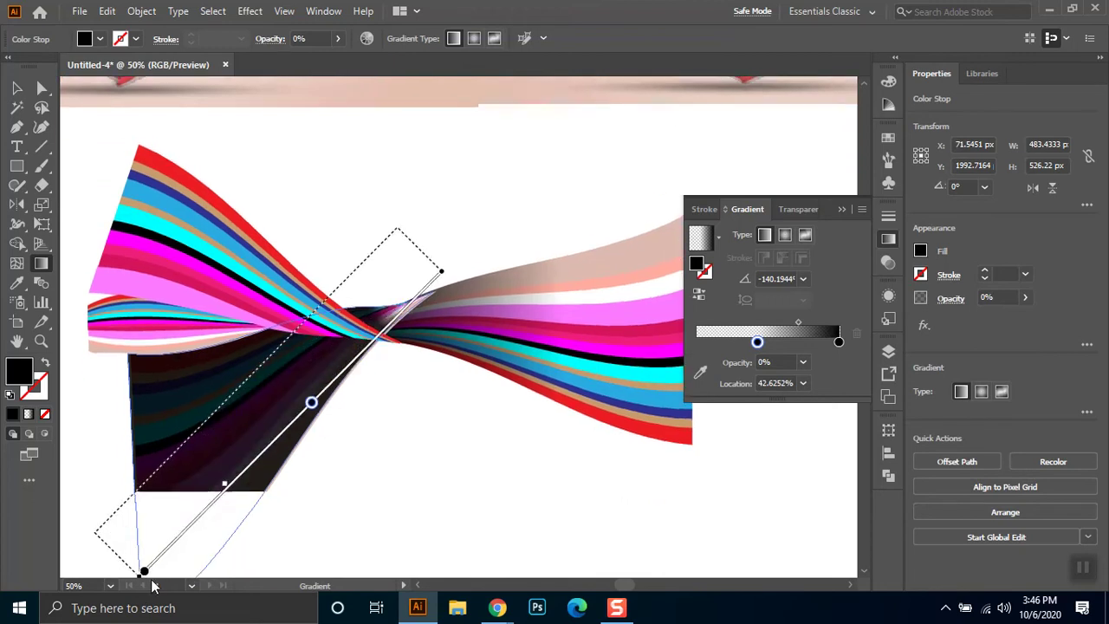
{"action": "left_click_drag", "start_coordinate": [161, 455], "coordinate": [142, 453]}
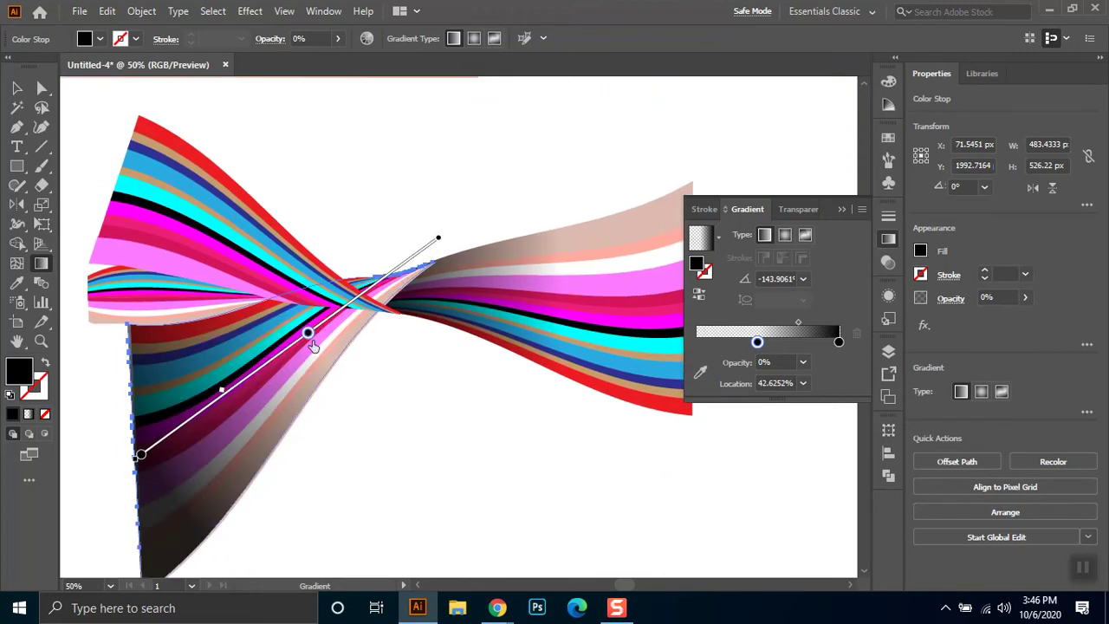
{"action": "left_click_drag", "start_coordinate": [309, 334], "coordinate": [432, 242]}
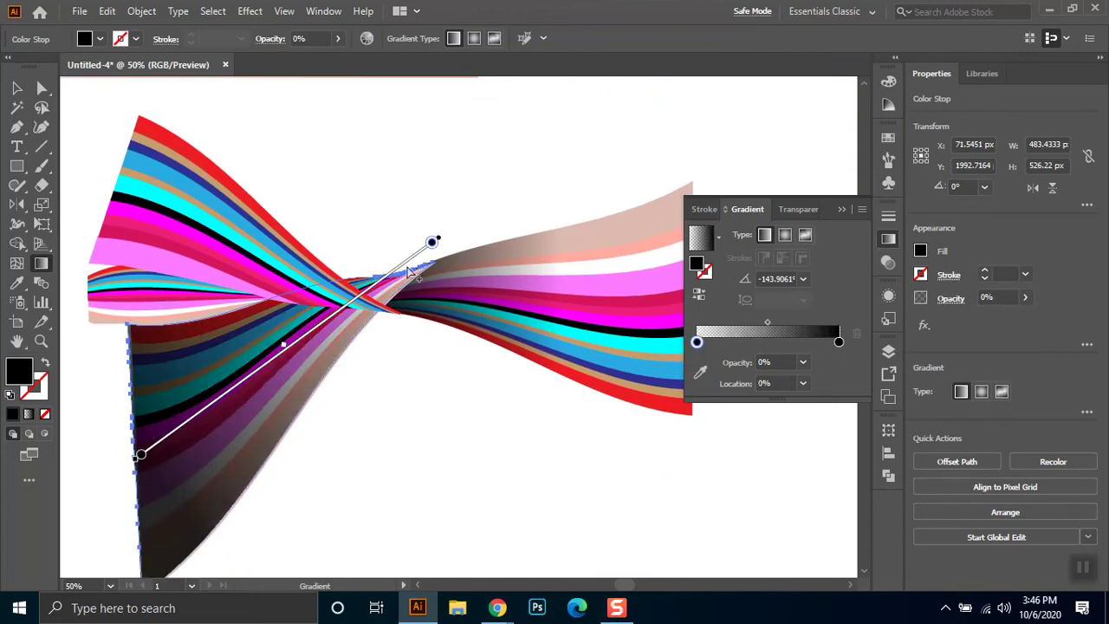
{"action": "left_click_drag", "start_coordinate": [141, 454], "coordinate": [358, 295]}
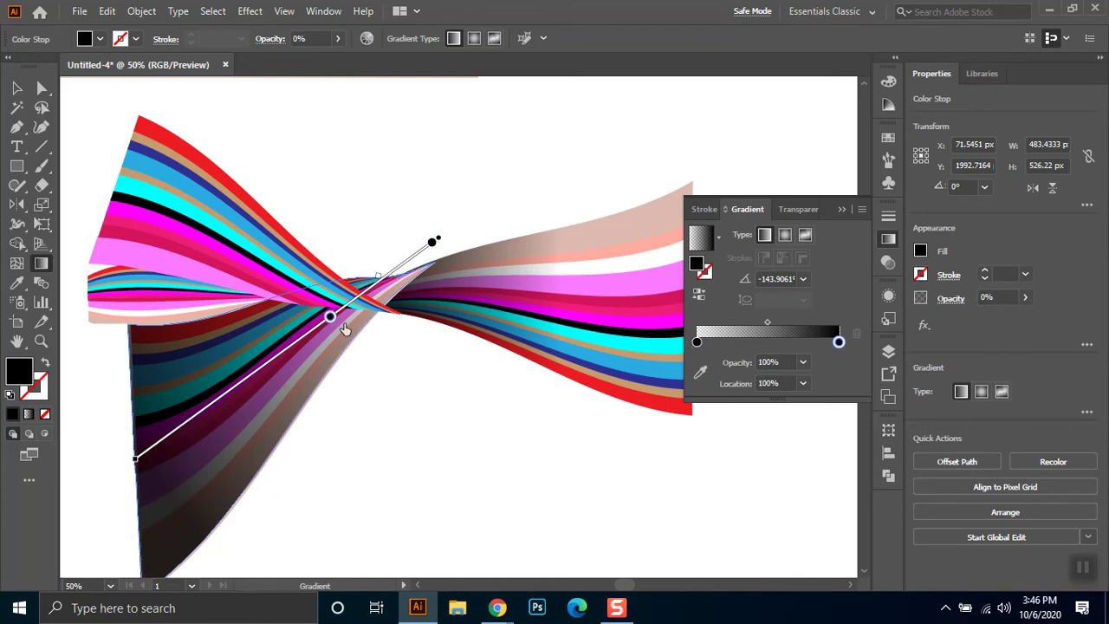
Add a gradient stop at about 31% and move the end stop to about 12%
{"action": "left_click", "coordinate": [431, 243]}
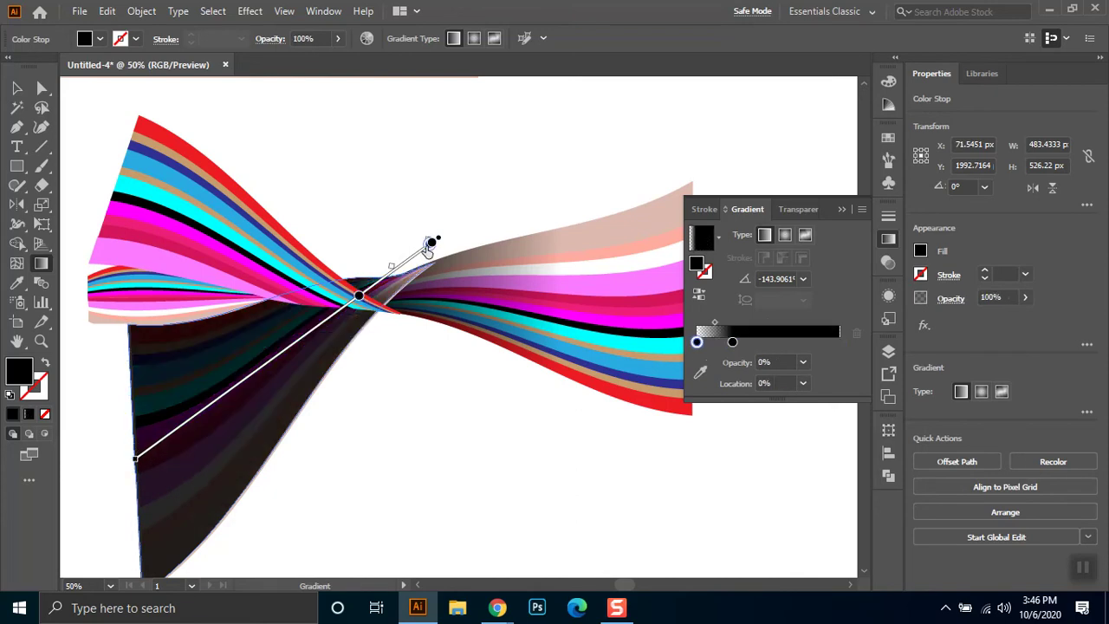
{"action": "left_click", "coordinate": [341, 309]}
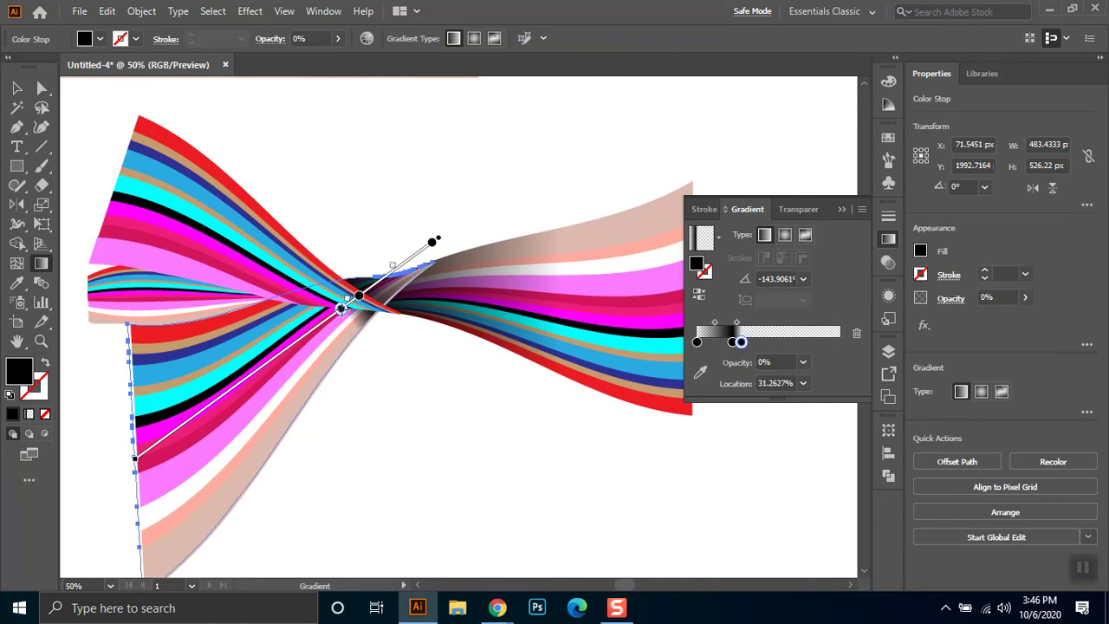
{"action": "left_click_drag", "start_coordinate": [360, 296], "coordinate": [372, 284]}
{"action": "left_click", "coordinate": [431, 244]}
{"action": "mouse_move", "coordinate": [431, 244]}
{"action": "left_mouse_down"}
{"action": "mouse_move", "coordinate": [402, 263]}
{"action": "mouse_move", "coordinate": [451, 255]}
{"action": "left_mouse_up"}
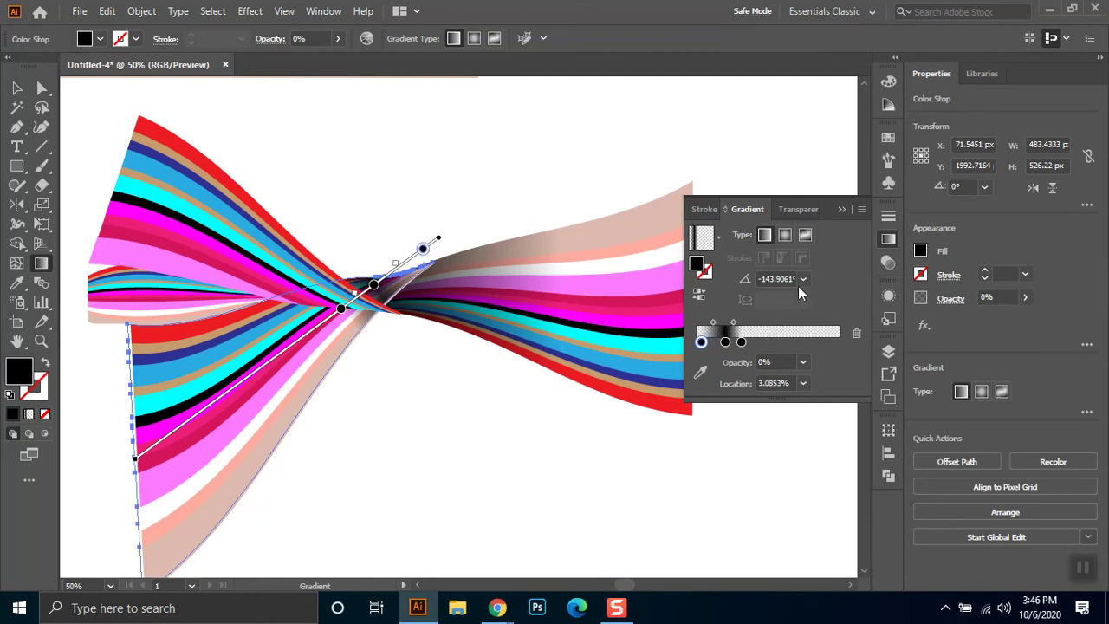
Set the gradient angle to -120° and tune the stops to about 12.7%, 24.9% and 26.3%
{"action": "left_click", "coordinate": [771, 278]}
{"action": "scroll", "coordinate": [771, 277], "scroll_direction": "up", "scroll_amount": 4}
{"action": "scroll", "coordinate": [771, 277], "scroll_direction": "up", "scroll_amount": 2}
{"action": "scroll", "coordinate": [771, 277], "scroll_direction": "up", "scroll_amount": 2}
{"action": "scroll", "coordinate": [771, 277], "scroll_direction": "up", "scroll_amount": 2}
{"action": "scroll", "coordinate": [771, 277], "scroll_direction": "up", "scroll_amount": 2}
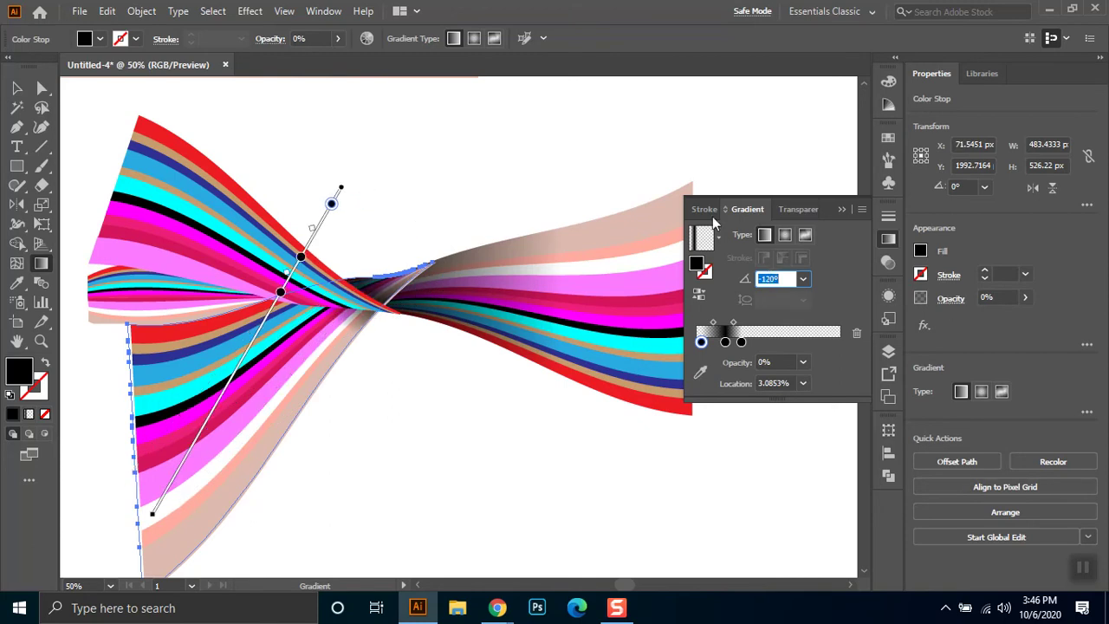
{"action": "mouse_move", "coordinate": [324, 229]}
{"action": "left_mouse_down"}
{"action": "mouse_move", "coordinate": [406, 247]}
{"action": "mouse_move", "coordinate": [426, 239]}
{"action": "left_mouse_up"}
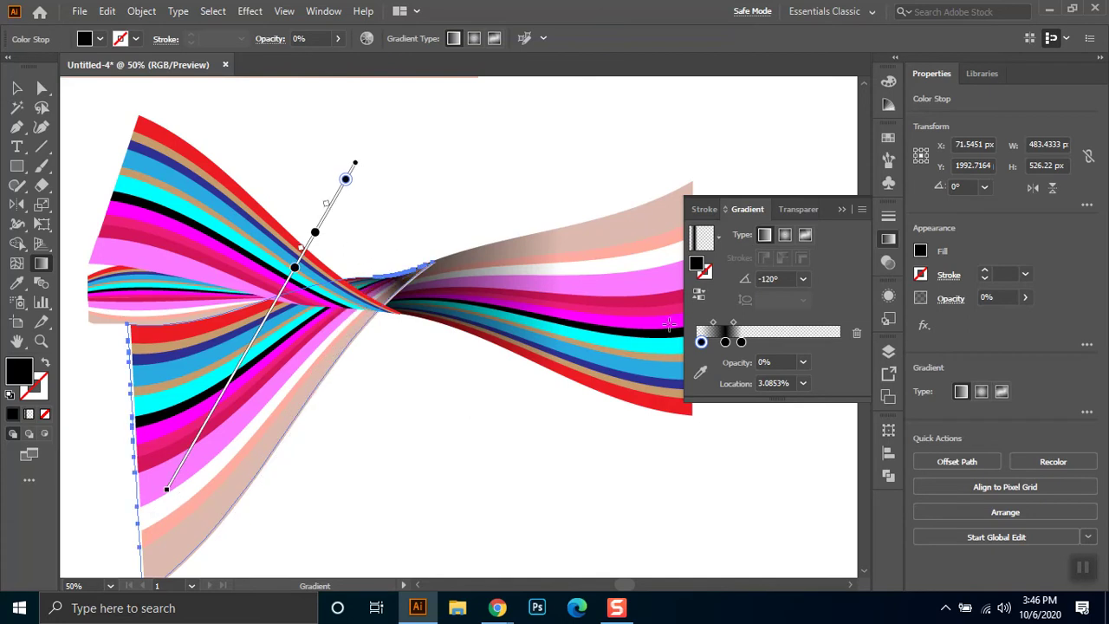
{"action": "left_click_drag", "start_coordinate": [316, 232], "coordinate": [282, 295]}
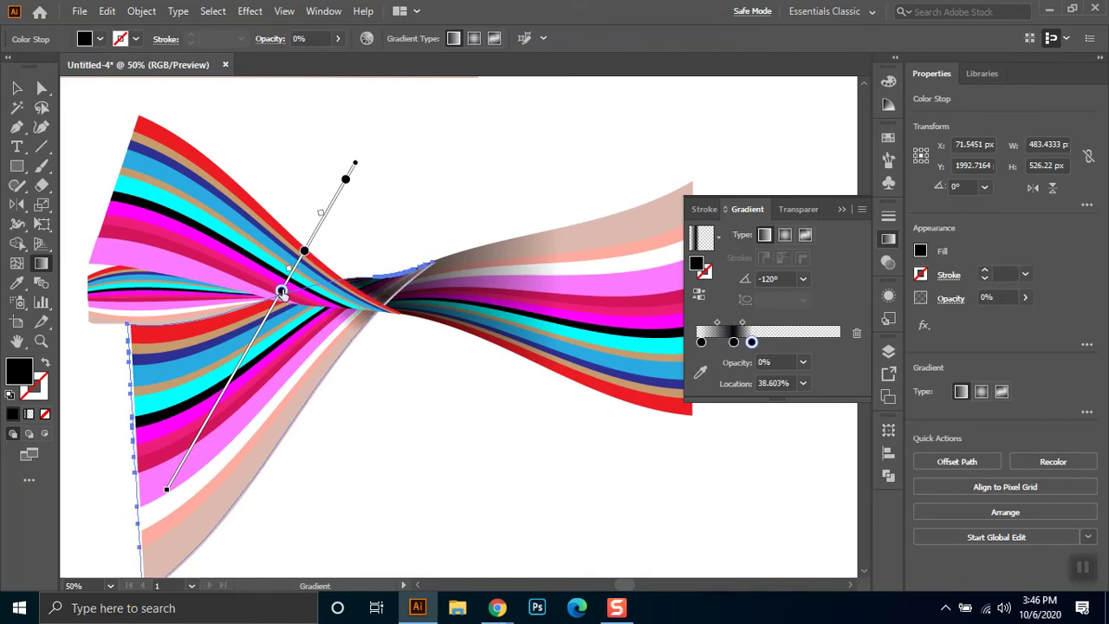
{"action": "left_click_drag", "start_coordinate": [304, 251], "coordinate": [301, 256]}
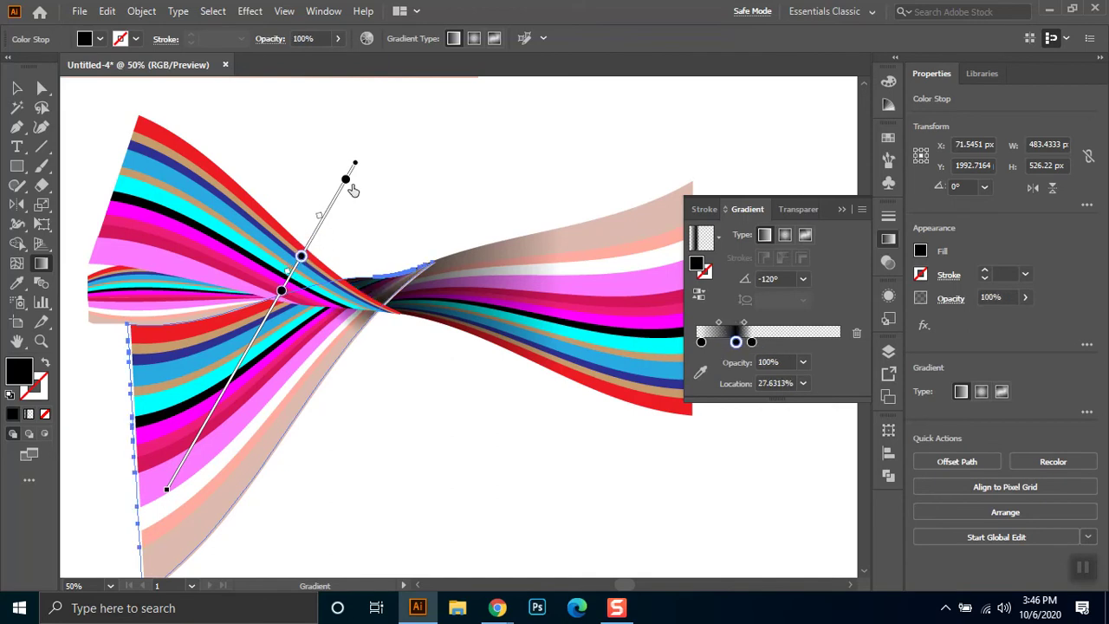
{"action": "left_click_drag", "start_coordinate": [347, 182], "coordinate": [329, 217]}
{"action": "left_click_drag", "start_coordinate": [301, 257], "coordinate": [307, 249]}
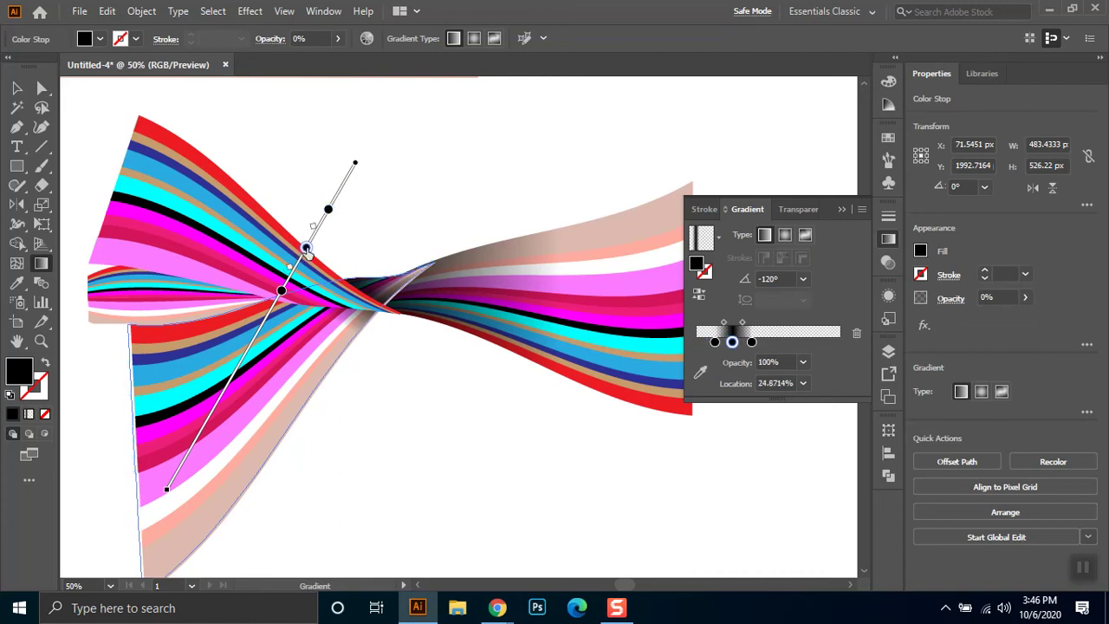
{"action": "left_click_drag", "start_coordinate": [307, 249], "coordinate": [303, 253]}
{"action": "left_click", "coordinate": [16, 88]}
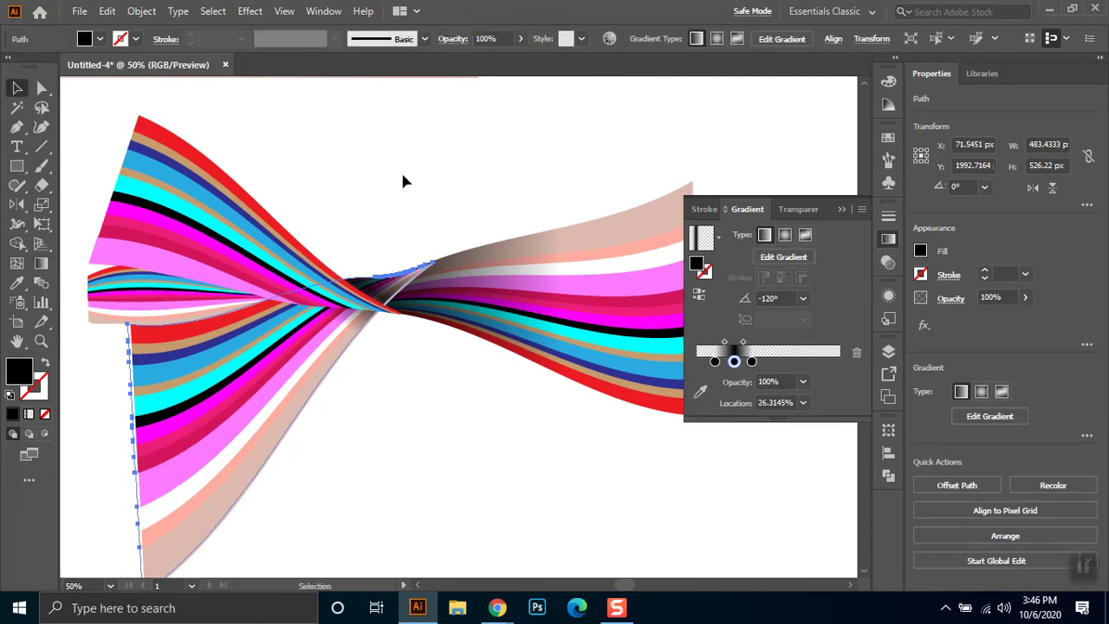
Nudge the gradient overlay near the twist right and set its opacity to 50%
{"action": "left_click", "coordinate": [382, 358]}
{"action": "left_click", "coordinate": [395, 302]}
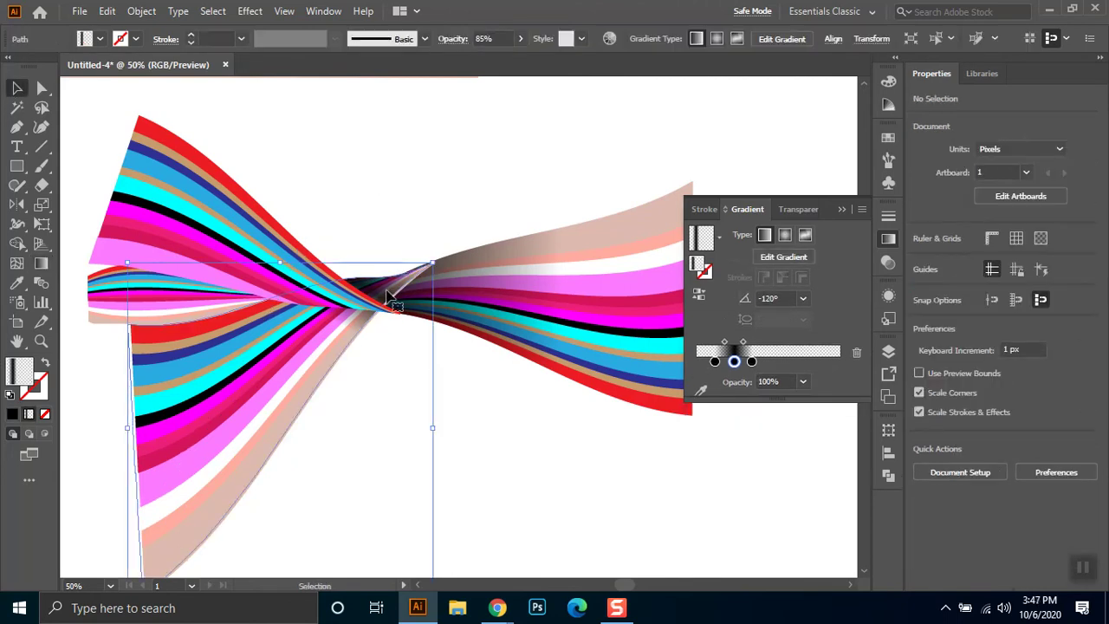
{"action": "key", "text": "Right"}
{"action": "key", "text": "Right"}
{"action": "key", "text": "Right"}
{"action": "key", "text": "Right"}
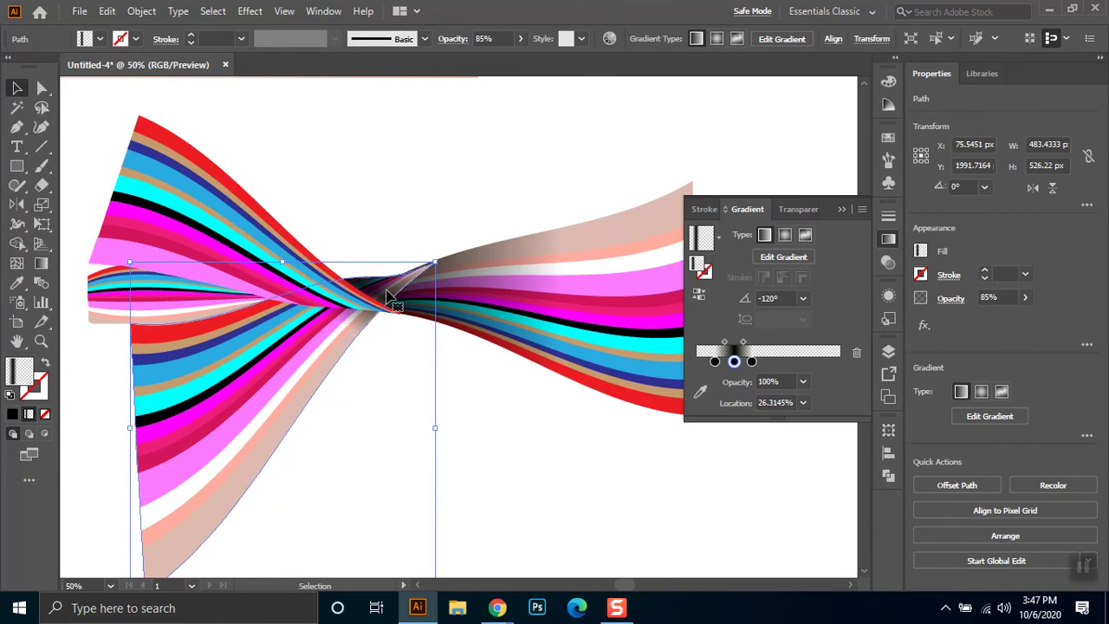
{"action": "scroll", "coordinate": [589, 78], "scroll_direction": "up", "scroll_amount": 1}
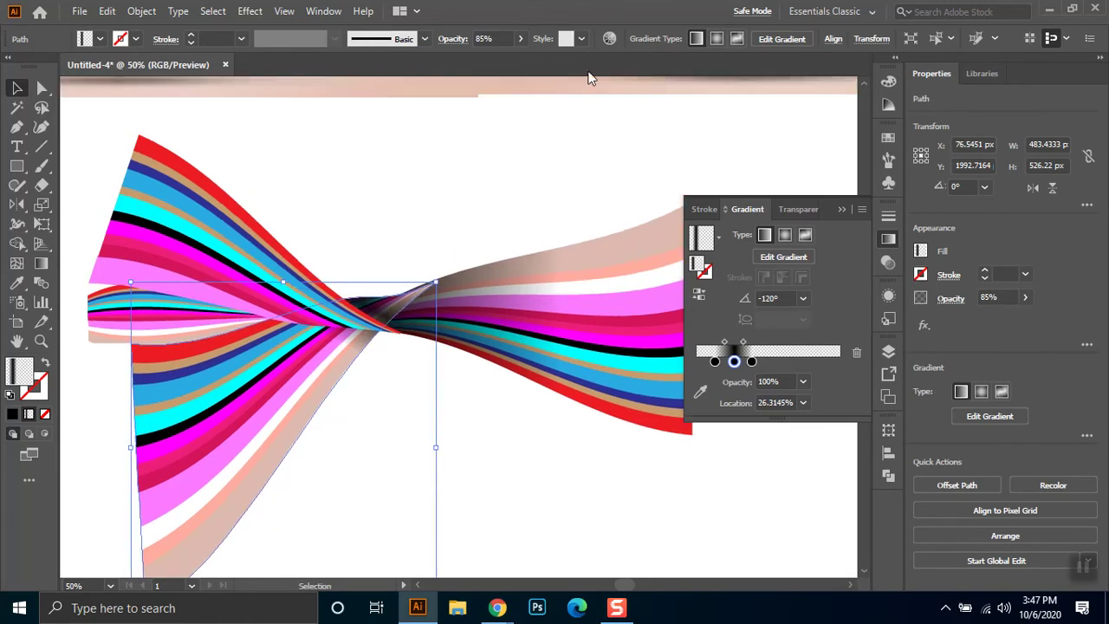
{"action": "left_click", "coordinate": [481, 38]}
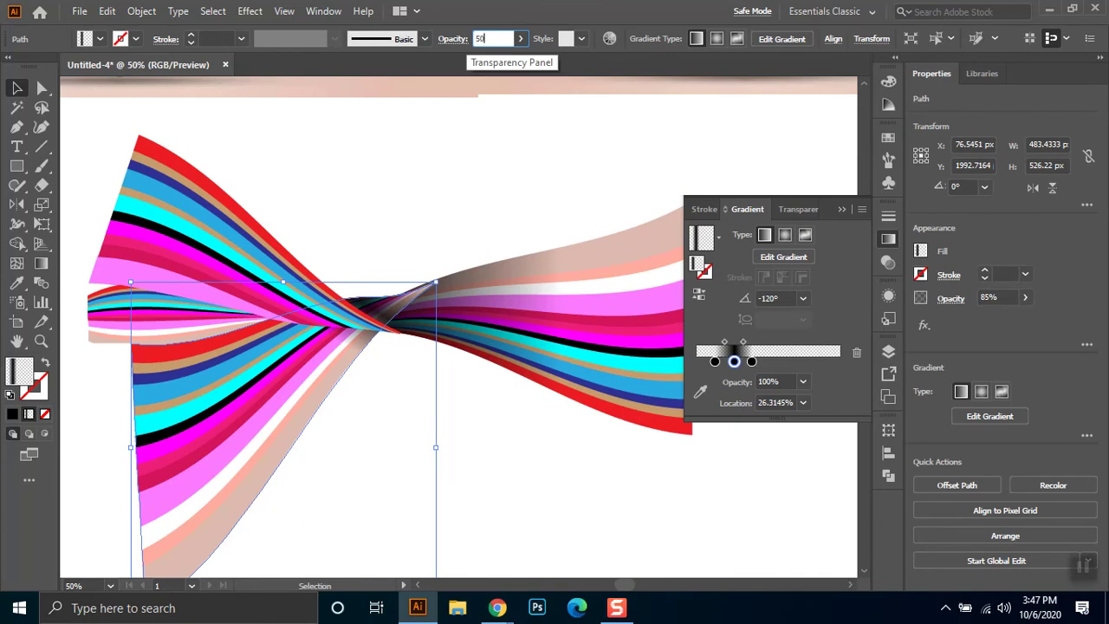
{"action": "key", "text": "Return"}
{"action": "left_click", "coordinate": [532, 465]}
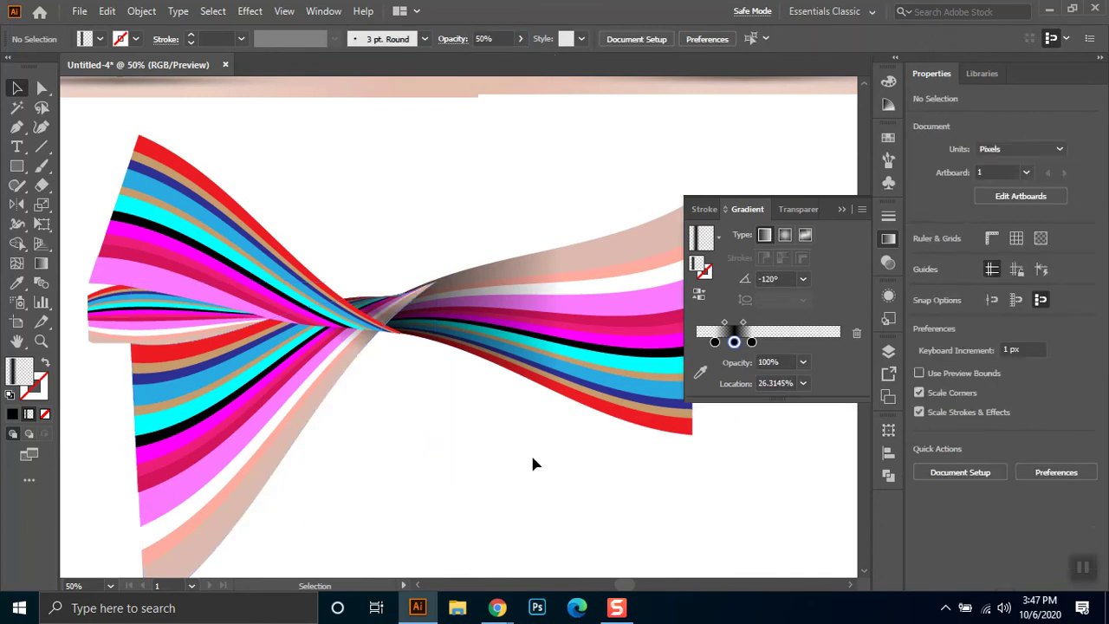
Scroll and pan to bring the reference photos above the ribbon into view
{"action": "scroll", "coordinate": [532, 464], "scroll_direction": "down", "scroll_amount": 2}
{"action": "scroll", "coordinate": [518, 462], "scroll_direction": "down", "scroll_amount": 1}
{"action": "scroll", "coordinate": [459, 458], "scroll_direction": "down", "scroll_amount": 1}
{"action": "scroll", "coordinate": [492, 433], "scroll_direction": "up", "scroll_amount": 1}
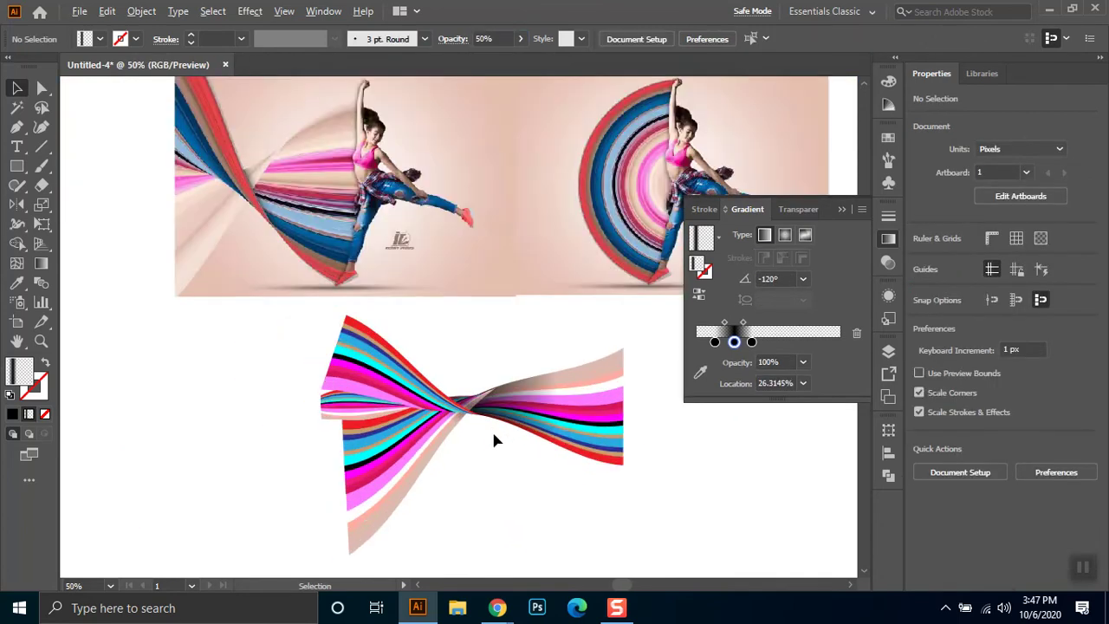
{"action": "scroll", "coordinate": [493, 436], "scroll_direction": "up", "scroll_amount": 2}
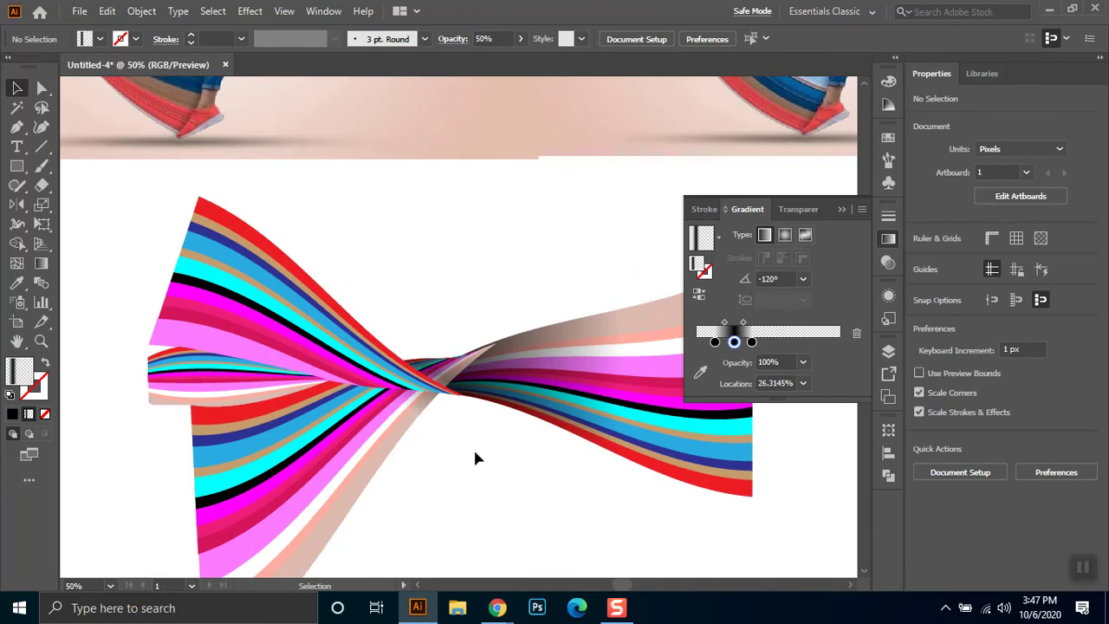
{"action": "scroll", "coordinate": [473, 447], "scroll_direction": "down", "scroll_amount": 1}
{"action": "mouse_move", "coordinate": [471, 485]}
{"action": "left_mouse_down"}
{"action": "mouse_move", "coordinate": [490, 552]}
{"action": "mouse_move", "coordinate": [643, 575]}
{"action": "mouse_move", "coordinate": [514, 506]}
{"action": "left_mouse_up"}
{"action": "scroll", "coordinate": [507, 464], "scroll_direction": "down", "scroll_amount": 1}
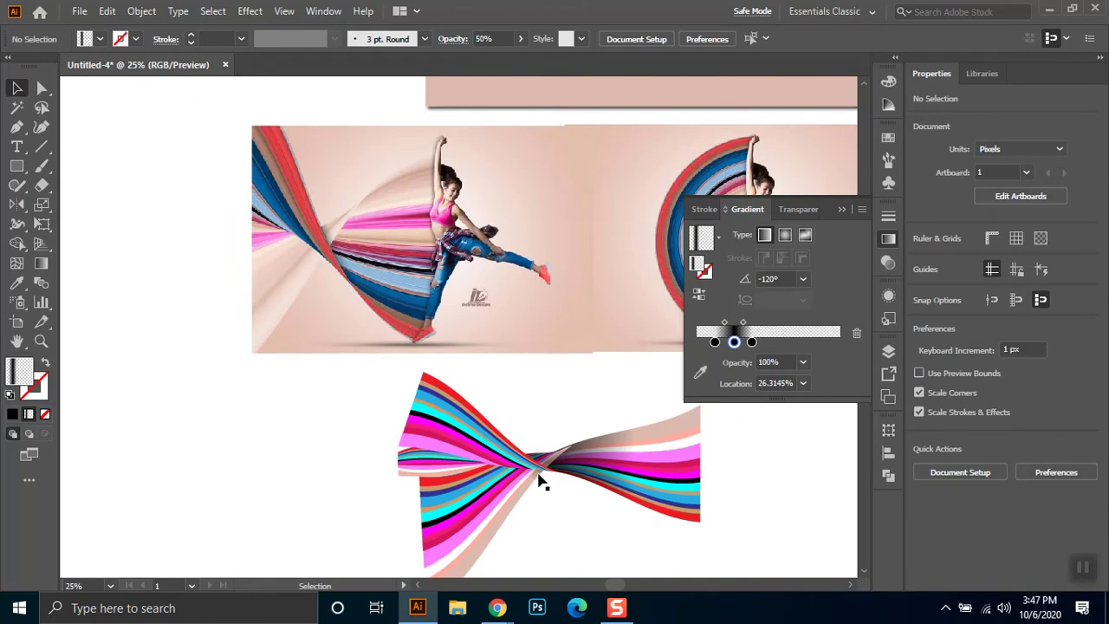
Inside the left clip group, stretch, heighten, tilt and lower the warped stripe piece
{"action": "double_click", "coordinate": [437, 472]}
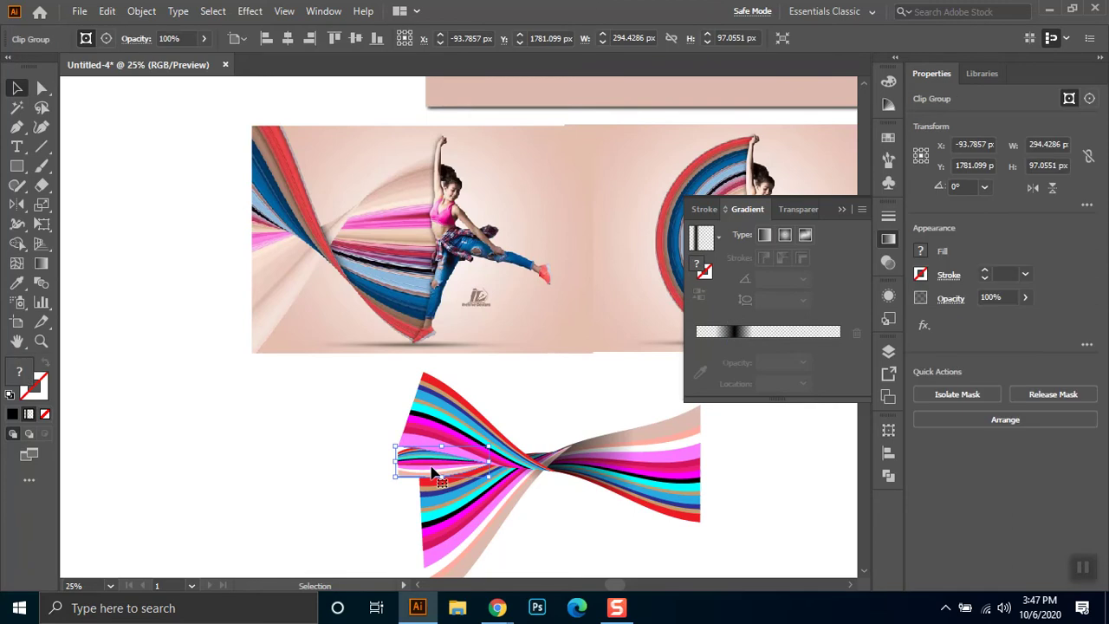
{"action": "left_click", "coordinate": [431, 460]}
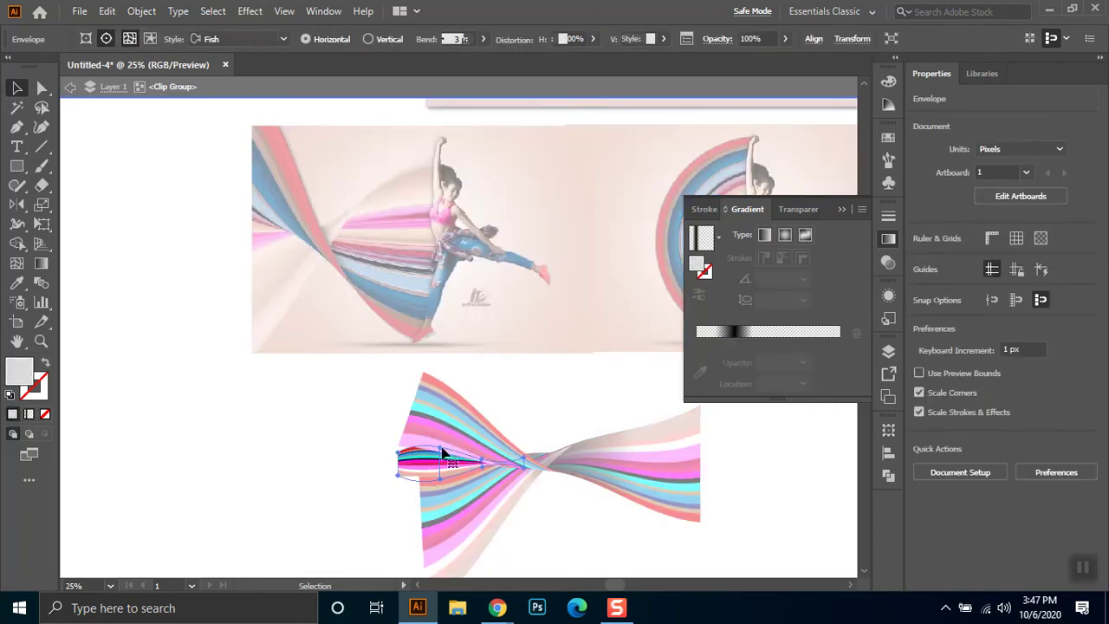
{"action": "left_click_drag", "start_coordinate": [395, 466], "coordinate": [353, 466]}
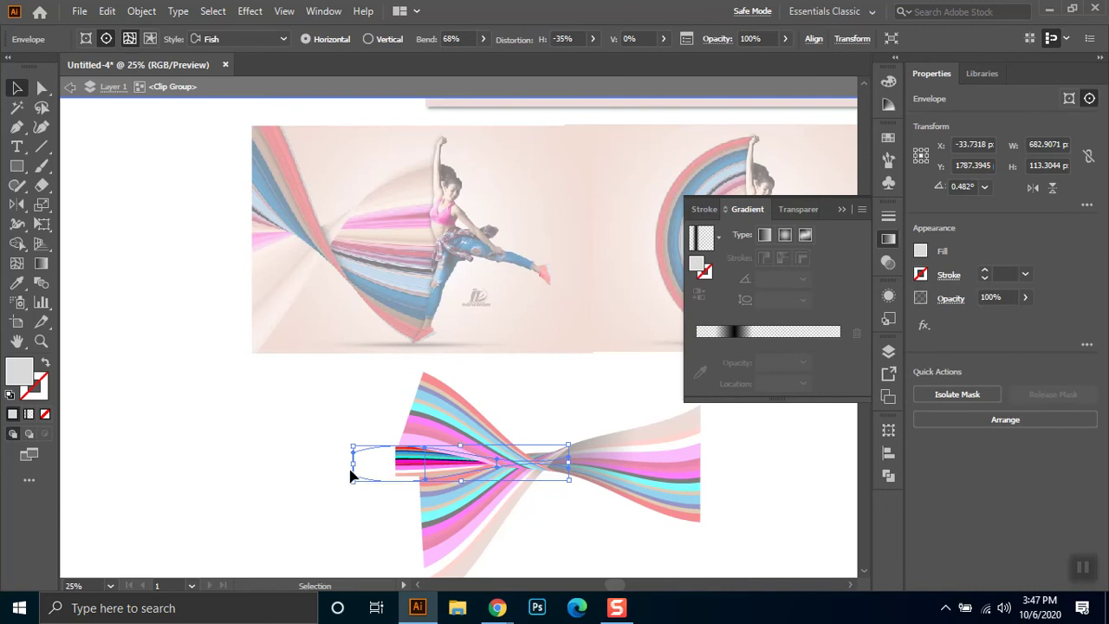
{"action": "left_click_drag", "start_coordinate": [355, 467], "coordinate": [337, 466]}
{"action": "left_click_drag", "start_coordinate": [462, 443], "coordinate": [461, 430]}
{"action": "left_click_drag", "start_coordinate": [590, 422], "coordinate": [599, 439]}
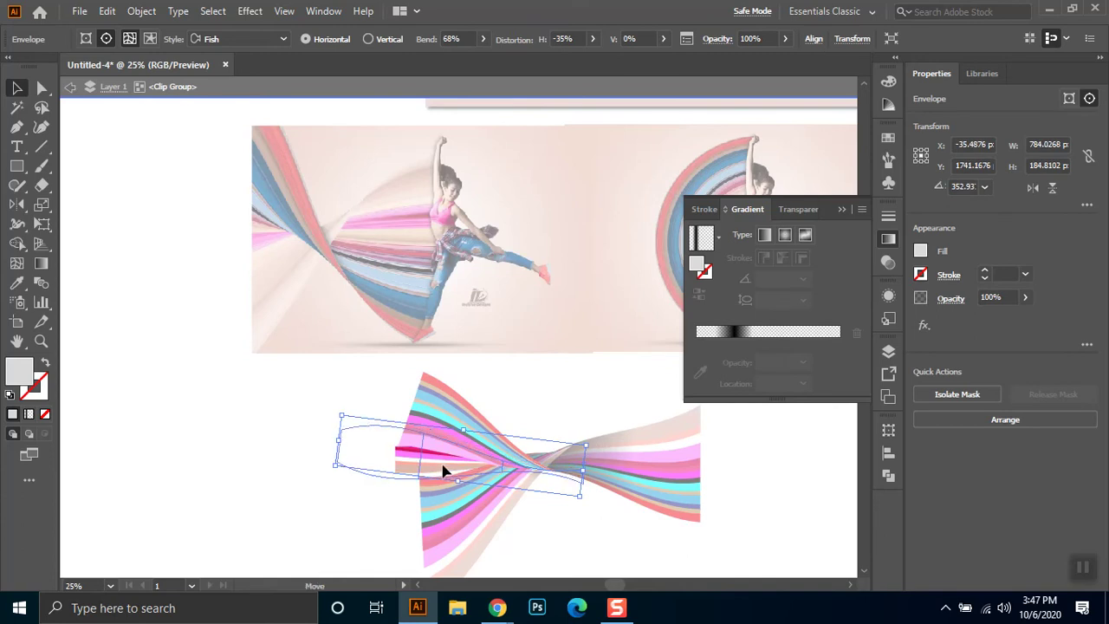
{"action": "left_click_drag", "start_coordinate": [442, 469], "coordinate": [440, 474]}
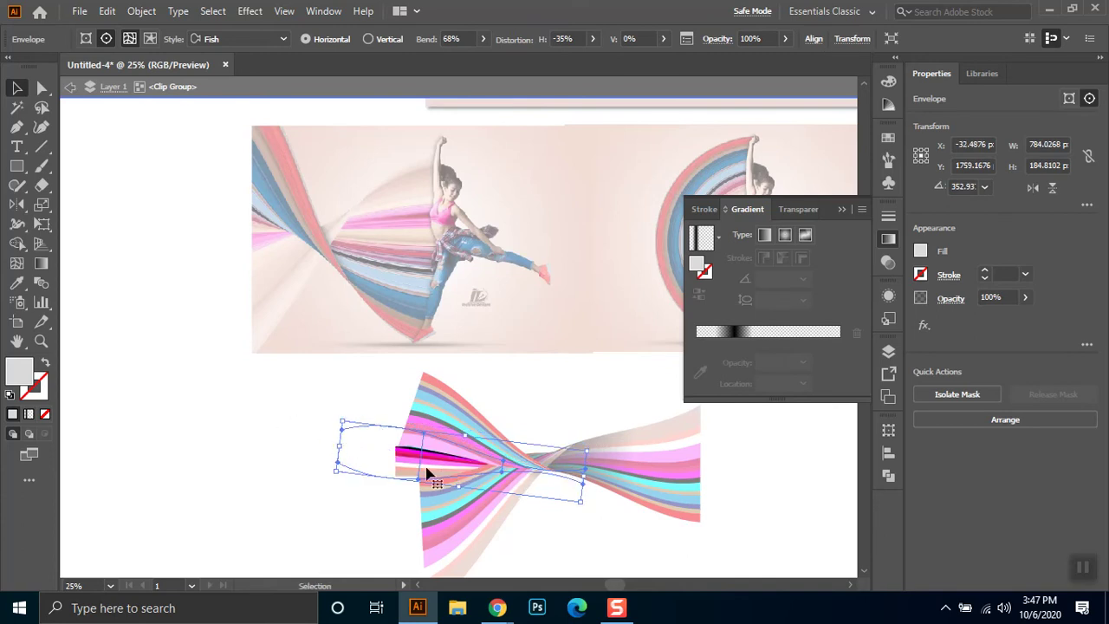
{"action": "left_click_drag", "start_coordinate": [424, 473], "coordinate": [424, 478]}
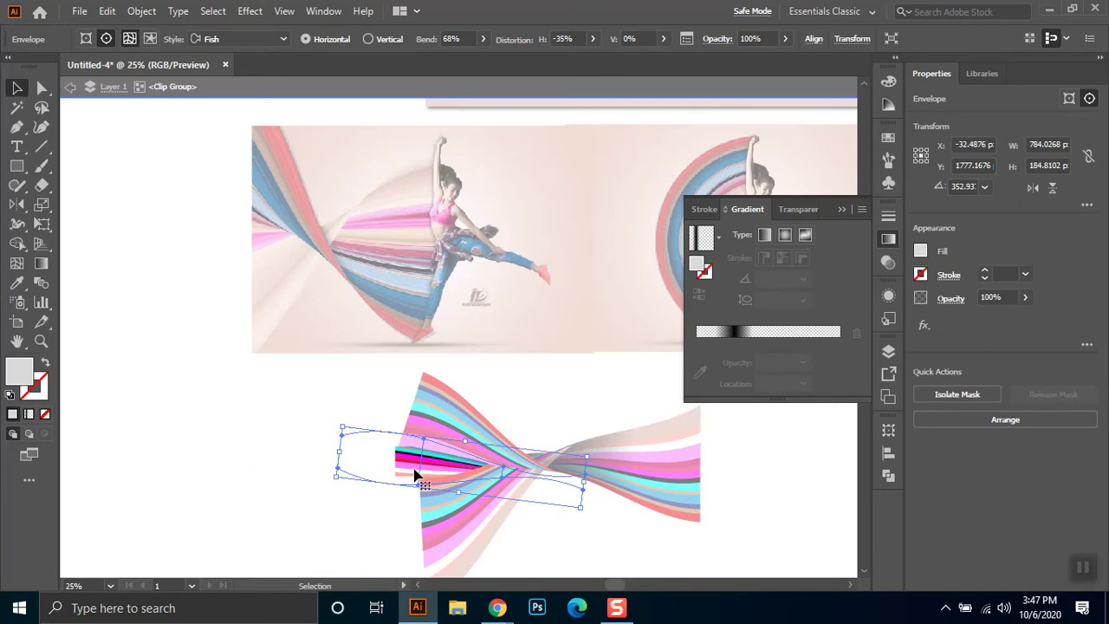
{"action": "left_click_drag", "start_coordinate": [594, 452], "coordinate": [592, 447]}
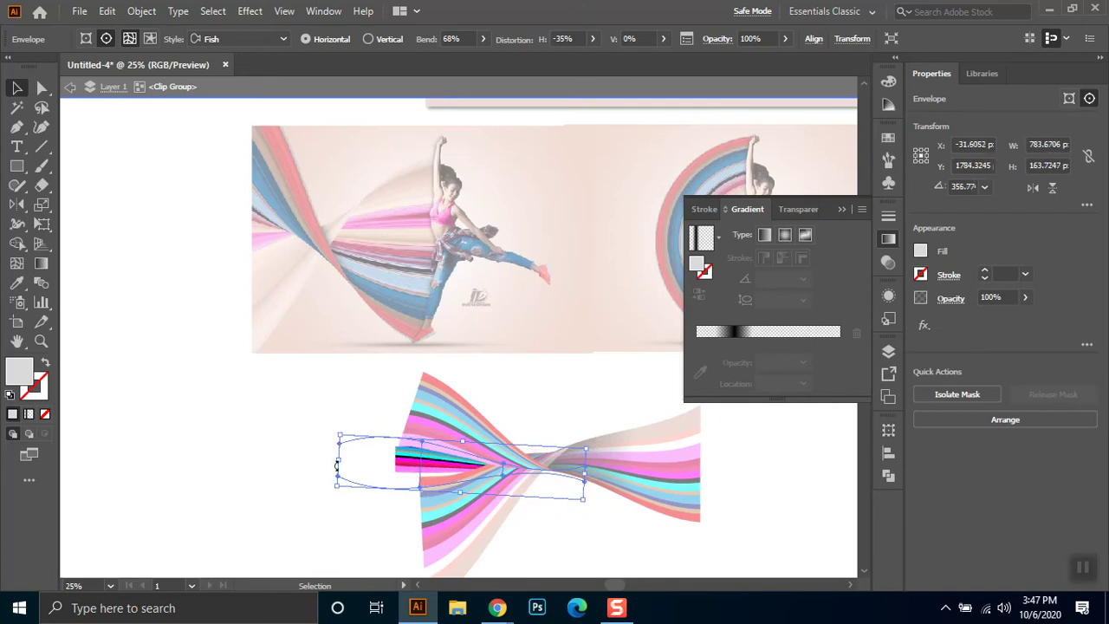
{"action": "mouse_move", "coordinate": [340, 462]}
{"action": "left_mouse_down"}
{"action": "mouse_move", "coordinate": [389, 463]}
{"action": "mouse_move", "coordinate": [343, 462]}
{"action": "left_mouse_up"}
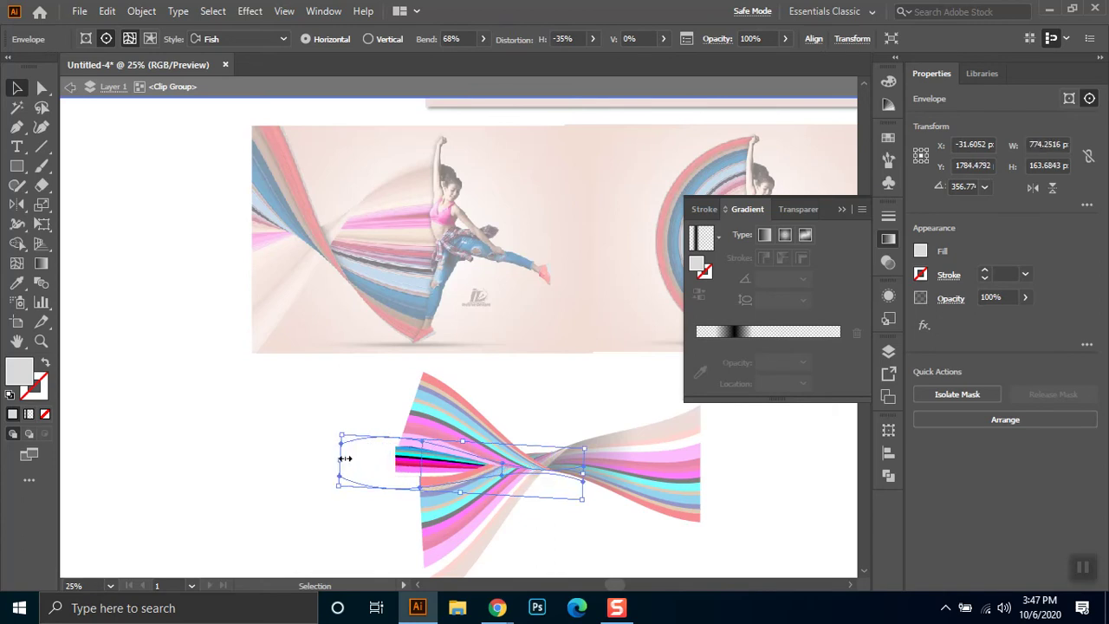
{"action": "left_click", "coordinate": [339, 384]}
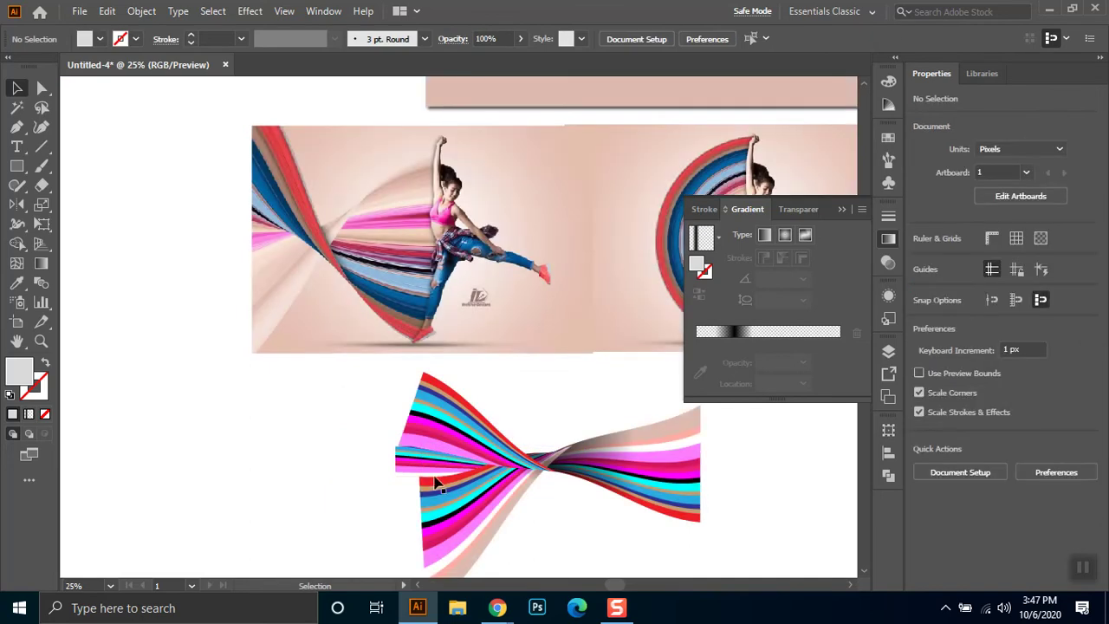
Fine-tune the warped stripes' height and rotation to about 359° inside the clipped section
{"action": "left_click", "coordinate": [442, 468]}
{"action": "double_click", "coordinate": [445, 469]}
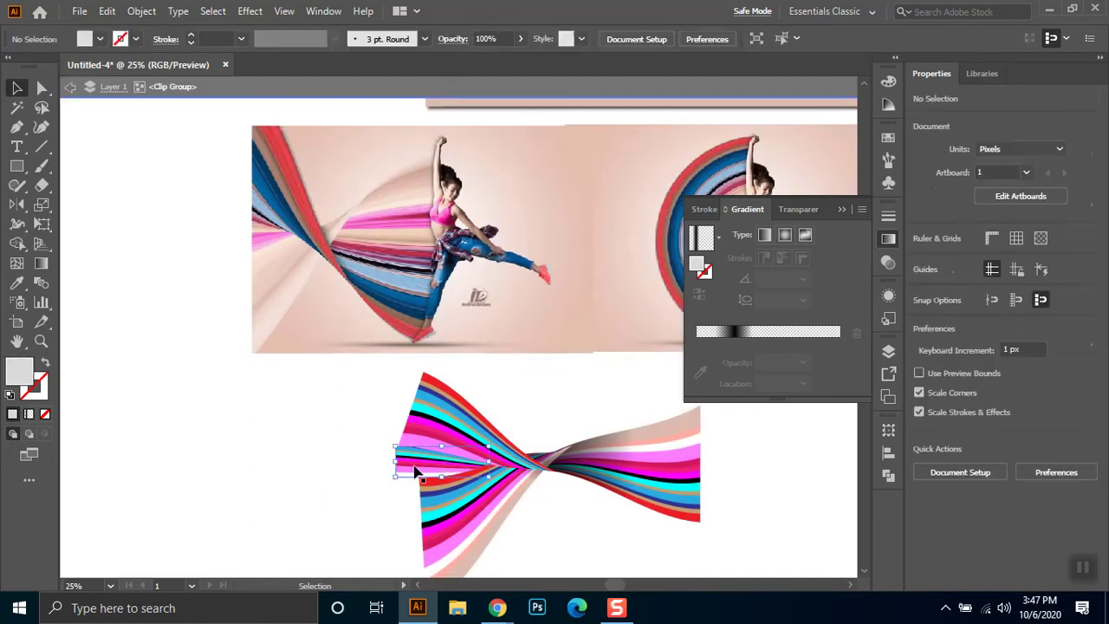
{"action": "left_click", "coordinate": [429, 468]}
{"action": "key", "text": "shift+Down"}
{"action": "key", "text": "shift+Down"}
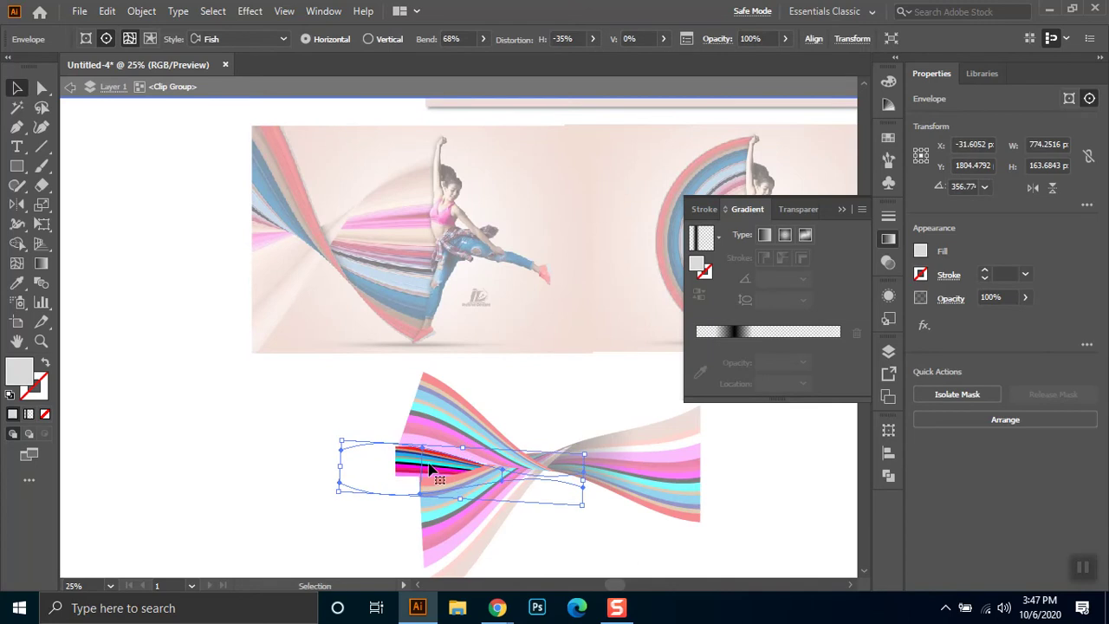
{"action": "left_click_drag", "start_coordinate": [590, 449], "coordinate": [593, 451]}
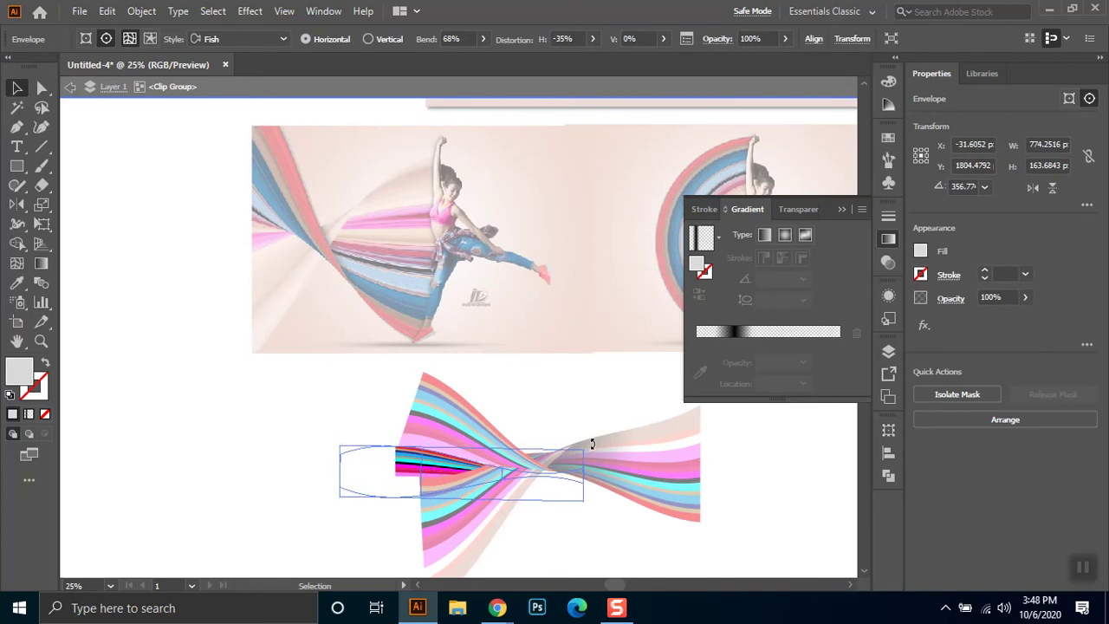
{"action": "key", "text": "Up"}
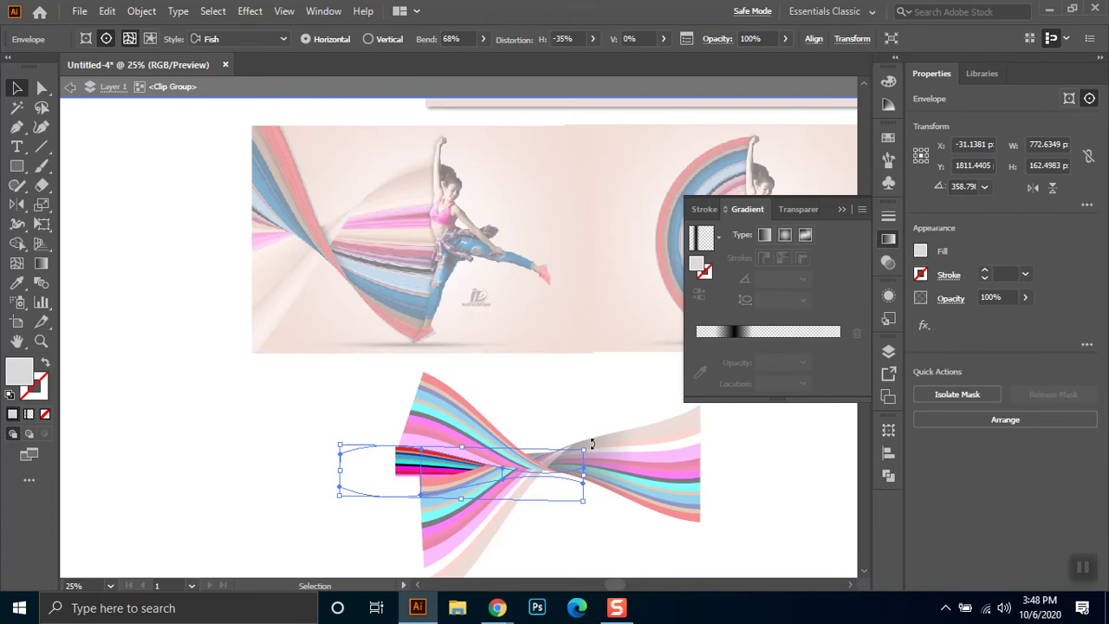
{"action": "left_click", "coordinate": [332, 419]}
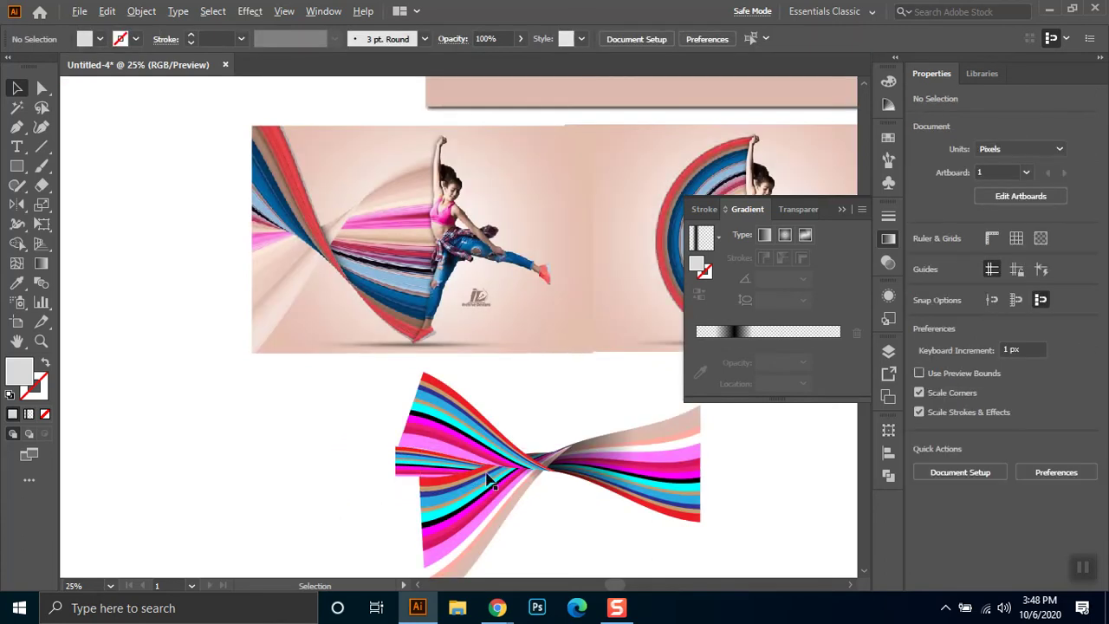
Draw a Pen curve running down from the bow's left edge
{"action": "scroll", "coordinate": [487, 477], "scroll_direction": "down", "scroll_amount": 1}
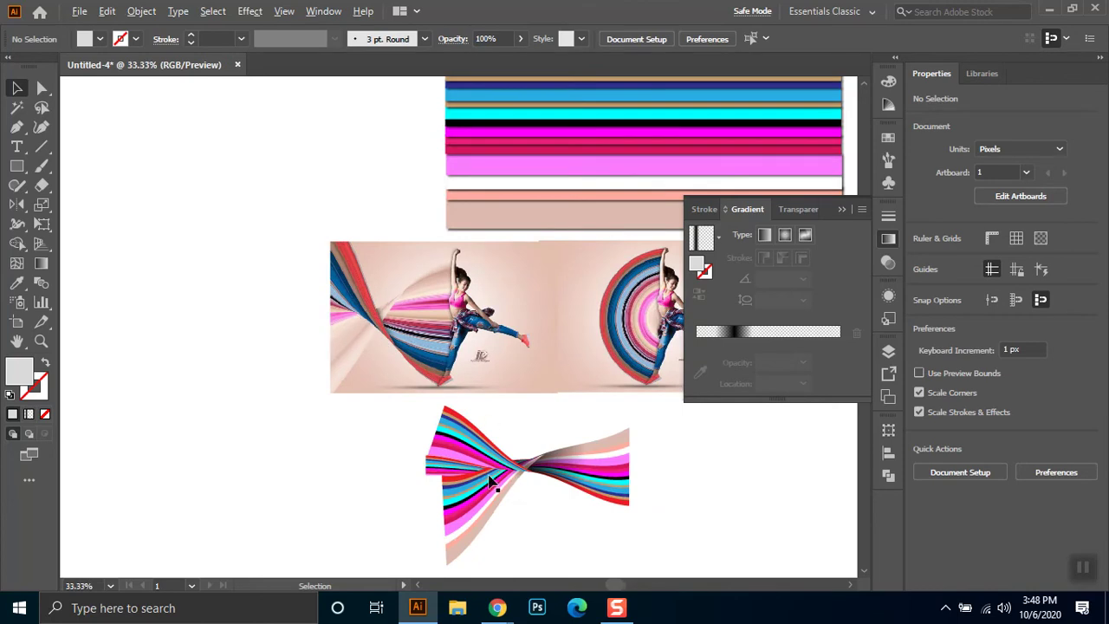
{"action": "scroll", "coordinate": [485, 482], "scroll_direction": "up", "scroll_amount": 2}
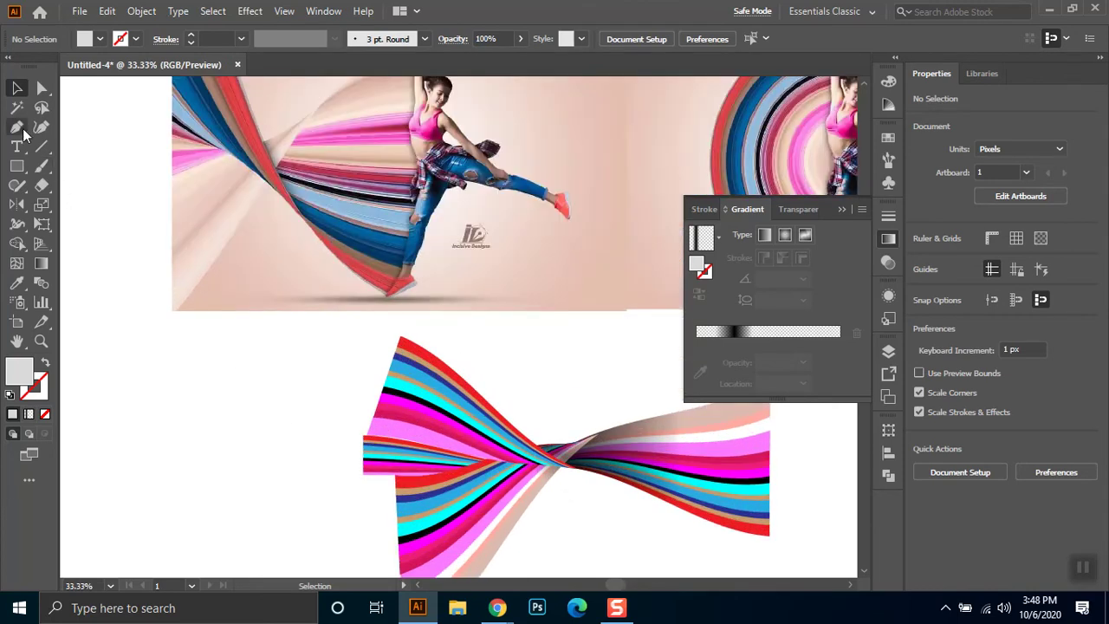
{"action": "left_click", "coordinate": [23, 128]}
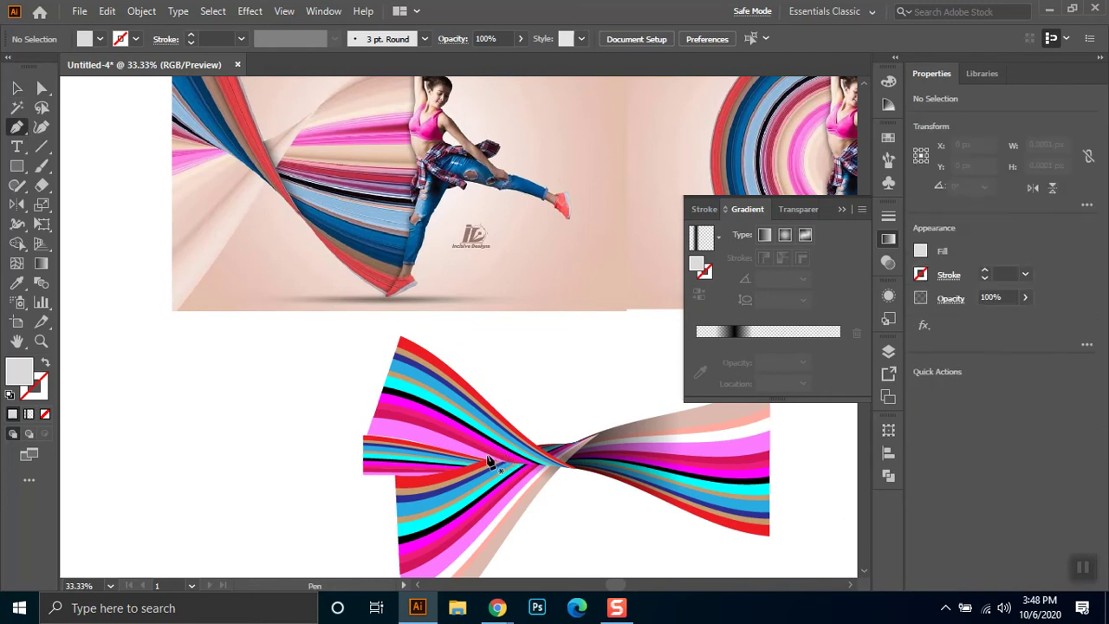
{"action": "left_click", "coordinate": [486, 464]}
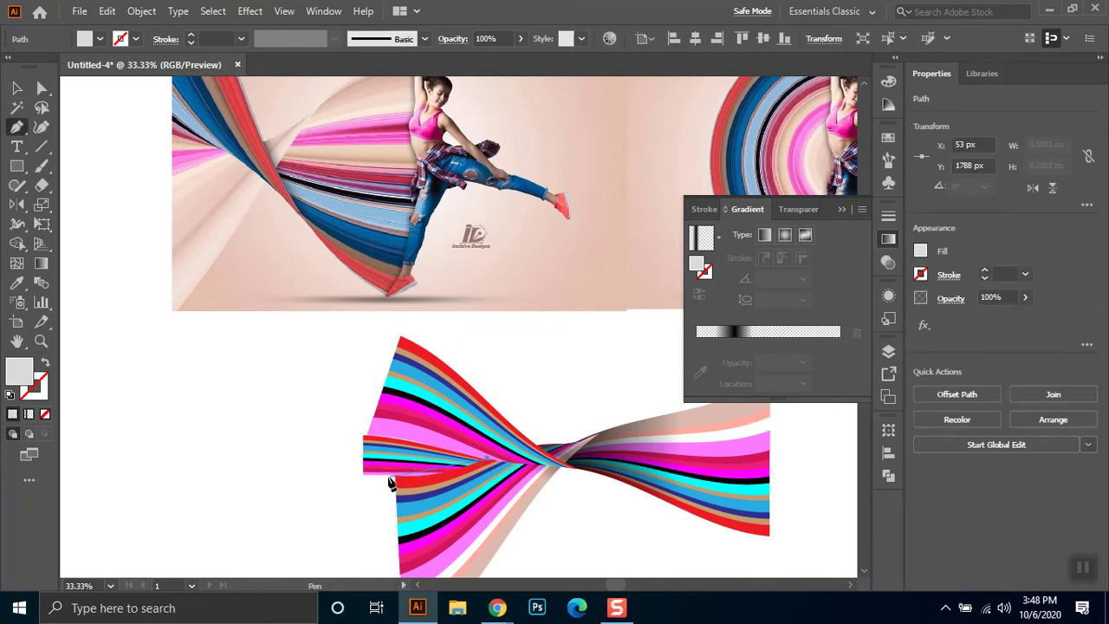
{"action": "left_click_drag", "start_coordinate": [390, 482], "coordinate": [388, 573]}
{"action": "scroll", "coordinate": [388, 574], "scroll_direction": "down", "scroll_amount": 2}
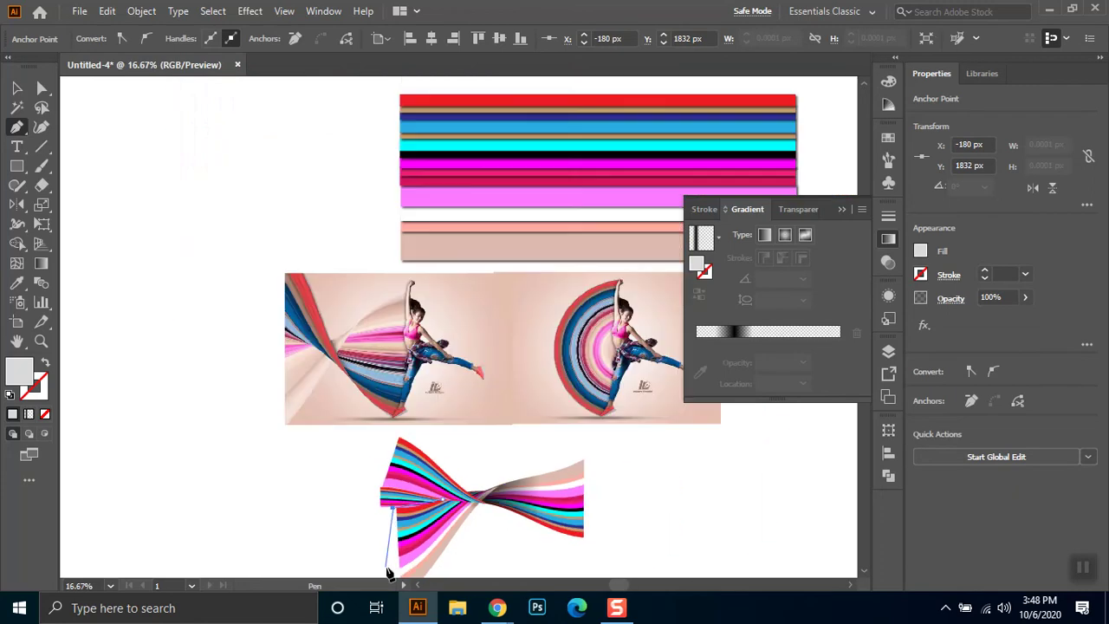
{"action": "scroll", "coordinate": [388, 563], "scroll_direction": "down", "scroll_amount": 2}
{"action": "left_click_drag", "start_coordinate": [388, 573], "coordinate": [391, 550]}
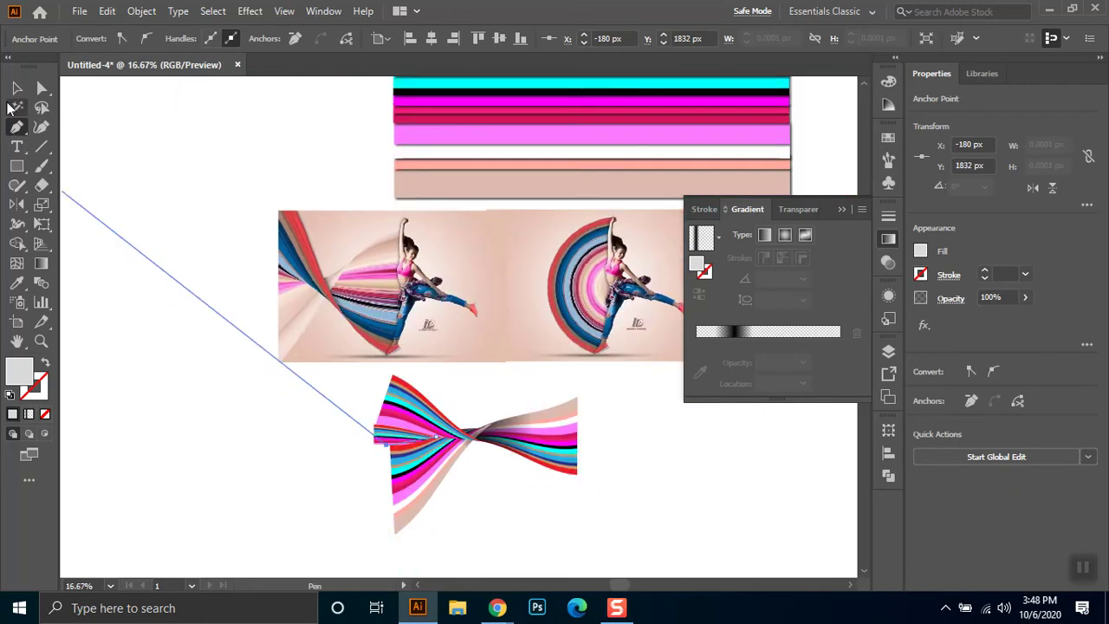
Move the lower-left wing out to the left of the bow
{"action": "key", "text": "Escape"}
{"action": "left_click", "coordinate": [16, 87]}
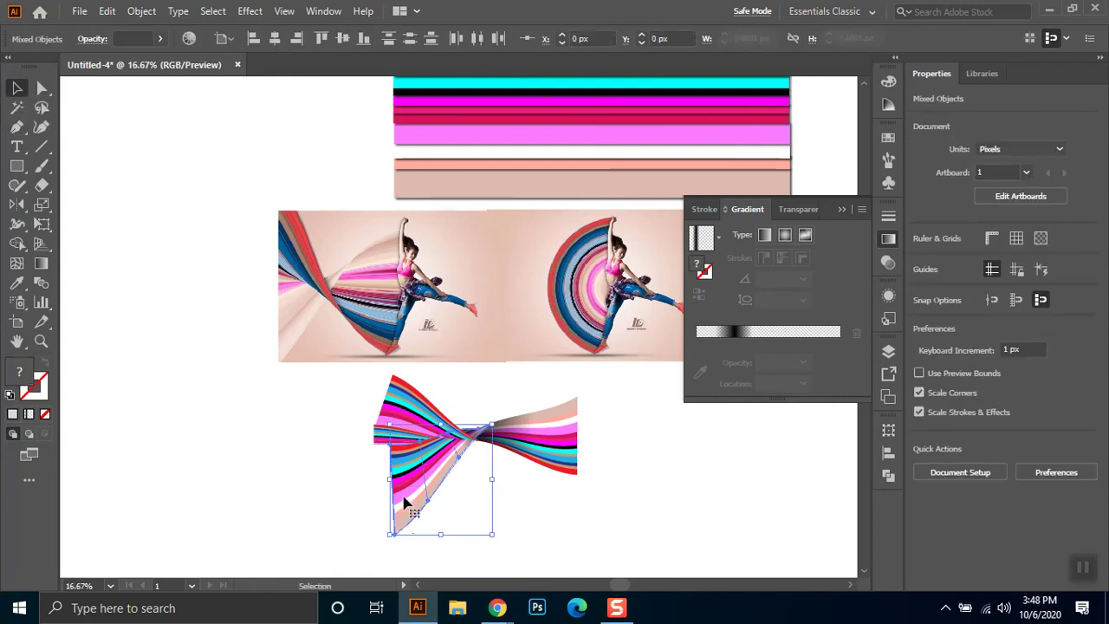
{"action": "left_click_drag", "start_coordinate": [398, 518], "coordinate": [186, 455]}
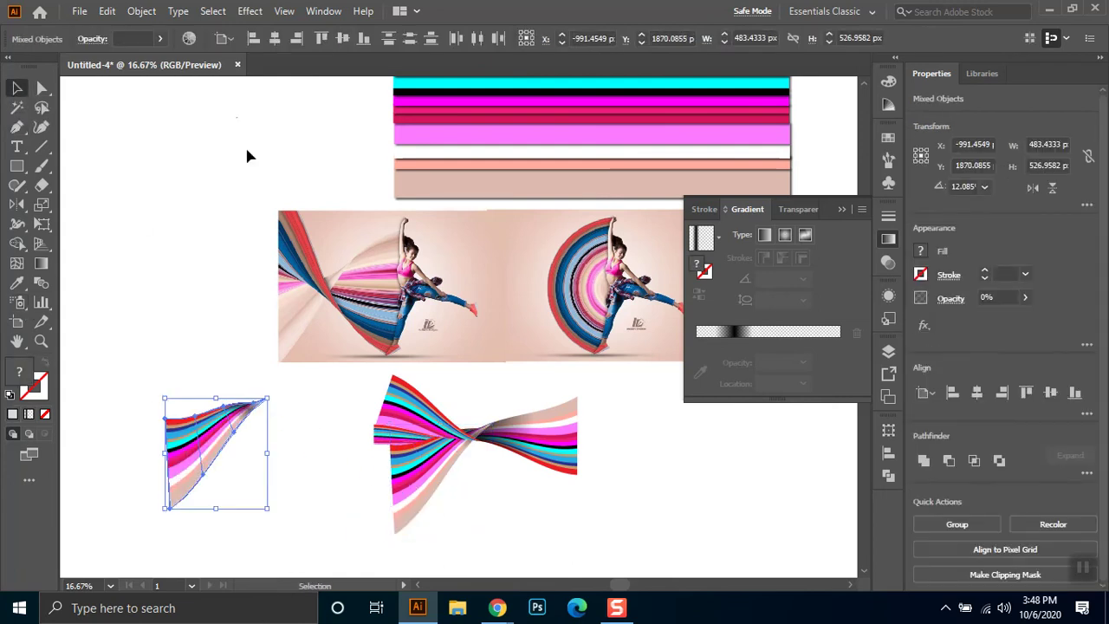
Expand the left ribbon piece into strips, then try Pathfinder Unite and undo it
{"action": "left_click", "coordinate": [142, 11]}
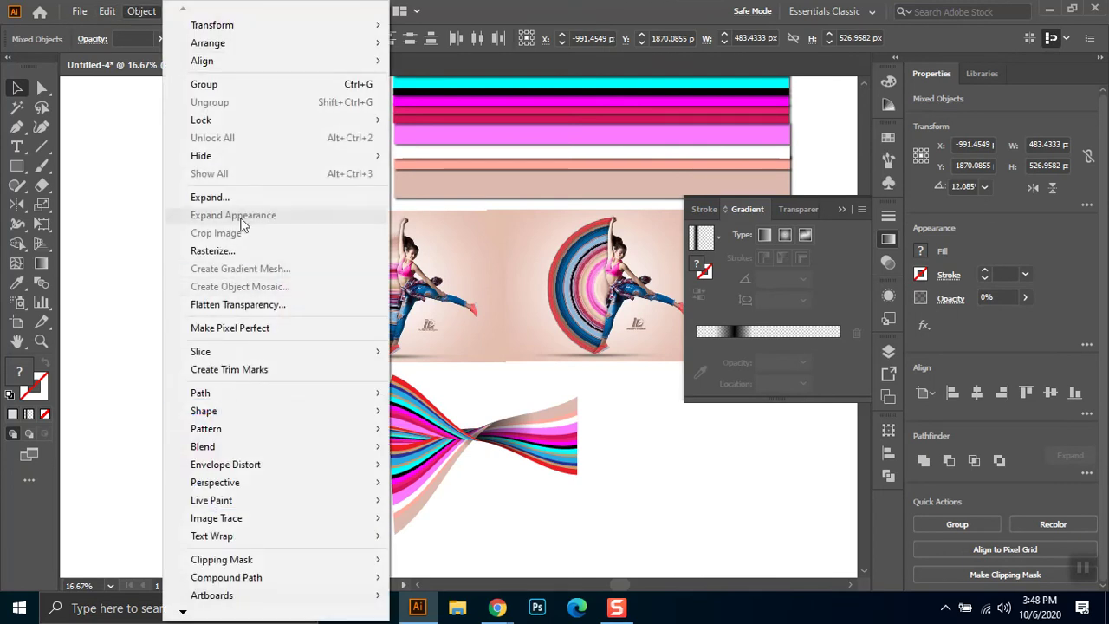
{"action": "left_click", "coordinate": [245, 197]}
{"action": "left_click", "coordinate": [760, 374]}
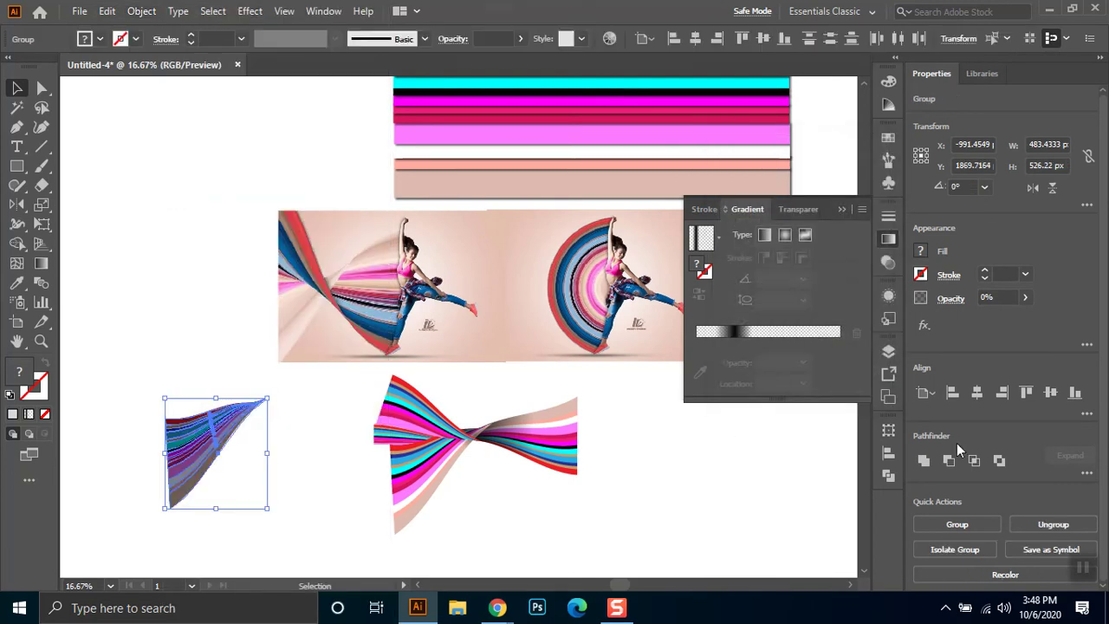
{"action": "left_click", "coordinate": [924, 464]}
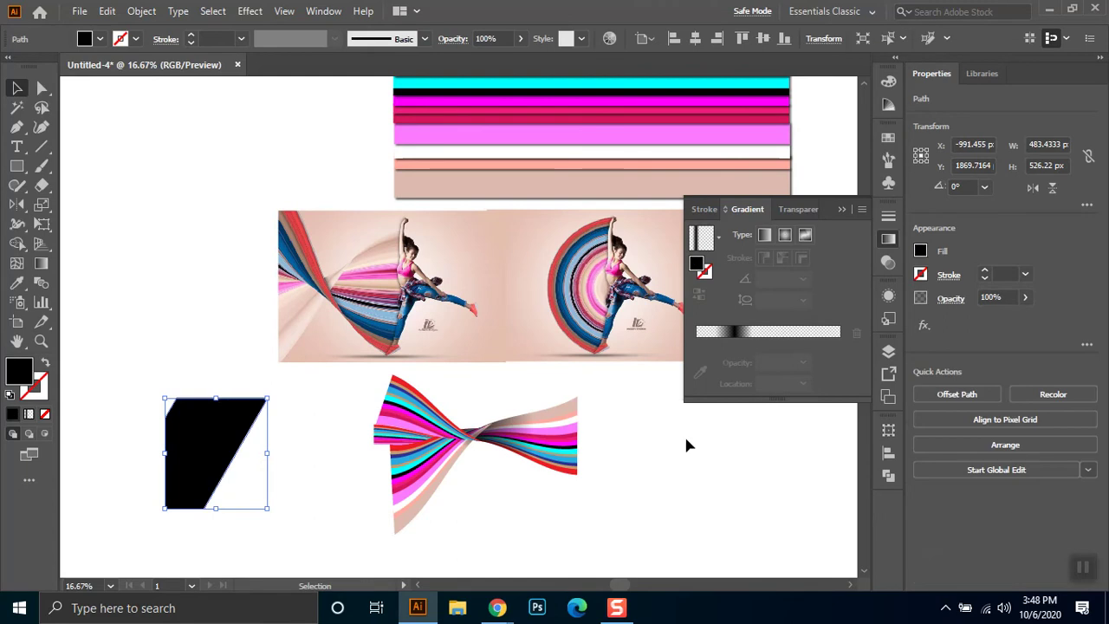
{"action": "key", "text": "a"}
{"action": "key", "text": "ctrl+z"}
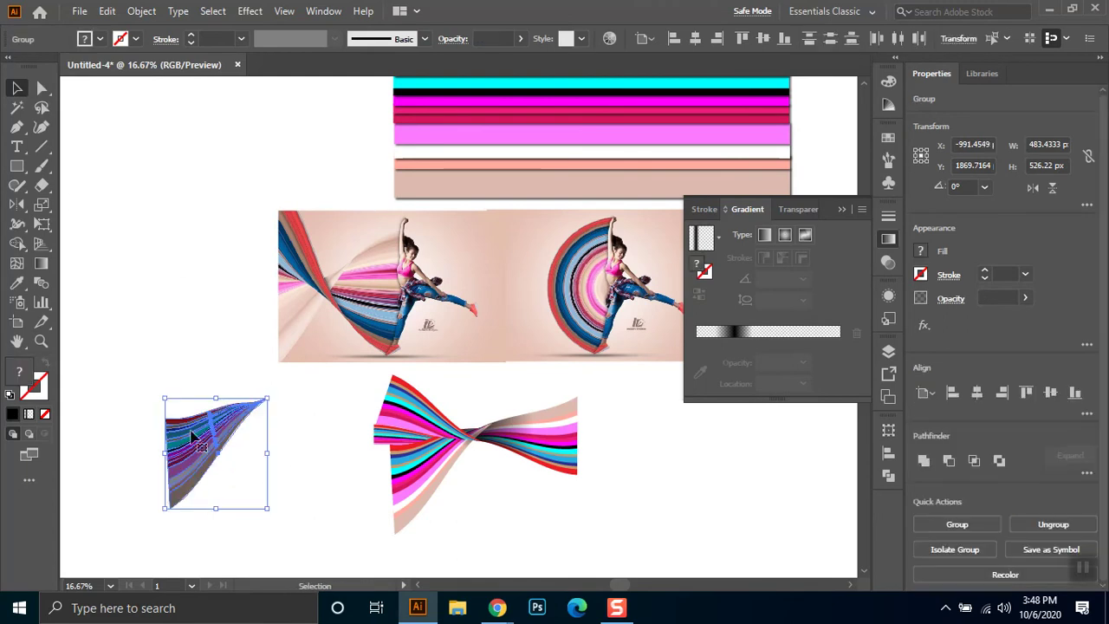
Inspect the left piece's anchor points in Outline view, then return to colour preview
{"action": "scroll", "coordinate": [181, 407], "scroll_direction": "up", "scroll_amount": 1}
{"action": "scroll", "coordinate": [185, 399], "scroll_direction": "up", "scroll_amount": 1}
{"action": "left_click_drag", "start_coordinate": [130, 341], "coordinate": [208, 418]}
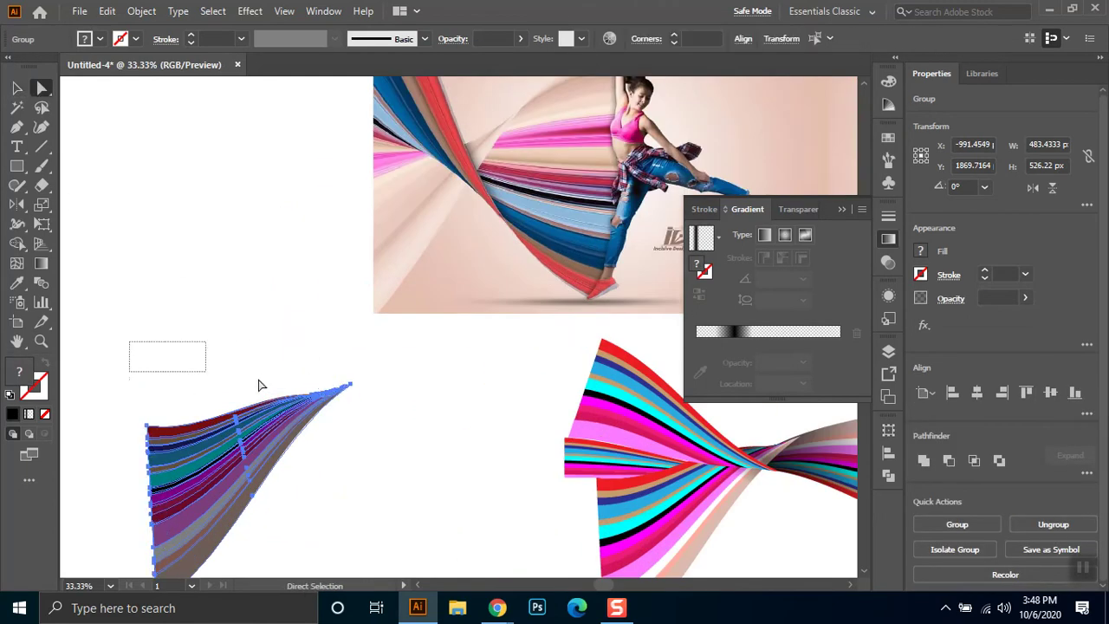
{"action": "left_click_drag", "start_coordinate": [148, 368], "coordinate": [295, 549]}
{"action": "left_click_drag", "start_coordinate": [192, 390], "coordinate": [148, 354]}
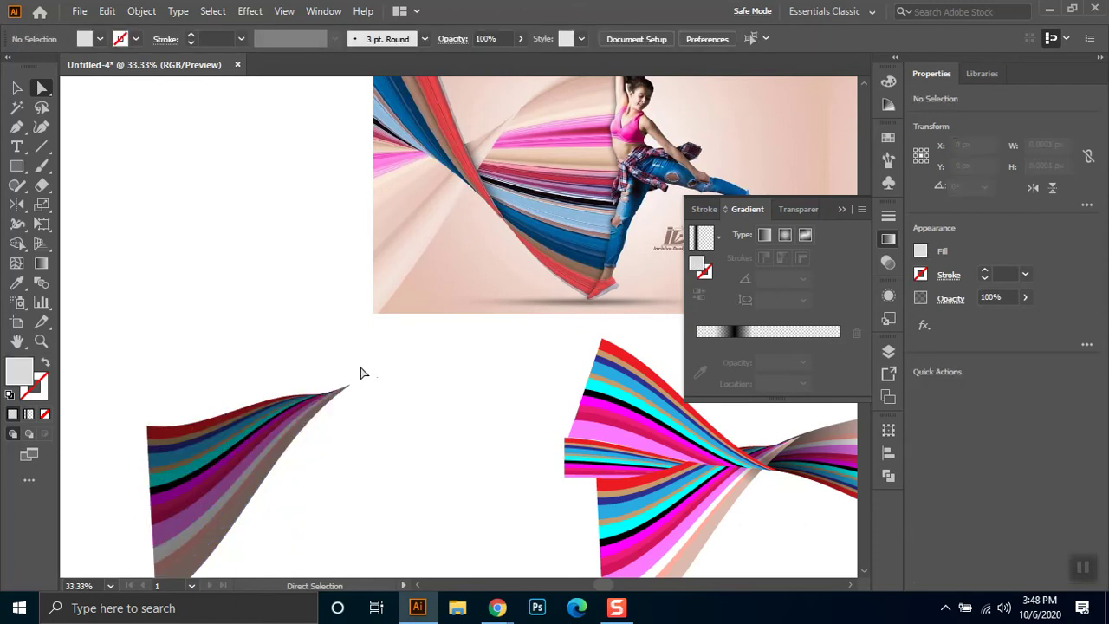
{"action": "scroll", "coordinate": [348, 415], "scroll_direction": "down", "scroll_amount": 1, "text": "alt"}
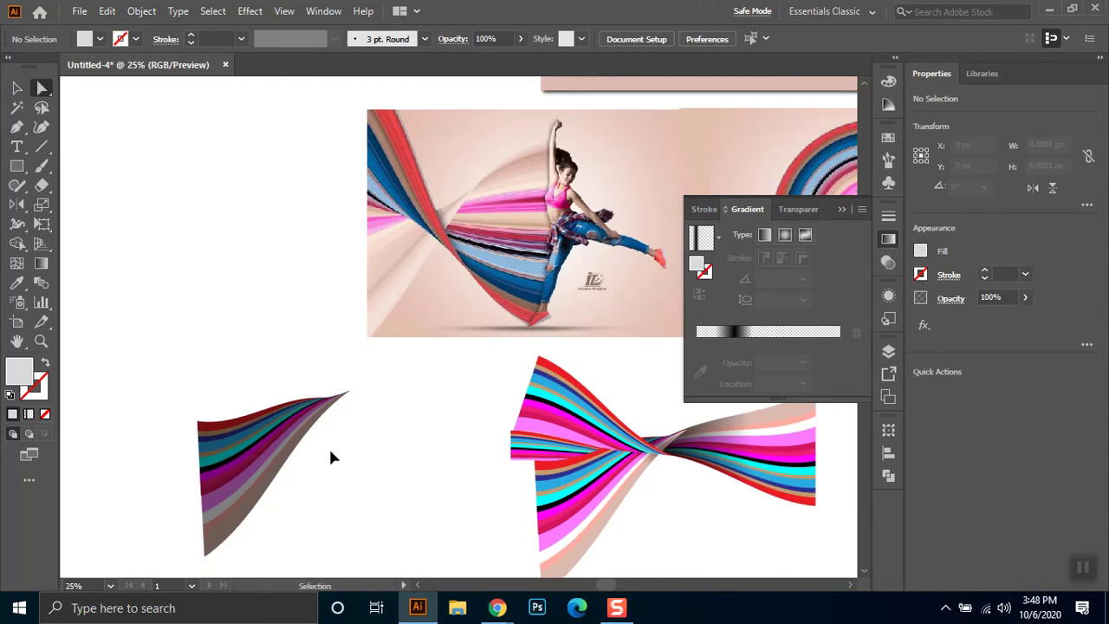
{"action": "key", "text": "ctrl+y"}
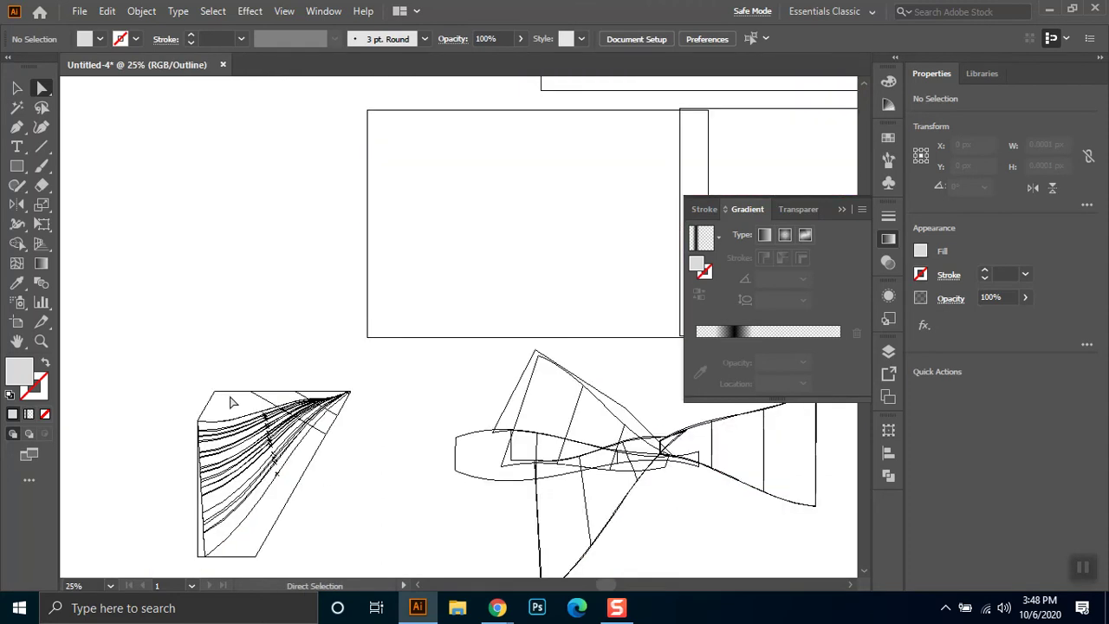
{"action": "scroll", "coordinate": [257, 564], "scroll_direction": "down", "scroll_amount": 1}
{"action": "left_click", "coordinate": [16, 87]}
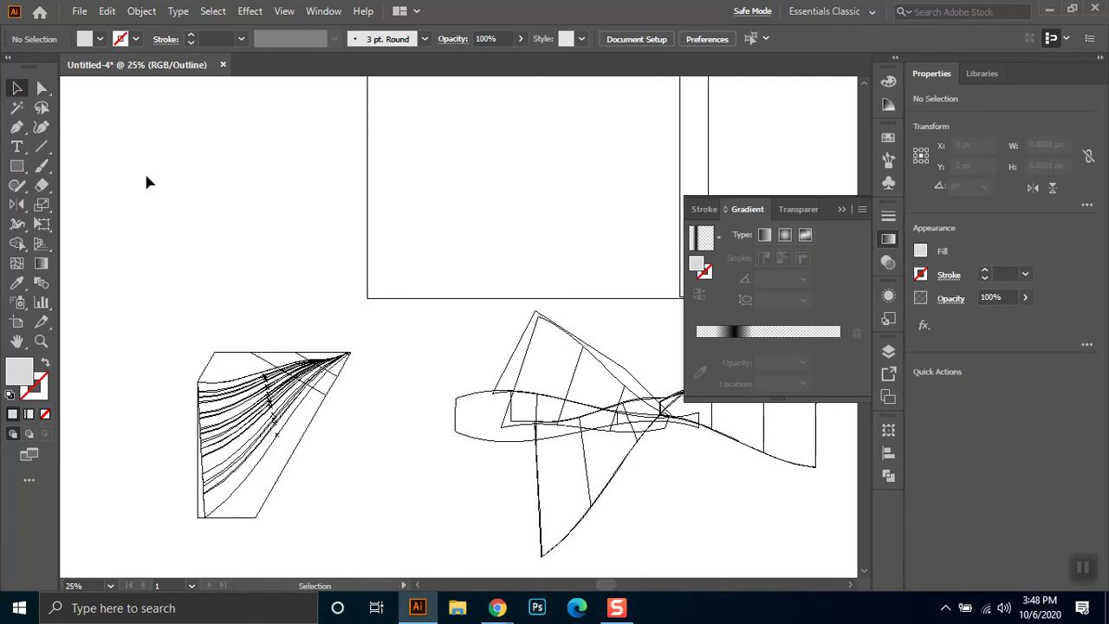
{"action": "left_click", "coordinate": [183, 227]}
{"action": "key", "text": "ctrl+y"}
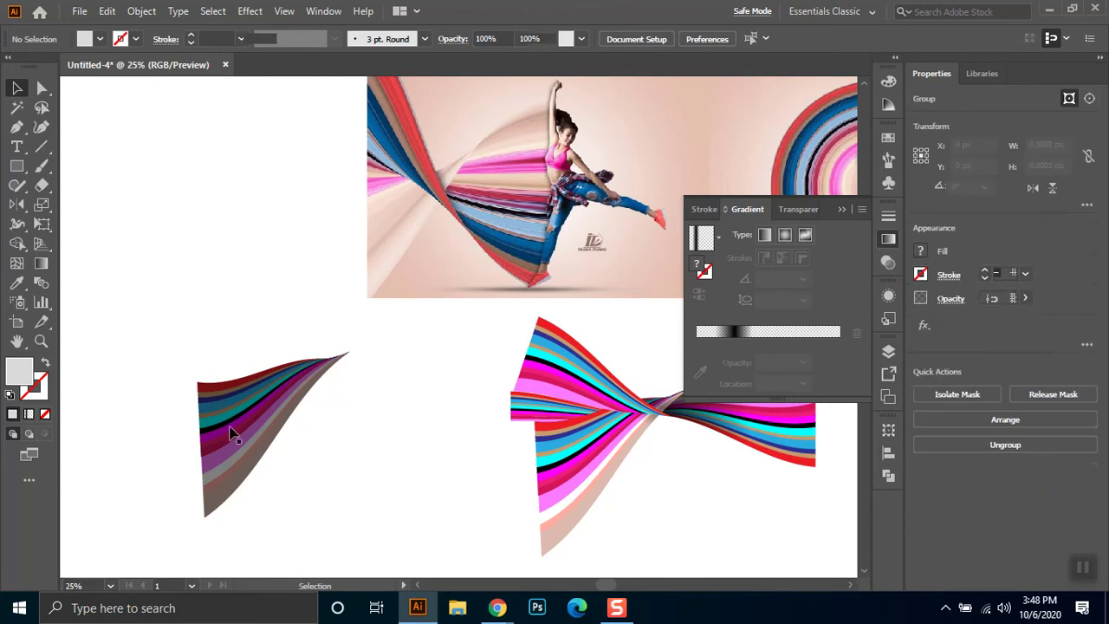
Ungroup the left ribbon piece after briefly isolating it
{"action": "double_click", "coordinate": [223, 399]}
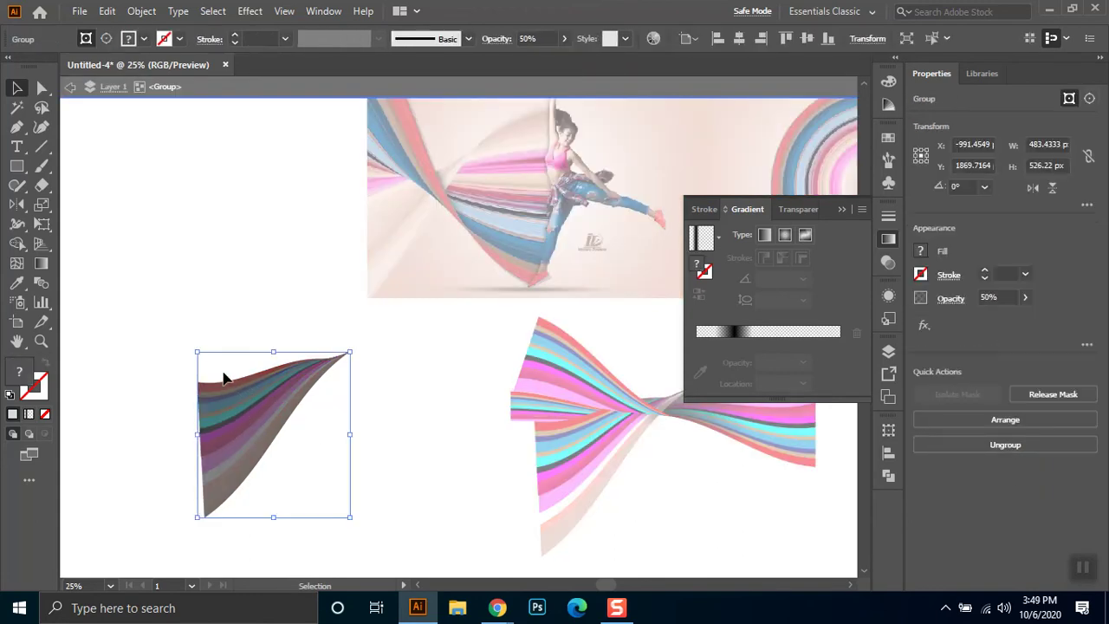
{"action": "double_click", "coordinate": [256, 308]}
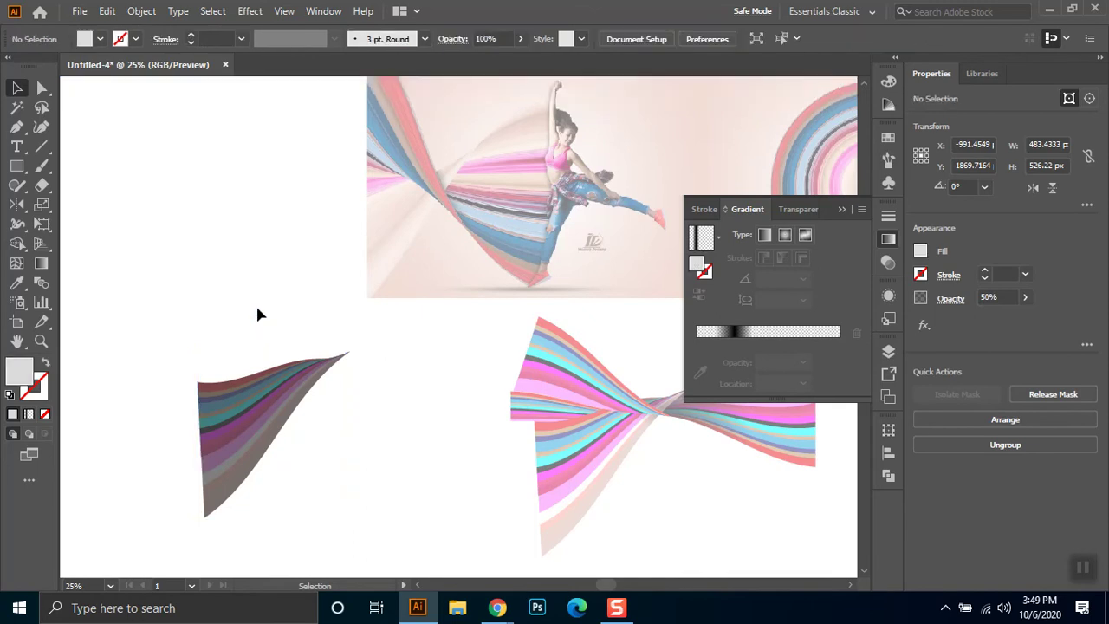
{"action": "right_click", "coordinate": [241, 394]}
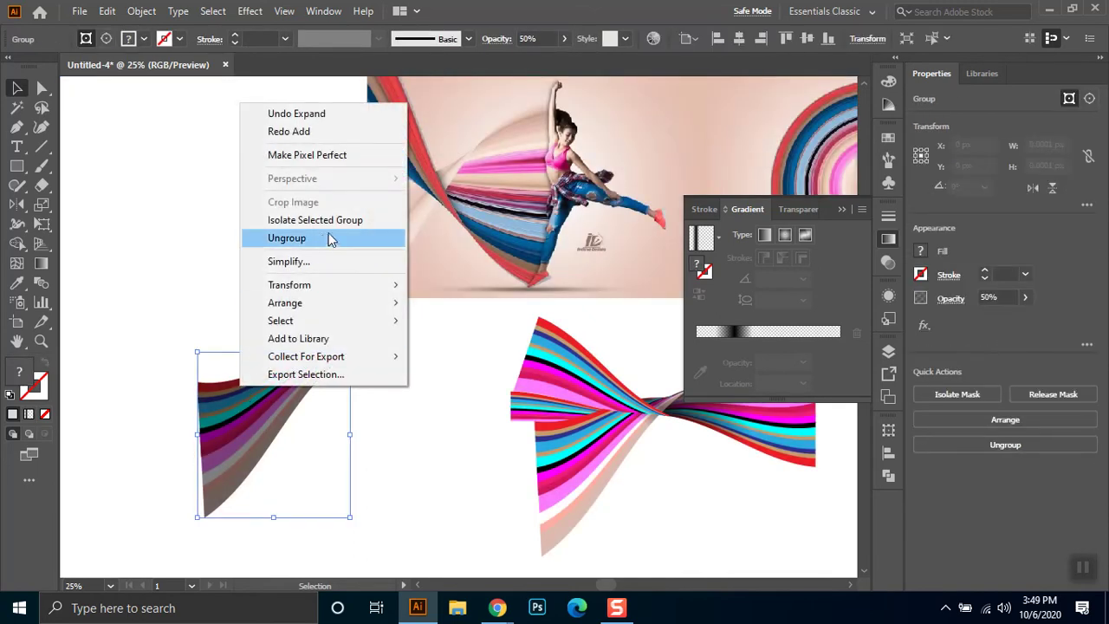
{"action": "left_click", "coordinate": [321, 240]}
{"action": "left_click", "coordinate": [239, 292]}
Fill the left clip group with solid black
{"action": "left_click", "coordinate": [251, 402]}
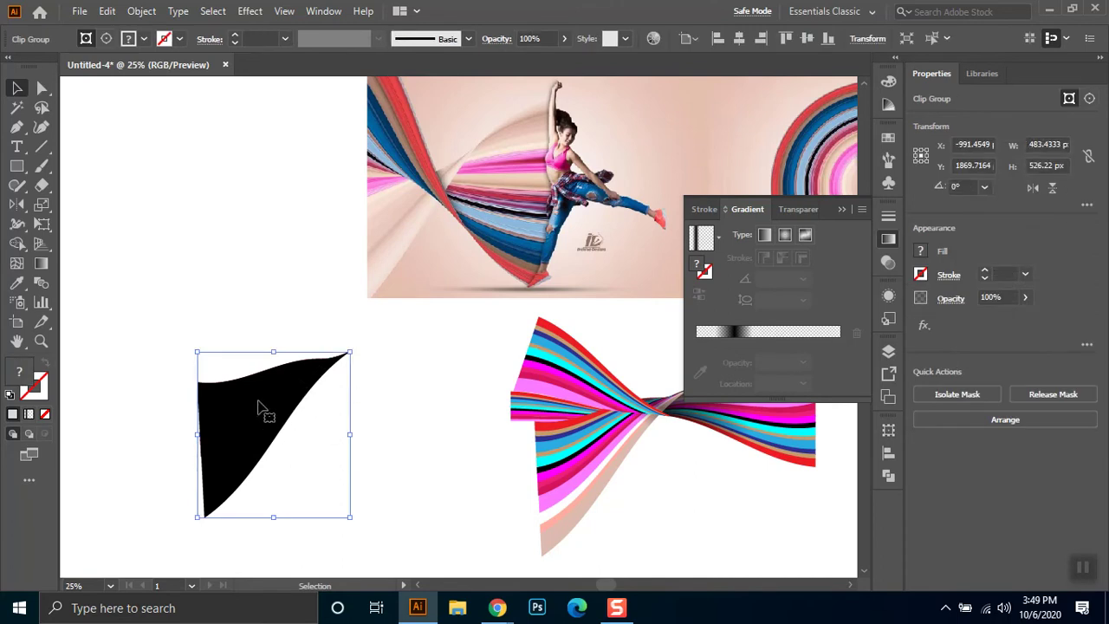
{"action": "left_click", "coordinate": [142, 39]}
{"action": "left_click", "coordinate": [38, 59]}
{"action": "left_click", "coordinate": [257, 250]}
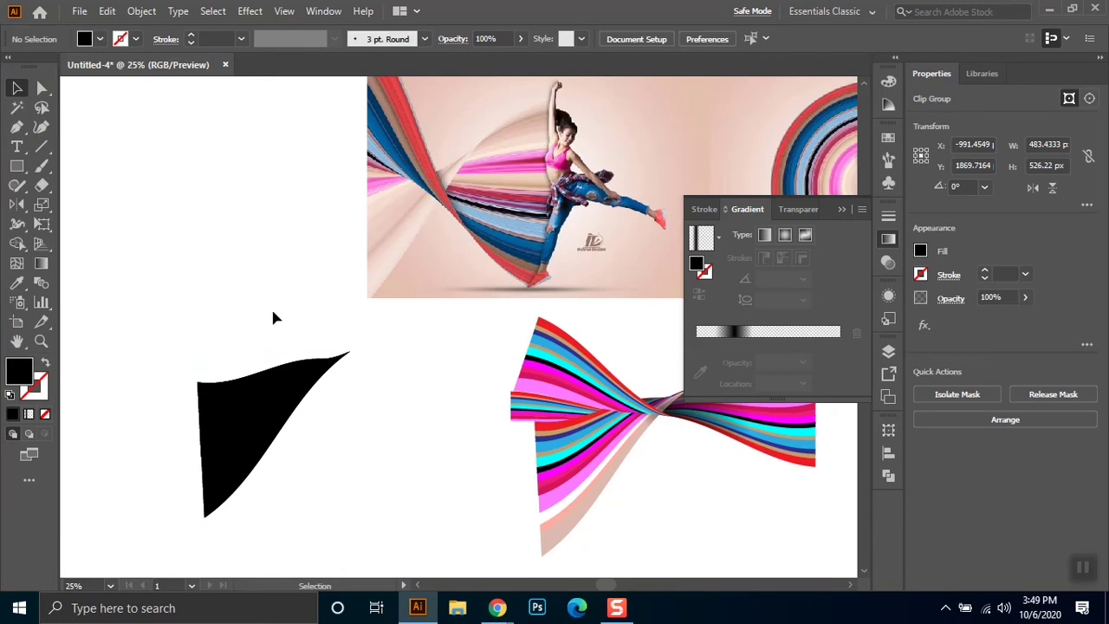
{"action": "left_click", "coordinate": [276, 429]}
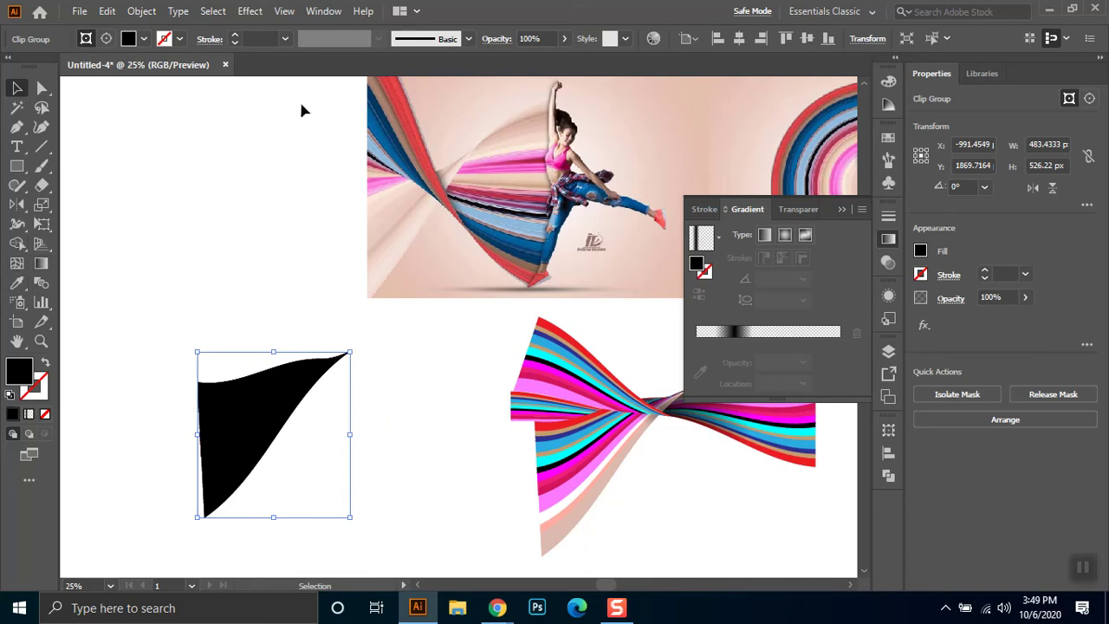
{"action": "left_click", "coordinate": [140, 39]}
Change the shape's fill to white, then to a gradient without its middle black stop
{"action": "left_click", "coordinate": [33, 67]}
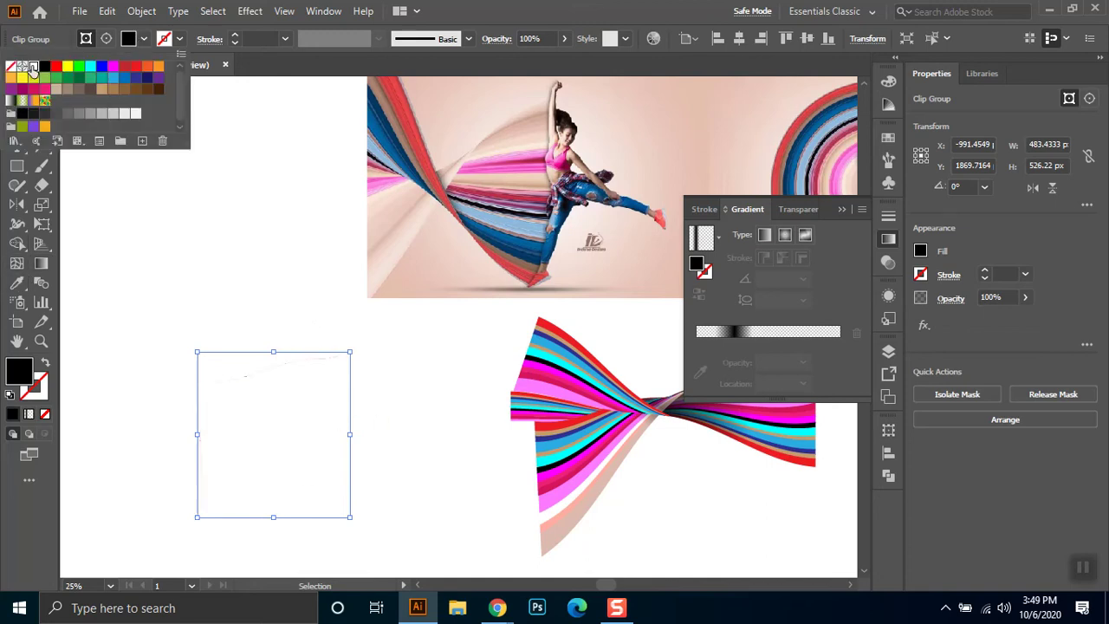
{"action": "left_click", "coordinate": [700, 238]}
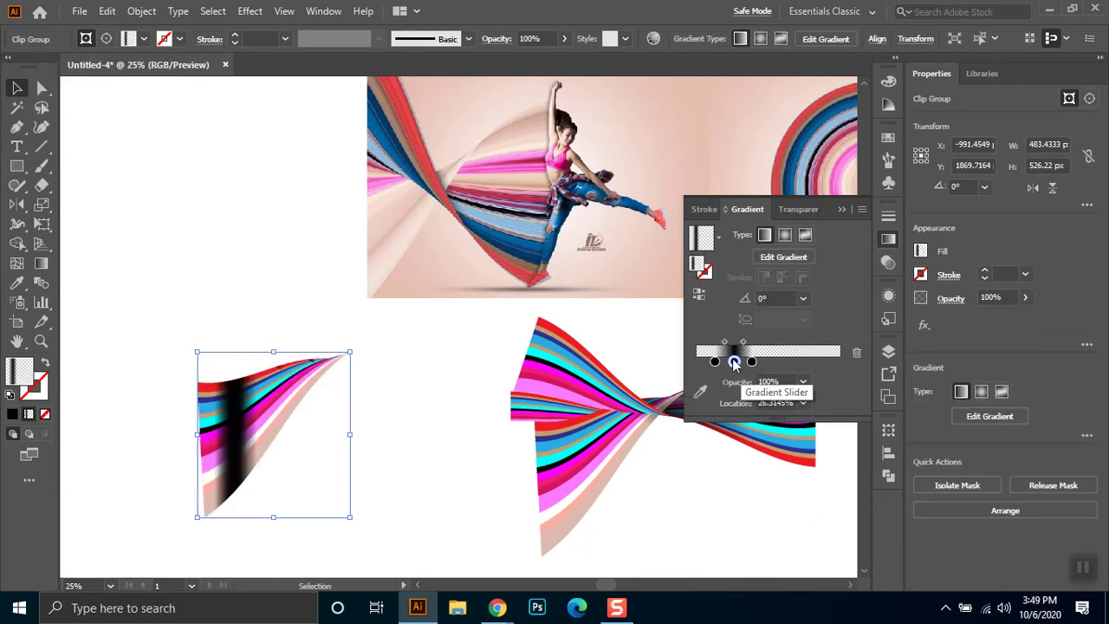
{"action": "left_click_drag", "start_coordinate": [734, 362], "coordinate": [735, 392]}
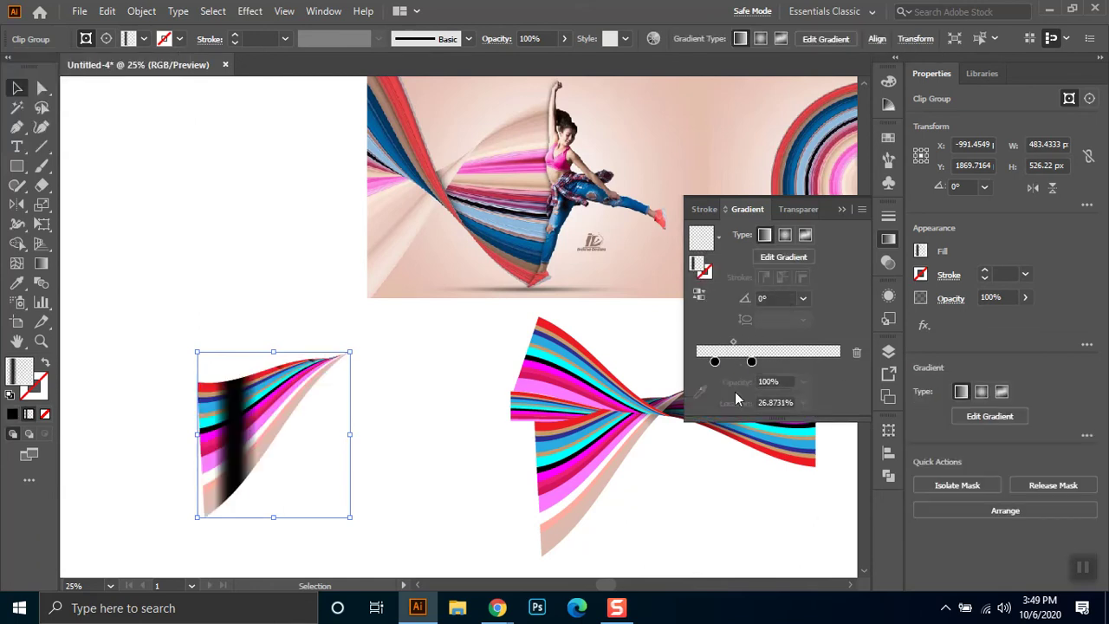
{"action": "left_click", "coordinate": [423, 383]}
Release the clipping mask on the left clip group
{"action": "left_click", "coordinate": [289, 389]}
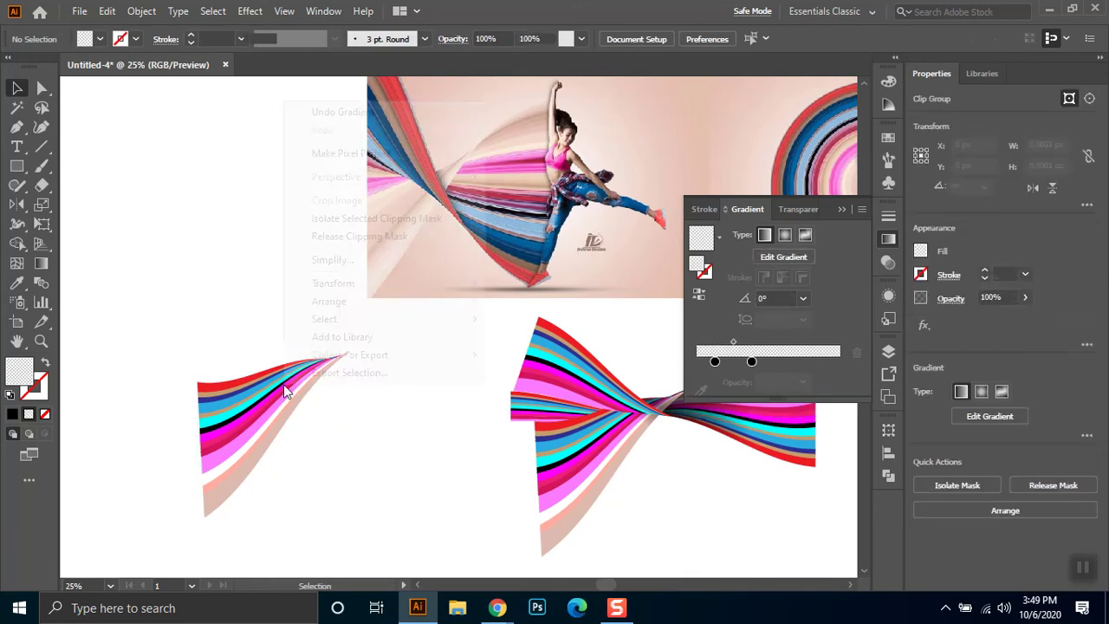
{"action": "right_click", "coordinate": [285, 386]}
{"action": "left_click", "coordinate": [378, 236]}
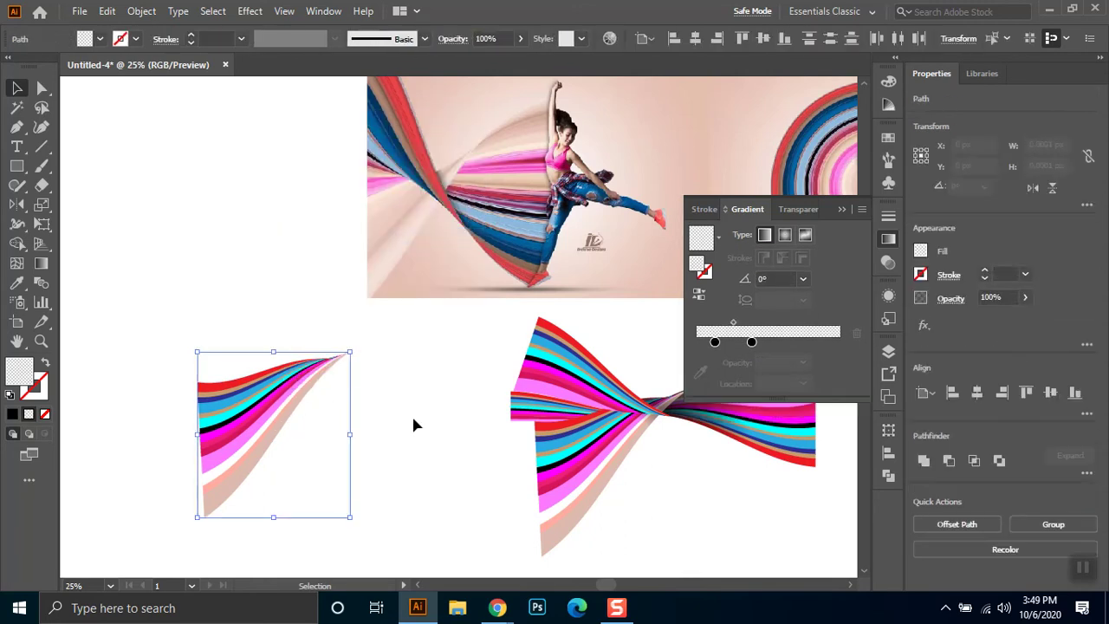
{"action": "left_click", "coordinate": [404, 374]}
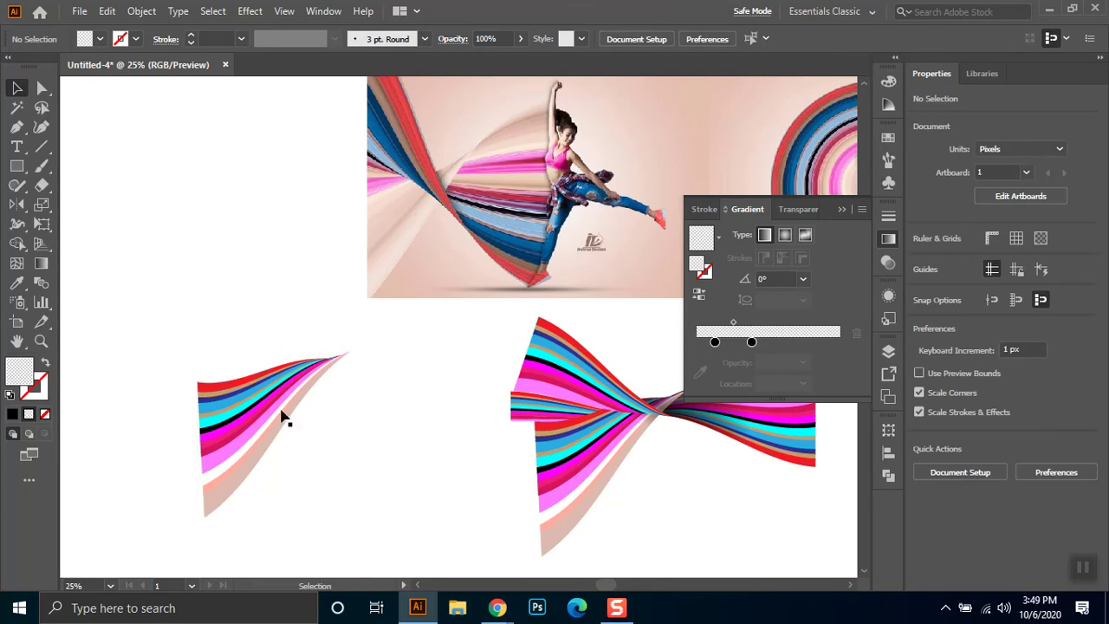
{"action": "left_click", "coordinate": [314, 387]}
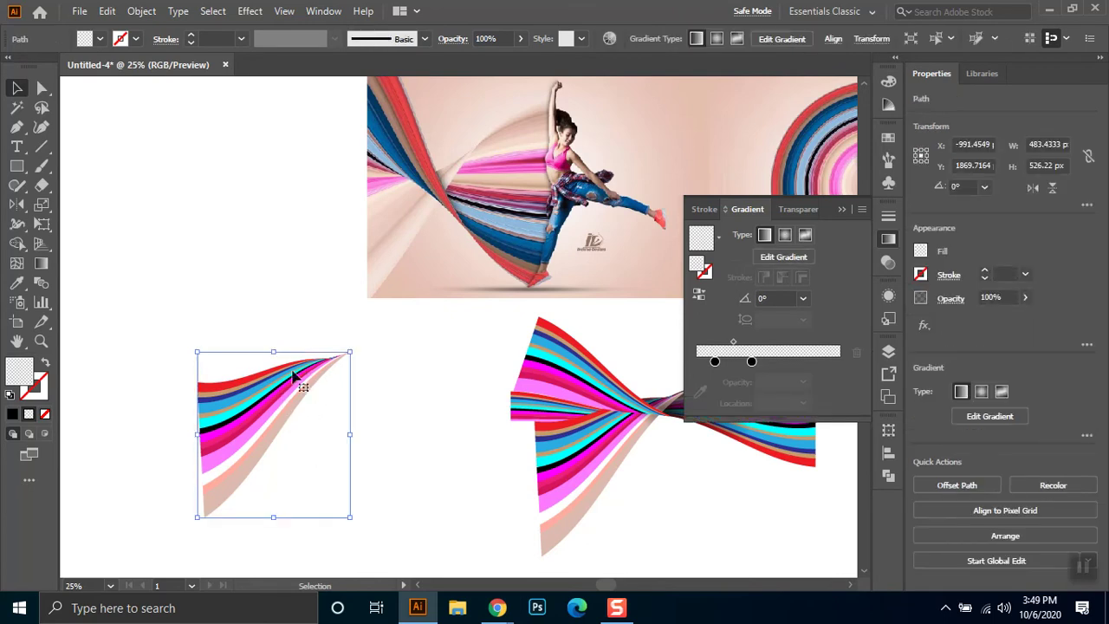
{"action": "right_click", "coordinate": [292, 386]}
{"action": "left_click", "coordinate": [218, 235]}
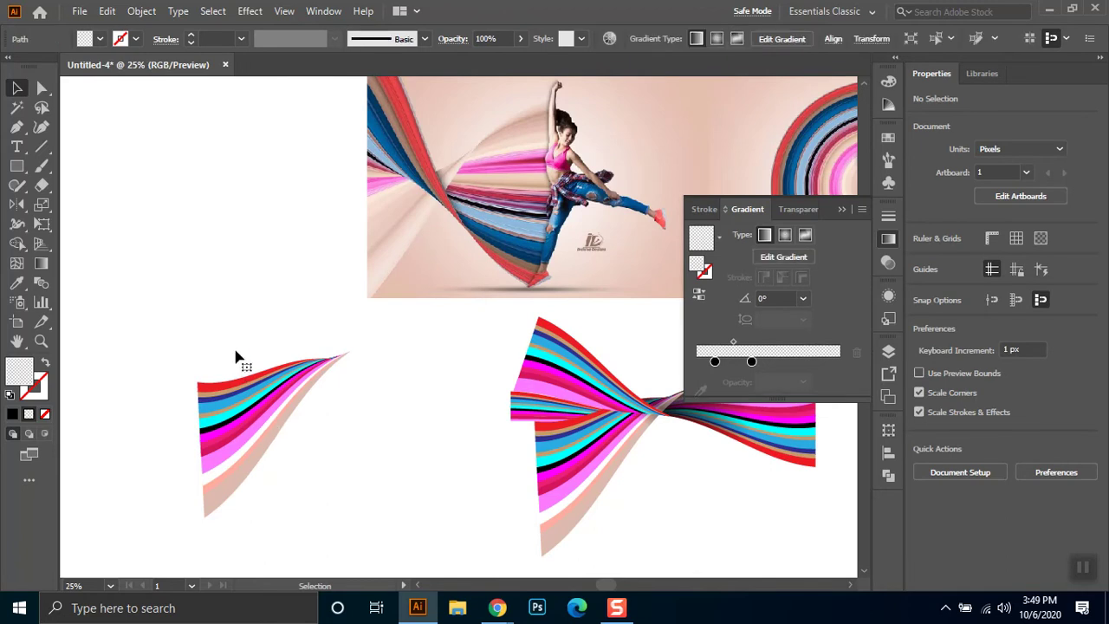
Select a thin left ribbon path and switch the artwork to Outline view
{"action": "left_click_drag", "start_coordinate": [198, 339], "coordinate": [332, 472]}
{"action": "mouse_move", "coordinate": [394, 399]}
{"action": "left_mouse_down"}
{"action": "mouse_move", "coordinate": [315, 500]}
{"action": "mouse_move", "coordinate": [326, 495]}
{"action": "left_mouse_up"}
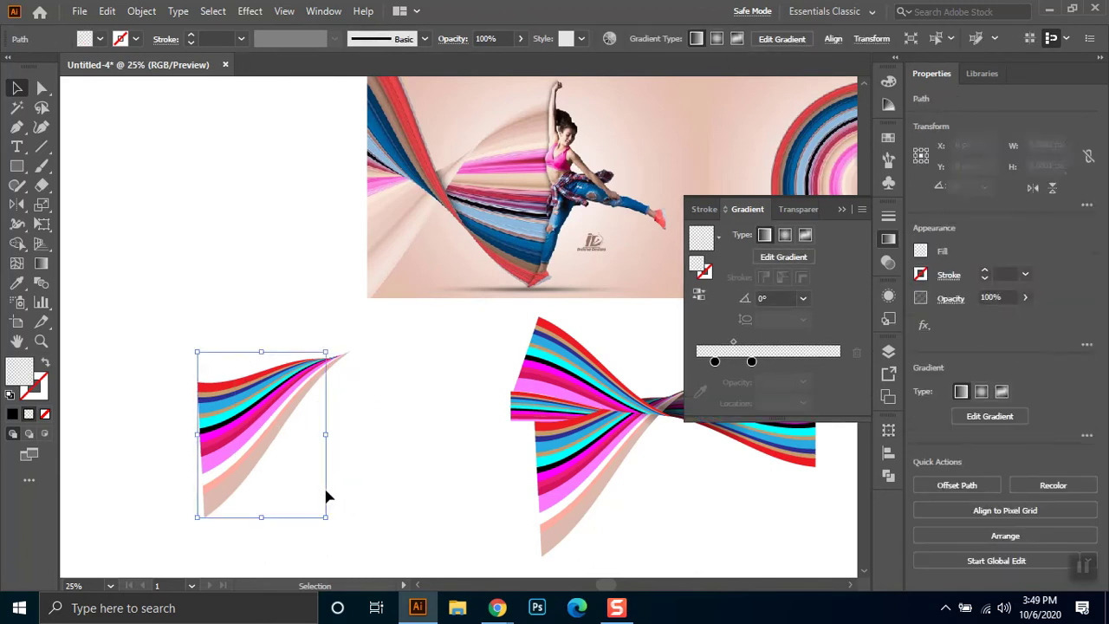
{"action": "key", "text": "ctrl+shift+a"}
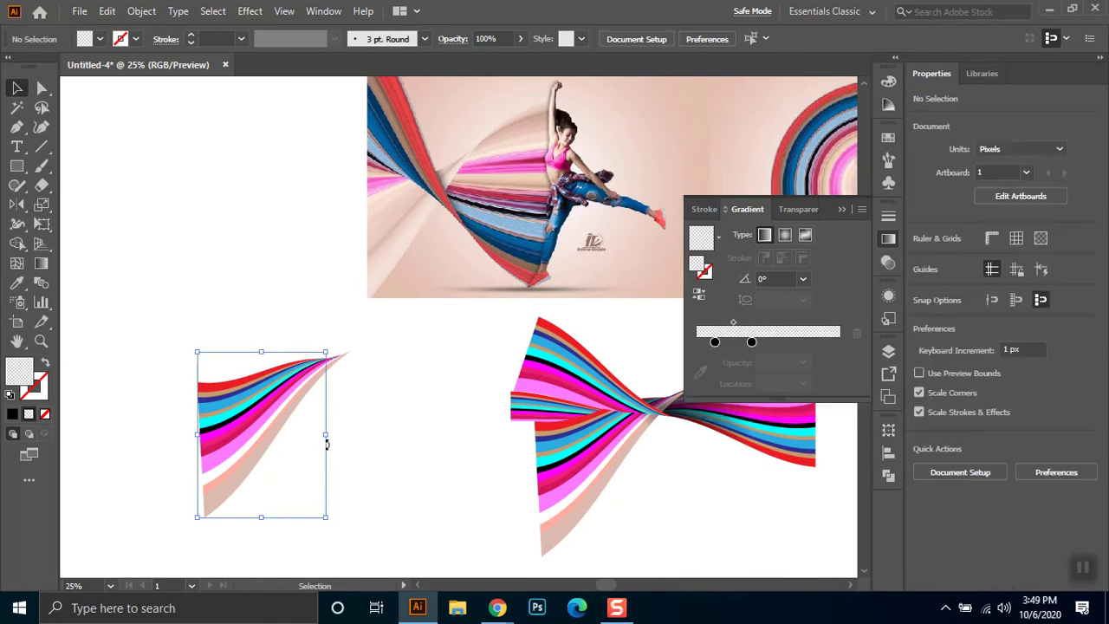
{"action": "left_click", "coordinate": [299, 390]}
{"action": "key", "text": "ctrl+alt+y"}
{"action": "key", "text": "ctrl+y"}
Select stray paths at the ribbon's tip, return to preview, and marquee-select the left ribbon
{"action": "key", "text": "v"}
{"action": "left_click_drag", "start_coordinate": [235, 330], "coordinate": [277, 368]}
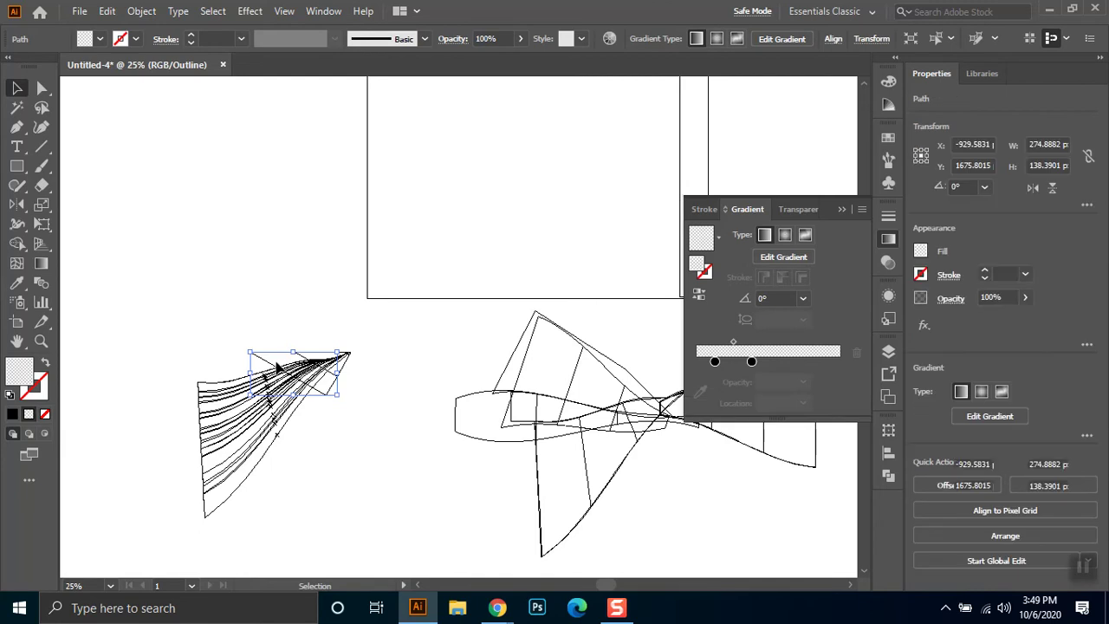
{"action": "left_click", "coordinate": [287, 355]}
{"action": "left_click_drag", "start_coordinate": [309, 354], "coordinate": [321, 367]}
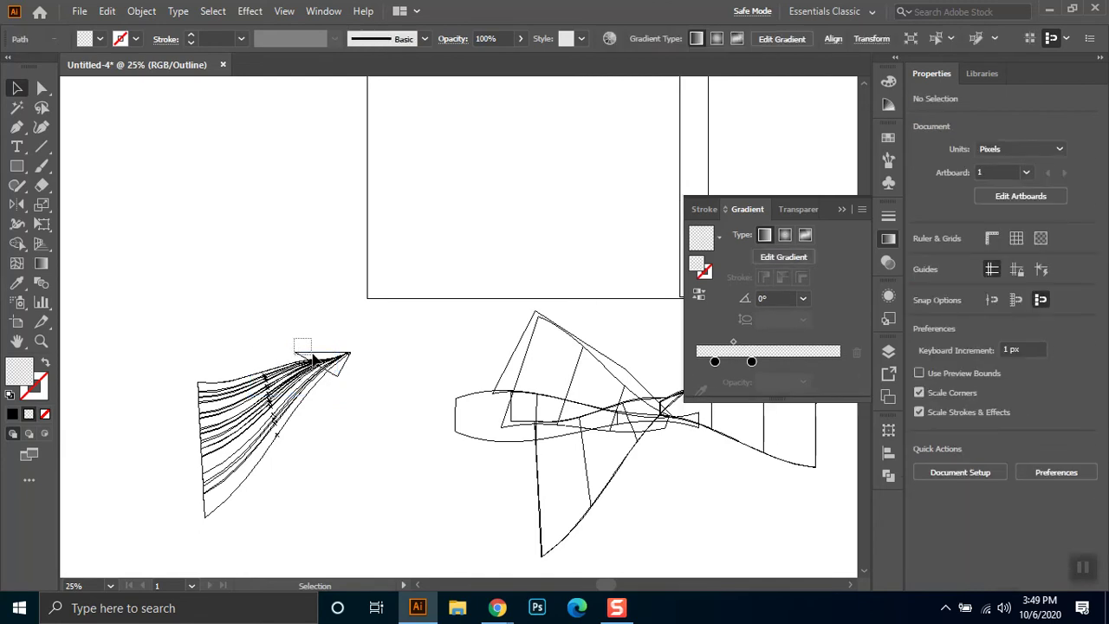
{"action": "left_click", "coordinate": [368, 400]}
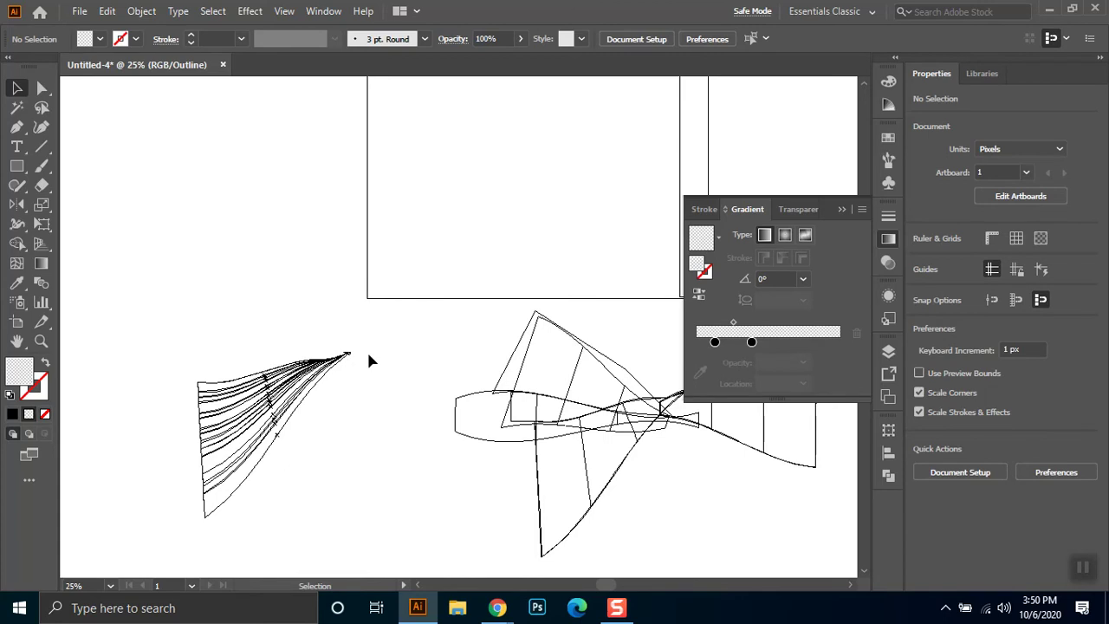
{"action": "key", "text": "ctrl+y"}
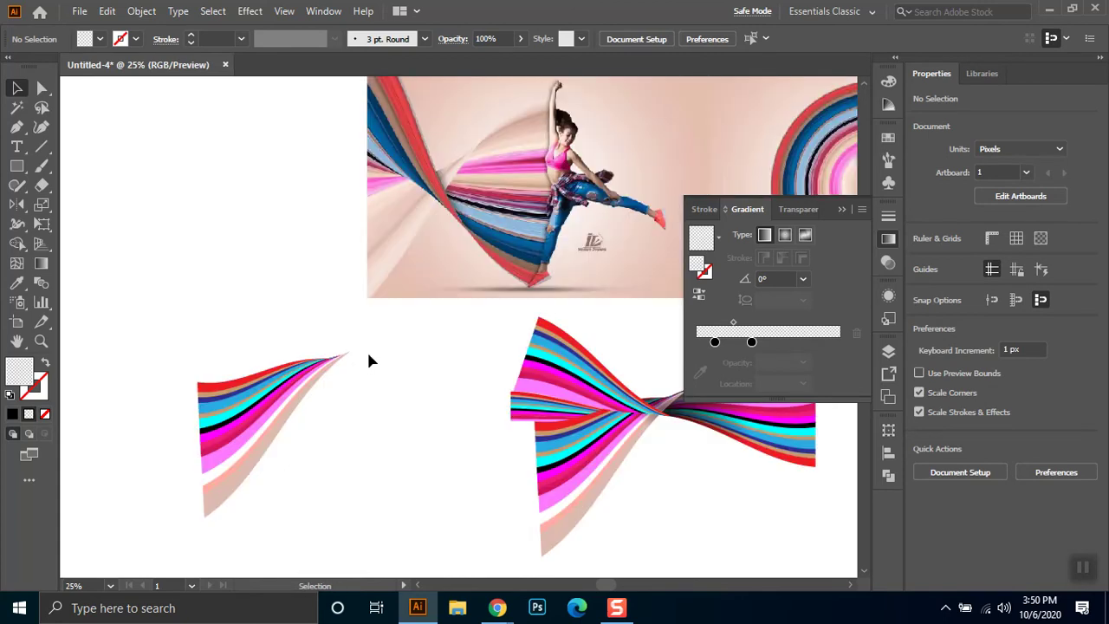
{"action": "left_click_drag", "start_coordinate": [376, 354], "coordinate": [142, 503]}
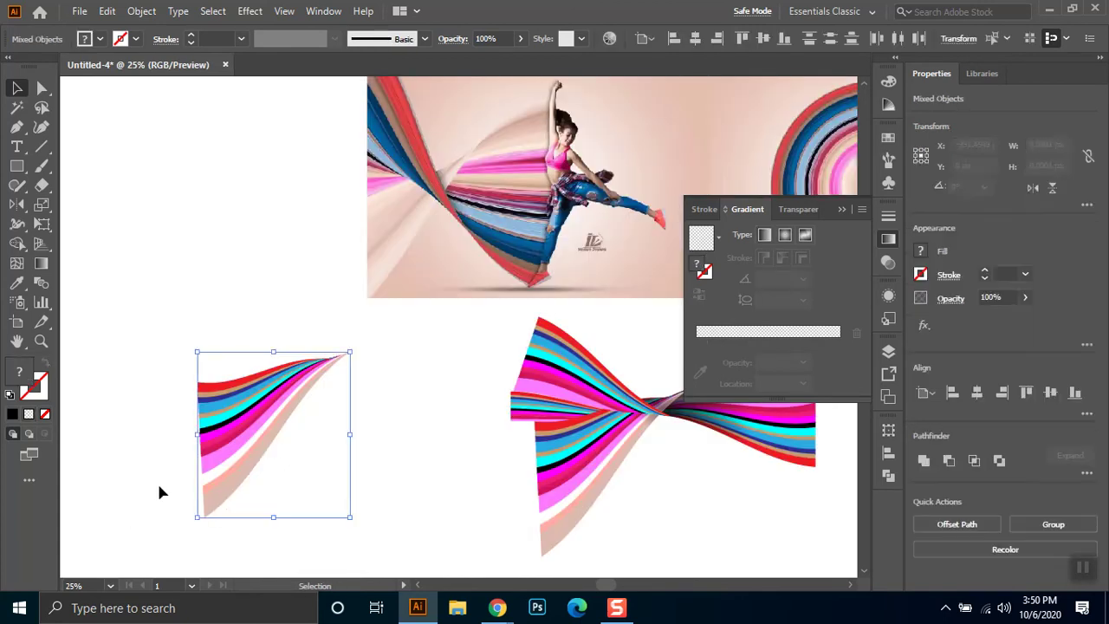
Expand the selected left ribbon blend into separate objects
{"action": "right_click", "coordinate": [259, 422]}
{"action": "key", "text": "Escape"}
{"action": "left_click", "coordinate": [327, 449]}
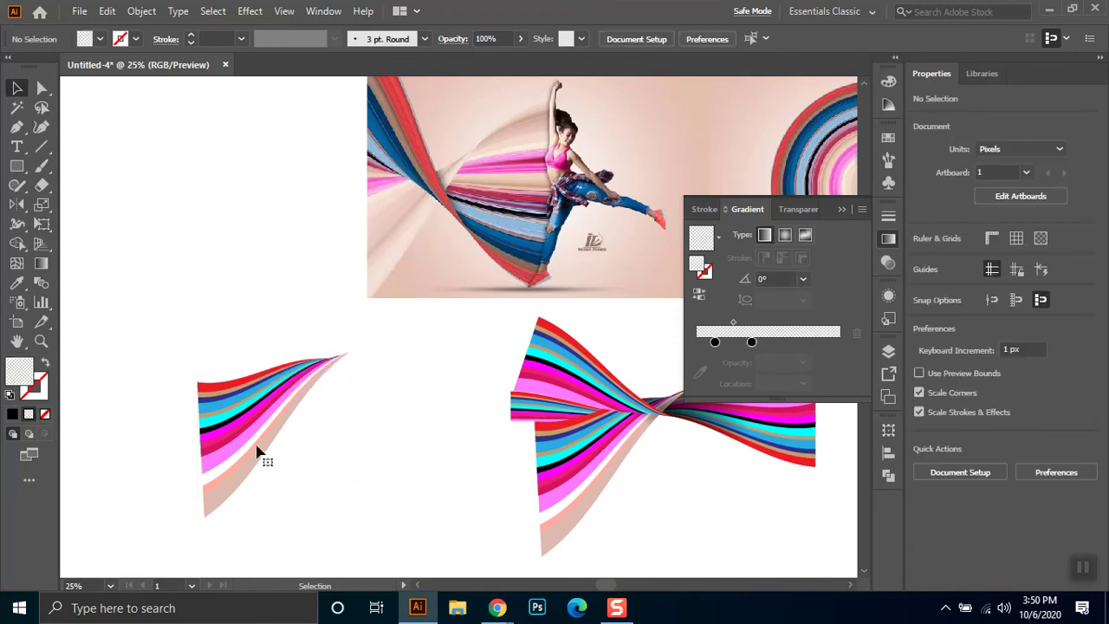
{"action": "left_click", "coordinate": [257, 442]}
{"action": "right_click", "coordinate": [254, 423]}
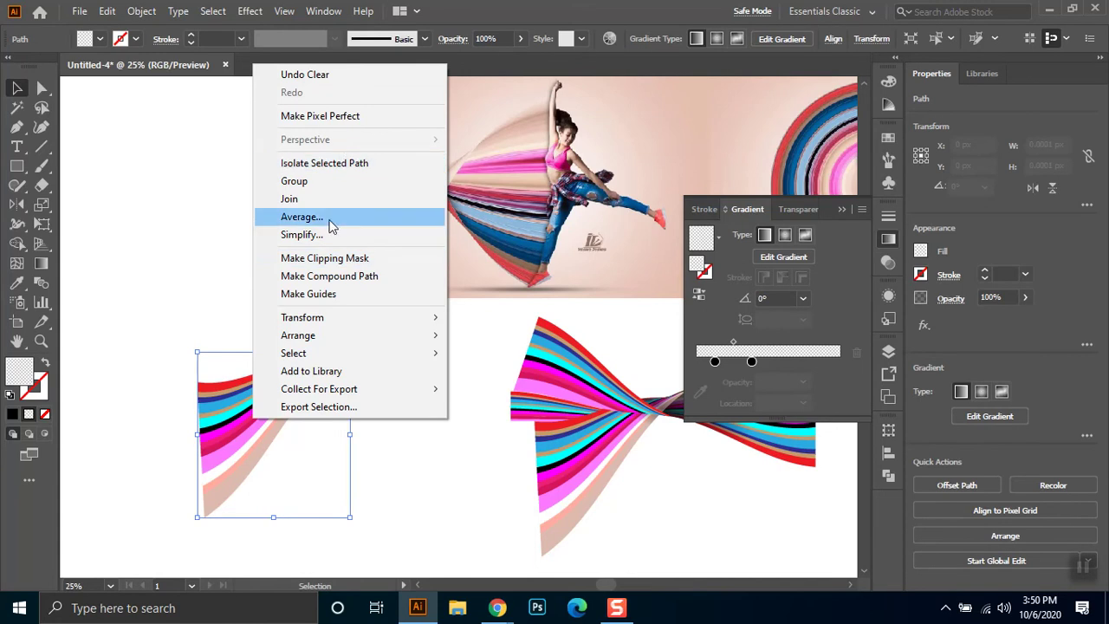
{"action": "left_click", "coordinate": [139, 11]}
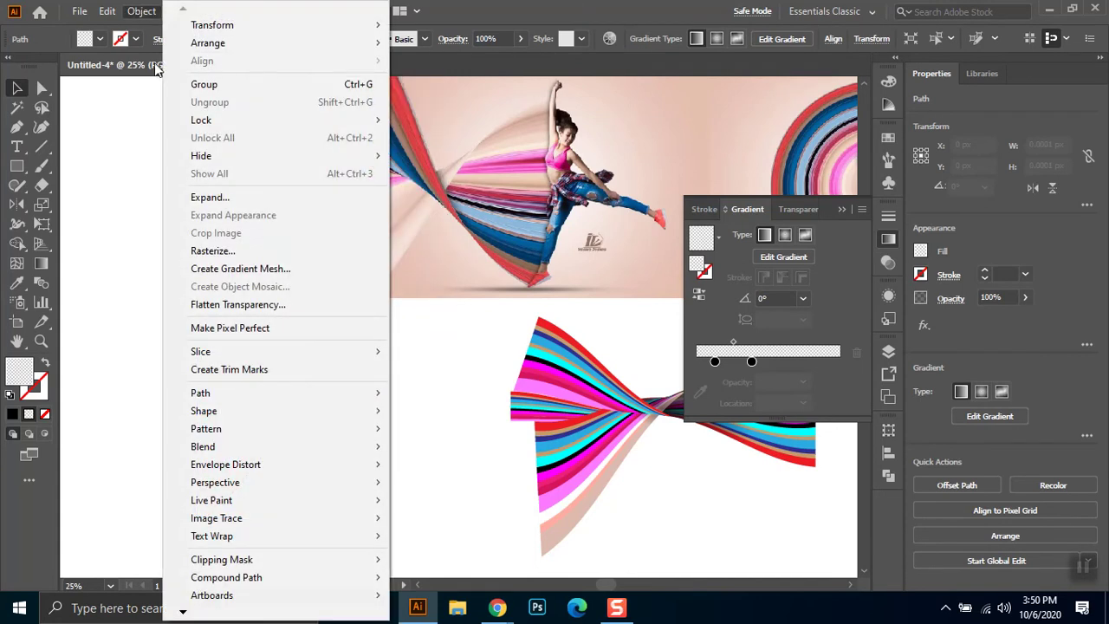
{"action": "left_click", "coordinate": [245, 197]}
{"action": "left_click", "coordinate": [742, 375]}
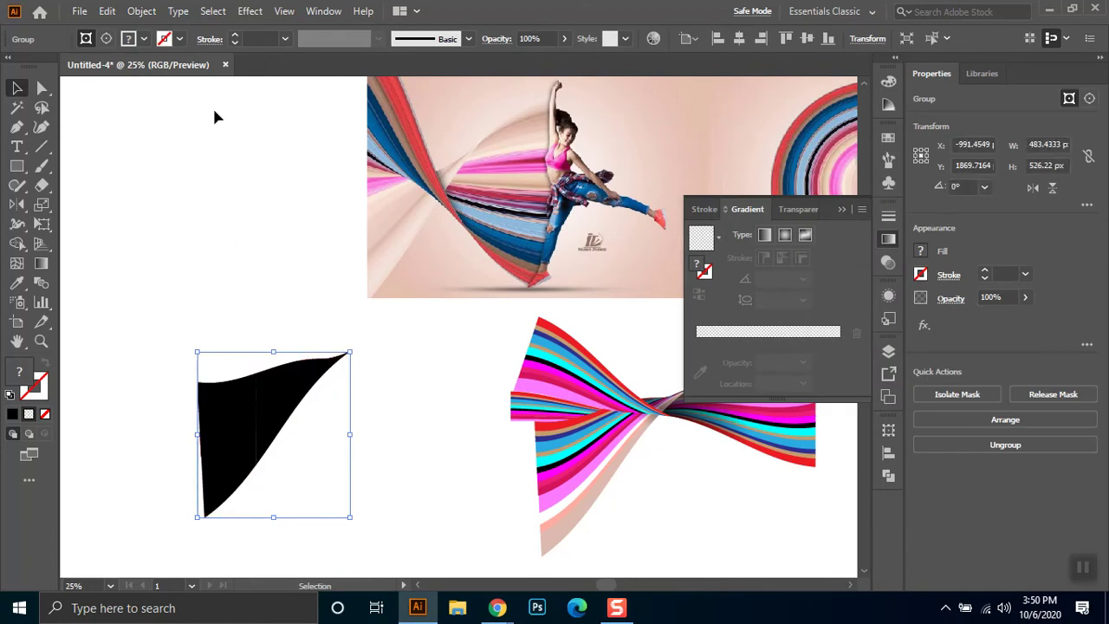
Ungroup the expanded black group, briefly moving its mask shape aside
{"action": "left_click", "coordinate": [142, 11]}
{"action": "left_click", "coordinate": [246, 197]}
{"action": "left_click", "coordinate": [326, 393]}
{"action": "right_click", "coordinate": [279, 401]}
{"action": "left_click", "coordinate": [373, 247]}
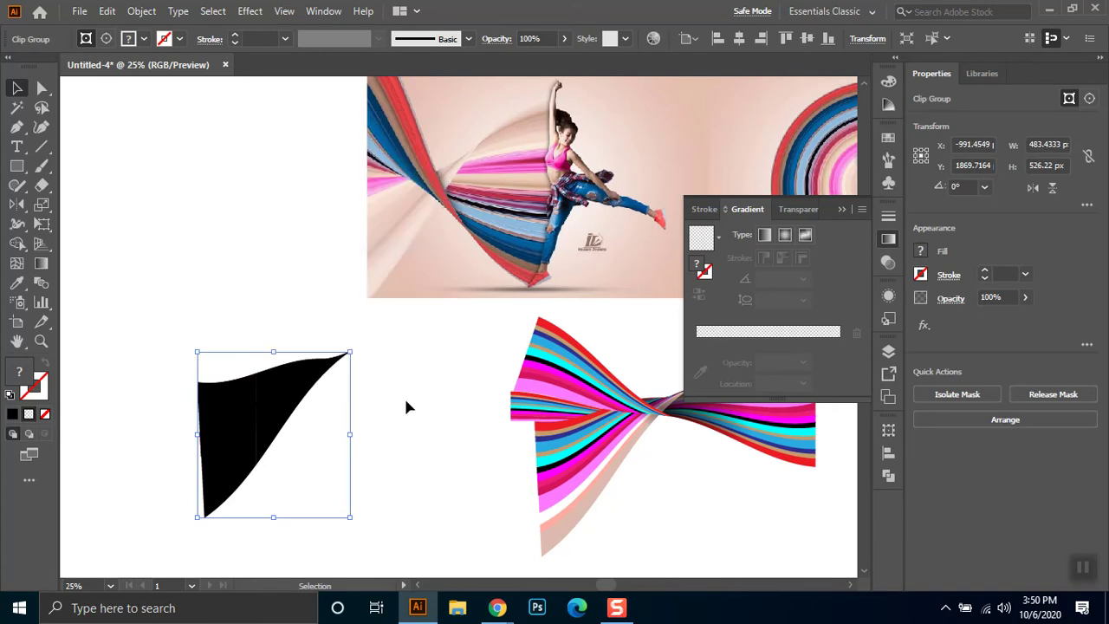
{"action": "left_click_drag", "start_coordinate": [278, 387], "coordinate": [321, 455]}
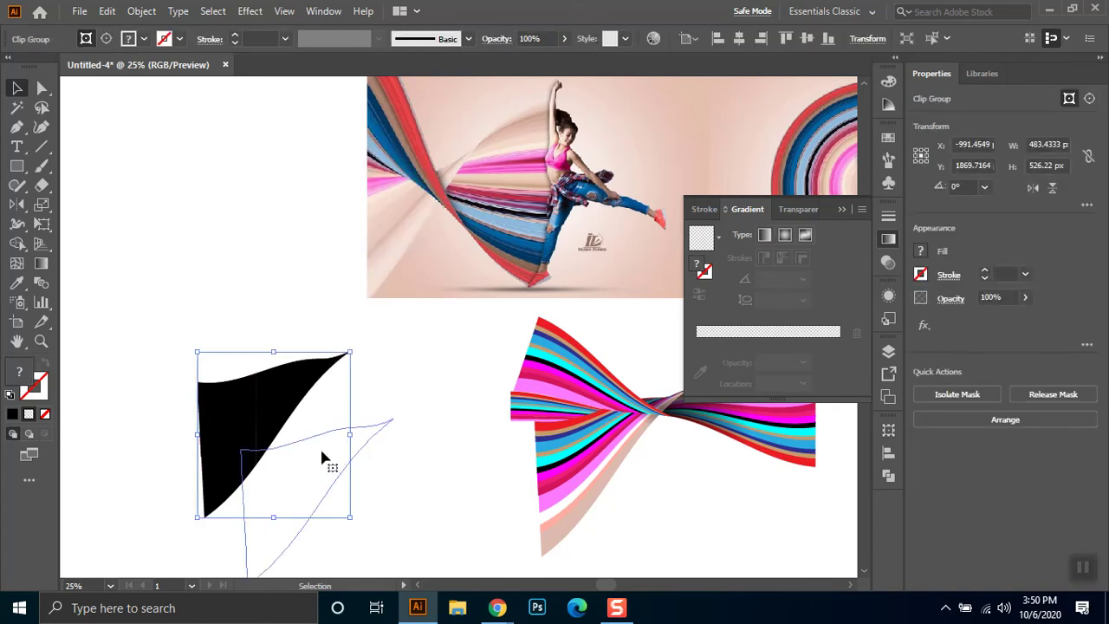
{"action": "key", "text": "ctrl+shift+a"}
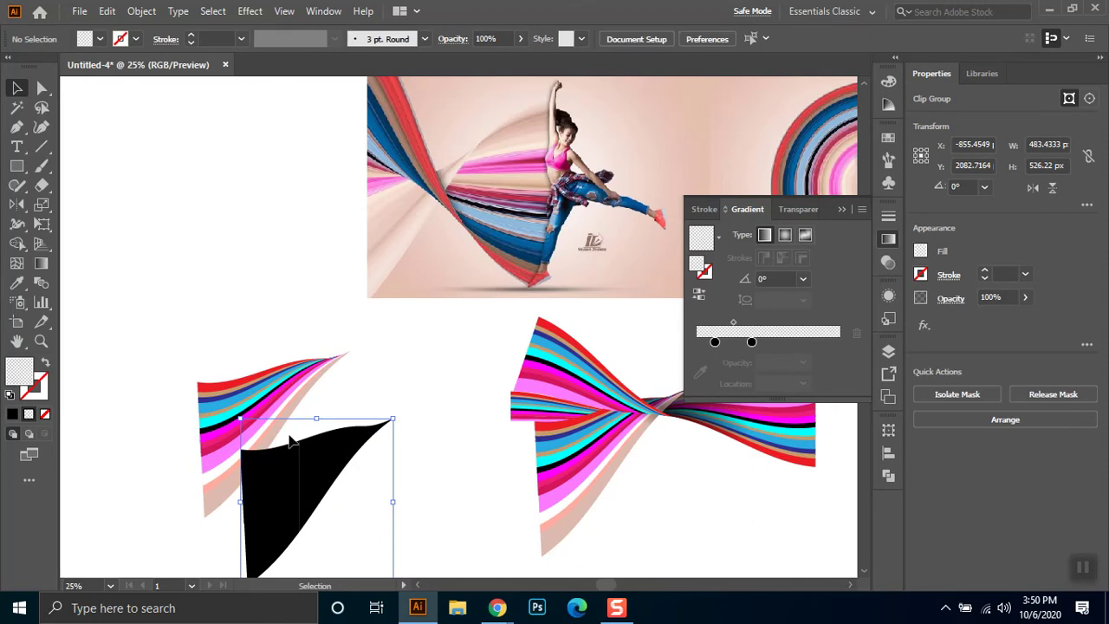
Ungroup the striped ribbon into individual stripes and select the top red stripe
{"action": "left_click", "coordinate": [279, 414]}
{"action": "right_click", "coordinate": [263, 404]}
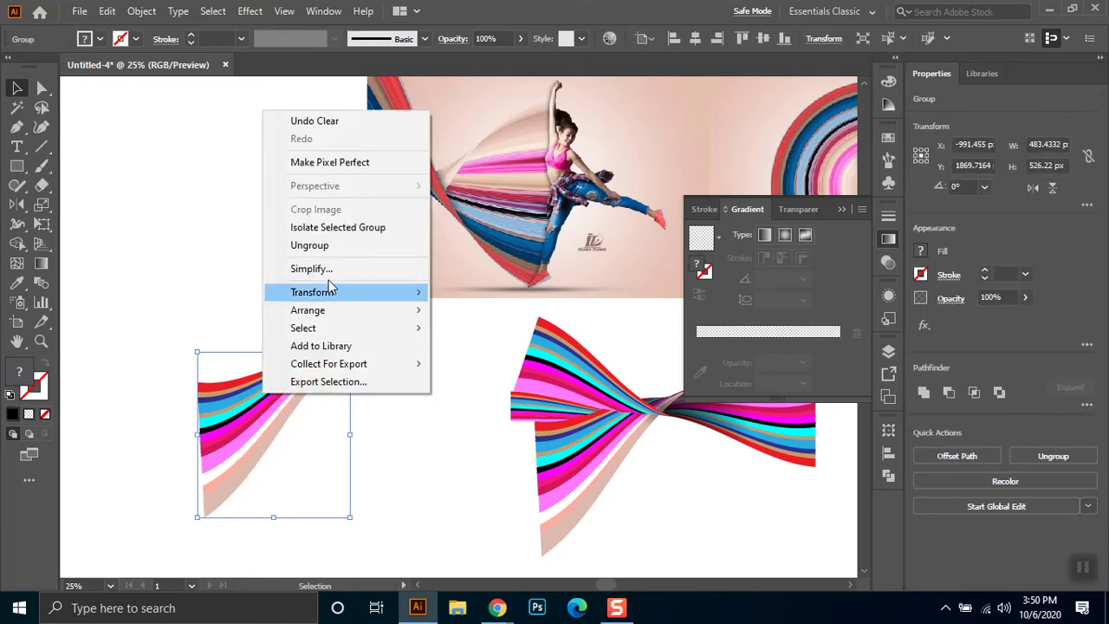
{"action": "left_click", "coordinate": [335, 246]}
{"action": "right_click", "coordinate": [251, 418]}
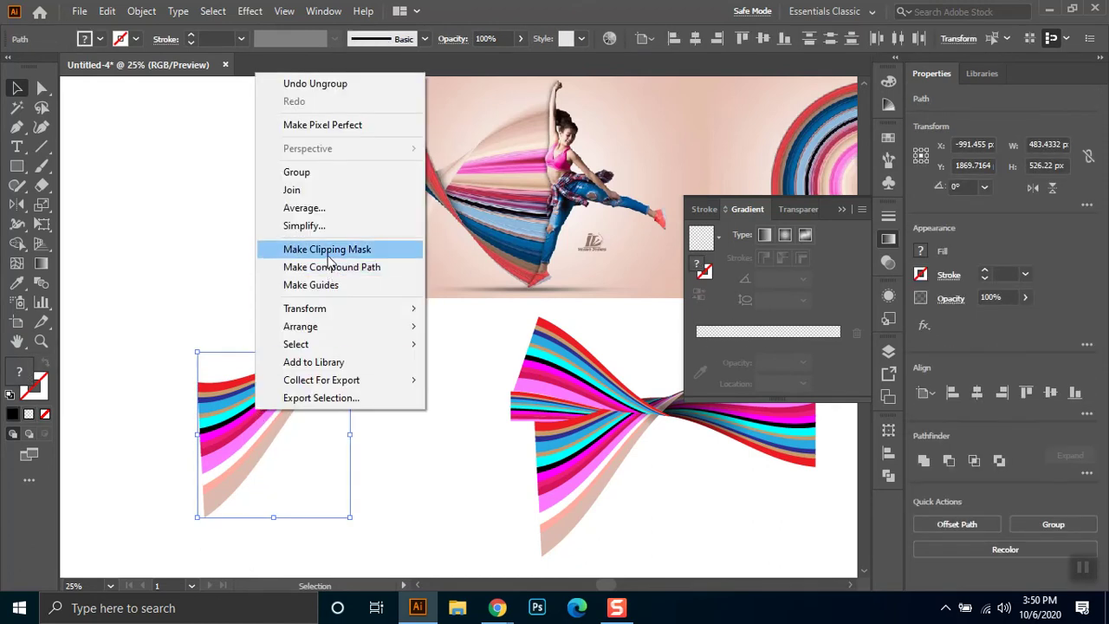
{"action": "left_click", "coordinate": [266, 265]}
{"action": "left_click", "coordinate": [207, 354]}
{"action": "left_click", "coordinate": [248, 384]}
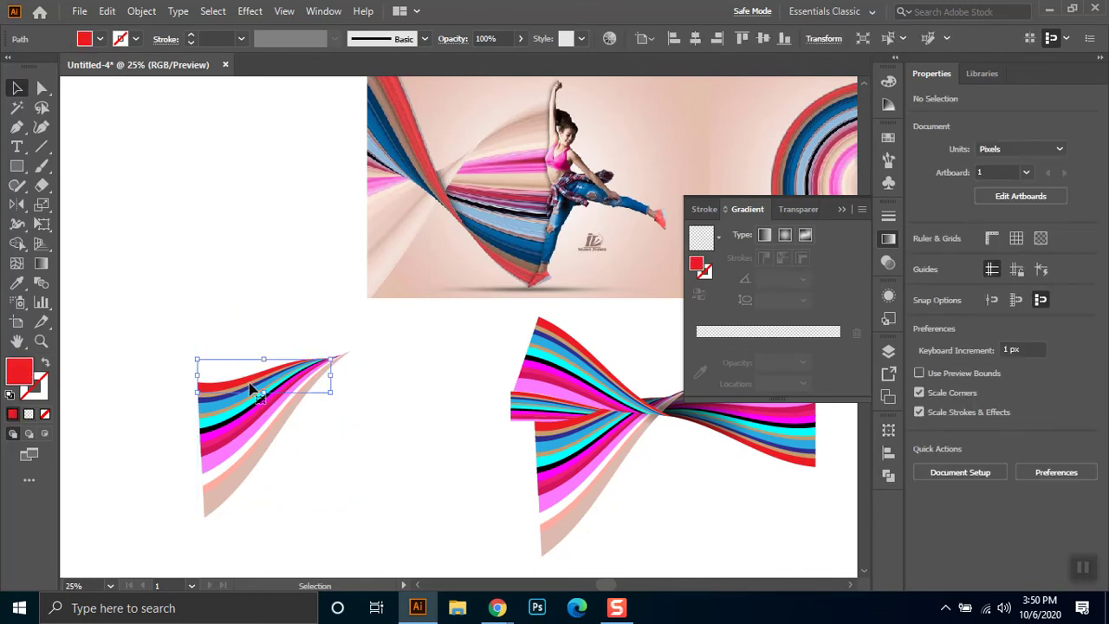
Unite all the left ribbon's stripes into a single merged shape
{"action": "left_click", "coordinate": [234, 431], "text": "shift"}
{"action": "left_click_drag", "start_coordinate": [203, 329], "coordinate": [305, 505]}
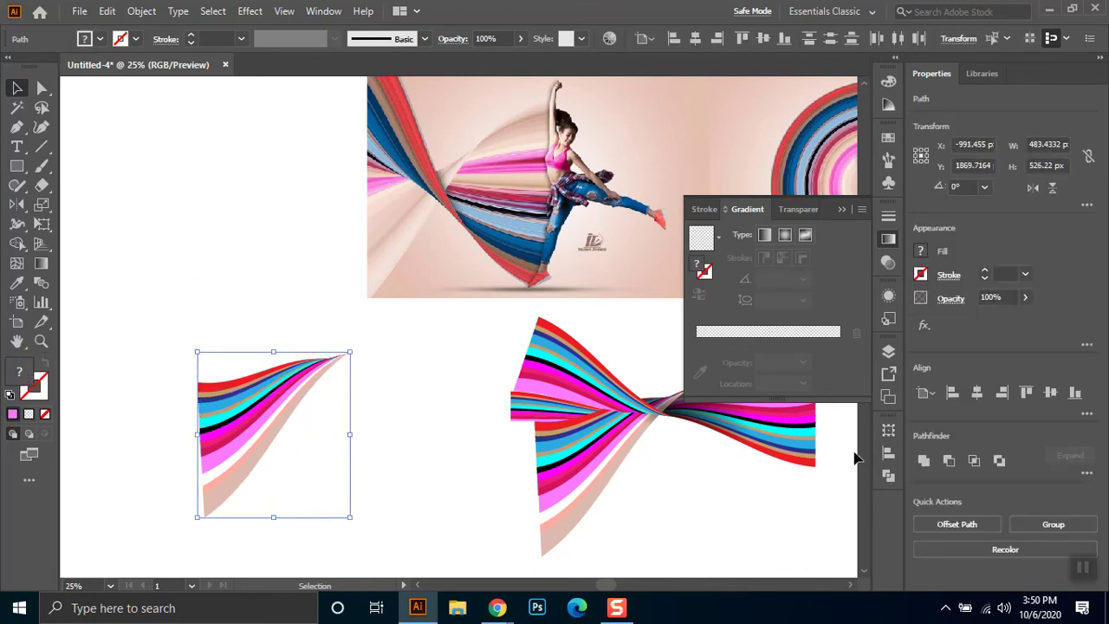
{"action": "left_click", "coordinate": [923, 460]}
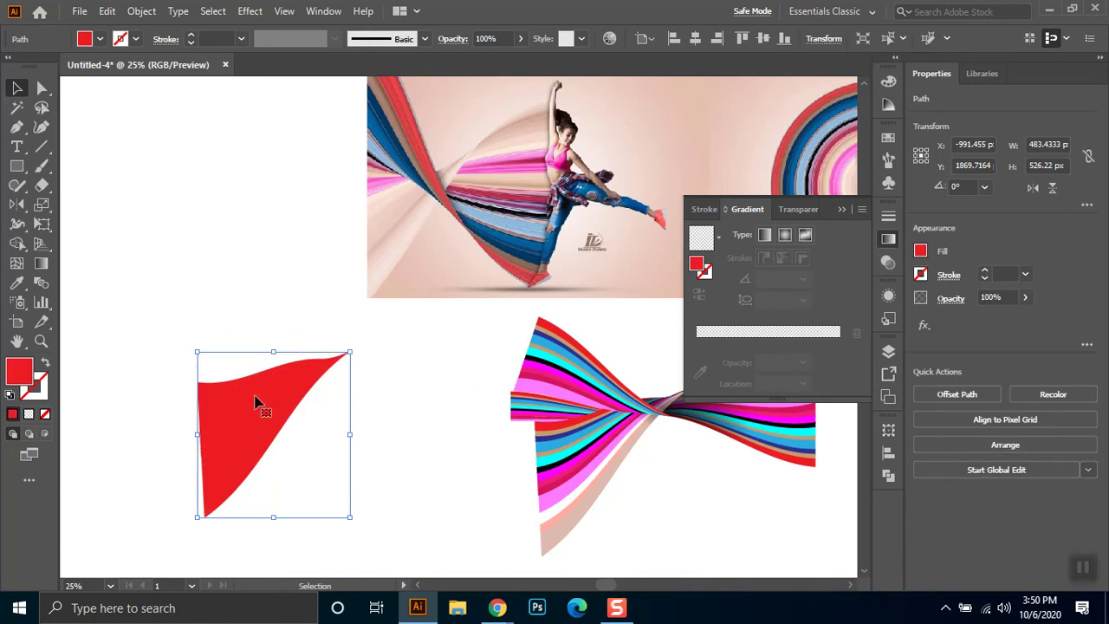
{"action": "left_click", "coordinate": [141, 11]}
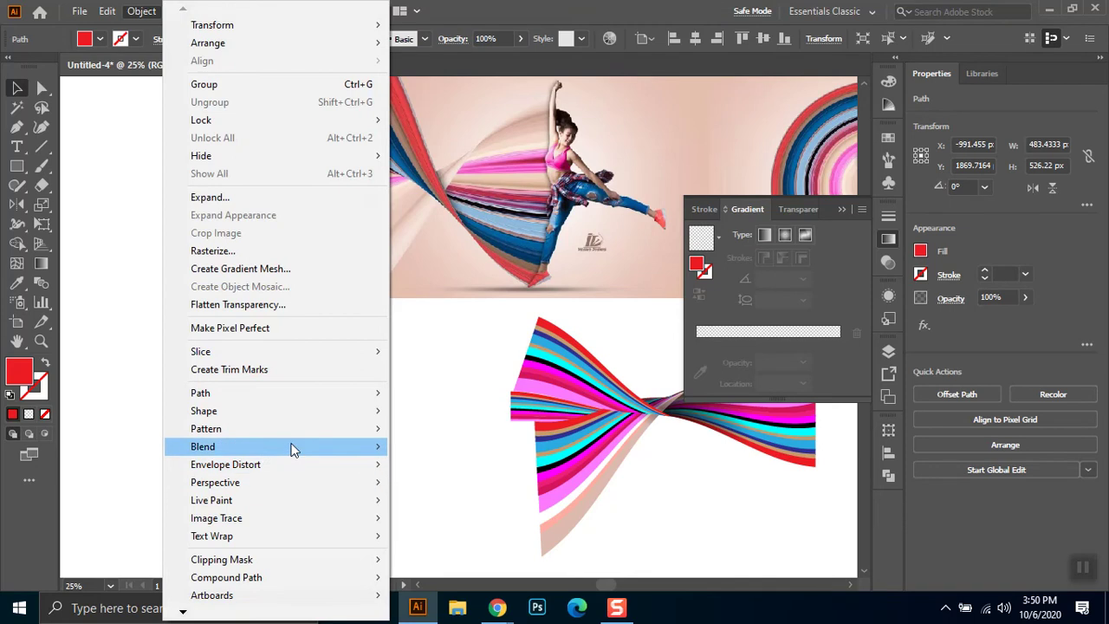
{"action": "left_click", "coordinate": [121, 330]}
{"action": "left_click_drag", "start_coordinate": [245, 339], "coordinate": [317, 433]}
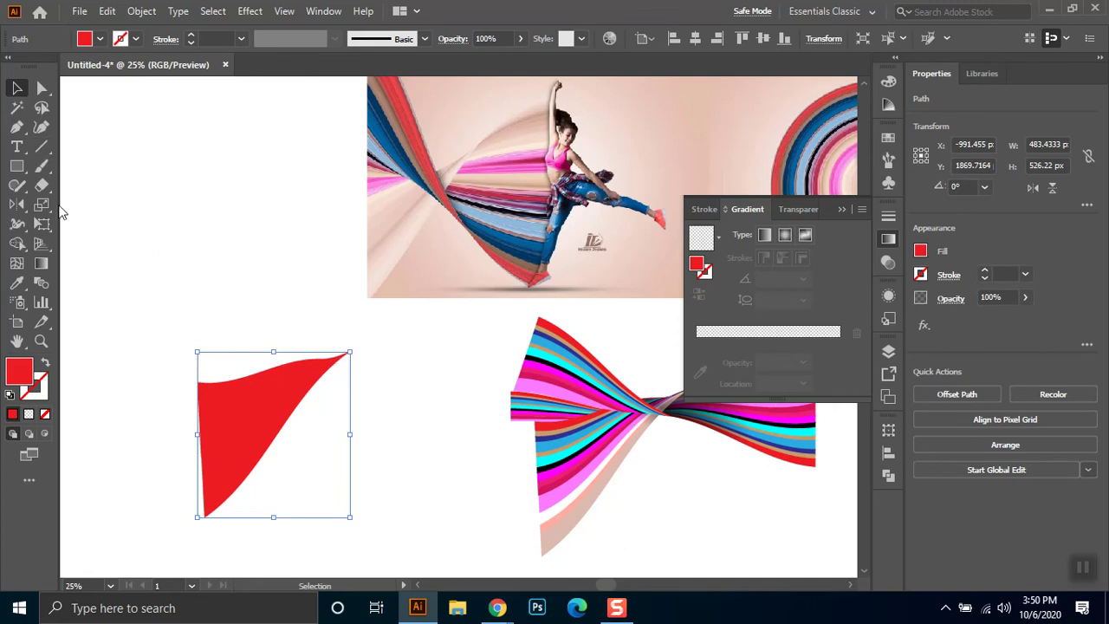
Fill the merged shape with the White, Black gradient angled diagonally at about -38°
{"action": "left_click", "coordinate": [40, 263]}
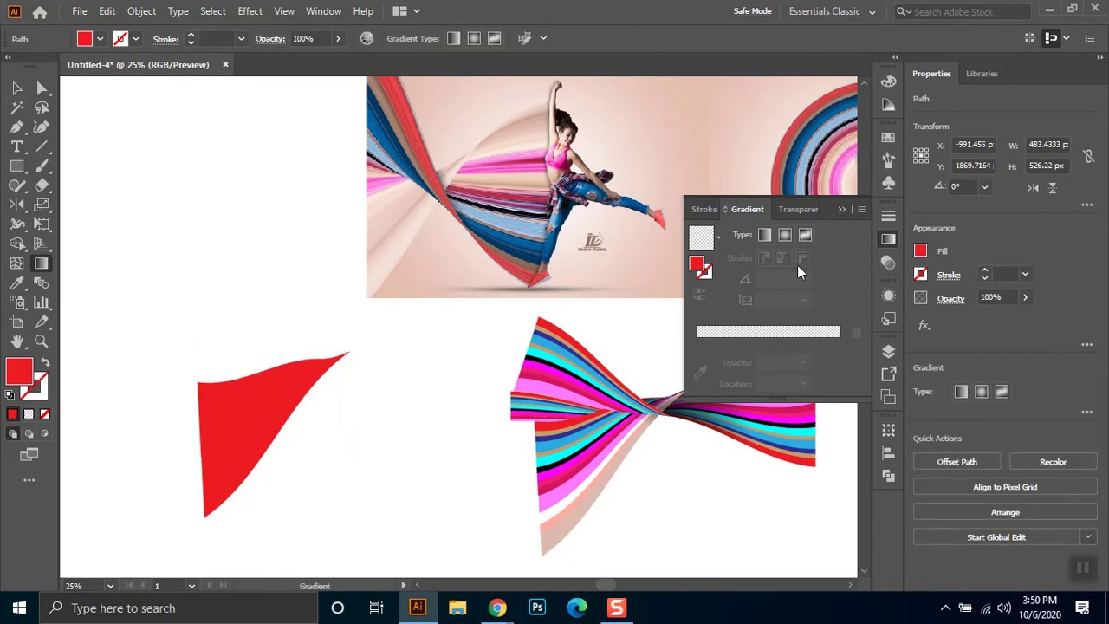
{"action": "left_click", "coordinate": [718, 239]}
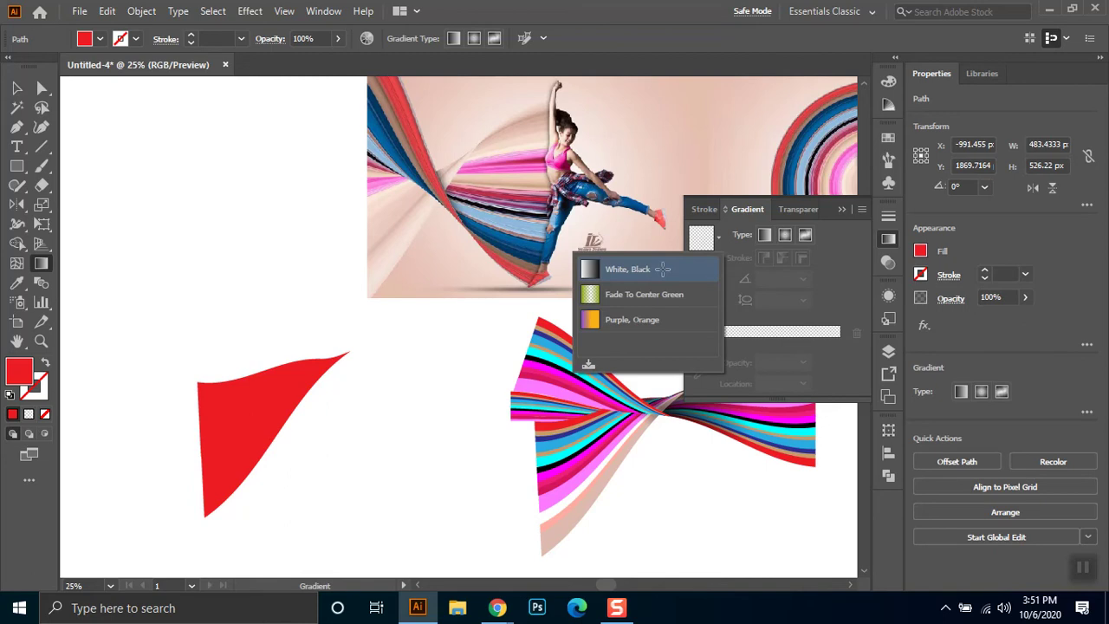
{"action": "left_click", "coordinate": [663, 267]}
{"action": "left_click_drag", "start_coordinate": [240, 363], "coordinate": [272, 429]}
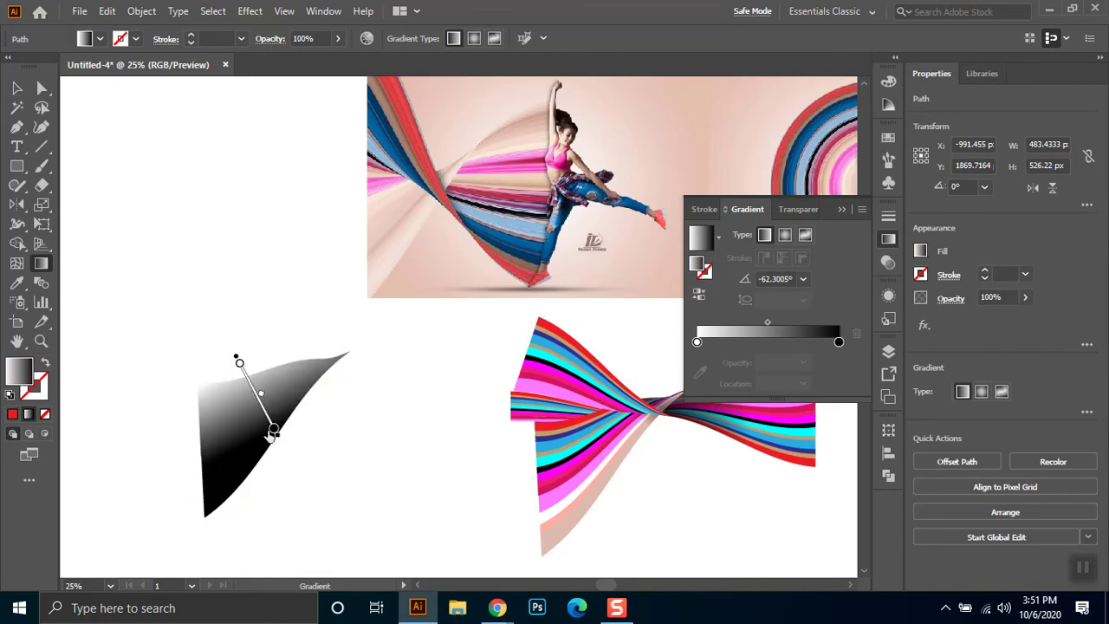
{"action": "left_click_drag", "start_coordinate": [229, 379], "coordinate": [278, 438]}
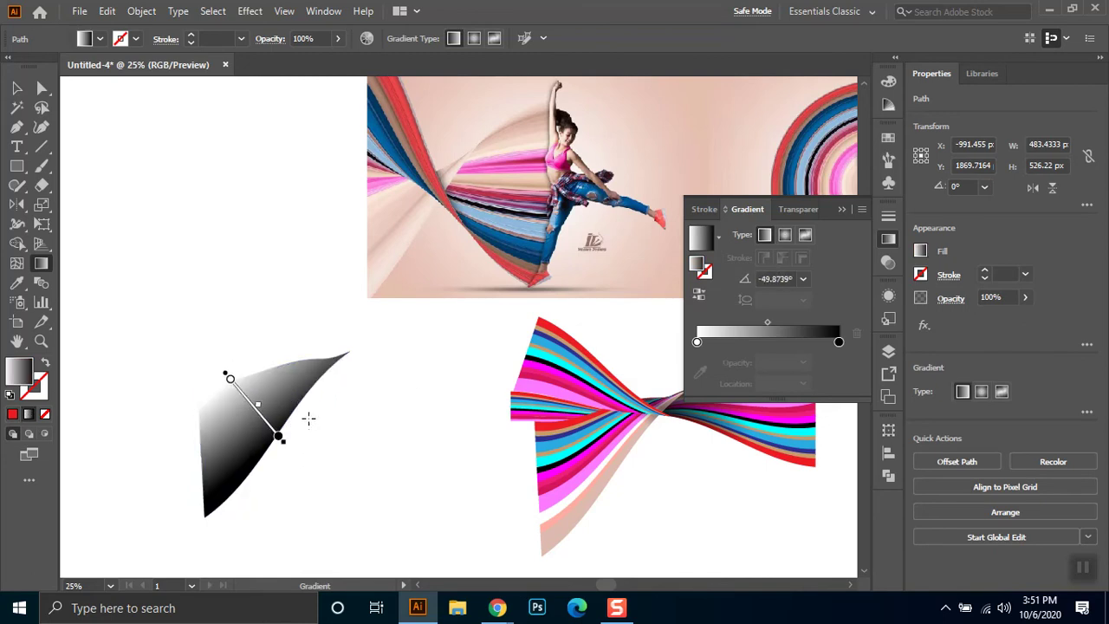
{"action": "left_click_drag", "start_coordinate": [227, 395], "coordinate": [284, 440]}
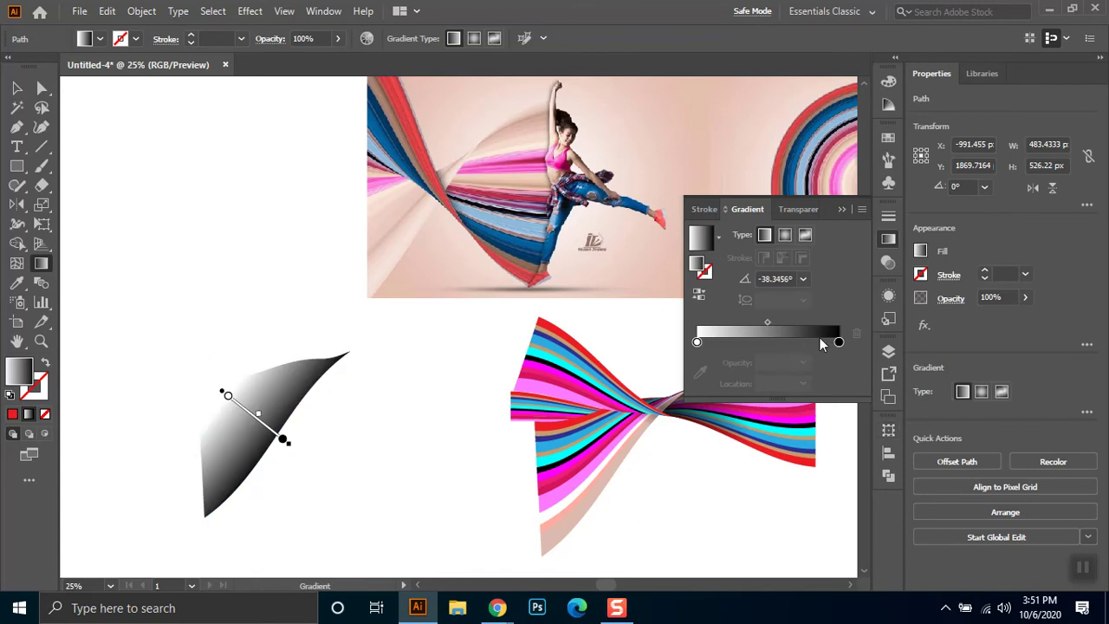
Add alternating black and white stops to make the gradient striped
{"action": "left_click_drag", "start_coordinate": [839, 344], "coordinate": [756, 342]}
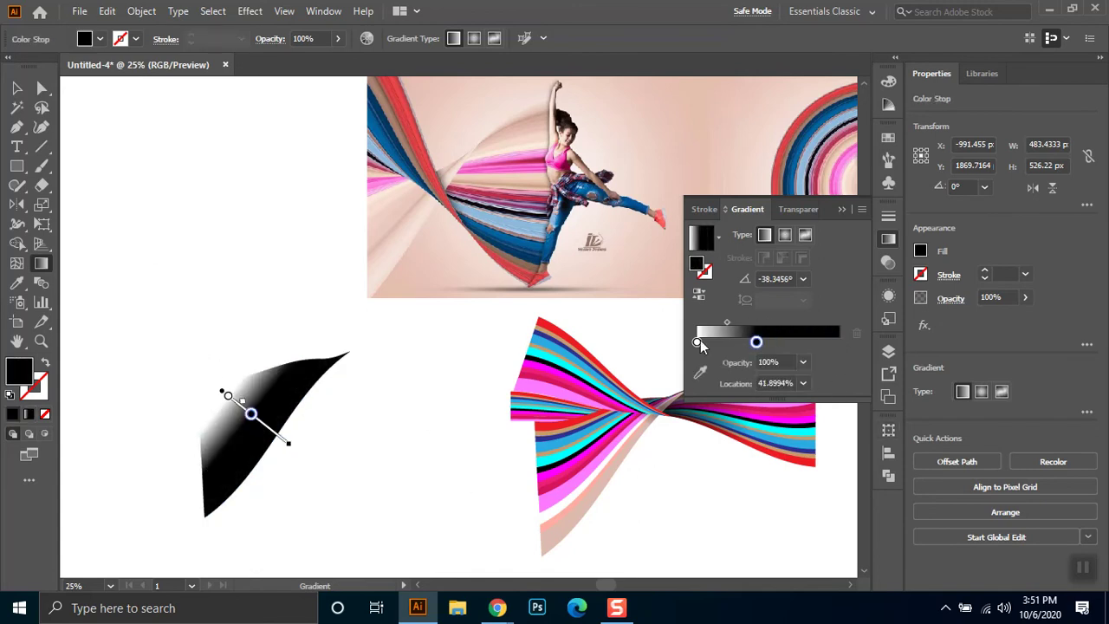
{"action": "left_click", "coordinate": [837, 343]}
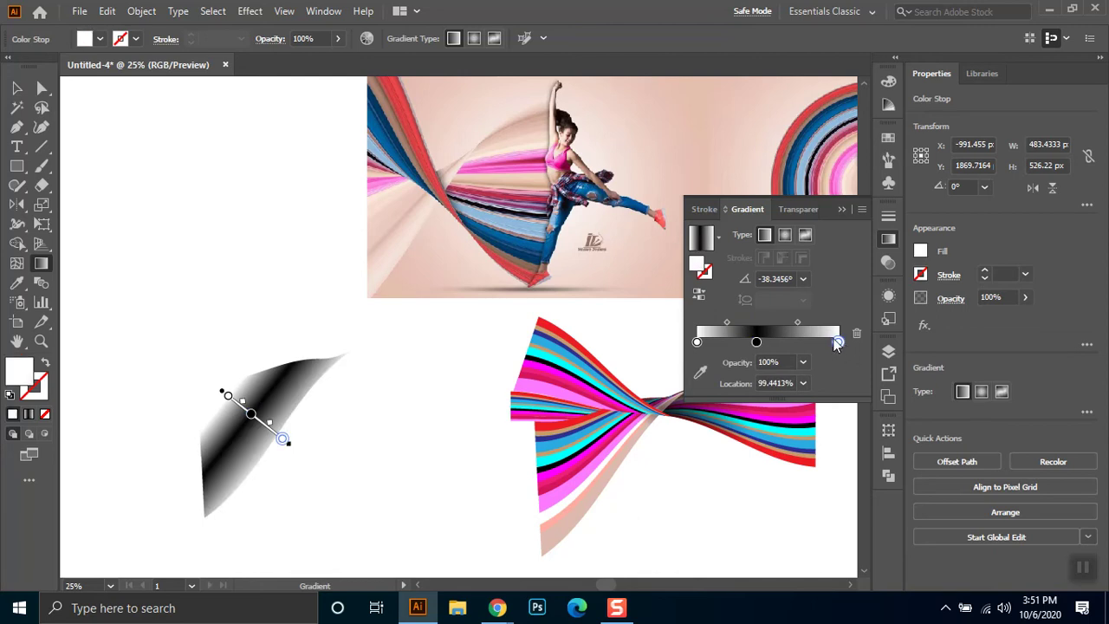
{"action": "left_click", "coordinate": [785, 341]}
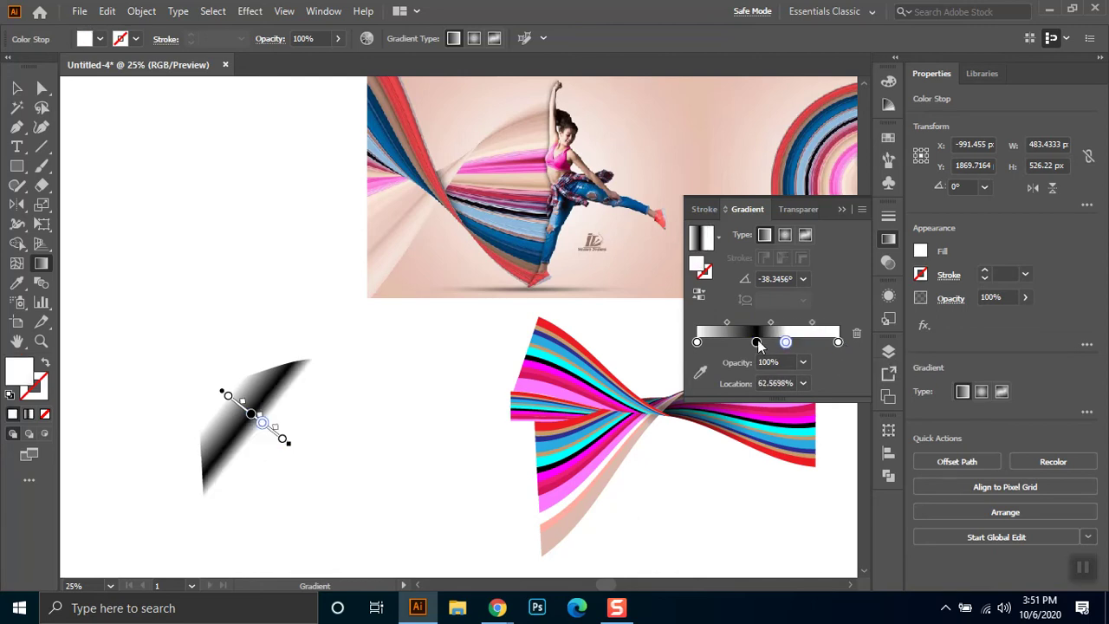
{"action": "left_click", "coordinate": [813, 342]}
{"action": "left_click", "coordinate": [724, 343]}
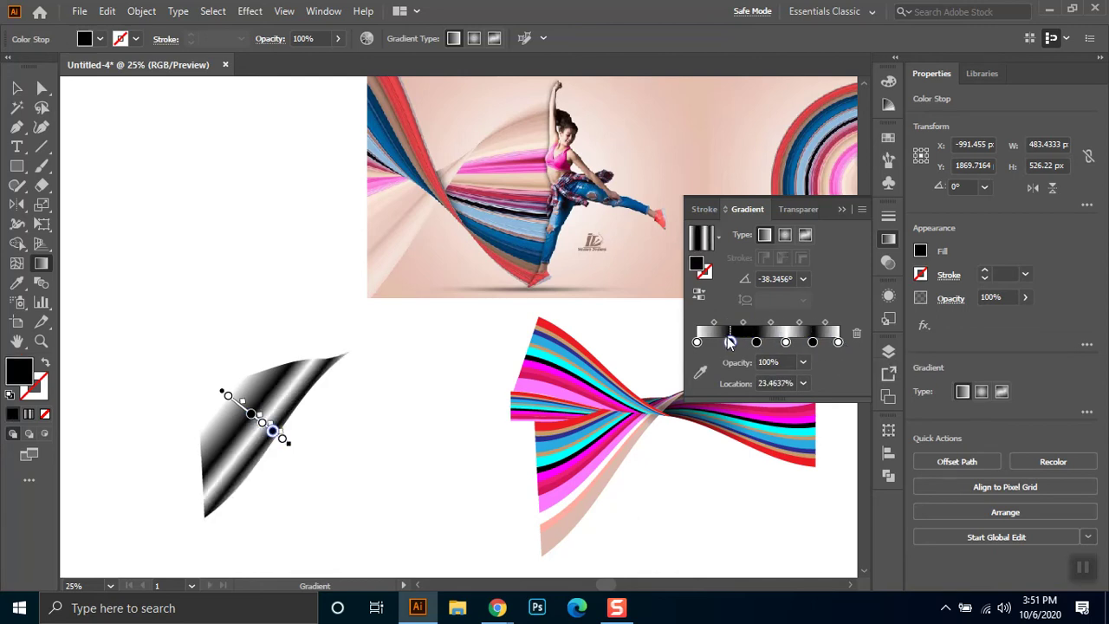
{"action": "left_click_drag", "start_coordinate": [725, 343], "coordinate": [718, 343]}
{"action": "left_click", "coordinate": [737, 342]}
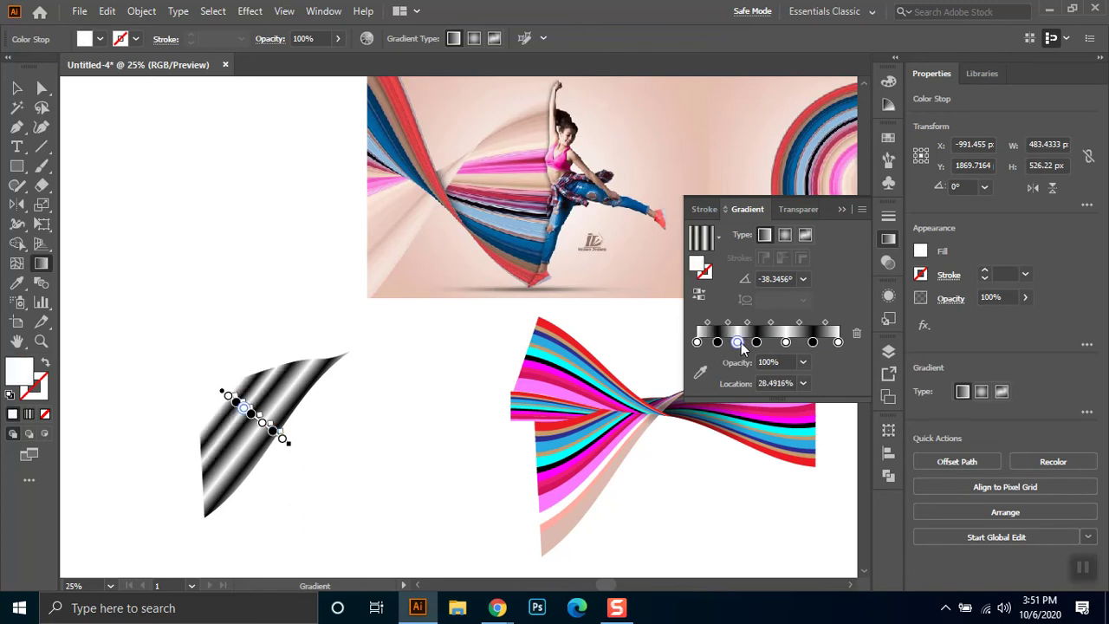
{"action": "left_click_drag", "start_coordinate": [716, 342], "coordinate": [711, 342]}
Tint the gradient's first stop pale grey bbbfc7
{"action": "left_click", "coordinate": [696, 342]}
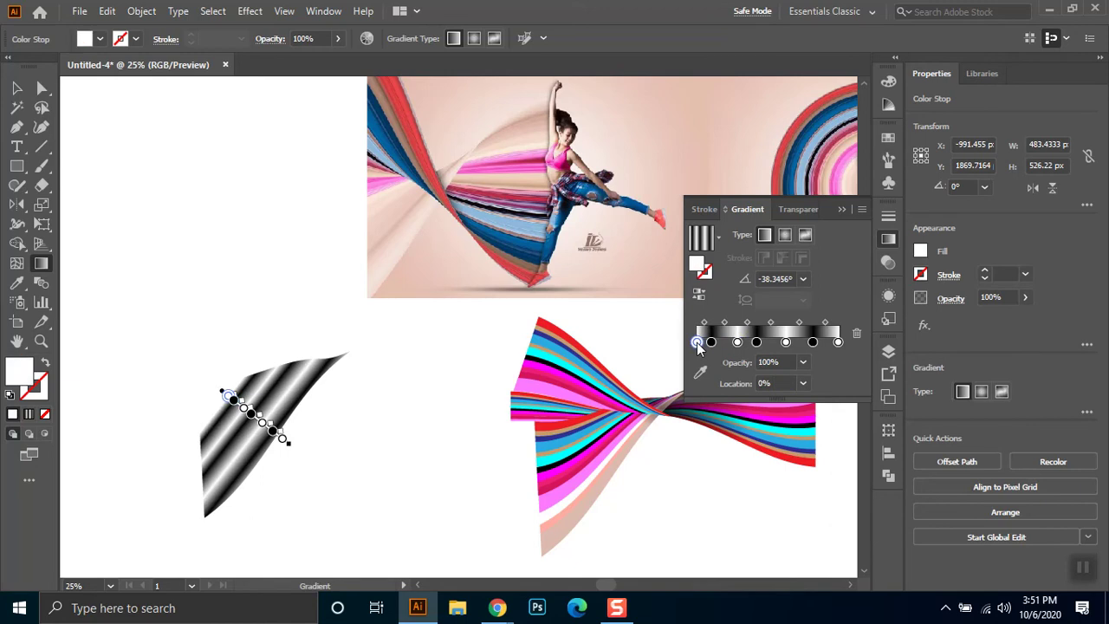
{"action": "left_click", "coordinate": [765, 401]}
{"action": "left_click", "coordinate": [766, 427]}
{"action": "left_click", "coordinate": [768, 459]}
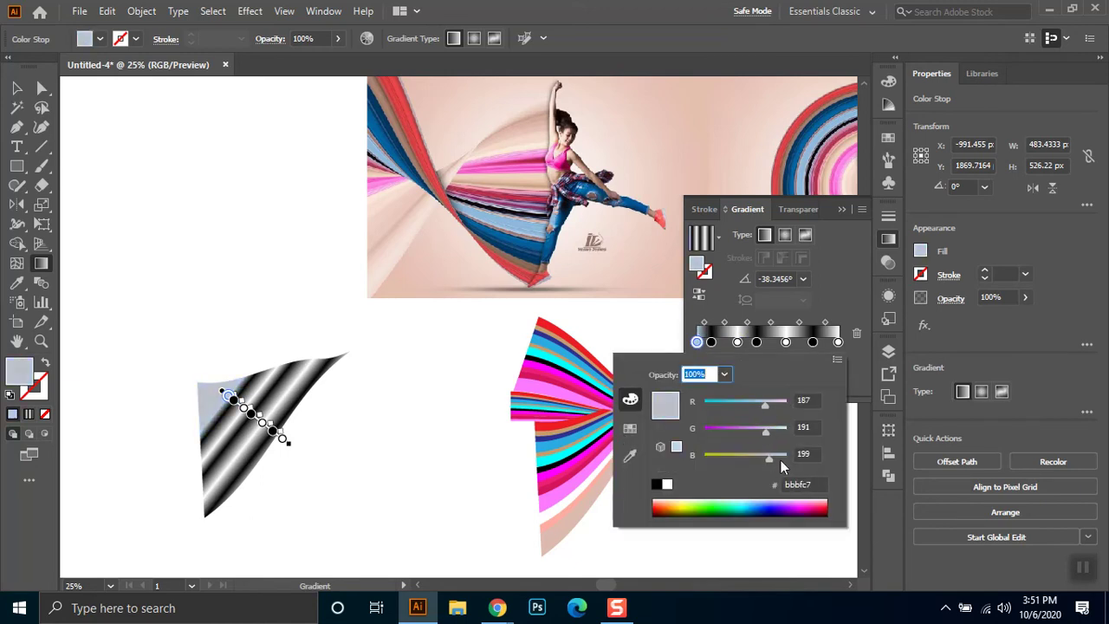
{"action": "left_click", "coordinate": [16, 87]}
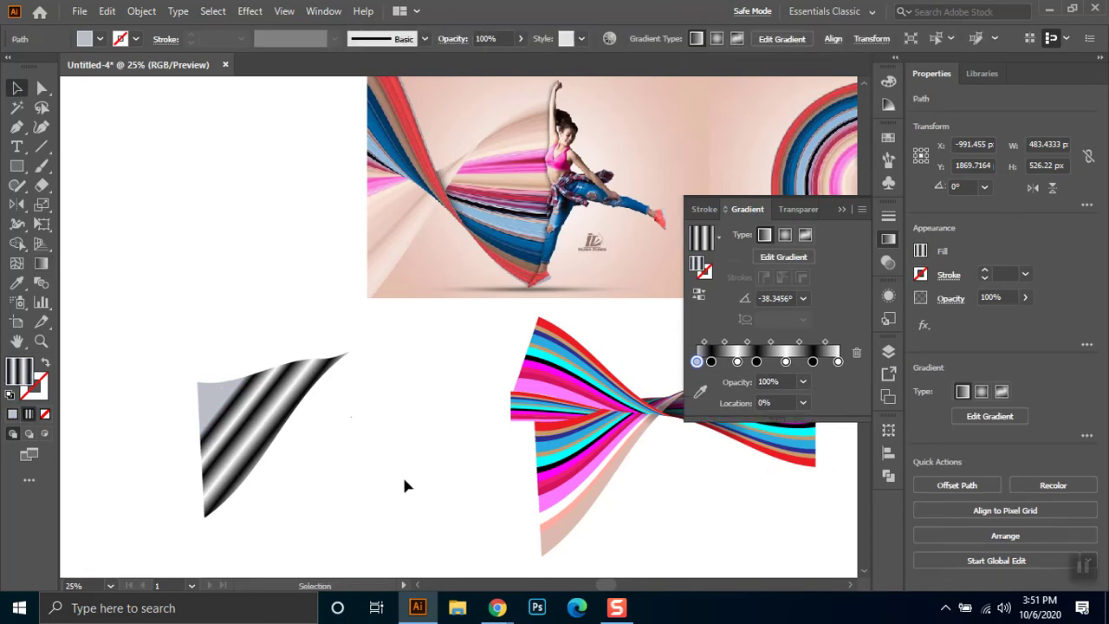
Move the striped gradient shape over the ribbon and set its opacity to 50%
{"action": "left_click_drag", "start_coordinate": [288, 425], "coordinate": [594, 437]}
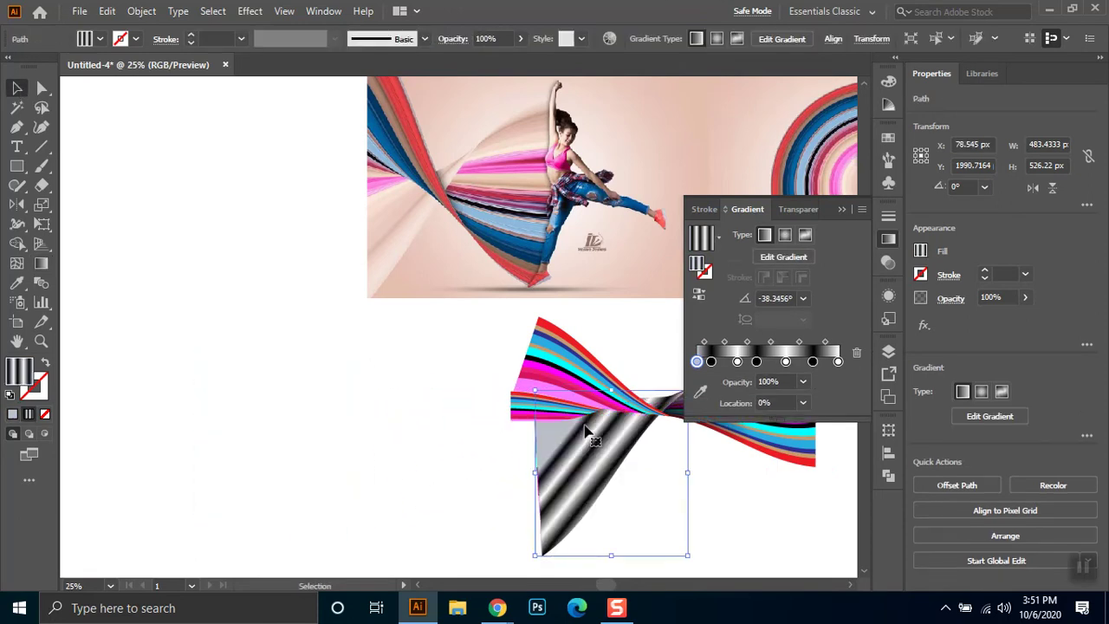
{"action": "scroll", "coordinate": [364, 292], "scroll_direction": "right", "scroll_amount": 5}
{"action": "scroll", "coordinate": [364, 292], "scroll_direction": "down", "scroll_amount": 1}
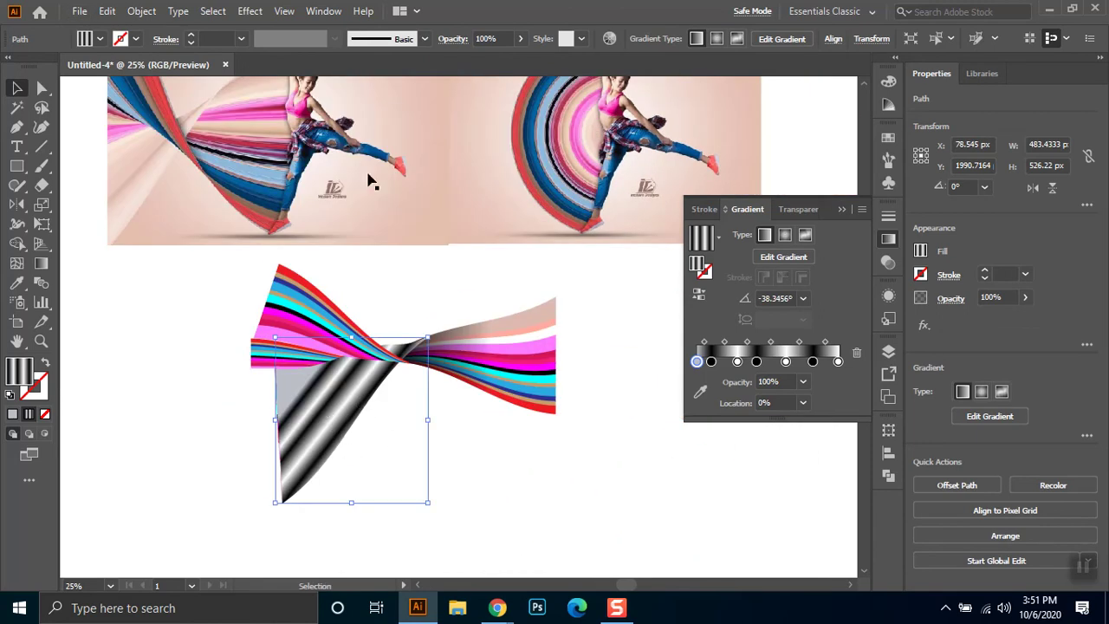
{"action": "left_click", "coordinate": [521, 40]}
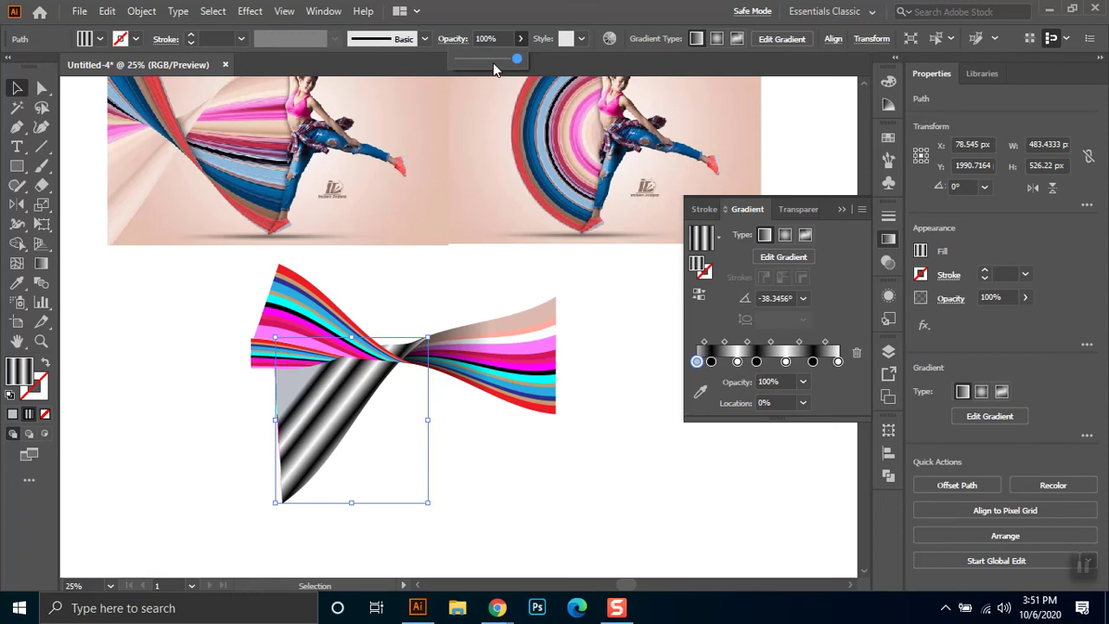
{"action": "left_click", "coordinate": [494, 64]}
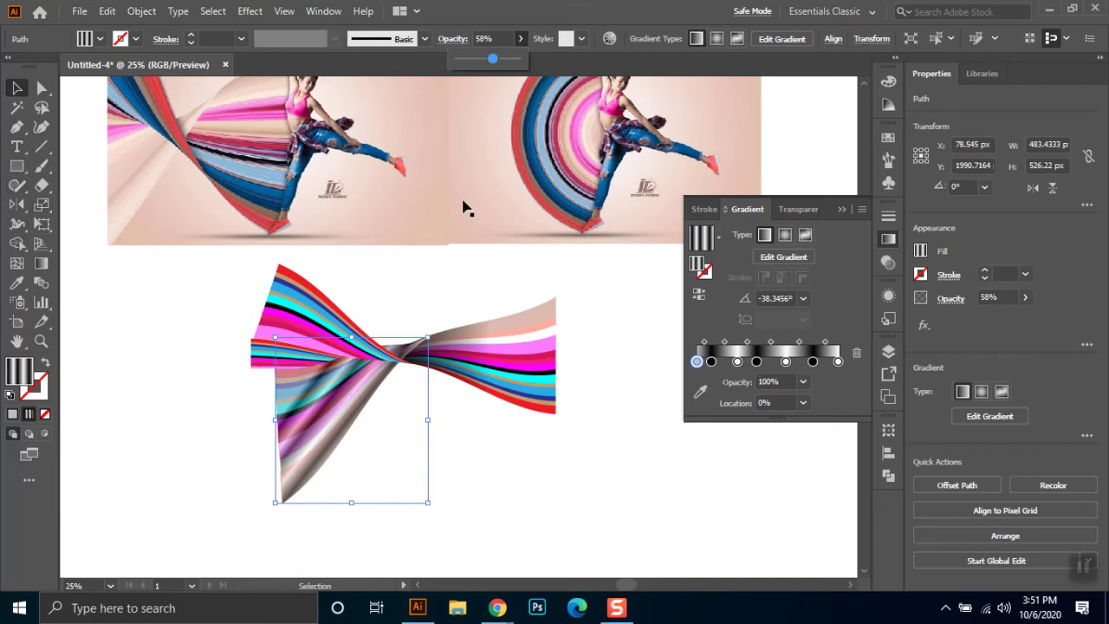
{"action": "left_click_drag", "start_coordinate": [482, 65], "coordinate": [482, 61]}
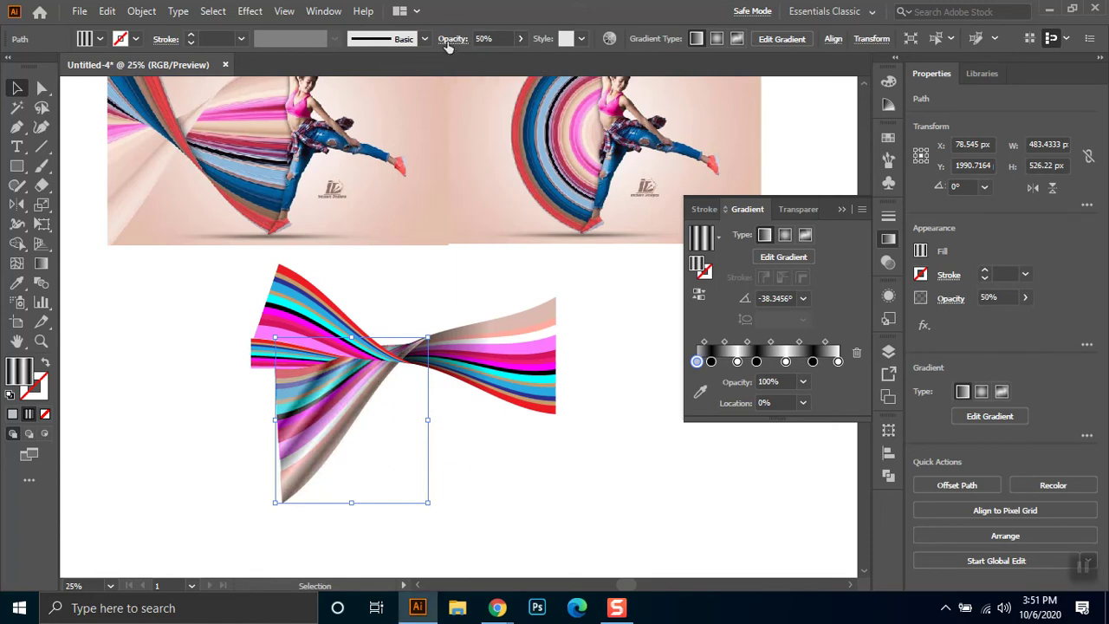
Set the overlay's blend mode to Screen, after trying Overlay
{"action": "left_click", "coordinate": [450, 40]}
{"action": "left_click", "coordinate": [328, 66]}
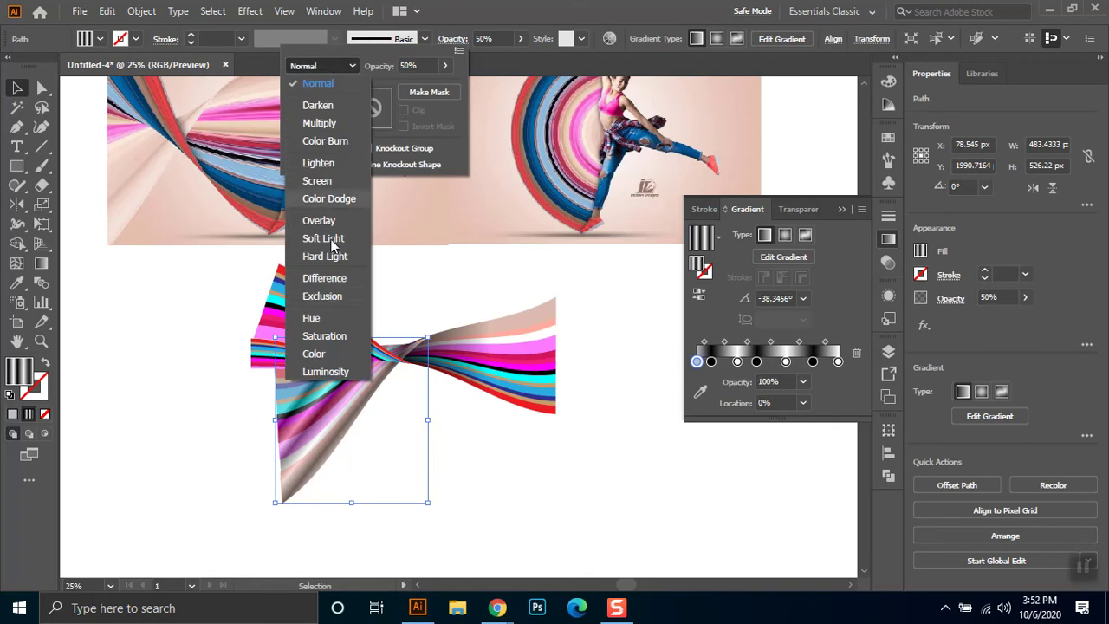
{"action": "left_click", "coordinate": [325, 69]}
{"action": "left_click", "coordinate": [328, 223]}
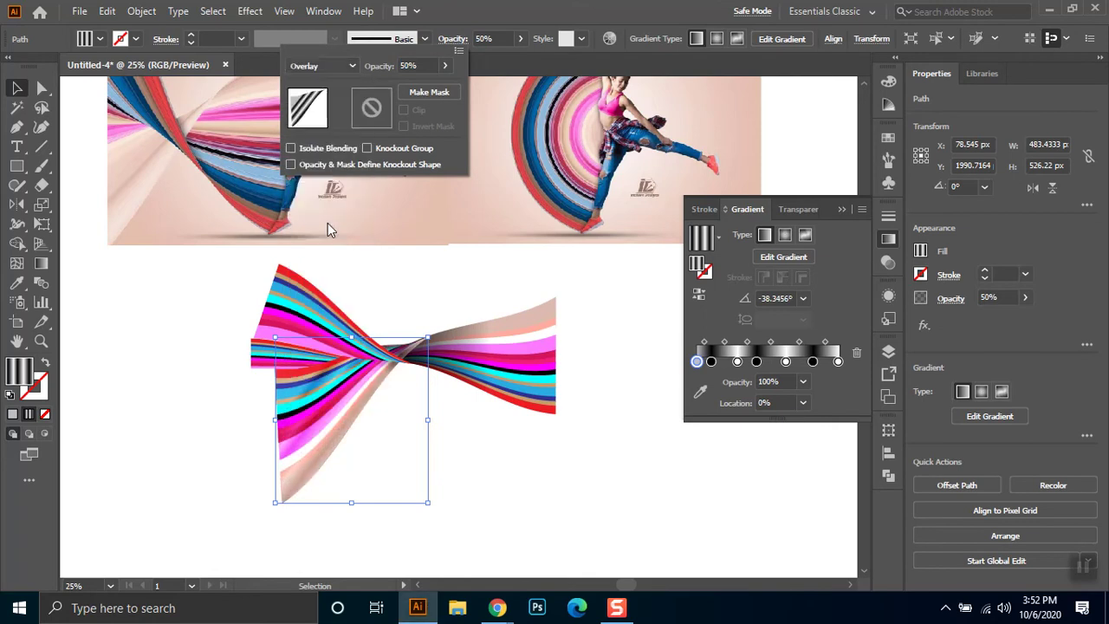
{"action": "left_click", "coordinate": [329, 69]}
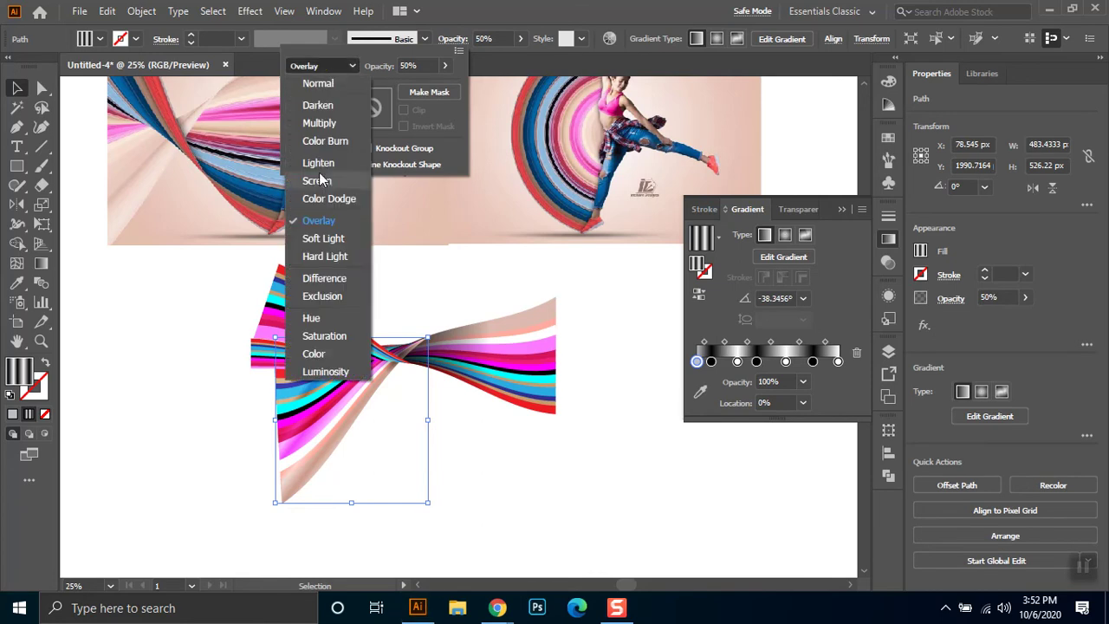
{"action": "left_click", "coordinate": [318, 180]}
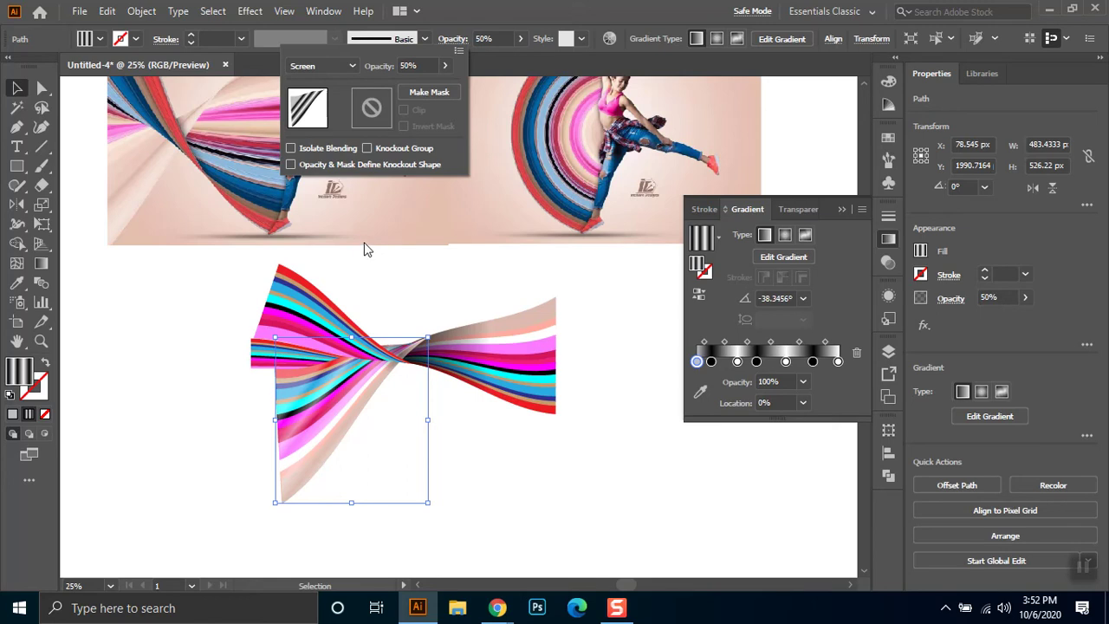
{"action": "left_click", "coordinate": [375, 370]}
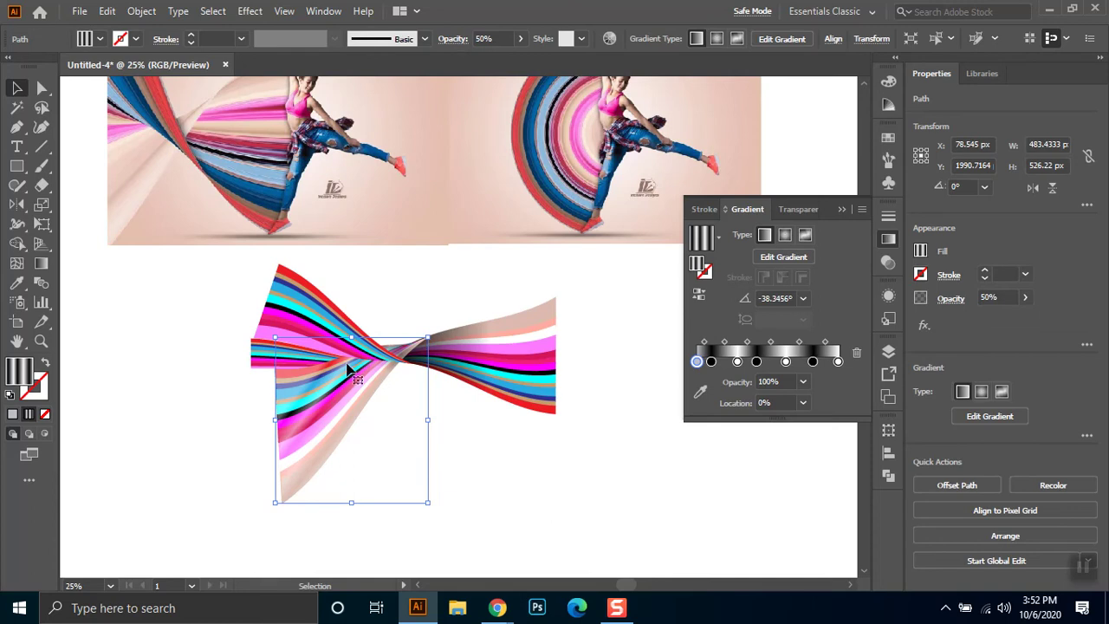
{"action": "left_click", "coordinate": [201, 372]}
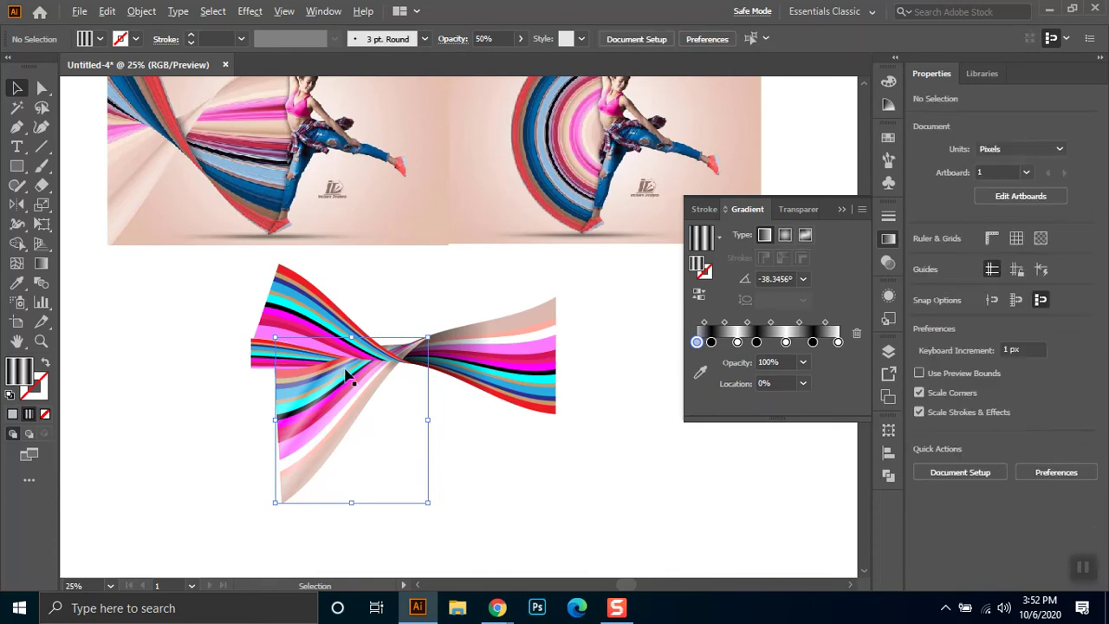
Scale the whole twisted ribbon up and squash it into a wider, flatter shape
{"action": "key", "text": "ctrl+minus"}
{"action": "left_click_drag", "start_coordinate": [502, 338], "coordinate": [265, 462]}
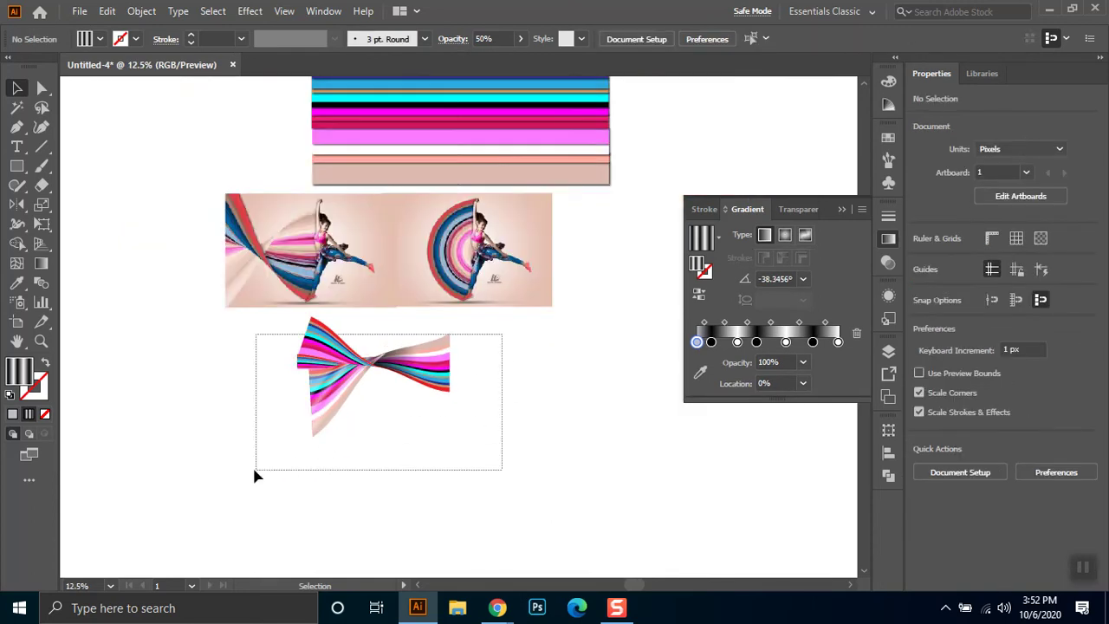
{"action": "left_click_drag", "start_coordinate": [451, 444], "coordinate": [522, 498]}
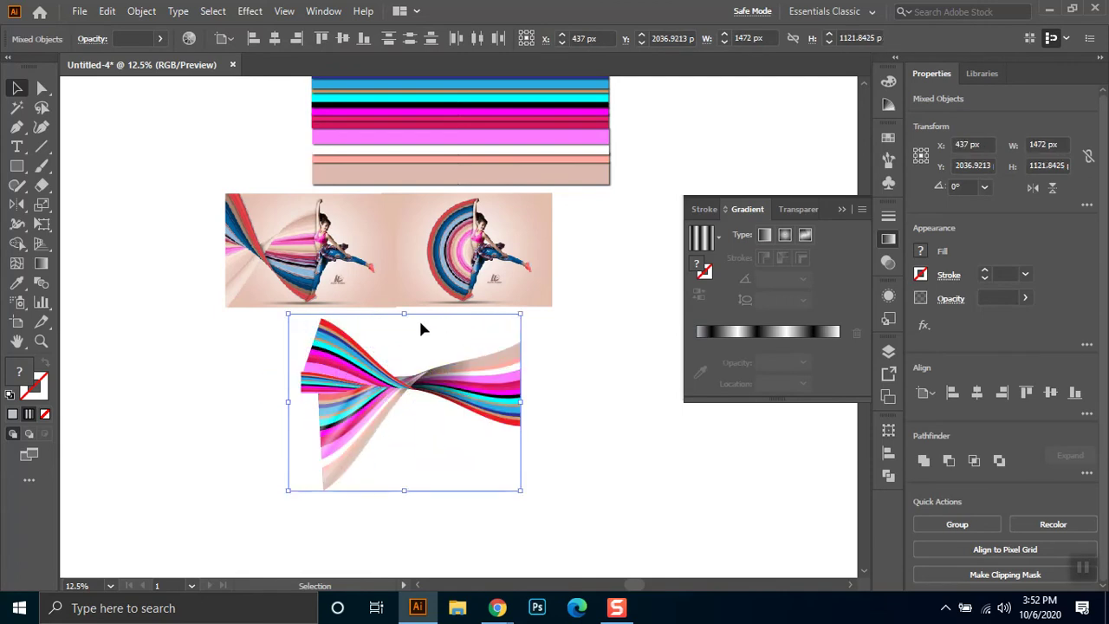
{"action": "left_click_drag", "start_coordinate": [404, 313], "coordinate": [403, 256]}
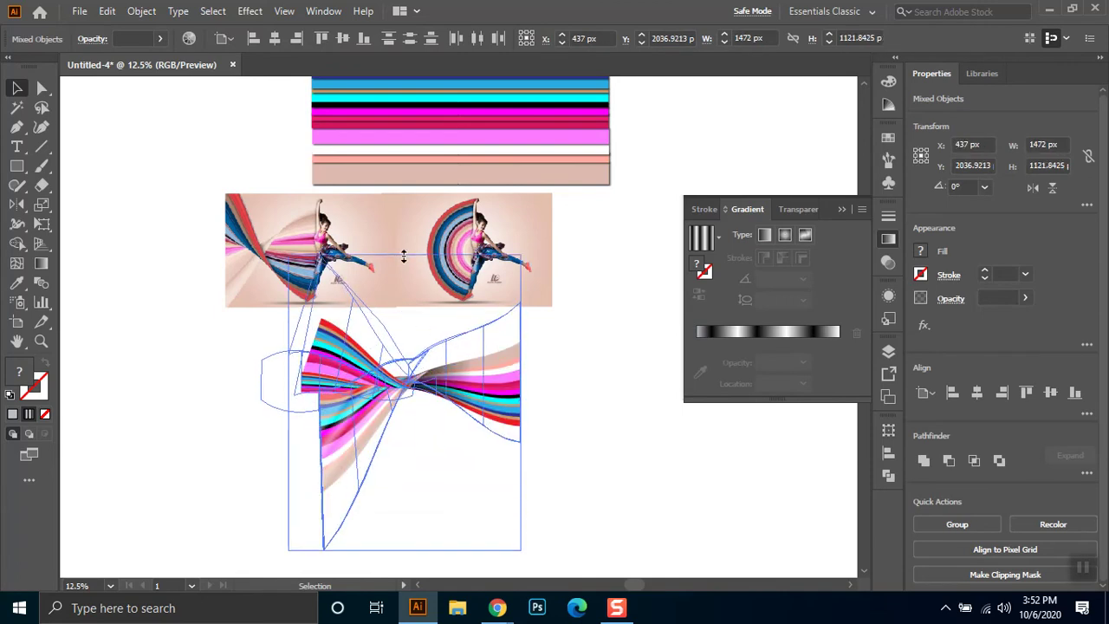
{"action": "left_click_drag", "start_coordinate": [403, 254], "coordinate": [404, 341]}
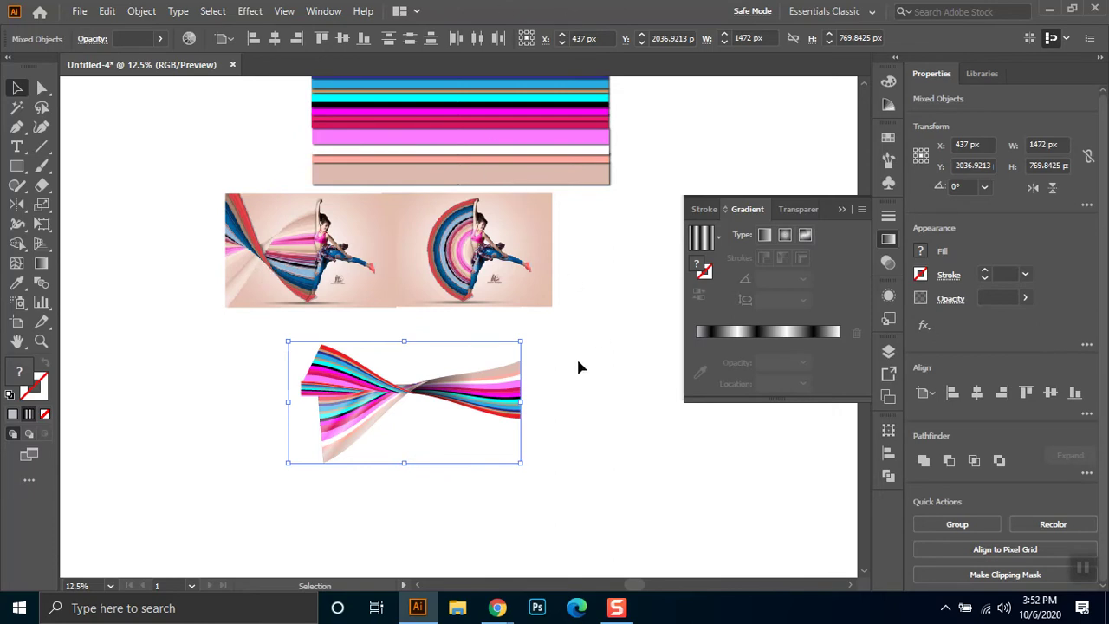
{"action": "left_click_drag", "start_coordinate": [407, 342], "coordinate": [405, 329]}
{"action": "left_click", "coordinate": [568, 429]}
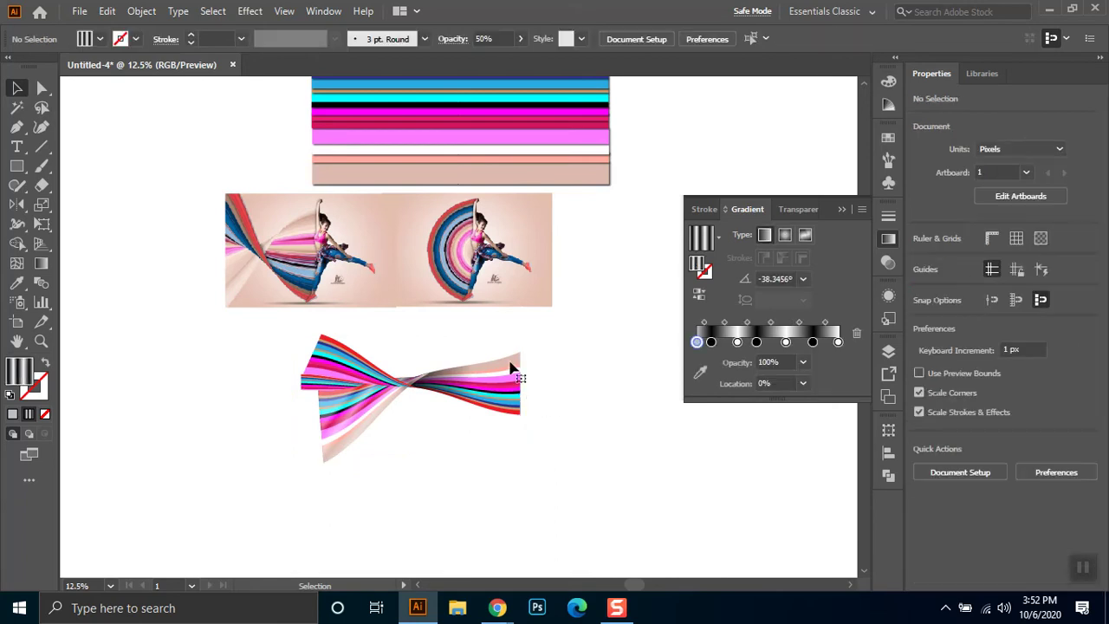
Adjust the anchor points at the ribbon's right tip with Direct Selection
{"action": "left_click", "coordinate": [513, 372]}
{"action": "key", "text": "a"}
{"action": "left_click", "coordinate": [521, 363]}
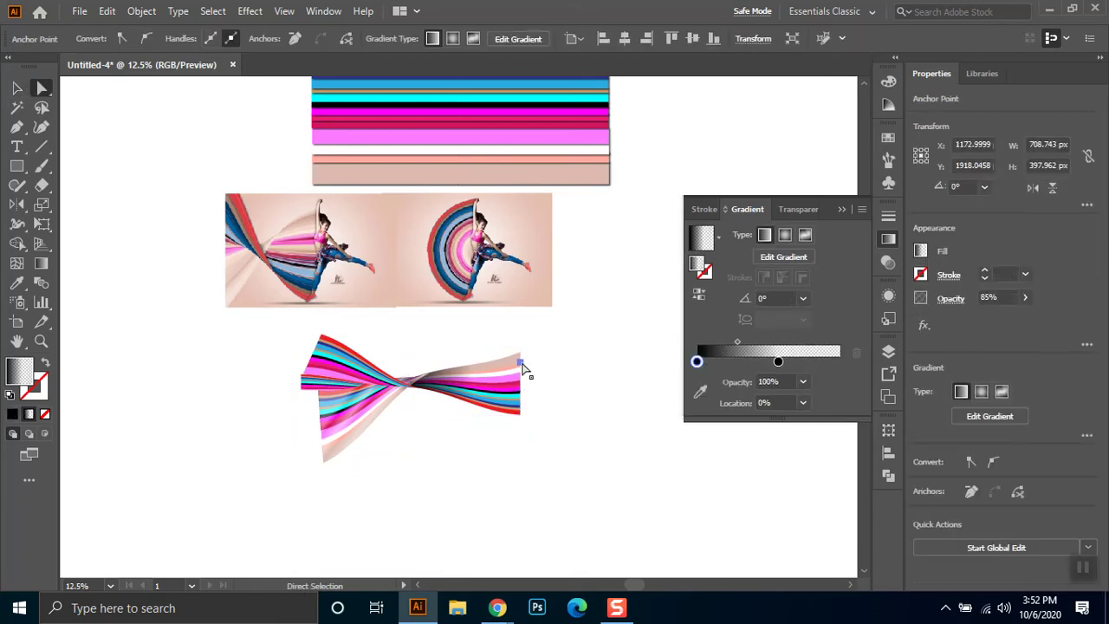
{"action": "left_click_drag", "start_coordinate": [546, 349], "coordinate": [470, 465]}
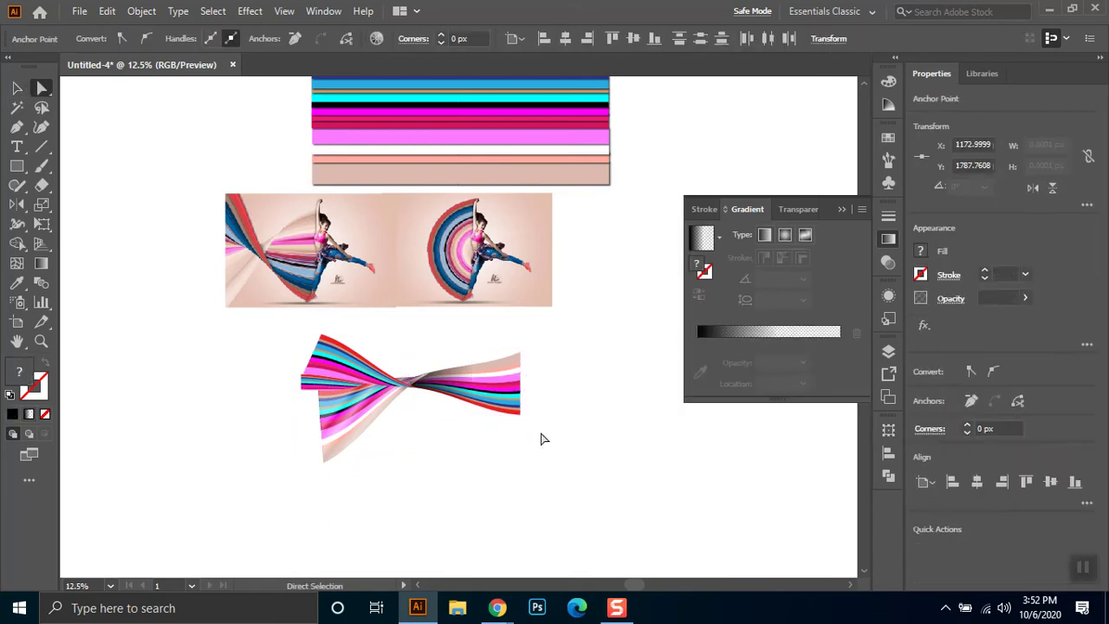
{"action": "left_click", "coordinate": [17, 87]}
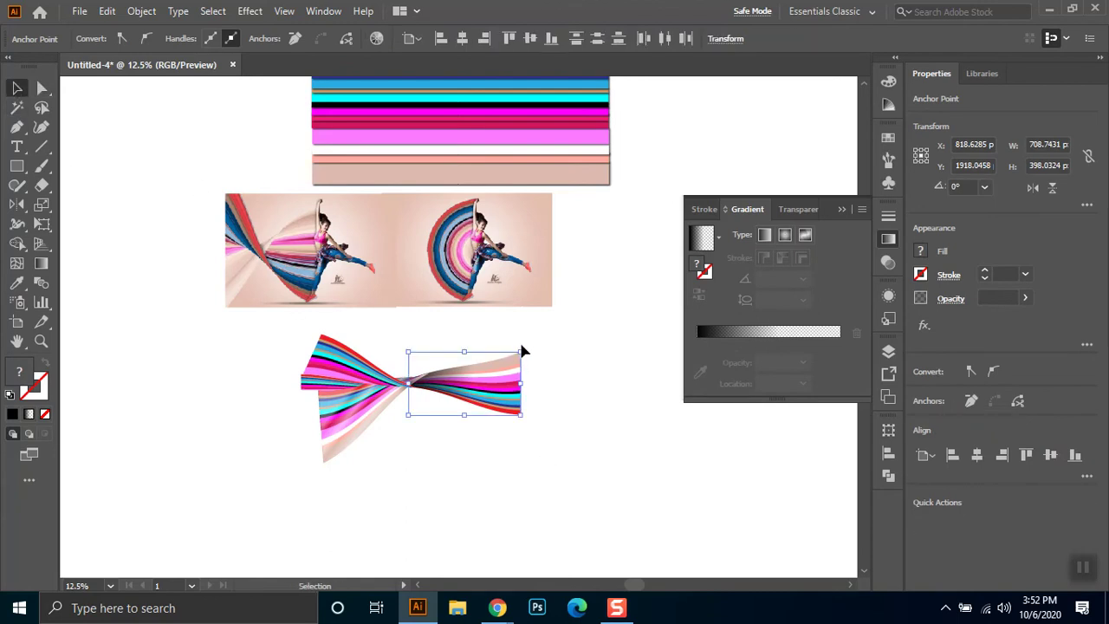
{"action": "left_click", "coordinate": [538, 423]}
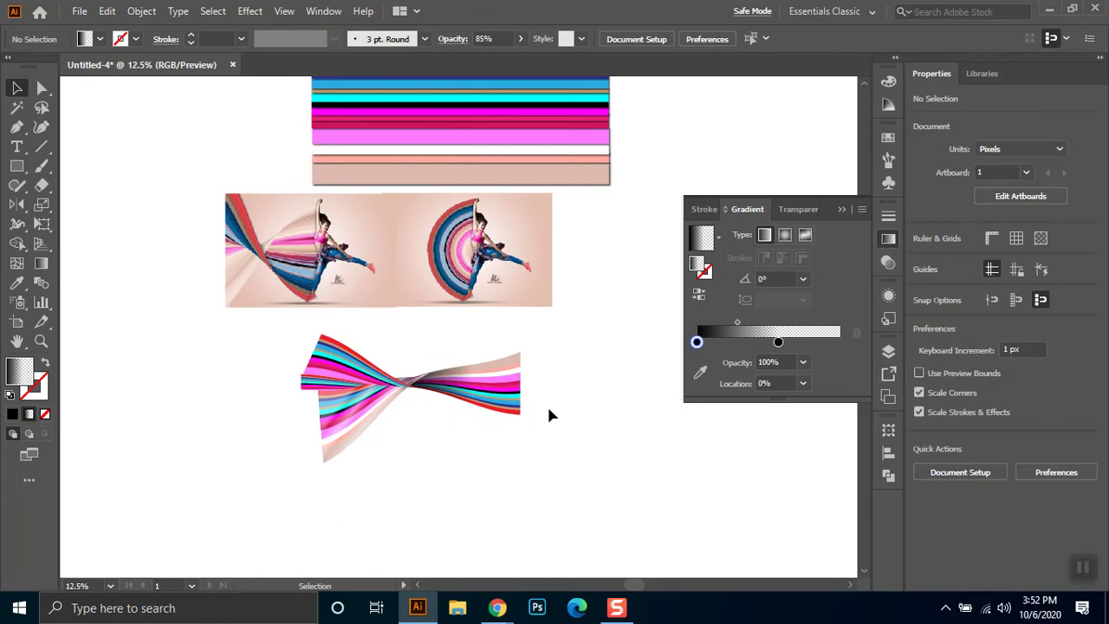
{"action": "scroll", "coordinate": [547, 409], "scroll_direction": "down", "scroll_amount": 1, "text": "alt"}
Draw a rectangle over the ribbon's centre and make it a clipping mask for the ribbon
{"action": "left_click", "coordinate": [16, 165]}
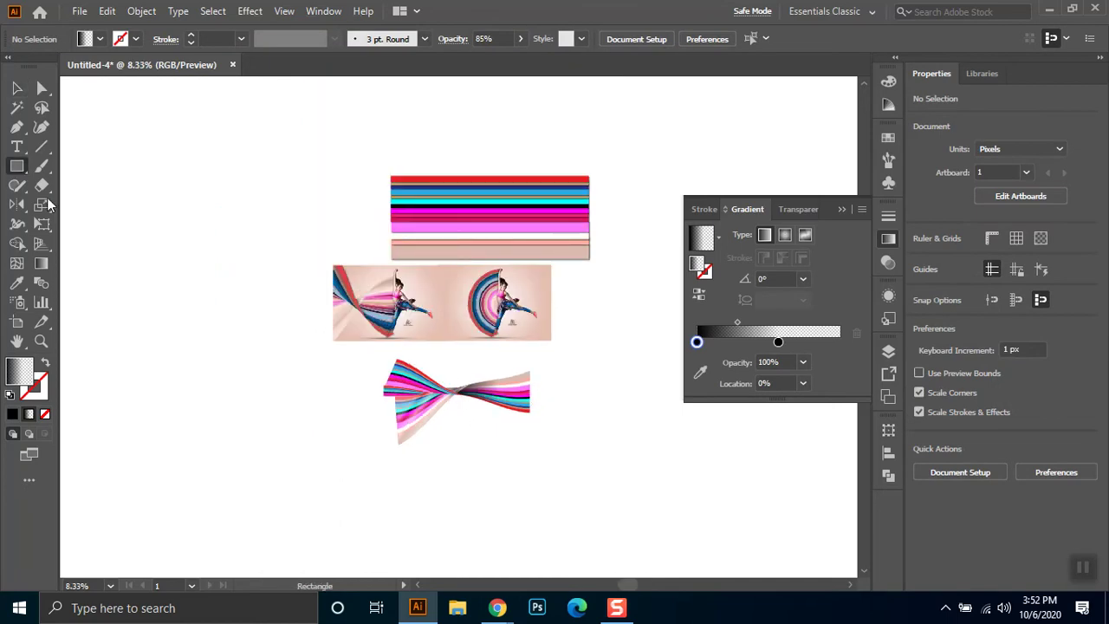
{"action": "left_click_drag", "start_coordinate": [403, 366], "coordinate": [525, 423]}
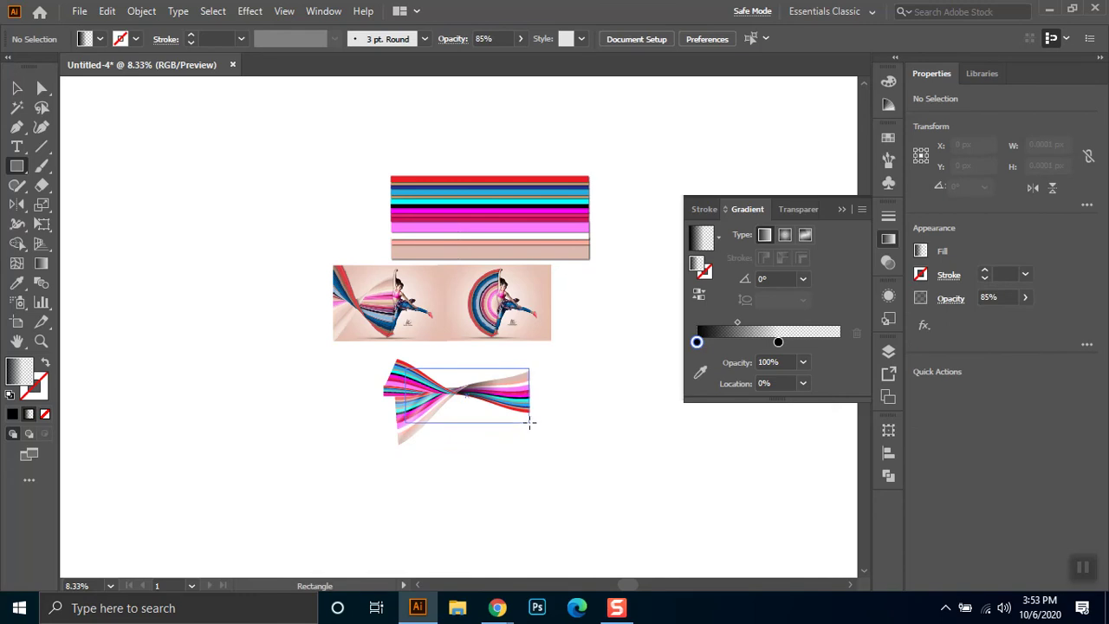
{"action": "left_click_drag", "start_coordinate": [525, 423], "coordinate": [533, 421]}
{"action": "left_click", "coordinate": [16, 88]}
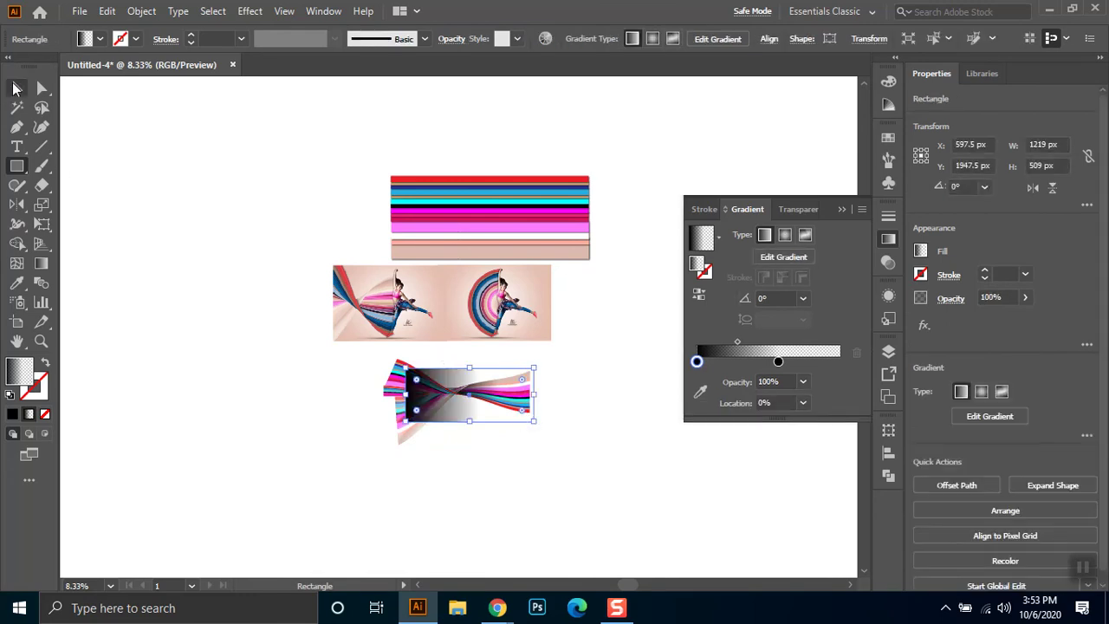
{"action": "left_click_drag", "start_coordinate": [587, 347], "coordinate": [349, 463]}
{"action": "right_click", "coordinate": [469, 404]}
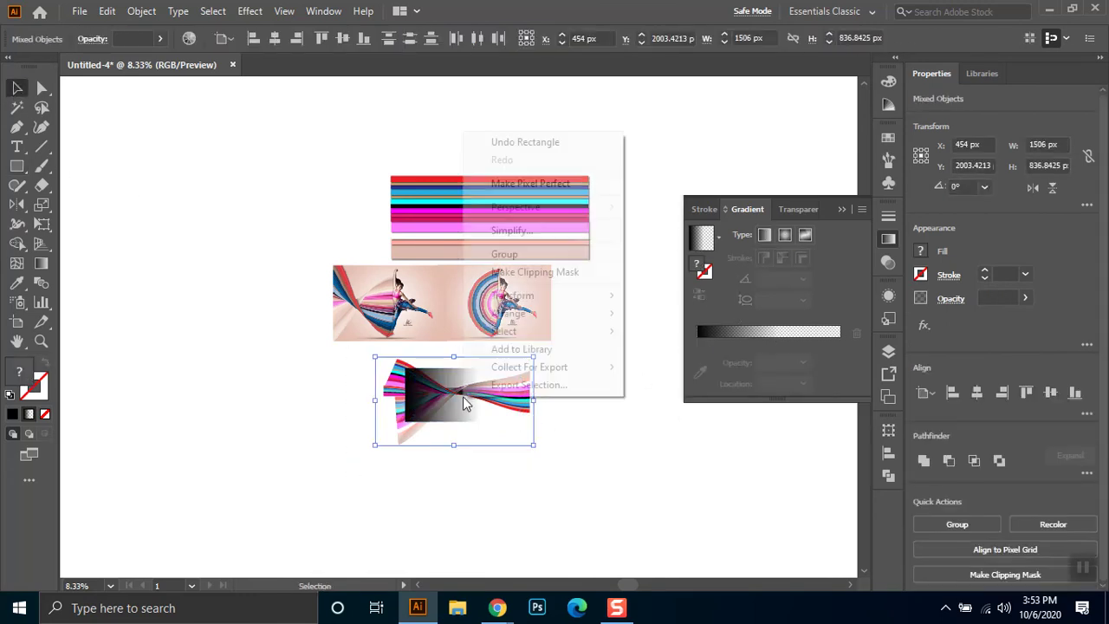
{"action": "left_click", "coordinate": [511, 271]}
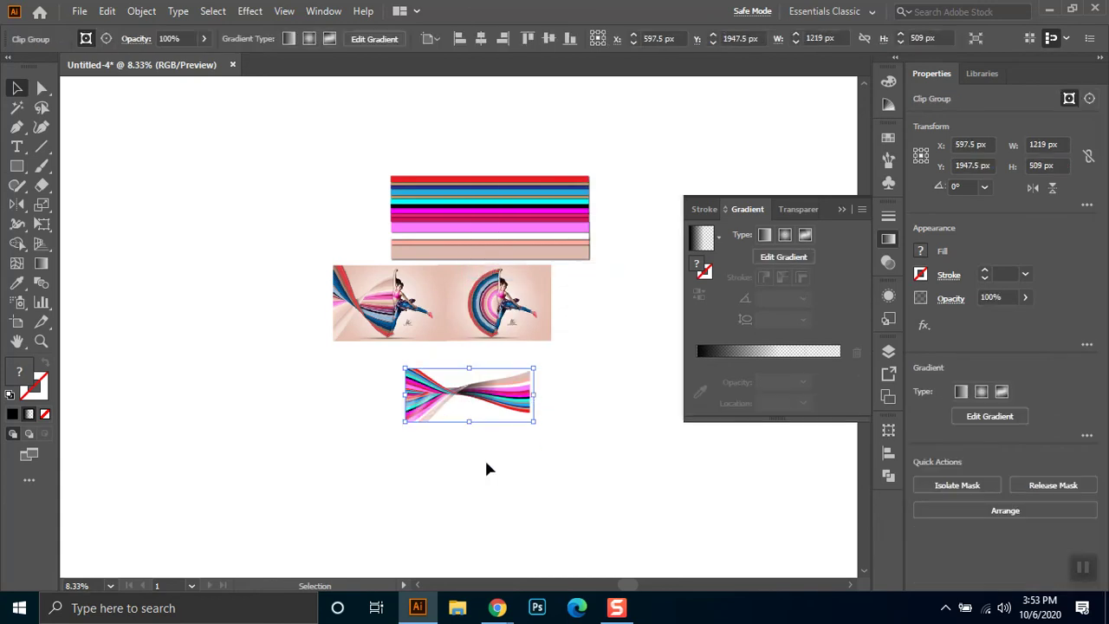
Enlarge the clipped ribbon to about 3313 × 1383 px and nudge it down-left
{"action": "mouse_move", "coordinate": [463, 396]}
{"action": "left_mouse_down"}
{"action": "mouse_move", "coordinate": [472, 442]}
{"action": "mouse_move", "coordinate": [460, 437]}
{"action": "mouse_move", "coordinate": [590, 551]}
{"action": "left_mouse_up"}
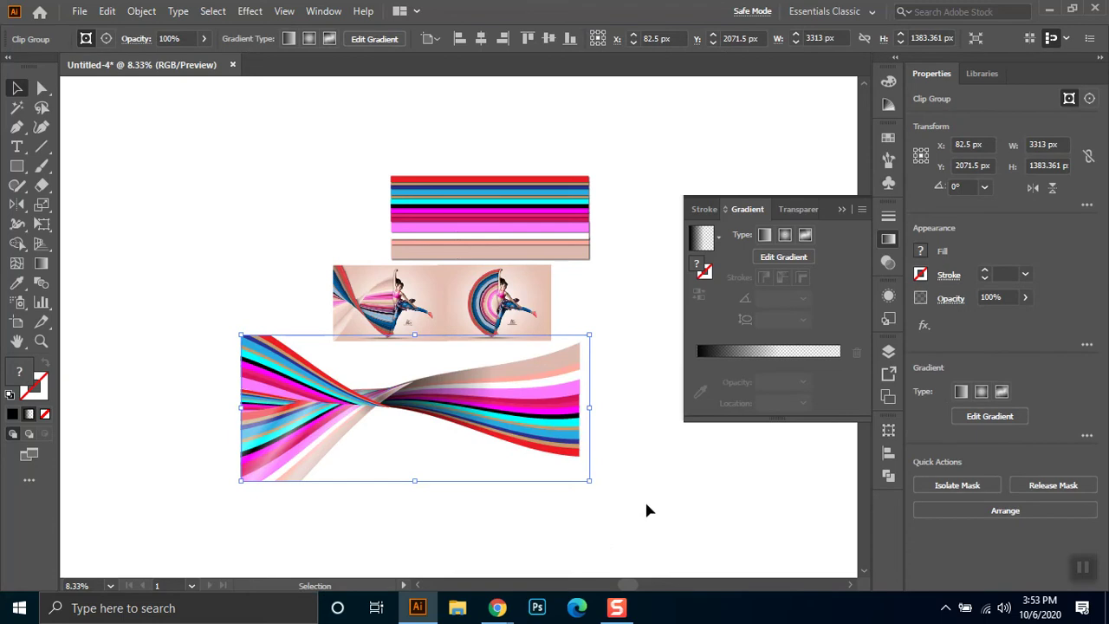
{"action": "left_click", "coordinate": [627, 409]}
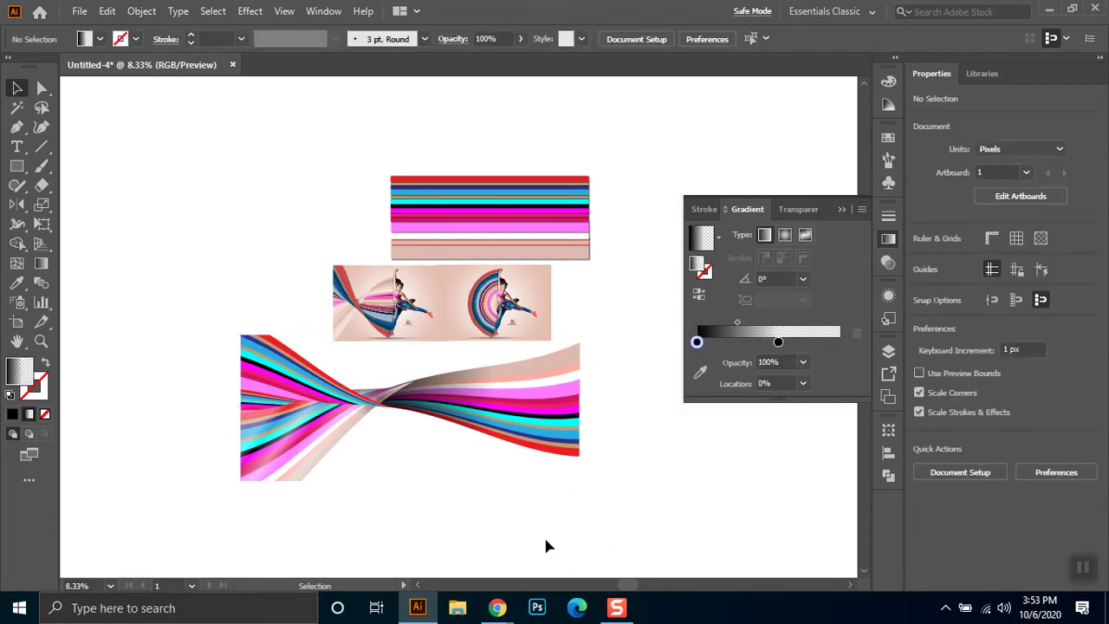
{"action": "left_click_drag", "start_coordinate": [544, 409], "coordinate": [529, 433]}
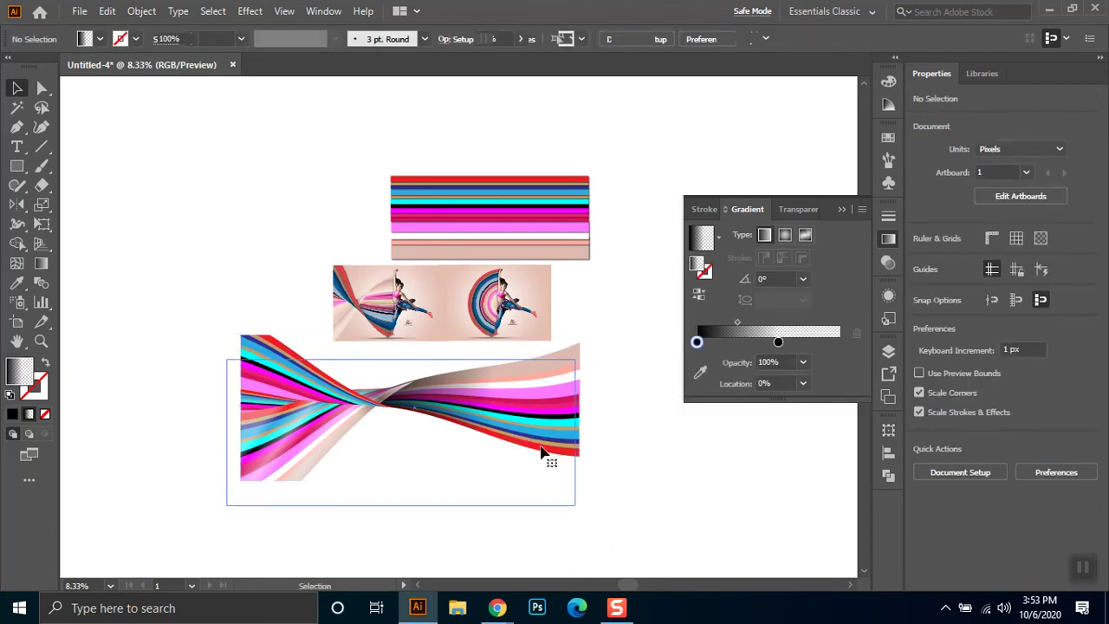
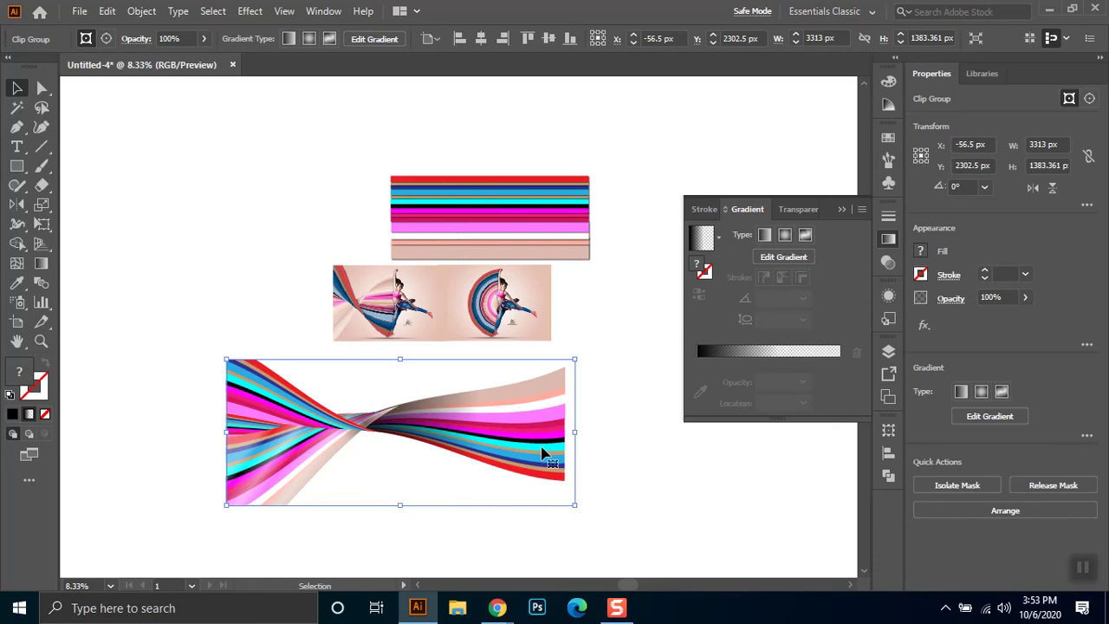
Delete the twisted-stripe group, then the remaining striped and dancer artworks, leaving the artboard empty
{"action": "left_click_drag", "start_coordinate": [621, 403], "coordinate": [264, 503]}
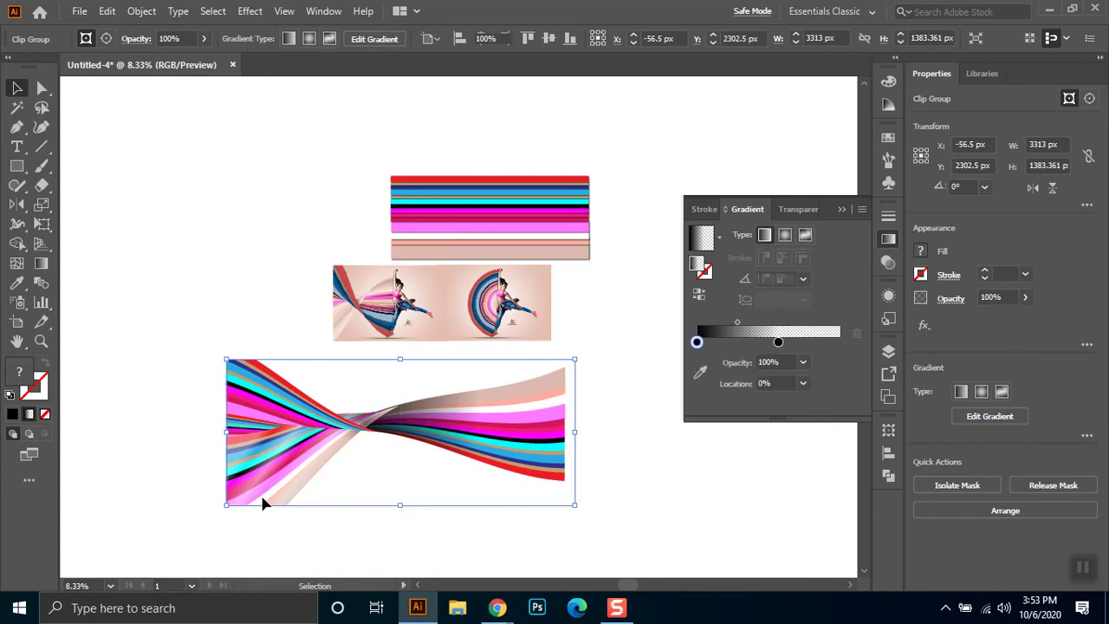
{"action": "key", "text": "Delete"}
{"action": "left_click_drag", "start_coordinate": [309, 195], "coordinate": [486, 339]}
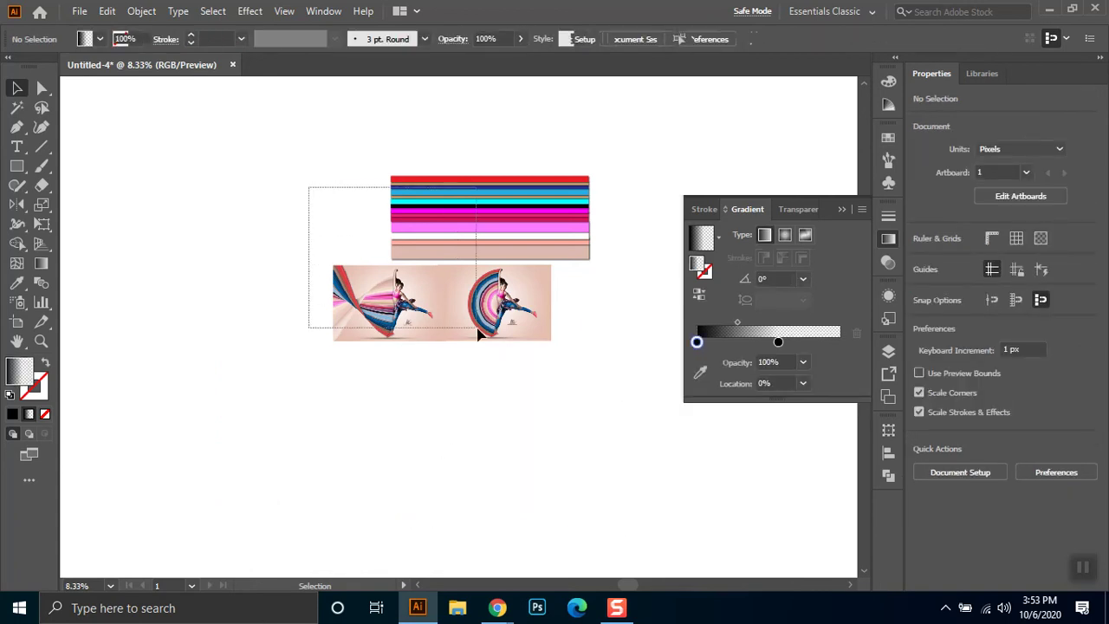
{"action": "left_click_drag", "start_coordinate": [323, 167], "coordinate": [475, 374]}
{"action": "key", "text": "Delete"}
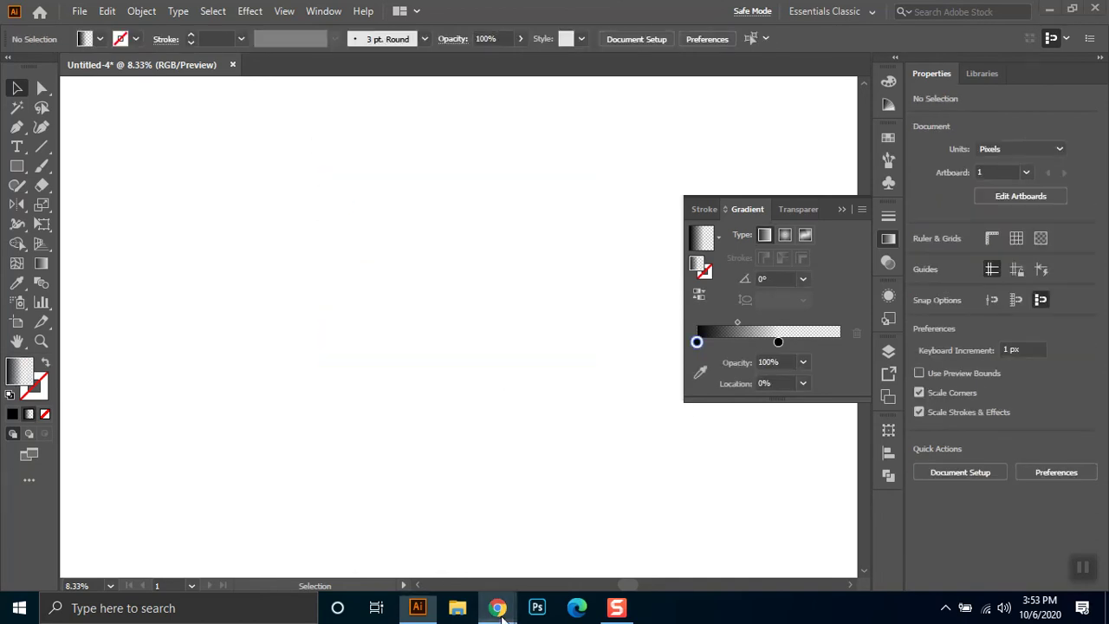
{"action": "mouse_move", "coordinate": [498, 607]}
{"action": "left_click", "coordinate": [443, 528]}
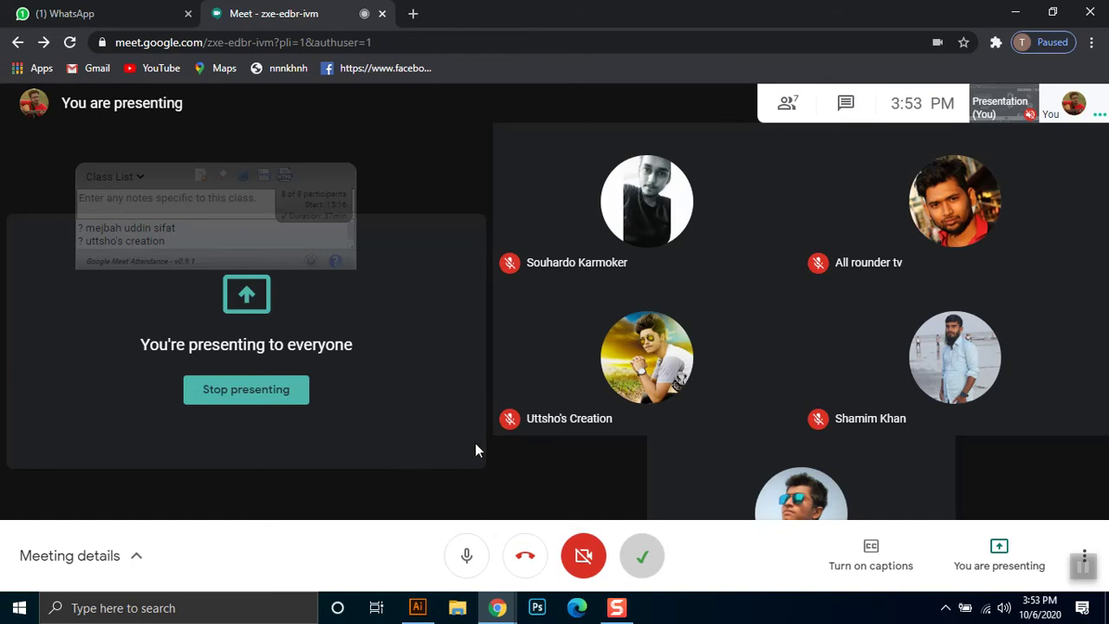
{"action": "left_click", "coordinate": [87, 13]}
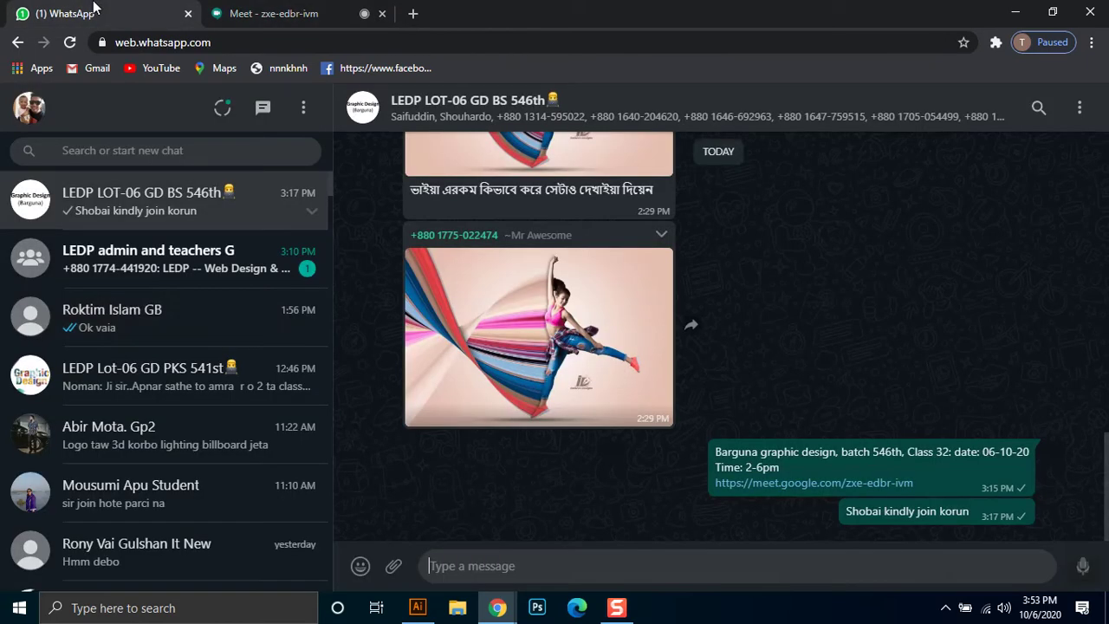
{"action": "scroll", "coordinate": [590, 339], "scroll_direction": "up", "scroll_amount": 5}
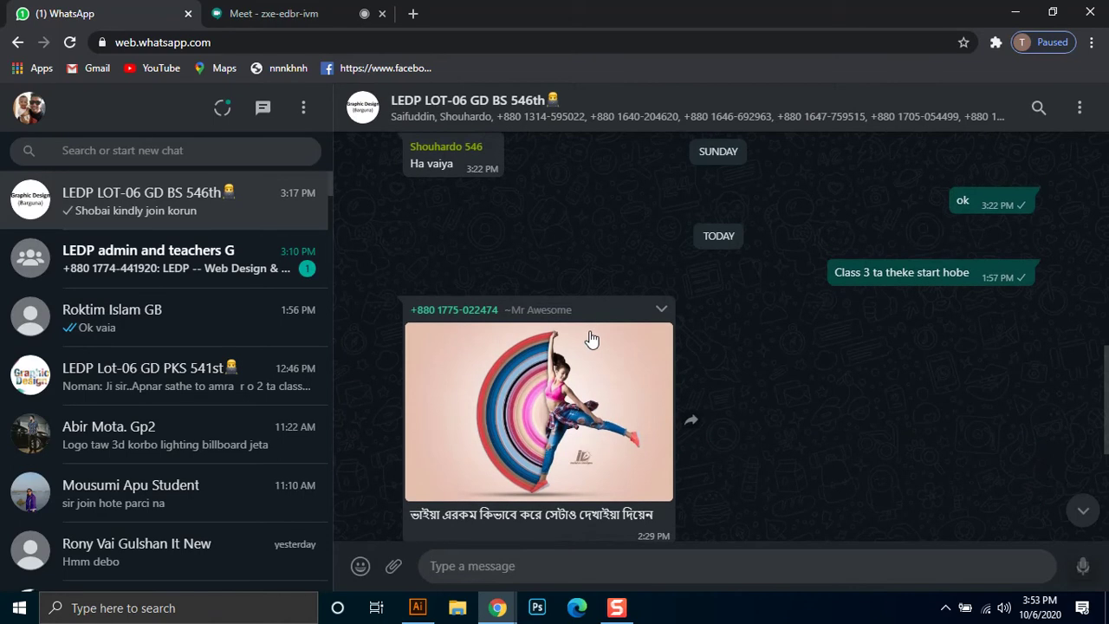
{"action": "scroll", "coordinate": [591, 339], "scroll_direction": "up", "scroll_amount": 2}
{"action": "scroll", "coordinate": [590, 339], "scroll_direction": "up", "scroll_amount": 2}
{"action": "scroll", "coordinate": [590, 339], "scroll_direction": "up", "scroll_amount": 3}
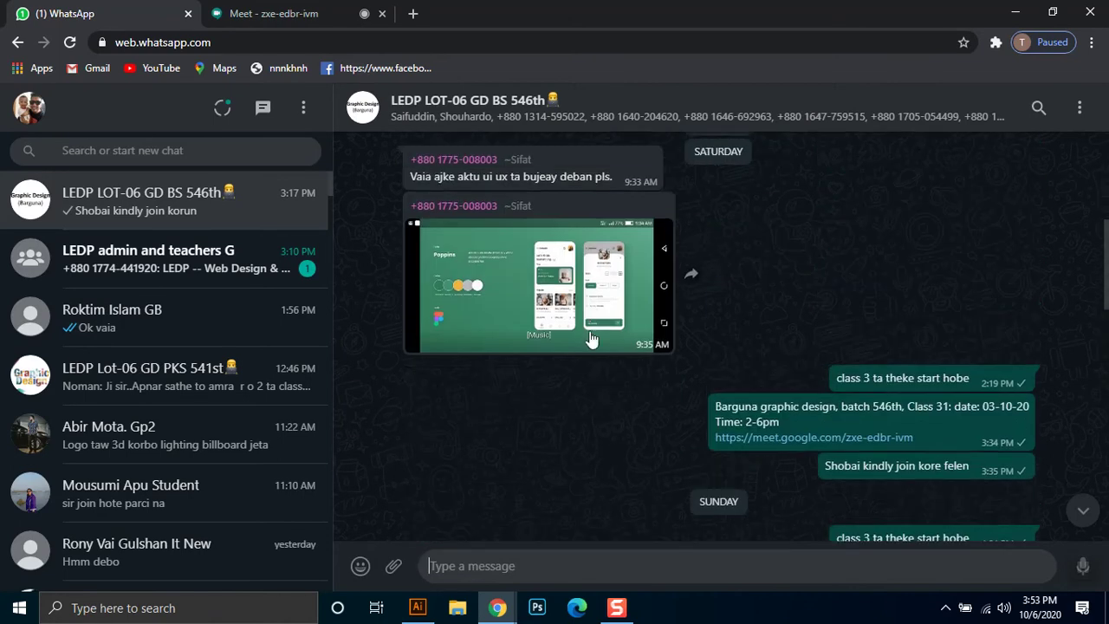
{"action": "left_click", "coordinate": [500, 307]}
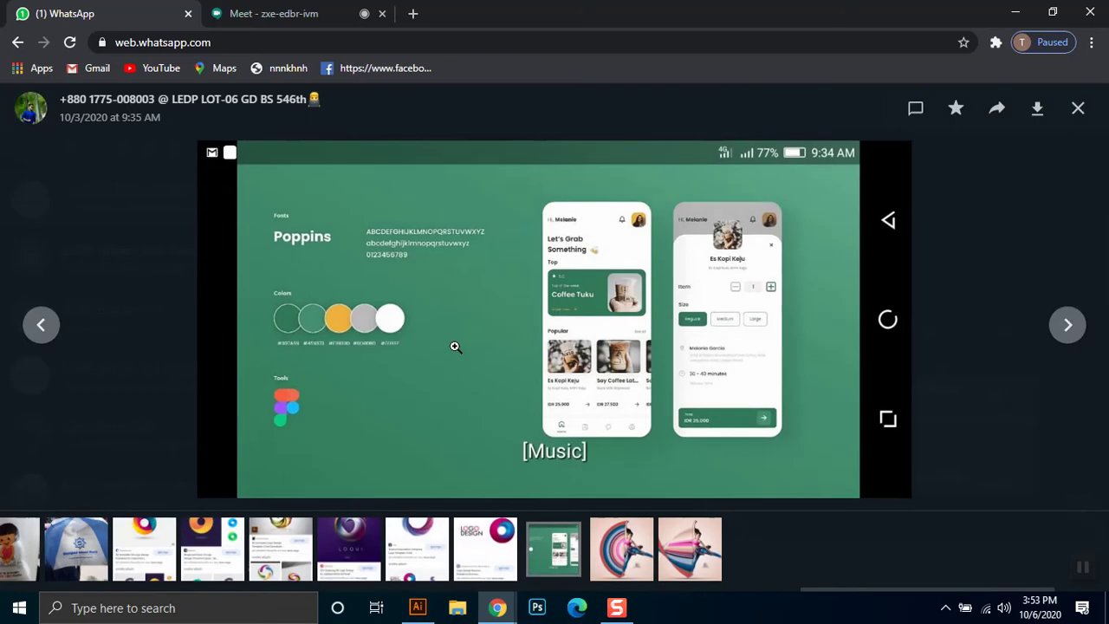
{"action": "left_click", "coordinate": [319, 10]}
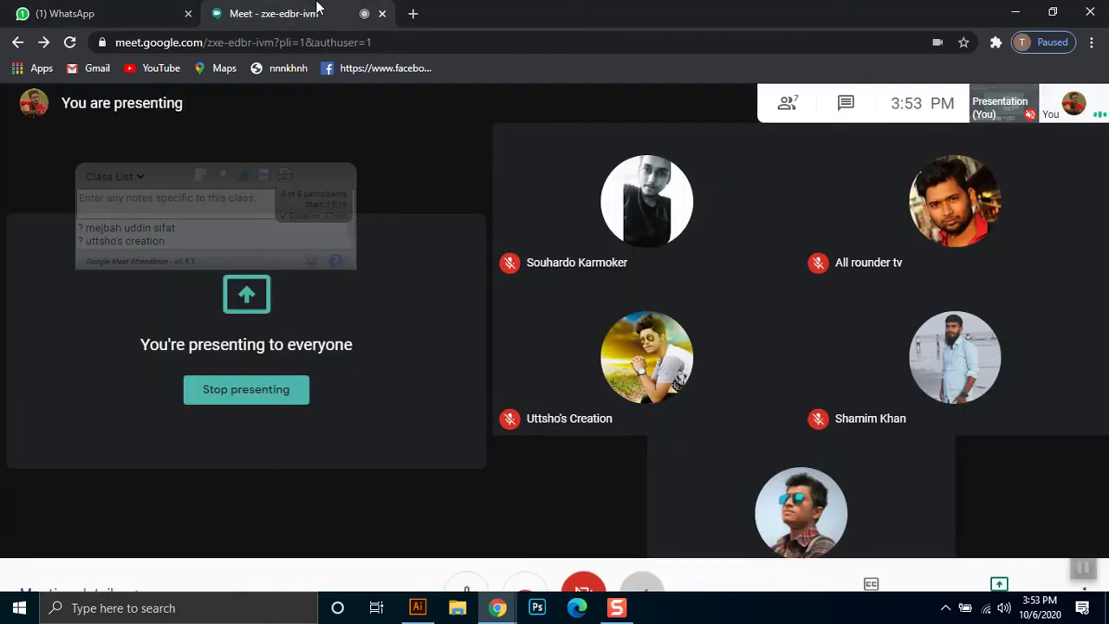
{"action": "left_click", "coordinate": [426, 612]}
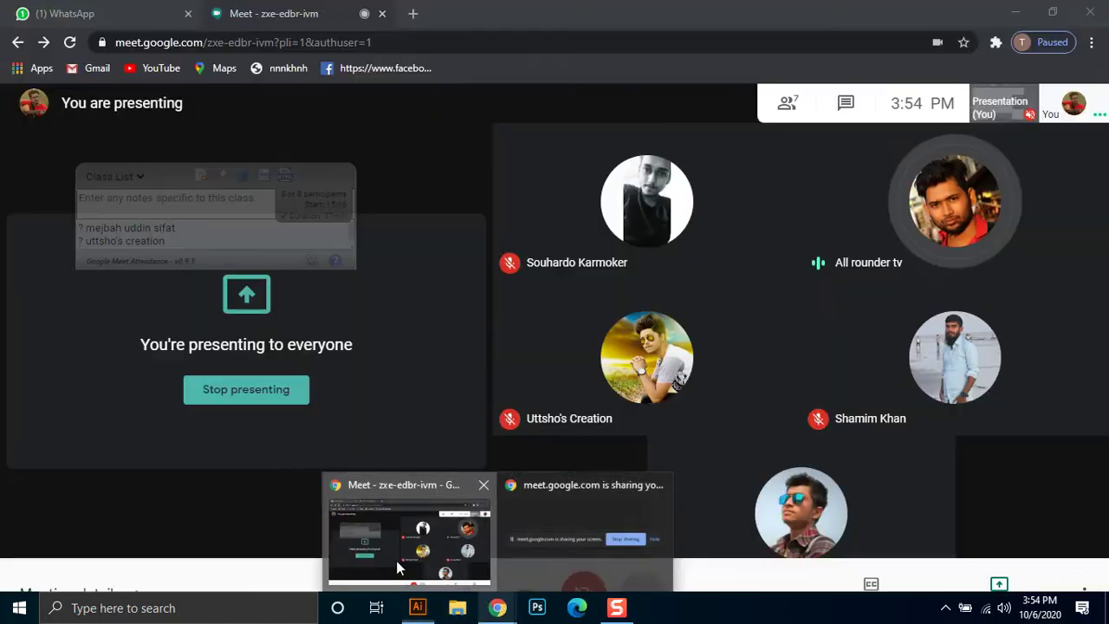
Close the floating Gradient panel, switching between the Meet call and Illustrator
{"action": "left_click", "coordinate": [398, 567]}
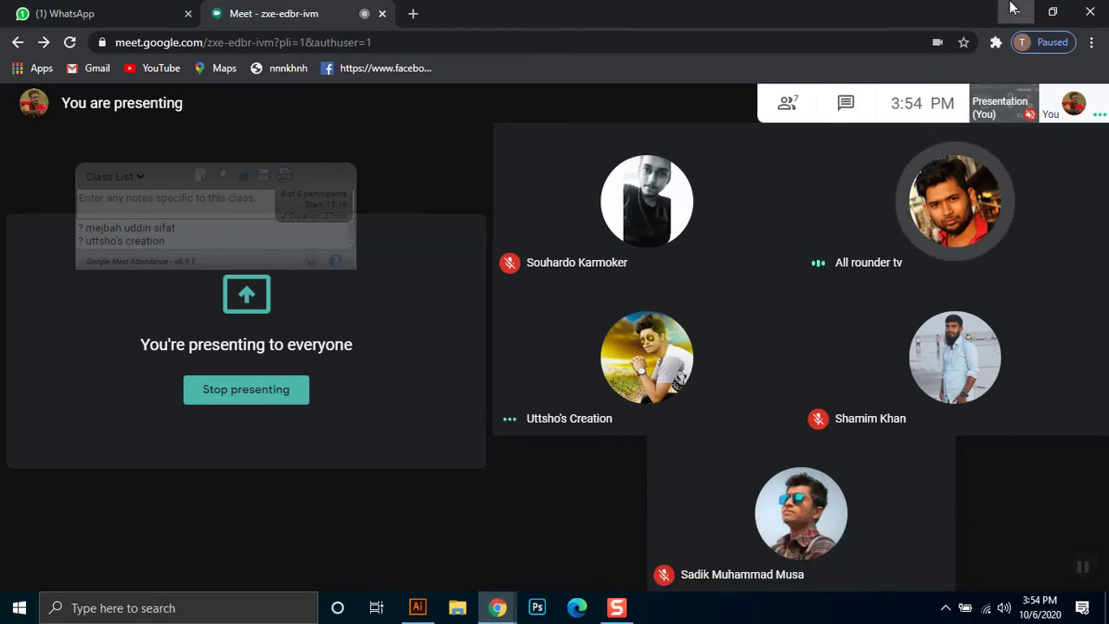
{"action": "left_click", "coordinate": [1012, 11]}
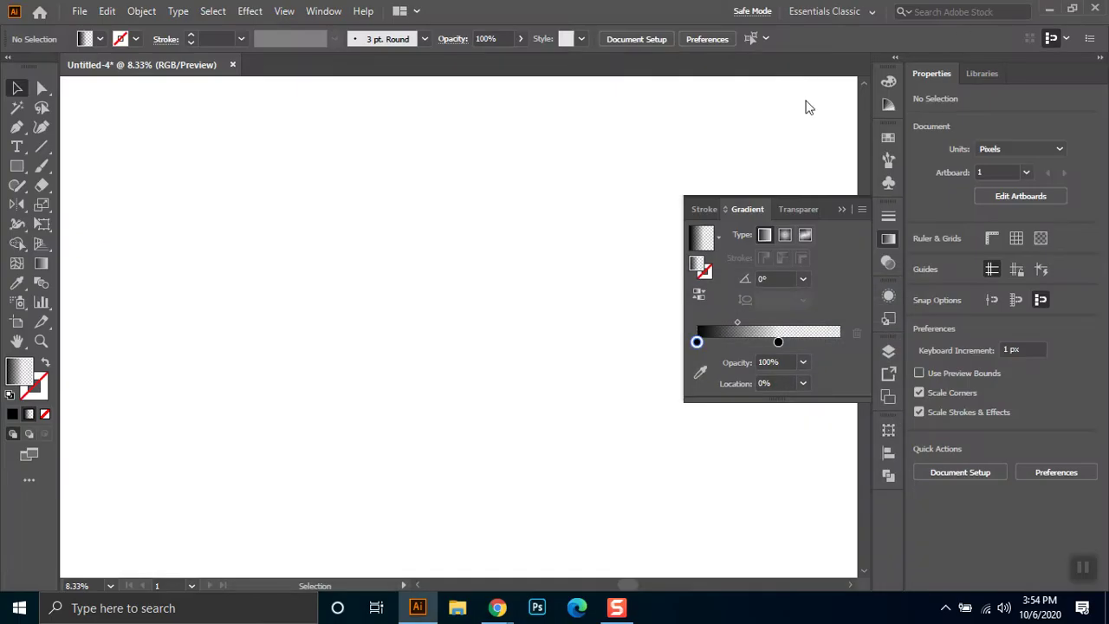
{"action": "left_click", "coordinate": [860, 211]}
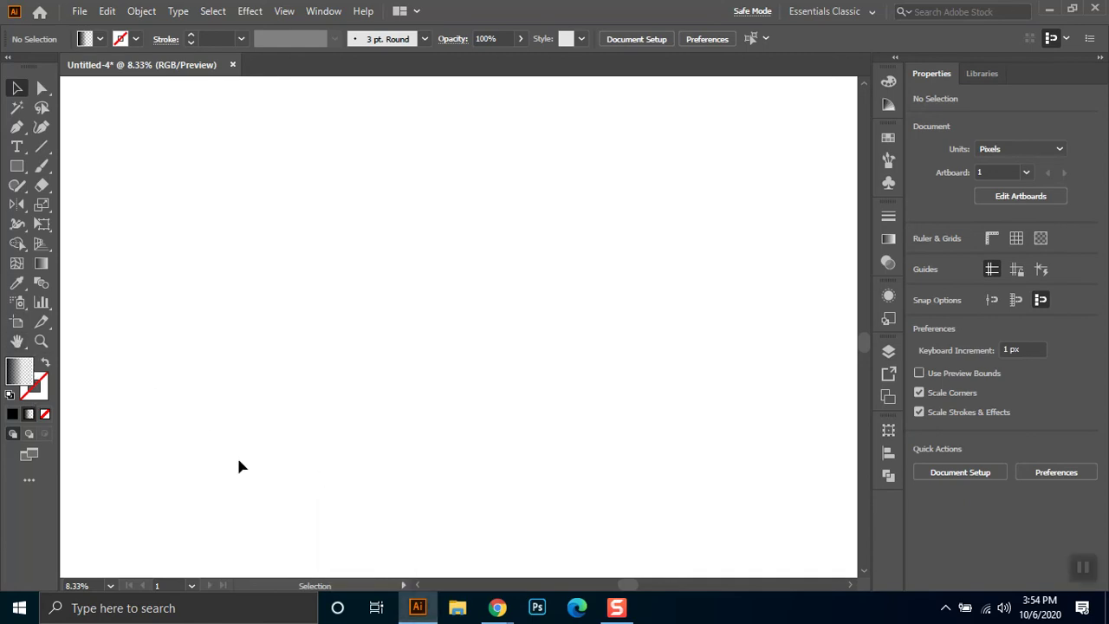
{"action": "mouse_move", "coordinate": [497, 607]}
{"action": "left_click", "coordinate": [454, 551]}
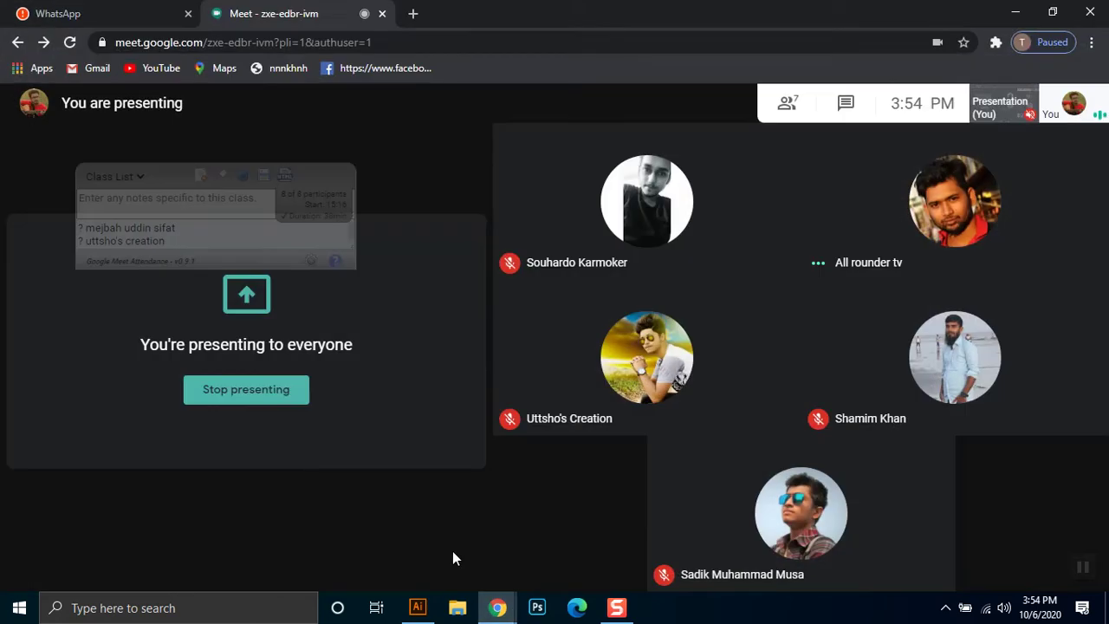
{"action": "left_click", "coordinate": [1015, 12]}
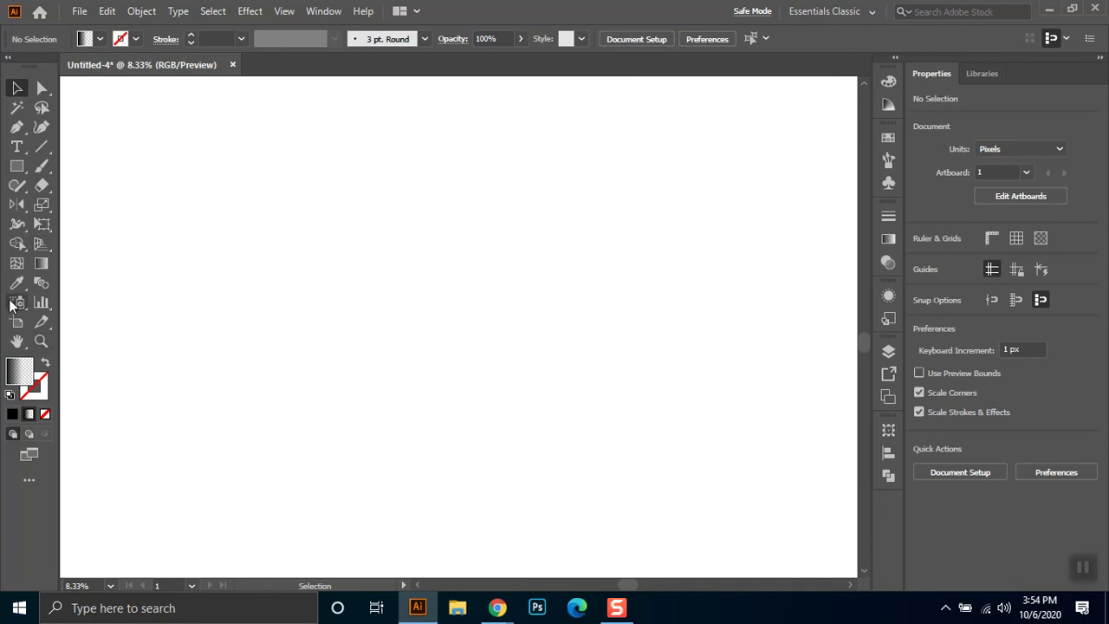
Try the Width tool, then switch to the Line Segment tool
{"action": "left_click", "coordinate": [14, 224]}
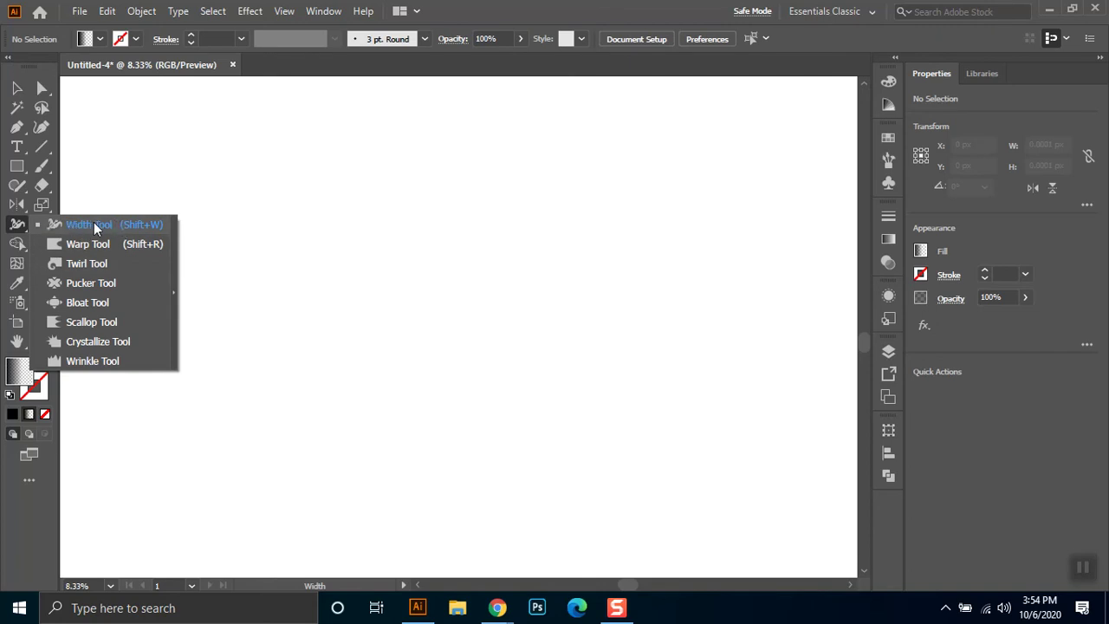
{"action": "left_click", "coordinate": [95, 149]}
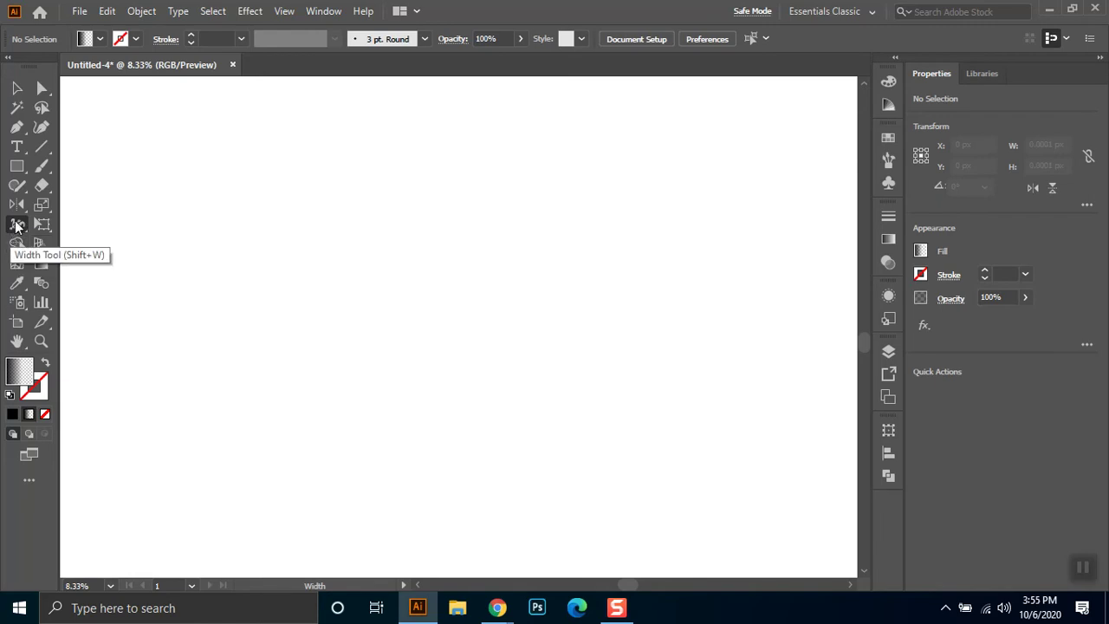
{"action": "left_click", "coordinate": [49, 148]}
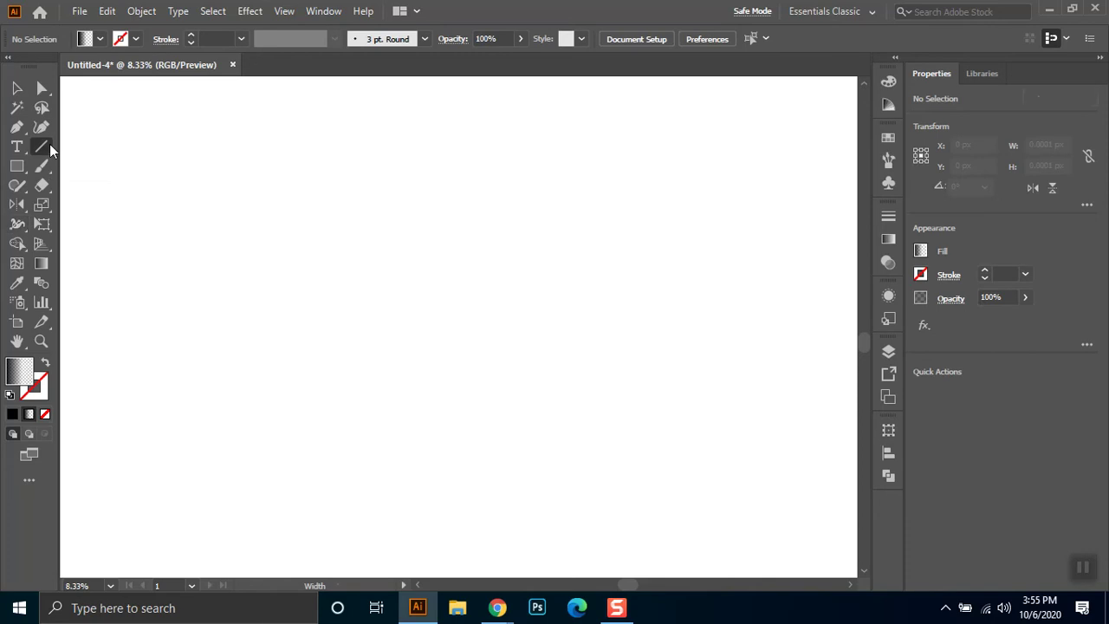
View the shared dancer reference image in WhatsApp and return to Illustrator
{"action": "mouse_move", "coordinate": [496, 608]}
{"action": "left_click", "coordinate": [433, 546]}
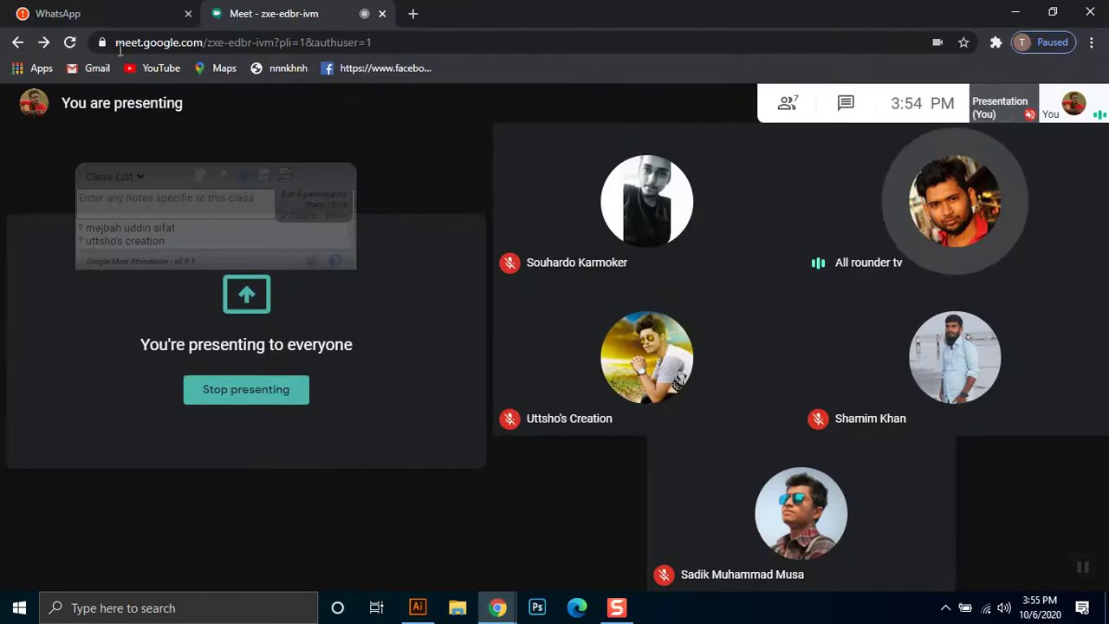
{"action": "left_click", "coordinate": [95, 13]}
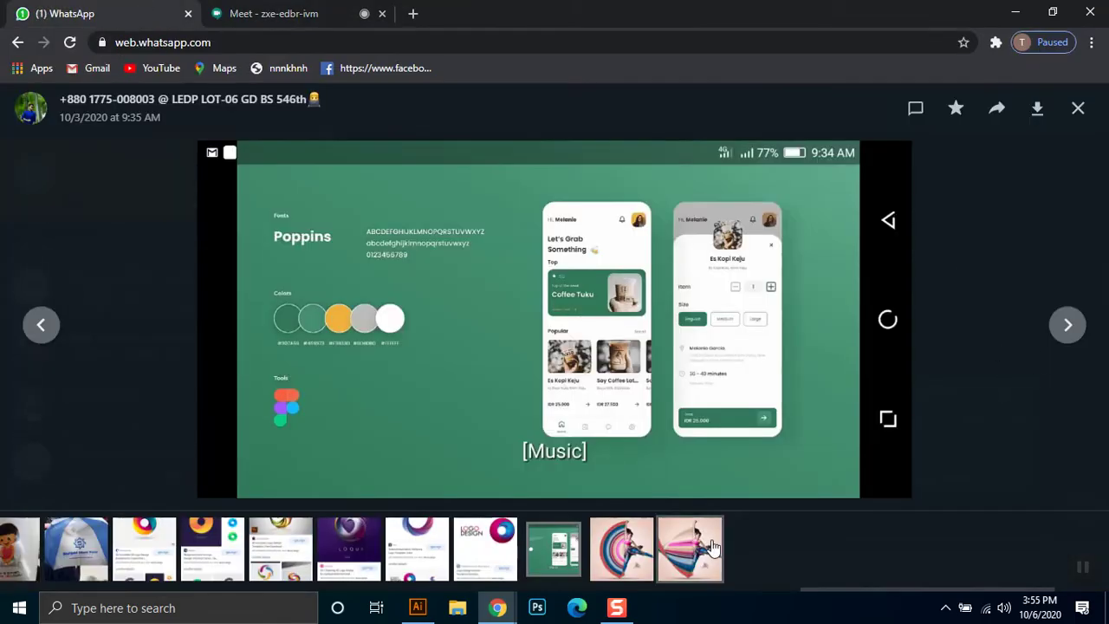
{"action": "left_click", "coordinate": [712, 546]}
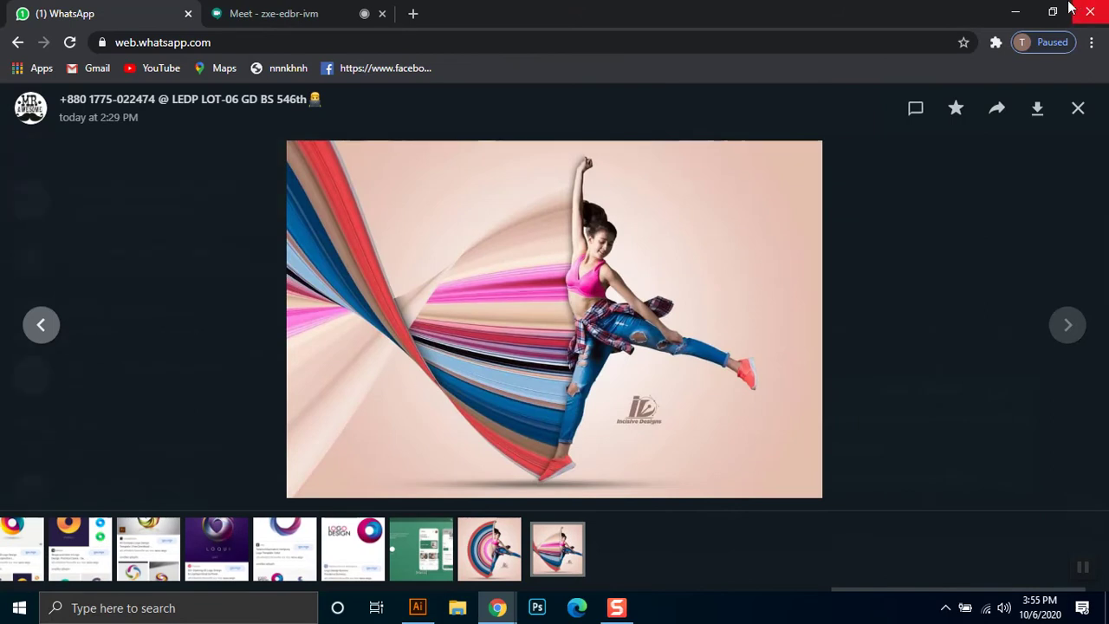
{"action": "left_click", "coordinate": [1015, 12]}
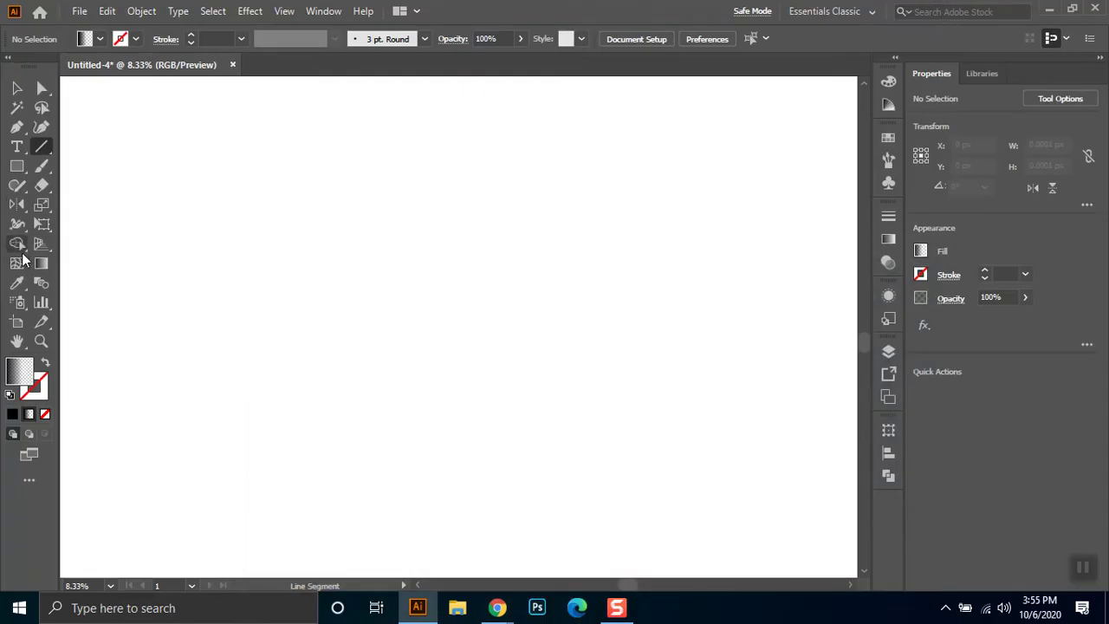
With the Line Segment tool active, set Fill to None and Stroke to an orange swatch
{"action": "left_click", "coordinate": [16, 224]}
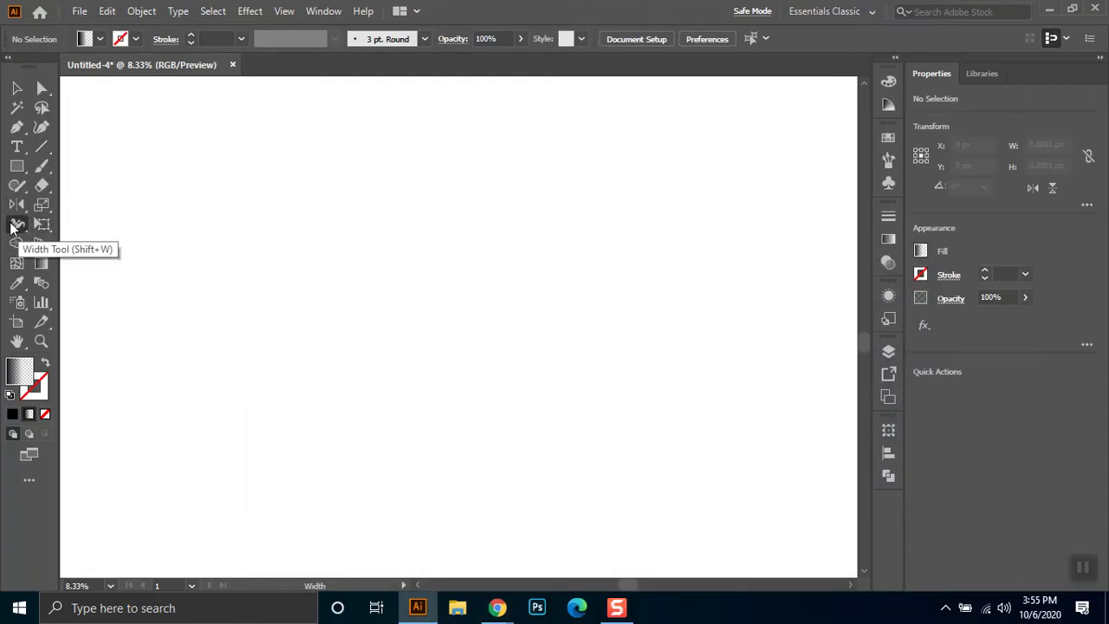
{"action": "left_click", "coordinate": [41, 146]}
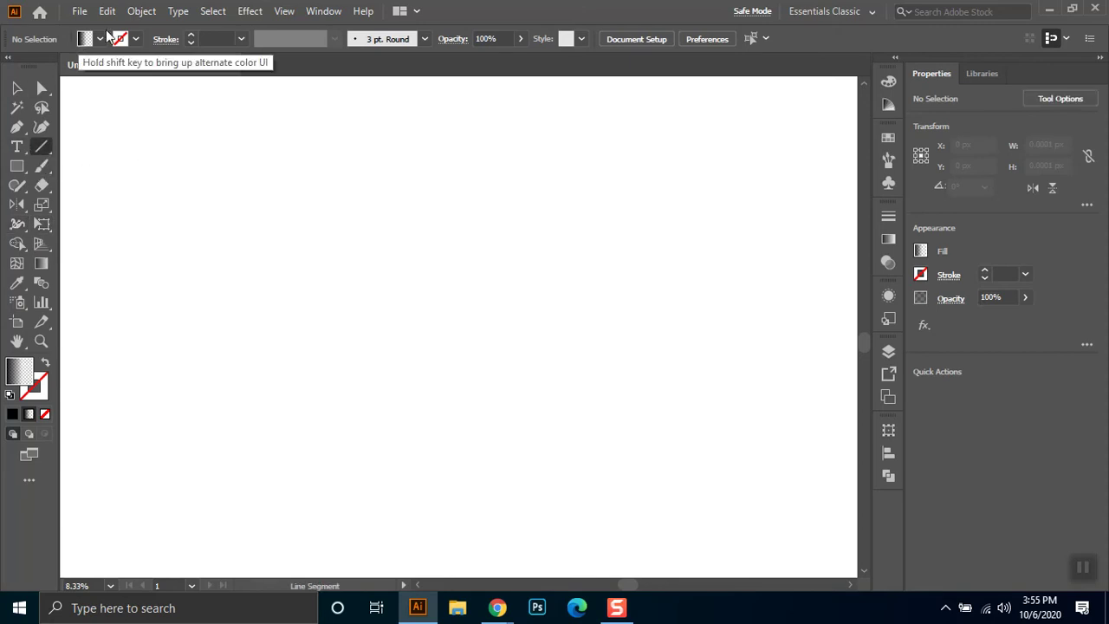
{"action": "left_click", "coordinate": [80, 40]}
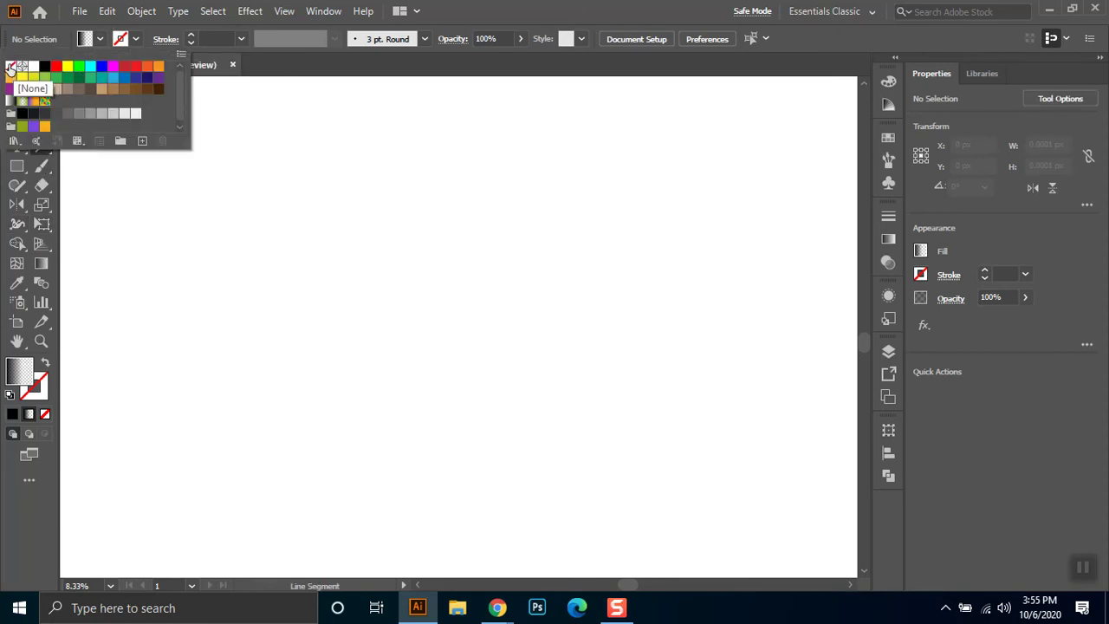
{"action": "left_click", "coordinate": [11, 68]}
{"action": "left_click", "coordinate": [135, 39]}
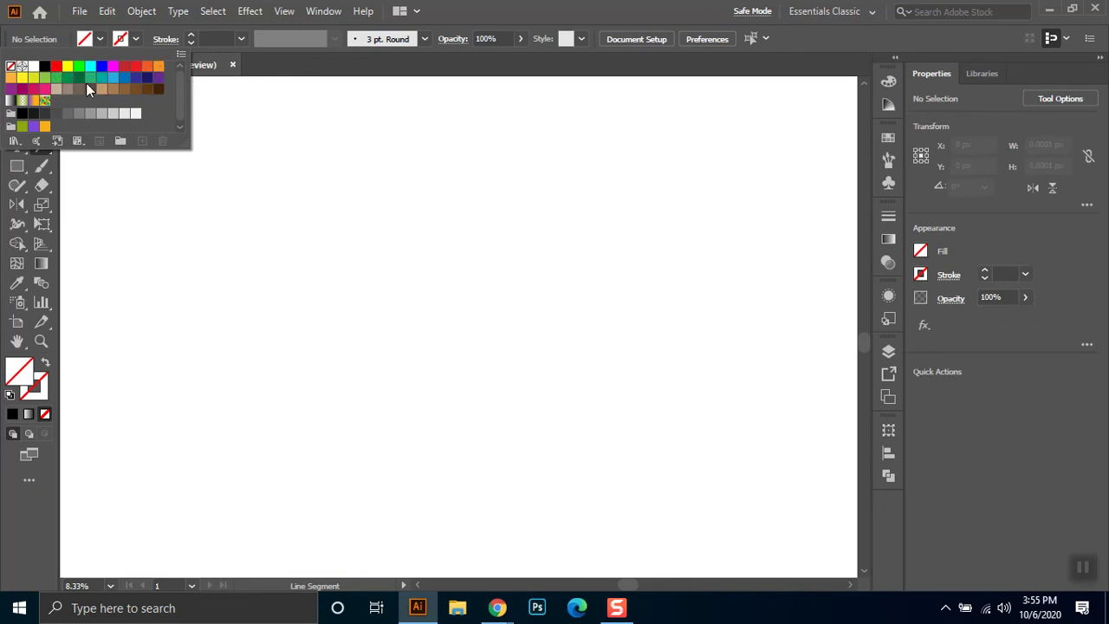
{"action": "left_click", "coordinate": [33, 100]}
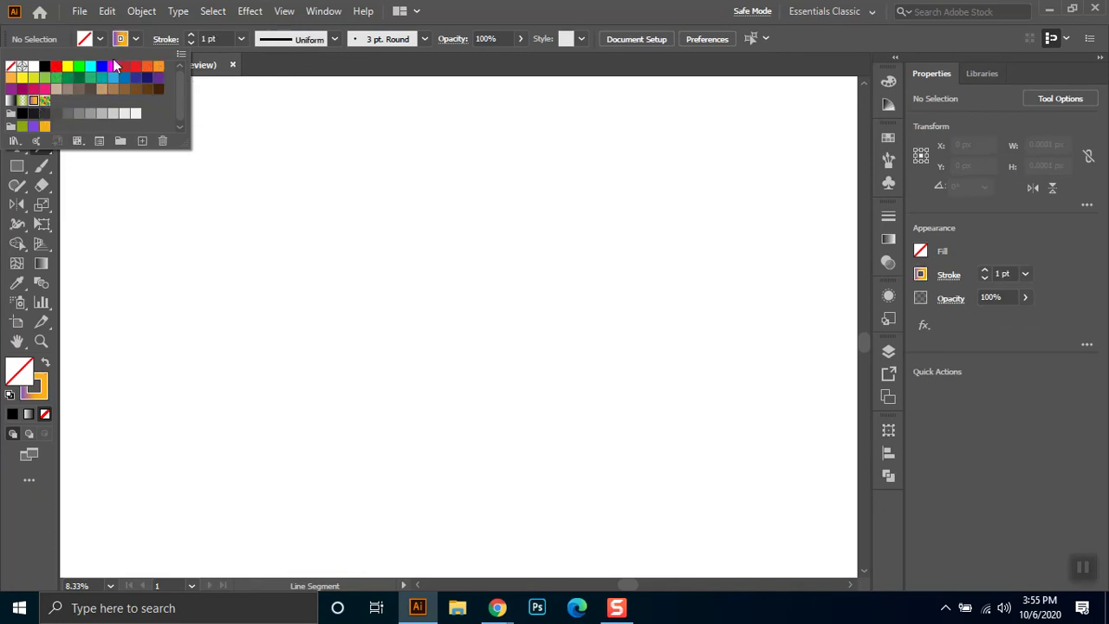
{"action": "left_click", "coordinate": [626, 7]}
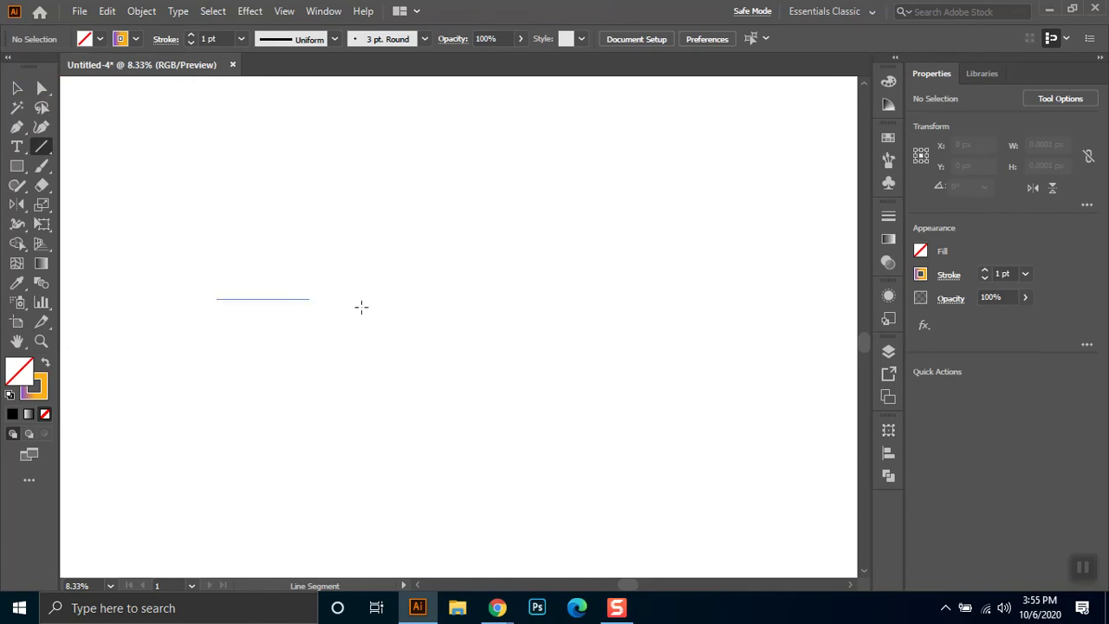
Draw a long horizontal line, select it and give it a 40 pt stroke
{"action": "left_click_drag", "start_coordinate": [361, 306], "coordinate": [716, 335]}
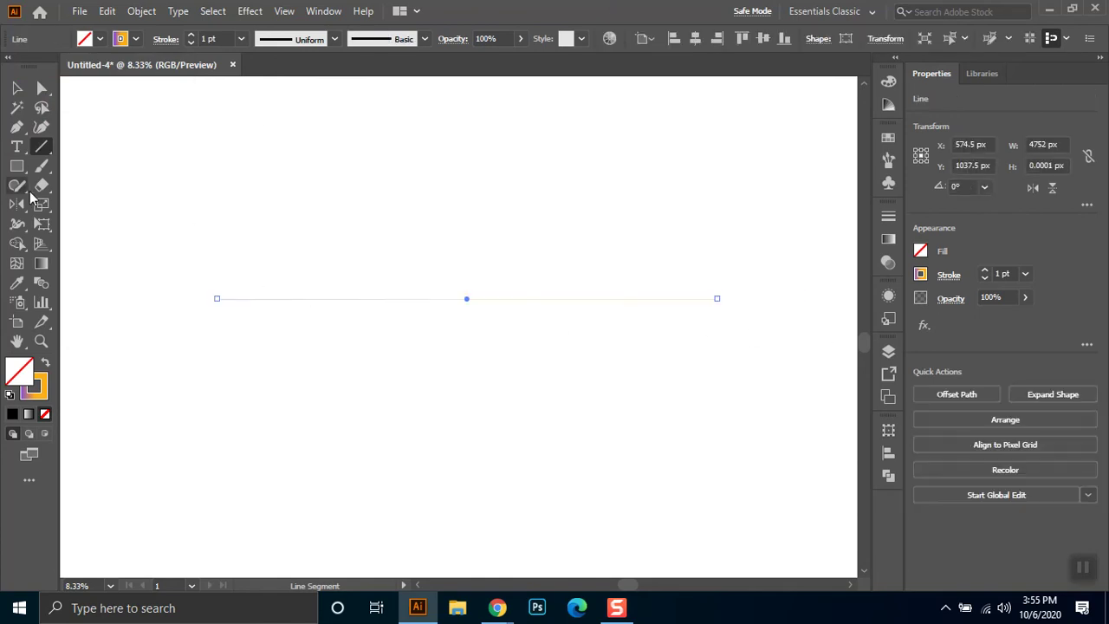
{"action": "left_click", "coordinate": [16, 88]}
{"action": "left_click_drag", "start_coordinate": [452, 229], "coordinate": [351, 397]}
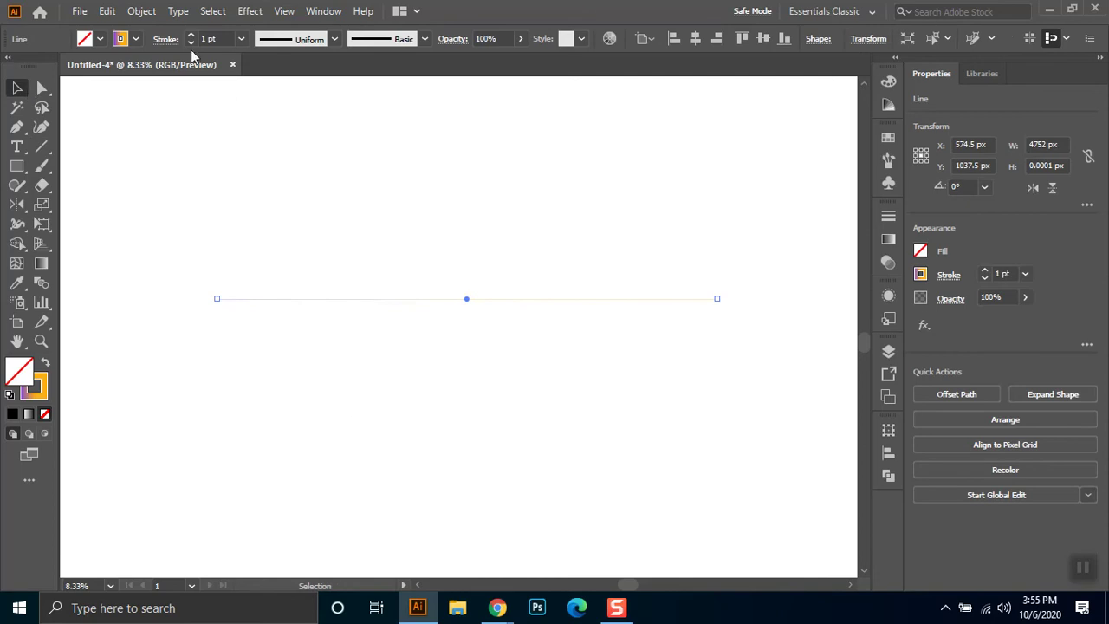
{"action": "type", "text": "40"}
{"action": "key", "text": "Return"}
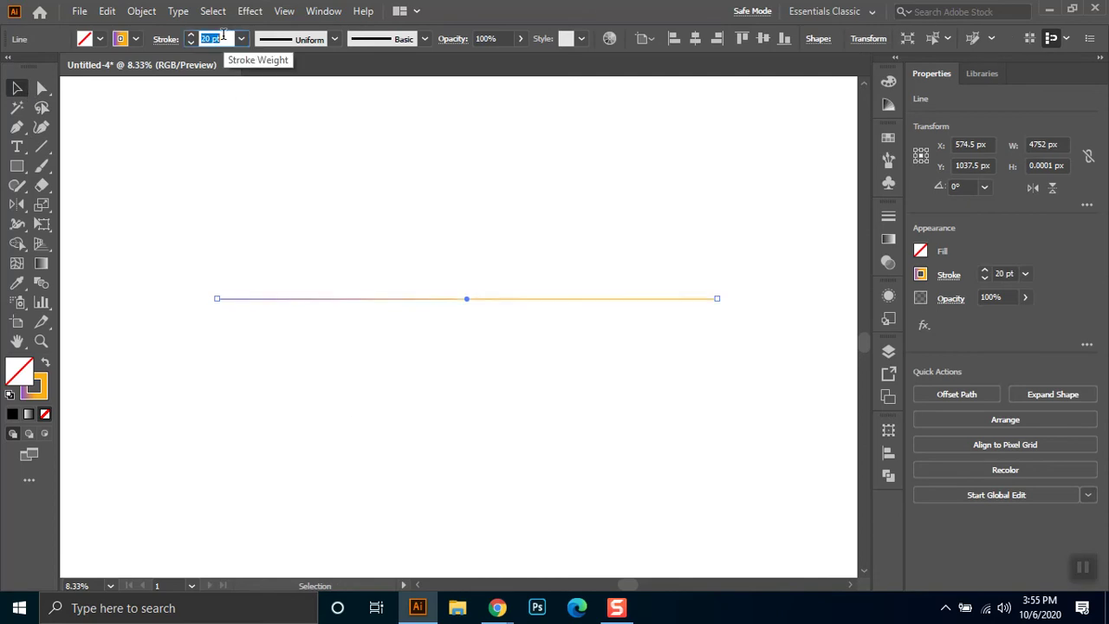
Reselect the gradient line and raise its stroke weight to 100 pt
{"action": "scroll", "coordinate": [216, 38], "scroll_direction": "up", "scroll_amount": 7}
{"action": "scroll", "coordinate": [214, 39], "scroll_direction": "up", "scroll_amount": 17}
{"action": "scroll", "coordinate": [212, 40], "scroll_direction": "up", "scroll_amount": 7}
{"action": "scroll", "coordinate": [210, 41], "scroll_direction": "up", "scroll_amount": 12}
{"action": "scroll", "coordinate": [210, 41], "scroll_direction": "up", "scroll_amount": 7}
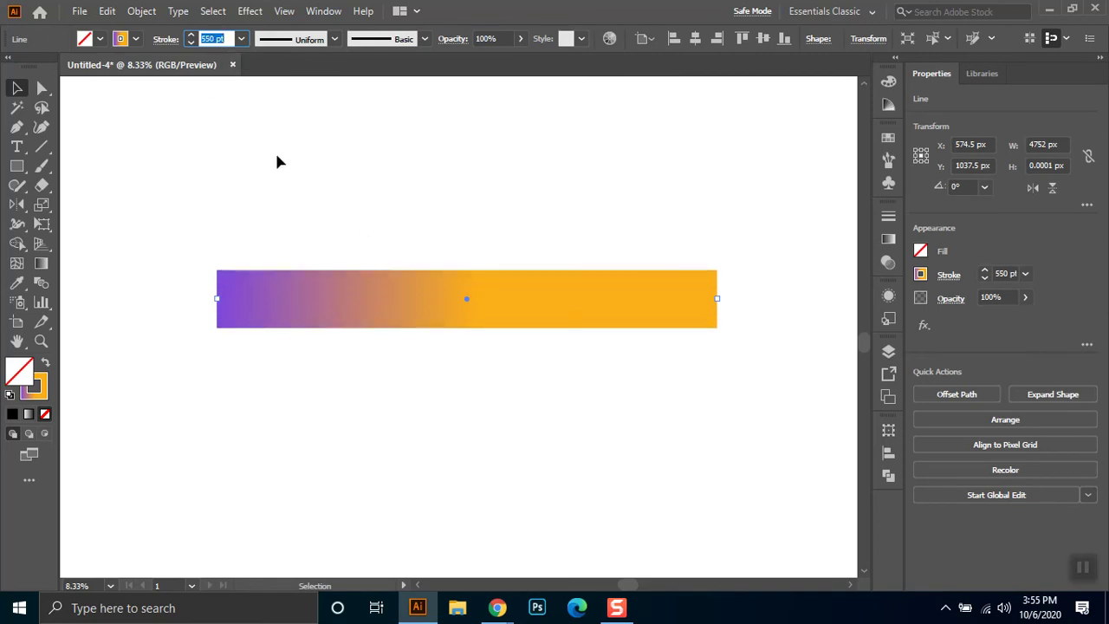
{"action": "scroll", "coordinate": [297, 187], "scroll_direction": "down", "scroll_amount": 2}
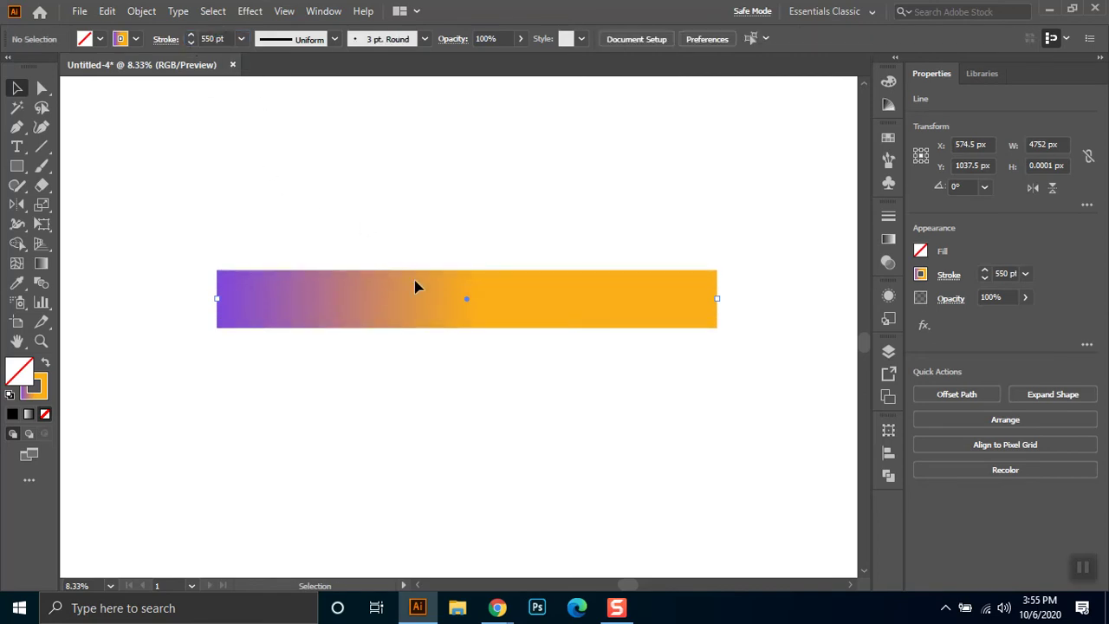
{"action": "left_click", "coordinate": [416, 285]}
{"action": "scroll", "coordinate": [221, 44], "scroll_direction": "down", "scroll_amount": 3}
{"action": "scroll", "coordinate": [216, 39], "scroll_direction": "down", "scroll_amount": 4}
{"action": "type", "text": "100"}
{"action": "key", "text": "Return"}
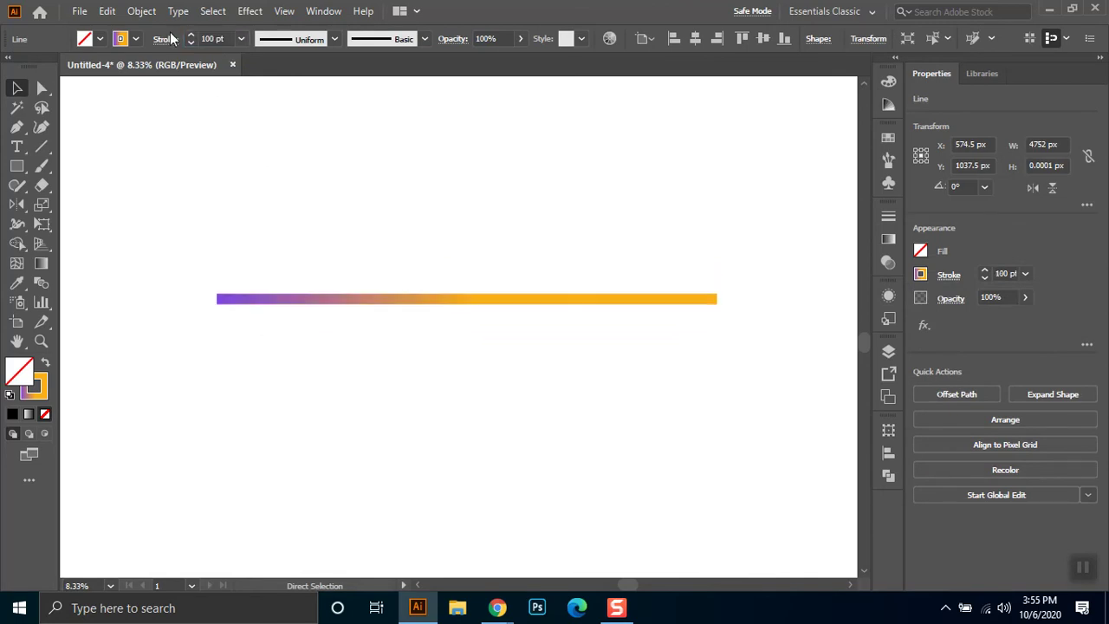
With Direct Selection, drag the line's left anchor rightward to shorten it
{"action": "key", "text": "a"}
{"action": "left_click_drag", "start_coordinate": [185, 268], "coordinate": [246, 354]}
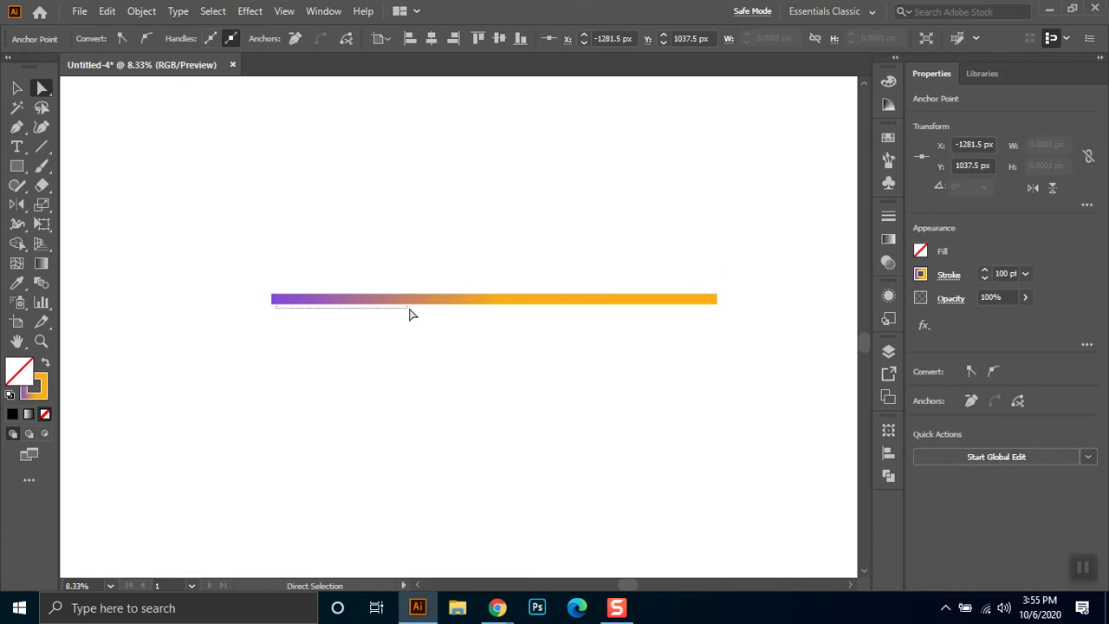
{"action": "left_click_drag", "start_coordinate": [248, 256], "coordinate": [324, 329]}
{"action": "left_click_drag", "start_coordinate": [276, 304], "coordinate": [284, 314]}
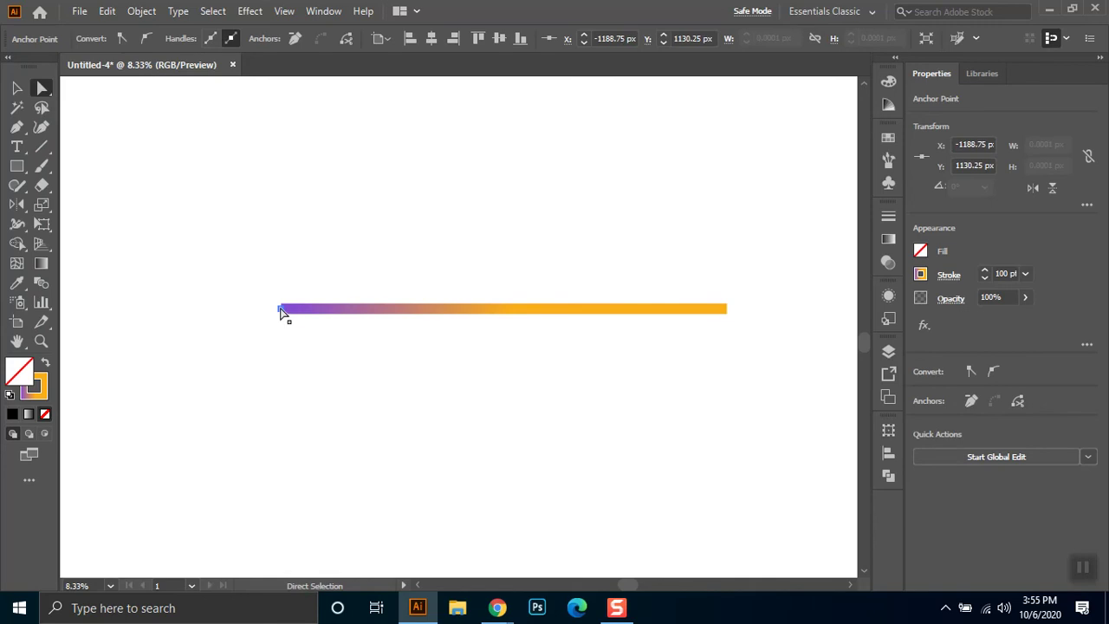
{"action": "left_click_drag", "start_coordinate": [284, 314], "coordinate": [494, 324]}
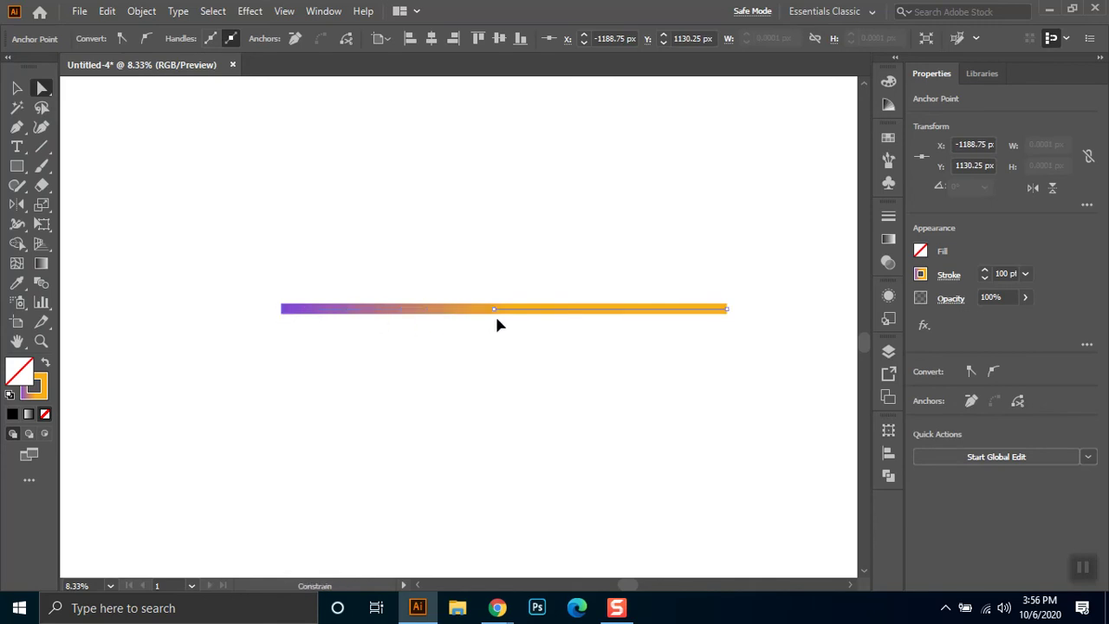
{"action": "left_click_drag", "start_coordinate": [494, 324], "coordinate": [507, 318]}
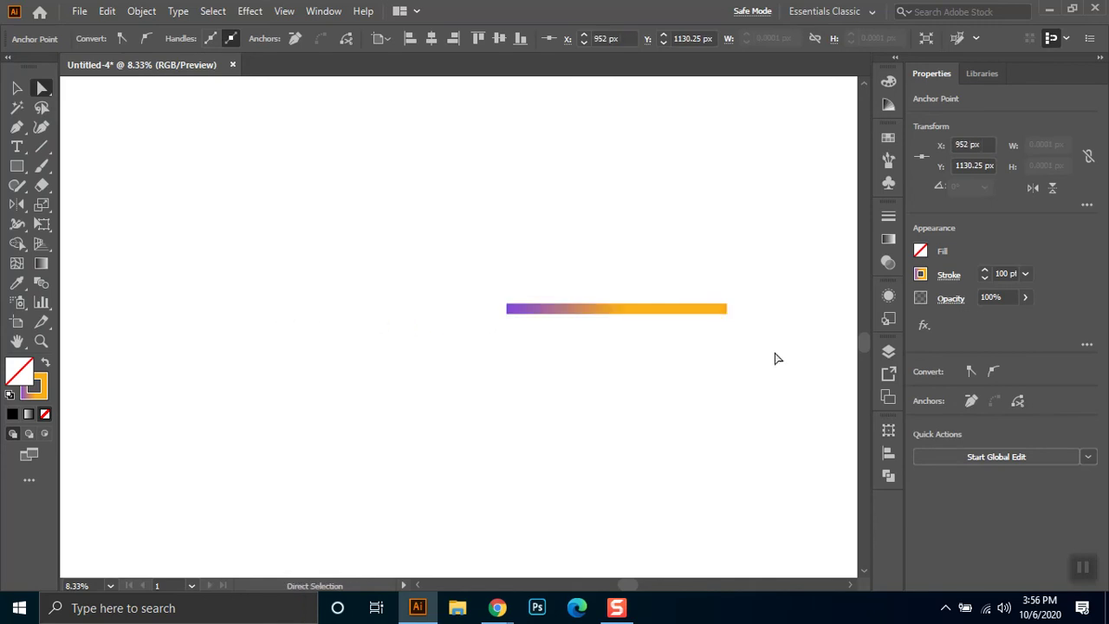
Zoom in on the line and pull its right anchor point leftward
{"action": "key", "text": "z"}
{"action": "left_click_drag", "start_coordinate": [455, 263], "coordinate": [756, 390]}
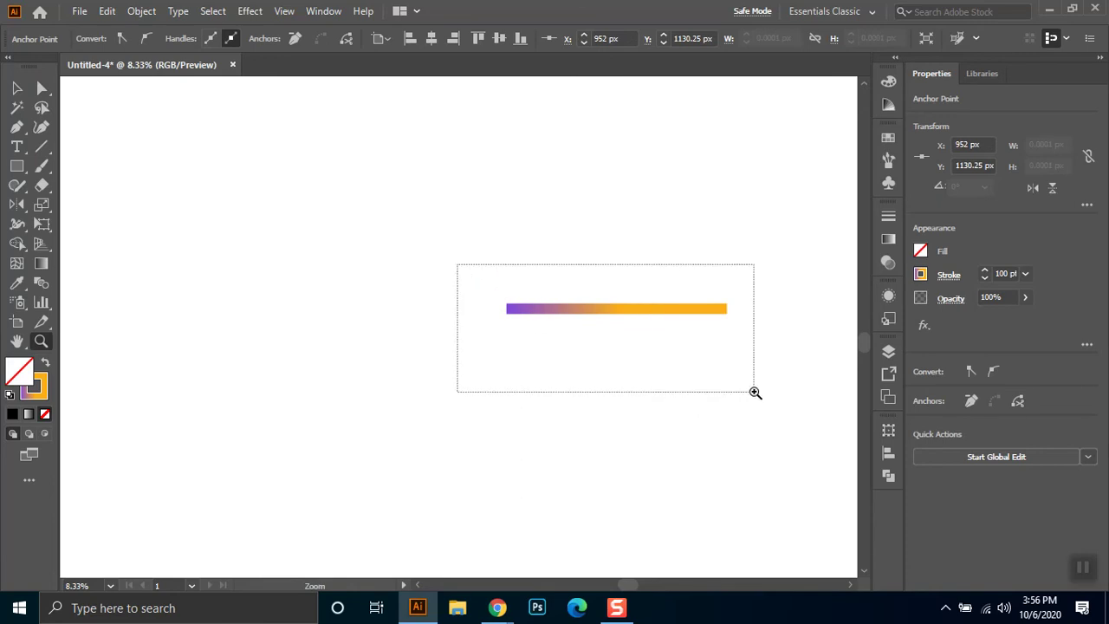
{"action": "left_click", "coordinate": [16, 88]}
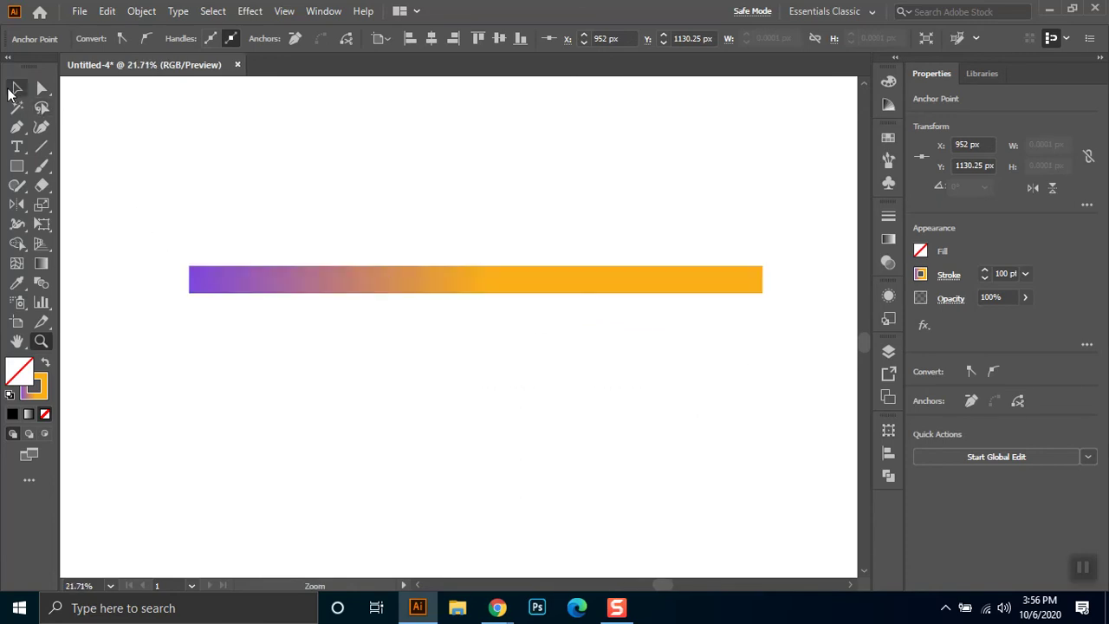
{"action": "scroll", "coordinate": [201, 238], "scroll_direction": "up", "scroll_amount": 1}
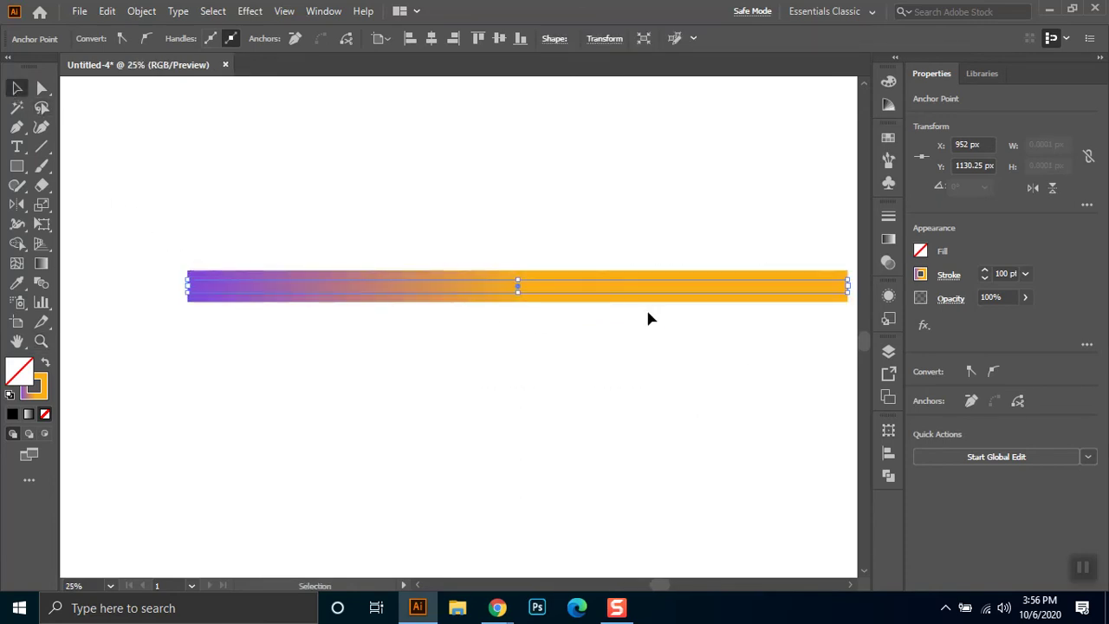
{"action": "left_click", "coordinate": [720, 321]}
{"action": "key", "text": "a"}
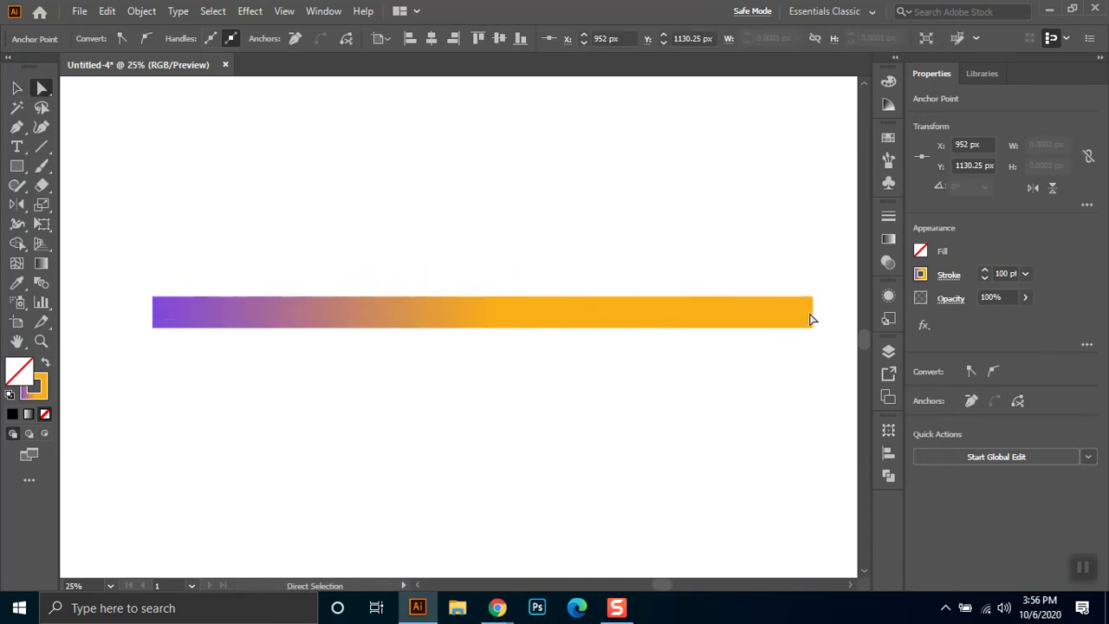
{"action": "left_click_drag", "start_coordinate": [811, 312], "coordinate": [501, 317]}
Zoom in on the gradient bar and reselect the whole line
{"action": "left_click", "coordinate": [41, 340]}
{"action": "left_click_drag", "start_coordinate": [97, 243], "coordinate": [545, 385]}
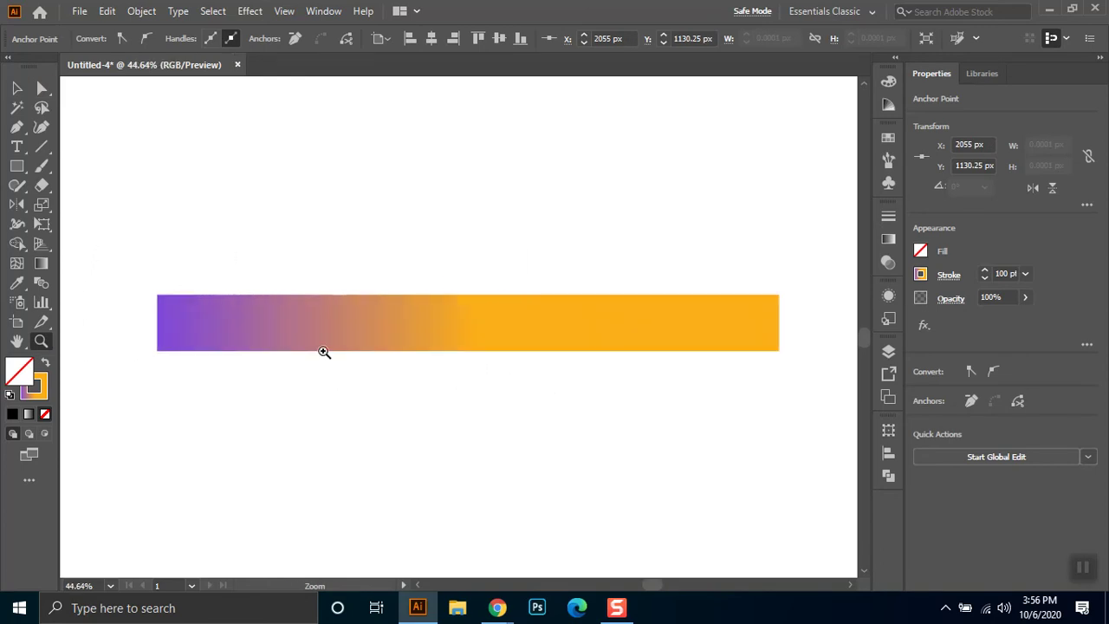
{"action": "left_click", "coordinate": [17, 87]}
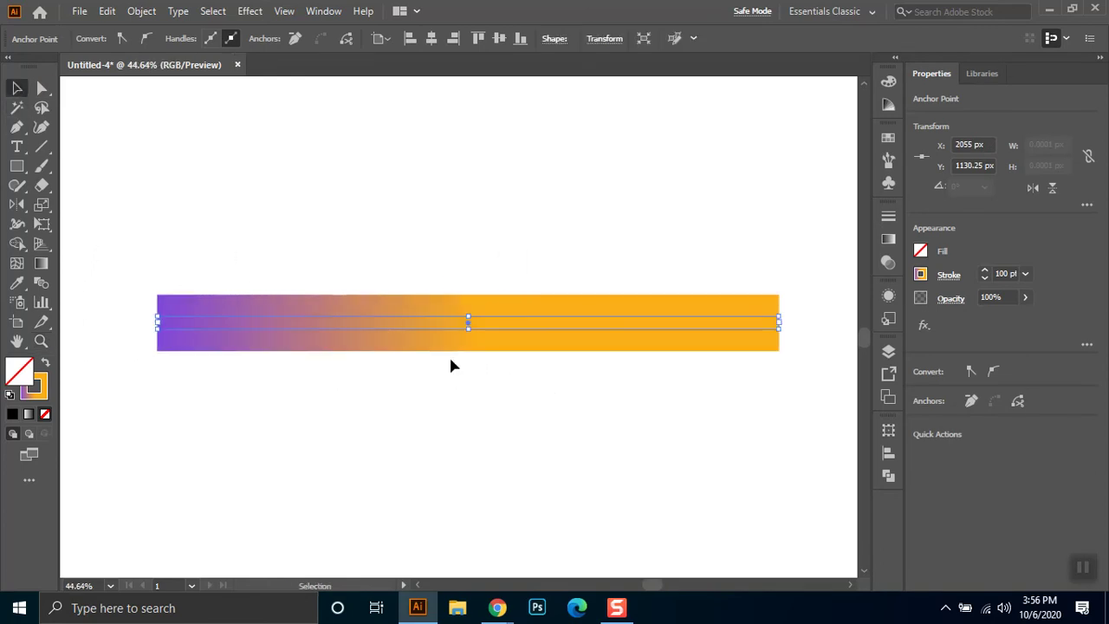
{"action": "left_click", "coordinate": [511, 260]}
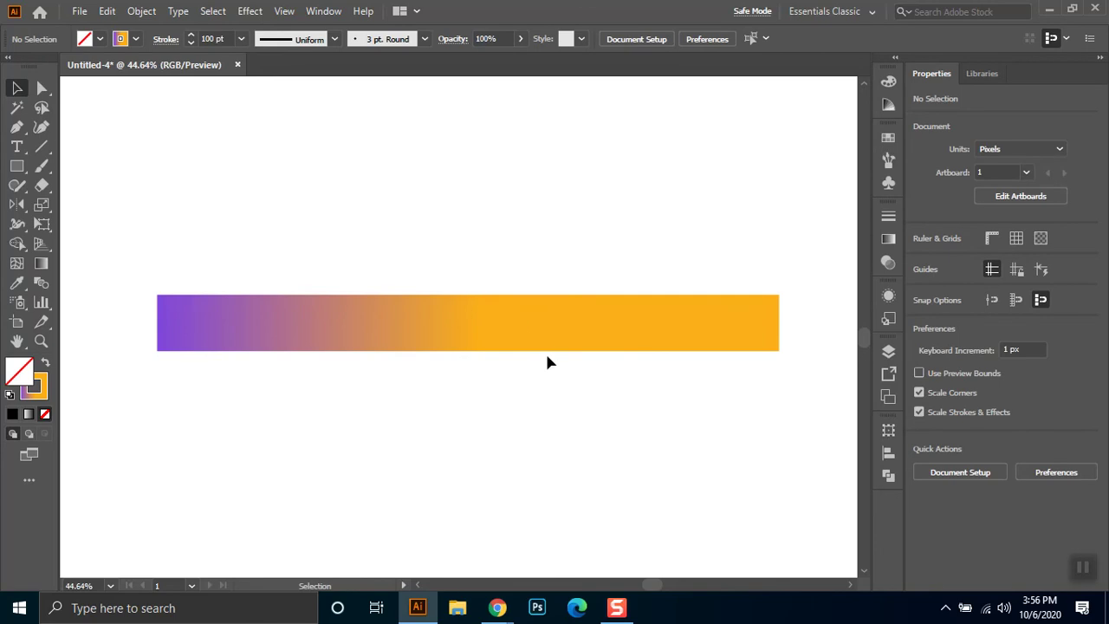
{"action": "left_click_drag", "start_coordinate": [511, 278], "coordinate": [588, 423]}
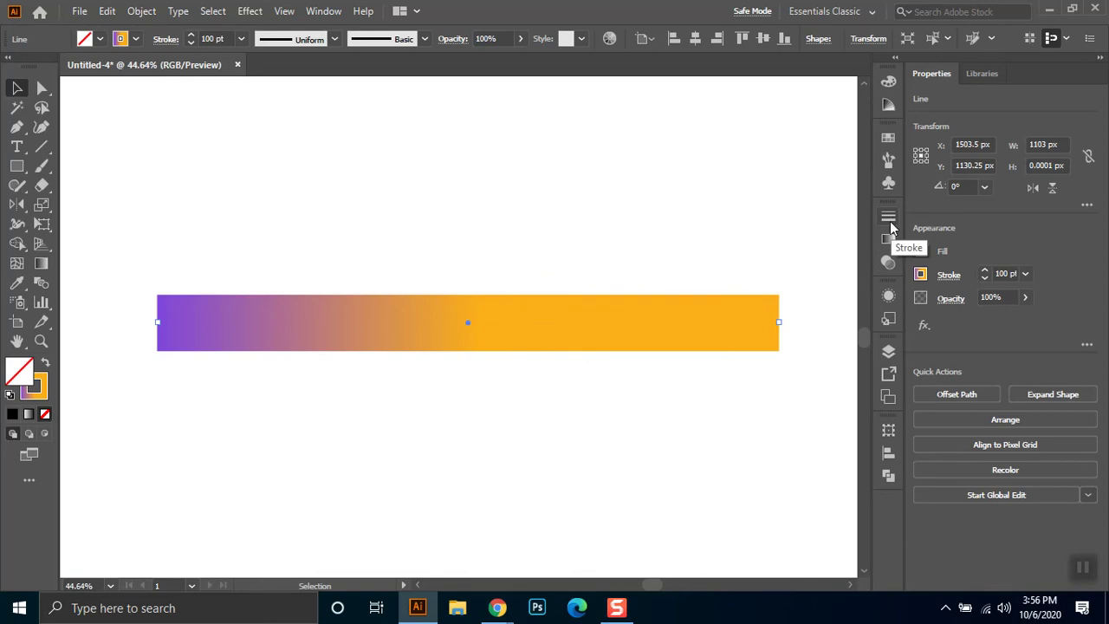
In the Stroke panel, try round caps, revert to flat ends, and enable Dashed Line
{"action": "left_click", "coordinate": [890, 218]}
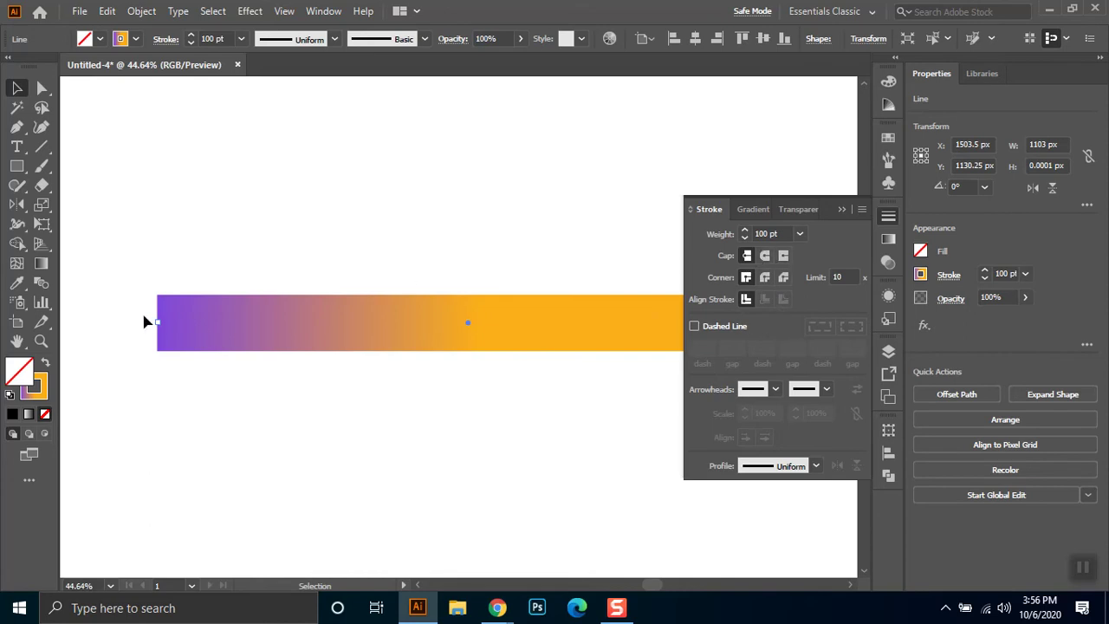
{"action": "left_click", "coordinate": [764, 255]}
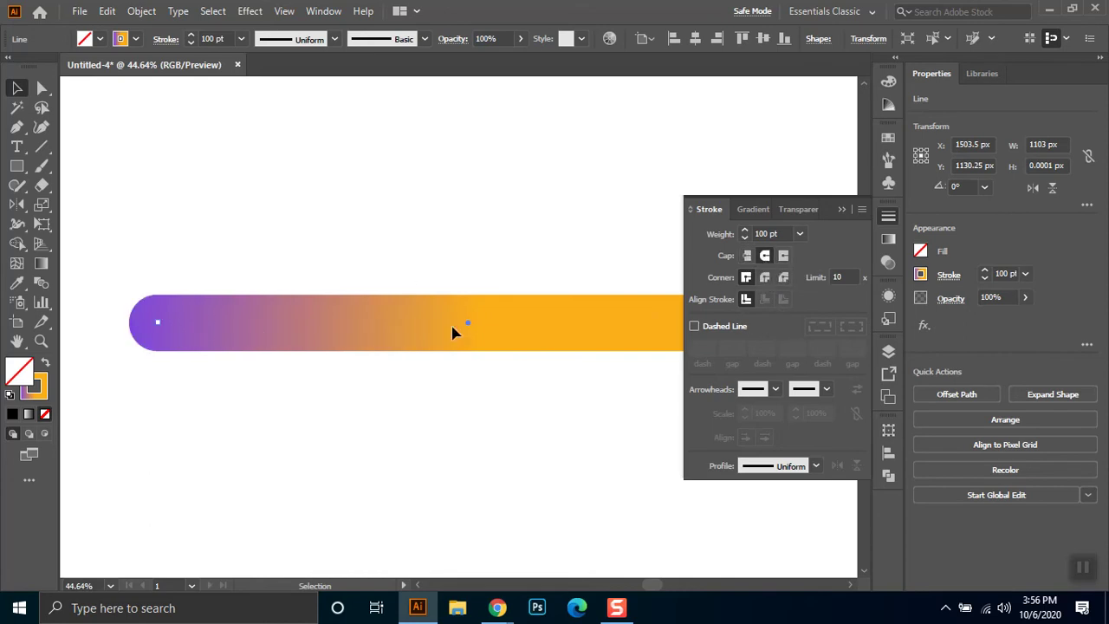
{"action": "left_click", "coordinate": [747, 255]}
{"action": "left_click", "coordinate": [725, 328]}
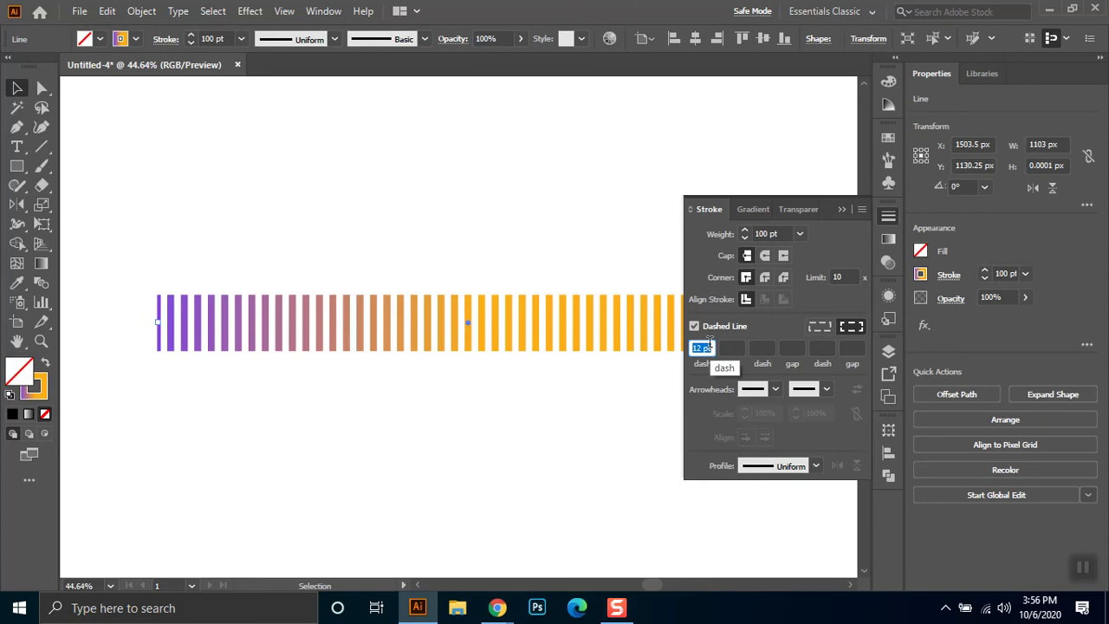
Experiment with dash and gap values, trying a 9 pt dash and 10 pt gap
{"action": "left_click", "coordinate": [732, 348]}
{"action": "type", "text": "1"}
{"action": "key", "text": "Return"}
{"action": "type", "text": "3"}
{"action": "left_click", "coordinate": [699, 348]}
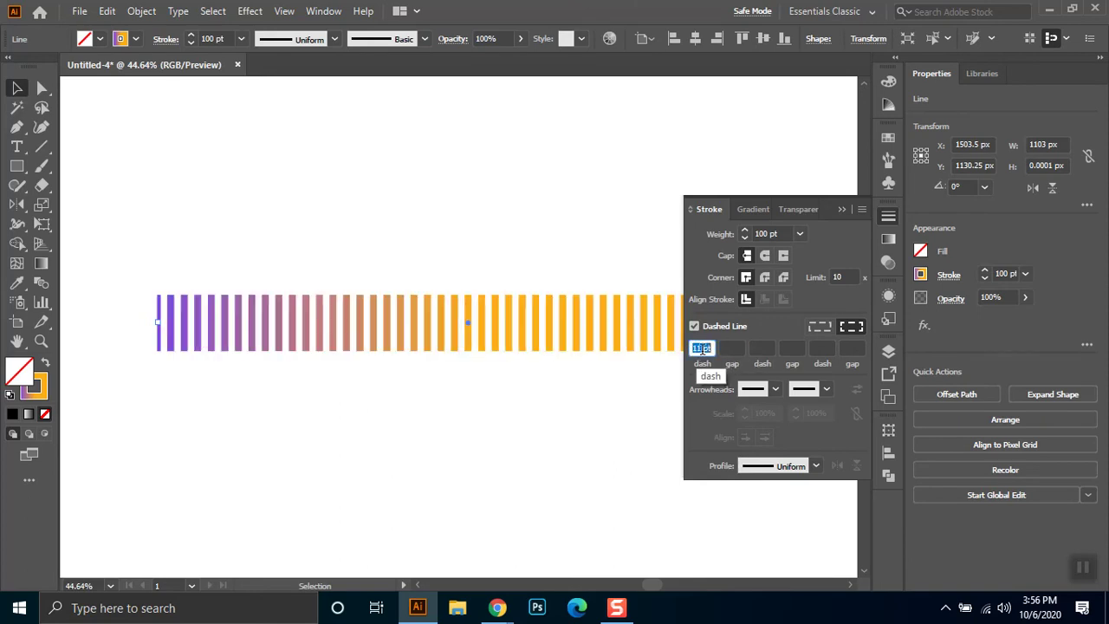
{"action": "type", "text": "9"}
{"action": "key", "text": "Tab"}
{"action": "type", "text": "10"}
{"action": "key", "text": "Return"}
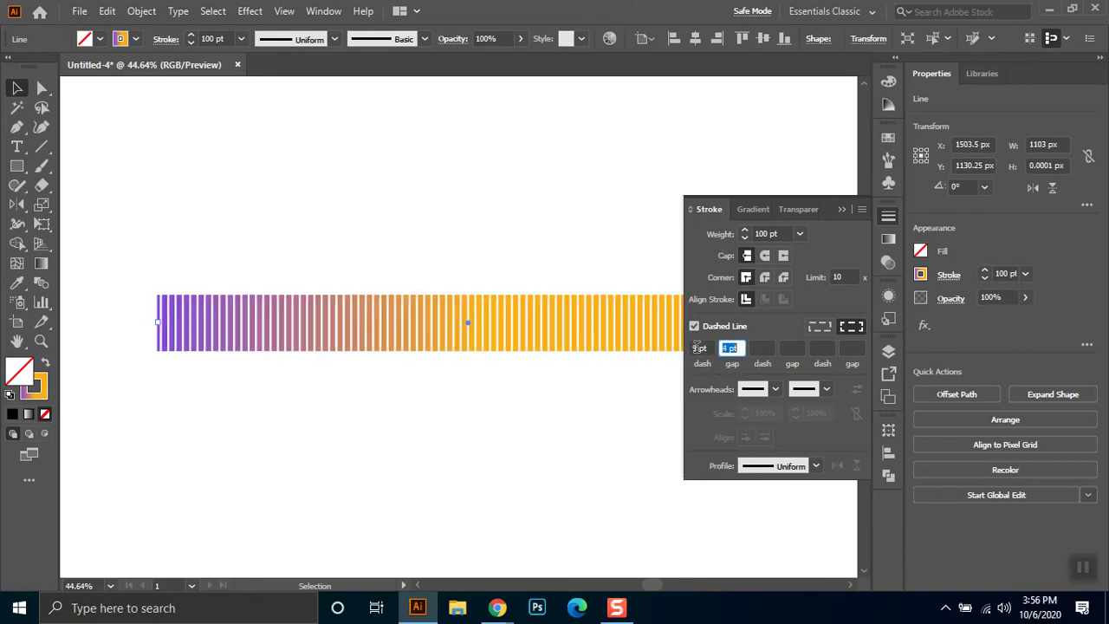
Set the dashes to 3 pt with a 5 pt gap
{"action": "left_click", "coordinate": [700, 347]}
{"action": "type", "text": "7"}
{"action": "key", "text": "Return"}
{"action": "type", "text": "3"}
{"action": "key", "text": "Return"}
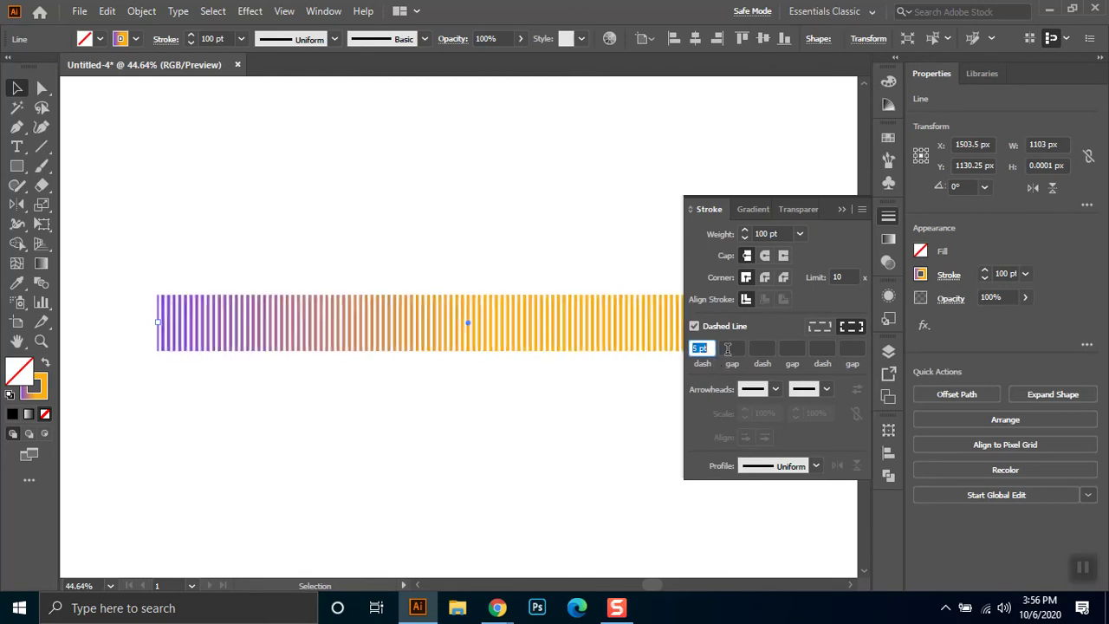
{"action": "key", "text": "Tab"}
{"action": "type", "text": "5"}
{"action": "key", "text": "Return"}
Set the dash length to 0 pt and widen the gap through 12, 30 and 40 pt
{"action": "left_click", "coordinate": [705, 349]}
{"action": "type", "text": "2"}
{"action": "key", "text": "Return"}
{"action": "type", "text": "0"}
{"action": "key", "text": "Return"}
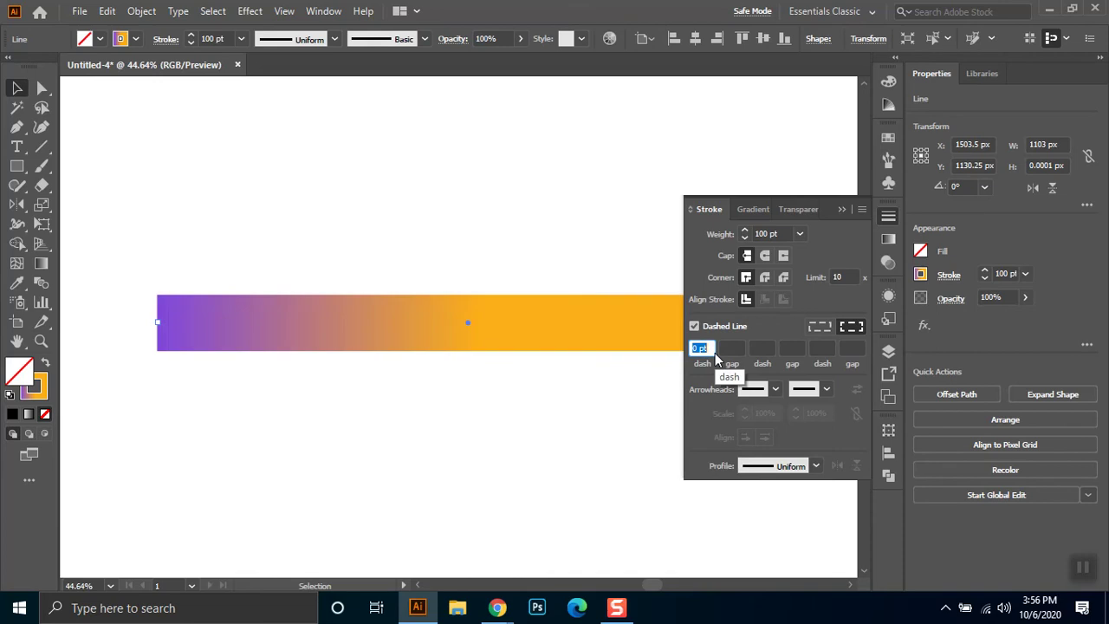
{"action": "left_click", "coordinate": [735, 348]}
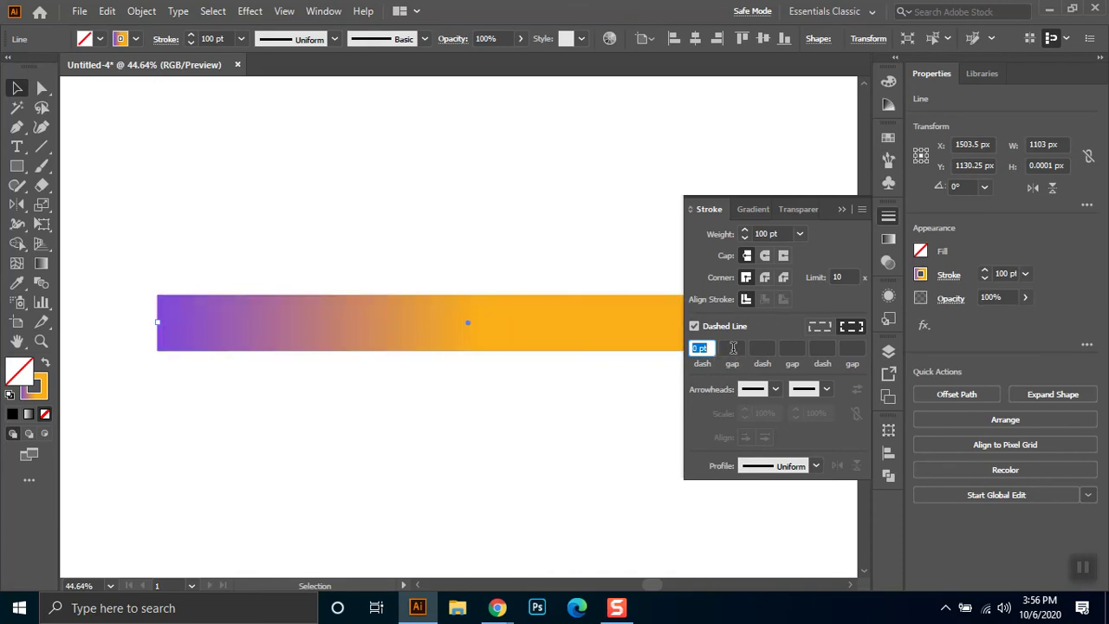
{"action": "type", "text": "12"}
{"action": "key", "text": "Return"}
{"action": "type", "text": "30"}
{"action": "key", "text": "Return"}
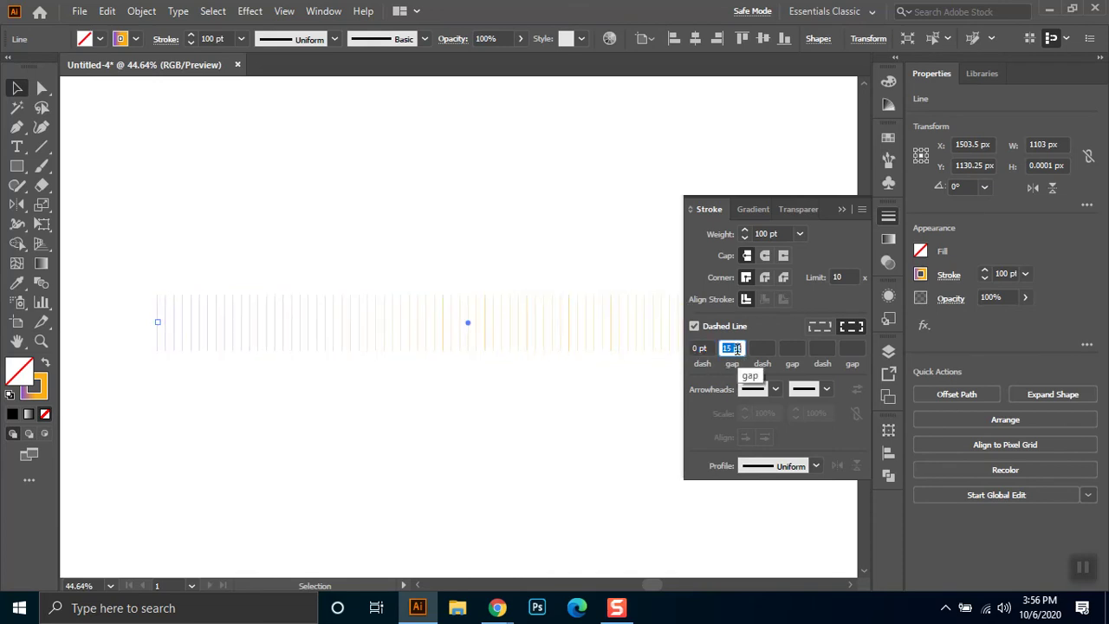
{"action": "type", "text": "40"}
{"action": "key", "text": "Return"}
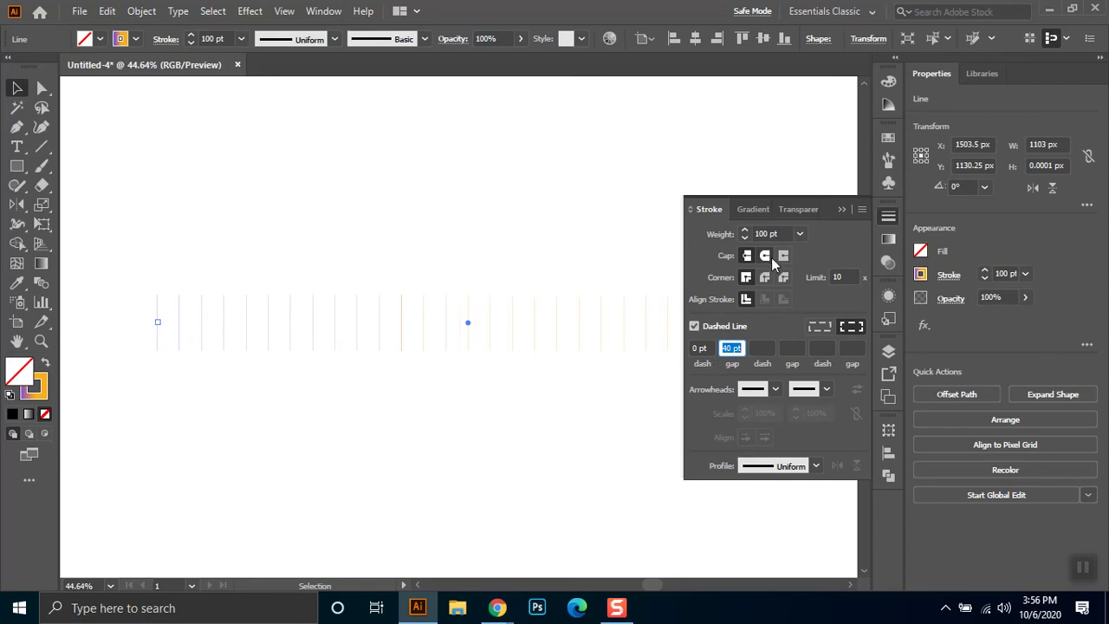
Give the dots round caps, try a 200 pt gap, then zero the gap and turn off Dashed Line
{"action": "left_click", "coordinate": [765, 256]}
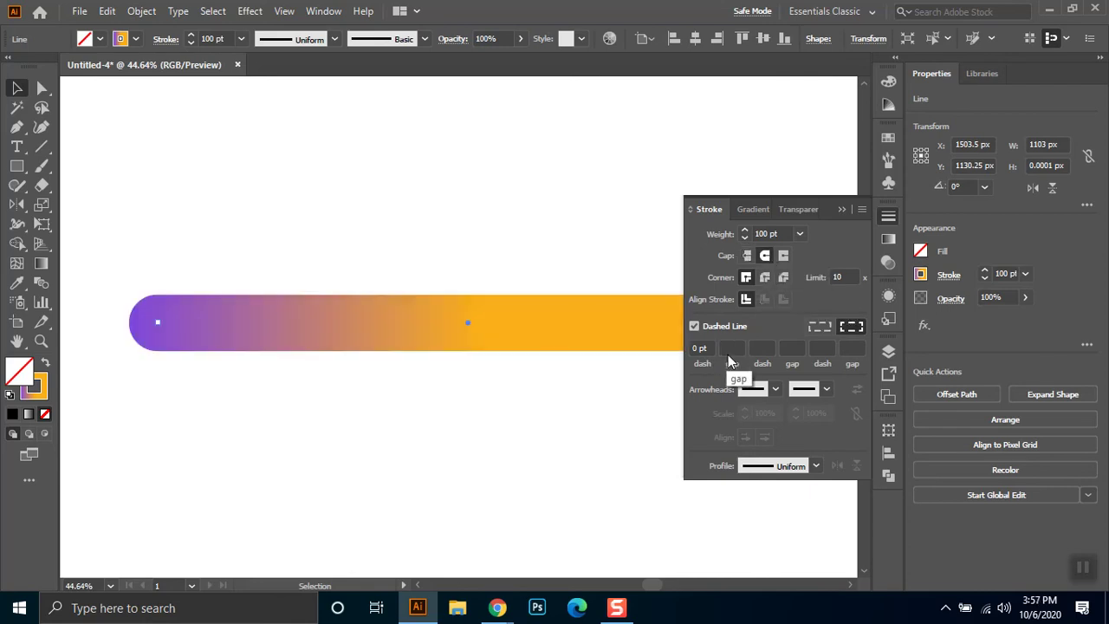
{"action": "scroll", "coordinate": [732, 346], "scroll_direction": "up", "scroll_amount": 5}
{"action": "scroll", "coordinate": [732, 346], "scroll_direction": "up", "scroll_amount": 5}
{"action": "scroll", "coordinate": [733, 348], "scroll_direction": "up", "scroll_amount": 5}
{"action": "type", "text": "200"}
{"action": "key", "text": "Return"}
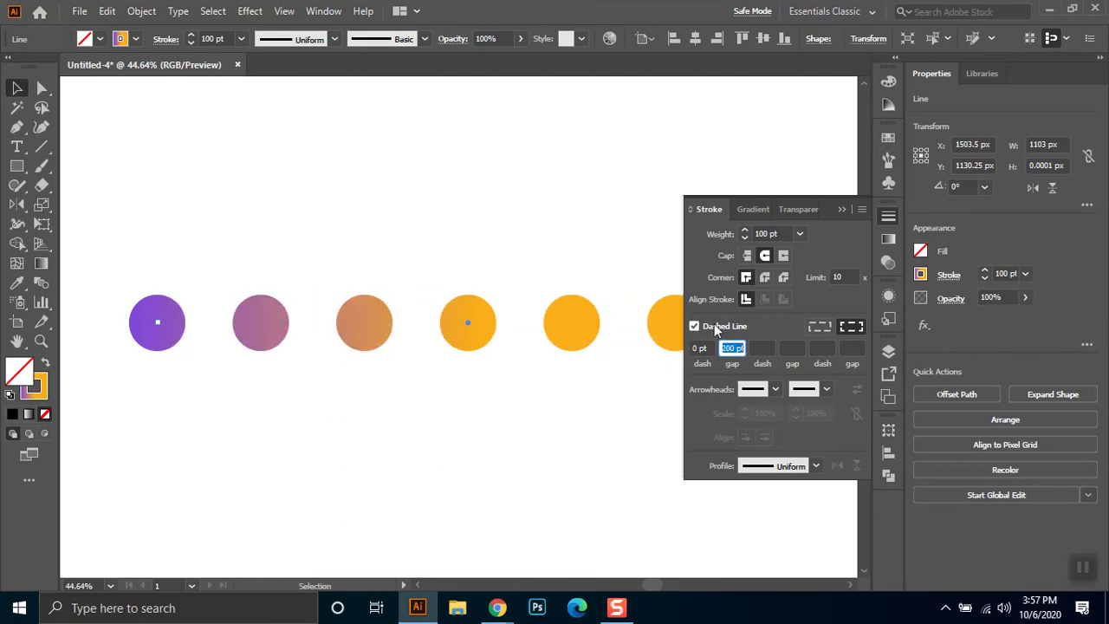
{"action": "type", "text": "0"}
{"action": "left_click", "coordinate": [700, 347]}
{"action": "left_click", "coordinate": [694, 326]}
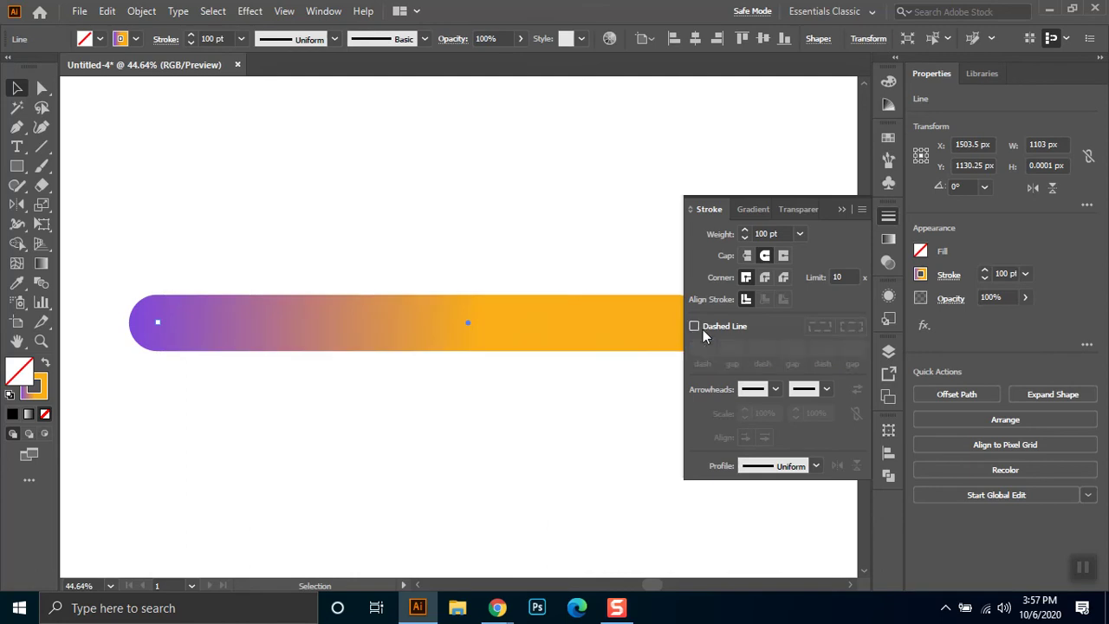
Give the 100 pt line butt caps and apply the purple-to-orange gradient within the stroke
{"action": "left_click", "coordinate": [748, 256]}
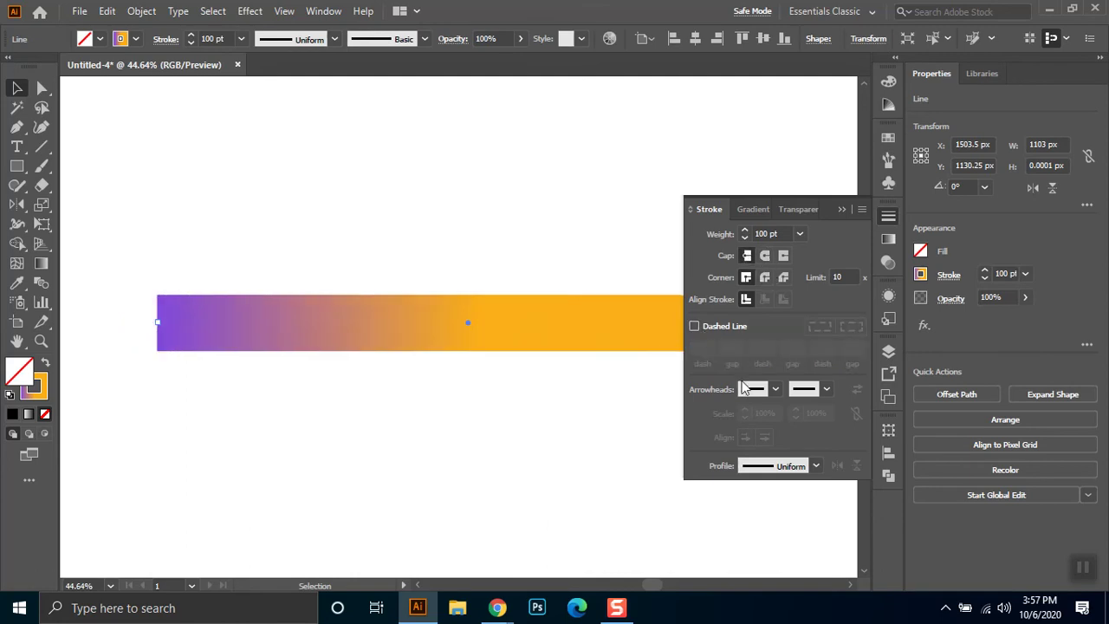
{"action": "left_click", "coordinate": [744, 209]}
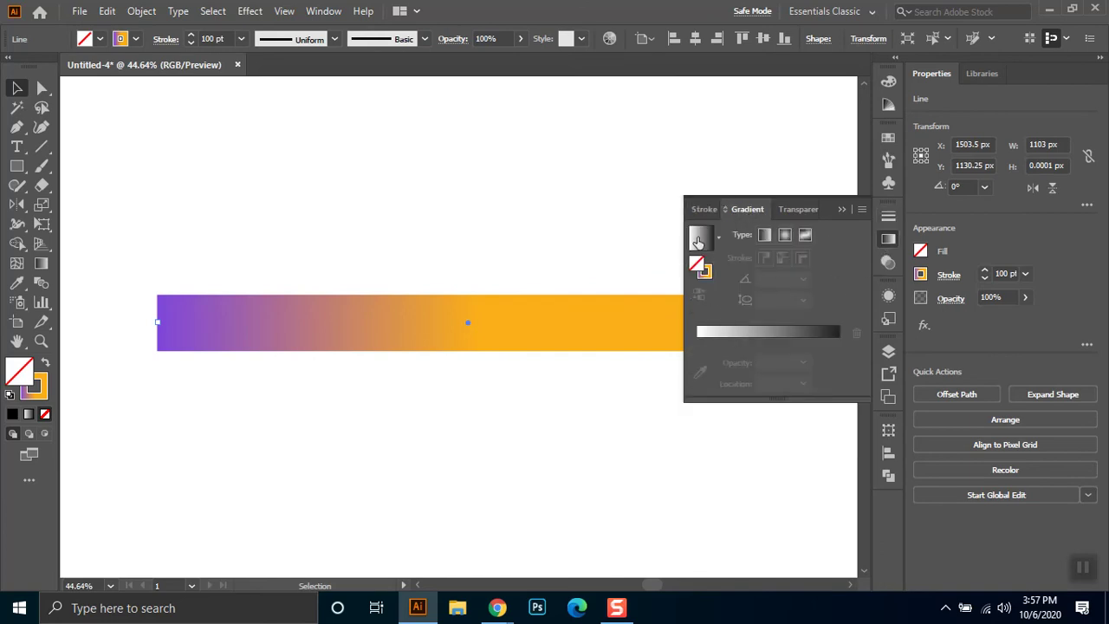
{"action": "left_click", "coordinate": [700, 237]}
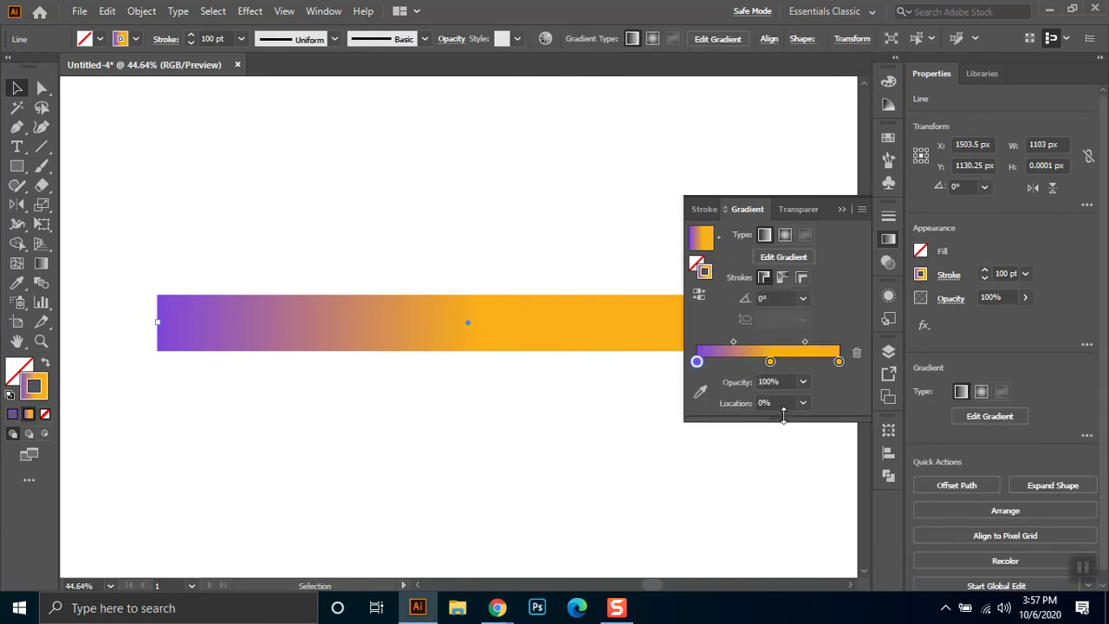
{"action": "left_click", "coordinate": [766, 285]}
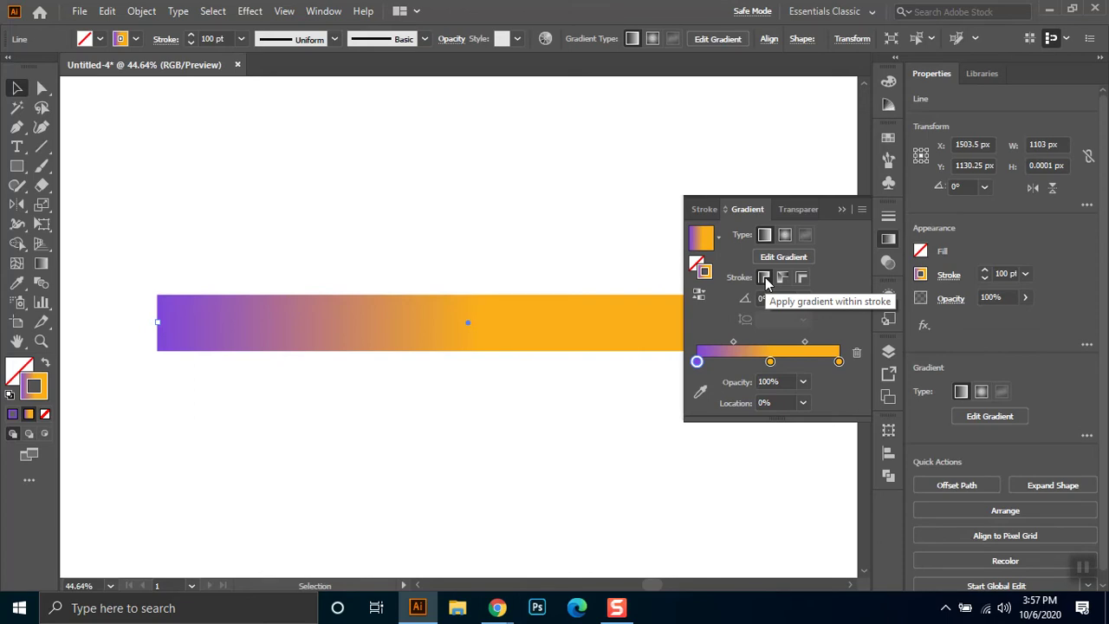
{"action": "left_click", "coordinate": [764, 279]}
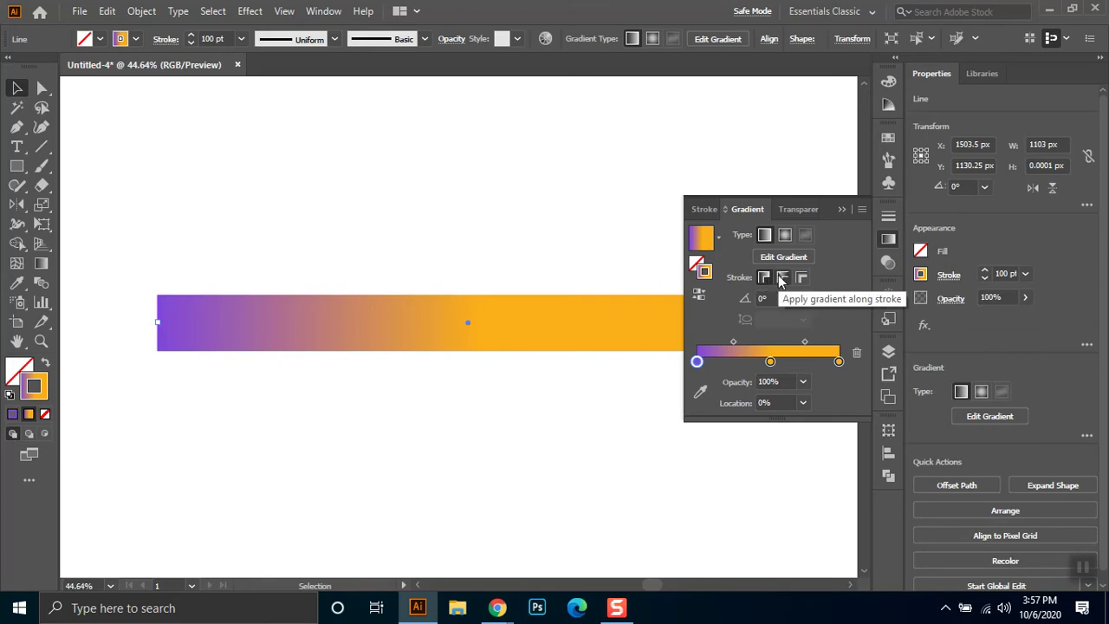
{"action": "left_click", "coordinate": [780, 278]}
{"action": "left_click", "coordinate": [763, 281]}
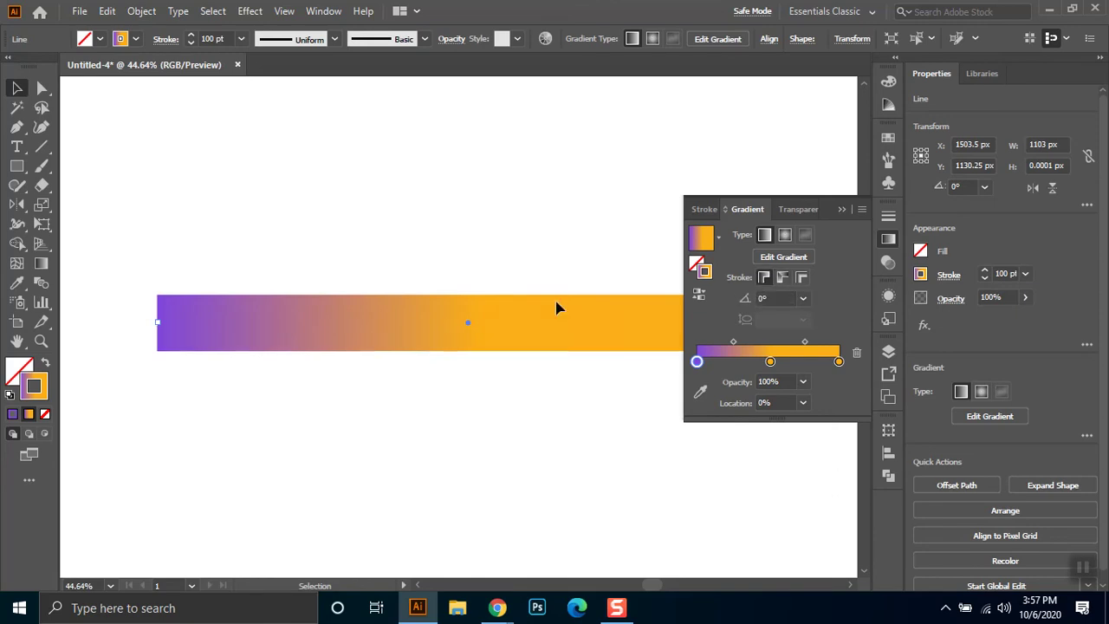
{"action": "left_click", "coordinate": [16, 126]}
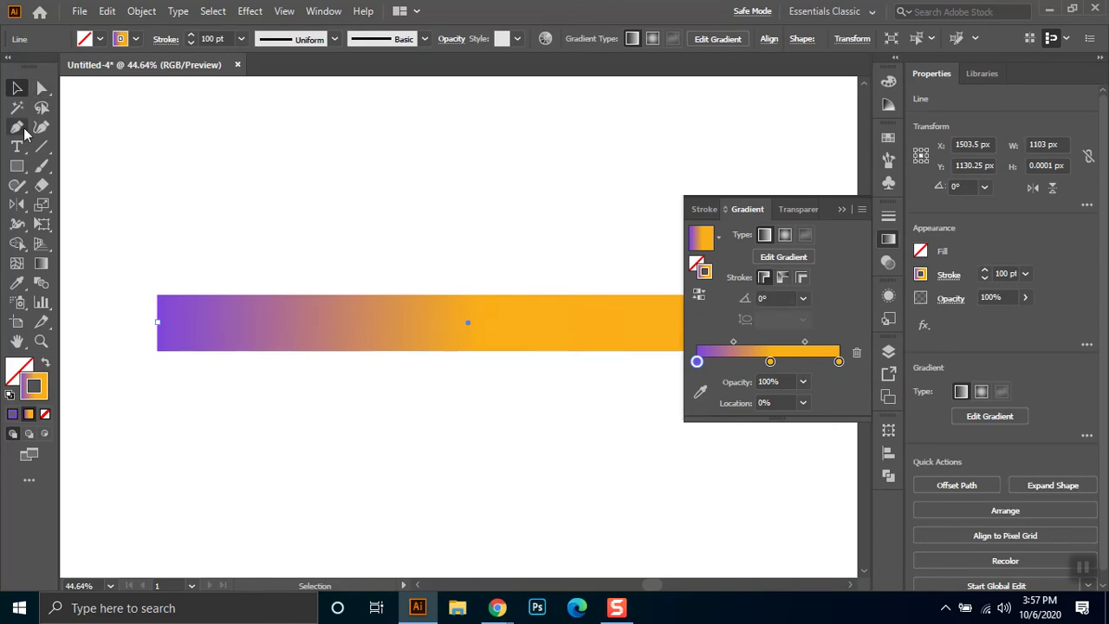
With the Pen tool, extend the line from its left endpoint downward into an L shape
{"action": "left_click", "coordinate": [157, 323]}
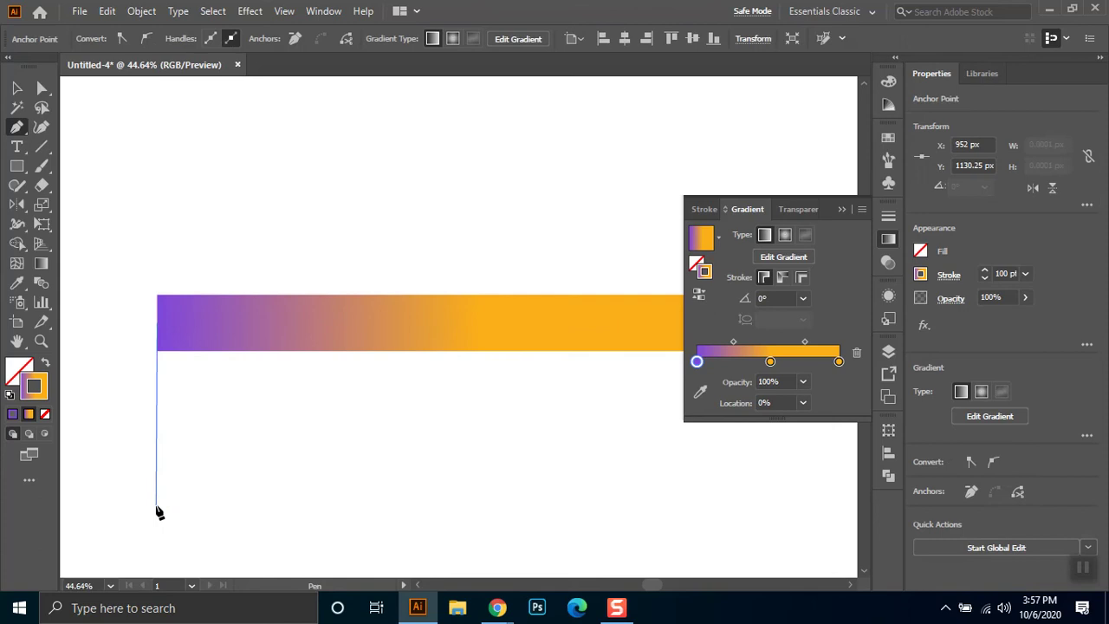
{"action": "left_click", "coordinate": [156, 512]}
{"action": "left_click", "coordinate": [16, 87]}
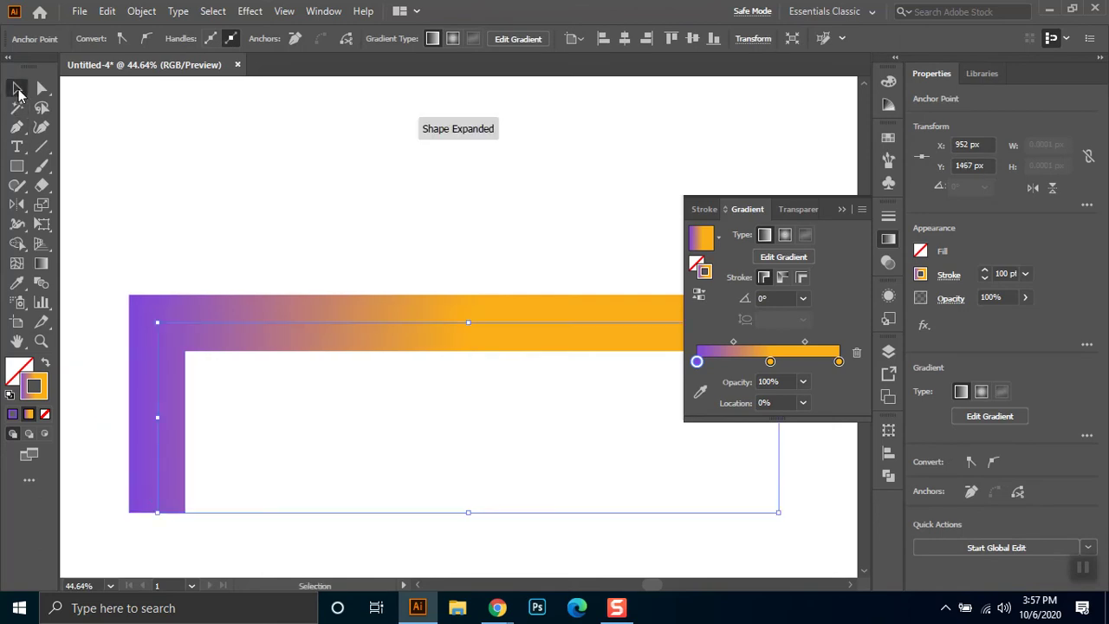
Apply the gradient along the stroke and reverse it so it starts purple at the bottom
{"action": "left_click", "coordinate": [783, 277]}
{"action": "left_click", "coordinate": [841, 210]}
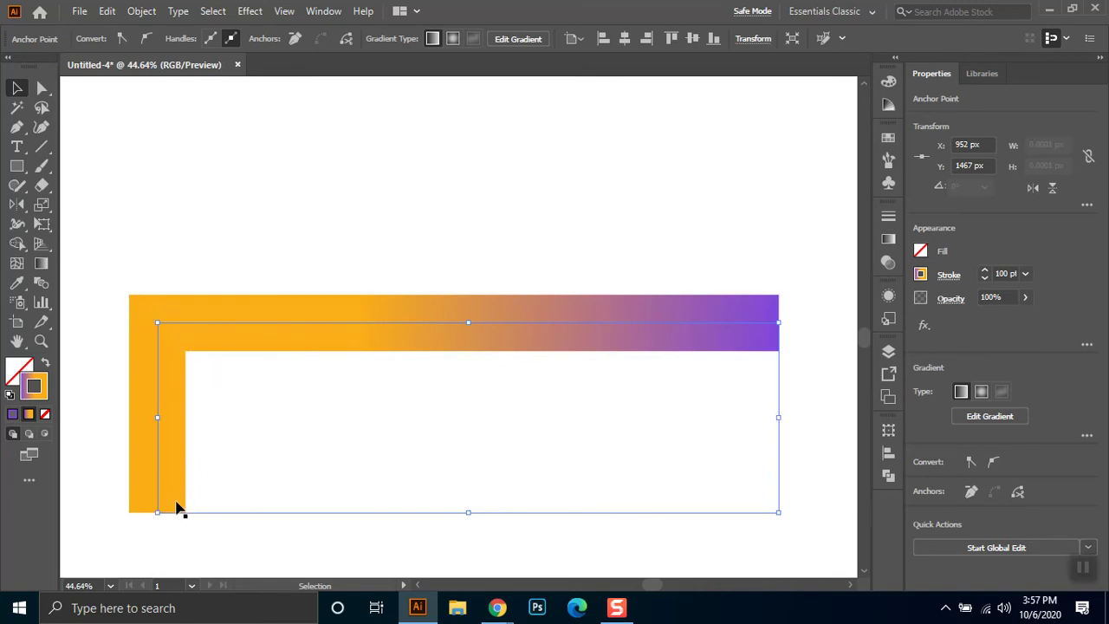
{"action": "left_click", "coordinate": [888, 239]}
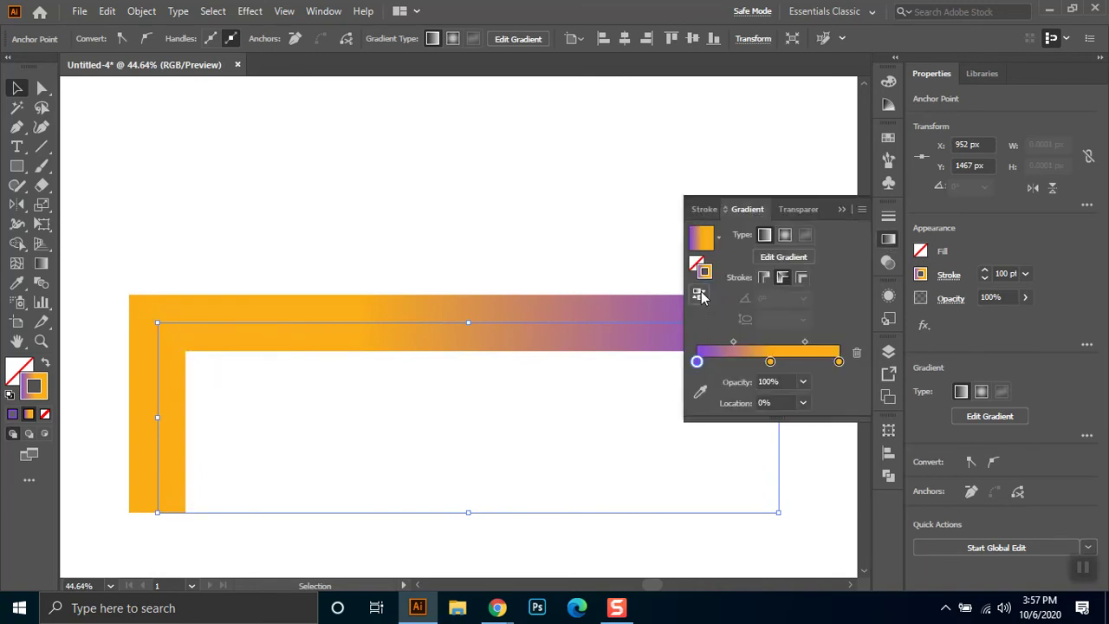
{"action": "left_click", "coordinate": [700, 296]}
{"action": "left_click", "coordinate": [841, 209]}
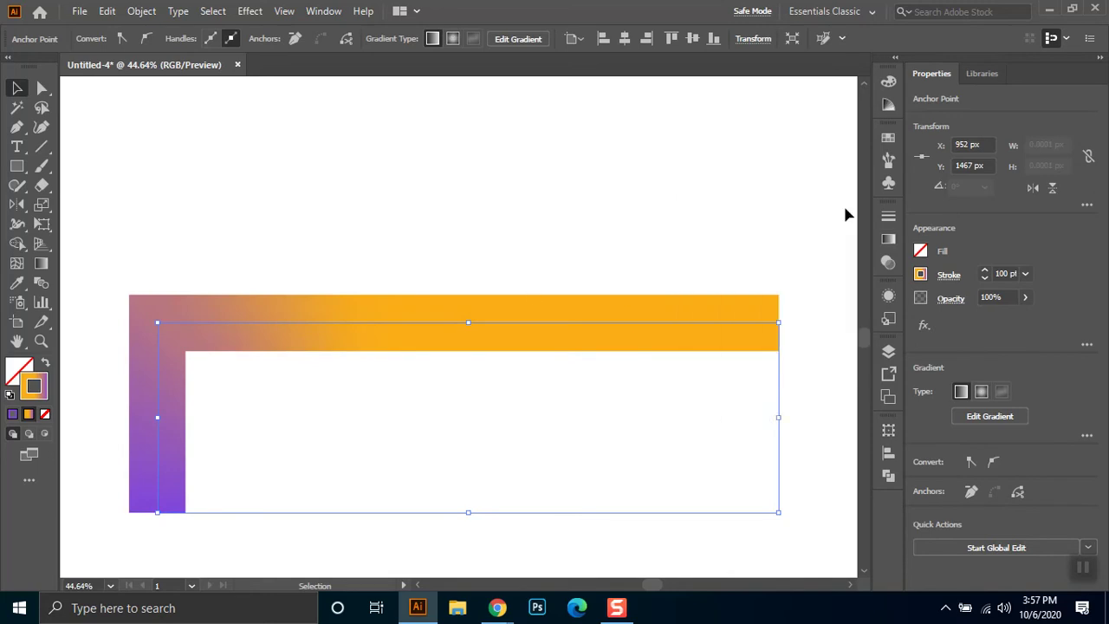
{"action": "left_click", "coordinate": [888, 238]}
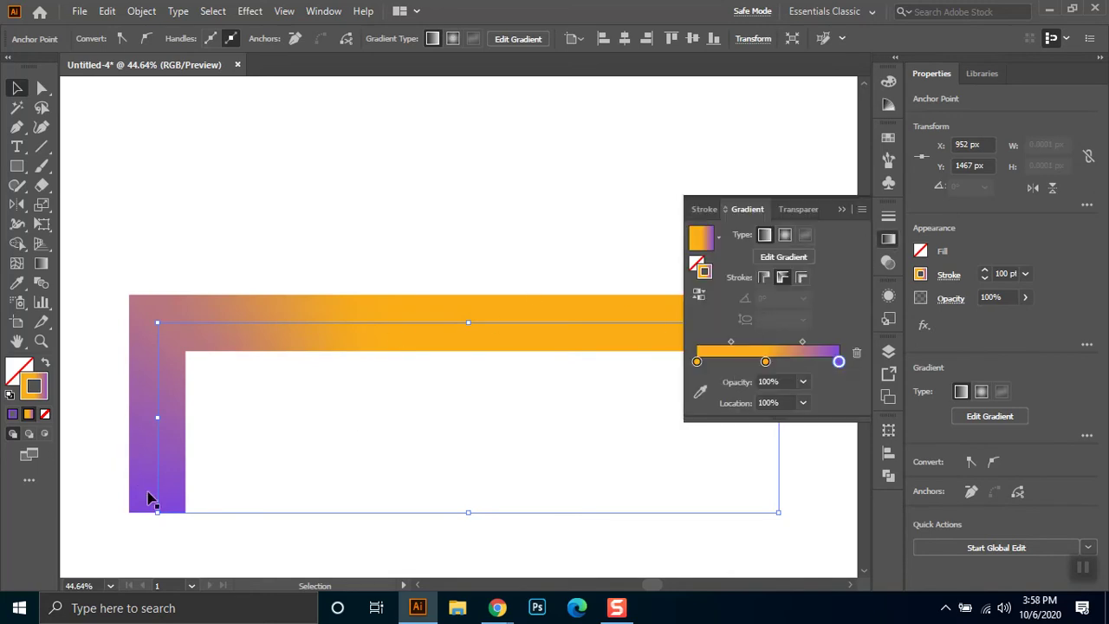
{"action": "left_click", "coordinate": [841, 210]}
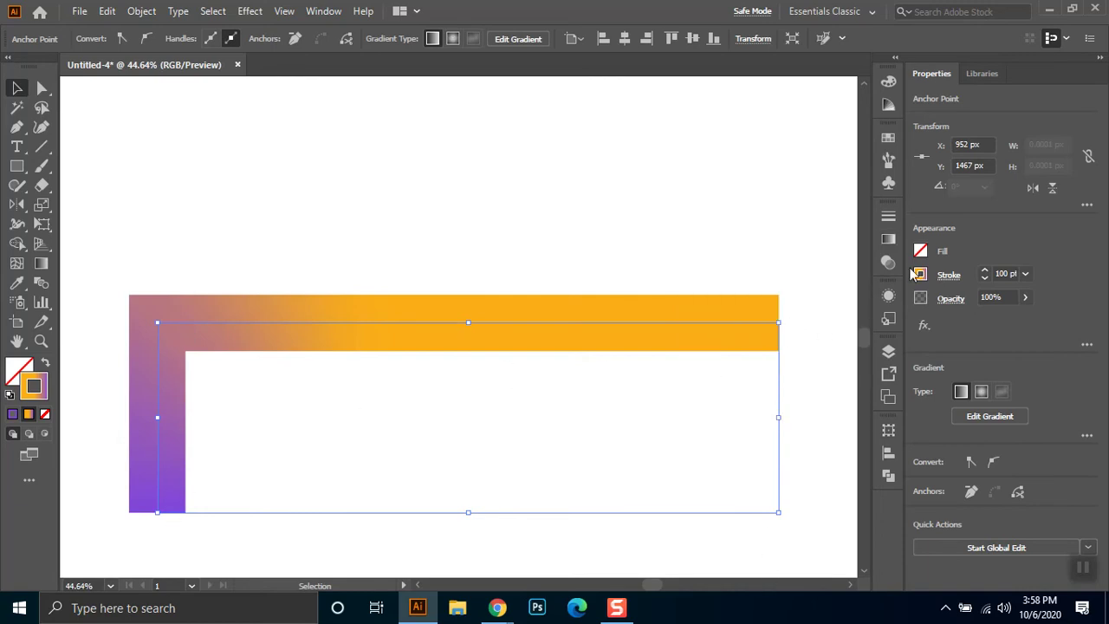
{"action": "scroll", "coordinate": [374, 309], "scroll_direction": "down", "scroll_amount": 2}
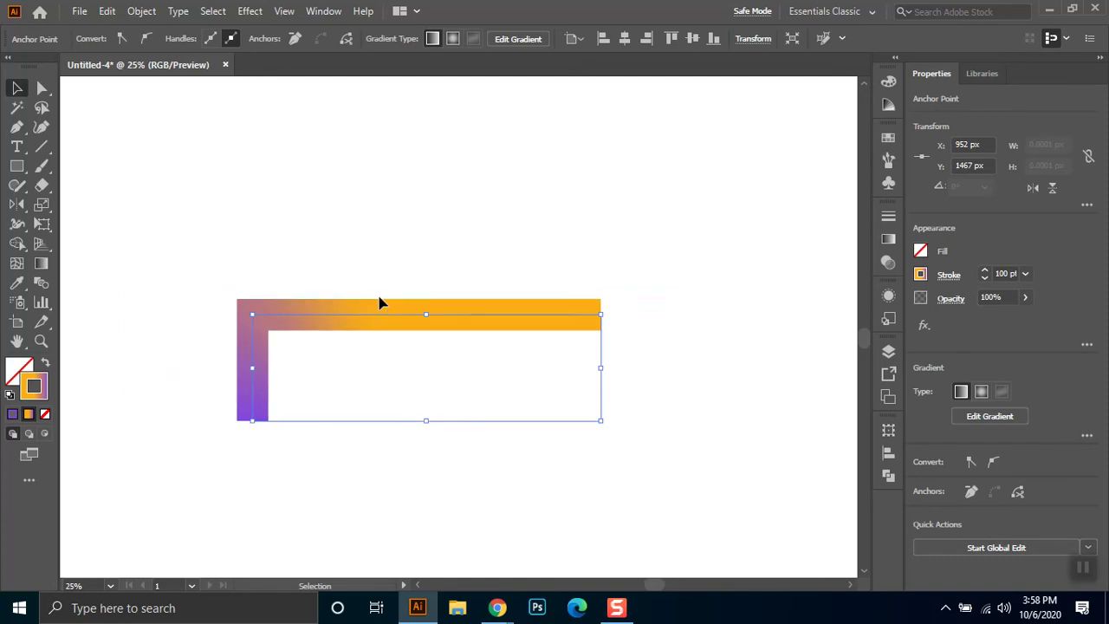
Draw a separate horizontal gradient bar above the L shape
{"action": "left_click", "coordinate": [42, 146]}
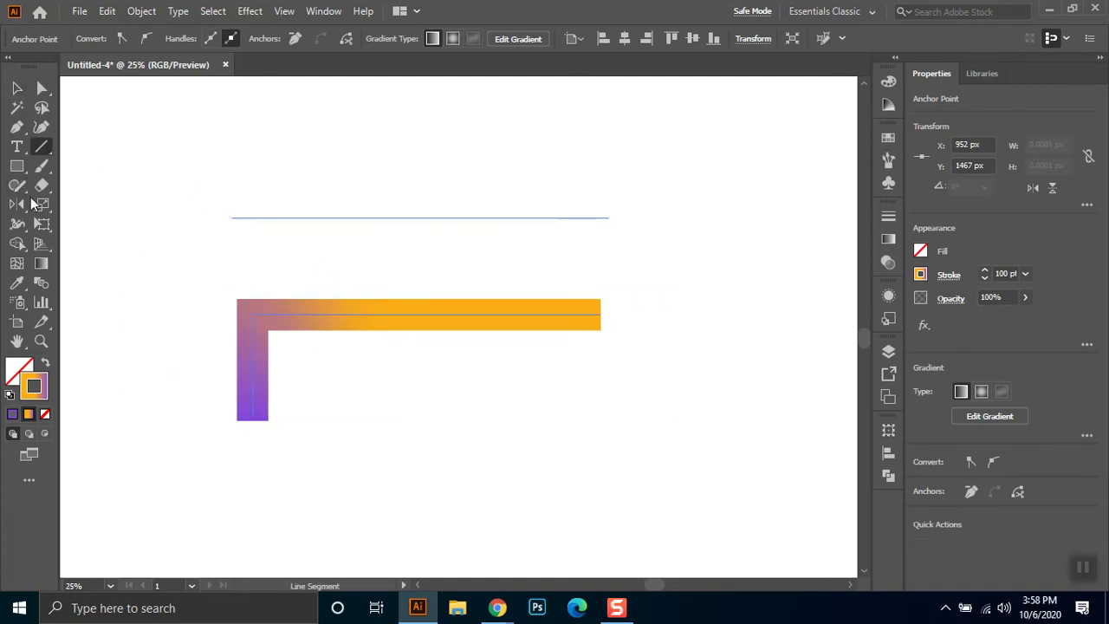
{"action": "left_click_drag", "start_coordinate": [231, 218], "coordinate": [609, 218]}
{"action": "left_click", "coordinate": [17, 88]}
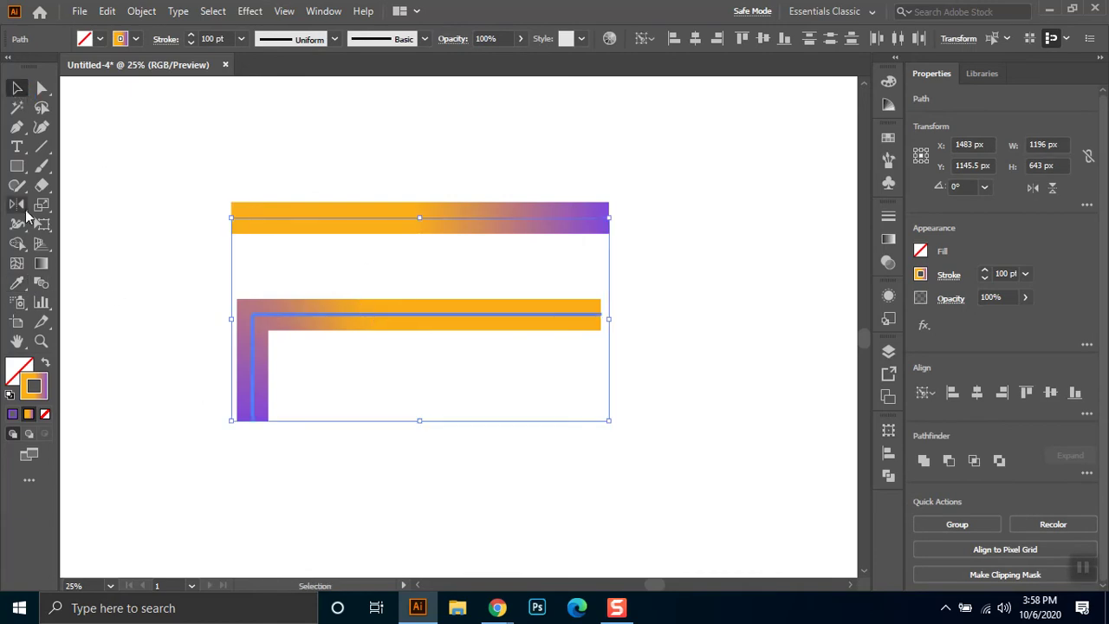
{"action": "left_click", "coordinate": [21, 246]}
Extend the L path with a bottom segment and a short vertical right end, then reselect it
{"action": "left_click", "coordinate": [16, 127]}
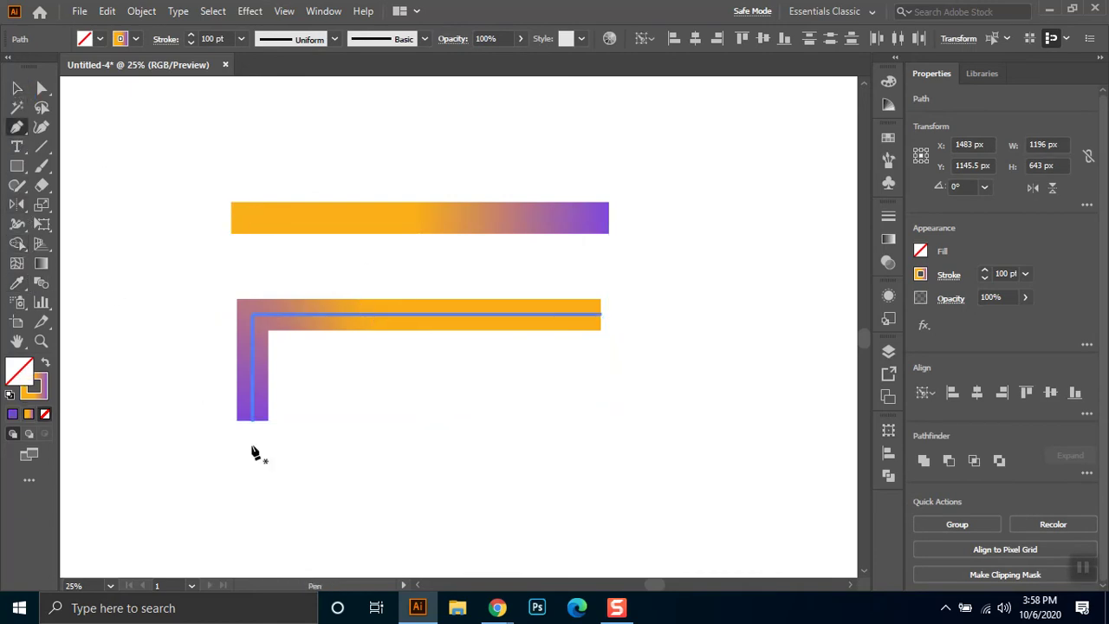
{"action": "left_click", "coordinate": [252, 420]}
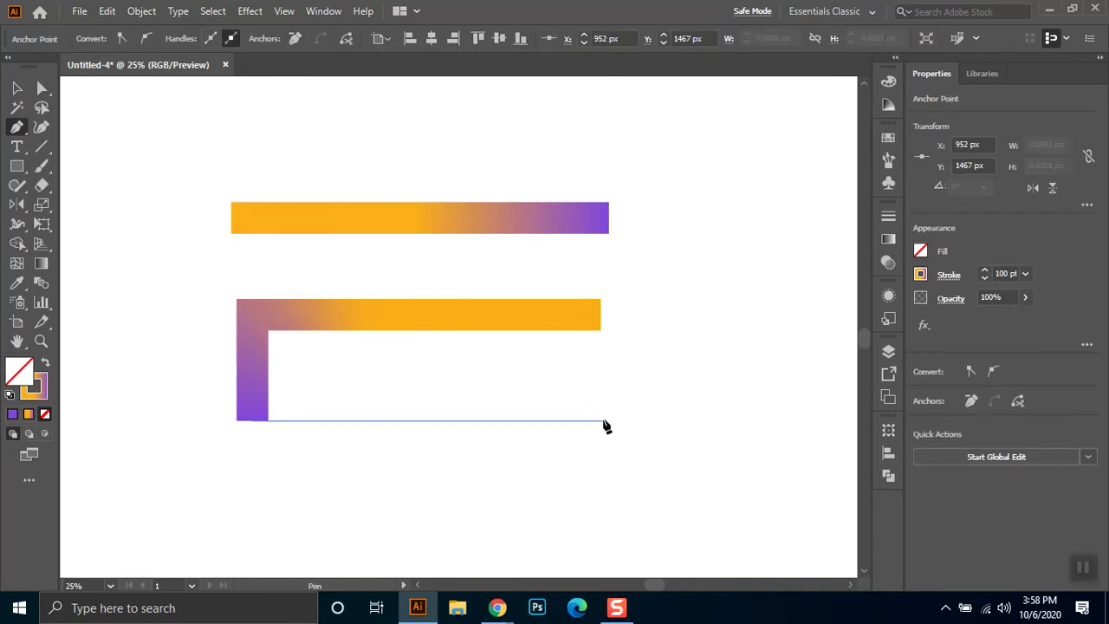
{"action": "left_click", "coordinate": [593, 420]}
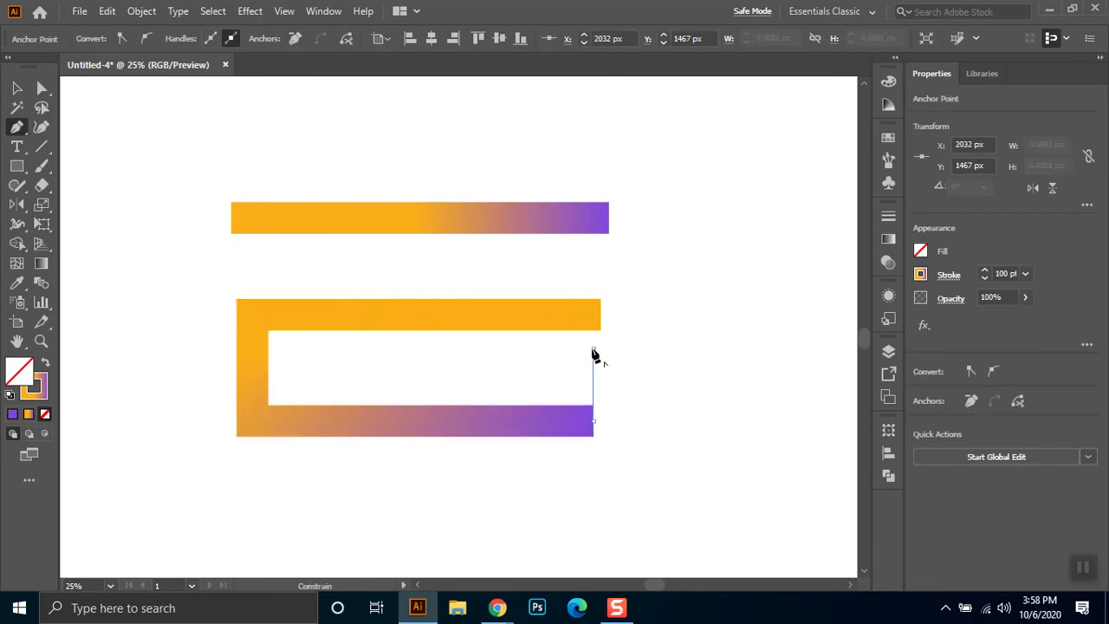
{"action": "left_click", "coordinate": [594, 351]}
{"action": "left_click", "coordinate": [16, 88]}
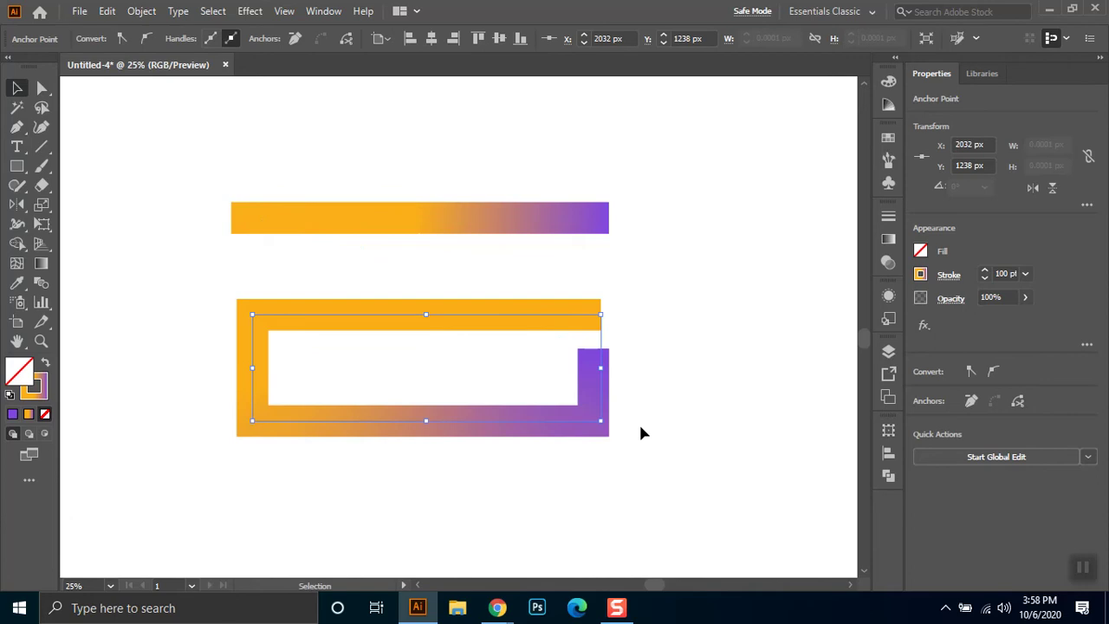
{"action": "left_click", "coordinate": [628, 403]}
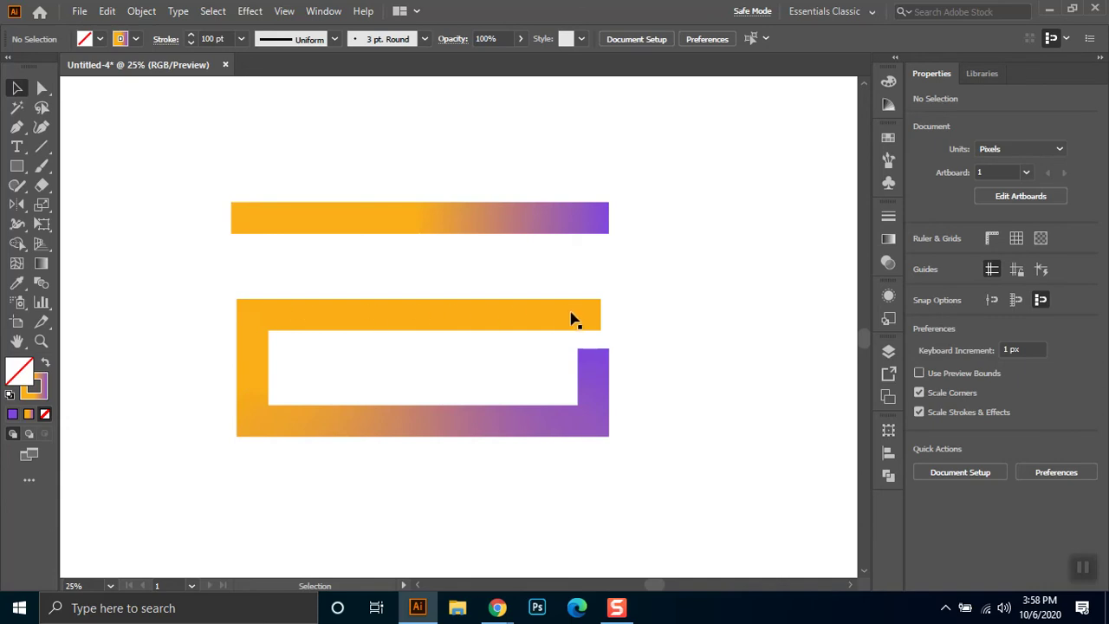
{"action": "left_click", "coordinate": [886, 239]}
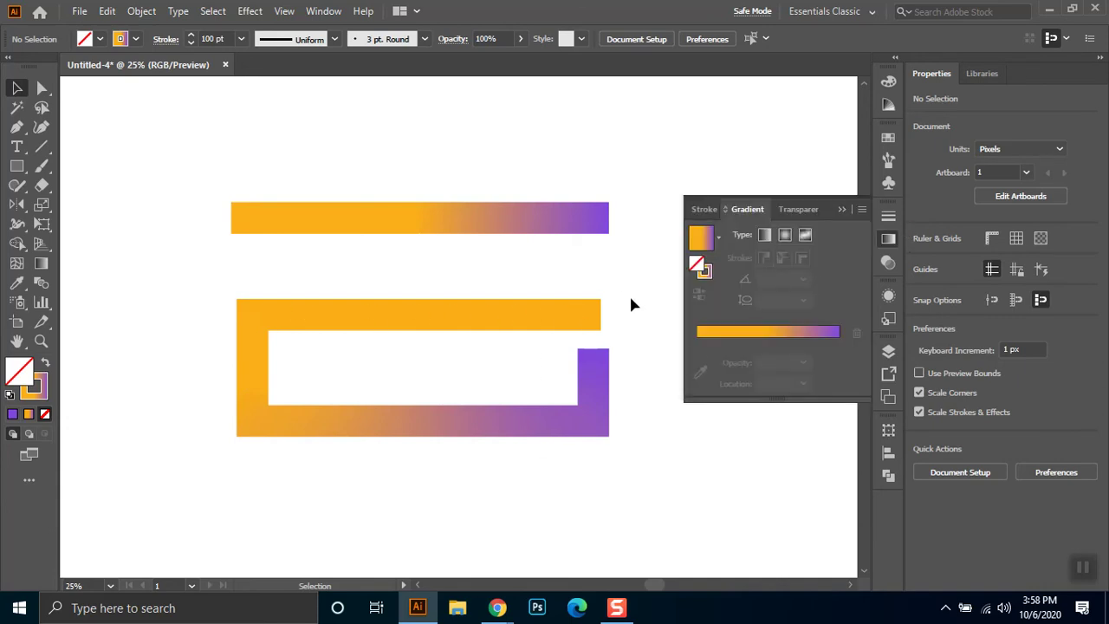
{"action": "left_click", "coordinate": [574, 432]}
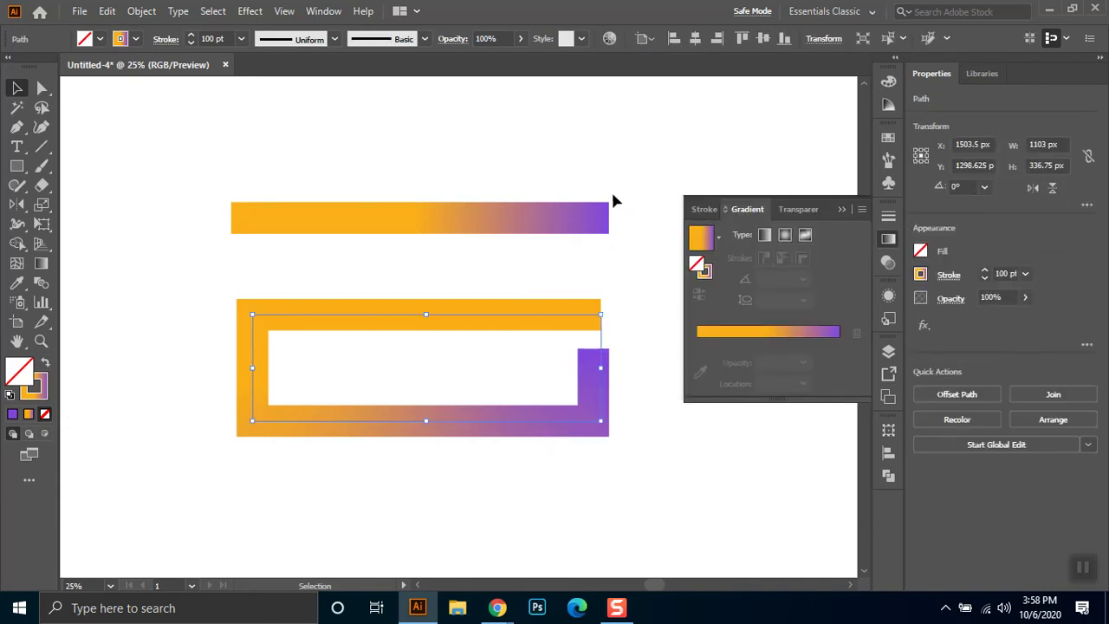
Set the top gradient bar's left stop colour to cyan
{"action": "left_click", "coordinate": [605, 219]}
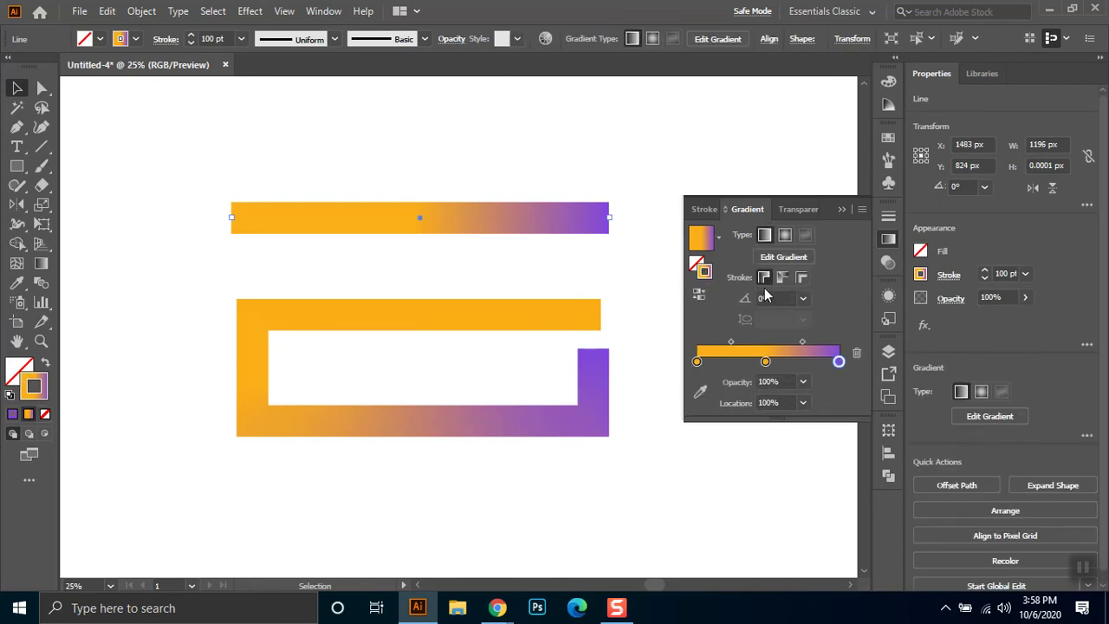
{"action": "double_click", "coordinate": [697, 361]}
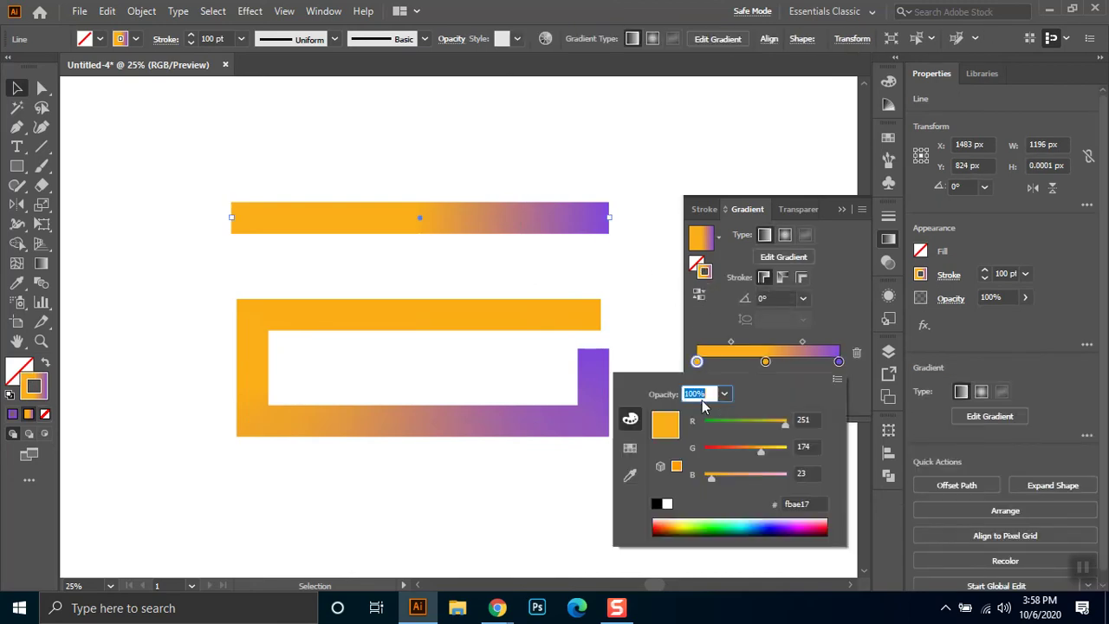
{"action": "mouse_move", "coordinate": [773, 455]}
{"action": "left_mouse_down"}
{"action": "mouse_move", "coordinate": [789, 448]}
{"action": "mouse_move", "coordinate": [789, 475]}
{"action": "left_mouse_up"}
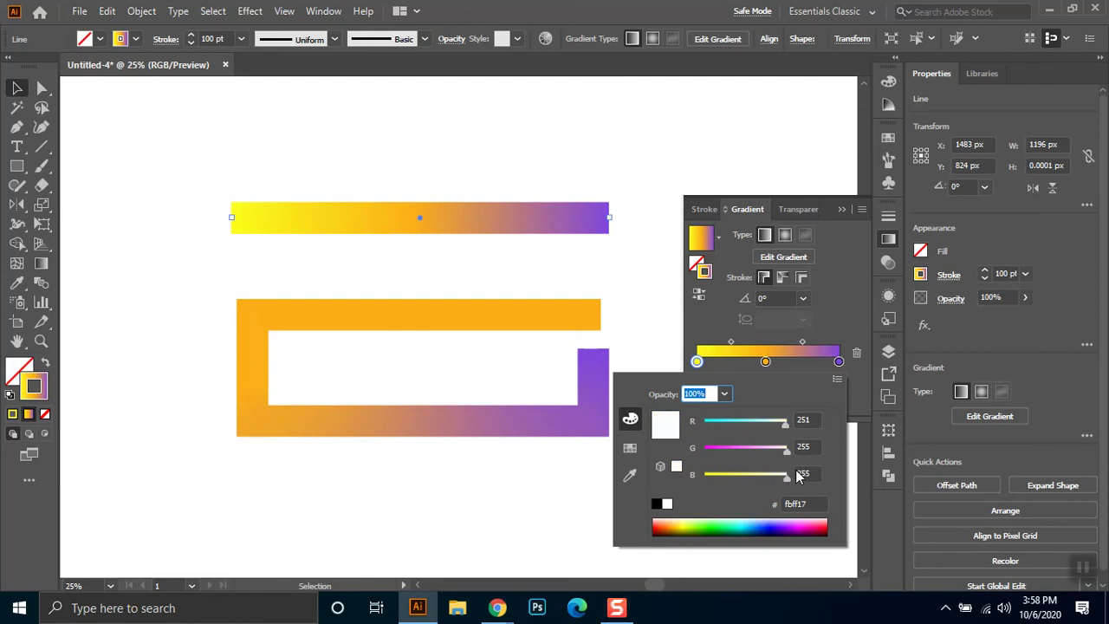
{"action": "left_click_drag", "start_coordinate": [768, 422], "coordinate": [712, 420]}
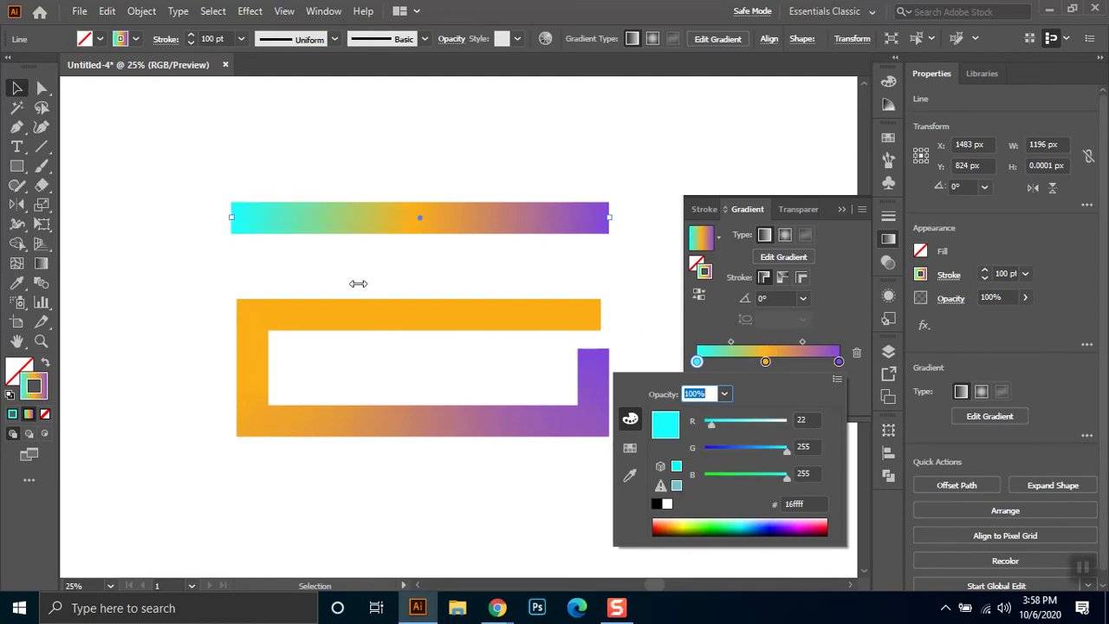
{"action": "left_click", "coordinate": [18, 90]}
Sample the top bar's gradient onto the G-shaped path with the Eyedropper
{"action": "left_click_drag", "start_coordinate": [203, 260], "coordinate": [341, 364]}
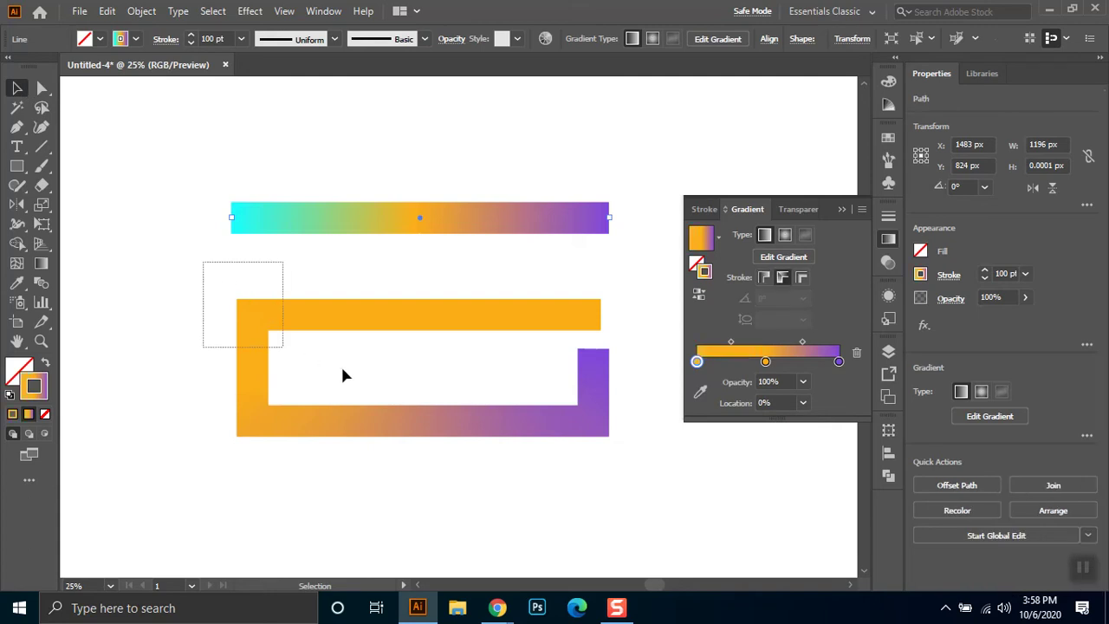
{"action": "key", "text": "i"}
{"action": "left_click", "coordinate": [282, 216]}
{"action": "key", "text": "v"}
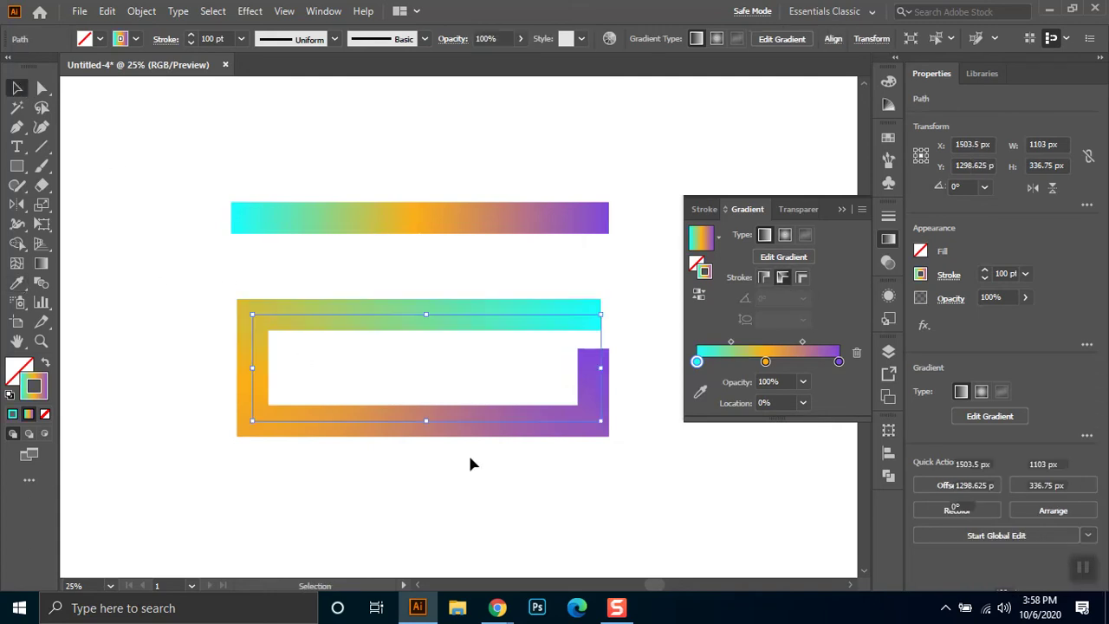
Place a duplicate of the G shape directly below the original
{"action": "left_click", "coordinate": [471, 459]}
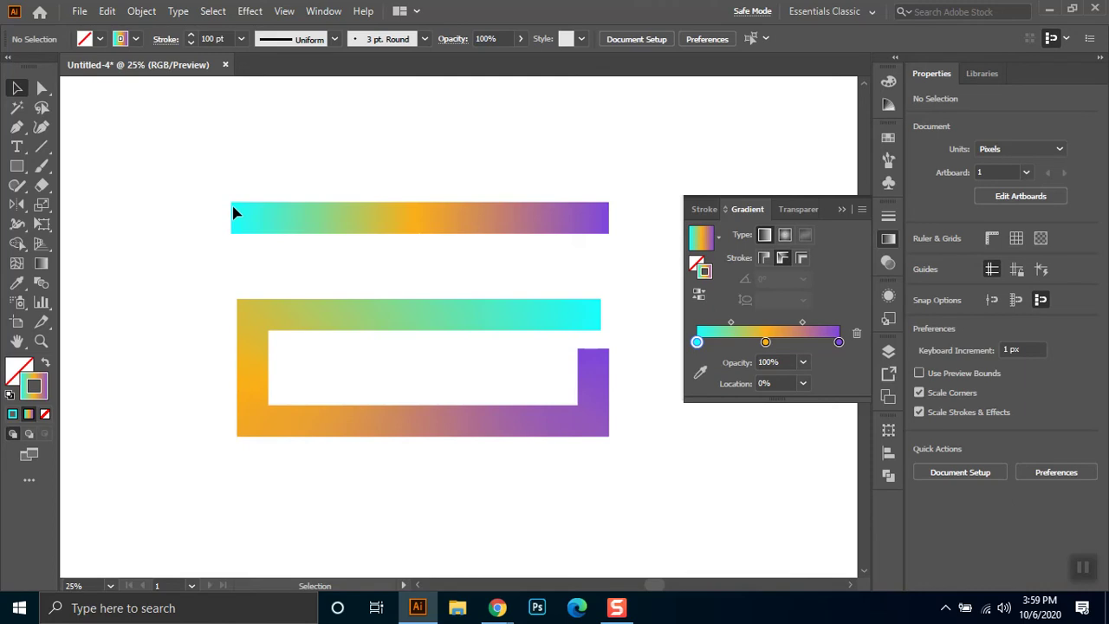
{"action": "left_click_drag", "start_coordinate": [459, 322], "coordinate": [465, 460]}
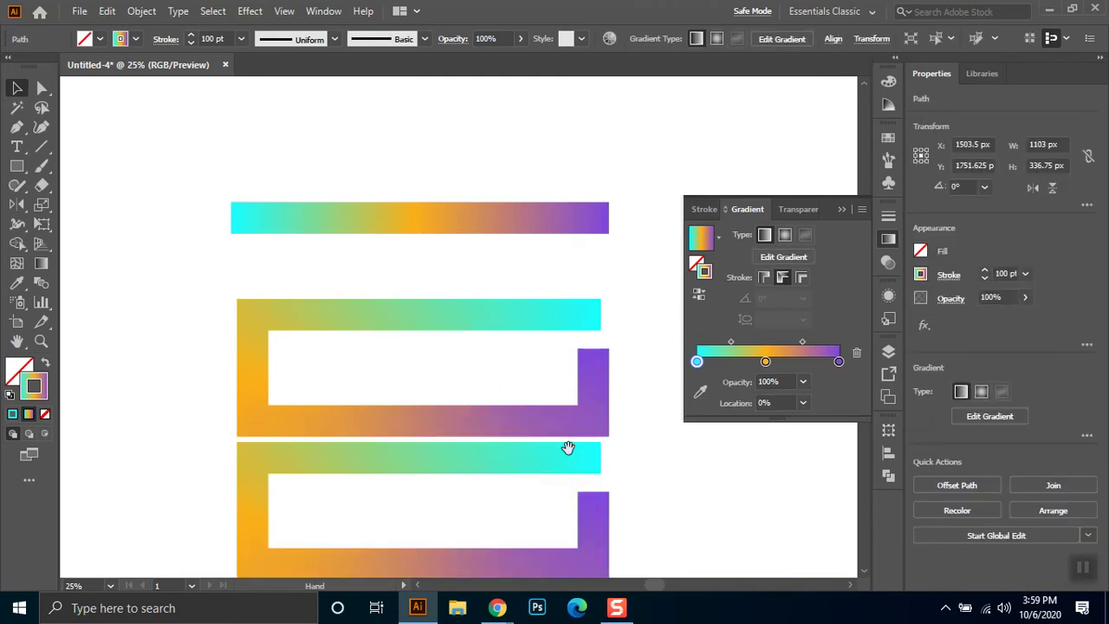
{"action": "scroll", "coordinate": [565, 416], "scroll_direction": "down", "scroll_amount": 3}
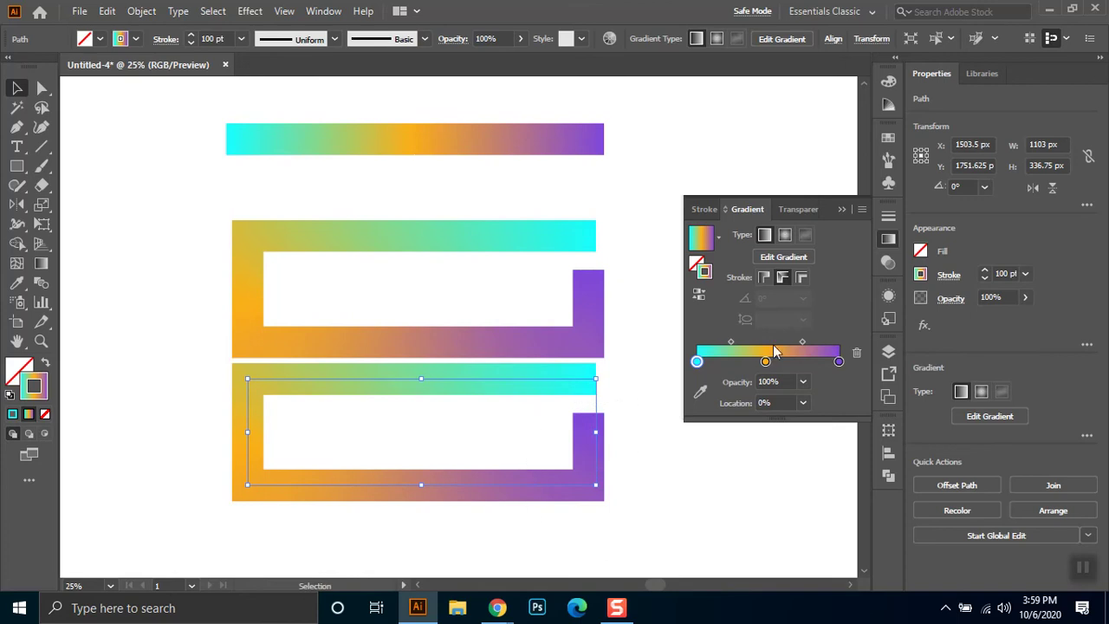
Apply the gradient within the lower G copy's stroke so it runs cyan-to-purple left to right
{"action": "left_click", "coordinate": [763, 277]}
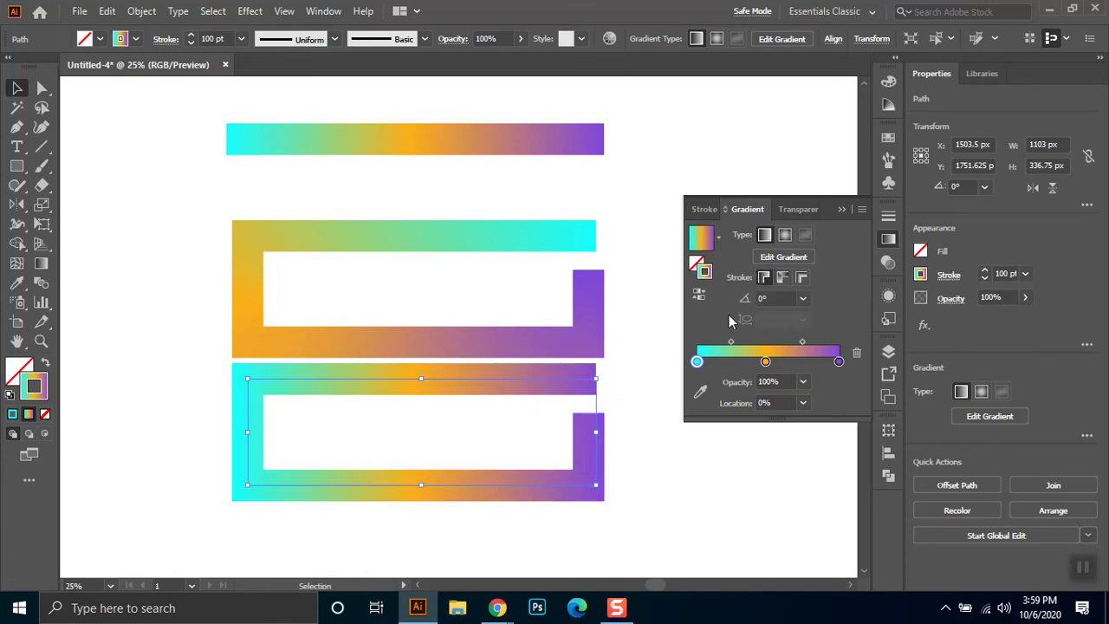
{"action": "left_click", "coordinate": [599, 389]}
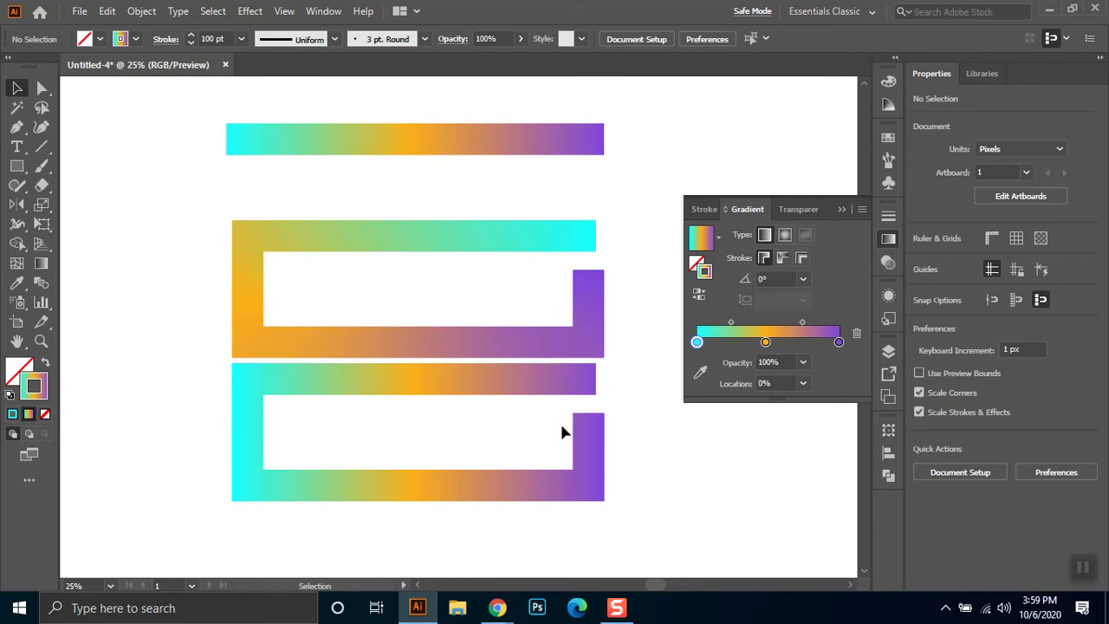
{"action": "left_click", "coordinate": [599, 342]}
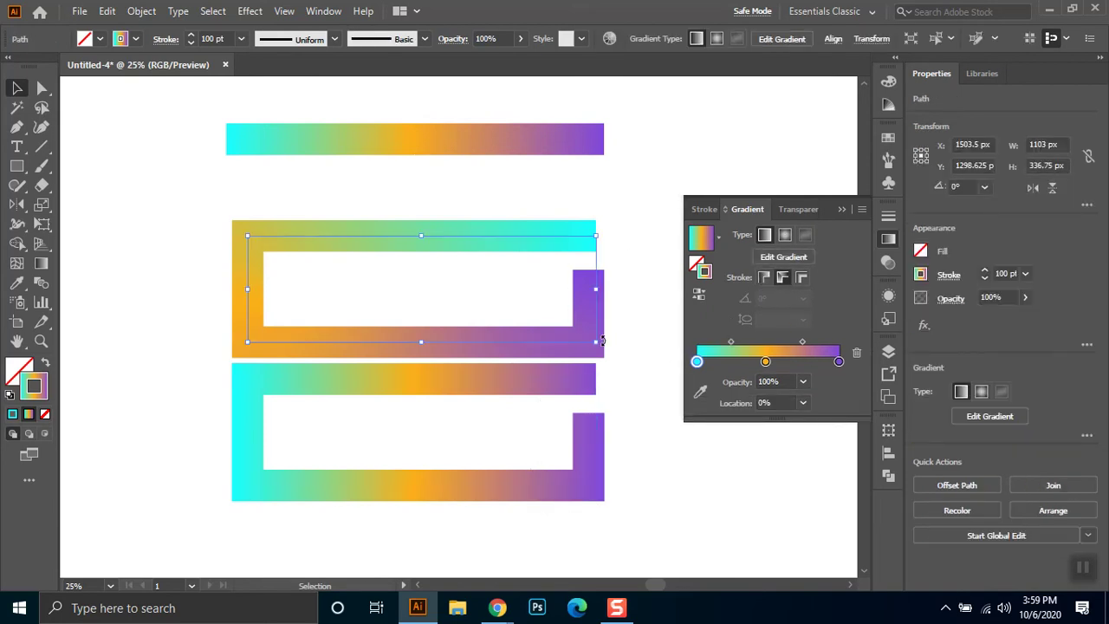
Make the top bar's and upper G path's gradients run across their strokes
{"action": "left_click", "coordinate": [783, 277]}
{"action": "left_click_drag", "start_coordinate": [608, 136], "coordinate": [572, 162]}
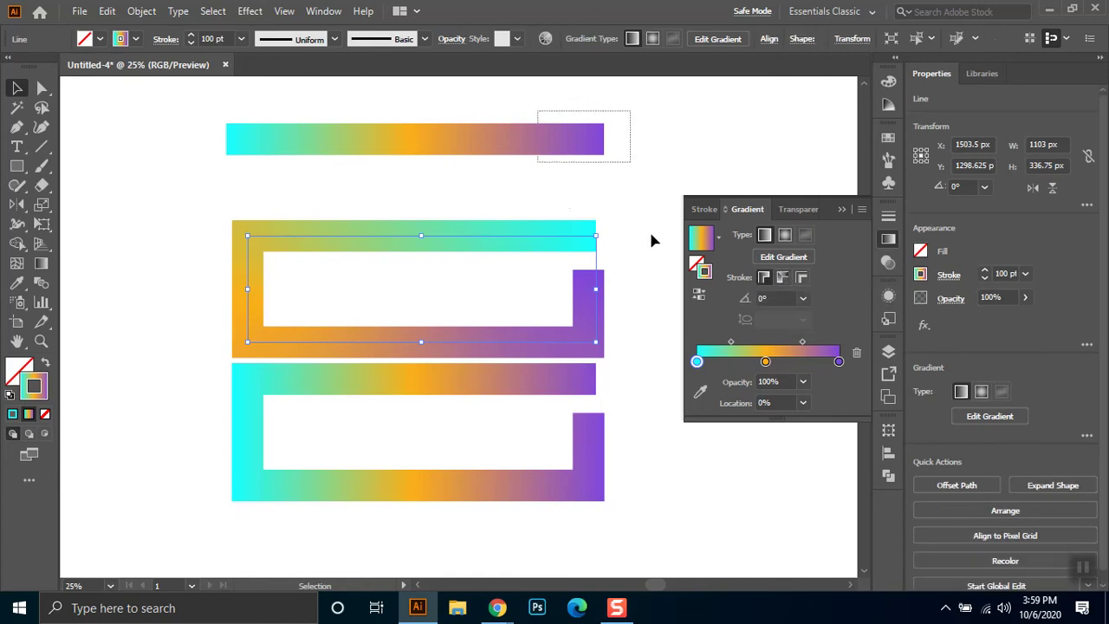
{"action": "left_click", "coordinate": [803, 279]}
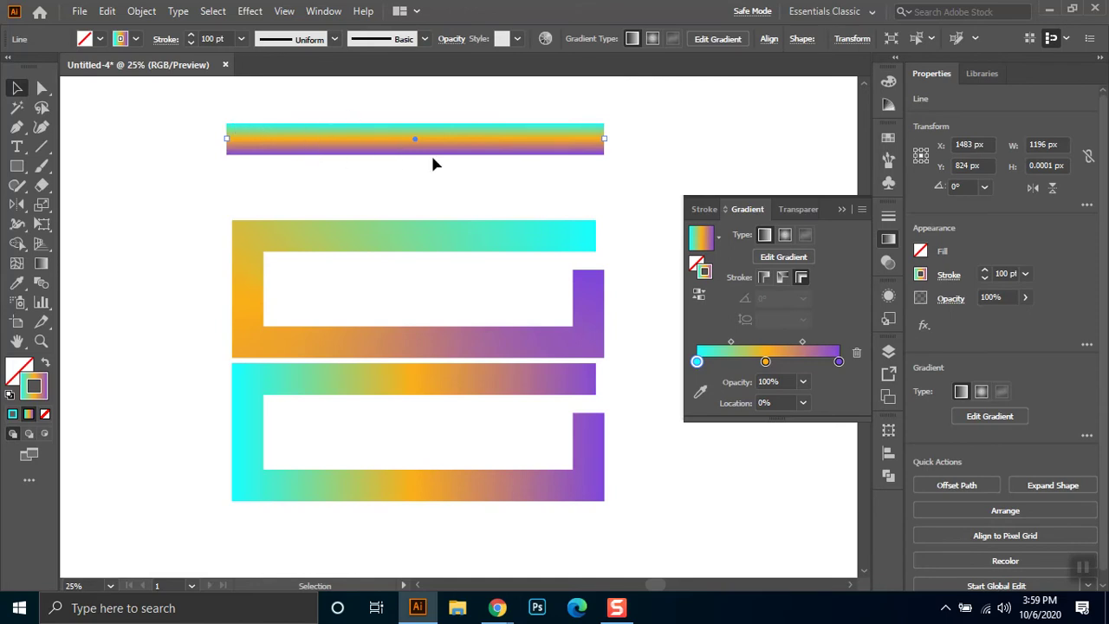
{"action": "left_click", "coordinate": [571, 329]}
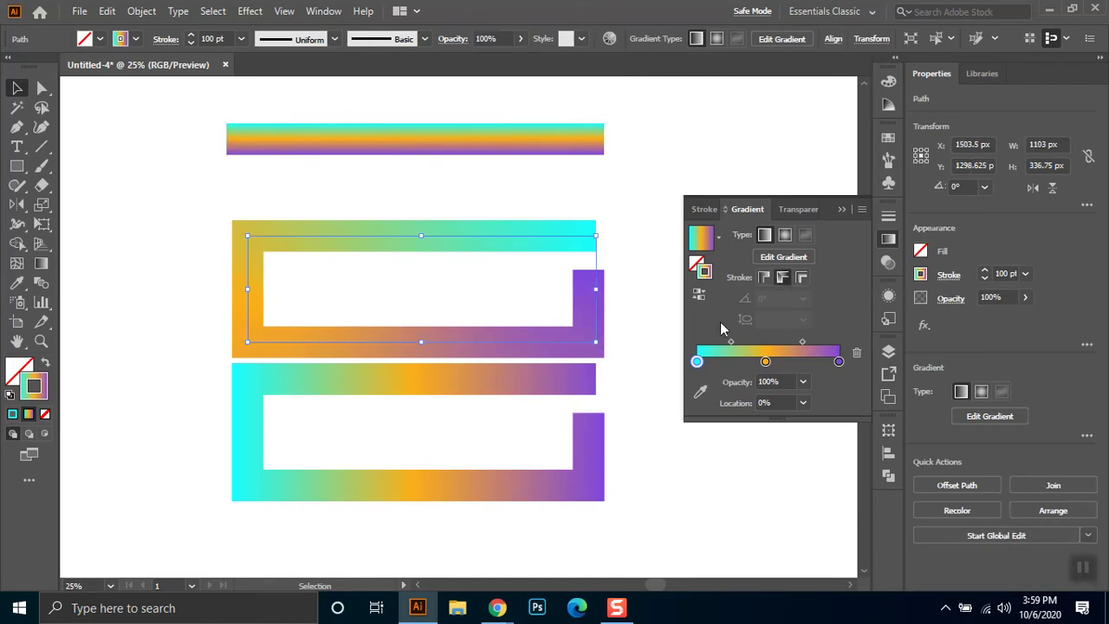
{"action": "left_click", "coordinate": [803, 278]}
{"action": "left_click", "coordinate": [658, 290]}
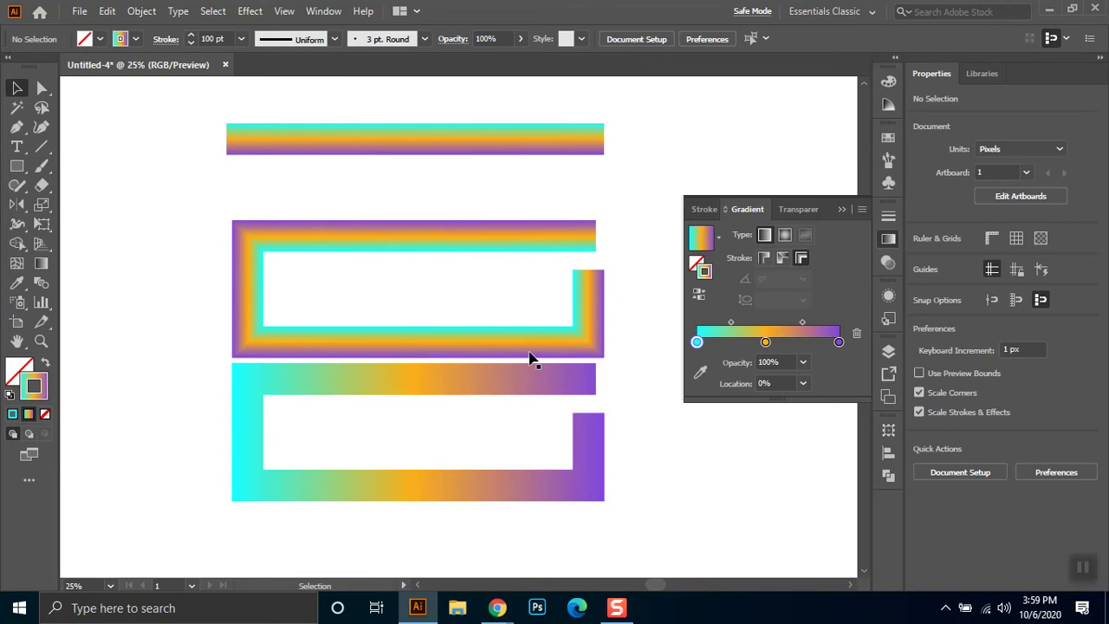
Restore the top bar's gradient to run along its stroke
{"action": "left_click_drag", "start_coordinate": [632, 117], "coordinate": [519, 176]}
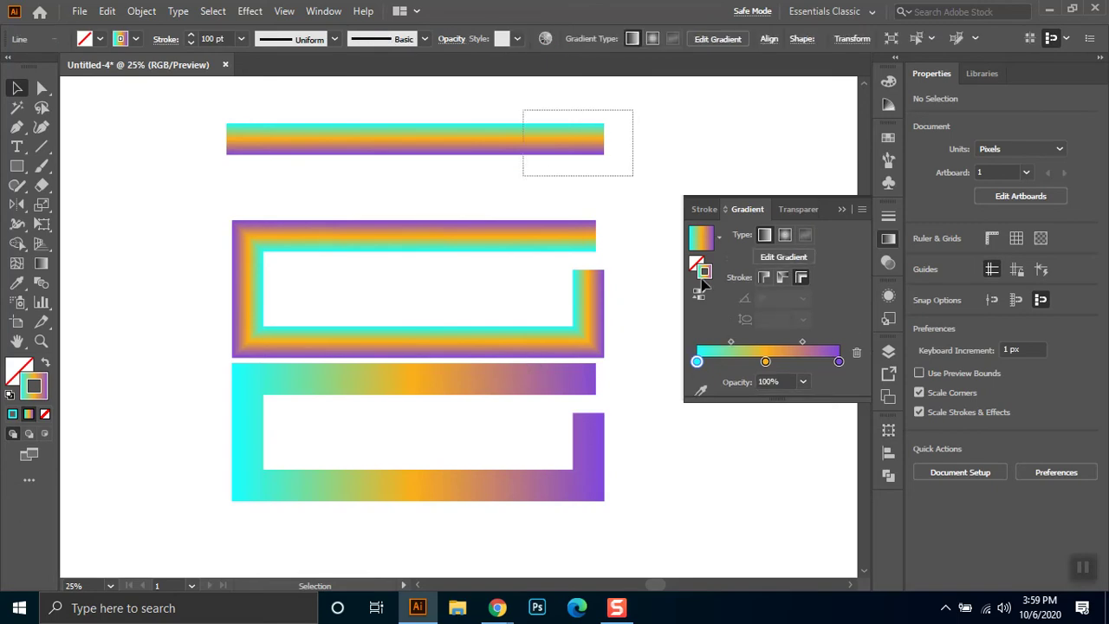
{"action": "left_click", "coordinate": [763, 277]}
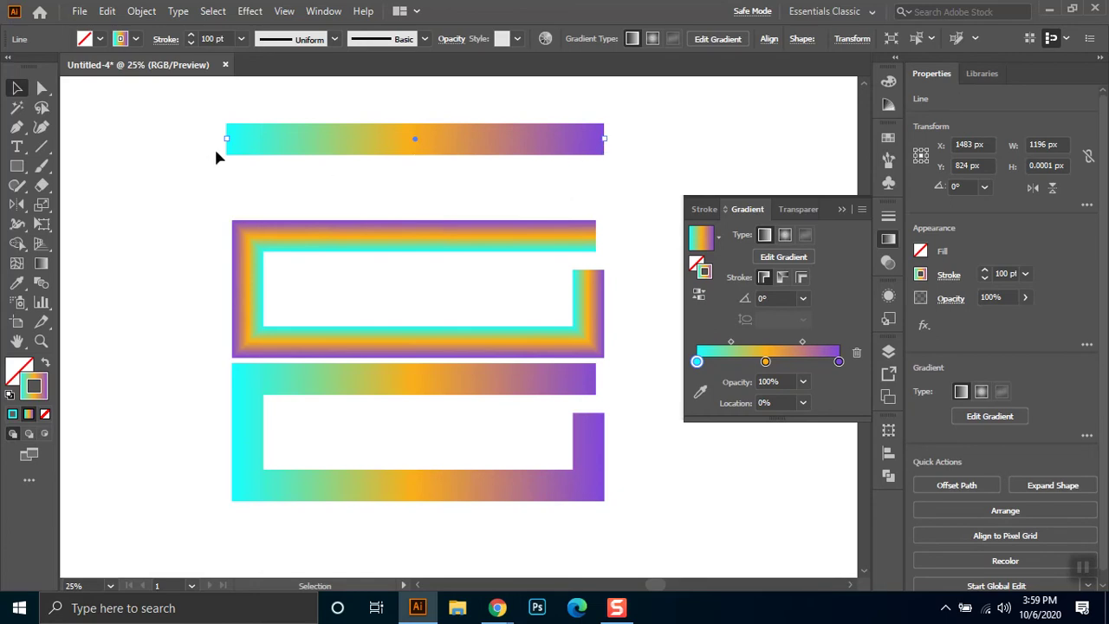
{"action": "left_click_drag", "start_coordinate": [597, 216], "coordinate": [531, 263]}
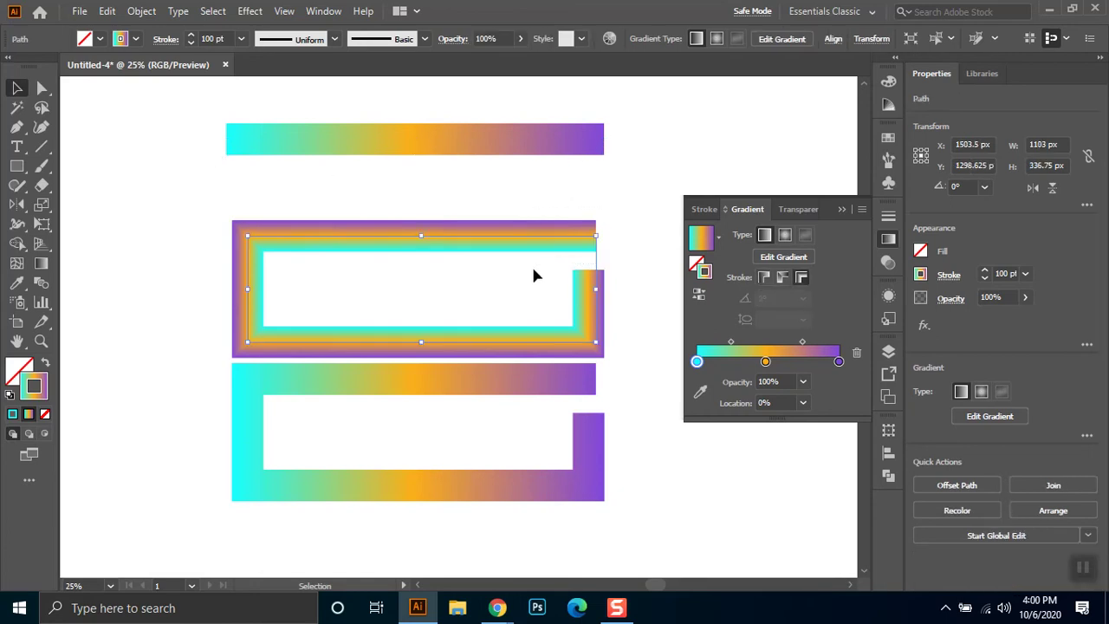
{"action": "left_click", "coordinate": [593, 381]}
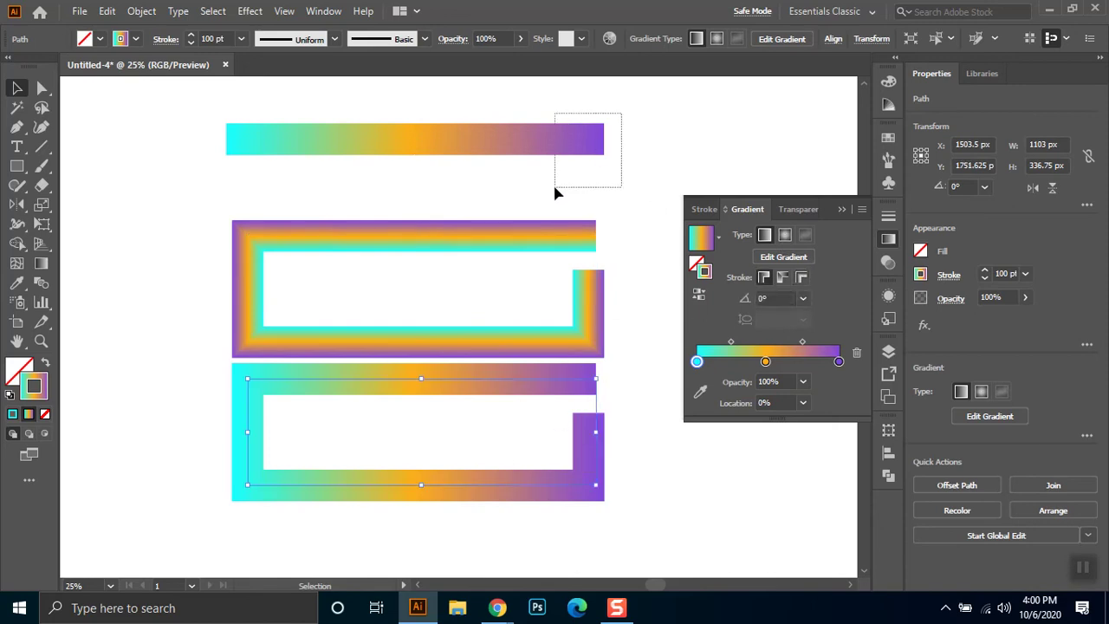
Change the top bar, upper G and lower G gradients to radial
{"action": "left_click_drag", "start_coordinate": [621, 112], "coordinate": [559, 190]}
{"action": "left_click", "coordinate": [785, 235]}
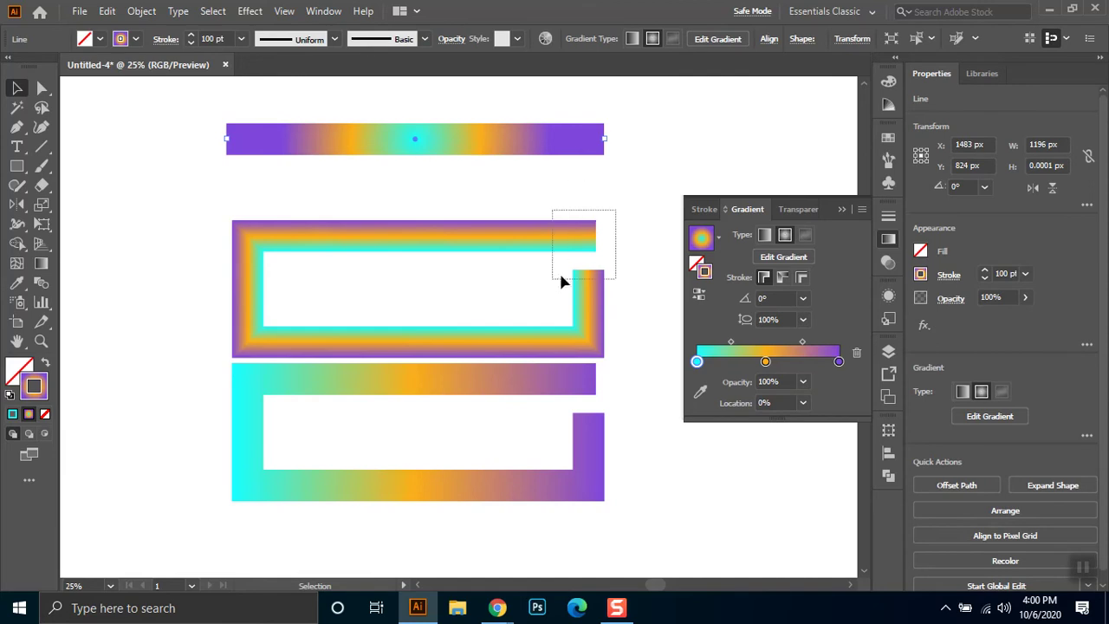
{"action": "left_click_drag", "start_coordinate": [615, 210], "coordinate": [561, 282]}
{"action": "left_click", "coordinate": [785, 235]}
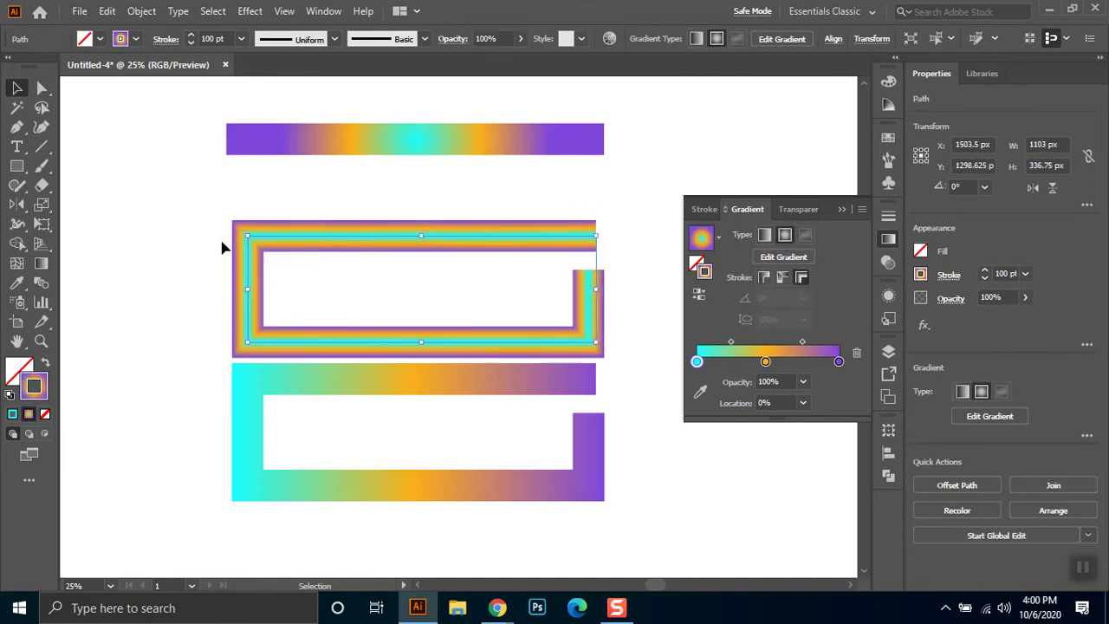
{"action": "left_click", "coordinate": [603, 438]}
{"action": "left_click", "coordinate": [785, 234]}
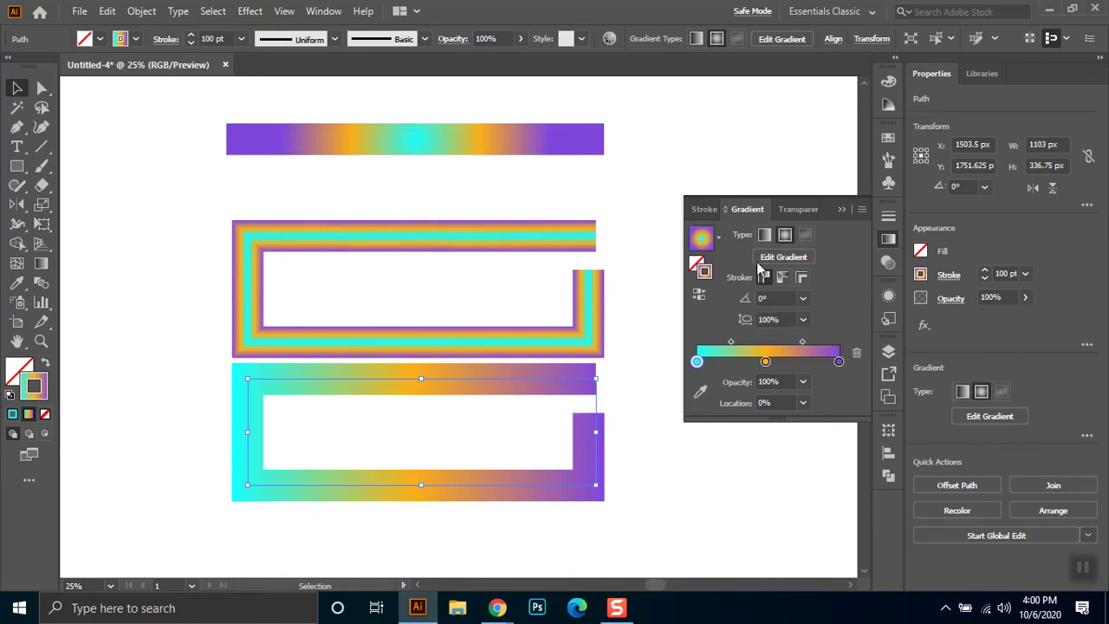
{"action": "left_click", "coordinate": [644, 432]}
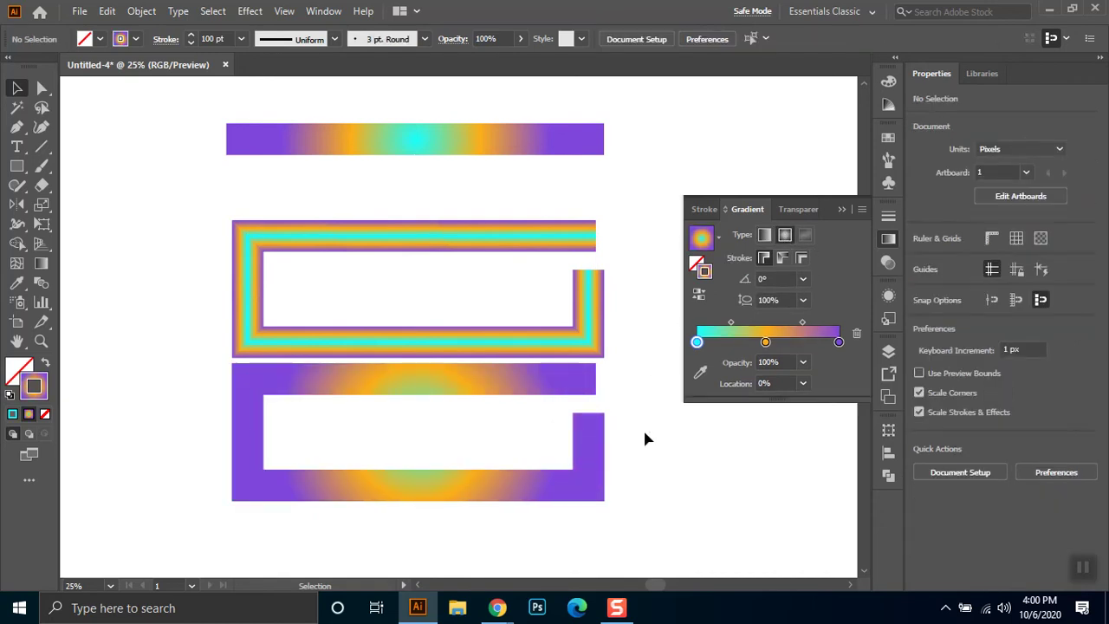
Return the lower G path's gradient to linear, applied along its stroke
{"action": "left_click_drag", "start_coordinate": [624, 394], "coordinate": [544, 460]}
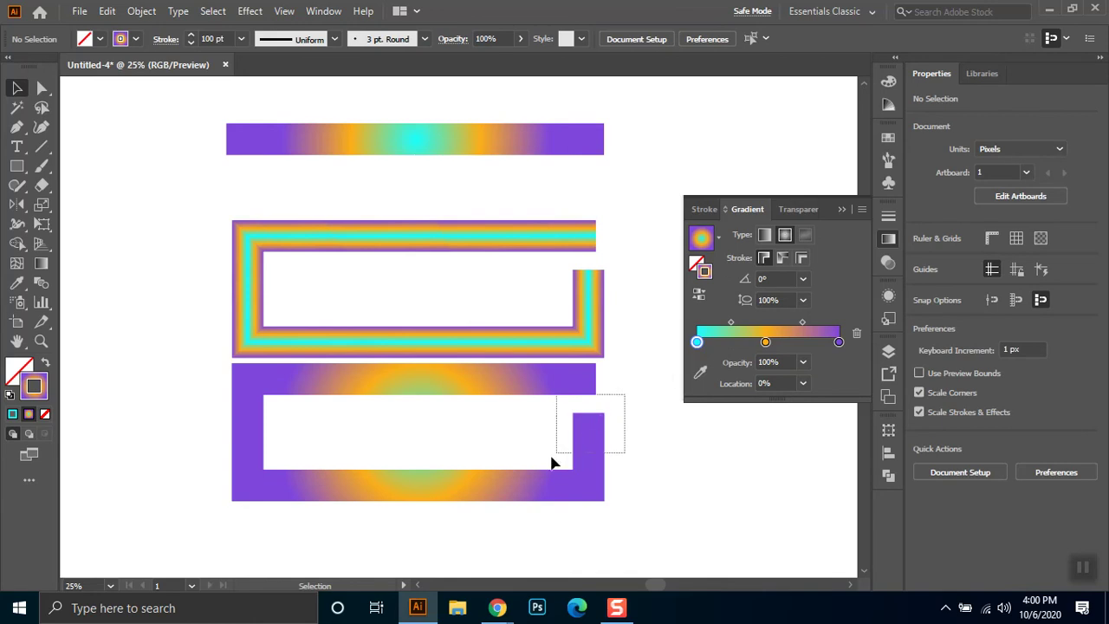
{"action": "left_click", "coordinate": [800, 277]}
{"action": "left_click", "coordinate": [782, 277]}
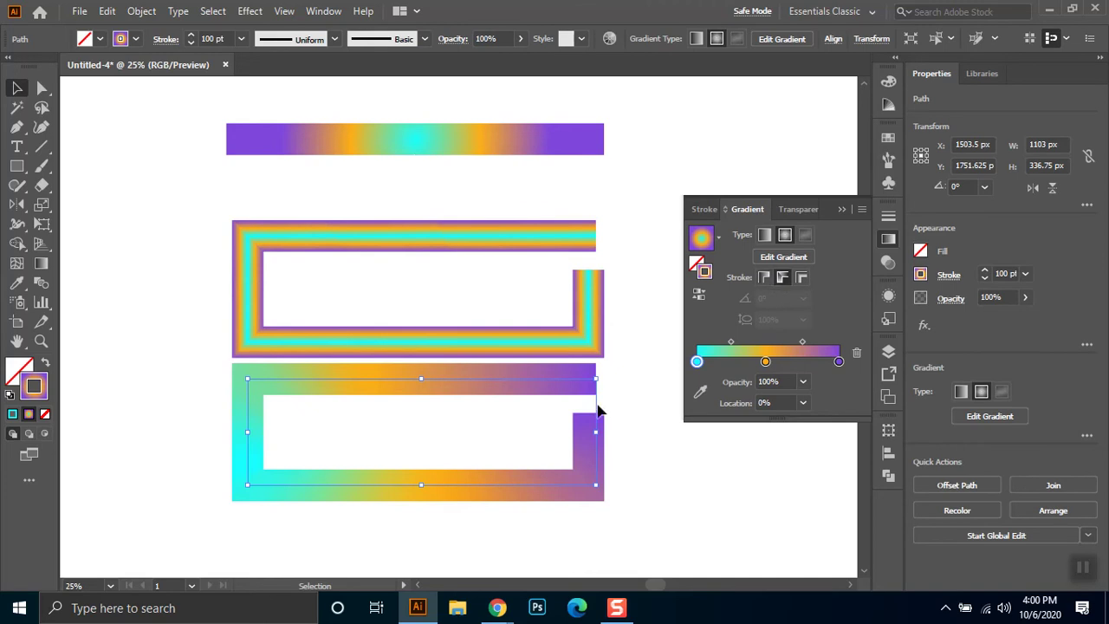
{"action": "left_click", "coordinate": [761, 236]}
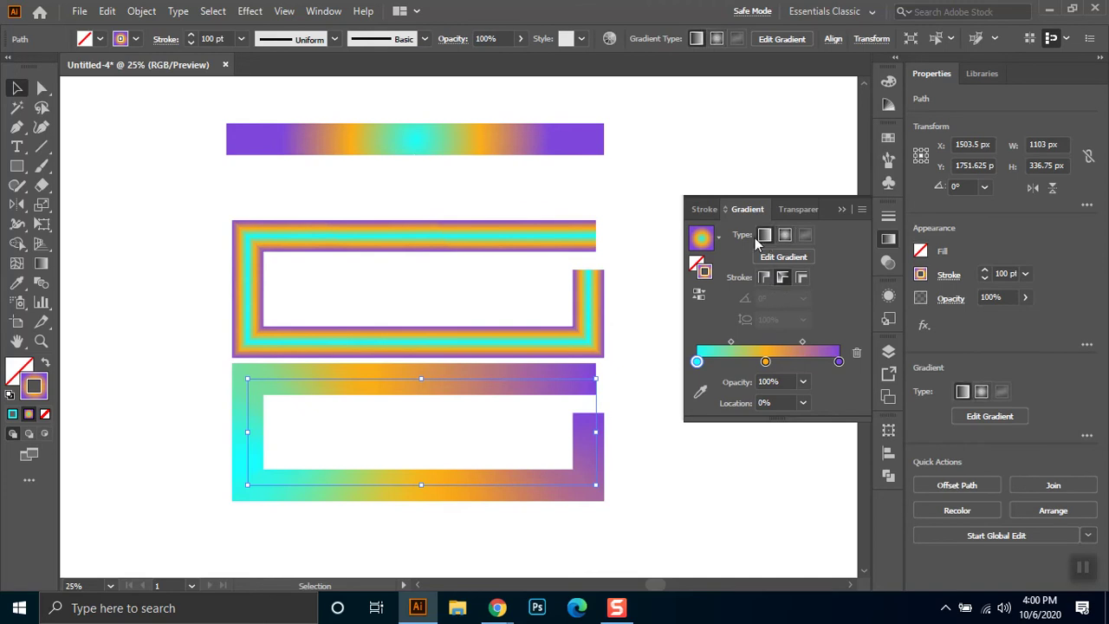
{"action": "left_click", "coordinate": [629, 398]}
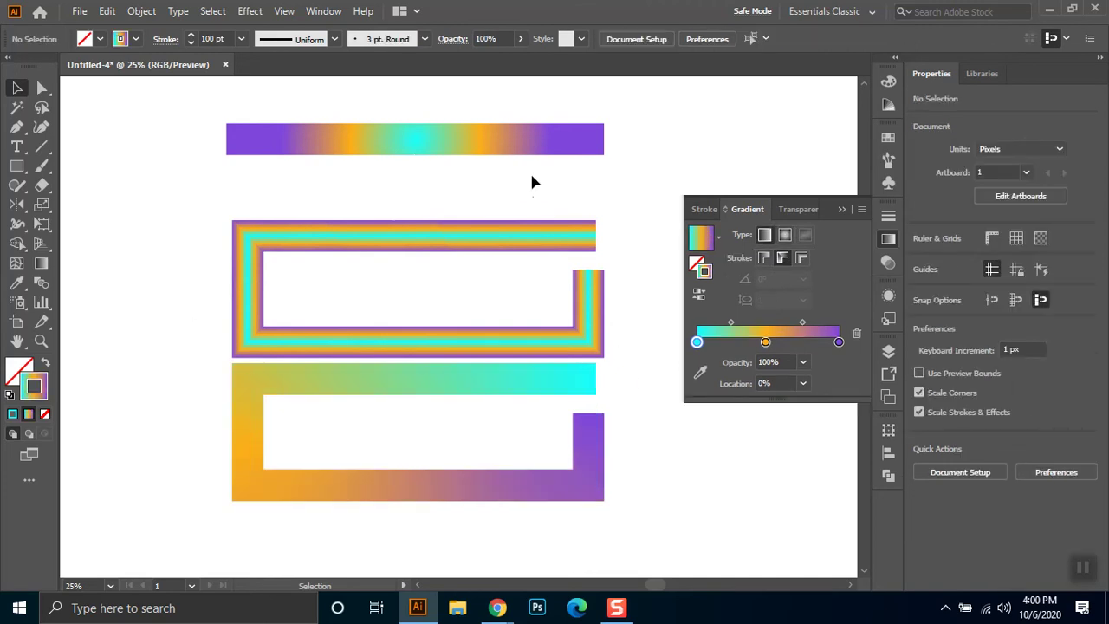
{"action": "left_click_drag", "start_coordinate": [614, 213], "coordinate": [490, 466]}
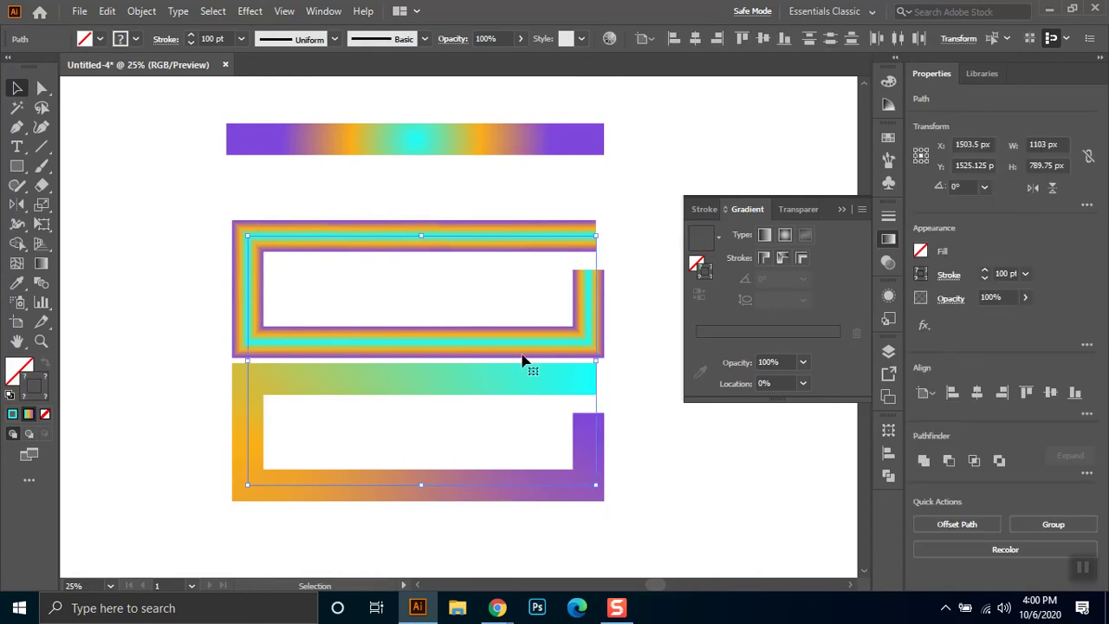
Delete both G-shaped paths and move the radial gradient bar down toward the artboard centre
{"action": "key", "text": "Delete"}
{"action": "left_click_drag", "start_coordinate": [643, 126], "coordinate": [395, 232]}
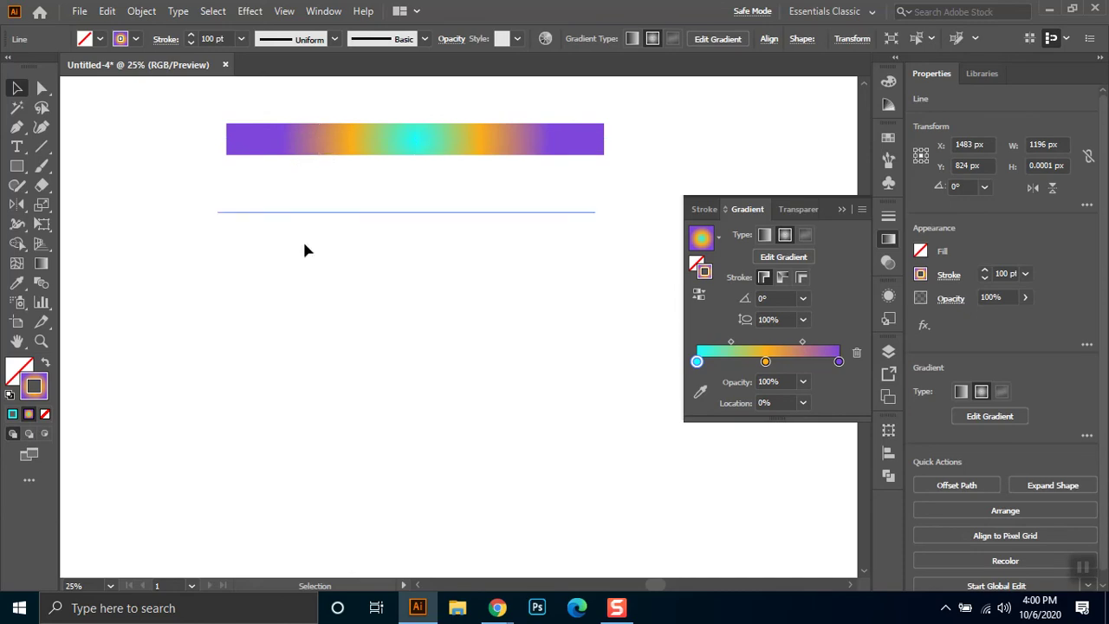
{"action": "left_click_drag", "start_coordinate": [315, 161], "coordinate": [302, 316]}
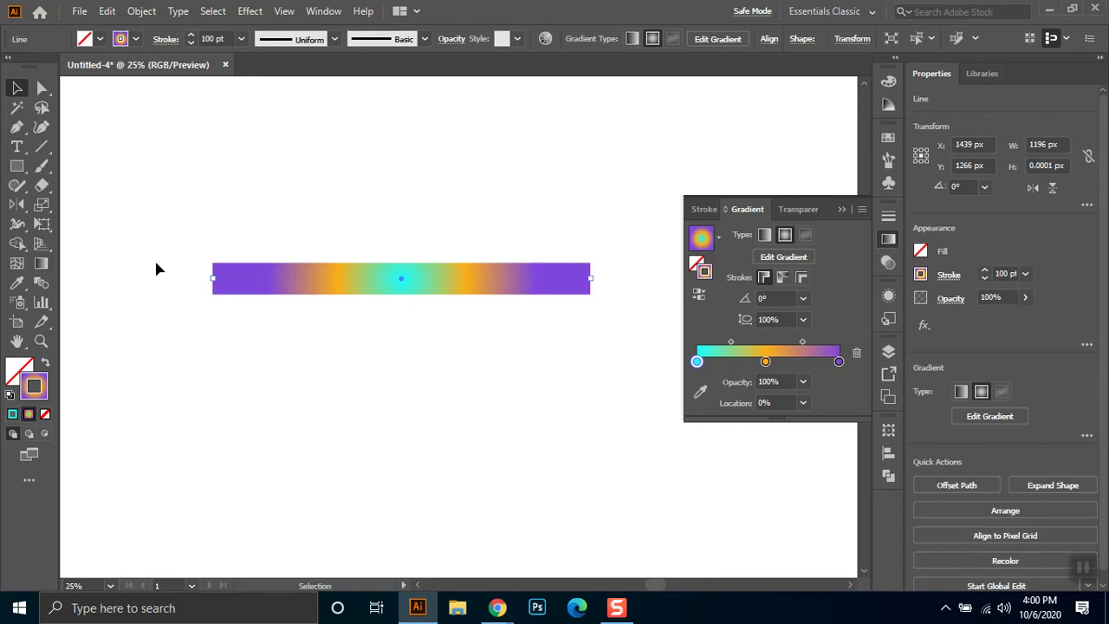
{"action": "left_click", "coordinate": [16, 224]}
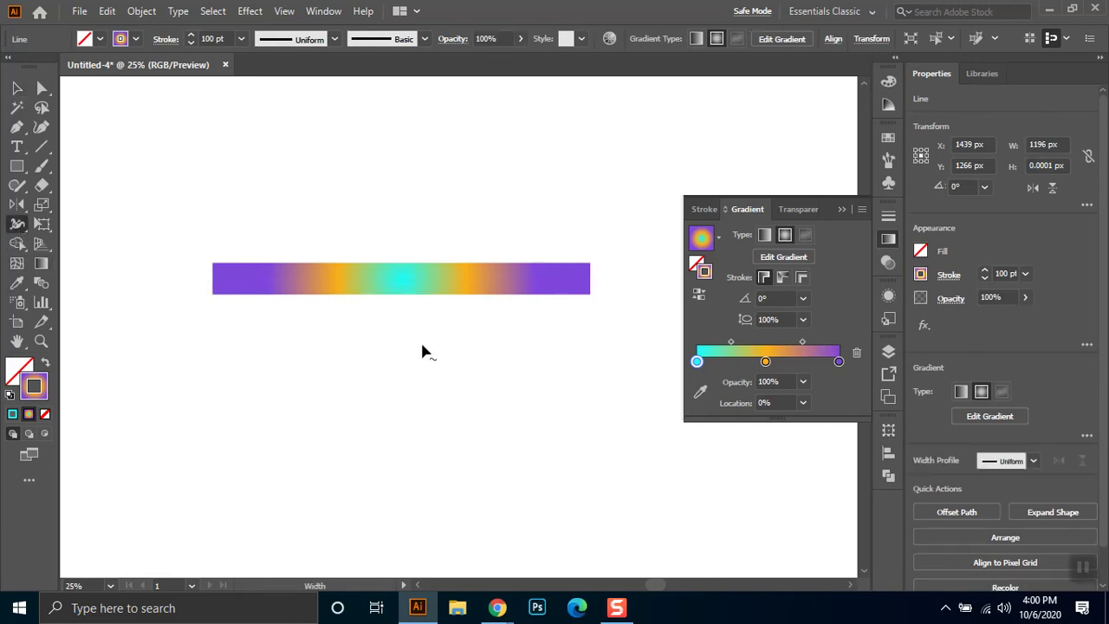
Drag width points to give the bar two central bulges, a wide left flare and a pointed right tip
{"action": "mouse_move", "coordinate": [407, 284]}
{"action": "left_mouse_down"}
{"action": "mouse_move", "coordinate": [413, 382]}
{"action": "mouse_move", "coordinate": [423, 381]}
{"action": "left_mouse_up"}
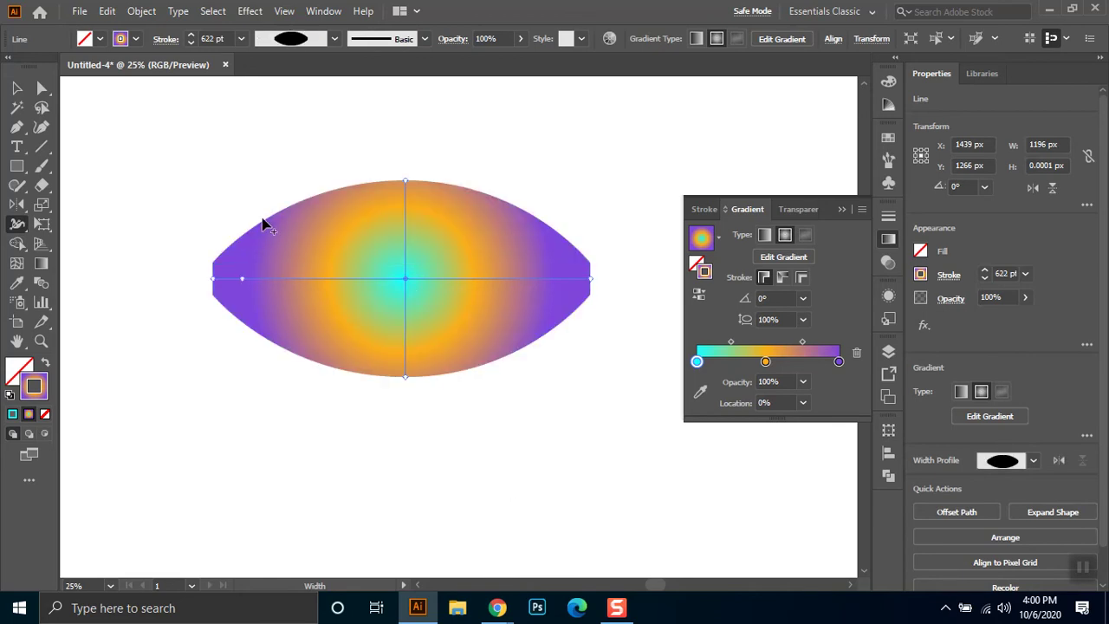
{"action": "left_click_drag", "start_coordinate": [494, 284], "coordinate": [494, 263]}
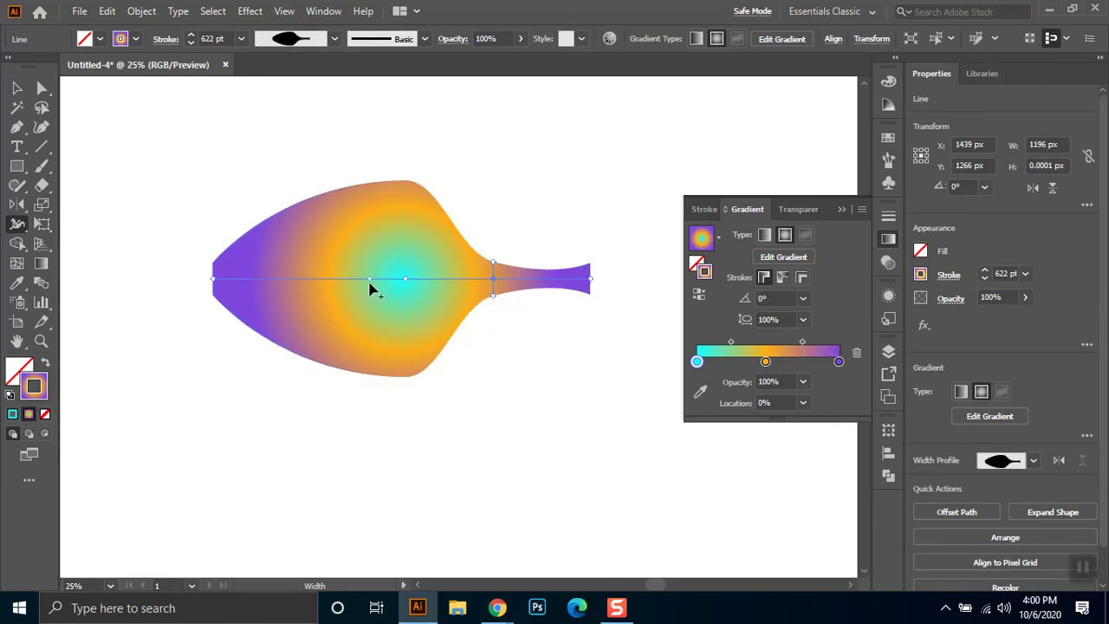
{"action": "left_click_drag", "start_coordinate": [353, 285], "coordinate": [350, 310]}
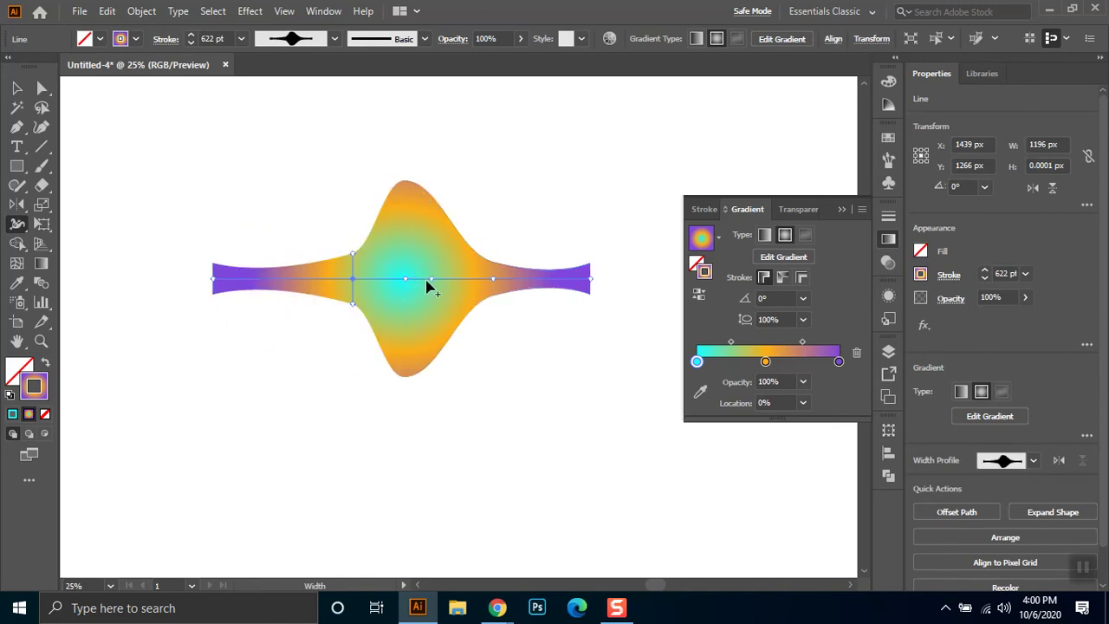
{"action": "left_click_drag", "start_coordinate": [404, 279], "coordinate": [381, 281]}
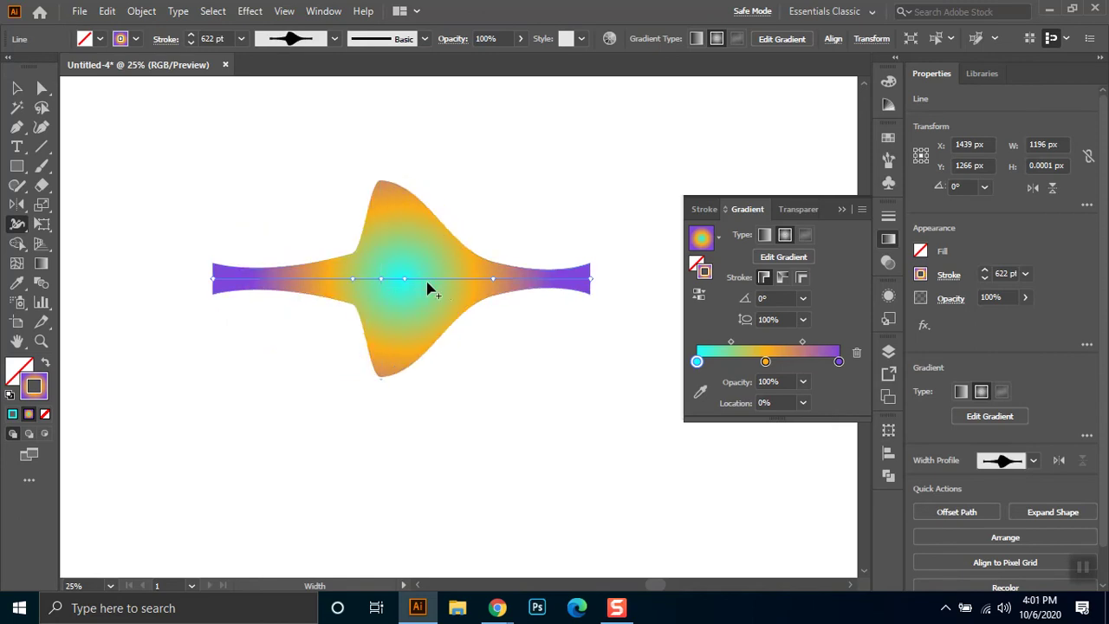
{"action": "mouse_move", "coordinate": [438, 285]}
{"action": "left_mouse_down"}
{"action": "mouse_move", "coordinate": [459, 286]}
{"action": "mouse_move", "coordinate": [443, 379]}
{"action": "left_mouse_up"}
{"action": "left_click_drag", "start_coordinate": [415, 279], "coordinate": [414, 303]}
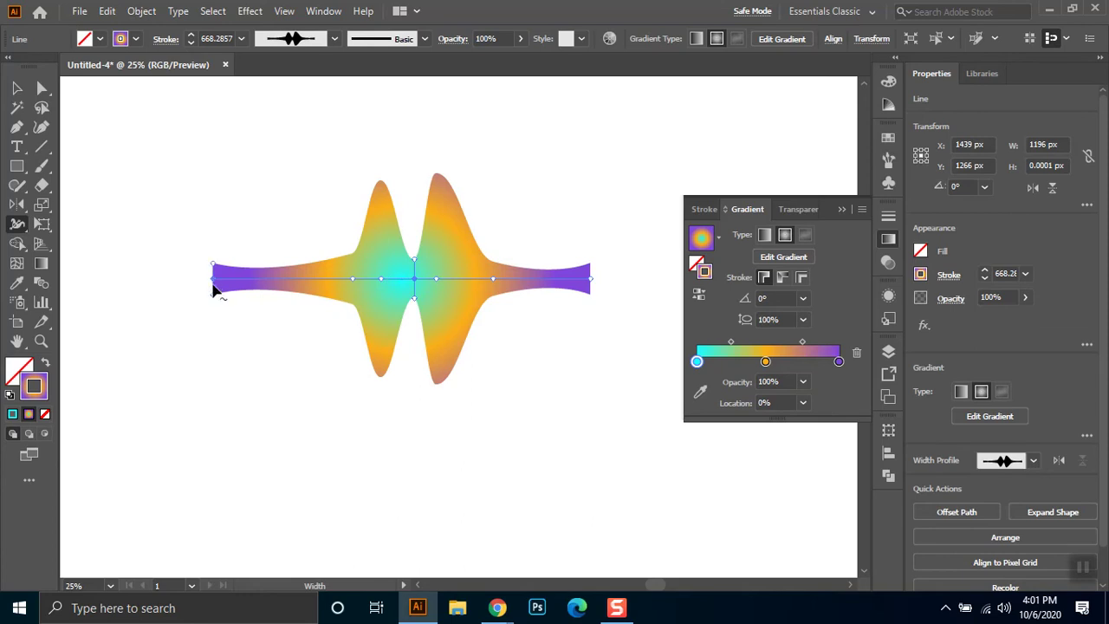
{"action": "left_click_drag", "start_coordinate": [214, 295], "coordinate": [222, 411]}
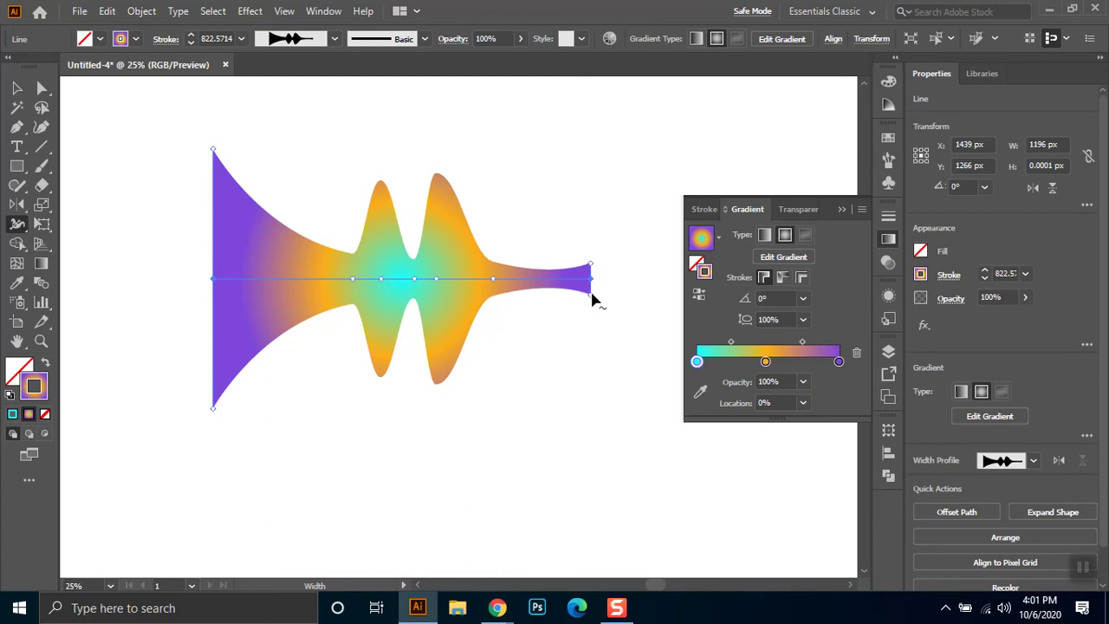
{"action": "left_click_drag", "start_coordinate": [592, 302], "coordinate": [583, 273]}
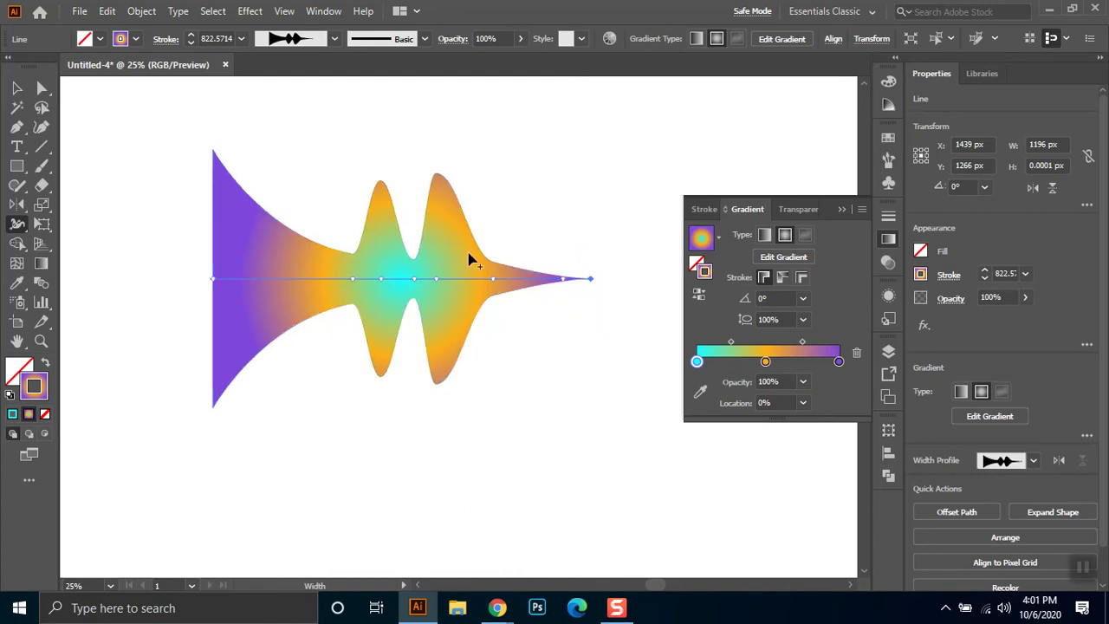
{"action": "key", "text": "v"}
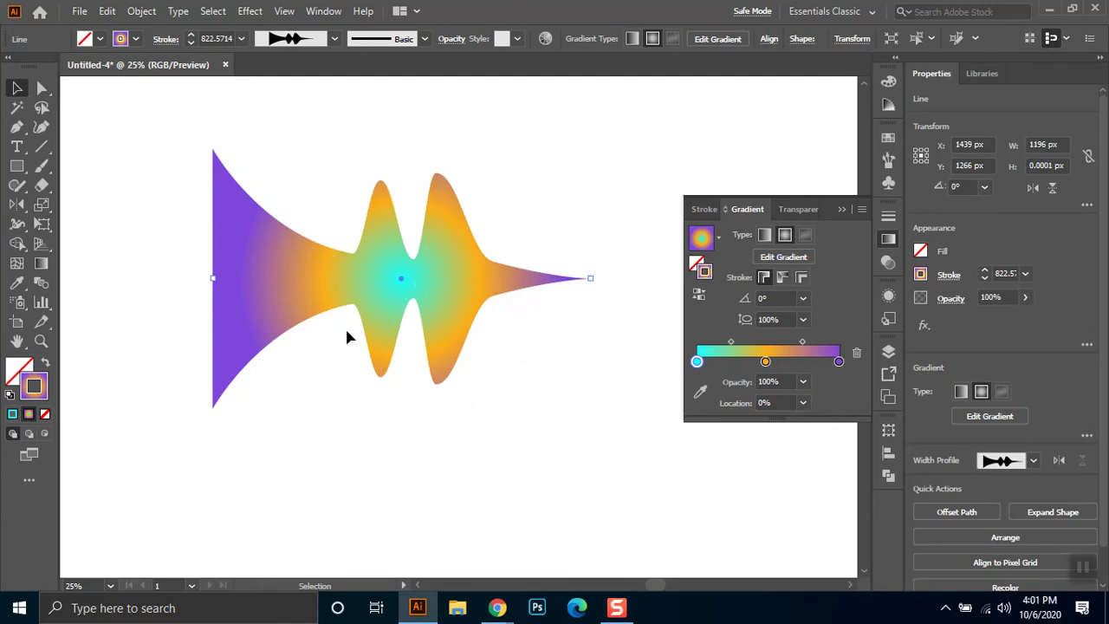
Apply the gradient across the flared stroke's width
{"action": "left_click", "coordinate": [801, 277]}
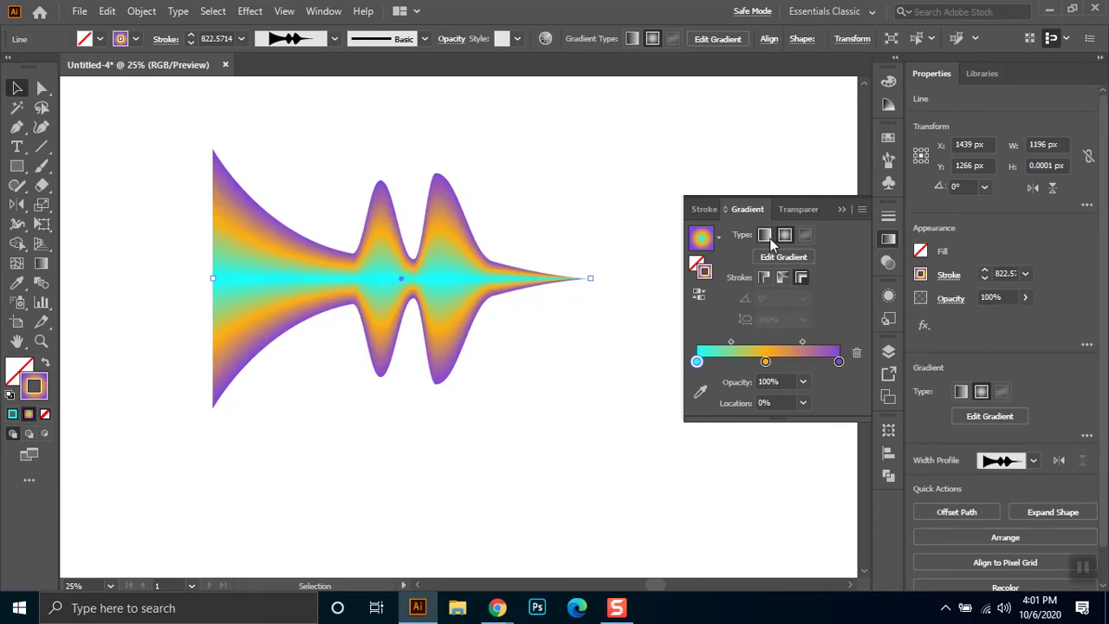
{"action": "left_click", "coordinate": [532, 299]}
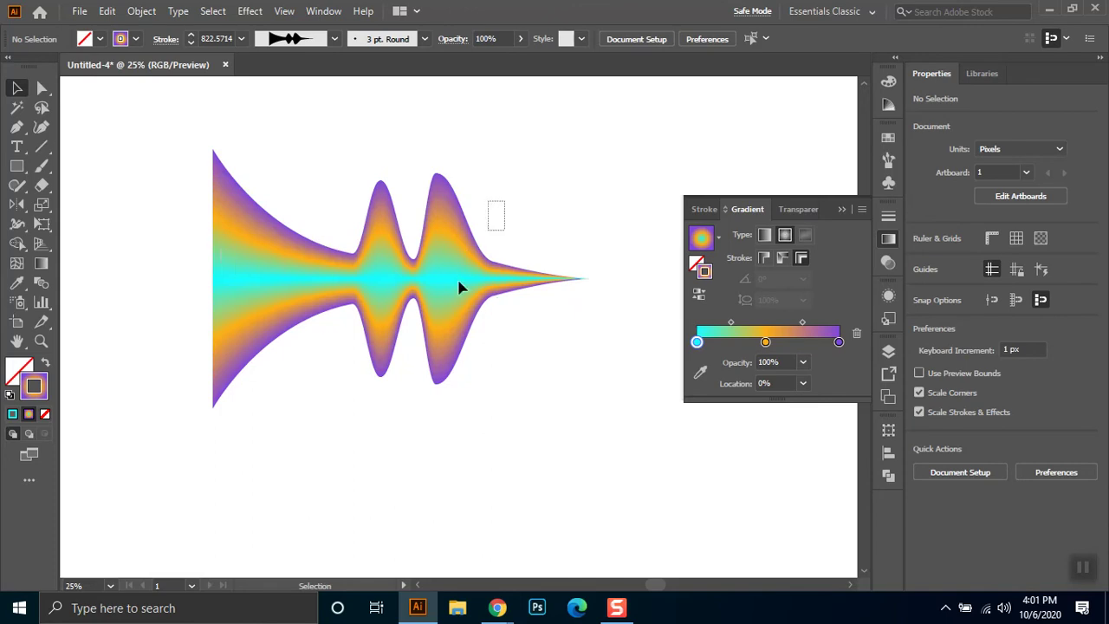
{"action": "left_click", "coordinate": [455, 342]}
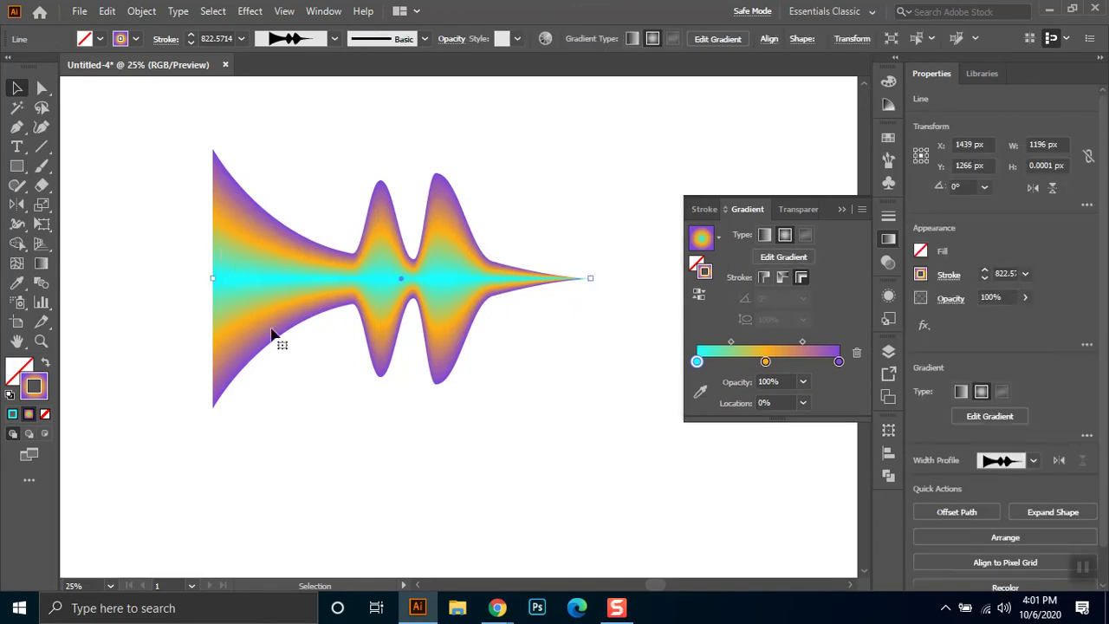
Reshape the width around the right bulge with the Width tool
{"action": "left_click", "coordinate": [17, 223]}
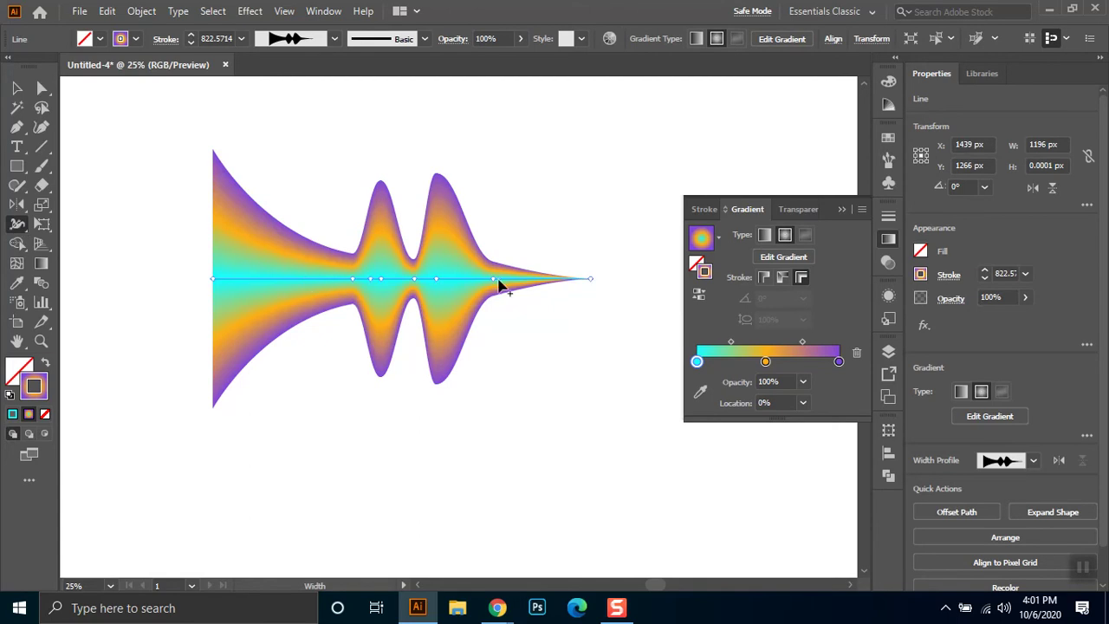
{"action": "mouse_move", "coordinate": [495, 286]}
{"action": "left_mouse_down"}
{"action": "mouse_move", "coordinate": [501, 340]}
{"action": "mouse_move", "coordinate": [500, 321]}
{"action": "left_mouse_up"}
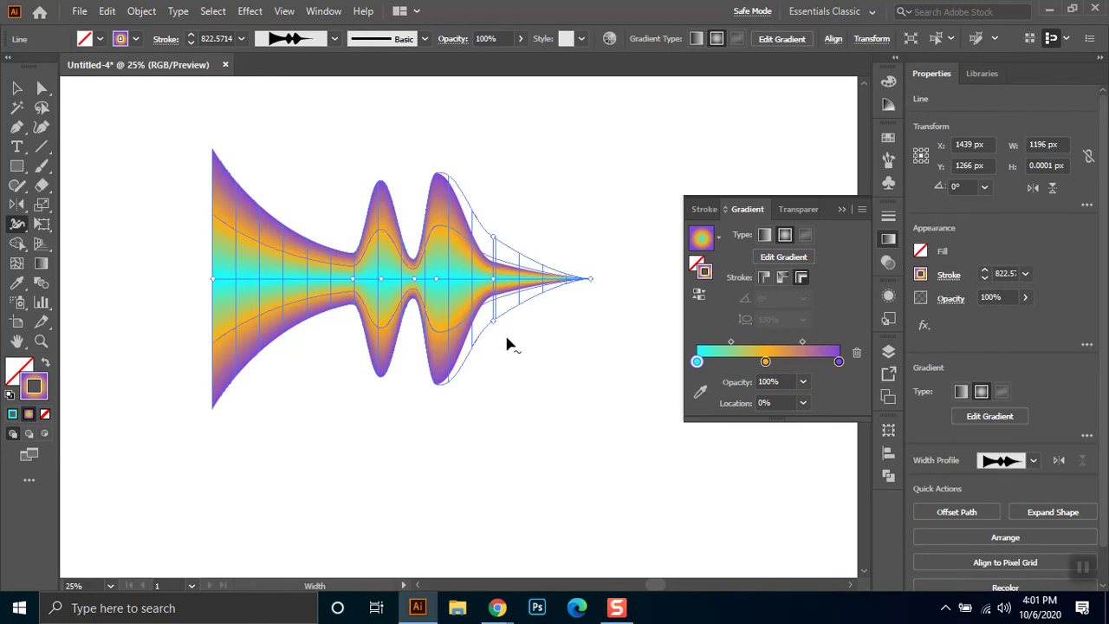
{"action": "key", "text": "v"}
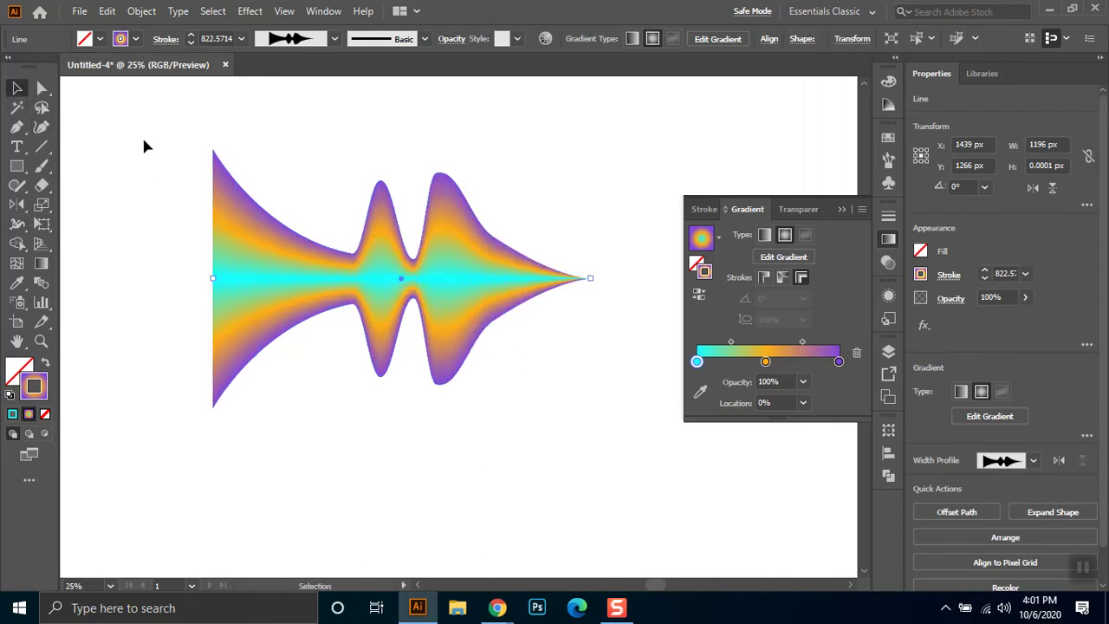
{"action": "left_click", "coordinate": [332, 40]}
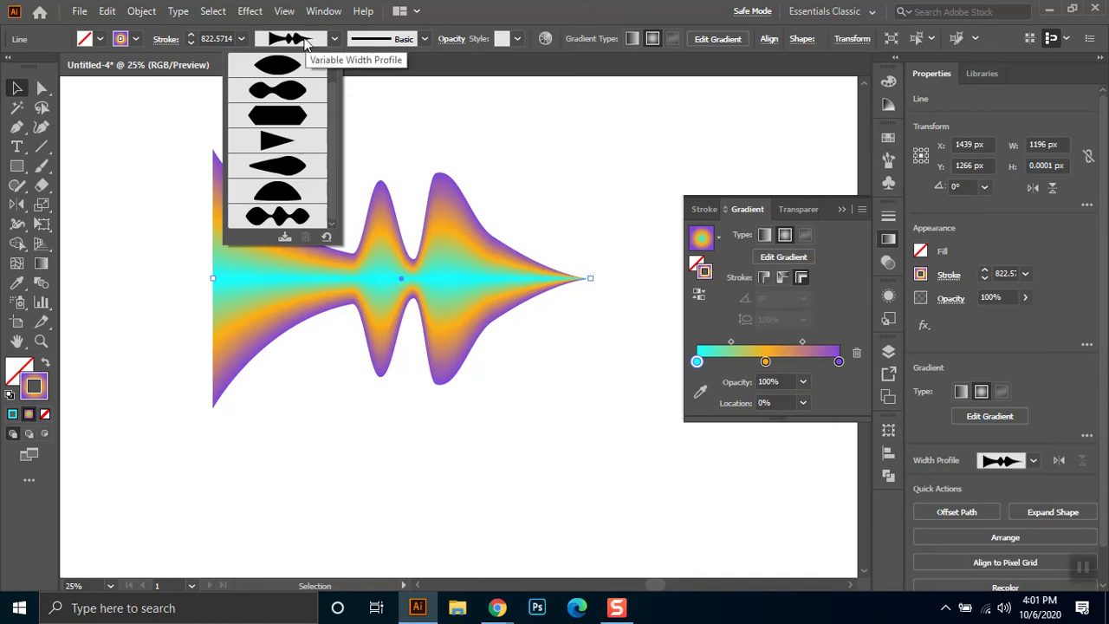
Save the flared shape as a new width profile and check it in the profiles list
{"action": "left_click", "coordinate": [285, 237]}
{"action": "type", "text": "Name"}
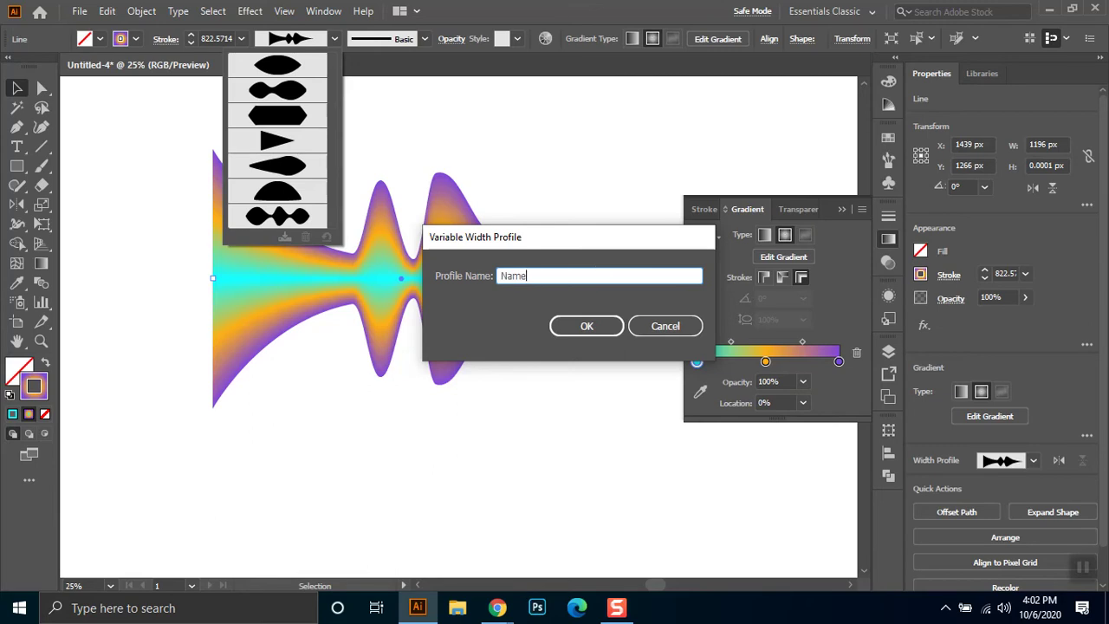
{"action": "key", "text": "Return"}
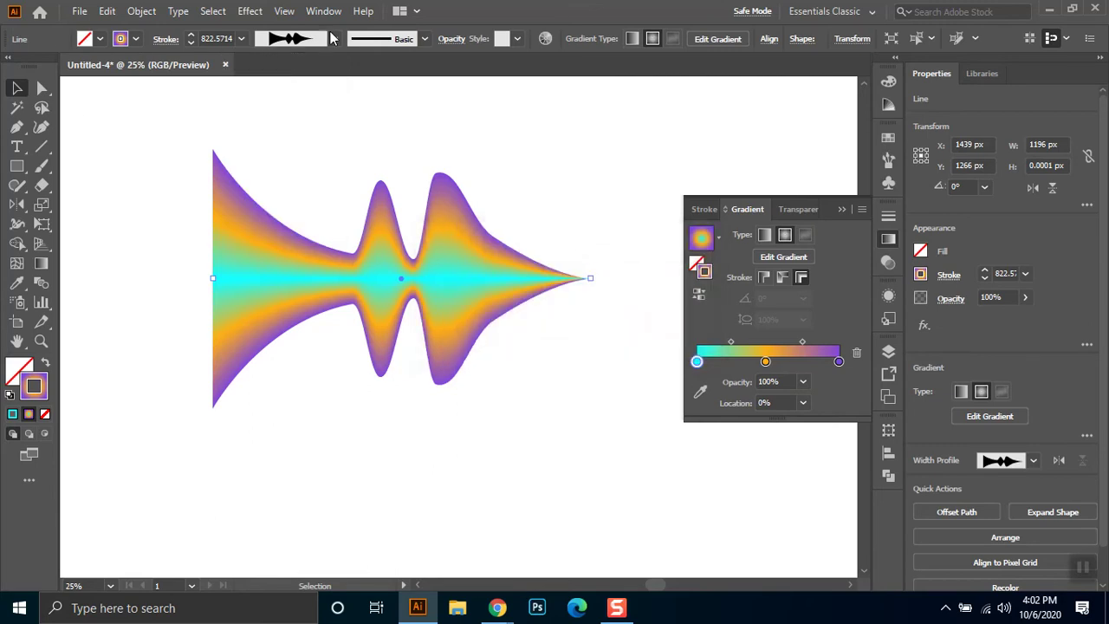
{"action": "left_click", "coordinate": [334, 38]}
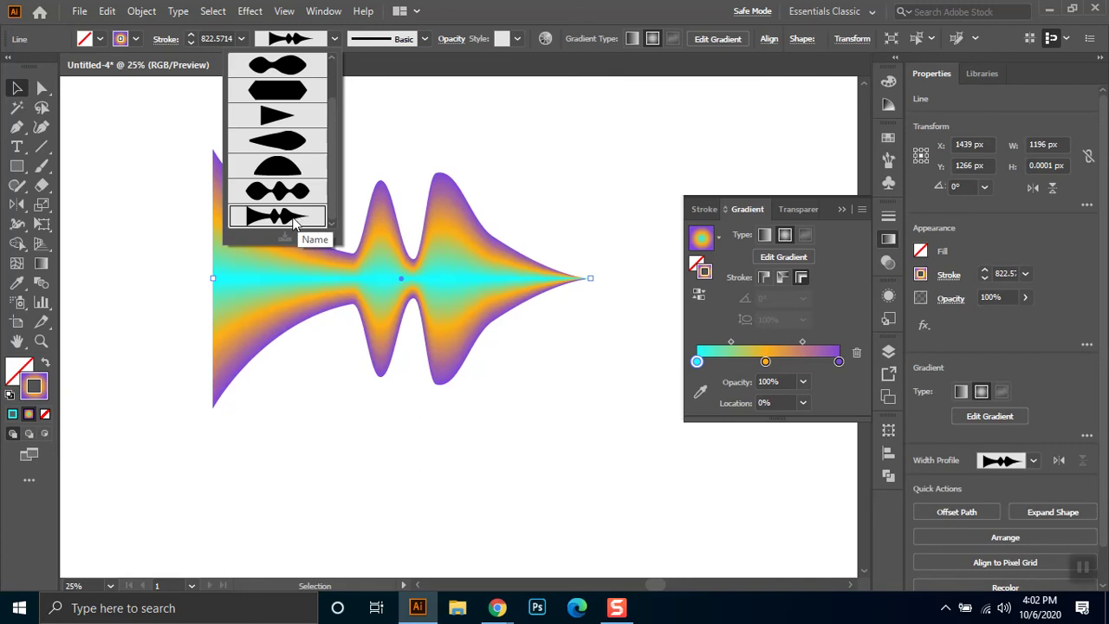
{"action": "mouse_move", "coordinate": [277, 90]}
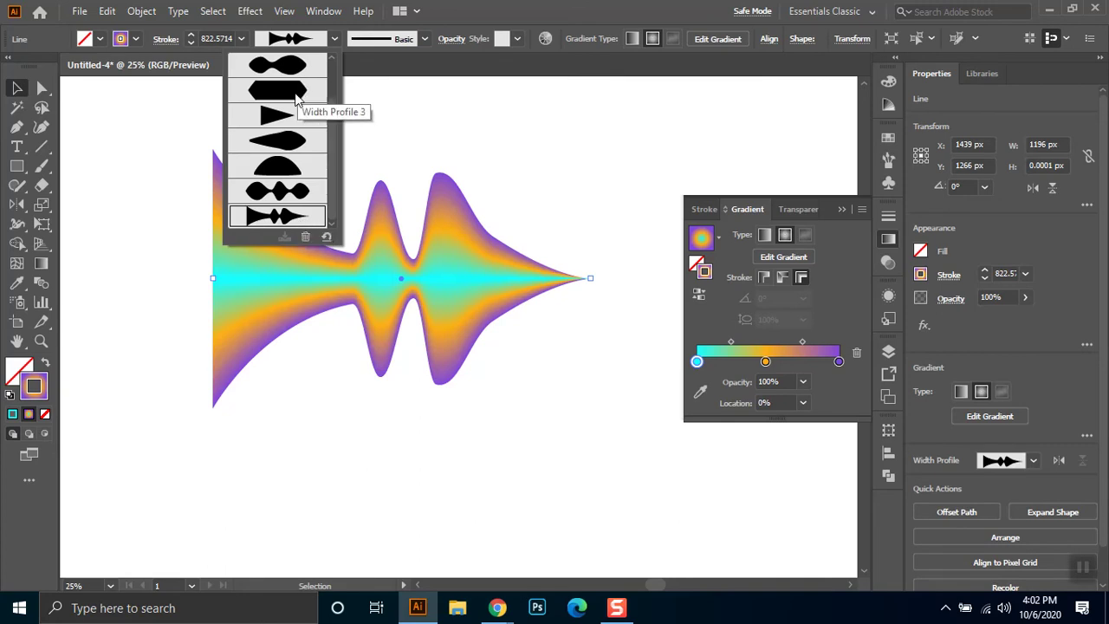
{"action": "scroll", "coordinate": [295, 99], "scroll_direction": "up", "scroll_amount": 3}
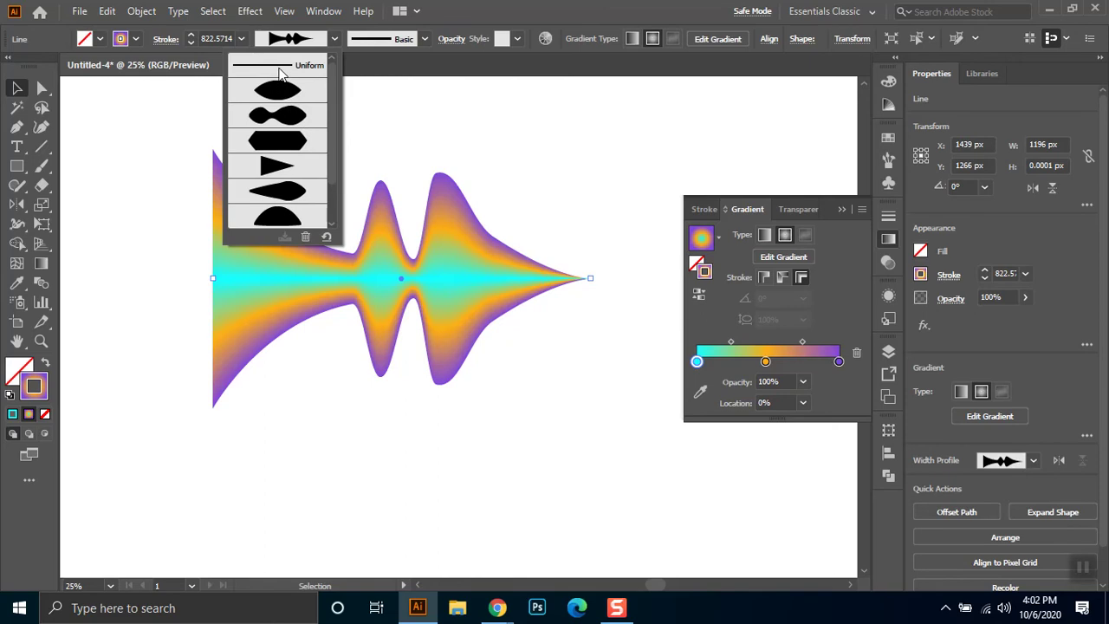
{"action": "scroll", "coordinate": [279, 154], "scroll_direction": "down", "scroll_amount": 2}
Draw a straight horizontal line below the flared artwork
{"action": "left_click", "coordinate": [431, 117]}
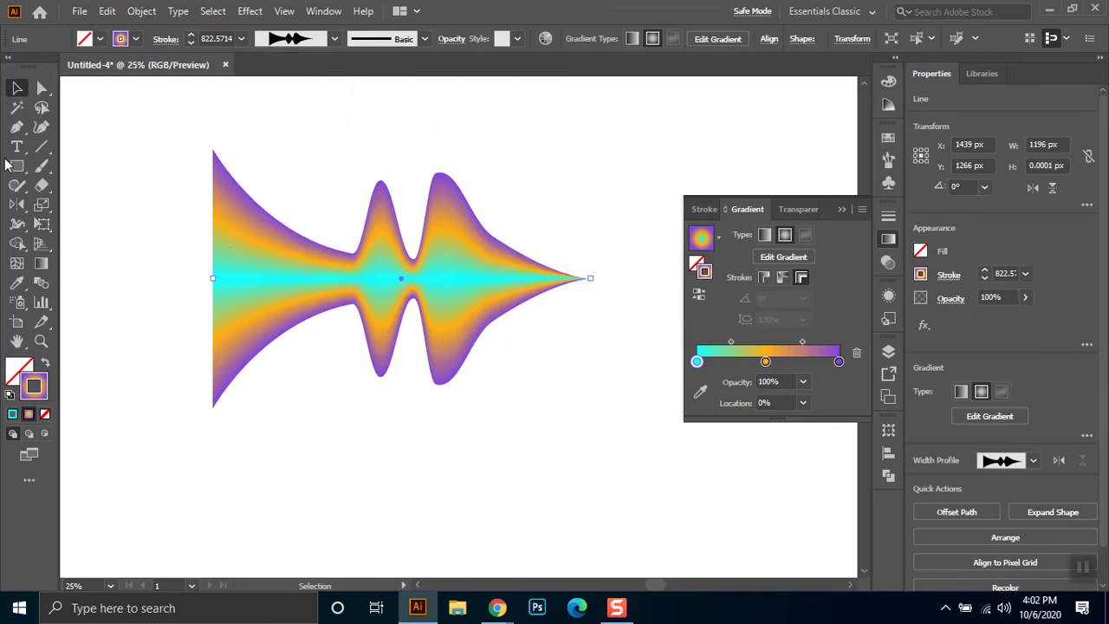
{"action": "left_click", "coordinate": [40, 147]}
{"action": "left_click_drag", "start_coordinate": [233, 477], "coordinate": [515, 474]}
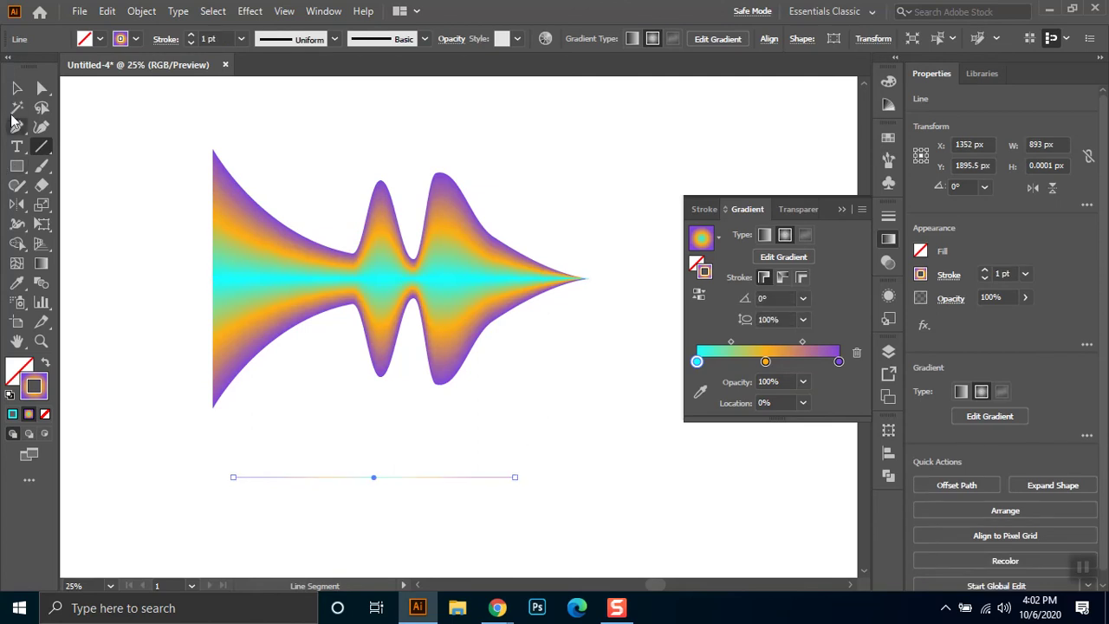
{"action": "left_click", "coordinate": [15, 105]}
{"action": "left_click", "coordinate": [135, 38]}
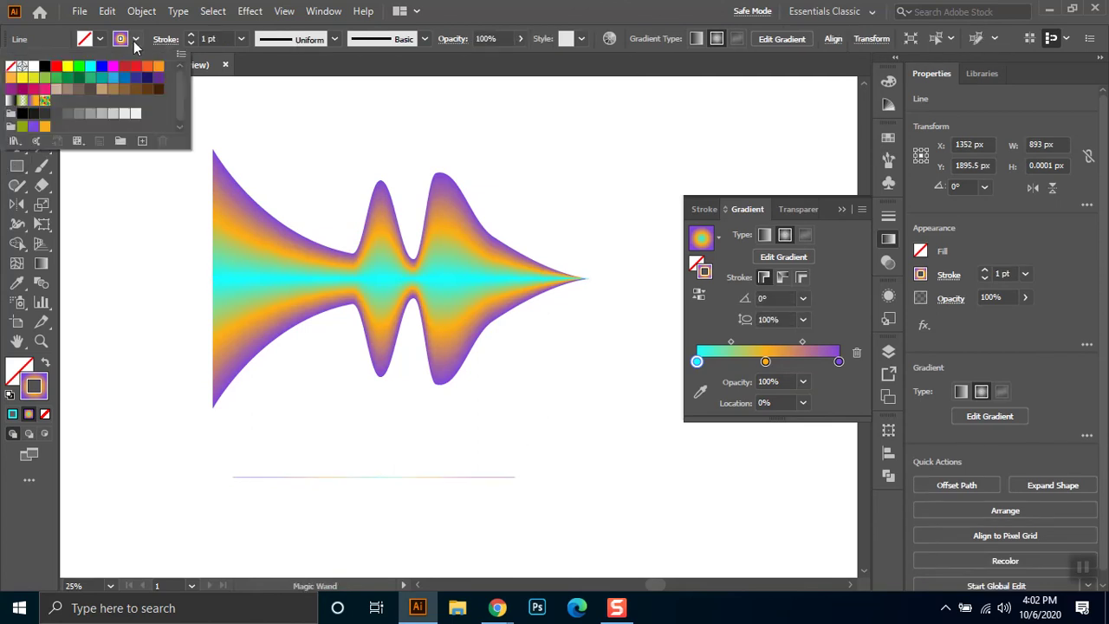
Give the new line a black stroke at 60 pt weight
{"action": "left_click", "coordinate": [45, 66]}
{"action": "left_click", "coordinate": [474, 467]}
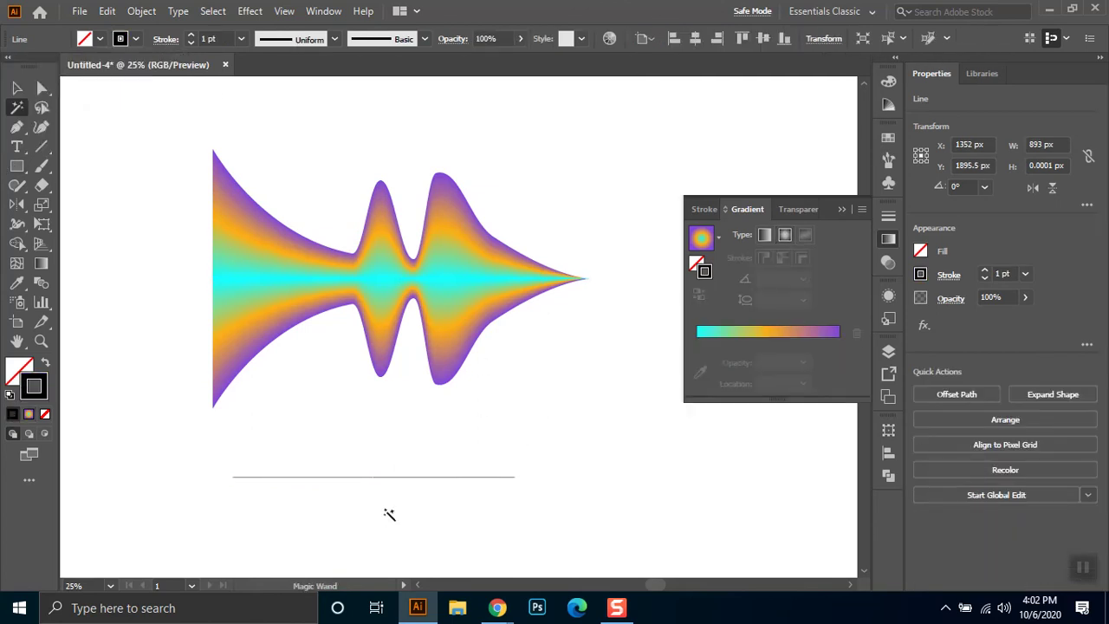
{"action": "left_click", "coordinate": [404, 501]}
{"action": "key", "text": "v"}
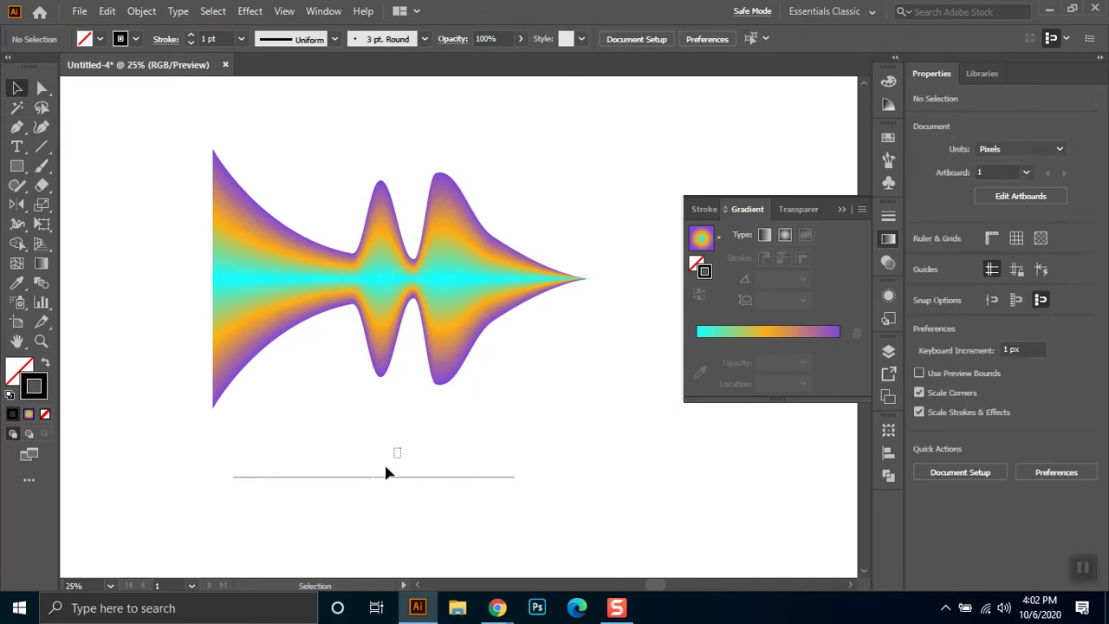
{"action": "left_click", "coordinate": [384, 476]}
{"action": "left_click", "coordinate": [241, 40]}
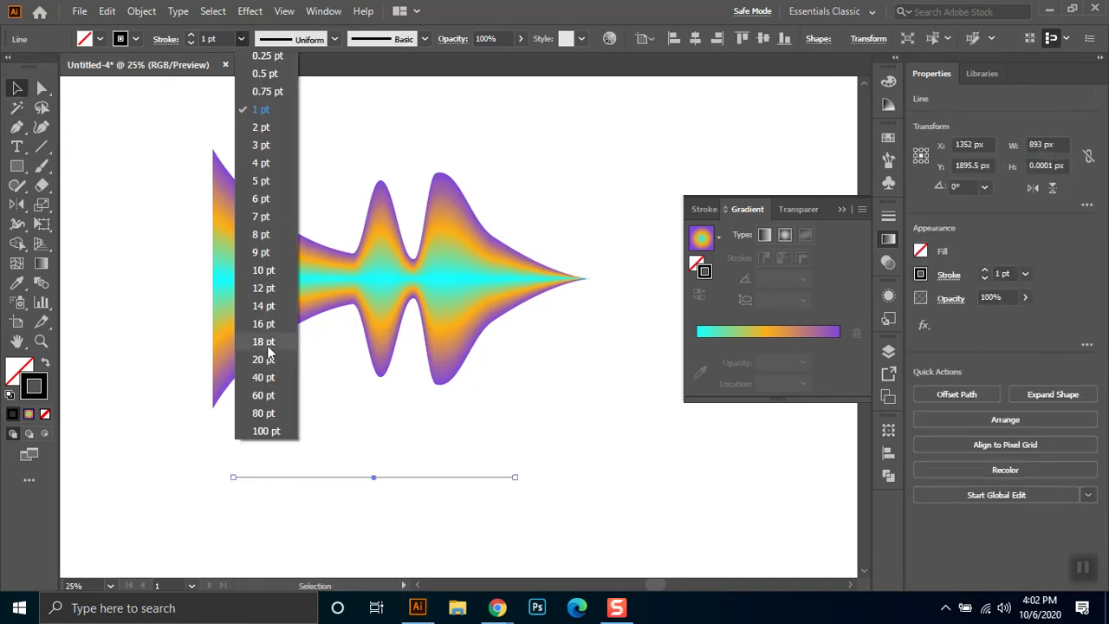
{"action": "left_click", "coordinate": [271, 359]}
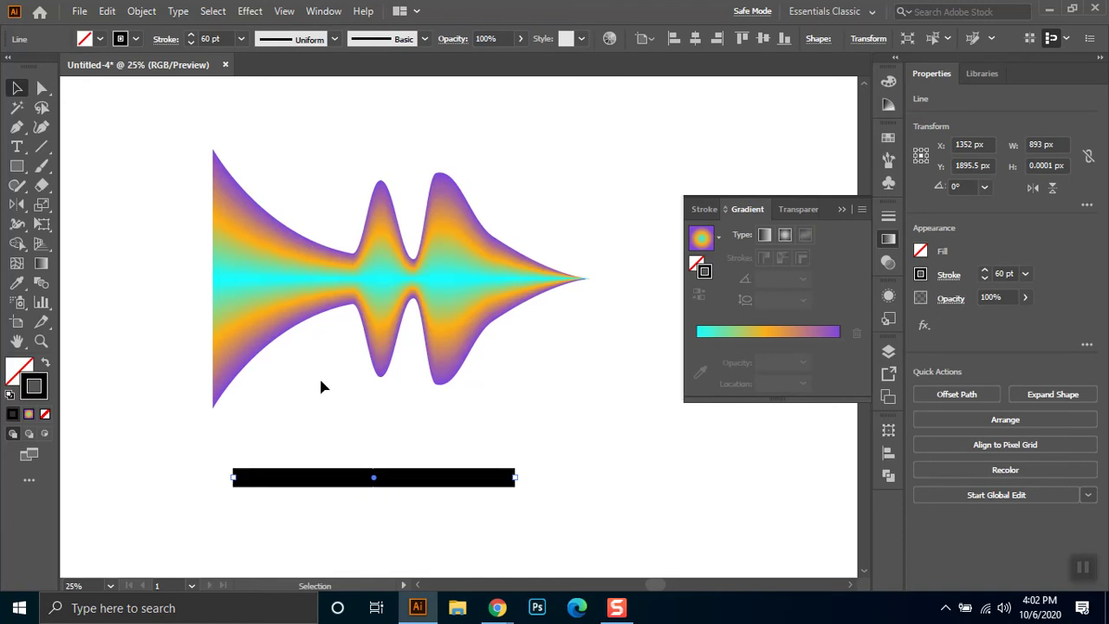
Apply the last saved width profile to the line
{"action": "left_click", "coordinate": [335, 39]}
{"action": "left_click", "coordinate": [299, 104]}
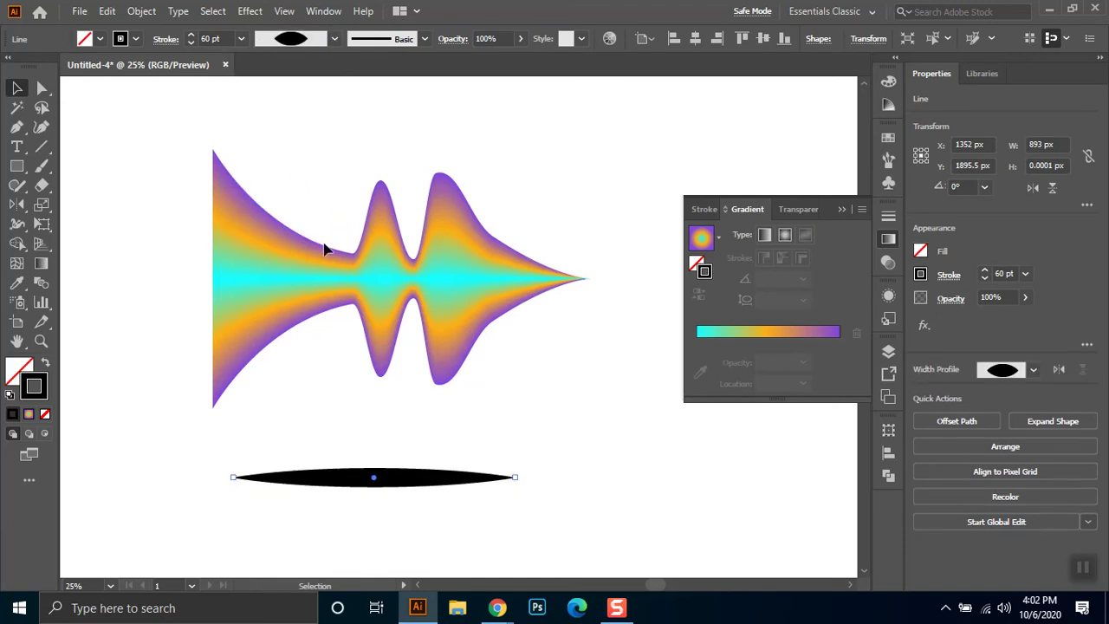
{"action": "left_click", "coordinate": [334, 39]}
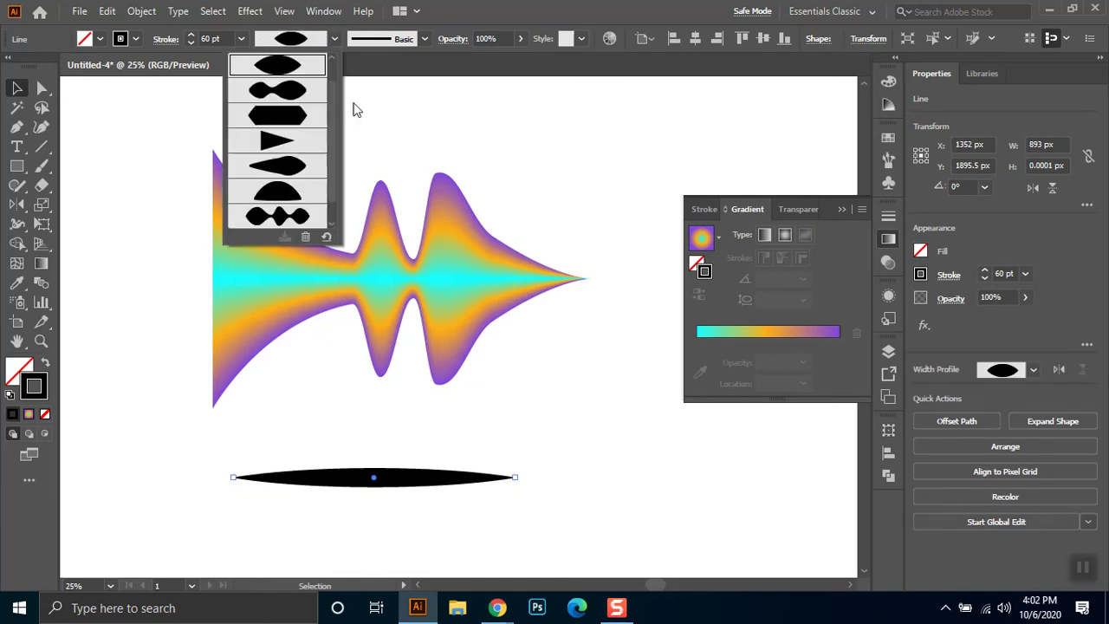
{"action": "scroll", "coordinate": [293, 215], "scroll_direction": "down", "scroll_amount": 2}
{"action": "left_click", "coordinate": [293, 216]}
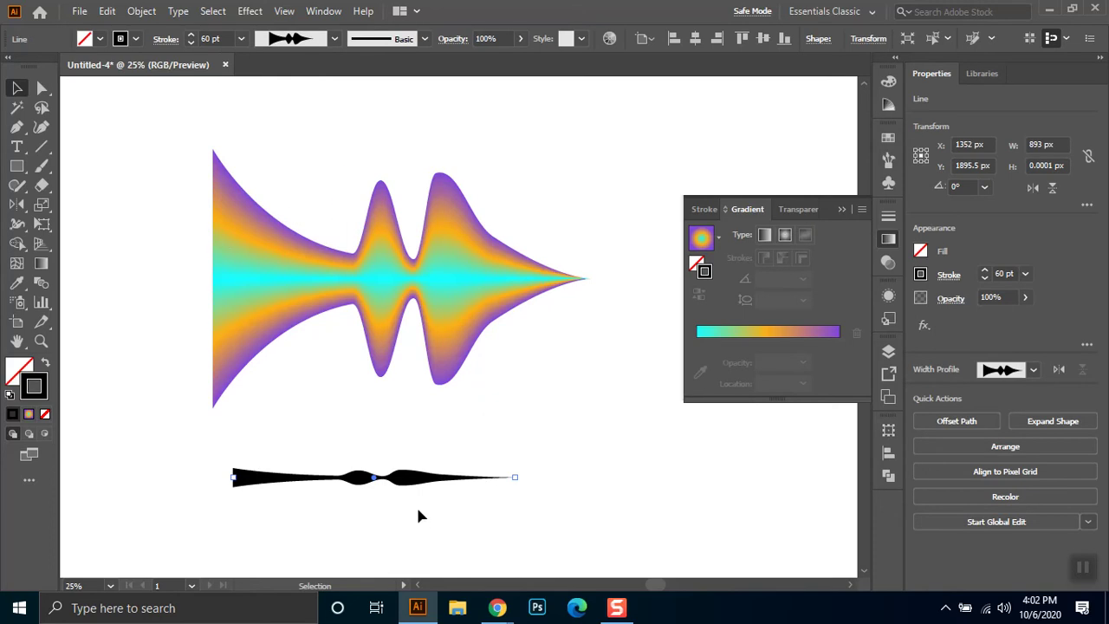
{"action": "left_click", "coordinate": [305, 501]}
{"action": "left_click", "coordinate": [256, 479]}
Raise the line's stroke weight to 300 pt
{"action": "left_click", "coordinate": [212, 38]}
{"action": "key", "text": "shift+Up"}
{"action": "key", "text": "shift+Up"}
{"action": "key", "text": "shift+Up"}
{"action": "key", "text": "shift+Up"}
{"action": "key", "text": "shift+Up"}
{"action": "key", "text": "shift+Up"}
{"action": "key", "text": "shift+Up"}
{"action": "key", "text": "shift+Up"}
{"action": "key", "text": "shift+Up"}
{"action": "key", "text": "shift+Up"}
{"action": "key", "text": "shift+Up"}
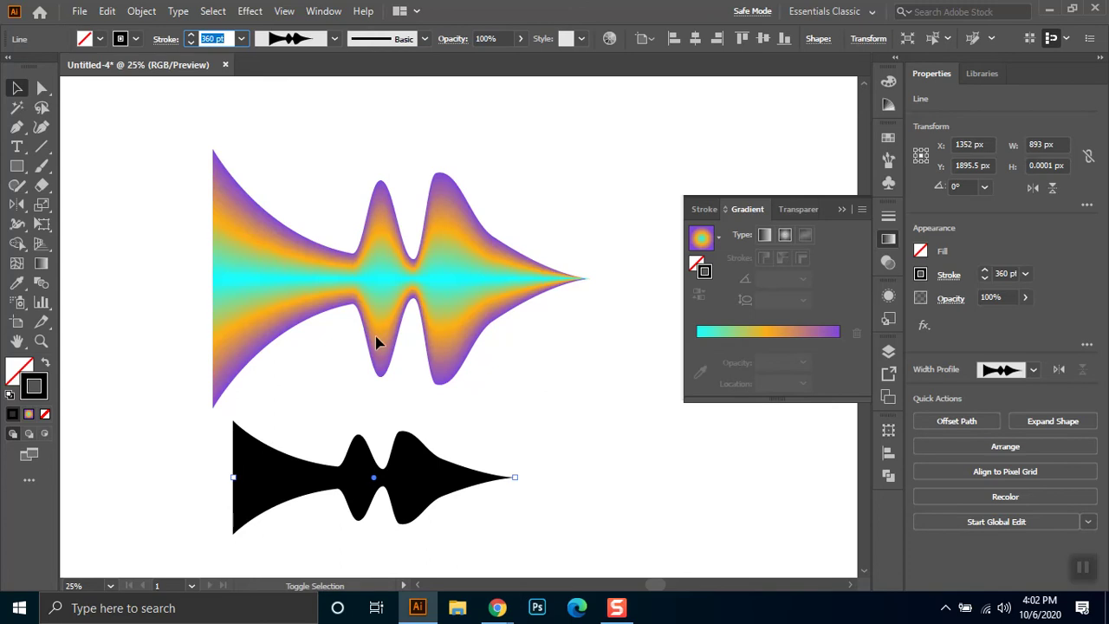
{"action": "key", "text": "shift+Up"}
{"action": "key", "text": "shift+Up"}
{"action": "key", "text": "shift+Up"}
{"action": "key", "text": "shift+Up"}
{"action": "key", "text": "shift+Up"}
{"action": "key", "text": "shift+Up"}
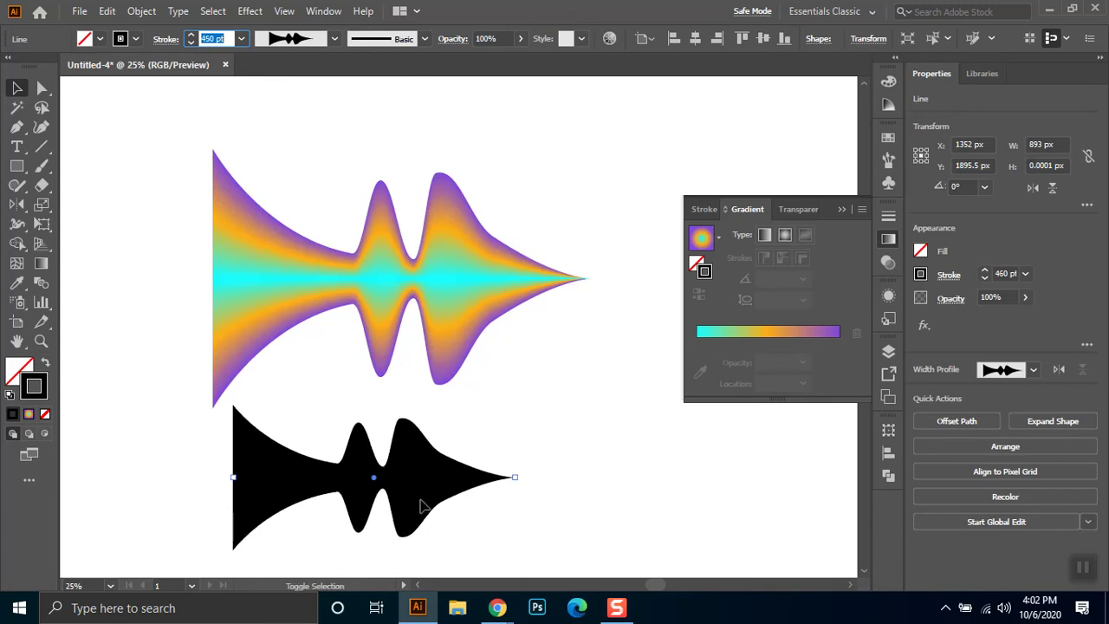
{"action": "key", "text": "shift+Down"}
{"action": "key", "text": "shift+Down"}
{"action": "key", "text": "shift+Down"}
{"action": "key", "text": "shift+Down"}
{"action": "key", "text": "shift+Down"}
{"action": "key", "text": "shift+Down"}
{"action": "key", "text": "shift+Down"}
{"action": "key", "text": "shift+Down"}
{"action": "key", "text": "shift+Down"}
{"action": "key", "text": "shift+Down"}
{"action": "key", "text": "shift+Down"}
{"action": "key", "text": "shift+Down"}
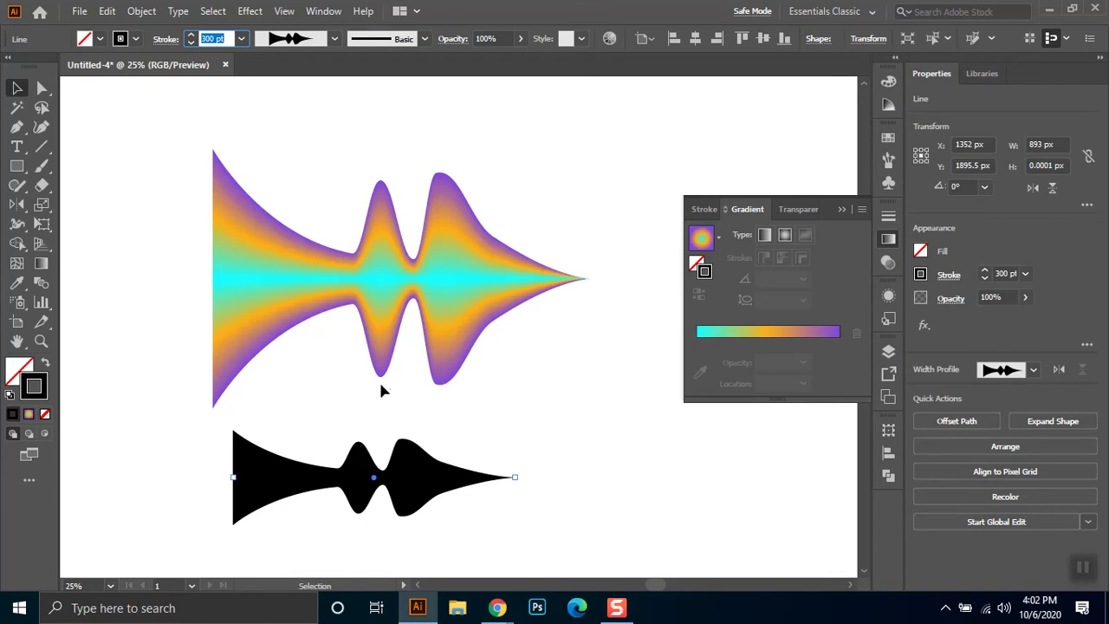
{"action": "left_click", "coordinate": [268, 489]}
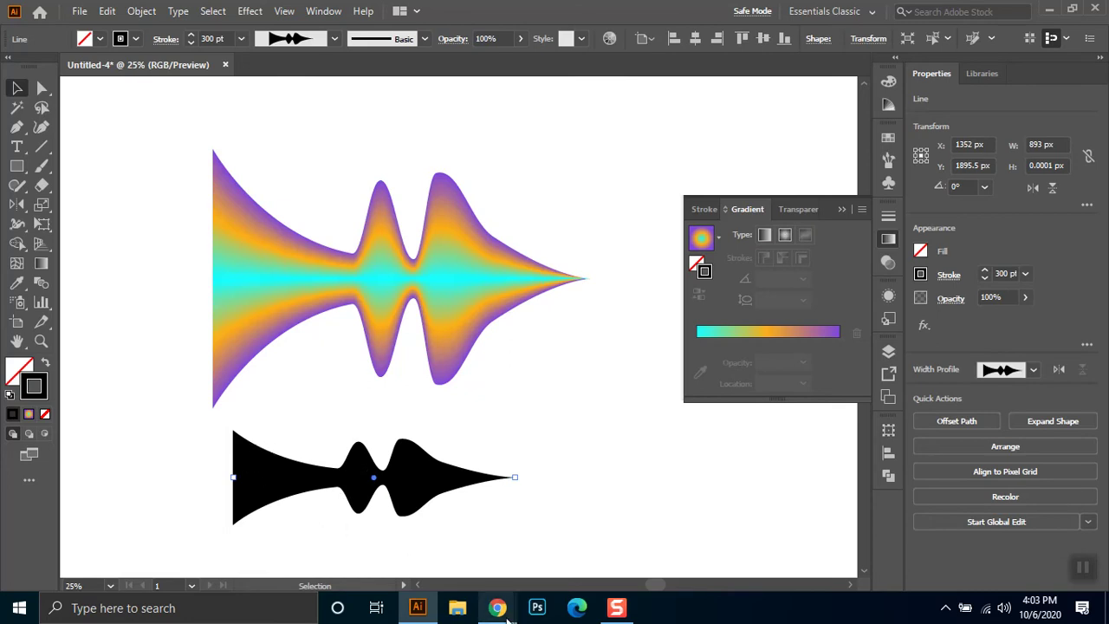
Search Google Images for 'chess' in a new Chrome tab
{"action": "mouse_move", "coordinate": [497, 608]}
{"action": "left_click", "coordinate": [407, 546]}
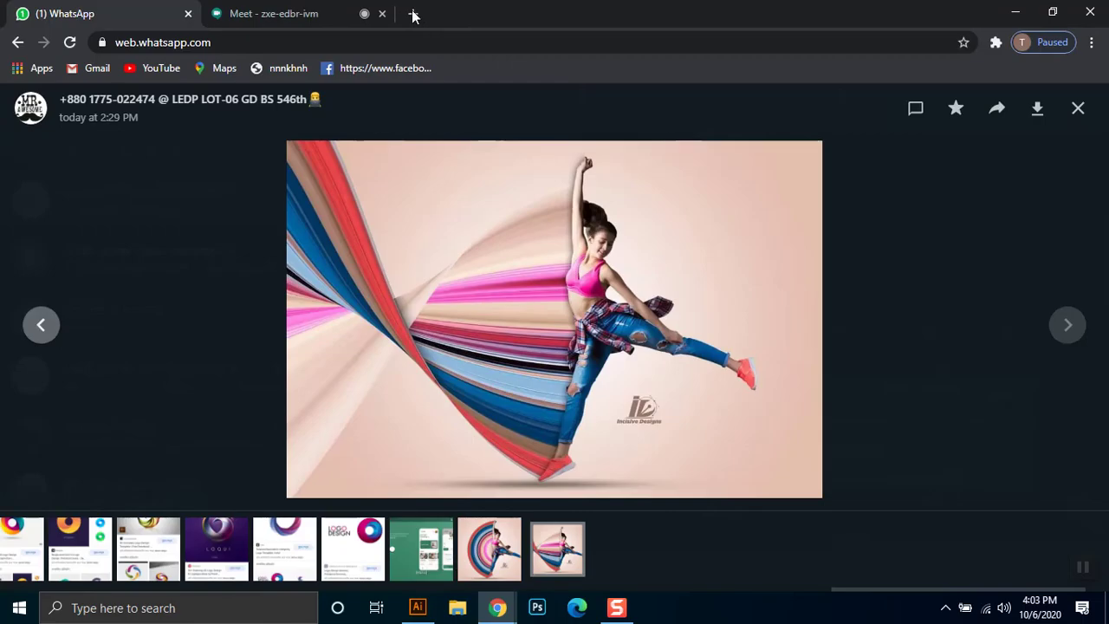
{"action": "left_click", "coordinate": [413, 13]}
{"action": "left_click", "coordinate": [397, 35]}
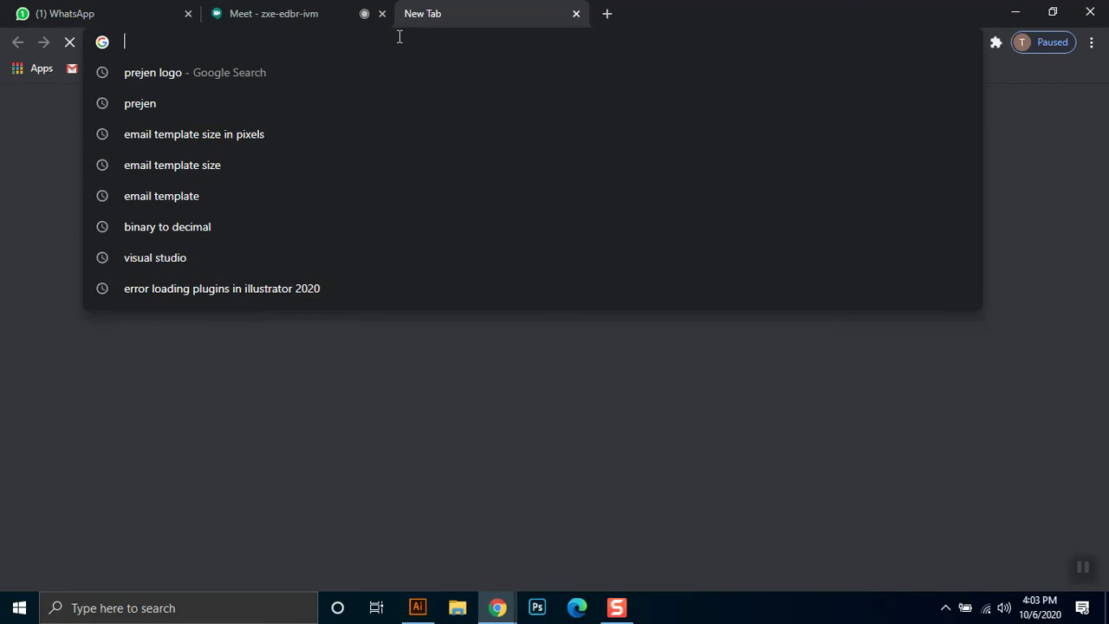
{"action": "type", "text": "chess"}
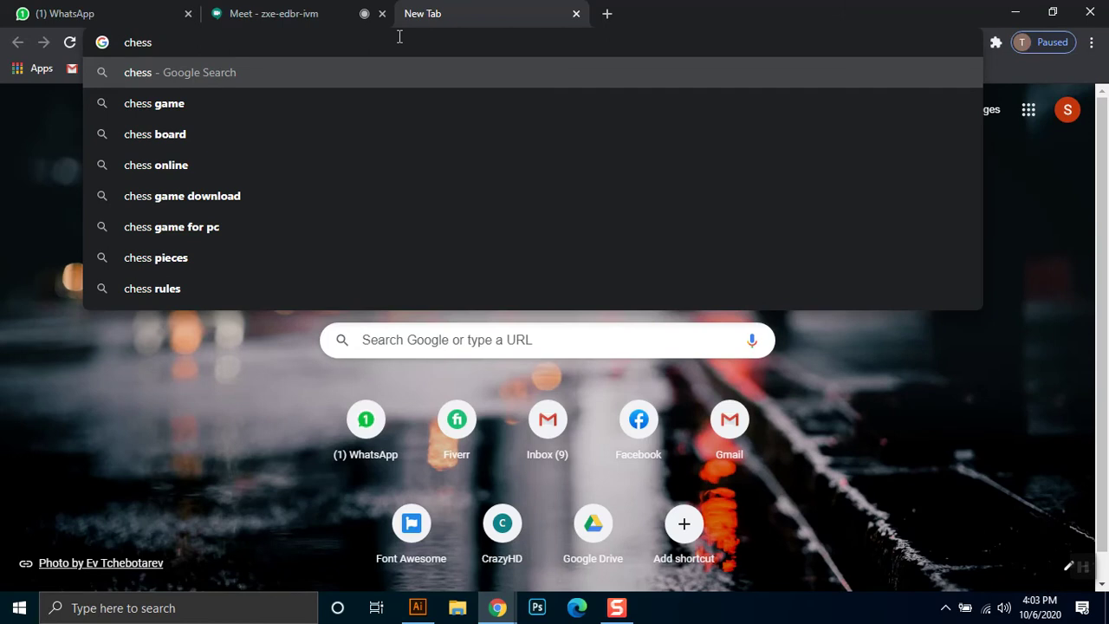
{"action": "key", "text": "Return"}
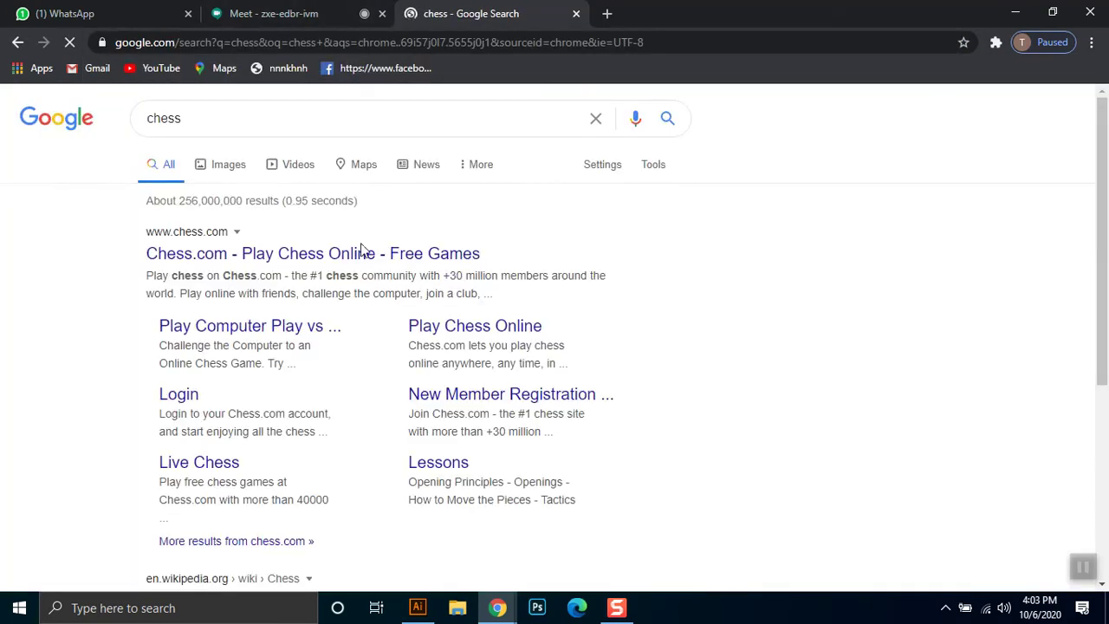
{"action": "left_click", "coordinate": [249, 168]}
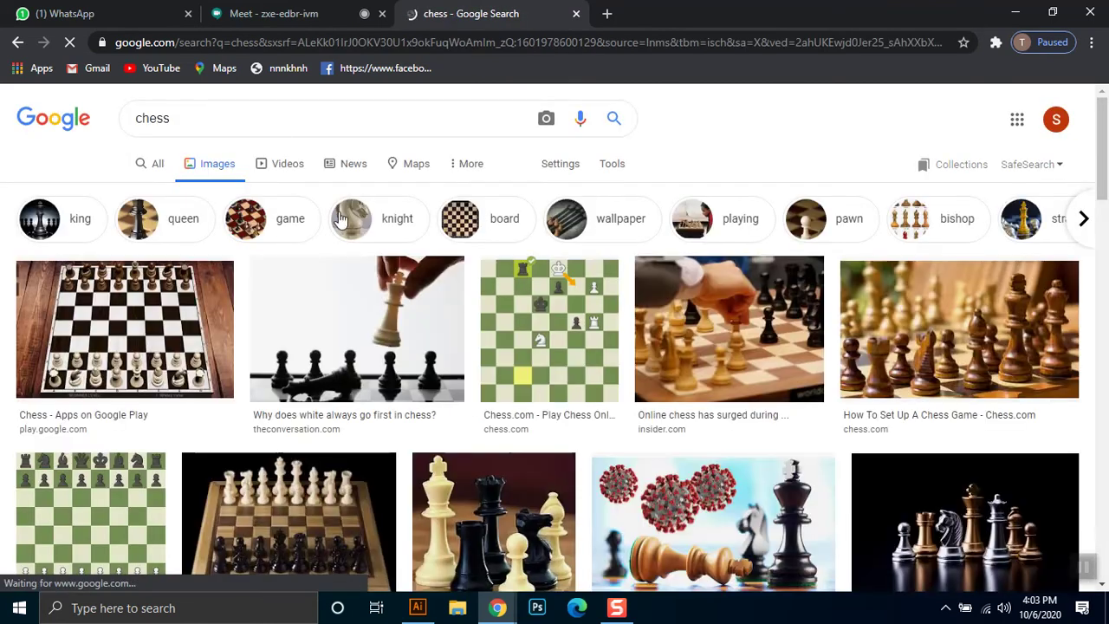
Browse the chess image results, then minimize Chrome to return to Illustrator
{"action": "scroll", "coordinate": [392, 362], "scroll_direction": "down", "scroll_amount": 2}
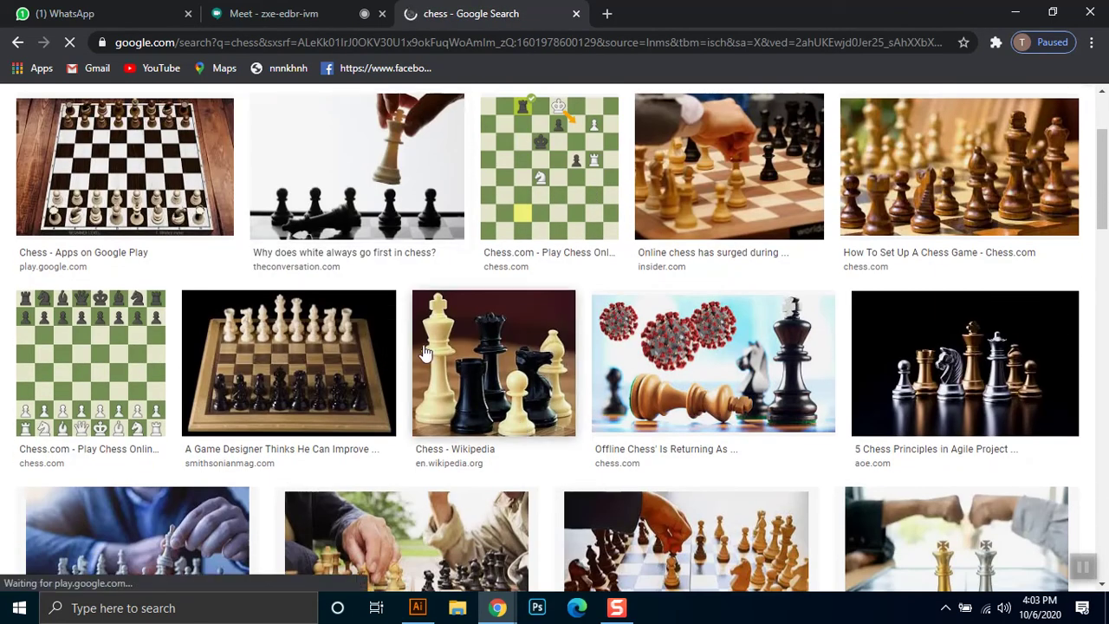
{"action": "scroll", "coordinate": [424, 353], "scroll_direction": "down", "scroll_amount": 3}
{"action": "scroll", "coordinate": [427, 302], "scroll_direction": "down", "scroll_amount": 3}
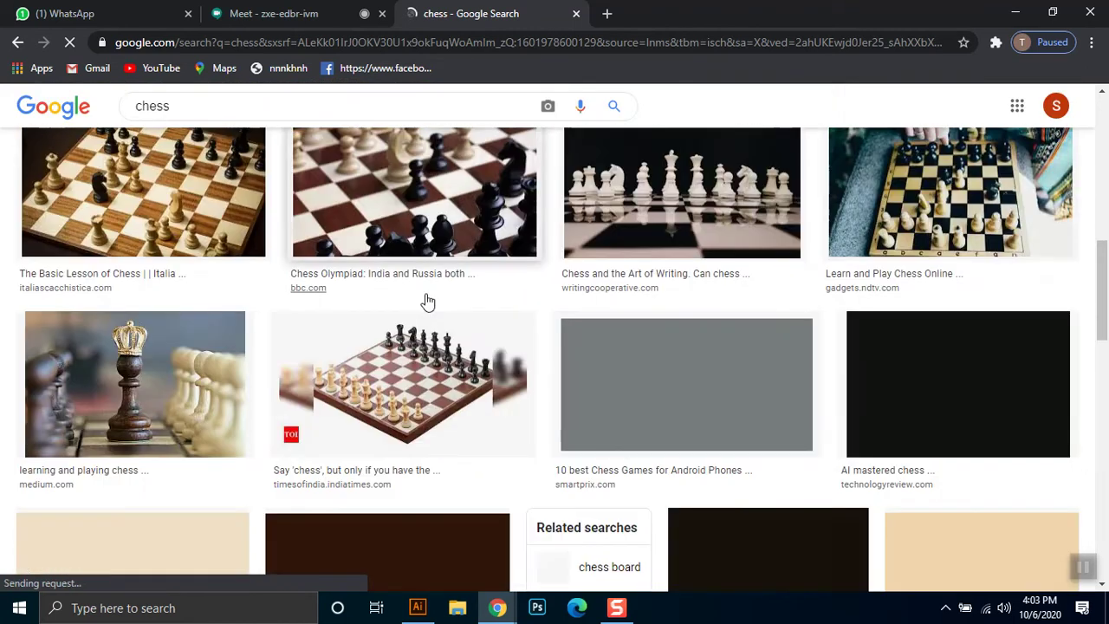
{"action": "scroll", "coordinate": [425, 299], "scroll_direction": "down", "scroll_amount": 4}
{"action": "scroll", "coordinate": [422, 290], "scroll_direction": "down", "scroll_amount": 2}
{"action": "scroll", "coordinate": [423, 288], "scroll_direction": "down", "scroll_amount": 3}
{"action": "scroll", "coordinate": [425, 285], "scroll_direction": "up", "scroll_amount": 3}
{"action": "scroll", "coordinate": [451, 294], "scroll_direction": "up", "scroll_amount": 2}
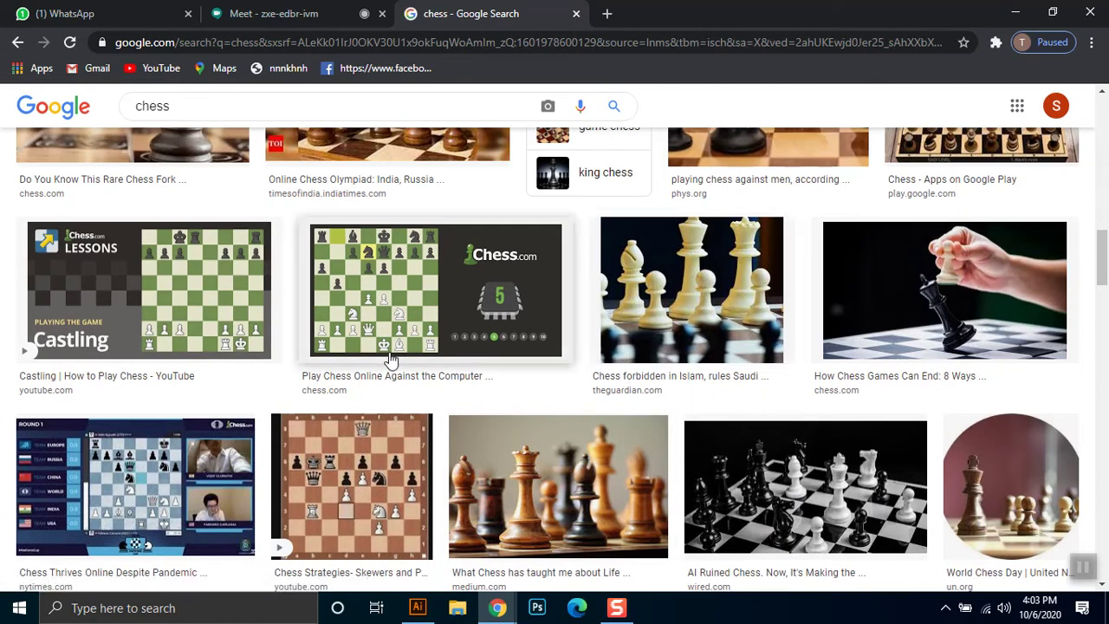
{"action": "scroll", "coordinate": [198, 353], "scroll_direction": "down", "scroll_amount": 1}
{"action": "scroll", "coordinate": [199, 353], "scroll_direction": "down", "scroll_amount": 3}
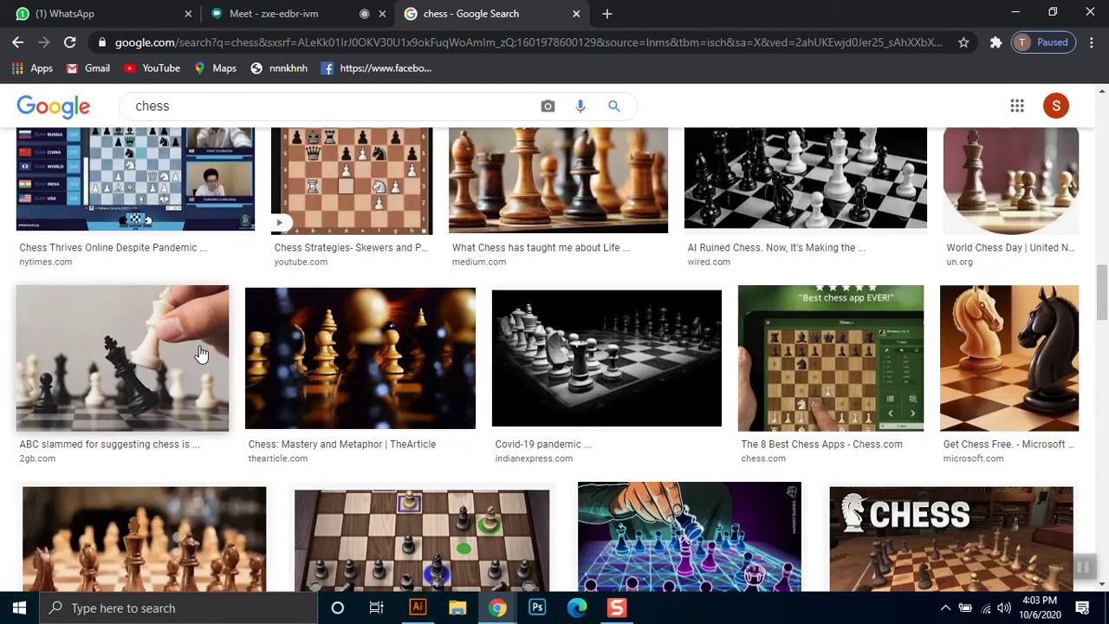
{"action": "scroll", "coordinate": [127, 317], "scroll_direction": "down", "scroll_amount": 1}
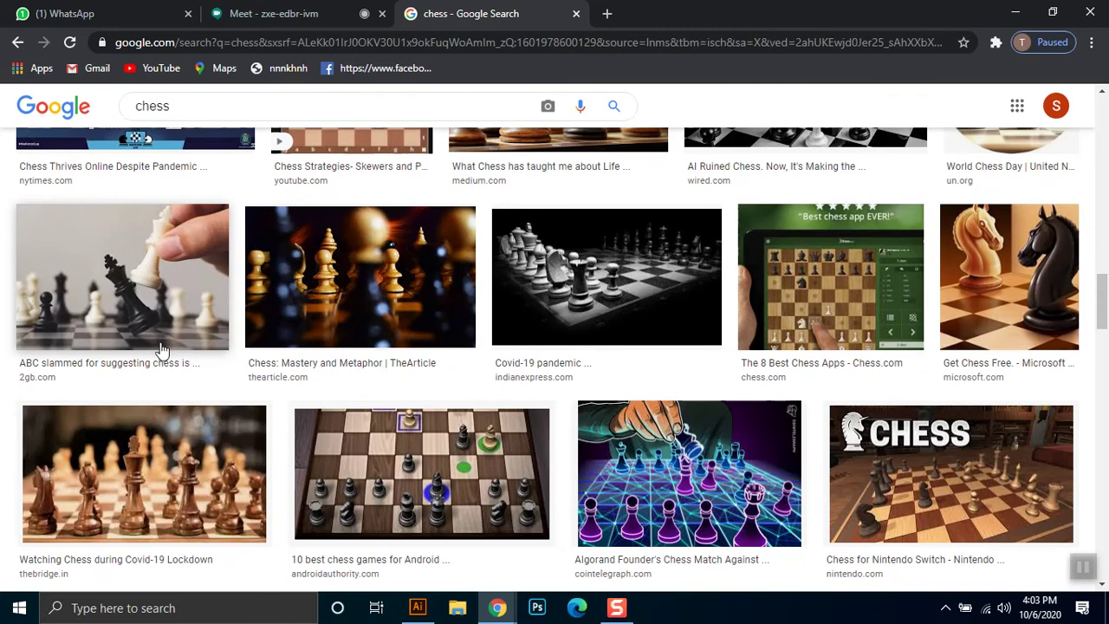
{"action": "scroll", "coordinate": [163, 349], "scroll_direction": "down", "scroll_amount": 1}
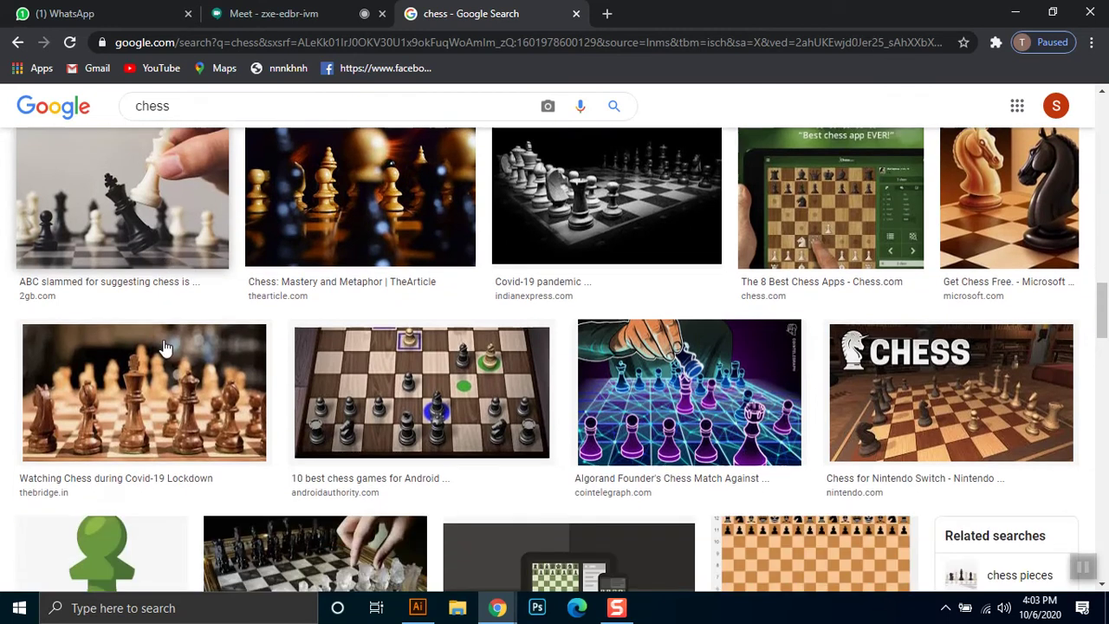
{"action": "scroll", "coordinate": [165, 348], "scroll_direction": "down", "scroll_amount": 3}
{"action": "scroll", "coordinate": [165, 349], "scroll_direction": "down", "scroll_amount": 4}
{"action": "scroll", "coordinate": [165, 349], "scroll_direction": "down", "scroll_amount": 4}
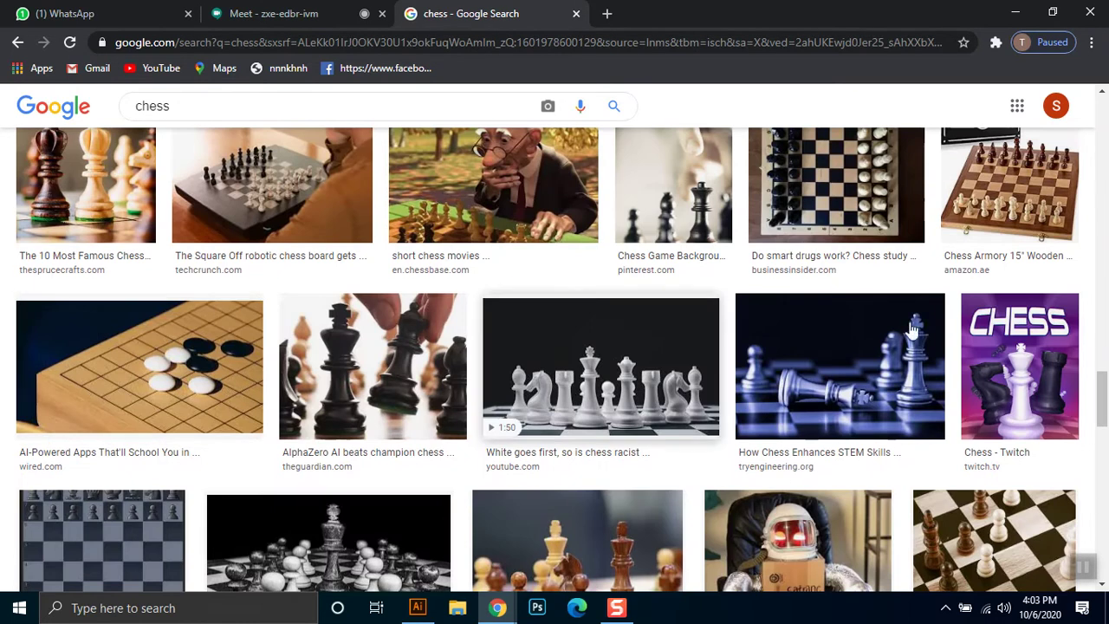
{"action": "left_click_drag", "start_coordinate": [1104, 394], "coordinate": [1106, 459]}
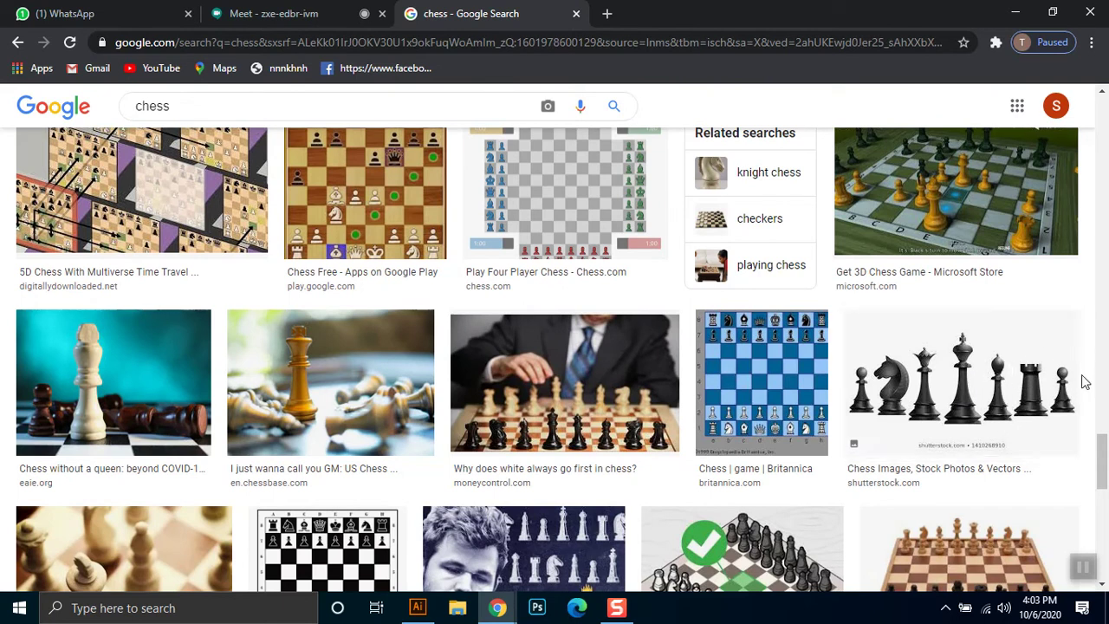
{"action": "left_click", "coordinate": [1026, 10]}
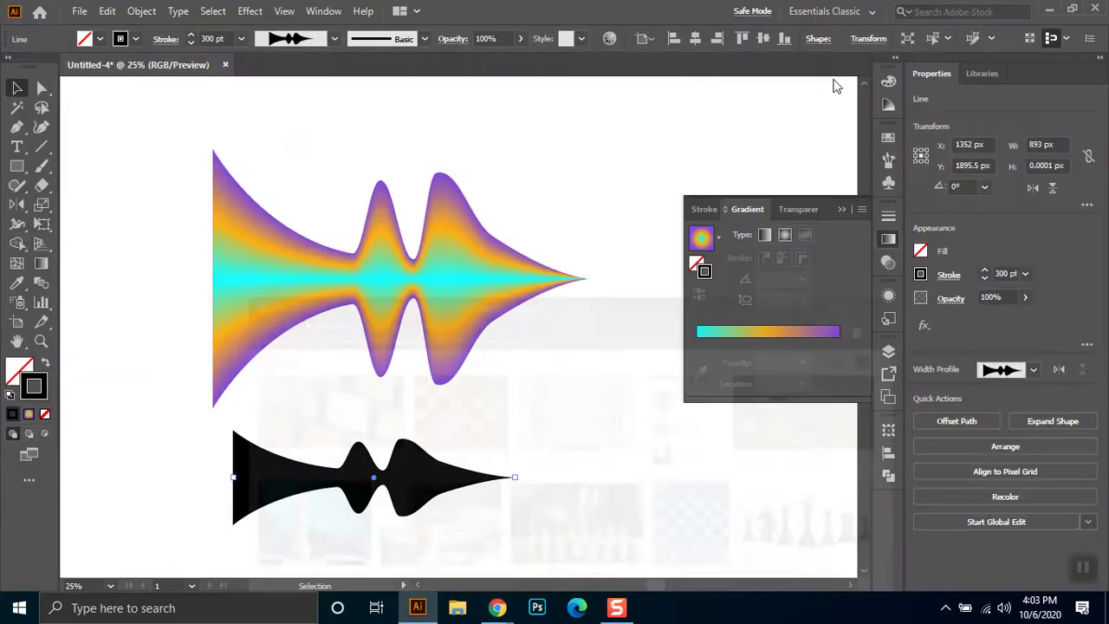
Move the black shape up, then add width points bulging the gradient stroke's tip and neck
{"action": "left_click_drag", "start_coordinate": [330, 492], "coordinate": [315, 466]}
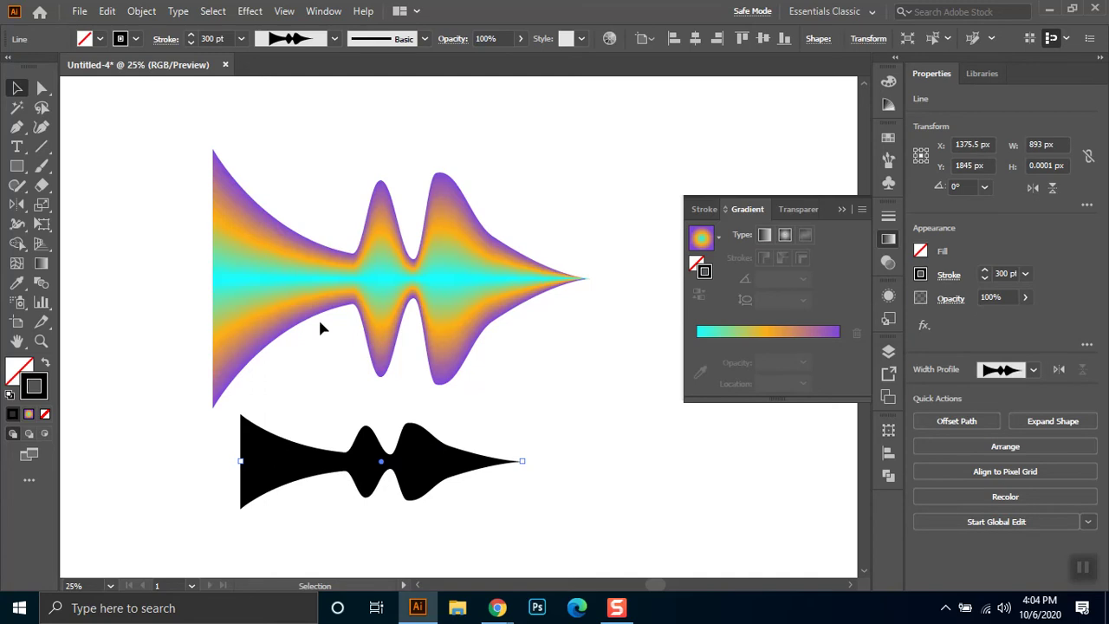
{"action": "left_click", "coordinate": [317, 247]}
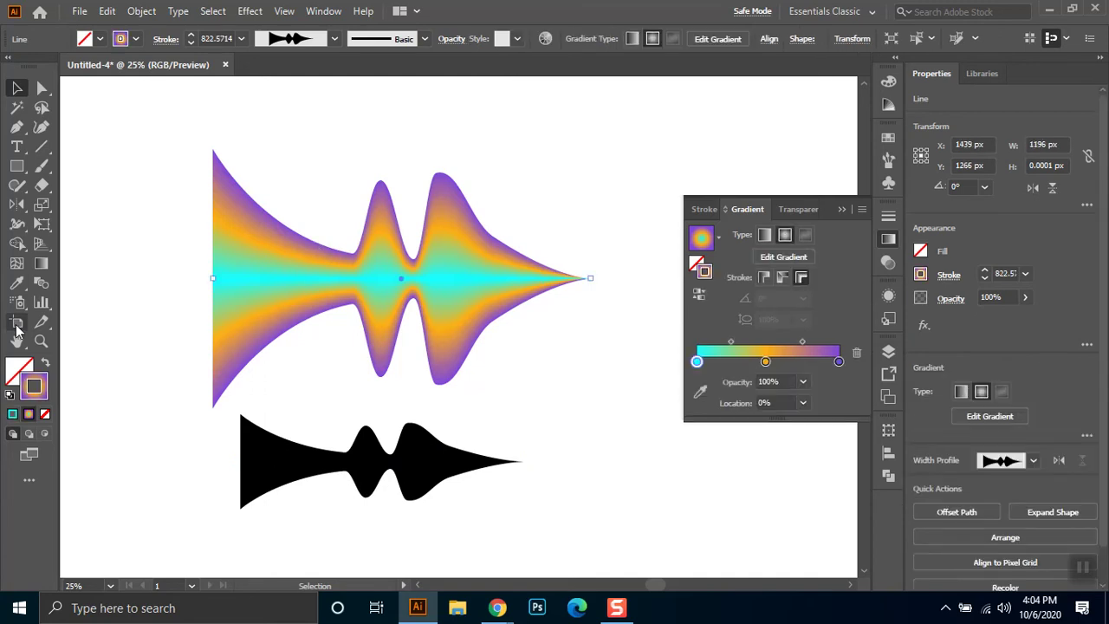
{"action": "left_click", "coordinate": [16, 223]}
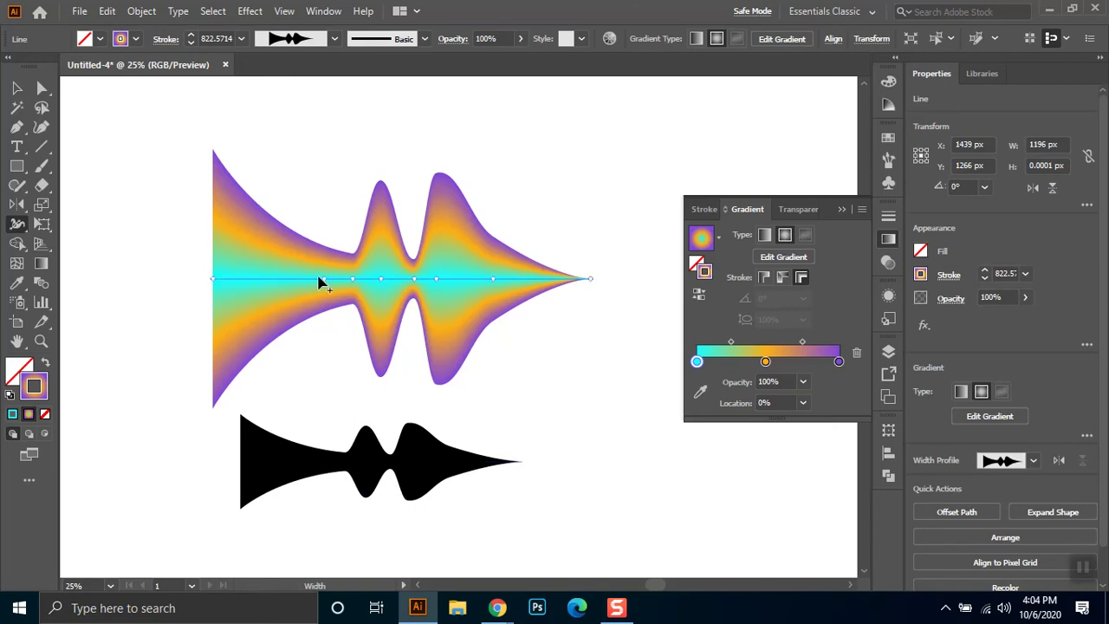
{"action": "left_click_drag", "start_coordinate": [528, 279], "coordinate": [512, 374]}
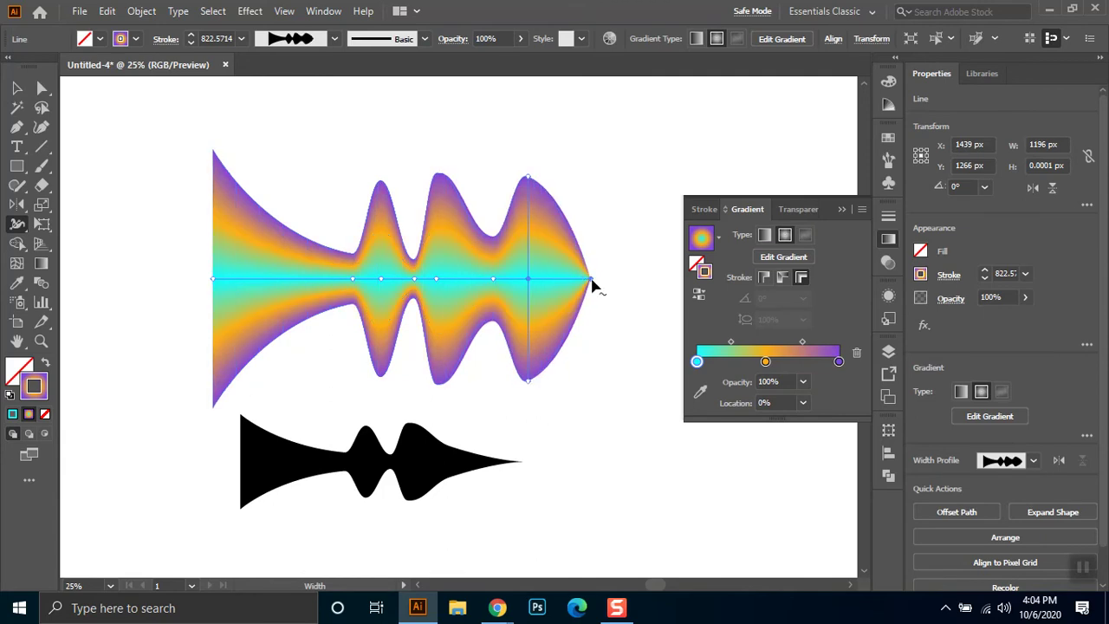
{"action": "left_click_drag", "start_coordinate": [289, 279], "coordinate": [281, 355]}
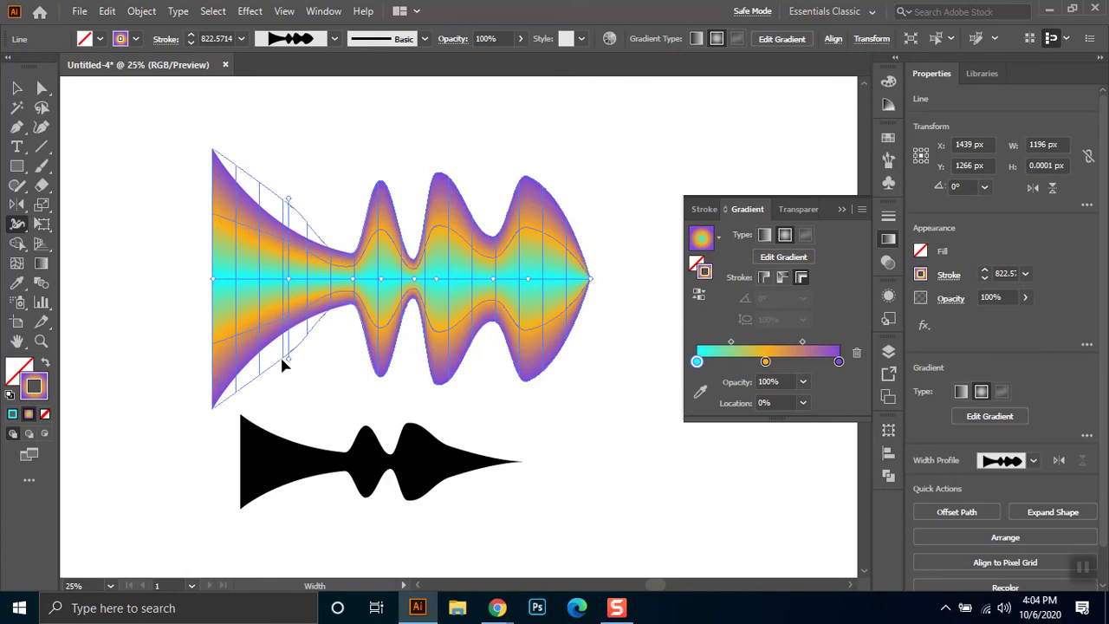
{"action": "key", "text": "a"}
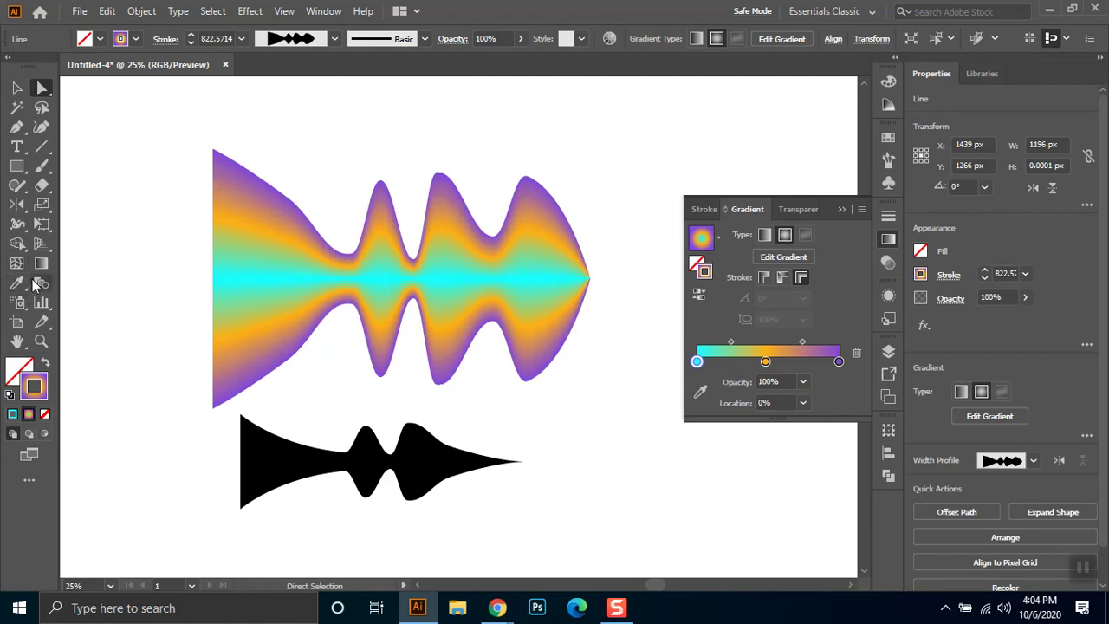
{"action": "left_click", "coordinate": [17, 224]}
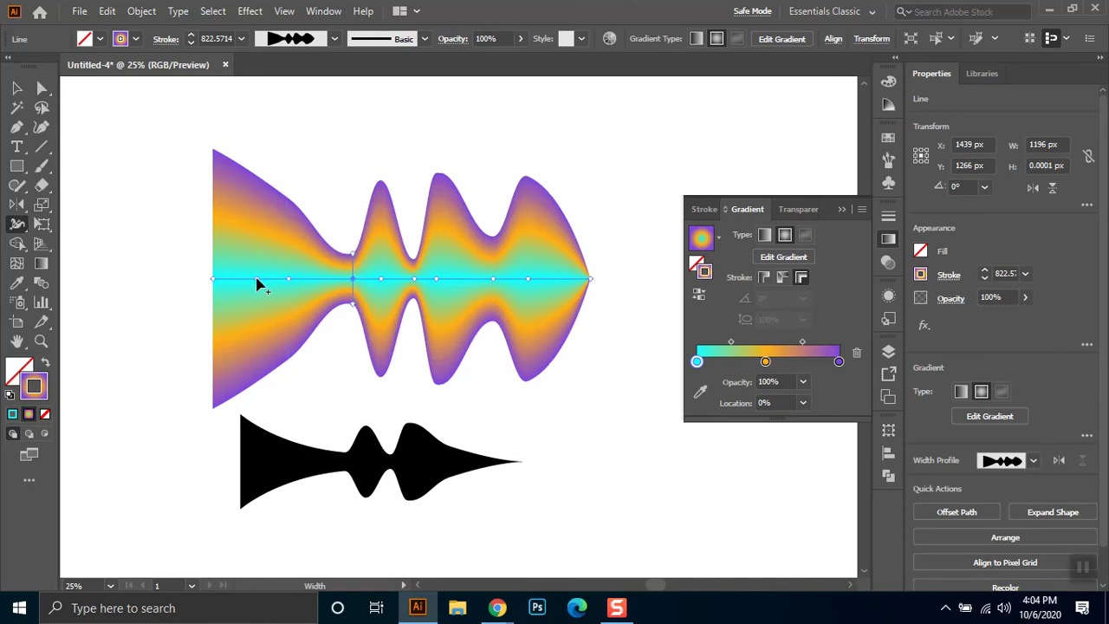
Attempt a gradient mesh on the gradient stroke and dismiss the resulting error
{"action": "left_click", "coordinate": [16, 262]}
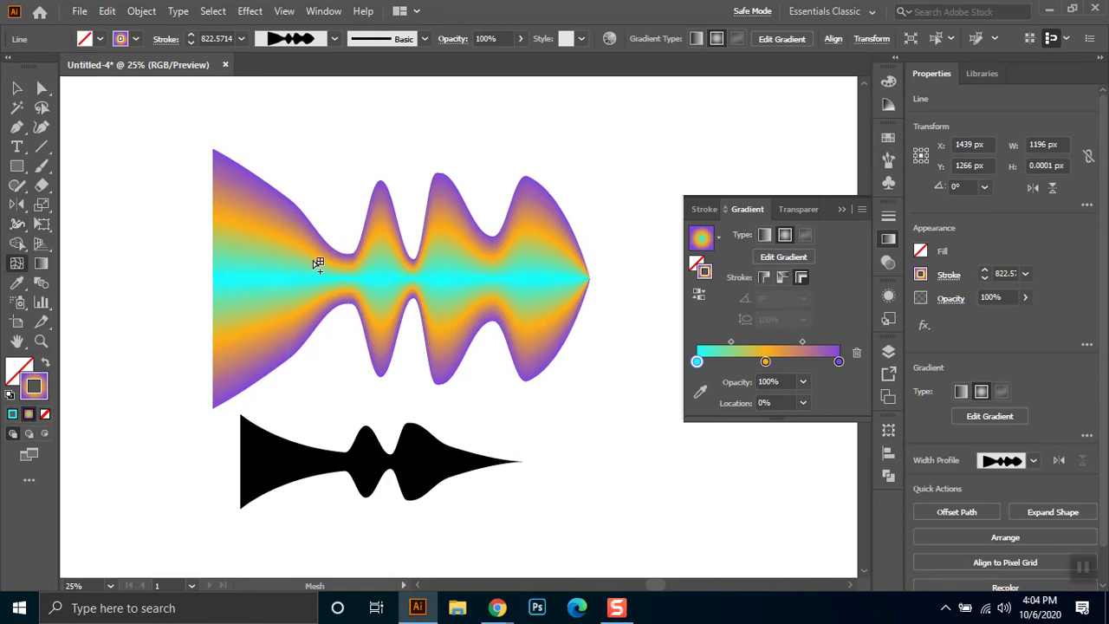
{"action": "left_click", "coordinate": [356, 276]}
{"action": "left_click", "coordinate": [630, 326]}
{"action": "left_click", "coordinate": [16, 223]}
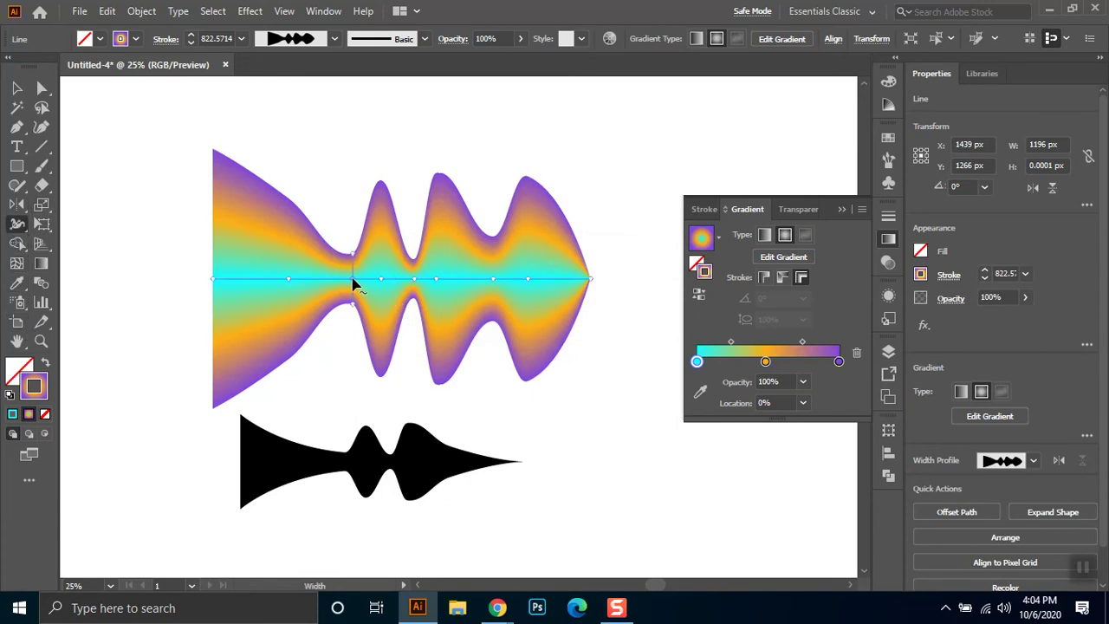
Shift the stroke's narrow waist leftward and stretch it into a straight tube
{"action": "left_click_drag", "start_coordinate": [354, 283], "coordinate": [293, 338]}
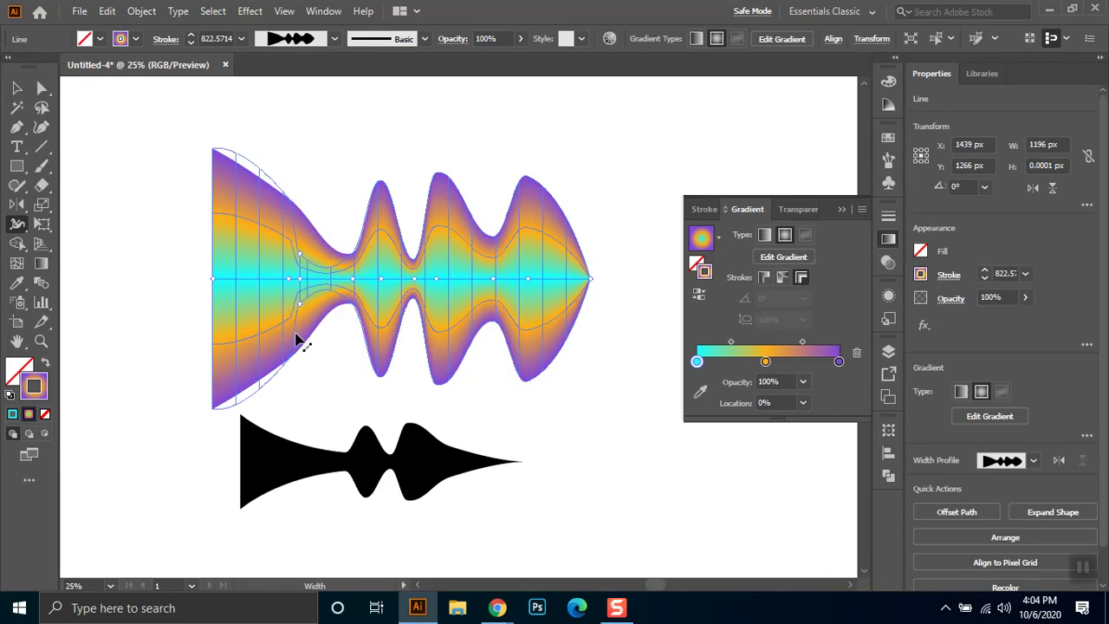
{"action": "mouse_move", "coordinate": [293, 338]}
{"action": "left_mouse_down"}
{"action": "mouse_move", "coordinate": [353, 328]}
{"action": "mouse_move", "coordinate": [311, 336]}
{"action": "left_mouse_up"}
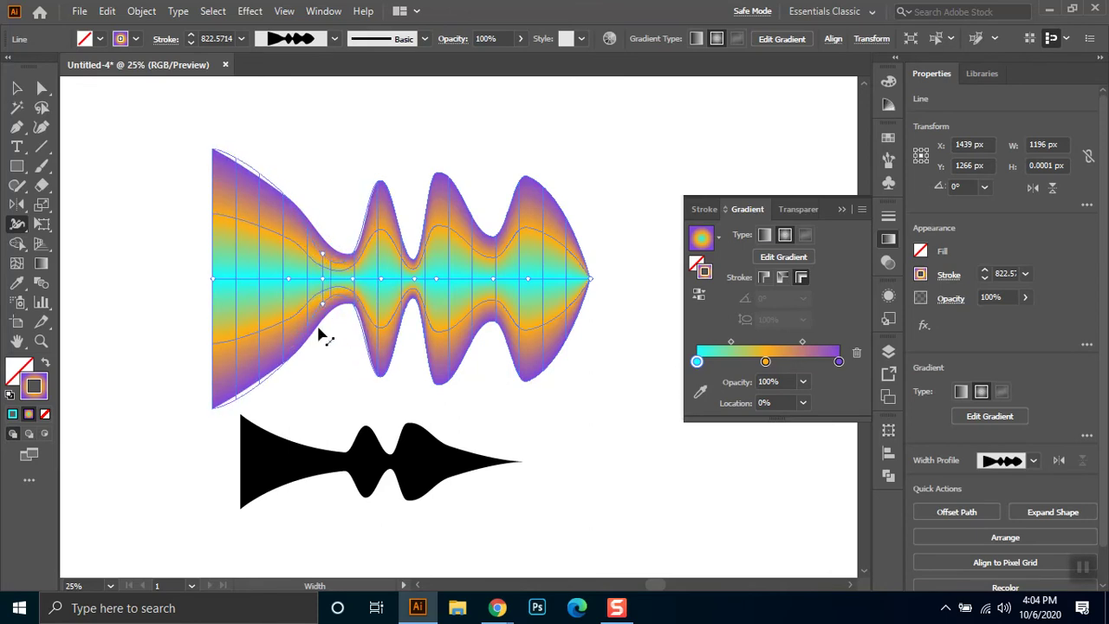
{"action": "mouse_move", "coordinate": [313, 336]}
{"action": "left_mouse_down"}
{"action": "mouse_move", "coordinate": [283, 337]}
{"action": "mouse_move", "coordinate": [295, 353]}
{"action": "left_mouse_up"}
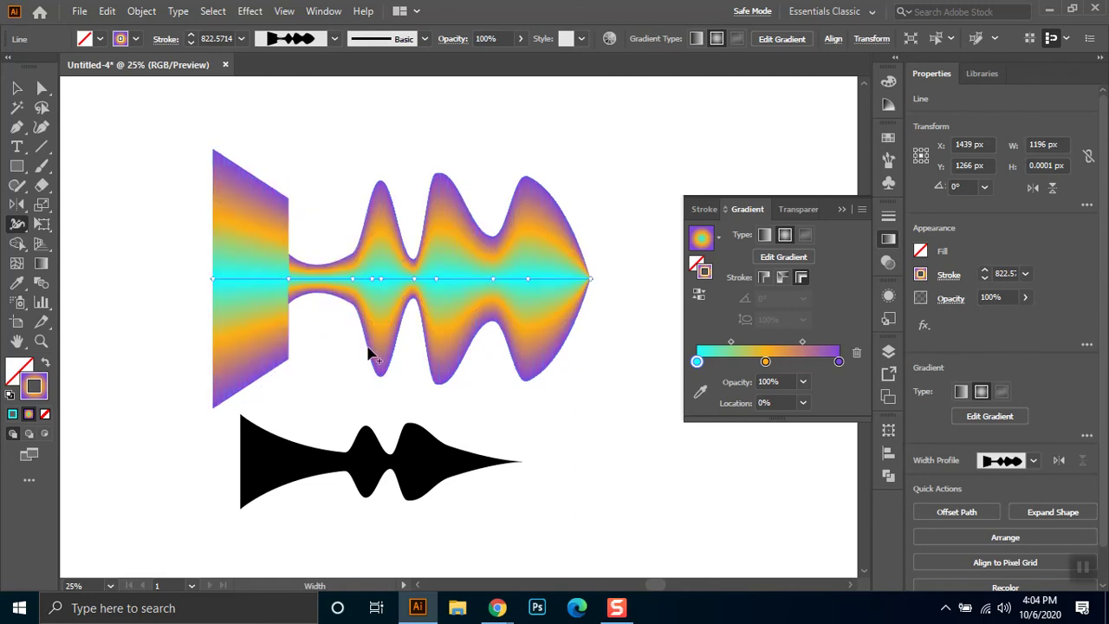
{"action": "left_click_drag", "start_coordinate": [352, 282], "coordinate": [381, 299]}
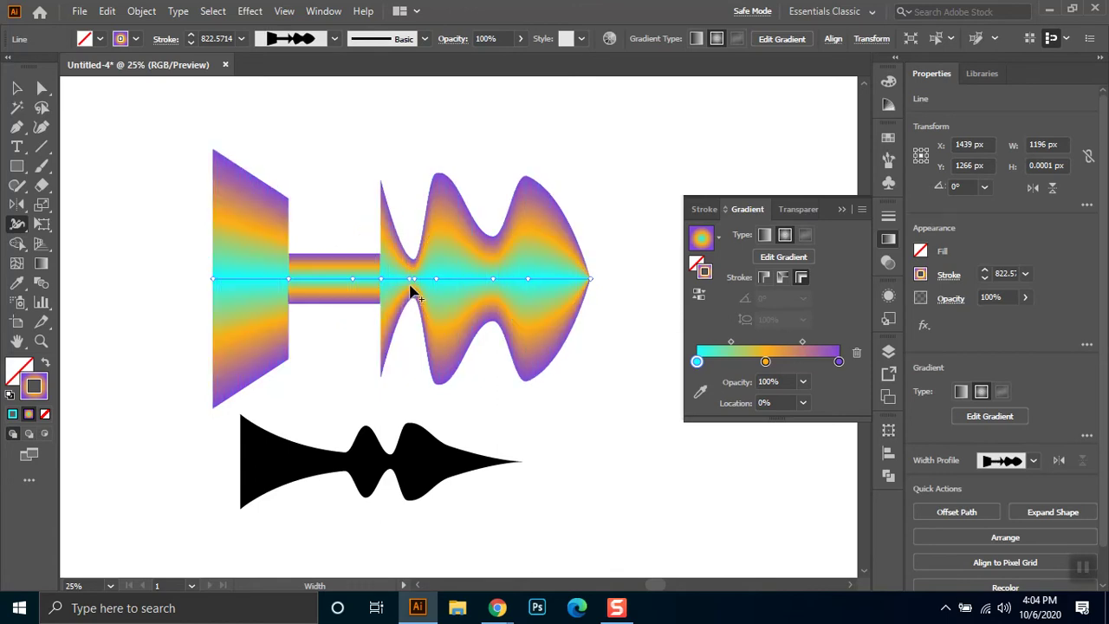
Reshape the middle bulge into a tall spike and widen the lower lobe
{"action": "mouse_move", "coordinate": [417, 285]}
{"action": "left_mouse_down"}
{"action": "mouse_move", "coordinate": [461, 316]}
{"action": "mouse_move", "coordinate": [462, 279]}
{"action": "left_mouse_up"}
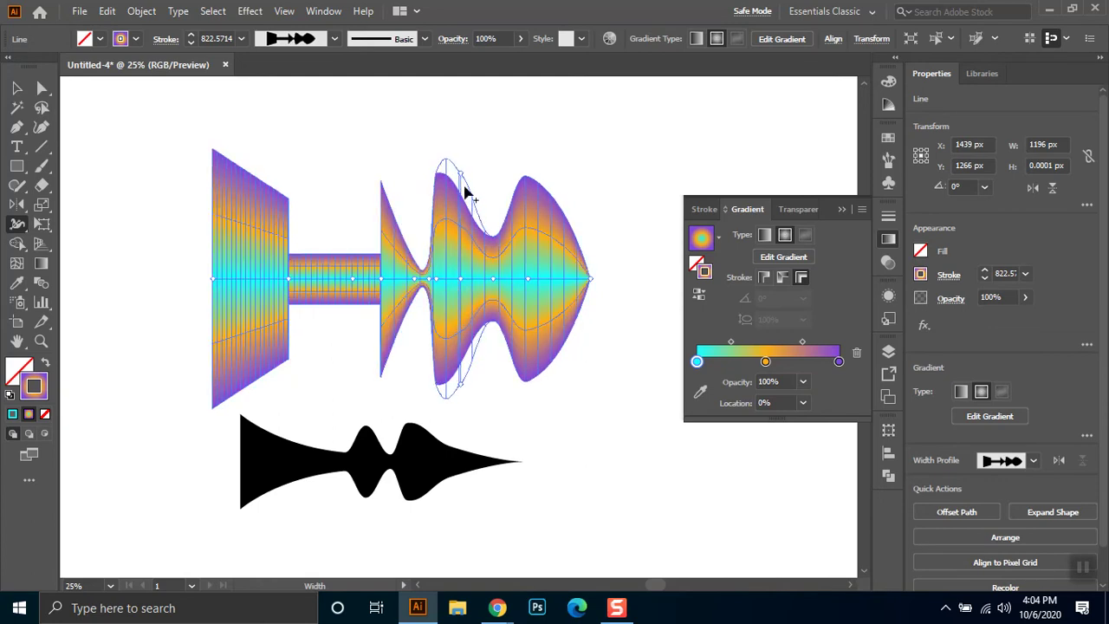
{"action": "left_click_drag", "start_coordinate": [466, 197], "coordinate": [464, 189]}
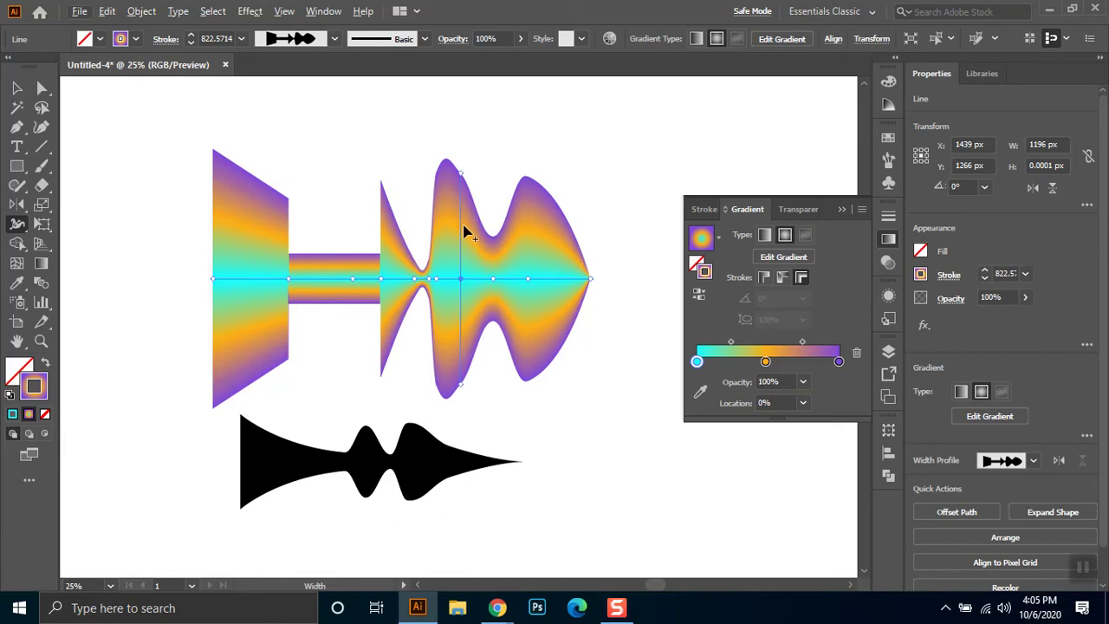
{"action": "left_click_drag", "start_coordinate": [462, 179], "coordinate": [458, 212]}
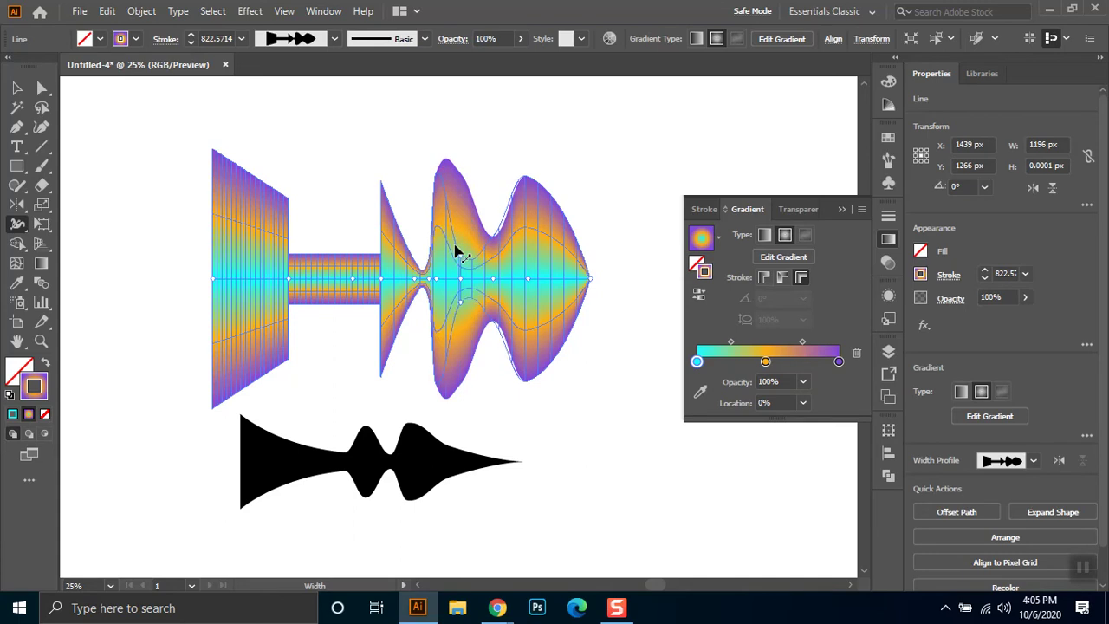
{"action": "mouse_move", "coordinate": [455, 245]}
{"action": "left_mouse_down"}
{"action": "mouse_move", "coordinate": [459, 172]}
{"action": "mouse_move", "coordinate": [450, 249]}
{"action": "left_mouse_up"}
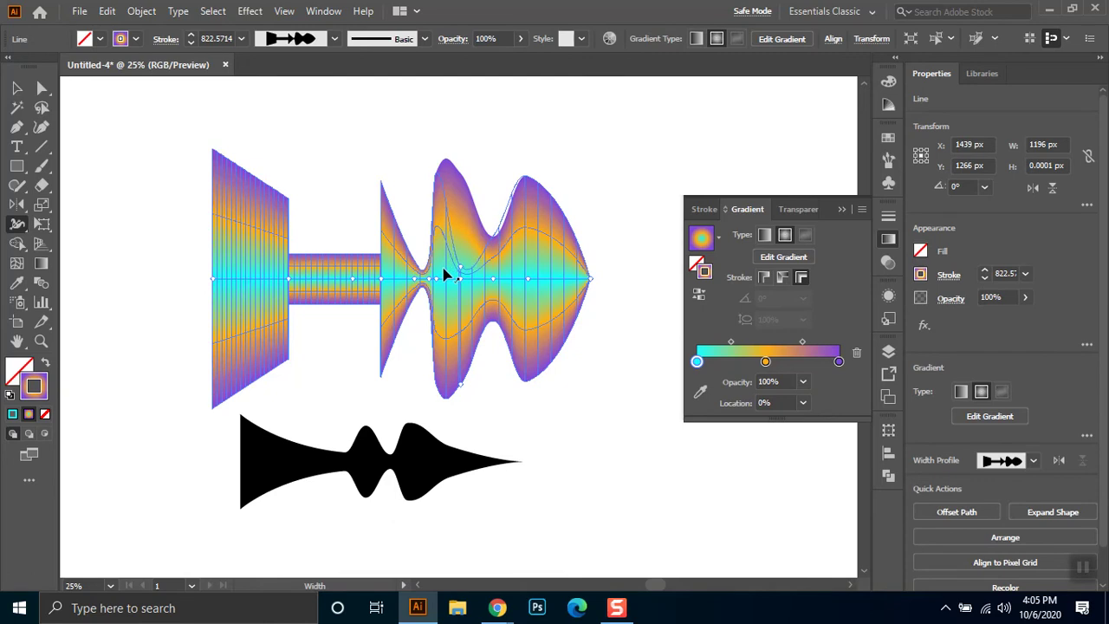
{"action": "left_click_drag", "start_coordinate": [446, 278], "coordinate": [459, 387]}
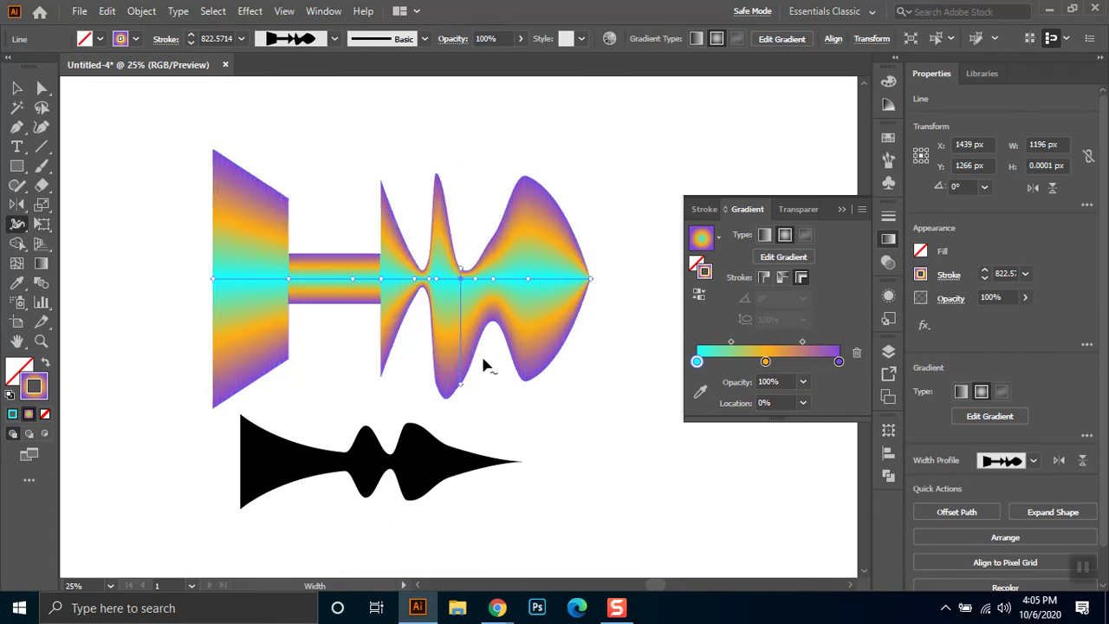
{"action": "left_click_drag", "start_coordinate": [462, 388], "coordinate": [463, 297]}
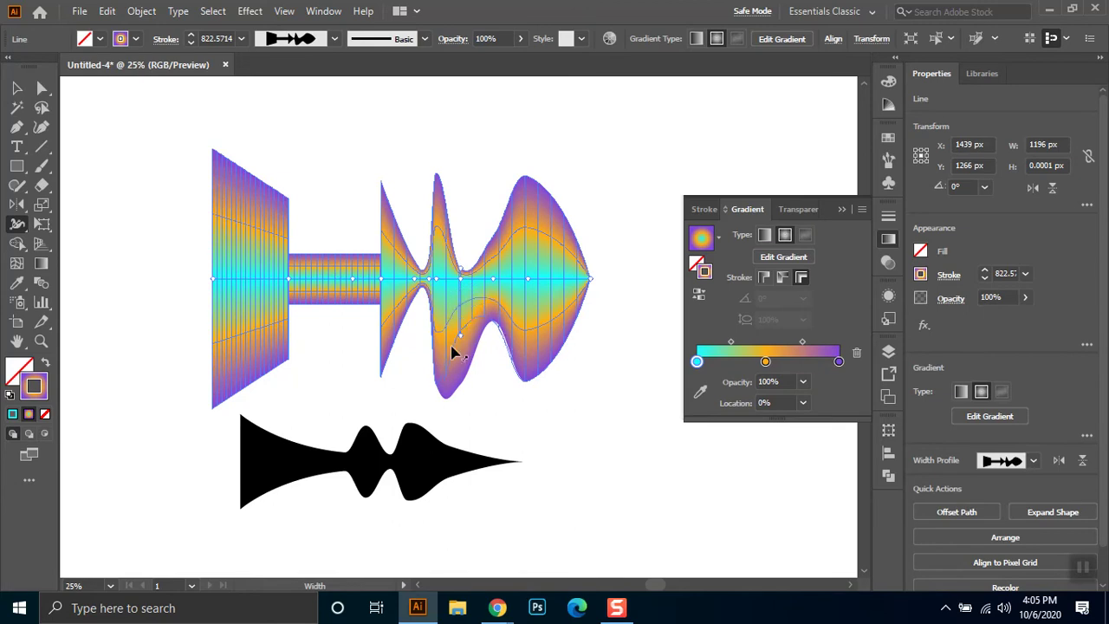
{"action": "mouse_move", "coordinate": [446, 408]}
{"action": "left_mouse_down"}
{"action": "mouse_move", "coordinate": [457, 299]}
{"action": "mouse_move", "coordinate": [438, 330]}
{"action": "left_mouse_up"}
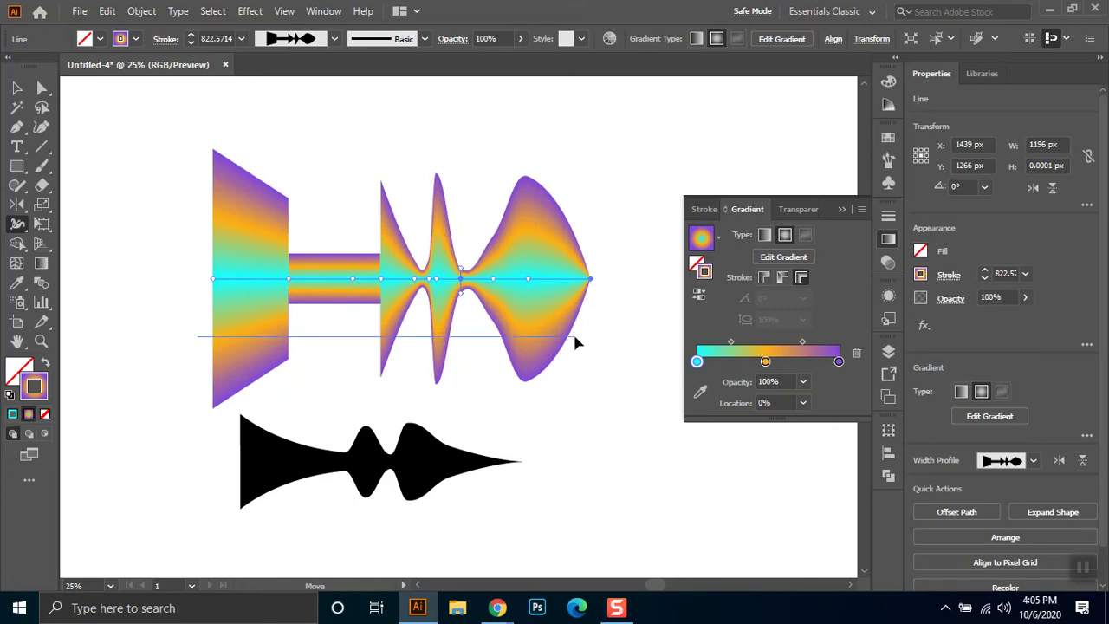
Adjust the stroke's position and overall width, undoing an unwanted width change
{"action": "left_click_drag", "start_coordinate": [591, 284], "coordinate": [577, 342]}
{"action": "left_click_drag", "start_coordinate": [449, 336], "coordinate": [458, 299]}
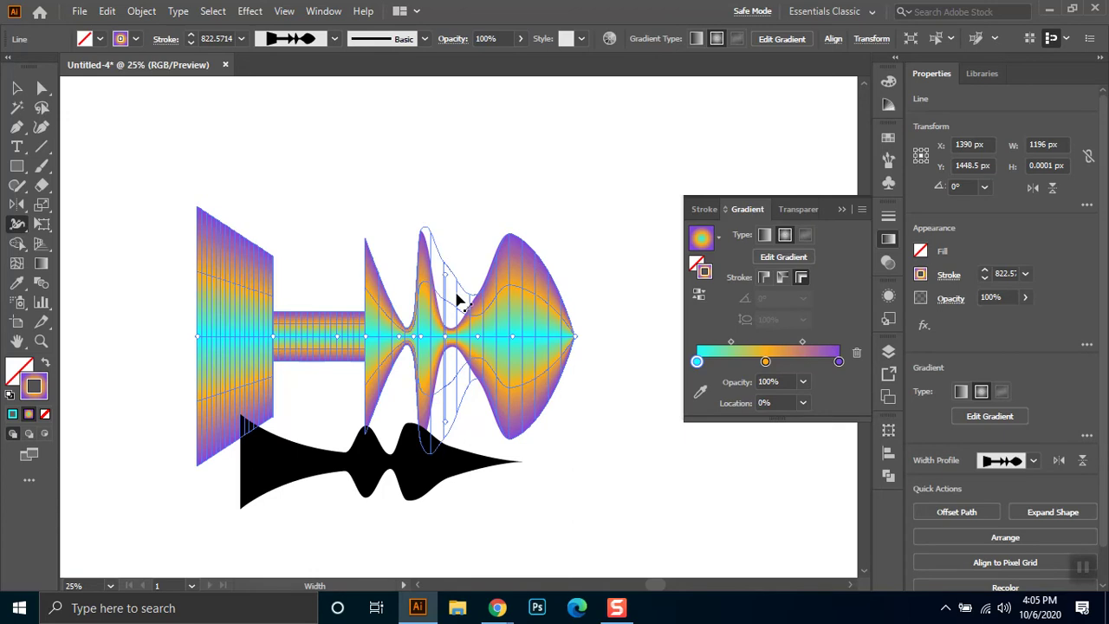
{"action": "mouse_move", "coordinate": [458, 299]}
{"action": "left_mouse_down"}
{"action": "mouse_move", "coordinate": [458, 316]}
{"action": "mouse_move", "coordinate": [461, 186]}
{"action": "left_mouse_up"}
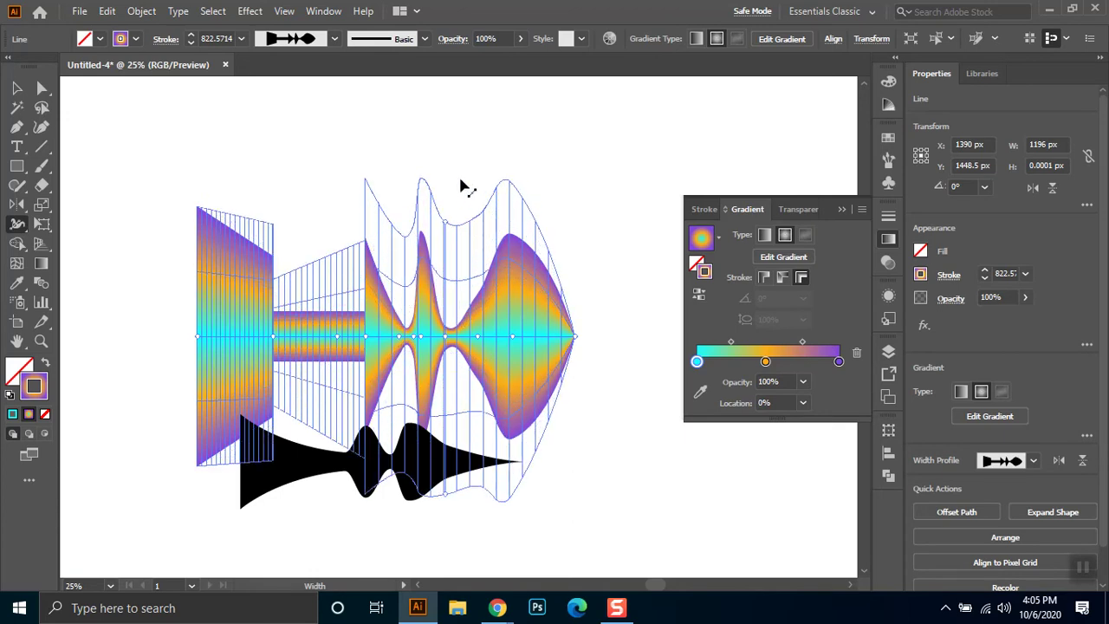
{"action": "left_click_drag", "start_coordinate": [452, 253], "coordinate": [447, 290]}
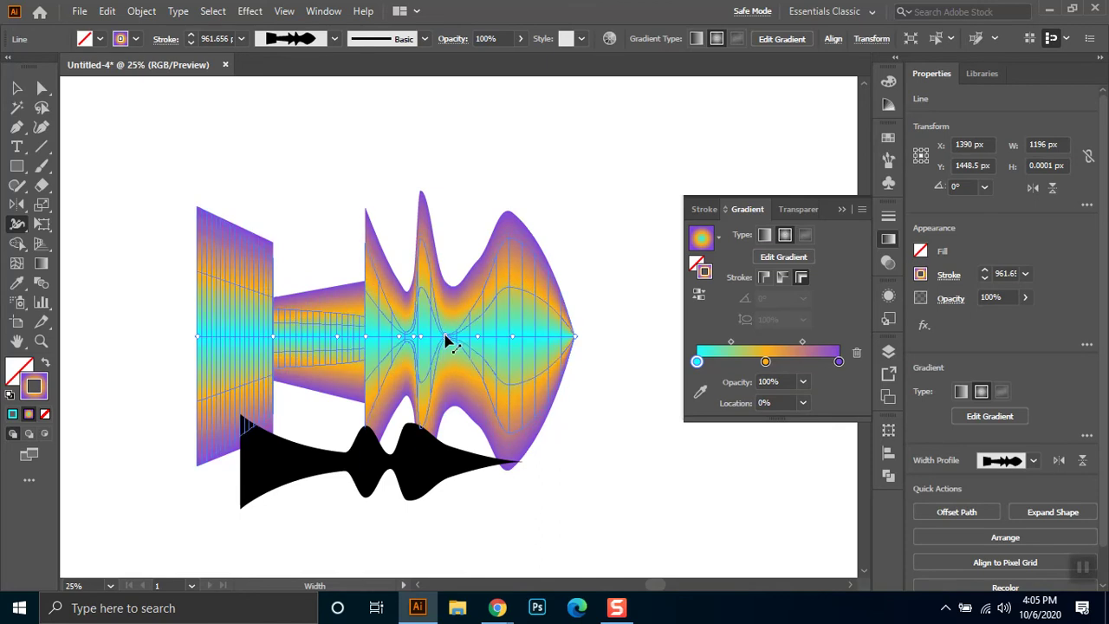
{"action": "key", "text": "ctrl+z"}
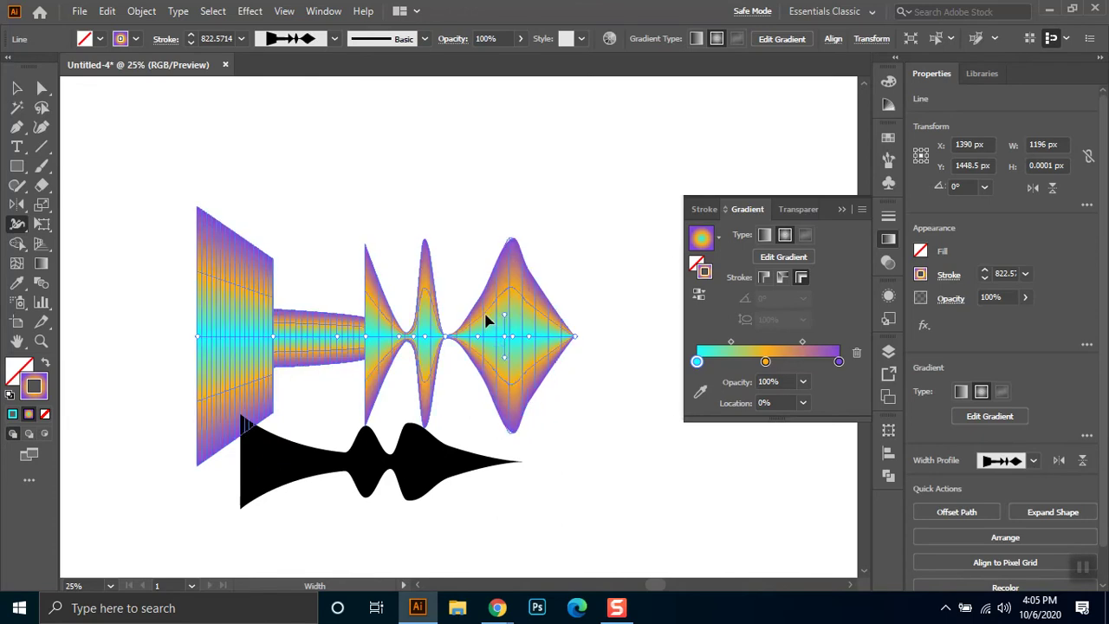
Shrink the right lobes into small wavy bumps and round out the left flared end
{"action": "mouse_move", "coordinate": [485, 368]}
{"action": "left_mouse_down"}
{"action": "mouse_move", "coordinate": [396, 324]}
{"action": "mouse_move", "coordinate": [426, 285]}
{"action": "mouse_move", "coordinate": [428, 321]}
{"action": "left_mouse_up"}
{"action": "left_click_drag", "start_coordinate": [394, 387], "coordinate": [368, 304]}
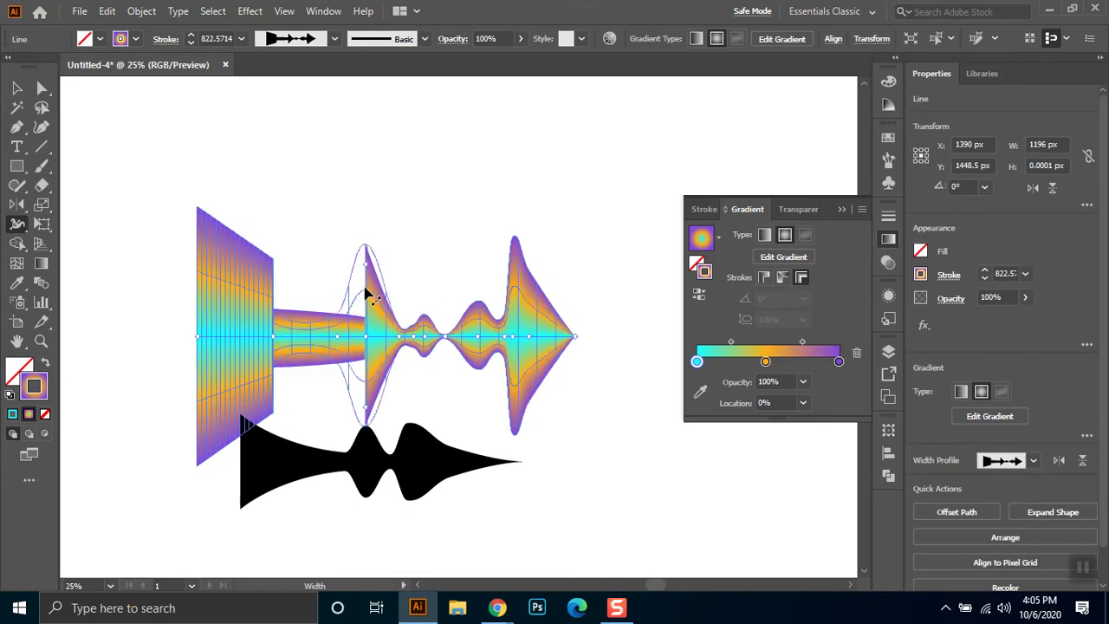
{"action": "mouse_move", "coordinate": [366, 330]}
{"action": "left_mouse_down"}
{"action": "mouse_move", "coordinate": [371, 346]}
{"action": "mouse_move", "coordinate": [389, 345]}
{"action": "left_mouse_up"}
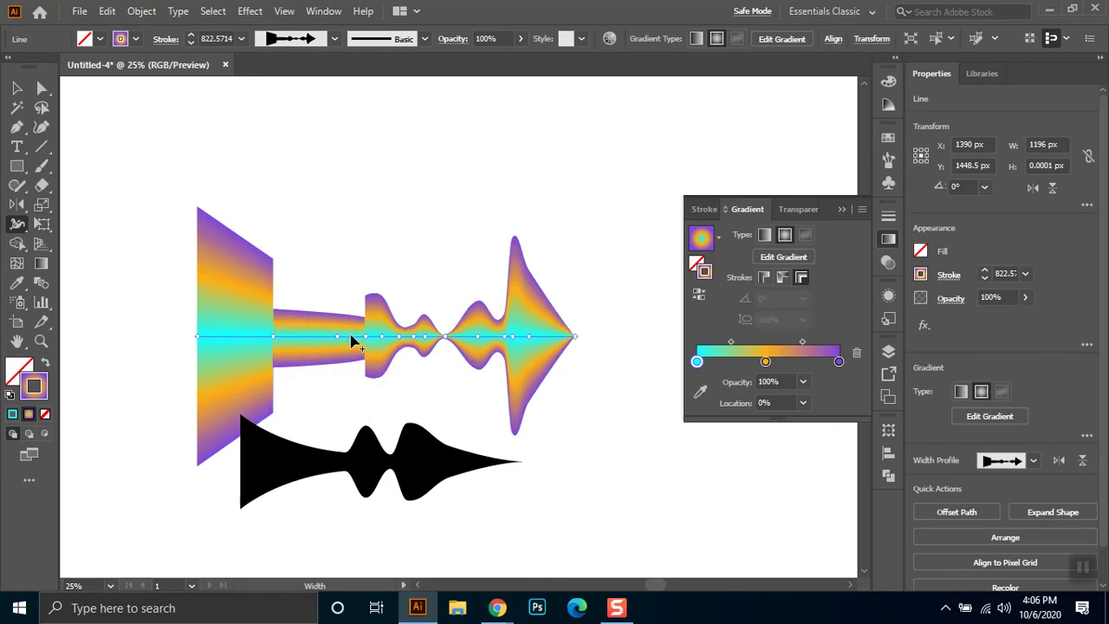
{"action": "left_click_drag", "start_coordinate": [366, 341], "coordinate": [353, 334]}
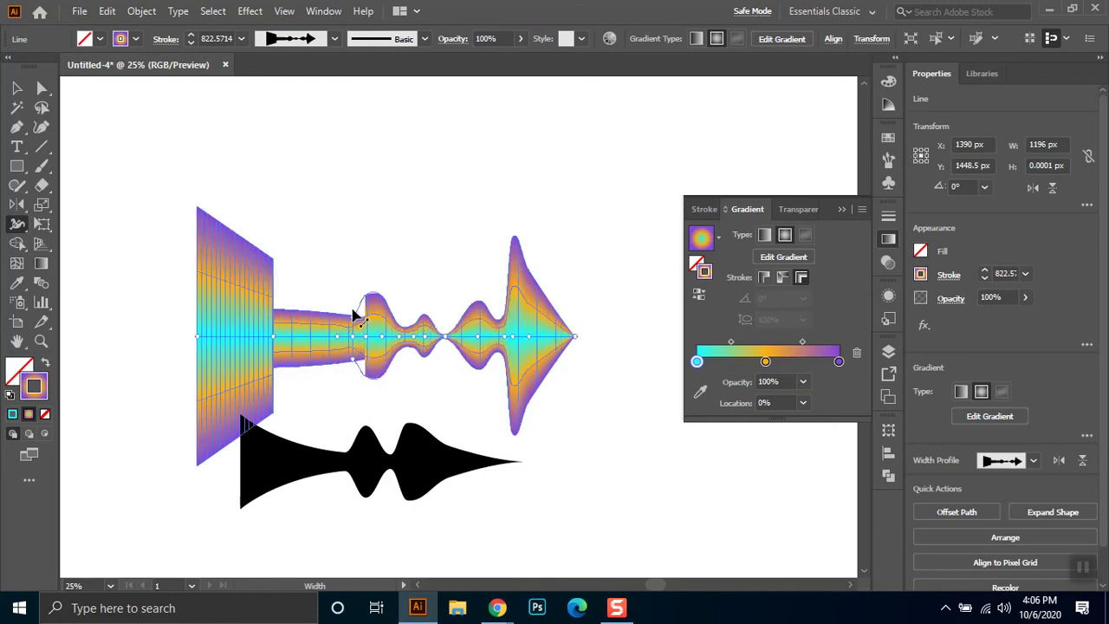
{"action": "left_click_drag", "start_coordinate": [347, 388], "coordinate": [346, 387]}
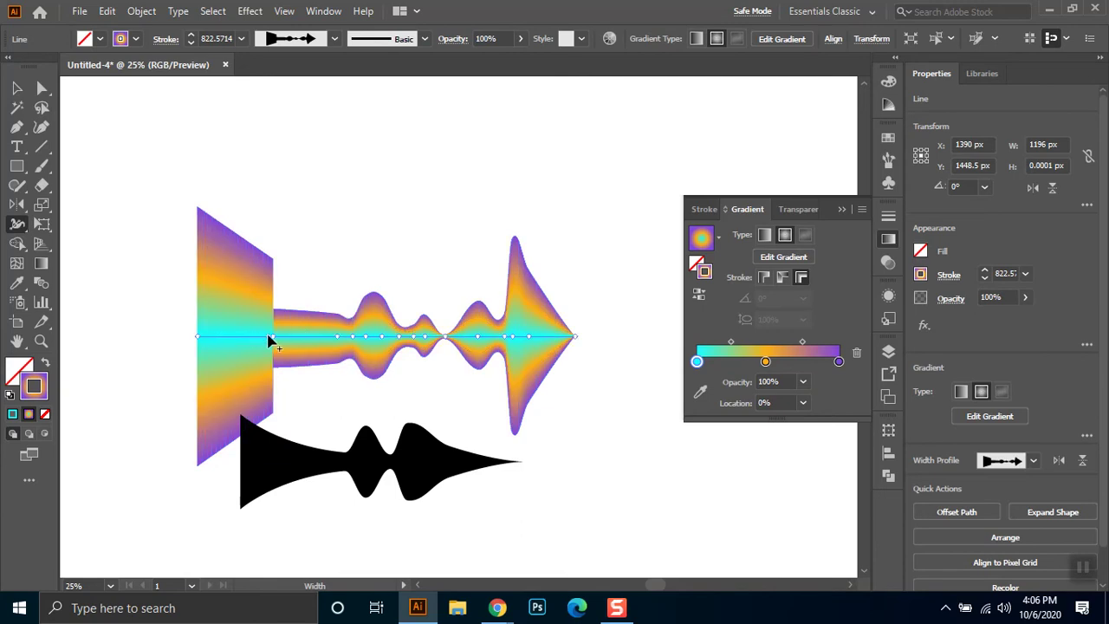
{"action": "mouse_move", "coordinate": [275, 341]}
{"action": "left_mouse_down"}
{"action": "mouse_move", "coordinate": [291, 343]}
{"action": "mouse_move", "coordinate": [285, 362]}
{"action": "left_mouse_up"}
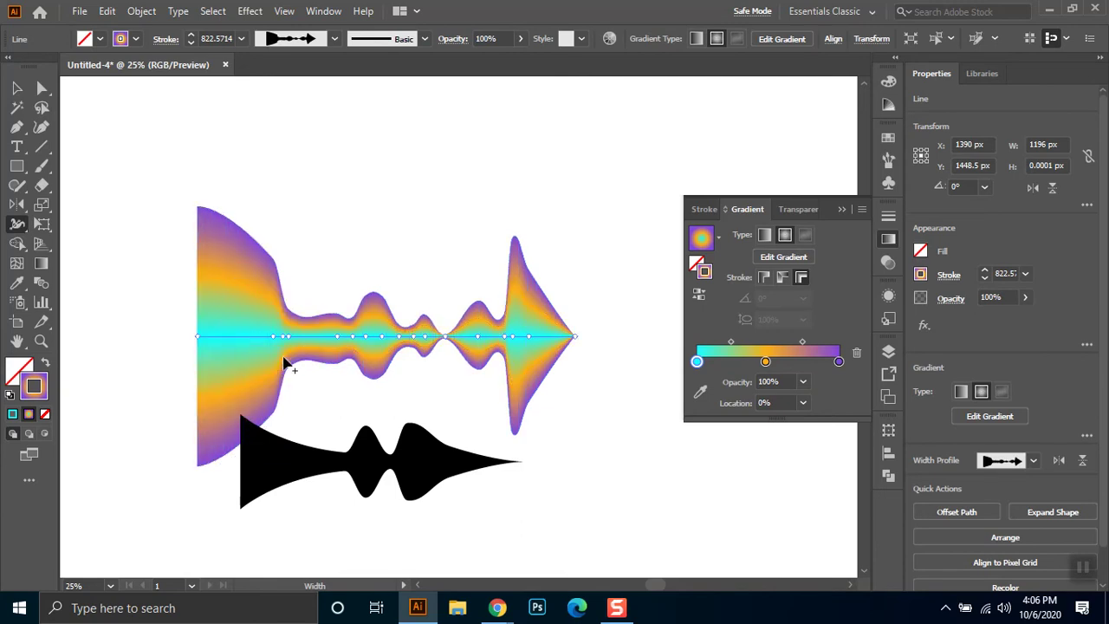
Move the gradient stroke higher and marquee-select both shapes
{"action": "left_click", "coordinate": [17, 88]}
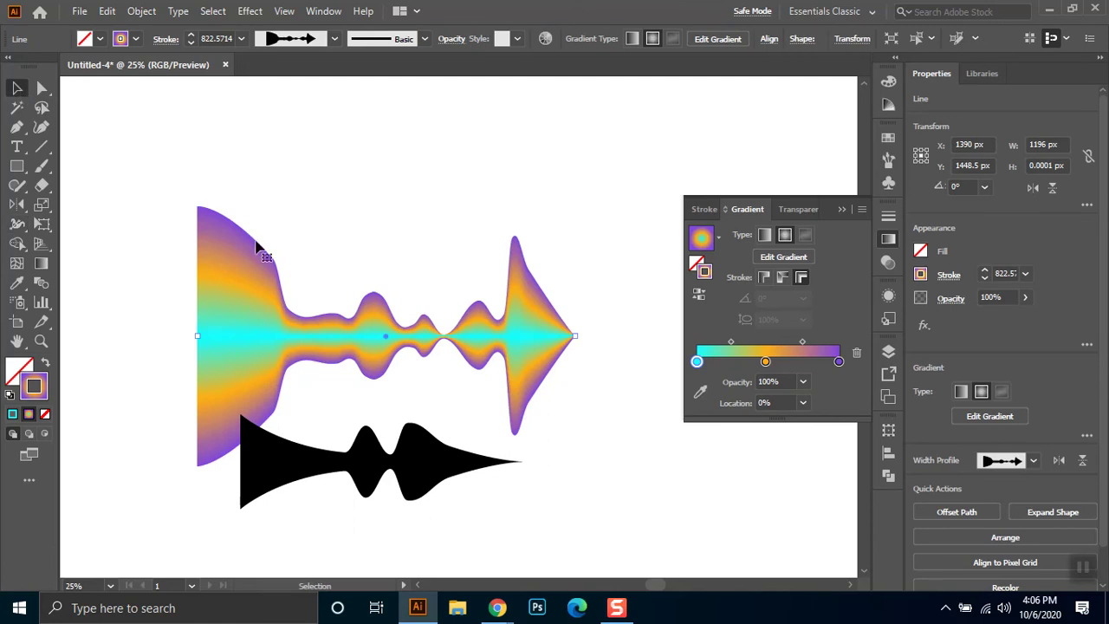
{"action": "left_click_drag", "start_coordinate": [240, 326], "coordinate": [248, 265]}
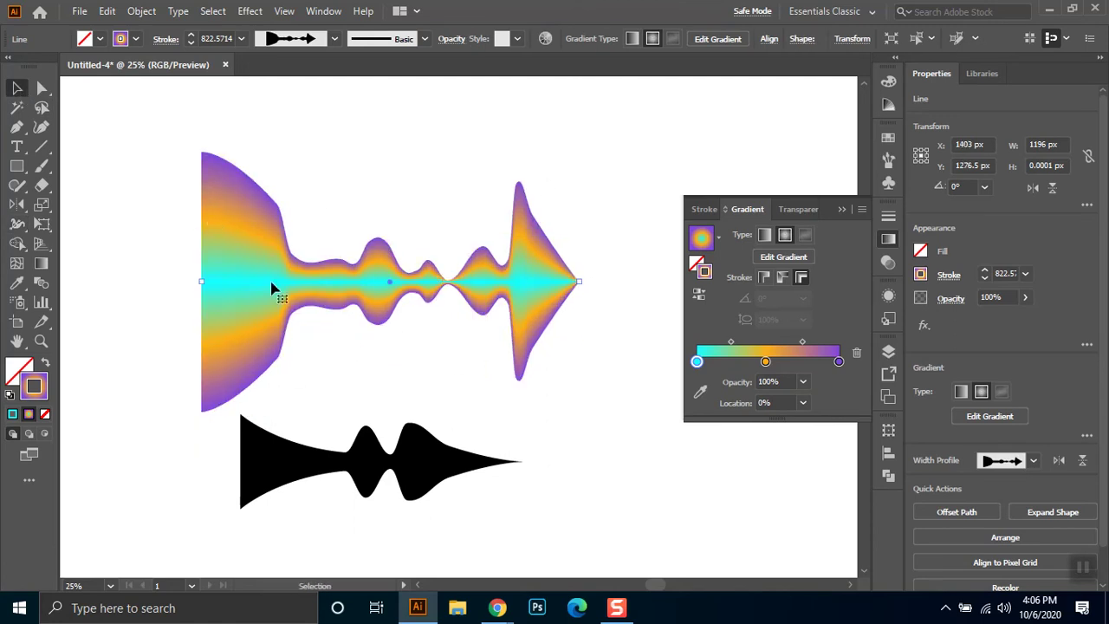
{"action": "left_click_drag", "start_coordinate": [583, 186], "coordinate": [238, 481]}
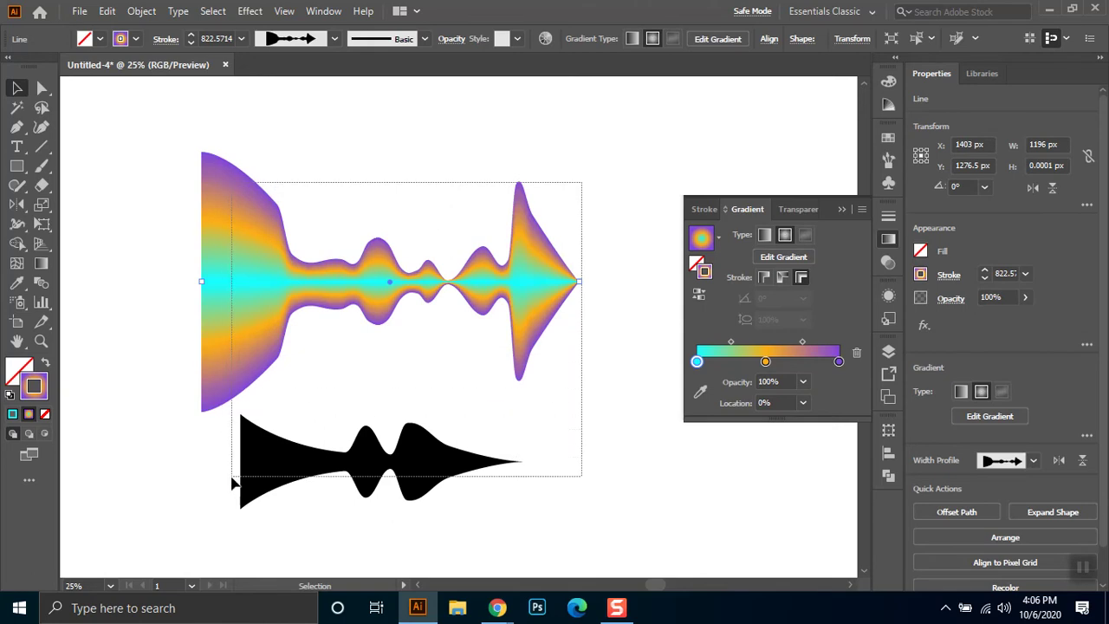
Delete both shapes and drag the Zebra symbol from the Indigenous library onto the artboard
{"action": "key", "text": "Delete"}
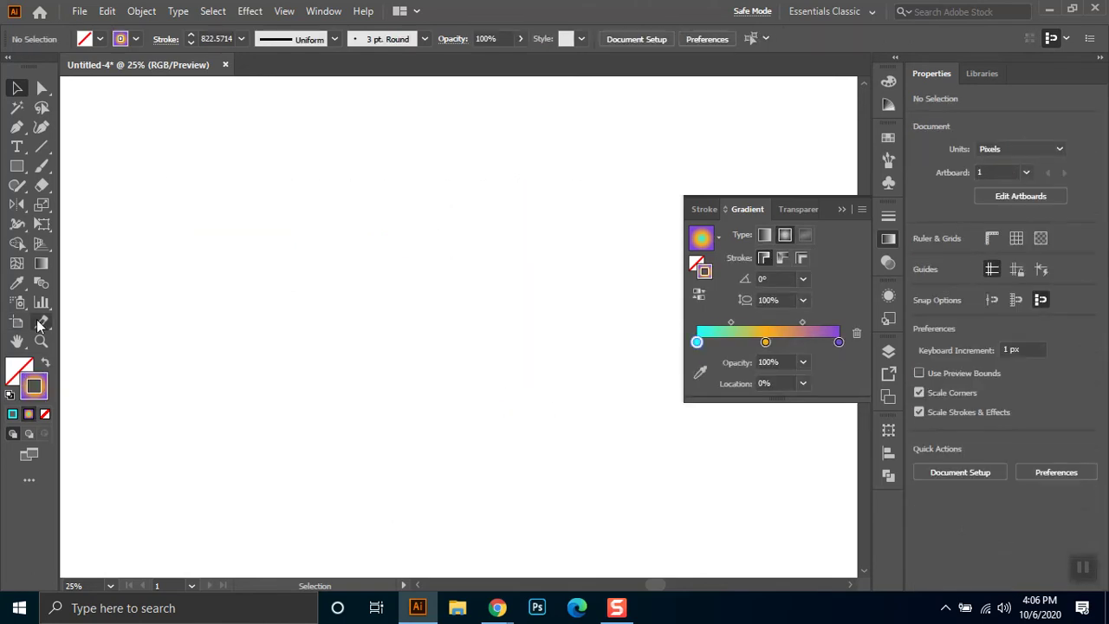
{"action": "left_click", "coordinate": [16, 223]}
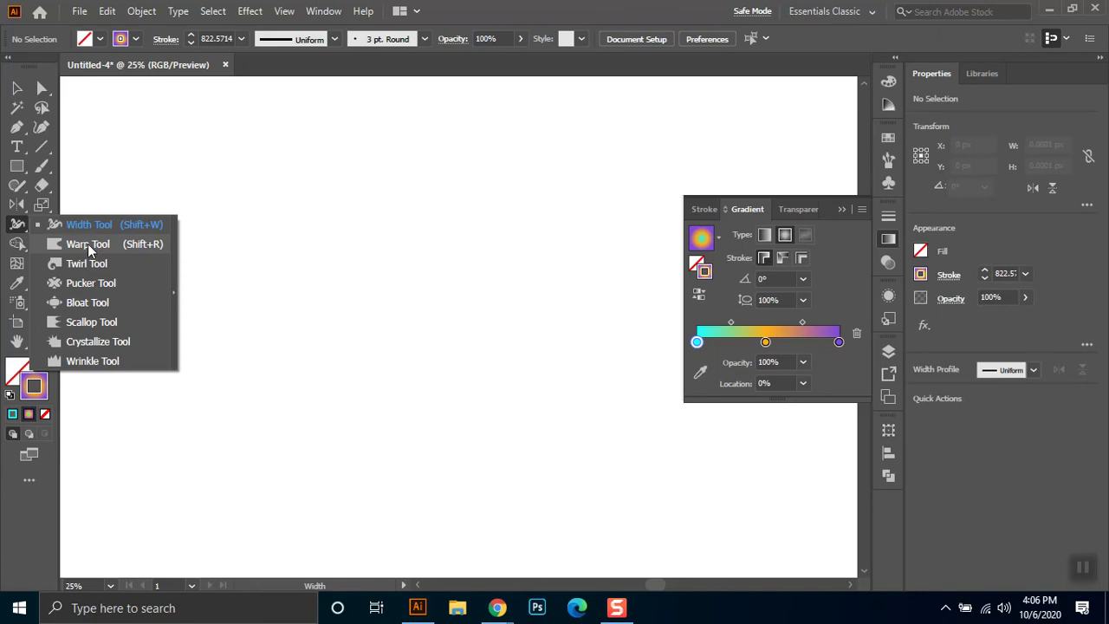
{"action": "left_click", "coordinate": [888, 182]}
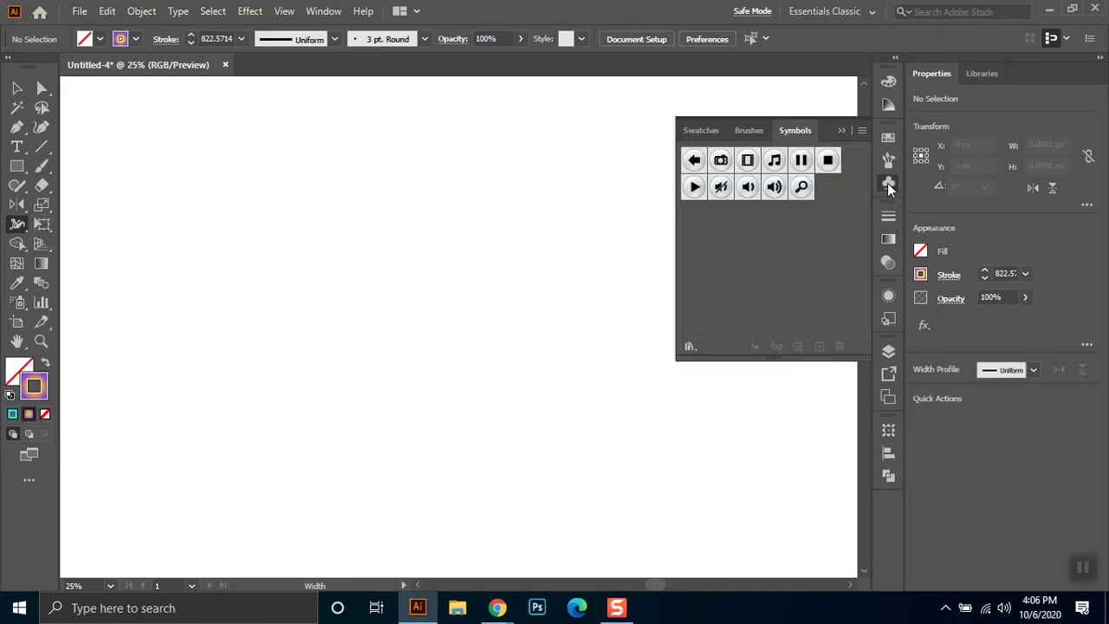
{"action": "left_click", "coordinate": [690, 346]}
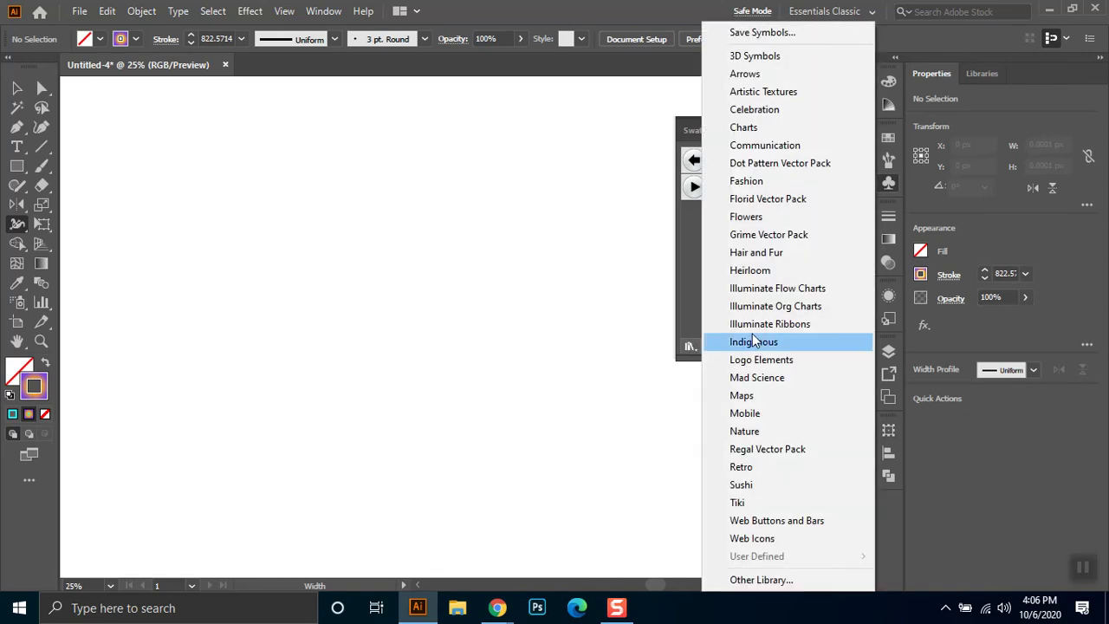
{"action": "left_click", "coordinate": [827, 341]}
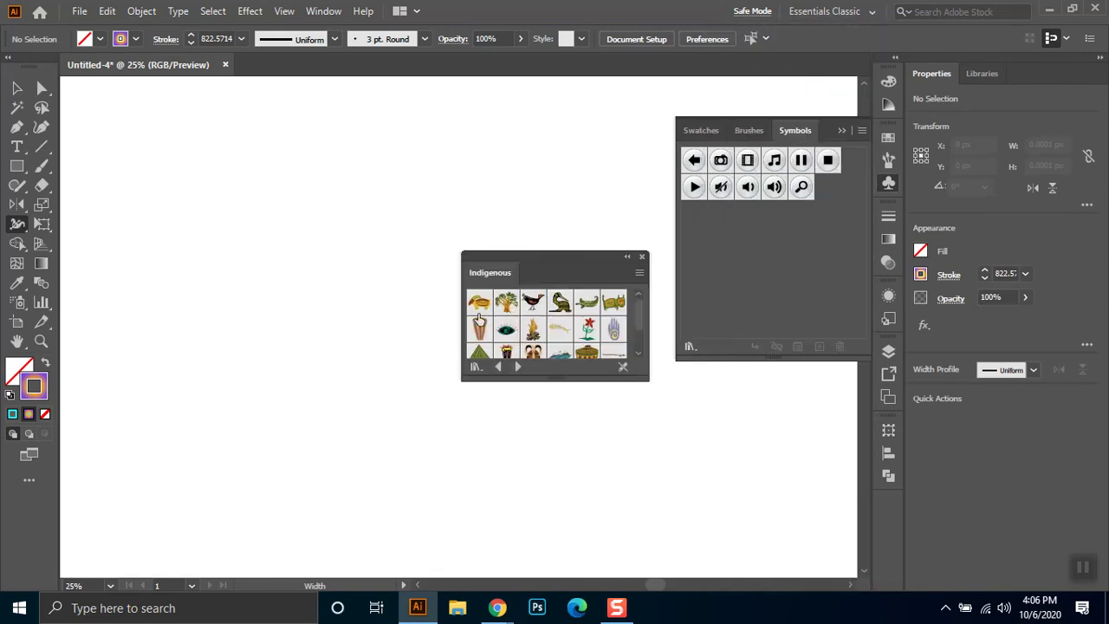
{"action": "scroll", "coordinate": [487, 338], "scroll_direction": "down", "scroll_amount": 2}
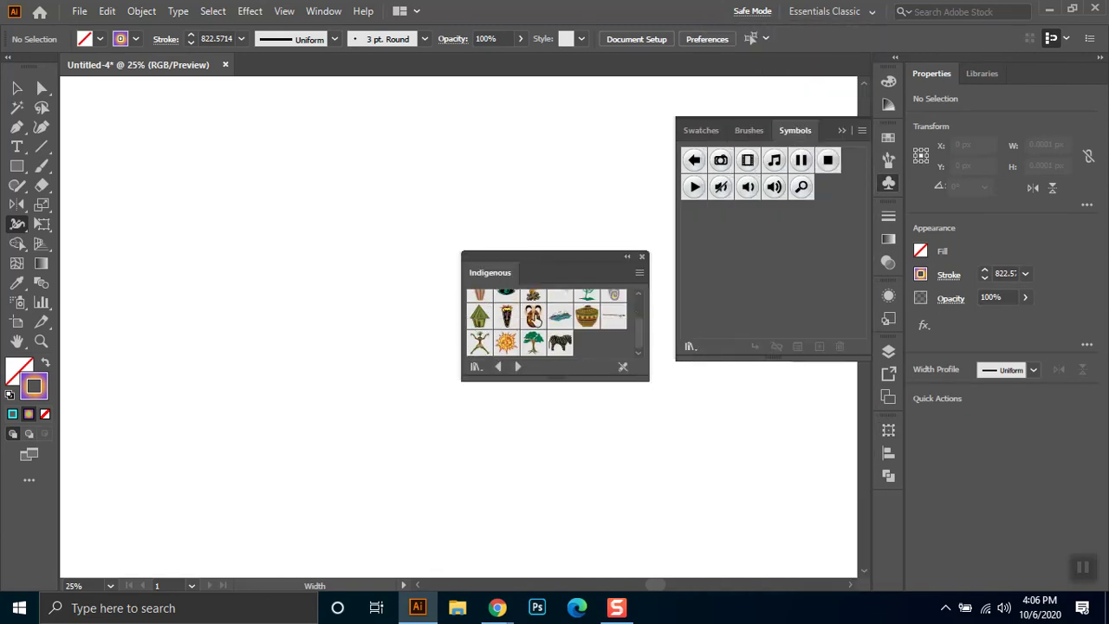
{"action": "left_click_drag", "start_coordinate": [559, 343], "coordinate": [366, 330]}
{"action": "left_click", "coordinate": [642, 258]}
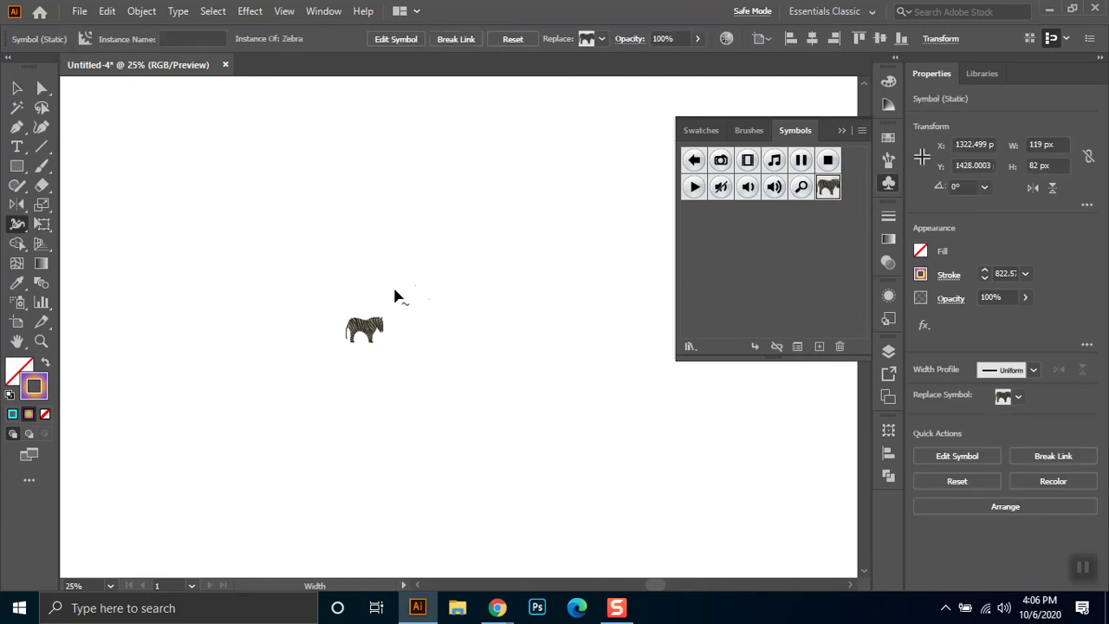
Break the zebra's link to its symbol definition
{"action": "scroll", "coordinate": [370, 338], "scroll_direction": "up", "scroll_amount": 3, "text": "alt"}
{"action": "left_click_drag", "start_coordinate": [413, 350], "coordinate": [442, 308]}
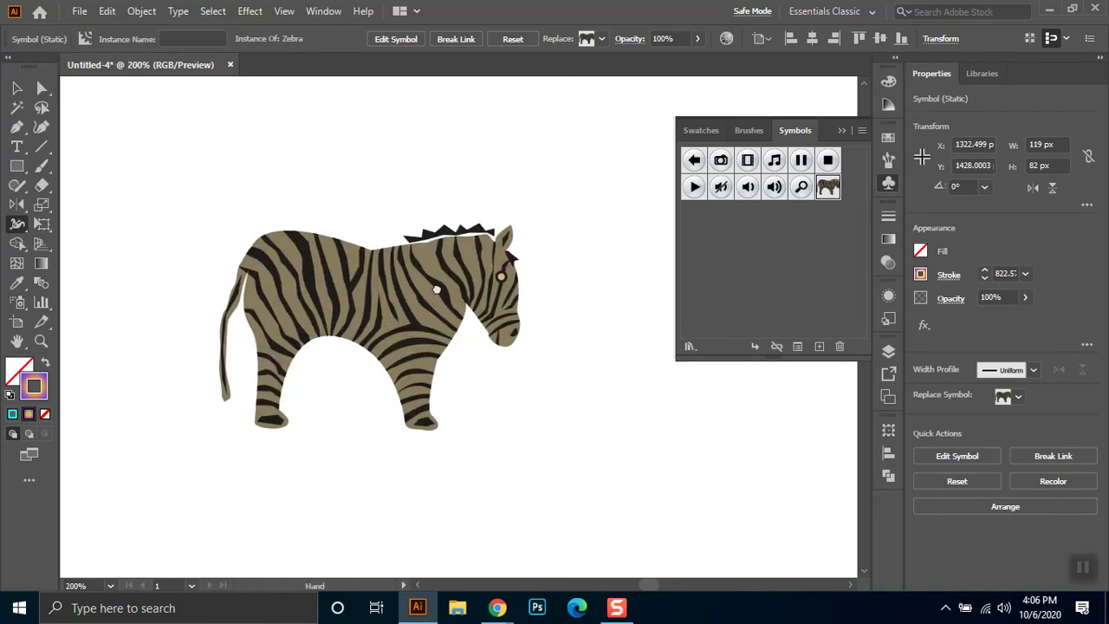
{"action": "left_click", "coordinate": [18, 88]}
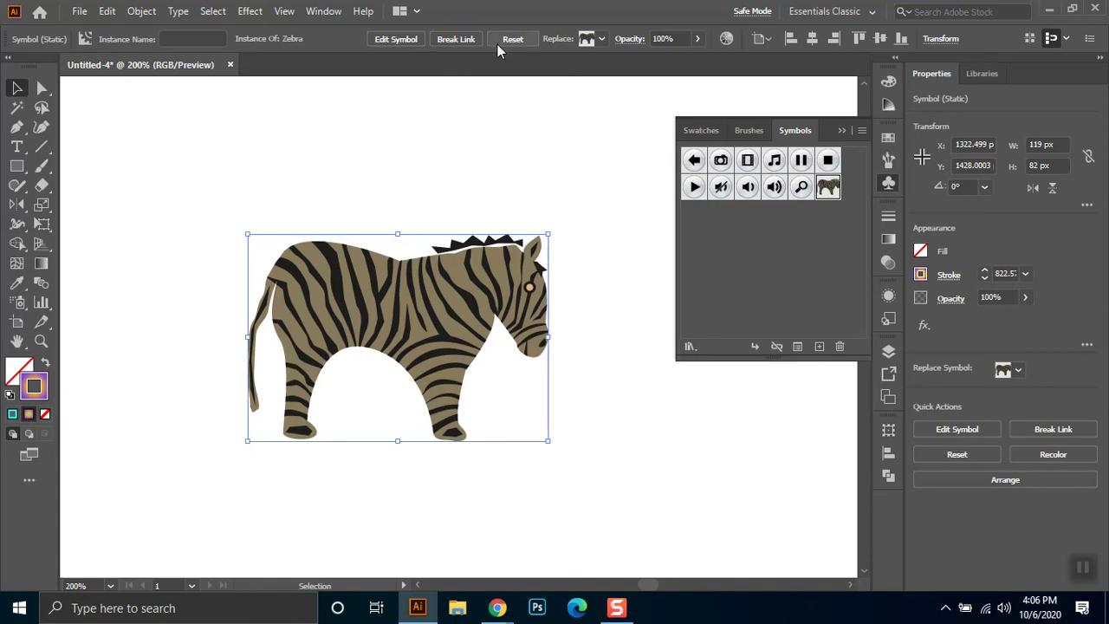
{"action": "left_click", "coordinate": [463, 40]}
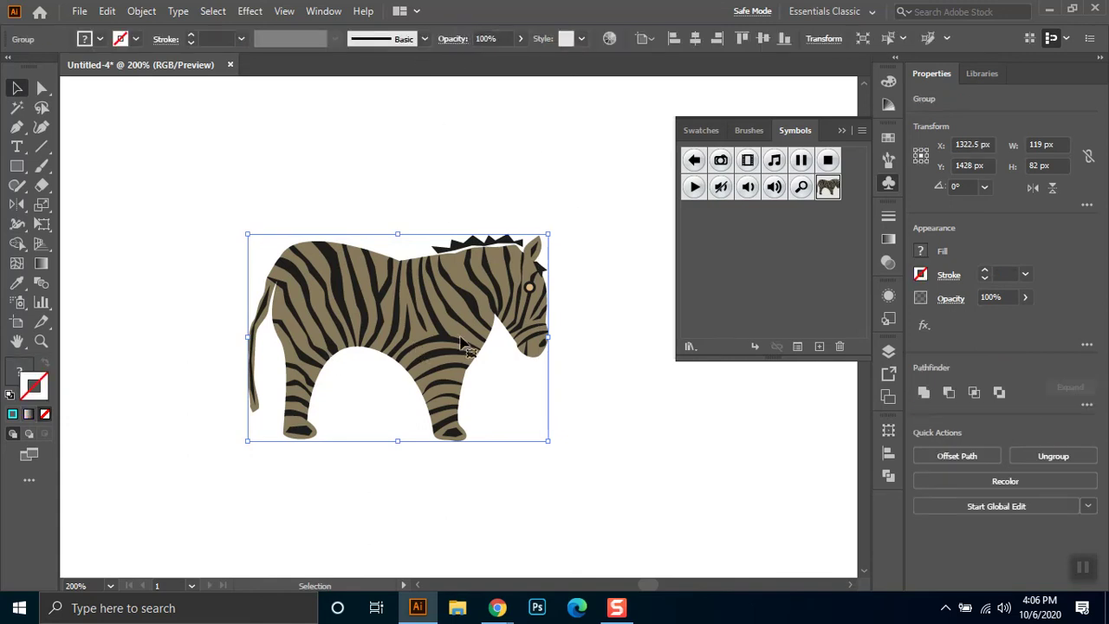
{"action": "left_click", "coordinate": [468, 251]}
{"action": "left_click", "coordinate": [487, 291]}
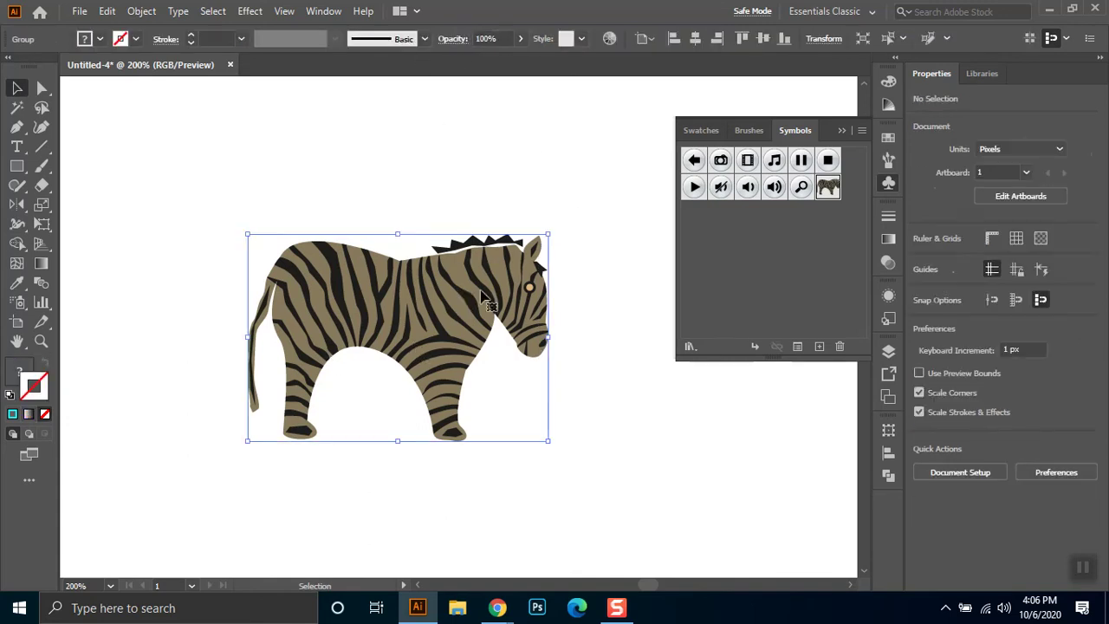
Ungroup the zebra artwork twice to release its nested groups
{"action": "right_click", "coordinate": [472, 275]}
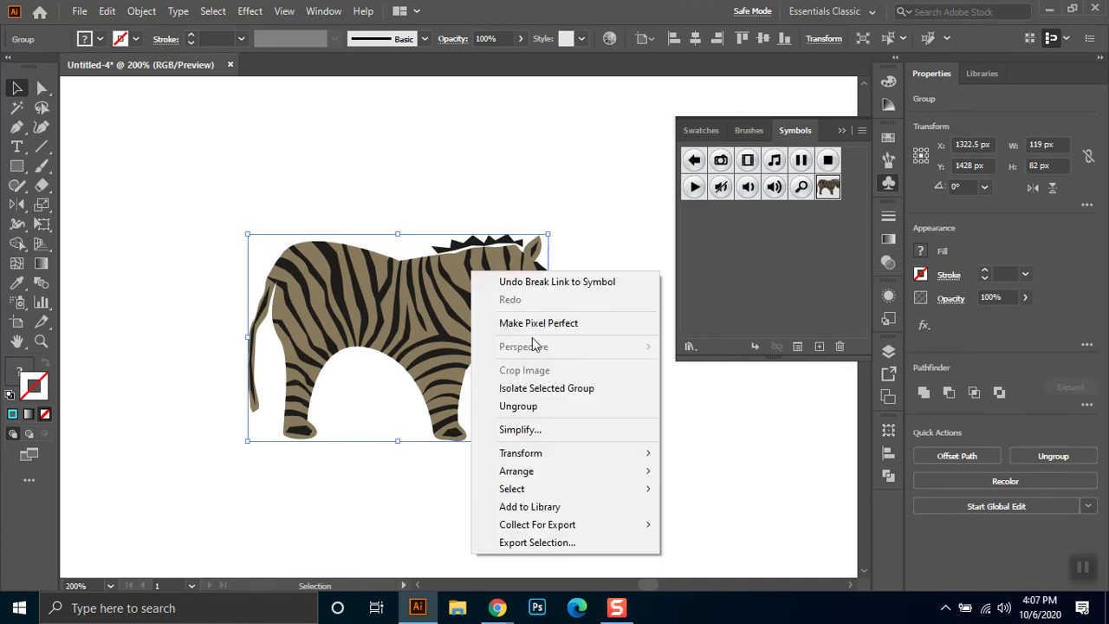
{"action": "left_click", "coordinate": [554, 407]}
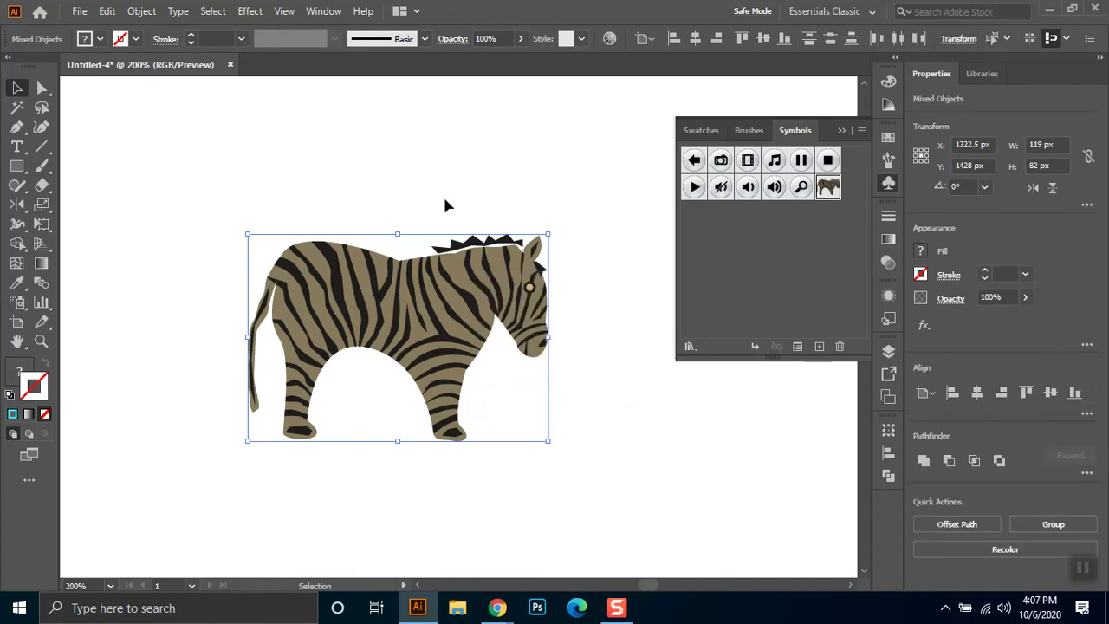
{"action": "right_click", "coordinate": [444, 284]}
{"action": "left_click", "coordinate": [477, 418]}
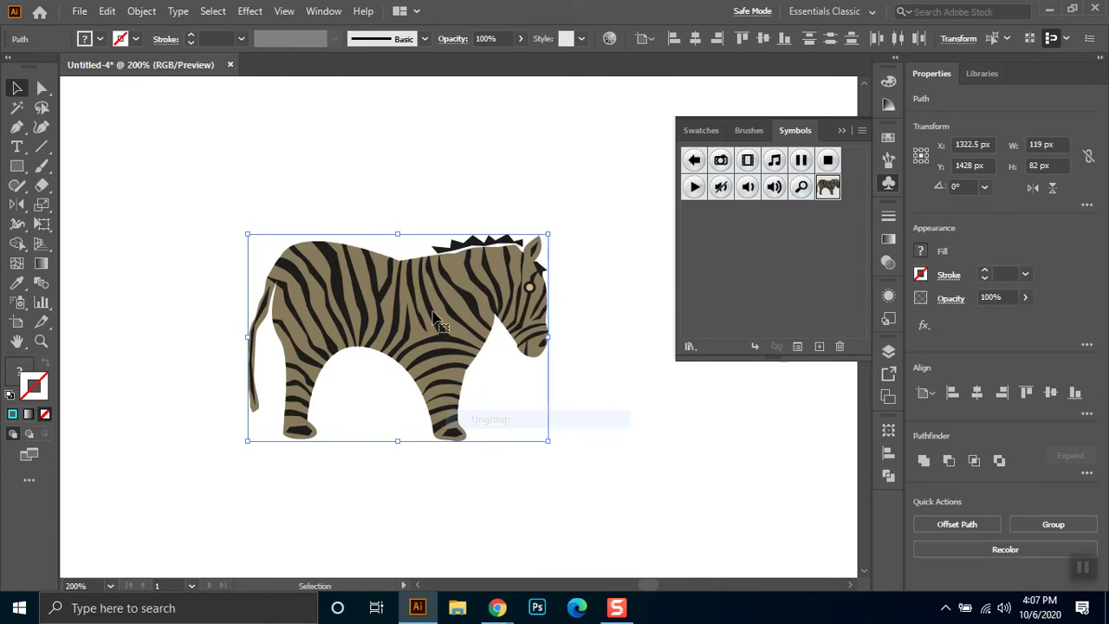
{"action": "right_click", "coordinate": [397, 314]}
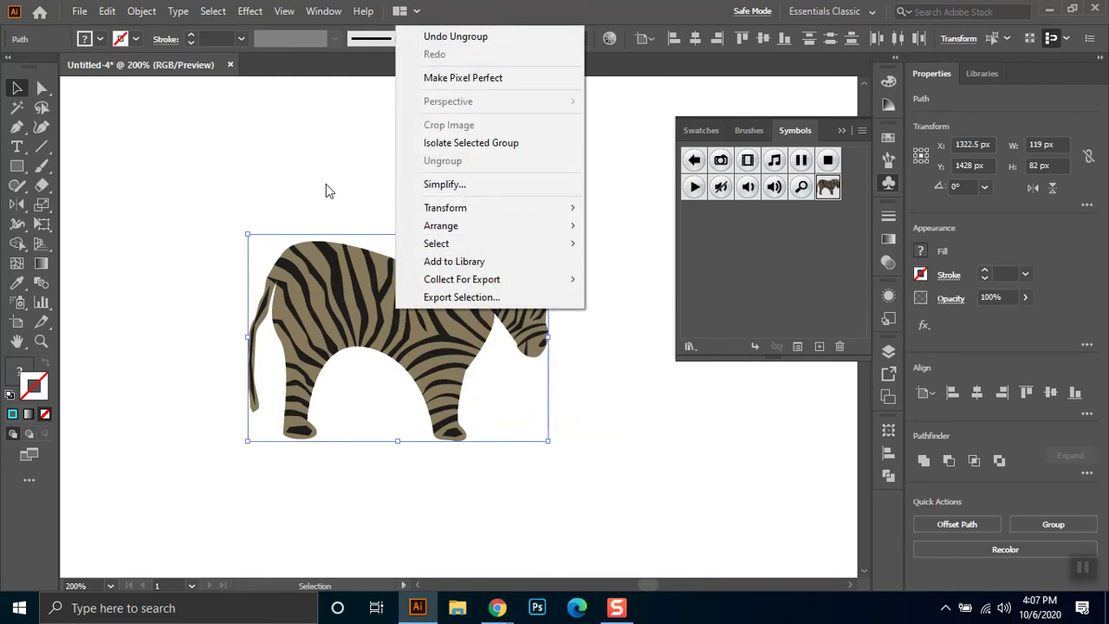
{"action": "key", "text": "Escape"}
Delete the thin stray line beside the zebra's leg
{"action": "left_click", "coordinate": [462, 167]}
{"action": "left_click", "coordinate": [468, 323]}
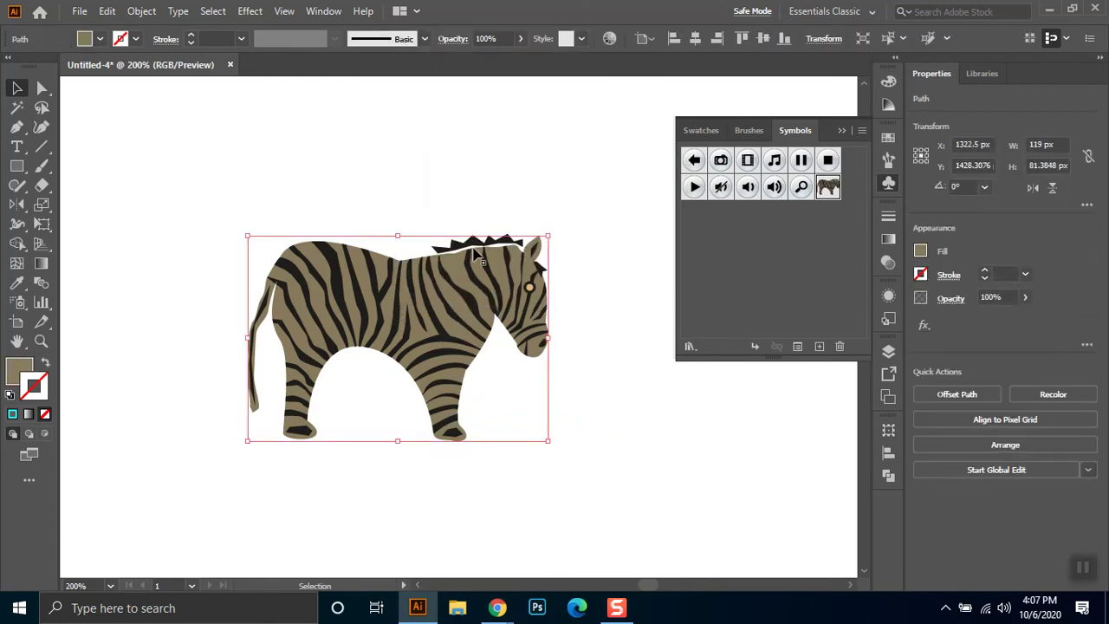
{"action": "left_click", "coordinate": [526, 390]}
{"action": "key", "text": "Delete"}
Expand the whole zebra with Object > Expand and check it in Outline view
{"action": "left_click_drag", "start_coordinate": [573, 238], "coordinate": [239, 473]}
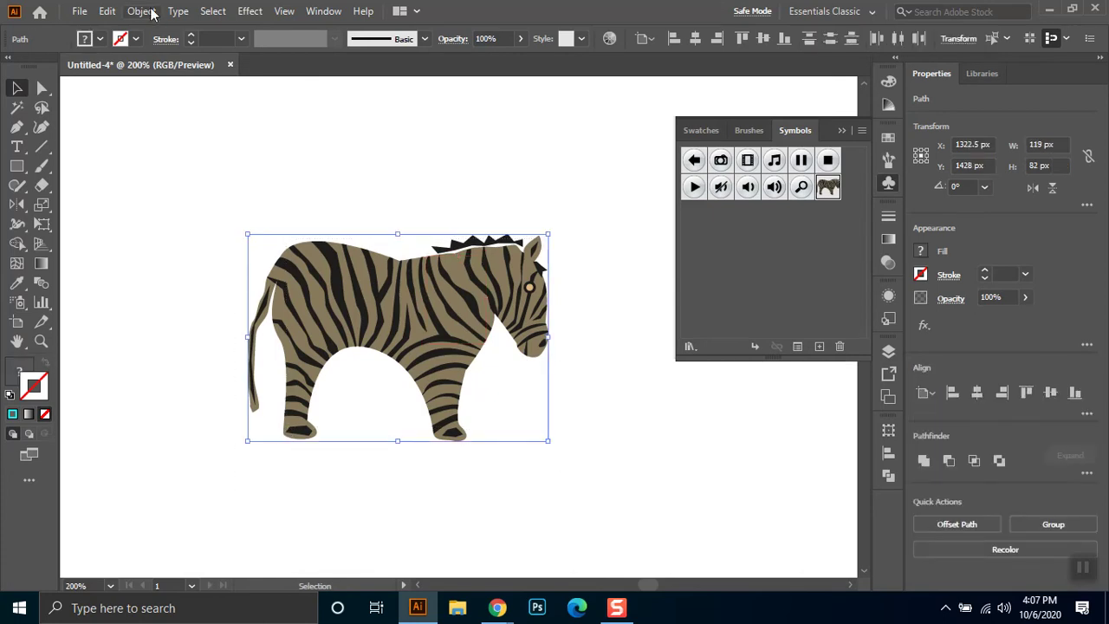
{"action": "left_click", "coordinate": [142, 10]}
{"action": "left_click", "coordinate": [260, 198]}
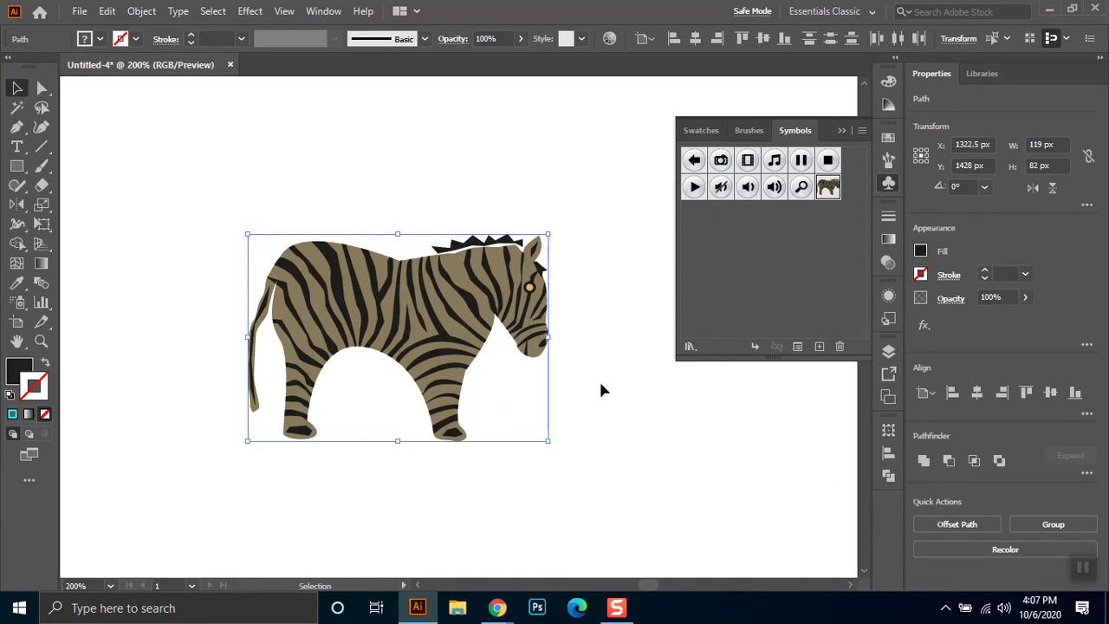
{"action": "left_click_drag", "start_coordinate": [589, 376], "coordinate": [527, 449]}
{"action": "left_click_drag", "start_coordinate": [564, 387], "coordinate": [480, 440]}
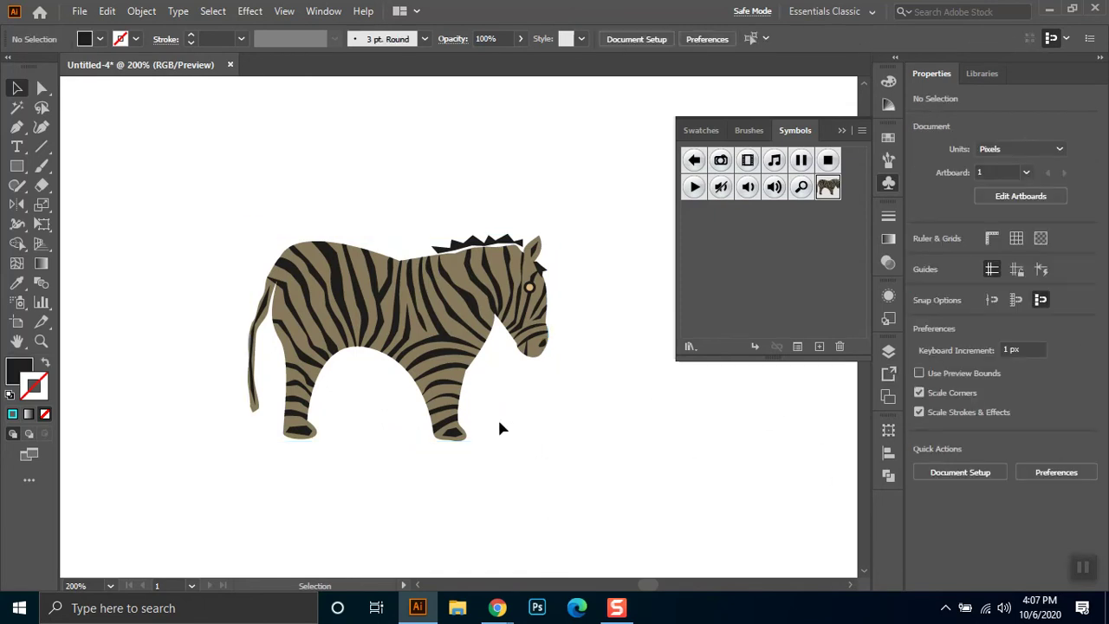
{"action": "key", "text": "ctrl+y"}
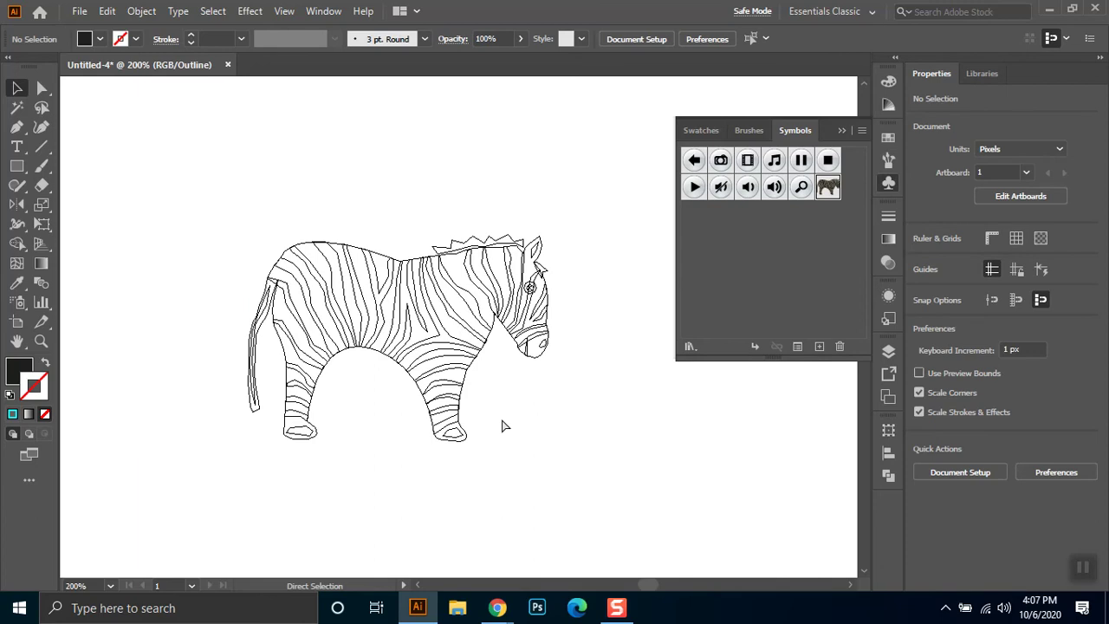
{"action": "key", "text": "ctrl+y"}
Inspect the small neck path, then select and deselect the whole zebra
{"action": "left_click", "coordinate": [513, 299]}
{"action": "left_click", "coordinate": [499, 280]}
{"action": "key", "text": "v"}
{"action": "left_click_drag", "start_coordinate": [580, 210], "coordinate": [227, 468]}
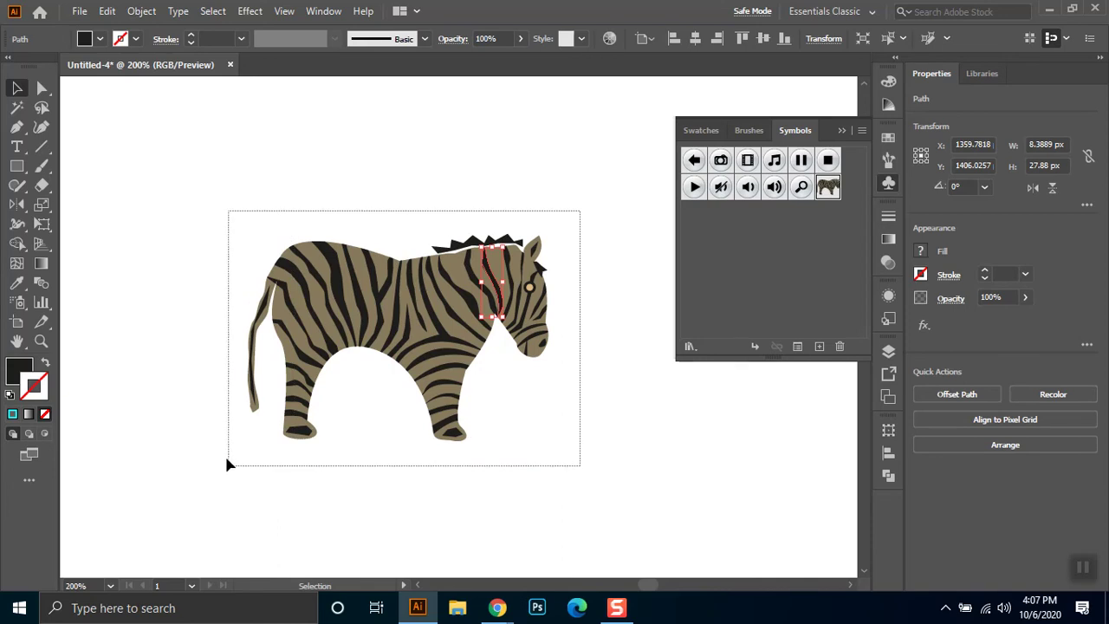
{"action": "left_click", "coordinate": [279, 507]}
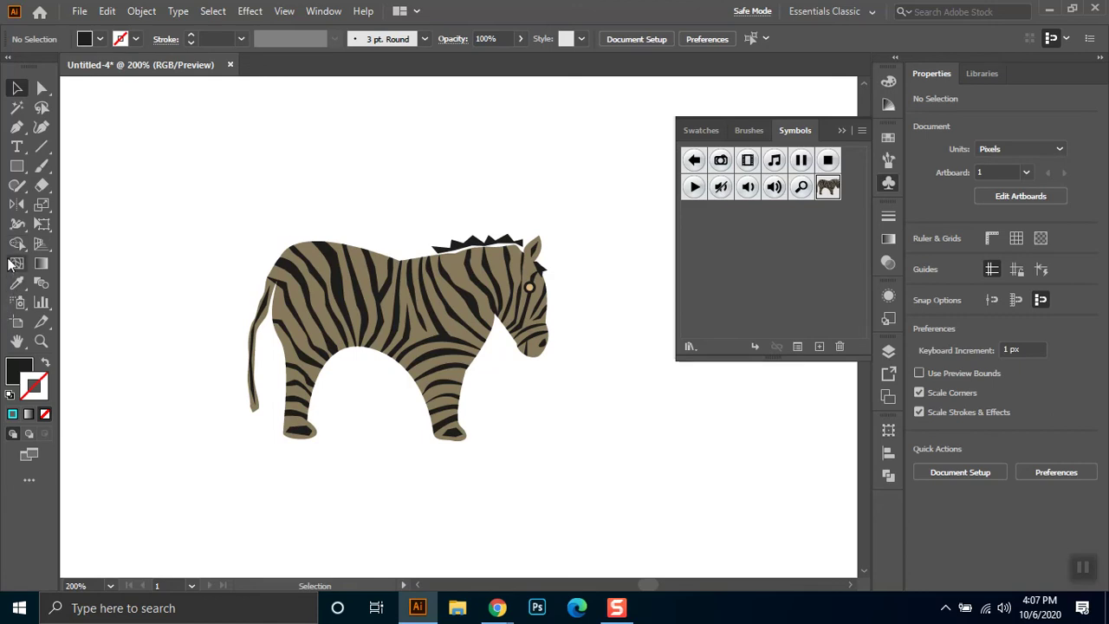
With a smaller Warp brush, push the zebra's head and muzzle outward to the right
{"action": "left_click", "coordinate": [16, 224]}
{"action": "left_click_drag", "start_coordinate": [17, 224], "coordinate": [93, 238]}
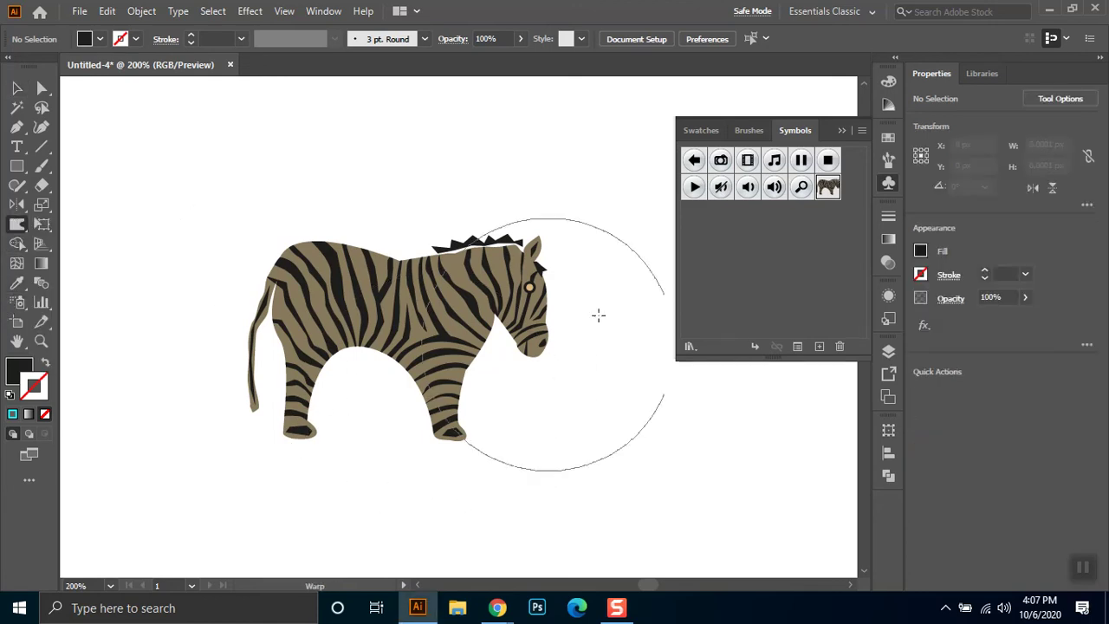
{"action": "left_click_drag", "start_coordinate": [475, 286], "coordinate": [411, 349]}
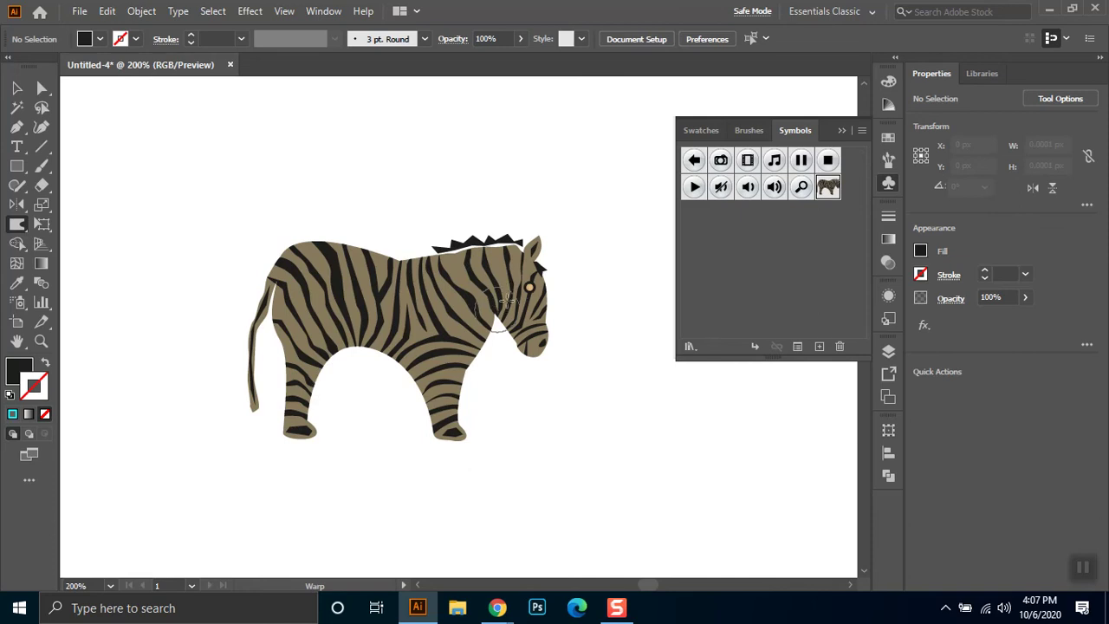
{"action": "left_click_drag", "start_coordinate": [530, 286], "coordinate": [551, 305]}
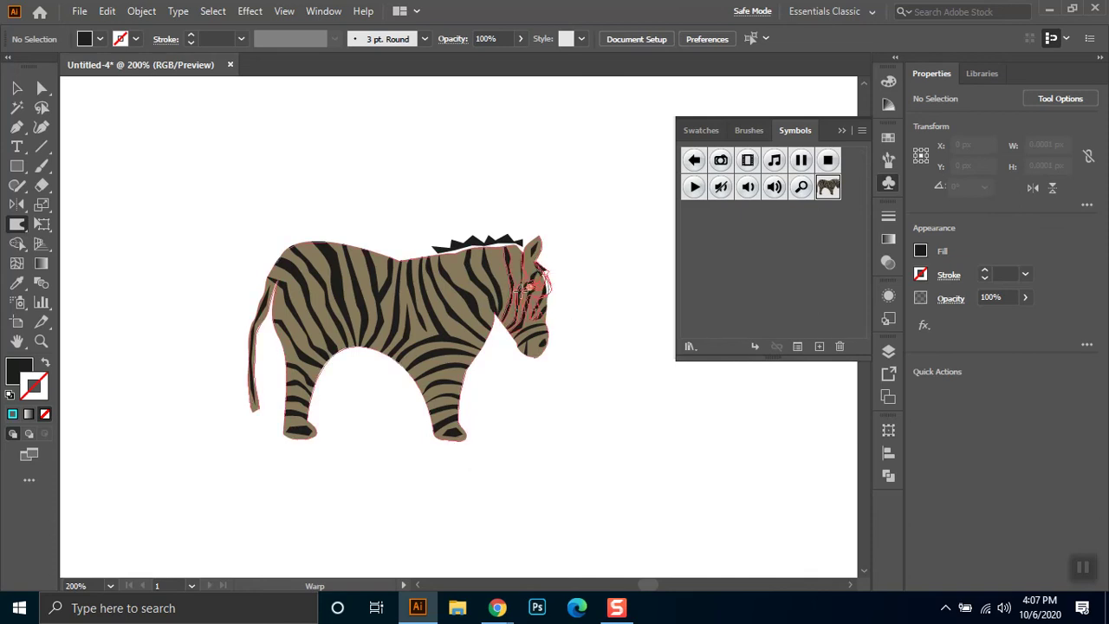
{"action": "left_click_drag", "start_coordinate": [551, 305], "coordinate": [551, 326]}
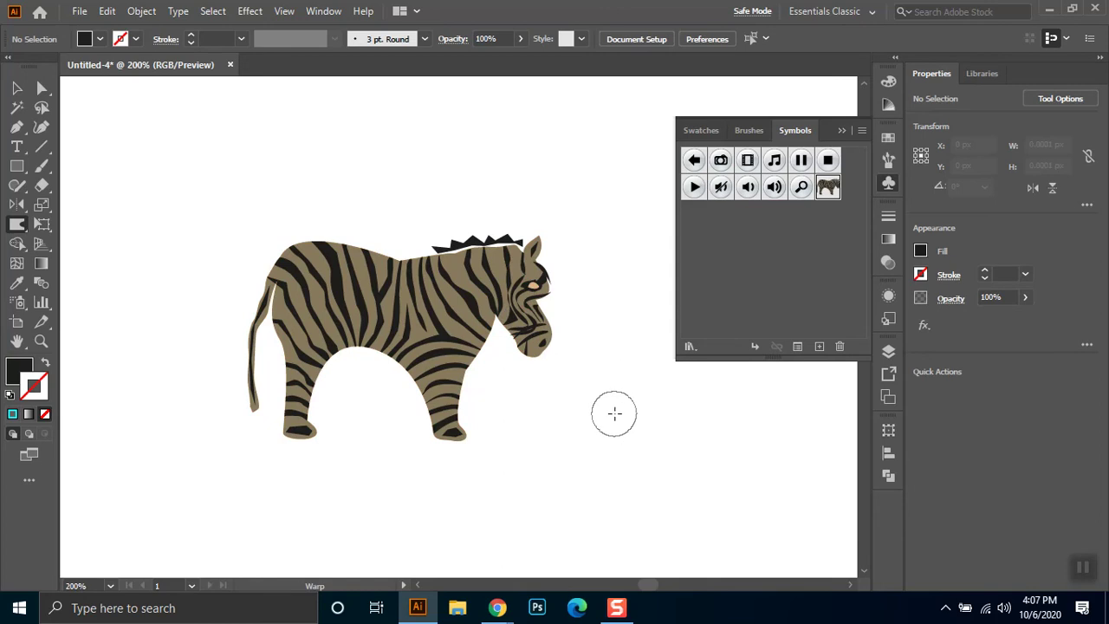
{"action": "left_click_drag", "start_coordinate": [520, 338], "coordinate": [566, 381]}
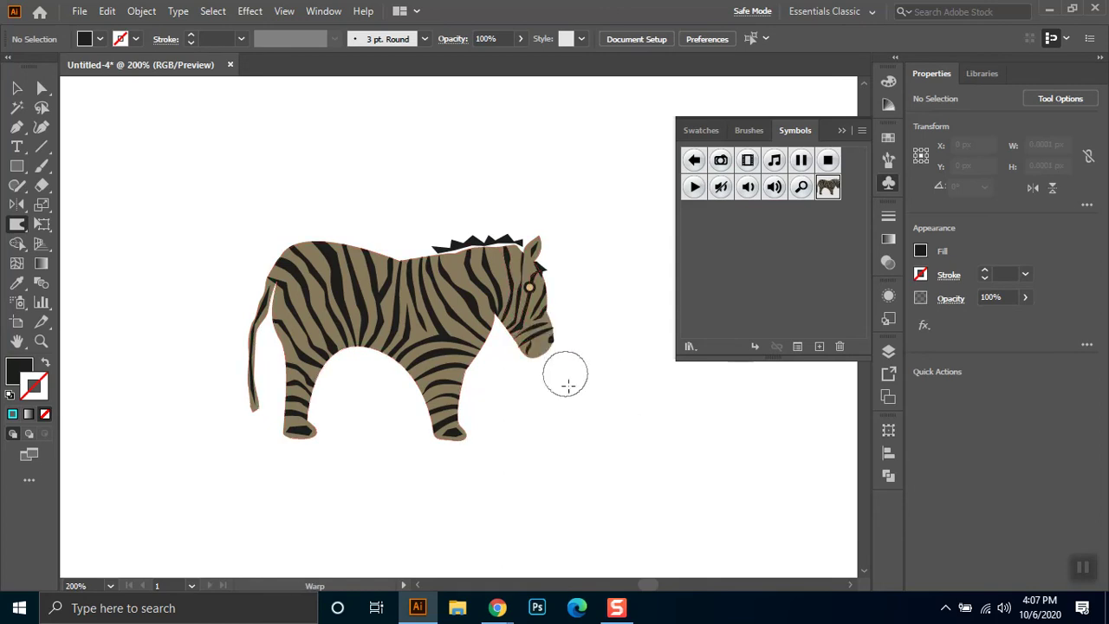
{"action": "left_click_drag", "start_coordinate": [563, 319], "coordinate": [556, 302]}
Warp the zebra's back, rump, belly and hind leg edges
{"action": "mouse_move", "coordinate": [385, 252]}
{"action": "left_mouse_down"}
{"action": "mouse_move", "coordinate": [361, 256]}
{"action": "mouse_move", "coordinate": [352, 239]}
{"action": "left_mouse_up"}
{"action": "left_click_drag", "start_coordinate": [431, 241], "coordinate": [408, 253]}
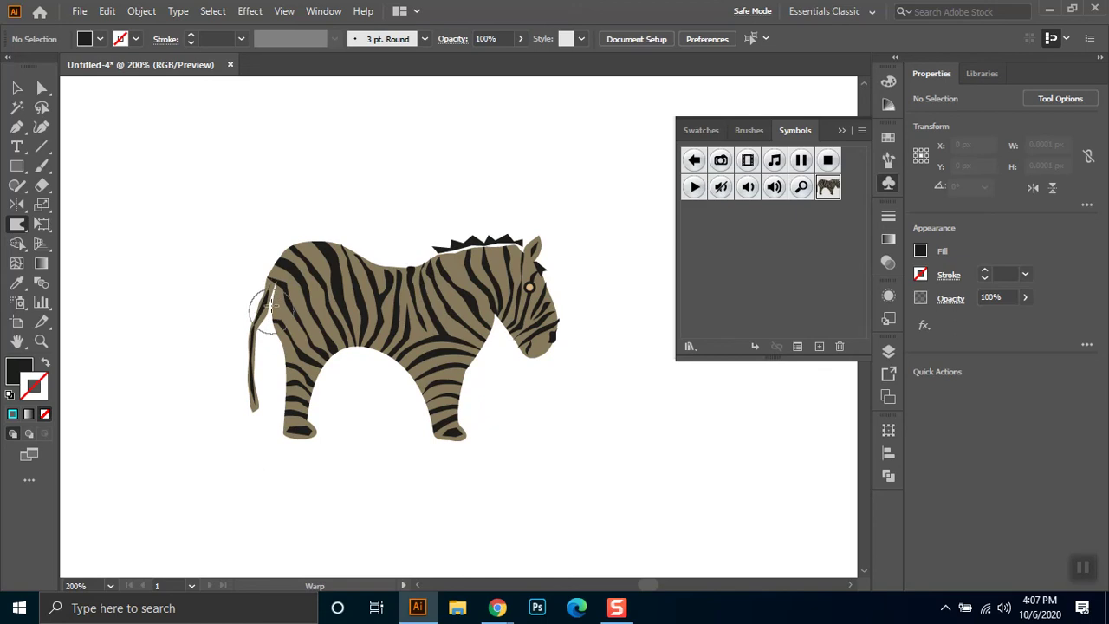
{"action": "left_click_drag", "start_coordinate": [279, 273], "coordinate": [260, 253]}
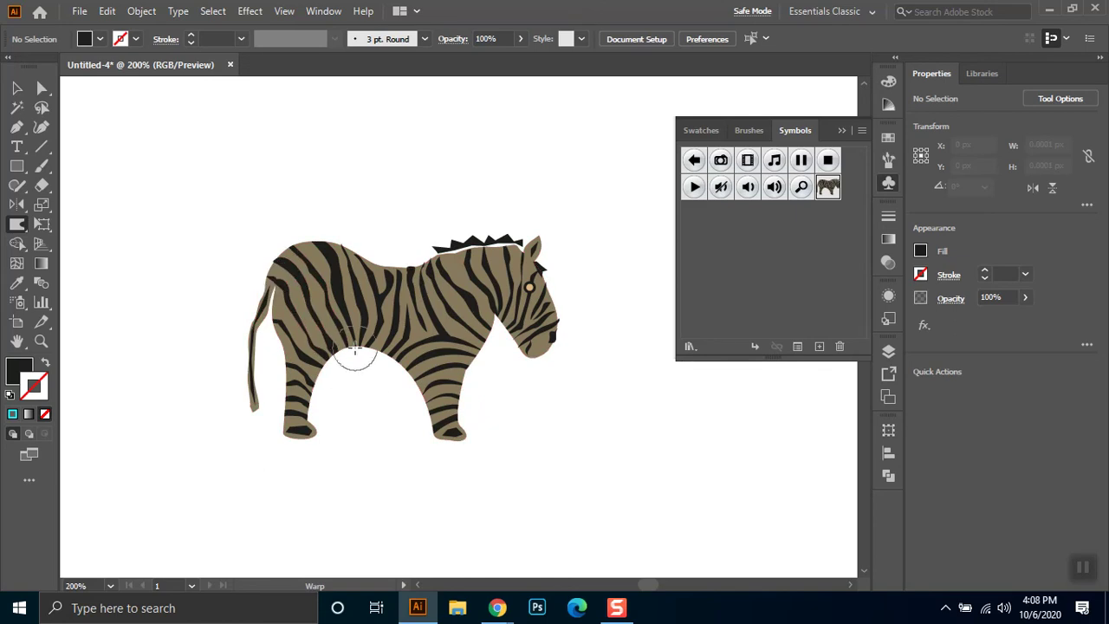
{"action": "mouse_move", "coordinate": [403, 362]}
{"action": "left_mouse_down"}
{"action": "mouse_move", "coordinate": [425, 357]}
{"action": "mouse_move", "coordinate": [402, 383]}
{"action": "left_mouse_up"}
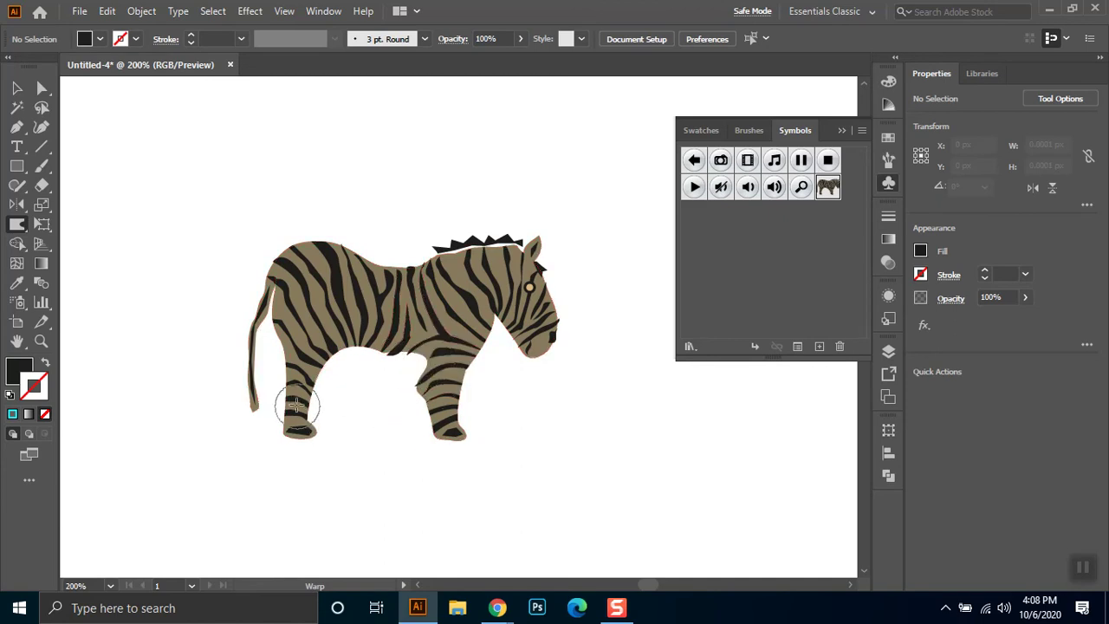
{"action": "mouse_move", "coordinate": [288, 383]}
{"action": "left_mouse_down"}
{"action": "mouse_move", "coordinate": [280, 387]}
{"action": "mouse_move", "coordinate": [272, 358]}
{"action": "left_mouse_up"}
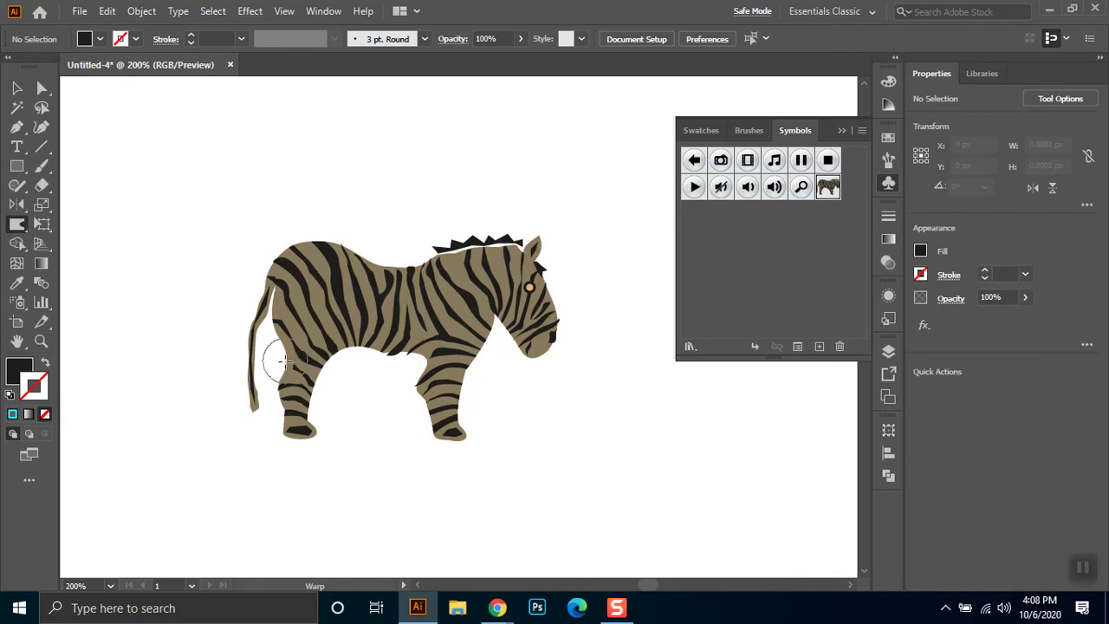
{"action": "left_click_drag", "start_coordinate": [282, 407], "coordinate": [274, 398]}
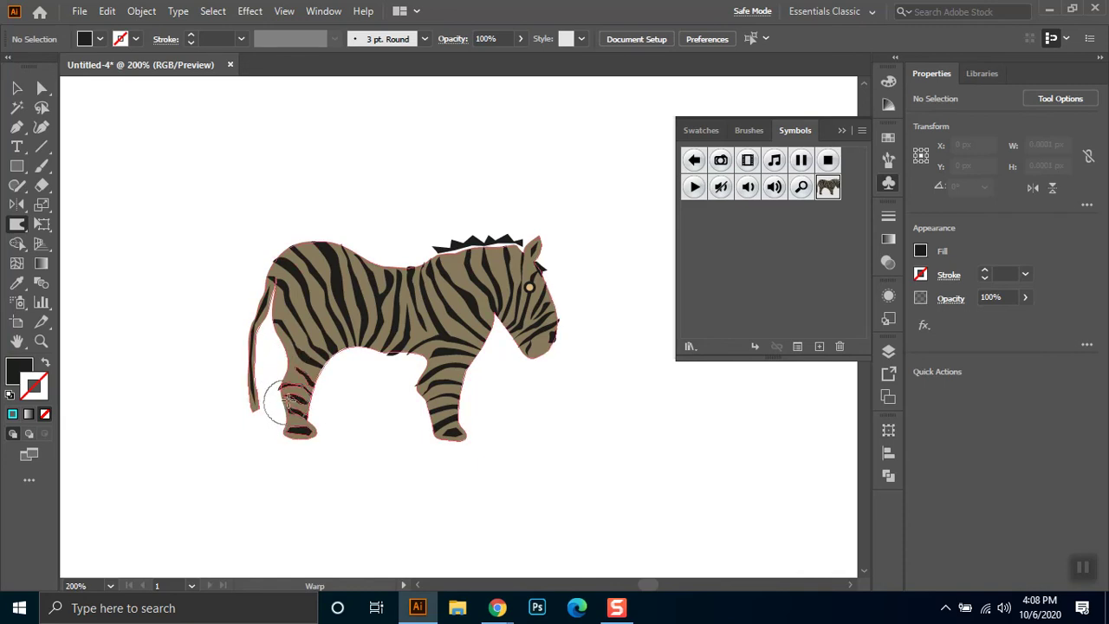
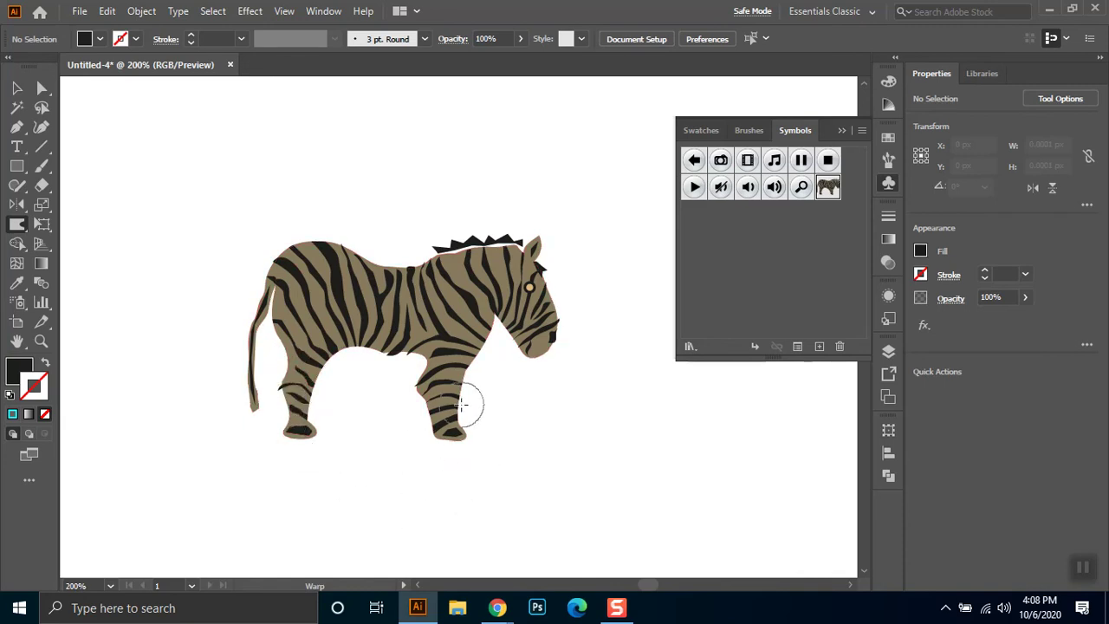
Warp the zebra's front leg, hind leg, and mid and rear body stripes into fuller shapes
{"action": "mouse_move", "coordinate": [461, 368]}
{"action": "left_mouse_down"}
{"action": "mouse_move", "coordinate": [470, 376]}
{"action": "mouse_move", "coordinate": [453, 373]}
{"action": "left_mouse_up"}
{"action": "mouse_move", "coordinate": [334, 369]}
{"action": "left_mouse_down"}
{"action": "mouse_move", "coordinate": [317, 346]}
{"action": "mouse_move", "coordinate": [382, 354]}
{"action": "mouse_move", "coordinate": [370, 362]}
{"action": "left_mouse_up"}
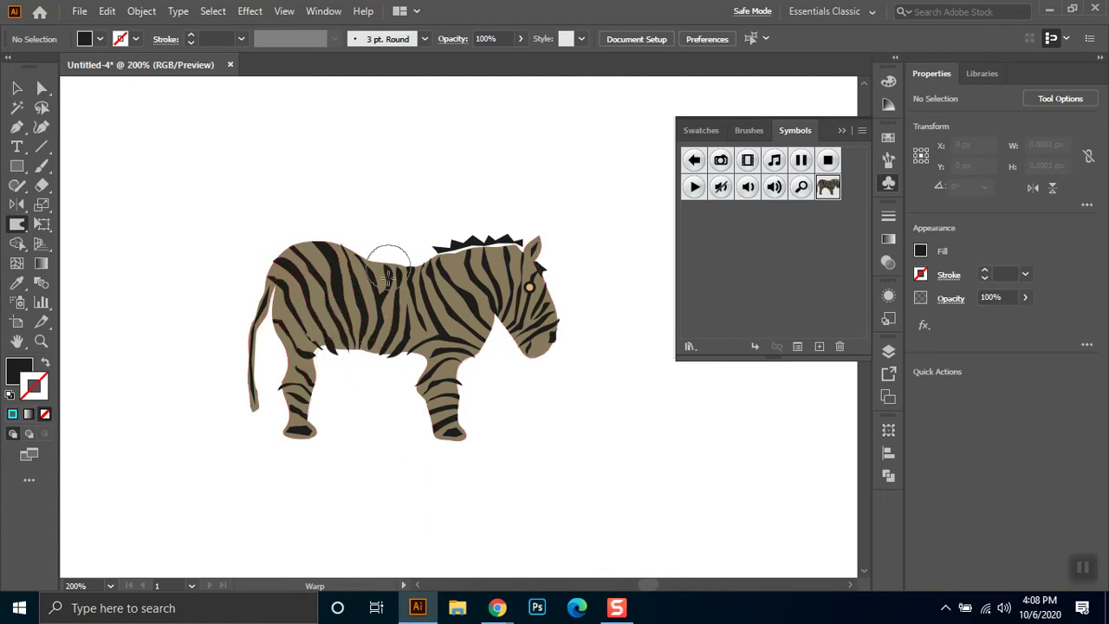
{"action": "mouse_move", "coordinate": [442, 300]}
{"action": "left_mouse_down"}
{"action": "mouse_move", "coordinate": [428, 311]}
{"action": "mouse_move", "coordinate": [468, 297]}
{"action": "mouse_move", "coordinate": [455, 312]}
{"action": "left_mouse_up"}
{"action": "mouse_move", "coordinate": [329, 305]}
{"action": "left_mouse_down"}
{"action": "mouse_move", "coordinate": [340, 292]}
{"action": "mouse_move", "coordinate": [312, 314]}
{"action": "left_mouse_up"}
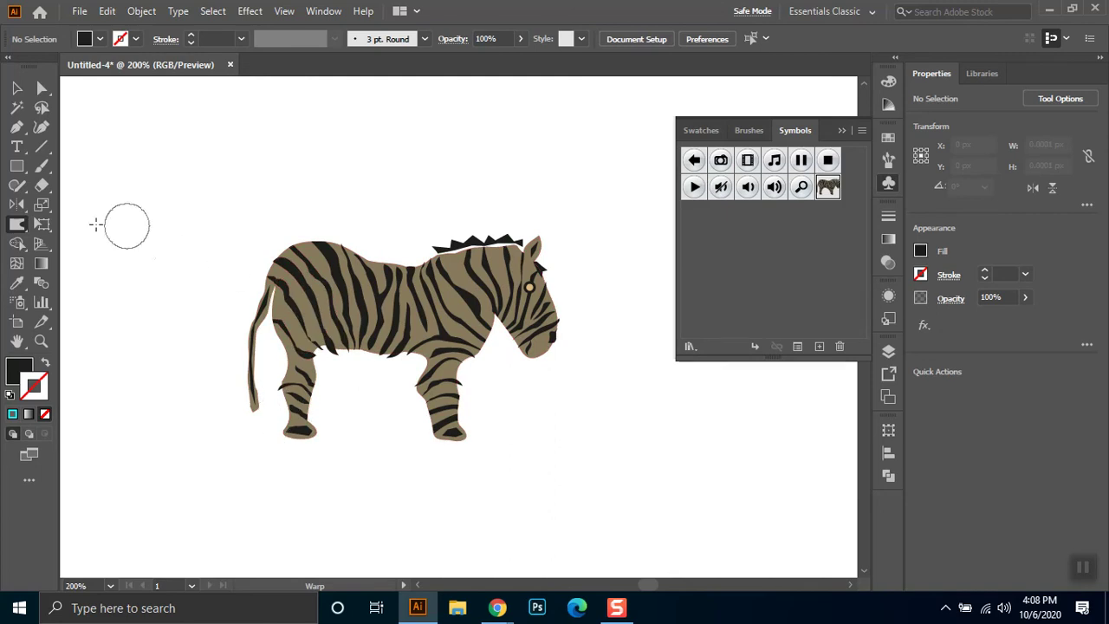
{"action": "left_click", "coordinate": [42, 147]}
{"action": "left_click", "coordinate": [16, 165]}
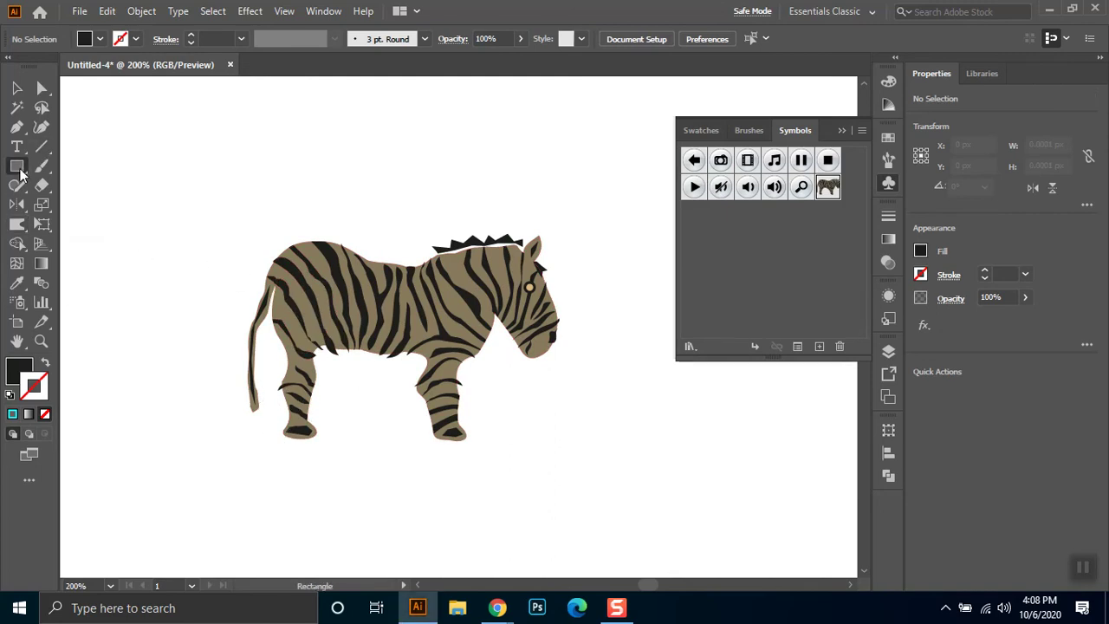
{"action": "mouse_move", "coordinate": [158, 114]}
{"action": "left_mouse_down"}
{"action": "mouse_move", "coordinate": [411, 116]}
{"action": "mouse_move", "coordinate": [368, 141]}
{"action": "left_mouse_up"}
{"action": "left_click", "coordinate": [16, 88]}
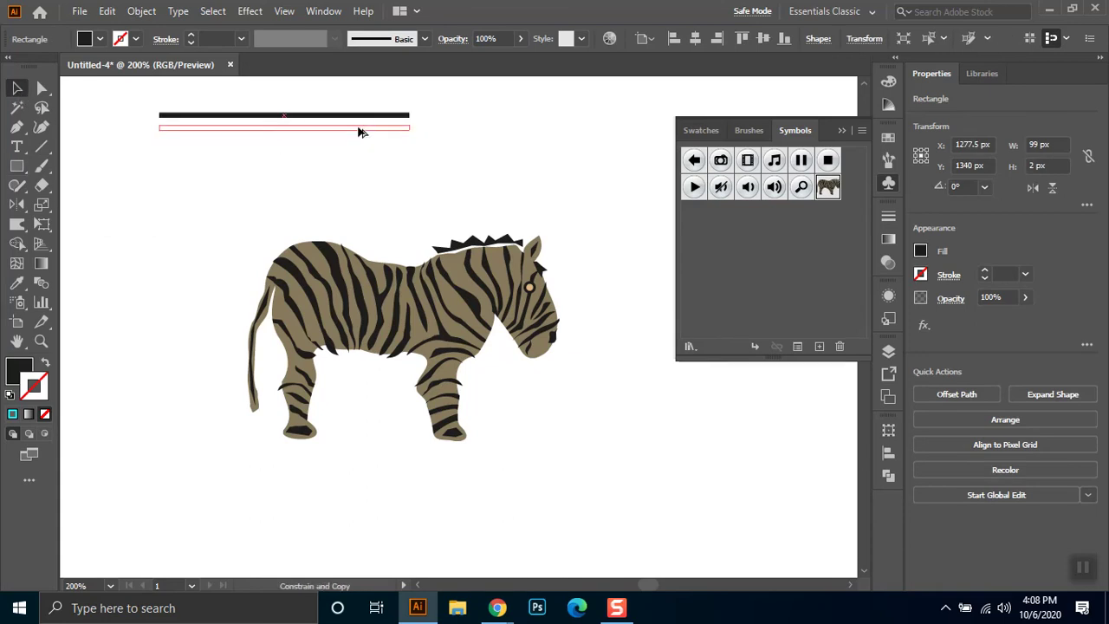
{"action": "key", "text": "ctrl+d"}
{"action": "key", "text": "ctrl+d"}
{"action": "key", "text": "ctrl+d"}
{"action": "key", "text": "ctrl+d"}
{"action": "key", "text": "ctrl+d"}
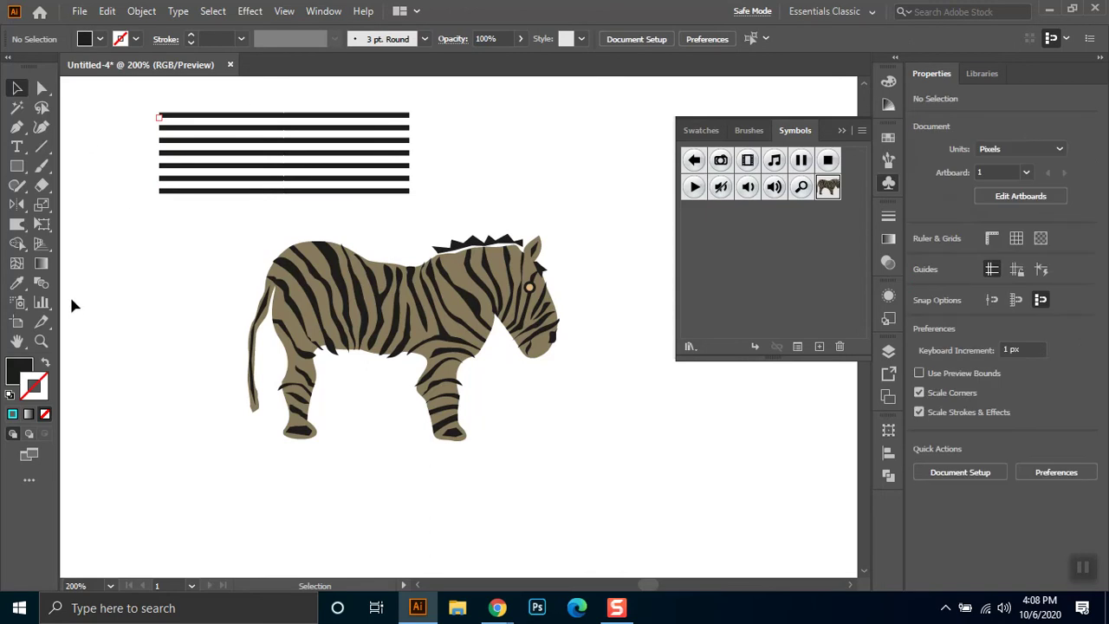
{"action": "left_click", "coordinate": [18, 224]}
{"action": "left_click_drag", "start_coordinate": [248, 119], "coordinate": [231, 146]}
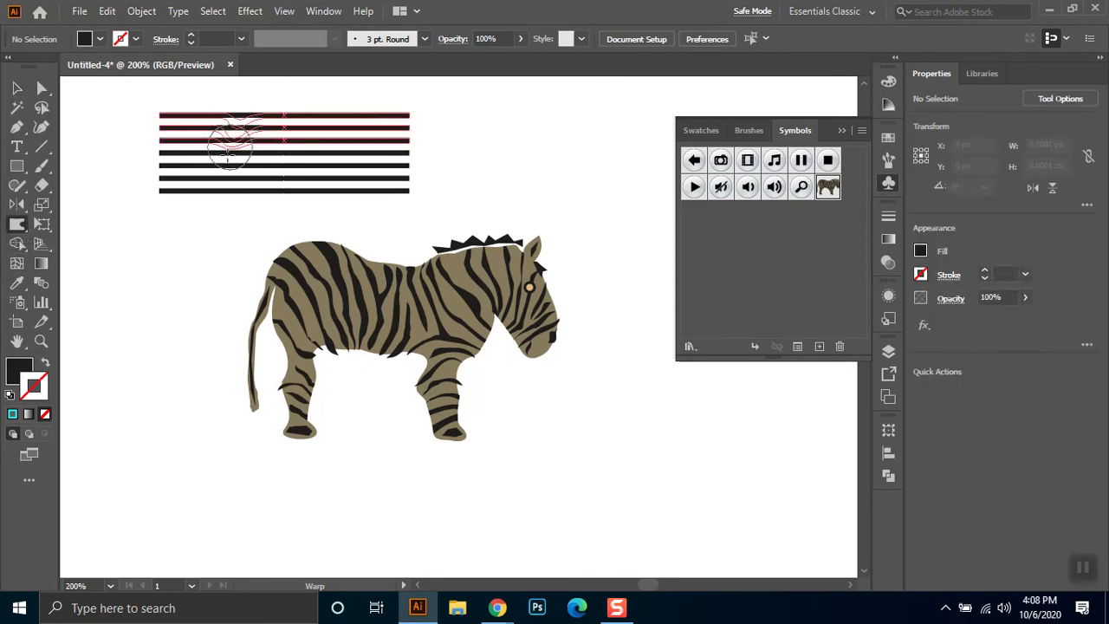
{"action": "left_click_drag", "start_coordinate": [248, 117], "coordinate": [222, 196]}
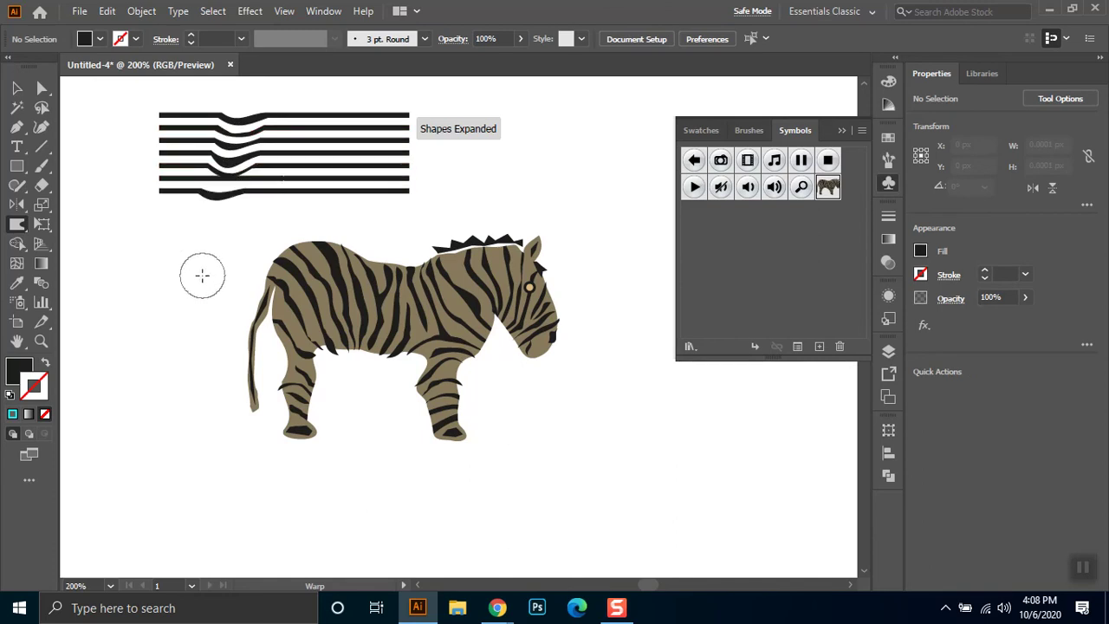
{"action": "left_click_drag", "start_coordinate": [331, 110], "coordinate": [309, 195]}
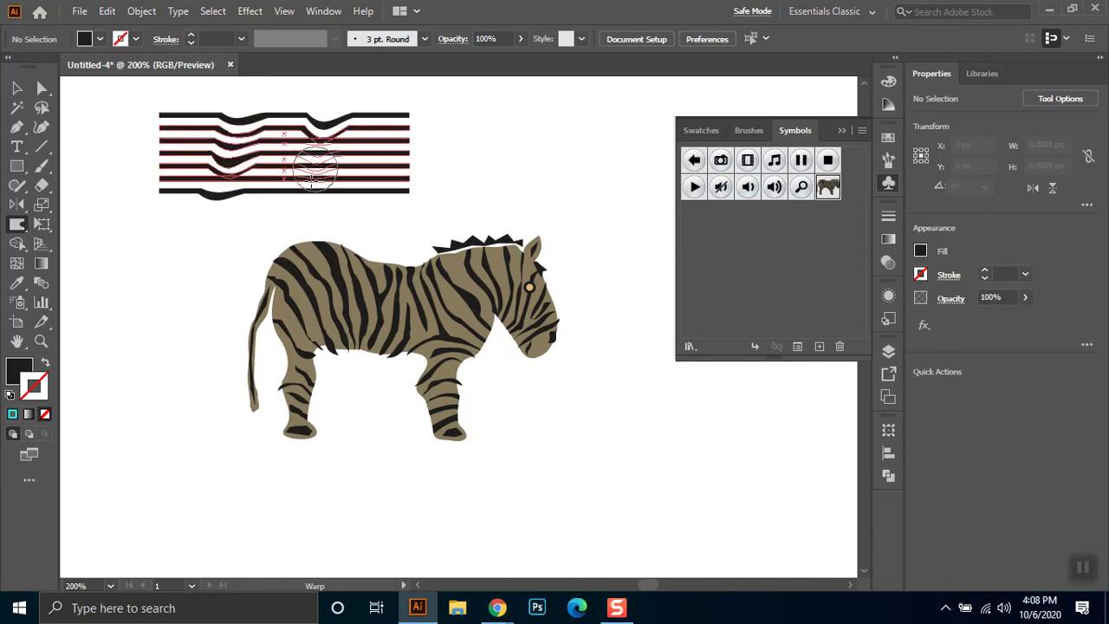
{"action": "left_click_drag", "start_coordinate": [323, 150], "coordinate": [313, 173]}
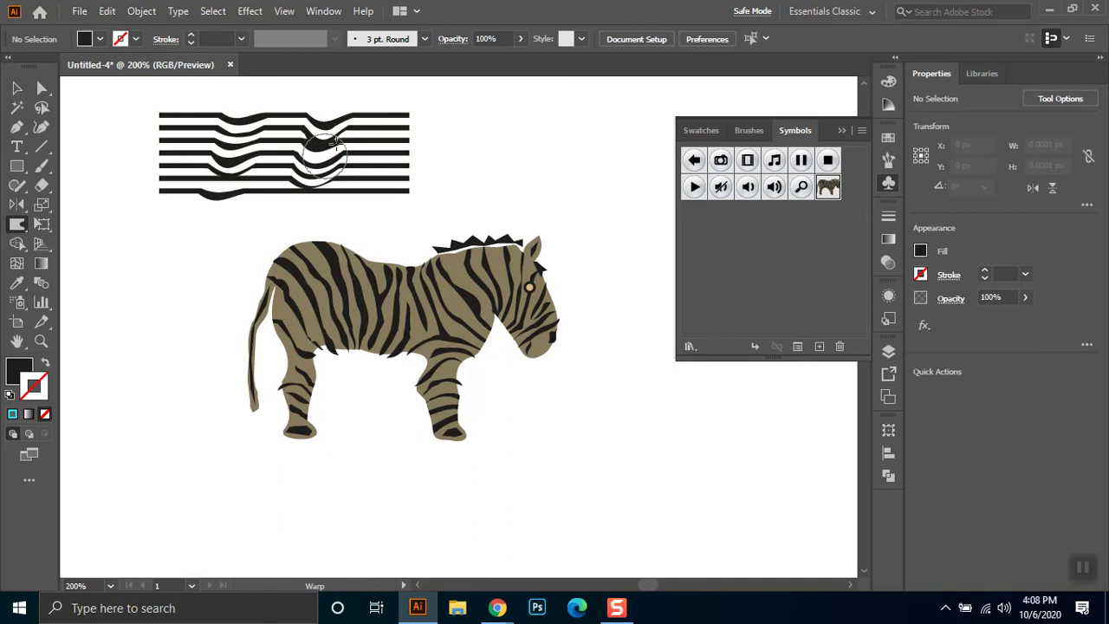
{"action": "left_click_drag", "start_coordinate": [411, 103], "coordinate": [397, 129]}
{"action": "key", "text": "ctrl+z"}
{"action": "key", "text": "ctrl+z"}
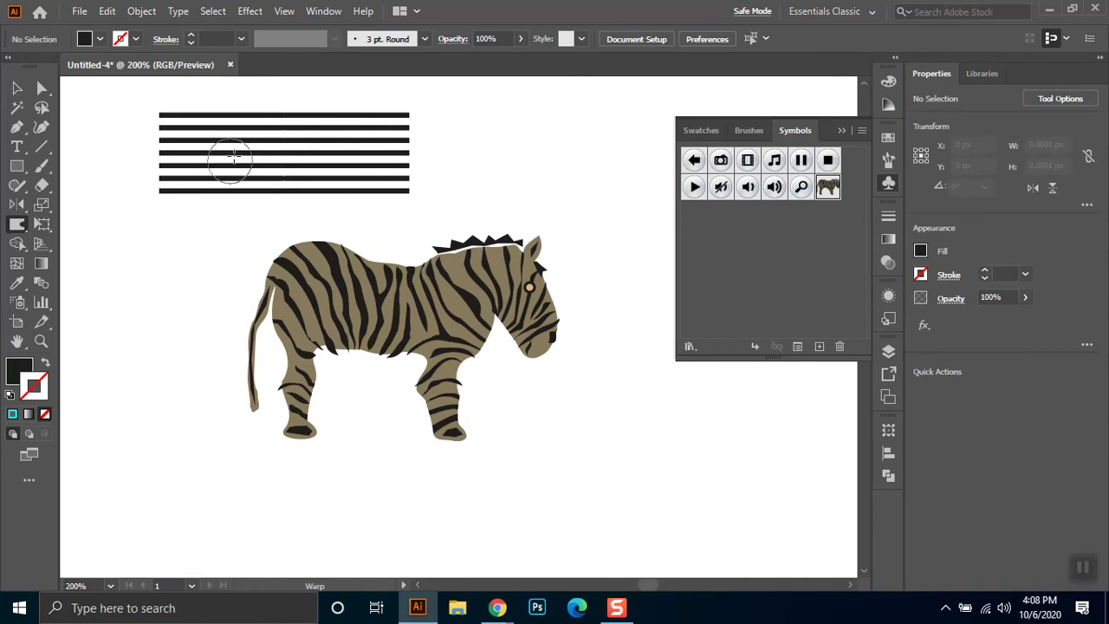
{"action": "left_click_drag", "start_coordinate": [240, 159], "coordinate": [281, 166]}
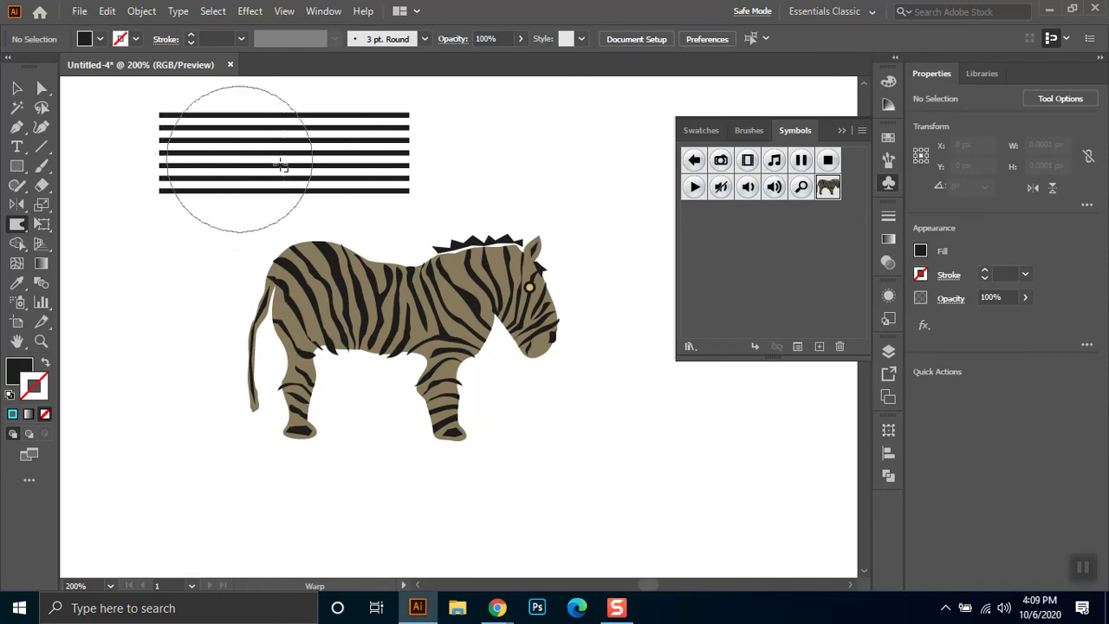
{"action": "left_click_drag", "start_coordinate": [271, 137], "coordinate": [217, 304]}
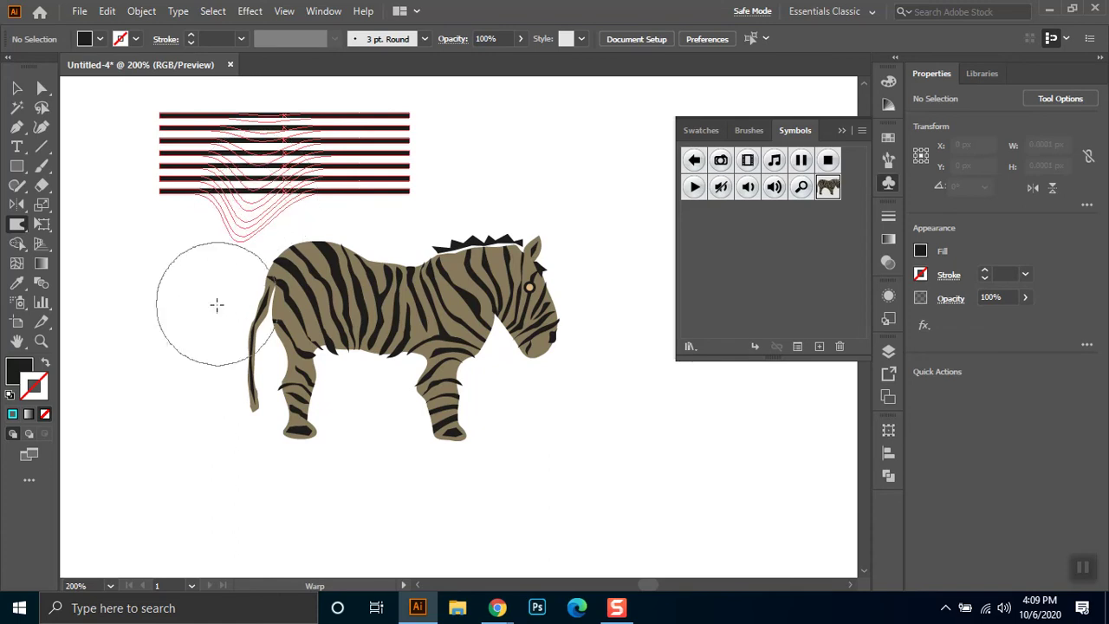
{"action": "left_click_drag", "start_coordinate": [394, 158], "coordinate": [408, 251]}
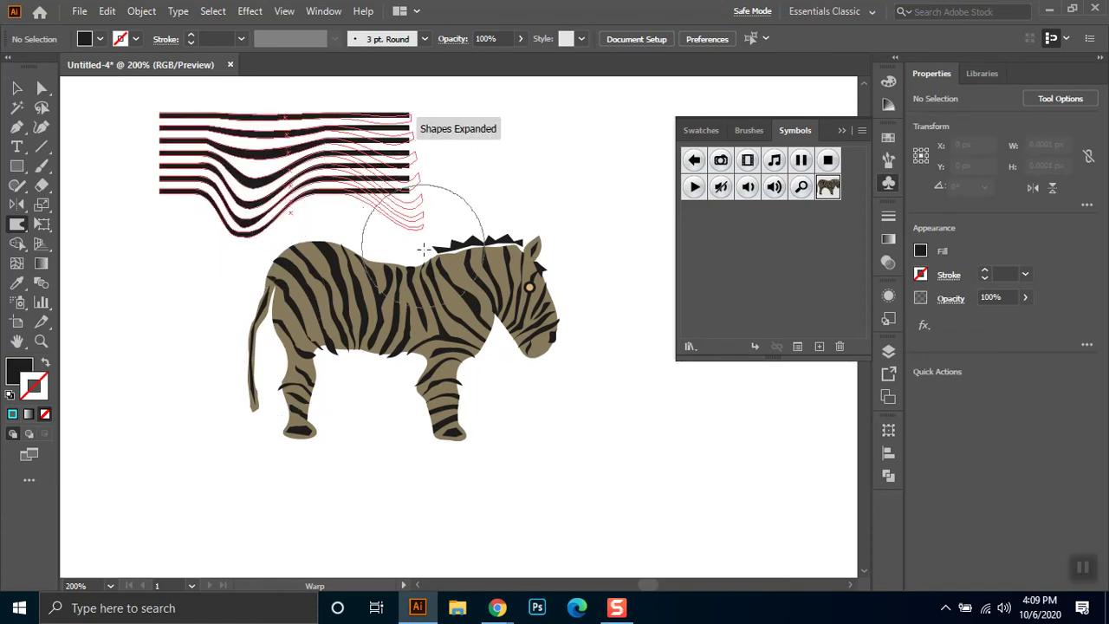
{"action": "mouse_move", "coordinate": [176, 156]}
{"action": "left_mouse_down"}
{"action": "mouse_move", "coordinate": [148, 148]}
{"action": "mouse_move", "coordinate": [266, 134]}
{"action": "mouse_move", "coordinate": [347, 186]}
{"action": "left_mouse_up"}
{"action": "left_click_drag", "start_coordinate": [383, 136], "coordinate": [378, 193]}
{"action": "left_click_drag", "start_coordinate": [286, 130], "coordinate": [185, 211]}
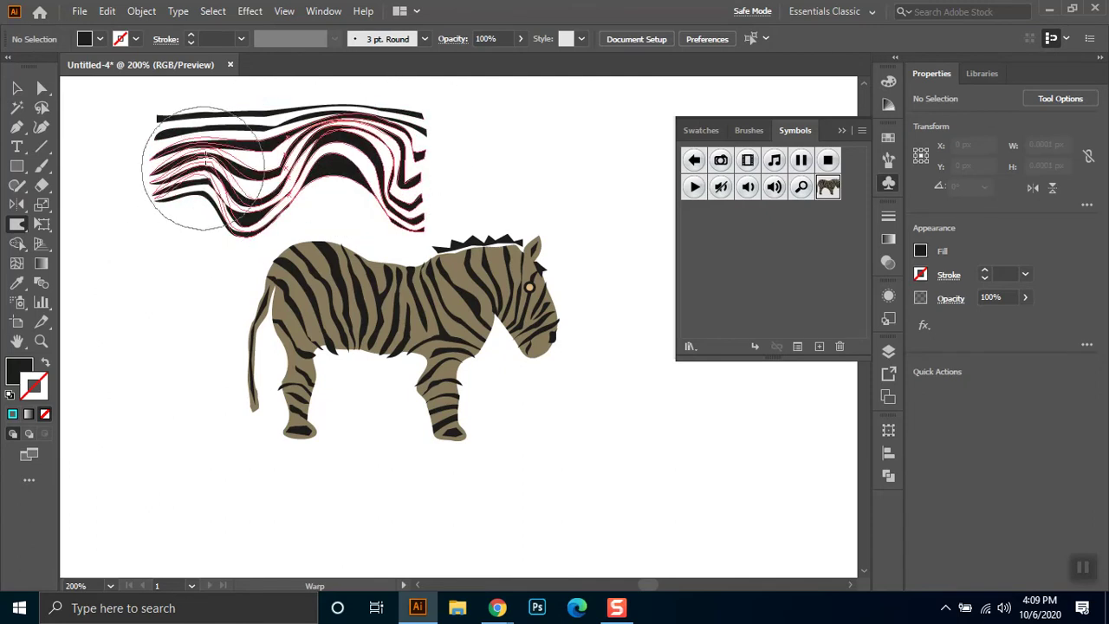
{"action": "mouse_move", "coordinate": [372, 232]}
{"action": "left_mouse_down"}
{"action": "mouse_move", "coordinate": [371, 108]}
{"action": "mouse_move", "coordinate": [379, 186]}
{"action": "mouse_move", "coordinate": [511, 221]}
{"action": "left_mouse_up"}
{"action": "left_click", "coordinate": [17, 88]}
{"action": "left_click", "coordinate": [313, 197]}
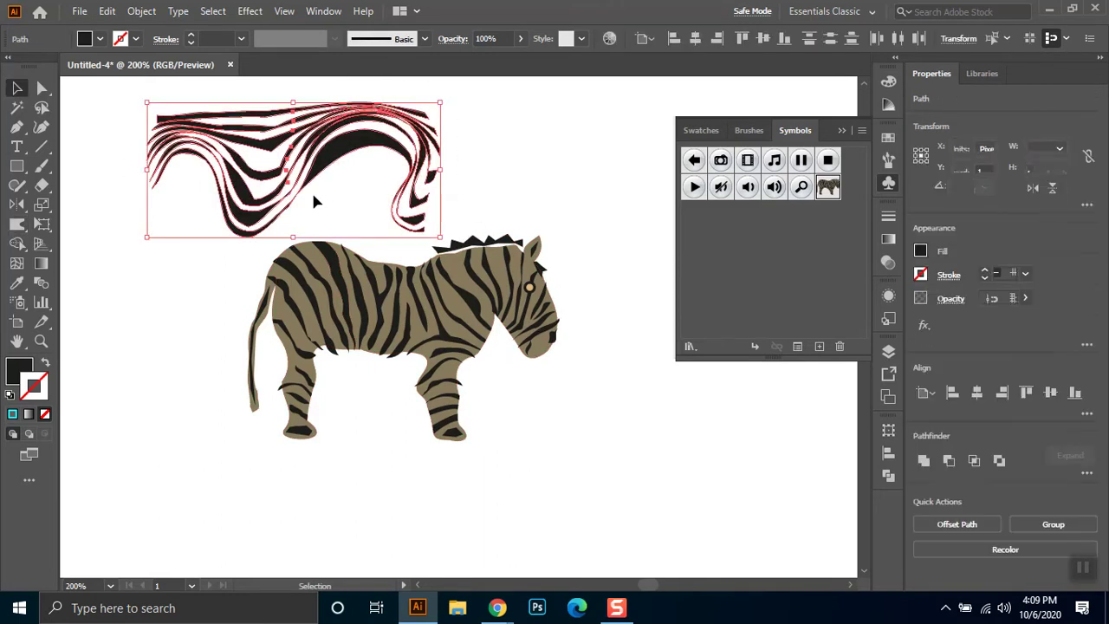
{"action": "key", "text": "Delete"}
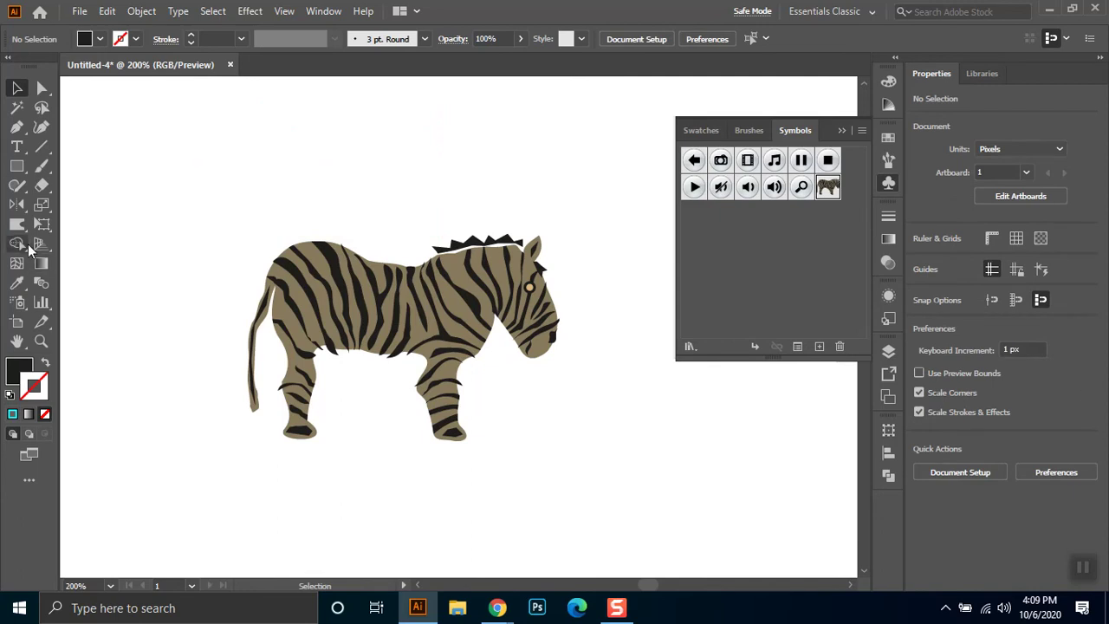
Choose the Twirl tool from the Warp flyout and recentre the zebra in view
{"action": "left_click", "coordinate": [26, 227]}
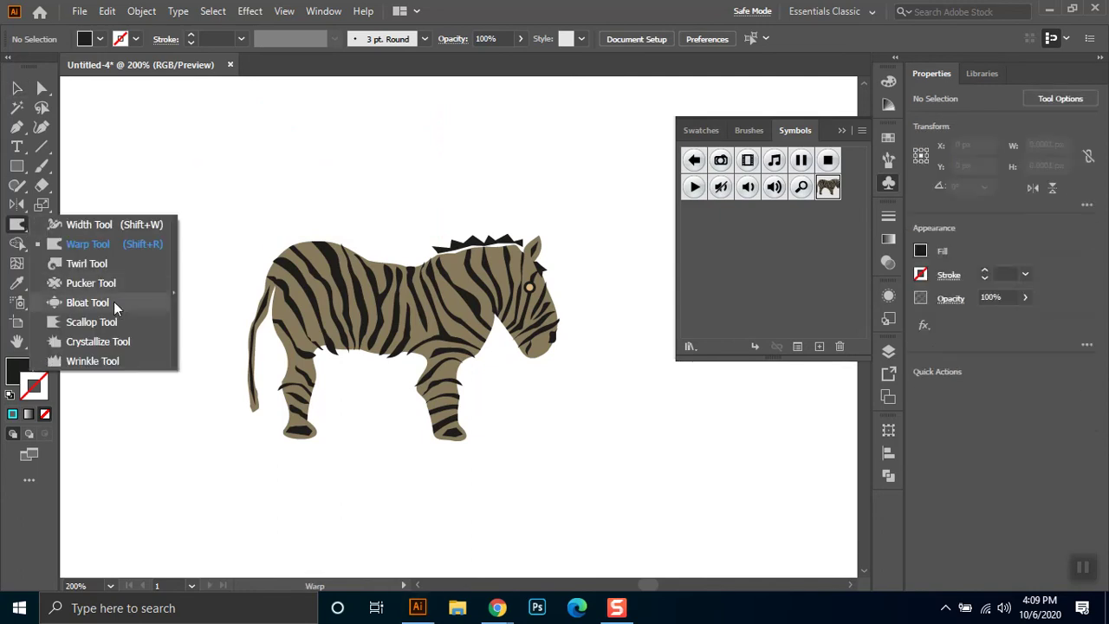
{"action": "left_click", "coordinate": [107, 268]}
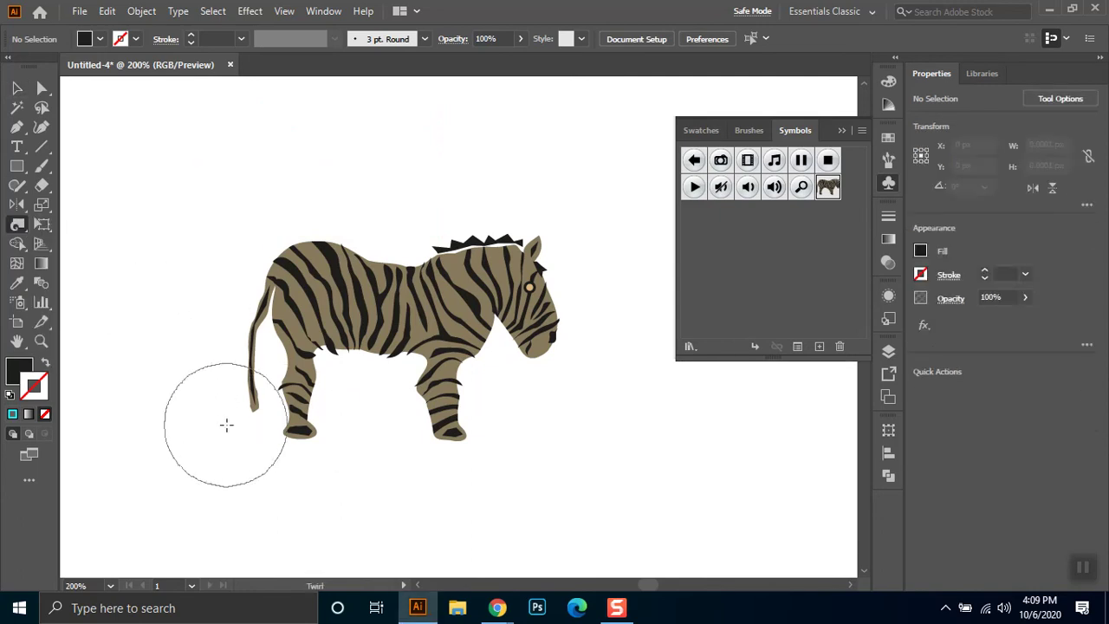
{"action": "right_click", "coordinate": [262, 374]}
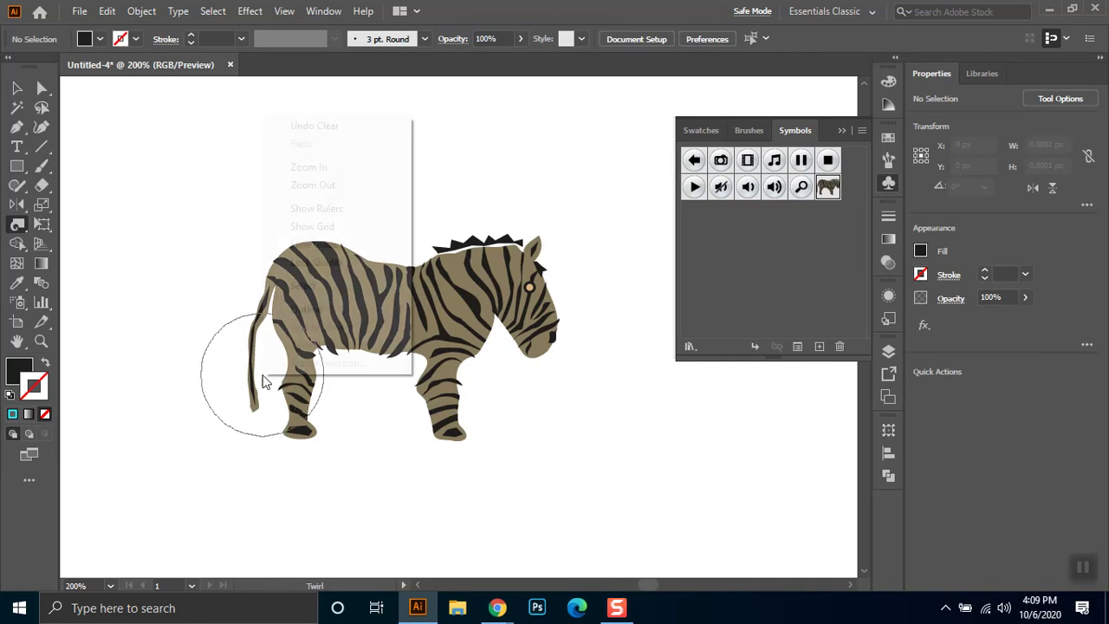
{"action": "left_click", "coordinate": [322, 99]}
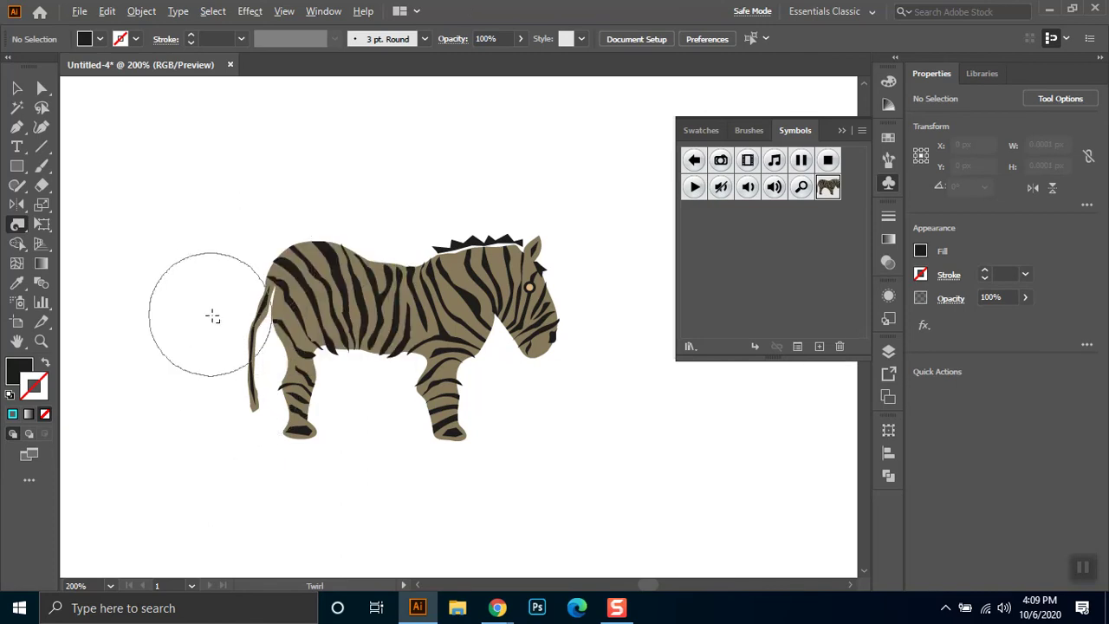
{"action": "scroll", "coordinate": [208, 364], "scroll_direction": "left", "scroll_amount": 3}
{"action": "scroll", "coordinate": [205, 379], "scroll_direction": "left", "scroll_amount": 10}
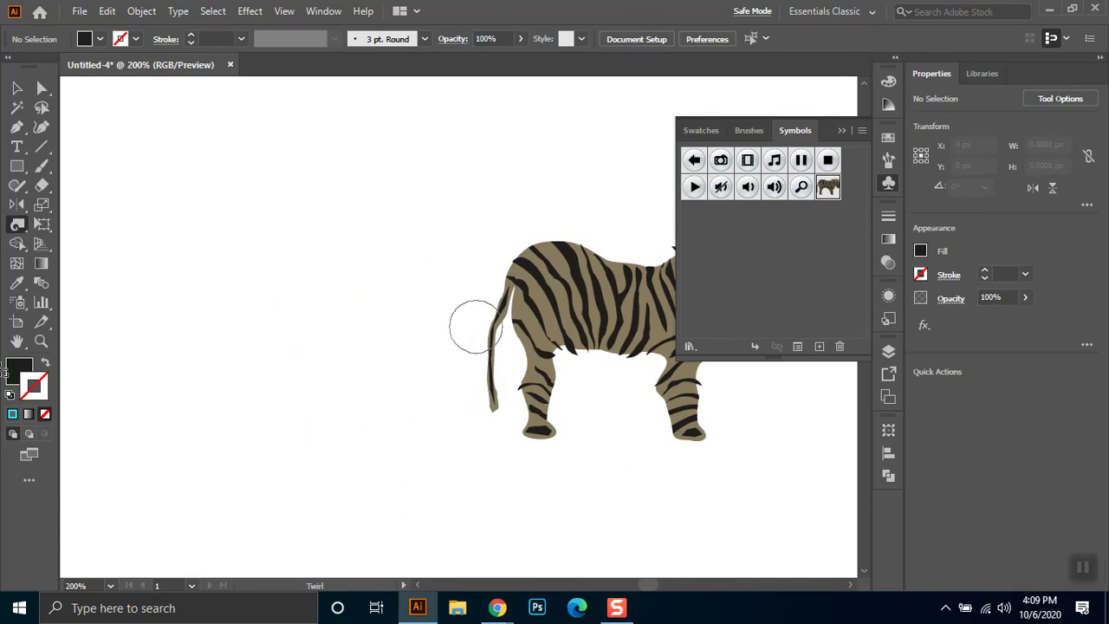
{"action": "mouse_move", "coordinate": [614, 414]}
{"action": "left_mouse_down"}
{"action": "mouse_move", "coordinate": [235, 428]}
{"action": "mouse_move", "coordinate": [133, 393]}
{"action": "left_mouse_up"}
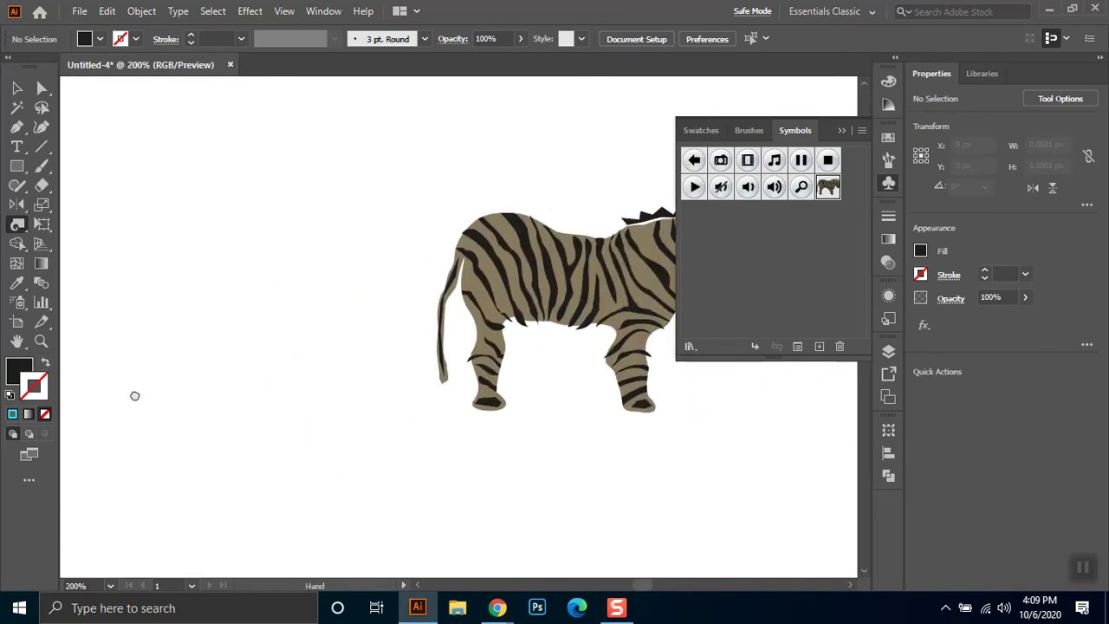
{"action": "left_click_drag", "start_coordinate": [564, 396], "coordinate": [406, 397]}
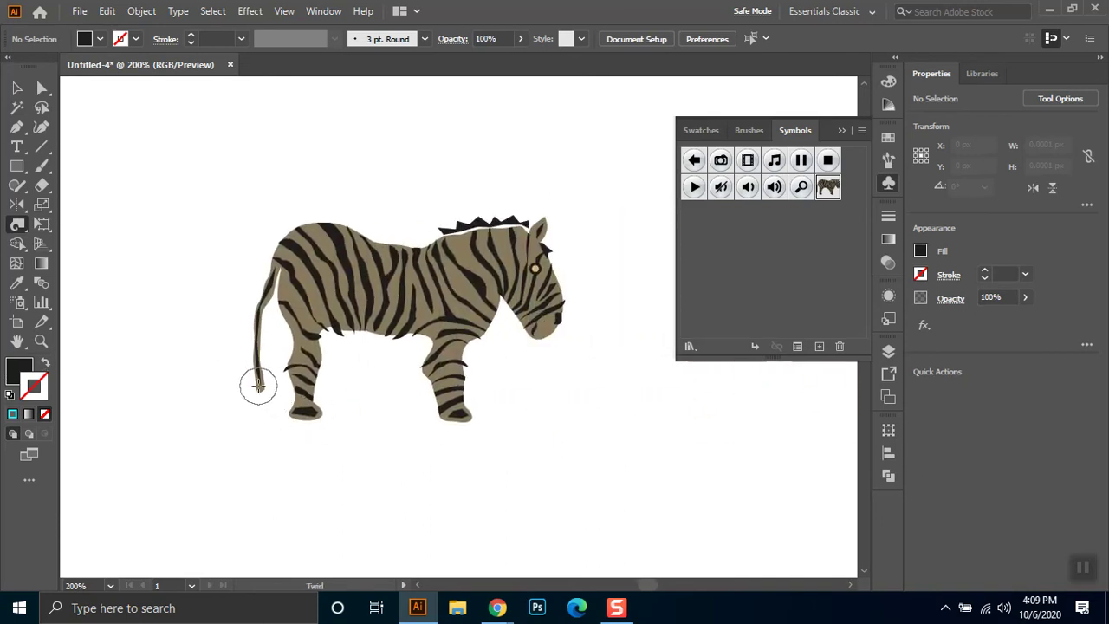
Try curling the zebra's tail tip, enlarge the twirl brush, and undo each curl
{"action": "left_click_drag", "start_coordinate": [252, 384], "coordinate": [252, 382]}
{"action": "key", "text": "ctrl+z"}
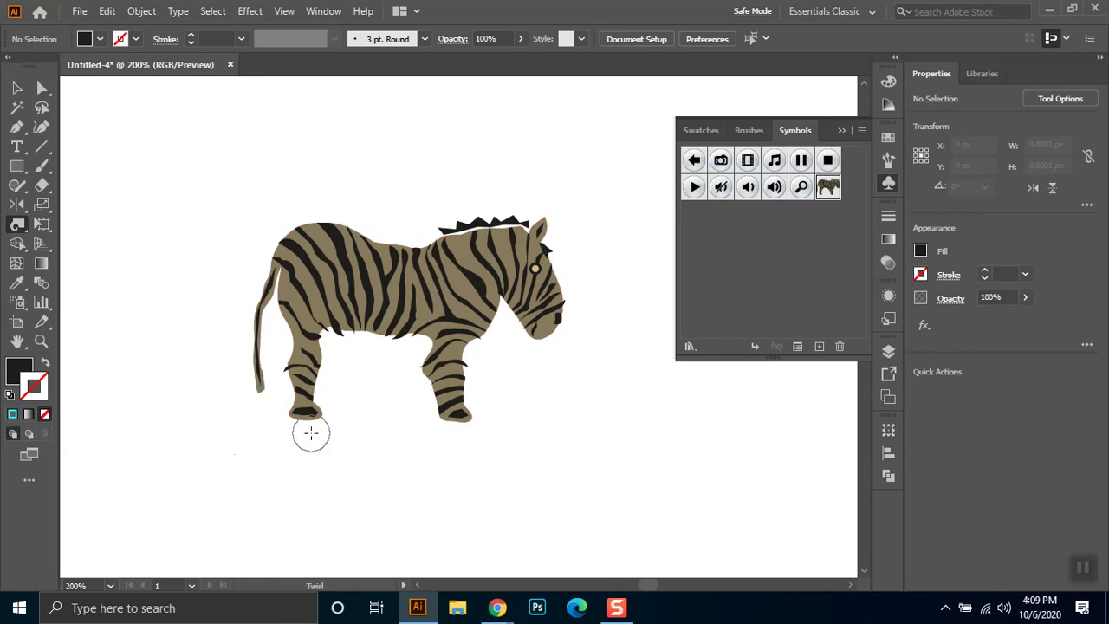
{"action": "right_click", "coordinate": [208, 332]}
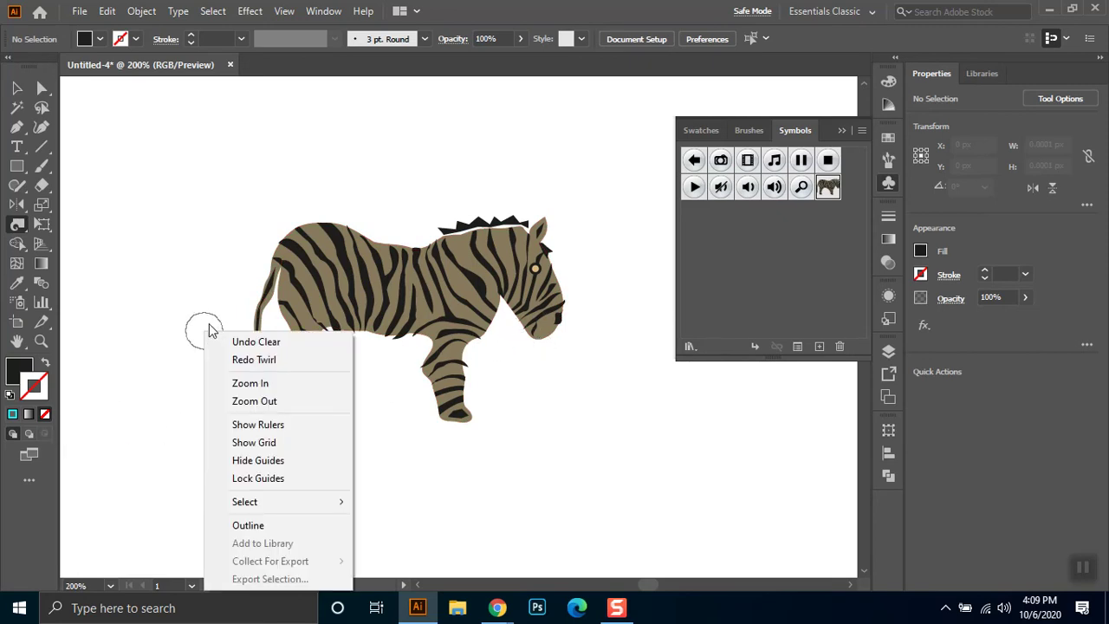
{"action": "left_click", "coordinate": [171, 224]}
{"action": "left_click_drag", "start_coordinate": [192, 236], "coordinate": [205, 262]}
{"action": "left_click_drag", "start_coordinate": [259, 381], "coordinate": [254, 399]}
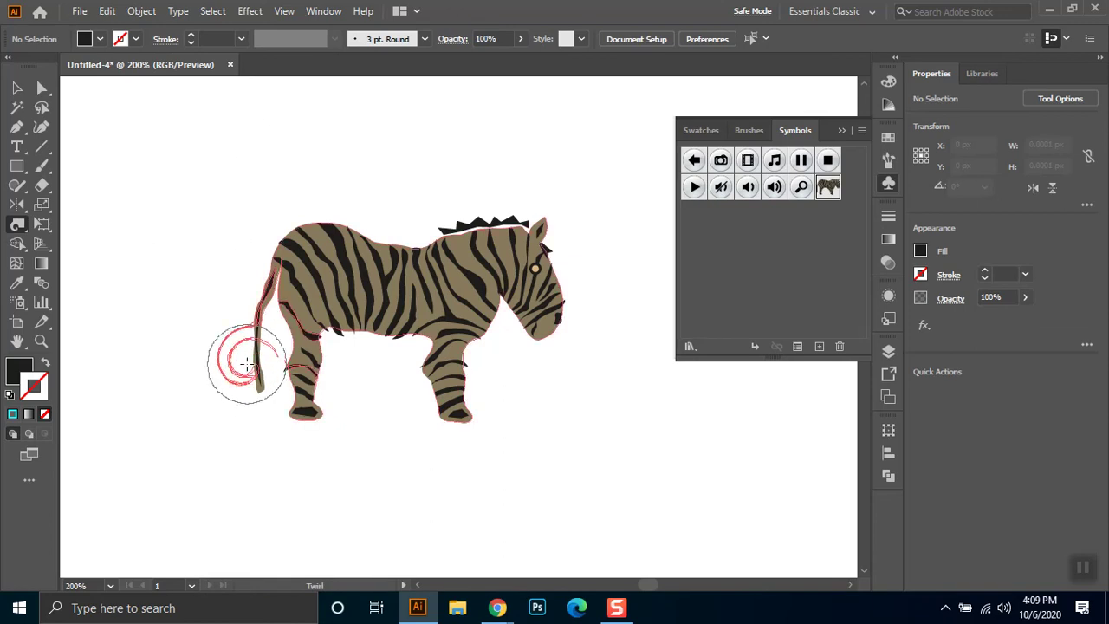
{"action": "key", "text": "ctrl+z"}
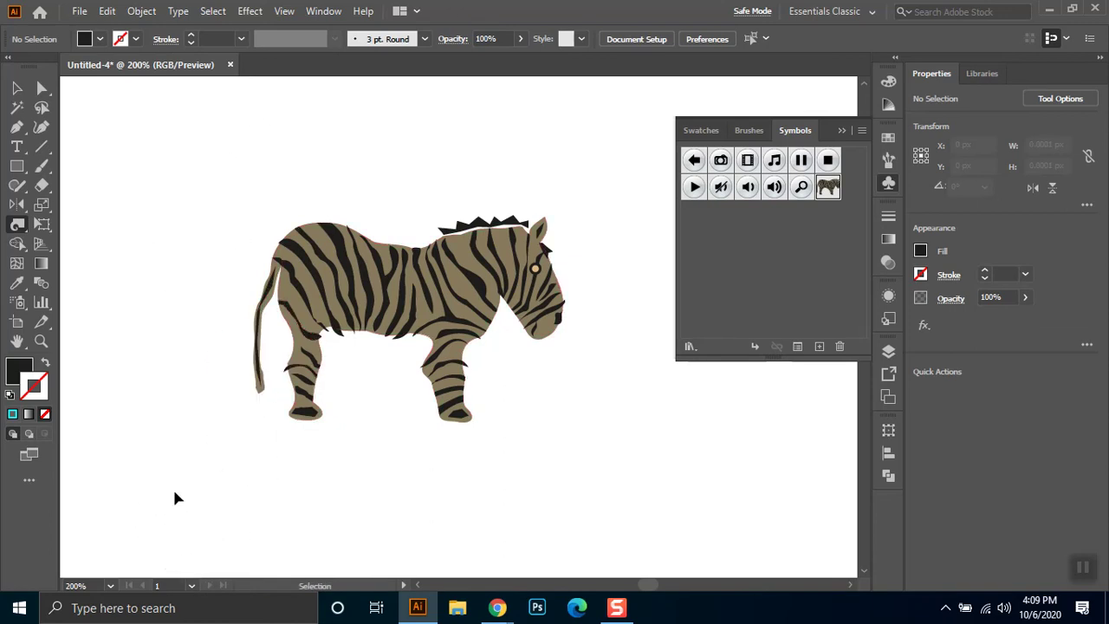
Test twirls on the zebra's hind leg, front leg, muzzle and mane, undoing each
{"action": "left_click_drag", "start_coordinate": [307, 414], "coordinate": [310, 413]}
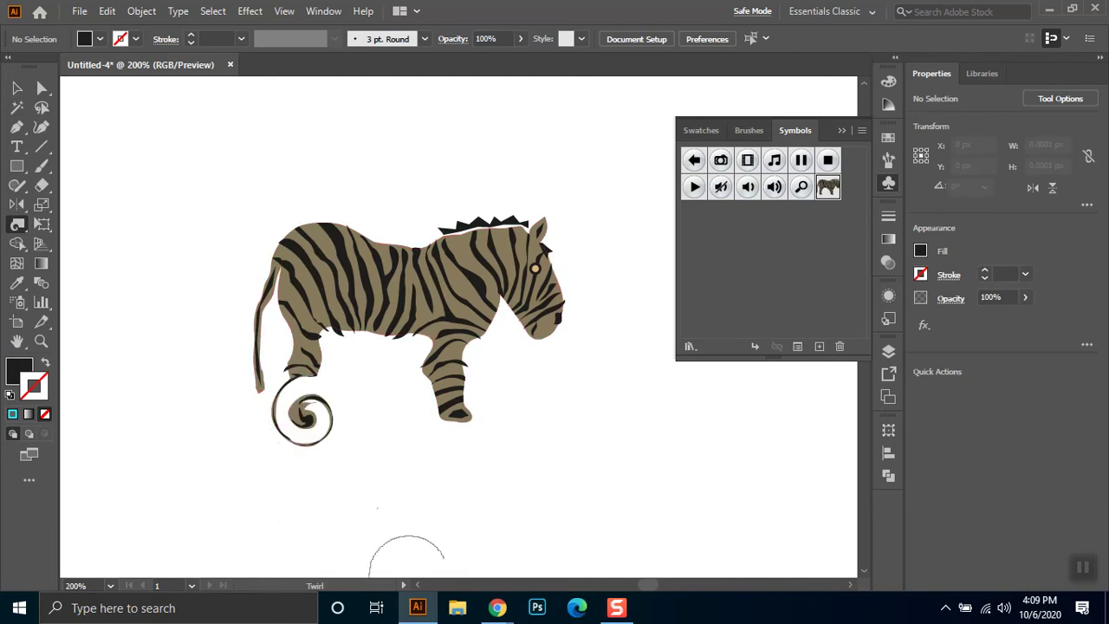
{"action": "key", "text": "ctrl+z"}
{"action": "left_click_drag", "start_coordinate": [460, 402], "coordinate": [455, 396]}
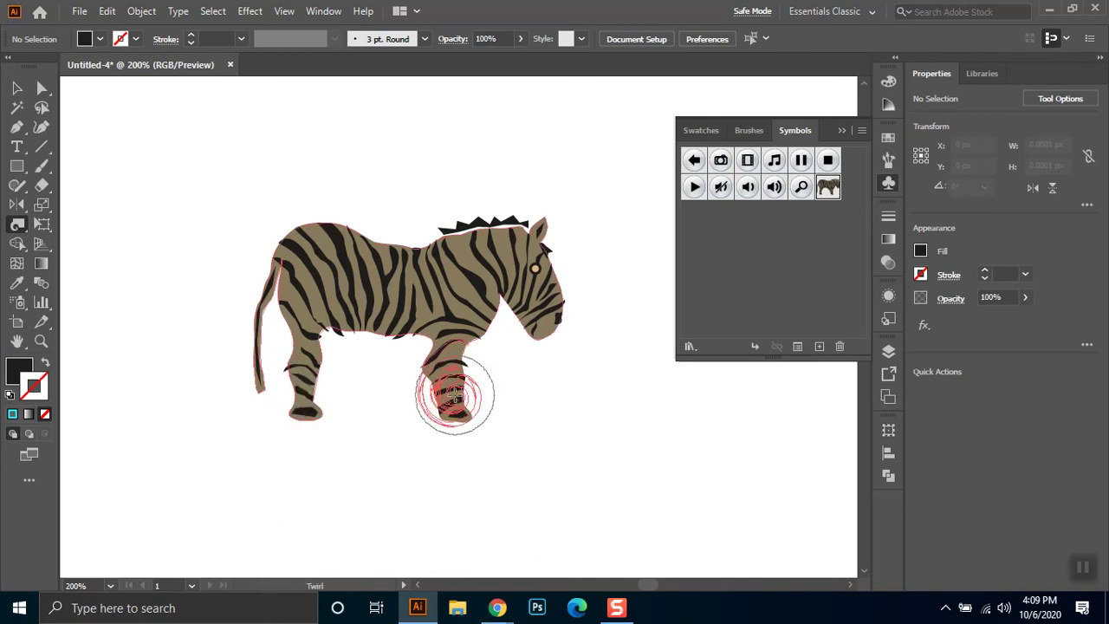
{"action": "key", "text": "ctrl+z"}
{"action": "left_click_drag", "start_coordinate": [552, 309], "coordinate": [557, 309]}
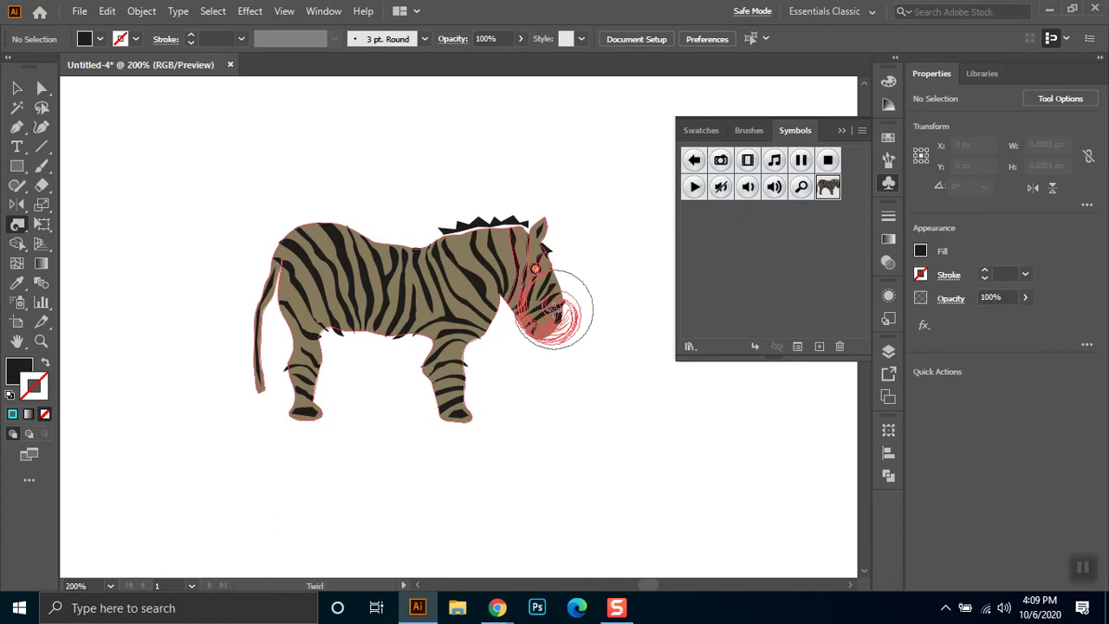
{"action": "key", "text": "ctrl+z"}
{"action": "left_click_drag", "start_coordinate": [530, 230], "coordinate": [527, 228]}
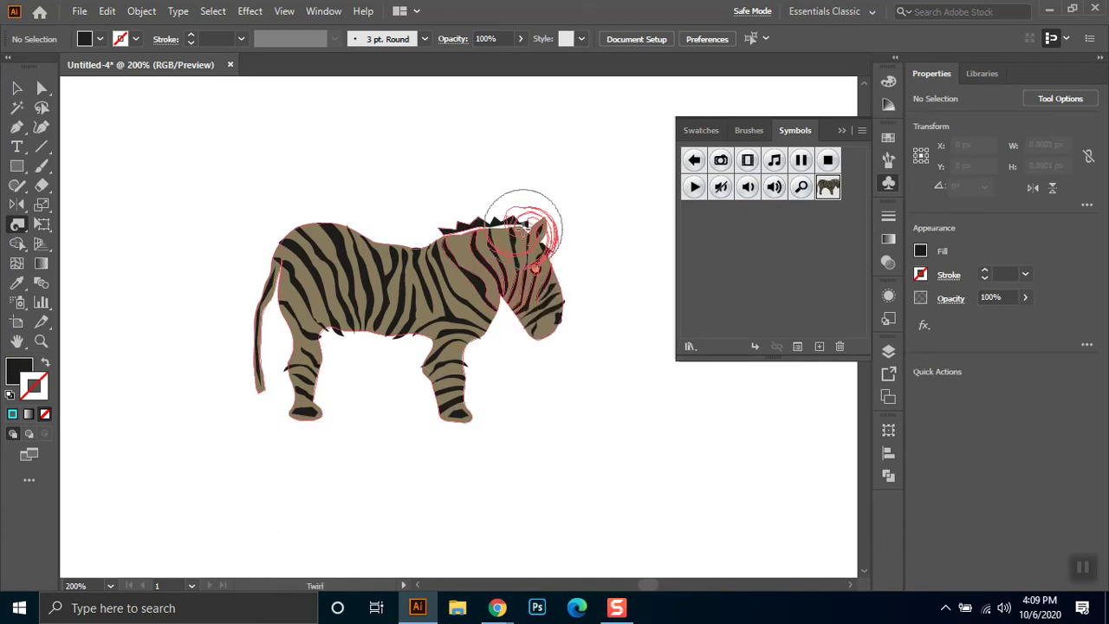
{"action": "key", "text": "ctrl"}
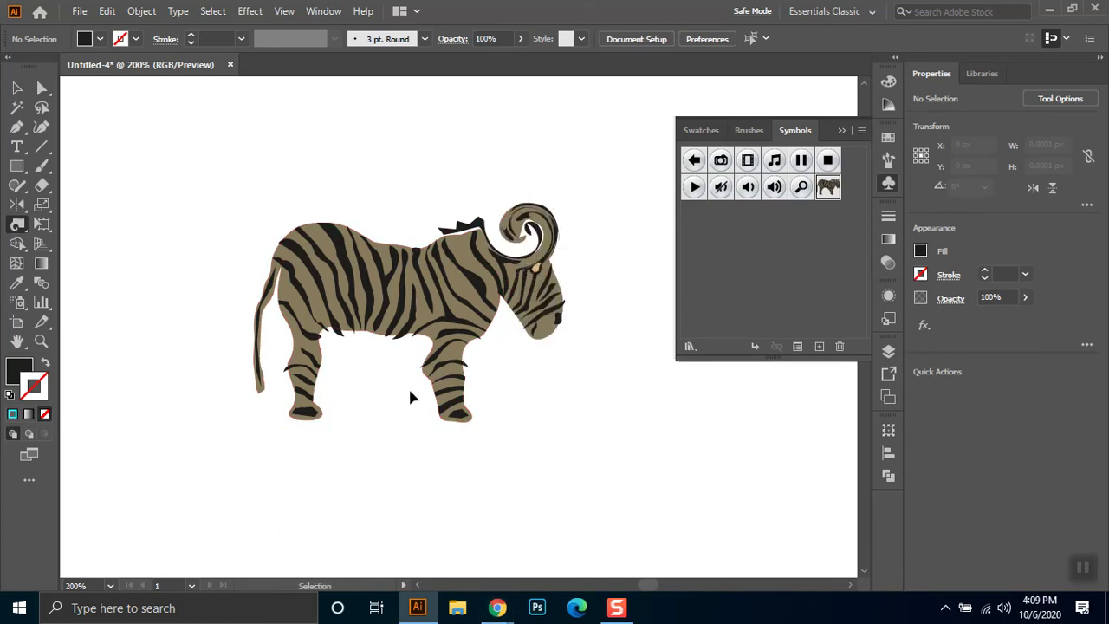
{"action": "key", "text": "ctrl+z"}
Test twirls on the back, rump (twice), midsection and belly, undoing every one
{"action": "left_click_drag", "start_coordinate": [433, 215], "coordinate": [421, 210]}
{"action": "key", "text": "ctrl+z"}
{"action": "left_click_drag", "start_coordinate": [318, 227], "coordinate": [319, 227]}
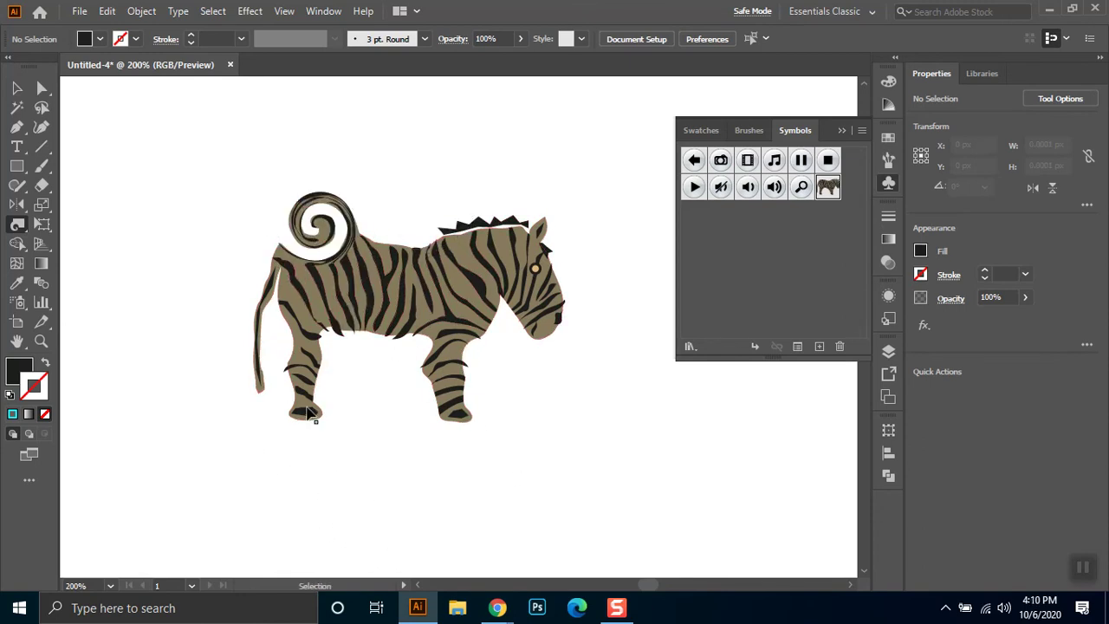
{"action": "key", "text": "ctrl+z"}
{"action": "left_click_drag", "start_coordinate": [306, 322], "coordinate": [308, 323]}
{"action": "key", "text": "ctrl+z"}
{"action": "left_click_drag", "start_coordinate": [446, 309], "coordinate": [448, 309]}
{"action": "key", "text": "ctrl+z"}
{"action": "left_click_drag", "start_coordinate": [389, 373], "coordinate": [399, 352]}
{"action": "key", "text": "ctrl+z"}
Test twirls on the front leg, head and mane, undo them, and show the liquify tools
{"action": "left_click_drag", "start_coordinate": [465, 381], "coordinate": [468, 368]}
{"action": "key", "text": "ctrl+z"}
{"action": "left_click_drag", "start_coordinate": [565, 302], "coordinate": [564, 317]}
{"action": "key", "text": "ctrl+z"}
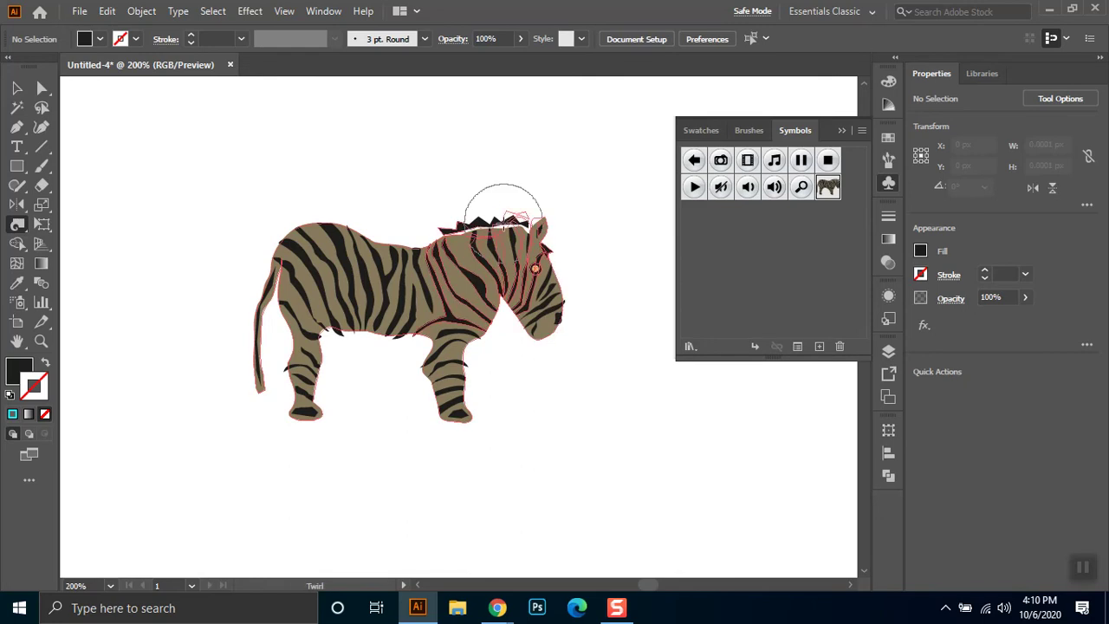
{"action": "left_click_drag", "start_coordinate": [496, 212], "coordinate": [502, 251]}
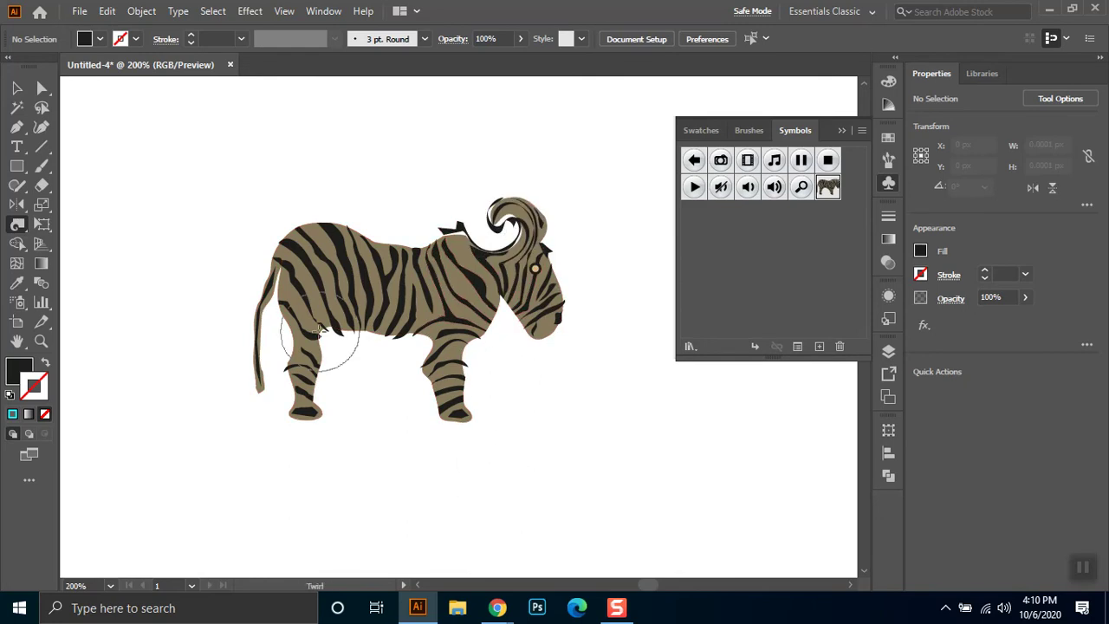
{"action": "key", "text": "ctrl+z"}
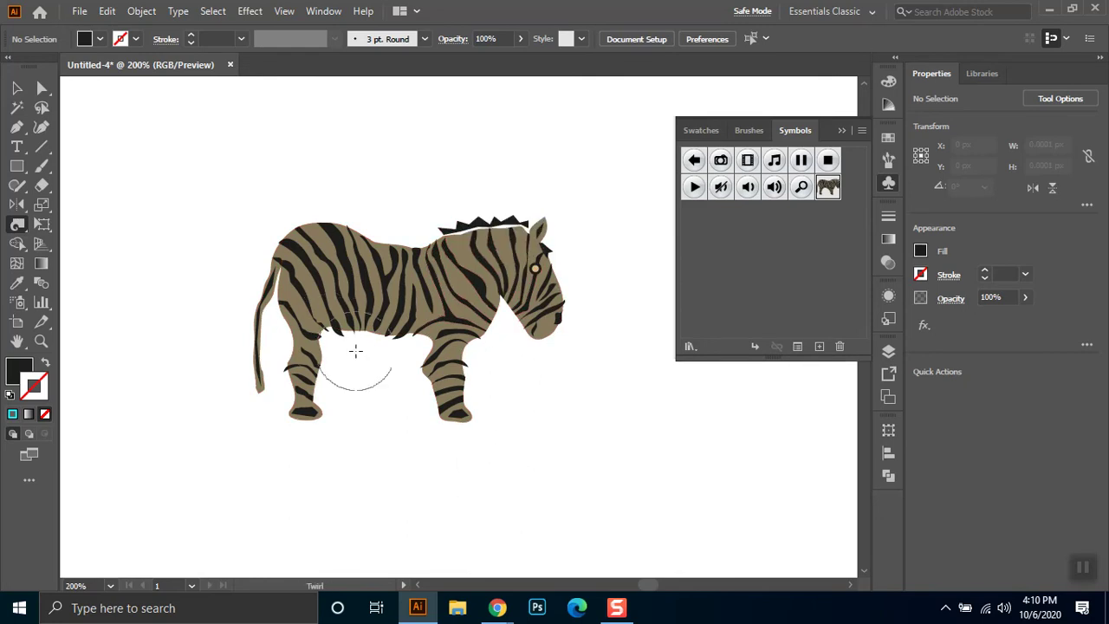
{"action": "left_click", "coordinate": [17, 227]}
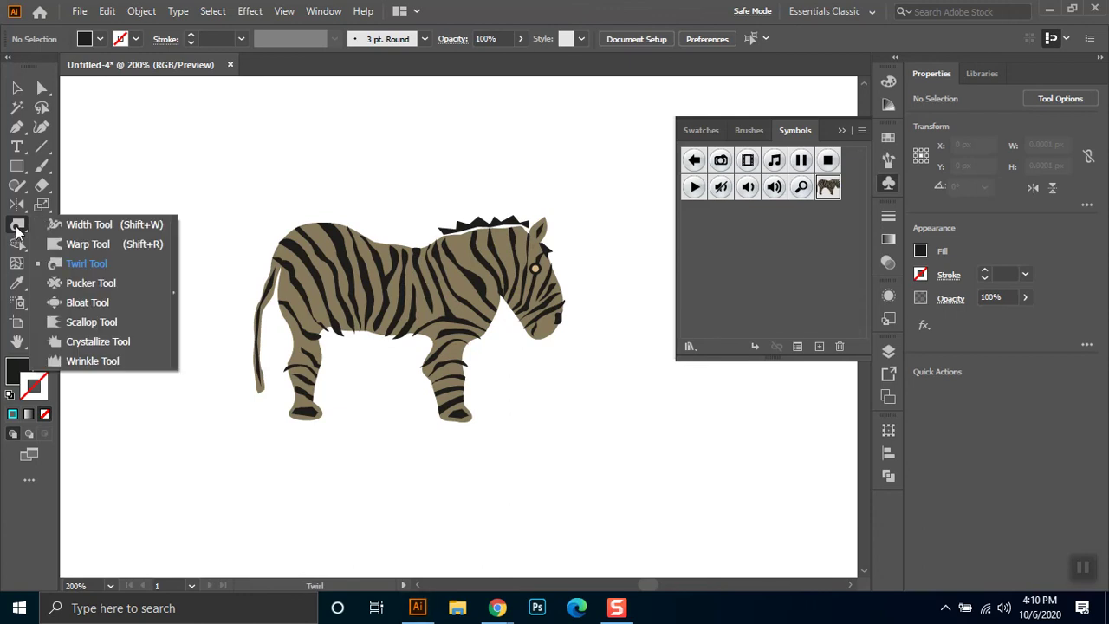
Pucker the zebra's rump with the Pucker tool, then undo it
{"action": "left_click", "coordinate": [83, 284]}
{"action": "left_click_drag", "start_coordinate": [297, 252], "coordinate": [297, 238]}
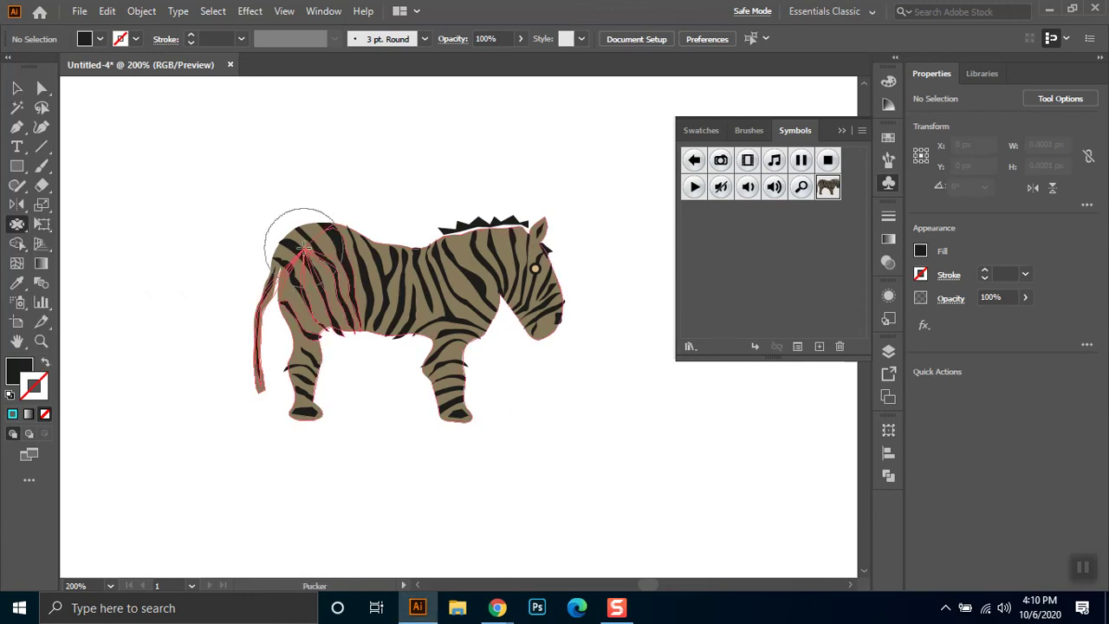
{"action": "key", "text": "ctrl"}
{"action": "key", "text": "ctrl+z"}
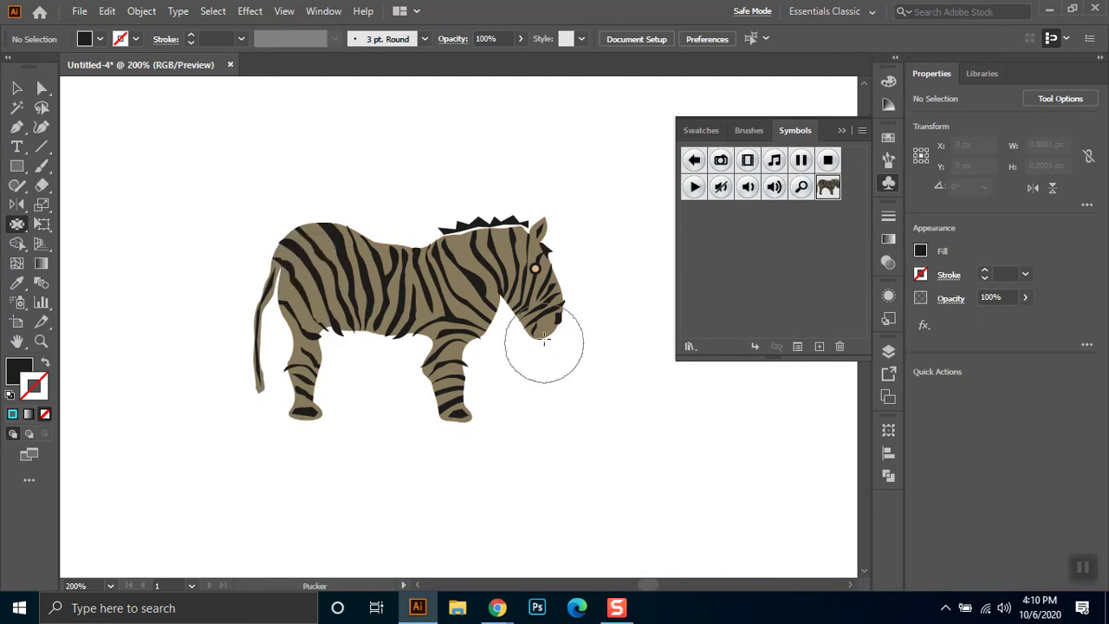
Pucker the head, mid-body and rear stripes, undo them, and switch to the Ellipse tool
{"action": "left_click_drag", "start_coordinate": [527, 224], "coordinate": [532, 216]}
{"action": "left_click_drag", "start_coordinate": [458, 235], "coordinate": [442, 289]}
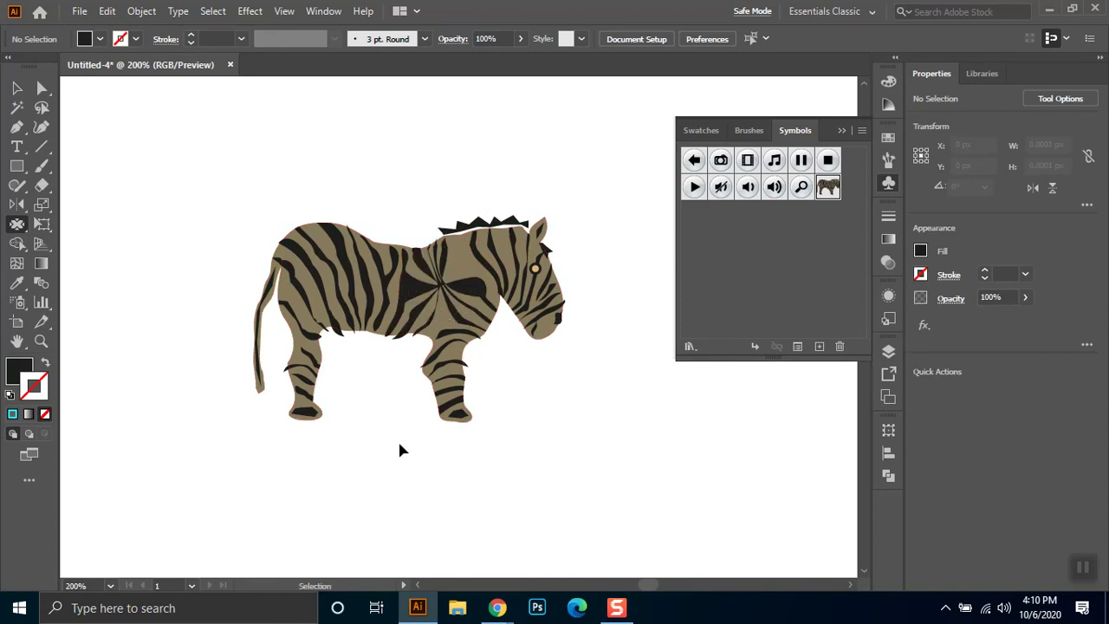
{"action": "key", "text": "ctrl+z"}
{"action": "left_click_drag", "start_coordinate": [338, 283], "coordinate": [338, 287]}
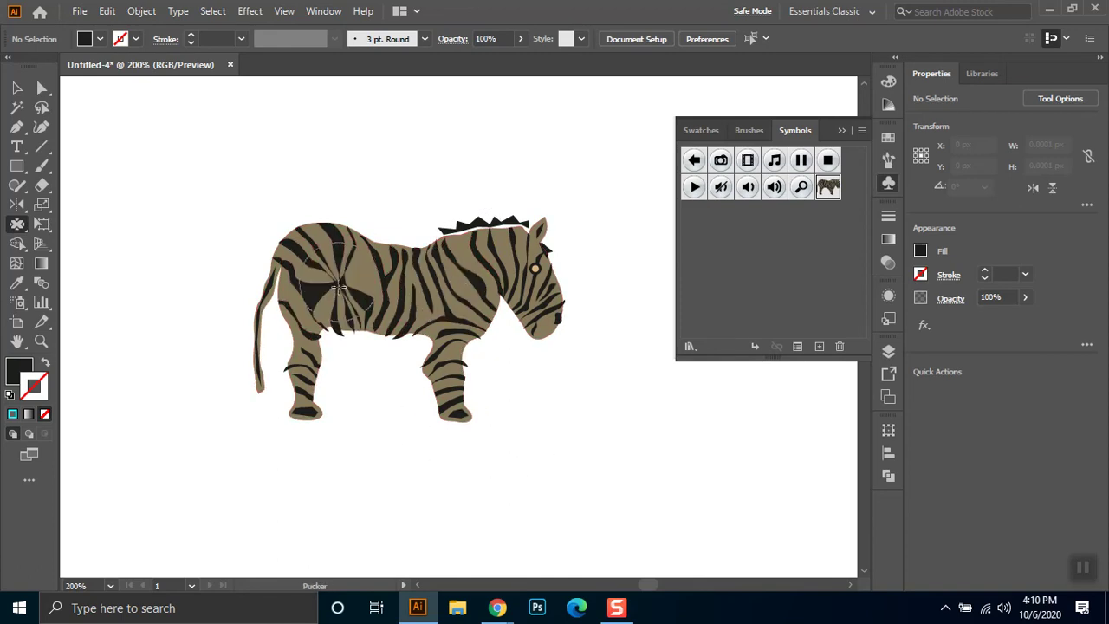
{"action": "key", "text": "ctrl+z"}
{"action": "left_click", "coordinate": [19, 172]}
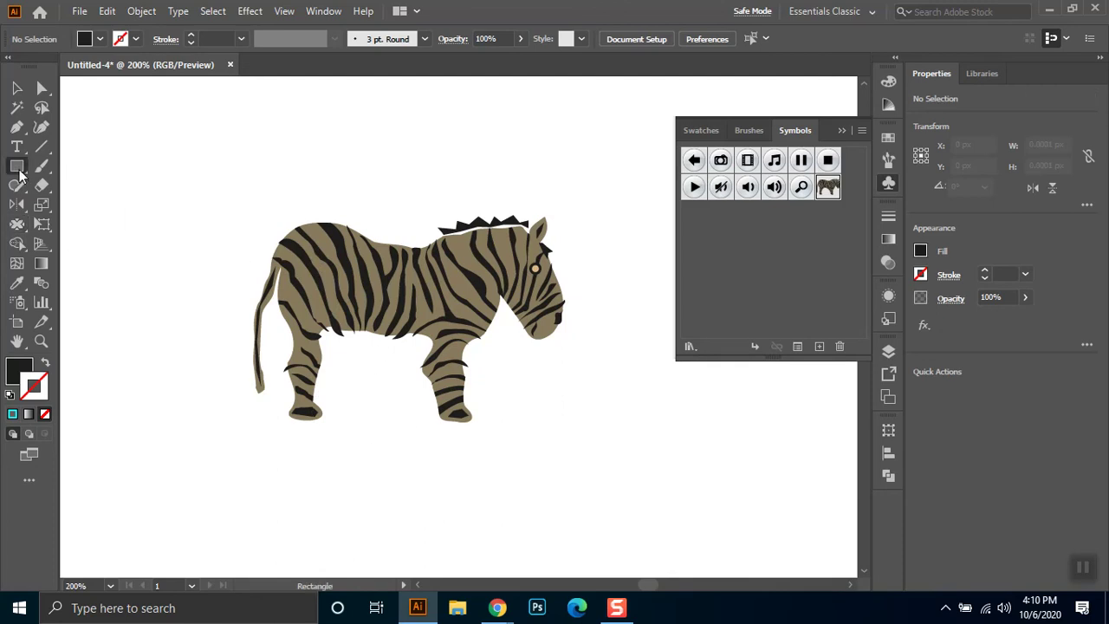
{"action": "left_click", "coordinate": [90, 204]}
Draw a blue circle and duplicate it to the right as a magenta copy
{"action": "left_click_drag", "start_coordinate": [140, 180], "coordinate": [142, 180]}
{"action": "key", "text": "v"}
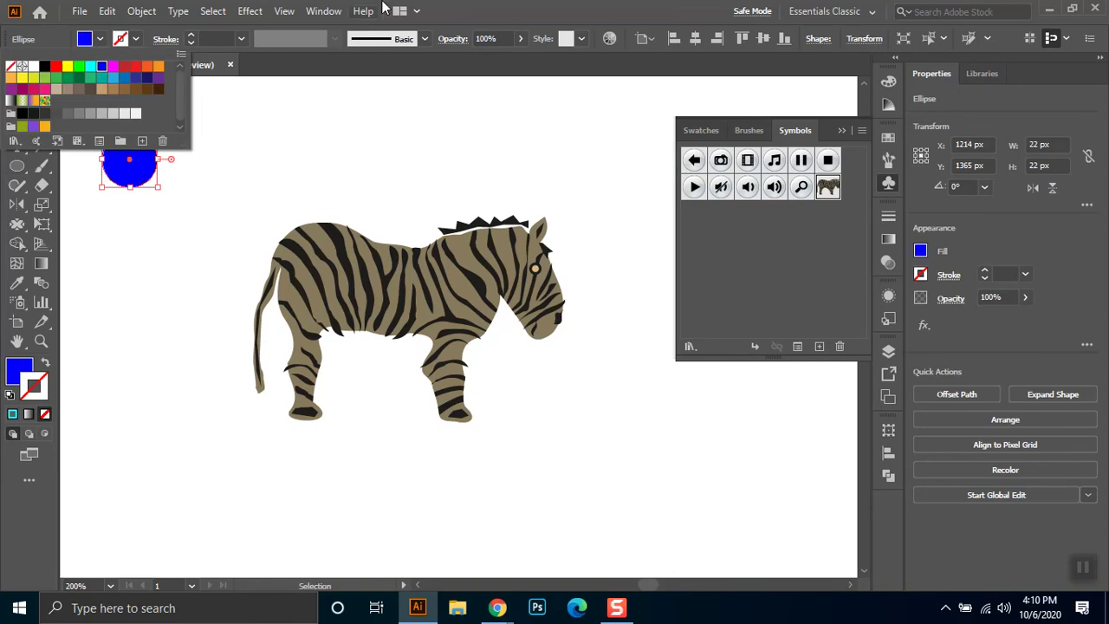
{"action": "left_click_drag", "start_coordinate": [148, 164], "coordinate": [200, 176]}
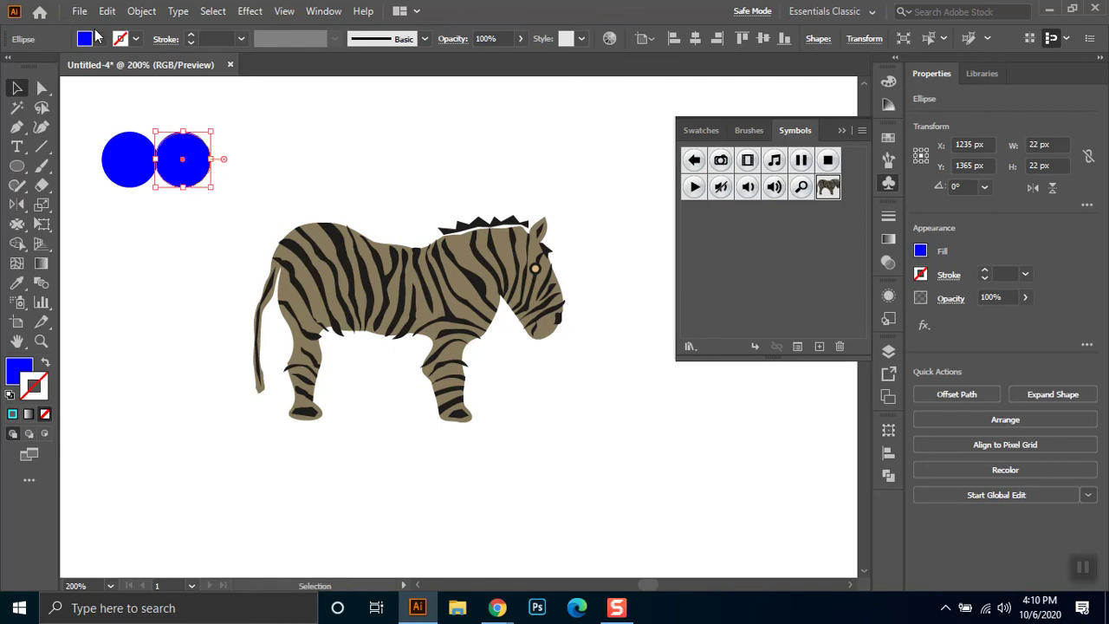
{"action": "left_click", "coordinate": [98, 39]}
{"action": "left_click", "coordinate": [113, 66]}
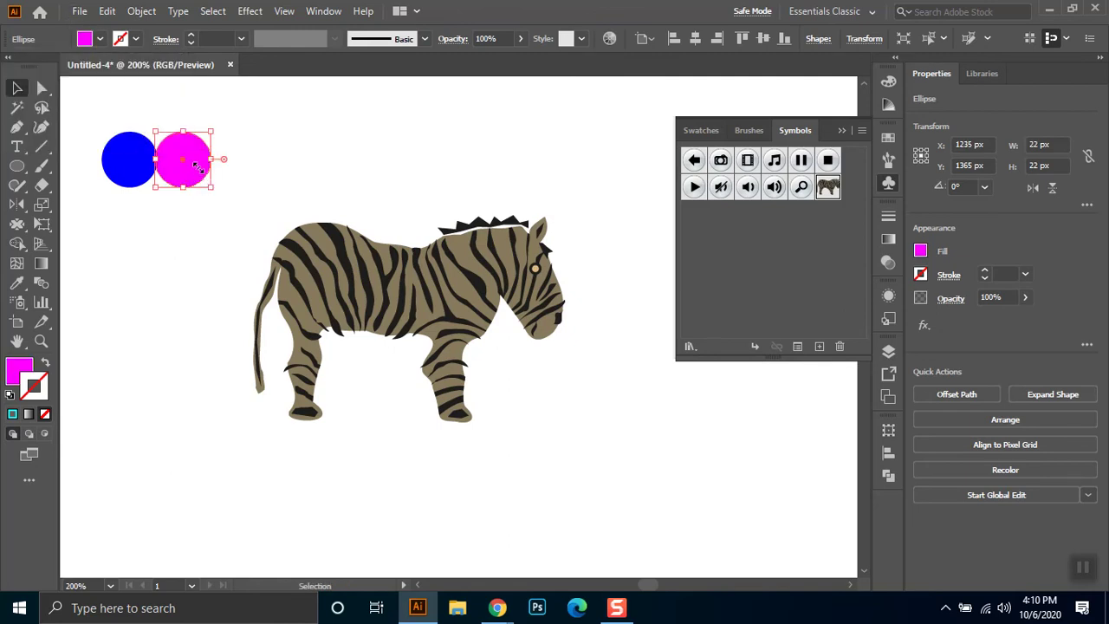
Duplicate the circles below and to the left, filling them red and green
{"action": "left_click_drag", "start_coordinate": [198, 166], "coordinate": [197, 222]}
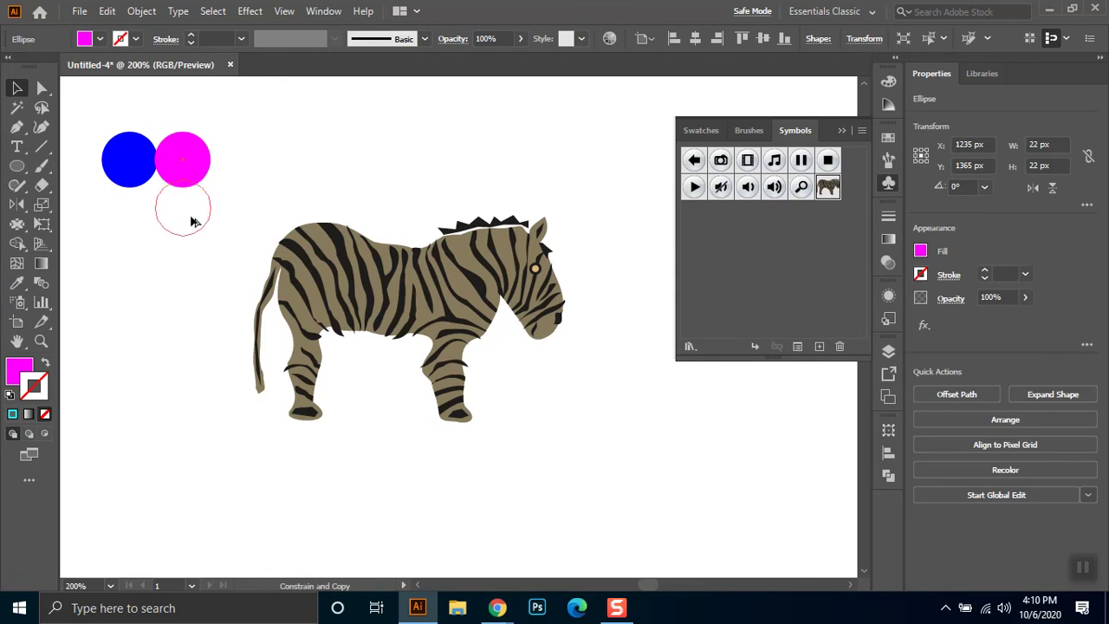
{"action": "left_click", "coordinate": [101, 41]}
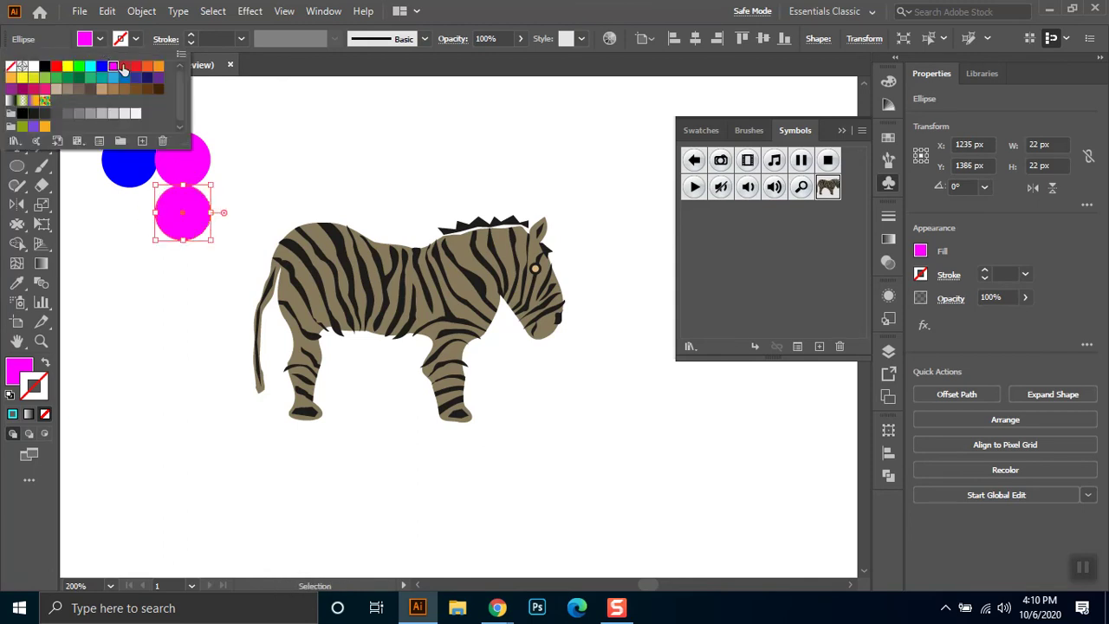
{"action": "left_click", "coordinate": [120, 71]}
{"action": "left_click", "coordinate": [193, 224]}
{"action": "left_click_drag", "start_coordinate": [196, 227], "coordinate": [142, 223]}
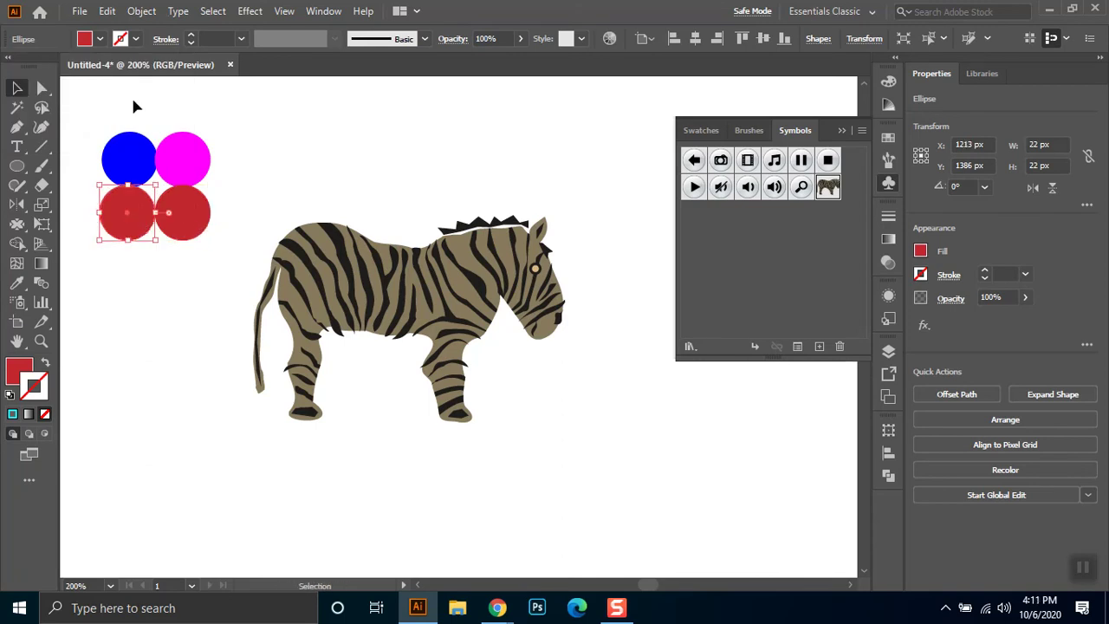
{"action": "left_click", "coordinate": [100, 40]}
{"action": "left_click", "coordinate": [17, 224]}
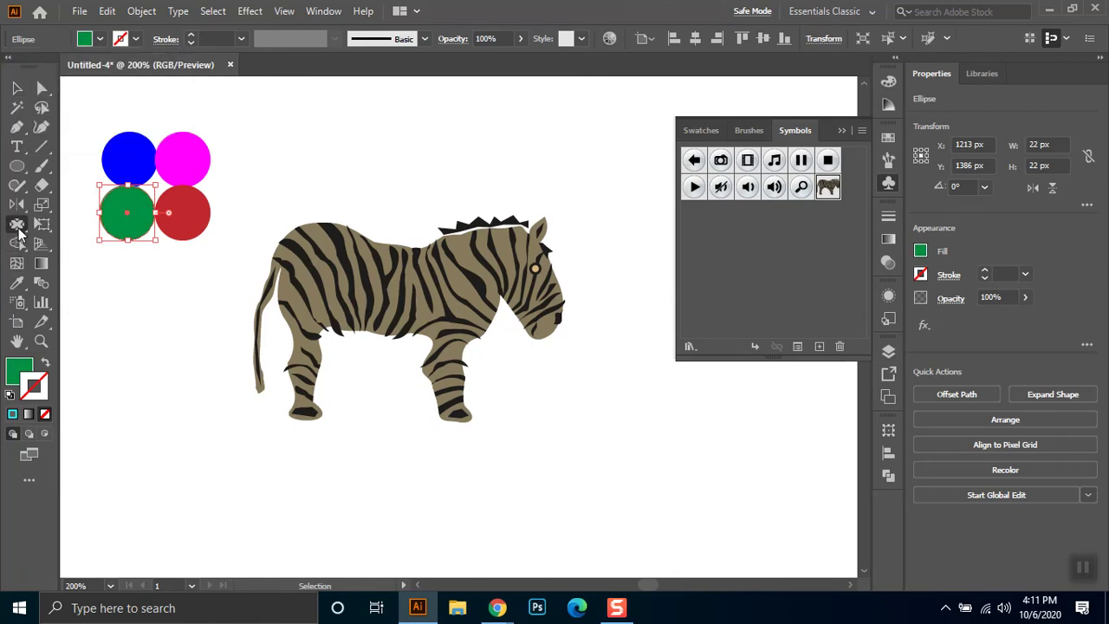
Select all four circles and pucker them at their shared centre into petals
{"action": "left_click", "coordinate": [152, 186]}
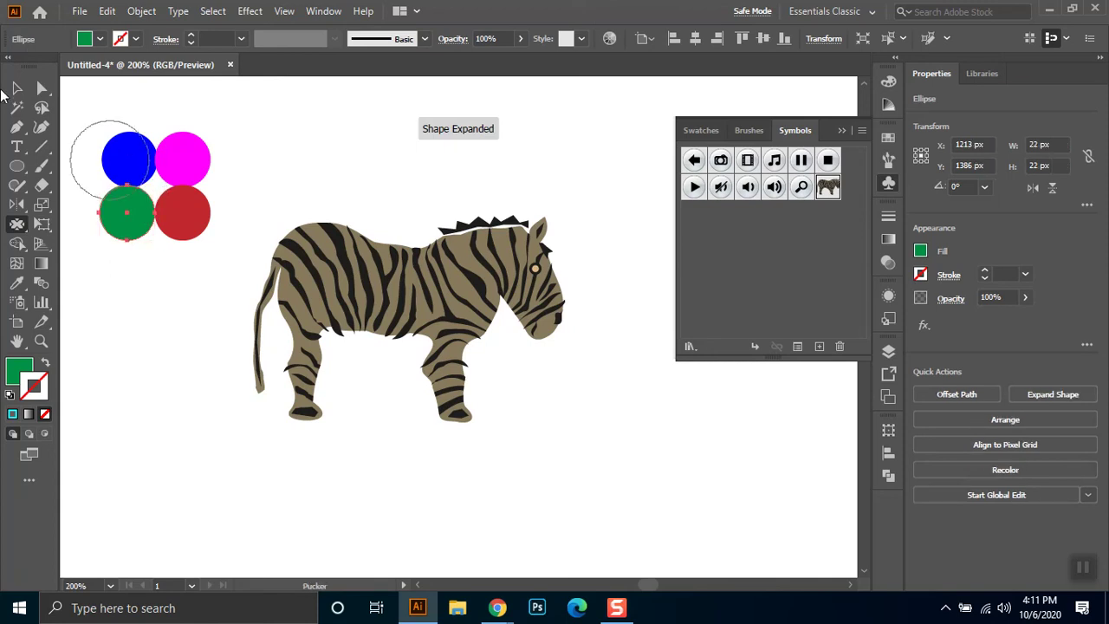
{"action": "key", "text": "v"}
{"action": "key", "text": "ctrl+a"}
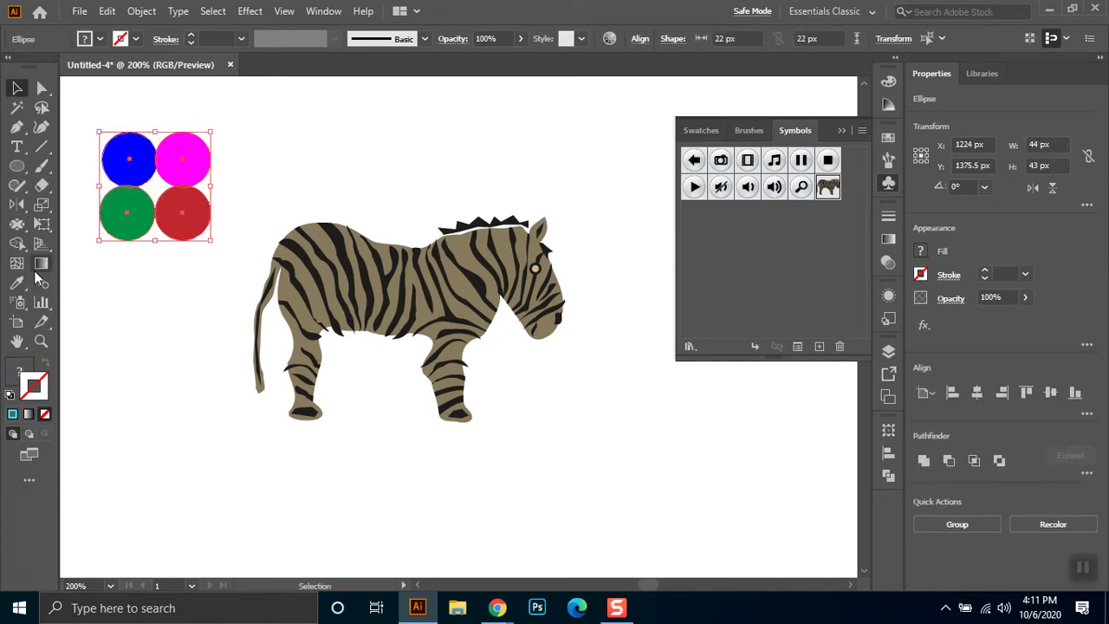
{"action": "left_click", "coordinate": [17, 224]}
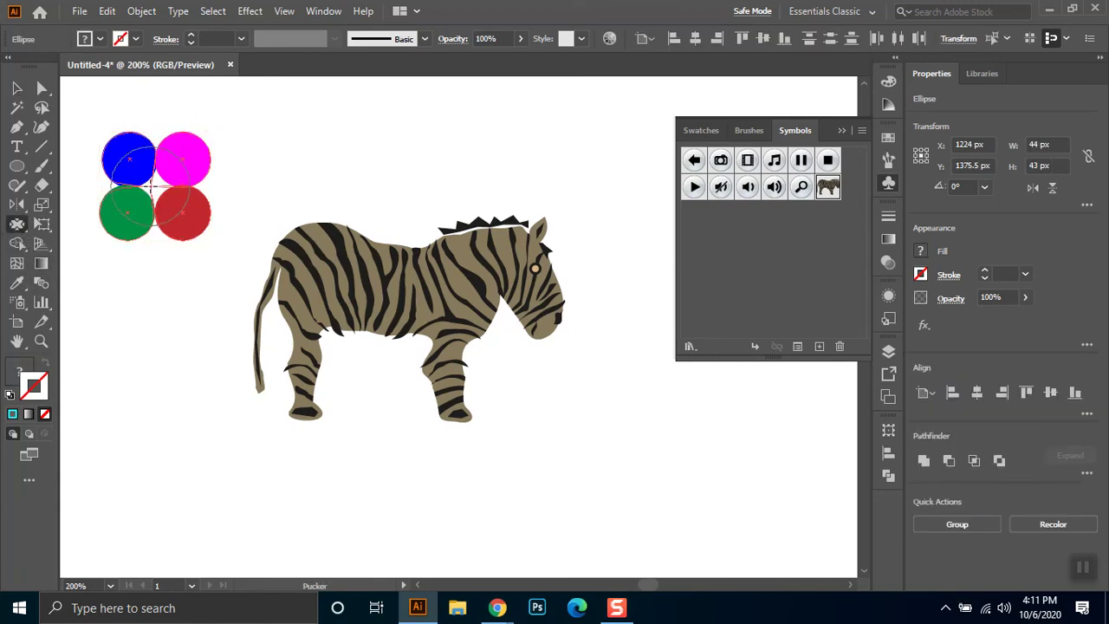
{"action": "left_click", "coordinate": [151, 185]}
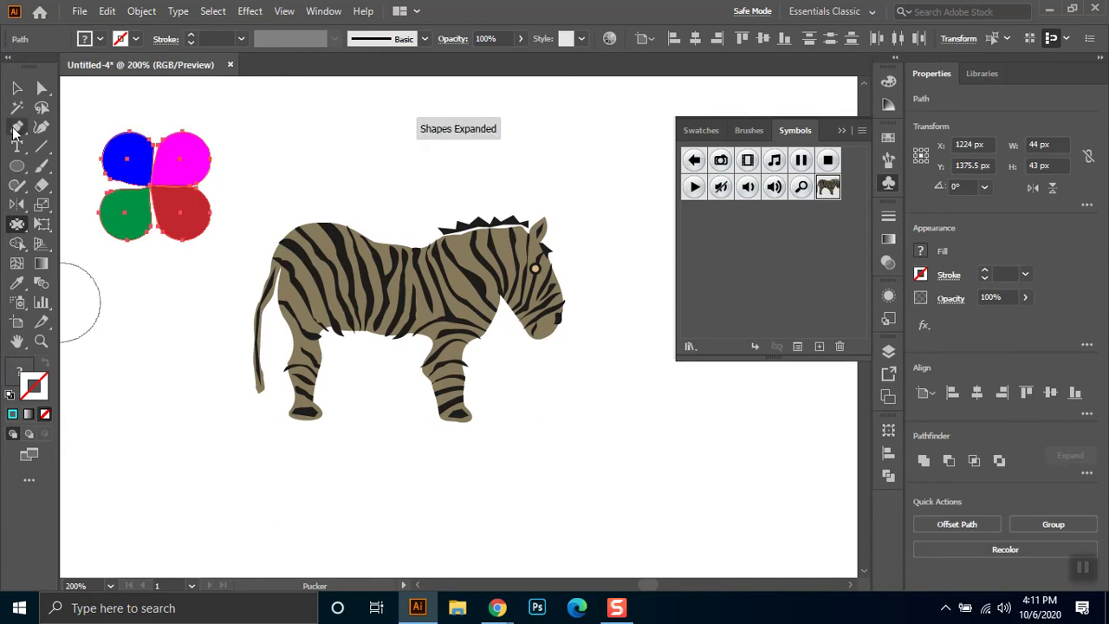
Nudge the red, green and magenta petals outward to spread the flower slightly
{"action": "left_click", "coordinate": [17, 88]}
{"action": "left_click", "coordinate": [169, 284]}
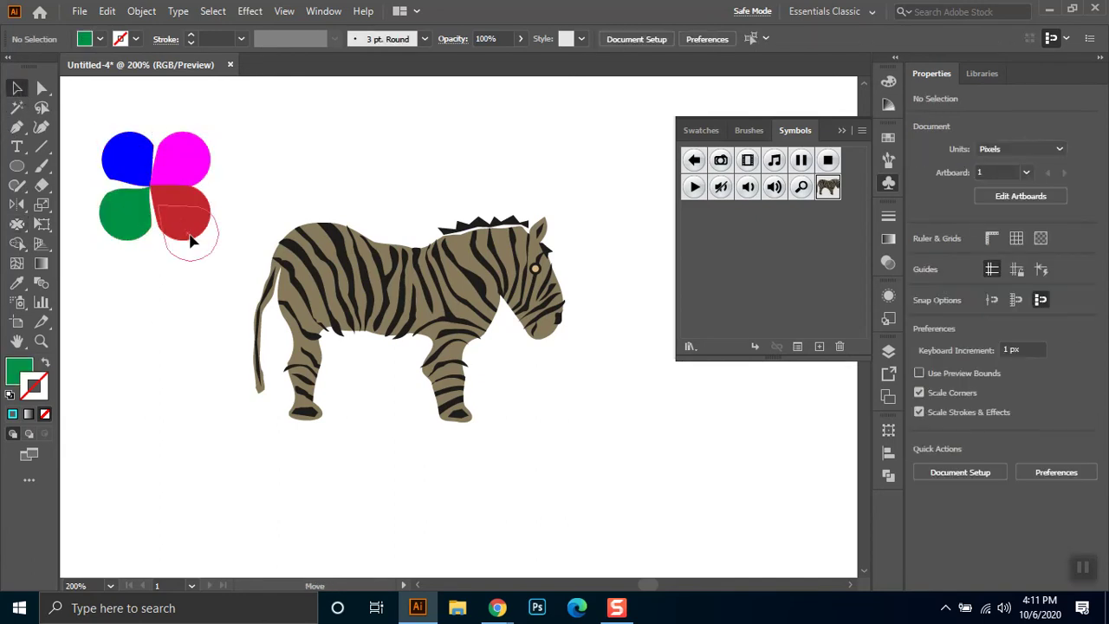
{"action": "left_click_drag", "start_coordinate": [192, 242], "coordinate": [198, 262]}
{"action": "left_click_drag", "start_coordinate": [130, 216], "coordinate": [119, 226]}
{"action": "mouse_move", "coordinate": [177, 175]}
{"action": "left_mouse_down"}
{"action": "mouse_move", "coordinate": [190, 174]}
{"action": "mouse_move", "coordinate": [136, 148]}
{"action": "left_mouse_up"}
{"action": "left_click", "coordinate": [163, 299]}
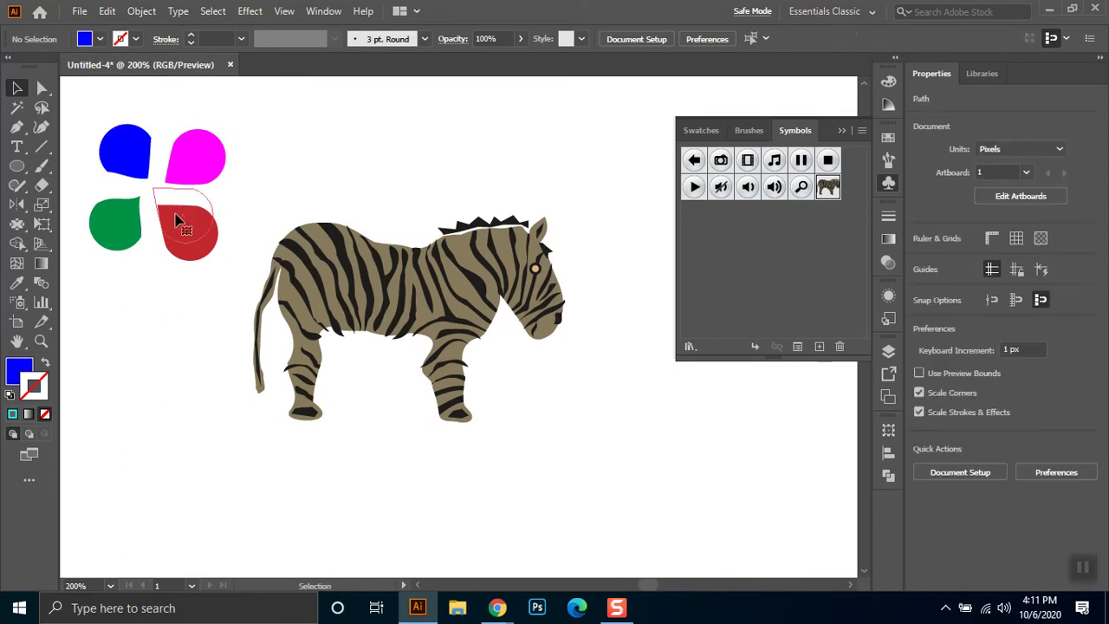
{"action": "left_click_drag", "start_coordinate": [177, 206], "coordinate": [166, 197]}
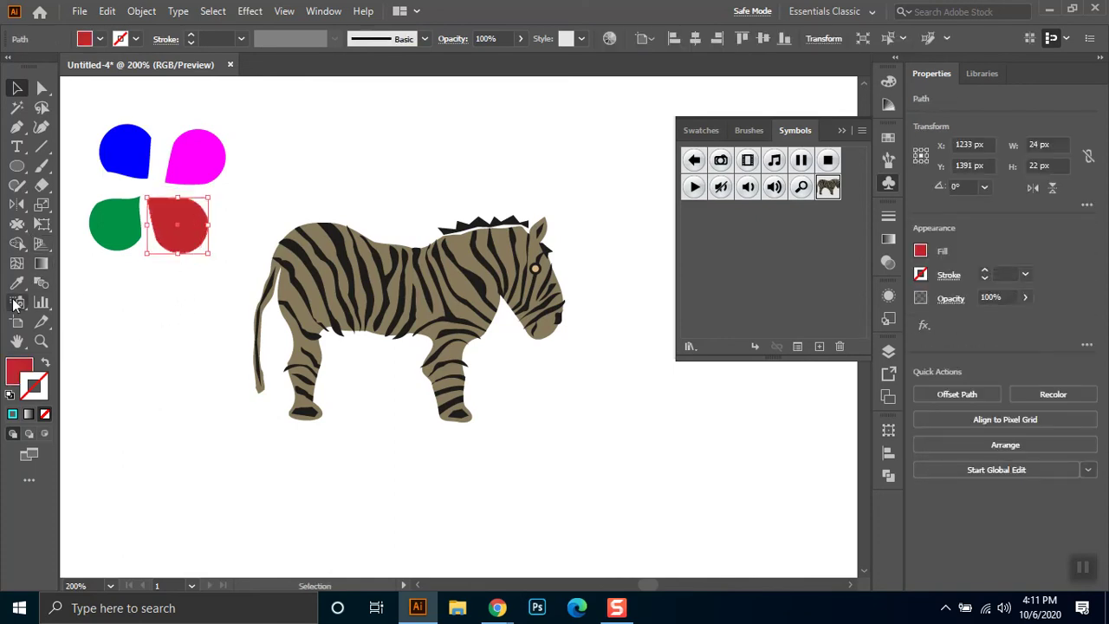
Draw a red circle below the petals, pucker it, and undo two trial spikes
{"action": "left_click", "coordinate": [17, 168]}
{"action": "left_click_drag", "start_coordinate": [157, 358], "coordinate": [158, 360]}
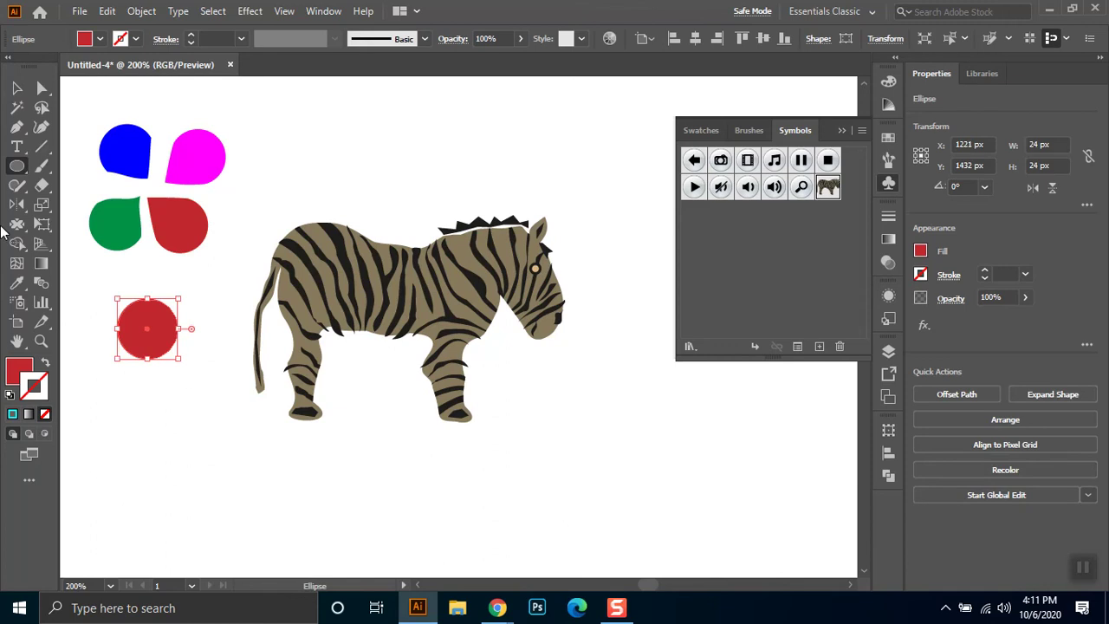
{"action": "left_click", "coordinate": [17, 225]}
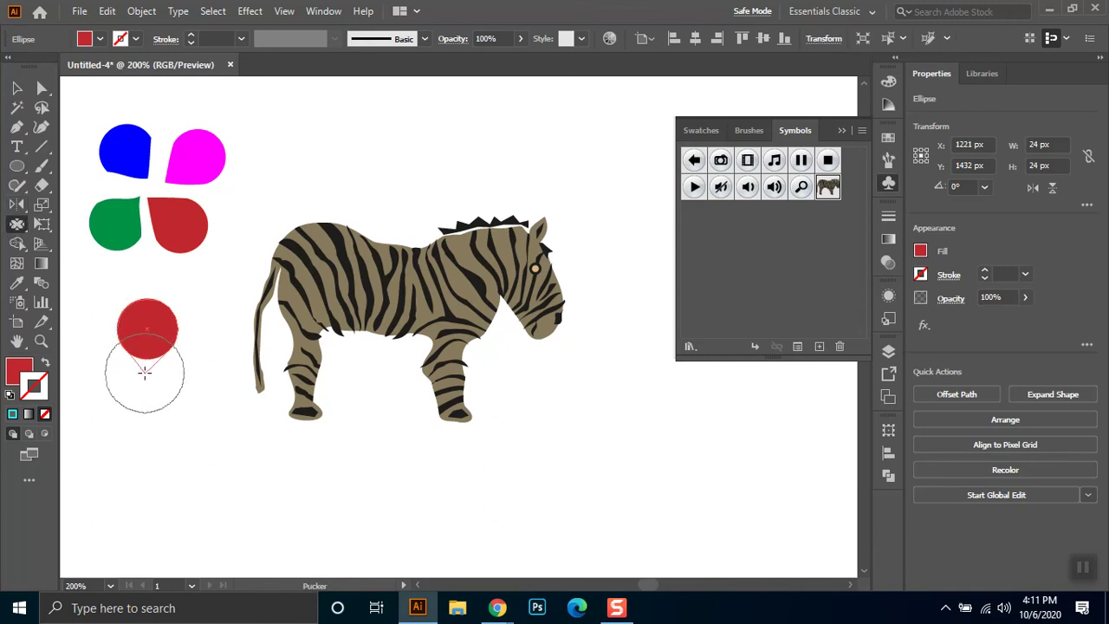
{"action": "left_click_drag", "start_coordinate": [145, 373], "coordinate": [145, 371]}
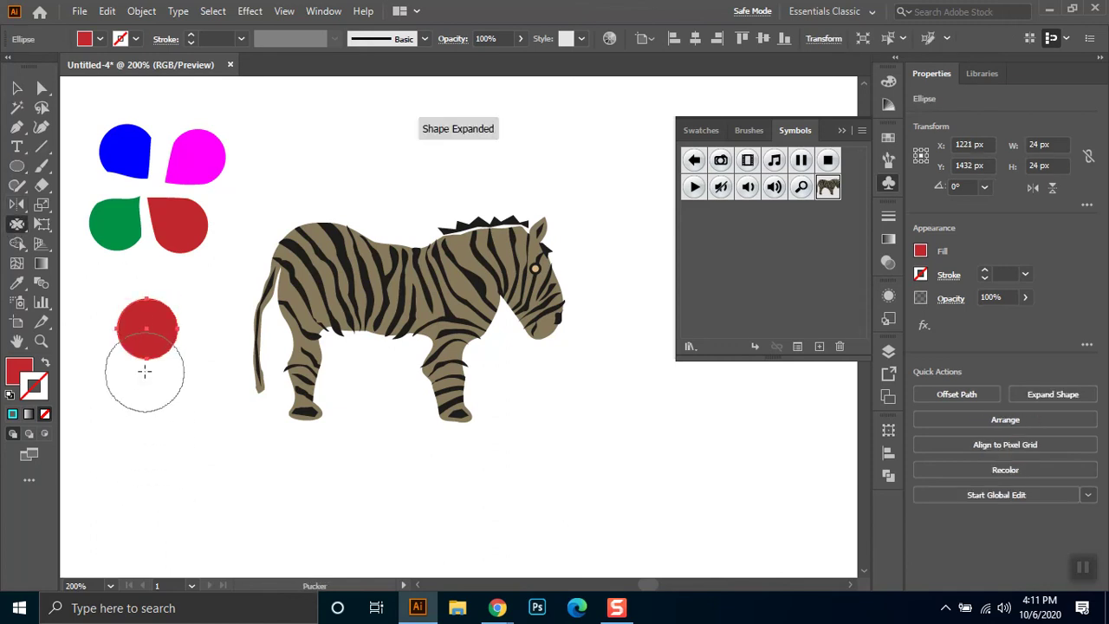
{"action": "mouse_move", "coordinate": [149, 378]}
{"action": "left_mouse_down"}
{"action": "mouse_move", "coordinate": [144, 435]}
{"action": "mouse_move", "coordinate": [183, 535]}
{"action": "left_mouse_up"}
{"action": "key", "text": "ctrl+z"}
{"action": "mouse_move", "coordinate": [144, 372]}
{"action": "left_mouse_down"}
{"action": "mouse_move", "coordinate": [199, 472]}
{"action": "mouse_move", "coordinate": [278, 545]}
{"action": "left_mouse_up"}
{"action": "key", "text": "ctrl+z"}
Distort the red circle into a pointed drop and then a tangle of thin curved strokes
{"action": "mouse_move", "coordinate": [161, 347]}
{"action": "left_mouse_down"}
{"action": "mouse_move", "coordinate": [149, 401]}
{"action": "mouse_move", "coordinate": [266, 441]}
{"action": "mouse_move", "coordinate": [221, 517]}
{"action": "left_mouse_up"}
{"action": "key", "text": "ctrl+z"}
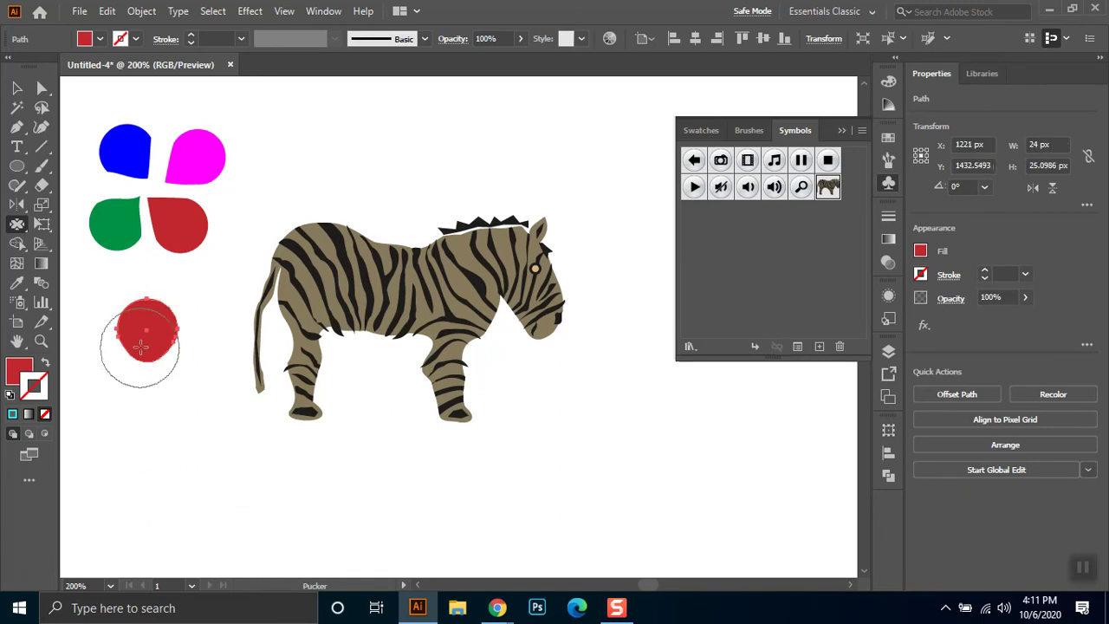
{"action": "left_click_drag", "start_coordinate": [142, 429], "coordinate": [210, 515]}
{"action": "key", "text": "ctrl+z"}
{"action": "left_click_drag", "start_coordinate": [132, 346], "coordinate": [176, 439]}
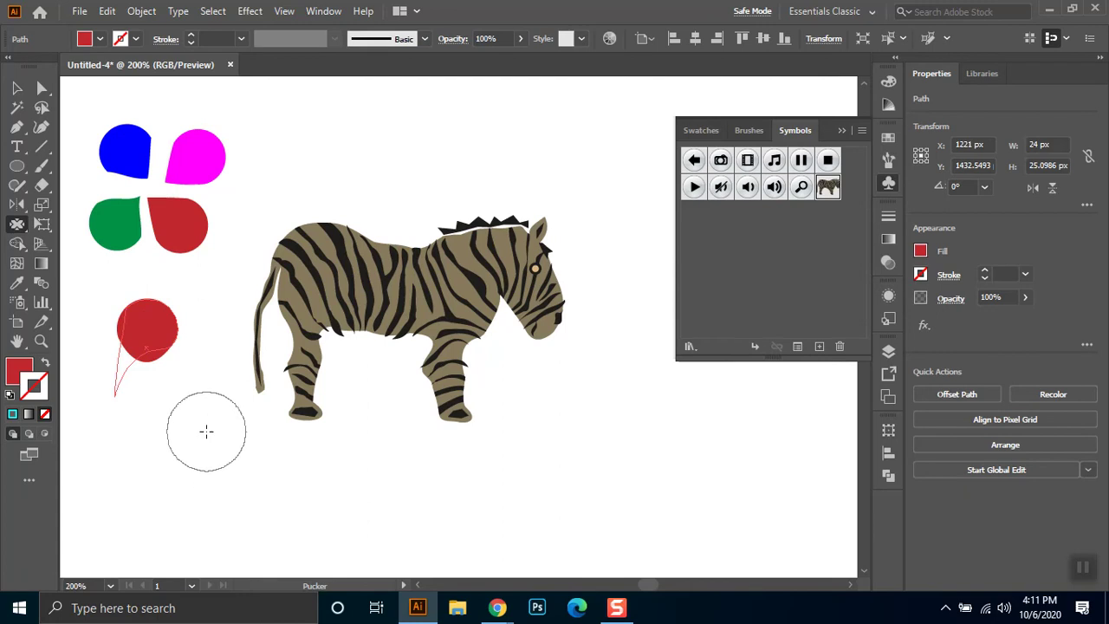
{"action": "scroll", "coordinate": [170, 432], "scroll_direction": "down", "scroll_amount": 2}
{"action": "scroll", "coordinate": [164, 424], "scroll_direction": "up", "scroll_amount": 2}
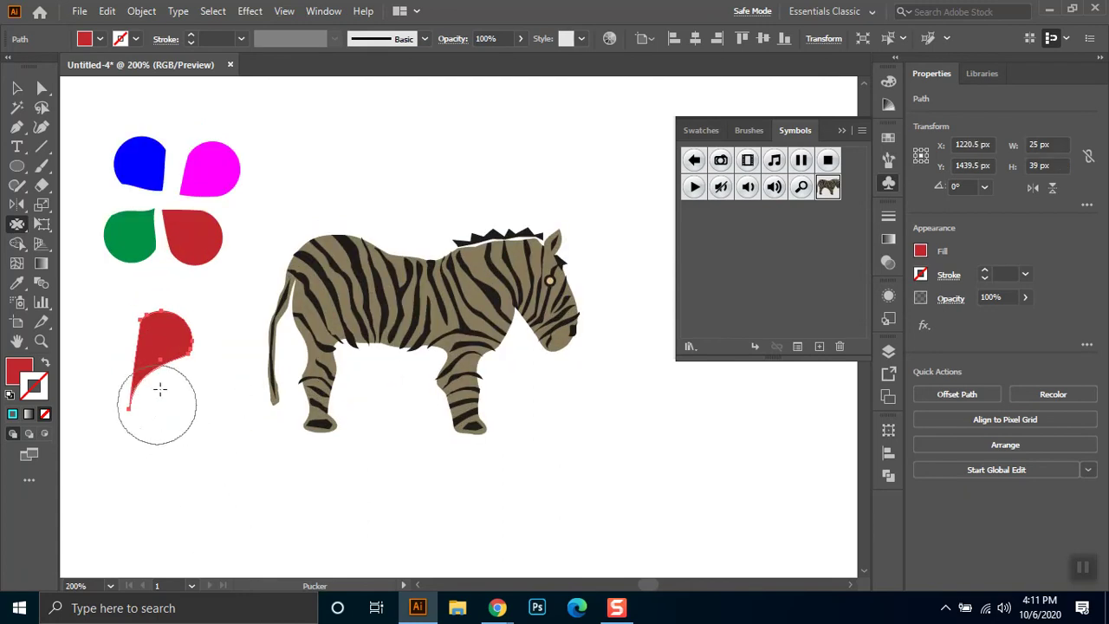
{"action": "mouse_move", "coordinate": [201, 364]}
{"action": "left_mouse_down"}
{"action": "mouse_move", "coordinate": [158, 453]}
{"action": "mouse_move", "coordinate": [173, 508]}
{"action": "mouse_move", "coordinate": [154, 453]}
{"action": "mouse_move", "coordinate": [76, 359]}
{"action": "mouse_move", "coordinate": [211, 309]}
{"action": "mouse_move", "coordinate": [153, 322]}
{"action": "left_mouse_up"}
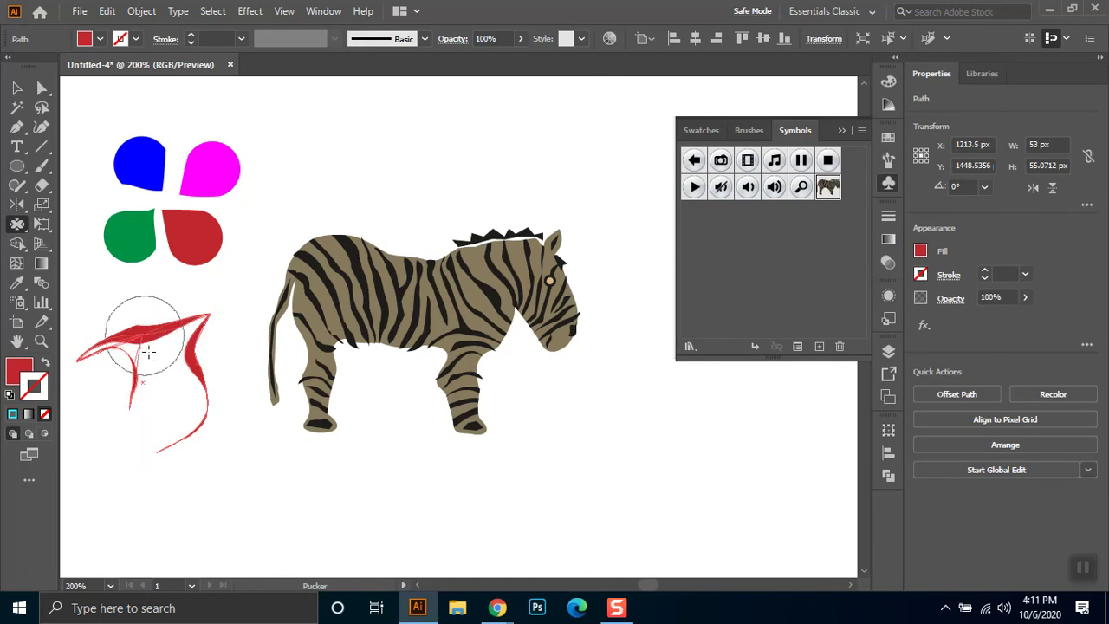
{"action": "mouse_move", "coordinate": [155, 487]}
{"action": "left_mouse_down"}
{"action": "mouse_move", "coordinate": [141, 408]}
{"action": "mouse_move", "coordinate": [141, 471]}
{"action": "mouse_move", "coordinate": [148, 433]}
{"action": "mouse_move", "coordinate": [171, 492]}
{"action": "mouse_move", "coordinate": [217, 515]}
{"action": "mouse_move", "coordinate": [211, 384]}
{"action": "mouse_move", "coordinate": [272, 422]}
{"action": "mouse_move", "coordinate": [196, 492]}
{"action": "mouse_move", "coordinate": [122, 389]}
{"action": "mouse_move", "coordinate": [149, 277]}
{"action": "mouse_move", "coordinate": [202, 425]}
{"action": "mouse_move", "coordinate": [124, 421]}
{"action": "mouse_move", "coordinate": [104, 384]}
{"action": "left_mouse_up"}
{"action": "scroll", "coordinate": [111, 390], "scroll_direction": "left", "scroll_amount": 5}
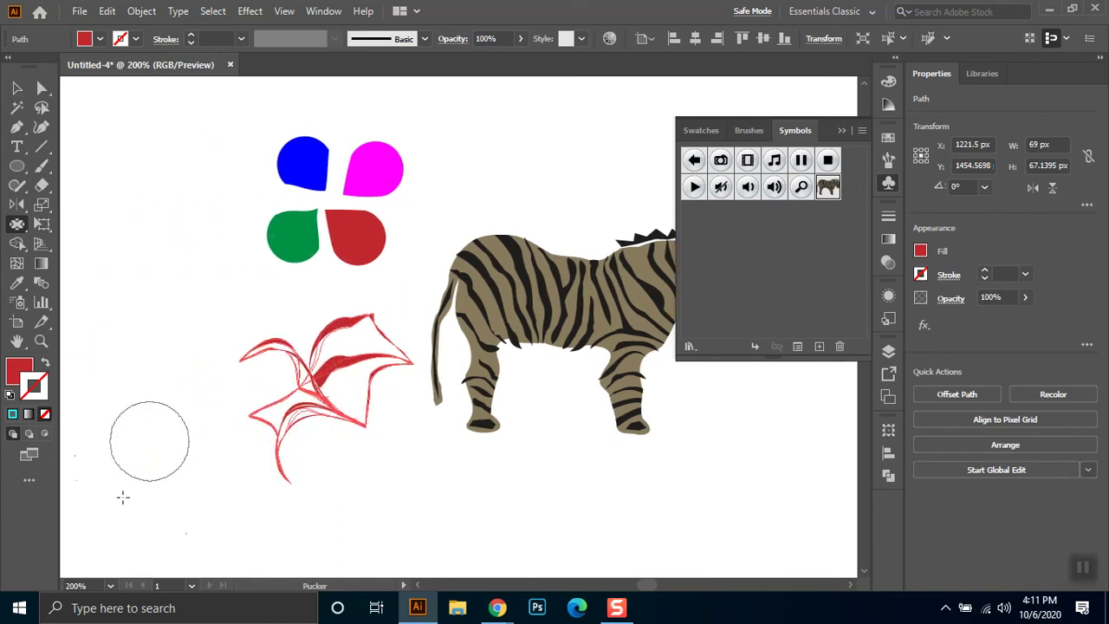
{"action": "mouse_move", "coordinate": [273, 427]}
{"action": "left_mouse_down"}
{"action": "mouse_move", "coordinate": [338, 381]}
{"action": "mouse_move", "coordinate": [286, 451]}
{"action": "left_mouse_up"}
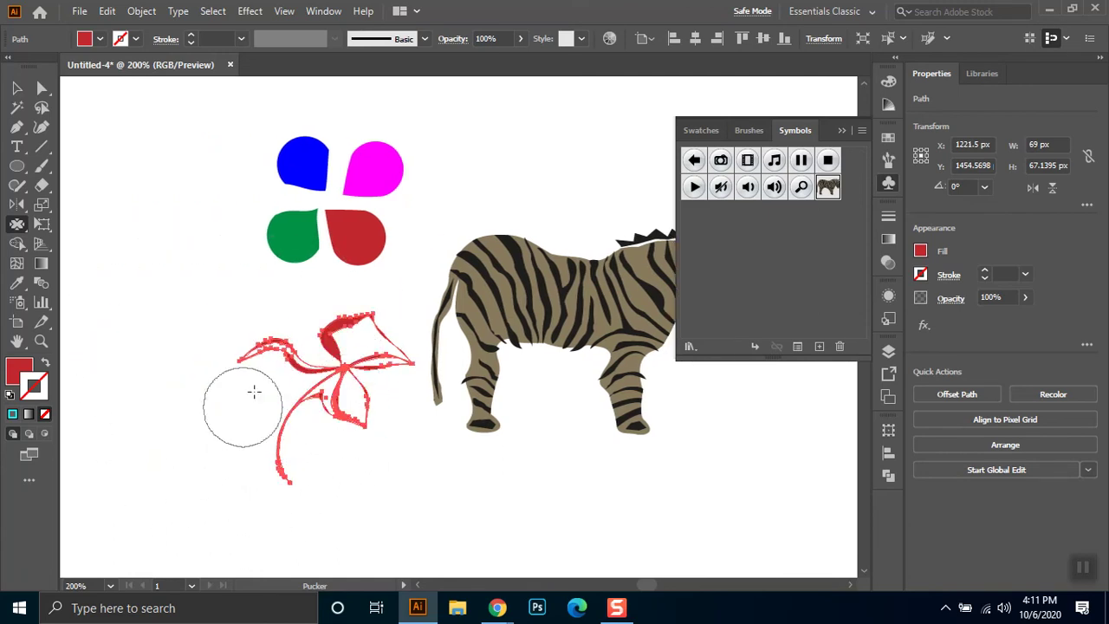
Select the red spiky drawing, move it up and left, and delete it
{"action": "left_click", "coordinate": [18, 88]}
{"action": "left_click", "coordinate": [185, 322]}
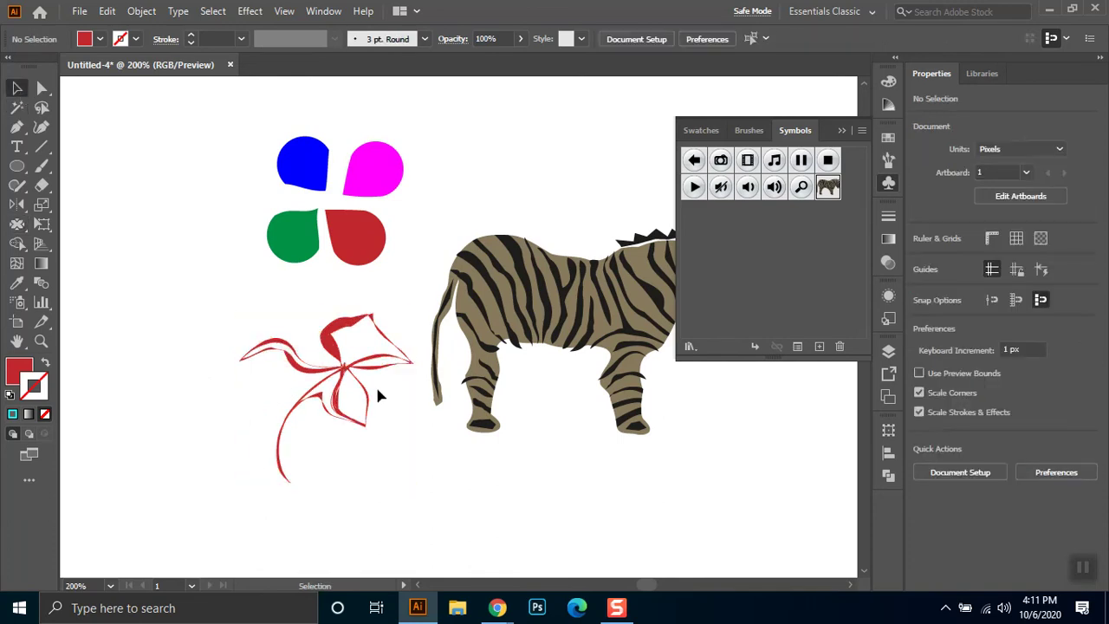
{"action": "left_click_drag", "start_coordinate": [379, 478], "coordinate": [377, 475]}
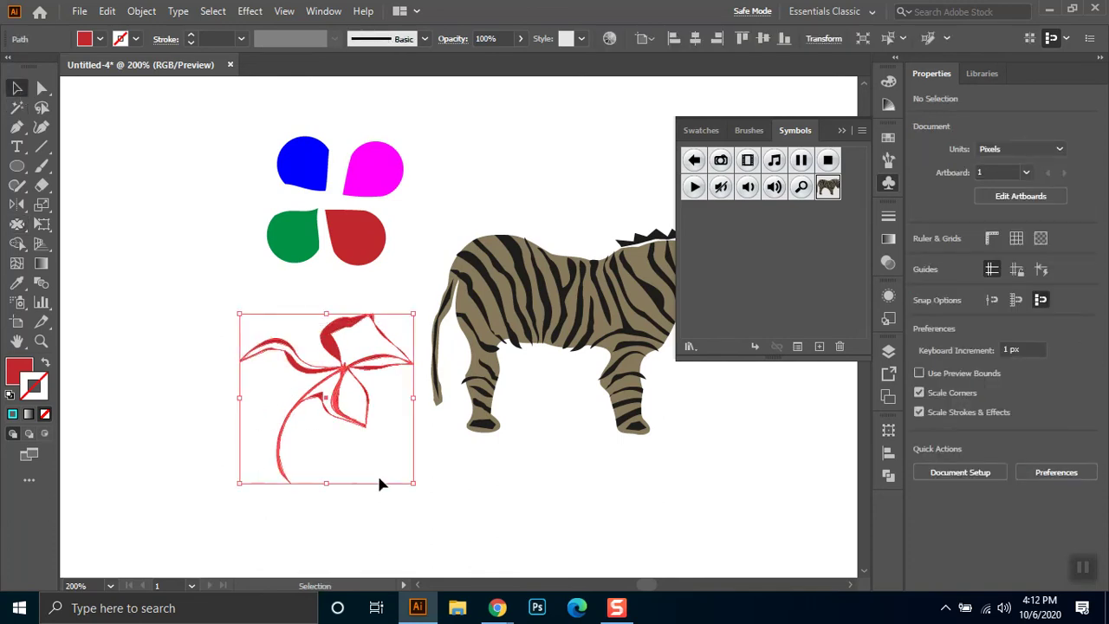
{"action": "left_click_drag", "start_coordinate": [328, 340], "coordinate": [246, 322]}
{"action": "key", "text": "Delete"}
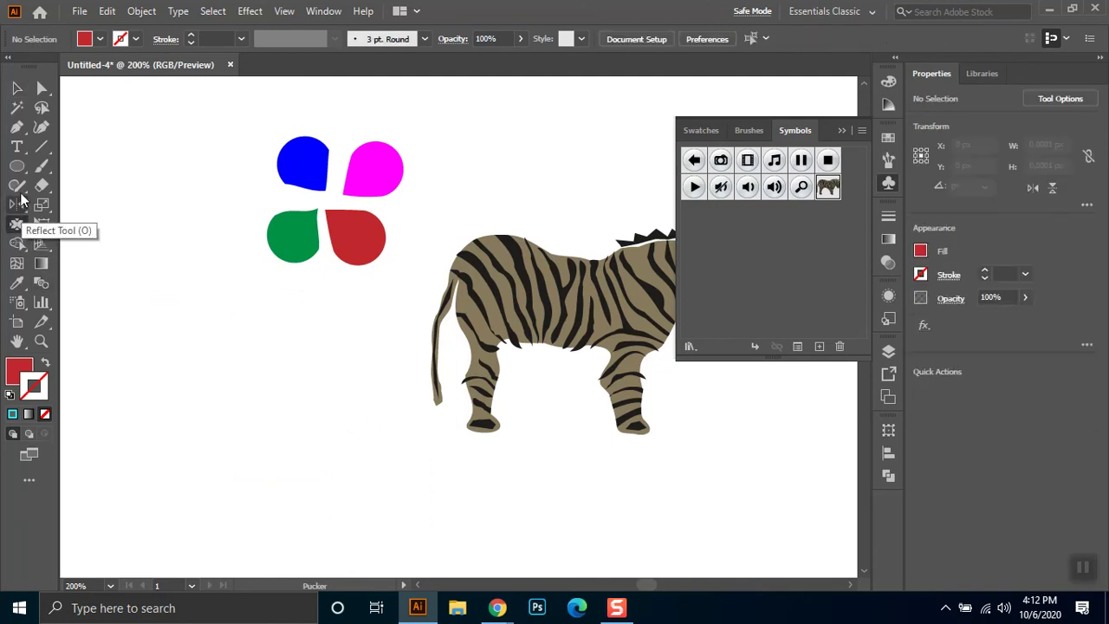
Pucker the blue, magenta, green and red petals into thin, spiky slivers
{"action": "left_click", "coordinate": [17, 166]}
{"action": "left_click", "coordinate": [16, 223]}
{"action": "left_click_drag", "start_coordinate": [303, 154], "coordinate": [211, 164]}
{"action": "mouse_move", "coordinate": [366, 161]}
{"action": "left_mouse_down"}
{"action": "mouse_move", "coordinate": [431, 215]}
{"action": "mouse_move", "coordinate": [332, 193]}
{"action": "mouse_move", "coordinate": [279, 357]}
{"action": "left_mouse_up"}
{"action": "mouse_move", "coordinate": [223, 285]}
{"action": "left_mouse_down"}
{"action": "mouse_move", "coordinate": [255, 255]}
{"action": "mouse_move", "coordinate": [280, 425]}
{"action": "mouse_move", "coordinate": [388, 260]}
{"action": "mouse_move", "coordinate": [356, 251]}
{"action": "mouse_move", "coordinate": [436, 213]}
{"action": "left_mouse_up"}
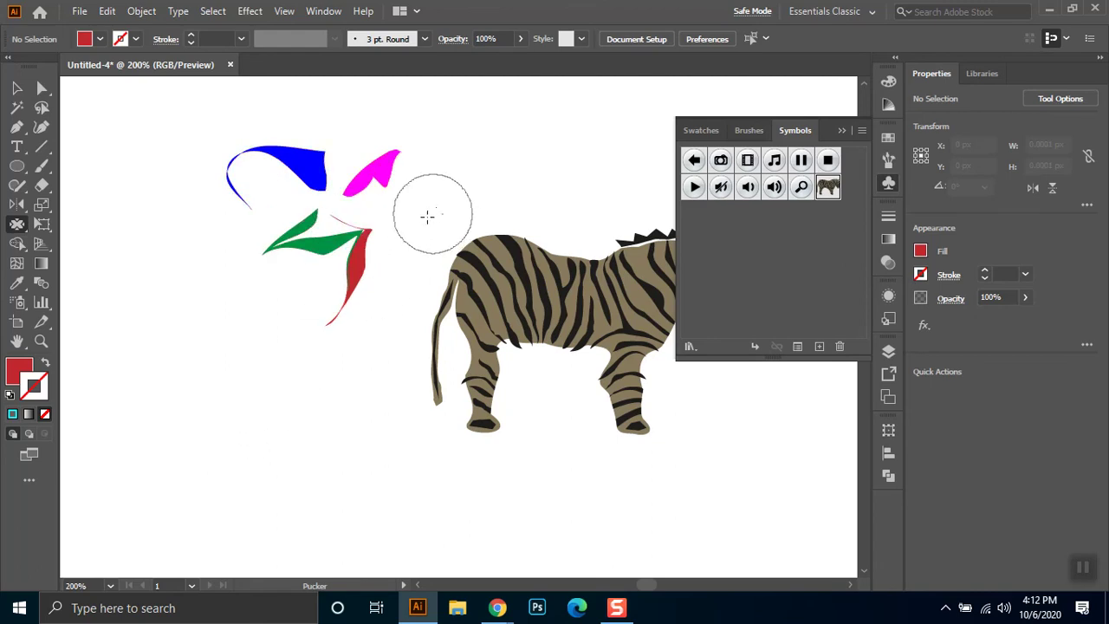
{"action": "left_click_drag", "start_coordinate": [297, 321], "coordinate": [322, 145]}
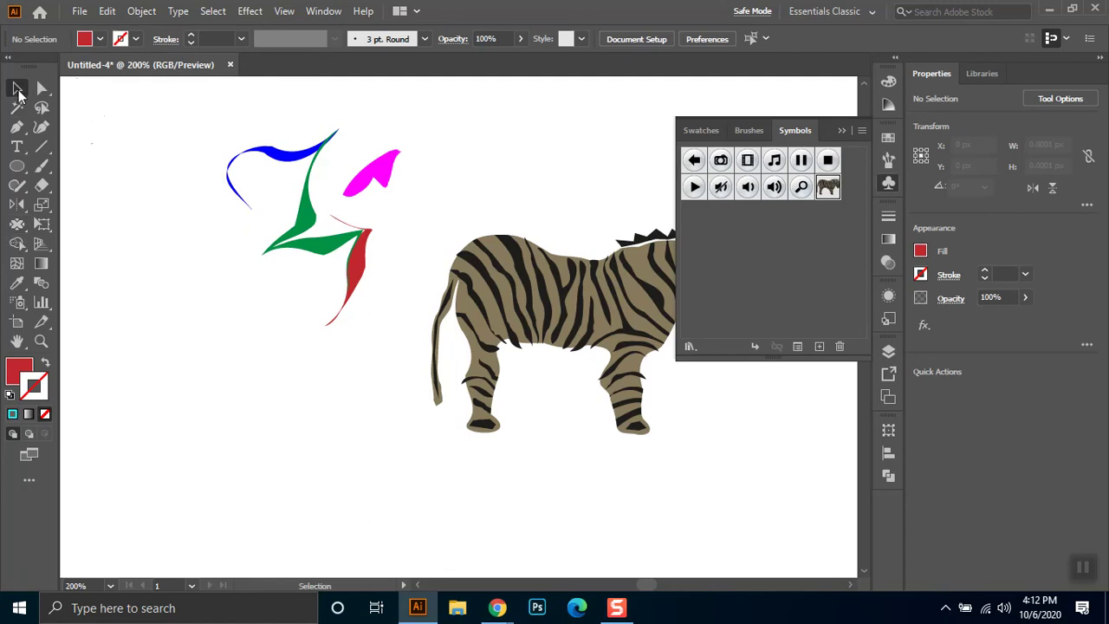
Marquee-select the four distorted petals and delete them, leaving only the zebra
{"action": "left_click", "coordinate": [16, 87]}
{"action": "left_click_drag", "start_coordinate": [176, 150], "coordinate": [370, 333]}
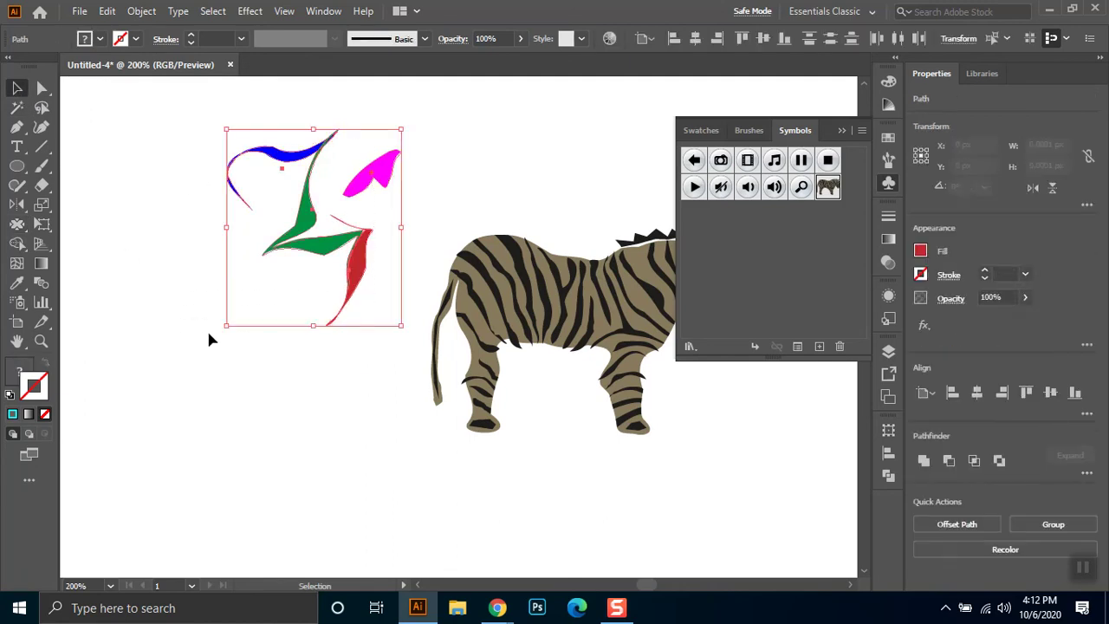
{"action": "key", "text": "Delete"}
{"action": "left_click", "coordinate": [20, 224]}
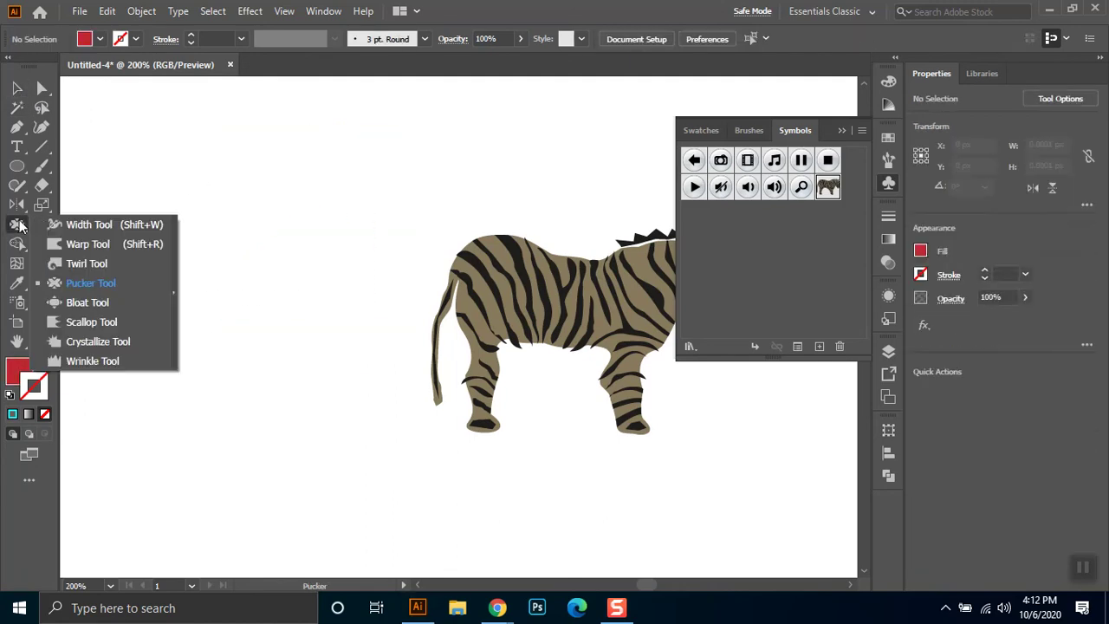
Draw a red test triangle with the Pen Tool and move it down
{"action": "left_click", "coordinate": [102, 304]}
{"action": "left_click", "coordinate": [19, 172]}
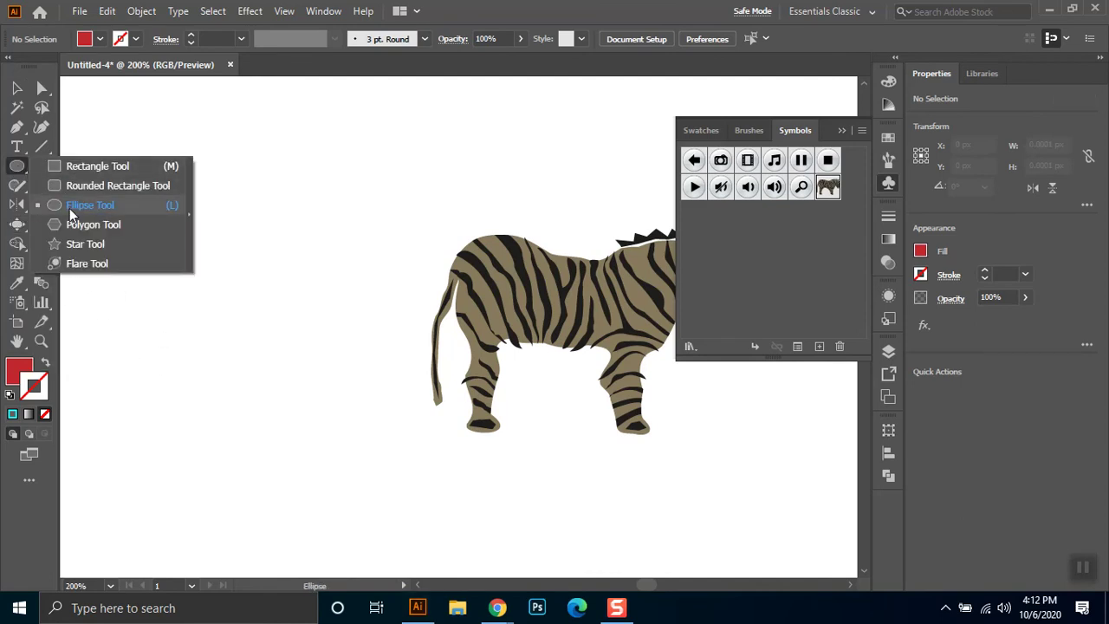
{"action": "key", "text": "p"}
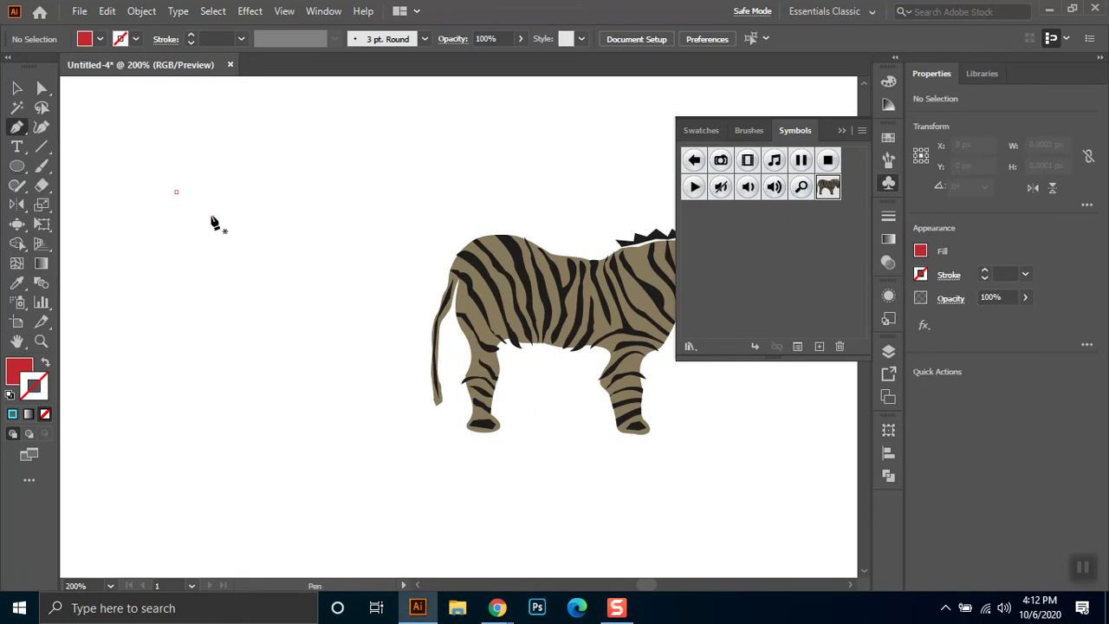
{"action": "left_click", "coordinate": [280, 243]}
{"action": "left_click", "coordinate": [173, 279]}
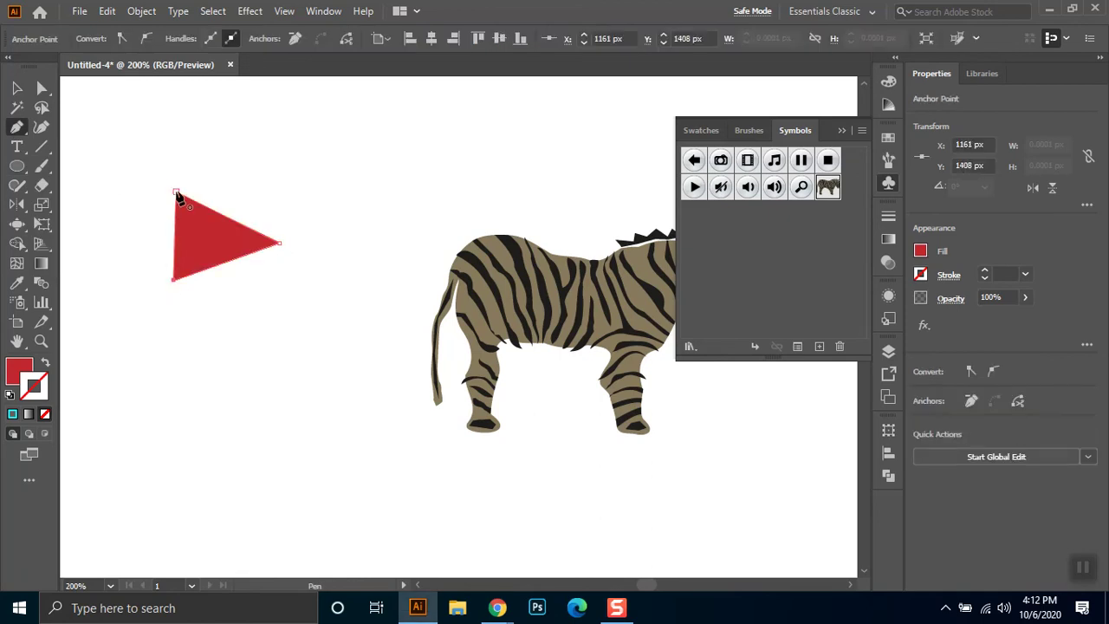
{"action": "left_click", "coordinate": [16, 89]}
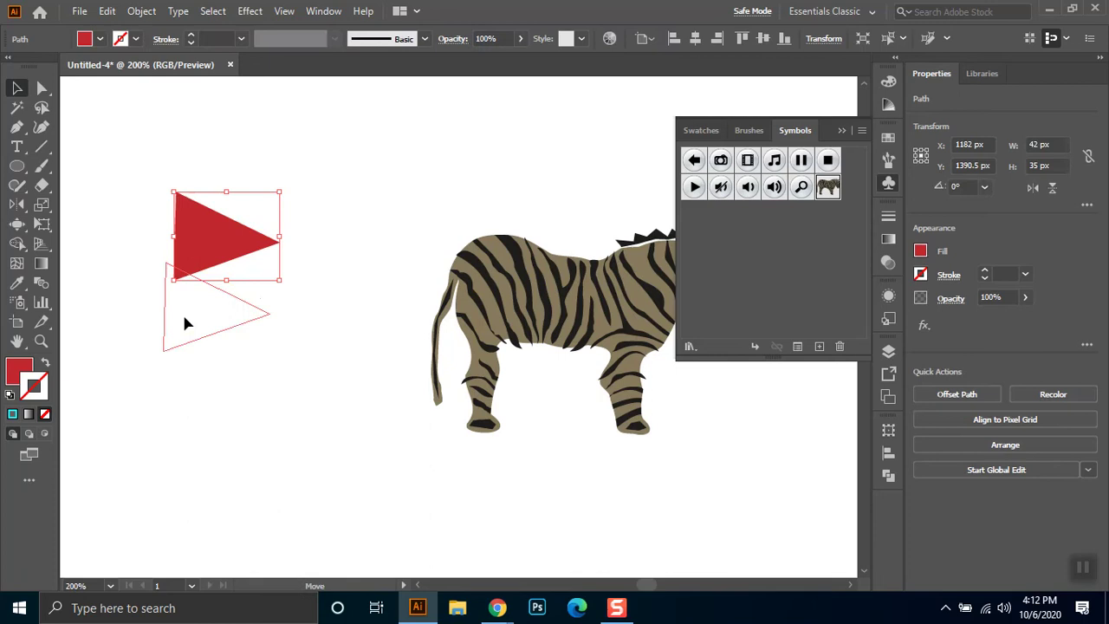
{"action": "left_click_drag", "start_coordinate": [192, 243], "coordinate": [182, 313]}
Bloat the triangle's corners into round lobes, a crescent and a tail
{"action": "left_click", "coordinate": [17, 223]}
{"action": "left_click", "coordinate": [268, 317]}
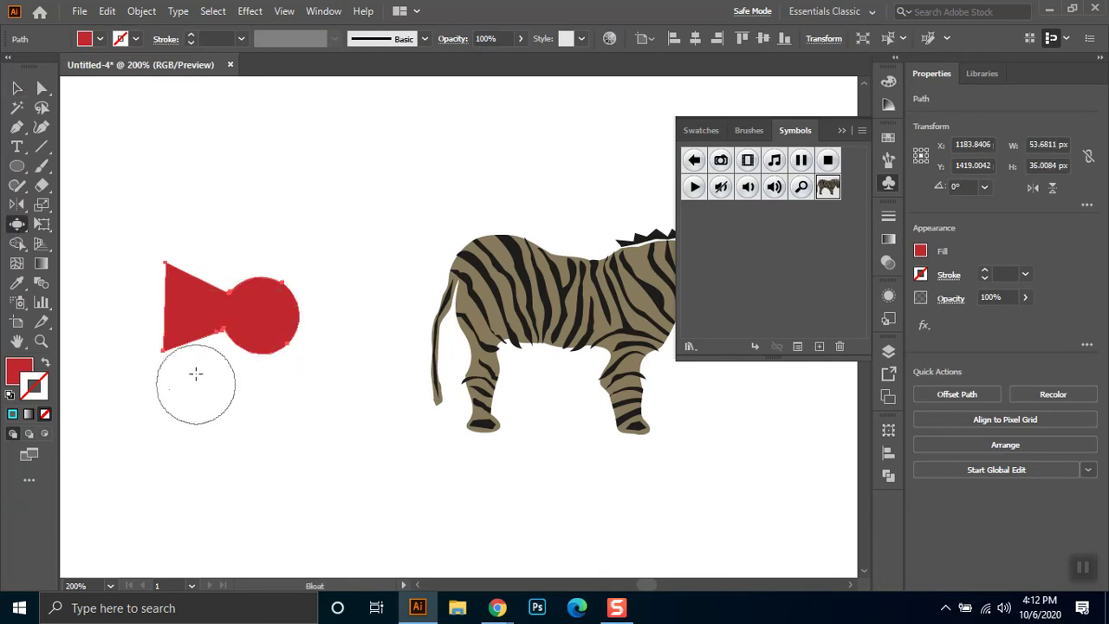
{"action": "left_click", "coordinate": [166, 258]}
{"action": "left_click", "coordinate": [163, 344]}
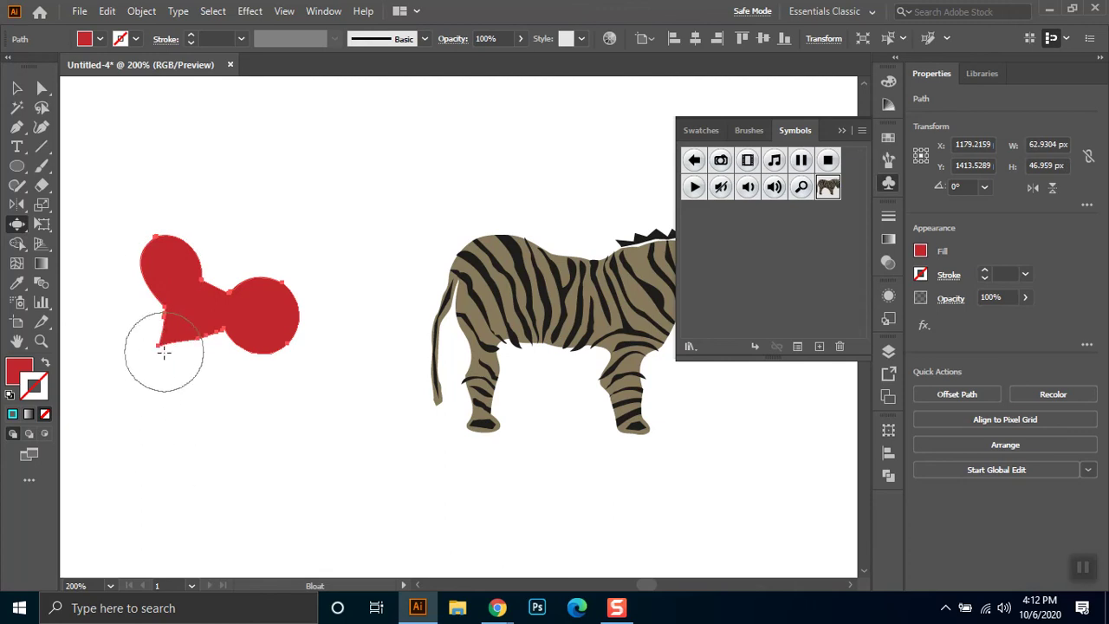
{"action": "left_click", "coordinate": [268, 322]}
{"action": "left_click_drag", "start_coordinate": [199, 297], "coordinate": [315, 287]}
{"action": "left_click_drag", "start_coordinate": [218, 322], "coordinate": [292, 292]}
{"action": "left_click_drag", "start_coordinate": [227, 335], "coordinate": [205, 420]}
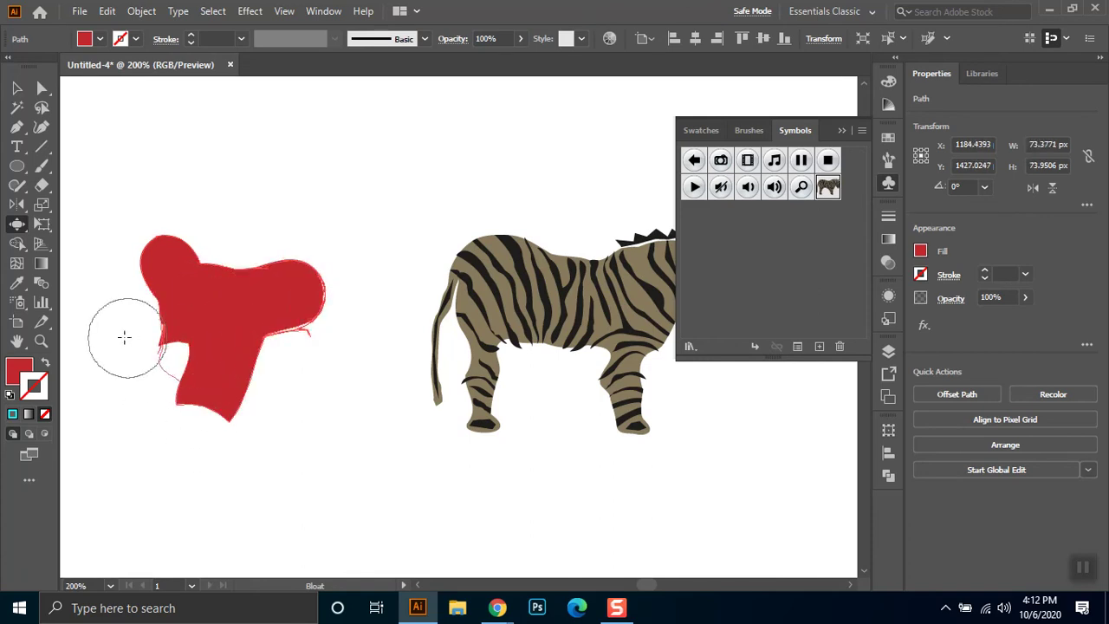
Carve notches into the bloated shape and thin it into curved arcs
{"action": "left_click_drag", "start_coordinate": [124, 333], "coordinate": [161, 317]}
{"action": "mouse_move", "coordinate": [243, 394]}
{"action": "left_mouse_down"}
{"action": "mouse_move", "coordinate": [169, 431]}
{"action": "mouse_move", "coordinate": [147, 343]}
{"action": "mouse_move", "coordinate": [178, 375]}
{"action": "left_mouse_up"}
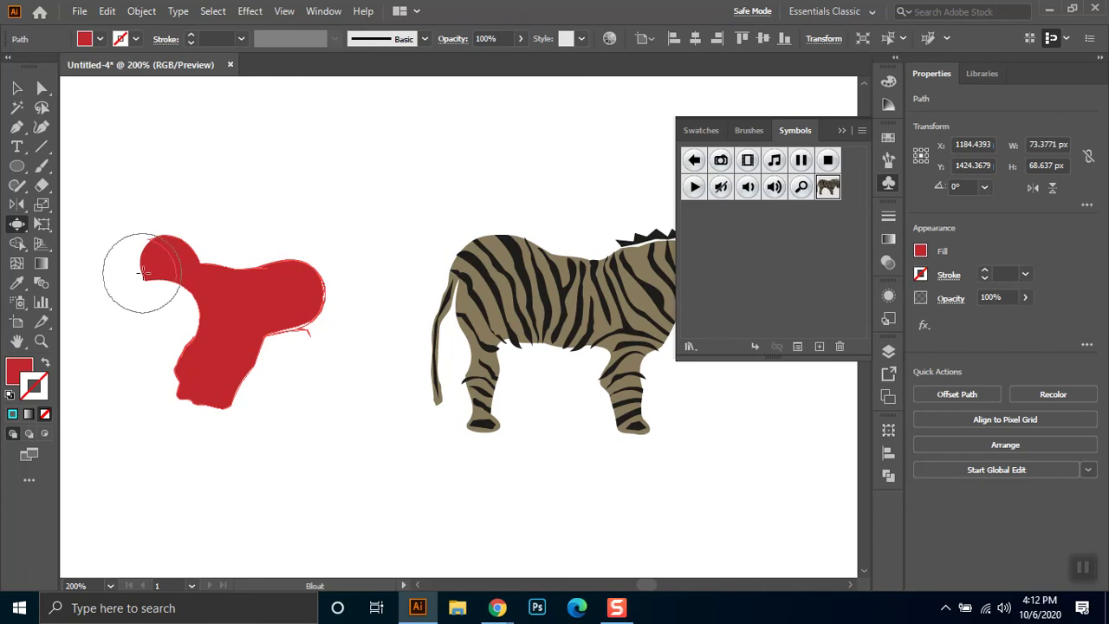
{"action": "left_click_drag", "start_coordinate": [128, 282], "coordinate": [166, 255]}
{"action": "left_click_drag", "start_coordinate": [349, 366], "coordinate": [303, 396]}
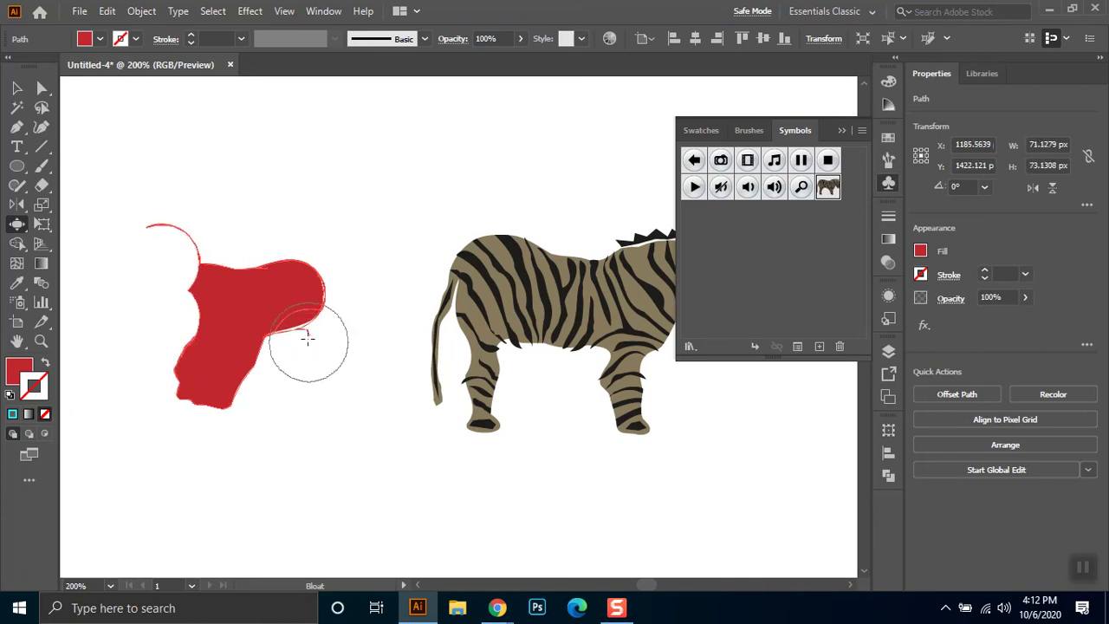
{"action": "left_click_drag", "start_coordinate": [204, 433], "coordinate": [169, 396]}
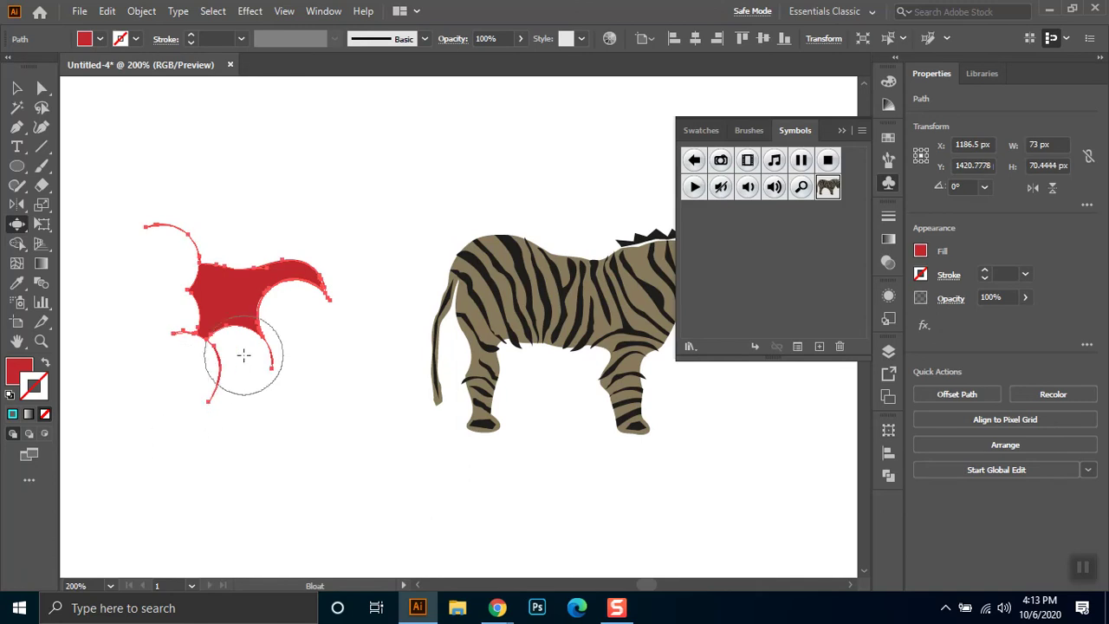
{"action": "mouse_move", "coordinate": [169, 396]}
{"action": "left_mouse_down"}
{"action": "mouse_move", "coordinate": [151, 299]}
{"action": "mouse_move", "coordinate": [186, 292]}
{"action": "left_mouse_up"}
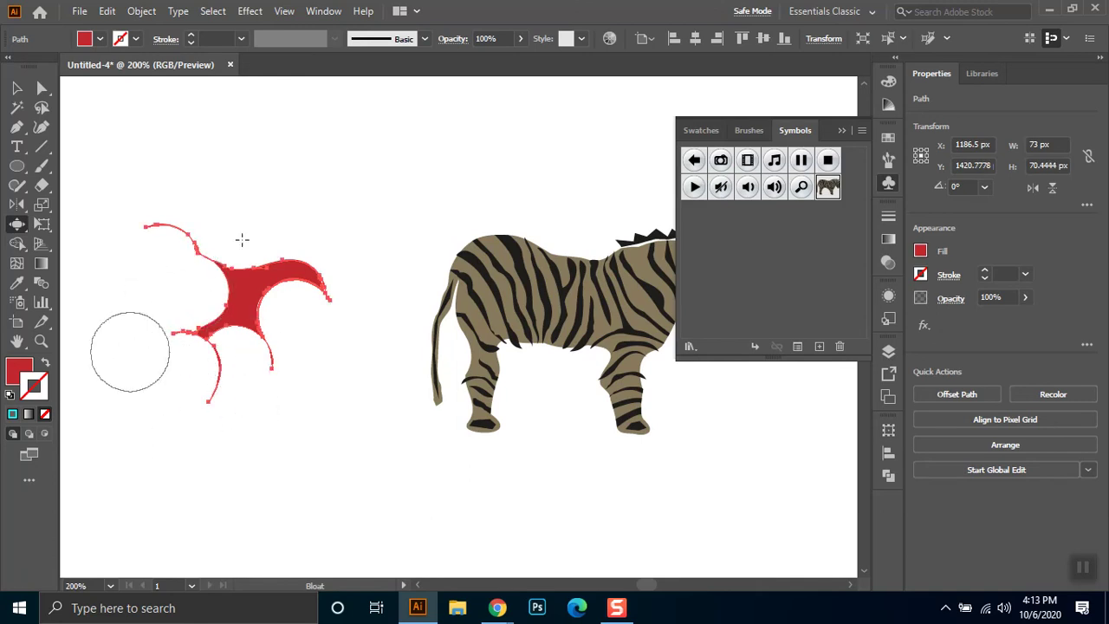
{"action": "mouse_move", "coordinate": [246, 246]}
{"action": "left_mouse_down"}
{"action": "mouse_move", "coordinate": [271, 264]}
{"action": "mouse_move", "coordinate": [279, 340]}
{"action": "left_mouse_up"}
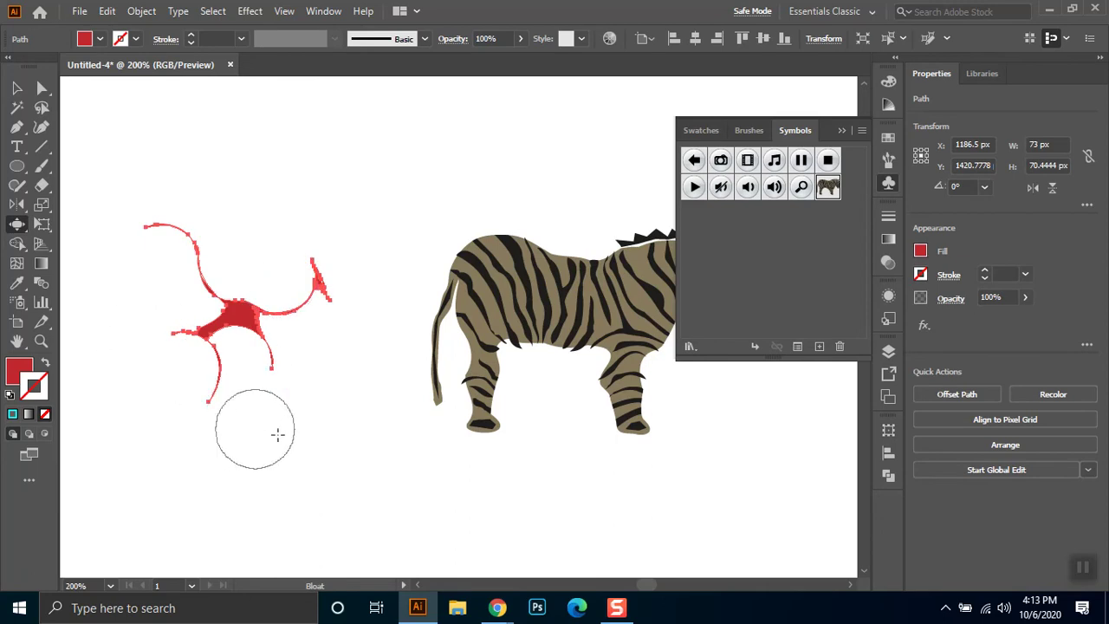
{"action": "left_click_drag", "start_coordinate": [266, 289], "coordinate": [229, 342]}
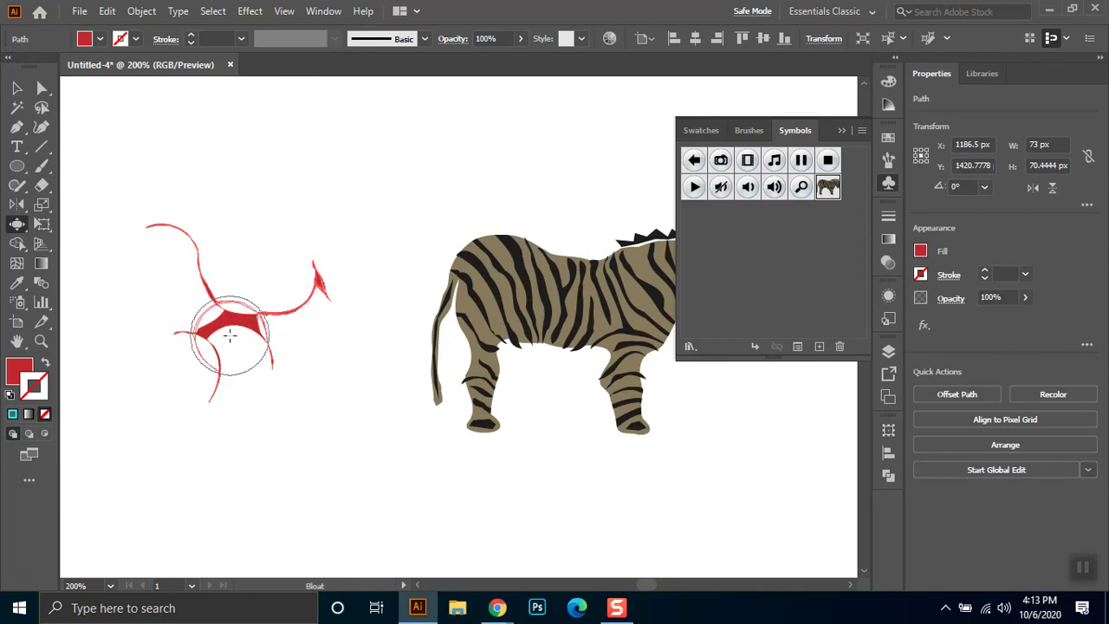
Marquee-select the red arc test shape and delete it
{"action": "left_click", "coordinate": [16, 87]}
{"action": "left_click", "coordinate": [214, 143]}
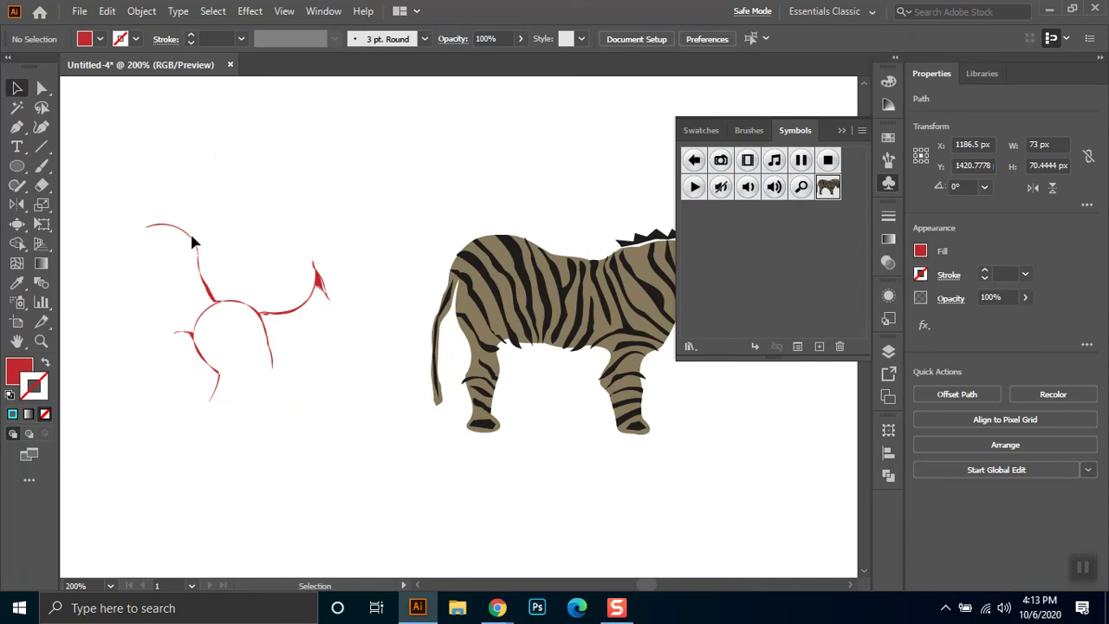
{"action": "left_click_drag", "start_coordinate": [339, 196], "coordinate": [128, 433]}
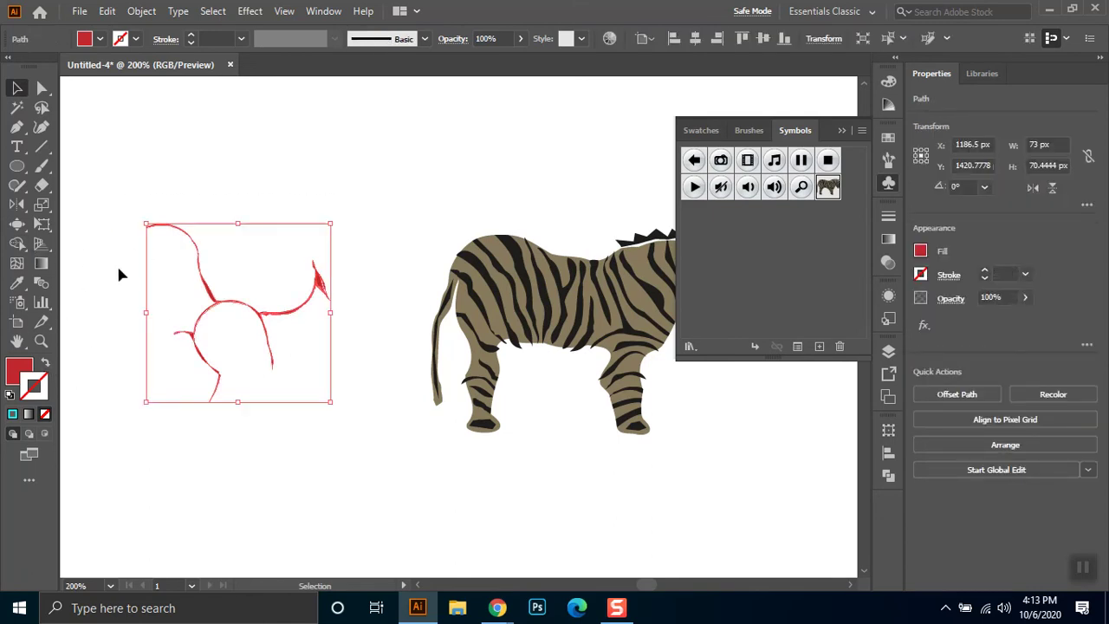
{"action": "key", "text": "Delete"}
{"action": "left_click", "coordinate": [17, 223]}
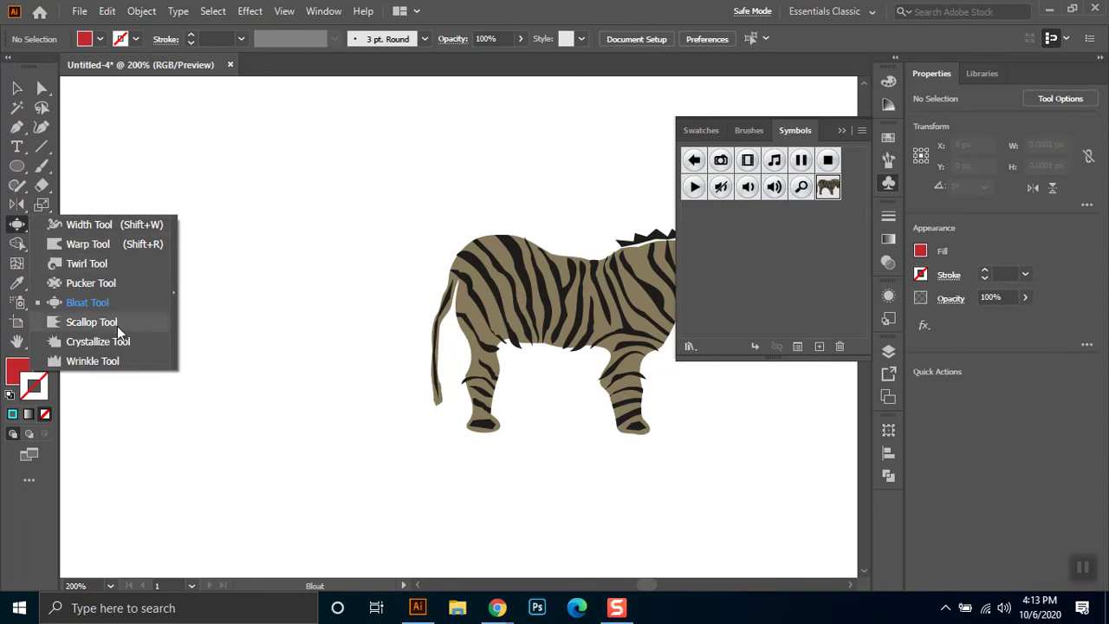
Try scalloping the zebra's tail and front leg, then undo both edits
{"action": "left_click", "coordinate": [119, 329]}
{"action": "mouse_move", "coordinate": [440, 428]}
{"action": "left_mouse_down"}
{"action": "mouse_move", "coordinate": [462, 400]}
{"action": "mouse_move", "coordinate": [449, 286]}
{"action": "left_mouse_up"}
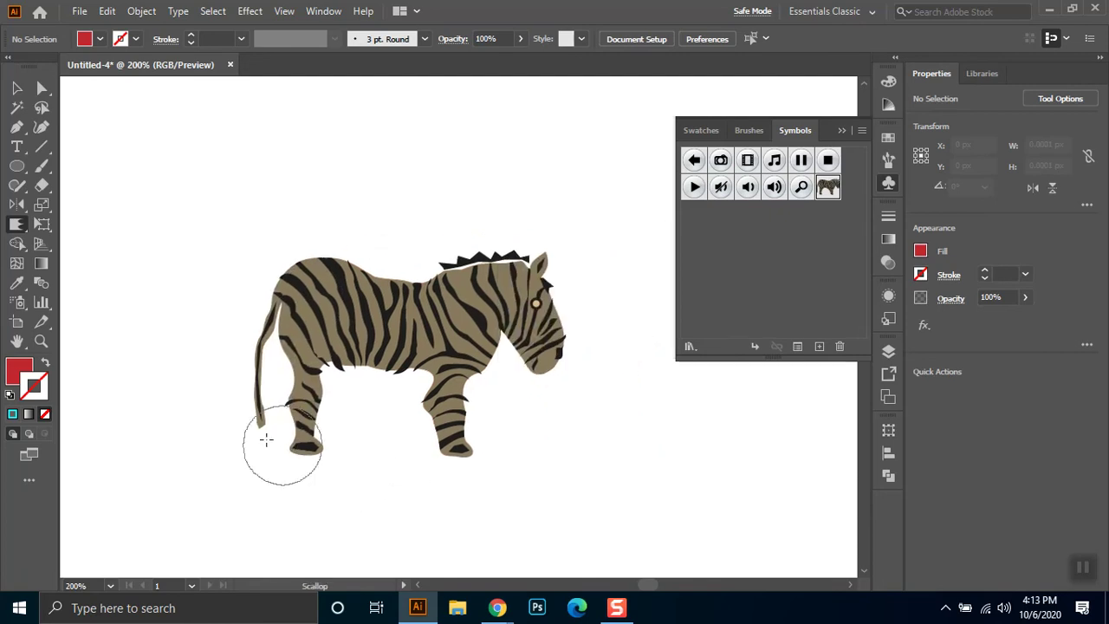
{"action": "left_click_drag", "start_coordinate": [260, 424], "coordinate": [240, 321]}
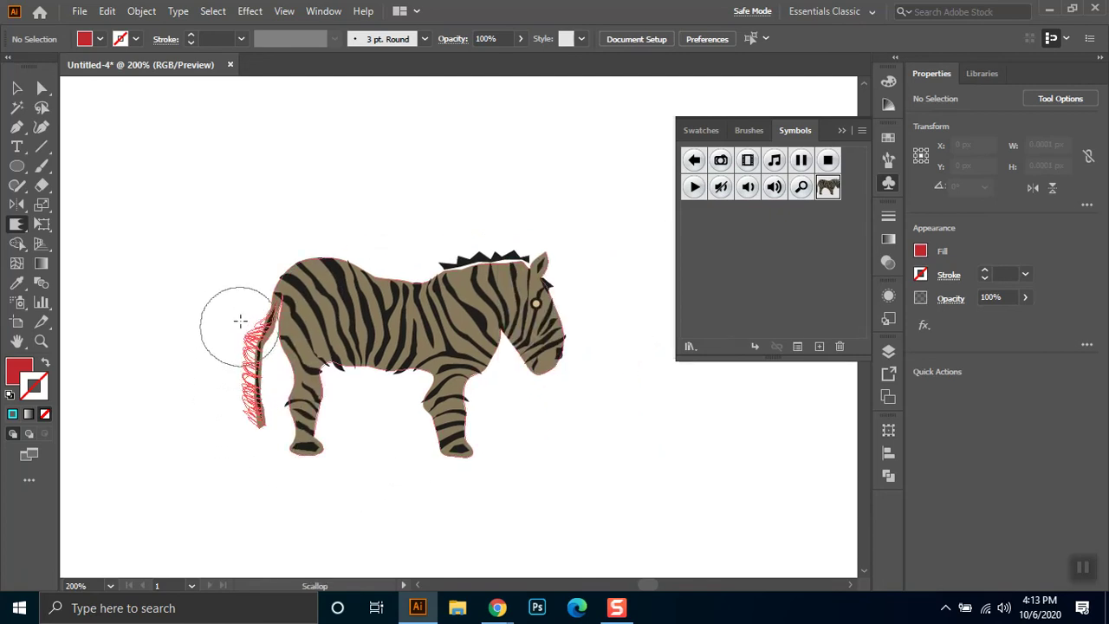
{"action": "key", "text": "ctrl+z"}
{"action": "left_click_drag", "start_coordinate": [471, 421], "coordinate": [471, 452]}
{"action": "key", "text": "ctrl+z"}
Make the hooves and tail tip spiky, then undo those edits back to smooth
{"action": "left_click", "coordinate": [303, 442]}
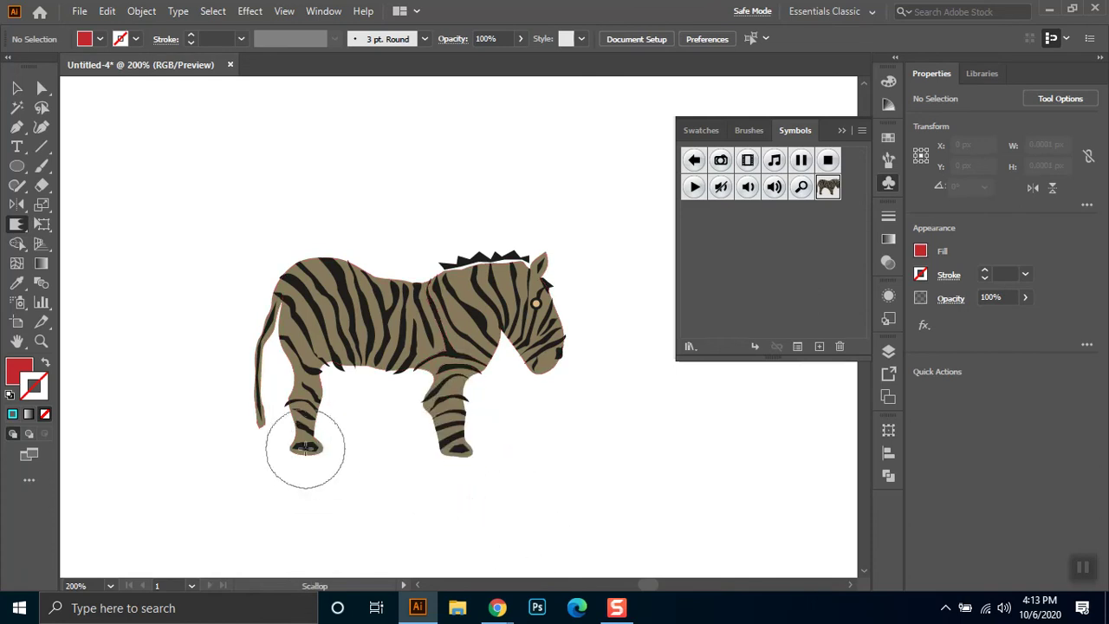
{"action": "left_click", "coordinate": [460, 445]}
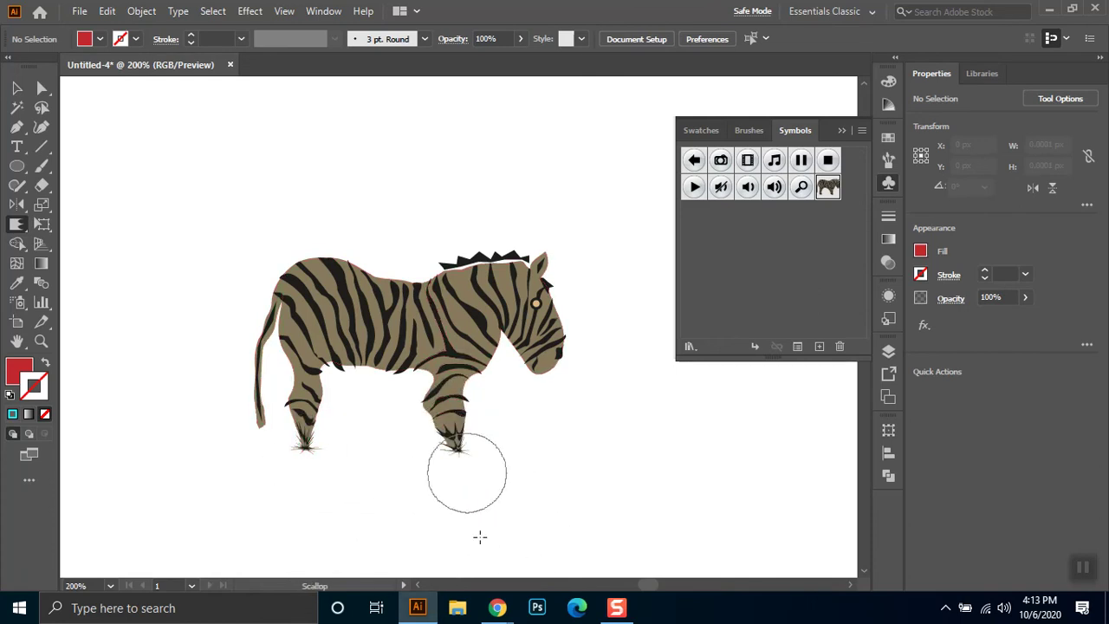
{"action": "left_click", "coordinate": [260, 419]}
{"action": "key", "text": "ctrl+z"}
{"action": "key", "text": "ctrl+z"}
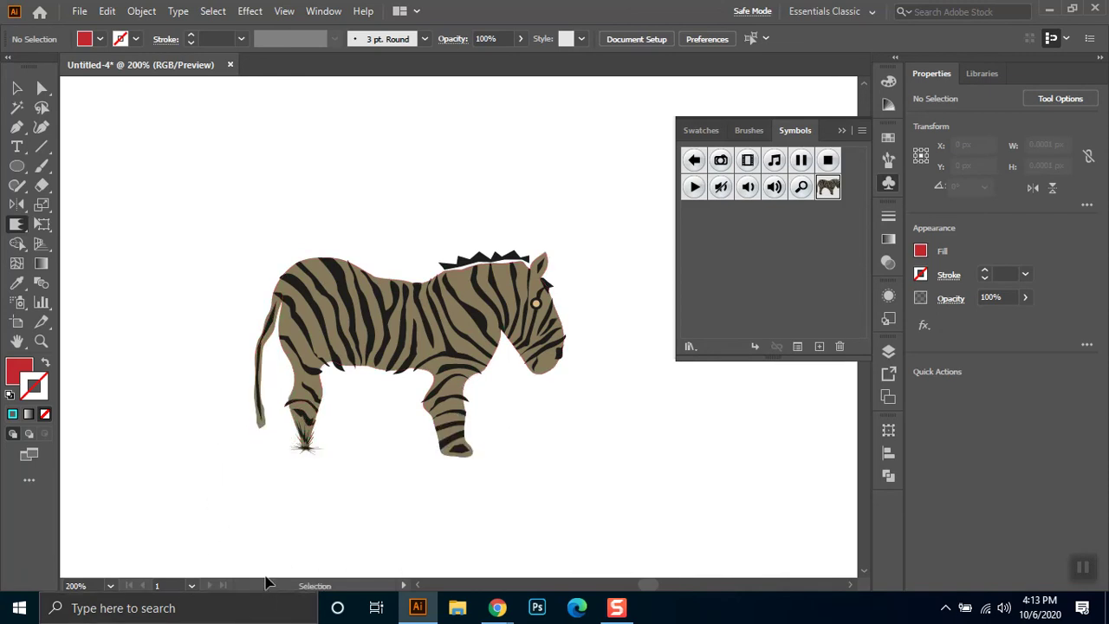
{"action": "key", "text": "ctrl+z"}
Zoom in and brush the Scallop Tool along the mane for a feathery fringe
{"action": "left_click", "coordinate": [18, 224]}
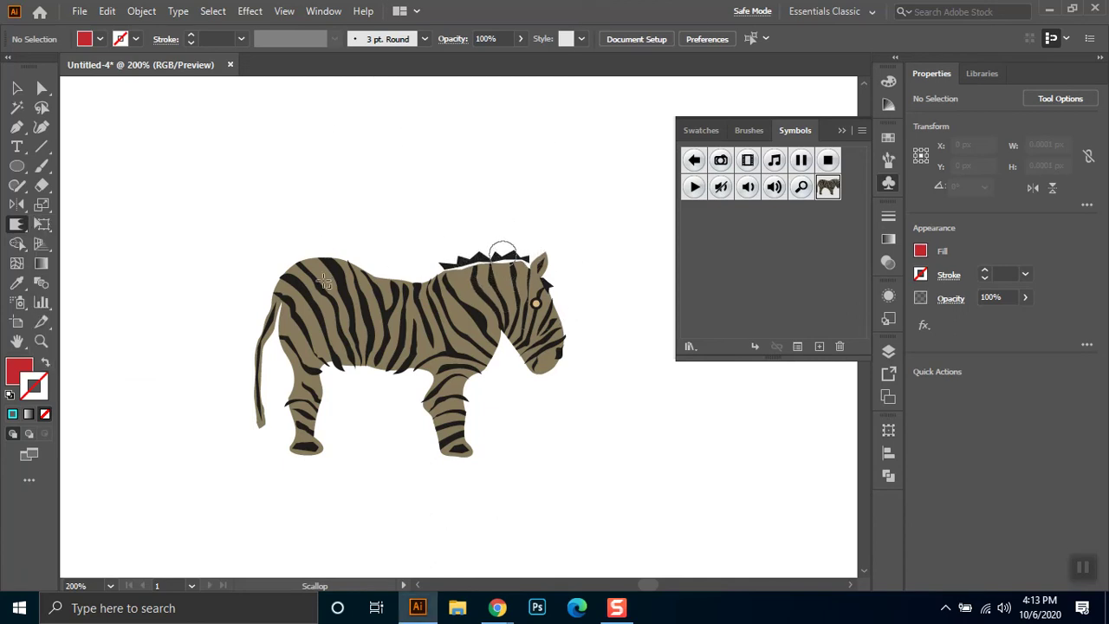
{"action": "scroll", "coordinate": [547, 240], "scroll_direction": "up", "scroll_amount": 1}
{"action": "scroll", "coordinate": [545, 240], "scroll_direction": "up", "scroll_amount": 1}
{"action": "left_click_drag", "start_coordinate": [493, 257], "coordinate": [277, 268]}
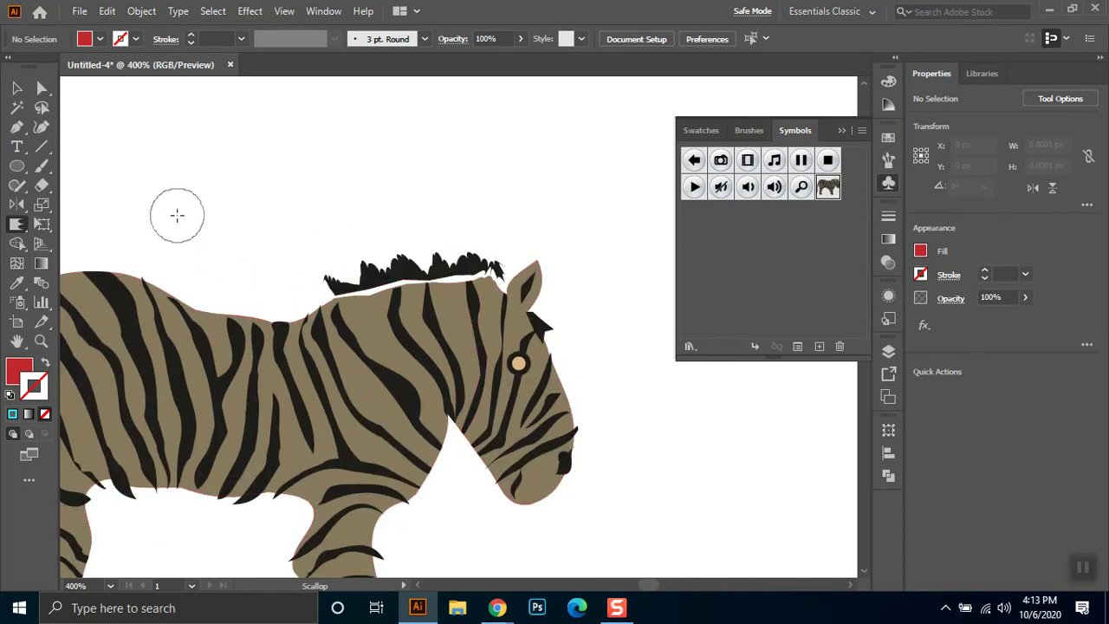
{"action": "left_click_drag", "start_coordinate": [331, 267], "coordinate": [398, 270]}
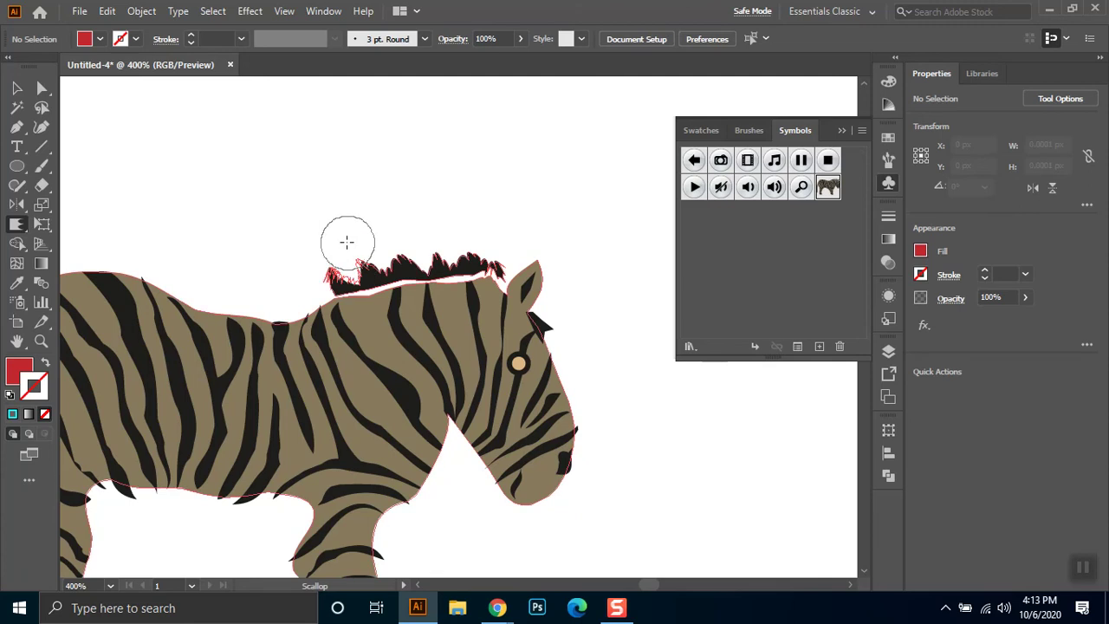
{"action": "left_click_drag", "start_coordinate": [411, 240], "coordinate": [469, 238]}
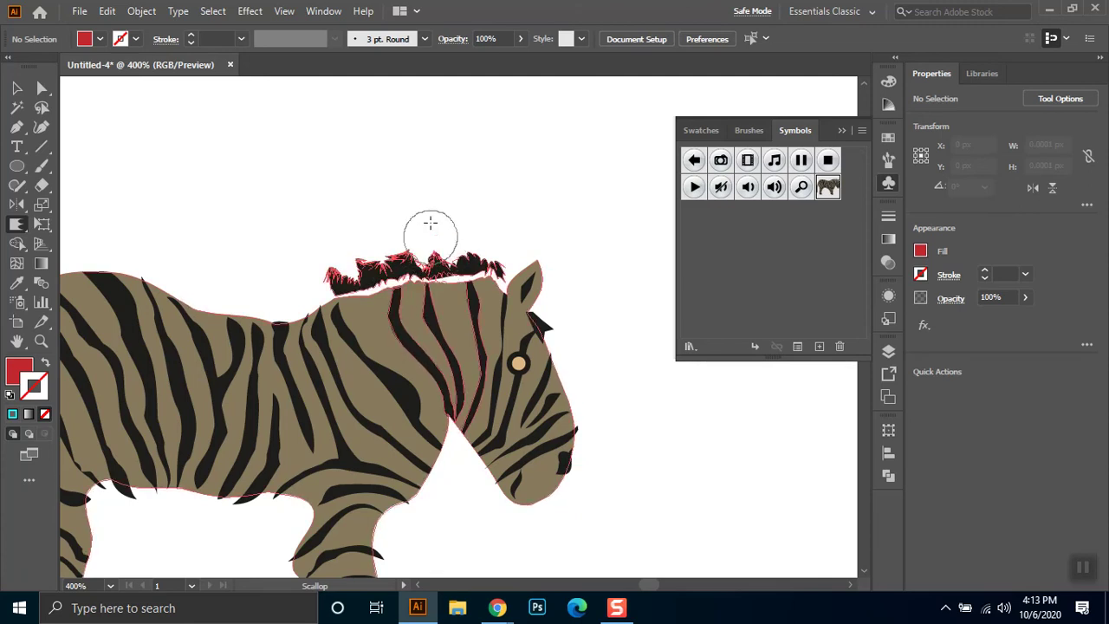
{"action": "left_click_drag", "start_coordinate": [445, 252], "coordinate": [401, 264]}
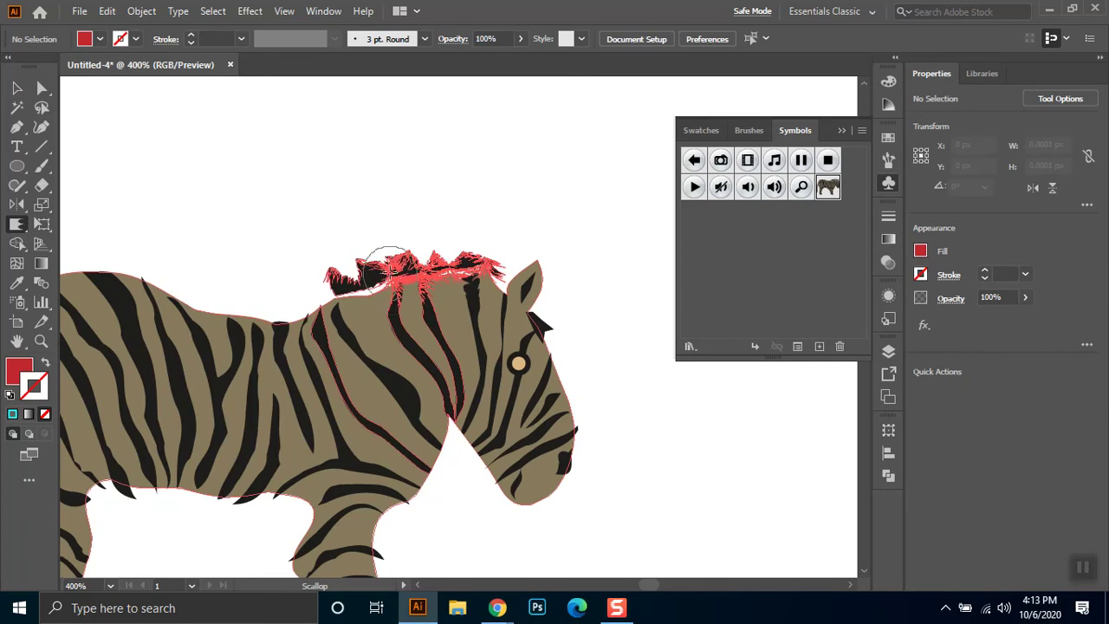
{"action": "mouse_move", "coordinate": [401, 264]}
{"action": "left_mouse_down"}
{"action": "mouse_move", "coordinate": [346, 290]}
{"action": "mouse_move", "coordinate": [485, 299]}
{"action": "left_mouse_up"}
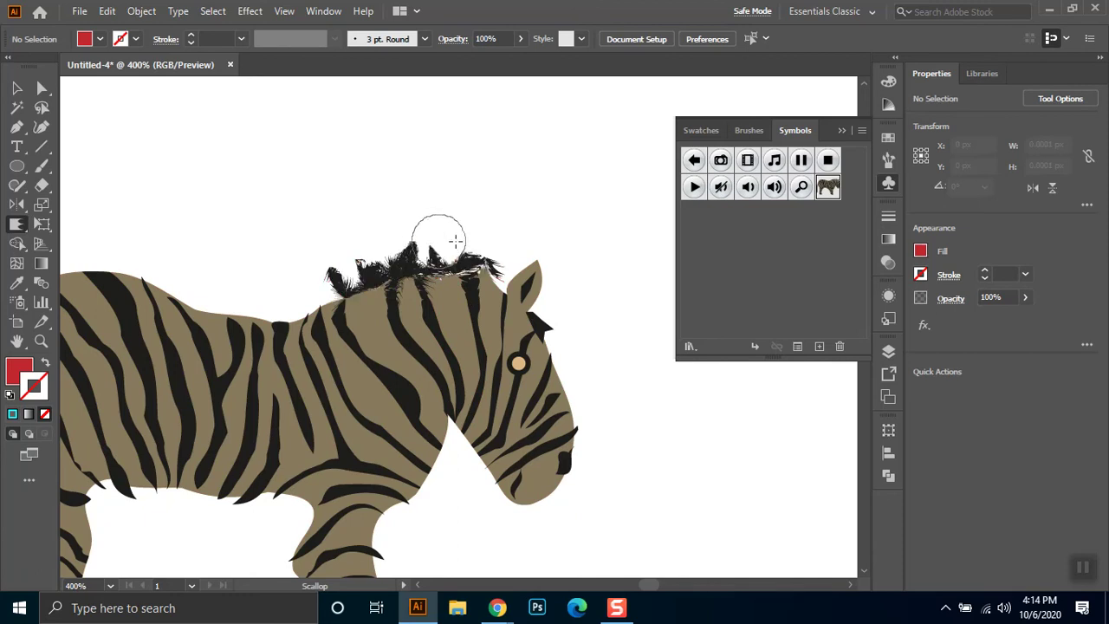
{"action": "left_click_drag", "start_coordinate": [491, 243], "coordinate": [159, 268]}
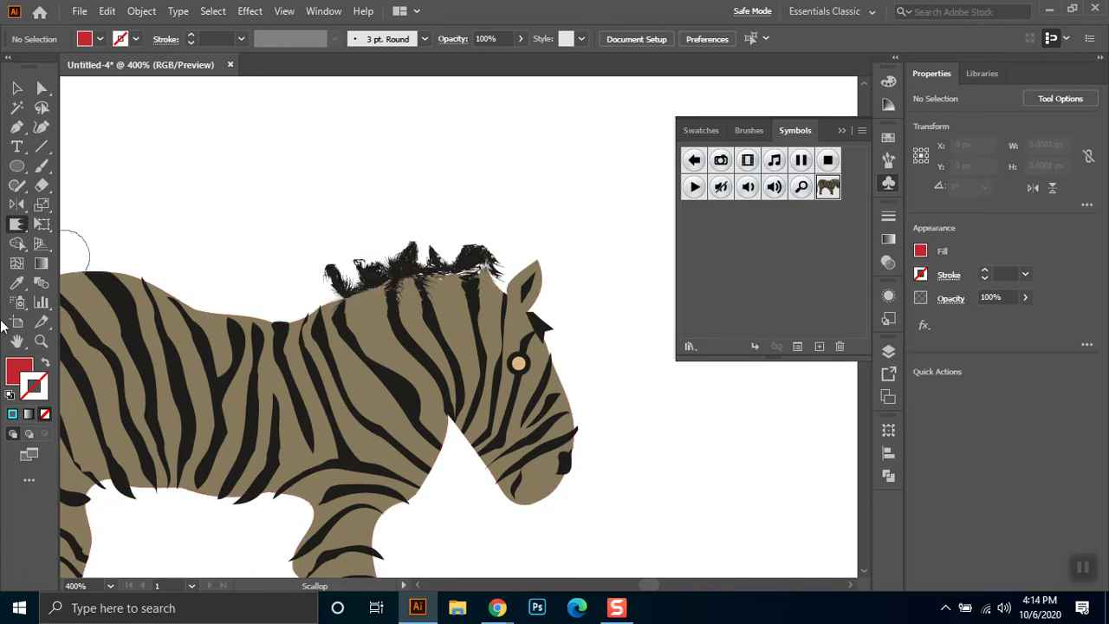
{"action": "left_click_drag", "start_coordinate": [16, 227], "coordinate": [117, 344]}
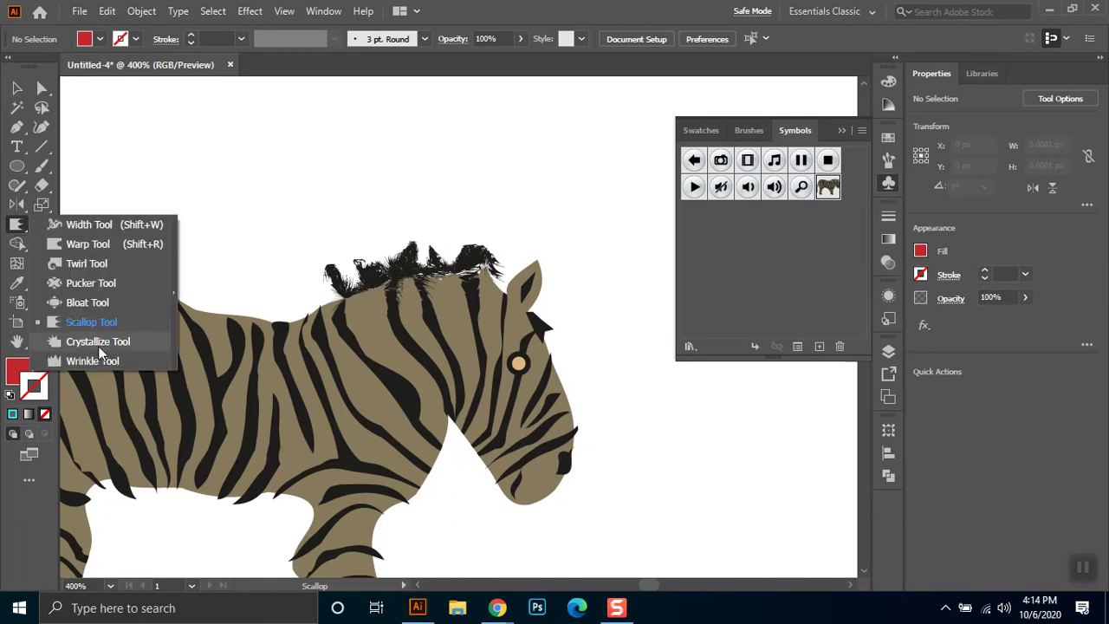
Crystallize the mane's left tuft and the tail tip into dark, bushy spikes
{"action": "mouse_move", "coordinate": [331, 260]}
{"action": "left_mouse_down"}
{"action": "mouse_move", "coordinate": [329, 272]}
{"action": "mouse_move", "coordinate": [410, 263]}
{"action": "mouse_move", "coordinate": [451, 242]}
{"action": "mouse_move", "coordinate": [482, 247]}
{"action": "mouse_move", "coordinate": [492, 267]}
{"action": "mouse_move", "coordinate": [453, 256]}
{"action": "left_mouse_up"}
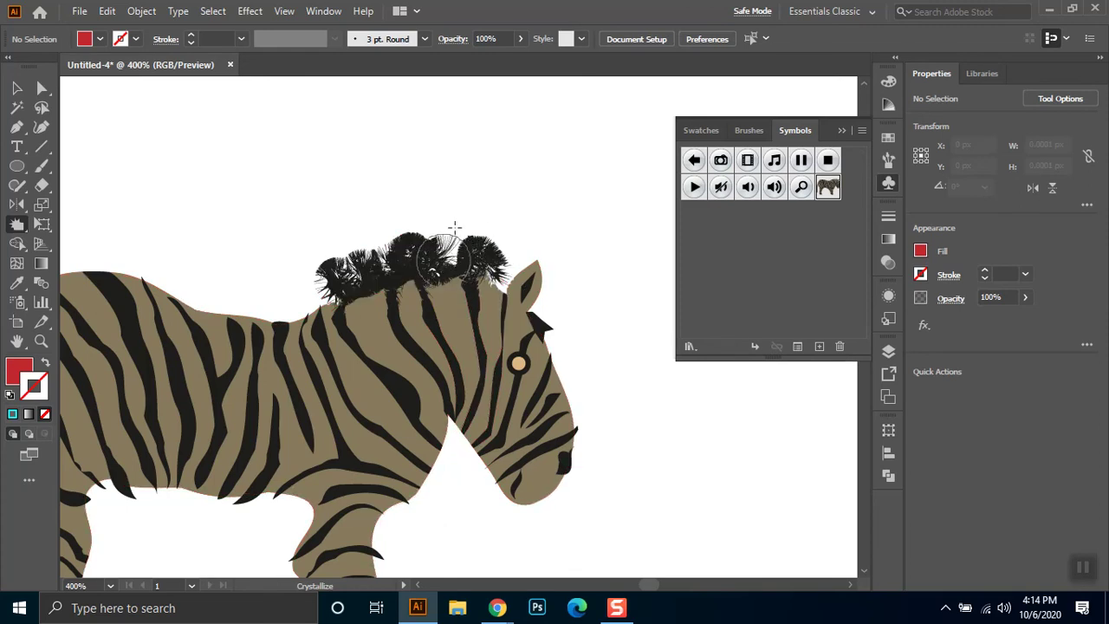
{"action": "scroll", "coordinate": [567, 261], "scroll_direction": "down", "scroll_amount": 3}
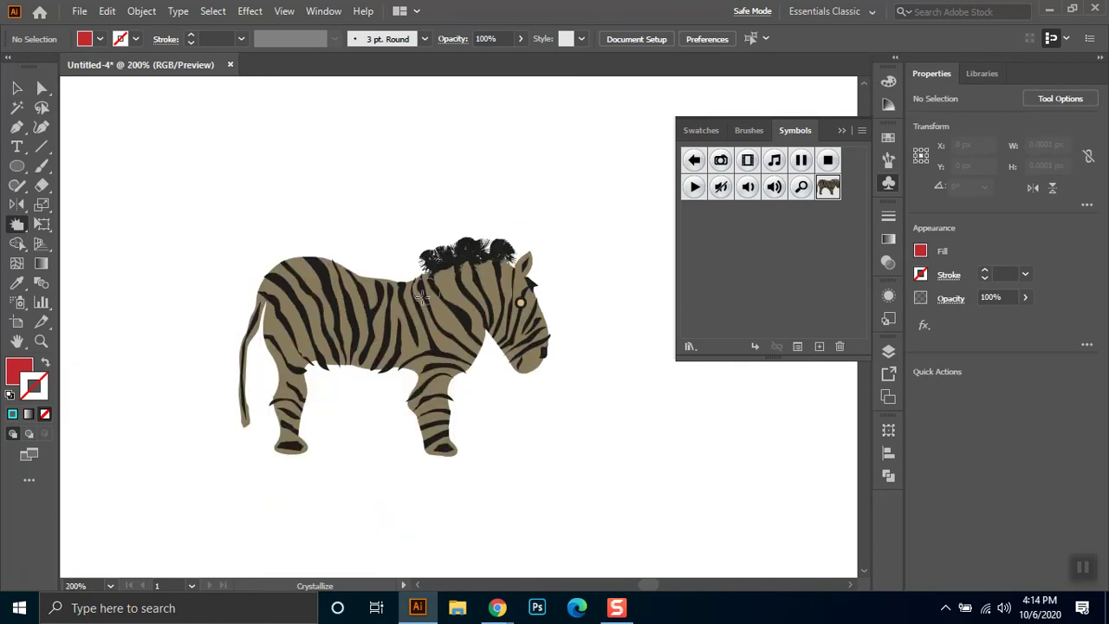
{"action": "mouse_move", "coordinate": [243, 421]}
{"action": "left_mouse_down"}
{"action": "mouse_move", "coordinate": [232, 430]}
{"action": "mouse_move", "coordinate": [244, 420]}
{"action": "mouse_move", "coordinate": [237, 397]}
{"action": "mouse_move", "coordinate": [237, 407]}
{"action": "left_mouse_up"}
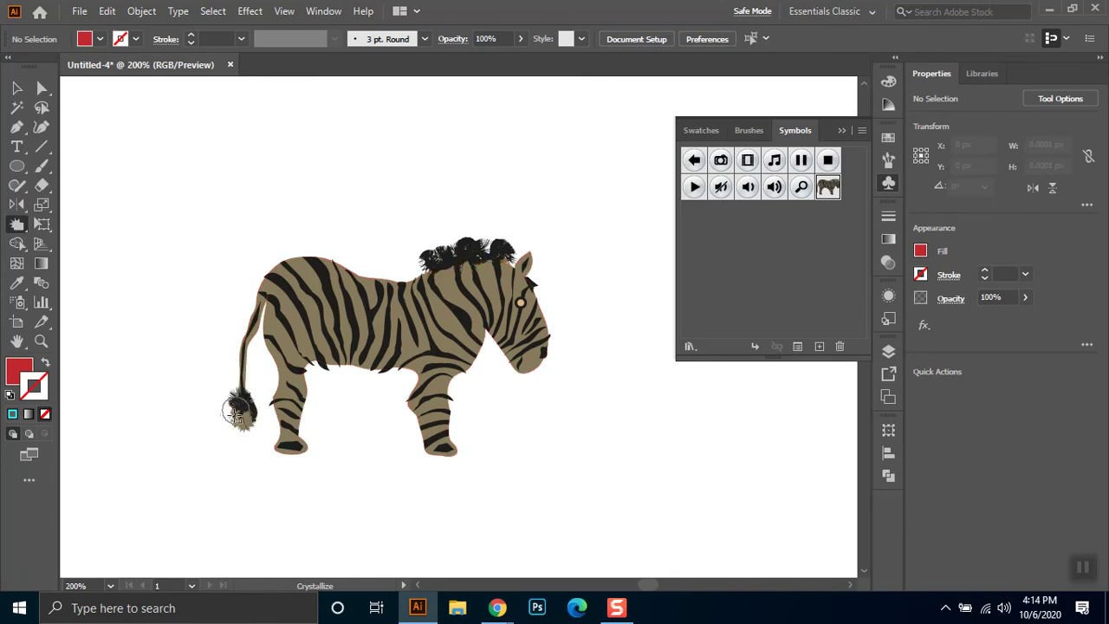
{"action": "scroll", "coordinate": [236, 408], "scroll_direction": "up", "scroll_amount": 2}
{"action": "left_click_drag", "start_coordinate": [230, 433], "coordinate": [239, 390]}
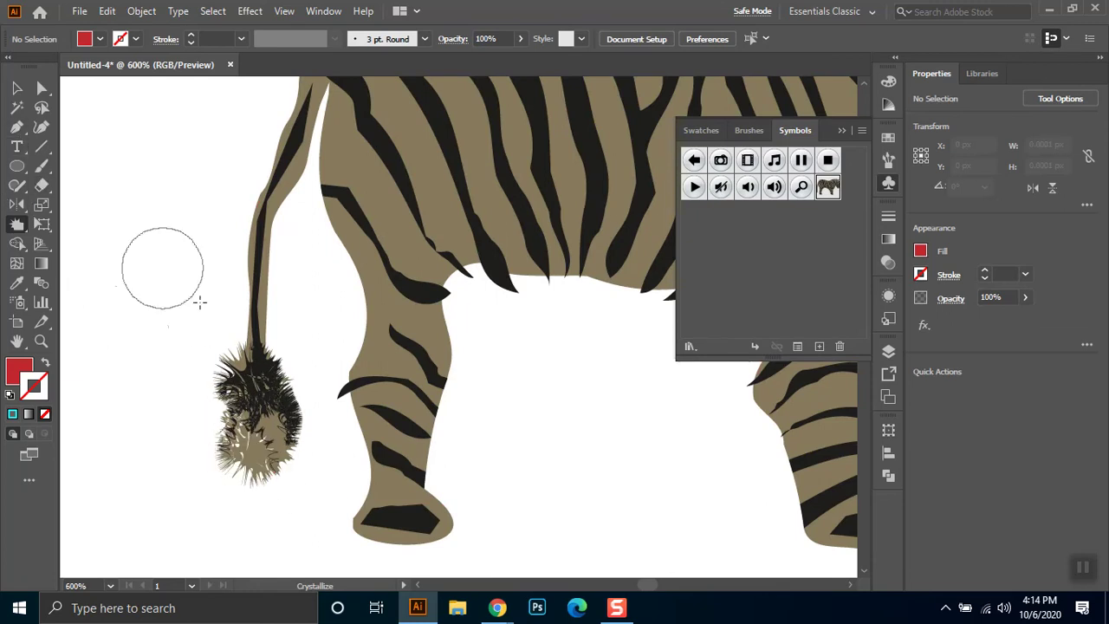
{"action": "scroll", "coordinate": [221, 320], "scroll_direction": "down", "scroll_amount": 3}
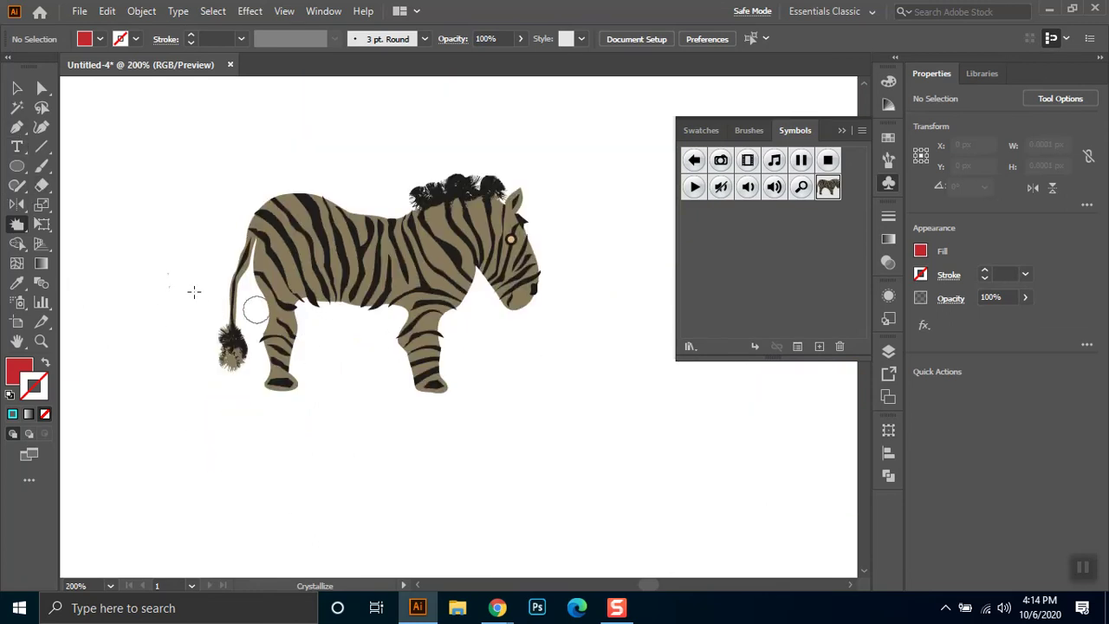
{"action": "right_click", "coordinate": [18, 227]}
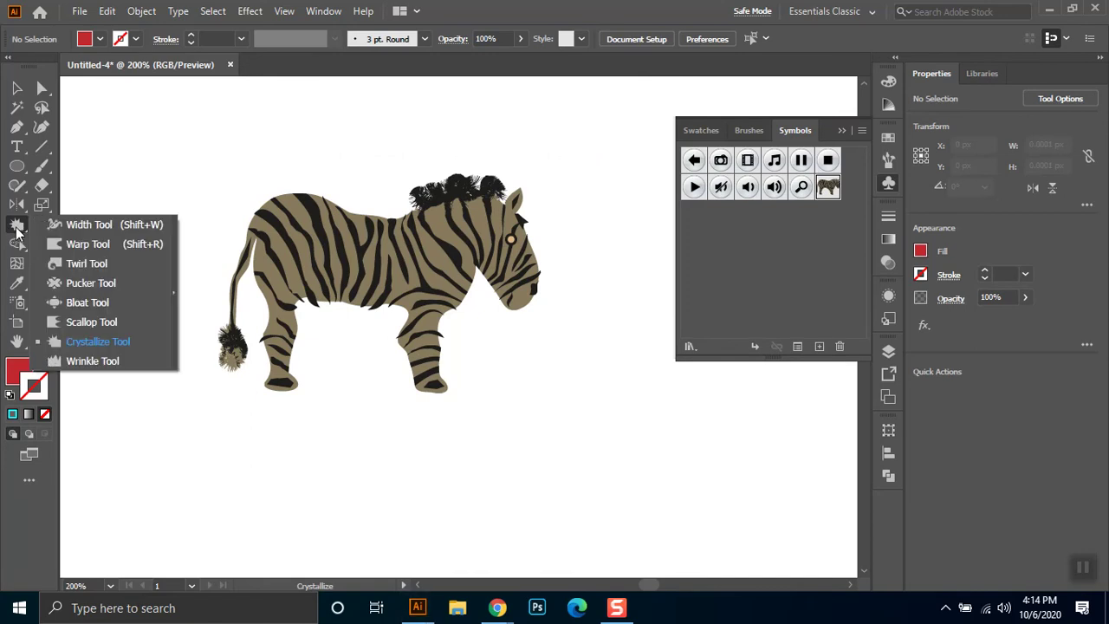
Zoom in and wrinkle the tail's upper edge and the rump stripes
{"action": "left_click", "coordinate": [92, 362]}
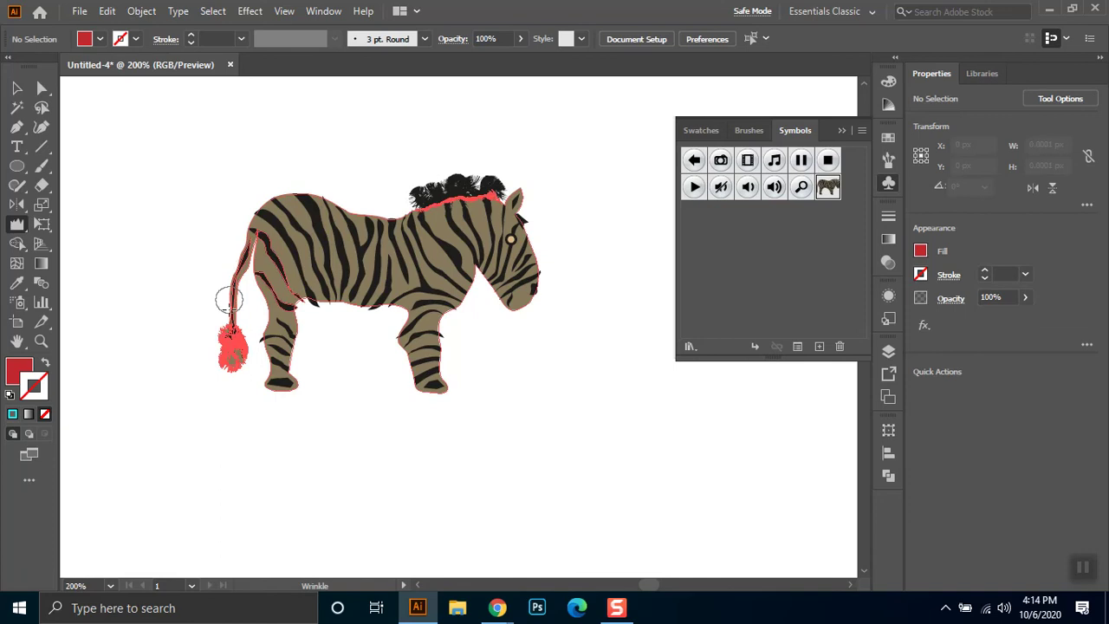
{"action": "left_click", "coordinate": [40, 342]}
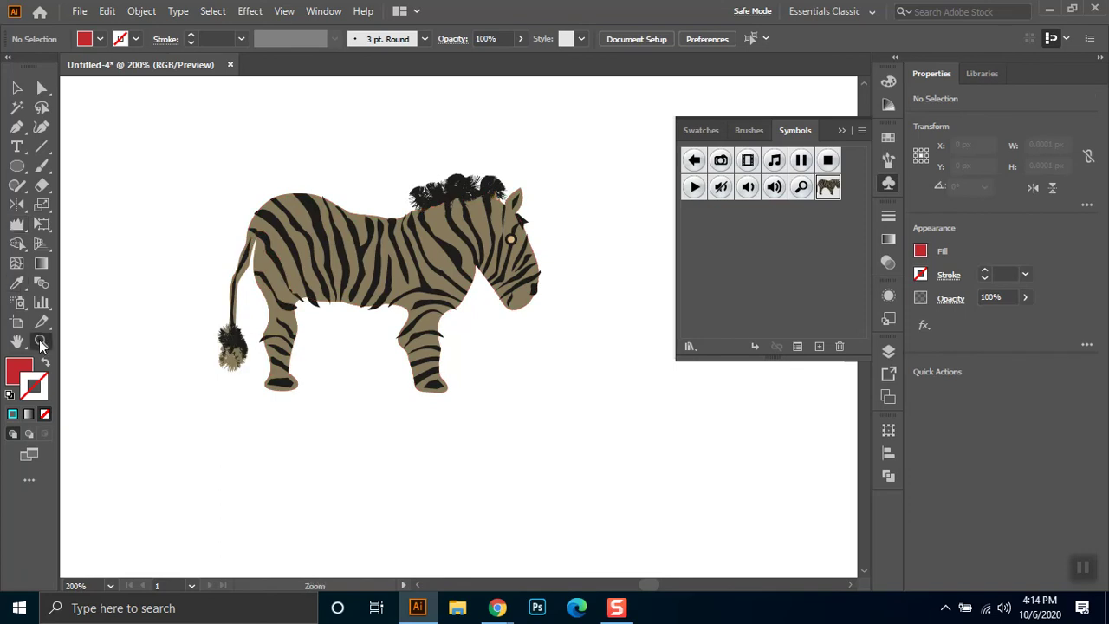
{"action": "left_click_drag", "start_coordinate": [206, 228], "coordinate": [257, 368]}
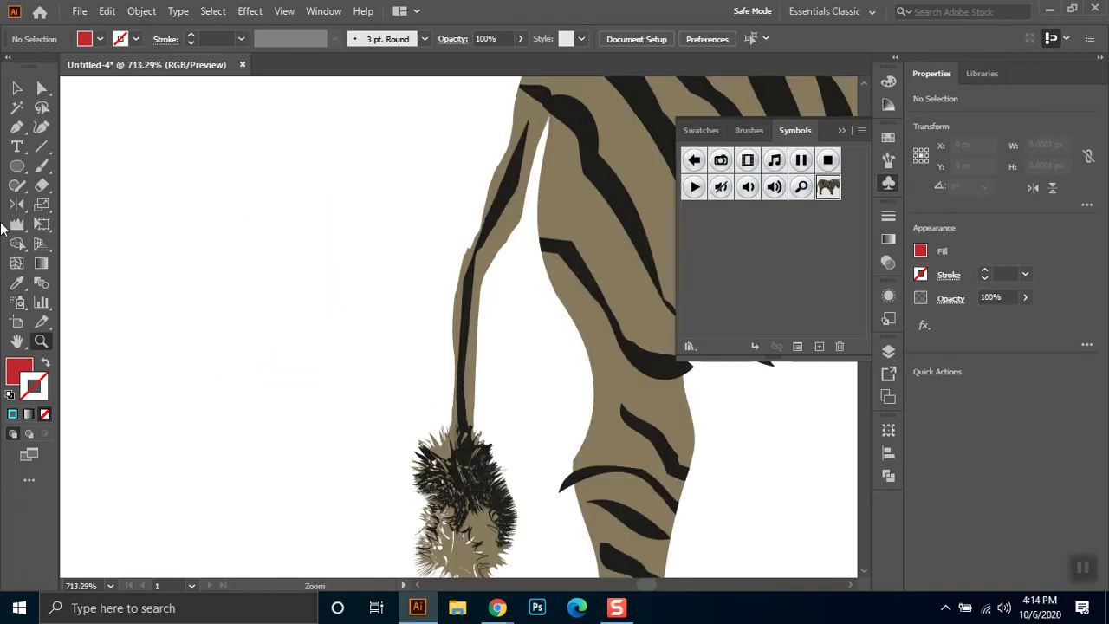
{"action": "left_click", "coordinate": [19, 227]}
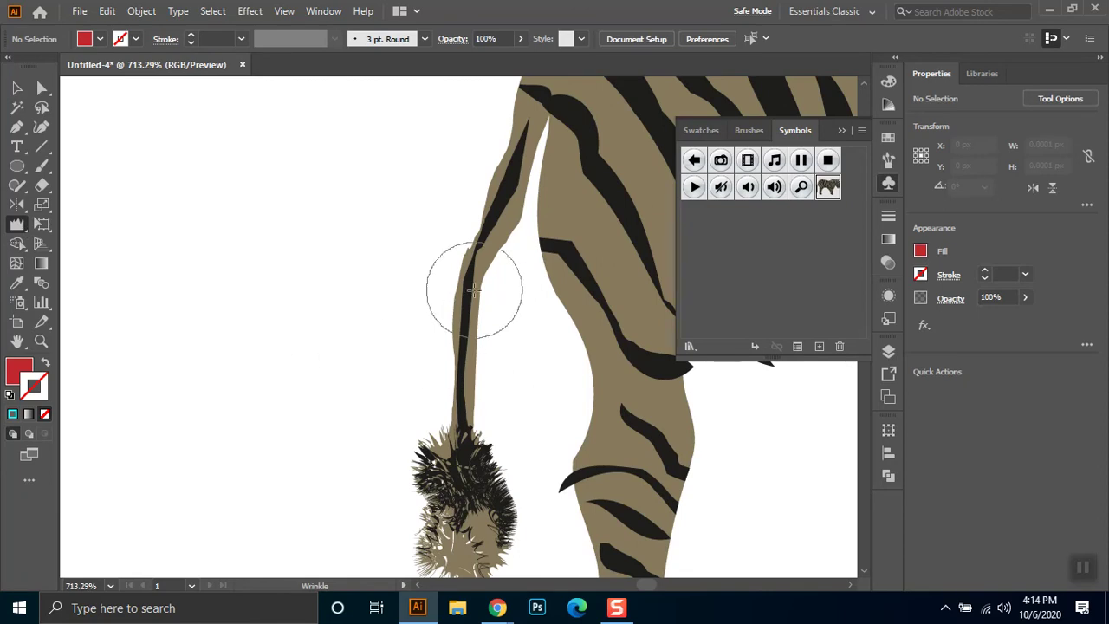
{"action": "left_click_drag", "start_coordinate": [471, 256], "coordinate": [522, 111]}
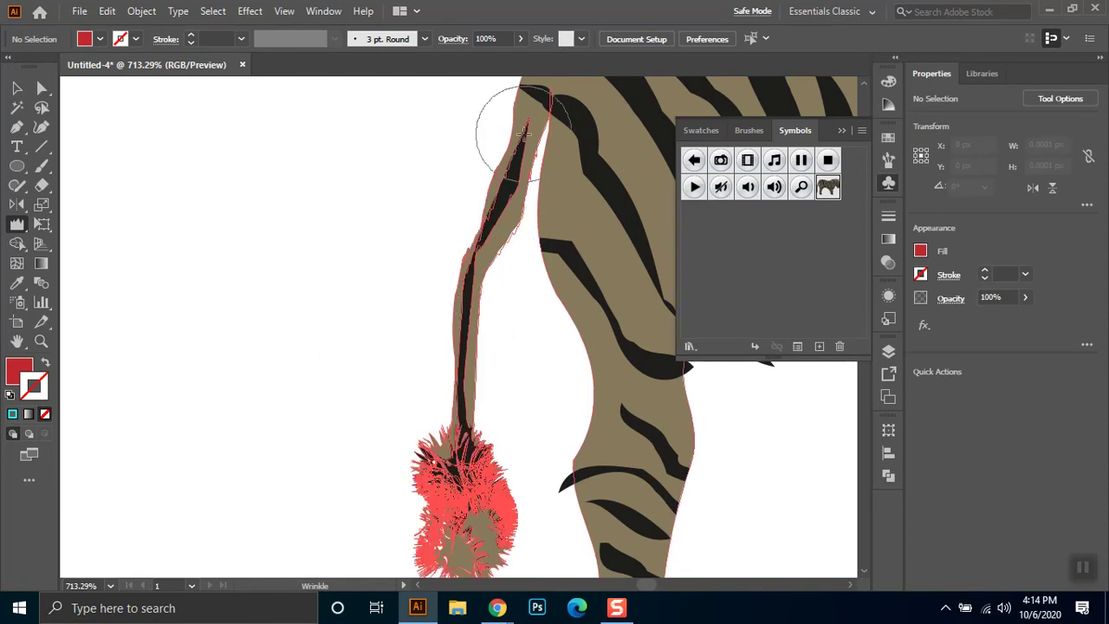
{"action": "left_click_drag", "start_coordinate": [414, 354], "coordinate": [234, 425]}
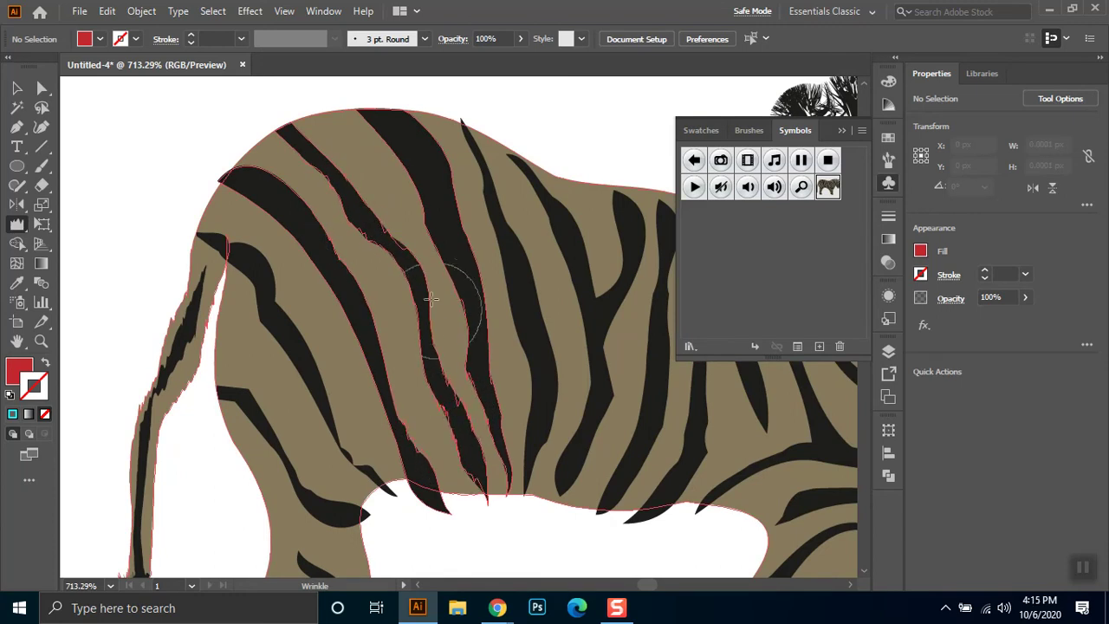
{"action": "left_click_drag", "start_coordinate": [483, 432], "coordinate": [379, 452]}
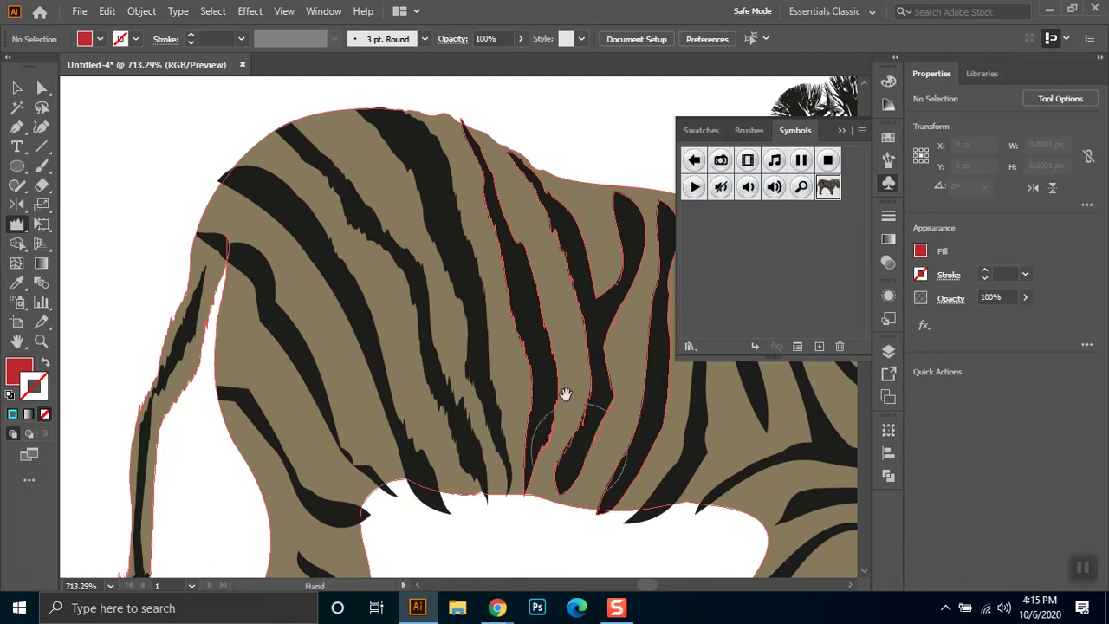
Wrinkle the stripes across the body, lower belly and mid body
{"action": "scroll", "coordinate": [338, 329], "scroll_direction": "right", "scroll_amount": 5}
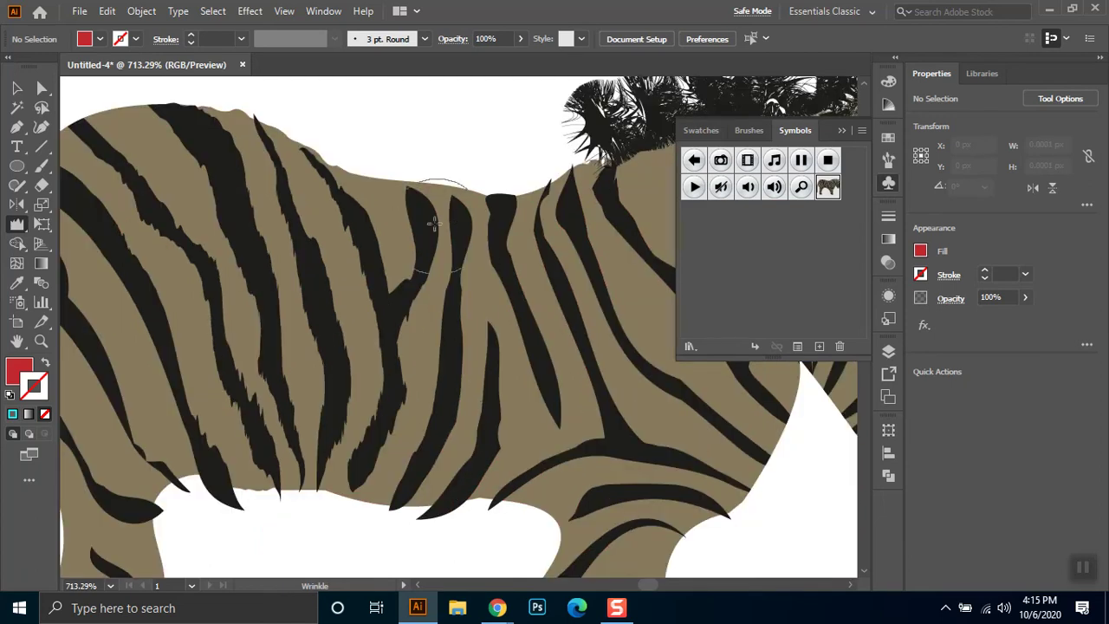
{"action": "left_click_drag", "start_coordinate": [413, 387], "coordinate": [457, 452]}
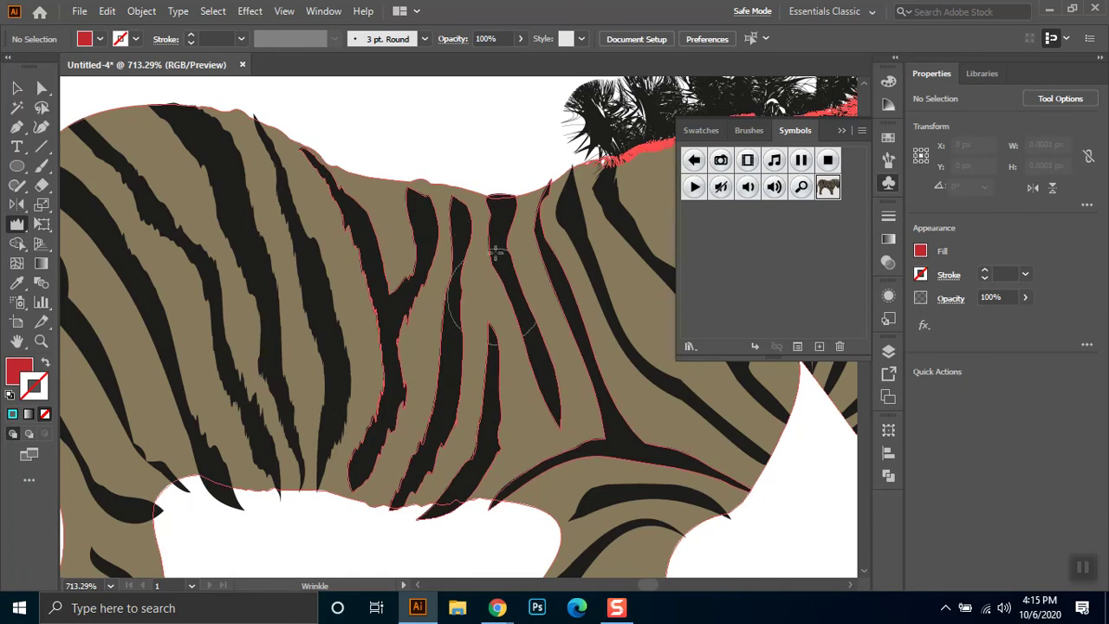
{"action": "left_click_drag", "start_coordinate": [540, 274], "coordinate": [541, 275]}
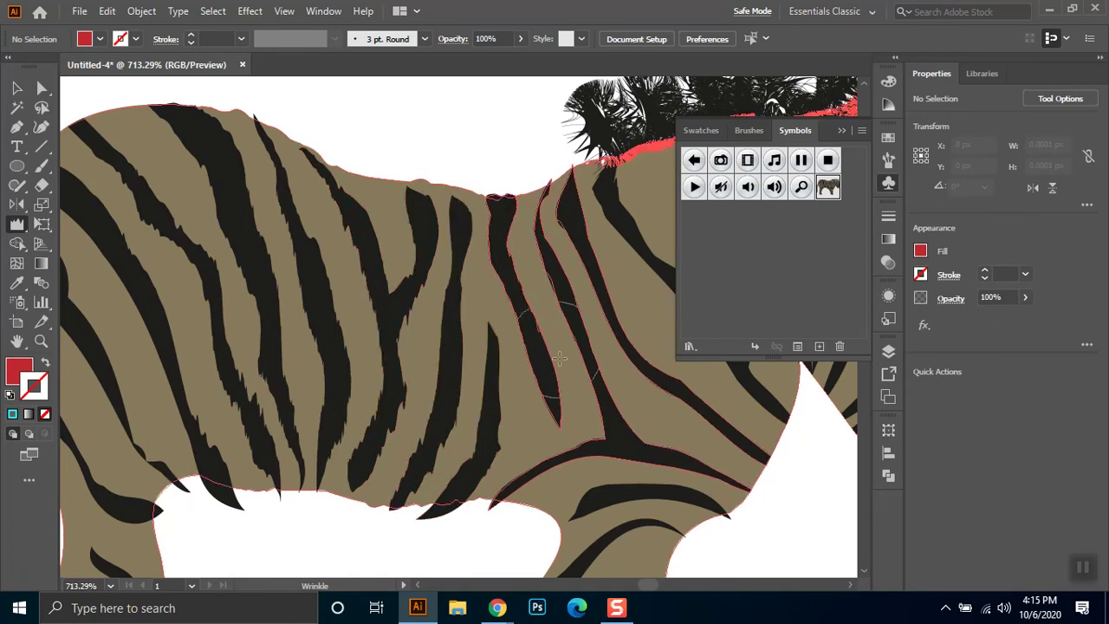
{"action": "mouse_move", "coordinate": [682, 465]}
{"action": "left_mouse_down"}
{"action": "mouse_move", "coordinate": [531, 472]}
{"action": "mouse_move", "coordinate": [494, 399]}
{"action": "left_mouse_up"}
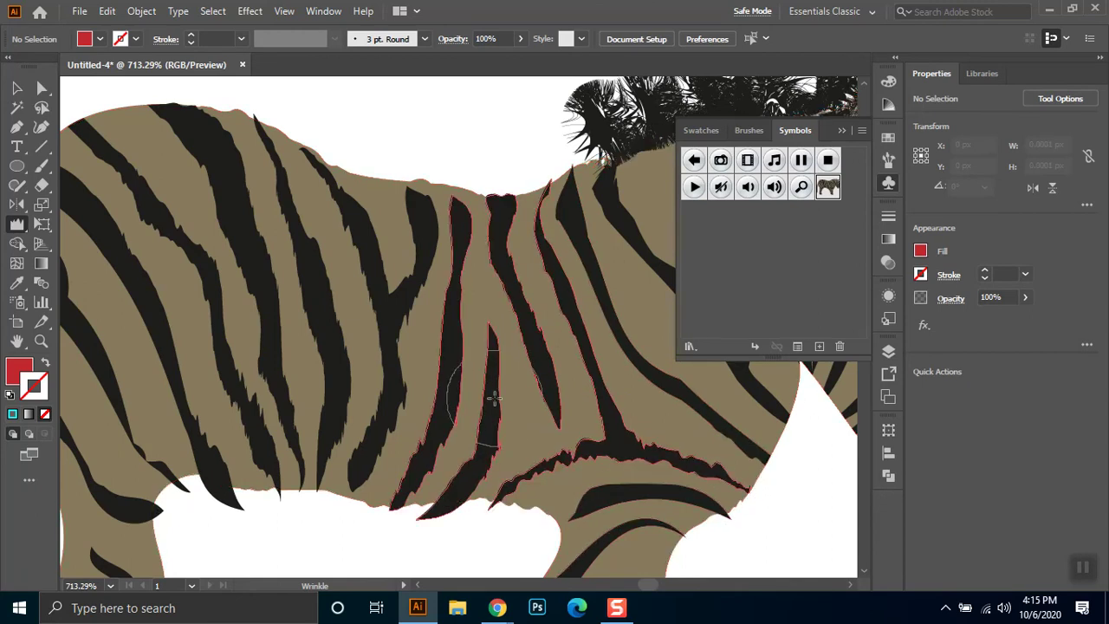
{"action": "left_click_drag", "start_coordinate": [494, 398], "coordinate": [475, 347]}
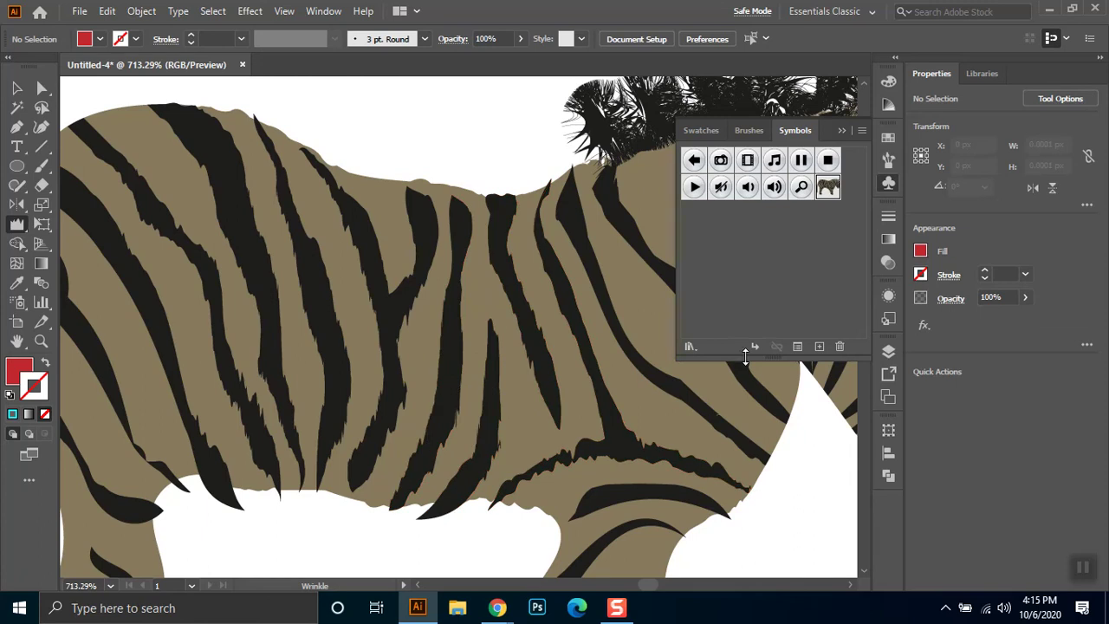
{"action": "left_click_drag", "start_coordinate": [453, 331], "coordinate": [174, 313]}
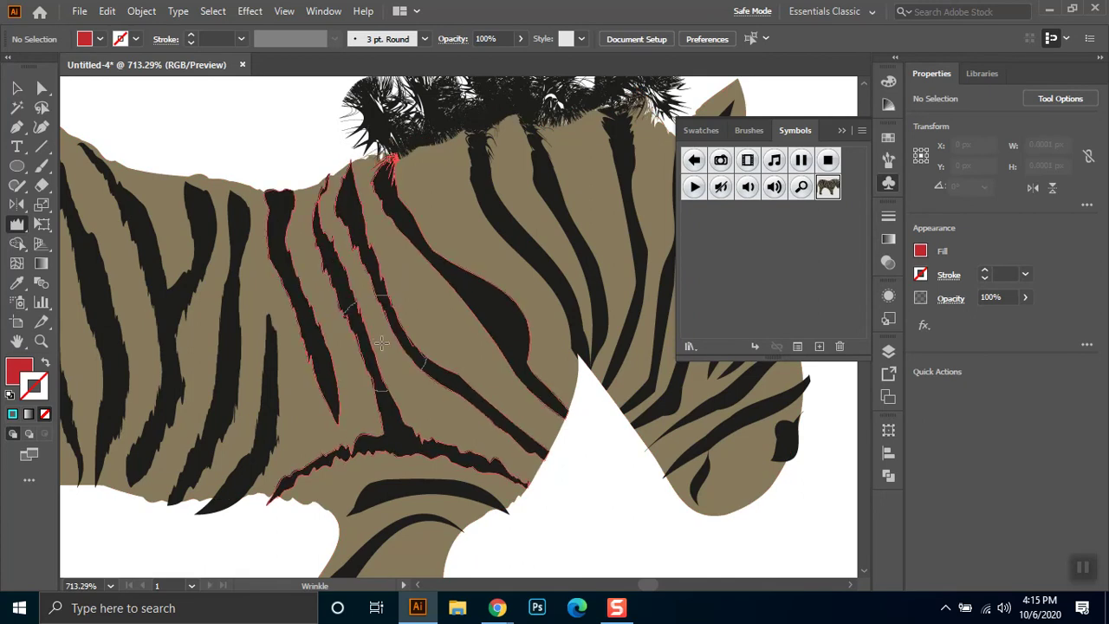
{"action": "mouse_move", "coordinate": [426, 398]}
{"action": "left_mouse_down"}
{"action": "mouse_move", "coordinate": [509, 424]}
{"action": "mouse_move", "coordinate": [546, 360]}
{"action": "left_mouse_up"}
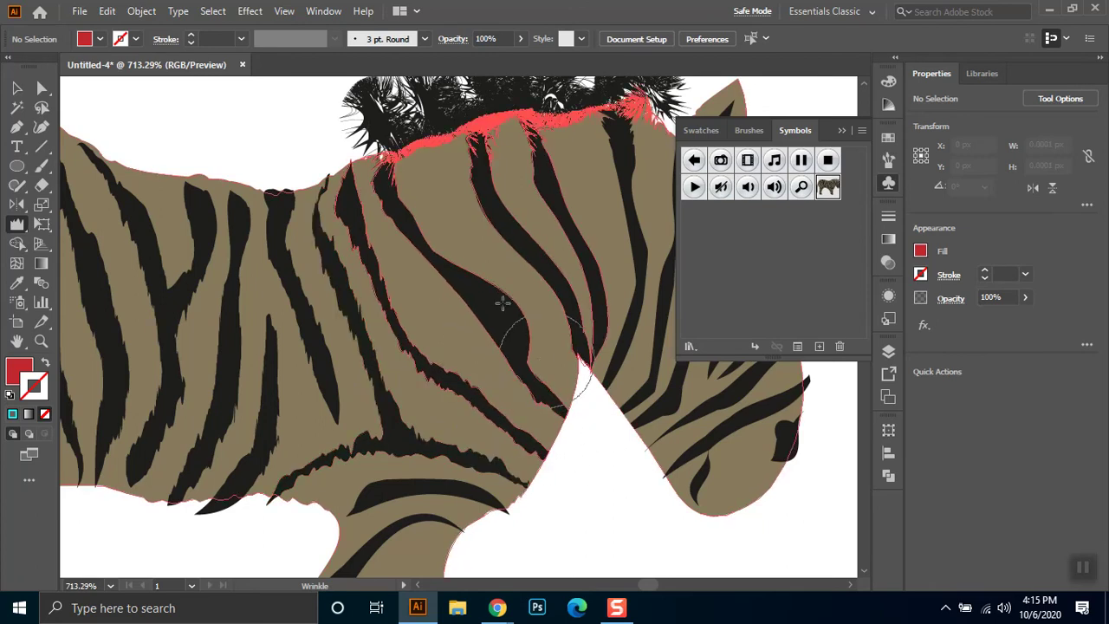
Wrinkle the neck and shoulder stripes below the mane, then pan to the head
{"action": "left_click_drag", "start_coordinate": [483, 304], "coordinate": [477, 285]}
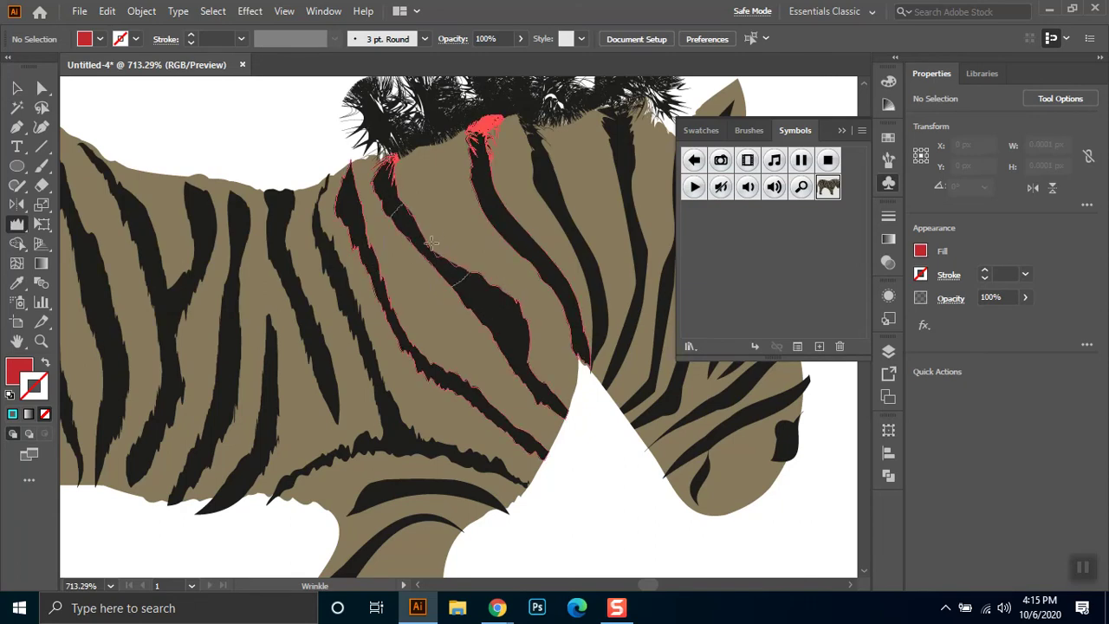
{"action": "left_click_drag", "start_coordinate": [430, 243], "coordinate": [433, 247]}
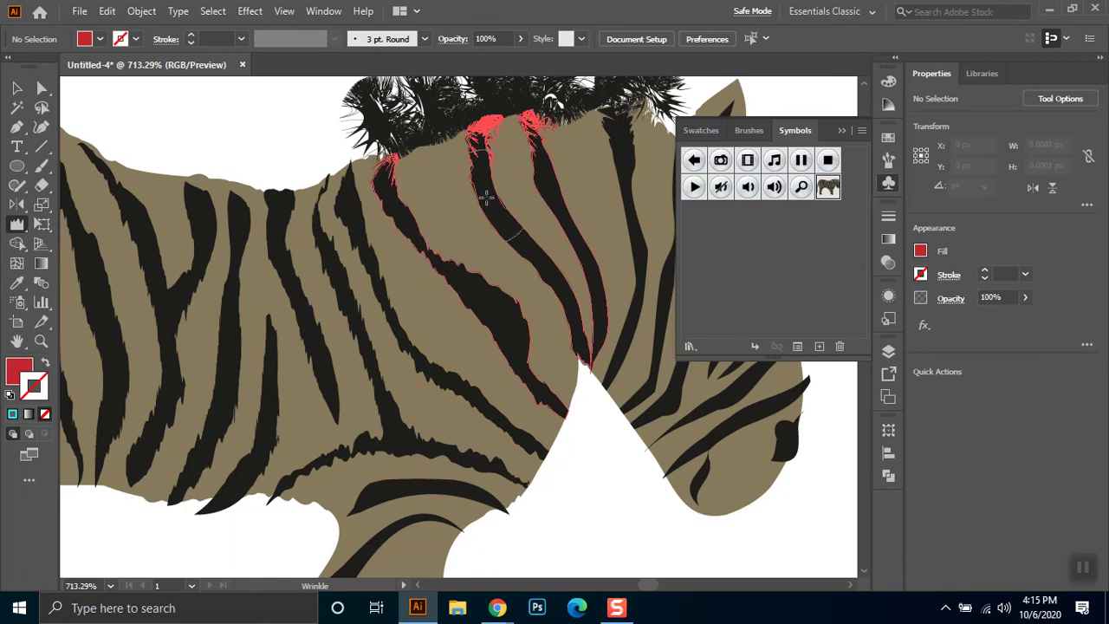
{"action": "left_click", "coordinate": [488, 198]}
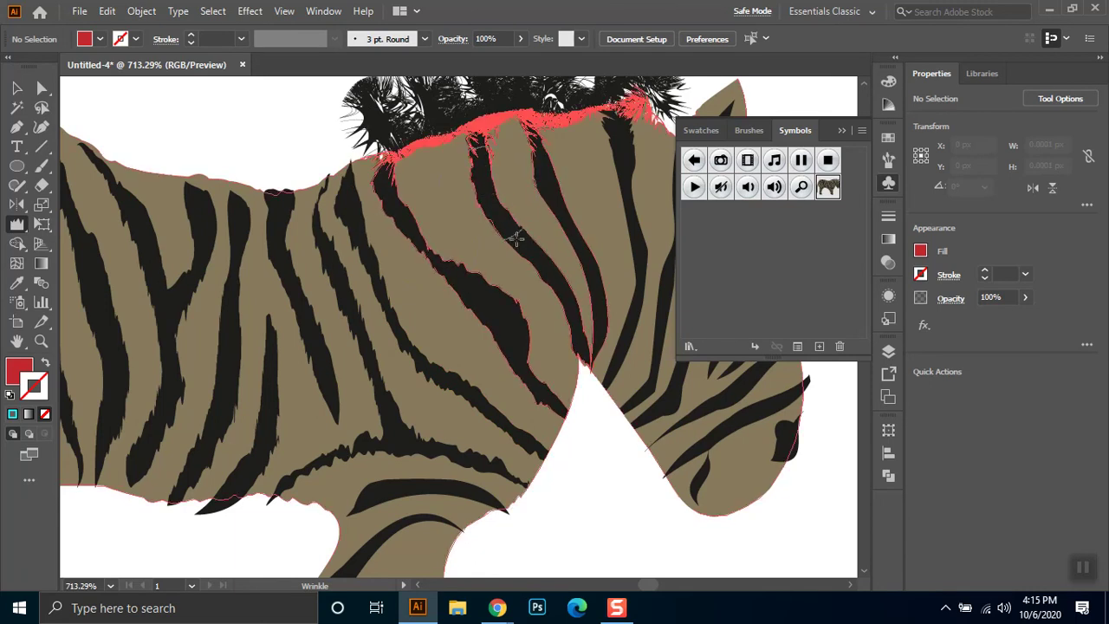
{"action": "left_click", "coordinate": [516, 238]}
{"action": "left_click_drag", "start_coordinate": [542, 283], "coordinate": [606, 272]}
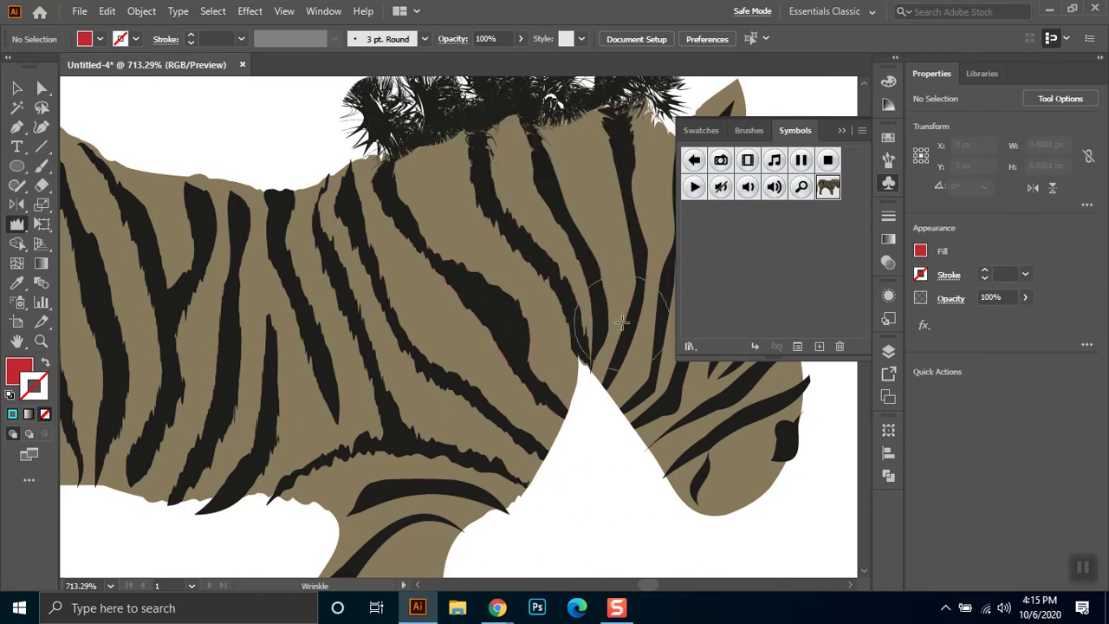
{"action": "left_click", "coordinate": [618, 245]}
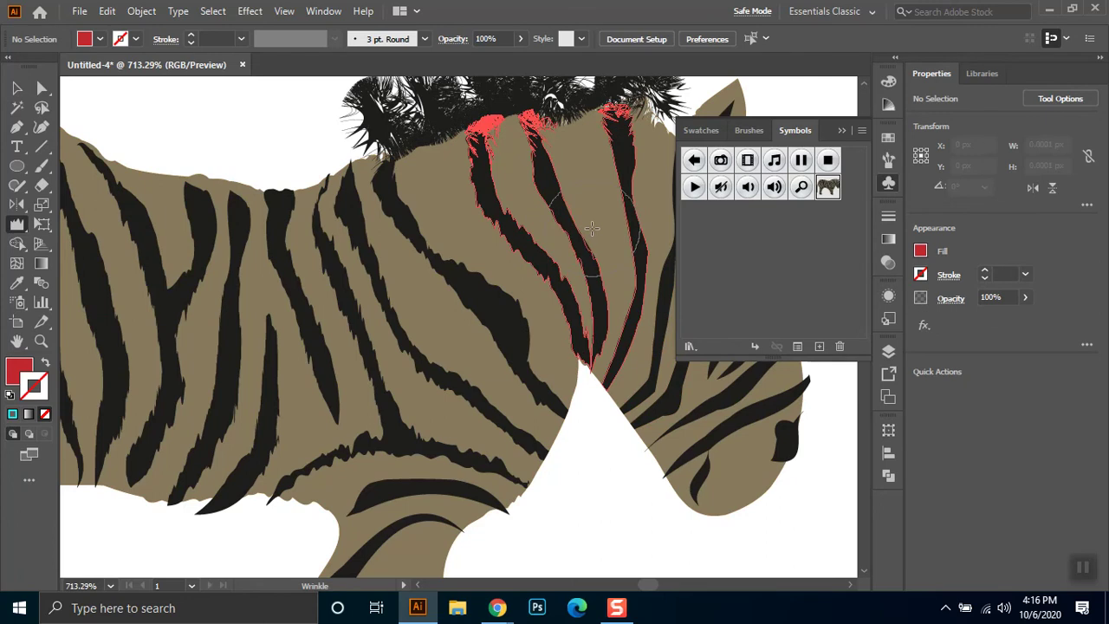
{"action": "left_click_drag", "start_coordinate": [562, 175], "coordinate": [634, 165]}
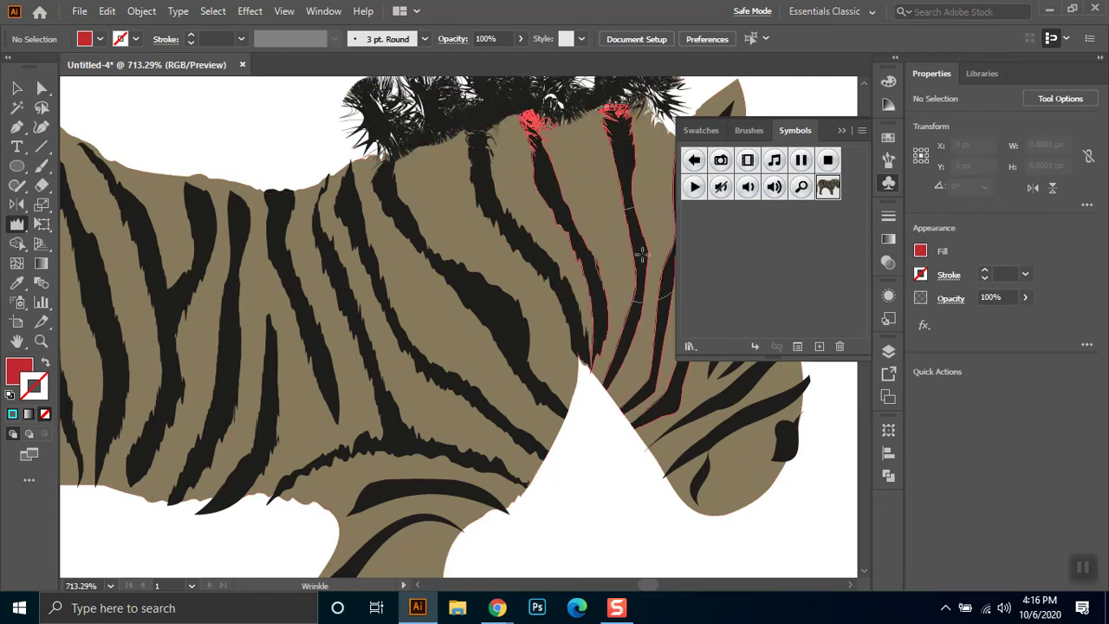
{"action": "left_click_drag", "start_coordinate": [649, 394], "coordinate": [666, 417]}
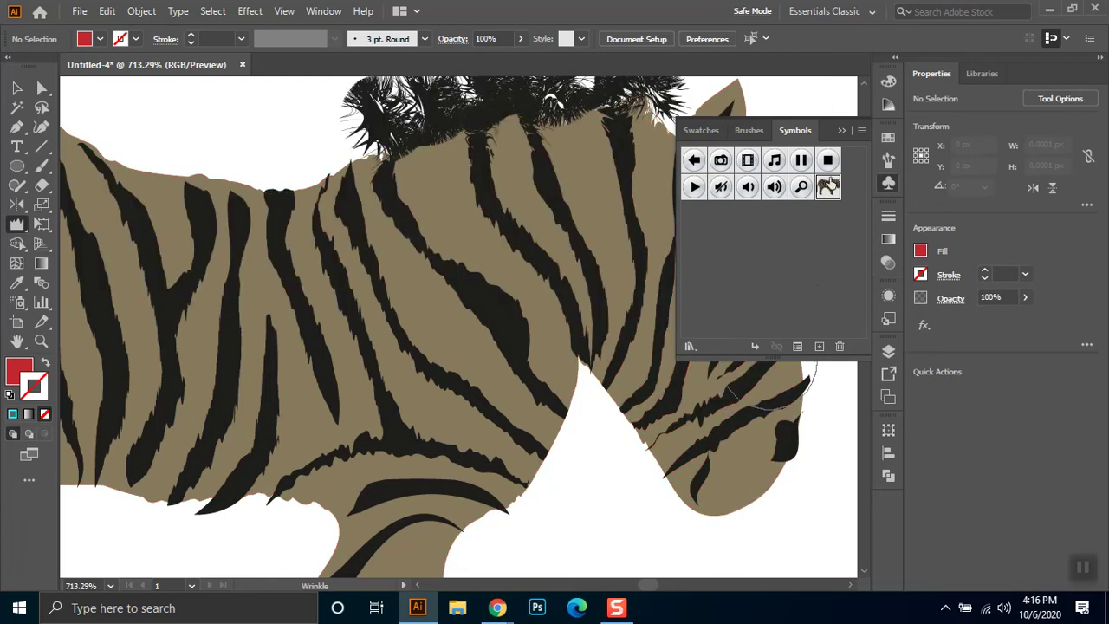
{"action": "left_click", "coordinate": [841, 130]}
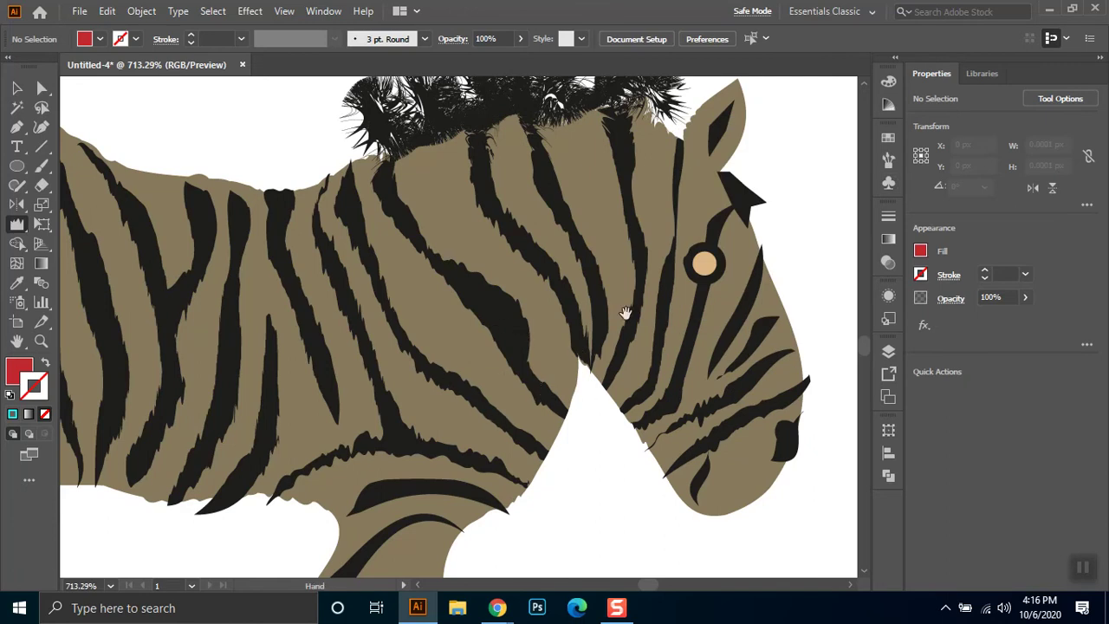
{"action": "left_click_drag", "start_coordinate": [479, 345], "coordinate": [207, 454]}
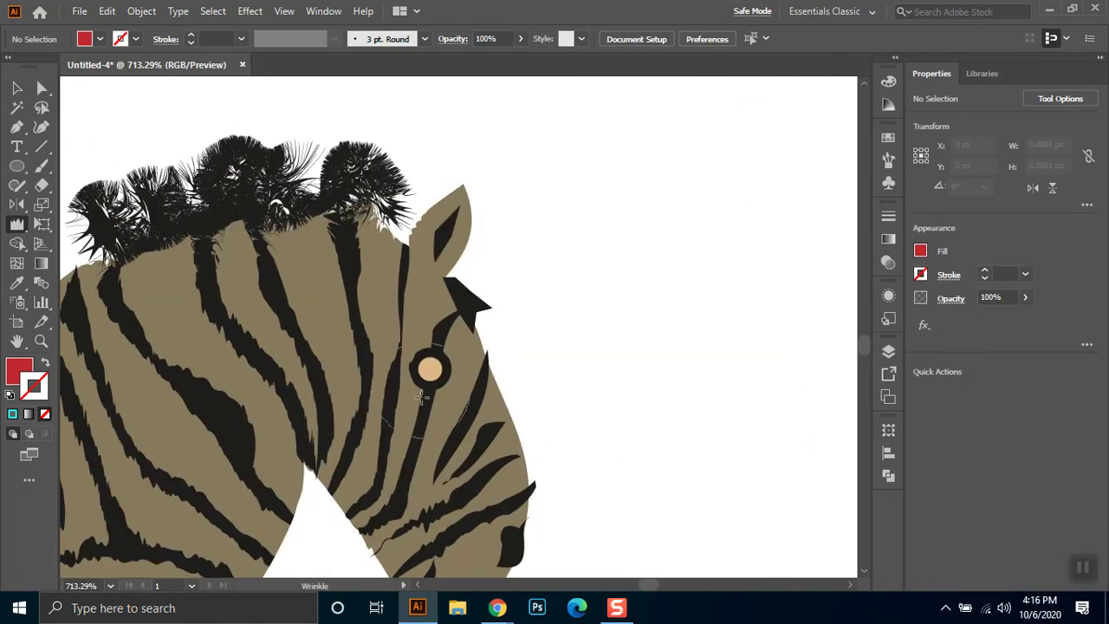
Undo the last wrinkle edit and zoom out to show the whole zebra
{"action": "key", "text": "ctrl+minus"}
{"action": "key", "text": "ctrl+minus"}
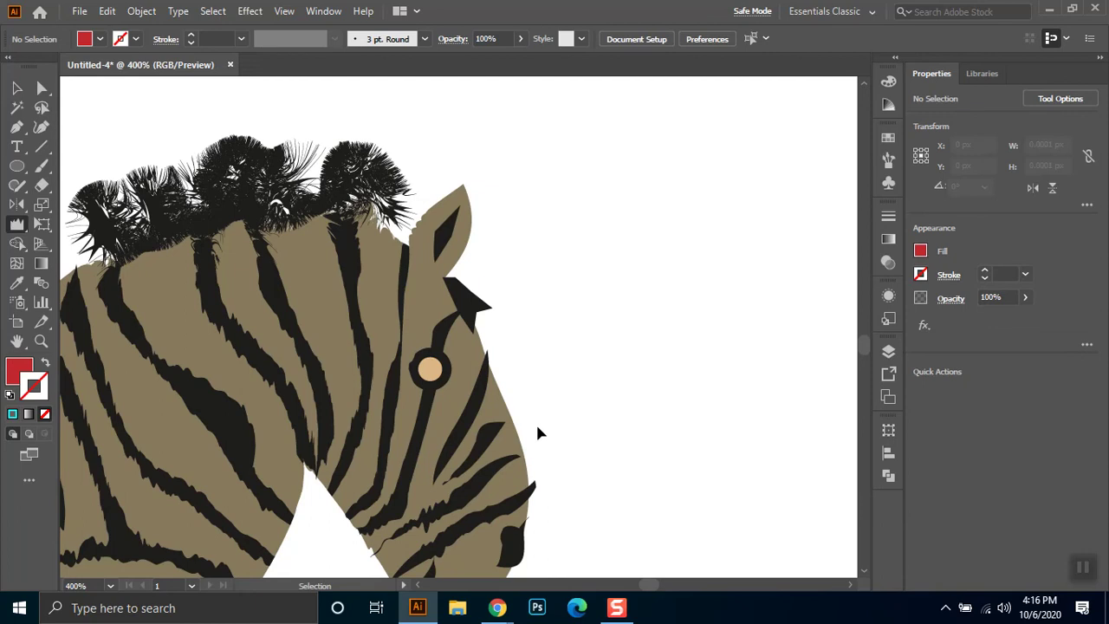
{"action": "key", "text": "ctrl+z"}
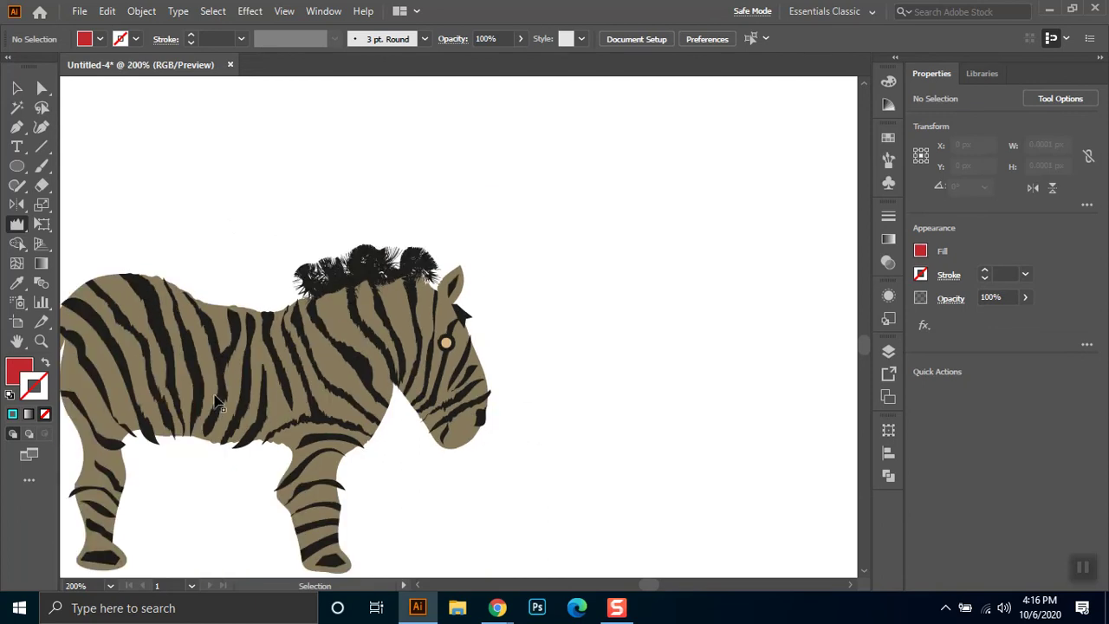
{"action": "key", "text": "v"}
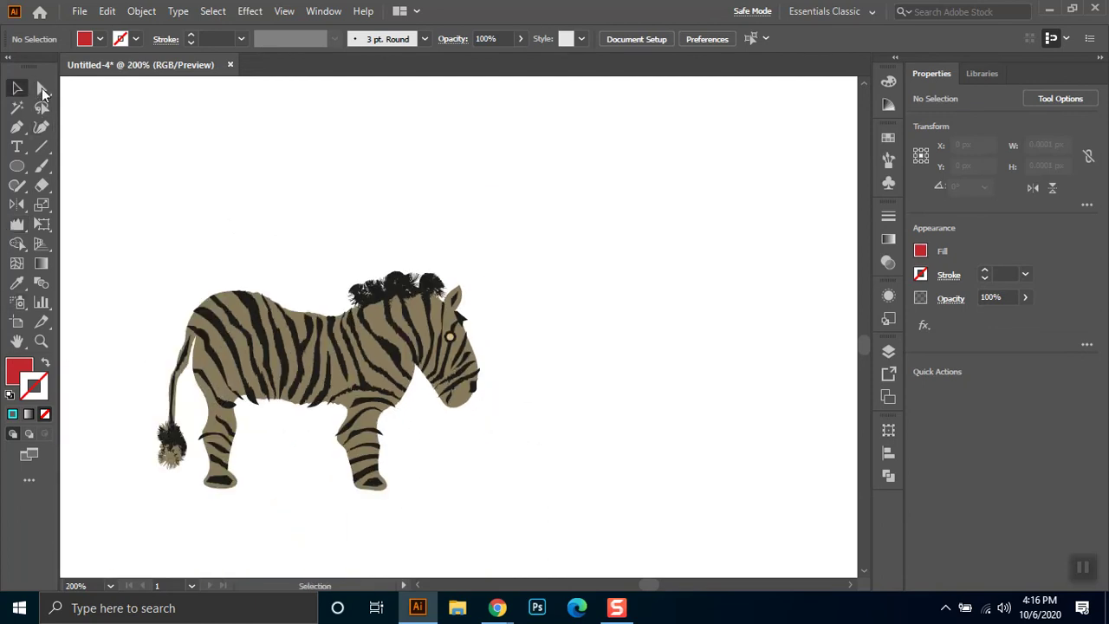
{"action": "left_click", "coordinate": [21, 229]}
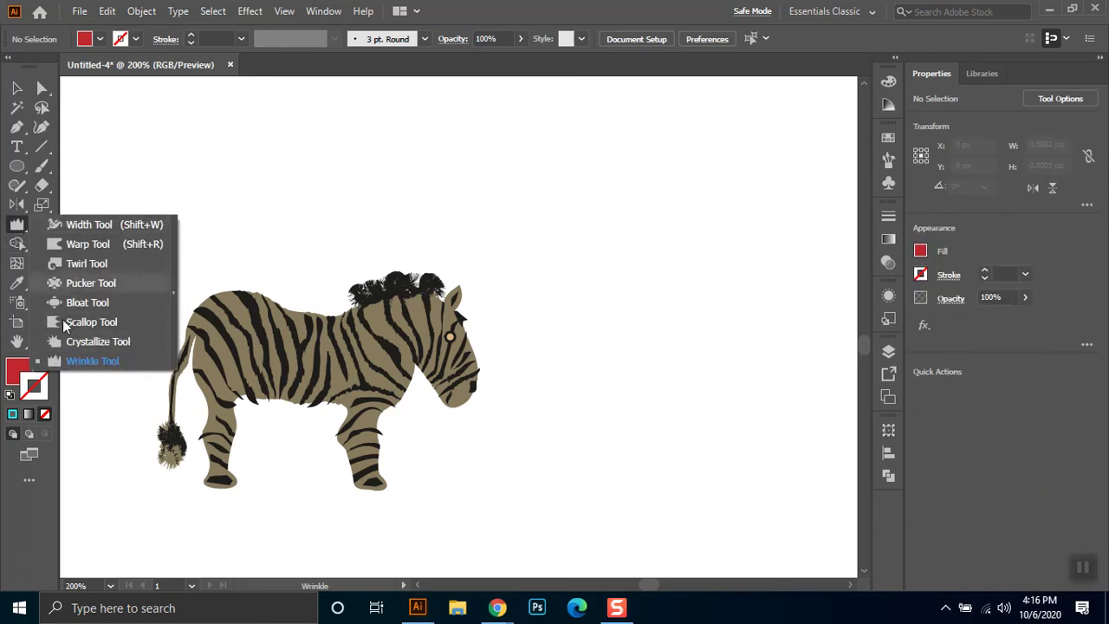
{"action": "left_click", "coordinate": [17, 244]}
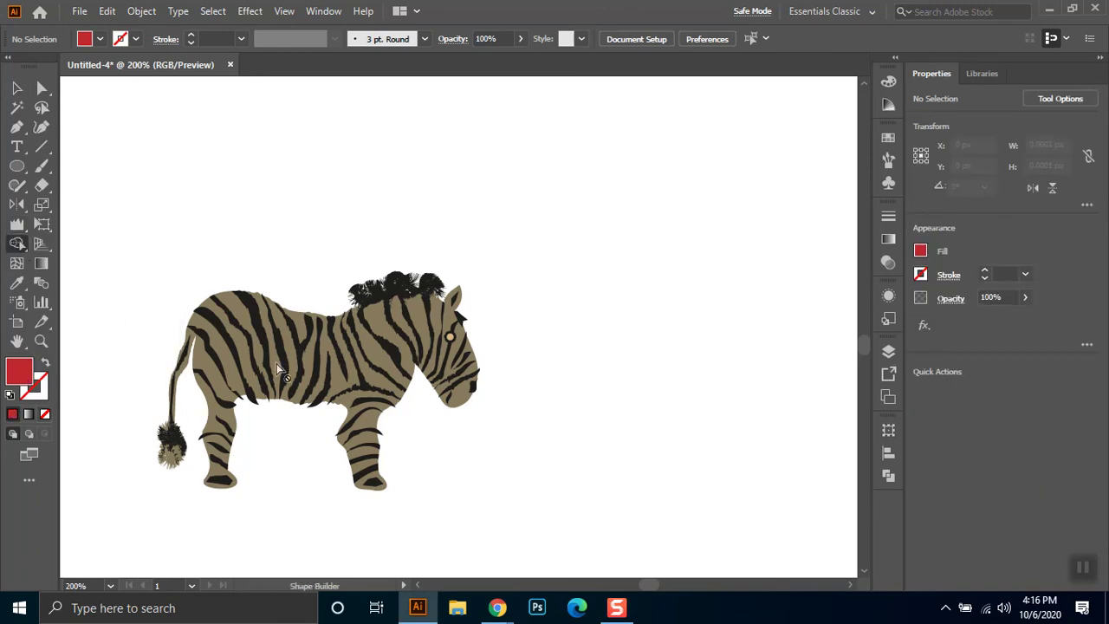
{"action": "key", "text": "v"}
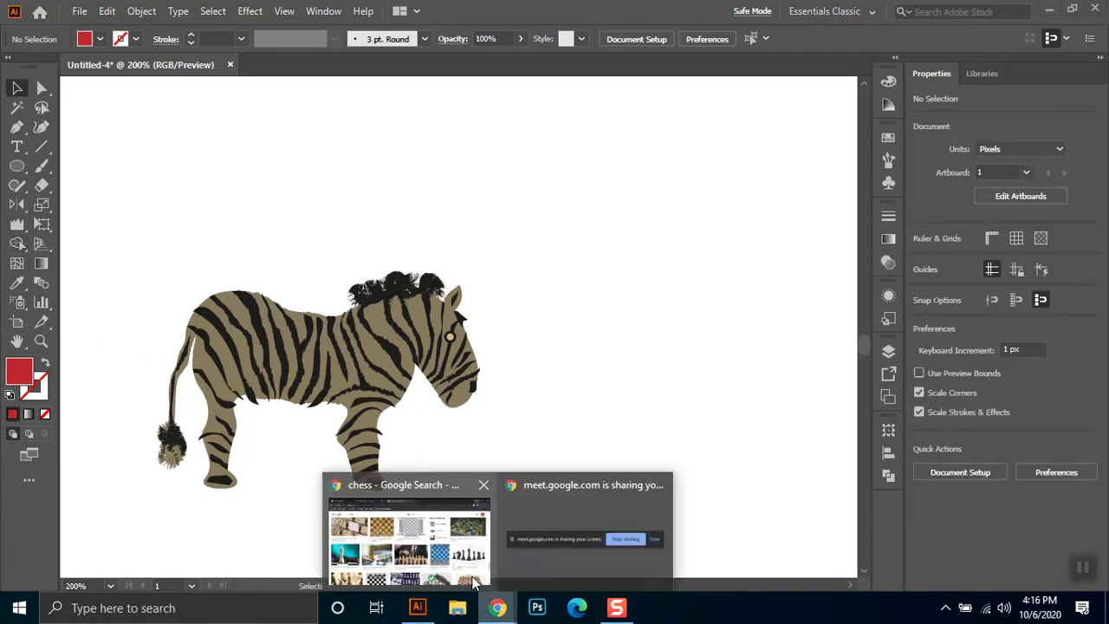
{"action": "mouse_move", "coordinate": [497, 607]}
{"action": "left_click", "coordinate": [437, 554]}
Scroll through the WhatsApp group chat's shared images, then return to Meet
{"action": "left_click", "coordinate": [295, 10]}
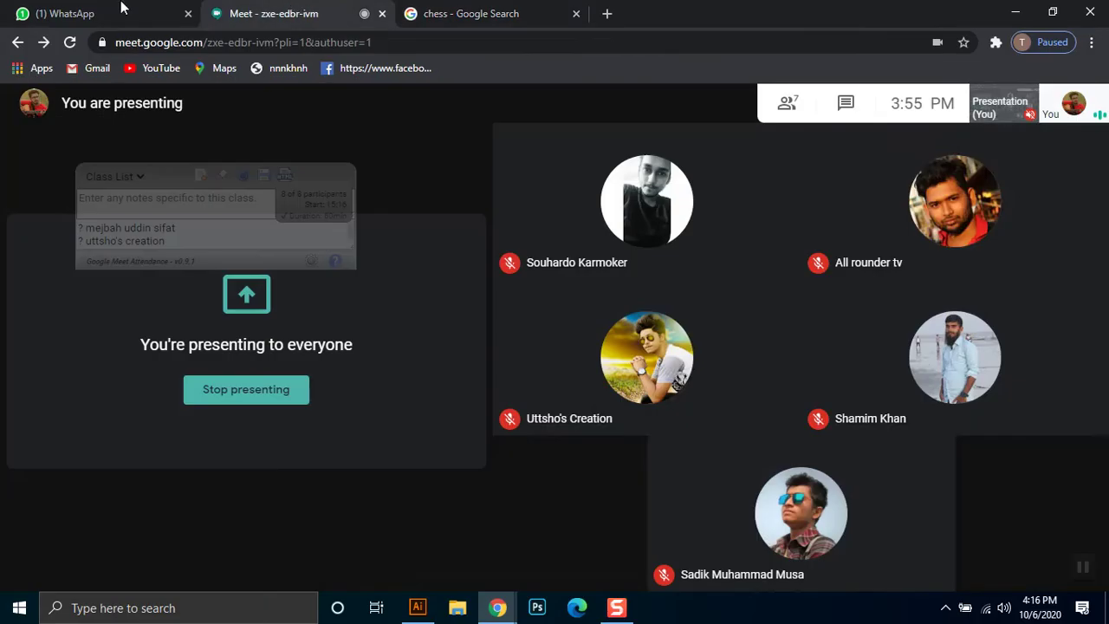
{"action": "left_click", "coordinate": [127, 9]}
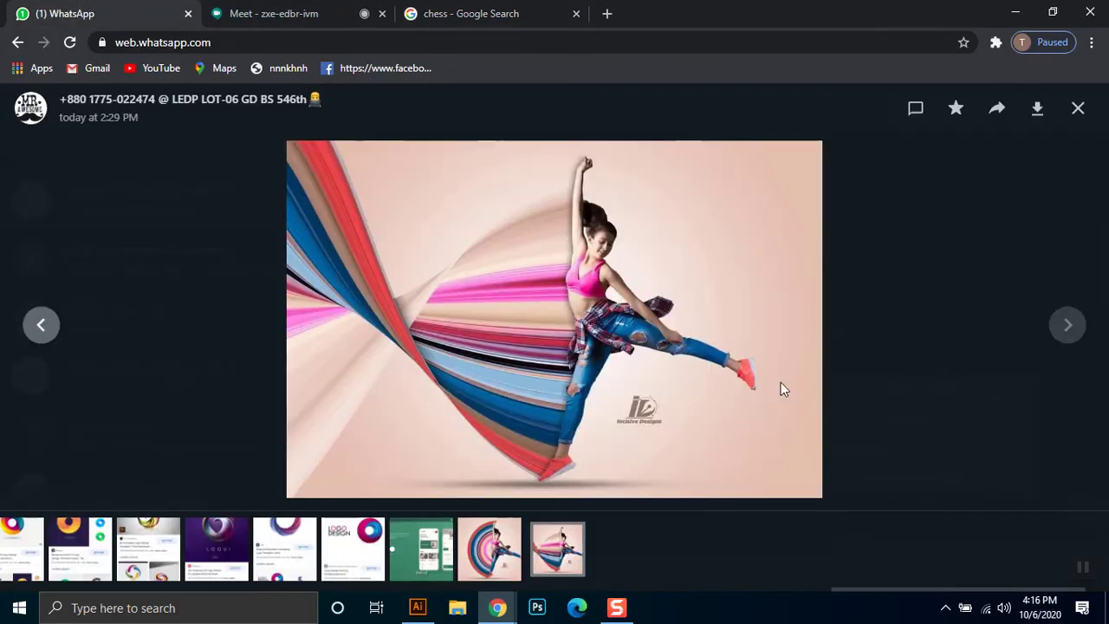
{"action": "left_click", "coordinate": [1068, 116]}
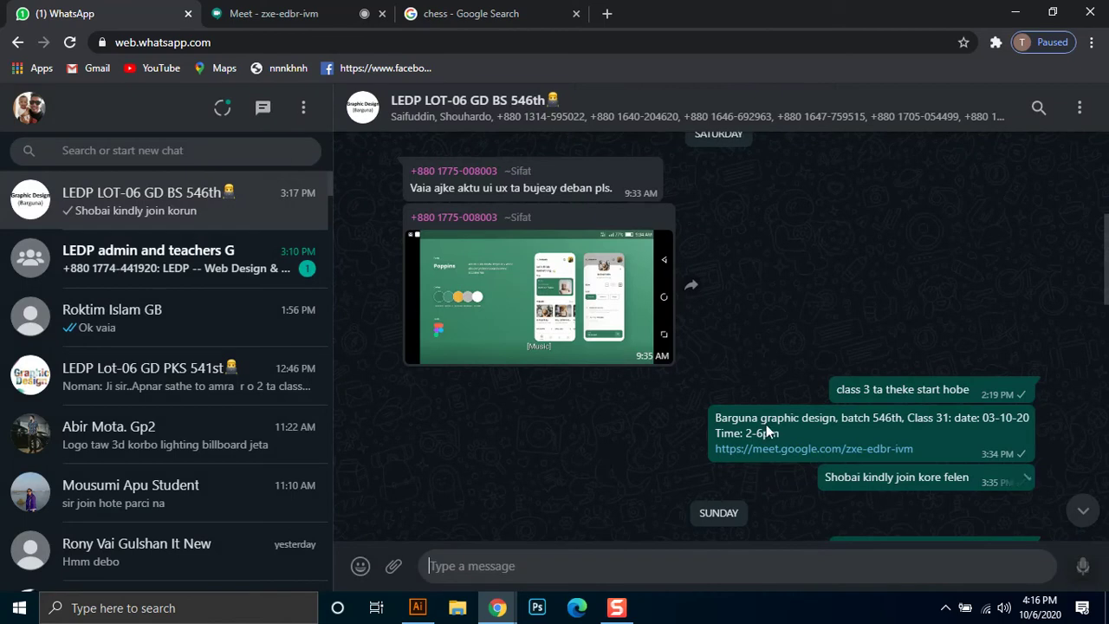
{"action": "scroll", "coordinate": [754, 421], "scroll_direction": "down", "scroll_amount": 5}
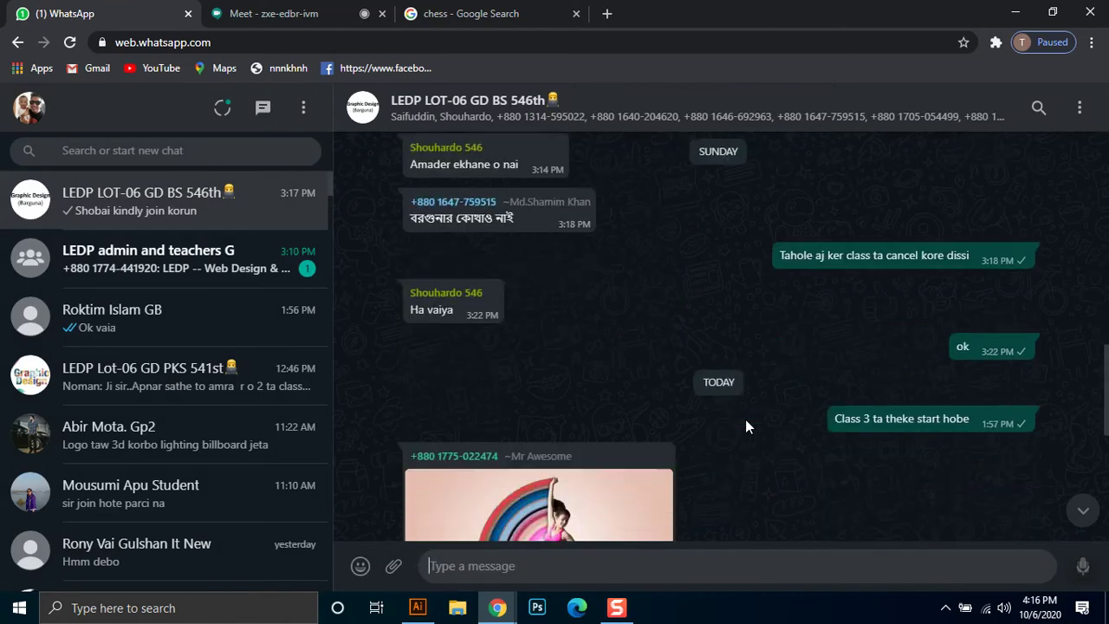
{"action": "scroll", "coordinate": [745, 426], "scroll_direction": "down", "scroll_amount": 3}
{"action": "scroll", "coordinate": [745, 426], "scroll_direction": "down", "scroll_amount": 2}
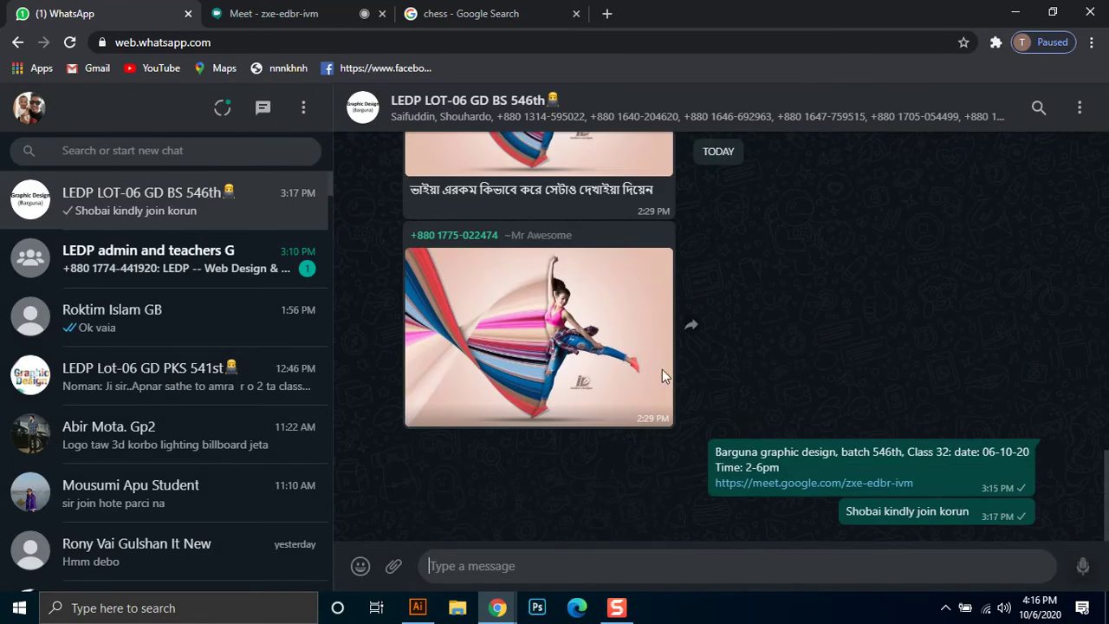
{"action": "left_click", "coordinate": [304, 7]}
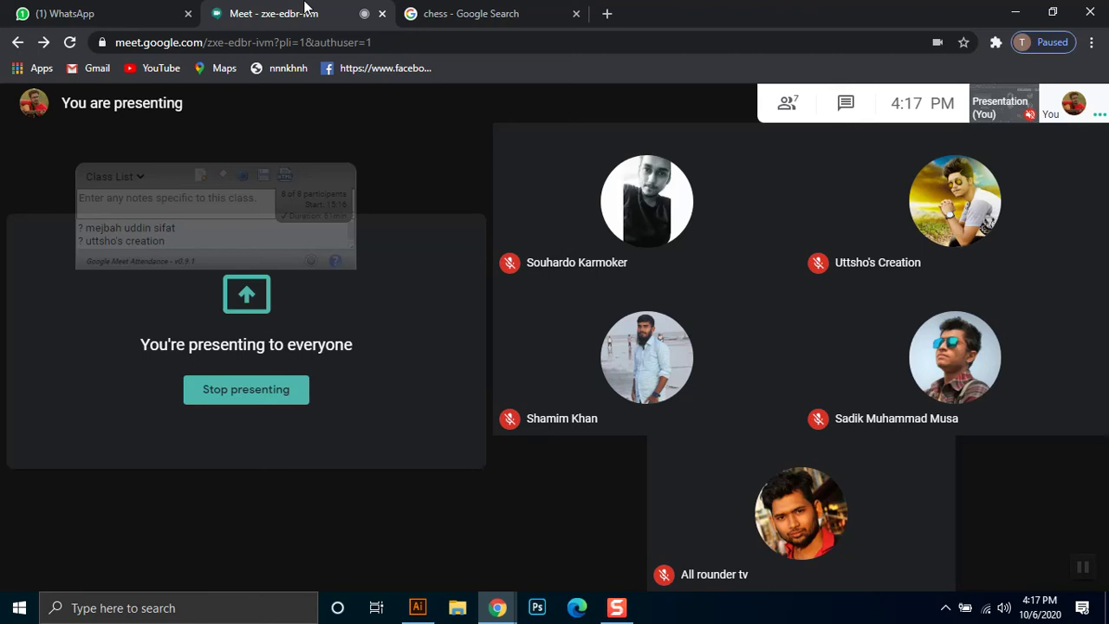
{"action": "left_click", "coordinate": [468, 13]}
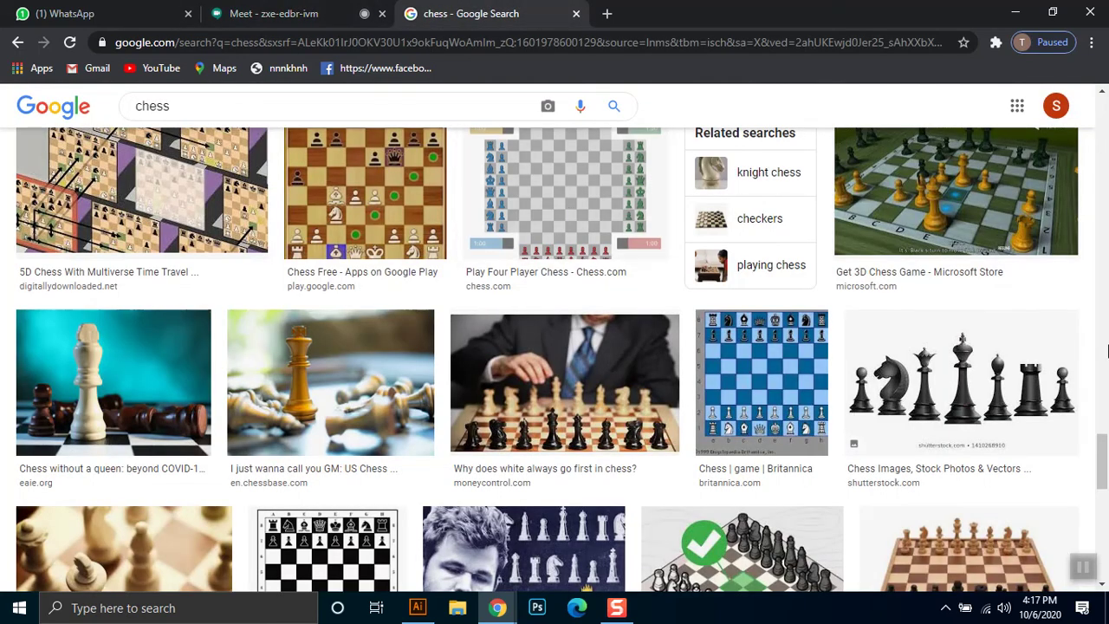
Scroll the chess image results and preview the Chess.com chess-board image
{"action": "left_click_drag", "start_coordinate": [1104, 464], "coordinate": [1103, 534]}
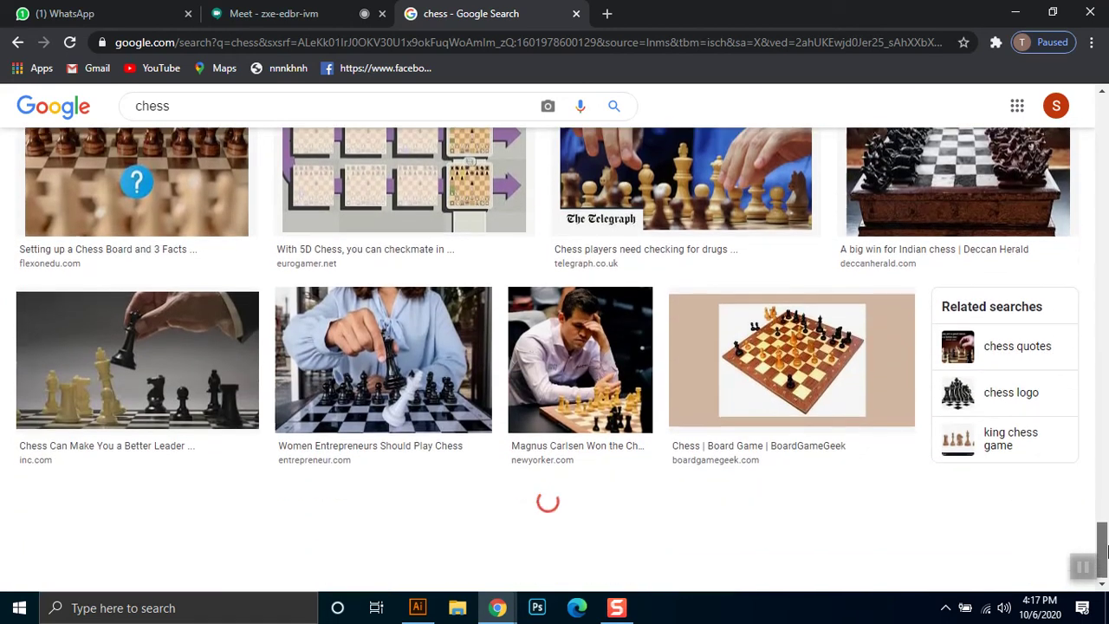
{"action": "left_click_drag", "start_coordinate": [1103, 534], "coordinate": [1103, 123]}
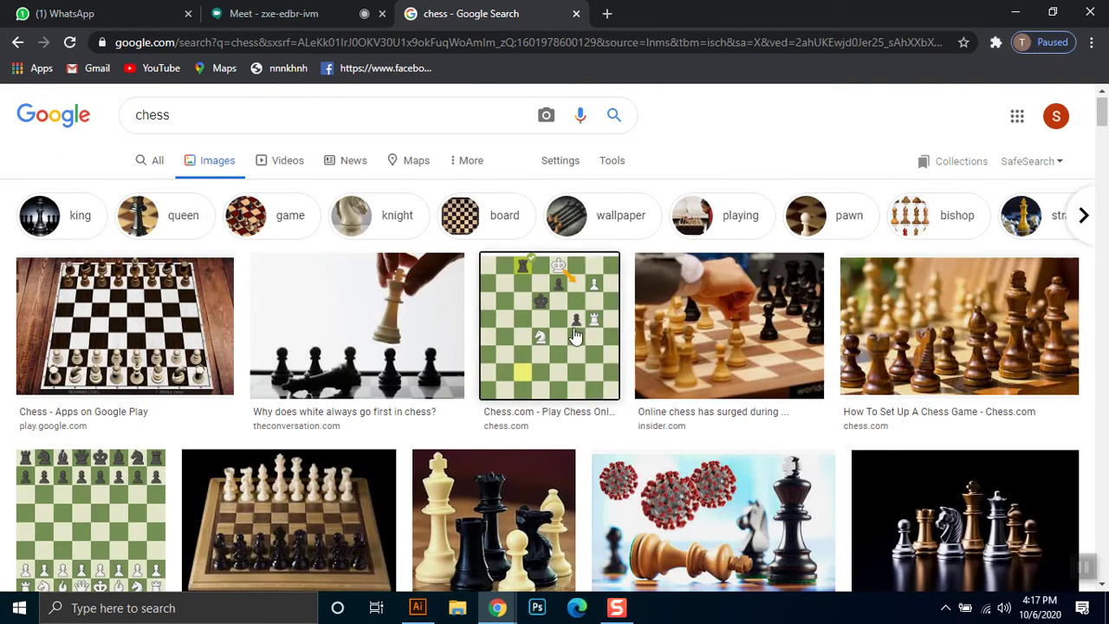
{"action": "left_click", "coordinate": [555, 310]}
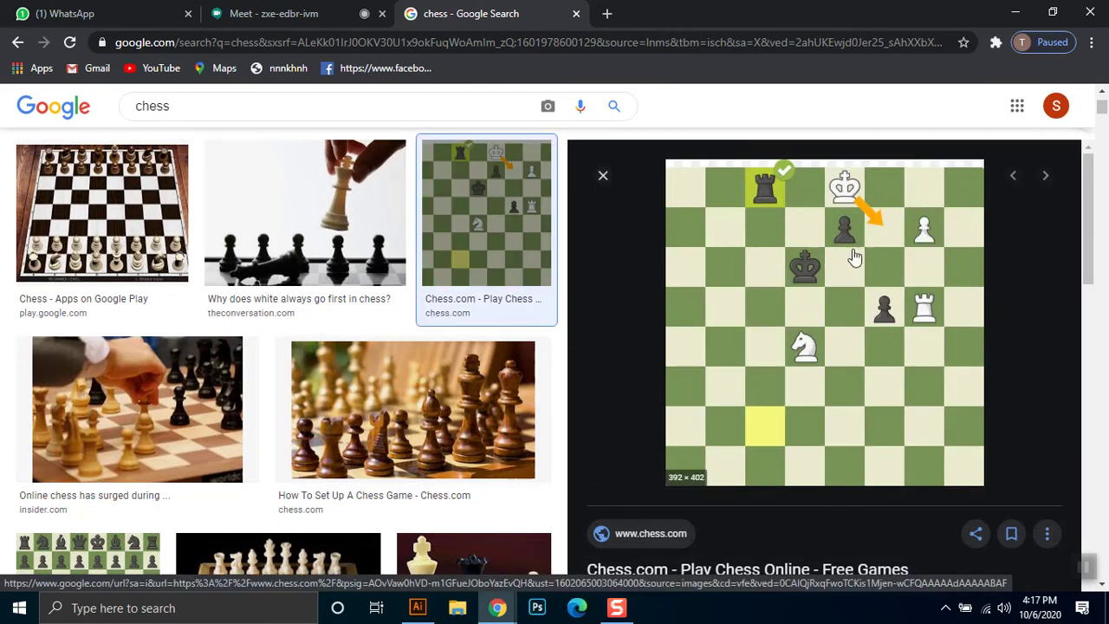
{"action": "scroll", "coordinate": [389, 264], "scroll_direction": "up", "scroll_amount": 2}
{"action": "double_click", "coordinate": [153, 118]}
Search Google Images for 'illustration' and scroll through the results
{"action": "type", "text": "i"}
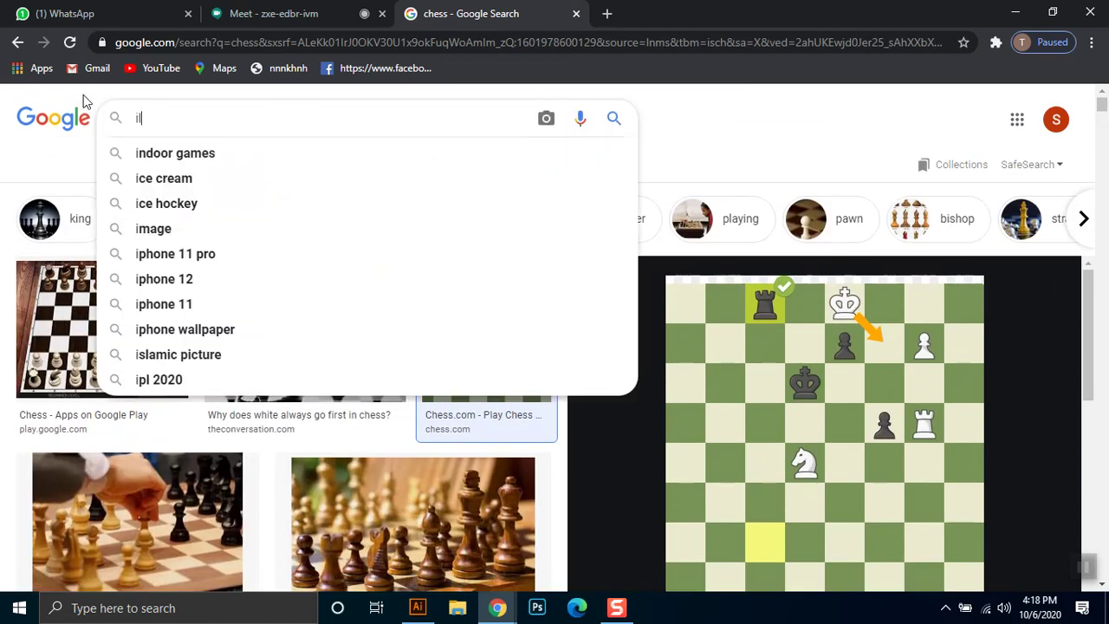
{"action": "type", "text": "llustrat"}
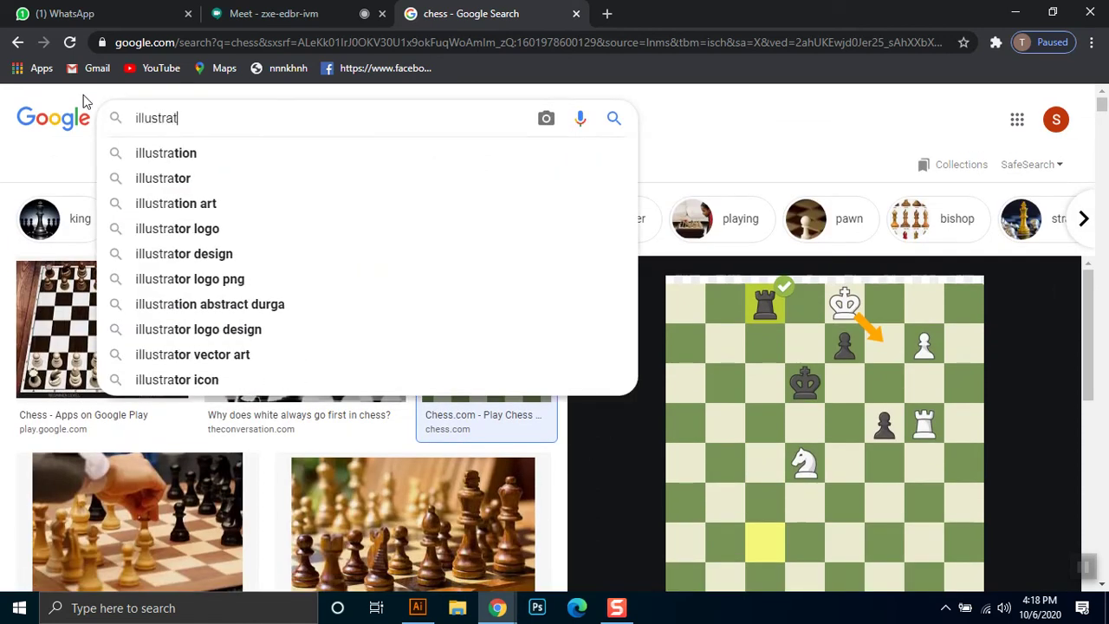
{"action": "type", "text": "ion"}
{"action": "key", "text": "Return"}
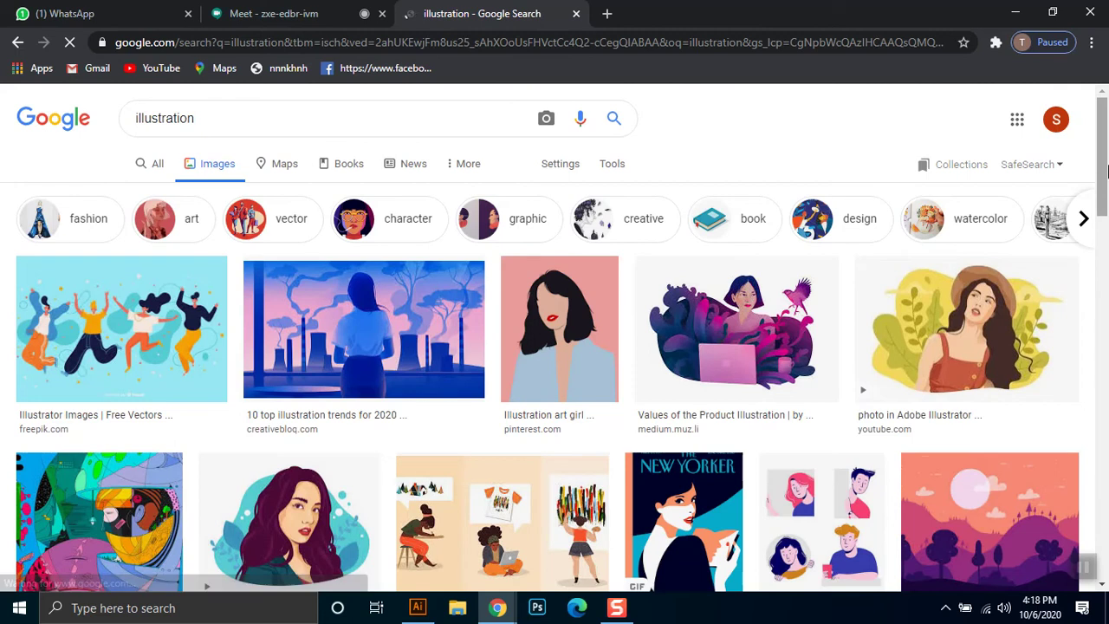
{"action": "scroll", "coordinate": [1005, 286], "scroll_direction": "down", "scroll_amount": 1}
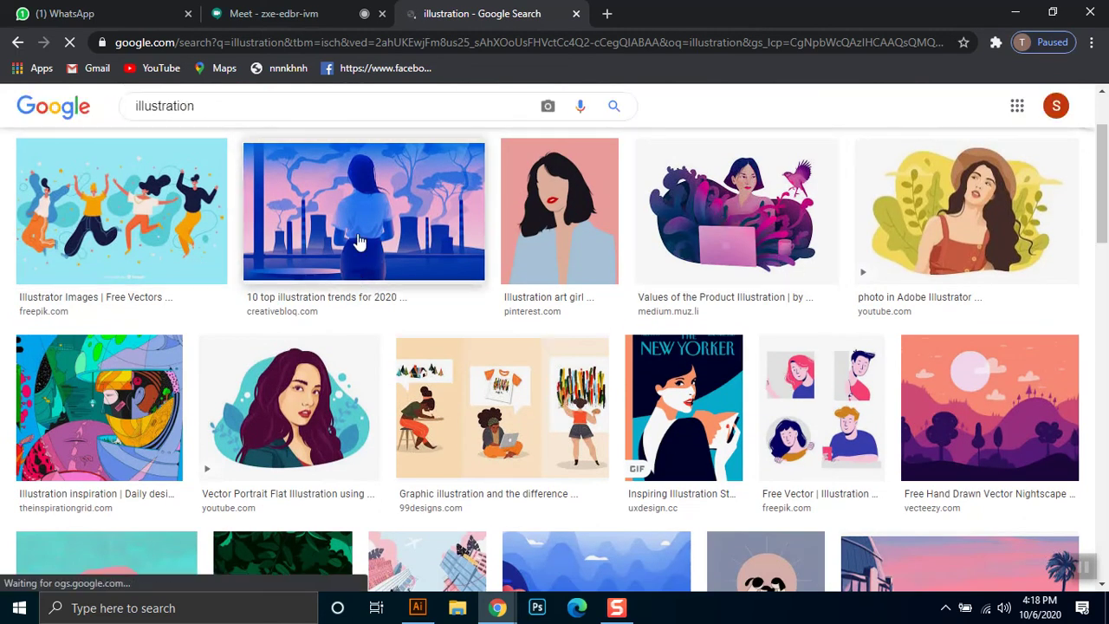
{"action": "scroll", "coordinate": [371, 291], "scroll_direction": "down", "scroll_amount": 2}
{"action": "scroll", "coordinate": [381, 416], "scroll_direction": "down", "scroll_amount": 1}
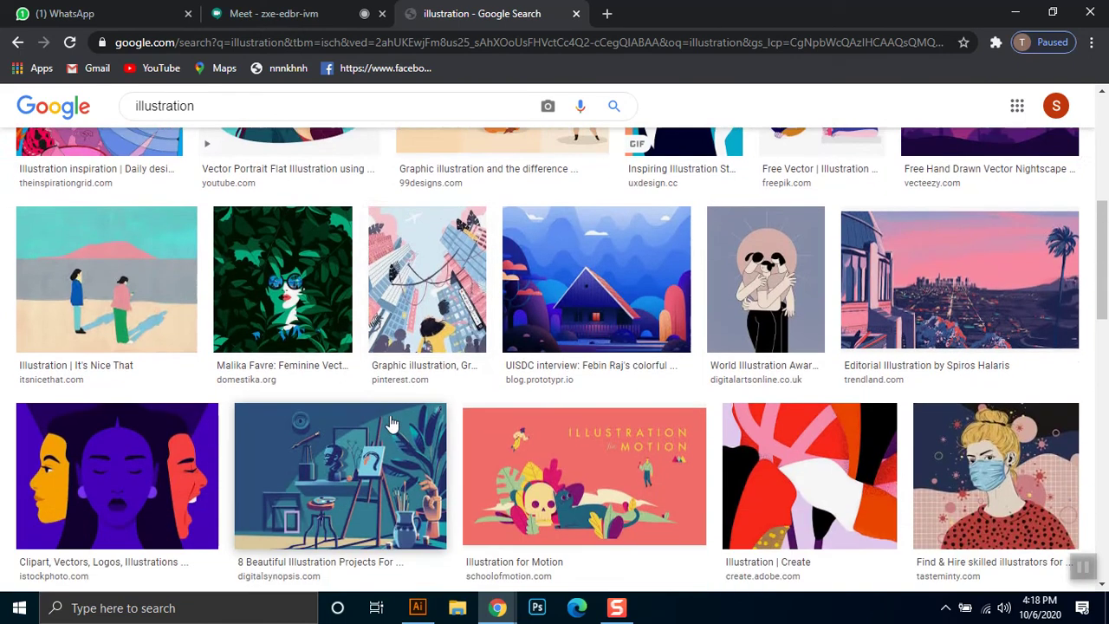
{"action": "scroll", "coordinate": [388, 421], "scroll_direction": "down", "scroll_amount": 1}
{"action": "scroll", "coordinate": [391, 423], "scroll_direction": "down", "scroll_amount": 1}
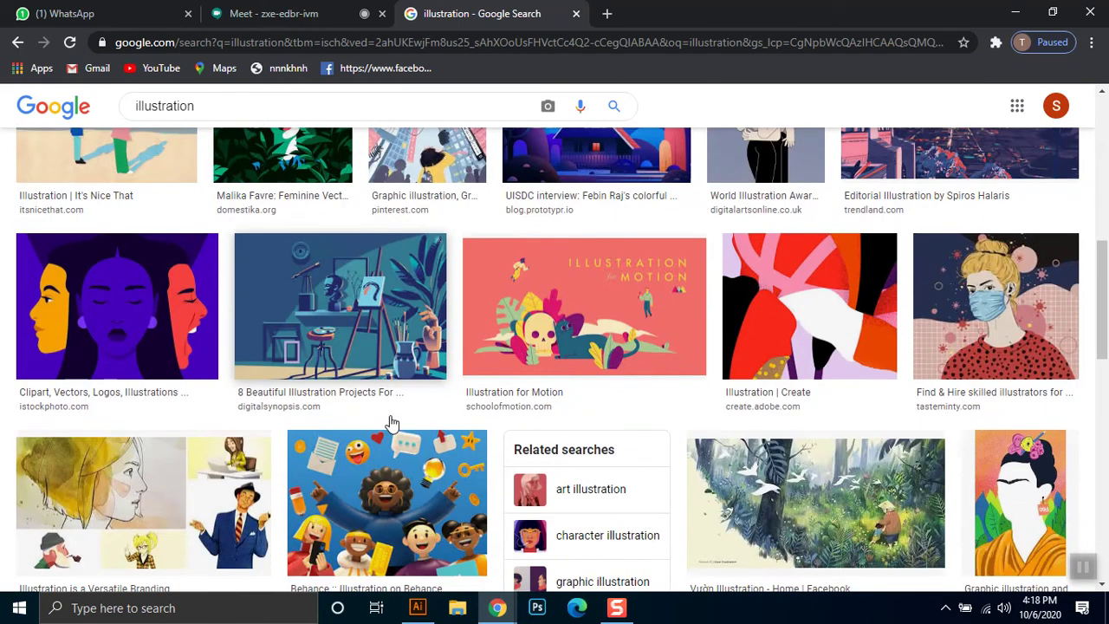
{"action": "scroll", "coordinate": [390, 420], "scroll_direction": "down", "scroll_amount": 1}
{"action": "scroll", "coordinate": [382, 406], "scroll_direction": "down", "scroll_amount": 1}
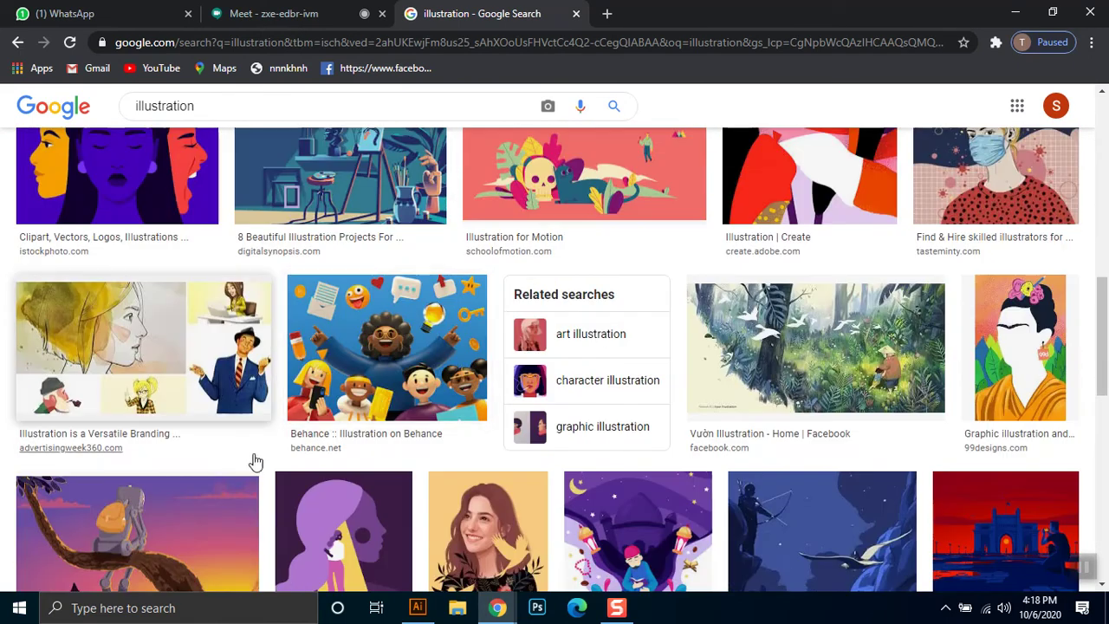
{"action": "scroll", "coordinate": [260, 458], "scroll_direction": "down", "scroll_amount": 1}
{"action": "scroll", "coordinate": [267, 453], "scroll_direction": "down", "scroll_amount": 2}
{"action": "scroll", "coordinate": [268, 452], "scroll_direction": "down", "scroll_amount": 1}
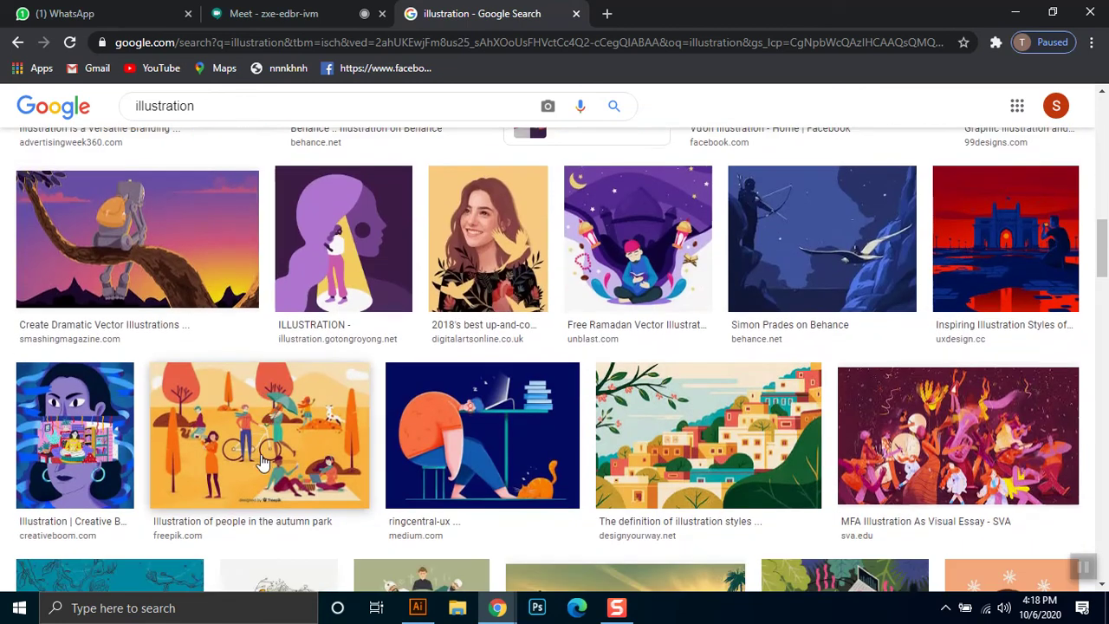
{"action": "scroll", "coordinate": [232, 455], "scroll_direction": "down", "scroll_amount": 2}
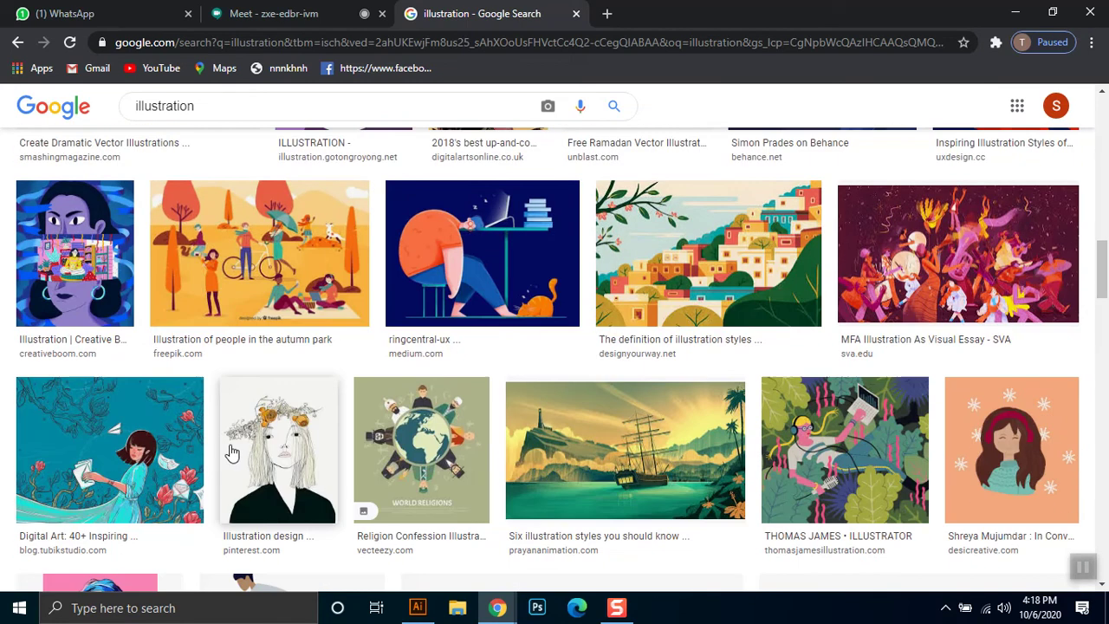
{"action": "scroll", "coordinate": [233, 452], "scroll_direction": "down", "scroll_amount": 2}
{"action": "scroll", "coordinate": [227, 451], "scroll_direction": "down", "scroll_amount": 2}
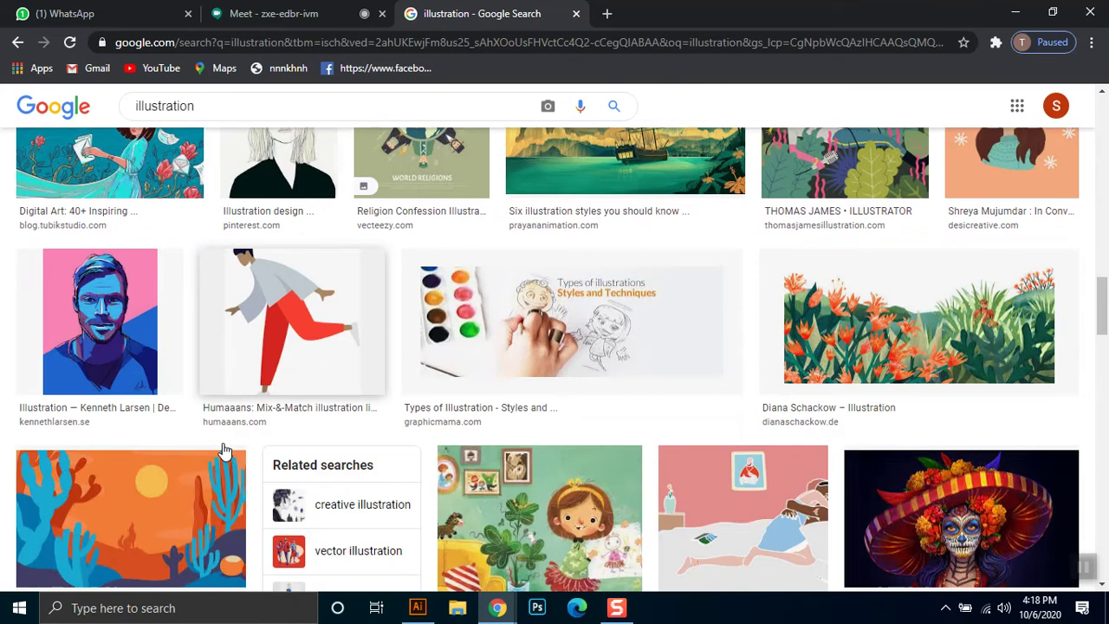
{"action": "scroll", "coordinate": [222, 449], "scroll_direction": "down", "scroll_amount": 3}
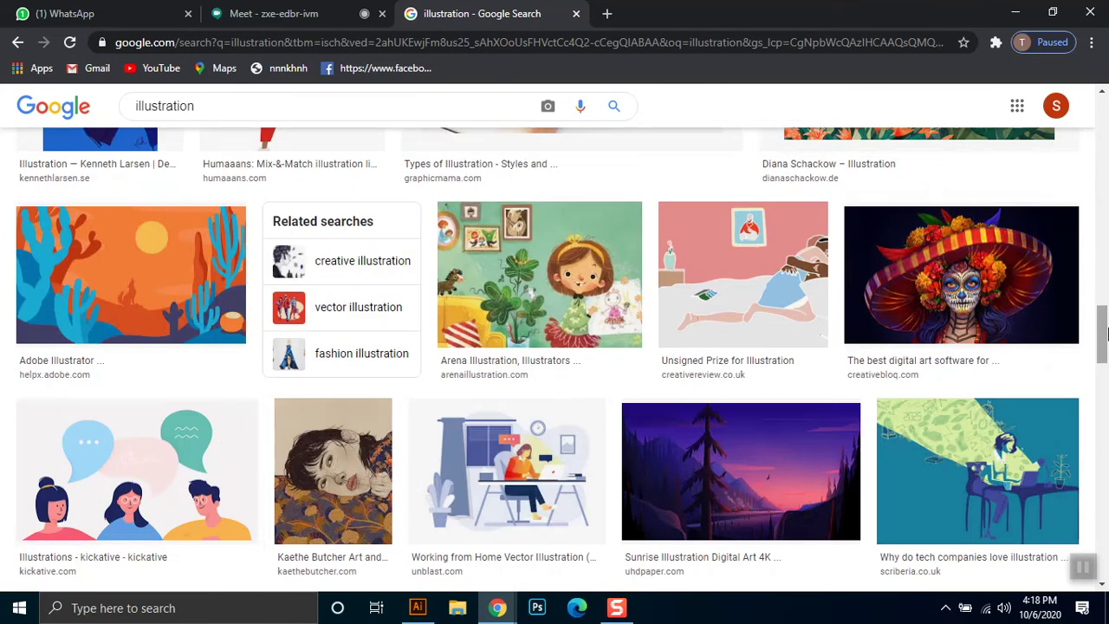
{"action": "left_click_drag", "start_coordinate": [1103, 333], "coordinate": [1107, 520]}
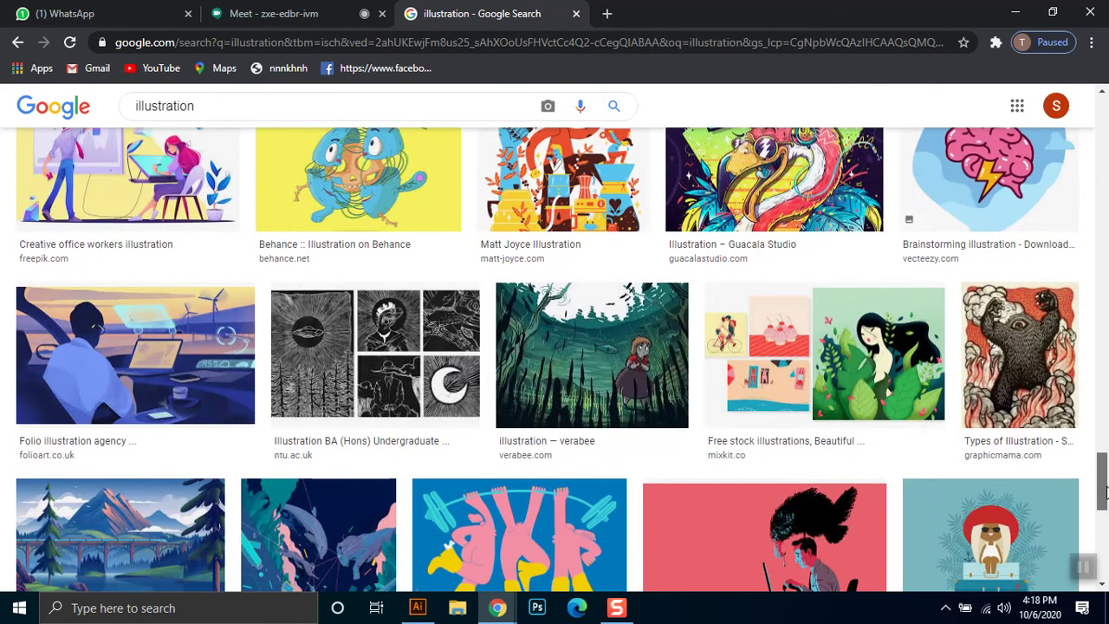
{"action": "scroll", "coordinate": [1107, 362], "scroll_direction": "down", "scroll_amount": 2}
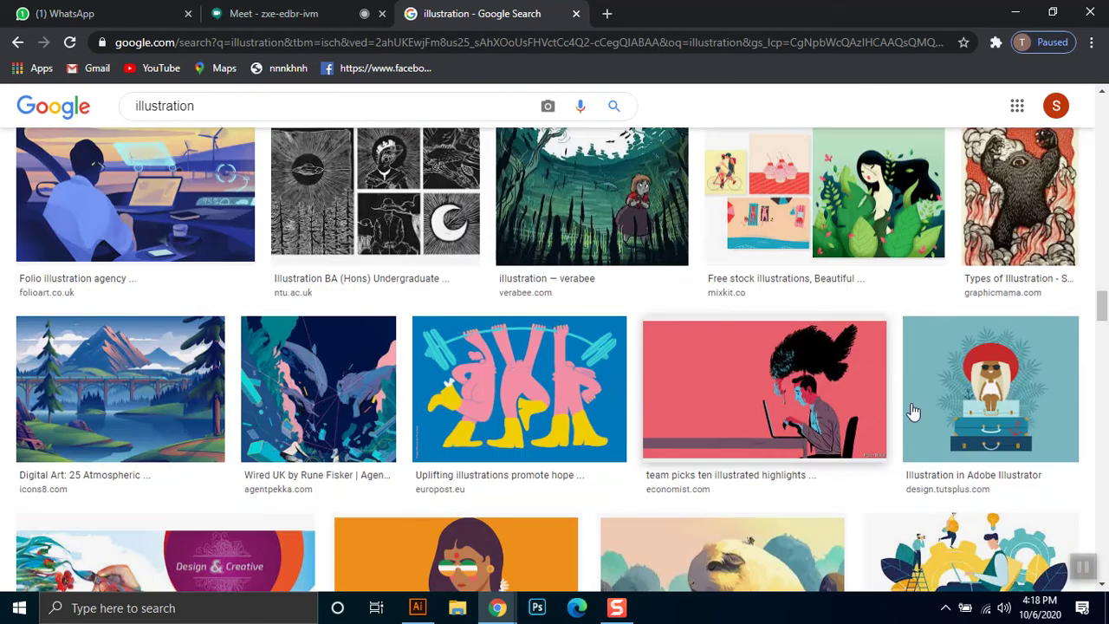
{"action": "scroll", "coordinate": [1106, 362], "scroll_direction": "down", "scroll_amount": 4}
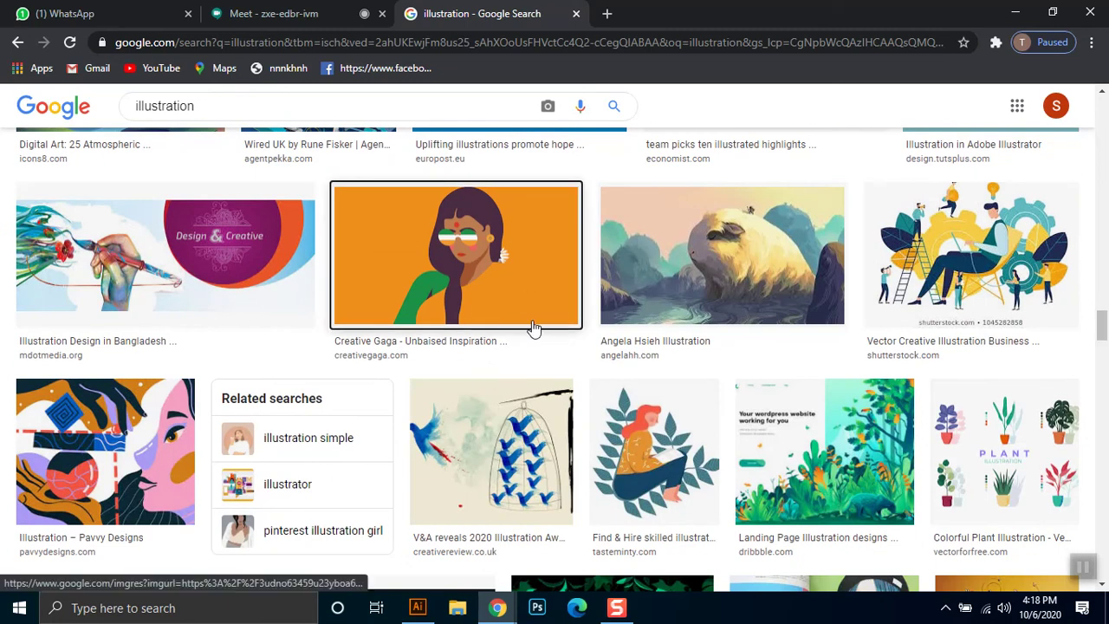
Preview several illustration results, including Creative Gaga and Wallpaper Sunset images
{"action": "left_click", "coordinate": [463, 280]}
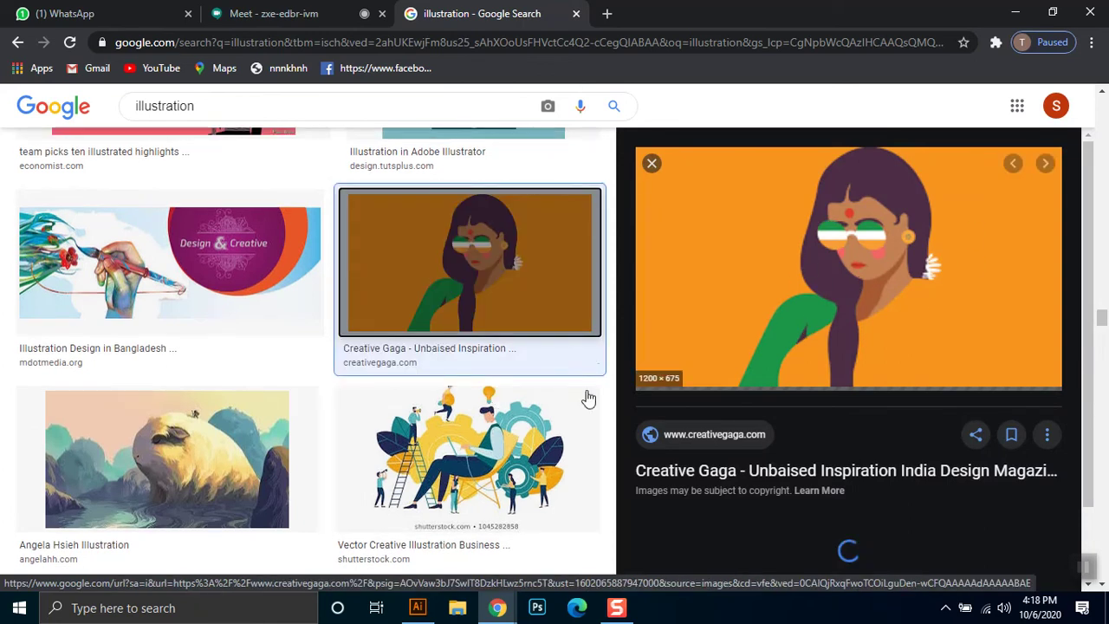
{"action": "scroll", "coordinate": [485, 394], "scroll_direction": "down", "scroll_amount": 3}
{"action": "left_click", "coordinate": [184, 241]}
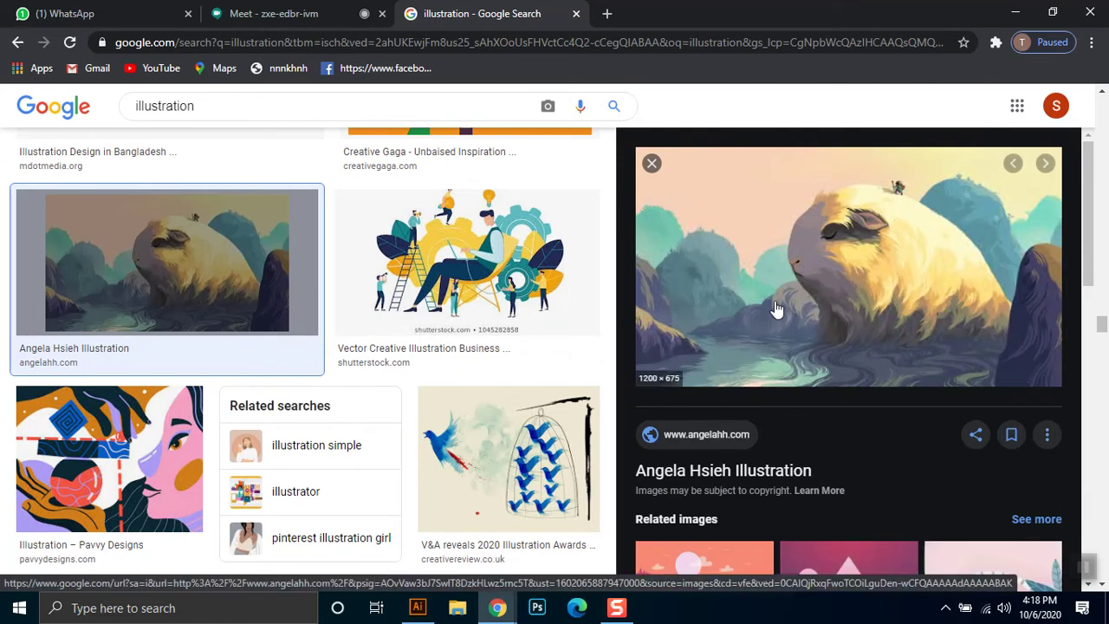
{"action": "scroll", "coordinate": [780, 251], "scroll_direction": "down", "scroll_amount": 2}
{"action": "scroll", "coordinate": [815, 226], "scroll_direction": "down", "scroll_amount": 2}
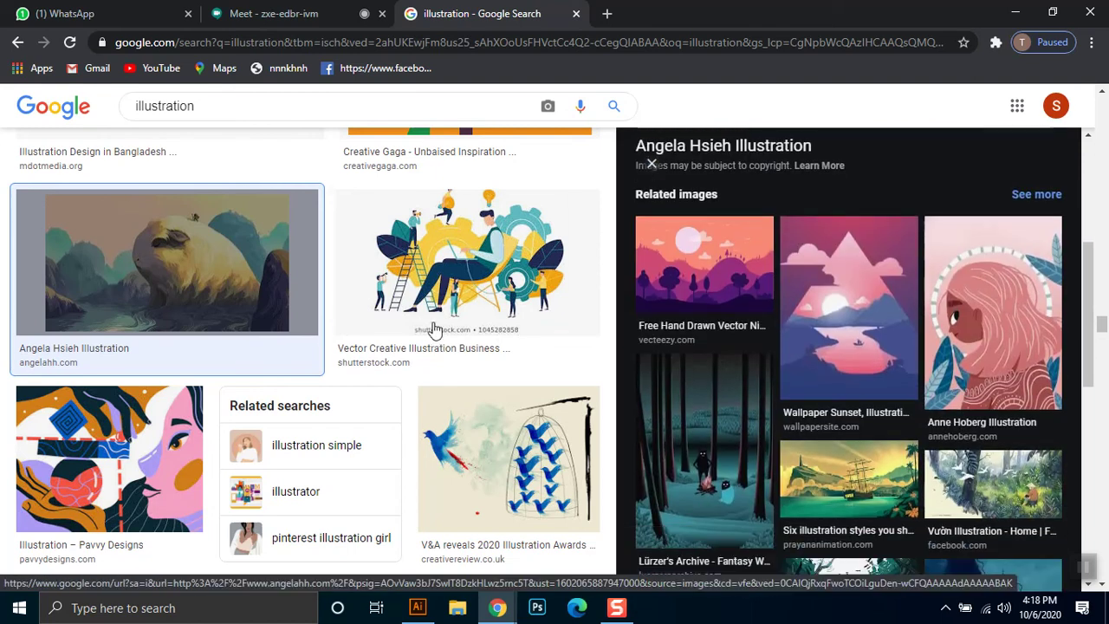
{"action": "left_click", "coordinate": [811, 307]}
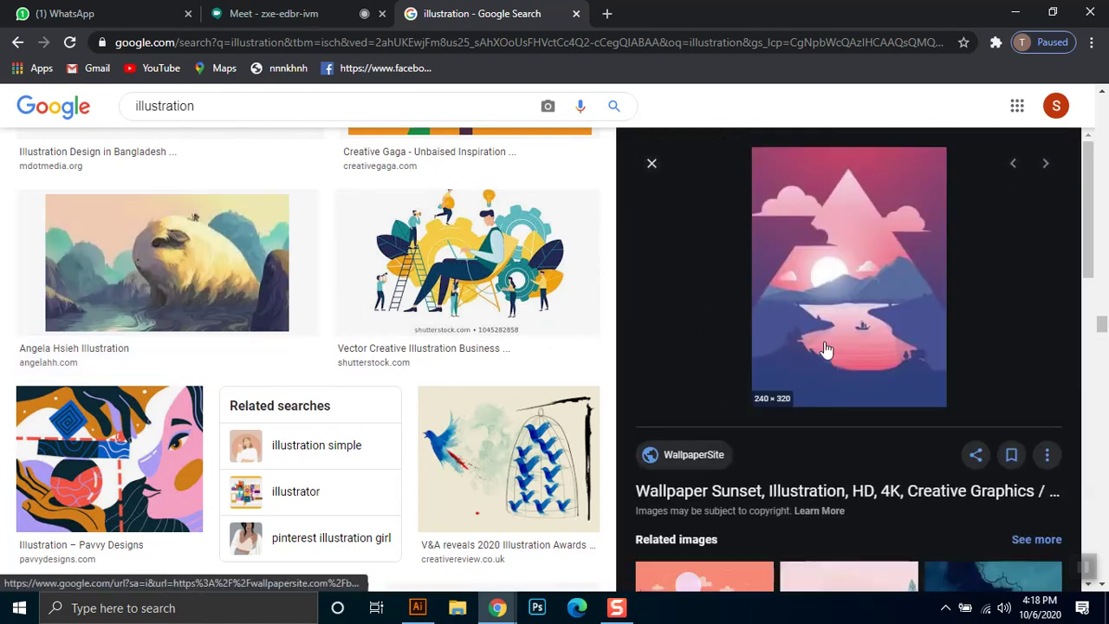
{"action": "scroll", "coordinate": [404, 403], "scroll_direction": "down", "scroll_amount": 1}
{"action": "scroll", "coordinate": [453, 376], "scroll_direction": "down", "scroll_amount": 2}
{"action": "scroll", "coordinate": [445, 383], "scroll_direction": "down", "scroll_amount": 2}
{"action": "scroll", "coordinate": [441, 394], "scroll_direction": "down", "scroll_amount": 2}
{"action": "scroll", "coordinate": [441, 392], "scroll_direction": "down", "scroll_amount": 2}
{"action": "scroll", "coordinate": [442, 389], "scroll_direction": "down", "scroll_amount": 3}
{"action": "scroll", "coordinate": [365, 374], "scroll_direction": "down", "scroll_amount": 1}
{"action": "scroll", "coordinate": [365, 374], "scroll_direction": "down", "scroll_amount": 2}
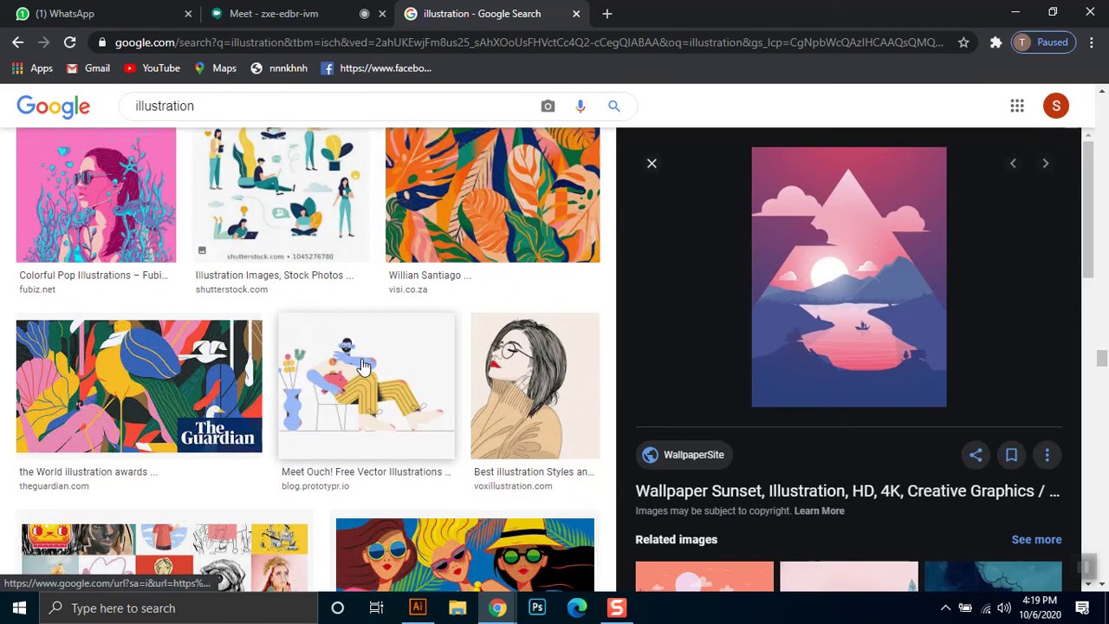
Open the three-women-in-sunglasses illustration full-size in a new tab
{"action": "left_click", "coordinate": [371, 301]}
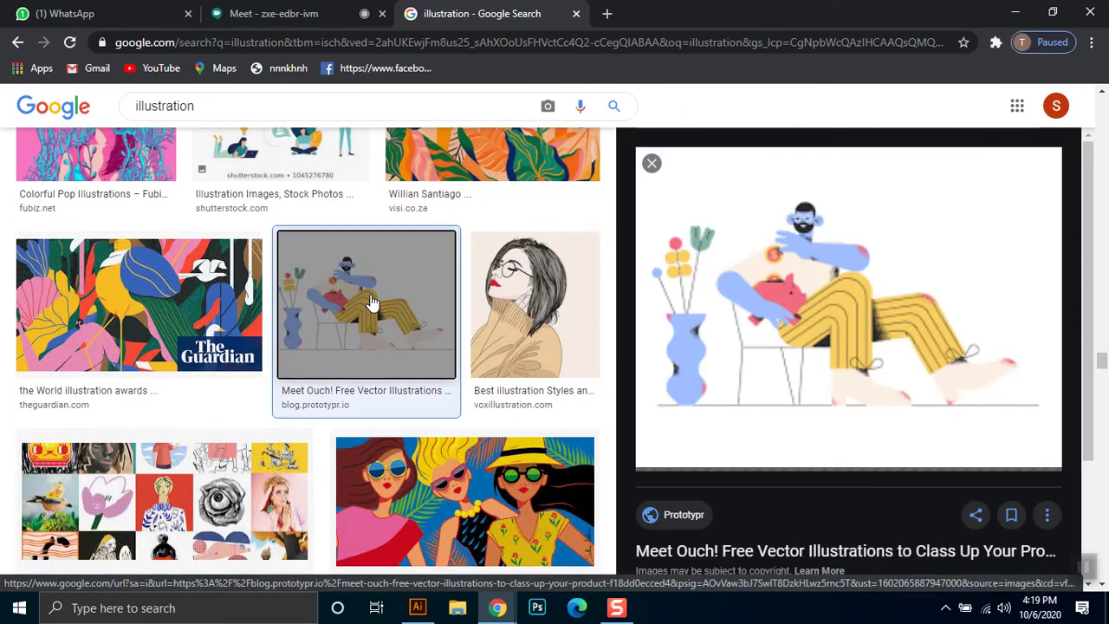
{"action": "left_click", "coordinate": [484, 491]}
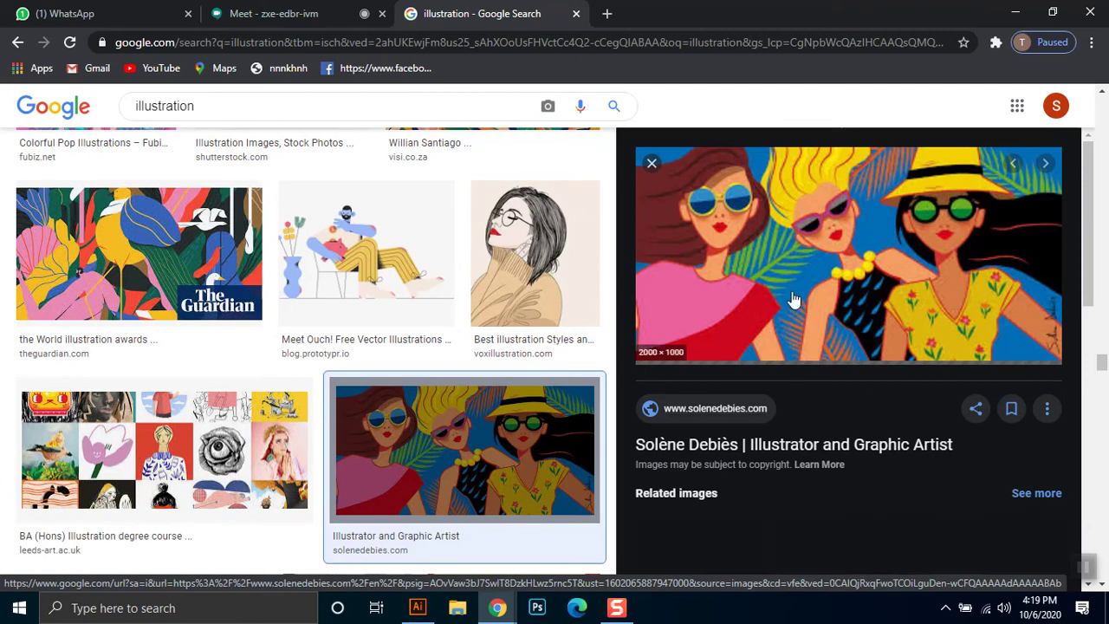
{"action": "right_click", "coordinate": [741, 276]}
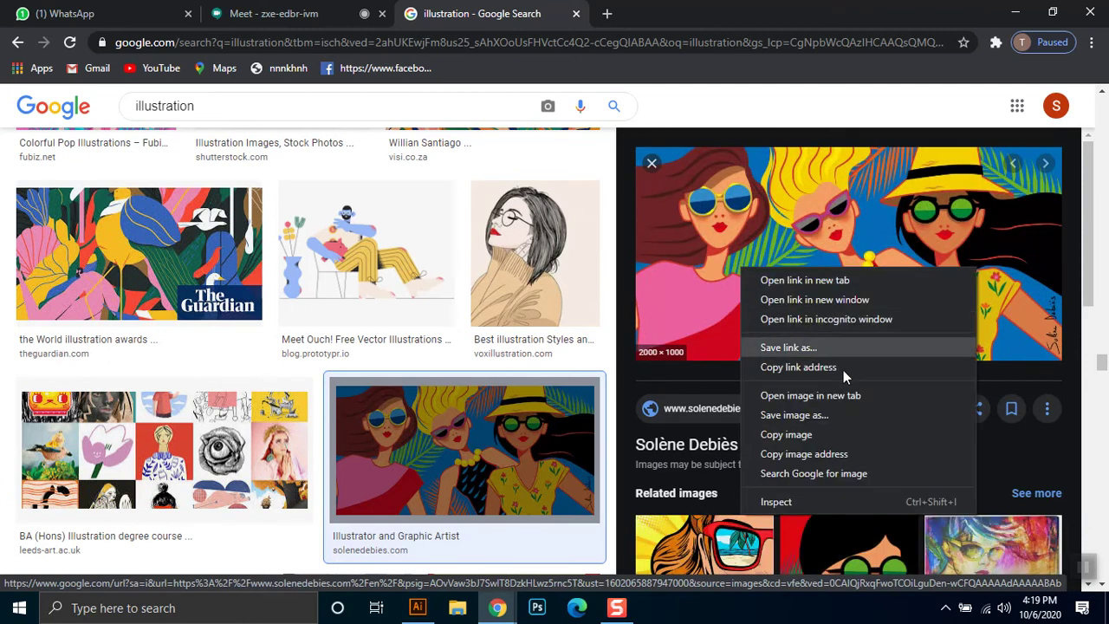
{"action": "left_click", "coordinate": [829, 394]}
View the full-size three-women sunglasses illustration in its tab, then bring back Illustrator's zebra document
{"action": "left_click", "coordinate": [702, 9]}
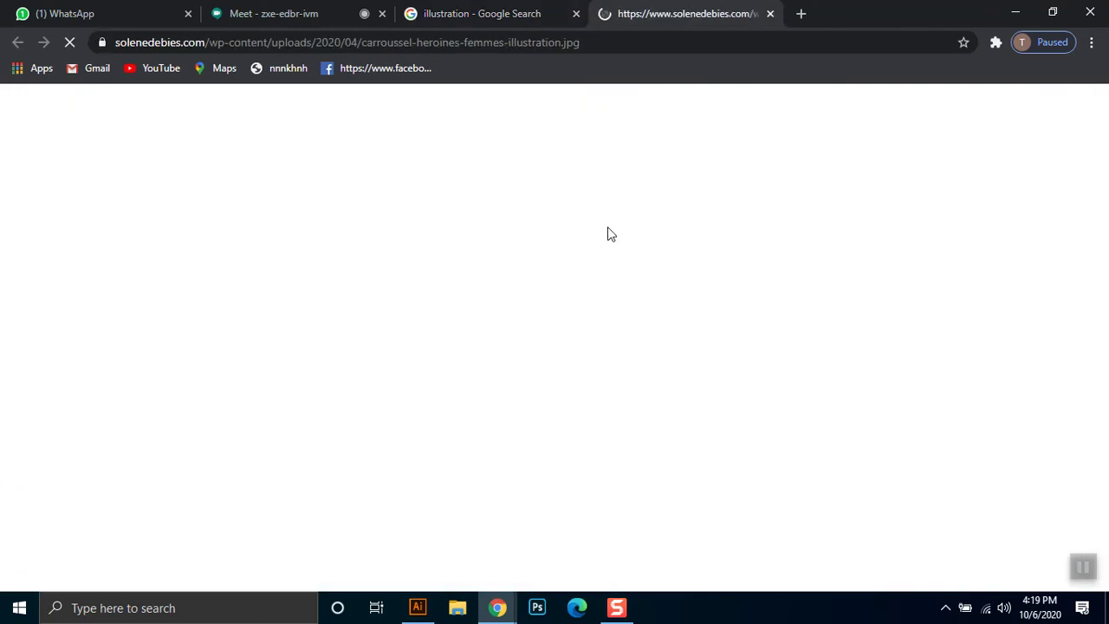
{"action": "left_click", "coordinate": [518, 9]}
{"action": "left_click", "coordinate": [682, 16]}
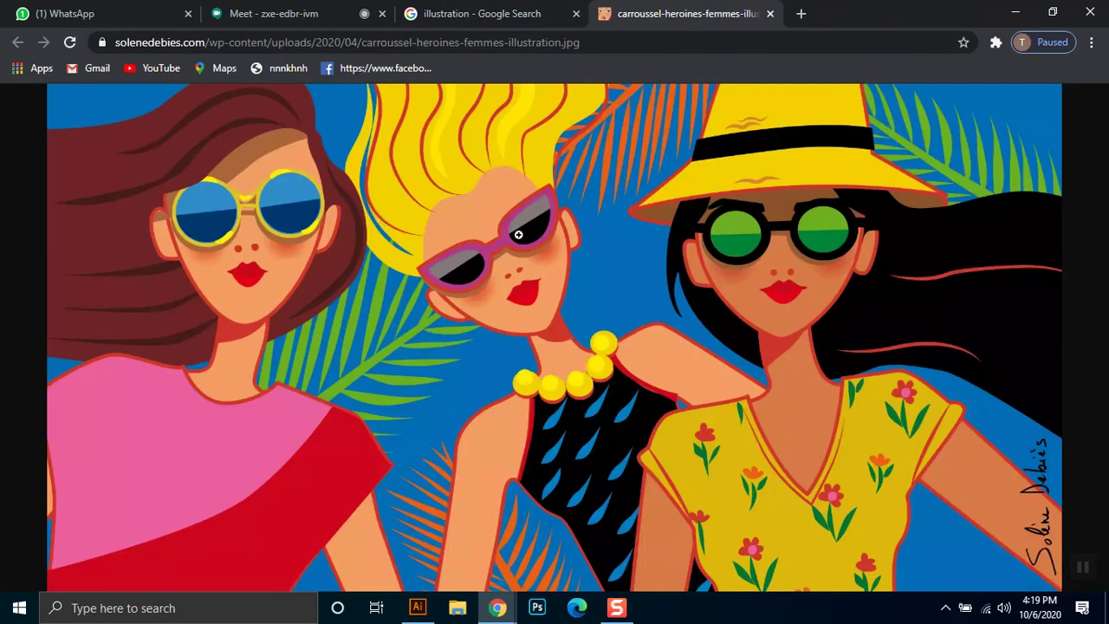
{"action": "left_click", "coordinate": [273, 12]}
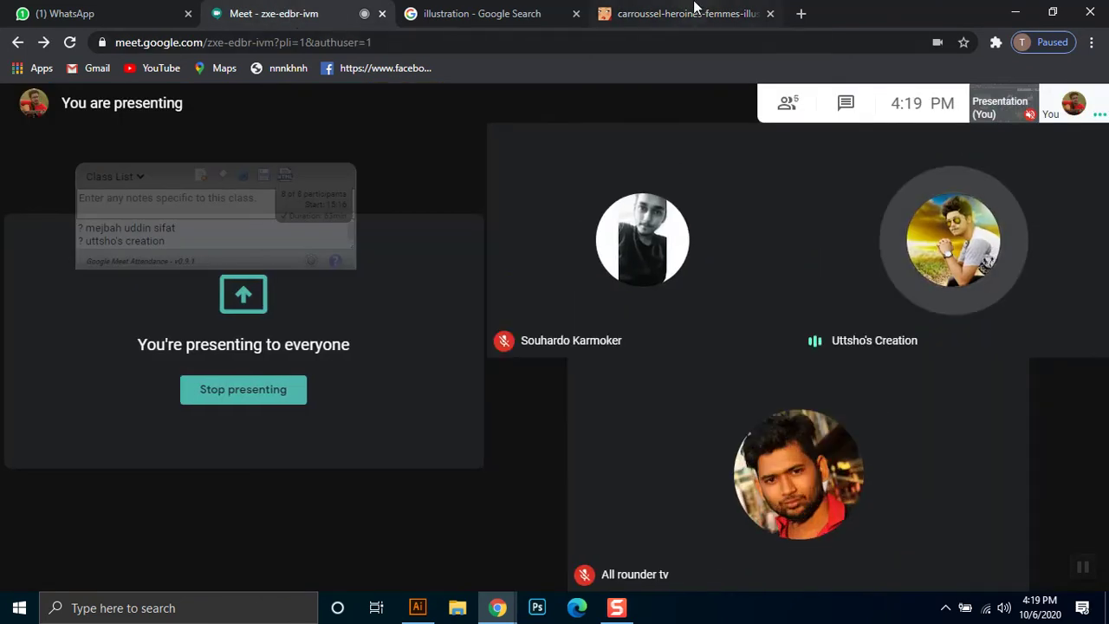
{"action": "left_click", "coordinate": [695, 6]}
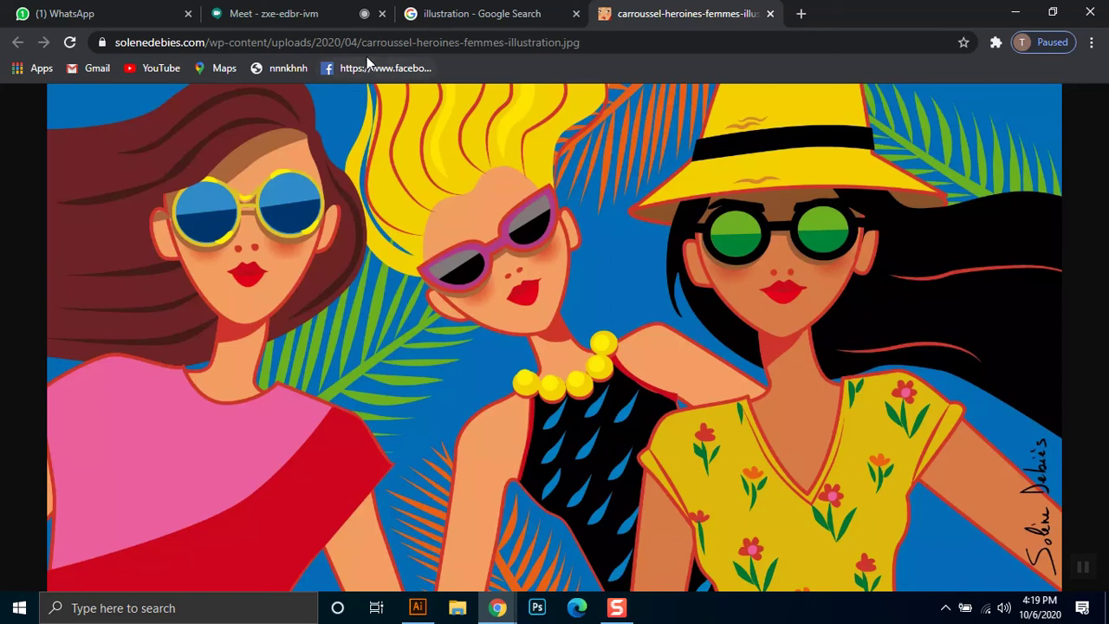
{"action": "left_click", "coordinate": [418, 608]}
{"action": "left_click", "coordinate": [249, 11]}
{"action": "mouse_move", "coordinate": [300, 143]}
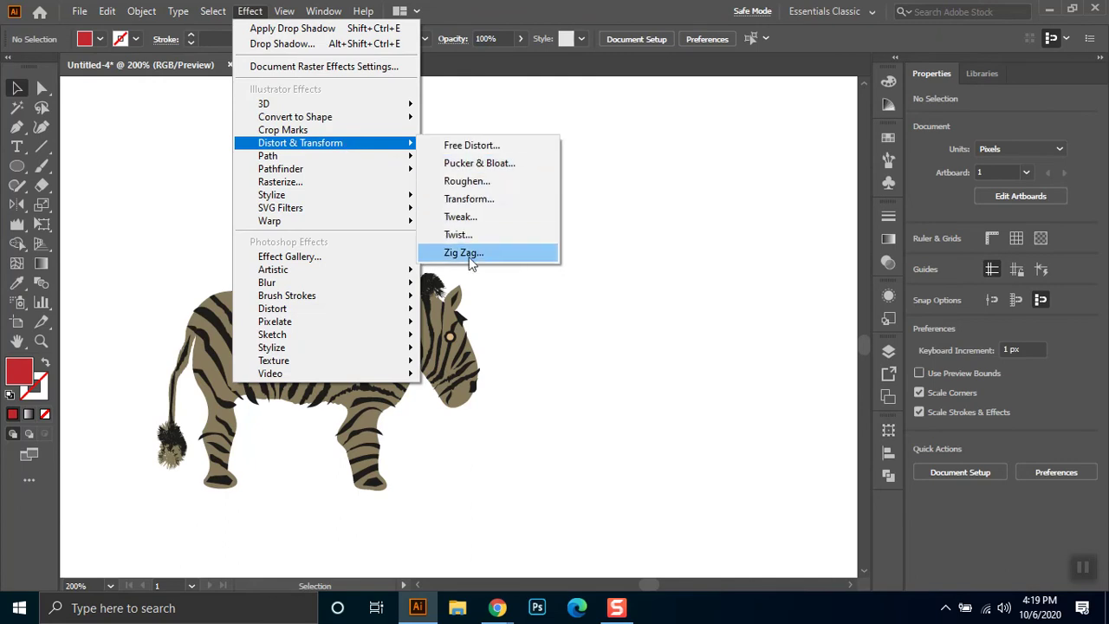
{"action": "left_click", "coordinate": [773, 7]}
{"action": "left_click", "coordinate": [1049, 10]}
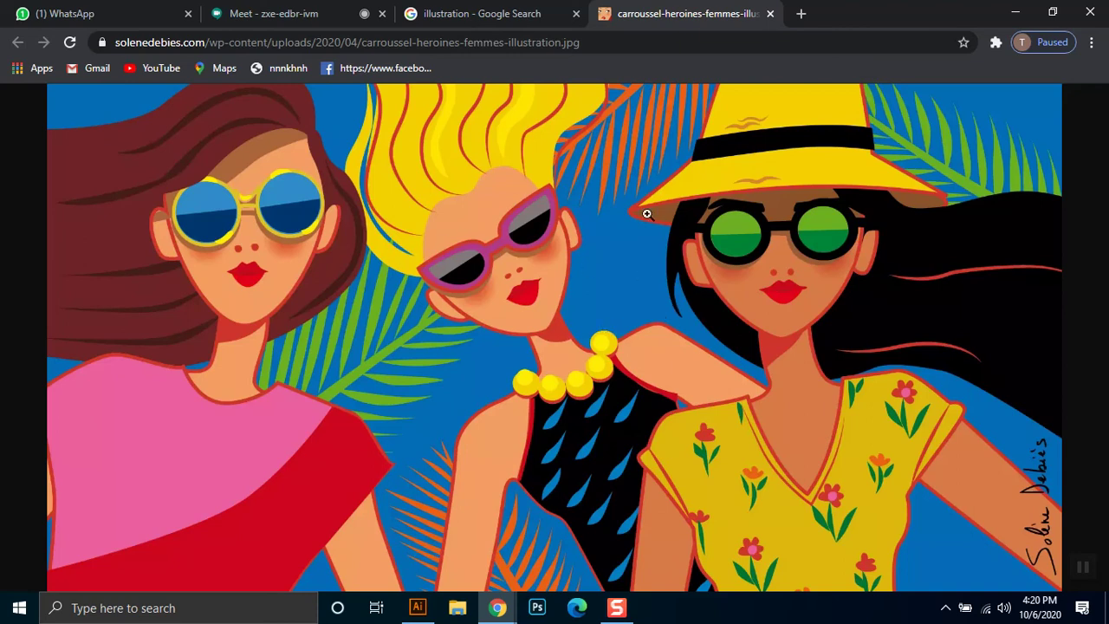
Leave the chat and scroll down through the 'illustration' image search results
{"action": "left_click", "coordinate": [95, 12]}
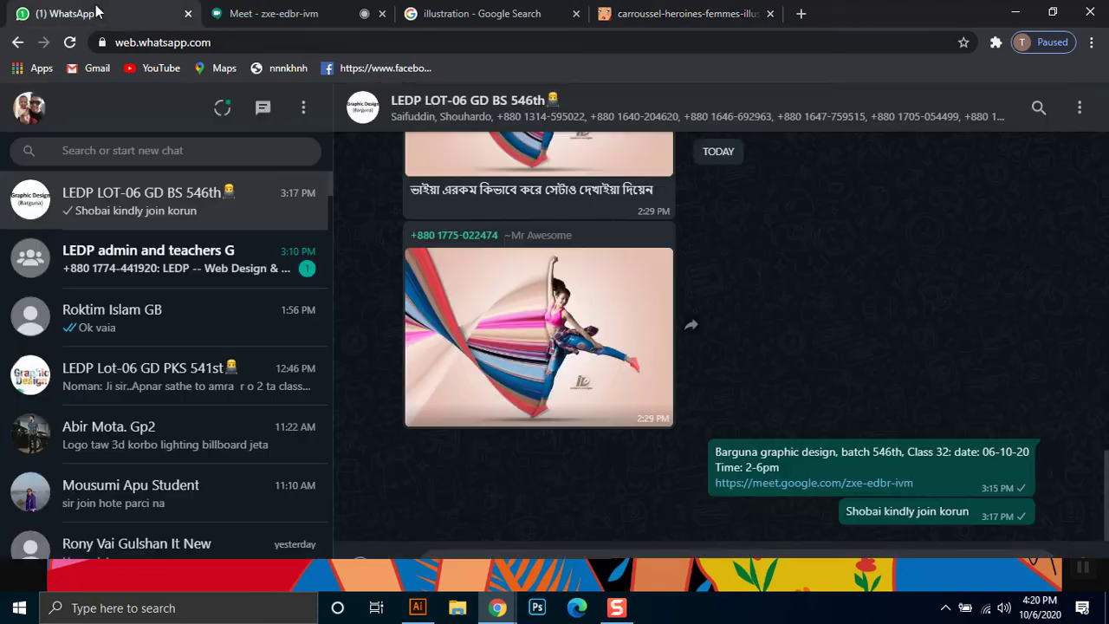
{"action": "left_click", "coordinate": [442, 14]}
{"action": "scroll", "coordinate": [372, 269], "scroll_direction": "down", "scroll_amount": 5}
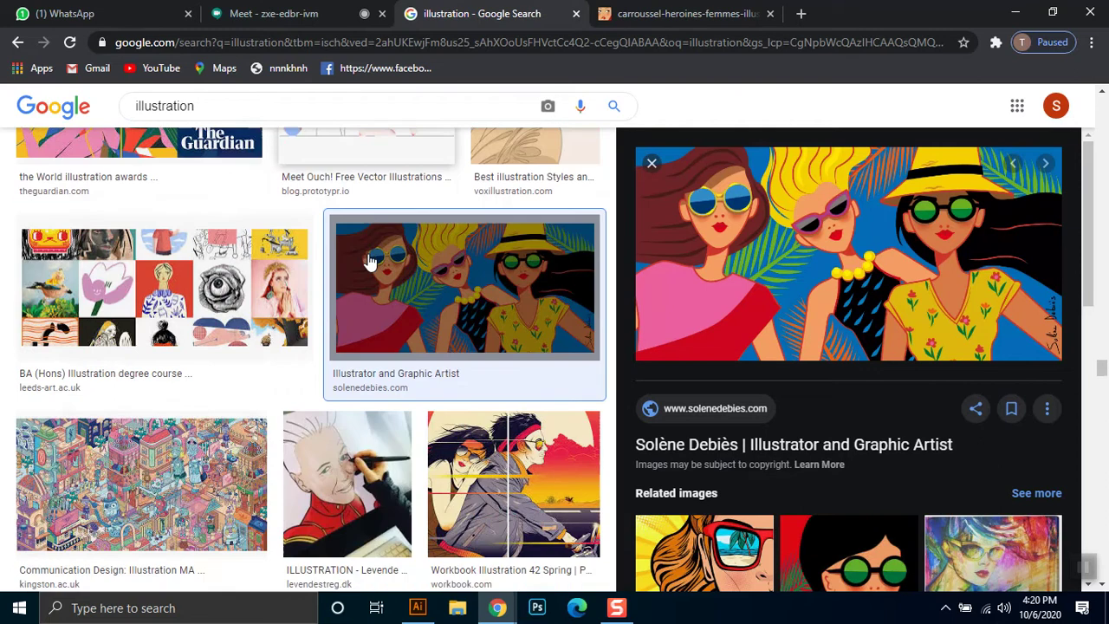
{"action": "scroll", "coordinate": [789, 201], "scroll_direction": "down", "scroll_amount": 4}
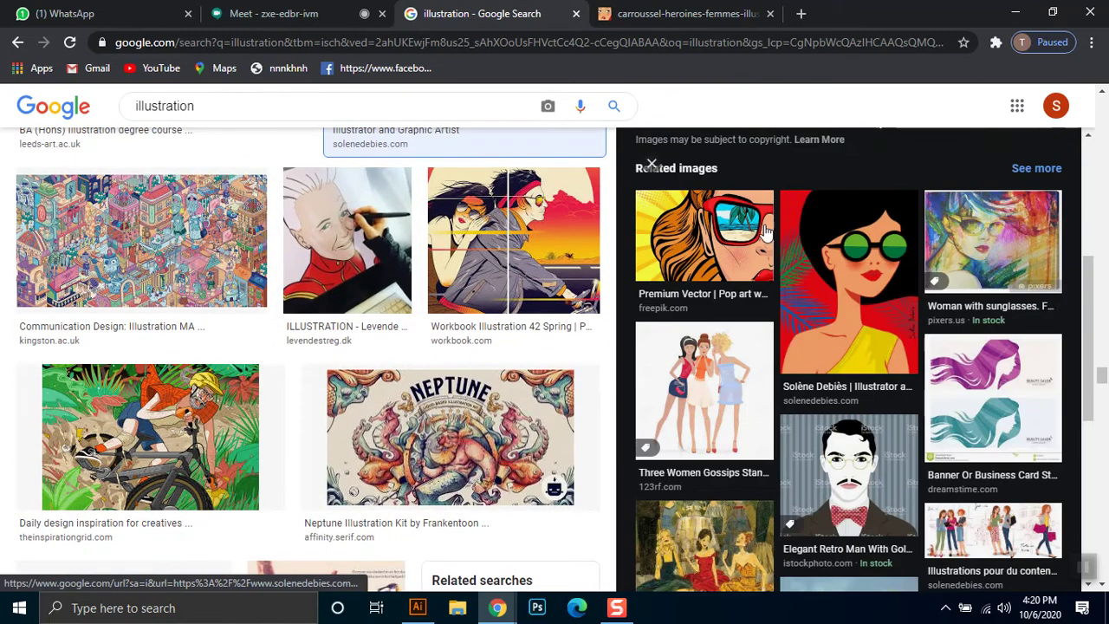
{"action": "scroll", "coordinate": [784, 260], "scroll_direction": "down", "scroll_amount": 4}
{"action": "scroll", "coordinate": [776, 365], "scroll_direction": "down", "scroll_amount": 2}
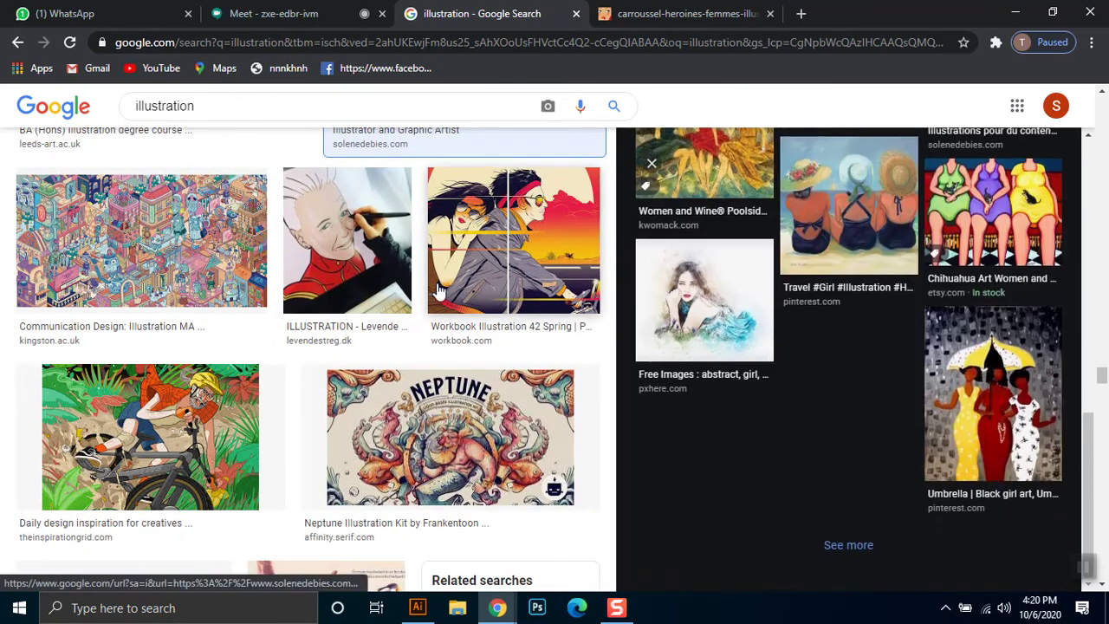
{"action": "scroll", "coordinate": [396, 308], "scroll_direction": "down", "scroll_amount": 5}
{"action": "scroll", "coordinate": [396, 308], "scroll_direction": "down", "scroll_amount": 3}
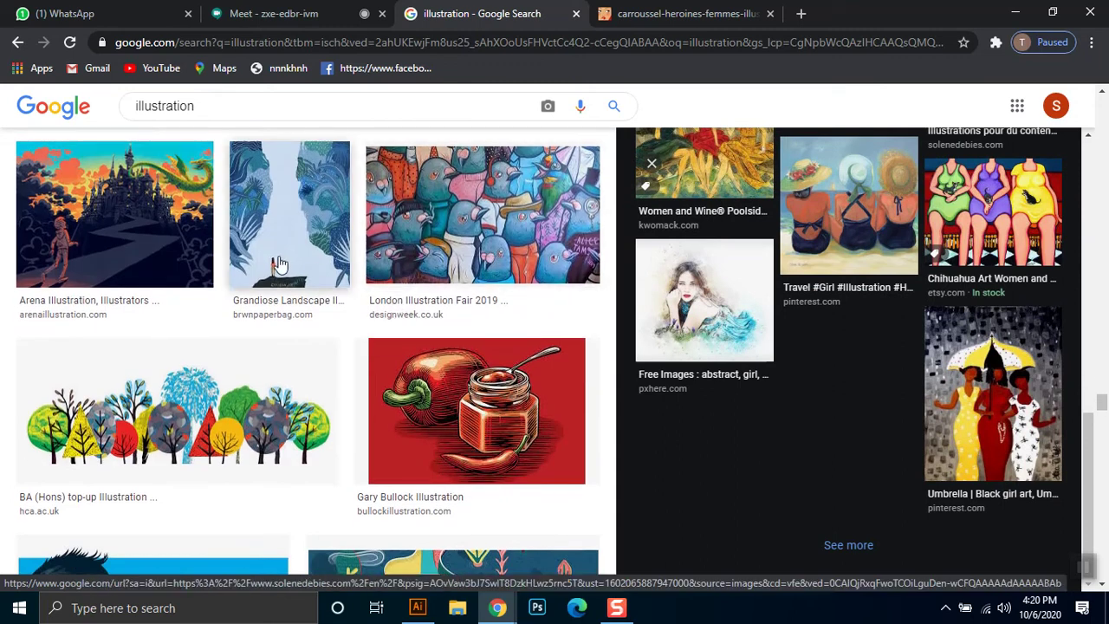
{"action": "scroll", "coordinate": [278, 265], "scroll_direction": "down", "scroll_amount": 3}
{"action": "scroll", "coordinate": [277, 265], "scroll_direction": "down", "scroll_amount": 2}
{"action": "scroll", "coordinate": [279, 269], "scroll_direction": "down", "scroll_amount": 2}
{"action": "scroll", "coordinate": [279, 270], "scroll_direction": "down", "scroll_amount": 4}
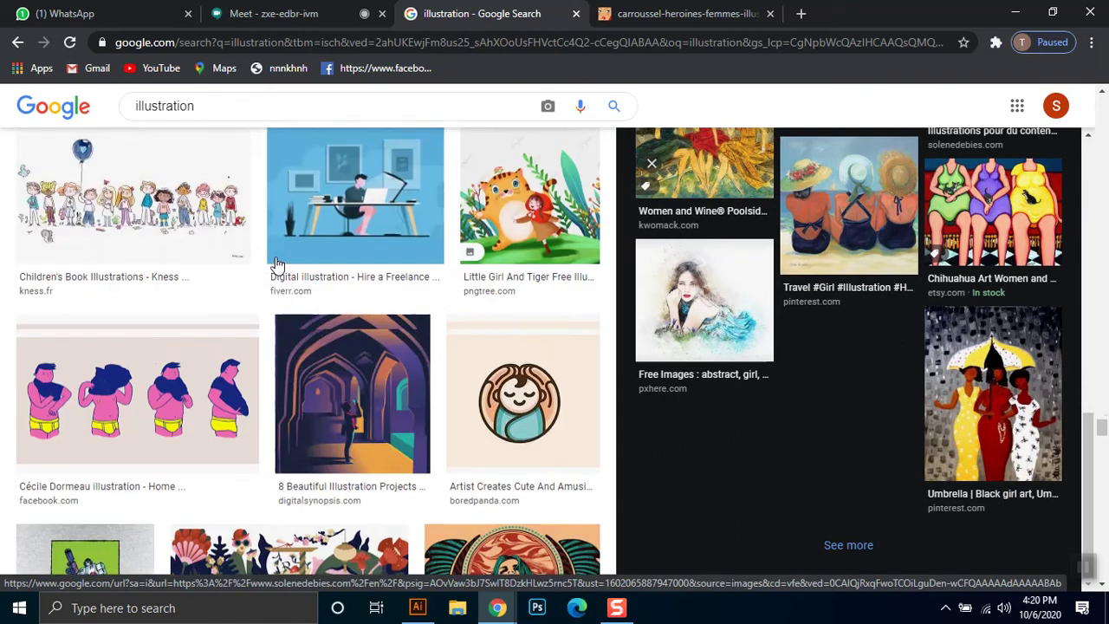
Open the digital illustration freelance desk image full size in a new tab
{"action": "left_click", "coordinate": [340, 276]}
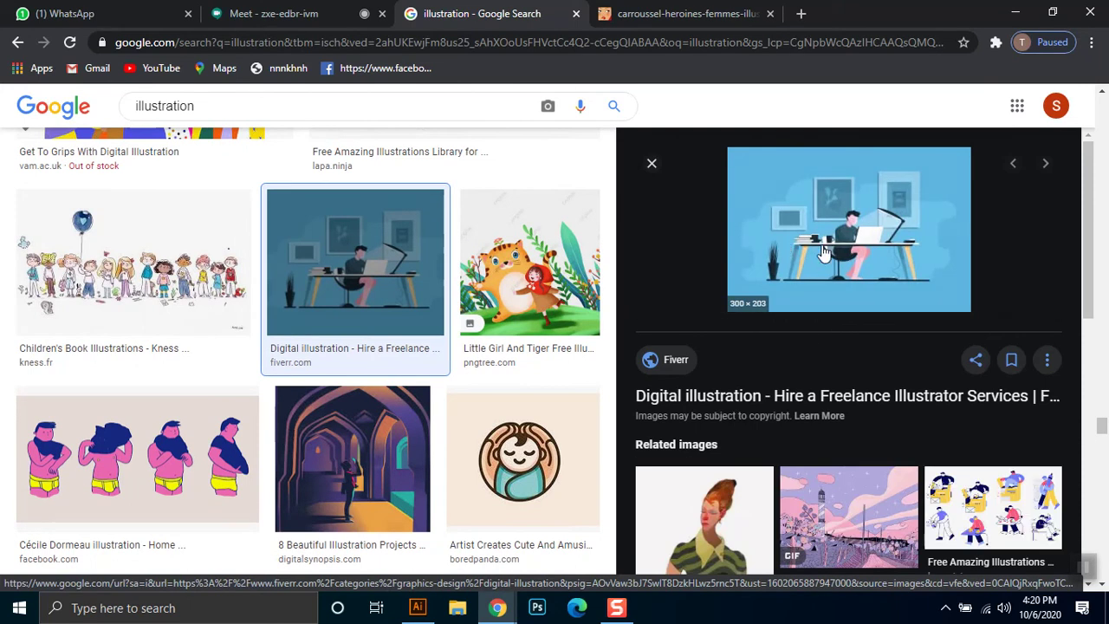
{"action": "right_click", "coordinate": [777, 254]}
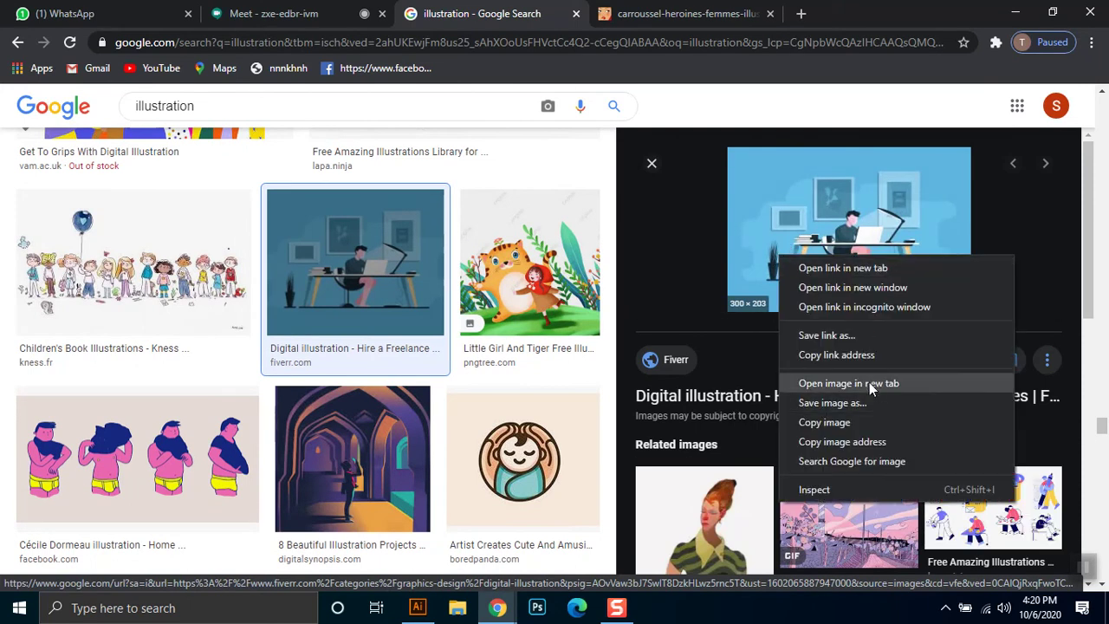
{"action": "left_click", "coordinate": [869, 382]}
{"action": "scroll", "coordinate": [821, 367], "scroll_direction": "down", "scroll_amount": 5}
{"action": "scroll", "coordinate": [797, 360], "scroll_direction": "down", "scroll_amount": 3}
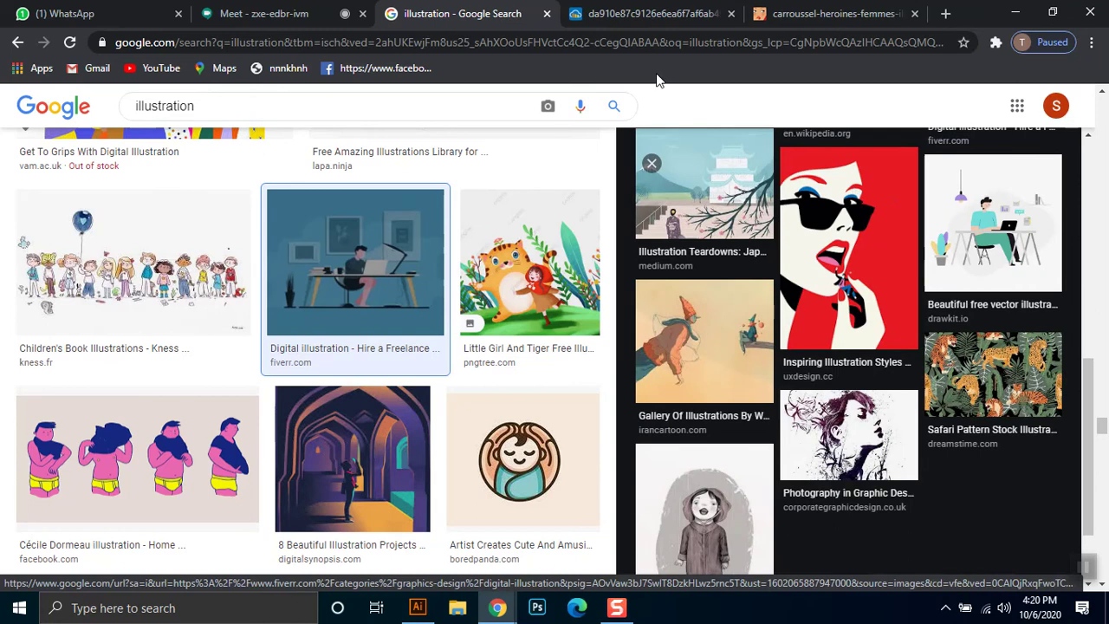
{"action": "left_click", "coordinate": [666, 9]}
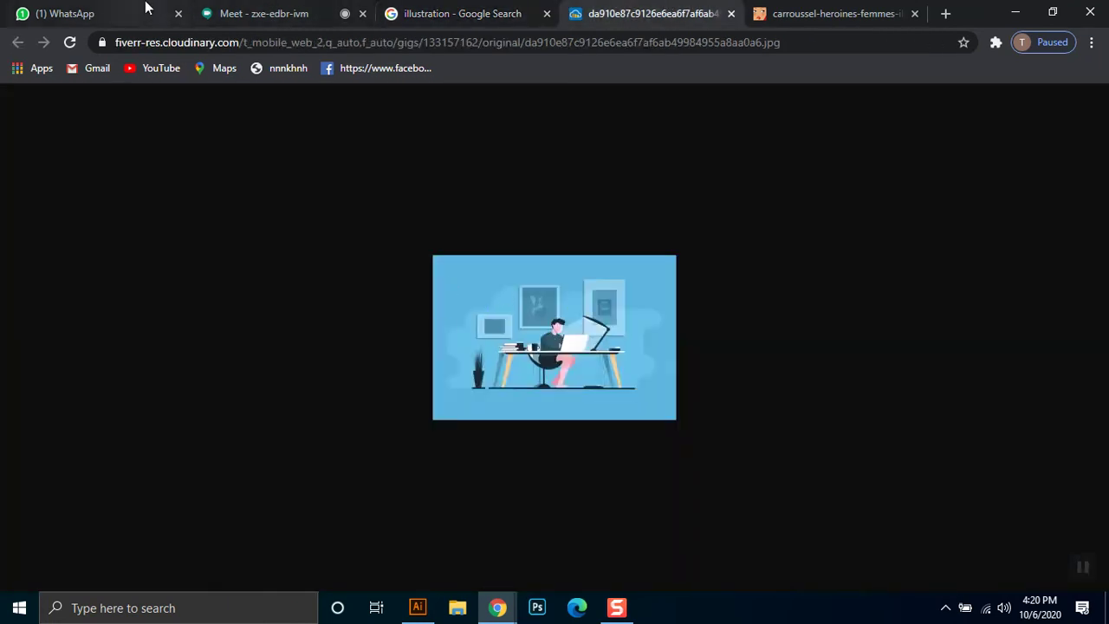
Check the video call, then scroll further down the illustration results
{"action": "left_click", "coordinate": [292, 7]}
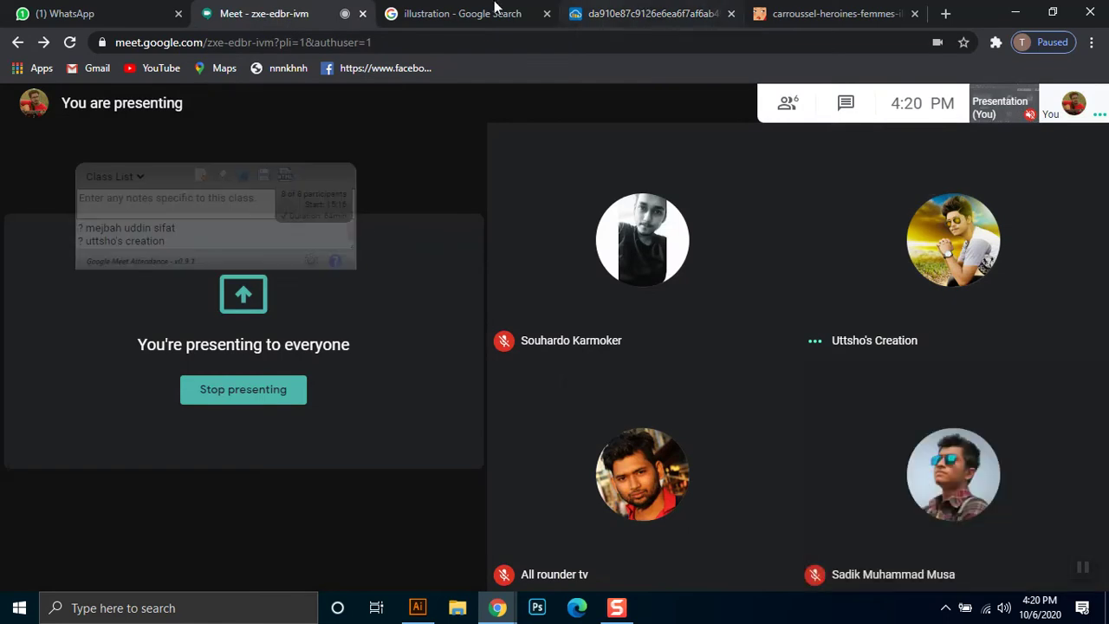
{"action": "left_click", "coordinate": [495, 8]}
{"action": "scroll", "coordinate": [398, 372], "scroll_direction": "down", "scroll_amount": 5}
{"action": "scroll", "coordinate": [401, 379], "scroll_direction": "down", "scroll_amount": 3}
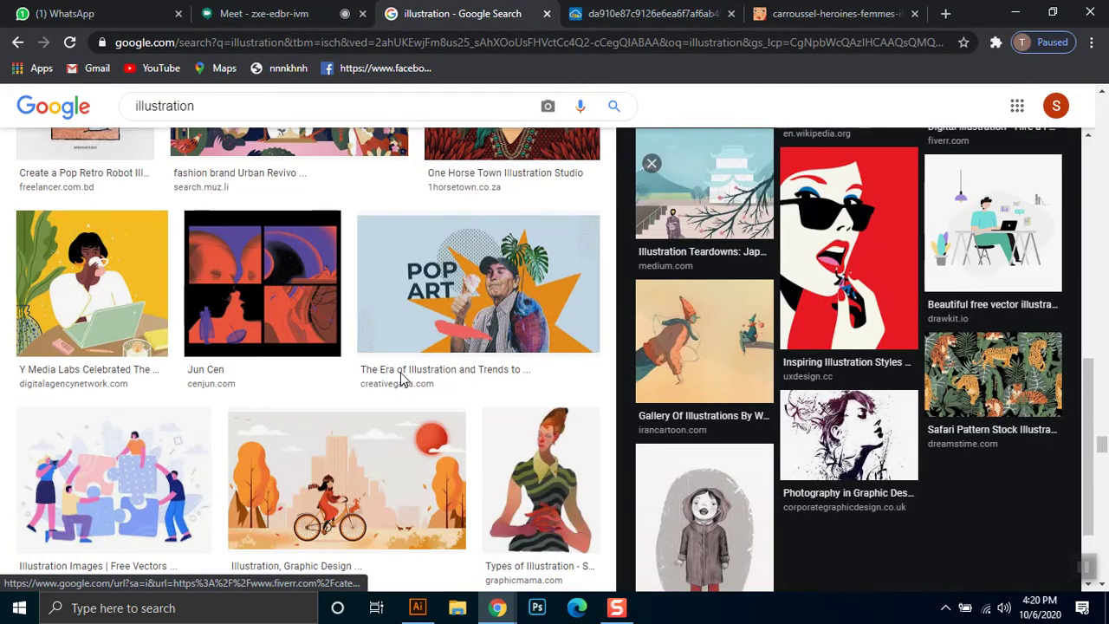
{"action": "scroll", "coordinate": [401, 378], "scroll_direction": "down", "scroll_amount": 3}
{"action": "scroll", "coordinate": [402, 381], "scroll_direction": "down", "scroll_amount": 4}
{"action": "scroll", "coordinate": [401, 380], "scroll_direction": "down", "scroll_amount": 1}
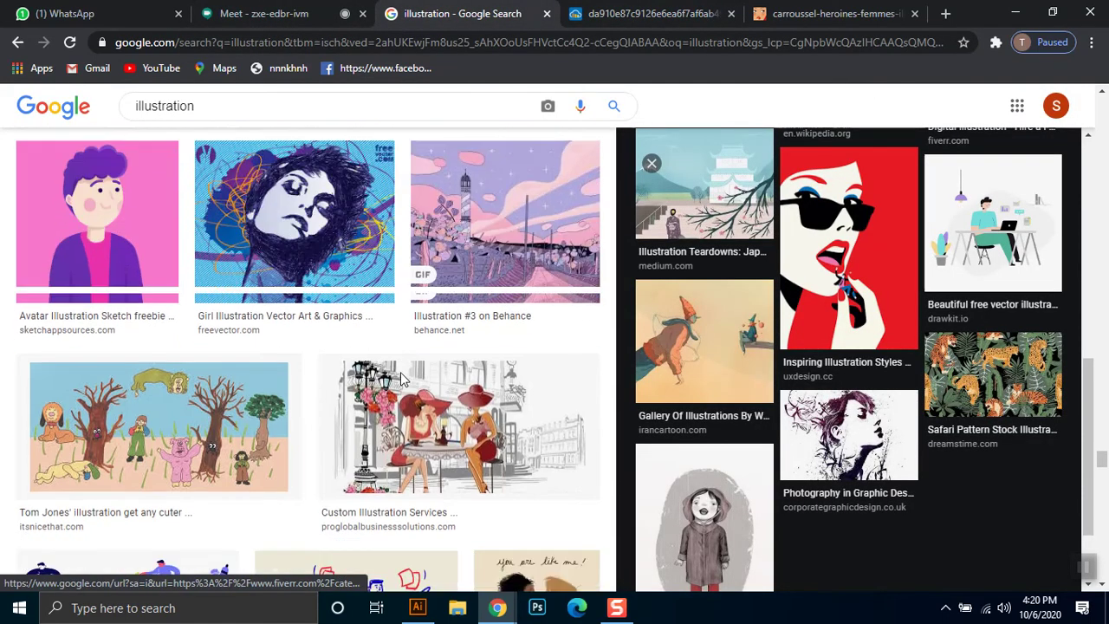
{"action": "scroll", "coordinate": [401, 380], "scroll_direction": "down", "scroll_amount": 2}
{"action": "scroll", "coordinate": [401, 379], "scroll_direction": "down", "scroll_amount": 3}
{"action": "scroll", "coordinate": [402, 380], "scroll_direction": "down", "scroll_amount": 2}
{"action": "scroll", "coordinate": [401, 379], "scroll_direction": "down", "scroll_amount": 1}
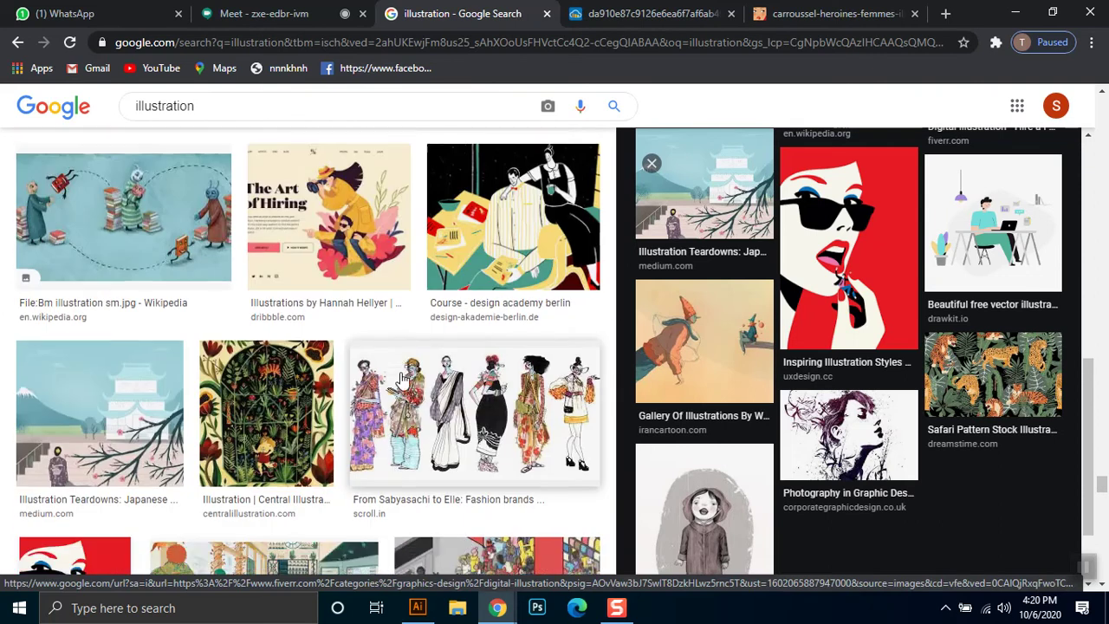
{"action": "scroll", "coordinate": [401, 380], "scroll_direction": "down", "scroll_amount": 4}
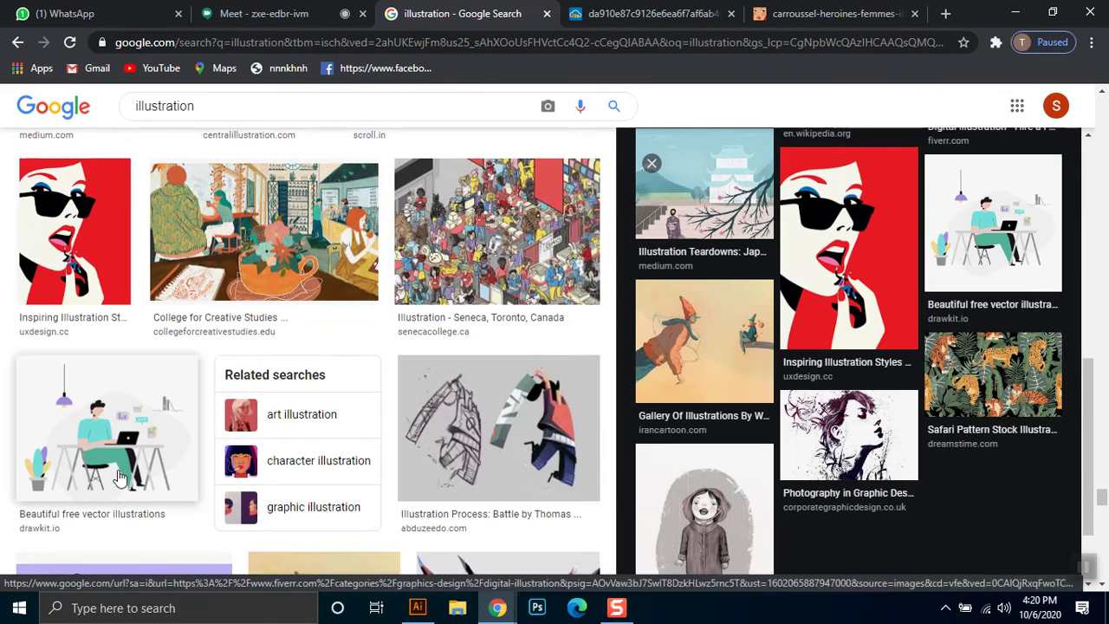
{"action": "scroll", "coordinate": [119, 472], "scroll_direction": "down", "scroll_amount": 1}
{"action": "scroll", "coordinate": [119, 472], "scroll_direction": "down", "scroll_amount": 1}
Preview Thomas Rohlfs' 'Illustration Process: Battle' sketch-and-colour image
{"action": "left_click", "coordinate": [438, 260]}
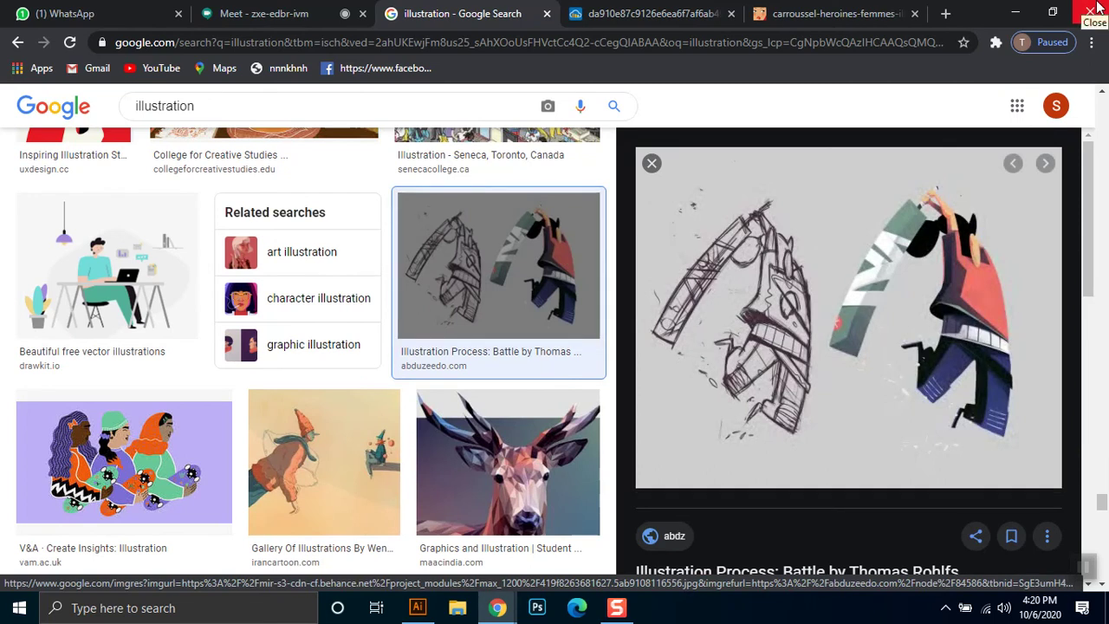
{"action": "mouse_move", "coordinate": [848, 317]}
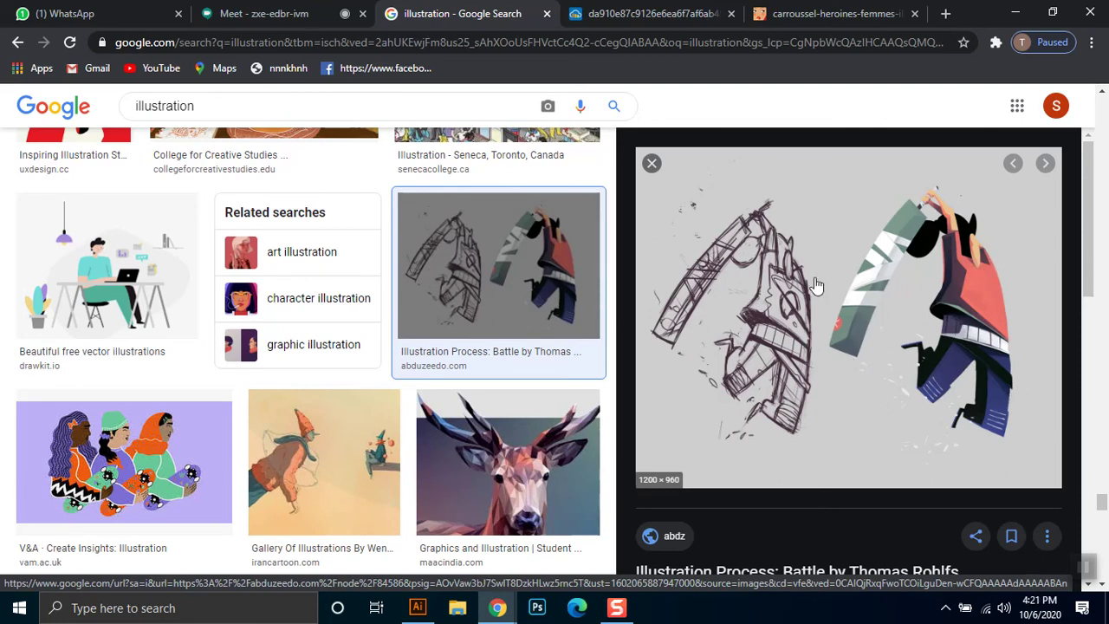
{"action": "scroll", "coordinate": [814, 284], "scroll_direction": "down", "scroll_amount": 3}
{"action": "scroll", "coordinate": [815, 284], "scroll_direction": "up", "scroll_amount": 2}
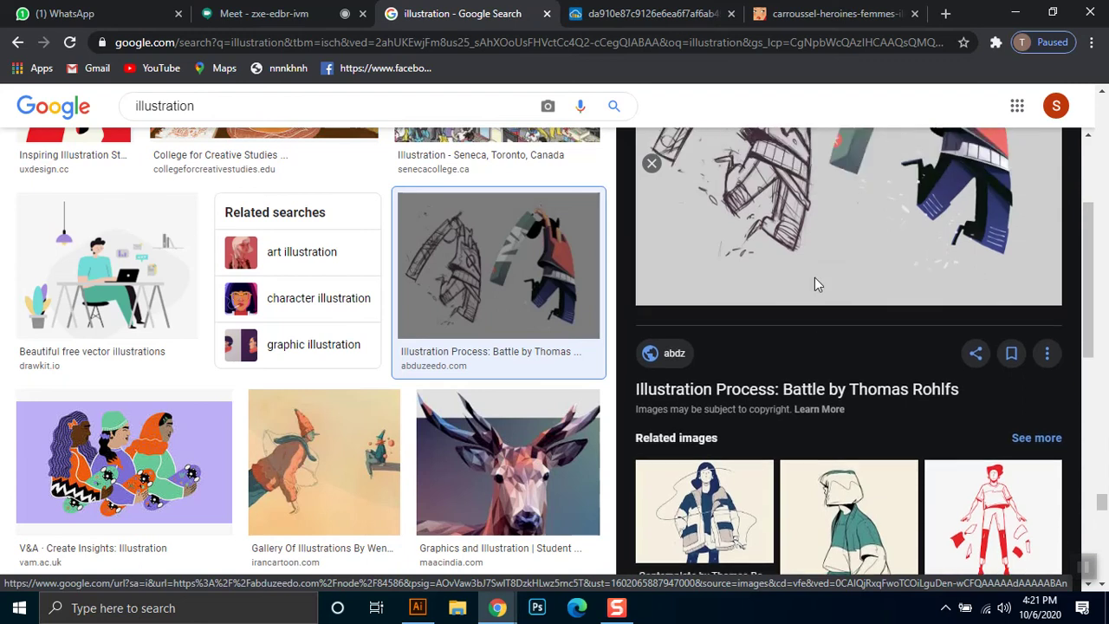
{"action": "scroll", "coordinate": [849, 288], "scroll_direction": "up", "scroll_amount": 1}
{"action": "scroll", "coordinate": [849, 287], "scroll_direction": "down", "scroll_amount": 3}
{"action": "scroll", "coordinate": [849, 288], "scroll_direction": "down", "scroll_amount": 5}
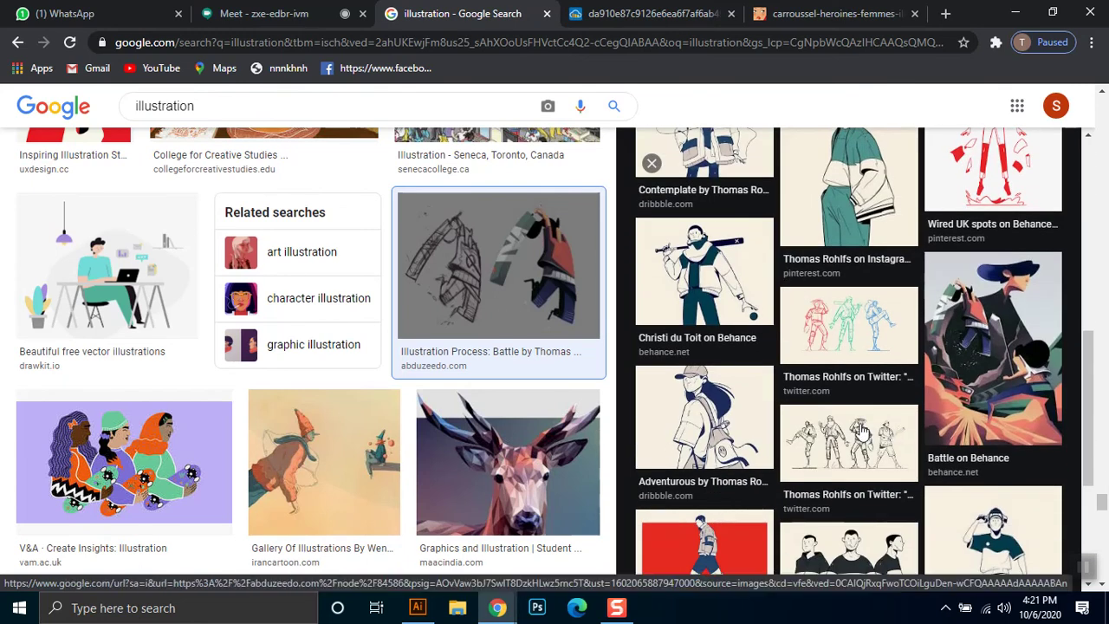
Preview the related four-figure character sketch and the black-and-white baseball player illustration
{"action": "left_click", "coordinate": [860, 429]}
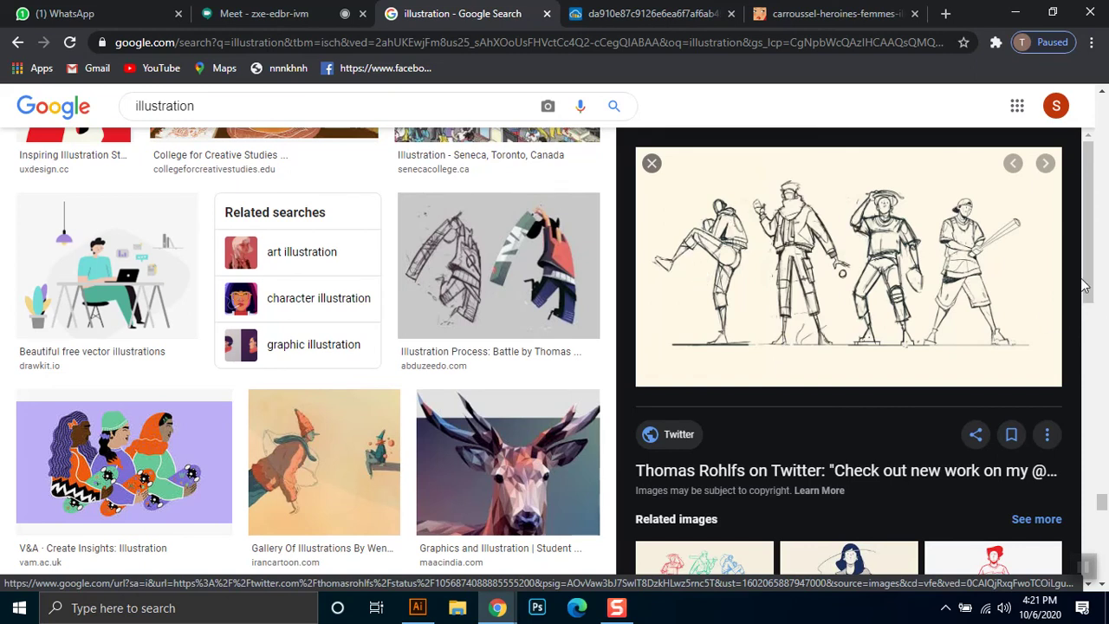
{"action": "scroll", "coordinate": [1092, 241], "scroll_direction": "down", "scroll_amount": 4}
{"action": "scroll", "coordinate": [1096, 216], "scroll_direction": "up", "scroll_amount": 5}
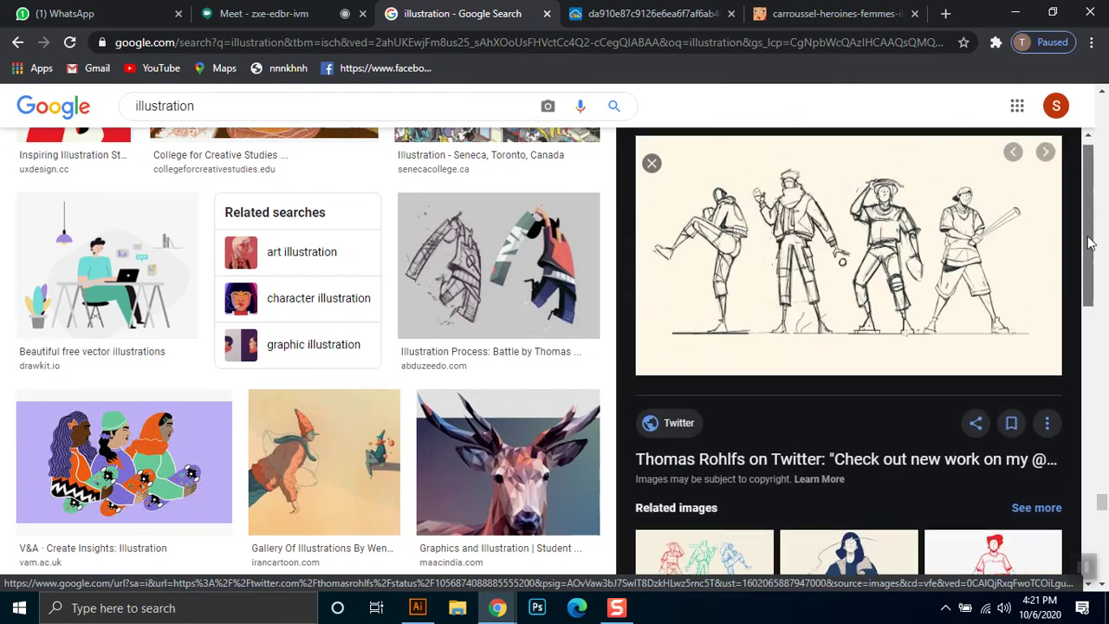
{"action": "mouse_move", "coordinate": [848, 266]}
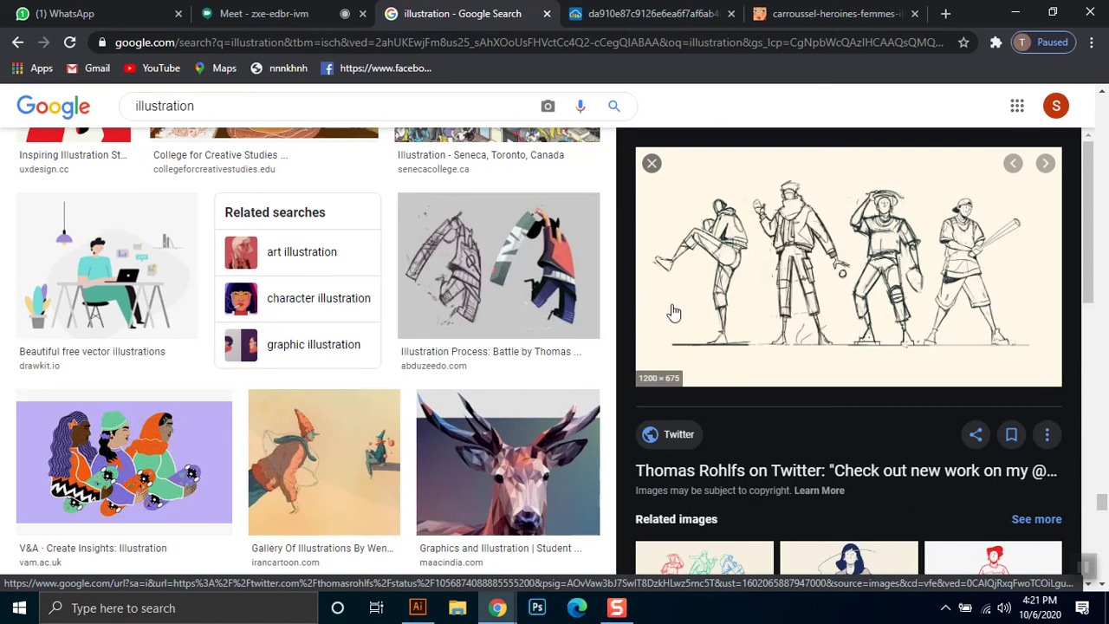
{"action": "left_click_drag", "start_coordinate": [1084, 265], "coordinate": [1067, 495]}
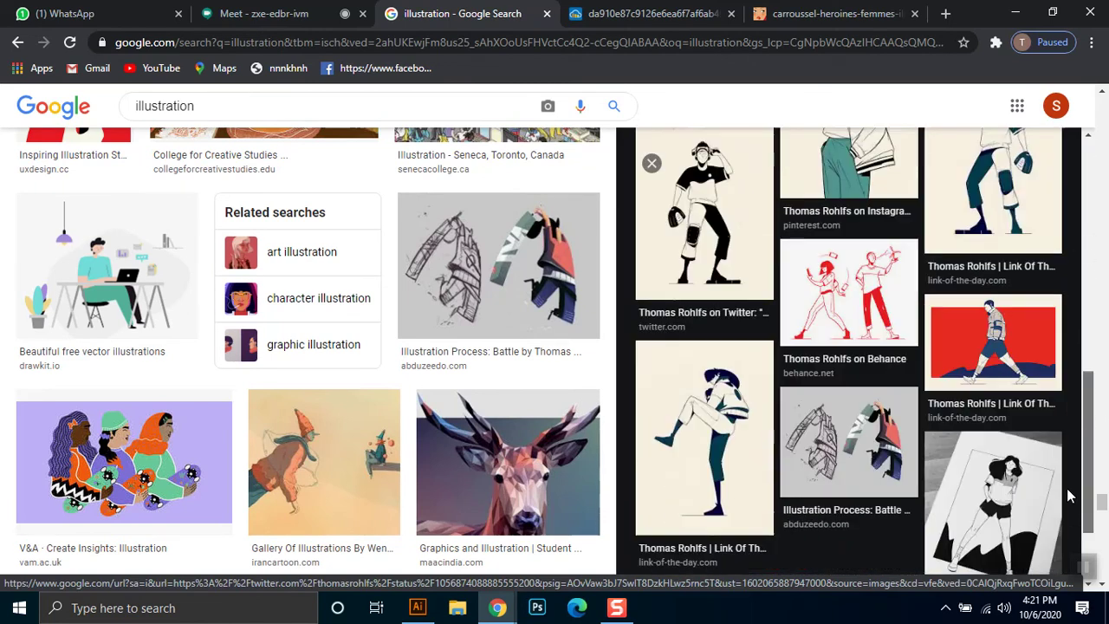
{"action": "scroll", "coordinate": [1063, 506], "scroll_direction": "up", "scroll_amount": 2}
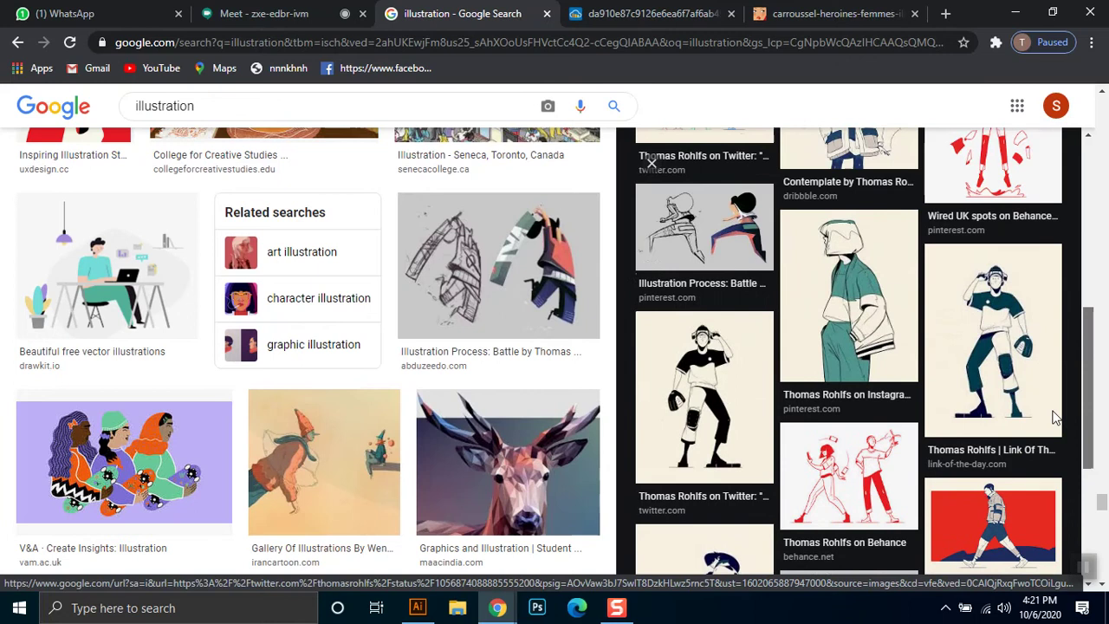
{"action": "scroll", "coordinate": [1048, 433], "scroll_direction": "down", "scroll_amount": 3}
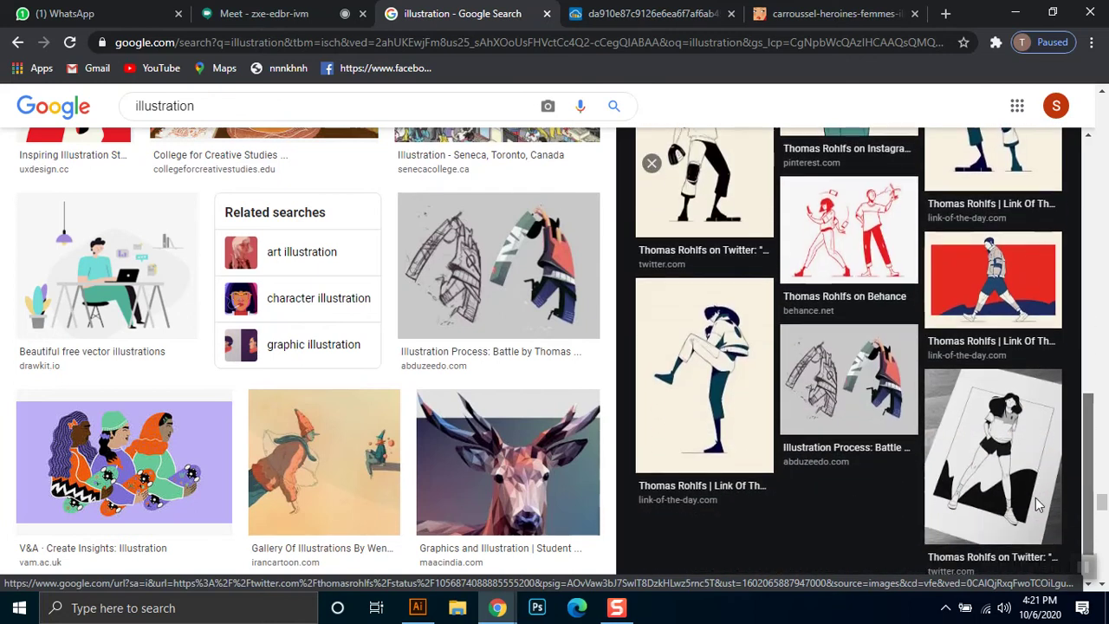
{"action": "scroll", "coordinate": [1036, 497], "scroll_direction": "up", "scroll_amount": 1}
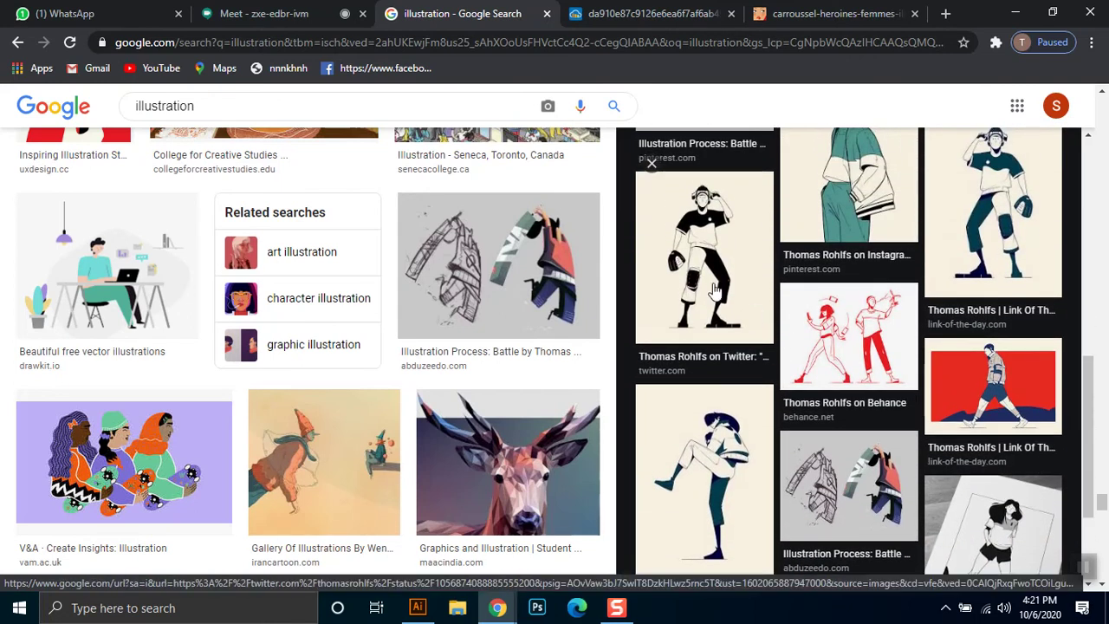
{"action": "left_click", "coordinate": [706, 265]}
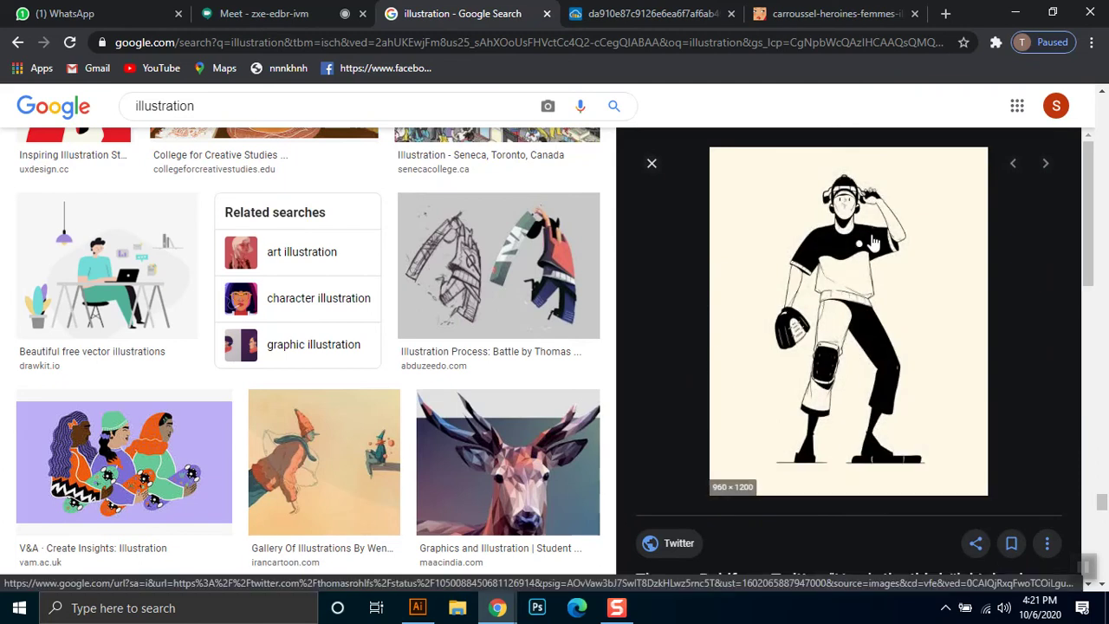
Close the preview and scroll through the plain grid of illustration results
{"action": "left_click", "coordinate": [653, 166]}
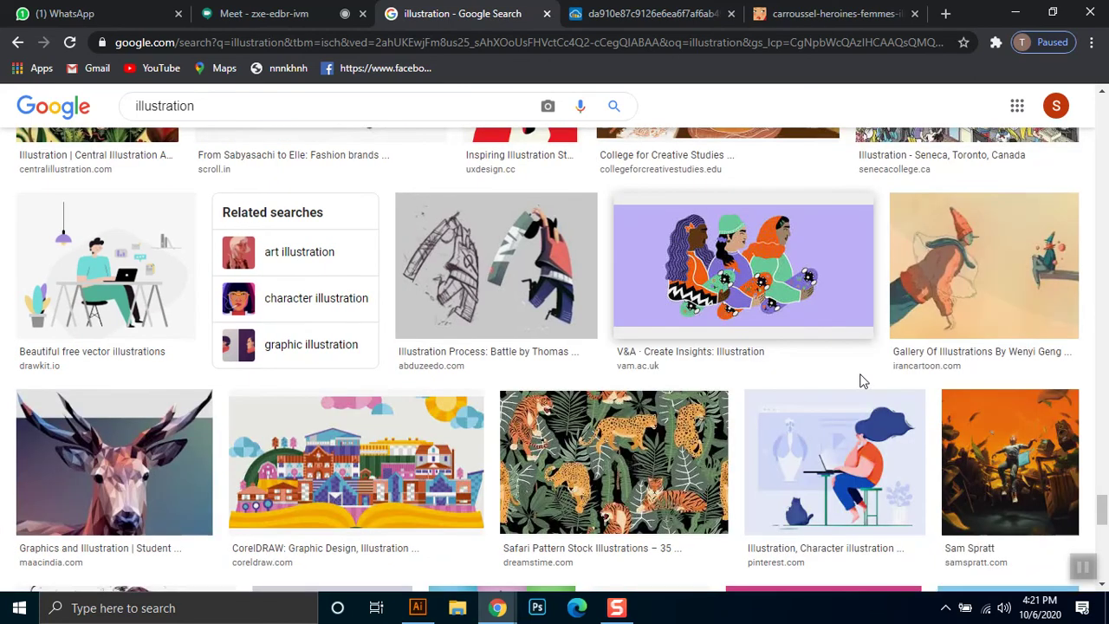
{"action": "left_click_drag", "start_coordinate": [1102, 513], "coordinate": [1104, 561]}
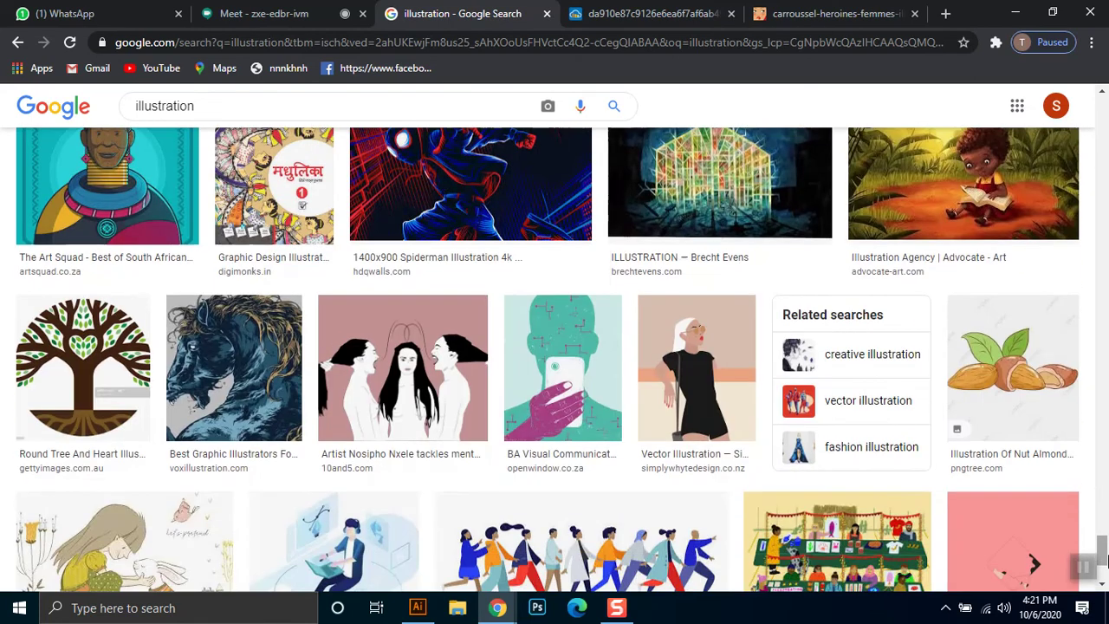
{"action": "scroll", "coordinate": [1105, 562], "scroll_direction": "down", "scroll_amount": 2}
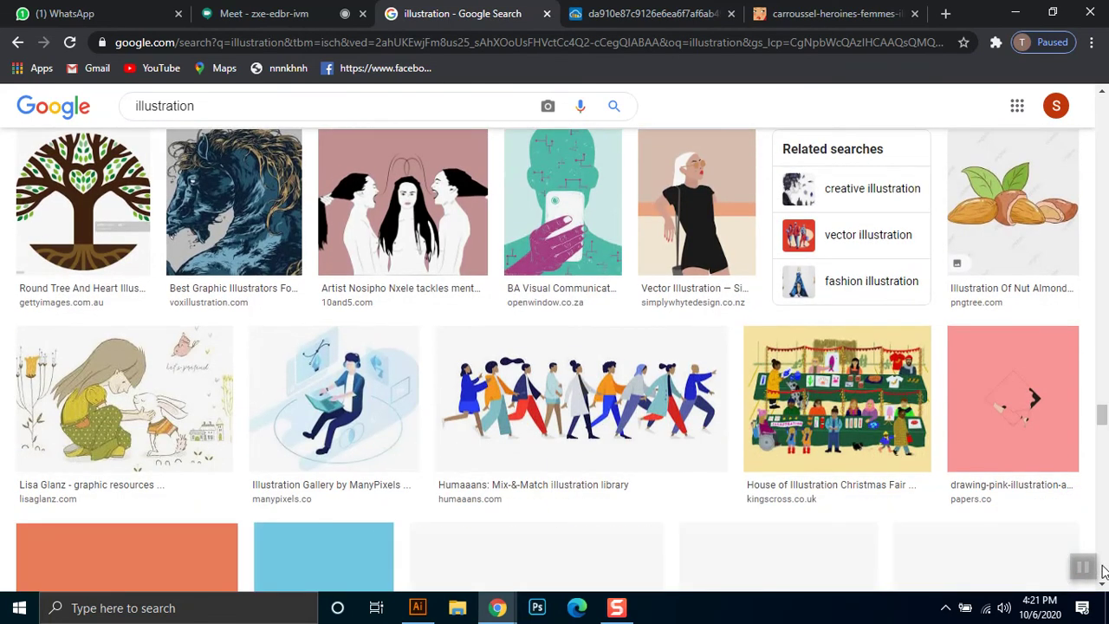
{"action": "scroll", "coordinate": [1103, 571], "scroll_direction": "down", "scroll_amount": 5}
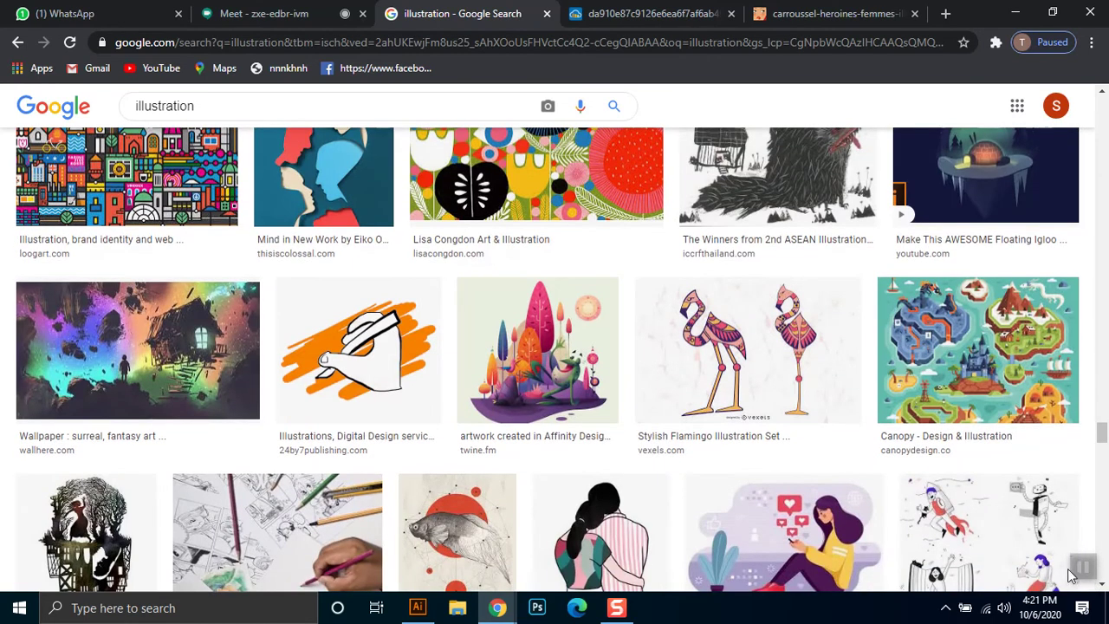
{"action": "left_click_drag", "start_coordinate": [1102, 432], "coordinate": [1103, 481]}
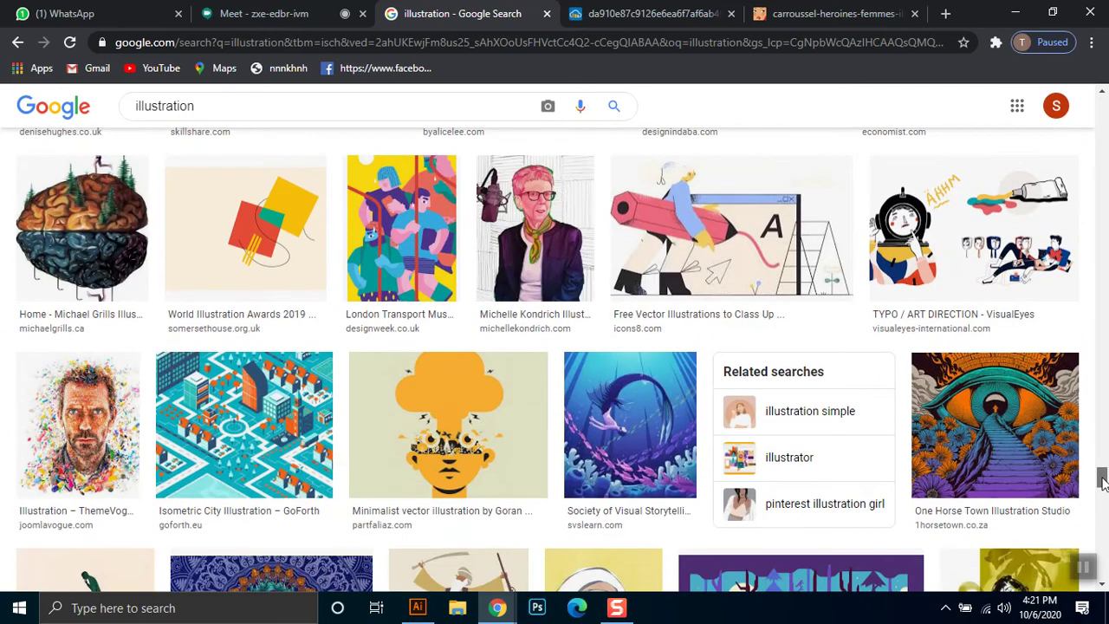
{"action": "left_click_drag", "start_coordinate": [1103, 485], "coordinate": [1103, 496]}
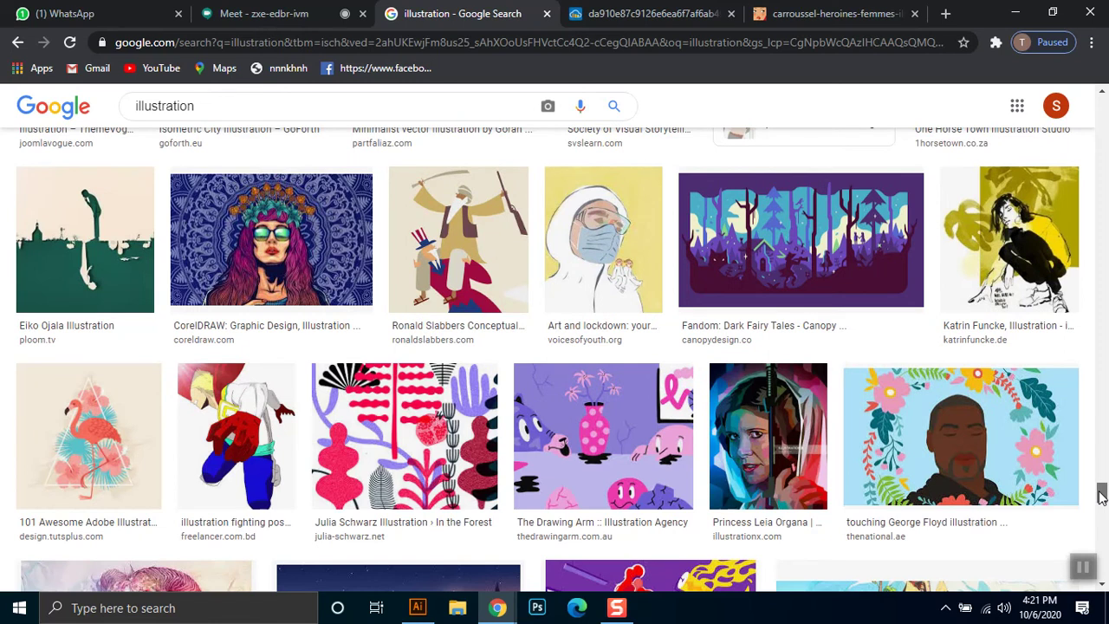
{"action": "left_click_drag", "start_coordinate": [1100, 496], "coordinate": [1094, 516]}
{"action": "left_click_drag", "start_coordinate": [1093, 517], "coordinate": [1101, 525]}
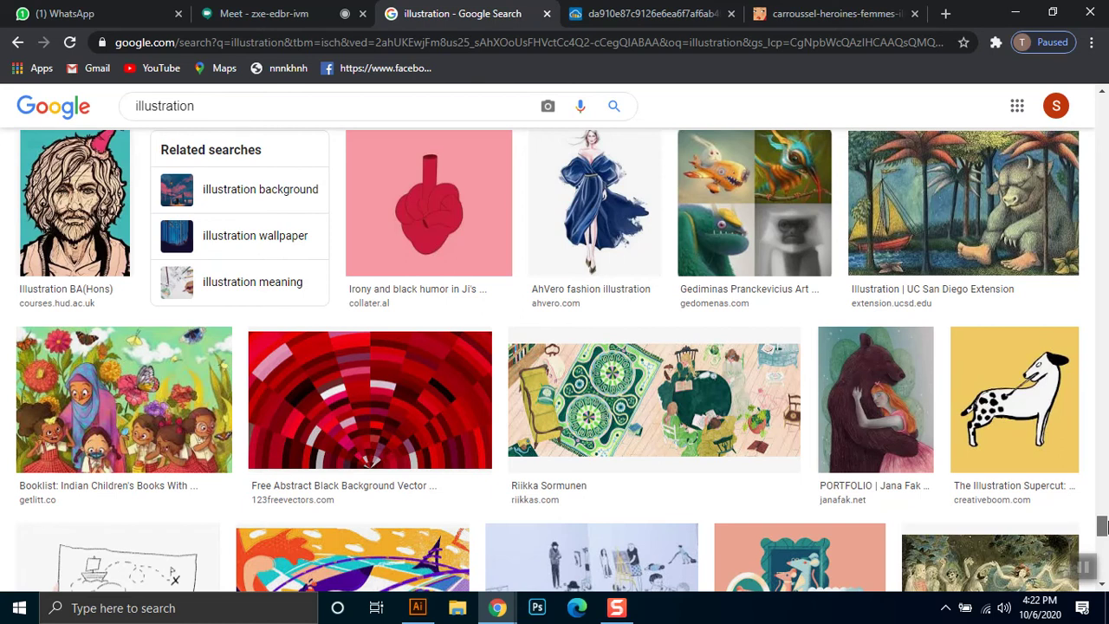
{"action": "left_click_drag", "start_coordinate": [1101, 526], "coordinate": [1102, 470]}
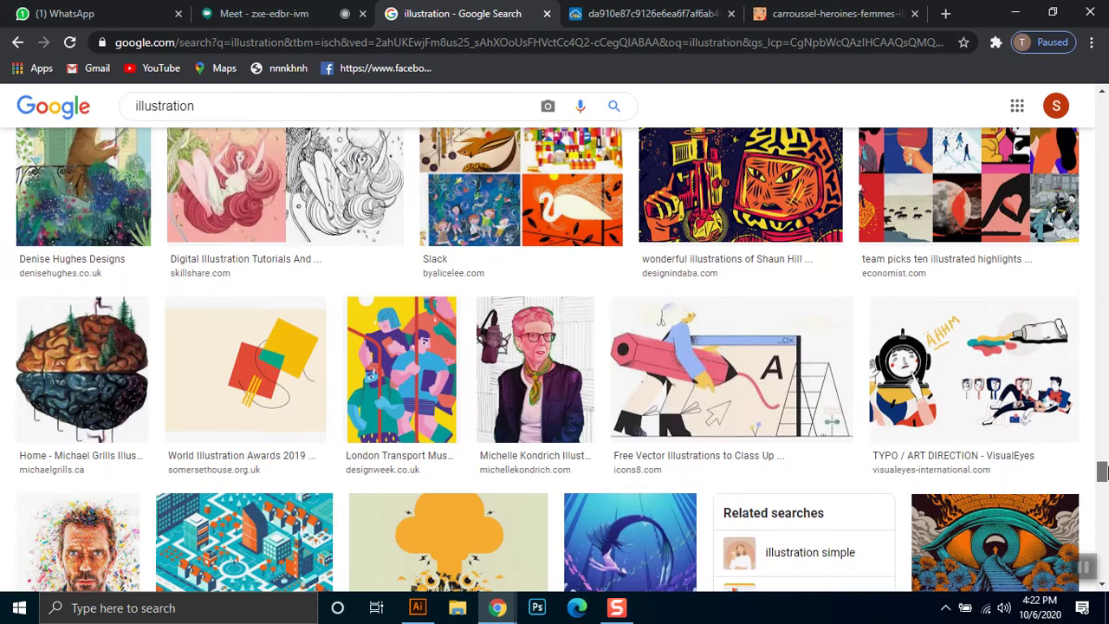
{"action": "left_click_drag", "start_coordinate": [1101, 471], "coordinate": [1099, 488]}
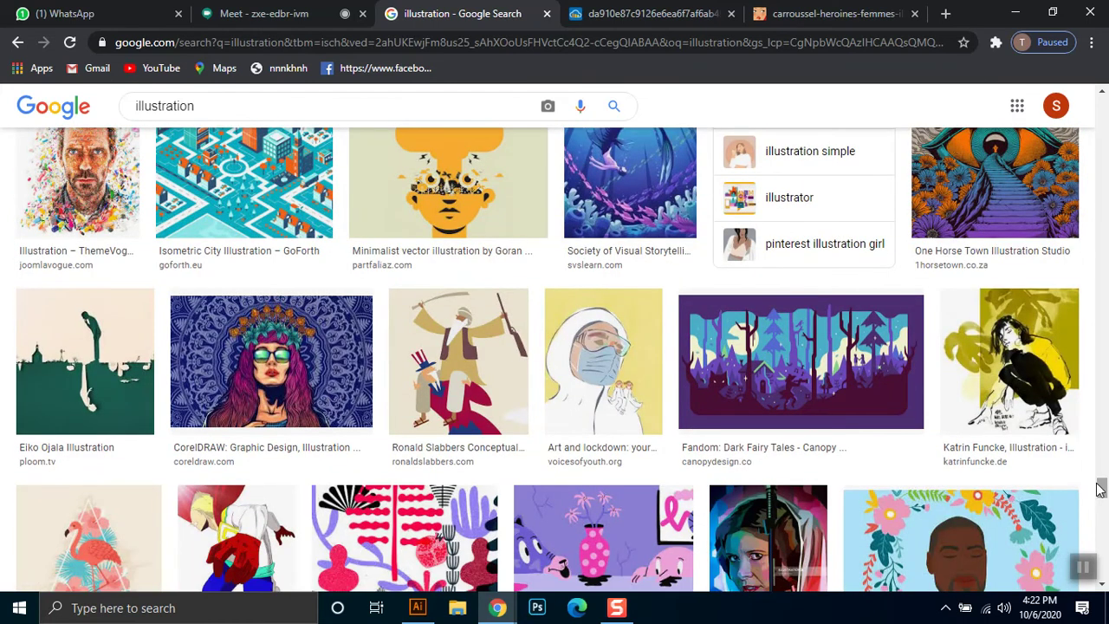
{"action": "mouse_move", "coordinate": [1101, 488]}
{"action": "left_mouse_down"}
{"action": "mouse_move", "coordinate": [1103, 425]}
{"action": "mouse_move", "coordinate": [1101, 438]}
{"action": "left_mouse_up"}
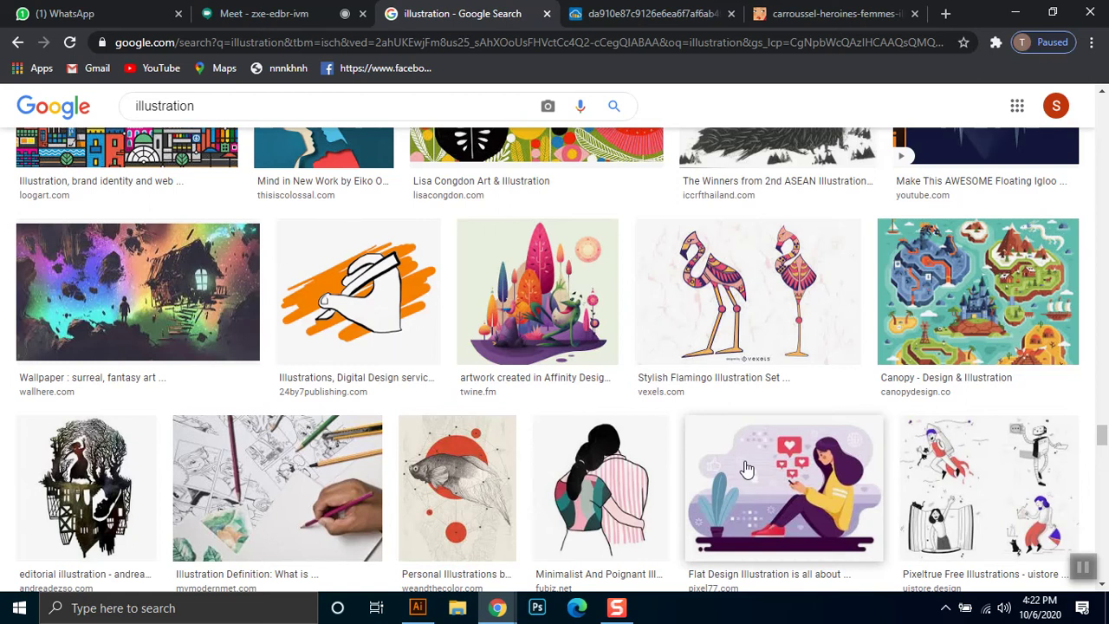
{"action": "left_click_drag", "start_coordinate": [1102, 438], "coordinate": [1090, 12]}
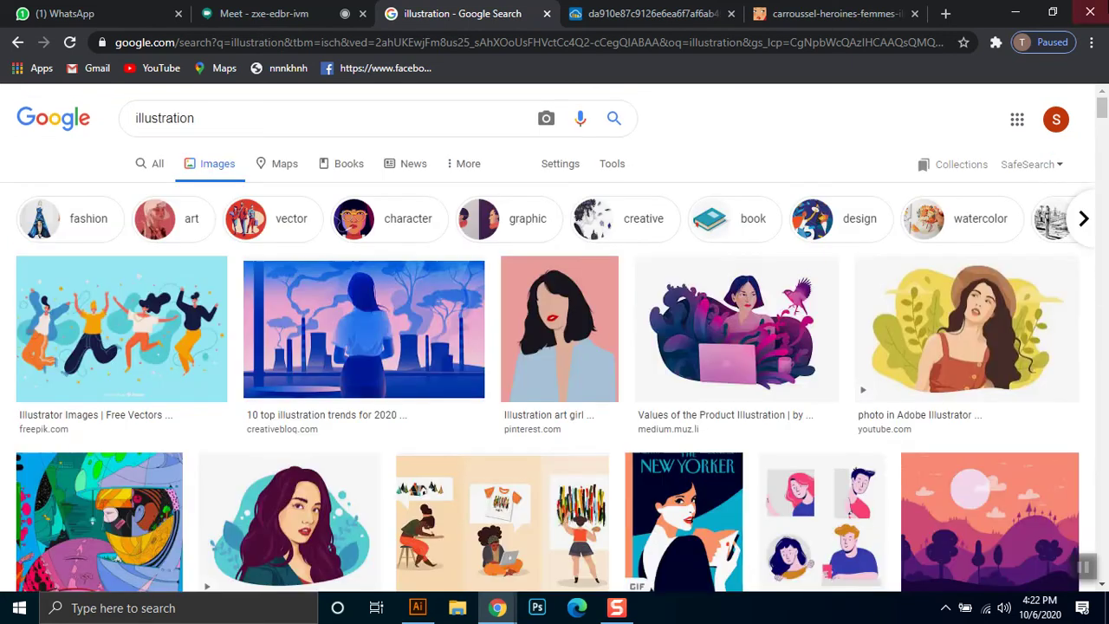
Replace the query with a Google Images search for 'router poster'
{"action": "double_click", "coordinate": [211, 123]}
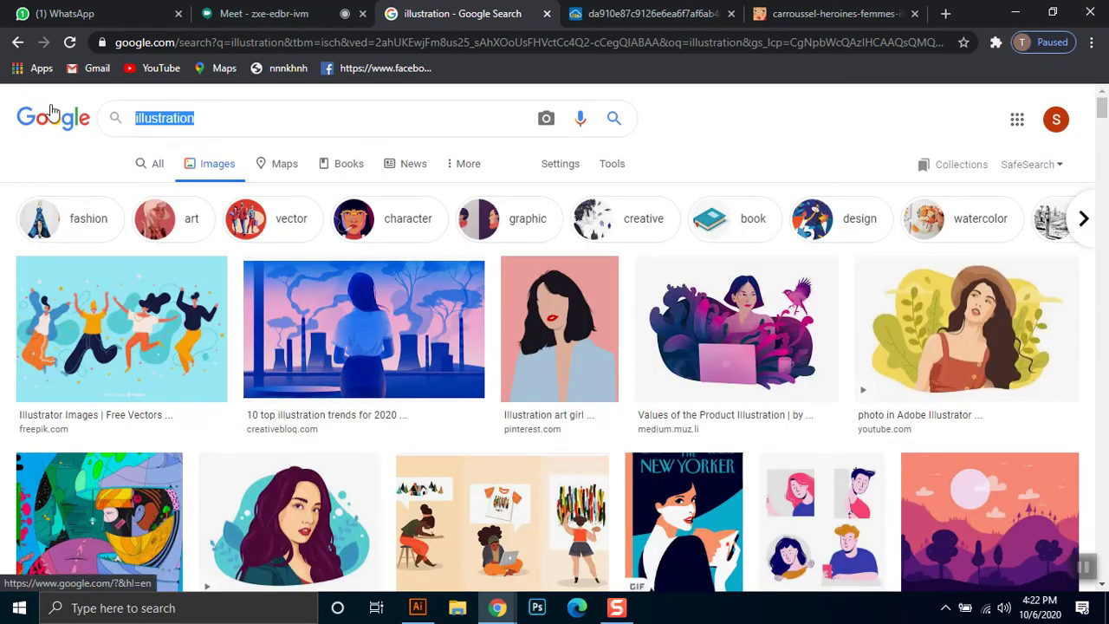
{"action": "type", "text": "router"}
{"action": "key", "text": "Return"}
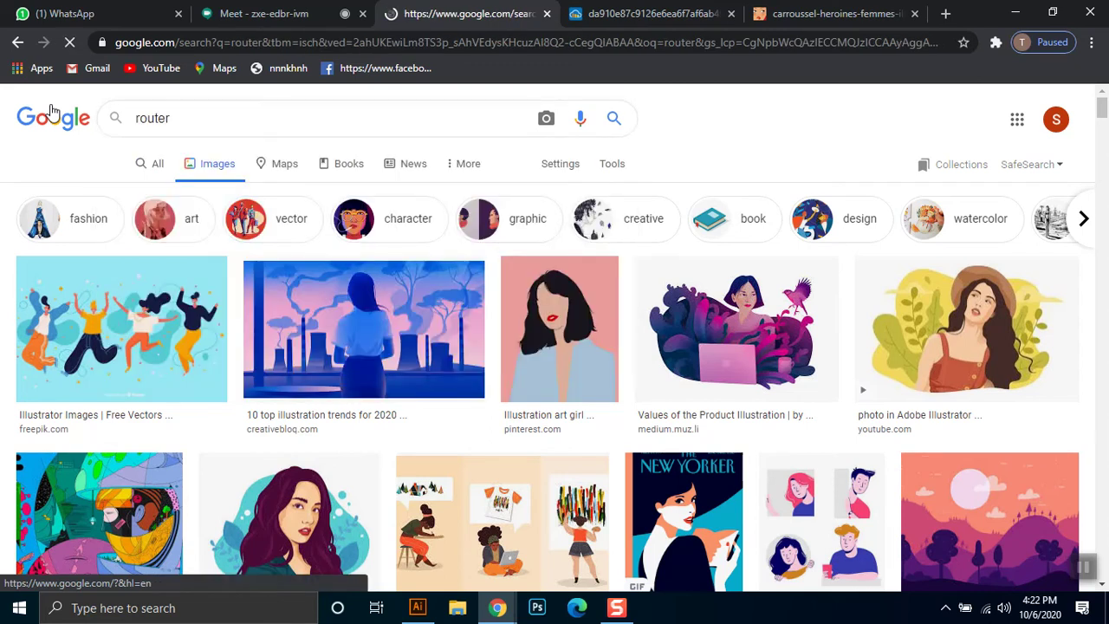
{"action": "type", "text": "poster"}
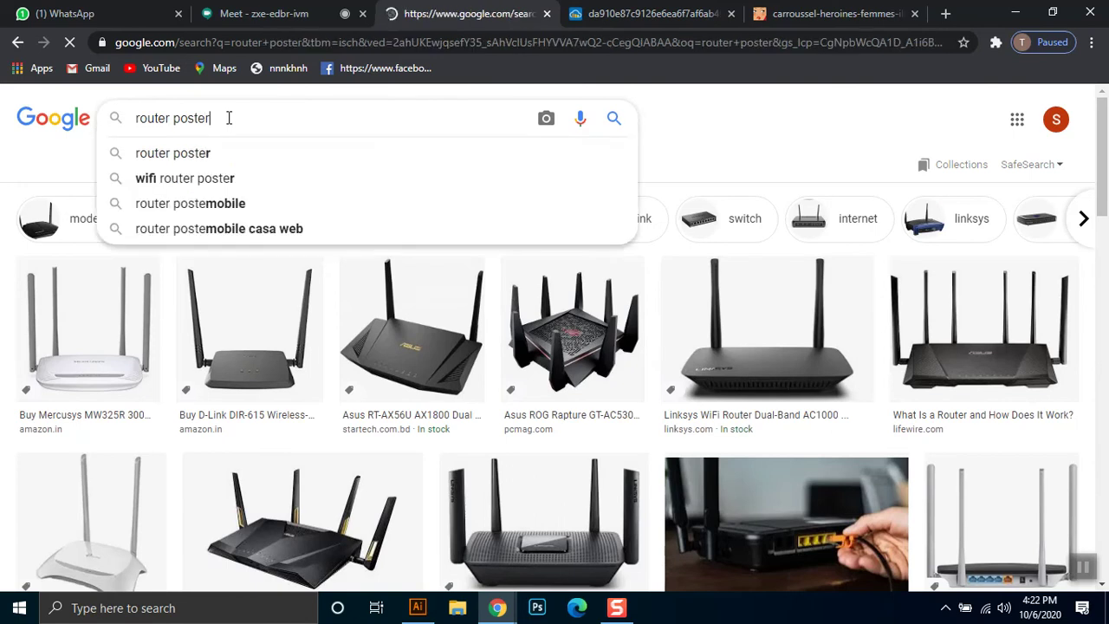
{"action": "key", "text": "Return"}
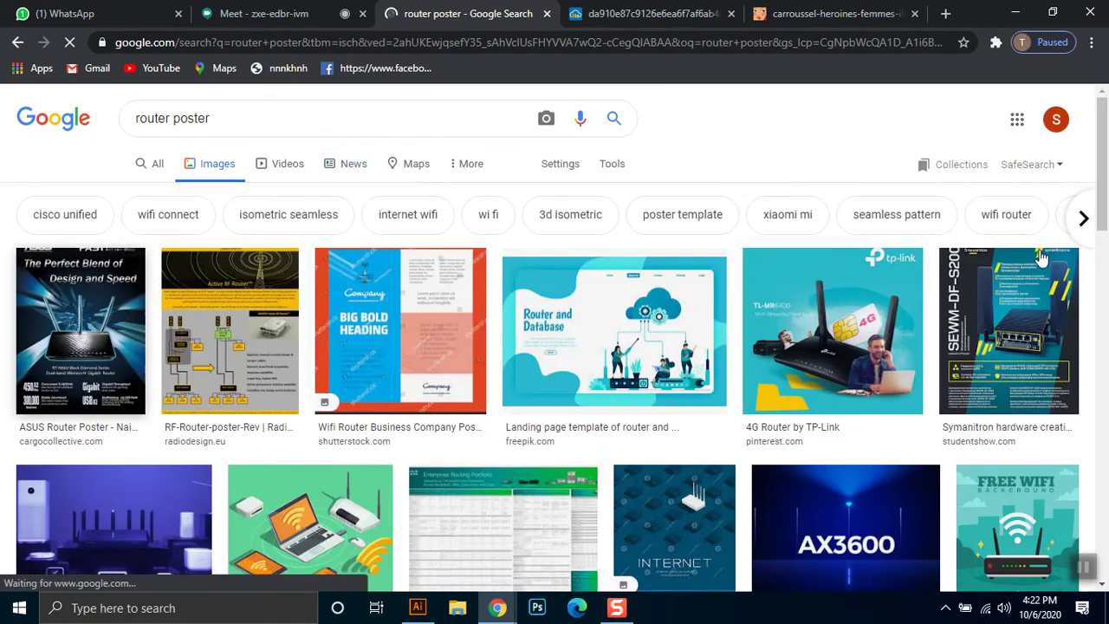
Preview the VR promotion poster, Xiaomi Wi-Fi 6 router and Vector Concept isometric router images
{"action": "scroll", "coordinate": [1103, 276], "scroll_direction": "down", "scroll_amount": 3}
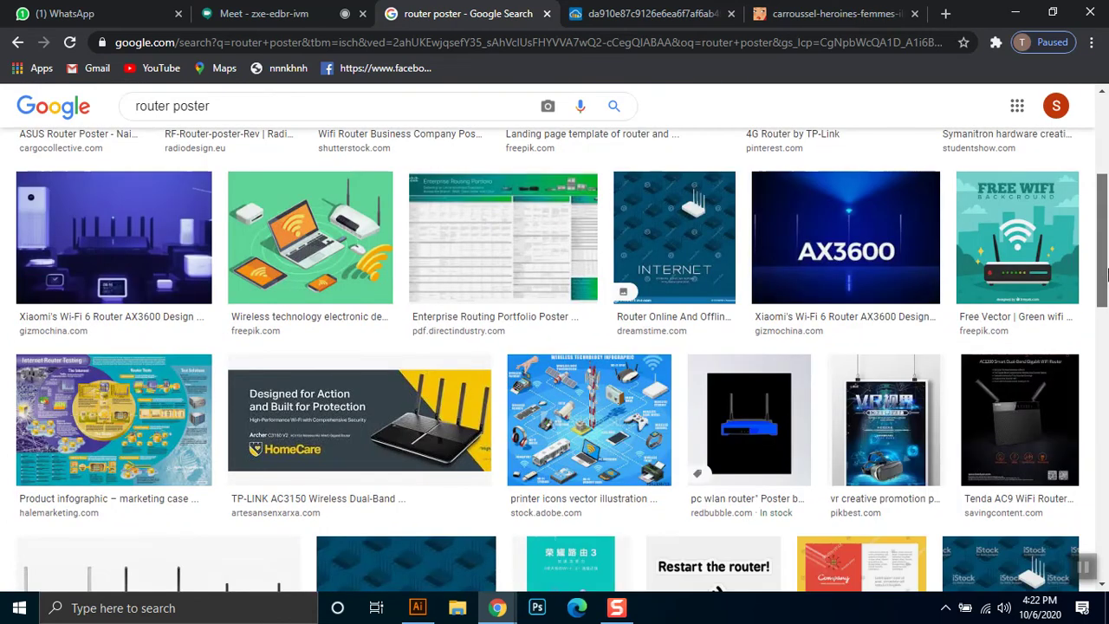
{"action": "left_click_drag", "start_coordinate": [1103, 276], "coordinate": [1104, 310]}
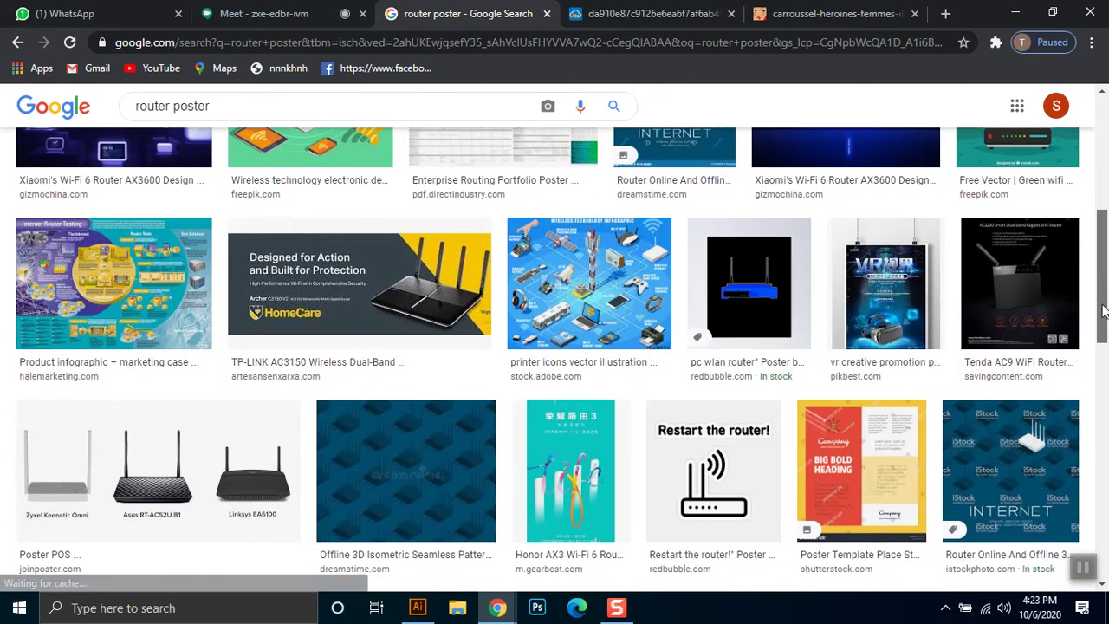
{"action": "left_click", "coordinate": [896, 320]}
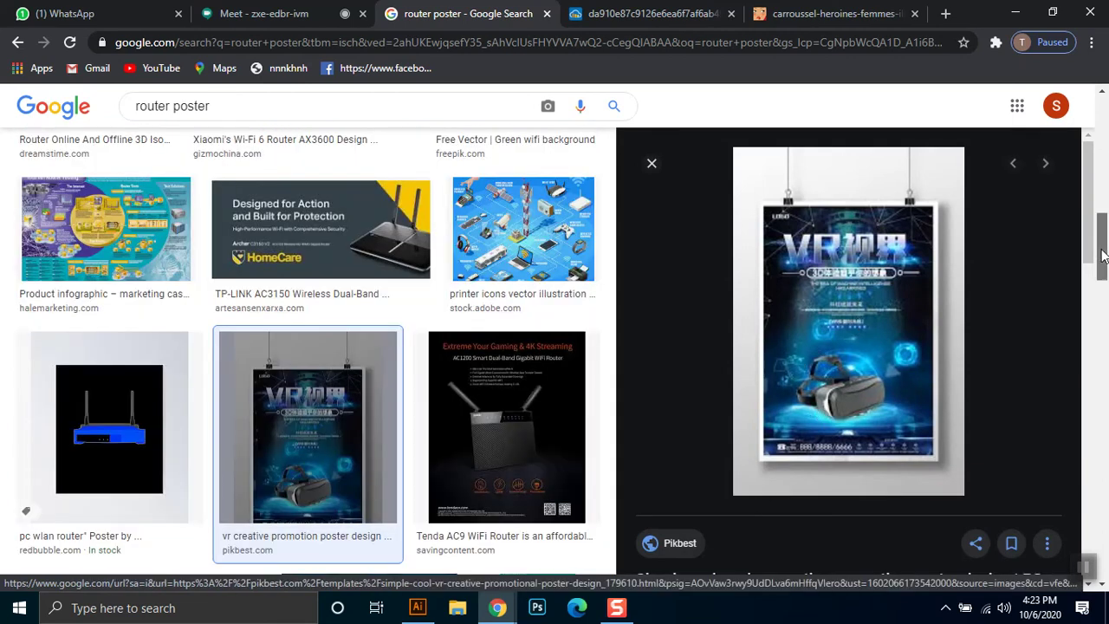
{"action": "scroll", "coordinate": [576, 287], "scroll_direction": "down", "scroll_amount": 8}
{"action": "left_click", "coordinate": [576, 287]}
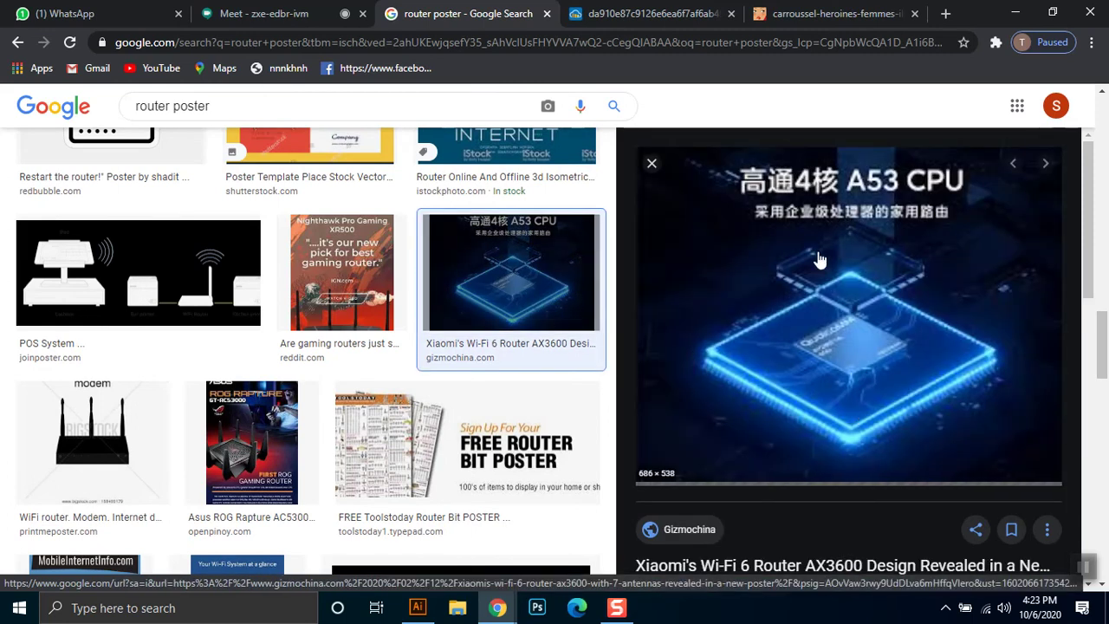
{"action": "left_click_drag", "start_coordinate": [1104, 329], "coordinate": [1106, 444]}
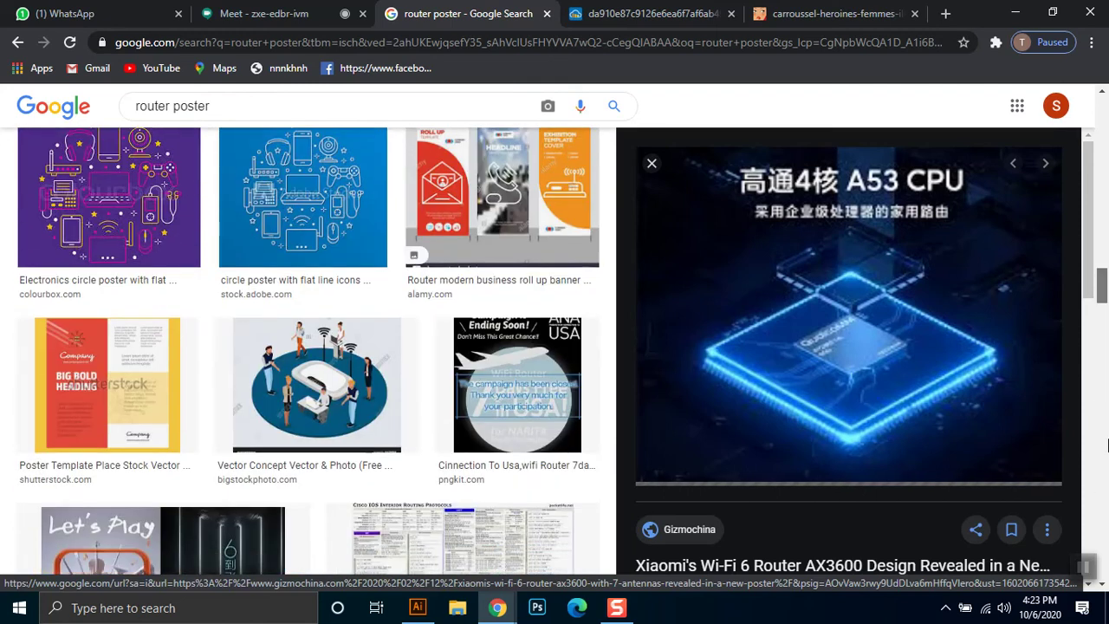
{"action": "scroll", "coordinate": [1106, 444], "scroll_direction": "down", "scroll_amount": 5}
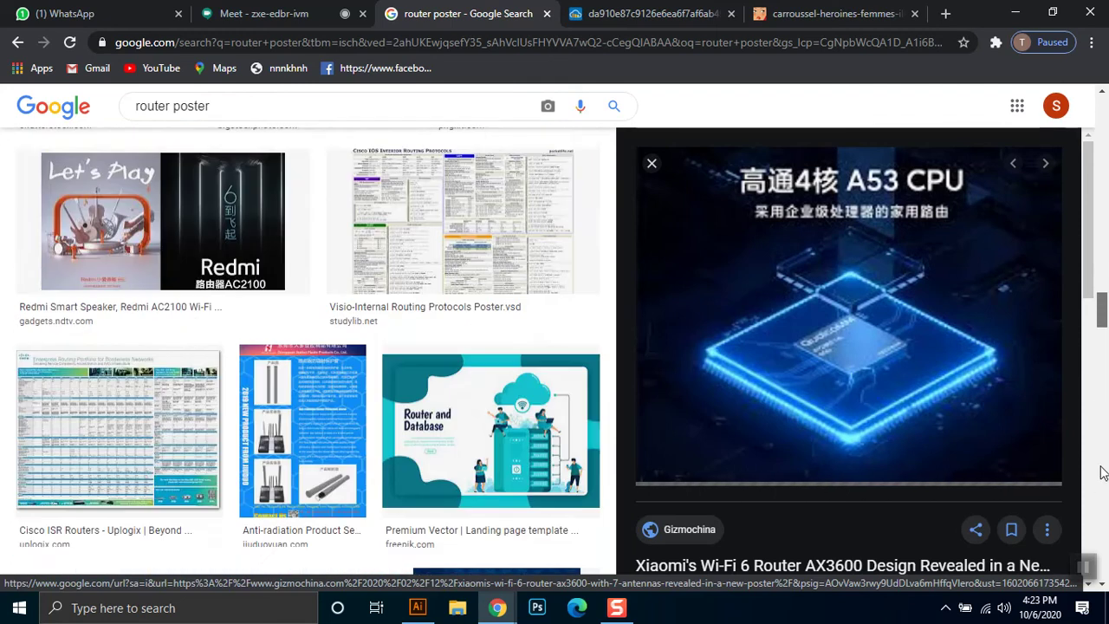
{"action": "scroll", "coordinate": [1094, 442], "scroll_direction": "up", "scroll_amount": 5}
{"action": "left_click", "coordinate": [317, 431]}
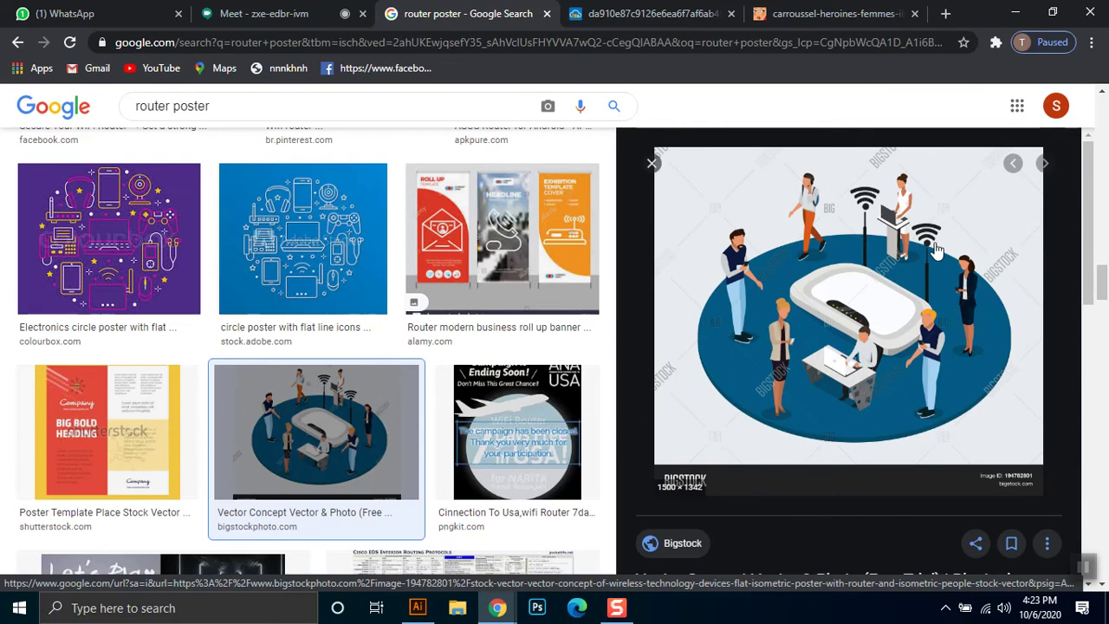
Scroll further and preview Macrovector's isometric public wireless poster
{"action": "left_click_drag", "start_coordinate": [1104, 269], "coordinate": [1098, 392]}
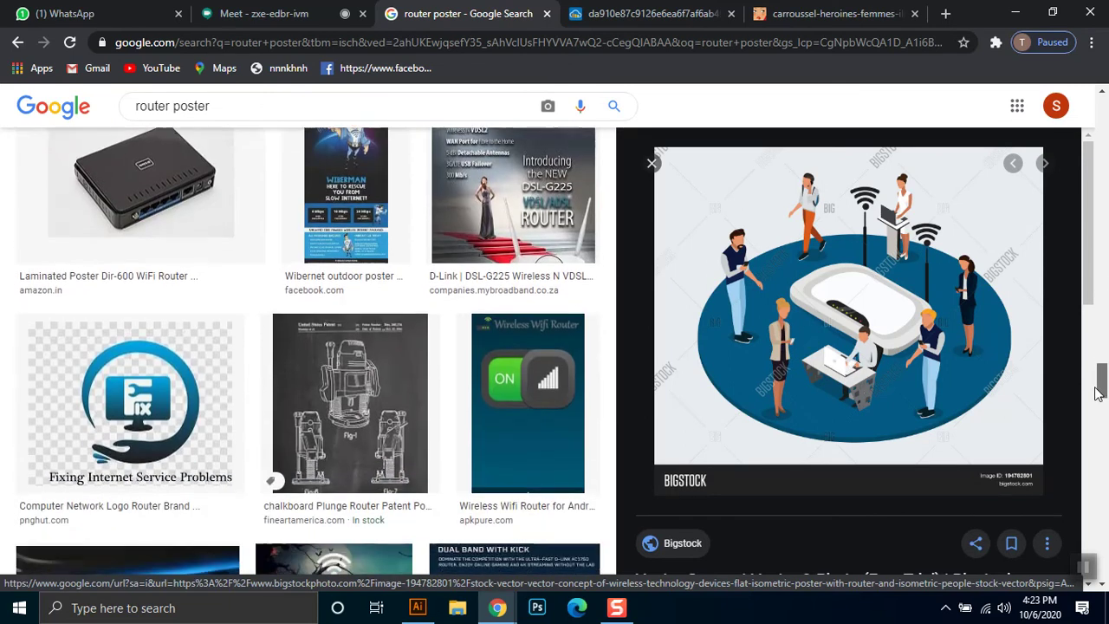
{"action": "left_click_drag", "start_coordinate": [1087, 250], "coordinate": [1088, 347]}
{"action": "left_click_drag", "start_coordinate": [1102, 385], "coordinate": [1103, 459]}
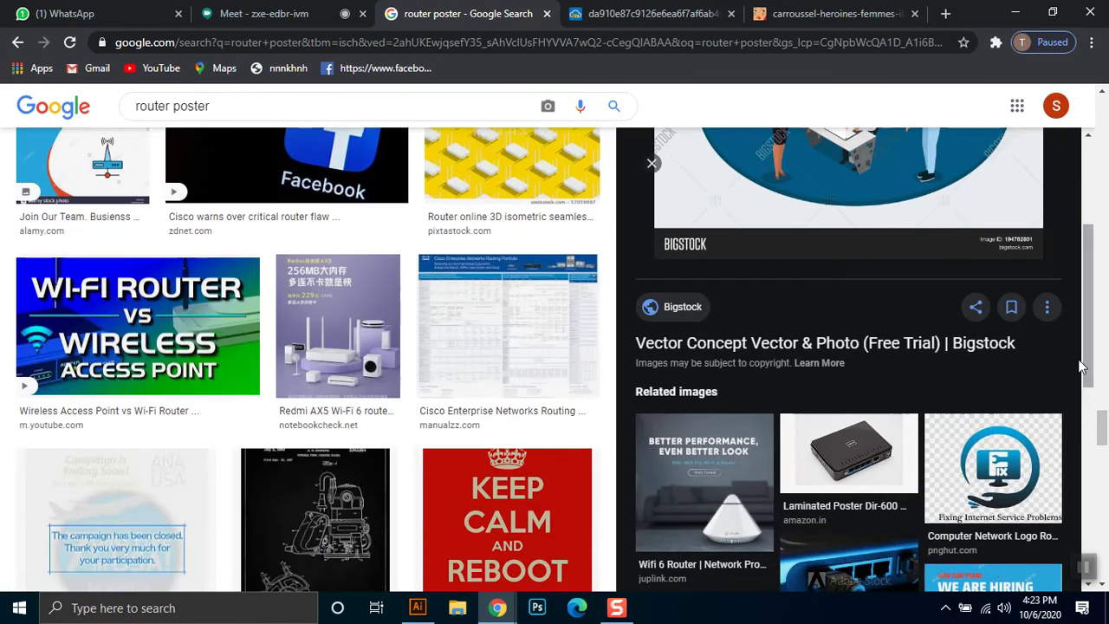
{"action": "left_click_drag", "start_coordinate": [1090, 325], "coordinate": [1091, 522]}
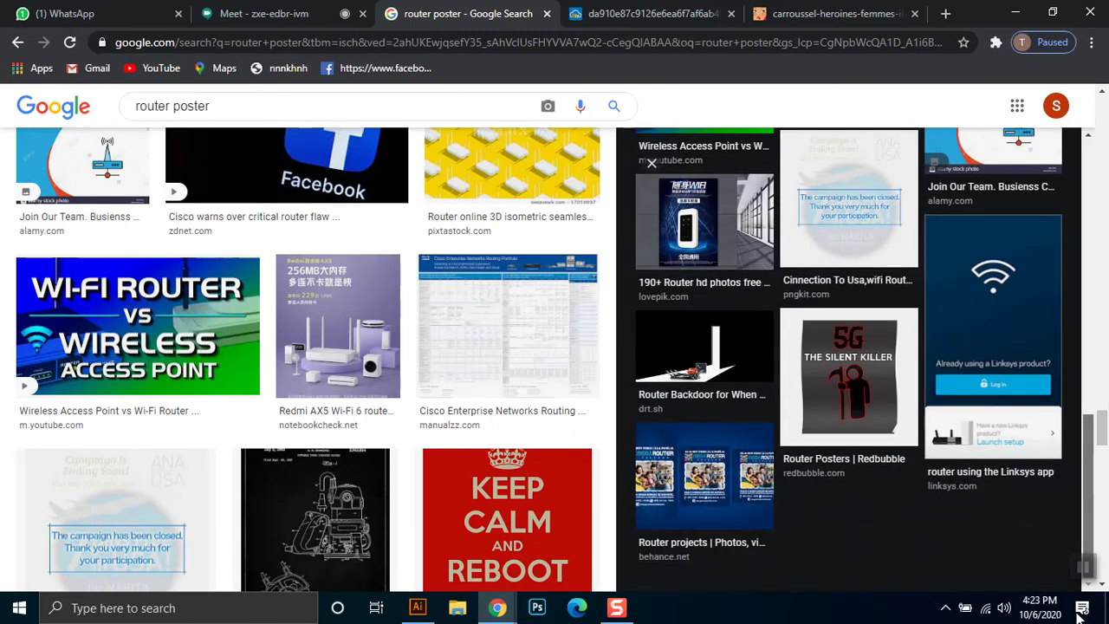
{"action": "scroll", "coordinate": [513, 279], "scroll_direction": "down", "scroll_amount": 2}
{"action": "scroll", "coordinate": [513, 279], "scroll_direction": "down", "scroll_amount": 5}
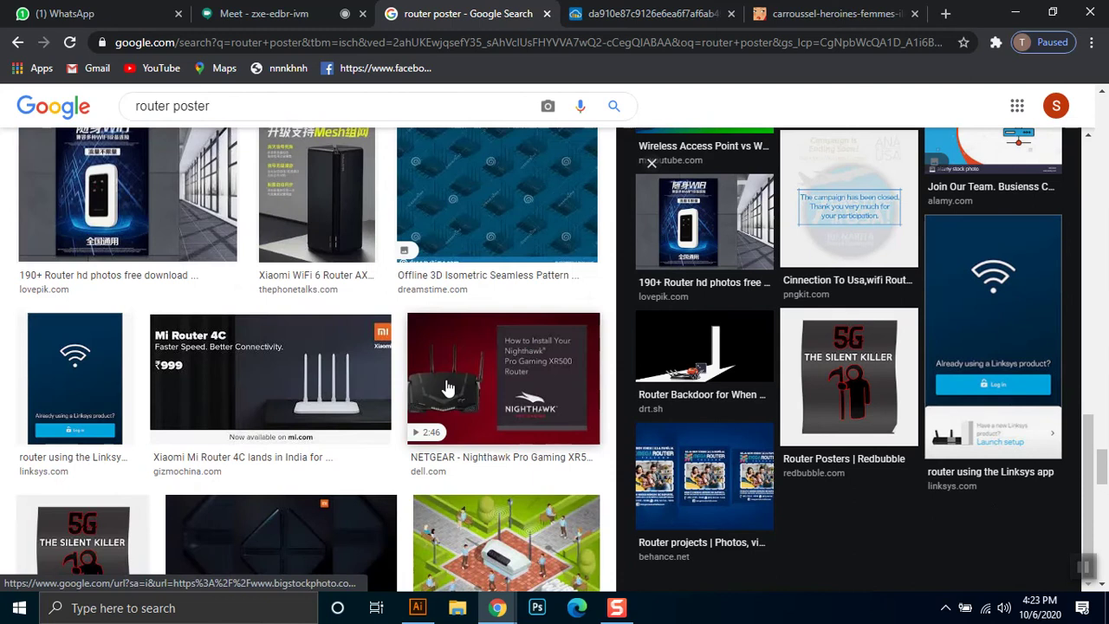
{"action": "scroll", "coordinate": [446, 392], "scroll_direction": "down", "scroll_amount": 2}
{"action": "scroll", "coordinate": [446, 392], "scroll_direction": "down", "scroll_amount": 1}
{"action": "left_click", "coordinate": [520, 286]}
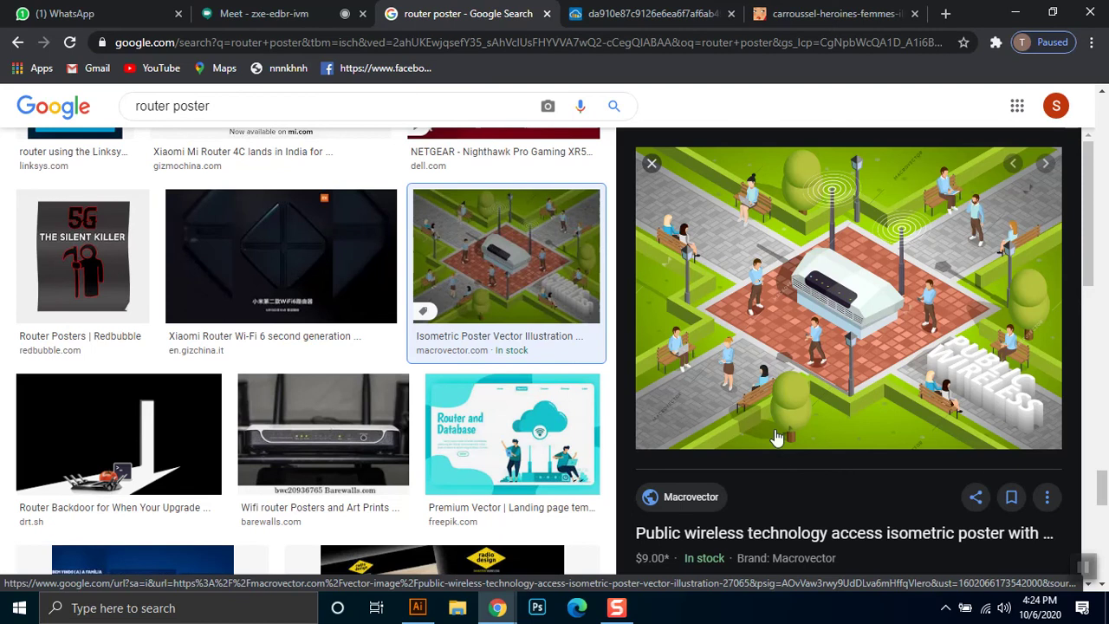
Scroll through the public wireless poster's related images, then go to the desk illustration tab
{"action": "scroll", "coordinate": [676, 436], "scroll_direction": "down", "scroll_amount": 1}
{"action": "scroll", "coordinate": [680, 408], "scroll_direction": "down", "scroll_amount": 4}
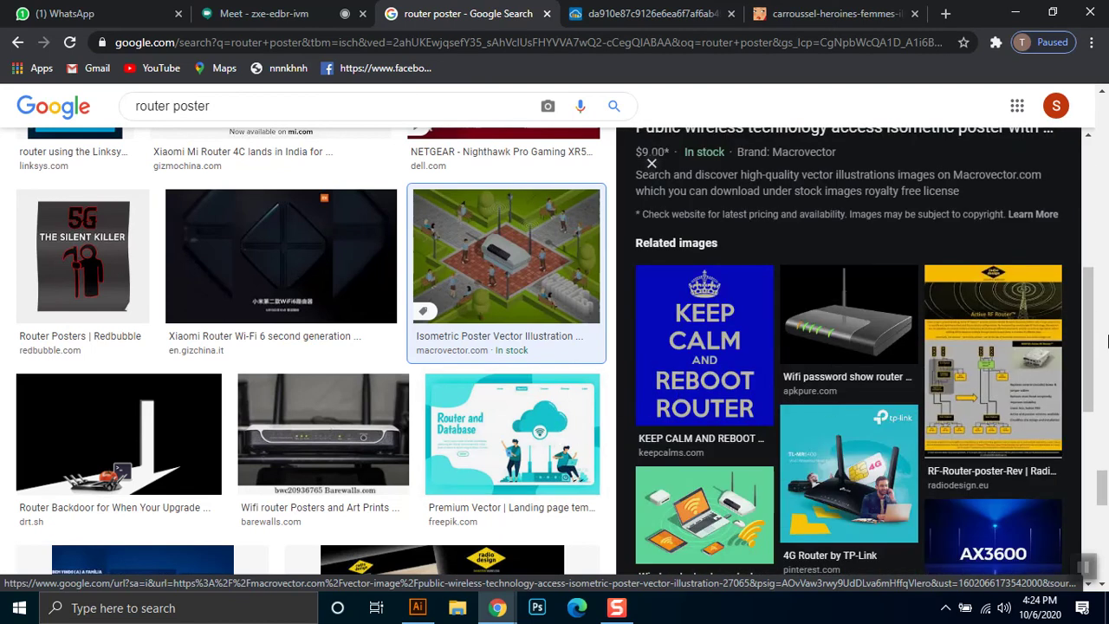
{"action": "left_click_drag", "start_coordinate": [1087, 329], "coordinate": [1080, 238]}
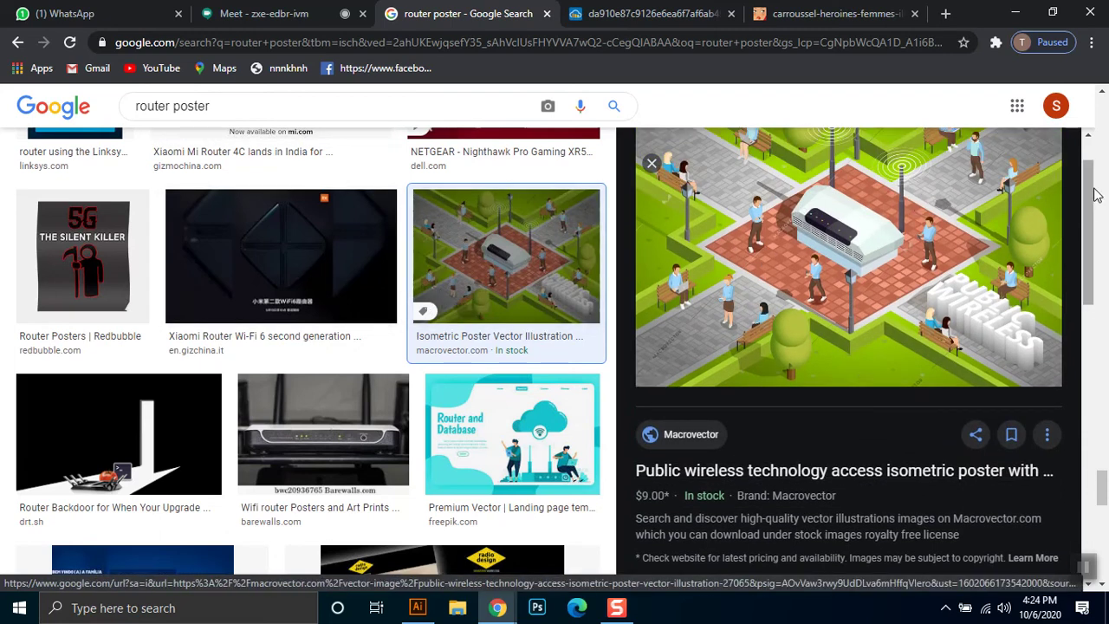
{"action": "scroll", "coordinate": [944, 238], "scroll_direction": "up", "scroll_amount": 1}
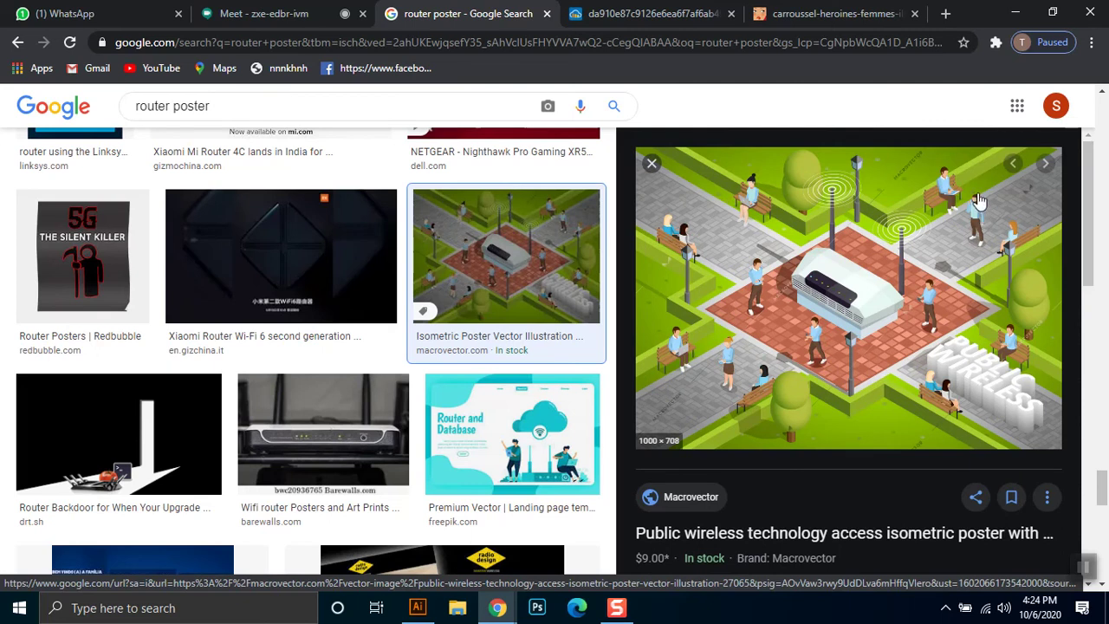
{"action": "left_click", "coordinate": [862, 9]}
{"action": "left_click", "coordinate": [658, 16]}
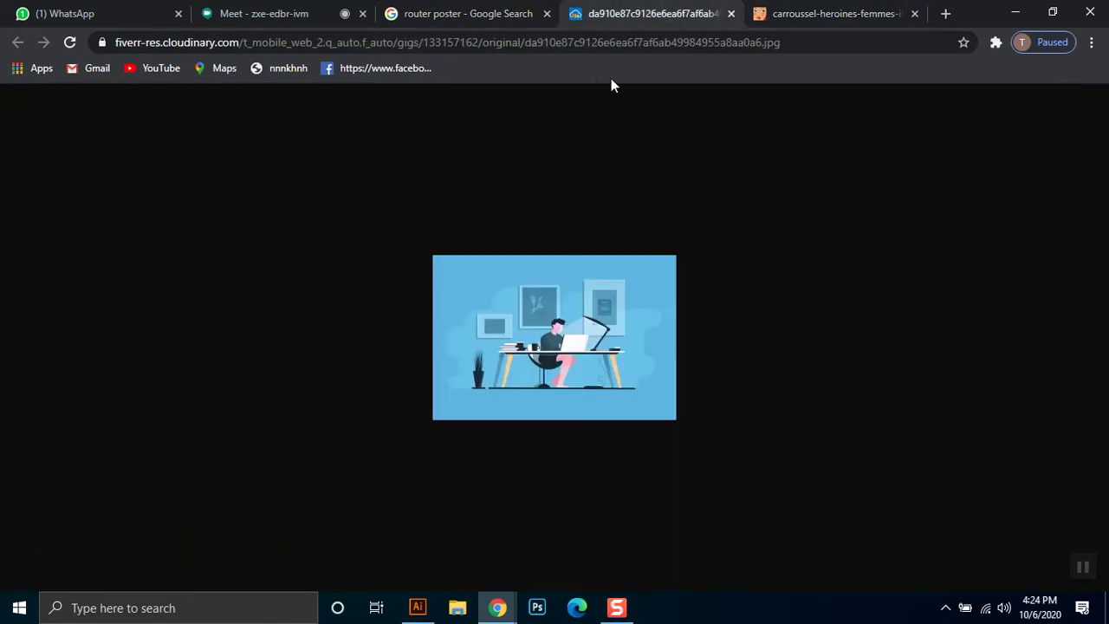
Search Google Images for 'character design illustrator'
{"action": "left_click", "coordinate": [602, 43]}
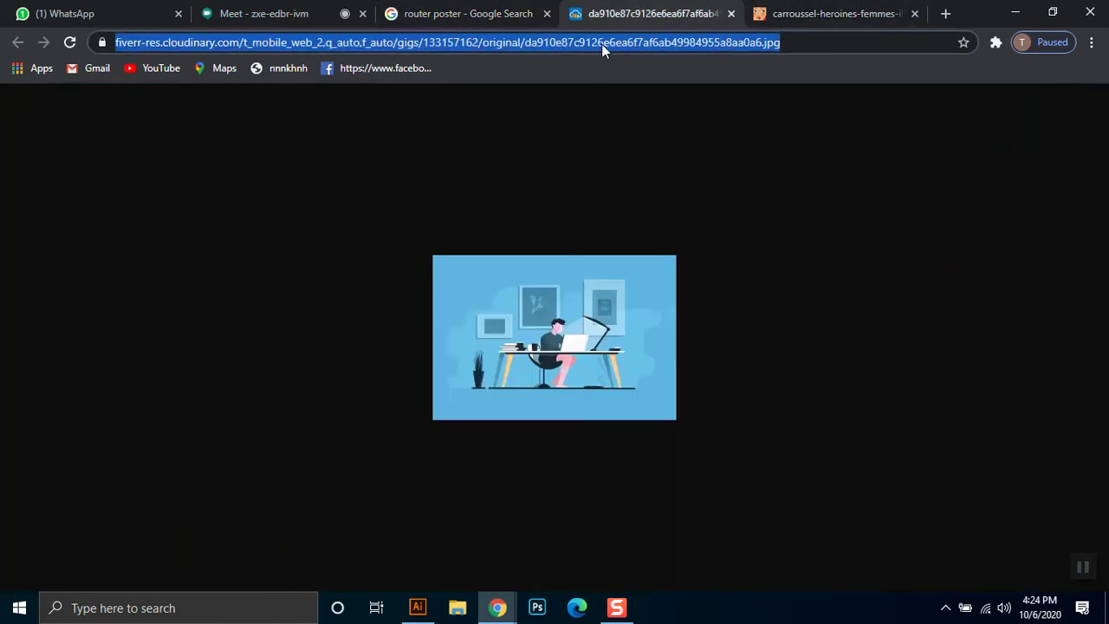
{"action": "type", "text": "c"}
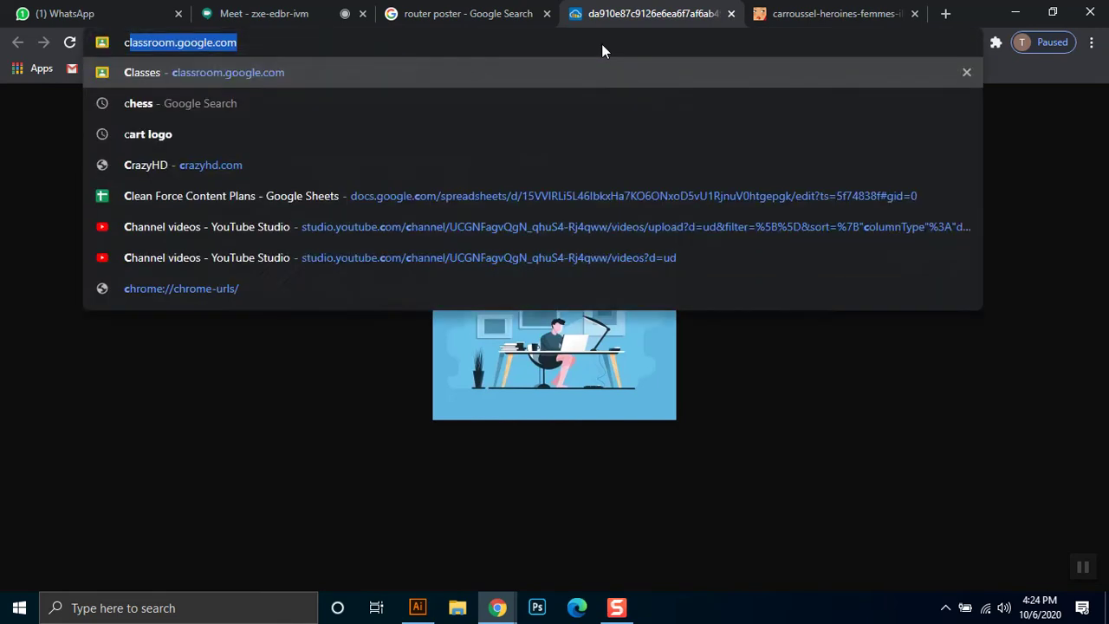
{"action": "type", "text": "haracter design illustrator]\\"}
{"action": "key", "text": "BackSpace"}
{"action": "key", "text": "BackSpace"}
{"action": "key", "text": "BackSpace"}
{"action": "key", "text": "Return"}
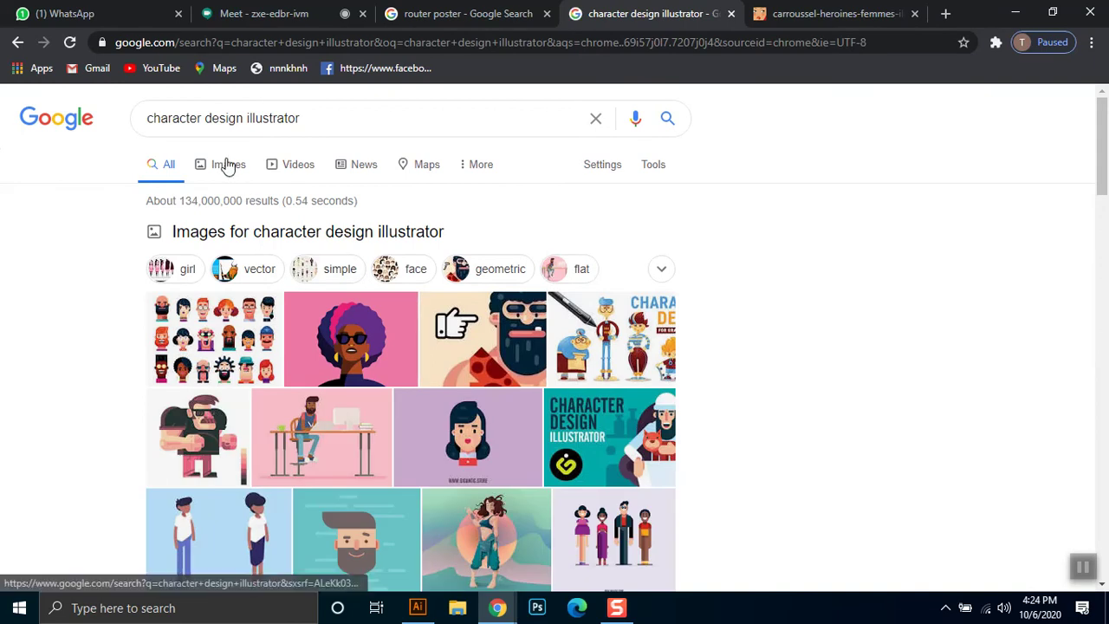
{"action": "left_click", "coordinate": [228, 171]}
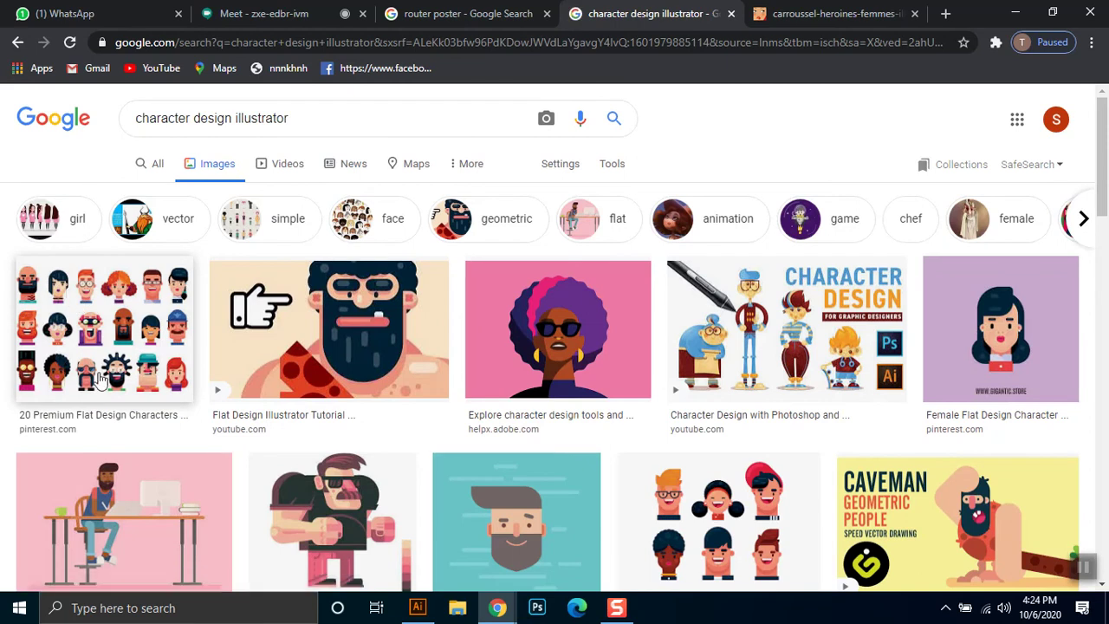
Browse the flat-style cartoon character results, then return to the Google Meet call
{"action": "scroll", "coordinate": [441, 483], "scroll_direction": "down", "scroll_amount": 3}
{"action": "scroll", "coordinate": [486, 494], "scroll_direction": "down", "scroll_amount": 3}
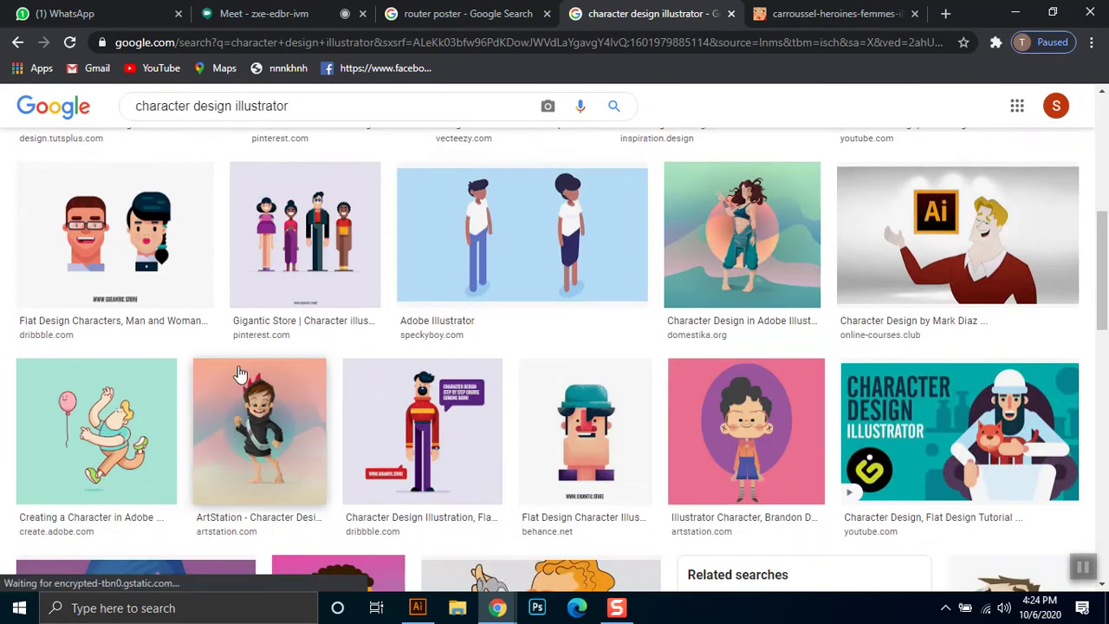
{"action": "scroll", "coordinate": [248, 404], "scroll_direction": "down", "scroll_amount": 2}
{"action": "scroll", "coordinate": [251, 401], "scroll_direction": "down", "scroll_amount": 2}
{"action": "scroll", "coordinate": [257, 400], "scroll_direction": "down", "scroll_amount": 2}
{"action": "scroll", "coordinate": [364, 405], "scroll_direction": "down", "scroll_amount": 3}
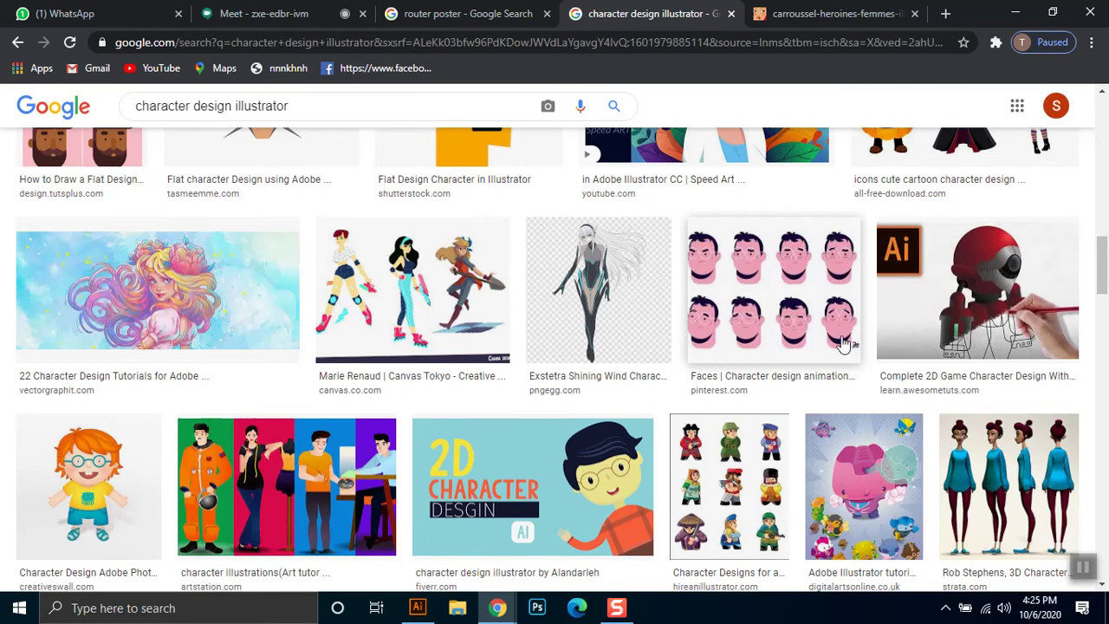
{"action": "scroll", "coordinate": [400, 372], "scroll_direction": "down", "scroll_amount": 4}
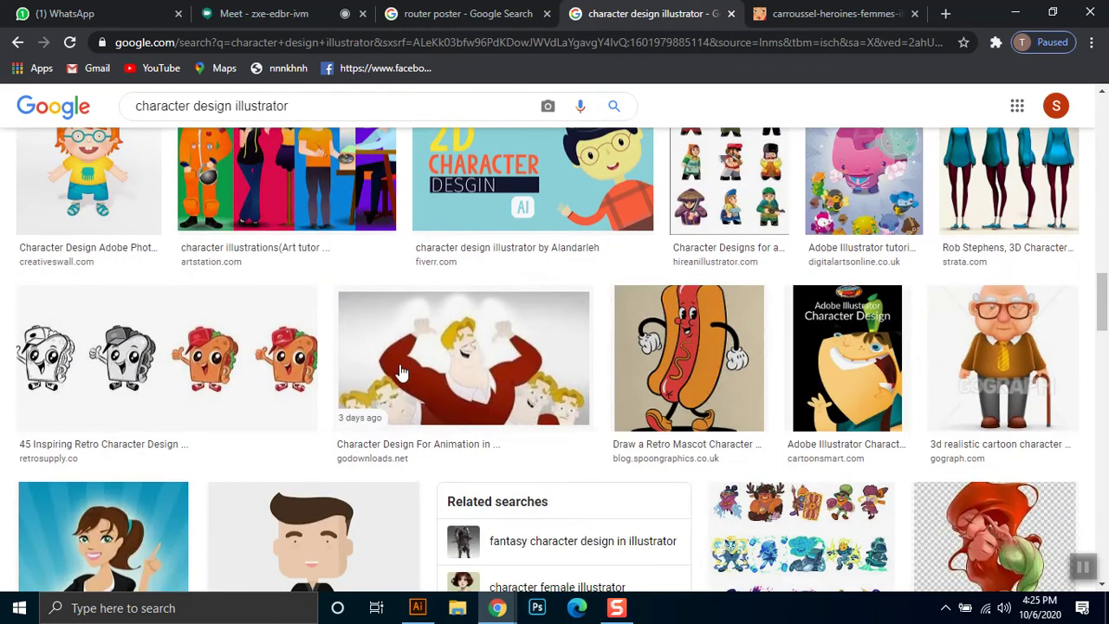
{"action": "scroll", "coordinate": [401, 373], "scroll_direction": "down", "scroll_amount": 3}
{"action": "scroll", "coordinate": [397, 378], "scroll_direction": "down", "scroll_amount": 3}
{"action": "scroll", "coordinate": [395, 386], "scroll_direction": "down", "scroll_amount": 3}
{"action": "scroll", "coordinate": [395, 390], "scroll_direction": "down", "scroll_amount": 5}
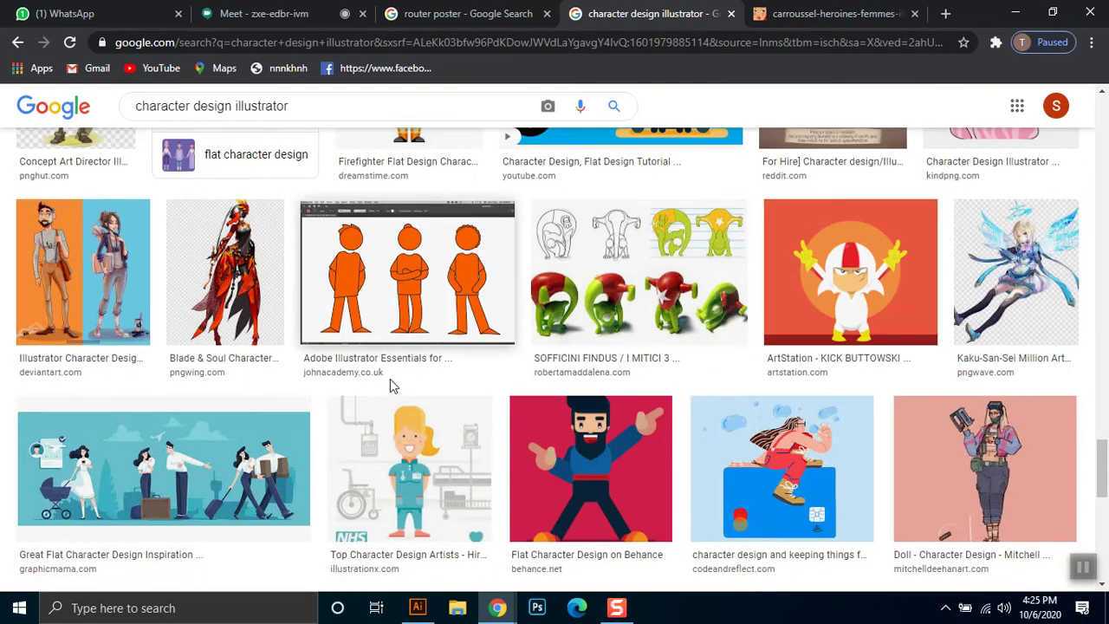
{"action": "scroll", "coordinate": [446, 378], "scroll_direction": "up", "scroll_amount": 5}
{"action": "scroll", "coordinate": [452, 392], "scroll_direction": "down", "scroll_amount": 3}
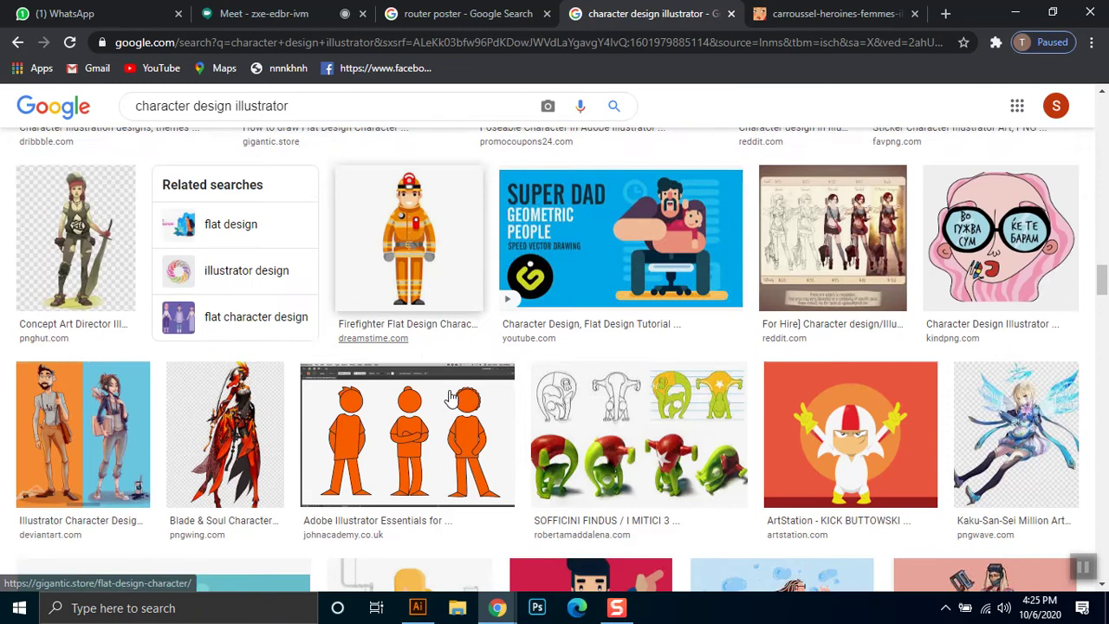
{"action": "scroll", "coordinate": [448, 397], "scroll_direction": "down", "scroll_amount": 3}
{"action": "scroll", "coordinate": [448, 397], "scroll_direction": "down", "scroll_amount": 5}
{"action": "scroll", "coordinate": [448, 396], "scroll_direction": "down", "scroll_amount": 4}
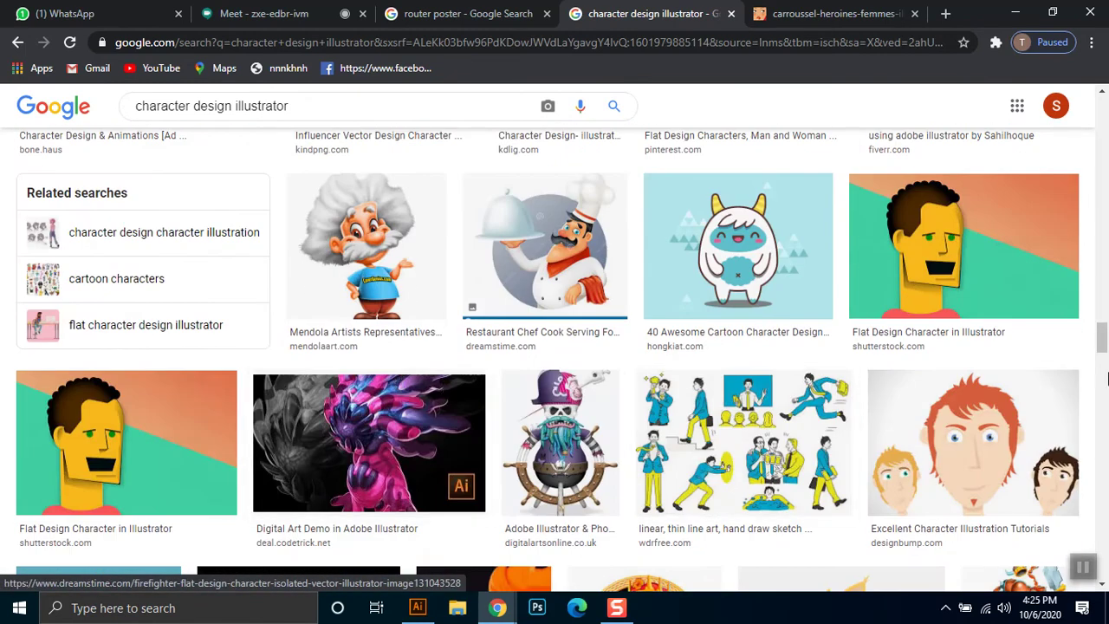
{"action": "mouse_move", "coordinate": [1102, 345]}
{"action": "left_mouse_down"}
{"action": "mouse_move", "coordinate": [1102, 425]}
{"action": "mouse_move", "coordinate": [1102, 211]}
{"action": "left_mouse_up"}
{"action": "left_click_drag", "start_coordinate": [1102, 222], "coordinate": [1102, 113]}
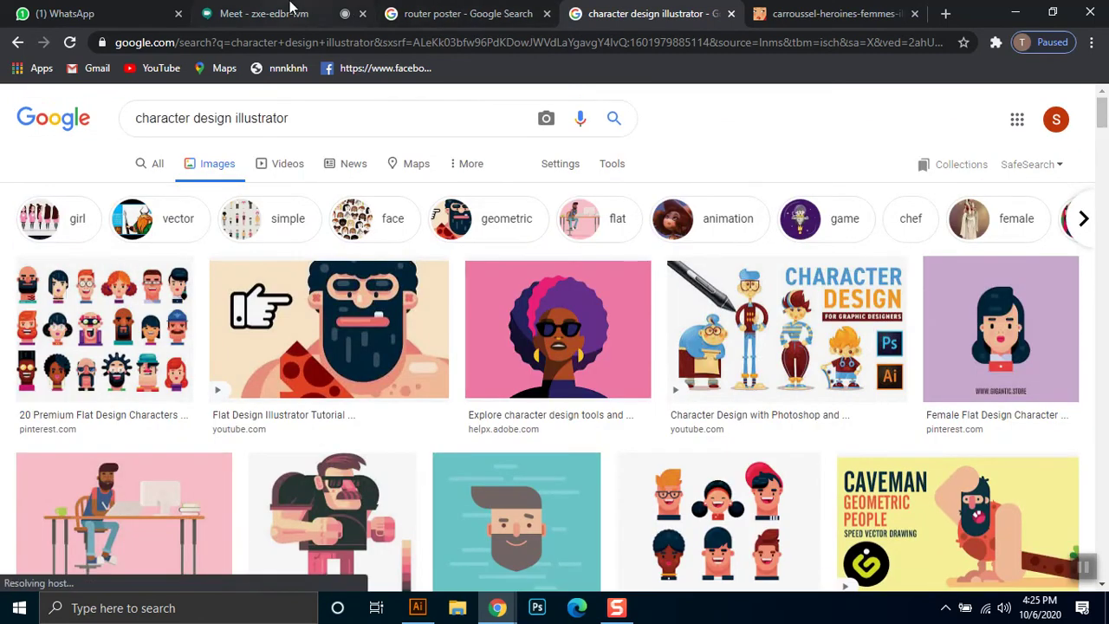
{"action": "left_click", "coordinate": [275, 13]}
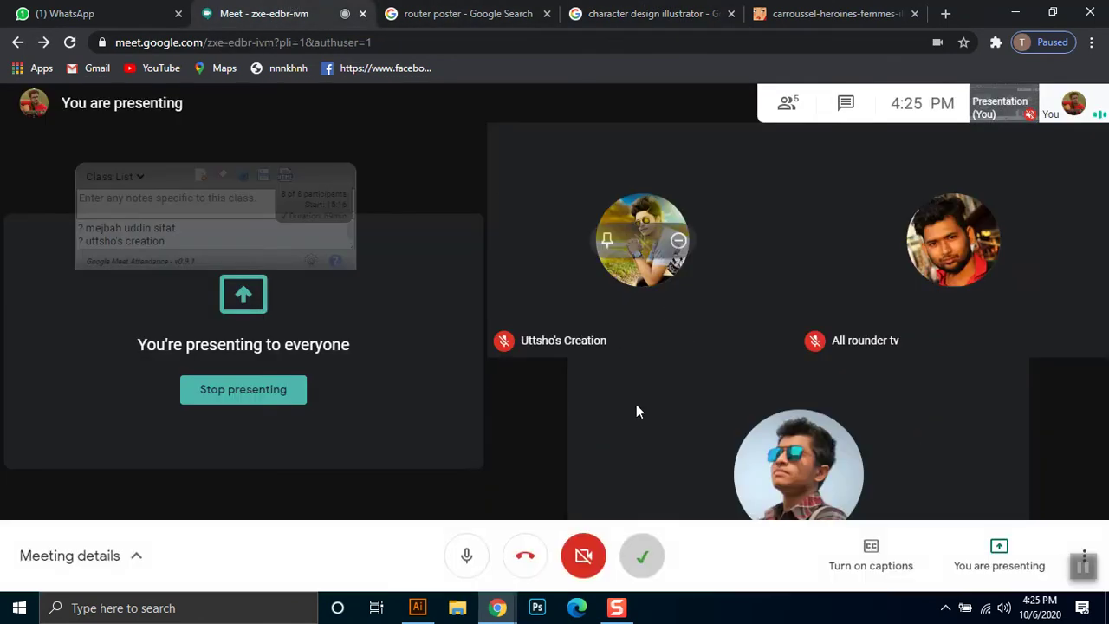
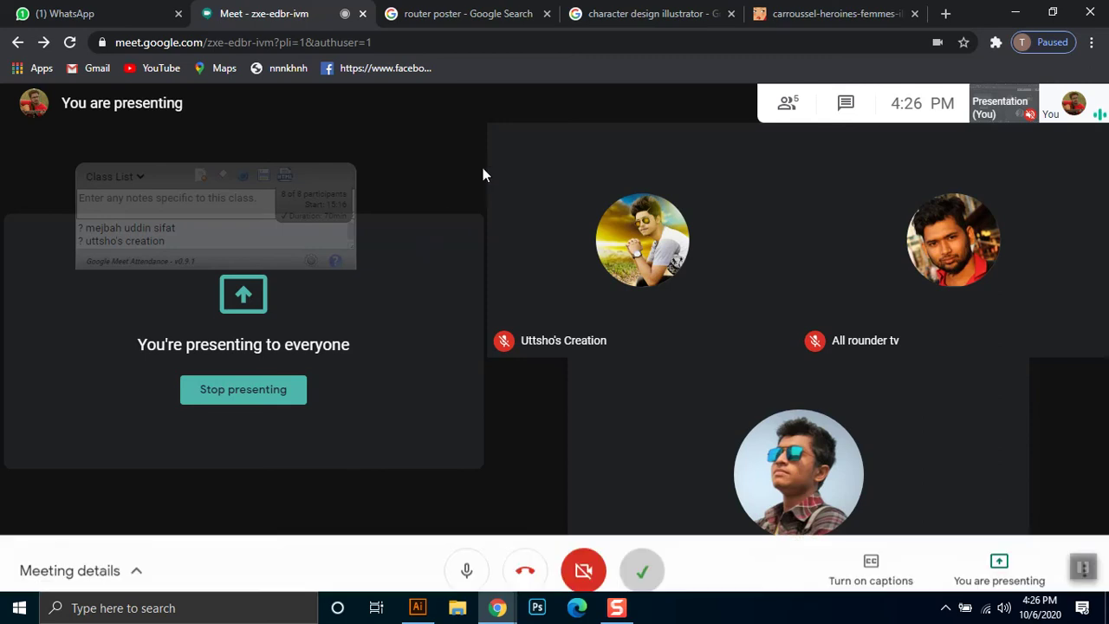
Glance at WhatsApp, return to Meet, and bring the zebra artwork in Illustrator forward
{"action": "left_click", "coordinate": [52, 13]}
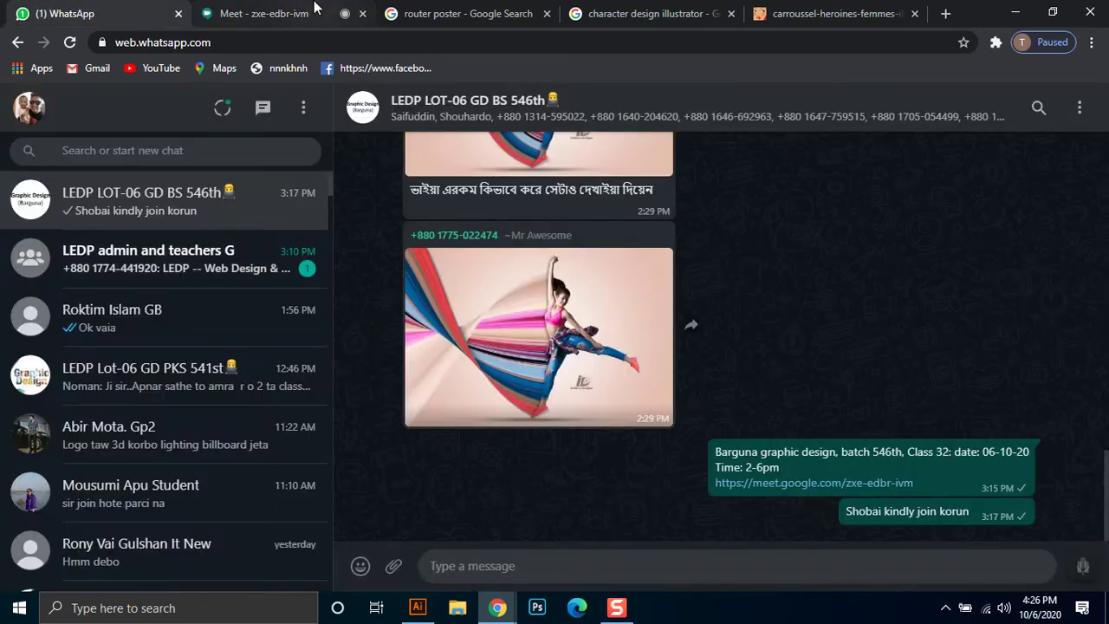
{"action": "left_click", "coordinate": [286, 9]}
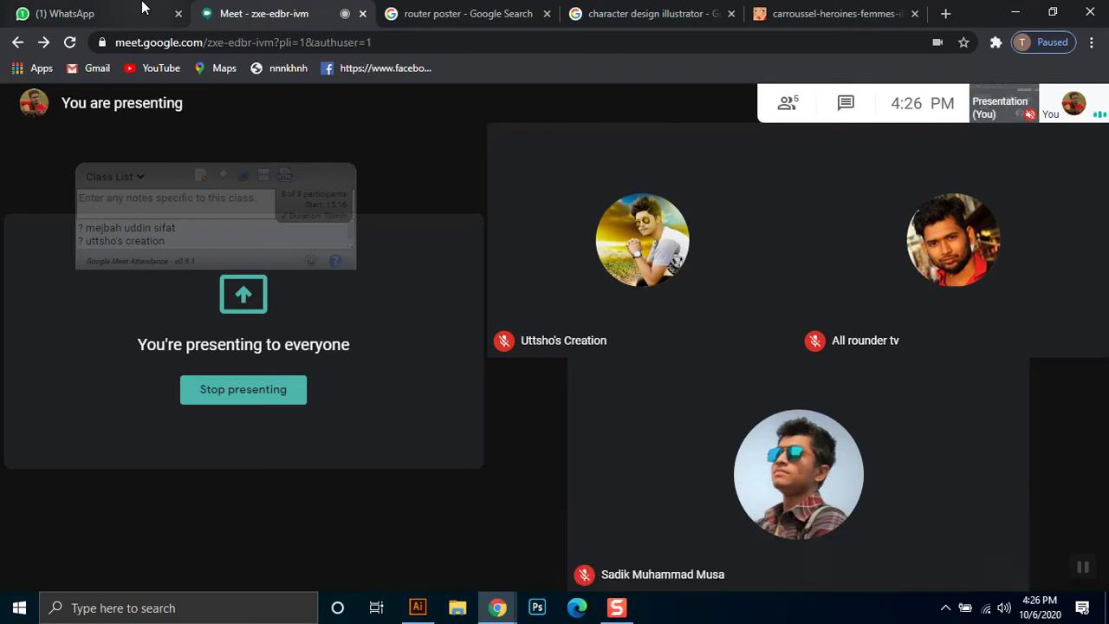
{"action": "left_click", "coordinate": [418, 607]}
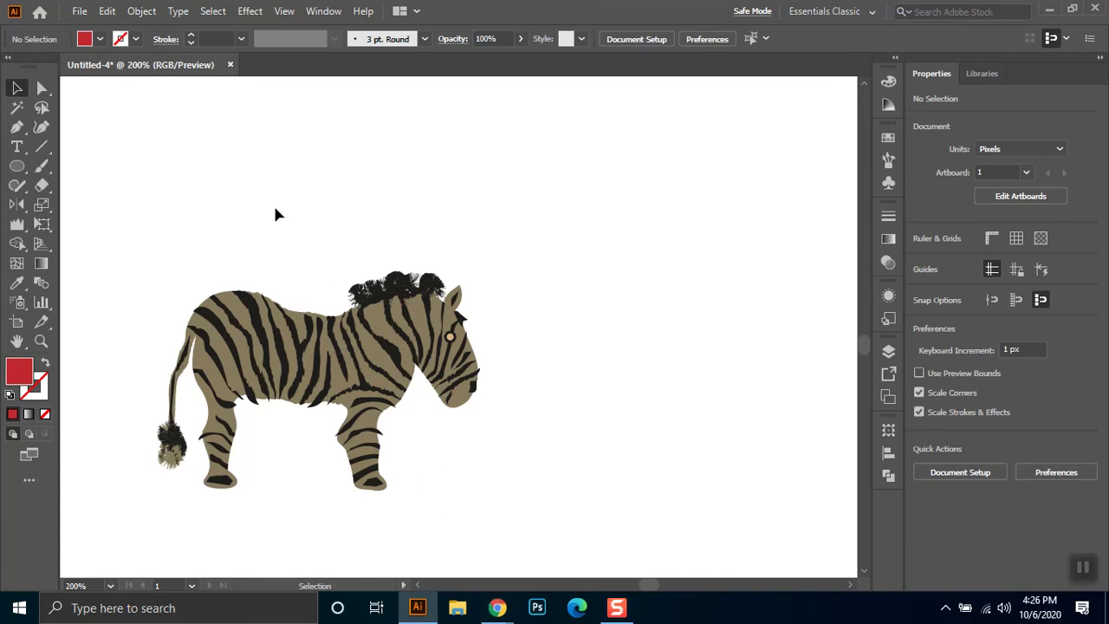
Close the zebra document in Illustrator, discarding its unsaved changes
{"action": "left_click", "coordinate": [1094, 8]}
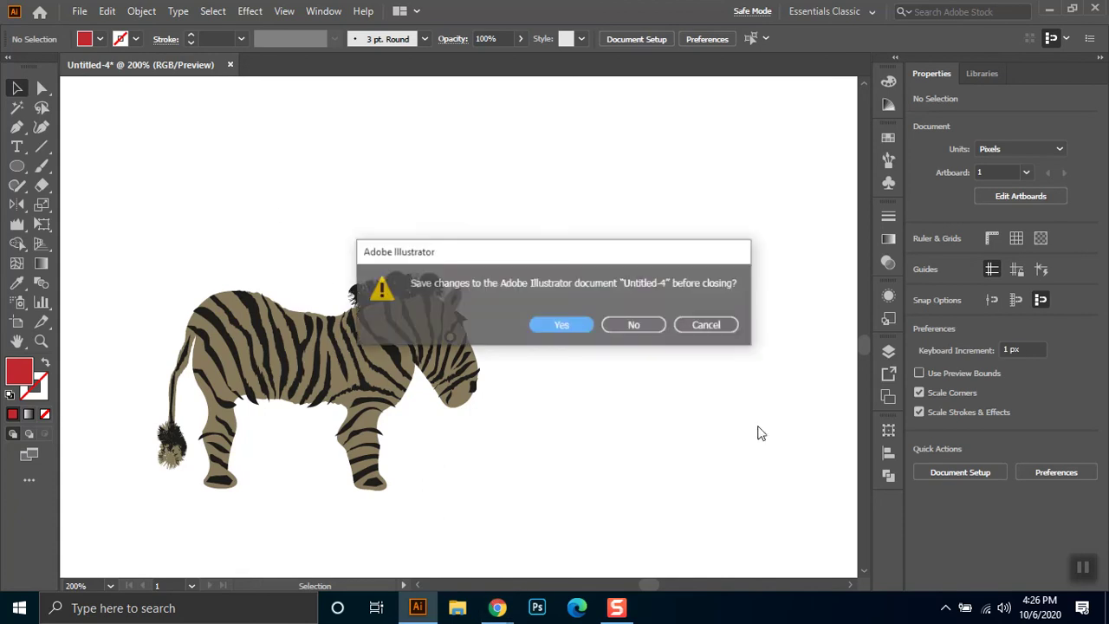
{"action": "left_click", "coordinate": [646, 337]}
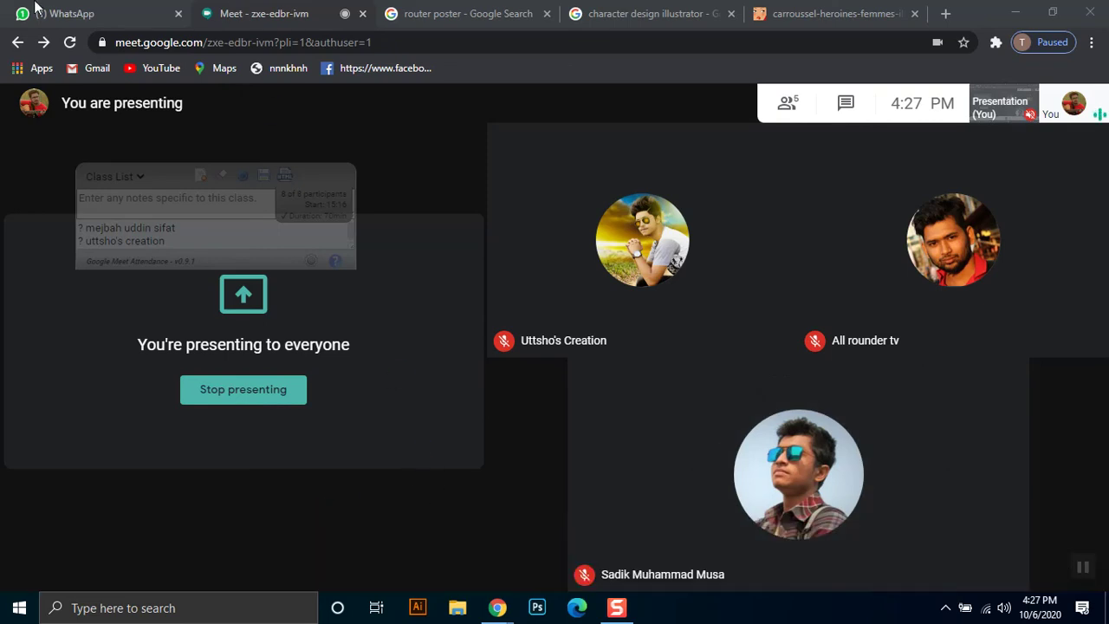
Browse the router poster image results, then move to the character design illustrator results
{"action": "left_click", "coordinate": [446, 14]}
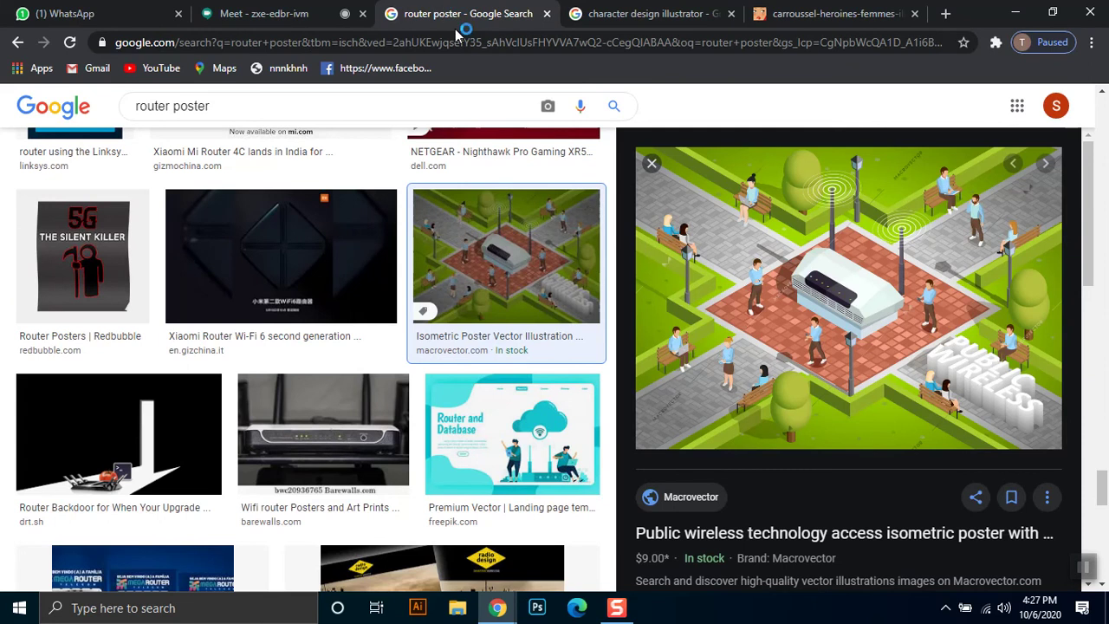
{"action": "scroll", "coordinate": [547, 322], "scroll_direction": "down", "scroll_amount": 5}
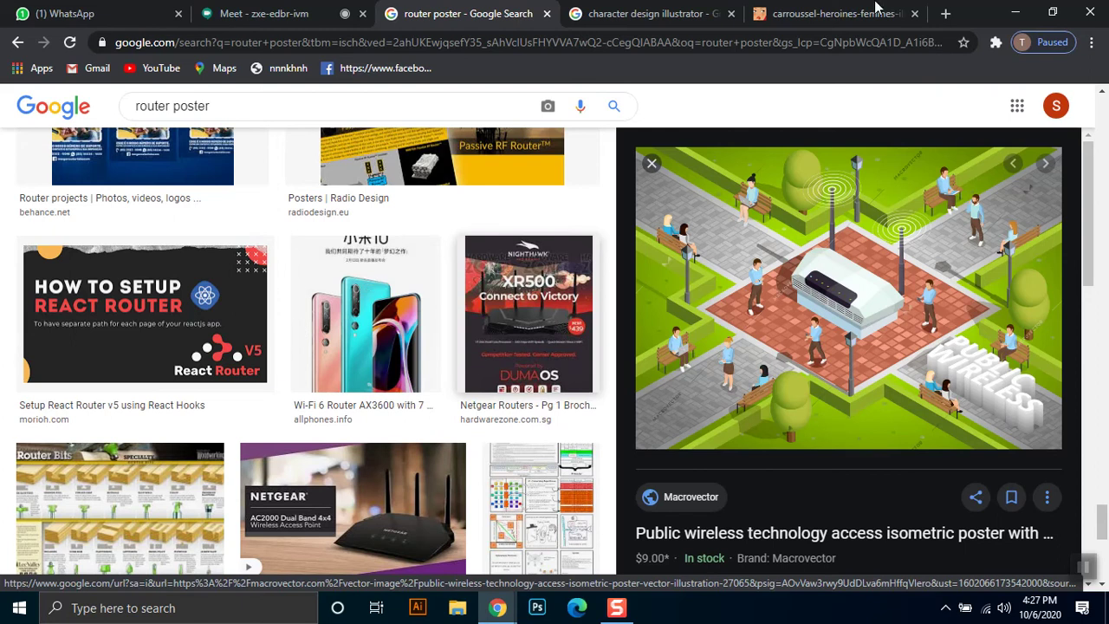
{"action": "left_click", "coordinate": [671, 8]}
View the three-women illustration at full size, then return to the character design results
{"action": "left_click", "coordinate": [814, 7]}
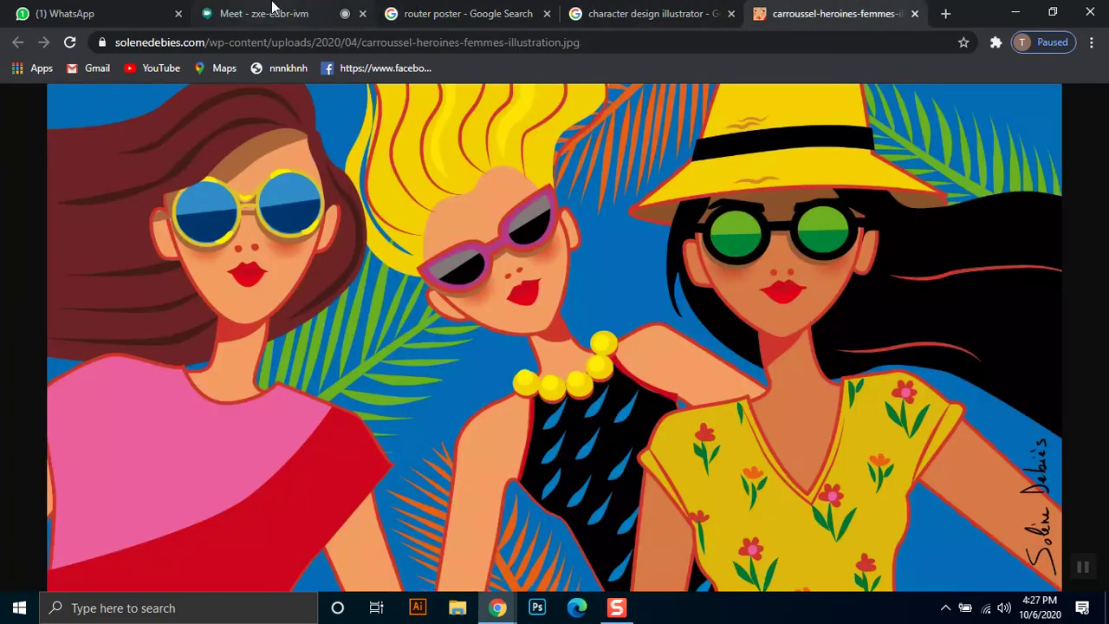
{"action": "left_click", "coordinate": [271, 8]}
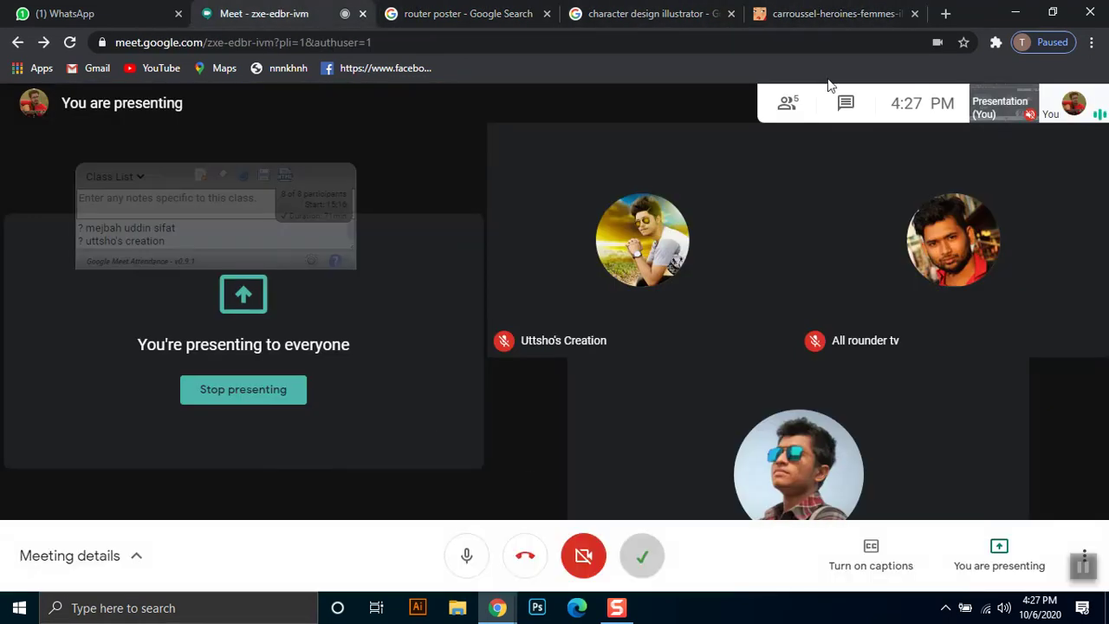
{"action": "left_click", "coordinate": [830, 7]}
{"action": "left_click", "coordinate": [651, 241]}
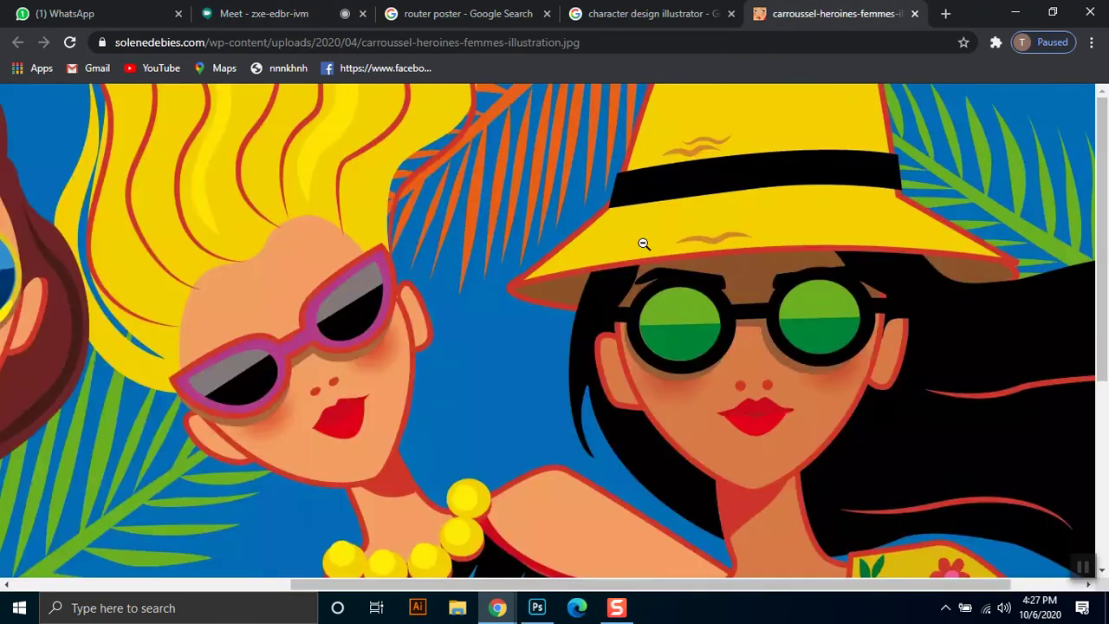
{"action": "left_click", "coordinate": [673, 10]}
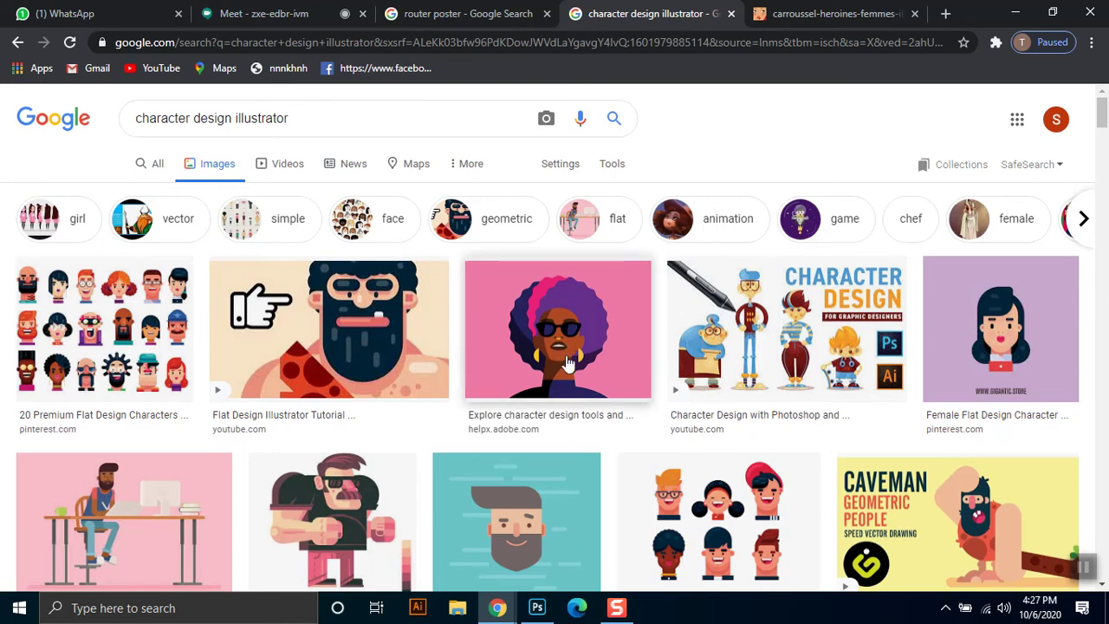
Scroll the character design results and preview the retro sandwich character image
{"action": "scroll", "coordinate": [487, 381], "scroll_direction": "down", "scroll_amount": 2}
{"action": "scroll", "coordinate": [486, 388], "scroll_direction": "down", "scroll_amount": 2}
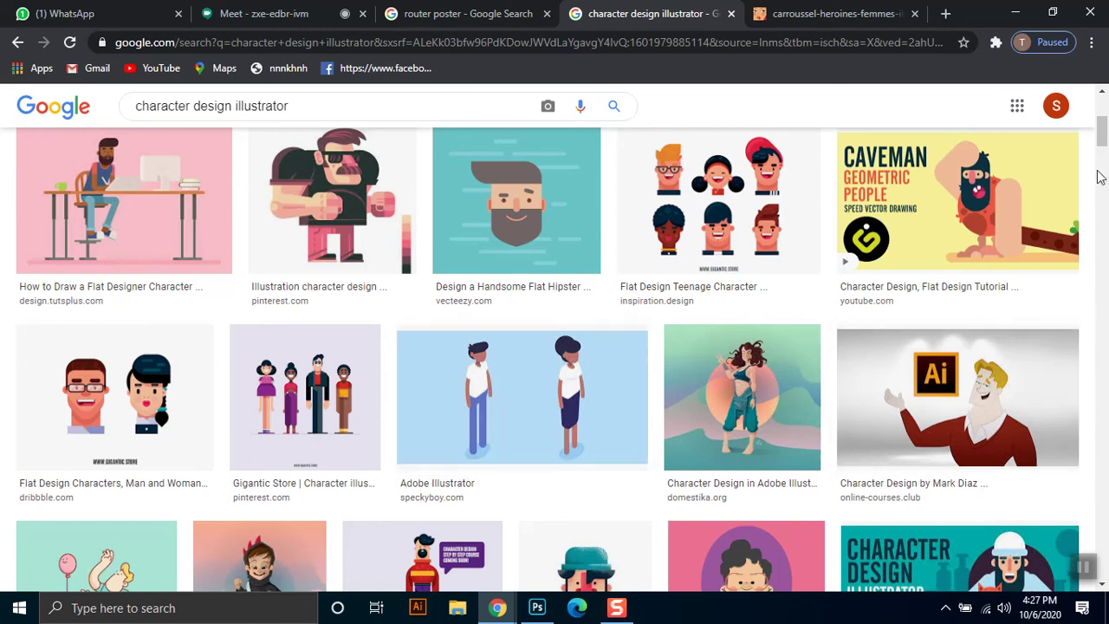
{"action": "scroll", "coordinate": [1104, 189], "scroll_direction": "down", "scroll_amount": 6}
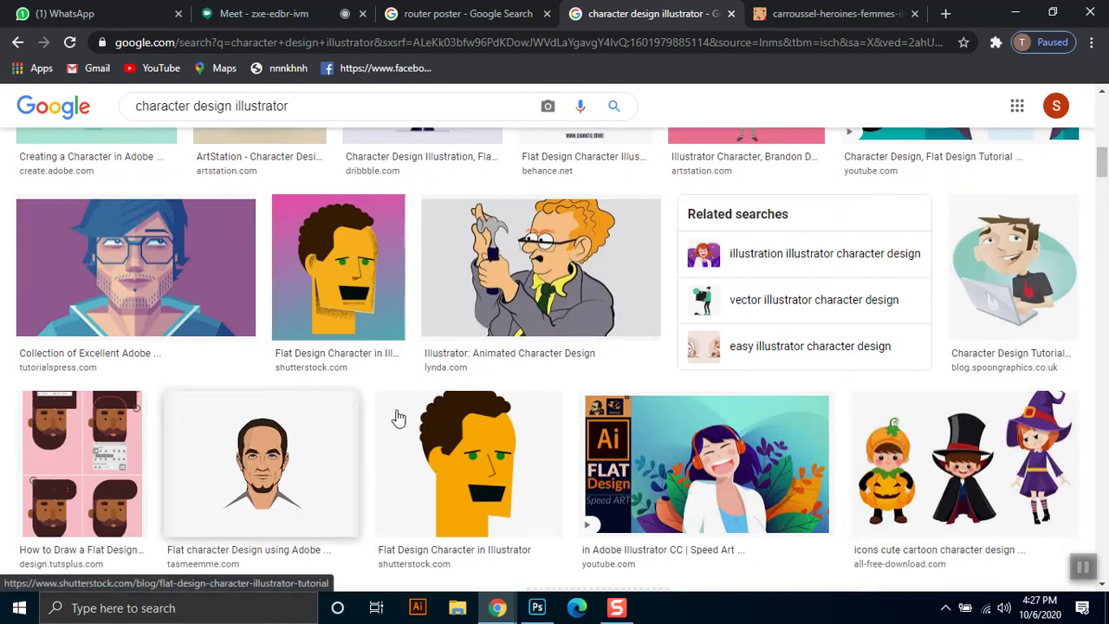
{"action": "scroll", "coordinate": [1074, 217], "scroll_direction": "down", "scroll_amount": 3}
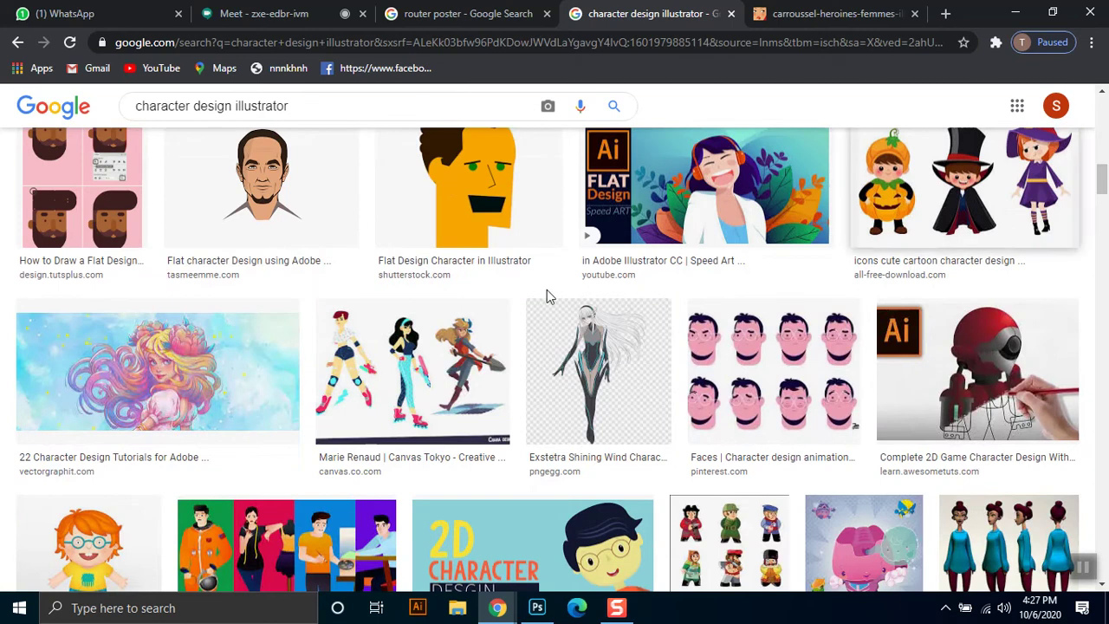
{"action": "scroll", "coordinate": [382, 397], "scroll_direction": "up", "scroll_amount": 2}
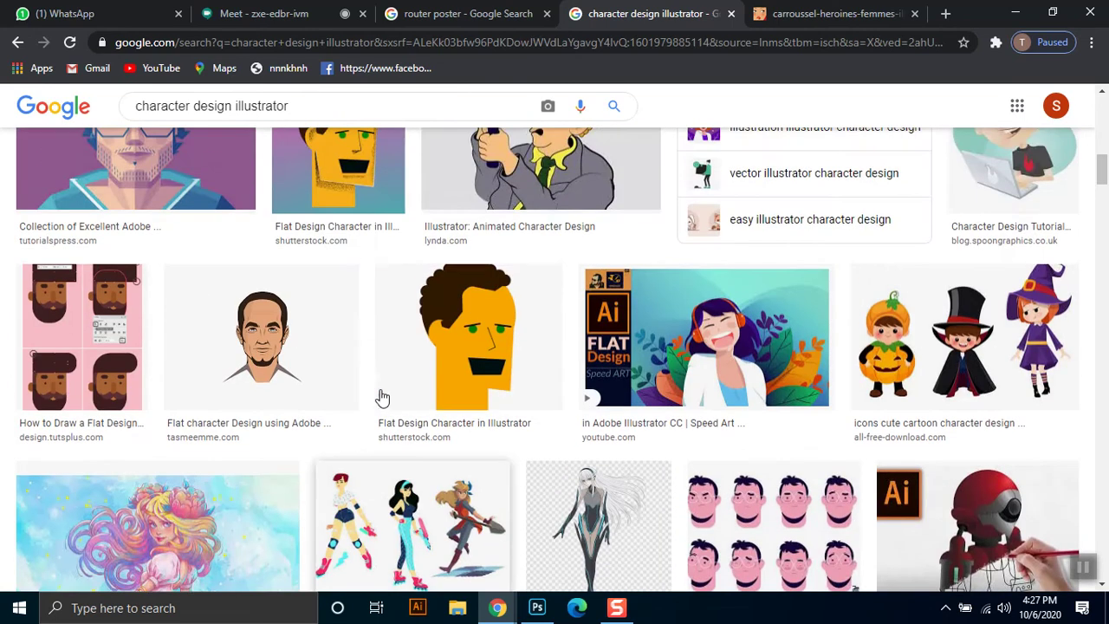
{"action": "scroll", "coordinate": [379, 401], "scroll_direction": "down", "scroll_amount": 3}
{"action": "scroll", "coordinate": [378, 416], "scroll_direction": "down", "scroll_amount": 3}
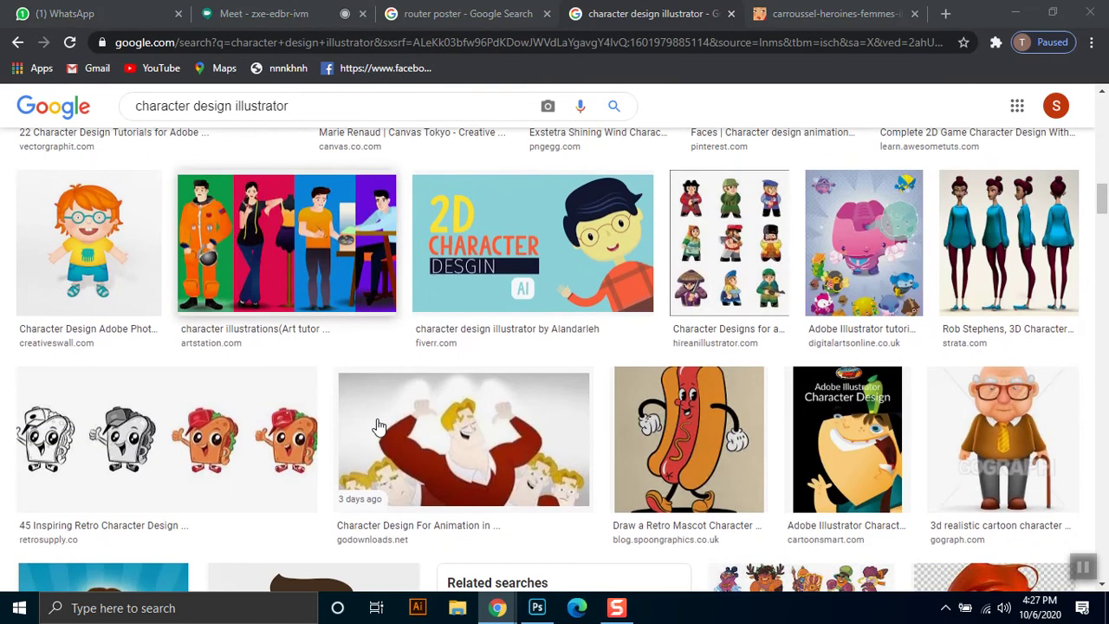
{"action": "scroll", "coordinate": [379, 427], "scroll_direction": "down", "scroll_amount": 1}
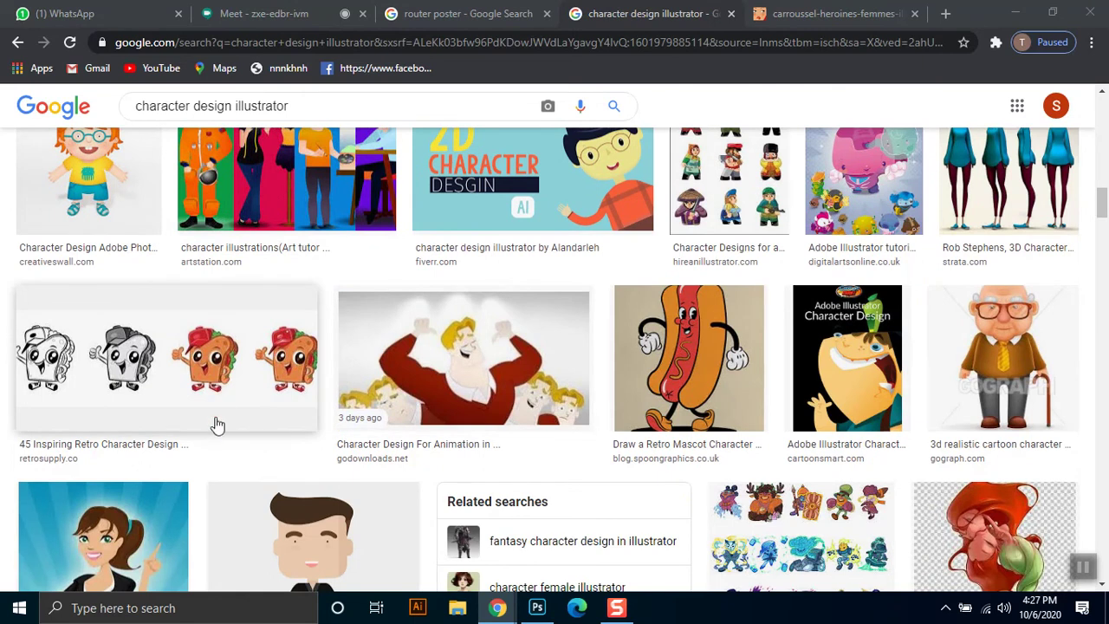
{"action": "left_click", "coordinate": [233, 388]}
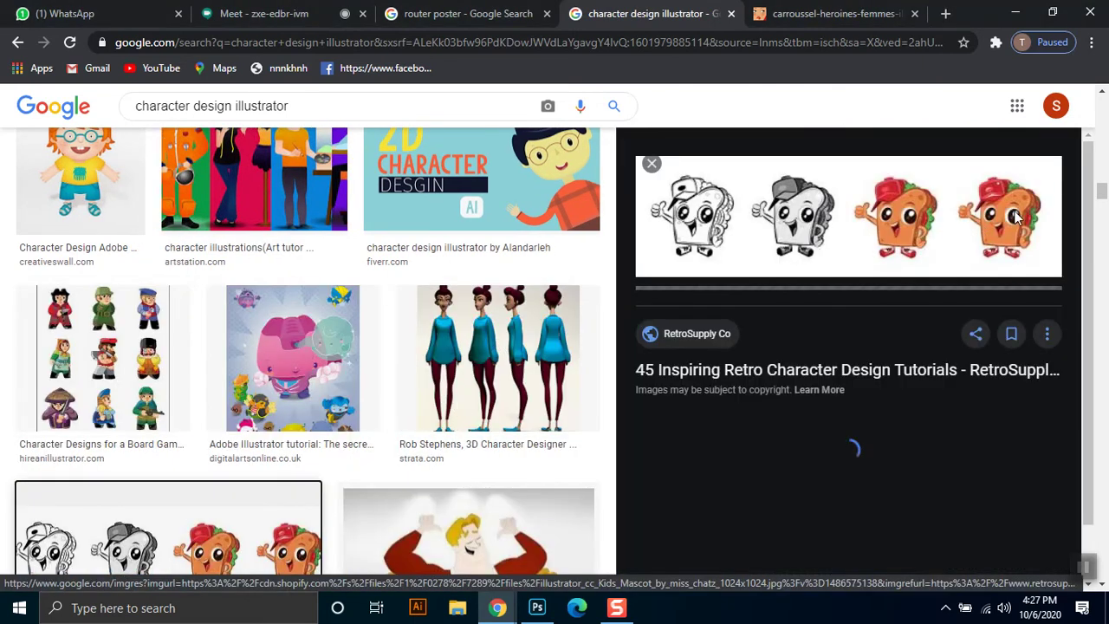
Browse further down and preview the monster character illustration
{"action": "scroll", "coordinate": [691, 238], "scroll_direction": "down", "scroll_amount": 1}
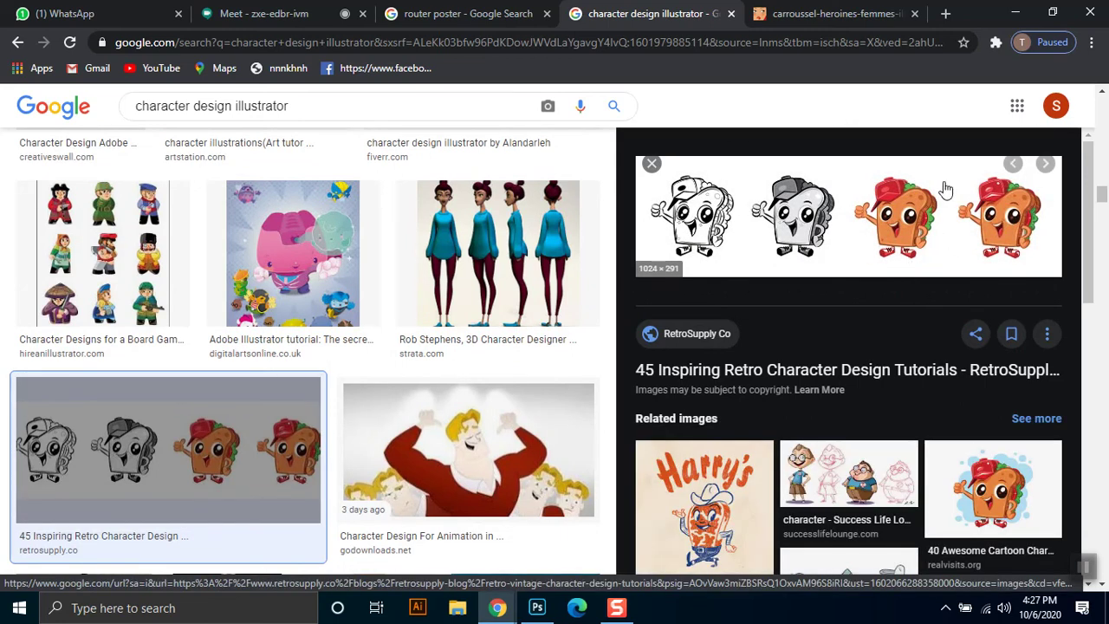
{"action": "left_click_drag", "start_coordinate": [1102, 195], "coordinate": [1057, 392]}
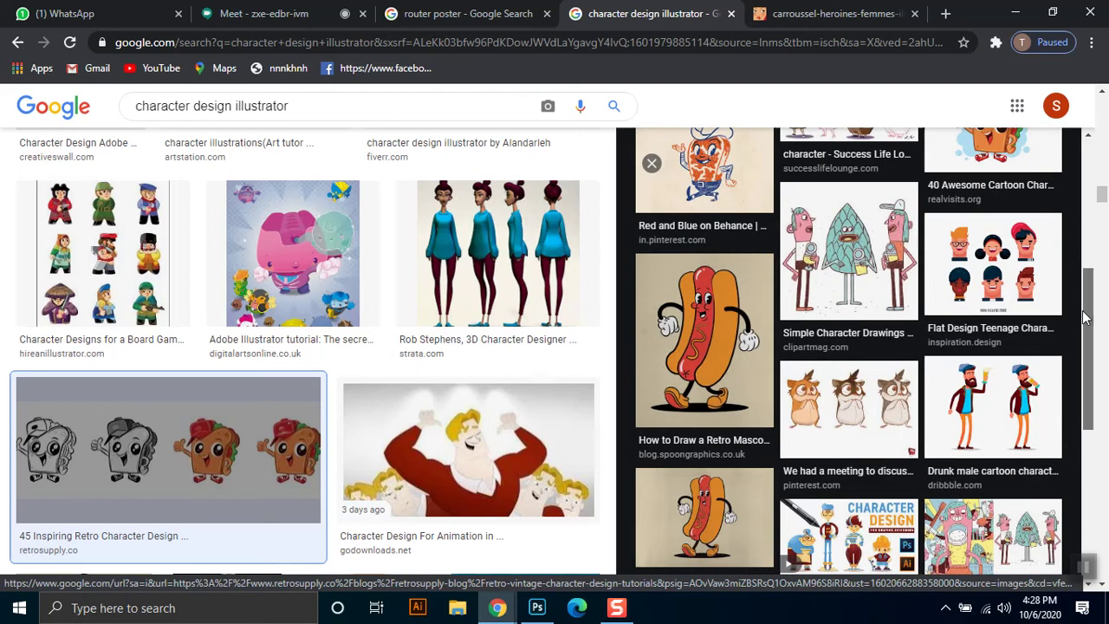
{"action": "scroll", "coordinate": [901, 364], "scroll_direction": "down", "scroll_amount": 1}
{"action": "scroll", "coordinate": [476, 278], "scroll_direction": "down", "scroll_amount": 5}
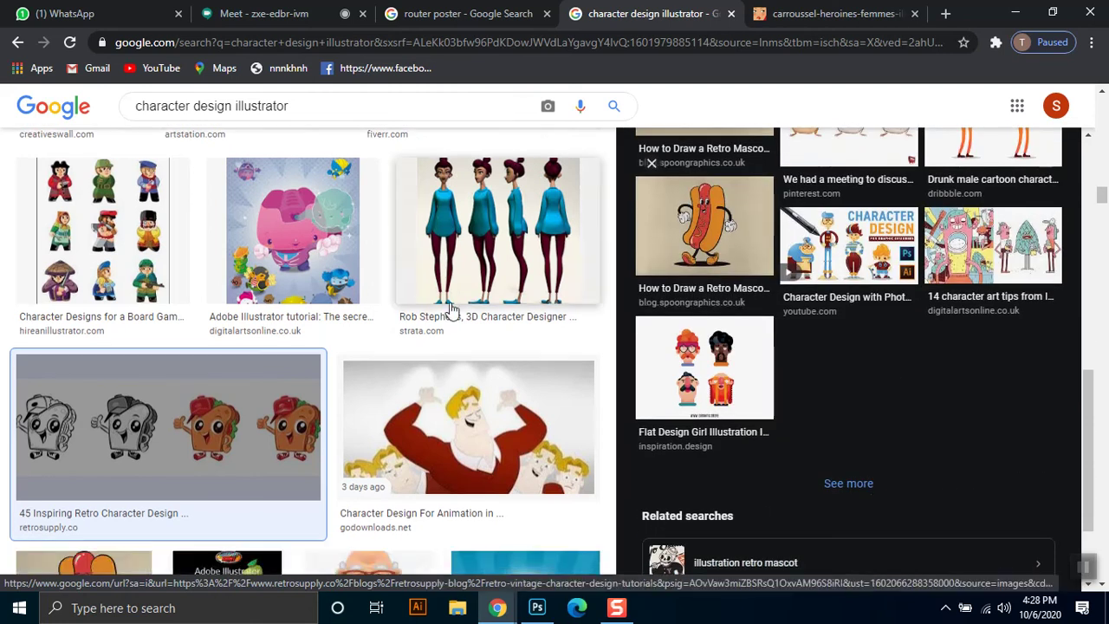
{"action": "scroll", "coordinate": [411, 366], "scroll_direction": "down", "scroll_amount": 2}
{"action": "scroll", "coordinate": [408, 349], "scroll_direction": "down", "scroll_amount": 1}
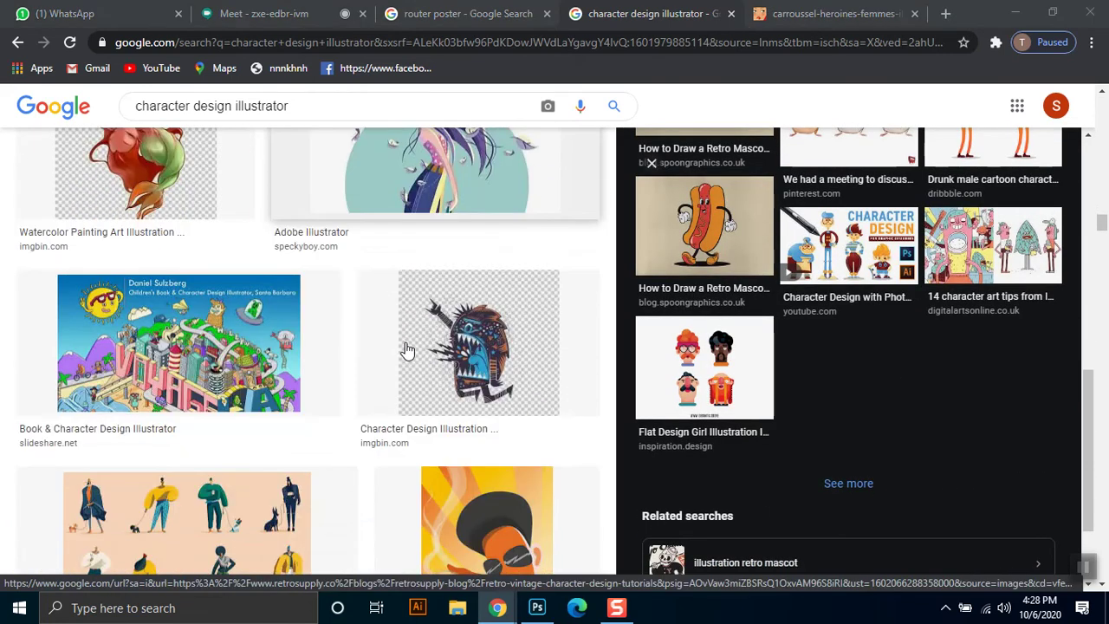
{"action": "scroll", "coordinate": [506, 232], "scroll_direction": "down", "scroll_amount": 2}
{"action": "left_click", "coordinate": [507, 232]}
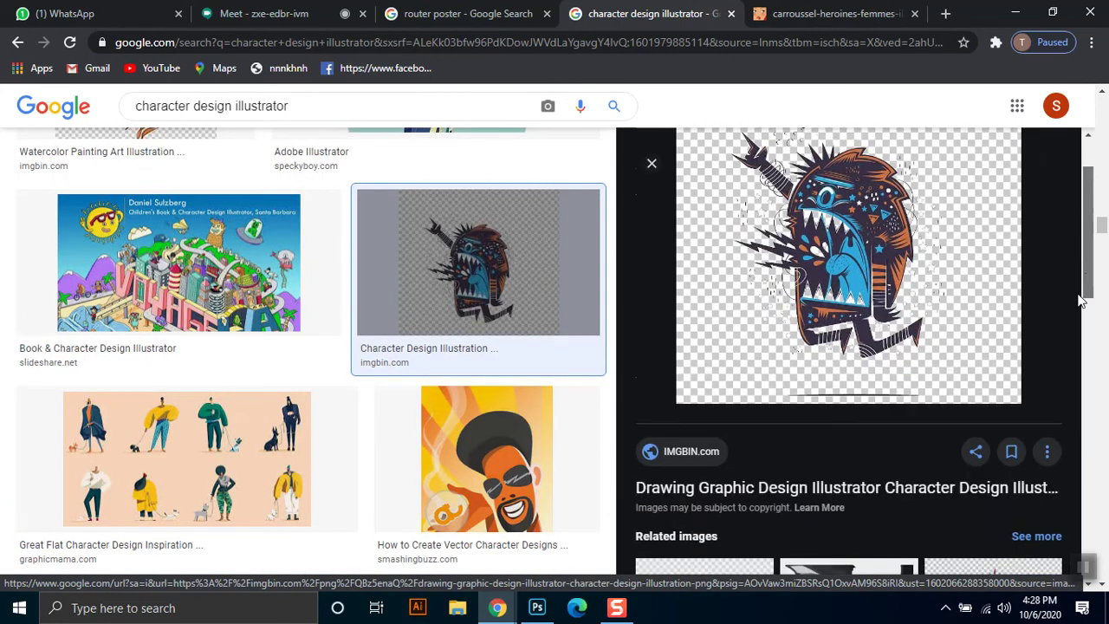
Scroll deep through the remaining results, then go to the three-women illustration tab
{"action": "scroll", "coordinate": [1075, 327], "scroll_direction": "down", "scroll_amount": 5}
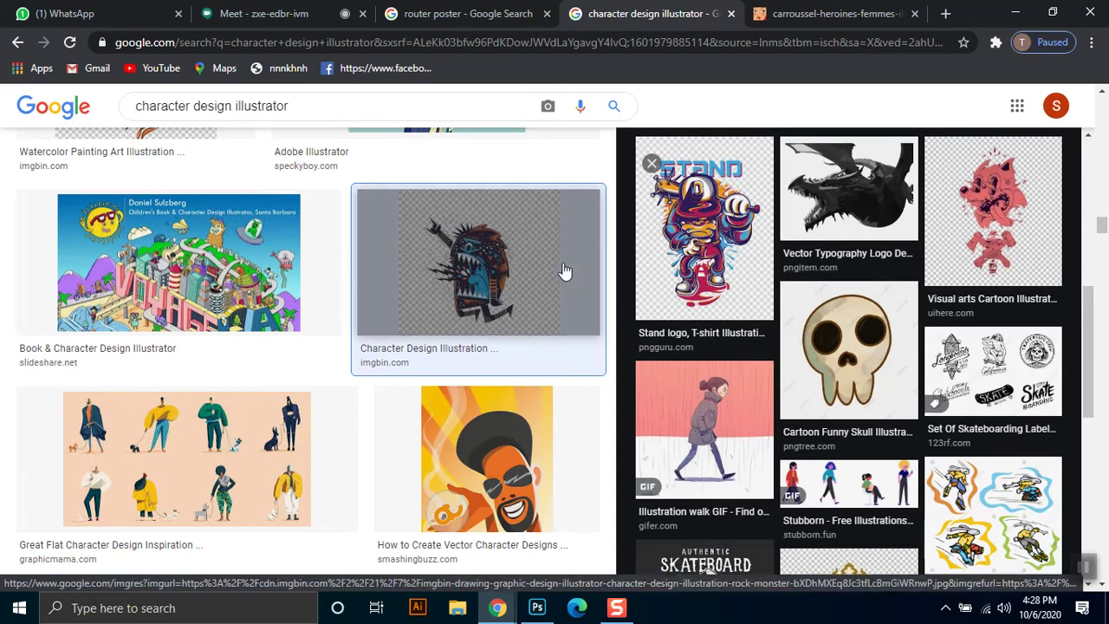
{"action": "scroll", "coordinate": [546, 332], "scroll_direction": "down", "scroll_amount": 5}
{"action": "scroll", "coordinate": [546, 332], "scroll_direction": "down", "scroll_amount": 4}
{"action": "scroll", "coordinate": [543, 332], "scroll_direction": "down", "scroll_amount": 3}
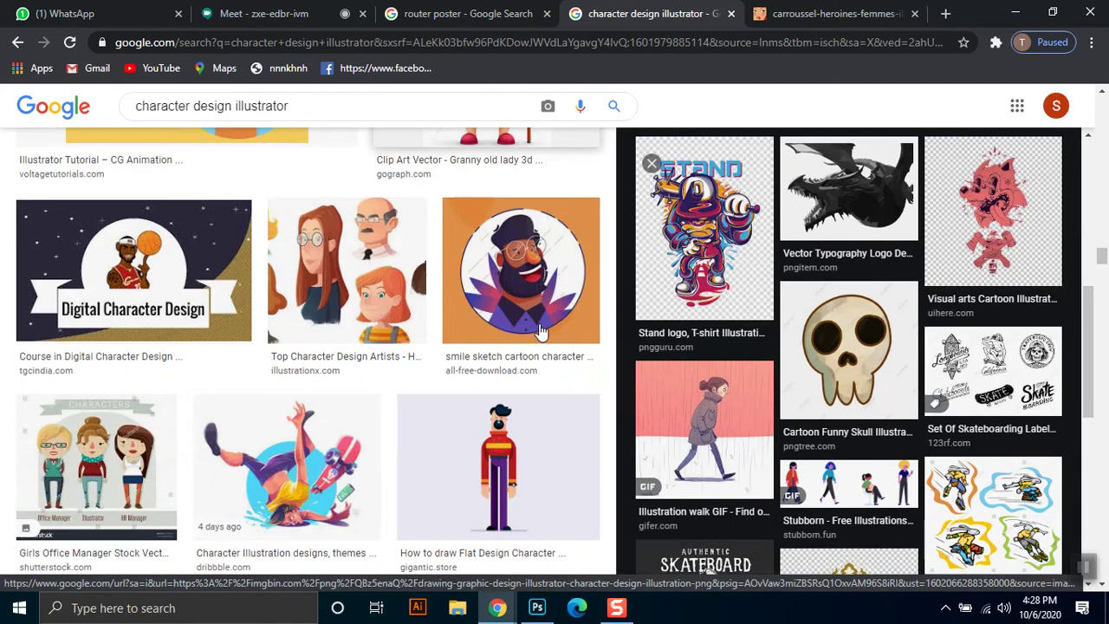
{"action": "scroll", "coordinate": [540, 332], "scroll_direction": "down", "scroll_amount": 3}
{"action": "scroll", "coordinate": [540, 332], "scroll_direction": "down", "scroll_amount": 3}
{"action": "scroll", "coordinate": [538, 333], "scroll_direction": "down", "scroll_amount": 2}
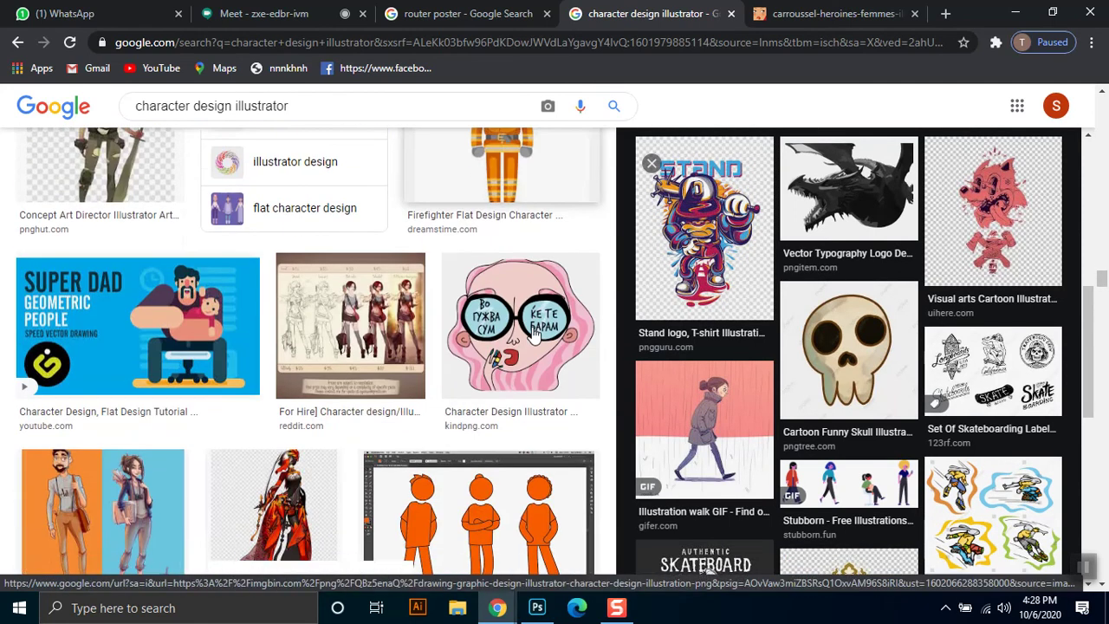
{"action": "scroll", "coordinate": [535, 336], "scroll_direction": "down", "scroll_amount": 2}
{"action": "scroll", "coordinate": [533, 334], "scroll_direction": "down", "scroll_amount": 3}
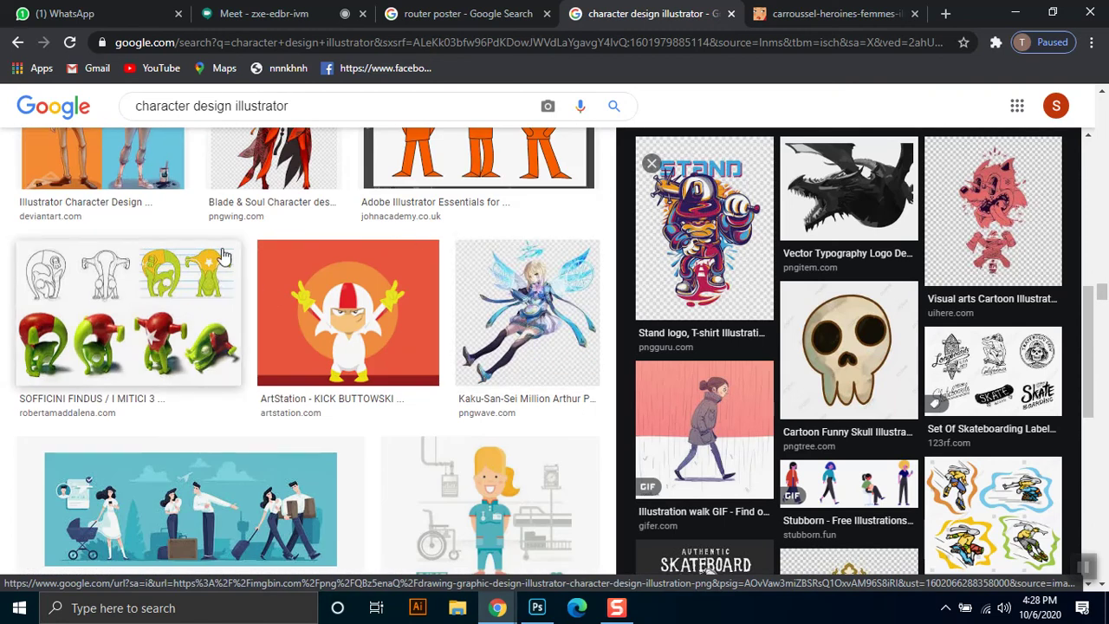
{"action": "scroll", "coordinate": [234, 243], "scroll_direction": "down", "scroll_amount": 2}
{"action": "scroll", "coordinate": [259, 247], "scroll_direction": "down", "scroll_amount": 4}
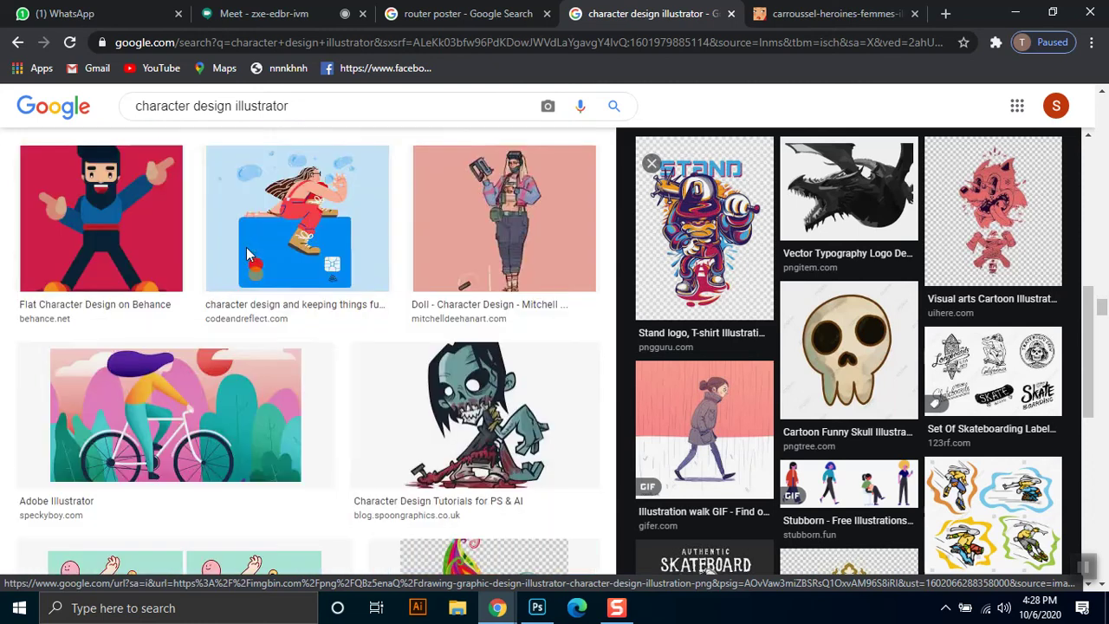
{"action": "scroll", "coordinate": [269, 250], "scroll_direction": "down", "scroll_amount": 3}
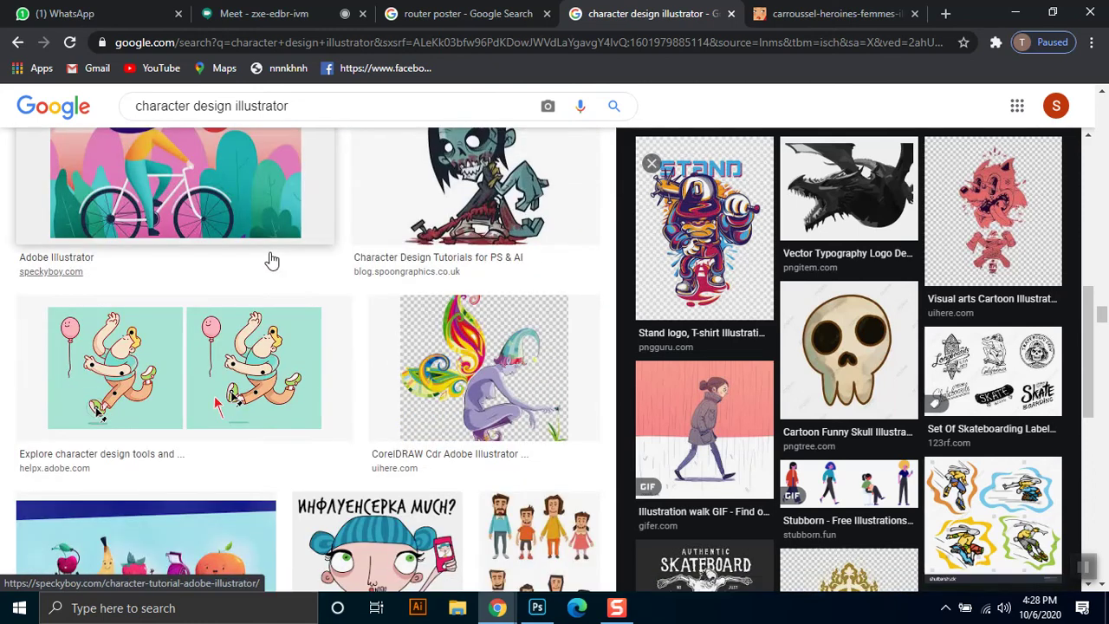
{"action": "scroll", "coordinate": [271, 260], "scroll_direction": "down", "scroll_amount": 2}
{"action": "scroll", "coordinate": [270, 264], "scroll_direction": "down", "scroll_amount": 1}
{"action": "scroll", "coordinate": [268, 269], "scroll_direction": "down", "scroll_amount": 3}
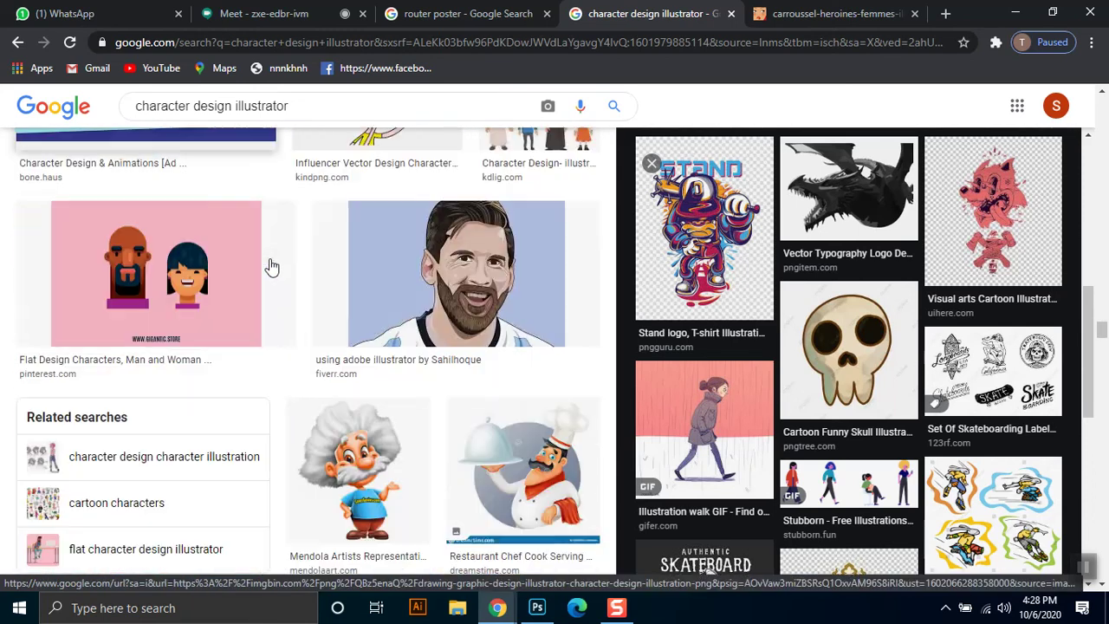
{"action": "scroll", "coordinate": [268, 271], "scroll_direction": "down", "scroll_amount": 2}
{"action": "scroll", "coordinate": [266, 272], "scroll_direction": "down", "scroll_amount": 3}
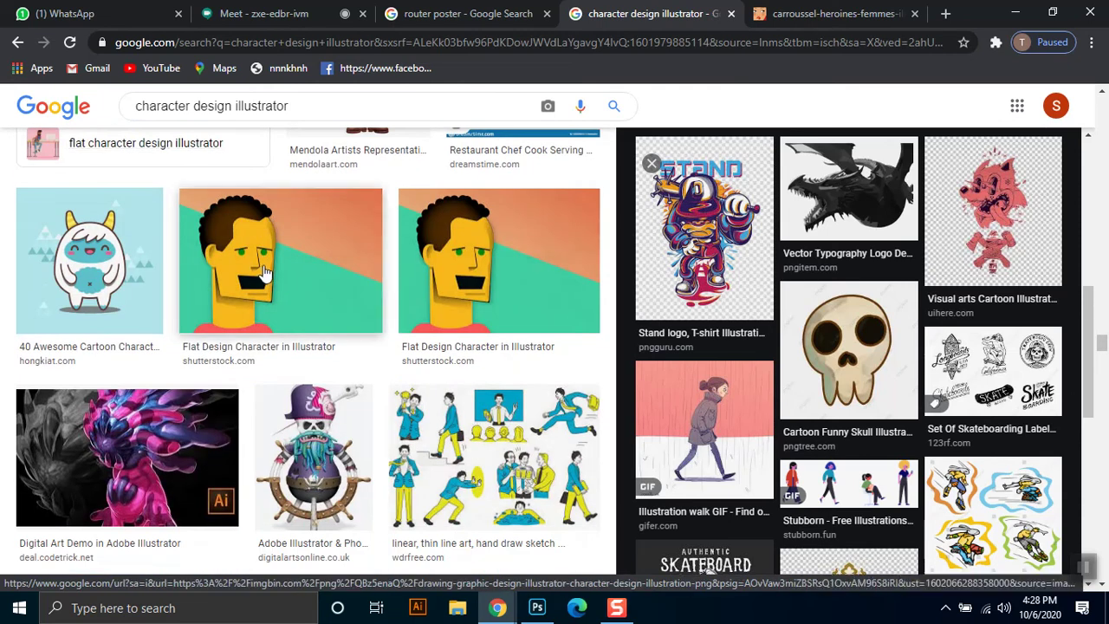
{"action": "scroll", "coordinate": [264, 272], "scroll_direction": "down", "scroll_amount": 3}
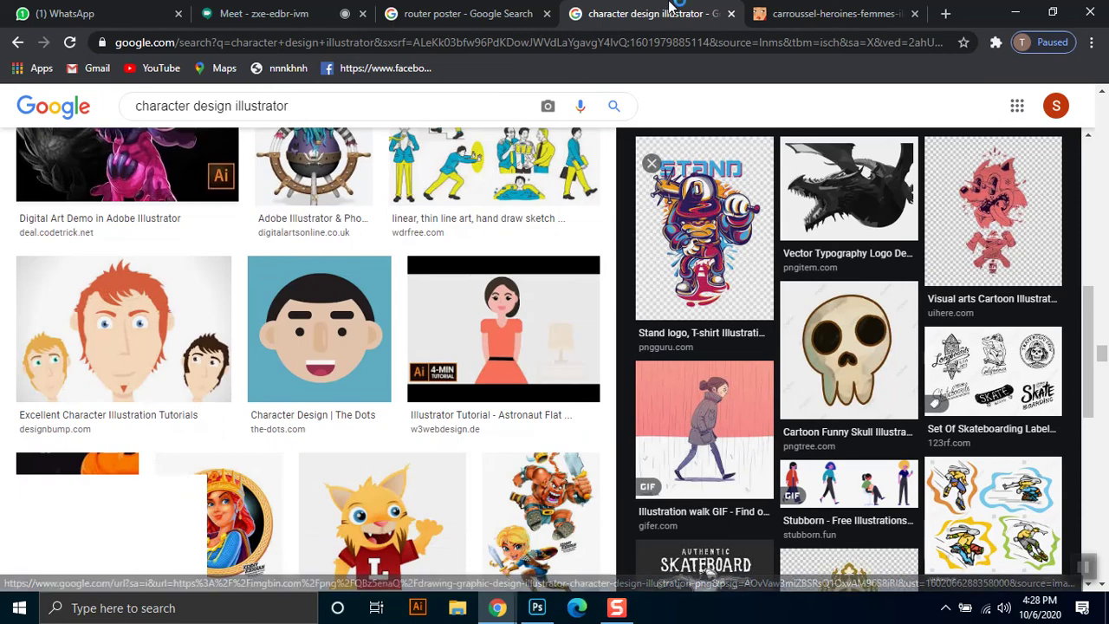
{"action": "left_click", "coordinate": [817, 10]}
{"action": "left_click", "coordinate": [667, 10]}
{"action": "left_click", "coordinate": [484, 11]}
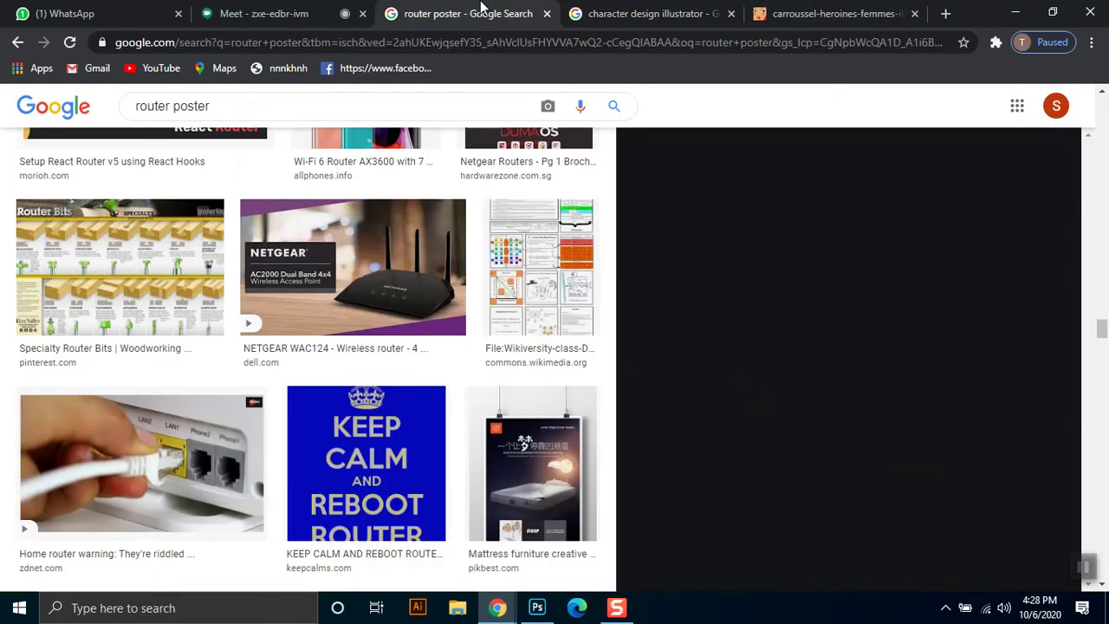
{"action": "left_click", "coordinate": [260, 12]}
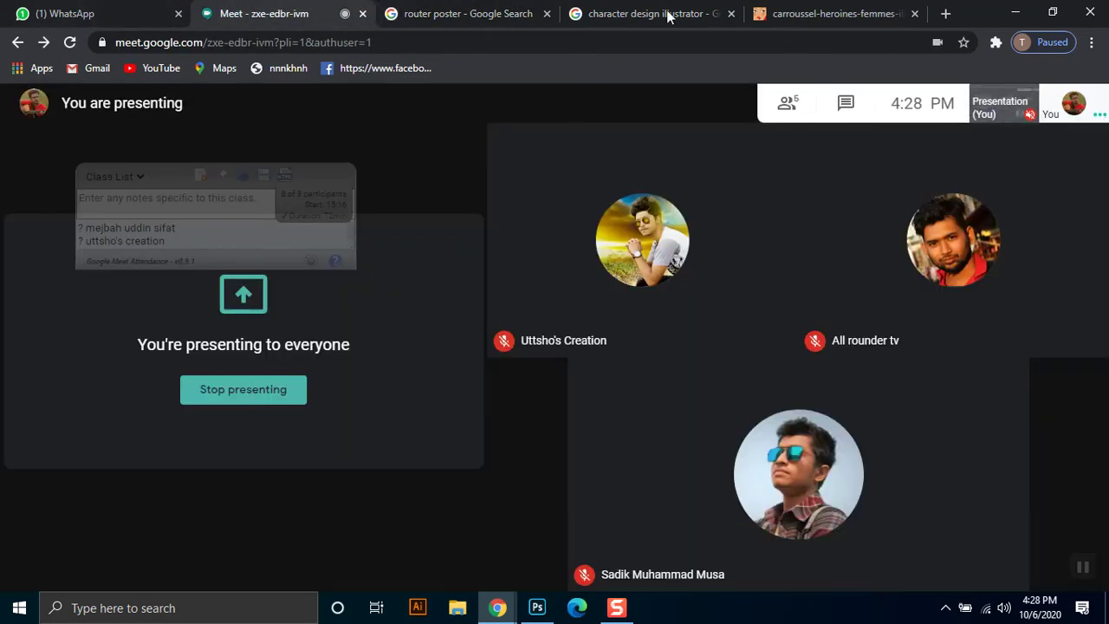
{"action": "left_click", "coordinate": [511, 9]}
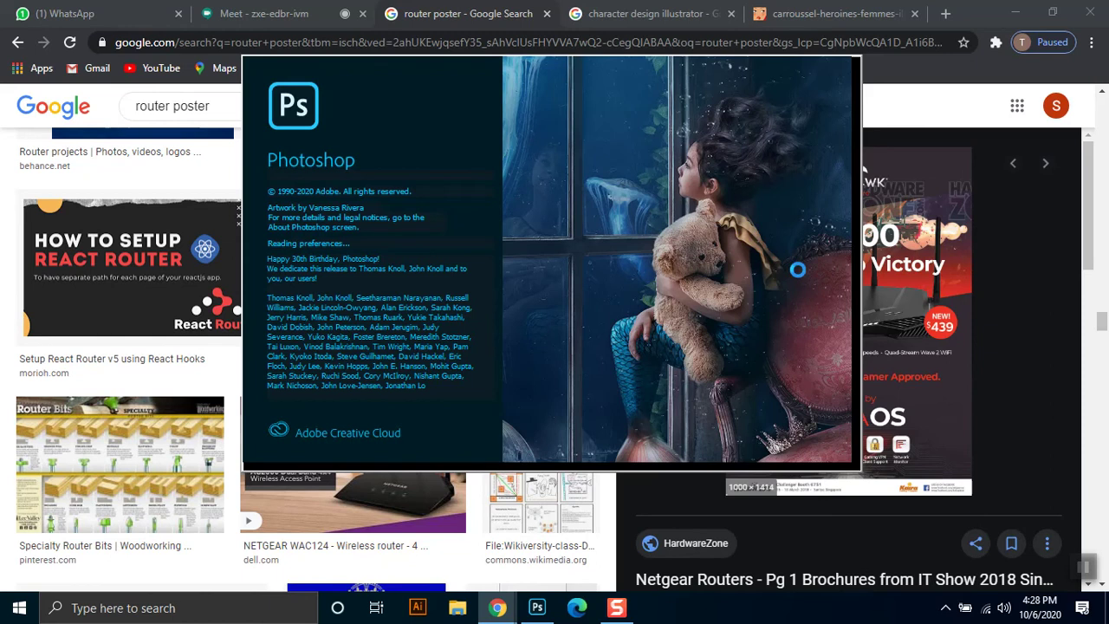
{"action": "left_click", "coordinate": [800, 14]}
{"action": "left_click", "coordinate": [537, 344]}
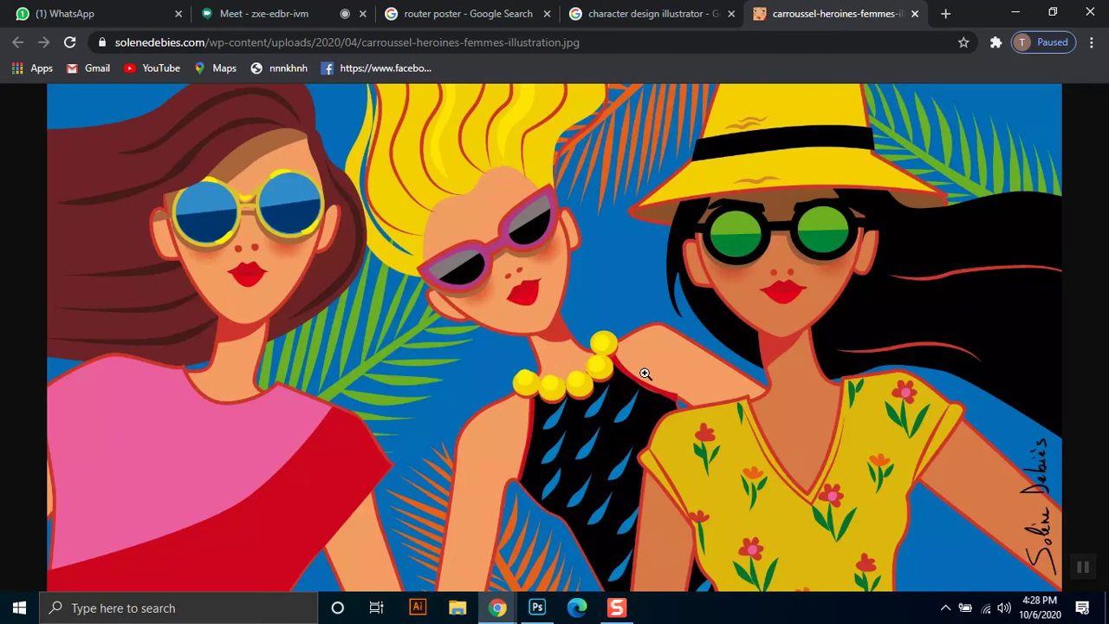
{"action": "left_click", "coordinate": [648, 15]}
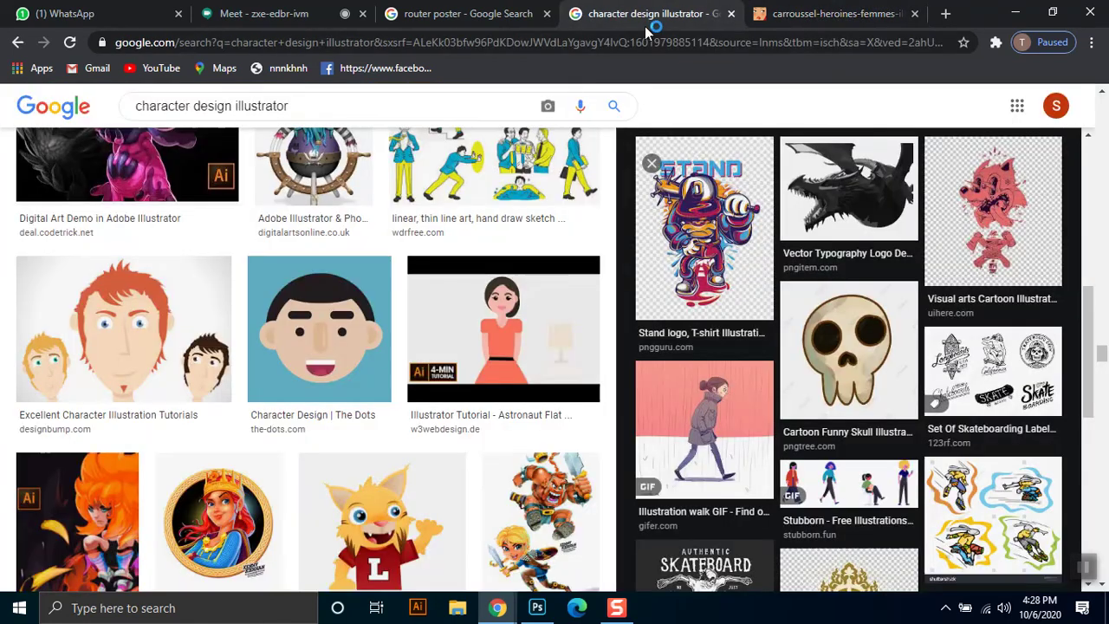
Scroll the results and preview the Medieval Fantasy character image
{"action": "scroll", "coordinate": [542, 296], "scroll_direction": "up", "scroll_amount": 2}
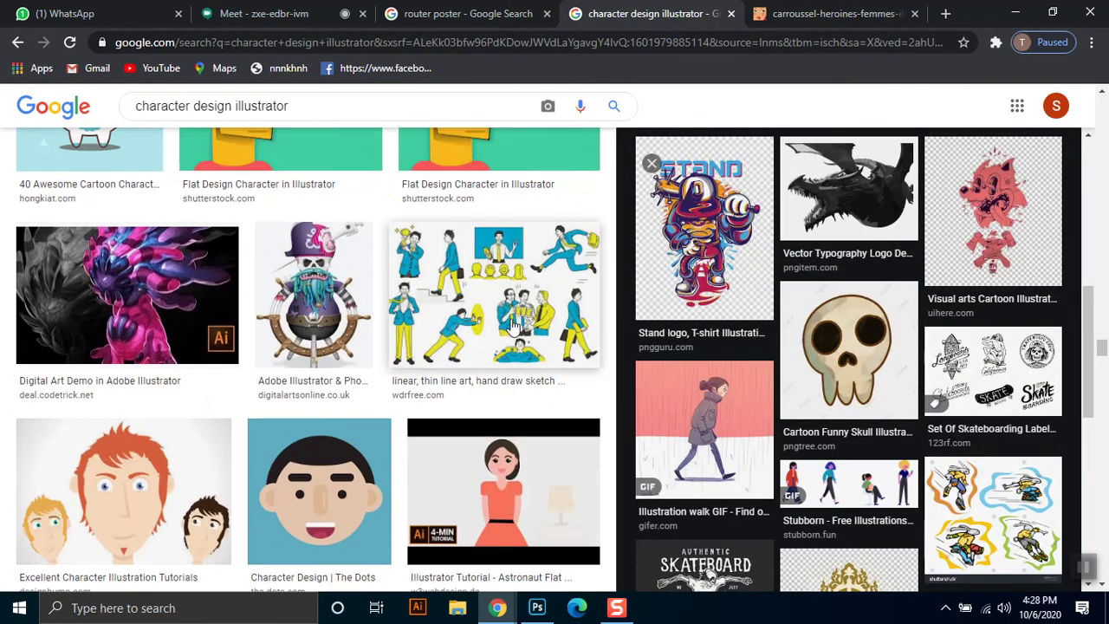
{"action": "scroll", "coordinate": [519, 329], "scroll_direction": "down", "scroll_amount": 5}
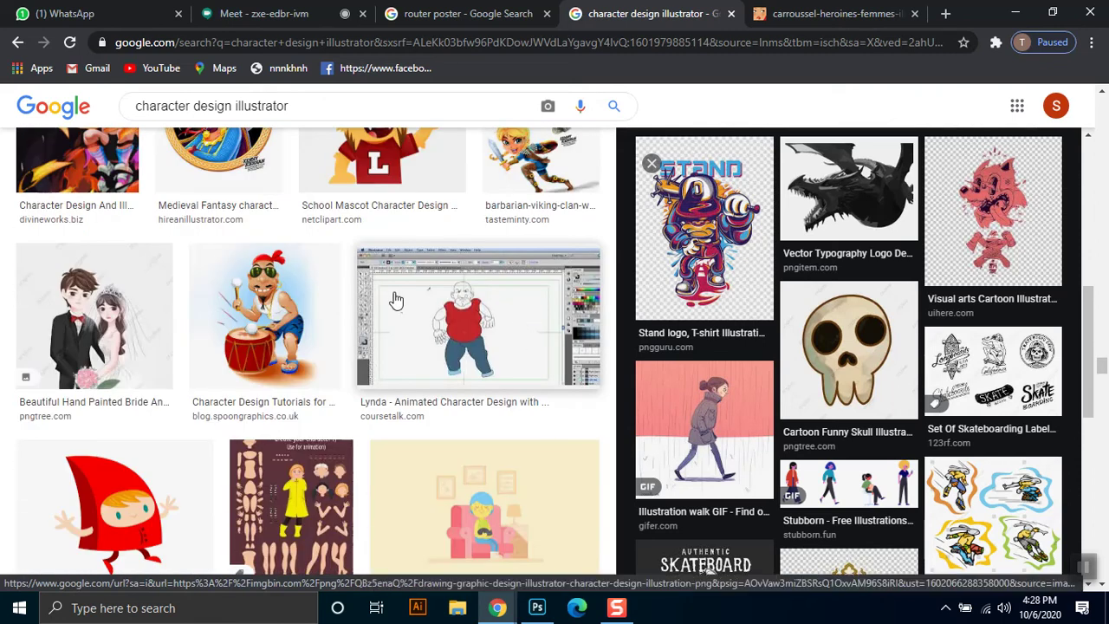
{"action": "scroll", "coordinate": [394, 307], "scroll_direction": "down", "scroll_amount": 3}
{"action": "scroll", "coordinate": [381, 307], "scroll_direction": "up", "scroll_amount": 2}
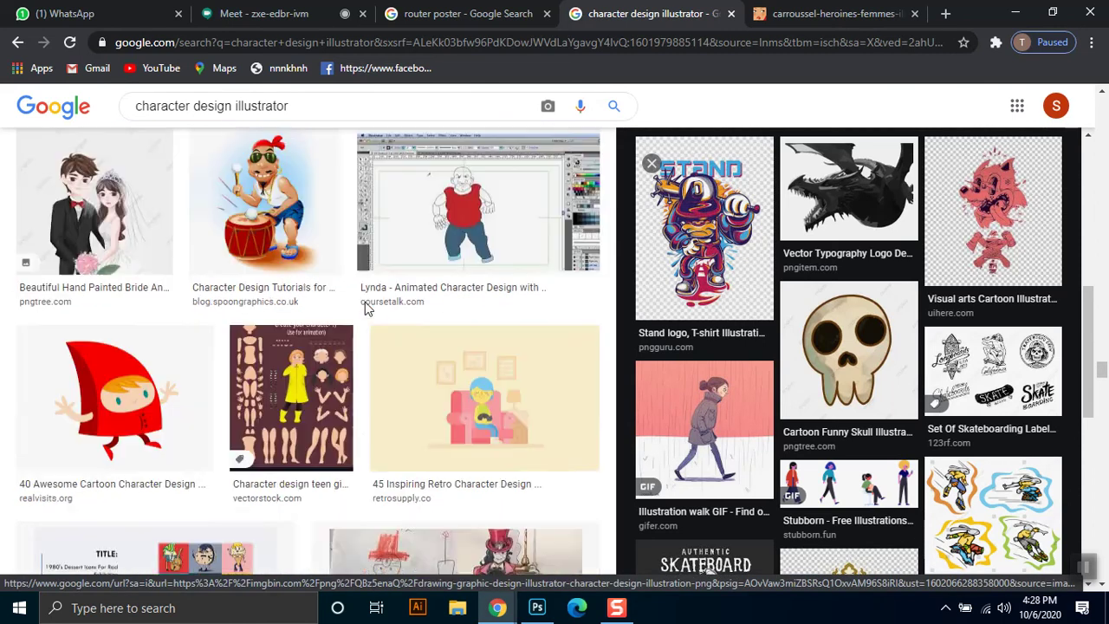
{"action": "scroll", "coordinate": [368, 308], "scroll_direction": "up", "scroll_amount": 2}
{"action": "scroll", "coordinate": [373, 318], "scroll_direction": "up", "scroll_amount": 2}
{"action": "scroll", "coordinate": [371, 316], "scroll_direction": "up", "scroll_amount": 1}
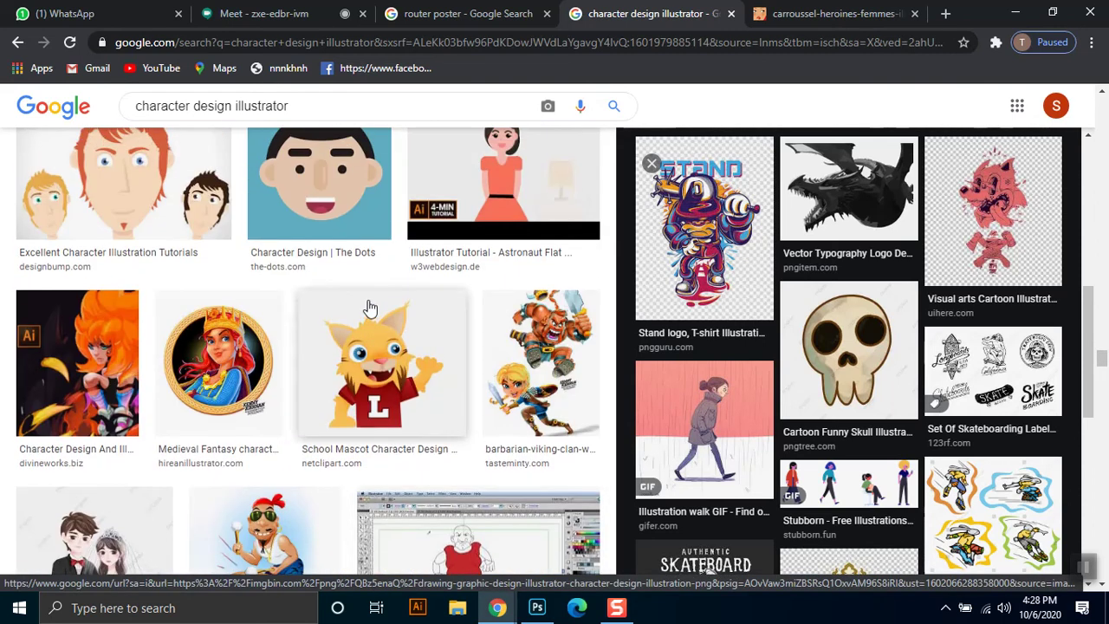
{"action": "left_click", "coordinate": [221, 364]}
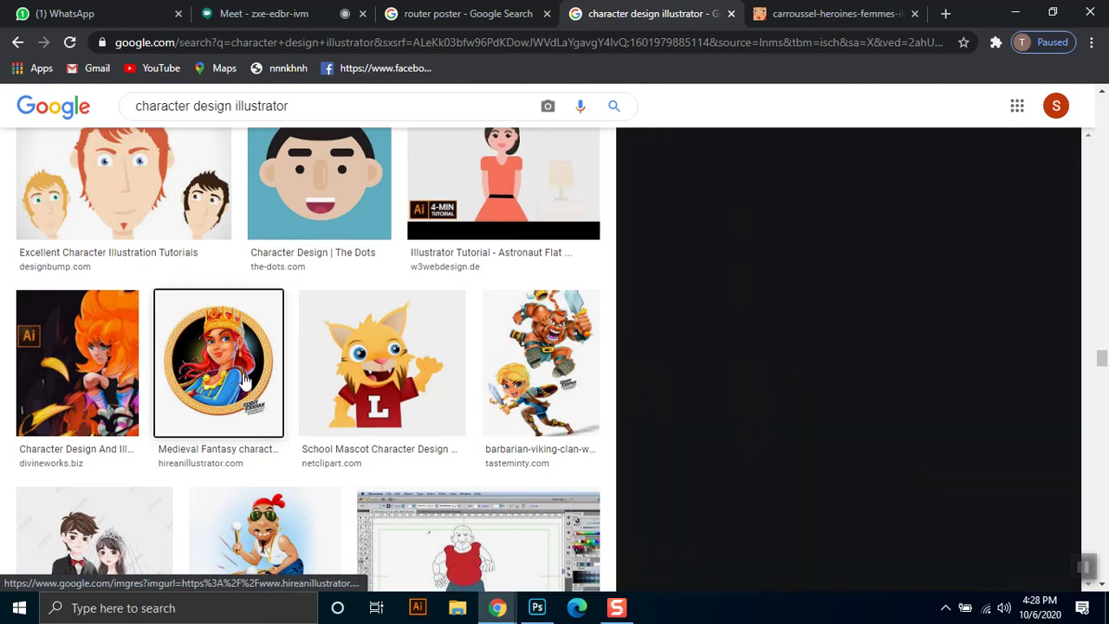
{"action": "left_click", "coordinate": [243, 376]}
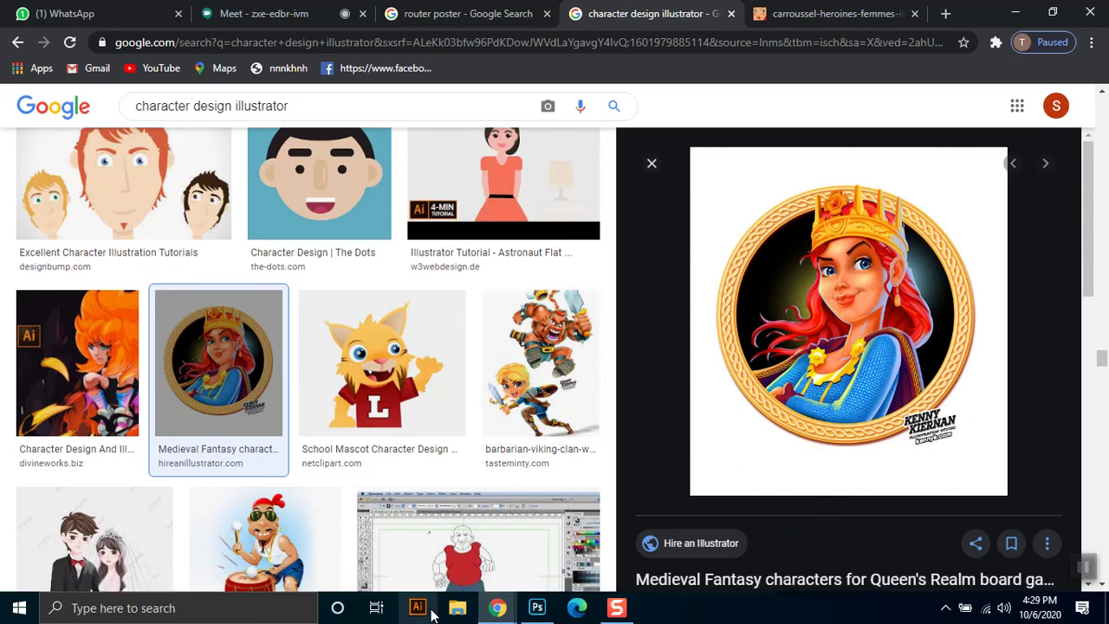
Scroll down and preview the drum-playing cartoon character image
{"action": "scroll", "coordinate": [470, 520], "scroll_direction": "down", "scroll_amount": 2}
{"action": "scroll", "coordinate": [469, 438], "scroll_direction": "down", "scroll_amount": 2}
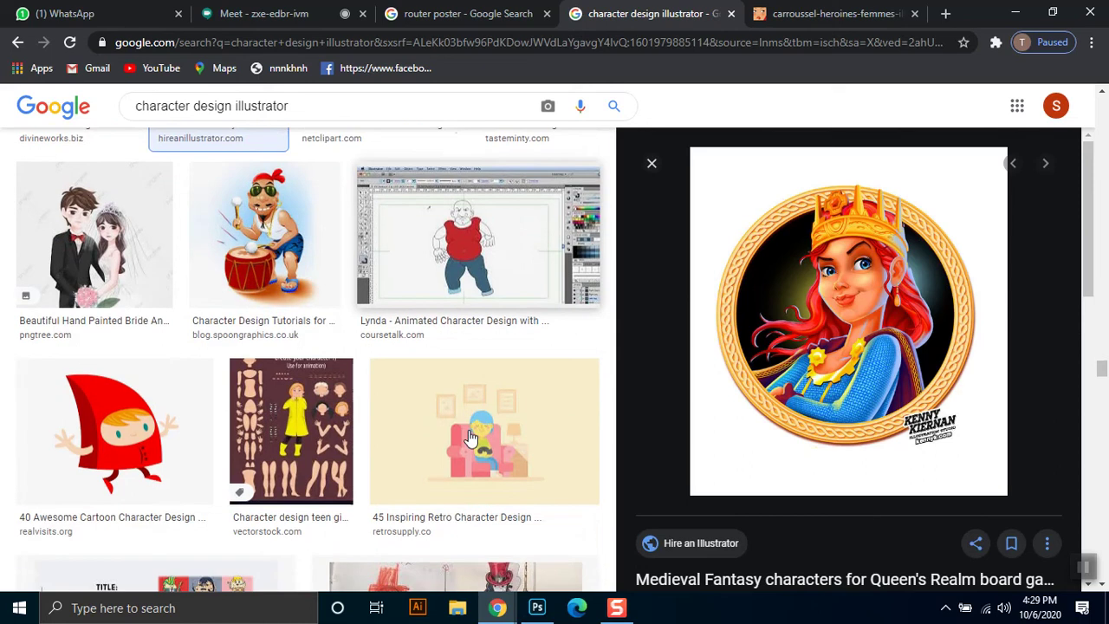
{"action": "left_click", "coordinate": [308, 313]}
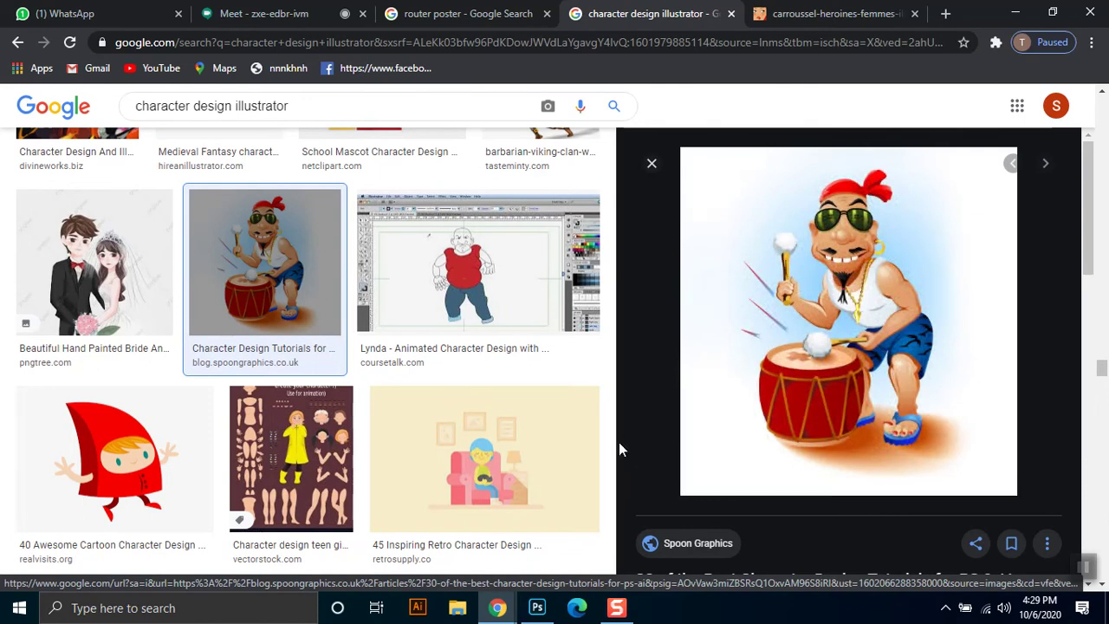
Browse further through the results, then move to the three-women and WhatsApp tabs
{"action": "scroll", "coordinate": [619, 451], "scroll_direction": "down", "scroll_amount": 1}
{"action": "scroll", "coordinate": [650, 443], "scroll_direction": "up", "scroll_amount": 1}
{"action": "scroll", "coordinate": [647, 441], "scroll_direction": "up", "scroll_amount": 1}
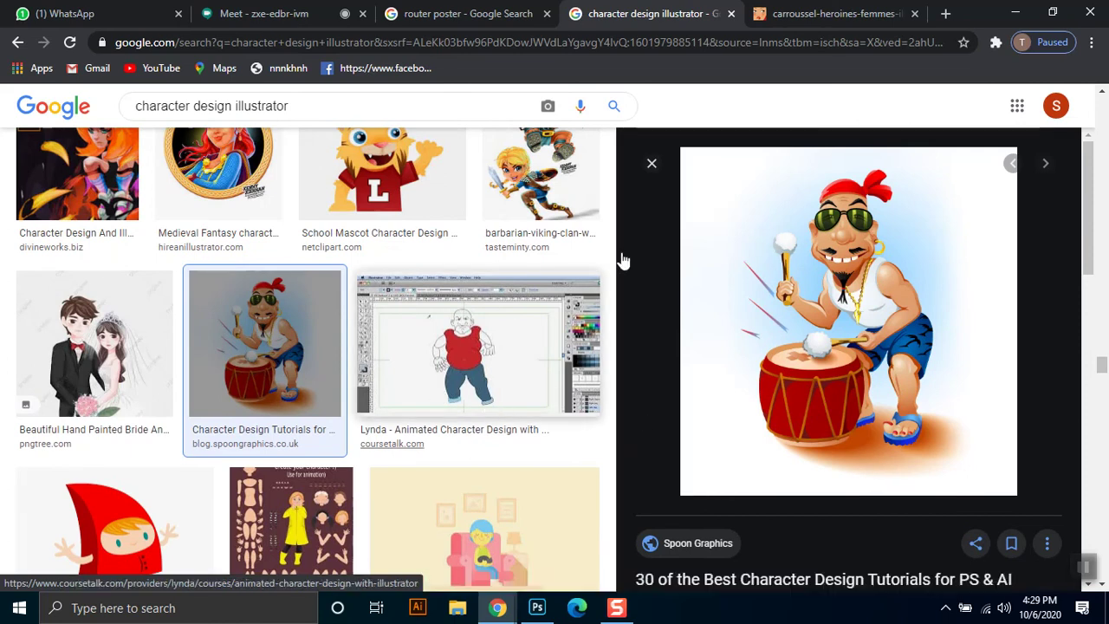
{"action": "scroll", "coordinate": [520, 290], "scroll_direction": "down", "scroll_amount": 5}
{"action": "scroll", "coordinate": [515, 286], "scroll_direction": "down", "scroll_amount": 3}
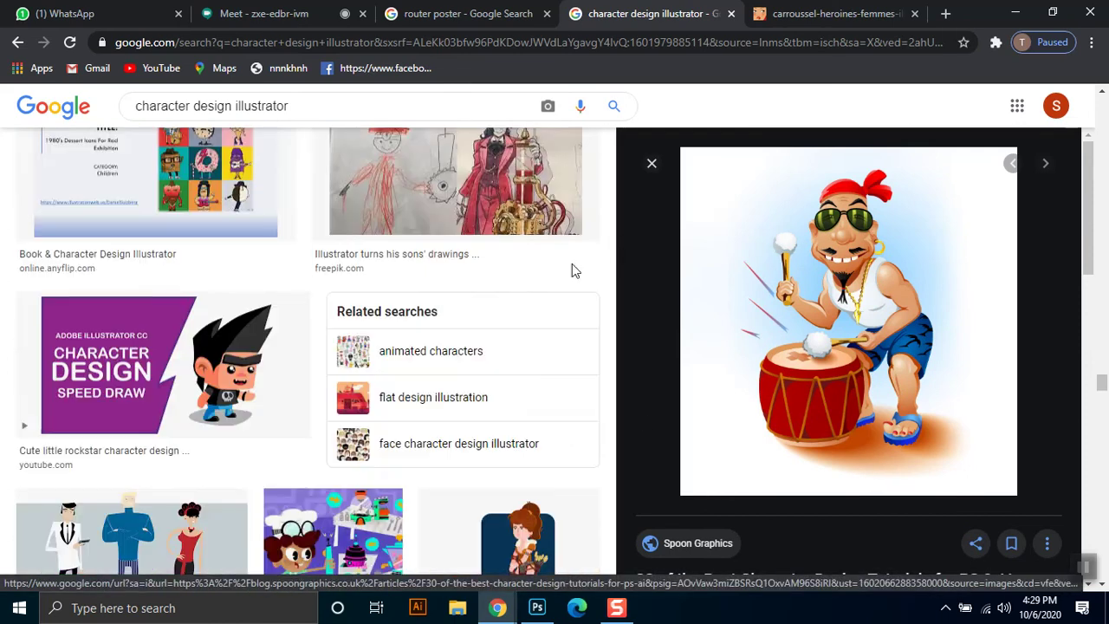
{"action": "scroll", "coordinate": [517, 277], "scroll_direction": "down", "scroll_amount": 1}
{"action": "scroll", "coordinate": [511, 271], "scroll_direction": "down", "scroll_amount": 2}
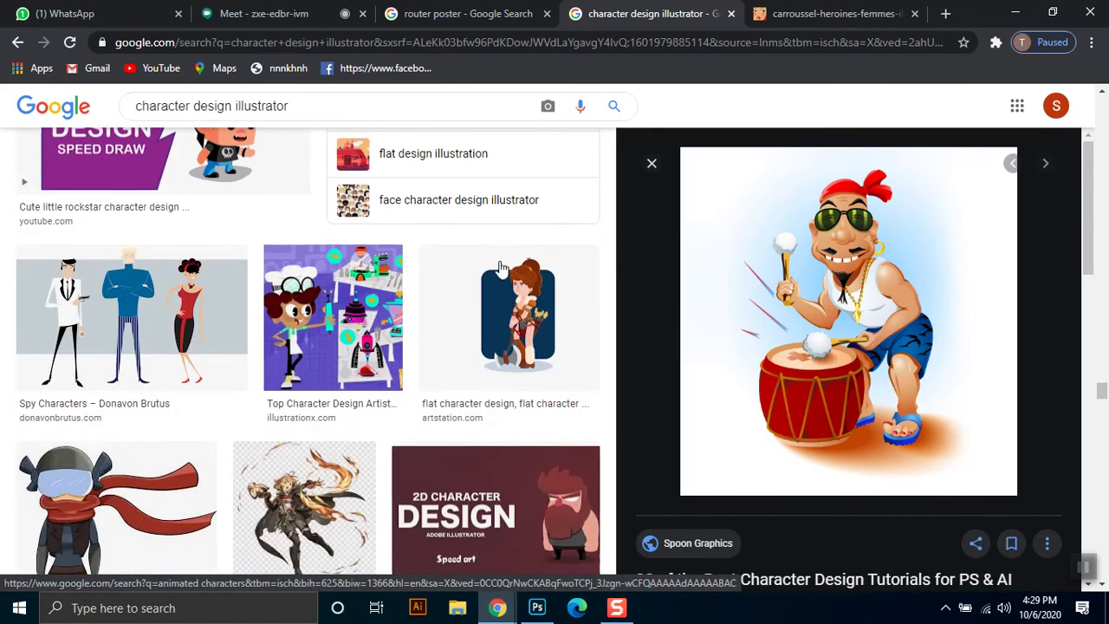
{"action": "scroll", "coordinate": [502, 271], "scroll_direction": "down", "scroll_amount": 2}
{"action": "left_click", "coordinate": [823, 13]}
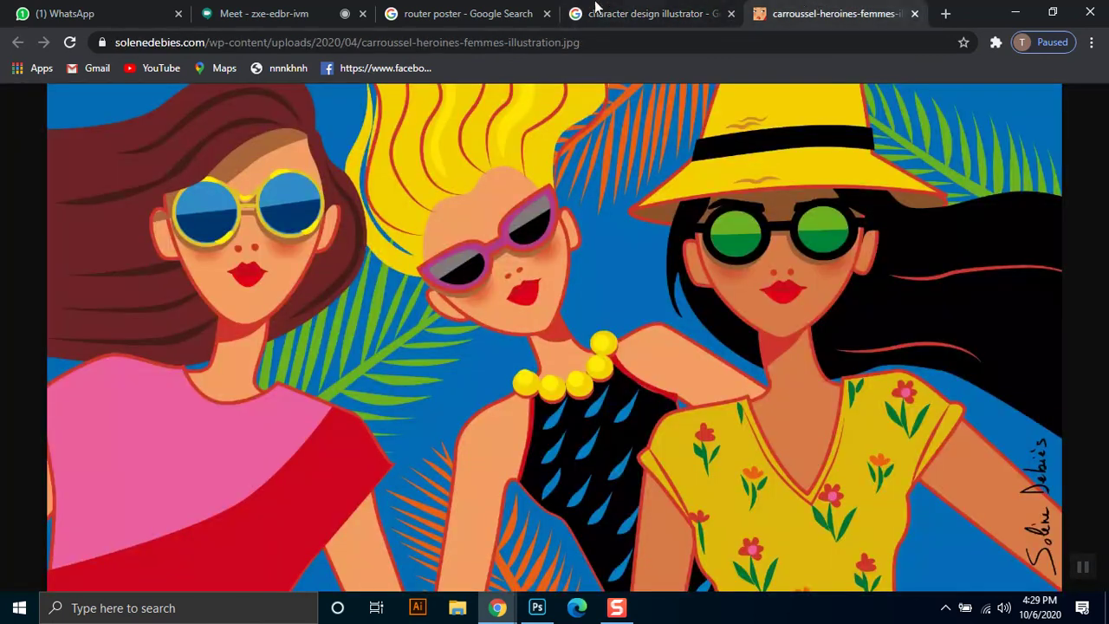
{"action": "left_click", "coordinate": [111, 10]}
Launch Photoshop and close the three-women, character design and router poster tabs
{"action": "left_click", "coordinate": [263, 13]}
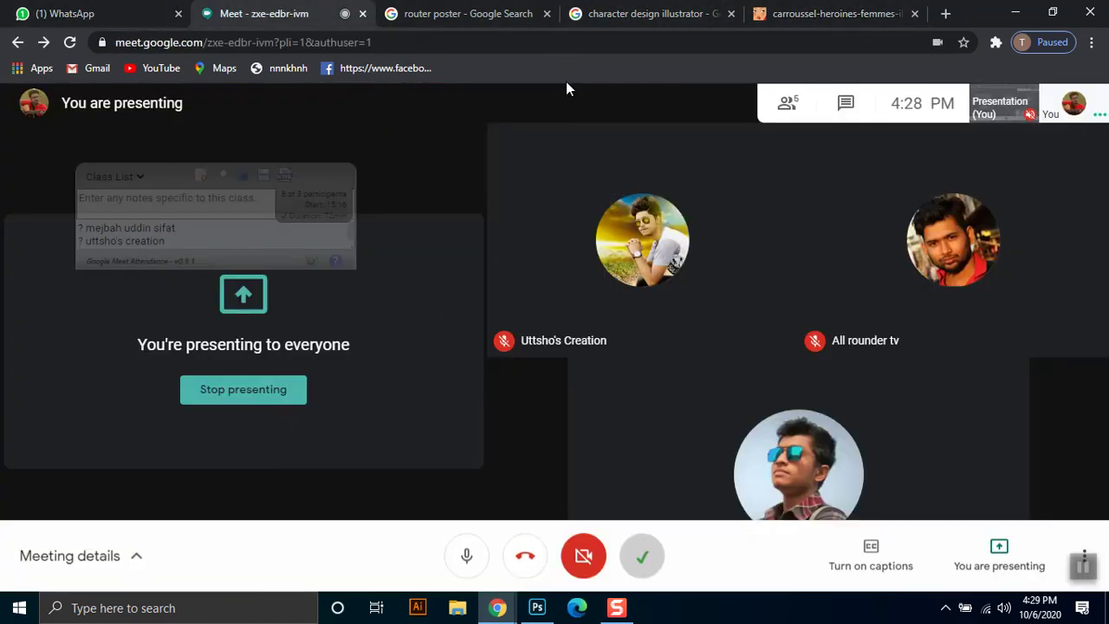
{"action": "left_click", "coordinate": [538, 607]}
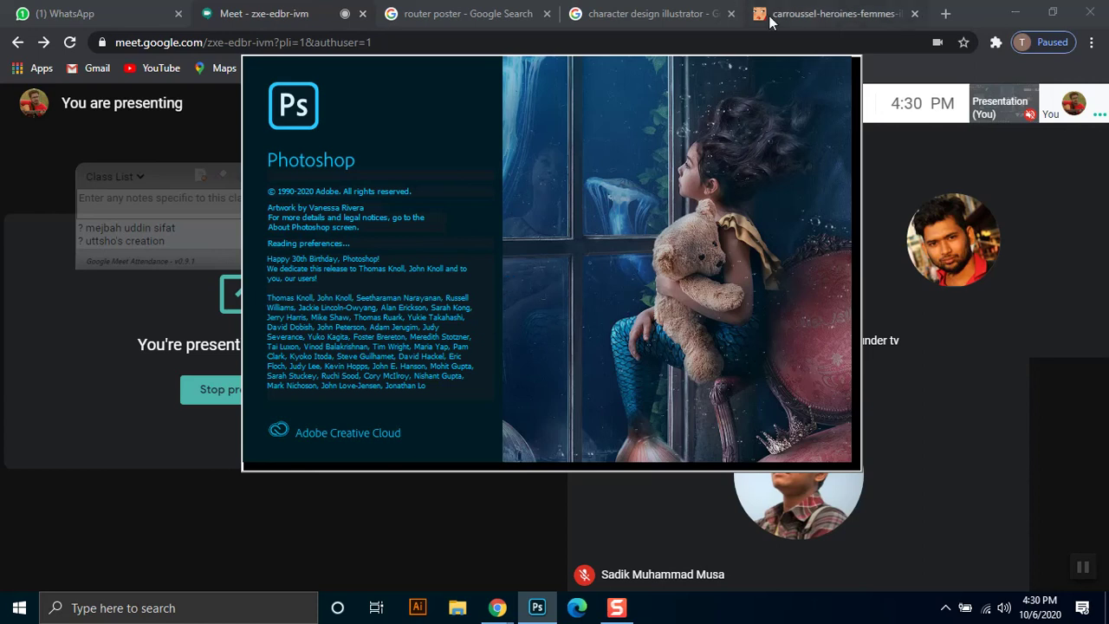
{"action": "left_click", "coordinate": [921, 14]}
{"action": "left_click", "coordinate": [720, 14]}
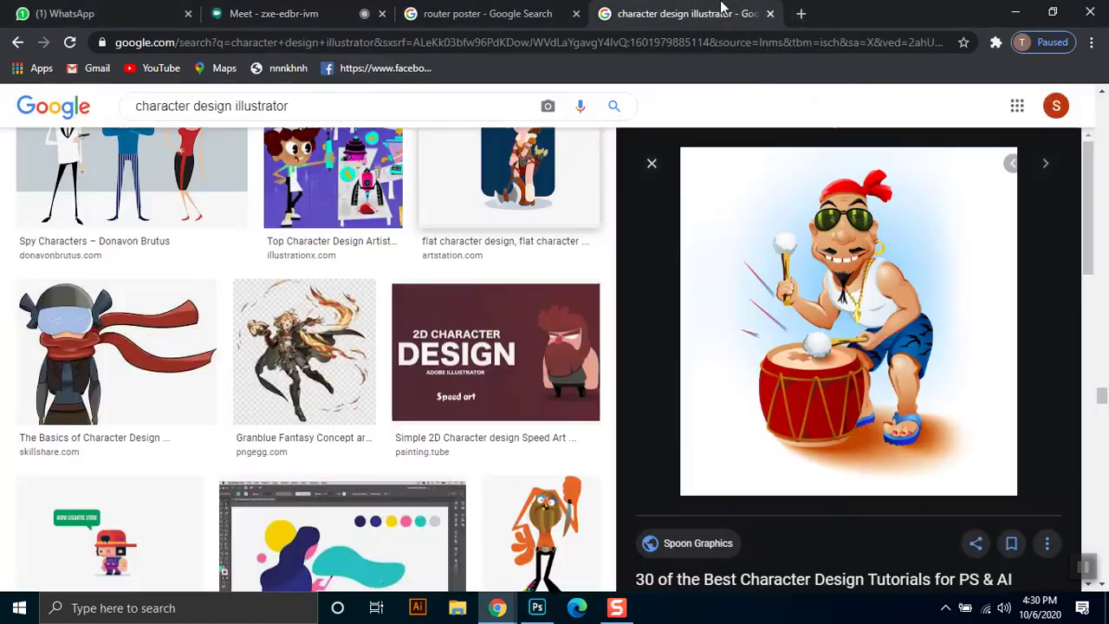
{"action": "left_click", "coordinate": [770, 14]}
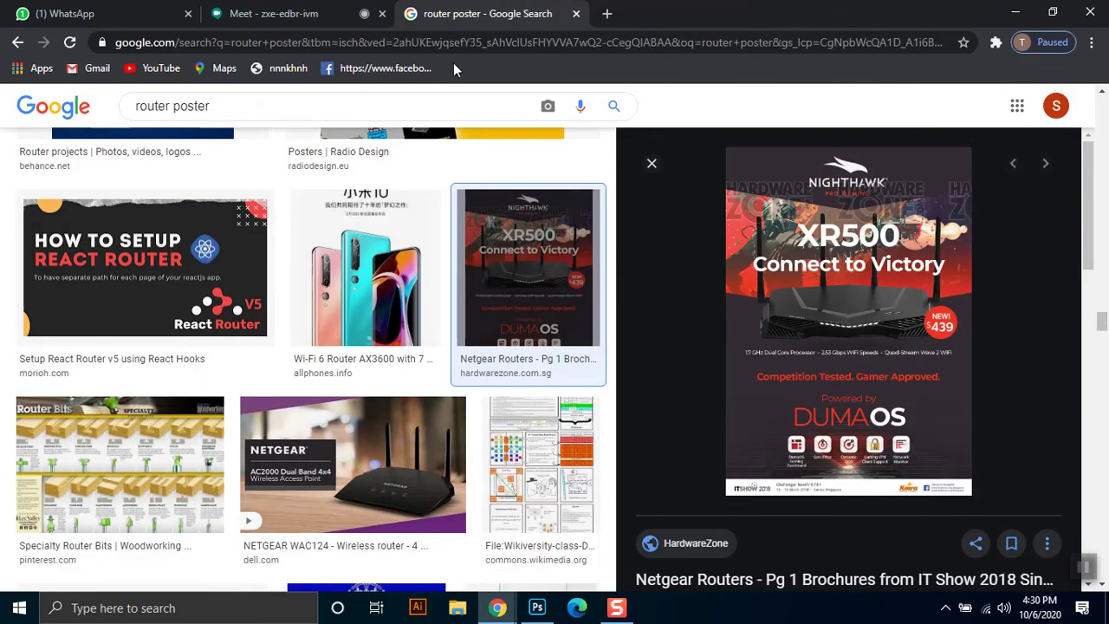
{"action": "left_click", "coordinate": [577, 14]}
Bring the loading Photoshop forward, minimize the browser, and refresh the desktop twice
{"action": "left_click", "coordinate": [538, 607]}
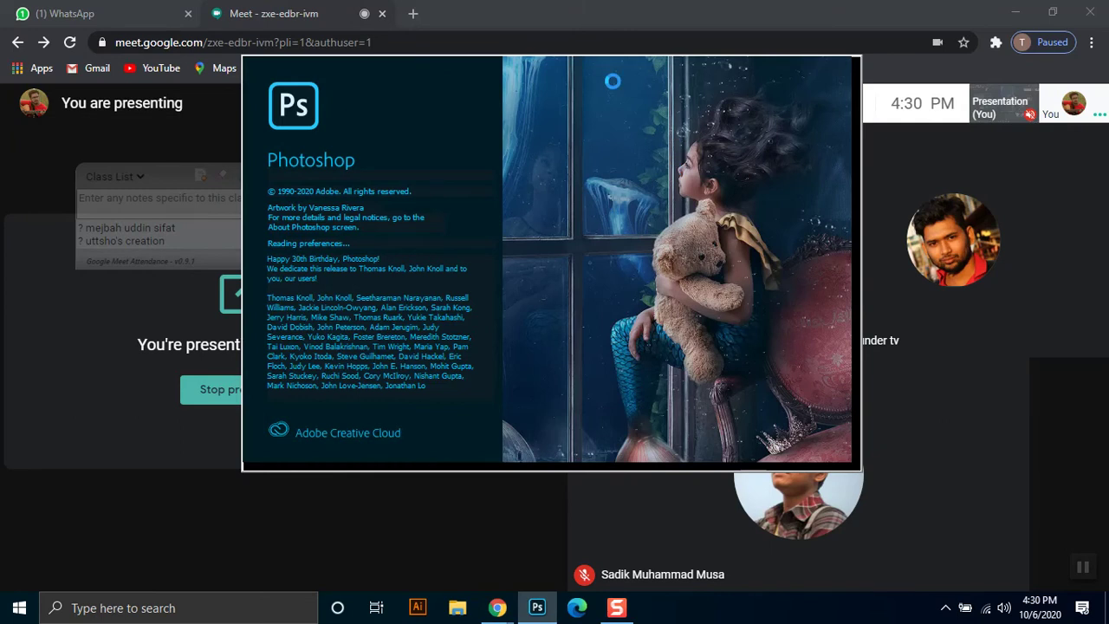
{"action": "left_click", "coordinate": [1015, 12]}
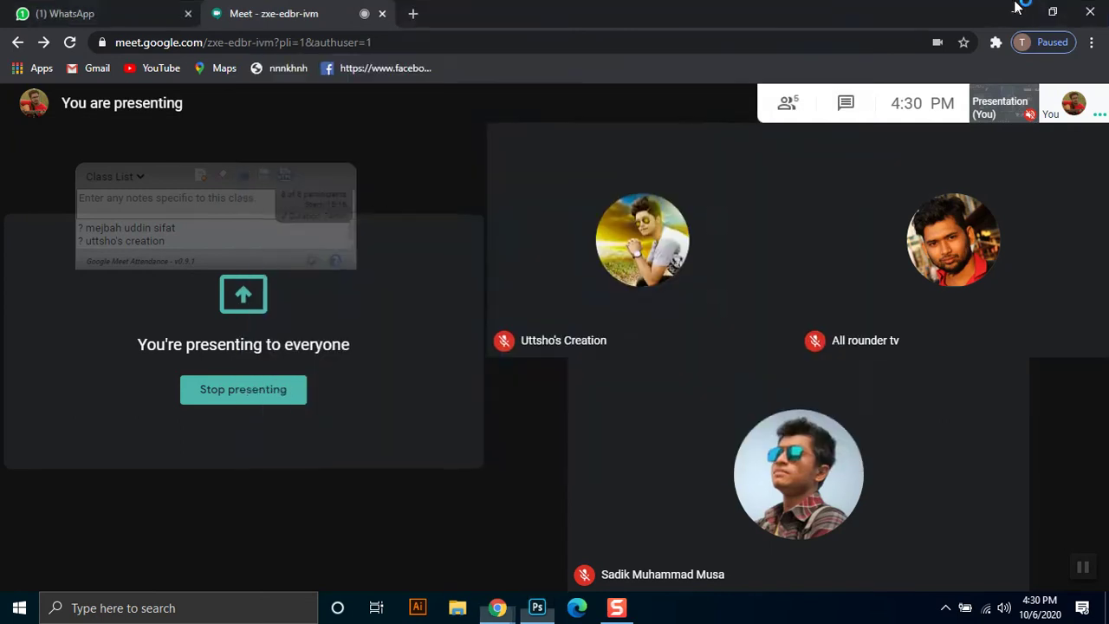
{"action": "right_click", "coordinate": [899, 235]}
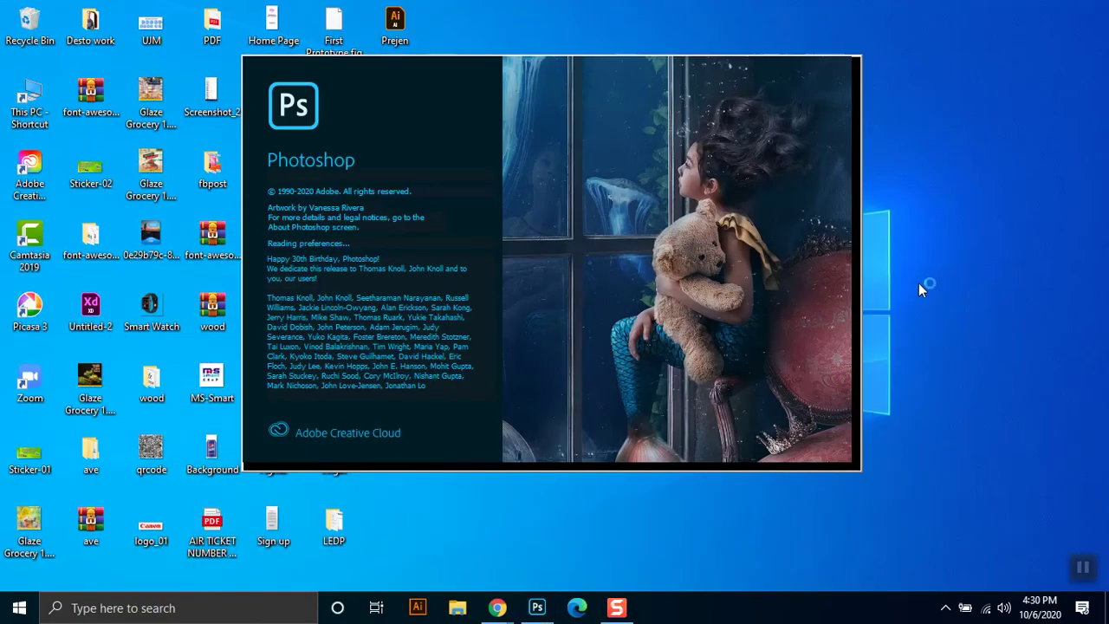
{"action": "left_click", "coordinate": [927, 285]}
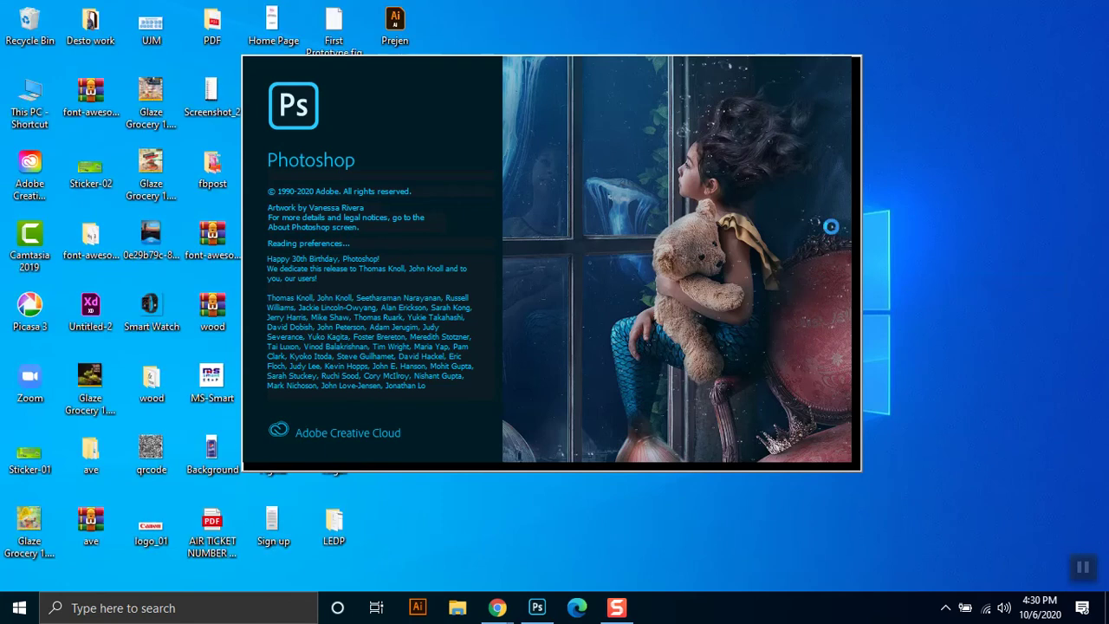
{"action": "right_click", "coordinate": [940, 339]}
{"action": "left_click", "coordinate": [1011, 386]}
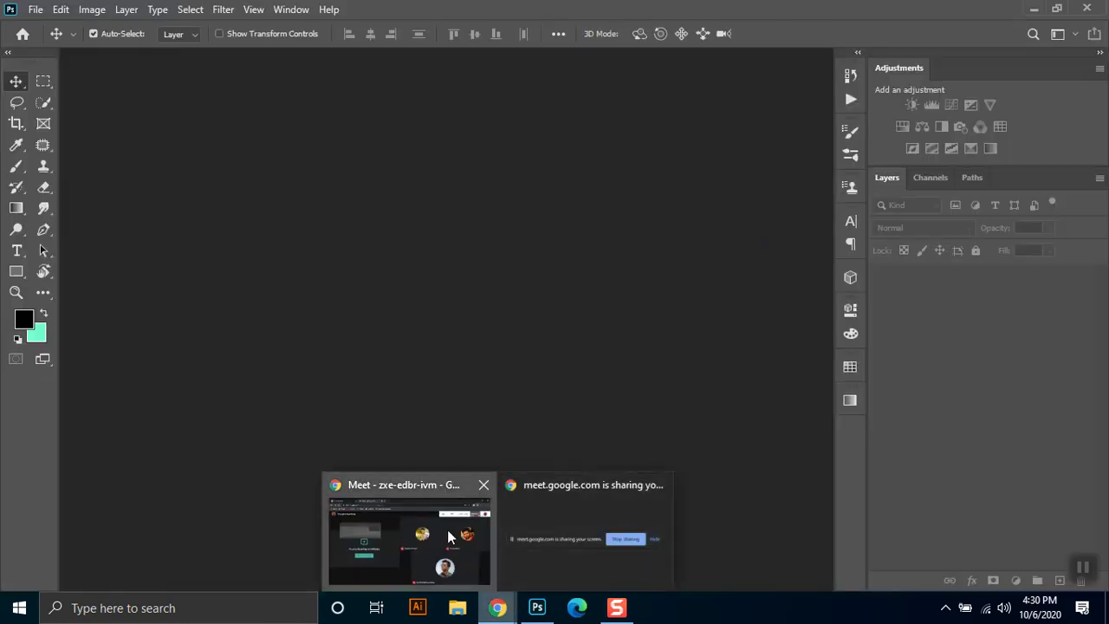
Search Google Images for 'black people' in a new browser tab
{"action": "mouse_move", "coordinate": [498, 608]}
{"action": "left_click", "coordinate": [447, 455]}
{"action": "left_click", "coordinate": [412, 13]}
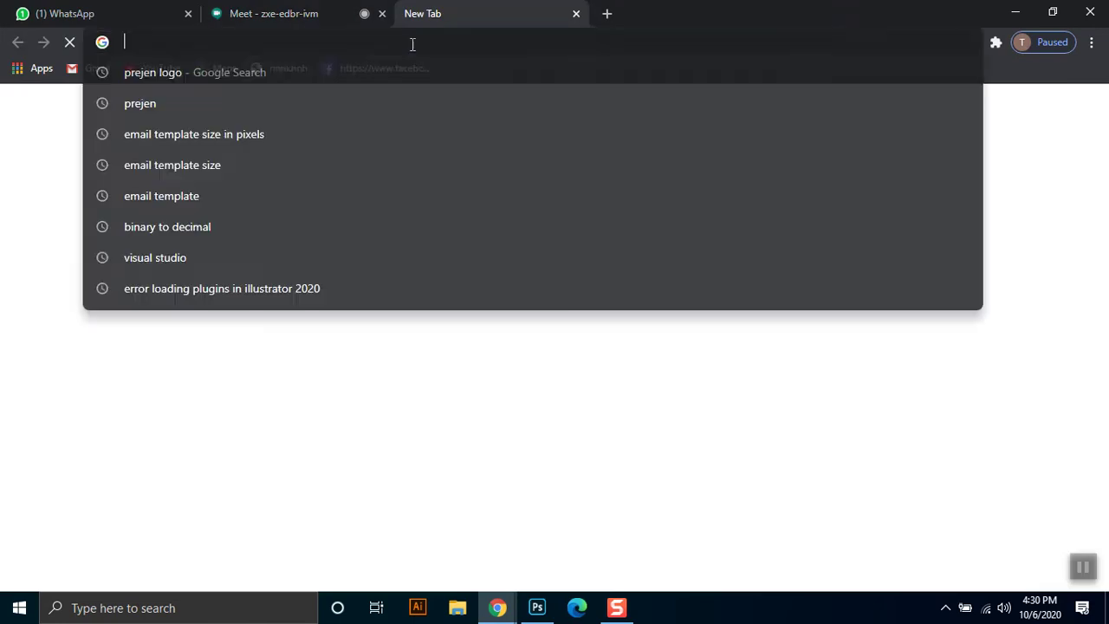
{"action": "type", "text": "b"}
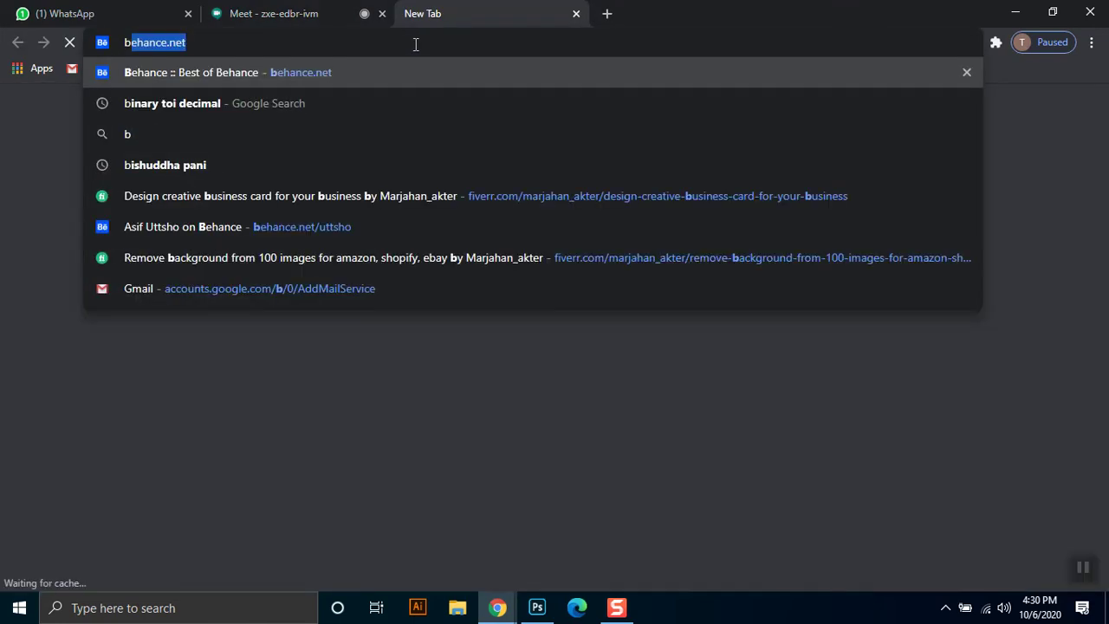
{"action": "type", "text": "lack "}
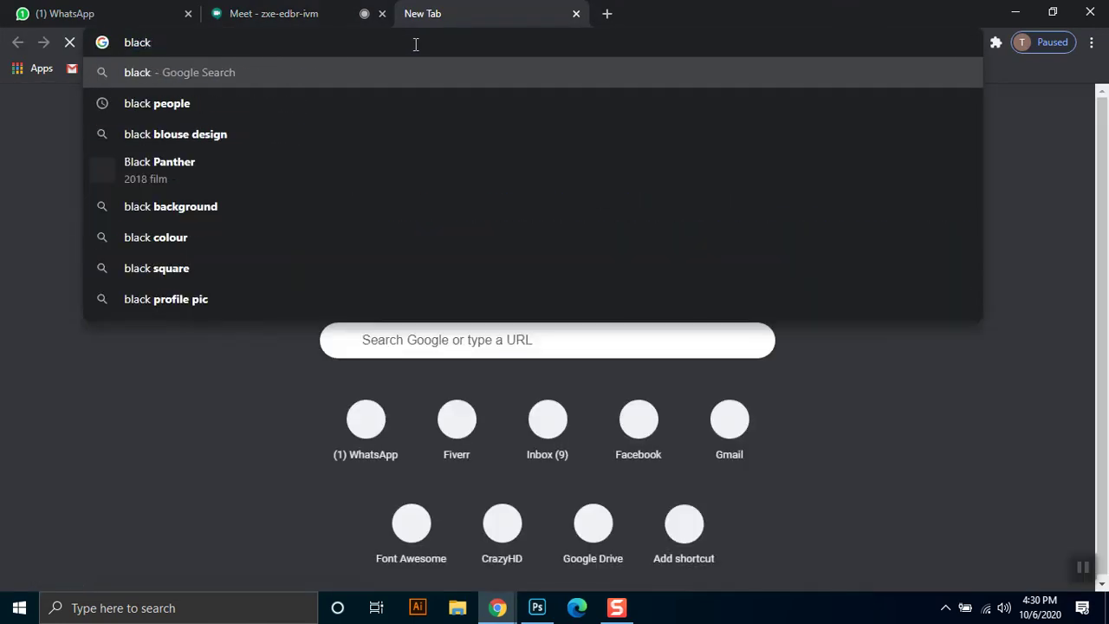
{"action": "type", "text": "people"}
{"action": "key", "text": "Return"}
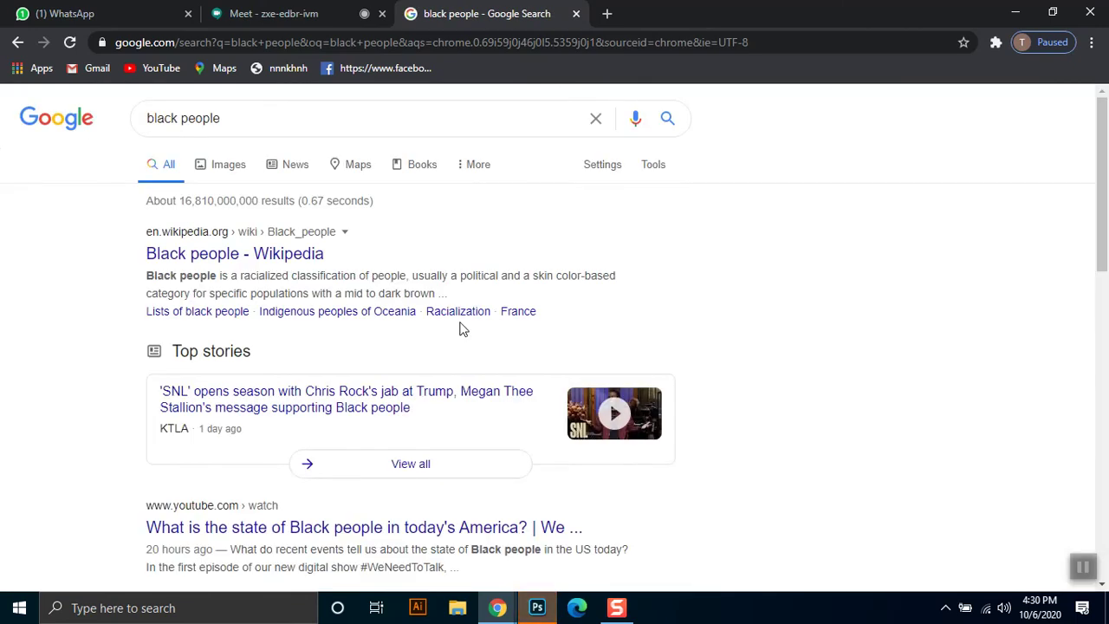
{"action": "left_click", "coordinate": [234, 166]}
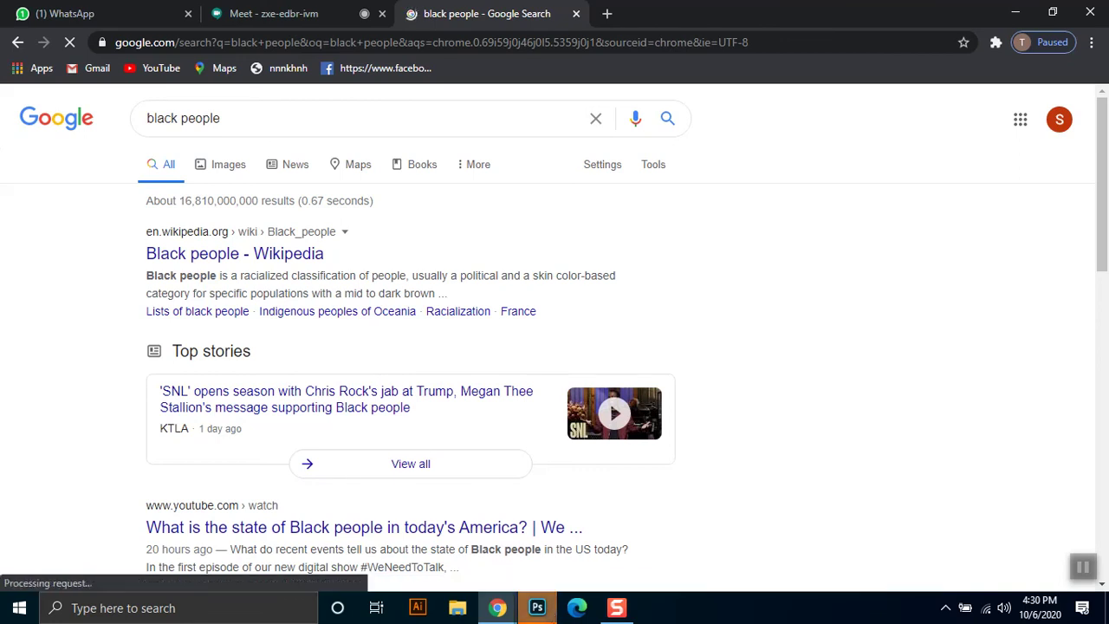
{"action": "left_click", "coordinate": [539, 607]}
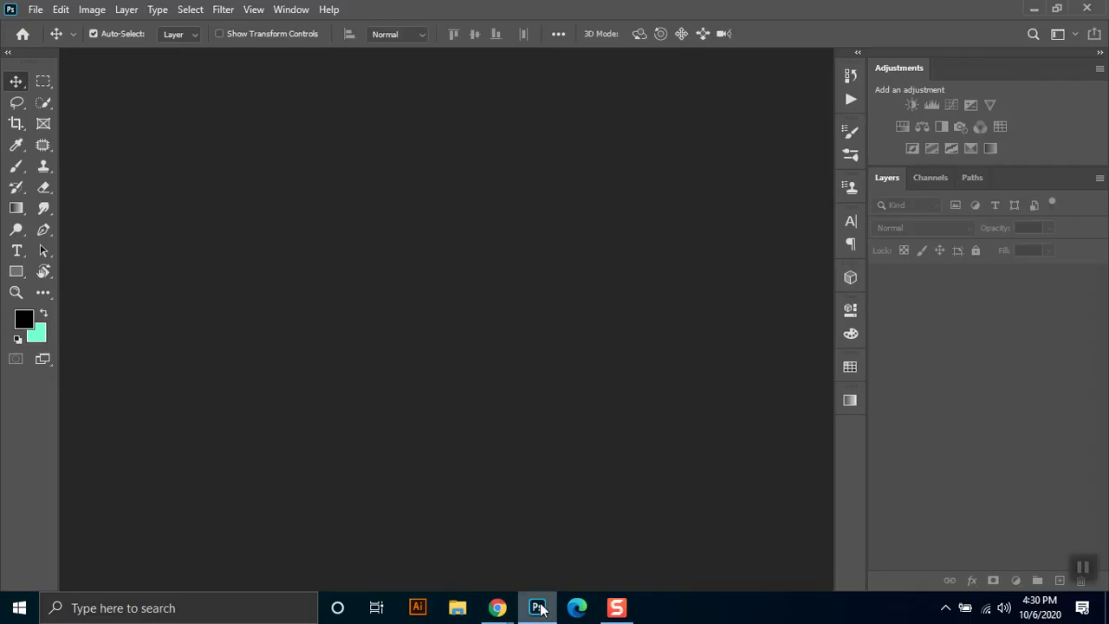
{"action": "left_click", "coordinate": [501, 607]}
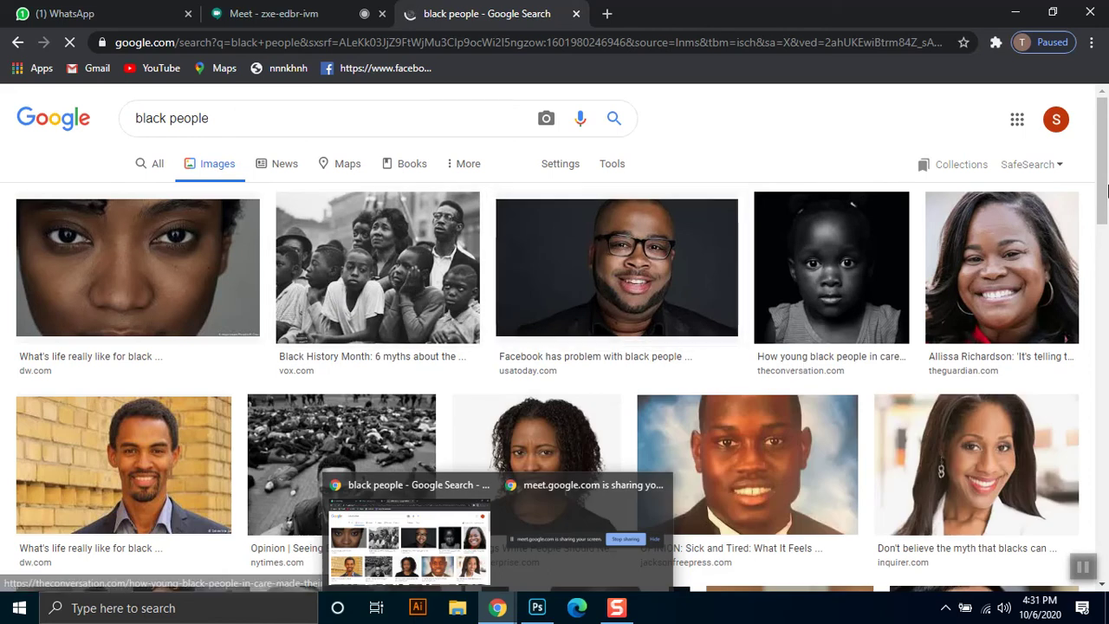
Drag through the 'black people' image results looking for a suitable portrait
{"action": "left_click_drag", "start_coordinate": [1105, 189], "coordinate": [1102, 293]}
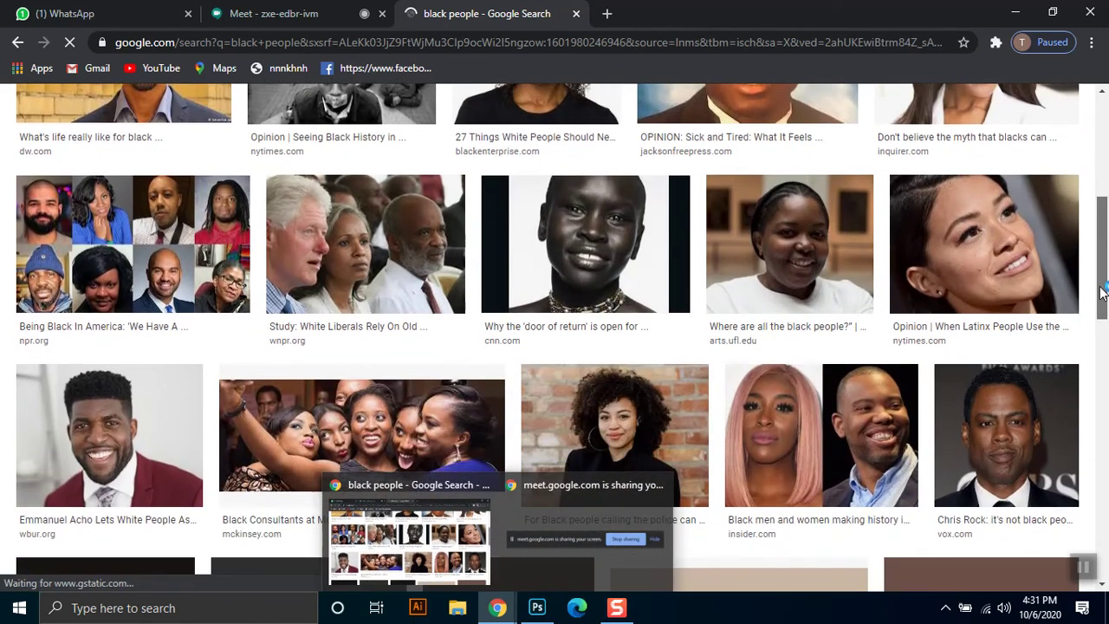
{"action": "left_click_drag", "start_coordinate": [1102, 293], "coordinate": [1102, 337]}
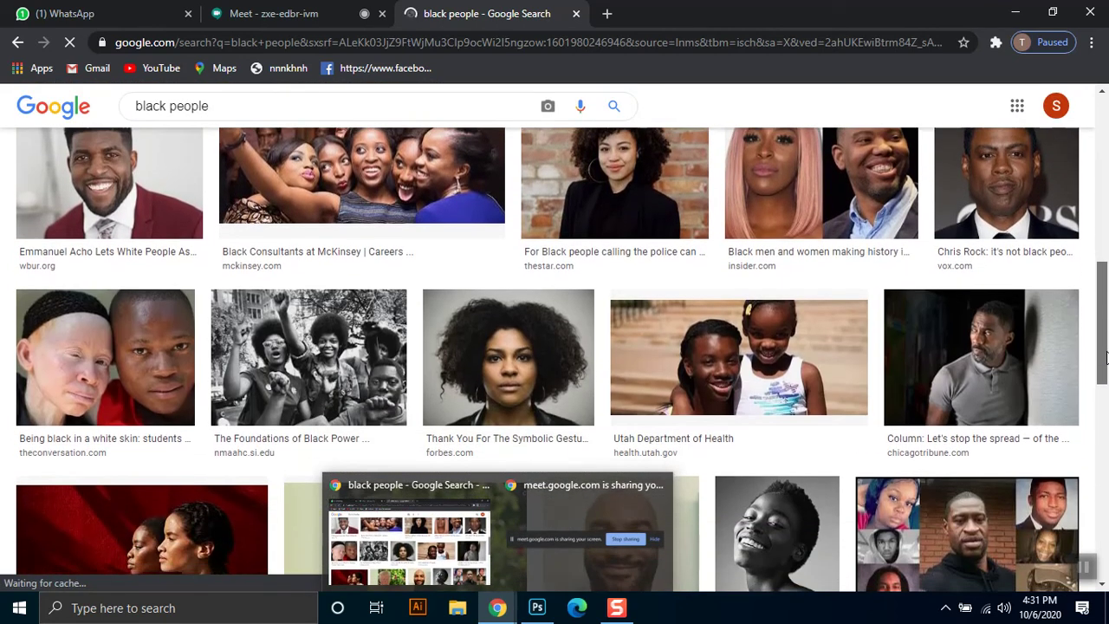
{"action": "left_click_drag", "start_coordinate": [1102, 336], "coordinate": [1094, 506]}
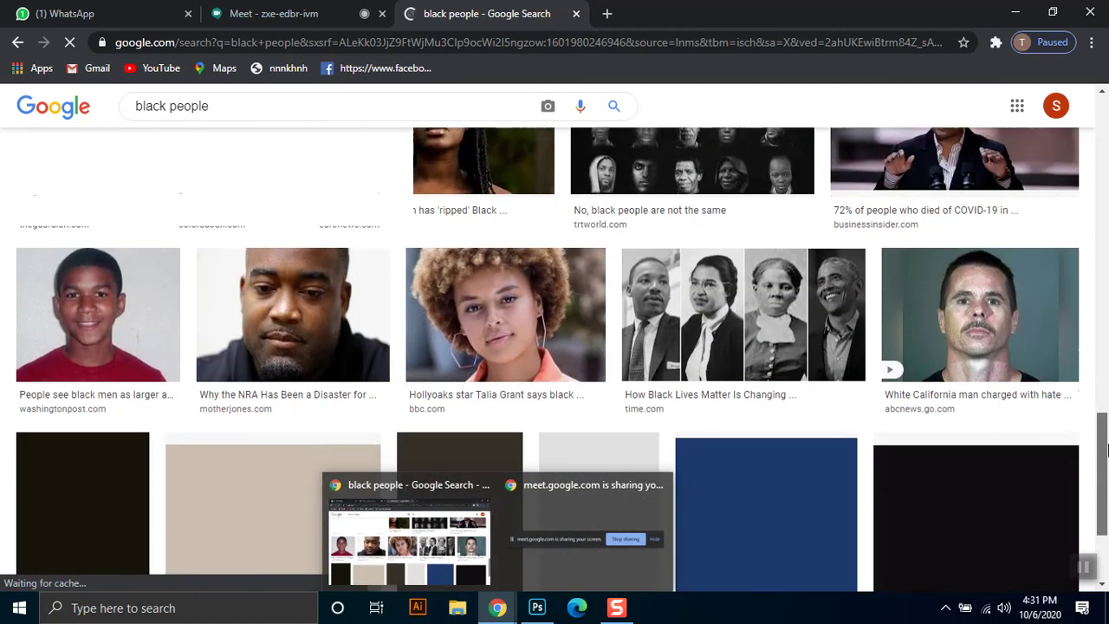
{"action": "left_click_drag", "start_coordinate": [1105, 441], "coordinate": [1106, 543]}
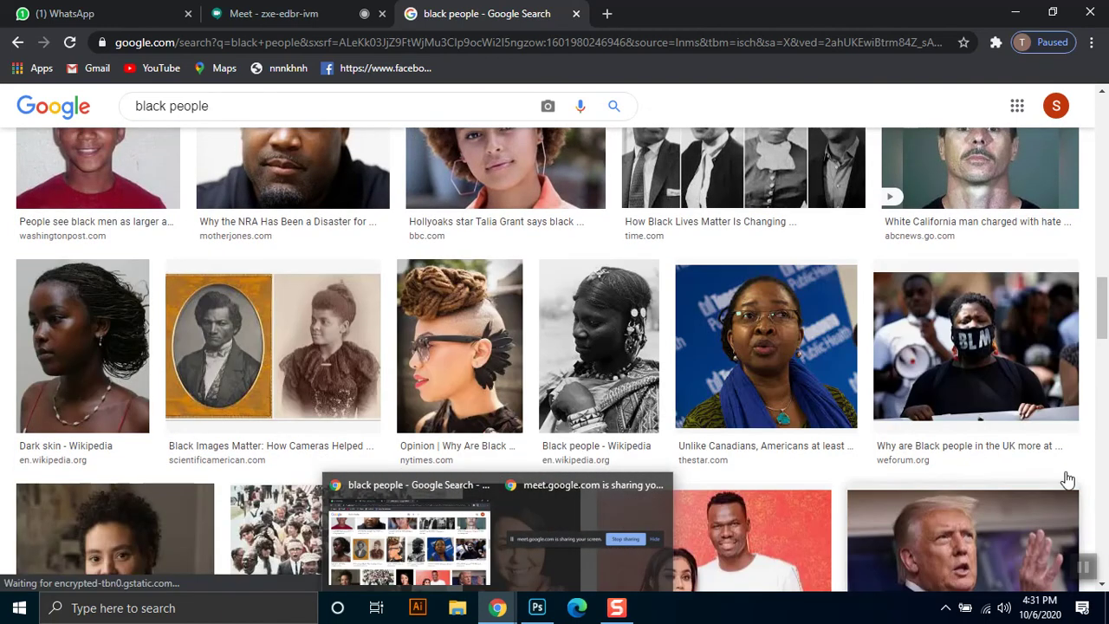
{"action": "left_click_drag", "start_coordinate": [1102, 312], "coordinate": [1107, 493]}
{"action": "scroll", "coordinate": [1106, 493], "scroll_direction": "up", "scroll_amount": 1}
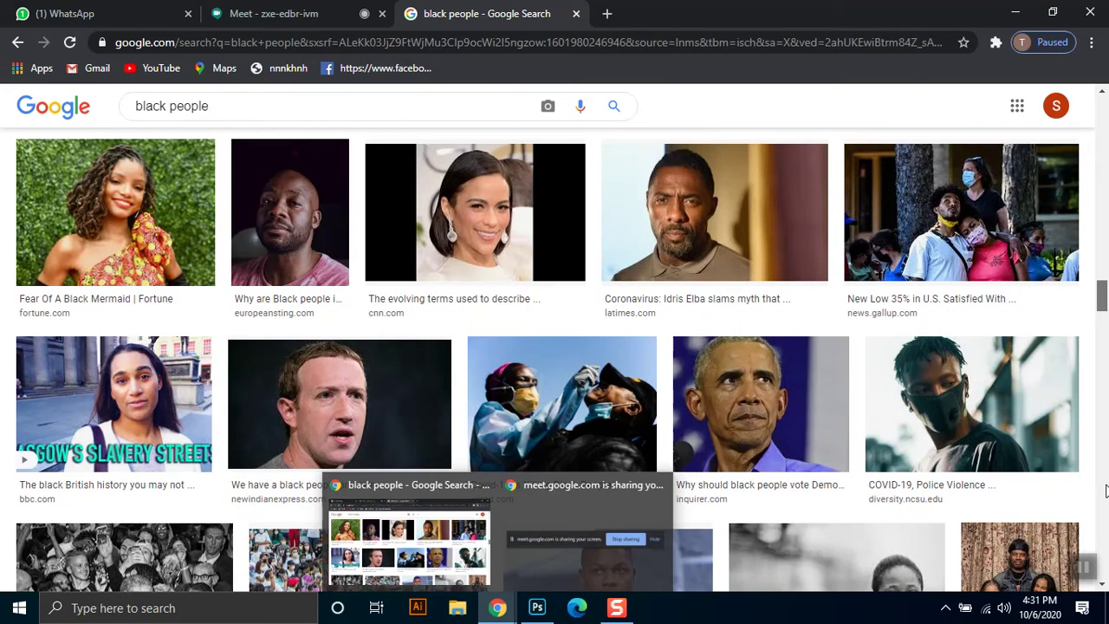
{"action": "left_click_drag", "start_coordinate": [1103, 299], "coordinate": [1103, 327]}
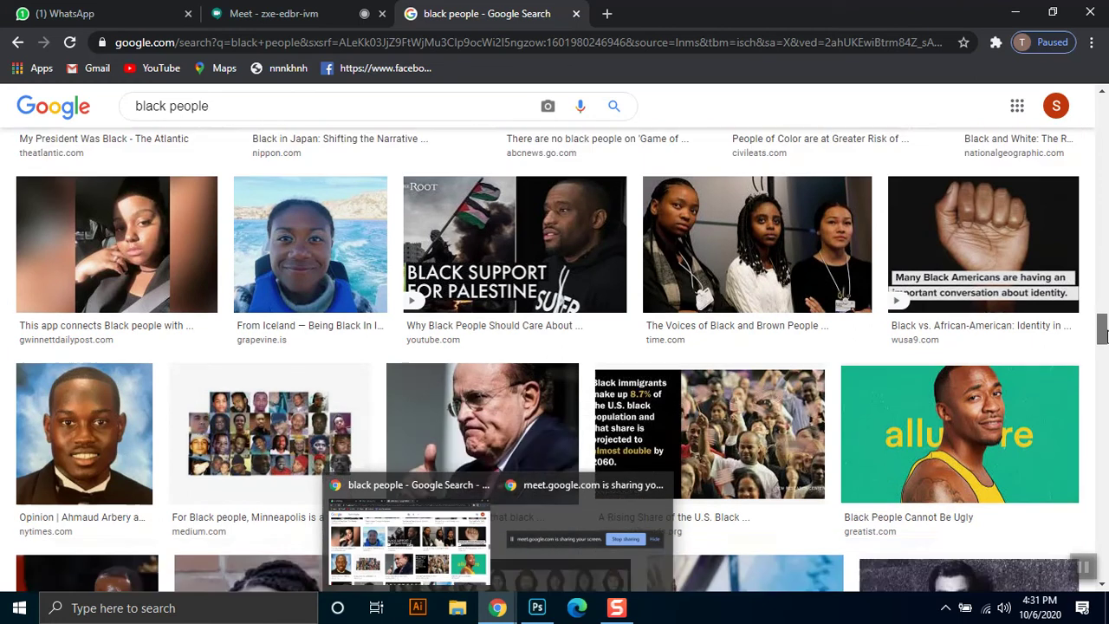
{"action": "left_click_drag", "start_coordinate": [1103, 327], "coordinate": [1101, 486]}
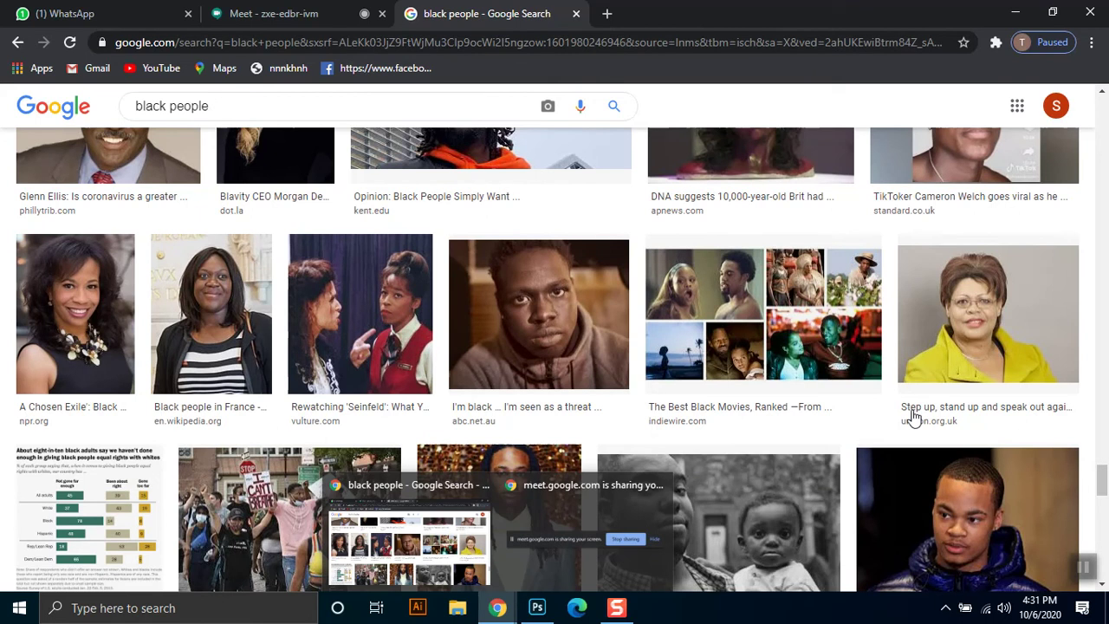
Scroll further through the results, then reload the page and show the search tools
{"action": "scroll", "coordinate": [885, 420], "scroll_direction": "down", "scroll_amount": 2}
{"action": "scroll", "coordinate": [885, 420], "scroll_direction": "down", "scroll_amount": 4}
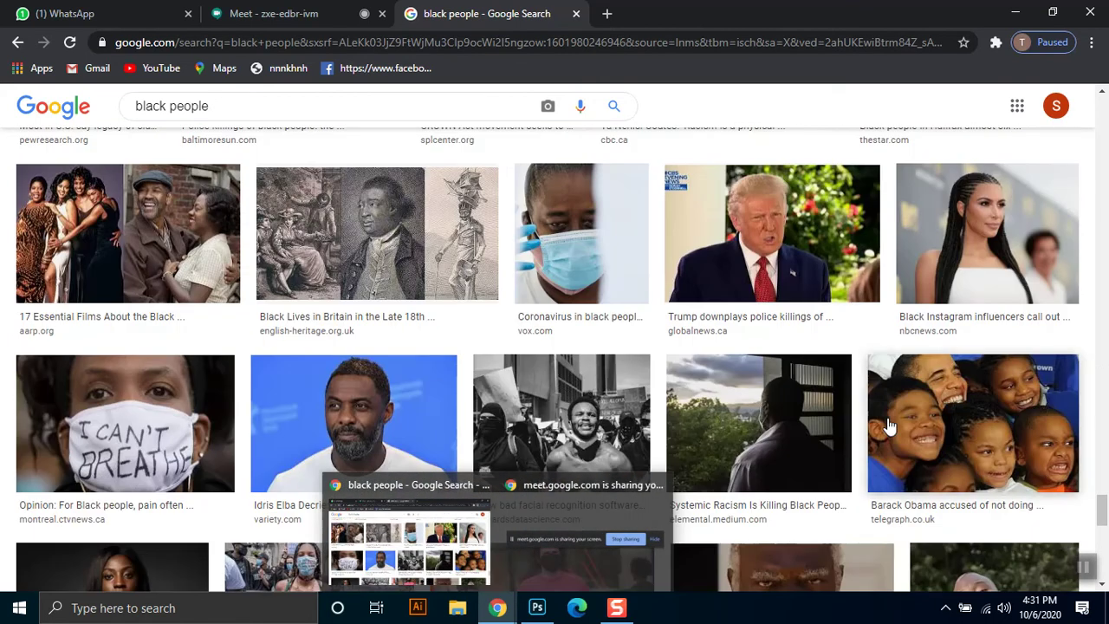
{"action": "scroll", "coordinate": [884, 425], "scroll_direction": "down", "scroll_amount": 5}
{"action": "scroll", "coordinate": [887, 424], "scroll_direction": "down", "scroll_amount": 1}
{"action": "scroll", "coordinate": [890, 424], "scroll_direction": "down", "scroll_amount": 1}
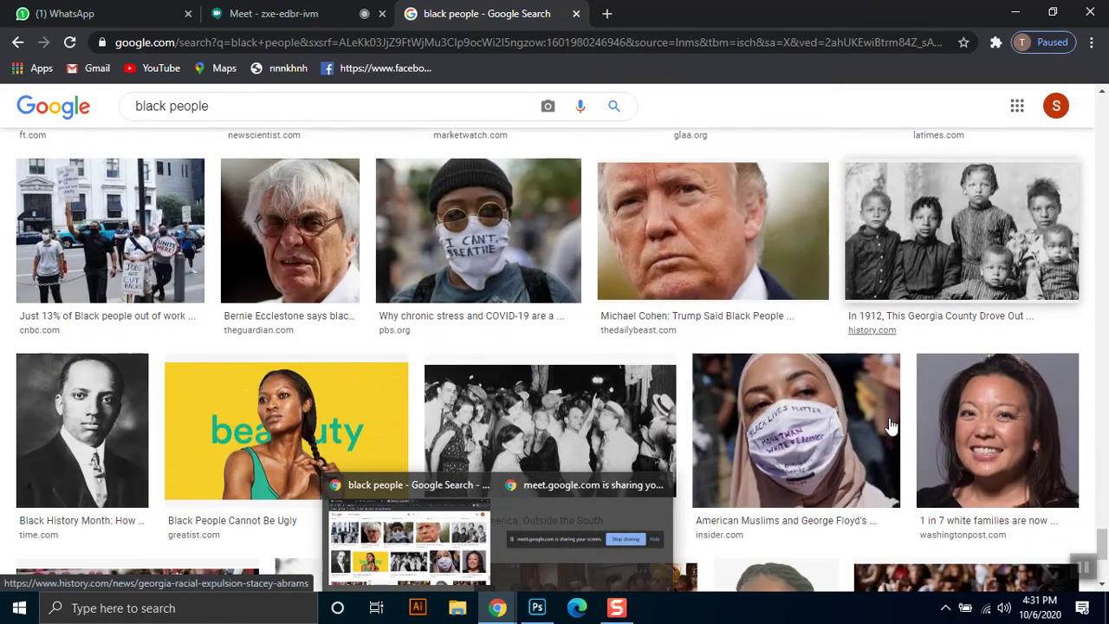
{"action": "scroll", "coordinate": [984, 390], "scroll_direction": "down", "scroll_amount": 2}
{"action": "scroll", "coordinate": [867, 399], "scroll_direction": "down", "scroll_amount": 3}
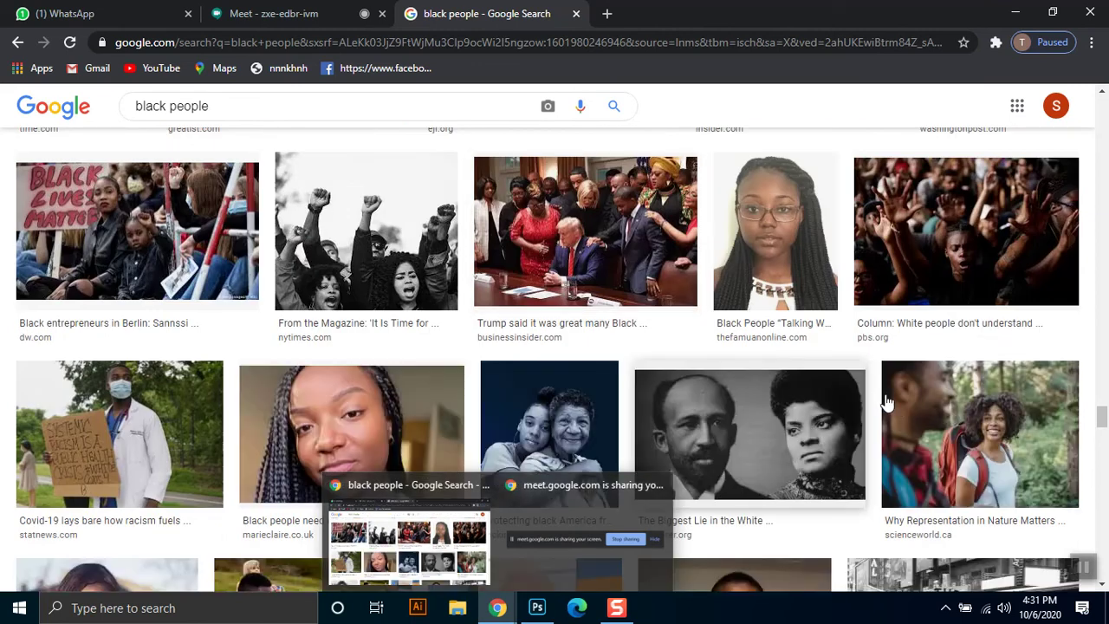
{"action": "scroll", "coordinate": [899, 409], "scroll_direction": "down", "scroll_amount": 4}
{"action": "scroll", "coordinate": [901, 408], "scroll_direction": "up", "scroll_amount": 3}
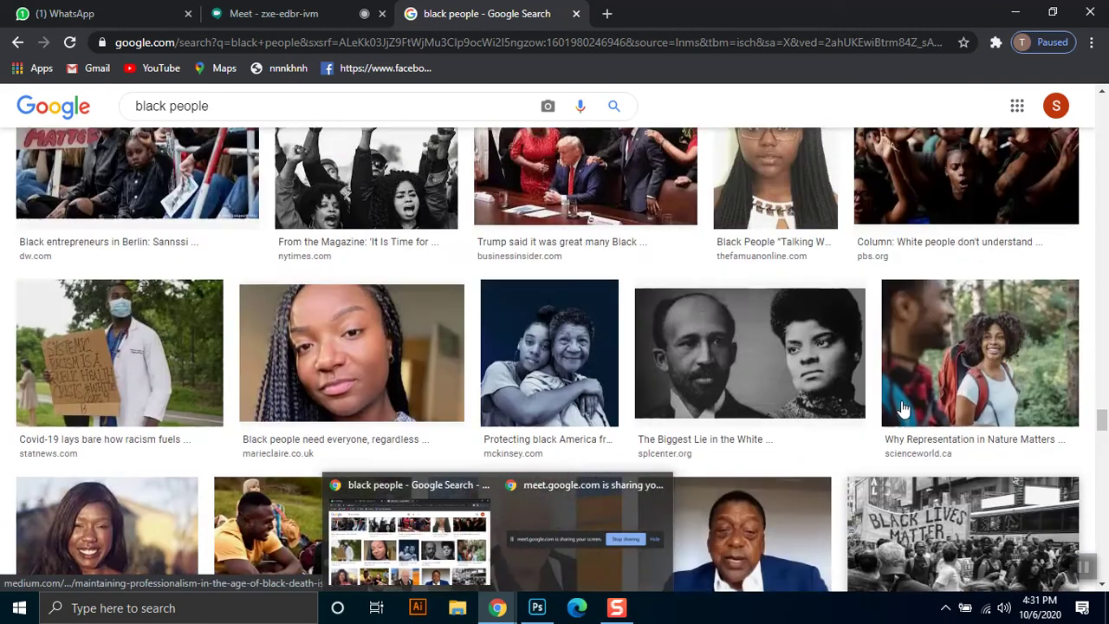
{"action": "scroll", "coordinate": [901, 405], "scroll_direction": "up", "scroll_amount": 1}
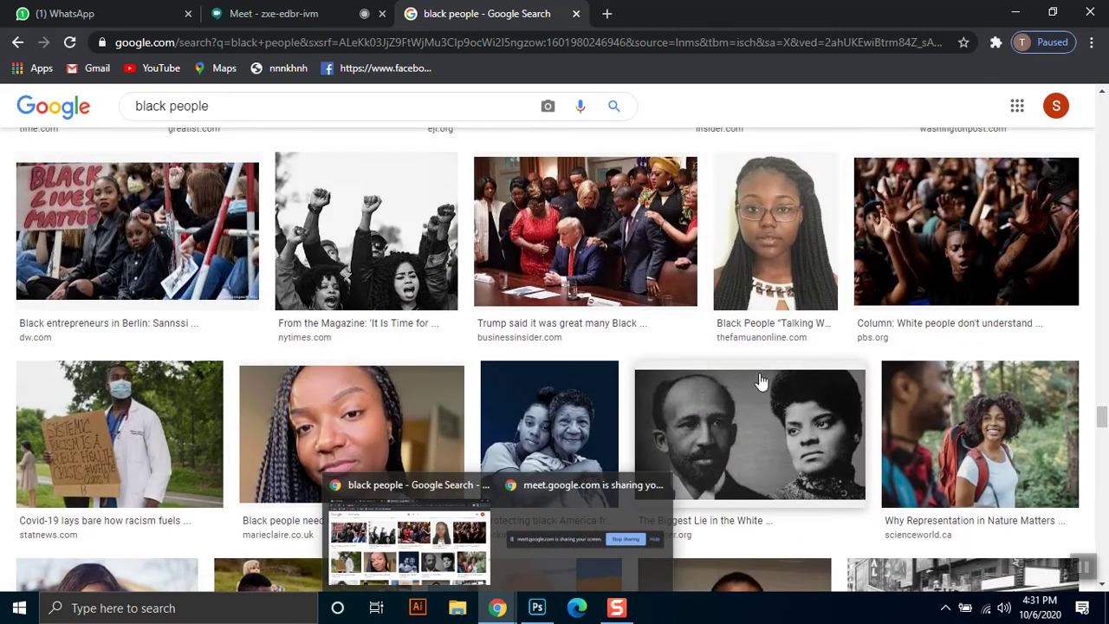
{"action": "key", "text": "F5"}
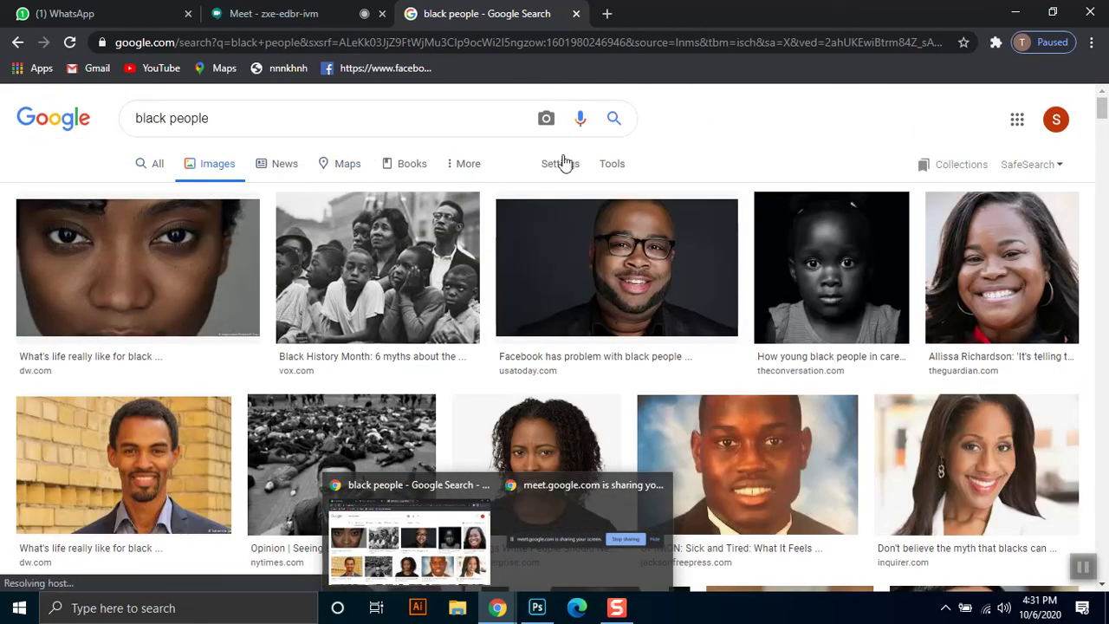
{"action": "left_click", "coordinate": [612, 164]}
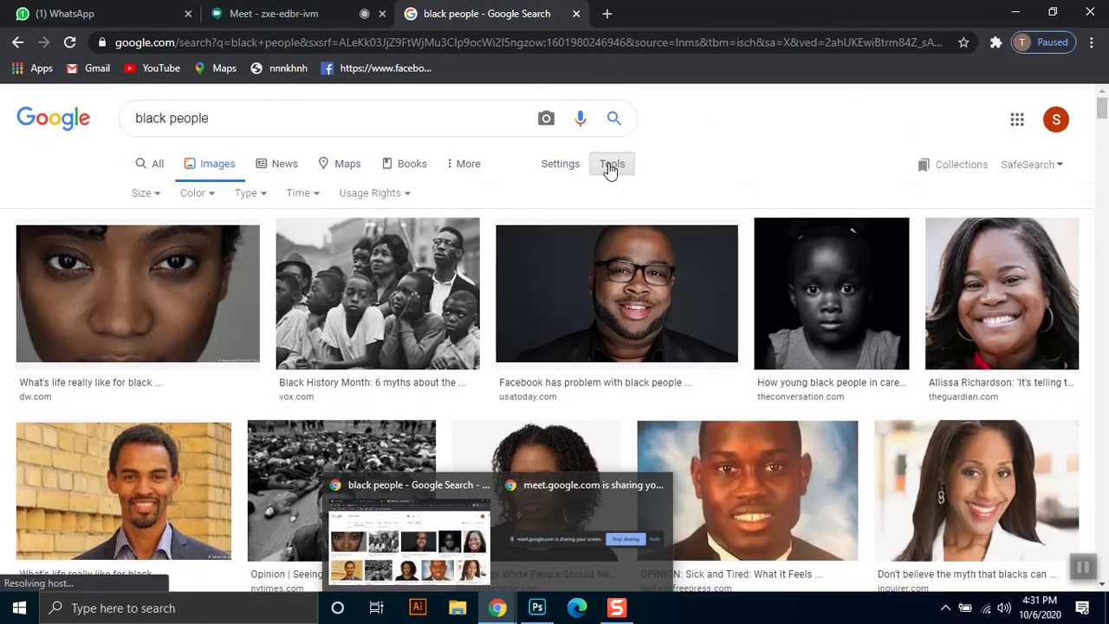
Limit results to Large images and preview the smiling woman's portrait
{"action": "left_click", "coordinate": [145, 193]}
{"action": "left_click", "coordinate": [161, 246]}
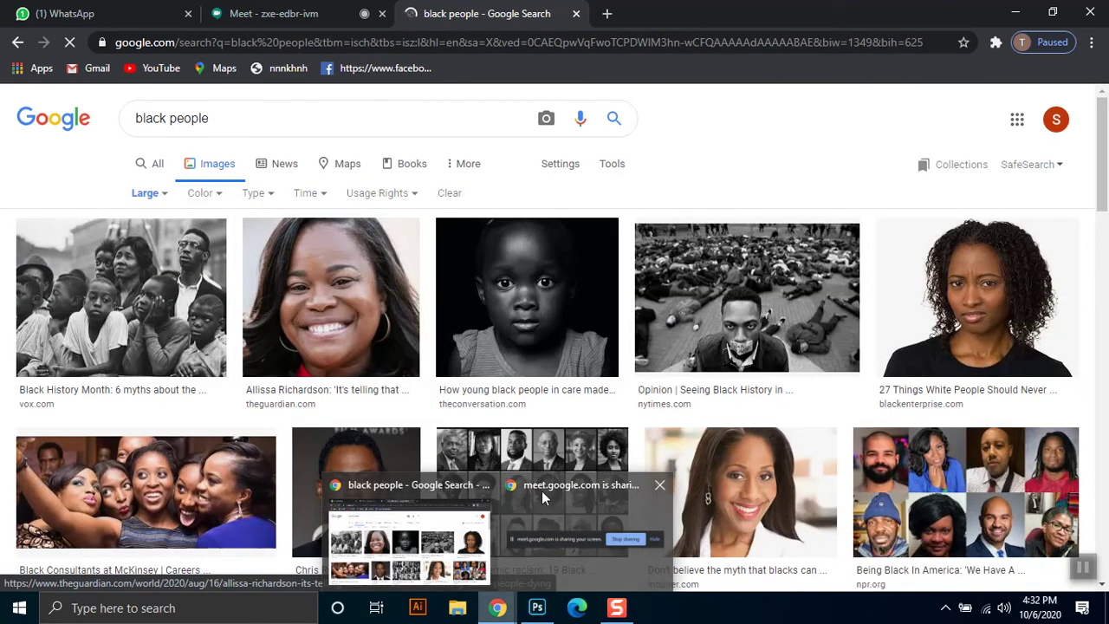
{"action": "left_click_drag", "start_coordinate": [1105, 177], "coordinate": [1106, 279]}
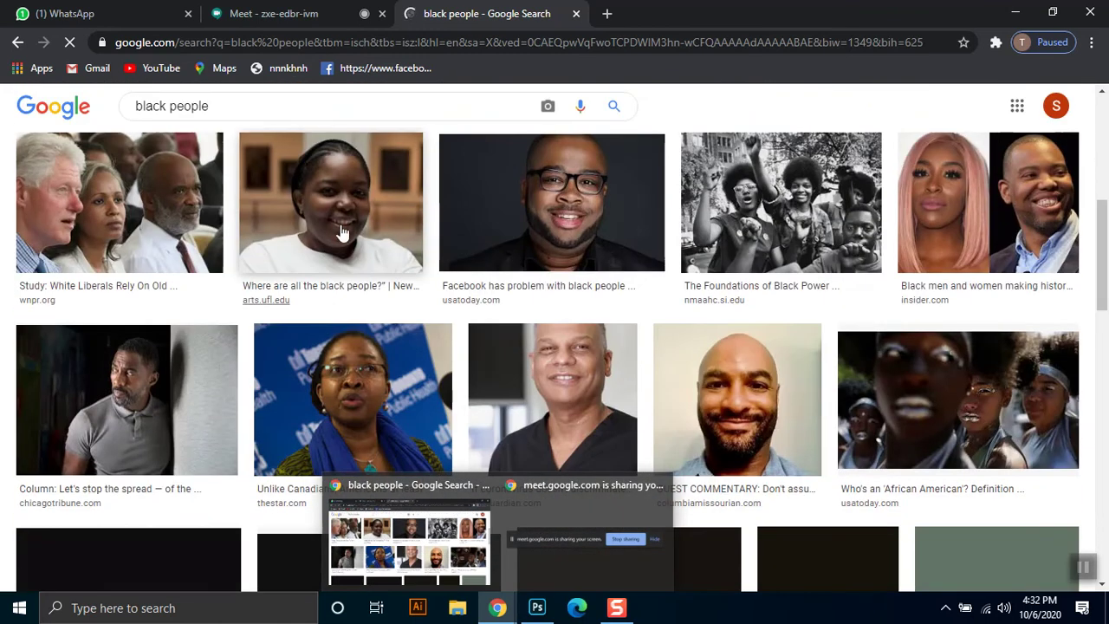
{"action": "left_click", "coordinate": [365, 260]}
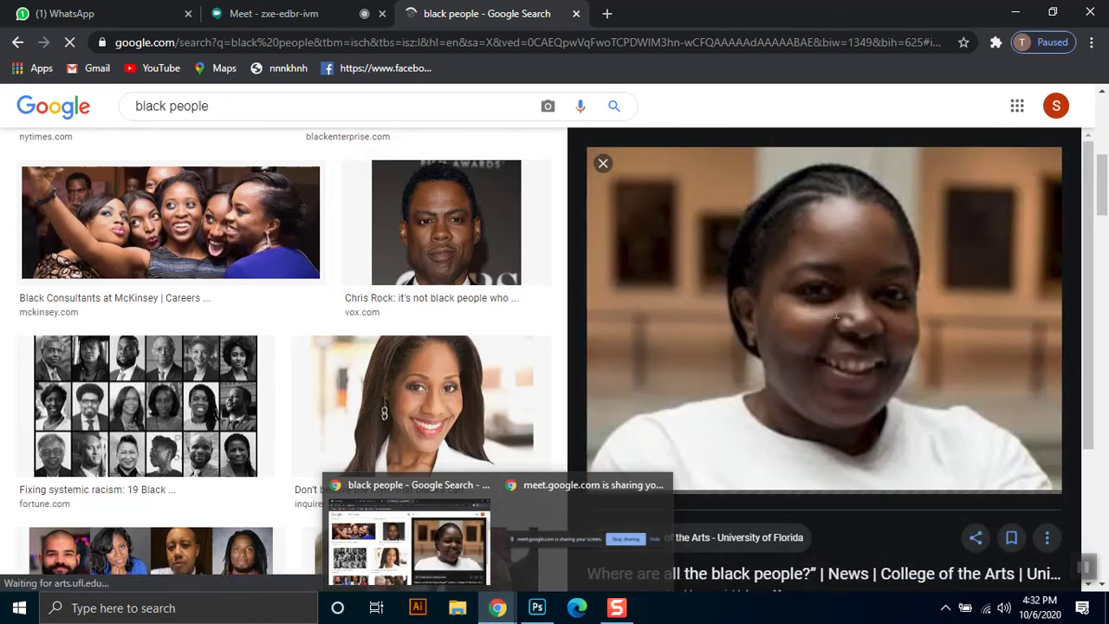
{"action": "scroll", "coordinate": [939, 321], "scroll_direction": "down", "scroll_amount": 3}
{"action": "scroll", "coordinate": [882, 272], "scroll_direction": "down", "scroll_amount": 1}
{"action": "scroll", "coordinate": [885, 271], "scroll_direction": "down", "scroll_amount": 1}
{"action": "scroll", "coordinate": [887, 271], "scroll_direction": "up", "scroll_amount": 2}
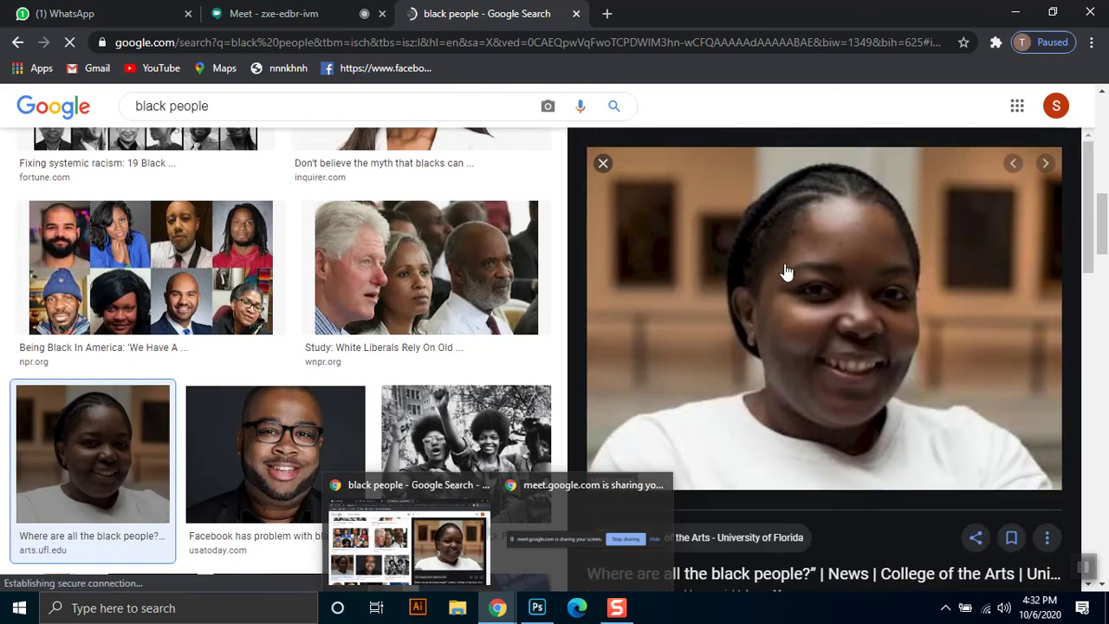
Open the smiling woman's portrait in its own tab and copy the image
{"action": "right_click", "coordinate": [806, 304]}
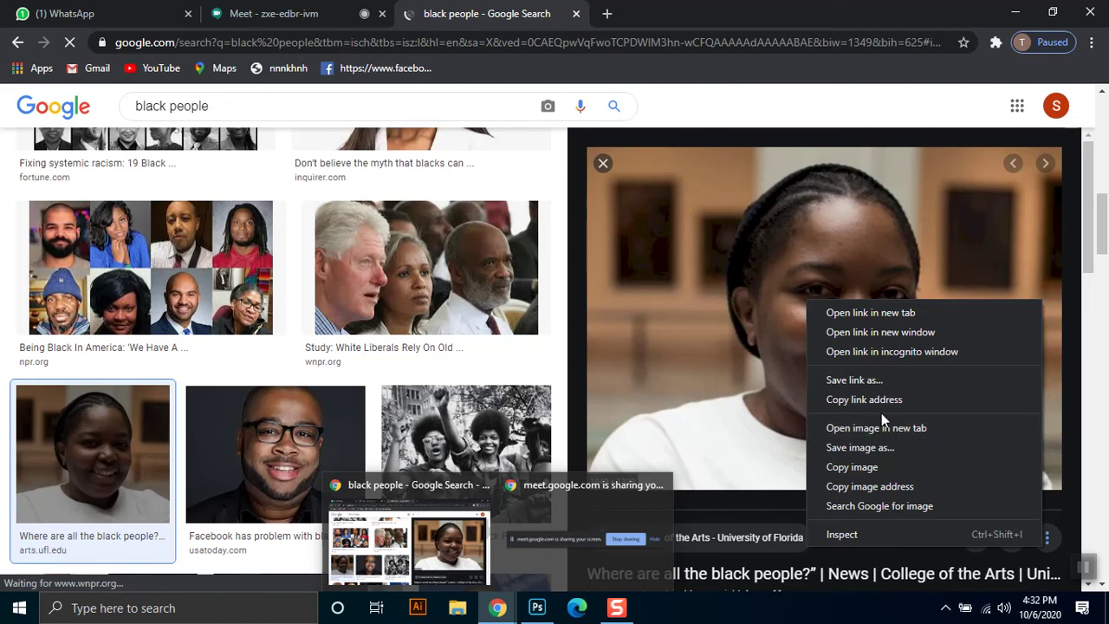
{"action": "left_click", "coordinate": [881, 427]}
{"action": "left_click", "coordinate": [681, 13]}
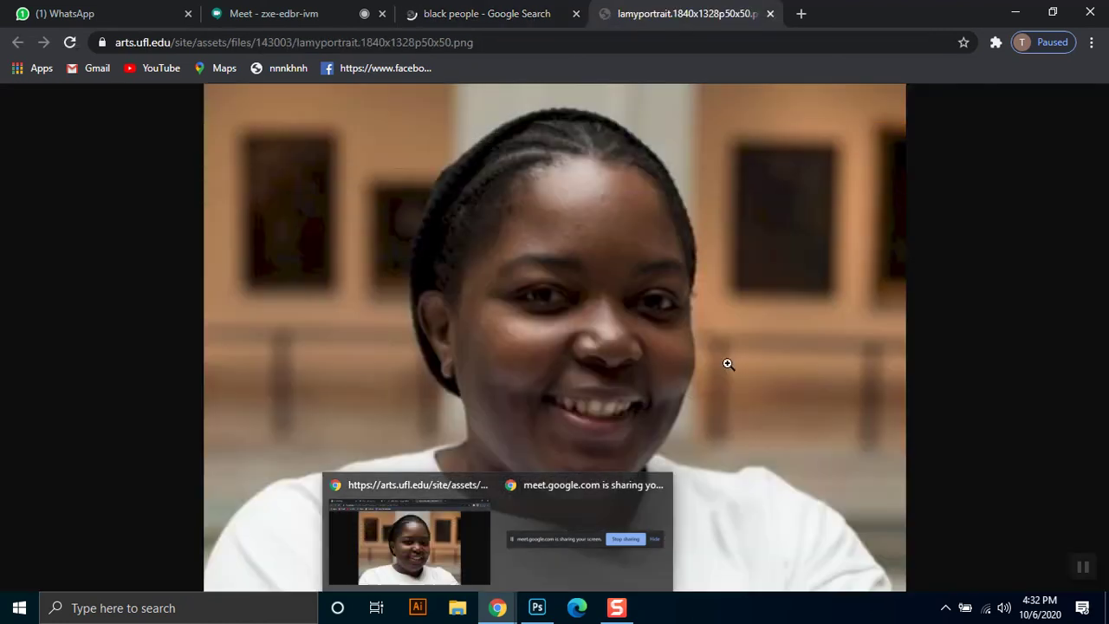
{"action": "left_click", "coordinate": [602, 272]}
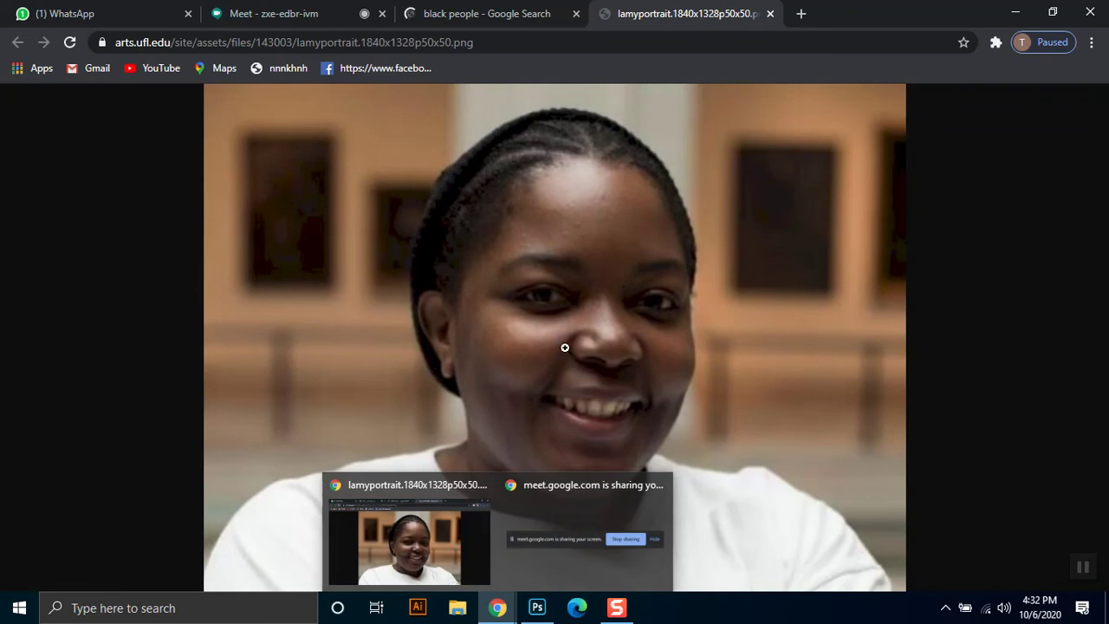
{"action": "left_click", "coordinate": [565, 347]}
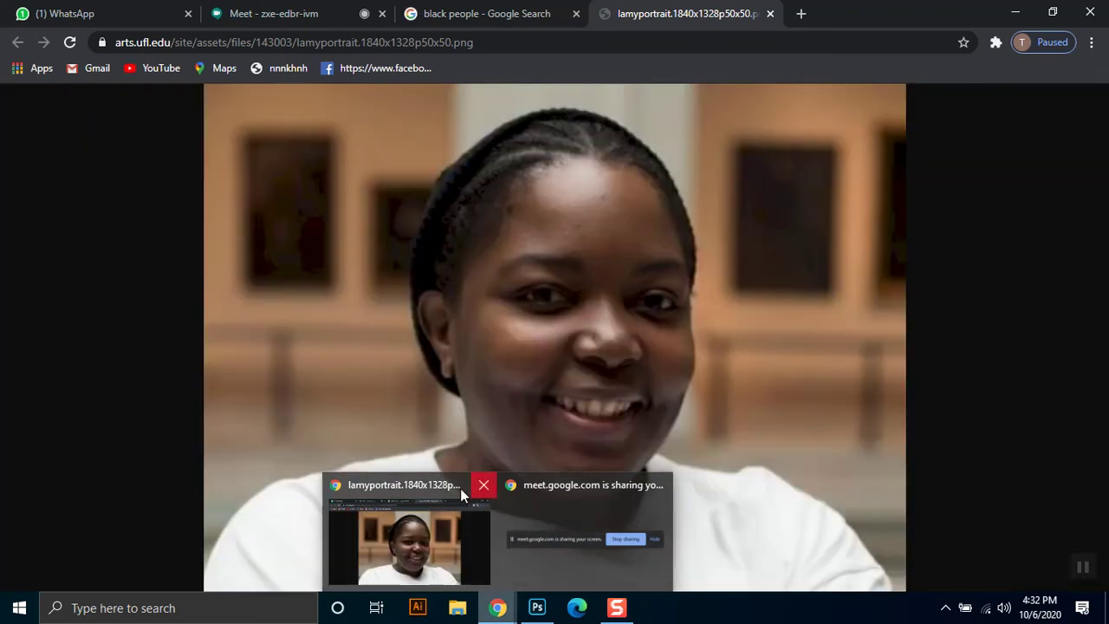
{"action": "left_click", "coordinate": [422, 486]}
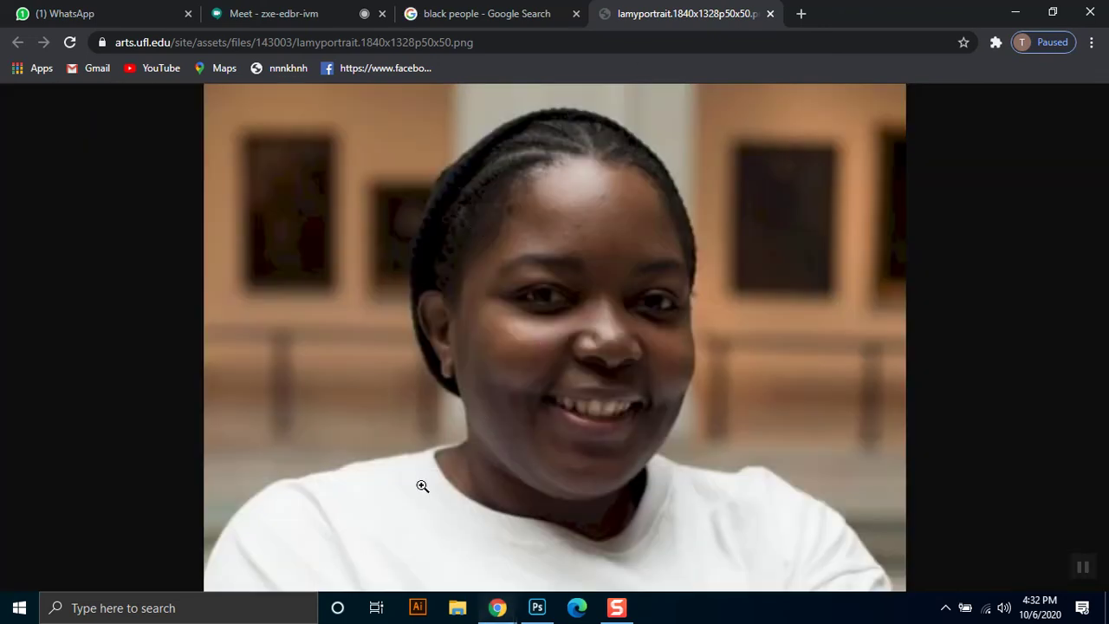
{"action": "right_click", "coordinate": [518, 271]}
{"action": "left_click", "coordinate": [564, 328]}
{"action": "left_click", "coordinate": [537, 608]}
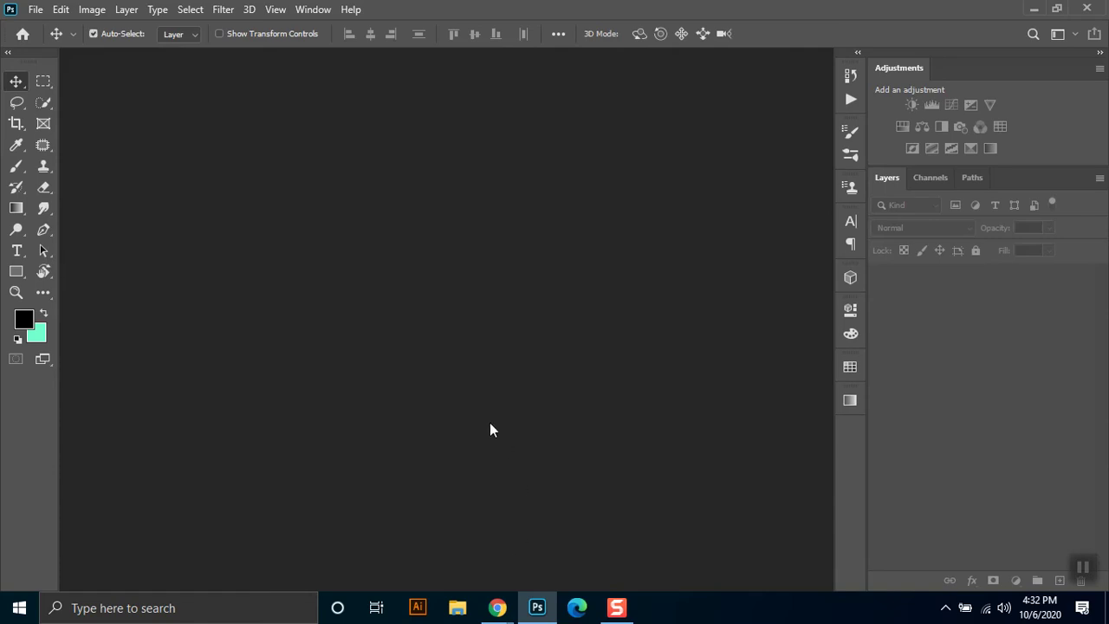
Create a new 1840×1328 px document from the clipboard and paste the portrait as Layer 1
{"action": "key", "text": "ctrl+n"}
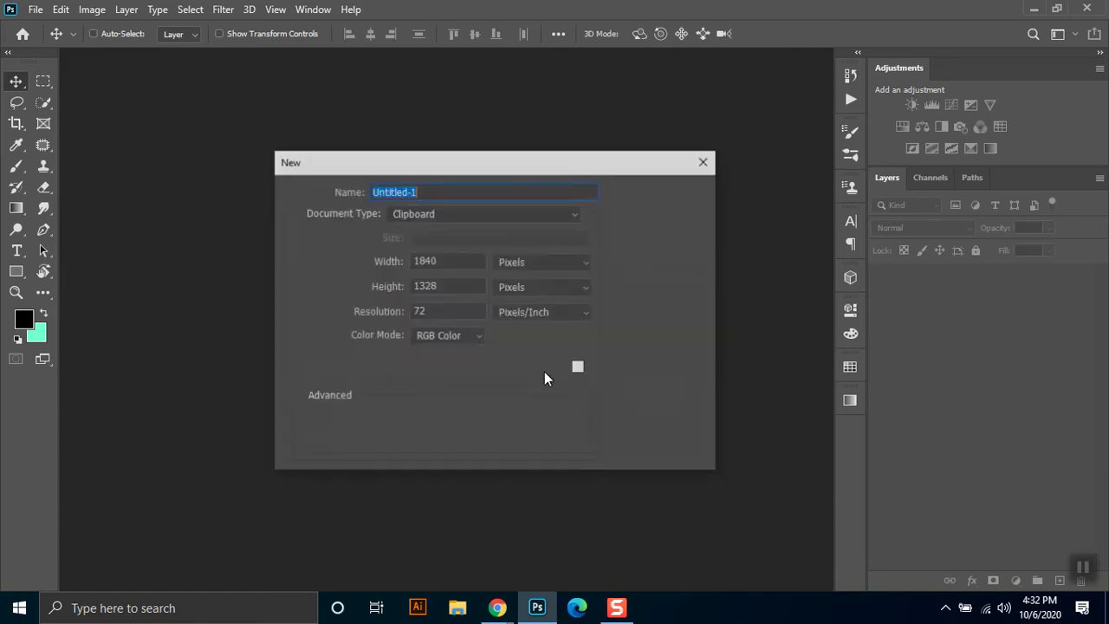
{"action": "left_click", "coordinate": [429, 310]}
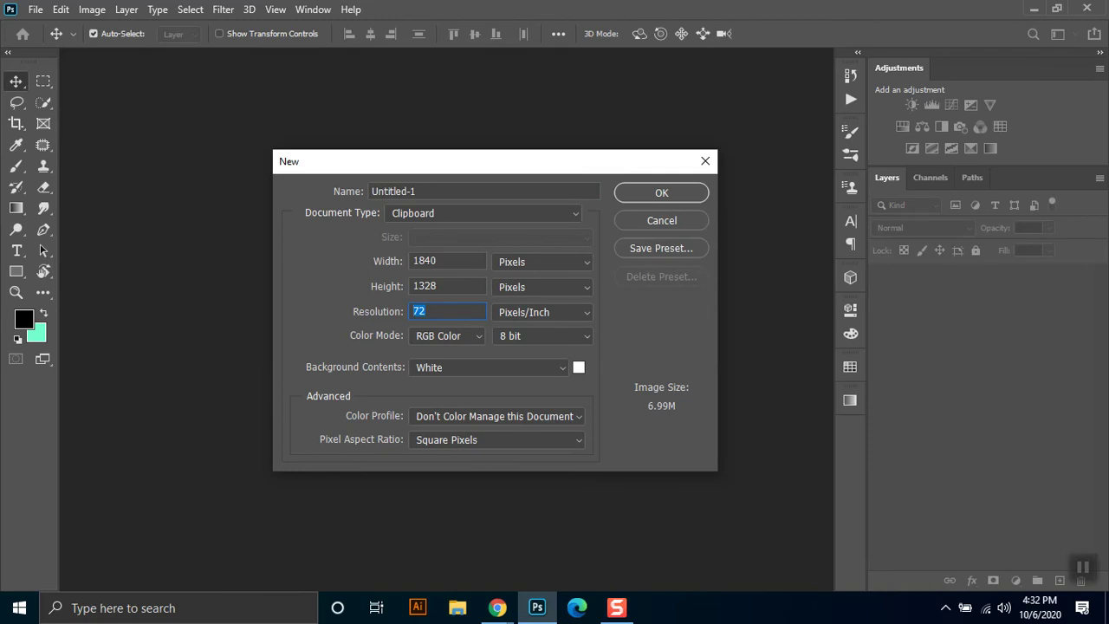
{"action": "type", "text": "150"}
{"action": "key", "text": "Return"}
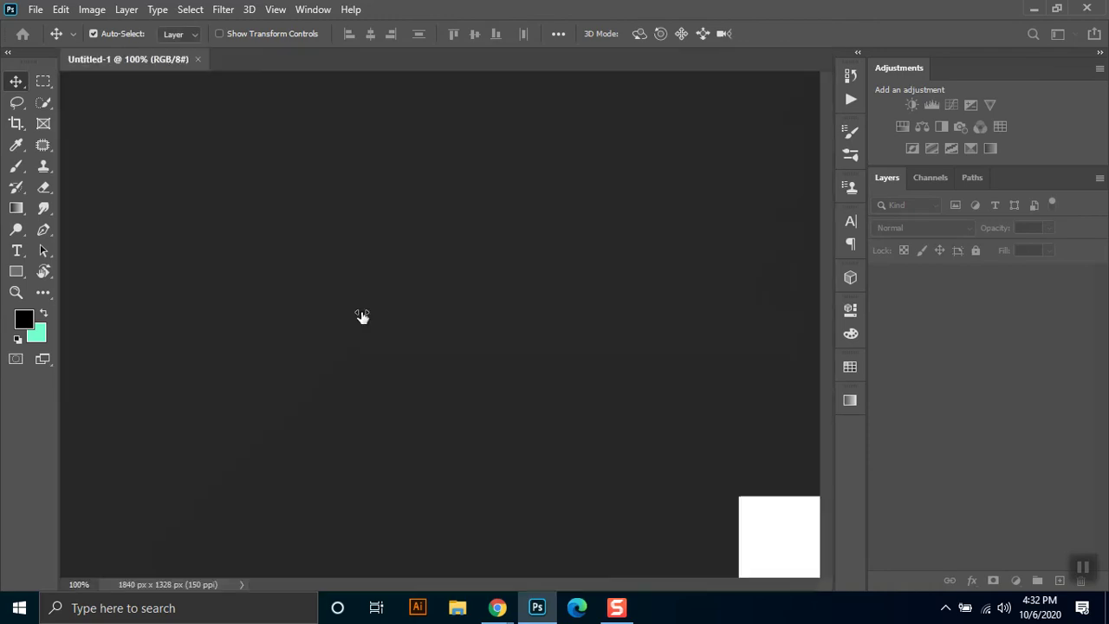
{"action": "key", "text": "ctrl+v"}
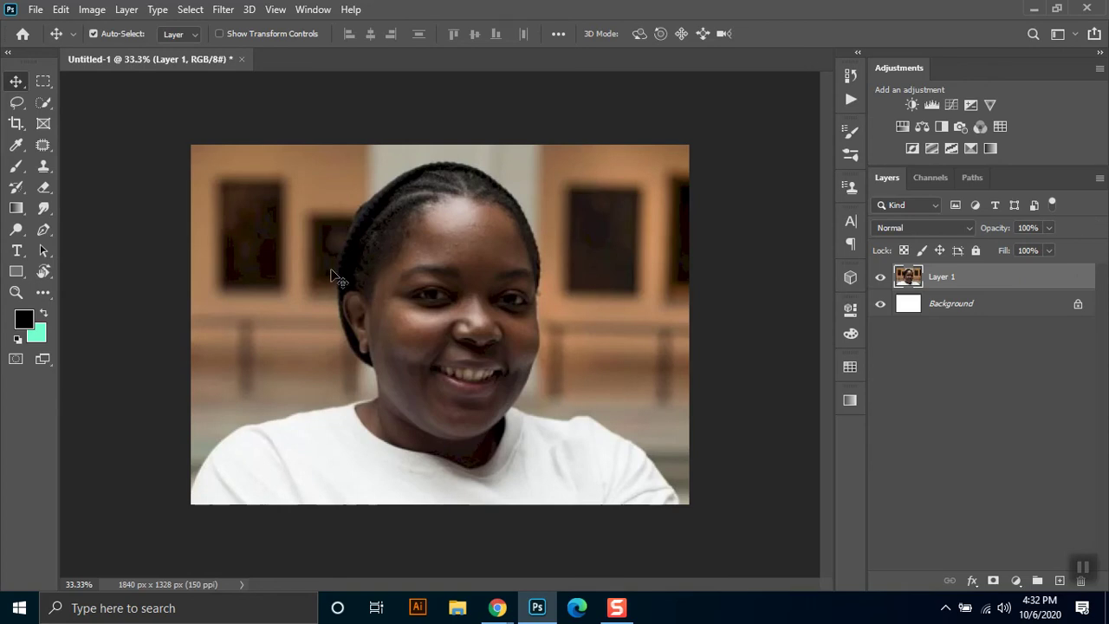
Zoom in on the portrait, then fit the whole canvas to the screen
{"action": "left_click", "coordinate": [14, 292]}
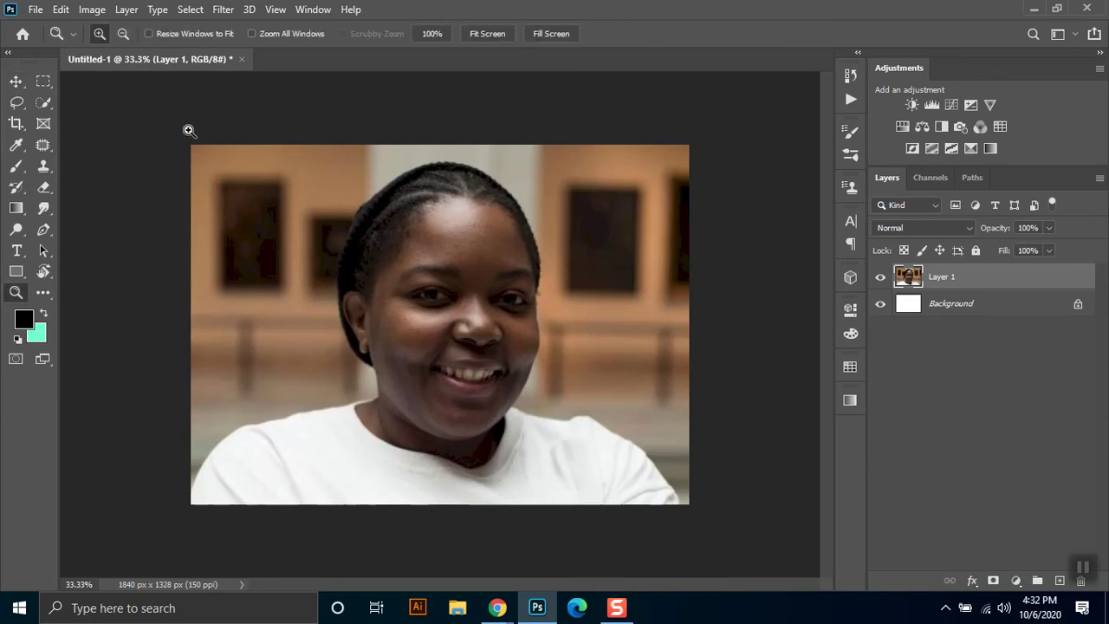
{"action": "left_click_drag", "start_coordinate": [189, 130], "coordinate": [709, 548]}
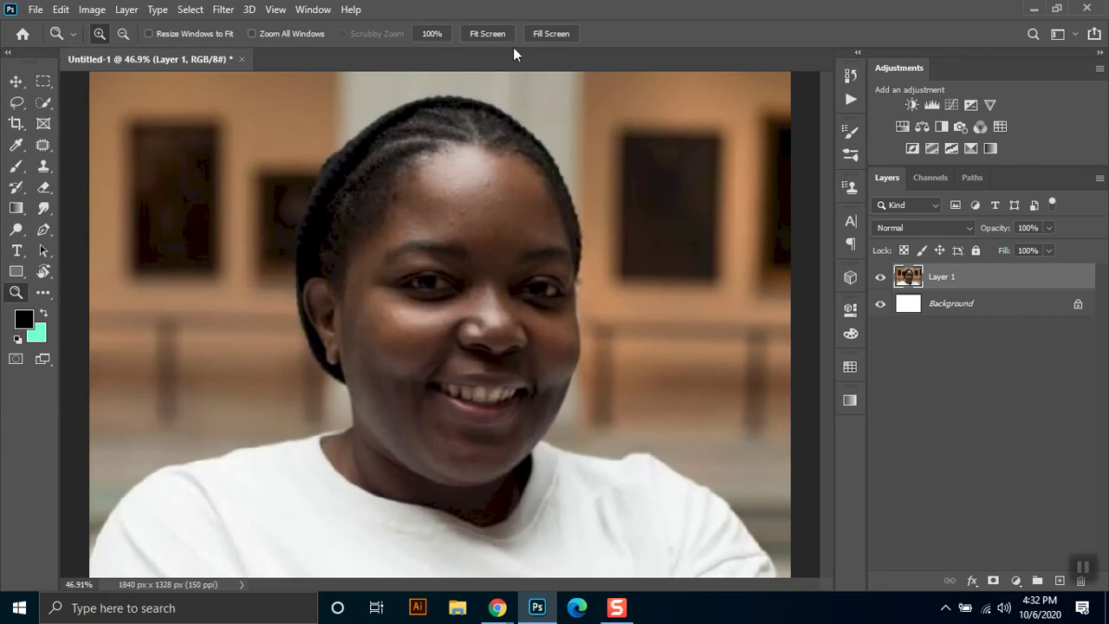
{"action": "left_click", "coordinate": [494, 34]}
{"action": "key", "text": "v"}
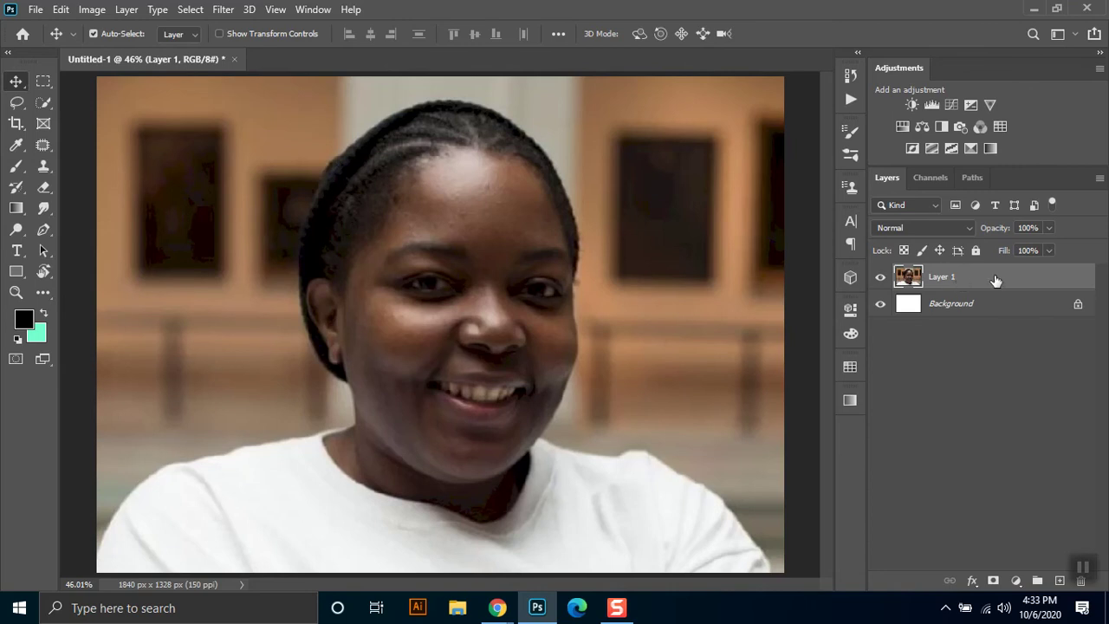
{"action": "right_click", "coordinate": [1020, 280]}
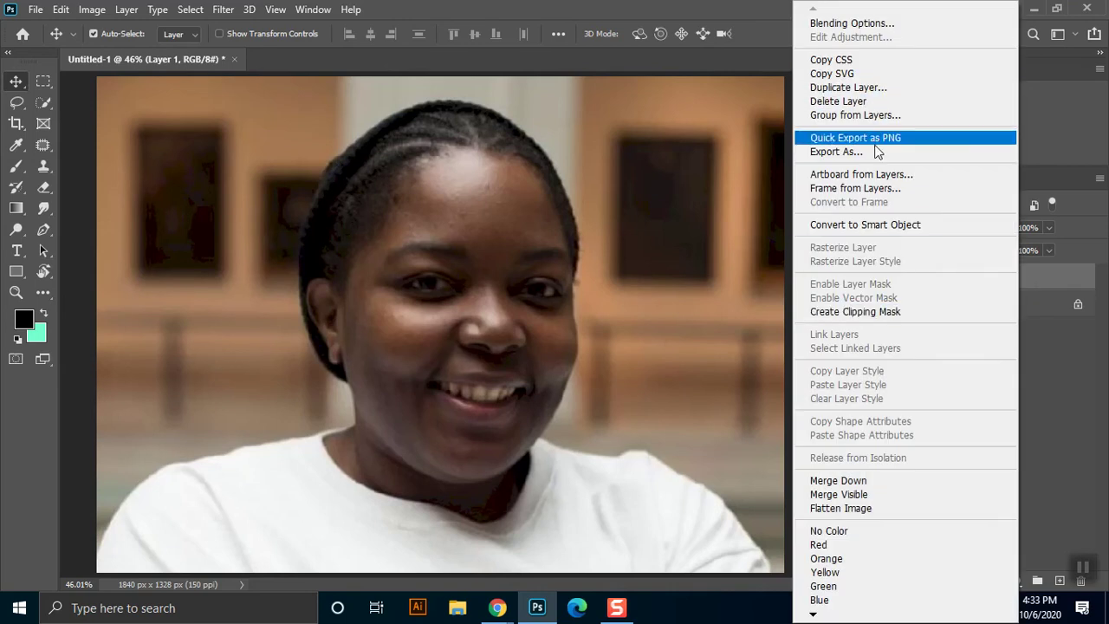
Duplicate Layer 1 as Layer 1 copy, briefly checking the source portrait in the browser
{"action": "left_click", "coordinate": [881, 90]}
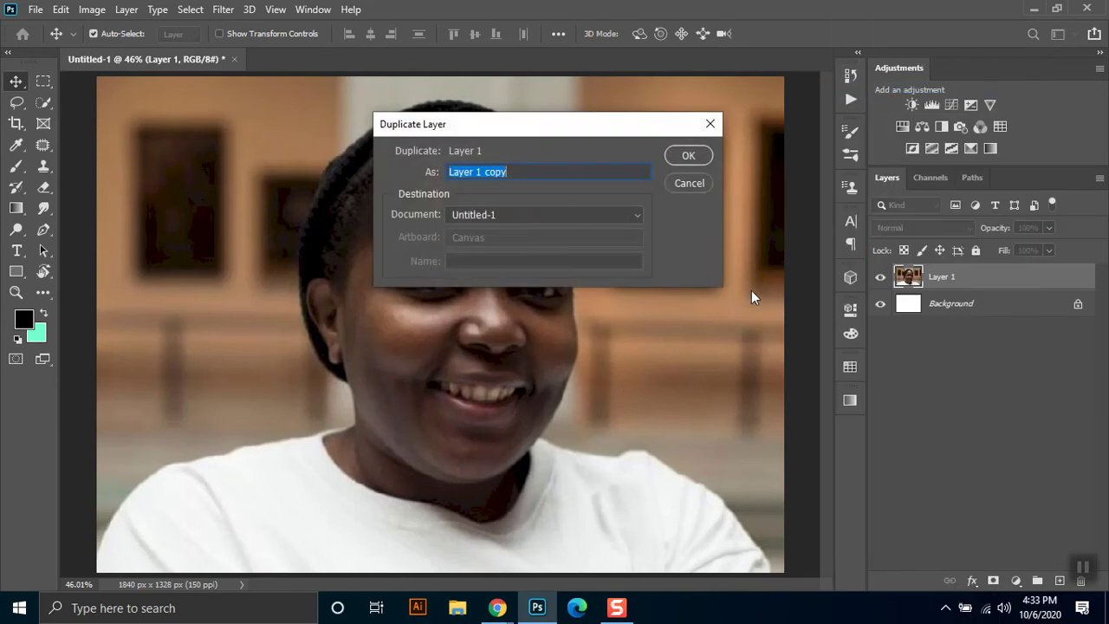
{"action": "left_click", "coordinate": [685, 156]}
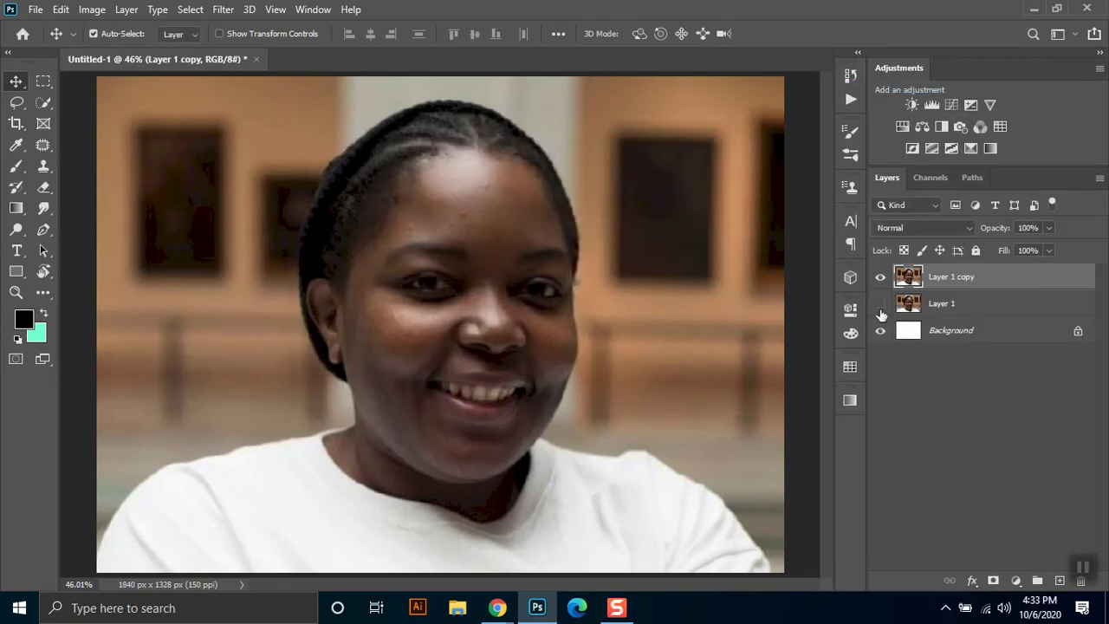
{"action": "left_click", "coordinate": [411, 529]}
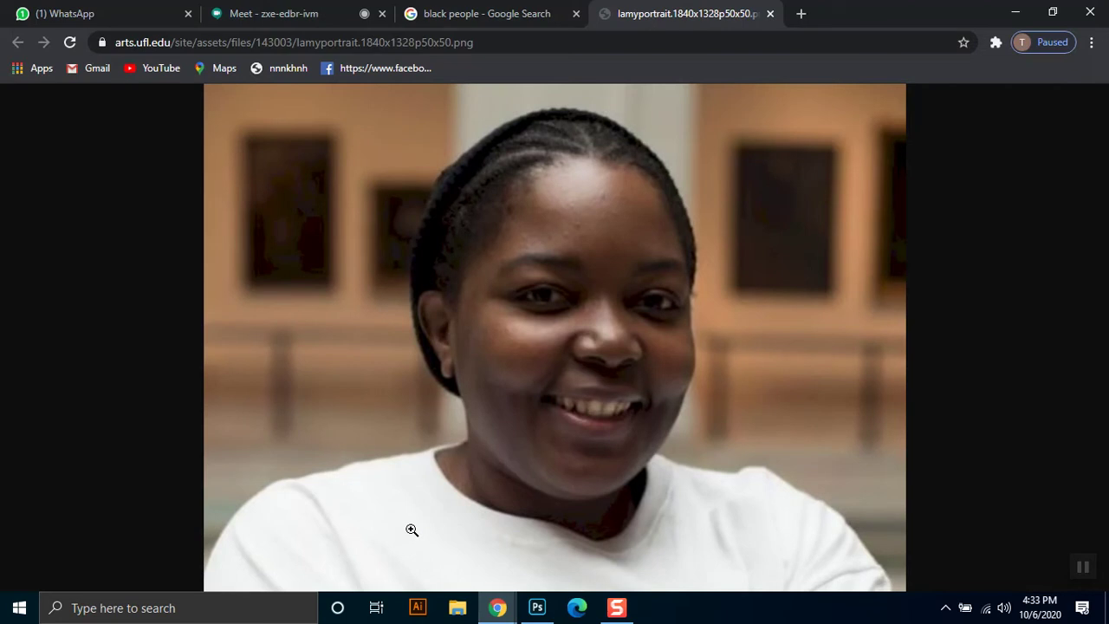
{"action": "left_click", "coordinate": [274, 13]}
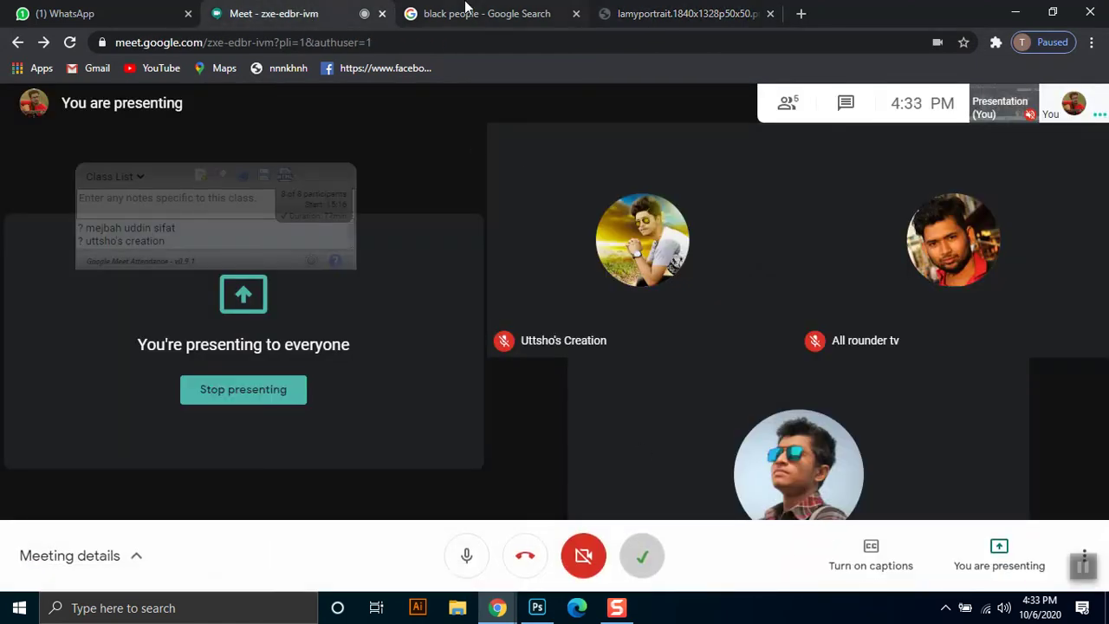
{"action": "left_click", "coordinate": [485, 13]}
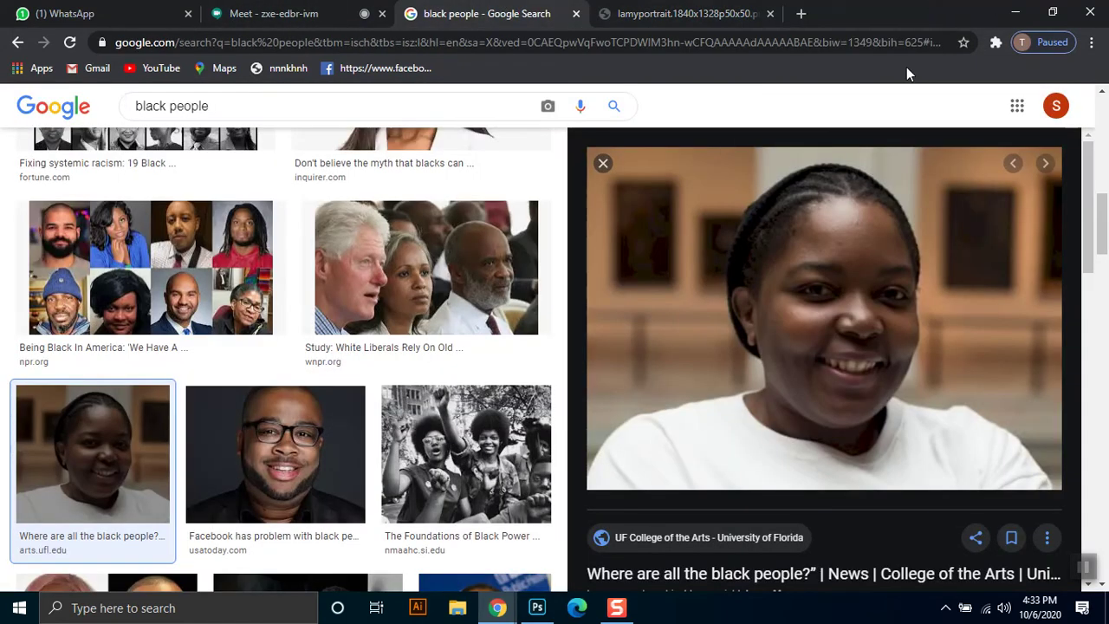
{"action": "left_click", "coordinate": [1015, 13]}
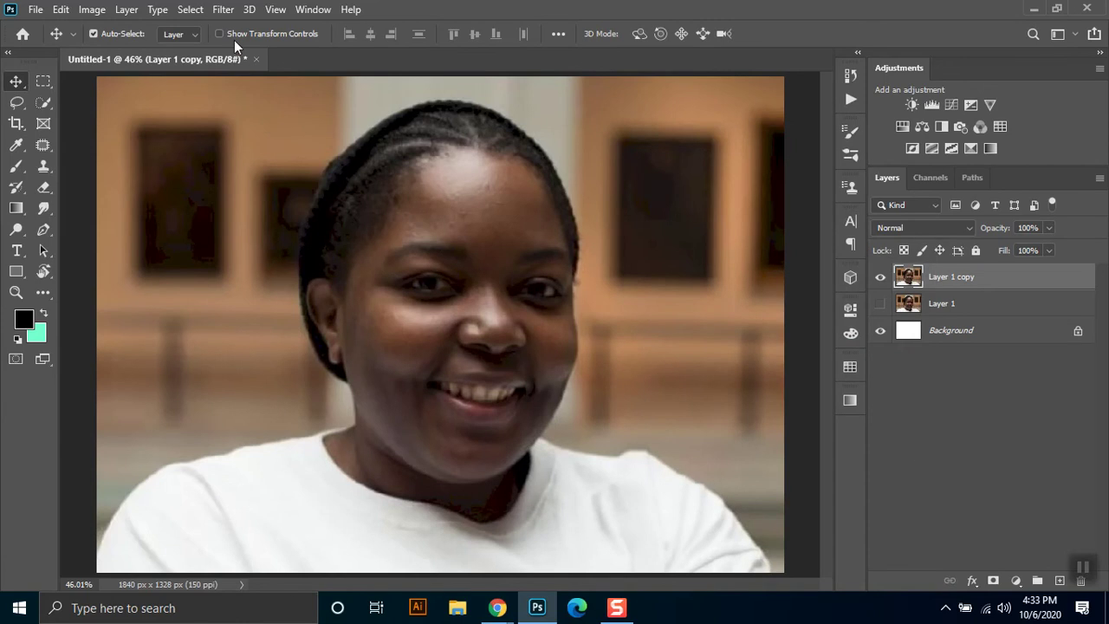
Convert Layer 1 copy to a smart object
{"action": "right_click", "coordinate": [902, 277]}
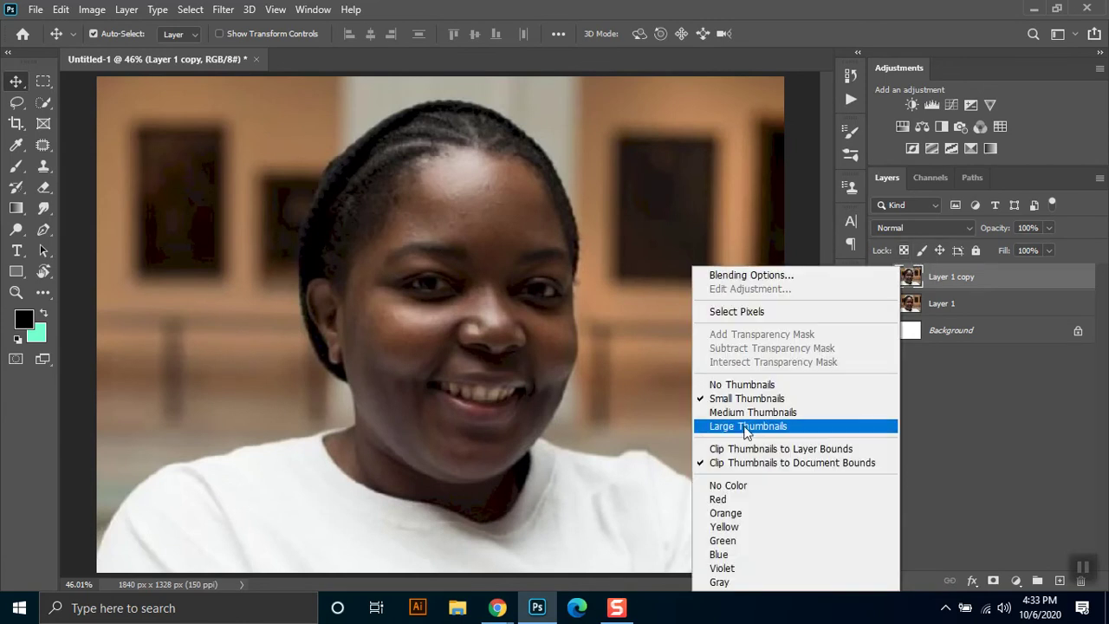
{"action": "right_click", "coordinate": [995, 279]}
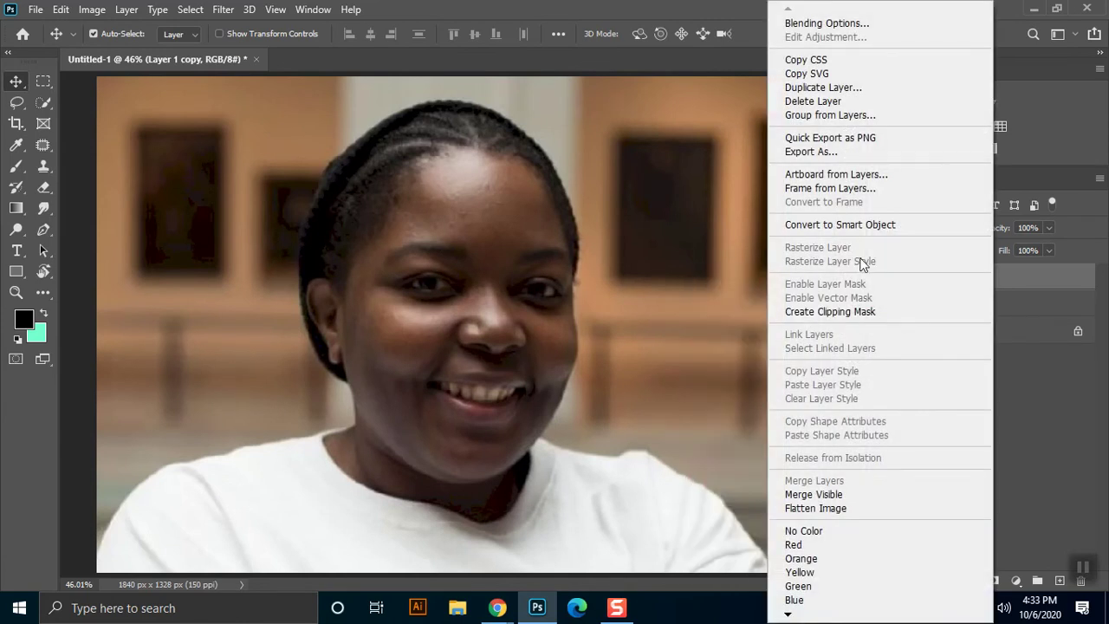
{"action": "left_click", "coordinate": [868, 230]}
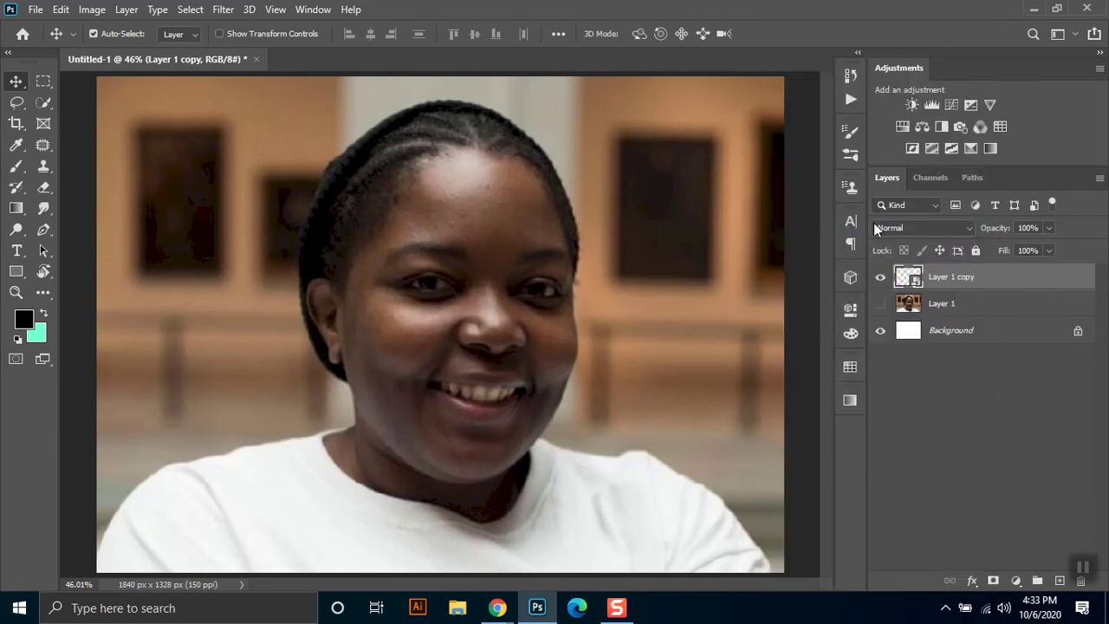
{"action": "left_click", "coordinate": [224, 10]}
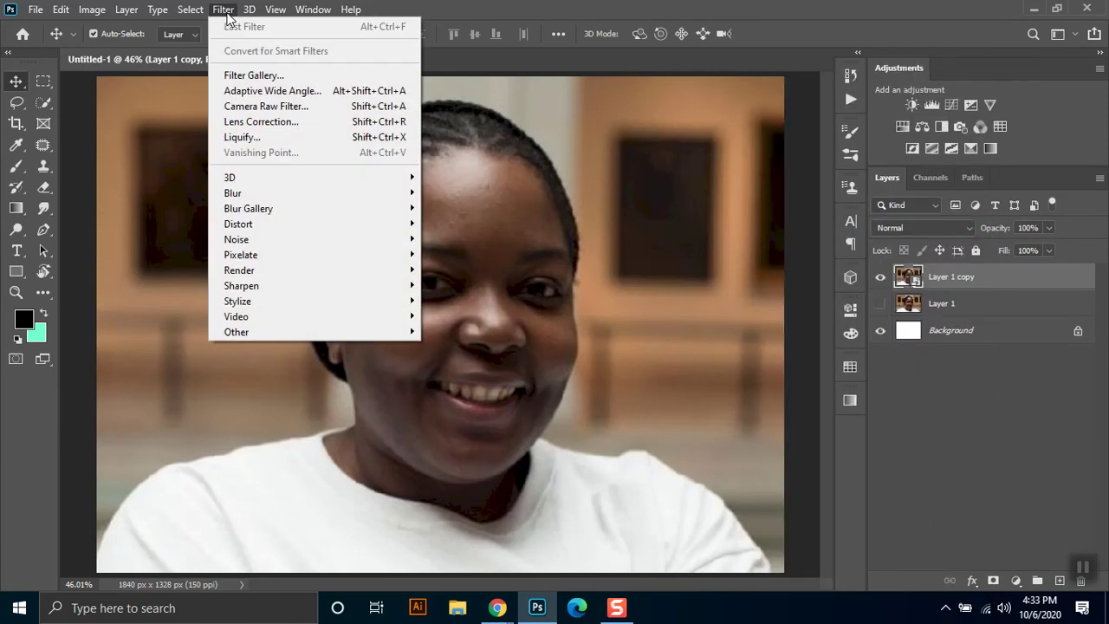
Apply Camera Raw Filter, trial Clarity at -100 and lower Texture, then reset Clarity to 0
{"action": "left_click", "coordinate": [279, 106]}
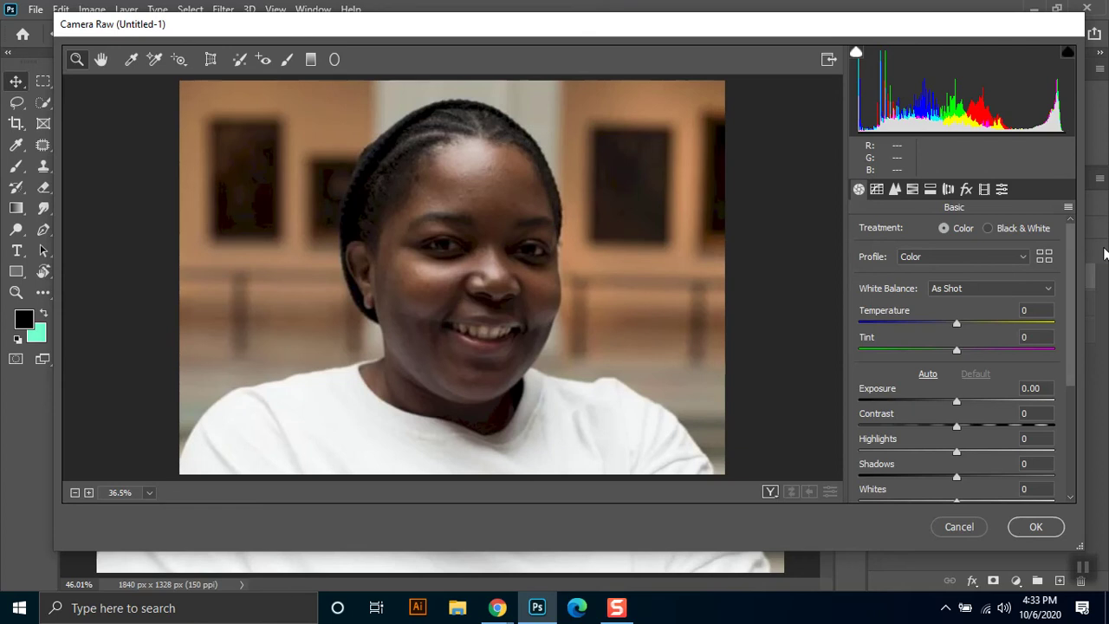
{"action": "left_click_drag", "start_coordinate": [1072, 241], "coordinate": [1083, 375]}
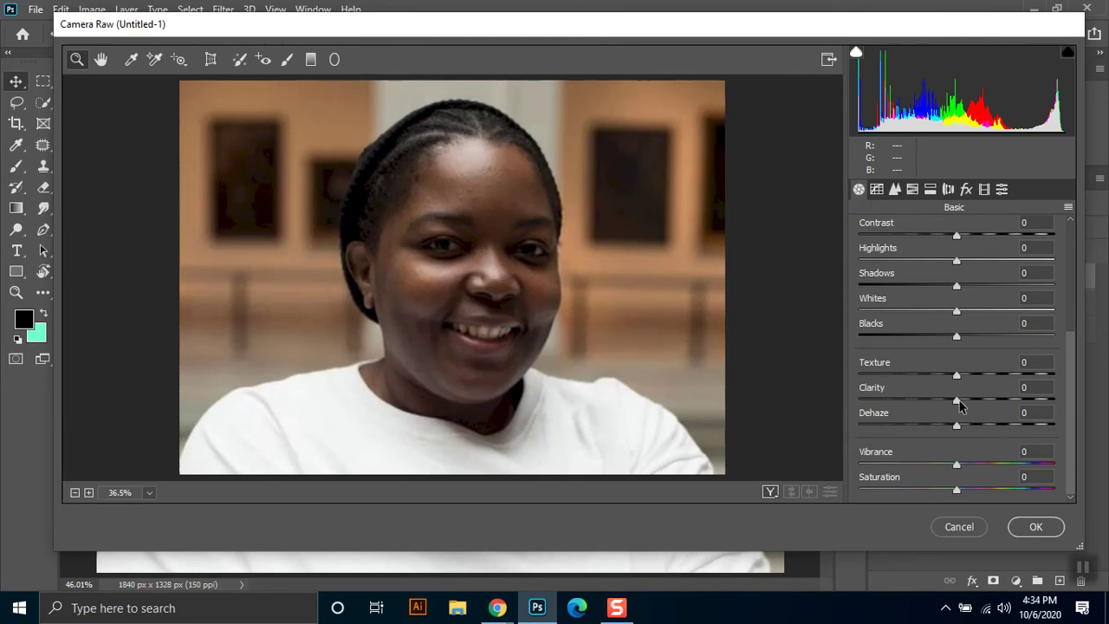
{"action": "left_click_drag", "start_coordinate": [956, 401], "coordinate": [910, 404]}
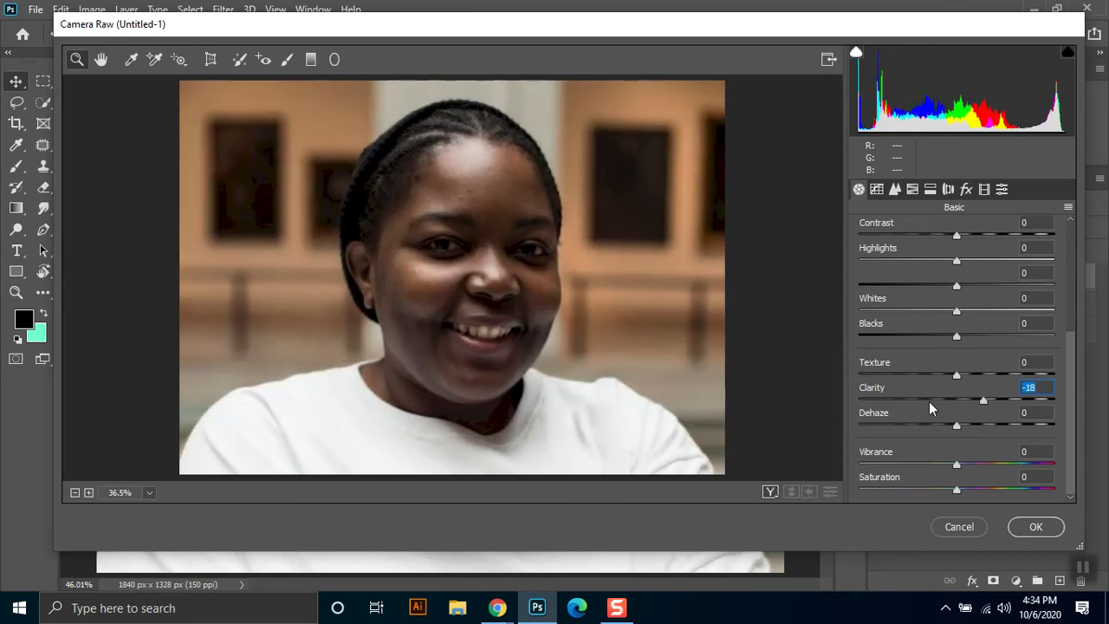
{"action": "left_click", "coordinate": [923, 401]}
{"action": "left_click_drag", "start_coordinate": [910, 400], "coordinate": [862, 396]}
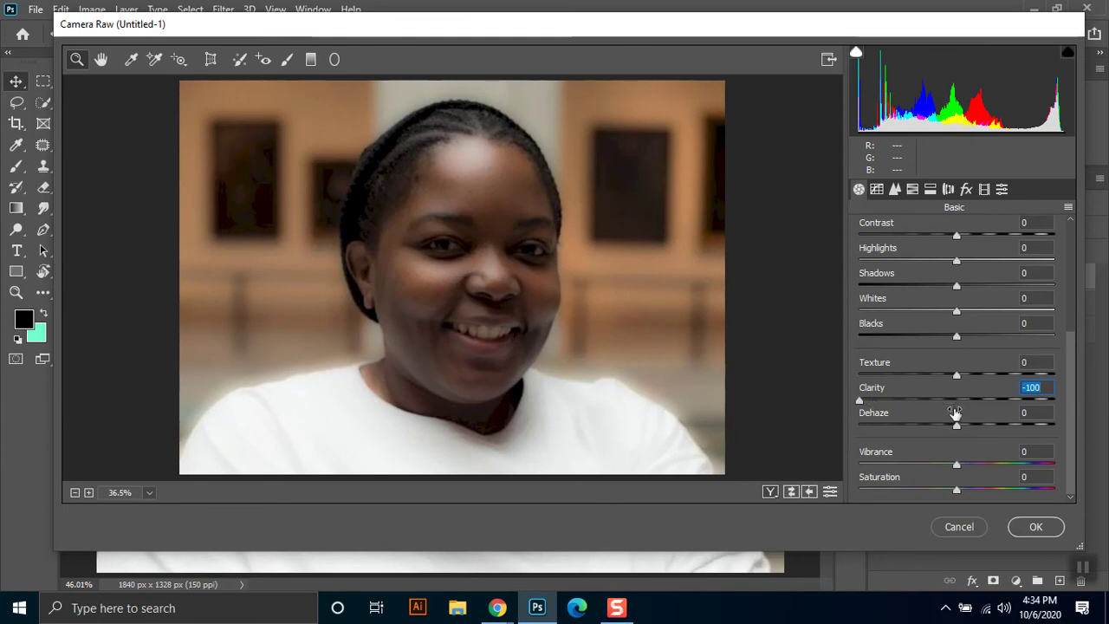
{"action": "mouse_move", "coordinate": [911, 375]}
{"action": "left_mouse_down"}
{"action": "mouse_move", "coordinate": [882, 374]}
{"action": "mouse_move", "coordinate": [894, 370]}
{"action": "left_mouse_up"}
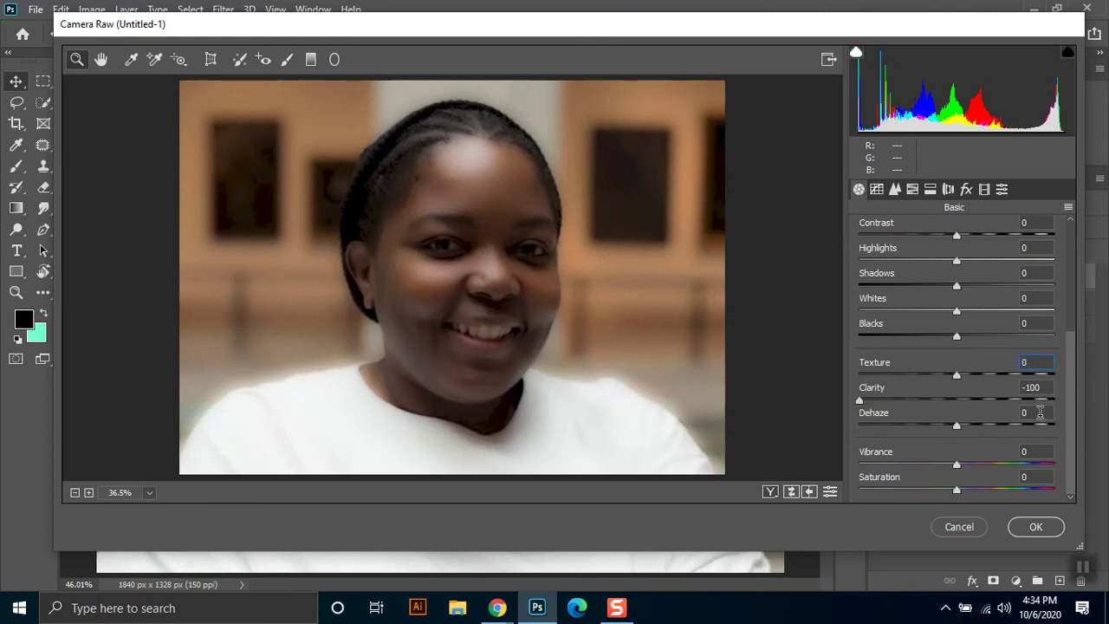
{"action": "key", "text": "Tab"}
{"action": "type", "text": "0"}
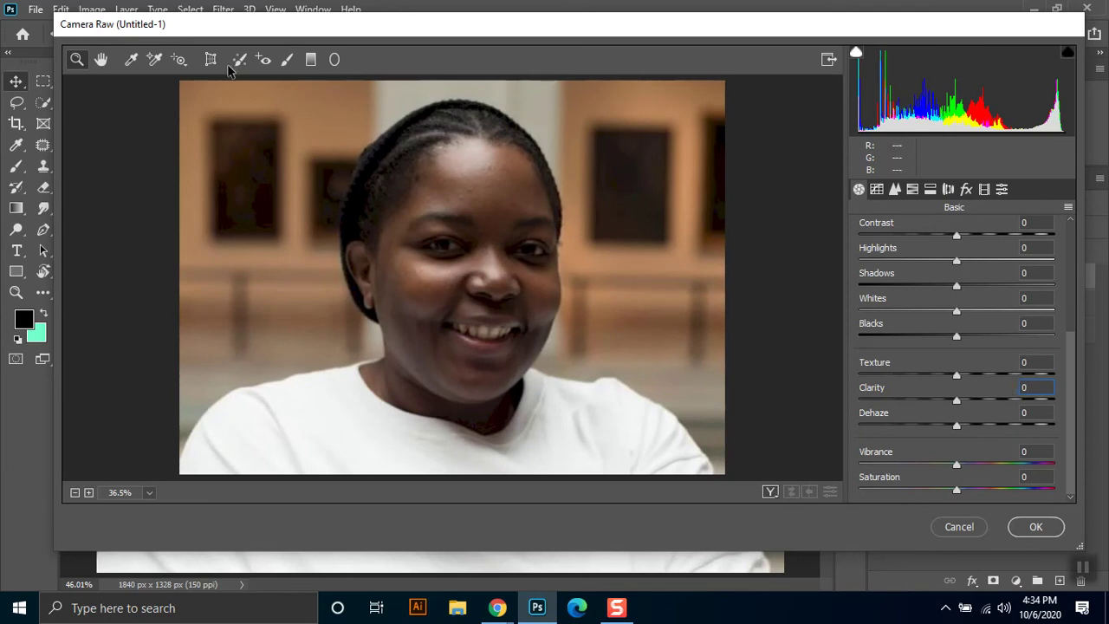
Select the Adjustment Brush and zero its Temperature, Tint, Exposure, Contrast, Shadows and Blacks
{"action": "left_click", "coordinate": [285, 59]}
{"action": "left_click", "coordinate": [1021, 236]}
{"action": "type", "text": "0"}
{"action": "left_click", "coordinate": [1025, 261]}
{"action": "type", "text": "0"}
{"action": "left_click", "coordinate": [1031, 298]}
{"action": "type", "text": "0"}
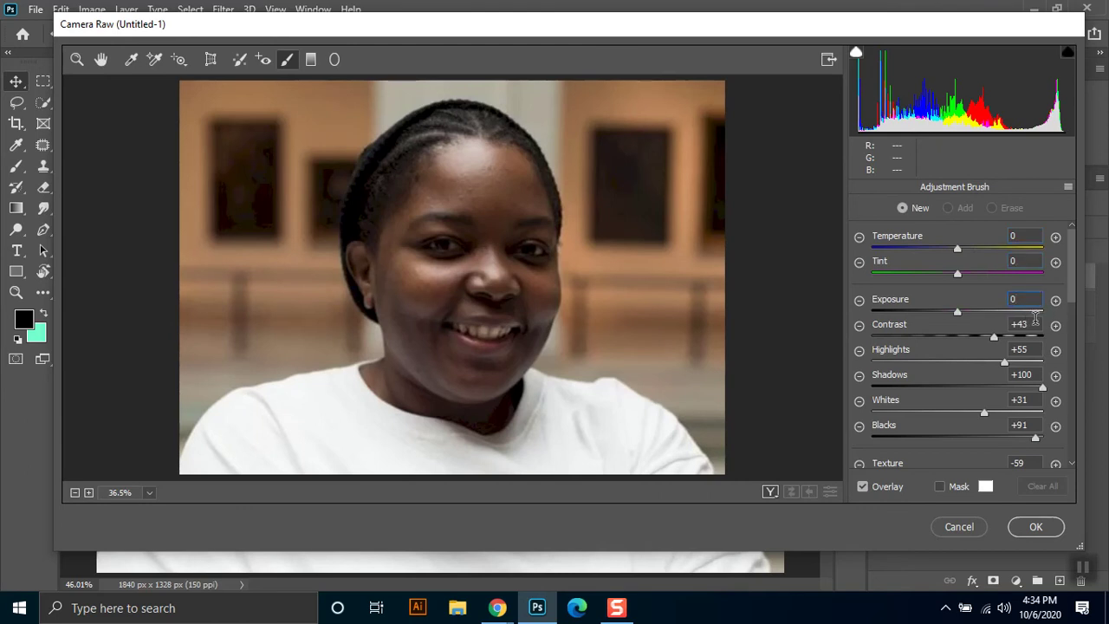
{"action": "type", "text": "0"}
{"action": "left_click", "coordinate": [1038, 349]}
{"action": "type", "text": "00"}
{"action": "left_click", "coordinate": [1025, 399]}
{"action": "type", "text": "0"}
{"action": "left_click", "coordinate": [1032, 425]}
{"action": "type", "text": "0"}
Zero the brush Texture, Clarity, Dehaze, Sharpness and Noise Reduction
{"action": "scroll", "coordinate": [1006, 414], "scroll_direction": "down", "scroll_amount": 2}
{"action": "scroll", "coordinate": [1018, 347], "scroll_direction": "down", "scroll_amount": 2}
{"action": "left_click", "coordinate": [1030, 307]}
{"action": "type", "text": "0"}
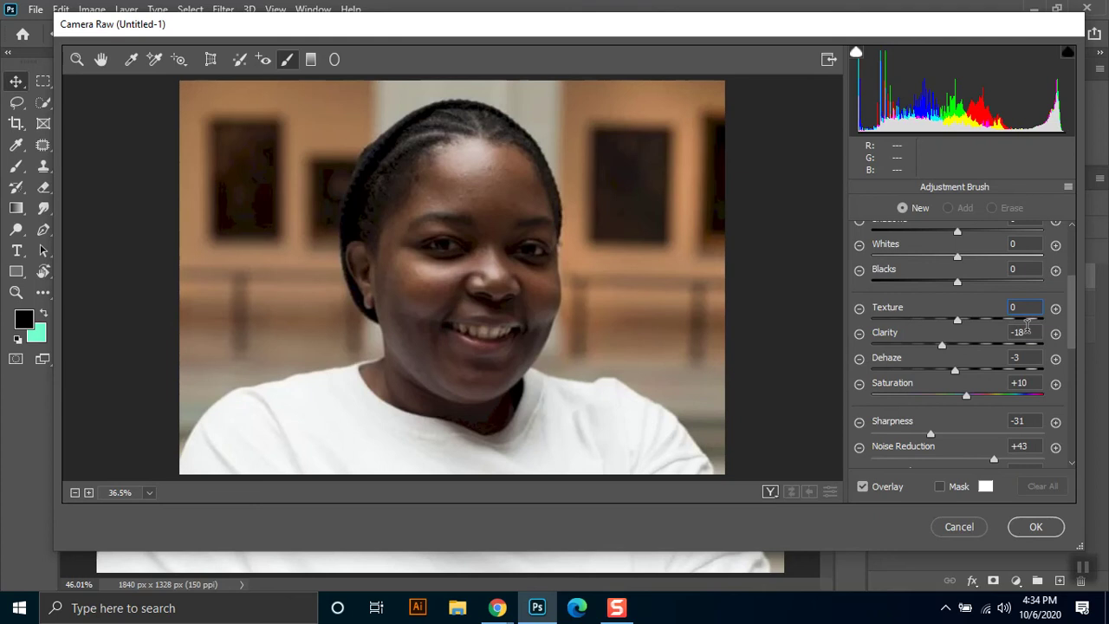
{"action": "type", "text": "0"}
{"action": "left_click", "coordinate": [1019, 358]}
{"action": "type", "text": "0"}
{"action": "left_click", "coordinate": [1014, 382]}
{"action": "type", "text": "0"}
{"action": "left_click", "coordinate": [1032, 421]}
{"action": "type", "text": "0"}
{"action": "left_click", "coordinate": [1033, 445]}
{"action": "type", "text": "0"}
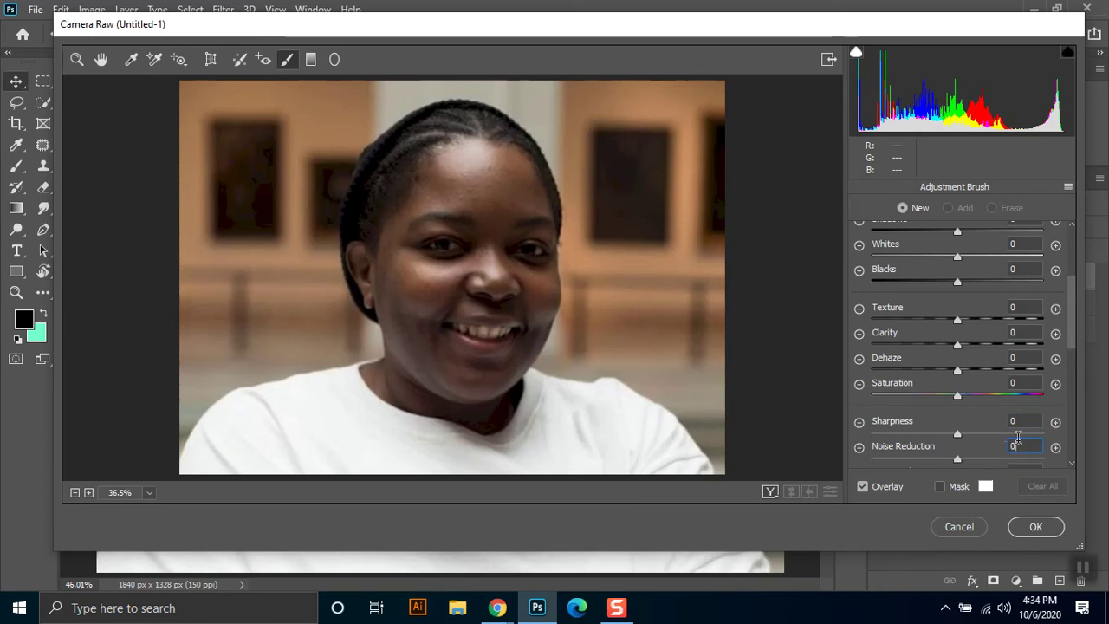
{"action": "scroll", "coordinate": [1031, 433], "scroll_direction": "down", "scroll_amount": 2}
{"action": "scroll", "coordinate": [1027, 412], "scroll_direction": "down", "scroll_amount": 2}
{"action": "scroll", "coordinate": [1023, 395], "scroll_direction": "down", "scroll_amount": 3}
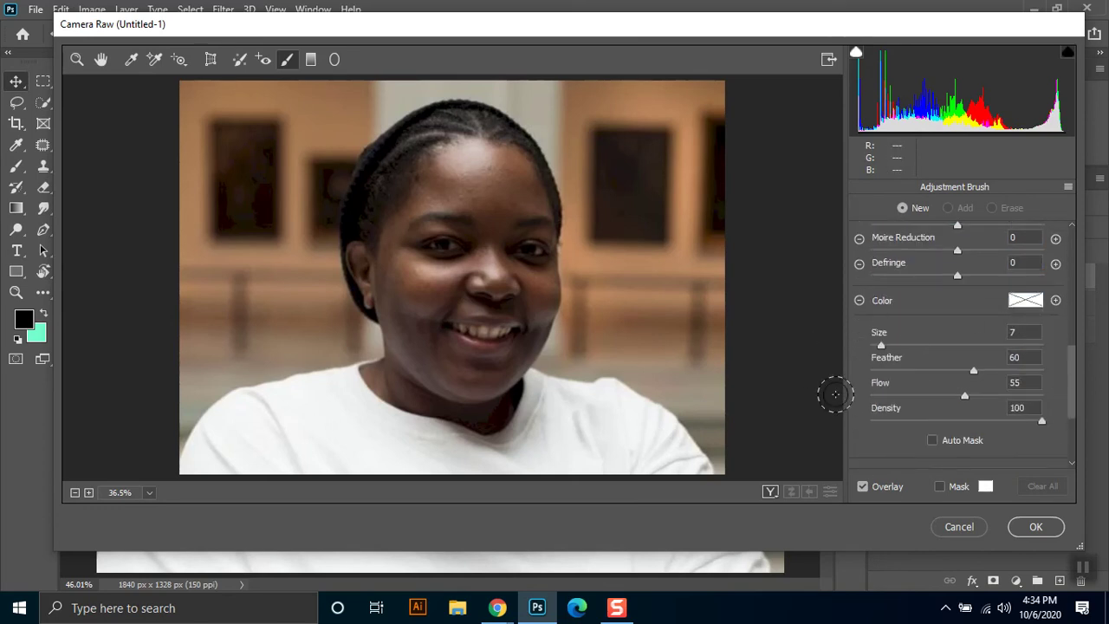
{"action": "scroll", "coordinate": [903, 448], "scroll_direction": "down", "scroll_amount": 3}
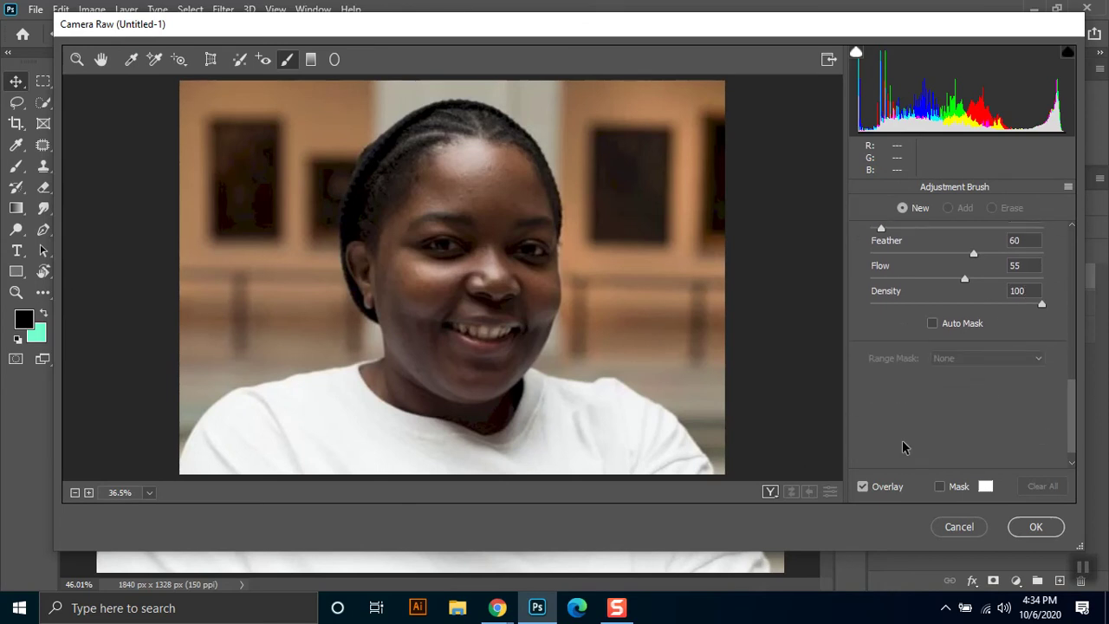
{"action": "left_click", "coordinate": [435, 169]}
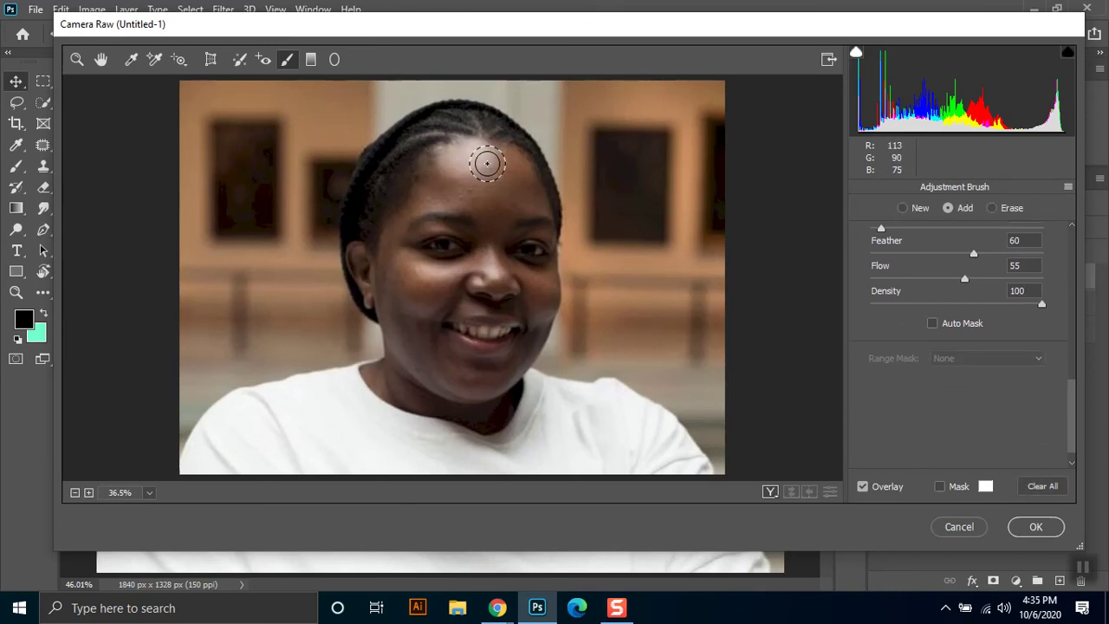
Paint the forehead and set the brush to Sharpness -100, Noise Reduction +47, Clarity -57, Texture -47
{"action": "mouse_move", "coordinate": [468, 156]}
{"action": "left_mouse_down"}
{"action": "mouse_move", "coordinate": [512, 178]}
{"action": "mouse_move", "coordinate": [522, 198]}
{"action": "mouse_move", "coordinate": [508, 178]}
{"action": "mouse_move", "coordinate": [481, 199]}
{"action": "mouse_move", "coordinate": [425, 178]}
{"action": "mouse_move", "coordinate": [465, 185]}
{"action": "mouse_move", "coordinate": [488, 234]}
{"action": "mouse_move", "coordinate": [470, 219]}
{"action": "mouse_move", "coordinate": [421, 220]}
{"action": "mouse_move", "coordinate": [394, 236]}
{"action": "mouse_move", "coordinate": [387, 259]}
{"action": "mouse_move", "coordinate": [421, 276]}
{"action": "mouse_move", "coordinate": [491, 258]}
{"action": "mouse_move", "coordinate": [541, 284]}
{"action": "mouse_move", "coordinate": [533, 324]}
{"action": "mouse_move", "coordinate": [509, 366]}
{"action": "mouse_move", "coordinate": [456, 372]}
{"action": "mouse_move", "coordinate": [404, 330]}
{"action": "mouse_move", "coordinate": [389, 283]}
{"action": "mouse_move", "coordinate": [408, 311]}
{"action": "mouse_move", "coordinate": [487, 301]}
{"action": "mouse_move", "coordinate": [404, 345]}
{"action": "mouse_move", "coordinate": [384, 379]}
{"action": "mouse_move", "coordinate": [463, 408]}
{"action": "mouse_move", "coordinate": [507, 382]}
{"action": "mouse_move", "coordinate": [495, 377]}
{"action": "left_mouse_up"}
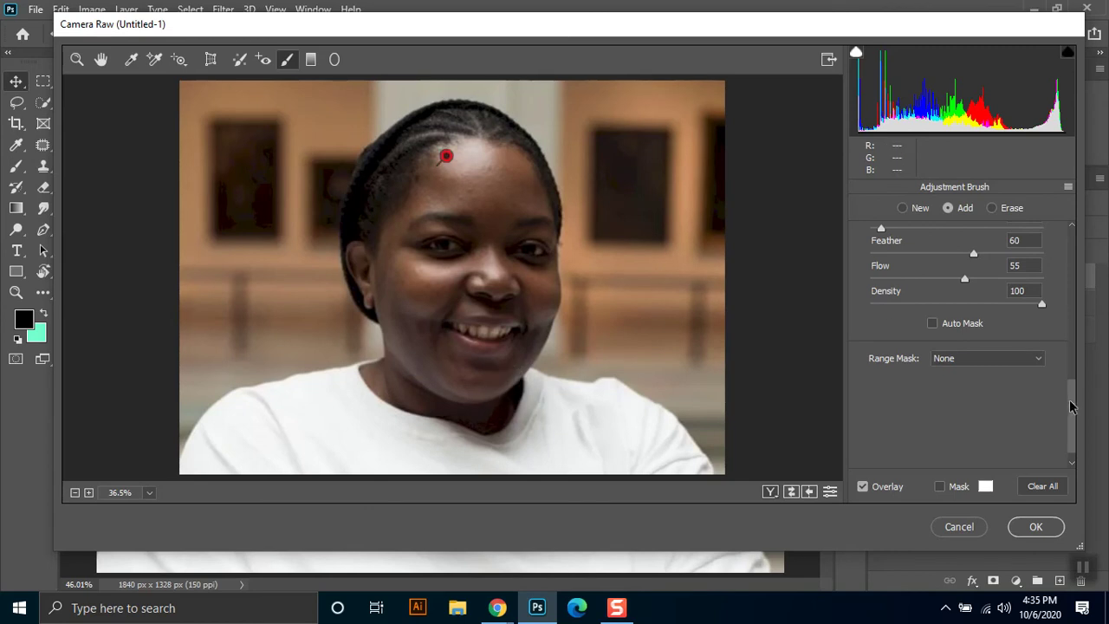
{"action": "left_click_drag", "start_coordinate": [1072, 405], "coordinate": [1070, 336]}
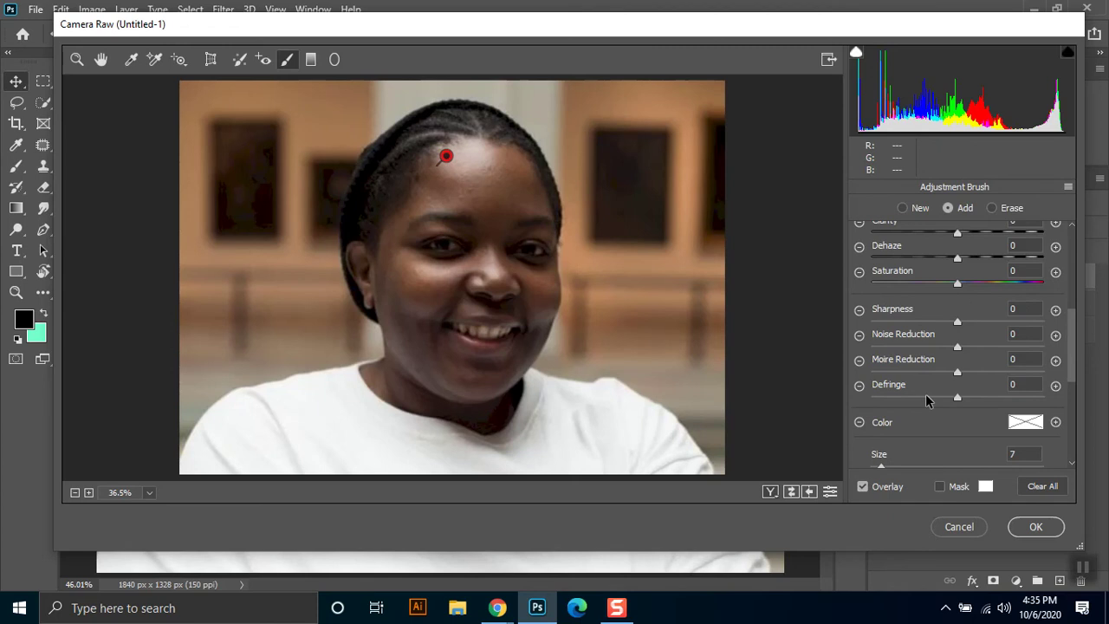
{"action": "scroll", "coordinate": [958, 387], "scroll_direction": "up", "scroll_amount": 1}
{"action": "left_click_drag", "start_coordinate": [956, 361], "coordinate": [882, 364]}
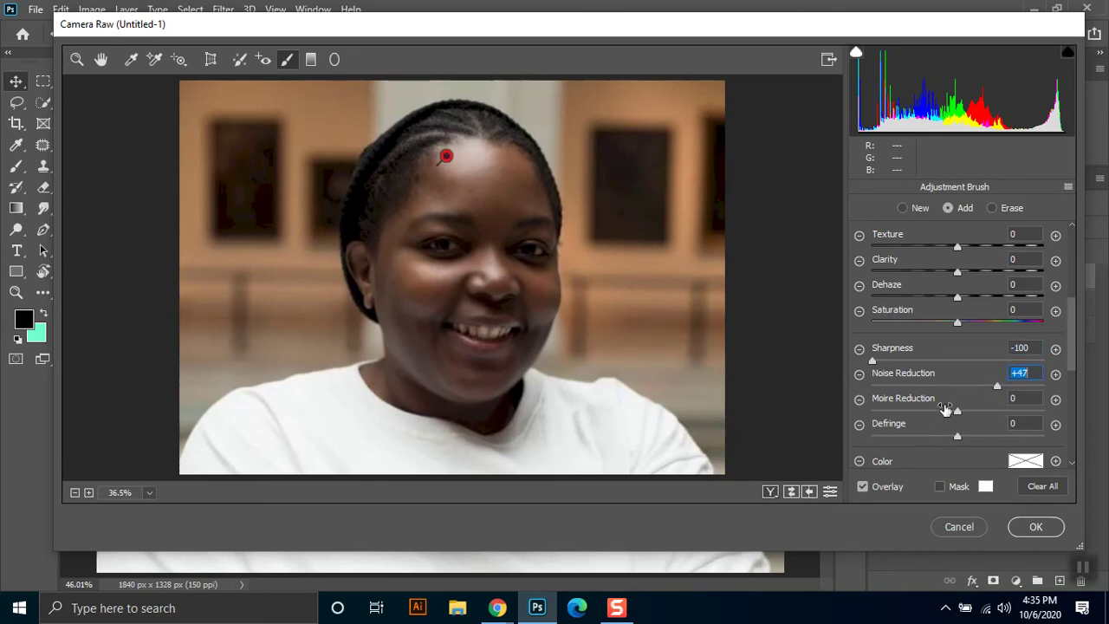
{"action": "scroll", "coordinate": [945, 410], "scroll_direction": "up", "scroll_amount": 1}
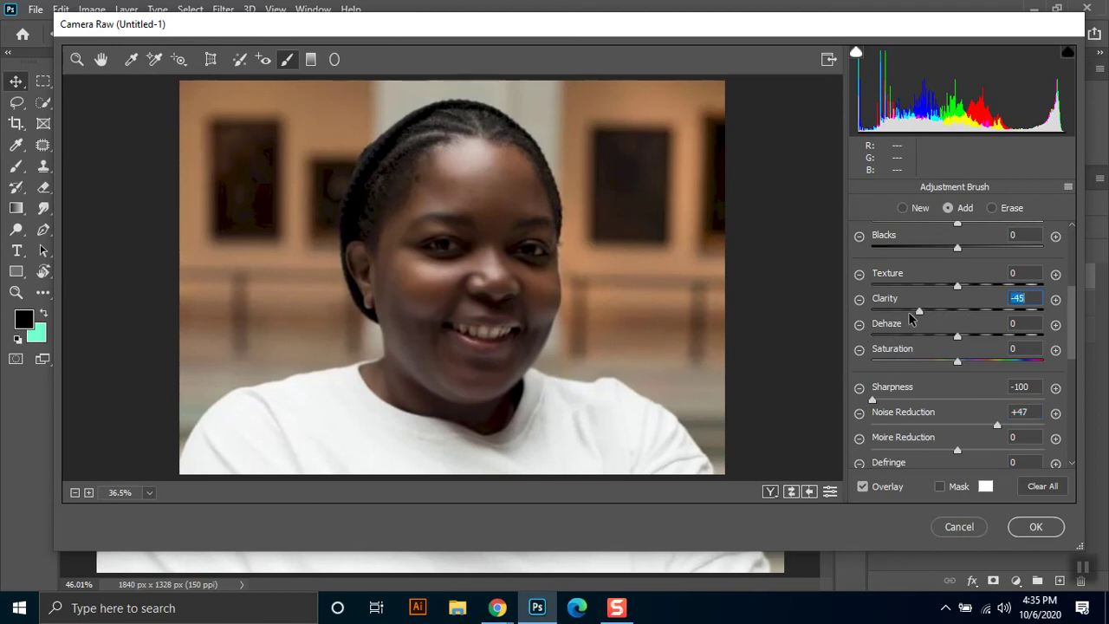
{"action": "left_click_drag", "start_coordinate": [931, 286], "coordinate": [916, 286]}
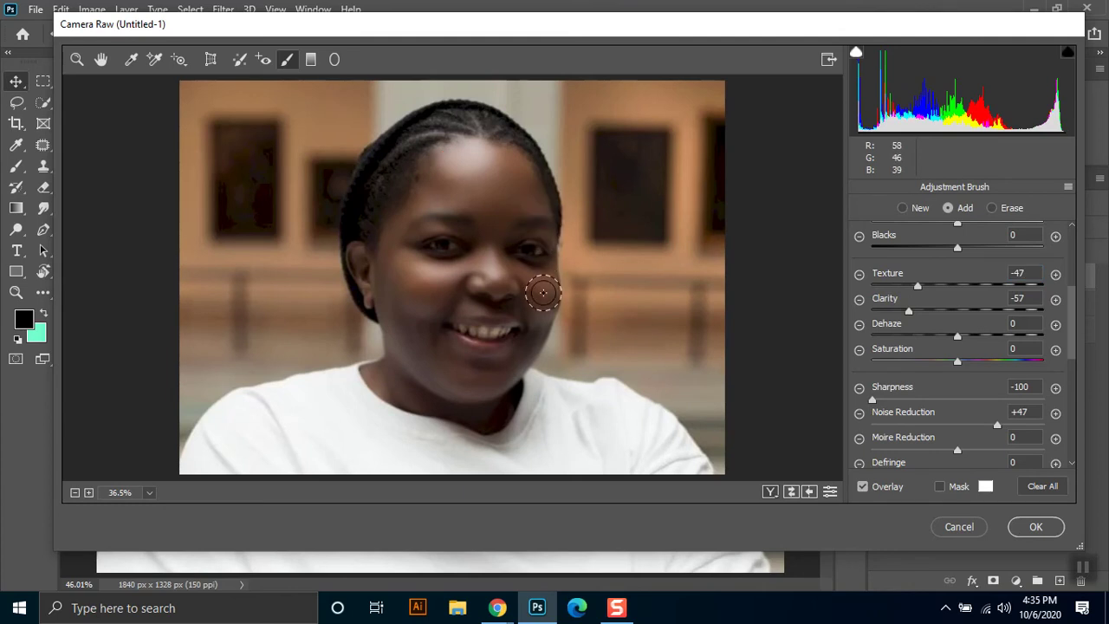
Paint smoothing over the nose, cheek, chin, forehead and down the neck
{"action": "mouse_move", "coordinate": [521, 302]}
{"action": "left_mouse_down"}
{"action": "mouse_move", "coordinate": [441, 302]}
{"action": "mouse_move", "coordinate": [413, 322]}
{"action": "mouse_move", "coordinate": [459, 359]}
{"action": "mouse_move", "coordinate": [510, 366]}
{"action": "mouse_move", "coordinate": [527, 339]}
{"action": "mouse_move", "coordinate": [453, 376]}
{"action": "mouse_move", "coordinate": [359, 248]}
{"action": "mouse_move", "coordinate": [372, 260]}
{"action": "mouse_move", "coordinate": [373, 303]}
{"action": "mouse_move", "coordinate": [390, 290]}
{"action": "left_mouse_up"}
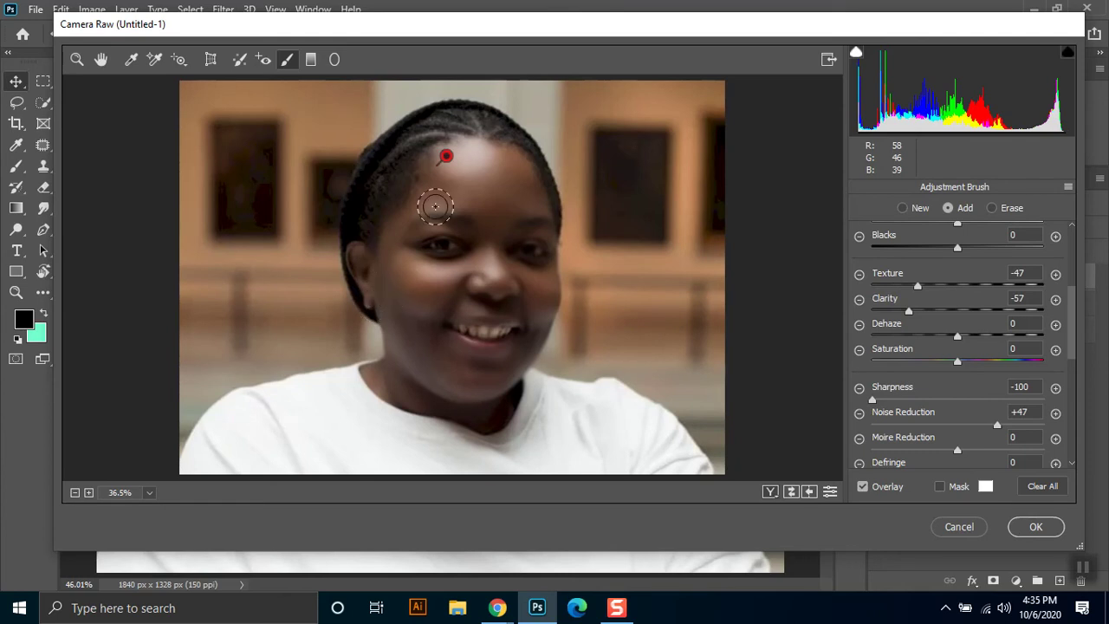
{"action": "mouse_move", "coordinate": [410, 212]}
{"action": "left_mouse_down"}
{"action": "mouse_move", "coordinate": [490, 150]}
{"action": "mouse_move", "coordinate": [508, 155]}
{"action": "mouse_move", "coordinate": [539, 208]}
{"action": "left_mouse_up"}
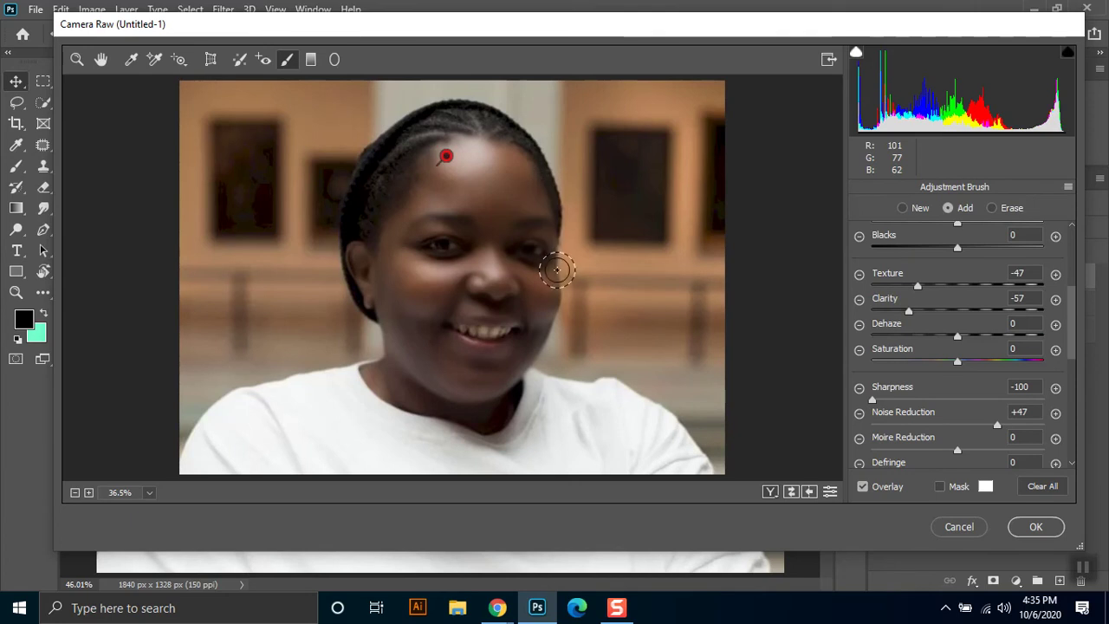
{"action": "mouse_move", "coordinate": [511, 403]}
{"action": "left_mouse_down"}
{"action": "mouse_move", "coordinate": [507, 414]}
{"action": "mouse_move", "coordinate": [520, 399]}
{"action": "left_mouse_up"}
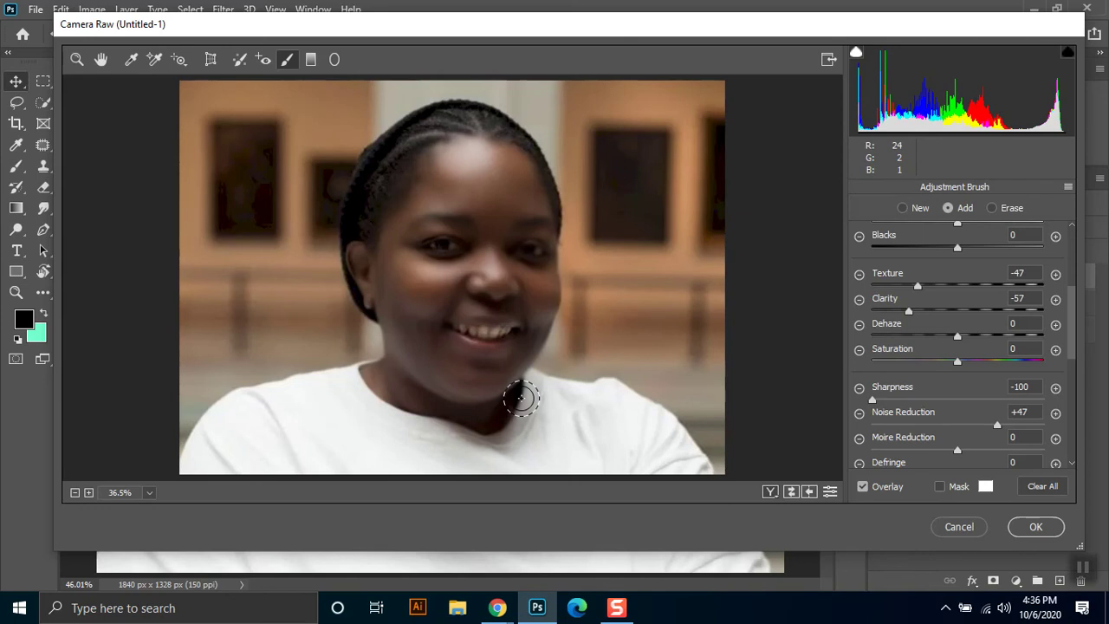
{"action": "left_click_drag", "start_coordinate": [404, 394], "coordinate": [372, 382]}
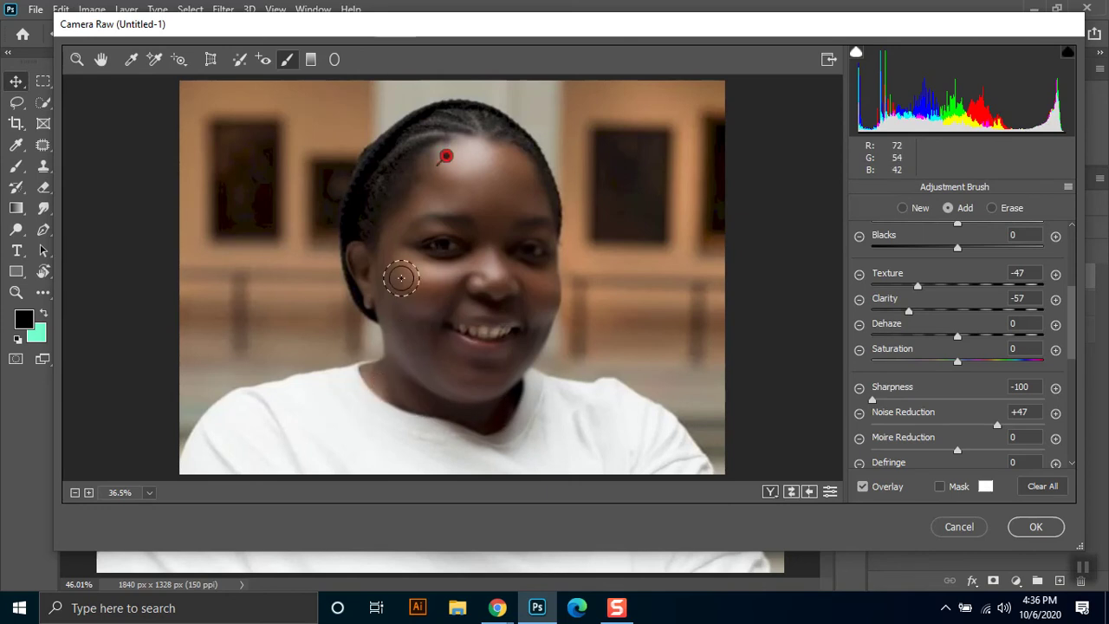
Briefly check the Google Meet call in the browser, then return to Photoshop
{"action": "left_click", "coordinate": [498, 607]}
{"action": "left_click", "coordinate": [408, 538]}
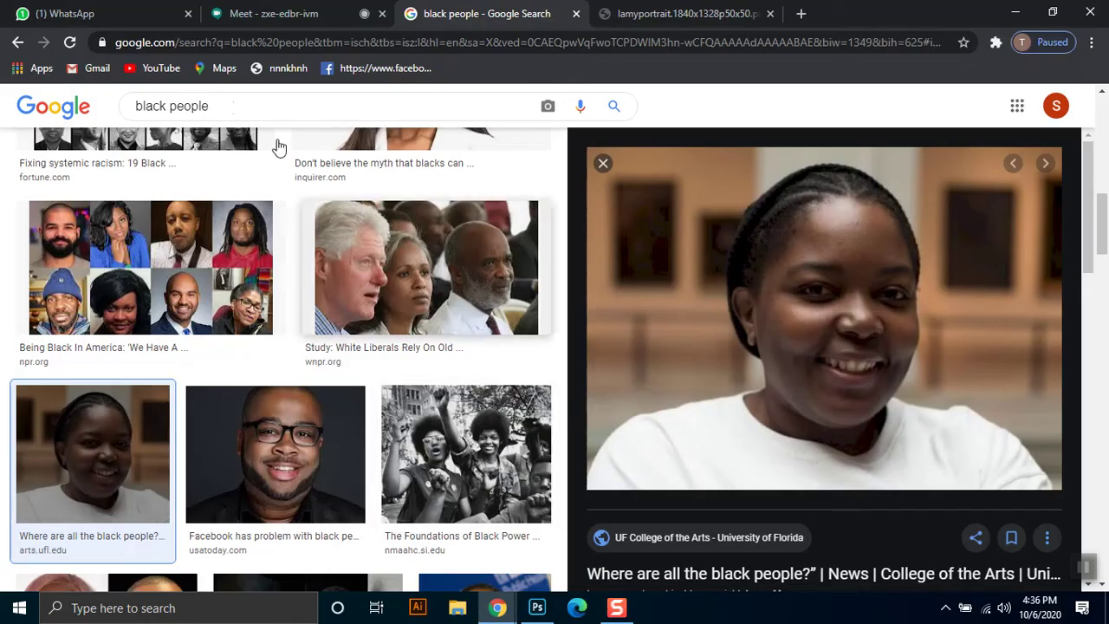
{"action": "left_click", "coordinate": [274, 13]}
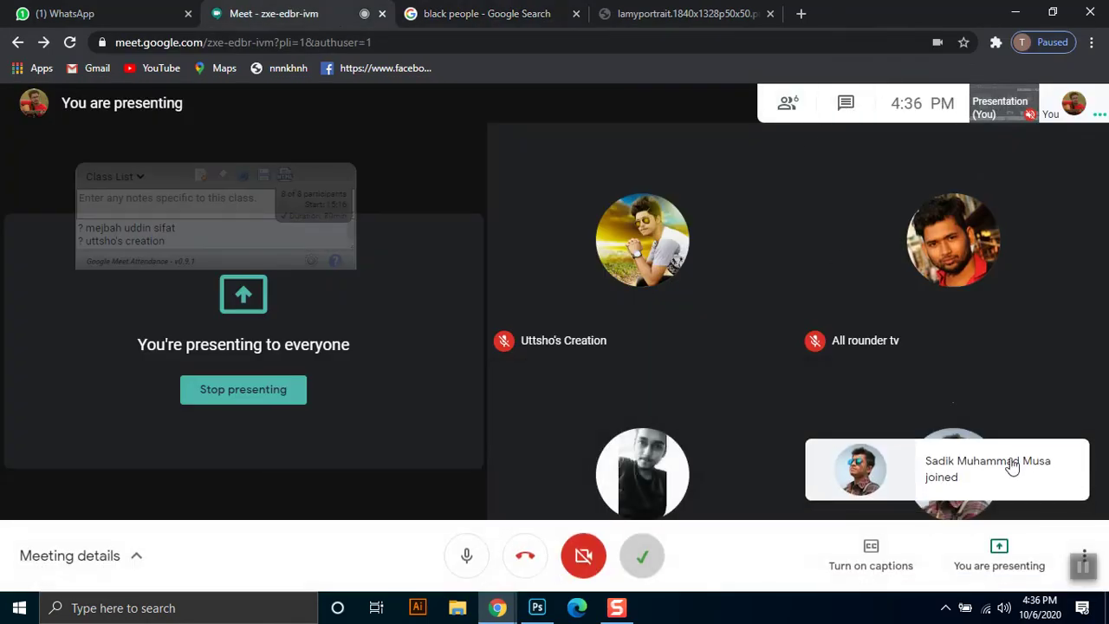
{"action": "left_click", "coordinate": [1015, 12]}
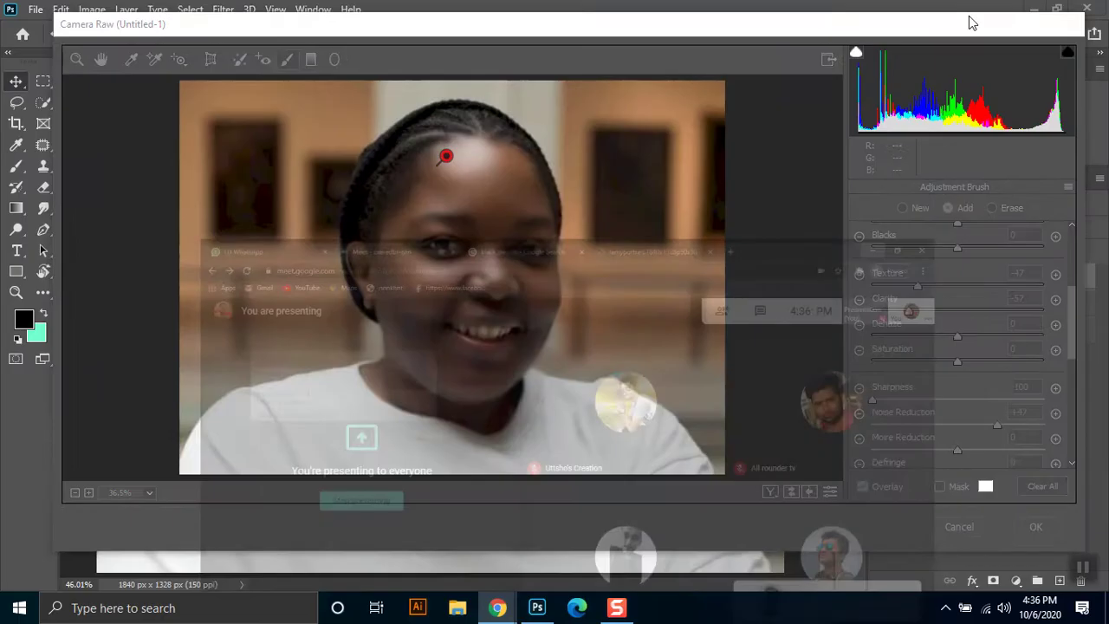
Paint smoothing along the left hairline, beside the left eye and across the mouth, then zoom into the face
{"action": "left_click_drag", "start_coordinate": [433, 156], "coordinate": [446, 158]}
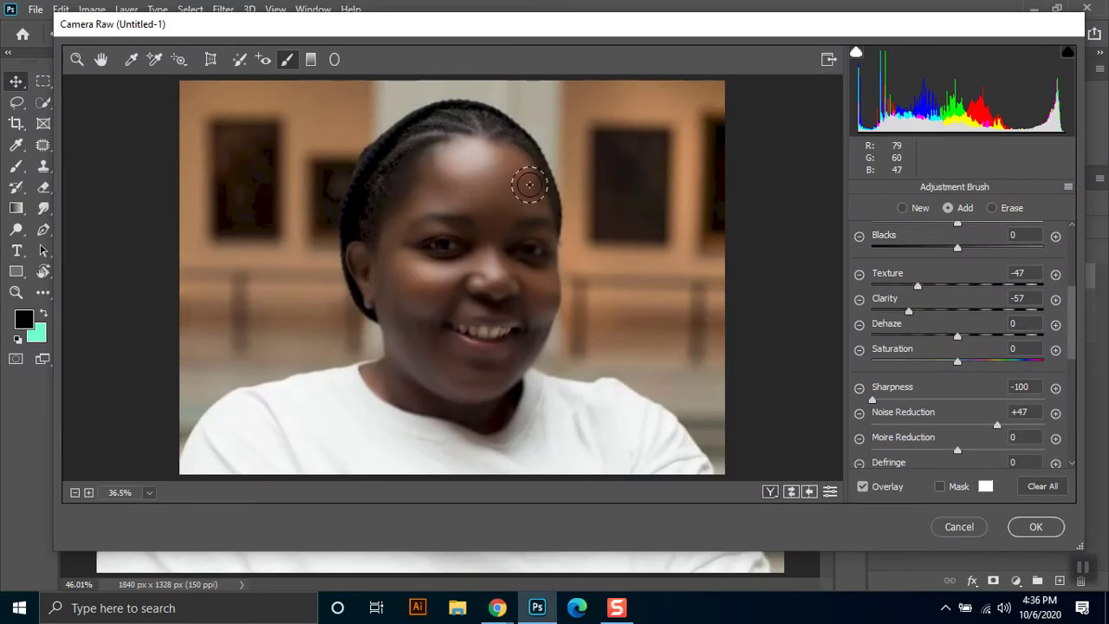
{"action": "left_click_drag", "start_coordinate": [450, 218], "coordinate": [398, 239]}
{"action": "mouse_move", "coordinate": [426, 334]}
{"action": "left_mouse_down"}
{"action": "mouse_move", "coordinate": [544, 324]}
{"action": "mouse_move", "coordinate": [366, 308]}
{"action": "mouse_move", "coordinate": [359, 247]}
{"action": "left_mouse_up"}
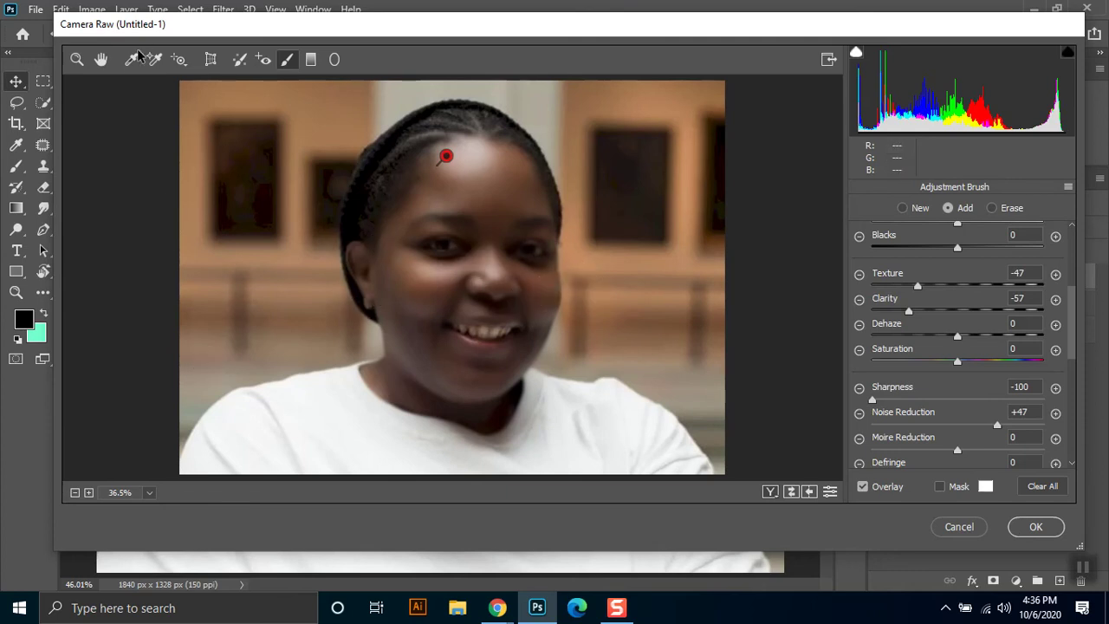
{"action": "left_click", "coordinate": [77, 59]}
{"action": "left_click_drag", "start_coordinate": [393, 208], "coordinate": [588, 407]}
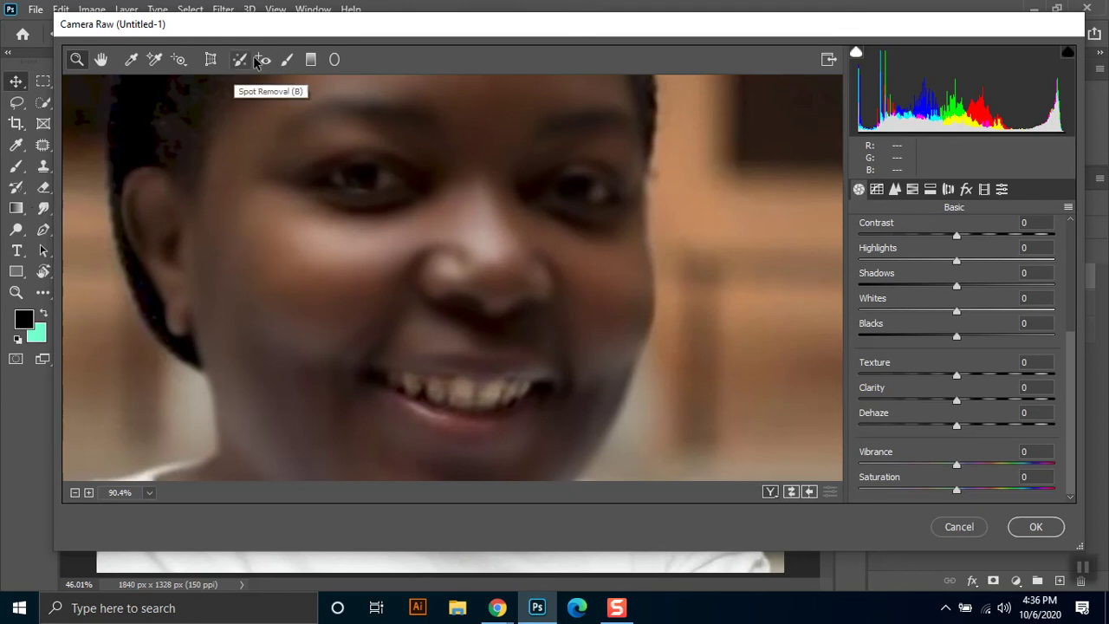
Select the smoothing pin and erase the smoothing down the ear, undoing one over-erase
{"action": "left_click", "coordinate": [287, 58]}
{"action": "scroll", "coordinate": [537, 257], "scroll_direction": "up", "scroll_amount": 5}
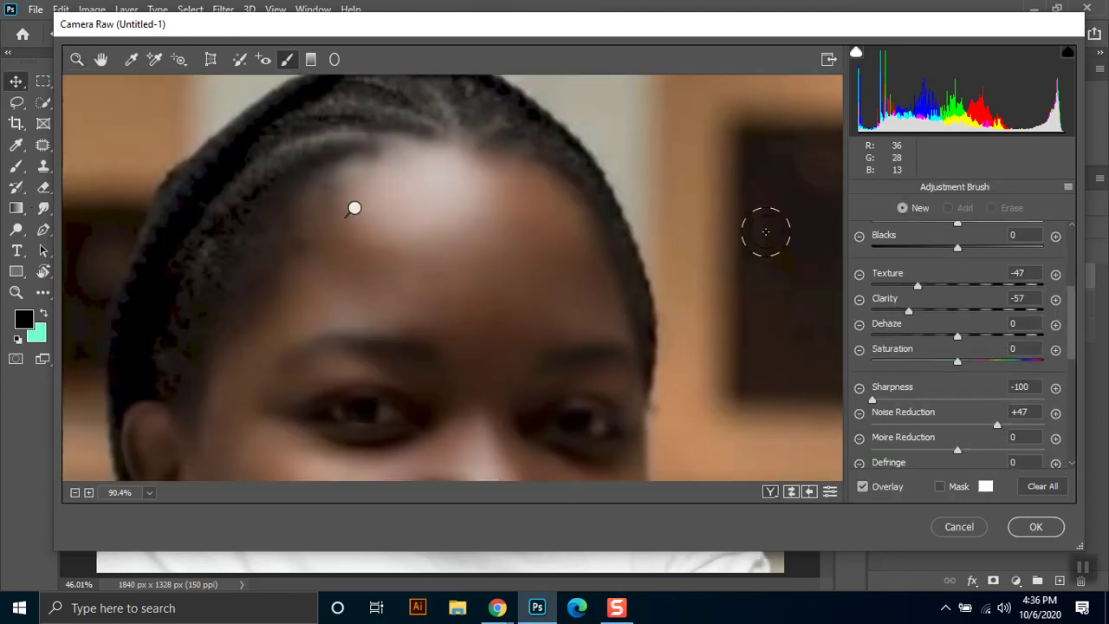
{"action": "left_click", "coordinate": [355, 209]}
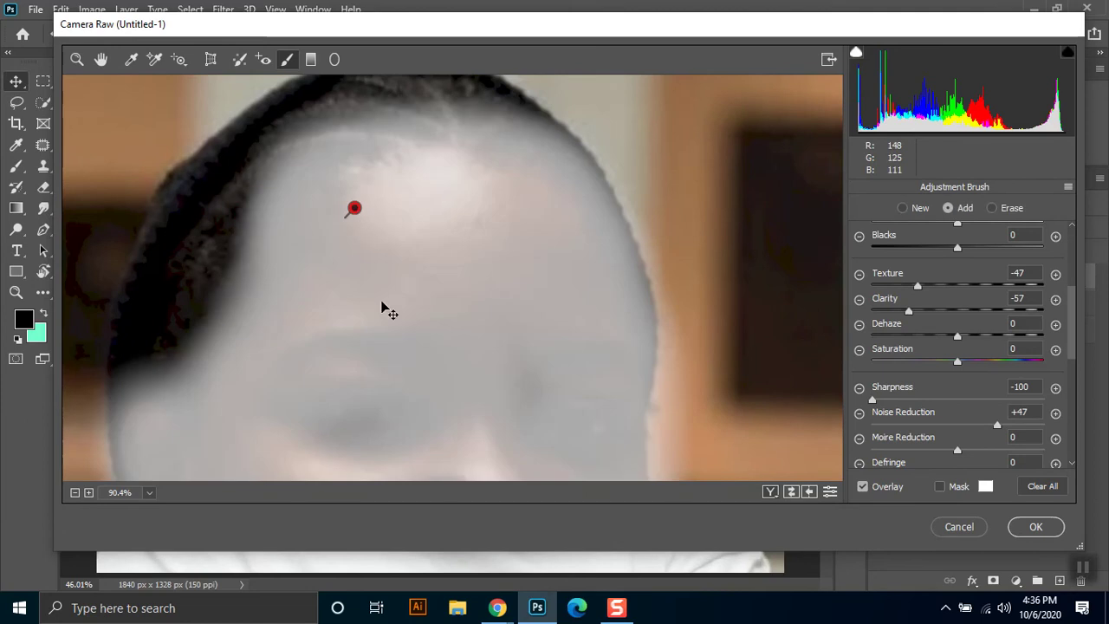
{"action": "left_click_drag", "start_coordinate": [400, 304], "coordinate": [458, 216]}
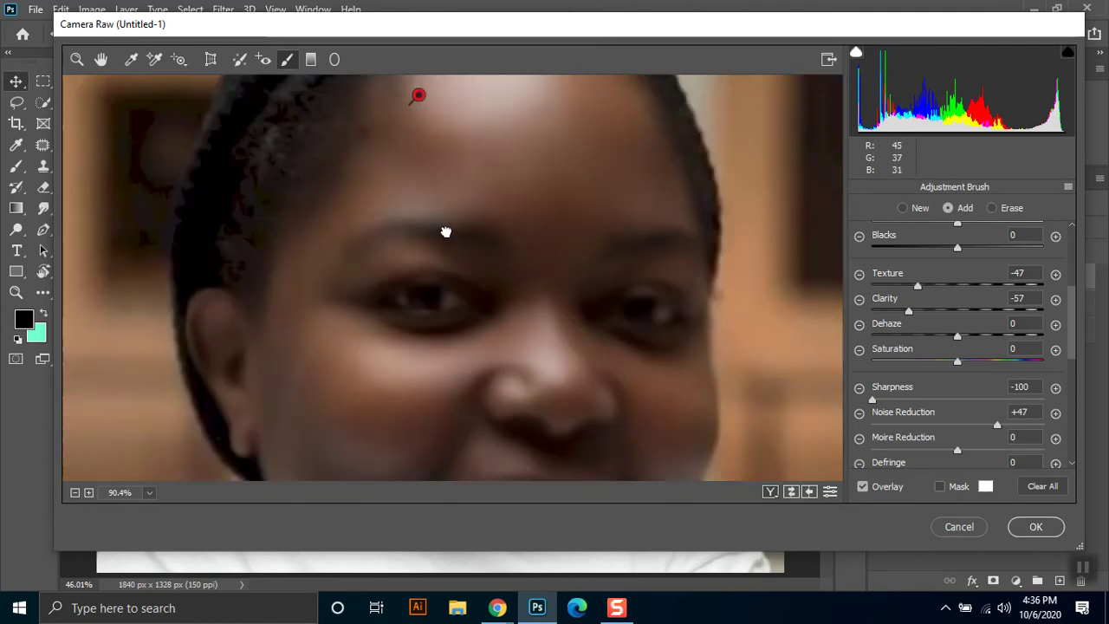
{"action": "key", "text": "alt"}
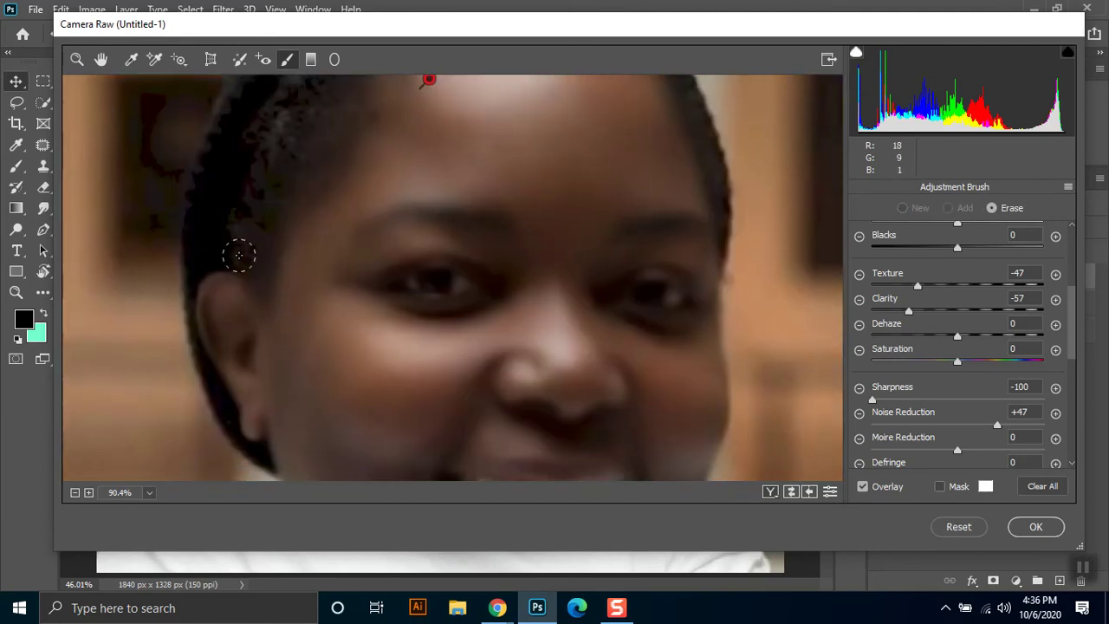
{"action": "left_click_drag", "start_coordinate": [223, 297], "coordinate": [239, 399]}
{"action": "left_click_drag", "start_coordinate": [255, 280], "coordinate": [255, 304]}
{"action": "key", "text": "ctrl+z"}
{"action": "left_click_drag", "start_coordinate": [268, 239], "coordinate": [256, 429]}
Erase the smoothing over the left eye and the side of the nose
{"action": "key", "text": "space"}
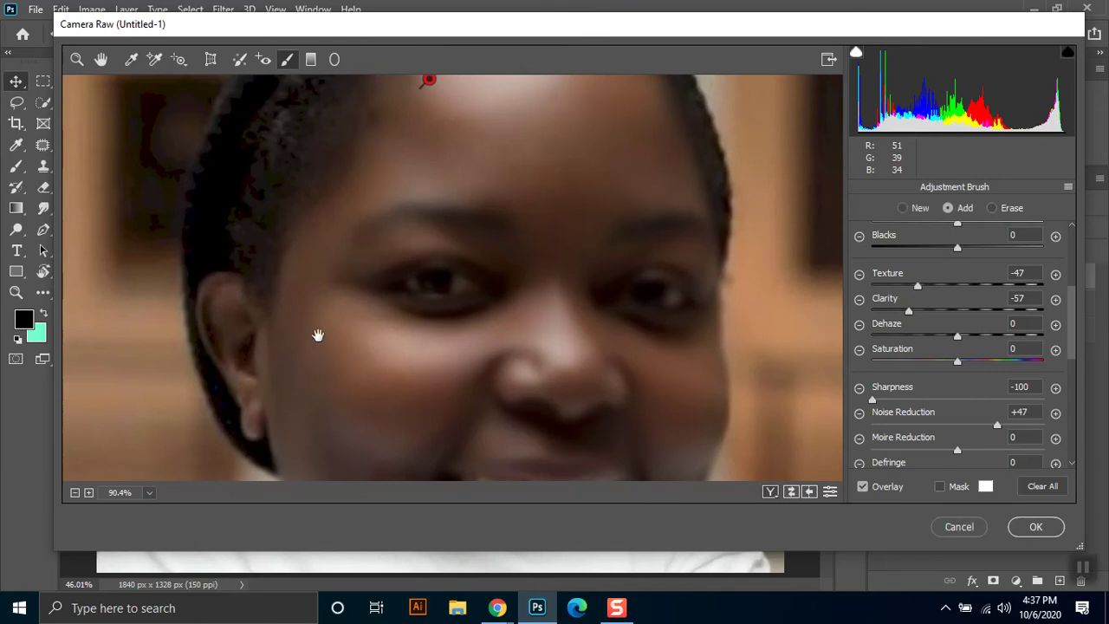
{"action": "scroll", "coordinate": [305, 250], "scroll_direction": "down", "scroll_amount": 2}
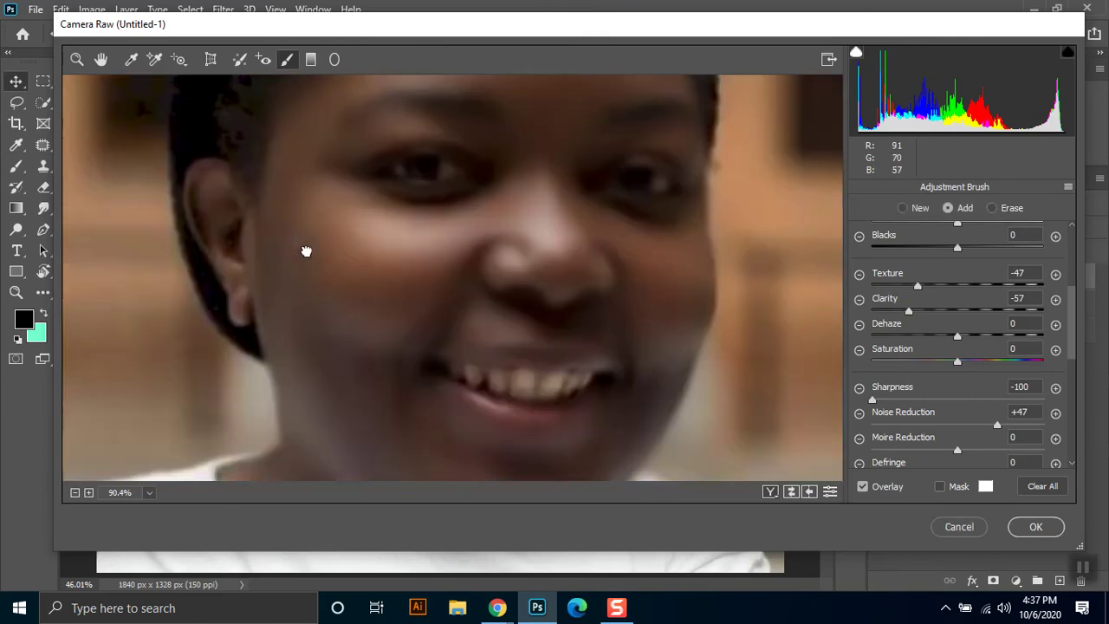
{"action": "scroll", "coordinate": [287, 248], "scroll_direction": "down", "scroll_amount": 1}
{"action": "scroll", "coordinate": [251, 309], "scroll_direction": "down", "scroll_amount": 1}
{"action": "left_click_drag", "start_coordinate": [251, 308], "coordinate": [240, 319]}
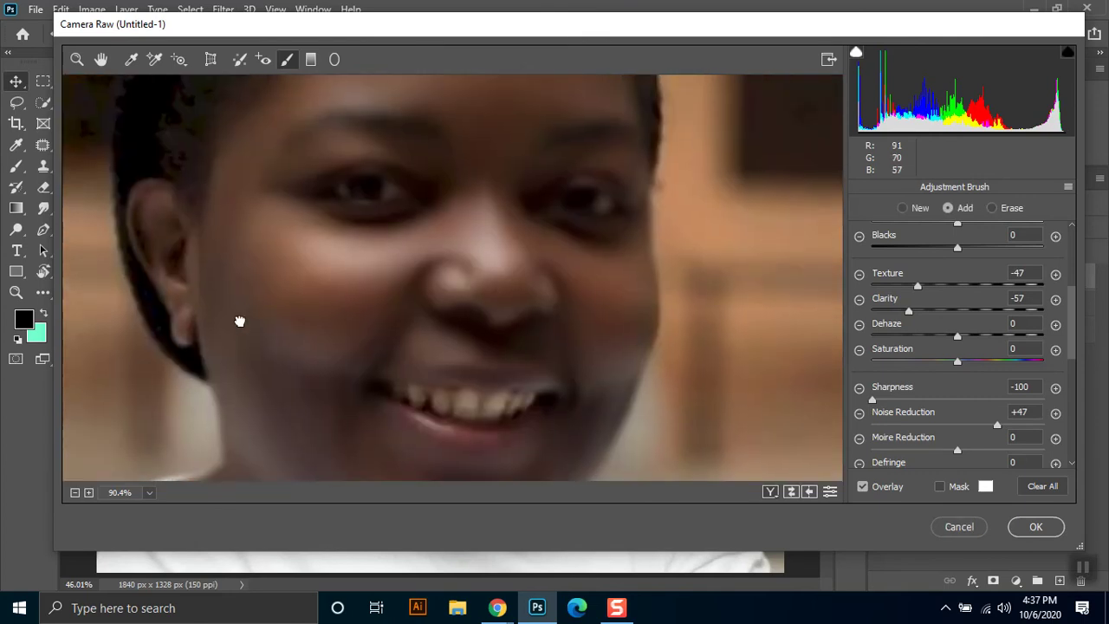
{"action": "key", "text": "alt"}
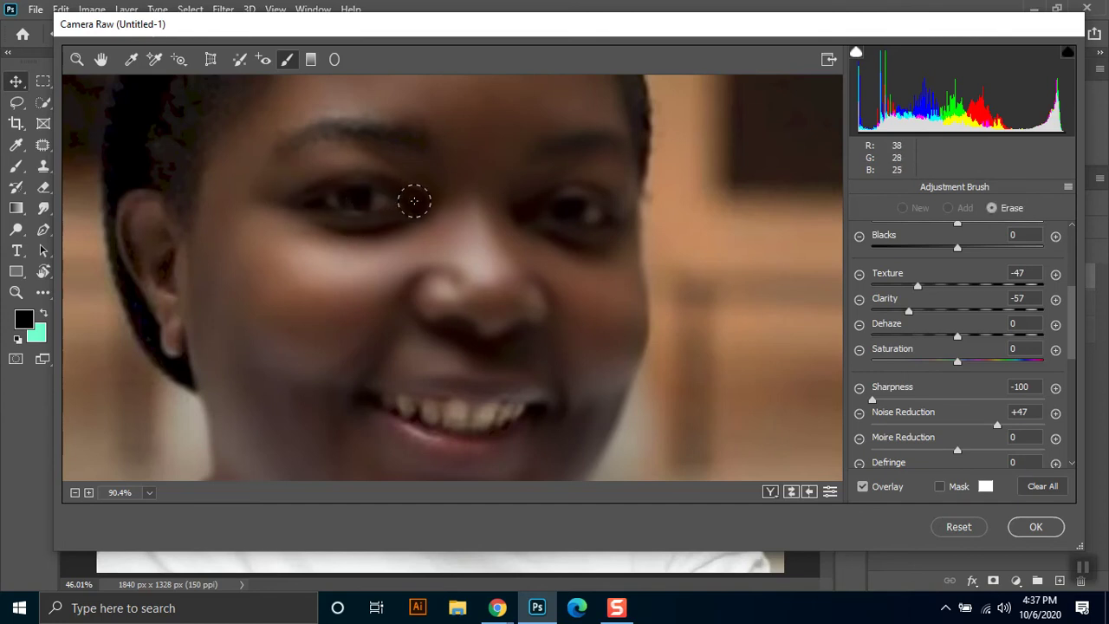
{"action": "left_click_drag", "start_coordinate": [297, 202], "coordinate": [373, 199]}
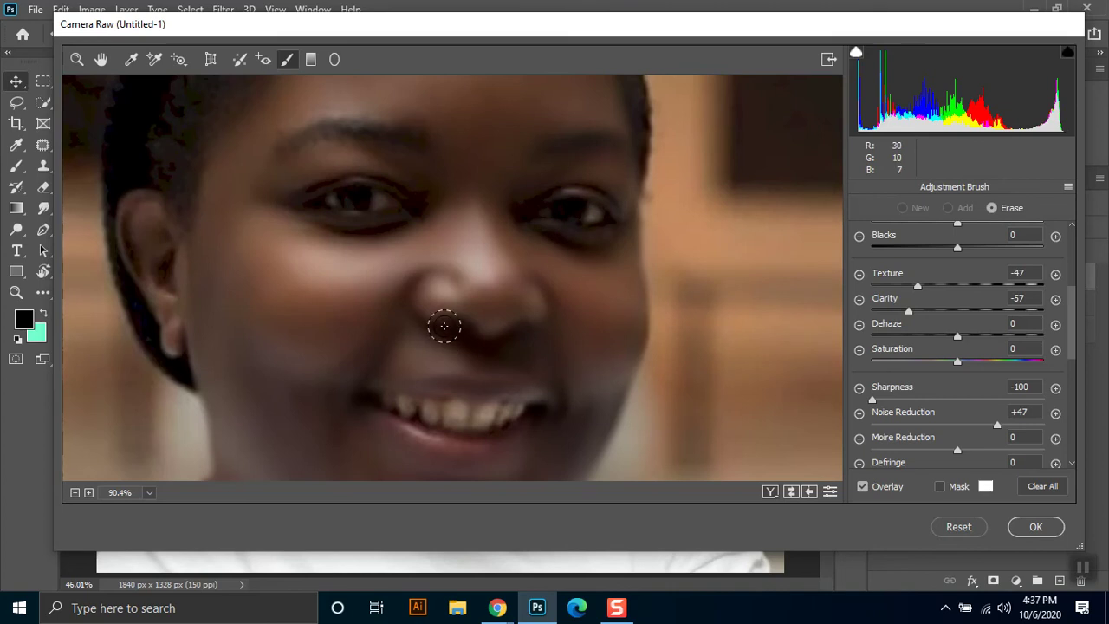
{"action": "key", "text": "alt"}
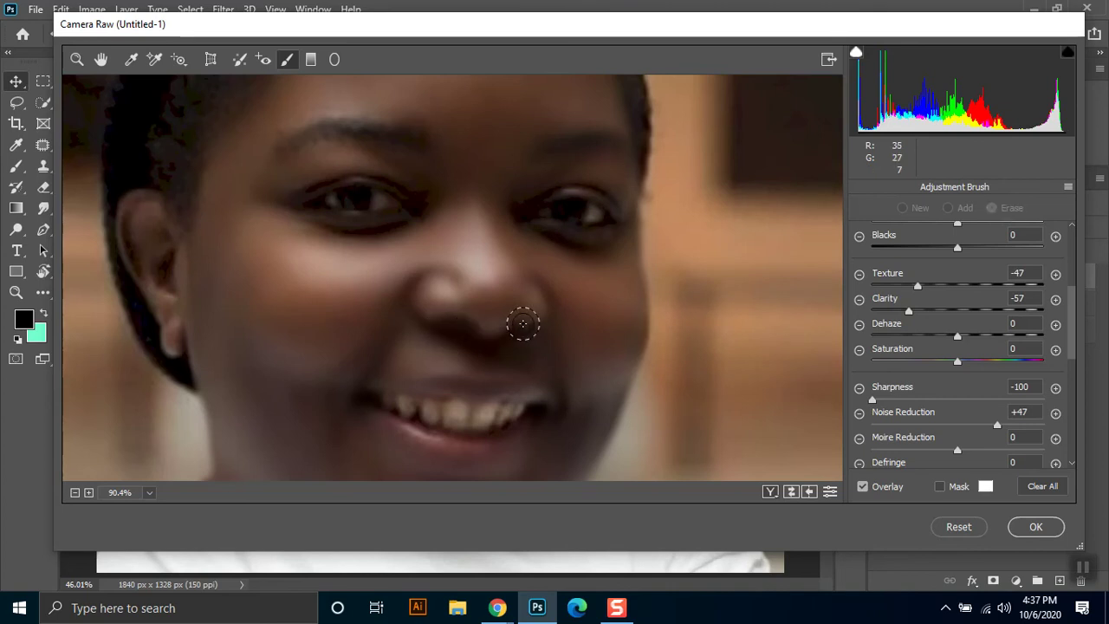
{"action": "left_click_drag", "start_coordinate": [532, 317], "coordinate": [426, 278]}
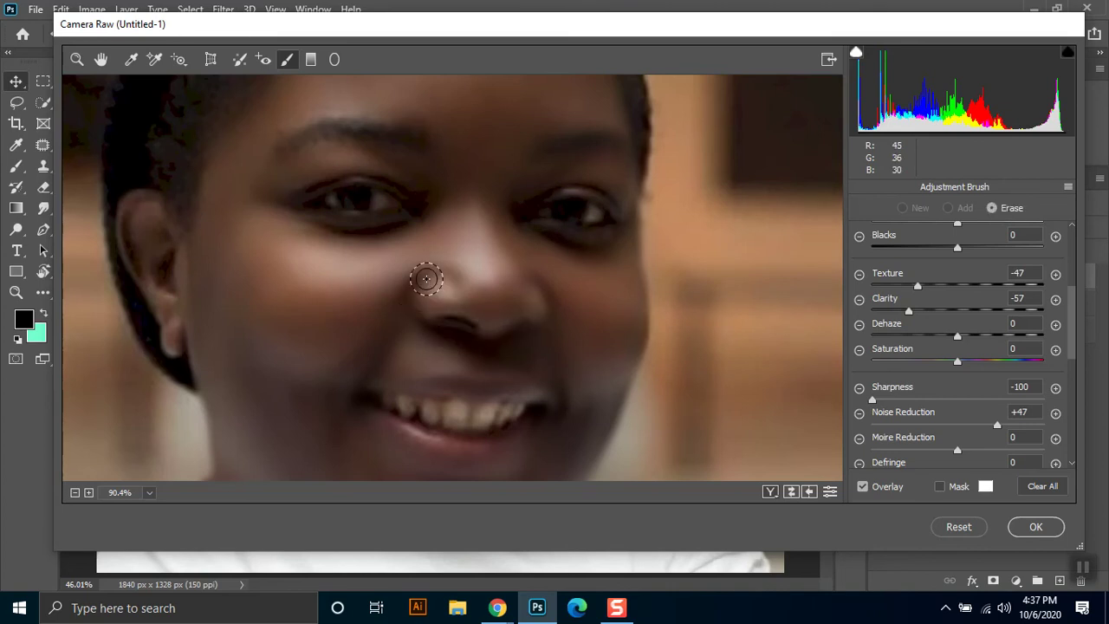
{"action": "left_click_drag", "start_coordinate": [1071, 343], "coordinate": [1070, 376]}
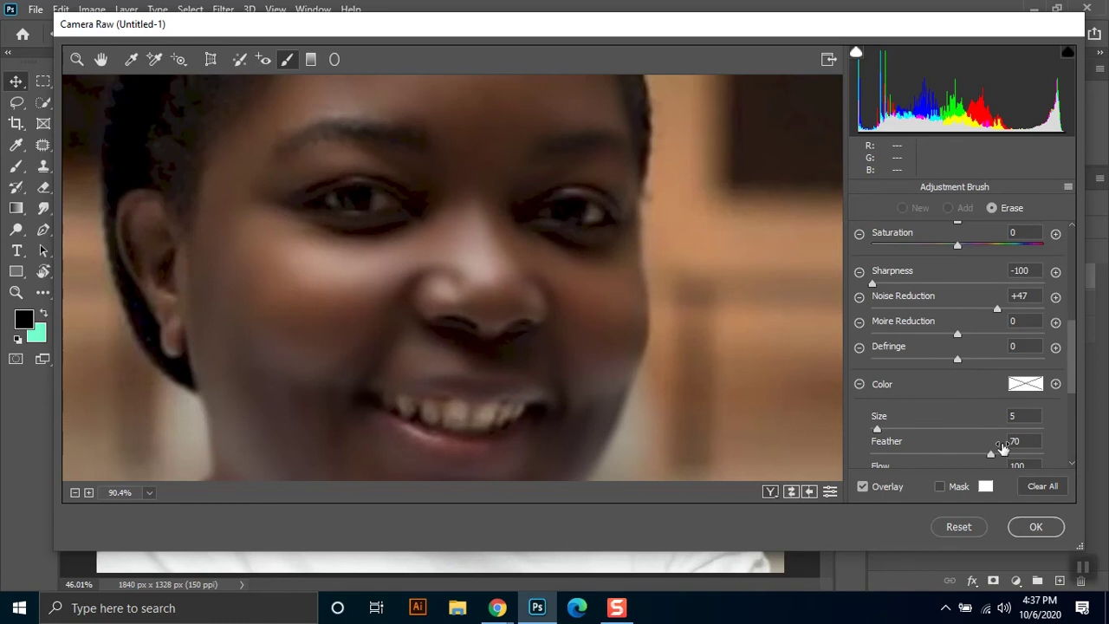
Set the erase brush to feather 95 and size 5
{"action": "left_click_drag", "start_coordinate": [1076, 364], "coordinate": [1072, 407]}
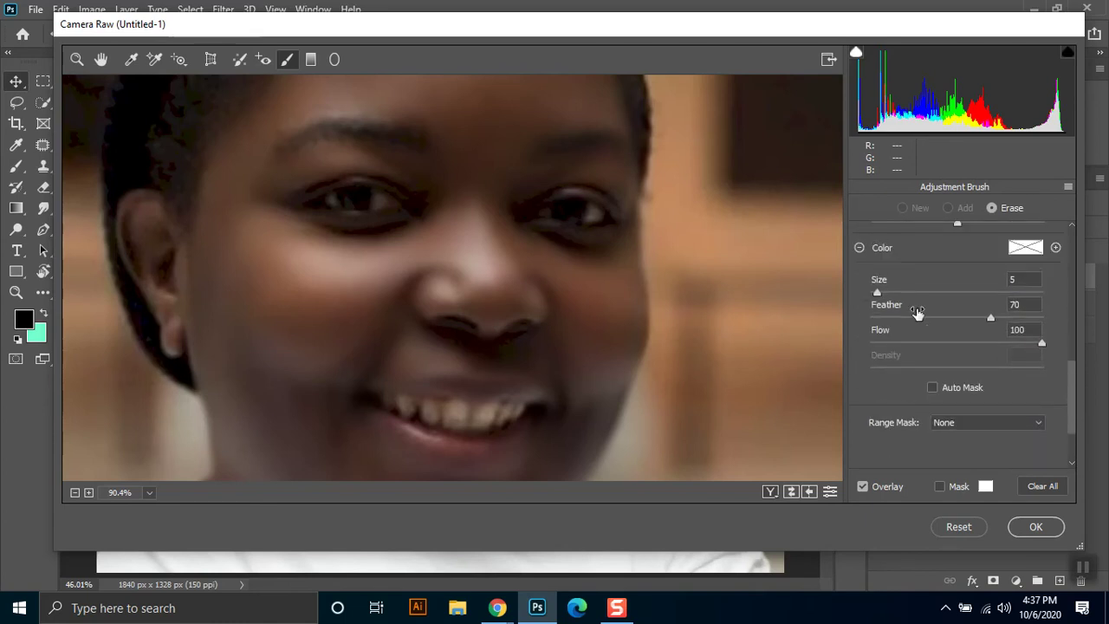
{"action": "left_click_drag", "start_coordinate": [437, 238], "coordinate": [444, 236]}
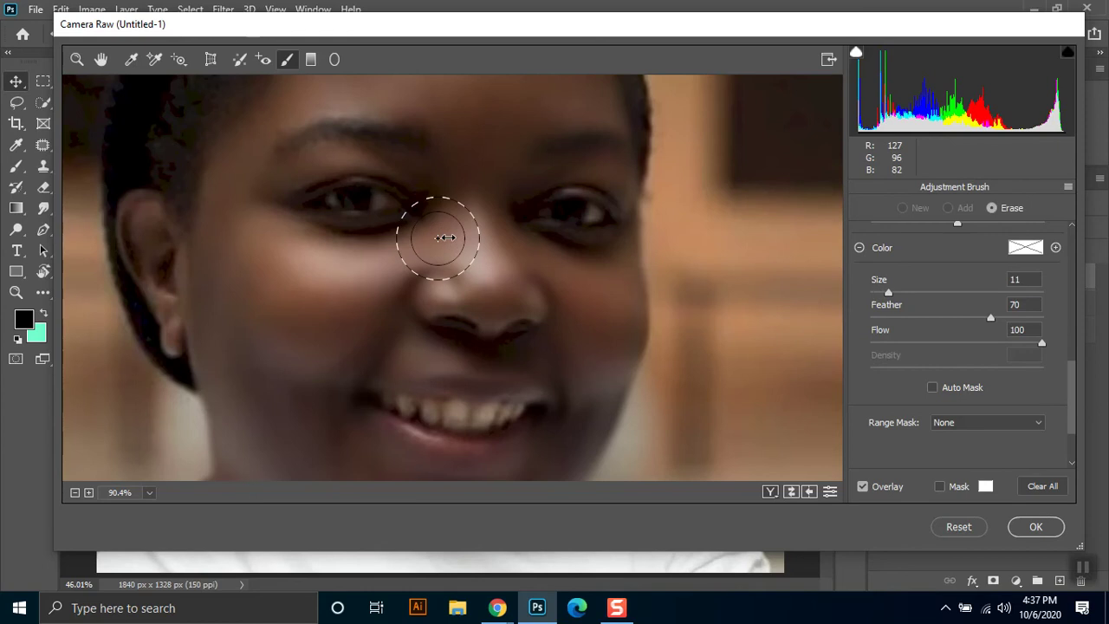
{"action": "left_click_drag", "start_coordinate": [992, 319], "coordinate": [1028, 319]}
{"action": "left_click_drag", "start_coordinate": [395, 239], "coordinate": [409, 247]}
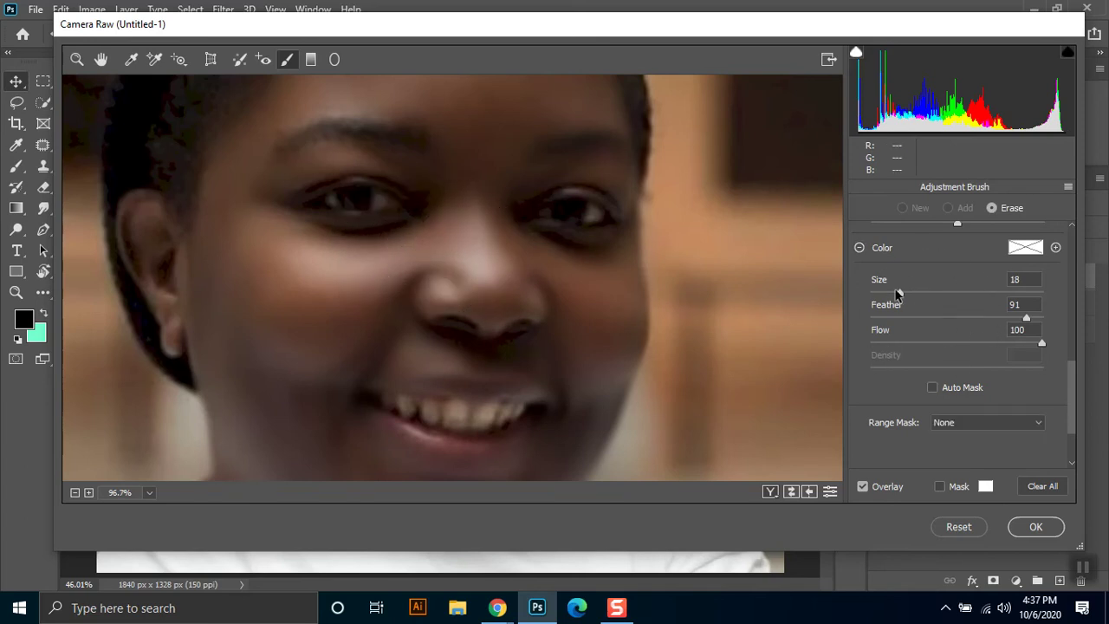
{"action": "left_click_drag", "start_coordinate": [893, 293], "coordinate": [884, 292]}
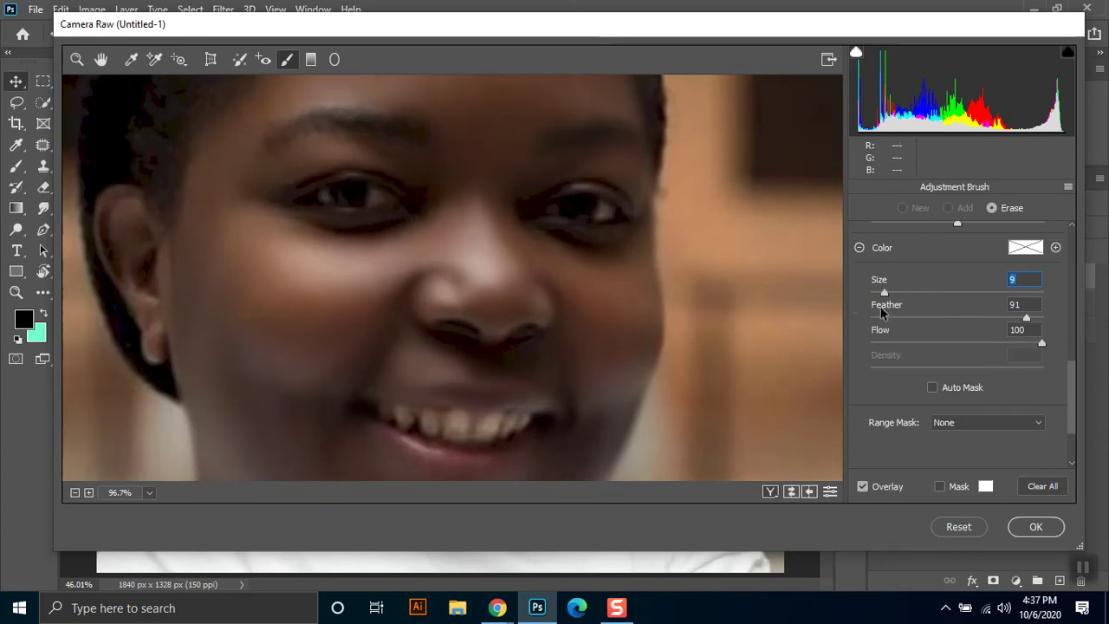
{"action": "mouse_move", "coordinate": [1025, 318]}
{"action": "left_mouse_down"}
{"action": "mouse_move", "coordinate": [1037, 319]}
{"action": "mouse_move", "coordinate": [1009, 344]}
{"action": "left_mouse_up"}
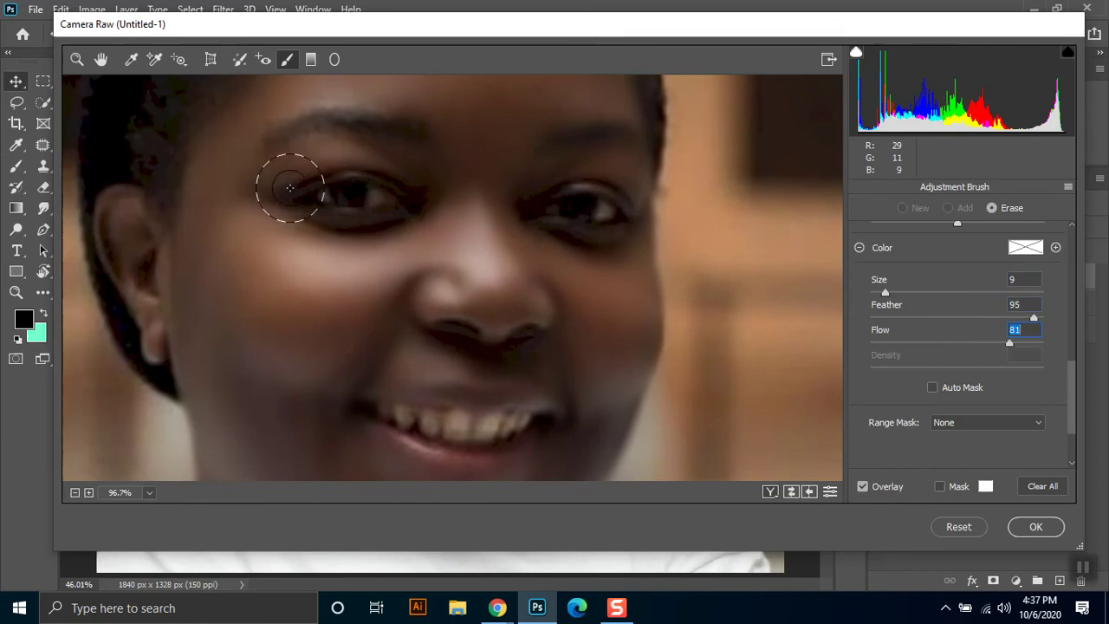
{"action": "left_click", "coordinate": [876, 295]}
Erase the smoothing from the eye, nose tip, area under the nose and upper lip
{"action": "left_click_drag", "start_coordinate": [546, 214], "coordinate": [608, 211]}
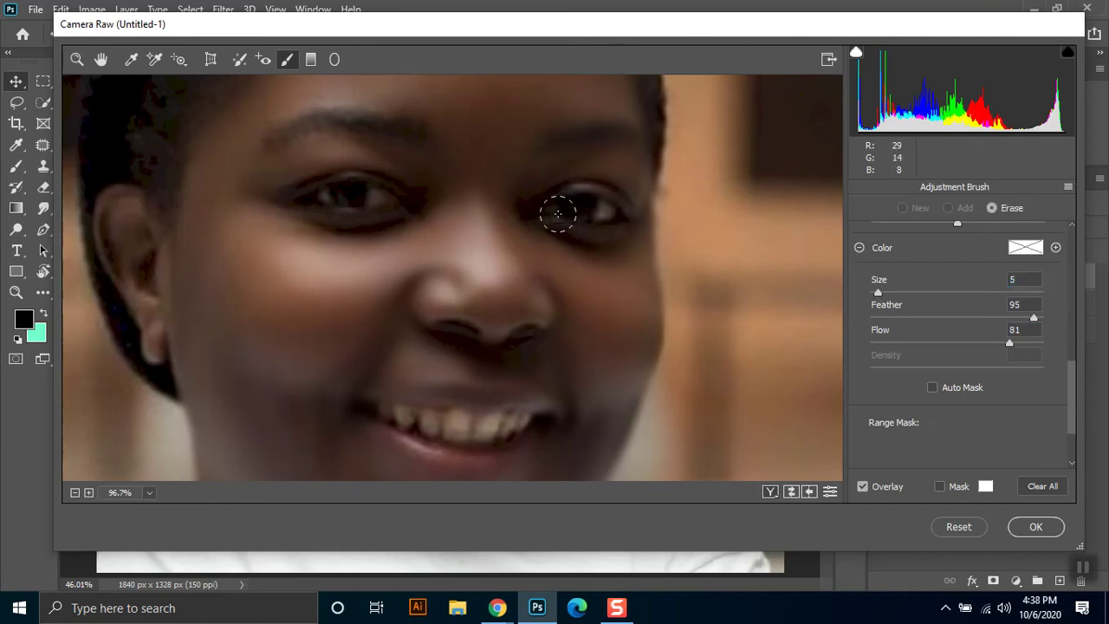
{"action": "left_click_drag", "start_coordinate": [417, 298], "coordinate": [408, 309]}
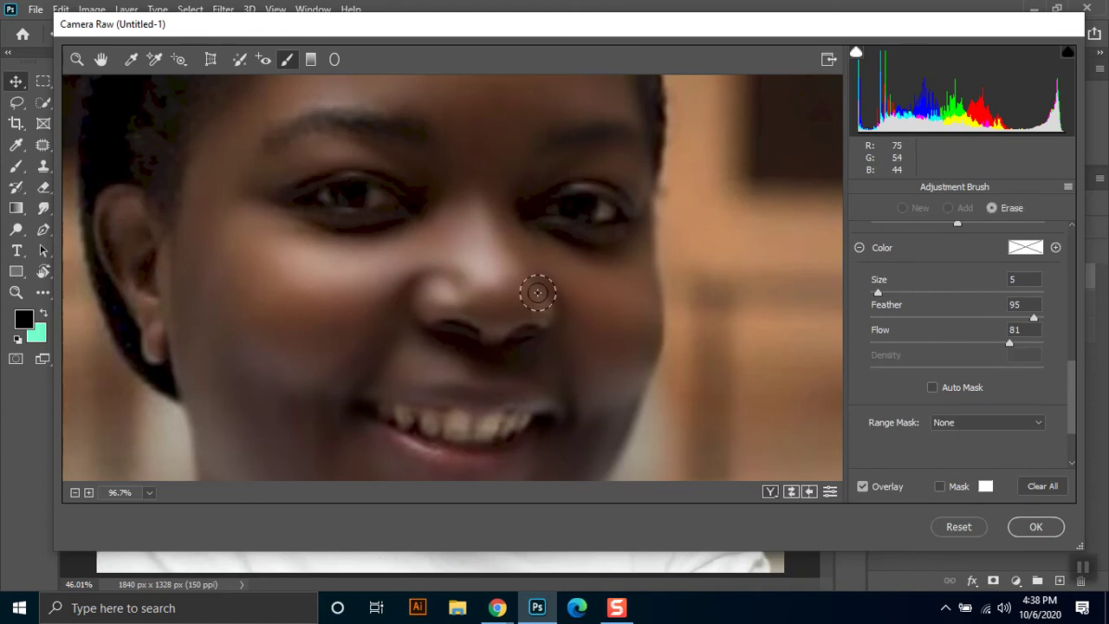
{"action": "left_click_drag", "start_coordinate": [547, 299], "coordinate": [564, 362]}
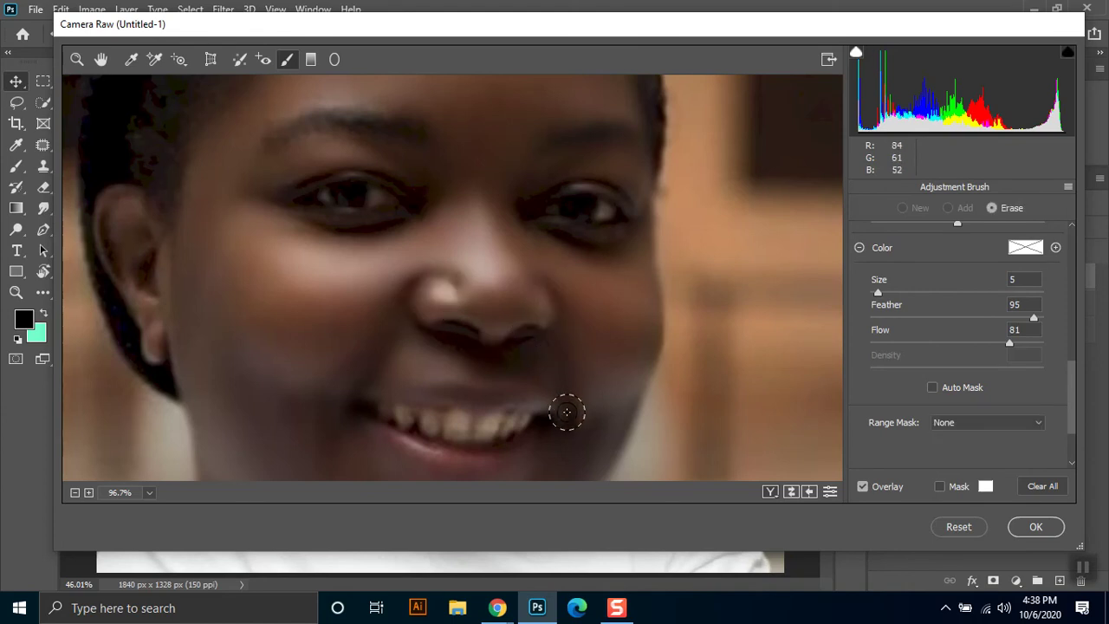
{"action": "mouse_move", "coordinate": [526, 406]}
{"action": "left_mouse_down"}
{"action": "mouse_move", "coordinate": [477, 389]}
{"action": "mouse_move", "coordinate": [442, 397]}
{"action": "left_mouse_up"}
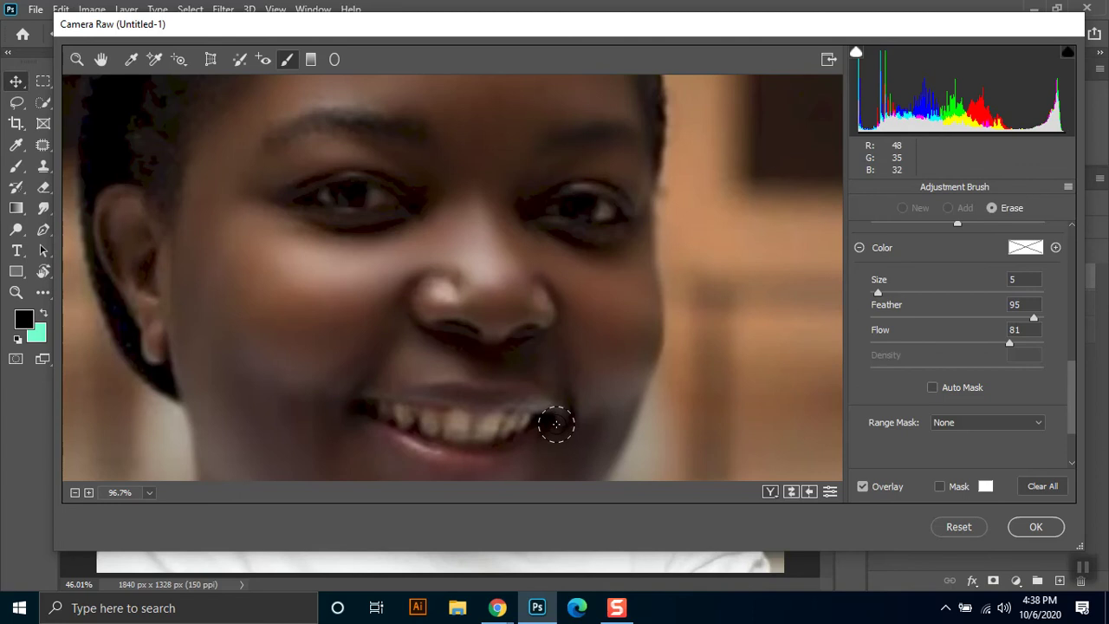
{"action": "key", "text": "alt"}
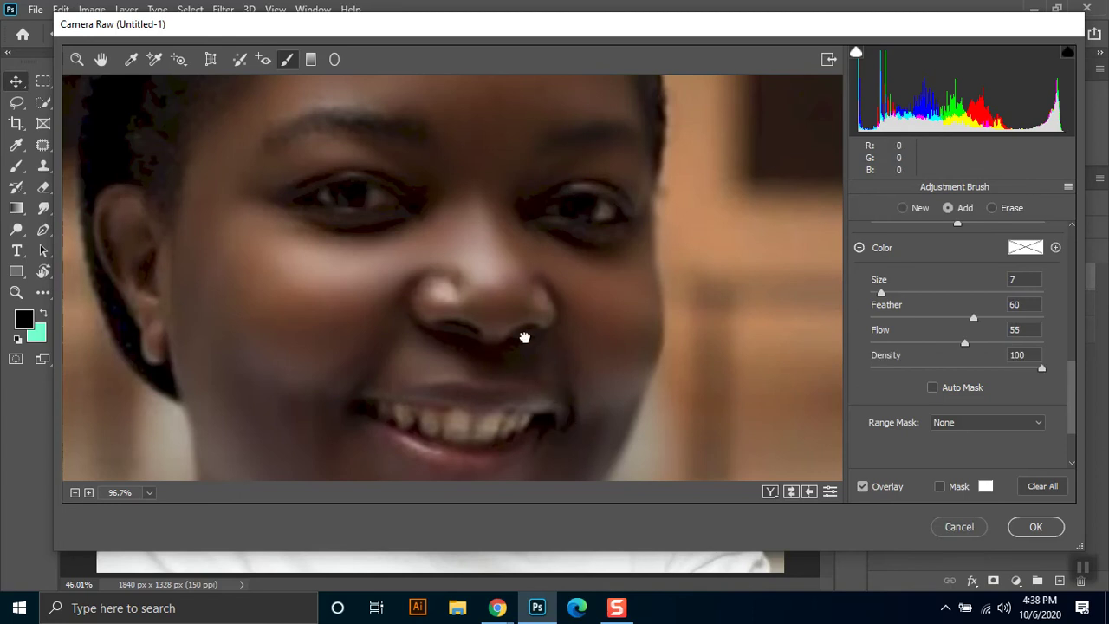
Erase the smoothing along the jaw, neck and shirt edge, cheek edge and mouth corner
{"action": "scroll", "coordinate": [522, 293], "scroll_direction": "down", "scroll_amount": 3}
{"action": "key", "text": "alt"}
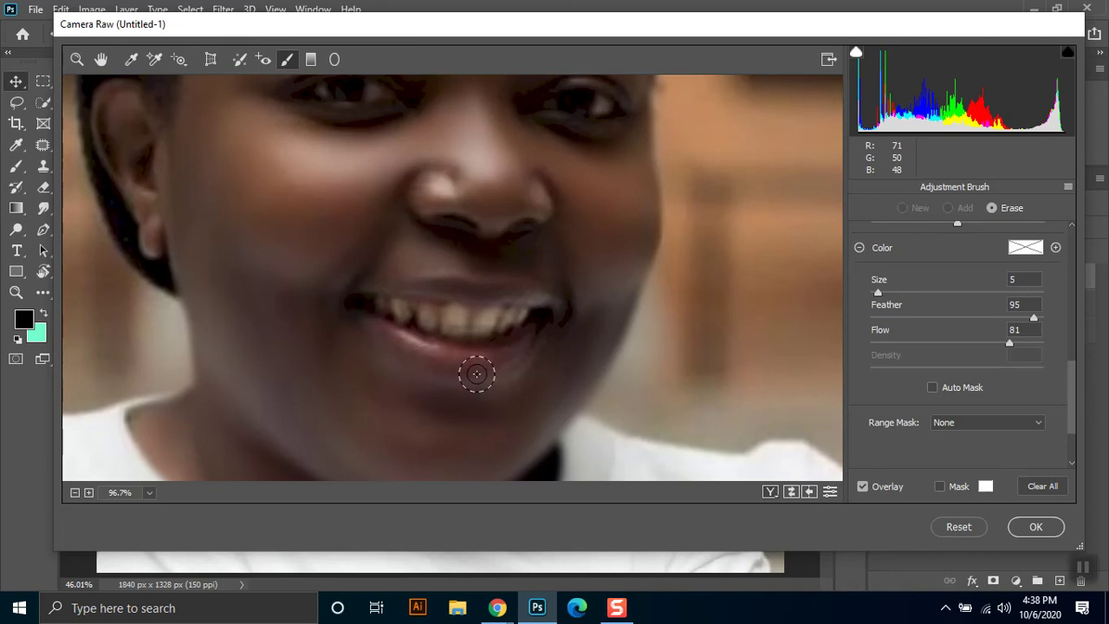
{"action": "key", "text": "alt"}
{"action": "key", "text": "alt"}
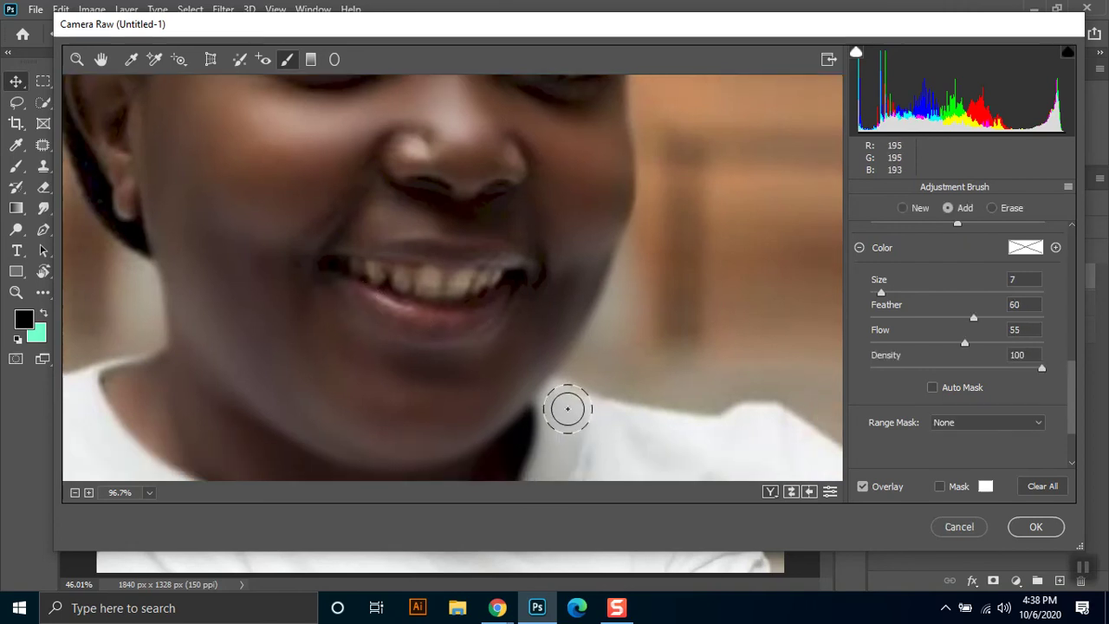
{"action": "key", "text": "alt"}
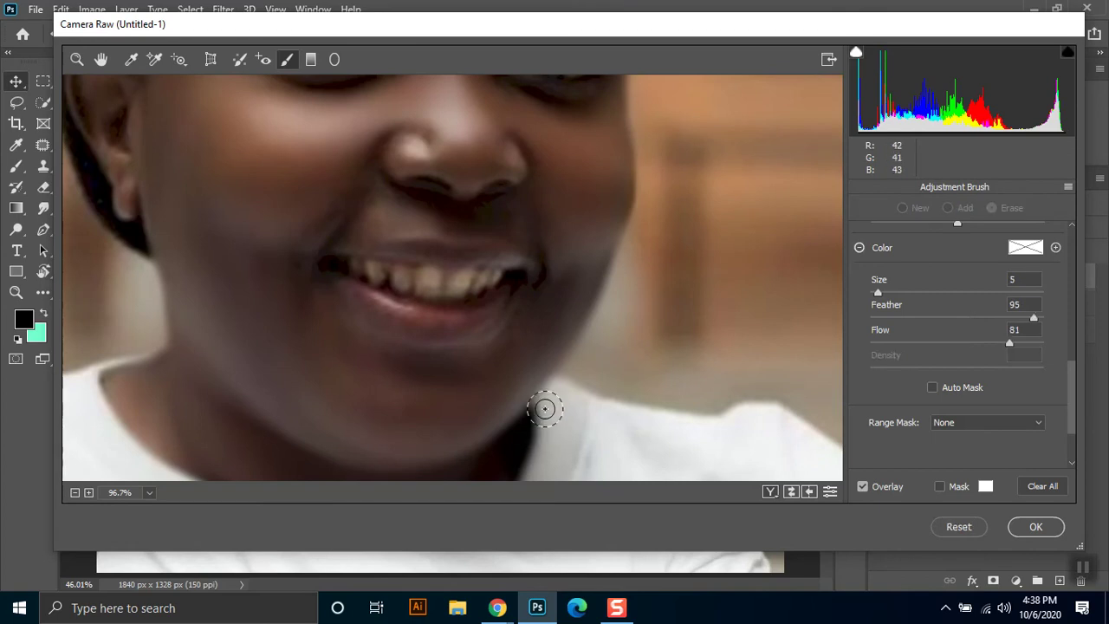
{"action": "left_click_drag", "start_coordinate": [573, 357], "coordinate": [645, 195]}
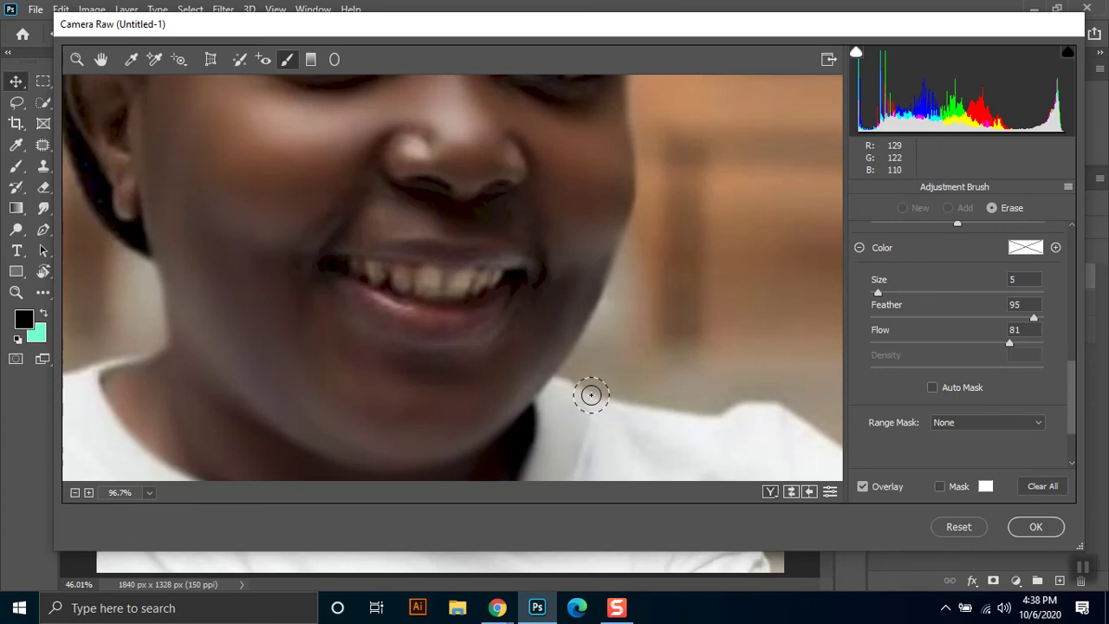
{"action": "left_click_drag", "start_coordinate": [624, 382], "coordinate": [596, 420]}
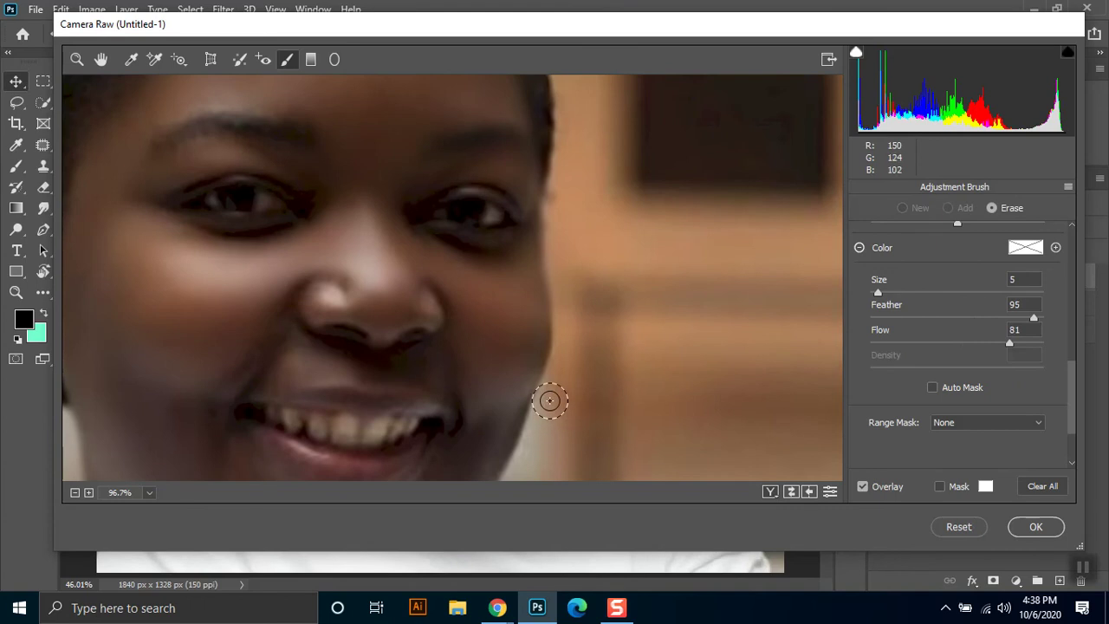
{"action": "mouse_move", "coordinate": [550, 396]}
{"action": "left_mouse_down", "text": "alt"}
{"action": "mouse_move", "coordinate": [564, 333]}
{"action": "mouse_move", "coordinate": [554, 242]}
{"action": "left_mouse_up", "text": "alt"}
{"action": "left_click", "coordinate": [222, 410], "text": "alt"}
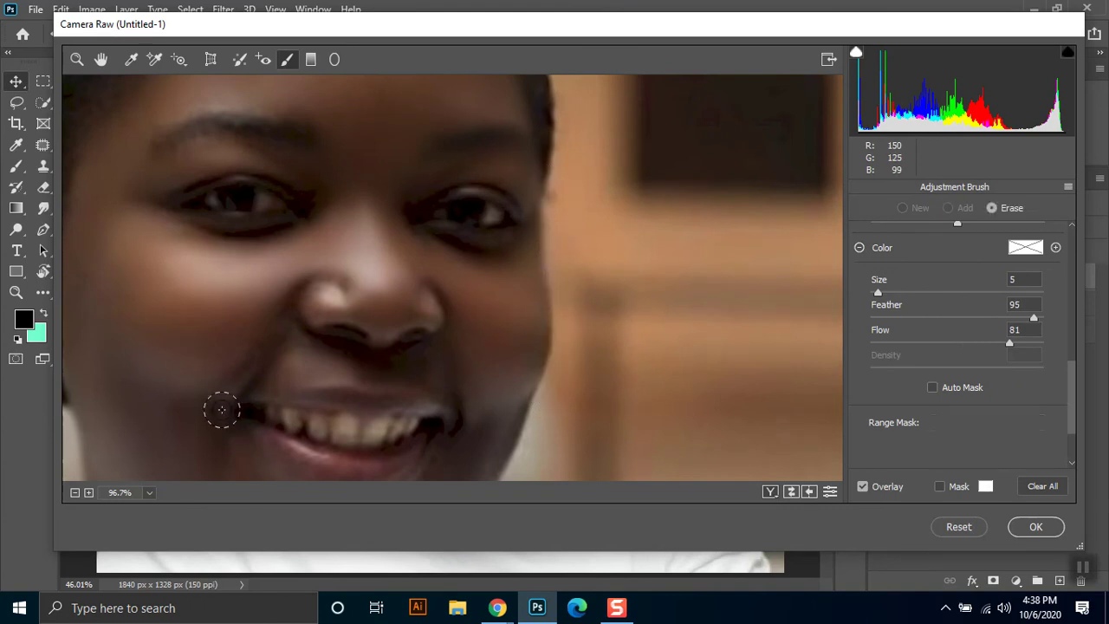
{"action": "left_click_drag", "start_coordinate": [222, 409], "coordinate": [217, 374], "text": "alt"}
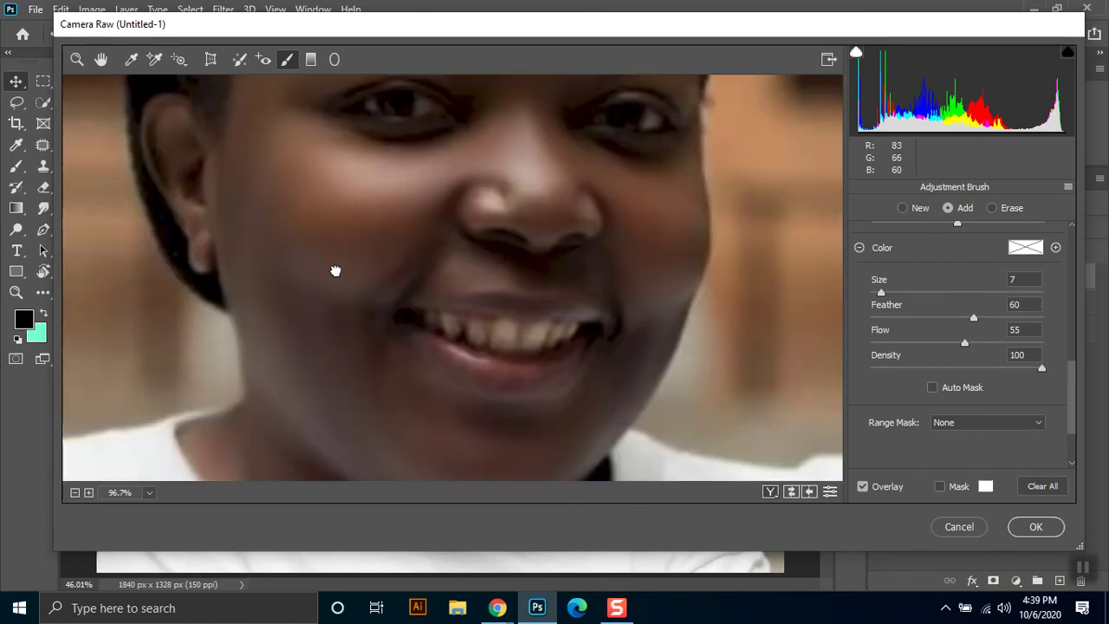
{"action": "left_click_drag", "start_coordinate": [211, 401], "coordinate": [226, 392], "text": "alt"}
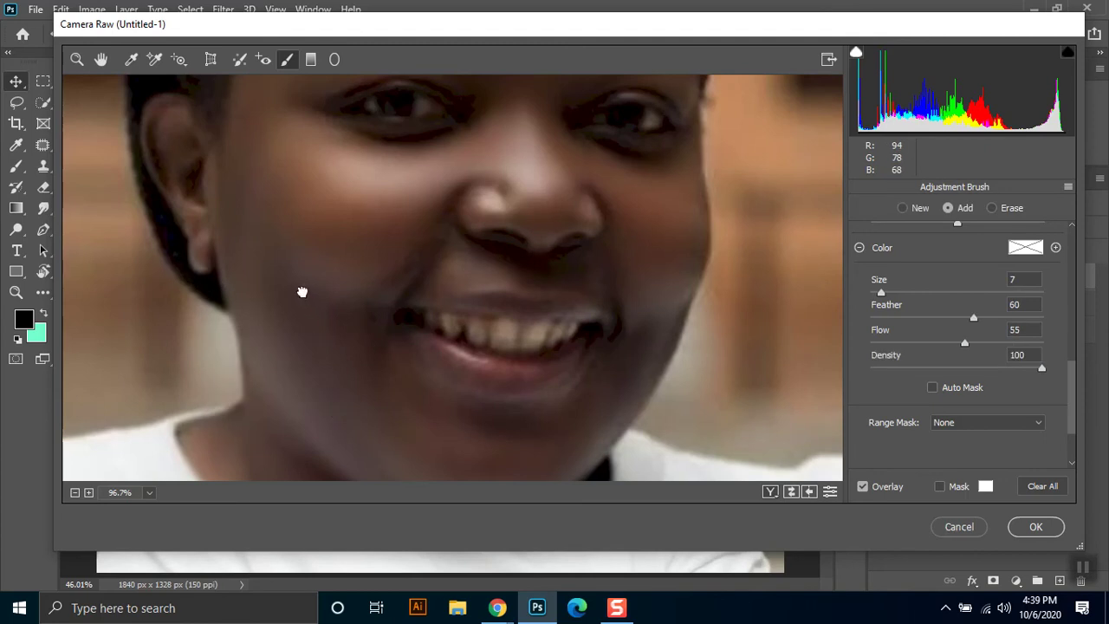
Bring the lower face and neckline into view, toggling Erase off again
{"action": "left_click_drag", "start_coordinate": [303, 291], "coordinate": [270, 183]}
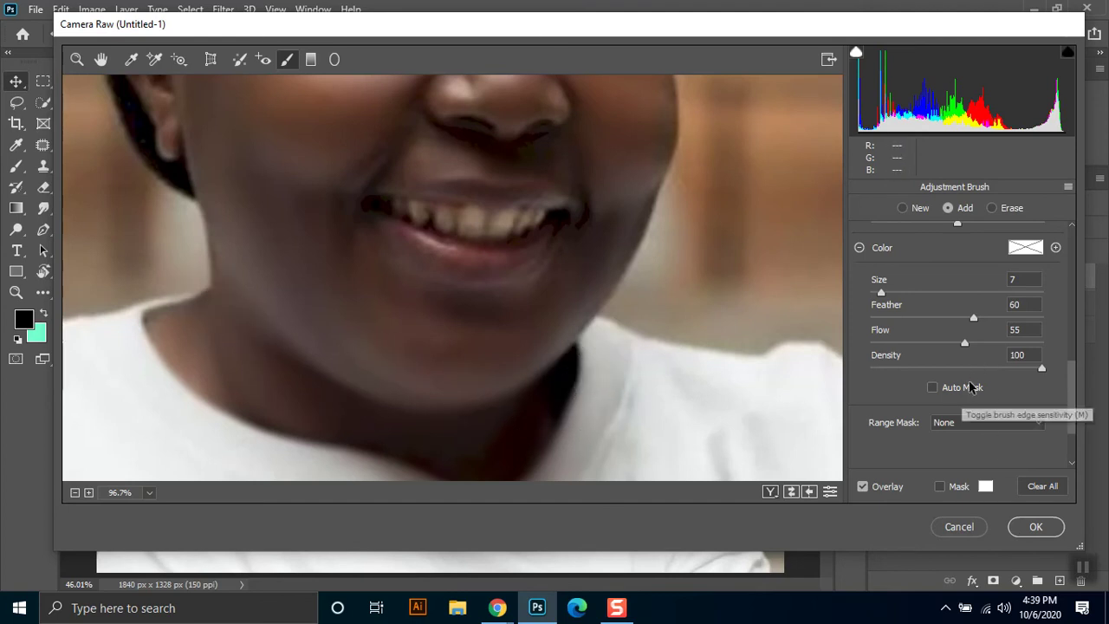
{"action": "key", "text": "alt"}
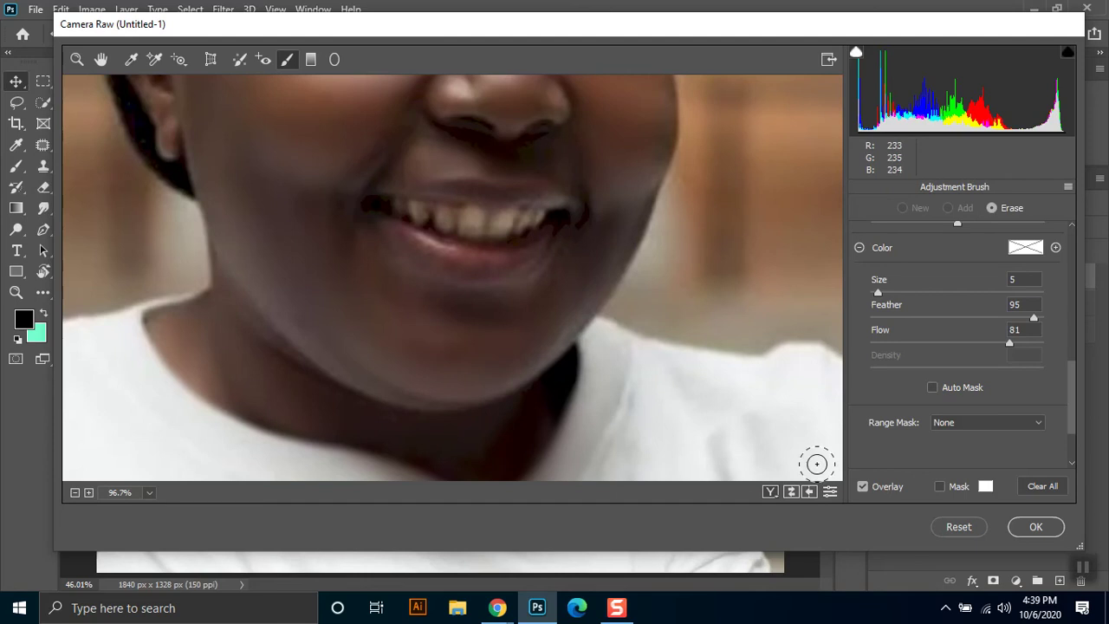
{"action": "key", "text": "alt"}
{"action": "key", "text": "ctrl+space"}
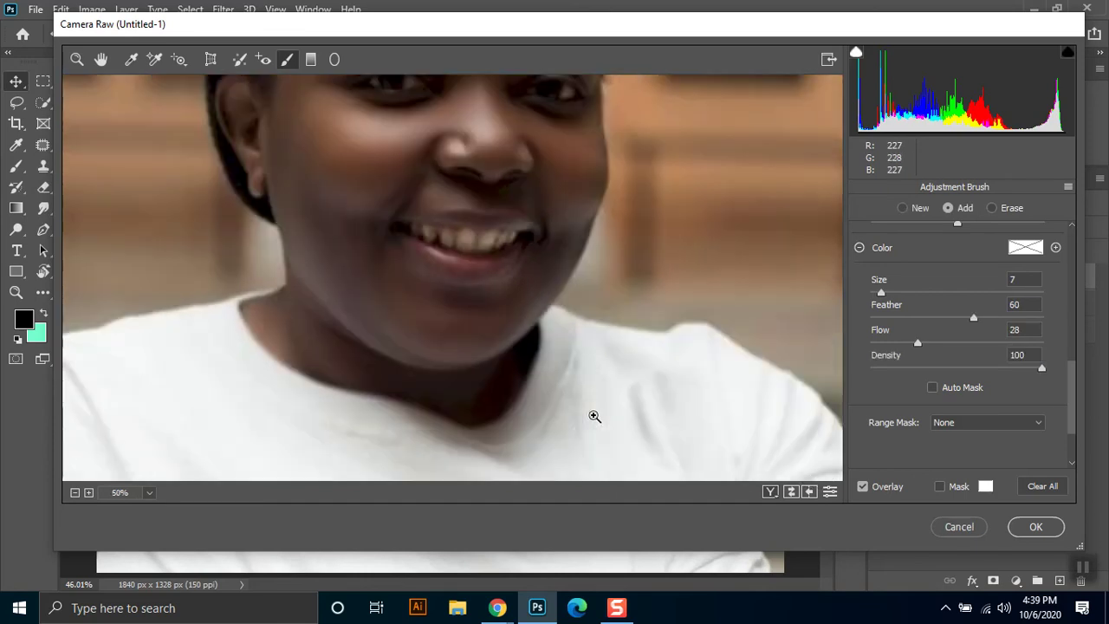
Zoom out to the whole portrait and make the brush smaller with feather 73
{"action": "key", "text": "alt"}
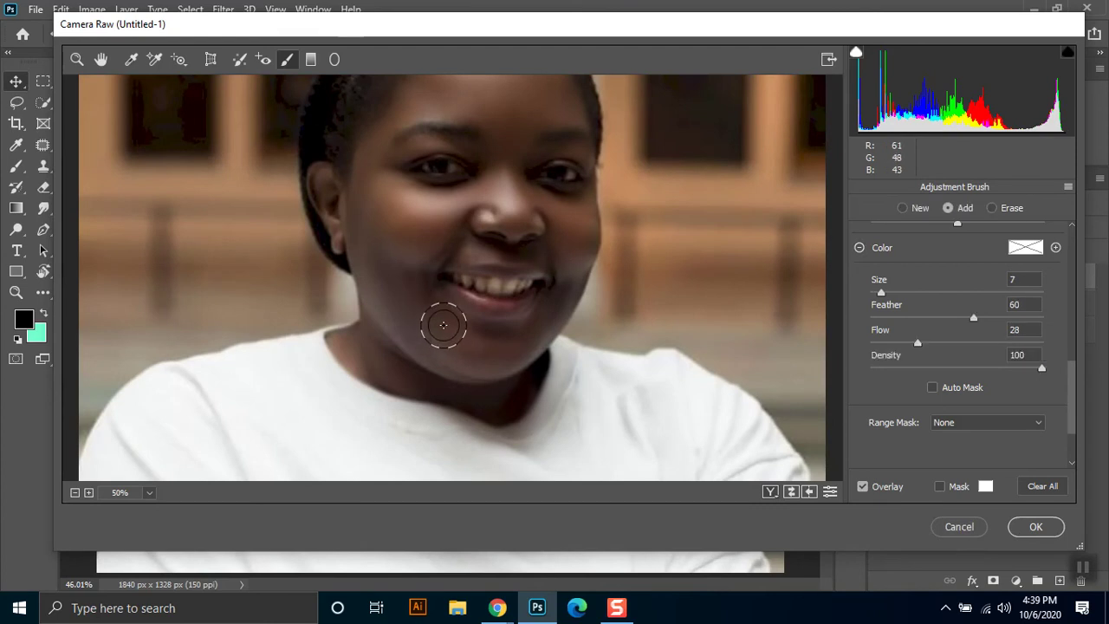
{"action": "mouse_move", "coordinate": [443, 325]}
{"action": "left_mouse_down"}
{"action": "mouse_move", "coordinate": [496, 263]}
{"action": "mouse_move", "coordinate": [471, 251]}
{"action": "left_mouse_up"}
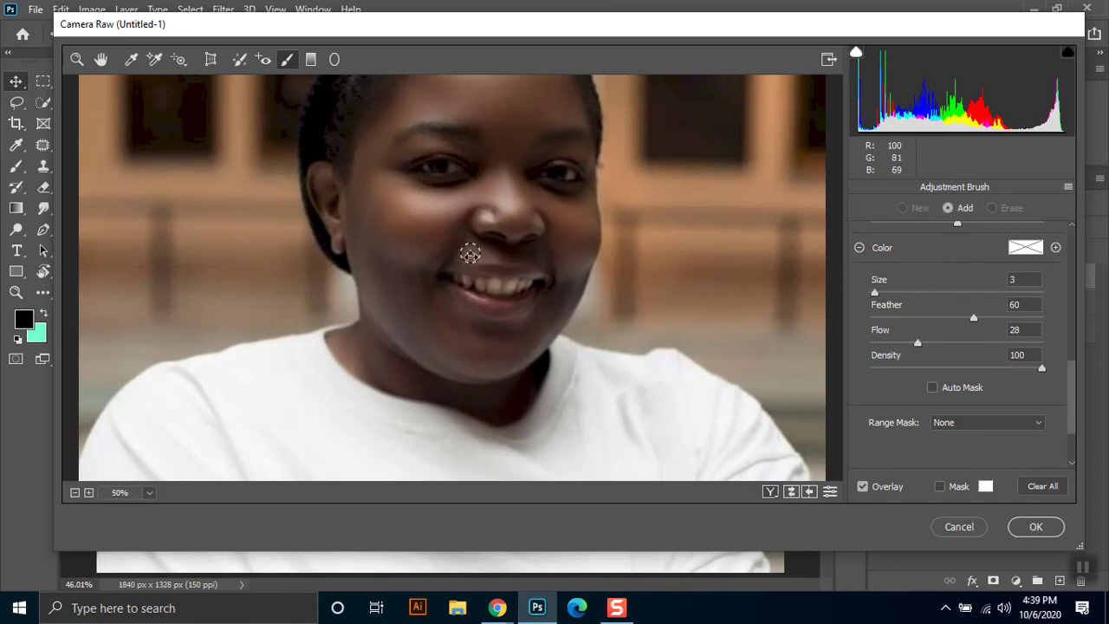
{"action": "scroll", "coordinate": [1028, 429], "scroll_direction": "down", "scroll_amount": 3}
{"action": "left_click_drag", "start_coordinate": [973, 318], "coordinate": [995, 318]}
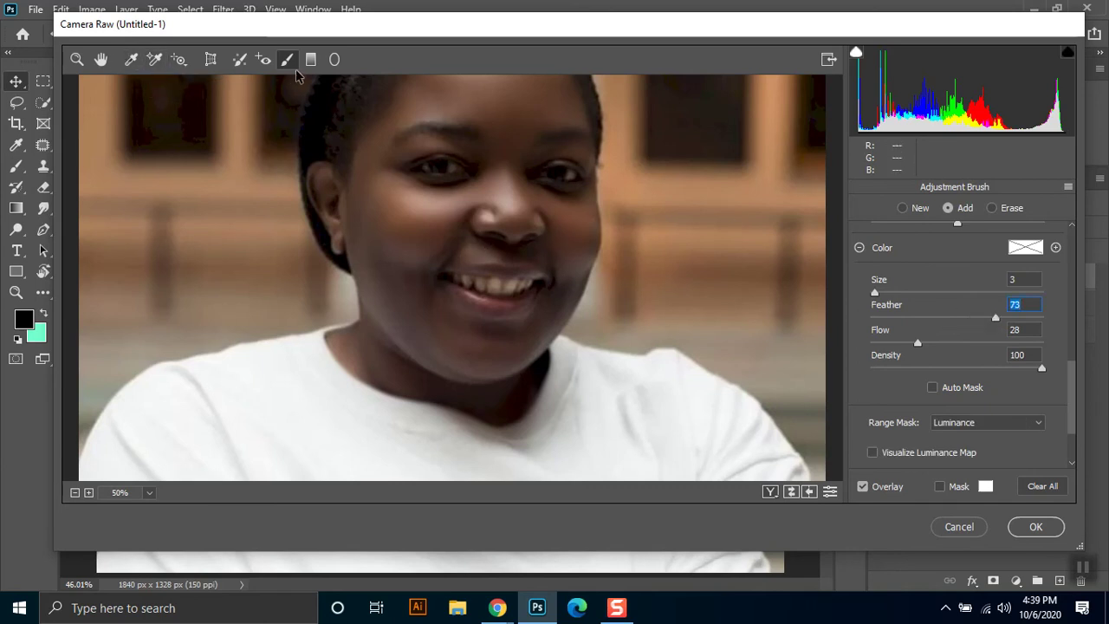
{"action": "scroll", "coordinate": [481, 143], "scroll_direction": "up", "scroll_amount": 3}
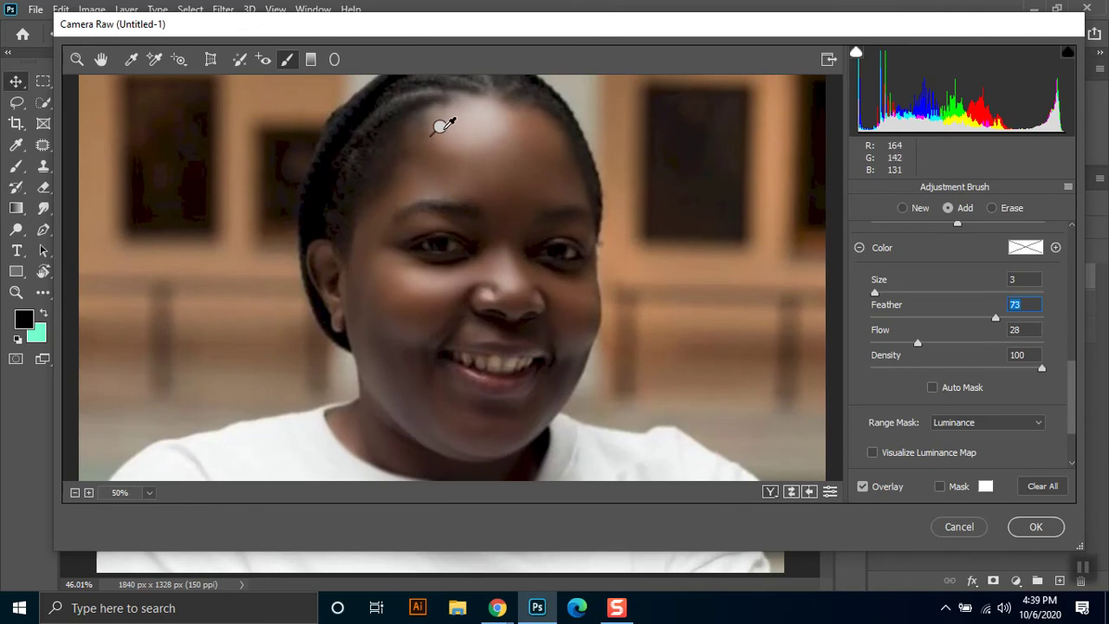
Select the forehead smoothing pin and toggle the adjustment markers to judge the coverage
{"action": "left_click", "coordinate": [246, 59]}
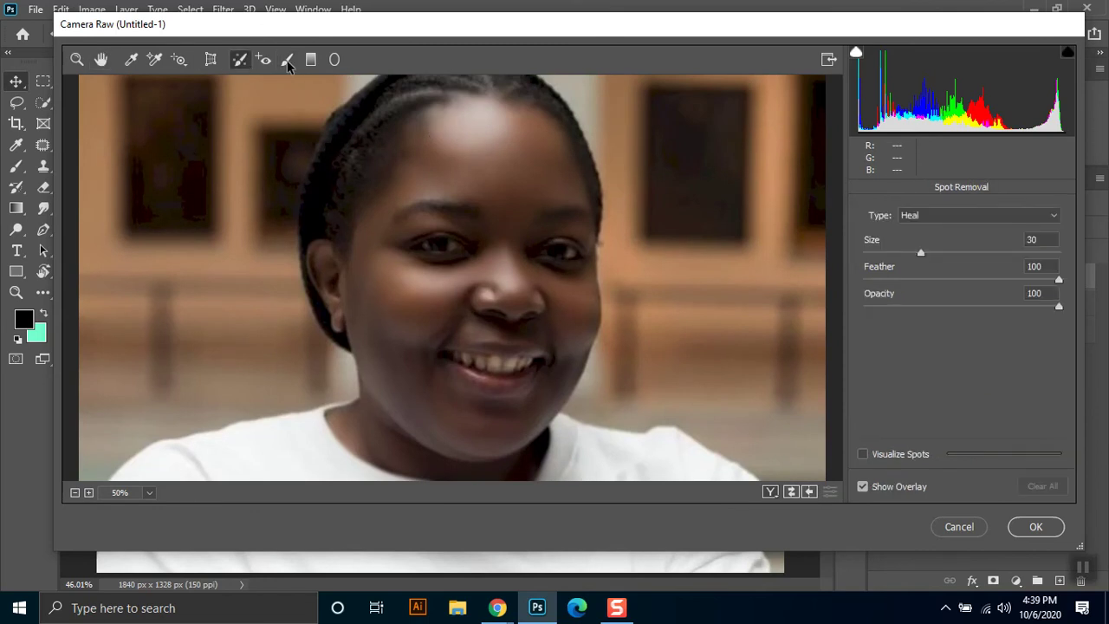
{"action": "left_click", "coordinate": [439, 126]}
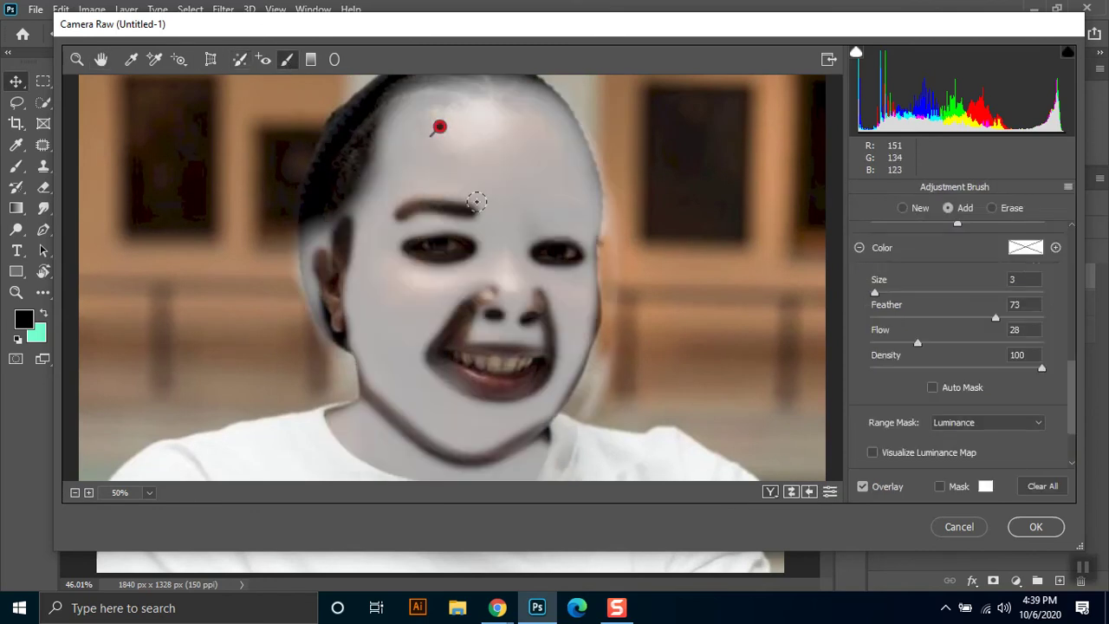
{"action": "key", "text": "Delete"}
{"action": "key", "text": "ctrl+z"}
{"action": "key", "text": "Delete"}
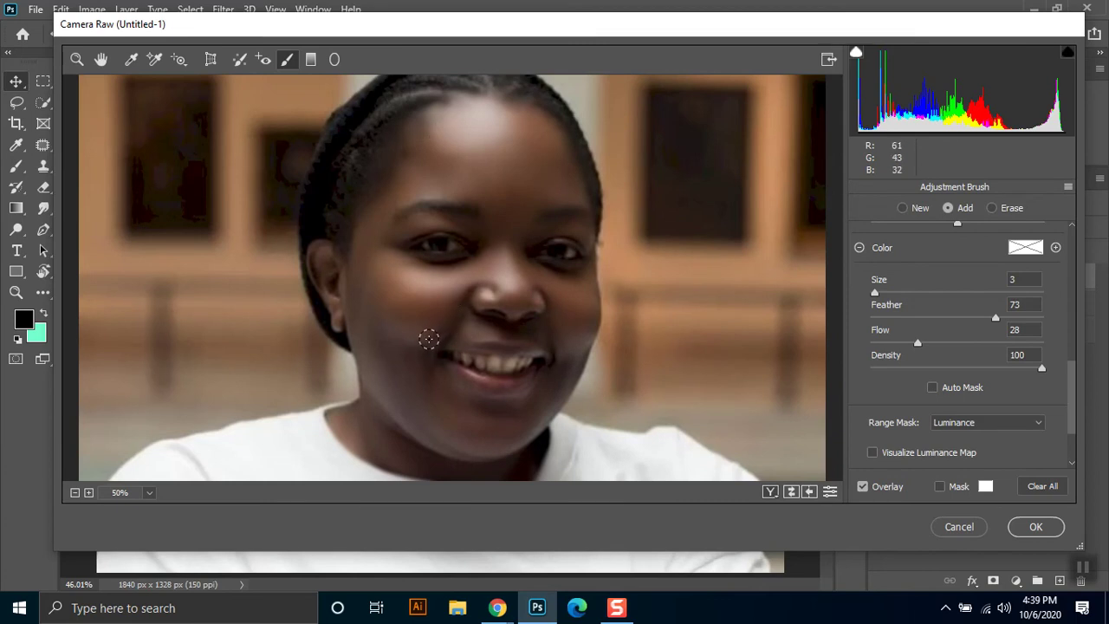
{"action": "key", "text": "ctrl+z"}
{"action": "key", "text": "Delete"}
{"action": "key", "text": "ctrl+z"}
{"action": "key", "text": "ctrl+z"}
{"action": "key", "text": "alt"}
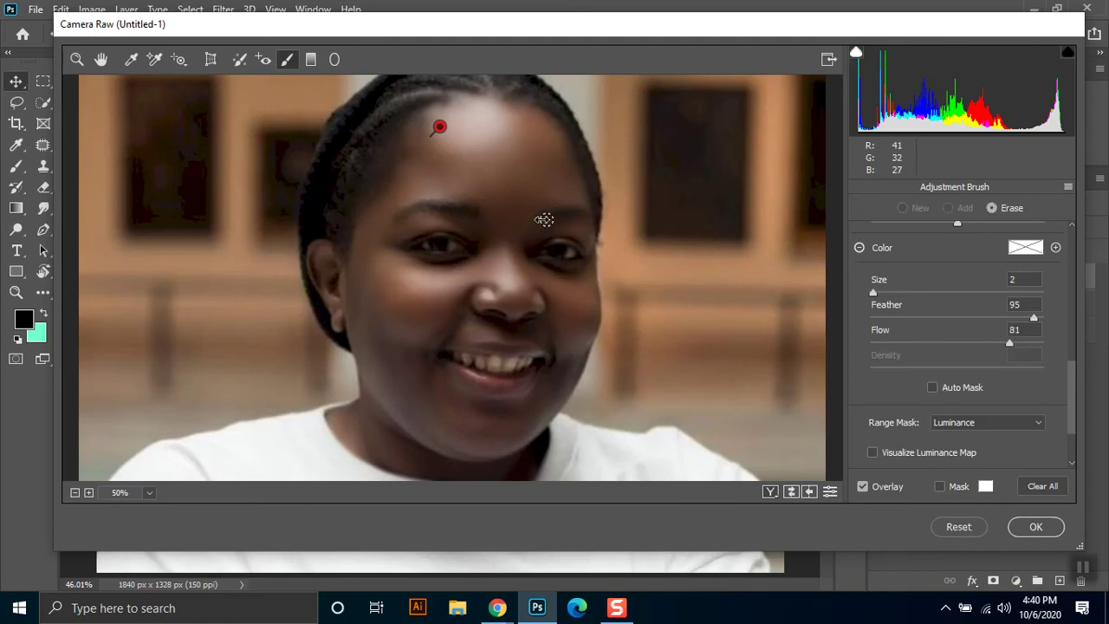
{"action": "key", "text": "Delete"}
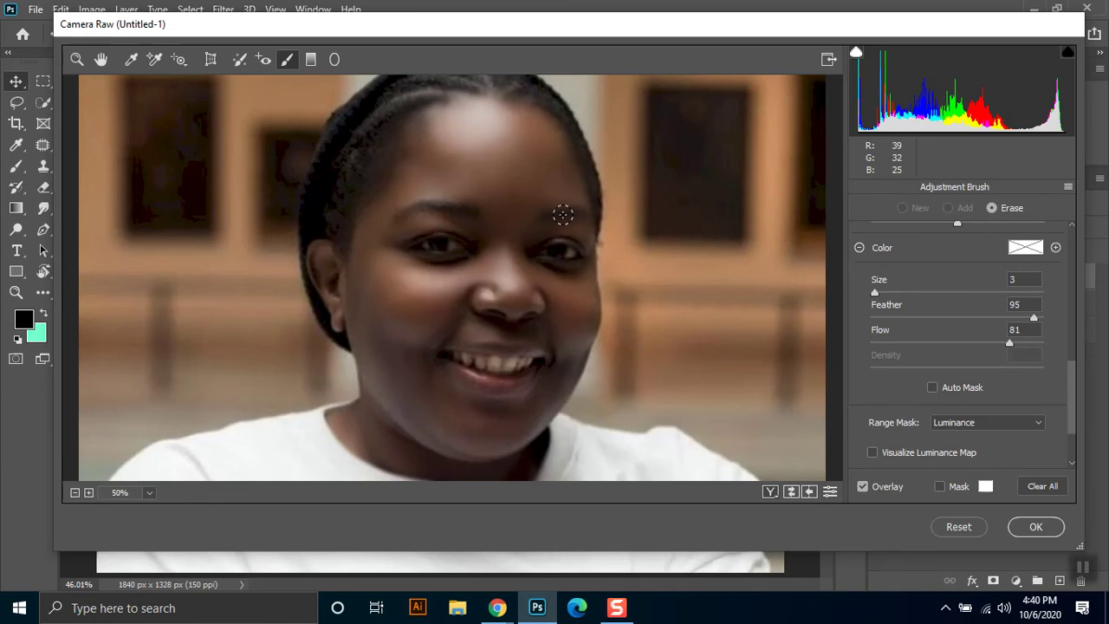
{"action": "key", "text": "ctrl+z"}
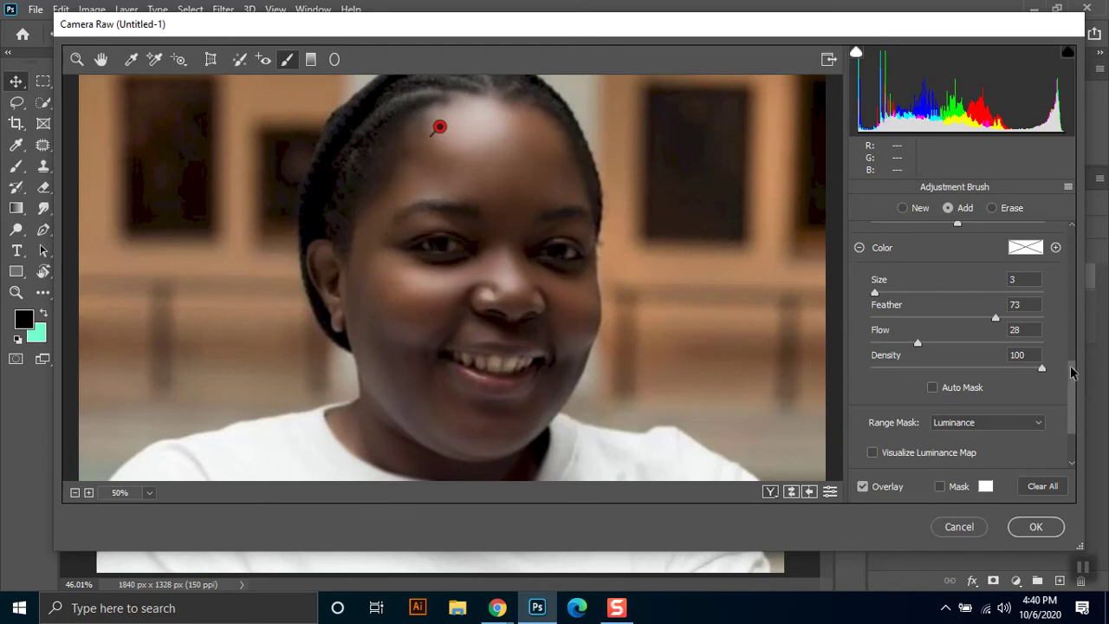
Brighten the brushed area to Exposure +0.30 and lower Contrast to -27
{"action": "left_click_drag", "start_coordinate": [1073, 370], "coordinate": [1069, 256]}
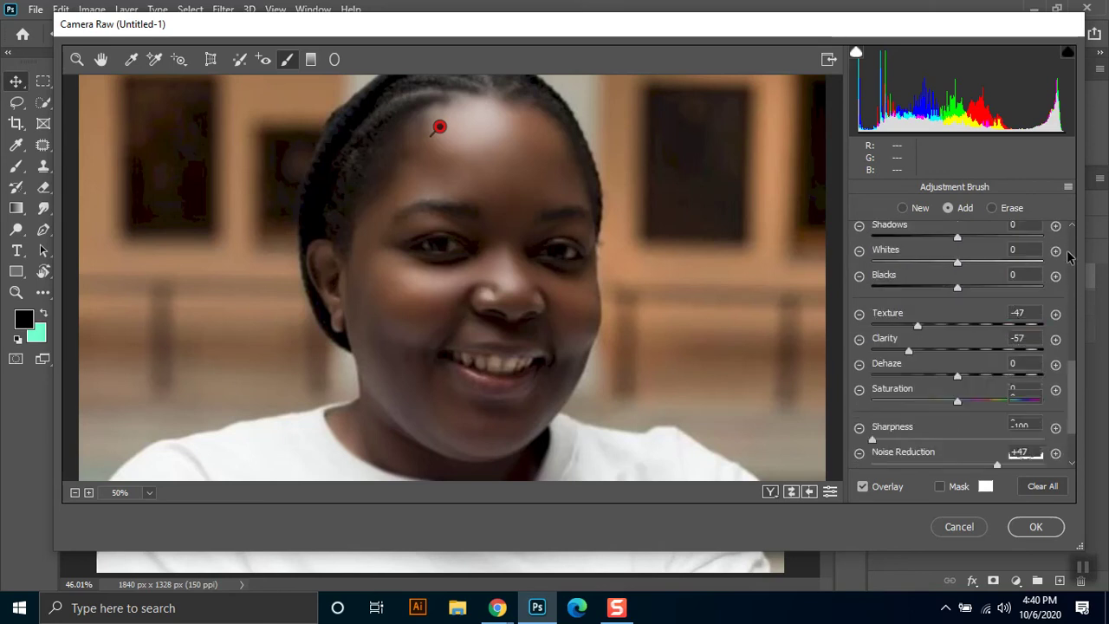
{"action": "left_click_drag", "start_coordinate": [962, 248], "coordinate": [968, 246]}
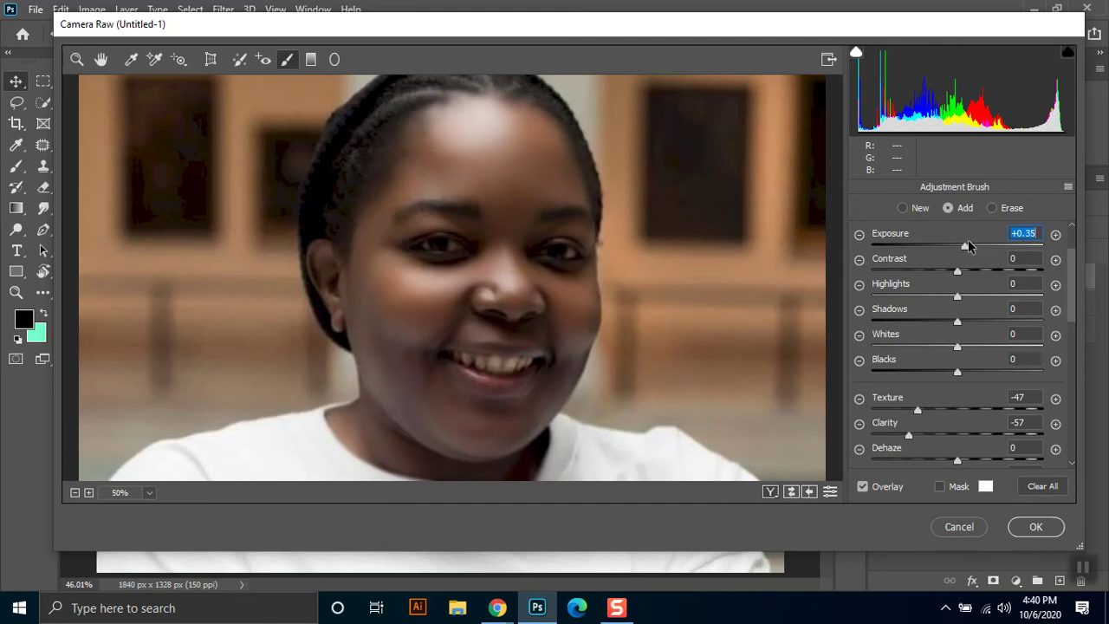
{"action": "left_click_drag", "start_coordinate": [440, 128], "coordinate": [511, 113]}
{"action": "left_click_drag", "start_coordinate": [944, 271], "coordinate": [937, 272]}
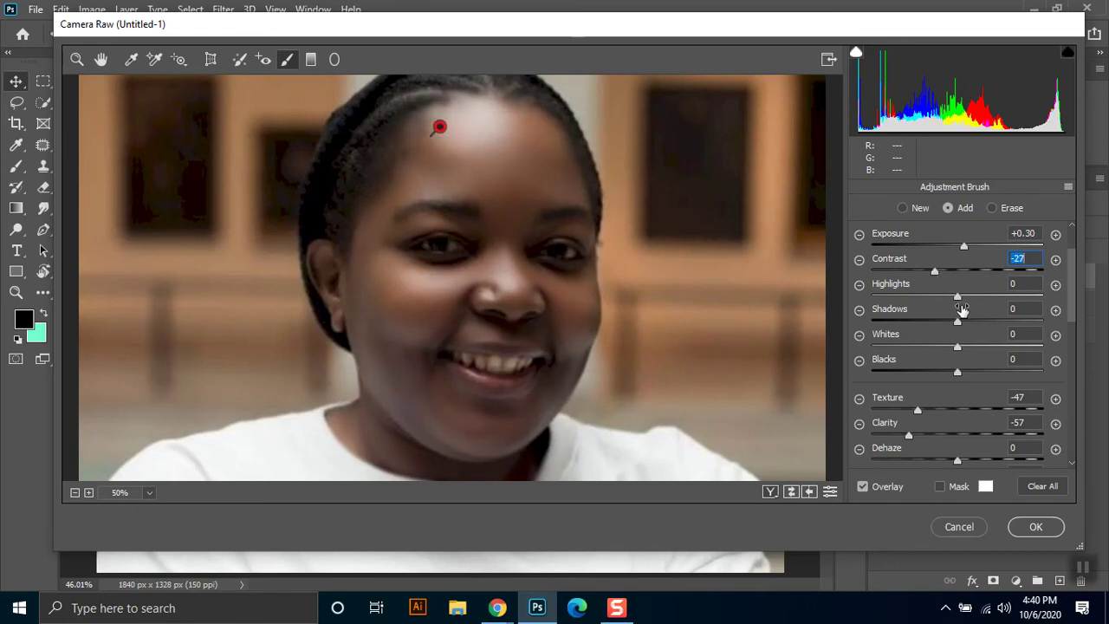
Set brush Shadows to +36 and raise Blacks, settling around +71
{"action": "left_click_drag", "start_coordinate": [958, 320], "coordinate": [985, 321]}
{"action": "left_click_drag", "start_coordinate": [990, 315], "coordinate": [992, 314]}
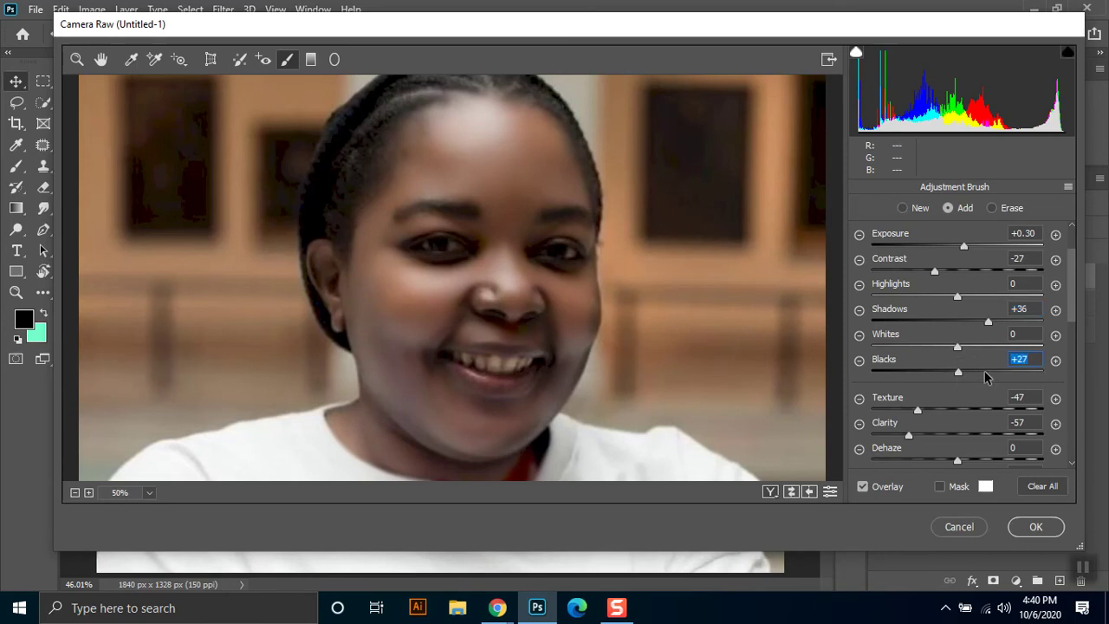
{"action": "left_click_drag", "start_coordinate": [957, 373], "coordinate": [993, 372]}
{"action": "left_click", "coordinate": [1023, 373]}
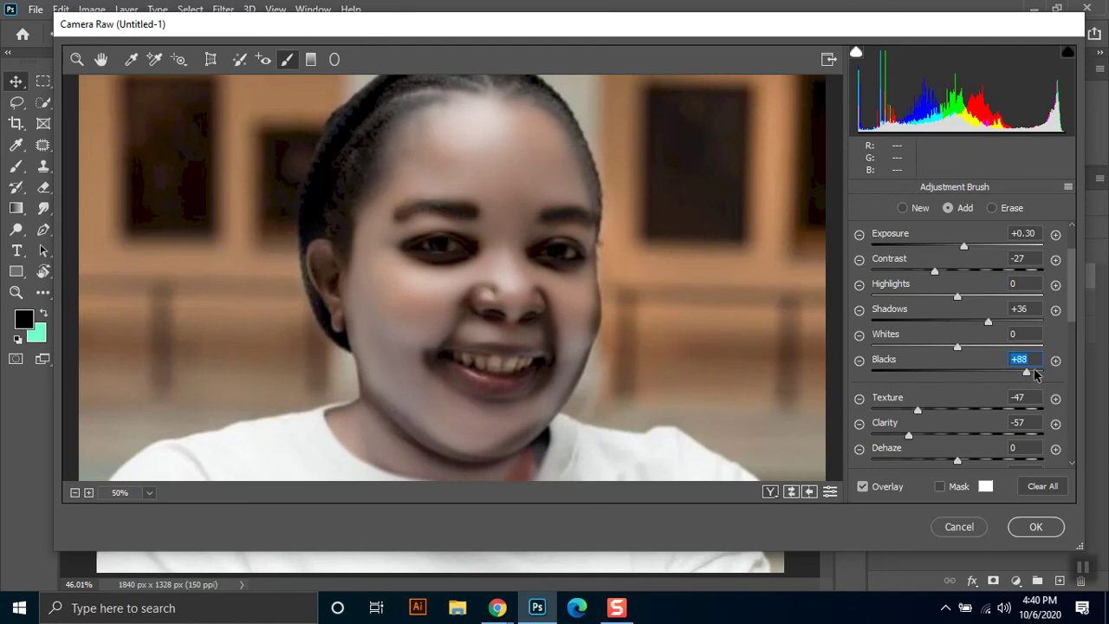
{"action": "left_click_drag", "start_coordinate": [1037, 372], "coordinate": [1042, 375]}
{"action": "left_click_drag", "start_coordinate": [1030, 376], "coordinate": [1019, 386]}
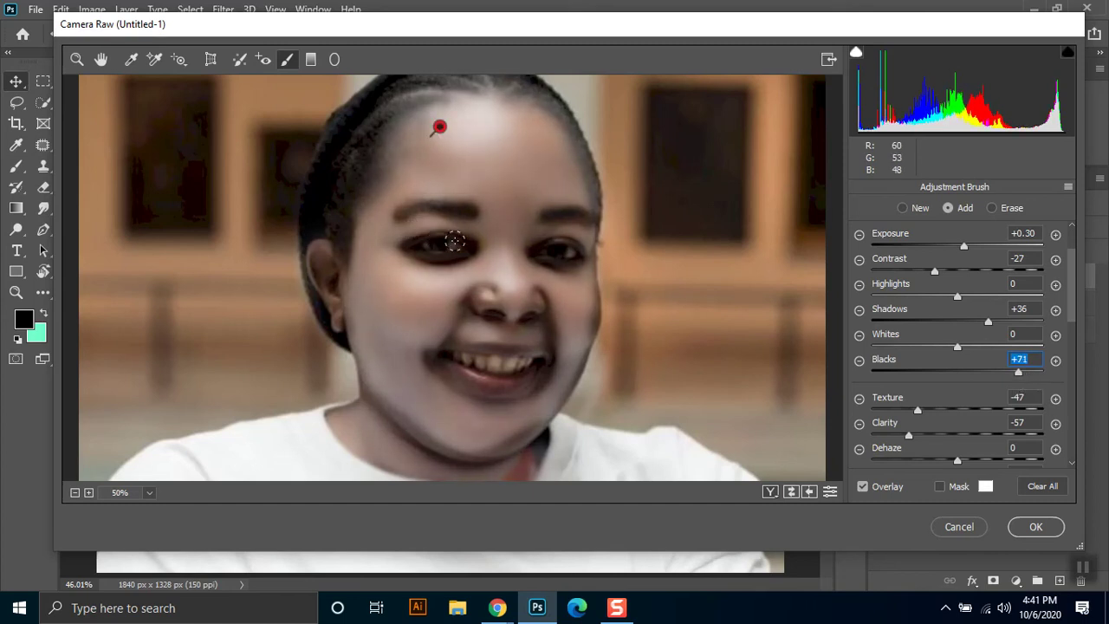
Paint the Adjustment Brush smoothing over the eyebrow, both eye areas, nose and mouth
{"action": "mouse_move", "coordinate": [470, 216]}
{"action": "left_mouse_down"}
{"action": "mouse_move", "coordinate": [442, 200]}
{"action": "mouse_move", "coordinate": [432, 206]}
{"action": "mouse_move", "coordinate": [589, 214]}
{"action": "left_mouse_up"}
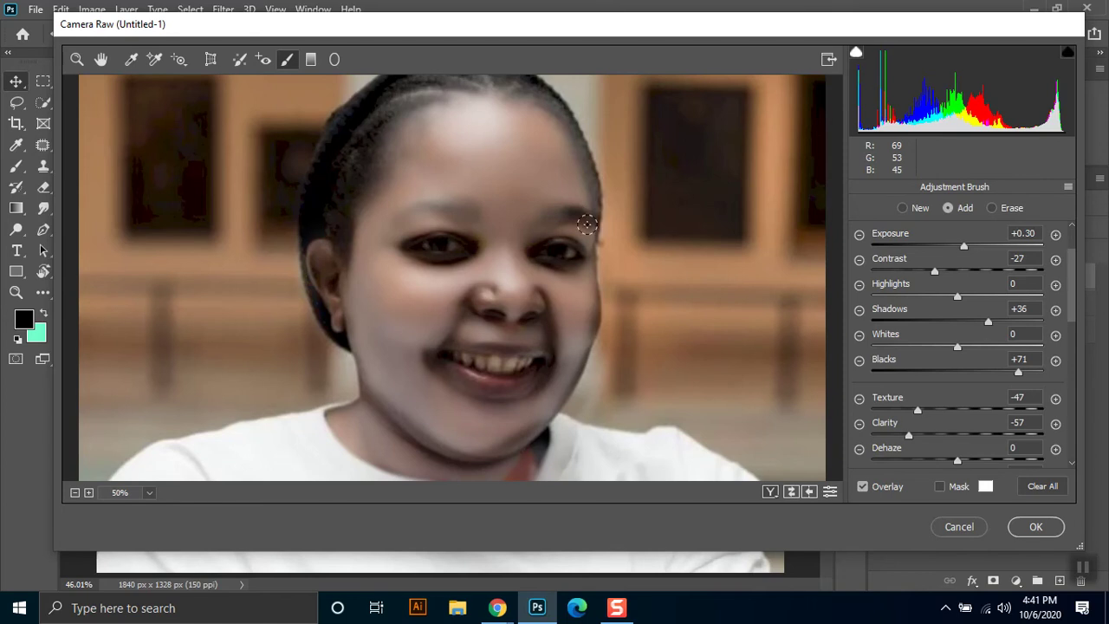
{"action": "mouse_move", "coordinate": [573, 251]}
{"action": "left_mouse_down"}
{"action": "mouse_move", "coordinate": [550, 266]}
{"action": "mouse_move", "coordinate": [523, 250]}
{"action": "left_mouse_up"}
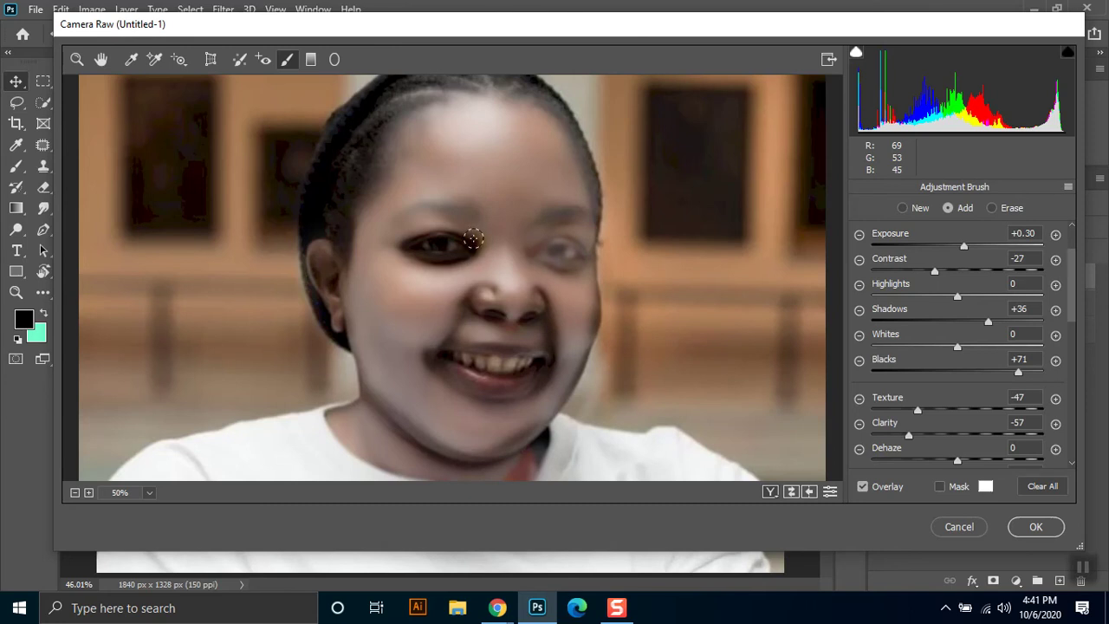
{"action": "left_click_drag", "start_coordinate": [414, 245], "coordinate": [397, 251]}
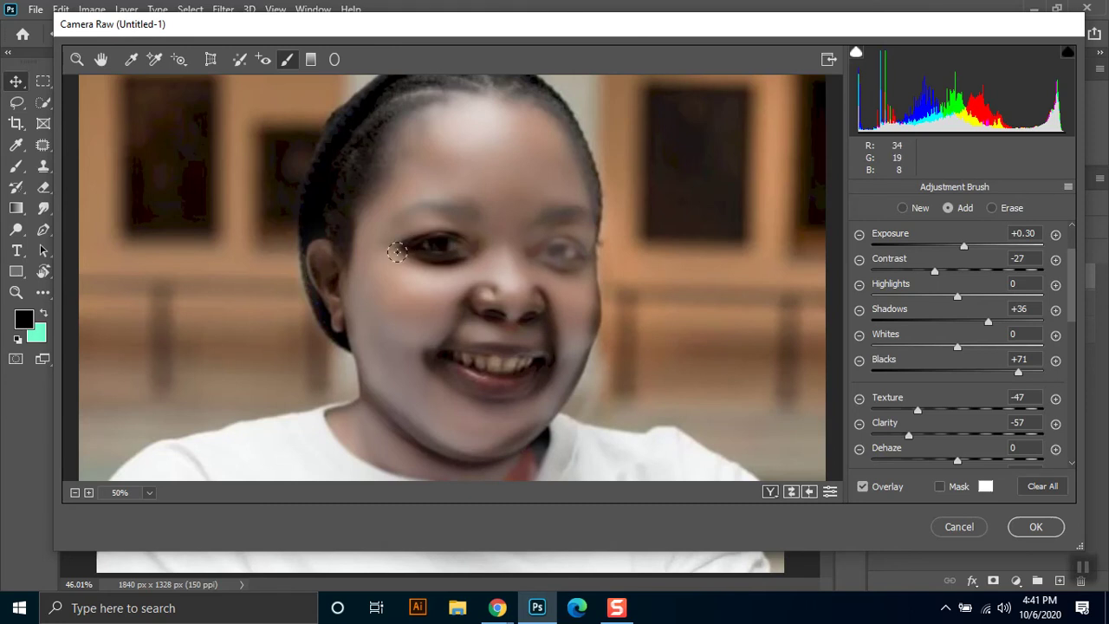
{"action": "left_click_drag", "start_coordinate": [483, 299], "coordinate": [489, 292]}
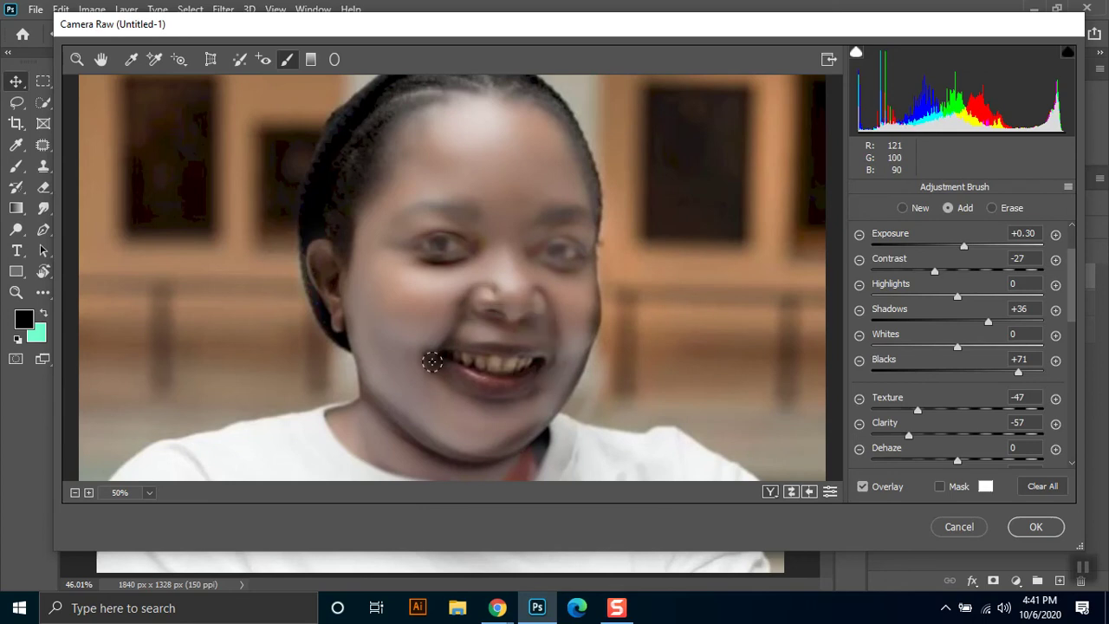
{"action": "left_click_drag", "start_coordinate": [528, 348], "coordinate": [497, 354]}
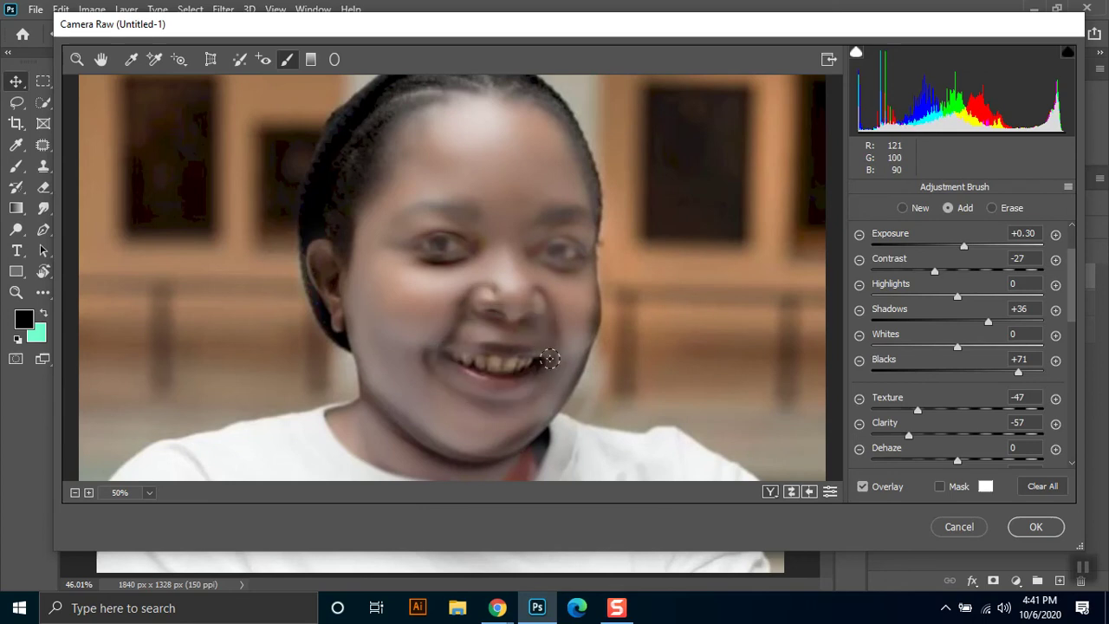
{"action": "mouse_move", "coordinate": [418, 355]}
{"action": "left_mouse_down"}
{"action": "mouse_move", "coordinate": [583, 324]}
{"action": "mouse_move", "coordinate": [587, 299]}
{"action": "mouse_move", "coordinate": [561, 365]}
{"action": "left_mouse_up"}
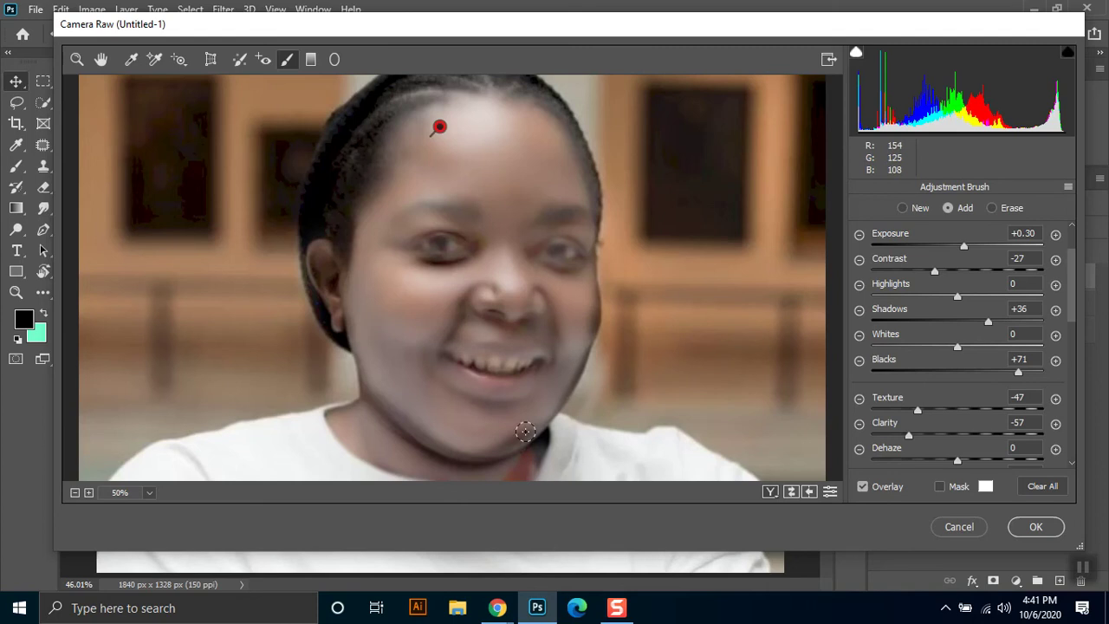
Paint the chin, left eye, nose and forehead with an enlarged brush, then apply Camera Raw
{"action": "left_click_drag", "start_coordinate": [525, 431], "coordinate": [506, 436]}
{"action": "mouse_move", "coordinate": [448, 276]}
{"action": "left_mouse_down"}
{"action": "mouse_move", "coordinate": [464, 255]}
{"action": "mouse_move", "coordinate": [418, 247]}
{"action": "mouse_move", "coordinate": [465, 256]}
{"action": "mouse_move", "coordinate": [433, 248]}
{"action": "mouse_move", "coordinate": [430, 228]}
{"action": "mouse_move", "coordinate": [468, 242]}
{"action": "mouse_move", "coordinate": [433, 230]}
{"action": "mouse_move", "coordinate": [455, 235]}
{"action": "mouse_move", "coordinate": [435, 242]}
{"action": "left_mouse_up"}
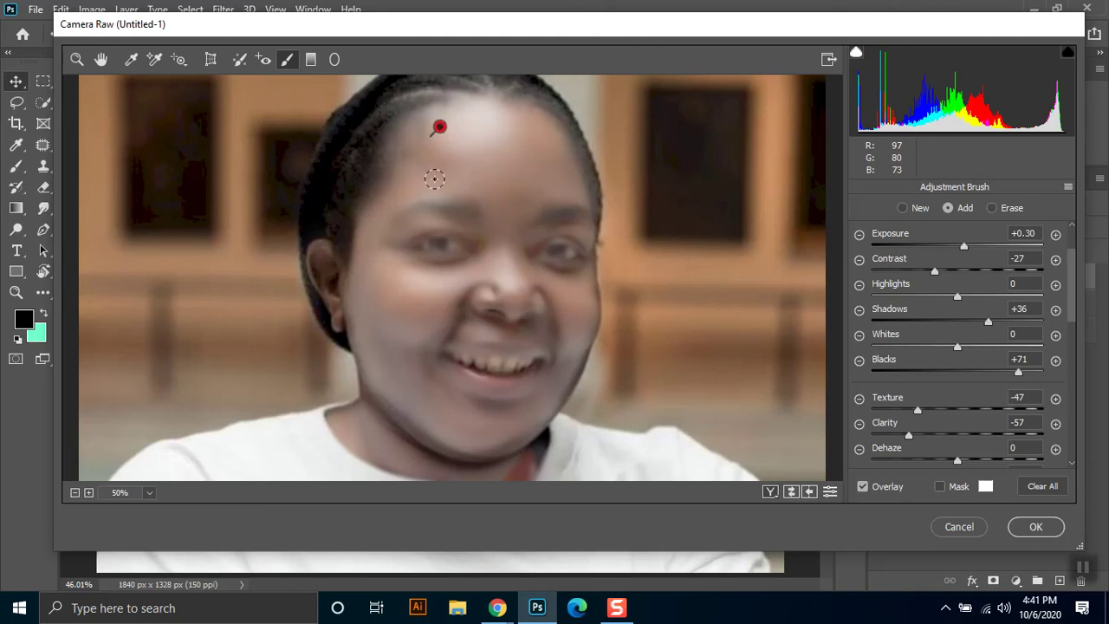
{"action": "mouse_move", "coordinate": [473, 314]}
{"action": "left_mouse_down"}
{"action": "mouse_move", "coordinate": [470, 302]}
{"action": "mouse_move", "coordinate": [461, 313]}
{"action": "mouse_move", "coordinate": [512, 370]}
{"action": "mouse_move", "coordinate": [482, 358]}
{"action": "mouse_move", "coordinate": [545, 297]}
{"action": "mouse_move", "coordinate": [550, 355]}
{"action": "mouse_move", "coordinate": [491, 325]}
{"action": "mouse_move", "coordinate": [569, 245]}
{"action": "left_mouse_up"}
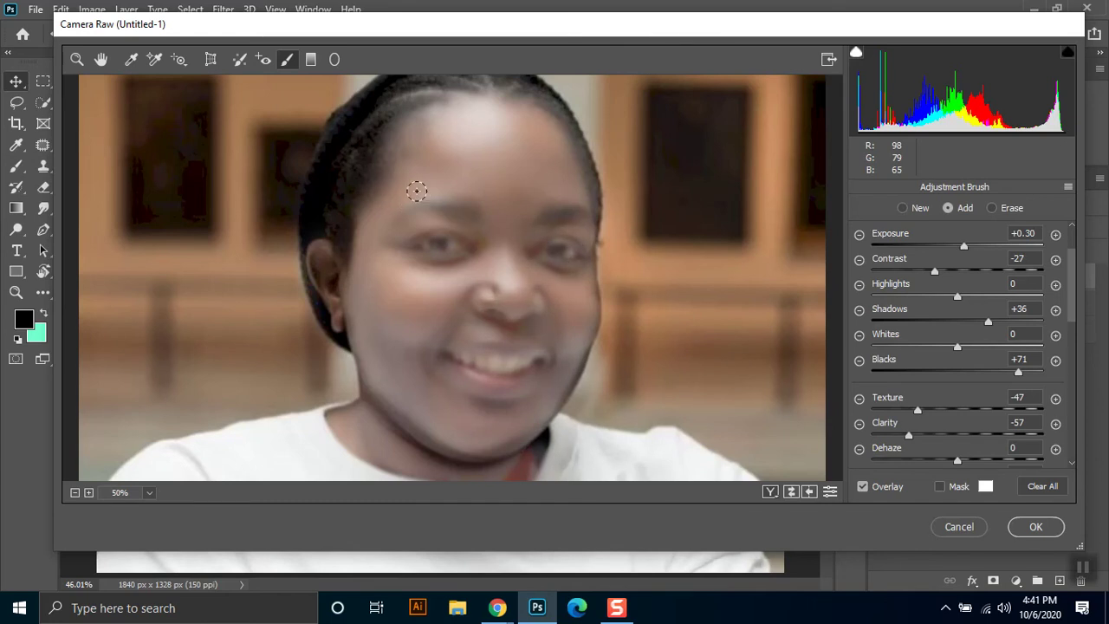
{"action": "key", "text": "bracketright"}
{"action": "key", "text": "bracketright"}
{"action": "key", "text": "bracketright"}
{"action": "key", "text": "bracketleft"}
{"action": "key", "text": "bracketleft"}
{"action": "left_click_drag", "start_coordinate": [453, 198], "coordinate": [453, 309]}
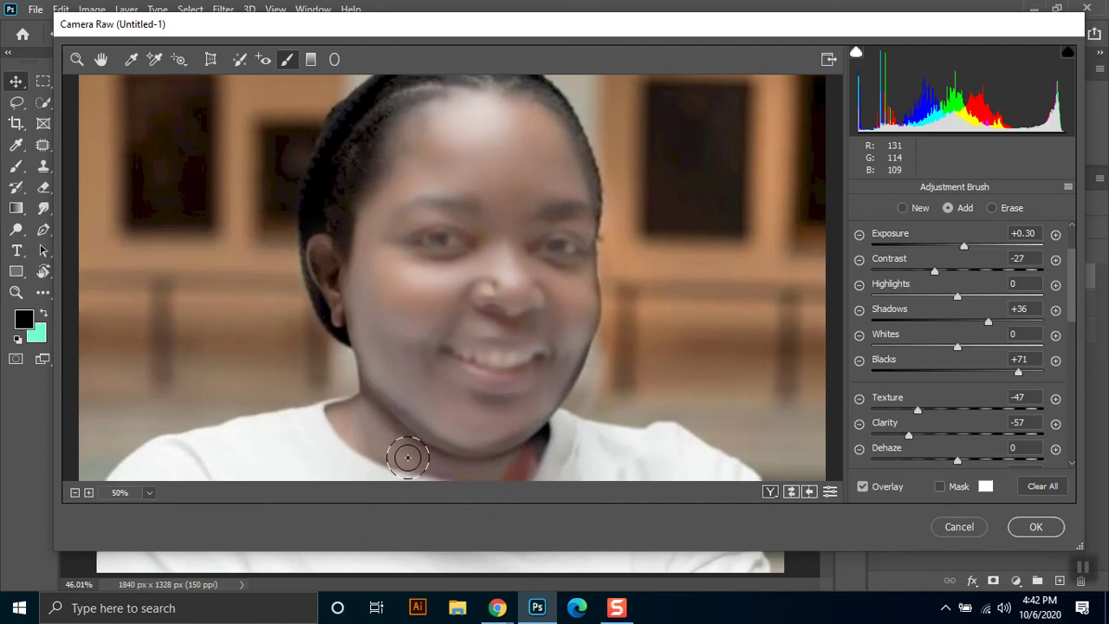
{"action": "left_click", "coordinate": [1021, 527]}
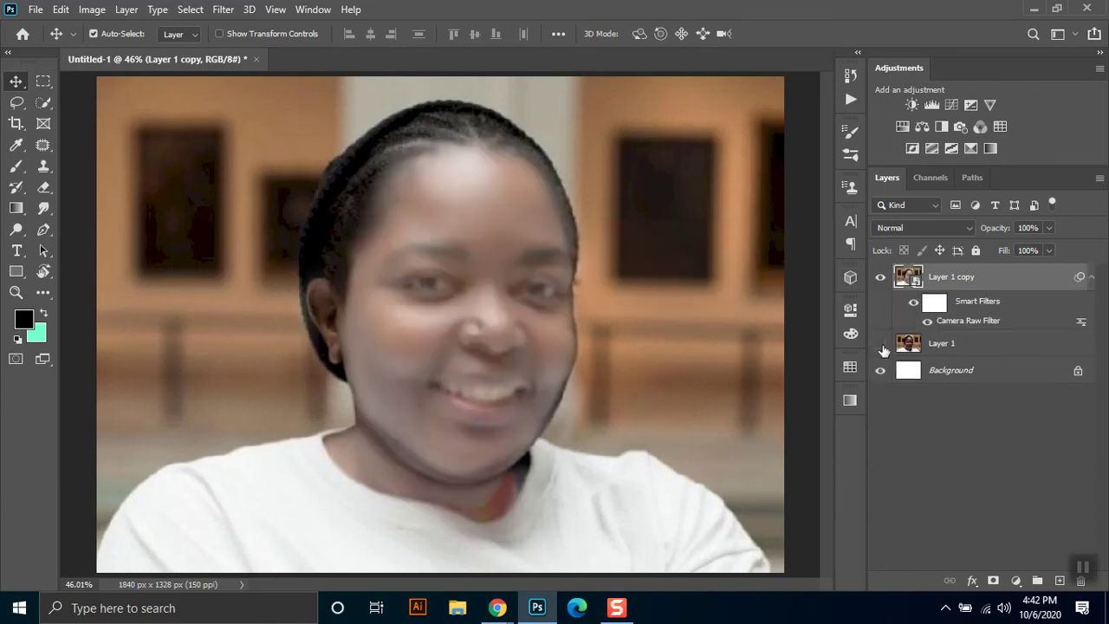
{"action": "left_click", "coordinate": [883, 281]}
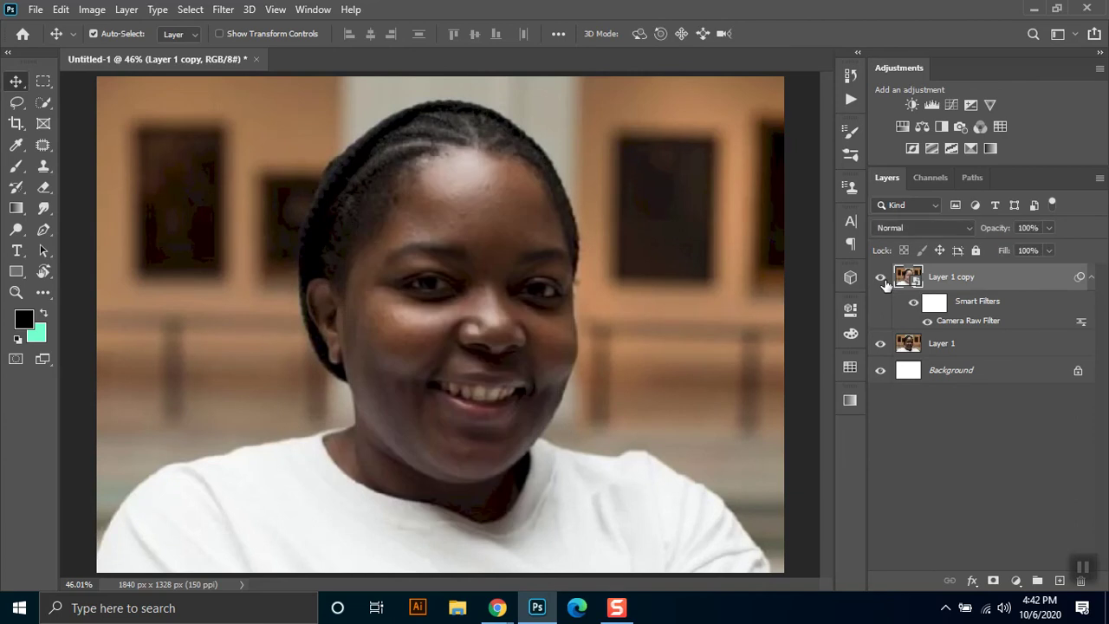
{"action": "left_click", "coordinate": [881, 277]}
{"action": "left_click", "coordinate": [882, 278]}
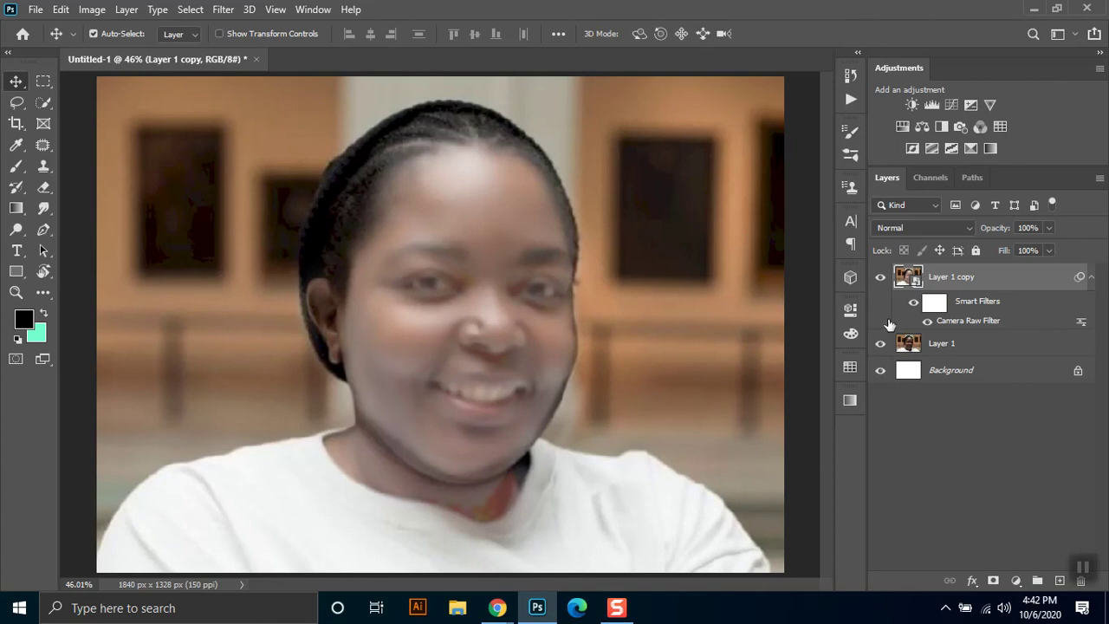
{"action": "left_click", "coordinate": [881, 278]}
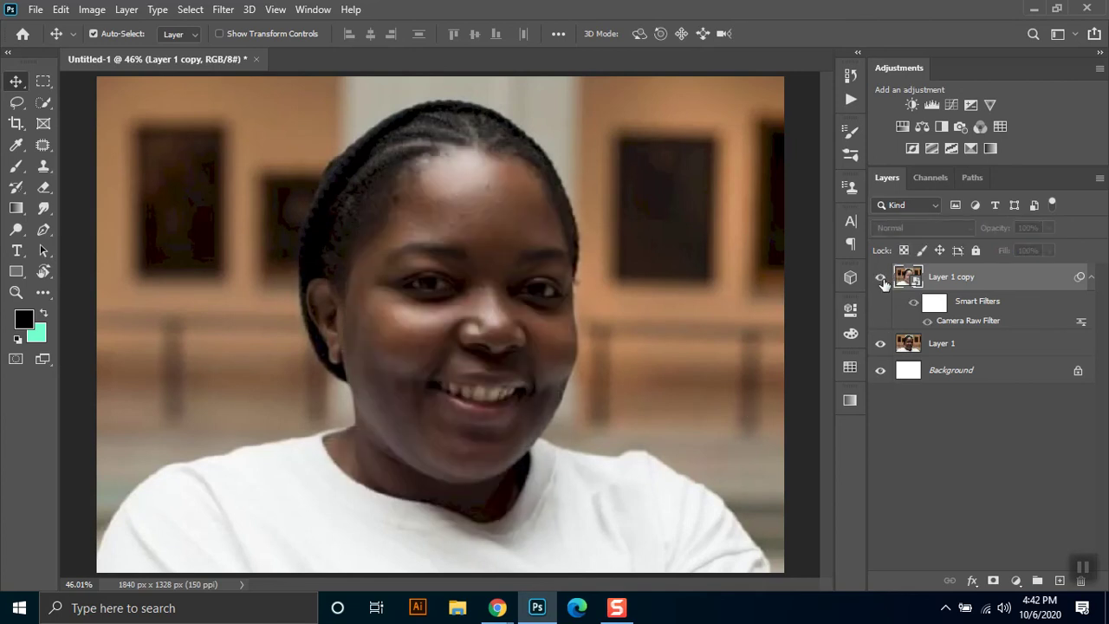
{"action": "left_click", "coordinate": [881, 278]}
{"action": "left_click", "coordinate": [882, 279]}
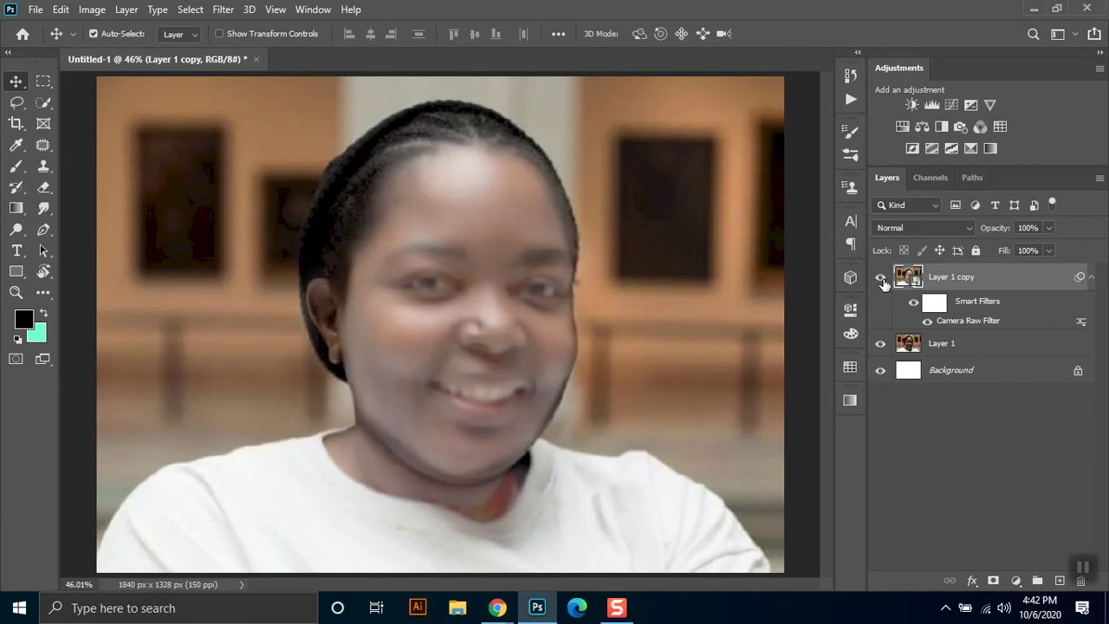
{"action": "left_click", "coordinate": [882, 279]}
Target the Camera Raw smart filter mask with the Brush tool and zoom in
{"action": "left_click", "coordinate": [933, 303]}
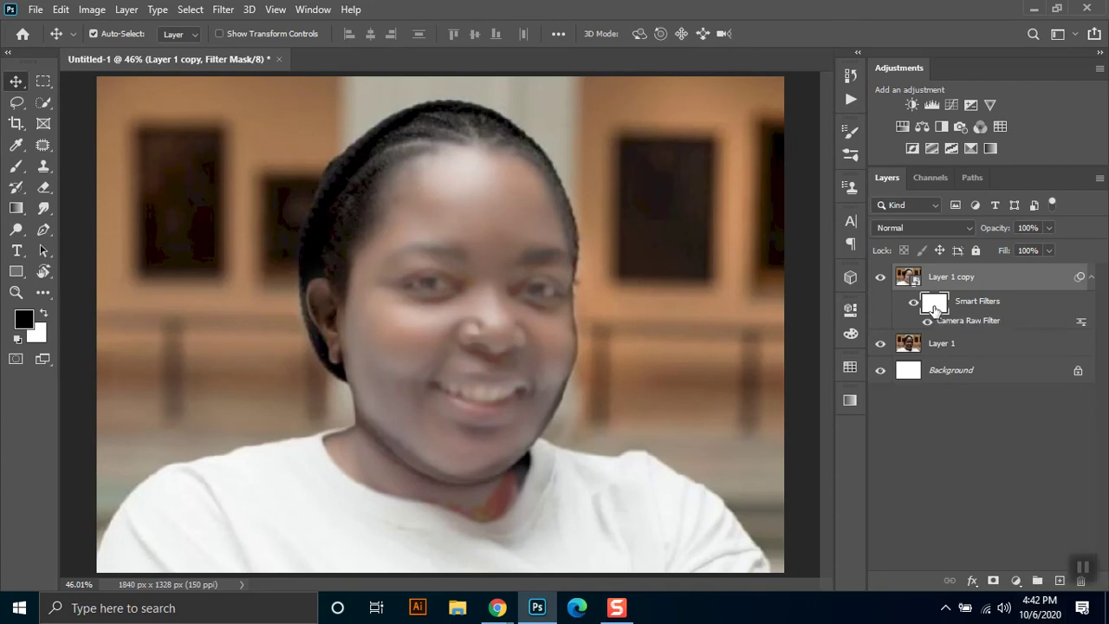
{"action": "left_click", "coordinate": [17, 166]}
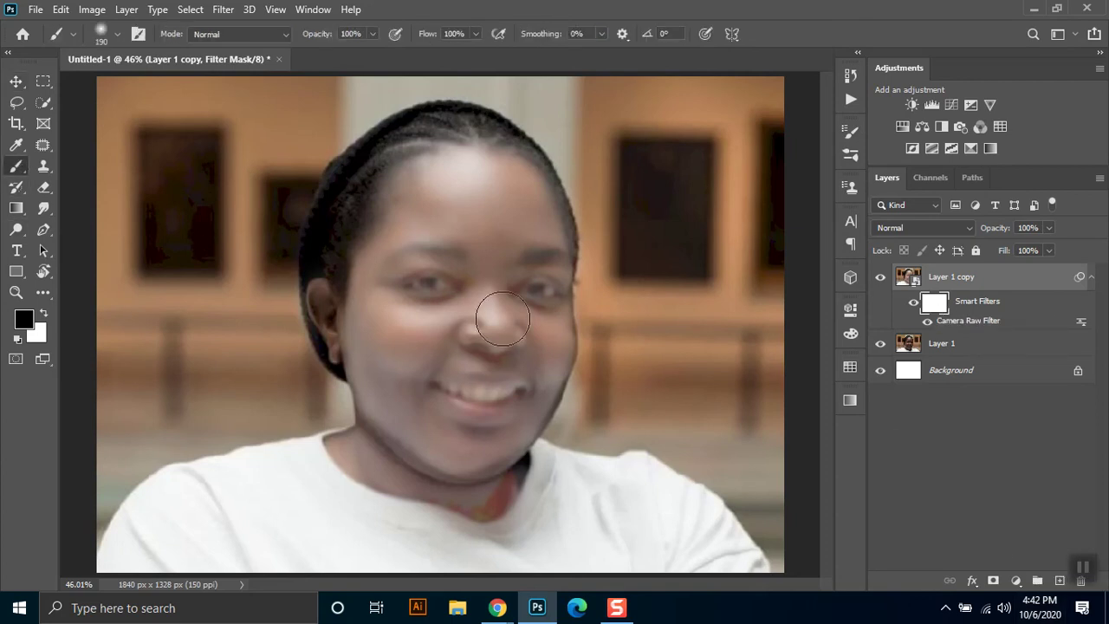
{"action": "scroll", "coordinate": [574, 293], "scroll_direction": "up", "scroll_amount": 1}
{"action": "scroll", "coordinate": [563, 312], "scroll_direction": "up", "scroll_amount": 1}
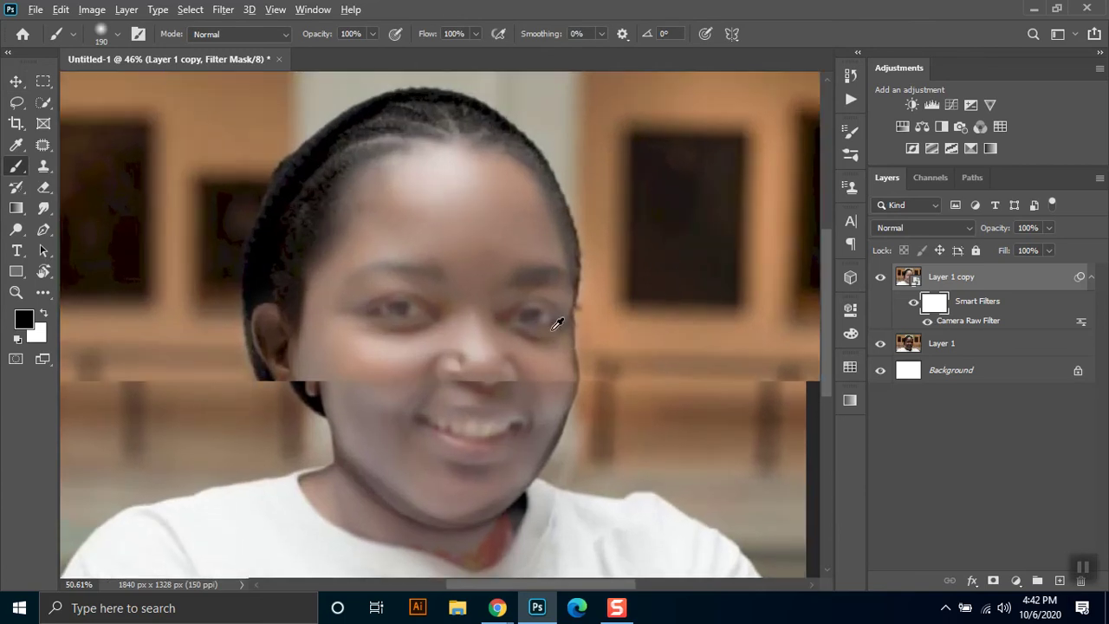
{"action": "scroll", "coordinate": [546, 381], "scroll_direction": "up", "scroll_amount": 1}
{"action": "scroll", "coordinate": [545, 408], "scroll_direction": "up", "scroll_amount": 1}
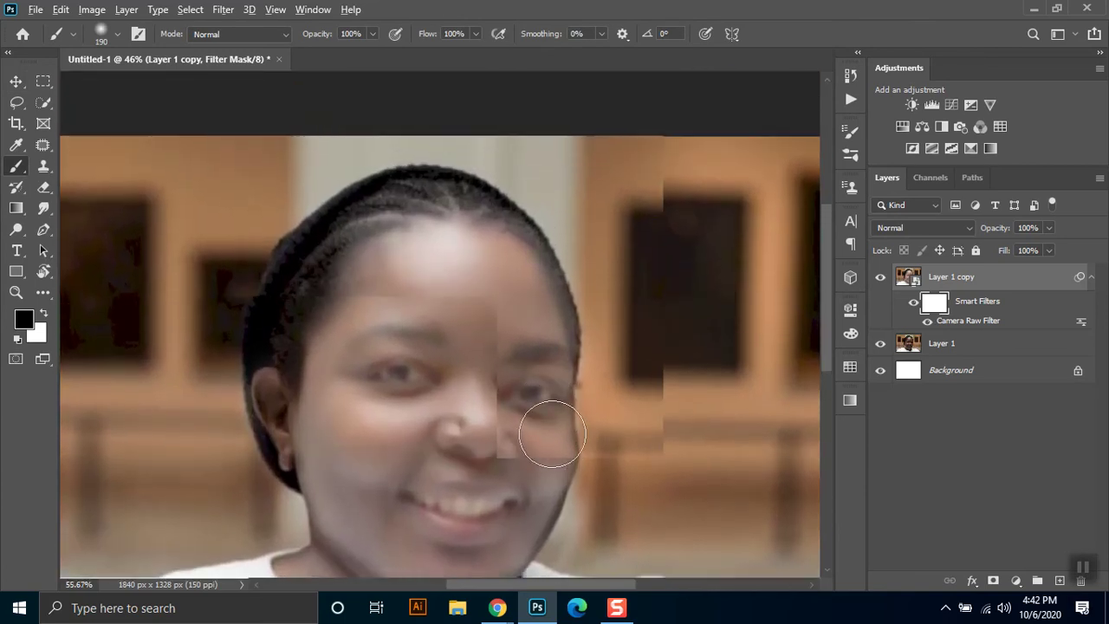
{"action": "scroll", "coordinate": [545, 425], "scroll_direction": "up", "scroll_amount": 1}
{"action": "scroll", "coordinate": [828, 321], "scroll_direction": "down", "scroll_amount": 2}
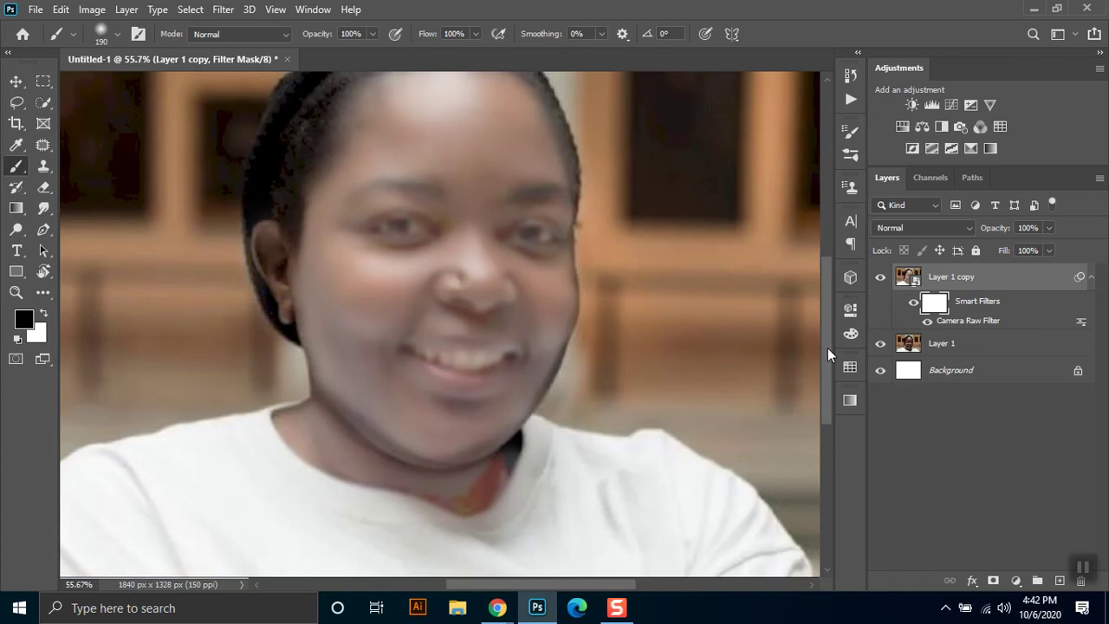
{"action": "scroll", "coordinate": [559, 232], "scroll_direction": "up", "scroll_amount": 1}
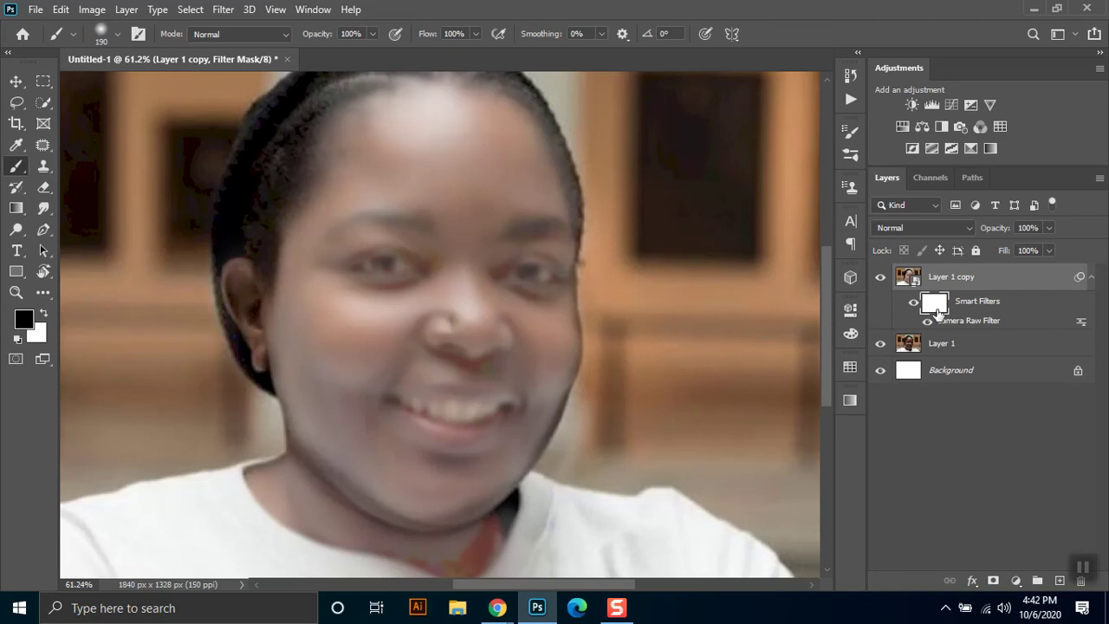
Paint the mask to restore detail in both eyes, eyebrow, mouth, ear and jaw
{"action": "left_click_drag", "start_coordinate": [532, 272], "coordinate": [553, 279]}
{"action": "mouse_move", "coordinate": [379, 248]}
{"action": "left_mouse_down"}
{"action": "mouse_move", "coordinate": [408, 252]}
{"action": "mouse_move", "coordinate": [358, 254]}
{"action": "mouse_move", "coordinate": [408, 230]}
{"action": "mouse_move", "coordinate": [355, 227]}
{"action": "mouse_move", "coordinate": [373, 238]}
{"action": "left_mouse_up"}
{"action": "mouse_move", "coordinate": [404, 401]}
{"action": "left_mouse_down"}
{"action": "mouse_move", "coordinate": [449, 425]}
{"action": "mouse_move", "coordinate": [493, 421]}
{"action": "mouse_move", "coordinate": [493, 401]}
{"action": "mouse_move", "coordinate": [407, 400]}
{"action": "mouse_move", "coordinate": [497, 396]}
{"action": "mouse_move", "coordinate": [445, 354]}
{"action": "mouse_move", "coordinate": [503, 342]}
{"action": "mouse_move", "coordinate": [488, 355]}
{"action": "mouse_move", "coordinate": [446, 292]}
{"action": "mouse_move", "coordinate": [425, 408]}
{"action": "left_mouse_up"}
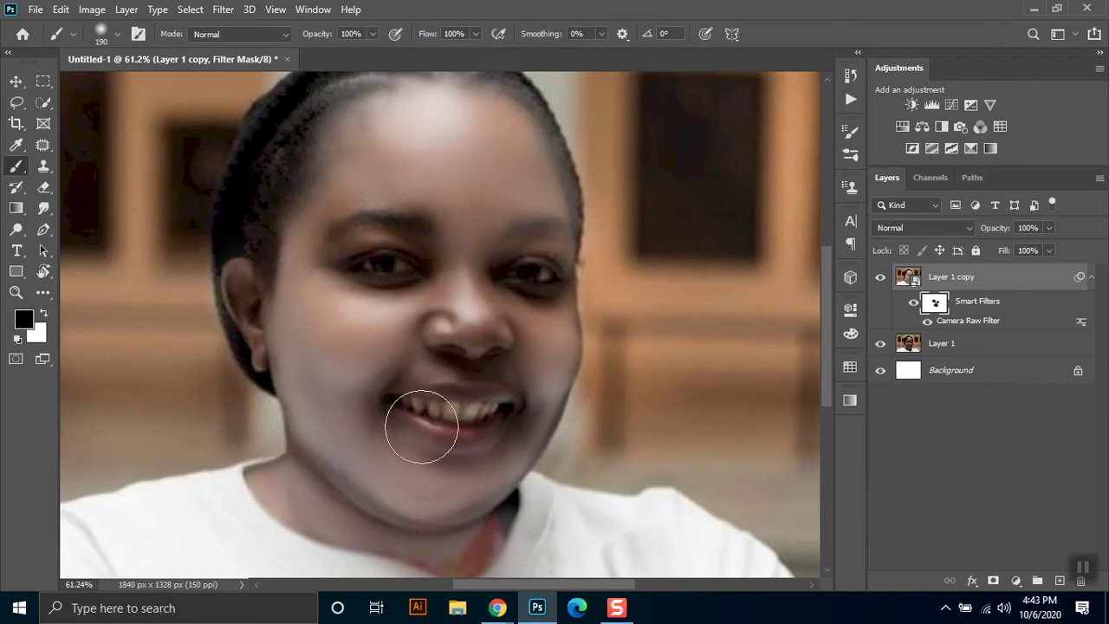
{"action": "mouse_move", "coordinate": [334, 366]}
{"action": "left_mouse_down"}
{"action": "mouse_move", "coordinate": [247, 309]}
{"action": "mouse_move", "coordinate": [247, 457]}
{"action": "mouse_move", "coordinate": [549, 502]}
{"action": "mouse_move", "coordinate": [601, 440]}
{"action": "mouse_move", "coordinate": [615, 383]}
{"action": "mouse_move", "coordinate": [619, 279]}
{"action": "mouse_move", "coordinate": [602, 161]}
{"action": "mouse_move", "coordinate": [586, 186]}
{"action": "left_mouse_up"}
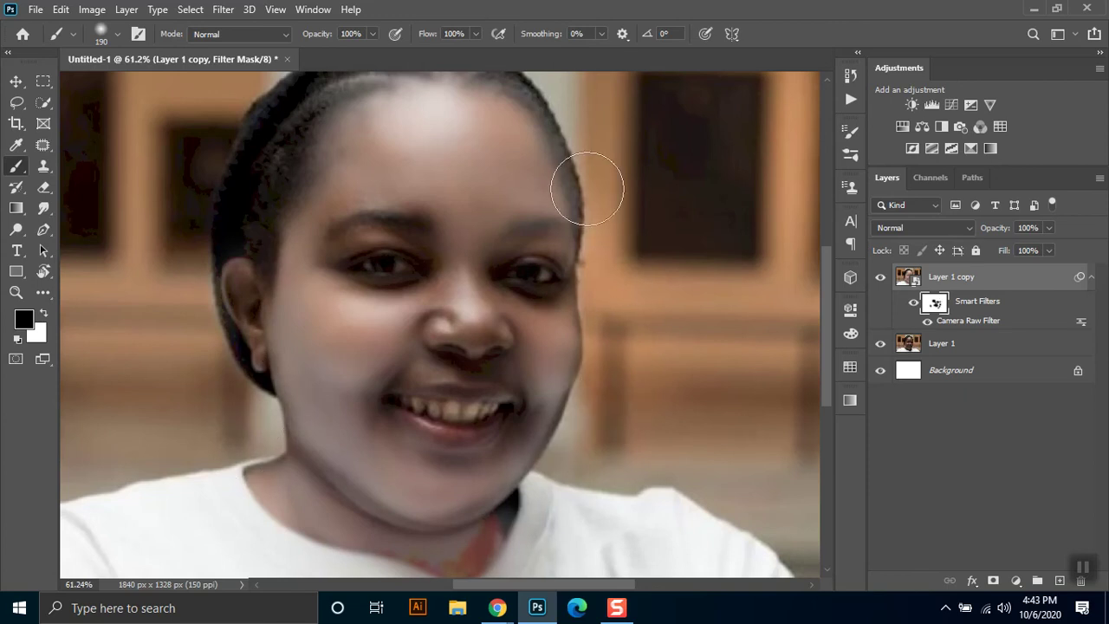
Paint the mask along the hair edge and top hairline to restore sharp detail
{"action": "left_click_drag", "start_coordinate": [486, 204], "coordinate": [448, 299]}
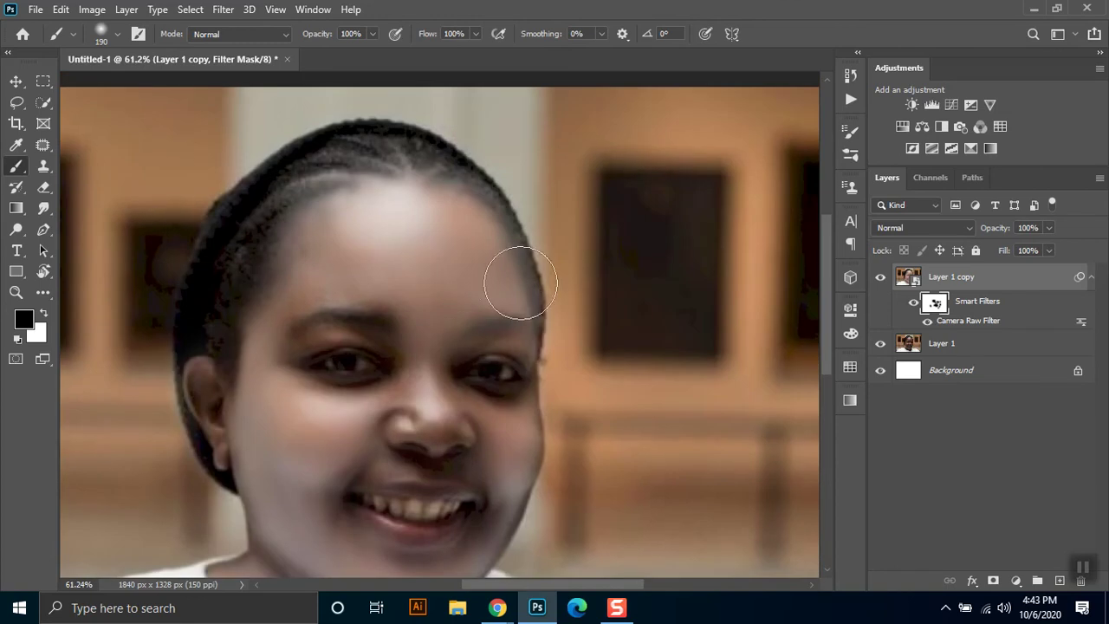
{"action": "right_click", "coordinate": [510, 269]}
{"action": "mouse_move", "coordinate": [489, 188]}
{"action": "left_mouse_down"}
{"action": "mouse_move", "coordinate": [532, 272]}
{"action": "mouse_move", "coordinate": [546, 332]}
{"action": "left_mouse_up"}
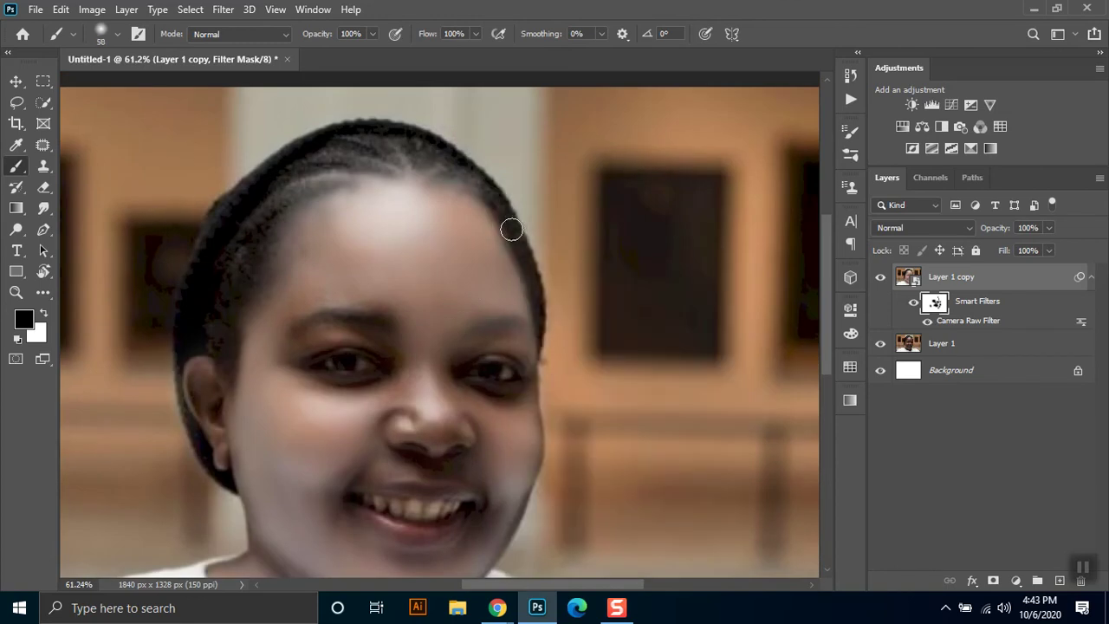
{"action": "mouse_move", "coordinate": [487, 187]}
{"action": "left_mouse_down"}
{"action": "mouse_move", "coordinate": [442, 175]}
{"action": "mouse_move", "coordinate": [325, 182]}
{"action": "mouse_move", "coordinate": [274, 222]}
{"action": "mouse_move", "coordinate": [259, 255]}
{"action": "mouse_move", "coordinate": [281, 273]}
{"action": "mouse_move", "coordinate": [225, 309]}
{"action": "mouse_move", "coordinate": [251, 264]}
{"action": "left_mouse_up"}
{"action": "left_click_drag", "start_coordinate": [282, 216], "coordinate": [314, 182]}
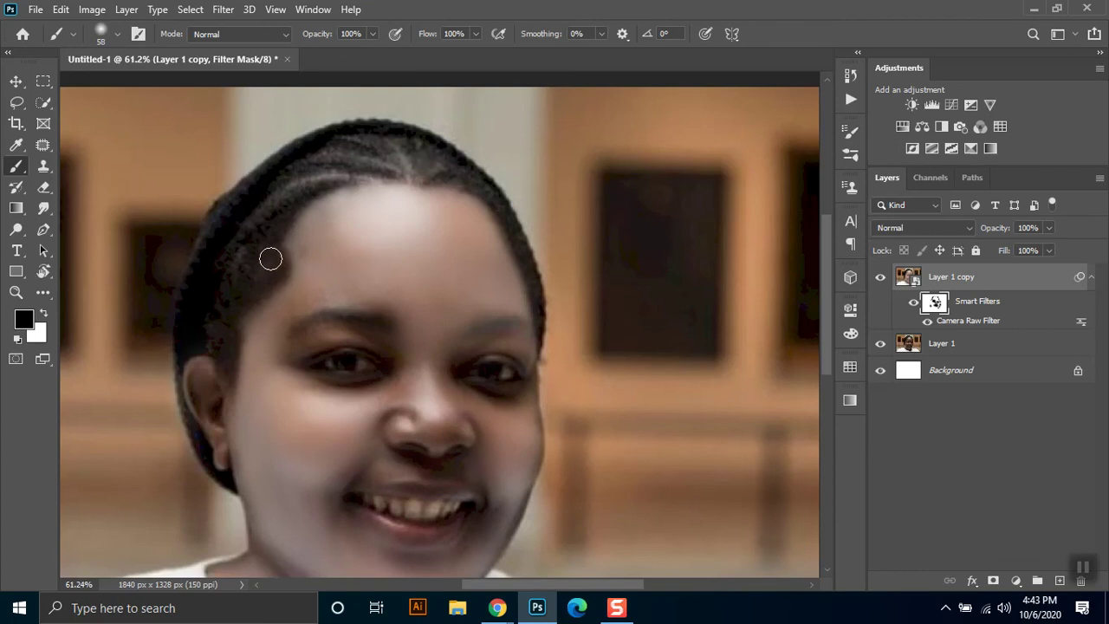
Paint white on the filter mask across the forehead and cheek edge
{"action": "key", "text": "x"}
{"action": "right_click", "coordinate": [413, 286]}
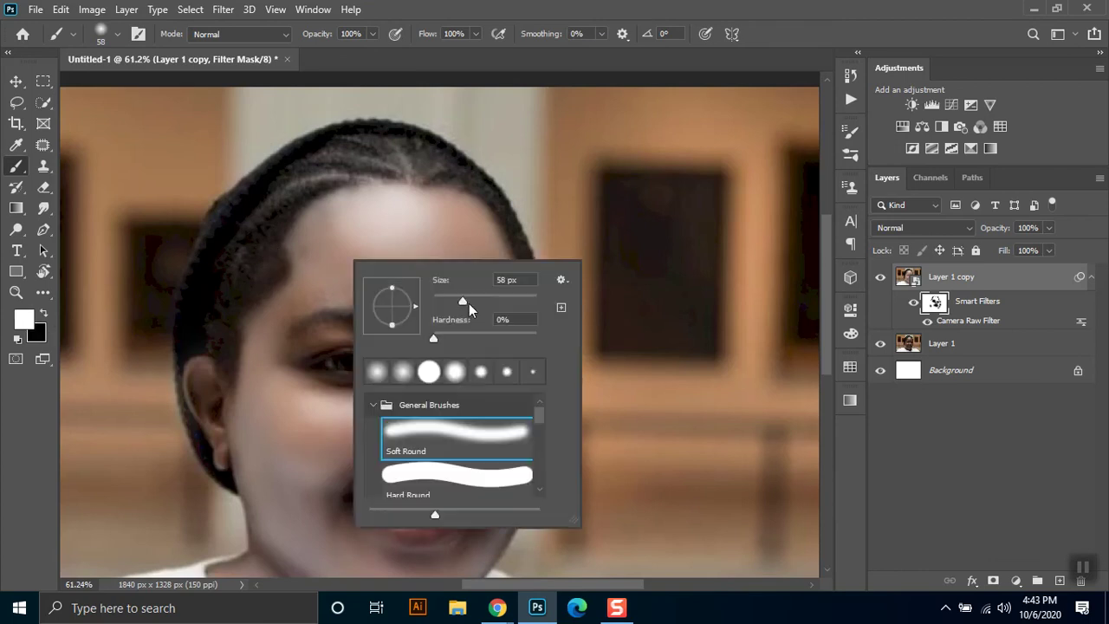
{"action": "left_click", "coordinate": [312, 260]}
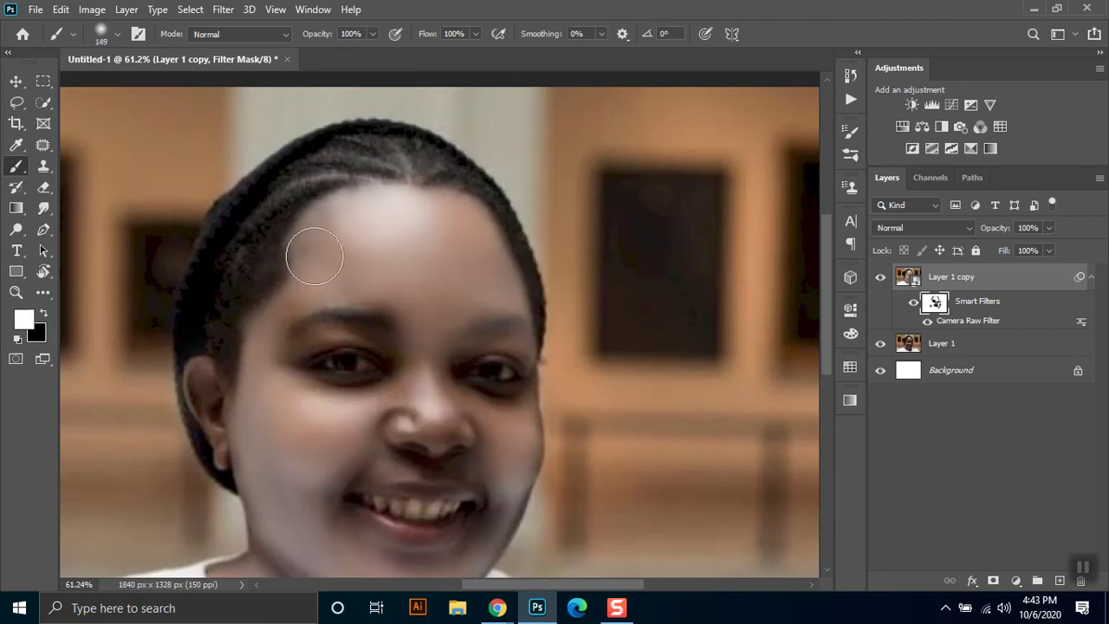
{"action": "mouse_move", "coordinate": [309, 277]}
{"action": "left_mouse_down"}
{"action": "mouse_move", "coordinate": [346, 229]}
{"action": "mouse_move", "coordinate": [391, 218]}
{"action": "left_mouse_up"}
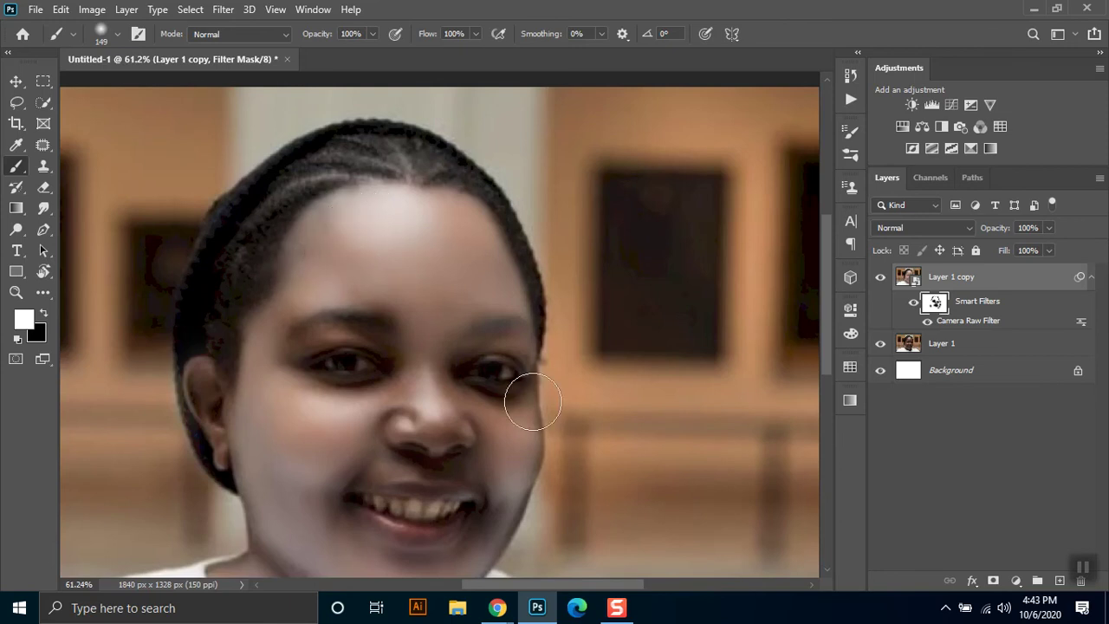
{"action": "mouse_move", "coordinate": [176, 373]}
{"action": "left_mouse_down"}
{"action": "mouse_move", "coordinate": [268, 321]}
{"action": "mouse_move", "coordinate": [287, 285]}
{"action": "mouse_move", "coordinate": [354, 273]}
{"action": "mouse_move", "coordinate": [458, 294]}
{"action": "left_mouse_up"}
Switch to black and resize the mask brush to 72 px
{"action": "key", "text": "x"}
{"action": "right_click", "coordinate": [490, 322]}
{"action": "left_click", "coordinate": [466, 334]}
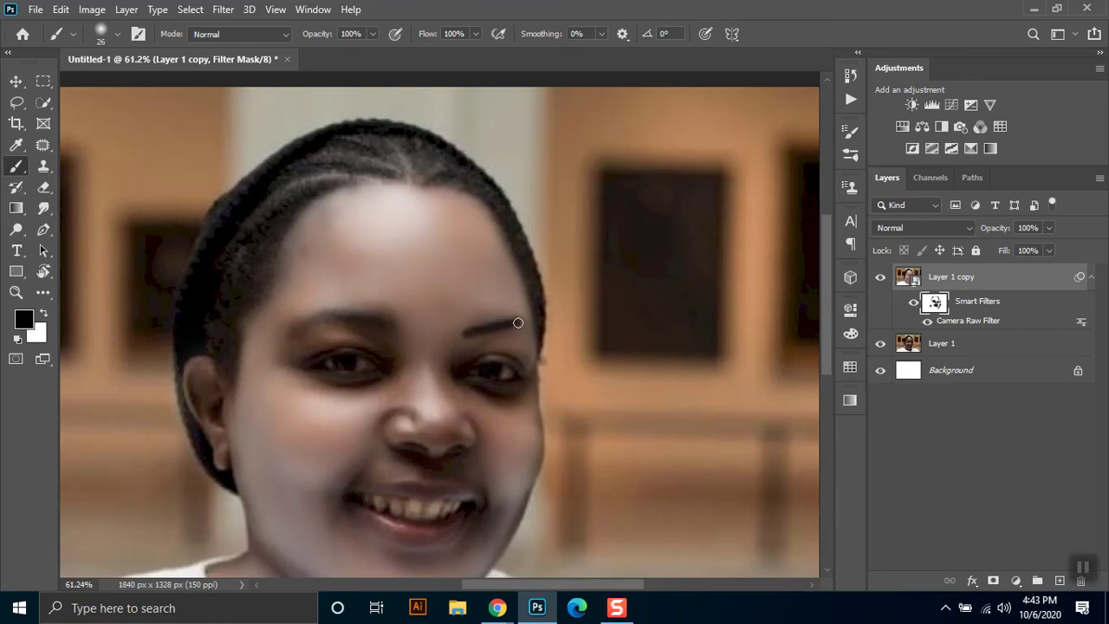
{"action": "right_click", "coordinate": [492, 323]}
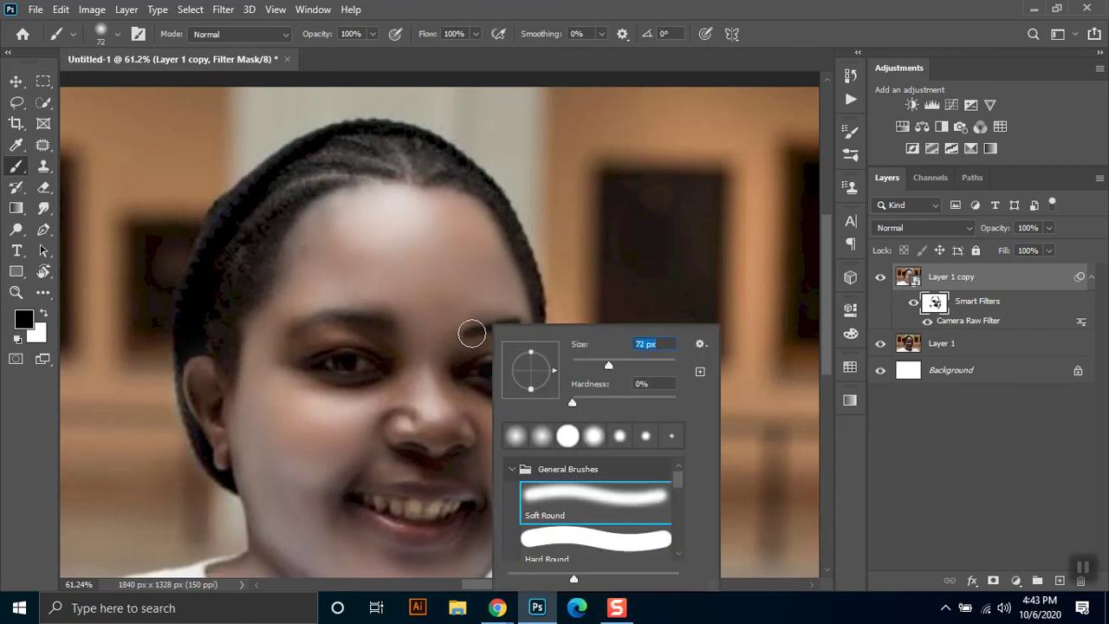
{"action": "left_click", "coordinate": [471, 332]}
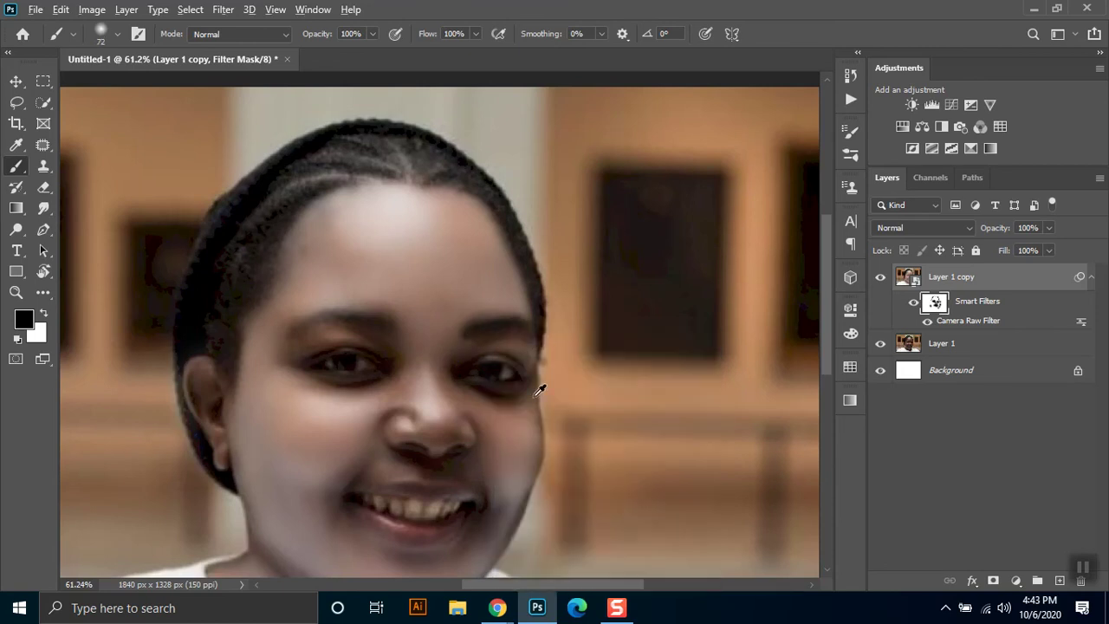
{"action": "scroll", "coordinate": [517, 416], "scroll_direction": "up", "scroll_amount": 2}
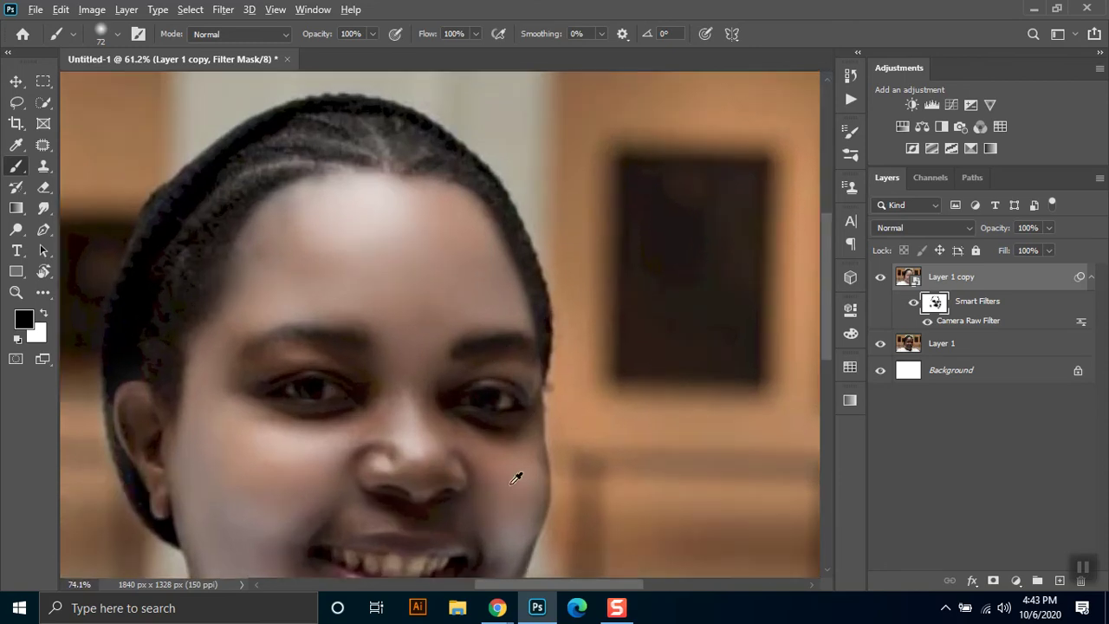
{"action": "scroll", "coordinate": [515, 478], "scroll_direction": "up", "scroll_amount": 1}
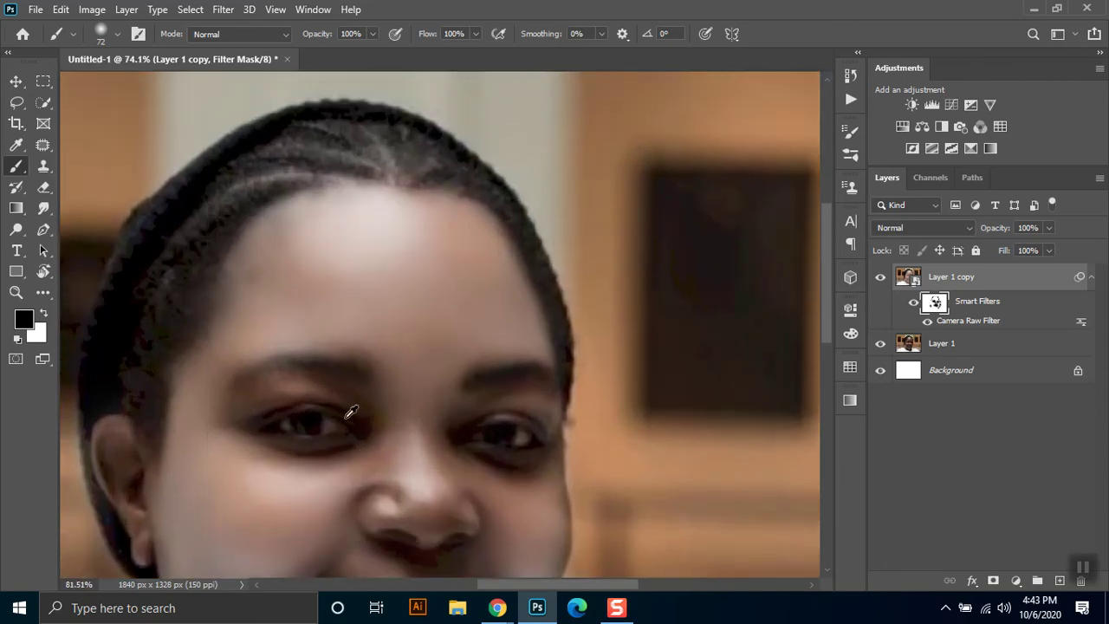
Paint white on the mask over the left brow, nose bridge, left cheek and right eye
{"action": "key", "text": "x"}
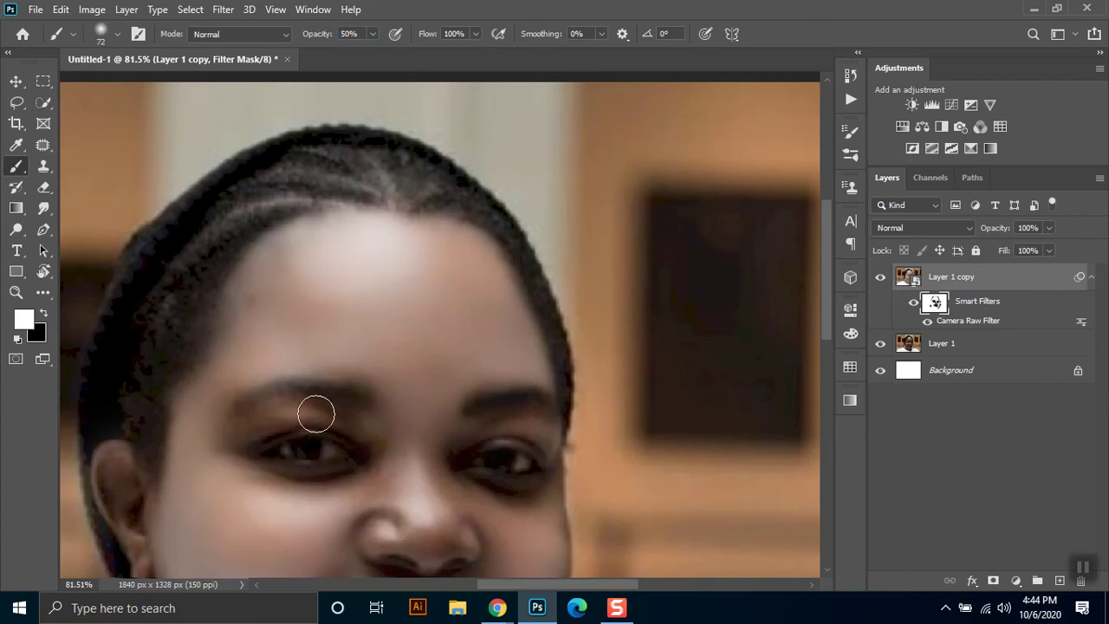
{"action": "left_click_drag", "start_coordinate": [321, 416], "coordinate": [228, 442]}
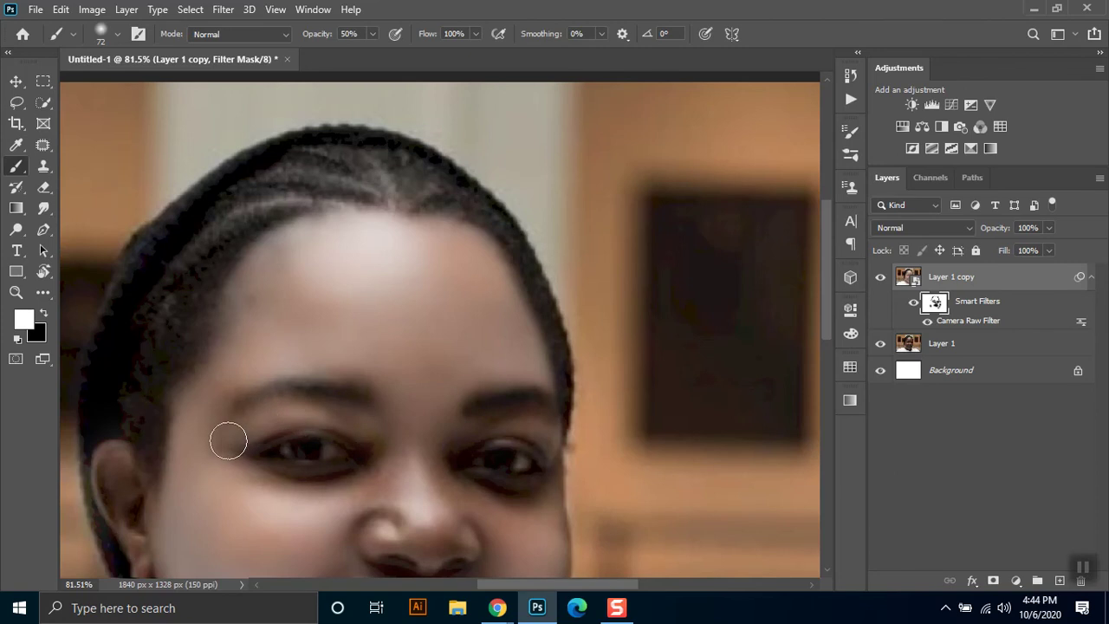
{"action": "left_click_drag", "start_coordinate": [364, 460], "coordinate": [371, 432]}
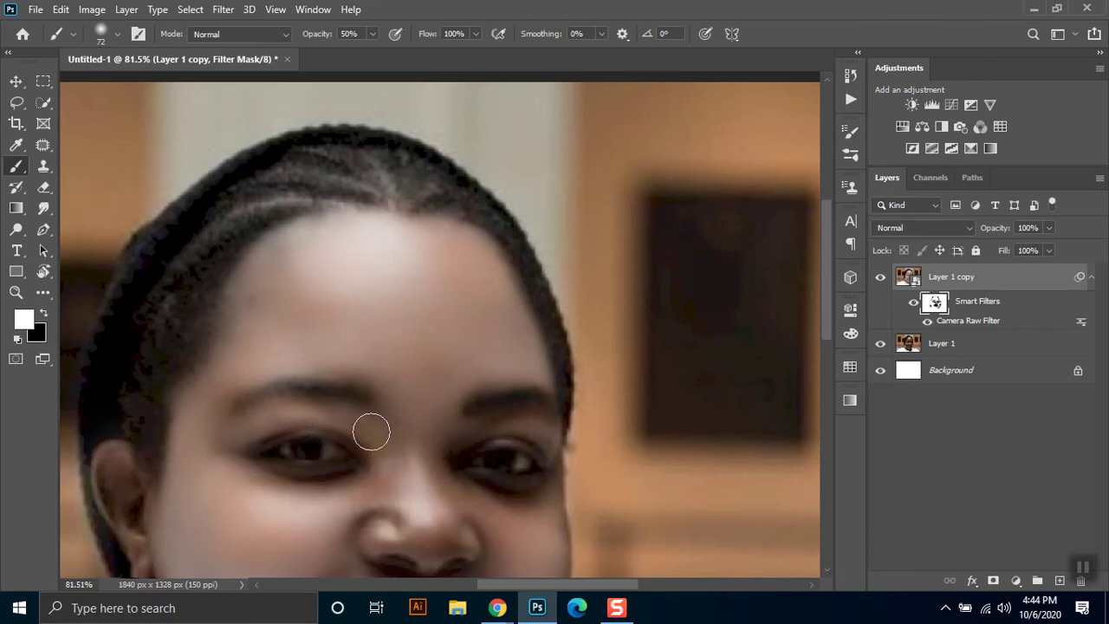
{"action": "mouse_move", "coordinate": [257, 421]}
{"action": "left_mouse_down"}
{"action": "mouse_move", "coordinate": [207, 449]}
{"action": "mouse_move", "coordinate": [223, 389]}
{"action": "mouse_move", "coordinate": [211, 401]}
{"action": "mouse_move", "coordinate": [312, 354]}
{"action": "mouse_move", "coordinate": [265, 347]}
{"action": "mouse_move", "coordinate": [344, 351]}
{"action": "mouse_move", "coordinate": [342, 362]}
{"action": "mouse_move", "coordinate": [391, 379]}
{"action": "mouse_move", "coordinate": [453, 379]}
{"action": "mouse_move", "coordinate": [488, 369]}
{"action": "mouse_move", "coordinate": [482, 357]}
{"action": "left_mouse_up"}
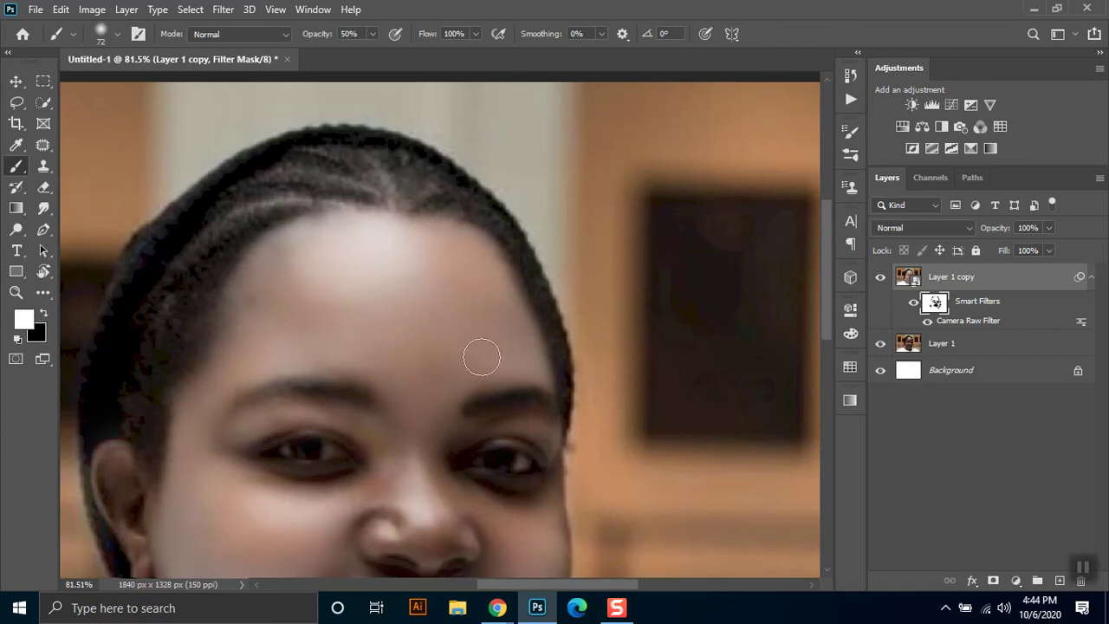
{"action": "right_click", "coordinate": [482, 357]}
{"action": "key", "text": "Return"}
{"action": "mouse_move", "coordinate": [447, 444]}
{"action": "left_mouse_down"}
{"action": "mouse_move", "coordinate": [500, 424]}
{"action": "mouse_move", "coordinate": [547, 424]}
{"action": "mouse_move", "coordinate": [468, 427]}
{"action": "left_mouse_up"}
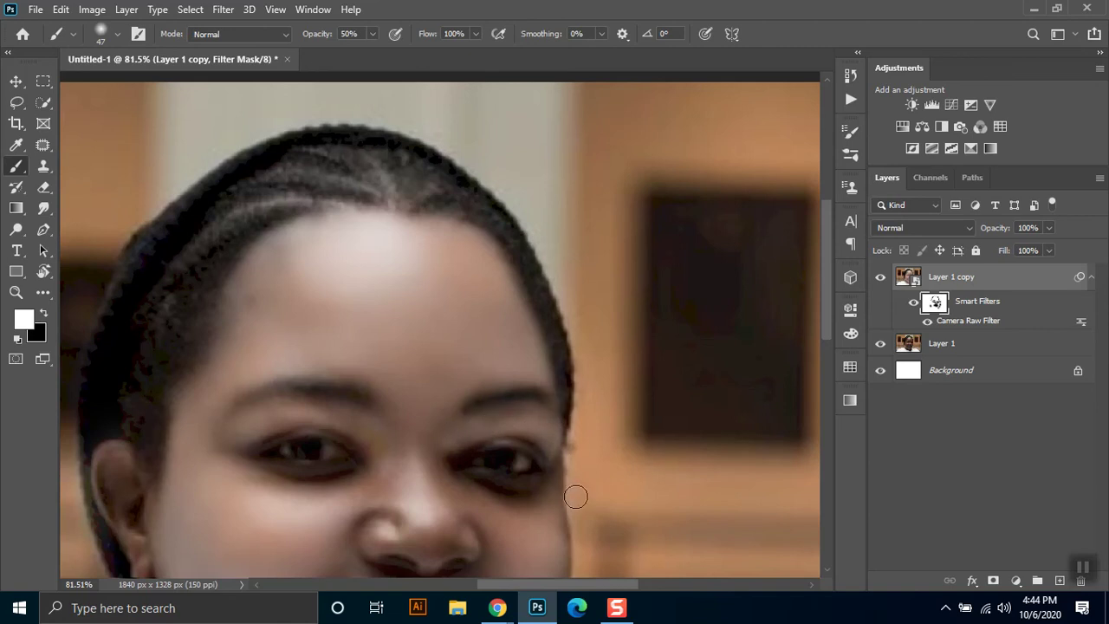
{"action": "key", "text": "x"}
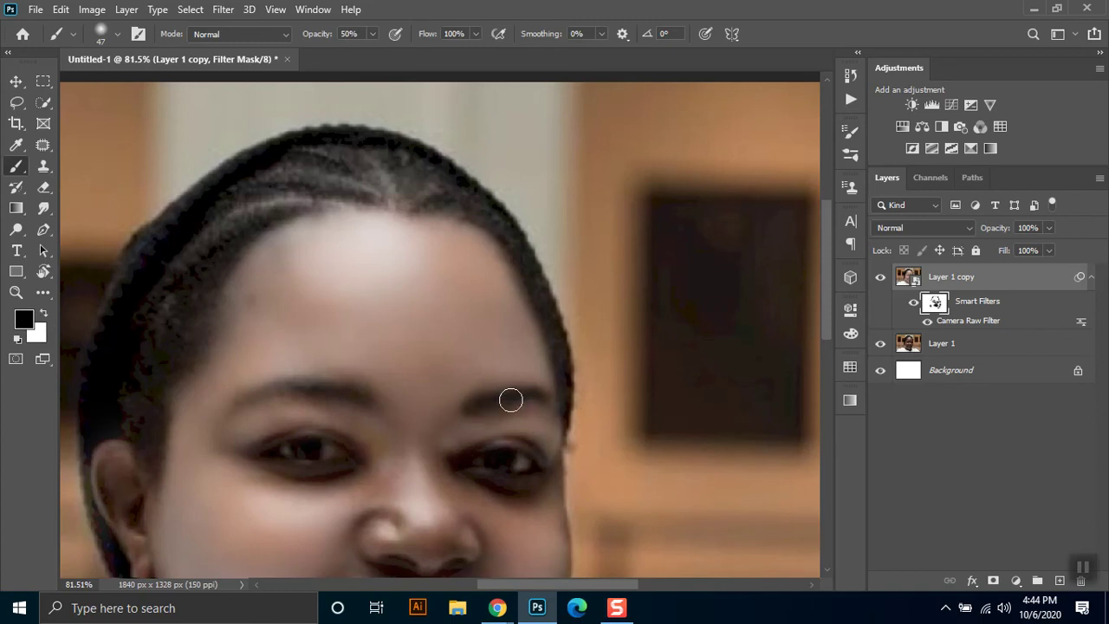
{"action": "right_click", "coordinate": [513, 434]}
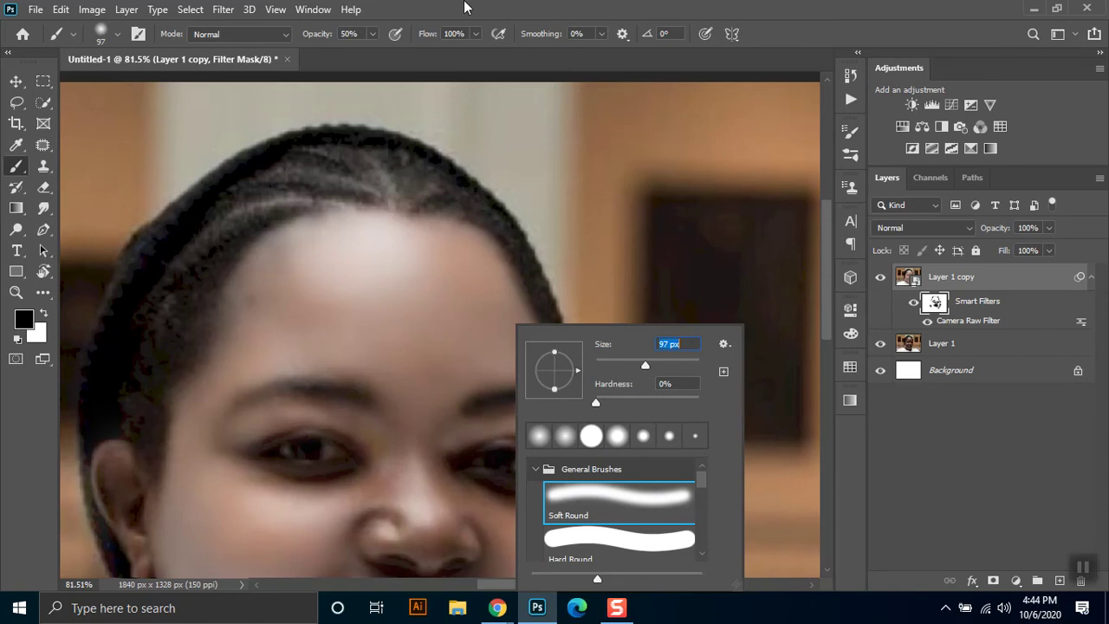
Set the mask brush opacity to 30%
{"action": "left_click", "coordinate": [364, 34]}
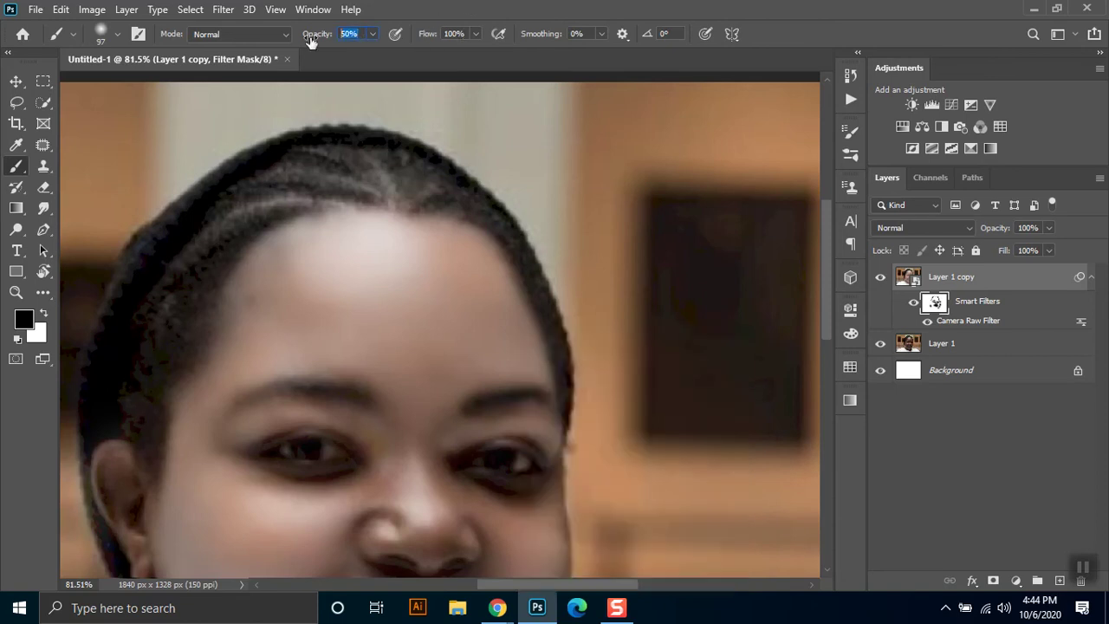
{"action": "type", "text": "30"}
{"action": "key", "text": "Return"}
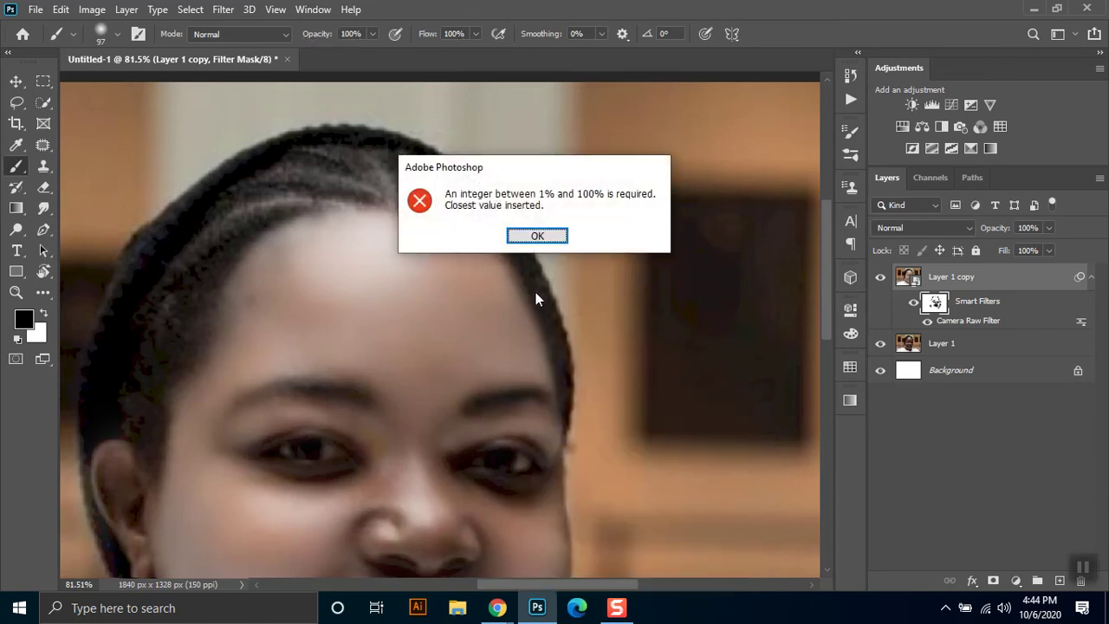
{"action": "left_click", "coordinate": [537, 237]}
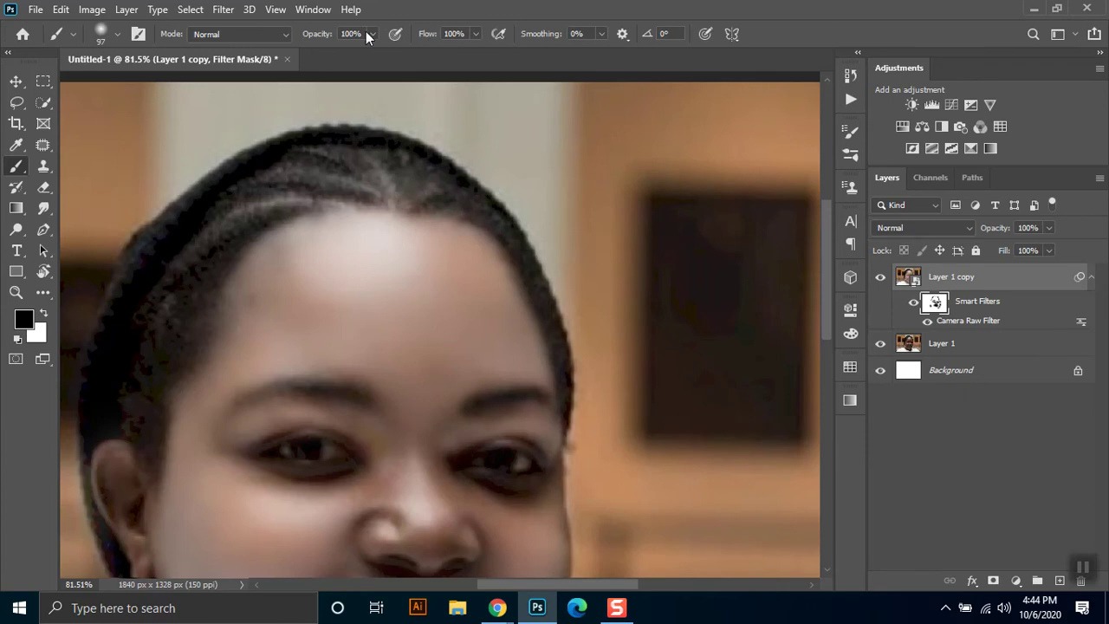
{"action": "left_click", "coordinate": [318, 35]}
{"action": "key", "text": "Return"}
{"action": "left_click", "coordinate": [537, 235]}
{"action": "left_click", "coordinate": [459, 458]}
Paint the mask below, over and at the inner corner of the right eye
{"action": "left_click_drag", "start_coordinate": [466, 459], "coordinate": [494, 432]}
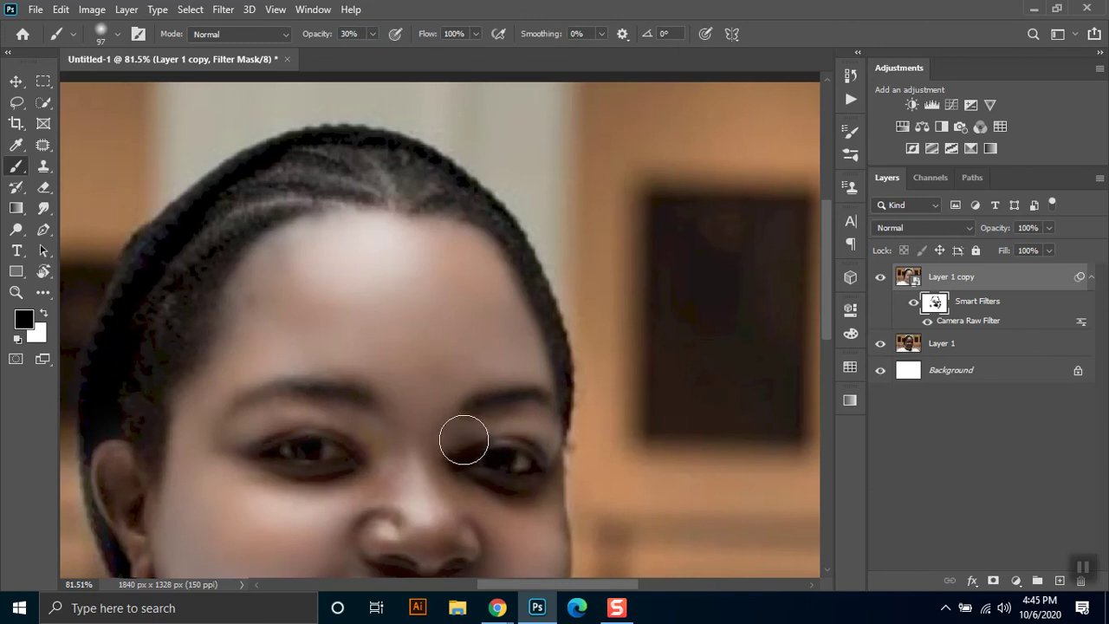
{"action": "key", "text": "x"}
{"action": "mouse_move", "coordinate": [508, 477]}
{"action": "left_mouse_down"}
{"action": "mouse_move", "coordinate": [540, 463]}
{"action": "mouse_move", "coordinate": [512, 482]}
{"action": "mouse_move", "coordinate": [540, 489]}
{"action": "mouse_move", "coordinate": [545, 462]}
{"action": "mouse_move", "coordinate": [539, 525]}
{"action": "mouse_move", "coordinate": [508, 520]}
{"action": "mouse_move", "coordinate": [505, 507]}
{"action": "left_mouse_up"}
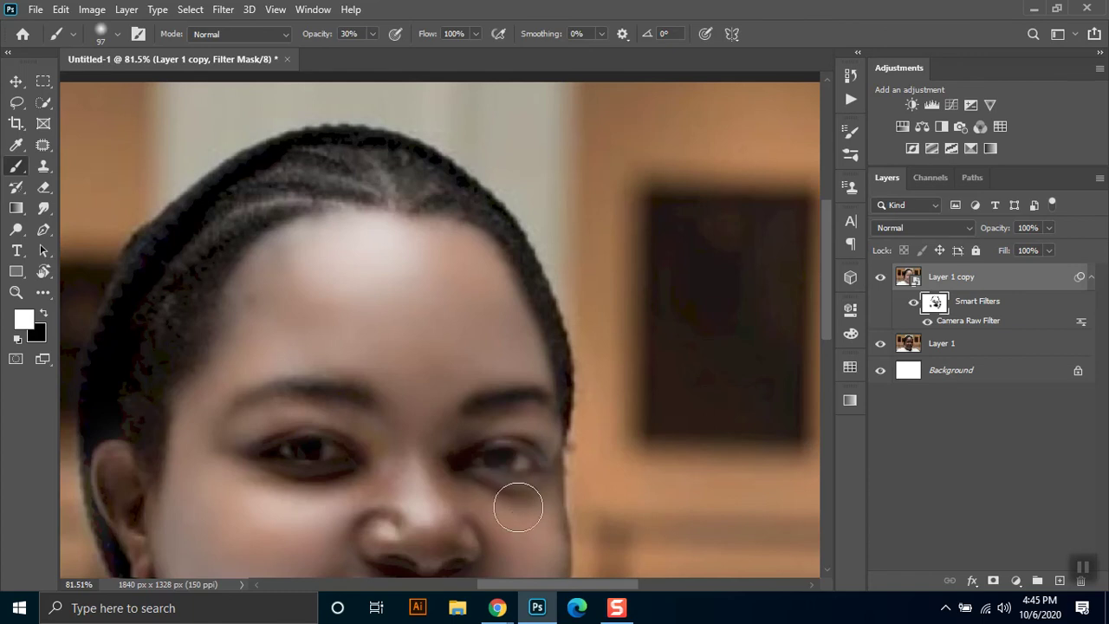
{"action": "left_click_drag", "start_coordinate": [487, 470], "coordinate": [509, 492]}
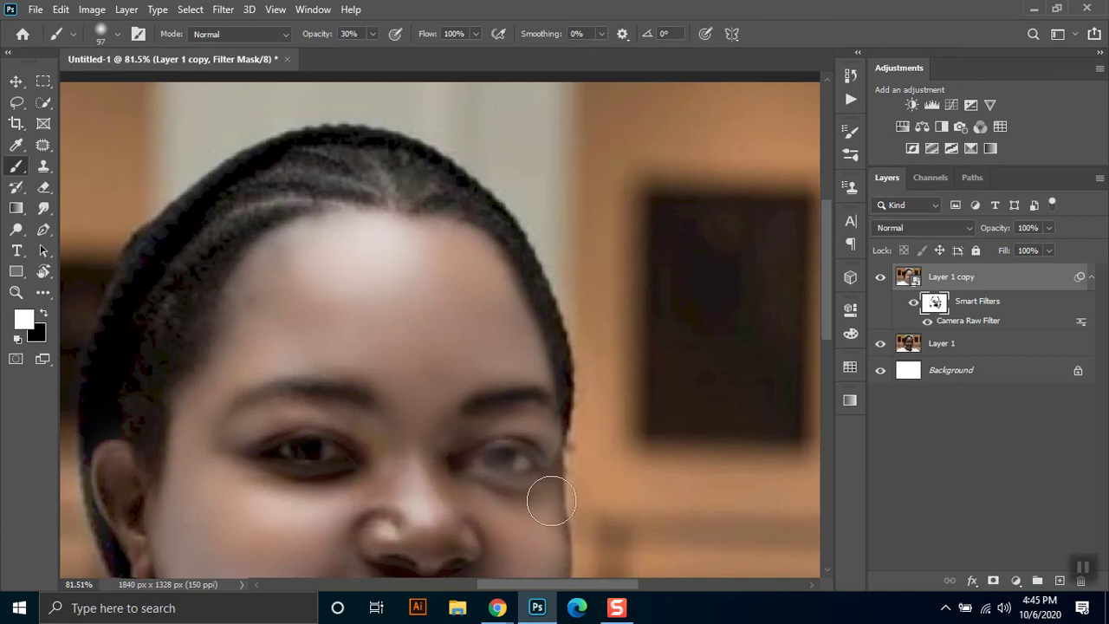
Switch to black and shrink the mask brush to 39 px
{"action": "key", "text": "x"}
{"action": "right_click", "coordinate": [503, 463]}
{"action": "left_click_drag", "start_coordinate": [623, 362], "coordinate": [616, 363]}
{"action": "key", "text": "Return"}
{"action": "right_click", "coordinate": [505, 463]}
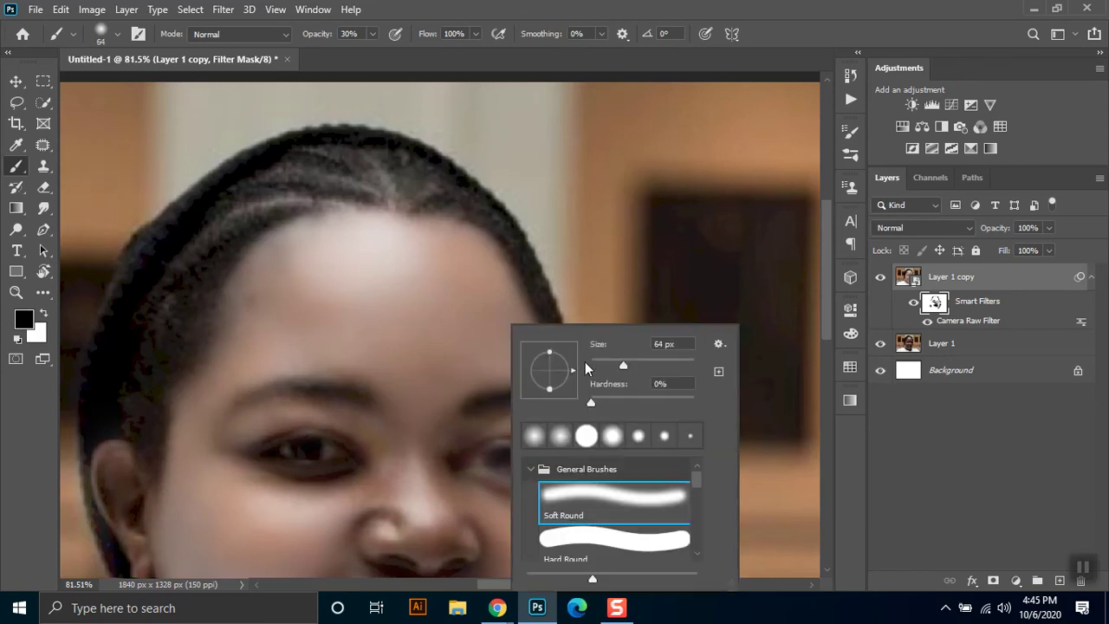
{"action": "key", "text": "Return"}
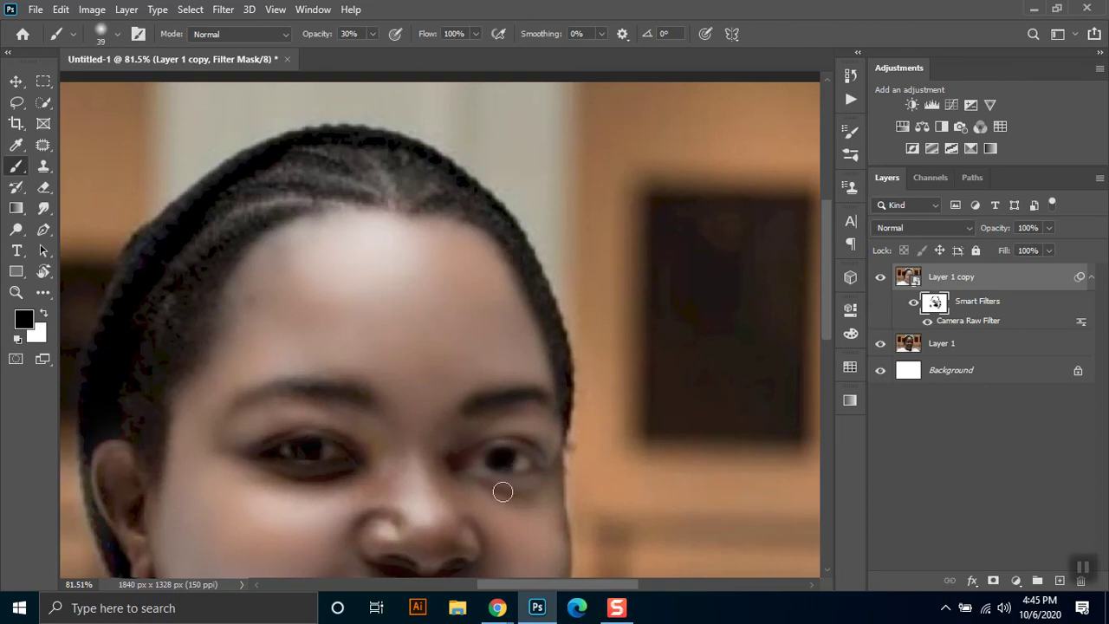
Paint black on the mask down the nose bridge and under the right eye
{"action": "key", "text": "x"}
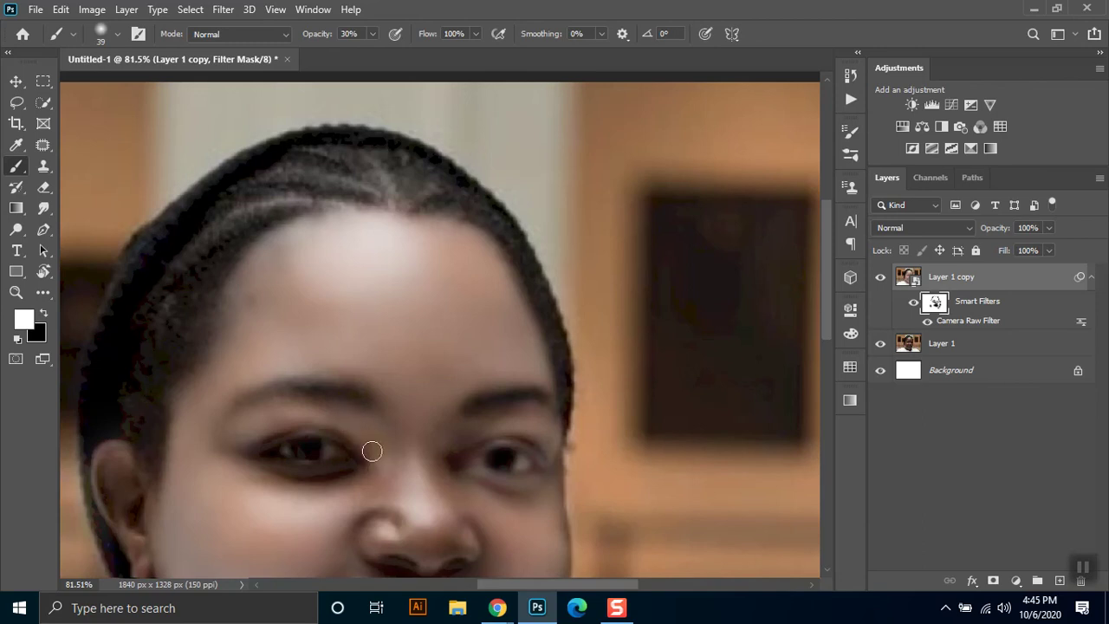
{"action": "key", "text": "x"}
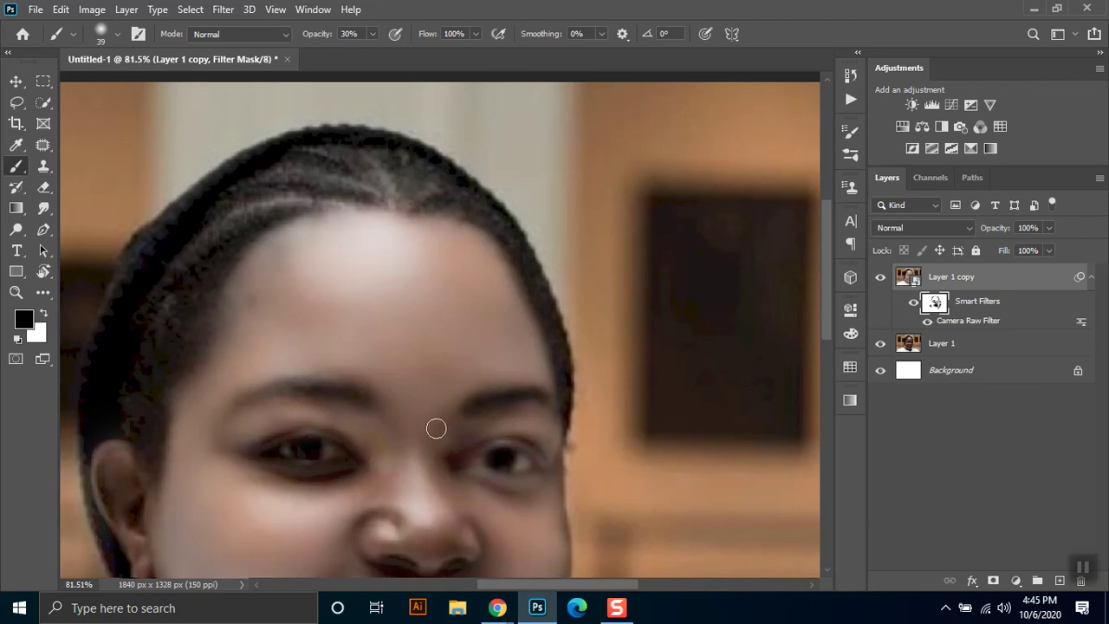
{"action": "left_click_drag", "start_coordinate": [451, 418], "coordinate": [447, 491]}
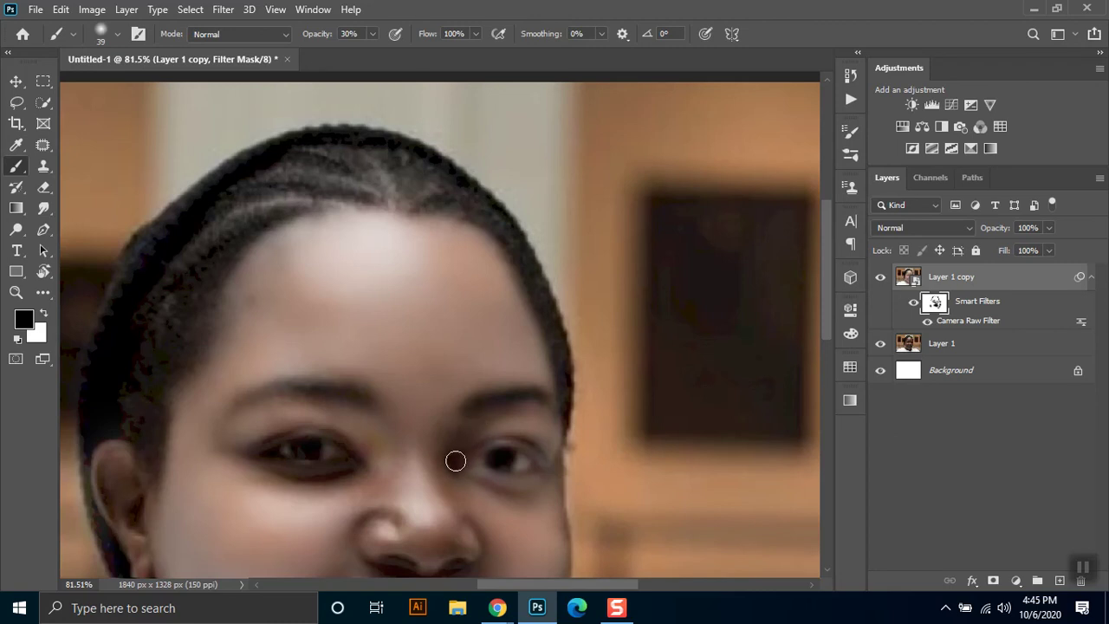
{"action": "key", "text": "x"}
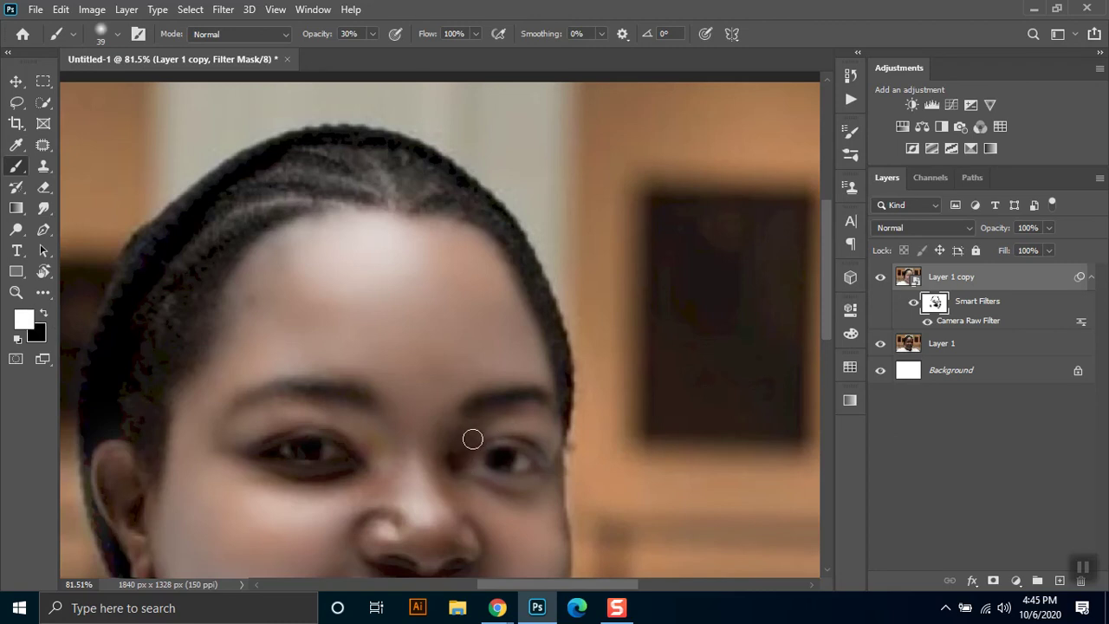
{"action": "key", "text": "x"}
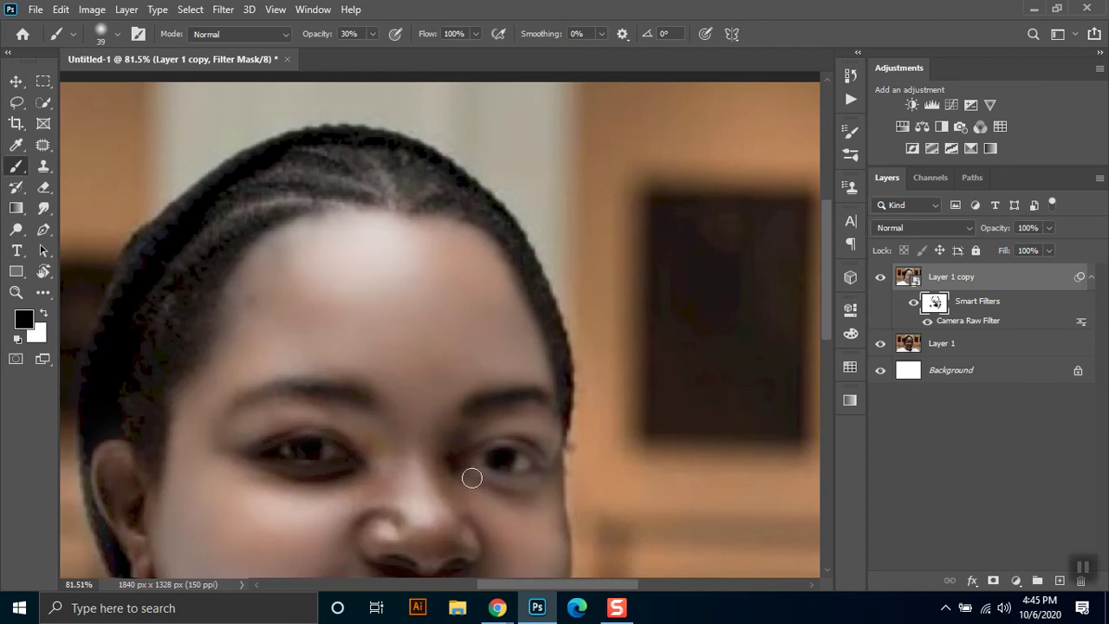
{"action": "left_click_drag", "start_coordinate": [516, 501], "coordinate": [533, 504]}
Paint white on the mask to lighten the shadow under the left eye
{"action": "key", "text": "x"}
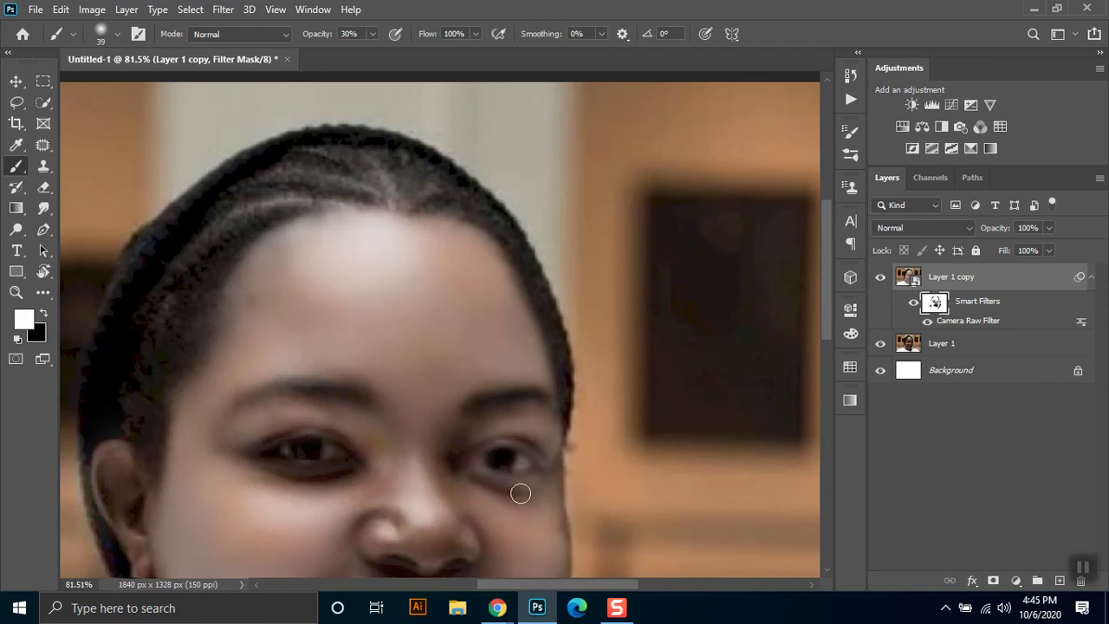
{"action": "key", "text": "x"}
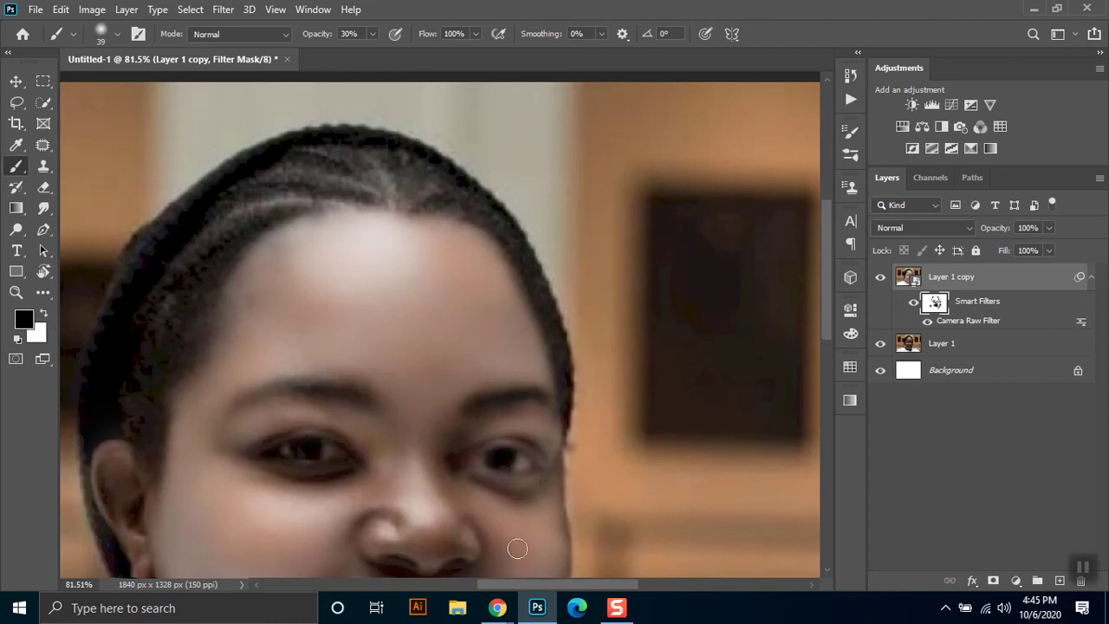
{"action": "scroll", "coordinate": [525, 532], "scroll_direction": "down", "scroll_amount": 1, "text": "alt"}
{"action": "scroll", "coordinate": [524, 551], "scroll_direction": "down", "scroll_amount": 1, "text": "alt"}
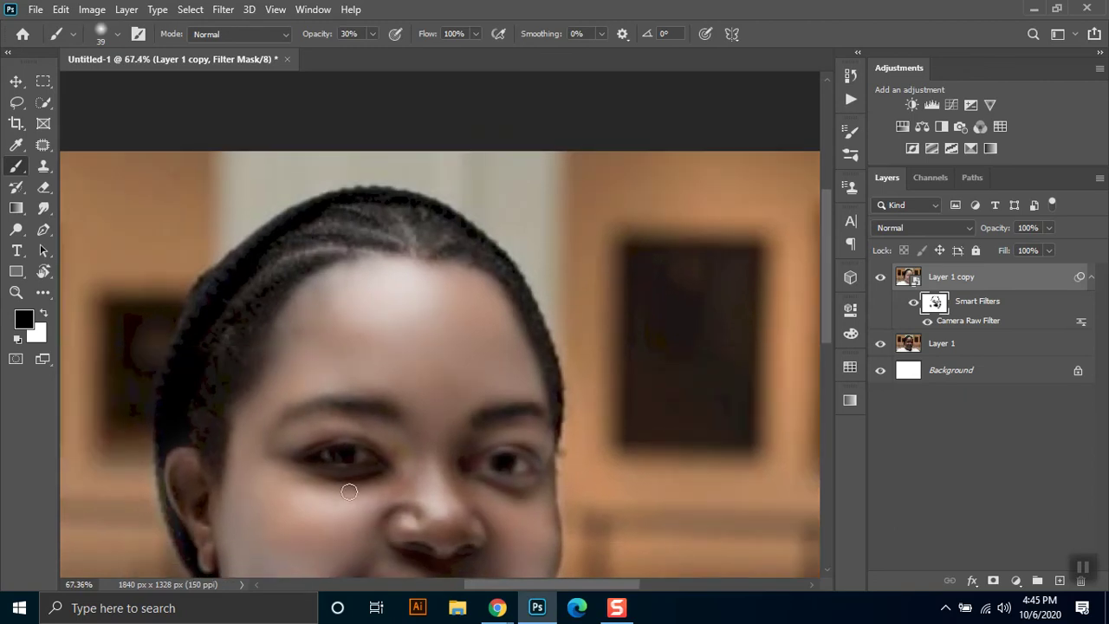
{"action": "key", "text": "x"}
{"action": "mouse_move", "coordinate": [372, 472]}
{"action": "left_mouse_down"}
{"action": "mouse_move", "coordinate": [299, 476]}
{"action": "mouse_move", "coordinate": [292, 460]}
{"action": "left_mouse_up"}
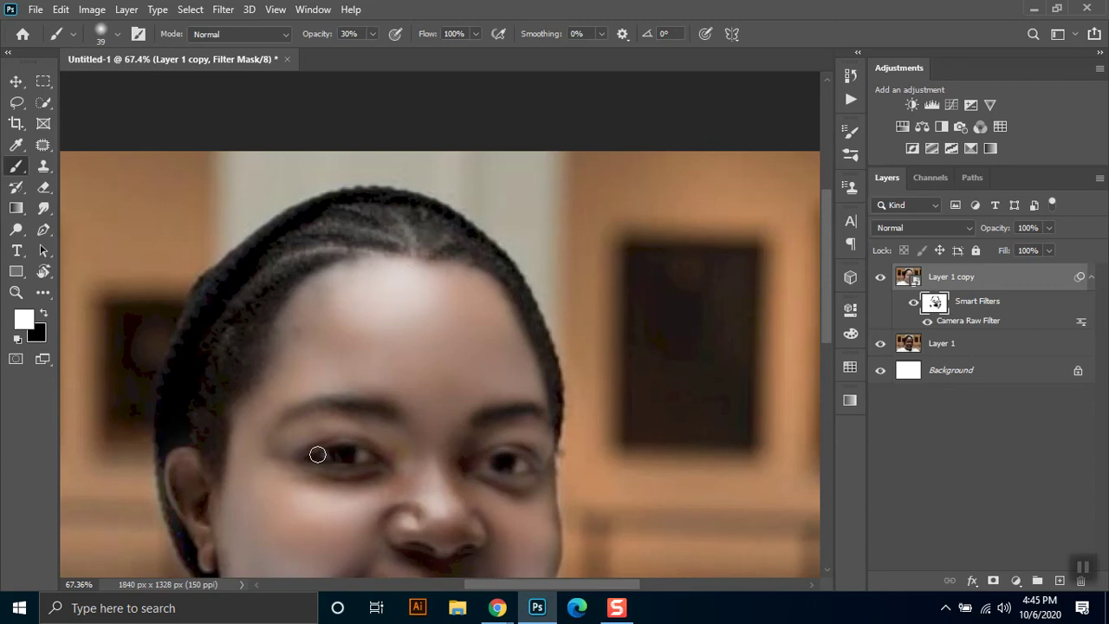
Paint black on the mask to restore the eye's original detail
{"action": "key", "text": "x"}
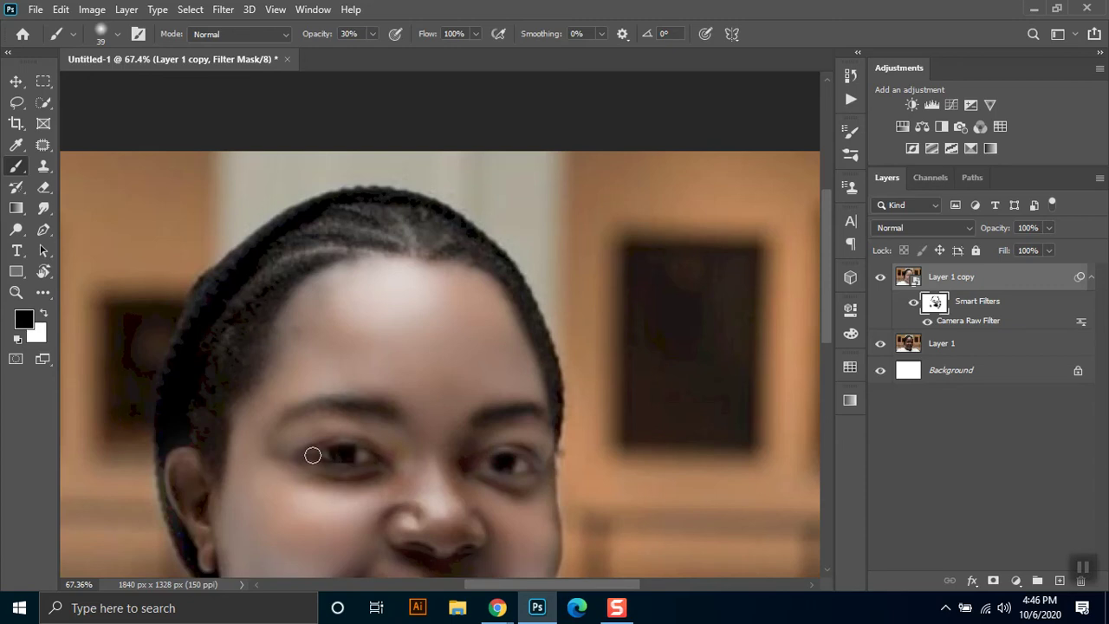
{"action": "left_click_drag", "start_coordinate": [340, 443], "coordinate": [375, 450]}
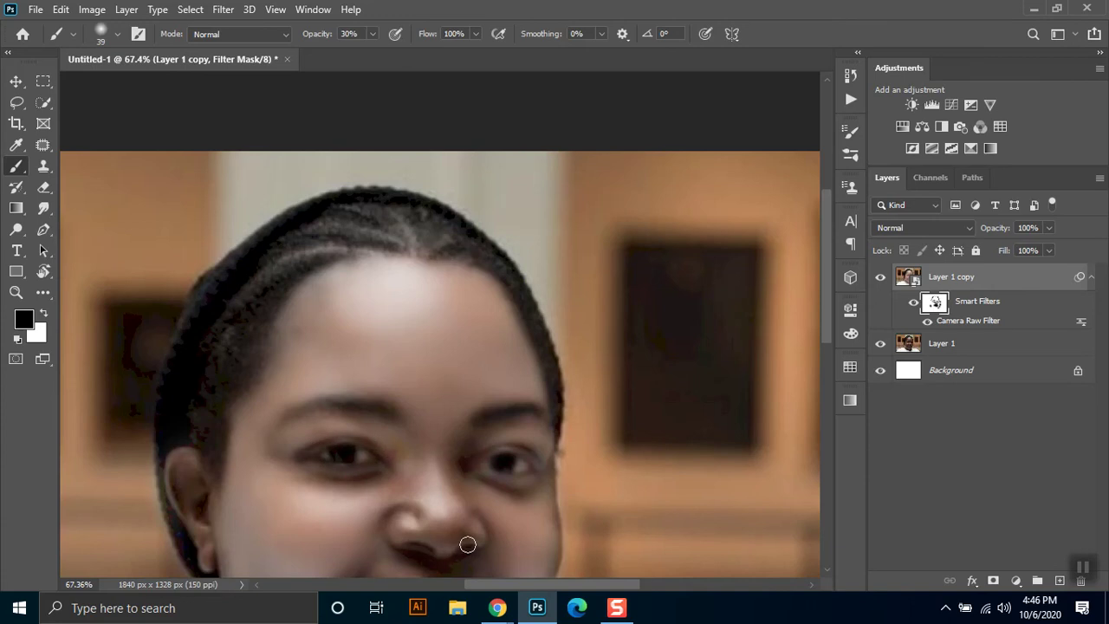
{"action": "scroll", "coordinate": [442, 511], "scroll_direction": "down", "scroll_amount": 2}
{"action": "scroll", "coordinate": [519, 515], "scroll_direction": "down", "scroll_amount": 2}
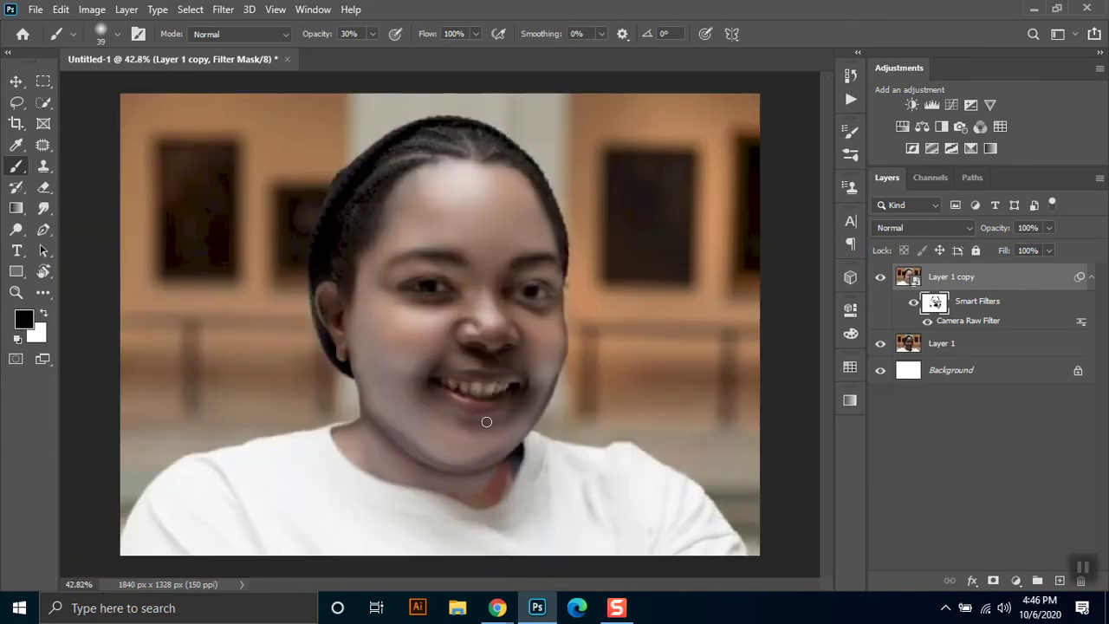
Zoom and pan the view to centre both eyes
{"action": "scroll", "coordinate": [589, 323], "scroll_direction": "up", "scroll_amount": 1}
{"action": "scroll", "coordinate": [581, 328], "scroll_direction": "up", "scroll_amount": 1}
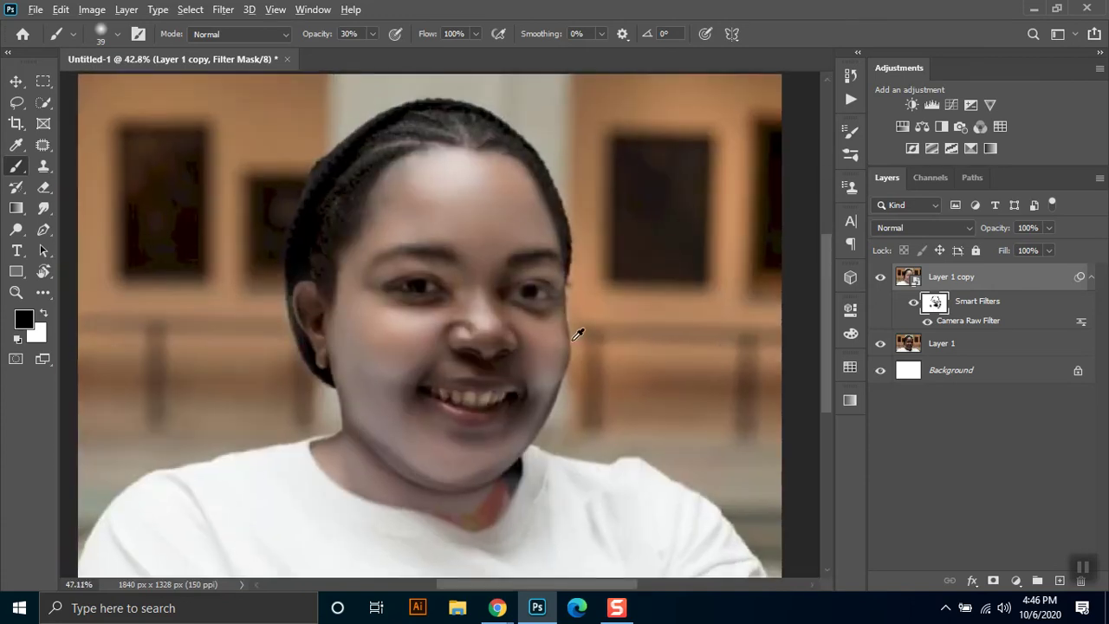
{"action": "scroll", "coordinate": [576, 326], "scroll_direction": "up", "scroll_amount": 1}
{"action": "scroll", "coordinate": [540, 321], "scroll_direction": "up", "scroll_amount": 1}
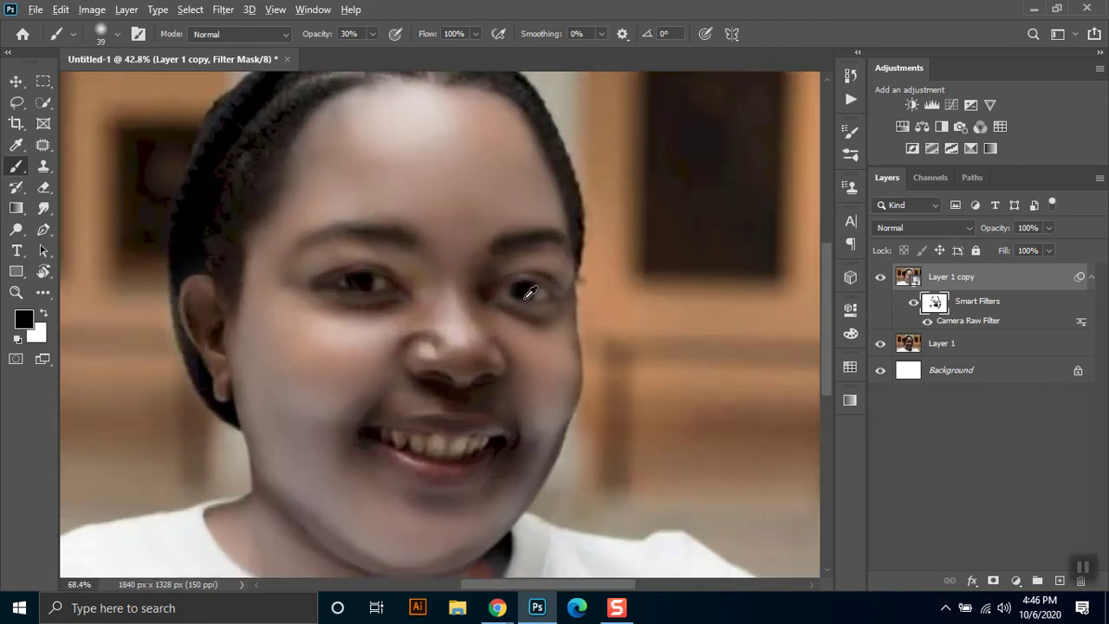
{"action": "scroll", "coordinate": [532, 322], "scroll_direction": "up", "scroll_amount": 1}
{"action": "scroll", "coordinate": [528, 323], "scroll_direction": "up", "scroll_amount": 1}
{"action": "left_click_drag", "start_coordinate": [532, 324], "coordinate": [536, 386]}
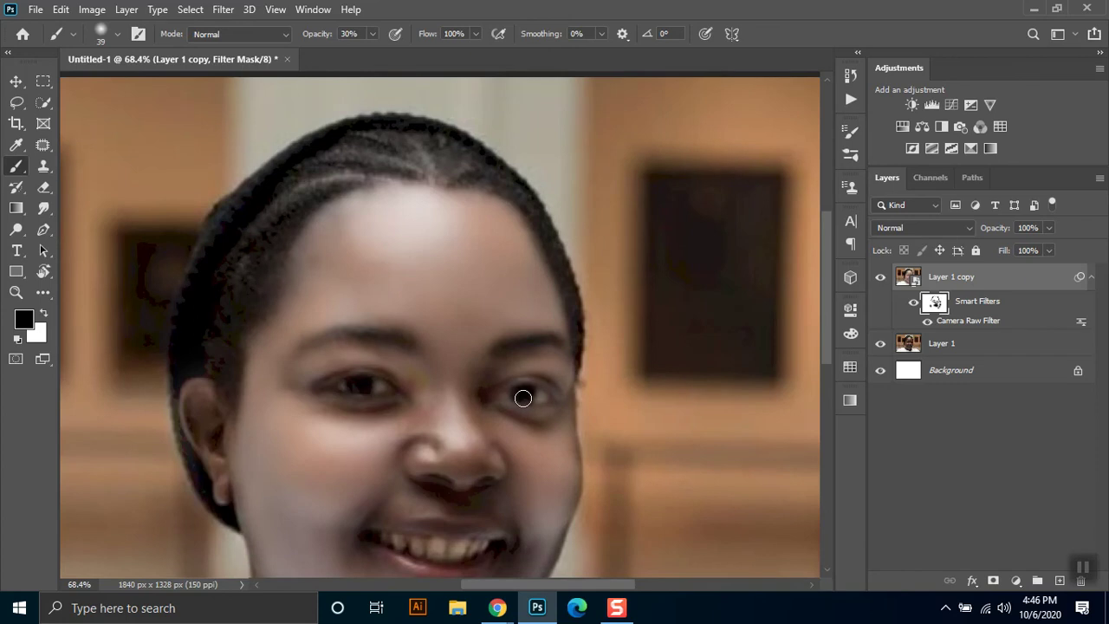
{"action": "key", "text": "x"}
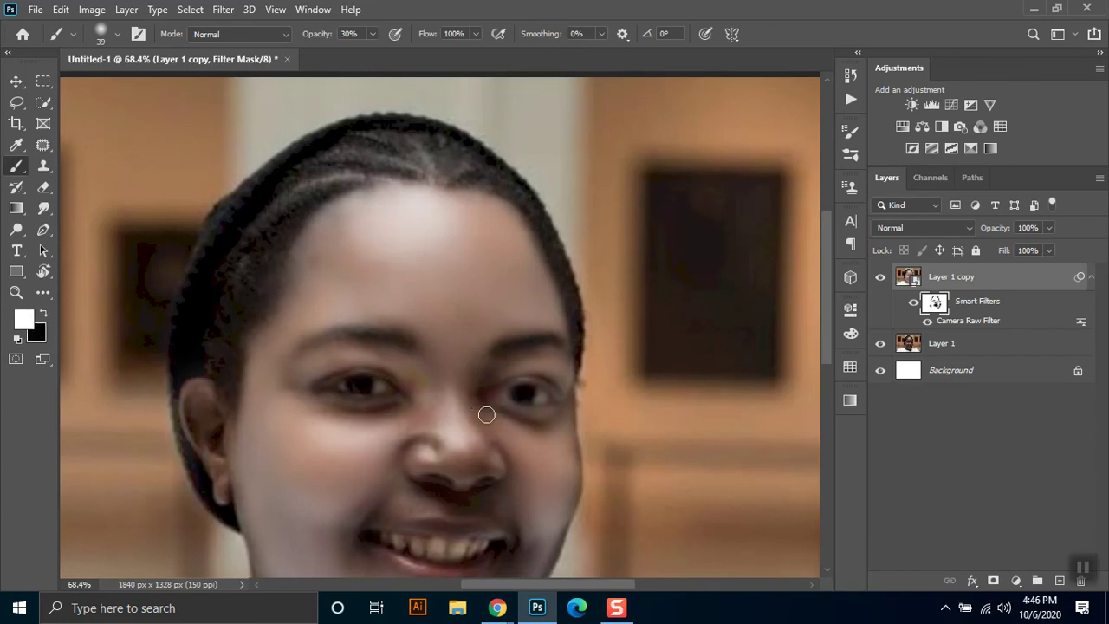
{"action": "key", "text": "x"}
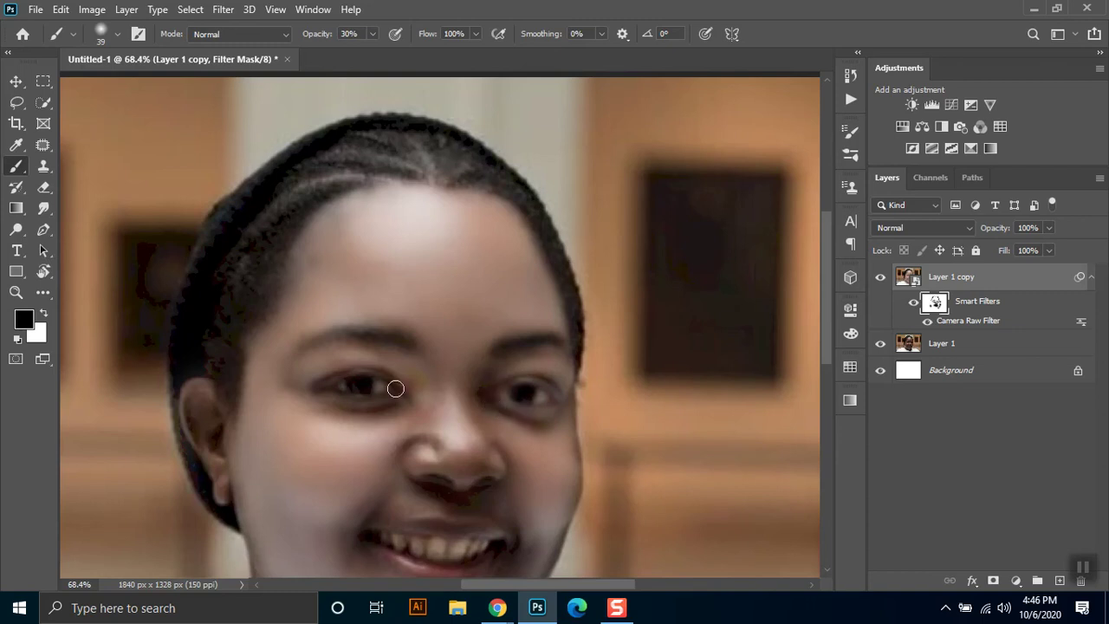
Compare Layer 1 copy against the original and raise the brush opacity to 100%
{"action": "left_click", "coordinate": [882, 277]}
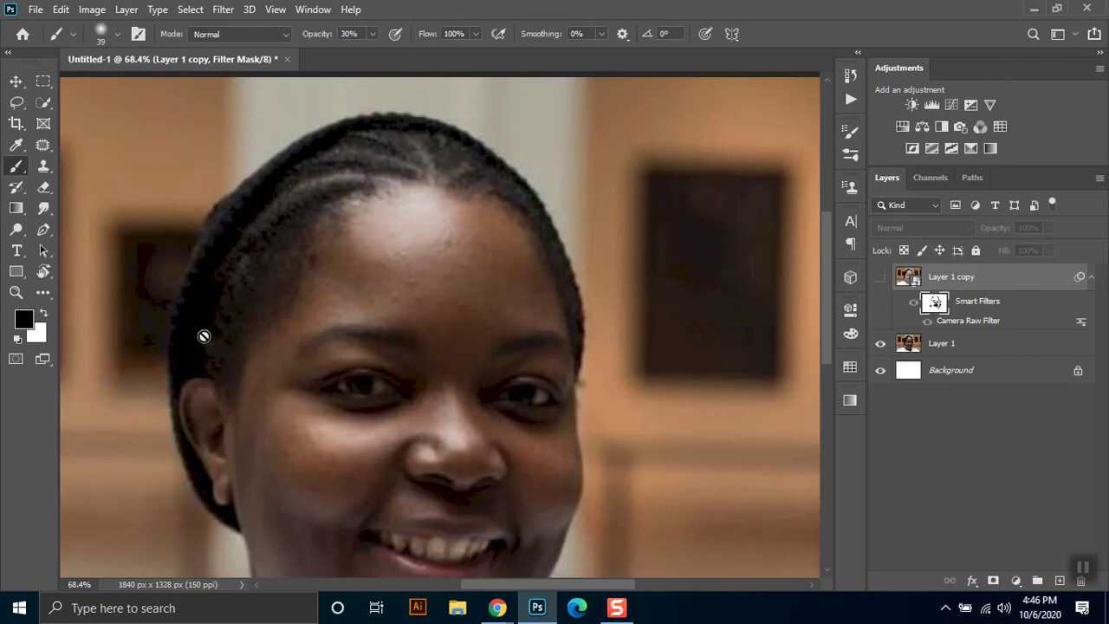
{"action": "left_click", "coordinate": [880, 277]}
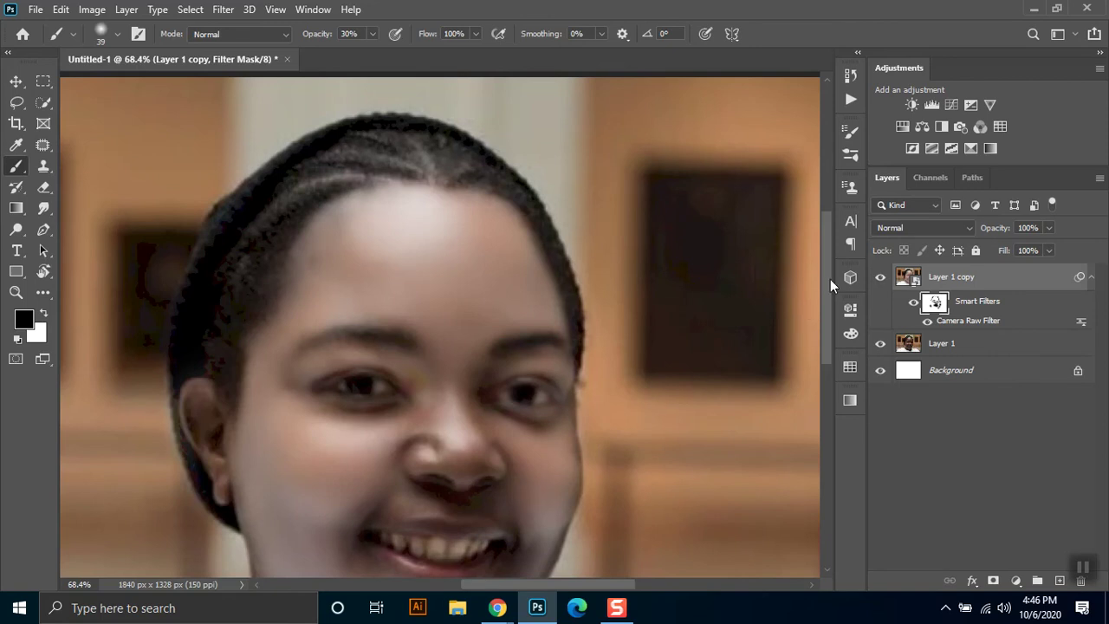
{"action": "left_click_drag", "start_coordinate": [832, 280], "coordinate": [826, 319]}
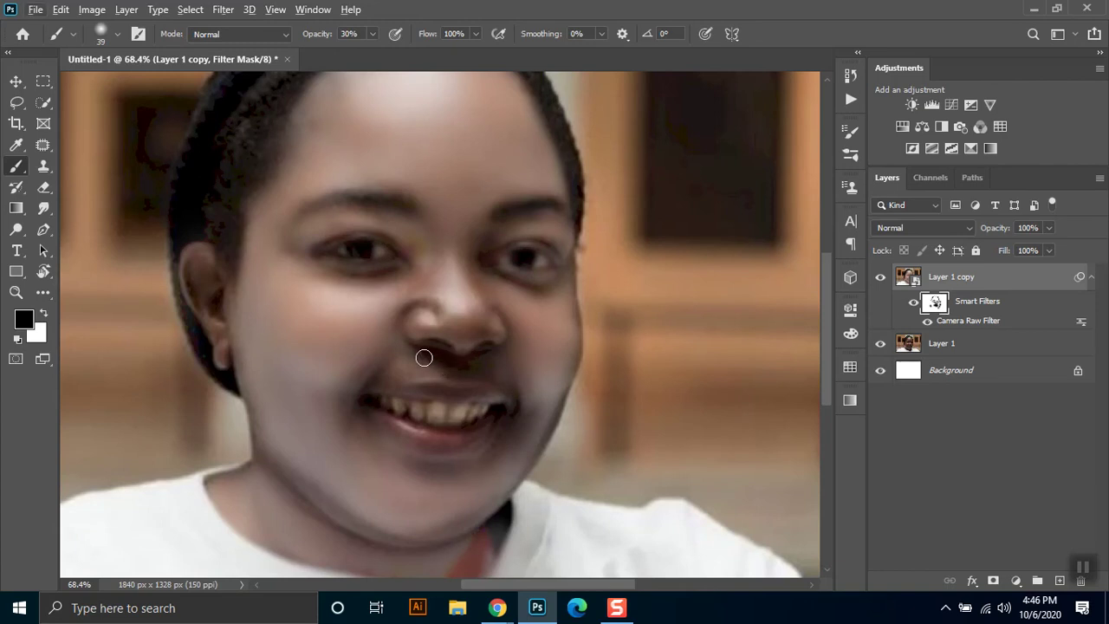
{"action": "left_click", "coordinate": [372, 34]}
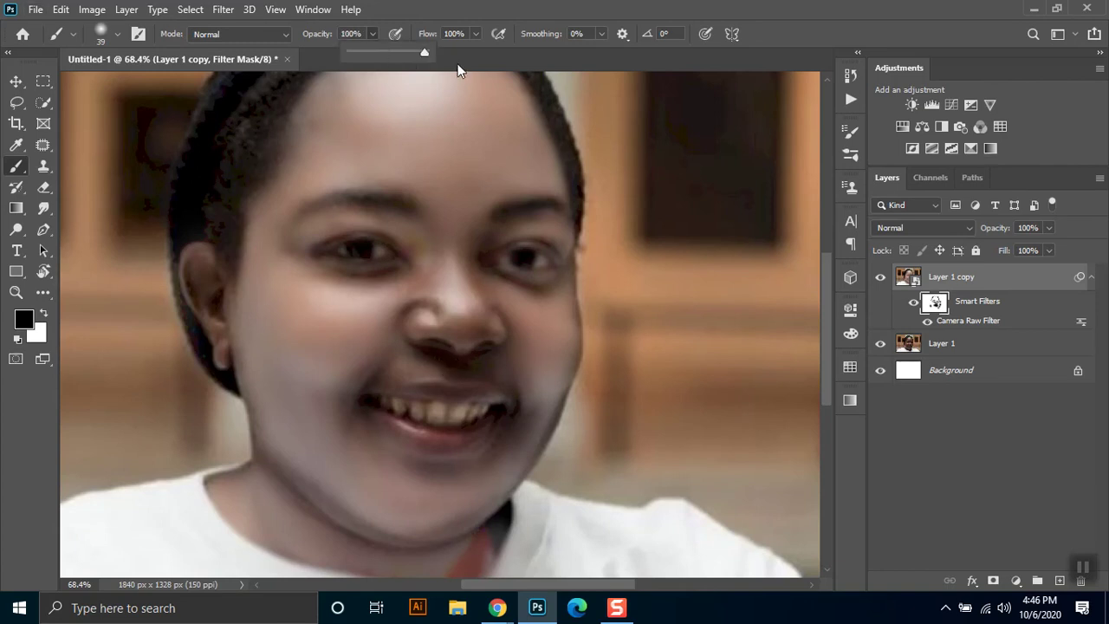
Paint white on the mask under the nose, from the mouth corner, and over the nose tip
{"action": "left_click", "coordinate": [433, 356]}
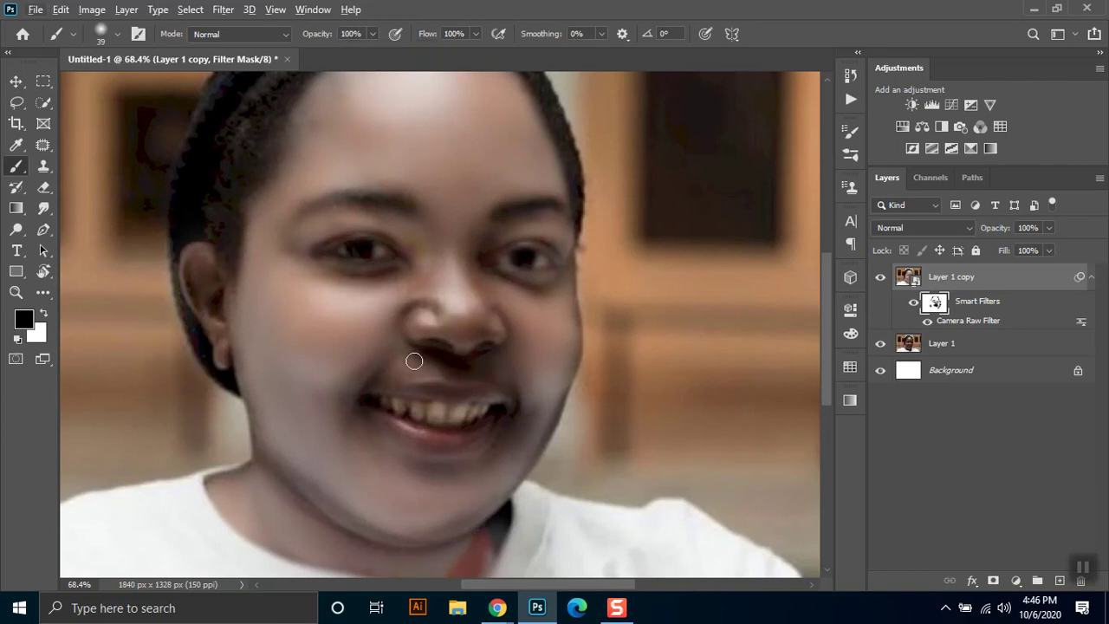
{"action": "key", "text": "x"}
{"action": "mouse_move", "coordinate": [413, 357]}
{"action": "left_mouse_down"}
{"action": "mouse_move", "coordinate": [454, 362]}
{"action": "mouse_move", "coordinate": [422, 354]}
{"action": "mouse_move", "coordinate": [389, 376]}
{"action": "mouse_move", "coordinate": [417, 382]}
{"action": "mouse_move", "coordinate": [384, 376]}
{"action": "mouse_move", "coordinate": [512, 376]}
{"action": "mouse_move", "coordinate": [502, 381]}
{"action": "mouse_move", "coordinate": [520, 391]}
{"action": "mouse_move", "coordinate": [522, 420]}
{"action": "mouse_move", "coordinate": [506, 446]}
{"action": "left_mouse_up"}
{"action": "mouse_move", "coordinate": [521, 394]}
{"action": "left_mouse_down"}
{"action": "mouse_move", "coordinate": [505, 352]}
{"action": "mouse_move", "coordinate": [479, 362]}
{"action": "left_mouse_up"}
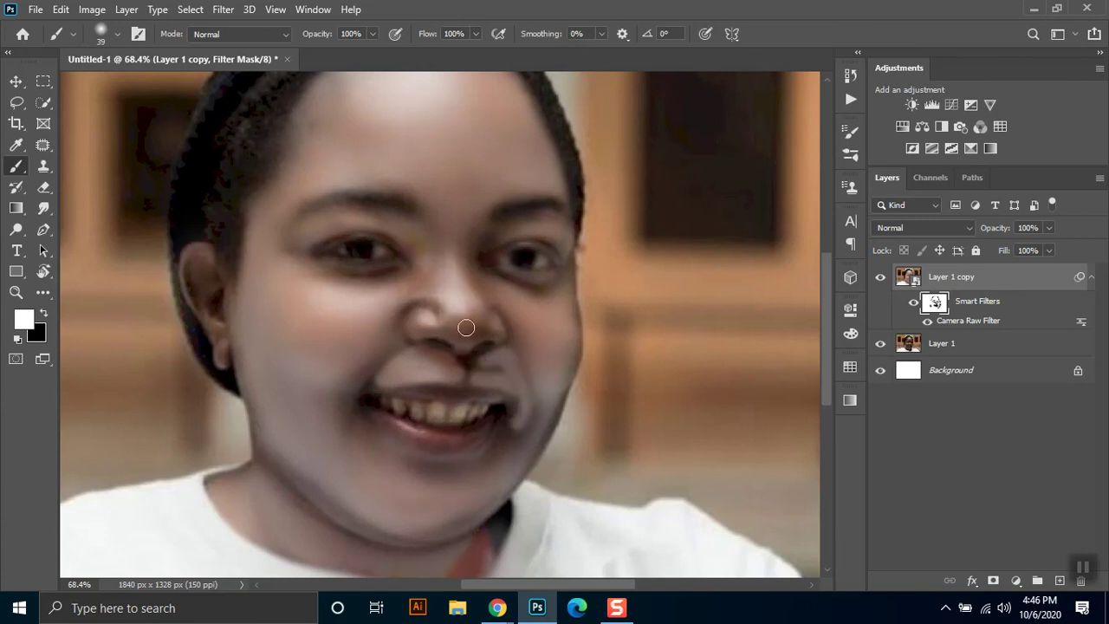
{"action": "mouse_move", "coordinate": [467, 310]}
{"action": "left_mouse_down"}
{"action": "mouse_move", "coordinate": [468, 331]}
{"action": "mouse_move", "coordinate": [432, 301]}
{"action": "left_mouse_up"}
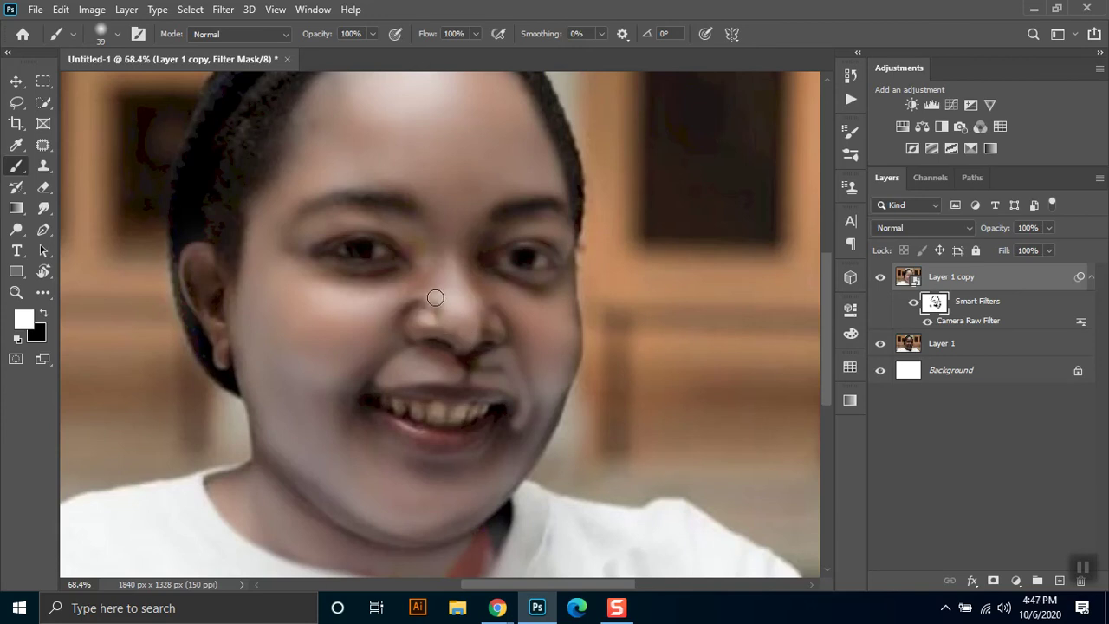
Reapply smoothing along the nose bridge, between the brows and under the nose tip
{"action": "mouse_move", "coordinate": [424, 297]}
{"action": "left_mouse_down"}
{"action": "mouse_move", "coordinate": [414, 300]}
{"action": "mouse_move", "coordinate": [434, 288]}
{"action": "mouse_move", "coordinate": [456, 217]}
{"action": "mouse_move", "coordinate": [451, 193]}
{"action": "mouse_move", "coordinate": [457, 283]}
{"action": "left_mouse_up"}
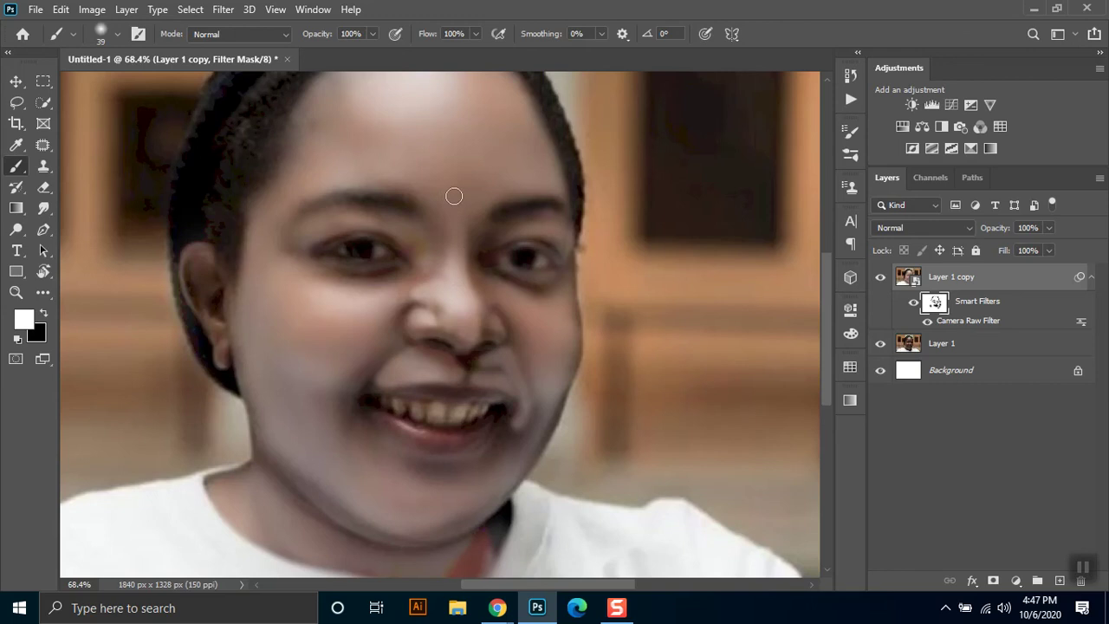
{"action": "left_click_drag", "start_coordinate": [440, 198], "coordinate": [436, 192]}
{"action": "left_click_drag", "start_coordinate": [458, 282], "coordinate": [461, 266]}
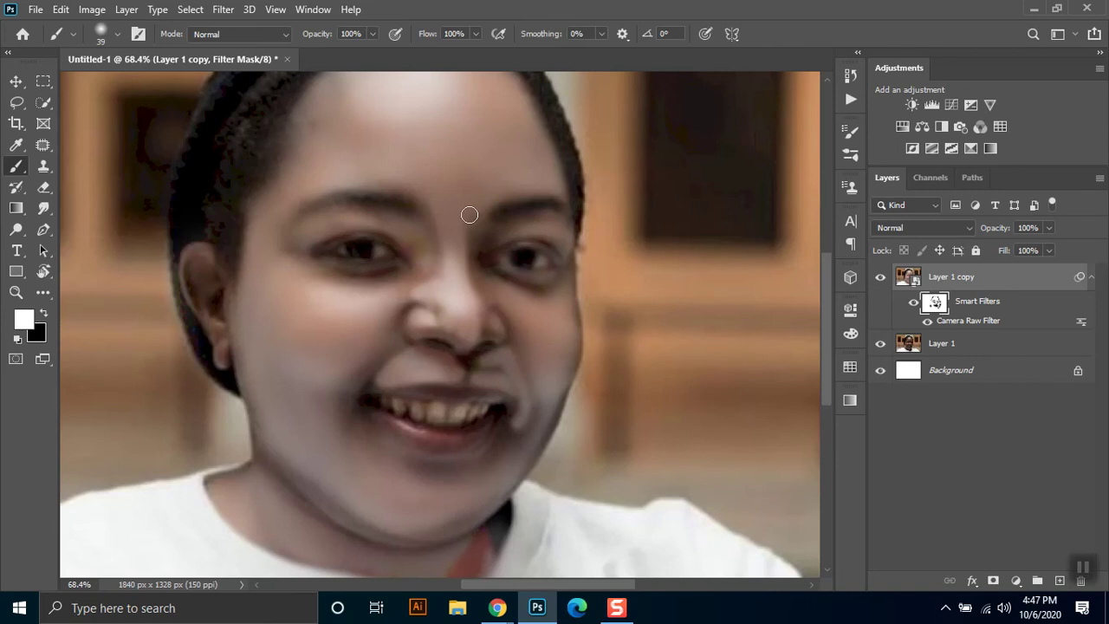
{"action": "left_click_drag", "start_coordinate": [475, 213], "coordinate": [473, 318]}
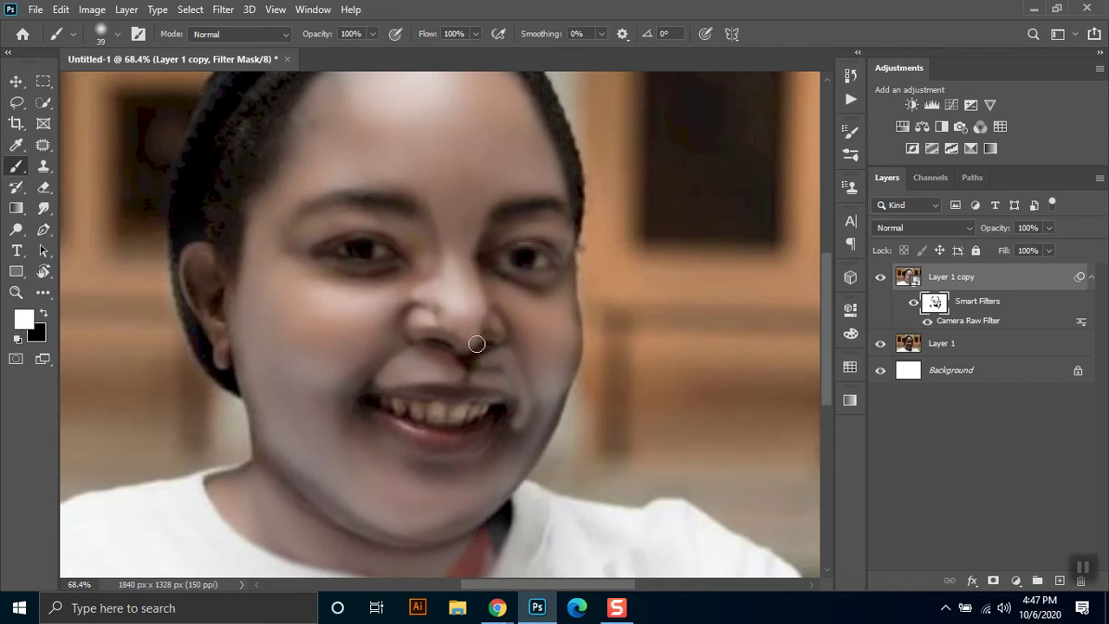
{"action": "left_click_drag", "start_coordinate": [471, 340], "coordinate": [453, 332]}
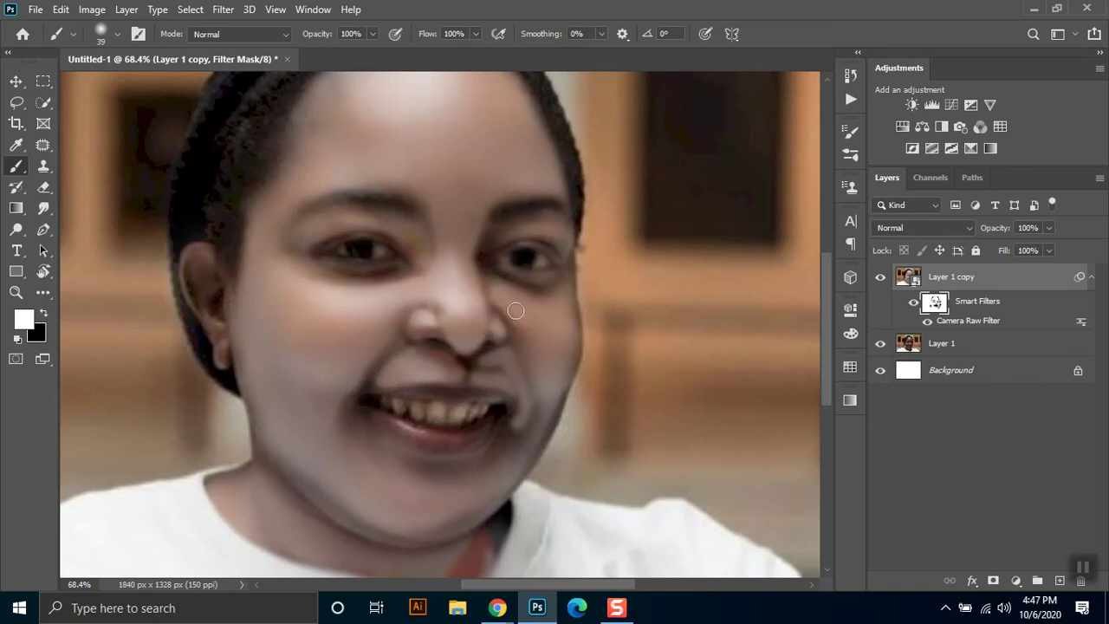
{"action": "left_click", "coordinate": [372, 35]}
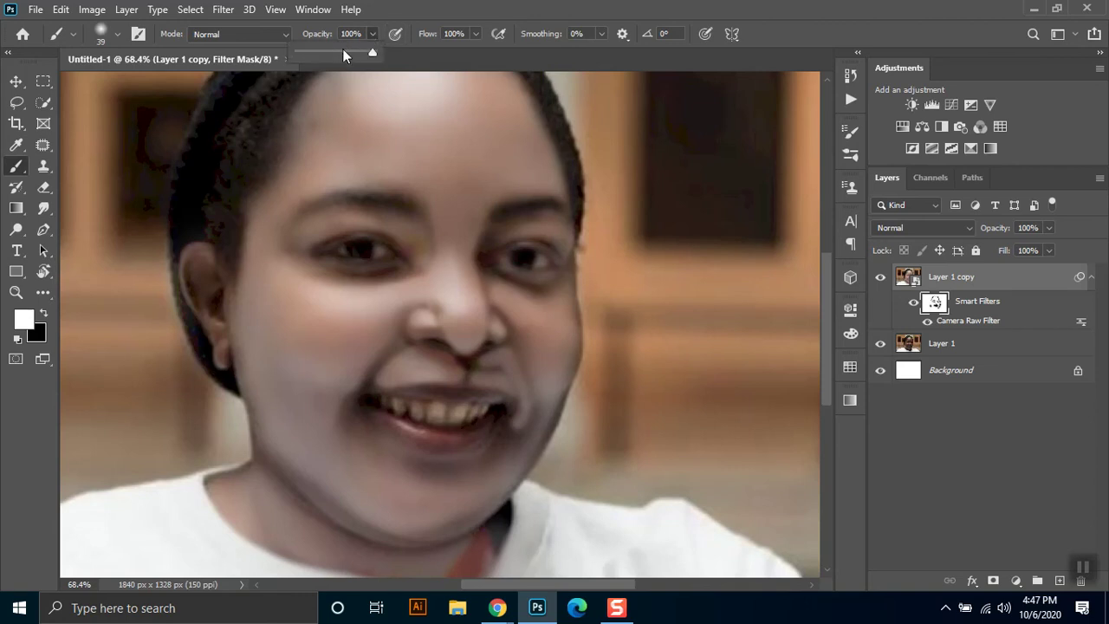
Drop the mask brush opacity from 56% to 14%
{"action": "left_click", "coordinate": [497, 283]}
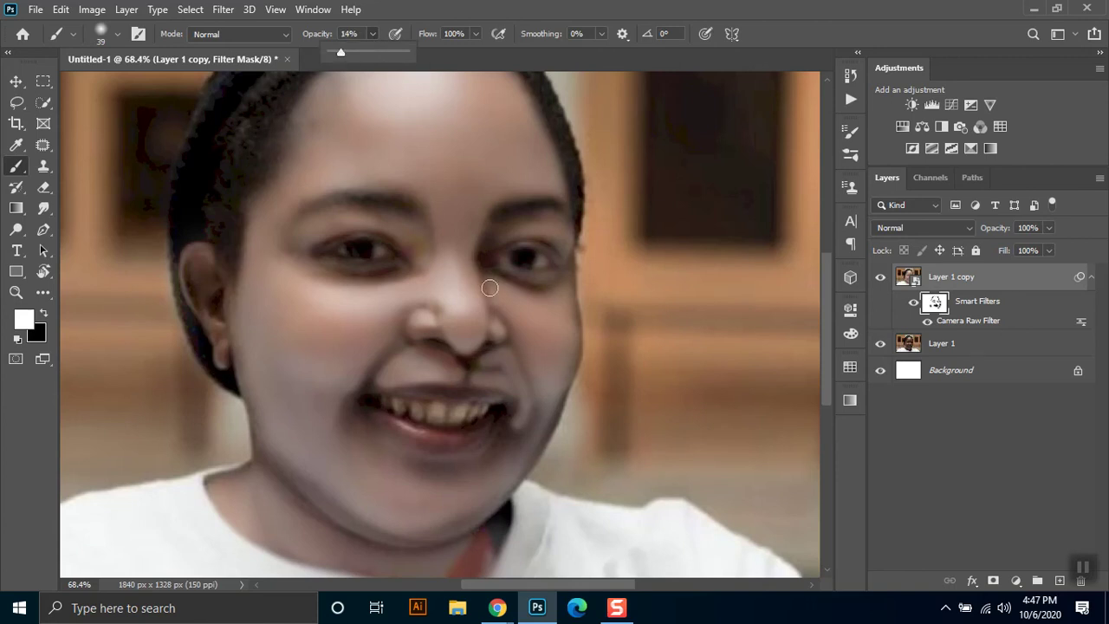
{"action": "left_click", "coordinate": [489, 291]}
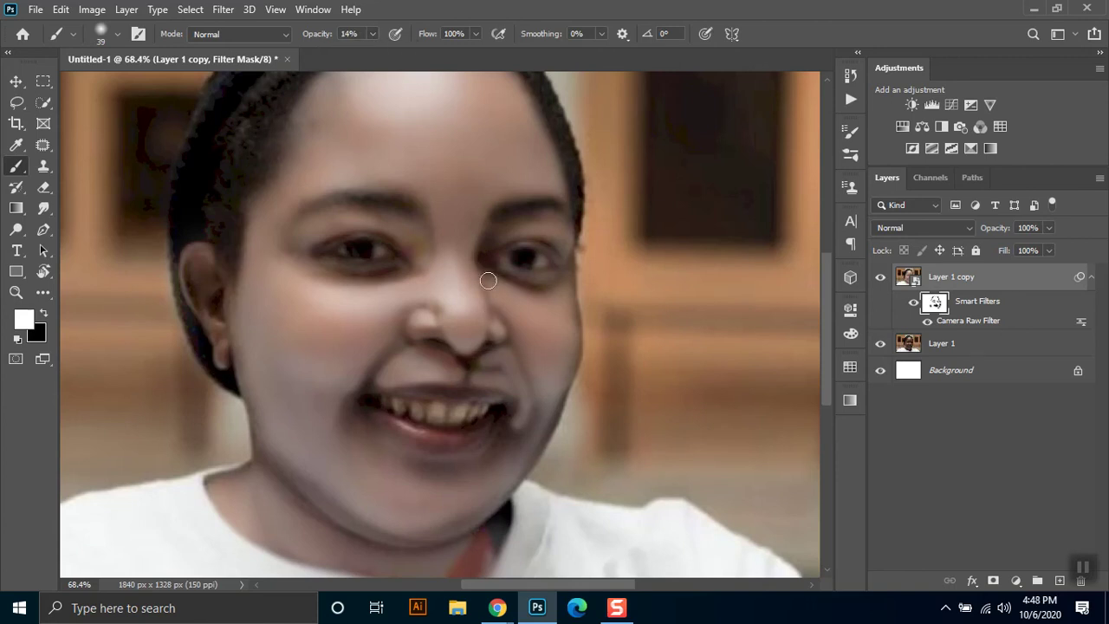
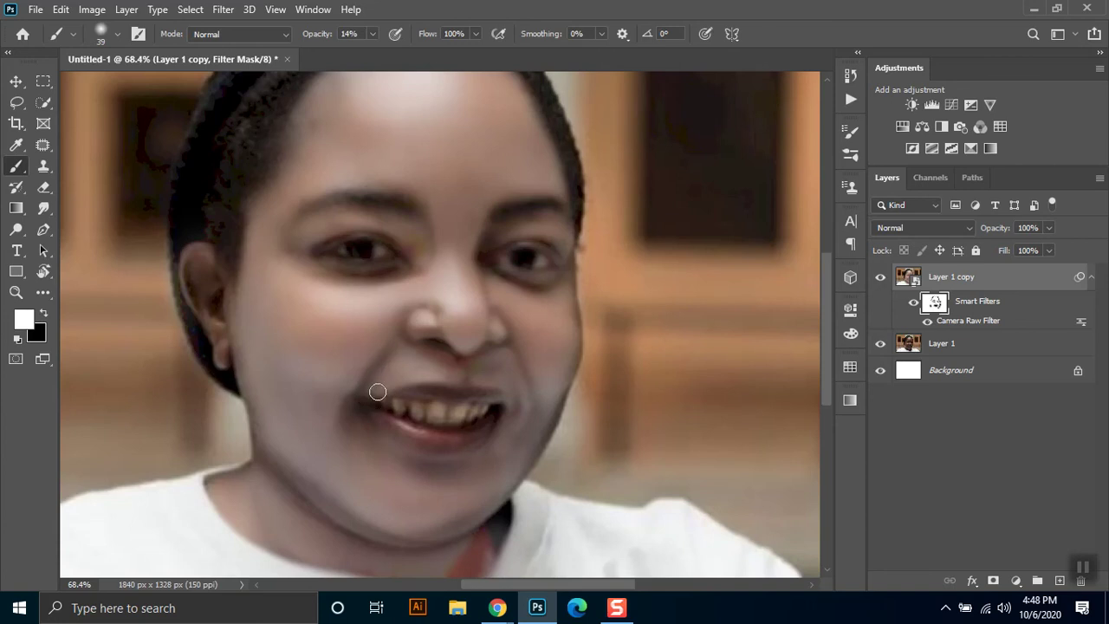
At 35% brush opacity, paint the Camera Raw filter mask below the mouth corner and over the teeth
{"action": "left_click", "coordinate": [372, 33]}
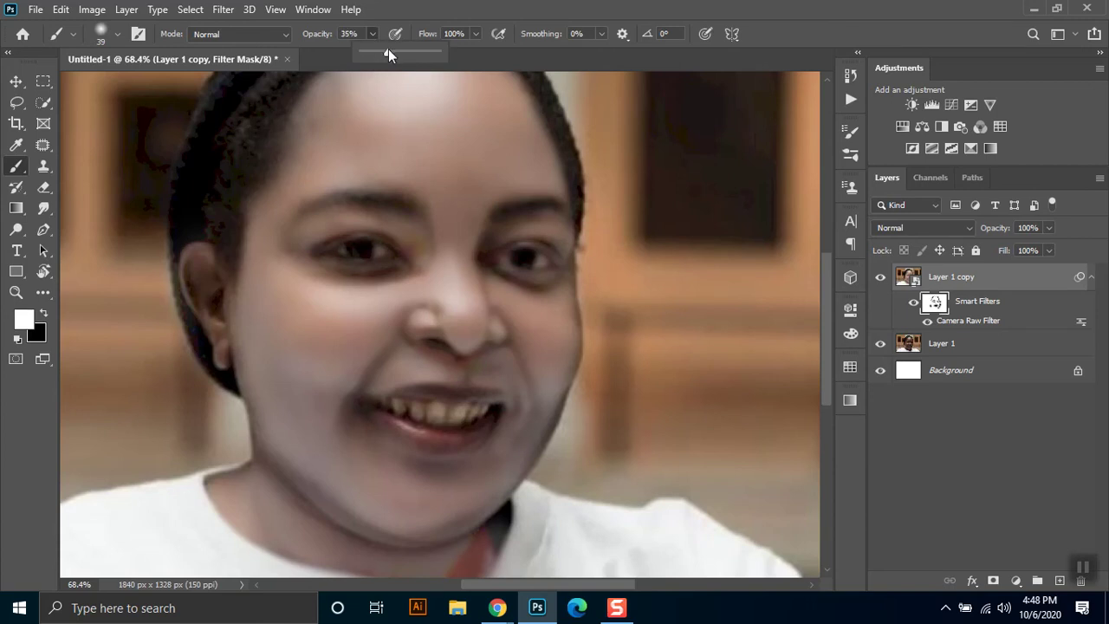
{"action": "left_click", "coordinate": [385, 335]}
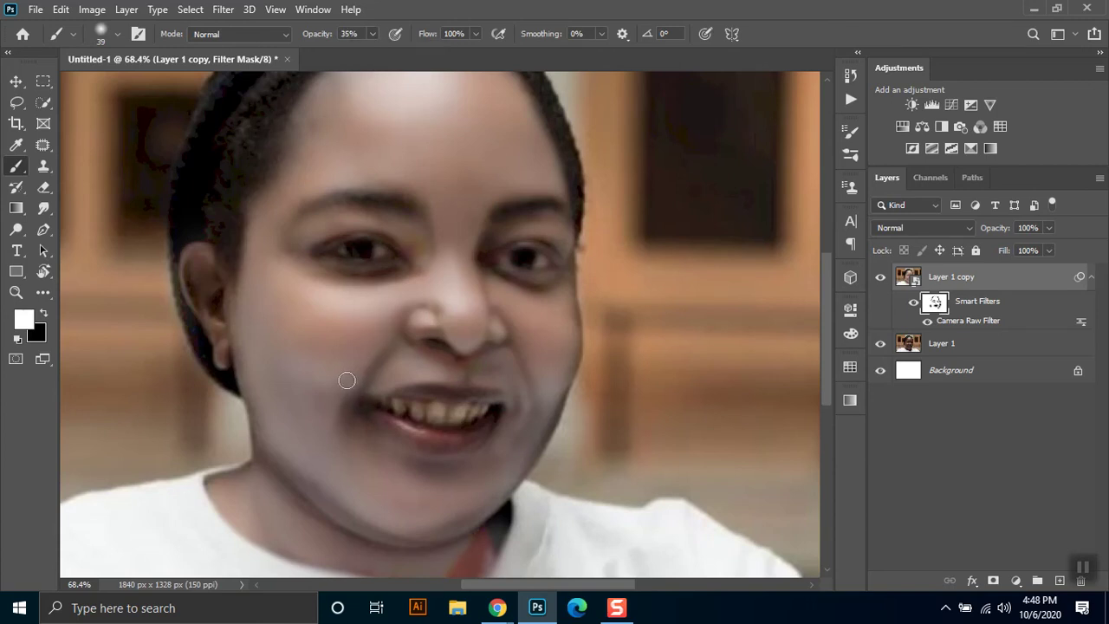
{"action": "left_click_drag", "start_coordinate": [359, 425], "coordinate": [373, 450]}
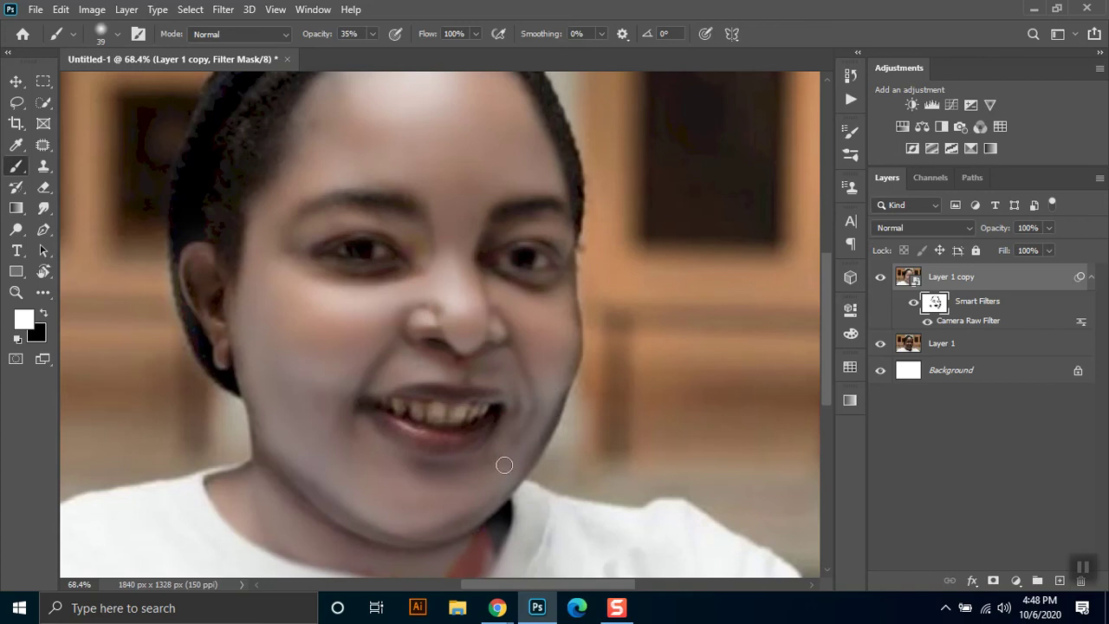
{"action": "left_click_drag", "start_coordinate": [479, 407], "coordinate": [499, 416]}
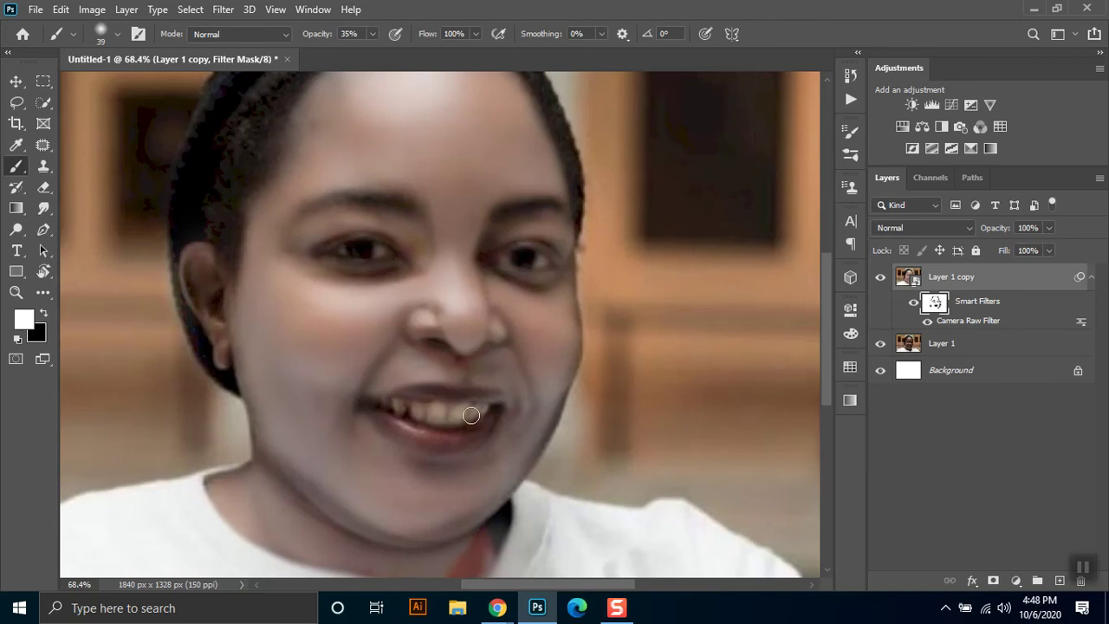
{"action": "left_click_drag", "start_coordinate": [393, 406], "coordinate": [395, 405]}
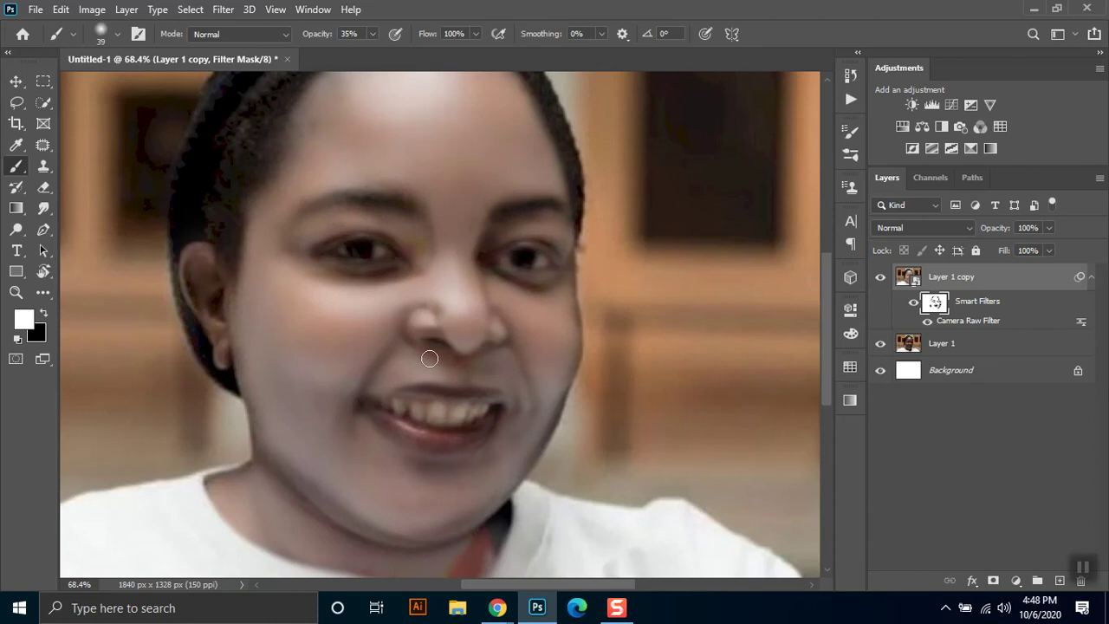
Paint the filter mask near the eye, then zoom out to show the whole face
{"action": "left_click_drag", "start_coordinate": [531, 227], "coordinate": [519, 231]}
{"action": "scroll", "coordinate": [527, 324], "scroll_direction": "down", "scroll_amount": 2}
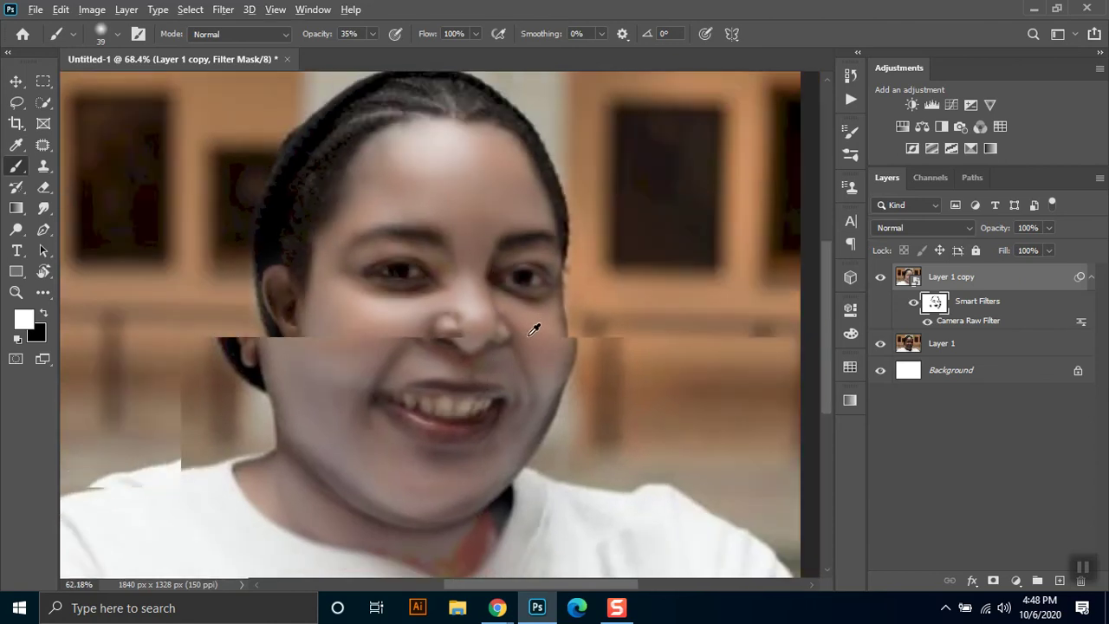
{"action": "scroll", "coordinate": [488, 492], "scroll_direction": "down", "scroll_amount": 1}
{"action": "left_click_drag", "start_coordinate": [487, 493], "coordinate": [494, 439]}
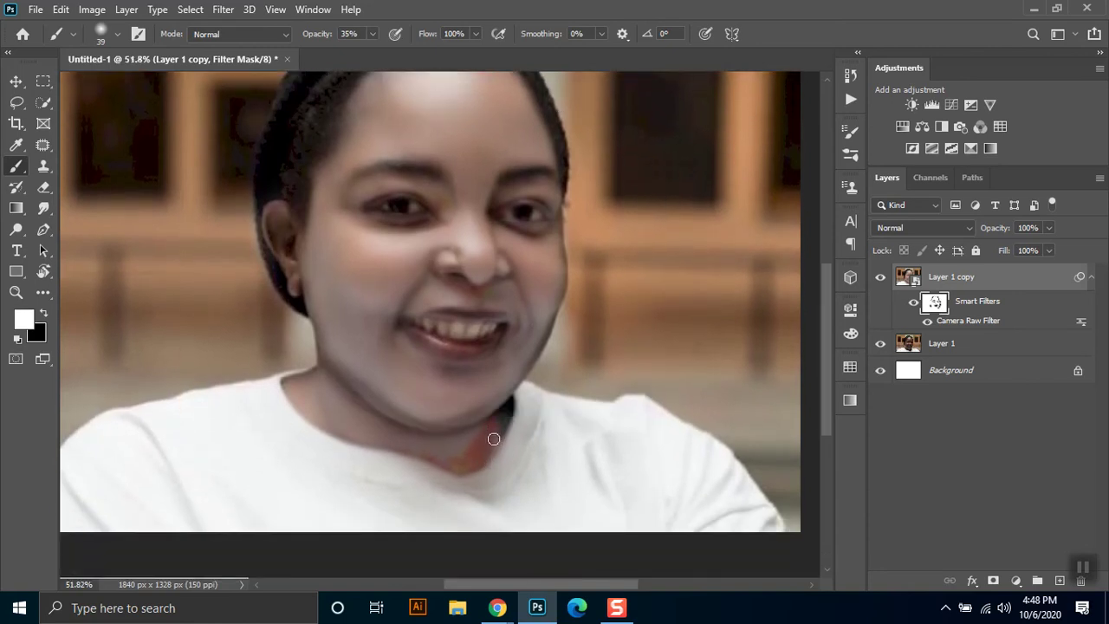
{"action": "scroll", "coordinate": [656, 365], "scroll_direction": "down", "scroll_amount": 1}
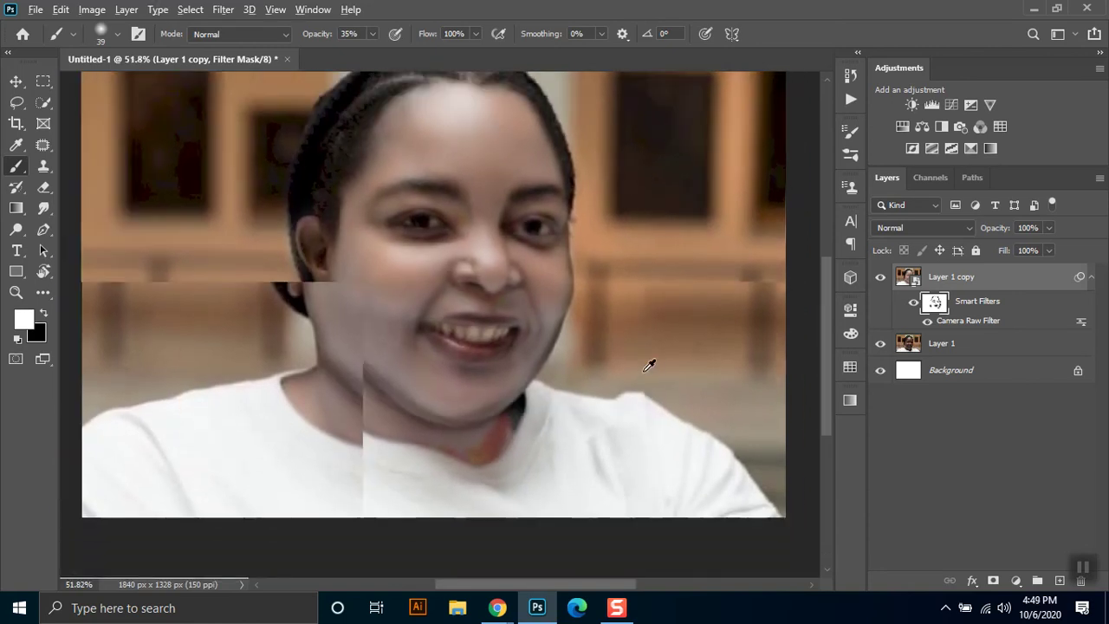
{"action": "left_click_drag", "start_coordinate": [552, 225], "coordinate": [523, 313]}
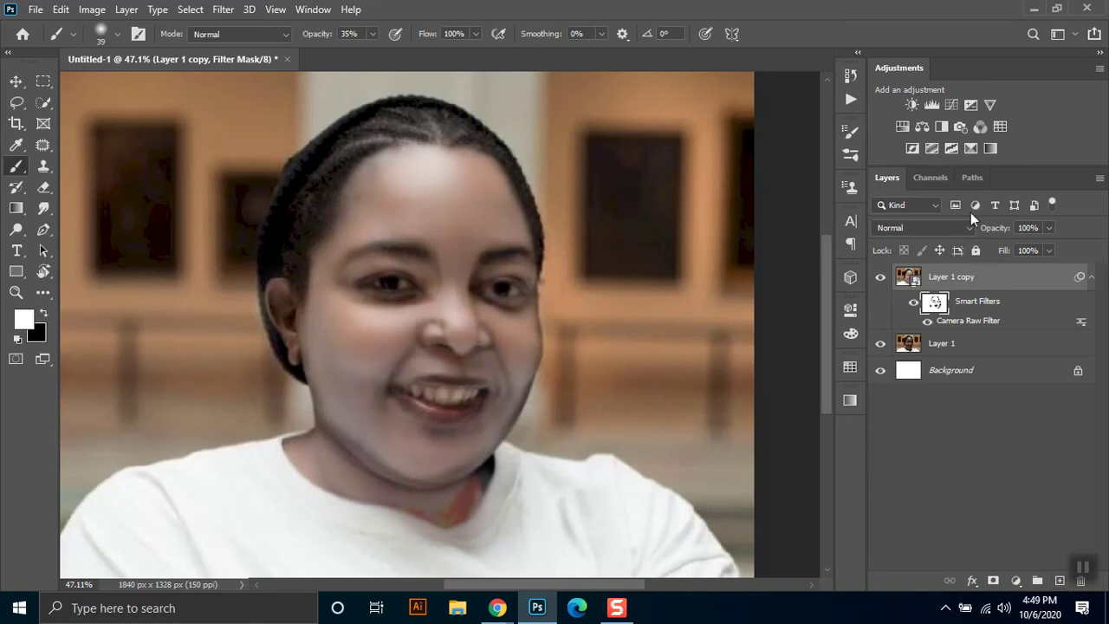
Add a Hue/Saturation adjustment layer with Saturation at -100
{"action": "left_click", "coordinate": [904, 127]}
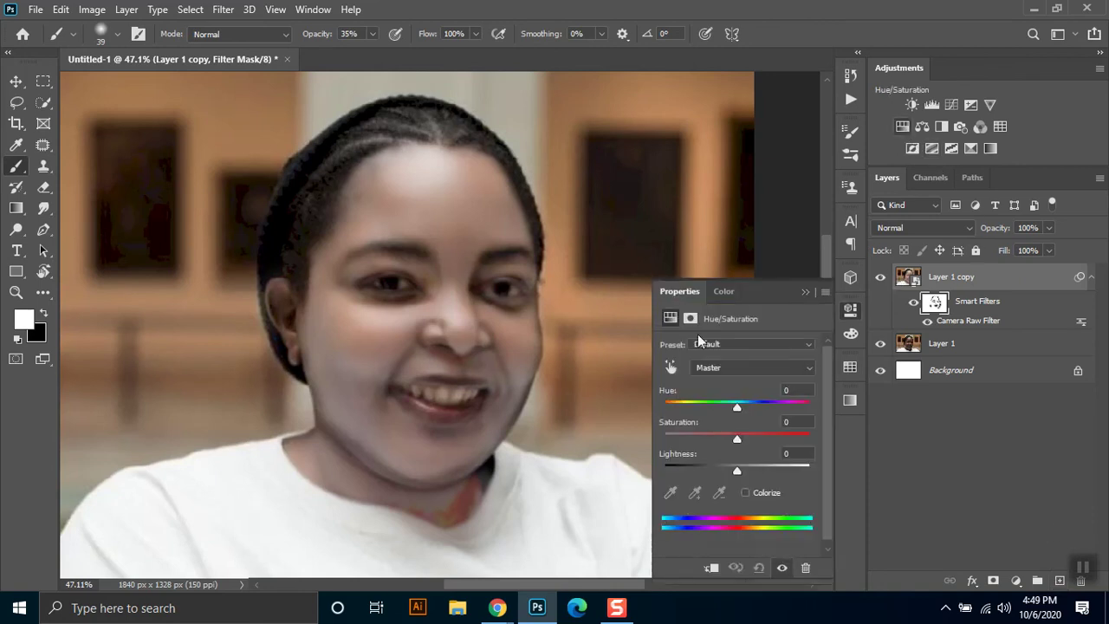
{"action": "left_click_drag", "start_coordinate": [738, 439], "coordinate": [635, 436]}
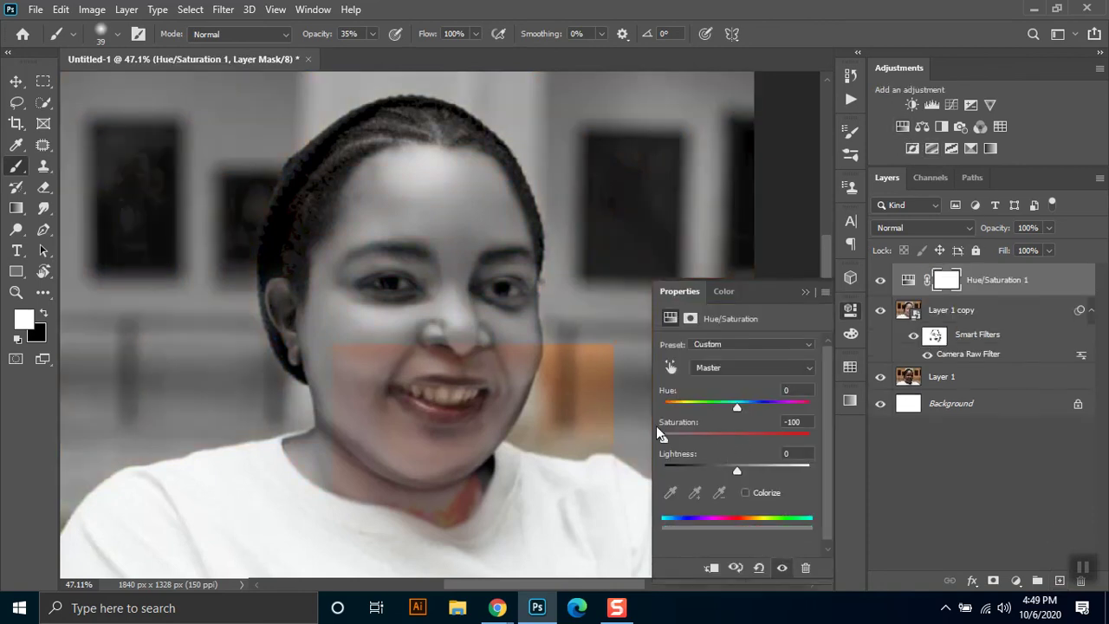
{"action": "left_click", "coordinate": [805, 292]}
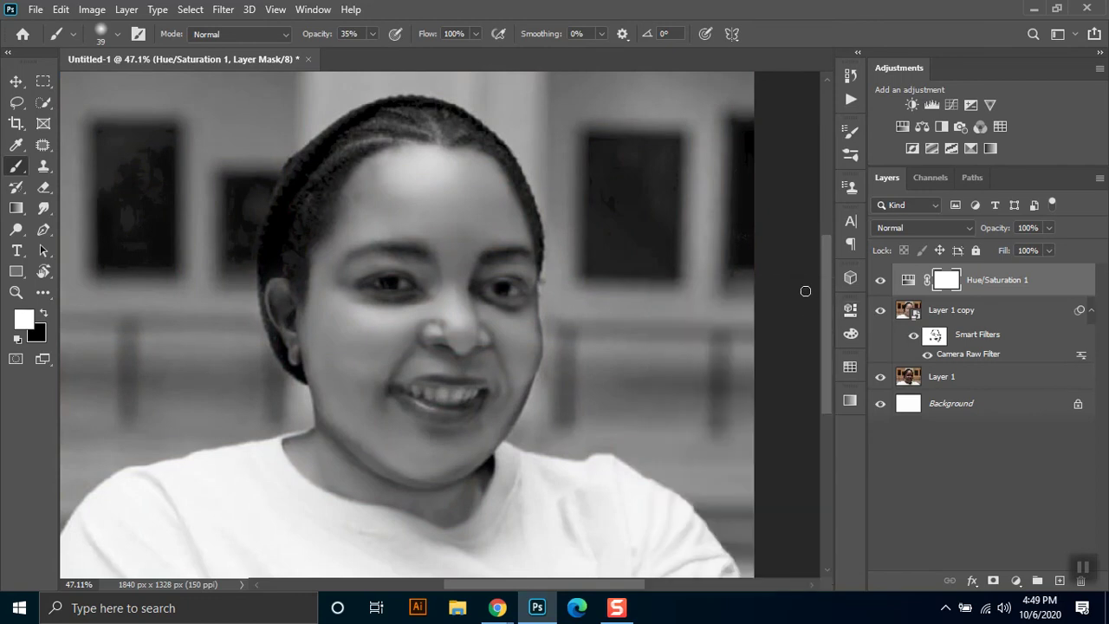
Add a midtone-brightening Levels layer, then invert both adjustment masks to black
{"action": "left_click", "coordinate": [933, 106]}
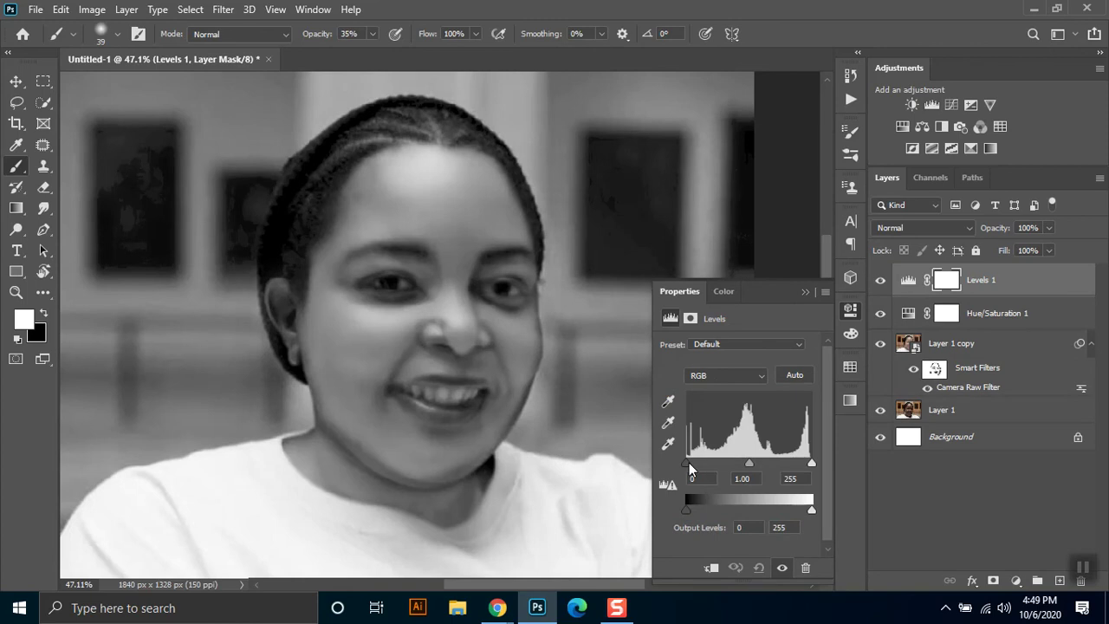
{"action": "left_click_drag", "start_coordinate": [750, 463], "coordinate": [737, 469]}
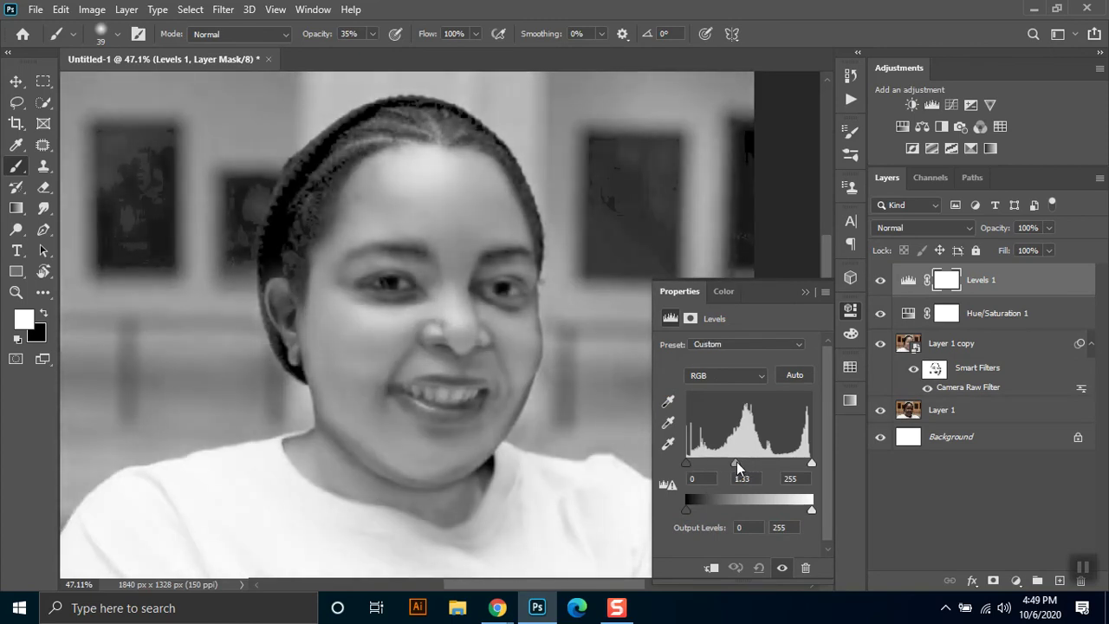
{"action": "left_click", "coordinate": [807, 290]}
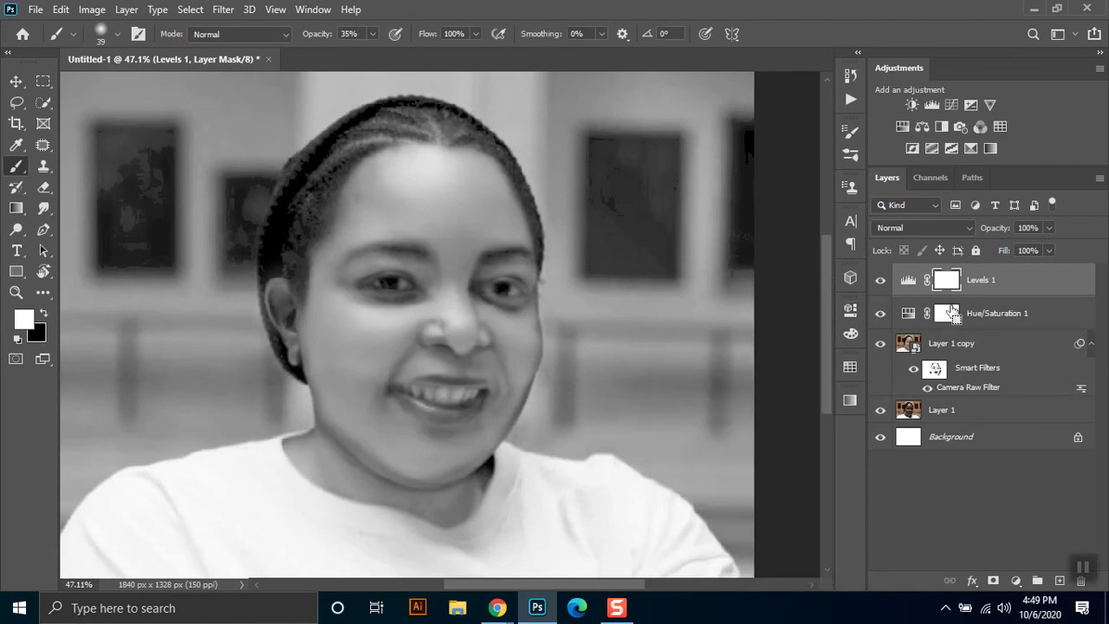
{"action": "key", "text": "ctrl+i"}
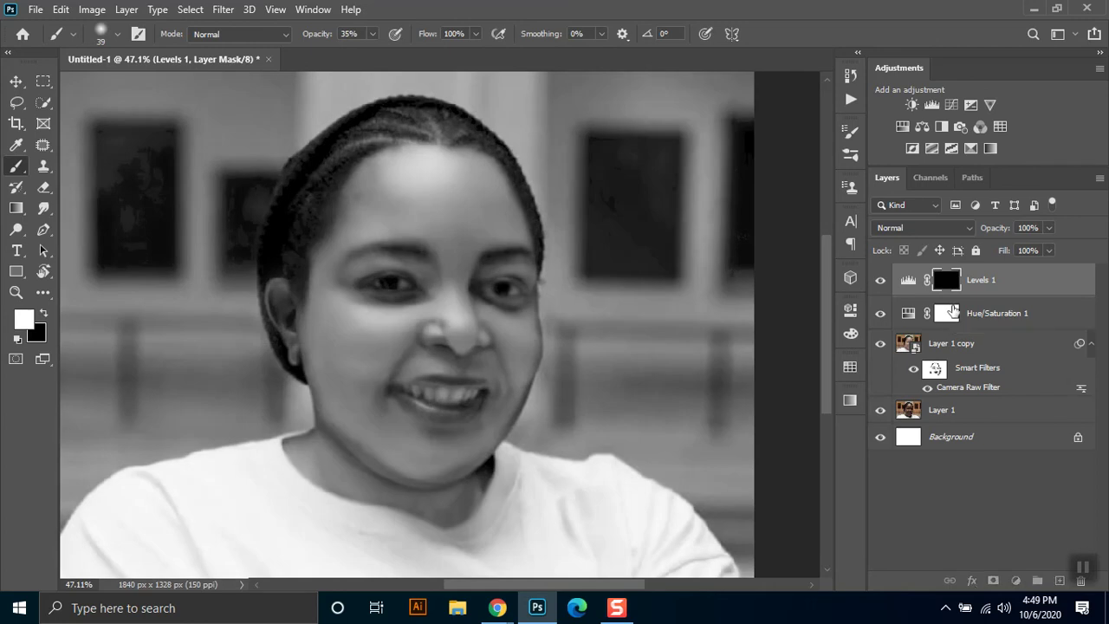
{"action": "left_click", "coordinate": [953, 312]}
{"action": "key", "text": "ctrl+i"}
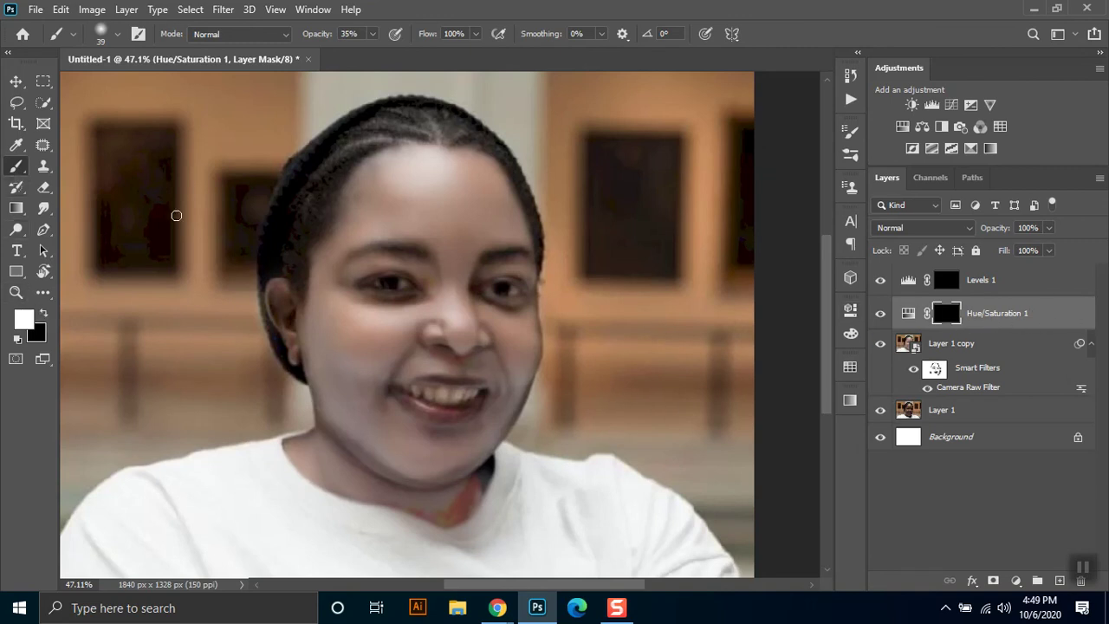
Set up a soft brush at 83% opacity and 89 px size
{"action": "left_click", "coordinate": [42, 316]}
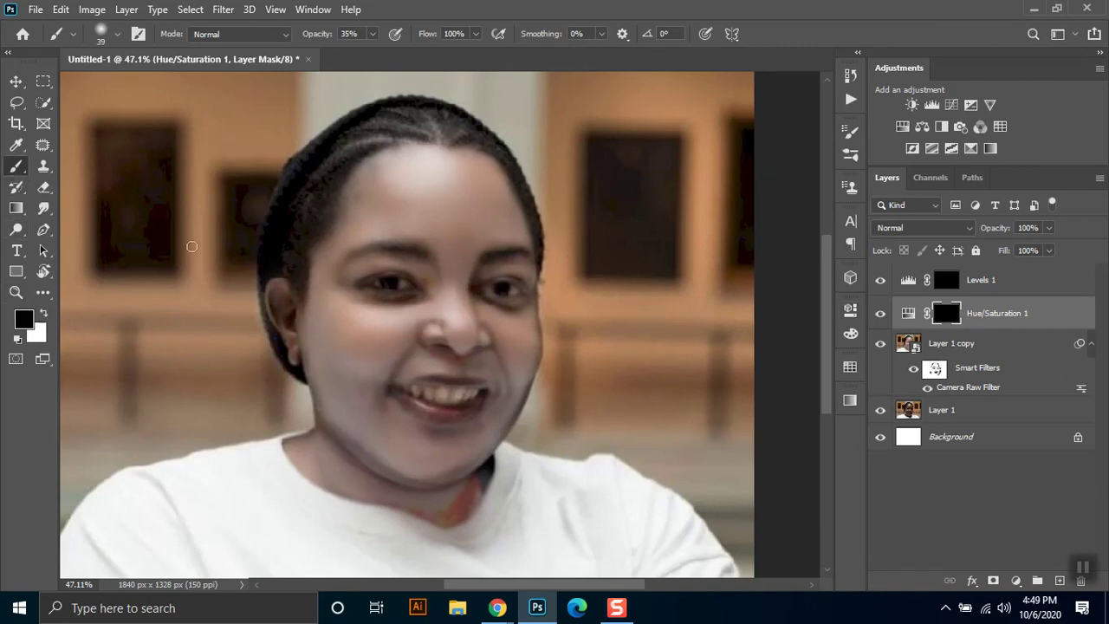
{"action": "left_click", "coordinate": [375, 34]}
{"action": "right_click", "coordinate": [392, 264]}
{"action": "left_click", "coordinate": [555, 299]}
{"action": "left_click_drag", "start_coordinate": [531, 299], "coordinate": [519, 299]}
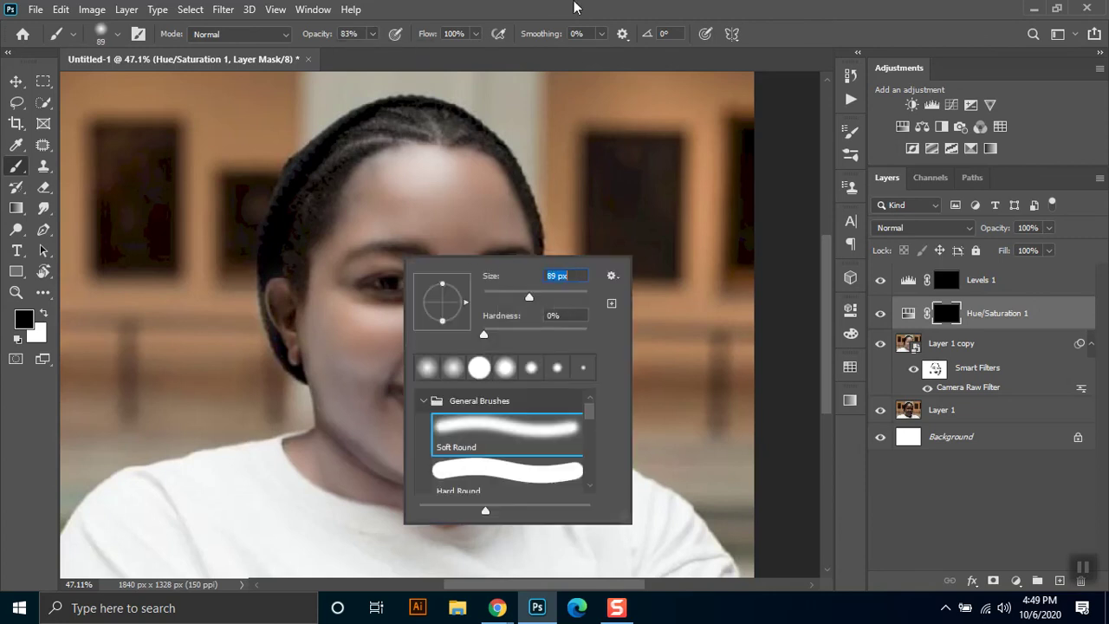
{"action": "key", "text": "Return"}
{"action": "scroll", "coordinate": [454, 333], "scroll_direction": "up", "scroll_amount": 1}
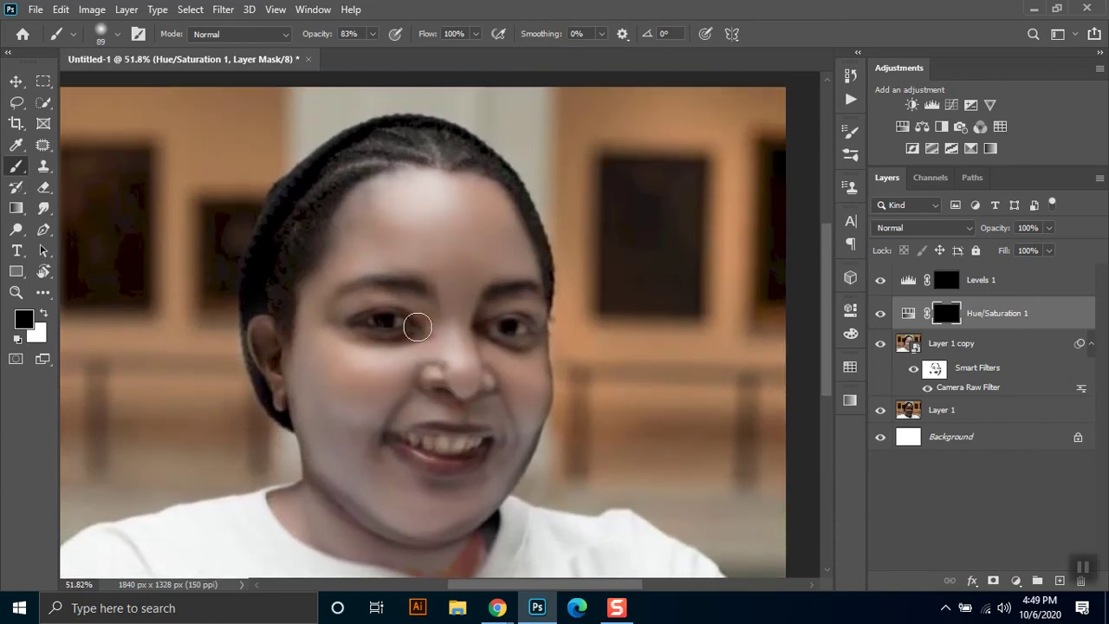
Paint white on the Hue/Saturation mask over both eyes and the teeth, then enlarge the brush to 338 px
{"action": "key", "text": "x"}
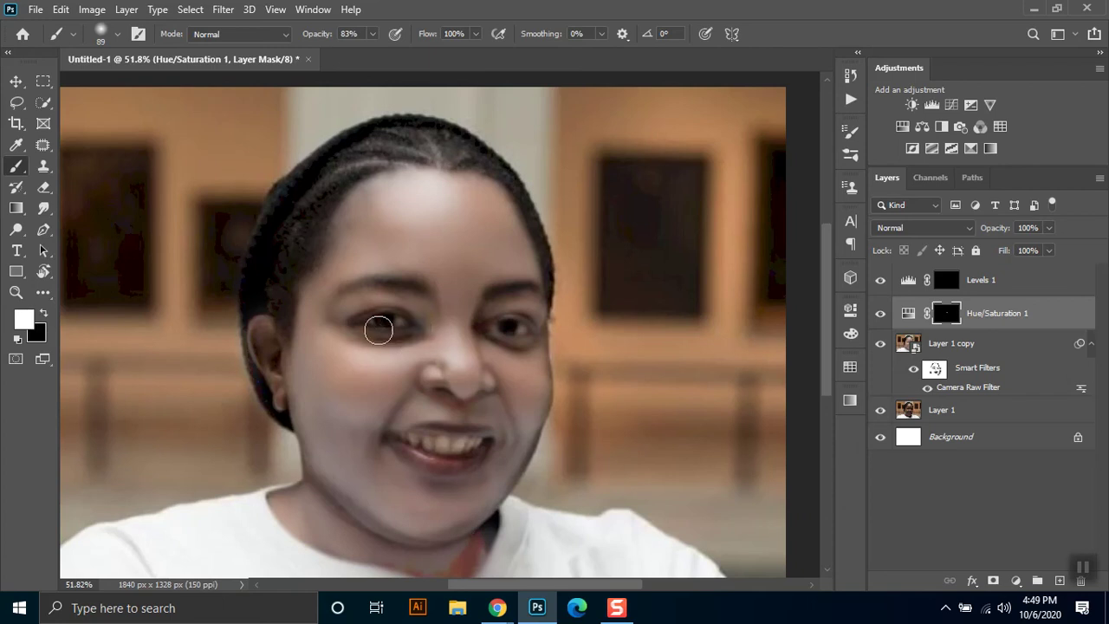
{"action": "left_click_drag", "start_coordinate": [372, 323], "coordinate": [416, 328]}
{"action": "left_click_drag", "start_coordinate": [507, 328], "coordinate": [527, 324]}
{"action": "mouse_move", "coordinate": [420, 470]}
{"action": "left_mouse_down"}
{"action": "mouse_move", "coordinate": [477, 445]}
{"action": "mouse_move", "coordinate": [404, 441]}
{"action": "mouse_move", "coordinate": [478, 441]}
{"action": "mouse_move", "coordinate": [417, 437]}
{"action": "mouse_move", "coordinate": [437, 455]}
{"action": "mouse_move", "coordinate": [472, 442]}
{"action": "left_mouse_up"}
{"action": "scroll", "coordinate": [476, 458], "scroll_direction": "down", "scroll_amount": 2}
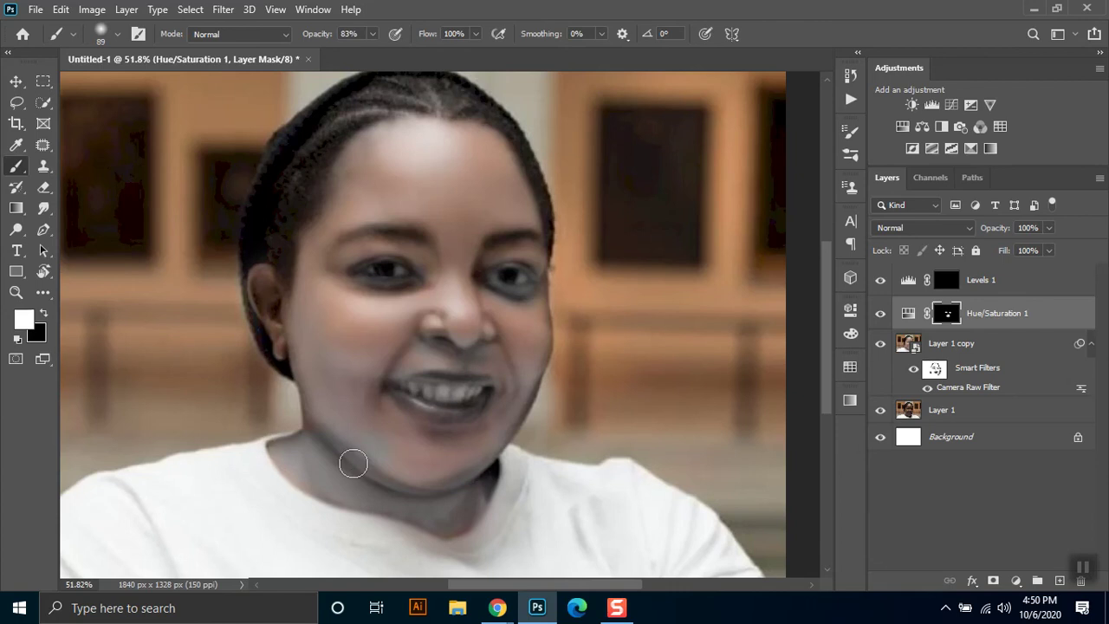
{"action": "right_click", "coordinate": [391, 421]}
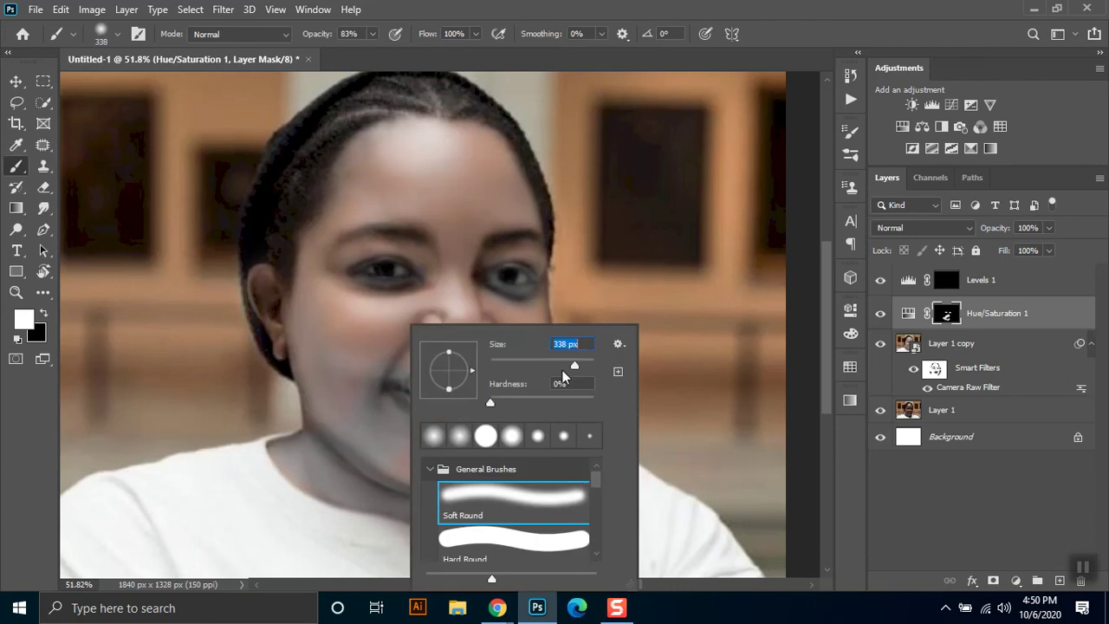
{"action": "left_click", "coordinate": [407, 180]}
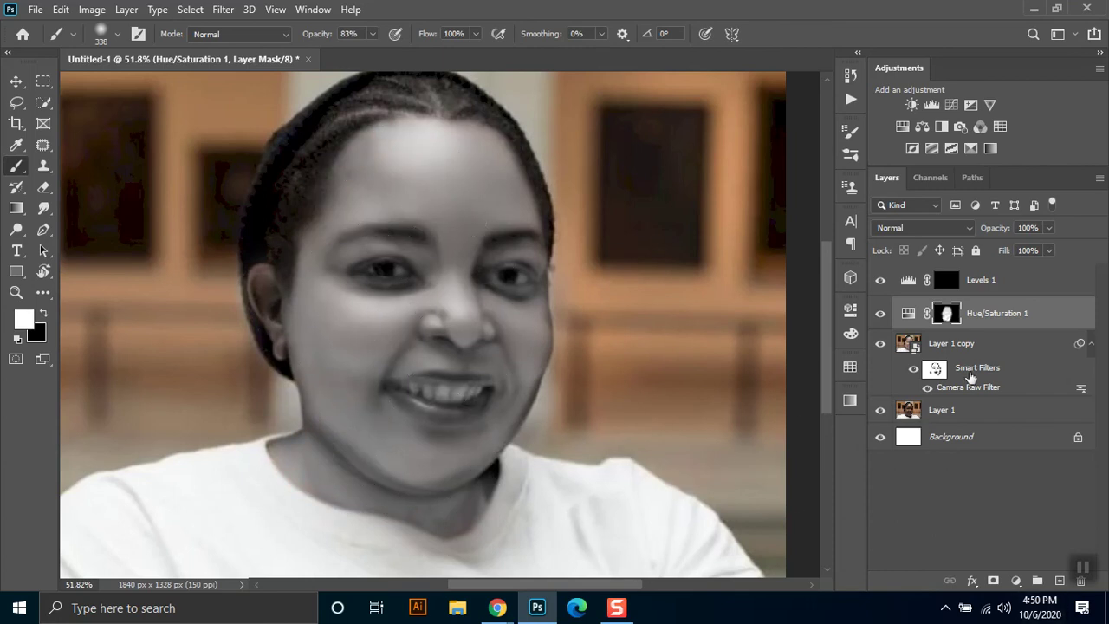
Paint white on the Levels 1 mask to brighten the forehead and both cheeks
{"action": "left_click", "coordinate": [947, 279]}
{"action": "mouse_move", "coordinate": [371, 198]}
{"action": "left_mouse_down"}
{"action": "mouse_move", "coordinate": [433, 180]}
{"action": "mouse_move", "coordinate": [421, 161]}
{"action": "mouse_move", "coordinate": [468, 178]}
{"action": "mouse_move", "coordinate": [458, 179]}
{"action": "left_mouse_up"}
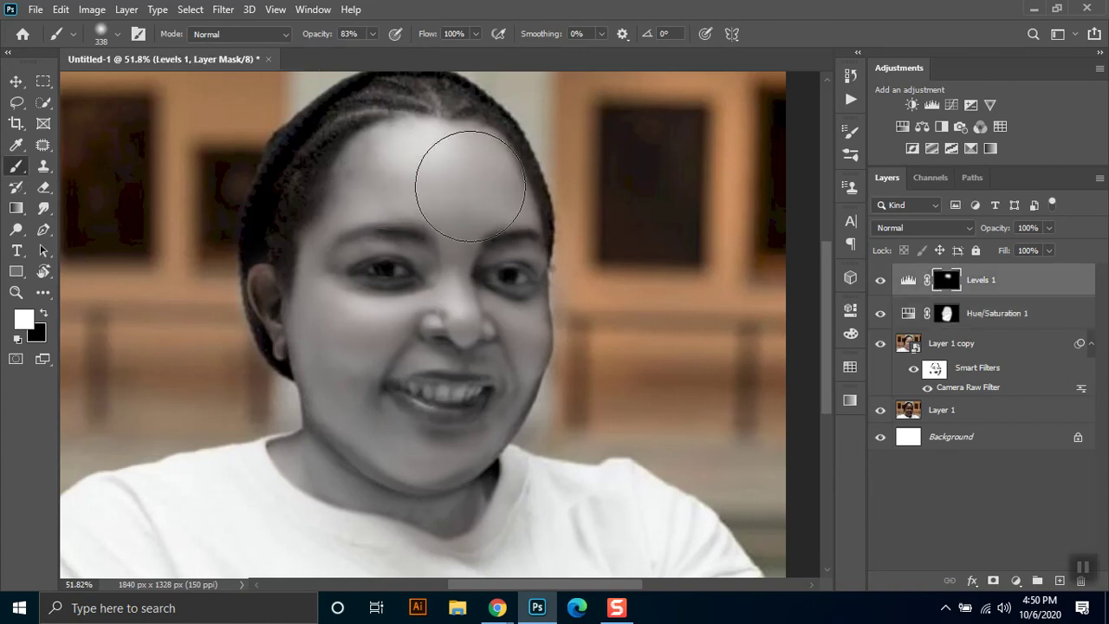
{"action": "left_click_drag", "start_coordinate": [506, 346], "coordinate": [495, 321]}
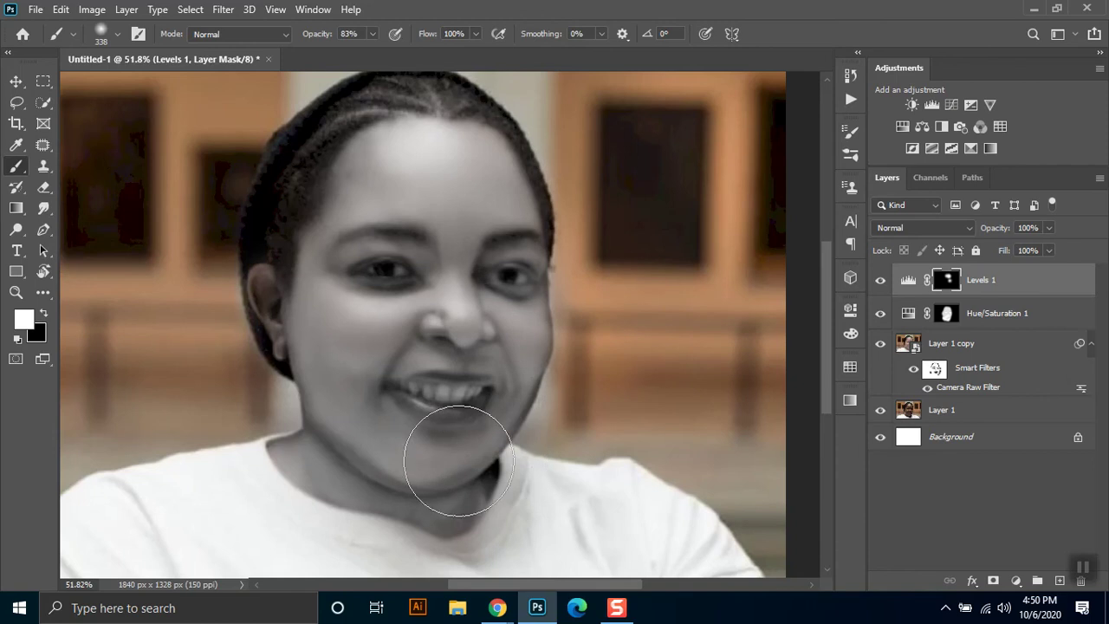
{"action": "mouse_move", "coordinate": [341, 338]}
{"action": "left_mouse_down"}
{"action": "mouse_move", "coordinate": [372, 321]}
{"action": "mouse_move", "coordinate": [322, 331]}
{"action": "mouse_move", "coordinate": [353, 329]}
{"action": "mouse_move", "coordinate": [353, 421]}
{"action": "mouse_move", "coordinate": [367, 421]}
{"action": "left_mouse_up"}
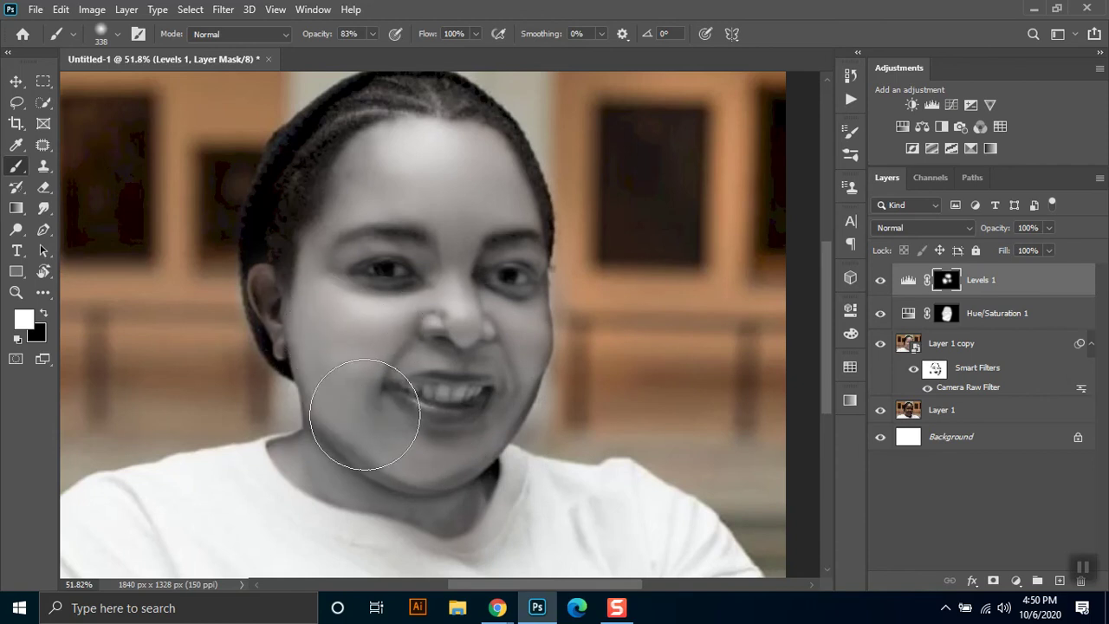
{"action": "mouse_move", "coordinate": [426, 168]}
{"action": "left_mouse_down"}
{"action": "mouse_move", "coordinate": [408, 174]}
{"action": "mouse_move", "coordinate": [445, 173]}
{"action": "left_mouse_up"}
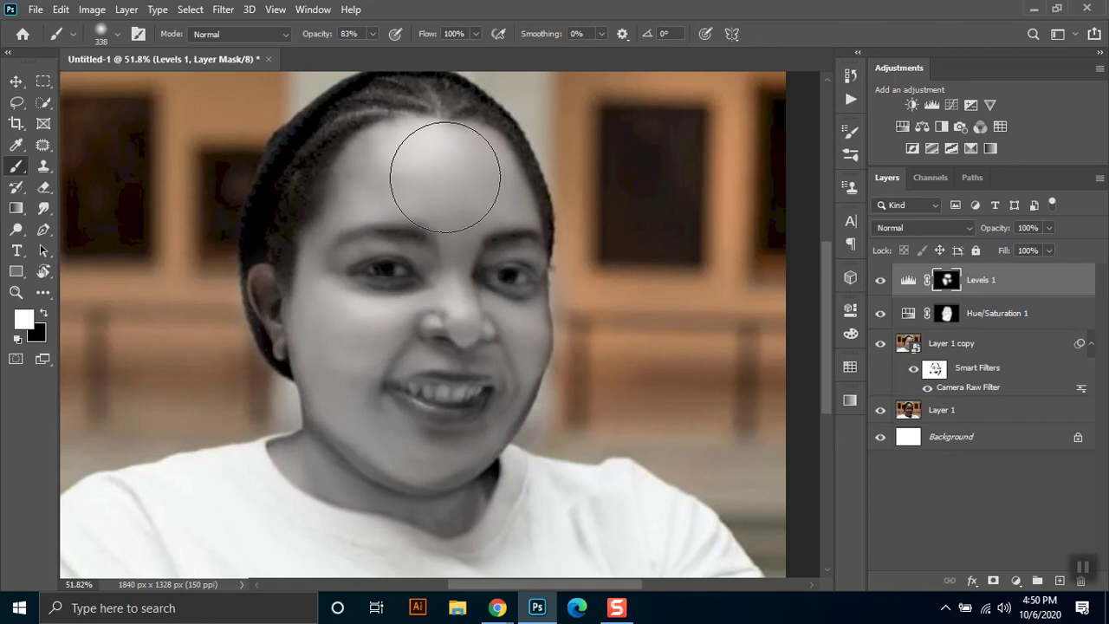
With a 66 px brush, brighten around and below the right eye, then add a new Layer 2
{"action": "right_click", "coordinate": [473, 236]}
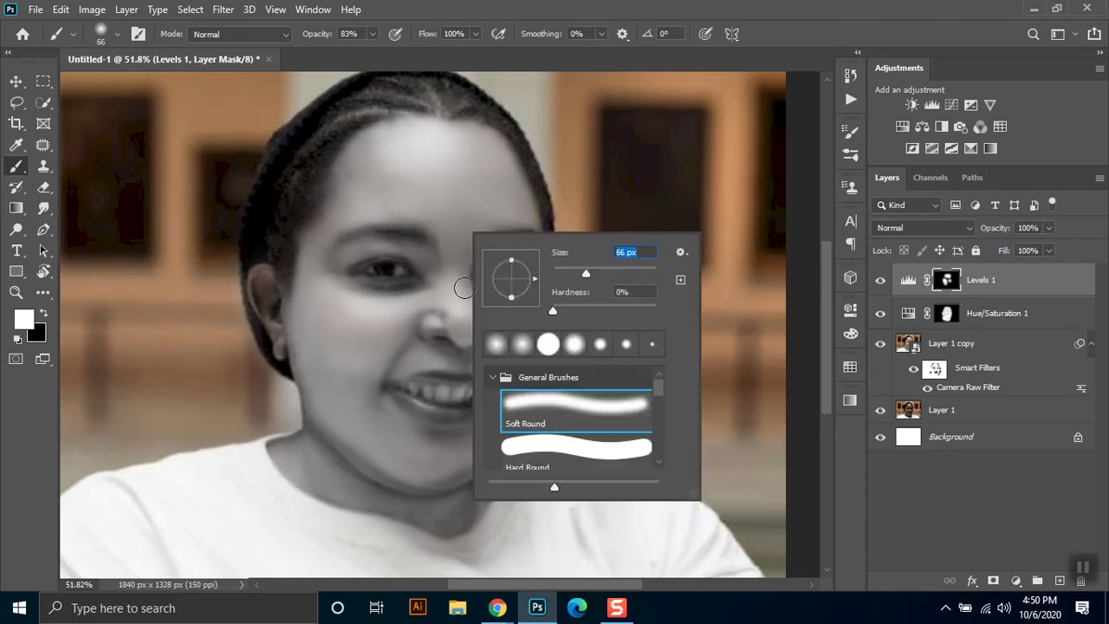
{"action": "key", "text": "Return"}
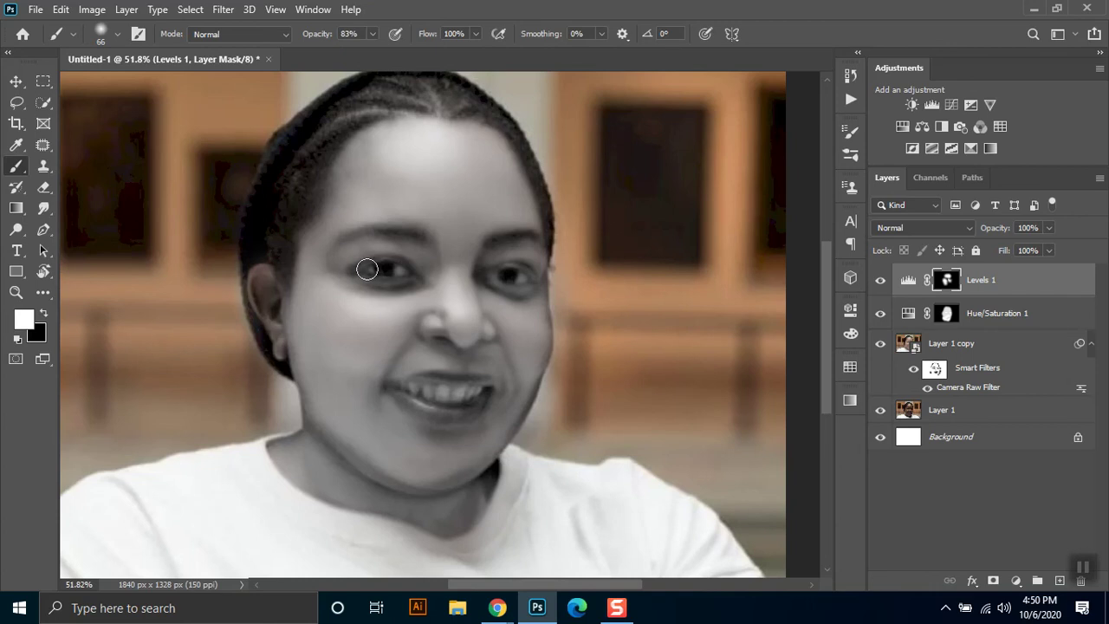
{"action": "mouse_move", "coordinate": [514, 252]}
{"action": "left_mouse_down"}
{"action": "mouse_move", "coordinate": [496, 250]}
{"action": "mouse_move", "coordinate": [513, 253]}
{"action": "left_mouse_up"}
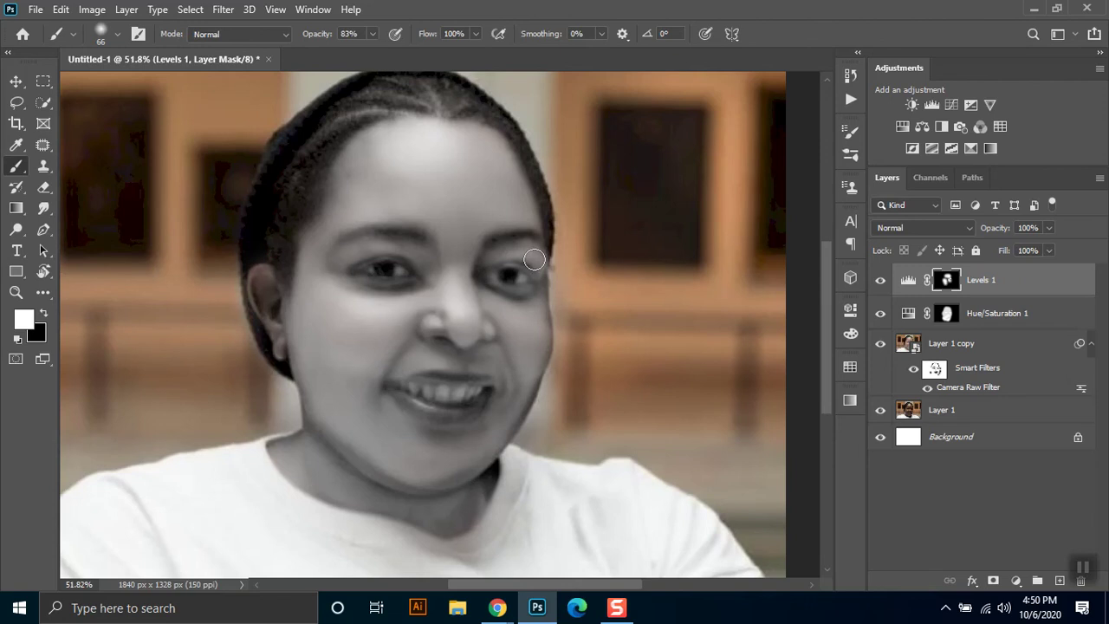
{"action": "left_click_drag", "start_coordinate": [532, 289], "coordinate": [501, 306]}
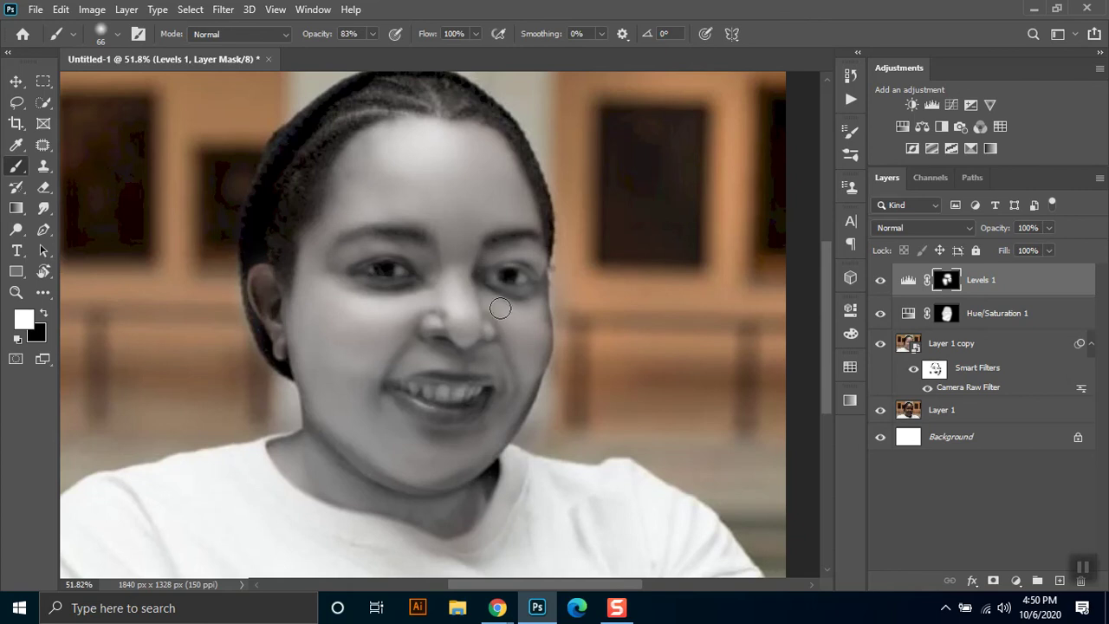
{"action": "scroll", "coordinate": [654, 364], "scroll_direction": "down", "scroll_amount": 1}
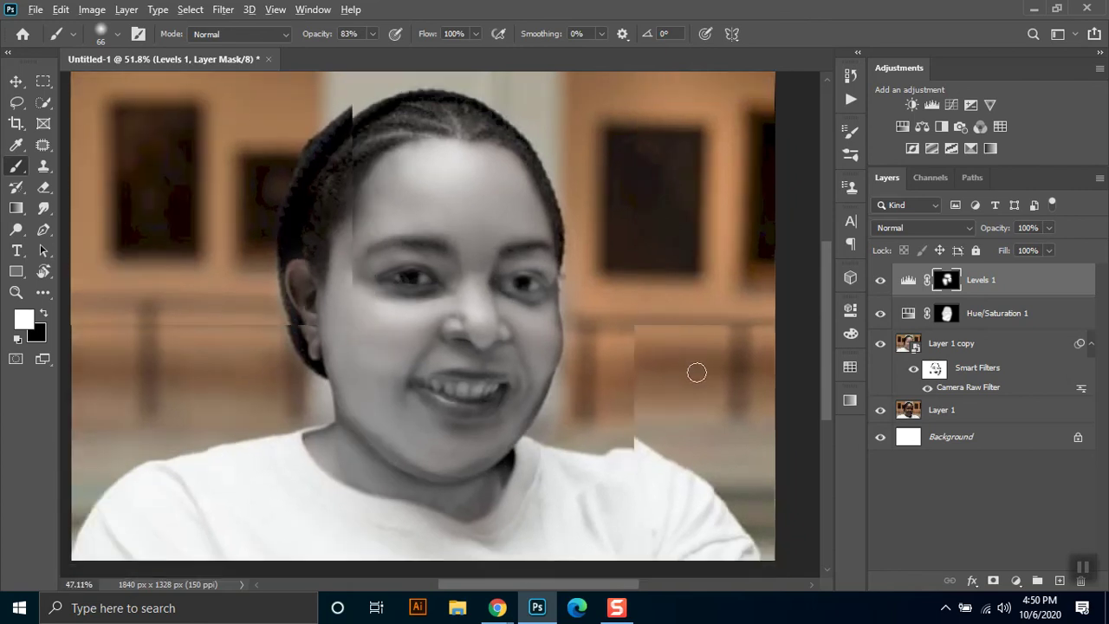
{"action": "left_click", "coordinate": [1060, 580]}
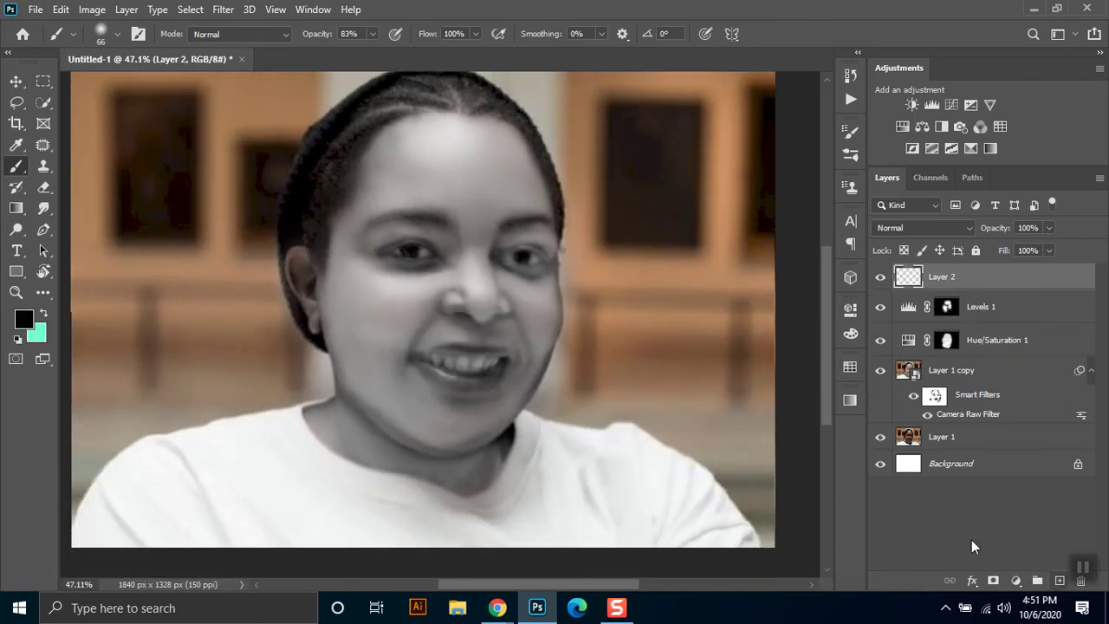
Sample the tan wall colour and adjust it to a light peach (#ffd798) foreground
{"action": "left_click", "coordinate": [16, 149]}
{"action": "left_click", "coordinate": [86, 183]}
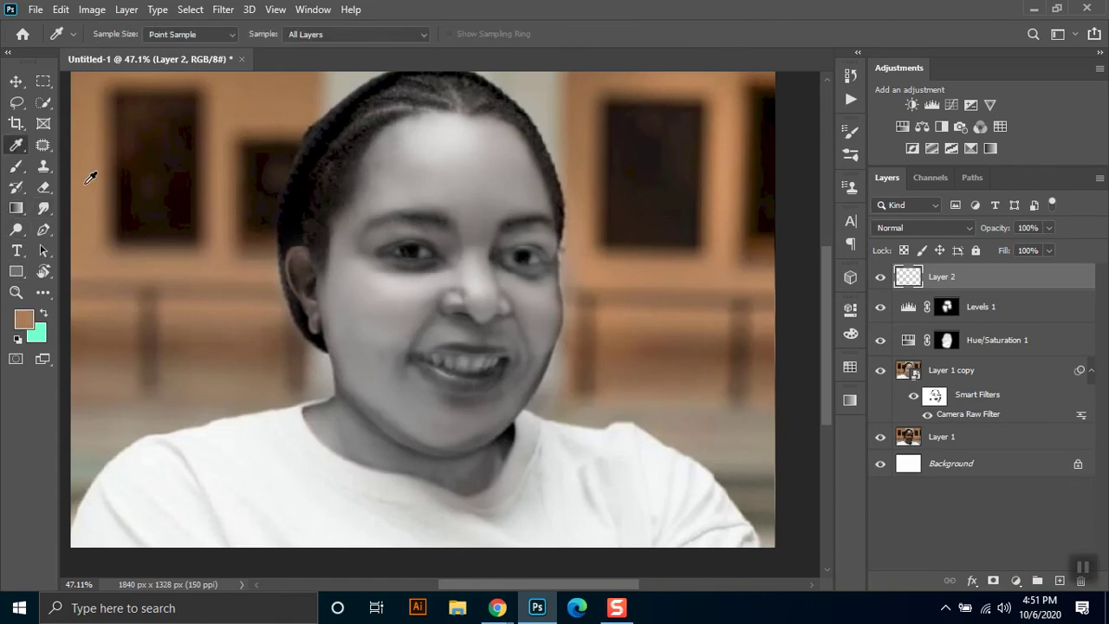
{"action": "left_click", "coordinate": [23, 319]}
{"action": "left_click", "coordinate": [785, 295]}
{"action": "left_click_drag", "start_coordinate": [890, 495], "coordinate": [903, 483]}
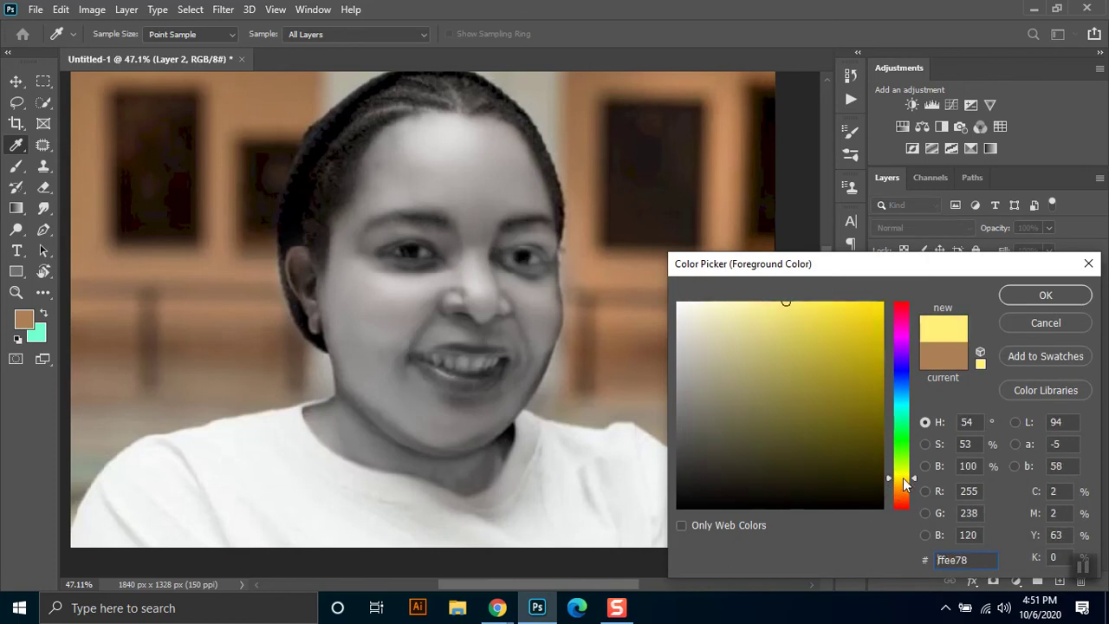
{"action": "left_click_drag", "start_coordinate": [813, 330], "coordinate": [743, 323]}
{"action": "left_click_drag", "start_coordinate": [904, 483], "coordinate": [905, 488]}
{"action": "left_click_drag", "start_coordinate": [762, 314], "coordinate": [748, 298]}
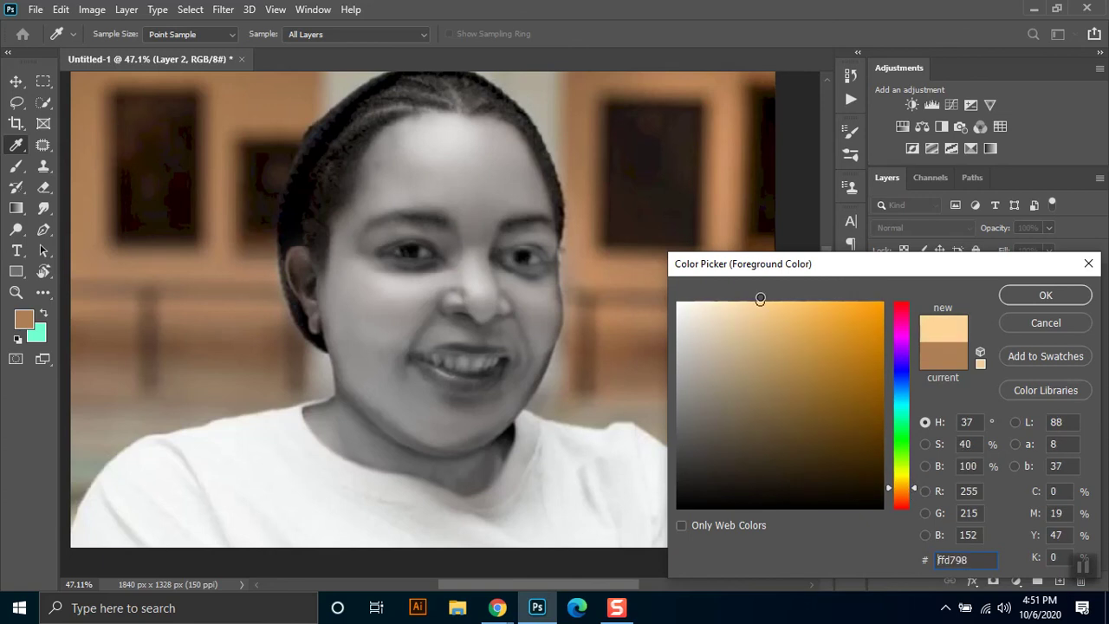
{"action": "left_click", "coordinate": [1037, 296]}
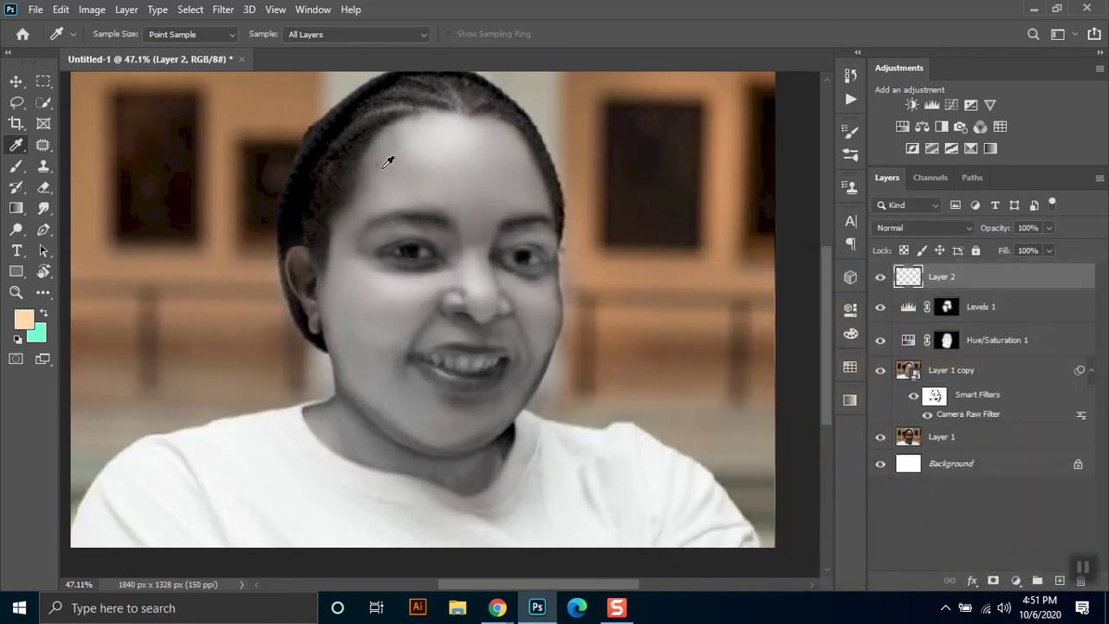
{"action": "left_click", "coordinate": [15, 166]}
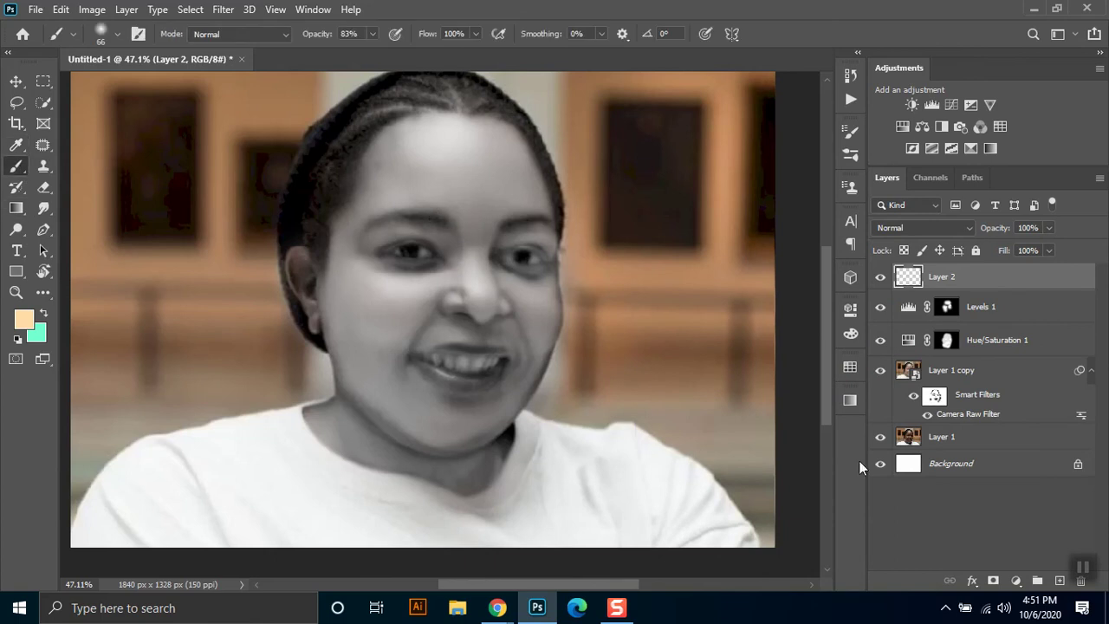
With a 120 px brush, paint peach over the forehead, cheeks, face and neck on Layer 2
{"action": "right_click", "coordinate": [411, 139]}
{"action": "left_click_drag", "start_coordinate": [520, 179], "coordinate": [555, 178]}
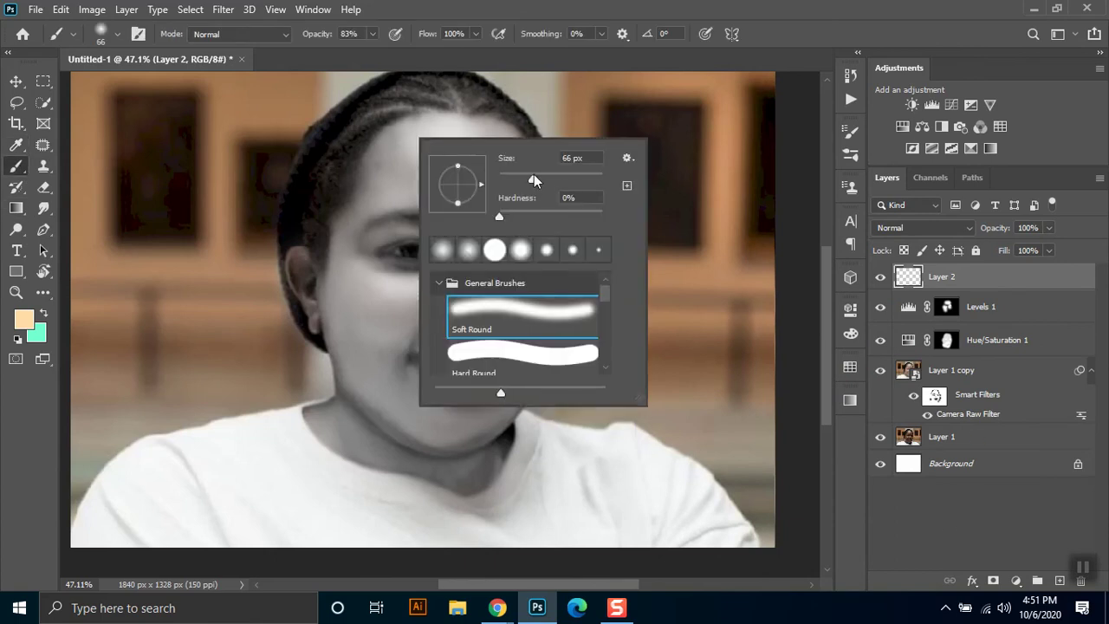
{"action": "mouse_move", "coordinate": [399, 140]}
{"action": "left_mouse_down"}
{"action": "mouse_move", "coordinate": [330, 285]}
{"action": "mouse_move", "coordinate": [354, 384]}
{"action": "mouse_move", "coordinate": [356, 362]}
{"action": "mouse_move", "coordinate": [322, 414]}
{"action": "mouse_move", "coordinate": [411, 453]}
{"action": "mouse_move", "coordinate": [474, 458]}
{"action": "mouse_move", "coordinate": [497, 428]}
{"action": "mouse_move", "coordinate": [475, 471]}
{"action": "mouse_move", "coordinate": [384, 411]}
{"action": "mouse_move", "coordinate": [428, 404]}
{"action": "mouse_move", "coordinate": [441, 376]}
{"action": "mouse_move", "coordinate": [494, 386]}
{"action": "mouse_move", "coordinate": [480, 426]}
{"action": "mouse_move", "coordinate": [527, 324]}
{"action": "mouse_move", "coordinate": [528, 248]}
{"action": "mouse_move", "coordinate": [505, 145]}
{"action": "mouse_move", "coordinate": [428, 131]}
{"action": "mouse_move", "coordinate": [460, 153]}
{"action": "mouse_move", "coordinate": [367, 257]}
{"action": "mouse_move", "coordinate": [364, 372]}
{"action": "mouse_move", "coordinate": [480, 165]}
{"action": "mouse_move", "coordinate": [411, 399]}
{"action": "mouse_move", "coordinate": [475, 168]}
{"action": "mouse_move", "coordinate": [456, 389]}
{"action": "mouse_move", "coordinate": [495, 234]}
{"action": "mouse_move", "coordinate": [526, 192]}
{"action": "mouse_move", "coordinate": [537, 307]}
{"action": "mouse_move", "coordinate": [511, 365]}
{"action": "mouse_move", "coordinate": [436, 280]}
{"action": "mouse_move", "coordinate": [342, 248]}
{"action": "mouse_move", "coordinate": [410, 146]}
{"action": "mouse_move", "coordinate": [460, 243]}
{"action": "mouse_move", "coordinate": [445, 268]}
{"action": "mouse_move", "coordinate": [347, 289]}
{"action": "mouse_move", "coordinate": [300, 259]}
{"action": "mouse_move", "coordinate": [346, 358]}
{"action": "mouse_move", "coordinate": [337, 424]}
{"action": "mouse_move", "coordinate": [354, 393]}
{"action": "mouse_move", "coordinate": [468, 491]}
{"action": "mouse_move", "coordinate": [503, 411]}
{"action": "mouse_move", "coordinate": [401, 463]}
{"action": "mouse_move", "coordinate": [391, 439]}
{"action": "mouse_move", "coordinate": [521, 375]}
{"action": "mouse_move", "coordinate": [503, 431]}
{"action": "mouse_move", "coordinate": [552, 300]}
{"action": "mouse_move", "coordinate": [535, 213]}
{"action": "mouse_move", "coordinate": [485, 129]}
{"action": "mouse_move", "coordinate": [413, 116]}
{"action": "mouse_move", "coordinate": [347, 130]}
{"action": "mouse_move", "coordinate": [445, 126]}
{"action": "mouse_move", "coordinate": [396, 98]}
{"action": "mouse_move", "coordinate": [448, 92]}
{"action": "mouse_move", "coordinate": [473, 107]}
{"action": "mouse_move", "coordinate": [367, 164]}
{"action": "mouse_move", "coordinate": [318, 264]}
{"action": "left_mouse_up"}
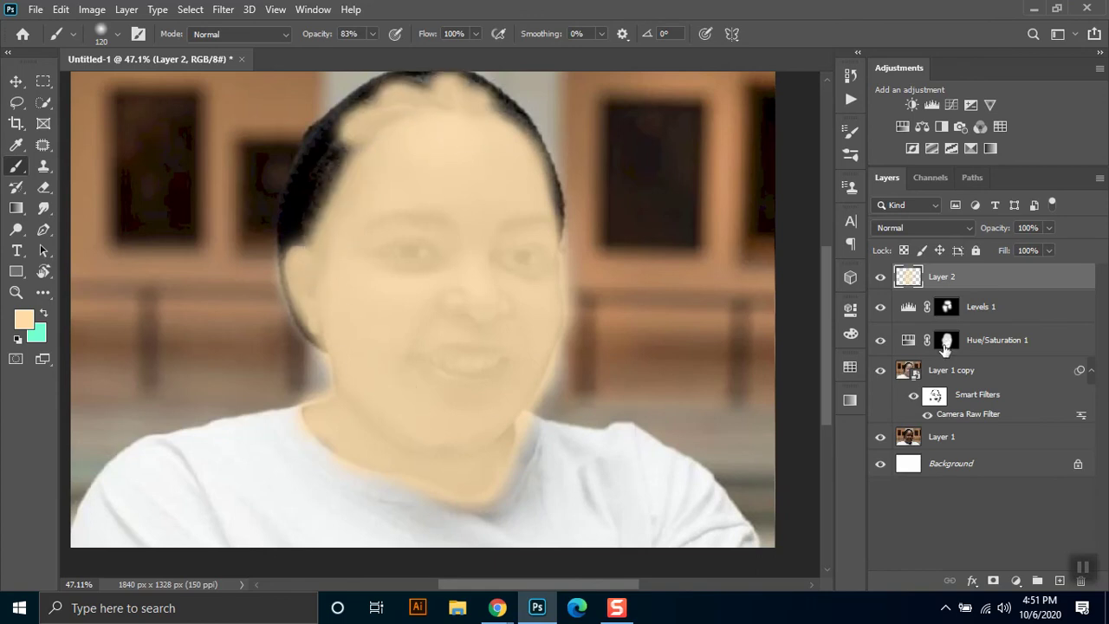
{"action": "left_click", "coordinate": [927, 230]}
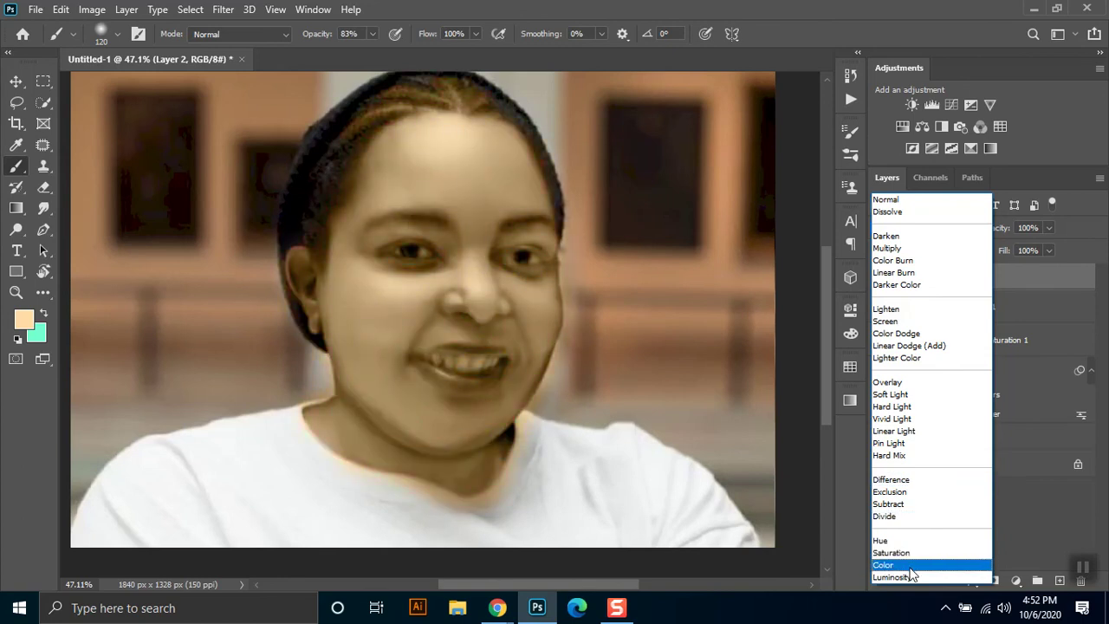
Try Multiply and then Lighten blending on Layer 2 while adjusting its opacity
{"action": "left_click", "coordinate": [892, 253]}
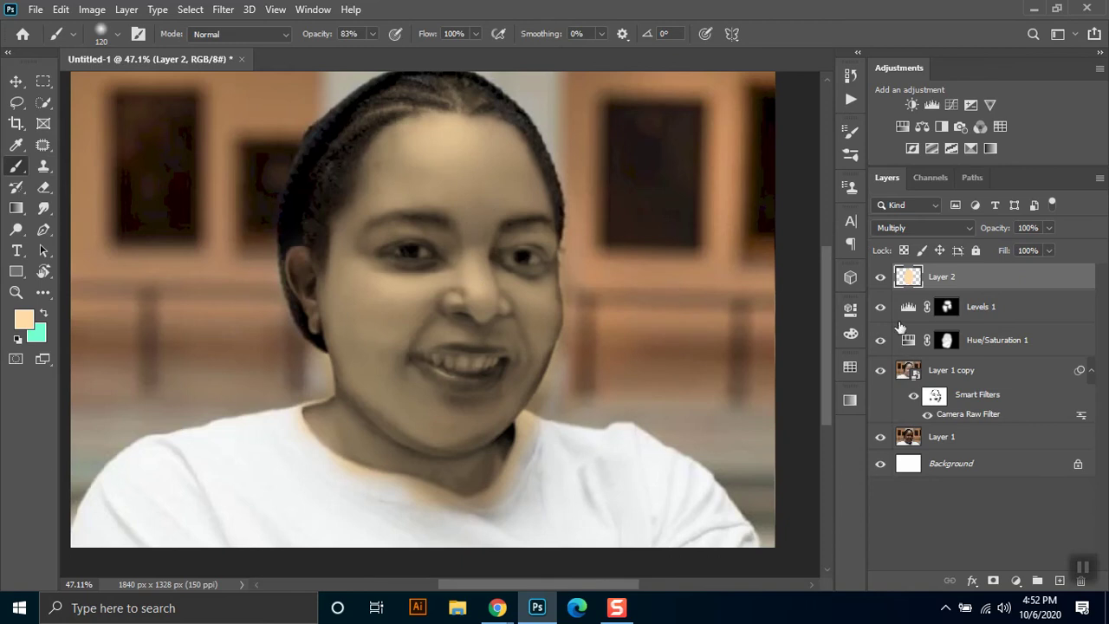
{"action": "left_click", "coordinate": [948, 228]}
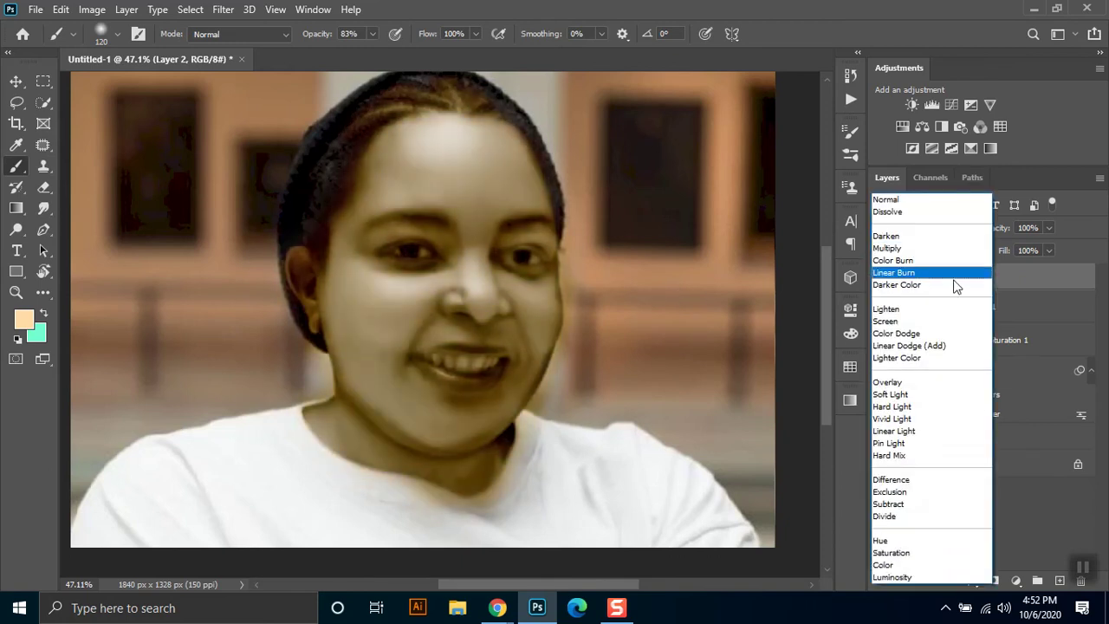
{"action": "left_click", "coordinate": [931, 311]}
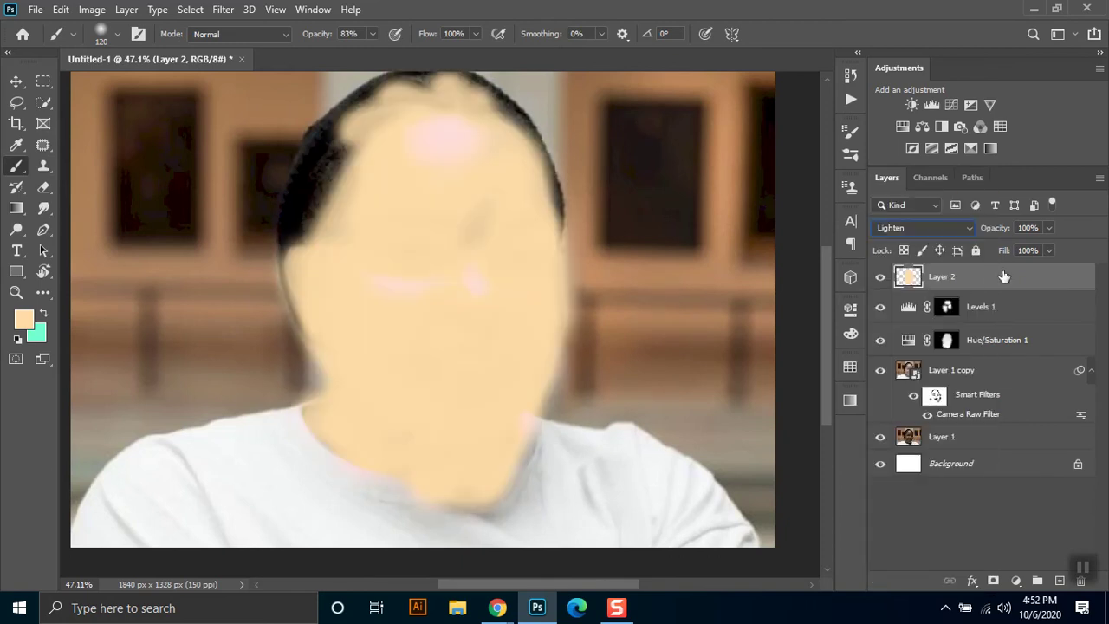
{"action": "left_click", "coordinate": [1048, 228]}
{"action": "left_click", "coordinate": [1017, 250]}
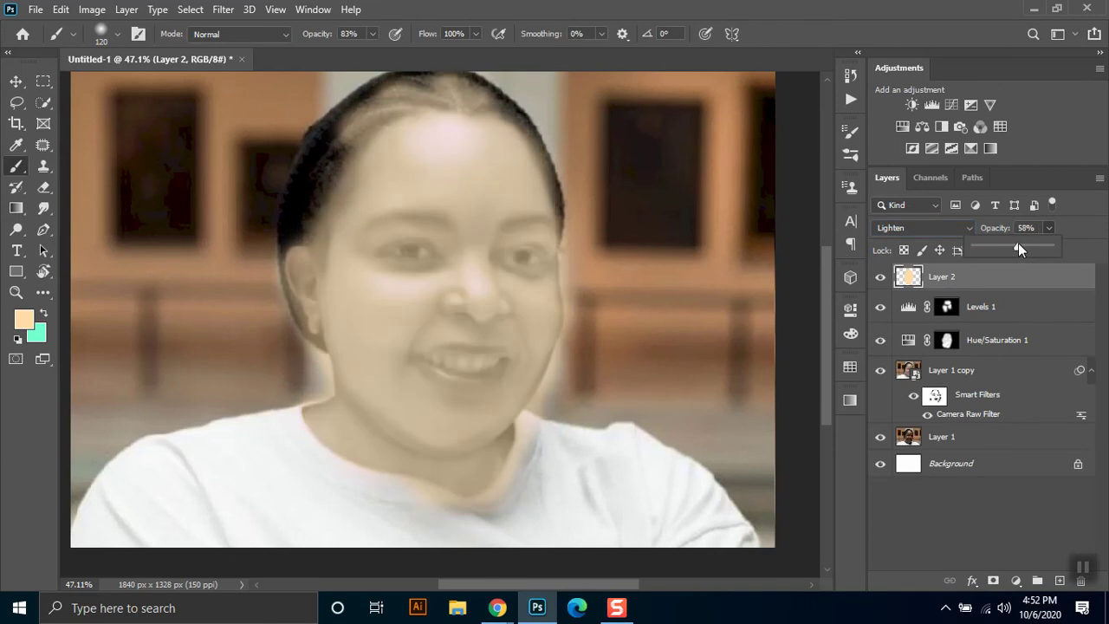
{"action": "mouse_move", "coordinate": [1025, 243]}
{"action": "left_mouse_down"}
{"action": "mouse_move", "coordinate": [992, 240]}
{"action": "mouse_move", "coordinate": [1052, 242]}
{"action": "left_mouse_up"}
Switch Layer 2 to Overlay blending at roughly half opacity
{"action": "left_click", "coordinate": [933, 227]}
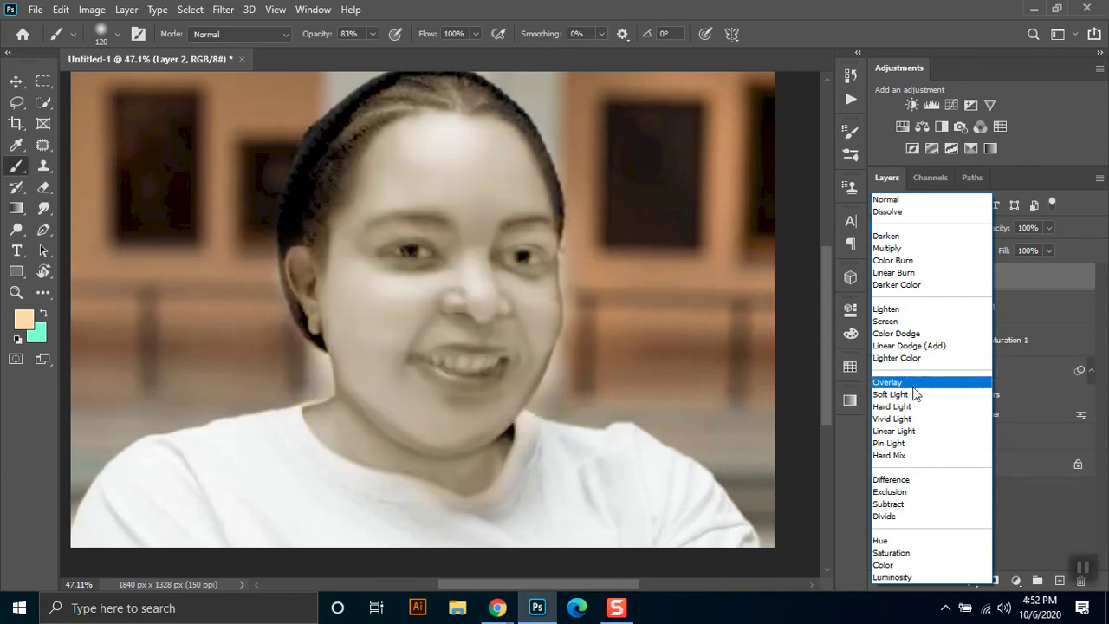
{"action": "left_click", "coordinate": [906, 382]}
{"action": "left_click", "coordinate": [1050, 227]}
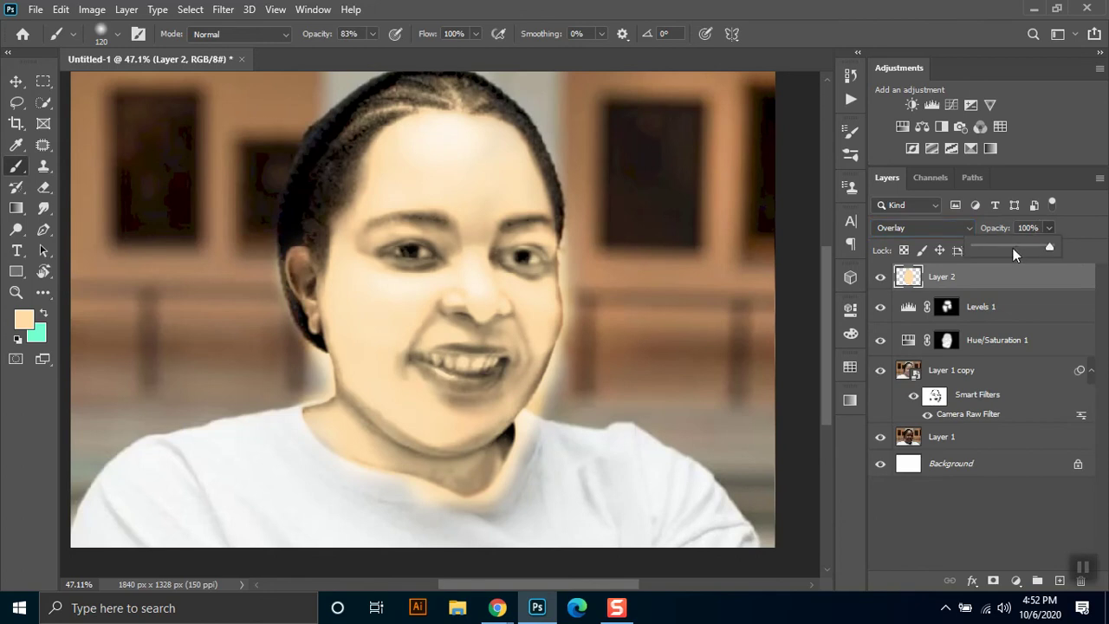
{"action": "left_click", "coordinate": [1012, 247]}
{"action": "left_click_drag", "start_coordinate": [1018, 246], "coordinate": [1049, 245]}
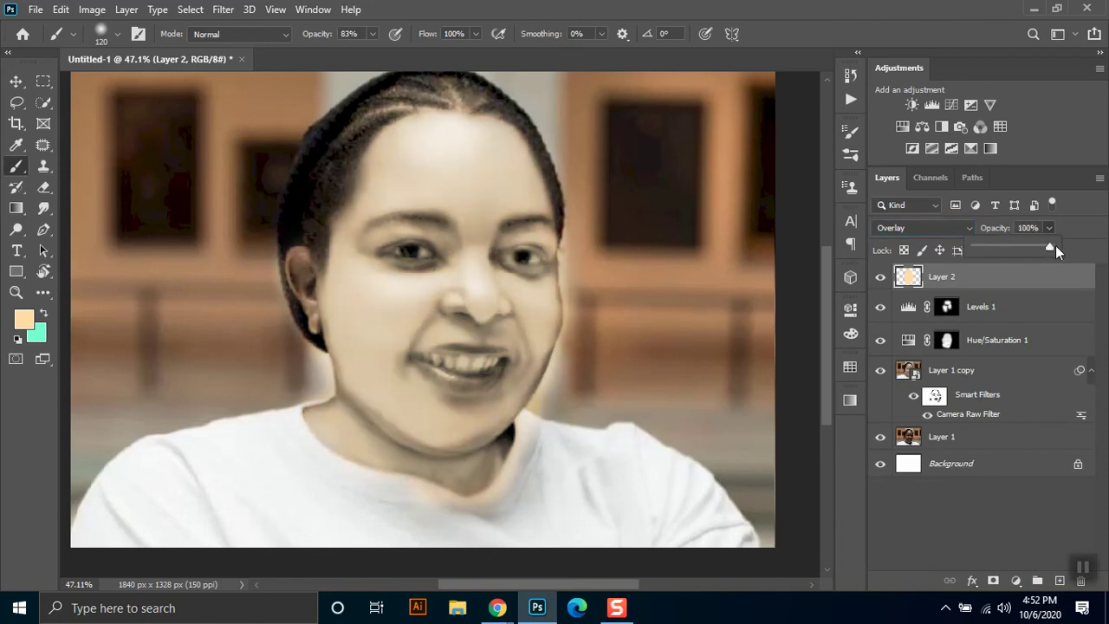
Compare Saturation blending, then settle on Overlay at 54% opacity
{"action": "left_click", "coordinate": [925, 220]}
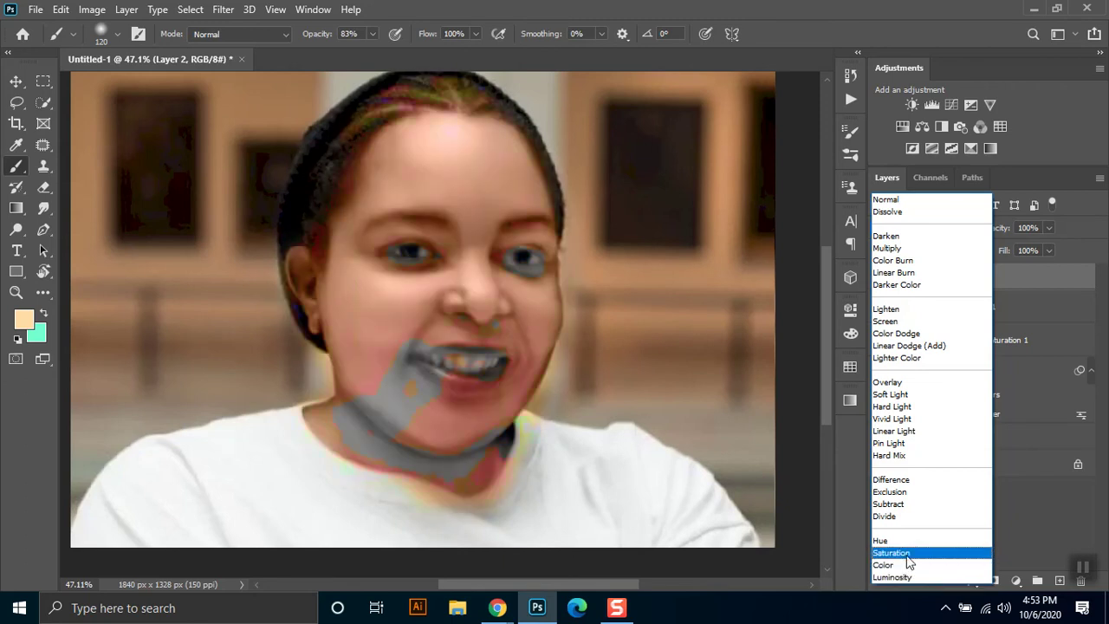
{"action": "left_click", "coordinate": [907, 555]}
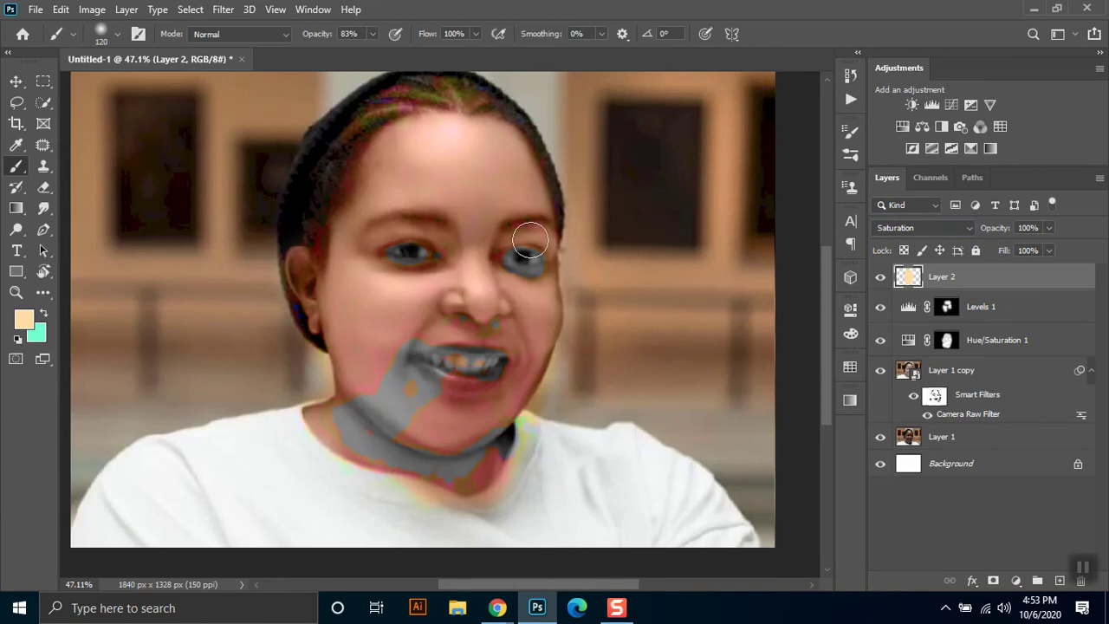
{"action": "left_click", "coordinate": [910, 227]}
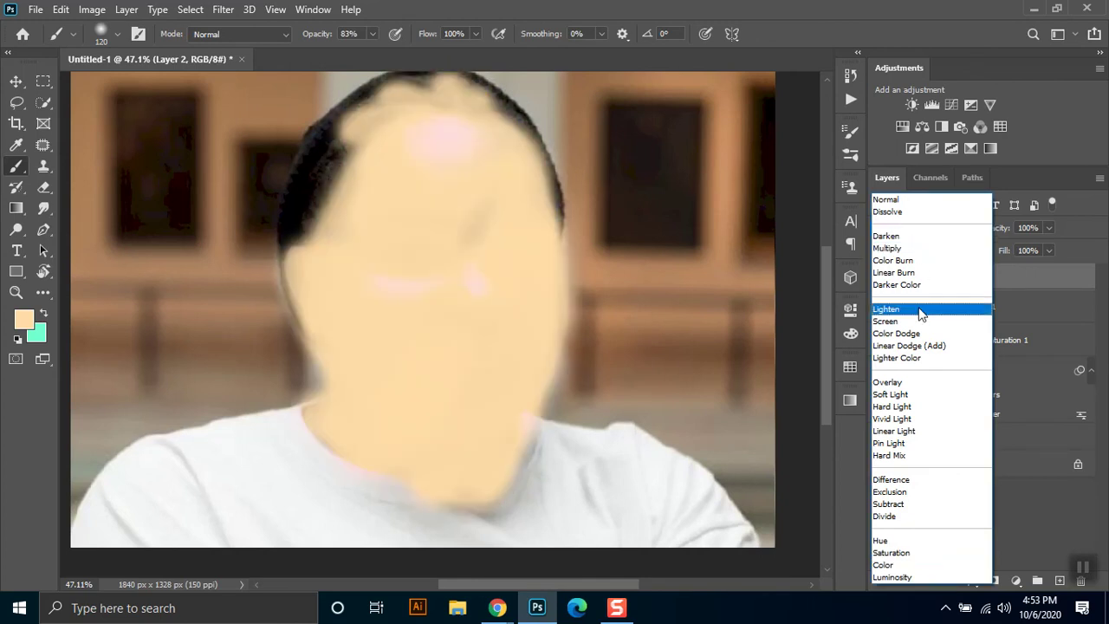
{"action": "left_click", "coordinate": [918, 387]}
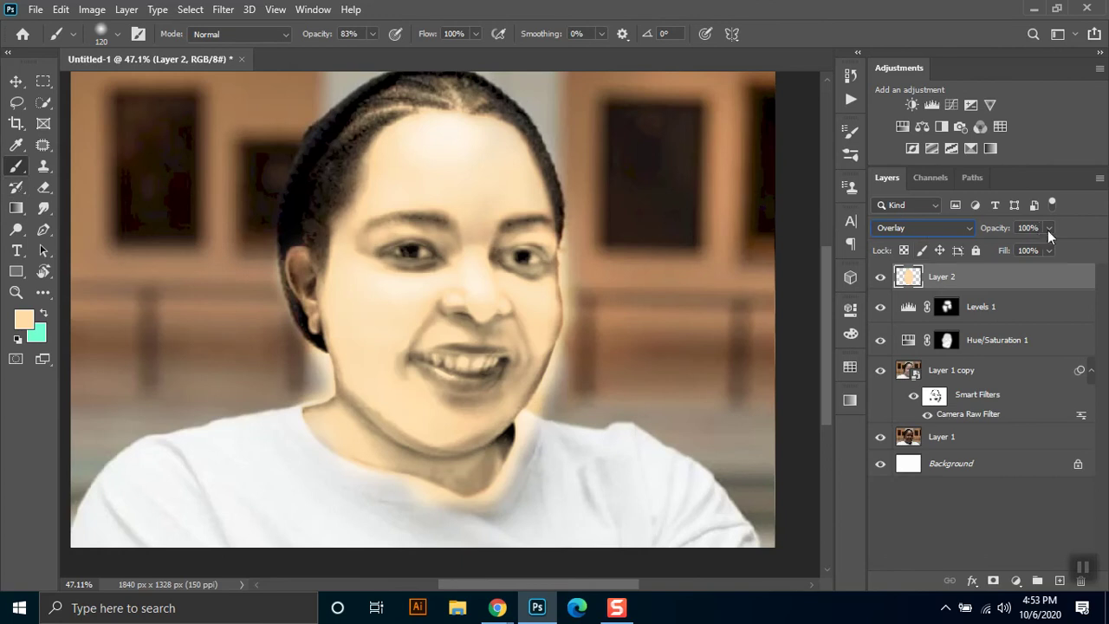
{"action": "left_click_drag", "start_coordinate": [1048, 228], "coordinate": [1015, 246]}
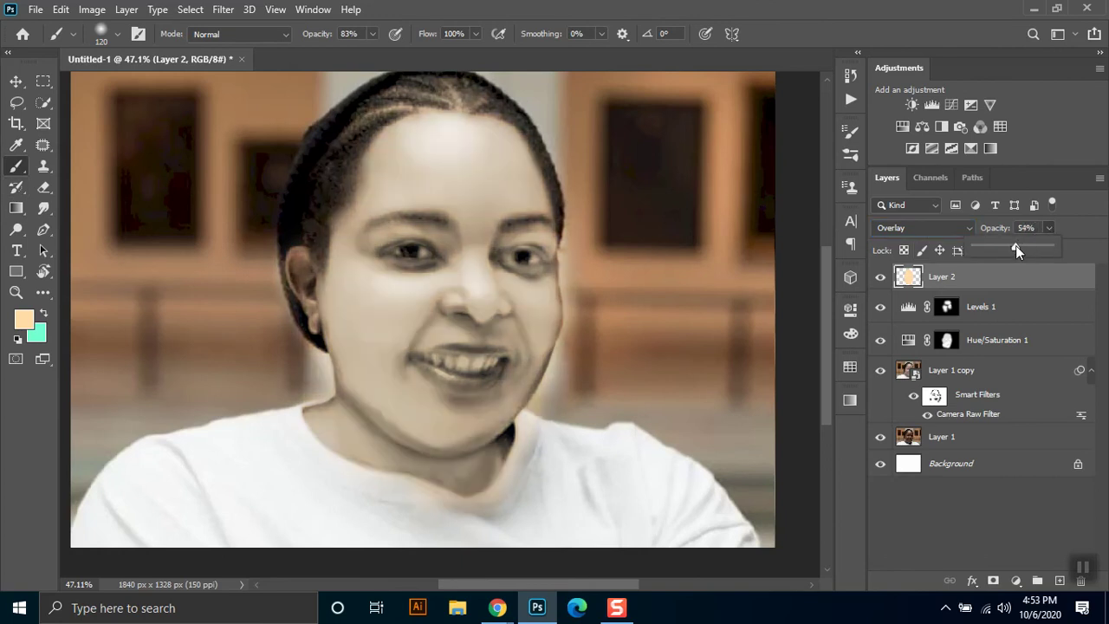
{"action": "left_click", "coordinate": [925, 227]}
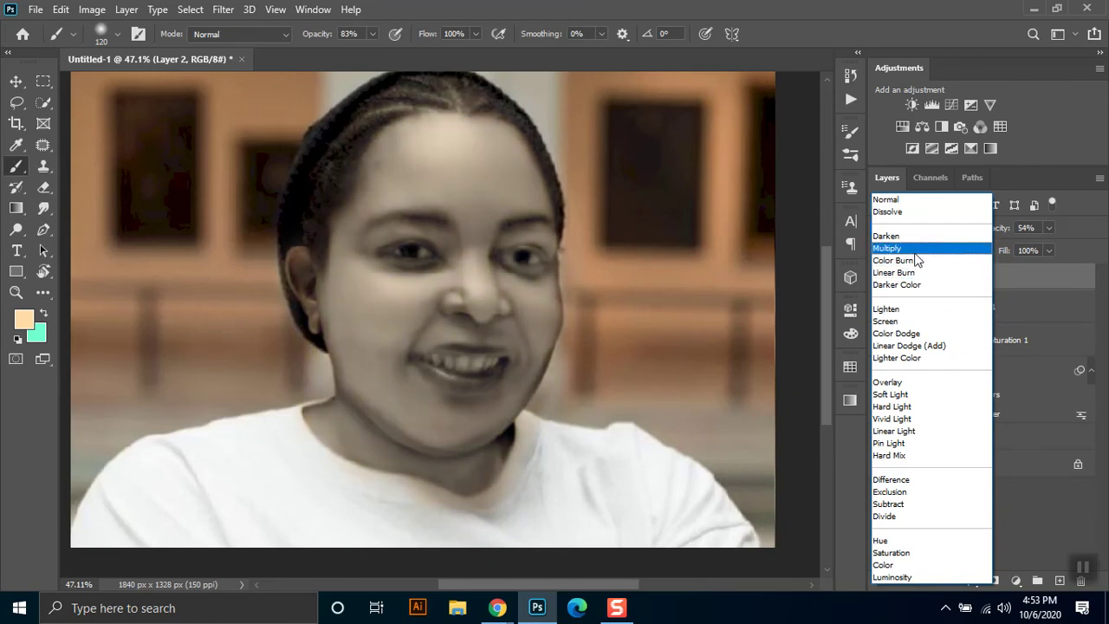
{"action": "left_click", "coordinate": [920, 383]}
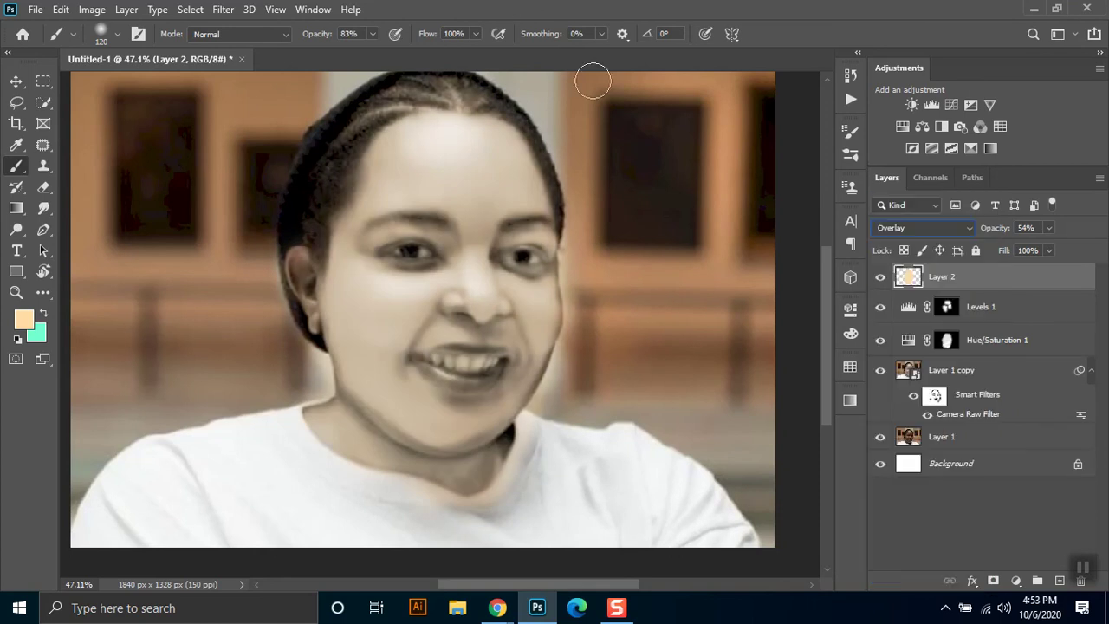
Add a mask to Layer 2 and hide the peach tint along the hairline and left face edge
{"action": "left_click", "coordinate": [993, 581]}
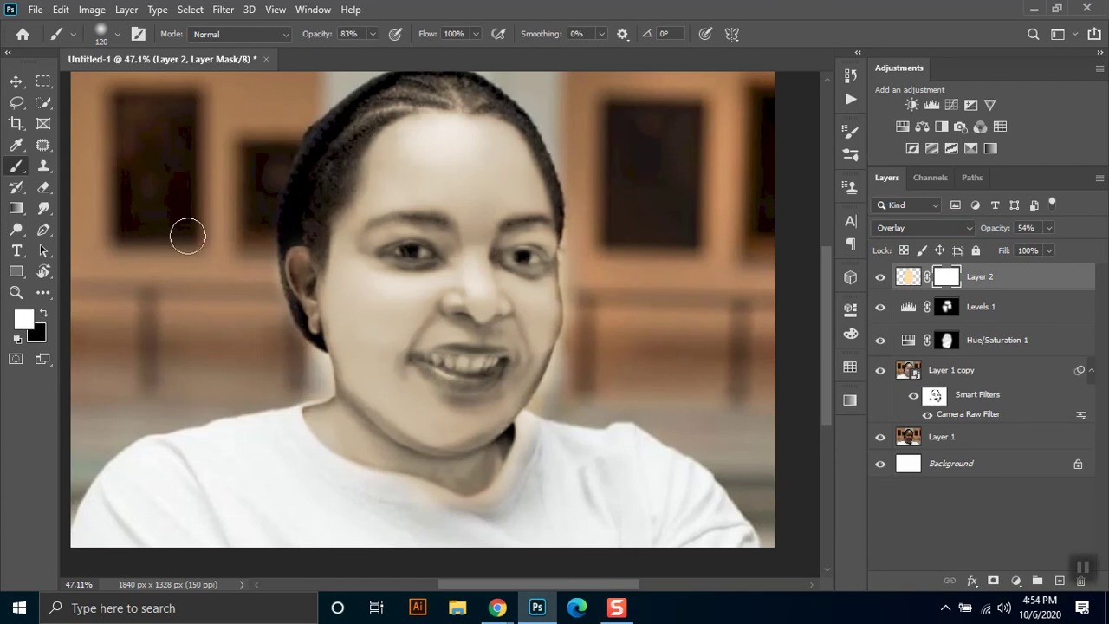
{"action": "left_click", "coordinate": [44, 315]}
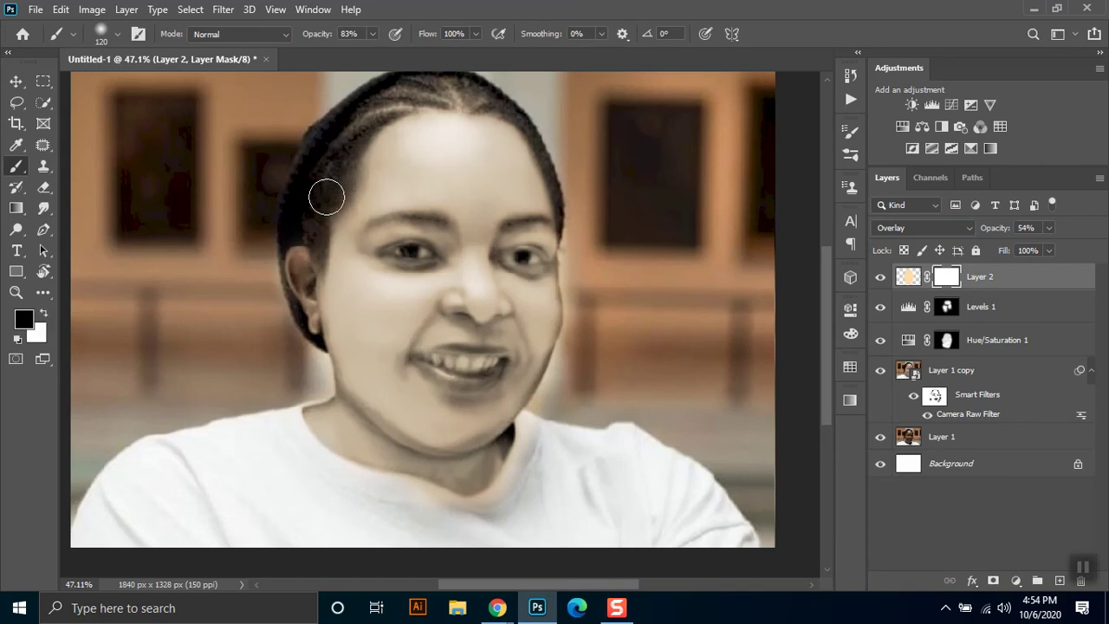
{"action": "left_click_drag", "start_coordinate": [363, 109], "coordinate": [569, 184]}
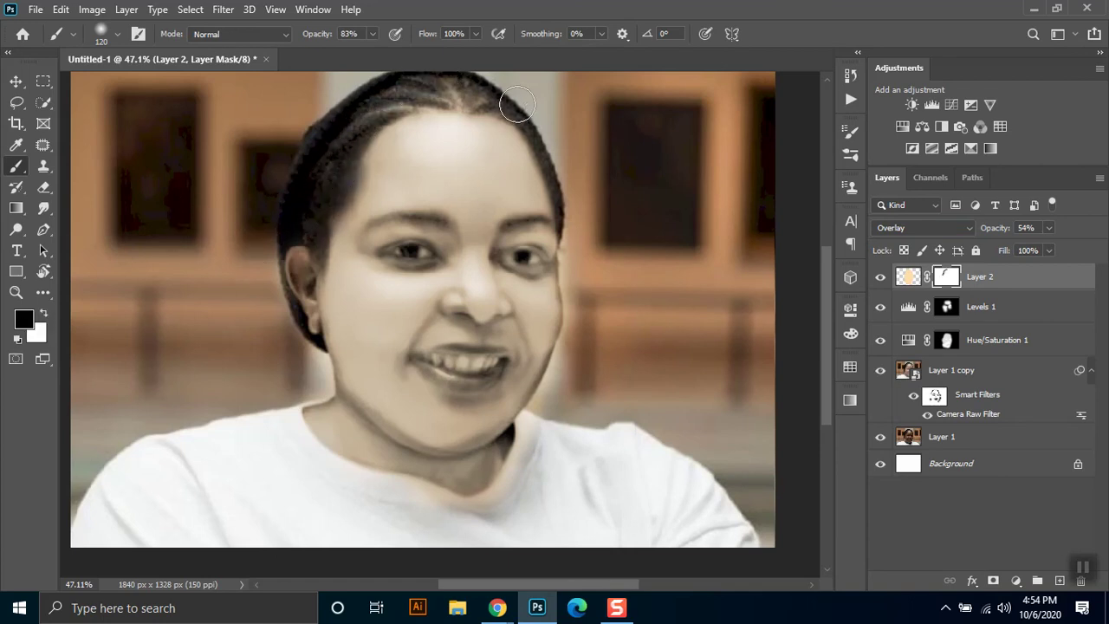
{"action": "left_click_drag", "start_coordinate": [316, 156], "coordinate": [328, 281]}
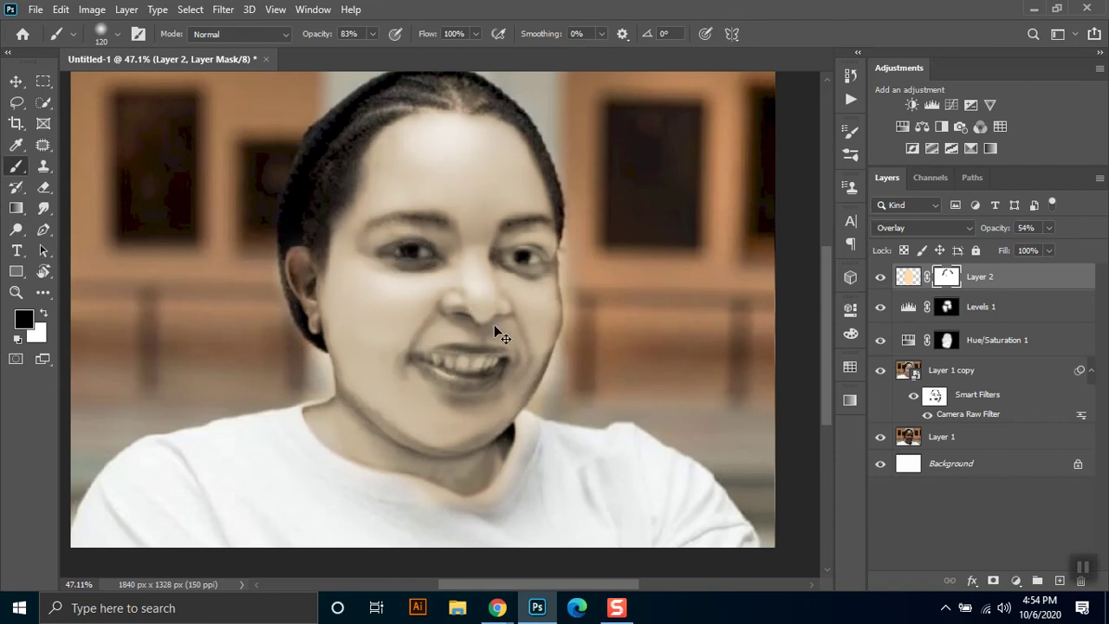
{"action": "scroll", "coordinate": [476, 386], "scroll_direction": "up", "scroll_amount": 1}
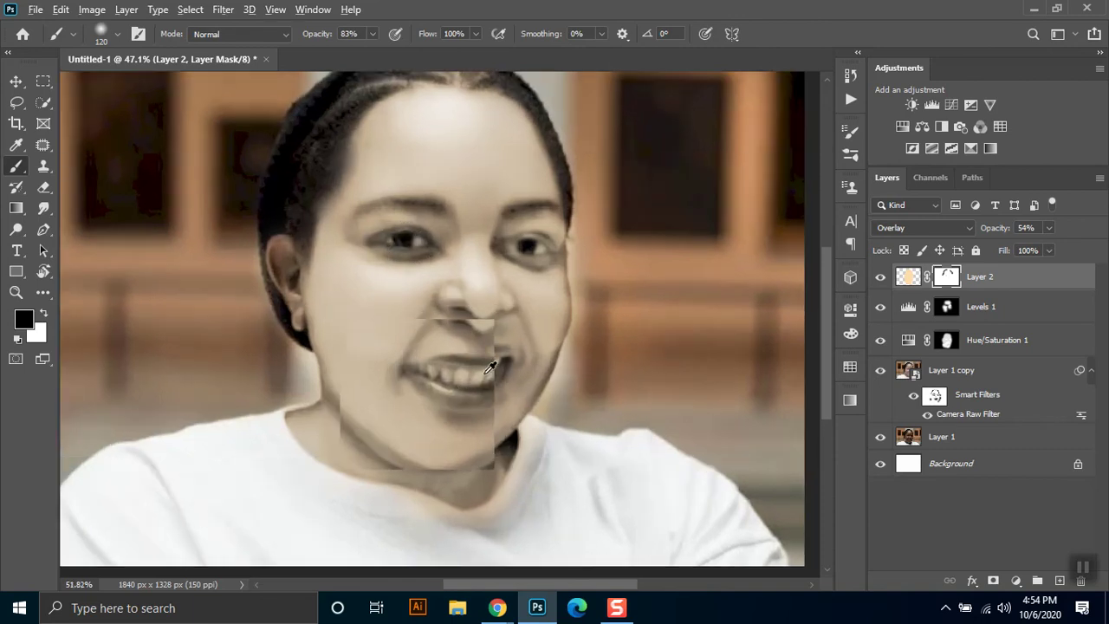
With a 40 px brush, mask the overlay off the teeth and restore some nearby
{"action": "right_click", "coordinate": [489, 396]}
{"action": "left_click_drag", "start_coordinate": [615, 366], "coordinate": [596, 362]}
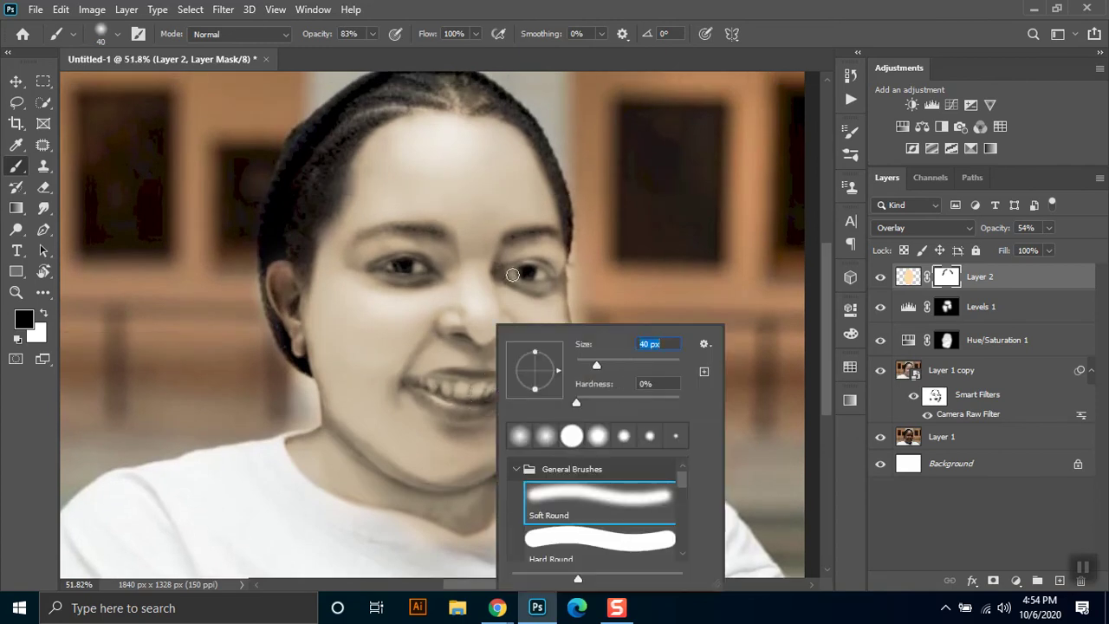
{"action": "left_click", "coordinate": [512, 275]}
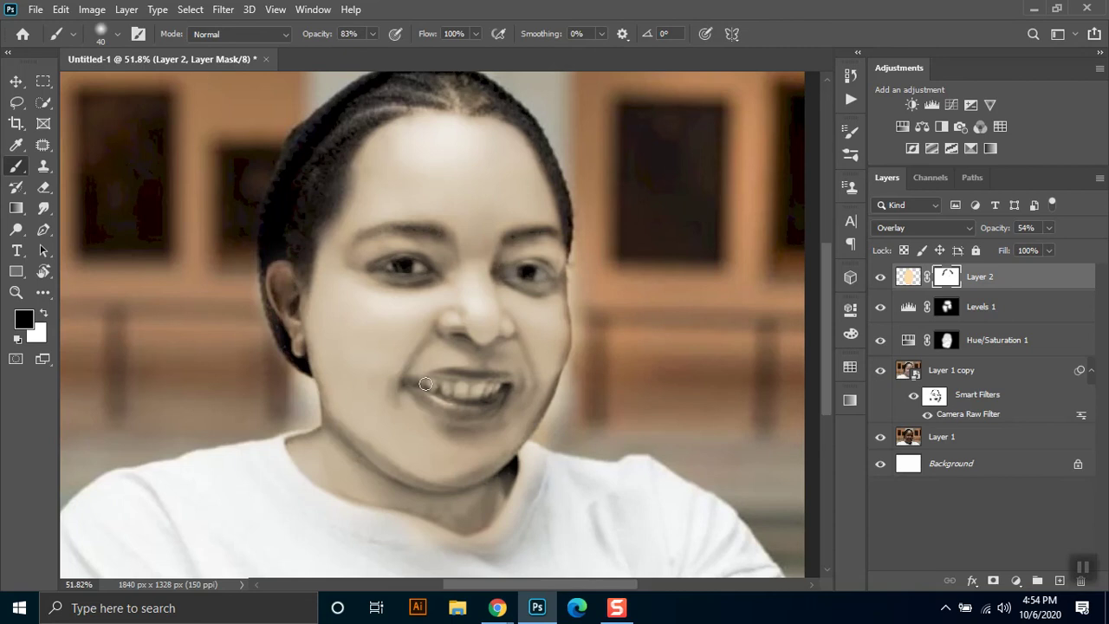
{"action": "left_click_drag", "start_coordinate": [426, 383], "coordinate": [492, 389]}
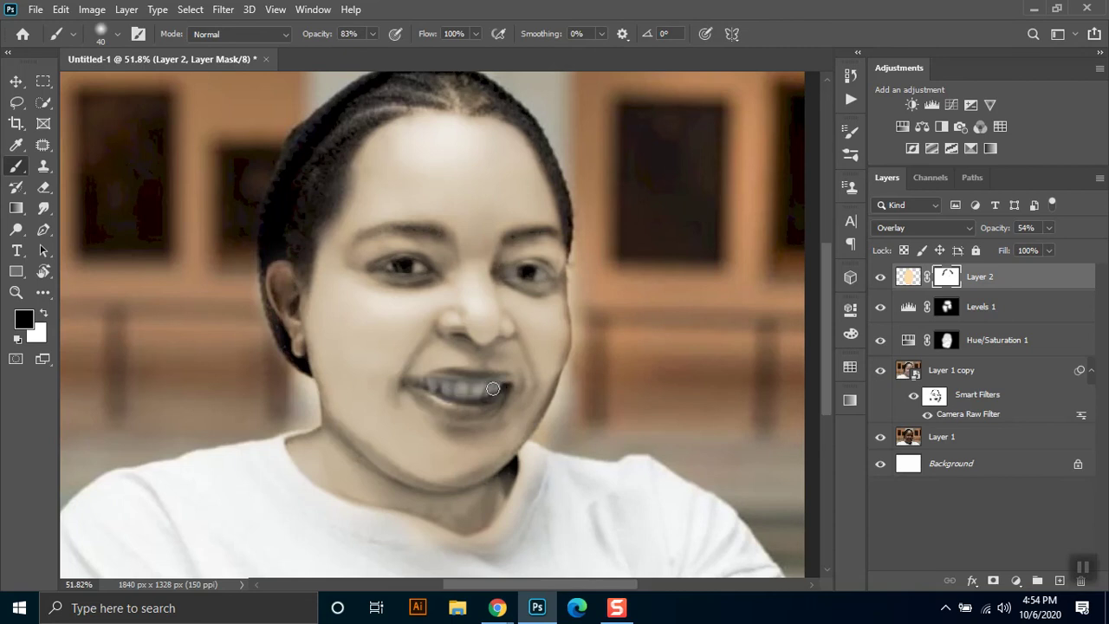
{"action": "key", "text": "x"}
{"action": "left_click_drag", "start_coordinate": [512, 380], "coordinate": [410, 386]}
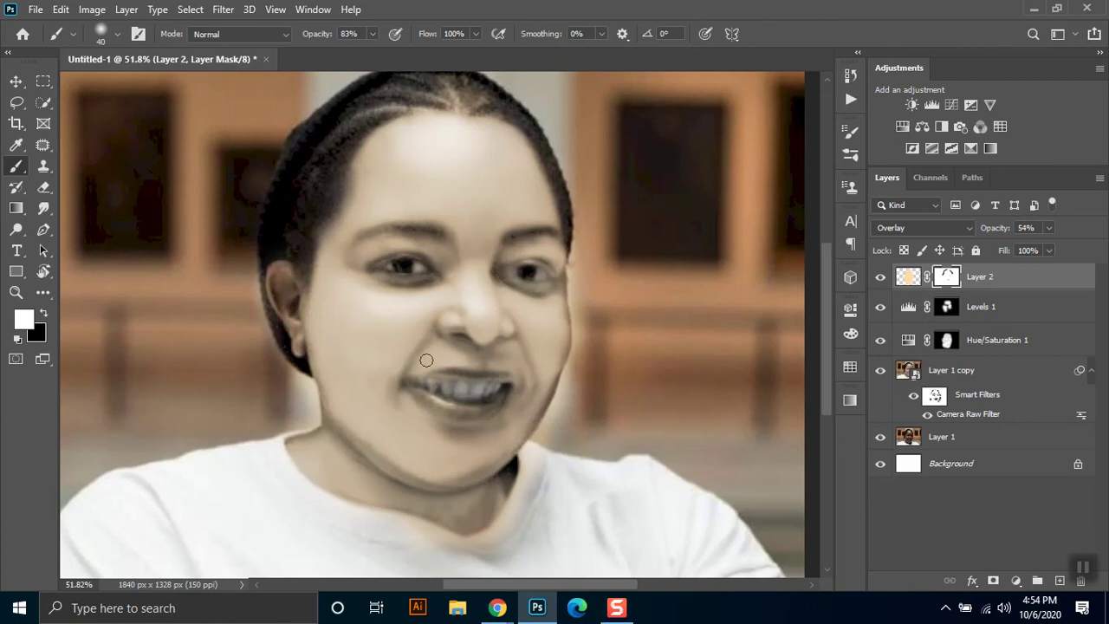
{"action": "key", "text": "x"}
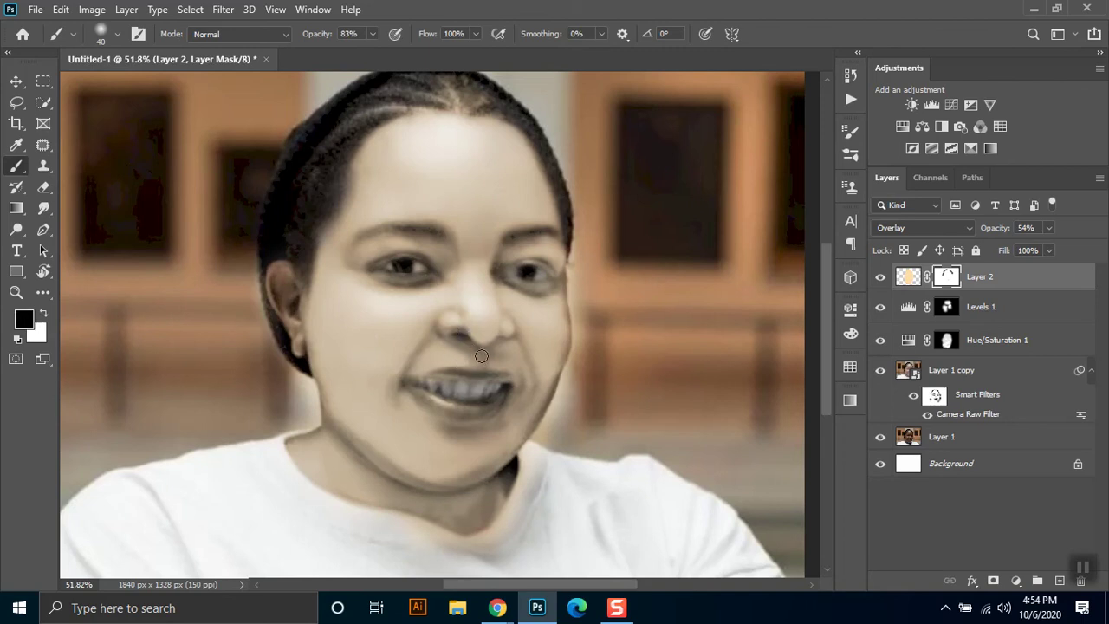
{"action": "key", "text": "x"}
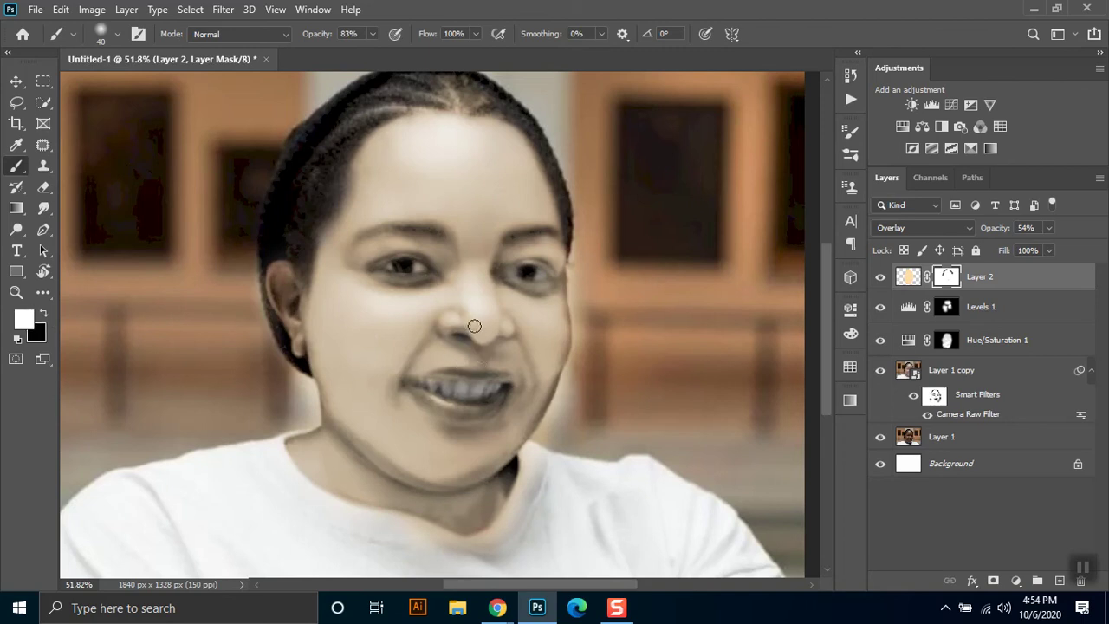
At 100% brush opacity, touch up the overlay mask around the nose
{"action": "left_click", "coordinate": [372, 34]}
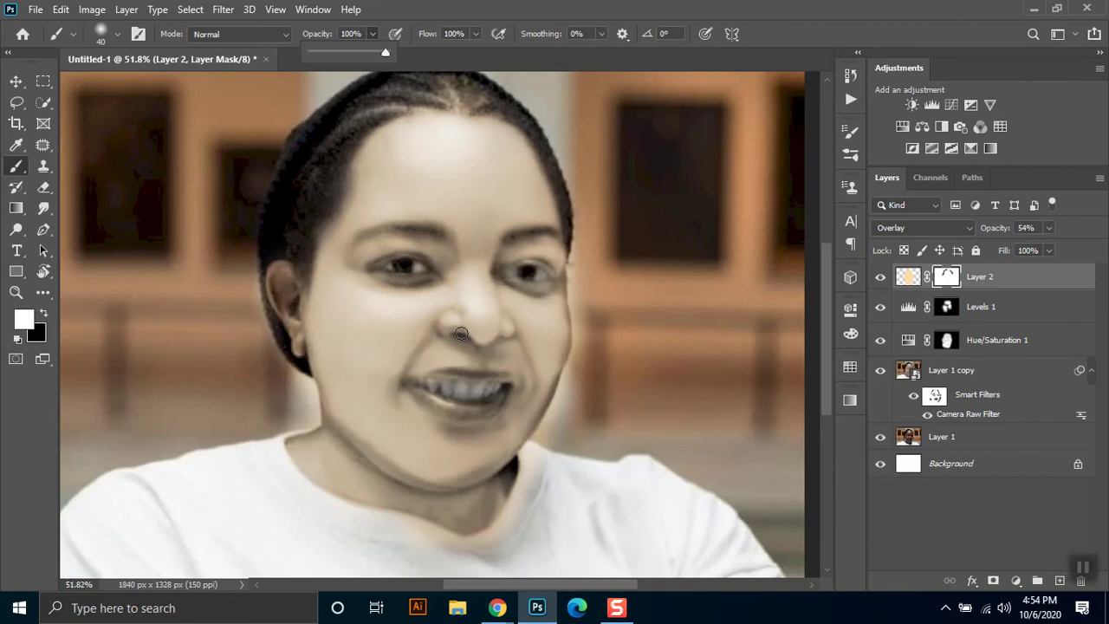
{"action": "left_click", "coordinate": [445, 324]}
{"action": "key", "text": "x"}
{"action": "mouse_move", "coordinate": [442, 325]}
{"action": "left_mouse_down"}
{"action": "mouse_move", "coordinate": [473, 327]}
{"action": "mouse_move", "coordinate": [451, 325]}
{"action": "left_mouse_up"}
{"action": "key", "text": "x"}
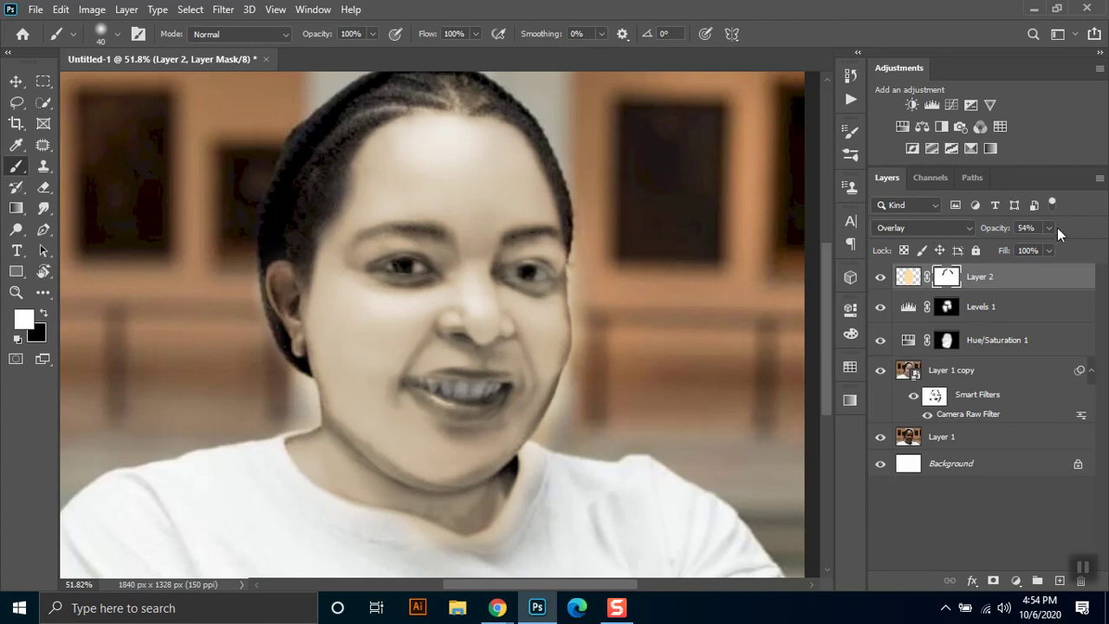
Raise Layer 2 to 78% opacity and paint away the halo along the right cheek and jaw
{"action": "mouse_move", "coordinate": [1022, 248]}
{"action": "left_mouse_down"}
{"action": "mouse_move", "coordinate": [1092, 247]}
{"action": "mouse_move", "coordinate": [1067, 250]}
{"action": "left_mouse_up"}
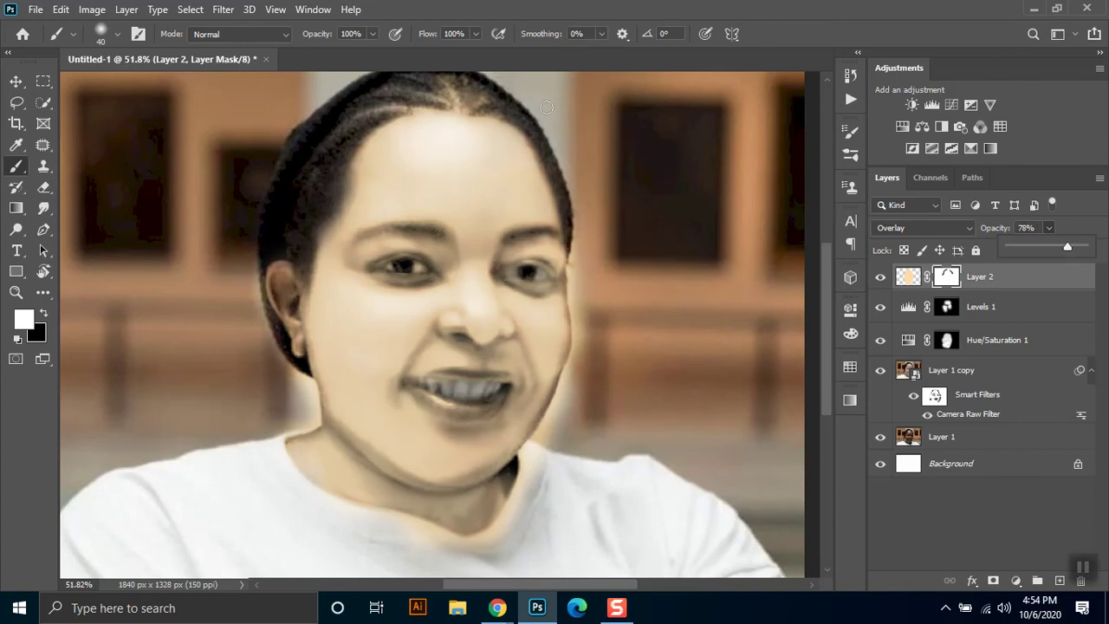
{"action": "key", "text": "x"}
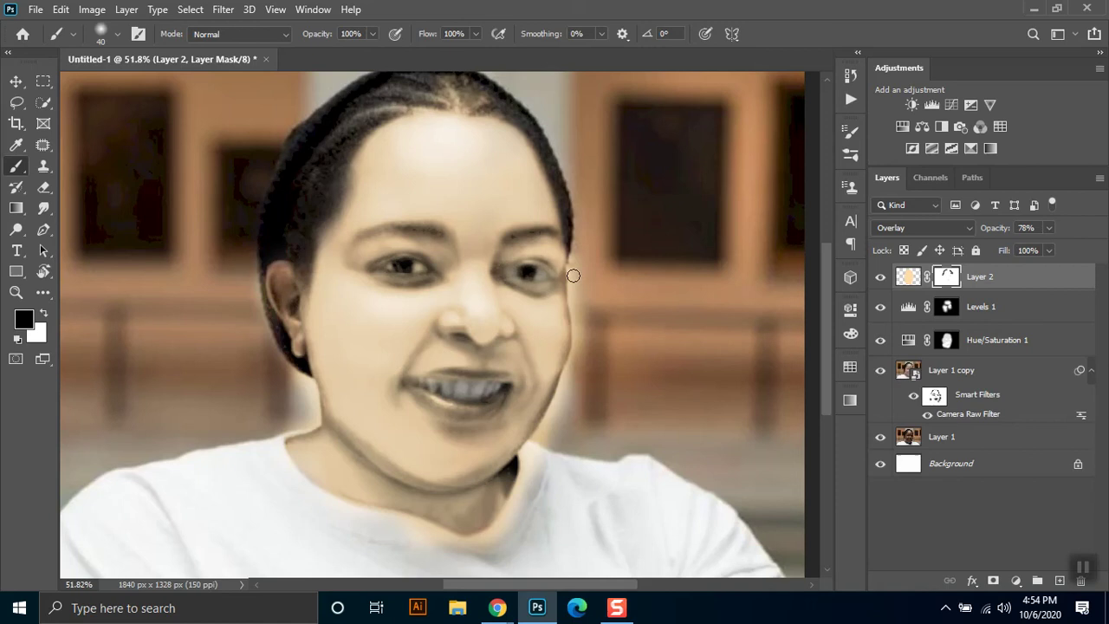
{"action": "mouse_move", "coordinate": [574, 279]}
{"action": "left_mouse_down"}
{"action": "mouse_move", "coordinate": [564, 382]}
{"action": "mouse_move", "coordinate": [540, 441]}
{"action": "left_mouse_up"}
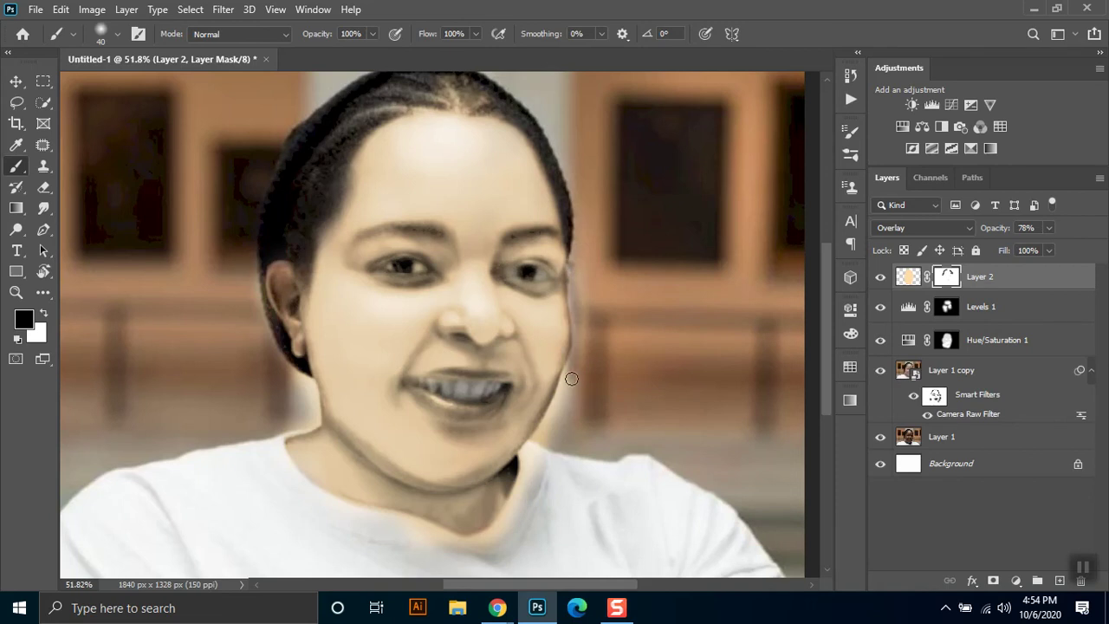
{"action": "mouse_move", "coordinate": [572, 382]}
{"action": "left_mouse_down"}
{"action": "mouse_move", "coordinate": [543, 430]}
{"action": "mouse_move", "coordinate": [564, 447]}
{"action": "left_mouse_up"}
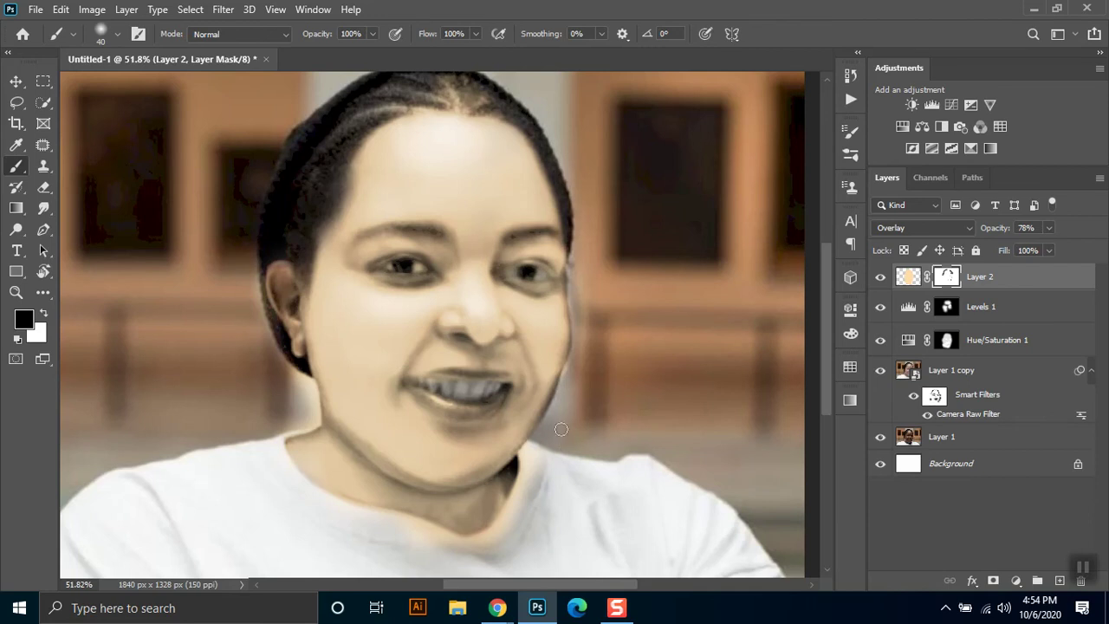
{"action": "left_click_drag", "start_coordinate": [575, 362], "coordinate": [573, 232]}
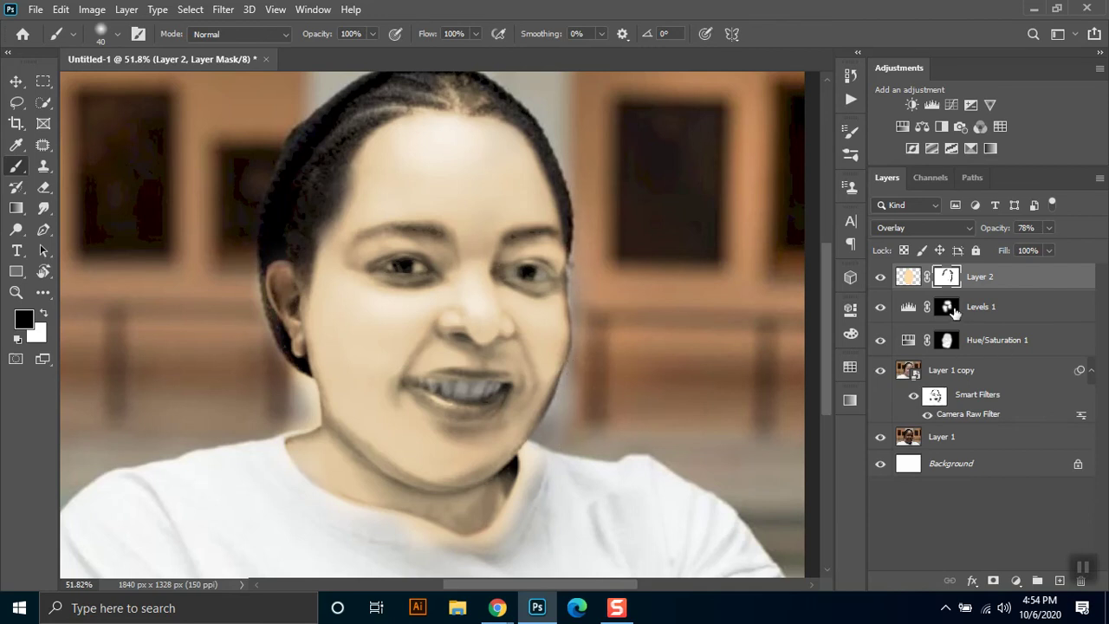
On the Layer 2 mask, clear the tint from the jaw, neck and shirt below the chin
{"action": "left_click", "coordinate": [948, 346]}
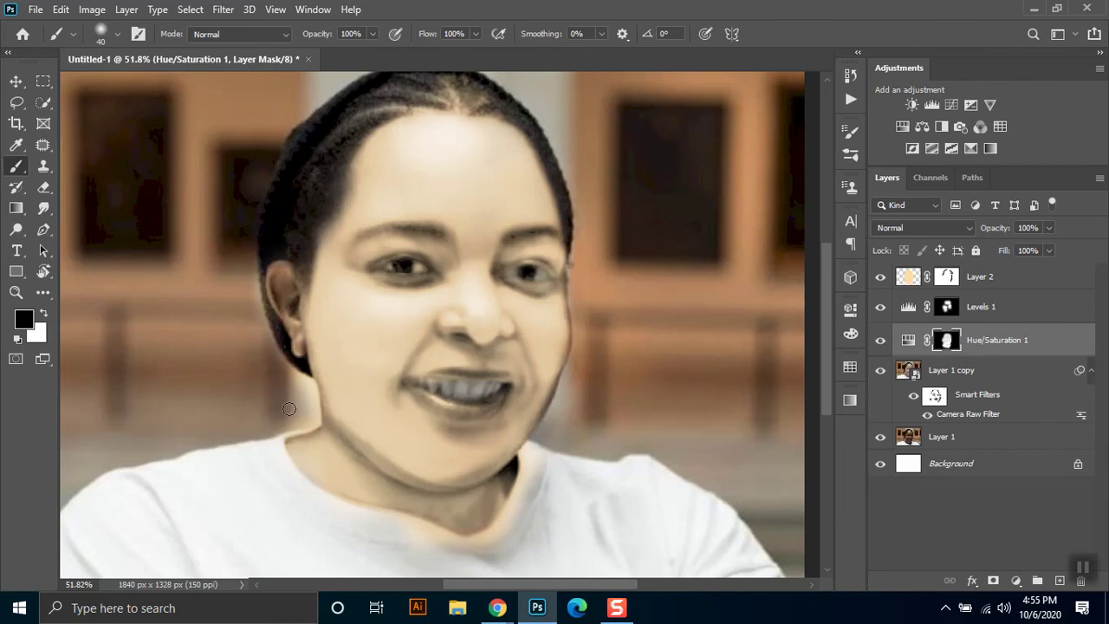
{"action": "left_click", "coordinate": [946, 276]}
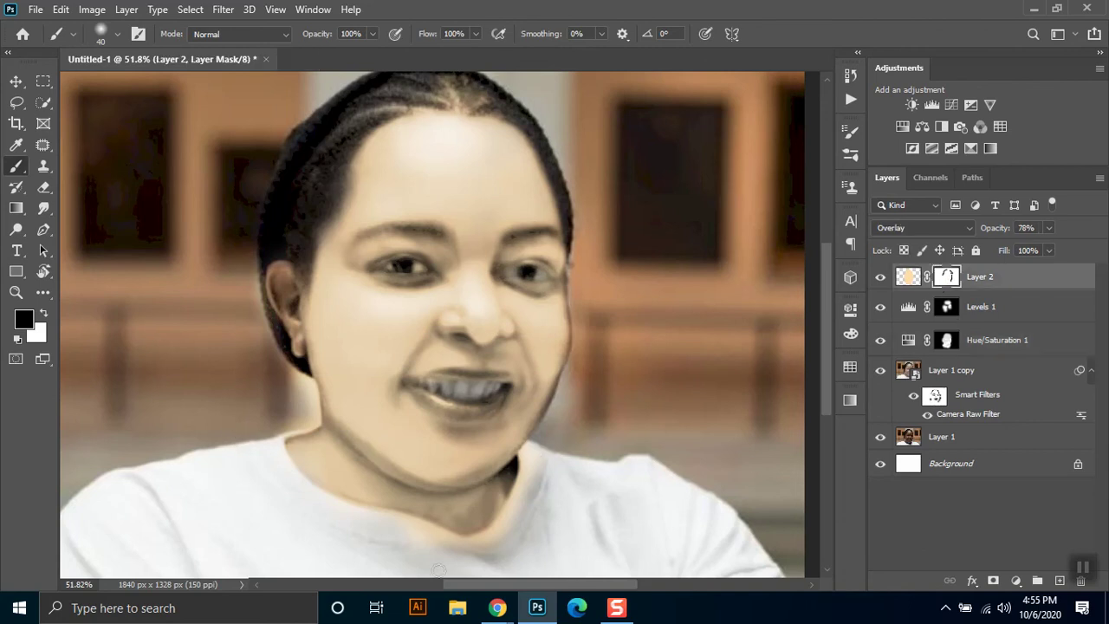
{"action": "mouse_move", "coordinate": [528, 453]}
{"action": "left_mouse_down"}
{"action": "mouse_move", "coordinate": [512, 518]}
{"action": "mouse_move", "coordinate": [483, 552]}
{"action": "mouse_move", "coordinate": [488, 539]}
{"action": "mouse_move", "coordinate": [459, 542]}
{"action": "mouse_move", "coordinate": [499, 531]}
{"action": "mouse_move", "coordinate": [522, 481]}
{"action": "left_mouse_up"}
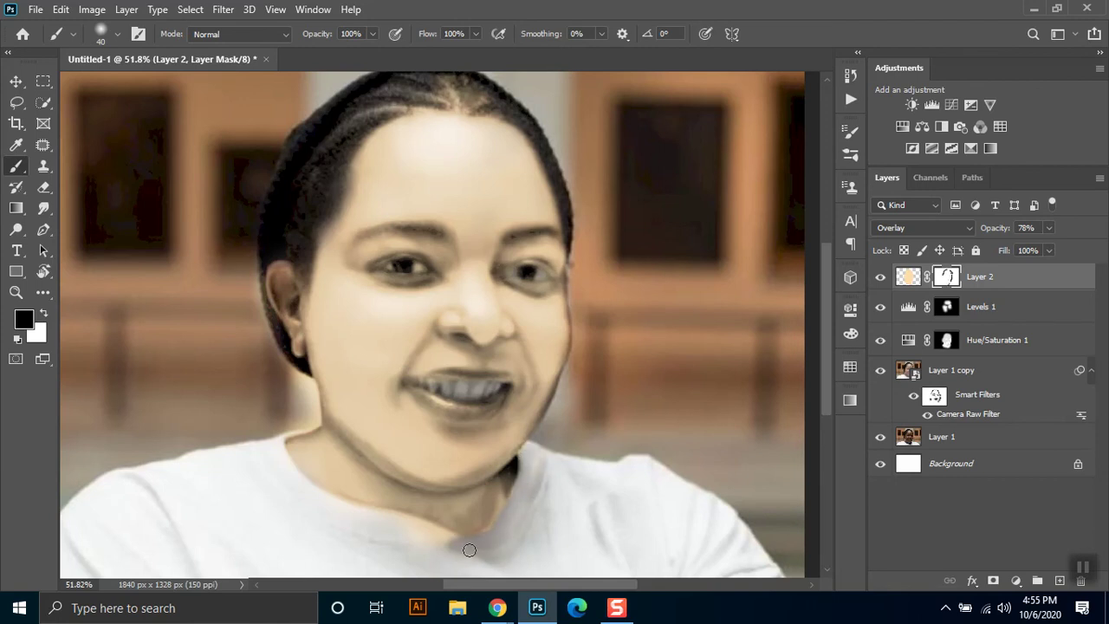
{"action": "left_click_drag", "start_coordinate": [378, 518], "coordinate": [340, 512]}
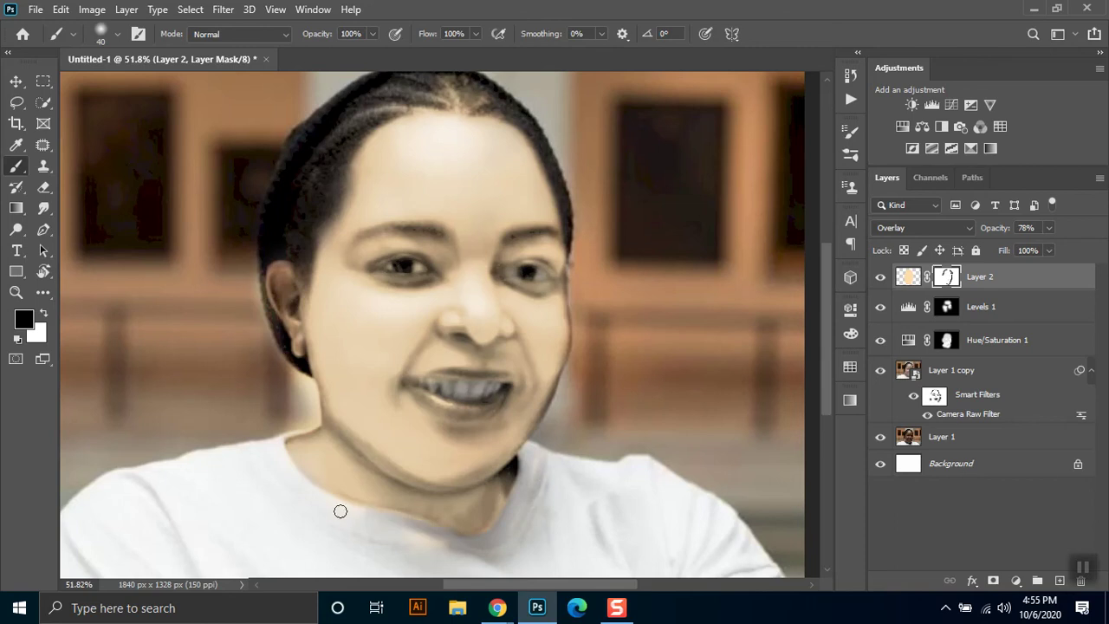
{"action": "left_click_drag", "start_coordinate": [393, 538], "coordinate": [340, 521]}
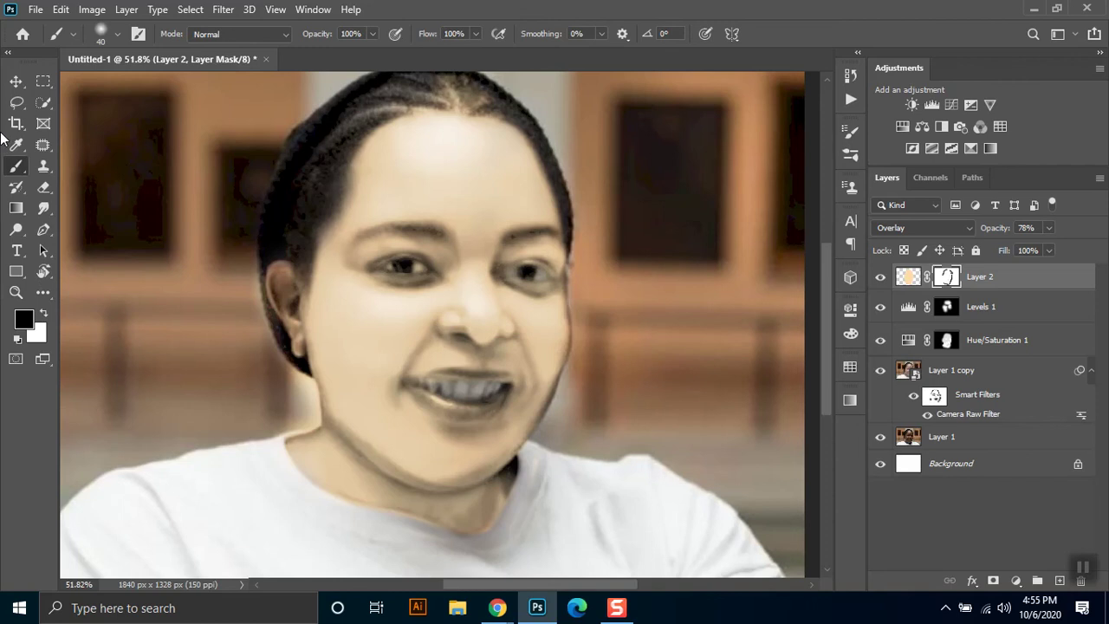
Trace the lips with a pen path and convert it into a selection
{"action": "key", "text": "p"}
{"action": "left_click", "coordinate": [399, 378]}
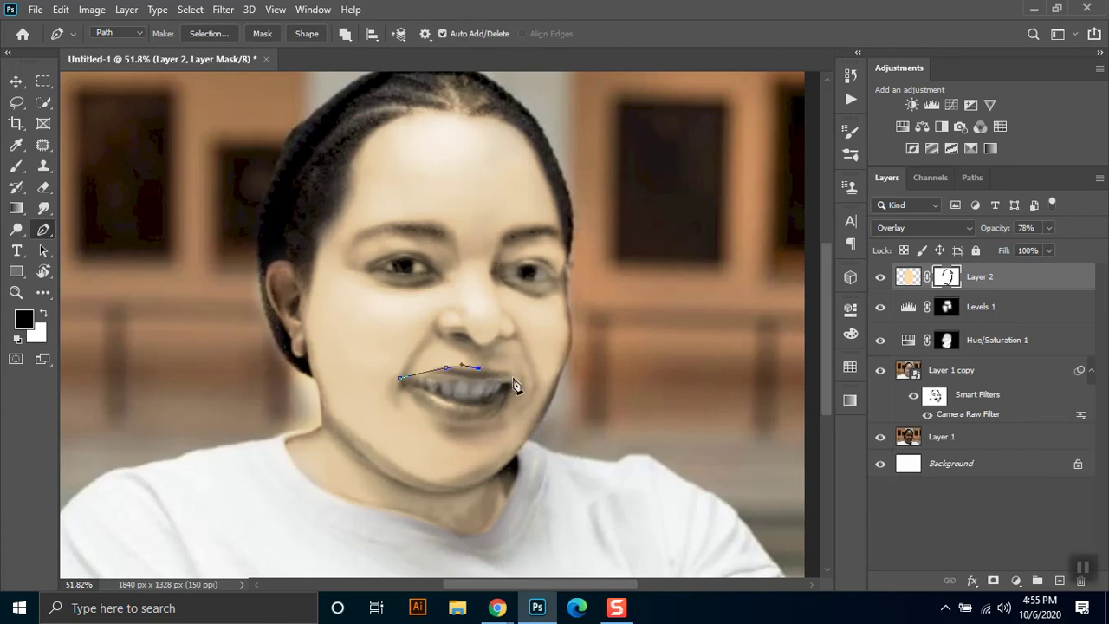
{"action": "left_click_drag", "start_coordinate": [520, 395], "coordinate": [515, 382]}
{"action": "mouse_move", "coordinate": [466, 424]}
{"action": "left_mouse_down"}
{"action": "mouse_move", "coordinate": [441, 426]}
{"action": "mouse_move", "coordinate": [407, 397]}
{"action": "left_mouse_up"}
{"action": "left_click", "coordinate": [422, 409], "text": "alt"}
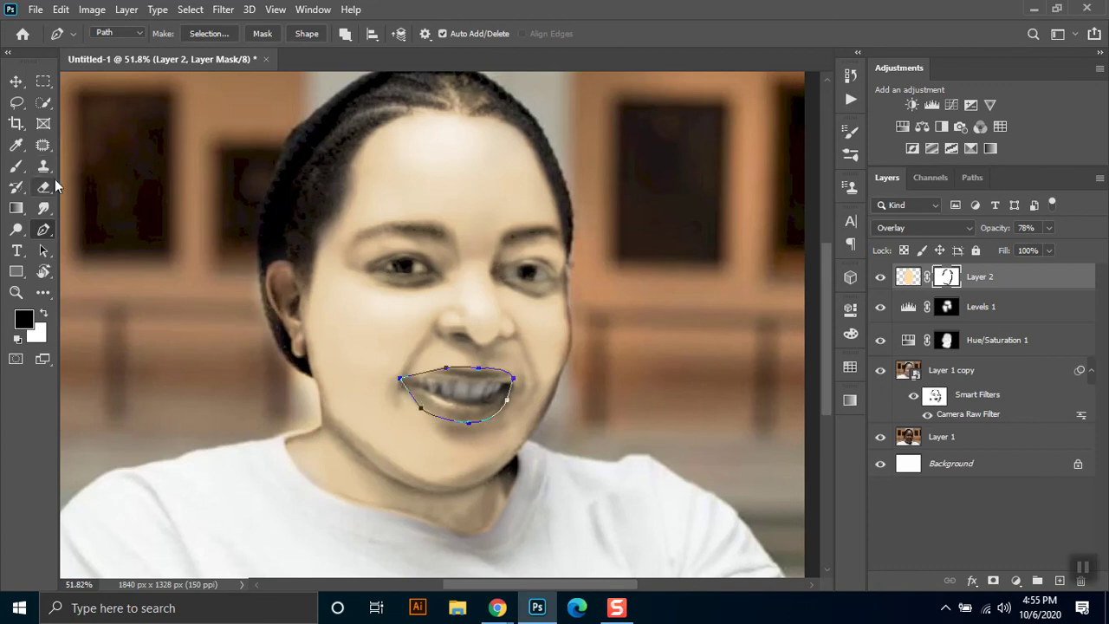
{"action": "left_click", "coordinate": [209, 32]}
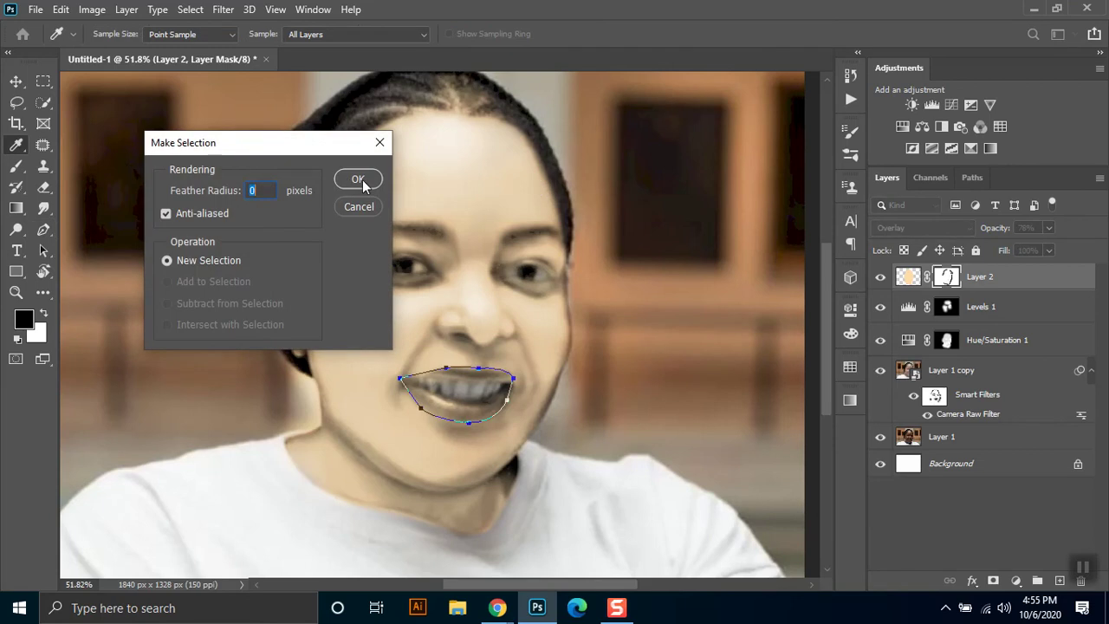
{"action": "left_click", "coordinate": [362, 180]}
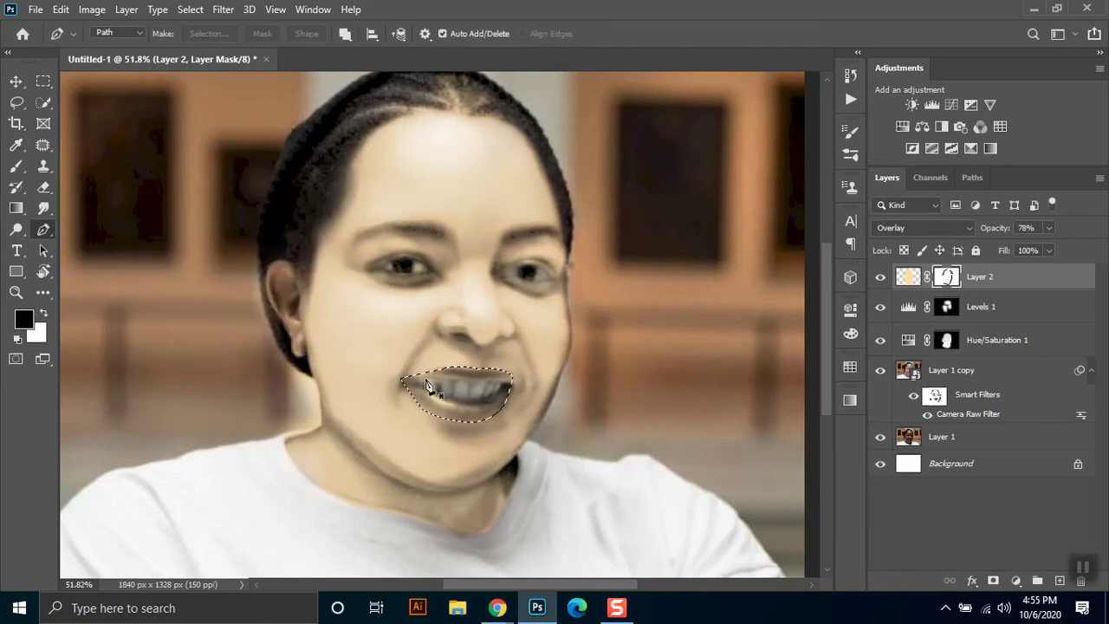
Set the foreground colour to a dark red
{"action": "left_click", "coordinate": [24, 320]}
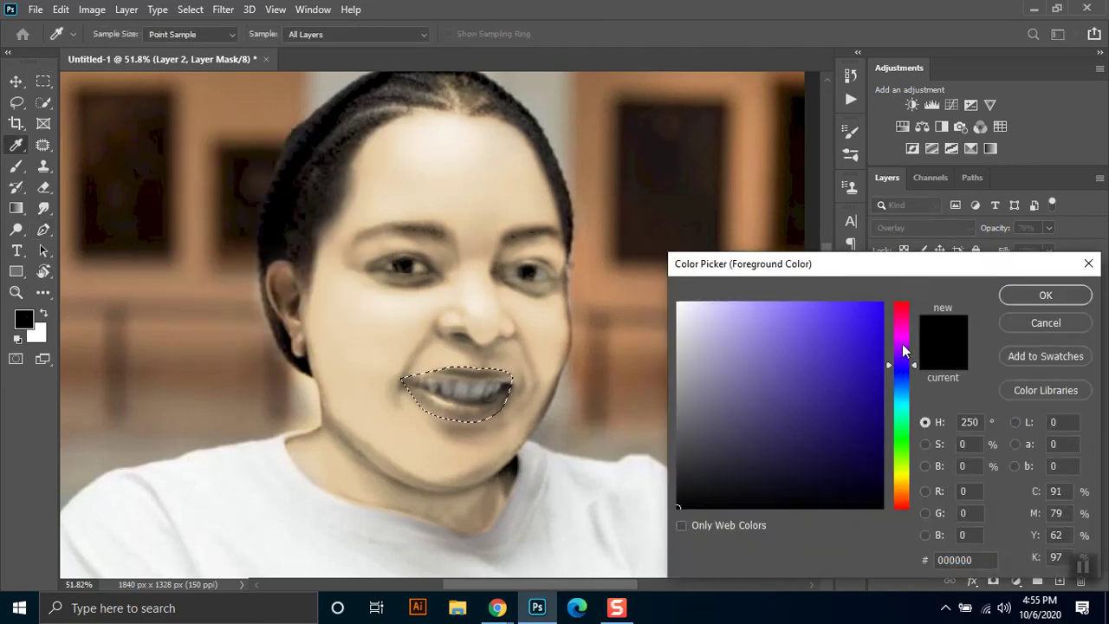
{"action": "left_click", "coordinate": [902, 301]}
{"action": "left_click", "coordinate": [828, 407]}
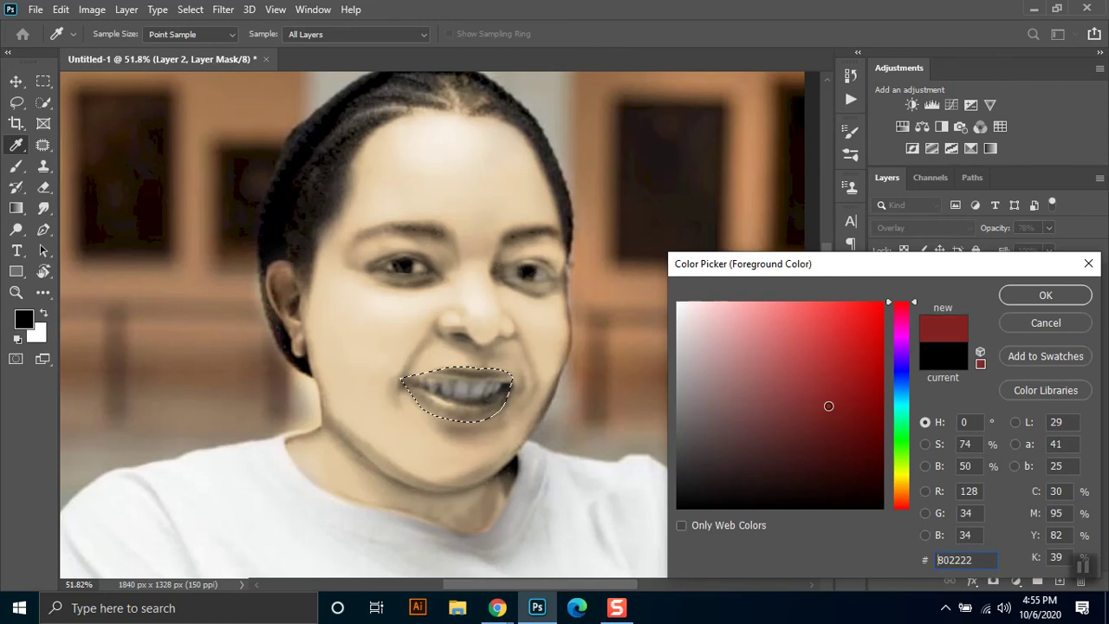
{"action": "left_click", "coordinate": [1032, 298]}
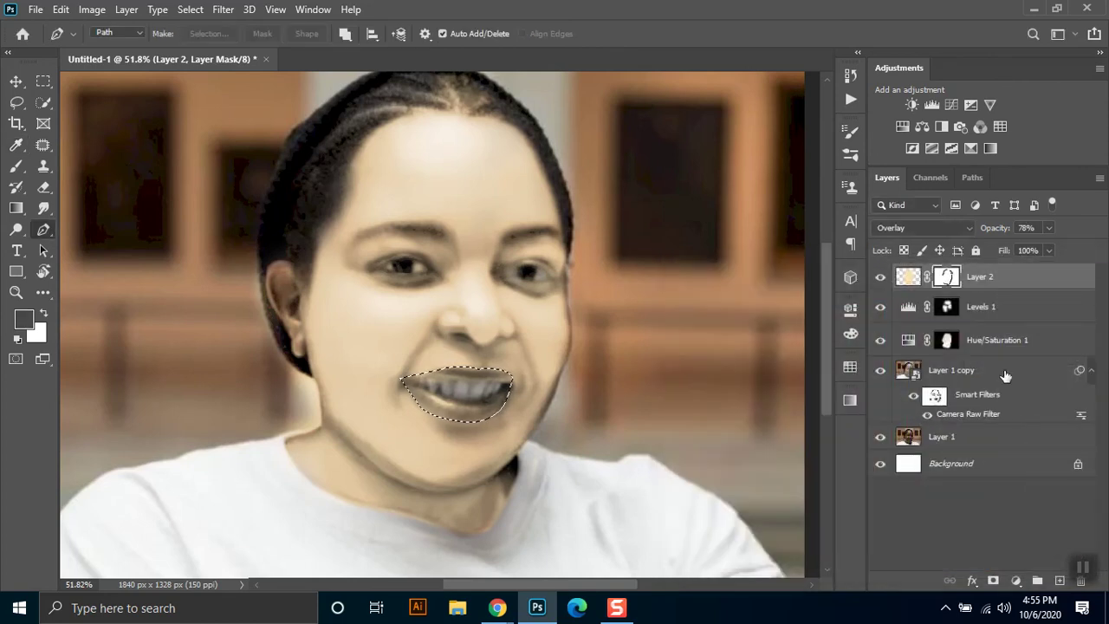
Add Layer 3 and fill the lip selection with red #ca3f3f
{"action": "left_click", "coordinate": [1058, 583]}
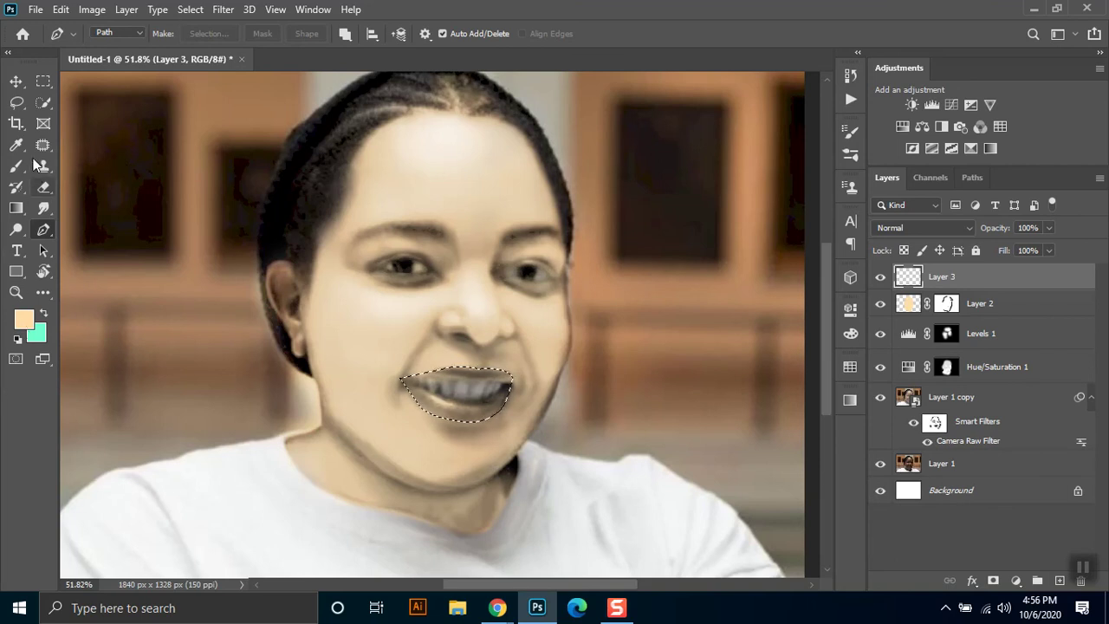
{"action": "left_click", "coordinate": [15, 81]}
{"action": "left_click", "coordinate": [24, 321]}
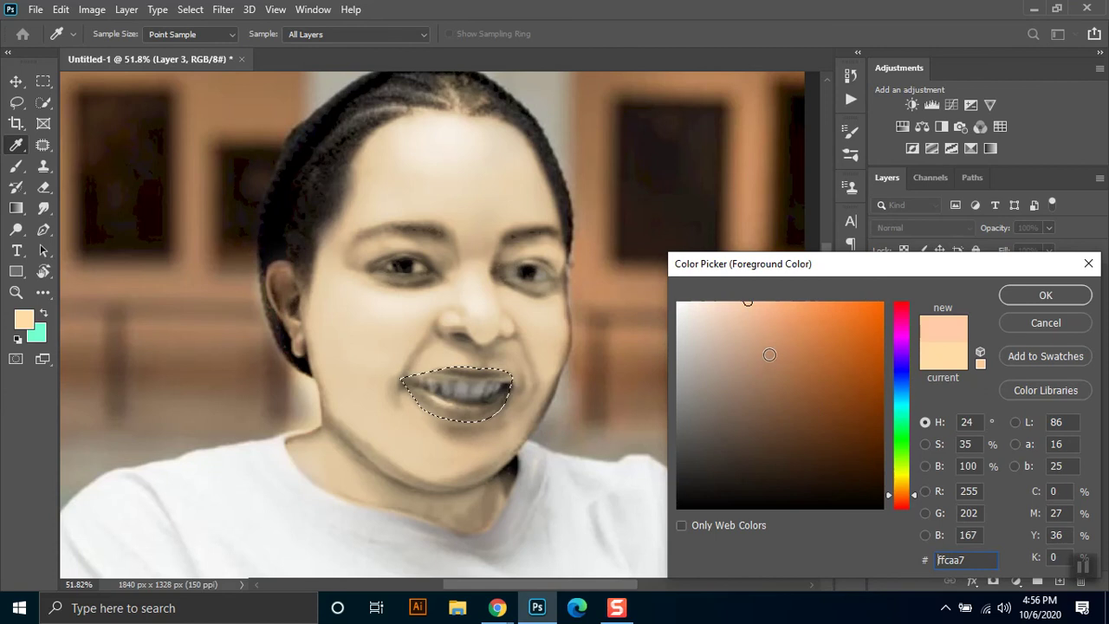
{"action": "left_click", "coordinate": [806, 351]}
{"action": "left_click_drag", "start_coordinate": [924, 487], "coordinate": [910, 509]}
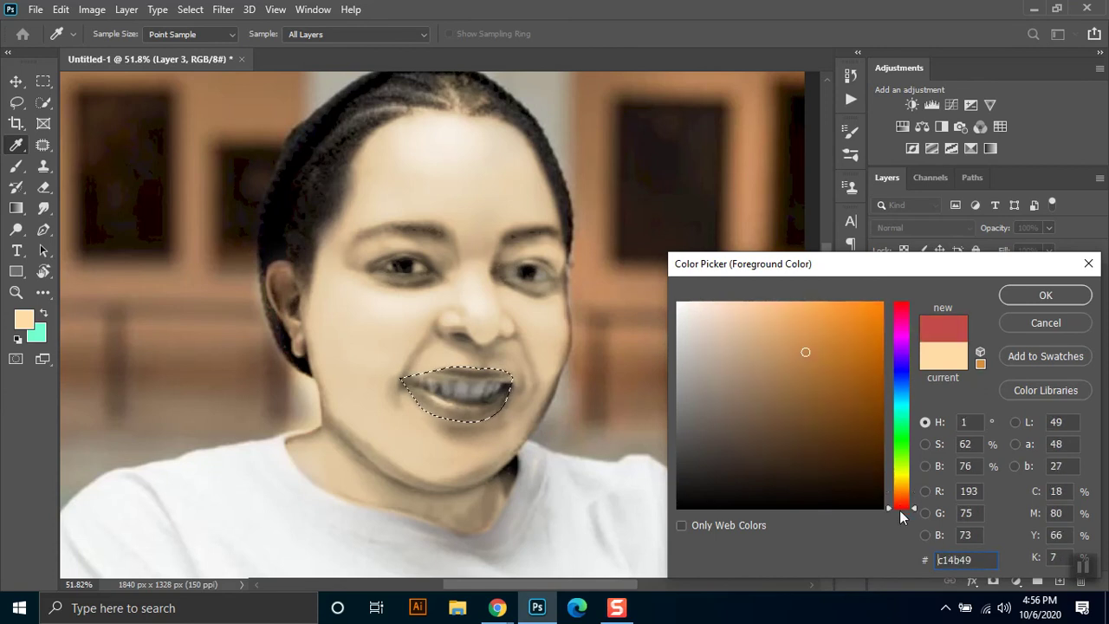
{"action": "left_click_drag", "start_coordinate": [804, 341], "coordinate": [819, 345]}
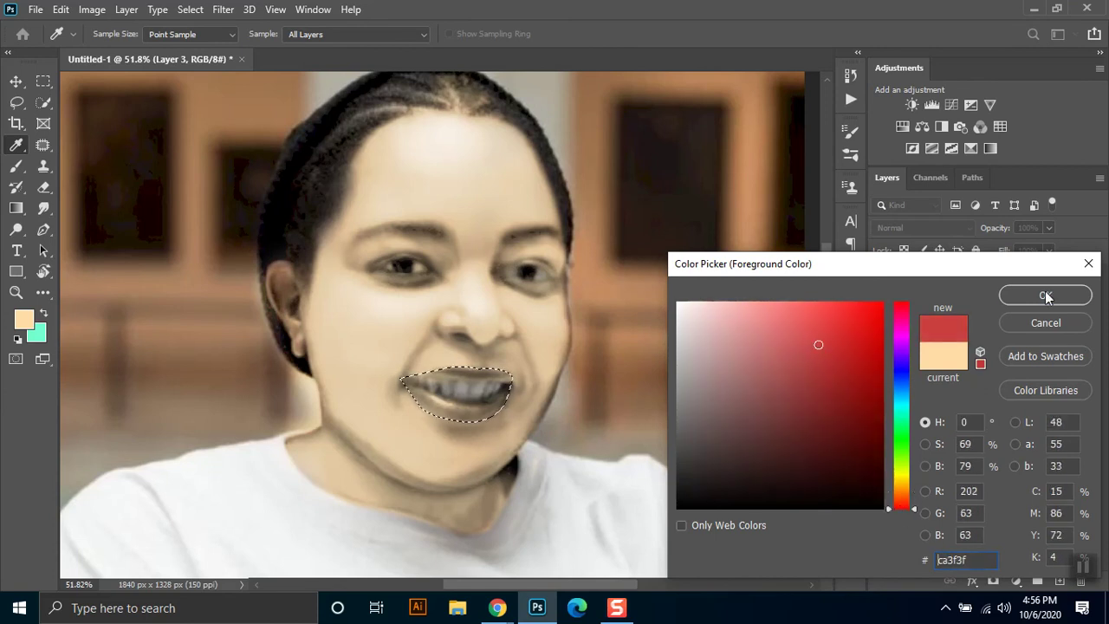
{"action": "left_click", "coordinate": [1046, 294]}
{"action": "key", "text": "alt+BackSpace"}
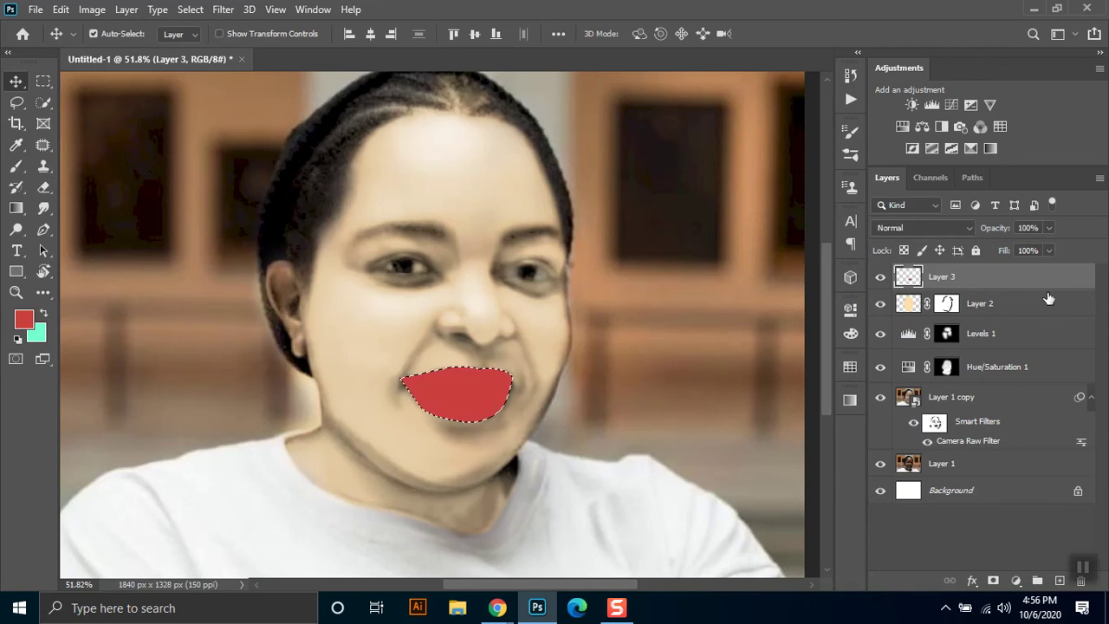
Set Layer 3 to Multiply, then try a lighter red and a light orange-yellow foreground colour
{"action": "left_click", "coordinate": [886, 228]}
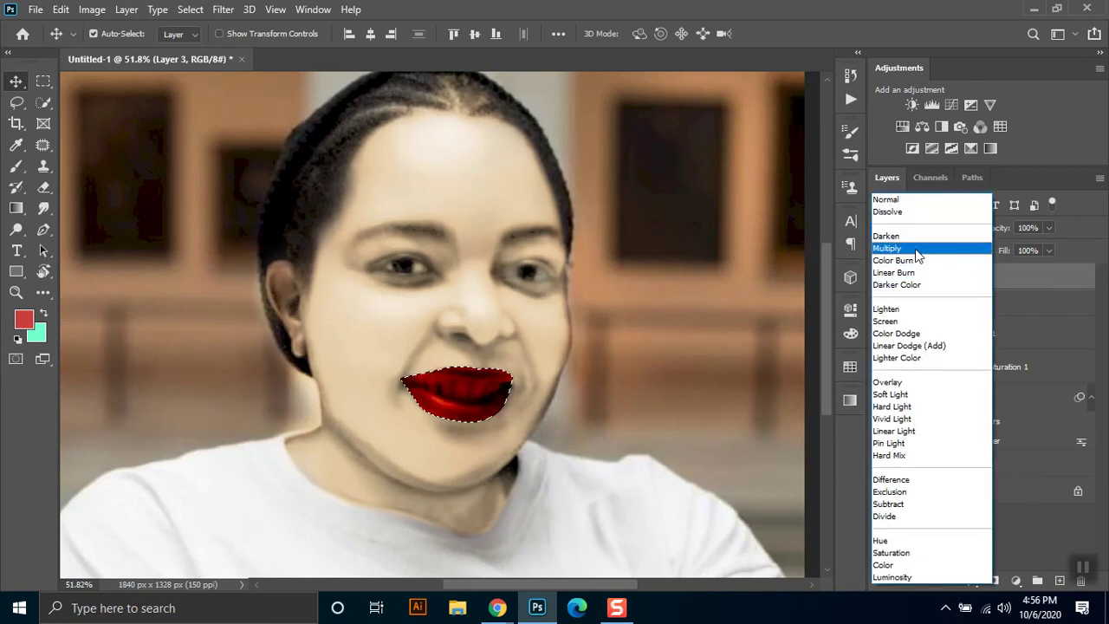
{"action": "left_click", "coordinate": [912, 249]}
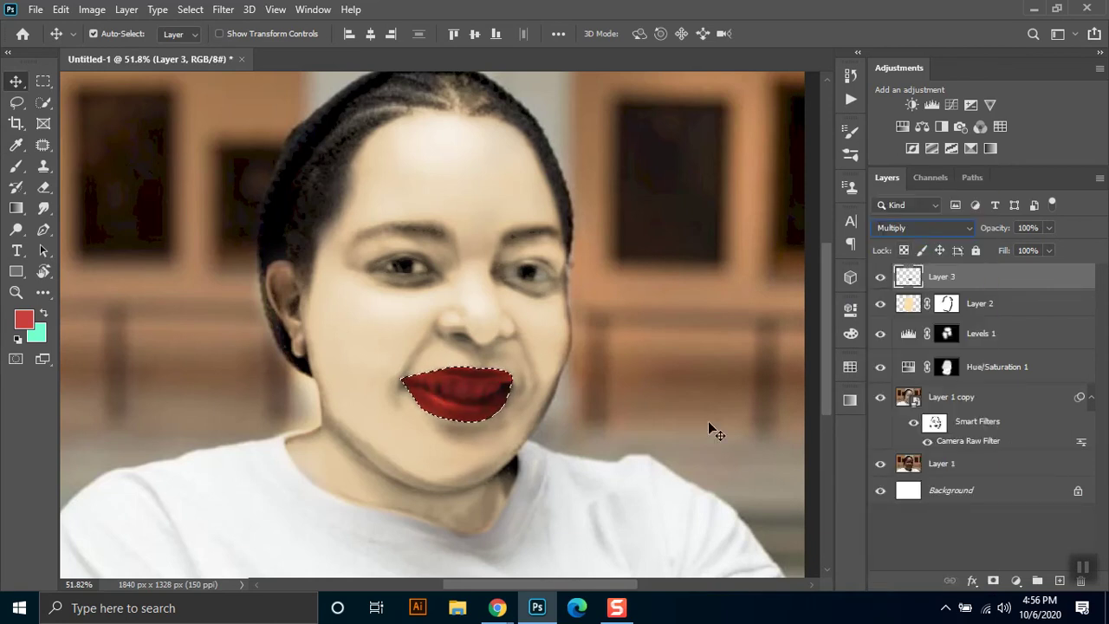
{"action": "left_click", "coordinate": [24, 322]}
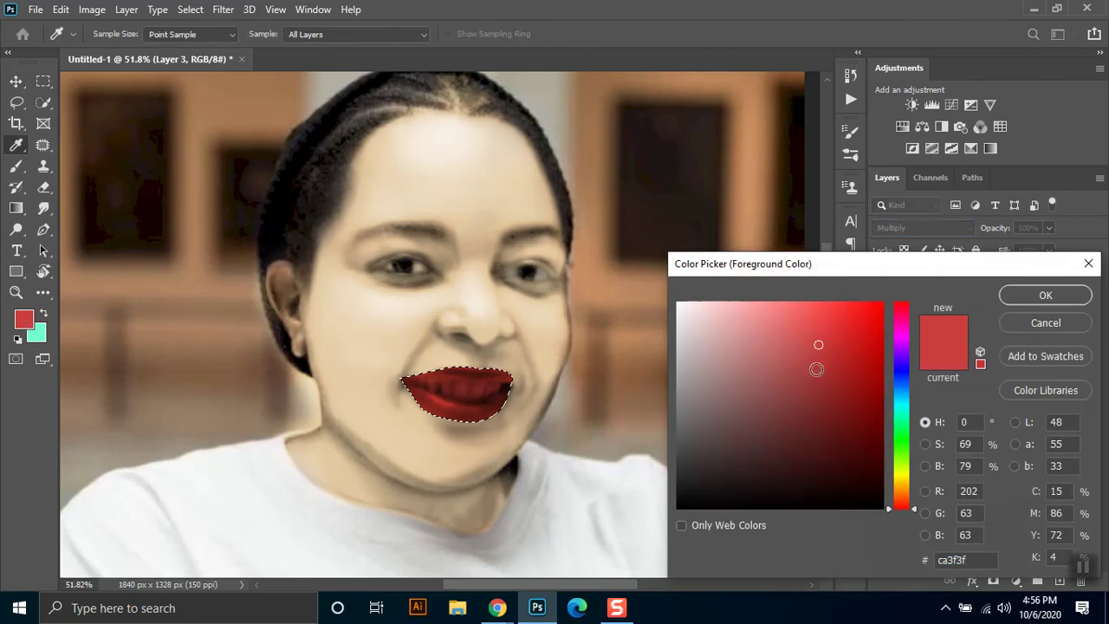
{"action": "left_click", "coordinate": [806, 302]}
{"action": "left_click", "coordinate": [1033, 299]}
{"action": "key", "text": "v"}
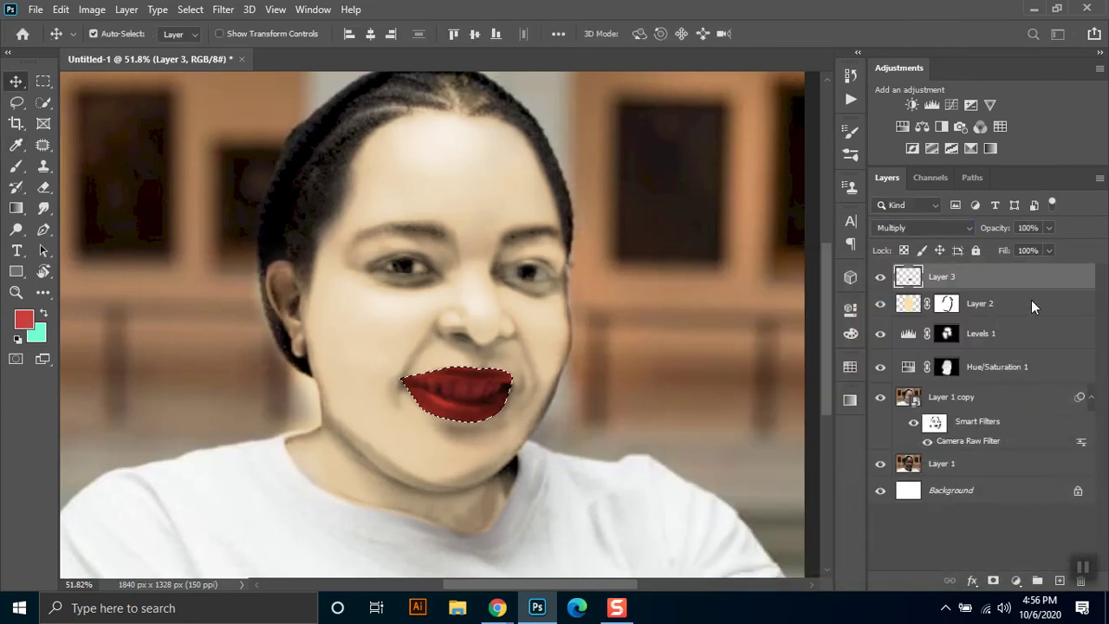
{"action": "left_click", "coordinate": [33, 322]}
{"action": "left_click", "coordinate": [905, 486]}
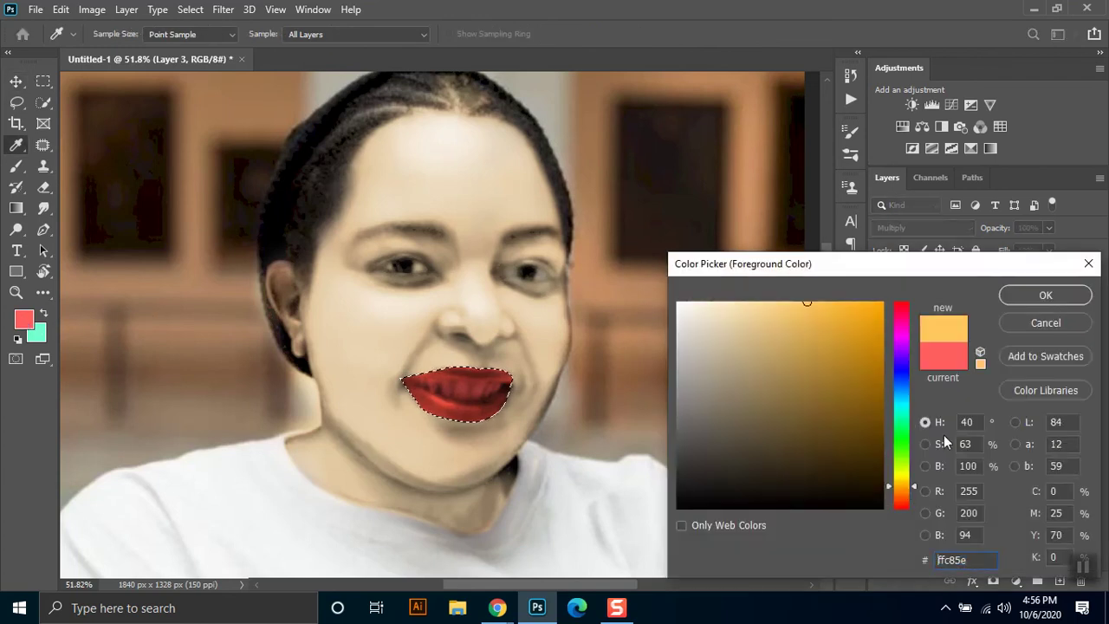
Try an orange foreground colour, then settle on a bright red
{"action": "left_click", "coordinate": [905, 493]}
{"action": "left_click_drag", "start_coordinate": [912, 494], "coordinate": [911, 496]}
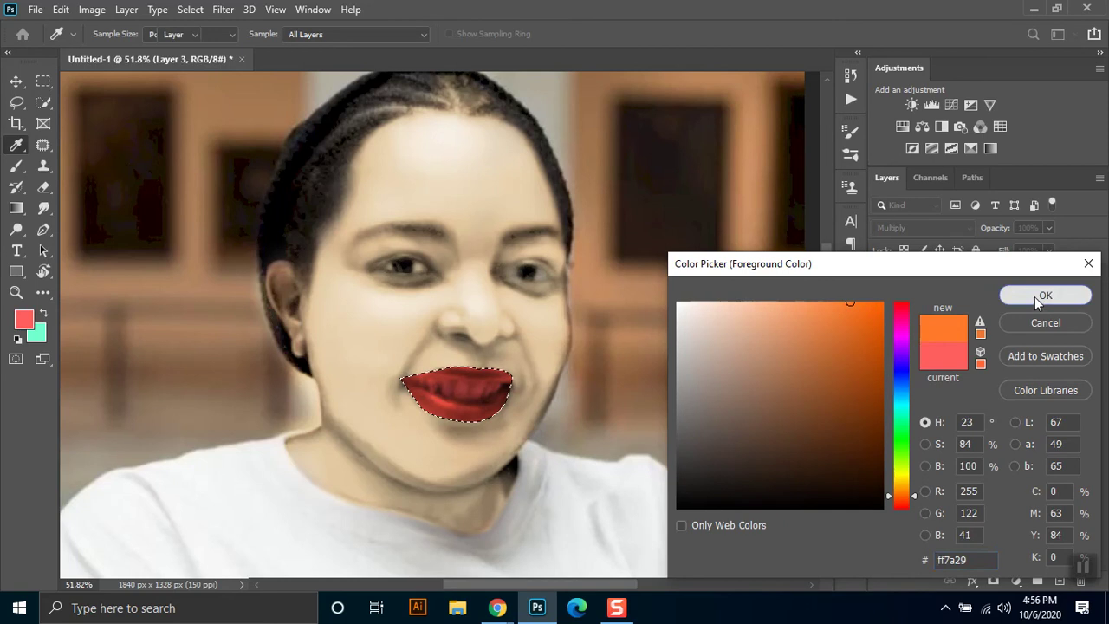
{"action": "left_click", "coordinate": [1036, 296]}
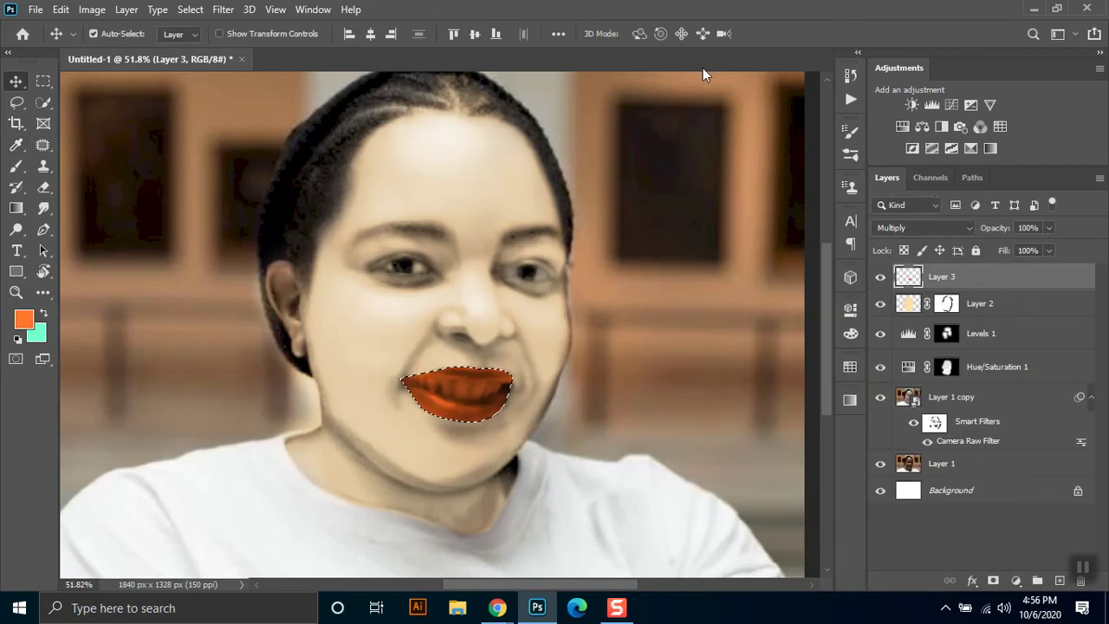
{"action": "left_click", "coordinate": [23, 320]}
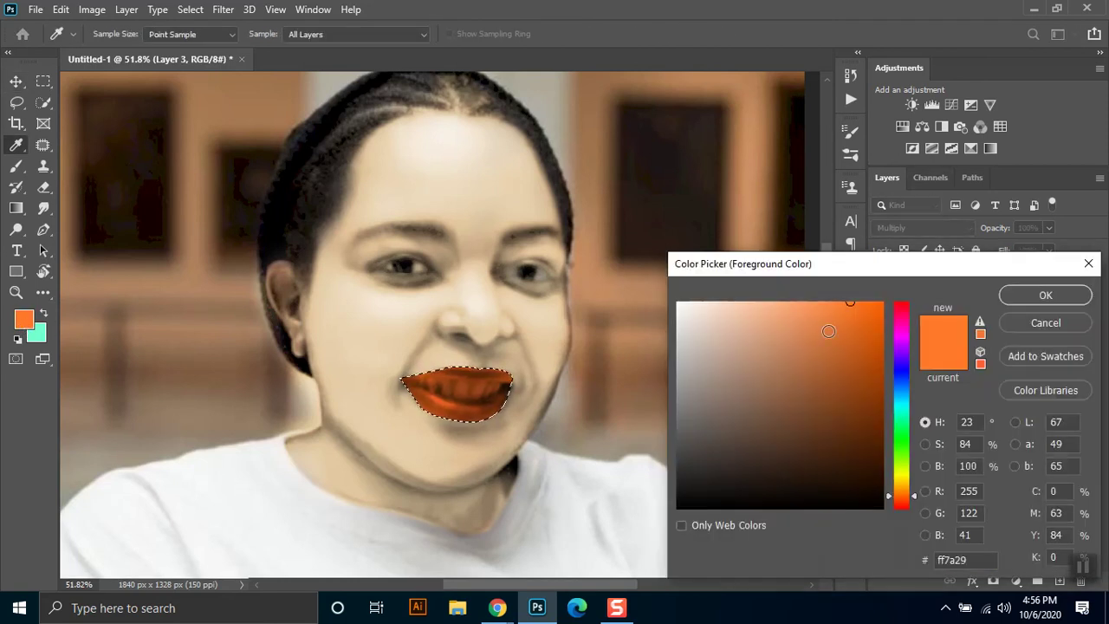
{"action": "left_click_drag", "start_coordinate": [897, 495], "coordinate": [901, 505]}
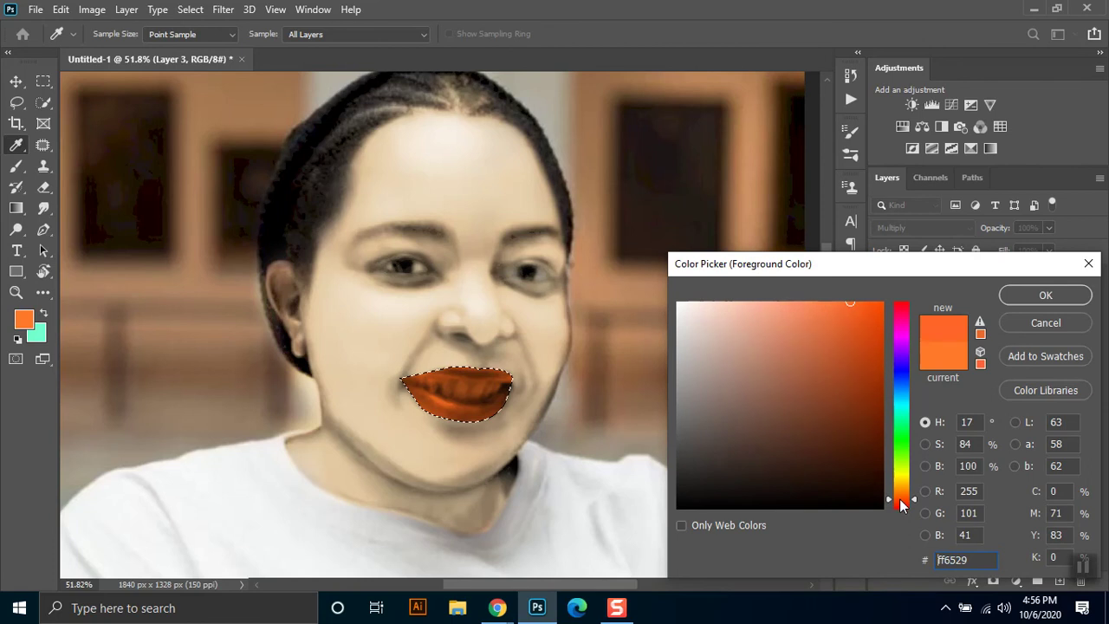
{"action": "left_click", "coordinate": [1050, 296]}
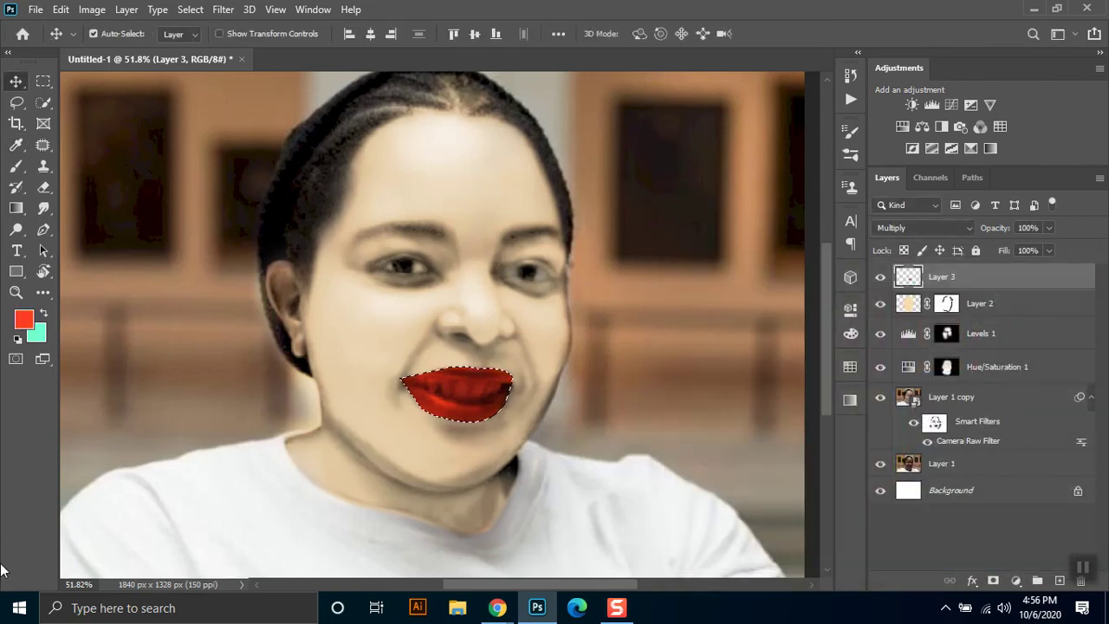
Deselect the lips, add a mask to Layer 3 and paint the teeth back in
{"action": "left_click", "coordinate": [43, 80]}
{"action": "left_click", "coordinate": [310, 347]}
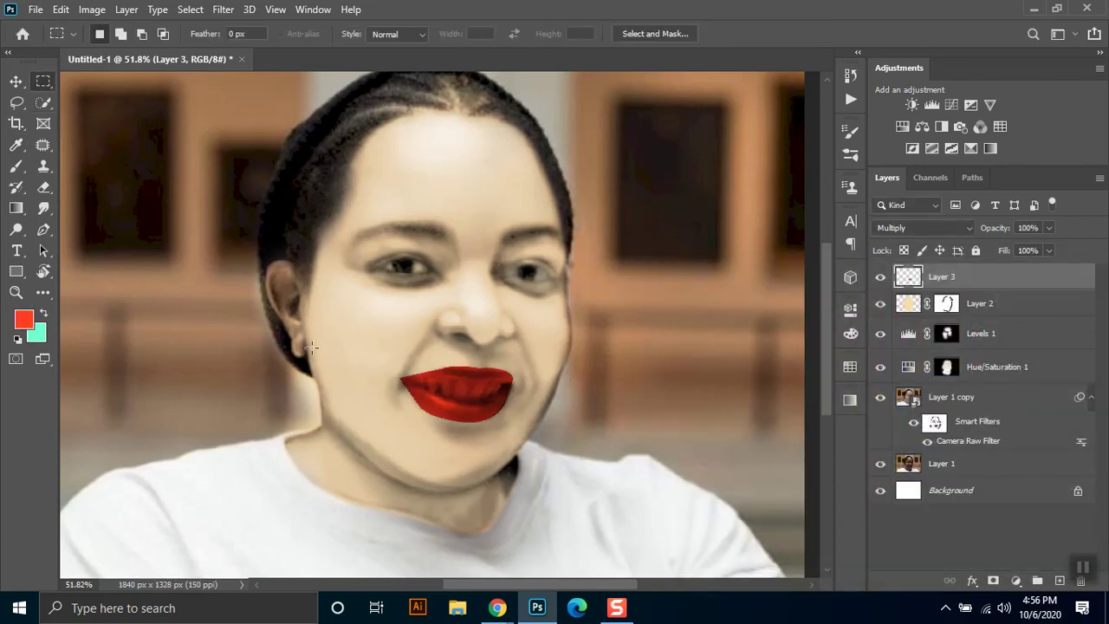
{"action": "scroll", "coordinate": [485, 380], "scroll_direction": "up", "scroll_amount": 2}
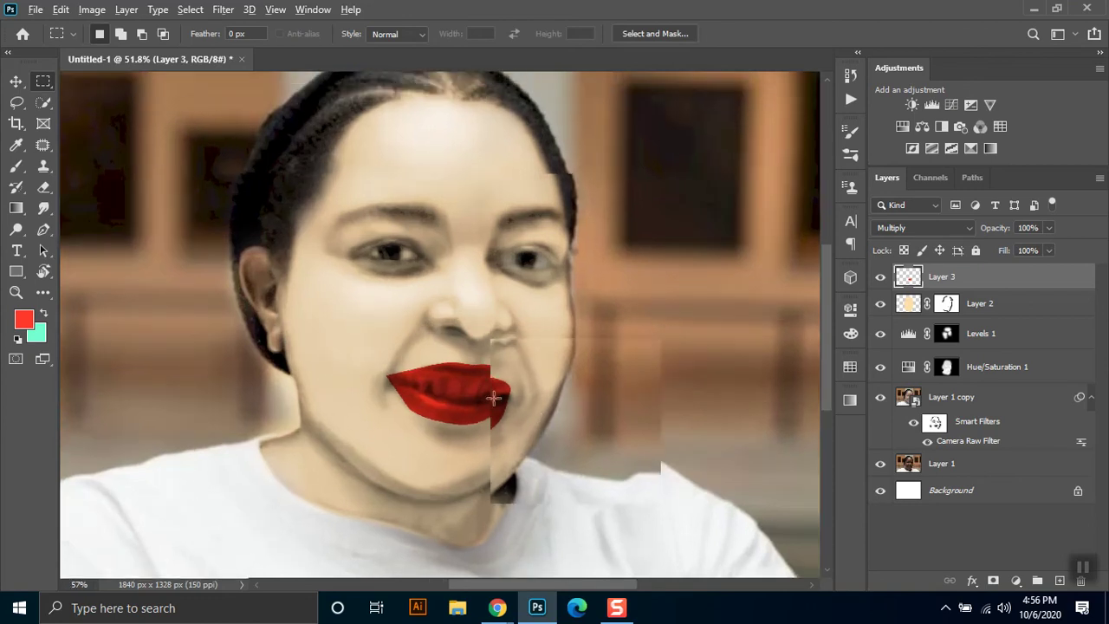
{"action": "left_click", "coordinate": [17, 168]}
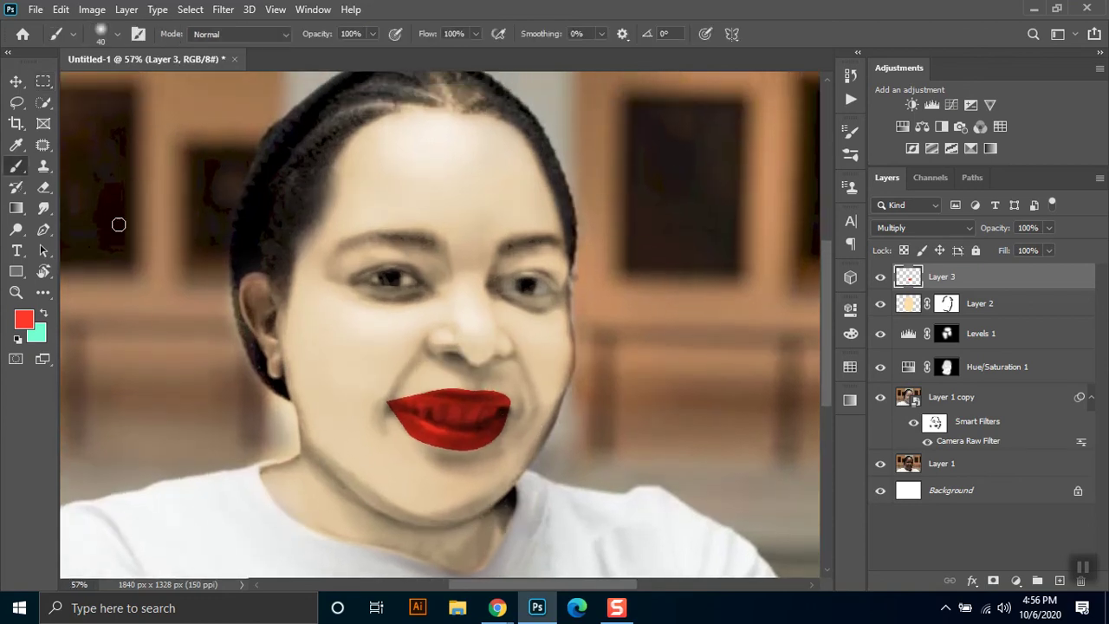
{"action": "left_click", "coordinate": [993, 580]}
{"action": "mouse_move", "coordinate": [422, 411]}
{"action": "left_mouse_down"}
{"action": "mouse_move", "coordinate": [491, 417]}
{"action": "mouse_move", "coordinate": [404, 408]}
{"action": "left_mouse_up"}
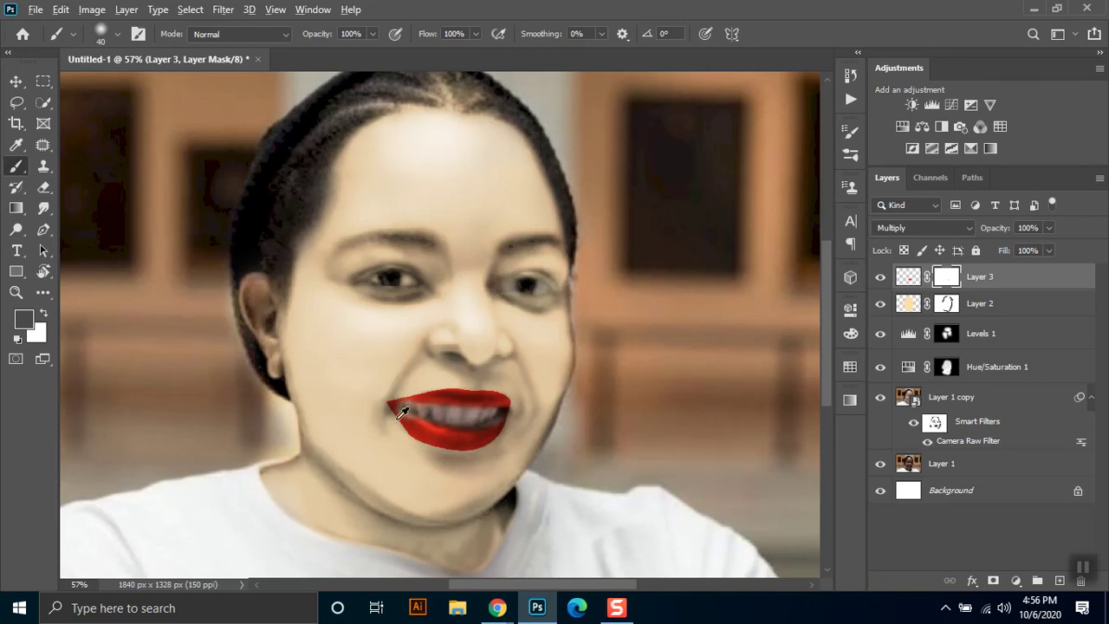
{"action": "key", "text": "x"}
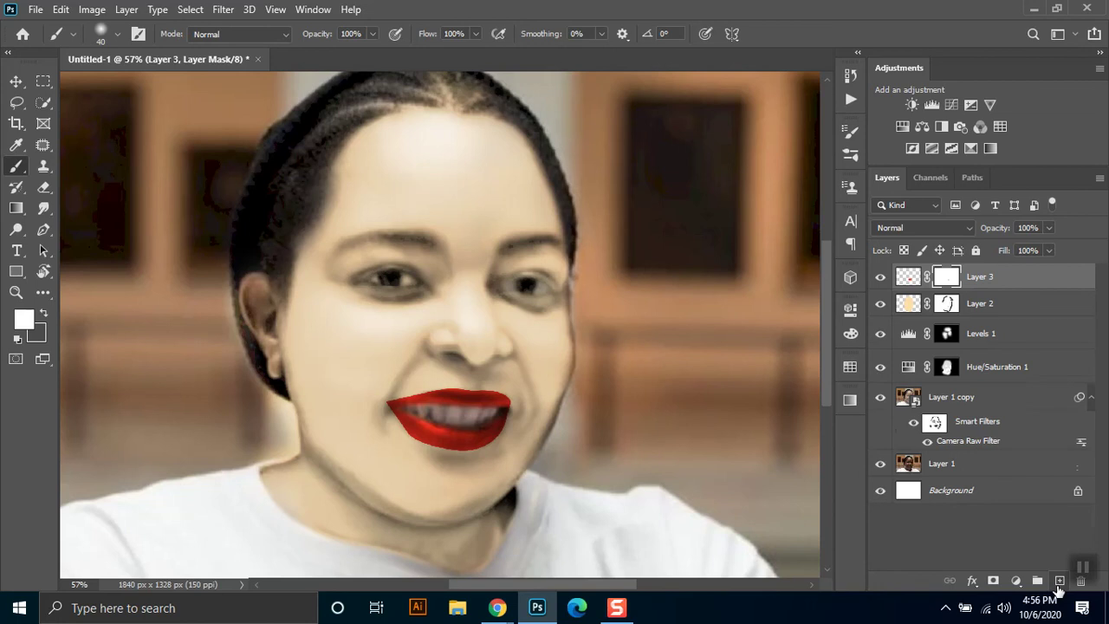
Add Layer 4 and paint broad red strokes over the temples, eyes, cheeks and left side of the face
{"action": "left_click", "coordinate": [1059, 580]}
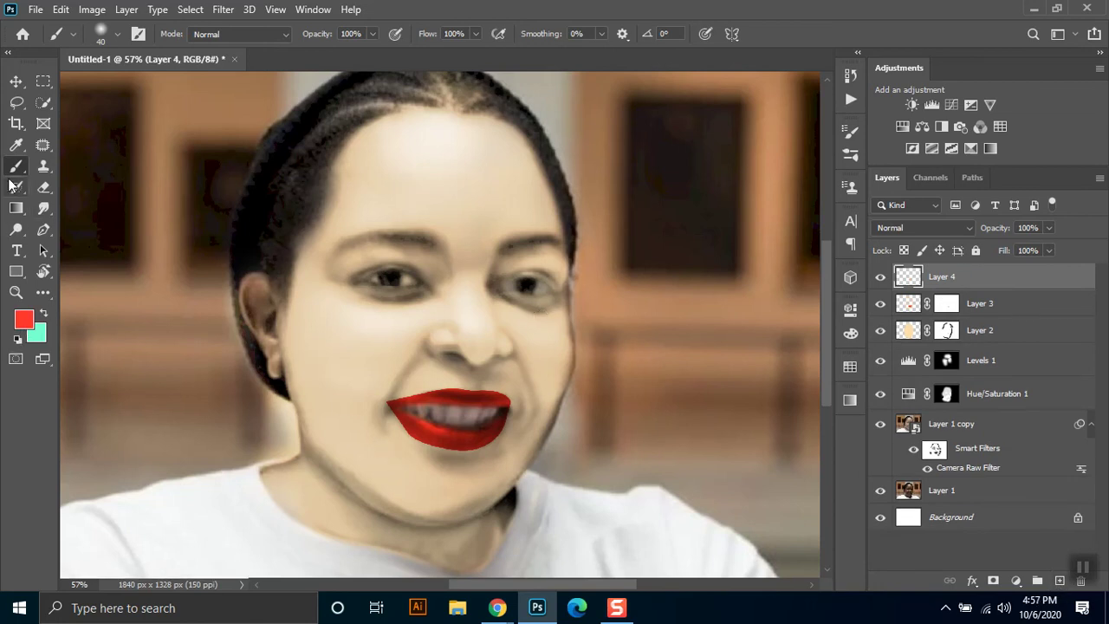
{"action": "right_click", "coordinate": [491, 210]}
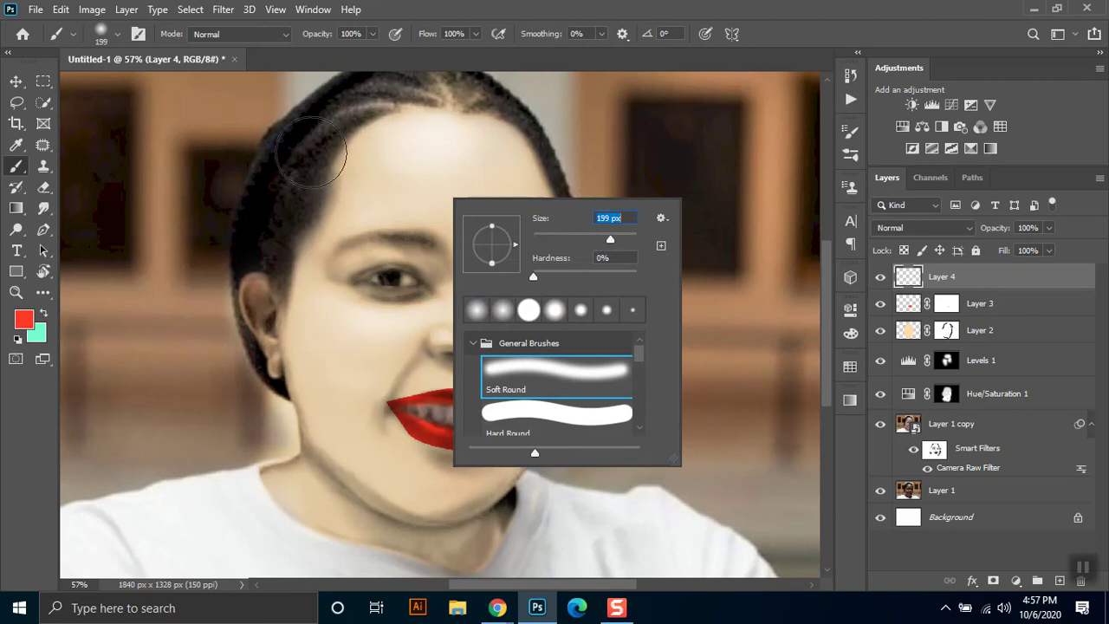
{"action": "key", "text": "Return"}
{"action": "left_click", "coordinate": [329, 260]}
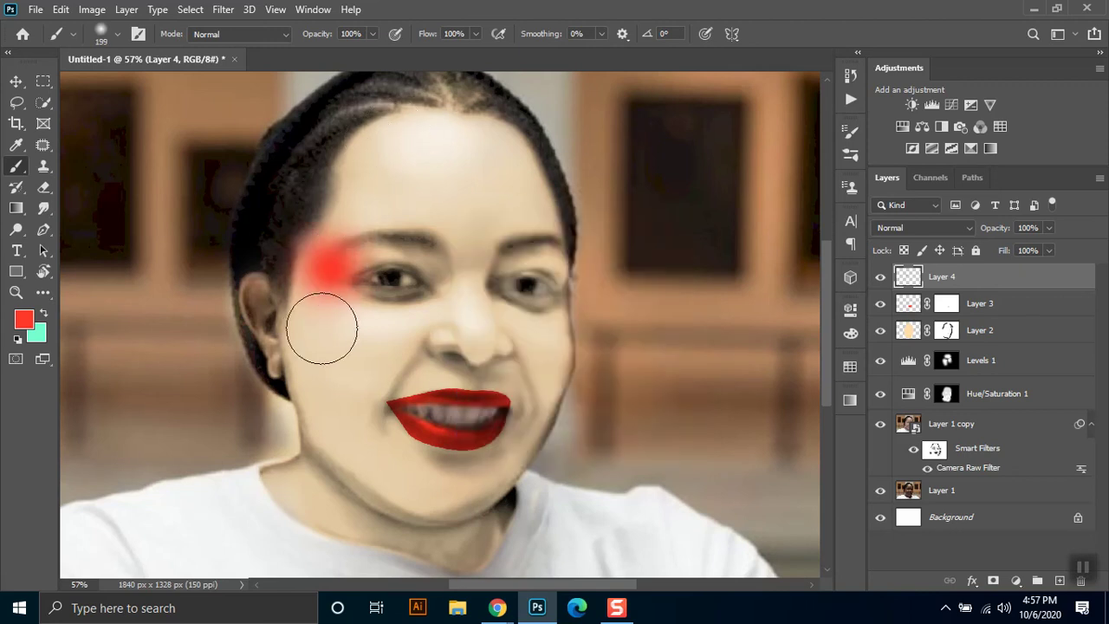
{"action": "mouse_move", "coordinate": [317, 317]}
{"action": "left_mouse_down"}
{"action": "mouse_move", "coordinate": [330, 310]}
{"action": "mouse_move", "coordinate": [335, 222]}
{"action": "mouse_move", "coordinate": [321, 212]}
{"action": "left_mouse_up"}
{"action": "mouse_move", "coordinate": [494, 255]}
{"action": "left_mouse_down"}
{"action": "mouse_move", "coordinate": [503, 293]}
{"action": "mouse_move", "coordinate": [552, 339]}
{"action": "mouse_move", "coordinate": [528, 317]}
{"action": "left_mouse_up"}
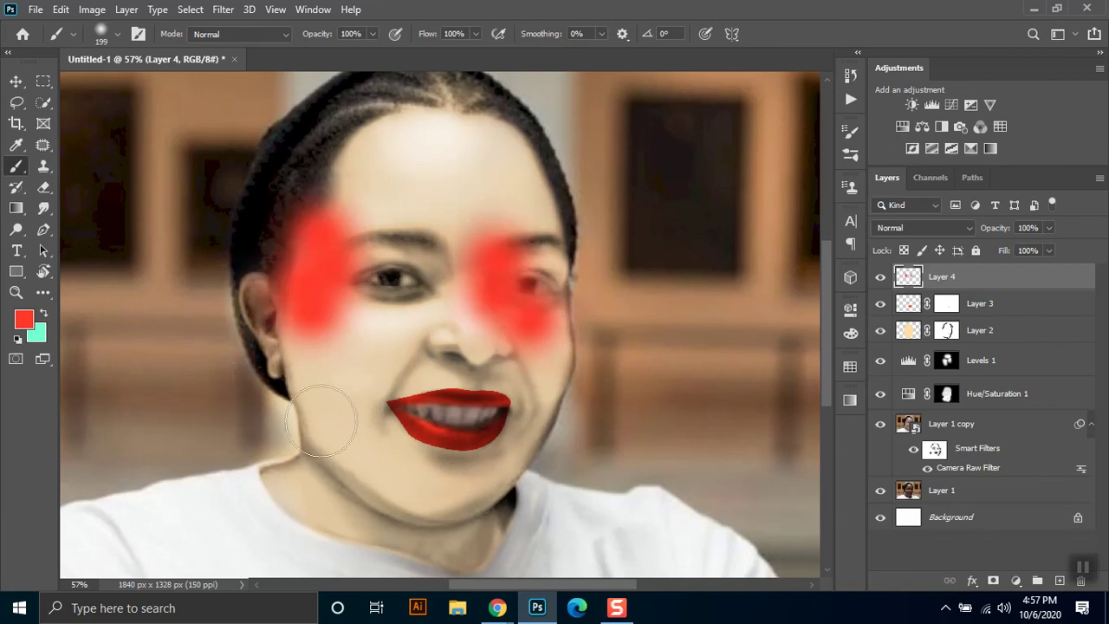
{"action": "mouse_move", "coordinate": [317, 396]}
{"action": "left_mouse_down"}
{"action": "mouse_move", "coordinate": [302, 379]}
{"action": "mouse_move", "coordinate": [322, 441]}
{"action": "mouse_move", "coordinate": [310, 413]}
{"action": "mouse_move", "coordinate": [350, 475]}
{"action": "mouse_move", "coordinate": [441, 512]}
{"action": "mouse_move", "coordinate": [498, 493]}
{"action": "mouse_move", "coordinate": [493, 529]}
{"action": "left_mouse_up"}
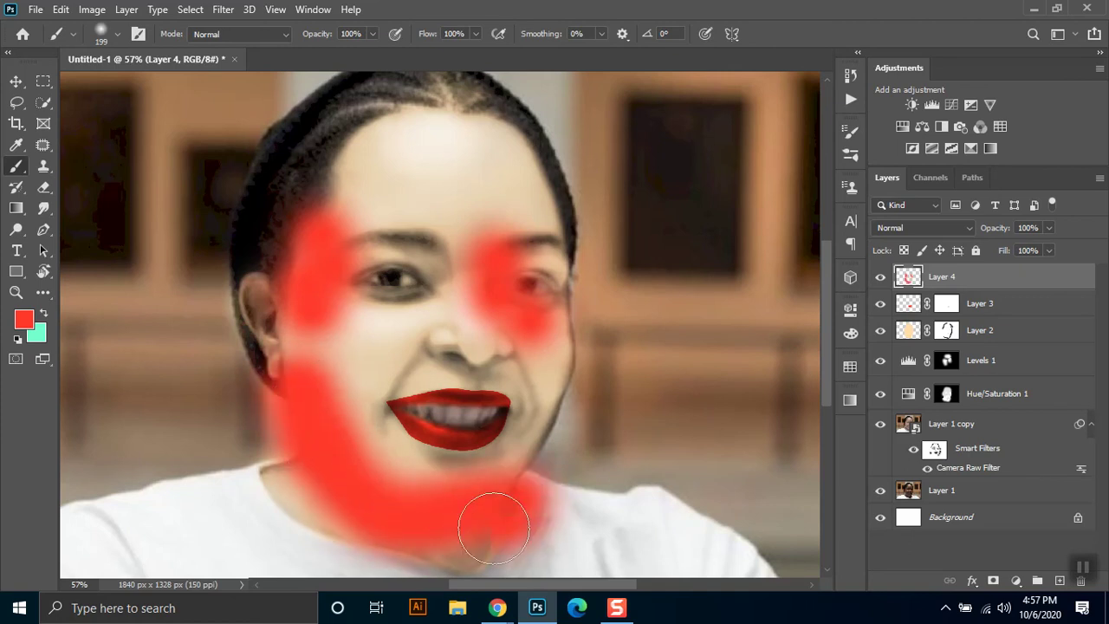
{"action": "left_click_drag", "start_coordinate": [589, 248], "coordinate": [581, 295]}
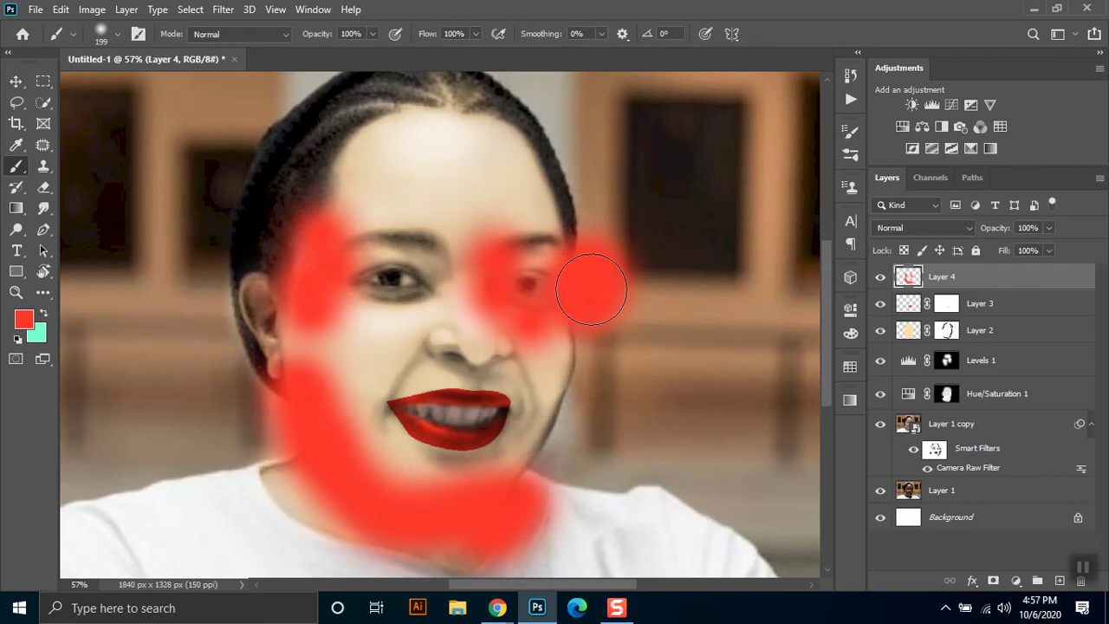
{"action": "mouse_move", "coordinate": [321, 186]}
{"action": "left_mouse_down"}
{"action": "mouse_move", "coordinate": [368, 299]}
{"action": "mouse_move", "coordinate": [335, 257]}
{"action": "left_mouse_up"}
{"action": "mouse_move", "coordinate": [524, 295]}
{"action": "left_mouse_down"}
{"action": "mouse_move", "coordinate": [537, 297]}
{"action": "mouse_move", "coordinate": [532, 287]}
{"action": "left_mouse_up"}
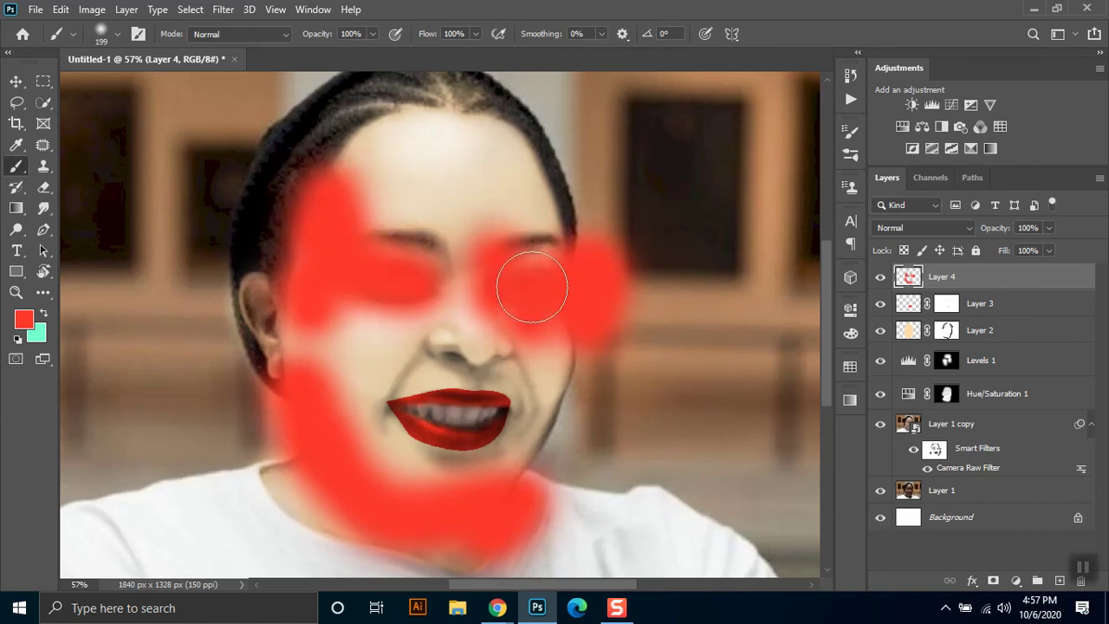
{"action": "left_click_drag", "start_coordinate": [371, 260], "coordinate": [419, 278]}
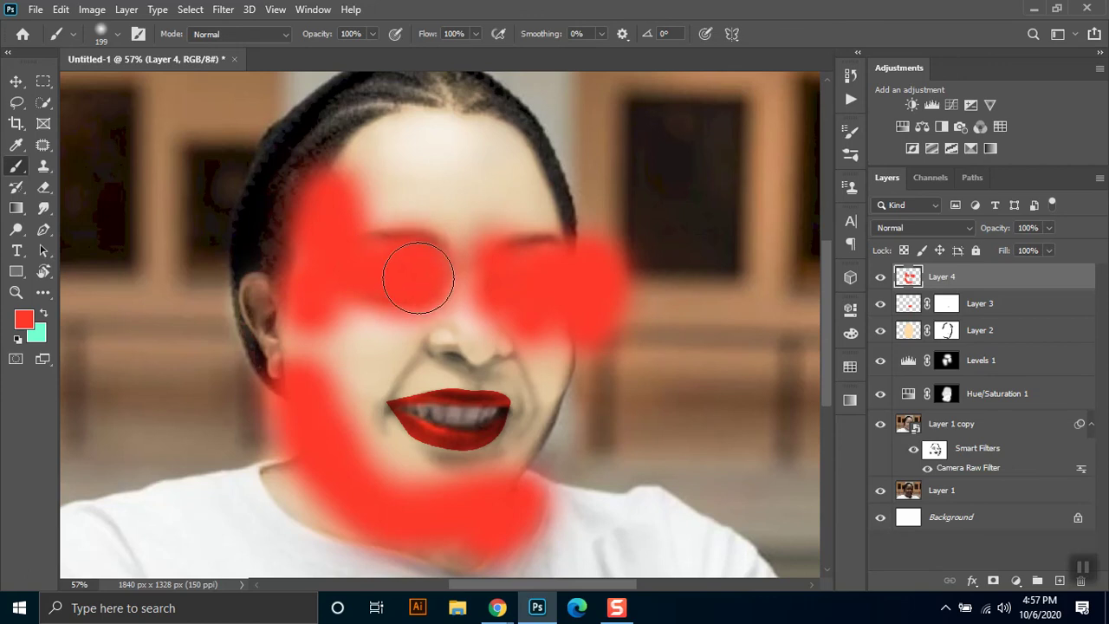
{"action": "mouse_move", "coordinate": [360, 200]}
{"action": "left_mouse_down"}
{"action": "mouse_move", "coordinate": [354, 324]}
{"action": "mouse_move", "coordinate": [300, 324]}
{"action": "mouse_move", "coordinate": [295, 404]}
{"action": "left_mouse_up"}
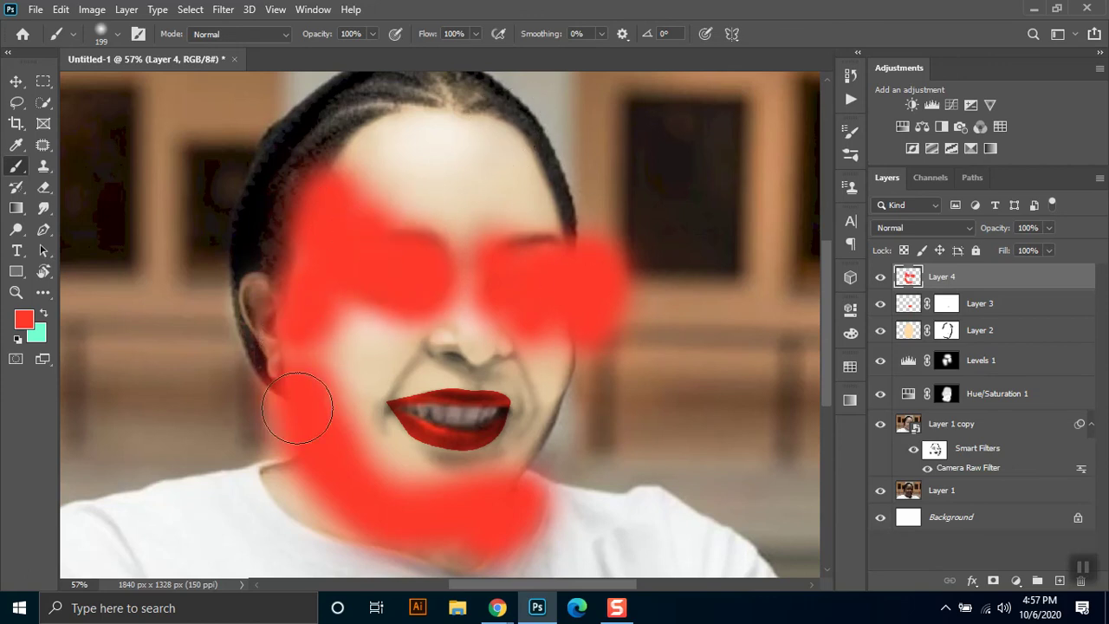
With a 67 px brush, paint red over nose, mouth sides, jaw and chin, then move Layer 4 below Layer 3
{"action": "right_click", "coordinate": [437, 360]}
{"action": "left_click", "coordinate": [604, 369]}
{"action": "left_click_drag", "start_coordinate": [429, 356], "coordinate": [512, 360]}
{"action": "left_click_drag", "start_coordinate": [431, 350], "coordinate": [383, 414]}
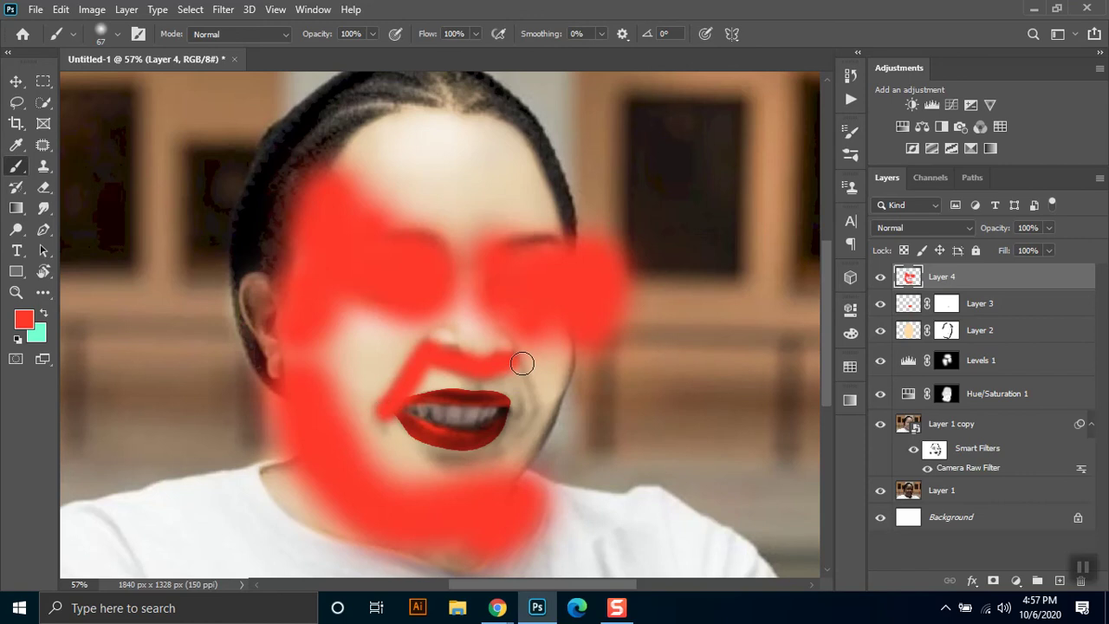
{"action": "left_click_drag", "start_coordinate": [522, 363], "coordinate": [519, 437]}
{"action": "left_click_drag", "start_coordinate": [577, 333], "coordinate": [515, 496]}
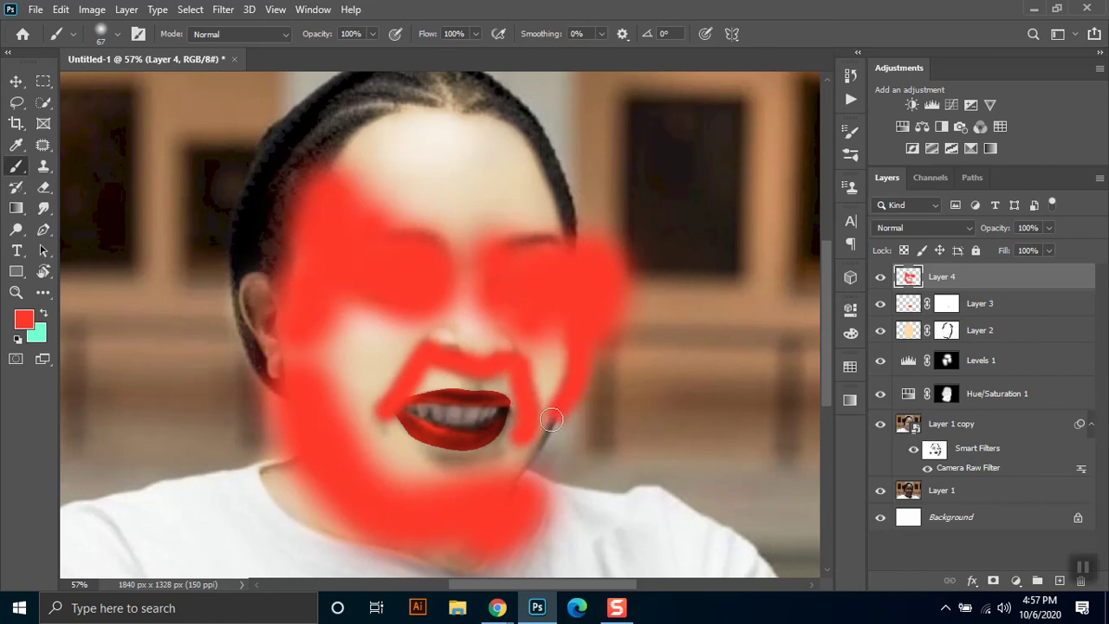
{"action": "left_click_drag", "start_coordinate": [424, 451], "coordinate": [416, 456]}
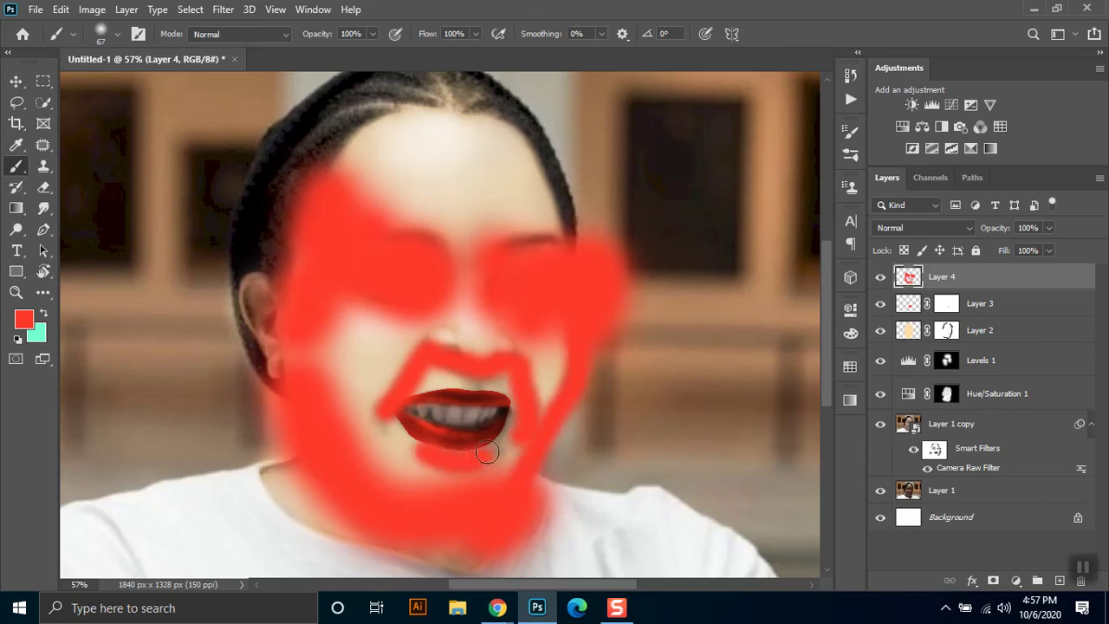
{"action": "left_click", "coordinate": [16, 81]}
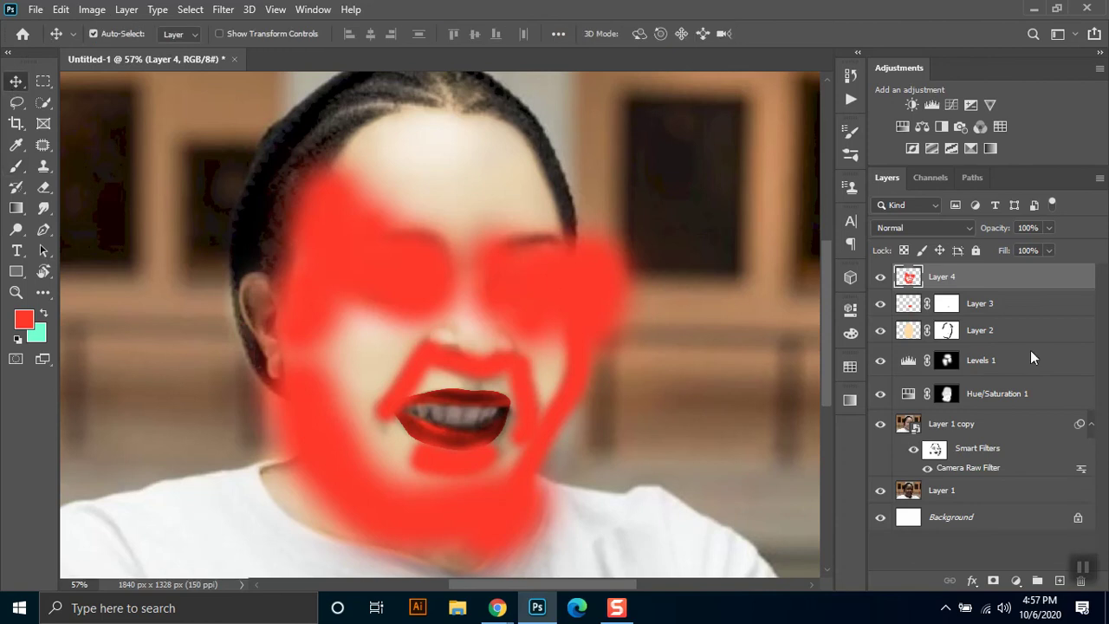
{"action": "left_click_drag", "start_coordinate": [992, 276], "coordinate": [991, 311]}
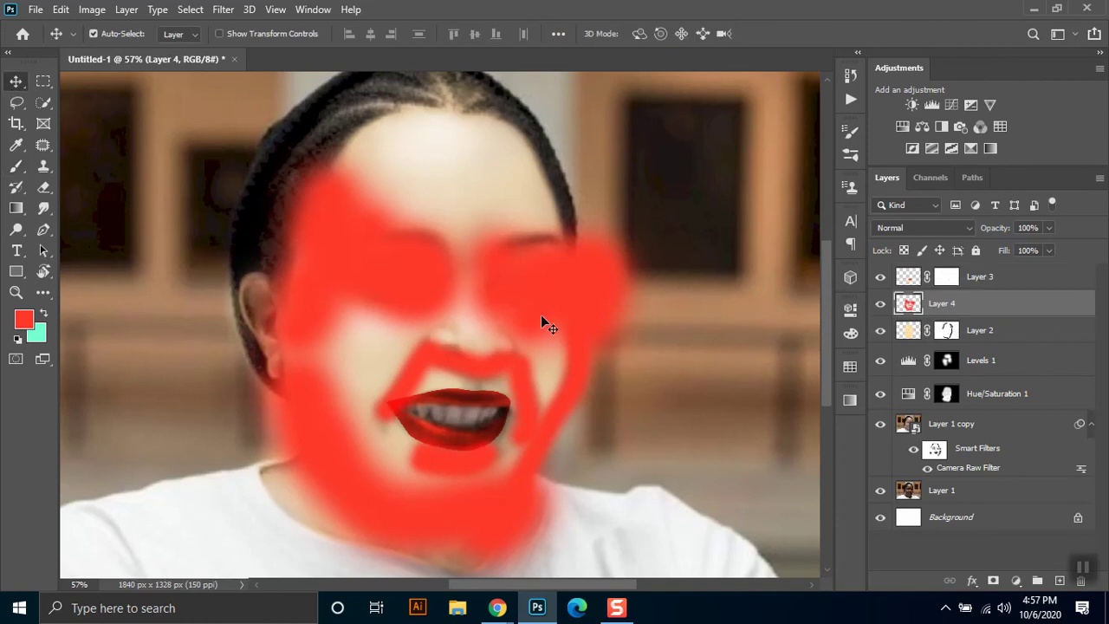
Set Layer 4 to Multiply at 21% opacity and add a white layer mask
{"action": "left_click", "coordinate": [949, 227]}
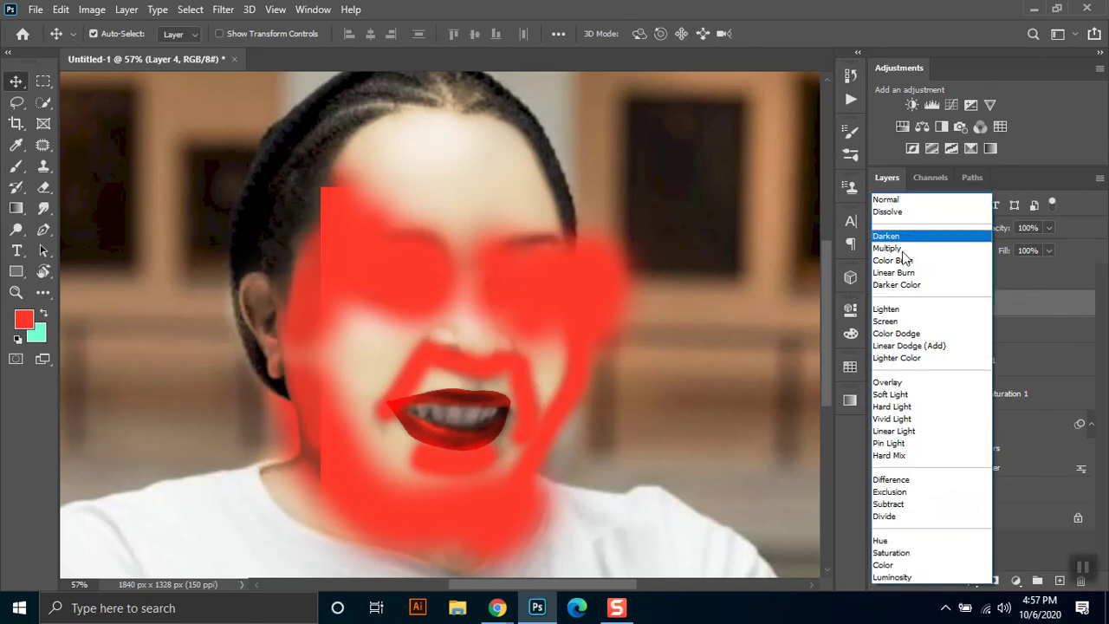
{"action": "left_click", "coordinate": [907, 249]}
{"action": "left_click", "coordinate": [1047, 227]}
{"action": "left_click", "coordinate": [988, 248]}
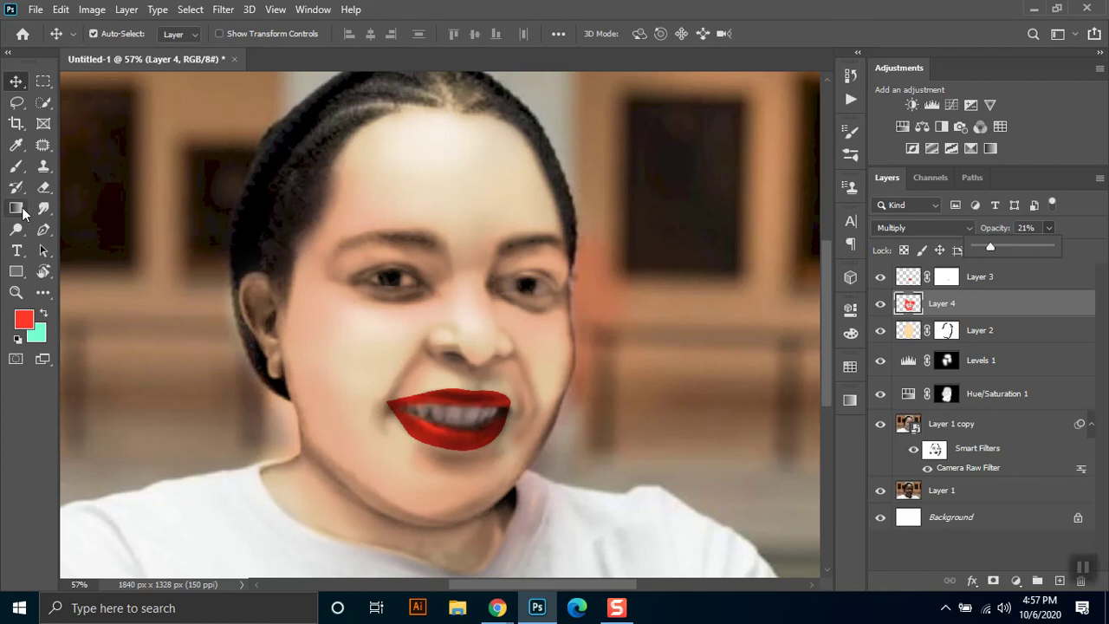
{"action": "left_click", "coordinate": [992, 580]}
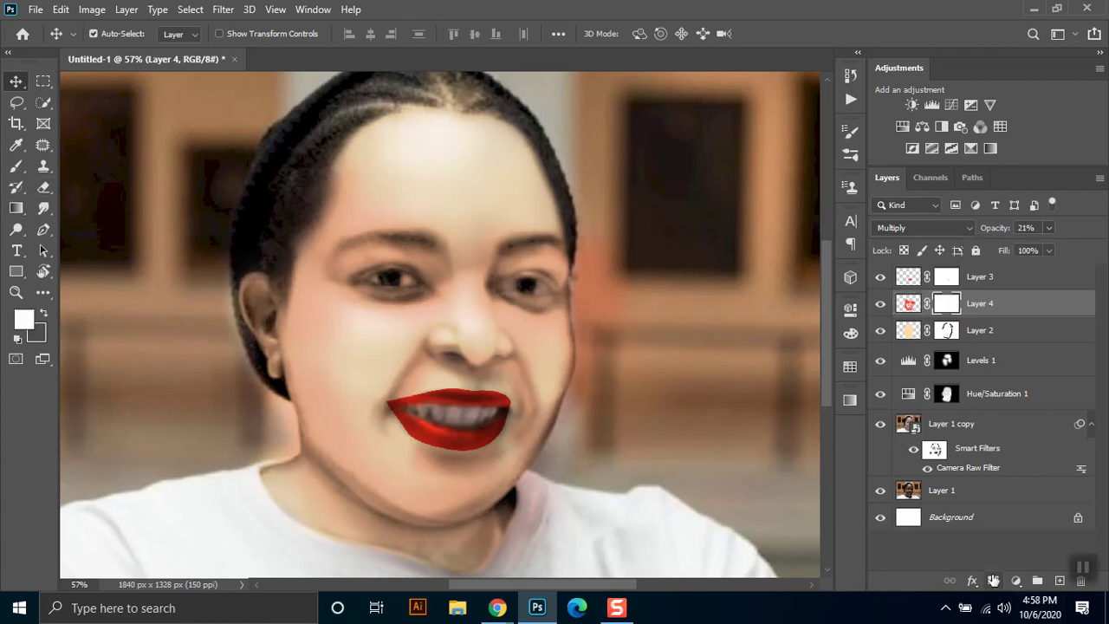
{"action": "left_click", "coordinate": [16, 167]}
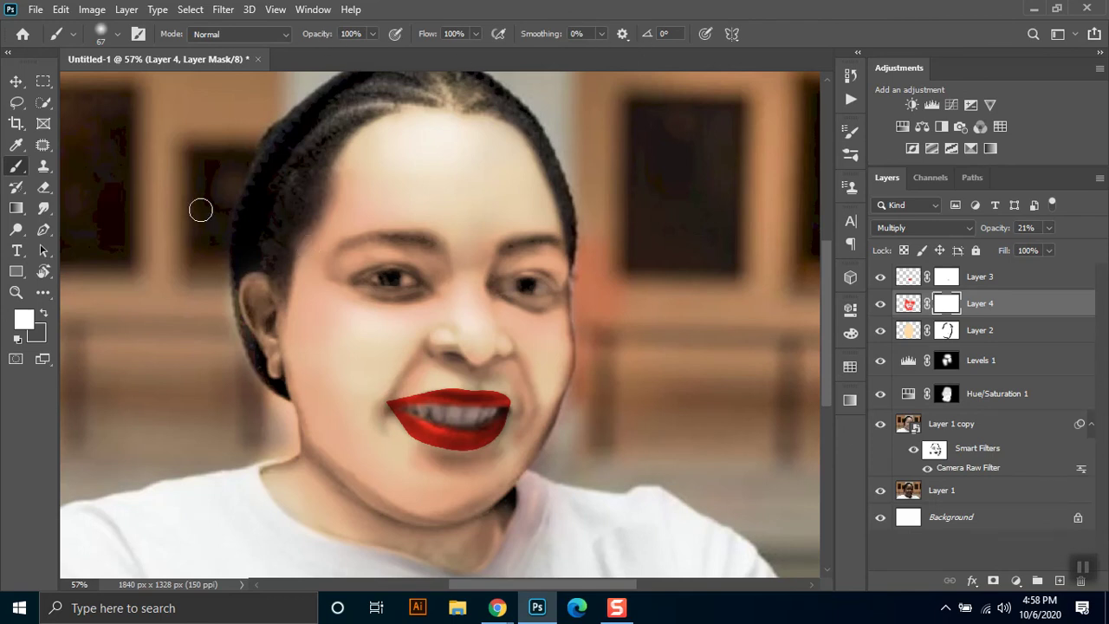
{"action": "left_click", "coordinate": [45, 316]}
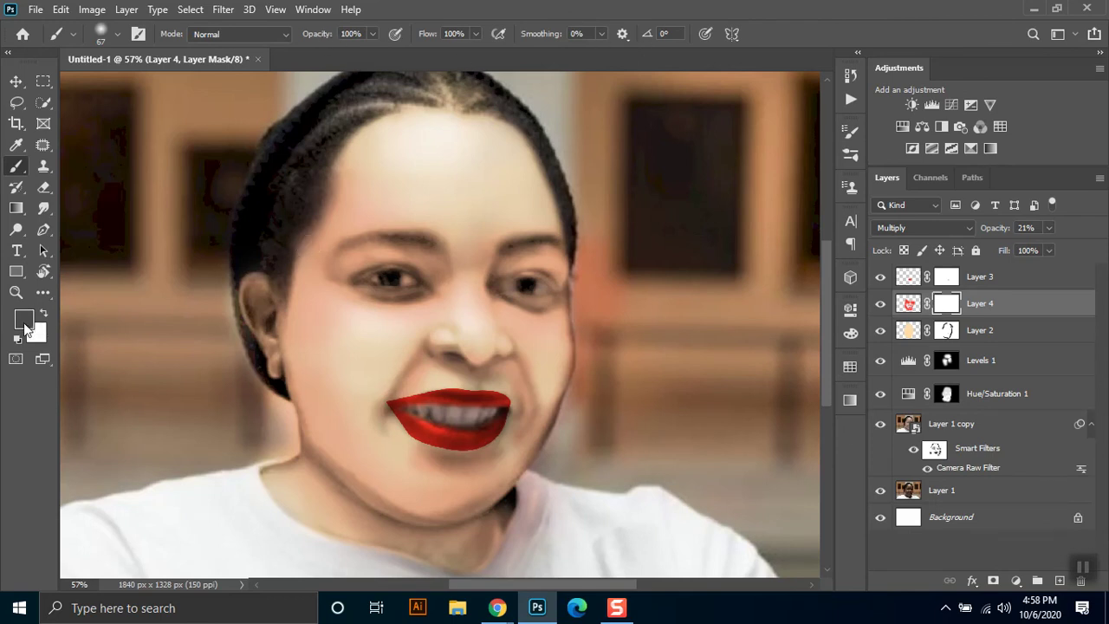
With near-black, mask the blush off the right cheek edge, under the right eye and the forehead
{"action": "left_click_drag", "start_coordinate": [673, 465], "coordinate": [660, 548]}
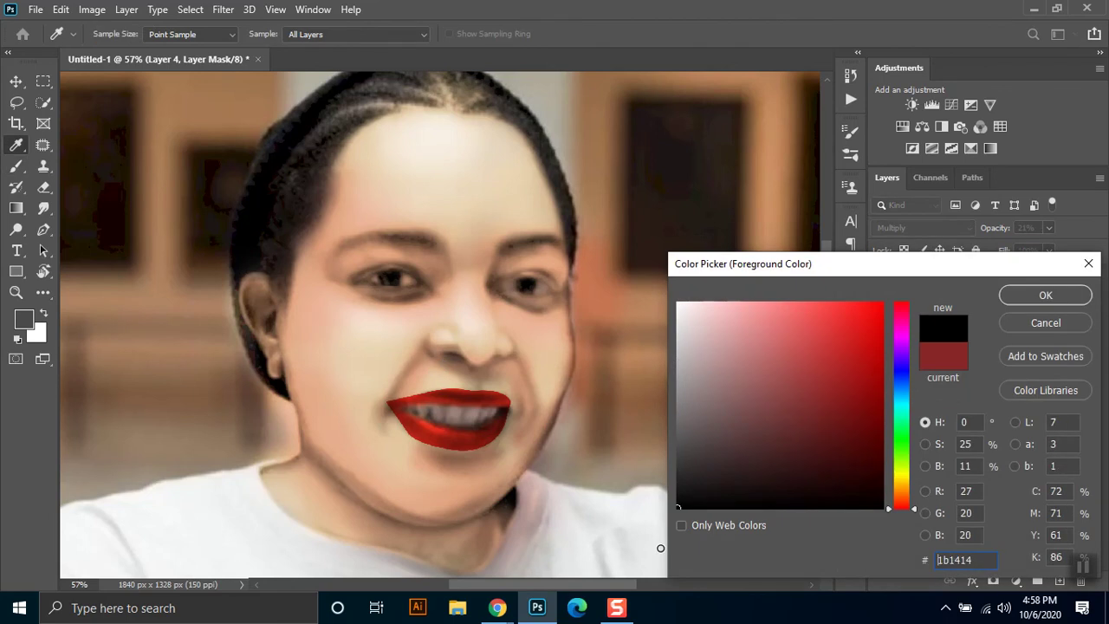
{"action": "left_click", "coordinate": [1046, 295]}
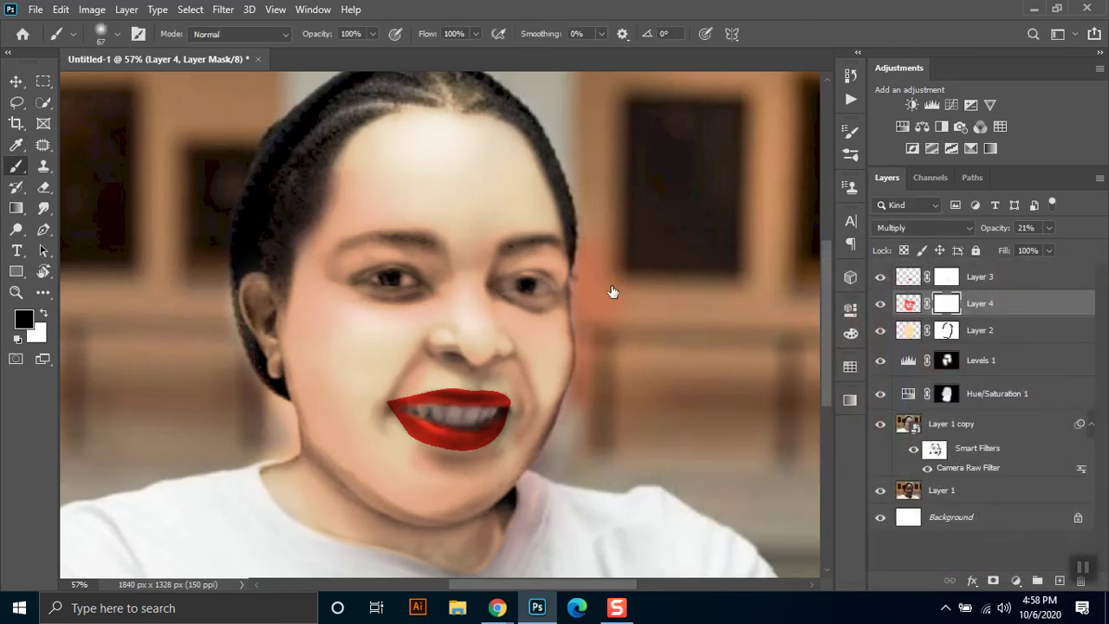
{"action": "mouse_move", "coordinate": [587, 250]}
{"action": "left_mouse_down"}
{"action": "mouse_move", "coordinate": [582, 305]}
{"action": "mouse_move", "coordinate": [589, 329]}
{"action": "mouse_move", "coordinate": [604, 323]}
{"action": "left_mouse_up"}
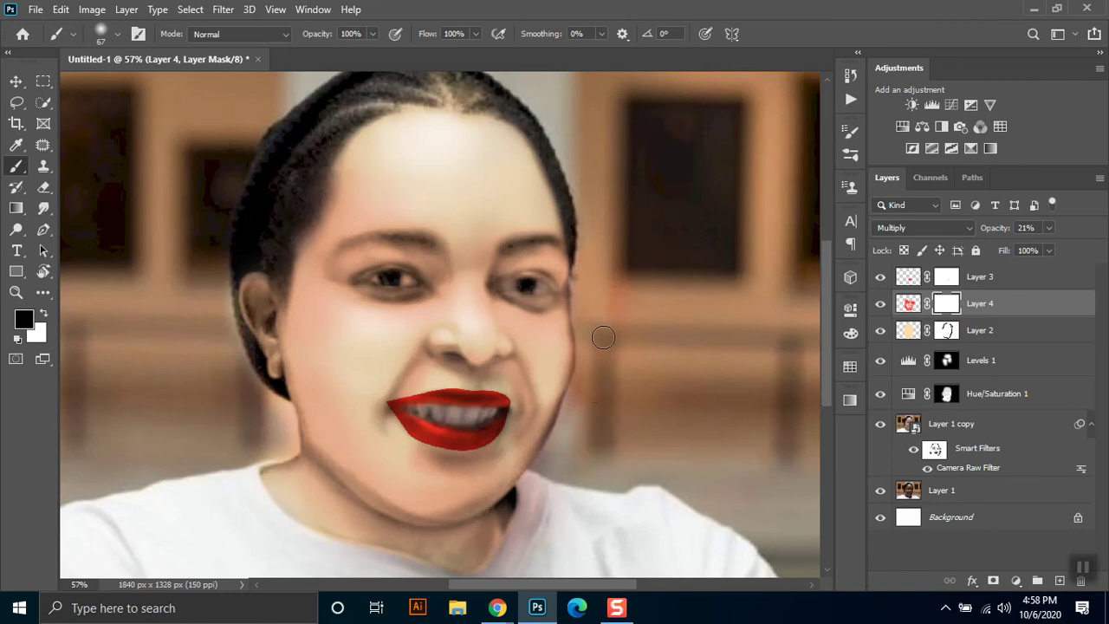
{"action": "left_click_drag", "start_coordinate": [515, 324], "coordinate": [550, 325]}
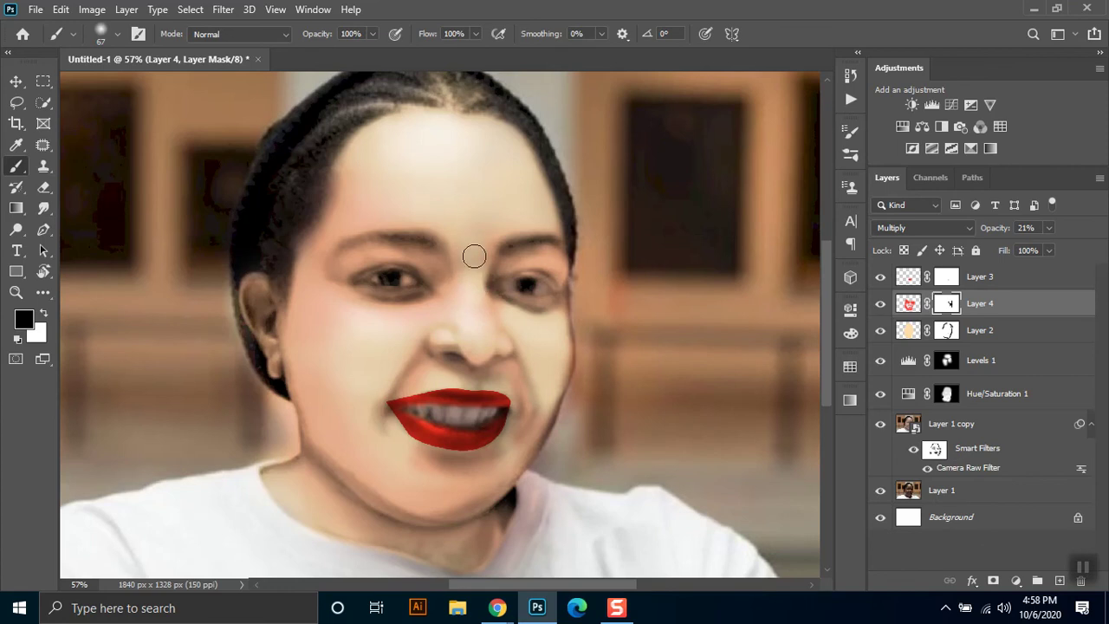
{"action": "left_click_drag", "start_coordinate": [390, 206], "coordinate": [364, 206]}
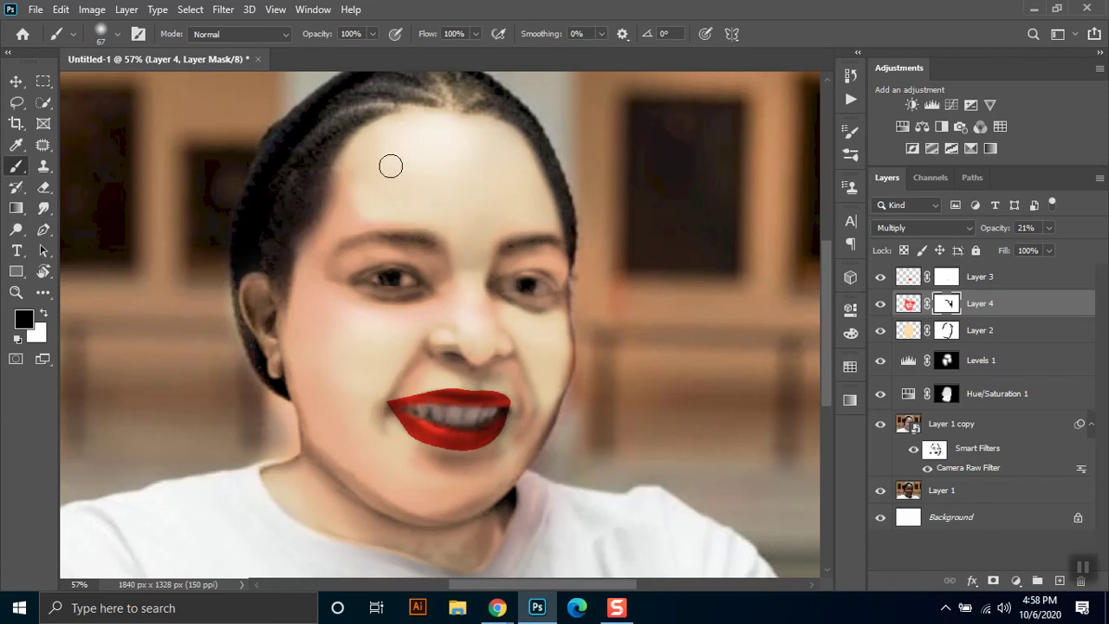
{"action": "right_click", "coordinate": [434, 199]}
{"action": "left_click", "coordinate": [368, 178]}
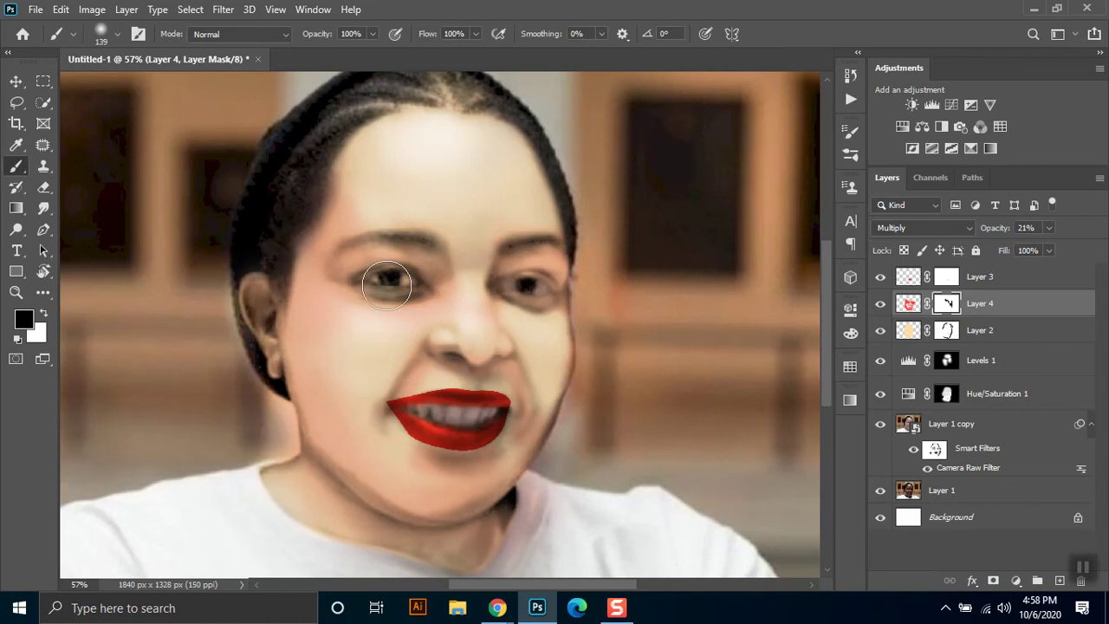
Mask the blush off the left eye, brow, temple, right eye and nose tip, varying brush size from 48 to 183 px
{"action": "mouse_move", "coordinate": [386, 299]}
{"action": "left_mouse_down"}
{"action": "mouse_move", "coordinate": [357, 289]}
{"action": "mouse_move", "coordinate": [399, 281]}
{"action": "mouse_move", "coordinate": [371, 275]}
{"action": "left_mouse_up"}
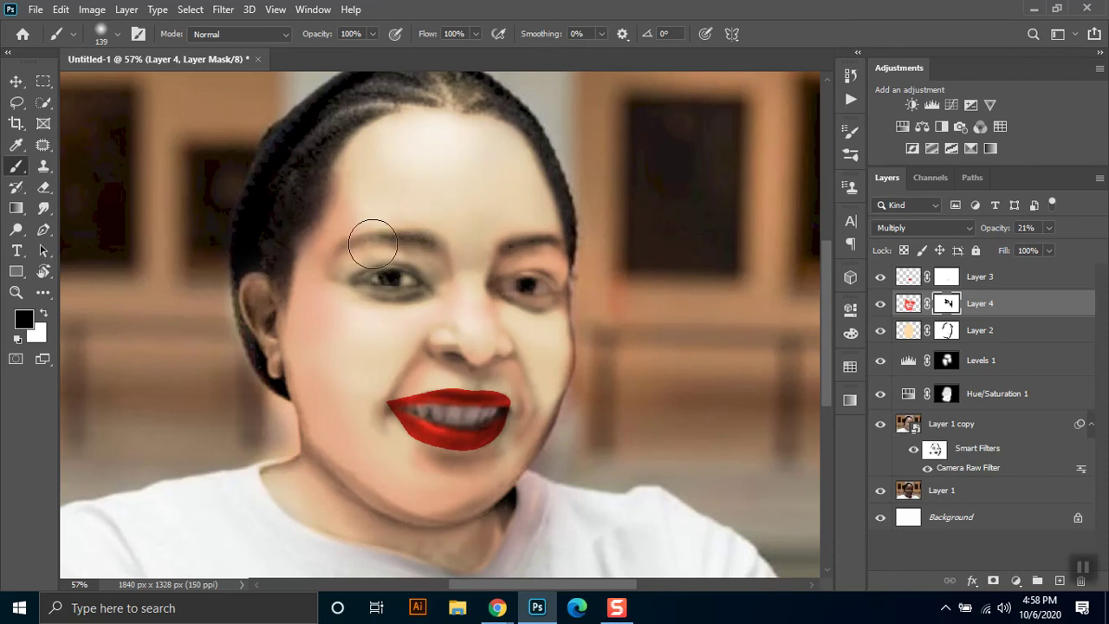
{"action": "mouse_move", "coordinate": [372, 276]}
{"action": "left_mouse_down"}
{"action": "mouse_move", "coordinate": [288, 228]}
{"action": "mouse_move", "coordinate": [318, 215]}
{"action": "mouse_move", "coordinate": [350, 233]}
{"action": "left_mouse_up"}
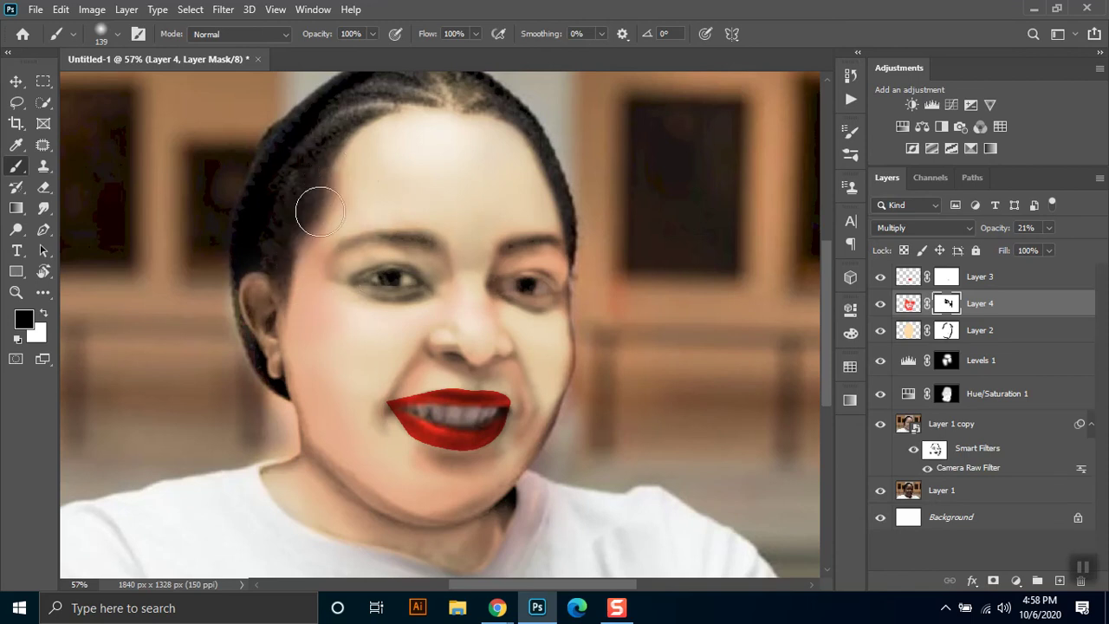
{"action": "mouse_move", "coordinate": [325, 265]}
{"action": "left_mouse_down"}
{"action": "mouse_move", "coordinate": [346, 329]}
{"action": "mouse_move", "coordinate": [323, 269]}
{"action": "left_mouse_up"}
{"action": "mouse_move", "coordinate": [527, 302]}
{"action": "left_mouse_down"}
{"action": "mouse_move", "coordinate": [523, 280]}
{"action": "mouse_move", "coordinate": [540, 367]}
{"action": "left_mouse_up"}
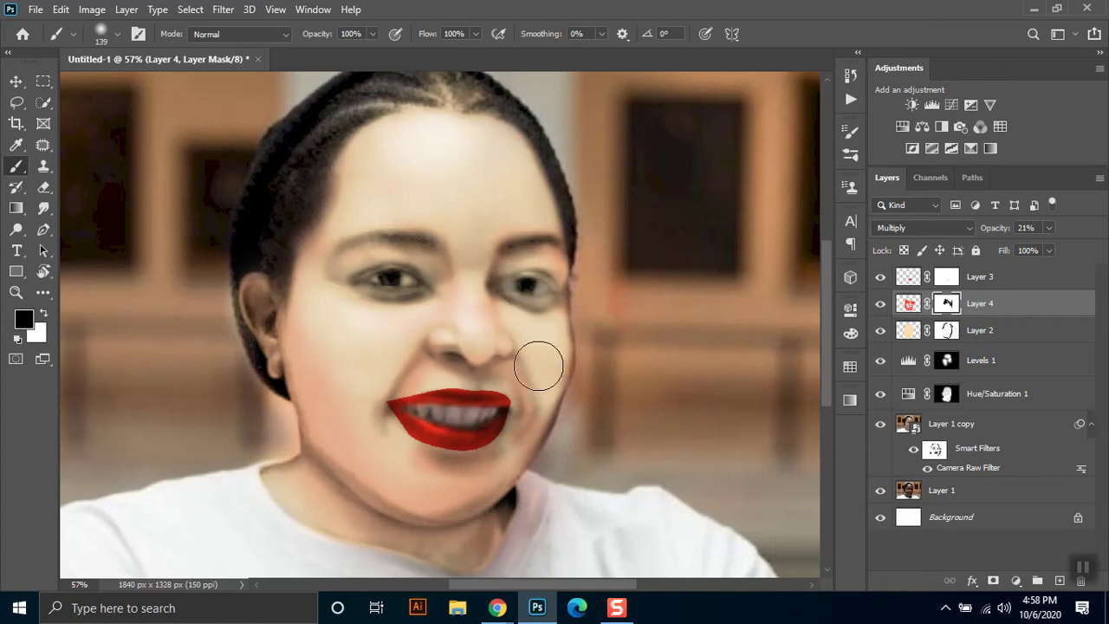
{"action": "mouse_move", "coordinate": [465, 305]}
{"action": "left_mouse_down"}
{"action": "mouse_move", "coordinate": [453, 329]}
{"action": "mouse_move", "coordinate": [473, 331]}
{"action": "left_mouse_up"}
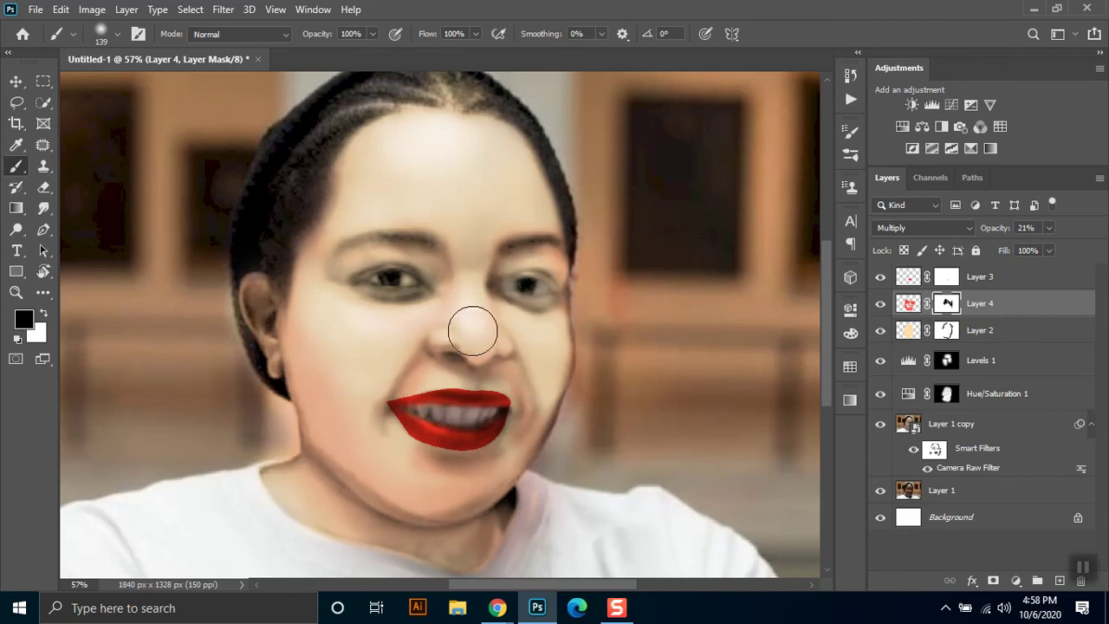
{"action": "right_click", "coordinate": [448, 395]}
{"action": "key", "text": "Return"}
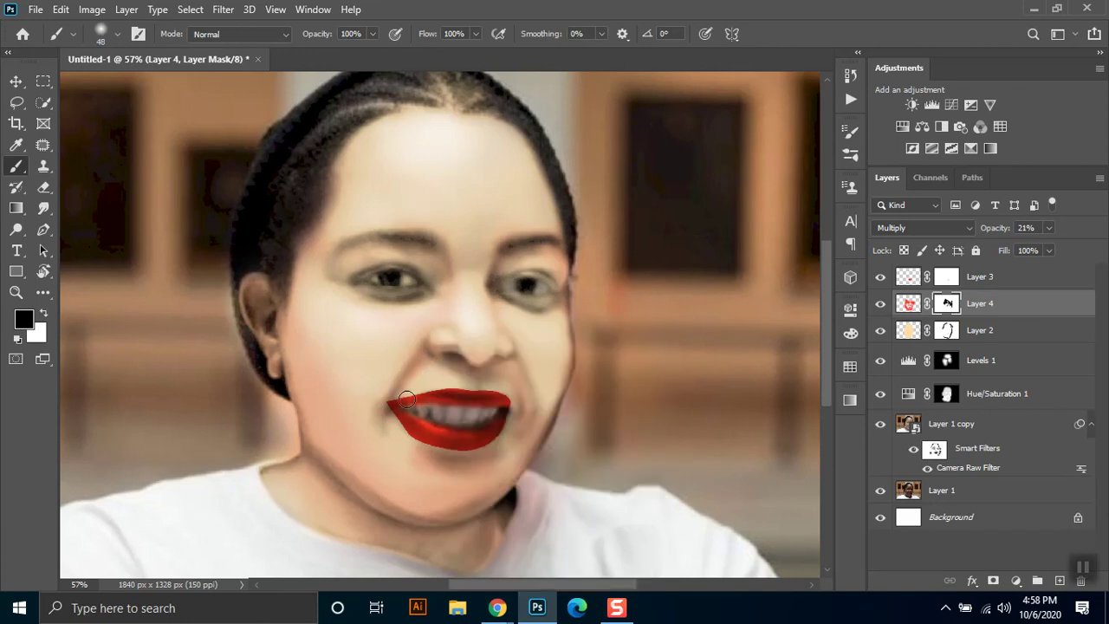
{"action": "right_click", "coordinate": [497, 381]}
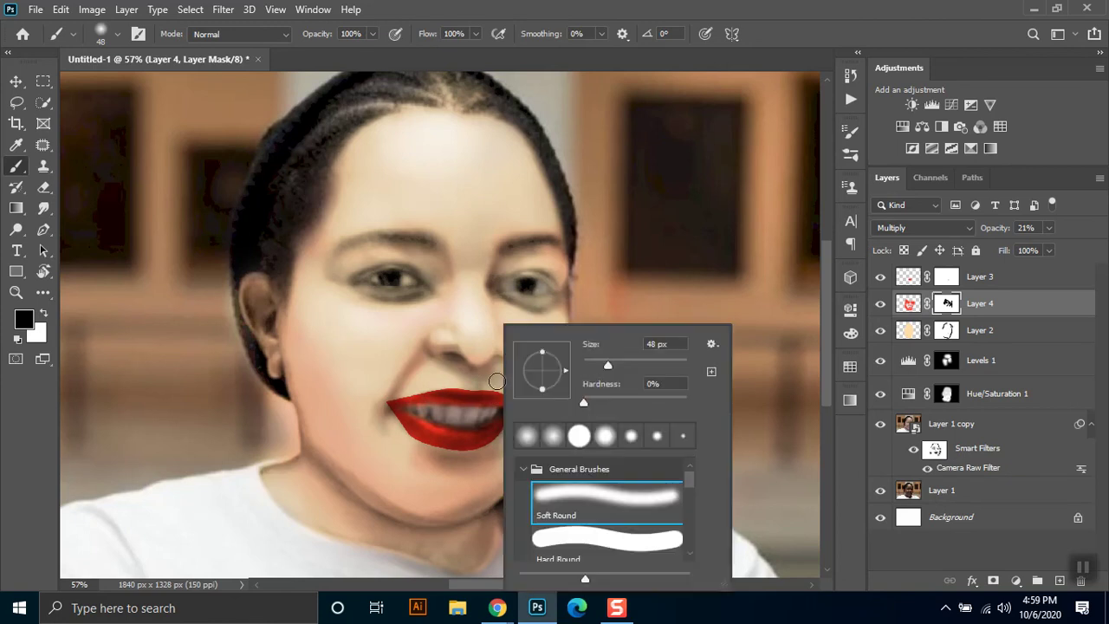
{"action": "key", "text": "Return"}
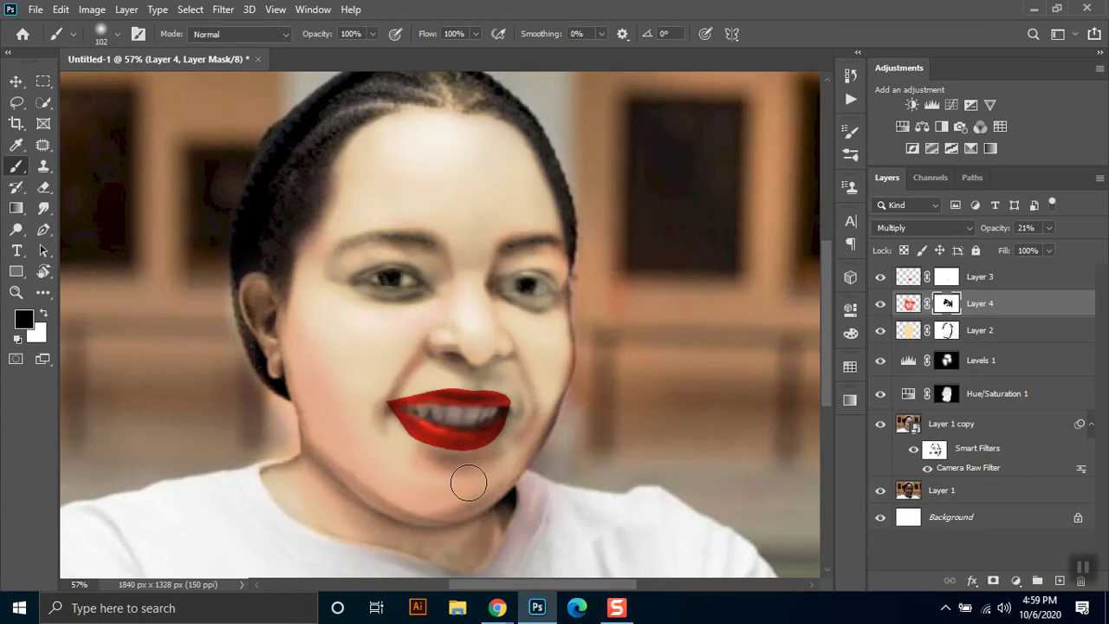
{"action": "right_click", "coordinate": [549, 419]}
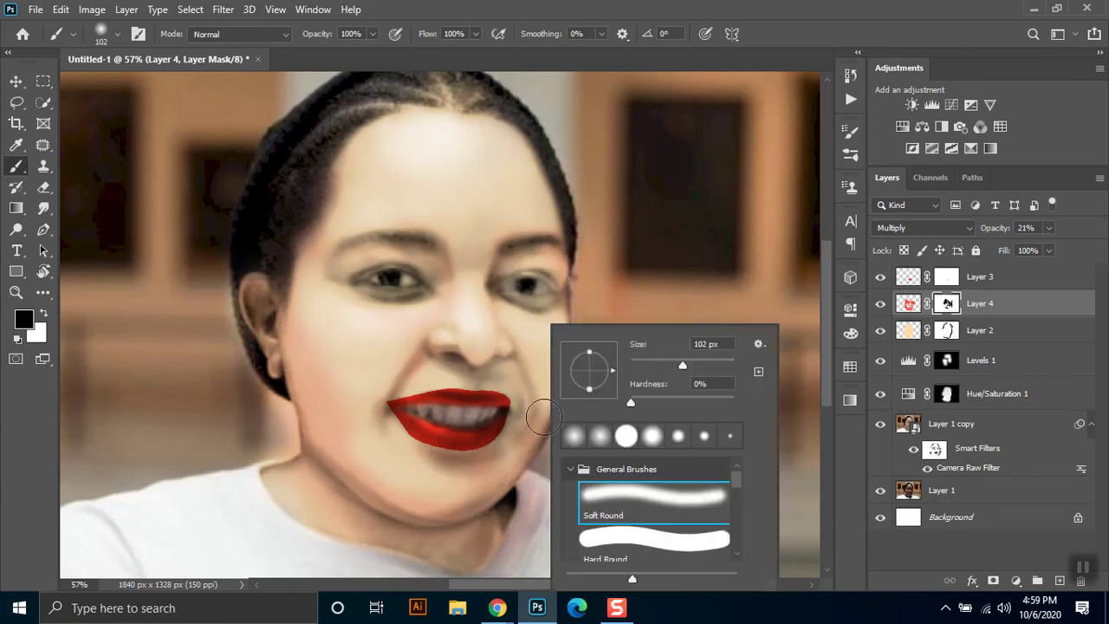
{"action": "key", "text": "Return"}
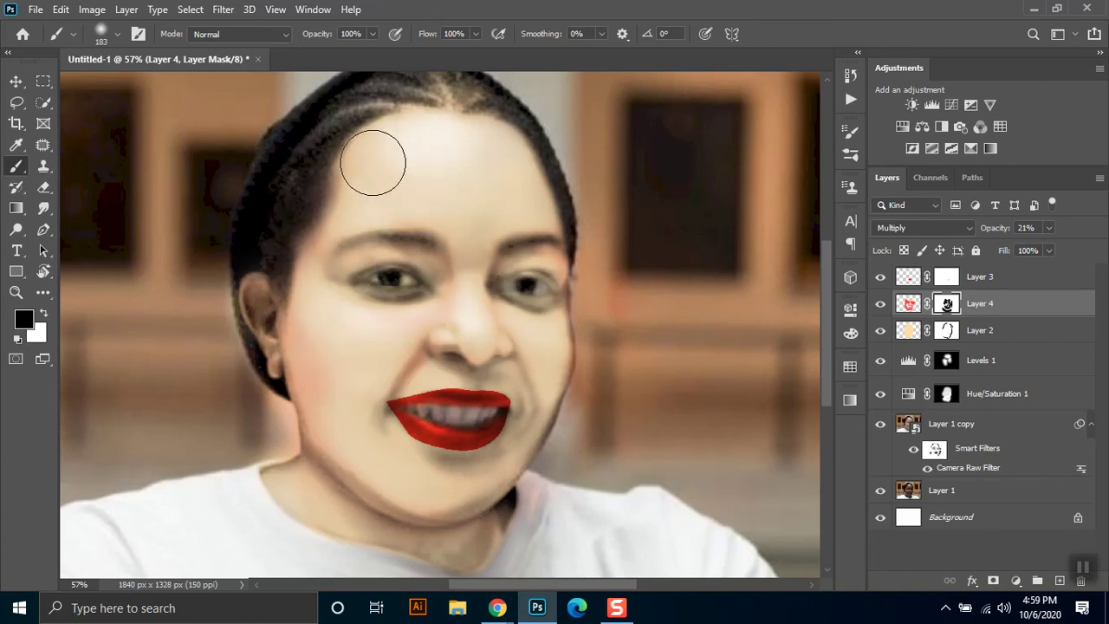
{"action": "key", "text": "ctrl+minus"}
{"action": "key", "text": "ctrl+minus"}
{"action": "key", "text": "ctrl+minus"}
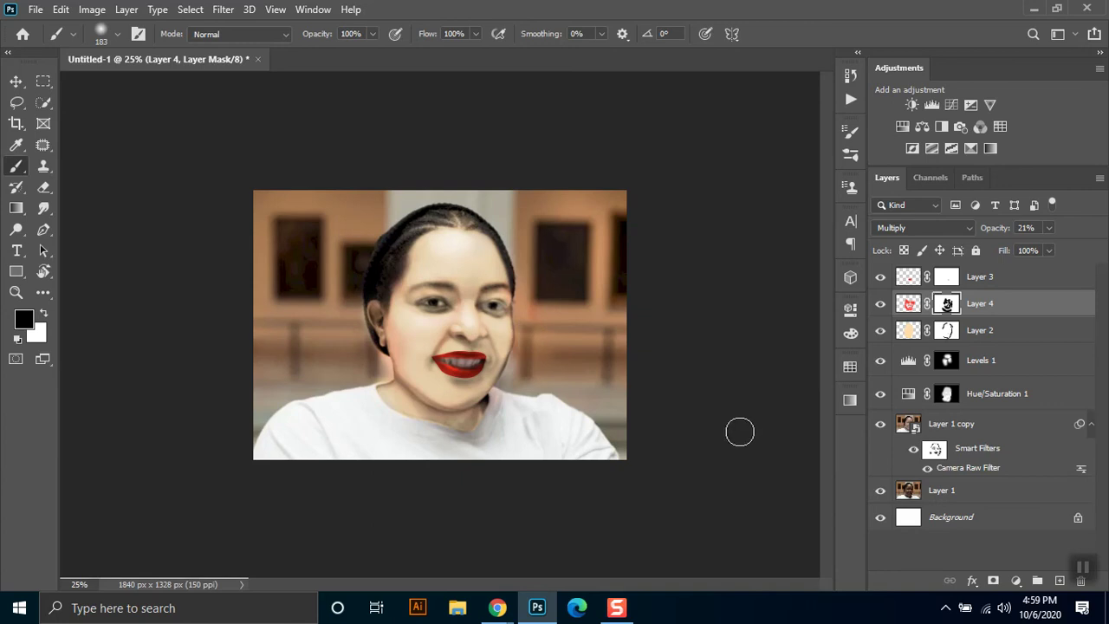
Add a Levels layer above Layer 3 with input levels 51 / 0.53 / 255
{"action": "left_click", "coordinate": [1030, 287]}
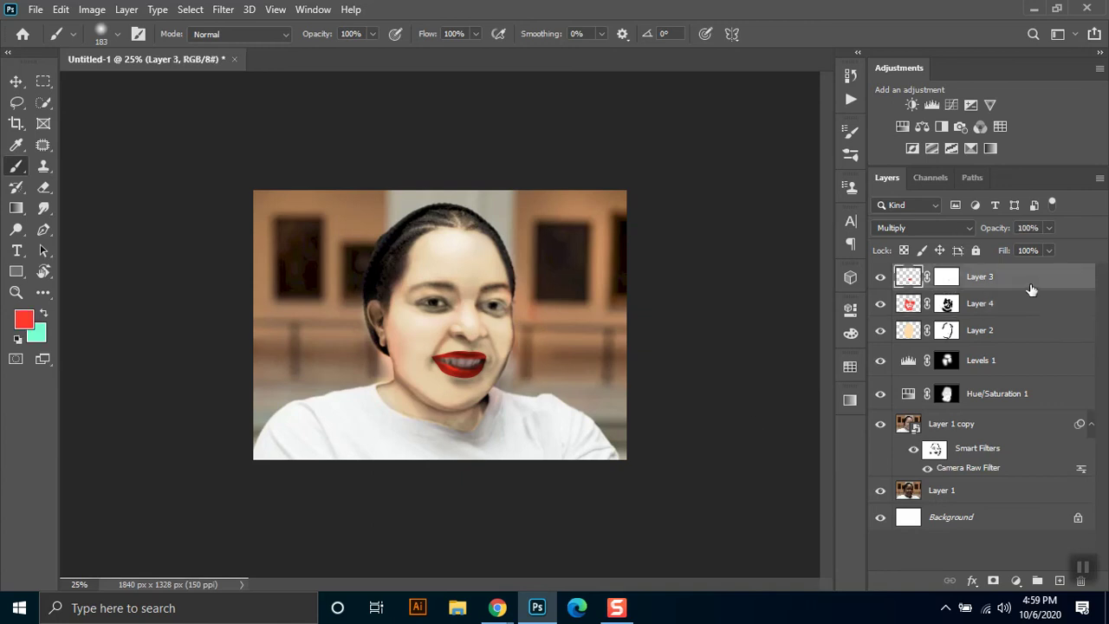
{"action": "left_click", "coordinate": [930, 104]}
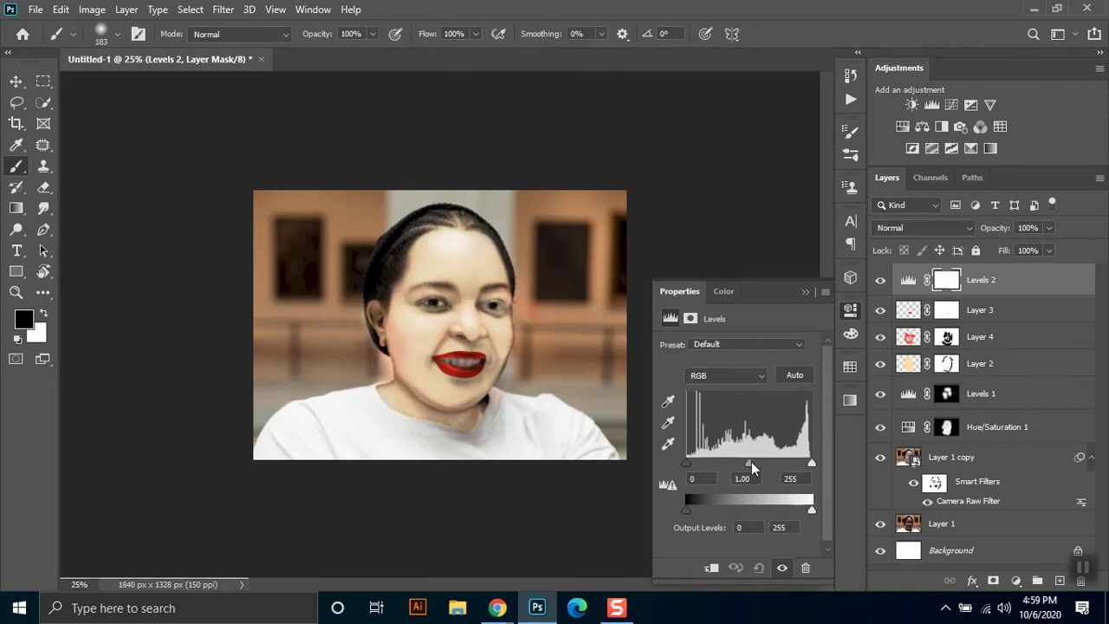
{"action": "left_click_drag", "start_coordinate": [750, 463], "coordinate": [769, 463]}
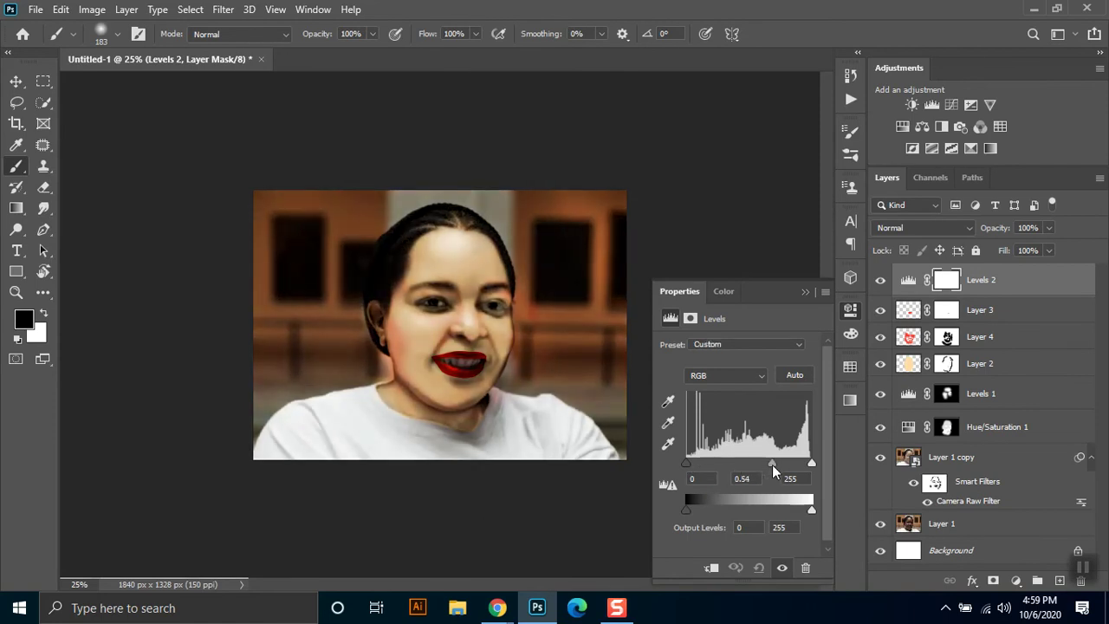
{"action": "left_click_drag", "start_coordinate": [691, 468], "coordinate": [710, 468]}
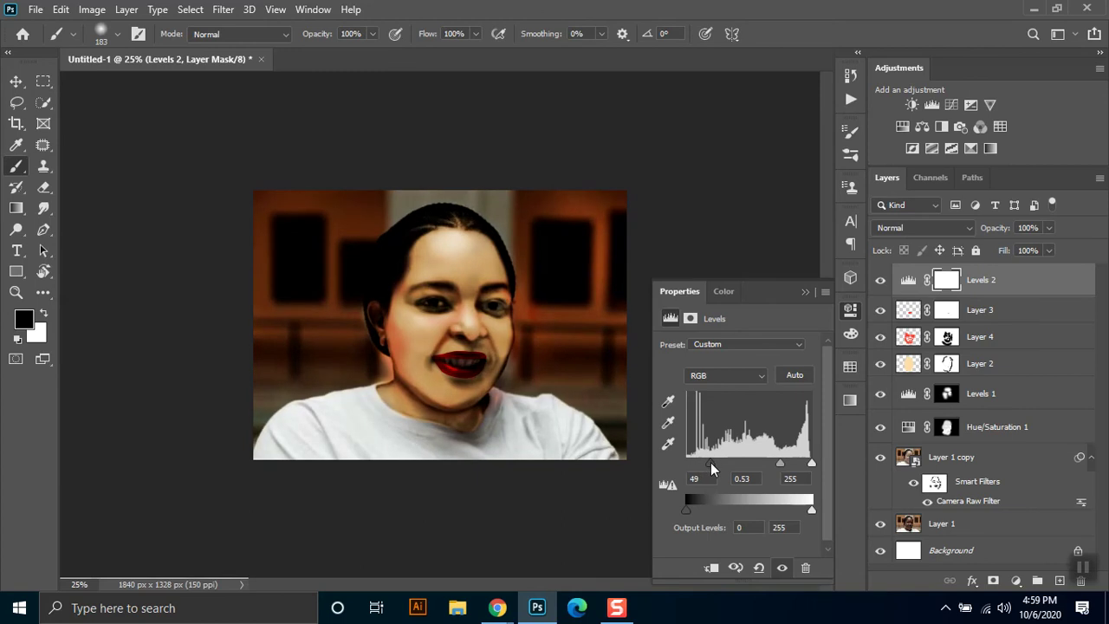
{"action": "mouse_move", "coordinate": [724, 467]}
{"action": "left_mouse_down"}
{"action": "mouse_move", "coordinate": [733, 468]}
{"action": "mouse_move", "coordinate": [724, 468]}
{"action": "left_mouse_up"}
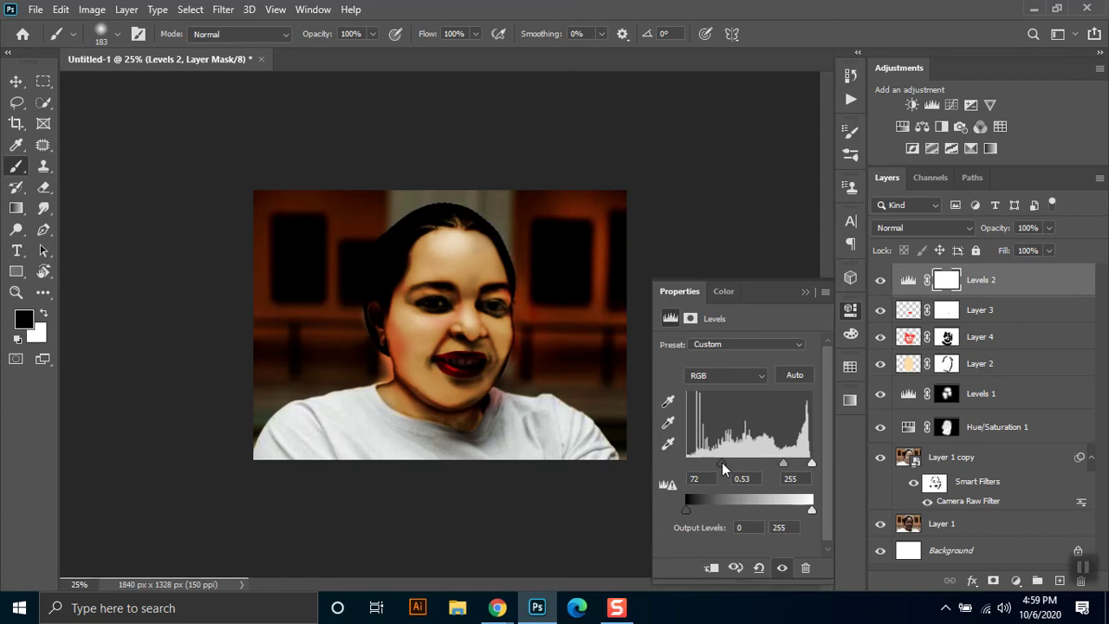
{"action": "left_click_drag", "start_coordinate": [724, 465], "coordinate": [712, 465]}
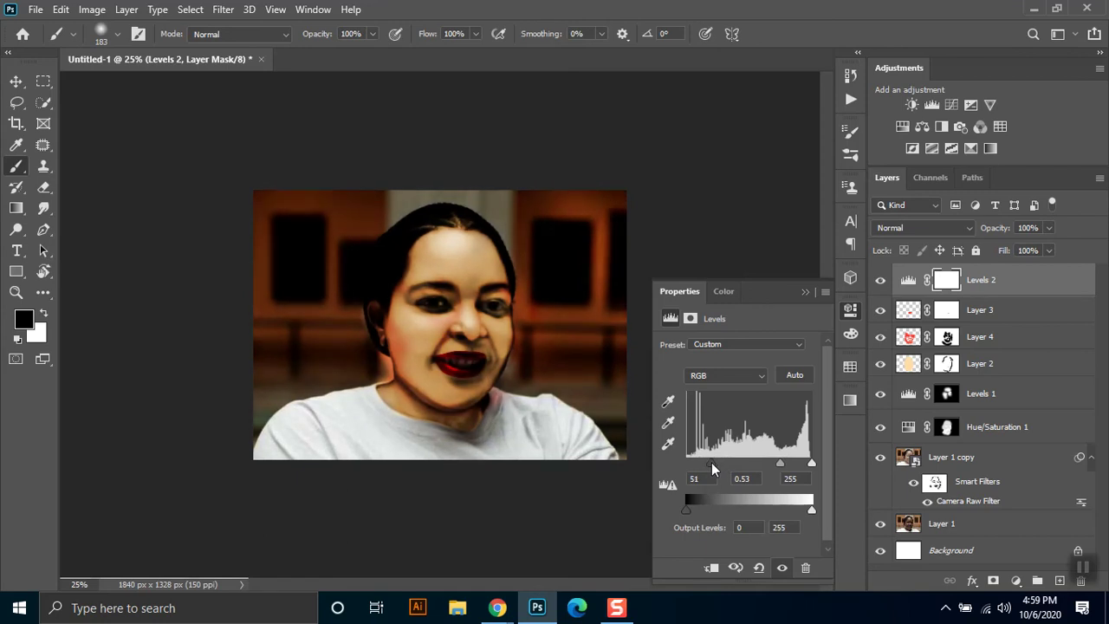
{"action": "left_click", "coordinate": [809, 295]}
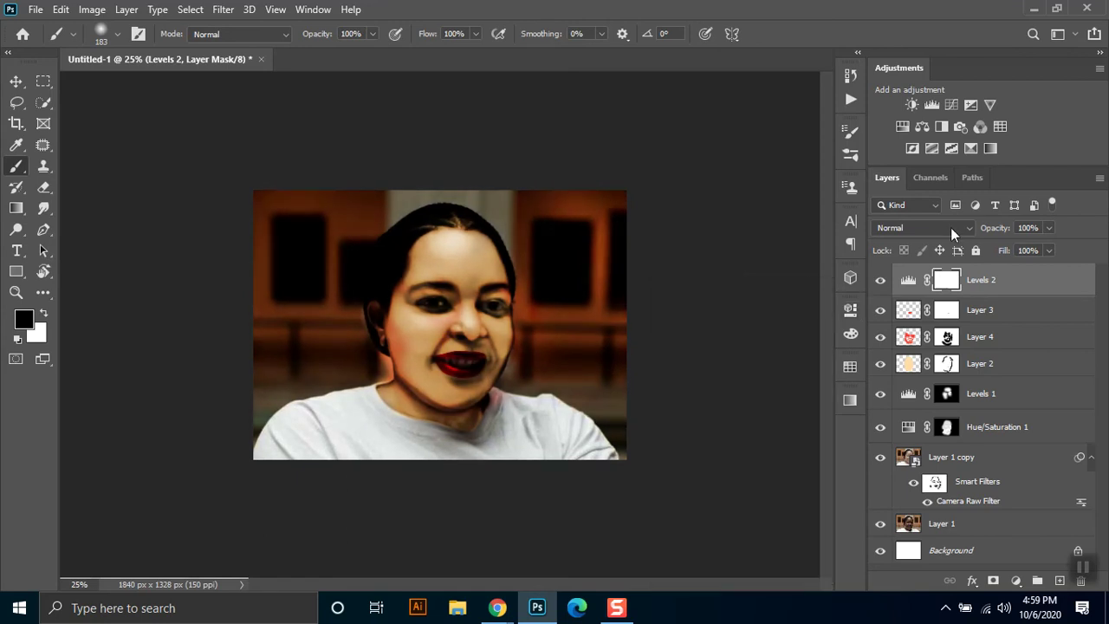
Switch Levels 2 from Normal to Multiply blending and drop its opacity to 59%
{"action": "left_click", "coordinate": [951, 227]}
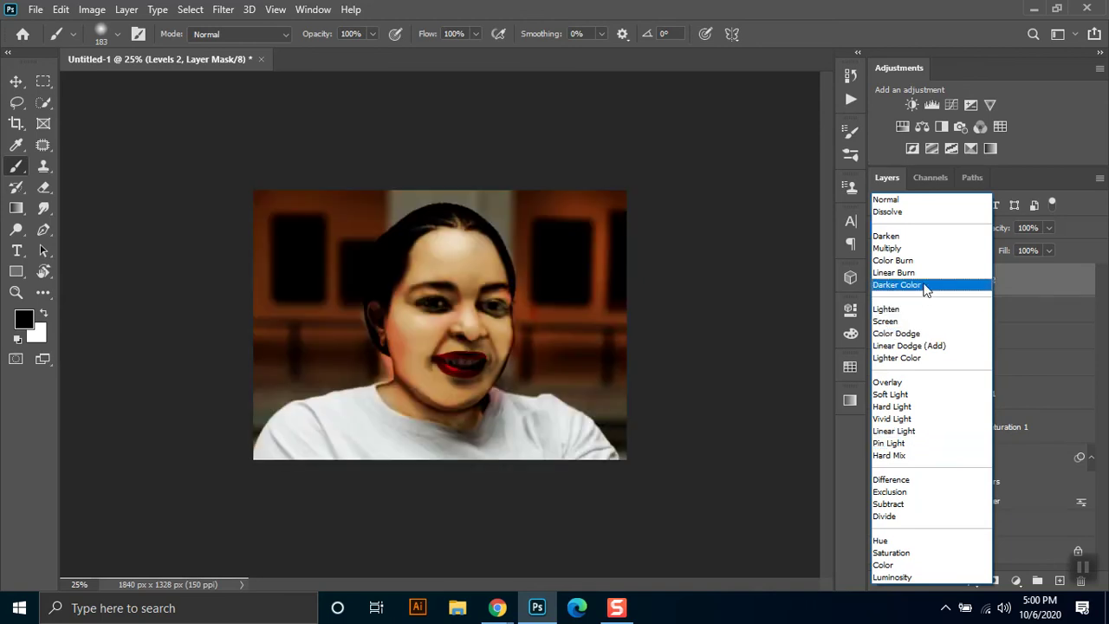
{"action": "key", "text": "Up"}
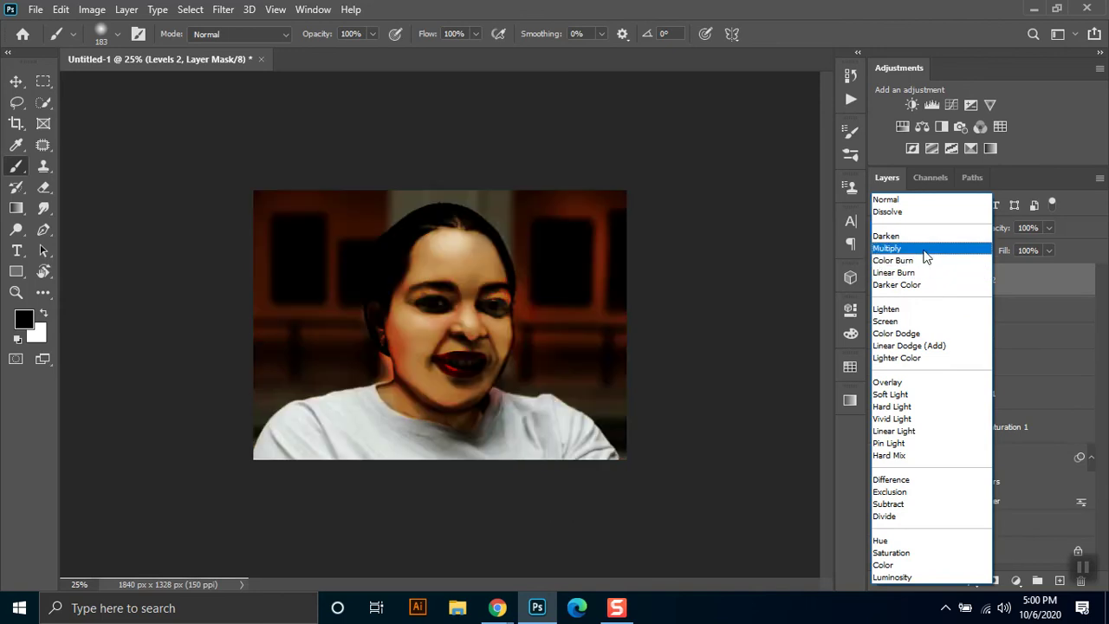
{"action": "left_click", "coordinate": [925, 253]}
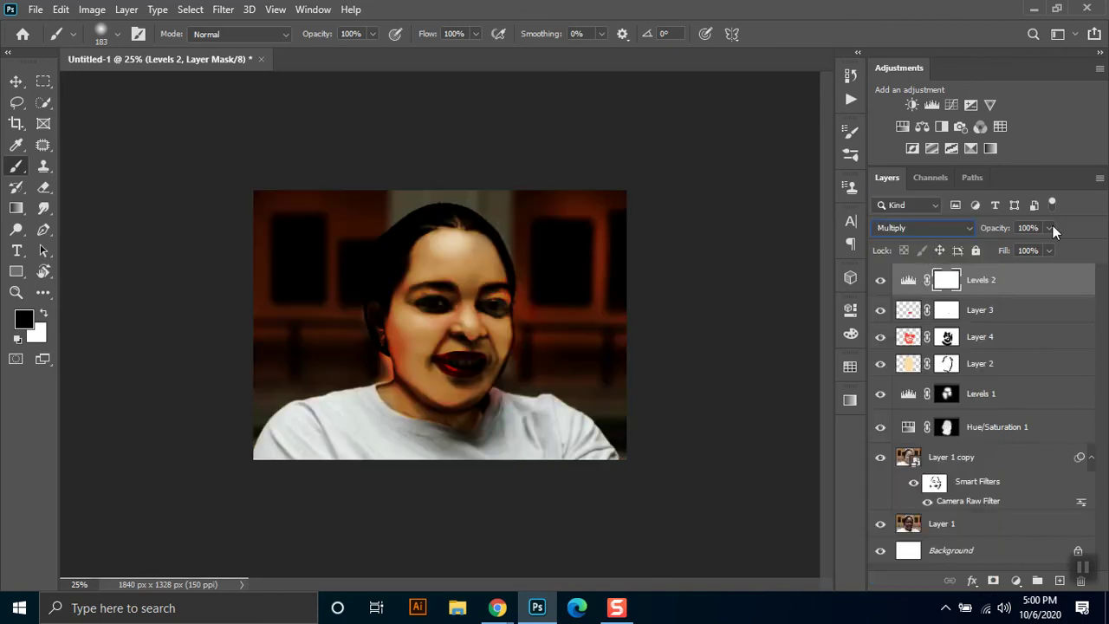
{"action": "left_click_drag", "start_coordinate": [1022, 251], "coordinate": [1024, 246]}
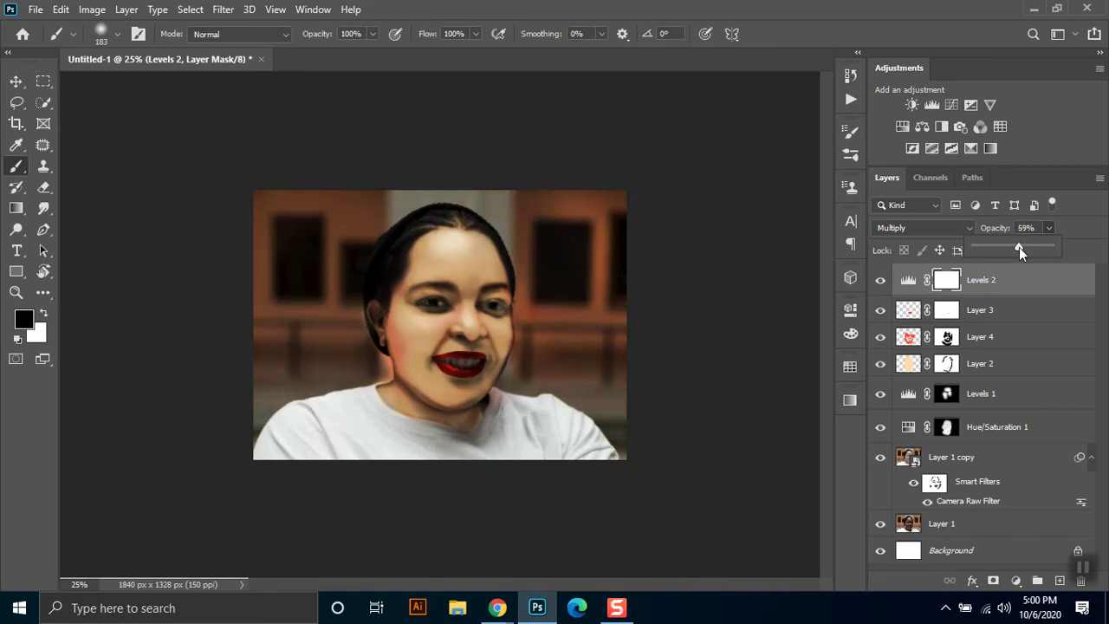
{"action": "left_click", "coordinate": [19, 167]}
Fill the Levels 2 mask with black to hide the darkening
{"action": "mouse_move", "coordinate": [467, 217]}
{"action": "left_mouse_down"}
{"action": "mouse_move", "coordinate": [498, 301]}
{"action": "mouse_move", "coordinate": [517, 294]}
{"action": "left_mouse_up"}
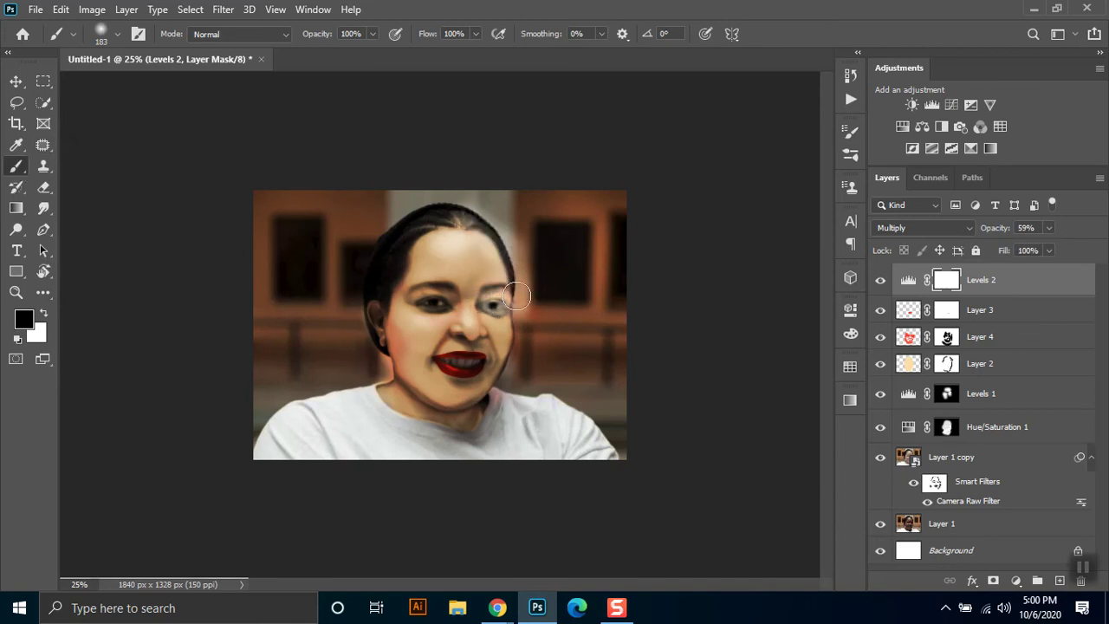
{"action": "left_click_drag", "start_coordinate": [439, 301], "coordinate": [402, 307]}
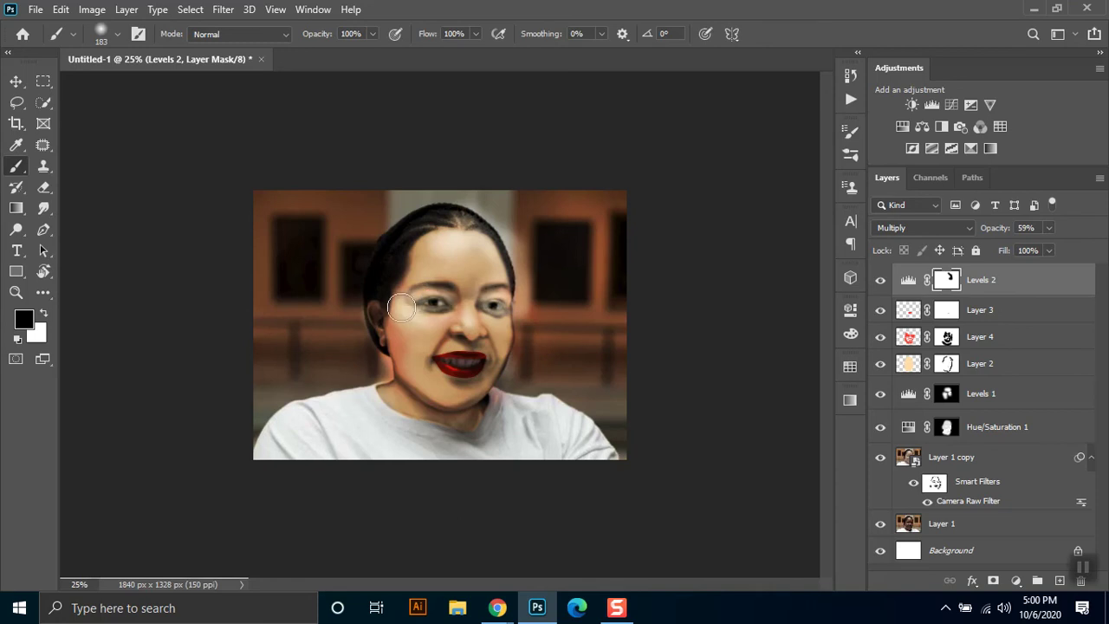
{"action": "left_click_drag", "start_coordinate": [459, 349], "coordinate": [455, 361]}
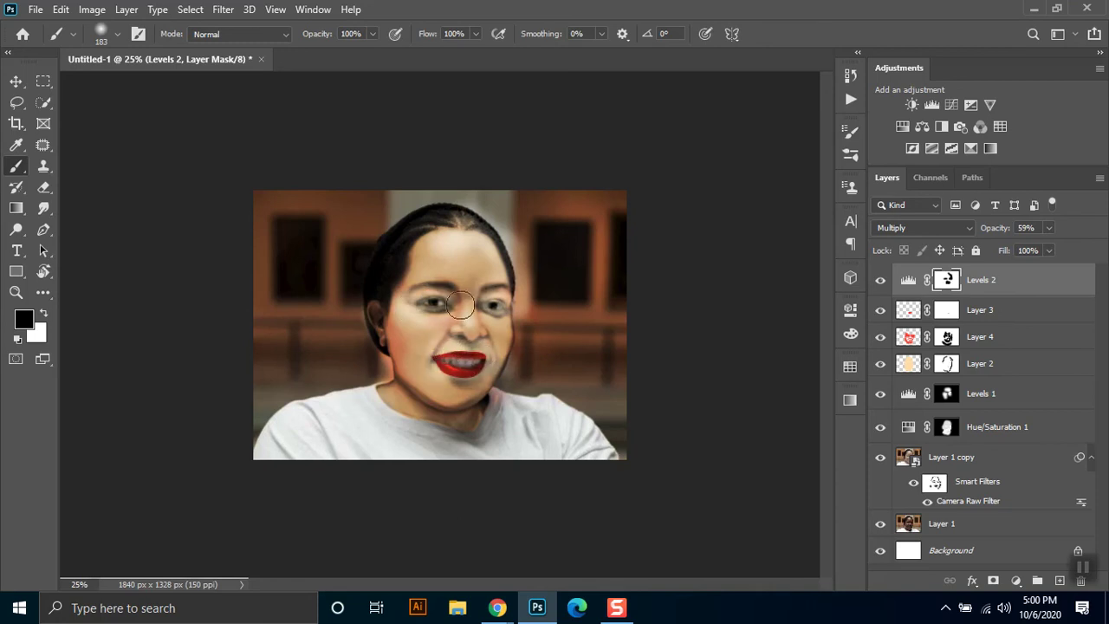
{"action": "mouse_move", "coordinate": [356, 253]}
{"action": "left_mouse_down"}
{"action": "mouse_move", "coordinate": [349, 206]}
{"action": "mouse_move", "coordinate": [257, 197]}
{"action": "left_mouse_up"}
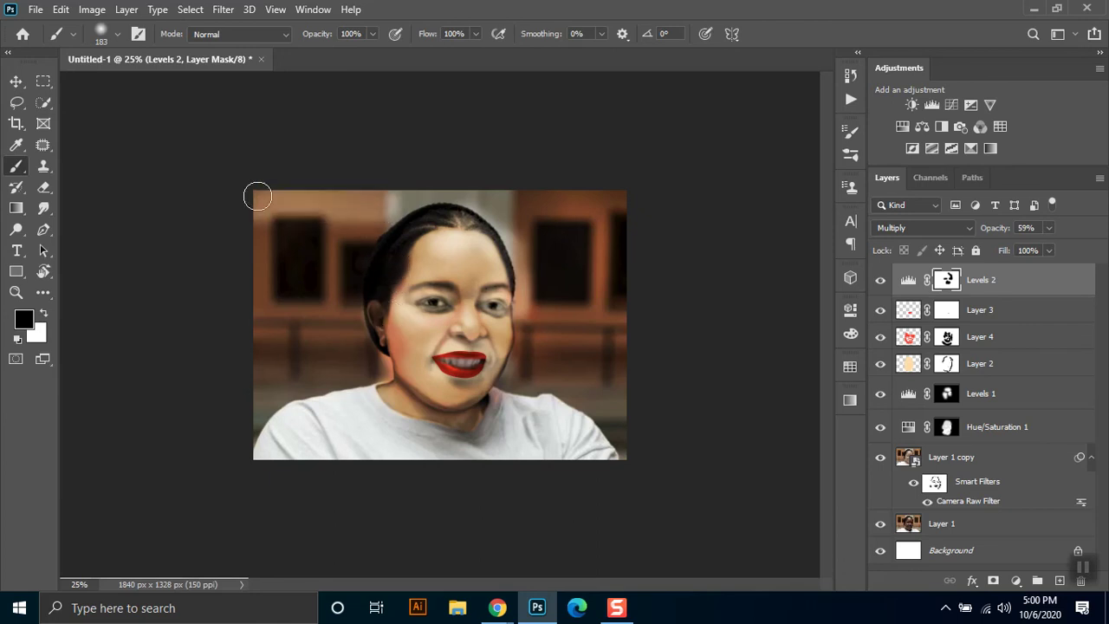
{"action": "key", "text": "alt+BackSpace"}
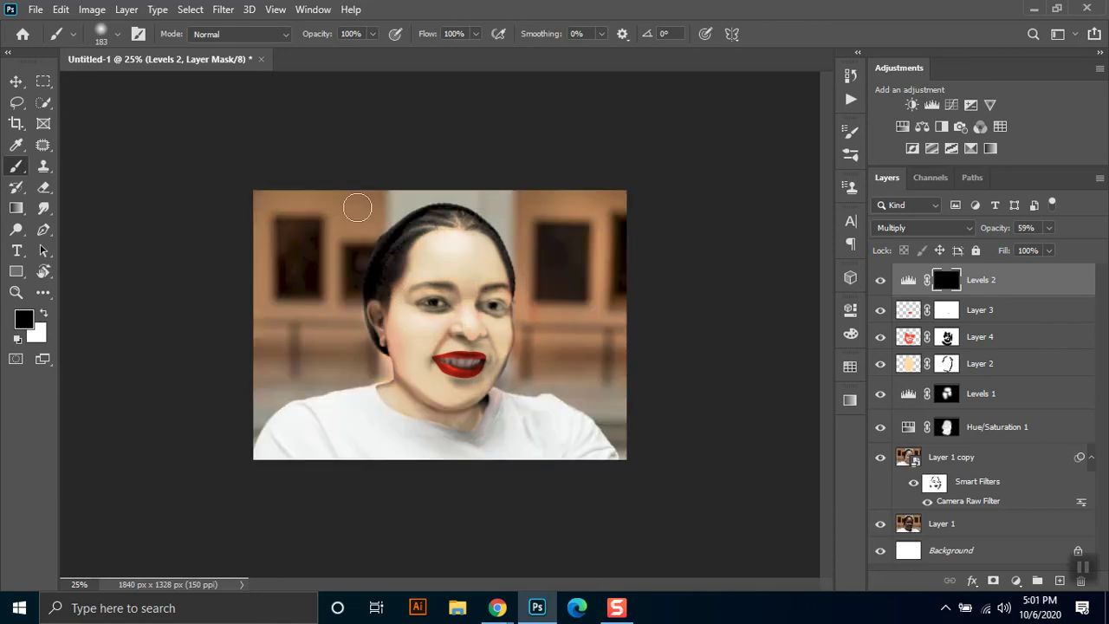
Paint white at 49% brush opacity to reveal the darkening on forehead, cheeks and jaw
{"action": "right_click", "coordinate": [460, 289]}
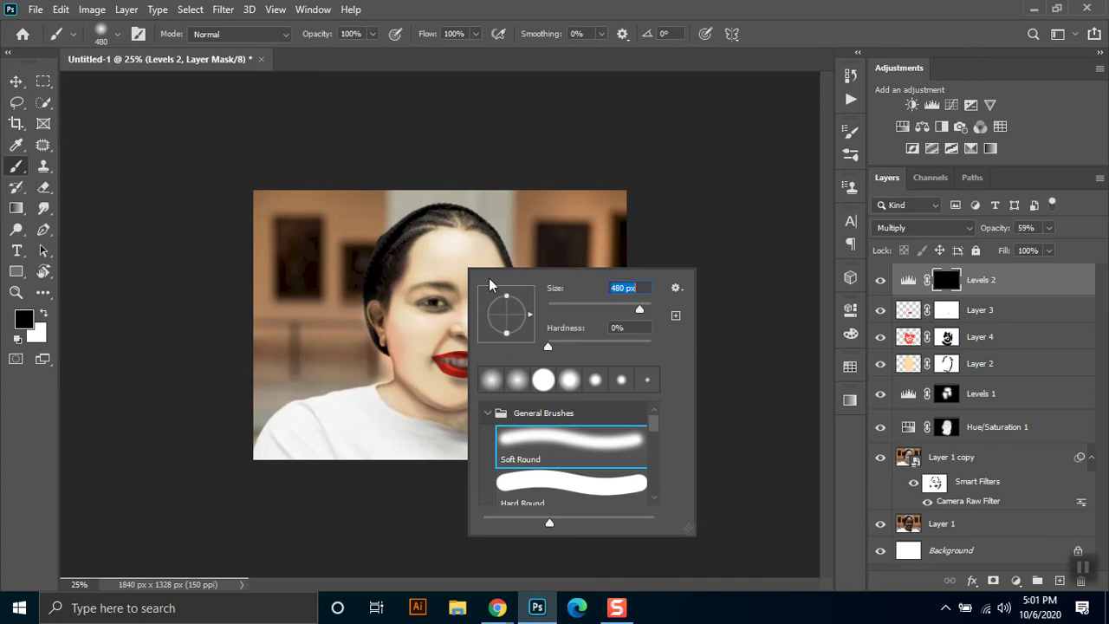
{"action": "left_click", "coordinate": [370, 34]}
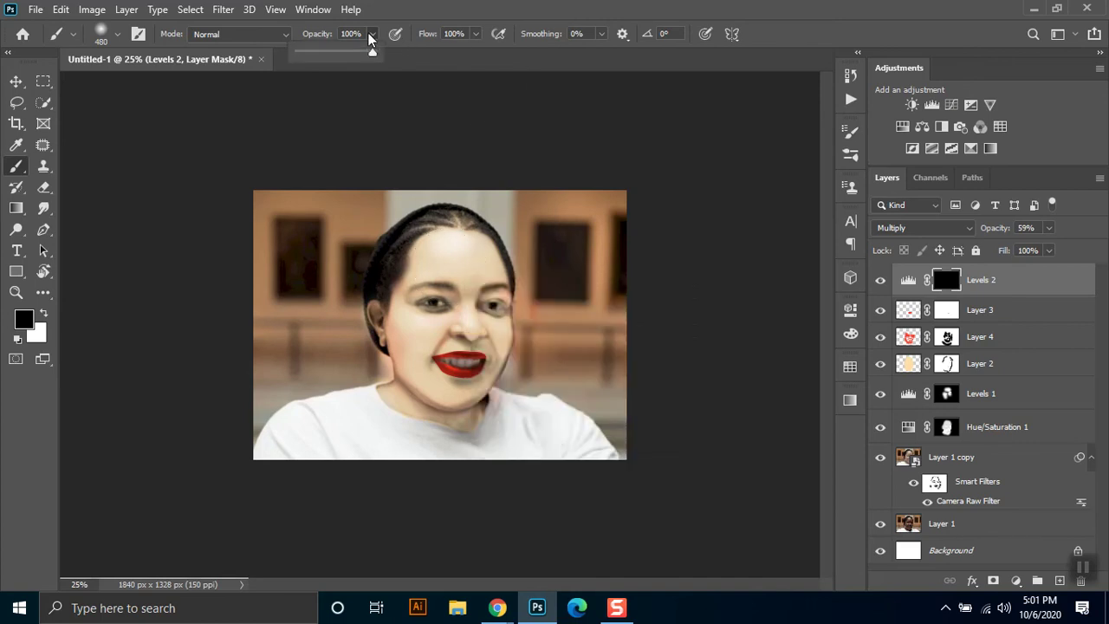
{"action": "left_click", "coordinate": [334, 53]}
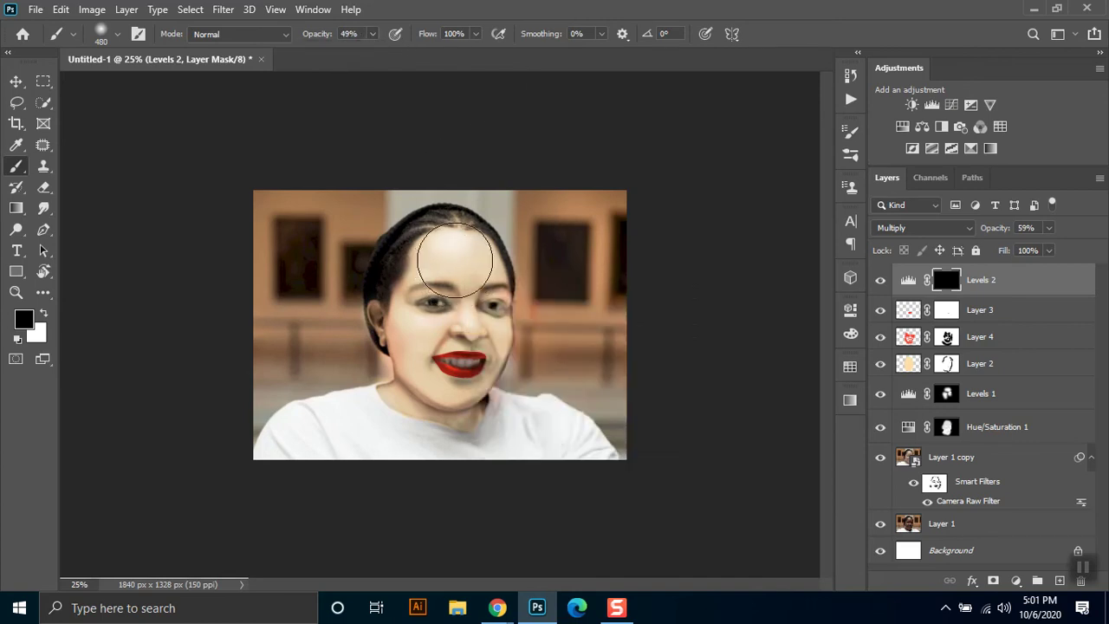
{"action": "key", "text": "x"}
{"action": "left_click_drag", "start_coordinate": [451, 261], "coordinate": [472, 260]}
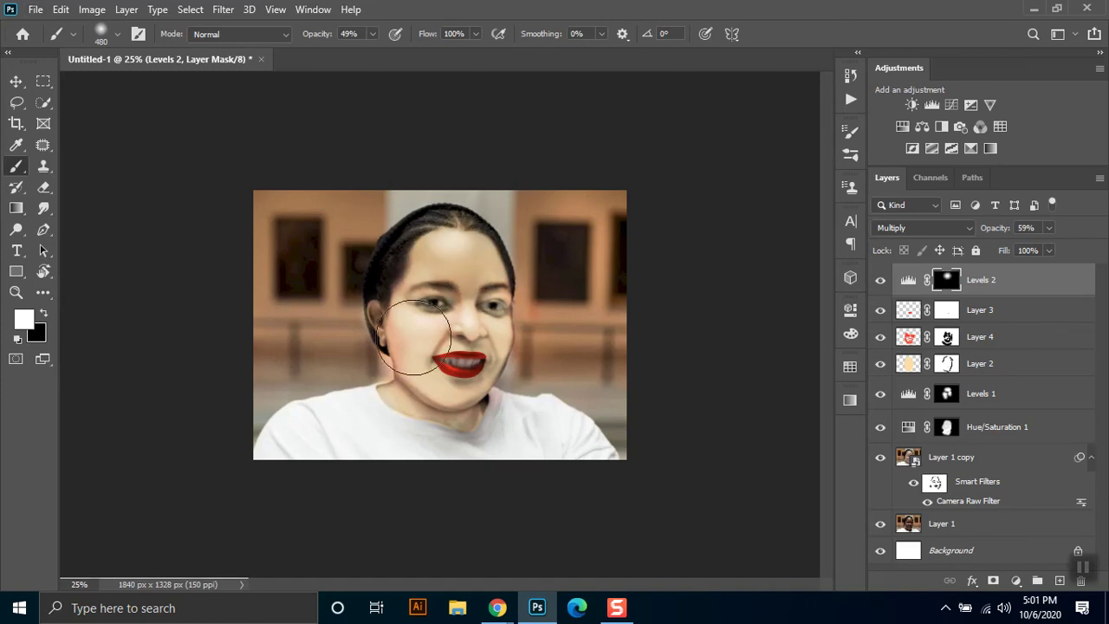
{"action": "mouse_move", "coordinate": [407, 338]}
{"action": "left_mouse_down"}
{"action": "mouse_move", "coordinate": [415, 375]}
{"action": "mouse_move", "coordinate": [373, 299]}
{"action": "left_mouse_up"}
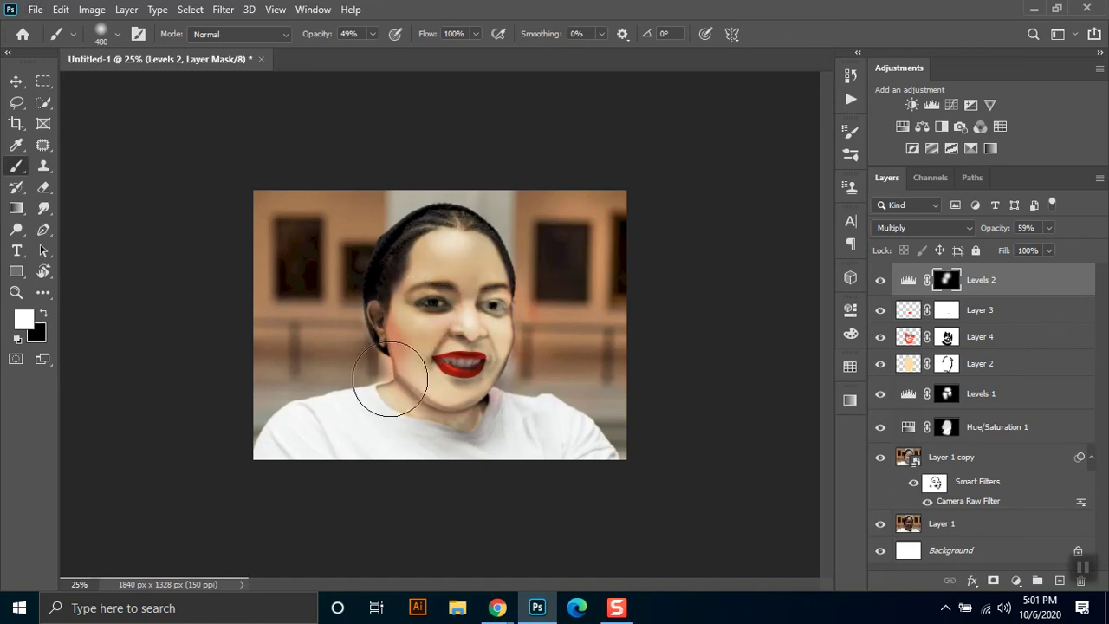
{"action": "left_click_drag", "start_coordinate": [506, 320], "coordinate": [441, 242]}
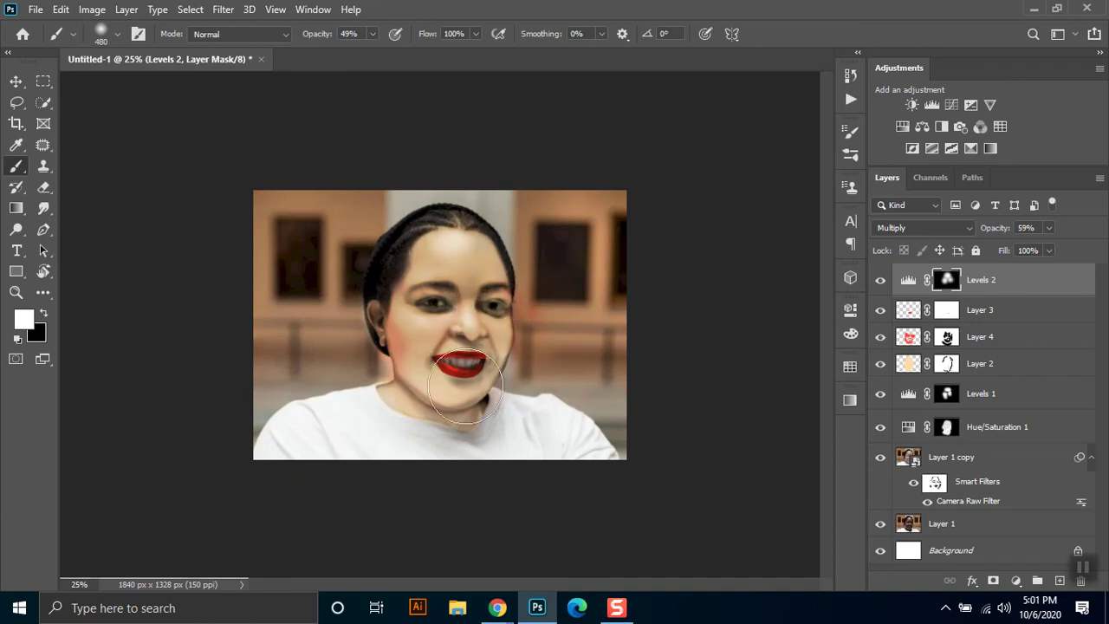
{"action": "mouse_move", "coordinate": [396, 359]}
{"action": "left_mouse_down"}
{"action": "mouse_move", "coordinate": [416, 394]}
{"action": "mouse_move", "coordinate": [533, 346]}
{"action": "left_mouse_up"}
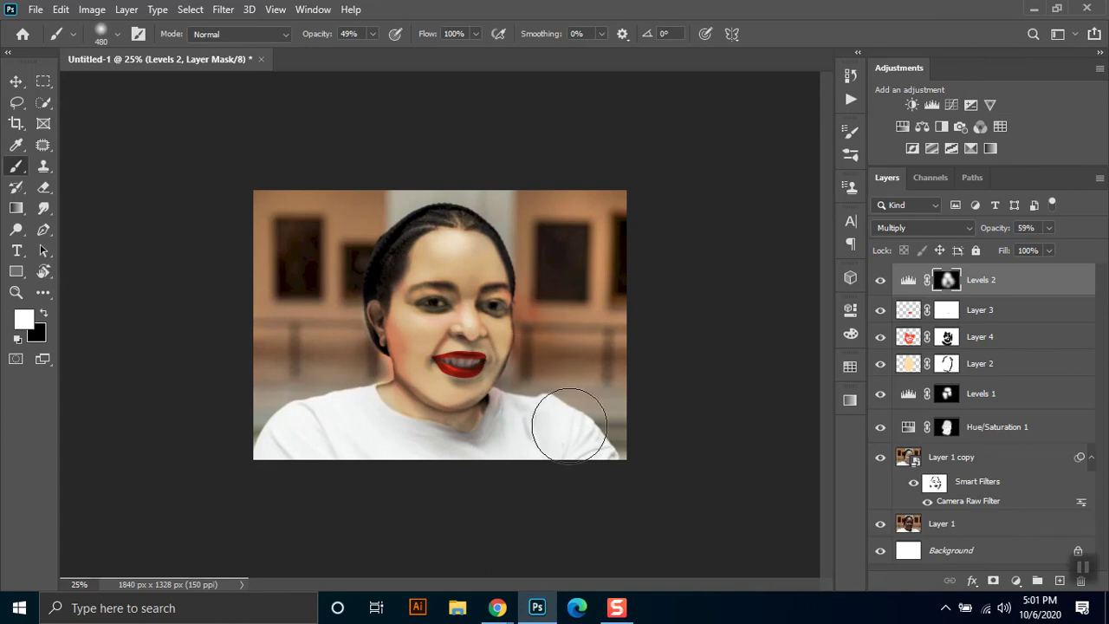
{"action": "key", "text": "x"}
{"action": "left_click_drag", "start_coordinate": [566, 422], "coordinate": [561, 305]}
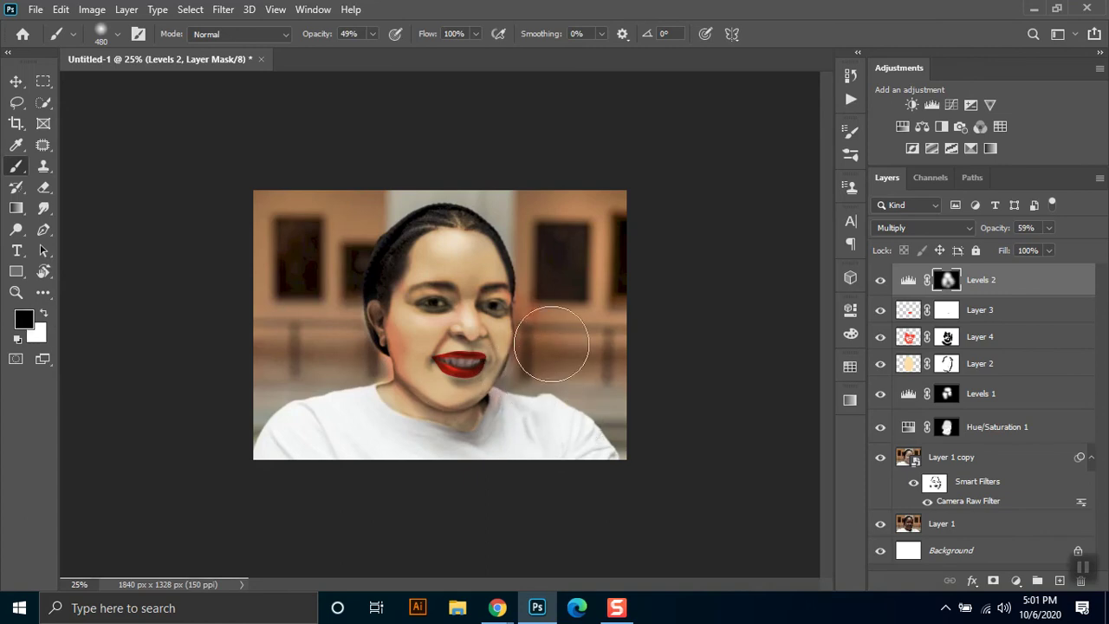
{"action": "key", "text": "x"}
{"action": "key", "text": "x"}
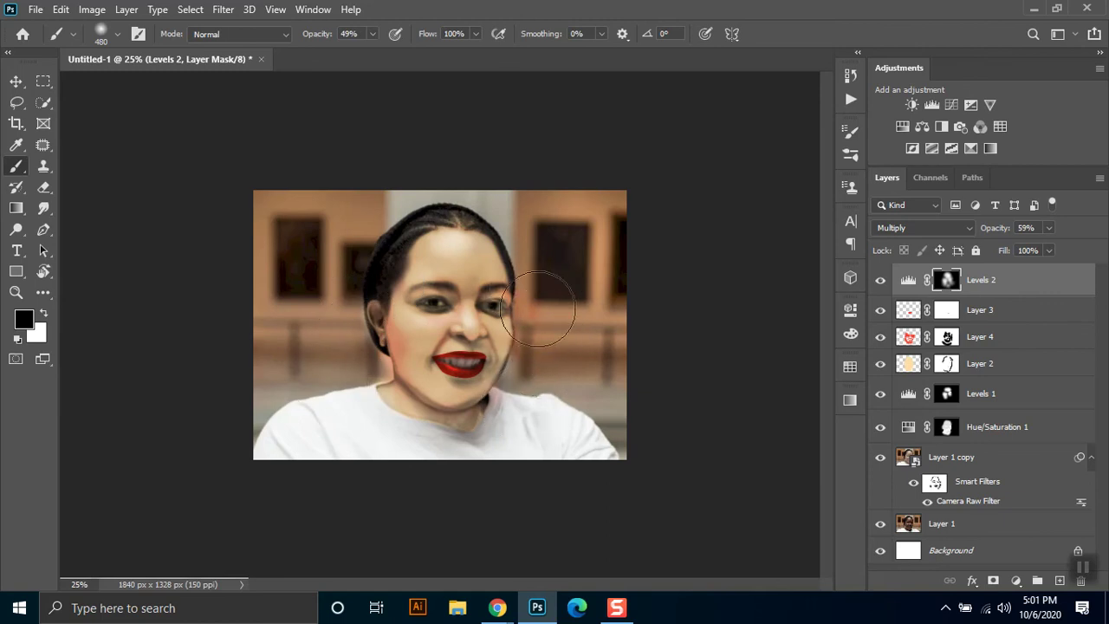
Reopen Layer 1 copy's Camera Raw filter and extend its brushed adjustment down the face's right edge
{"action": "left_click", "coordinate": [16, 81]}
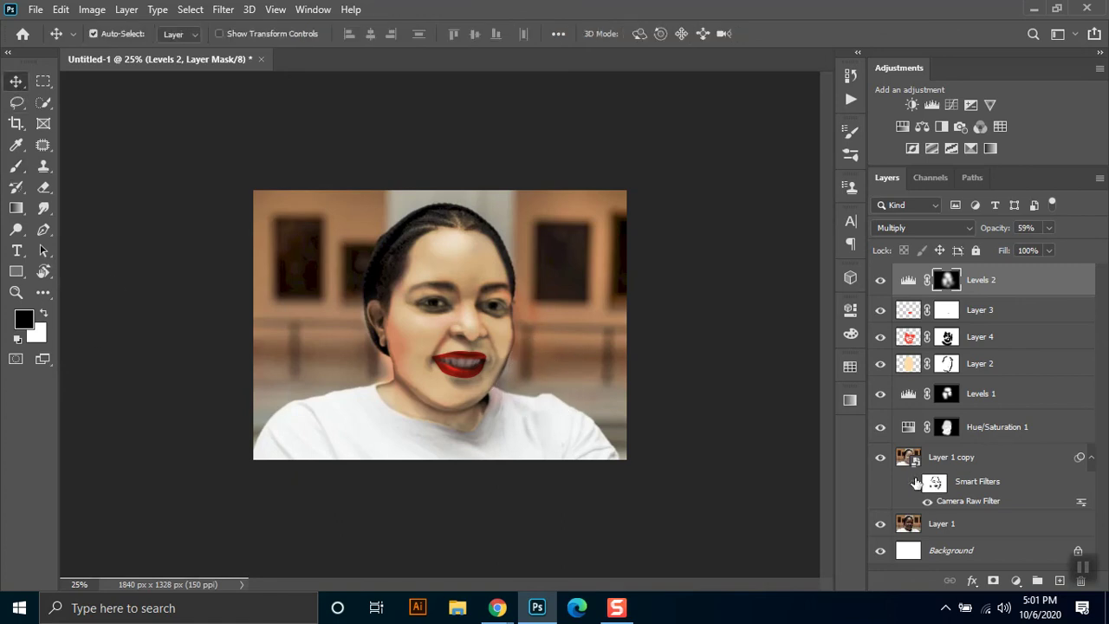
{"action": "left_click", "coordinate": [916, 483]}
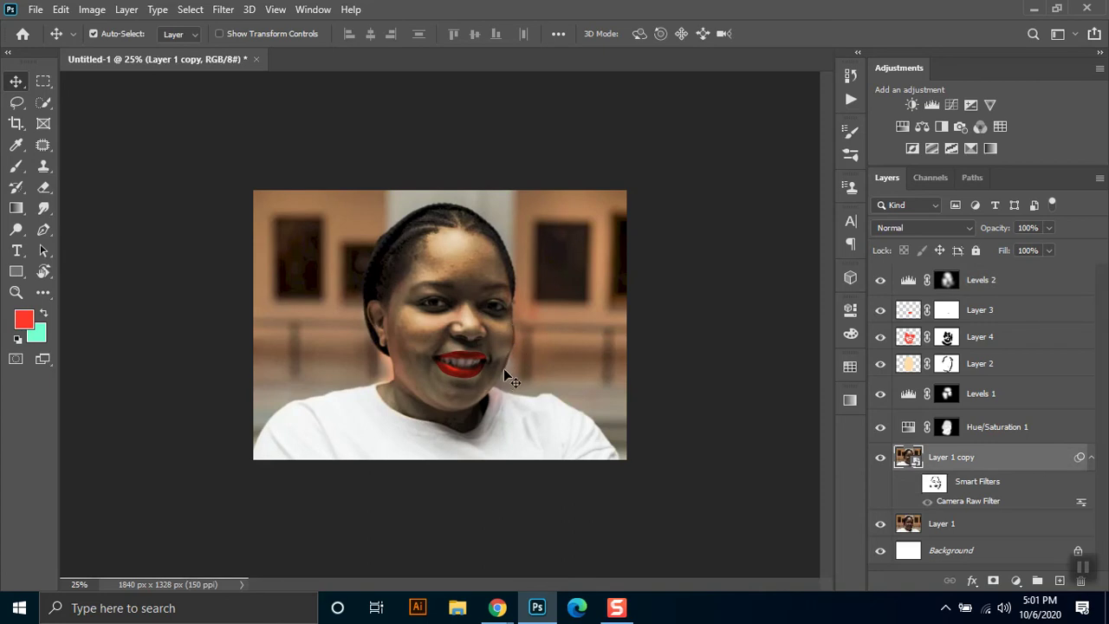
{"action": "left_click", "coordinate": [881, 459]}
{"action": "left_click", "coordinate": [913, 483]}
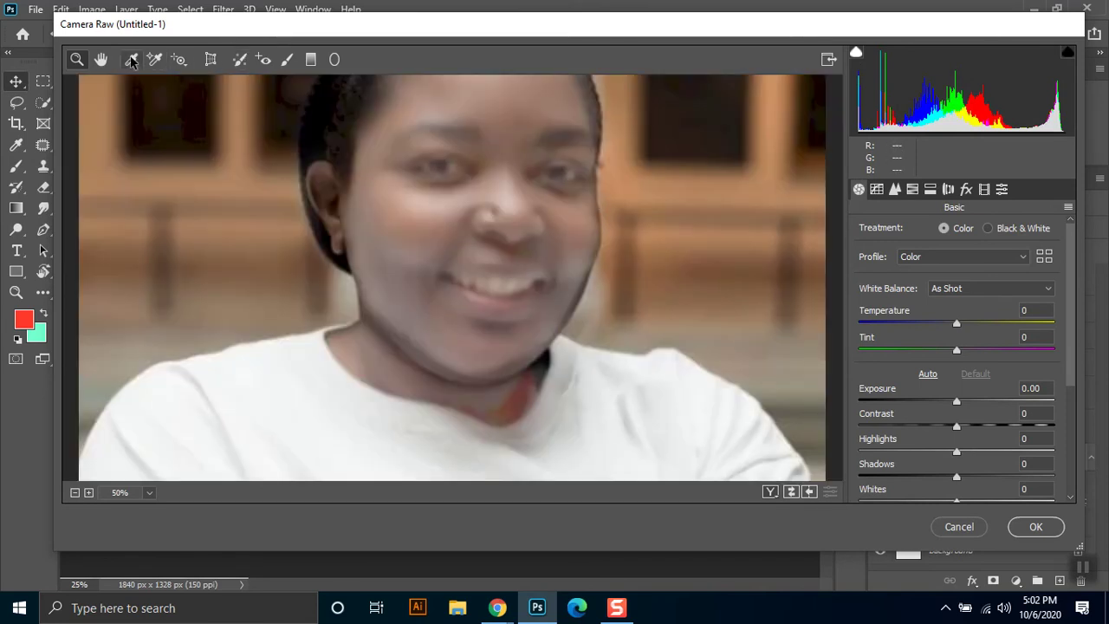
{"action": "left_click", "coordinate": [287, 59]}
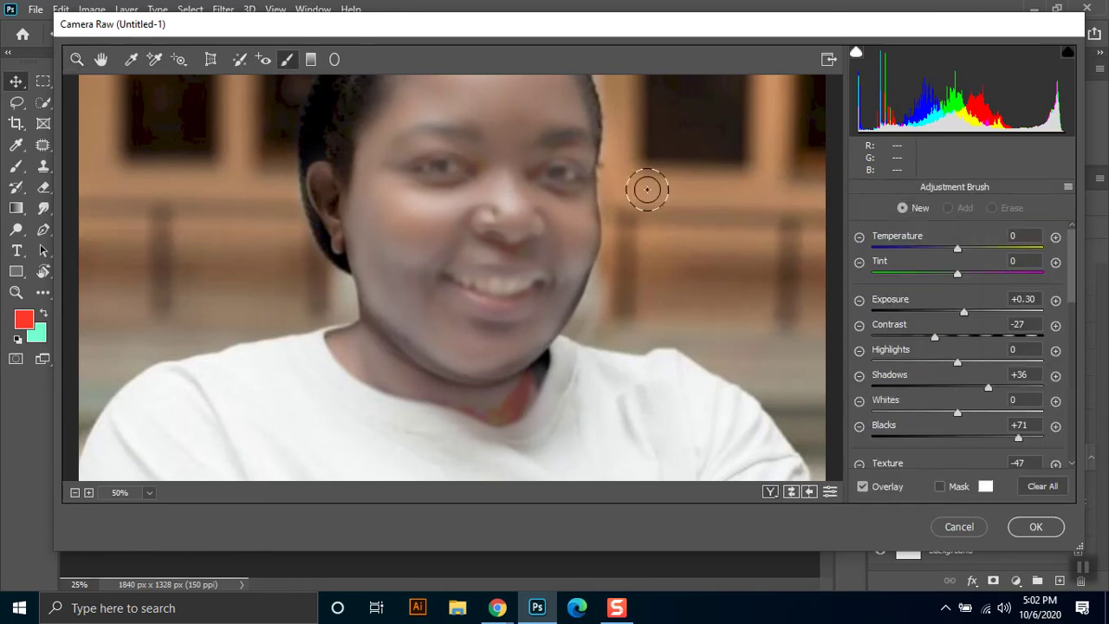
{"action": "scroll", "coordinate": [680, 247], "scroll_direction": "up", "scroll_amount": 3}
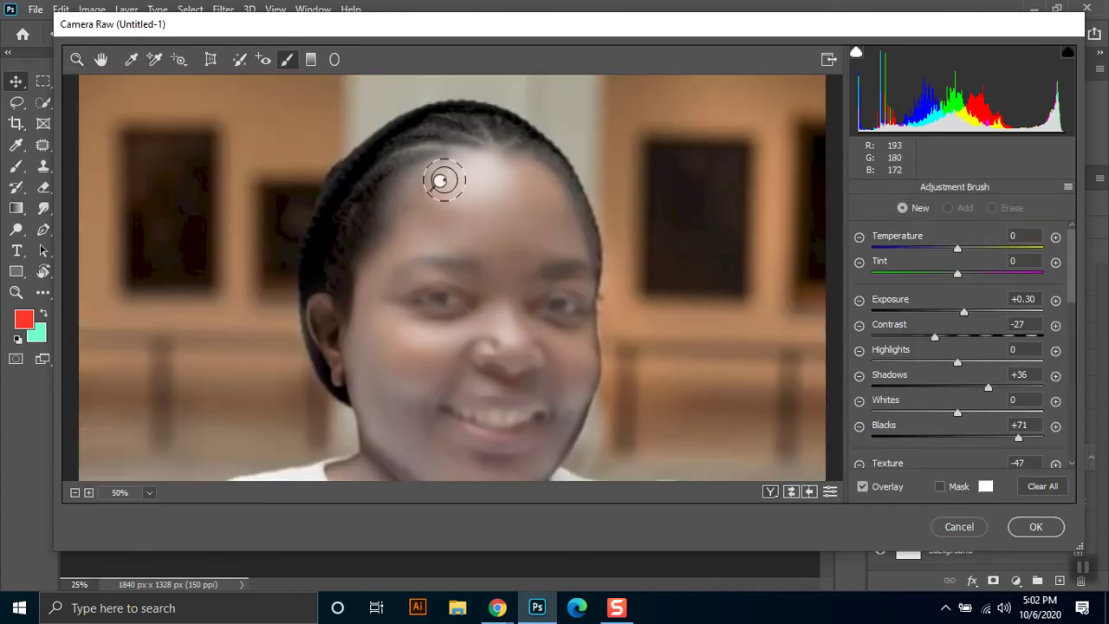
{"action": "left_click", "coordinate": [441, 181]}
{"action": "scroll", "coordinate": [613, 364], "scroll_direction": "down", "scroll_amount": 3}
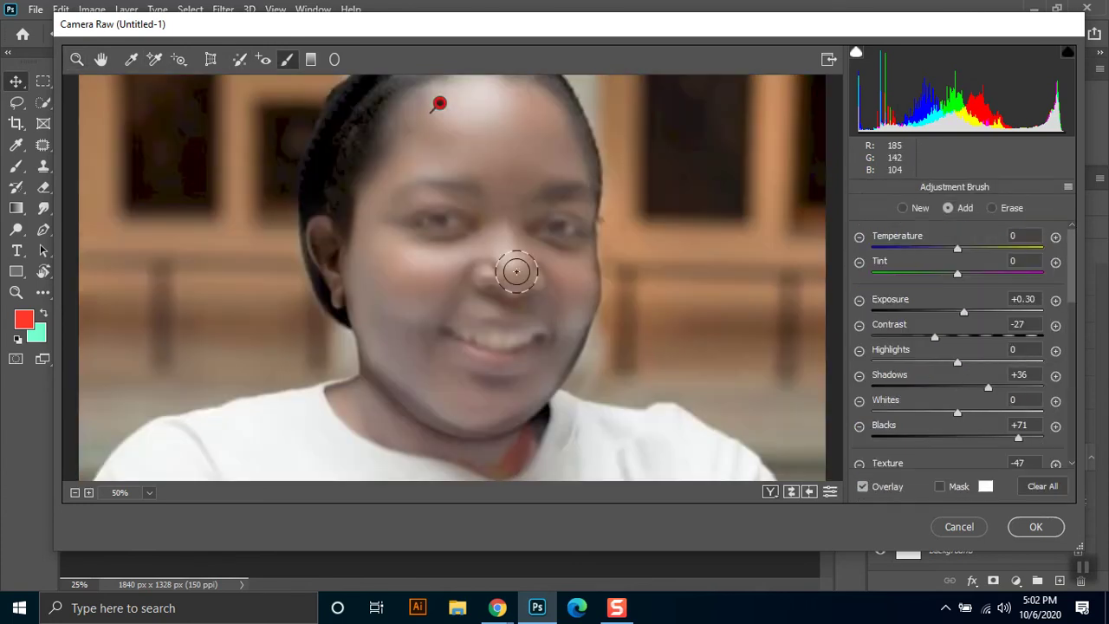
{"action": "scroll", "coordinate": [562, 295], "scroll_direction": "down", "scroll_amount": 3}
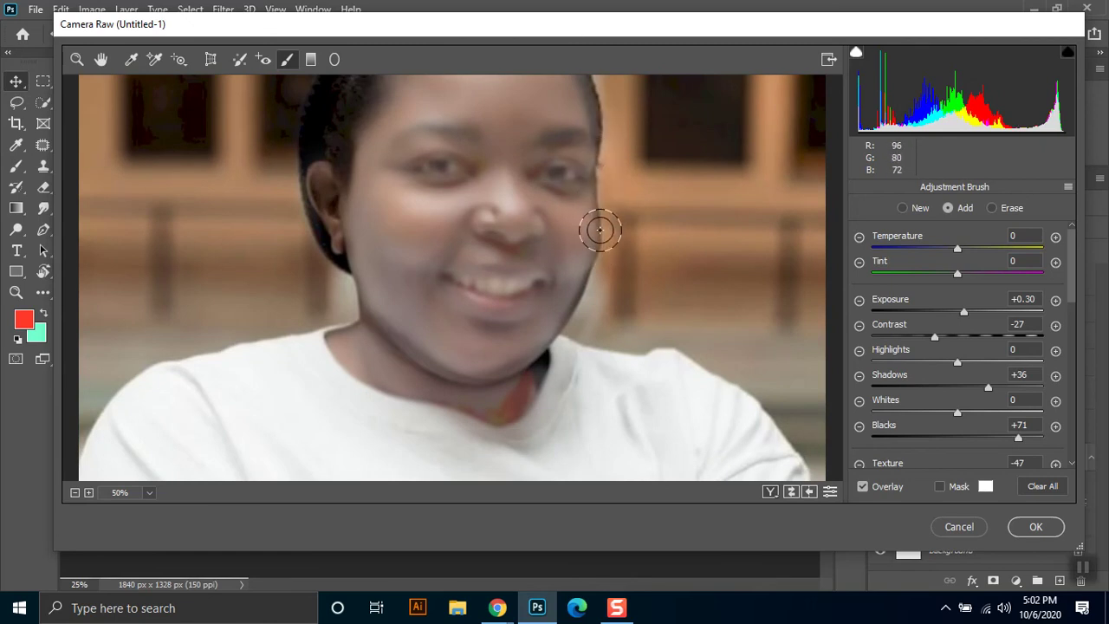
{"action": "left_click_drag", "start_coordinate": [599, 227], "coordinate": [567, 317]}
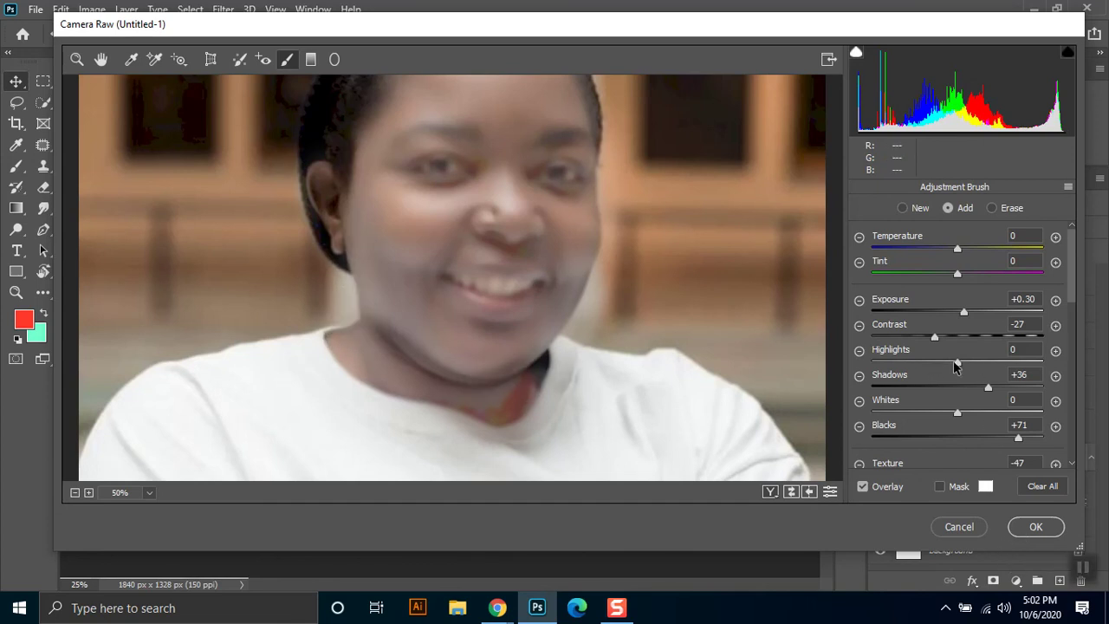
Set the brushed adjustment to Shadows +4 and Blacks +42 and apply it
{"action": "left_click_drag", "start_coordinate": [968, 394], "coordinate": [962, 393]}
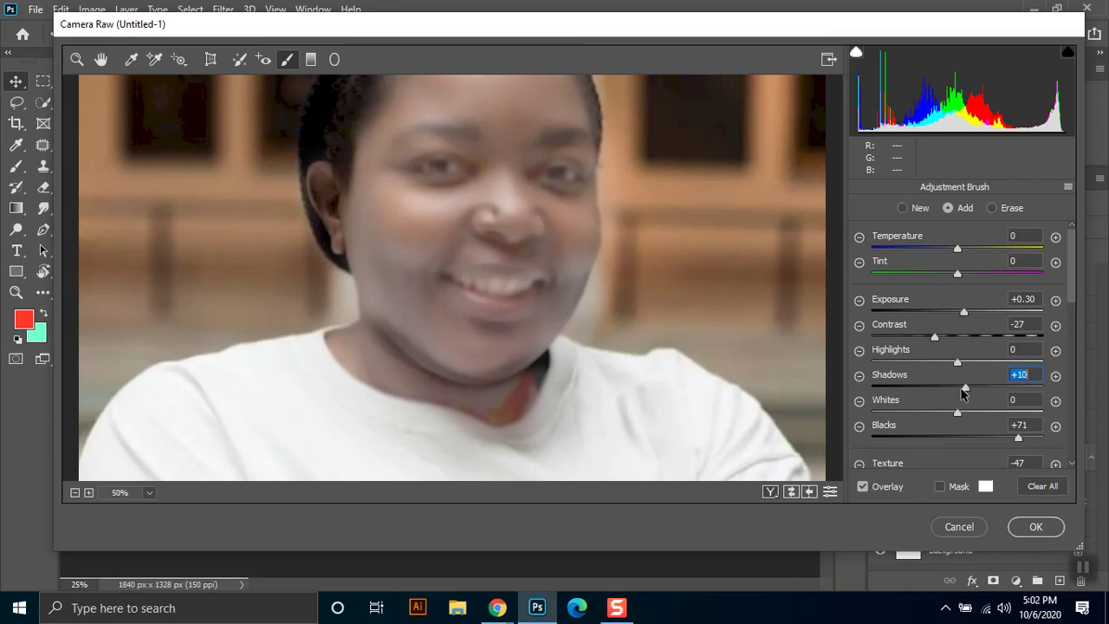
{"action": "left_click", "coordinate": [1018, 438]}
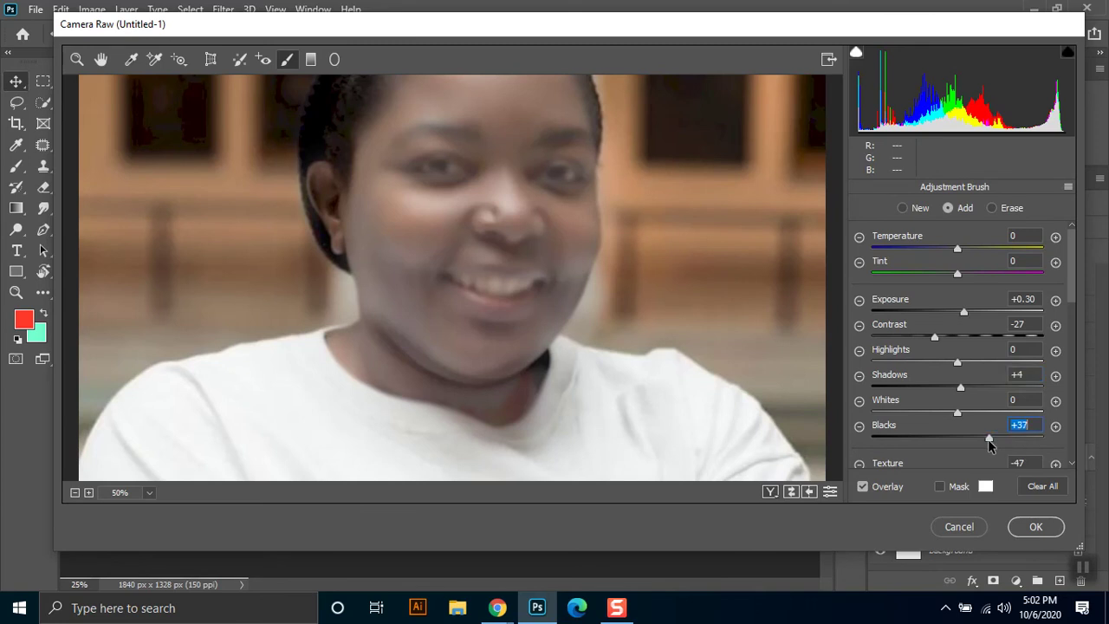
{"action": "left_click_drag", "start_coordinate": [991, 439], "coordinate": [996, 439]}
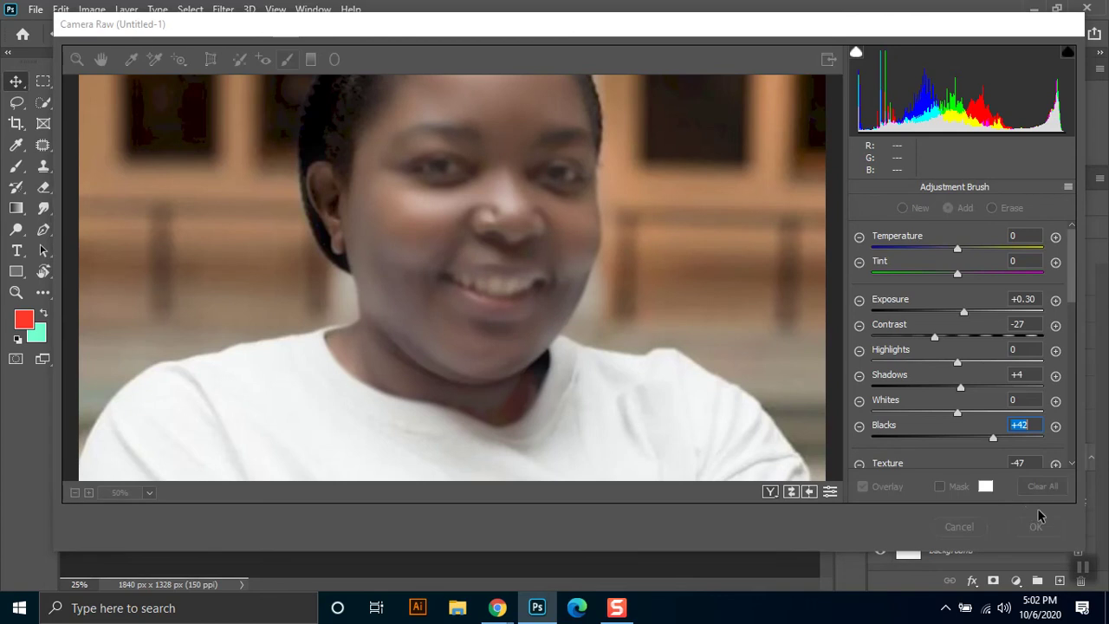
{"action": "key", "text": "Return"}
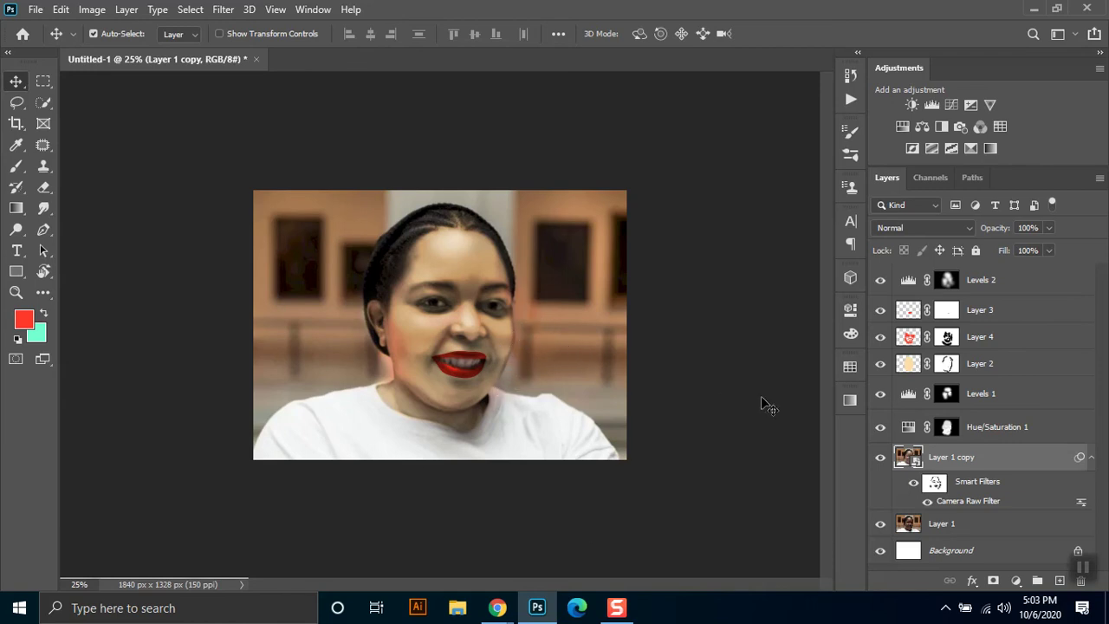
{"action": "left_click_drag", "start_coordinate": [880, 458], "coordinate": [882, 342]}
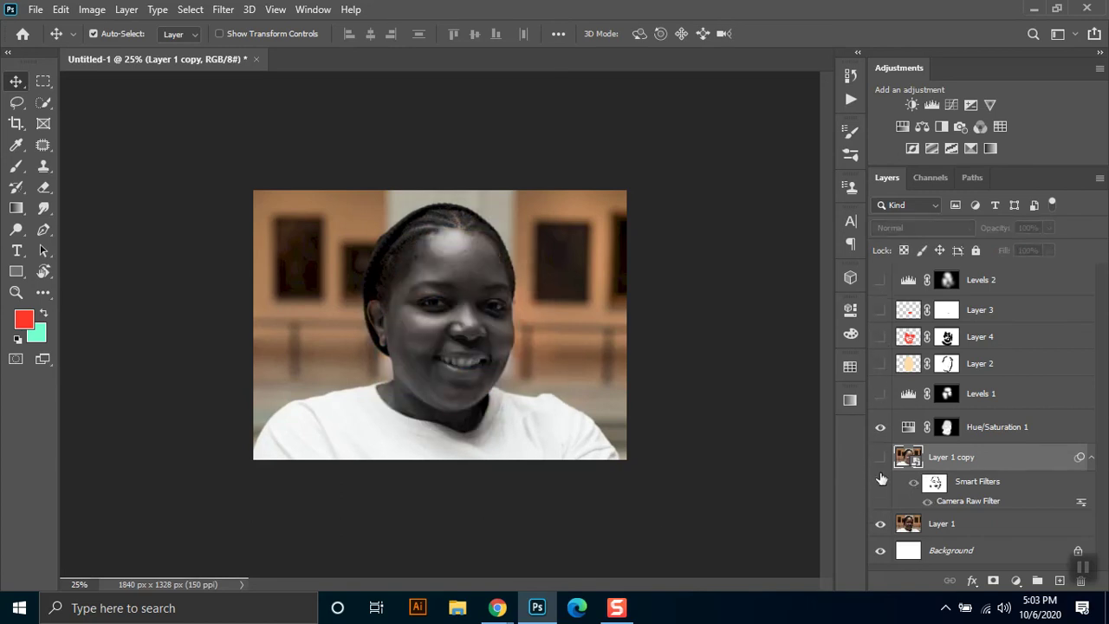
{"action": "left_click", "coordinate": [880, 457]}
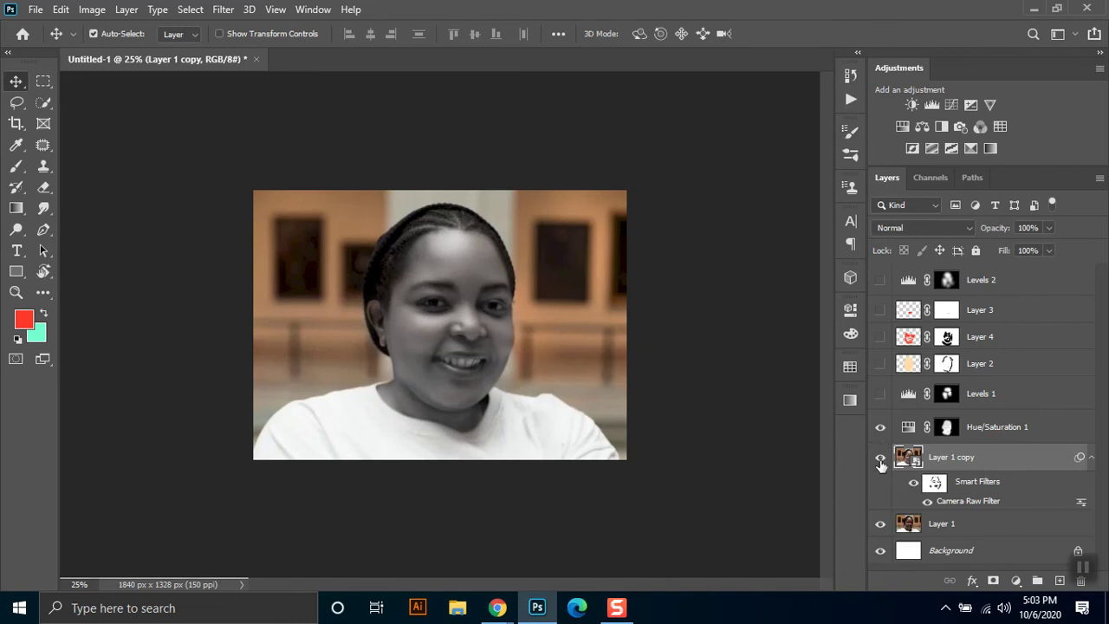
{"action": "left_click", "coordinate": [880, 457]}
{"action": "left_click_drag", "start_coordinate": [880, 426], "coordinate": [880, 279]}
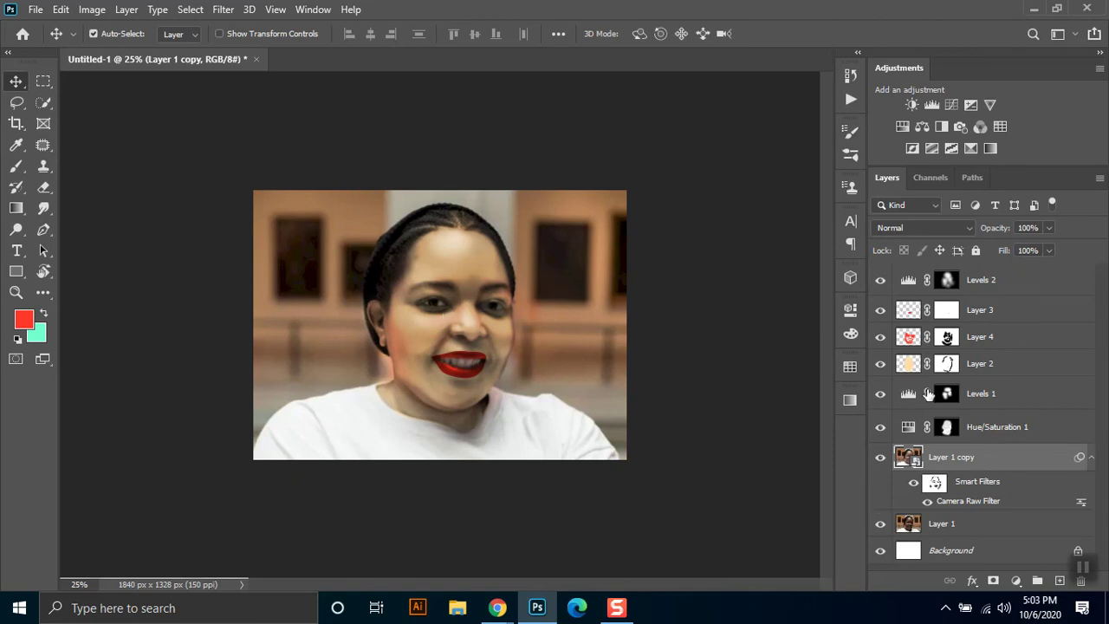
{"action": "left_click", "coordinate": [989, 317]}
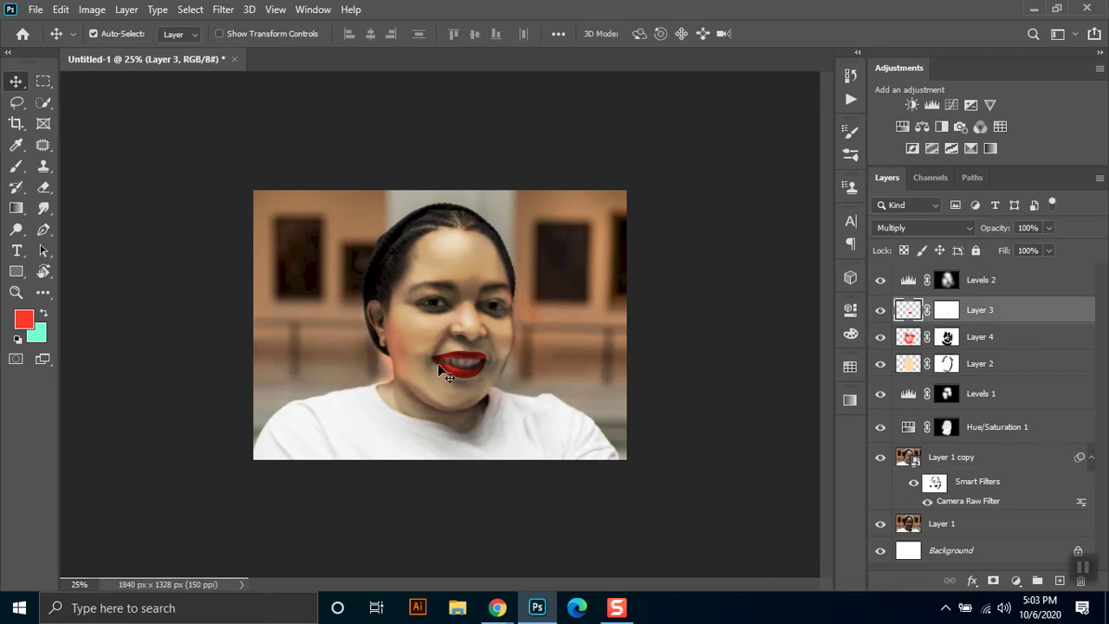
Blend Layer 3 in Color Burn mode with opacity settled at 70%
{"action": "left_click_drag", "start_coordinate": [1050, 227], "coordinate": [1015, 250]}
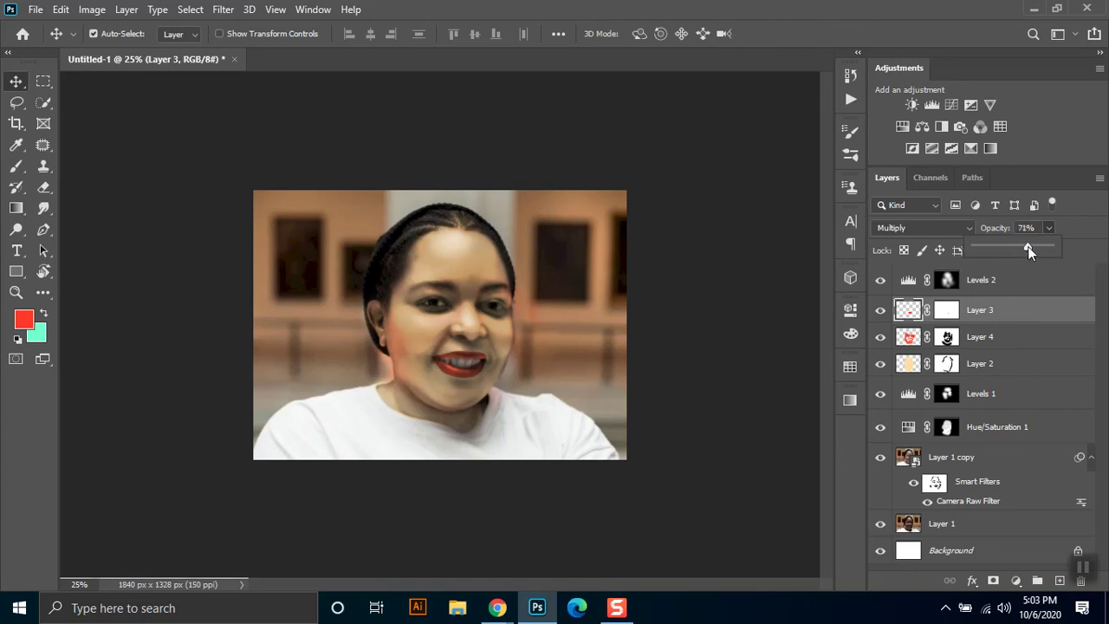
{"action": "mouse_move", "coordinate": [1027, 247]}
{"action": "left_mouse_down"}
{"action": "mouse_move", "coordinate": [1063, 254]}
{"action": "mouse_move", "coordinate": [994, 251]}
{"action": "mouse_move", "coordinate": [1016, 249]}
{"action": "left_mouse_up"}
{"action": "left_click_drag", "start_coordinate": [1027, 249], "coordinate": [1042, 248]}
{"action": "left_click", "coordinate": [923, 228]}
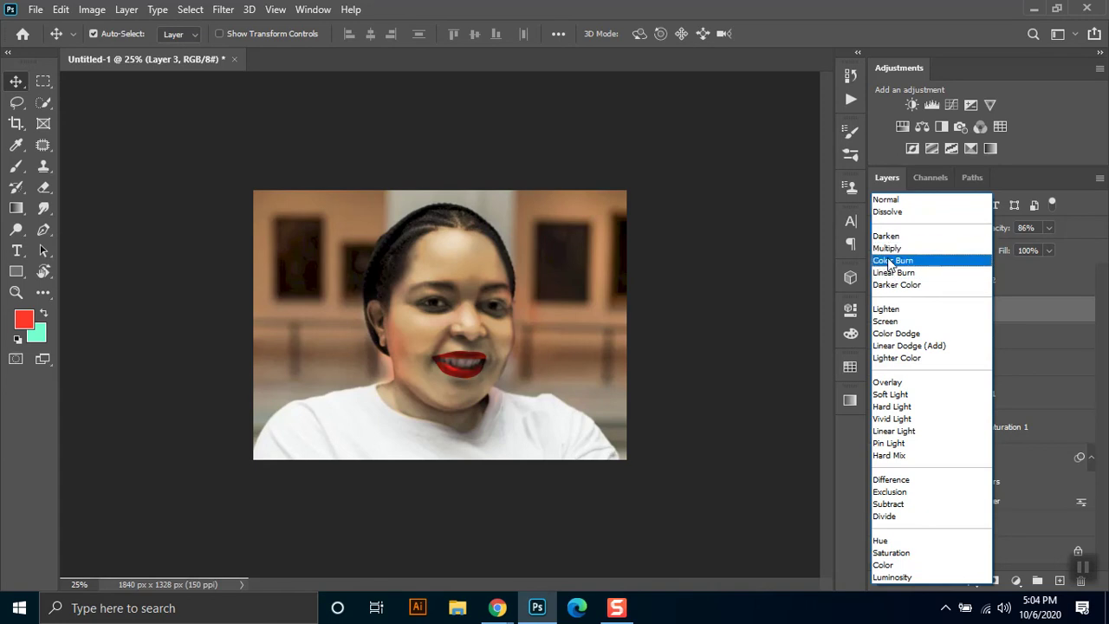
{"action": "left_click", "coordinate": [889, 260]}
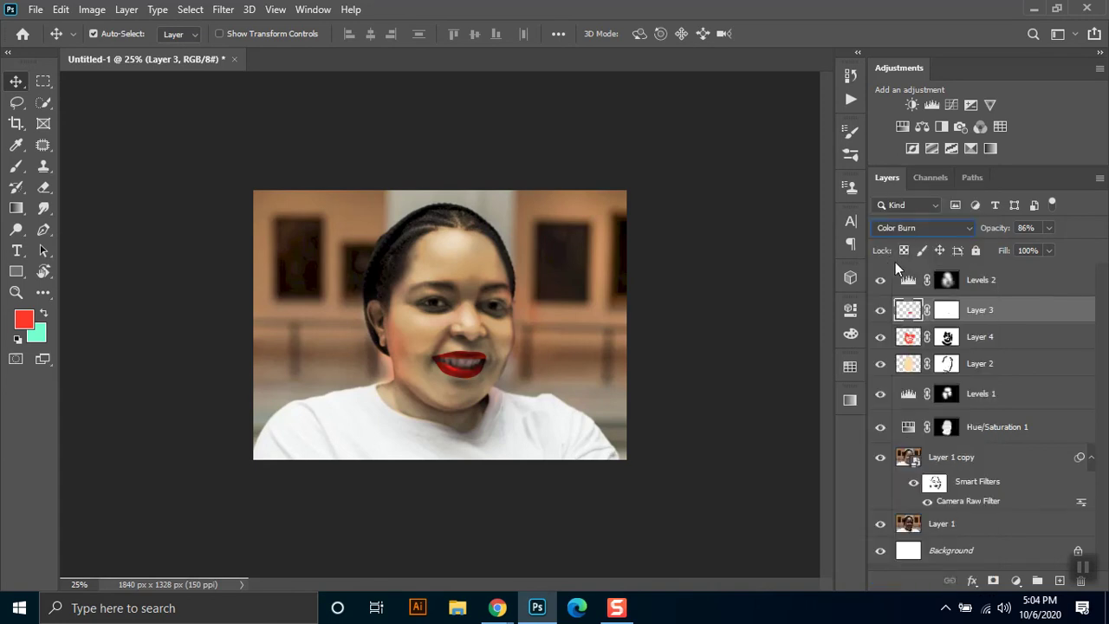
{"action": "left_click_drag", "start_coordinate": [1047, 228], "coordinate": [1029, 244]}
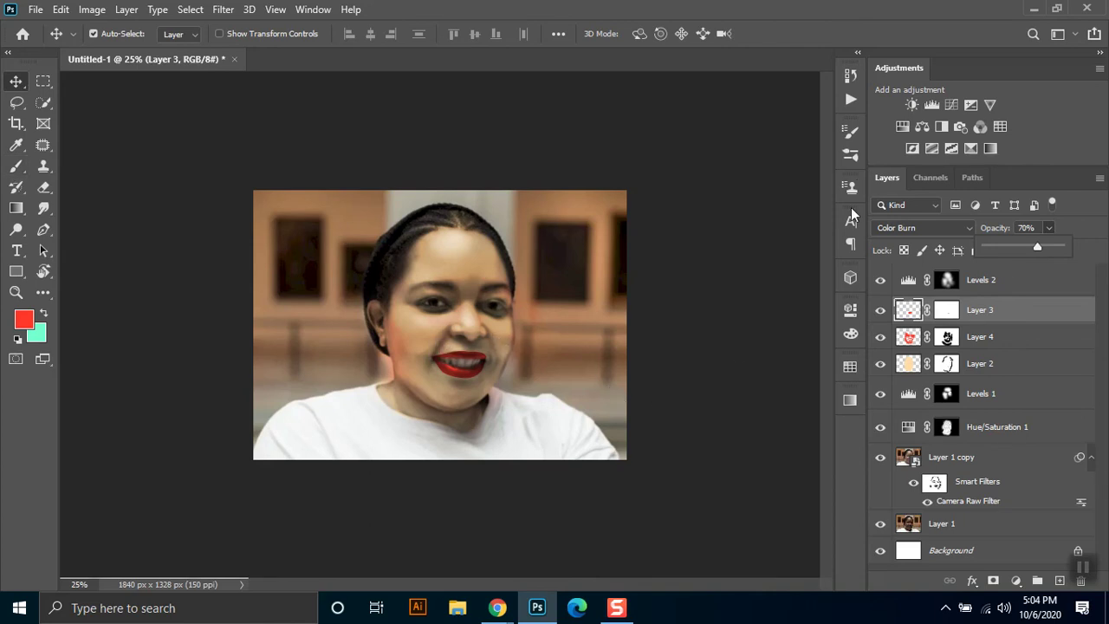
Add a Vibrance adjustment layer above Levels 2 and set vibrance to +55
{"action": "left_click", "coordinate": [1007, 289]}
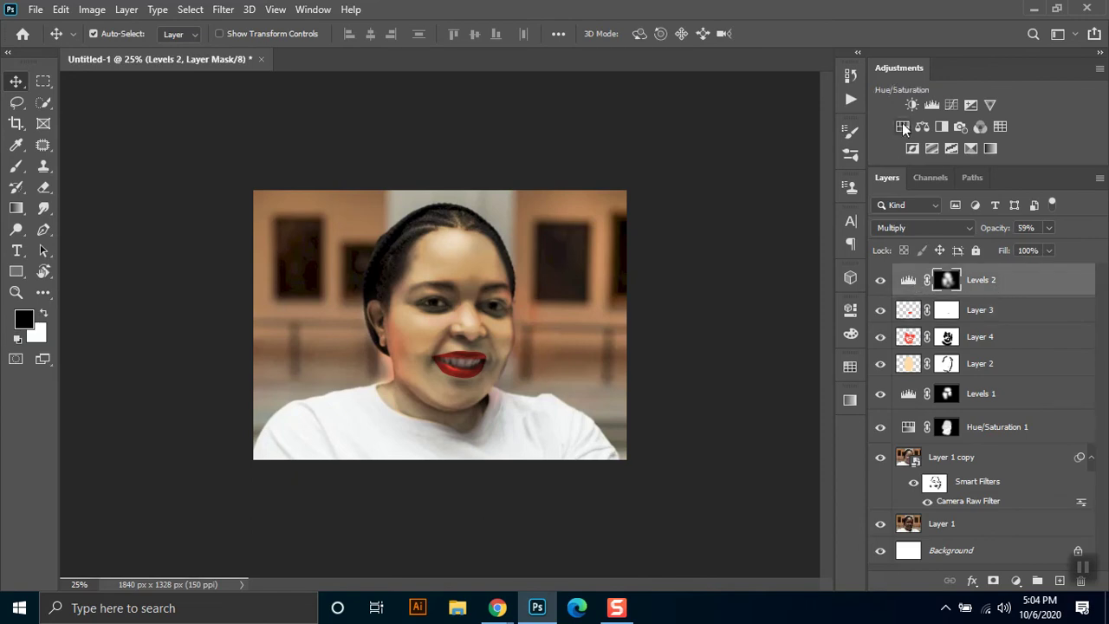
{"action": "left_click", "coordinate": [992, 105]}
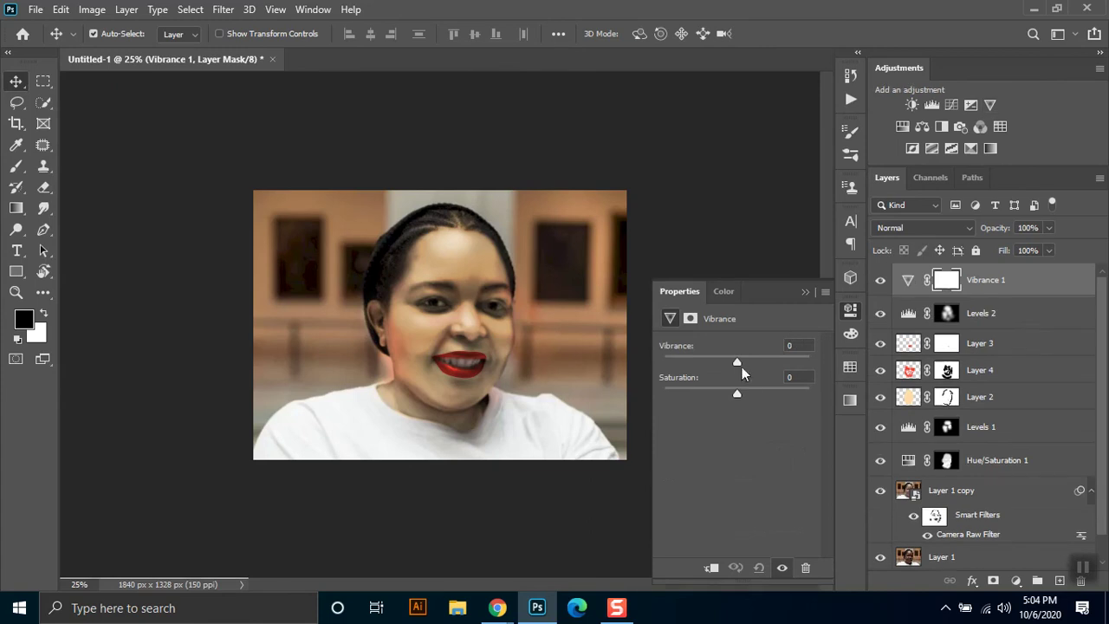
{"action": "mouse_move", "coordinate": [739, 360]}
{"action": "left_mouse_down"}
{"action": "mouse_move", "coordinate": [703, 364]}
{"action": "mouse_move", "coordinate": [769, 400]}
{"action": "left_mouse_up"}
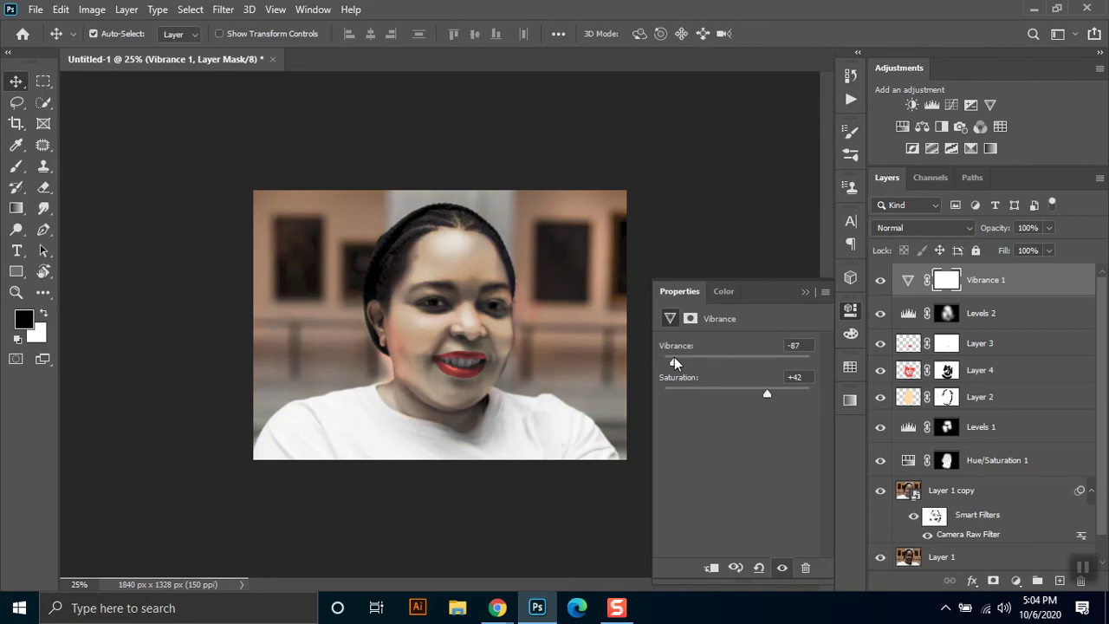
{"action": "left_click_drag", "start_coordinate": [674, 363], "coordinate": [731, 365]}
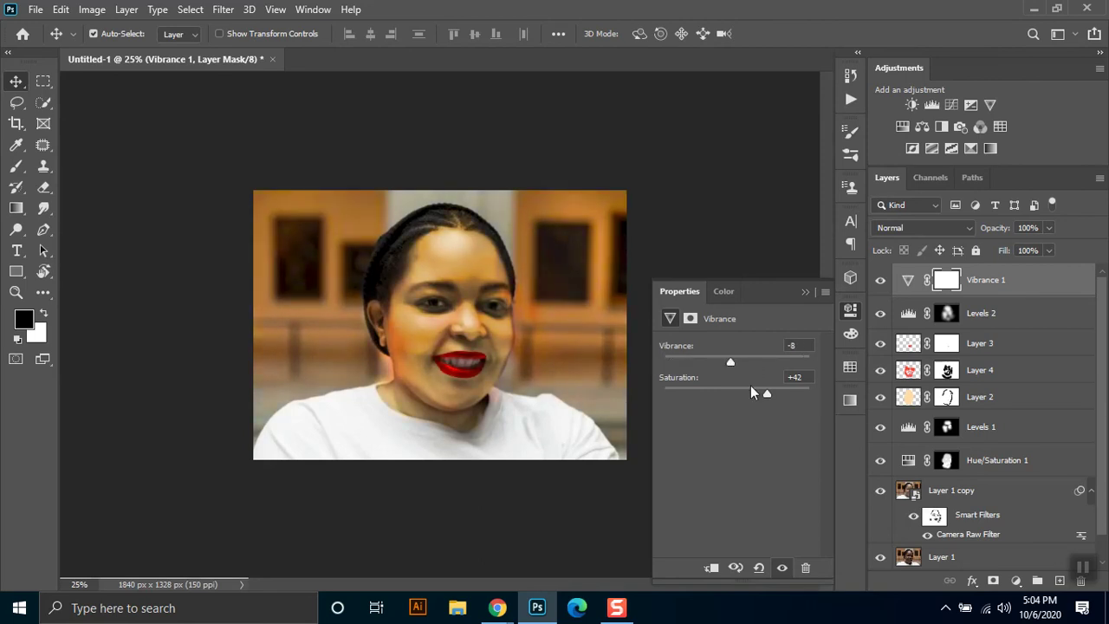
Lower the Vibrance saturation to -18, then add a Channel Mixer adjustment layer
{"action": "left_click_drag", "start_coordinate": [744, 393], "coordinate": [706, 390]}
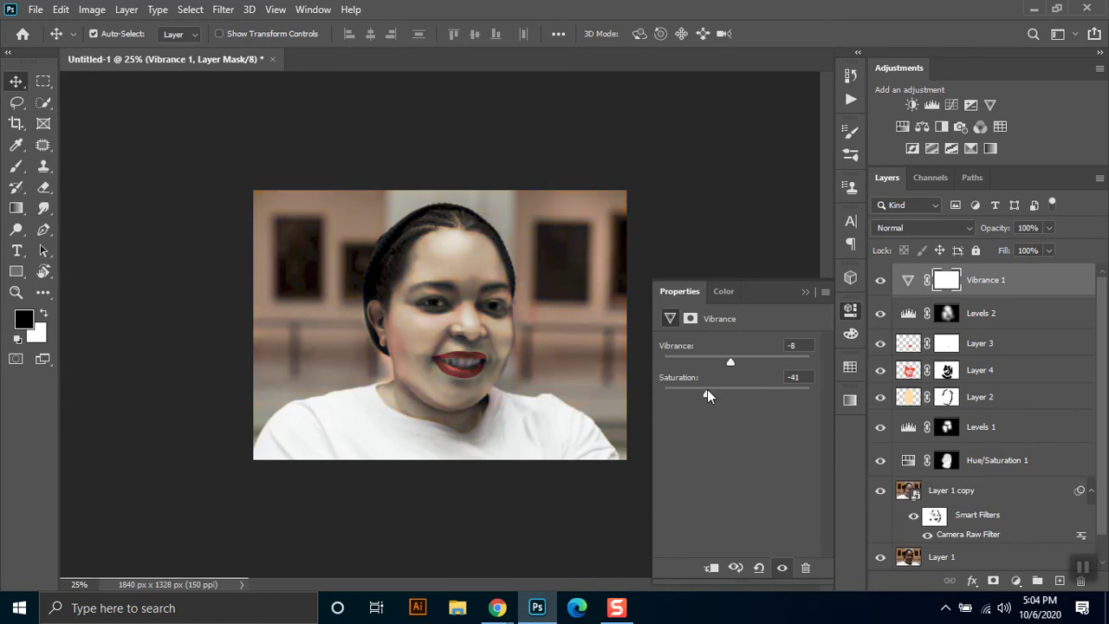
{"action": "mouse_move", "coordinate": [707, 394]}
{"action": "left_mouse_down"}
{"action": "mouse_move", "coordinate": [698, 396]}
{"action": "mouse_move", "coordinate": [713, 396]}
{"action": "left_mouse_up"}
{"action": "left_click_drag", "start_coordinate": [719, 394], "coordinate": [724, 395]}
{"action": "left_click", "coordinate": [805, 291]}
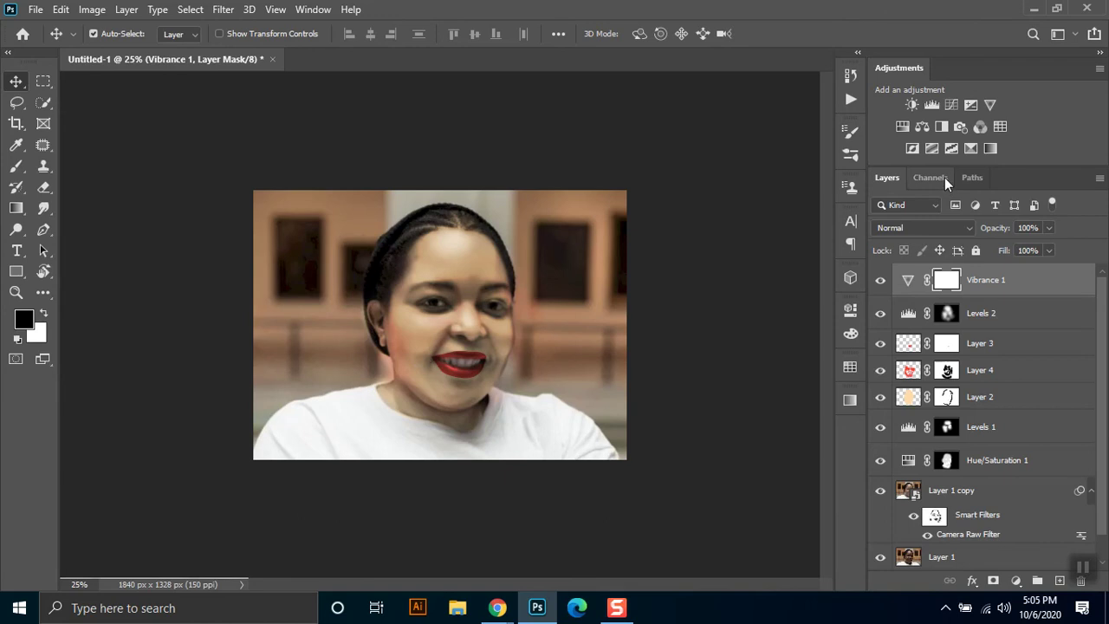
{"action": "left_click", "coordinate": [981, 128]}
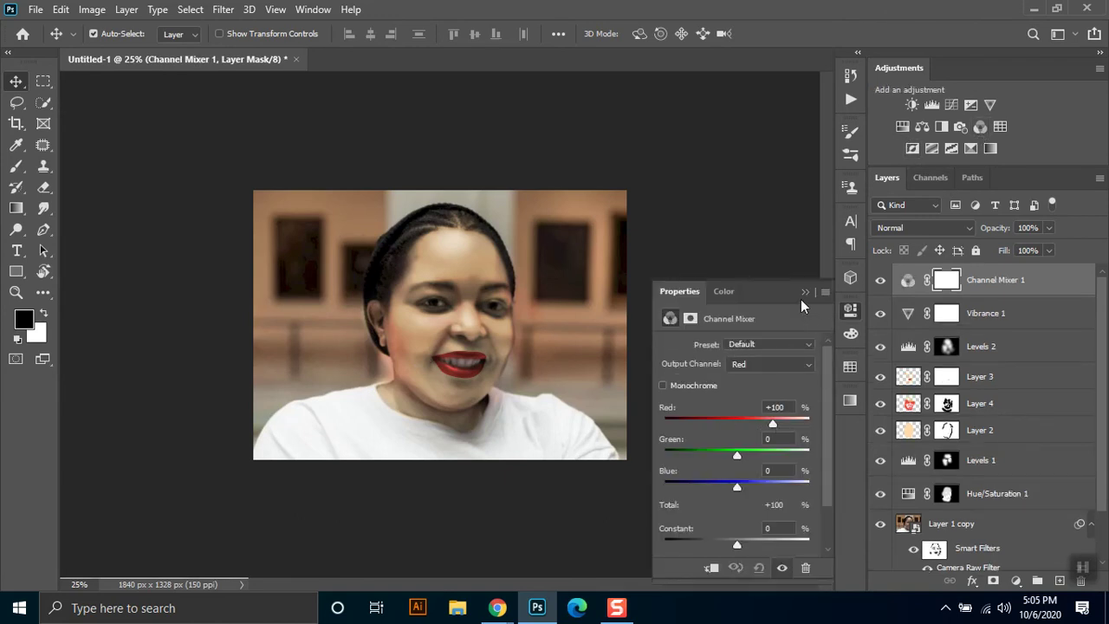
Add a Photo Filter layer using the Red filter at 43% density
{"action": "left_click", "coordinate": [804, 292]}
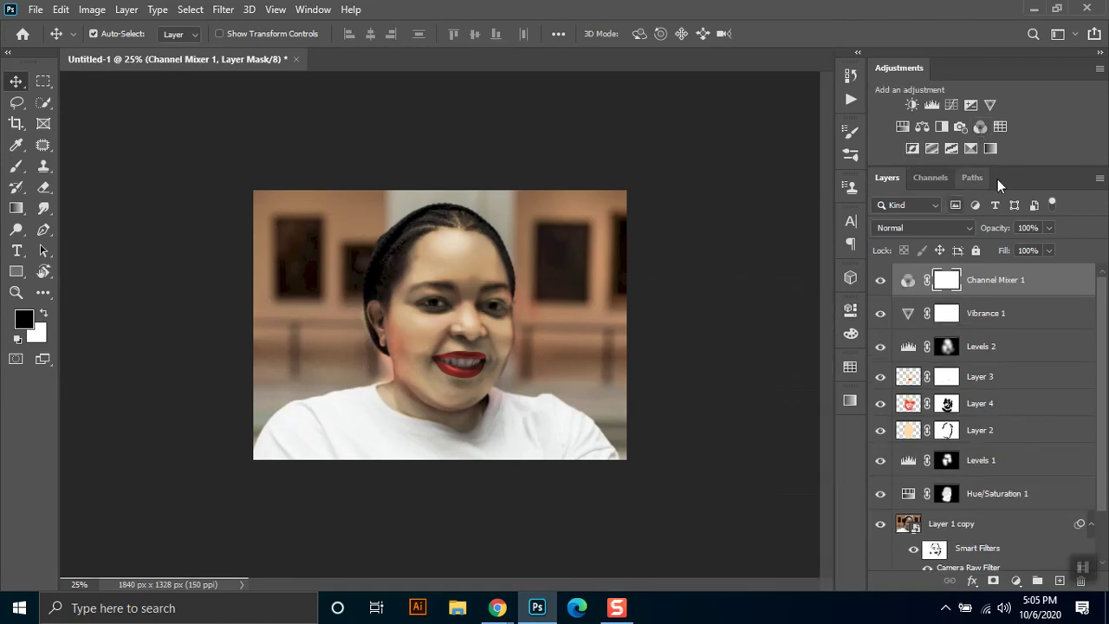
{"action": "left_click", "coordinate": [960, 126]}
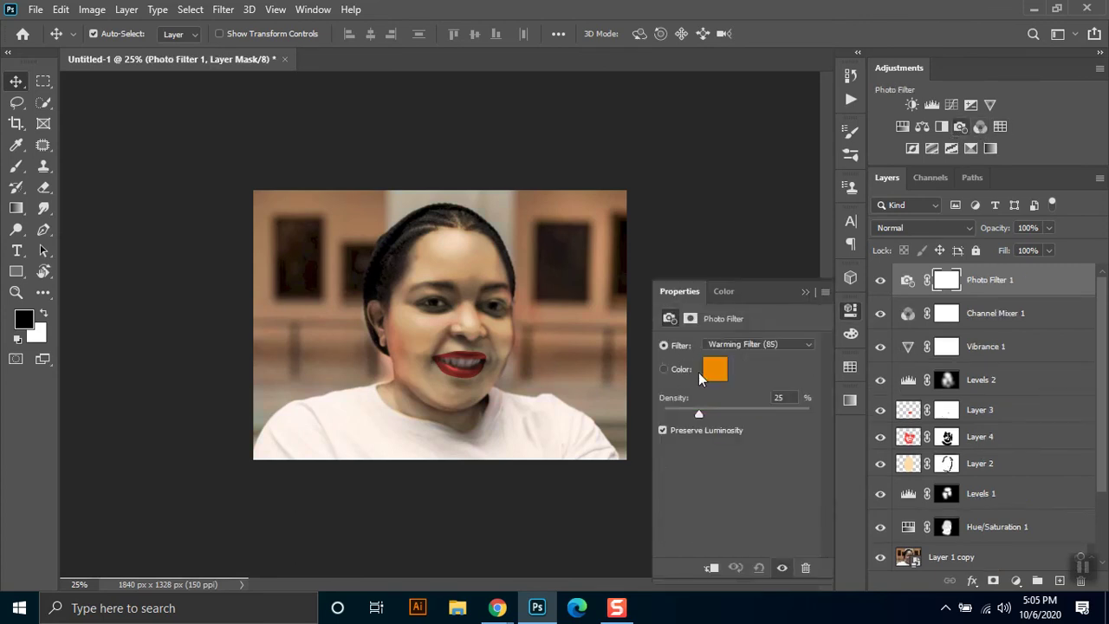
{"action": "left_click", "coordinate": [762, 344]}
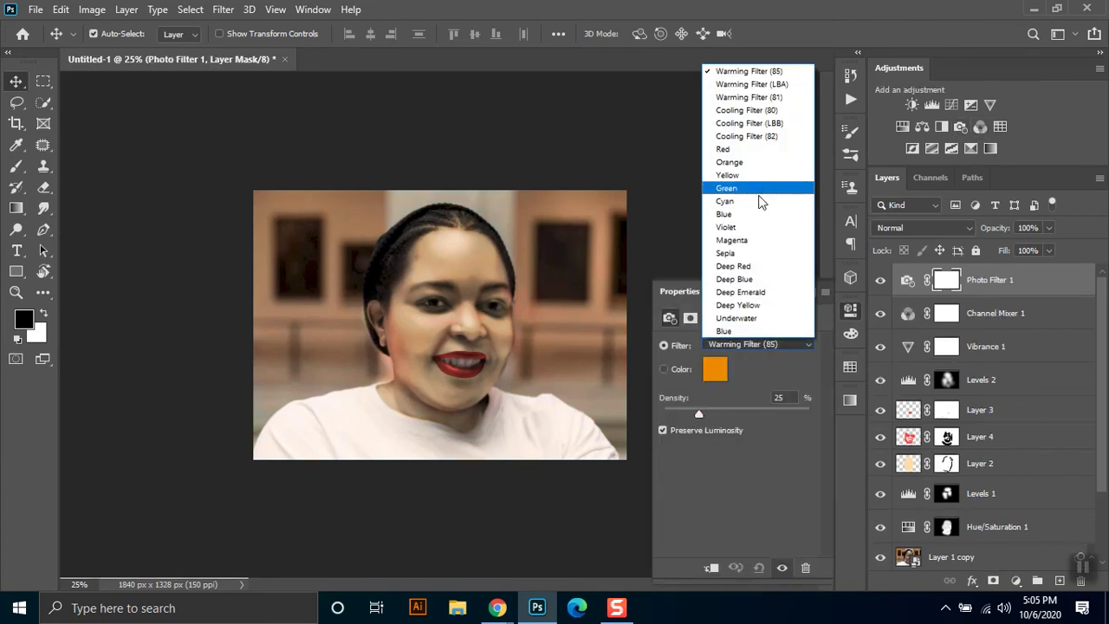
{"action": "left_click", "coordinate": [759, 214]}
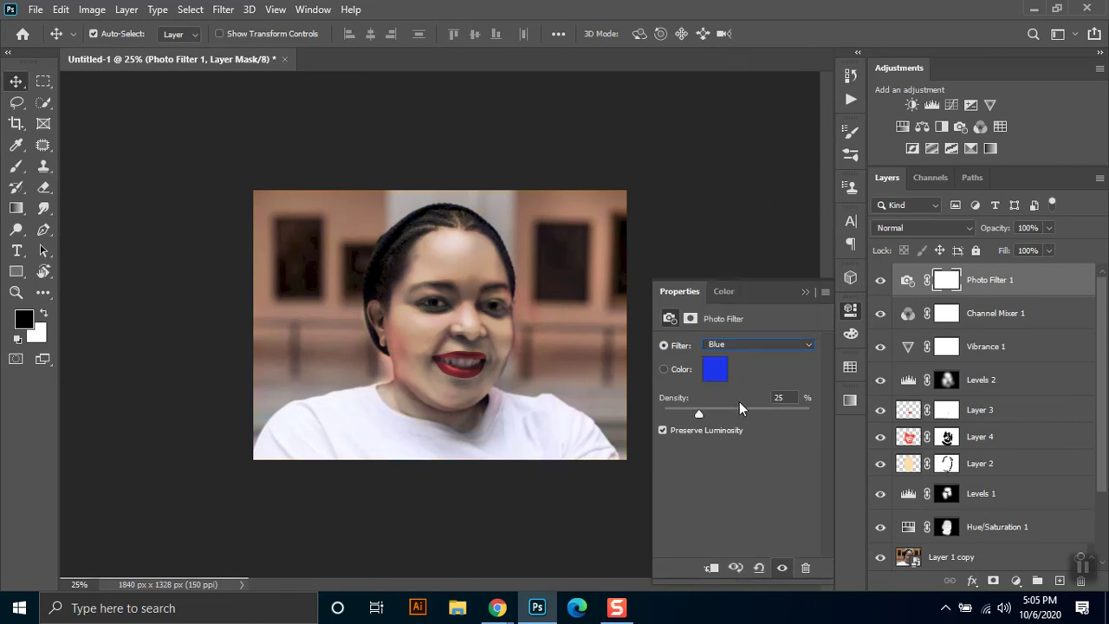
{"action": "left_click", "coordinate": [751, 345]}
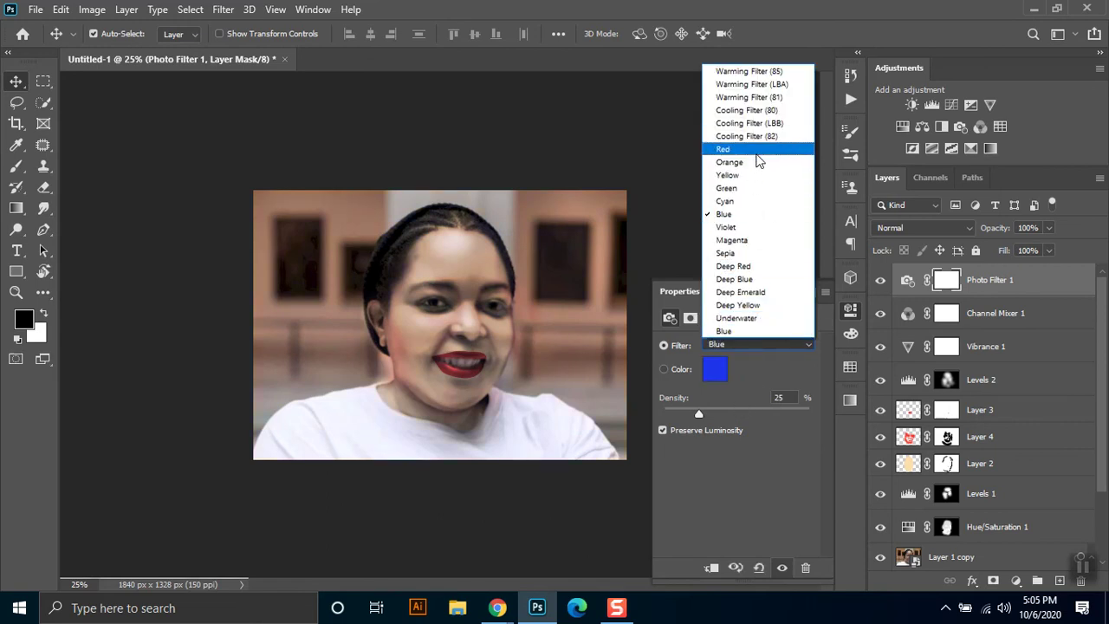
{"action": "left_click", "coordinate": [756, 154]}
{"action": "left_click", "coordinate": [716, 414]}
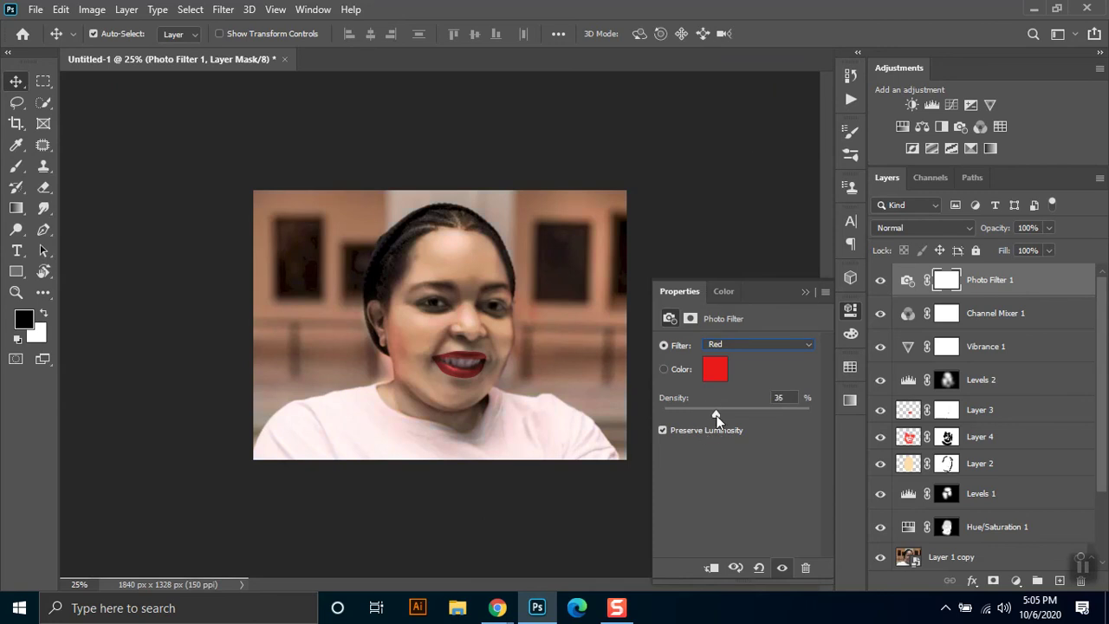
{"action": "left_click_drag", "start_coordinate": [710, 415], "coordinate": [726, 410]}
{"action": "left_click", "coordinate": [804, 292]}
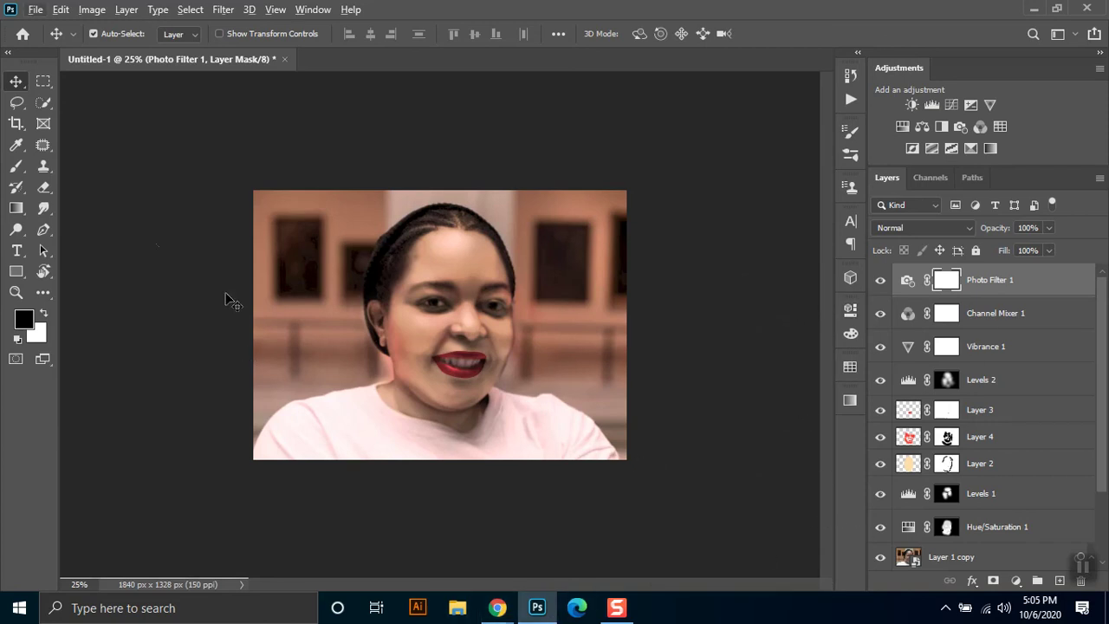
Paint Photo Filter 1's mask black over the background with a 100% opacity brush
{"action": "left_click", "coordinate": [15, 168]}
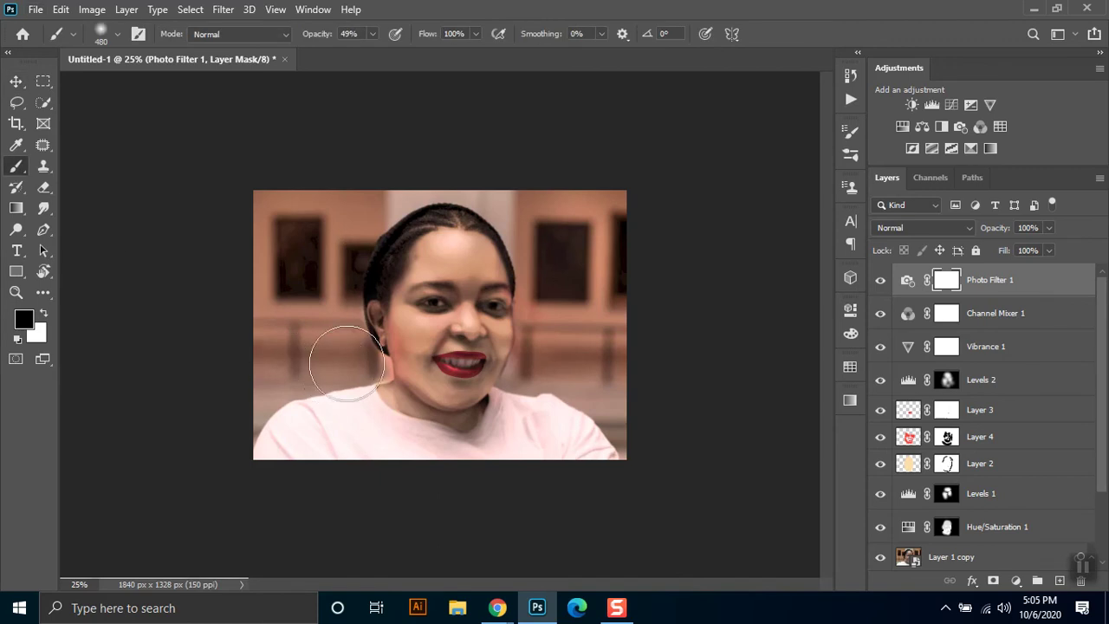
{"action": "left_click_drag", "start_coordinate": [265, 376], "coordinate": [308, 216]}
{"action": "left_click", "coordinate": [374, 34]}
{"action": "left_click", "coordinate": [426, 67]}
{"action": "key", "text": "0"}
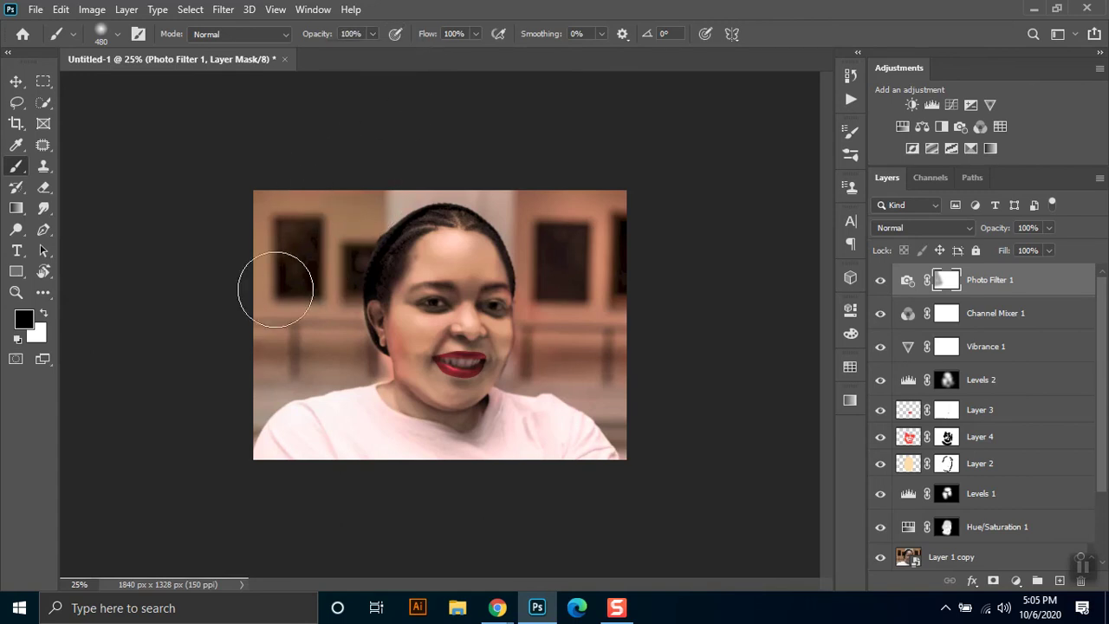
{"action": "left_click_drag", "start_coordinate": [309, 272], "coordinate": [325, 359]}
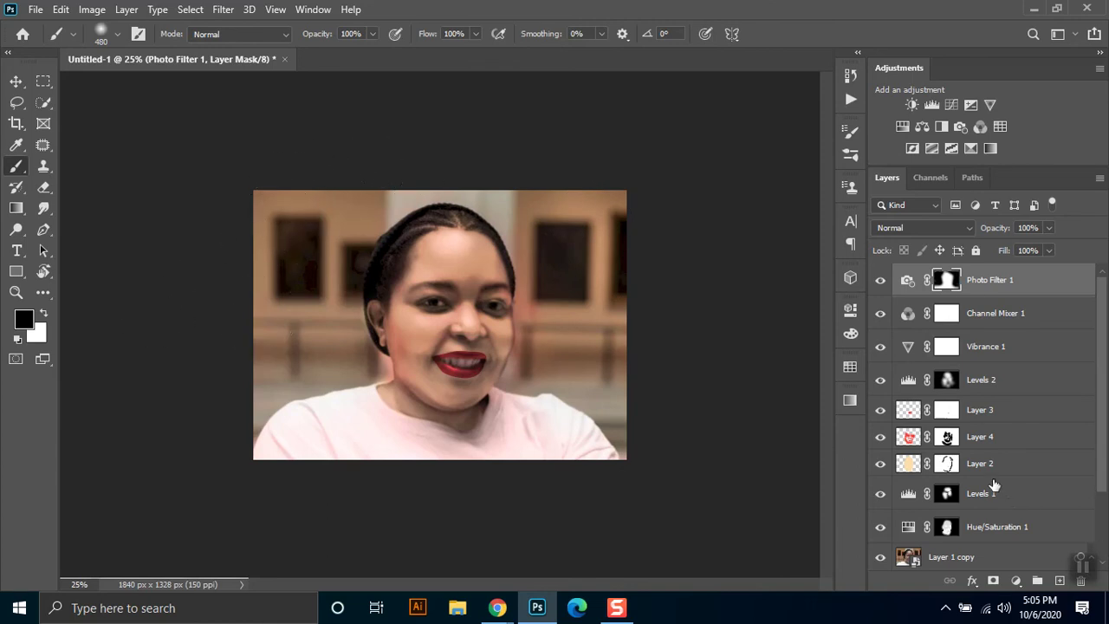
{"action": "left_click", "coordinate": [947, 438]}
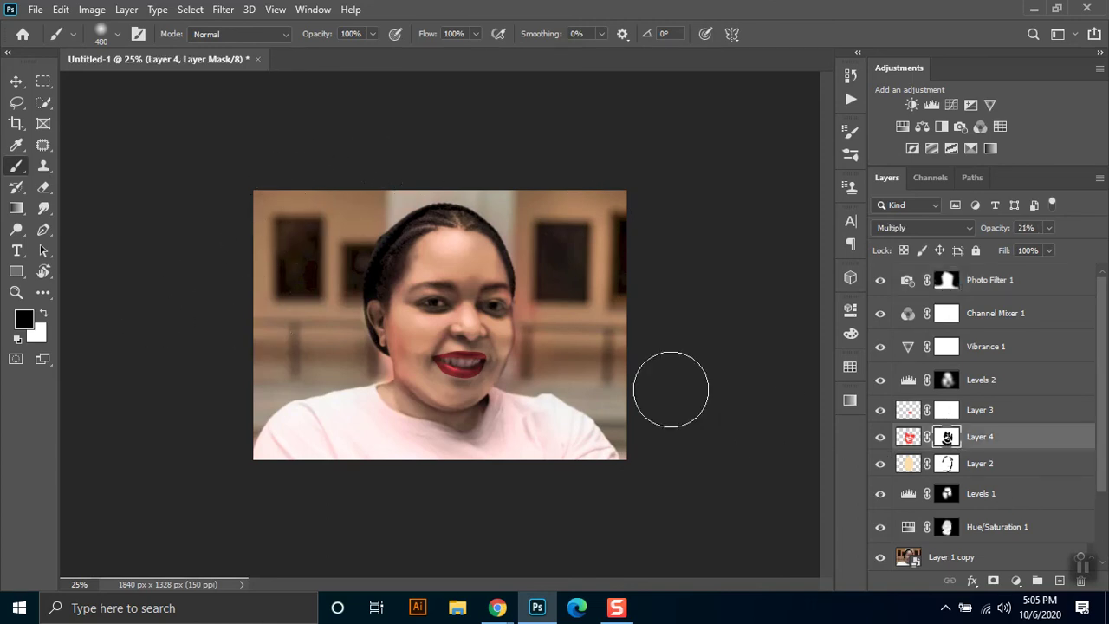
{"action": "left_click", "coordinate": [945, 494]}
{"action": "left_click", "coordinate": [880, 496]}
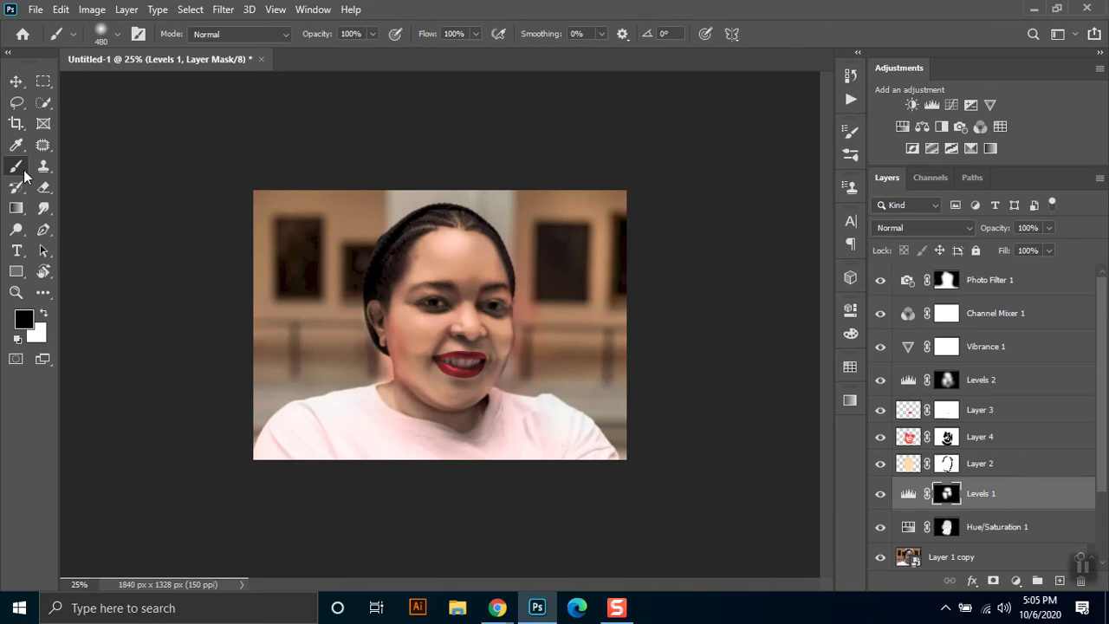
{"action": "key", "text": "x"}
{"action": "right_click", "coordinate": [507, 271]}
{"action": "left_click", "coordinate": [604, 311]}
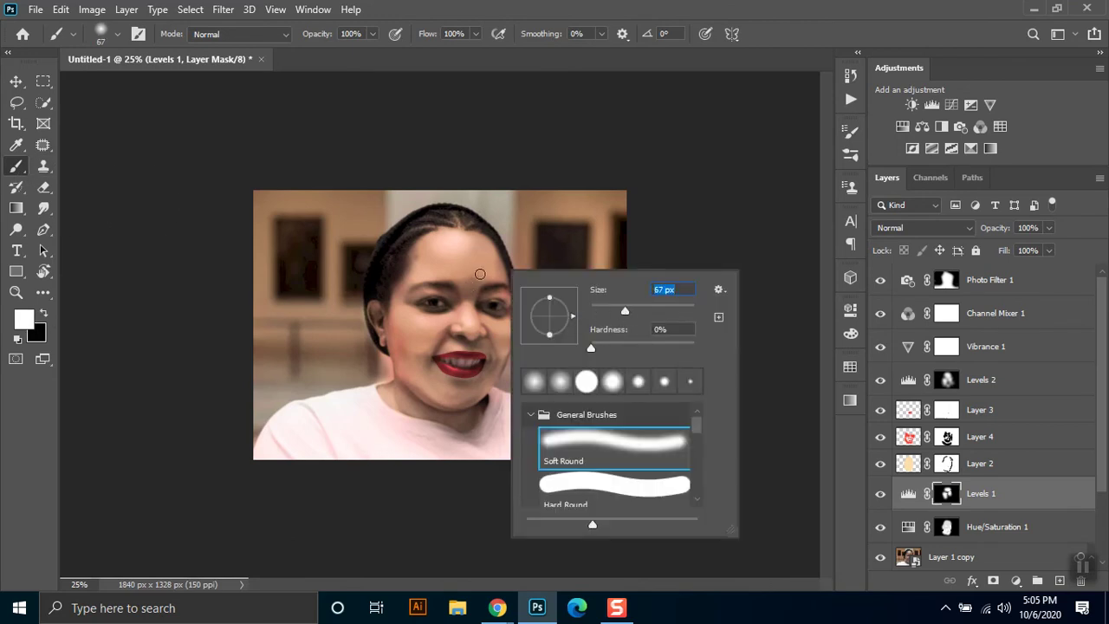
{"action": "key", "text": "Return"}
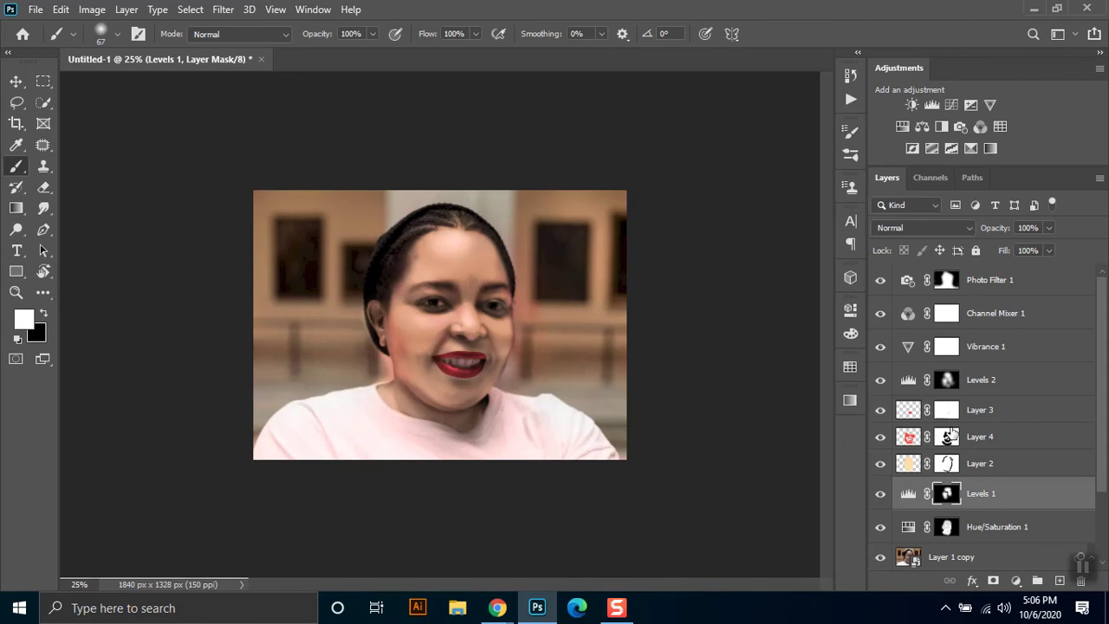
{"action": "left_click", "coordinate": [948, 530]}
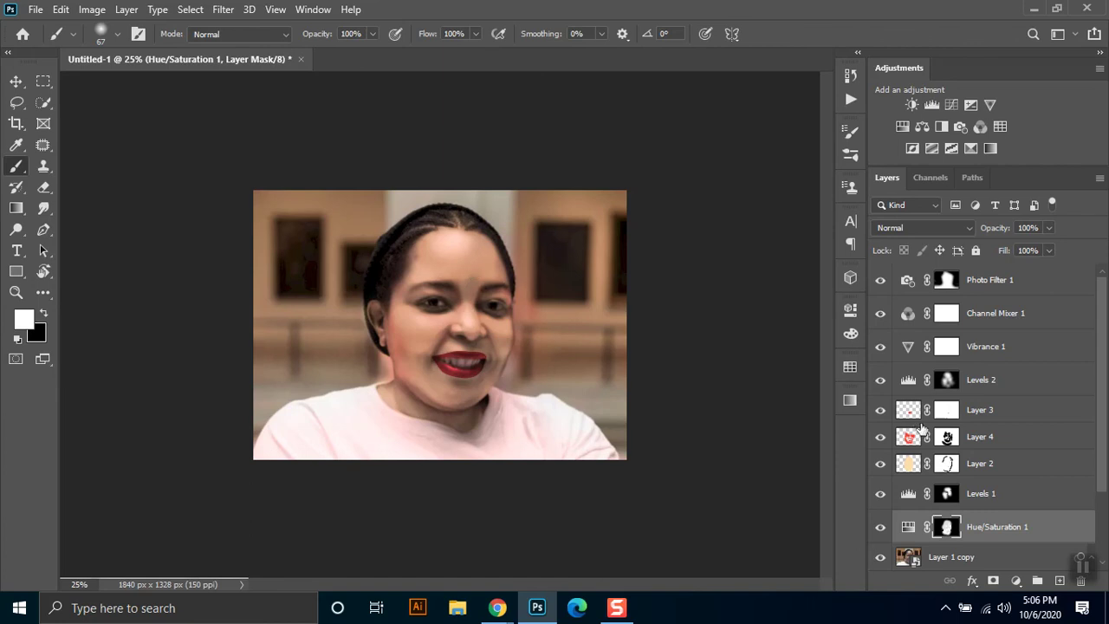
{"action": "left_click", "coordinate": [948, 437]}
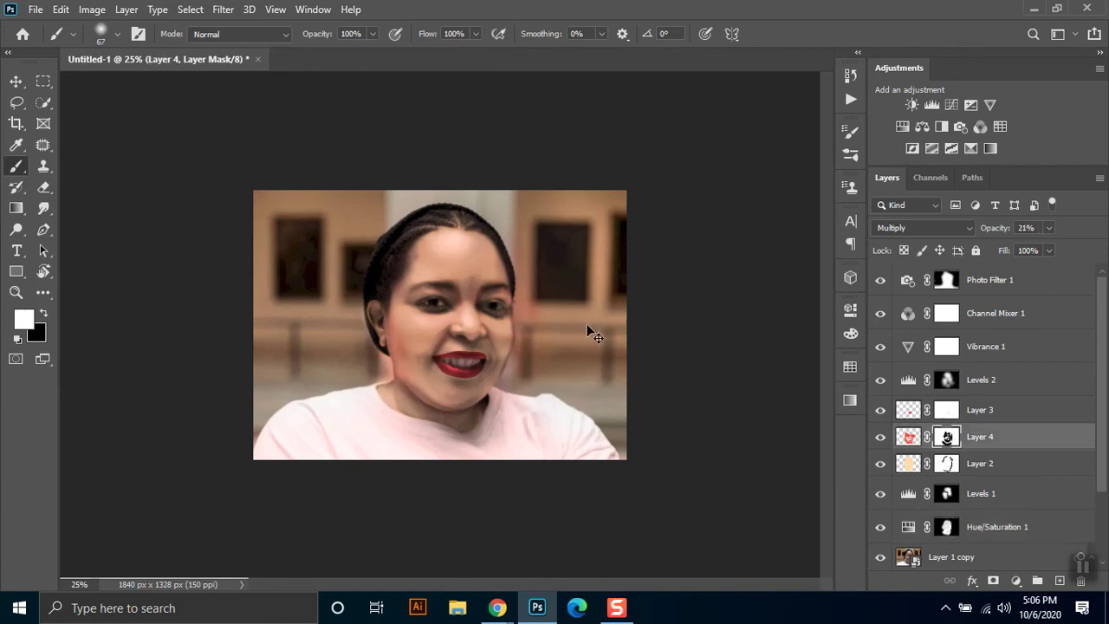
{"action": "scroll", "coordinate": [986, 490], "scroll_direction": "down", "scroll_amount": 3}
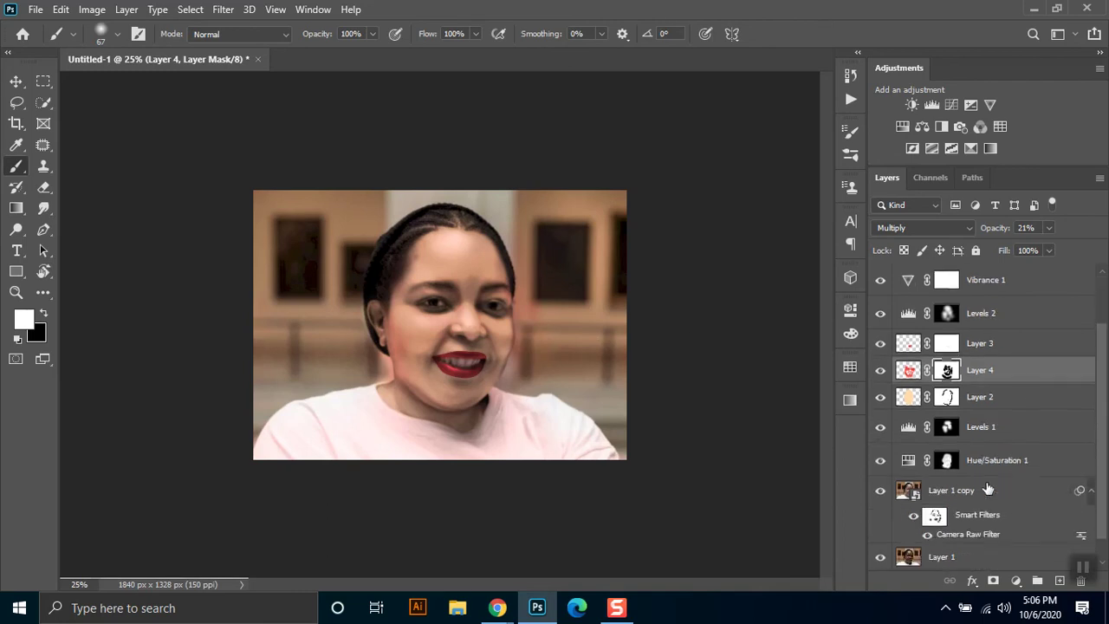
{"action": "scroll", "coordinate": [957, 446], "scroll_direction": "down", "scroll_amount": 1}
{"action": "left_click", "coordinate": [942, 492]}
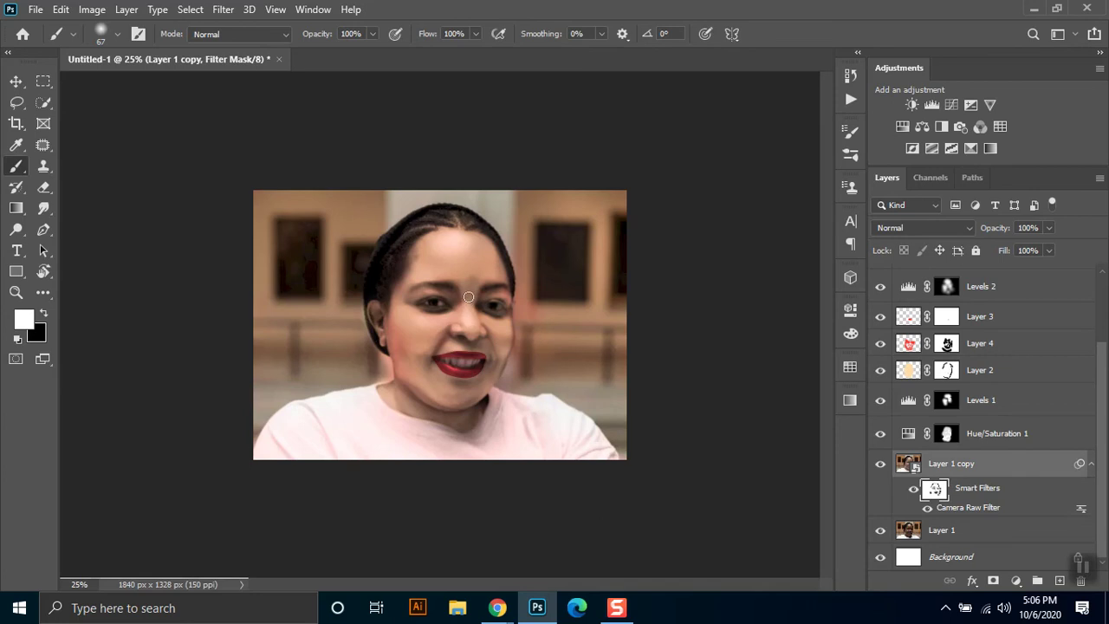
{"action": "key", "text": "x"}
{"action": "key", "text": "x"}
{"action": "key", "text": "x"}
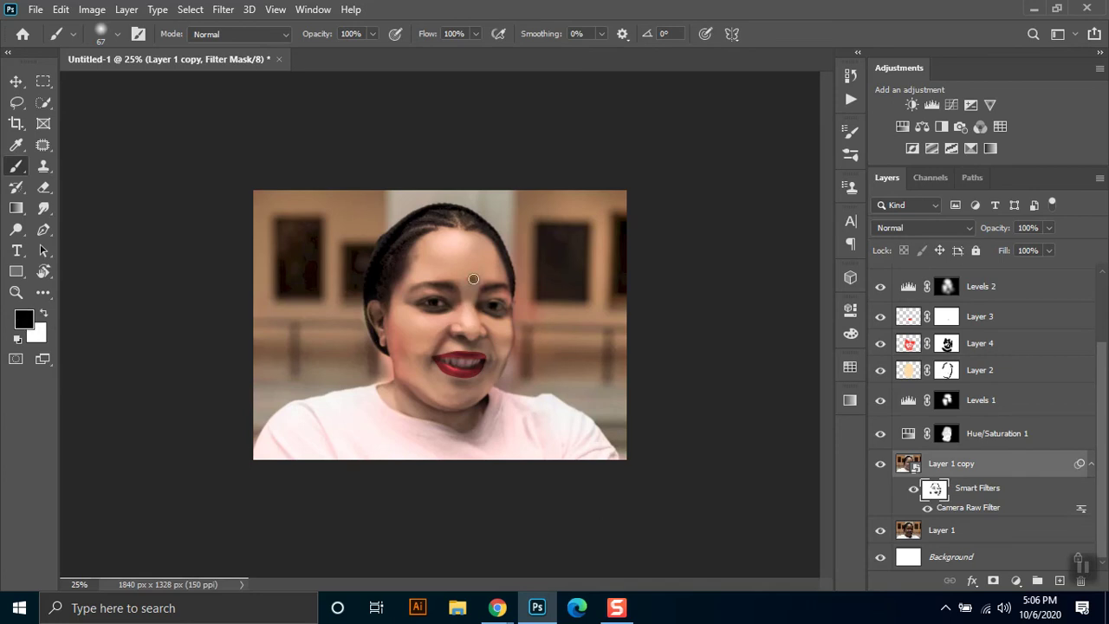
{"action": "left_click_drag", "start_coordinate": [472, 279], "coordinate": [469, 304]}
{"action": "key", "text": "ctrl+z"}
{"action": "key", "text": "x"}
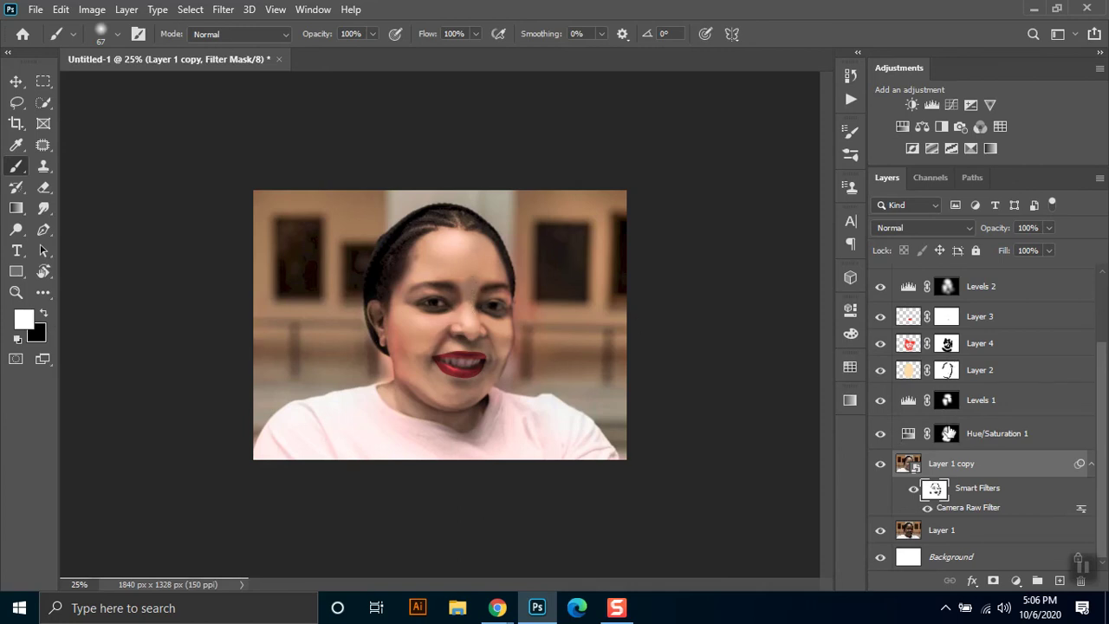
{"action": "left_click", "coordinate": [947, 399]}
{"action": "key", "text": "x"}
{"action": "left_click_drag", "start_coordinate": [473, 267], "coordinate": [470, 307]}
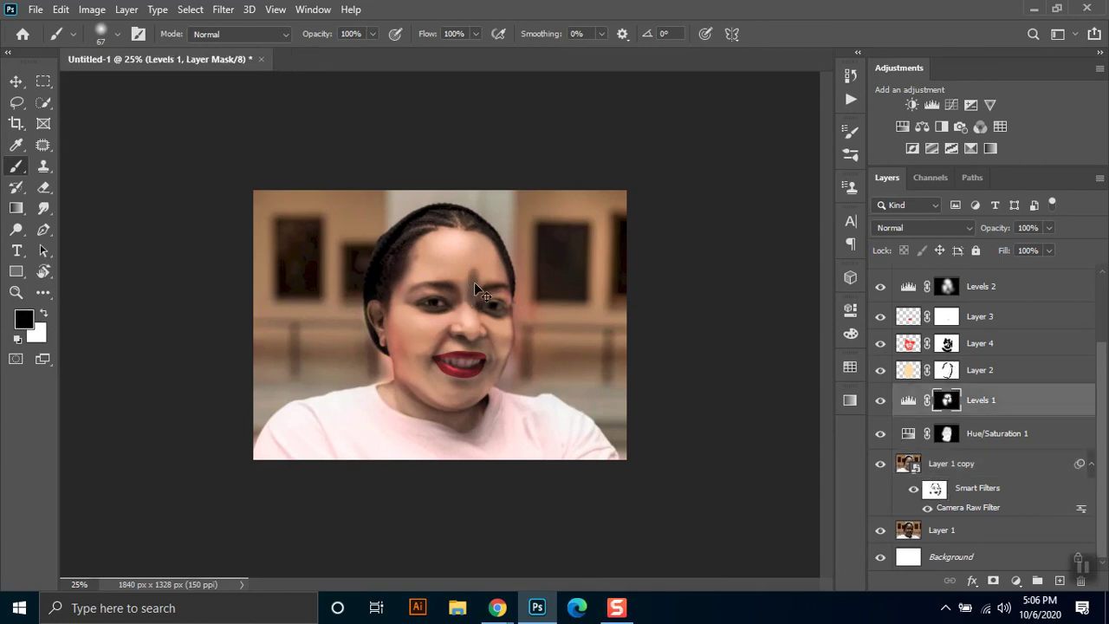
{"action": "key", "text": "ctrl+z"}
{"action": "key", "text": "x"}
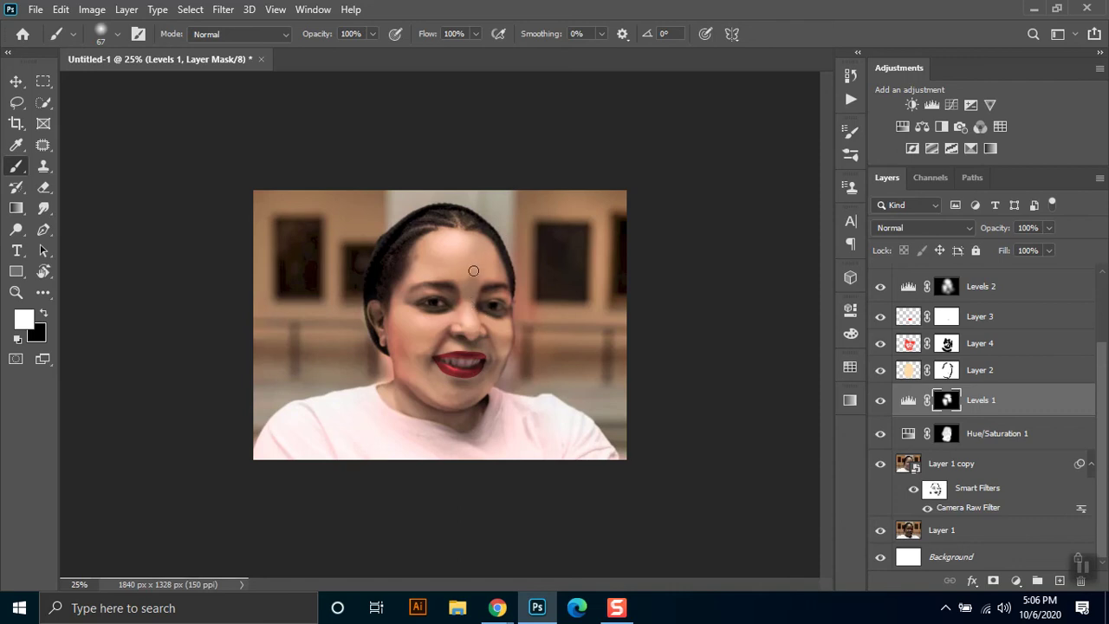
{"action": "left_click", "coordinate": [43, 208]}
{"action": "scroll", "coordinate": [468, 314], "scroll_direction": "up", "scroll_amount": 5}
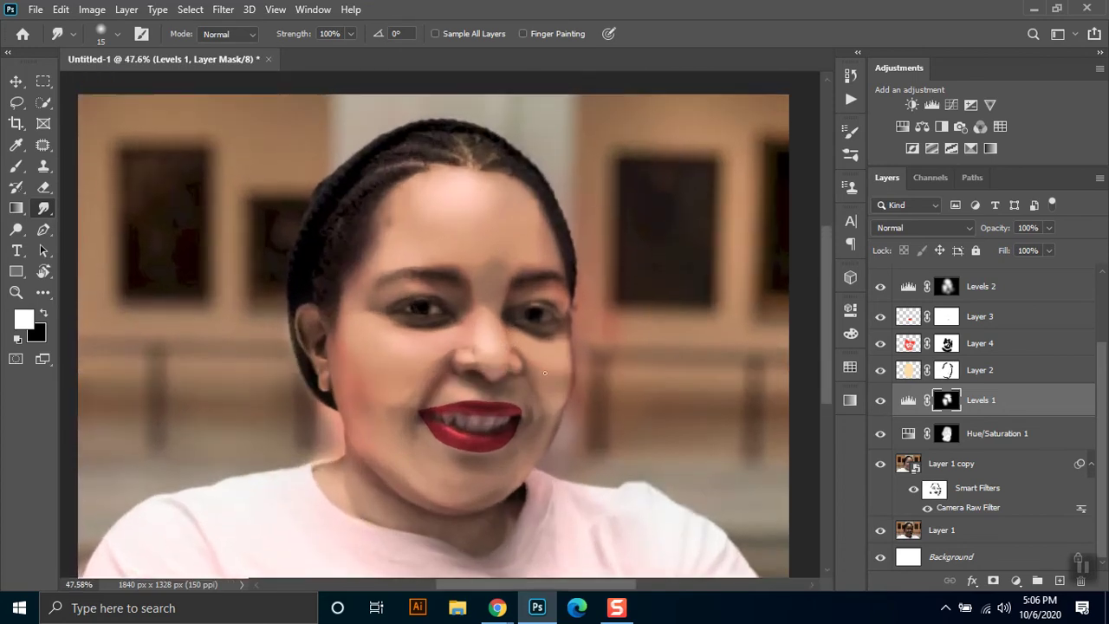
{"action": "scroll", "coordinate": [555, 386], "scroll_direction": "down", "scroll_amount": 2}
{"action": "scroll", "coordinate": [556, 386], "scroll_direction": "down", "scroll_amount": 2}
{"action": "scroll", "coordinate": [556, 387], "scroll_direction": "down", "scroll_amount": 1}
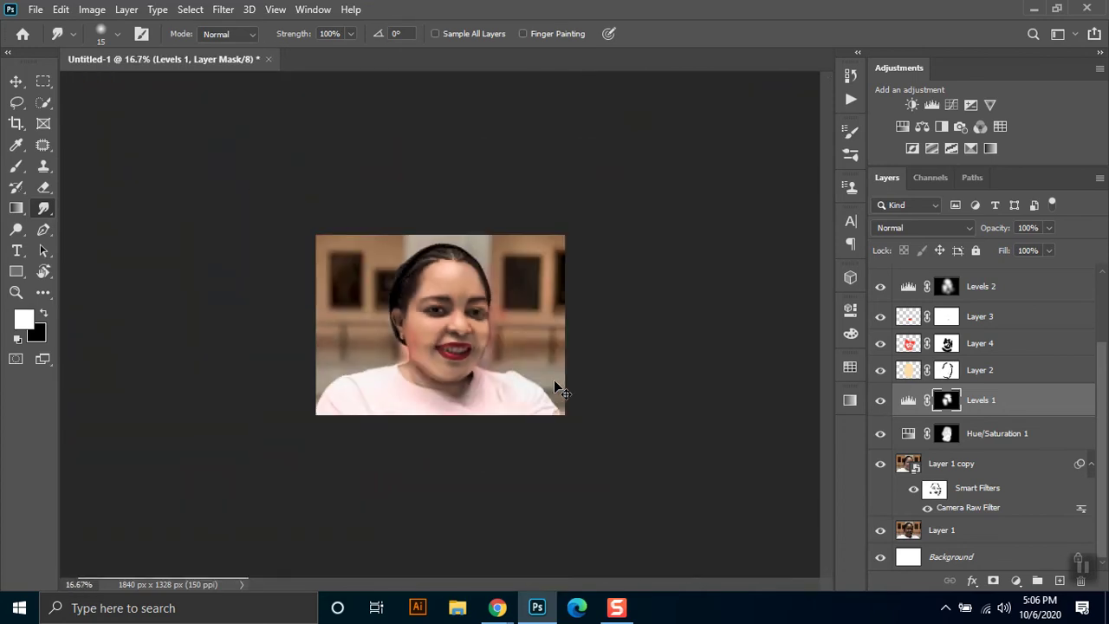
{"action": "scroll", "coordinate": [555, 386], "scroll_direction": "down", "scroll_amount": 1}
{"action": "key", "text": "ctrl+2"}
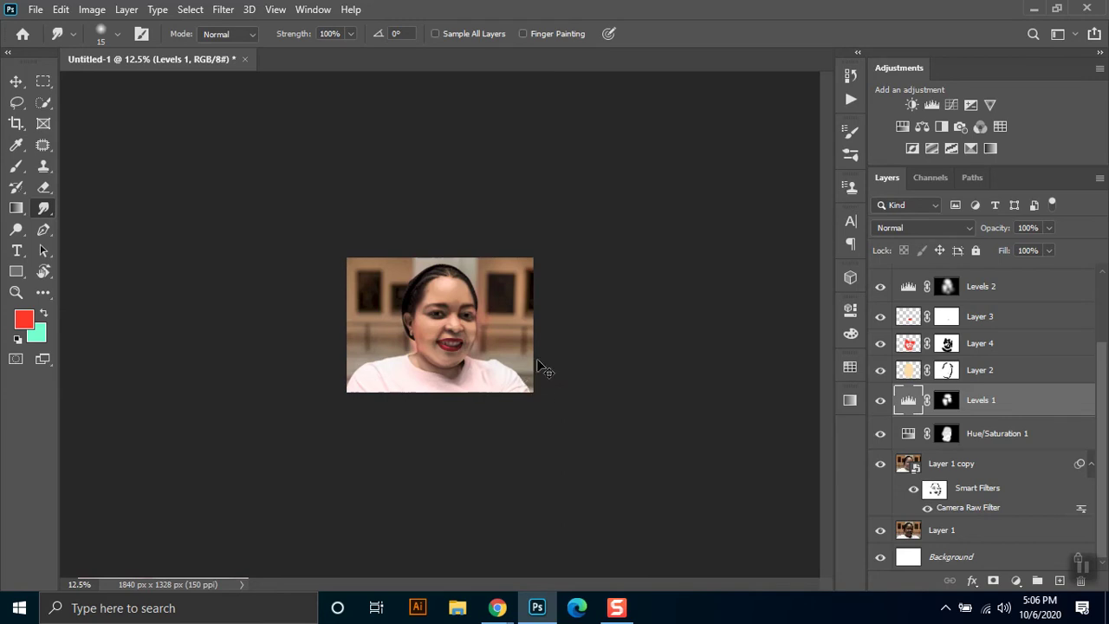
{"action": "key", "text": "ctrl+comma"}
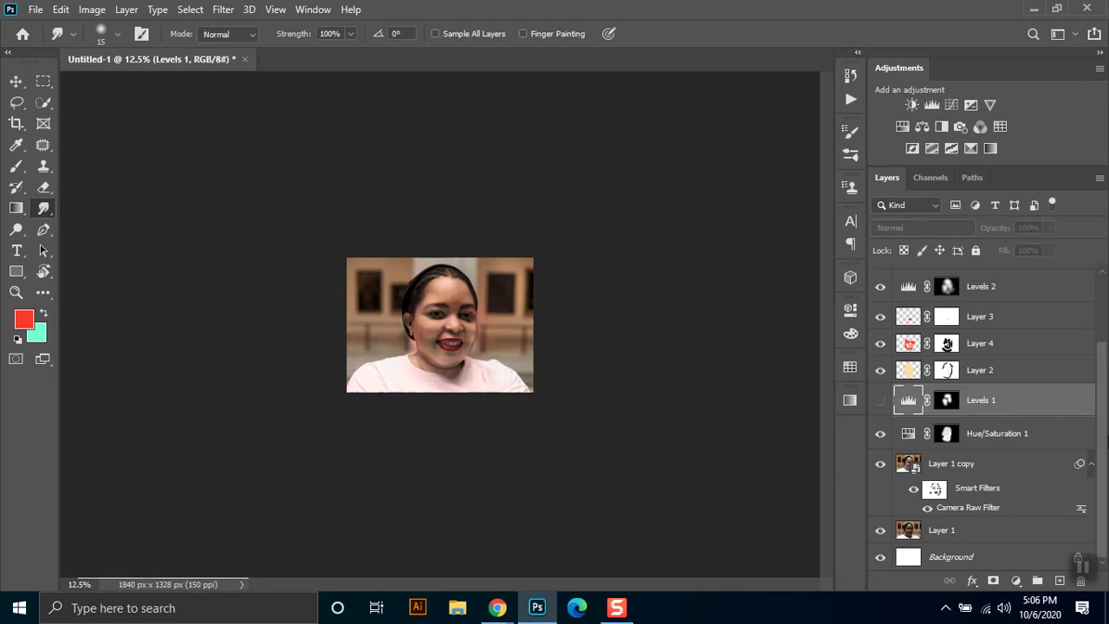
{"action": "left_click", "coordinate": [880, 402]}
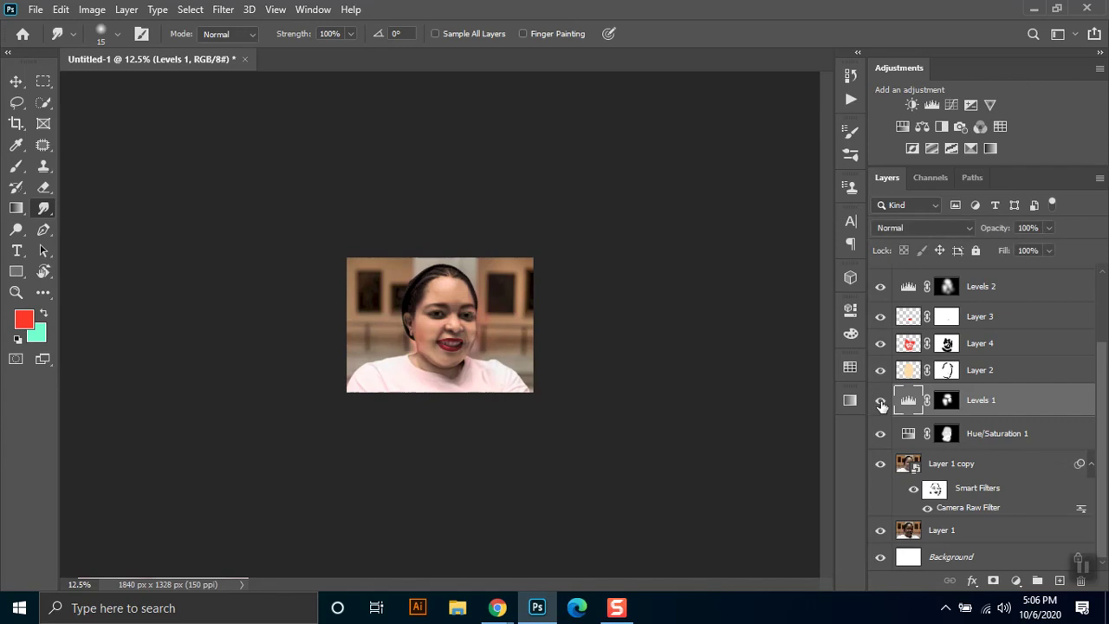
{"action": "left_click", "coordinate": [880, 401]}
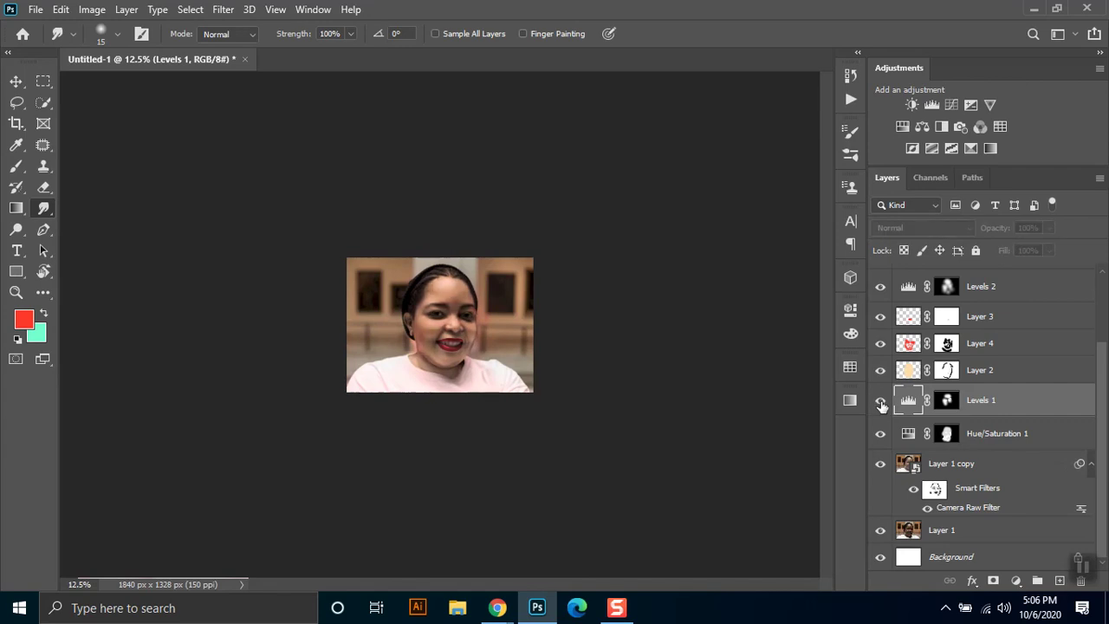
{"action": "left_click", "coordinate": [880, 402]}
{"action": "left_click", "coordinate": [880, 403]}
{"action": "left_click", "coordinate": [880, 402]}
{"action": "left_click", "coordinate": [880, 402]}
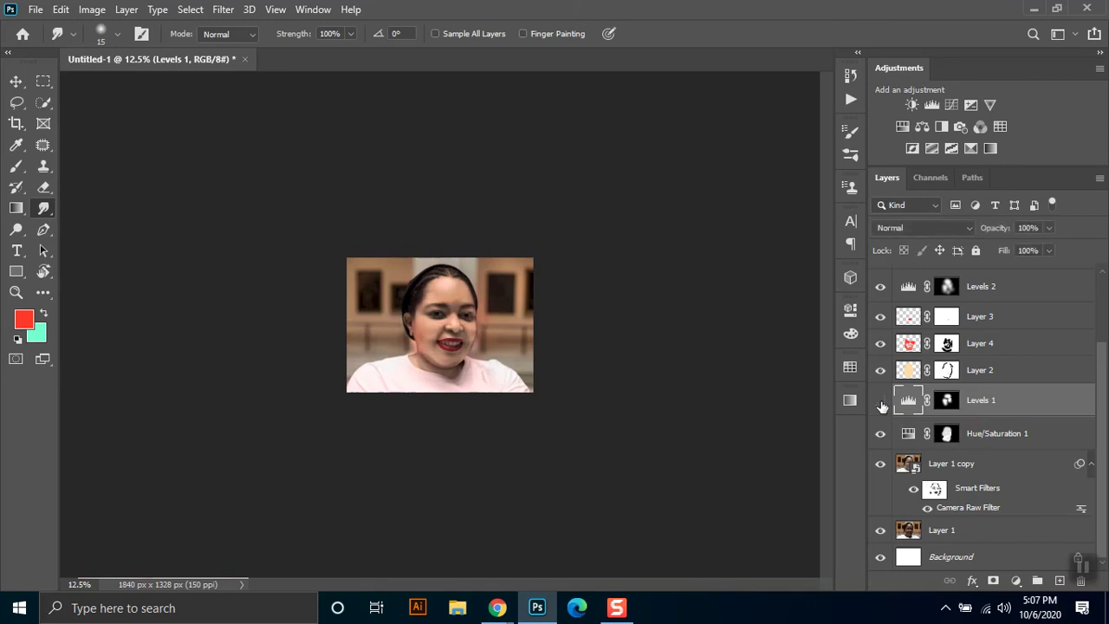
{"action": "left_click", "coordinate": [880, 402]}
{"action": "left_click", "coordinate": [881, 371]}
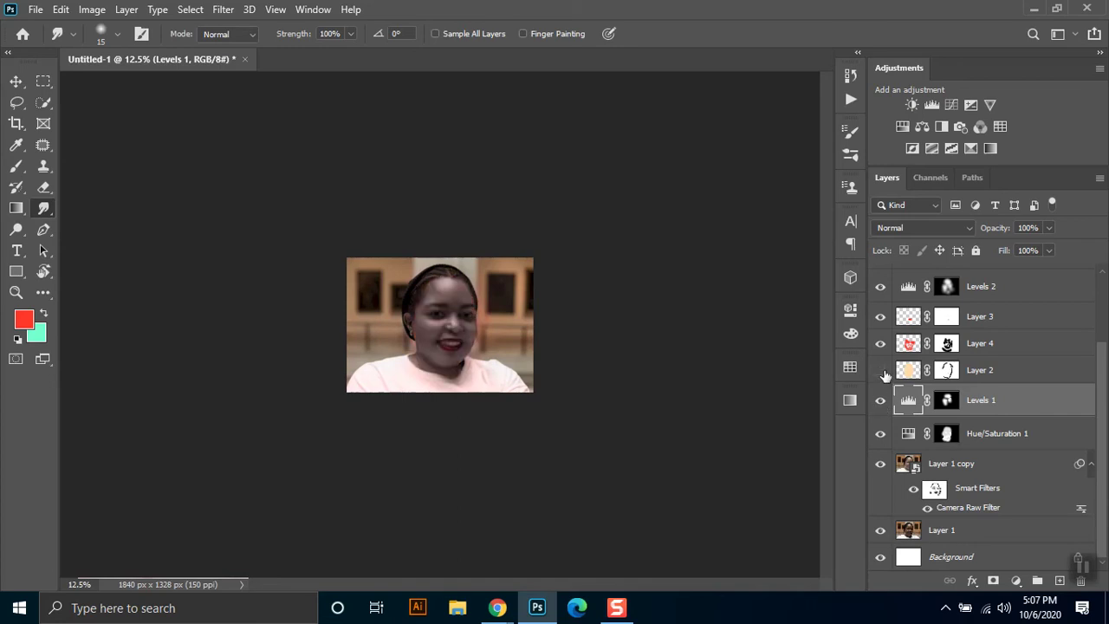
{"action": "left_click", "coordinate": [881, 371]}
{"action": "left_click", "coordinate": [881, 370]}
{"action": "left_click", "coordinate": [881, 370]}
{"action": "left_click", "coordinate": [882, 371]}
{"action": "left_click", "coordinate": [881, 371]}
{"action": "left_click", "coordinate": [947, 370]}
{"action": "scroll", "coordinate": [497, 372], "scroll_direction": "up", "scroll_amount": 2}
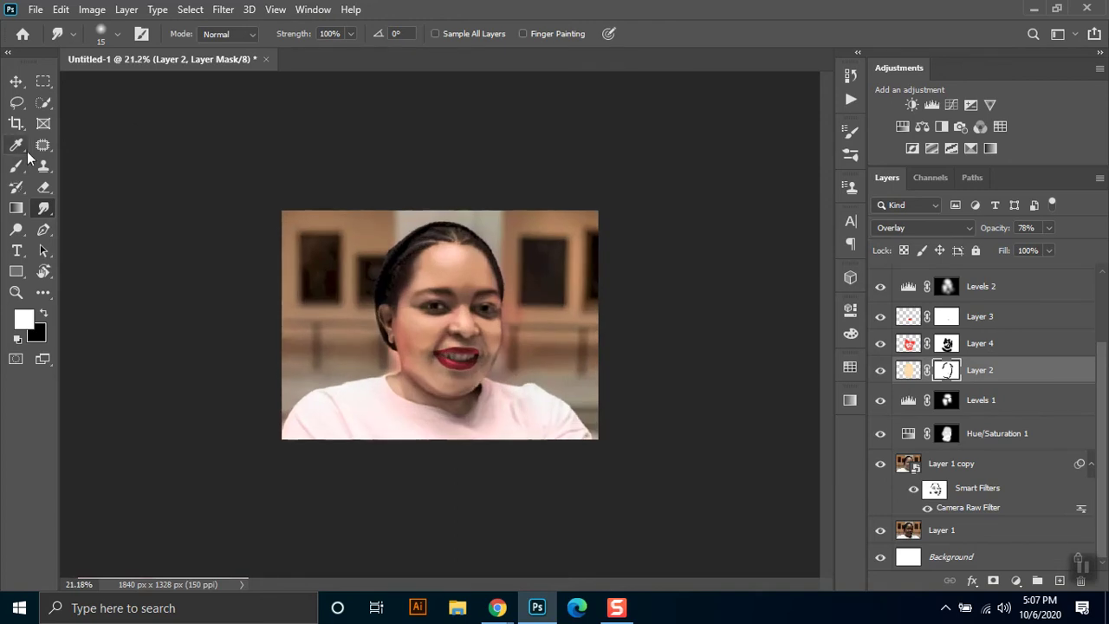
Compare black and white fills on Layer 2's mask, leaving it filled white
{"action": "left_click", "coordinate": [907, 372]}
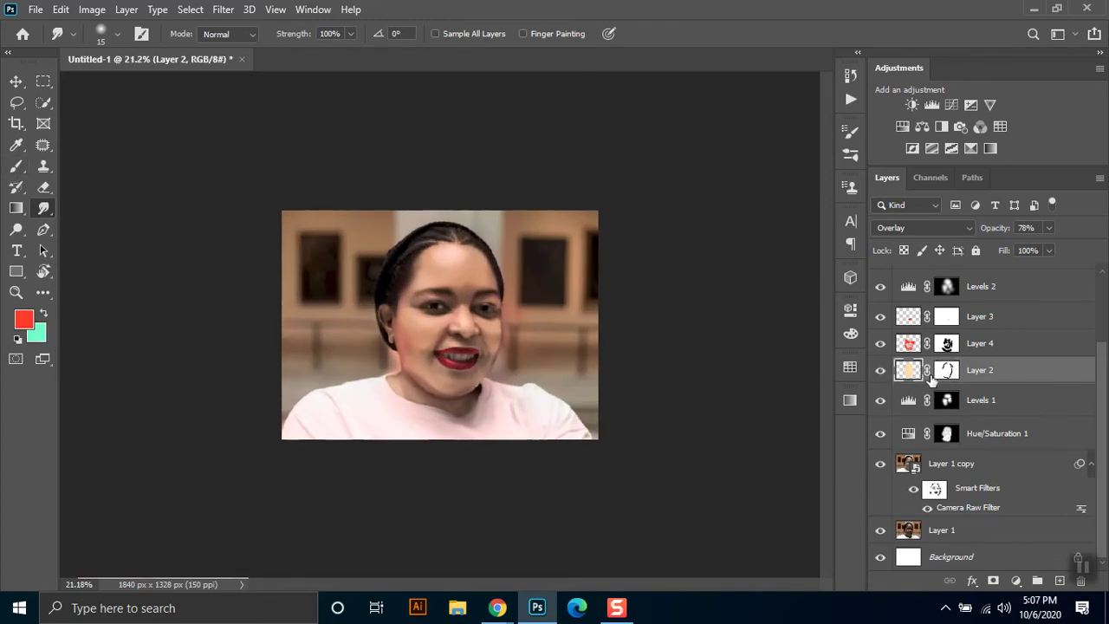
{"action": "left_click", "coordinate": [938, 372]}
{"action": "key", "text": "ctrl+BackSpace"}
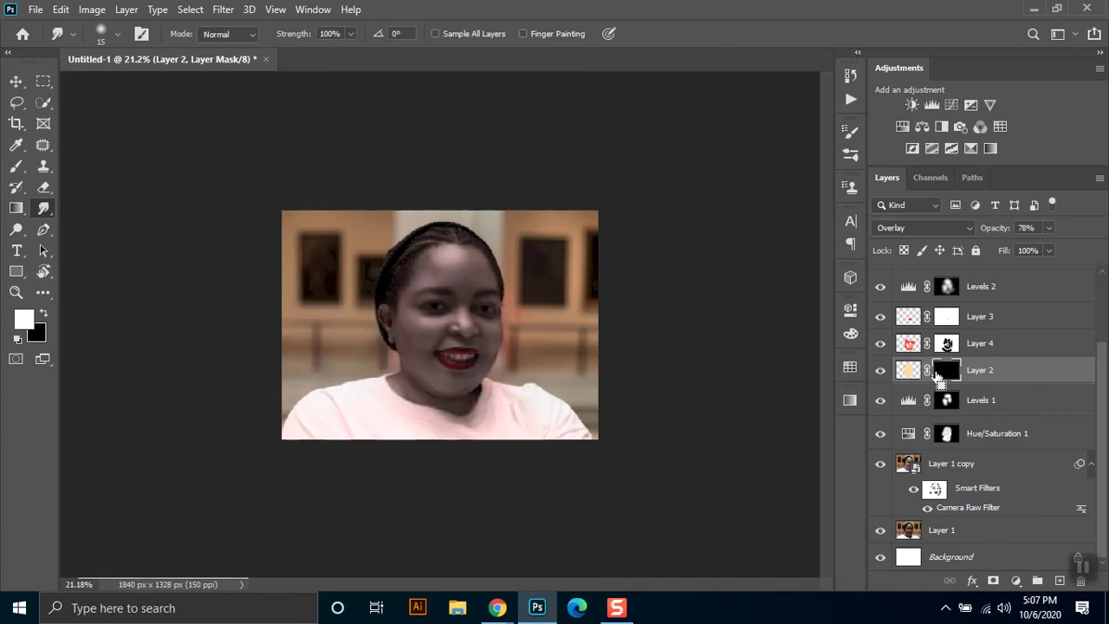
{"action": "key", "text": "alt+BackSpace"}
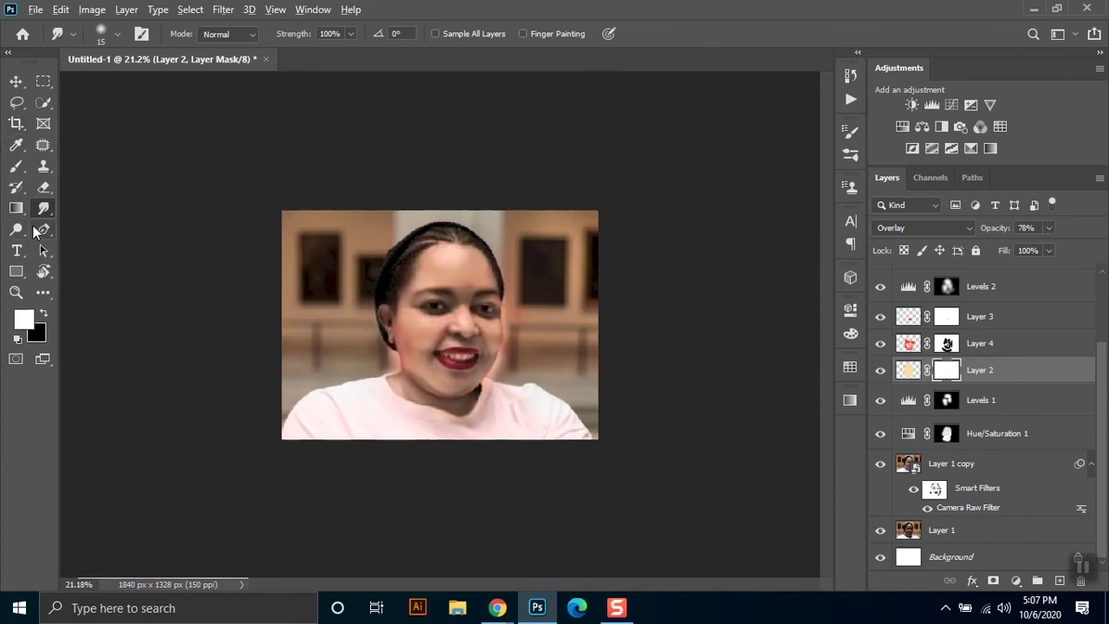
{"action": "key", "text": "ctrl+BackSpace"}
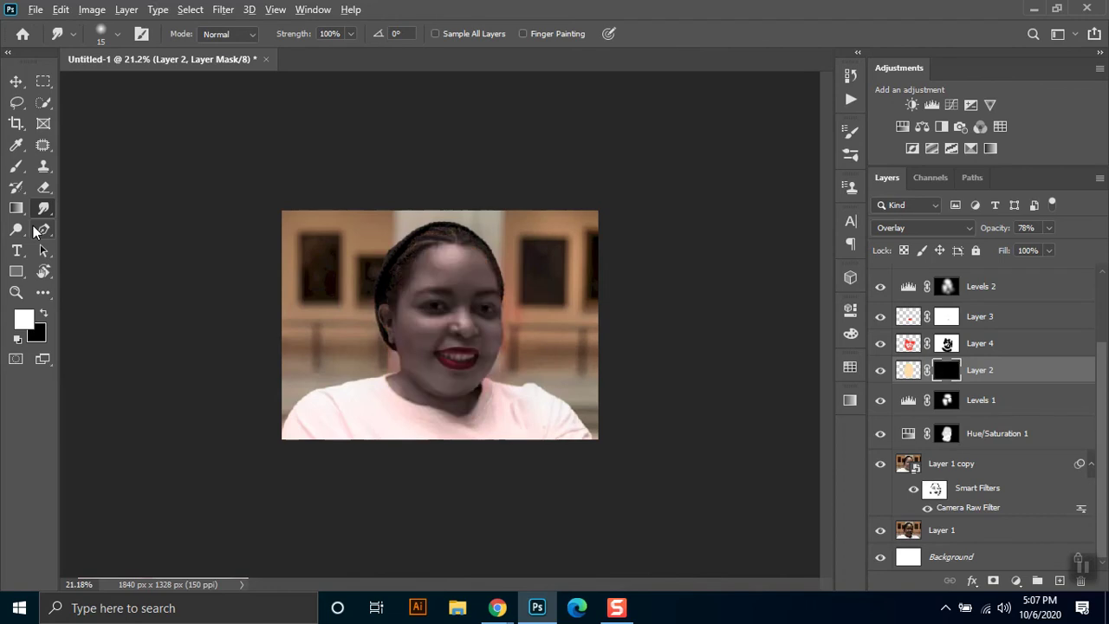
{"action": "key", "text": "ctrl+z"}
{"action": "key", "text": "ctrl+shift+z"}
{"action": "key", "text": "ctrl+z"}
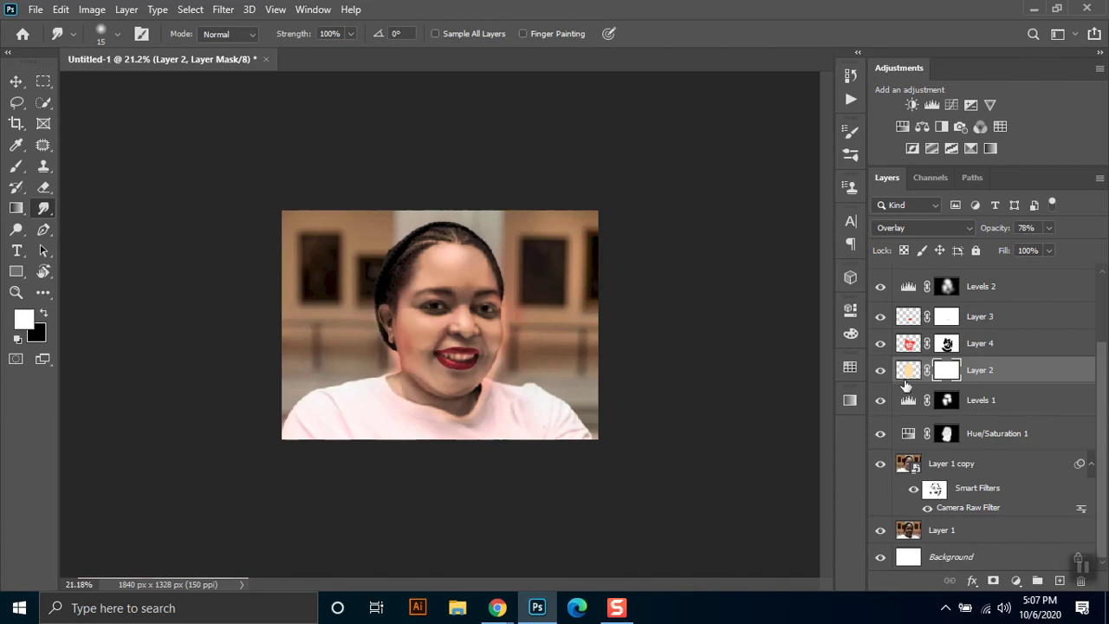
Try painting the sampled forehead peach tone onto Layer 2, undo it, and keep 78% opacity
{"action": "left_click", "coordinate": [907, 370]}
{"action": "left_click", "coordinate": [16, 146]}
{"action": "left_click", "coordinate": [451, 273]}
{"action": "key", "text": "b"}
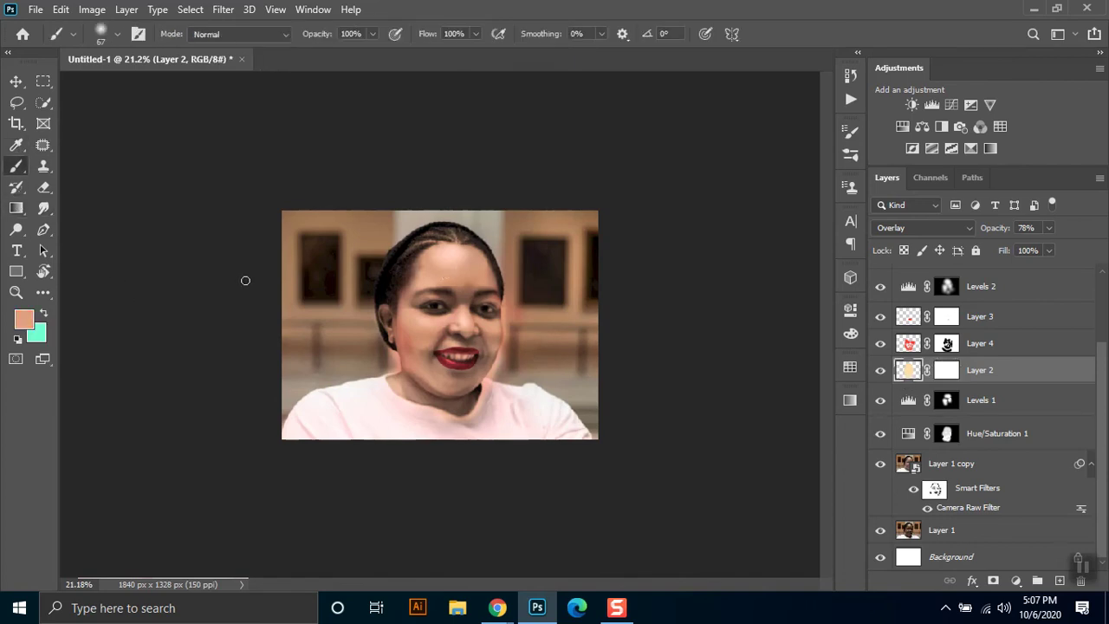
{"action": "mouse_move", "coordinate": [444, 263]}
{"action": "left_mouse_down"}
{"action": "mouse_move", "coordinate": [430, 255]}
{"action": "mouse_move", "coordinate": [418, 266]}
{"action": "left_mouse_up"}
{"action": "left_click_drag", "start_coordinate": [492, 279], "coordinate": [493, 282]}
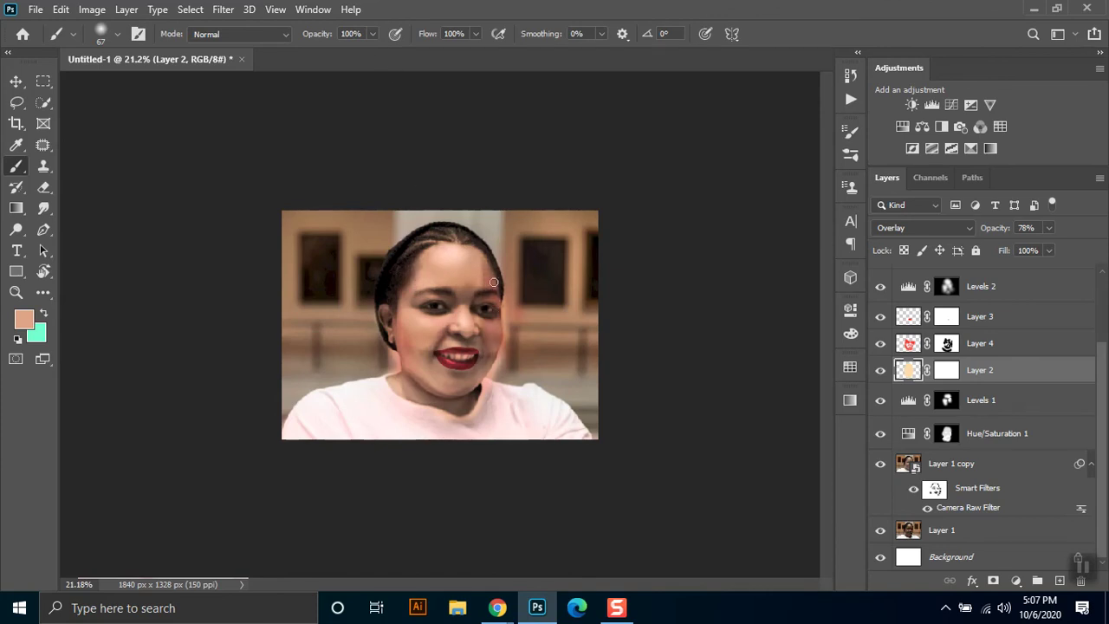
{"action": "mouse_move", "coordinate": [493, 282]}
{"action": "left_mouse_down"}
{"action": "mouse_move", "coordinate": [479, 260]}
{"action": "mouse_move", "coordinate": [462, 321]}
{"action": "left_mouse_up"}
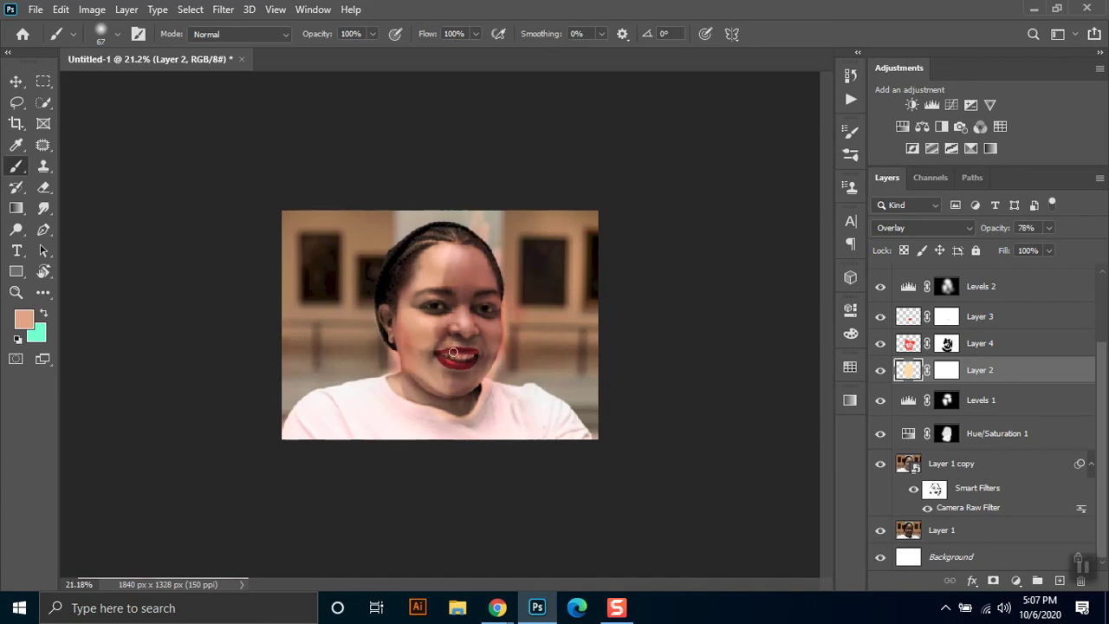
{"action": "mouse_move", "coordinate": [420, 317]}
{"action": "left_mouse_down"}
{"action": "mouse_move", "coordinate": [418, 370]}
{"action": "mouse_move", "coordinate": [407, 343]}
{"action": "left_mouse_up"}
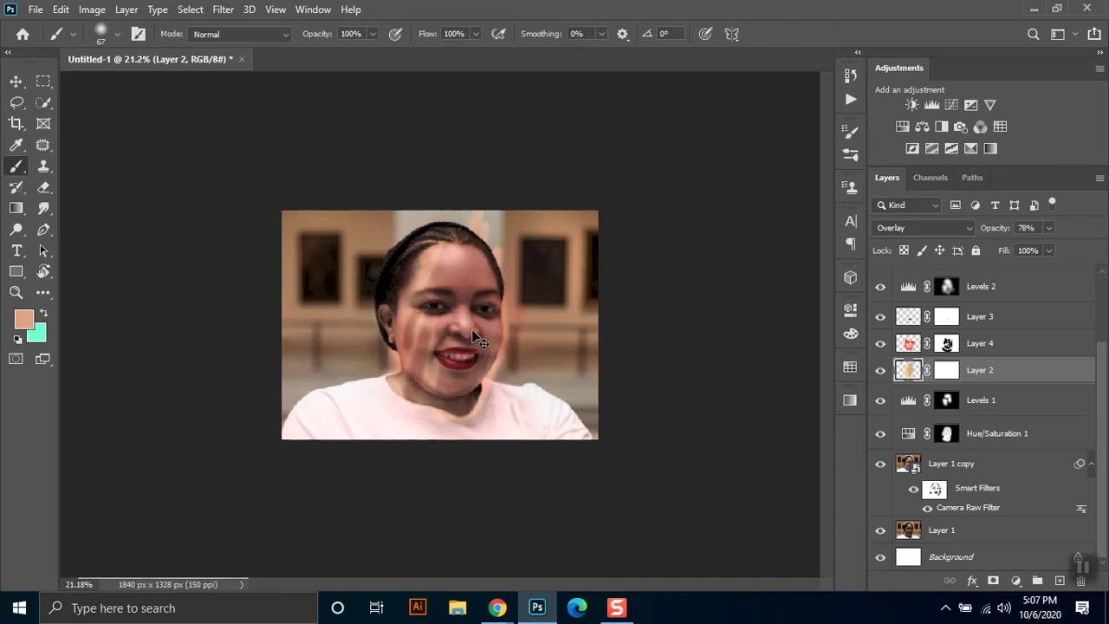
{"action": "key", "text": "ctrl+z"}
{"action": "key", "text": "ctrl+z"}
{"action": "key", "text": "ctrl+z"}
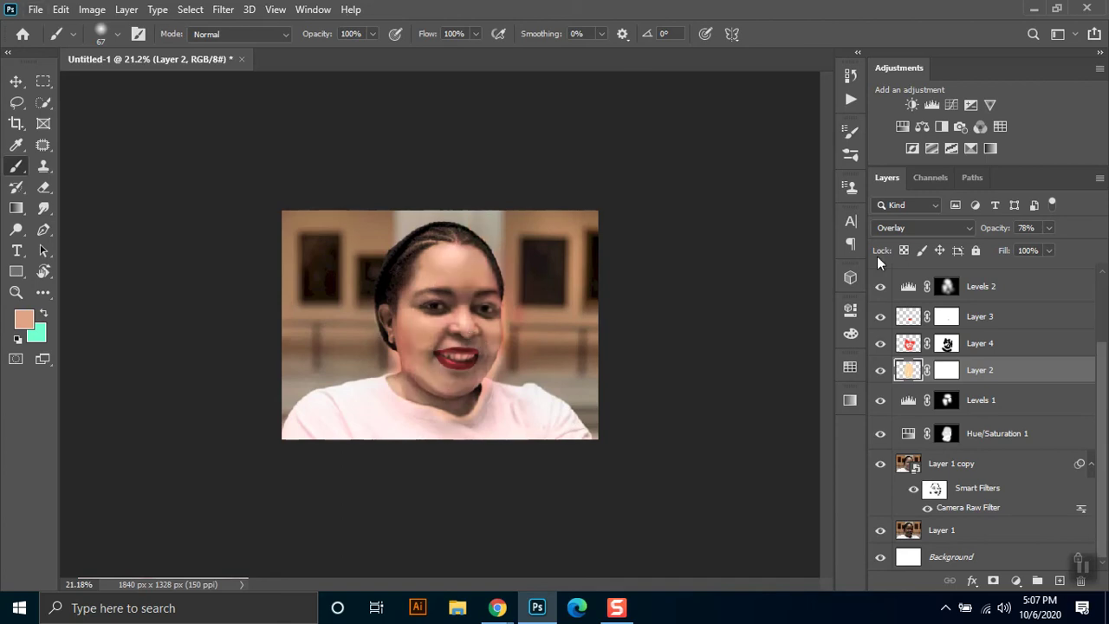
{"action": "left_click", "coordinate": [1048, 228]}
{"action": "left_click_drag", "start_coordinate": [1043, 249], "coordinate": [1067, 248]}
{"action": "key", "text": "Escape"}
Paint black on Layer 2's mask with a 108 px brush along the left cheek and jaw
{"action": "left_click", "coordinate": [946, 370]}
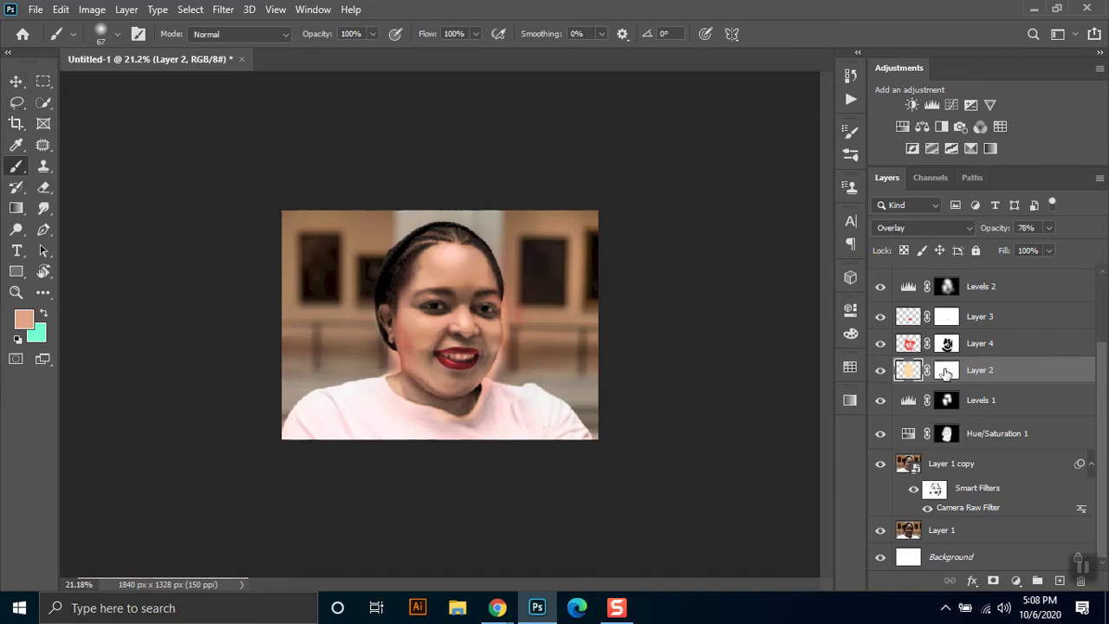
{"action": "key", "text": "x"}
{"action": "right_click", "coordinate": [320, 336]}
{"action": "left_click_drag", "start_coordinate": [438, 363], "coordinate": [457, 362]}
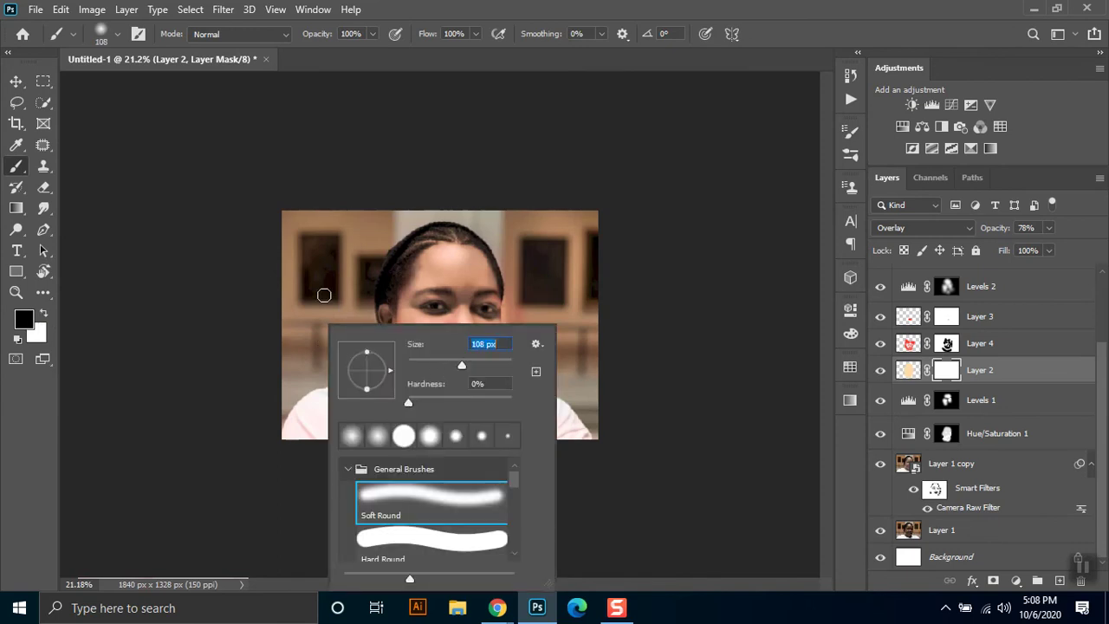
{"action": "left_click", "coordinate": [327, 291]}
{"action": "mouse_move", "coordinate": [388, 315]}
{"action": "left_mouse_down"}
{"action": "mouse_move", "coordinate": [366, 317]}
{"action": "mouse_move", "coordinate": [393, 360]}
{"action": "mouse_move", "coordinate": [378, 371]}
{"action": "left_mouse_up"}
{"action": "key", "text": "x"}
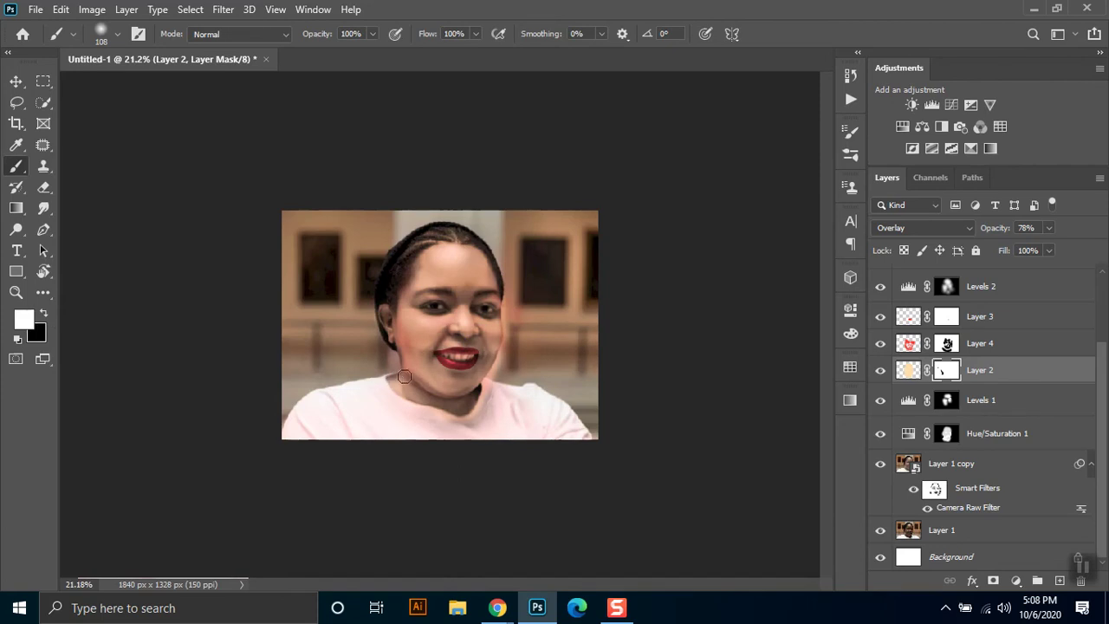
{"action": "key", "text": "x"}
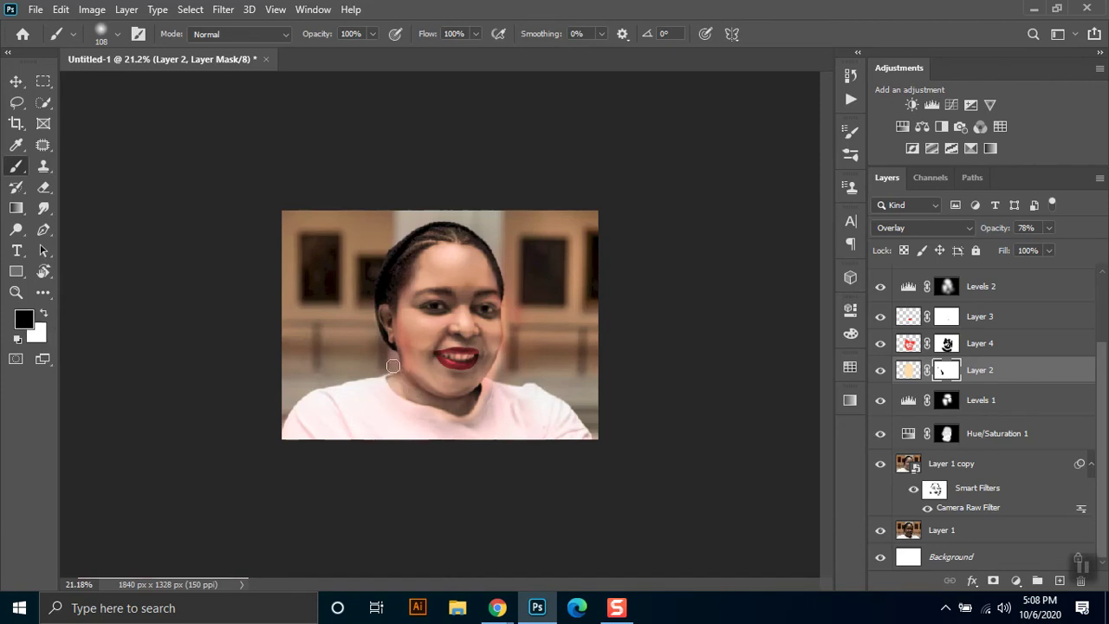
{"action": "key", "text": "x"}
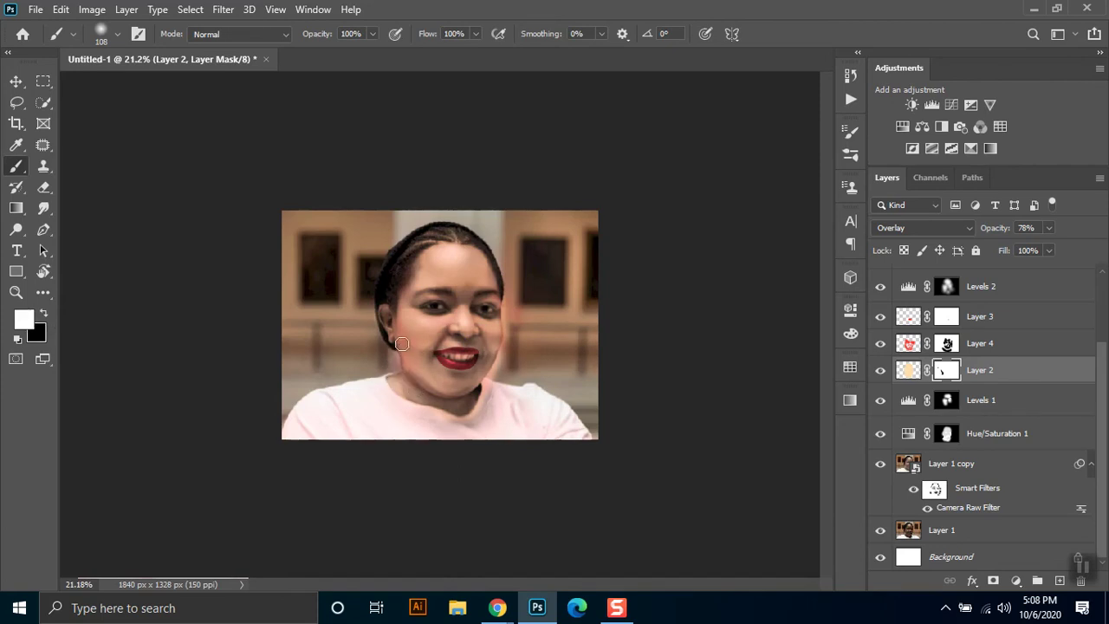
{"action": "key", "text": "x"}
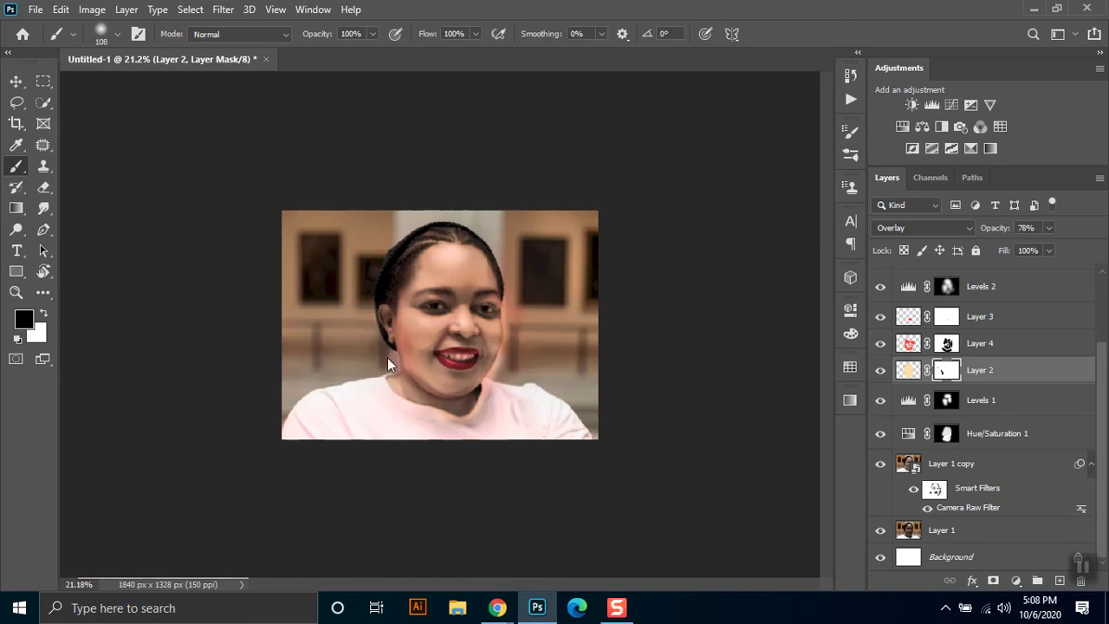
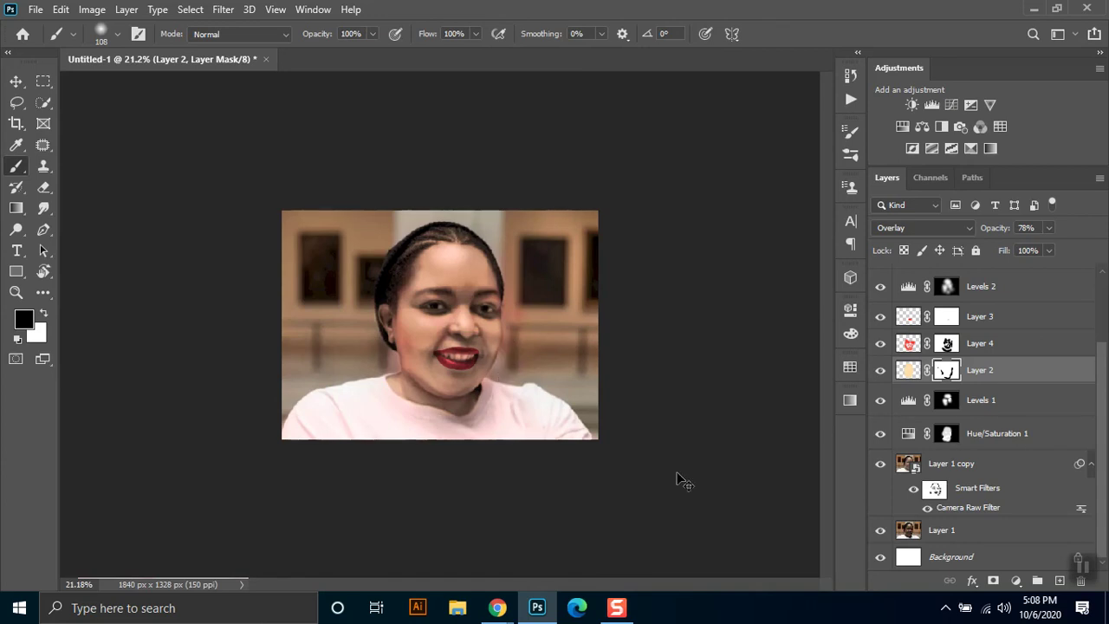
Select Layer 4 and sample the forehead skin tone with the Eyedropper
{"action": "key", "text": "ctrl+plus"}
{"action": "key", "text": "ctrl+plus"}
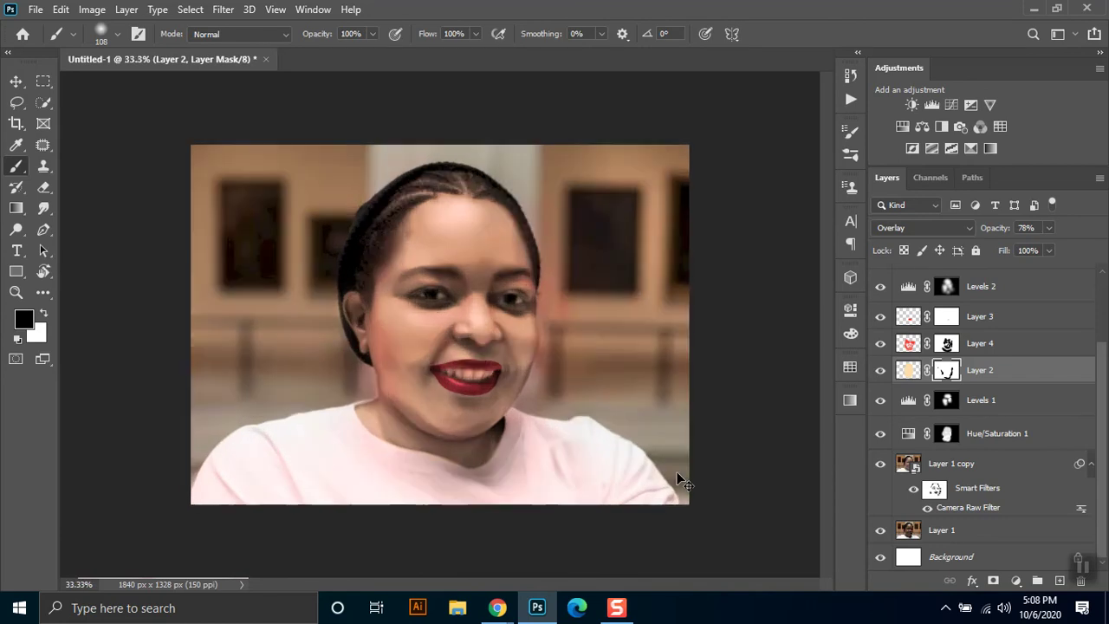
{"action": "key", "text": "ctrl+minus"}
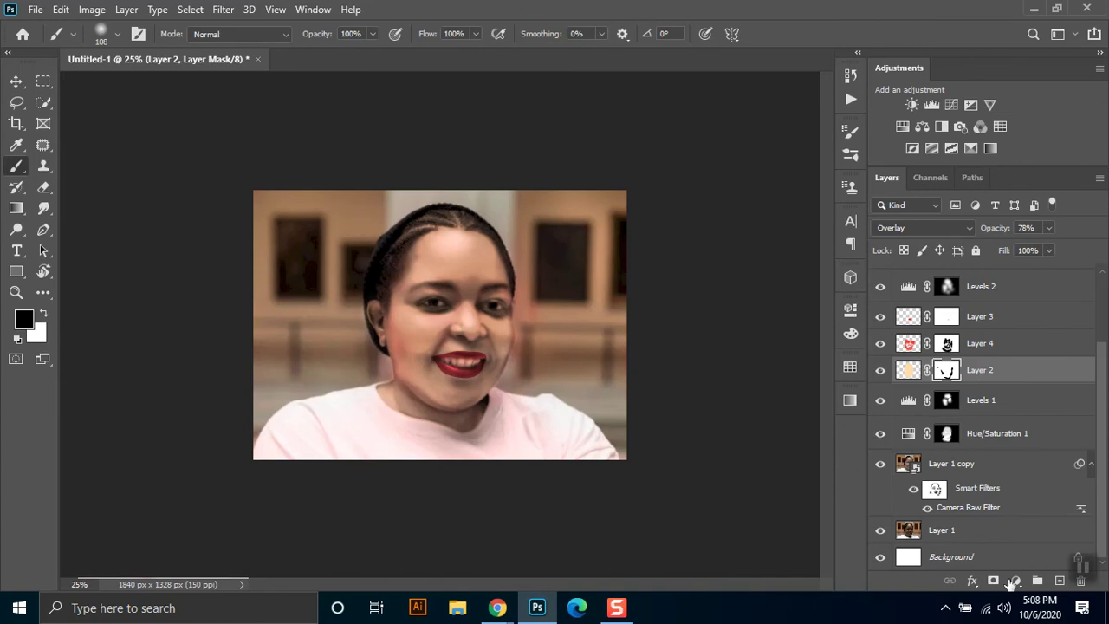
{"action": "left_click", "coordinate": [16, 144]}
{"action": "left_click", "coordinate": [461, 270]}
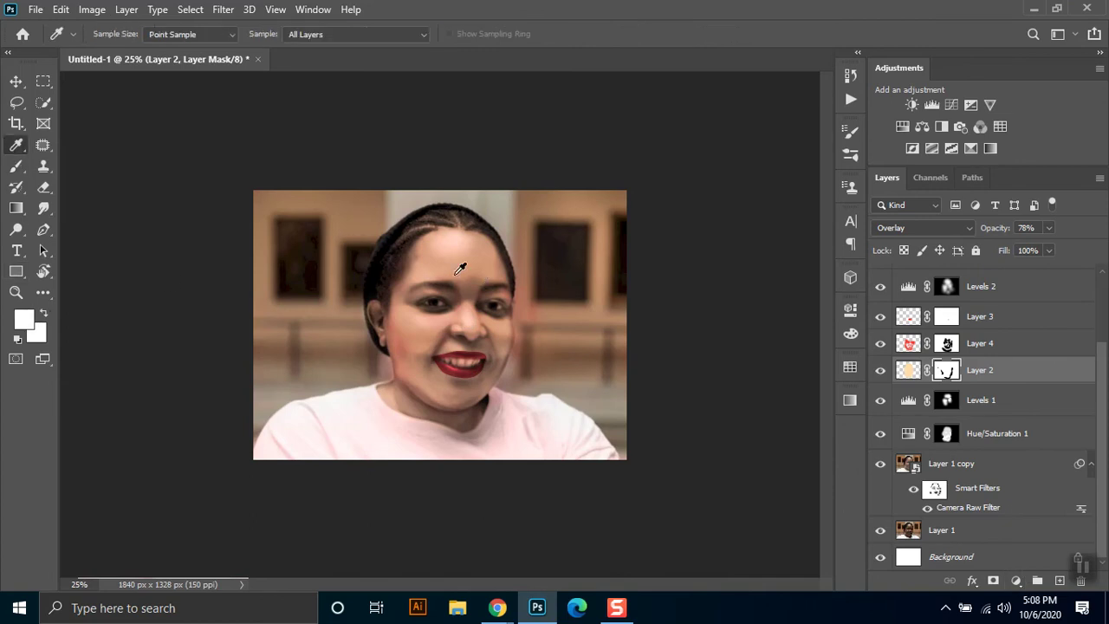
{"action": "left_click", "coordinate": [908, 343]}
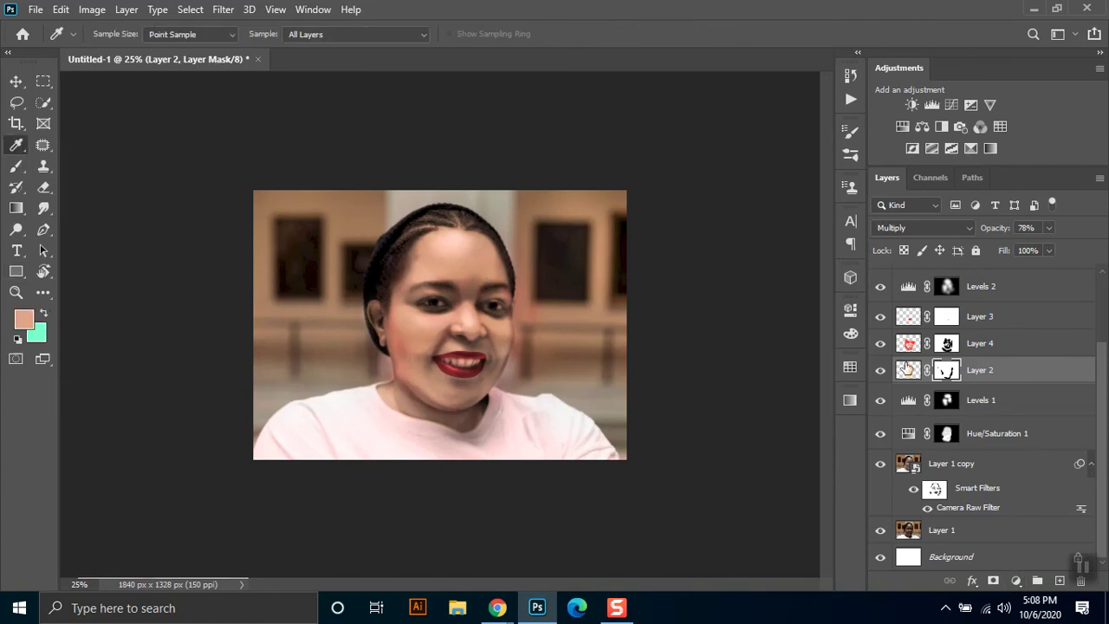
{"action": "left_click", "coordinate": [476, 269]}
{"action": "left_click", "coordinate": [464, 262]}
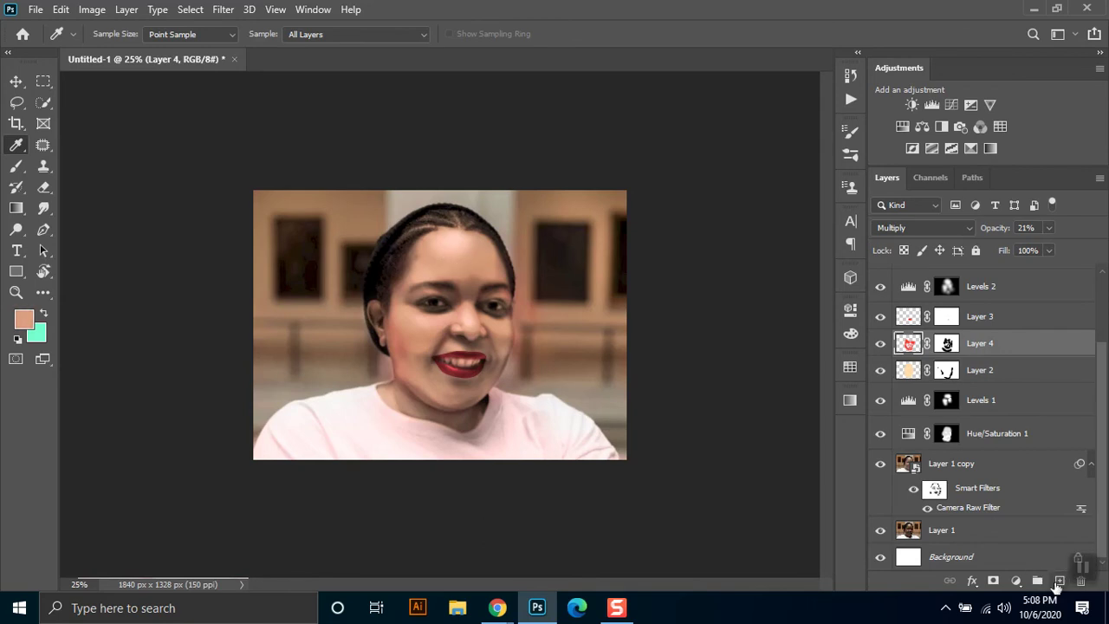
Add new Layer 5 and brush the sampled skin tone between the eyebrows
{"action": "left_click", "coordinate": [1059, 579]}
{"action": "left_click", "coordinate": [19, 166]}
{"action": "left_click_drag", "start_coordinate": [471, 283], "coordinate": [467, 301]}
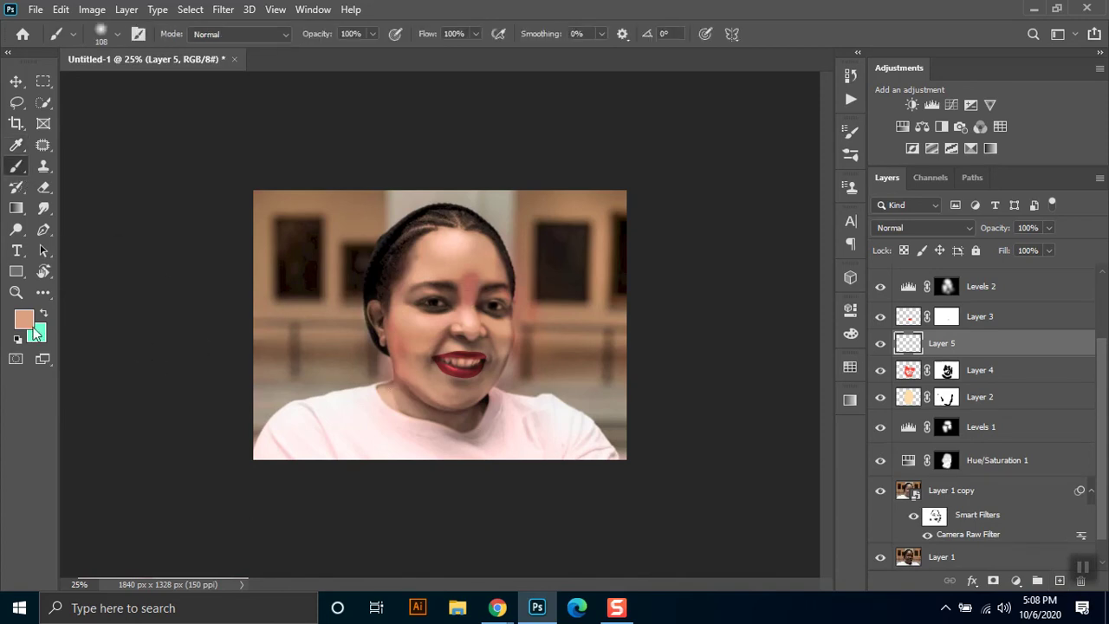
{"action": "left_click", "coordinate": [41, 208]}
Enlarge the Smudge brush and smear the Layer 5 forehead patch right and downward
{"action": "right_click", "coordinate": [490, 284]}
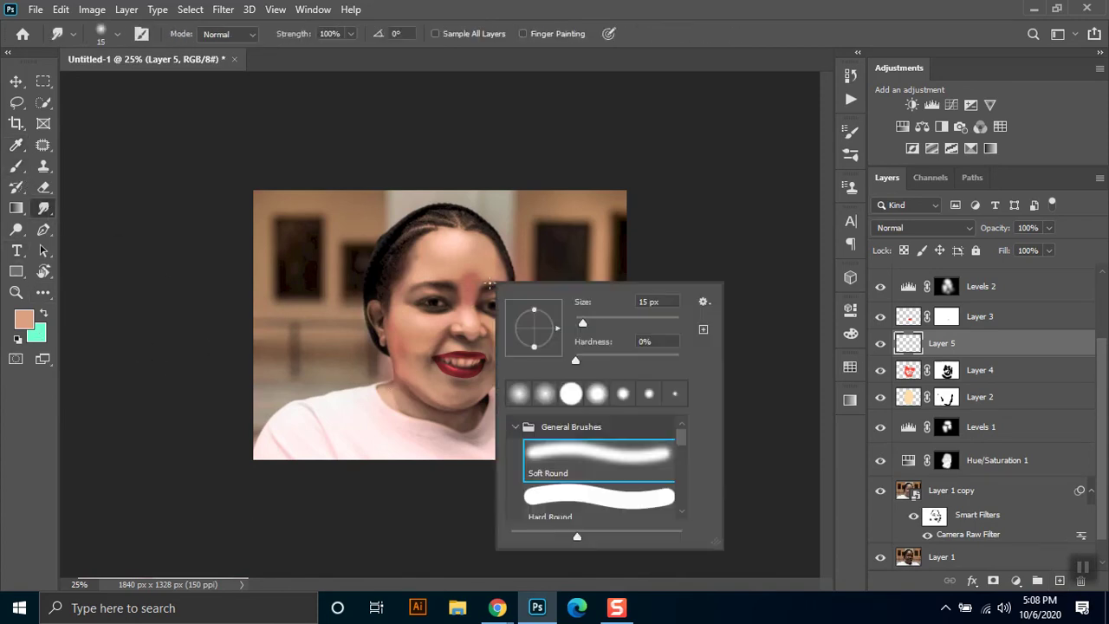
{"action": "left_click", "coordinate": [599, 323]}
{"action": "key", "text": "Return"}
{"action": "left_click_drag", "start_coordinate": [469, 279], "coordinate": [480, 281]}
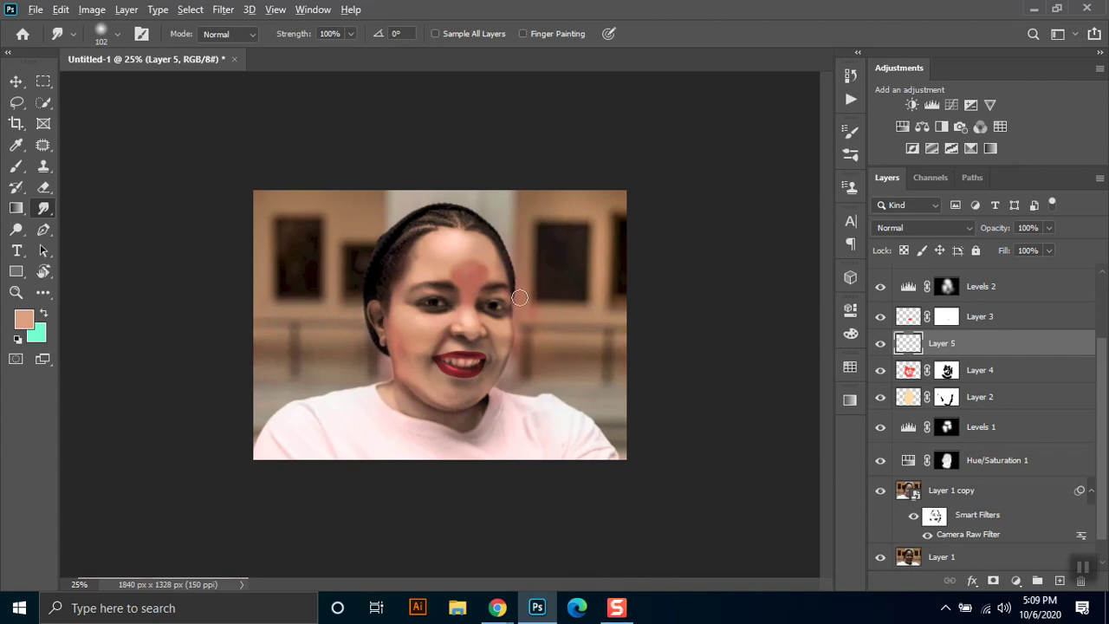
{"action": "scroll", "coordinate": [483, 272], "scroll_direction": "up", "scroll_amount": 1}
{"action": "mouse_move", "coordinate": [474, 259]}
{"action": "left_mouse_down"}
{"action": "mouse_move", "coordinate": [426, 271]}
{"action": "mouse_move", "coordinate": [497, 272]}
{"action": "mouse_move", "coordinate": [507, 262]}
{"action": "mouse_move", "coordinate": [455, 249]}
{"action": "mouse_move", "coordinate": [407, 268]}
{"action": "mouse_move", "coordinate": [433, 260]}
{"action": "mouse_move", "coordinate": [431, 249]}
{"action": "mouse_move", "coordinate": [480, 275]}
{"action": "left_mouse_up"}
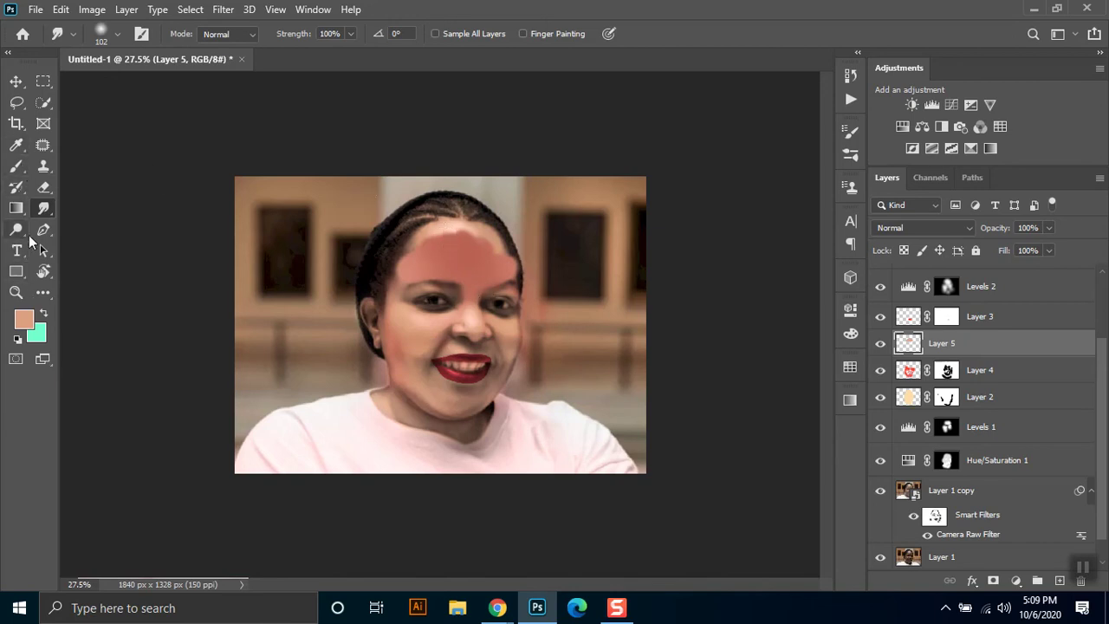
Erase the forehead salmon patch and the right-eye pink smudge with a 291 px eraser
{"action": "left_click", "coordinate": [45, 188]}
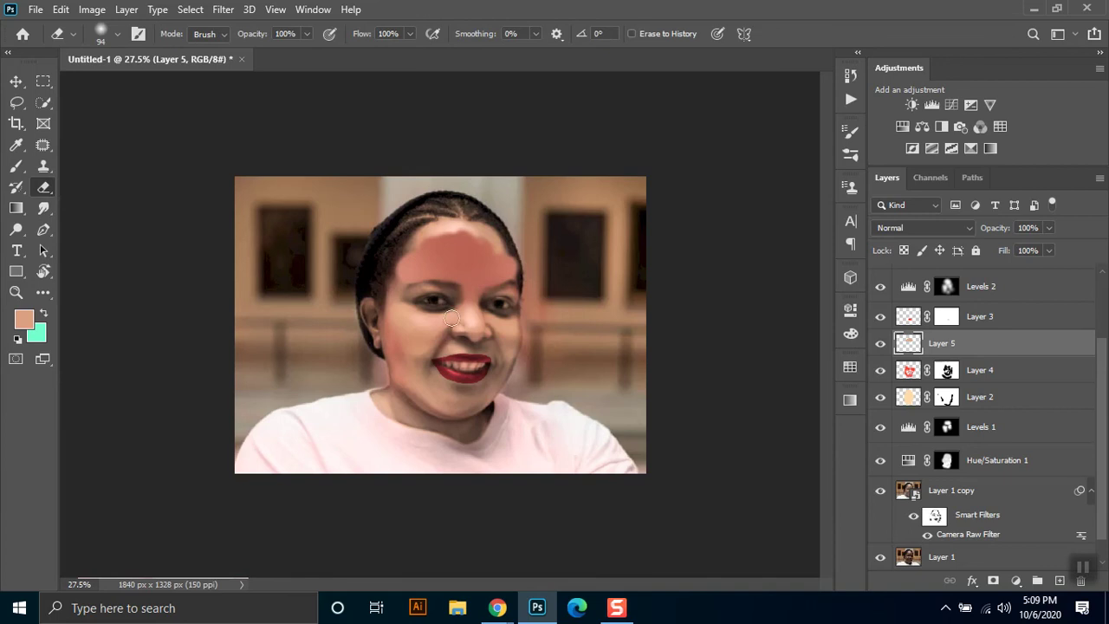
{"action": "right_click", "coordinate": [434, 343]}
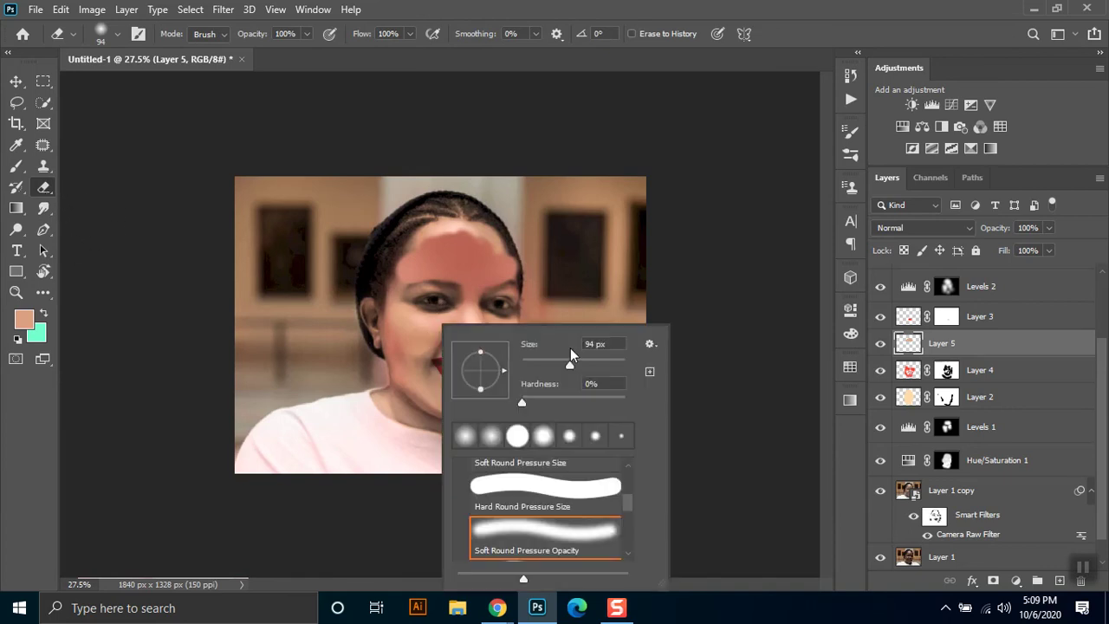
{"action": "left_click_drag", "start_coordinate": [590, 362], "coordinate": [583, 364]}
{"action": "key", "text": "Return"}
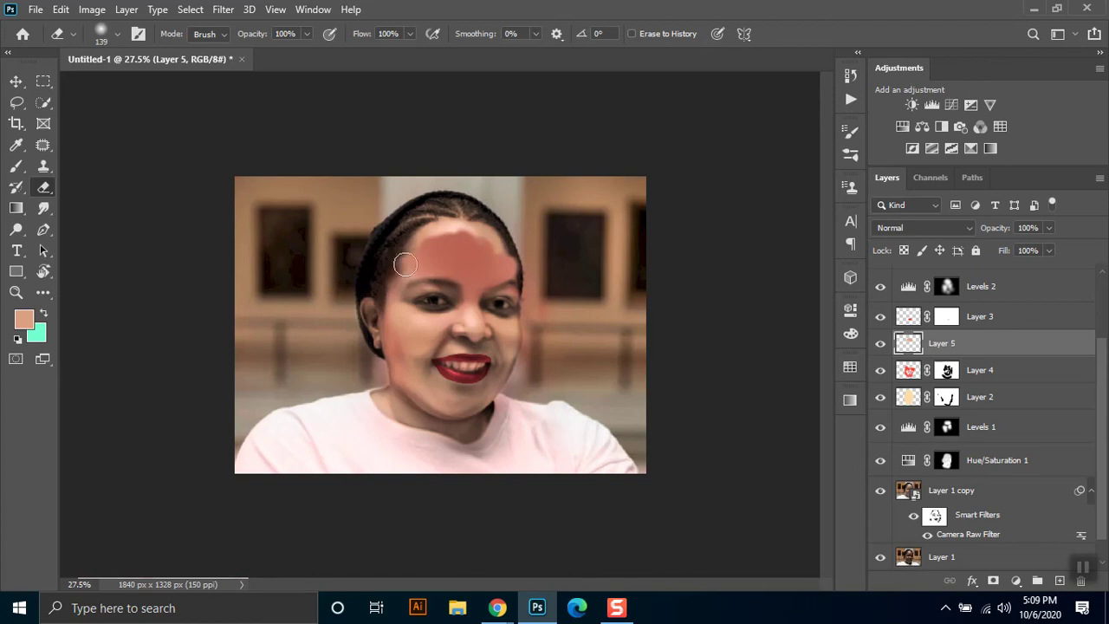
{"action": "right_click", "coordinate": [387, 286]}
{"action": "left_click_drag", "start_coordinate": [583, 340], "coordinate": [591, 340]}
{"action": "key", "text": "Return"}
{"action": "mouse_move", "coordinate": [401, 243]}
{"action": "left_mouse_down"}
{"action": "mouse_move", "coordinate": [482, 248]}
{"action": "mouse_move", "coordinate": [519, 305]}
{"action": "mouse_move", "coordinate": [421, 304]}
{"action": "mouse_move", "coordinate": [421, 263]}
{"action": "mouse_move", "coordinate": [540, 243]}
{"action": "mouse_move", "coordinate": [470, 248]}
{"action": "mouse_move", "coordinate": [398, 217]}
{"action": "mouse_move", "coordinate": [441, 250]}
{"action": "mouse_move", "coordinate": [433, 282]}
{"action": "mouse_move", "coordinate": [358, 339]}
{"action": "mouse_move", "coordinate": [434, 290]}
{"action": "mouse_move", "coordinate": [445, 260]}
{"action": "mouse_move", "coordinate": [330, 315]}
{"action": "left_mouse_up"}
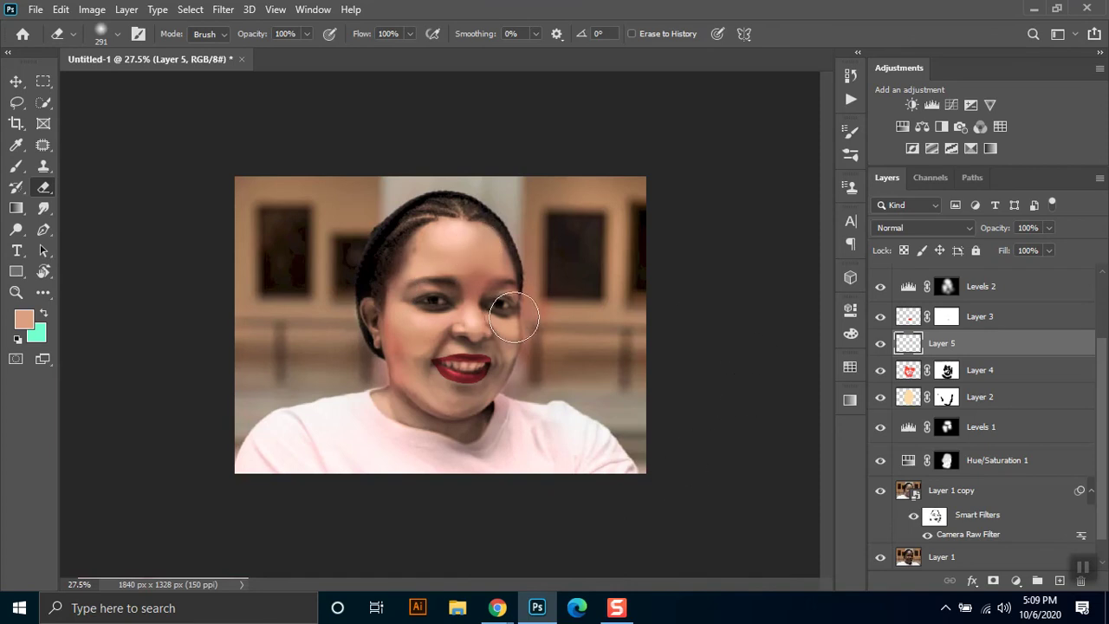
{"action": "left_click_drag", "start_coordinate": [514, 322], "coordinate": [513, 310]}
Check Layer 5's opacity and toggle its visibility to compare, leaving it shown
{"action": "left_click", "coordinate": [1048, 228]}
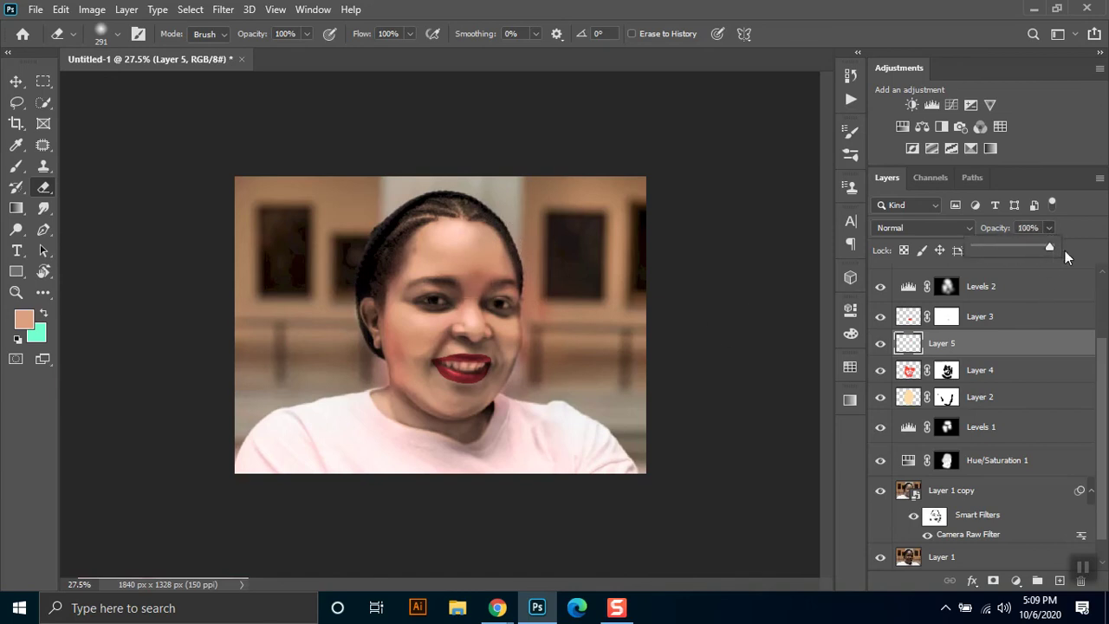
{"action": "left_click", "coordinate": [880, 346]}
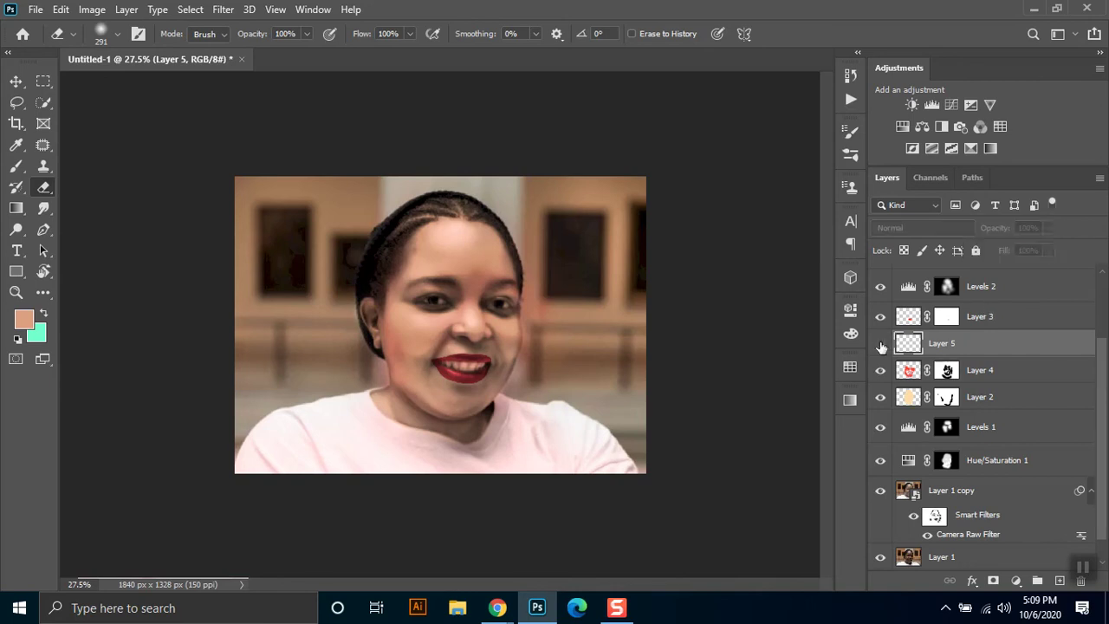
{"action": "left_click", "coordinate": [880, 346]}
{"action": "left_click", "coordinate": [881, 346]}
{"action": "left_click", "coordinate": [880, 346]}
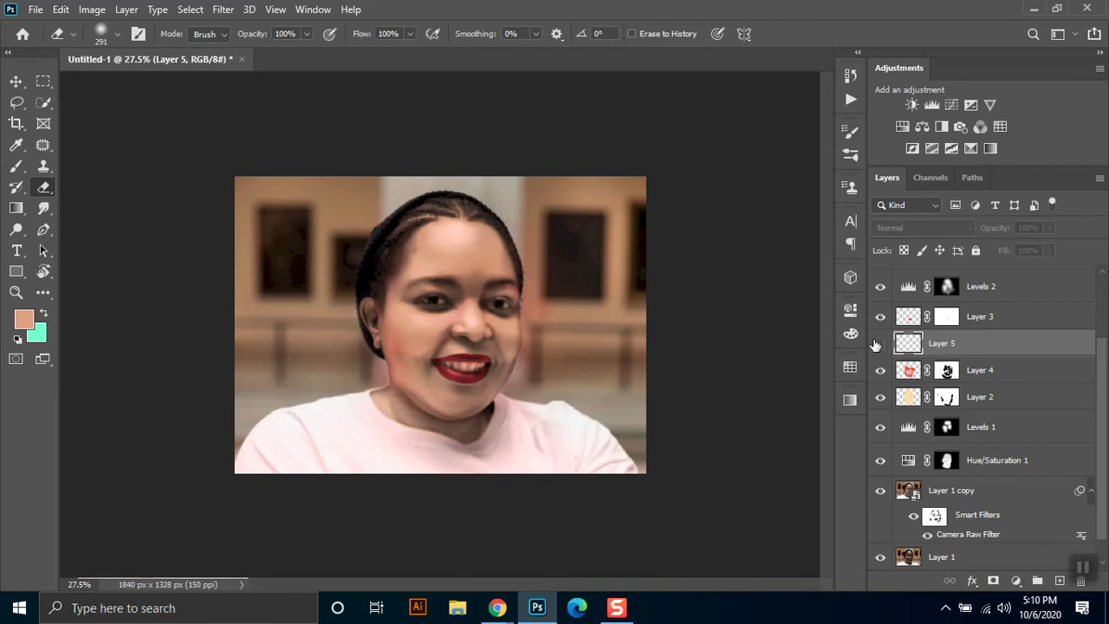
{"action": "left_click", "coordinate": [880, 345]}
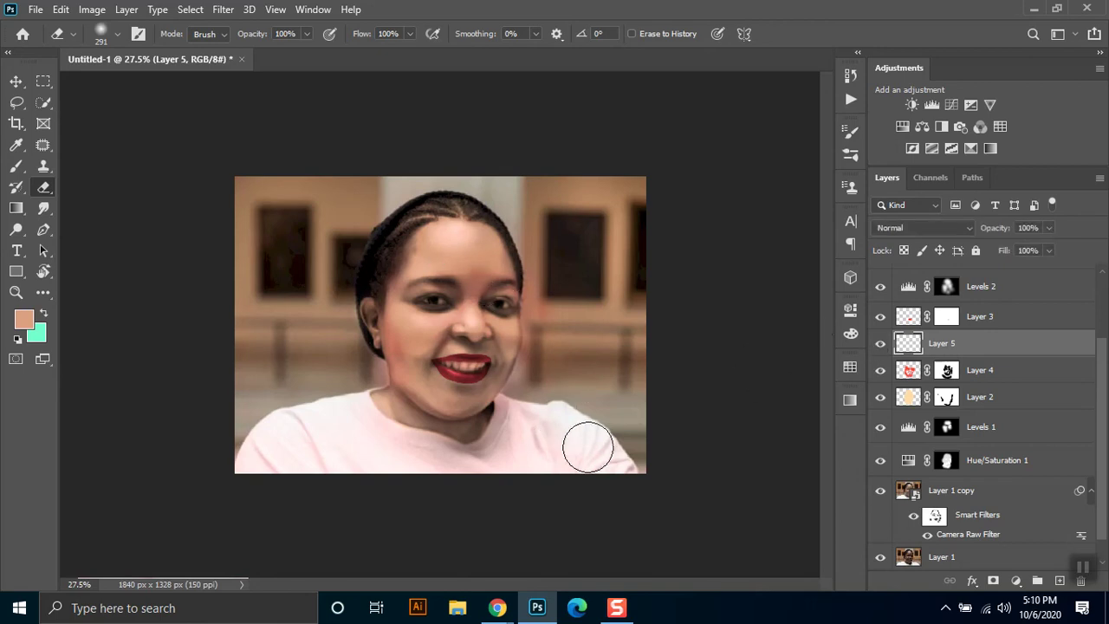
{"action": "left_click", "coordinate": [15, 230]}
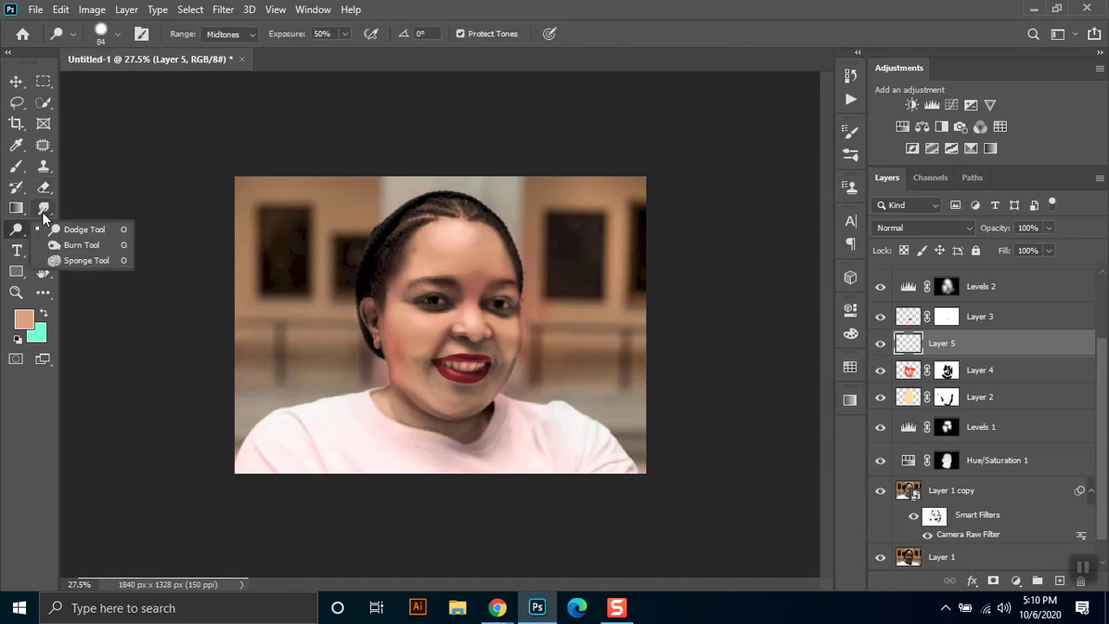
{"action": "left_click", "coordinate": [43, 208]}
{"action": "left_click", "coordinate": [106, 208]}
{"action": "right_click", "coordinate": [446, 276]}
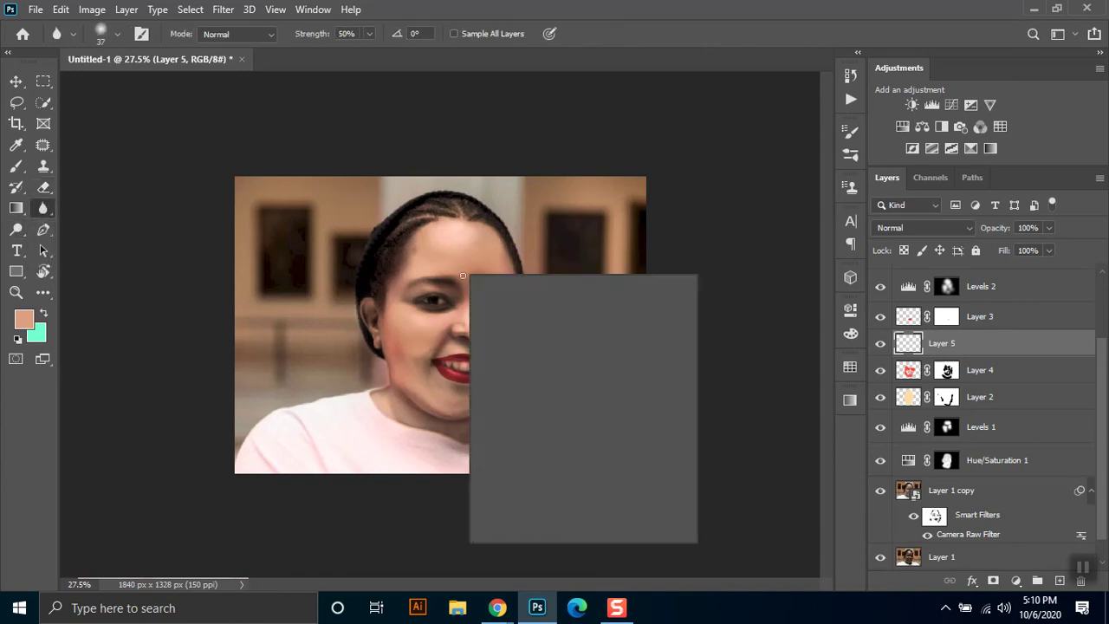
{"action": "left_click", "coordinate": [639, 317]}
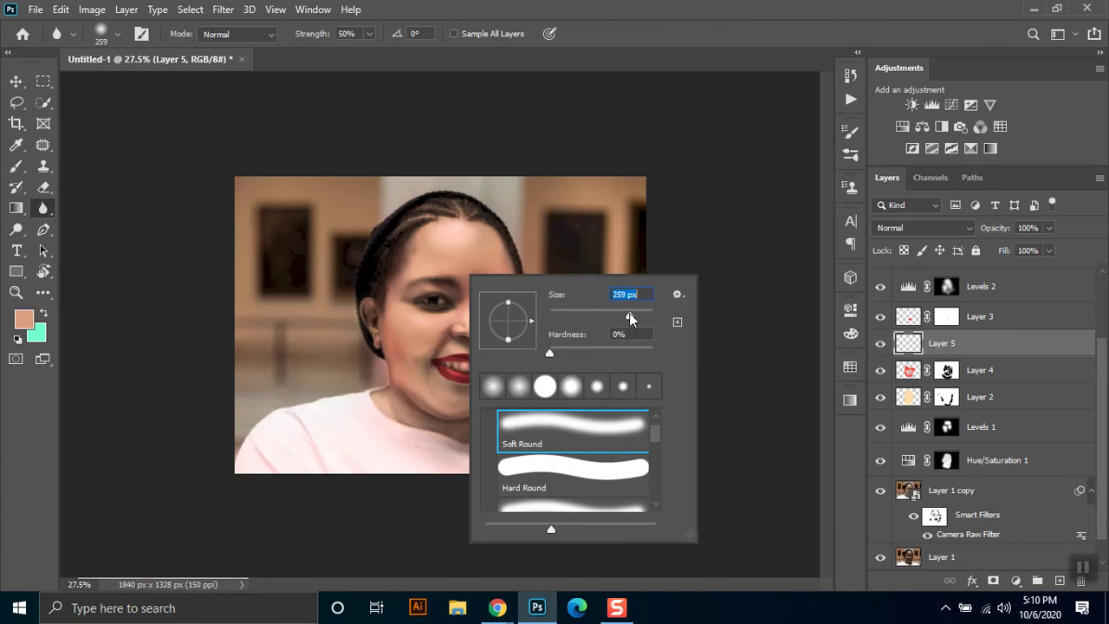
{"action": "left_click", "coordinate": [461, 283]}
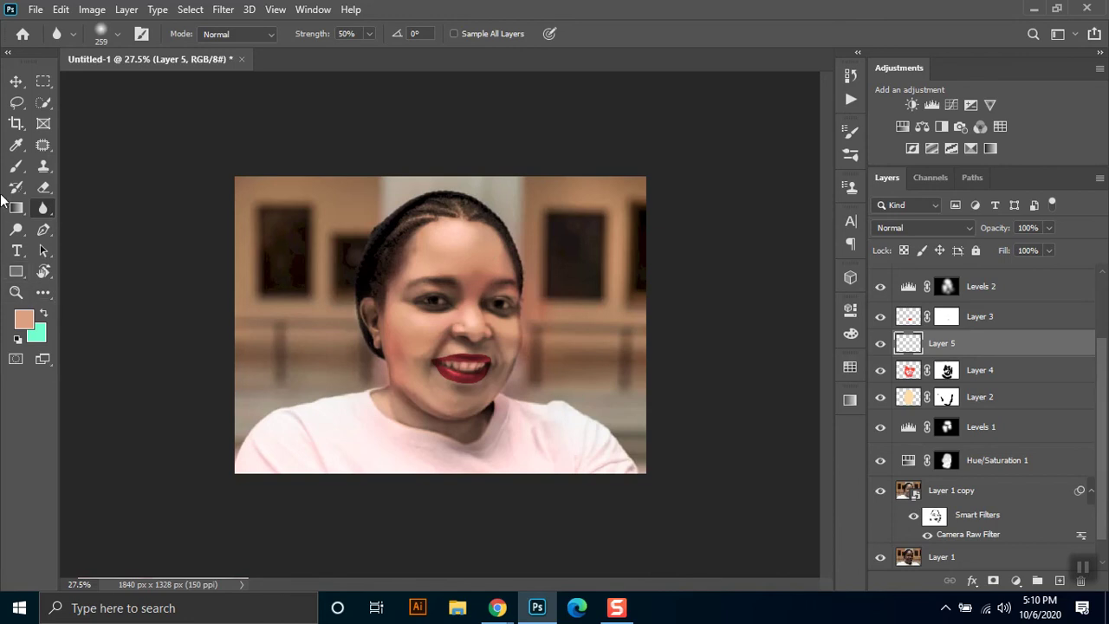
{"action": "left_click", "coordinate": [43, 81]}
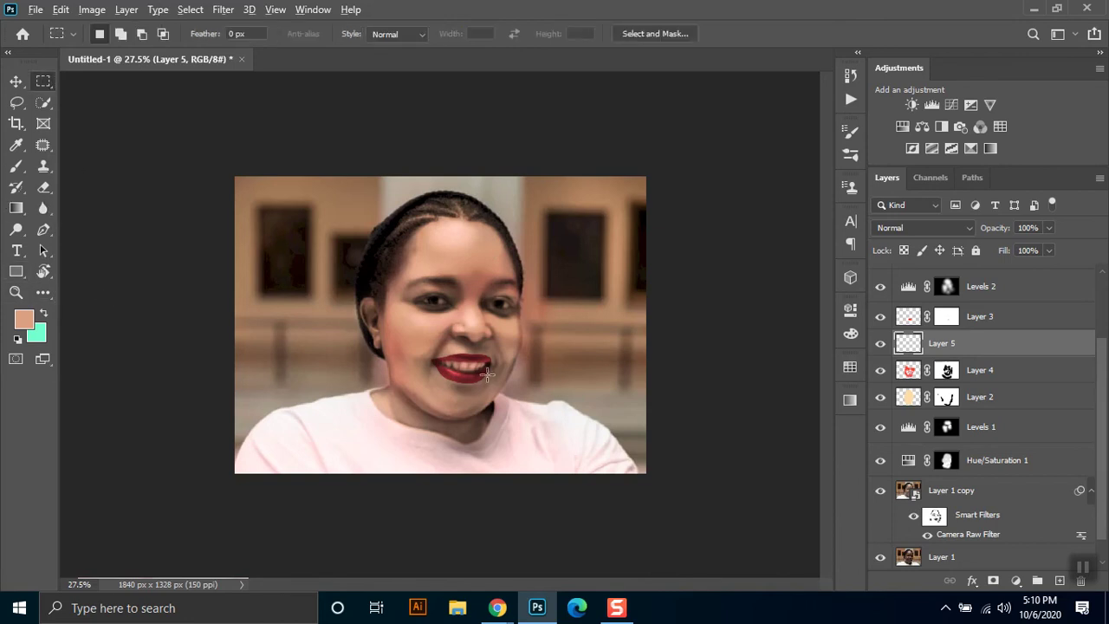
{"action": "scroll", "coordinate": [509, 371], "scroll_direction": "up", "scroll_amount": 5}
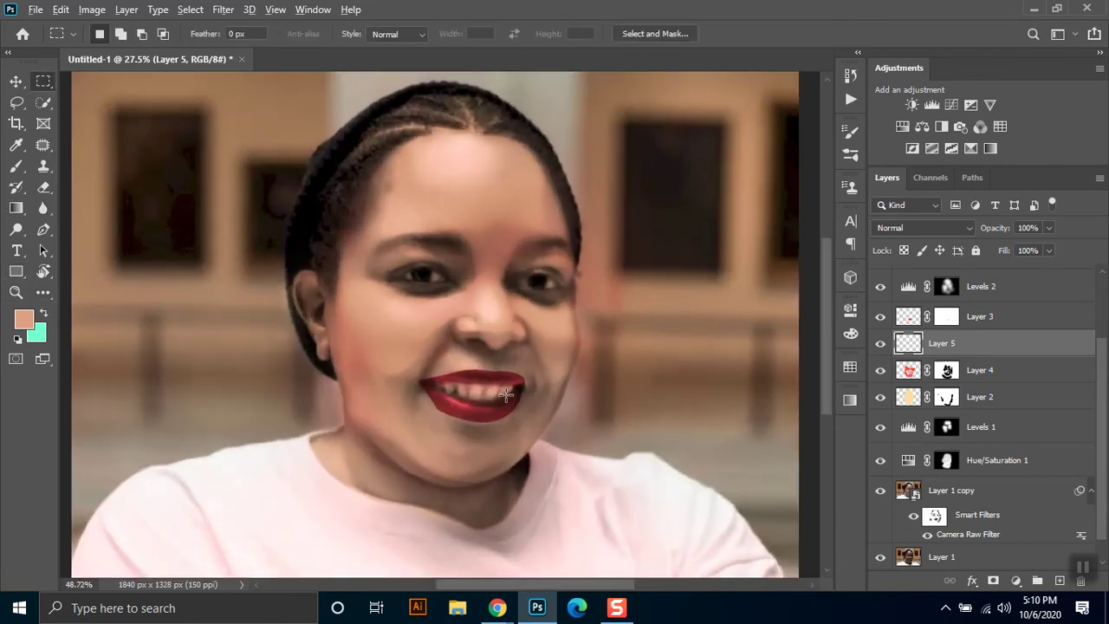
{"action": "scroll", "coordinate": [485, 425], "scroll_direction": "up", "scroll_amount": 2}
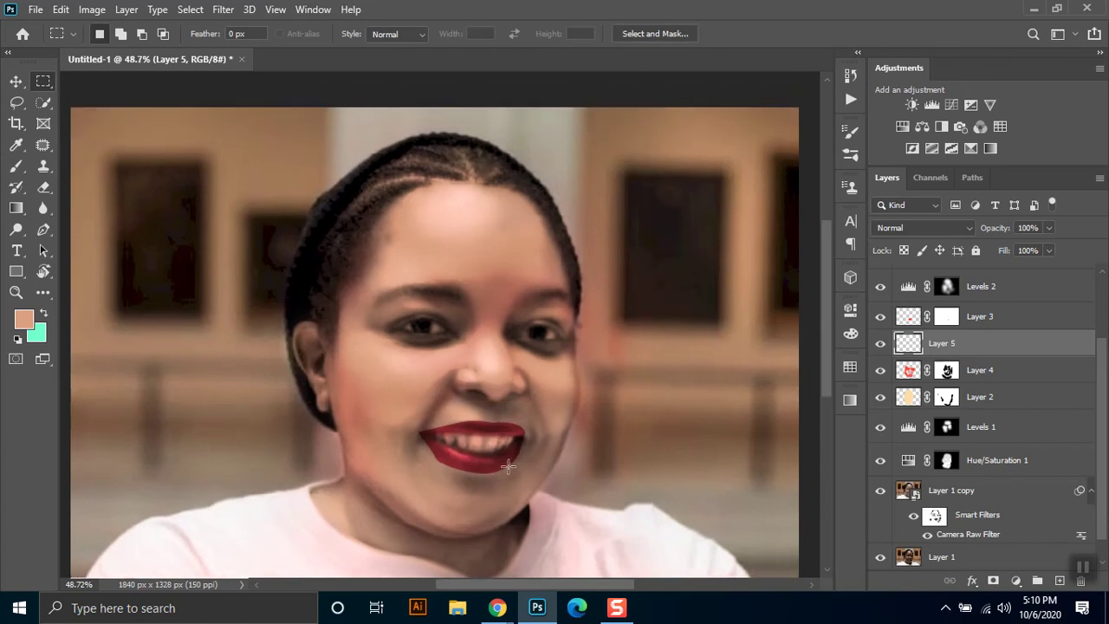
{"action": "scroll", "coordinate": [501, 443], "scroll_direction": "down", "scroll_amount": 4}
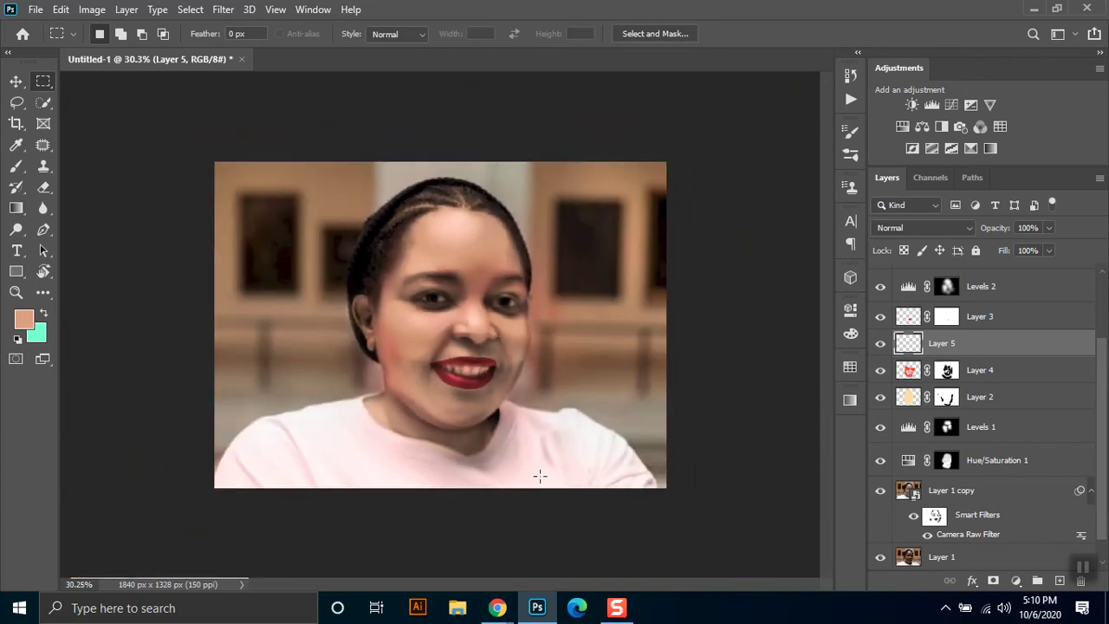
{"action": "scroll", "coordinate": [458, 173], "scroll_direction": "down", "scroll_amount": 2}
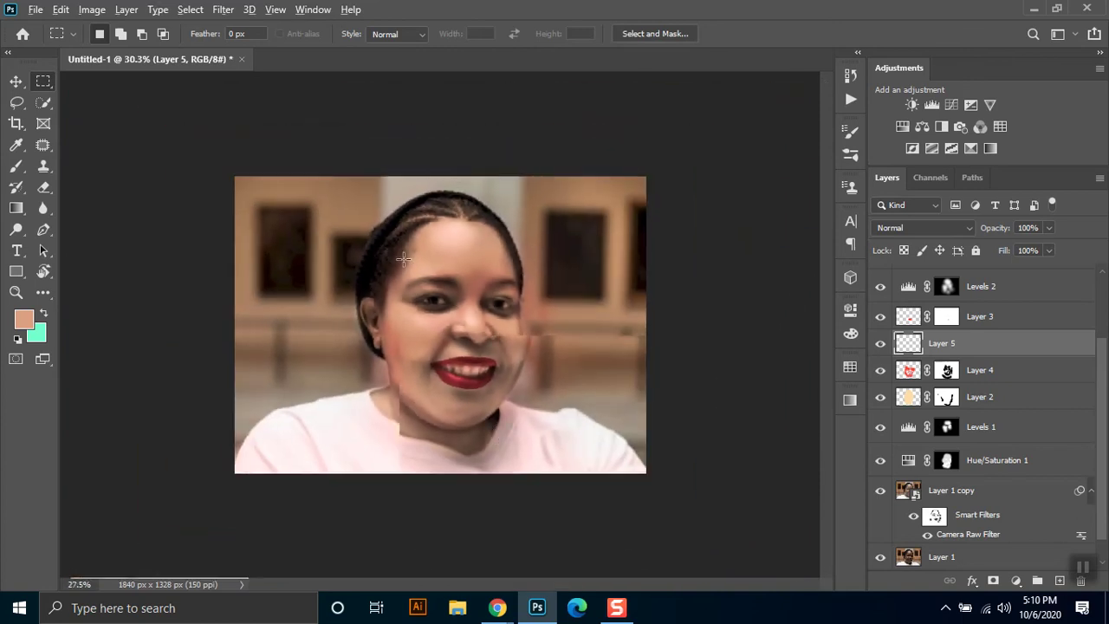
{"action": "scroll", "coordinate": [387, 338], "scroll_direction": "down", "scroll_amount": 1}
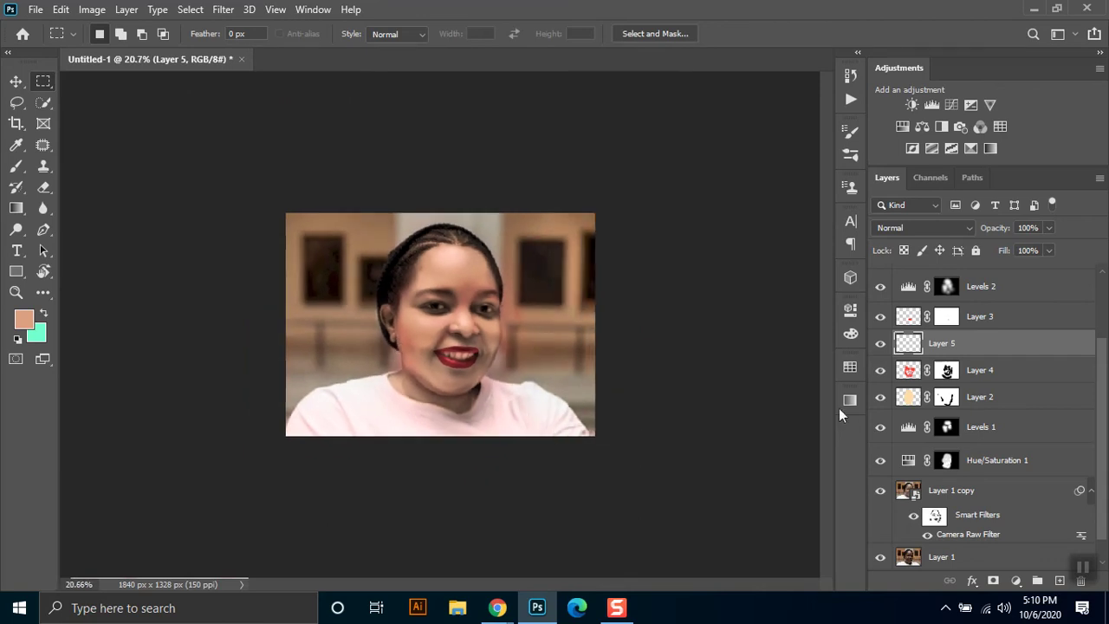
{"action": "left_click", "coordinate": [881, 372]}
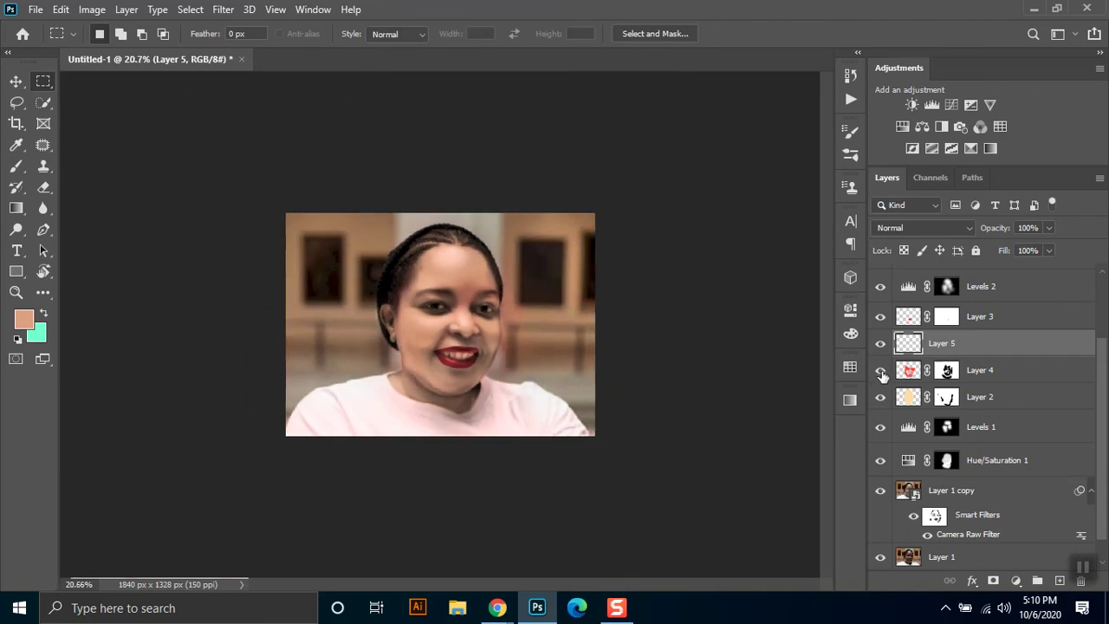
{"action": "left_click", "coordinate": [881, 372]}
{"action": "left_click", "coordinate": [881, 372]}
{"action": "left_click", "coordinate": [881, 372]}
{"action": "left_click", "coordinate": [881, 372]}
{"action": "left_click", "coordinate": [881, 372]}
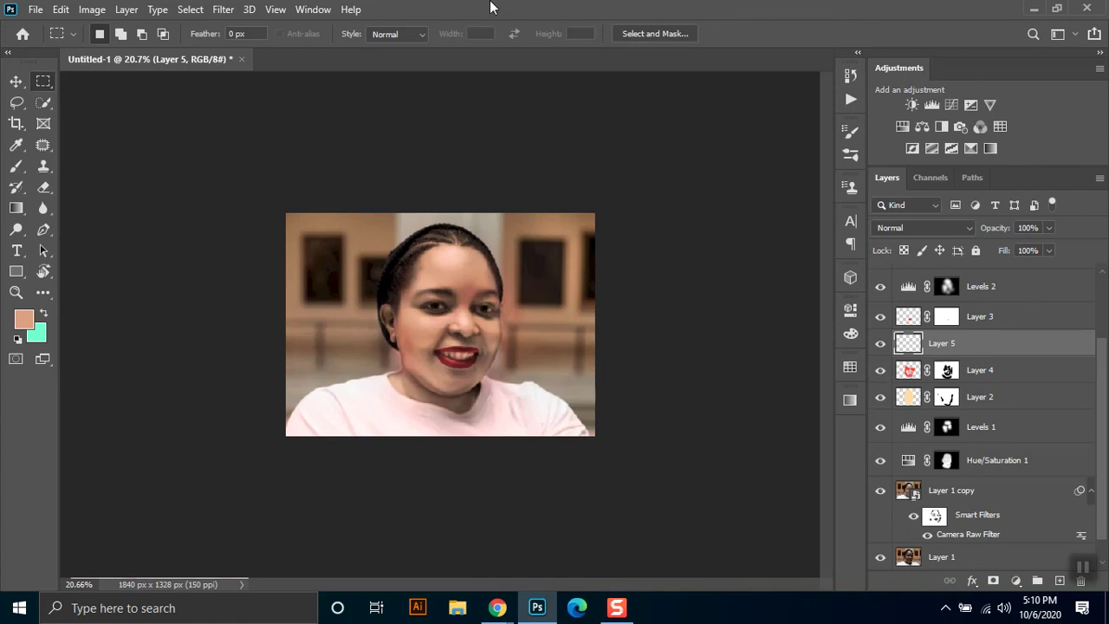
Group the layers from Layer 1 copy up to Photo Filter 1 into Group 1
{"action": "left_click", "coordinate": [1020, 513]}
{"action": "scroll", "coordinate": [1022, 511], "scroll_direction": "up", "scroll_amount": 2}
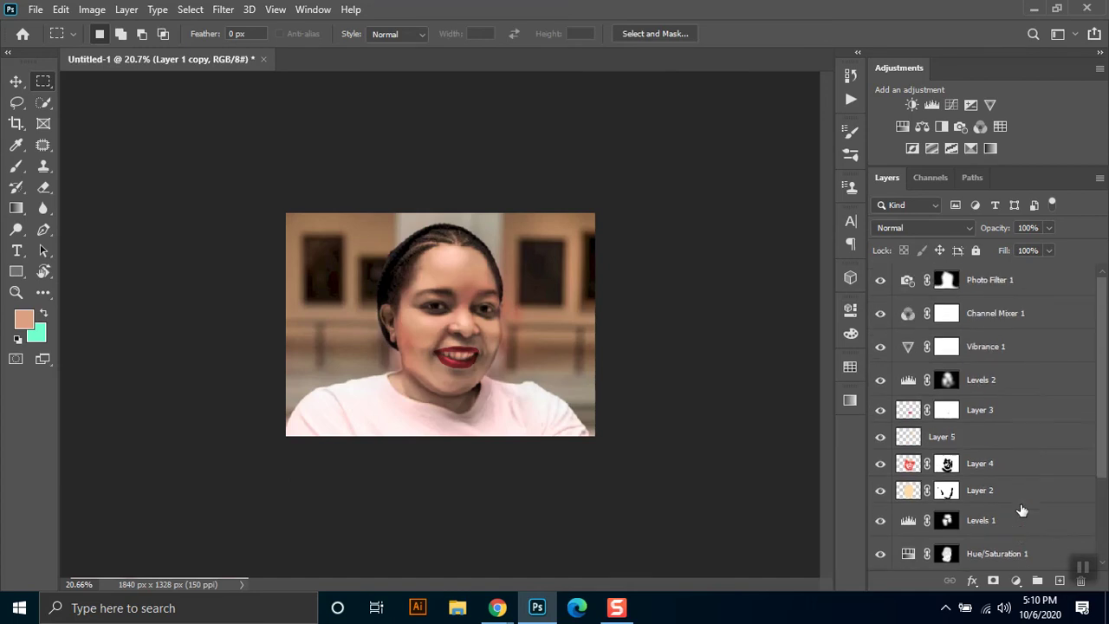
{"action": "left_click", "coordinate": [1026, 288], "text": "shift"}
{"action": "key", "text": "ctrl+g"}
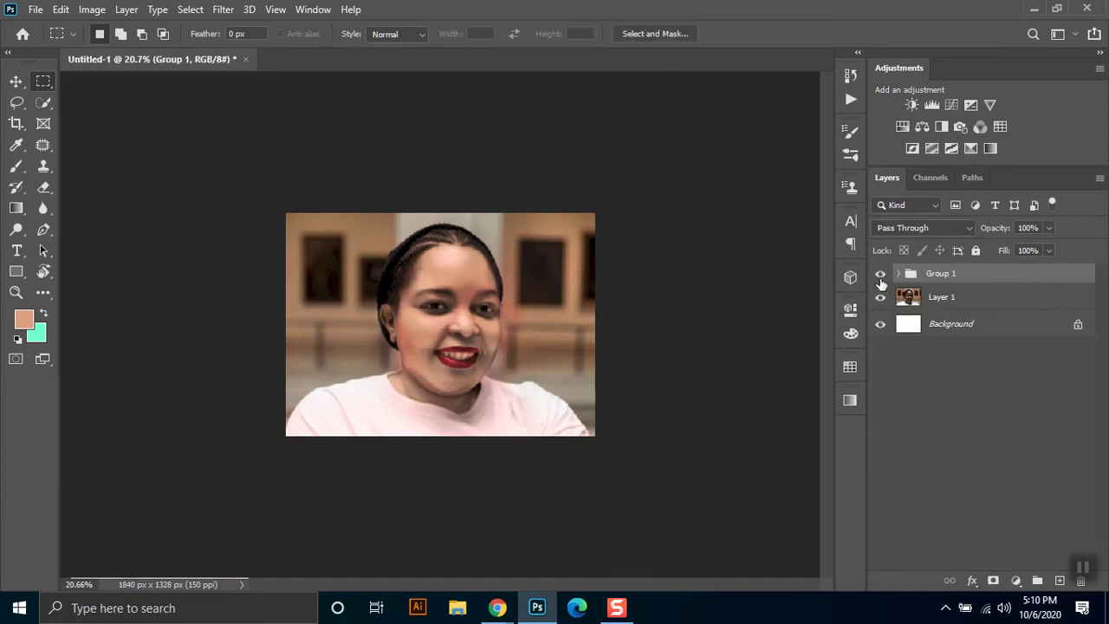
Toggle Group 1 to compare retouched and original faces, ending with it hidden
{"action": "left_click", "coordinate": [880, 276]}
{"action": "left_click", "coordinate": [880, 281]}
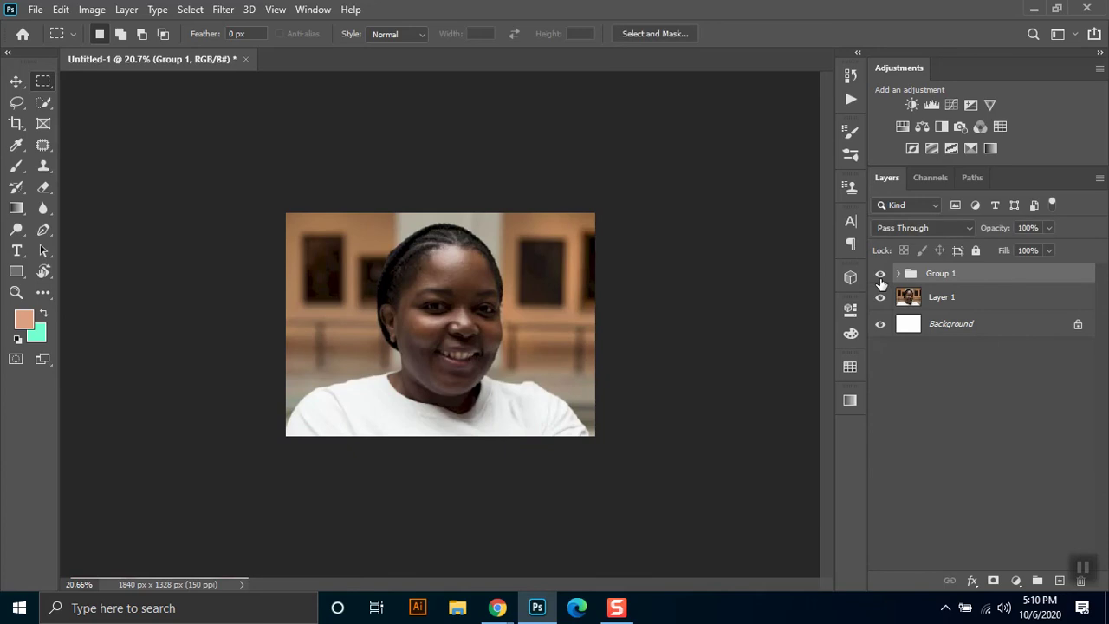
{"action": "left_click", "coordinate": [880, 281]}
{"action": "left_click", "coordinate": [880, 279]}
{"action": "left_click", "coordinate": [880, 279]}
{"action": "left_click", "coordinate": [880, 279]}
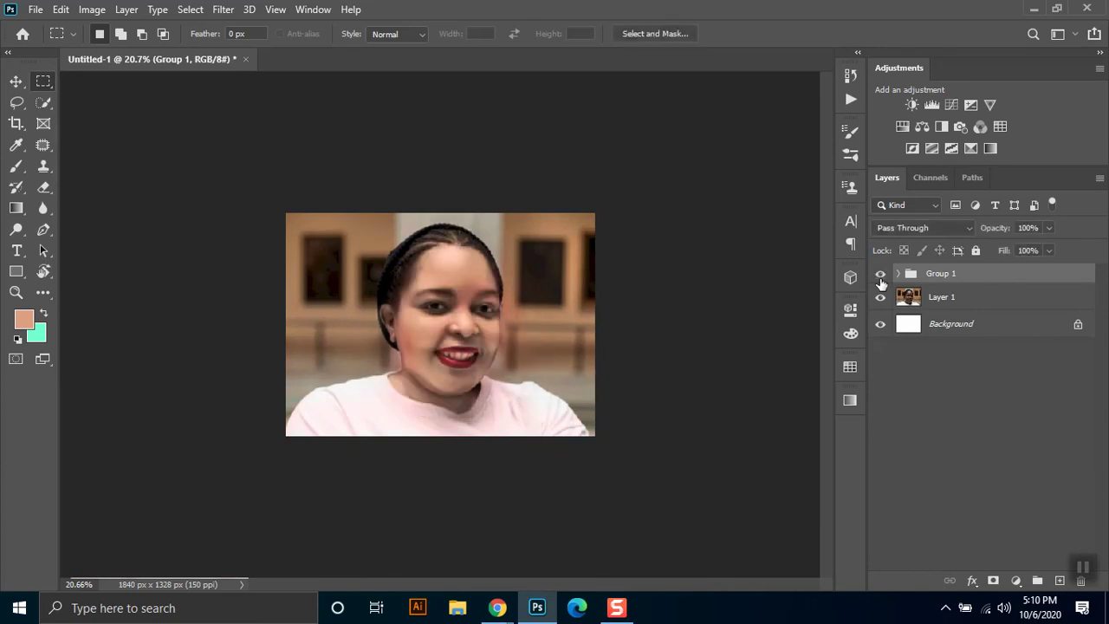
{"action": "left_click", "coordinate": [880, 275]}
{"action": "left_click", "coordinate": [881, 275]}
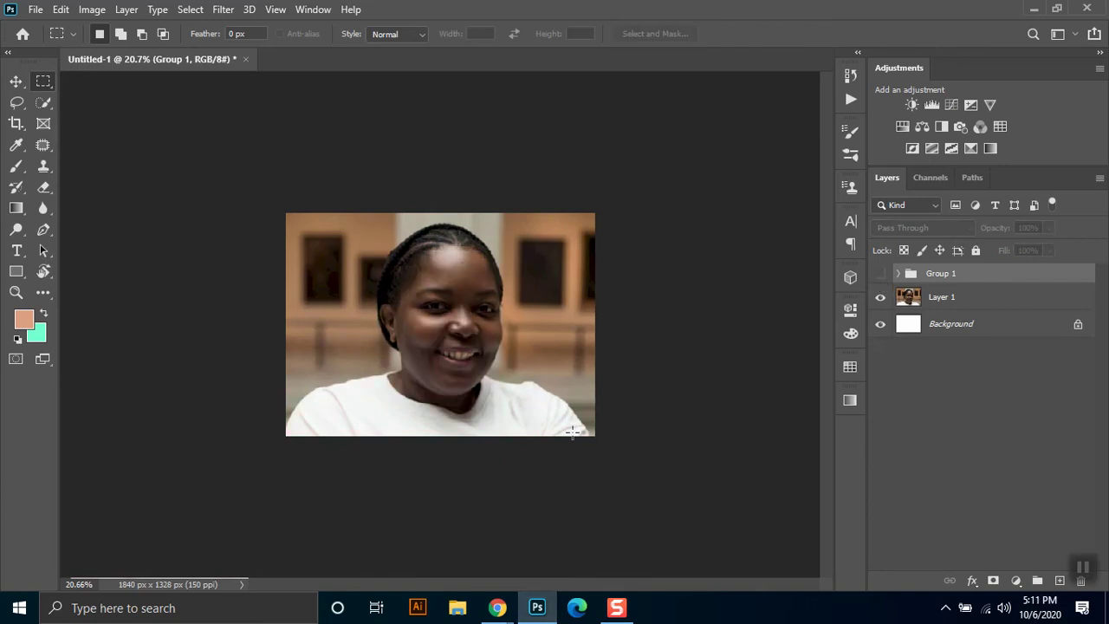
Switch to Chrome's Google image search results and scroll through them
{"action": "mouse_move", "coordinate": [497, 607]}
{"action": "left_click", "coordinate": [408, 537]}
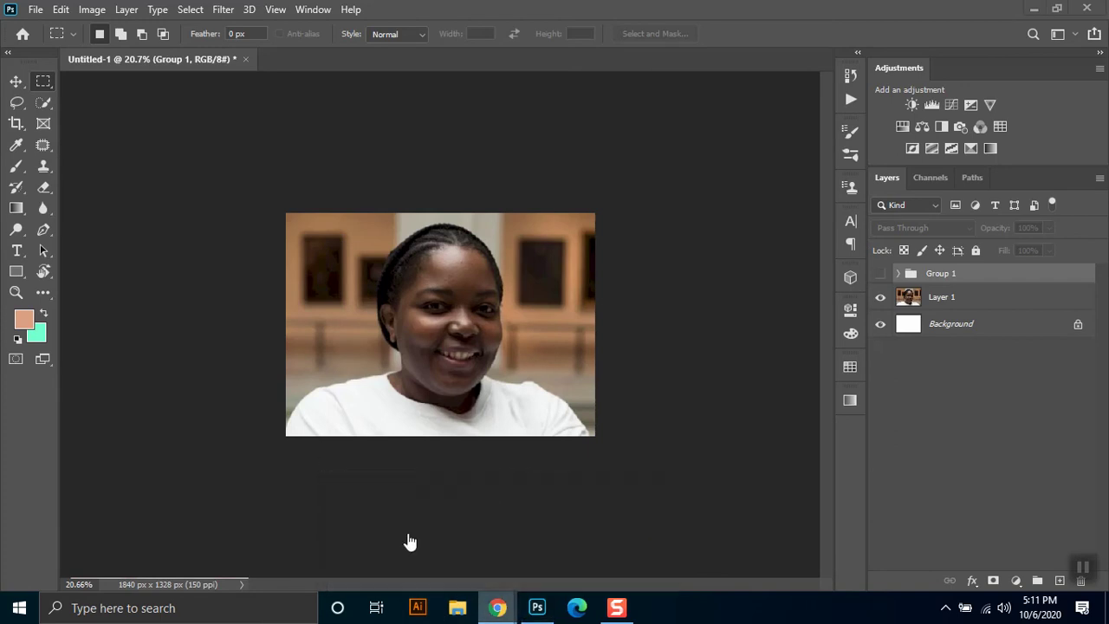
{"action": "left_click", "coordinate": [485, 11]}
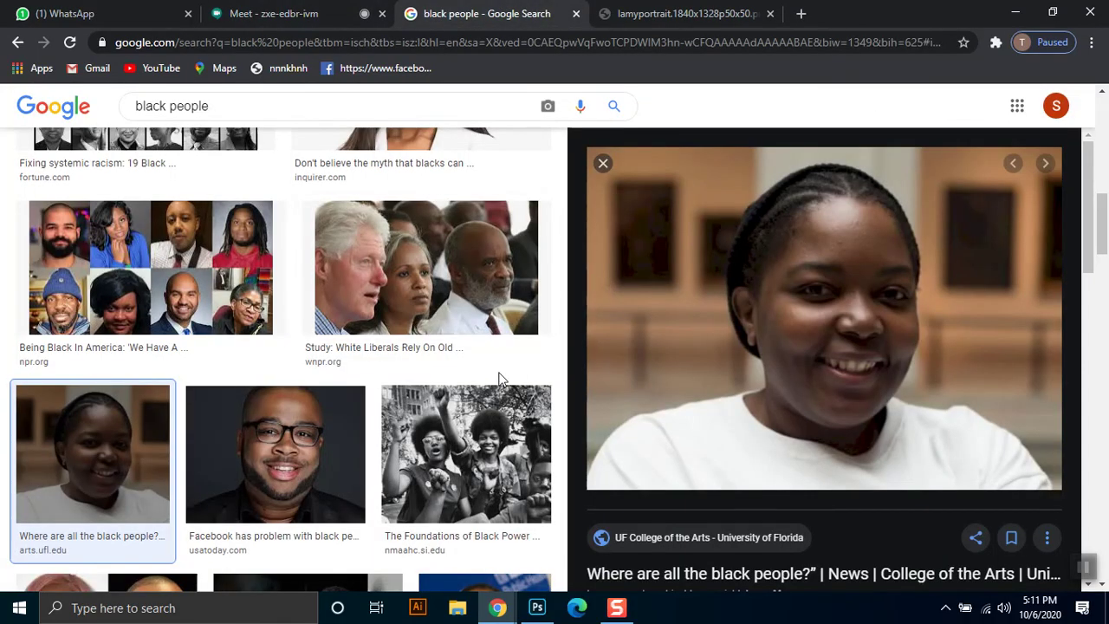
{"action": "scroll", "coordinate": [334, 396], "scroll_direction": "down", "scroll_amount": 1}
{"action": "scroll", "coordinate": [334, 396], "scroll_direction": "down", "scroll_amount": 4}
Preview the 'Dark skin - Wikipedia' portrait and open the full-size image in a new tab
{"action": "scroll", "coordinate": [335, 396], "scroll_direction": "down", "scroll_amount": 2}
{"action": "scroll", "coordinate": [334, 396], "scroll_direction": "down", "scroll_amount": 3}
{"action": "scroll", "coordinate": [334, 396], "scroll_direction": "down", "scroll_amount": 3}
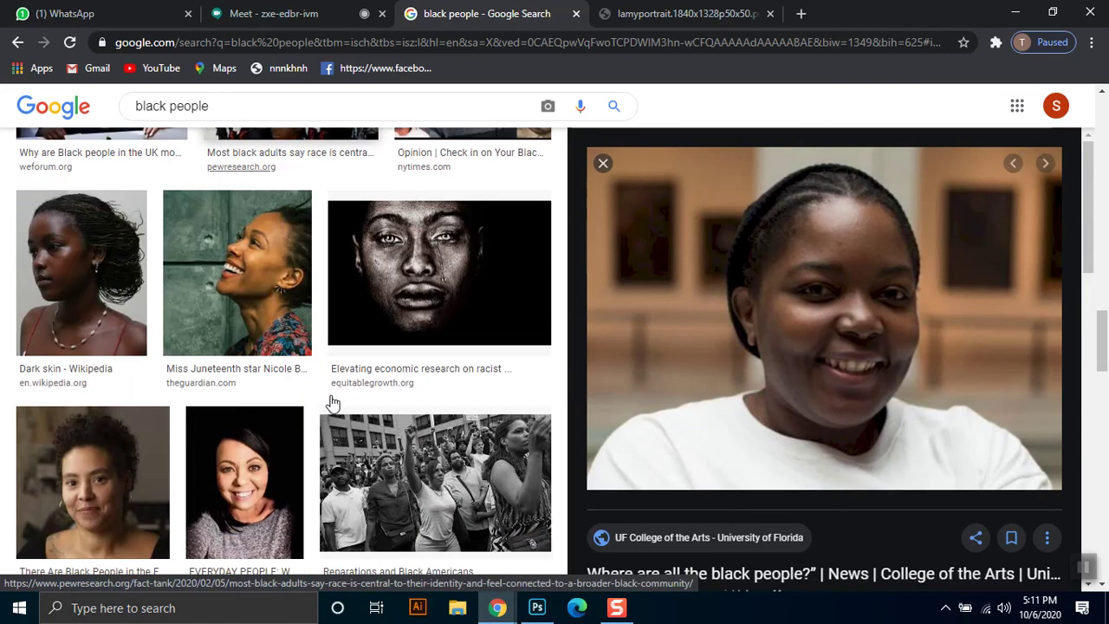
{"action": "left_click", "coordinate": [60, 314]}
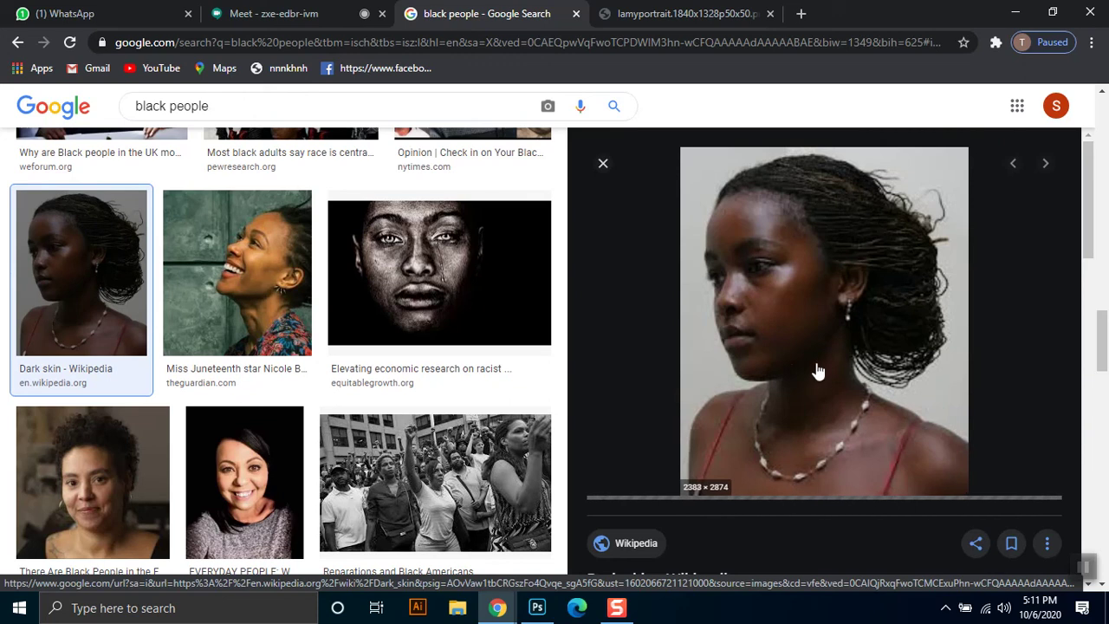
{"action": "right_click", "coordinate": [822, 265]}
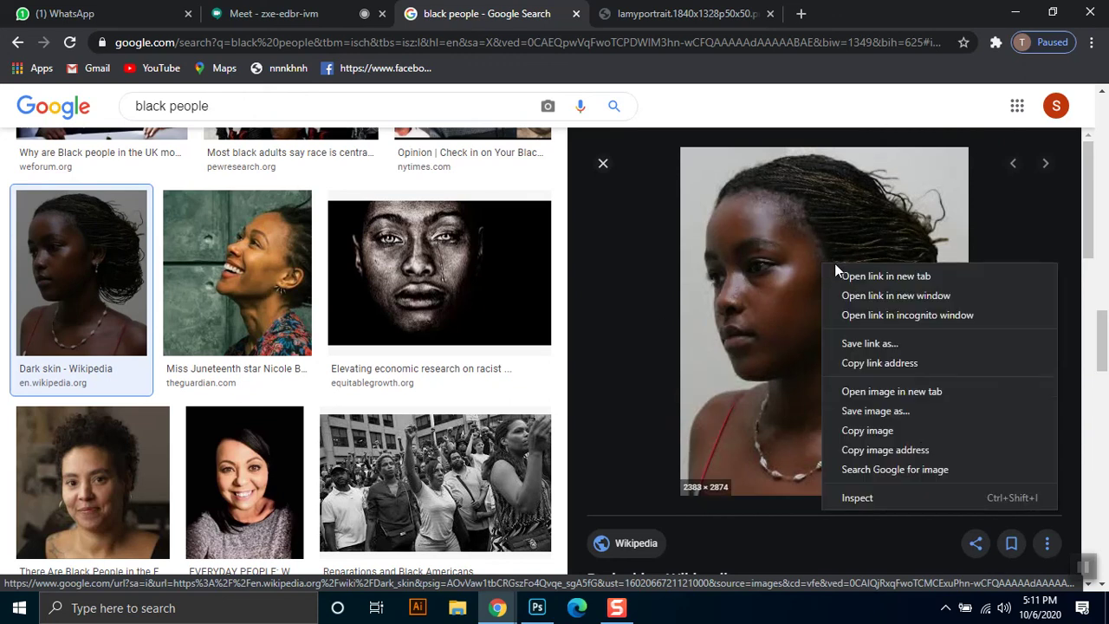
{"action": "left_click", "coordinate": [891, 392]}
{"action": "left_click", "coordinate": [652, 14]}
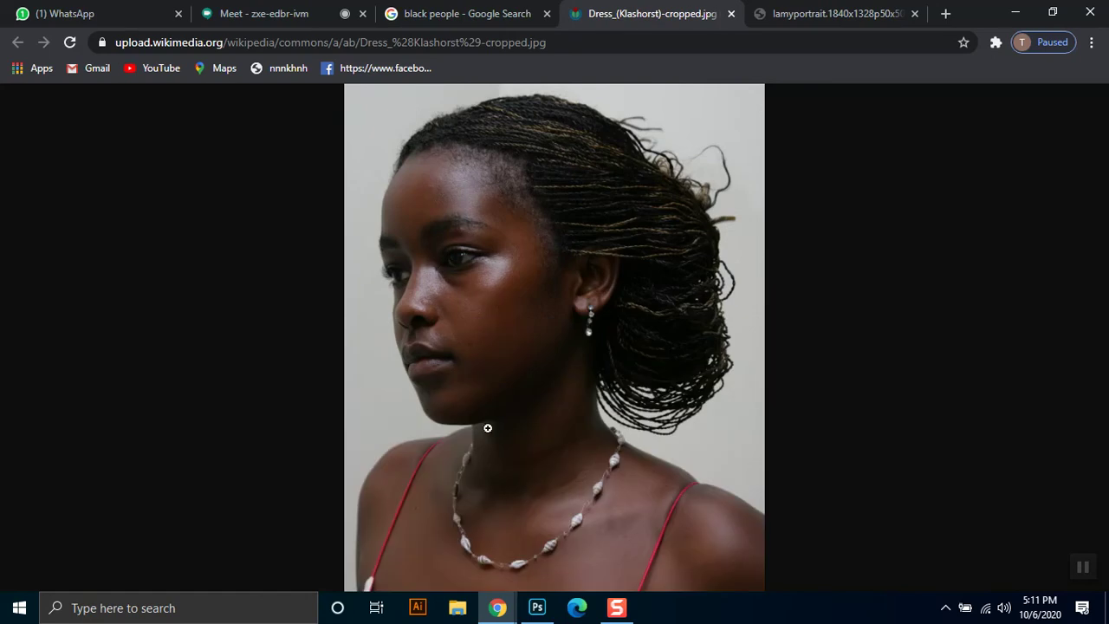
Copy the full-size portrait to the clipboard and return to Photoshop
{"action": "right_click", "coordinate": [513, 325]}
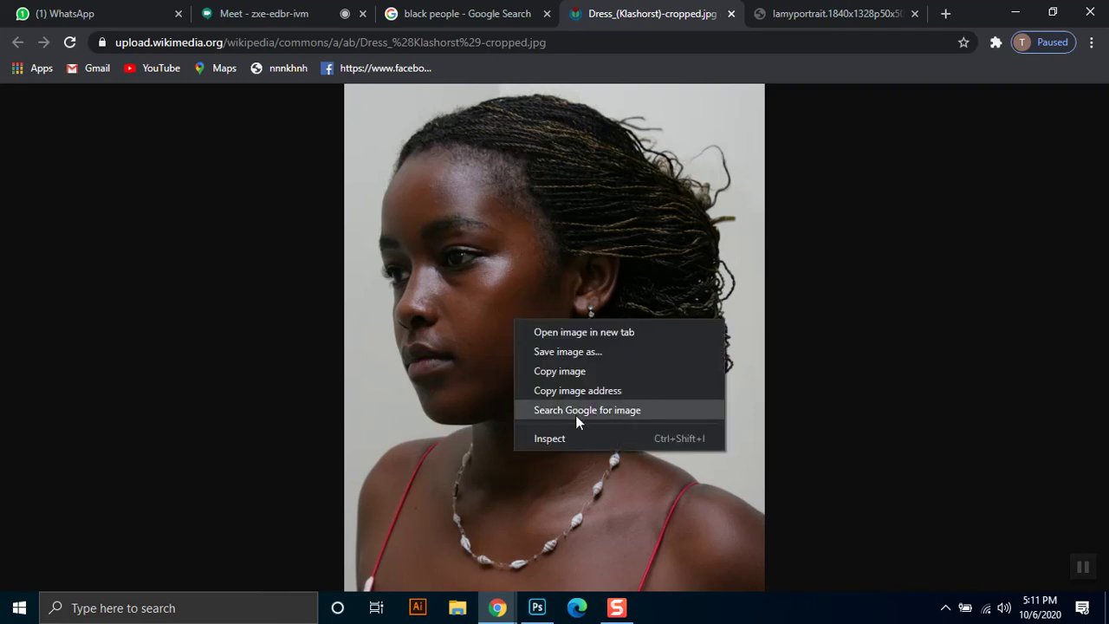
{"action": "left_click", "coordinate": [564, 372]}
{"action": "left_click", "coordinate": [536, 605]}
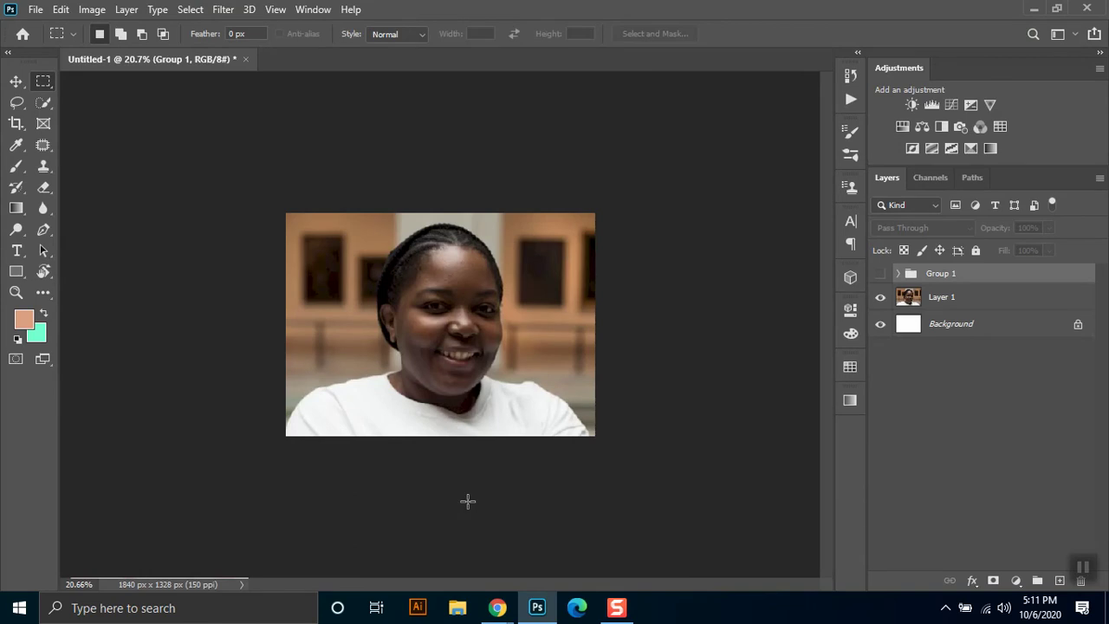
Create a new clipboard-sized document at resolution 300 and paste the portrait into it
{"action": "key", "text": "ctrl+n"}
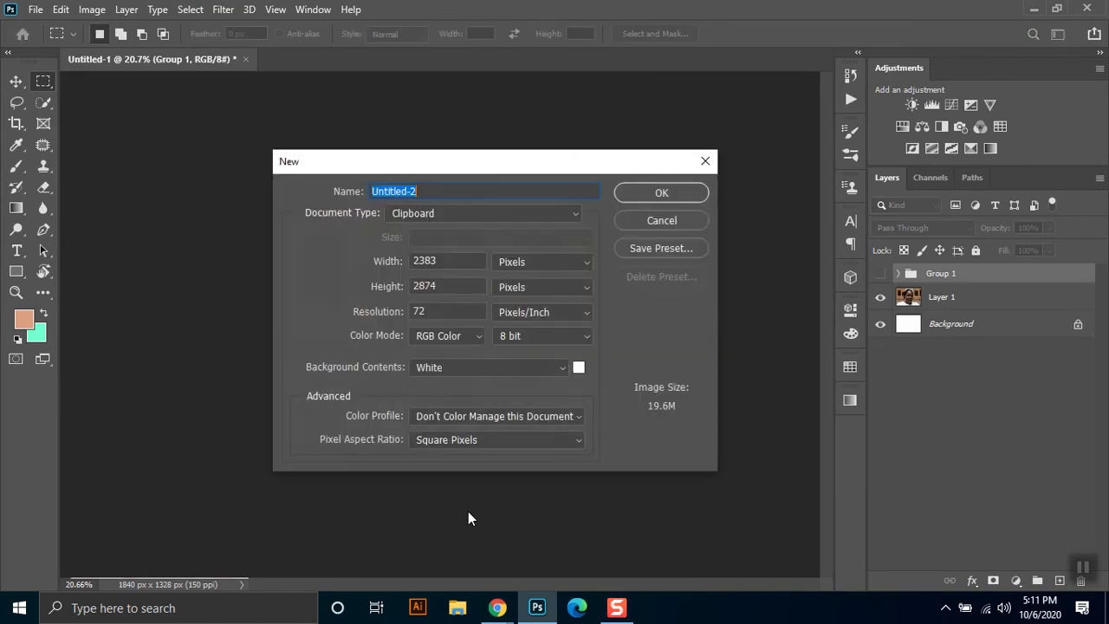
{"action": "double_click", "coordinate": [448, 310]}
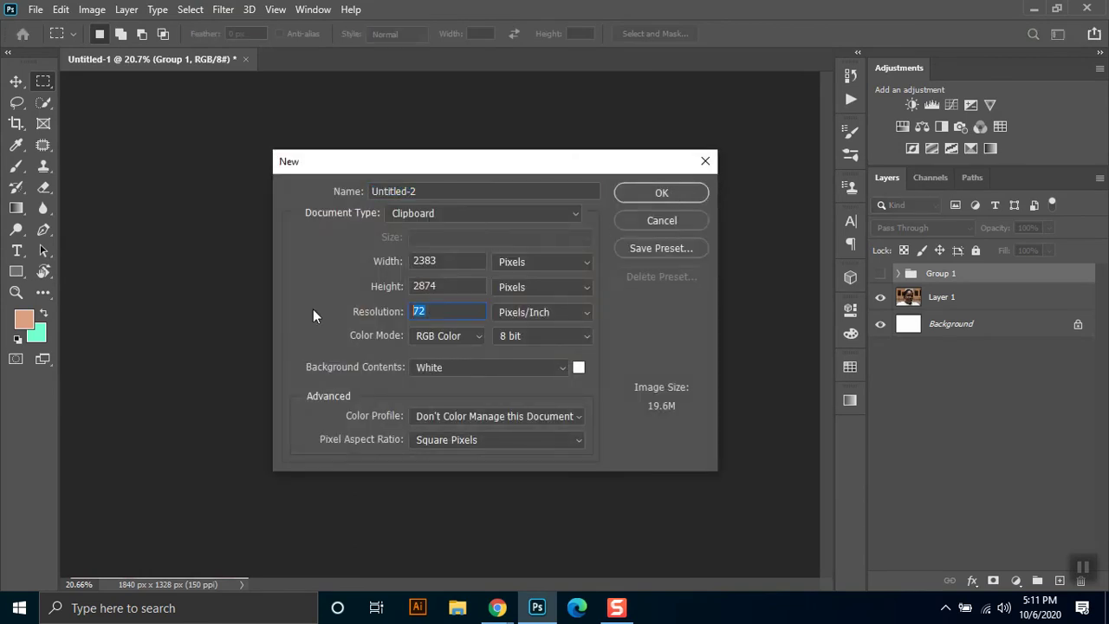
{"action": "type", "text": "300"}
{"action": "key", "text": "Return"}
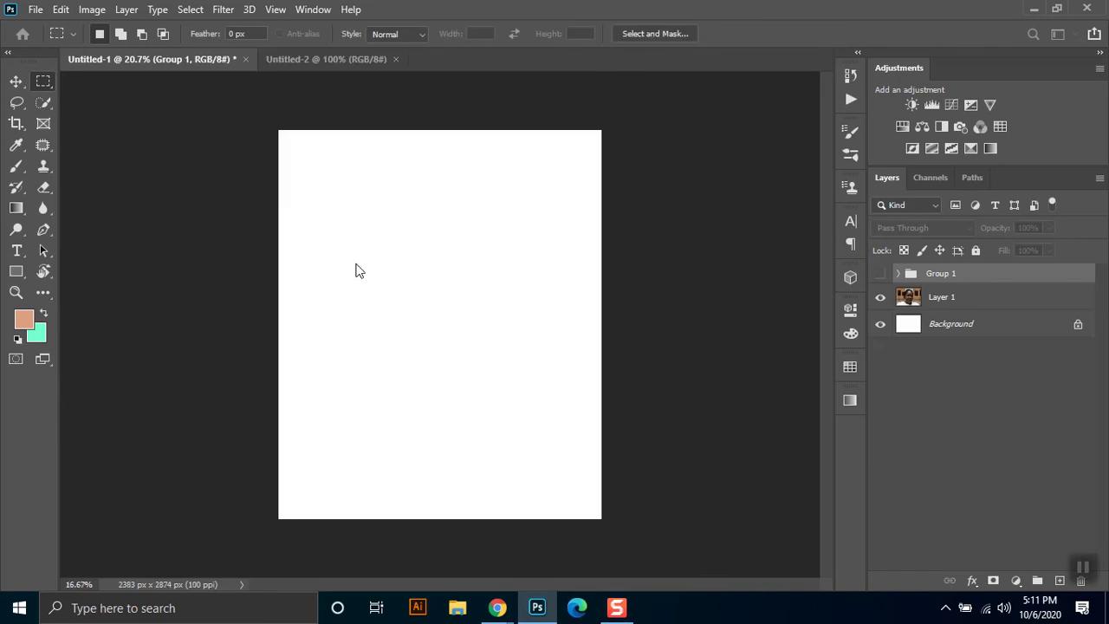
{"action": "key", "text": "ctrl+v"}
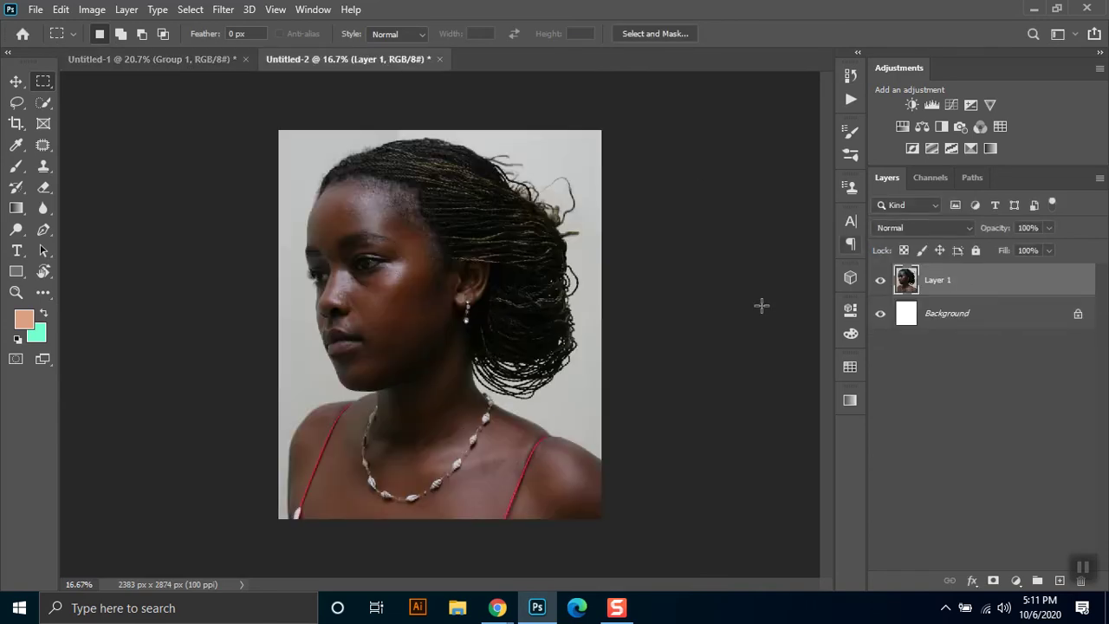
Duplicate Layer 1 as Layer 1 copy, then bring Chrome back to front
{"action": "left_click", "coordinate": [222, 9]}
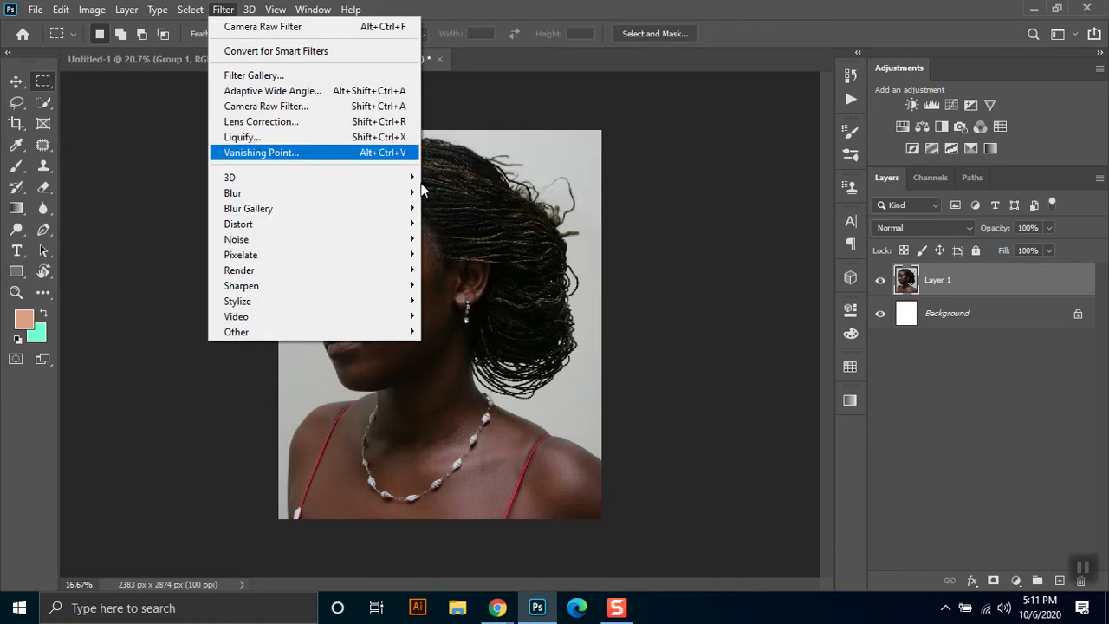
{"action": "right_click", "coordinate": [960, 284]}
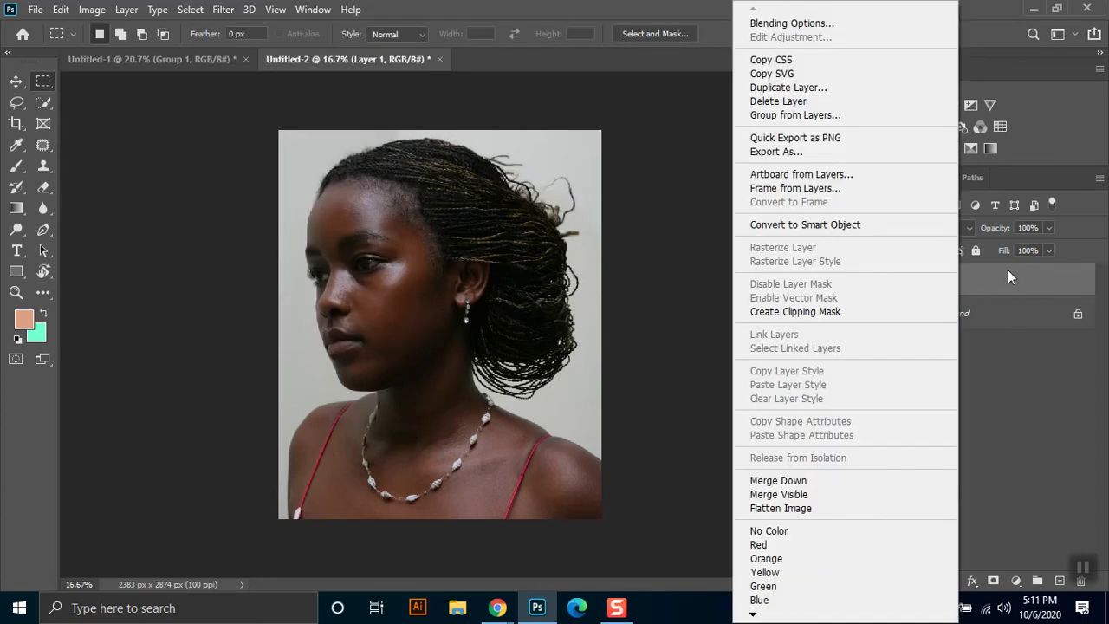
{"action": "left_click", "coordinate": [1006, 279]}
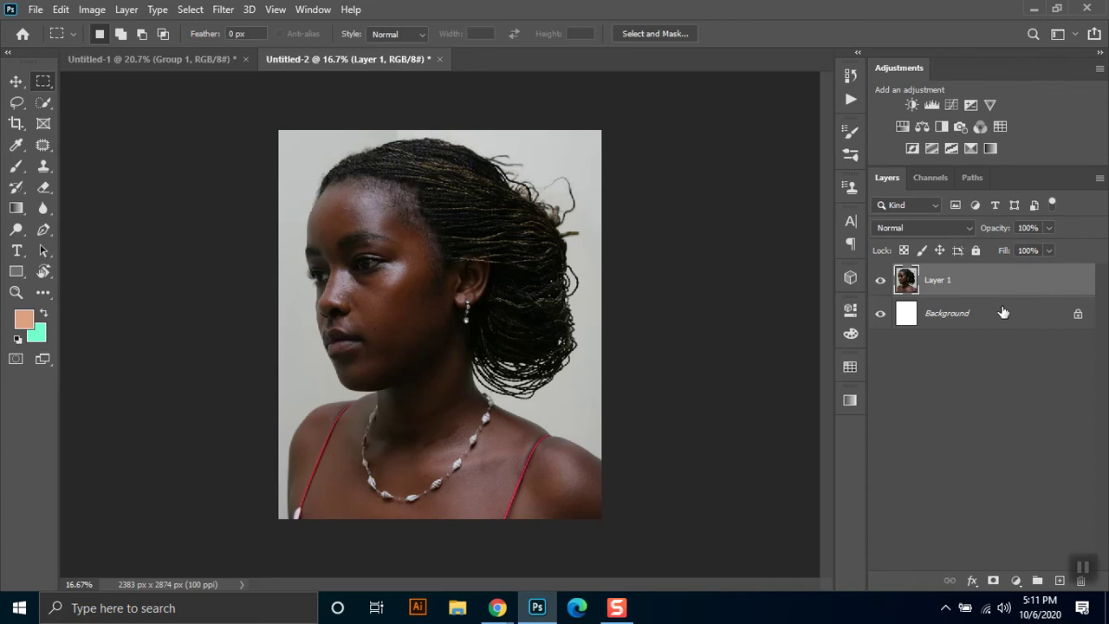
{"action": "key", "text": "ctrl+j"}
{"action": "right_click", "coordinate": [952, 282]}
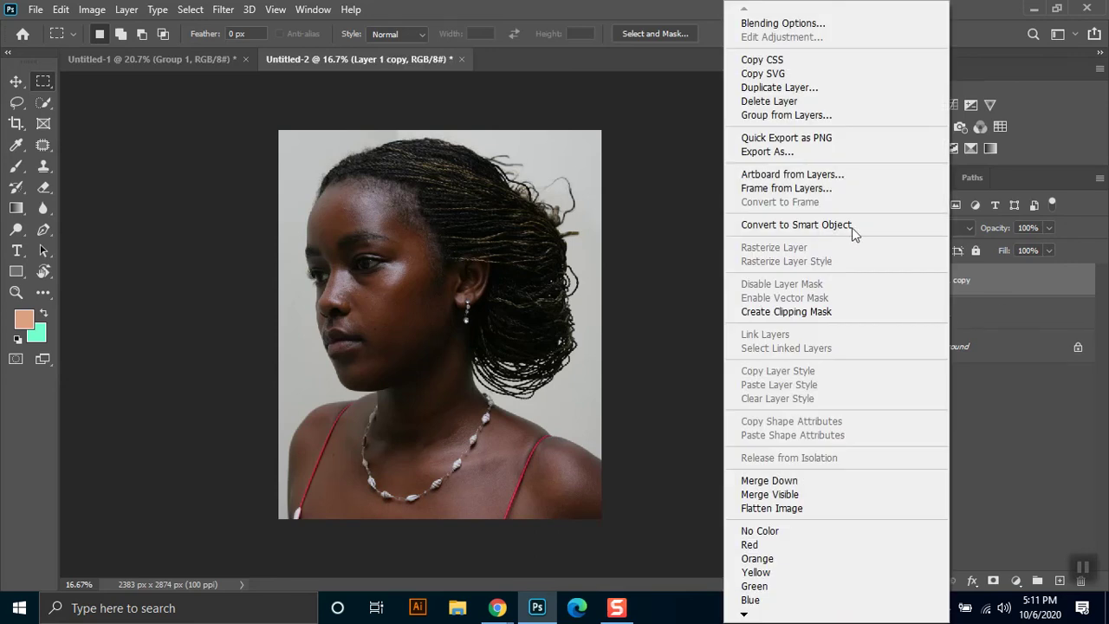
{"action": "left_click", "coordinate": [810, 227]}
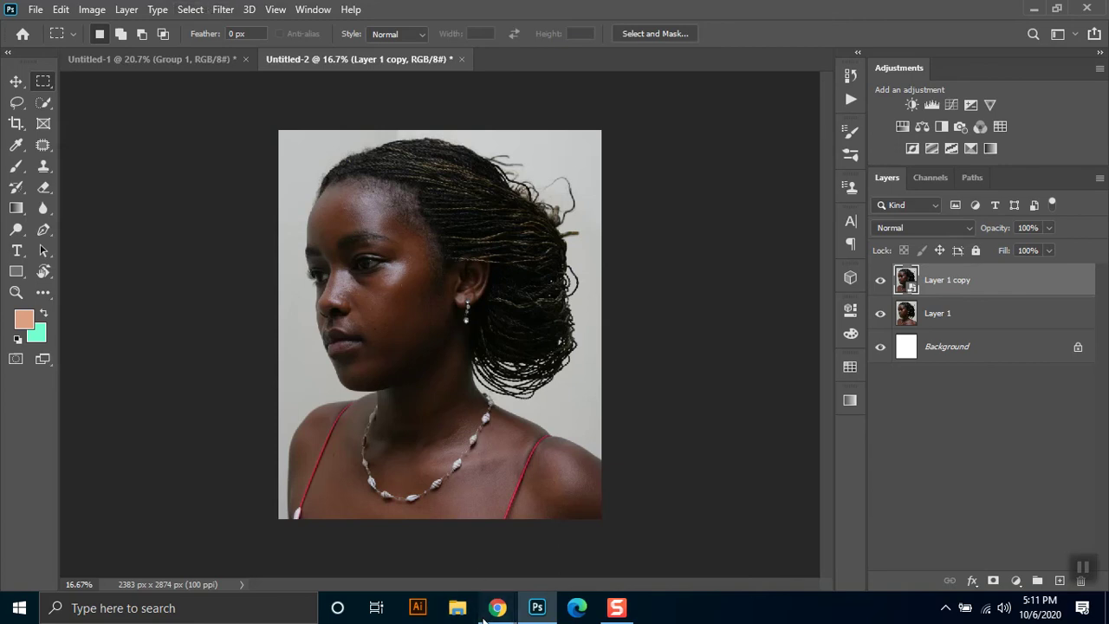
{"action": "mouse_move", "coordinate": [496, 608]}
{"action": "left_click", "coordinate": [437, 555]}
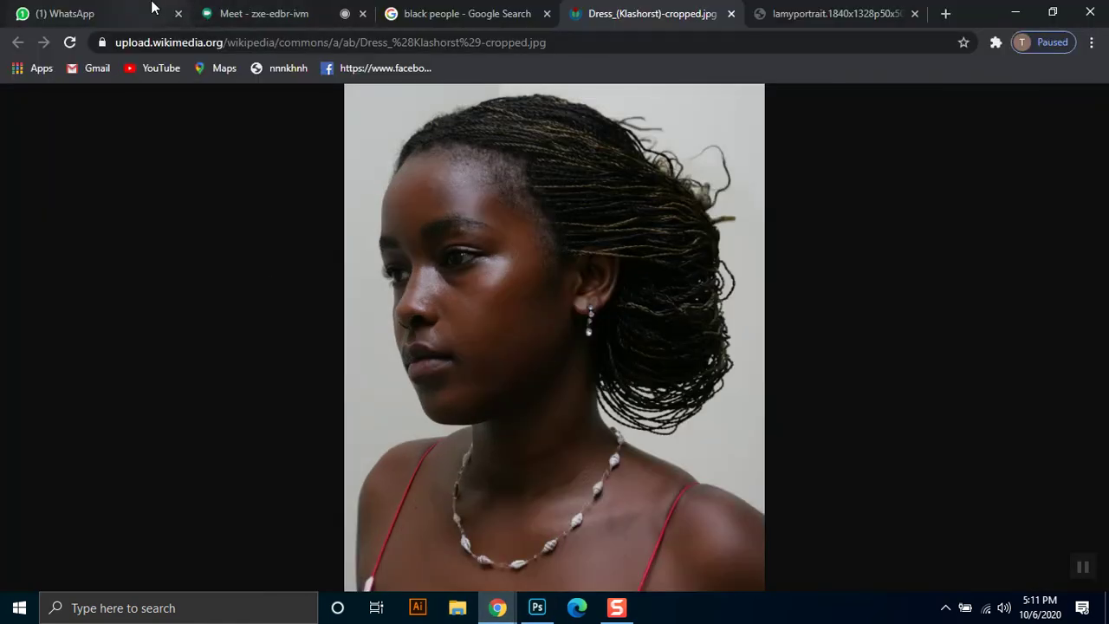
Glance at the Meet tab, then return to the 'black people' image results and select the address
{"action": "left_click", "coordinate": [154, 9]}
{"action": "left_click", "coordinate": [255, 9]}
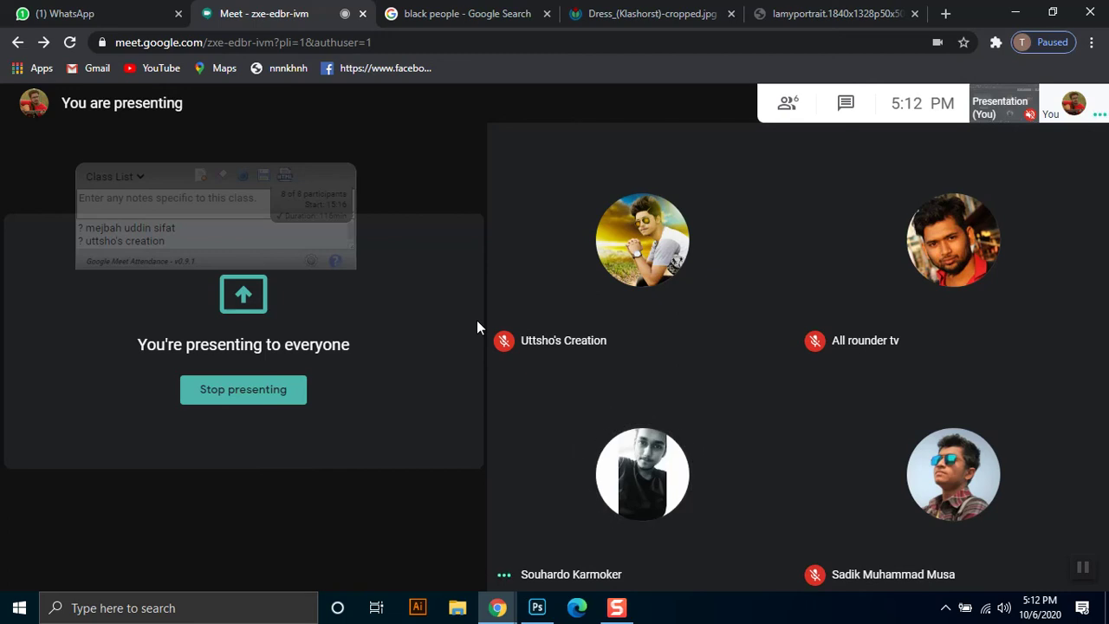
{"action": "left_click", "coordinate": [401, 13]}
{"action": "left_click", "coordinate": [406, 44]}
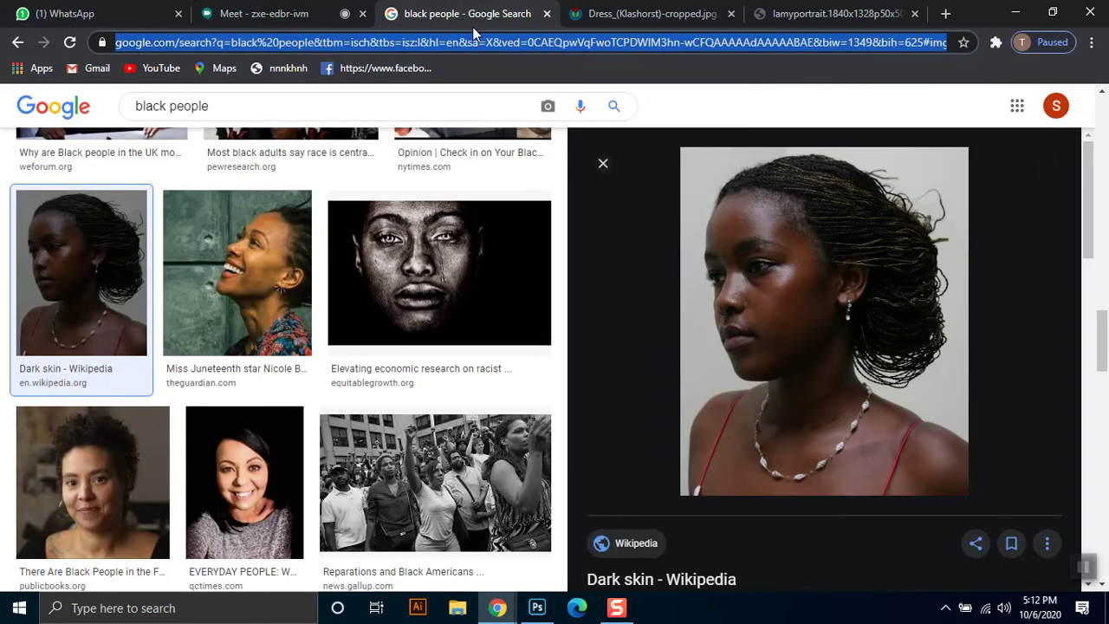
Navigate to upwork.com from the address bar
{"action": "type", "text": "up"}
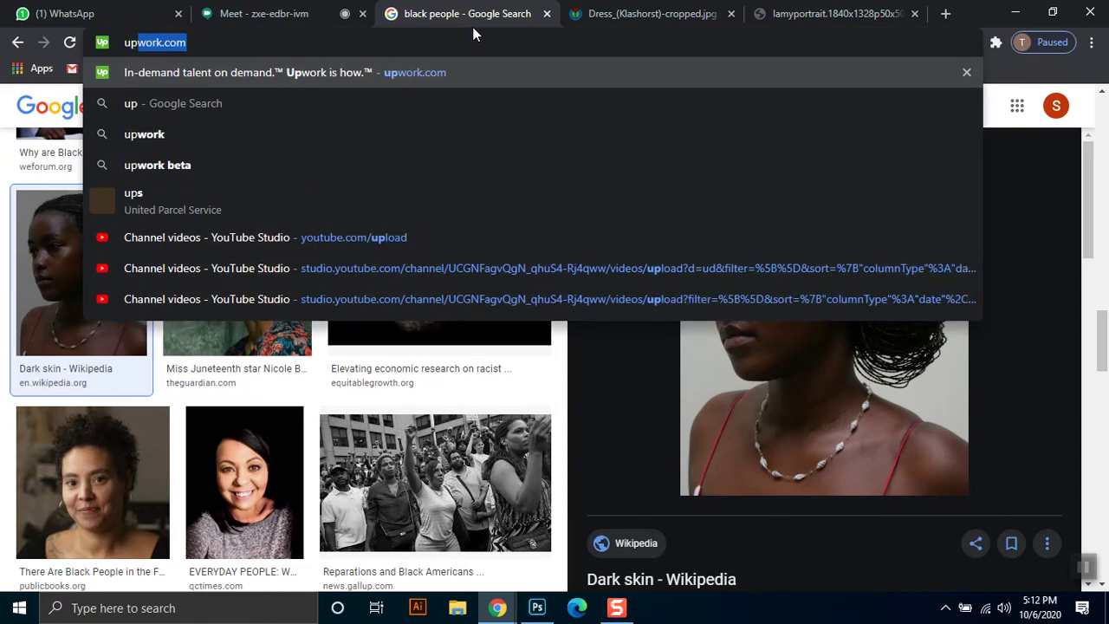
{"action": "type", "text": "work.com"}
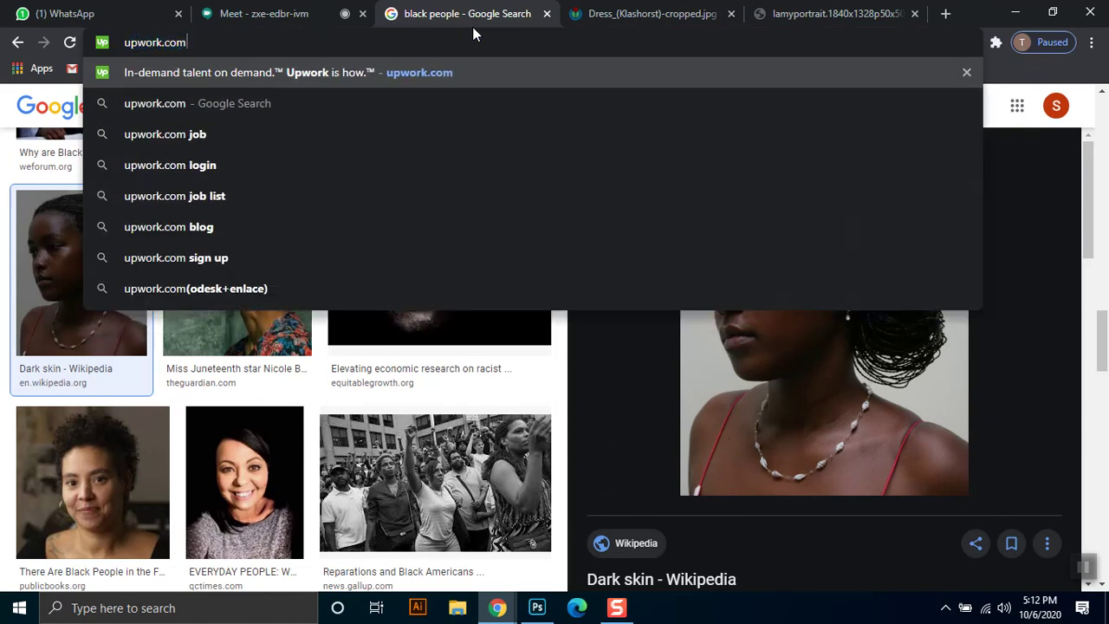
{"action": "key", "text": "Return"}
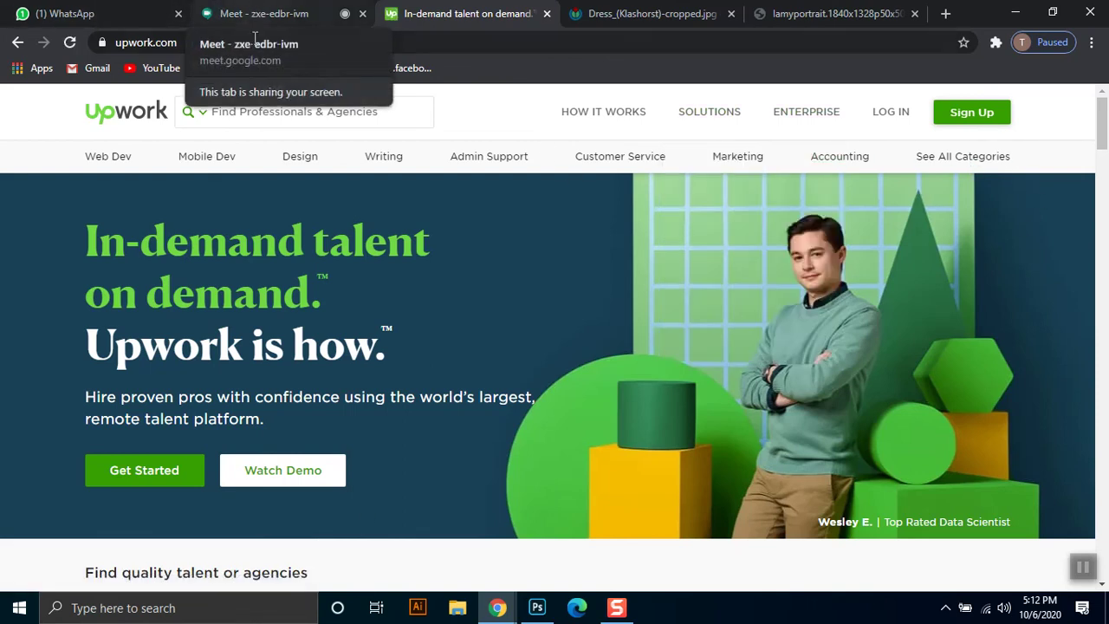
Open Upwork's 'Get your free account' sign-up page and focus the work email field
{"action": "left_click", "coordinate": [274, 9]}
{"action": "left_click", "coordinate": [440, 9]}
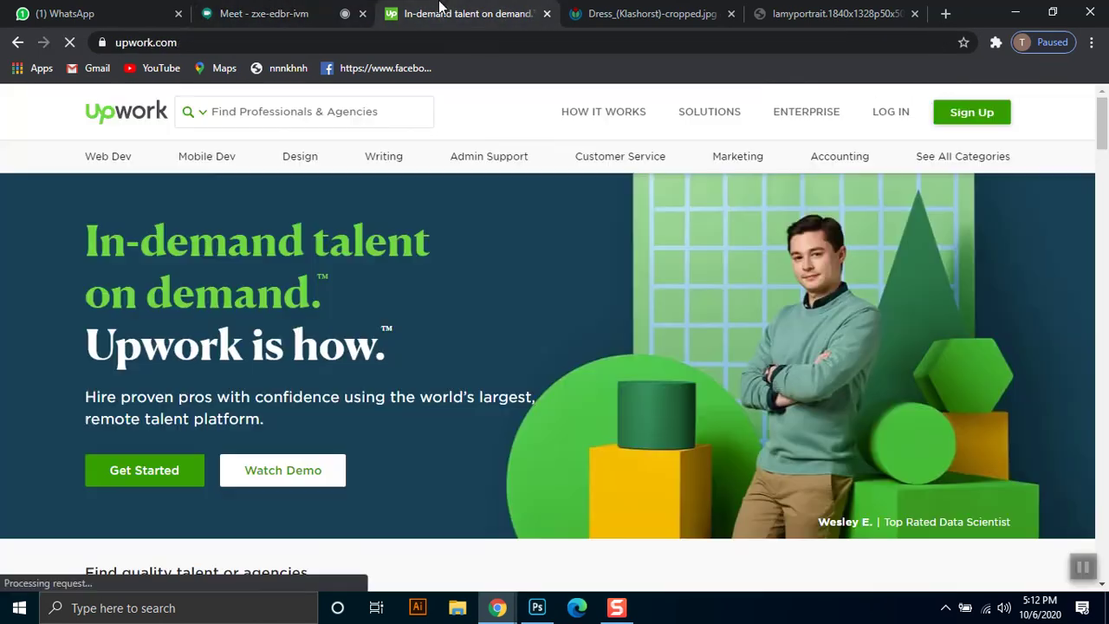
{"action": "scroll", "coordinate": [1103, 116], "scroll_direction": "down", "scroll_amount": 3}
{"action": "scroll", "coordinate": [1103, 117], "scroll_direction": "up", "scroll_amount": 3}
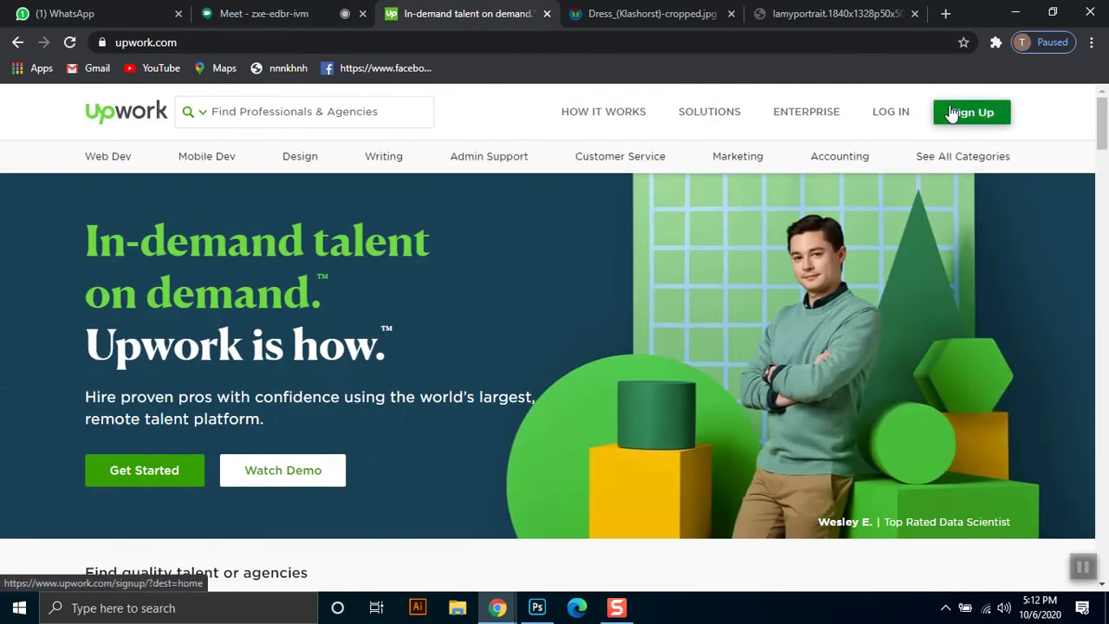
{"action": "left_click", "coordinate": [766, 164]}
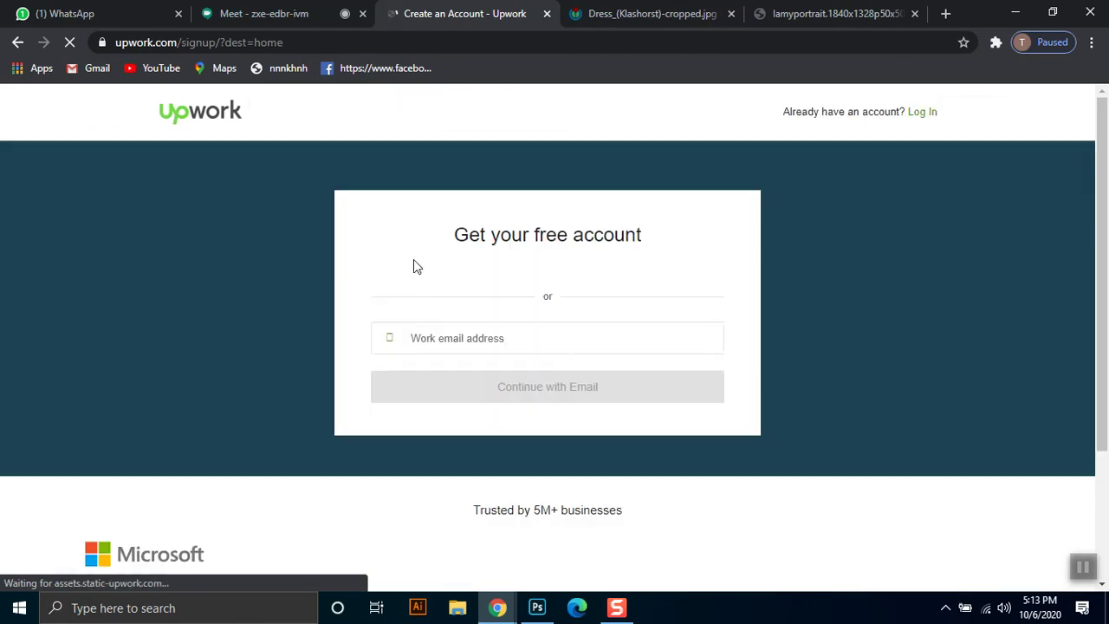
{"action": "left_click", "coordinate": [471, 344]}
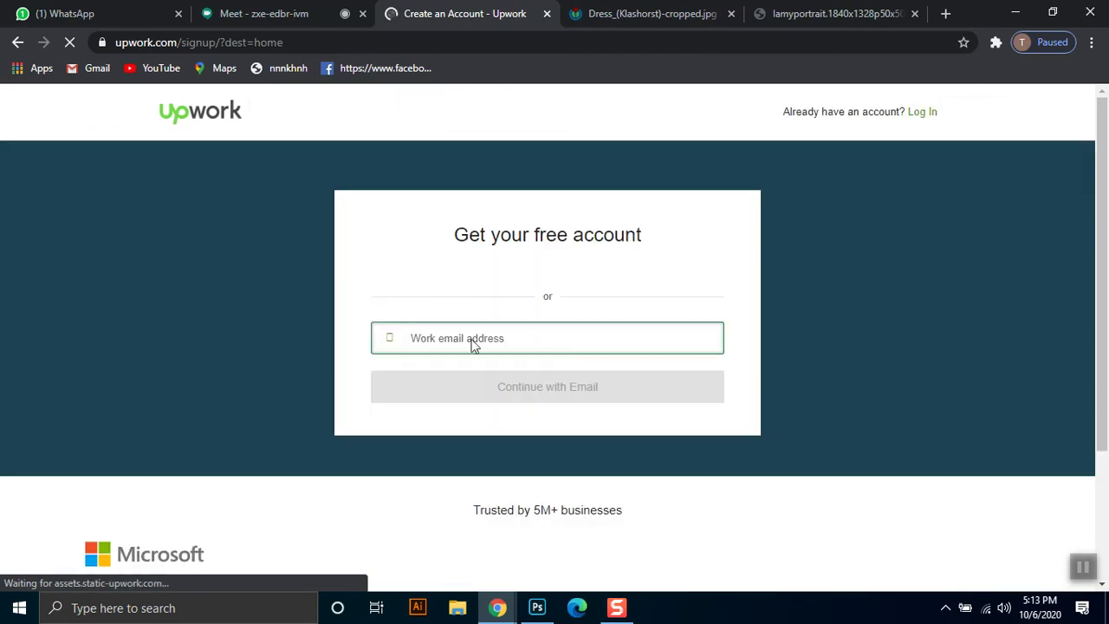
{"action": "left_click", "coordinate": [421, 344]}
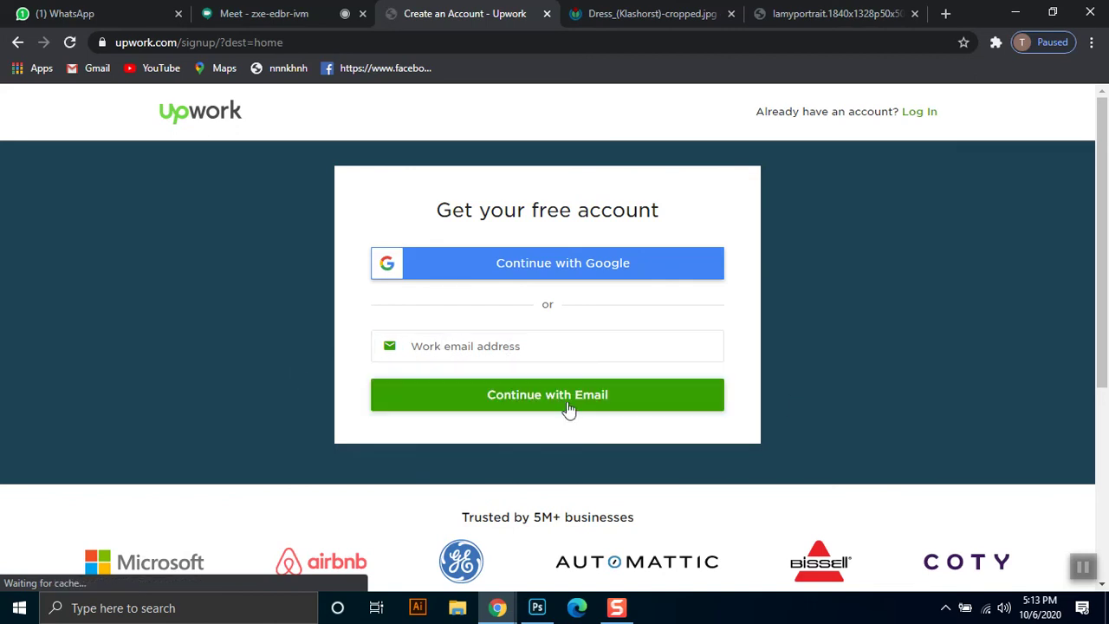
{"action": "scroll", "coordinate": [795, 416], "scroll_direction": "down", "scroll_amount": 2}
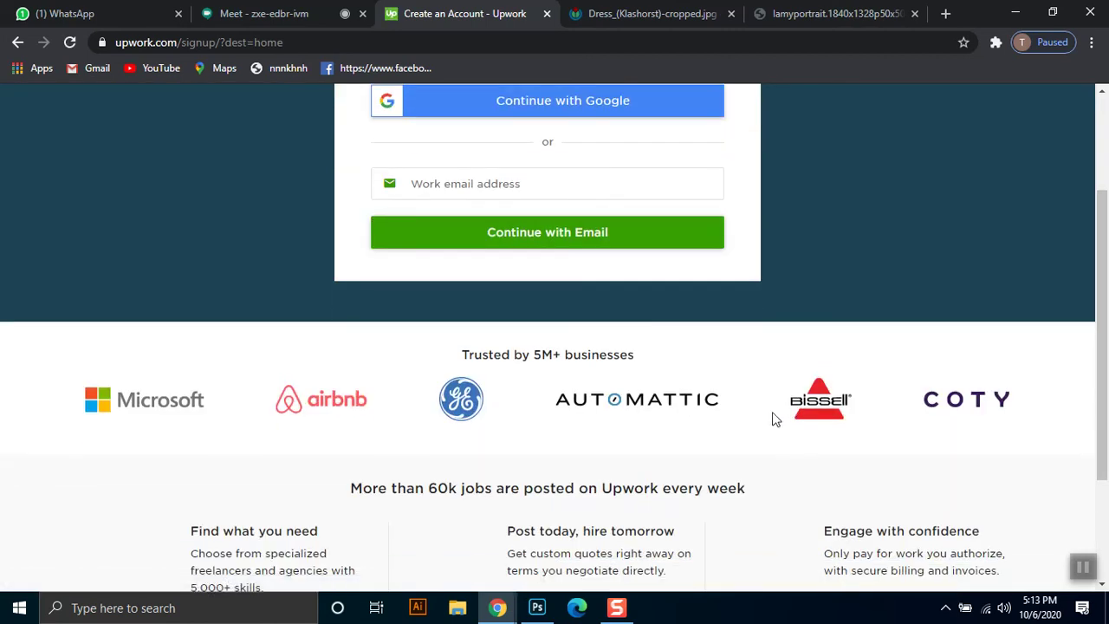
{"action": "scroll", "coordinate": [624, 421], "scroll_direction": "up", "scroll_amount": 2}
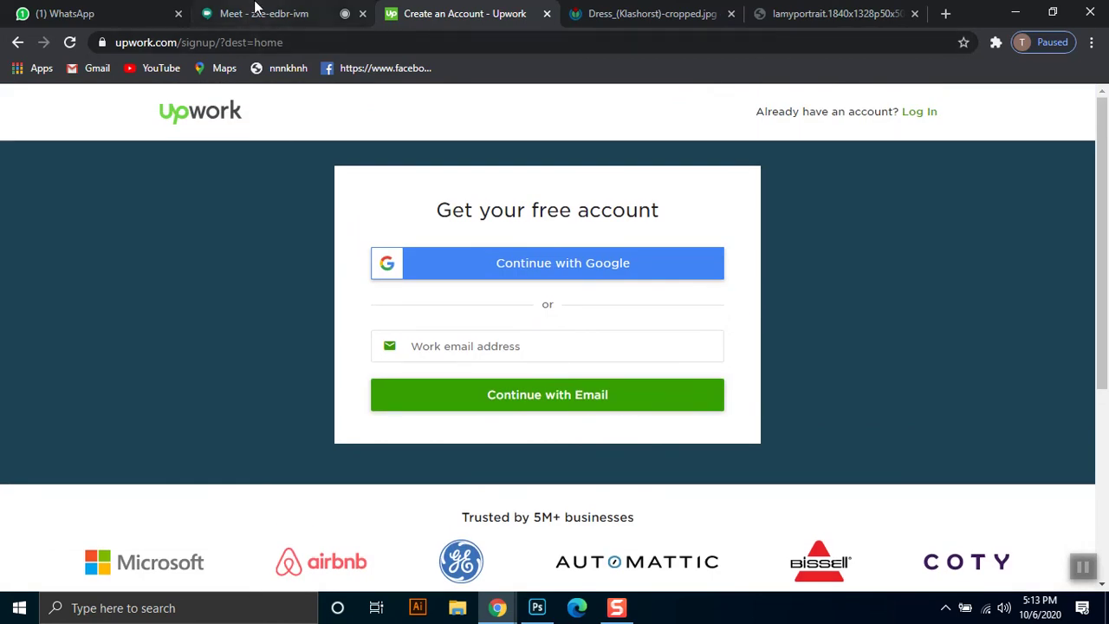
Flip between the Meet, Upwork sign-up and WhatsApp tabs, ending on the Meet presentation
{"action": "left_click", "coordinate": [256, 11]}
{"action": "mouse_move", "coordinate": [464, 14]}
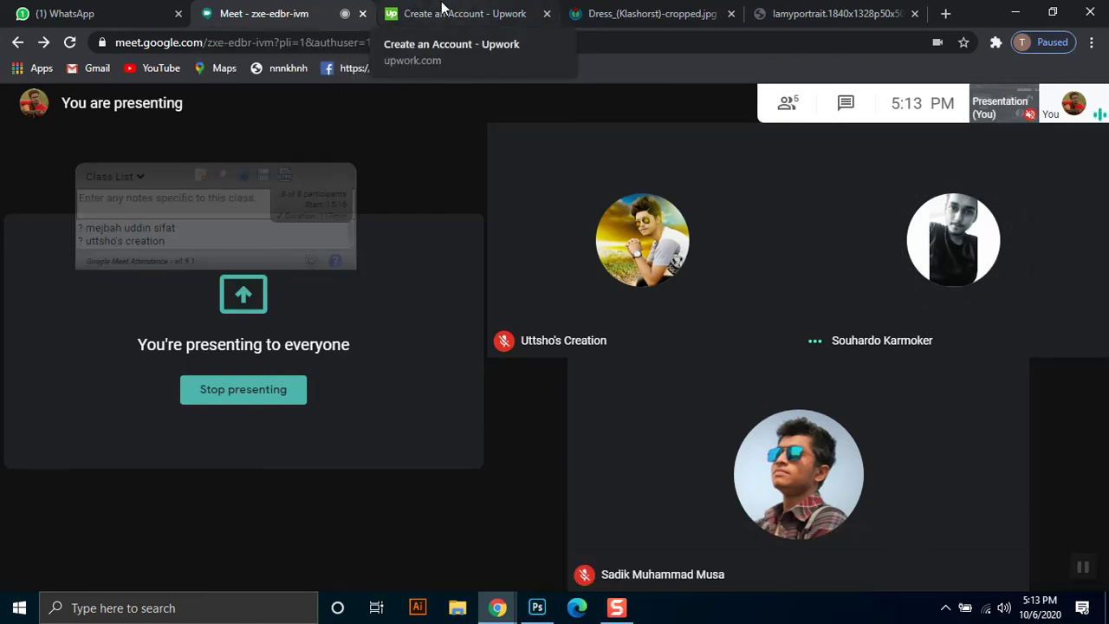
{"action": "left_click", "coordinate": [441, 8]}
{"action": "left_click", "coordinate": [280, 11]}
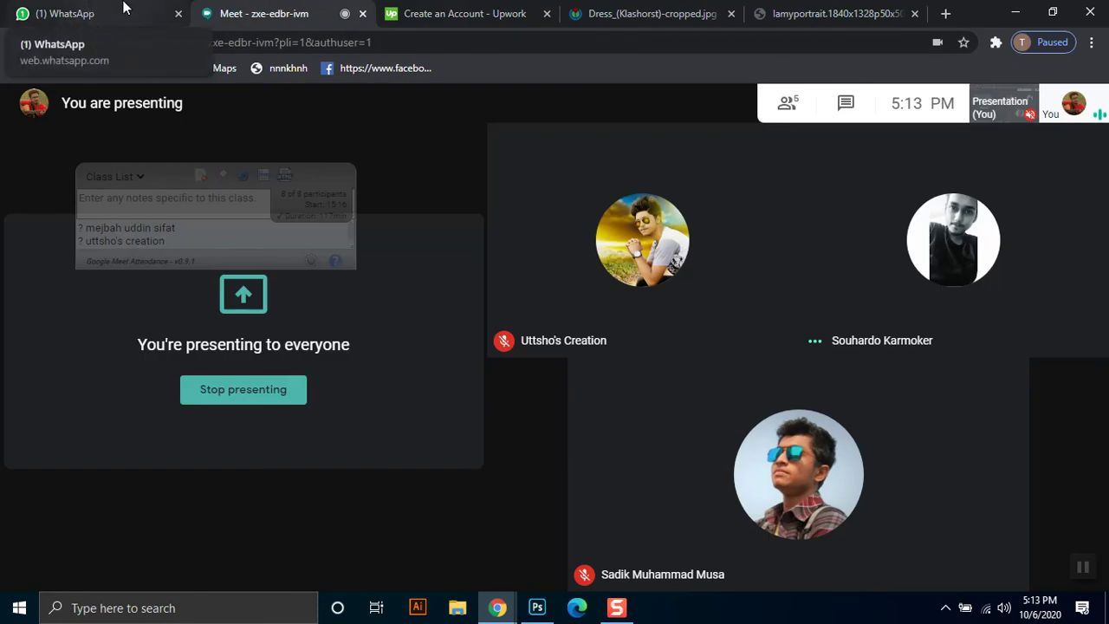
{"action": "left_click", "coordinate": [442, 8]}
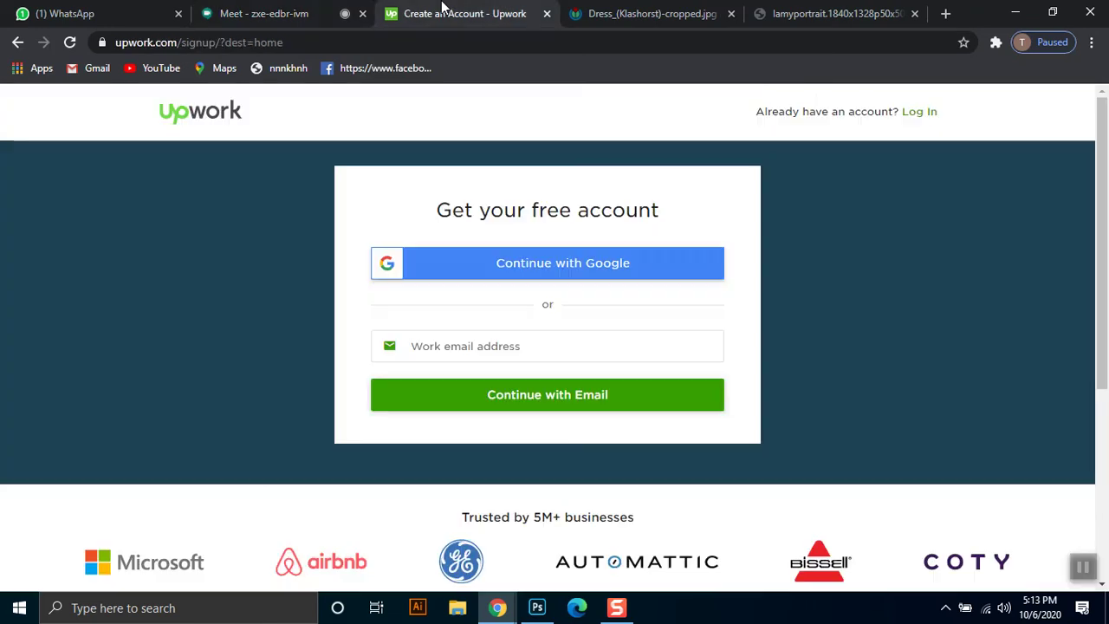
{"action": "left_click", "coordinate": [216, 8]}
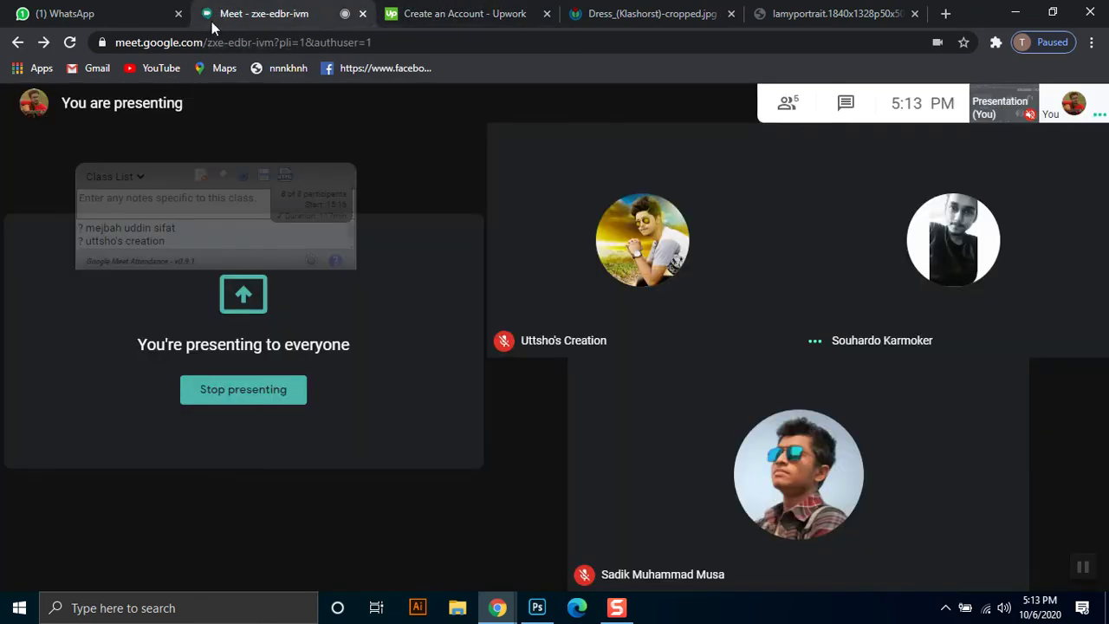
{"action": "left_click", "coordinate": [399, 9]}
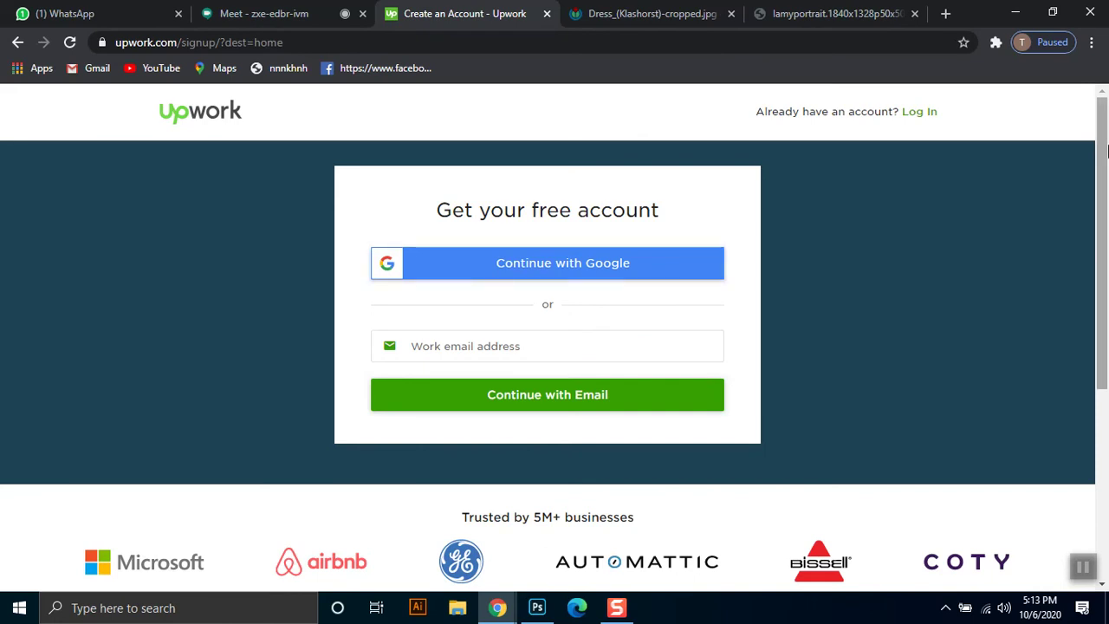
{"action": "scroll", "coordinate": [693, 234], "scroll_direction": "down", "scroll_amount": 3}
{"action": "scroll", "coordinate": [565, 193], "scroll_direction": "up", "scroll_amount": 3}
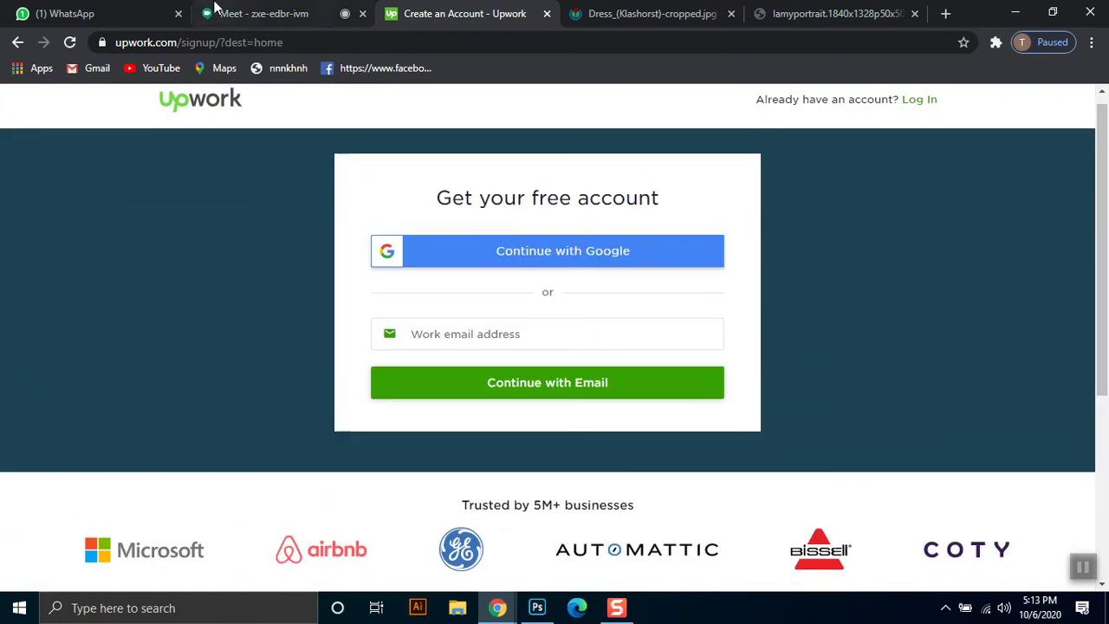
{"action": "left_click", "coordinate": [222, 13]}
{"action": "left_click", "coordinate": [65, 9]}
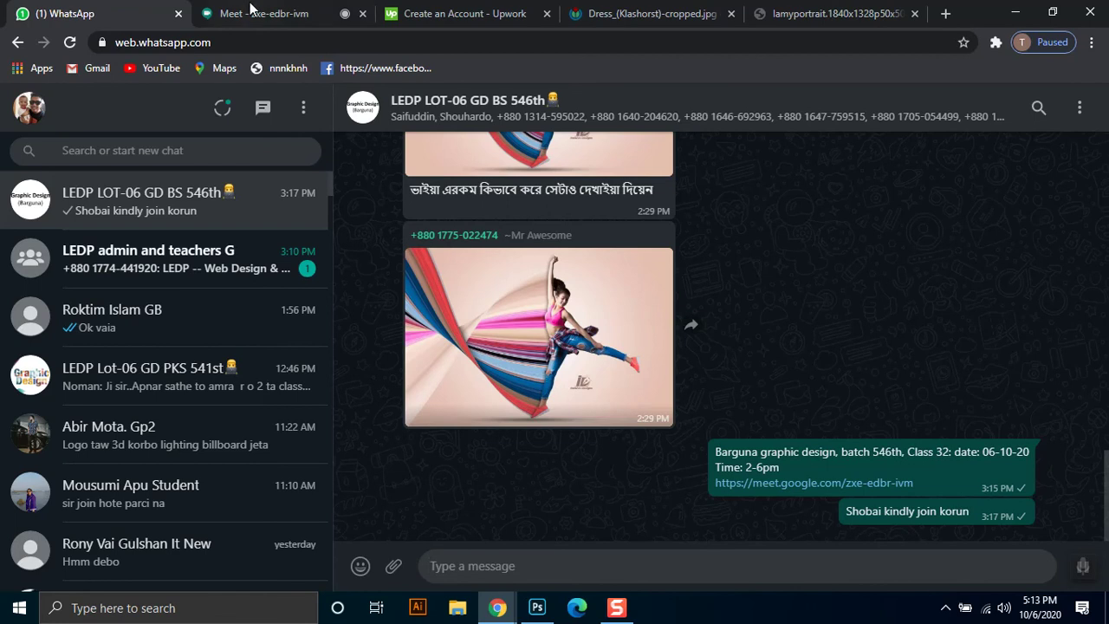
{"action": "left_click", "coordinate": [264, 11]}
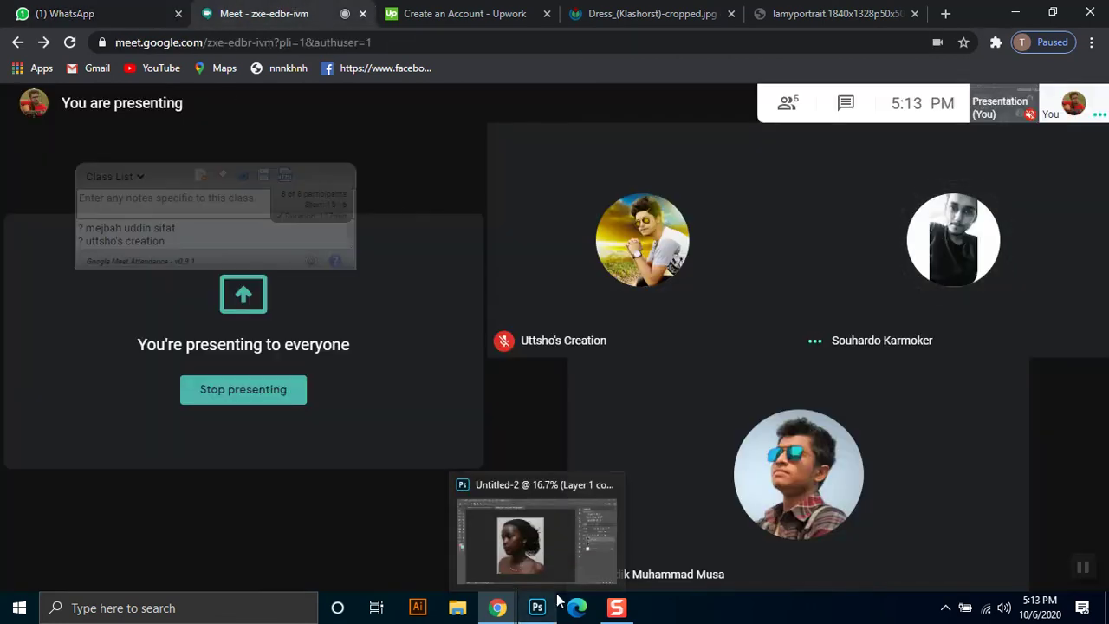